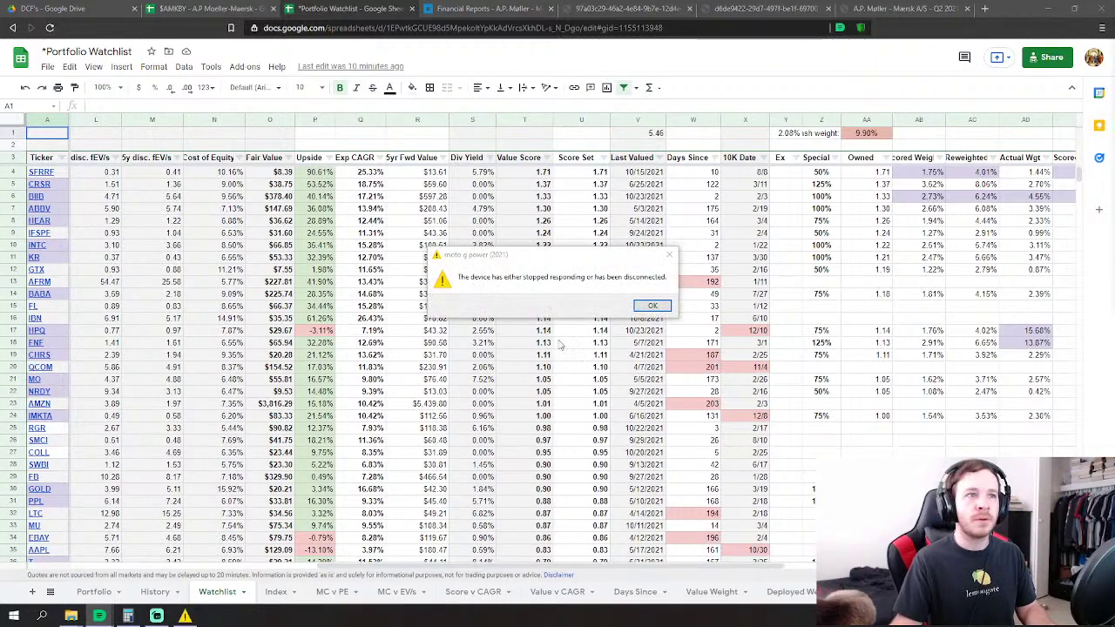
# Dismiss the device disconnection warning and select the KR row's expected CAGR in the watchlist.
pyautogui.click(653, 306)
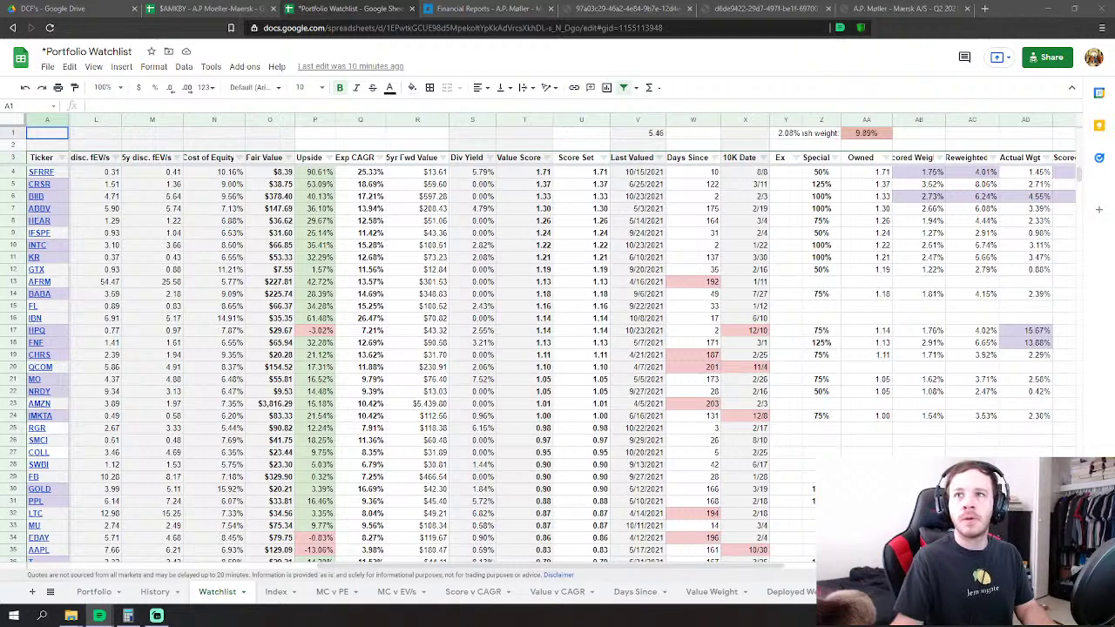
pyautogui.click(580, 294)
pyautogui.click(360, 258)
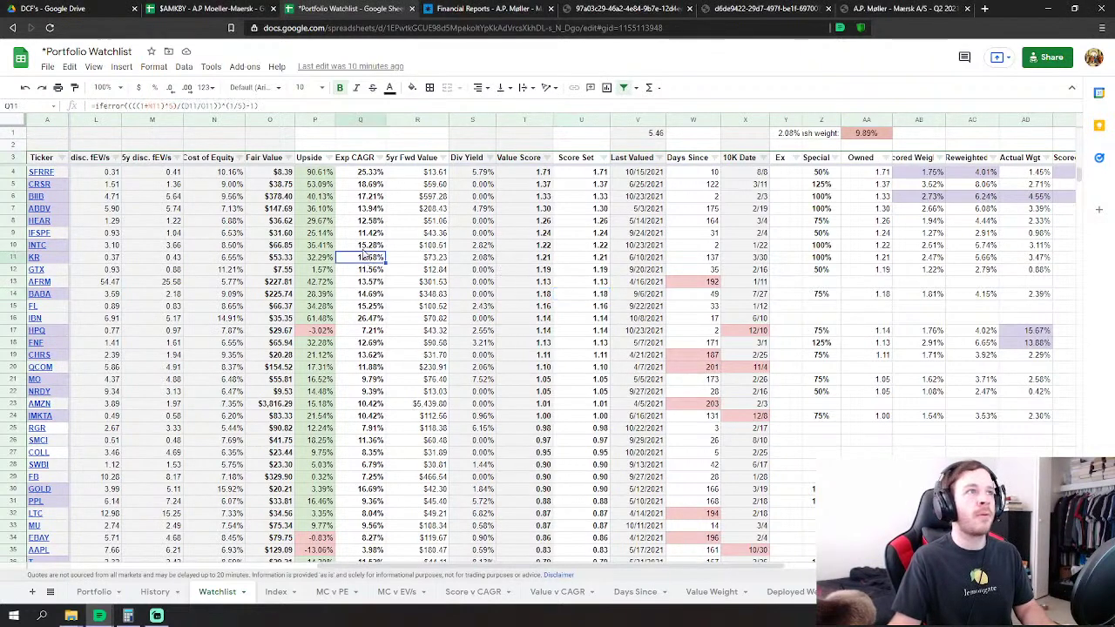
# Switch to the $AMKBY - A.P Moeller-Maersk spreadsheet and show its Fundamentals sheet.
pyautogui.click(223, 8)
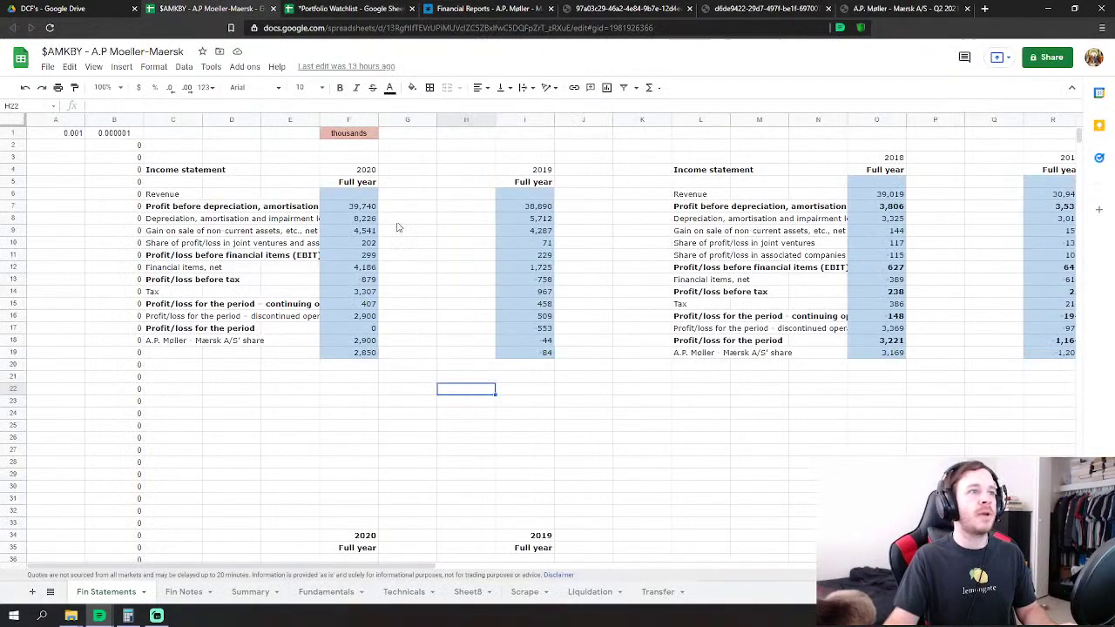
pyautogui.click(330, 591)
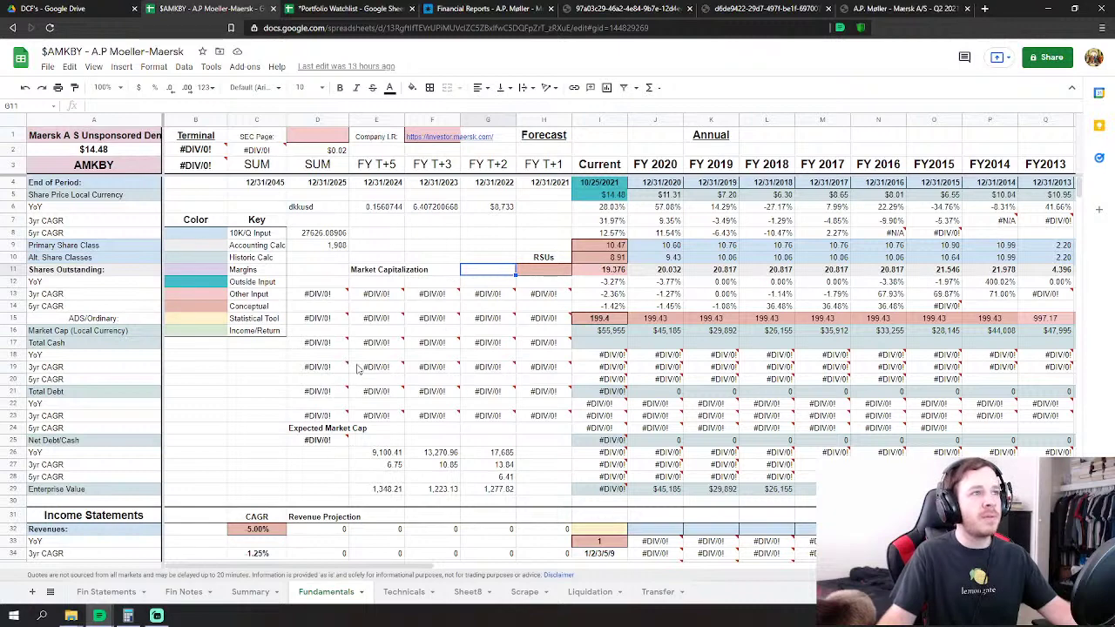
pyautogui.moveTo(352, 372)
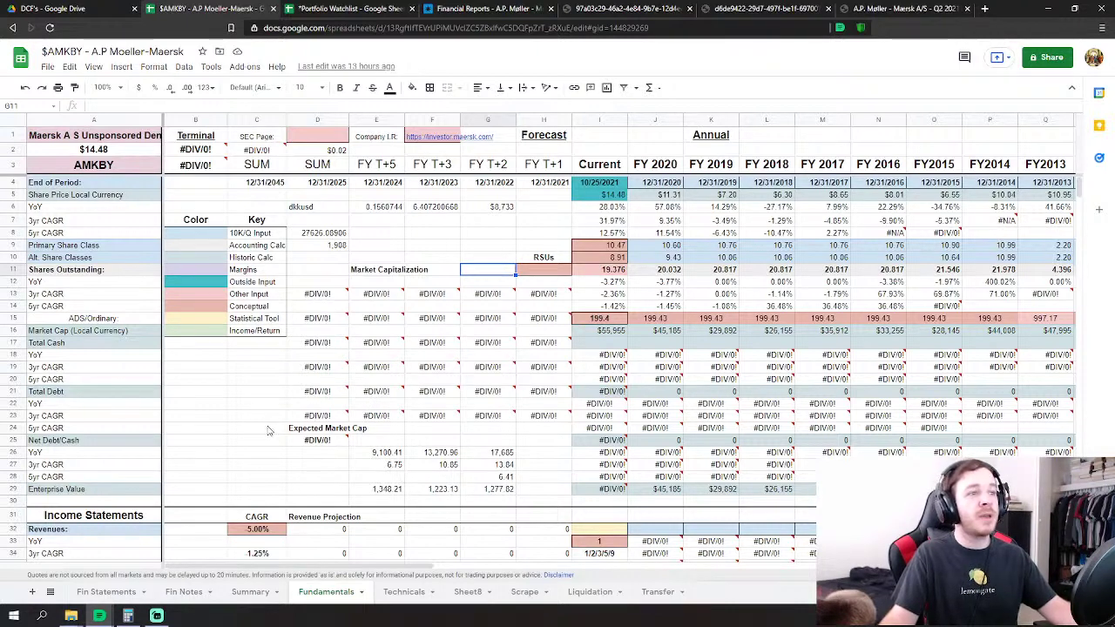
pyautogui.moveTo(290, 426)
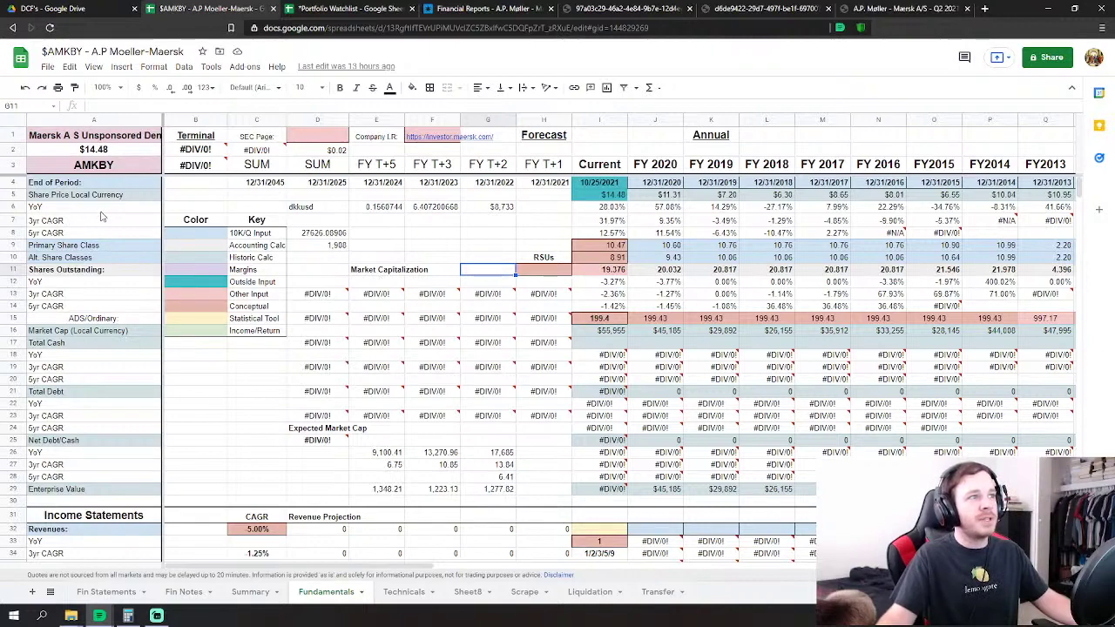
# Examine the BABA row in the Portfolio Watchlist alongside the fair value, upside and discounted multiple columns.
pyautogui.click(360, 12)
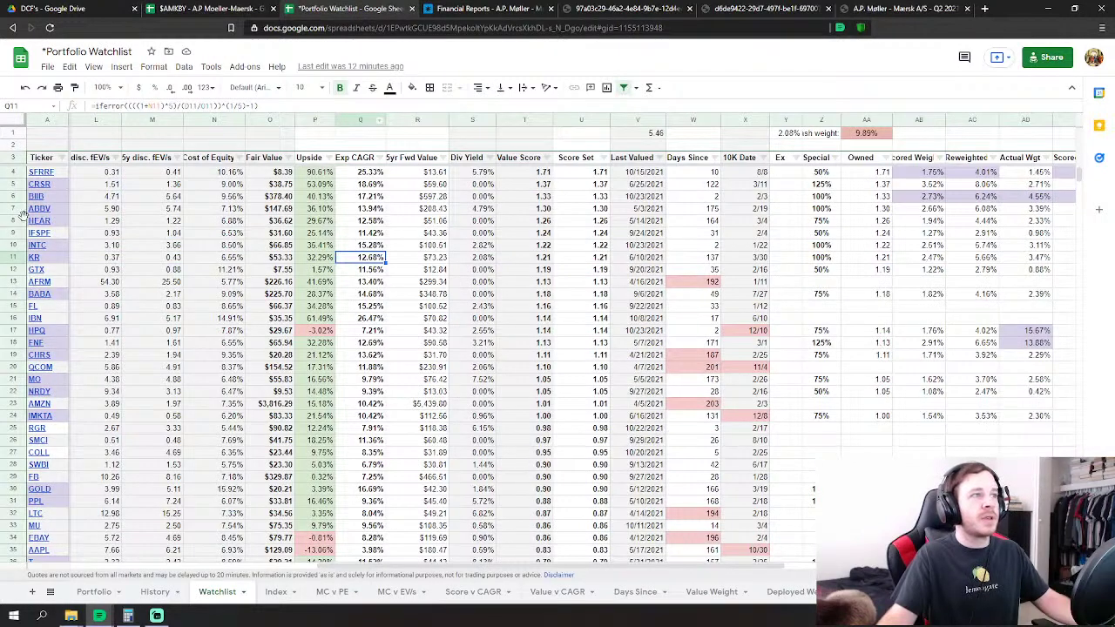
pyautogui.click(283, 405)
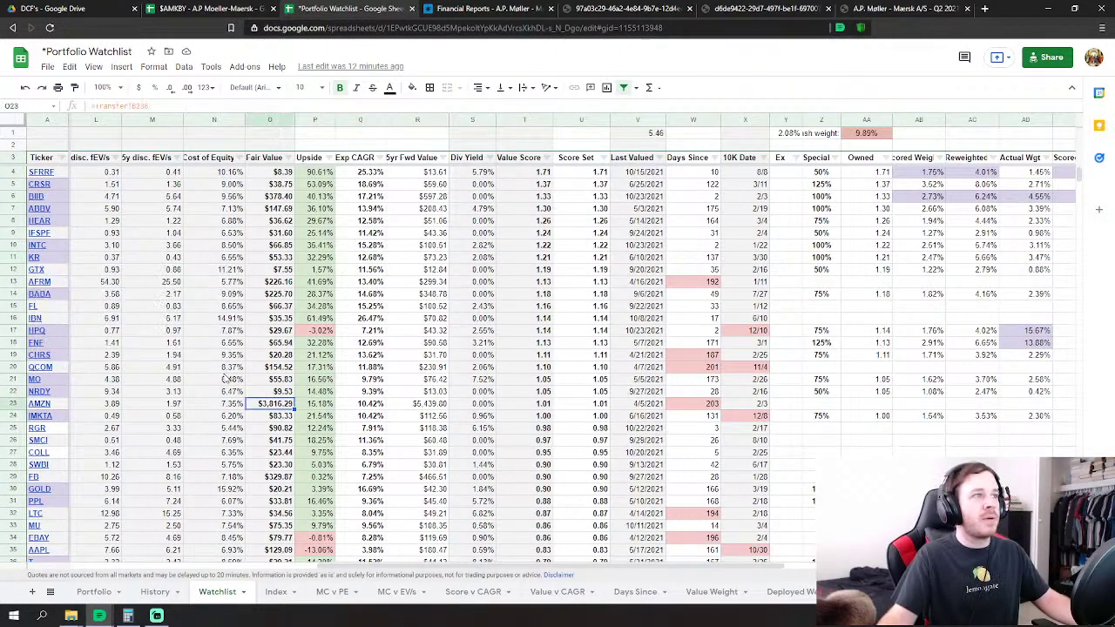
pyautogui.click(13, 294)
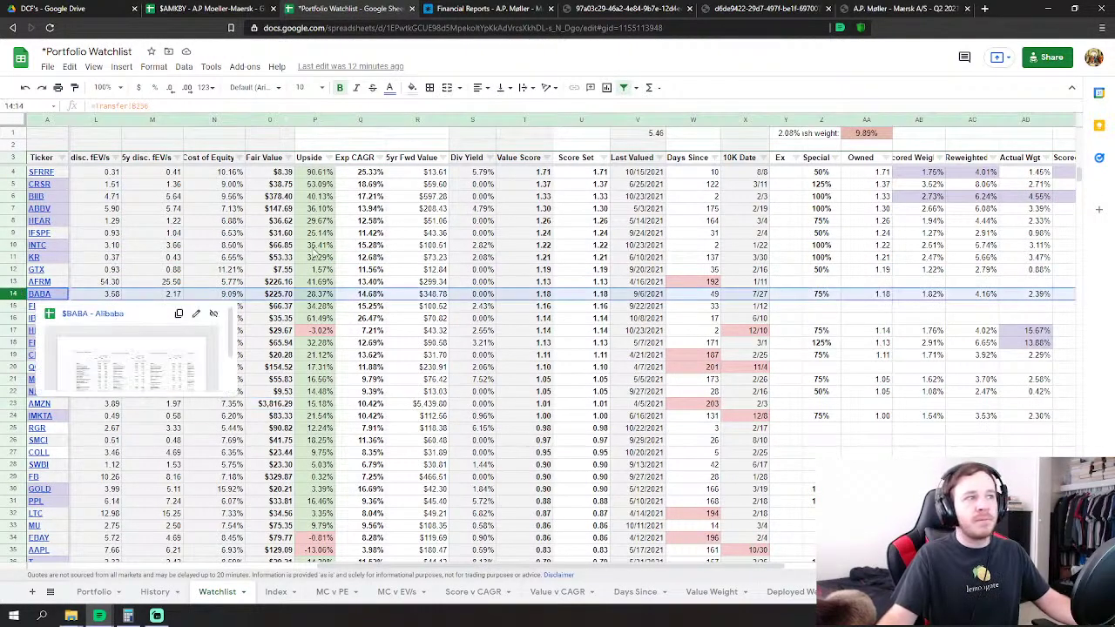
pyautogui.click(310, 248)
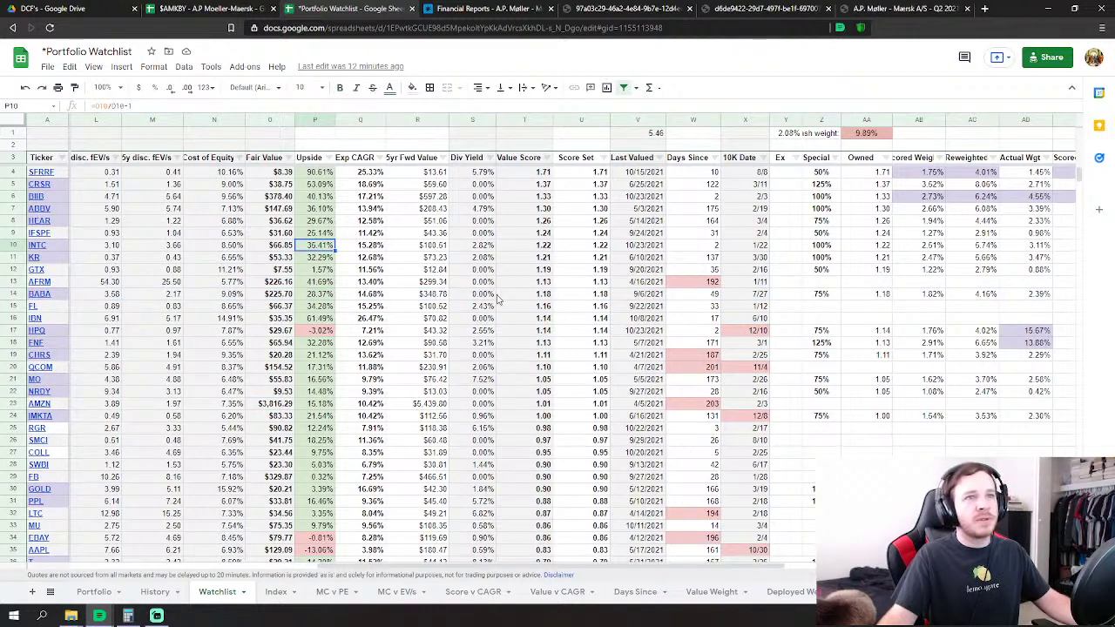
pyautogui.click(13, 294)
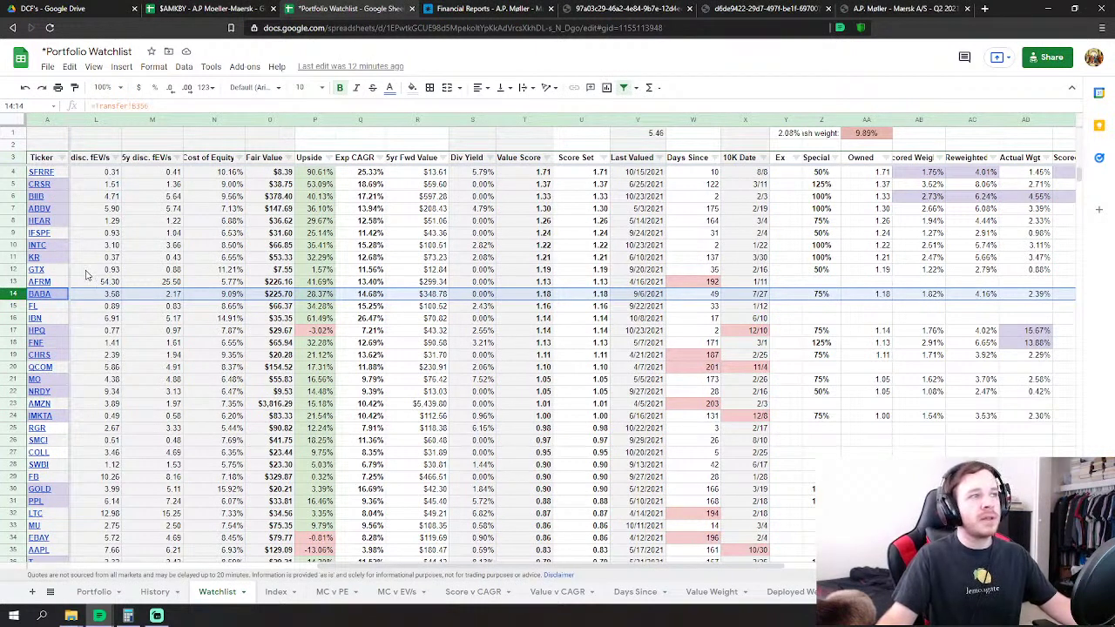
pyautogui.moveTo(54, 285)
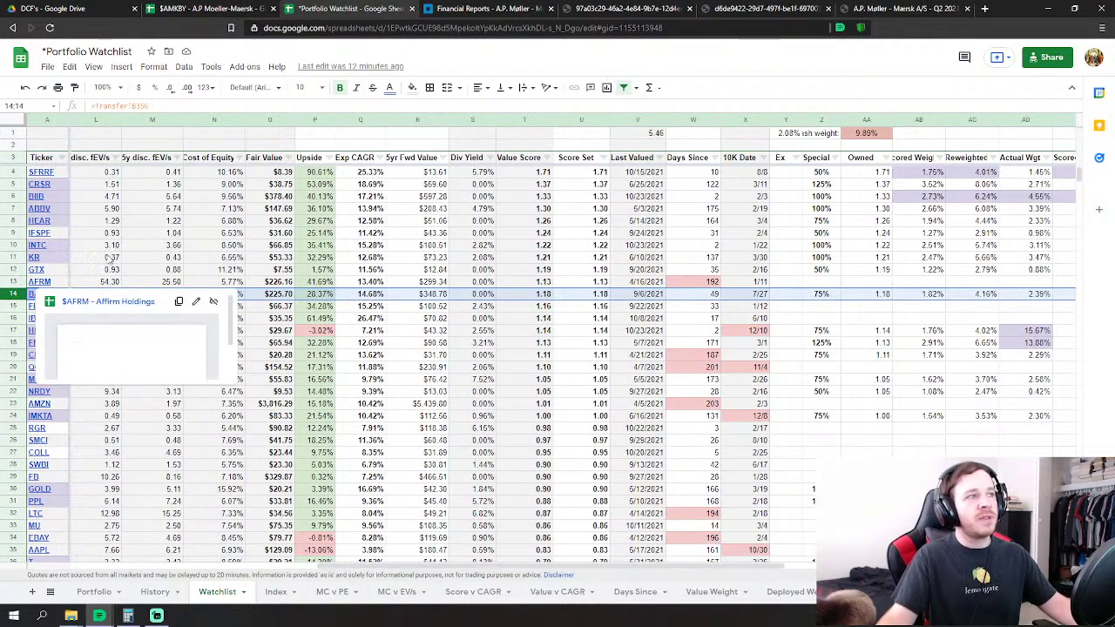
pyautogui.click(153, 245)
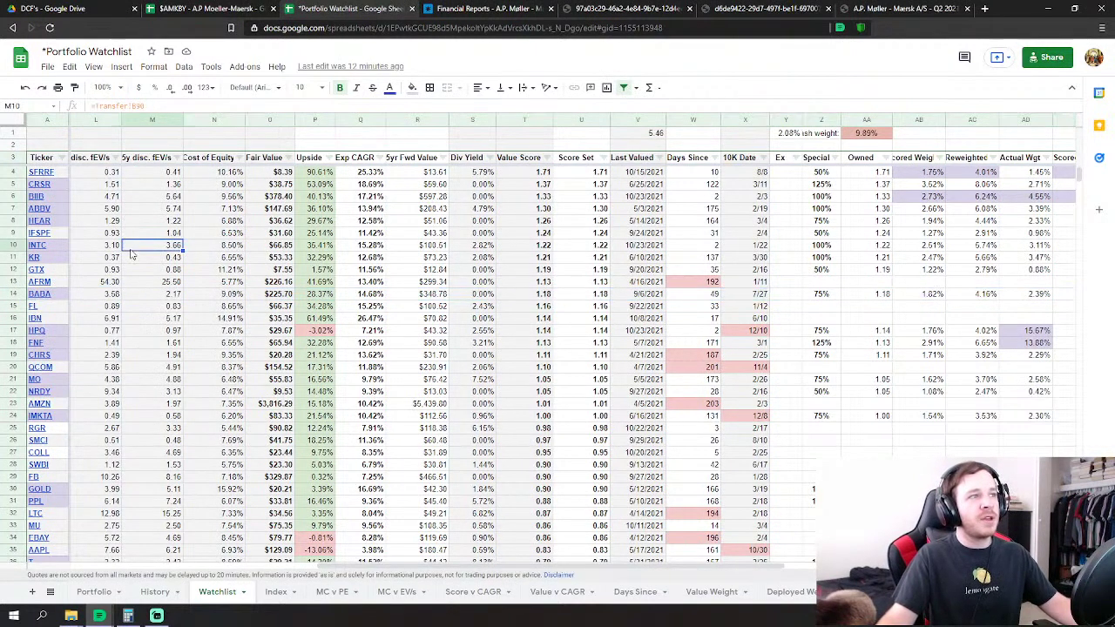
# Compare the BABA row in the Portfolio Watchlist with the Maersk Fundamentals sheet.
pyautogui.click(203, 7)
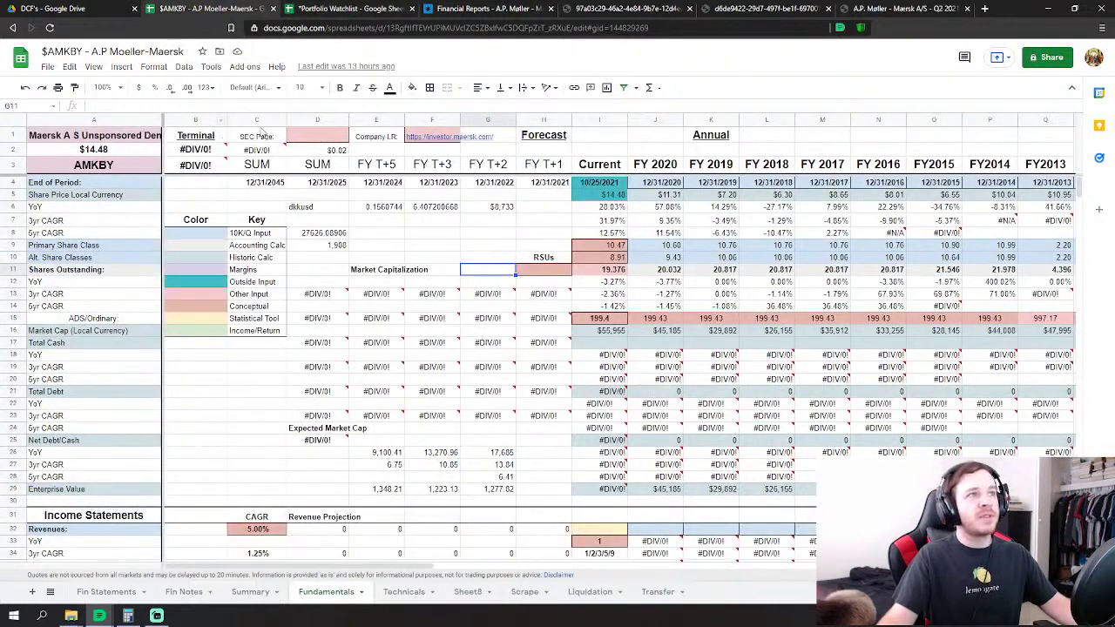
pyautogui.click(348, 9)
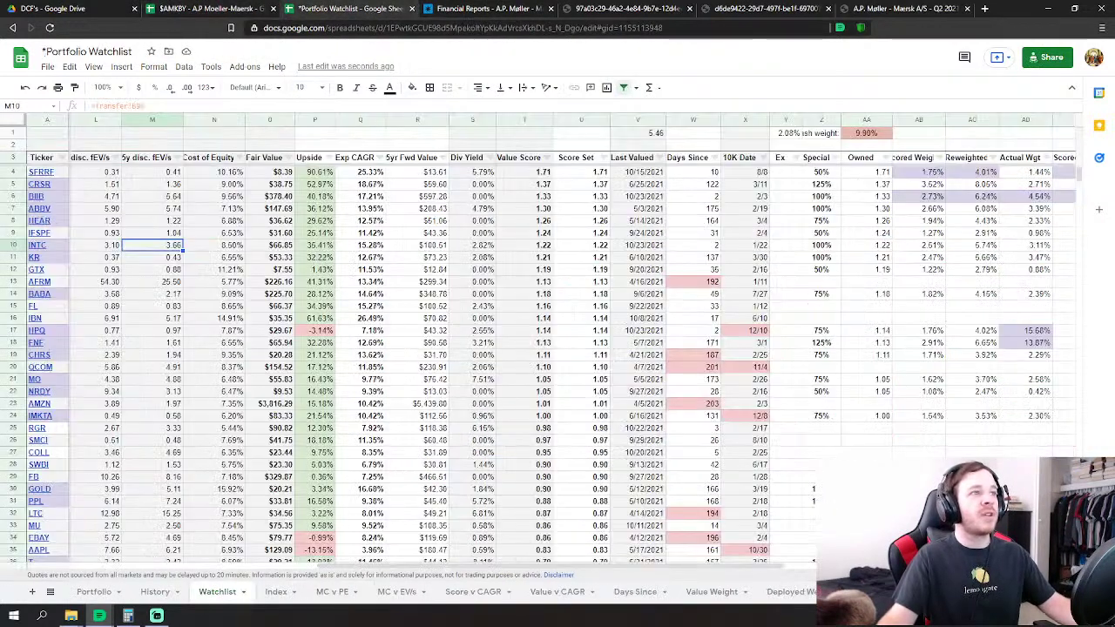
pyautogui.click(13, 293)
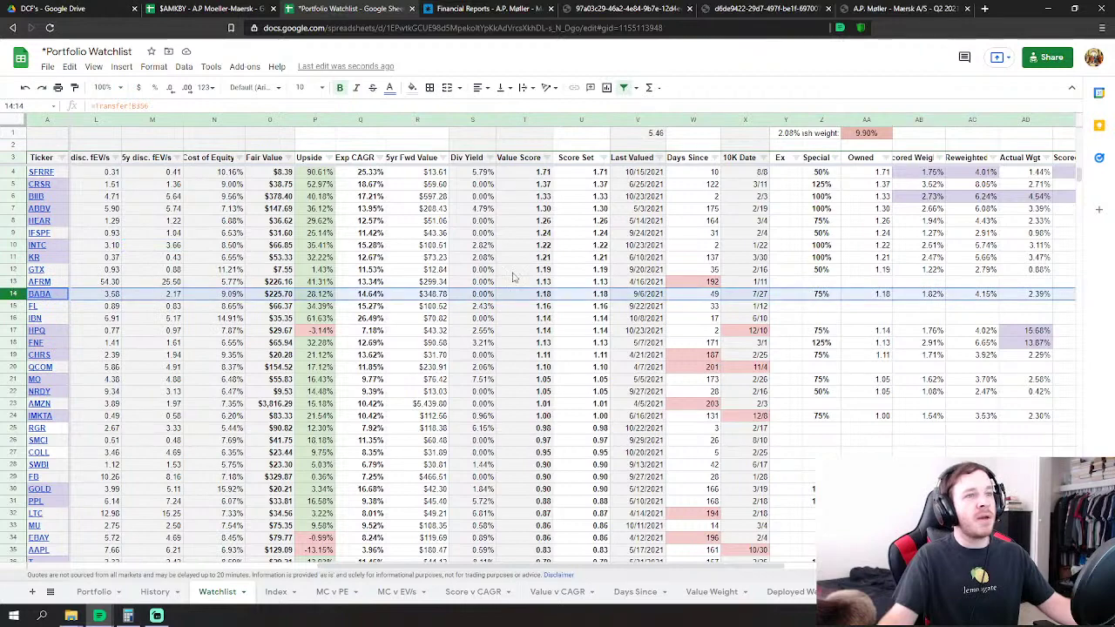
pyautogui.click(221, 11)
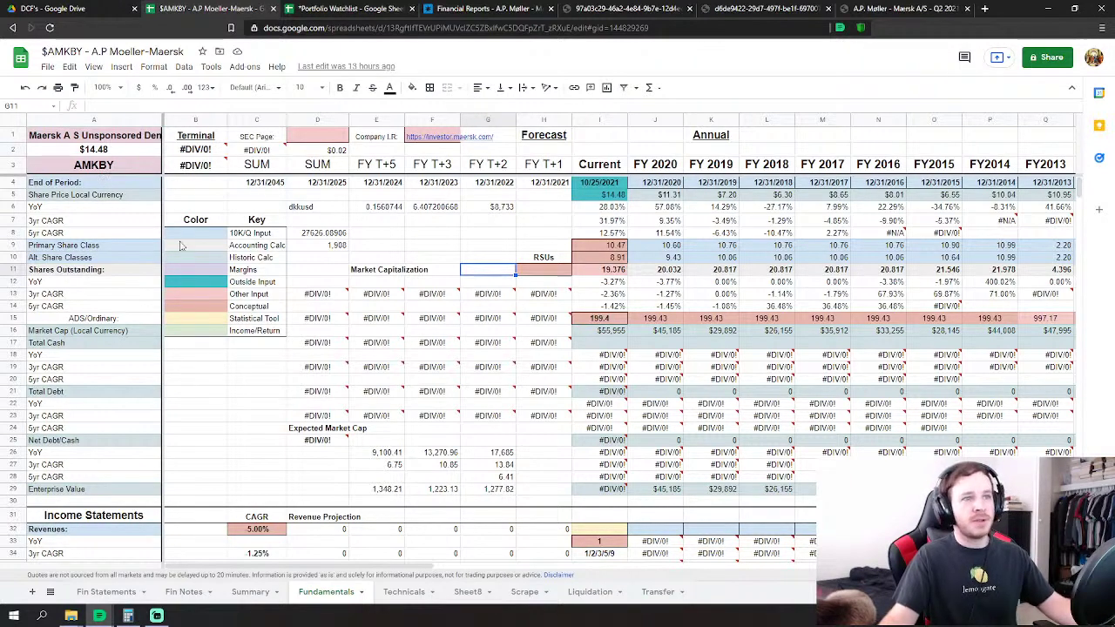
# Examine the Maersk-B.Co and AMKBY share price history in Sheet8 and return to the Fundamentals sheet.
pyautogui.moveTo(355, 345)
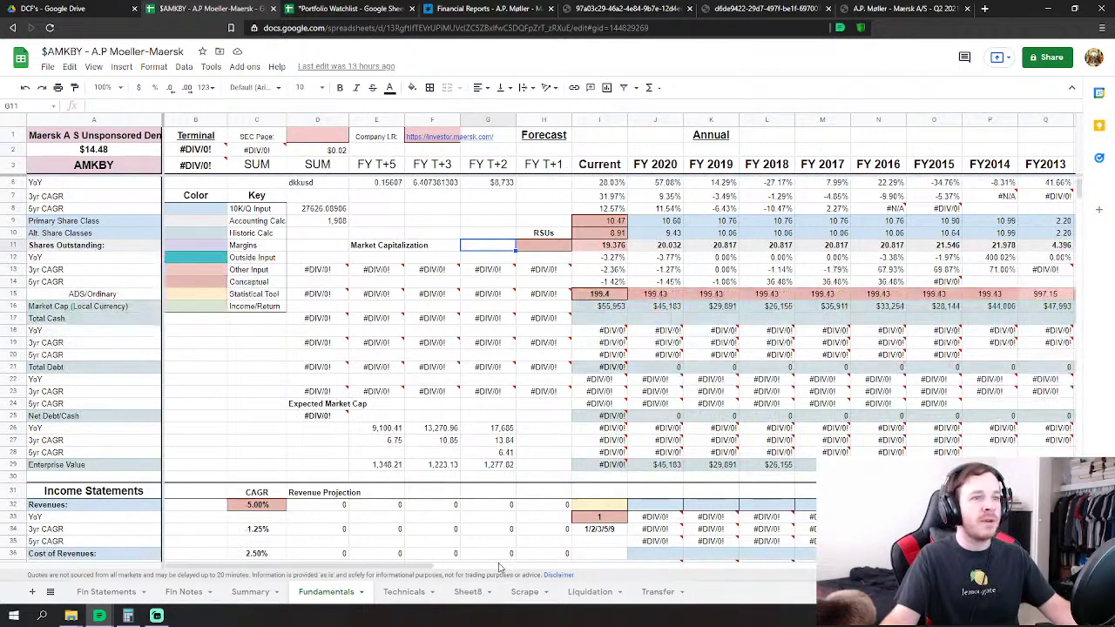
pyautogui.click(468, 592)
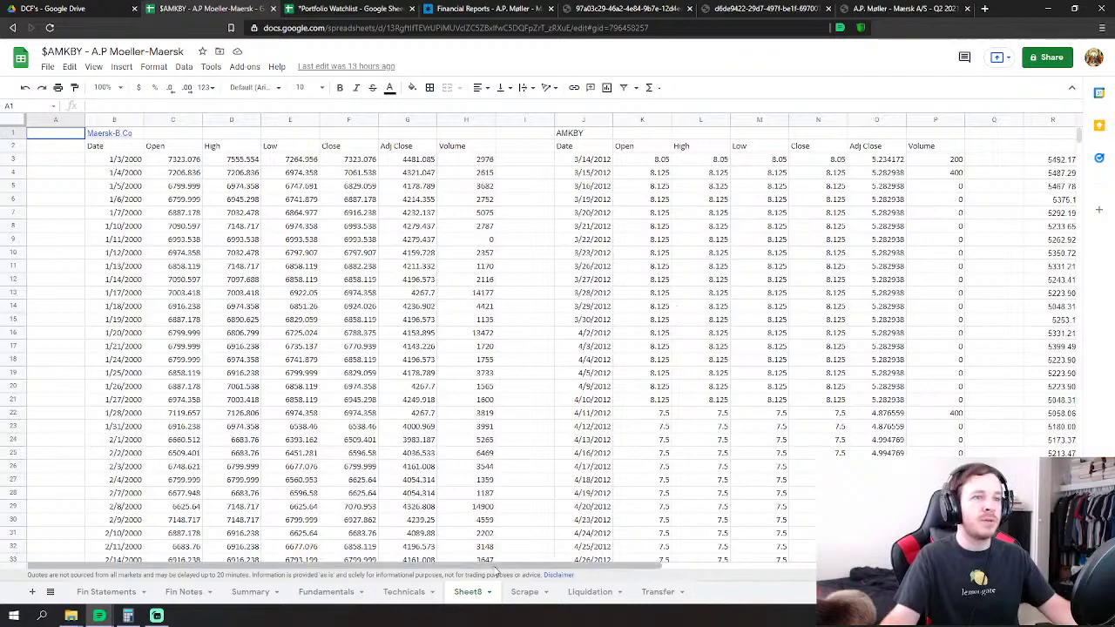
pyautogui.hscroll(5, 496, 557)
pyautogui.hscroll(-5, 508, 570)
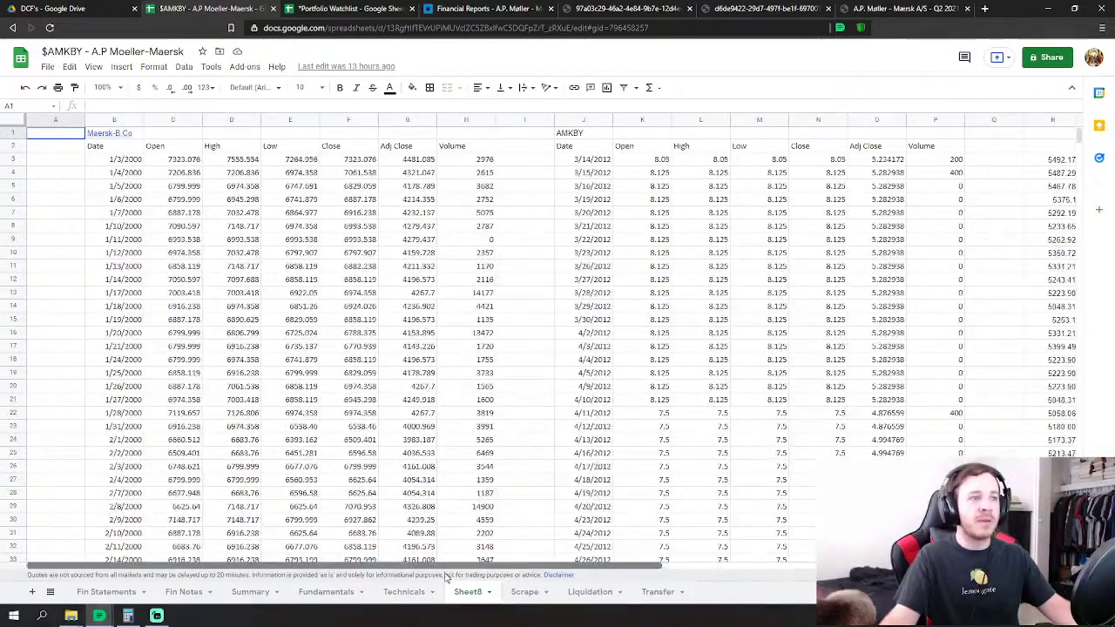
pyautogui.click(343, 595)
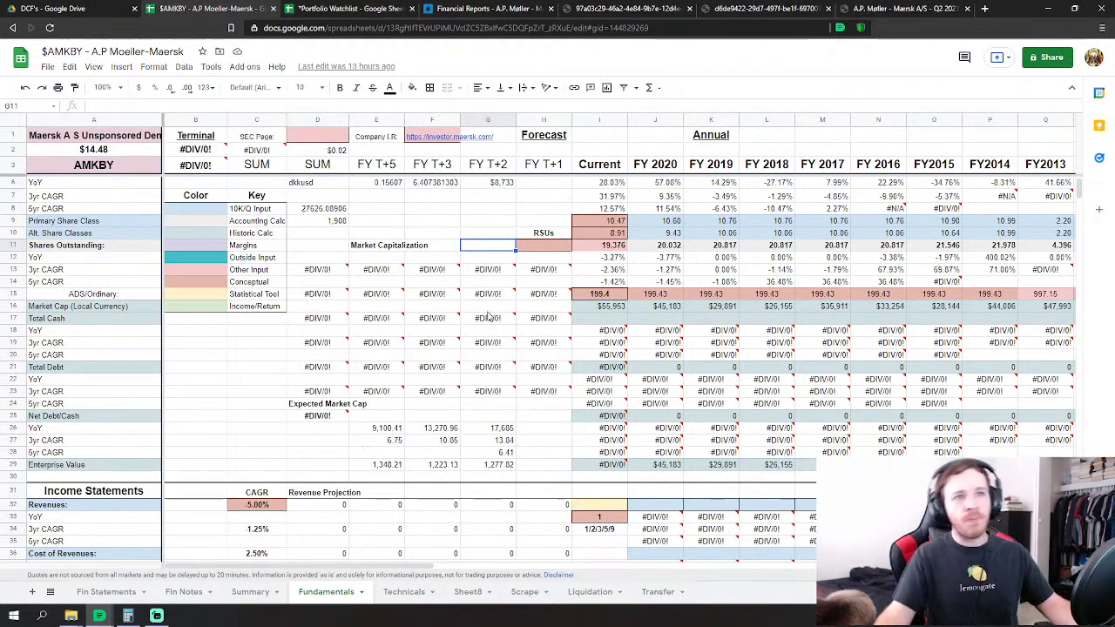
# Review the Fundamentals sheet from the market capitalization and income statement sections down to the Debt section.
pyautogui.scroll(1, 693, 311)
pyautogui.click(515, 247)
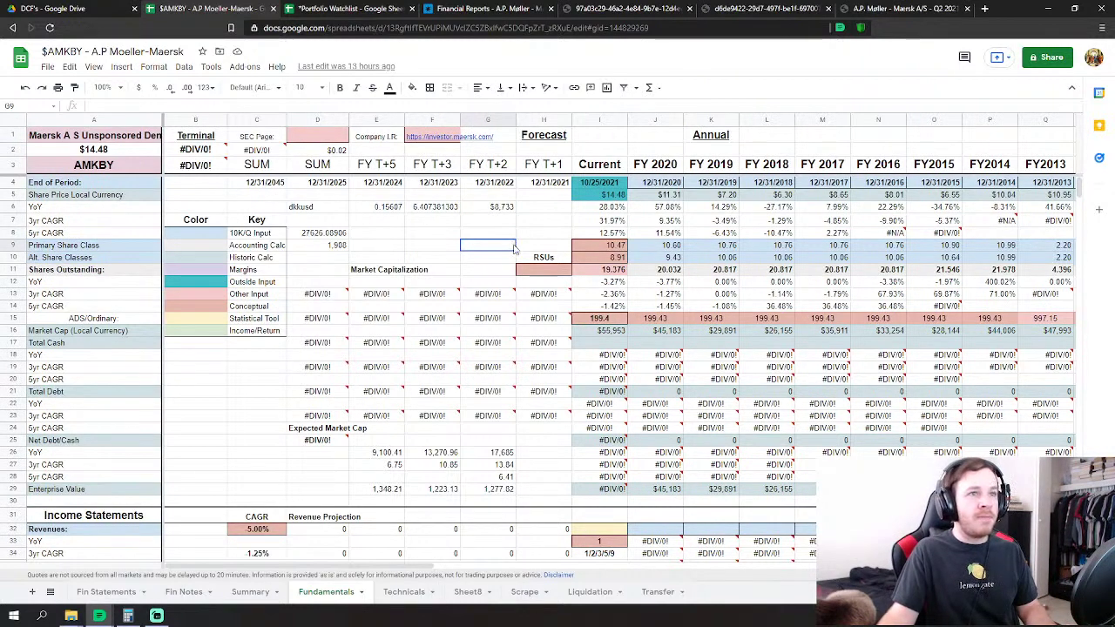
pyautogui.click(247, 428)
pyautogui.scroll(-7, 425, 383)
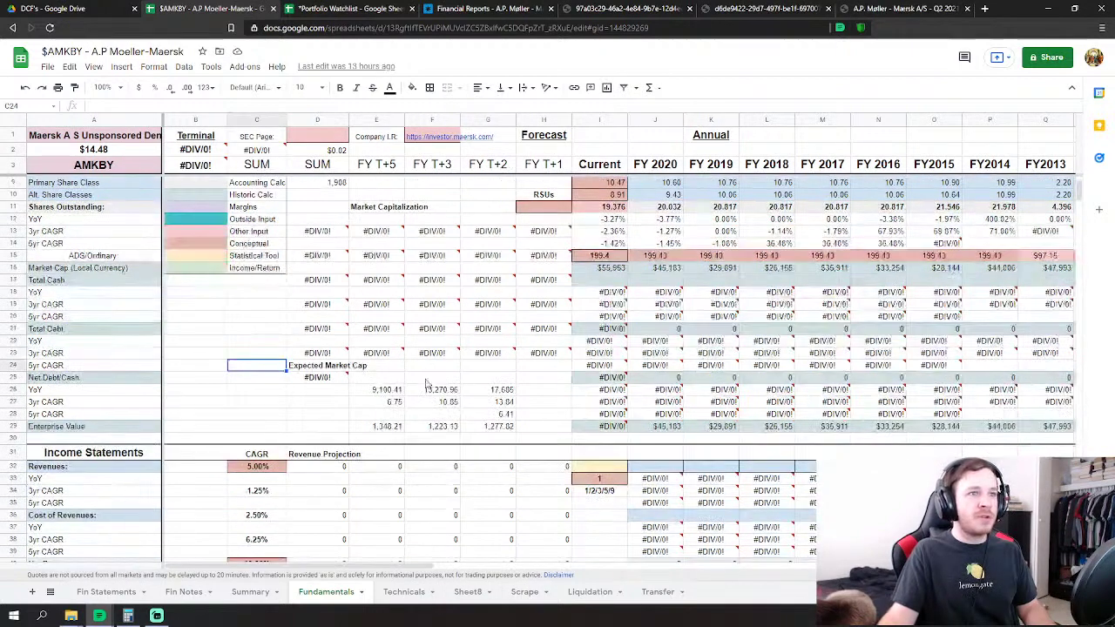
pyautogui.scroll(-1, 444, 383)
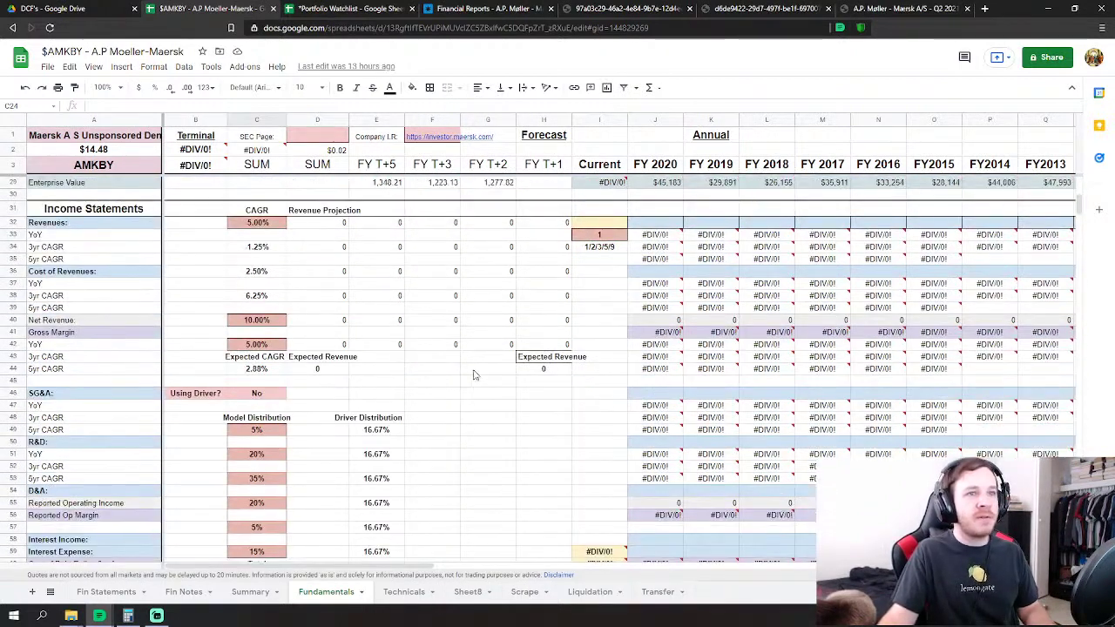
pyautogui.scroll(1, 472, 380)
pyautogui.scroll(-2, 356, 435)
pyautogui.moveTo(1080, 207); pyautogui.dragTo(1078, 501)
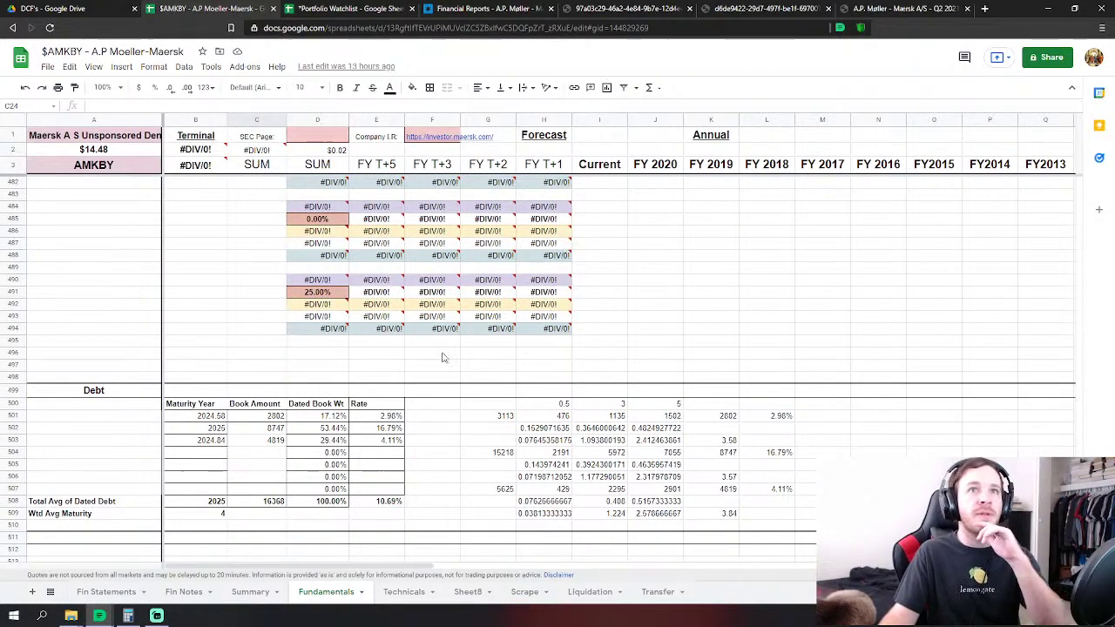
# Consult the Maersk 2020 annual report and Q2 2021 interim report, and return to the Debt section of the spreadsheet.
pyautogui.click(627, 7)
pyautogui.click(763, 8)
pyautogui.click(653, 8)
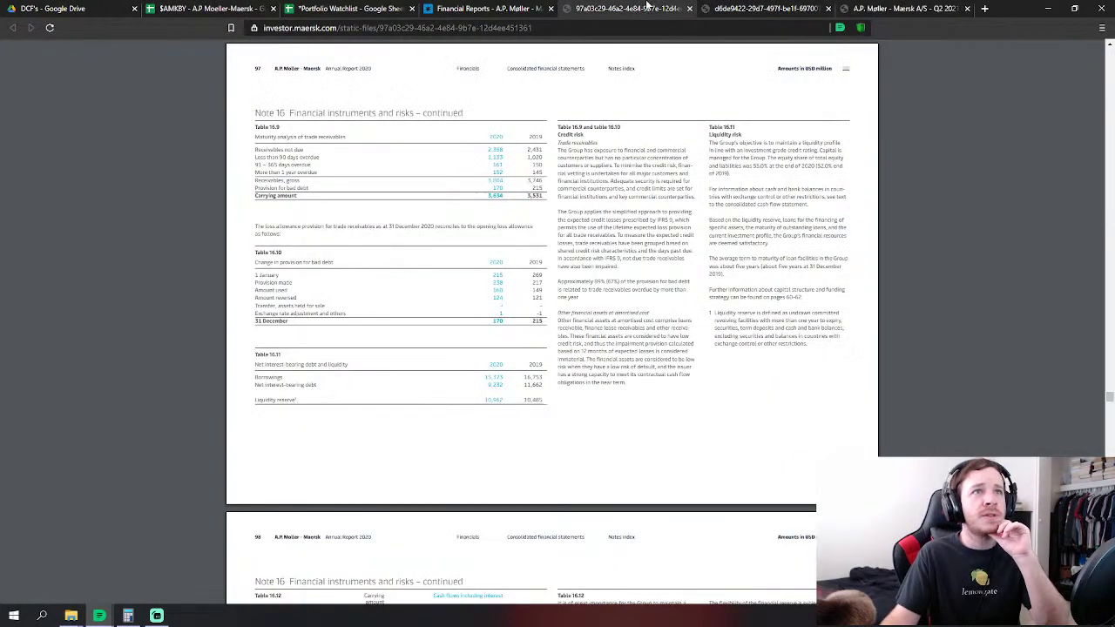
pyautogui.click(778, 11)
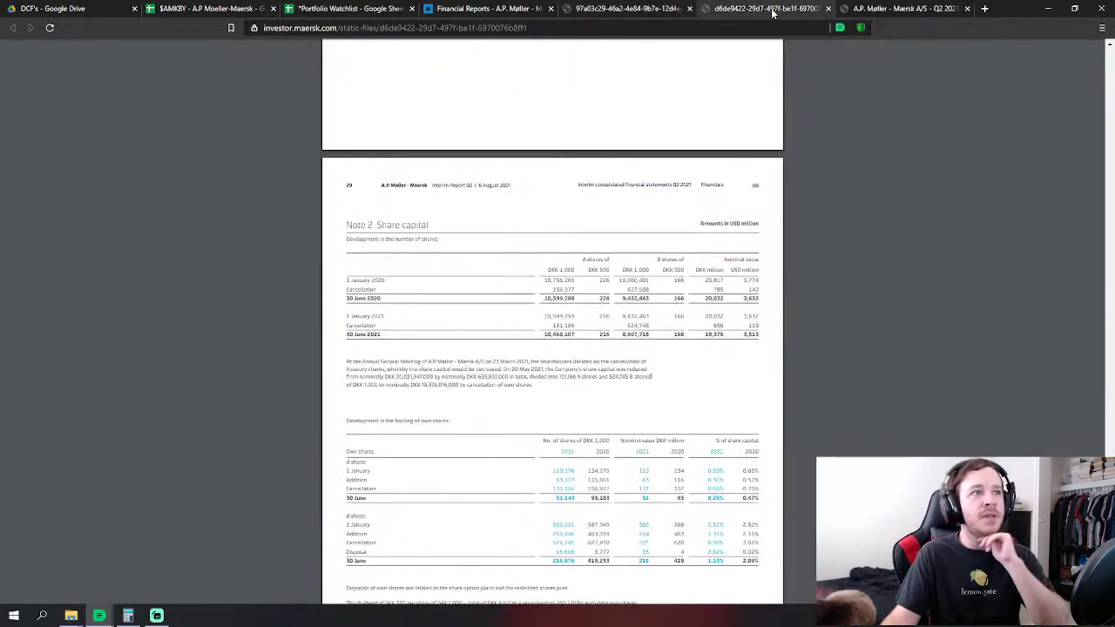
pyautogui.click(633, 8)
pyautogui.click(204, 8)
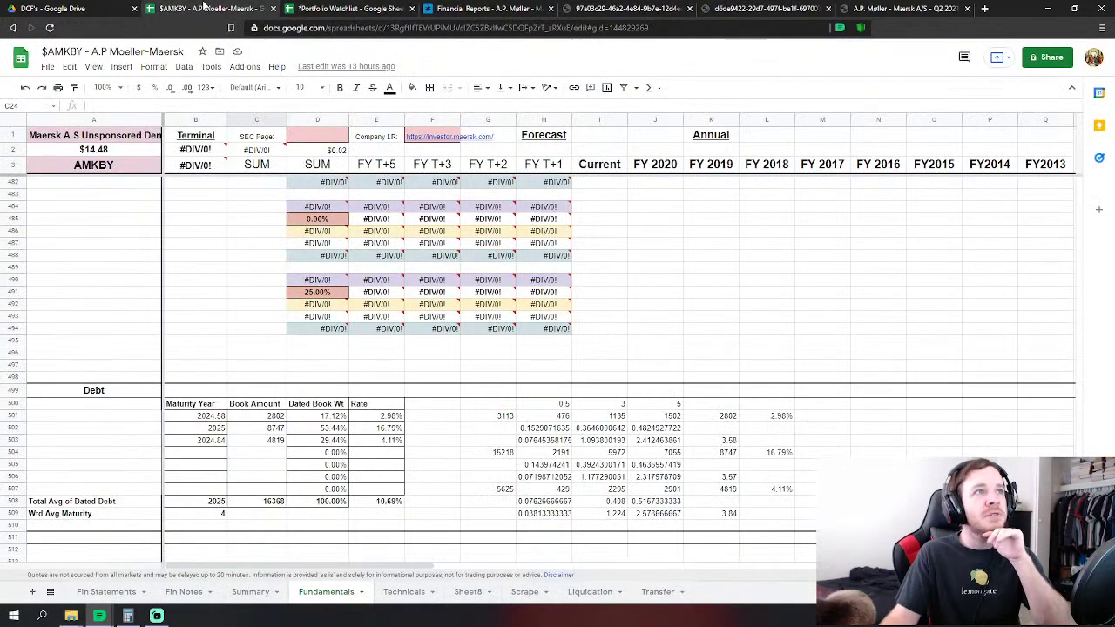
# Inspect the debt maturity calculations in G500:L509 beside the dated debt table.
pyautogui.click(179, 319)
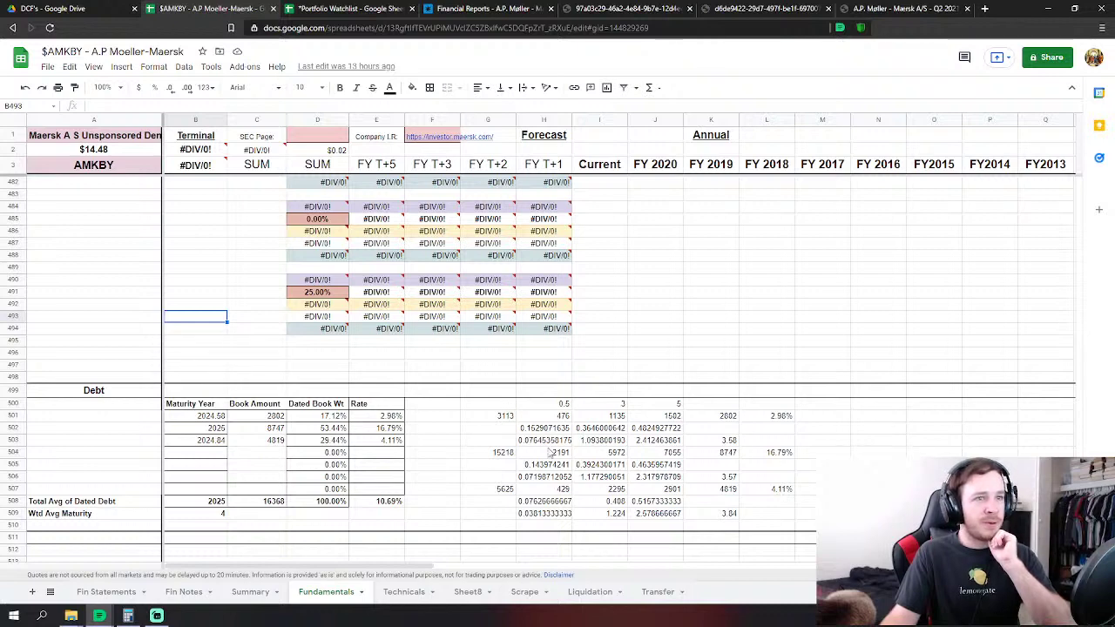
pyautogui.moveTo(508, 409); pyautogui.dragTo(788, 519)
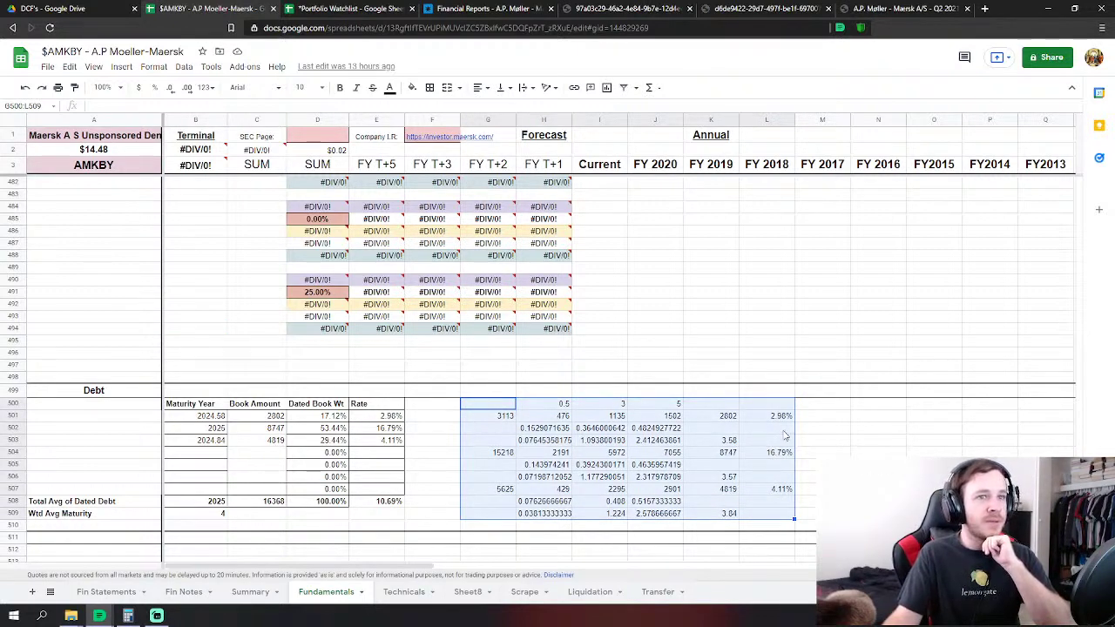
pyautogui.click(812, 417)
# Examine the leverage and discount section and the two geography tables with revenue shares and country risk premiums.
pyautogui.scroll(6, 232, 413)
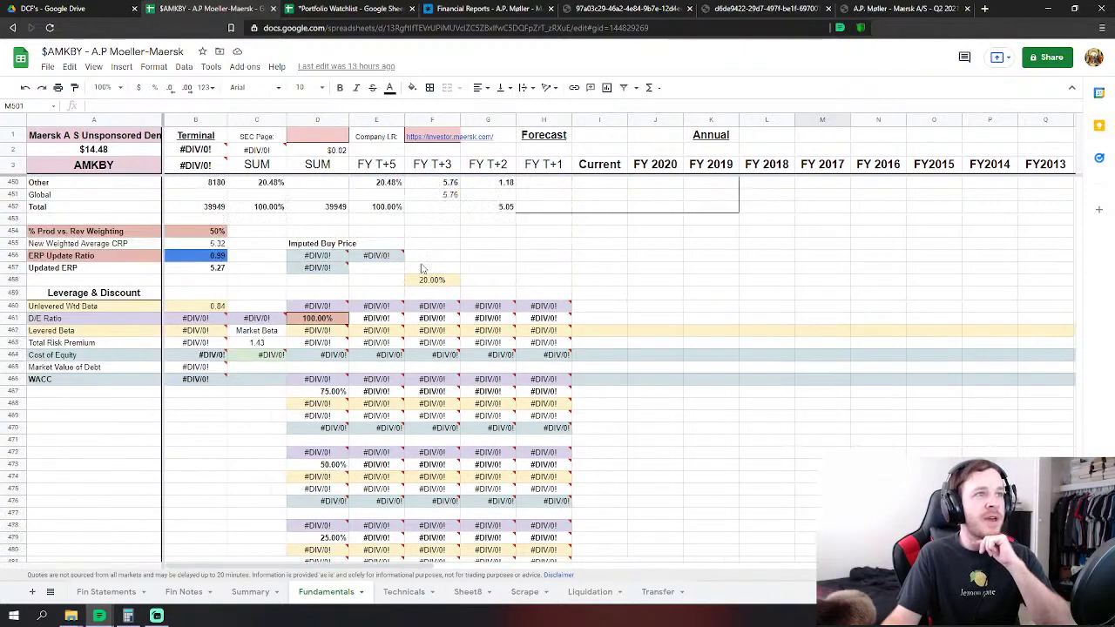
pyautogui.scroll(3, 294, 335)
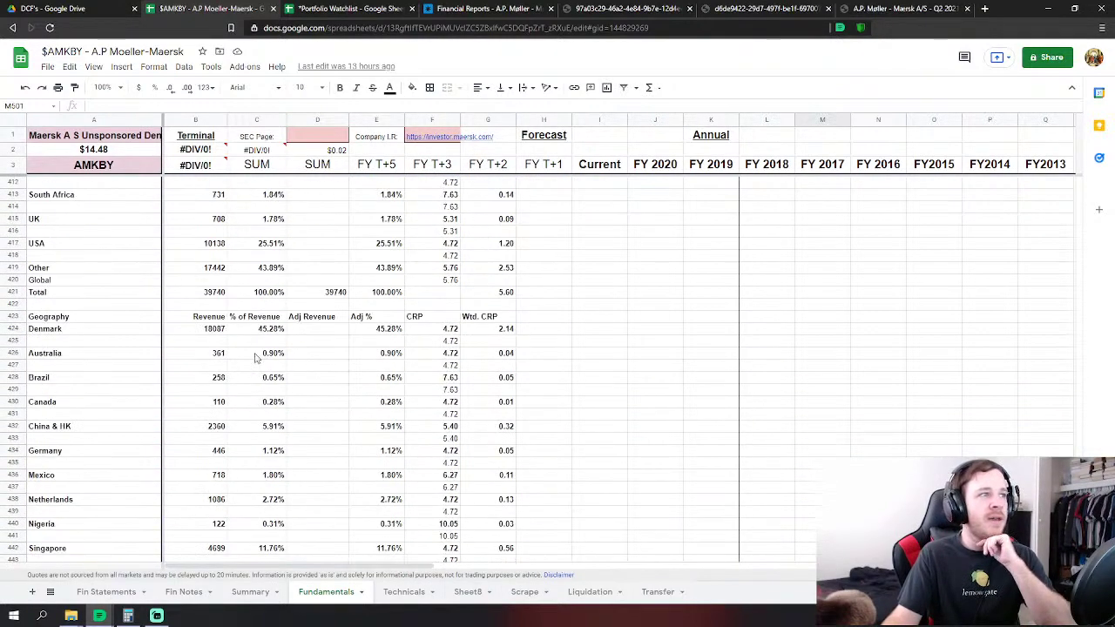
pyautogui.scroll(-1, 242, 364)
pyautogui.scroll(-1, 242, 364)
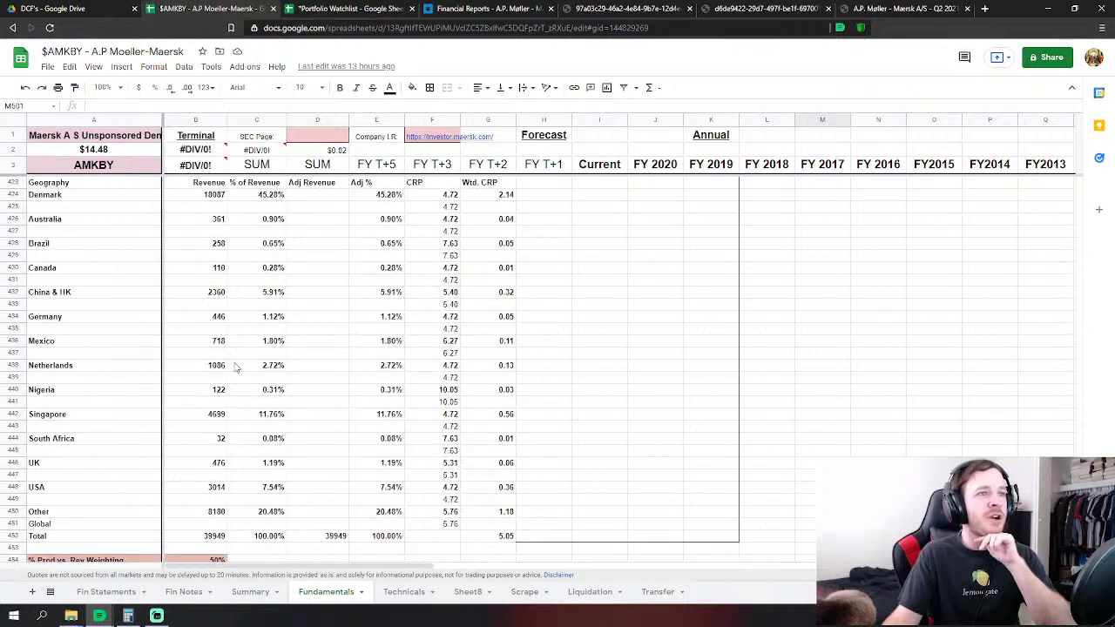
pyautogui.scroll(3, 235, 366)
pyautogui.scroll(2, 233, 367)
pyautogui.scroll(-5, 230, 369)
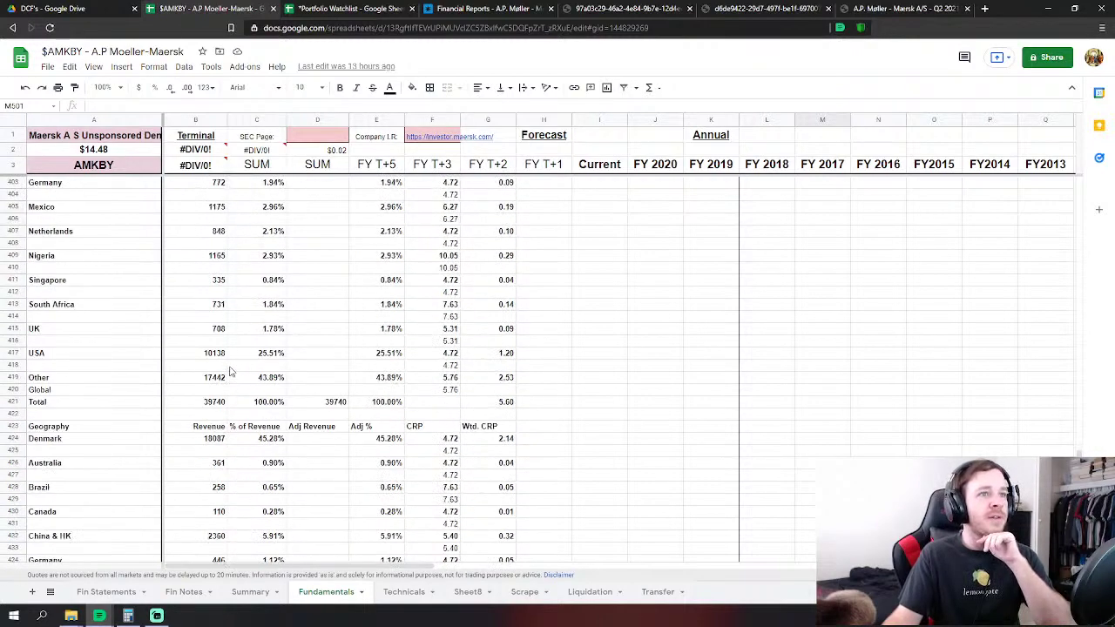
pyautogui.scroll(1, 229, 371)
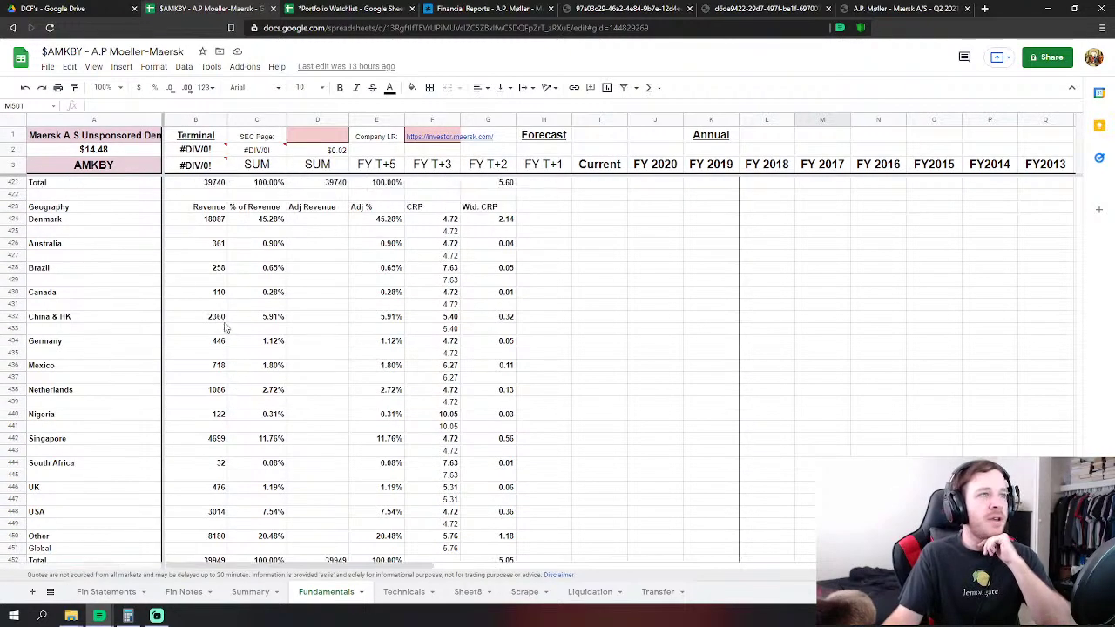
# Compare the country revenue shares in the two geography tables of the Equity Risk Premium section.
pyautogui.click(255, 231)
pyautogui.scroll(5, 250, 296)
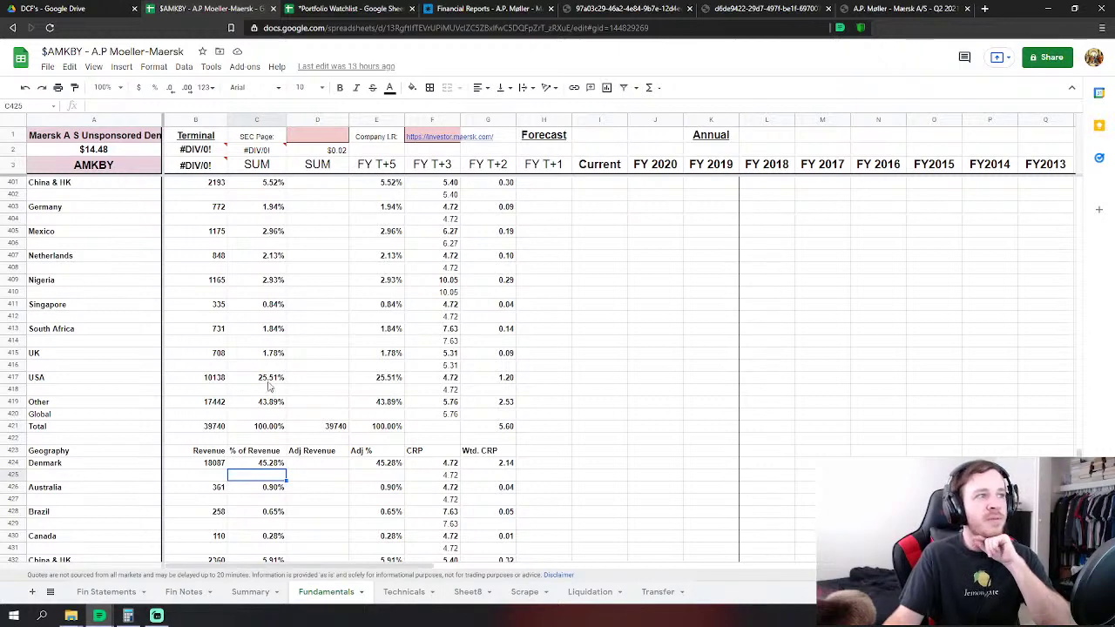
pyautogui.scroll(2, 270, 386)
pyautogui.scroll(10, 270, 389)
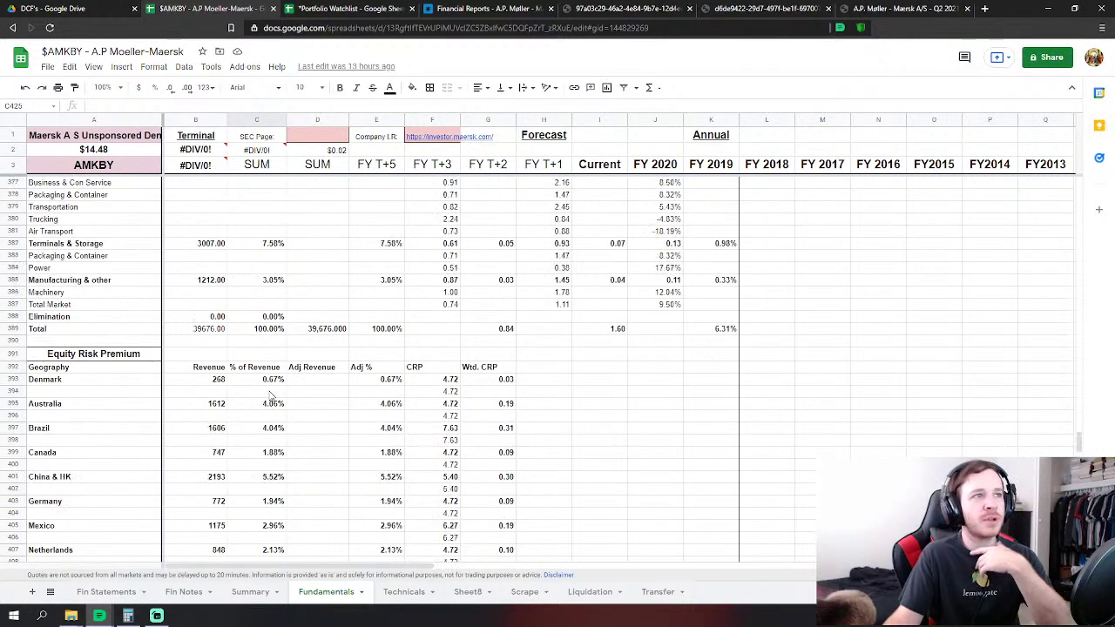
pyautogui.scroll(-12, 265, 396)
pyautogui.scroll(-9, 260, 409)
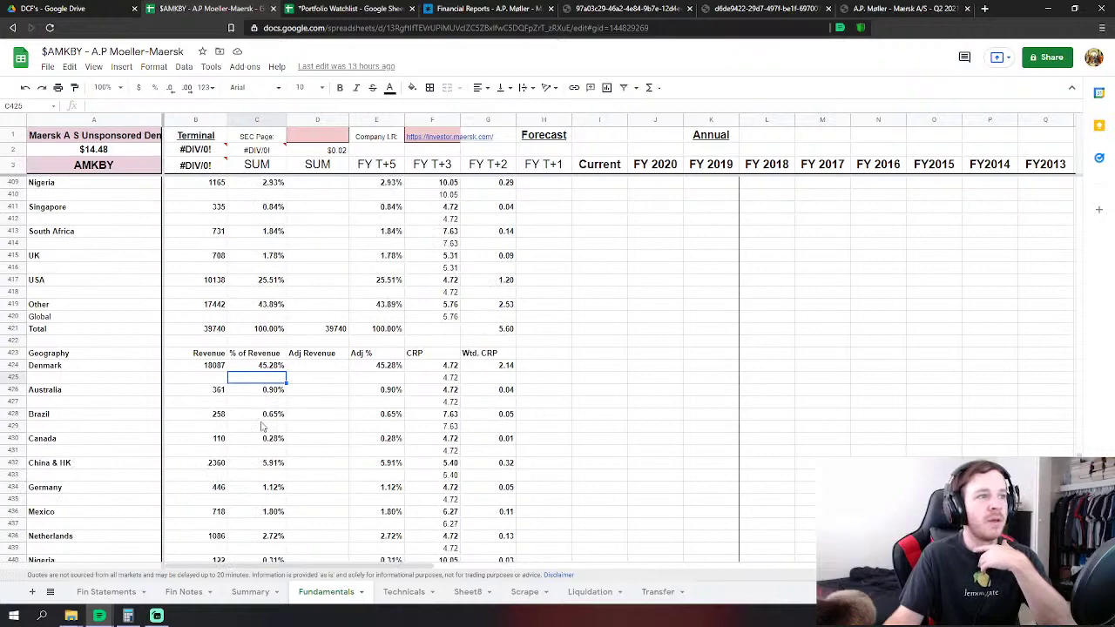
pyautogui.scroll(5, 260, 392)
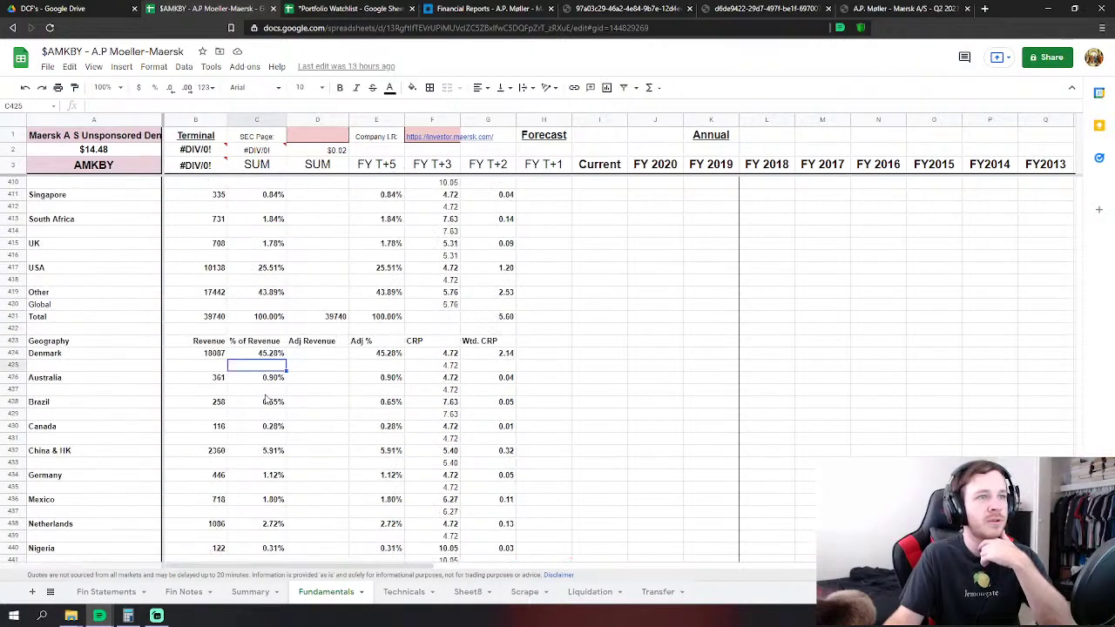
pyautogui.scroll(-8, 257, 436)
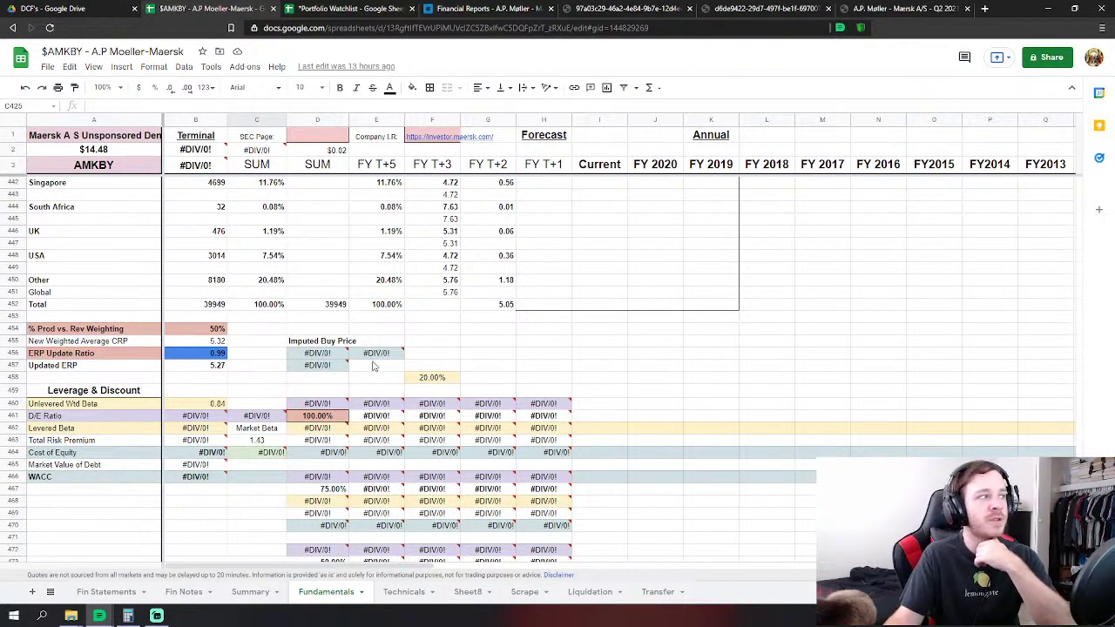
pyautogui.scroll(5, 371, 371)
pyautogui.scroll(2, 374, 376)
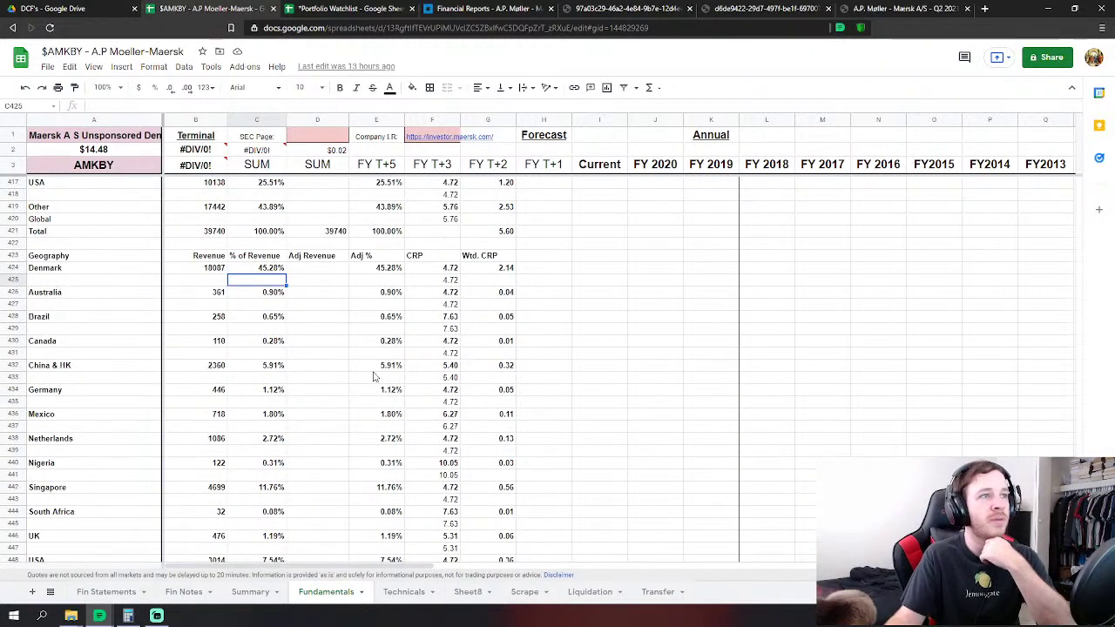
# Examine the CRP and weighted CRP columns of both geography tables and the production versus revenue weighting rows beneath them.
pyautogui.scroll(-1, 373, 377)
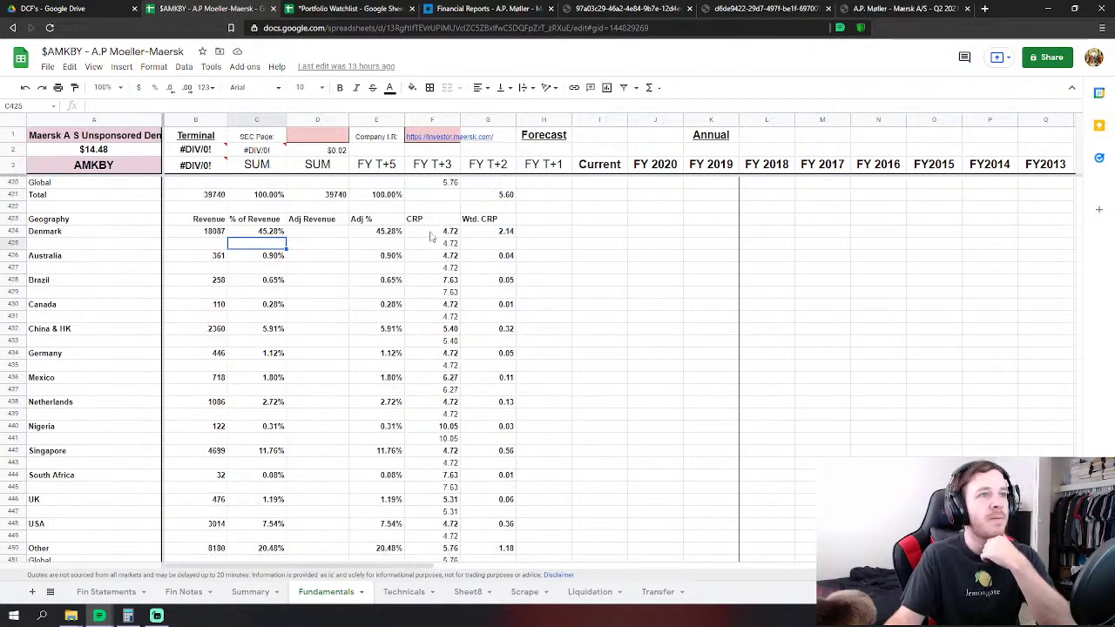
pyautogui.scroll(-2, 418, 374)
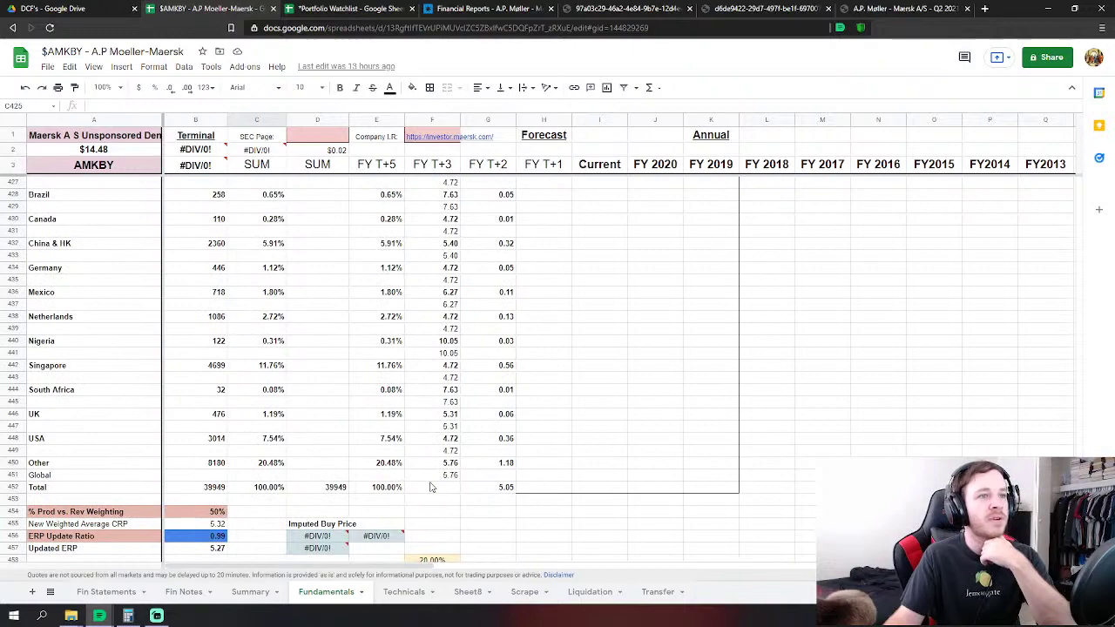
pyautogui.scroll(1, 340, 374)
pyautogui.scroll(-2, 237, 461)
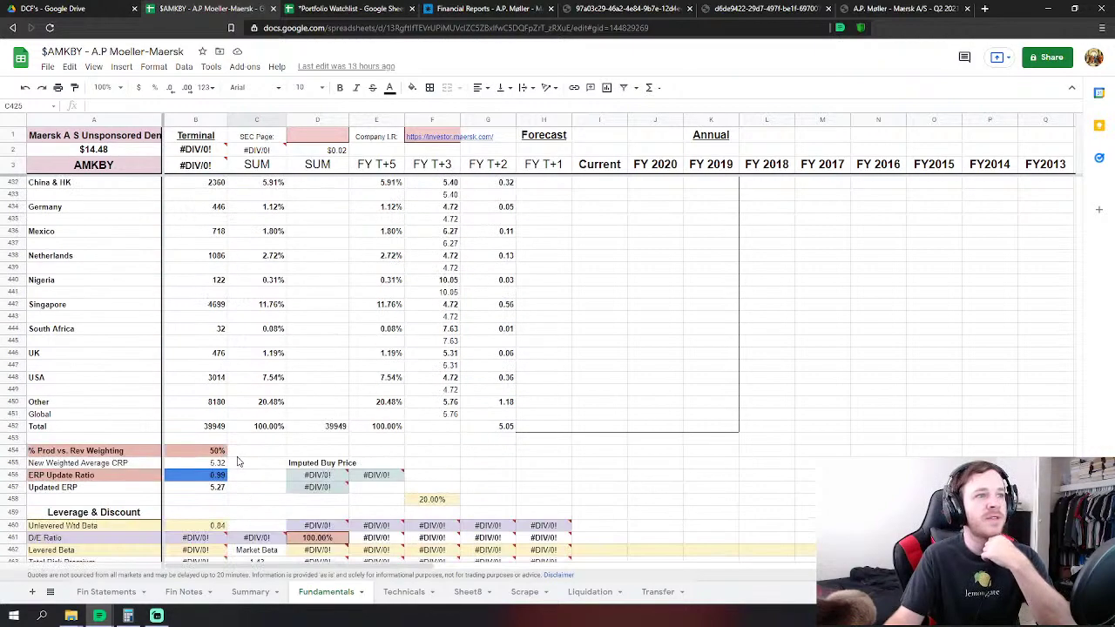
pyautogui.scroll(8, 215, 467)
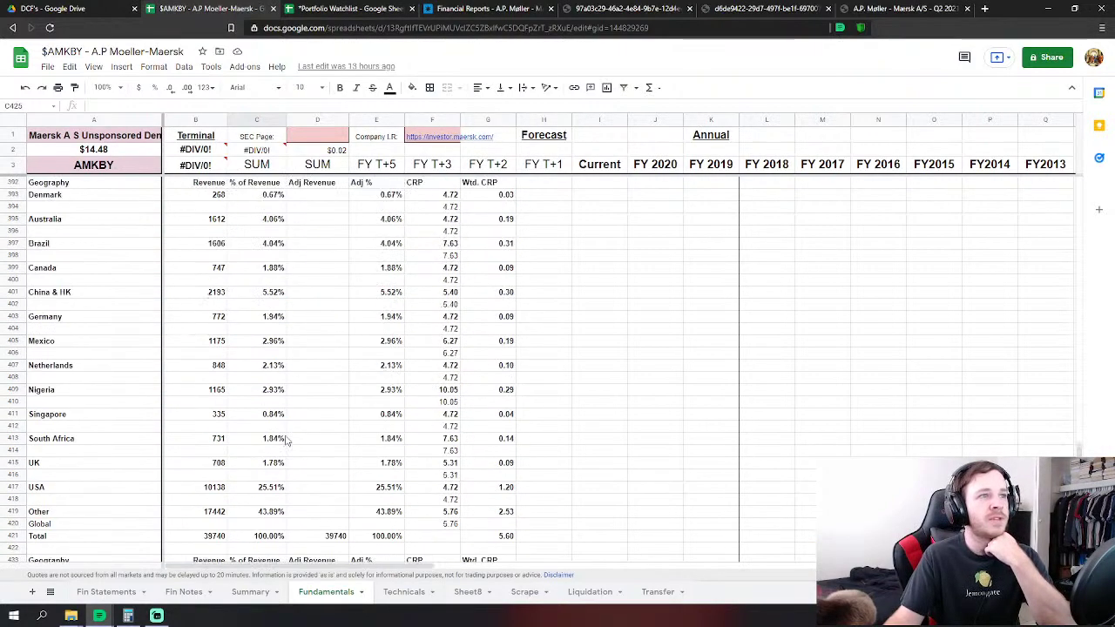
pyautogui.scroll(-3, 293, 445)
pyautogui.scroll(-1, 293, 444)
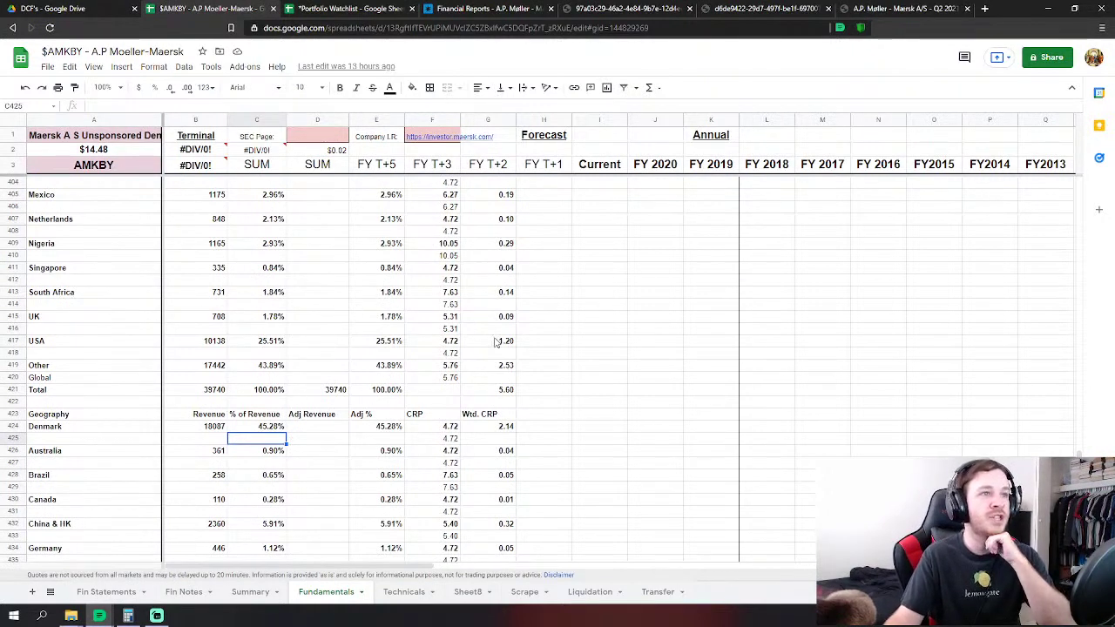
pyautogui.scroll(1, 477, 374)
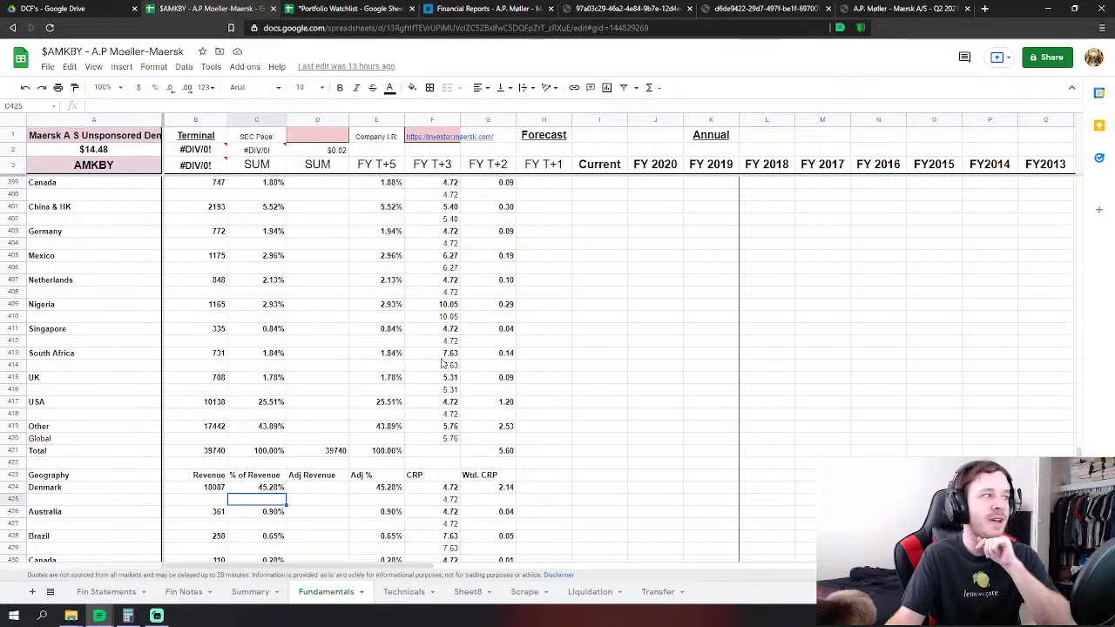
pyautogui.scroll(3, 440, 374)
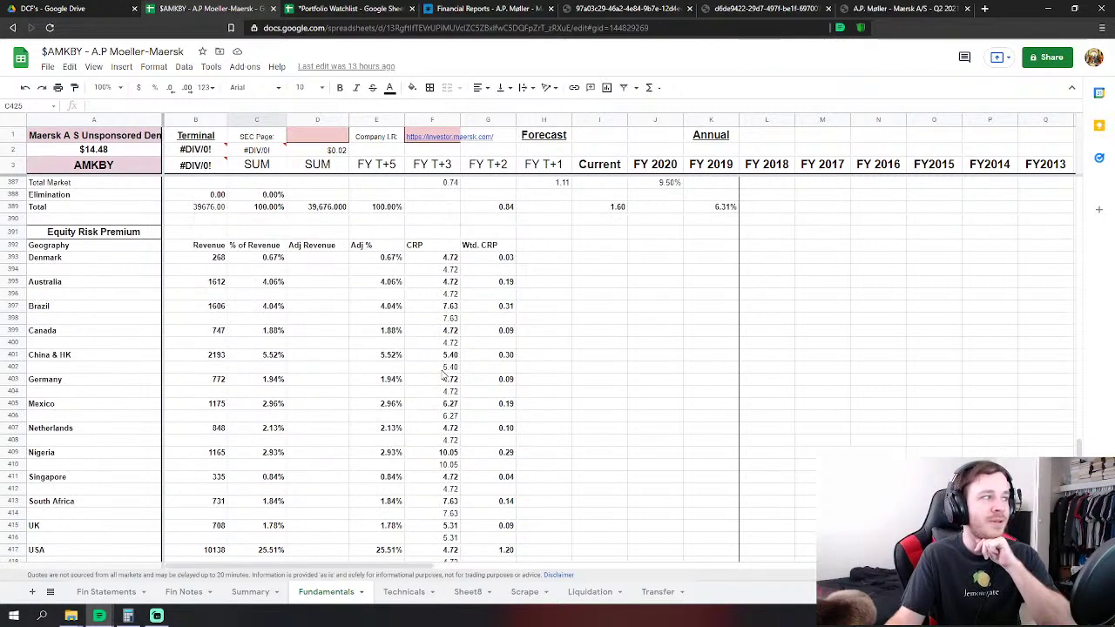
pyautogui.scroll(2, 442, 376)
pyautogui.scroll(-6, 442, 396)
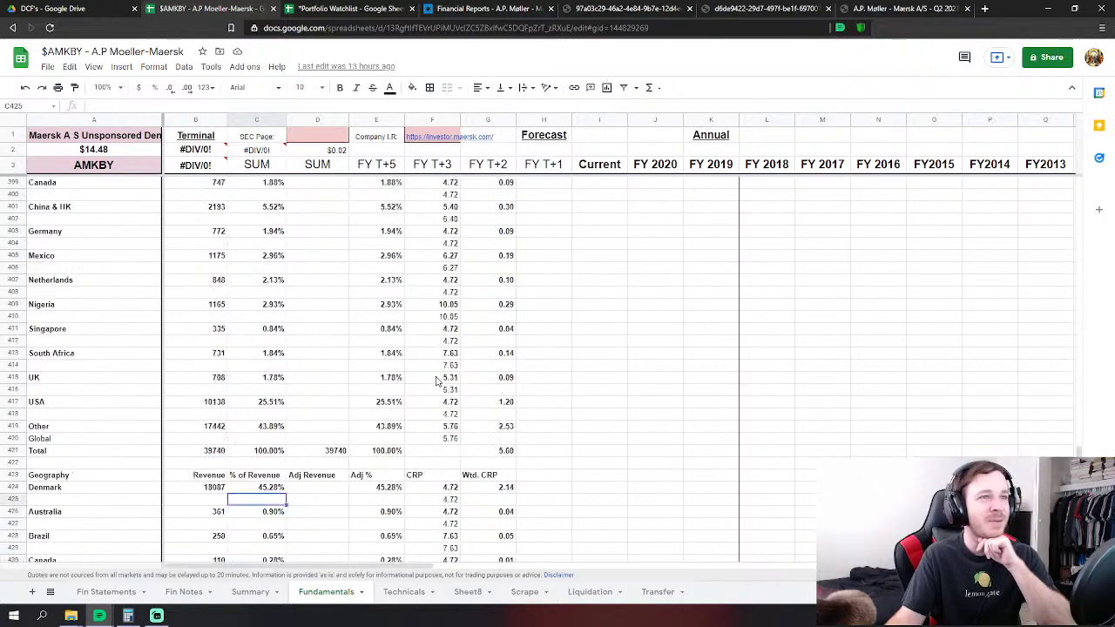
pyautogui.scroll(-10, 458, 420)
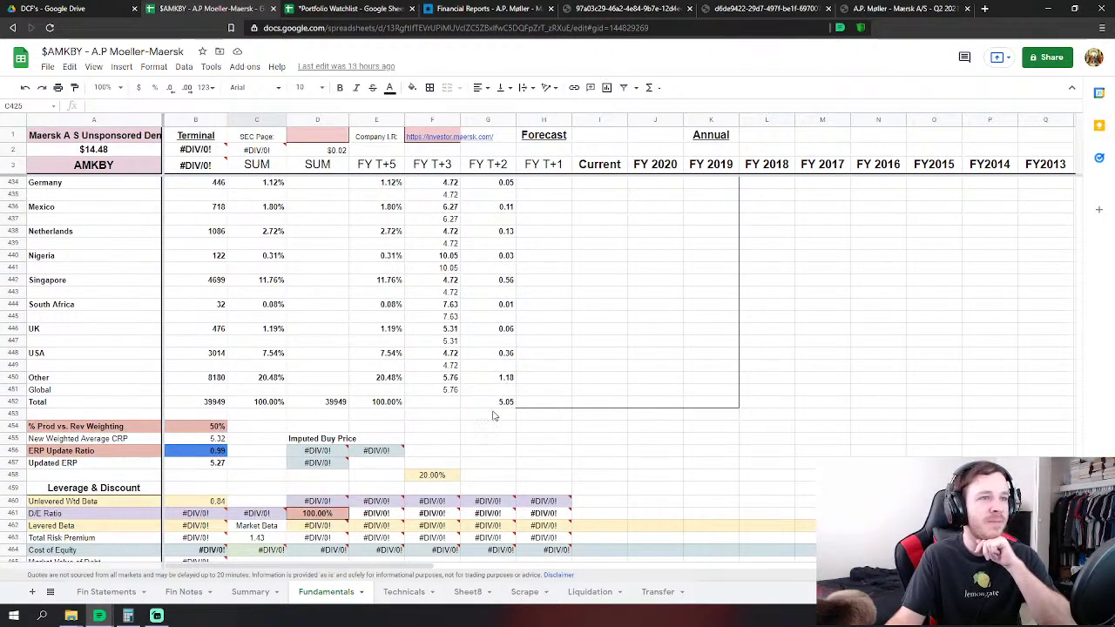
# Review the Fundamentals sheet from Segments & Beta back up through the ratios and Cashflow & Growth to the Income Statements section.
pyautogui.scroll(20, 492, 416)
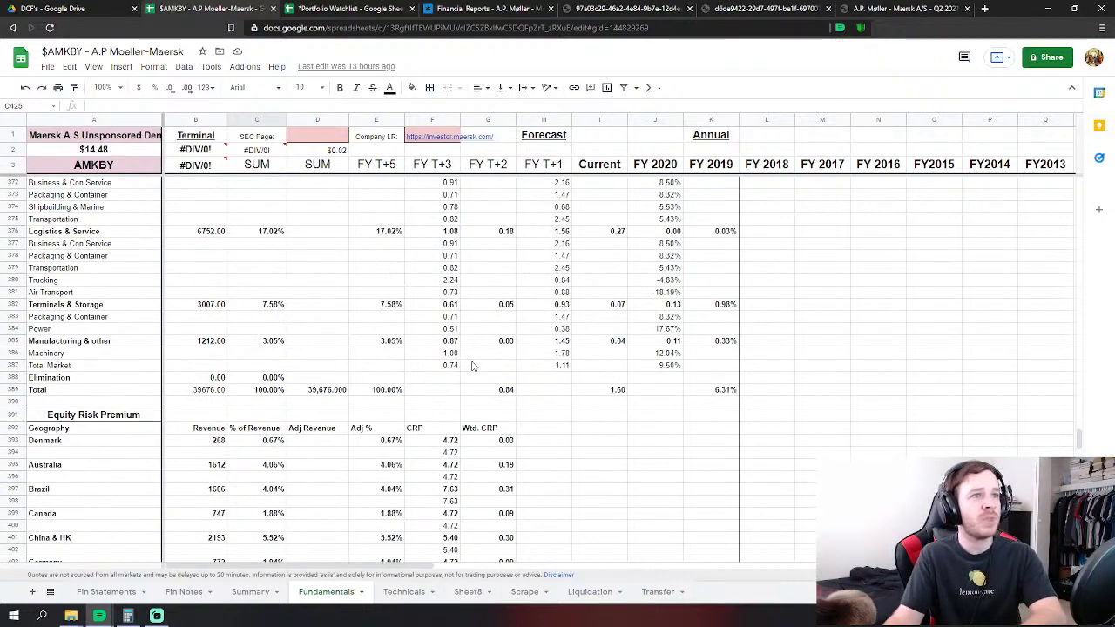
pyautogui.scroll(6, 471, 366)
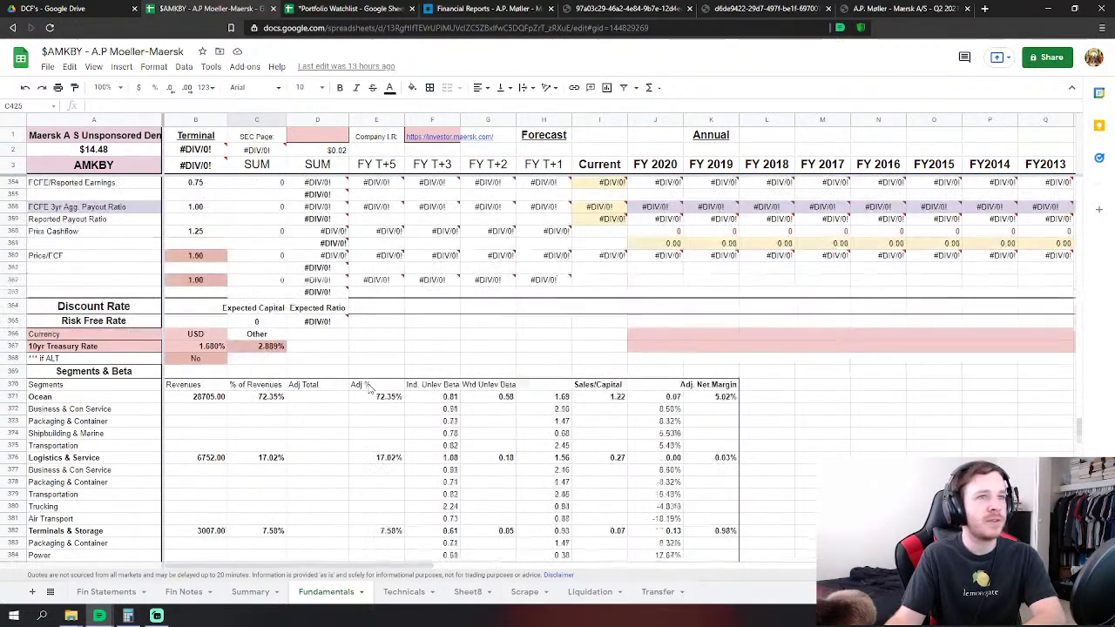
pyautogui.scroll(2, 370, 391)
pyautogui.scroll(-5, 374, 392)
pyautogui.scroll(5, 384, 394)
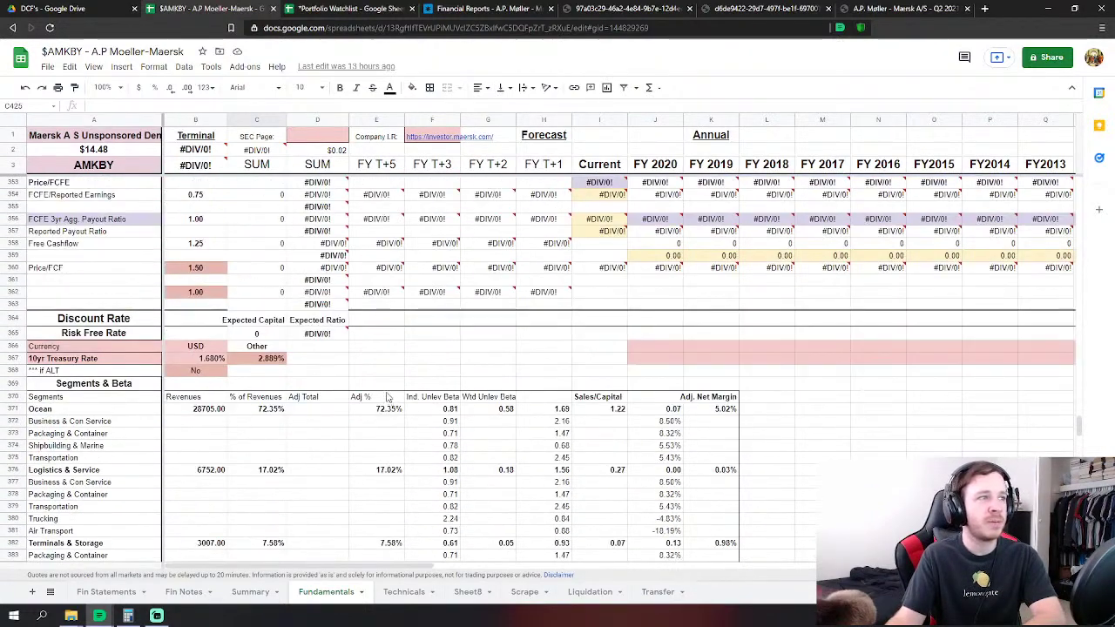
pyautogui.scroll(7, 387, 396)
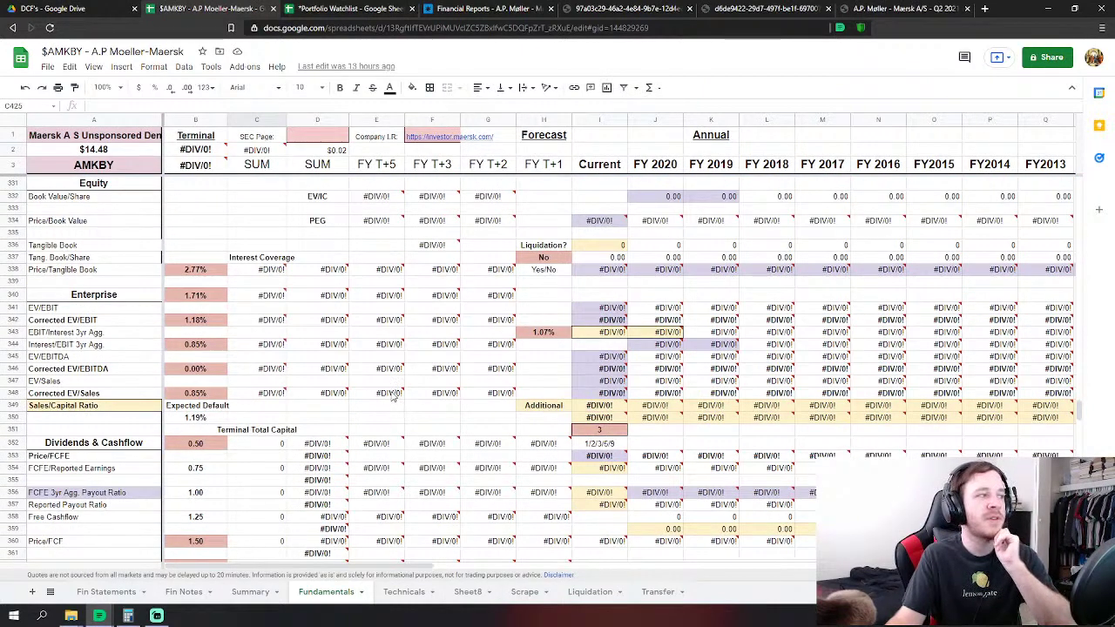
pyautogui.scroll(4, 509, 331)
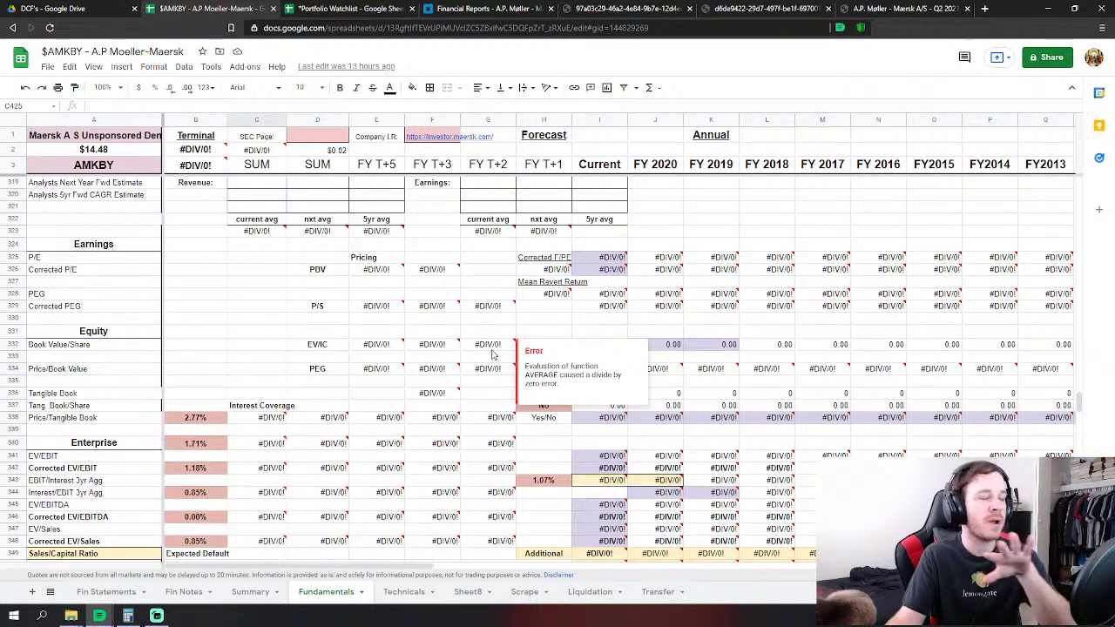
pyautogui.scroll(2, 493, 355)
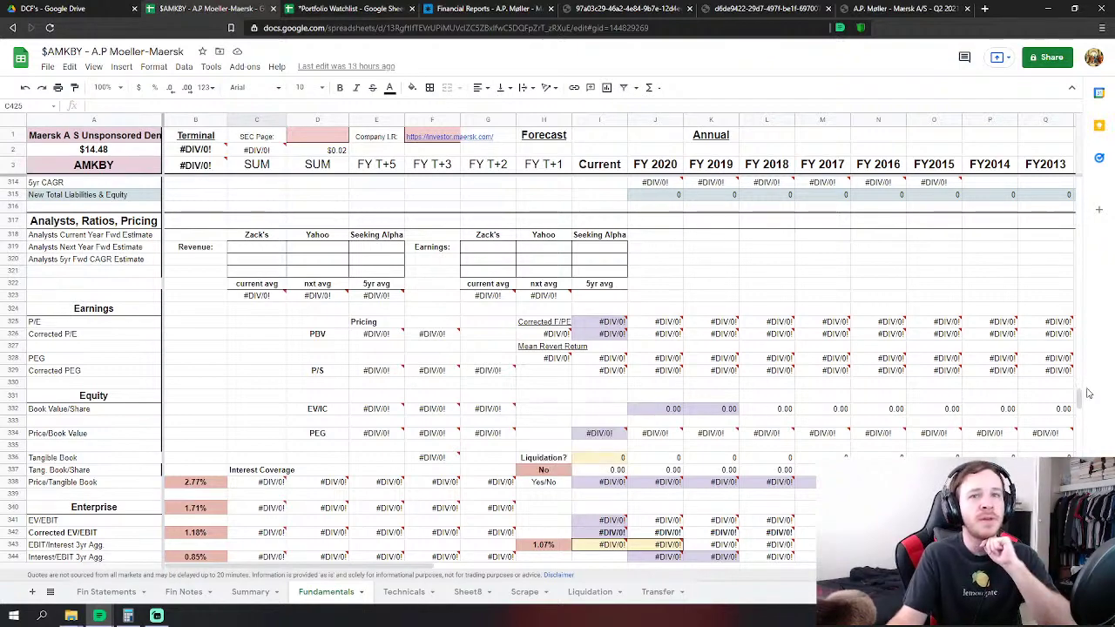
pyautogui.moveTo(1079, 400); pyautogui.dragTo(1079, 270)
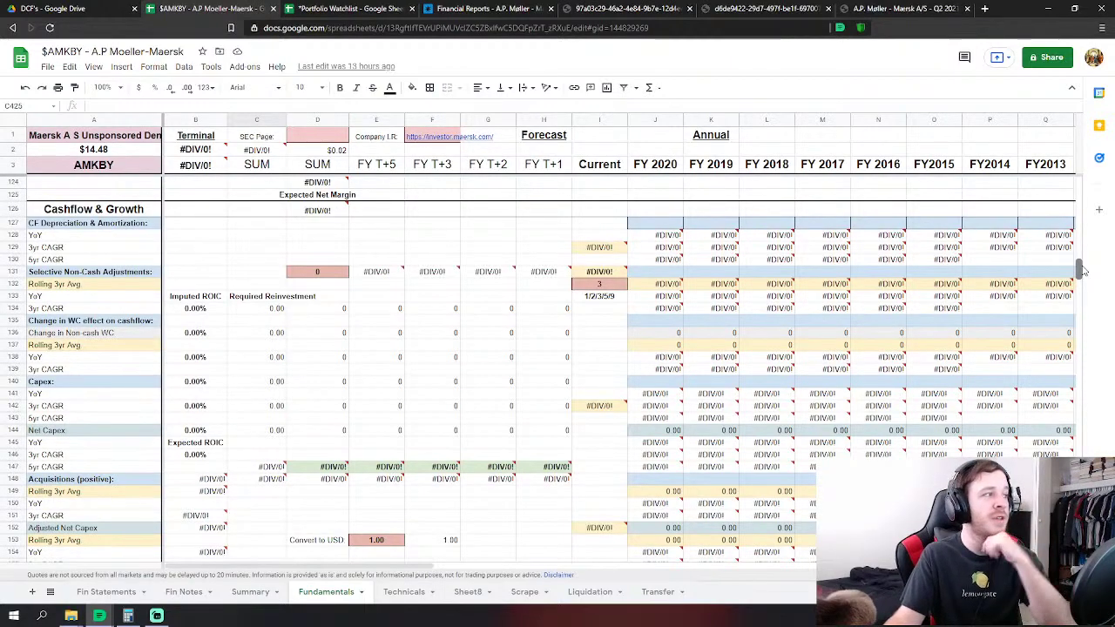
pyautogui.moveTo(1080, 270); pyautogui.dragTo(1081, 204)
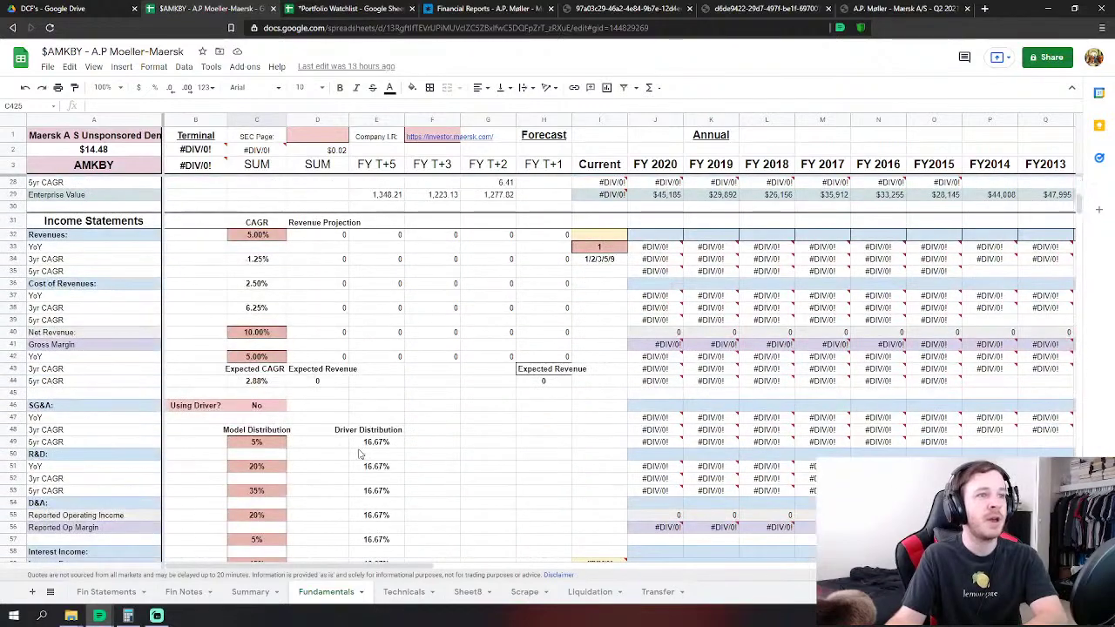
# Review the income statement, cash flow and balance sheet data on Fin Statements, and return to the FY 2020 Revenues cell in Fundamentals.
pyautogui.click(113, 593)
pyautogui.scroll(-6, 607, 404)
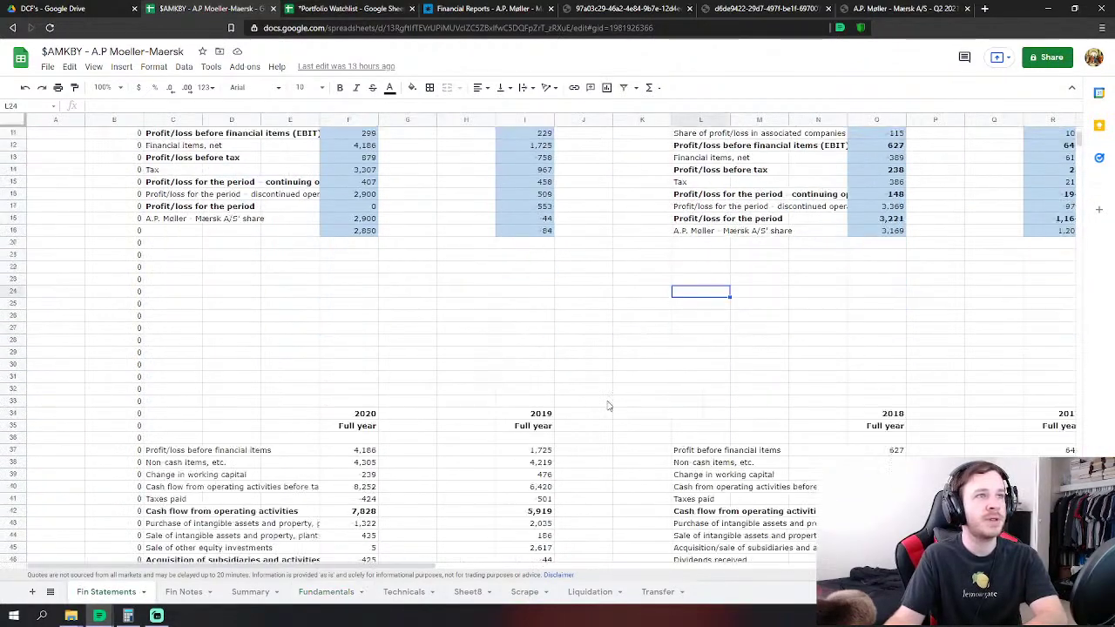
pyautogui.scroll(-9, 607, 403)
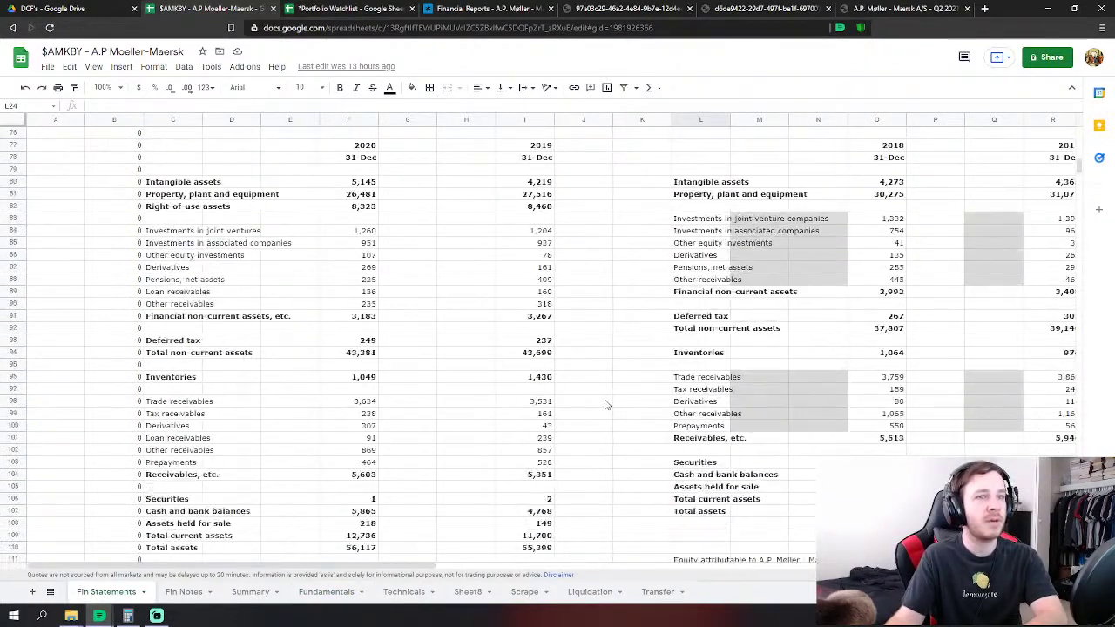
pyautogui.scroll(6, 607, 405)
pyautogui.scroll(10, 607, 405)
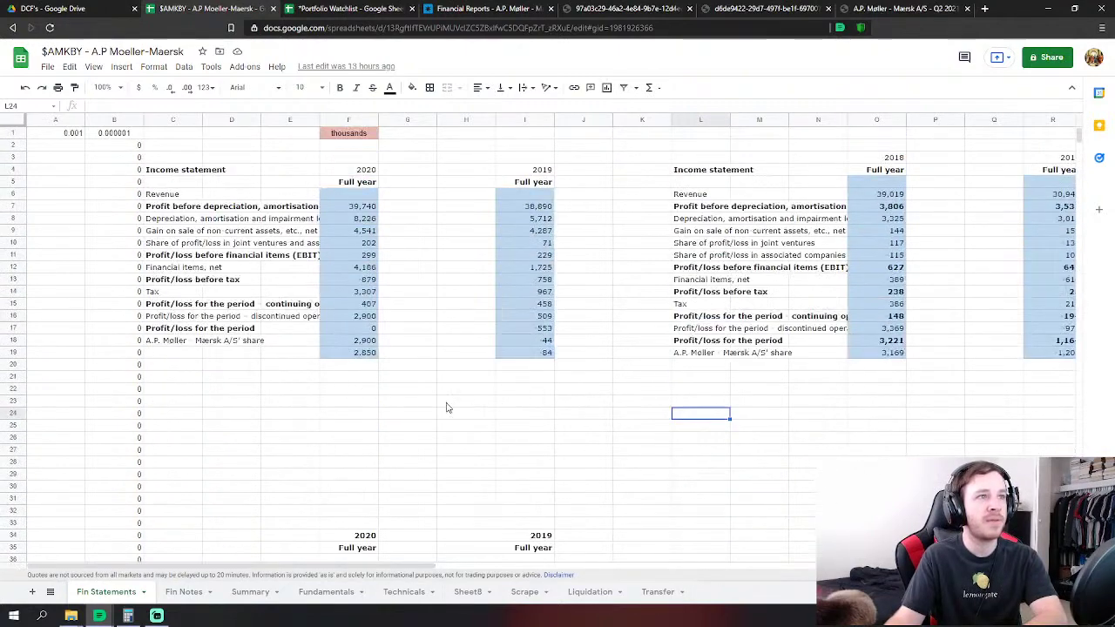
pyautogui.click(300, 353)
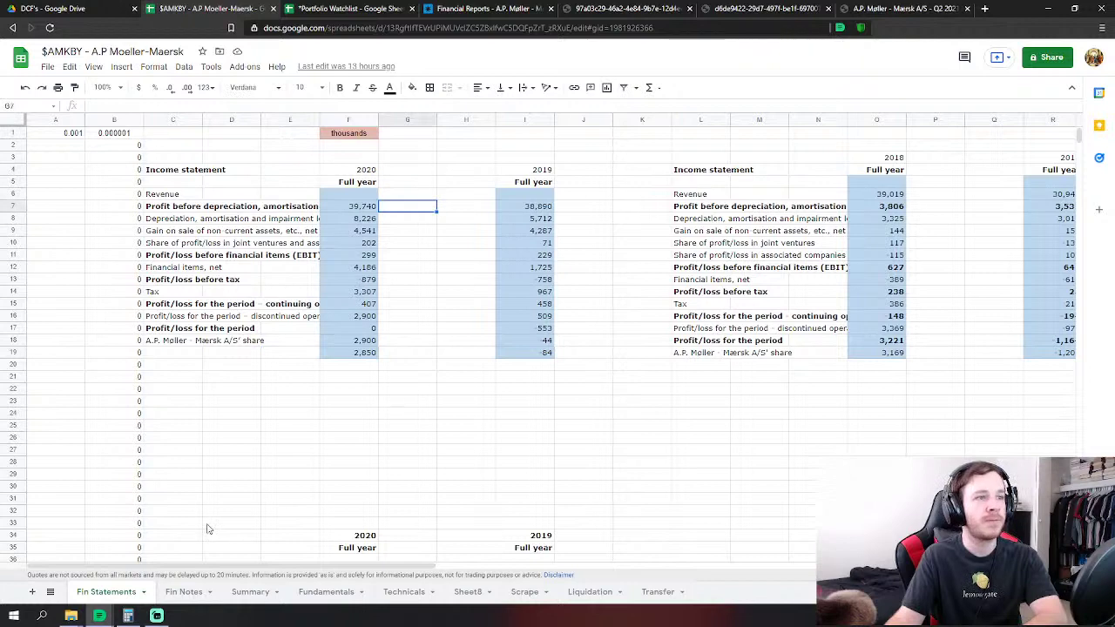
pyautogui.click(329, 592)
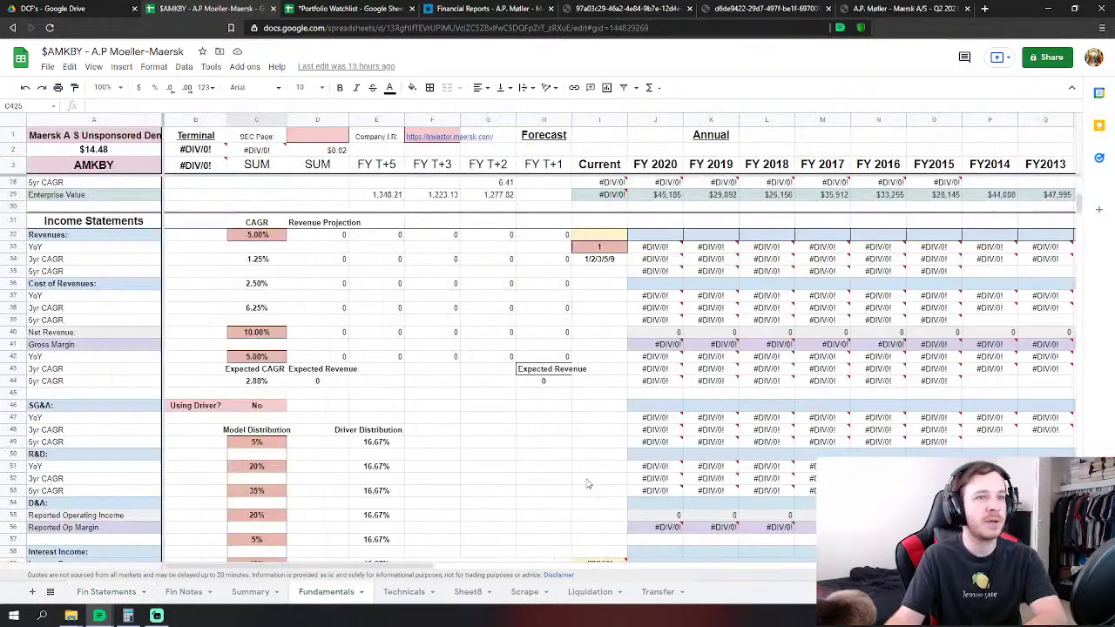
pyautogui.click(664, 236)
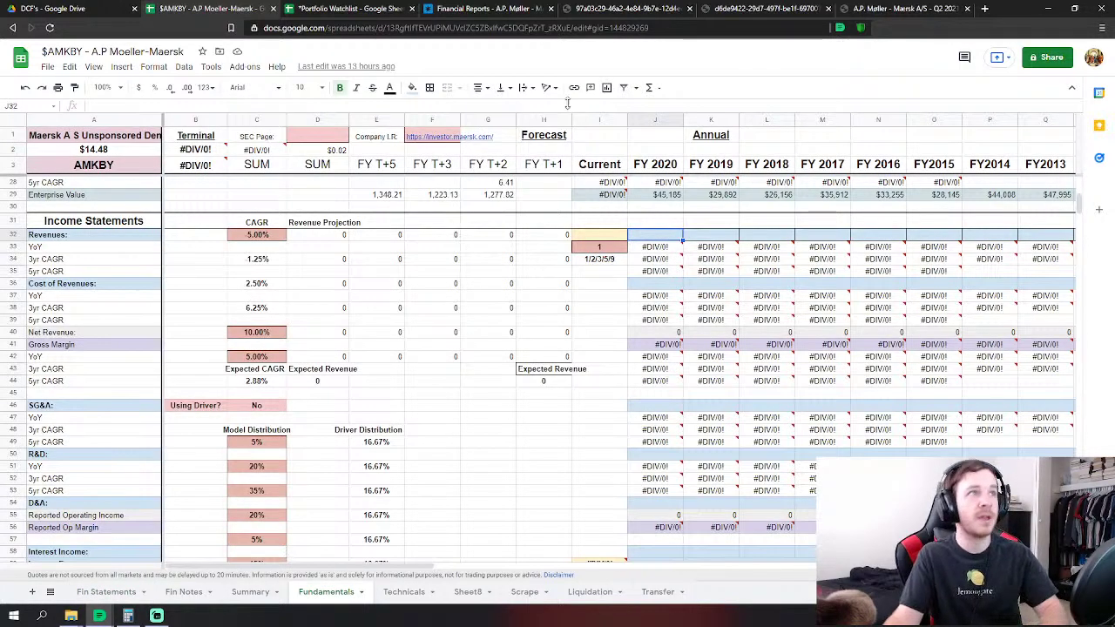
# Switch to the Maersk Q2 2021 Interim Results webcast and start its playback.
pyautogui.click(470, 9)
pyautogui.click(686, 9)
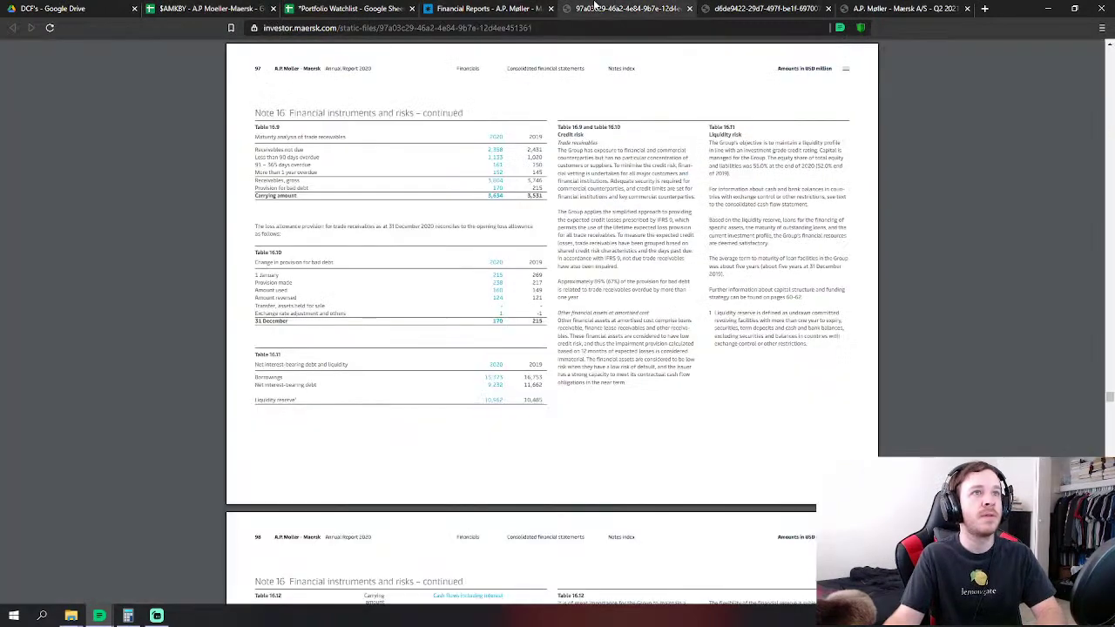
pyautogui.click(764, 9)
pyautogui.click(904, 8)
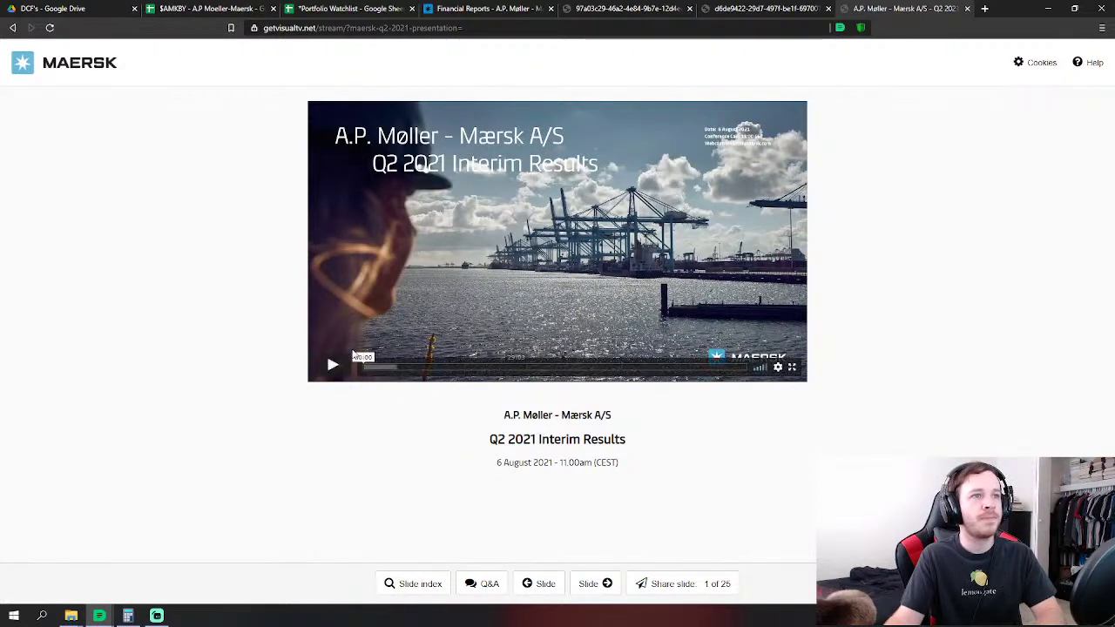
pyautogui.click(334, 366)
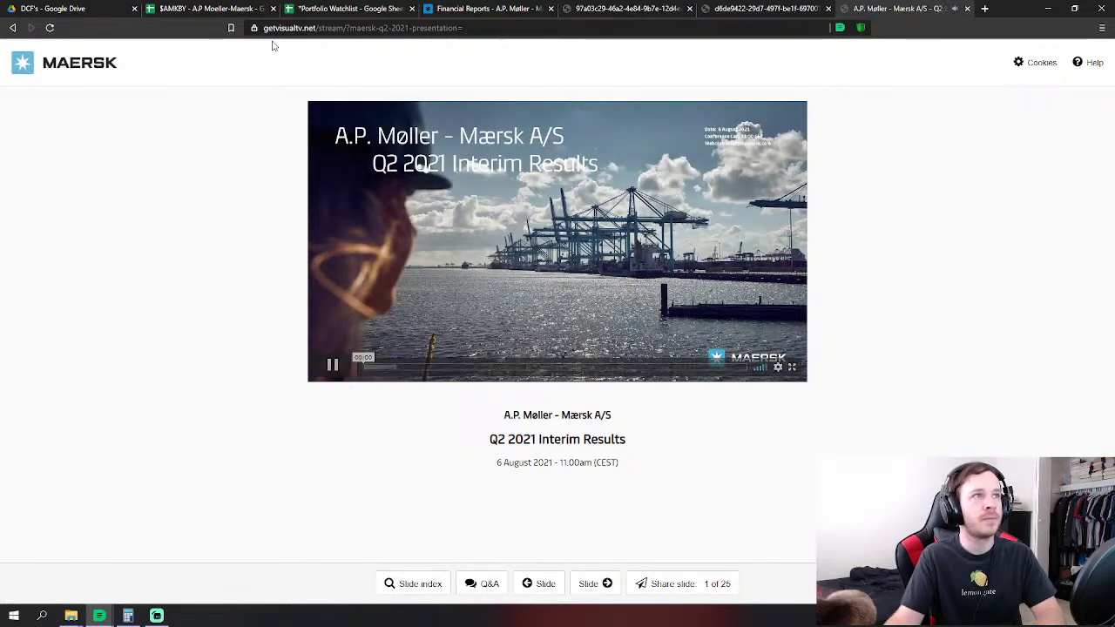
# Return to the $AMKBY spreadsheet and link the FY 2020 Revenues cell in Fundamentals to the 39,740 value in Fin Statements.
pyautogui.click(199, 9)
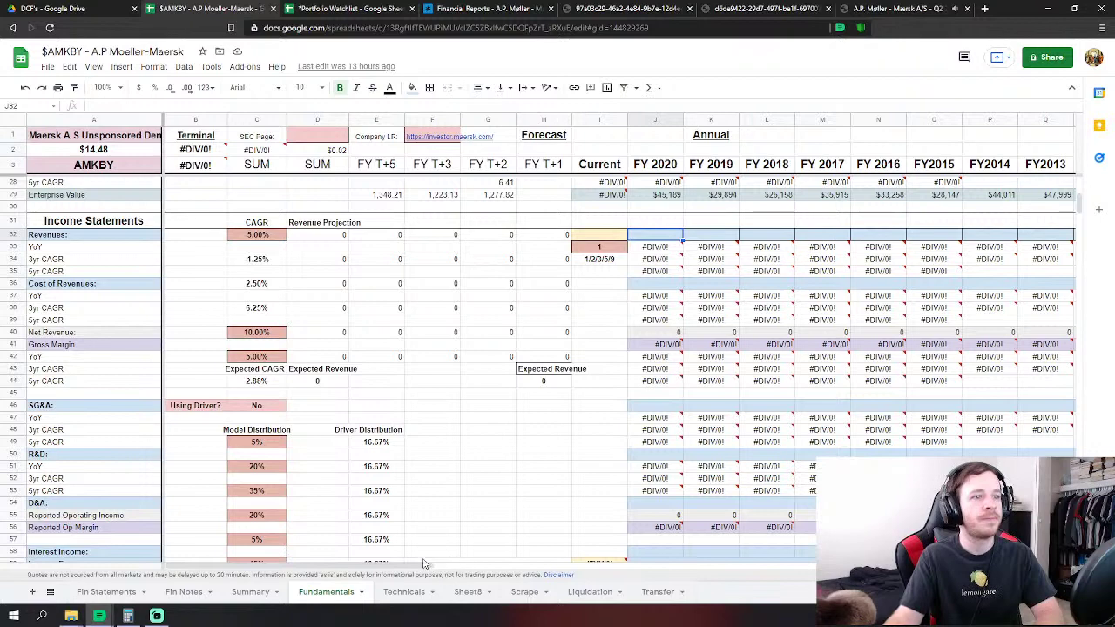
pyautogui.moveTo(427, 567); pyautogui.dragTo(497, 568)
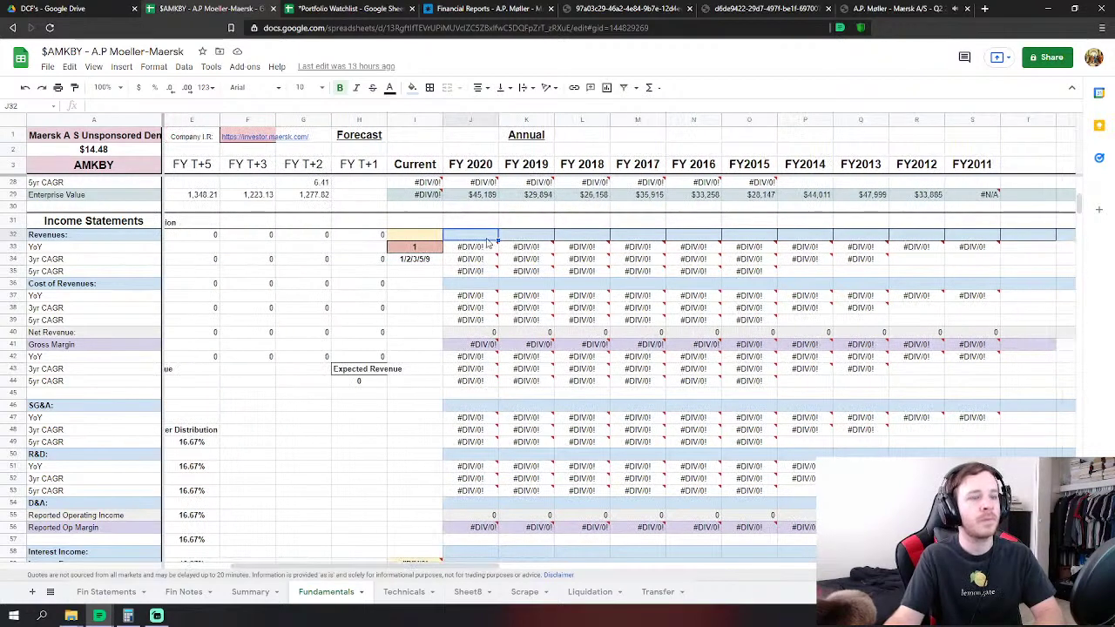
pyautogui.click(501, 270)
pyautogui.click(492, 228)
pyautogui.write('=')
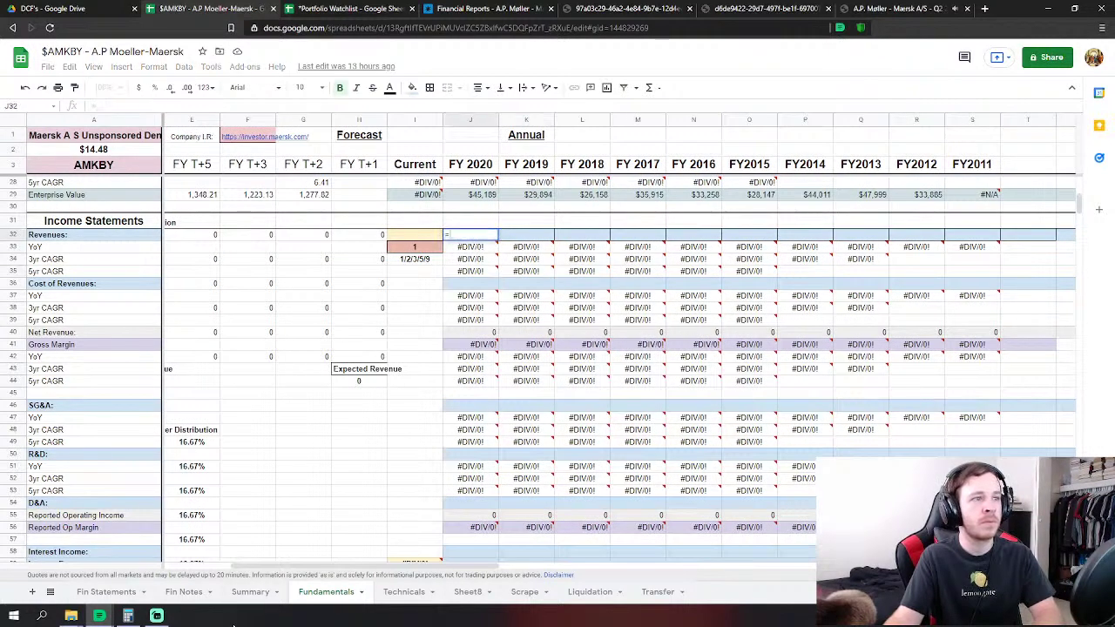
pyautogui.click(113, 592)
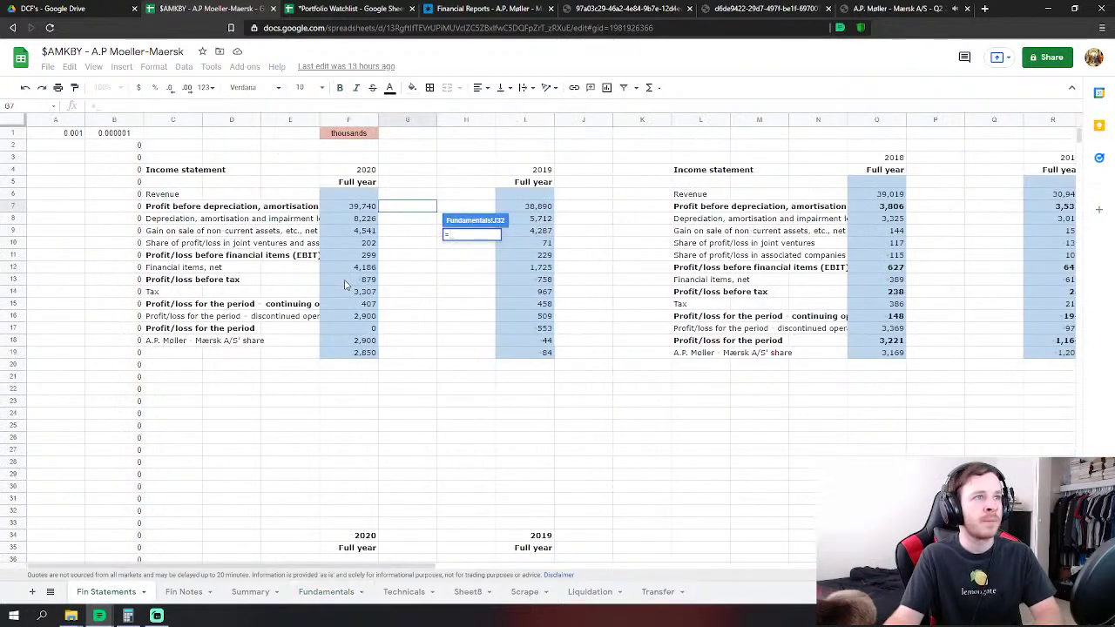
pyautogui.click(362, 209)
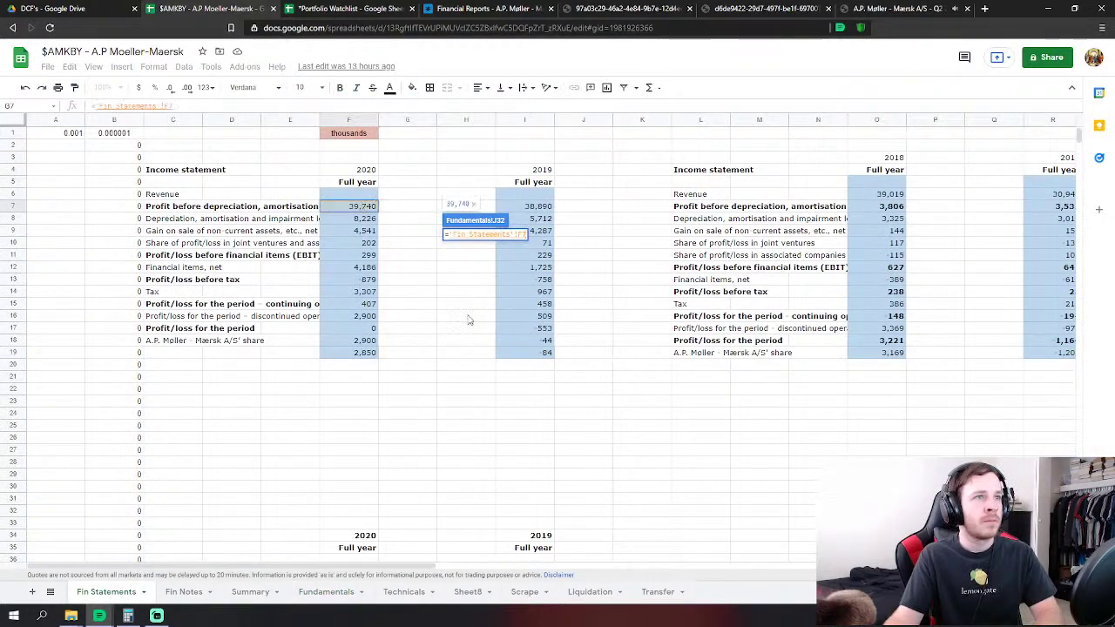
pyautogui.press('Return')
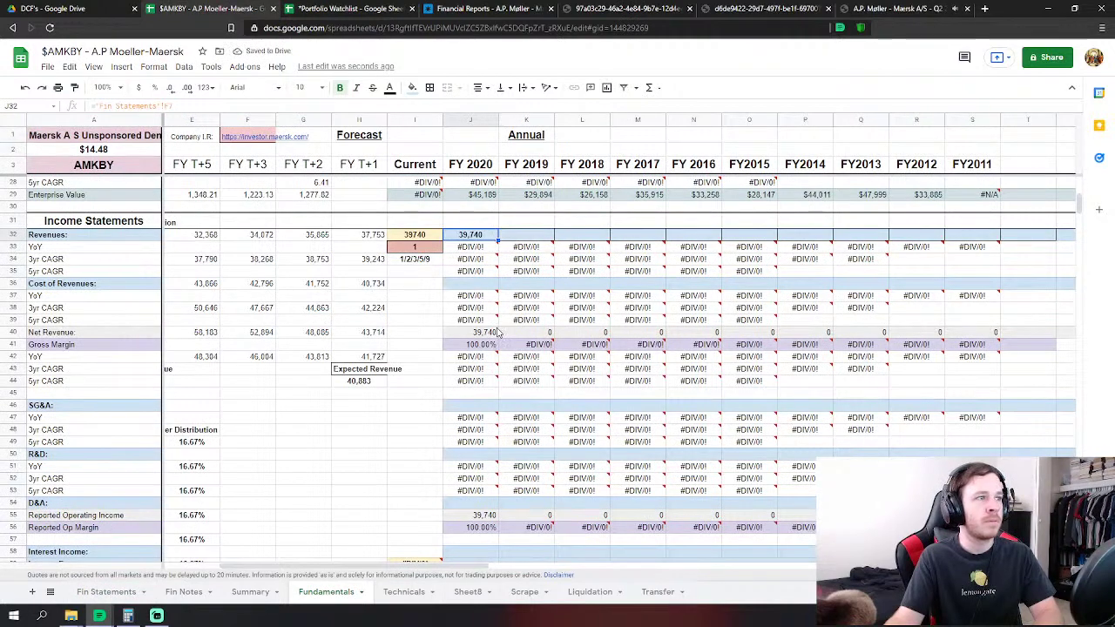
# Link the FY 2020 D&A cell in Fundamentals to the 8,226 value in the 2020 column of Fin Statements.
pyautogui.click(495, 502)
pyautogui.write('=')
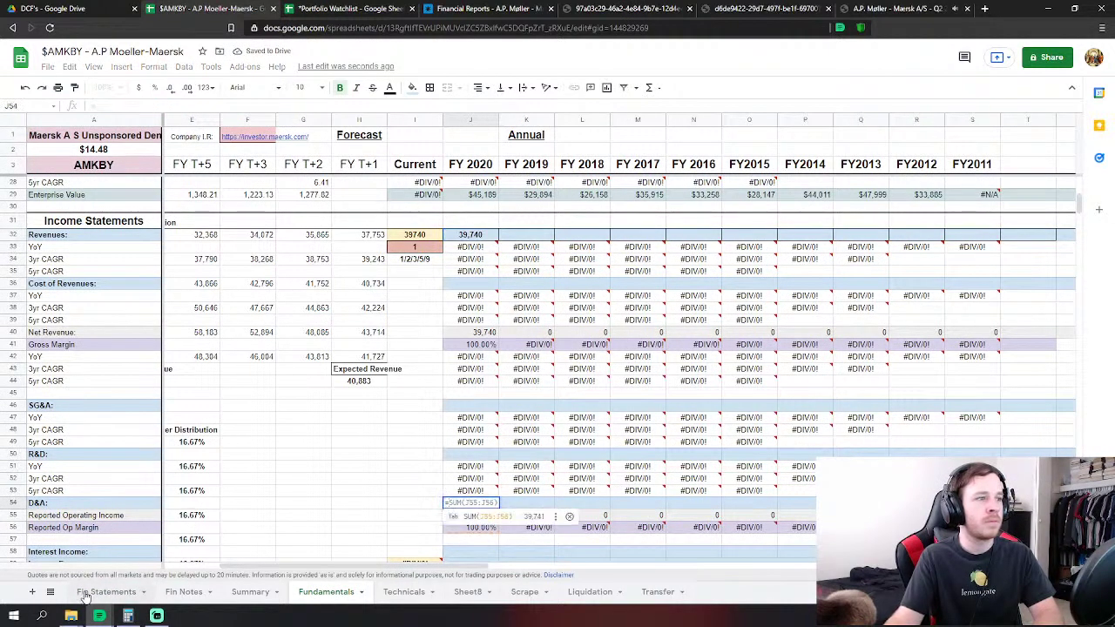
pyautogui.click(106, 591)
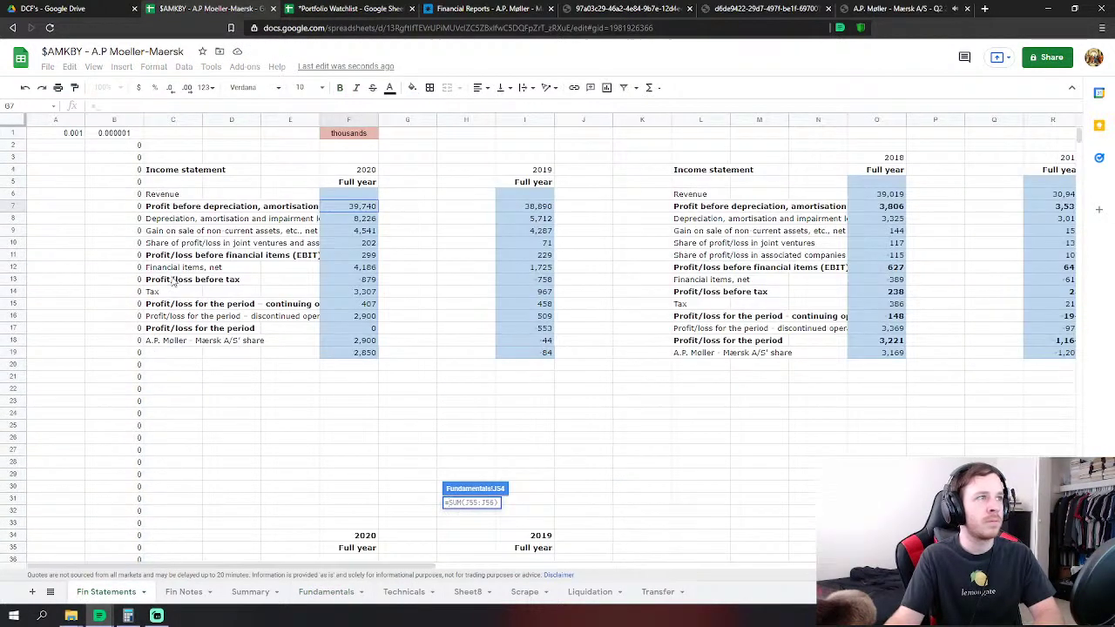
pyautogui.click(364, 222)
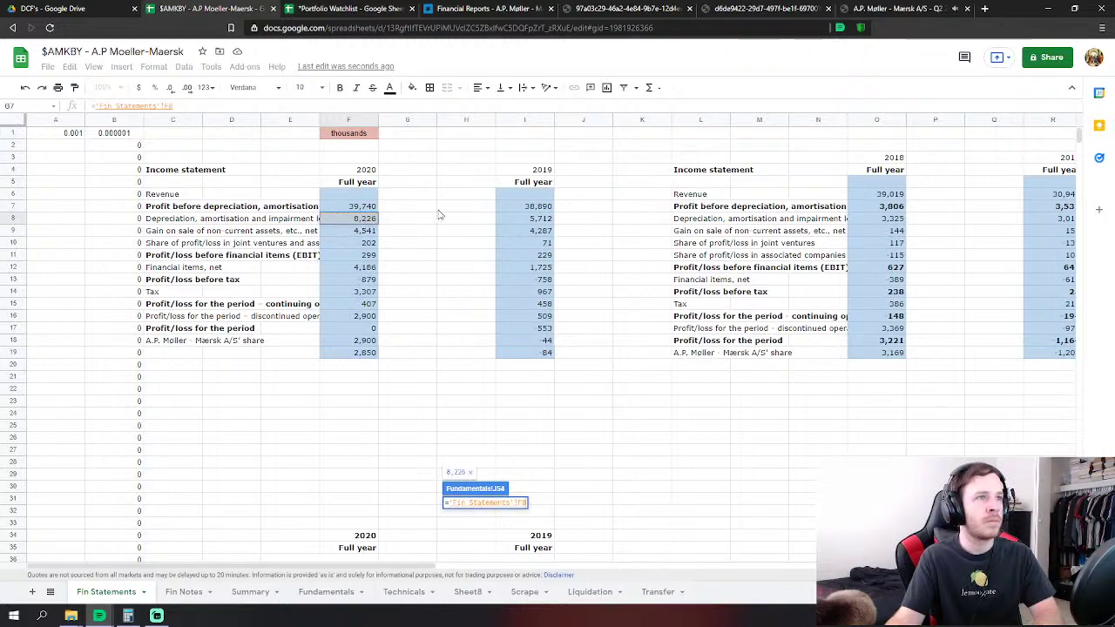
pyautogui.press('Return')
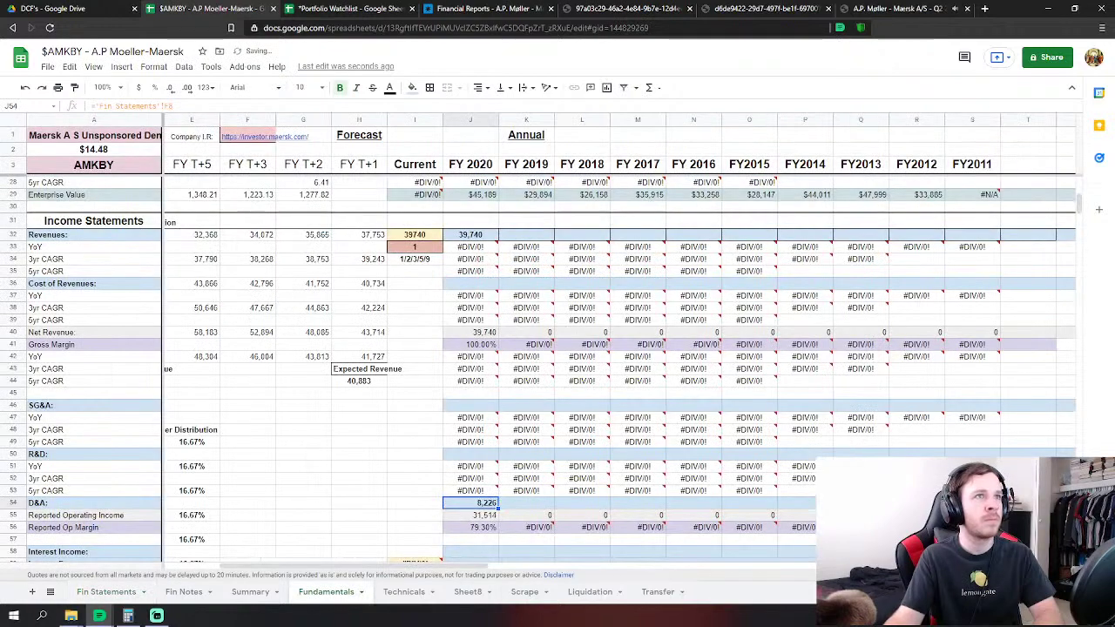
pyautogui.click(843, 8)
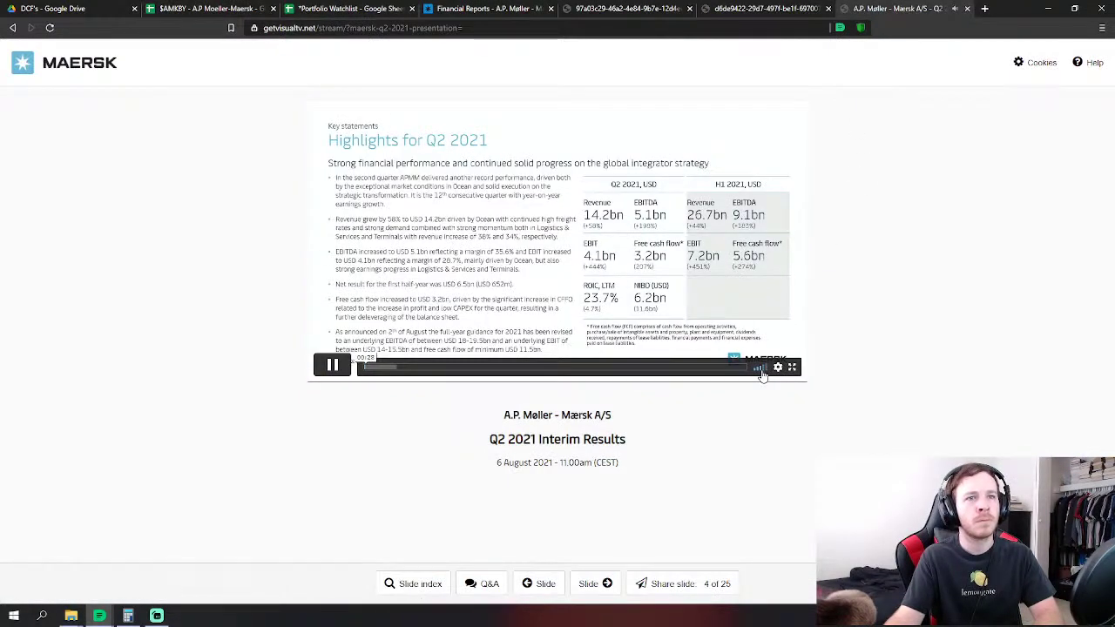
pyautogui.click(233, 8)
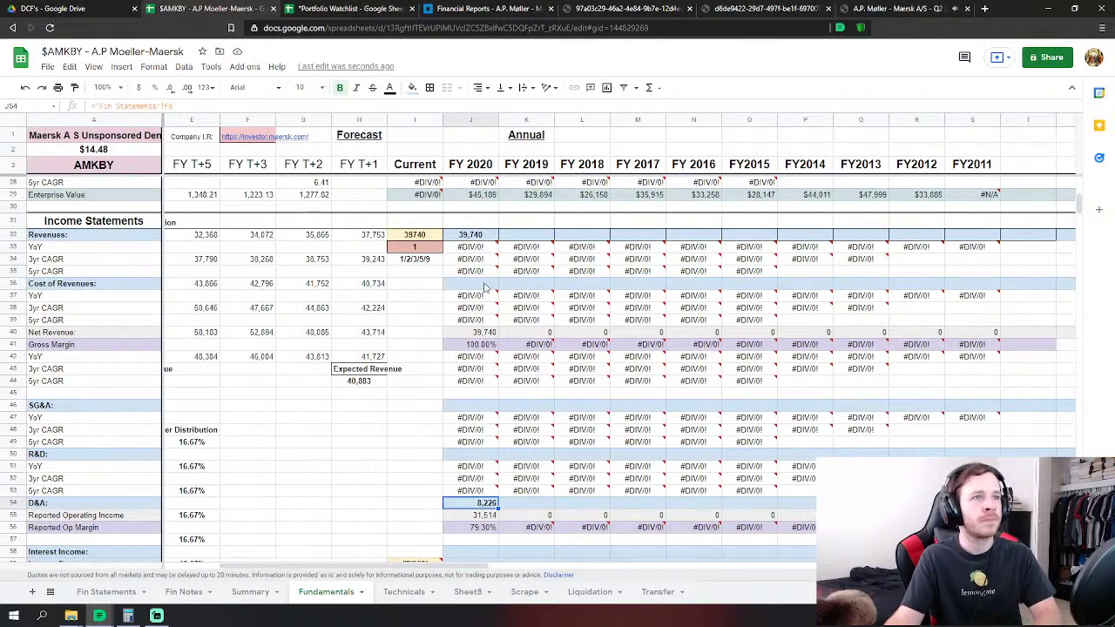
pyautogui.click(485, 408)
pyautogui.write('=')
pyautogui.click(100, 591)
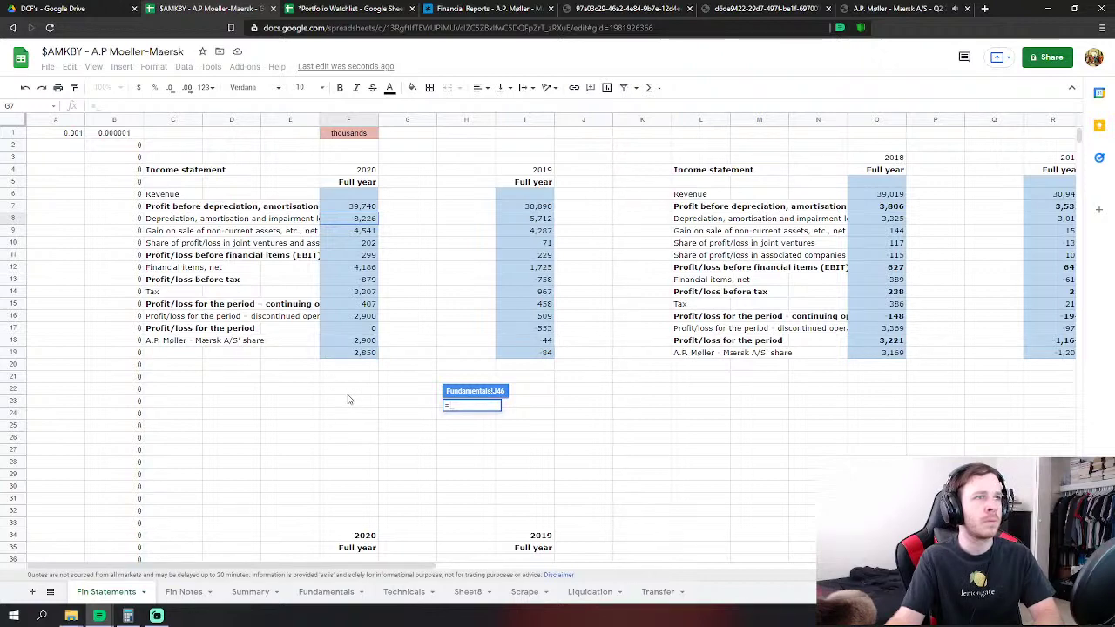
pyautogui.press('BackSpace')
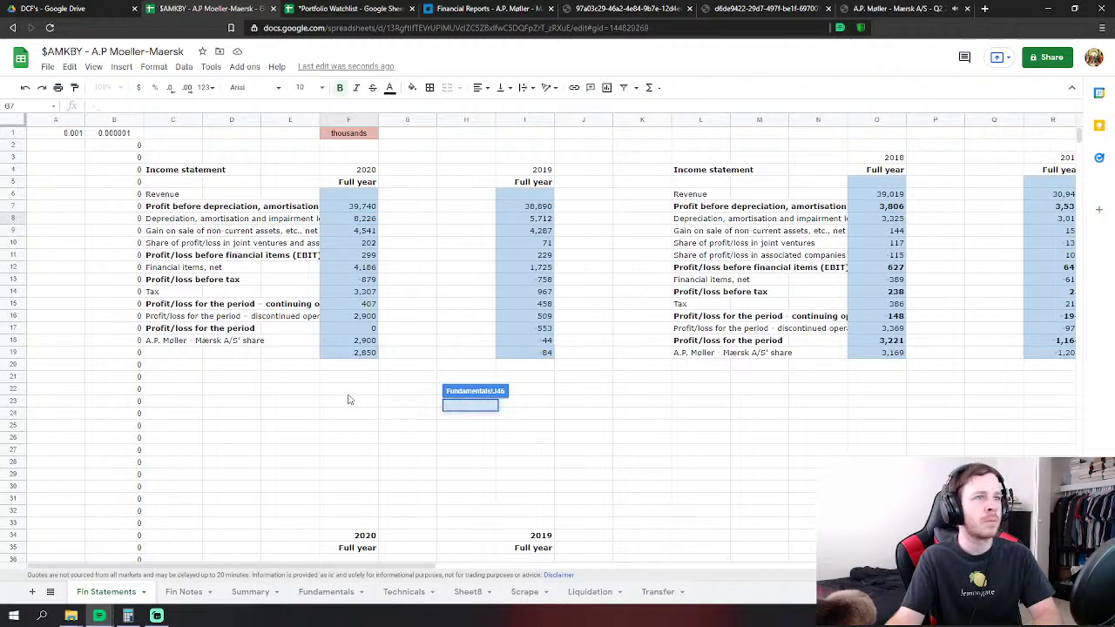
pyautogui.press('Escape')
# Try to shift the income statement labels in C6:C18 of Fin Statements down one row to align with the 2020 values.
pyautogui.click(119, 594)
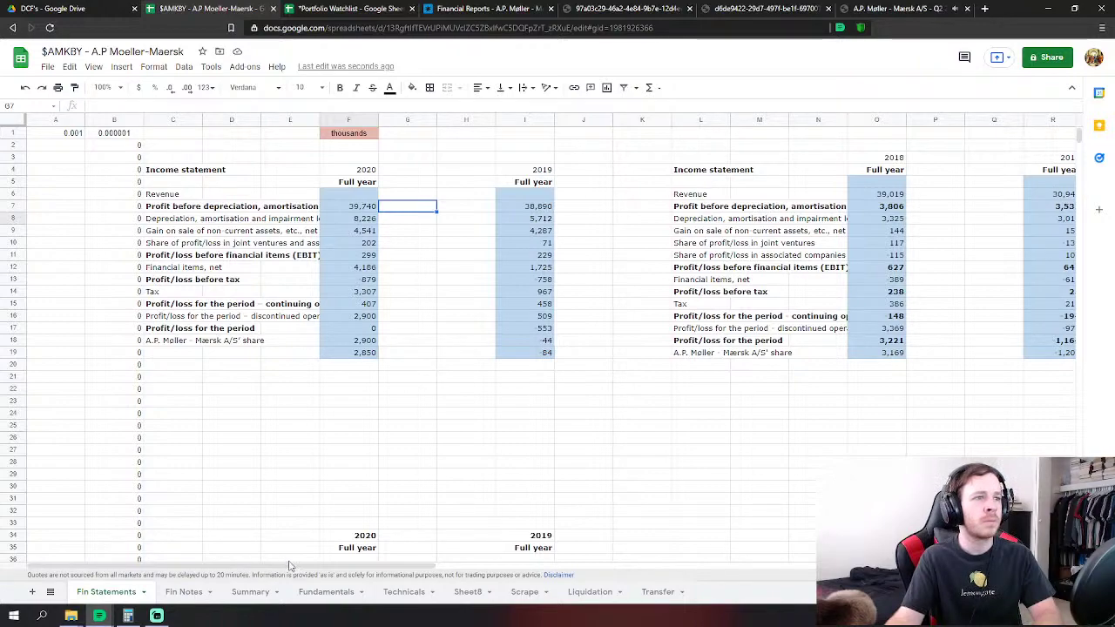
pyautogui.moveTo(285, 565)
pyautogui.mouseDown()
pyautogui.moveTo(461, 568)
pyautogui.moveTo(291, 568)
pyautogui.mouseUp()
pyautogui.click(153, 195)
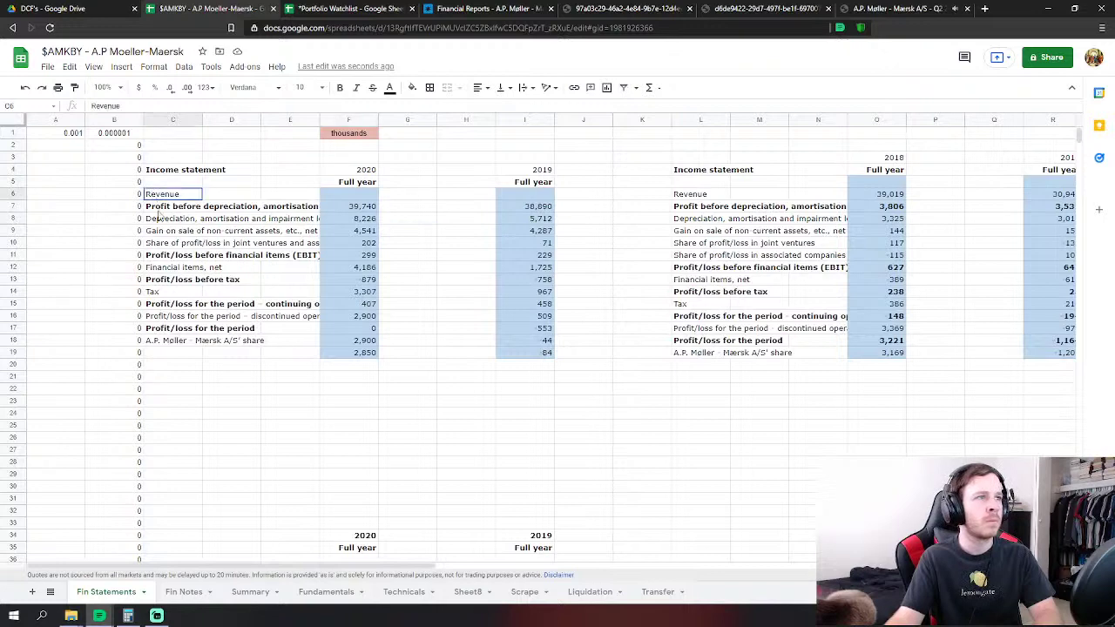
pyautogui.moveTo(161, 195); pyautogui.dragTo(165, 340)
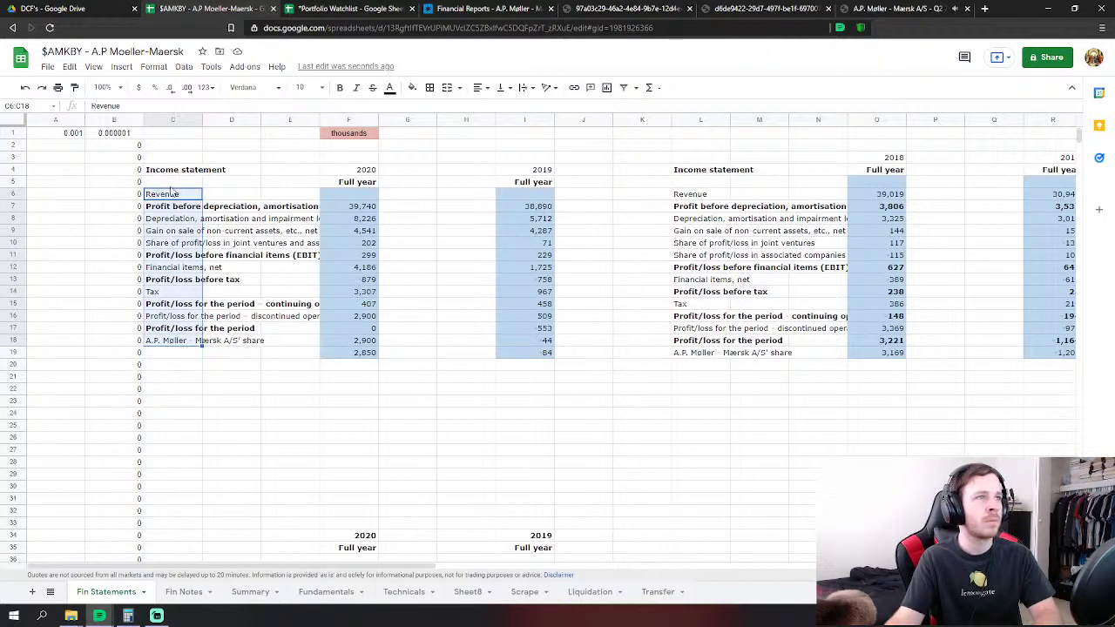
pyautogui.moveTo(163, 188); pyautogui.dragTo(164, 207)
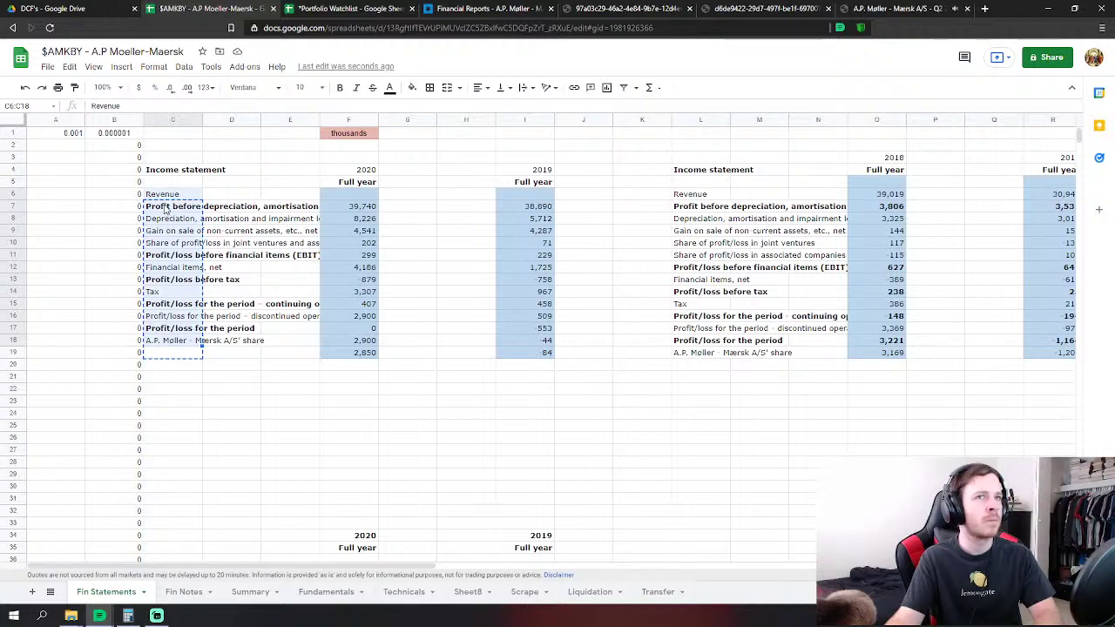
pyautogui.moveTo(165, 209); pyautogui.dragTo(163, 200)
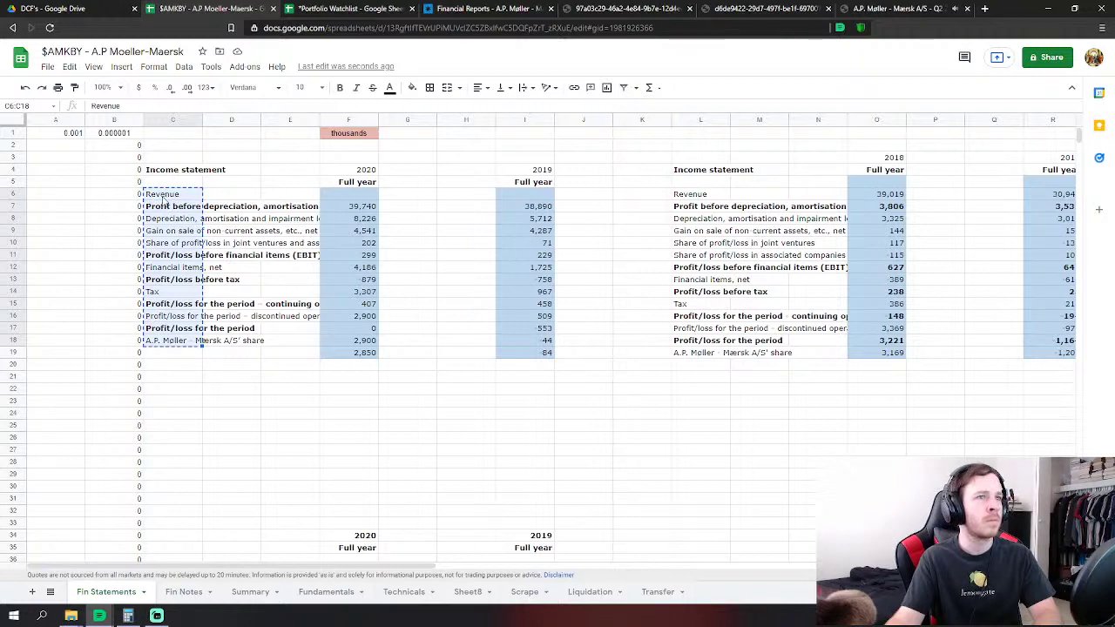
pyautogui.moveTo(163, 199); pyautogui.dragTo(161, 192)
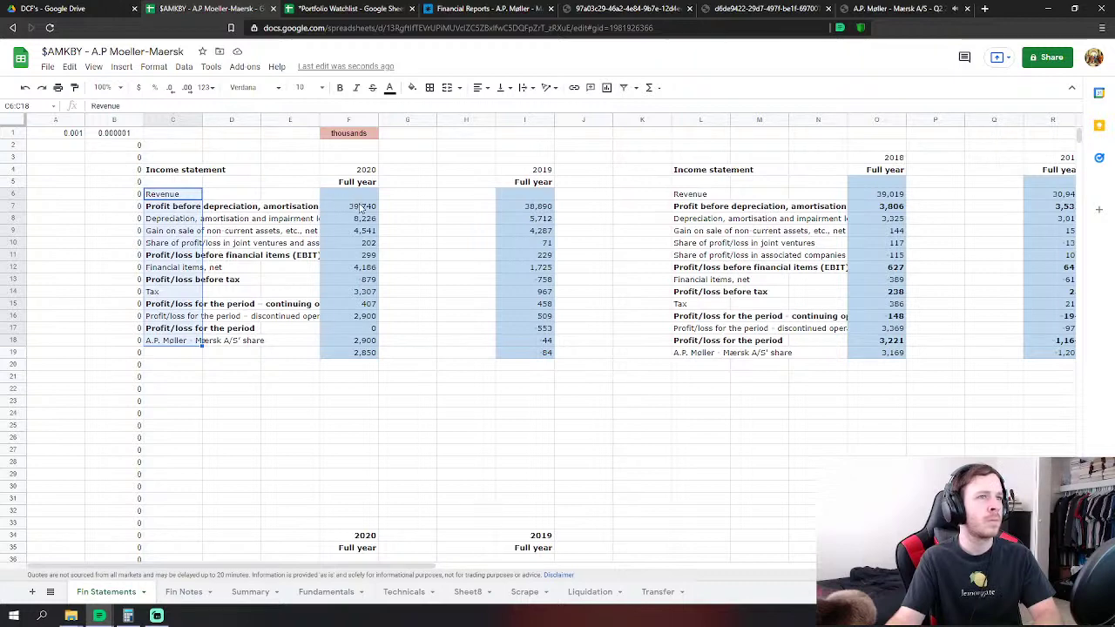
# Move the 2020 income statement values in F7:F19 up one row to F6:F18, aligning them with their labels.
pyautogui.moveTo(362, 209); pyautogui.dragTo(349, 352)
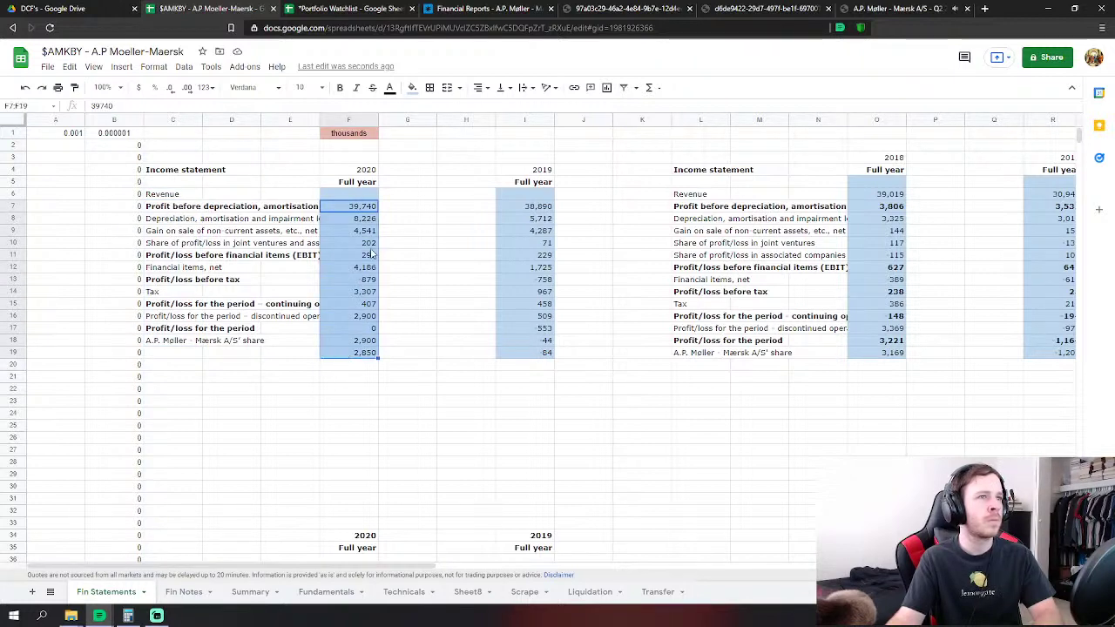
pyautogui.scroll(-3, 383, 357)
pyautogui.scroll(3, 385, 363)
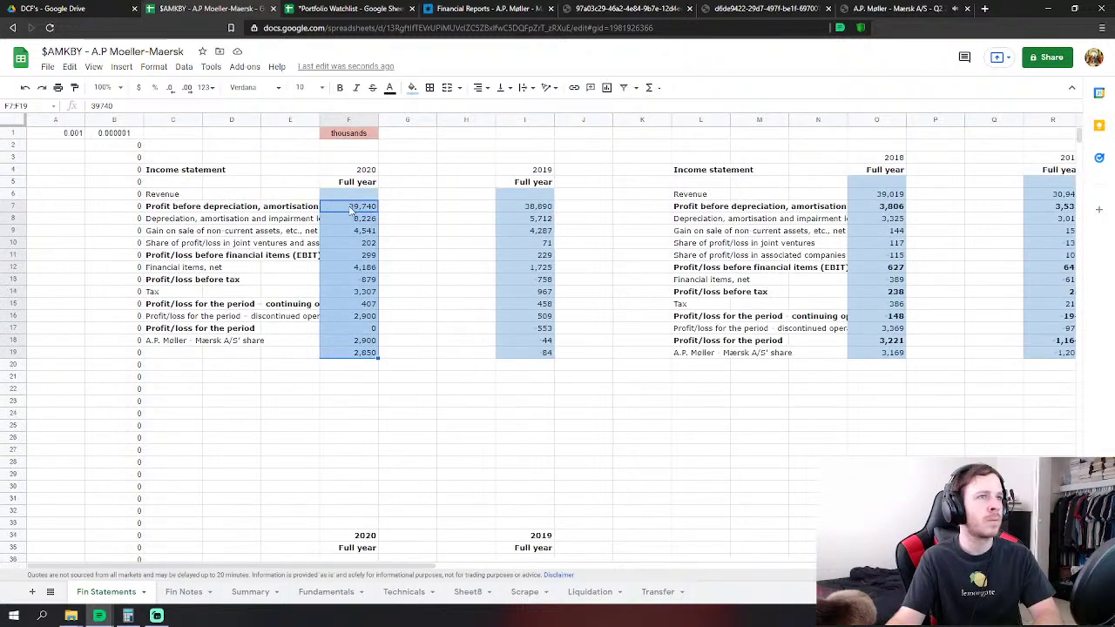
pyautogui.hotkey('ctrl', 'c')
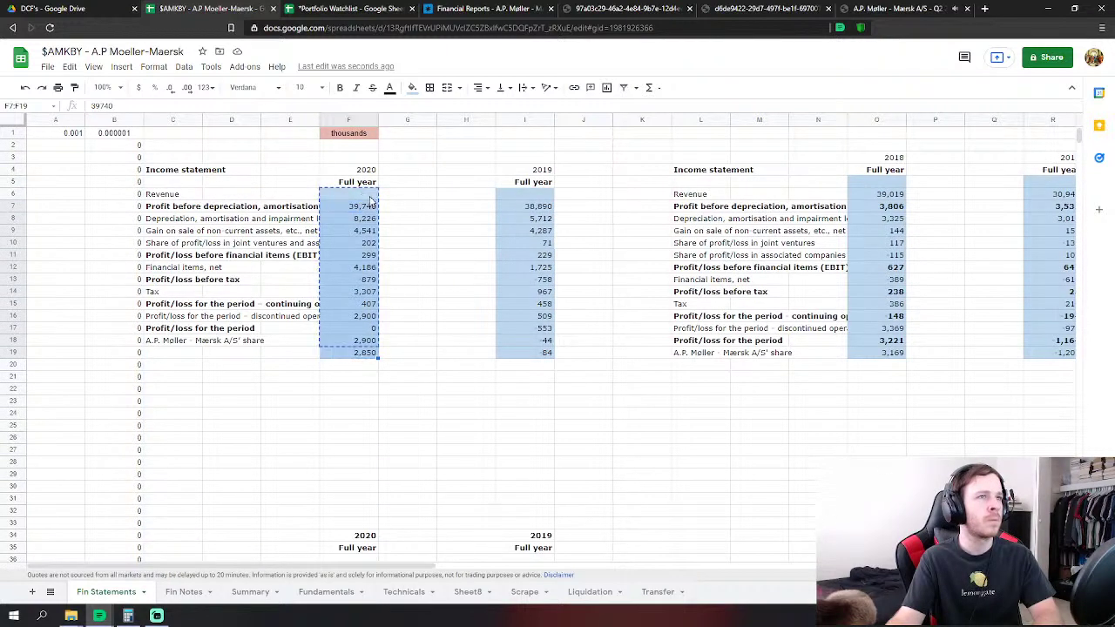
pyautogui.click(370, 194)
pyautogui.hotkey('ctrl', 'v')
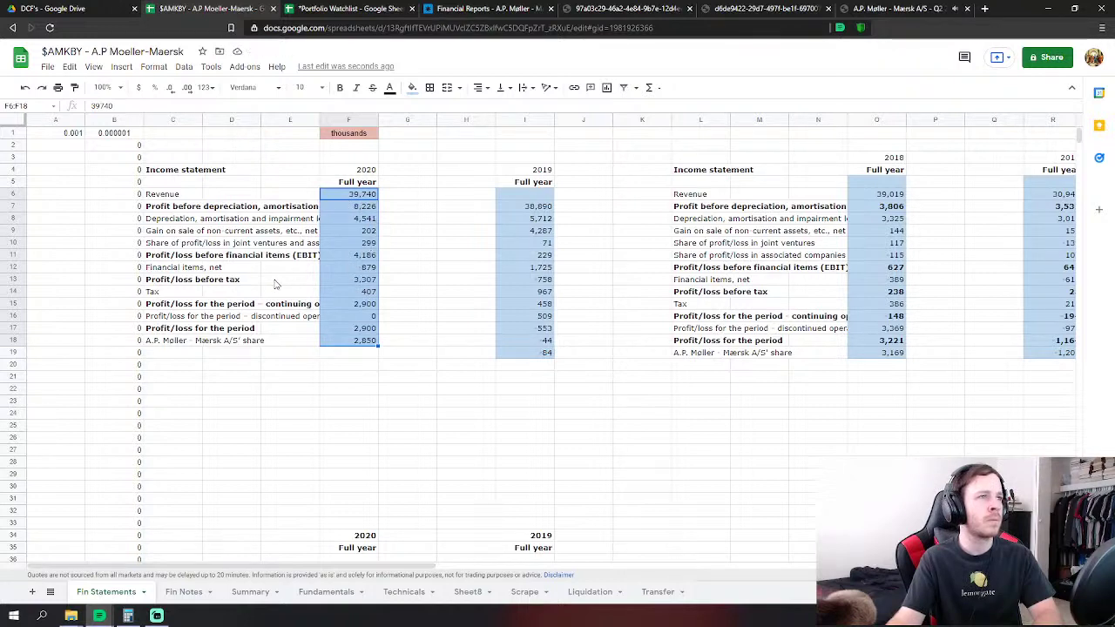
# Move the 2019 income statement values in I7:I19 up one row to I6:I18.
pyautogui.click(427, 318)
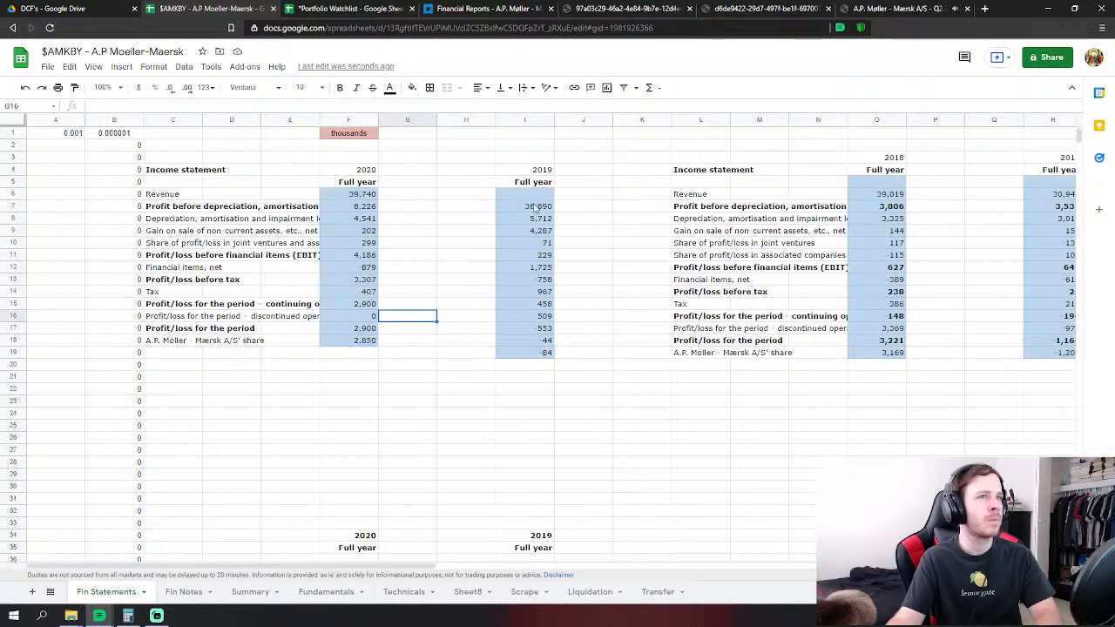
pyautogui.moveTo(542, 212); pyautogui.dragTo(540, 353)
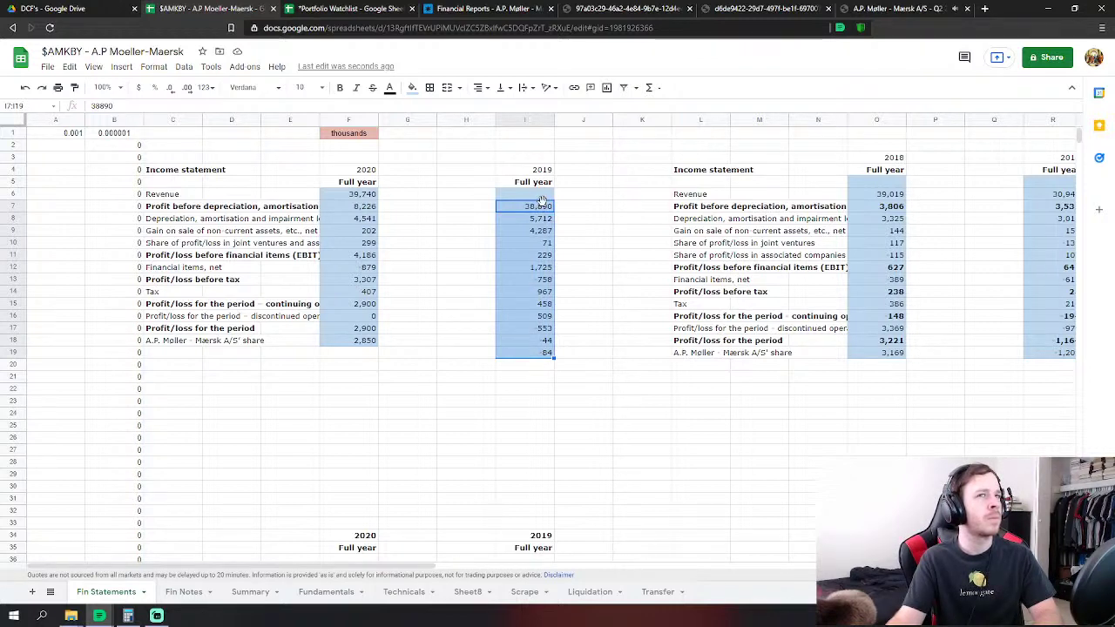
pyautogui.moveTo(542, 201); pyautogui.dragTo(540, 189)
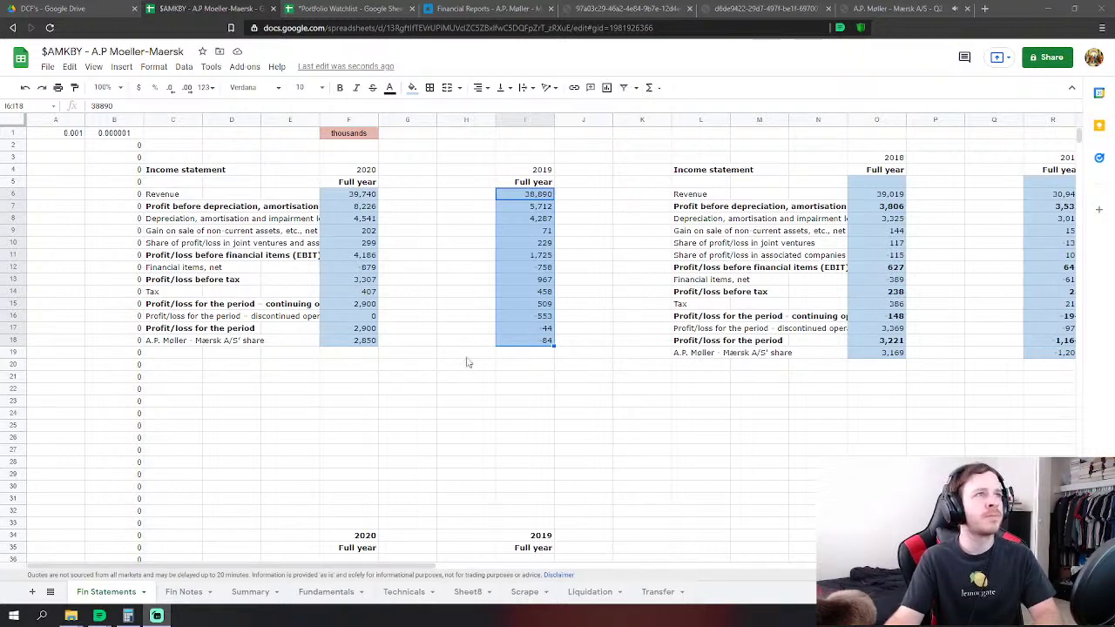
# Calculate FY 2020 Cost of Revenues in Fundamentals as Fin Statements revenue F6 minus profit before depreciation F7.
pyautogui.click(329, 593)
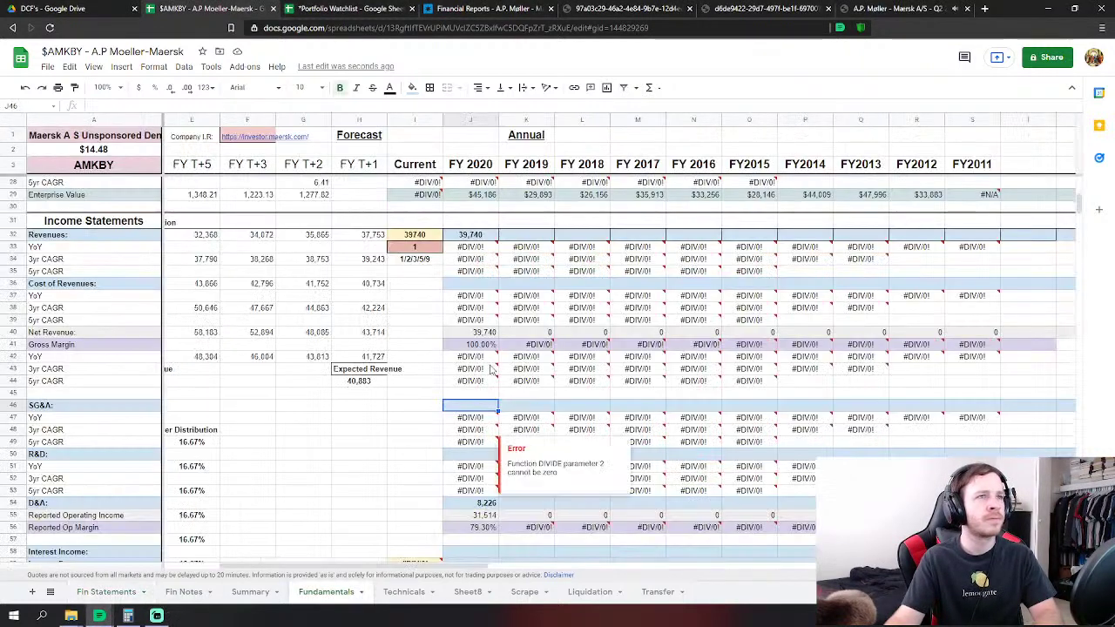
pyautogui.click(672, 311)
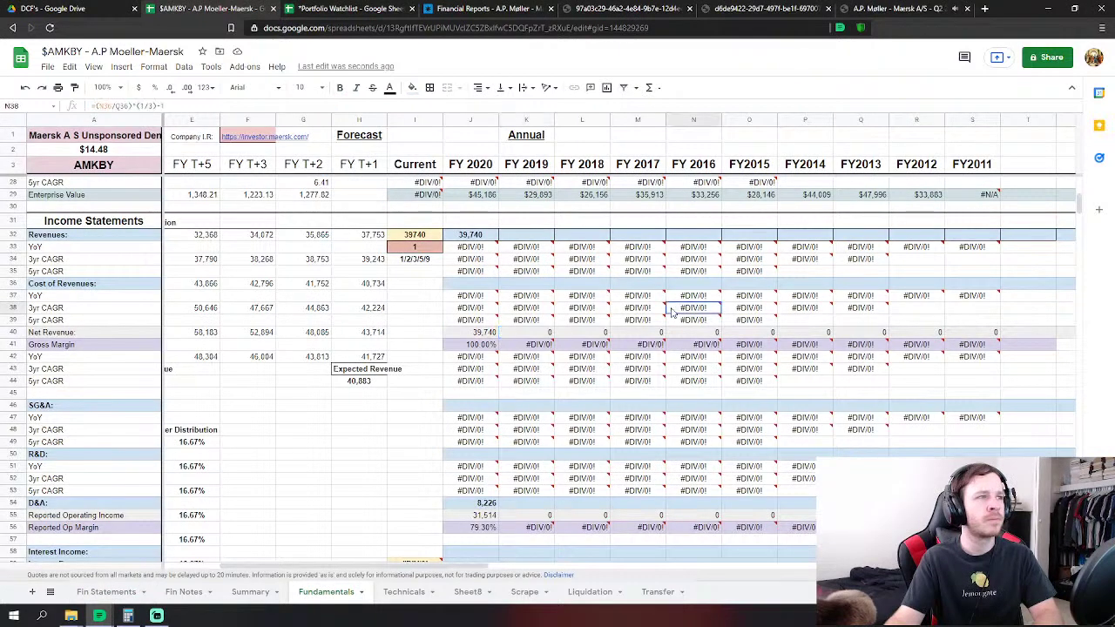
pyautogui.click(477, 284)
pyautogui.write('=')
pyautogui.click(103, 592)
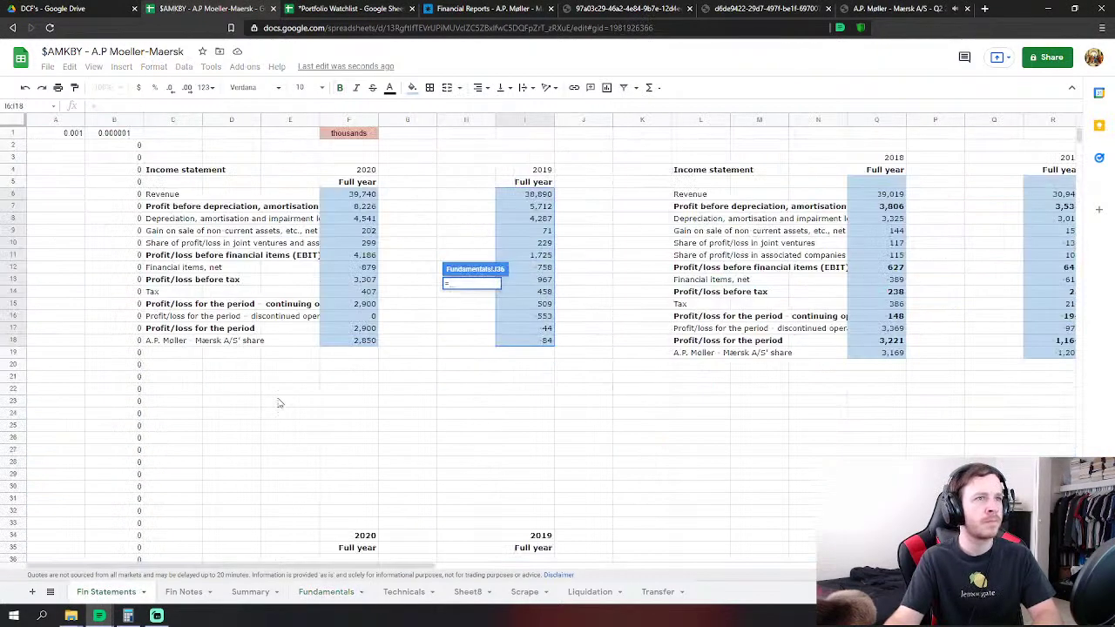
pyautogui.click(364, 198)
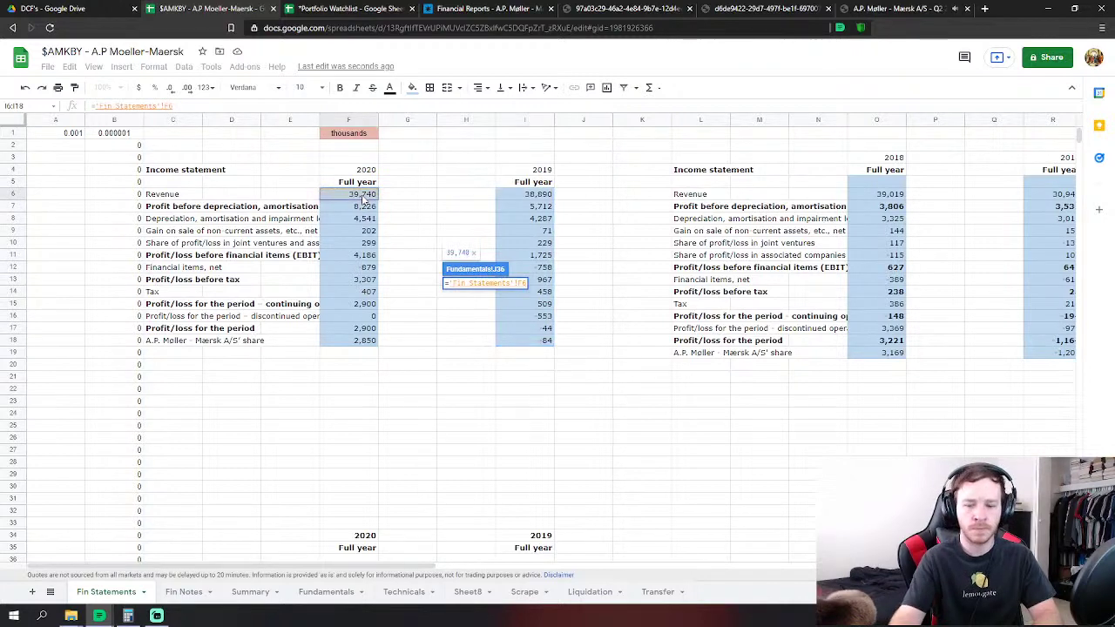
pyautogui.click(357, 209)
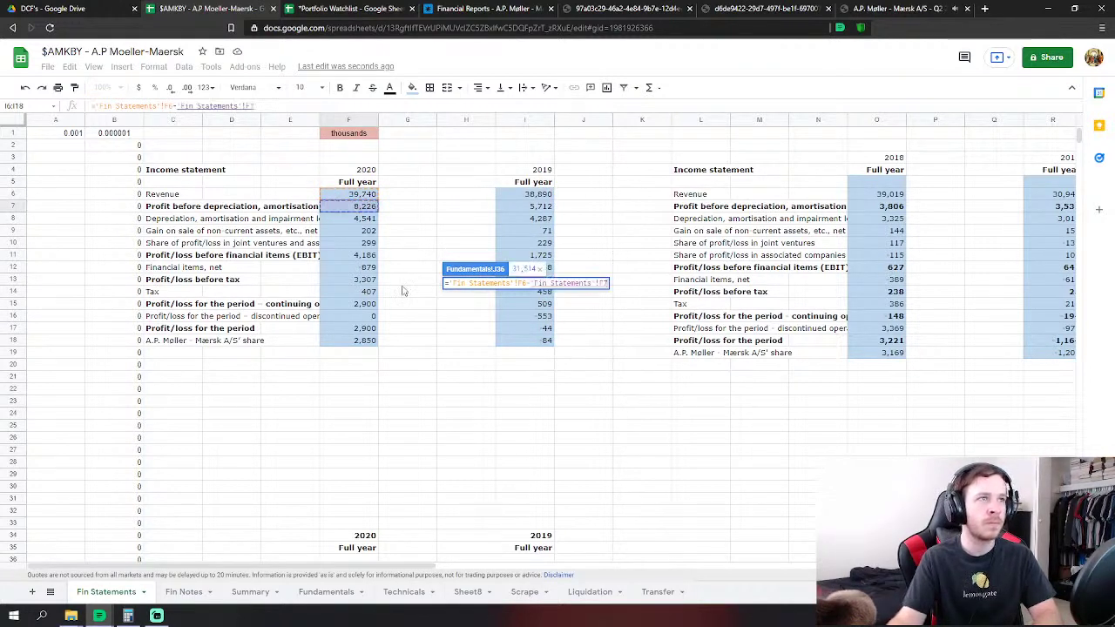
pyautogui.press('Return')
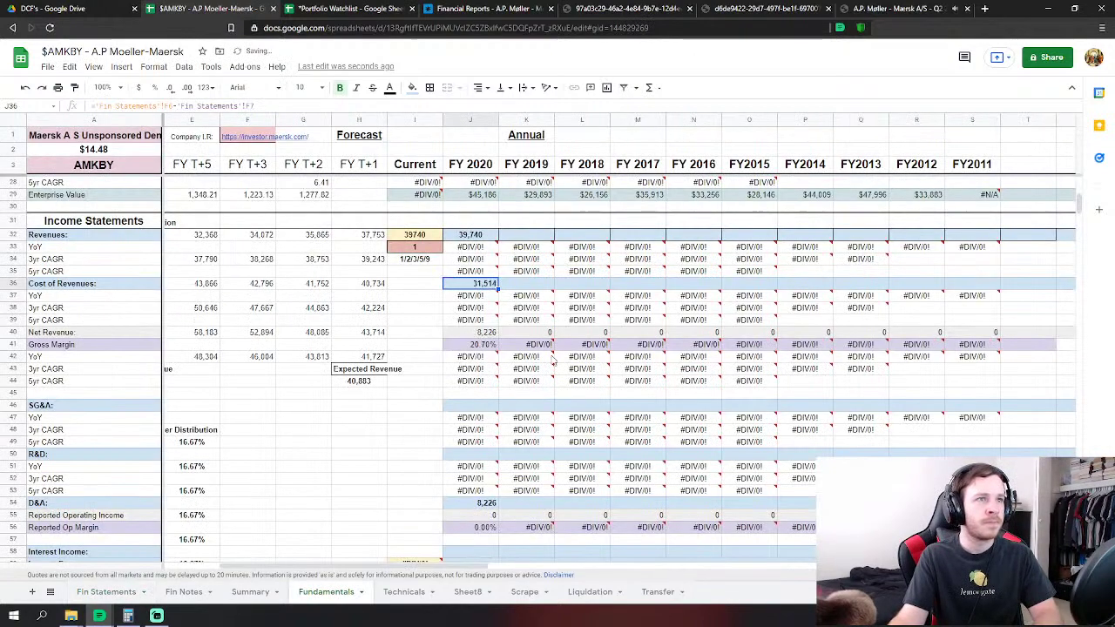
# Calculate FY 2020 SG&A in J46 of Fundamentals as the negative of Fin Statements F9 minus F10.
pyautogui.click(486, 406)
pyautogui.scroll(-3, 485, 408)
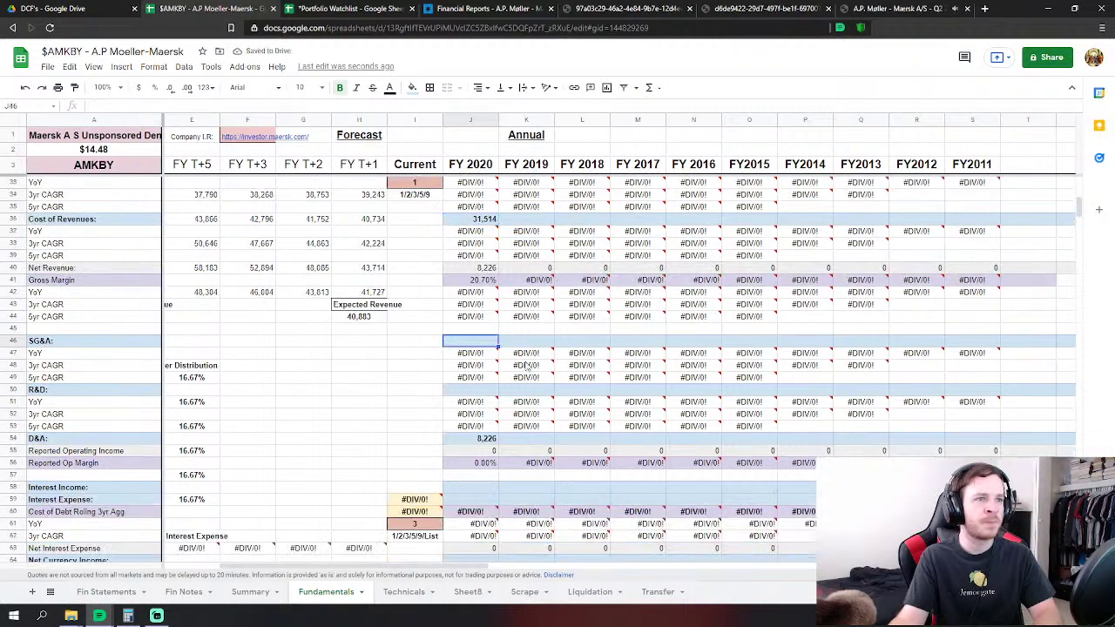
pyautogui.write('=')
pyautogui.click(104, 592)
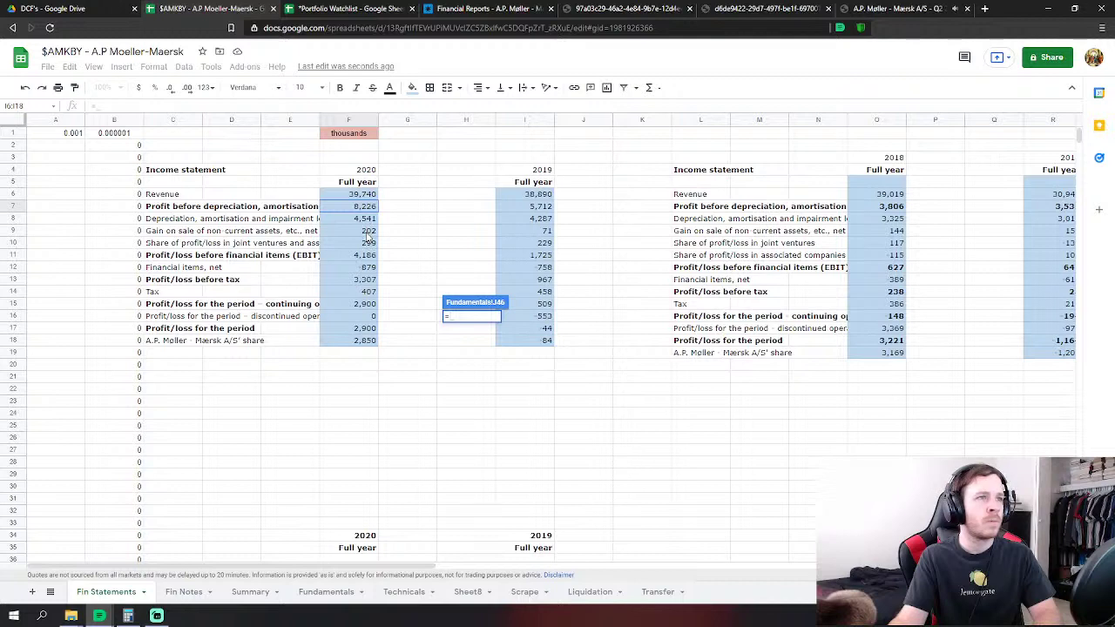
pyautogui.click(366, 231)
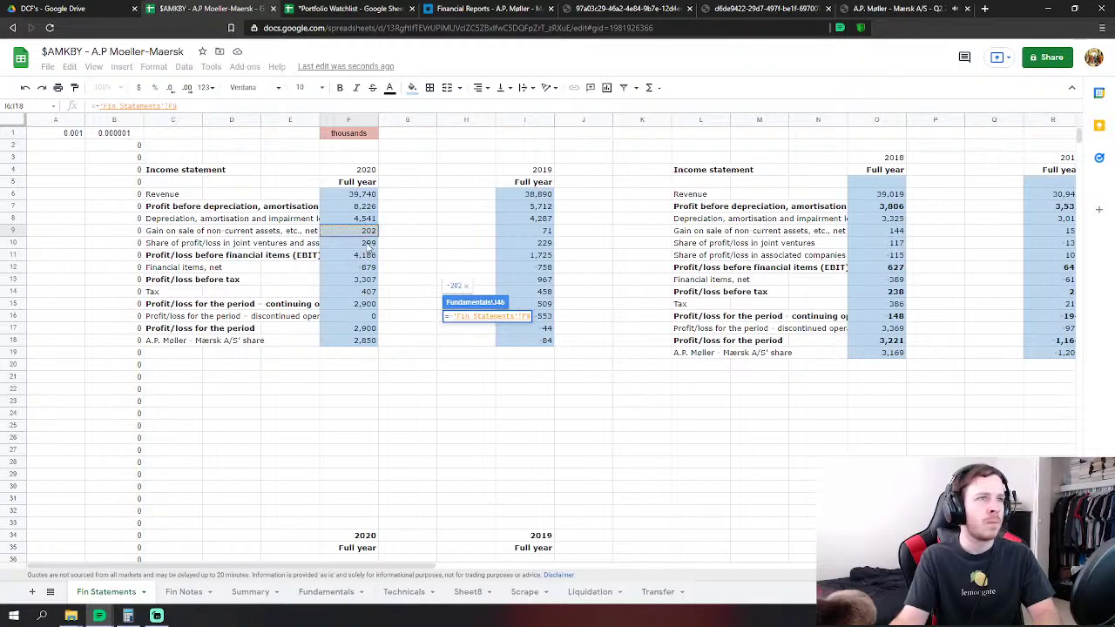
pyautogui.write('-')
pyautogui.click(367, 245)
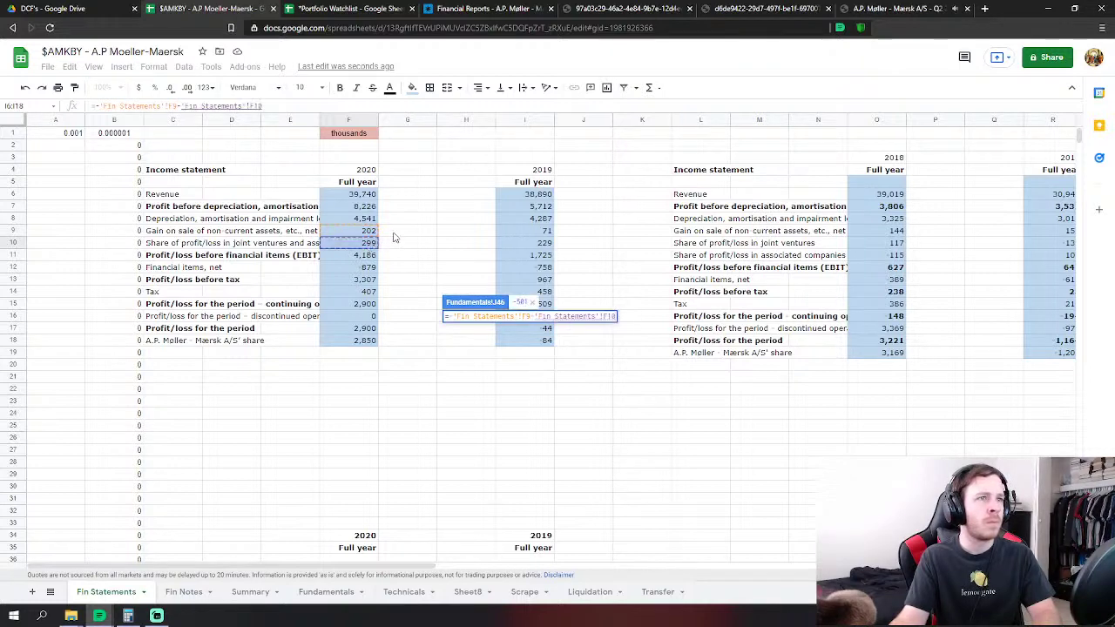
pyautogui.press('Return')
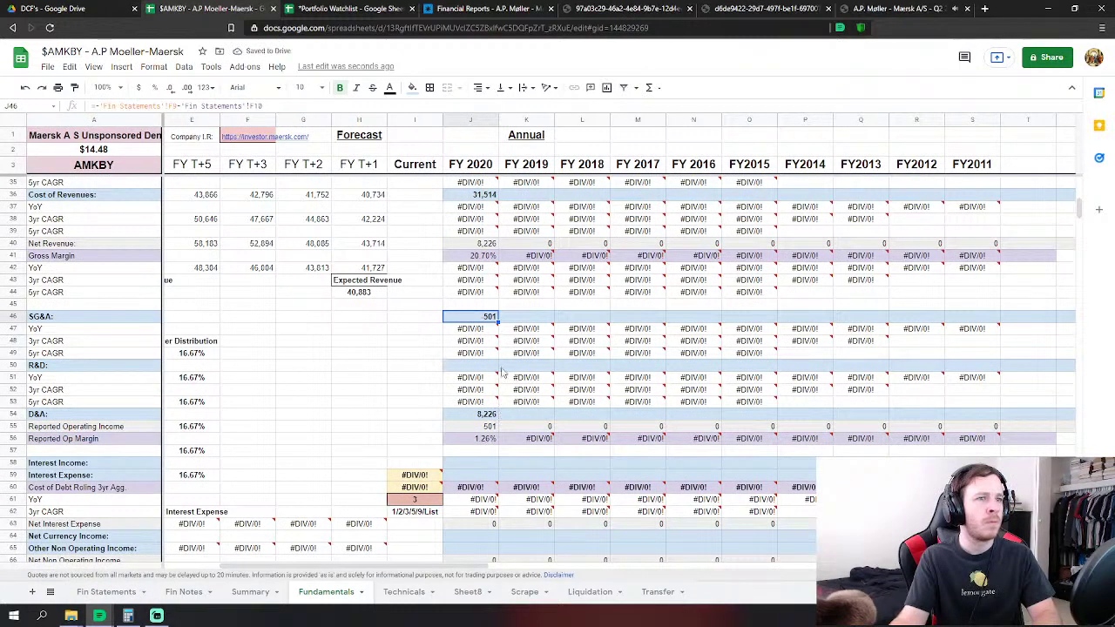
pyautogui.scroll(3, 518, 306)
pyautogui.scroll(-3, 526, 313)
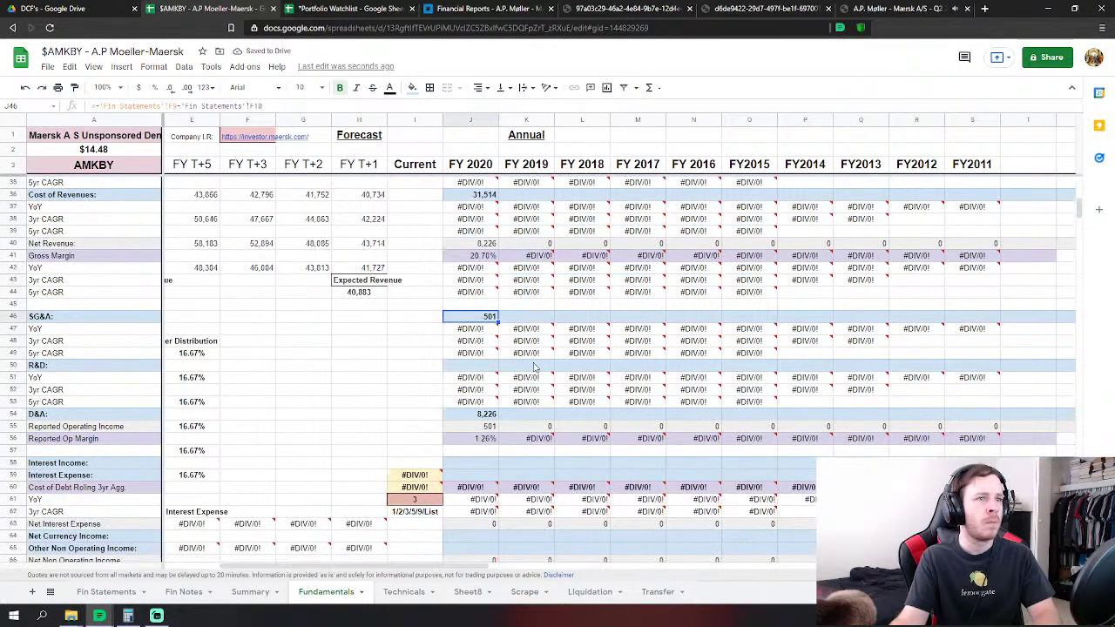
# Link FY 2020 D&A in J54 of Fundamentals to the depreciation and amortisation value in Fin Statements F8.
pyautogui.click(119, 593)
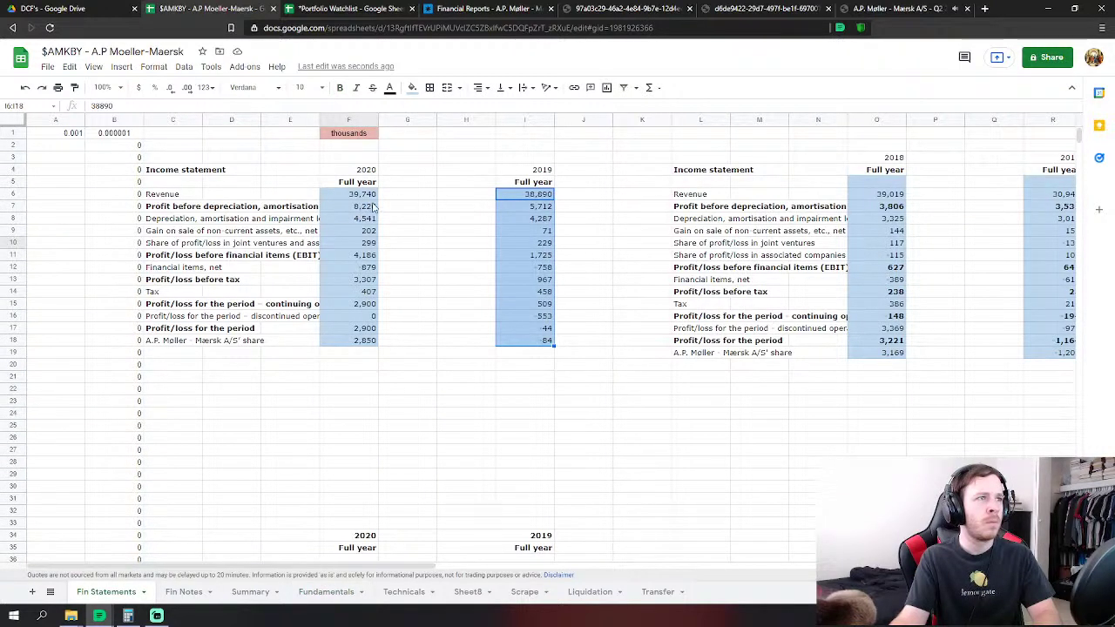
pyautogui.click(302, 594)
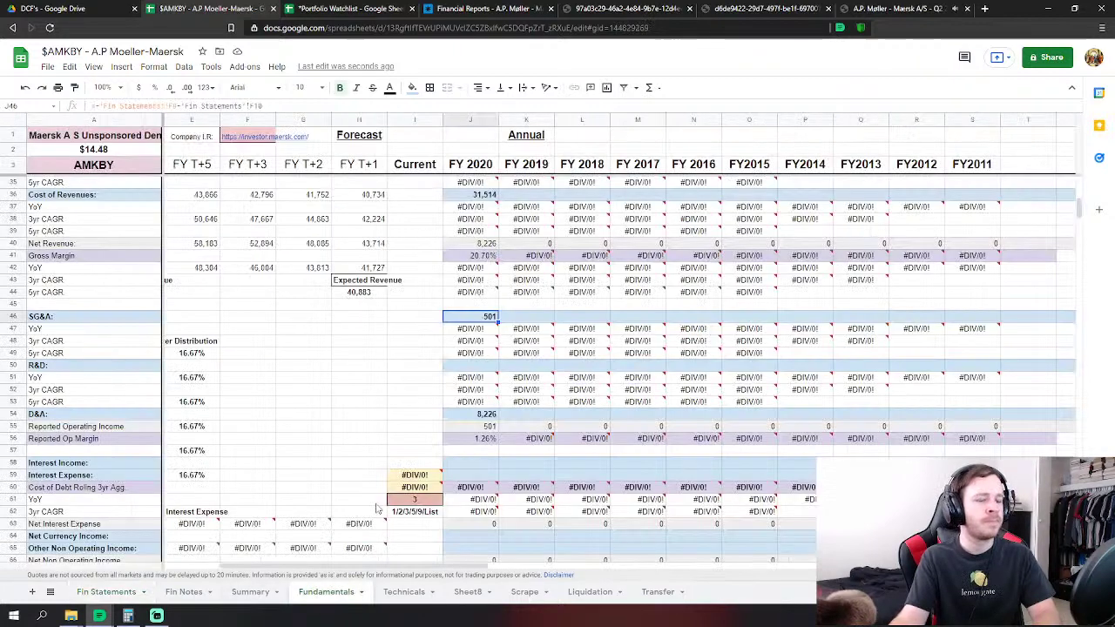
pyautogui.write('=')
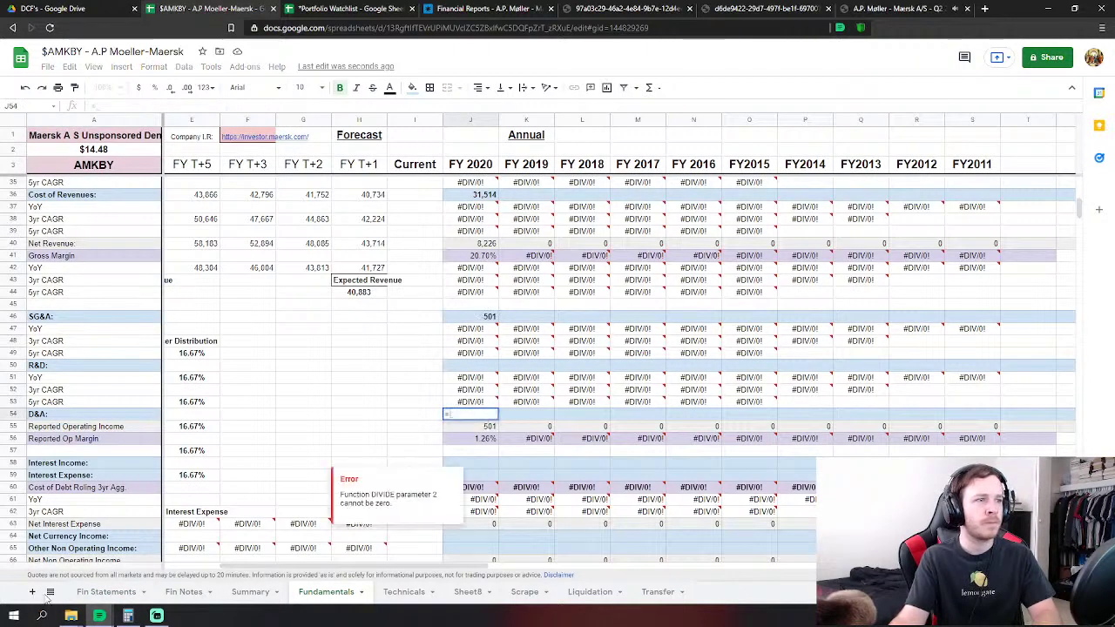
pyautogui.click(105, 591)
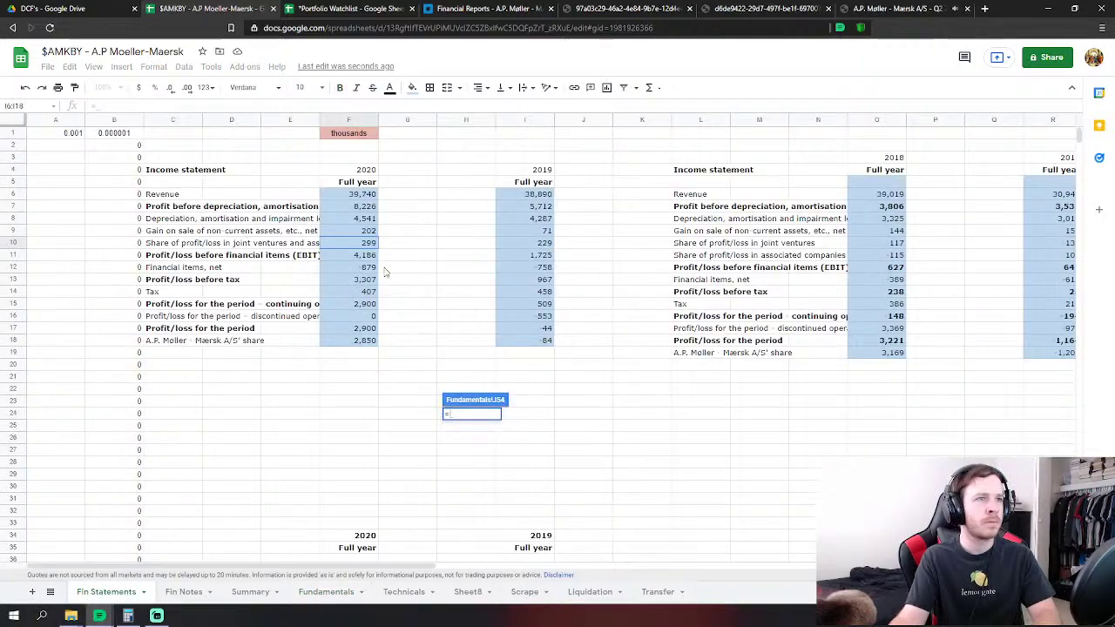
pyautogui.click(369, 217)
pyautogui.press('Return')
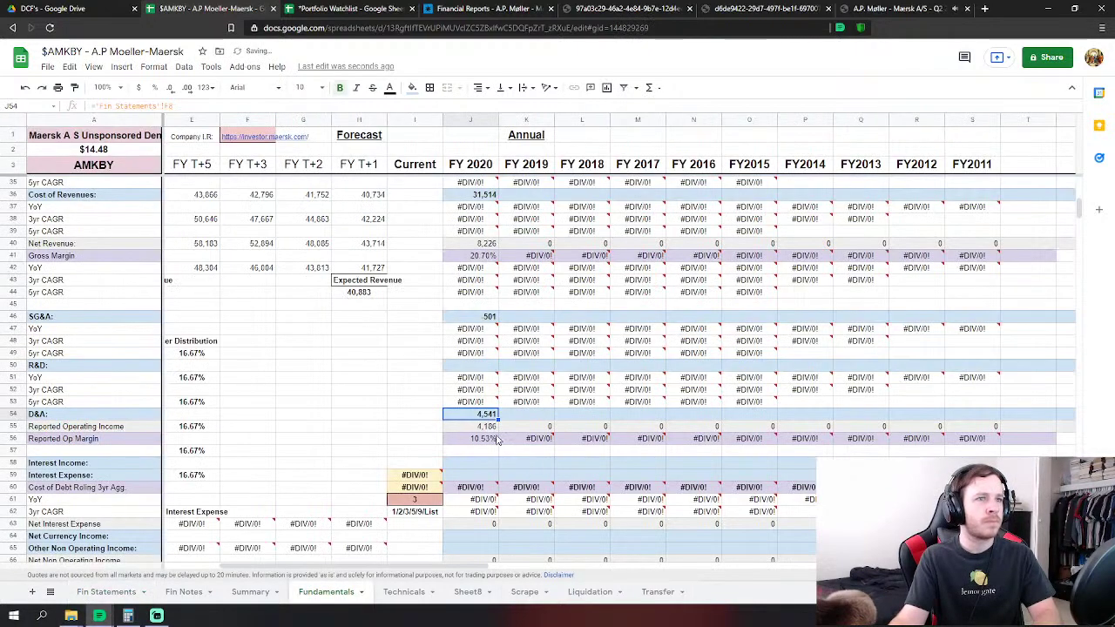
pyautogui.press('Right')
pyautogui.press('Right')
pyautogui.press('Right')
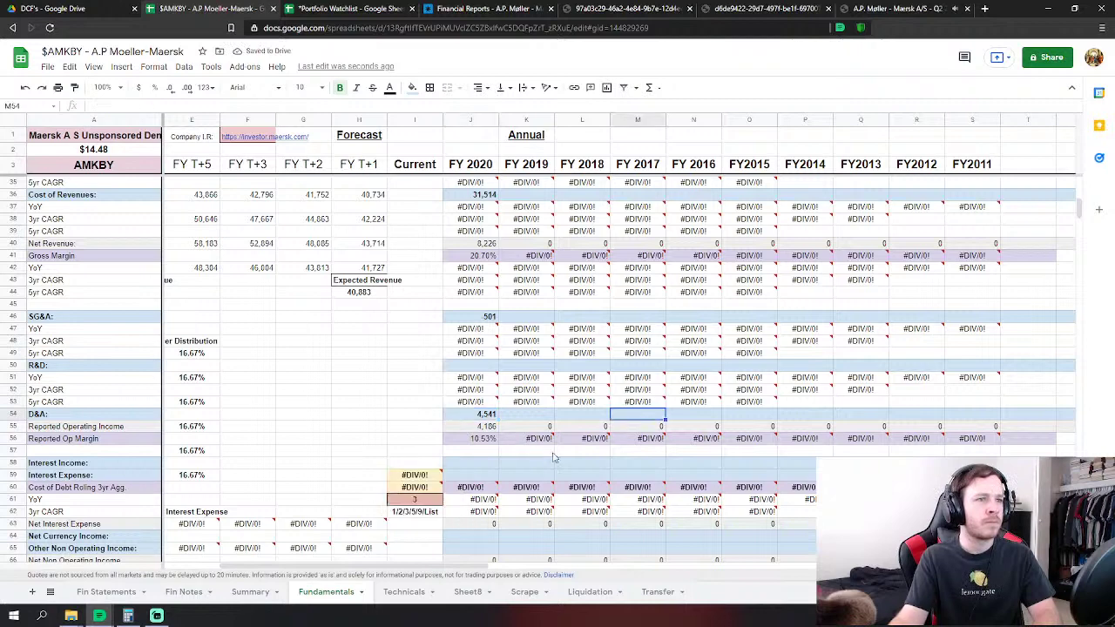
# Set FY 2020 Interest Expense in J59 of Fundamentals to the negative of the net financial items in Fin Statements F12.
pyautogui.click(490, 480)
pyautogui.write('=')
pyautogui.click(105, 592)
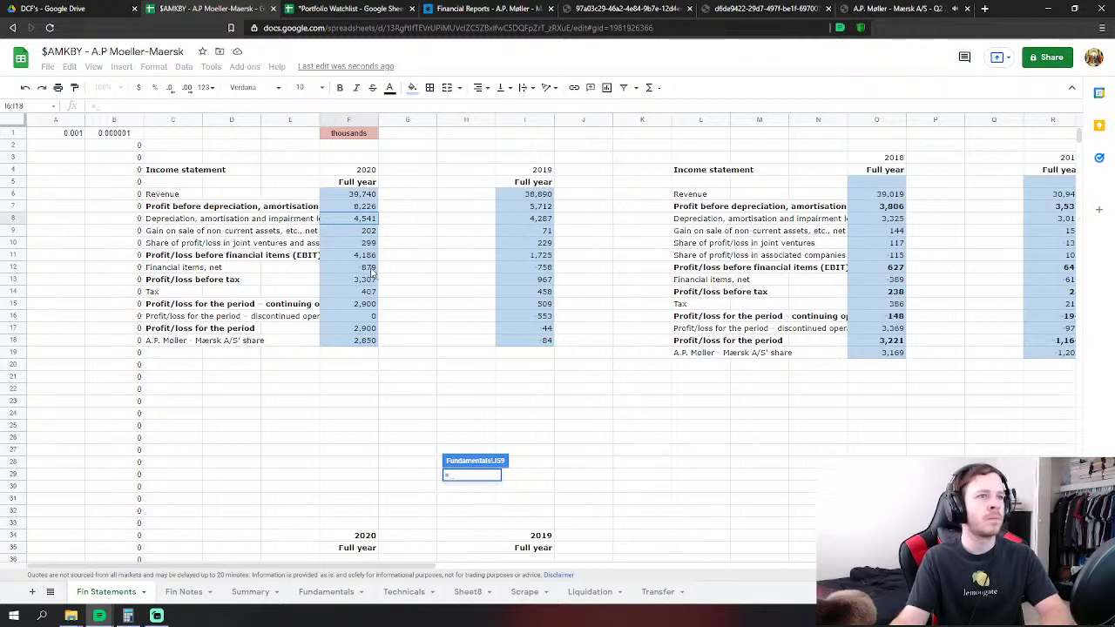
pyautogui.click(370, 268)
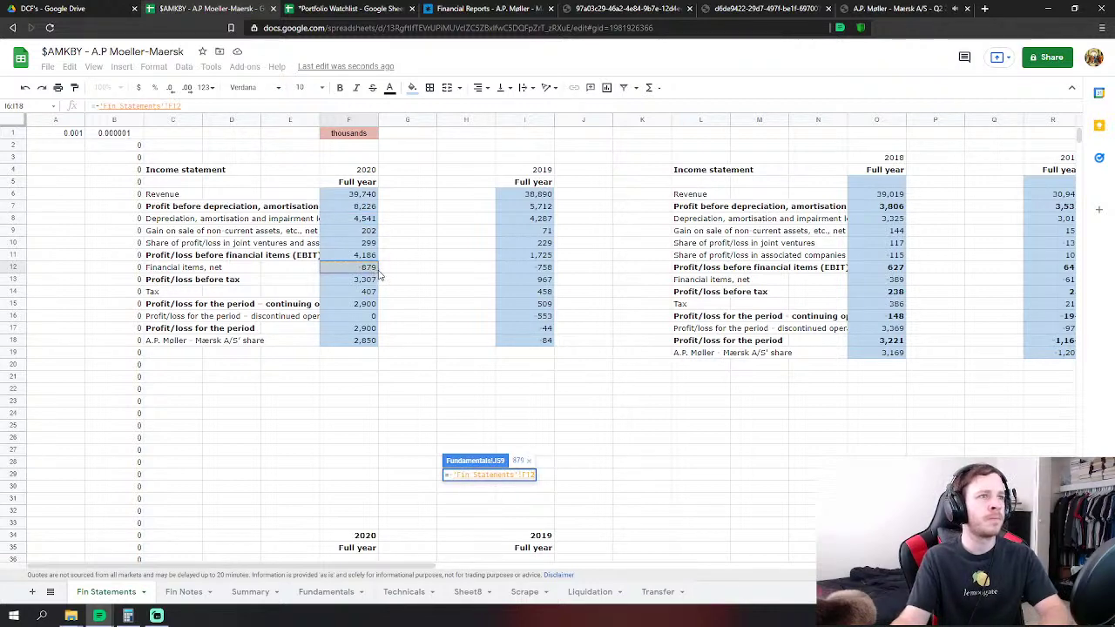
pyautogui.press('Return')
# Link FY 2020 Income Tax Expense in J68 of Fundamentals to the tax value in Fin Statements F14.
pyautogui.scroll(-3, 490, 477)
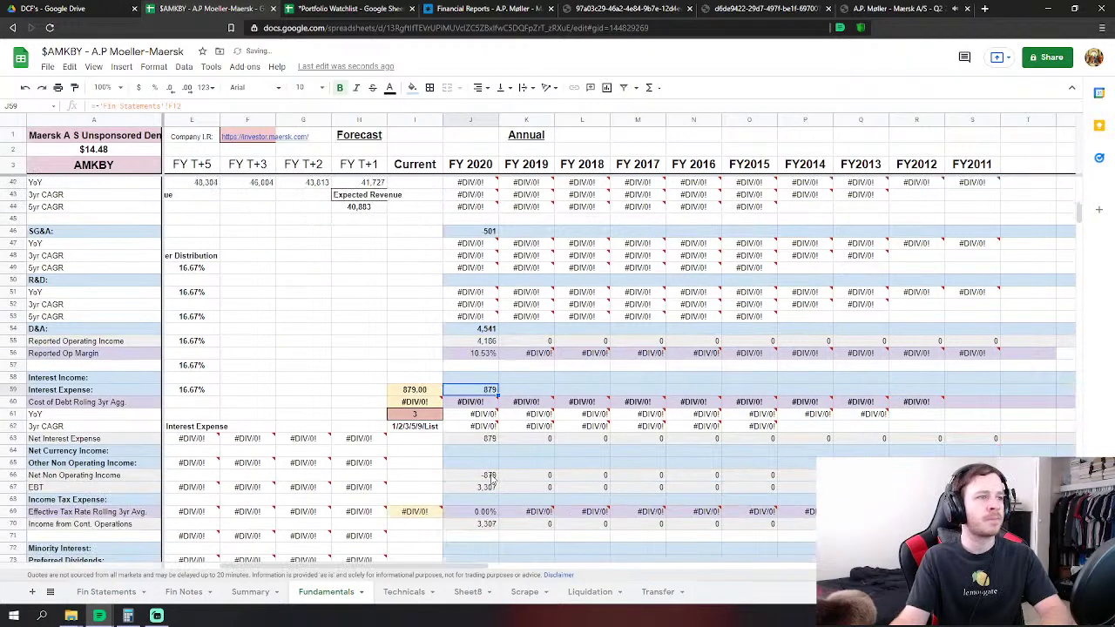
pyautogui.click(490, 477)
pyautogui.write('=')
pyautogui.click(122, 592)
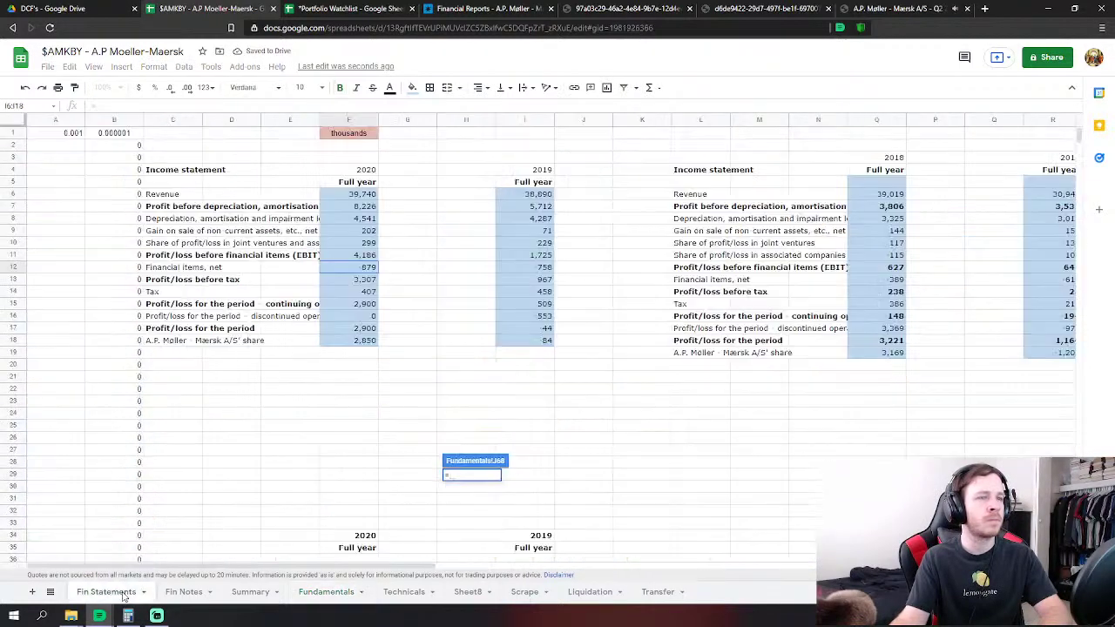
pyautogui.click(371, 294)
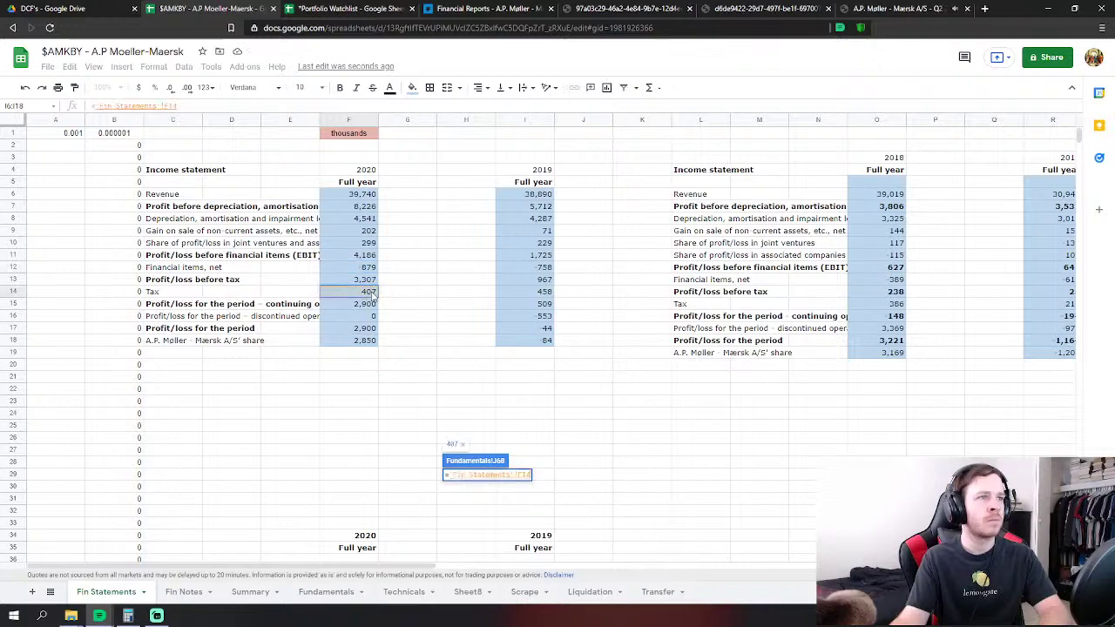
pyautogui.press('Return')
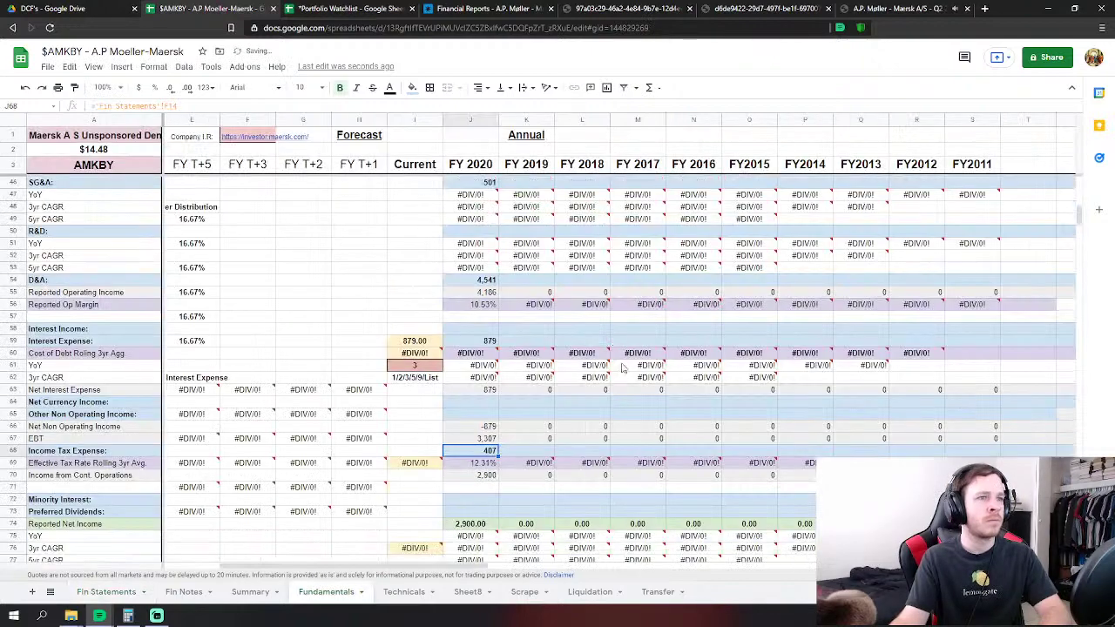
# Calculate FY 2020 Minority Interest in J72 of Fundamentals as Fin Statements profit for the period F17 minus A.P. Møller - Mærsk A/S' share F18.
pyautogui.scroll(-3, 621, 367)
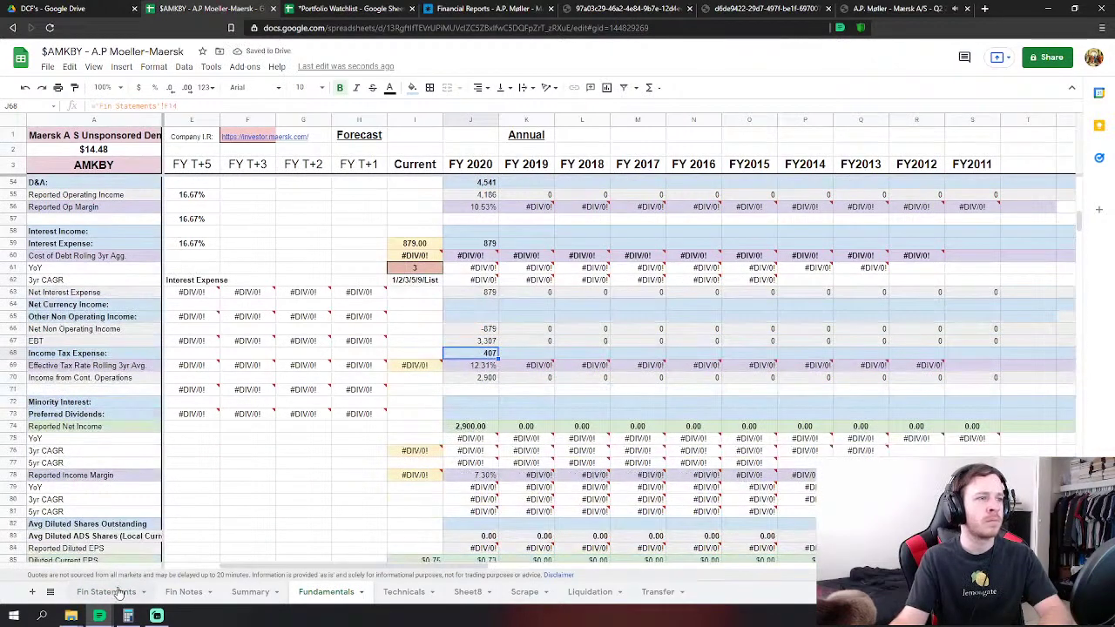
pyautogui.click(116, 593)
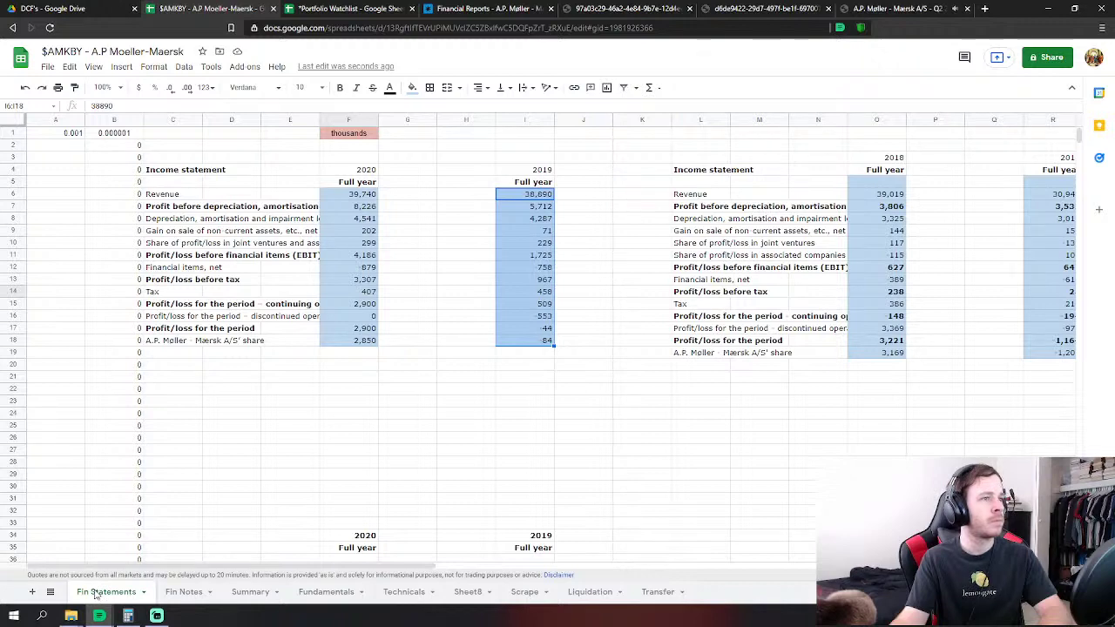
pyautogui.click(339, 597)
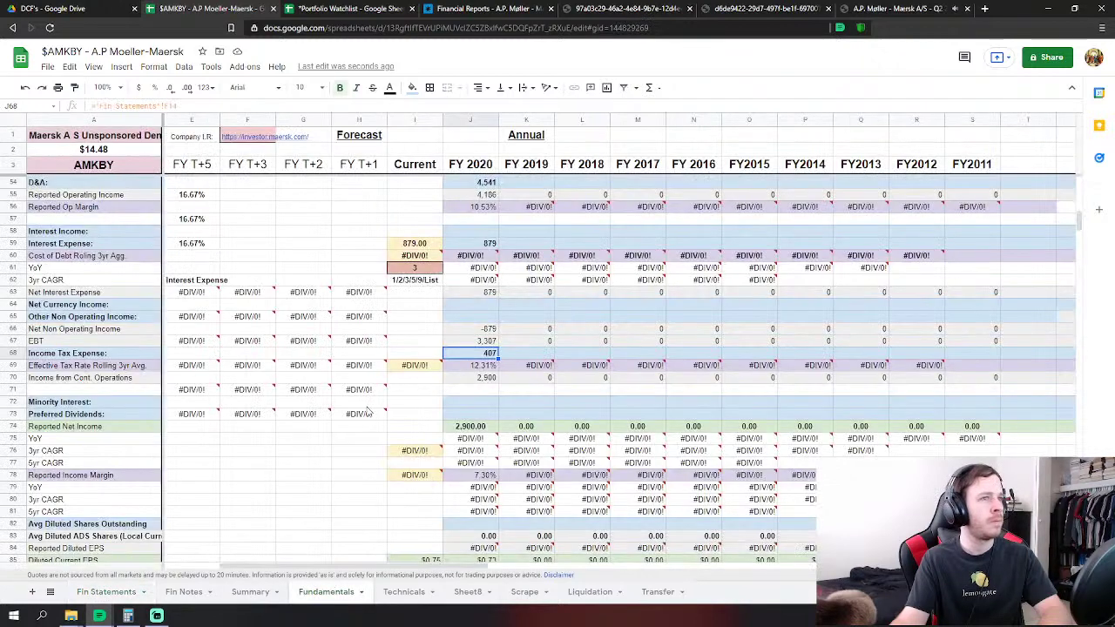
pyautogui.click(488, 404)
pyautogui.write('=')
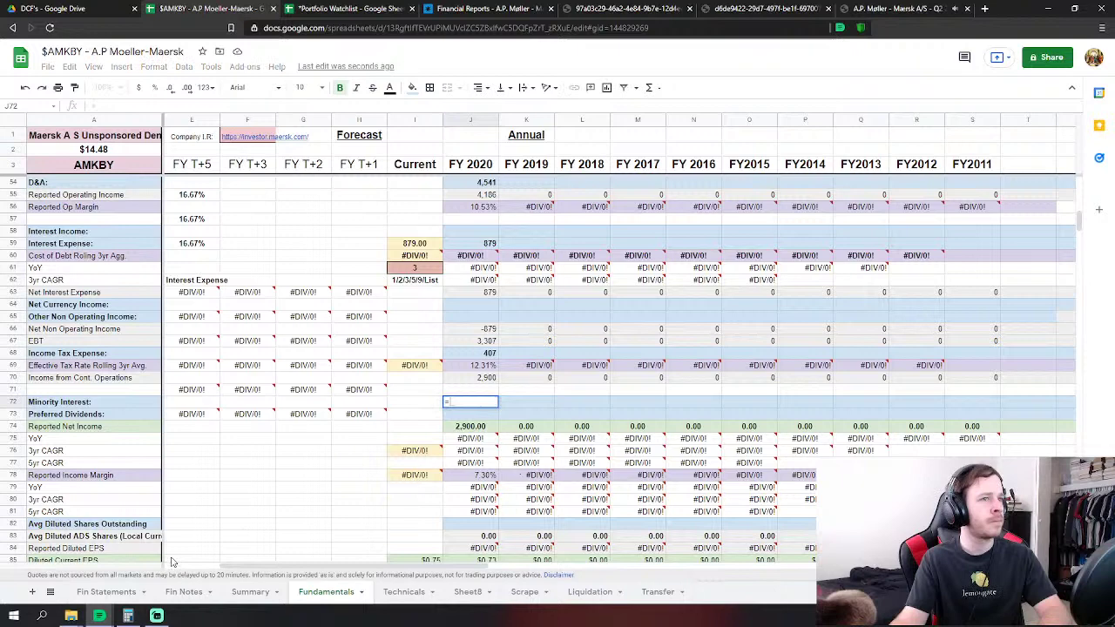
pyautogui.click(120, 593)
pyautogui.click(366, 328)
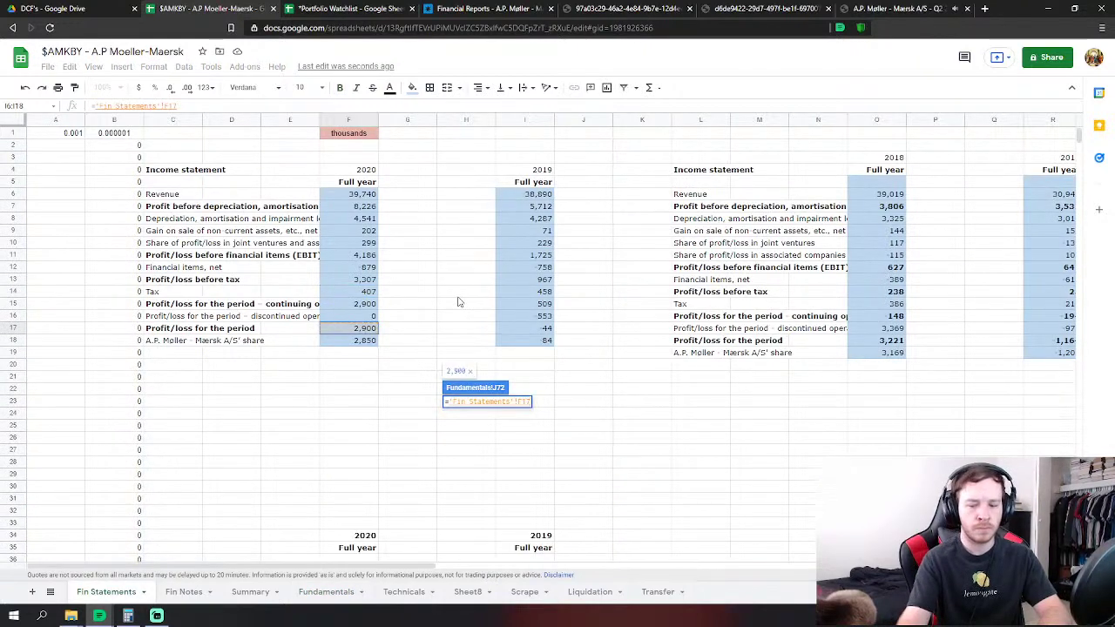
pyautogui.write('-')
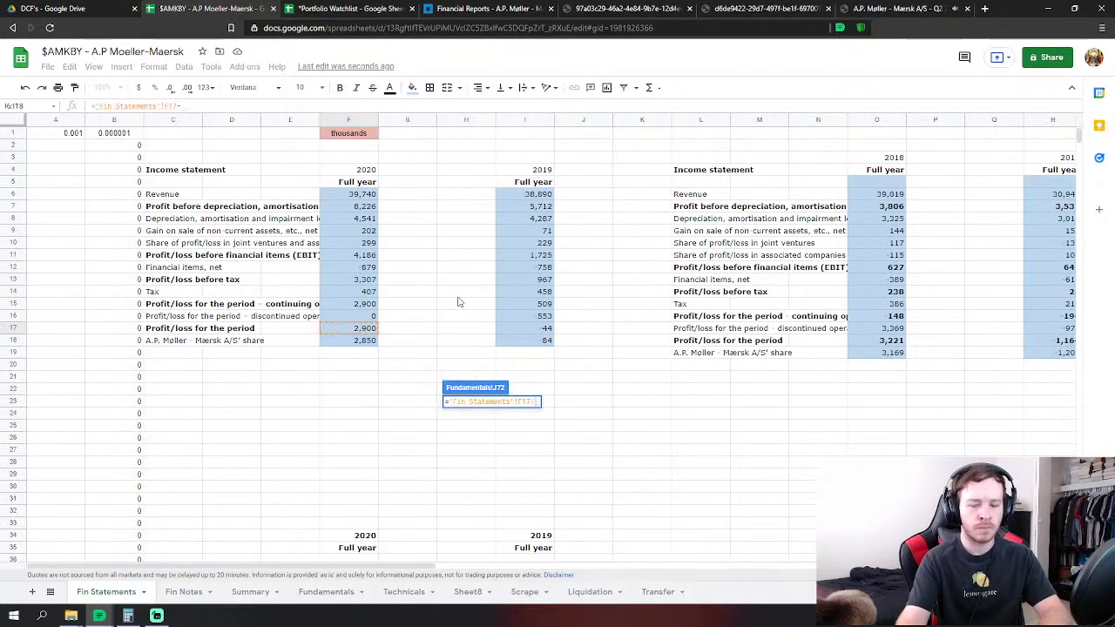
pyautogui.click(365, 341)
pyautogui.press('Return')
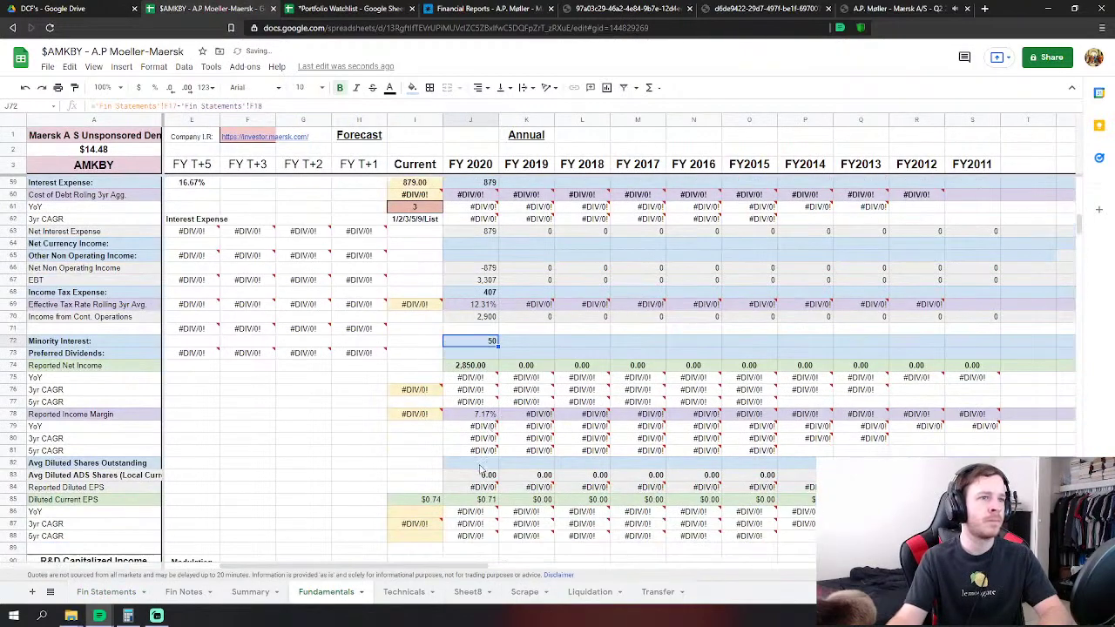
# Examine the 2020 cash flow and income statement lines in Fin Statements for a source for CF Depreciation & Amortization.
pyautogui.scroll(-10, 479, 470)
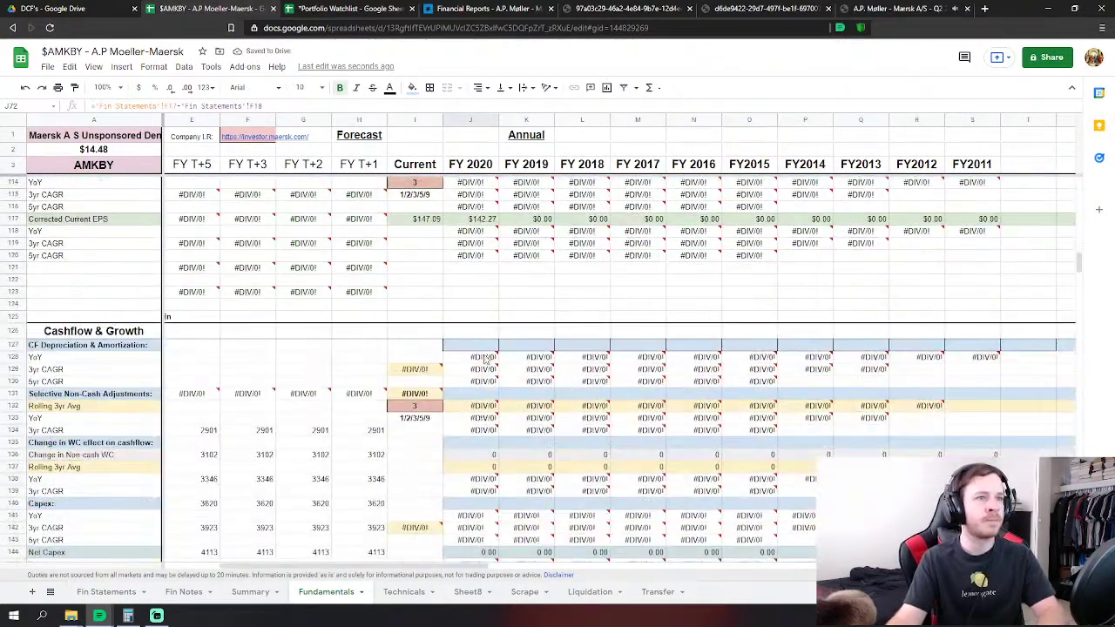
pyautogui.click(483, 347)
pyautogui.scroll(-2, 484, 347)
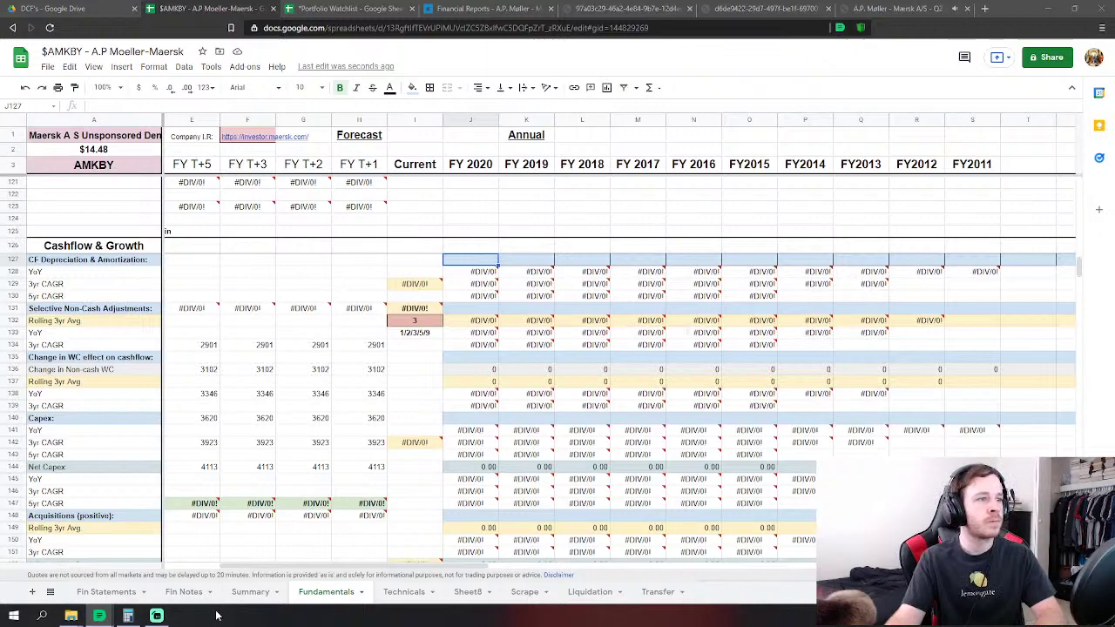
pyautogui.click(106, 592)
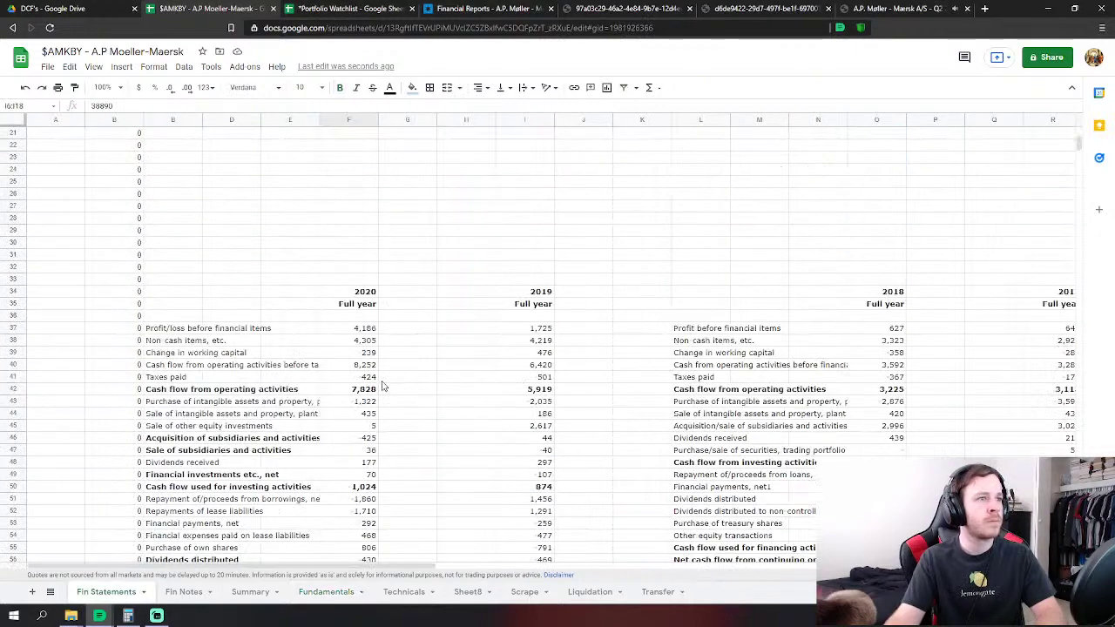
pyautogui.scroll(-3, 381, 386)
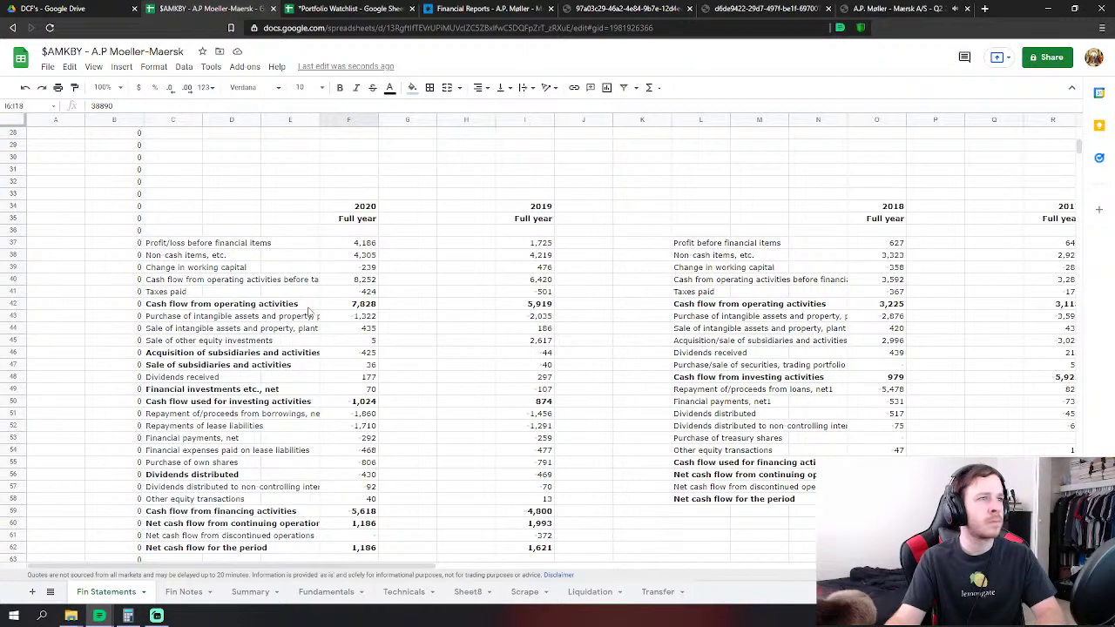
pyautogui.scroll(2, 310, 312)
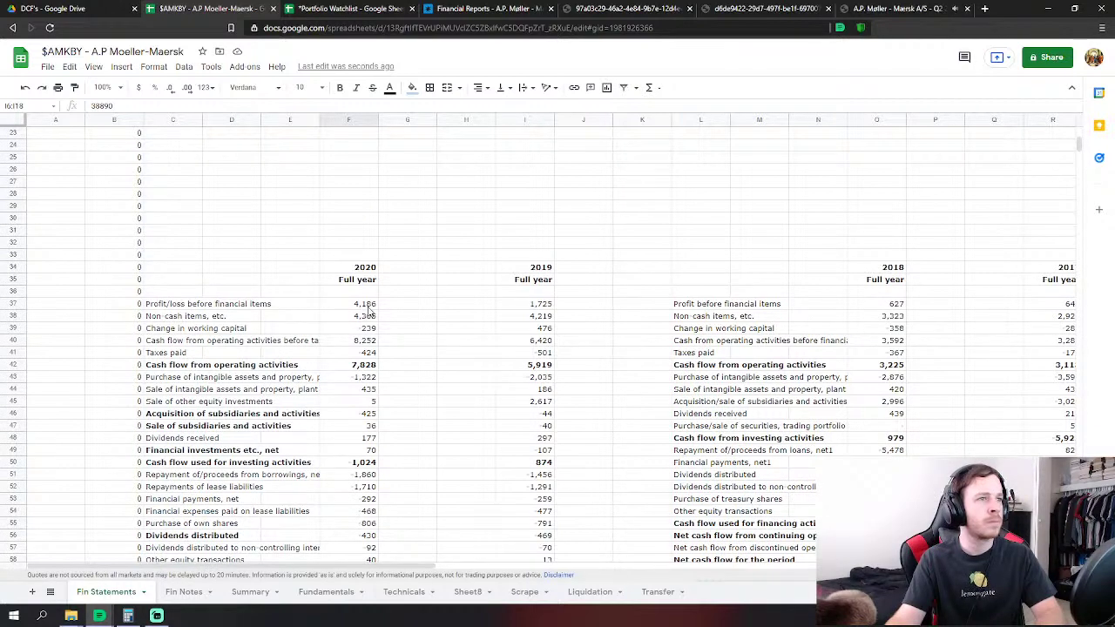
pyautogui.scroll(8, 369, 309)
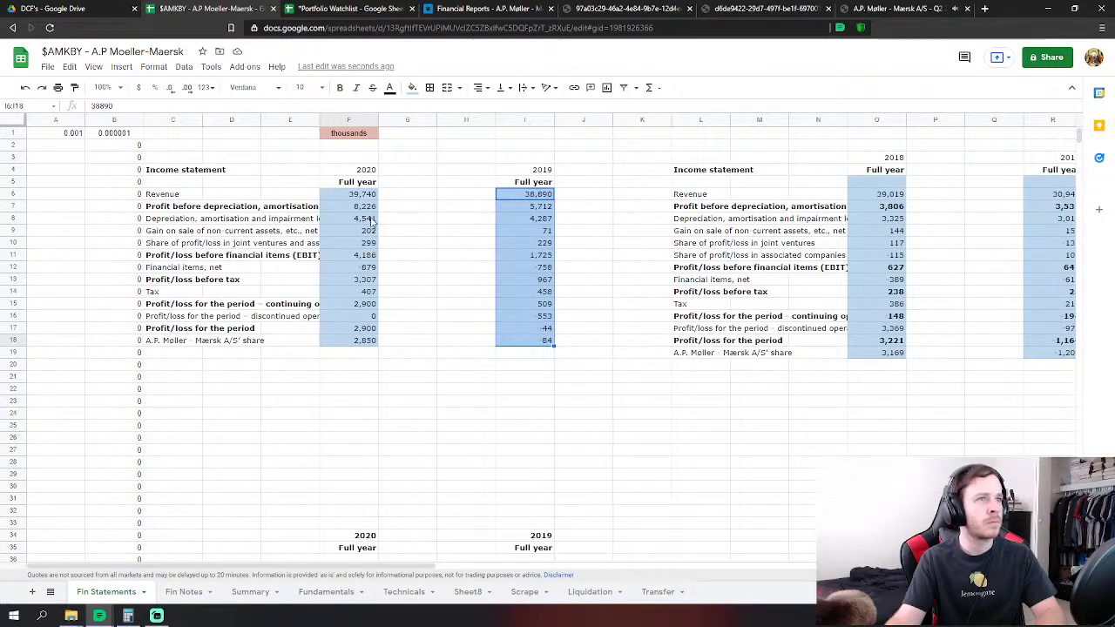
pyautogui.scroll(-1, 379, 273)
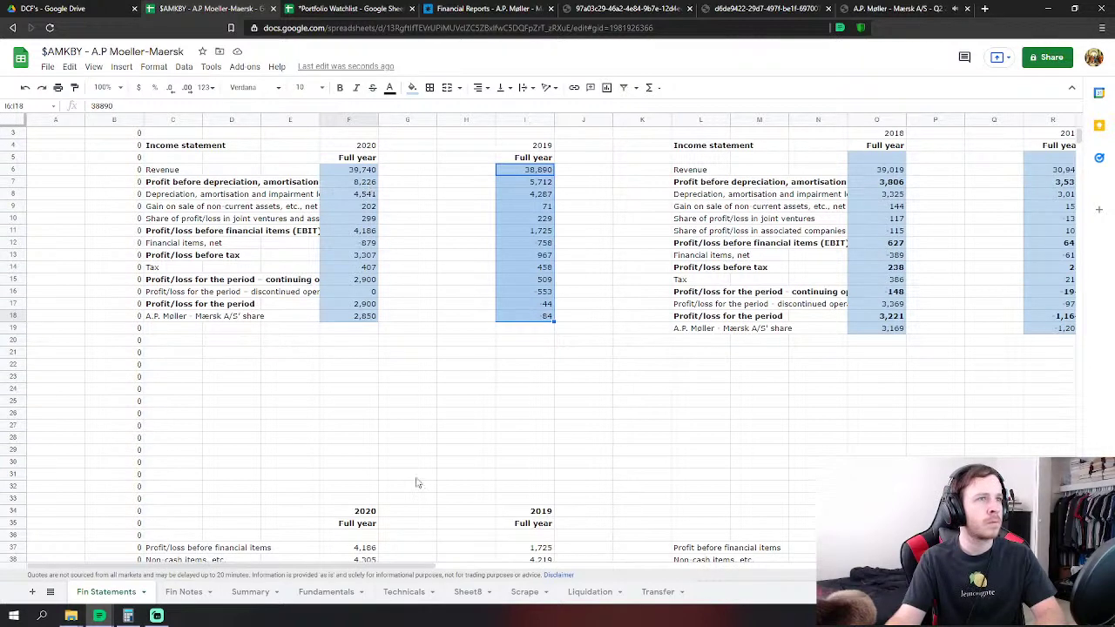
pyautogui.click(333, 592)
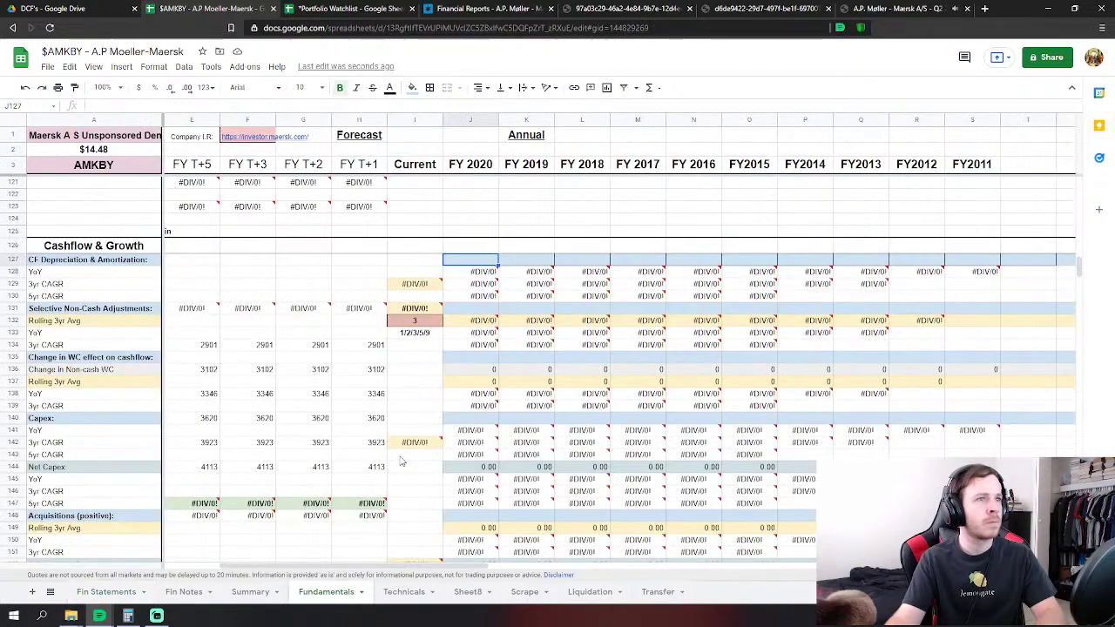
# Link FY 2020 CF Depreciation & Amortization in J127 of Fundamentals to the depreciation, amortisation and impairment value in Fin Statements F8.
pyautogui.click(487, 260)
pyautogui.write('=')
pyautogui.click(106, 592)
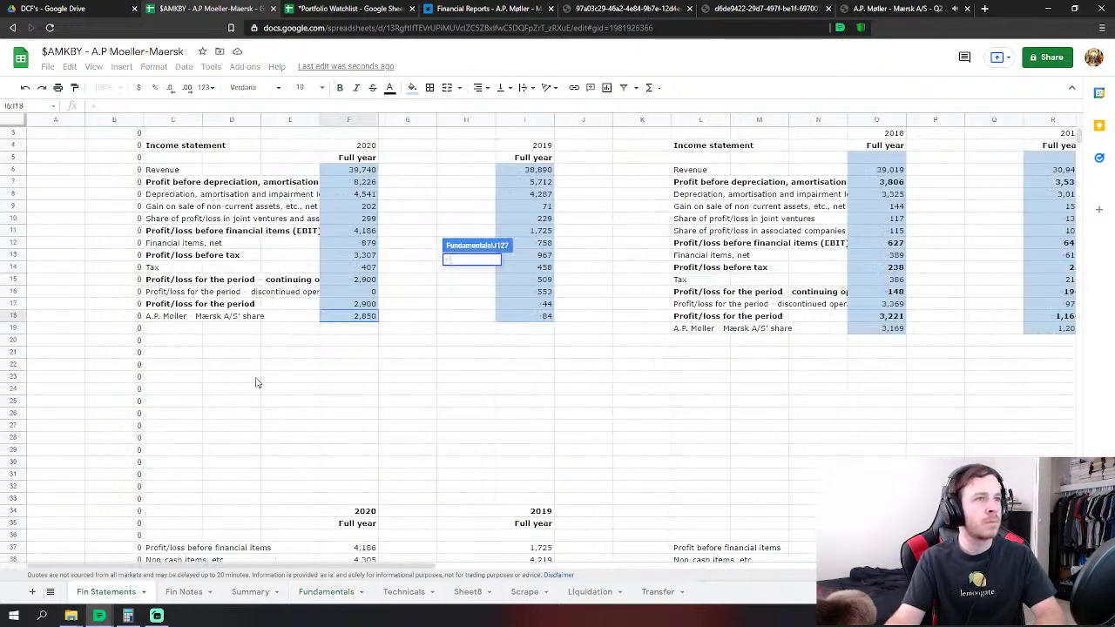
pyautogui.click(364, 193)
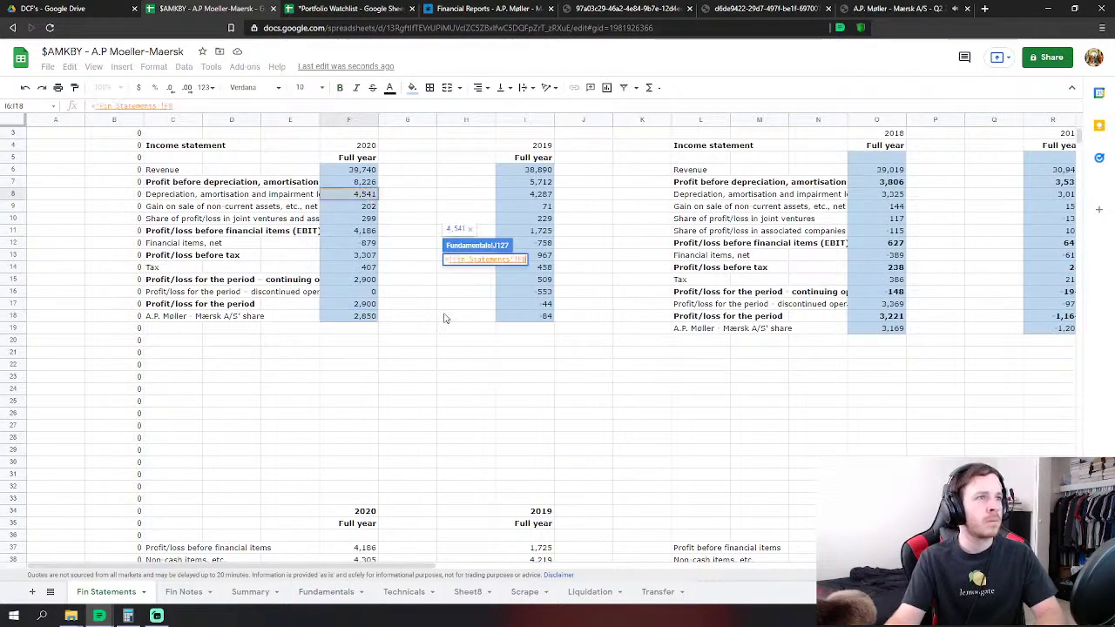
pyautogui.press('Return')
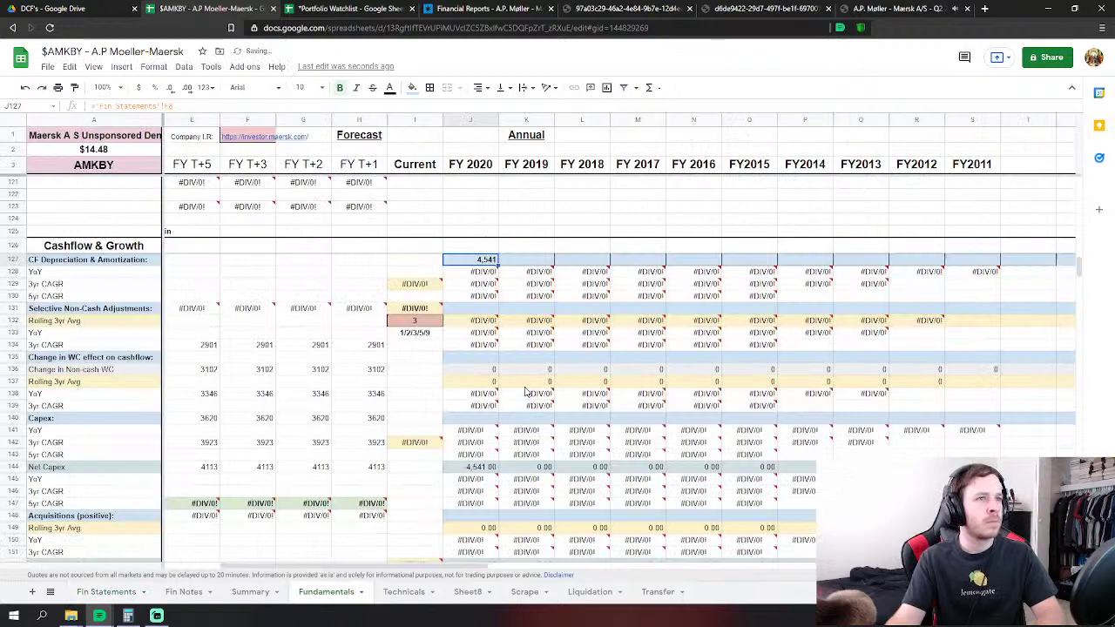
# Link FY 2020 Selective Non-Cash Adjustments in J131 of Fundamentals to the gain on sale of non-current assets in Fin Statements F9.
pyautogui.scroll(-1, 526, 391)
pyautogui.click(487, 287)
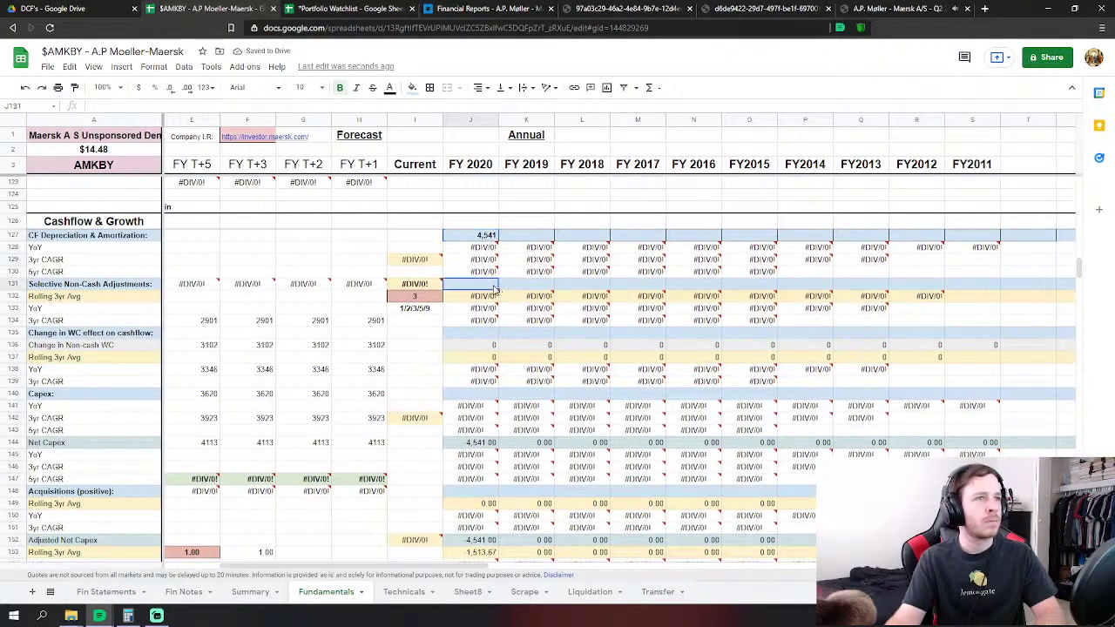
pyautogui.write('=')
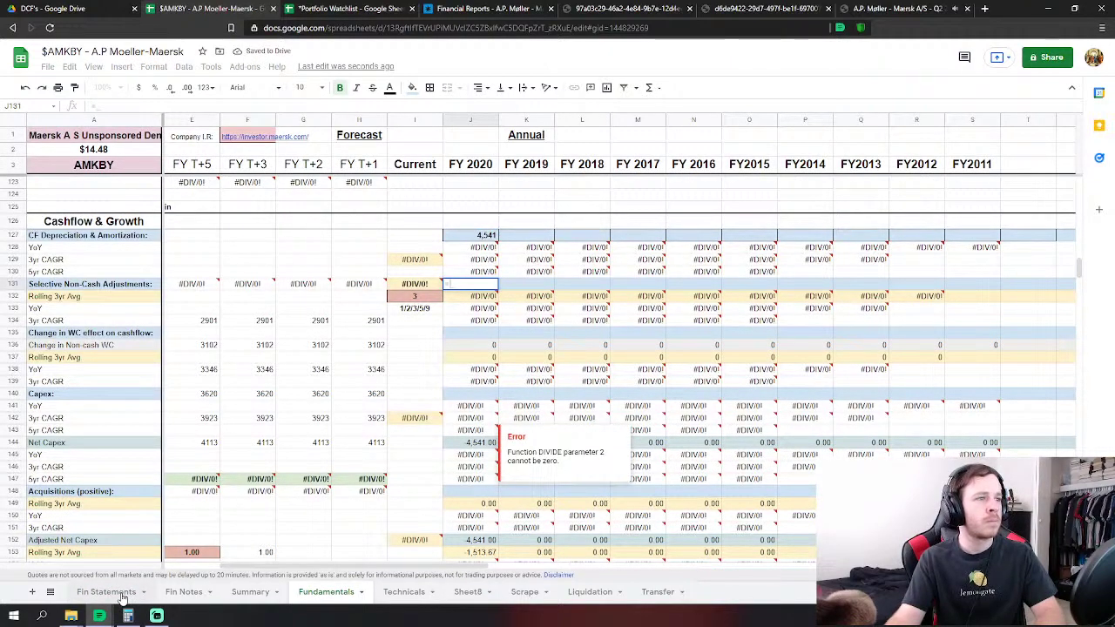
pyautogui.click(106, 592)
pyautogui.scroll(-2, 290, 466)
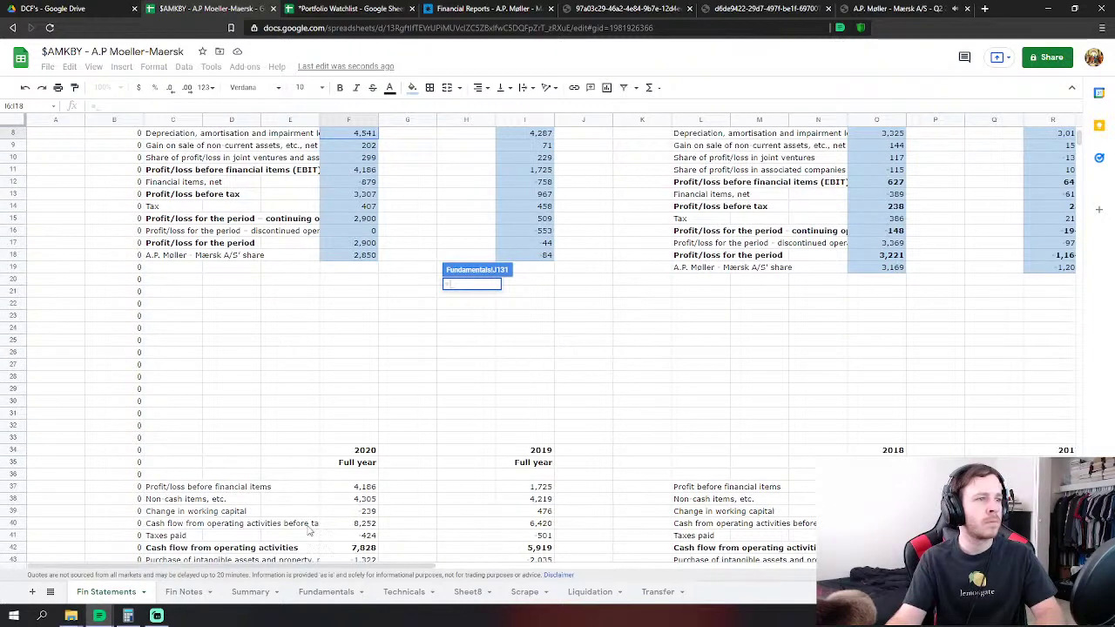
pyautogui.scroll(2, 329, 457)
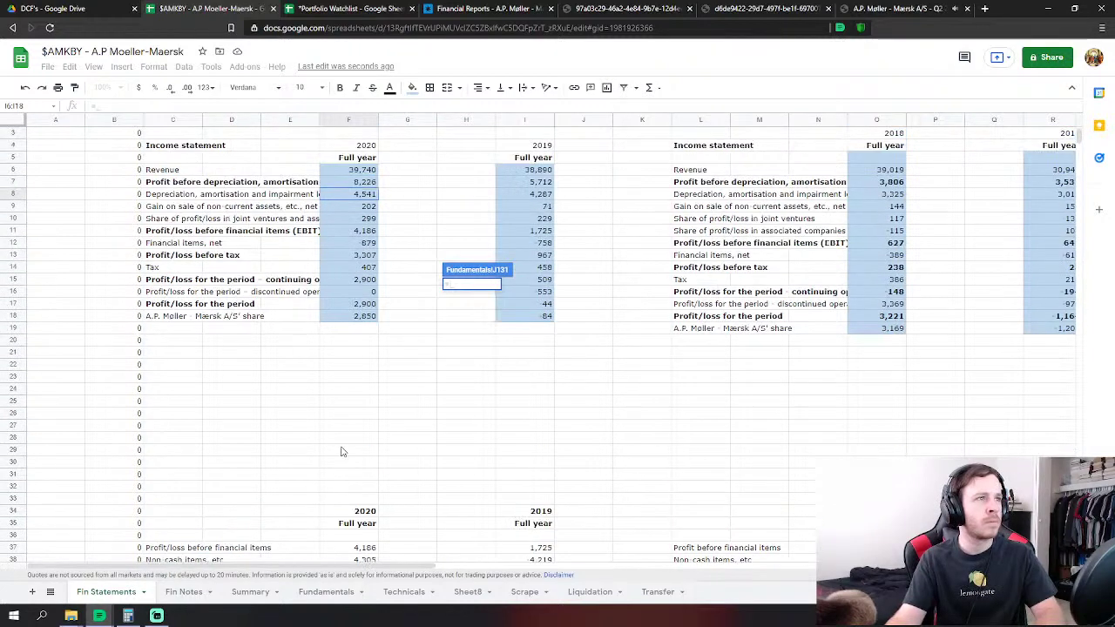
pyautogui.click(364, 206)
pyautogui.press('Return')
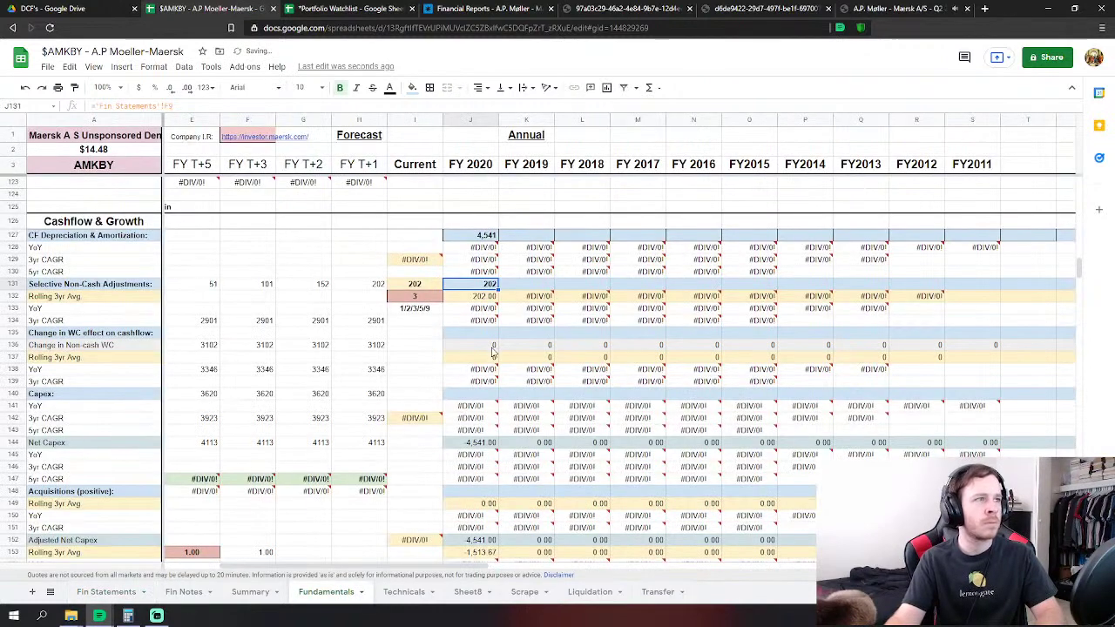
# Link FY 2020 Change in WC effect on cashflow in J135 of Fundamentals to the change in working capital in Fin Statements F39.
pyautogui.click(485, 340)
pyautogui.write('=')
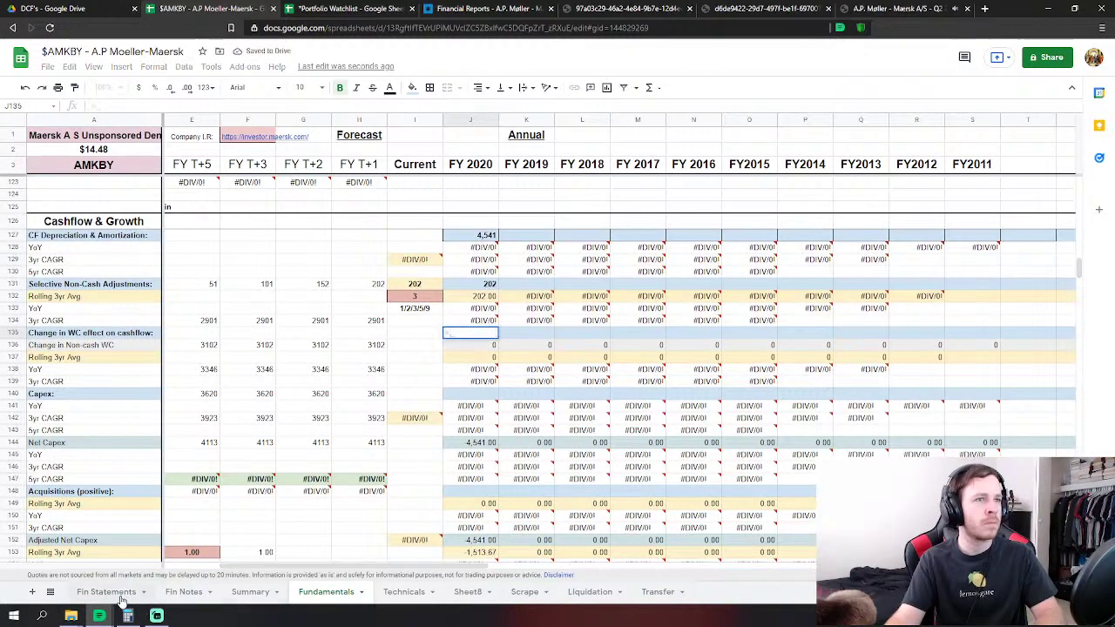
pyautogui.click(122, 598)
pyautogui.scroll(-5, 322, 407)
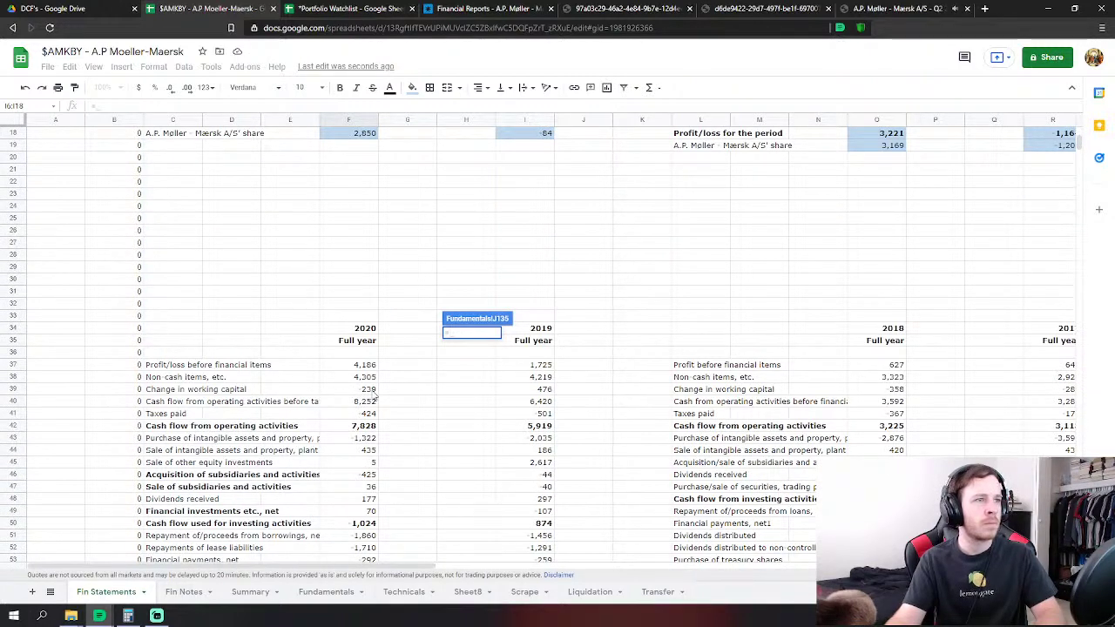
pyautogui.click(373, 391)
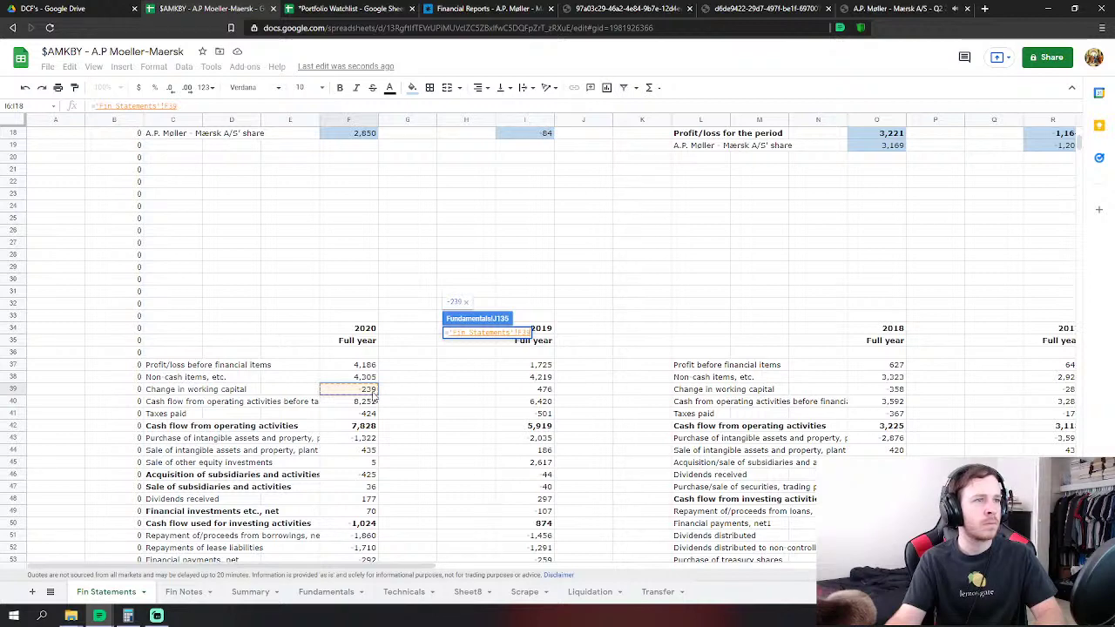
pyautogui.scroll(5, 375, 392)
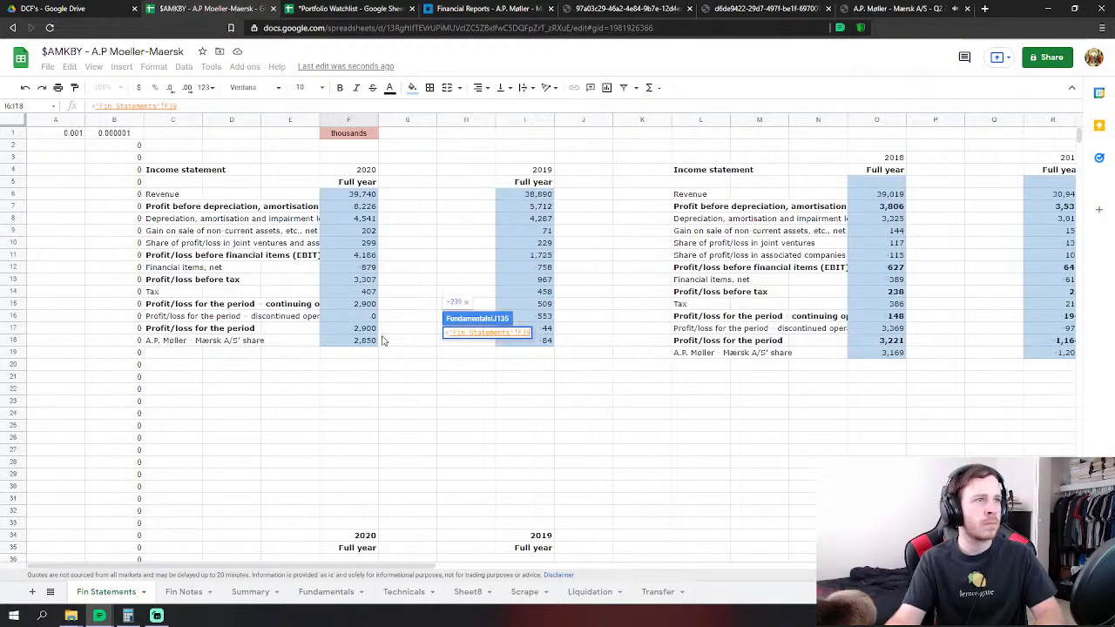
pyautogui.scroll(-5, 380, 339)
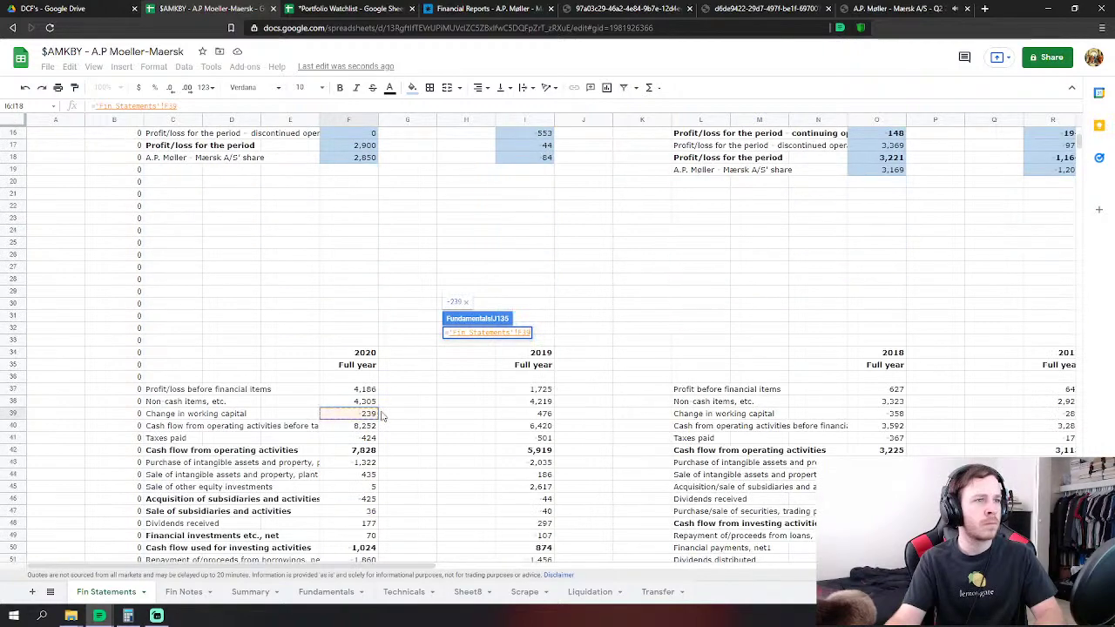
pyautogui.scroll(5, 375, 440)
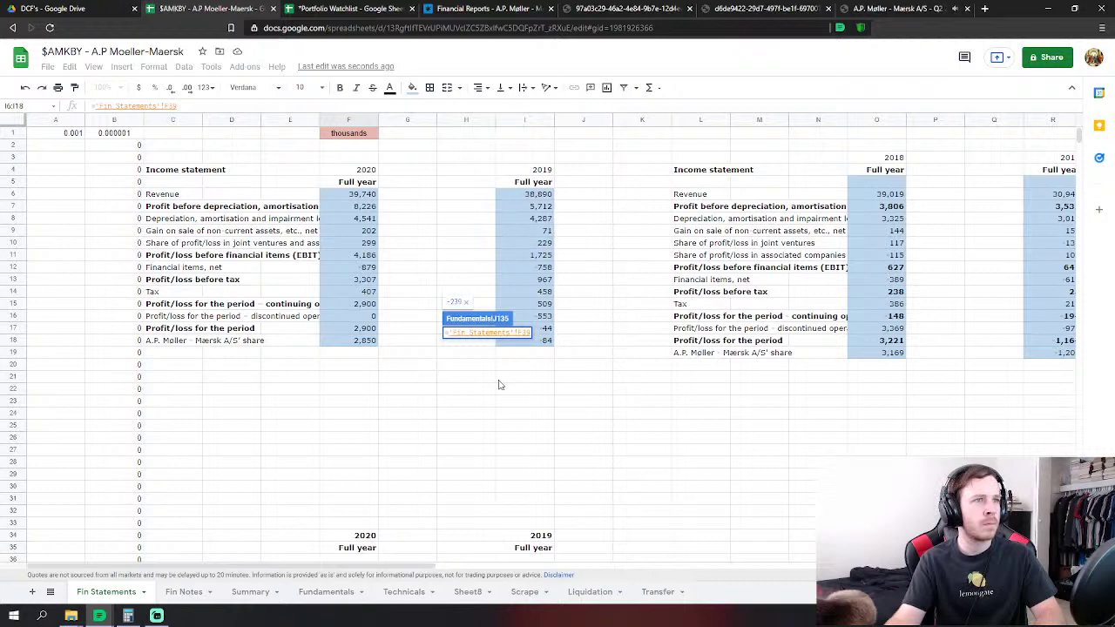
pyautogui.press('Return')
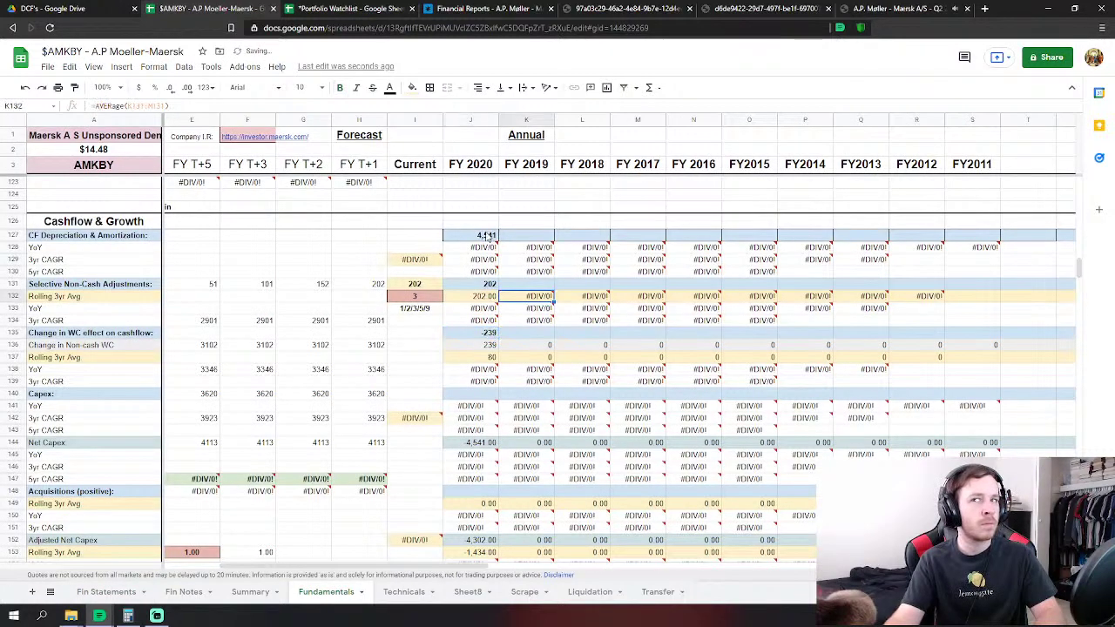
# Replace the FY 2020 CF Depreciation & Amortization formula in J127 of Fundamentals with a link to non-cash items in Fin Statements F38.
pyautogui.click(488, 235)
pyautogui.press('Delete')
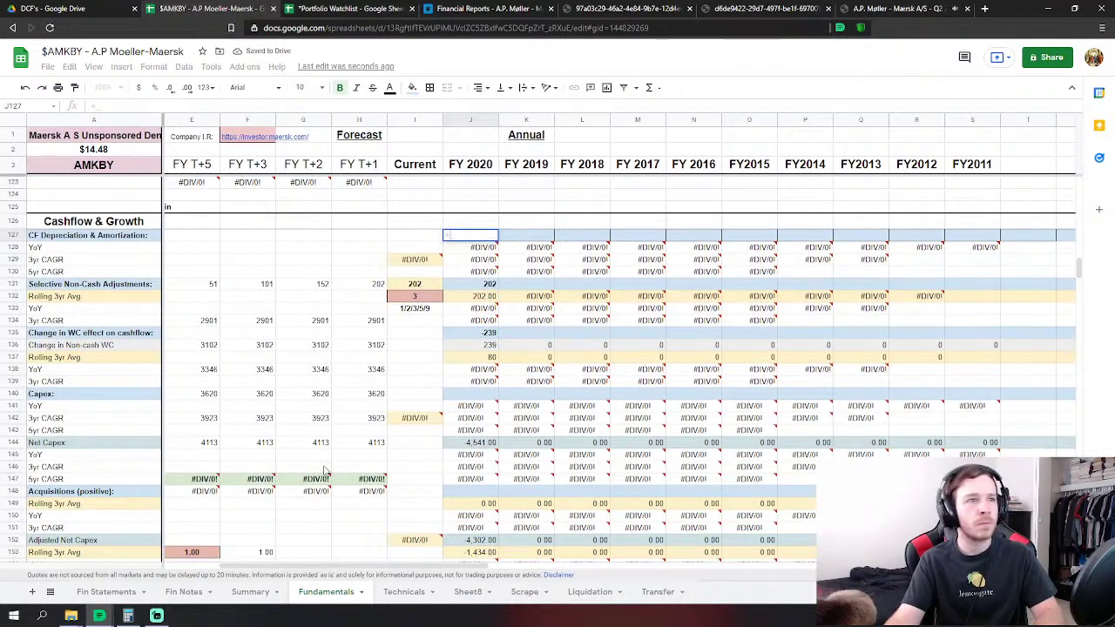
pyautogui.click(108, 592)
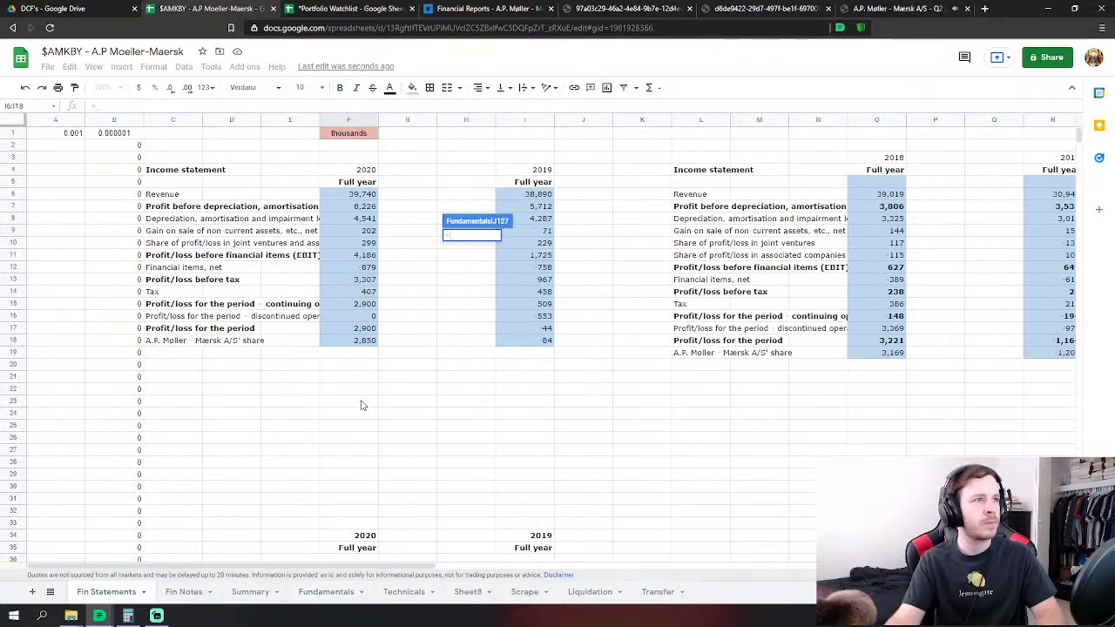
pyautogui.scroll(-3, 362, 405)
pyautogui.click(362, 462)
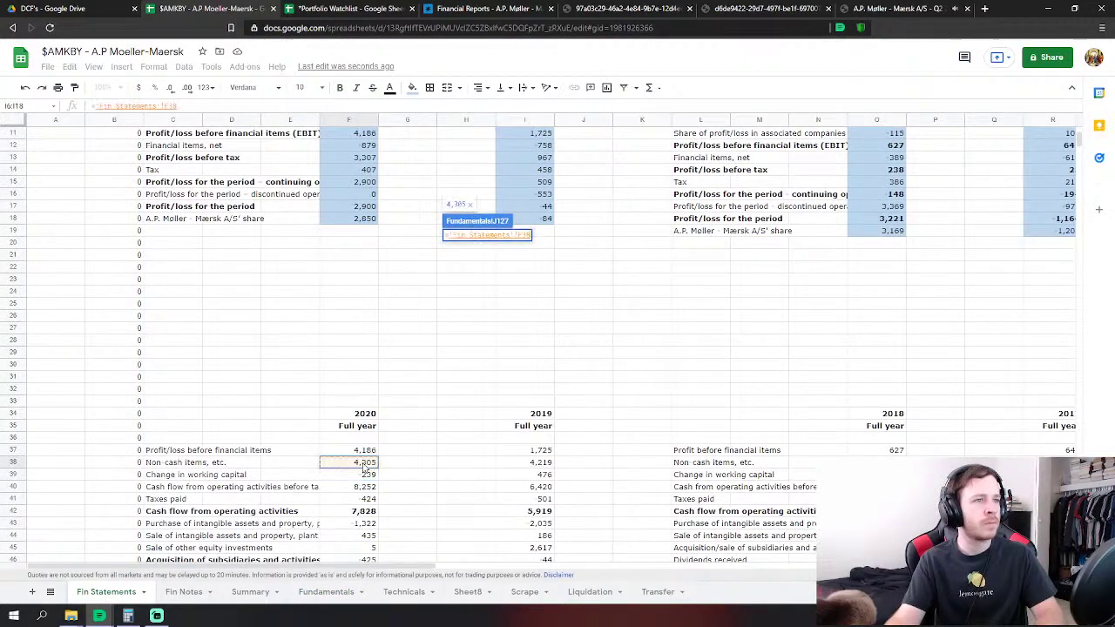
pyautogui.press('Return')
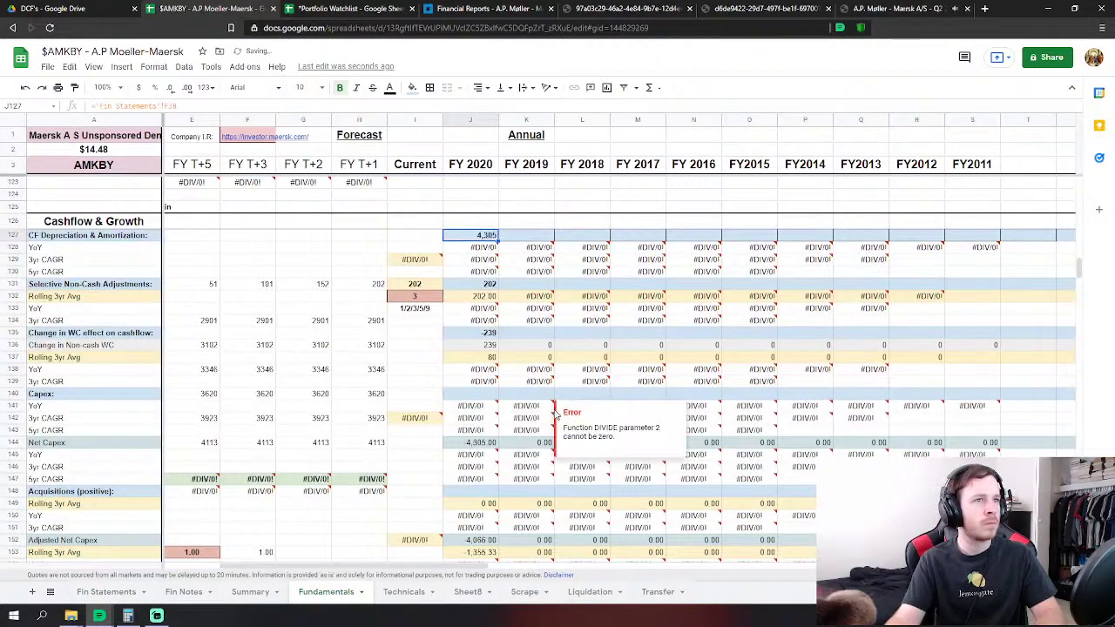
# Calculate FY 2020 Capex in J140 of Fundamentals as the negative of Fin Statements asset purchases F43 minus asset sales F44.
pyautogui.scroll(-1, 554, 415)
pyautogui.click(479, 371)
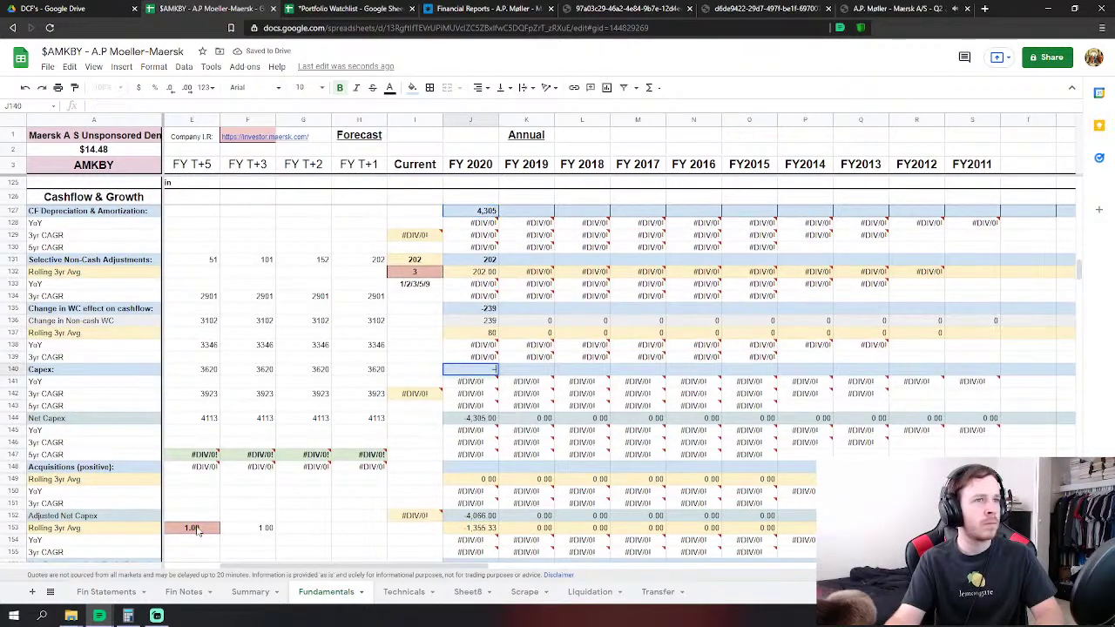
pyautogui.press('F2')
pyautogui.click(106, 592)
pyautogui.scroll(-3, 365, 470)
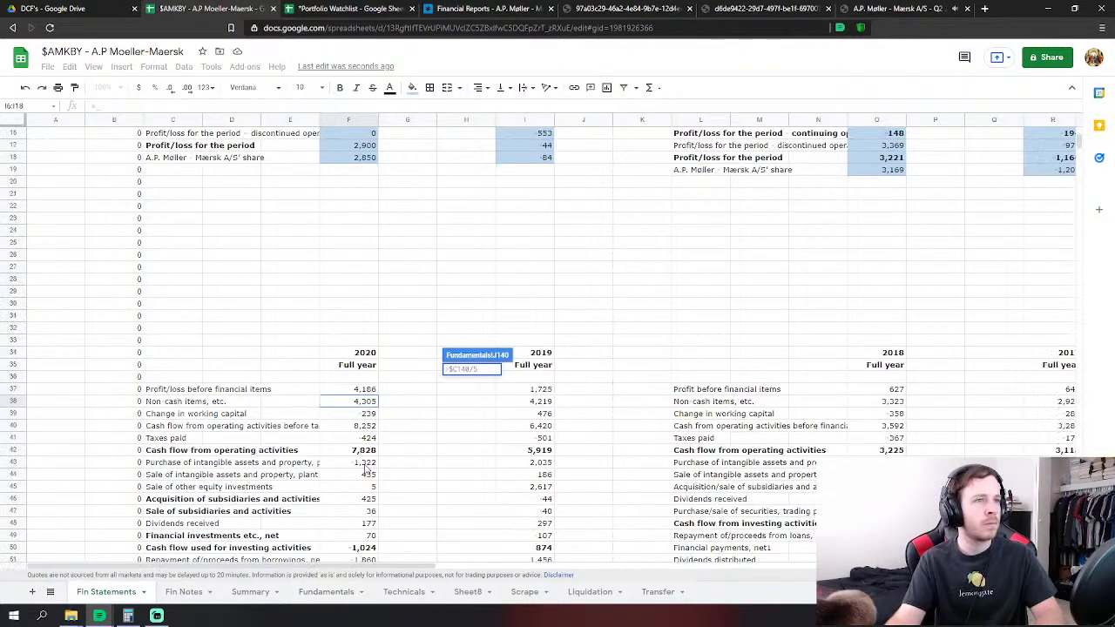
pyautogui.scroll(-2, 368, 470)
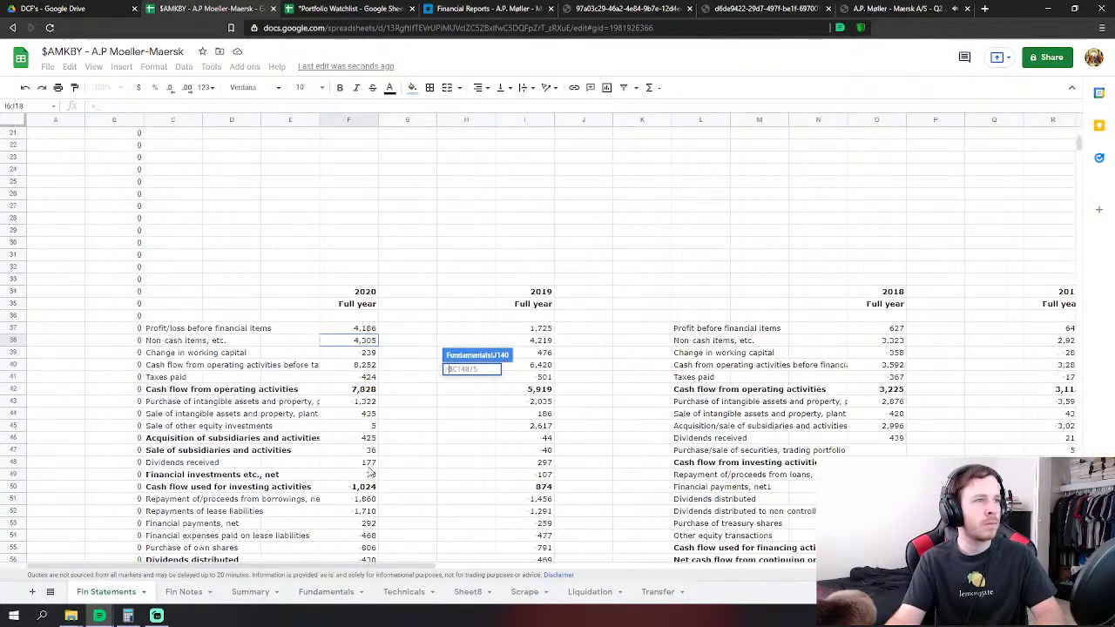
pyautogui.click(366, 403)
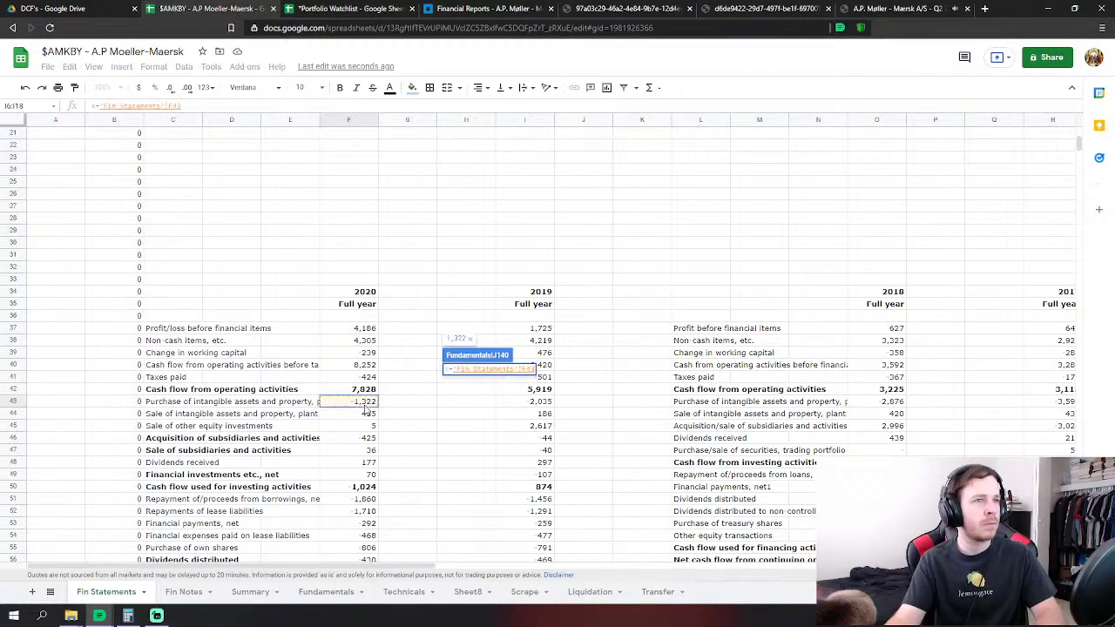
pyautogui.write('-')
pyautogui.click(367, 414)
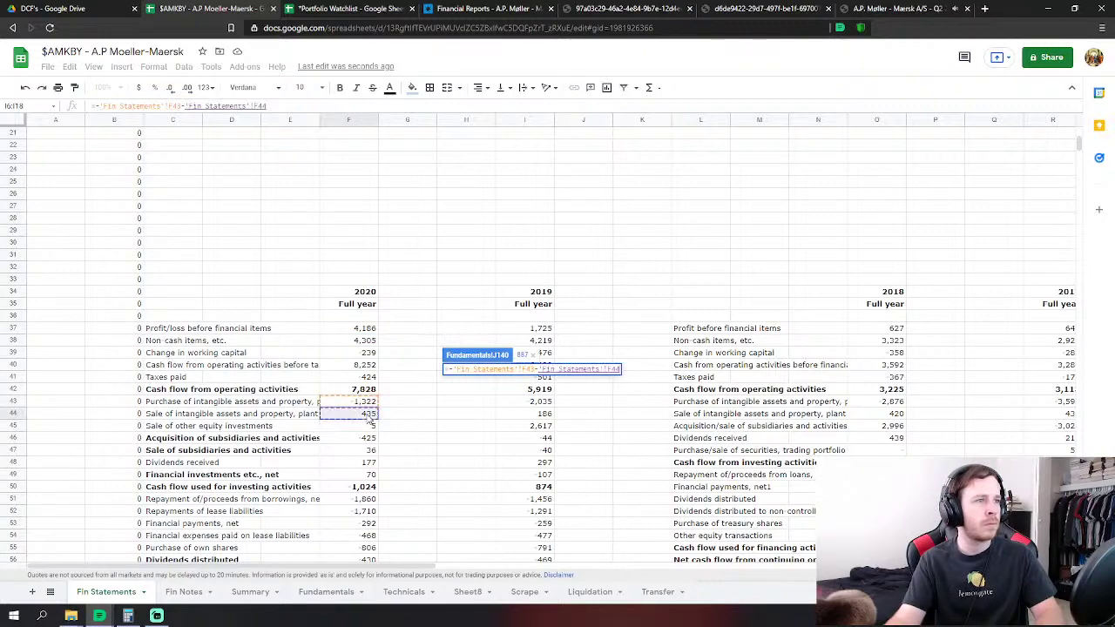
pyautogui.press('Return')
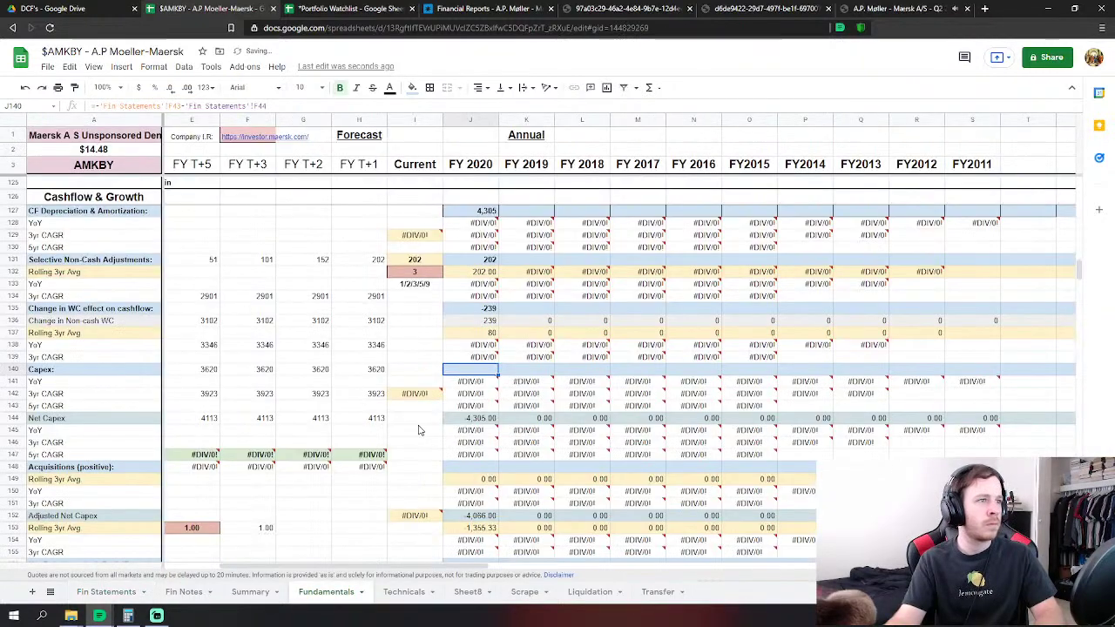
# Calculate FY 2020 Net Debt Issue in J156 of Fundamentals as the sum of Fin Statements borrowings, lease and financial payments F51, F52, F53 and F54.
pyautogui.scroll(-3, 461, 421)
pyautogui.scroll(-3, 457, 372)
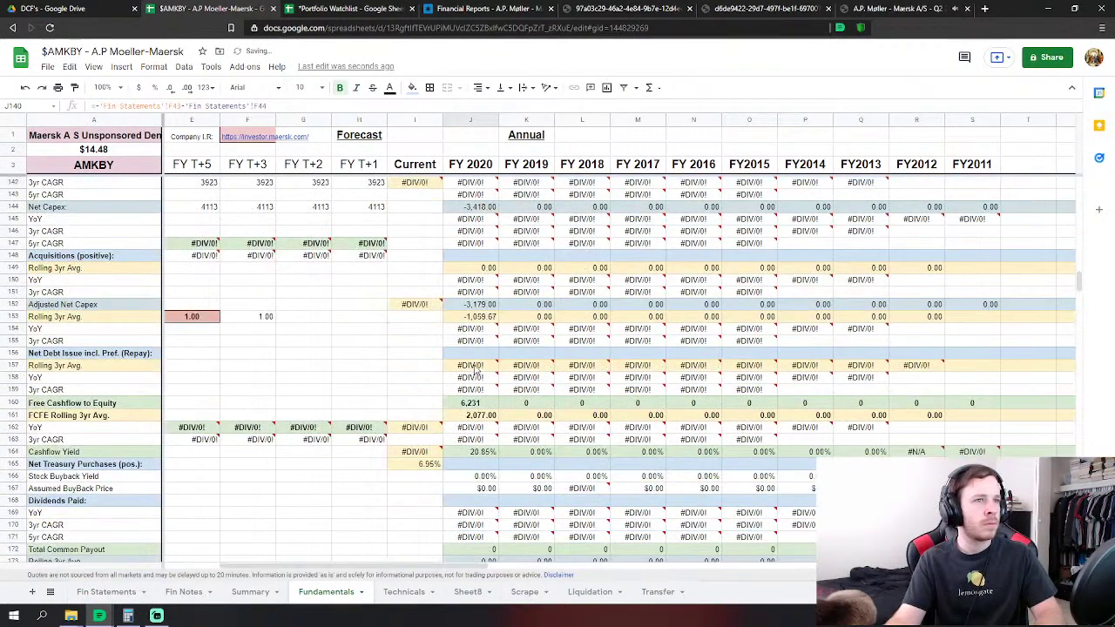
pyautogui.click(483, 353)
pyautogui.write('=')
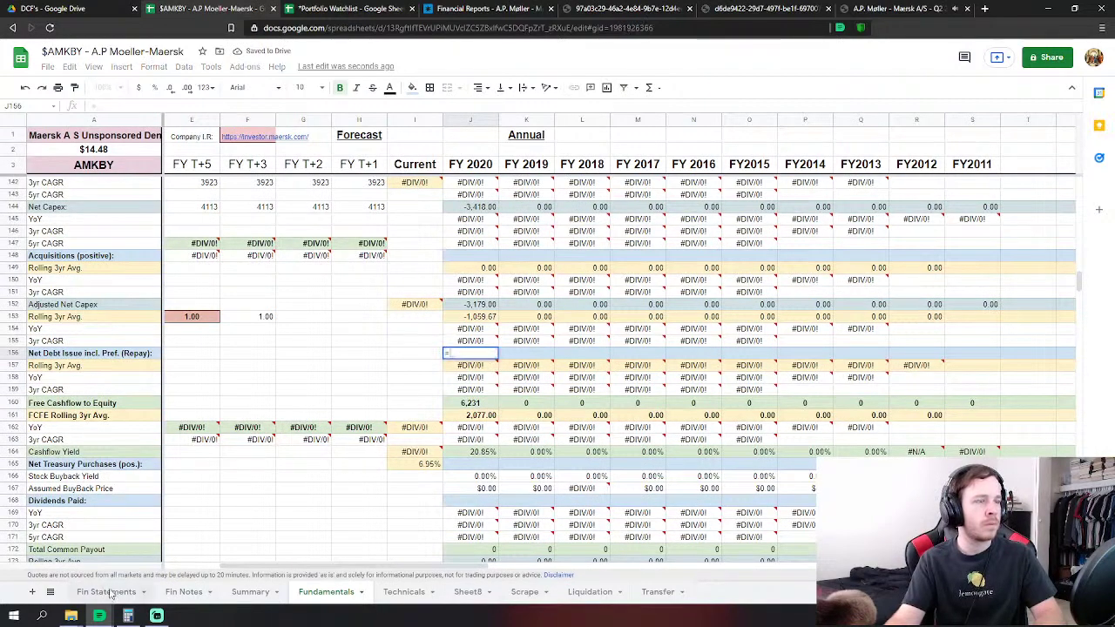
pyautogui.click(106, 591)
pyautogui.scroll(-2, 262, 431)
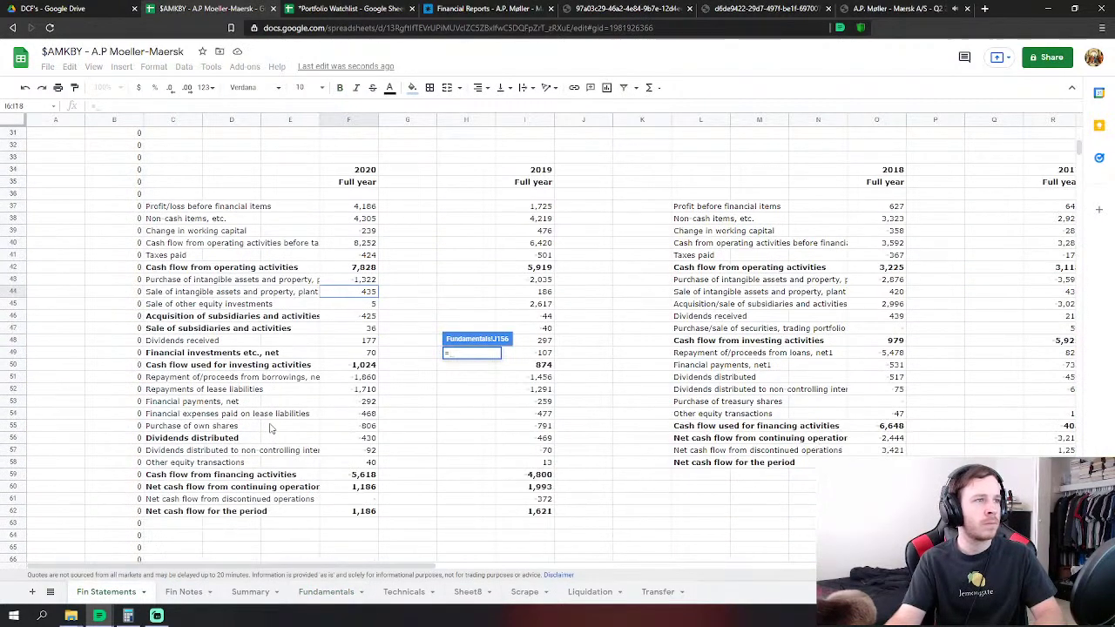
pyautogui.click(373, 378)
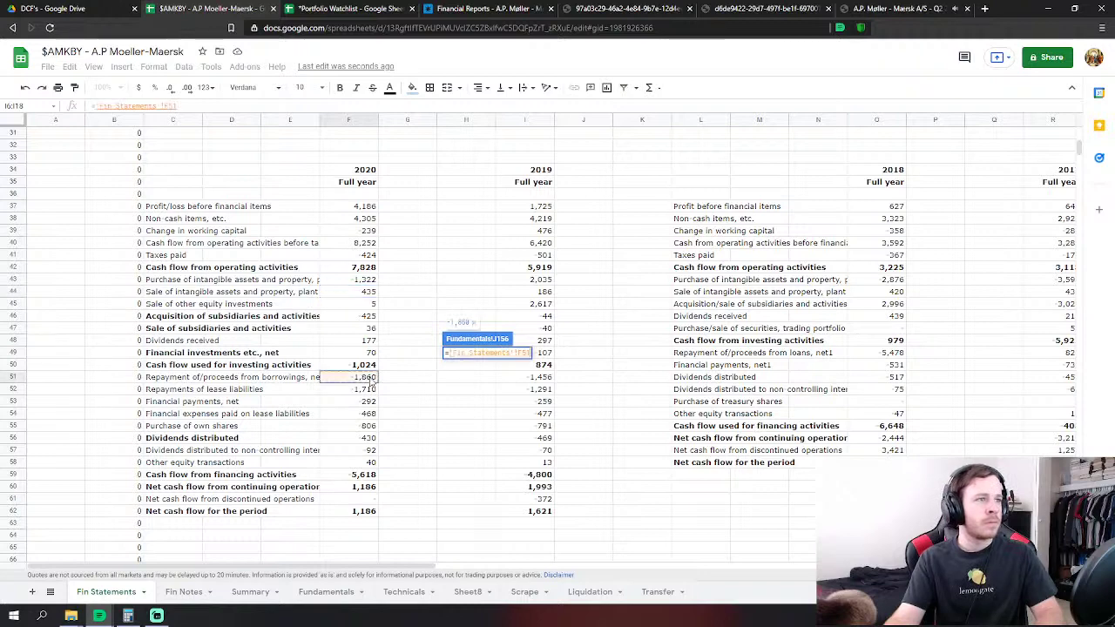
pyautogui.write('+')
pyautogui.click(373, 391)
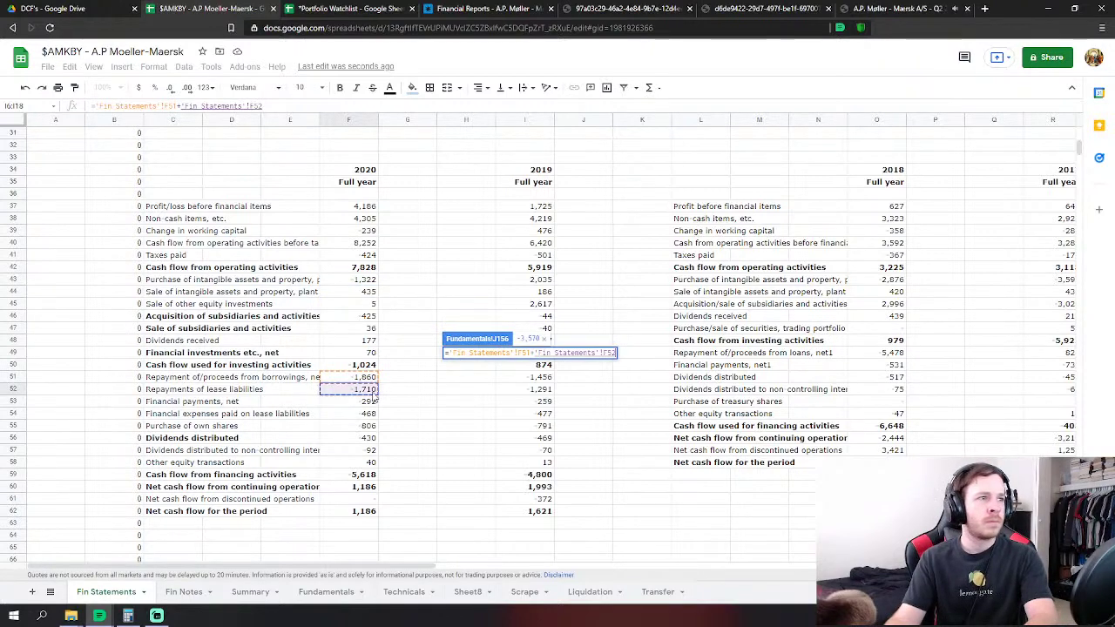
pyautogui.write('+')
pyautogui.click(369, 402)
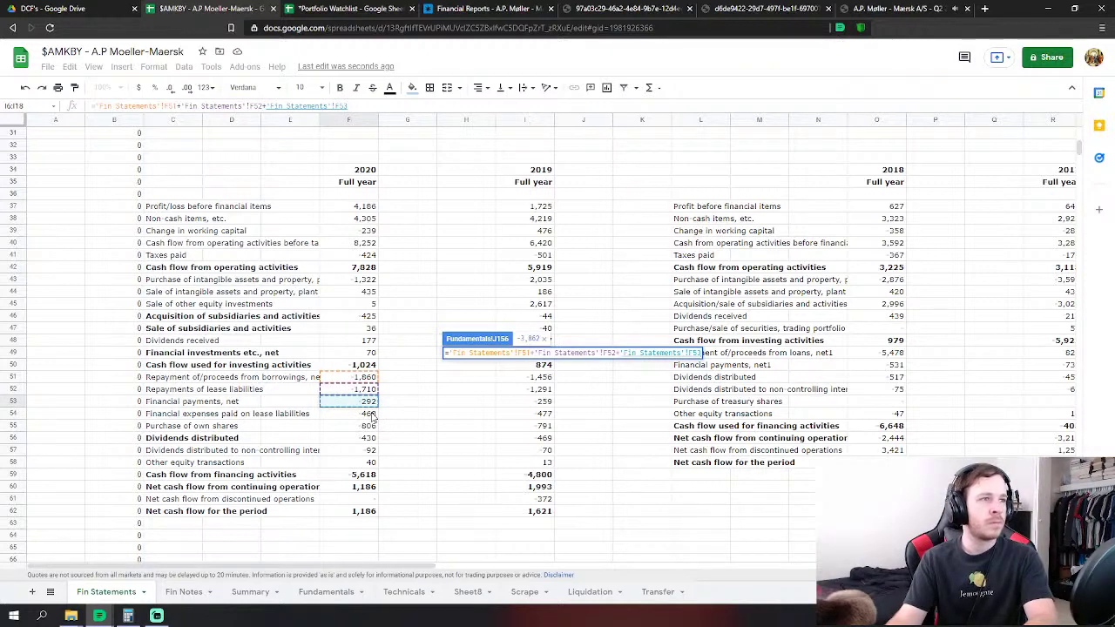
pyautogui.write('+')
pyautogui.click(371, 414)
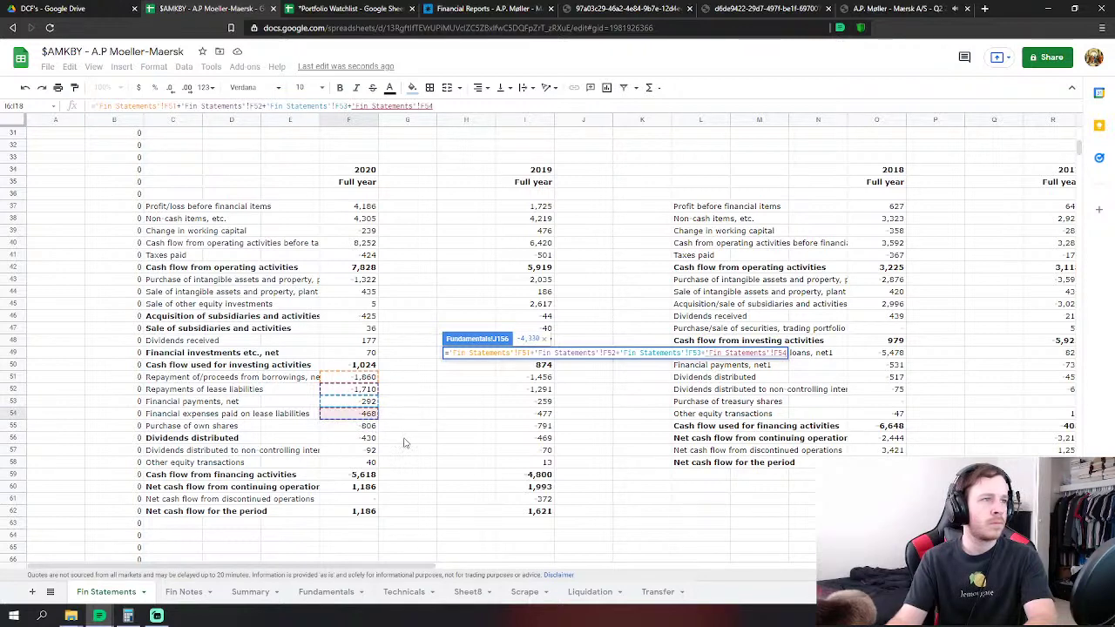
pyautogui.press('Return')
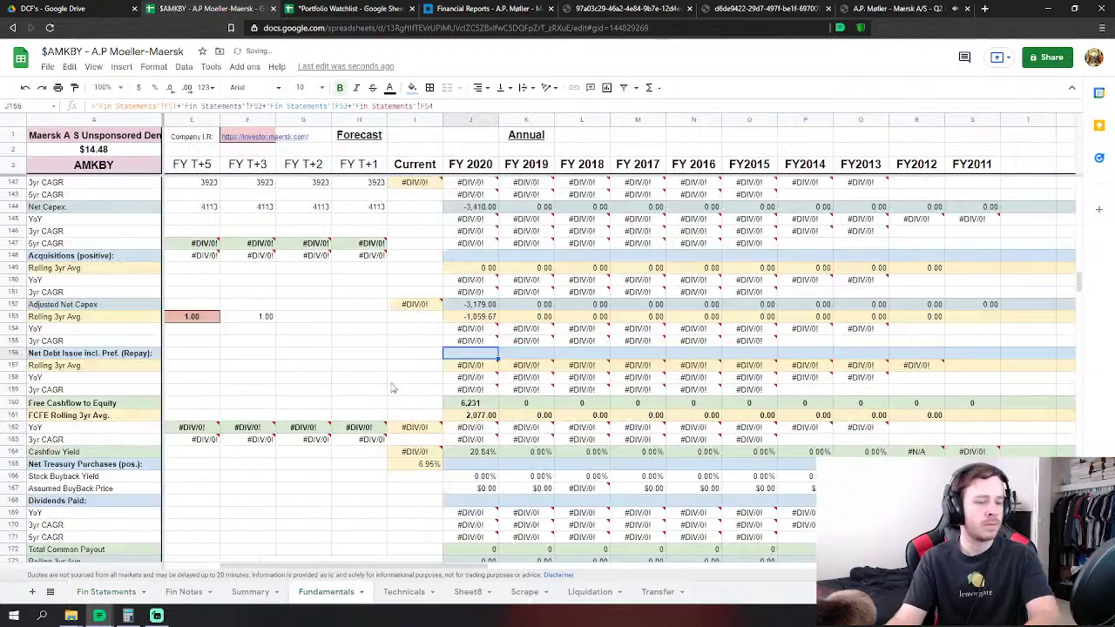
# Set FY 2020 Net Treasury Purchases in J165 of Fundamentals to the negative of purchase of own shares in Fin Statements F55.
pyautogui.scroll(-2, 481, 431)
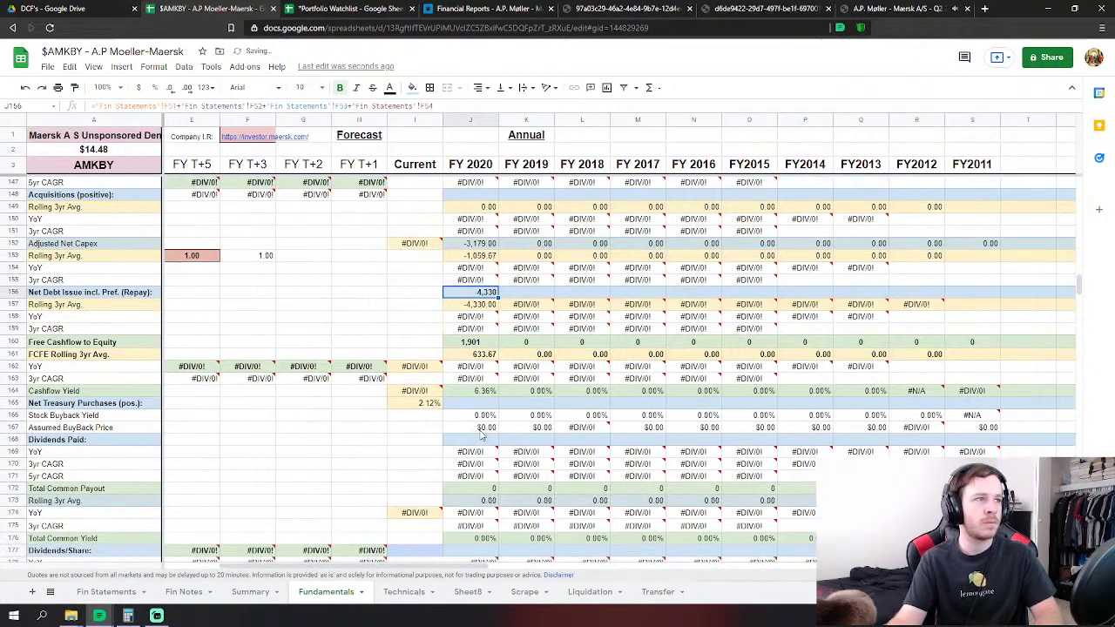
pyautogui.doubleClick(479, 407)
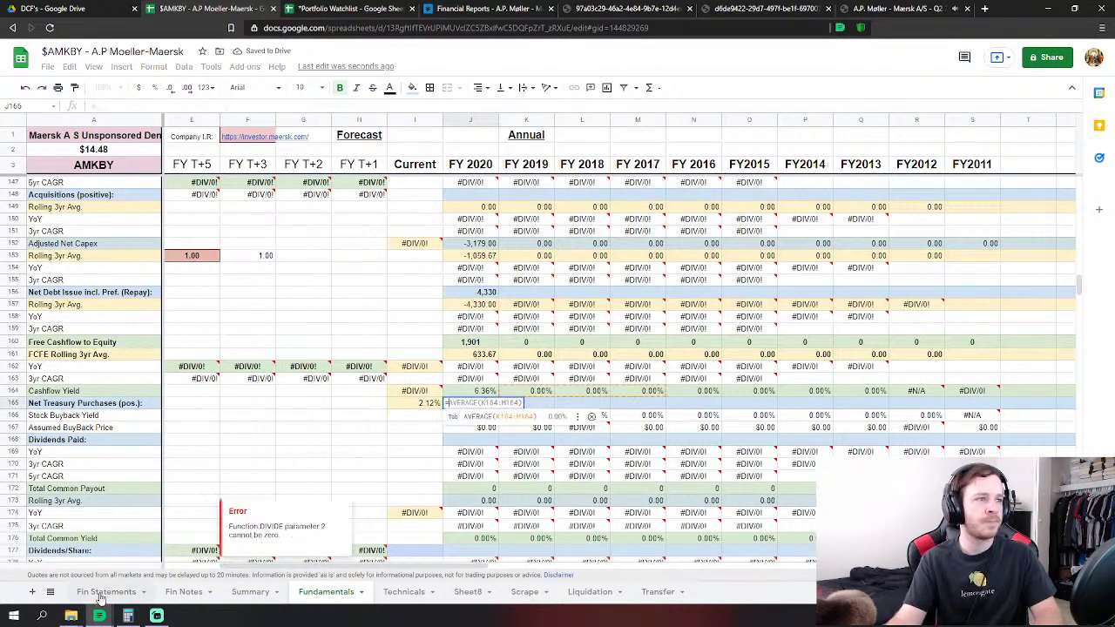
pyautogui.click(105, 591)
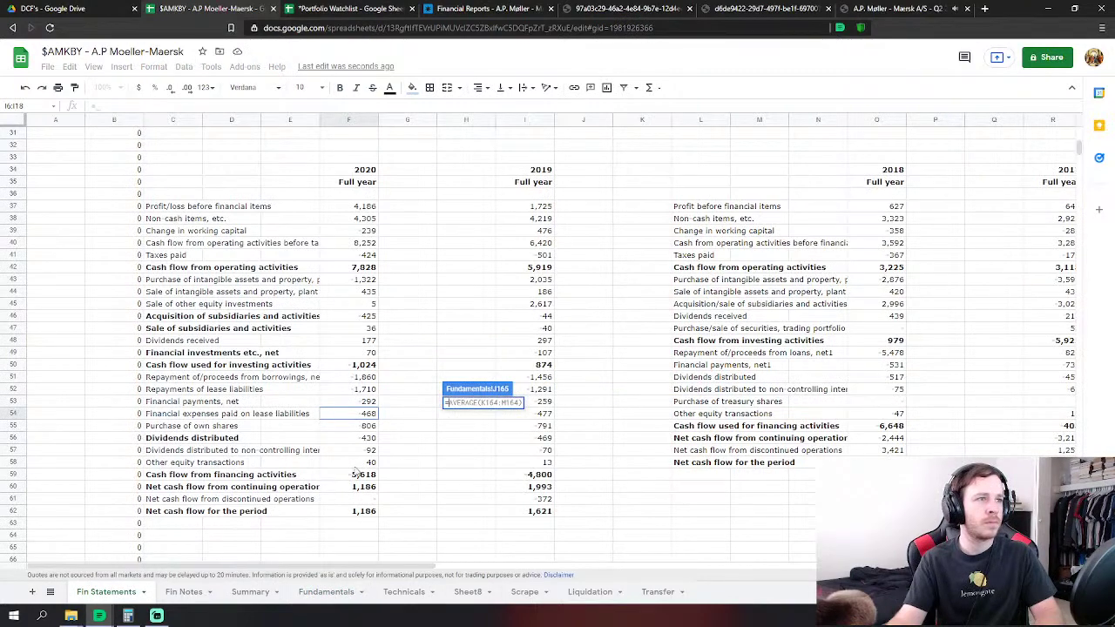
pyautogui.write('=-')
pyautogui.click(368, 427)
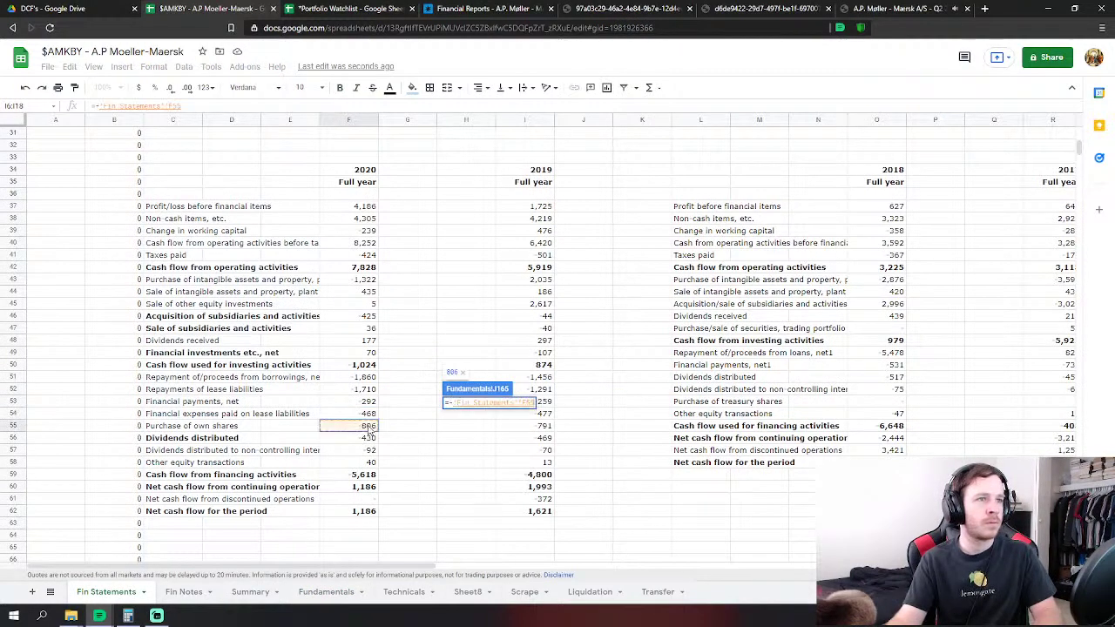
pyautogui.press('Return')
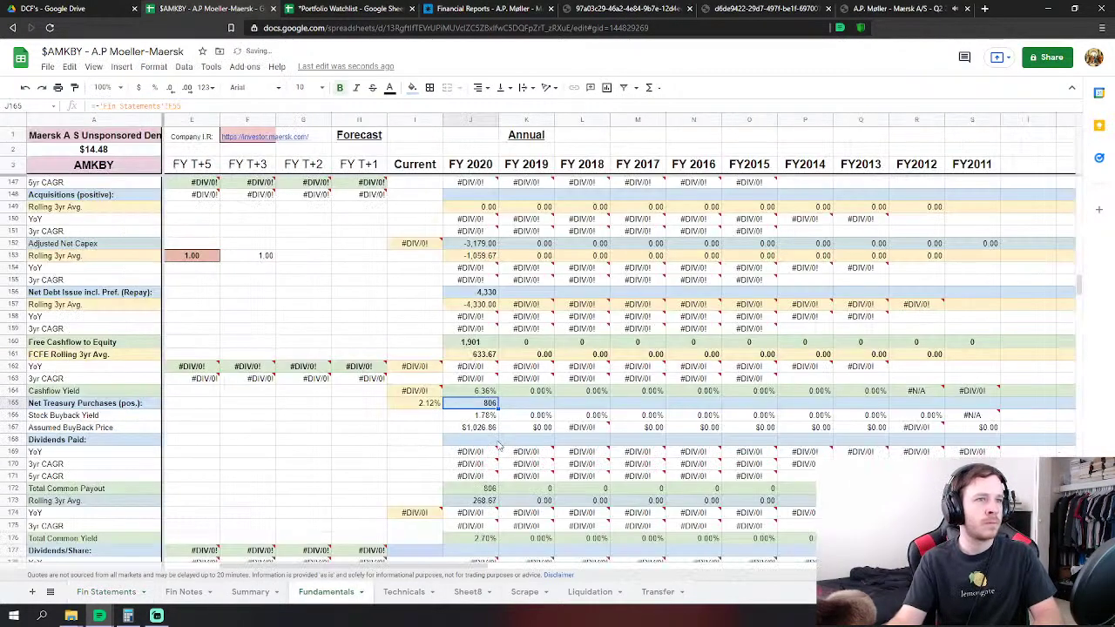
# Set FY 2020 Dividends Paid in J168 of Fundamentals to the negative of dividends distributed in Fin Statements F56.
pyautogui.click(485, 441)
pyautogui.write('=')
pyautogui.click(106, 591)
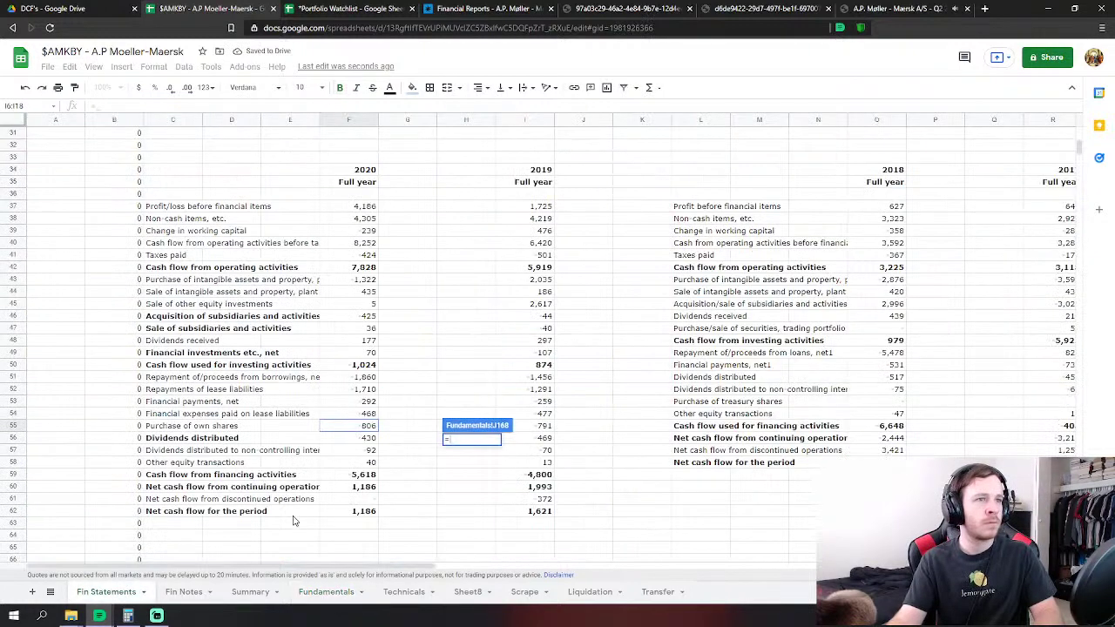
pyautogui.click(369, 439)
pyautogui.press('Return')
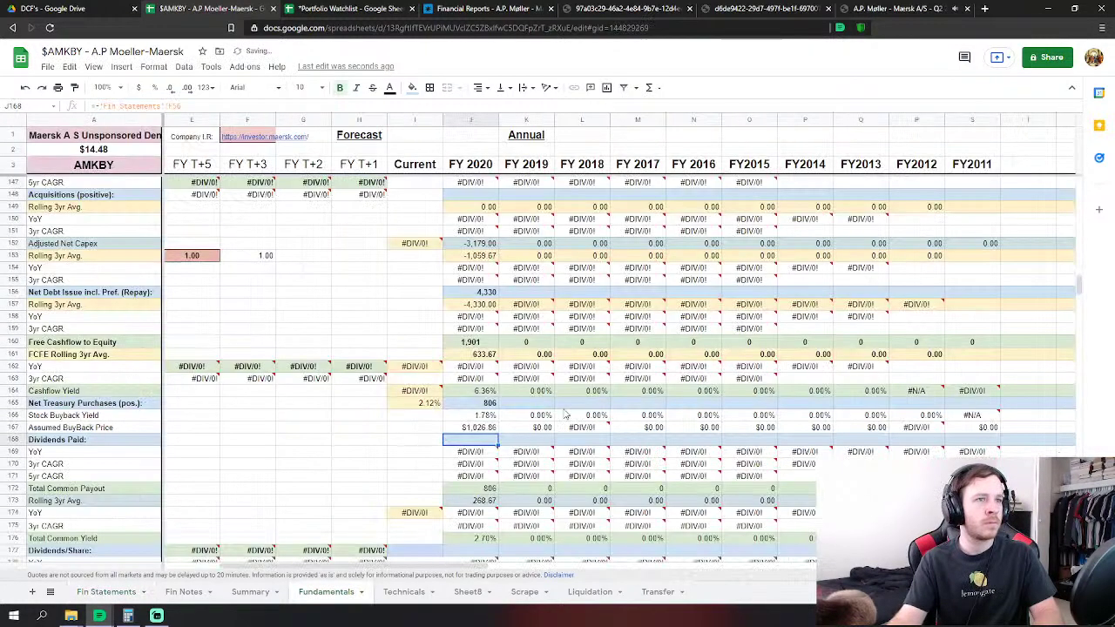
# Link FY 2020 Cash & Equivalents in J226 of the Fundamentals balance sheet to cash and bank balances in Fin Statements F107.
pyautogui.scroll(-3, 581, 426)
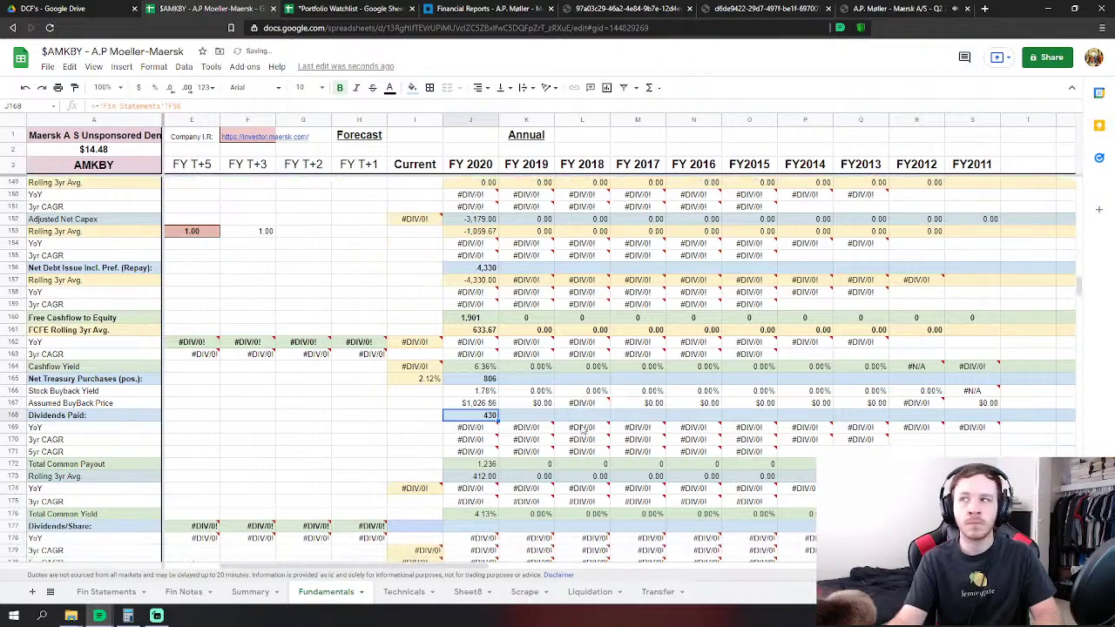
pyautogui.scroll(-8, 566, 432)
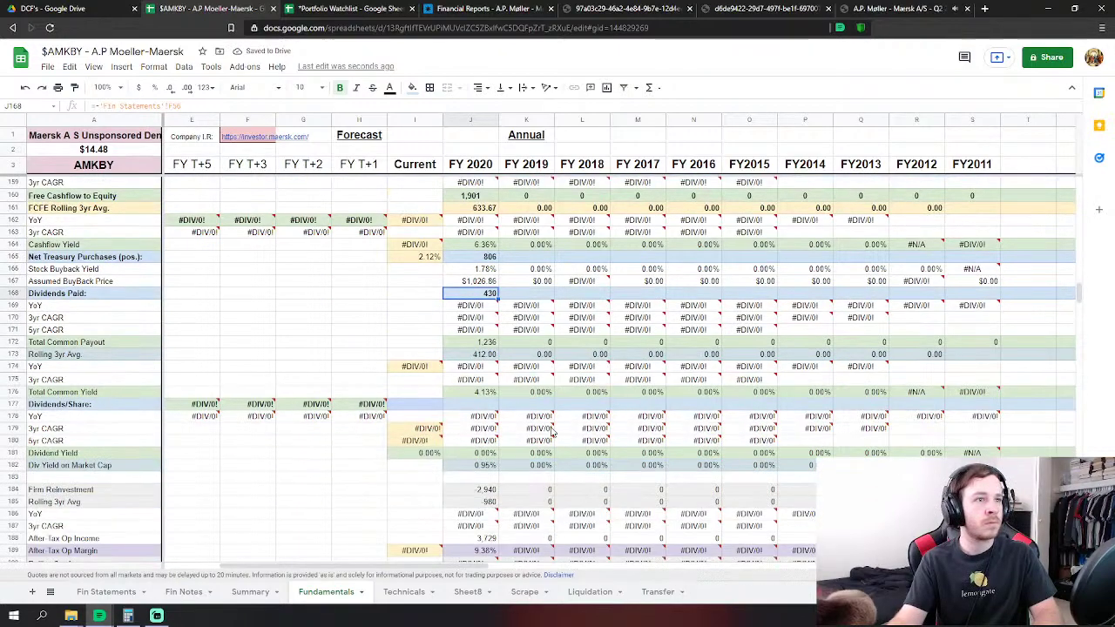
pyautogui.scroll(-15, 549, 432)
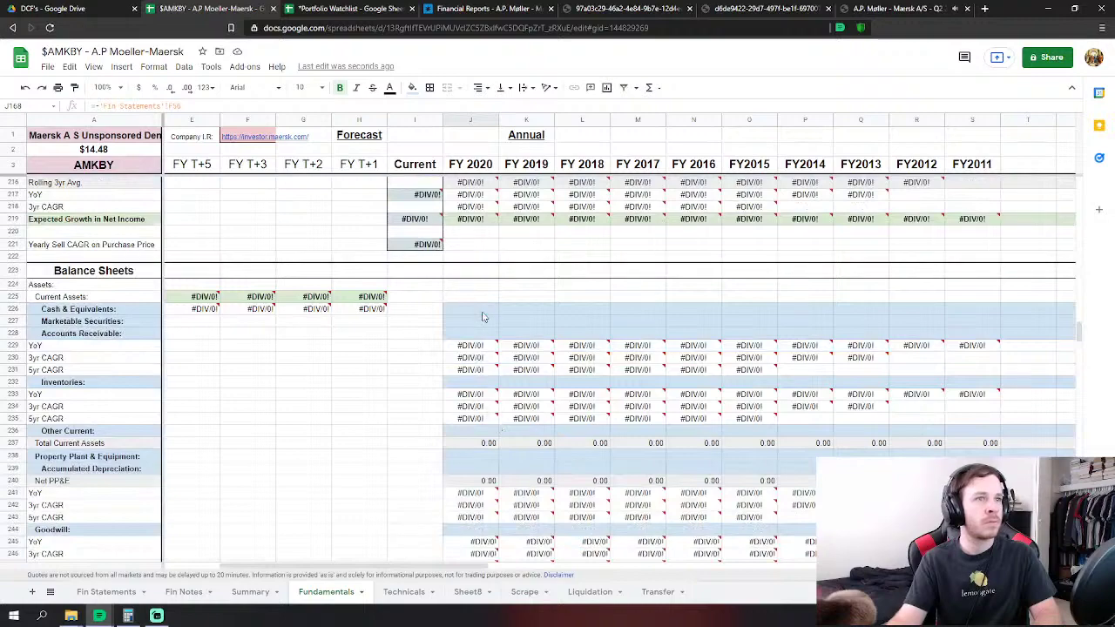
pyautogui.click(481, 312)
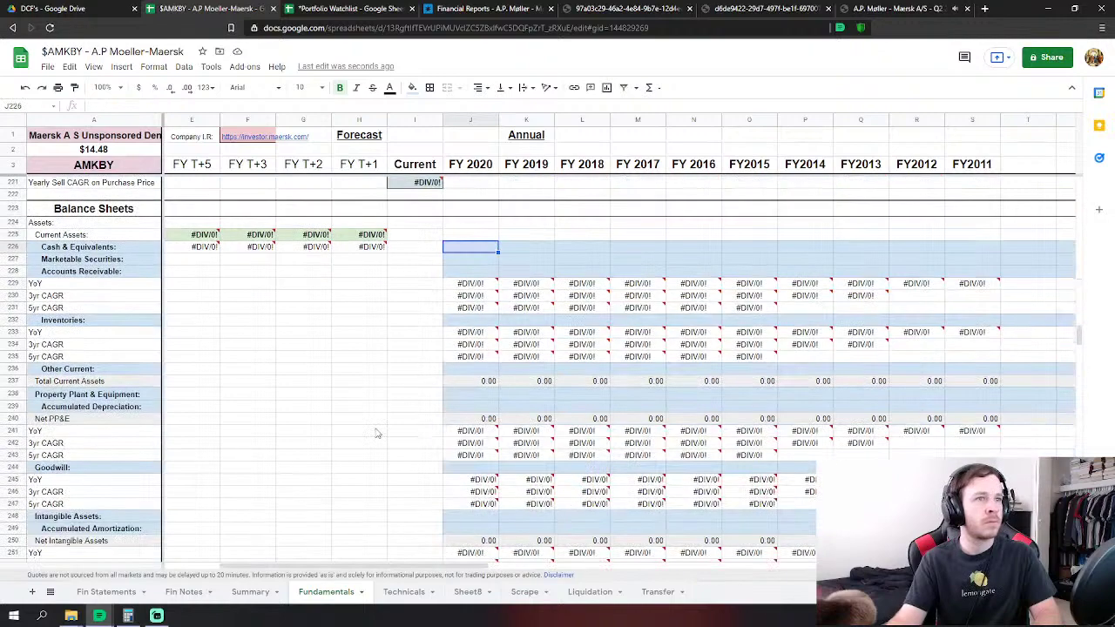
pyautogui.write('=')
pyautogui.click(107, 592)
pyautogui.scroll(-12, 471, 407)
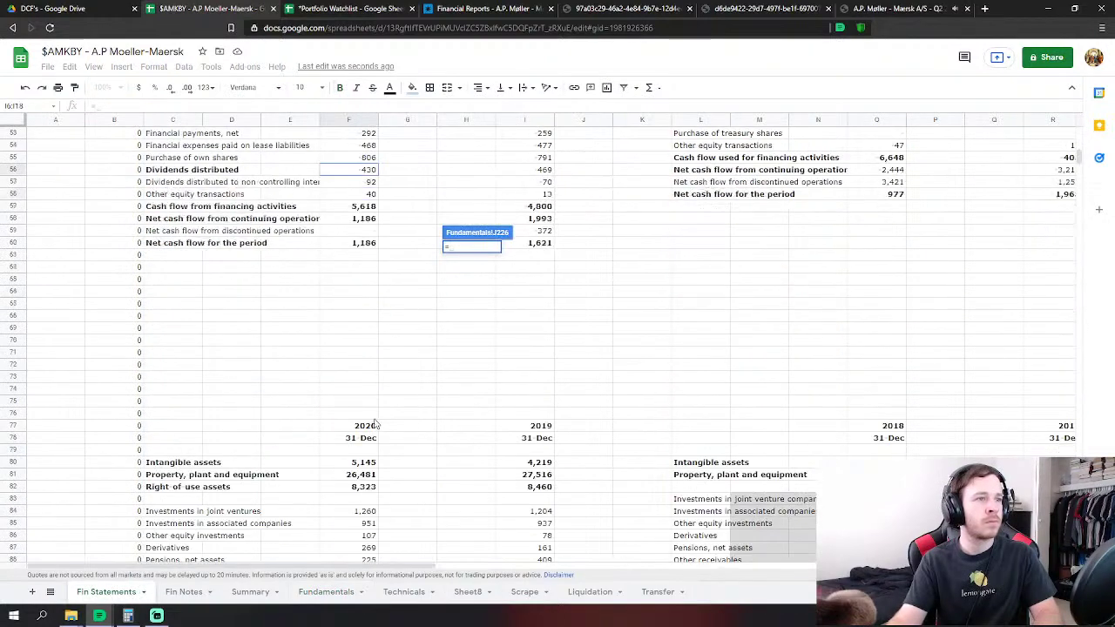
pyautogui.scroll(-3, 387, 403)
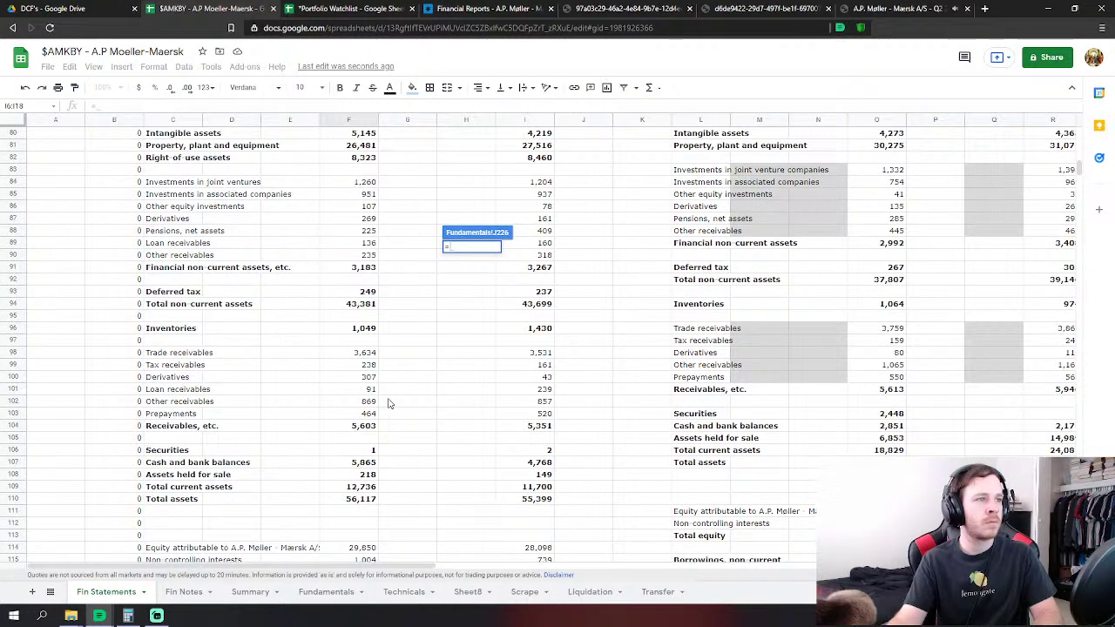
pyautogui.click(367, 466)
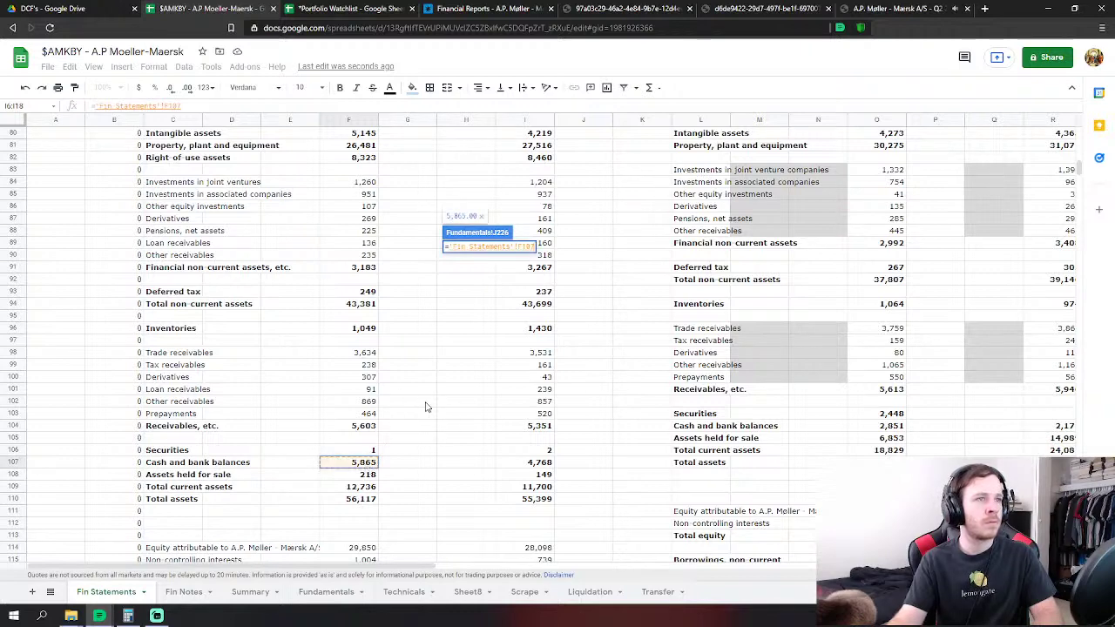
pyautogui.press('Return')
# Link FY 2020 Marketable Securities in J227 of Fundamentals to securities in Fin Statements F106.
pyautogui.click(479, 259)
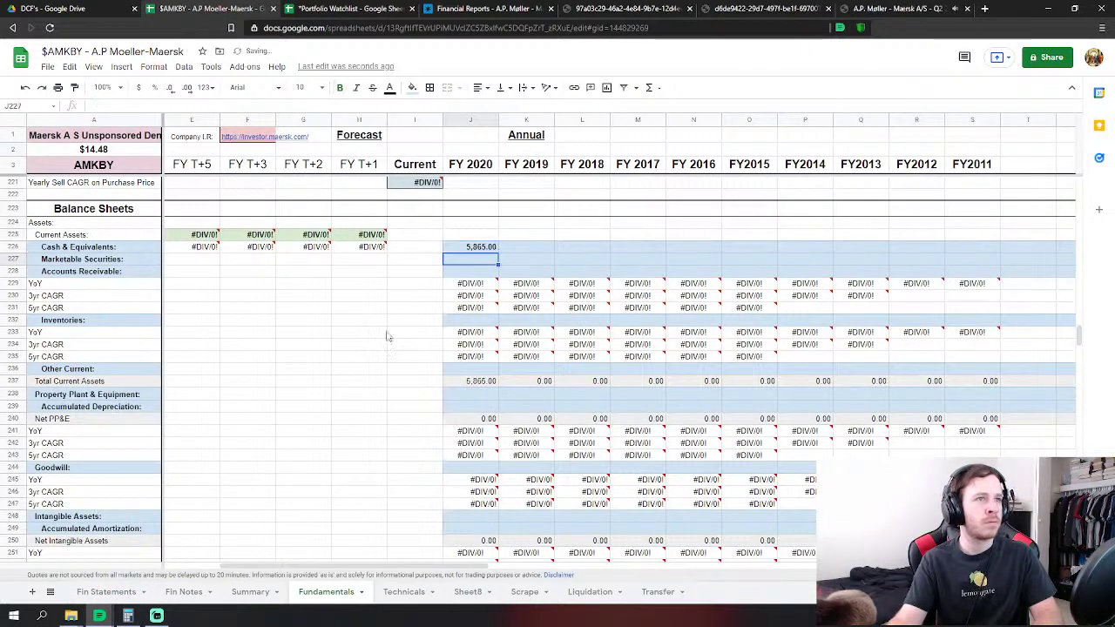
pyautogui.write('=')
pyautogui.click(106, 592)
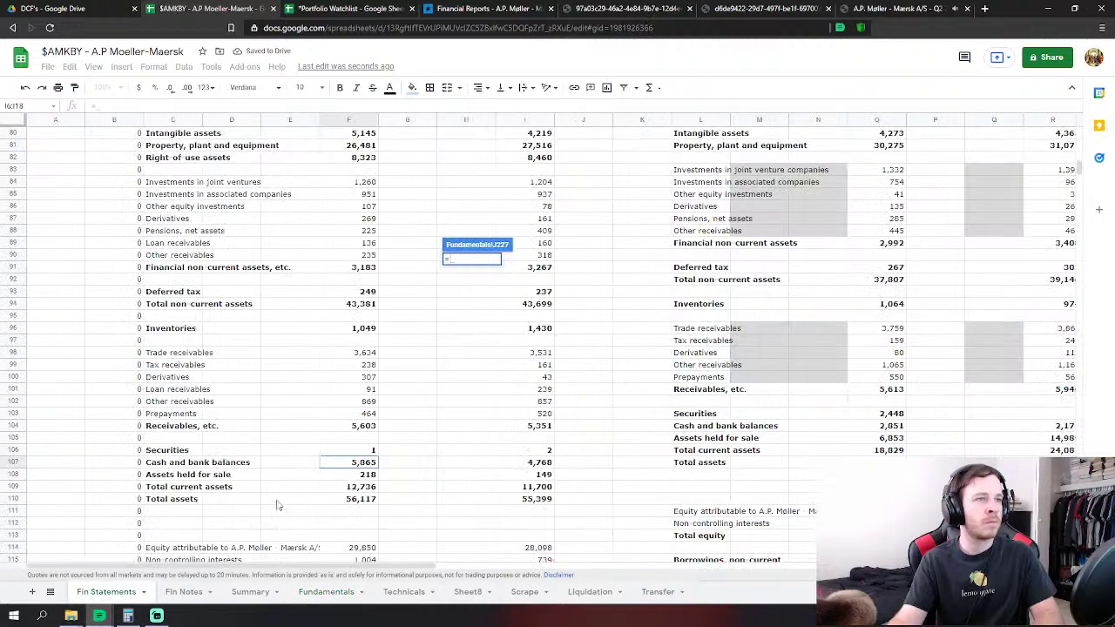
pyautogui.click(362, 450)
pyautogui.scroll(-1, 424, 427)
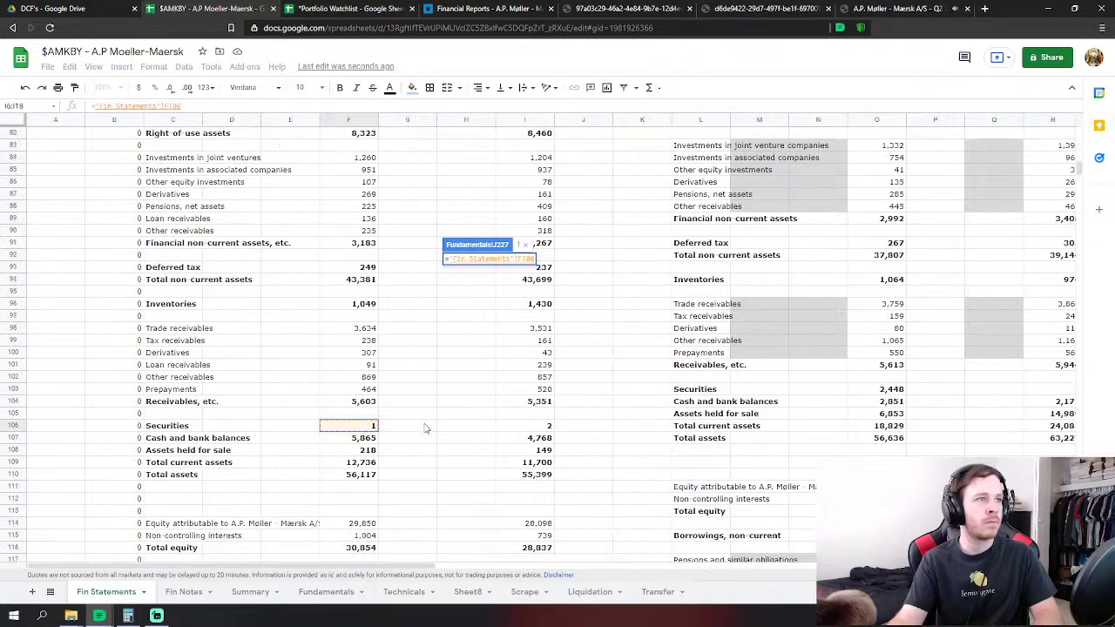
pyautogui.press('Return')
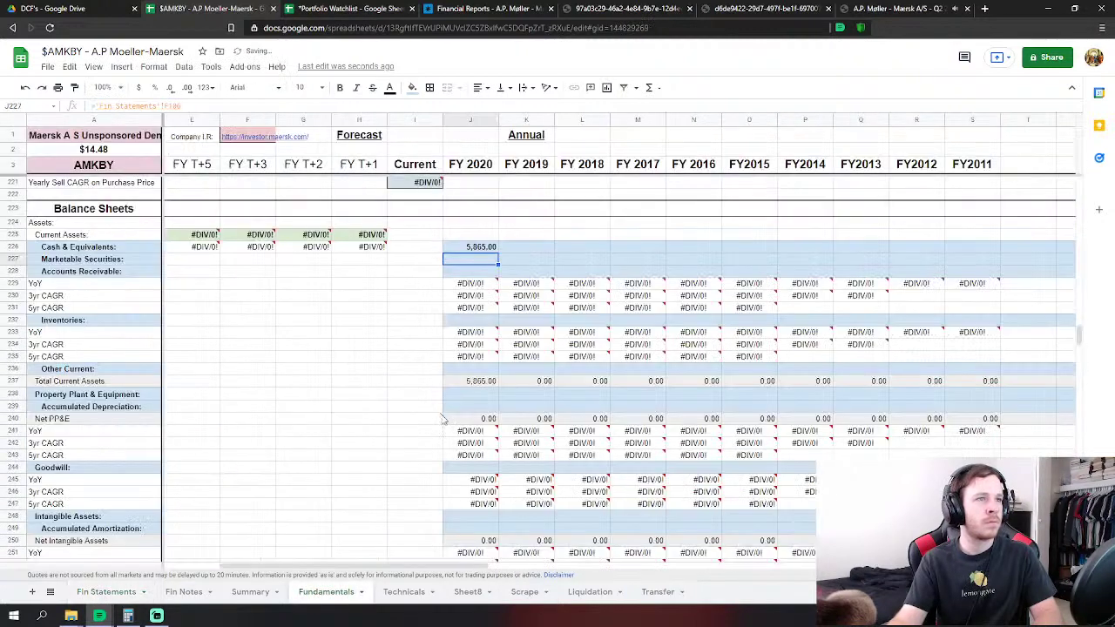
# Link FY 2020 Accounts Receivable in J228 of Fundamentals to the receivables total in Fin Statements F104.
pyautogui.write('=')
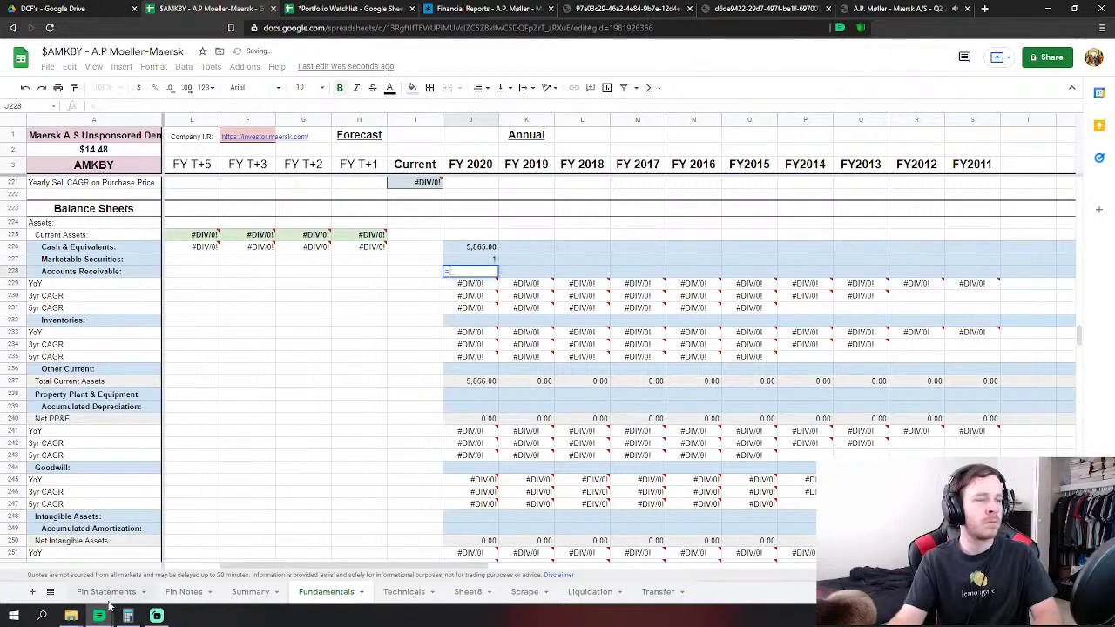
pyautogui.click(106, 592)
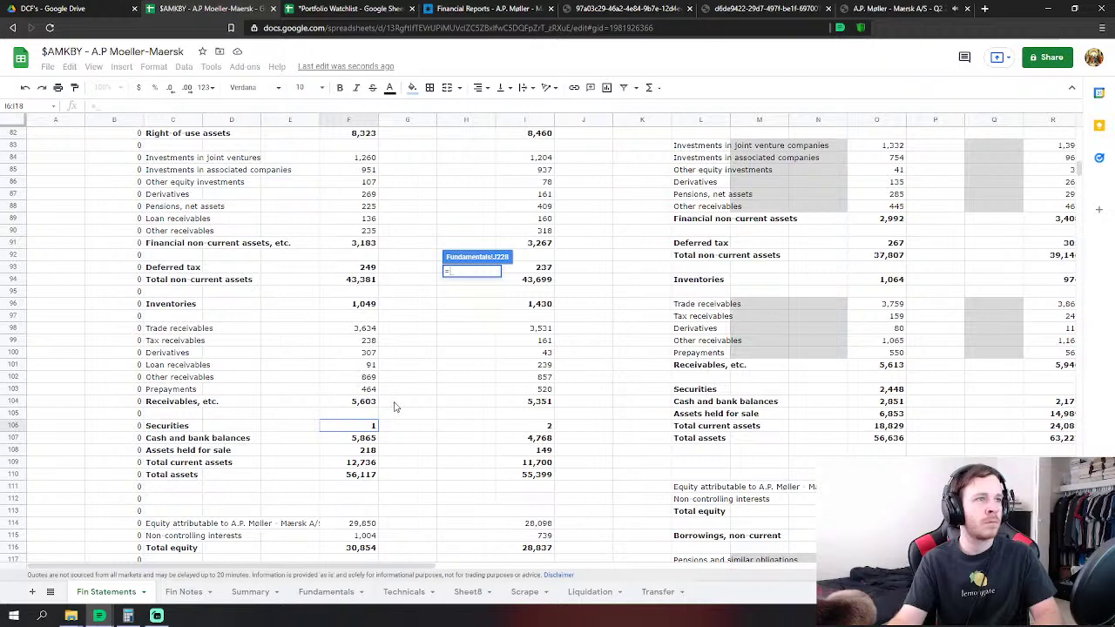
pyautogui.click(353, 403)
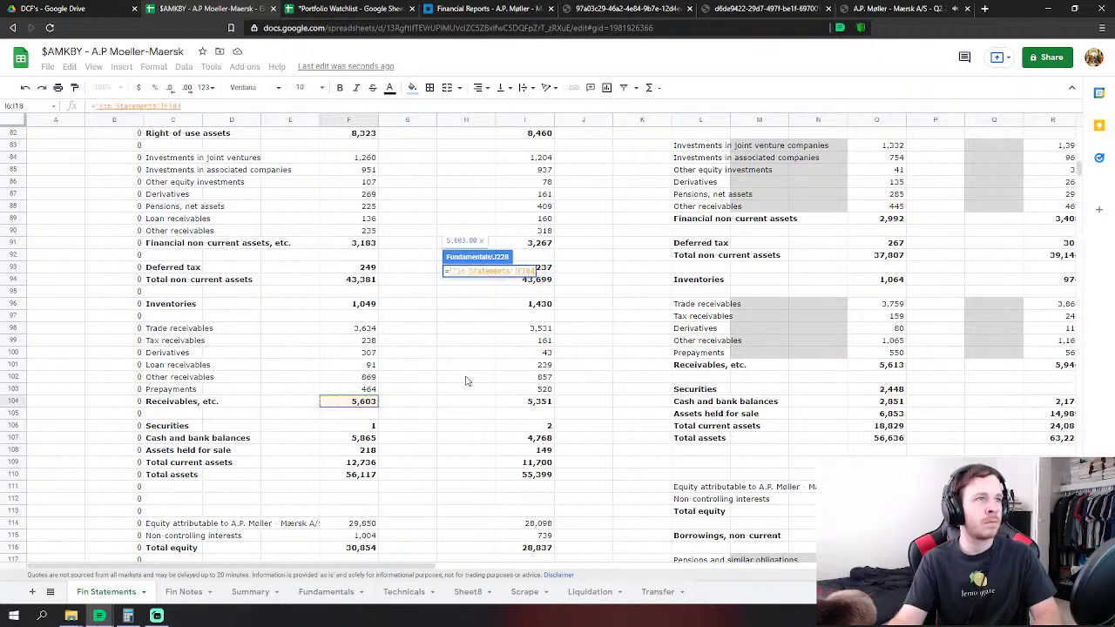
pyautogui.press('Return')
# Link FY 2020 Inventories in J232 of Fundamentals to inventories in Fin Statements F96.
pyautogui.press('Down')
pyautogui.press('Down')
pyautogui.press('Down')
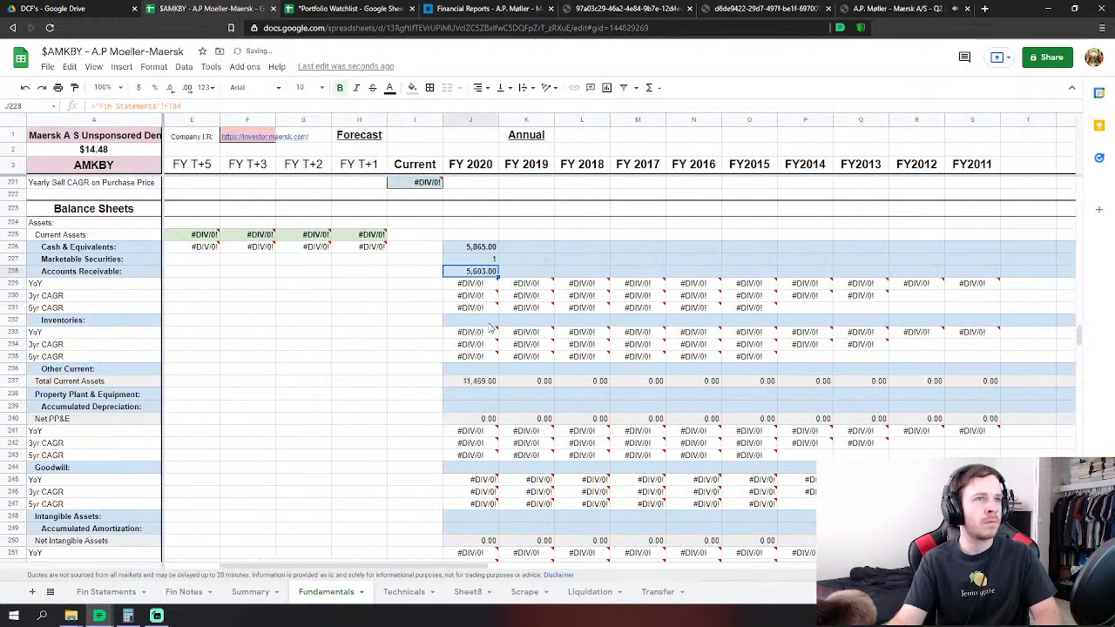
pyautogui.write('=')
pyautogui.click(106, 591)
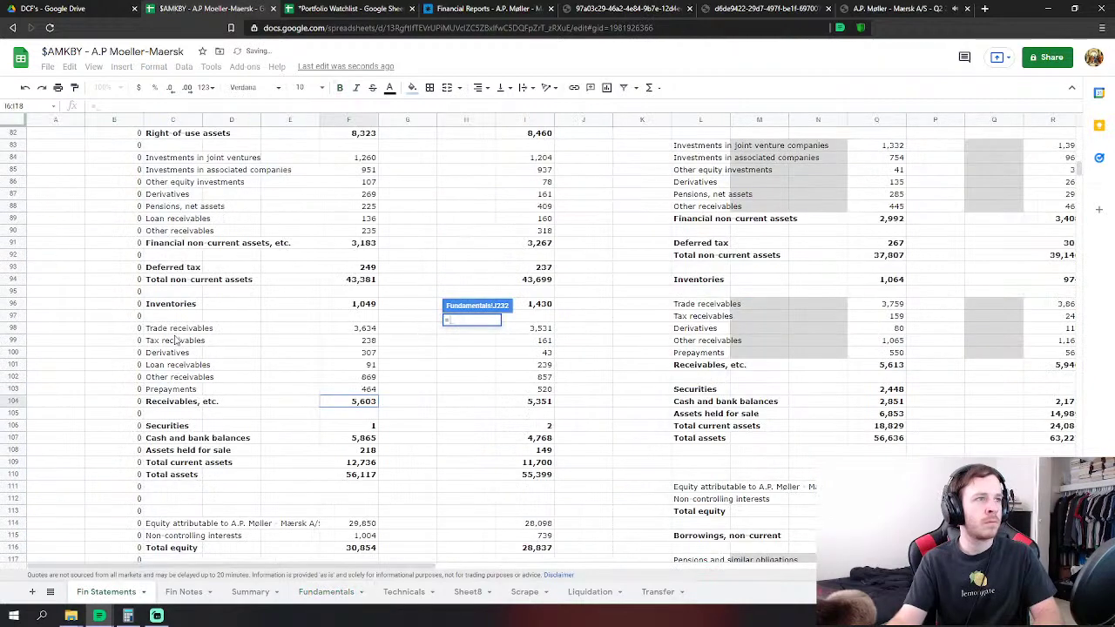
pyautogui.click(365, 307)
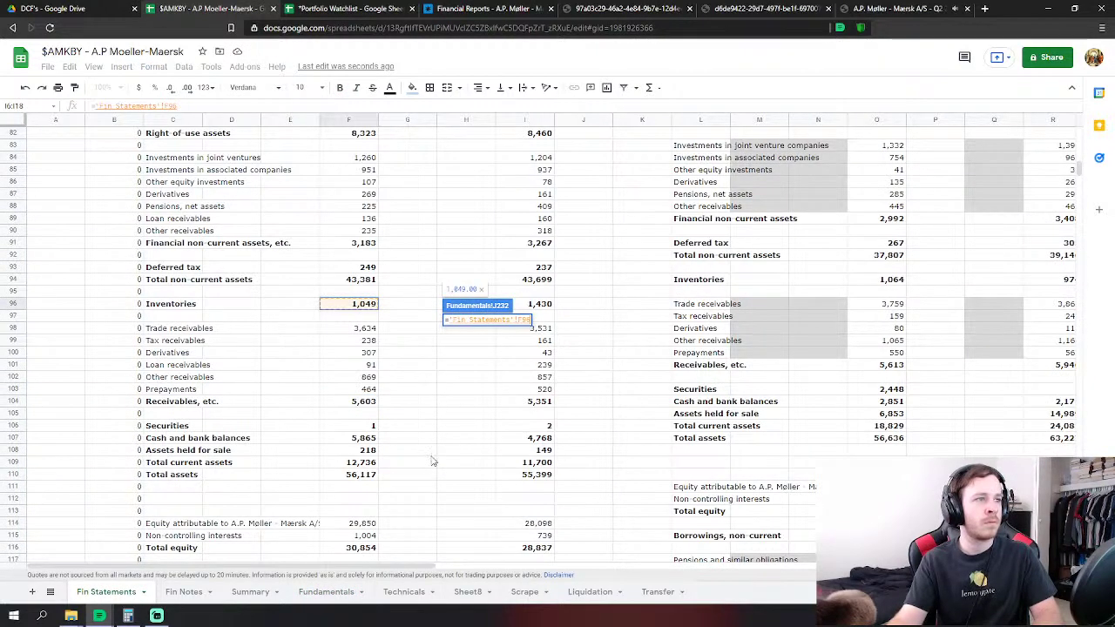
pyautogui.press('Return')
# Link FY 2020 Other Current assets in J236 of Fundamentals to assets held for sale in Fin Statements F108.
pyautogui.press('Down')
pyautogui.press('Down')
pyautogui.press('Down')
pyautogui.write('=')
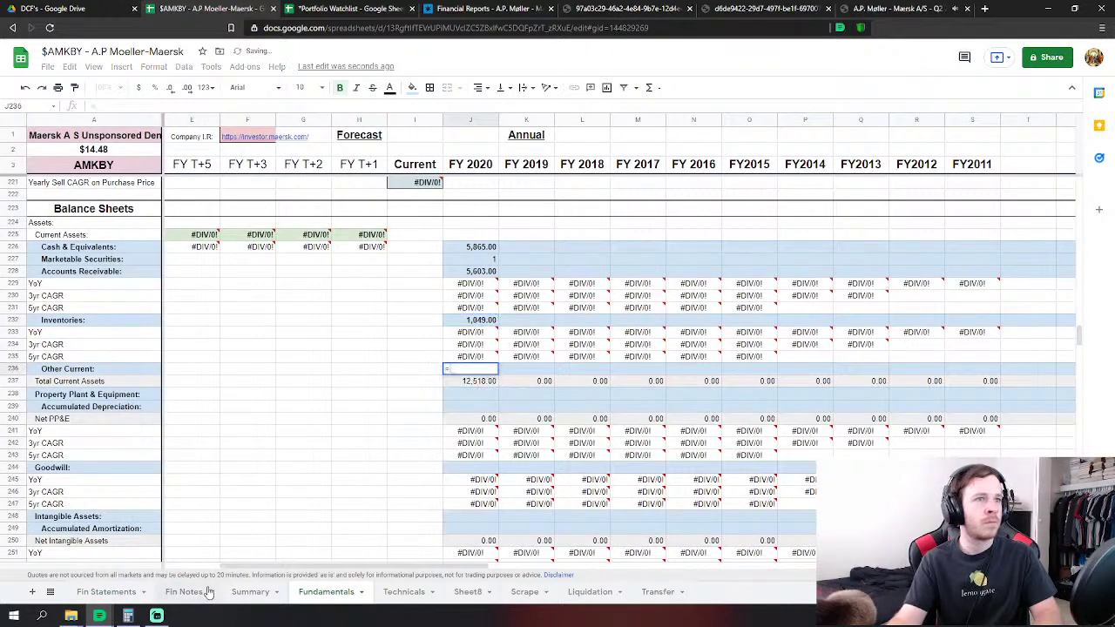
pyautogui.click(125, 592)
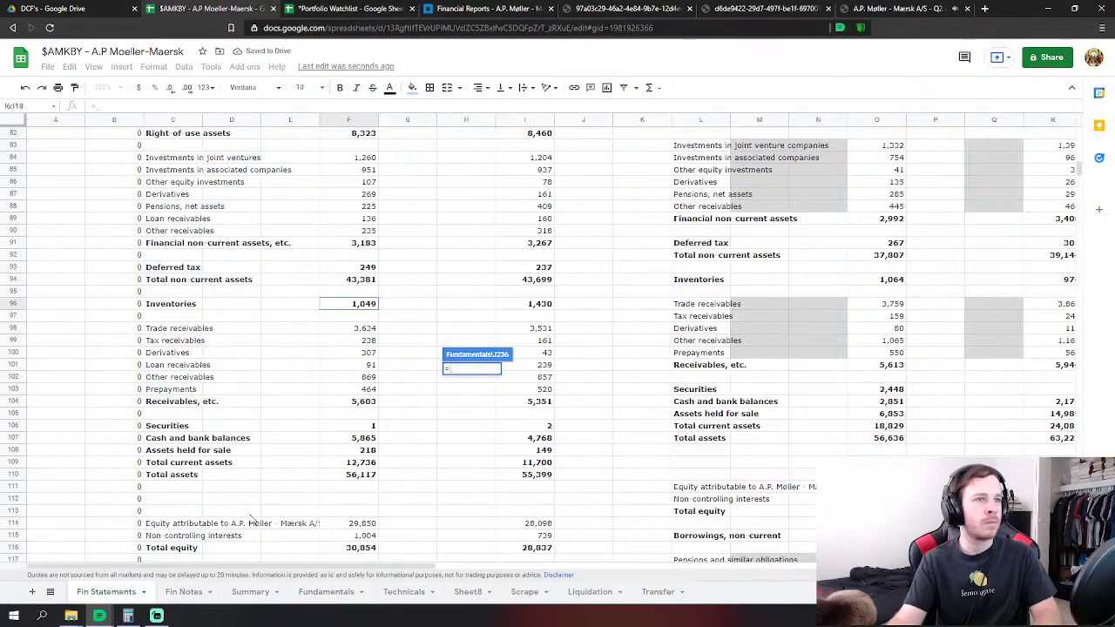
pyautogui.click(371, 450)
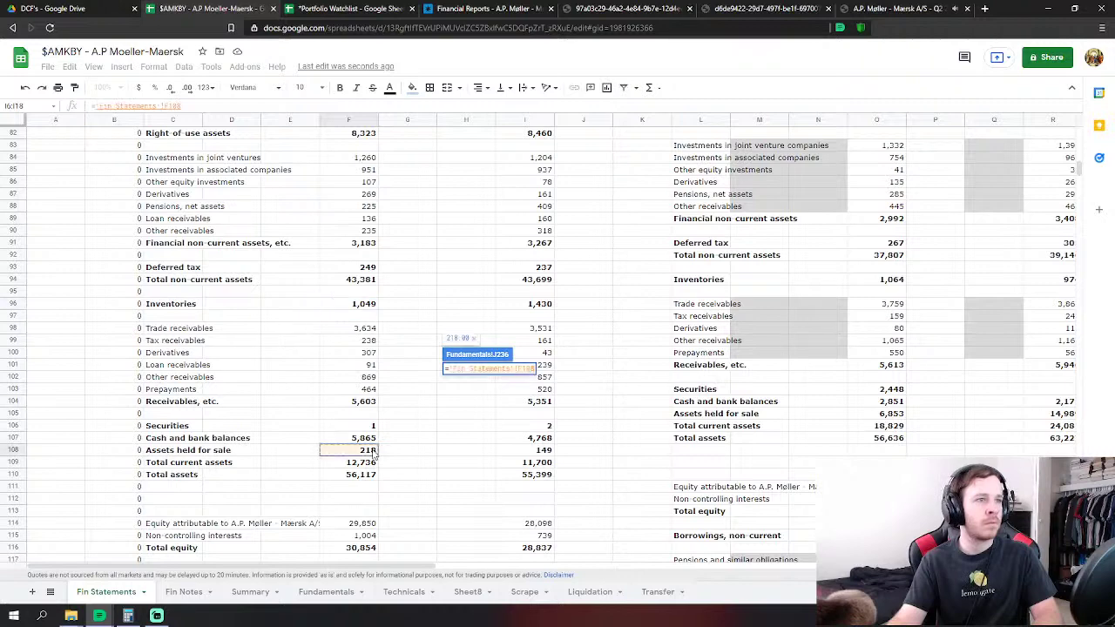
pyautogui.press('Return')
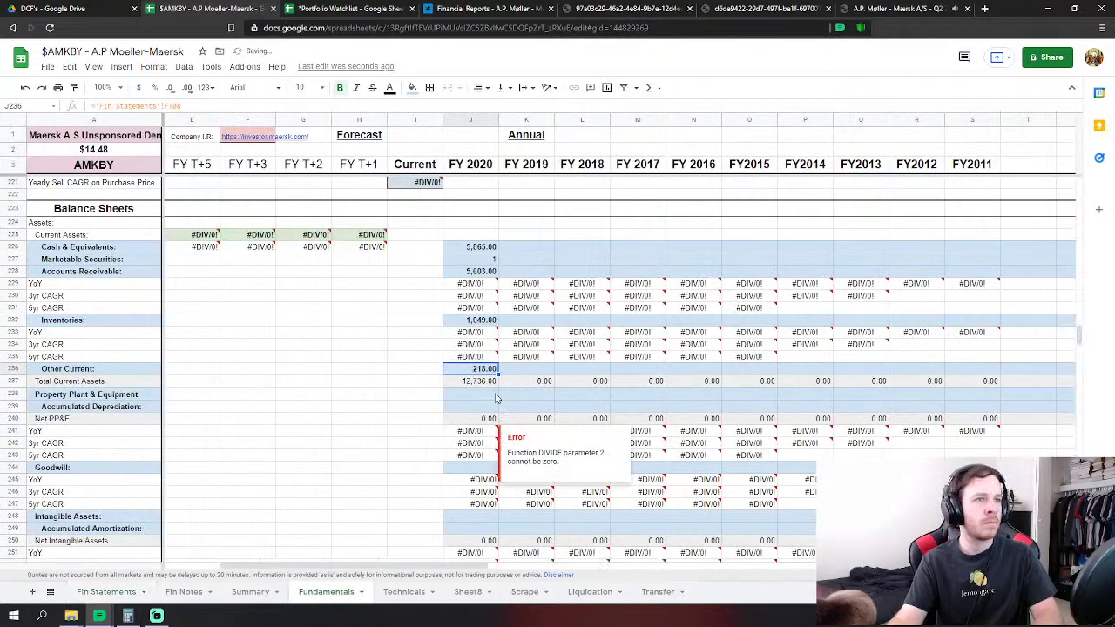
# Link FY 2020 Property Plant & Equipment in J238 of Fundamentals to property, plant and equipment in Fin Statements F81.
pyautogui.click(489, 397)
pyautogui.write('=')
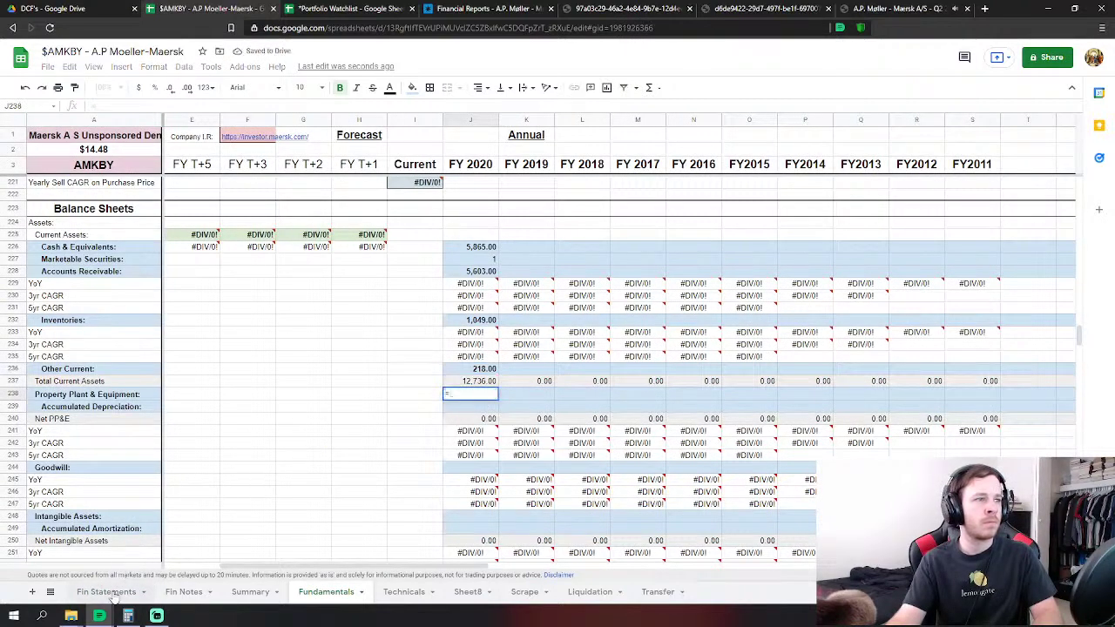
pyautogui.click(113, 592)
pyautogui.scroll(2, 335, 380)
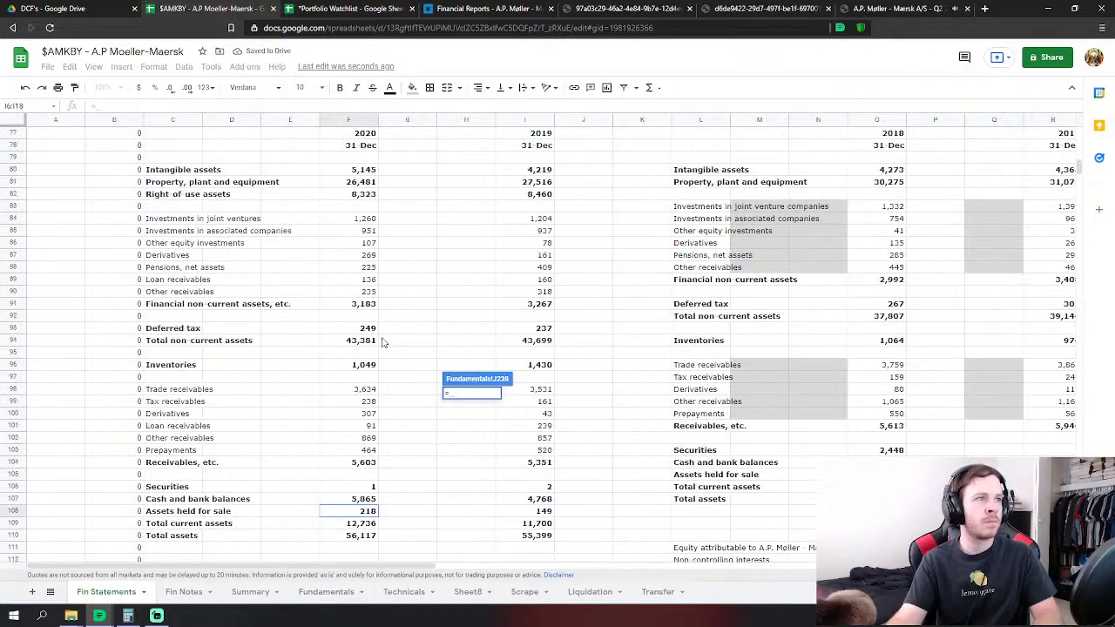
pyautogui.click(368, 185)
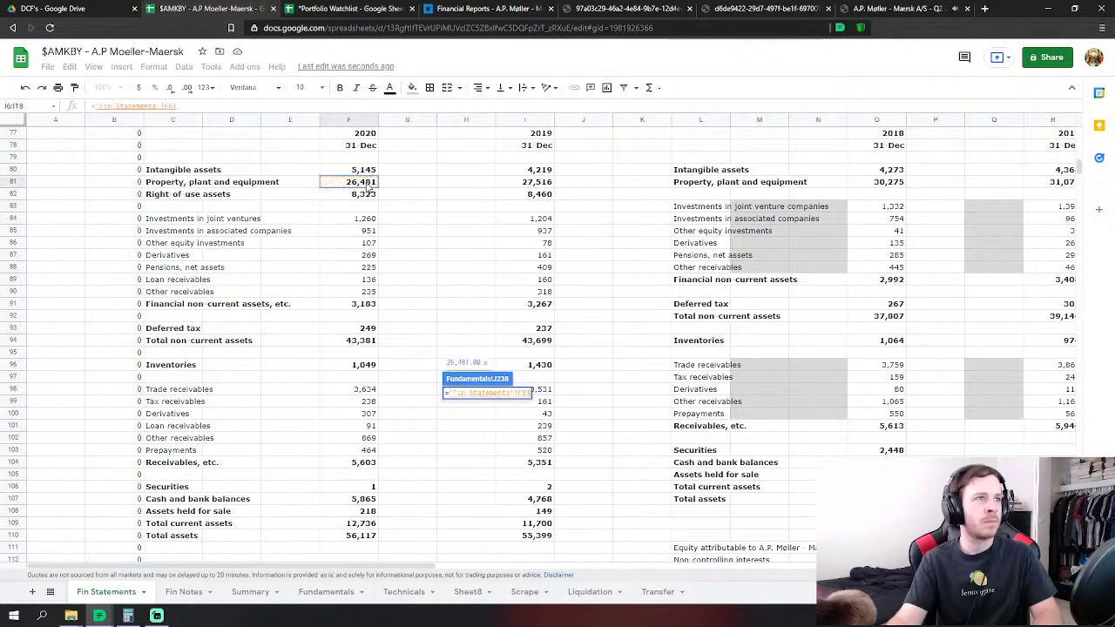
pyautogui.press('Return')
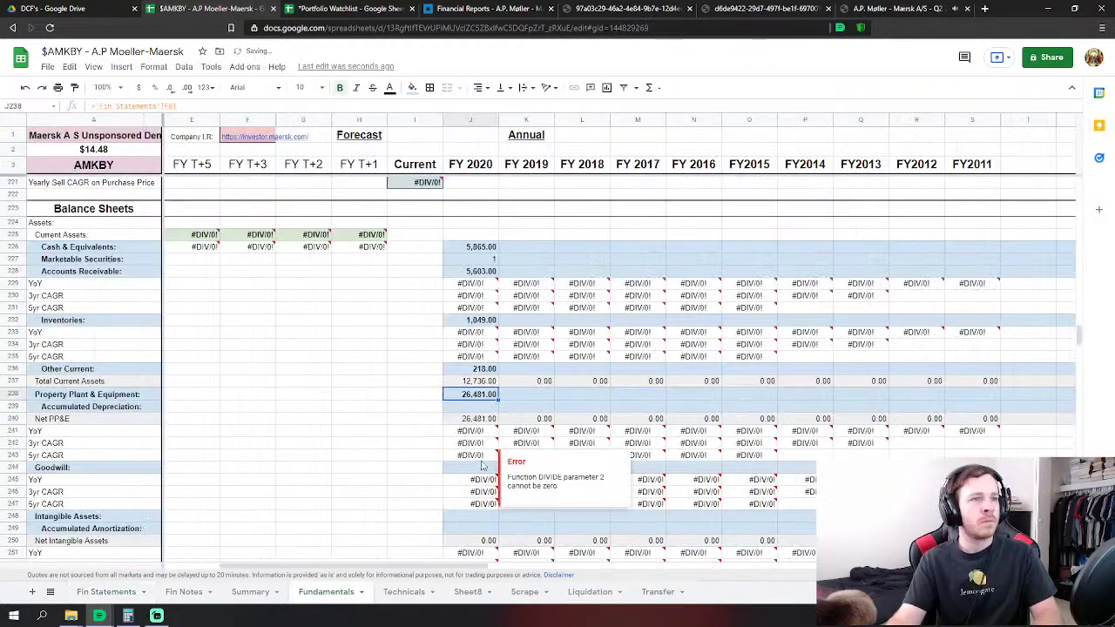
# Link FY 2020 Intangible Assets in J248 of Fundamentals to intangible assets in Fin Statements F80.
pyautogui.click(470, 515)
pyautogui.write('=')
pyautogui.click(107, 592)
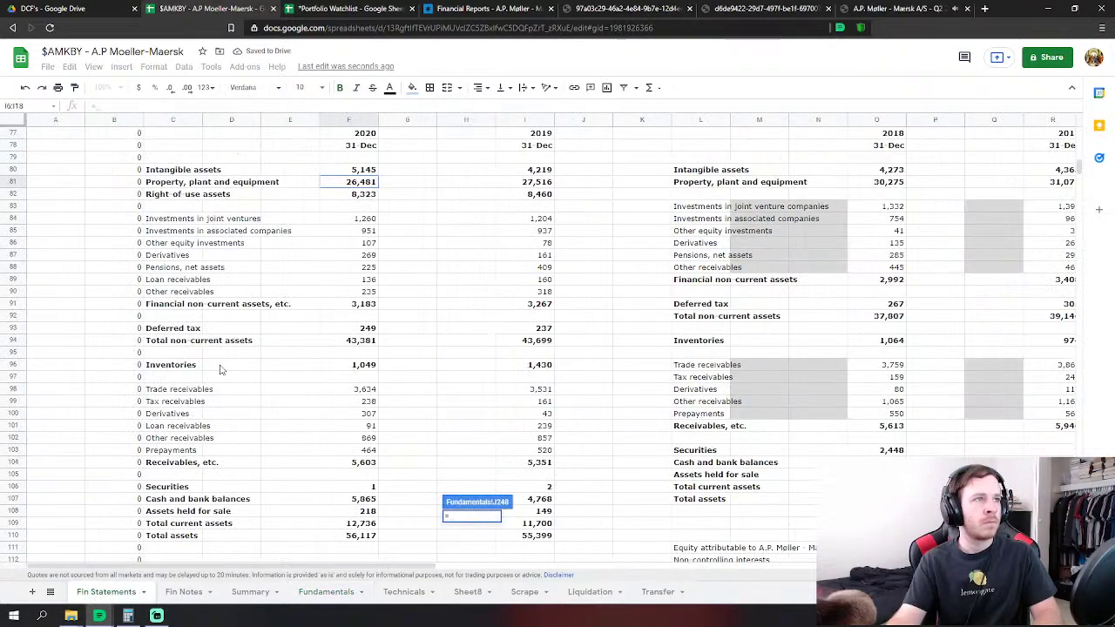
pyautogui.click(370, 172)
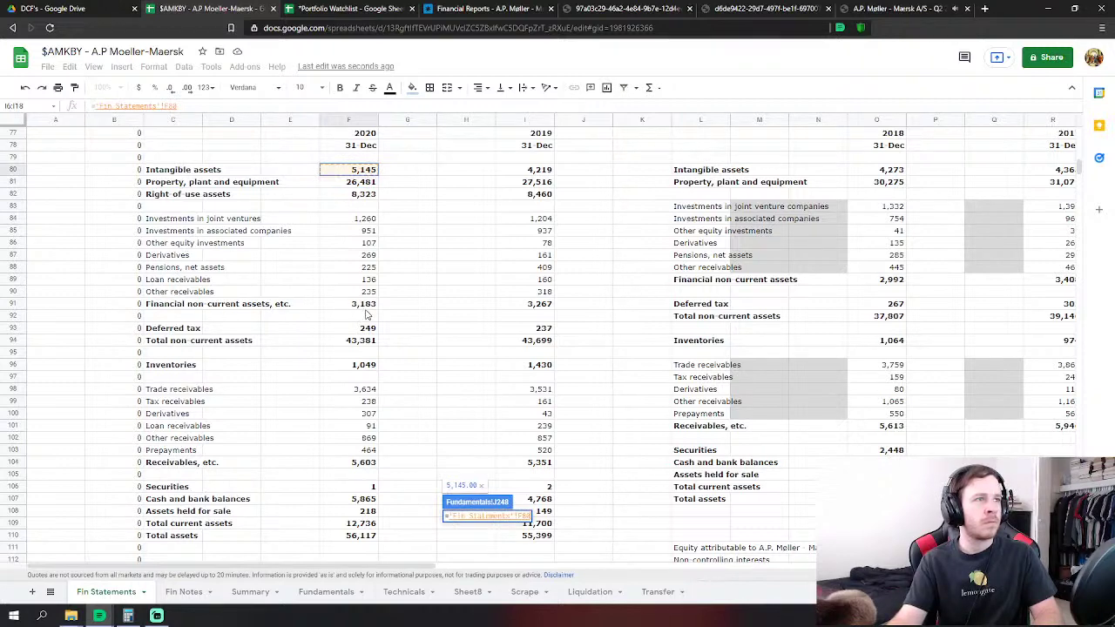
pyautogui.press('Return')
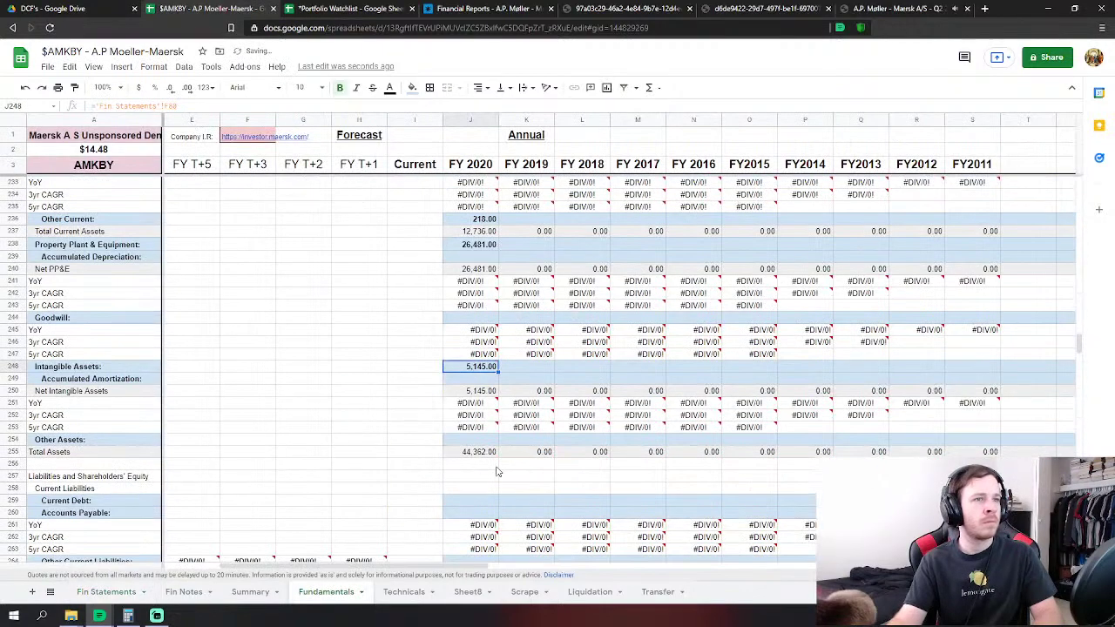
# Set FY 2020 Other Assets in J254 of Fundamentals to financial non-current assets plus deferred tax, Fin Statements F91 and F93.
pyautogui.click(484, 439)
pyautogui.write('=')
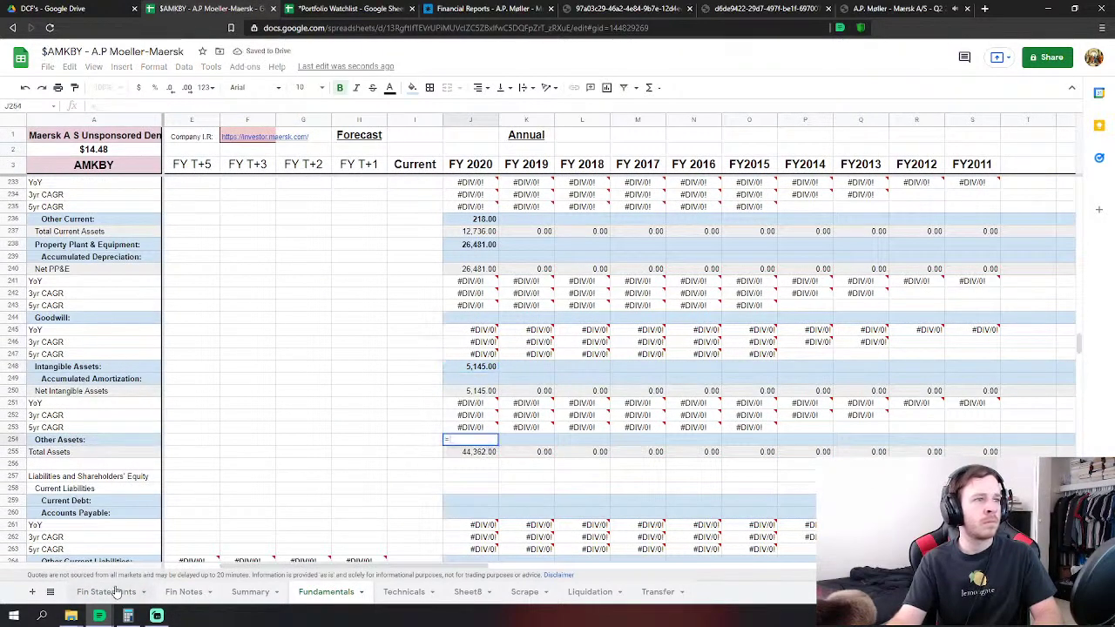
pyautogui.click(108, 592)
pyautogui.click(366, 306)
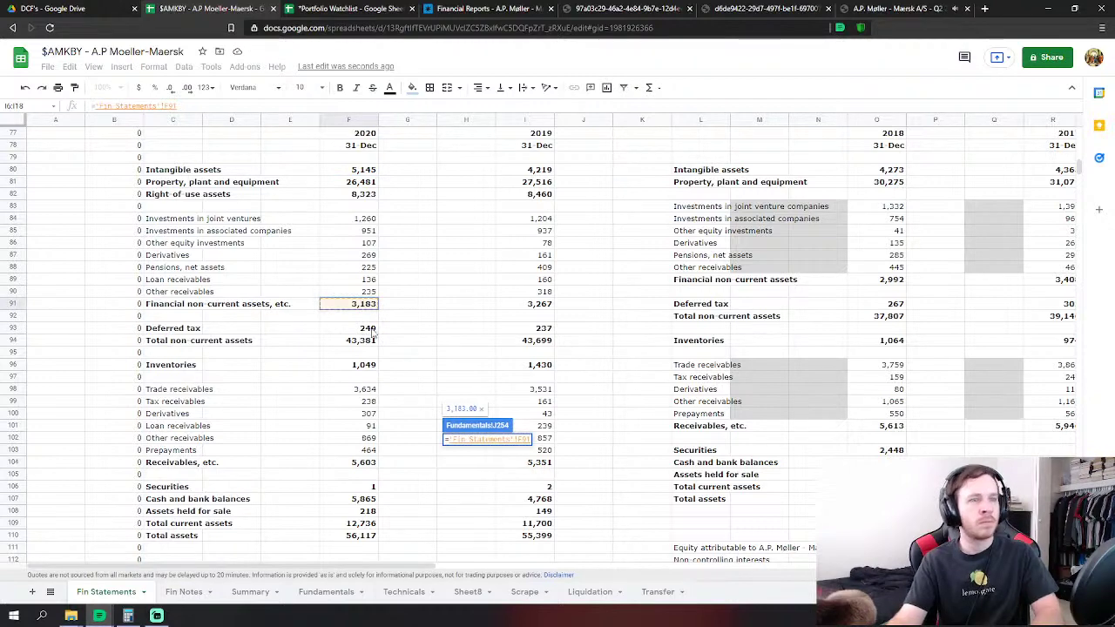
pyautogui.write('+')
pyautogui.click(369, 329)
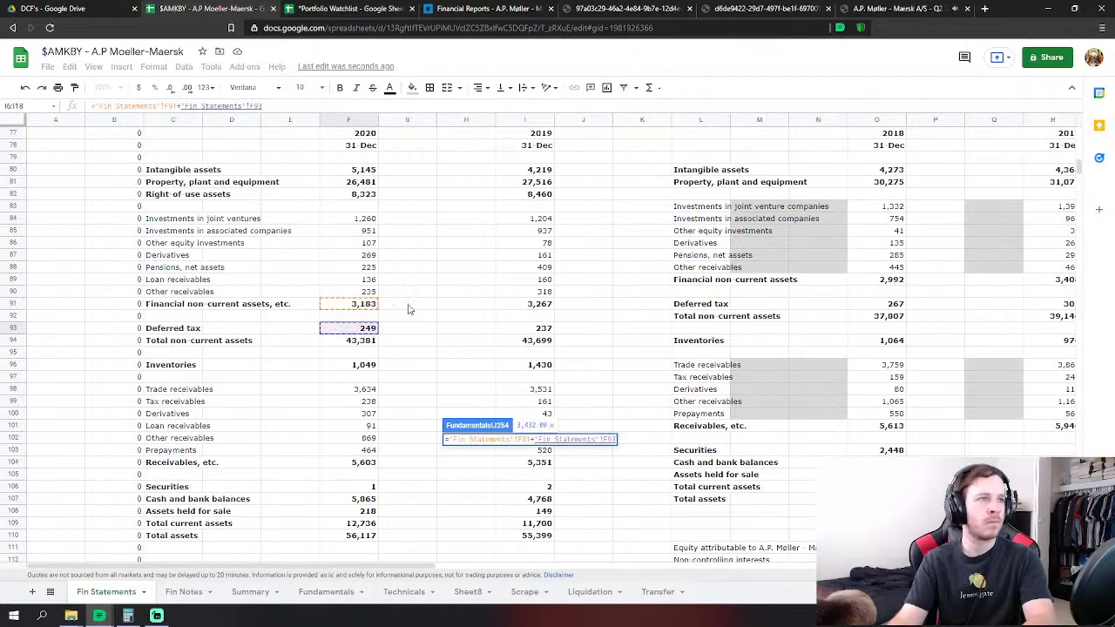
pyautogui.press('Return')
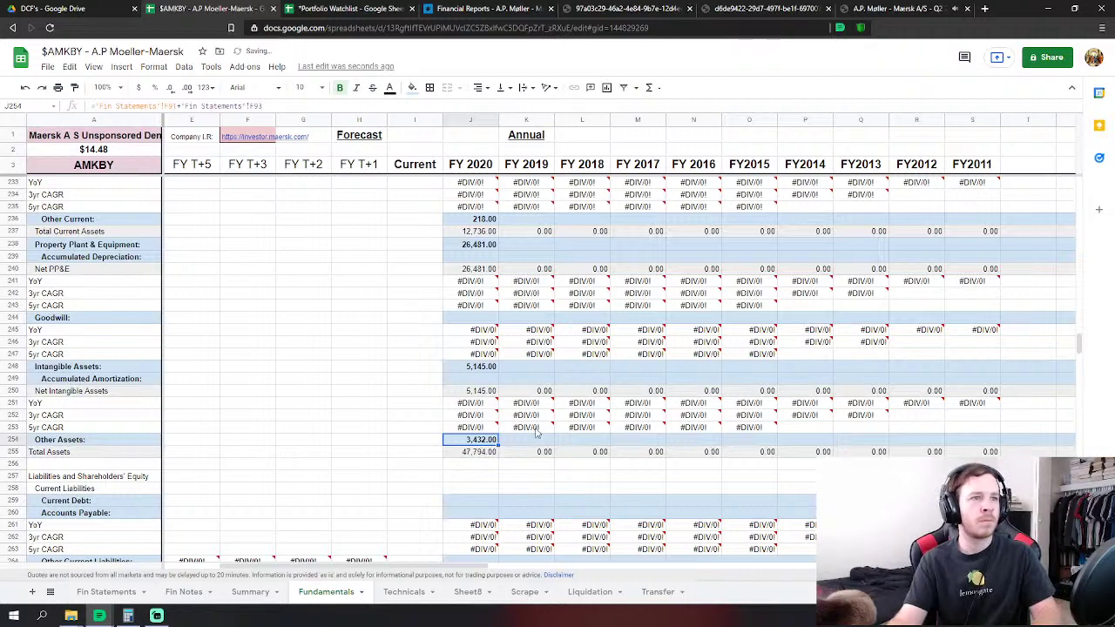
pyautogui.click(488, 500)
pyautogui.scroll(-1, 526, 431)
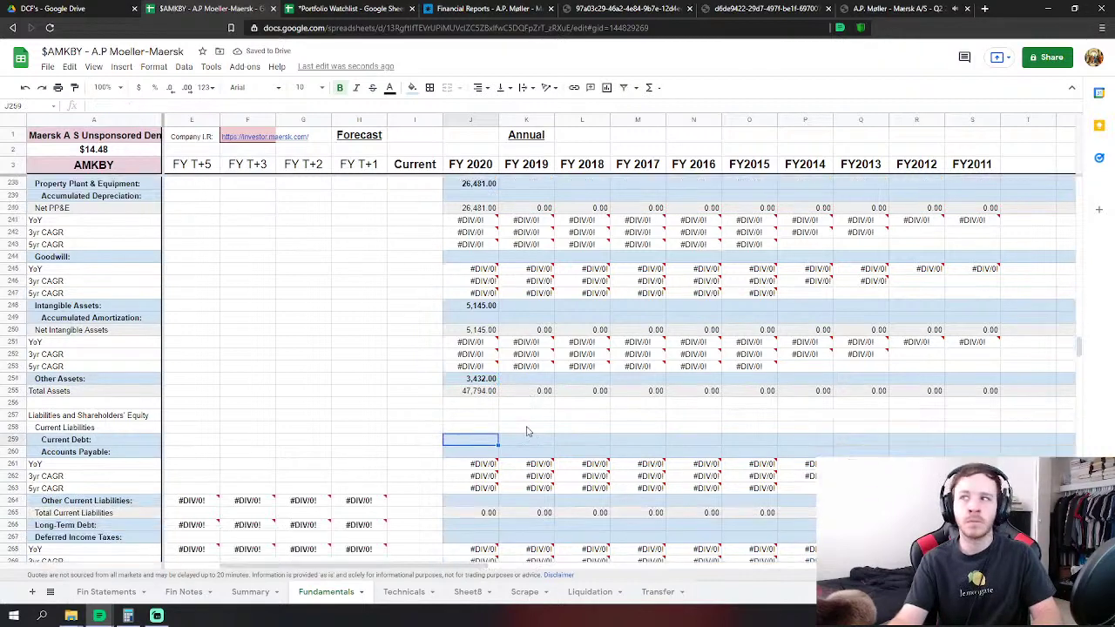
pyautogui.scroll(-1, 526, 431)
pyautogui.write('=')
pyautogui.click(120, 600)
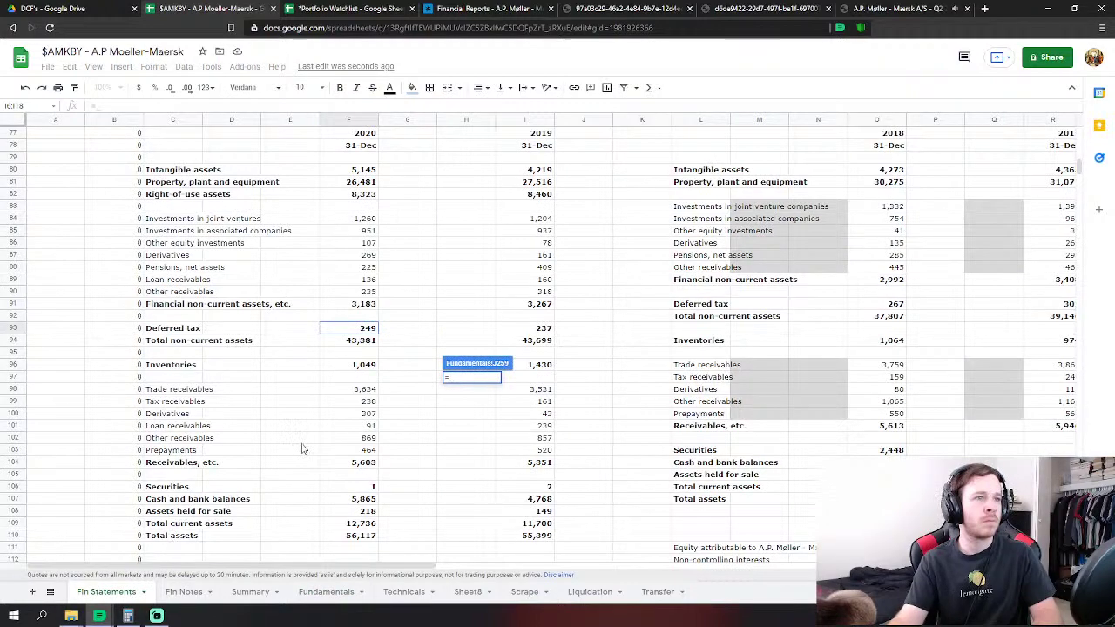
pyautogui.press('Escape')
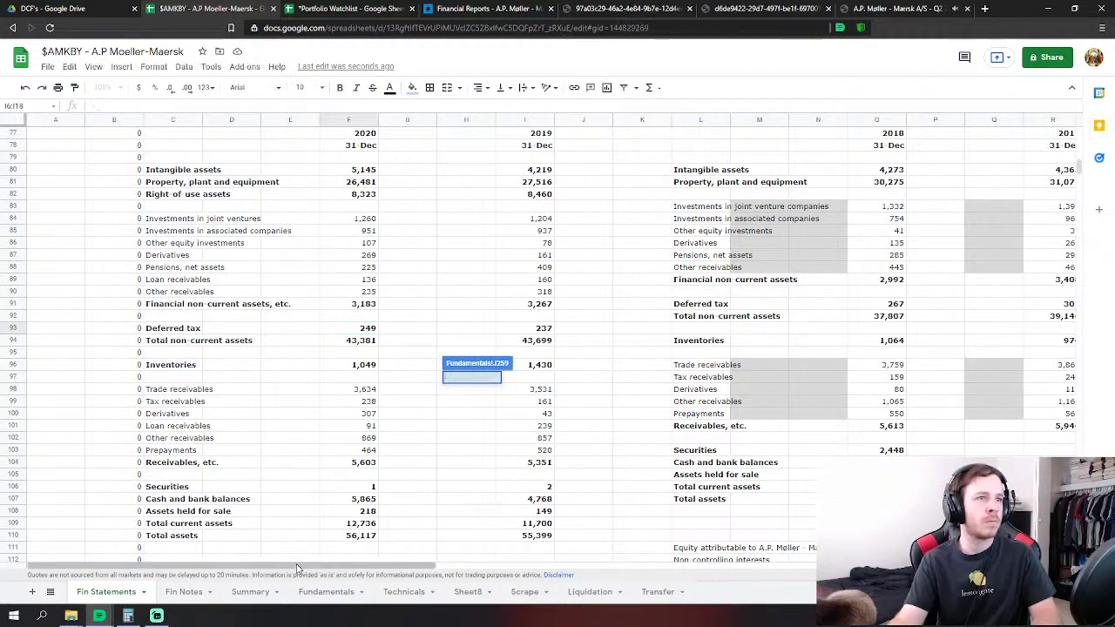
# Add right-of-use assets from Fin Statements F82 to the FY 2020 Other Assets formula in J254 of Fundamentals.
pyautogui.click(120, 592)
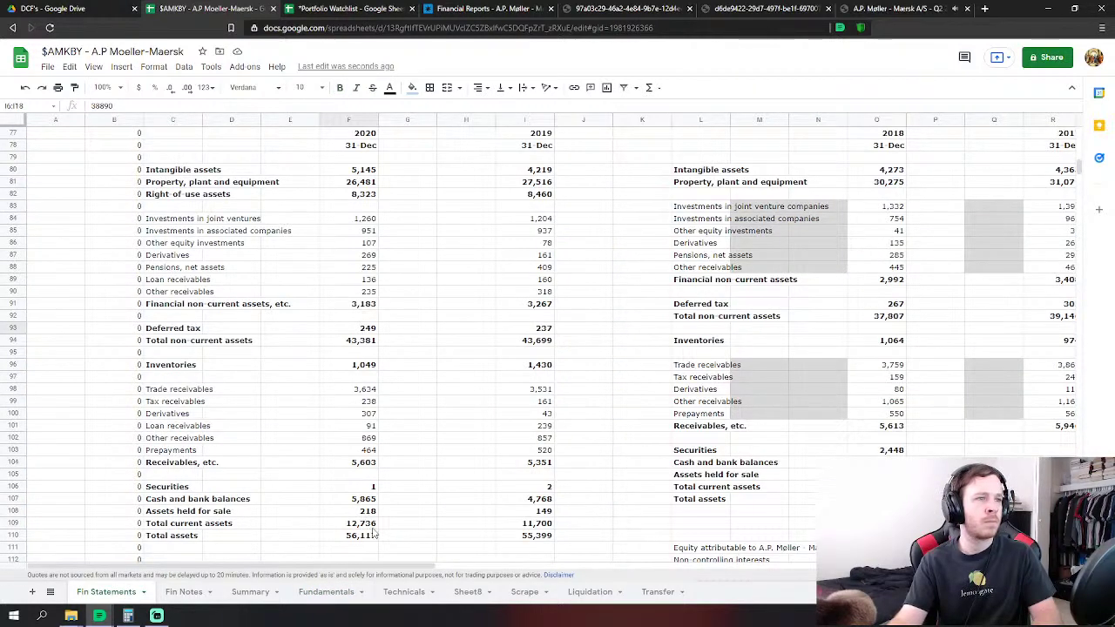
pyautogui.click(329, 595)
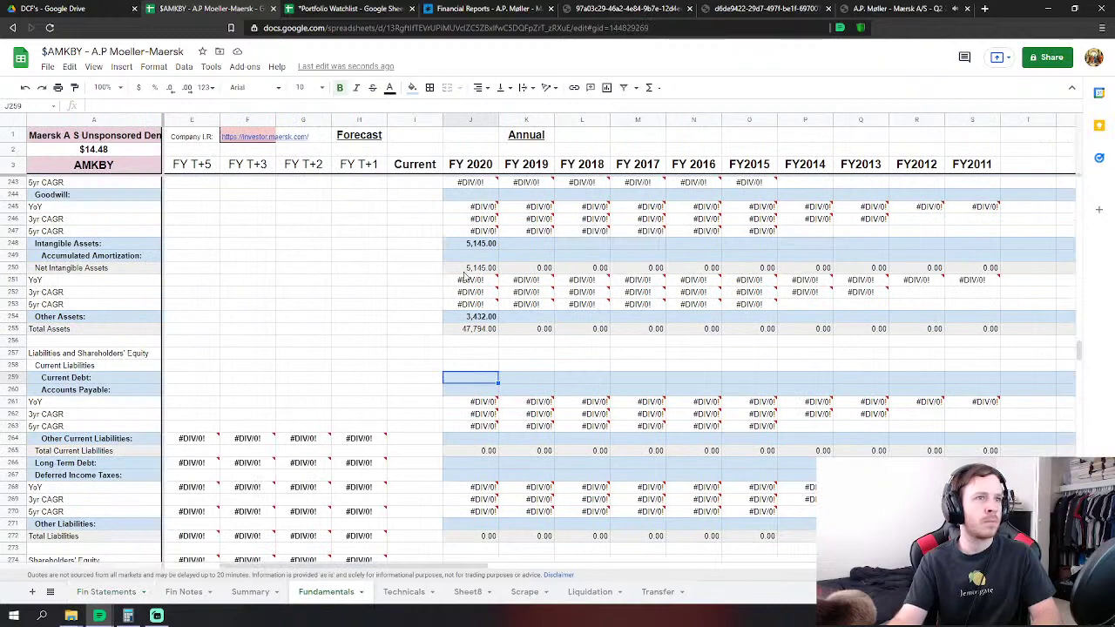
pyautogui.scroll(2, 471, 287)
pyautogui.scroll(2, 475, 293)
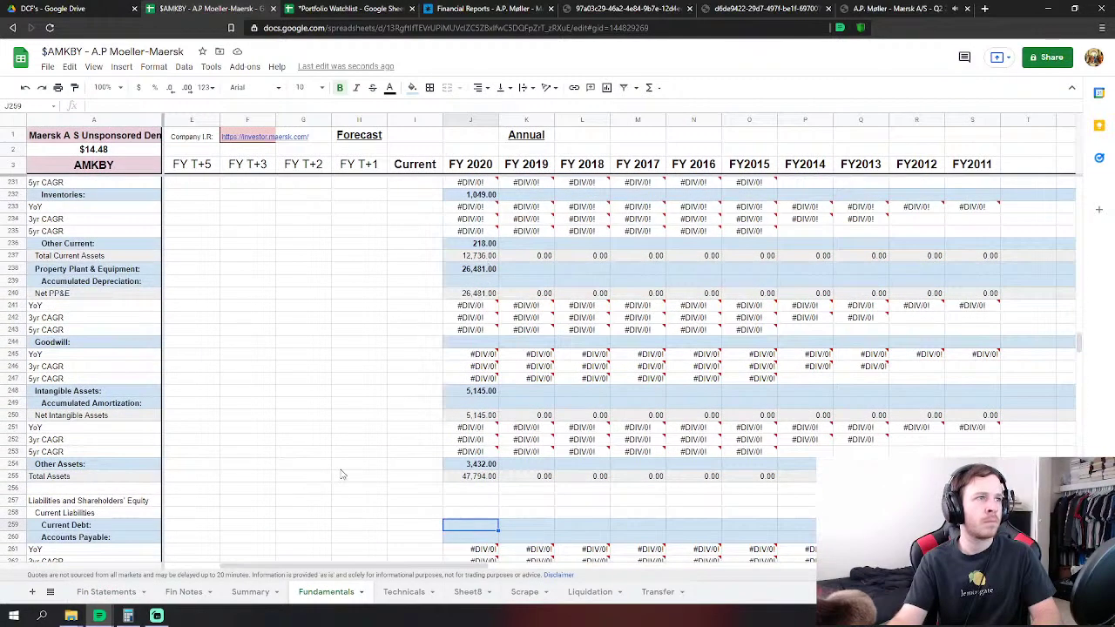
pyautogui.click(98, 595)
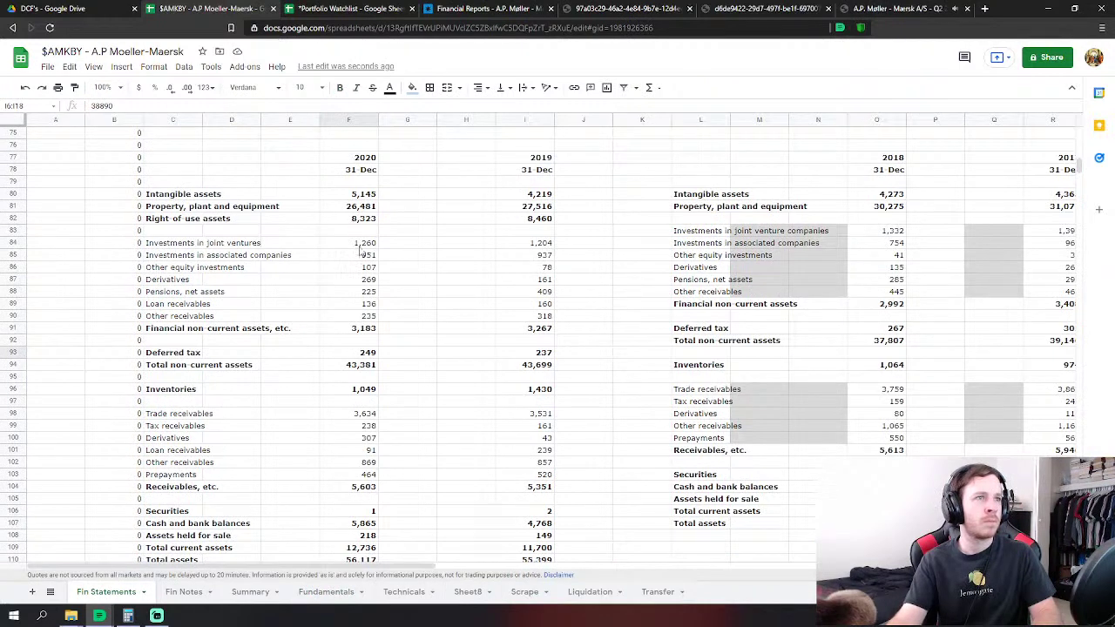
pyautogui.click(326, 591)
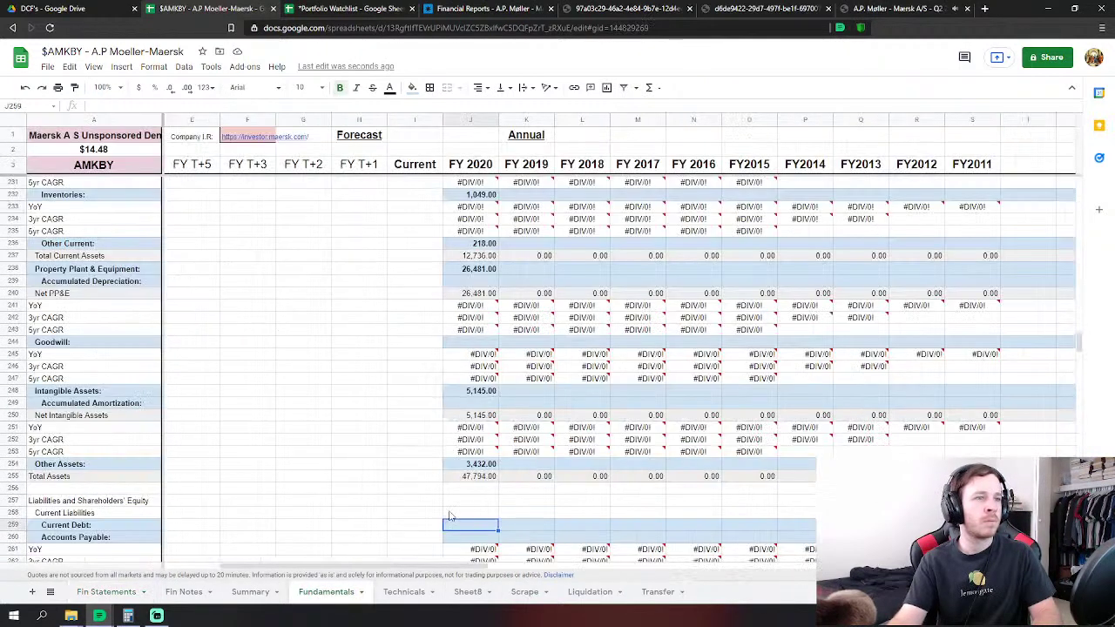
pyautogui.doubleClick(483, 465)
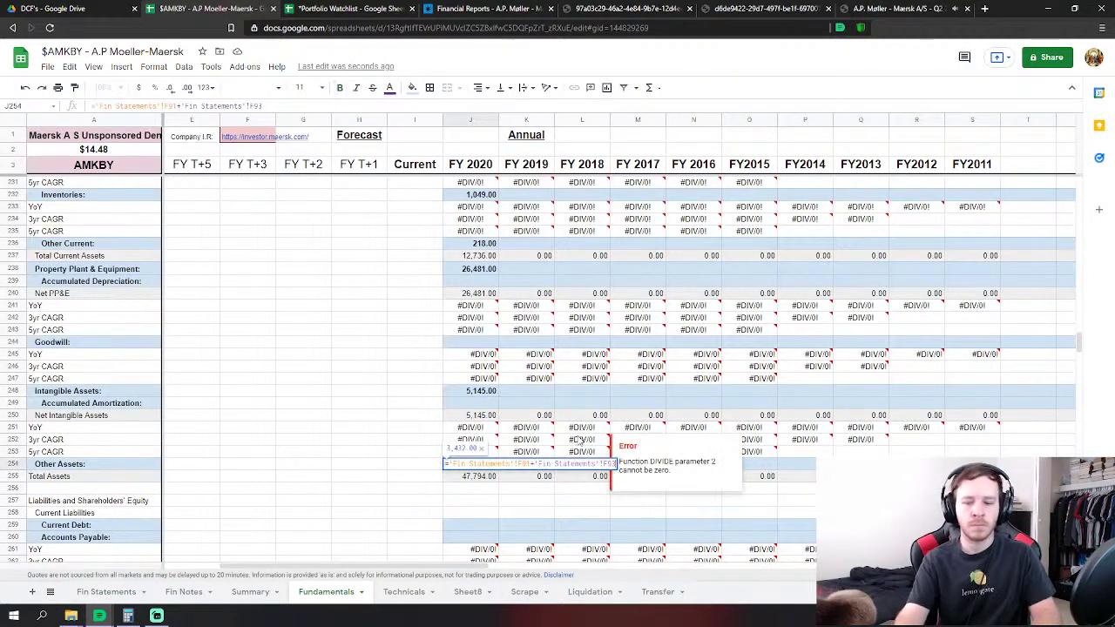
pyautogui.write('+')
pyautogui.click(114, 592)
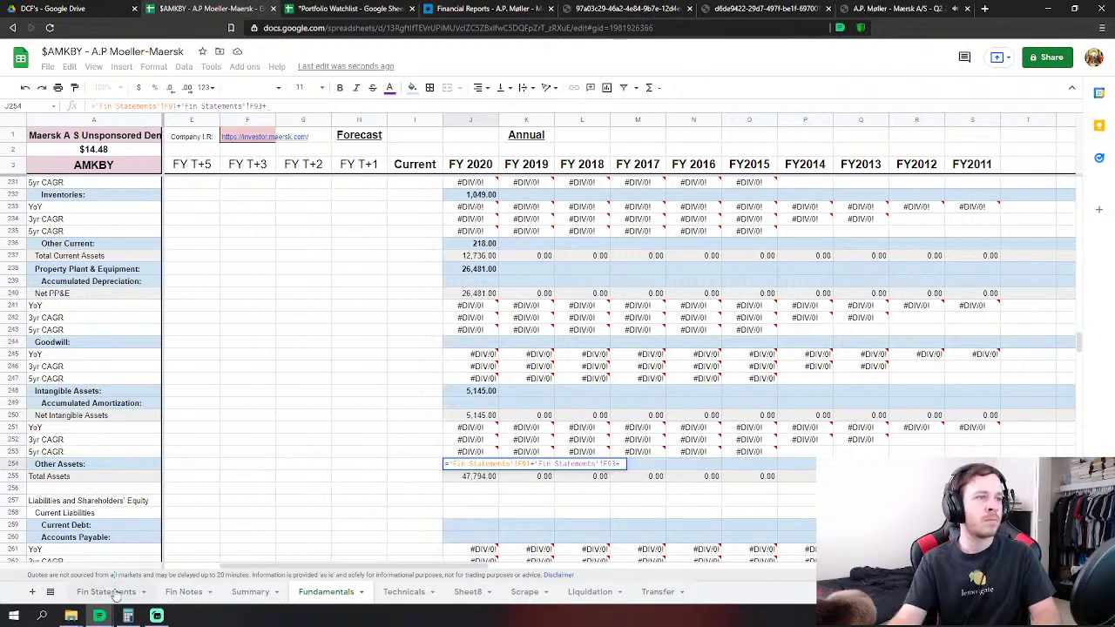
pyautogui.click(355, 219)
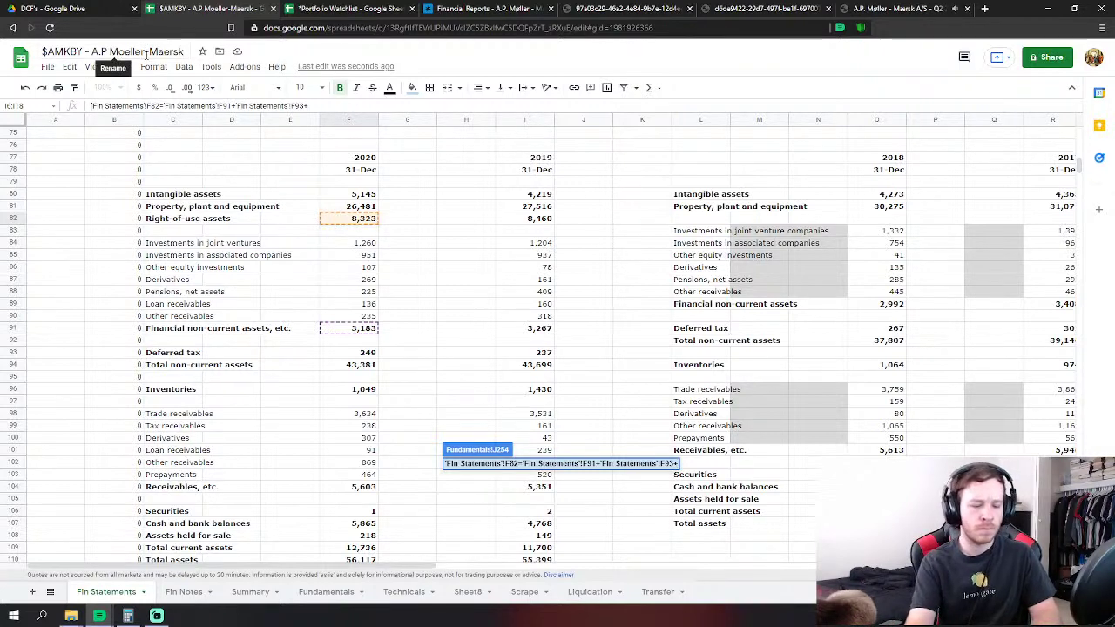
pyautogui.click(373, 105)
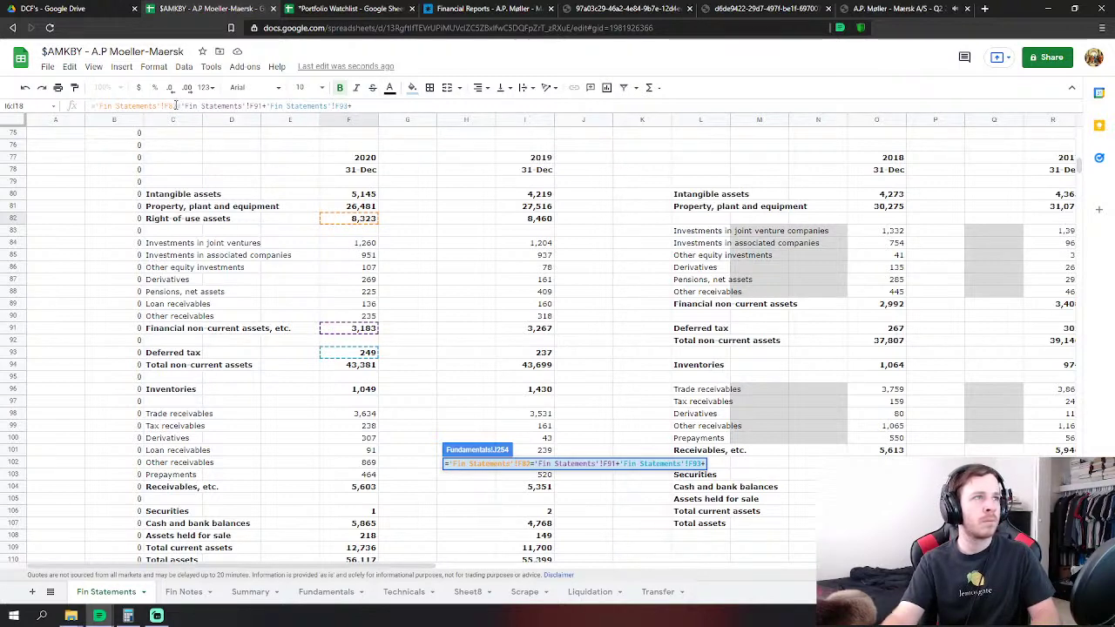
pyautogui.moveTo(177, 104); pyautogui.dragTo(95, 105)
pyautogui.press('BackSpace')
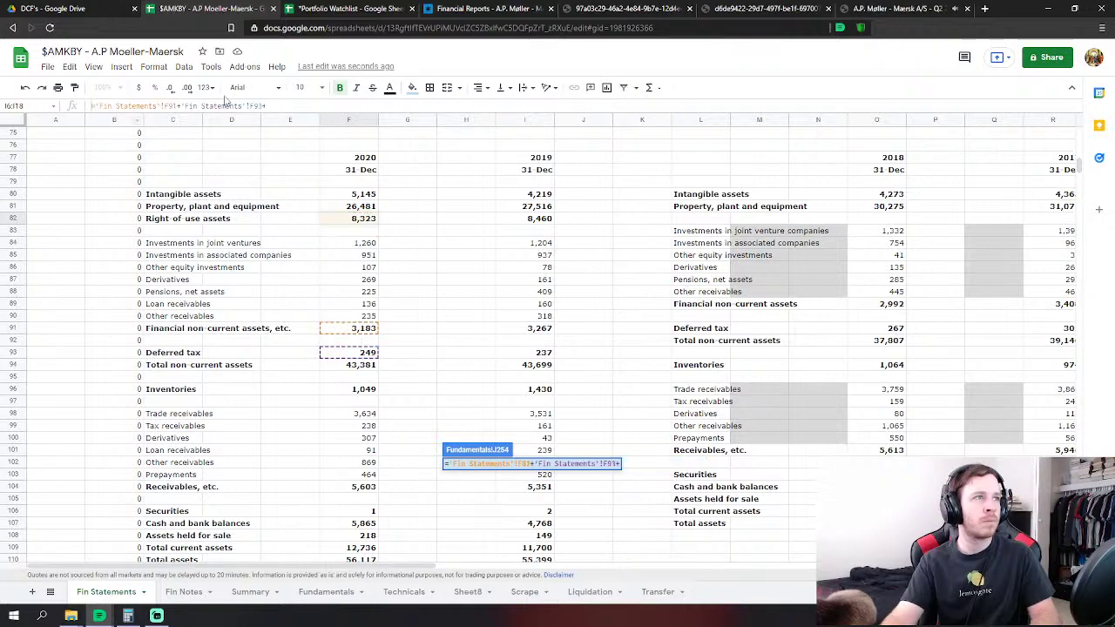
pyautogui.click(370, 221)
pyautogui.press('Return')
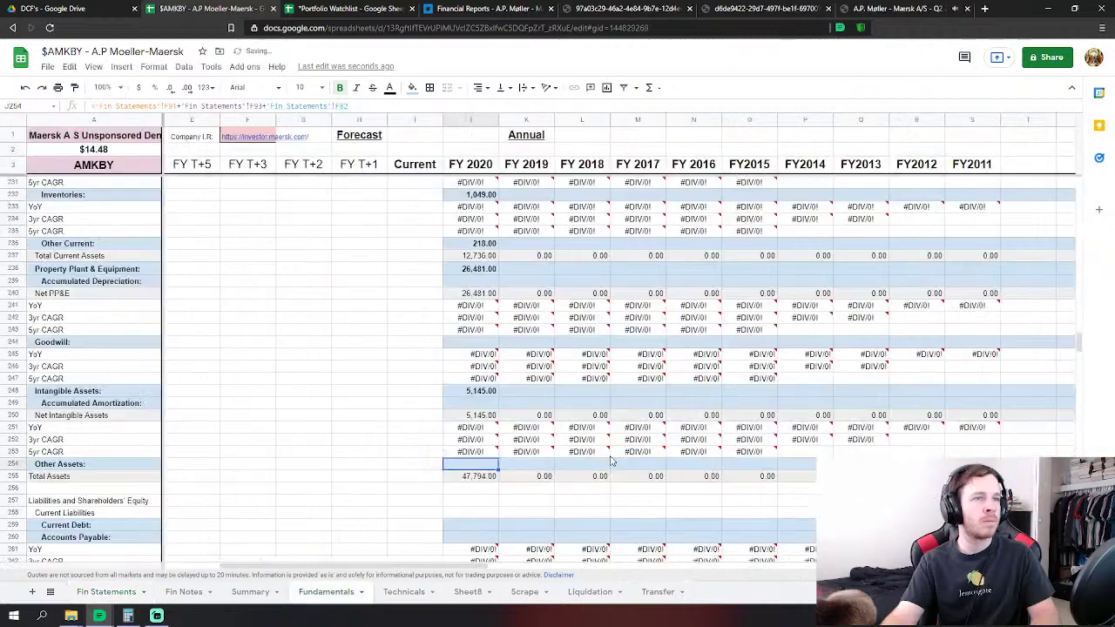
# Set FY 2020 Current Debt in J259 of Fundamentals to current lease liabilities plus current borrowings, Fin Statements F131 and F133.
pyautogui.click(105, 591)
pyautogui.scroll(-3, 352, 427)
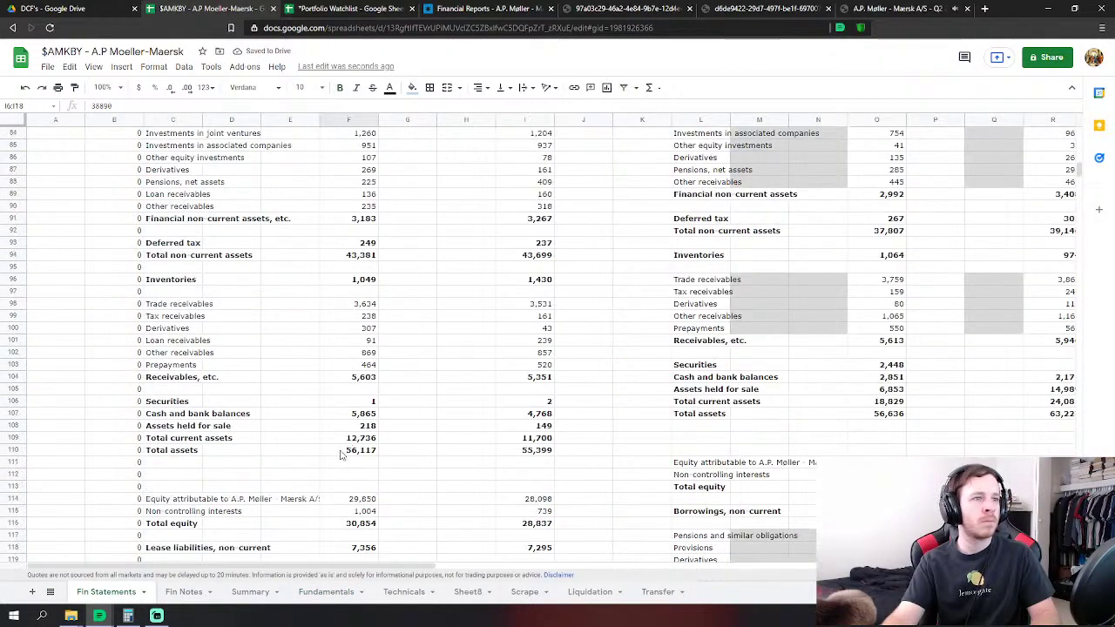
pyautogui.scroll(-2, 344, 475)
pyautogui.click(339, 594)
pyautogui.scroll(-3, 450, 468)
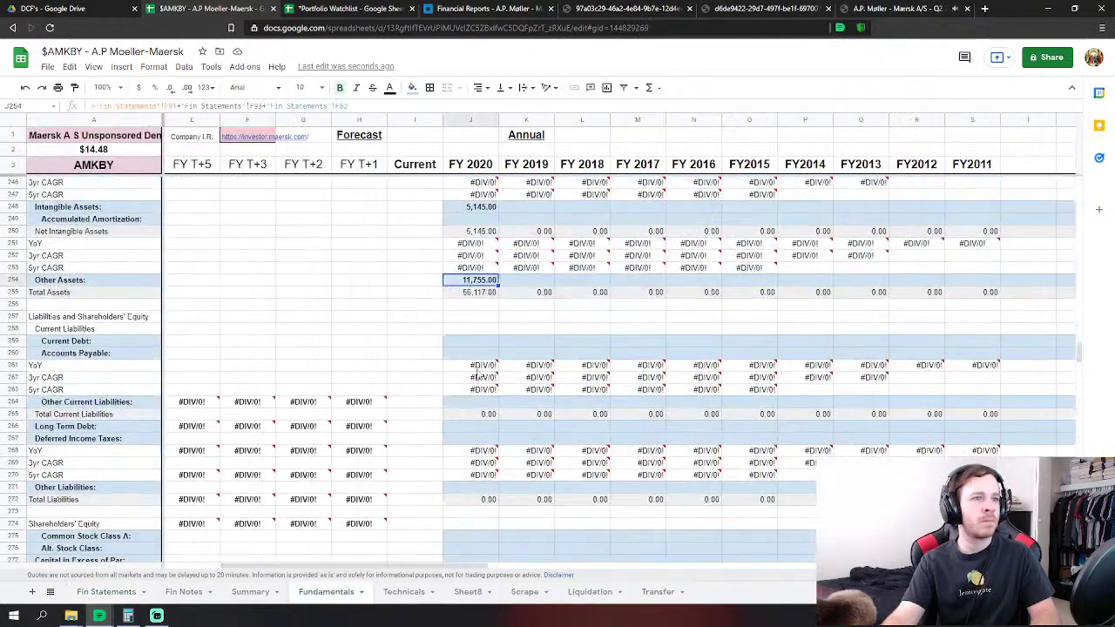
pyautogui.click(490, 339)
pyautogui.scroll(-1, 488, 344)
pyautogui.write('=')
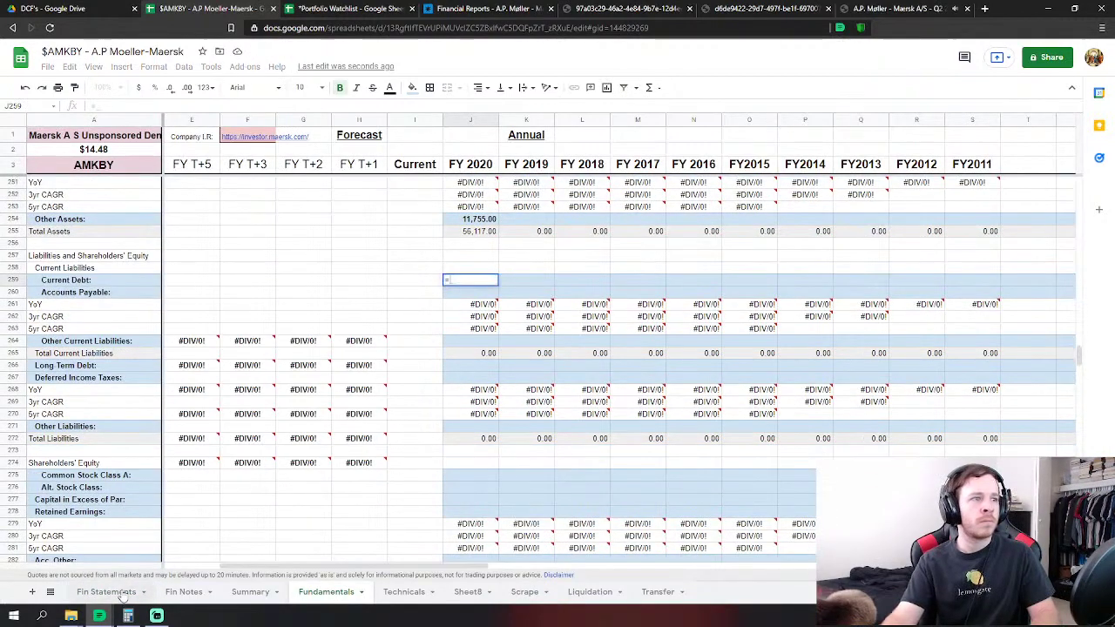
pyautogui.click(105, 591)
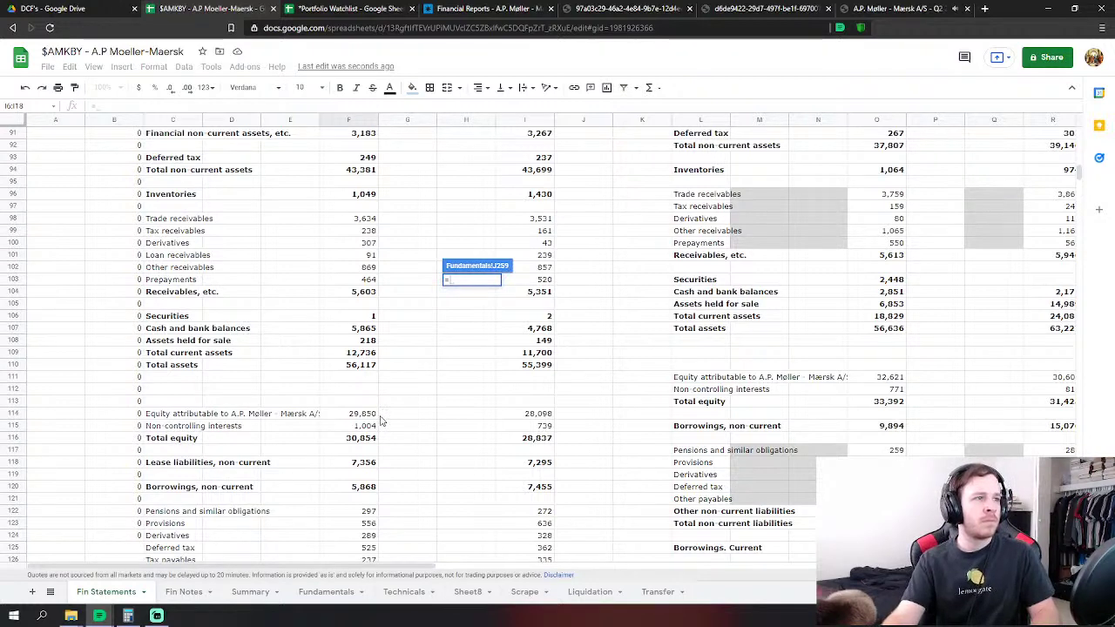
pyautogui.scroll(-2, 381, 422)
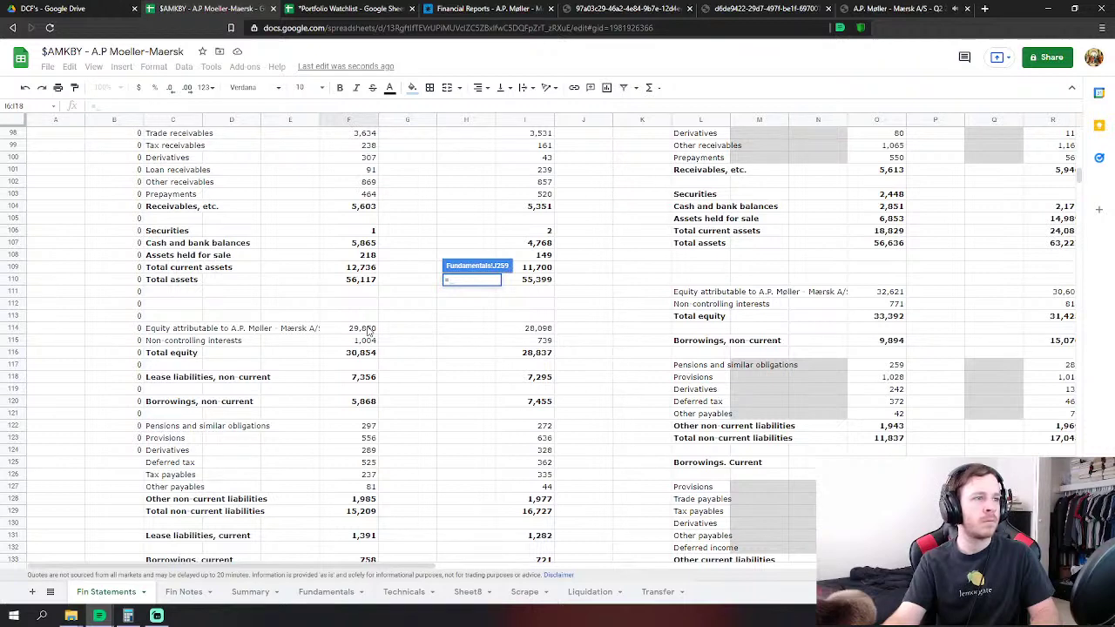
pyautogui.scroll(-2, 367, 332)
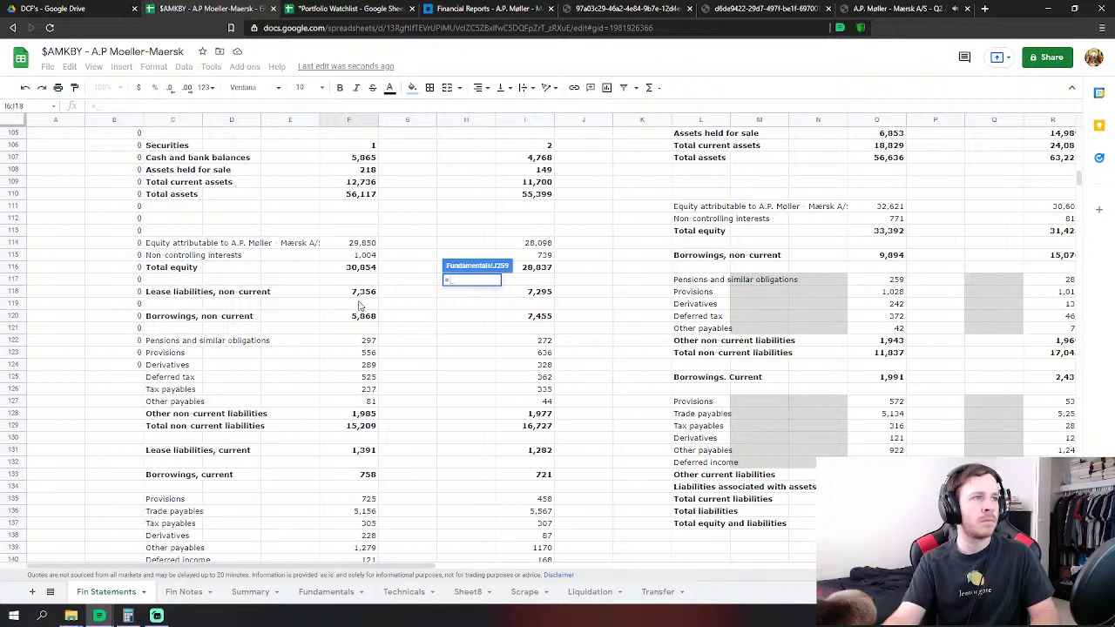
pyautogui.scroll(-2, 356, 309)
pyautogui.scroll(-2, 339, 380)
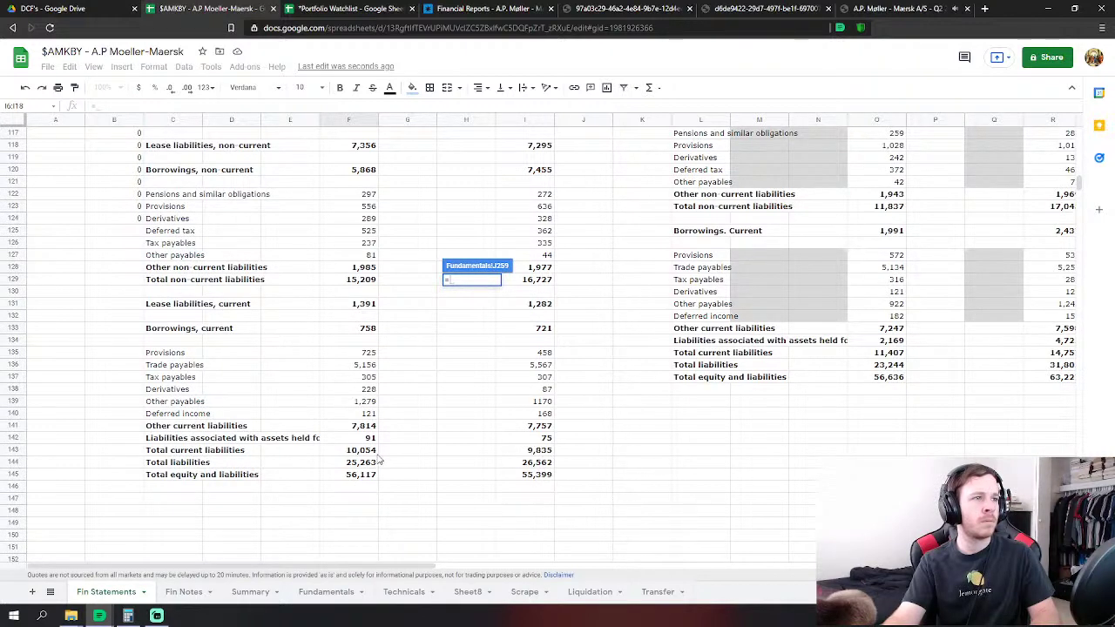
pyautogui.click(364, 305)
pyautogui.write('+')
pyautogui.click(359, 329)
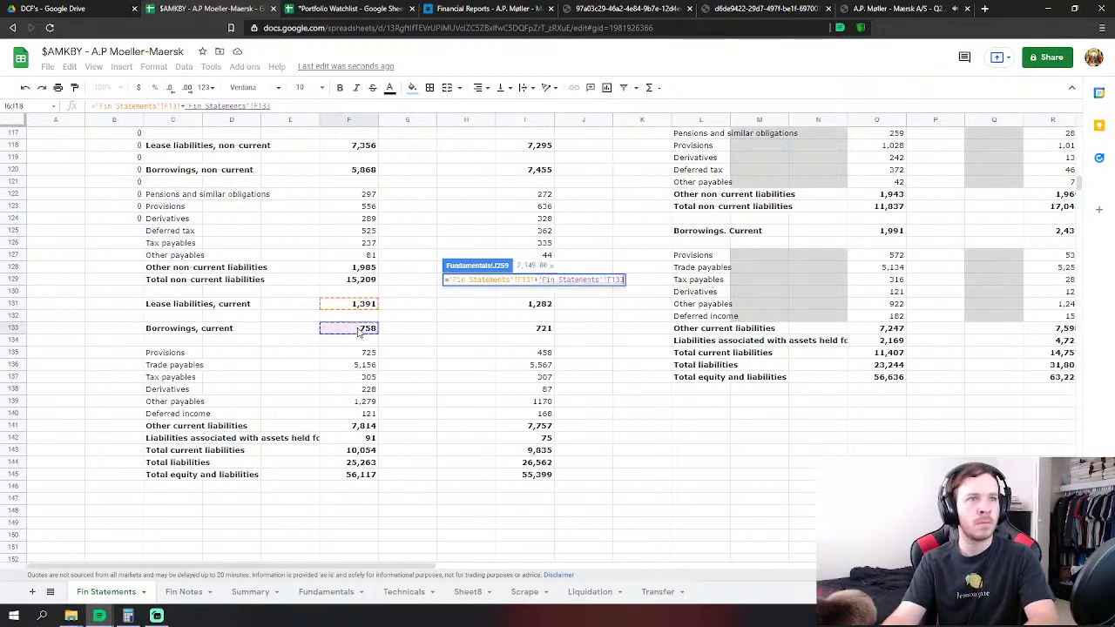
pyautogui.press('Return')
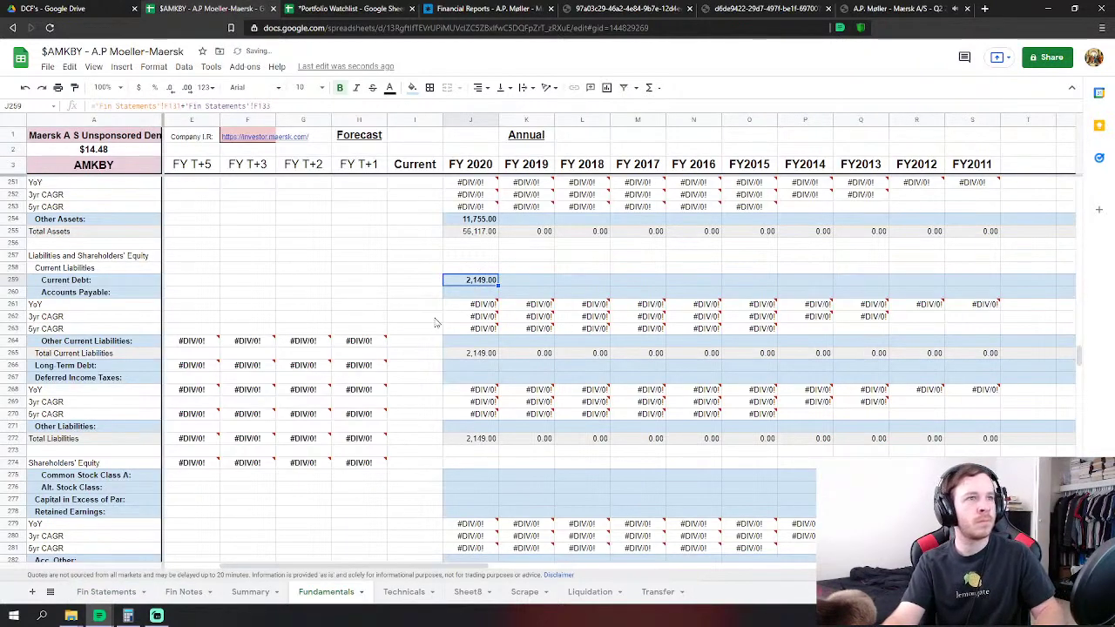
# Set FY 2020 Accounts Payable in J260 of Fundamentals to the sum of trade, tax and other payables, Fin Statements F136, F137 and F139.
pyautogui.click(467, 294)
pyautogui.write('=')
pyautogui.click(107, 591)
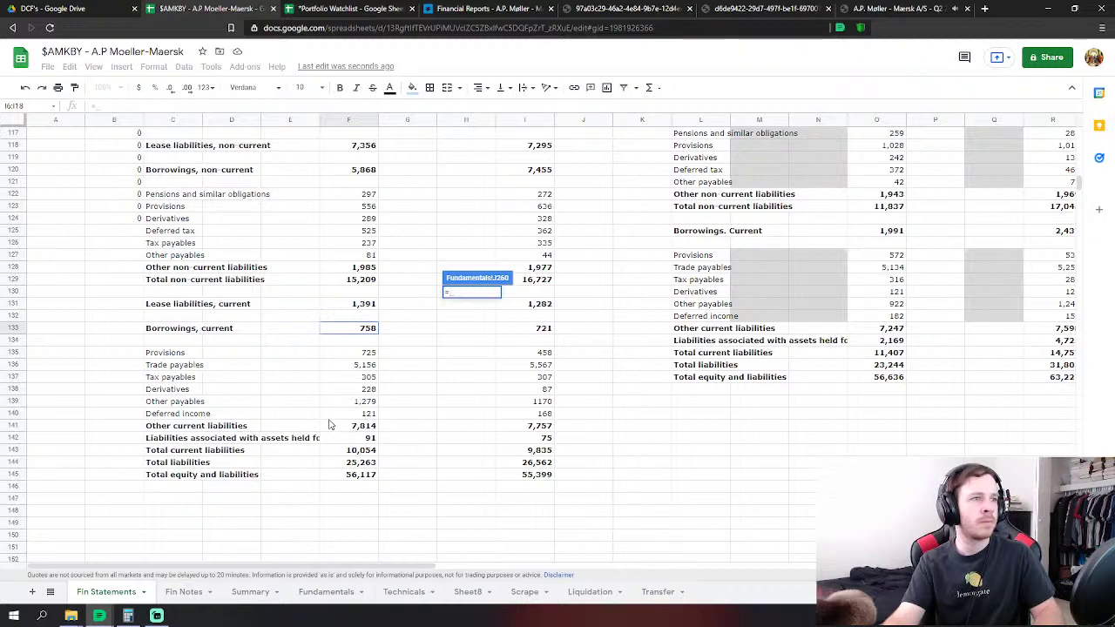
pyautogui.click(367, 366)
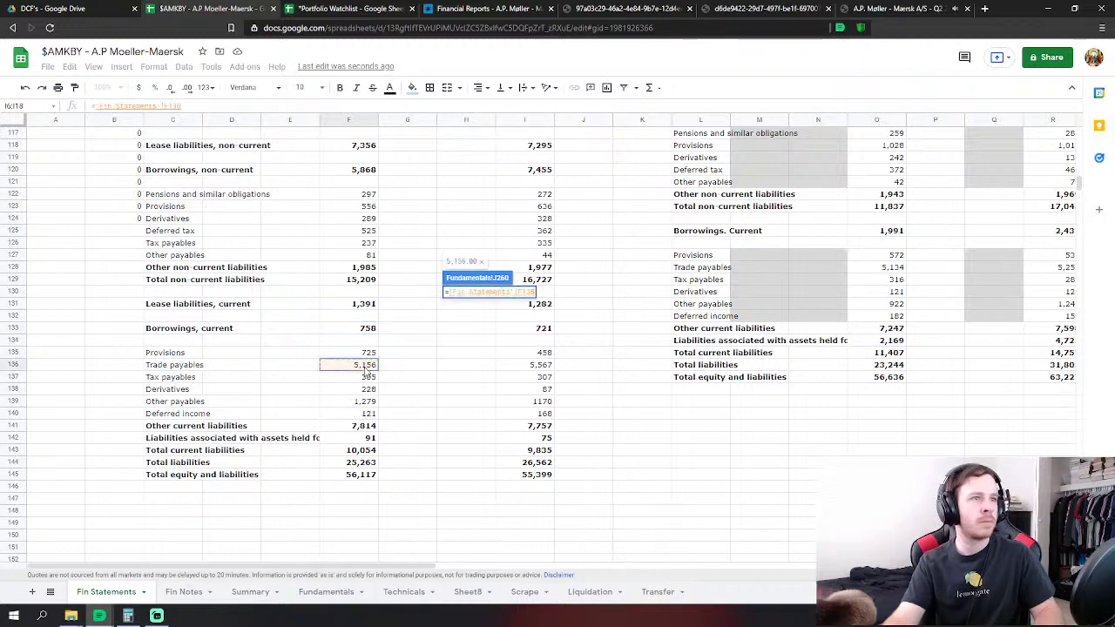
pyautogui.write('+')
pyautogui.click(363, 378)
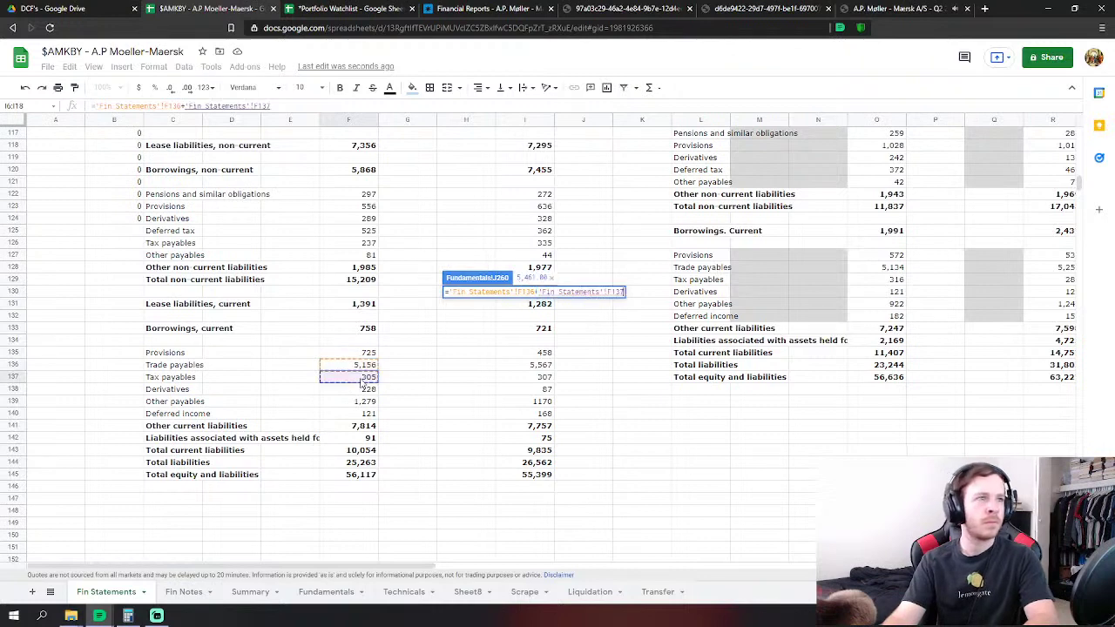
pyautogui.write('+')
pyautogui.click(366, 403)
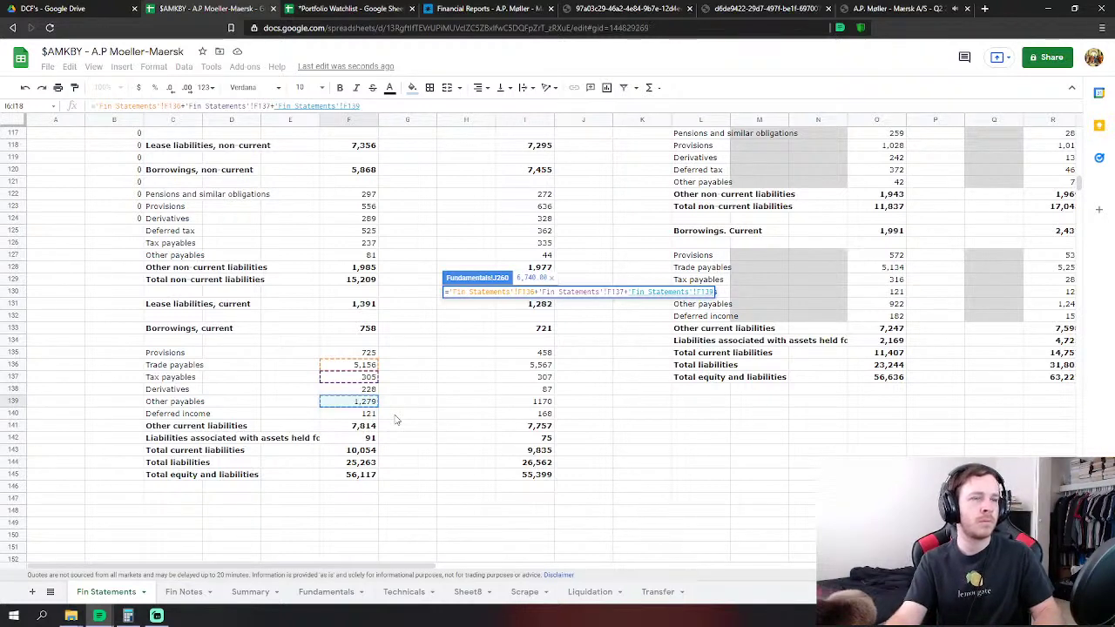
pyautogui.press('Return')
# Set FY 2020 Other Current Liabilities in J264 of Fundamentals to current provisions, derivatives, deferred income and held-for-sale liabilities, Fin Statements F135, F138, F140 and F142.
pyautogui.click(479, 342)
pyautogui.write('=')
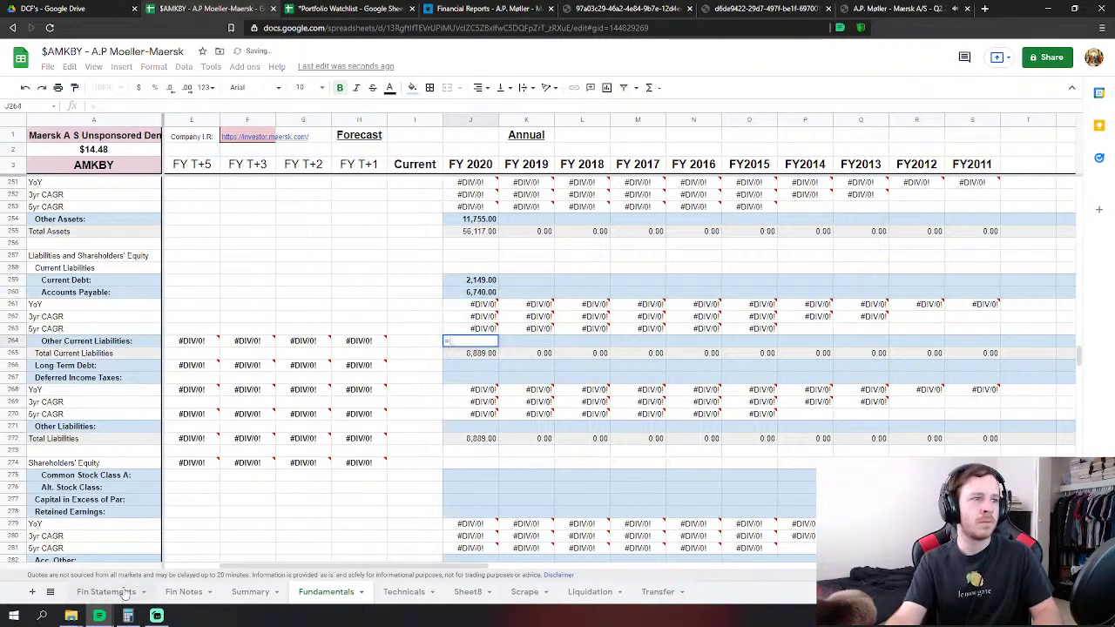
pyautogui.click(106, 591)
pyautogui.click(366, 355)
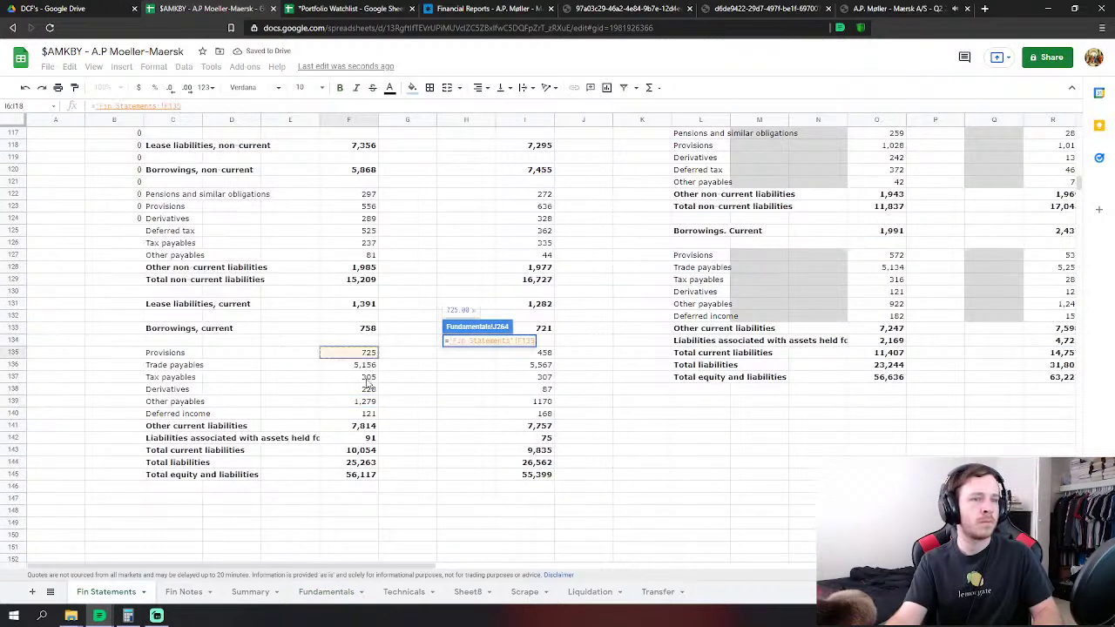
pyautogui.write('+')
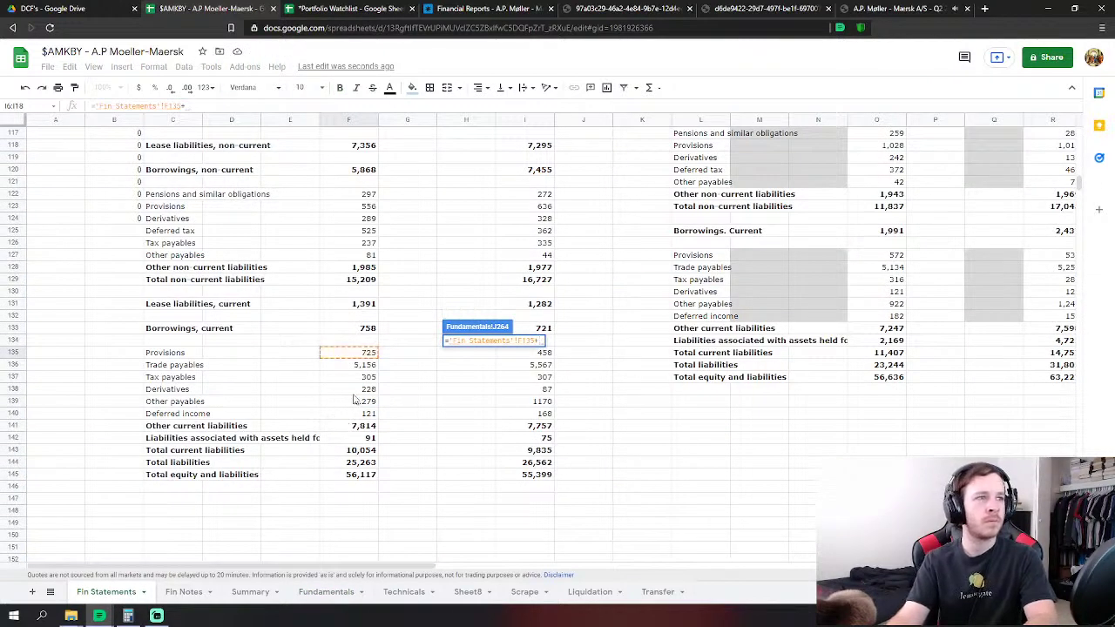
pyautogui.click(365, 391)
pyautogui.write('+')
pyautogui.click(372, 415)
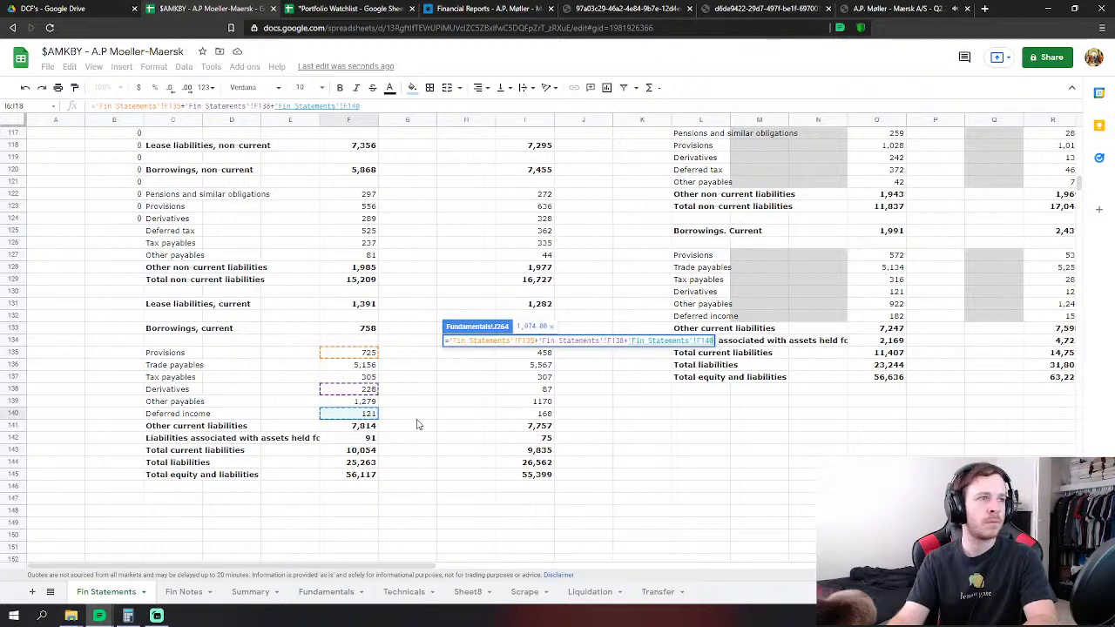
pyautogui.write('+')
pyautogui.click(369, 442)
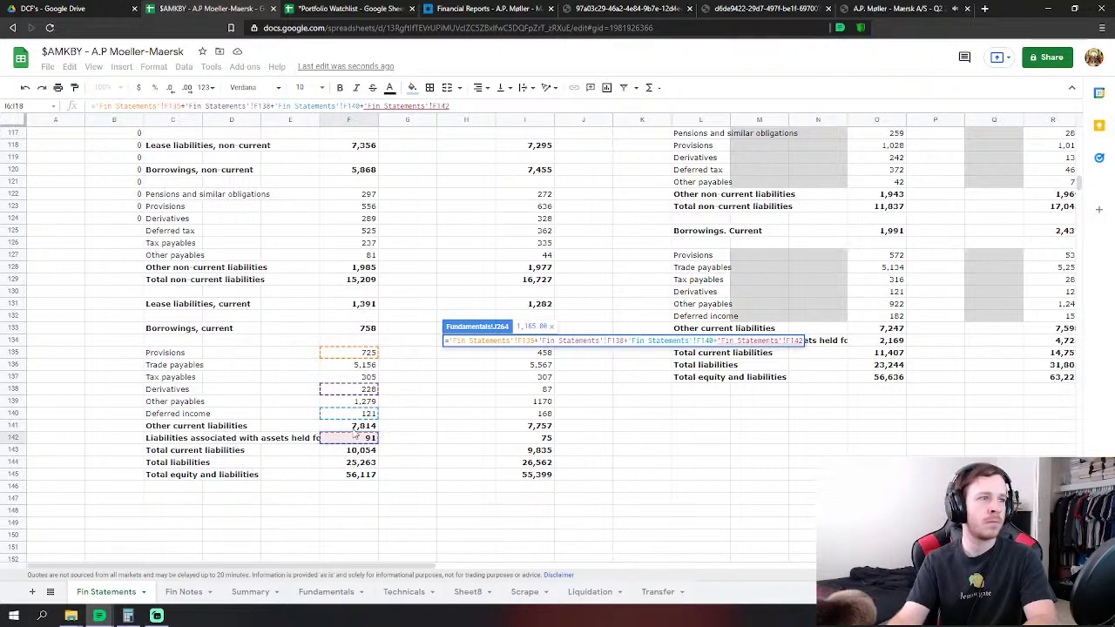
pyautogui.press('Return')
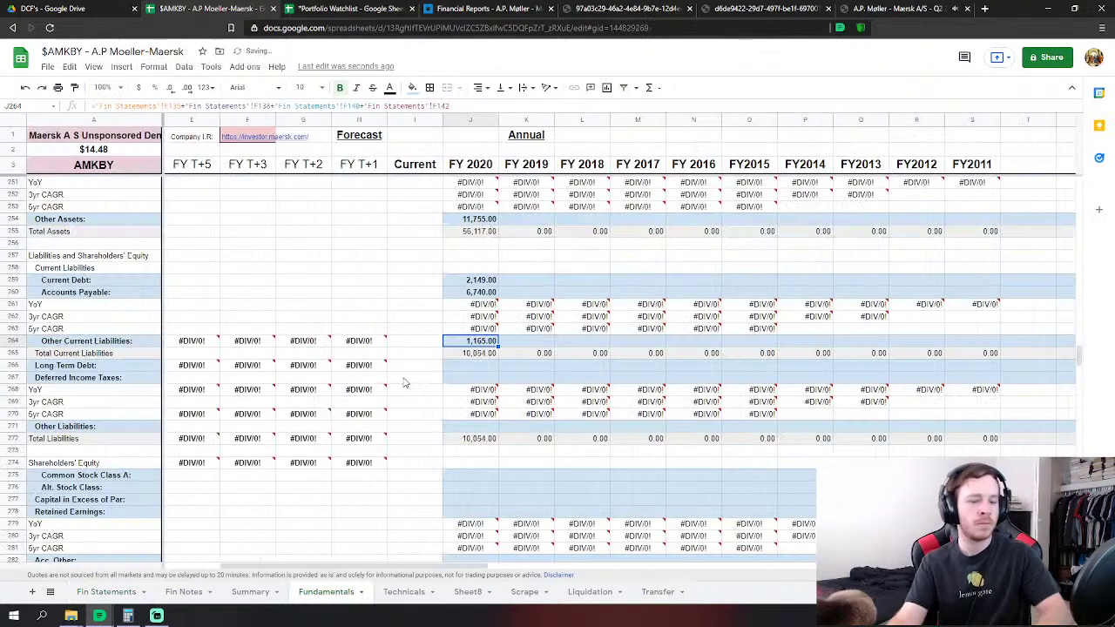
# Set FY 2020 Long-Term Debt in J266 of Fundamentals to non-current lease liabilities plus non-current borrowings, Fin Statements F118 and F120.
pyautogui.click(462, 366)
pyautogui.write('=')
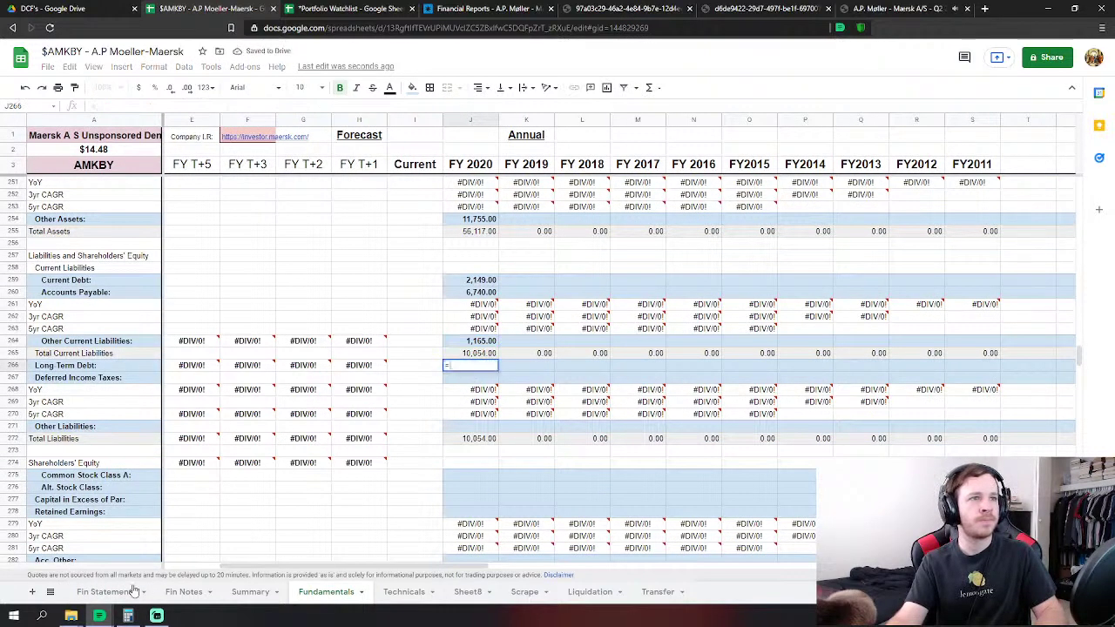
pyautogui.click(107, 591)
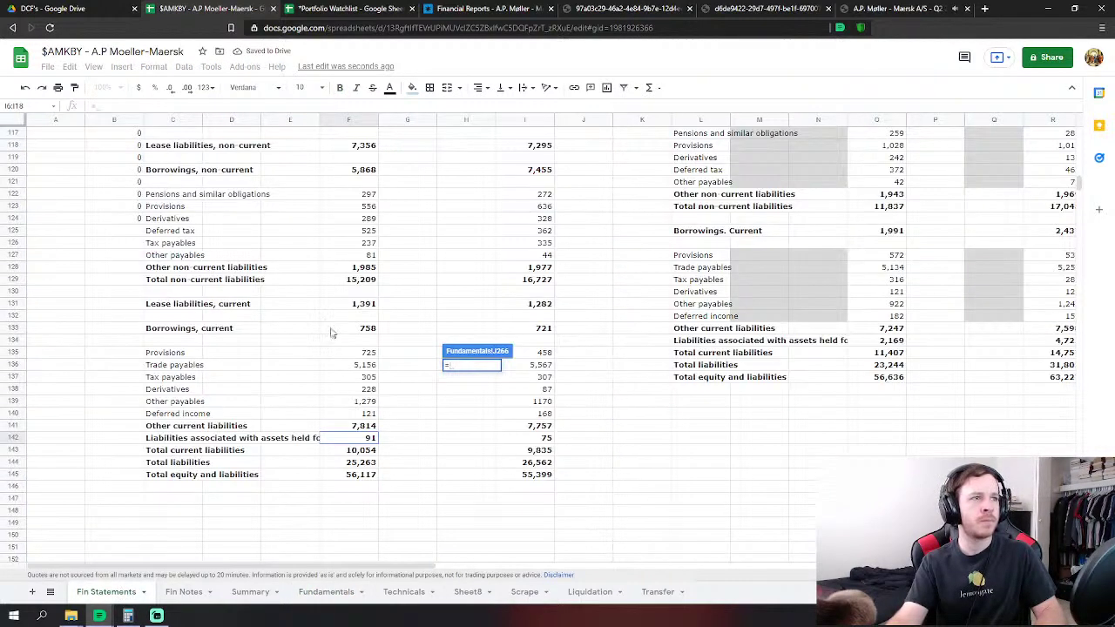
pyautogui.scroll(2, 361, 263)
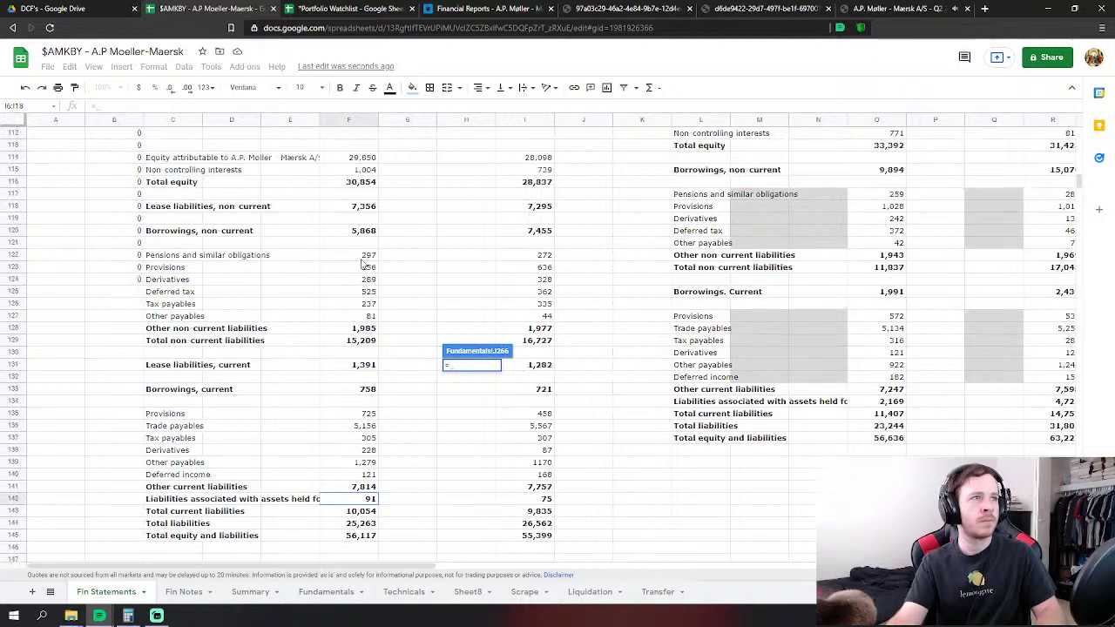
pyautogui.click(365, 209)
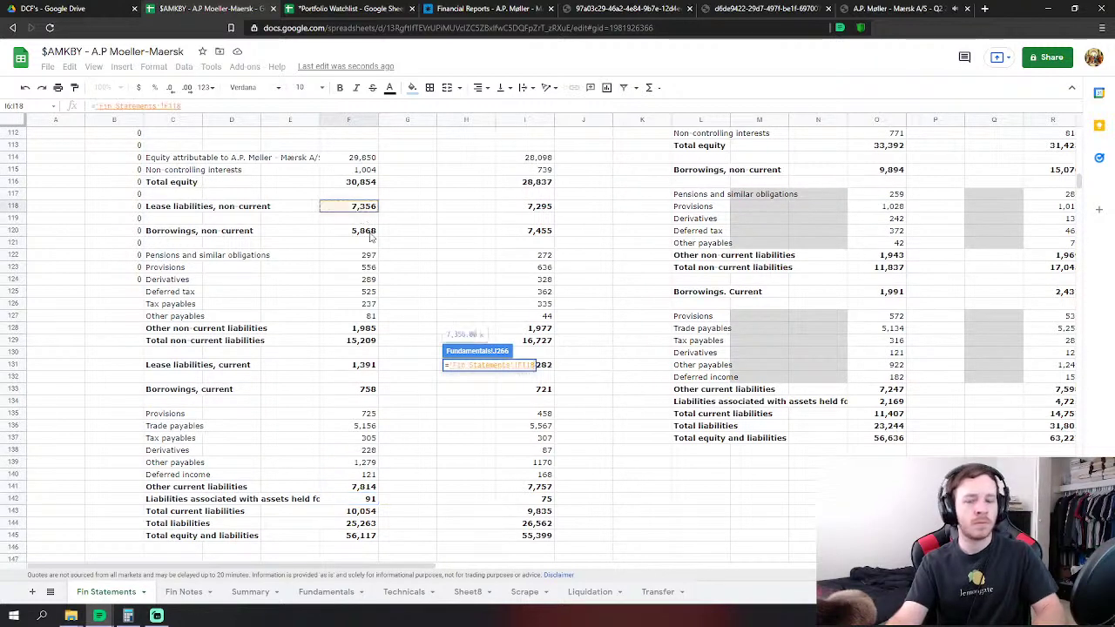
pyautogui.write('+')
pyautogui.click(370, 234)
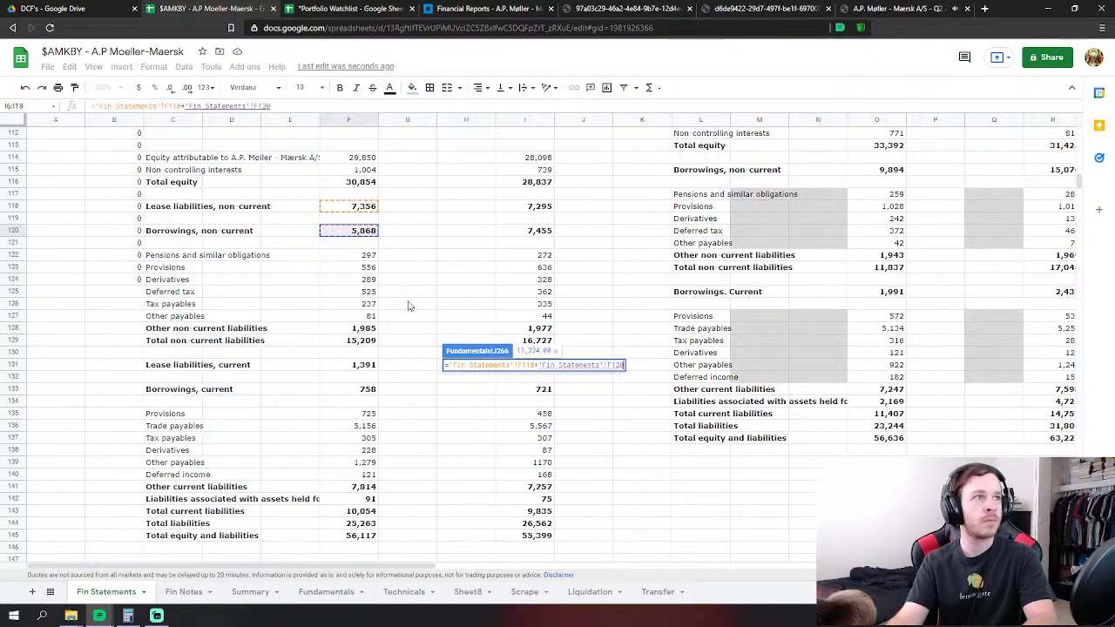
pyautogui.scroll(1, 410, 305)
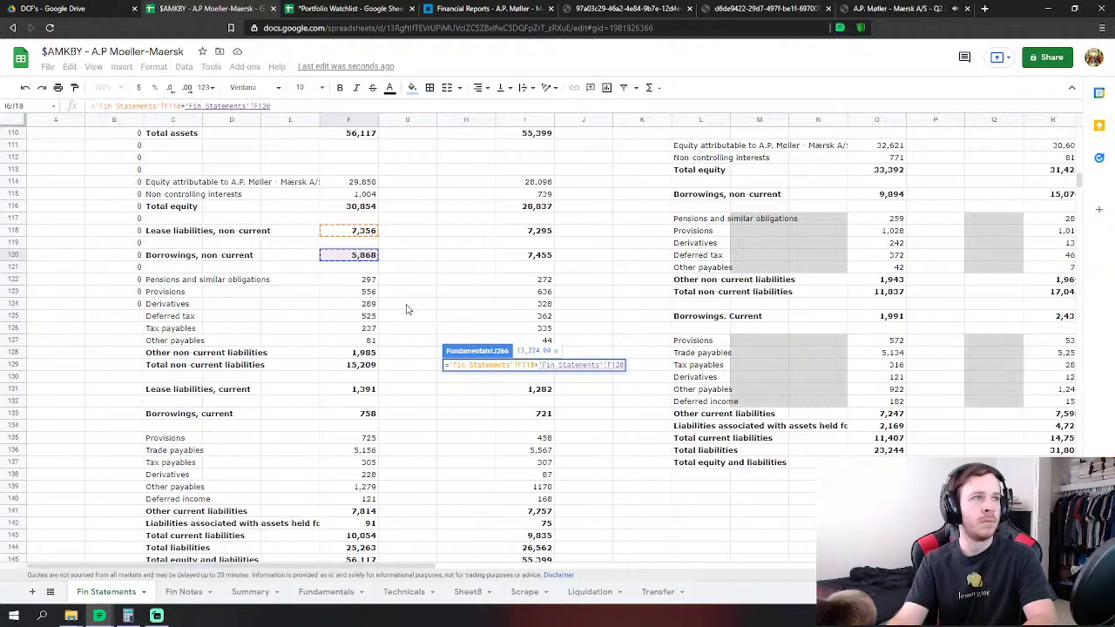
pyautogui.press('Return')
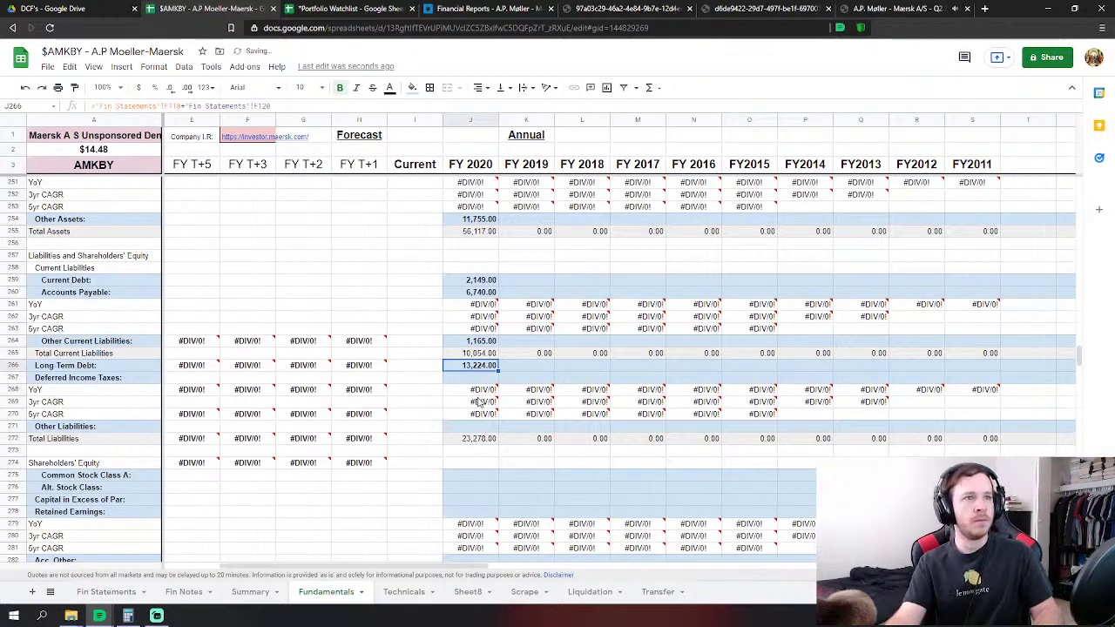
# Set FY 2020 Deferred Income Taxes in J267 of Fundamentals to non-current deferred tax plus tax payables, Fin Statements F125 and F126.
pyautogui.click(484, 377)
pyautogui.write('=')
pyautogui.click(107, 592)
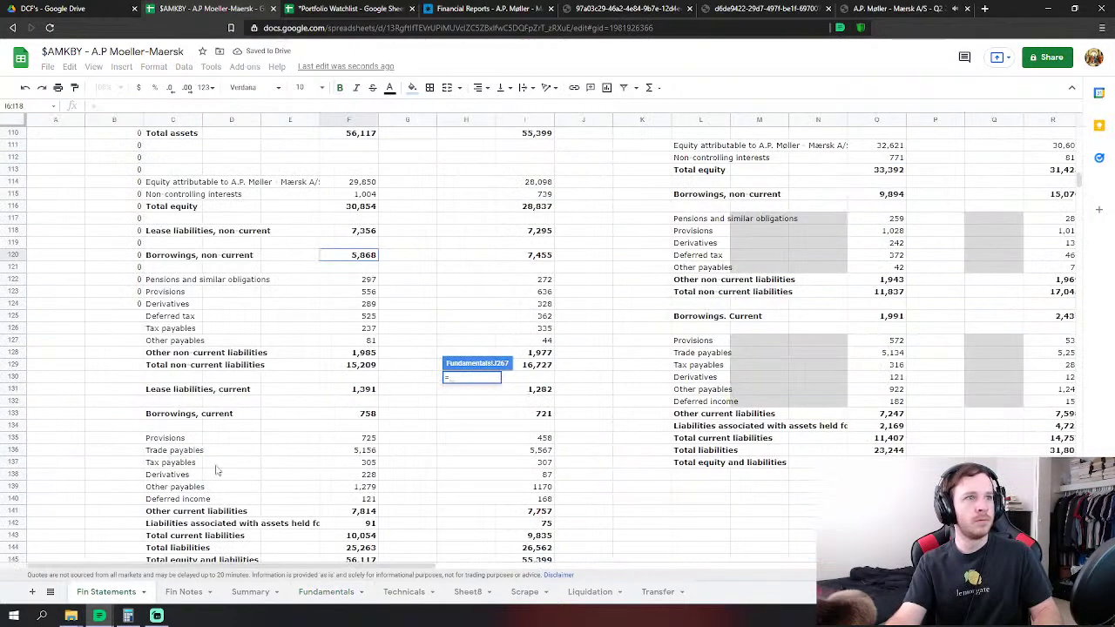
pyautogui.click(360, 317)
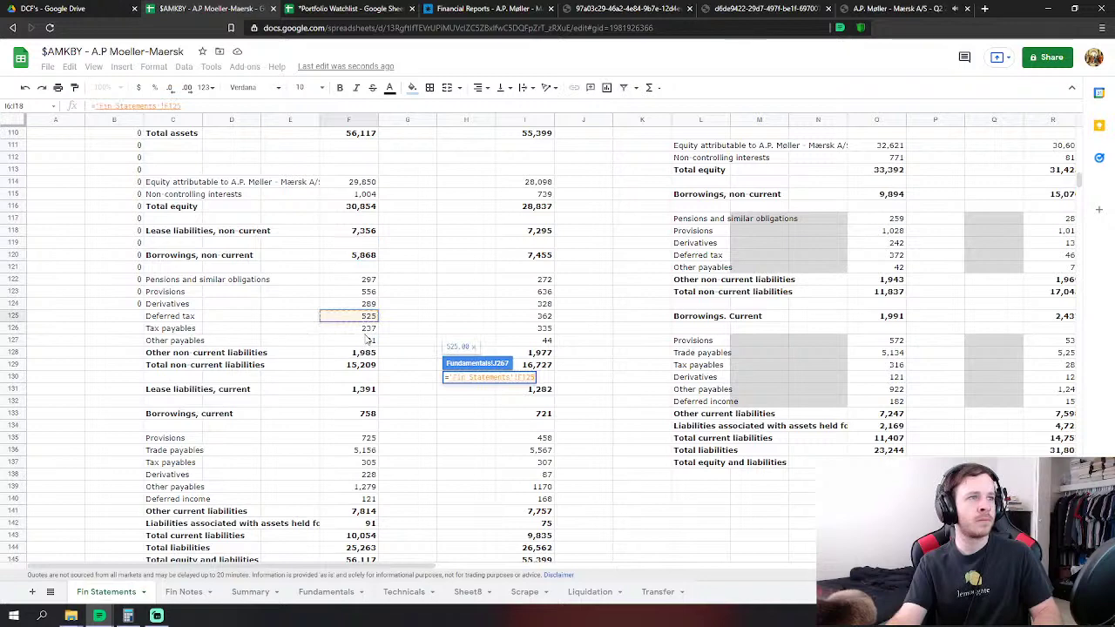
pyautogui.write('+')
pyautogui.click(367, 332)
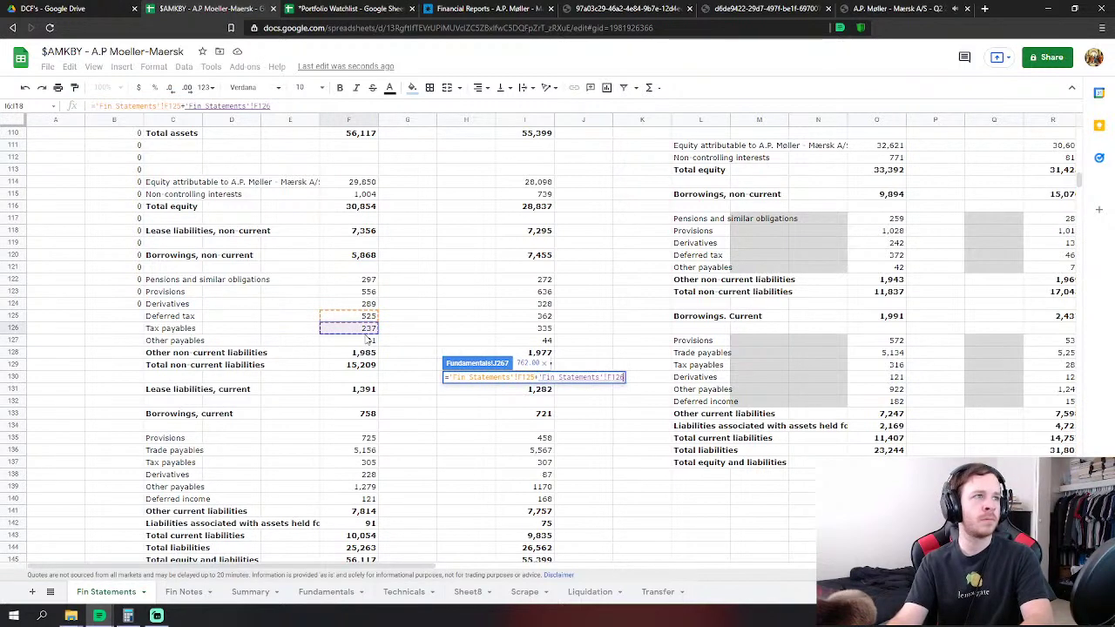
pyautogui.press('Return')
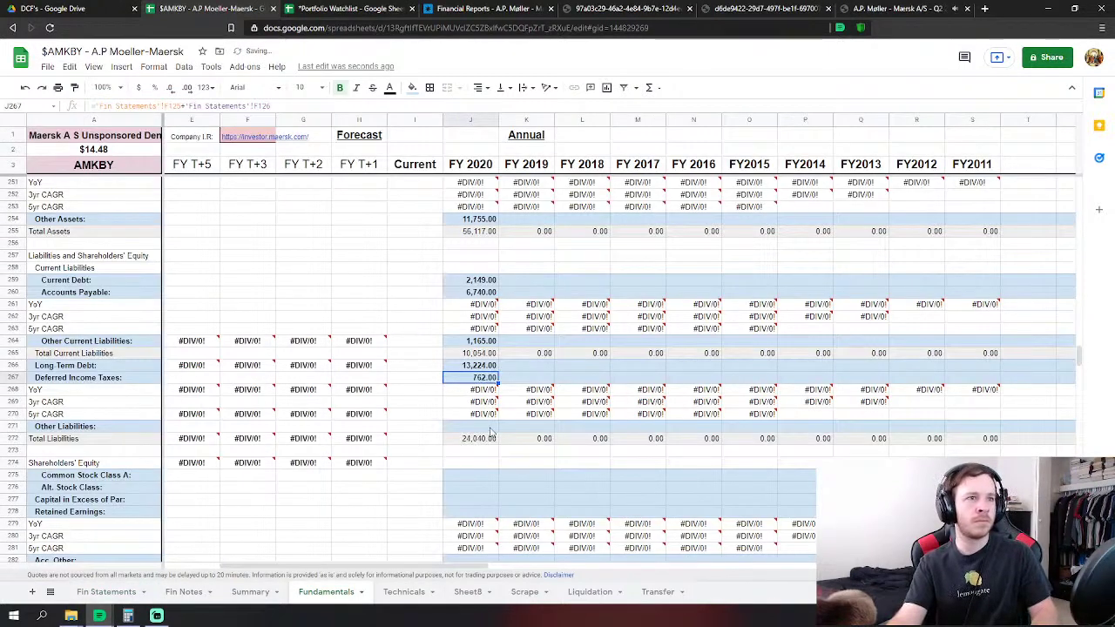
# Set FY 2020 Other Liabilities in J271 of Fundamentals to pensions, provisions and other non-current payables, Fin Statements F122, F123 and F127.
pyautogui.click(475, 426)
pyautogui.write('=')
pyautogui.click(130, 592)
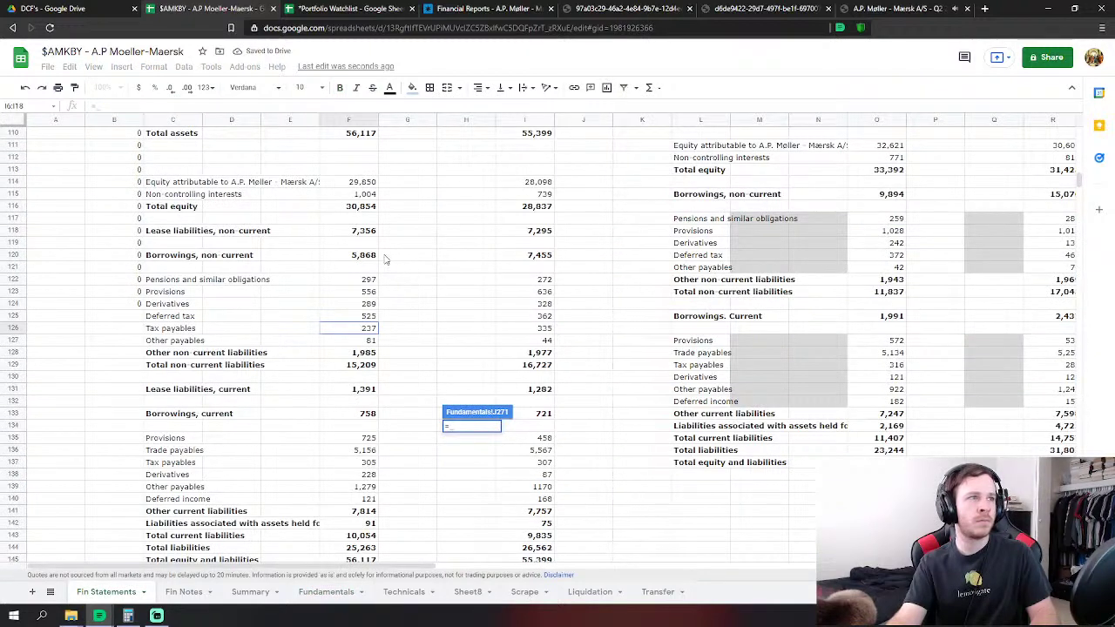
pyautogui.click(373, 280)
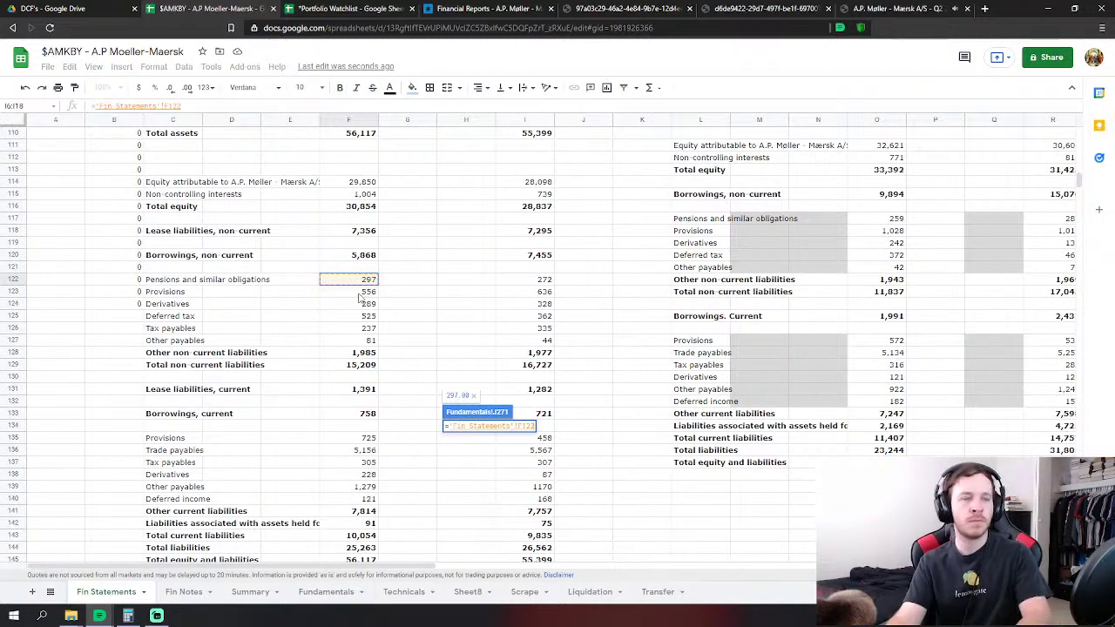
pyautogui.write('+')
pyautogui.click(359, 294)
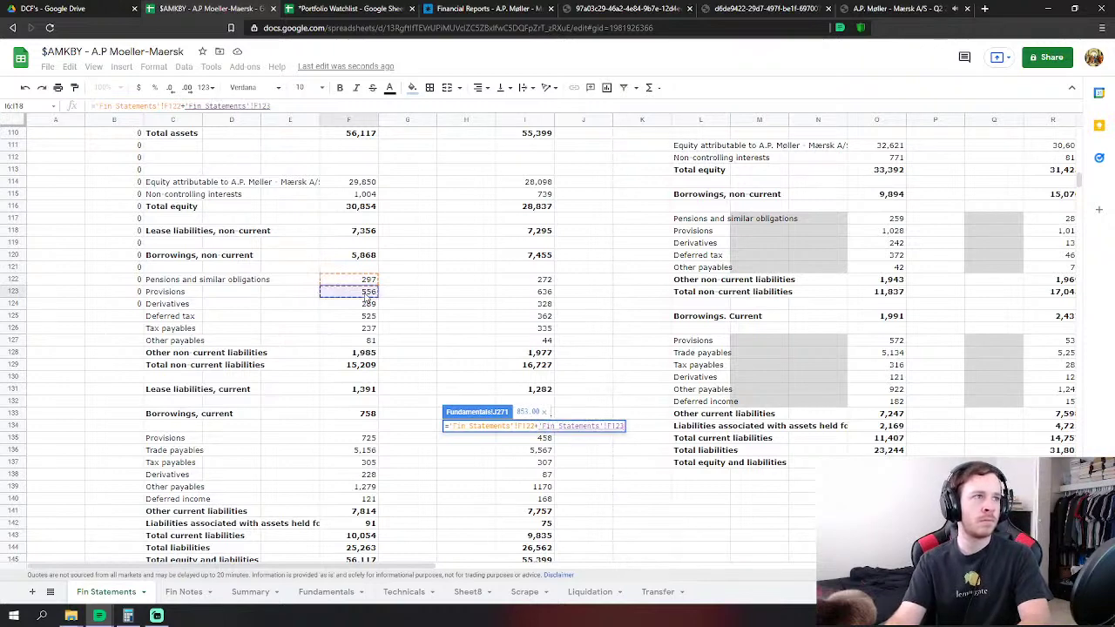
pyautogui.write('+')
pyautogui.click(369, 342)
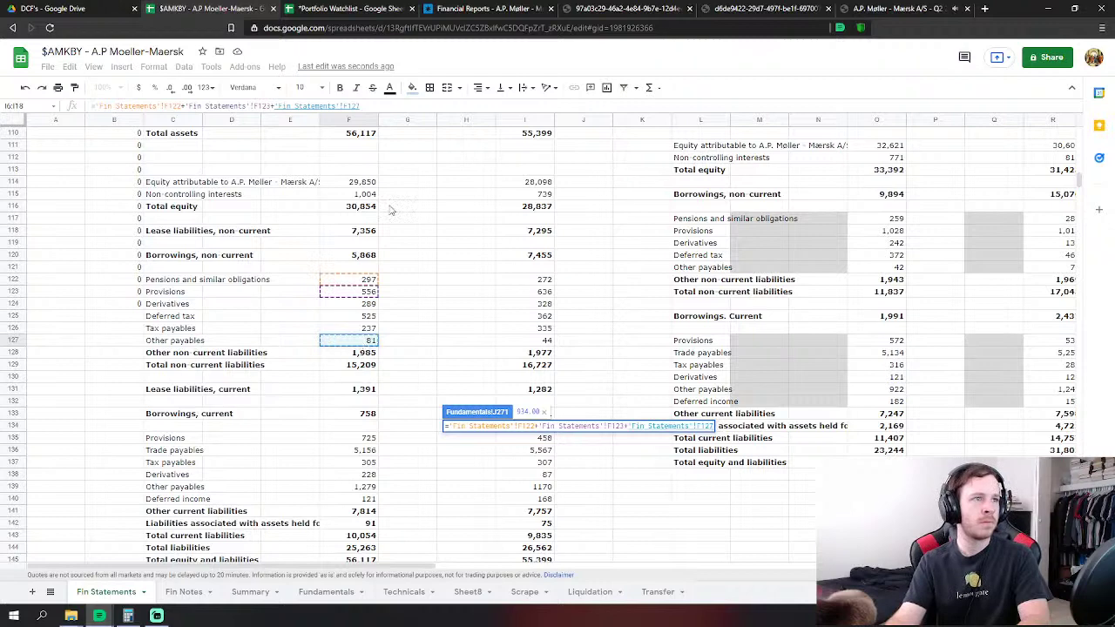
pyautogui.press('Return')
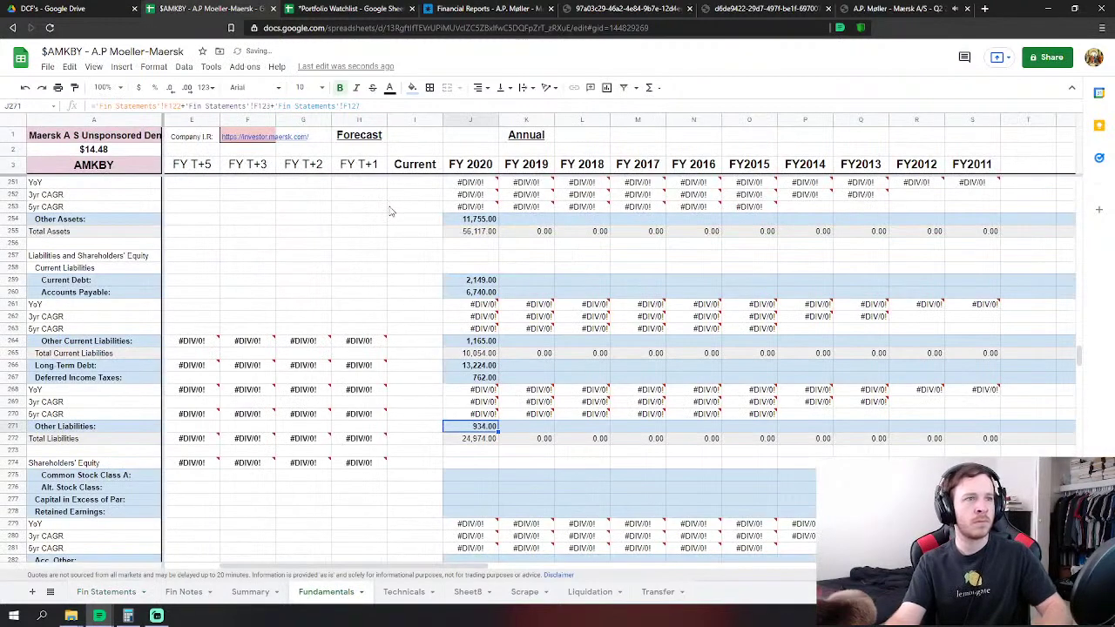
# Check the total liabilities on Fin Statements and reopen the Other Liabilities formula in J271 of Fundamentals, appending a plus sign for another Fin Statements term.
pyautogui.click(122, 592)
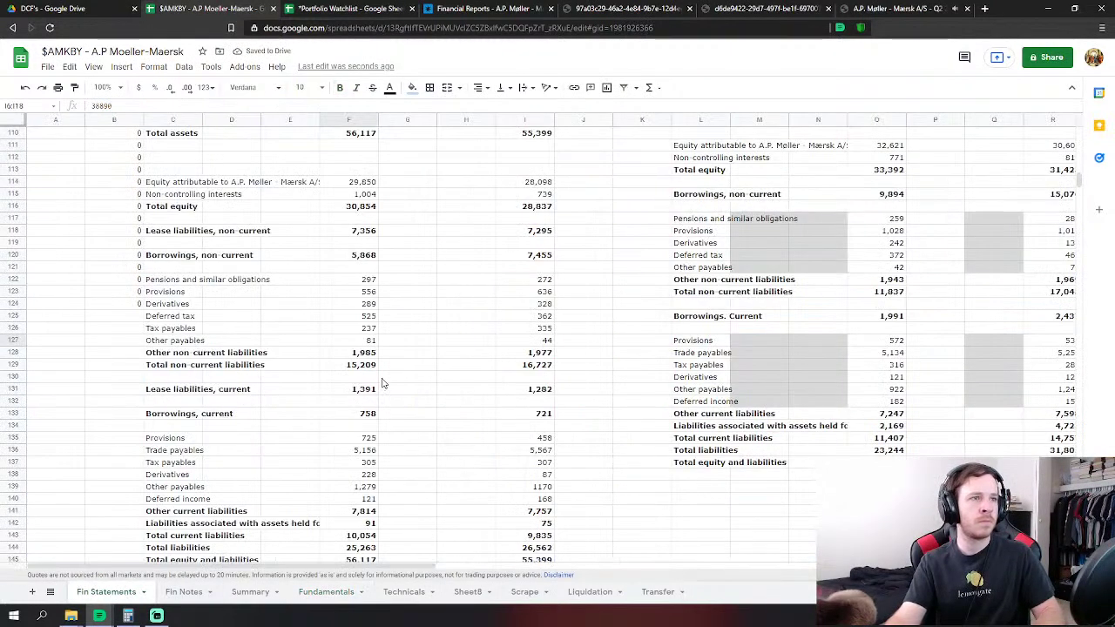
pyautogui.scroll(-1, 384, 376)
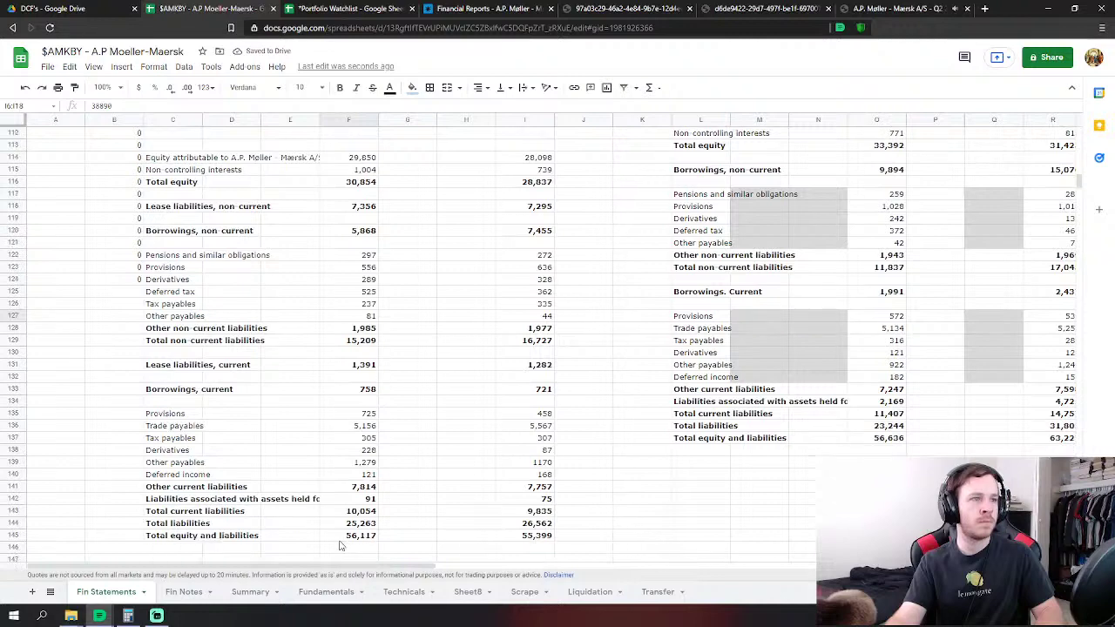
pyautogui.click(320, 592)
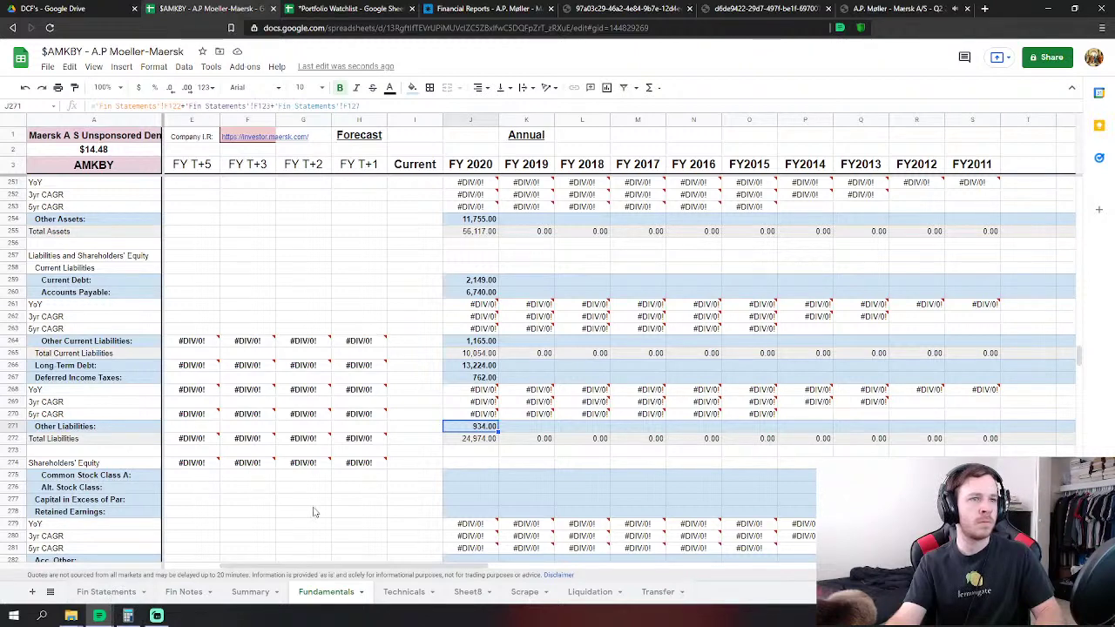
pyautogui.press('F2')
pyautogui.write('+')
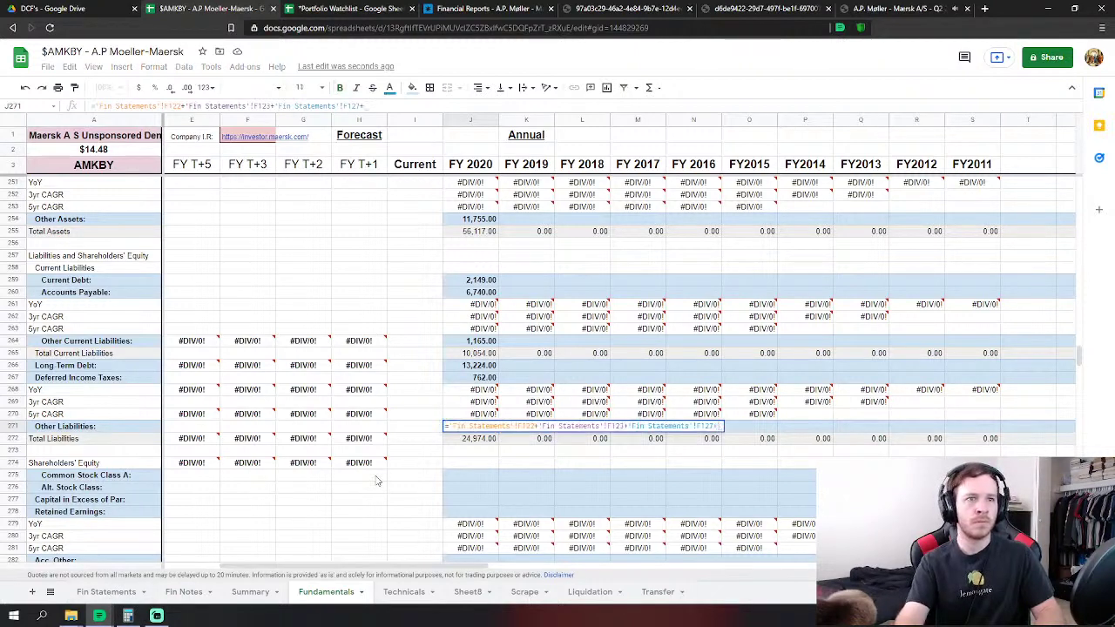
pyautogui.click(81, 596)
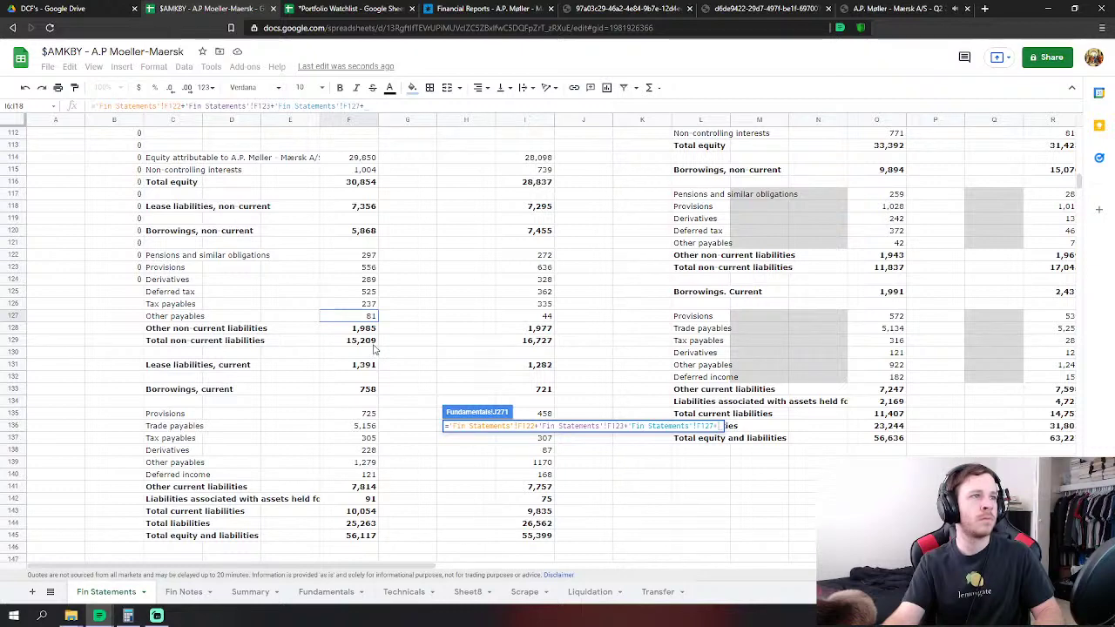
pyautogui.scroll(1, 374, 348)
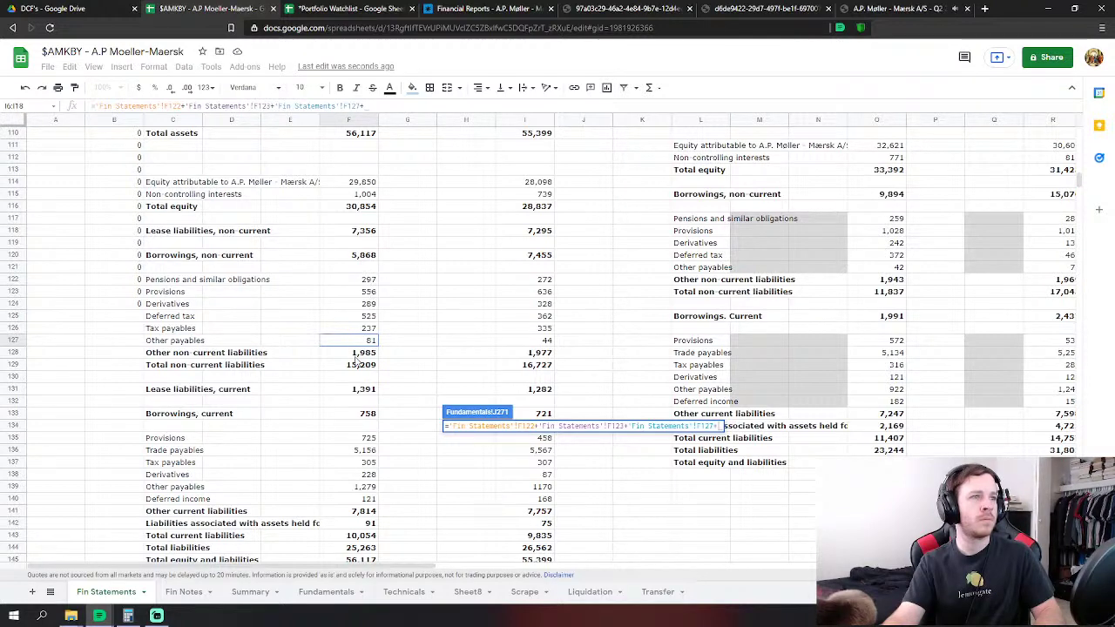
pyautogui.scroll(-2, 354, 364)
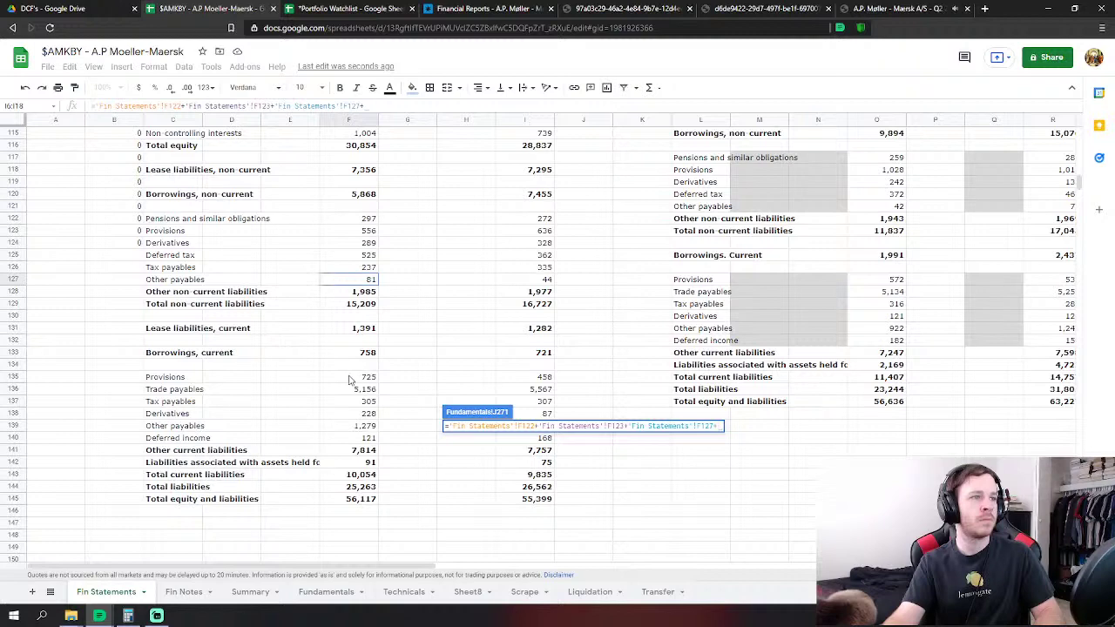
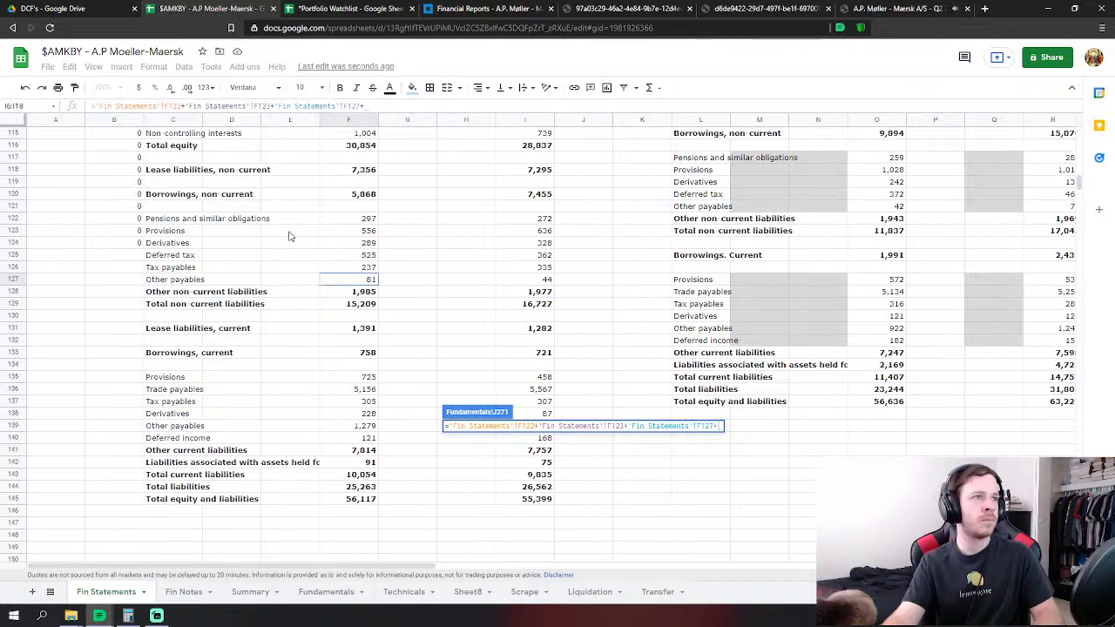
pyautogui.scroll(3, 390, 251)
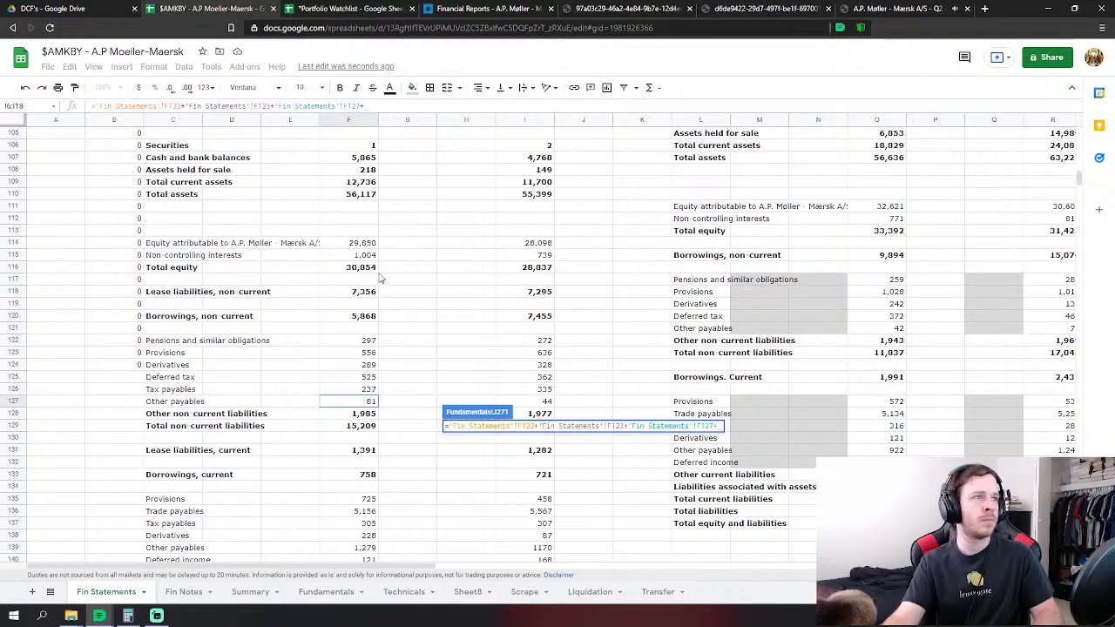
pyautogui.click(371, 393)
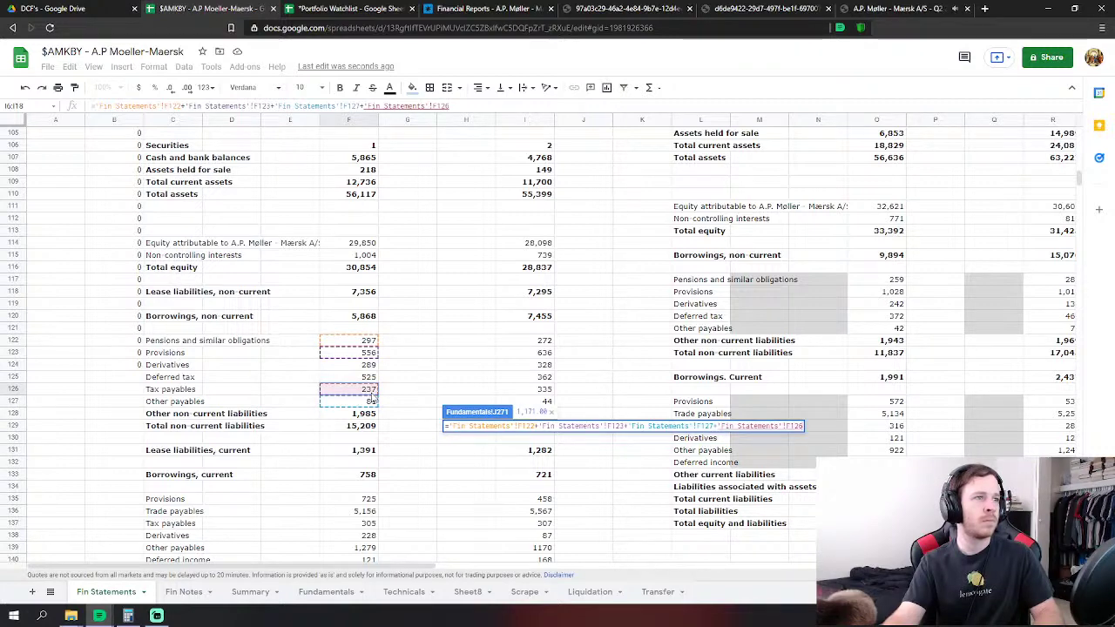
pyautogui.press('BackSpace')
pyautogui.press('BackSpace')
pyautogui.press('BackSpace')
pyautogui.press('BackSpace')
pyautogui.press('BackSpace')
pyautogui.press('BackSpace')
pyautogui.press('BackSpace')
pyautogui.press('BackSpace')
pyautogui.press('BackSpace')
pyautogui.press('BackSpace')
pyautogui.press('BackSpace')
pyautogui.press('BackSpace')
pyautogui.press('BackSpace')
pyautogui.press('BackSpace')
pyautogui.press('BackSpace')
pyautogui.press('BackSpace')
pyautogui.press('BackSpace')
pyautogui.press('BackSpace')
pyautogui.press('BackSpace')
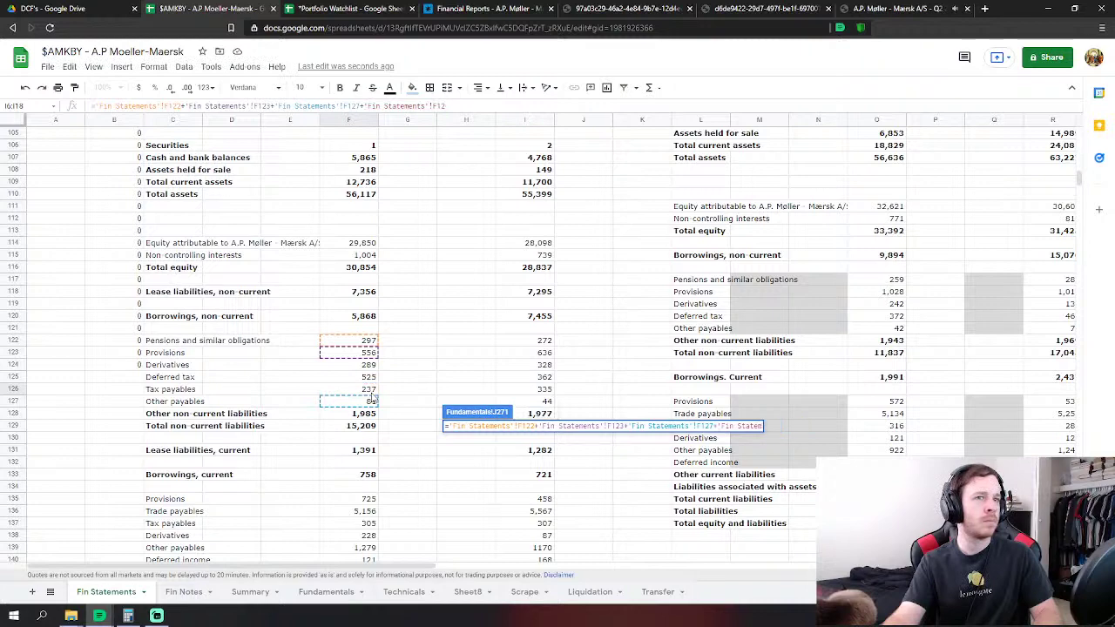
pyautogui.press('BackSpace')
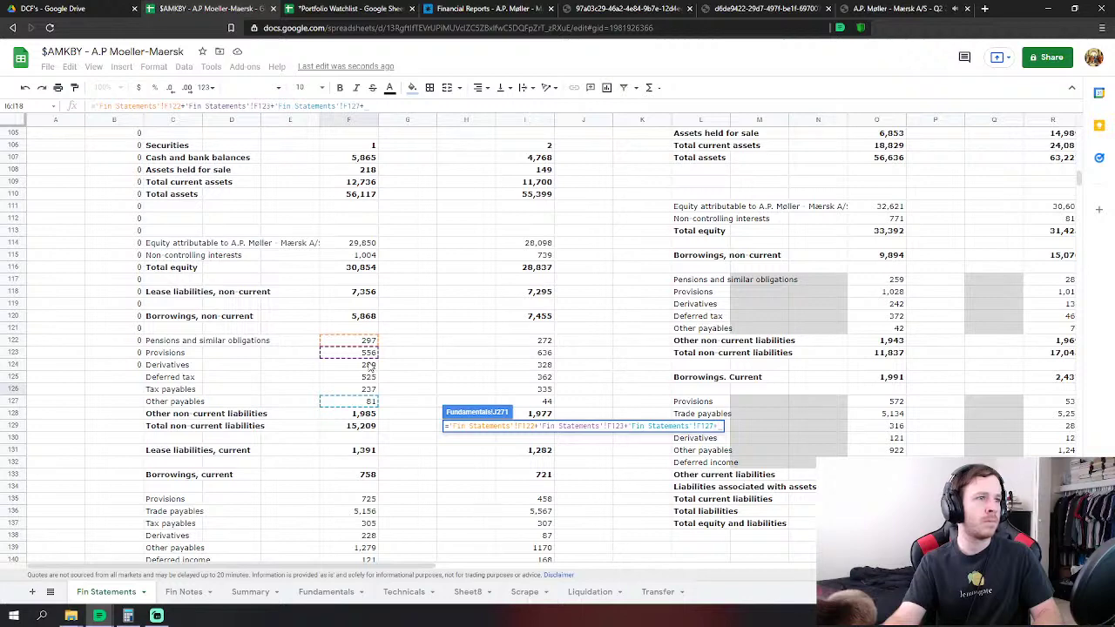
# Add non-current derivatives, Fin Statements F124, to the Other Liabilities formula in J271 of Fundamentals and compare total liabilities with Fin Statements.
pyautogui.click(371, 366)
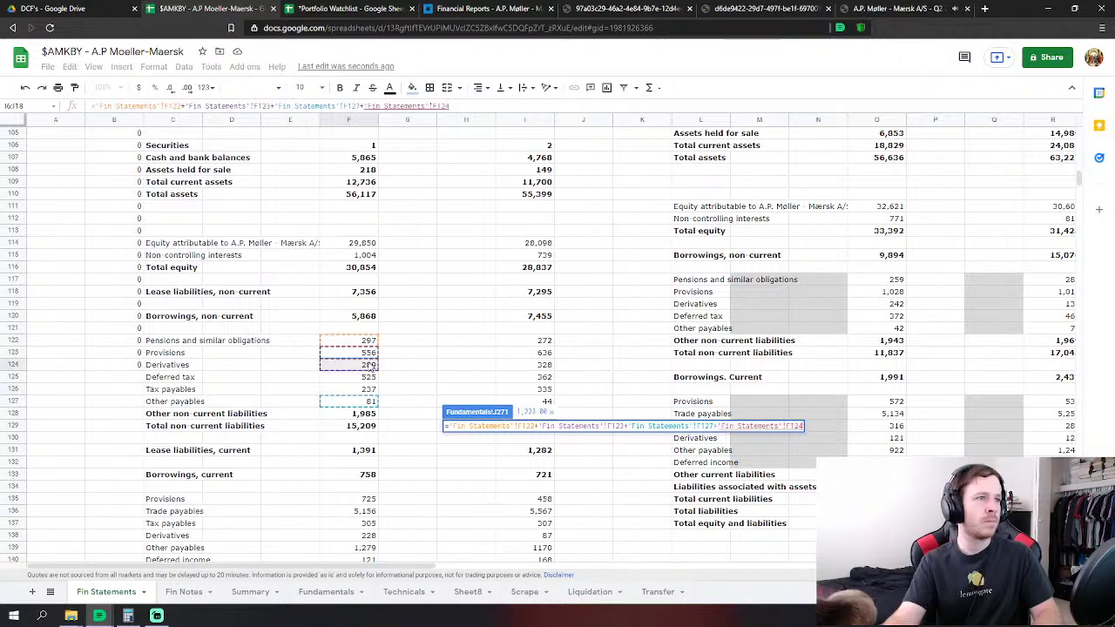
pyautogui.press('Return')
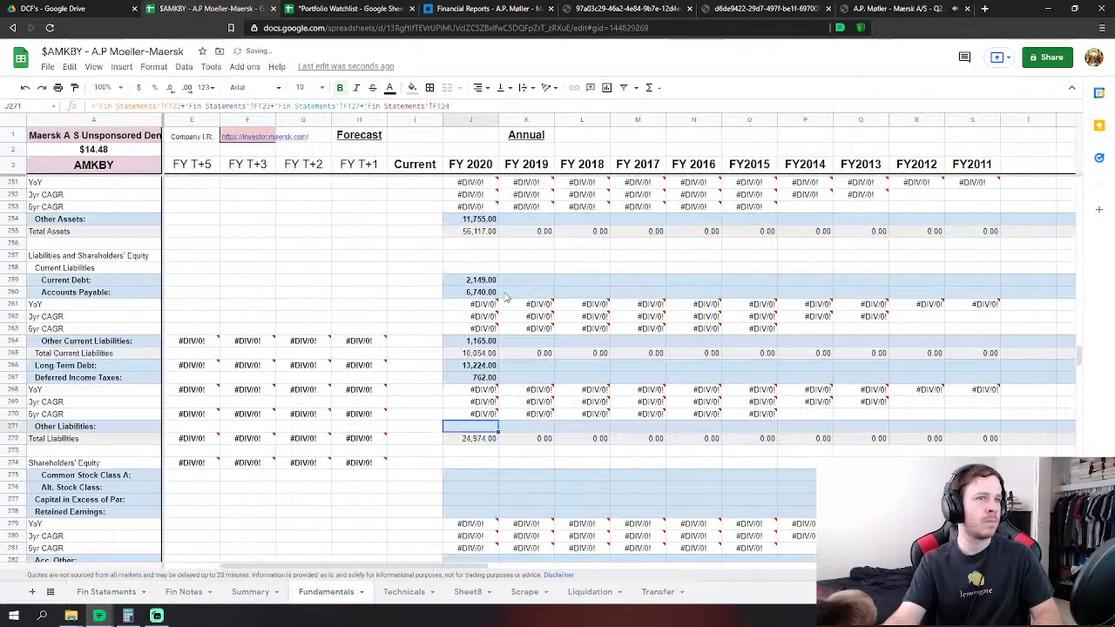
pyautogui.click(103, 593)
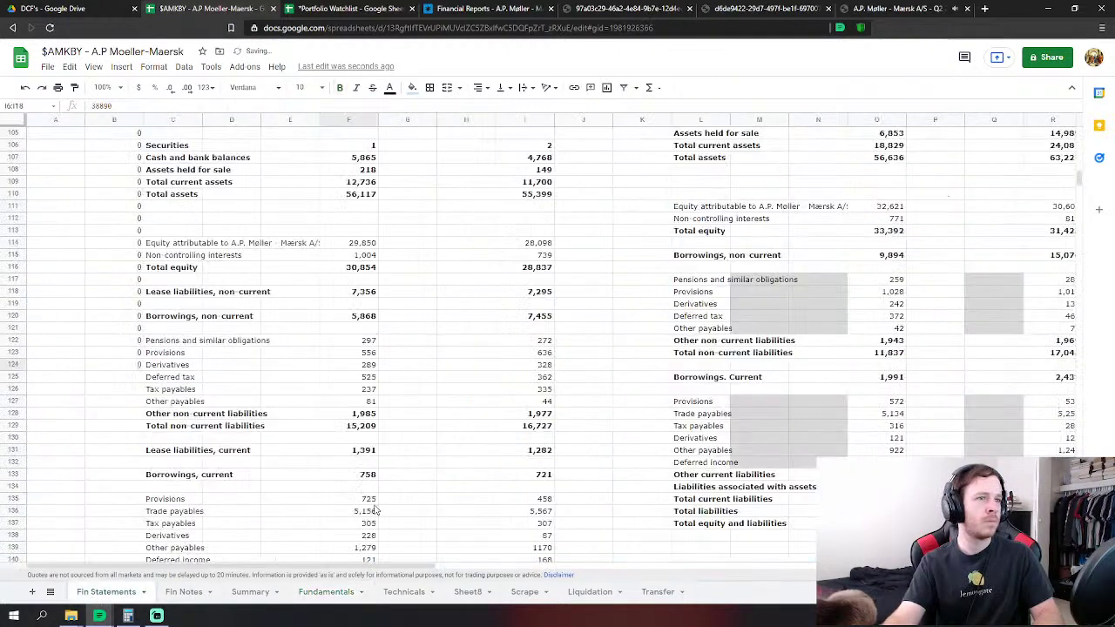
pyautogui.scroll(-2, 345, 547)
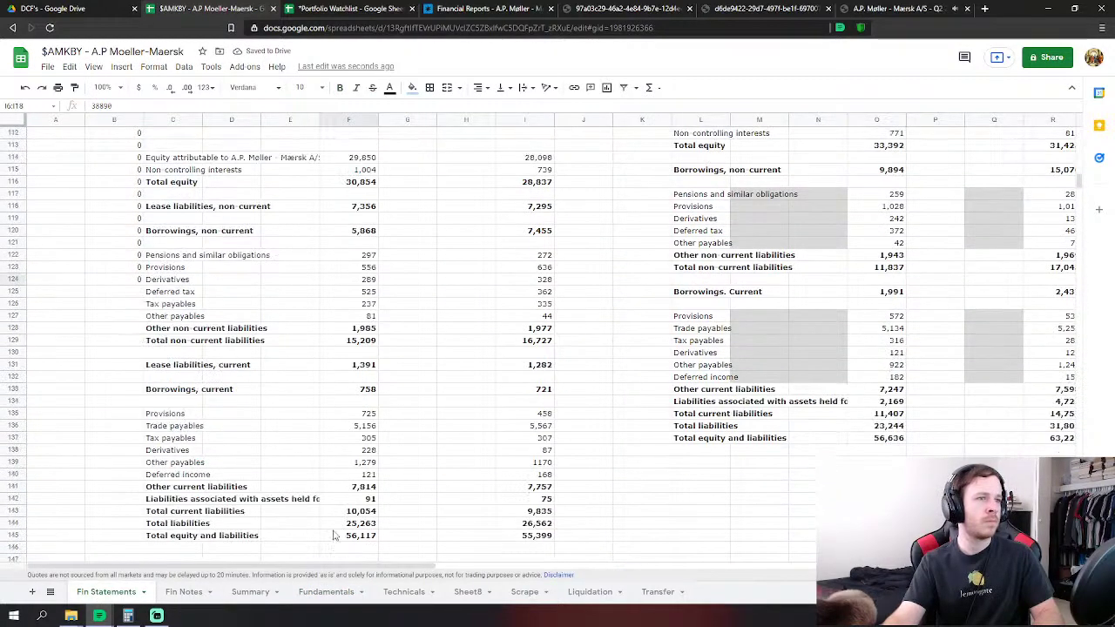
pyautogui.click(329, 596)
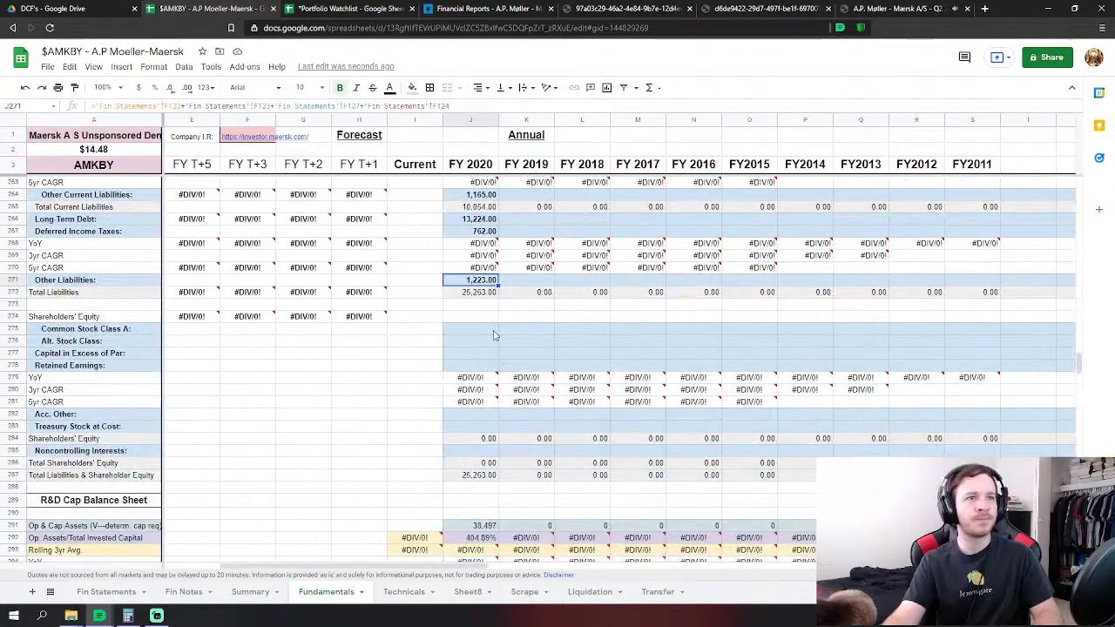
# Set FY 2020 Common Stock Class A in J275 of Fundamentals to the equity attributable to A.P. Møller - Mærsk, Fin Statements F114.
pyautogui.click(493, 335)
pyautogui.click(102, 592)
pyautogui.scroll(2, 233, 474)
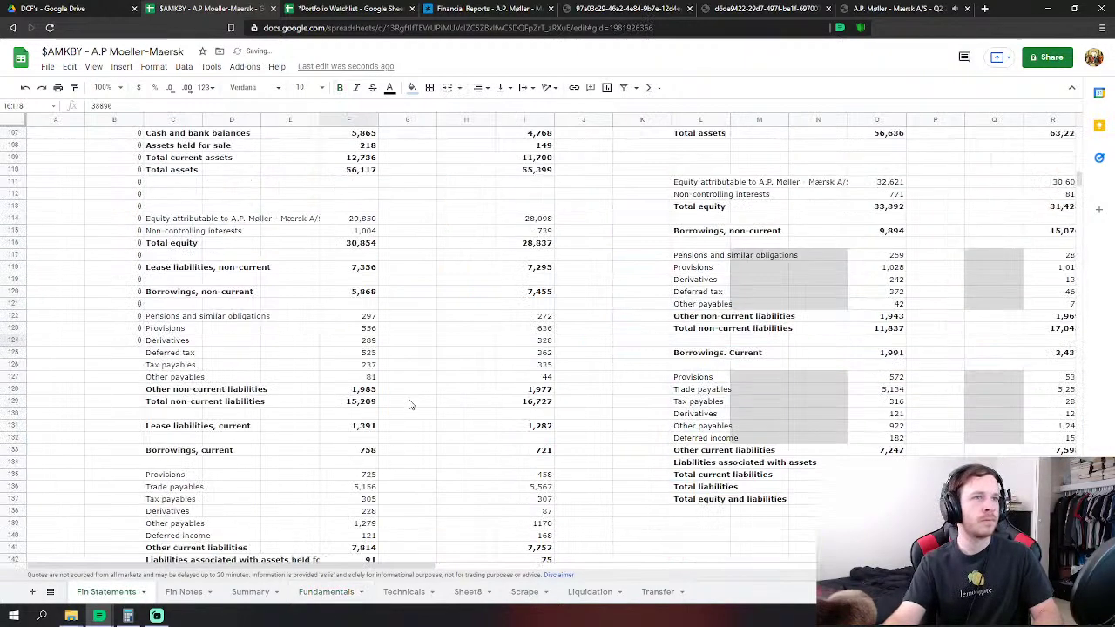
pyautogui.click(361, 219)
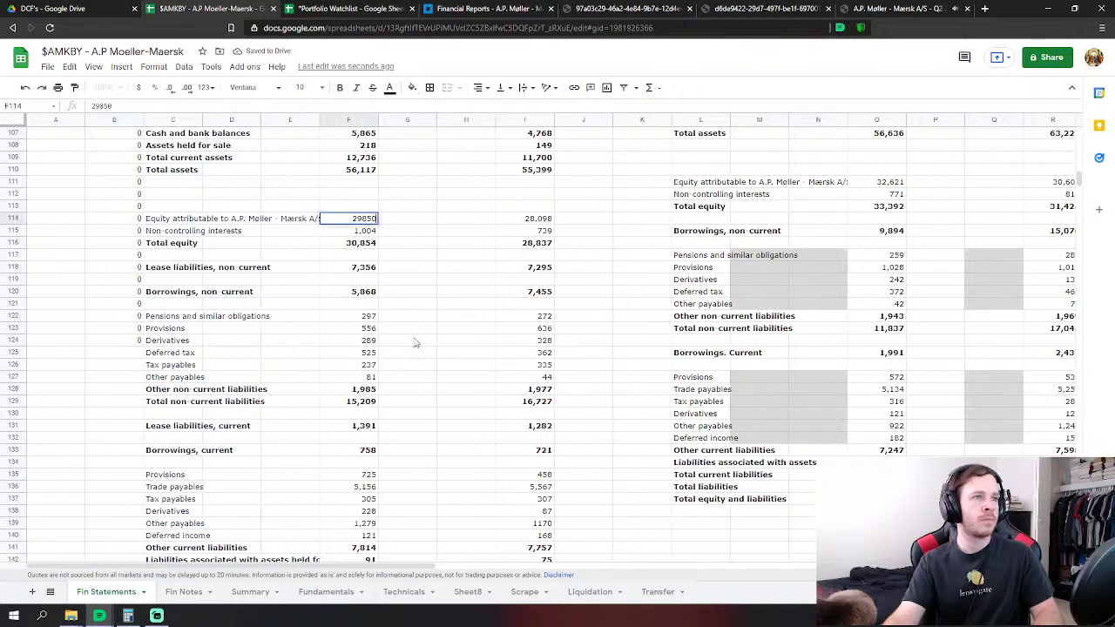
pyautogui.press('Down')
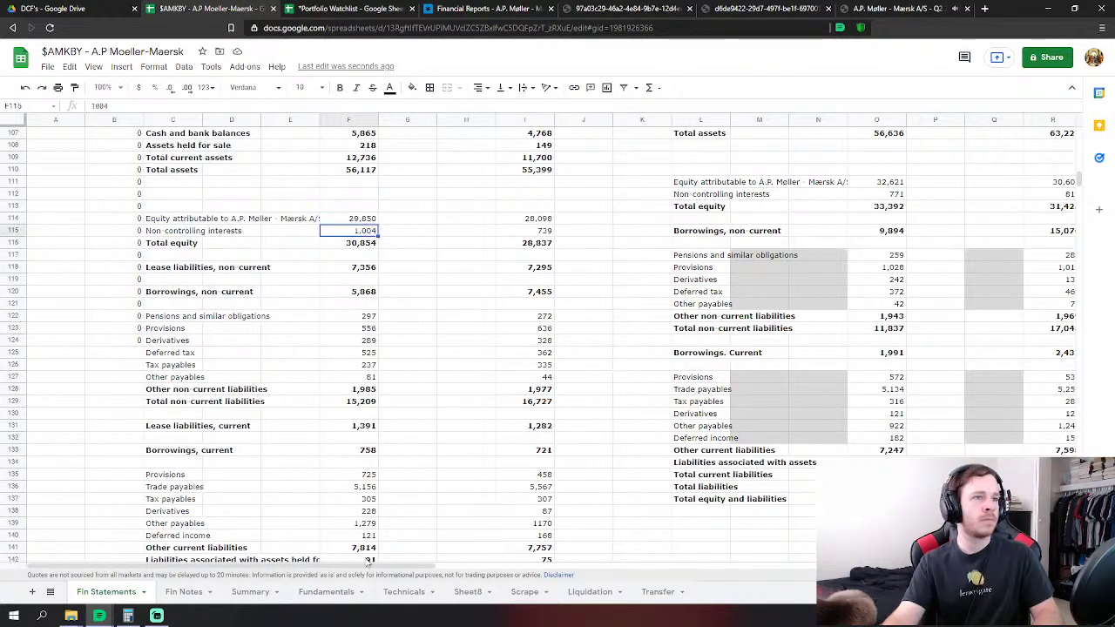
pyautogui.click(325, 591)
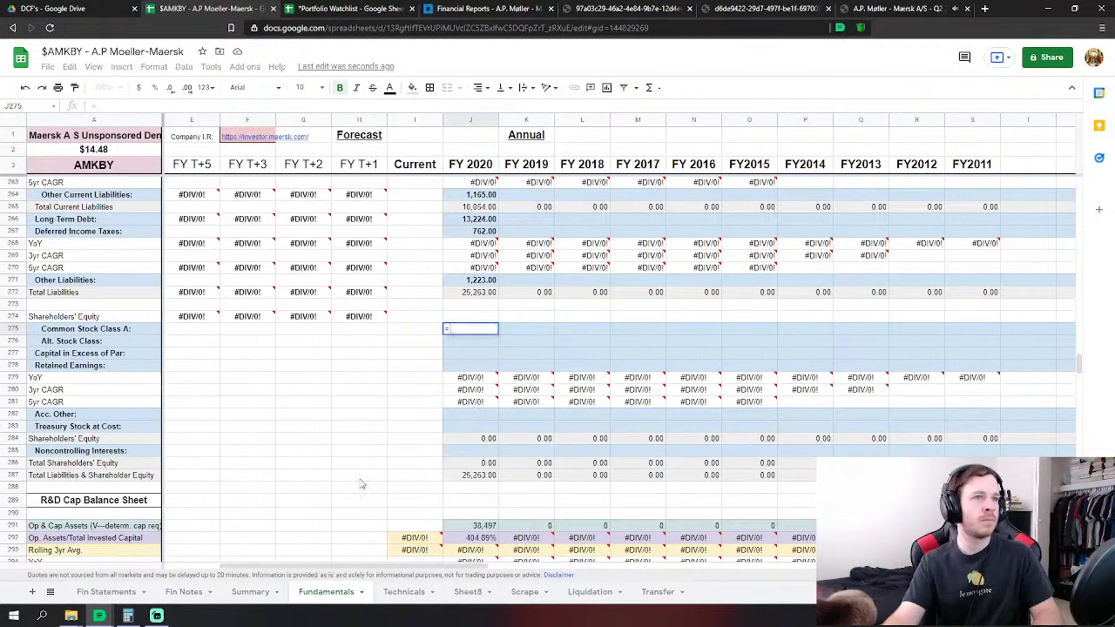
pyautogui.click(100, 592)
pyautogui.click(369, 218)
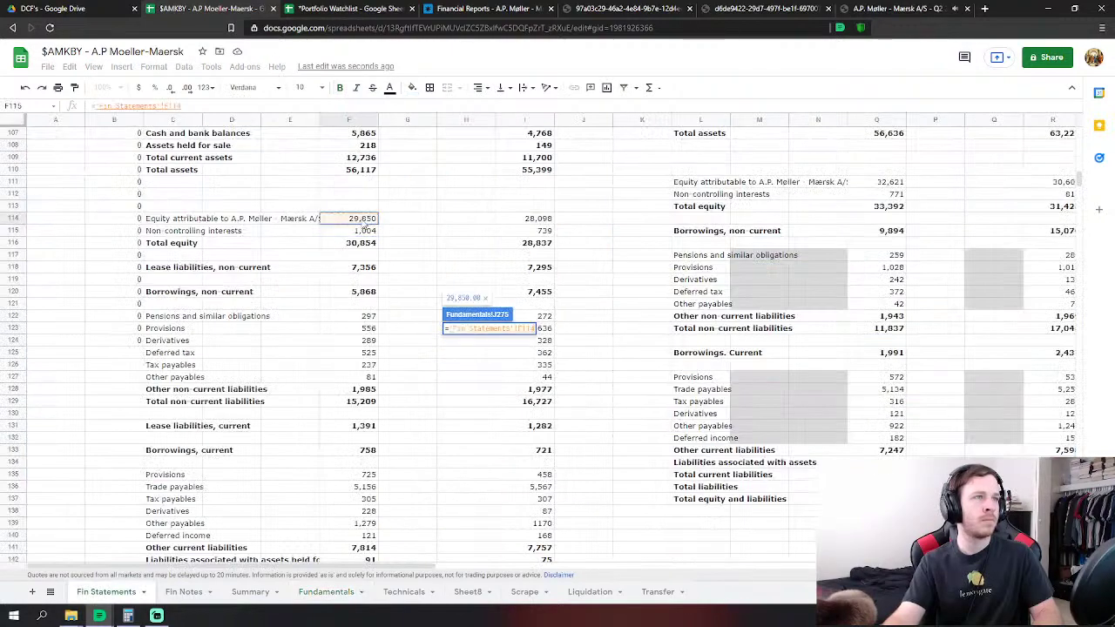
pyautogui.press('Return')
# Set FY 2020 Noncontrolling Interests in J285 of Fundamentals to the non-controlling interests in Fin Statements F115.
pyautogui.click(485, 452)
pyautogui.write('=')
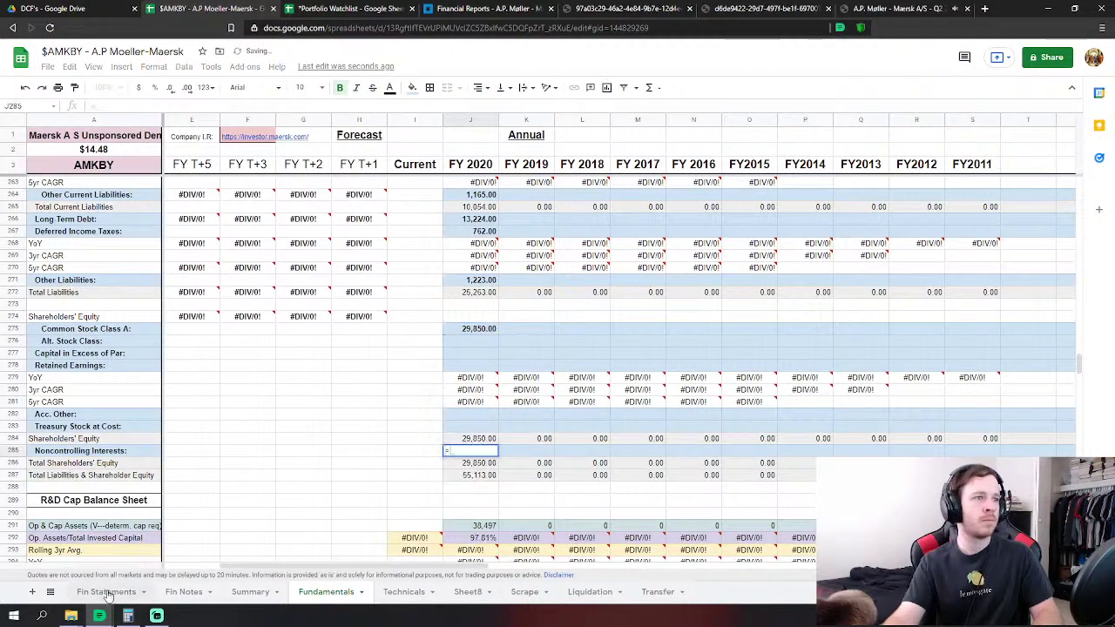
pyautogui.click(105, 593)
pyautogui.click(368, 231)
pyautogui.press('Return')
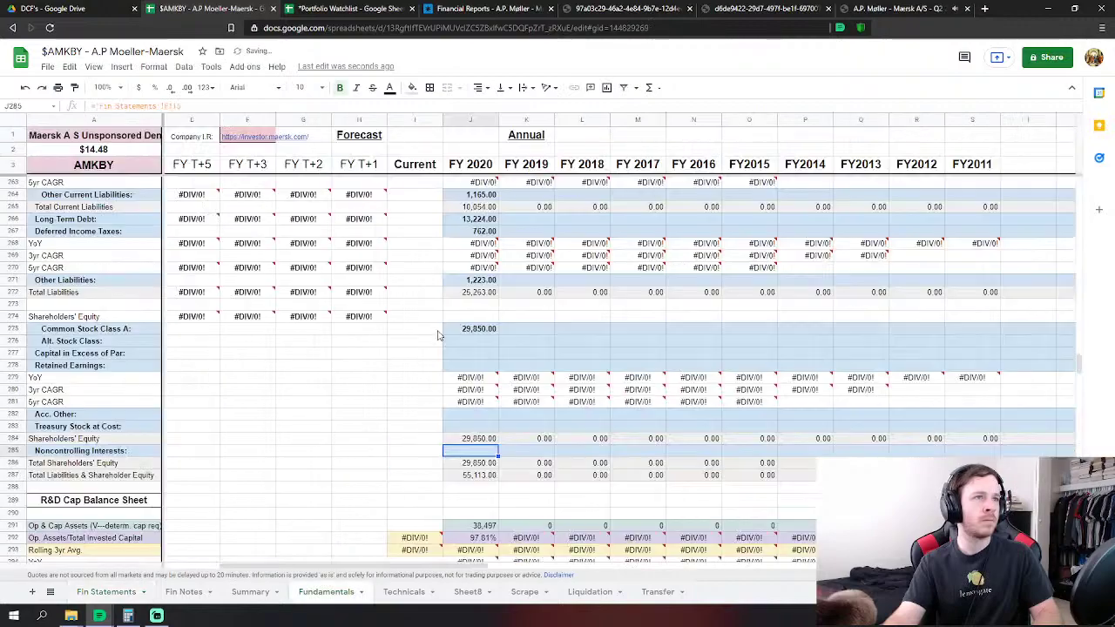
# Review the FY 2020 column of Fundamentals from the balance sheet through cash flow and income up to the market cap section.
pyautogui.scroll(12, 585, 515)
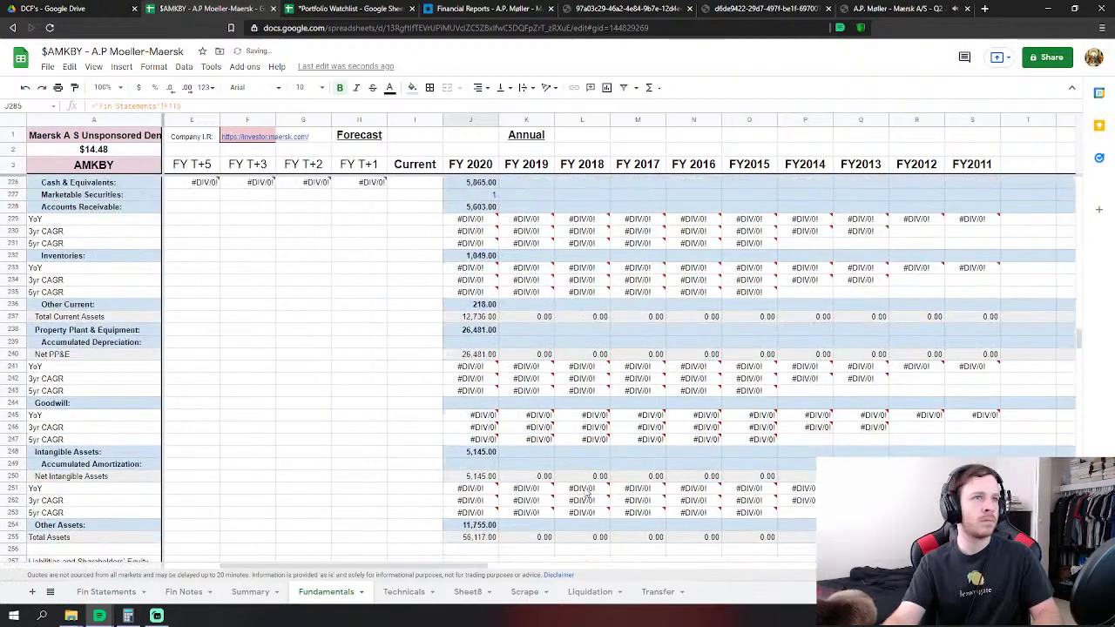
pyautogui.scroll(5, 588, 470)
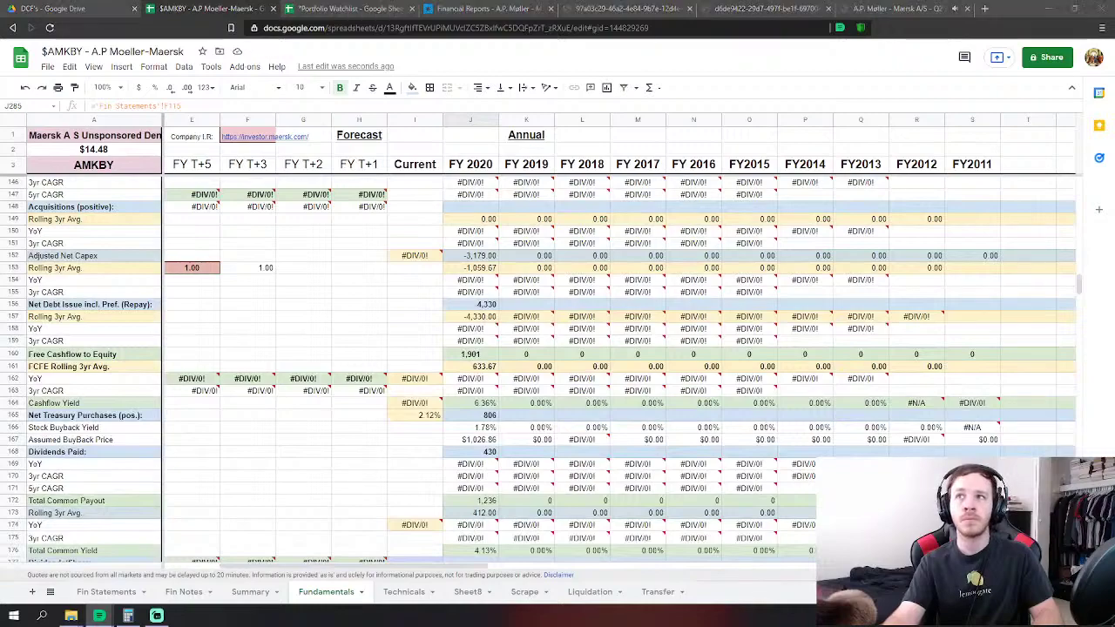
pyautogui.scroll(7, 672, 318)
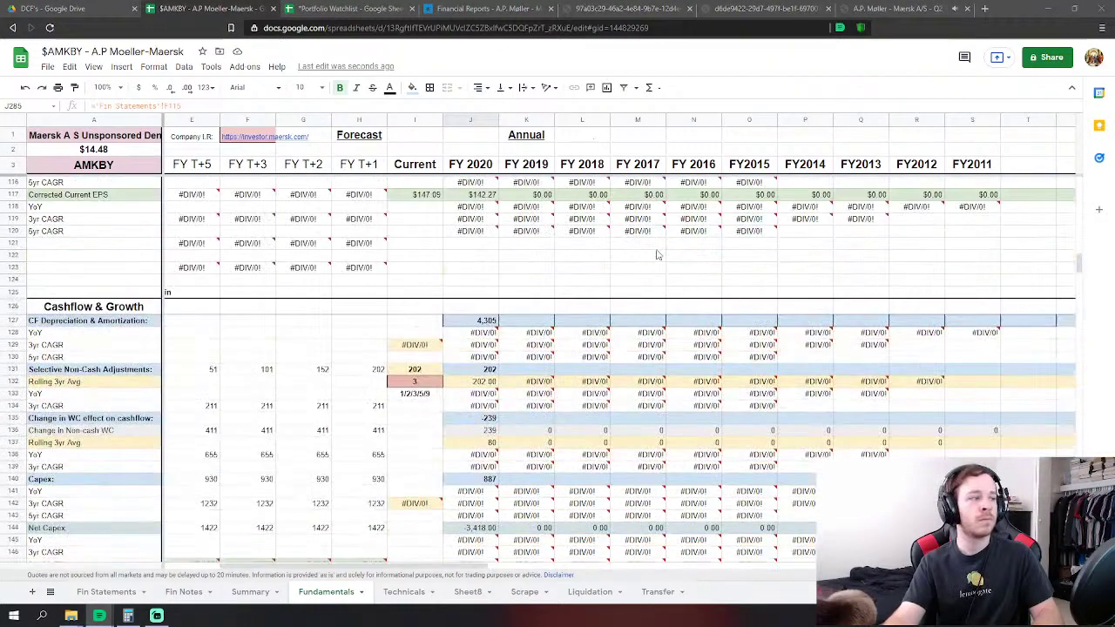
pyautogui.scroll(5, 672, 319)
pyautogui.scroll(-4, 644, 331)
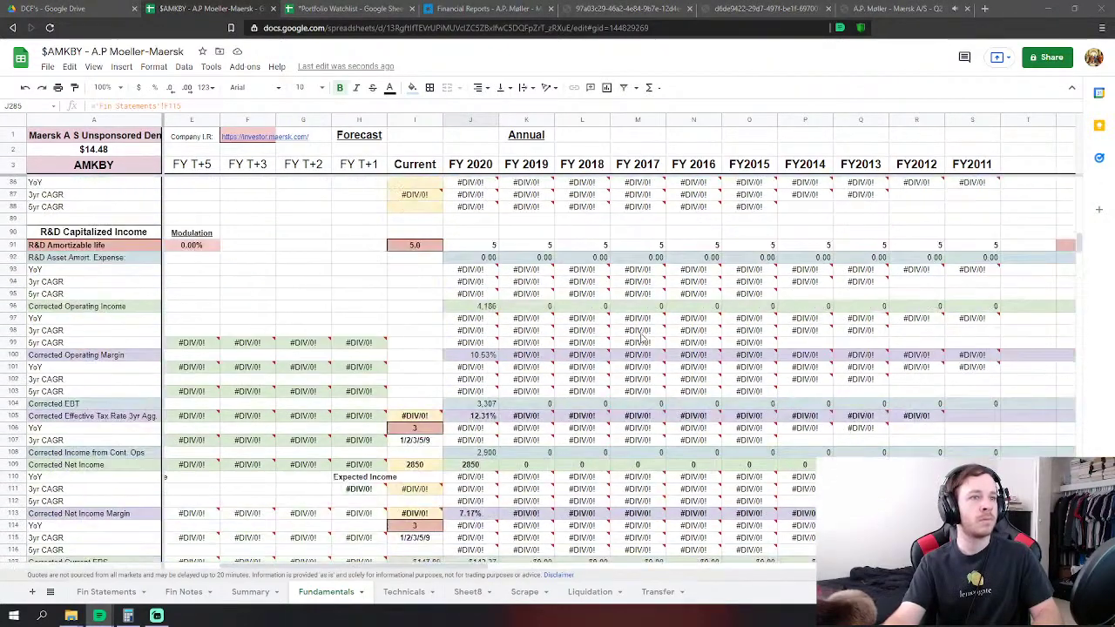
pyautogui.scroll(5, 640, 338)
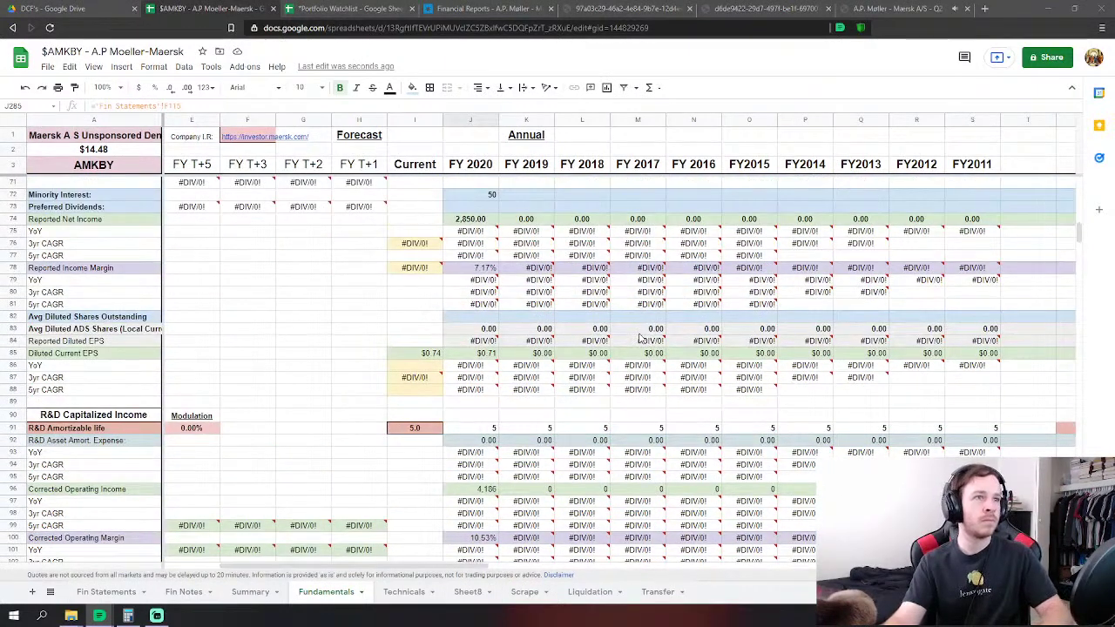
pyautogui.scroll(1, 640, 338)
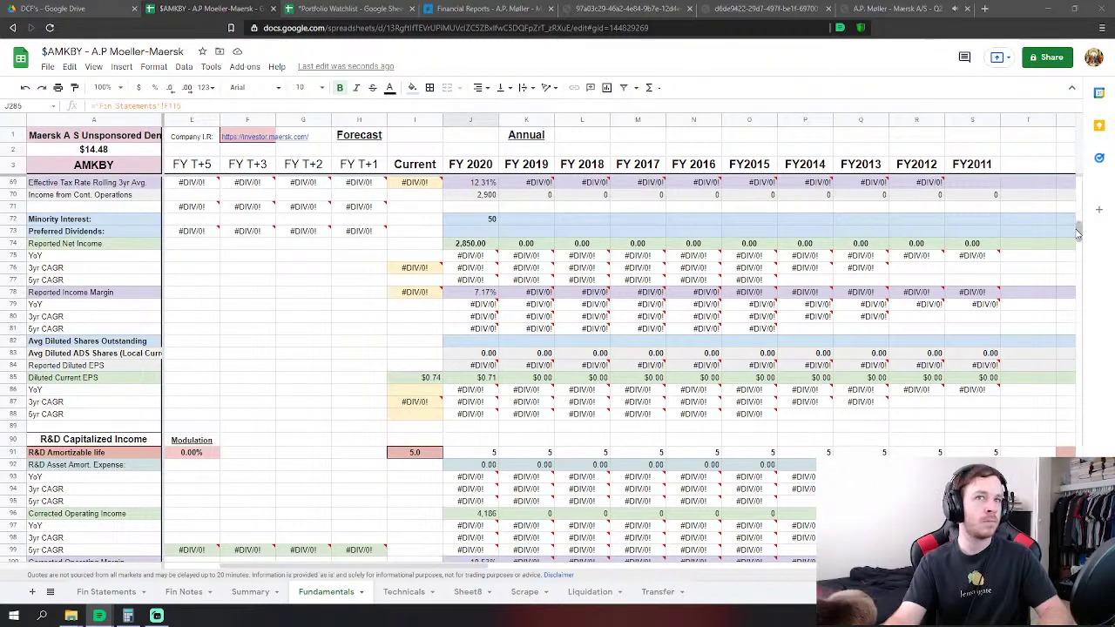
pyautogui.moveTo(1076, 233); pyautogui.dragTo(1087, 176)
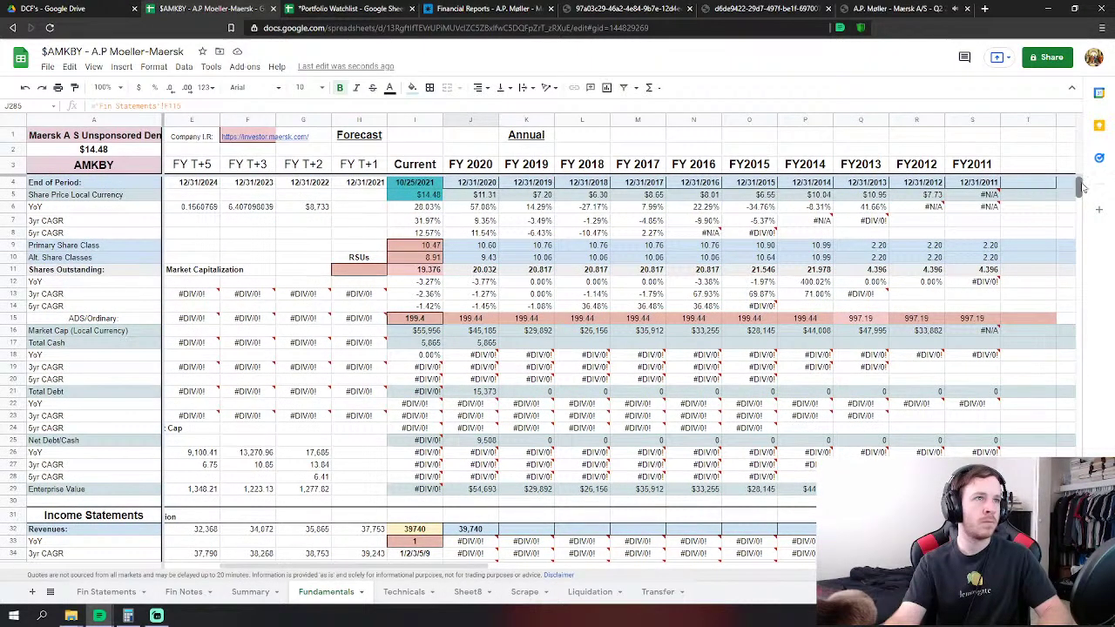
pyautogui.moveTo(1080, 185); pyautogui.dragTo(1078, 234)
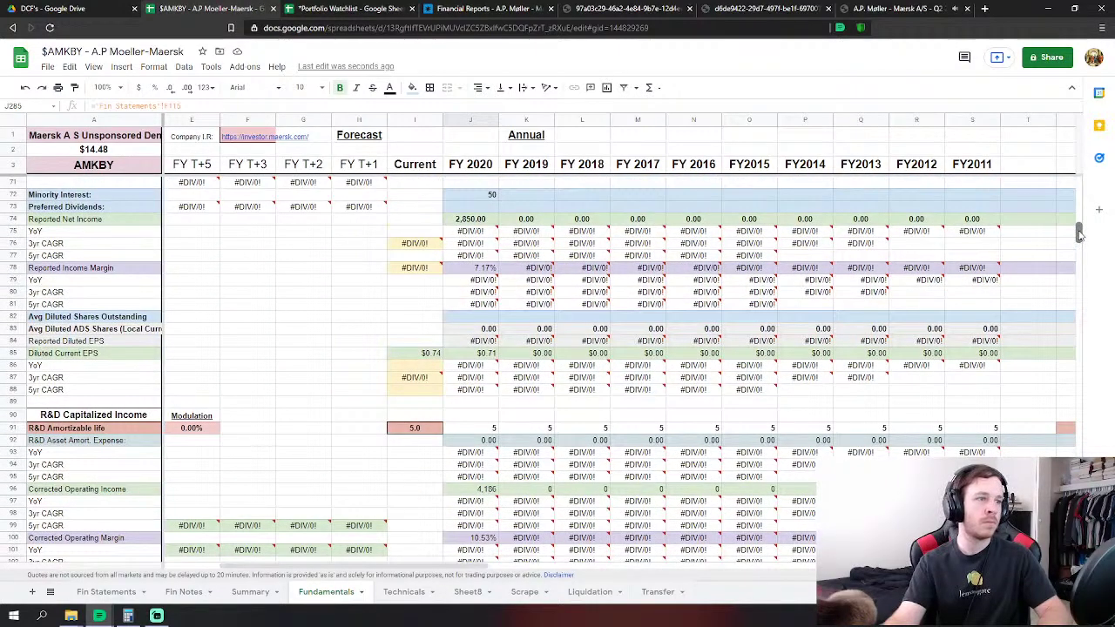
pyautogui.moveTo(1078, 234); pyautogui.dragTo(1078, 184)
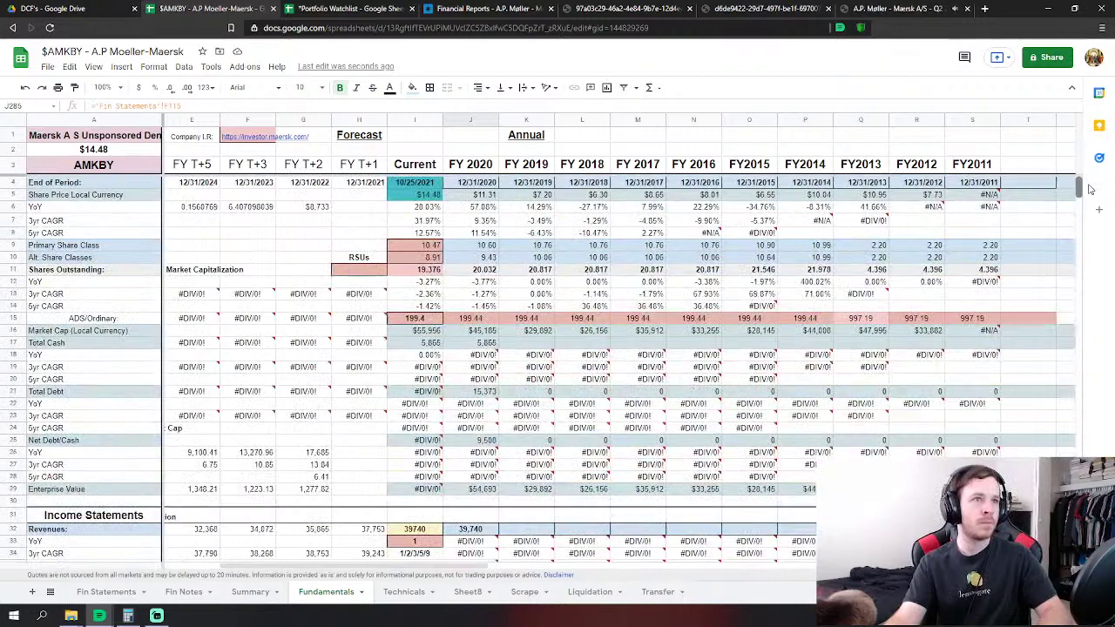
# Set FY 2019 Revenues in K32 of Fundamentals to the 2019 revenue in Fin Statements I6.
pyautogui.scroll(-3, 662, 312)
pyautogui.click(527, 287)
pyautogui.scroll(-1, 527, 287)
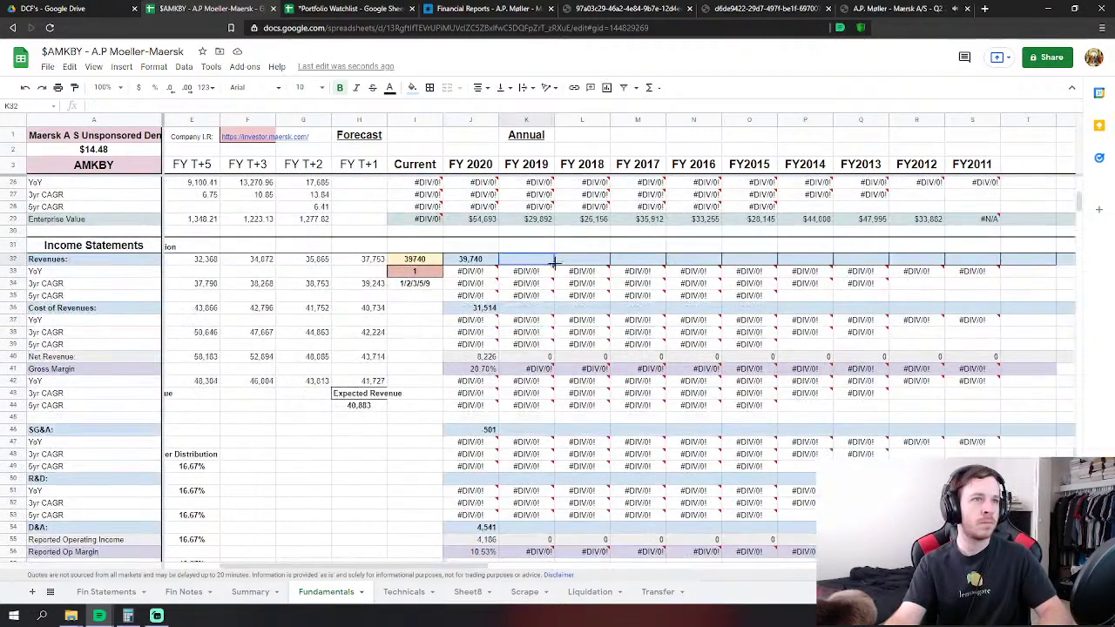
pyautogui.write('=')
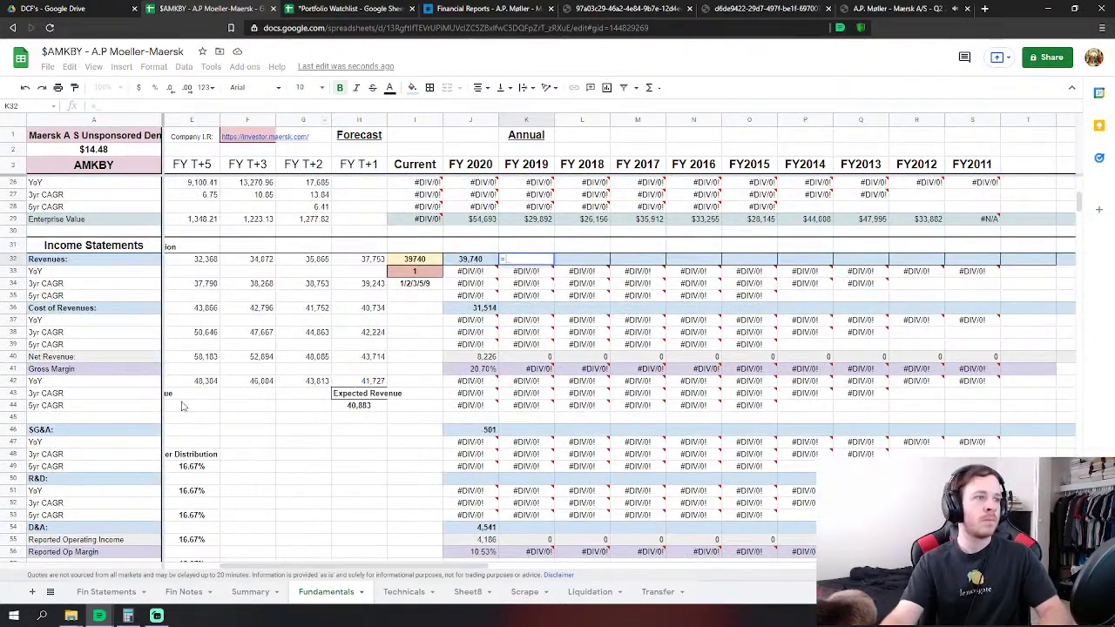
pyautogui.click(131, 594)
pyautogui.scroll(10, 484, 311)
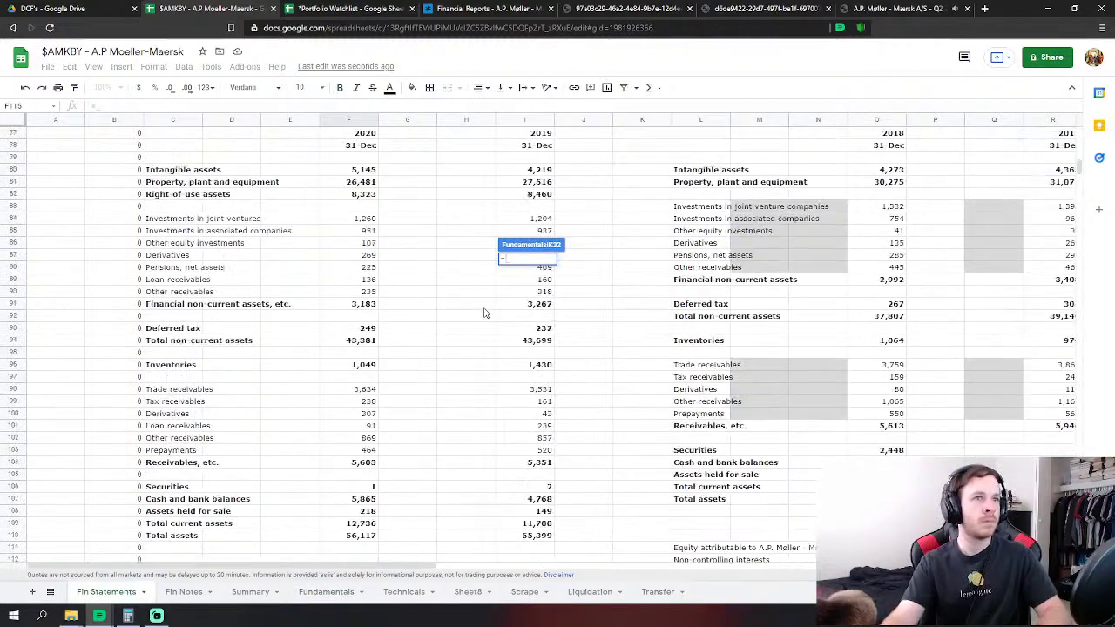
pyautogui.scroll(13, 487, 324)
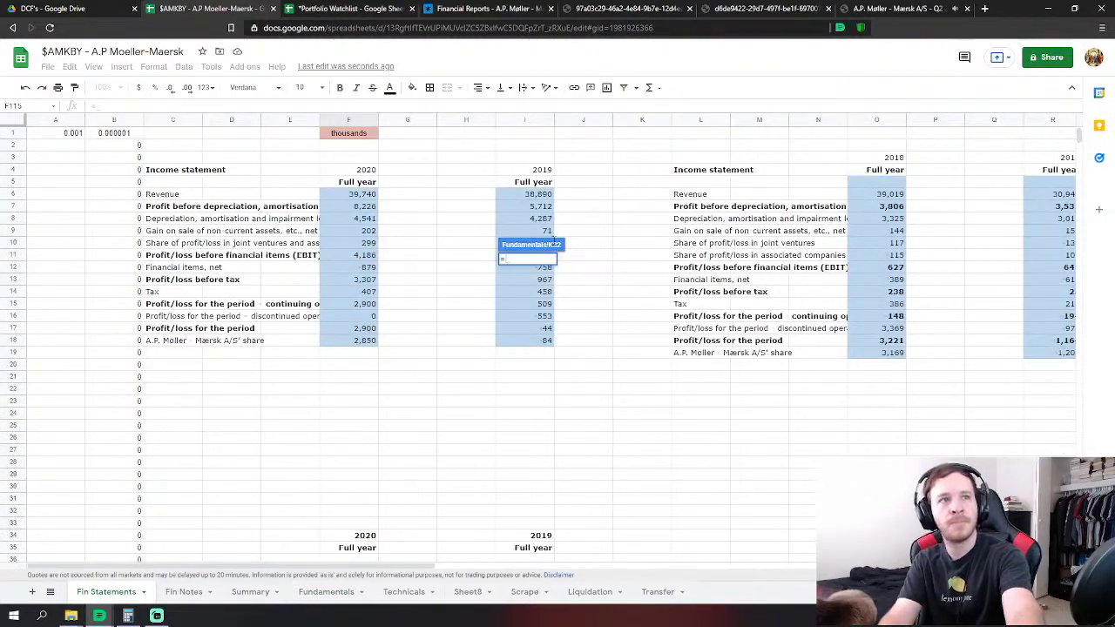
pyautogui.click(549, 194)
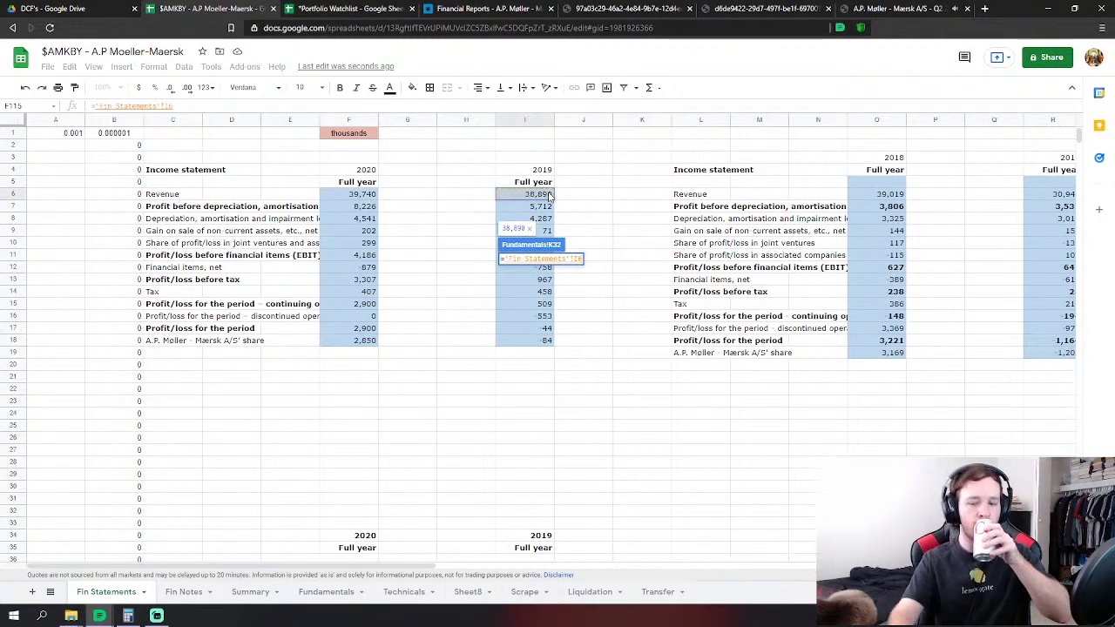
pyautogui.press('Return')
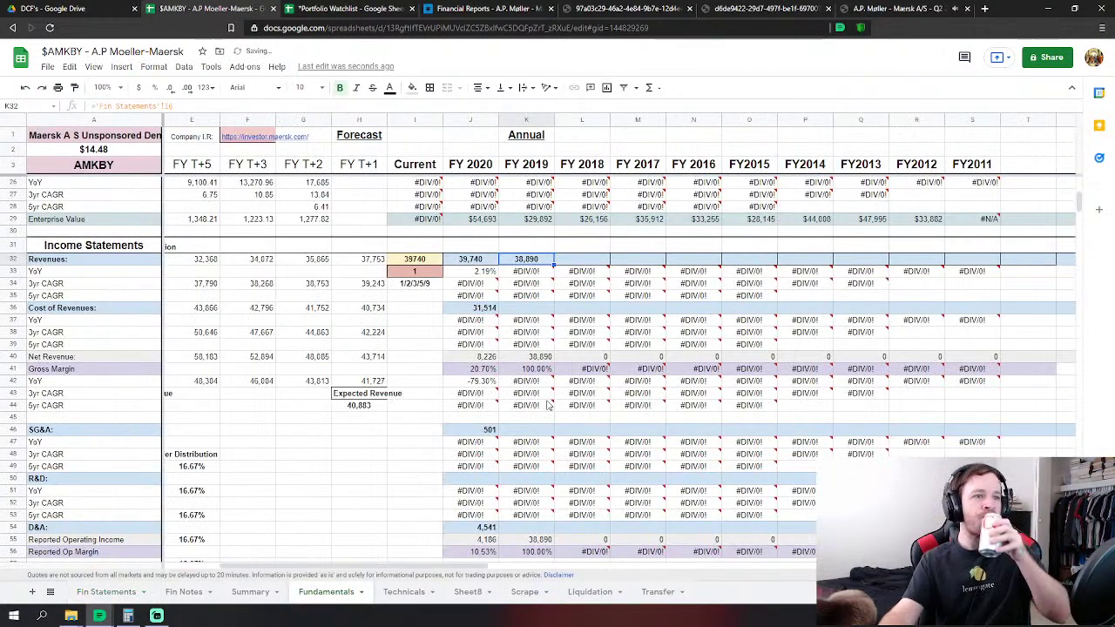
# Set FY 2019 Cost of Revenues in K36 of Fundamentals to revenue minus profit before depreciation, Fin Statements I6 minus I7.
pyautogui.moveTo(394, 566); pyautogui.dragTo(381, 568)
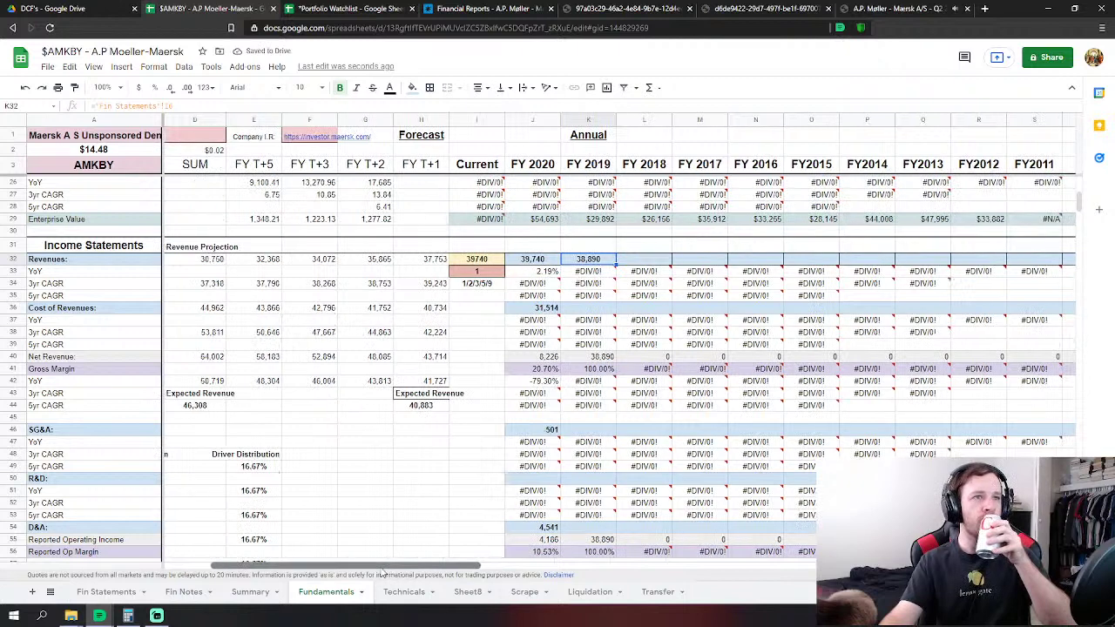
pyautogui.click(590, 310)
pyautogui.write('=')
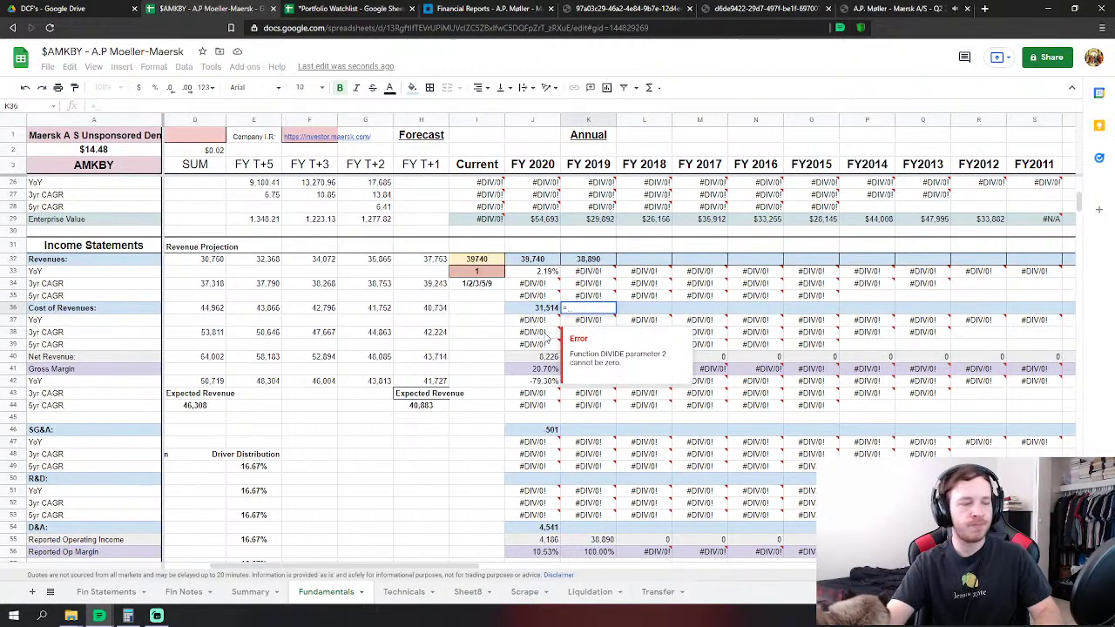
pyautogui.click(118, 591)
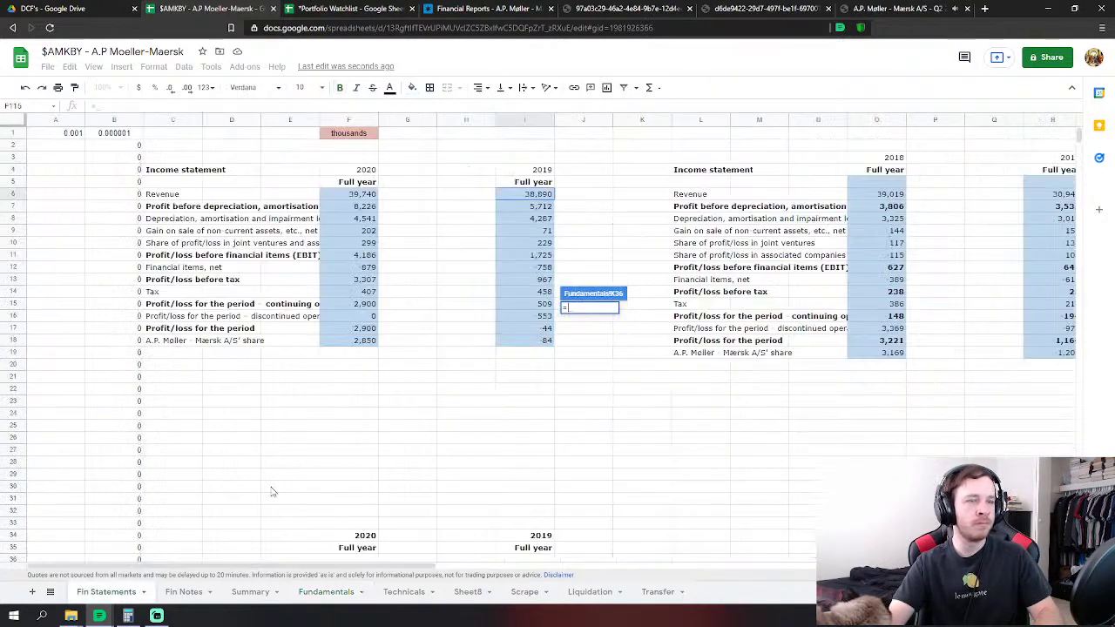
pyautogui.click(531, 195)
pyautogui.click(543, 207)
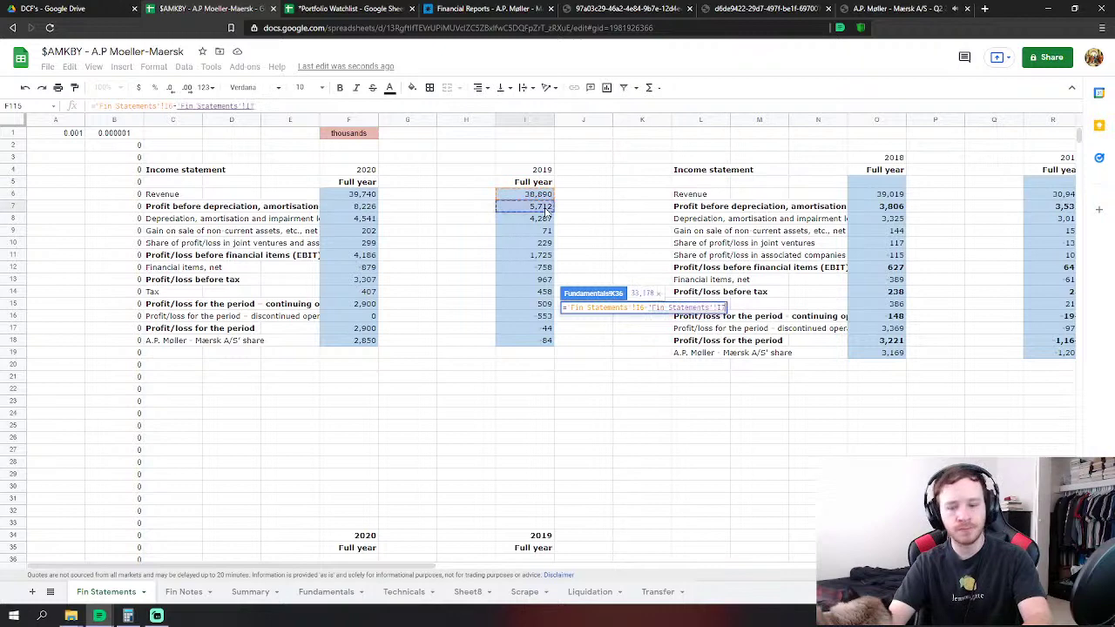
pyautogui.press('Return')
# Set FY 2019 SG&A in K46 of Fundamentals to minus gain on asset sales minus joint-venture profit share, Fin Statements -I9-I10.
pyautogui.scroll(-3, 656, 233)
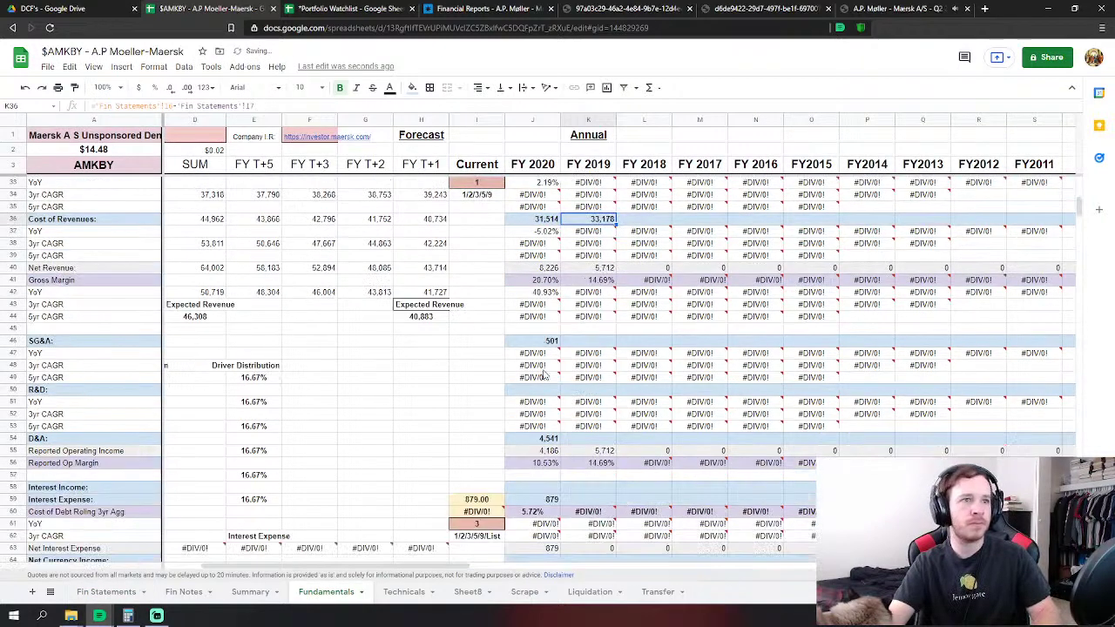
pyautogui.click(597, 344)
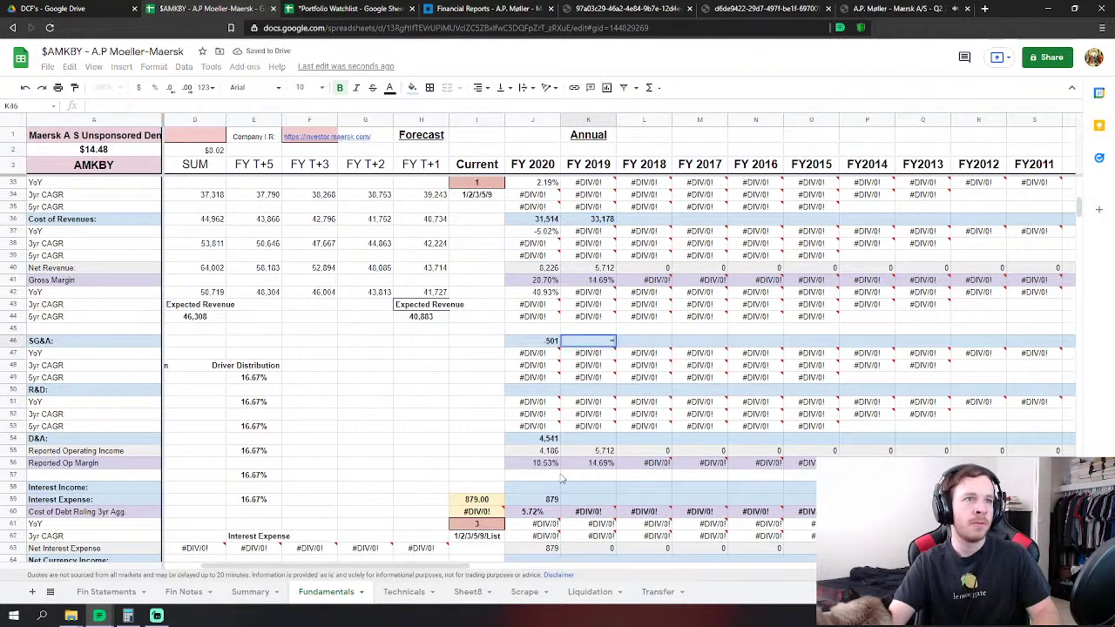
pyautogui.write('=')
pyautogui.click(131, 595)
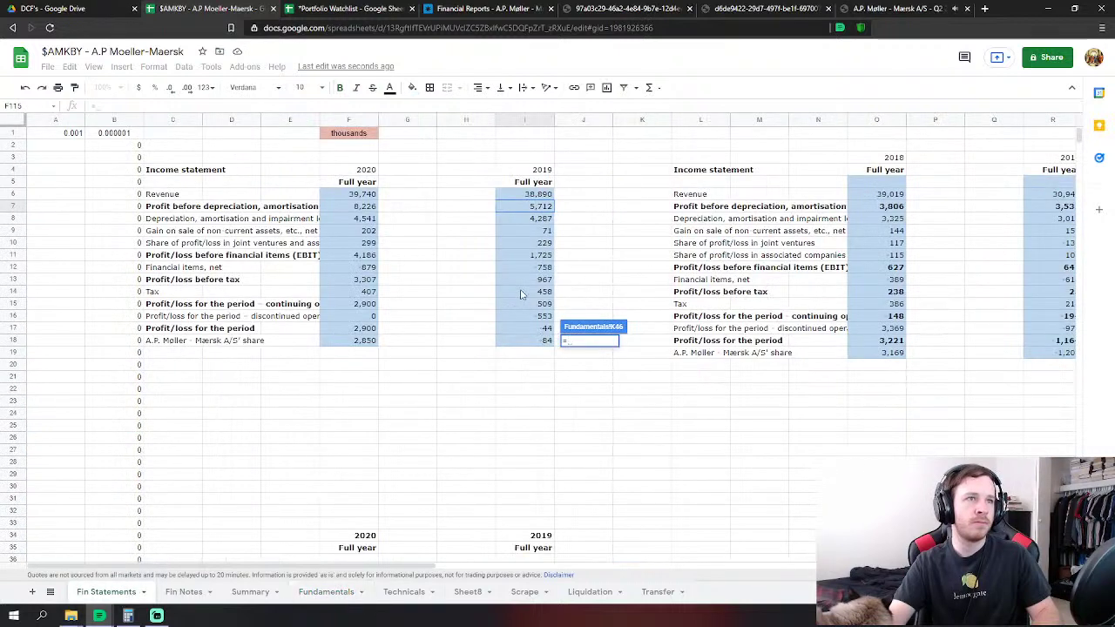
pyautogui.click(543, 232)
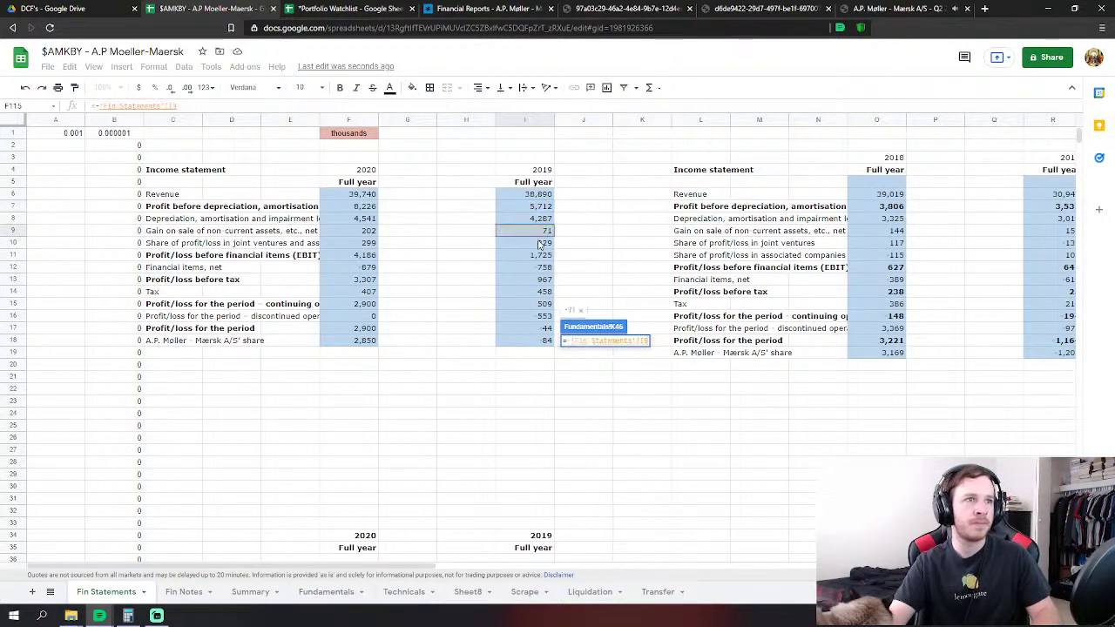
pyautogui.write('-')
pyautogui.click(540, 243)
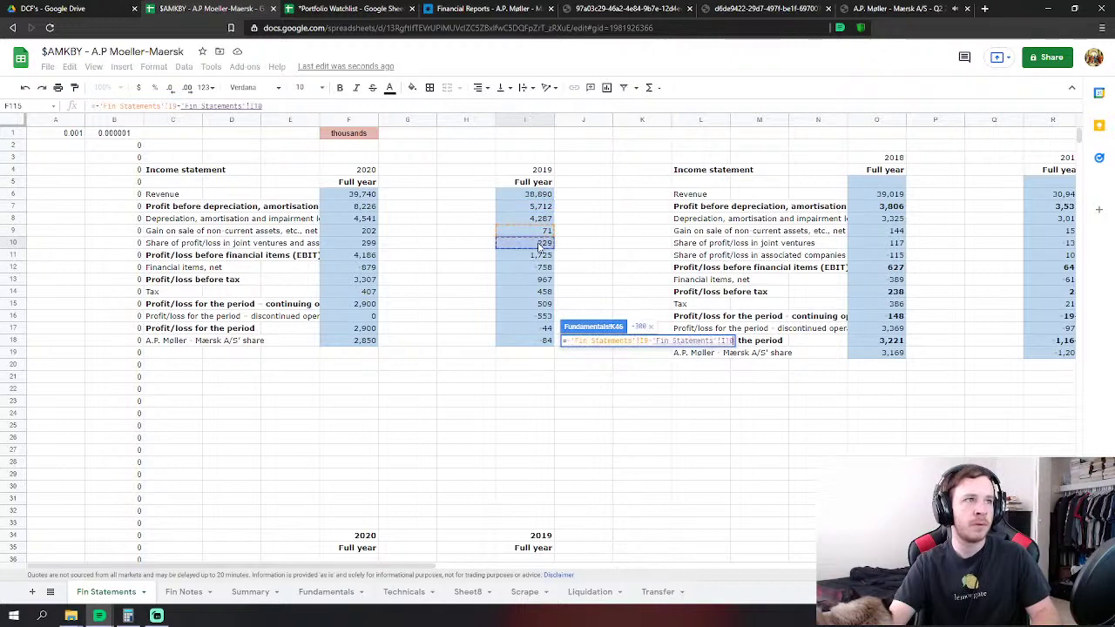
pyautogui.press('Return')
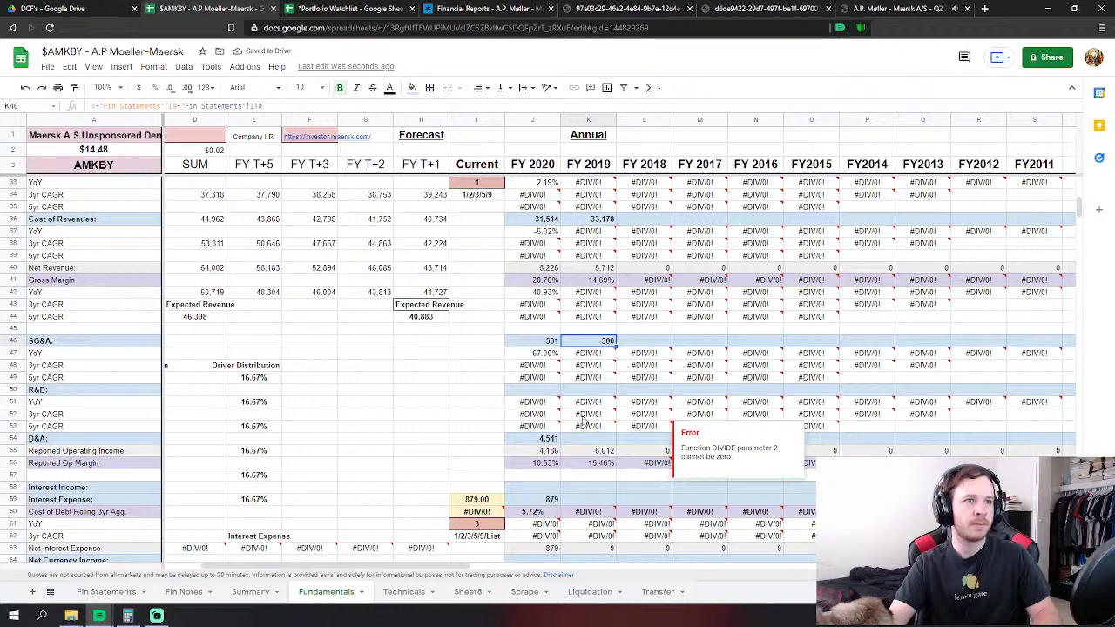
# Set FY 2019 D&A in K54 of Fundamentals to the 2019 depreciation, amortisation and impairment figure in Fin Statements I8.
pyautogui.click(605, 444)
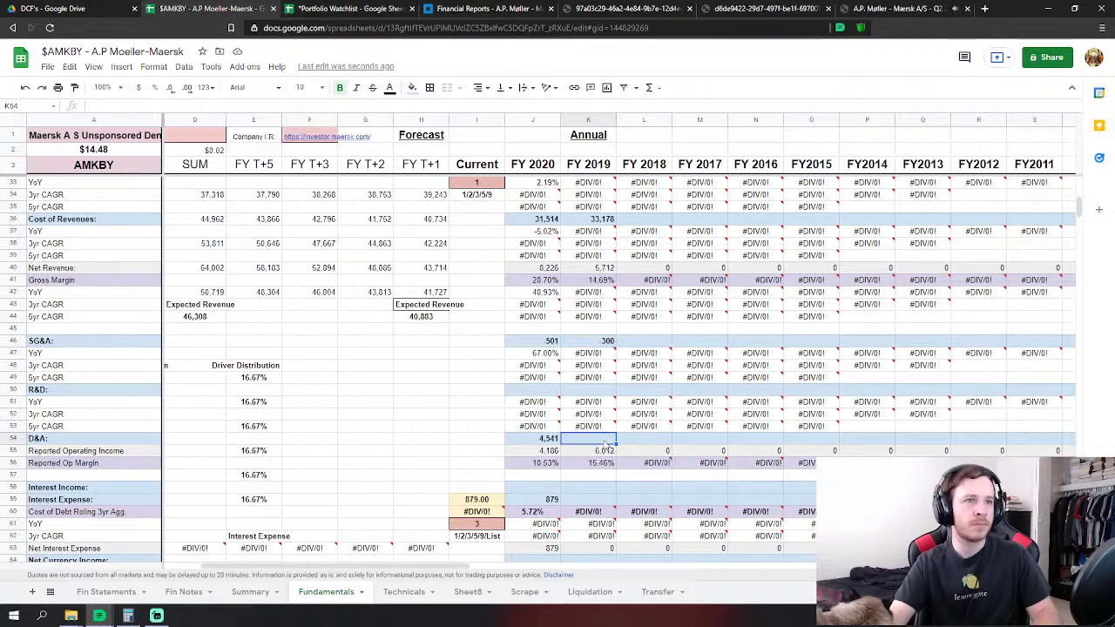
pyautogui.write('=')
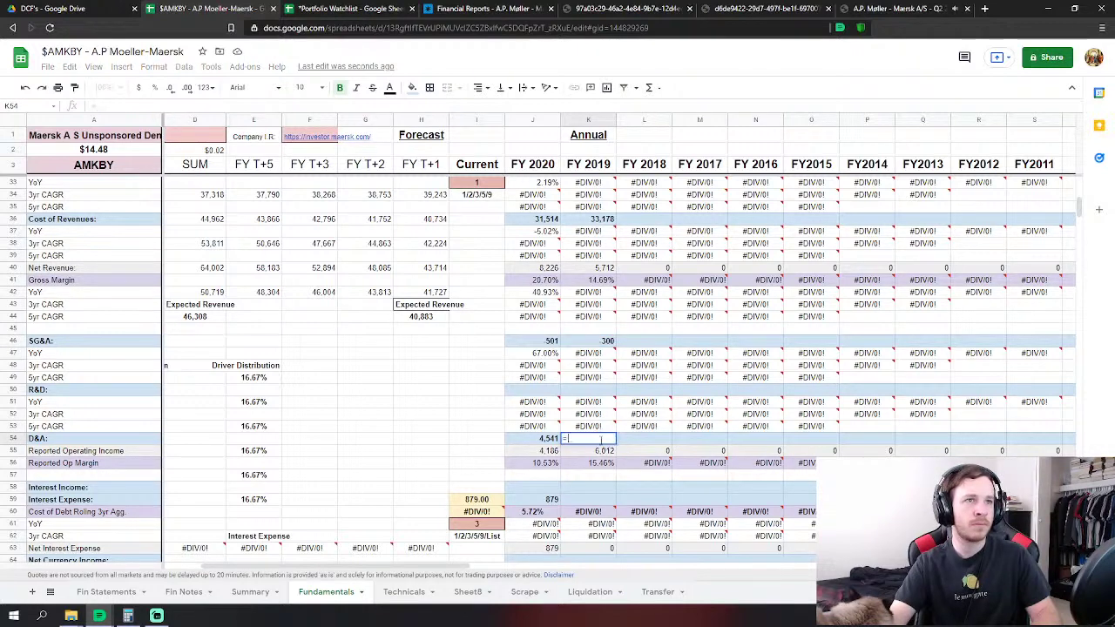
pyautogui.click(104, 591)
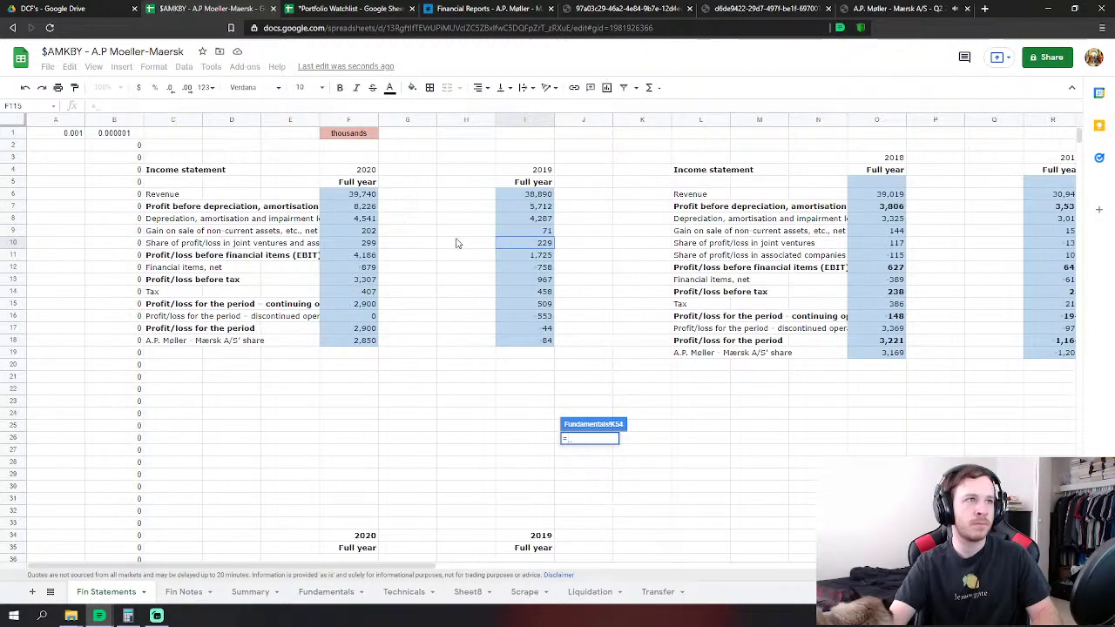
pyautogui.click(540, 218)
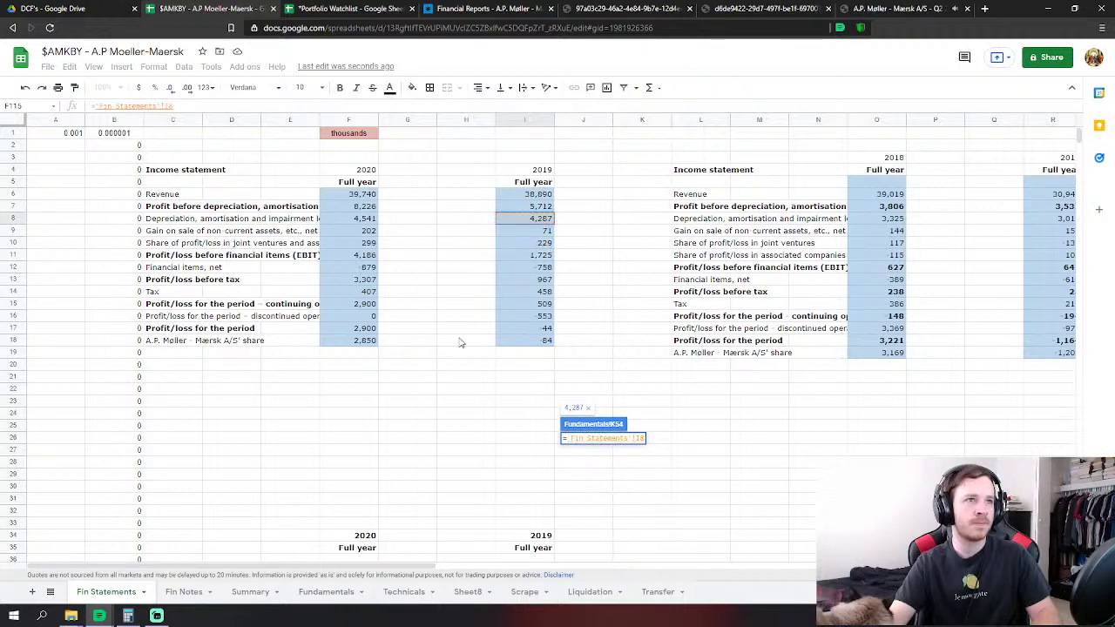
pyautogui.press('Return')
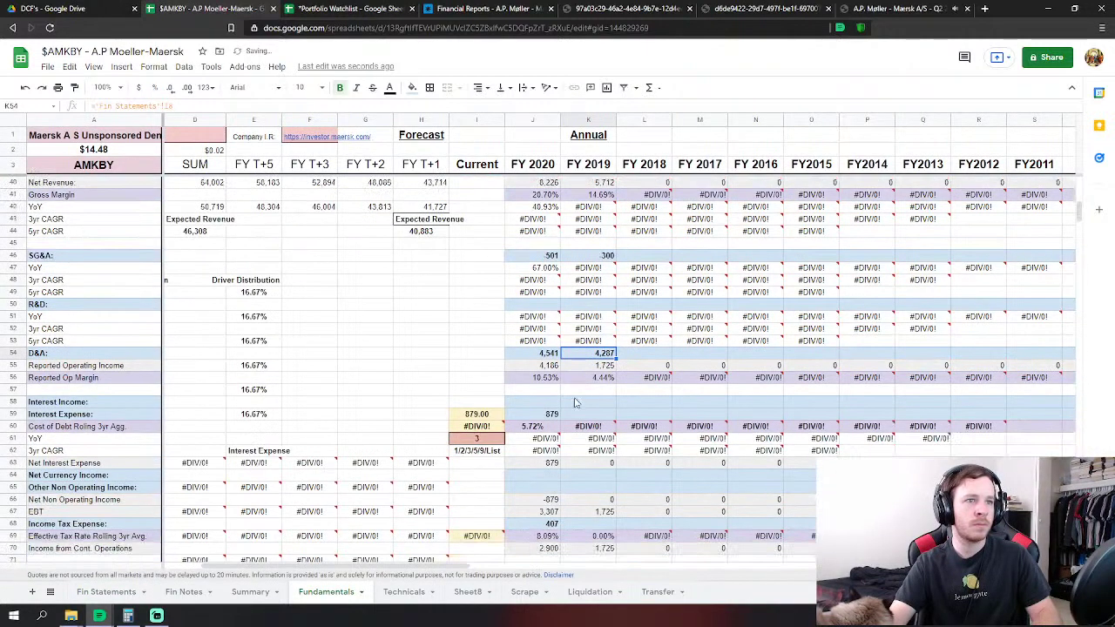
# Set FY 2019 Interest Expense in K59 of Fundamentals to the negated 2019 net financial items in Fin Statements I12.
pyautogui.click(588, 413)
pyautogui.write('=')
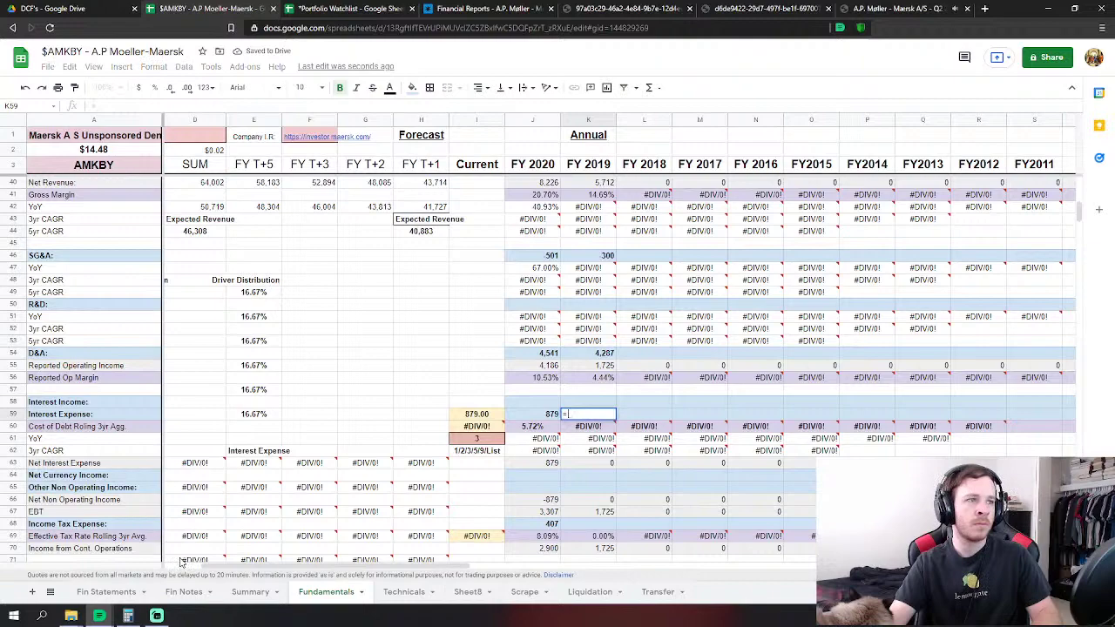
pyautogui.click(119, 594)
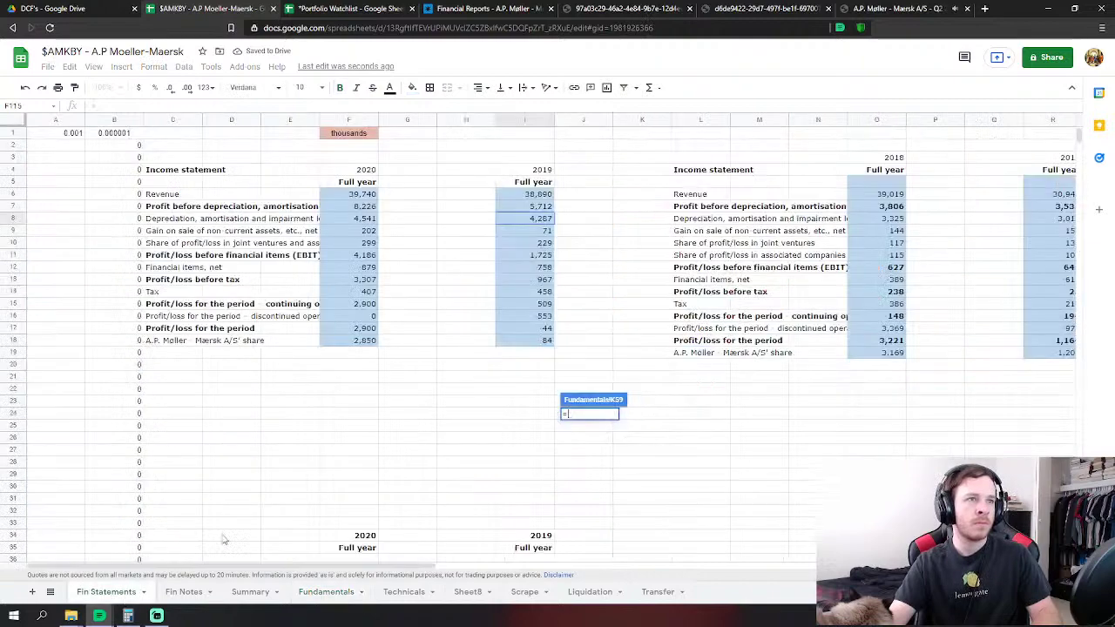
pyautogui.click(553, 268)
pyautogui.press('Return')
# Set FY 2019 Income Tax Expense in K68 of Fundamentals to the 2019 tax figure in Fin Statements I14.
pyautogui.scroll(-2, 566, 350)
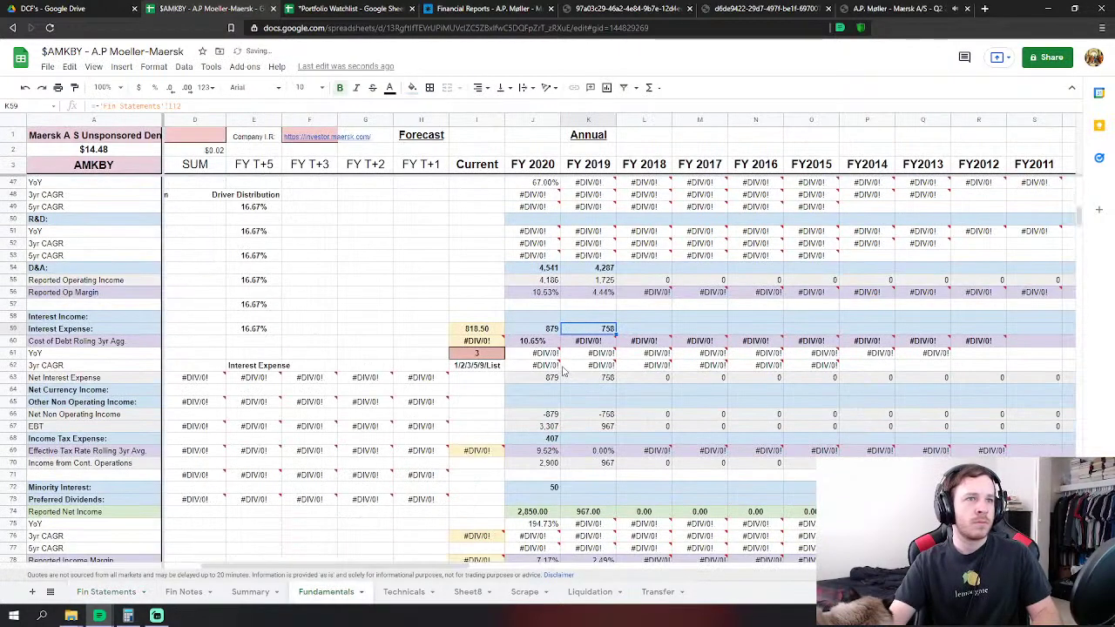
pyautogui.scroll(-3, 595, 396)
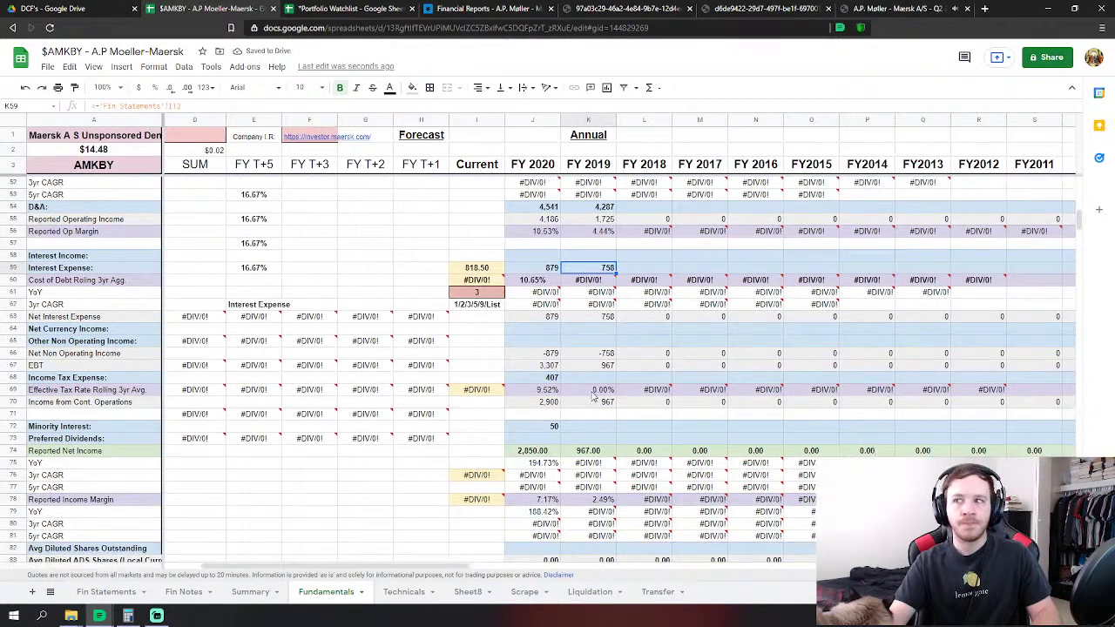
pyautogui.click(596, 319)
pyautogui.write('=')
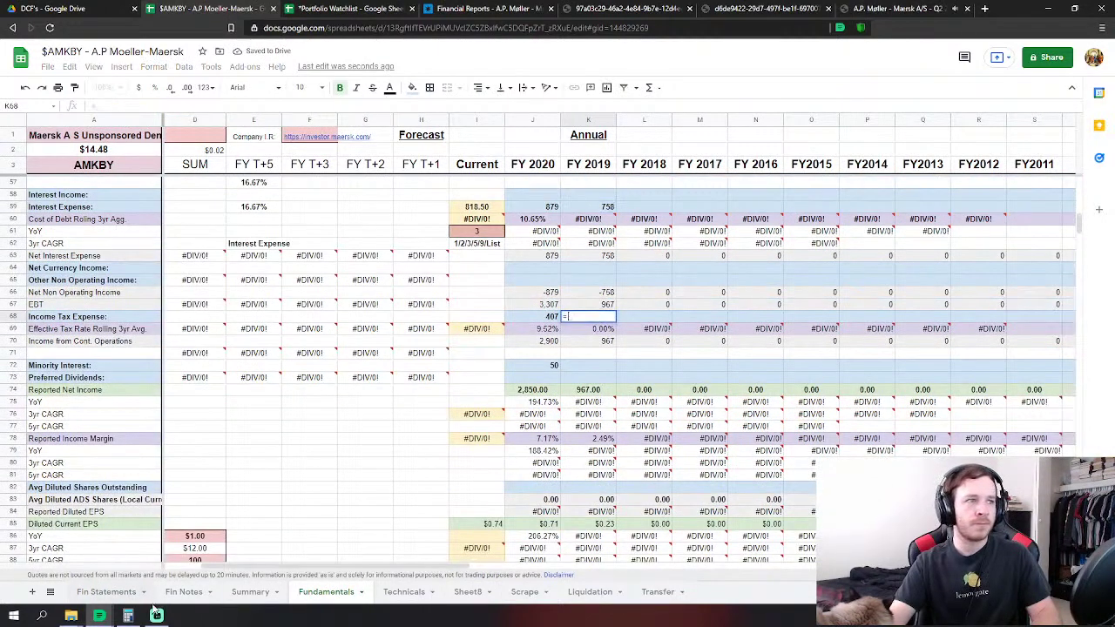
pyautogui.click(106, 591)
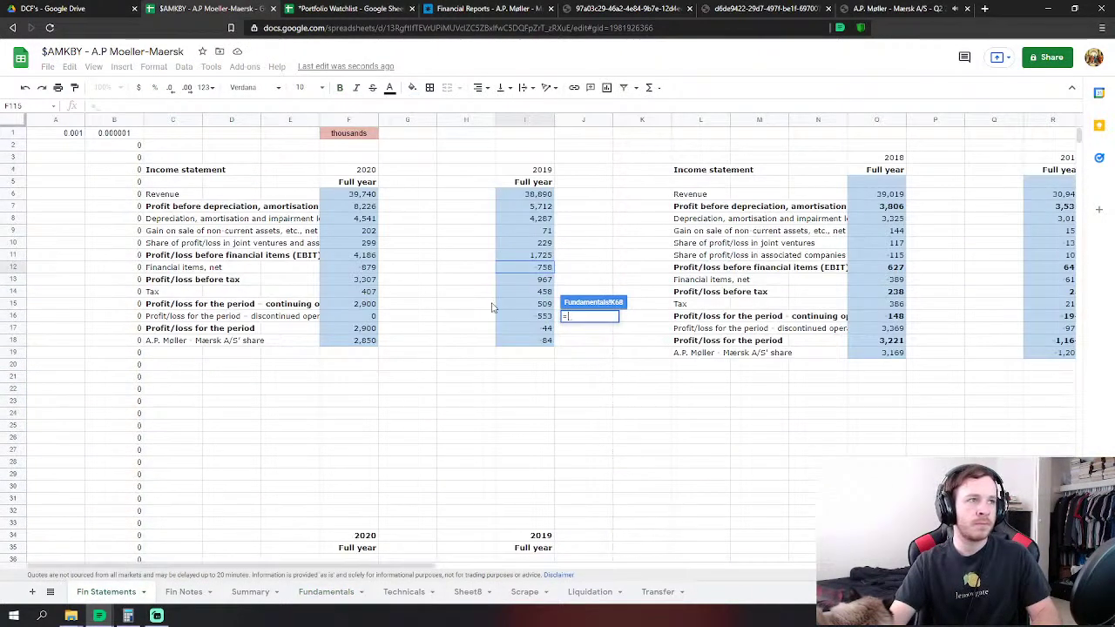
pyautogui.click(540, 292)
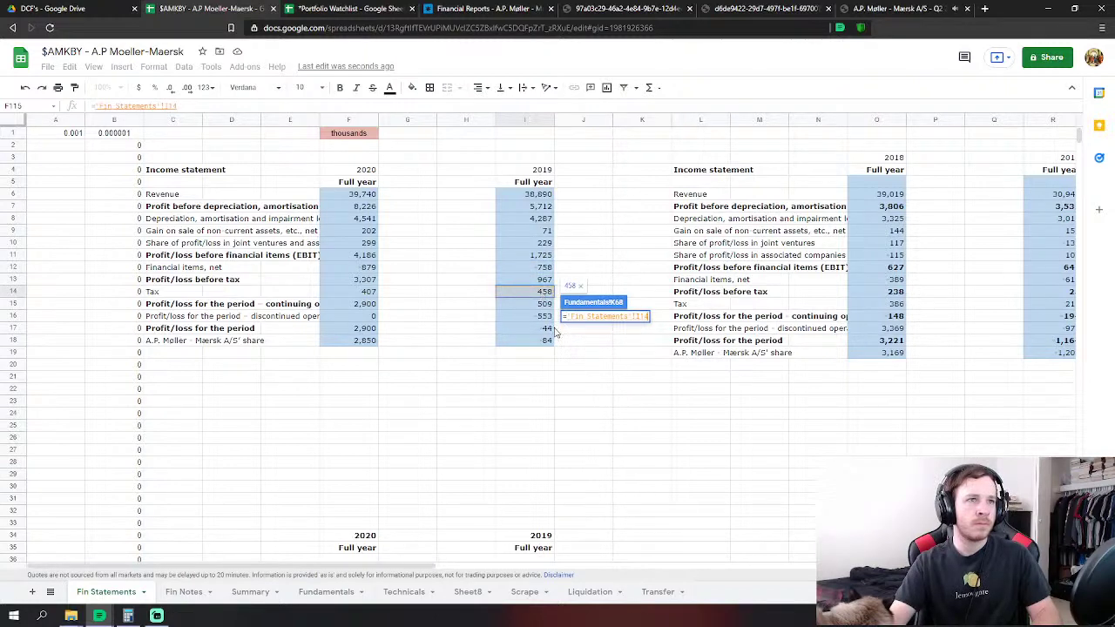
pyautogui.press('Return')
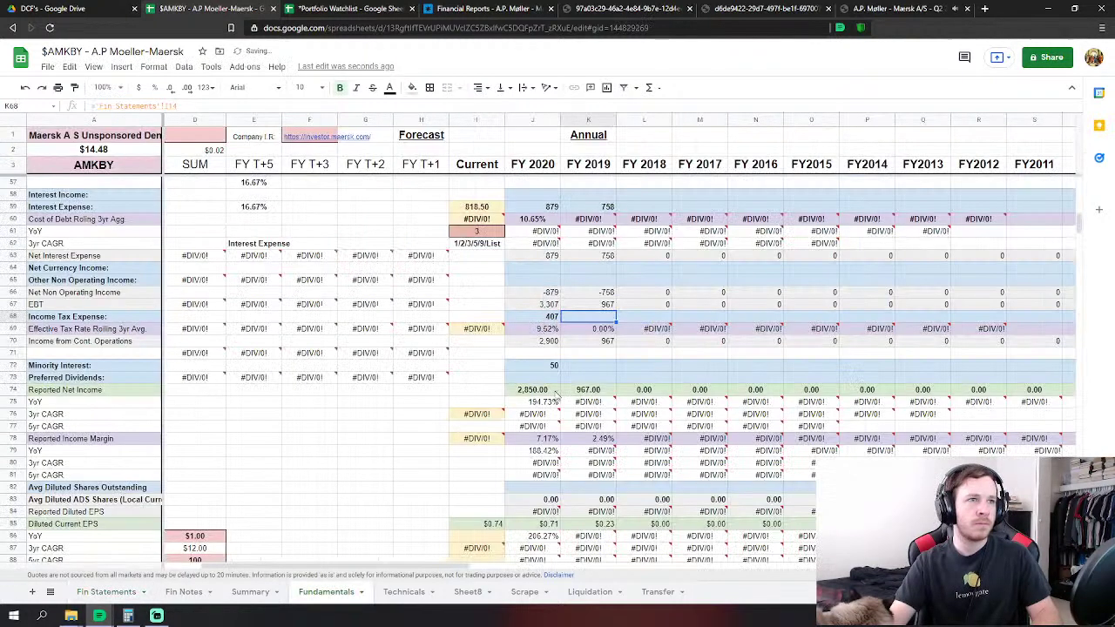
# Try setting FY 2019 Minority Interest in K72 of Fundamentals to Fin Statements I18 minus I17 minus discontinued operations in I16.
pyautogui.press('Down')
pyautogui.press('Down')
pyautogui.press('Down')
pyautogui.write('=')
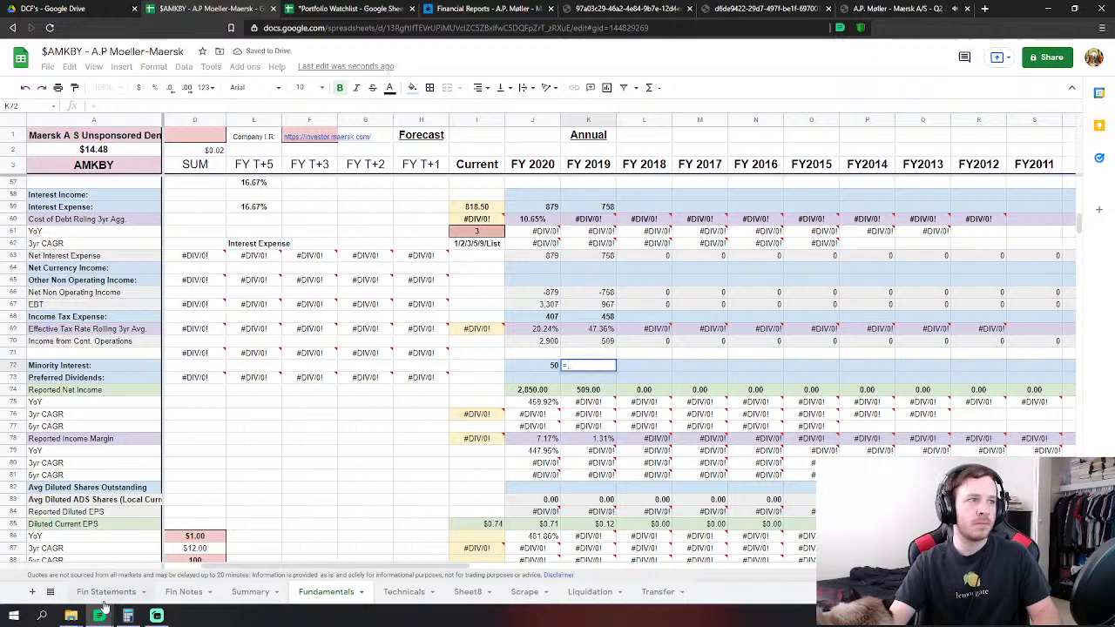
pyautogui.click(107, 591)
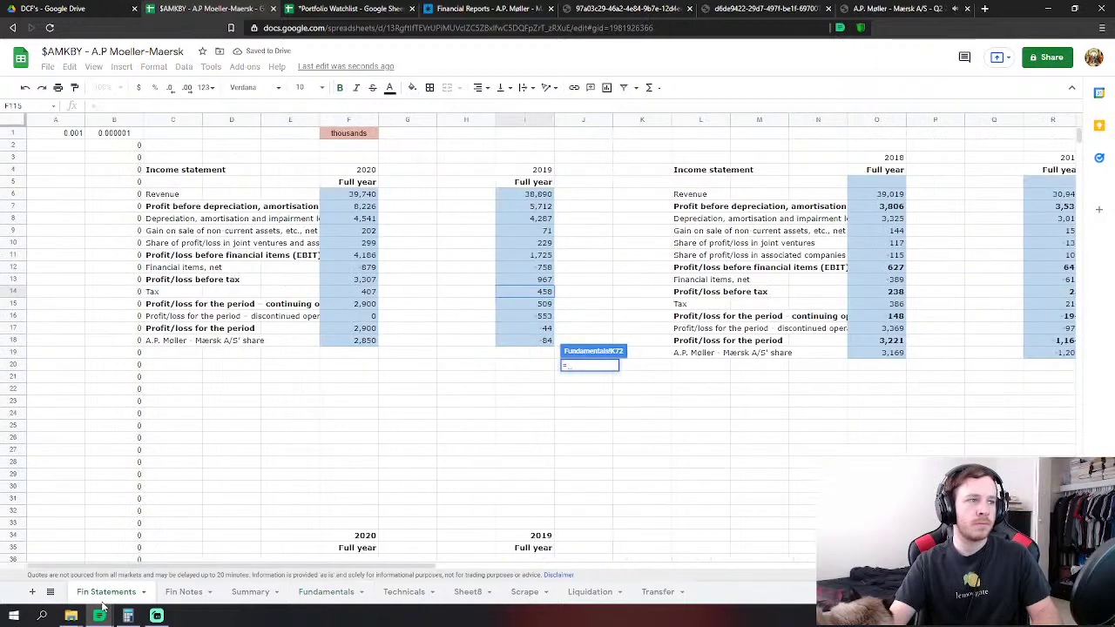
pyautogui.click(536, 341)
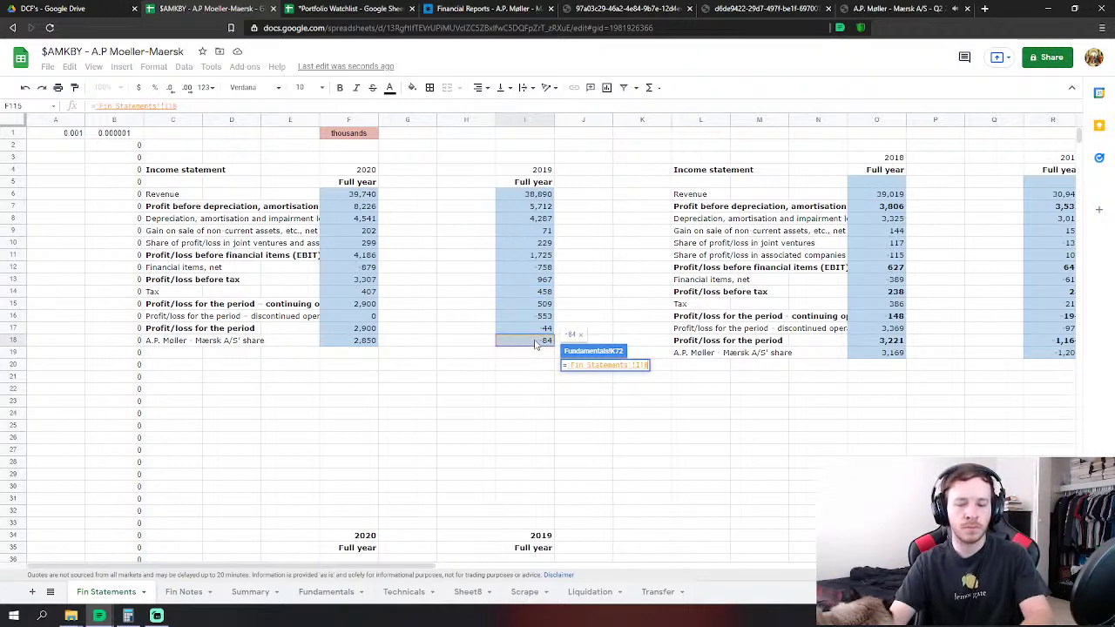
pyautogui.write('-')
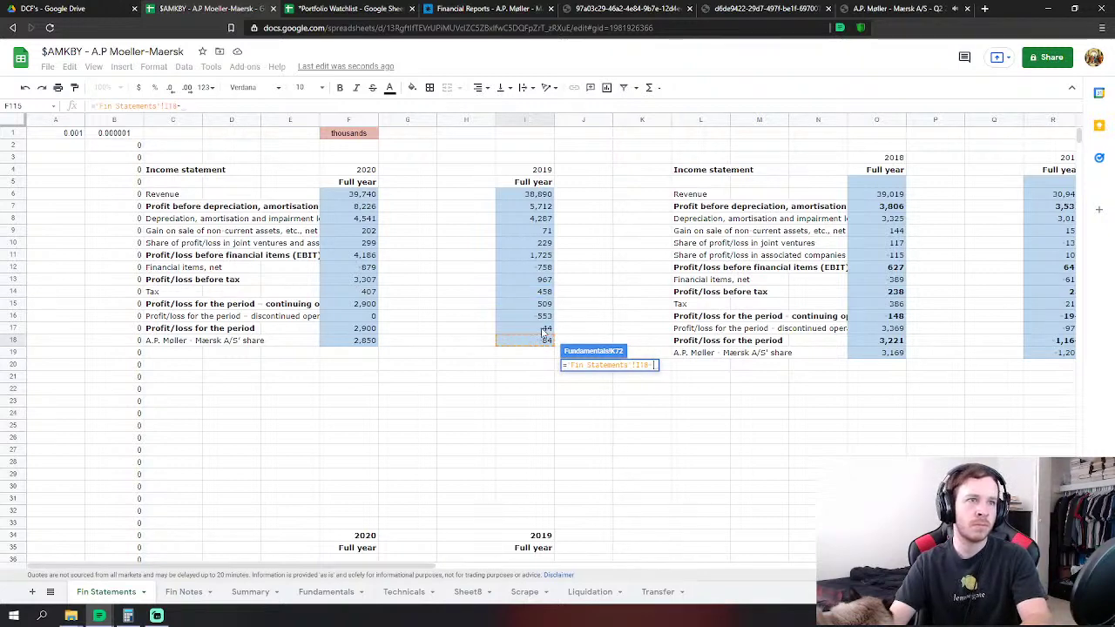
pyautogui.click(542, 330)
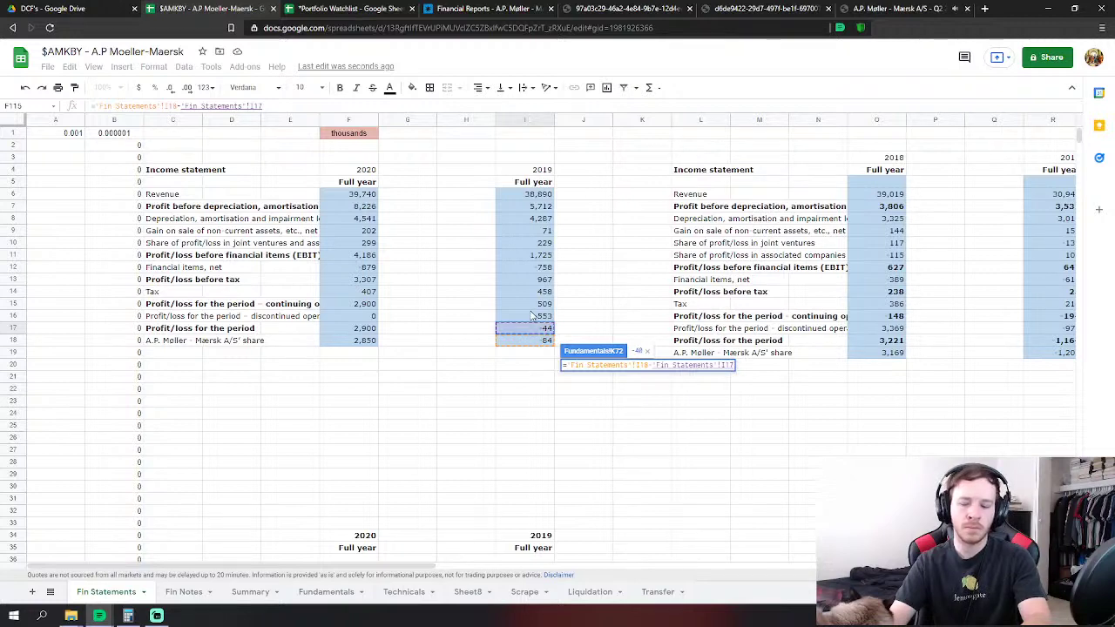
pyautogui.write('+')
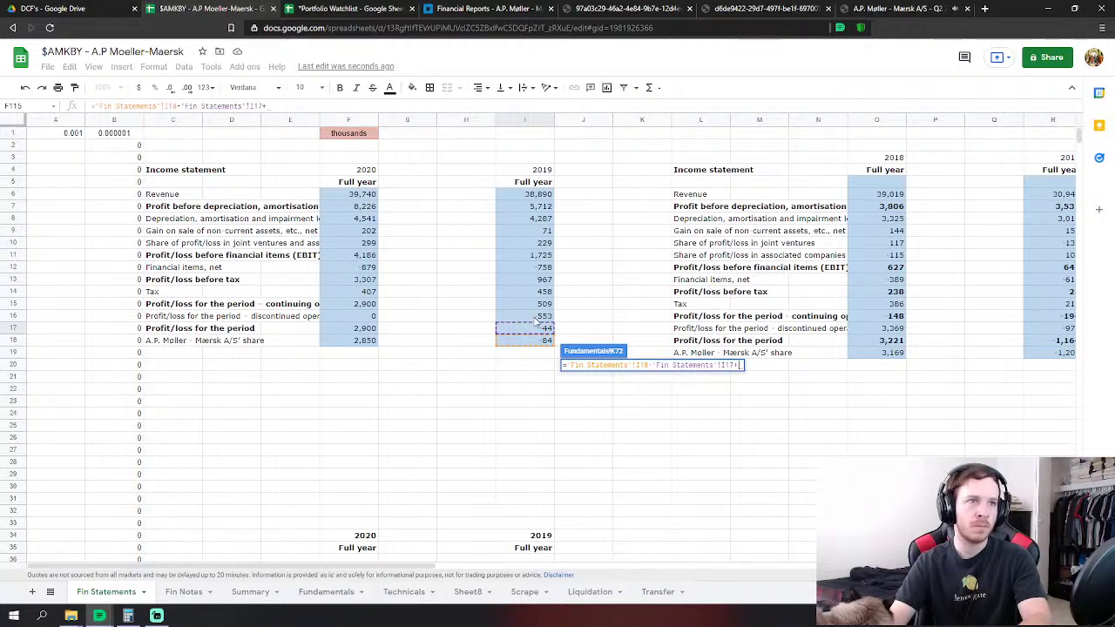
pyautogui.click(536, 317)
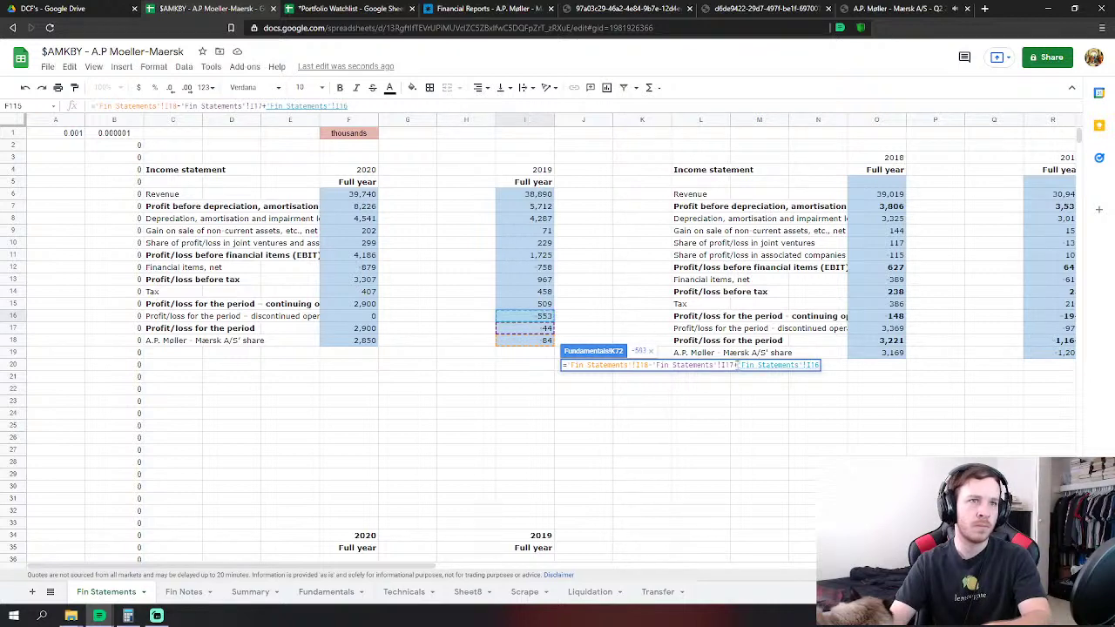
pyautogui.click(735, 366)
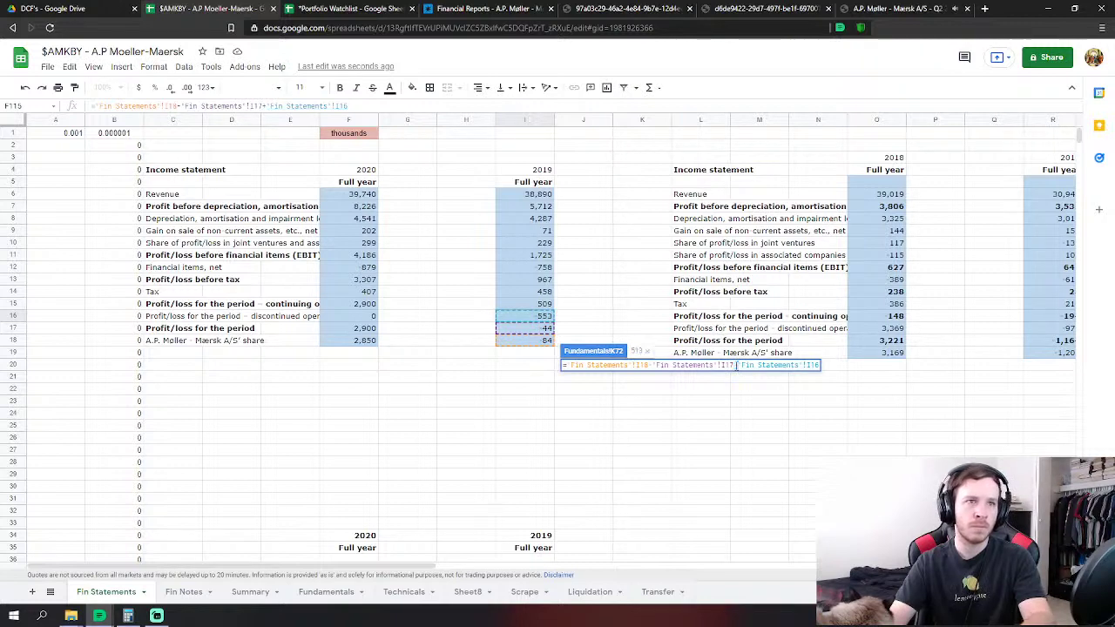
pyautogui.press('BackSpace')
pyautogui.write('-')
pyautogui.press('Return')
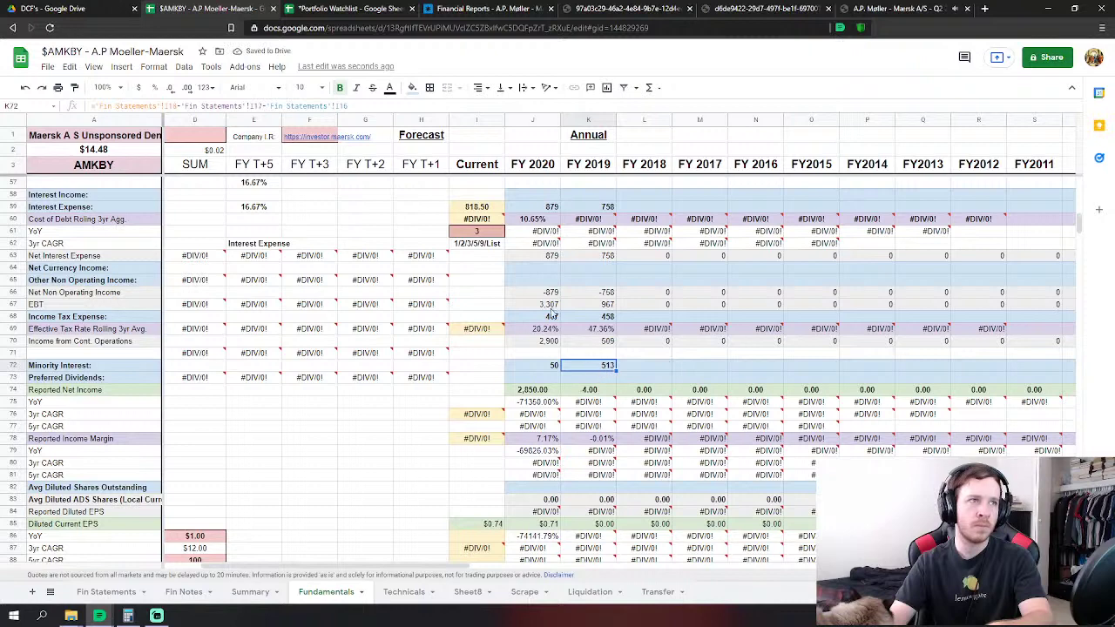
# Try the FY 2019 Minority Interest formula in K72 with Fin Statements I16 added instead of subtracted.
pyautogui.click(268, 104)
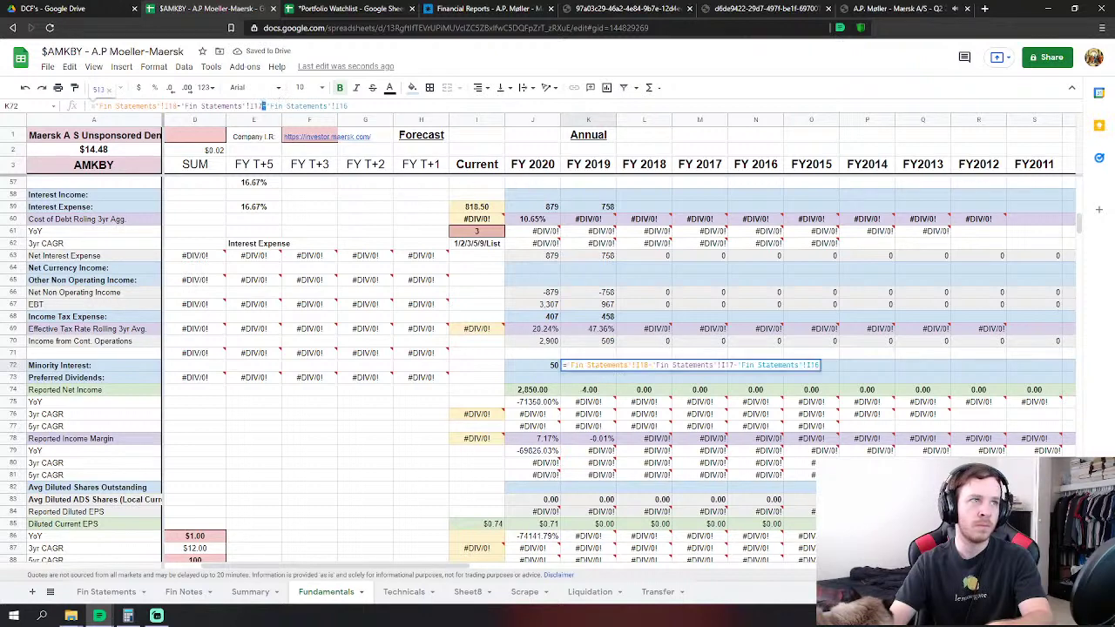
pyautogui.press('Return')
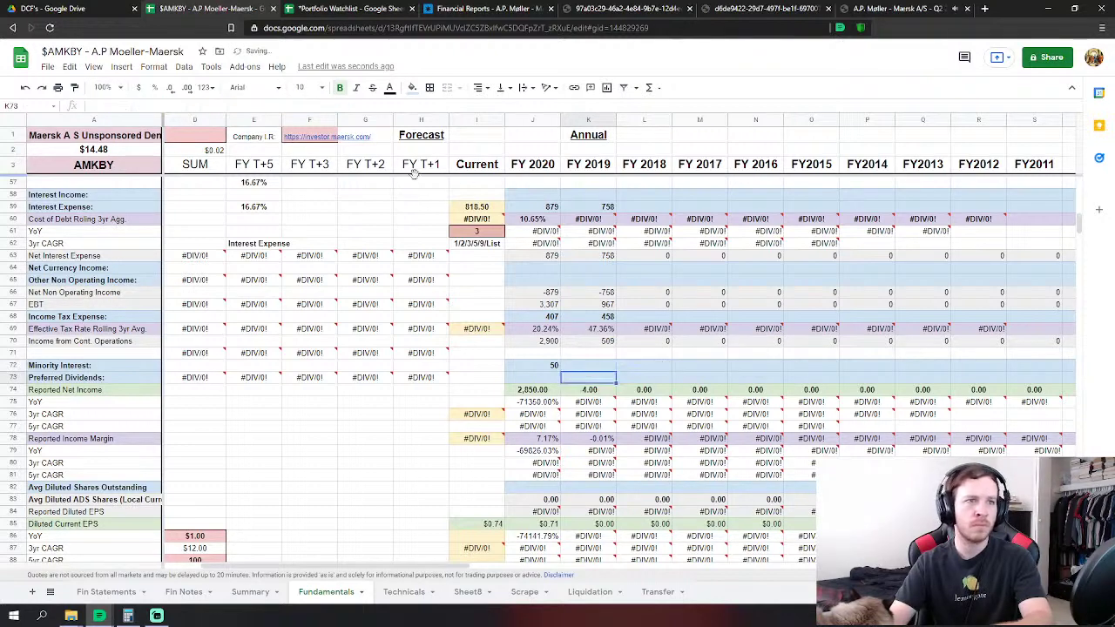
pyautogui.click(590, 367)
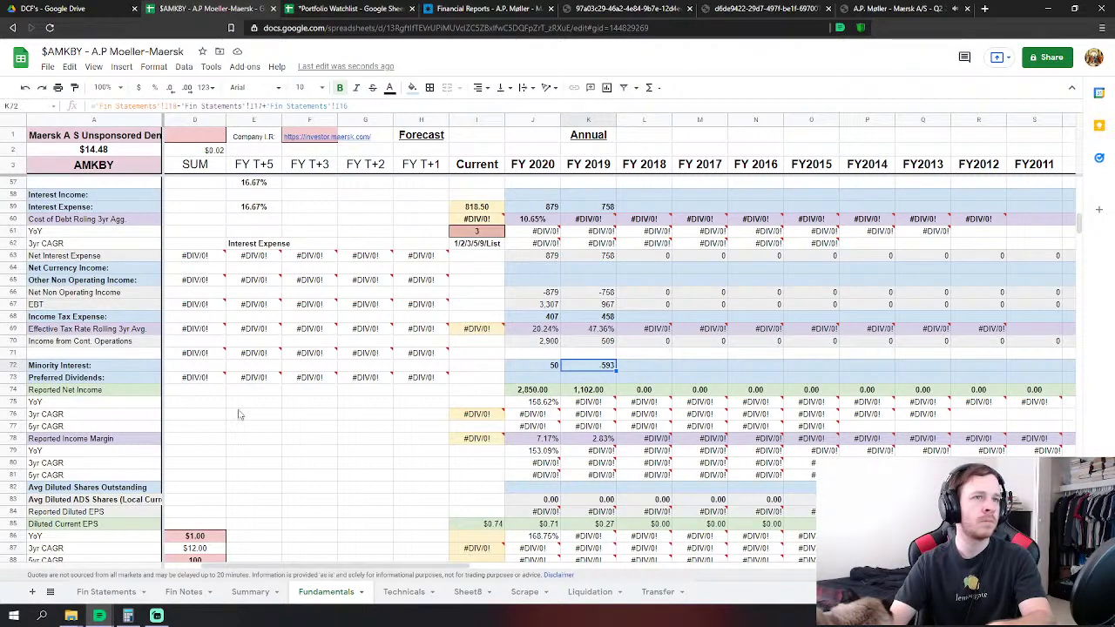
# Check the 2019 profit from discontinued operations in Fin Statements I16, and return to the Minority Interest cell in Fundamentals.
pyautogui.click(118, 594)
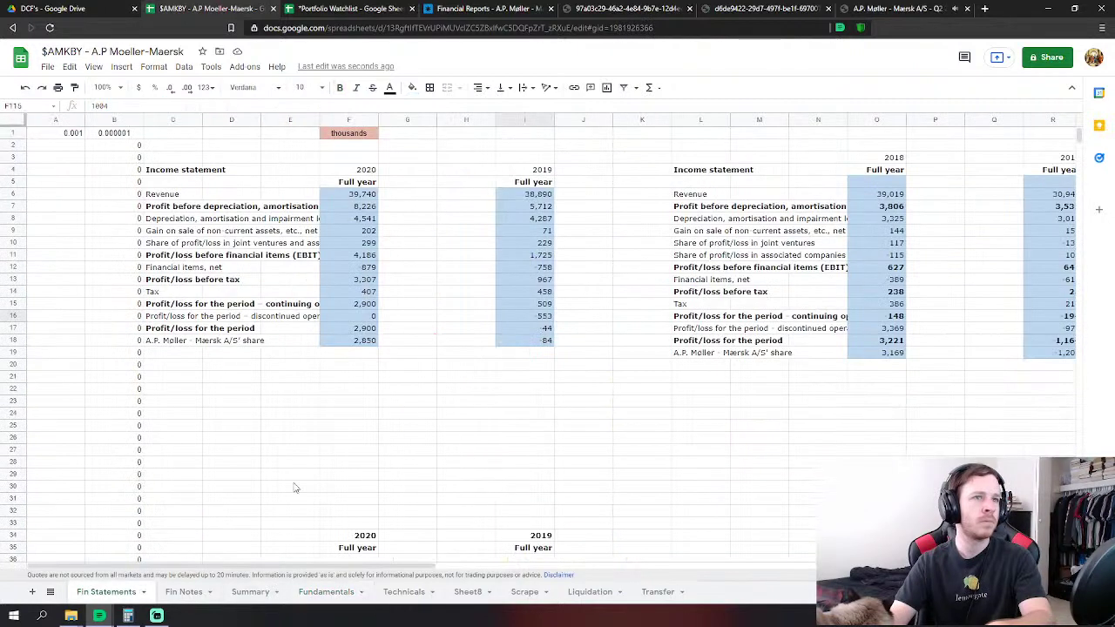
pyautogui.click(541, 318)
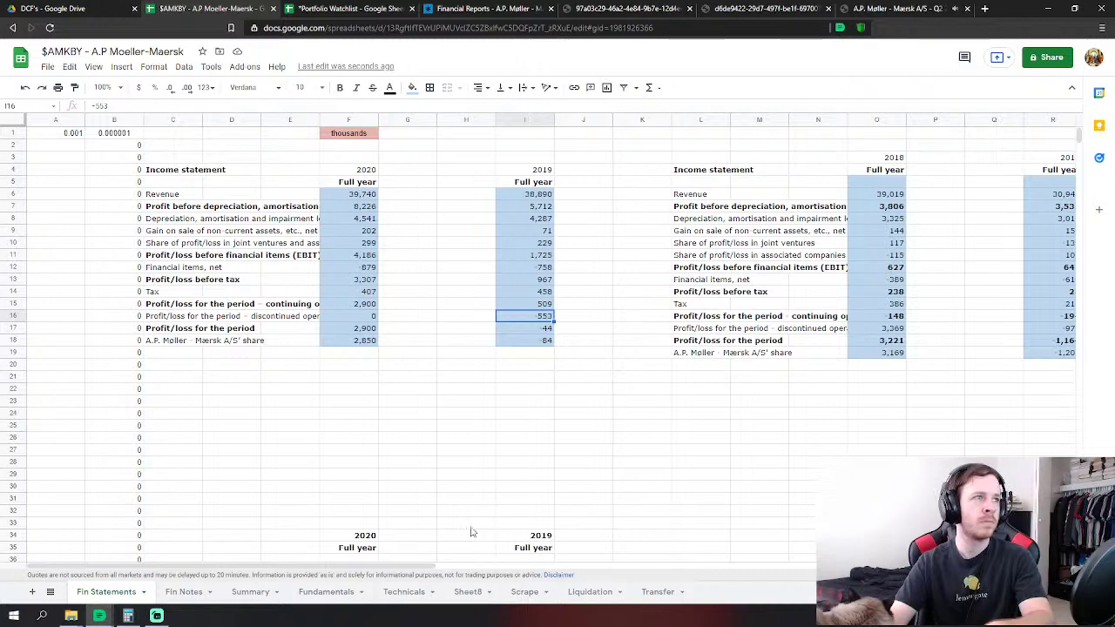
pyautogui.click(324, 592)
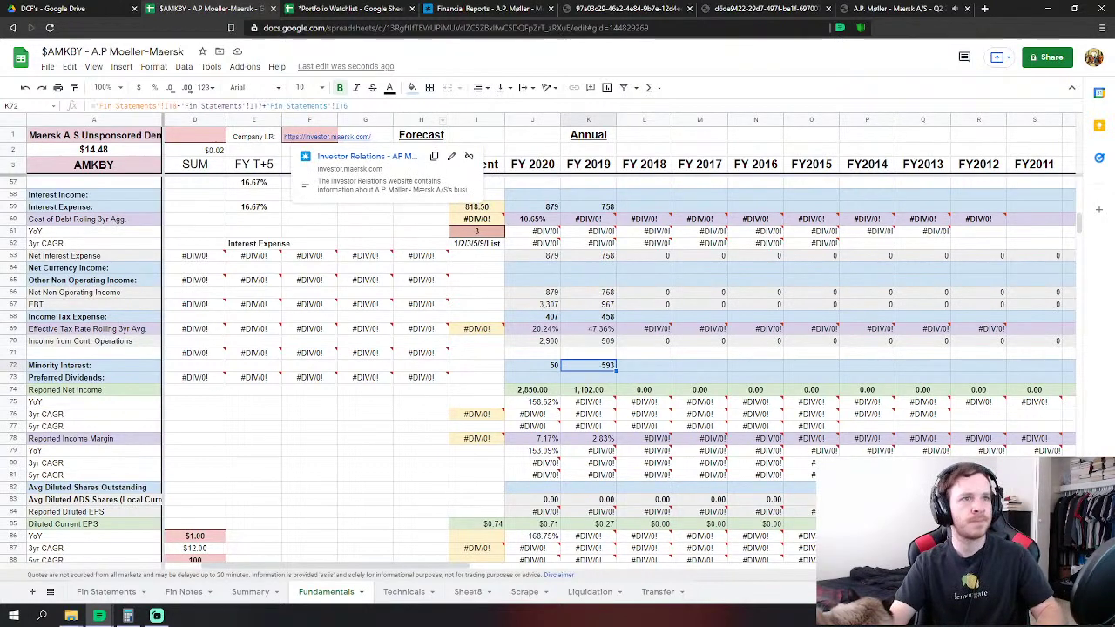
# Set FY 2019 Minority Interest in K72 of Fundamentals to the negated 2019 discontinued operations figure in Fin Statements I16.
pyautogui.write('=')
pyautogui.click(106, 591)
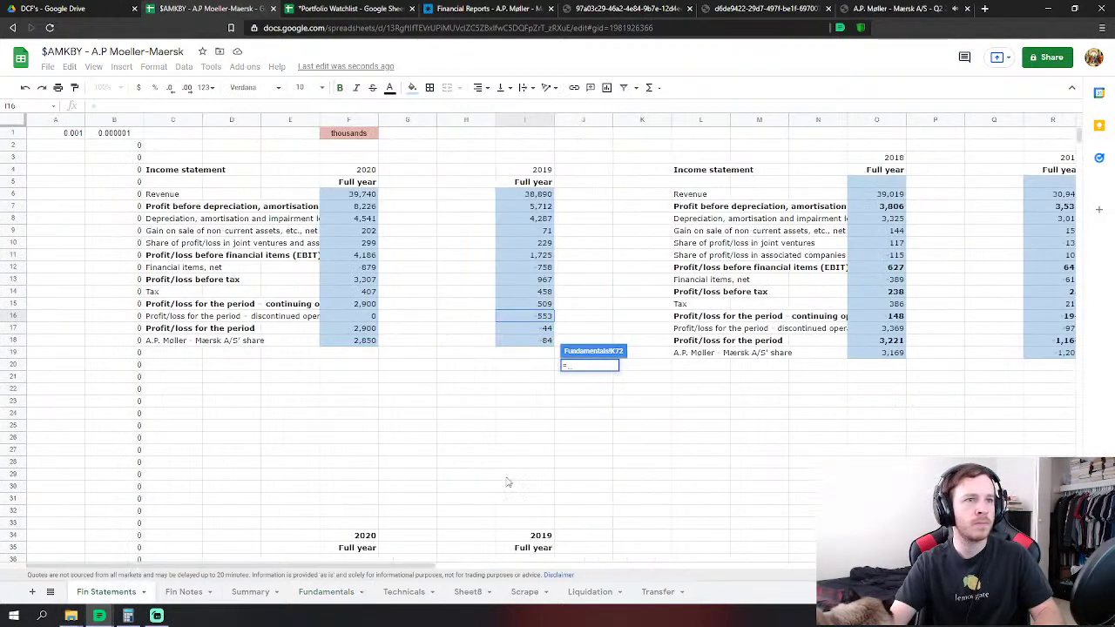
pyautogui.click(534, 322)
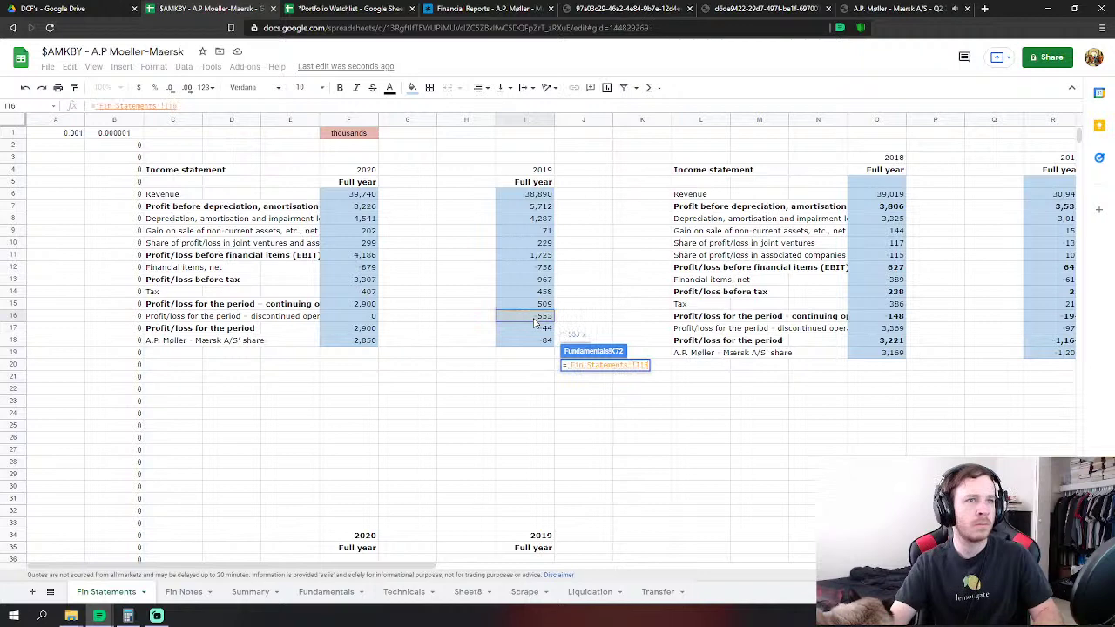
pyautogui.press('Return')
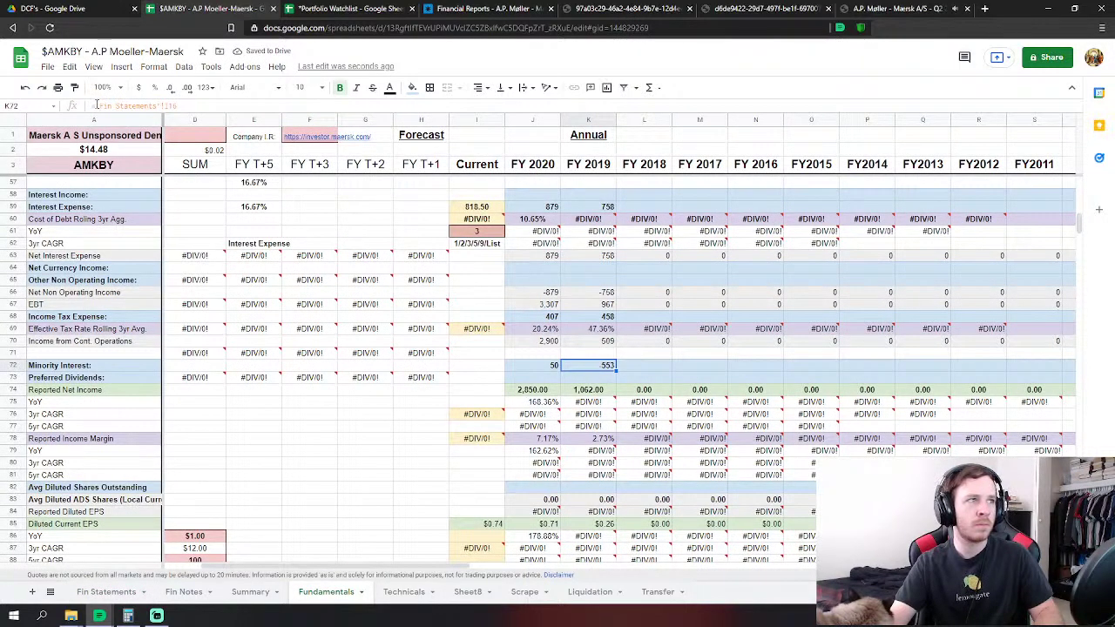
pyautogui.press('Delete')
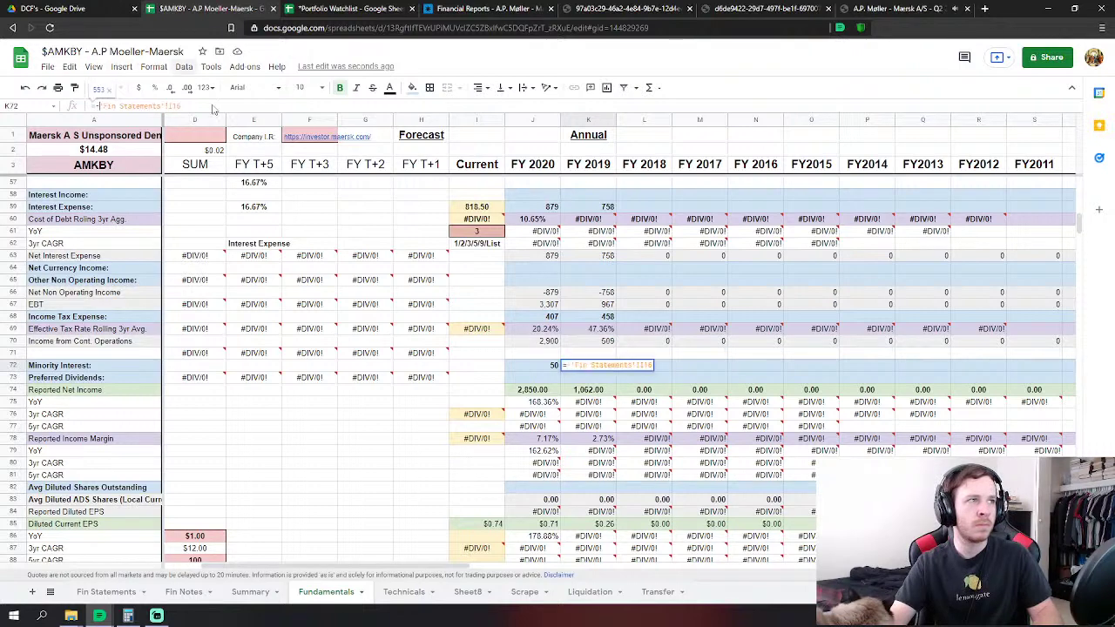
pyautogui.press('Down')
pyautogui.hotkey('ctrl', 'z')
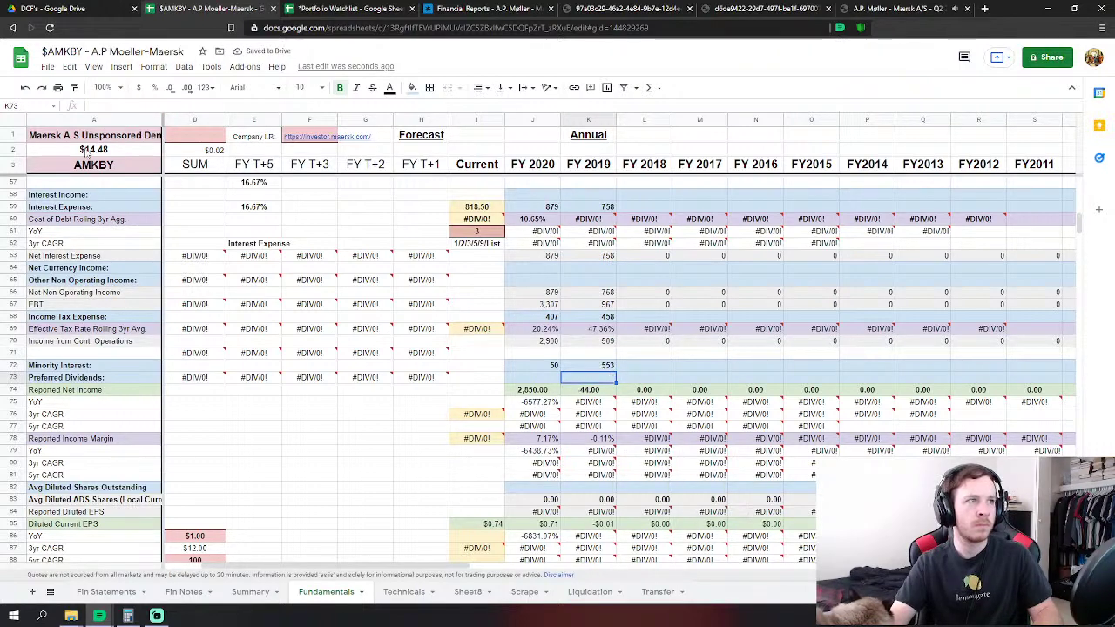
# Try extending the K72 Minority Interest formula by subtracting the bracketed difference of Fin Statements I18 minus I17.
pyautogui.click(609, 365)
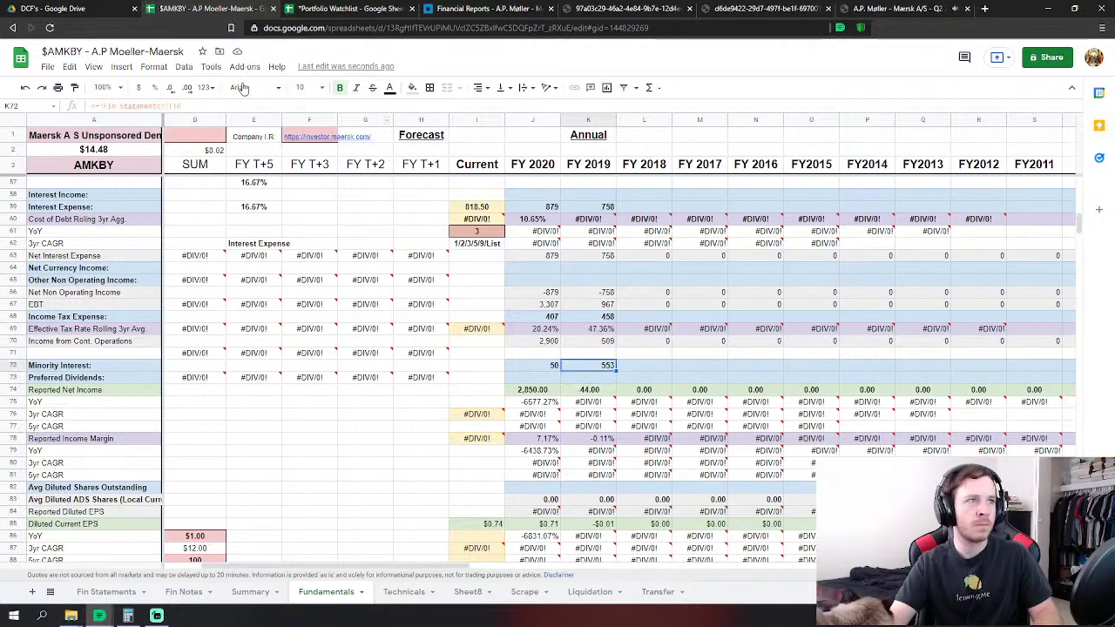
pyautogui.click(198, 106)
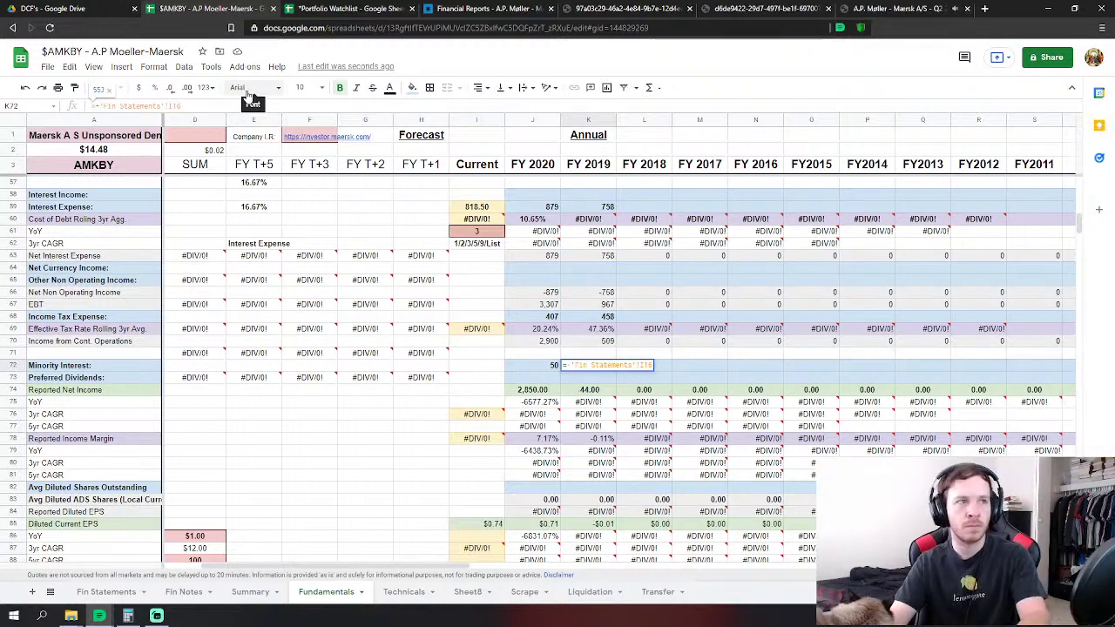
pyautogui.write('-(')
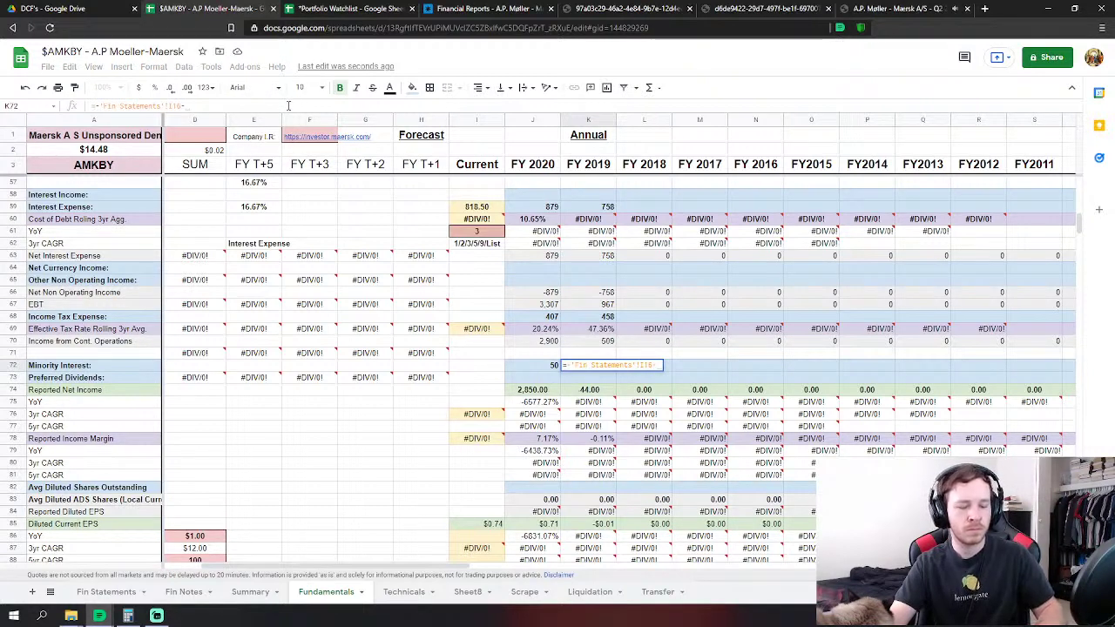
pyautogui.click(105, 591)
pyautogui.click(520, 343)
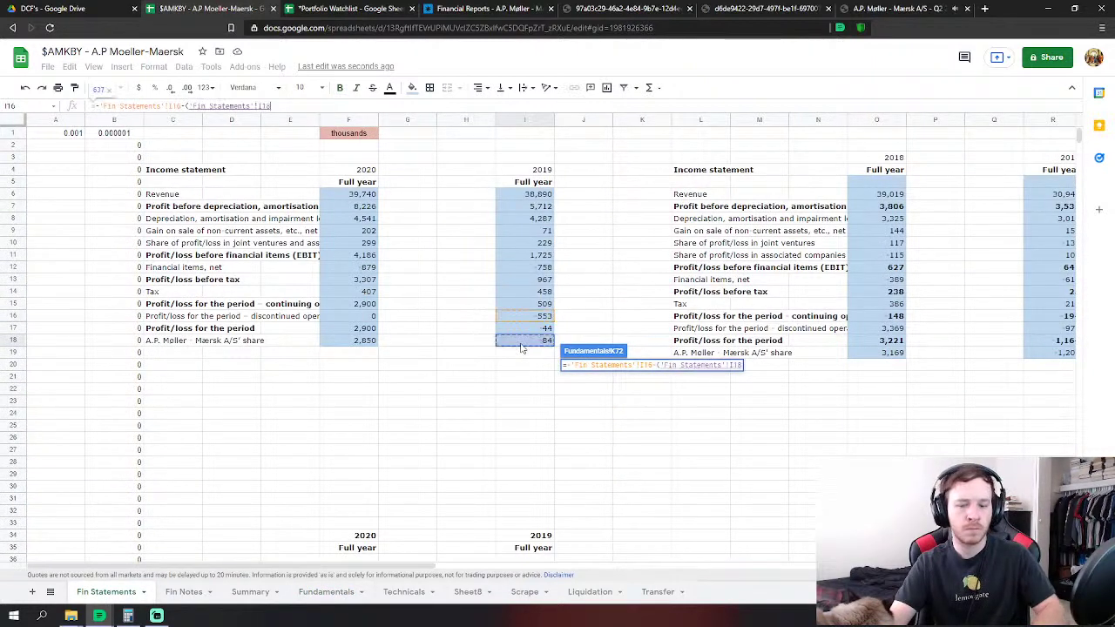
pyautogui.write('-')
pyautogui.click(539, 331)
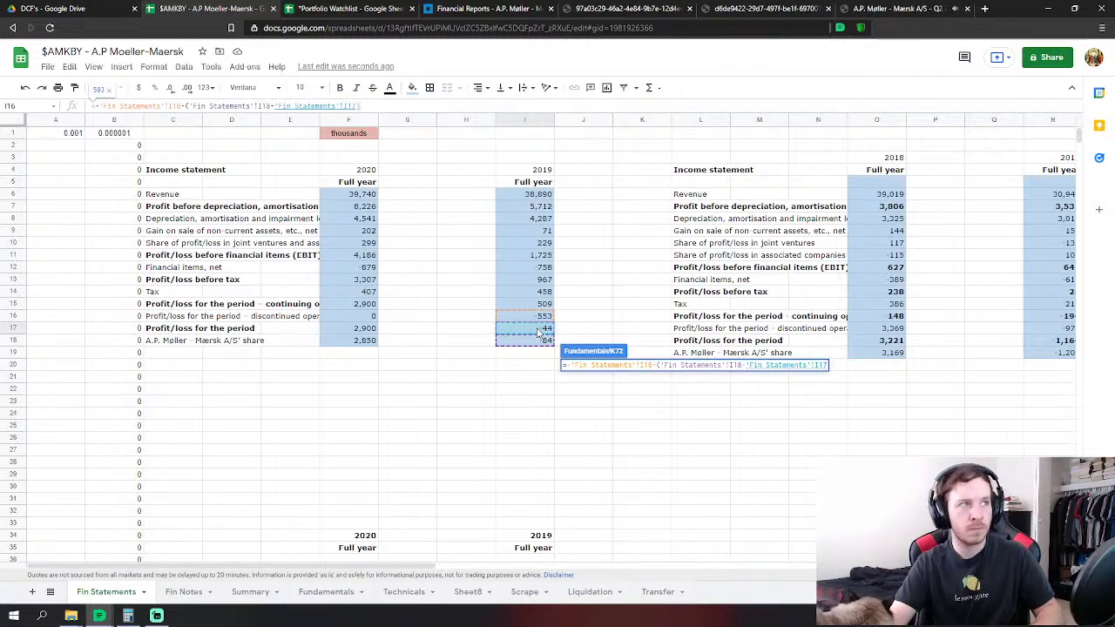
pyautogui.write(')')
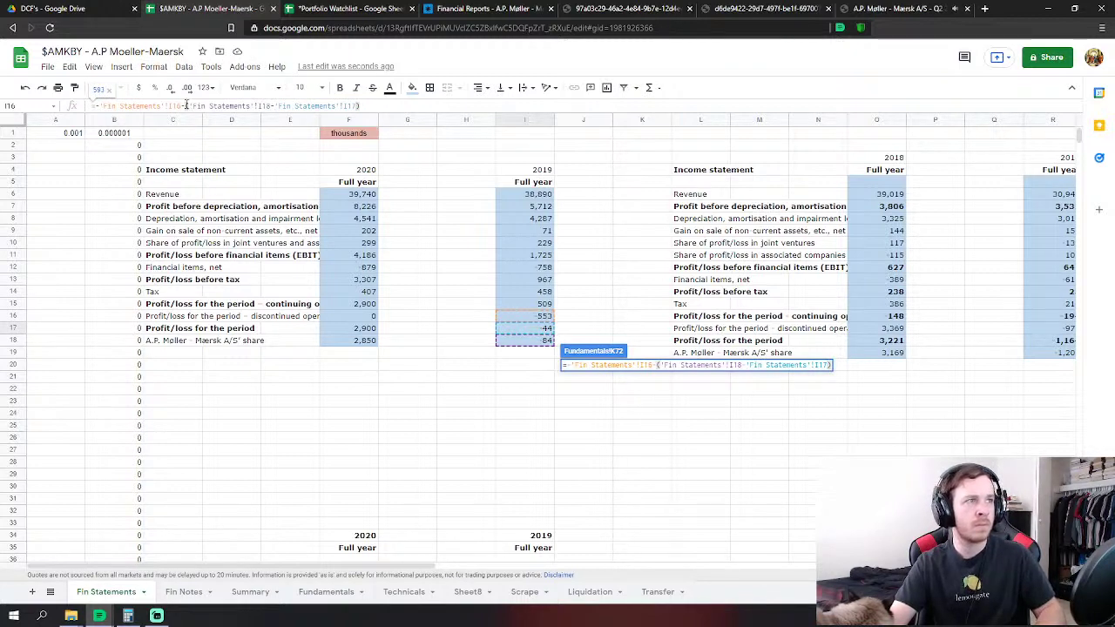
# Try a plus sign before the bracket in the K72 formula, restore the minus, and try adding I17 to I18 inside it.
pyautogui.click(185, 106)
pyautogui.press('BackSpace')
pyautogui.write('+')
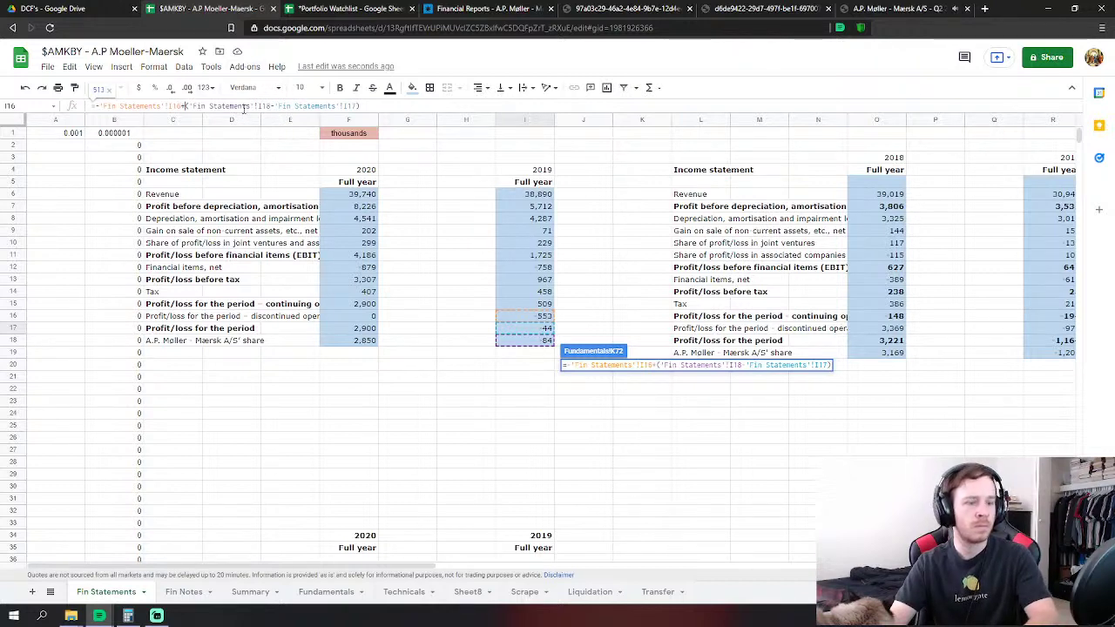
pyautogui.press('BackSpace')
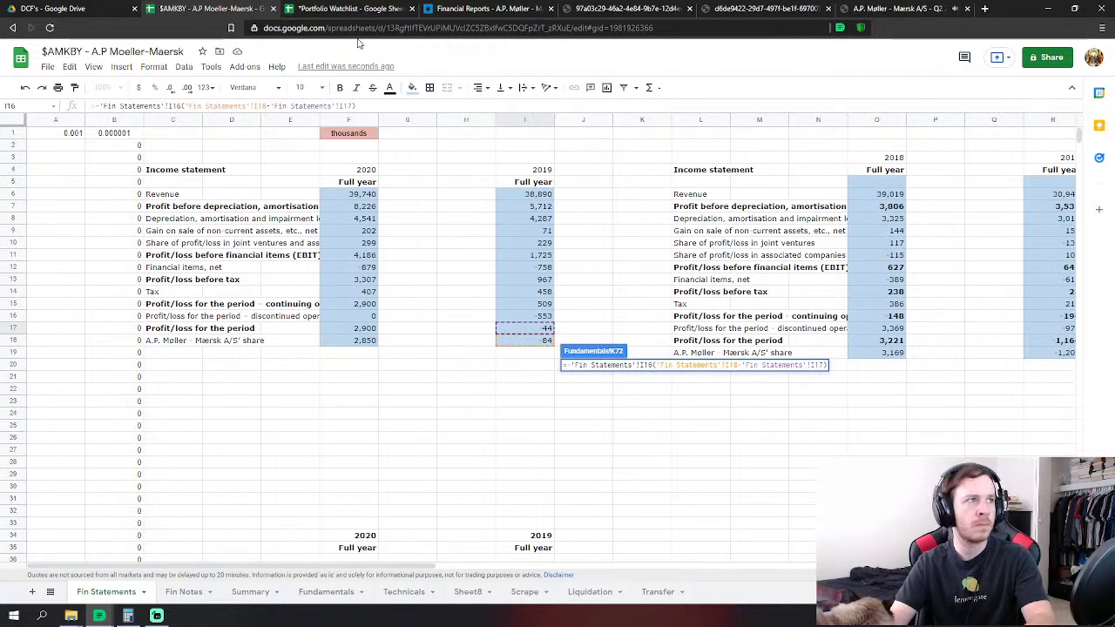
pyautogui.write('-')
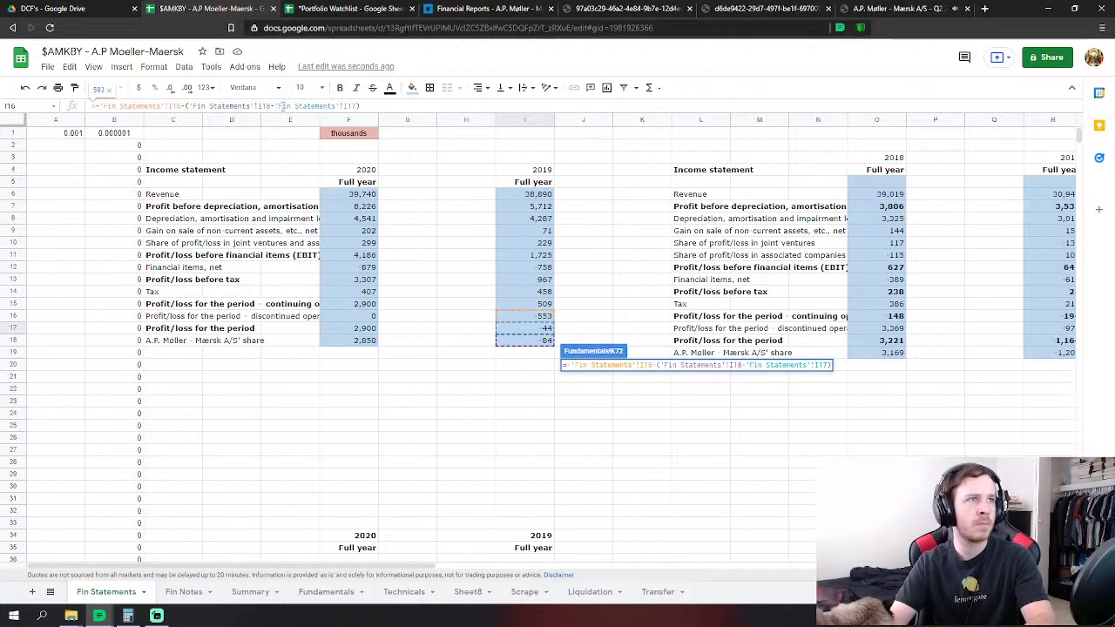
pyautogui.press('BackSpace')
pyautogui.write('+')
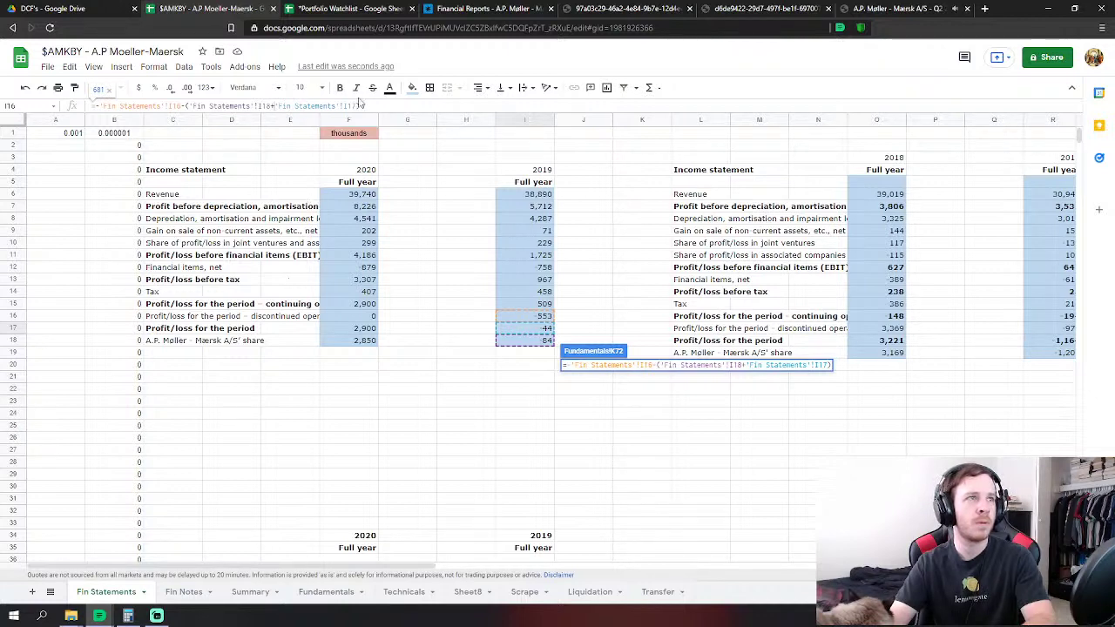
# Remove the bracketed I18 and I17 term from the K72 formula draft and discard the edit.
pyautogui.moveTo(359, 105); pyautogui.dragTo(185, 159)
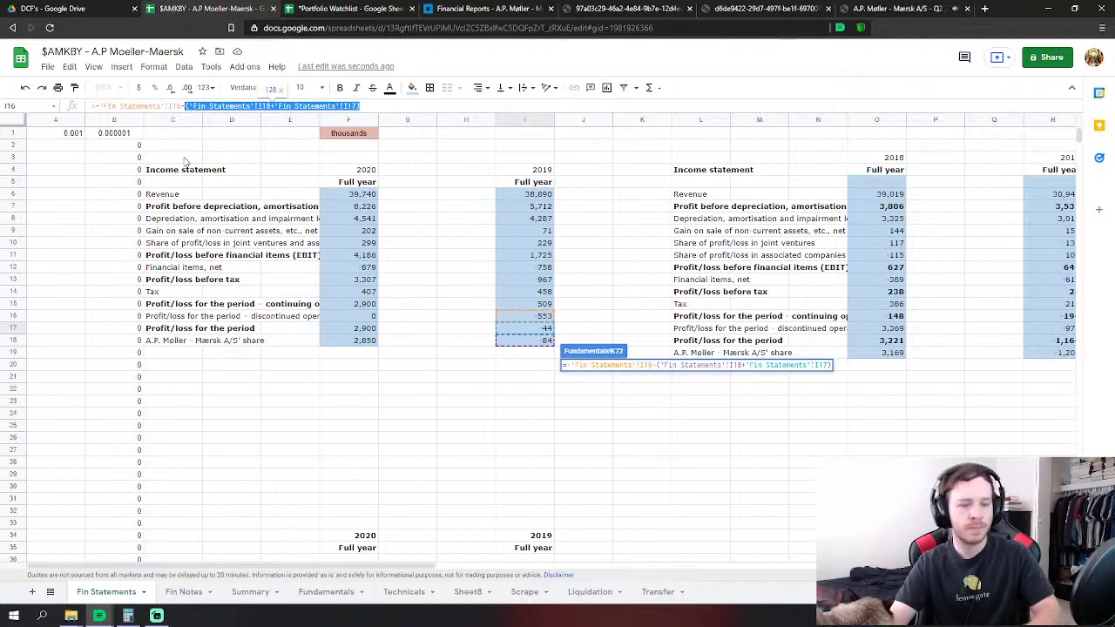
pyautogui.press('BackSpace')
pyautogui.press('Return')
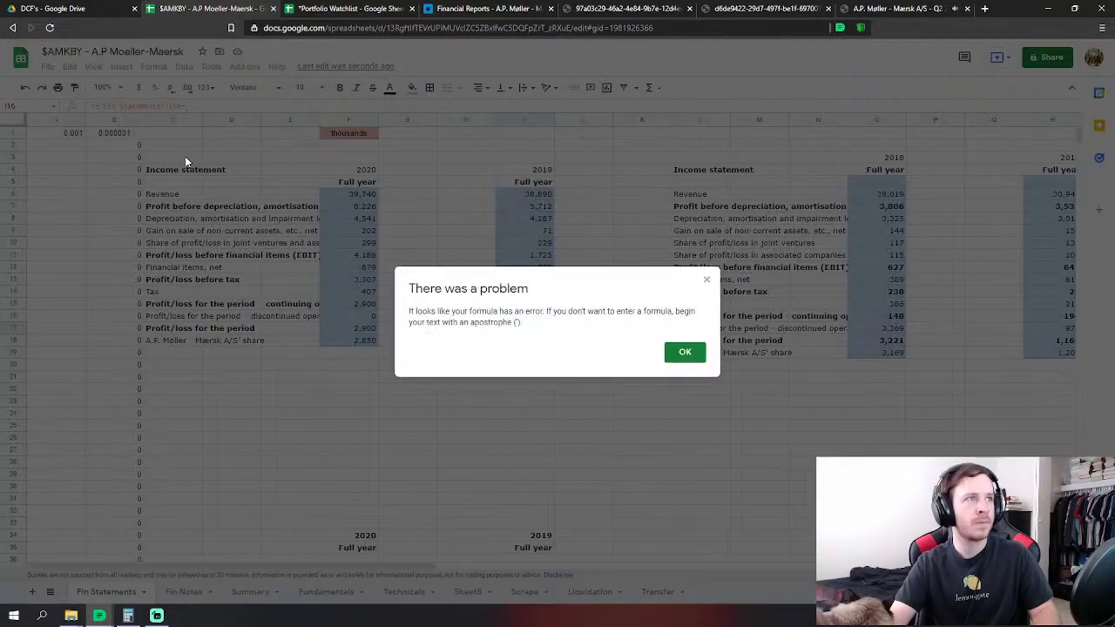
pyautogui.click(680, 351)
pyautogui.press('Escape')
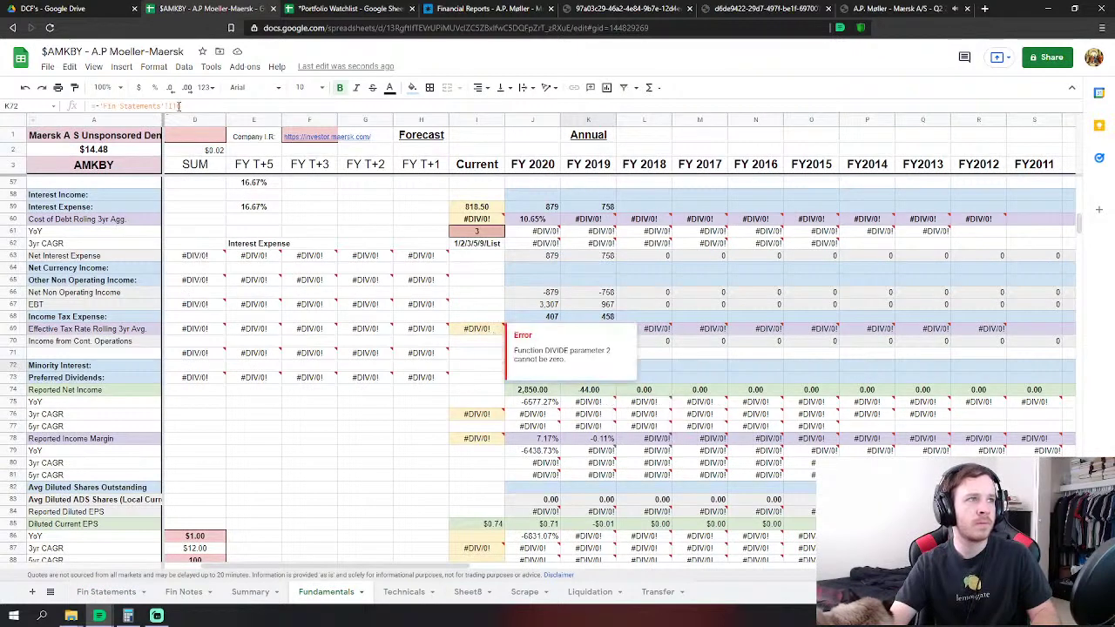
pyautogui.hotkey('ctrl', 'z')
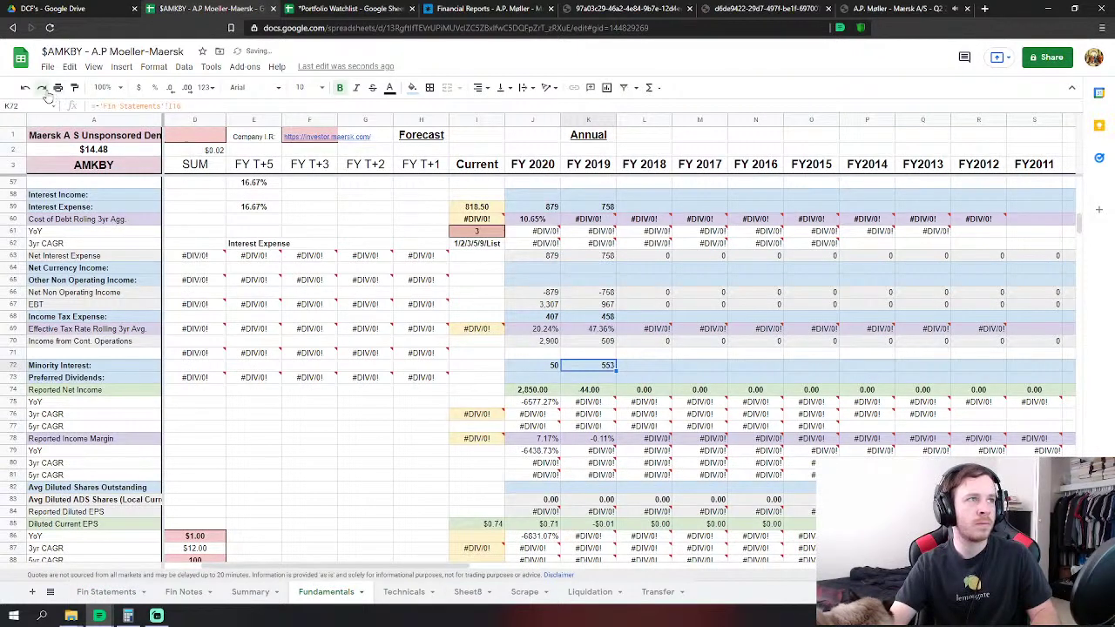
# Extend the FY 2019 Minority Interest formula in K72 to =-'Fin Statements'!I16-('Fin Statements'!I18-'Fin Statements'!I17) and check it against the 2019 income statement.
pyautogui.click(202, 105)
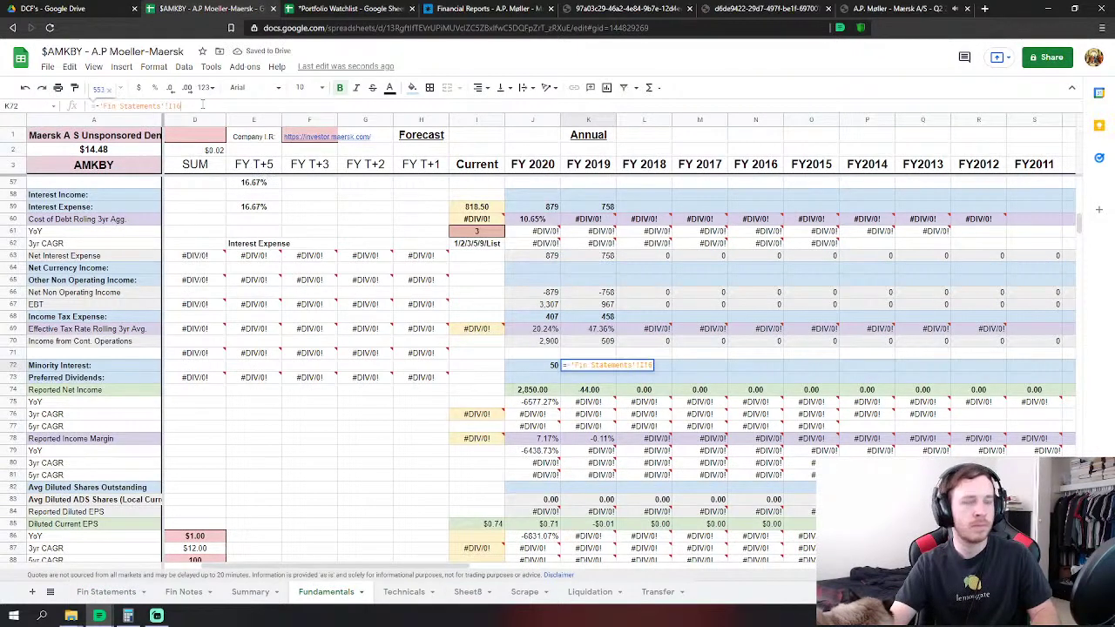
pyautogui.write('-(')
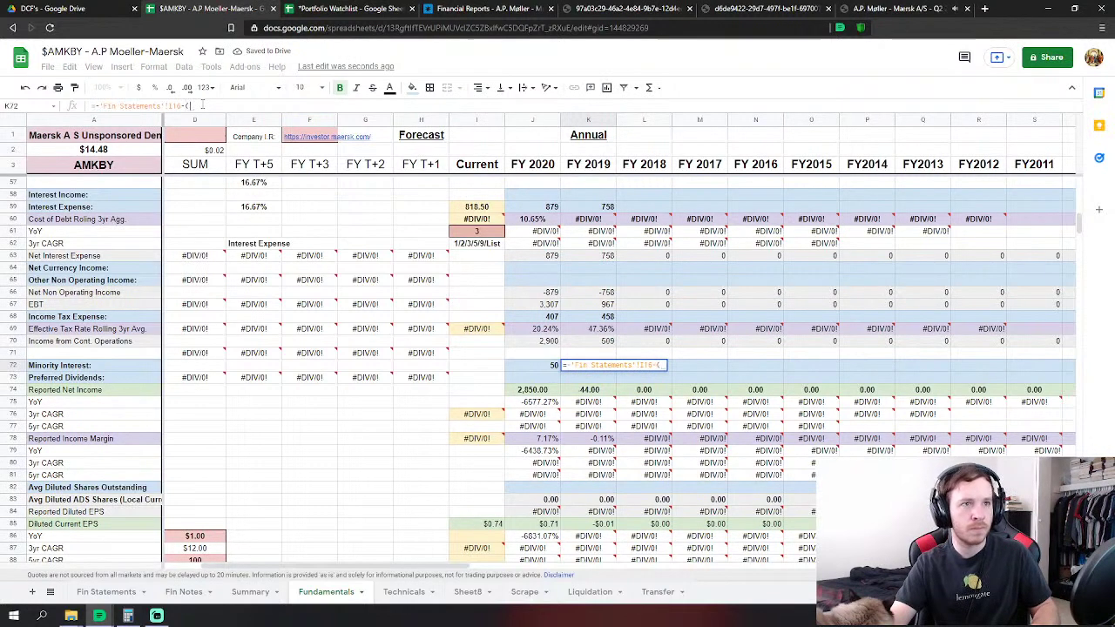
pyautogui.click(120, 595)
pyautogui.click(540, 341)
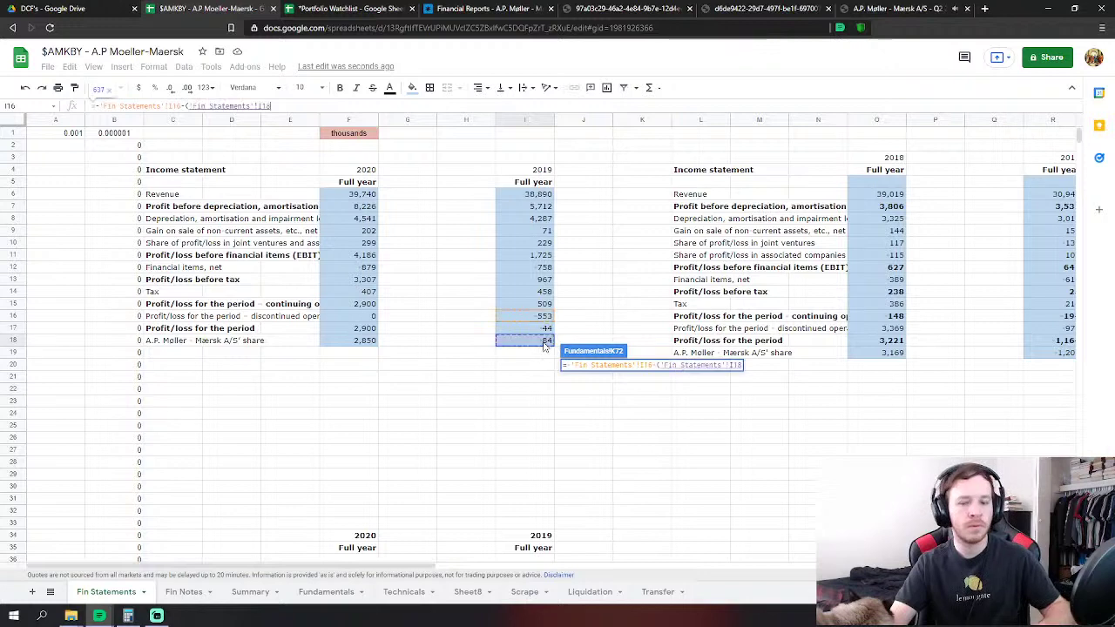
pyautogui.write('-')
pyautogui.click(546, 328)
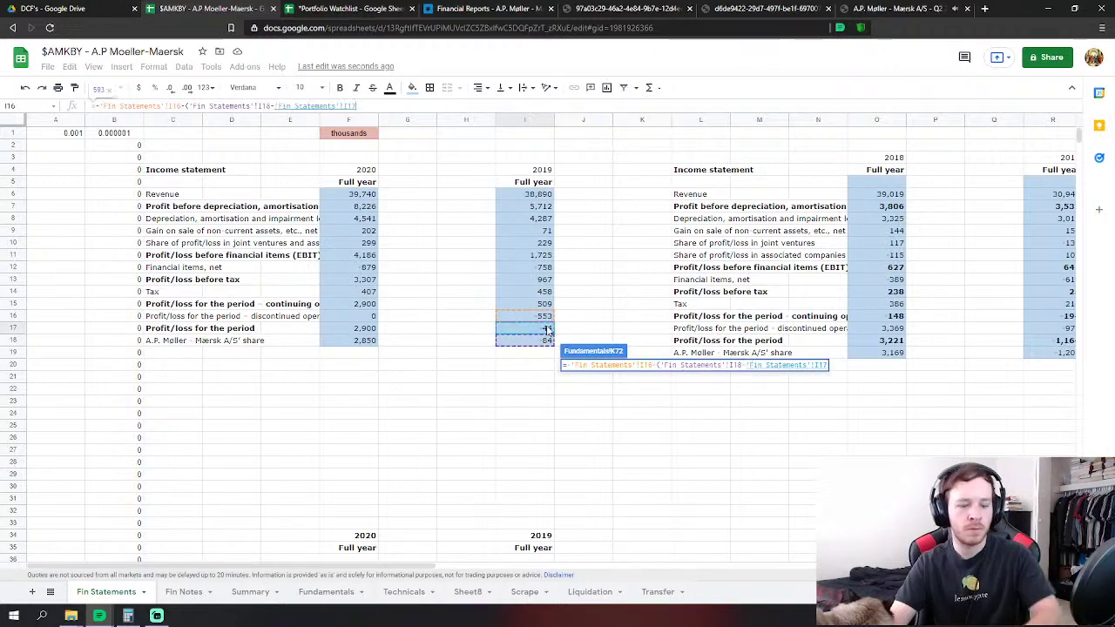
pyautogui.press('Return')
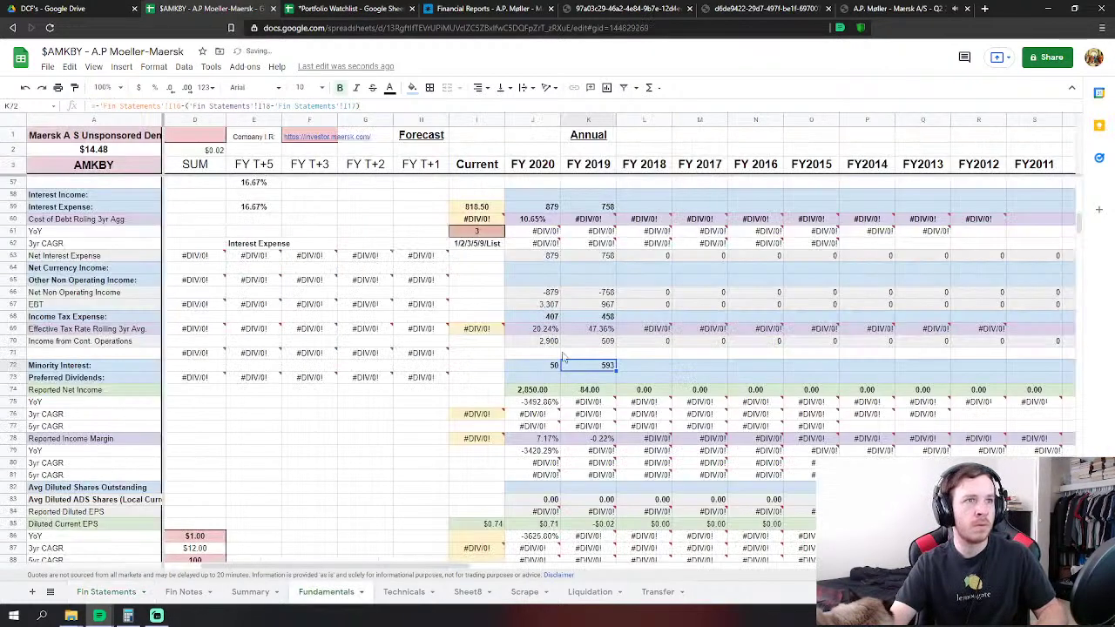
pyautogui.click(108, 592)
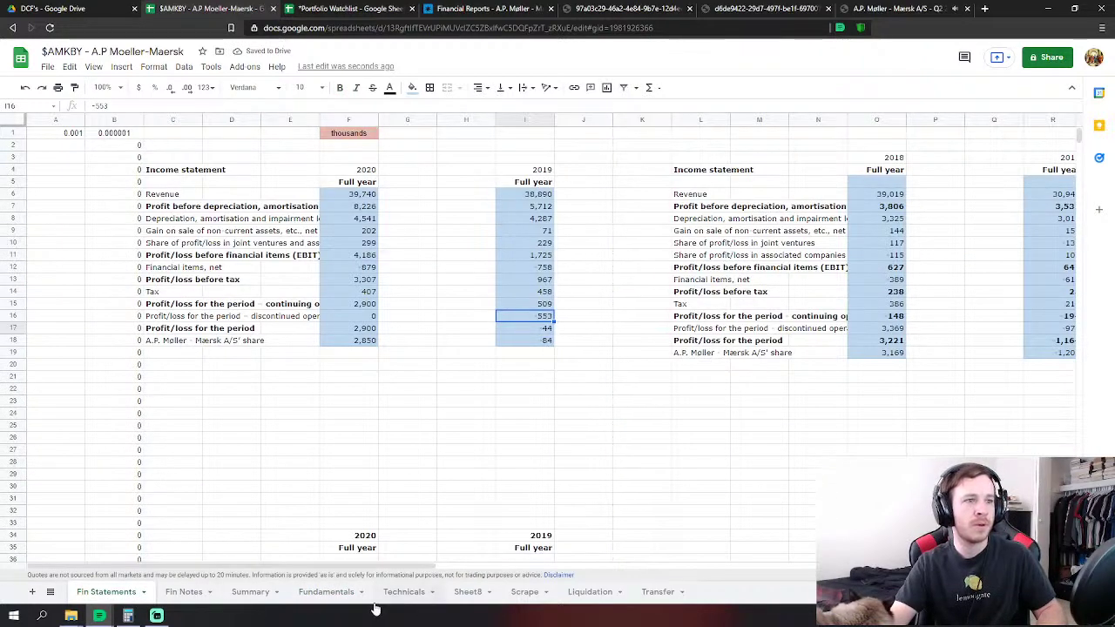
pyautogui.click(344, 594)
# Set FY 2019 CF Depreciation & Amortization in K127 of Fundamentals to the 2019 non-cash items figure in Fin Statements I38.
pyautogui.scroll(-10, 642, 419)
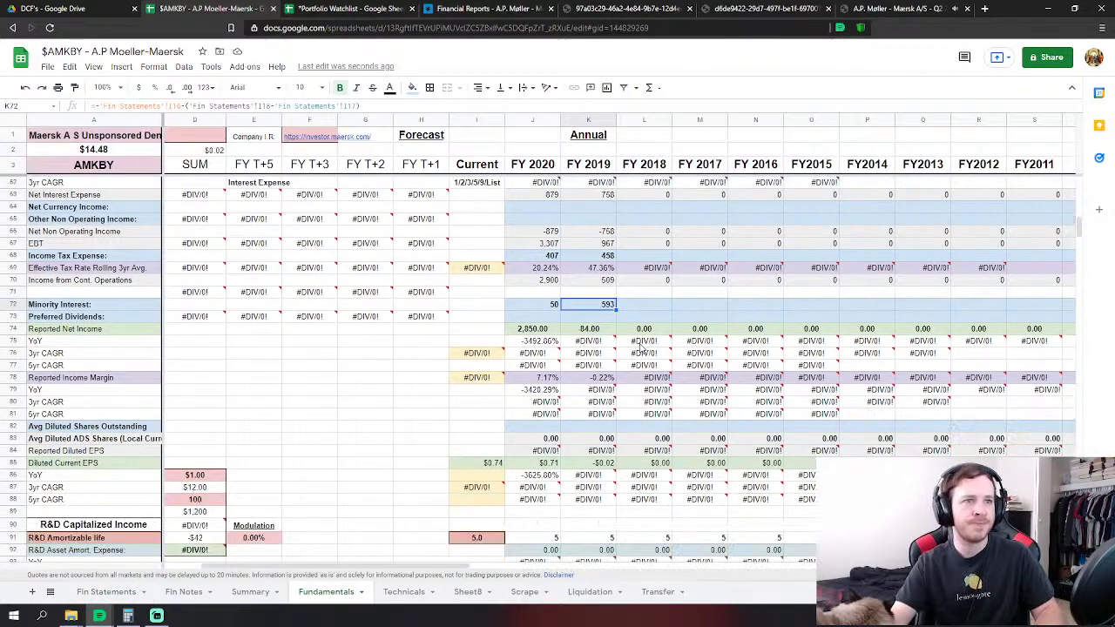
pyautogui.scroll(-4, 598, 440)
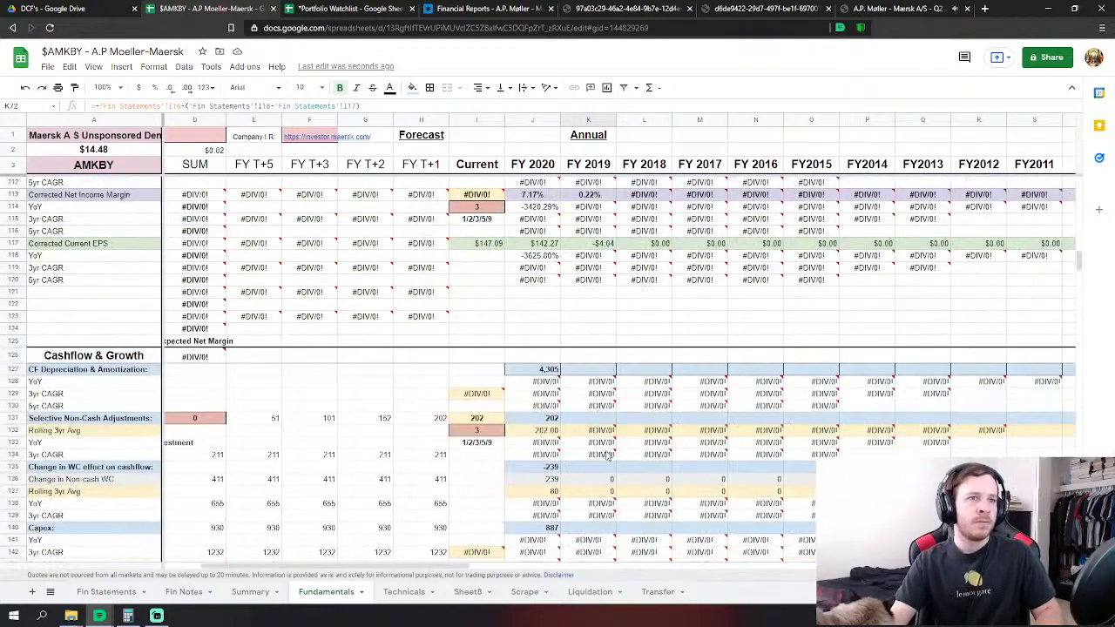
pyautogui.click(601, 368)
pyautogui.write('=')
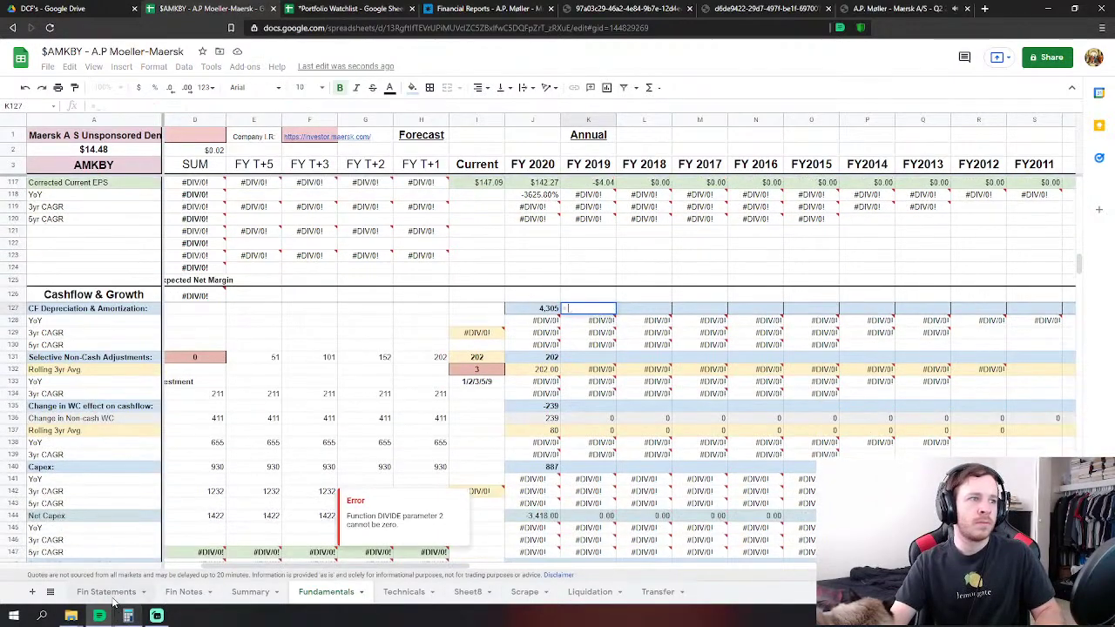
pyautogui.click(107, 592)
pyautogui.scroll(-6, 523, 394)
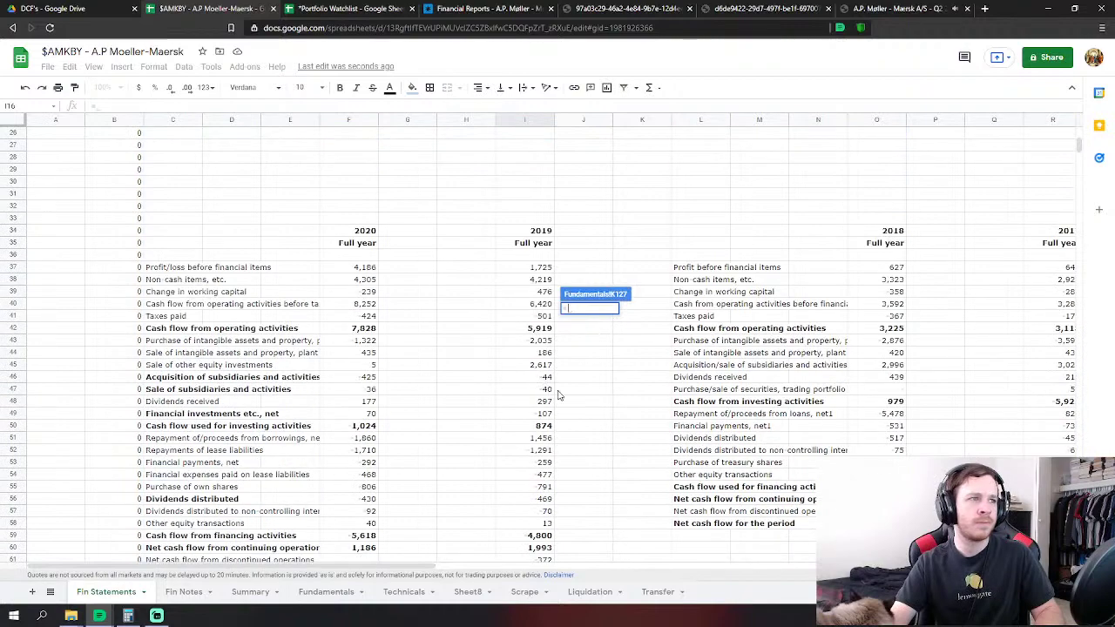
pyautogui.click(541, 280)
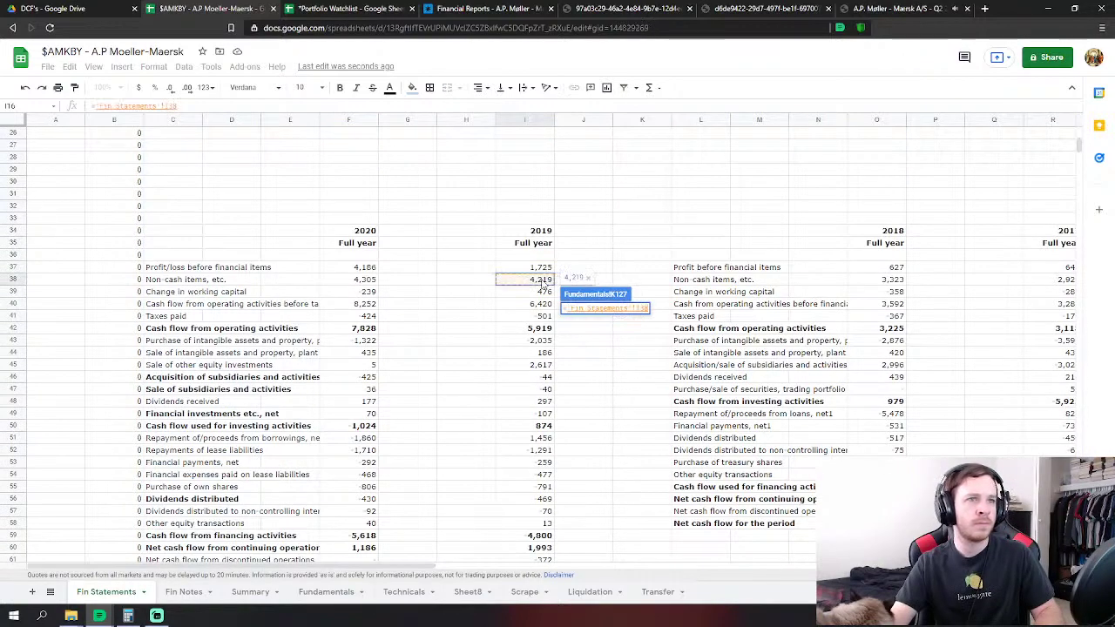
pyautogui.press('Return')
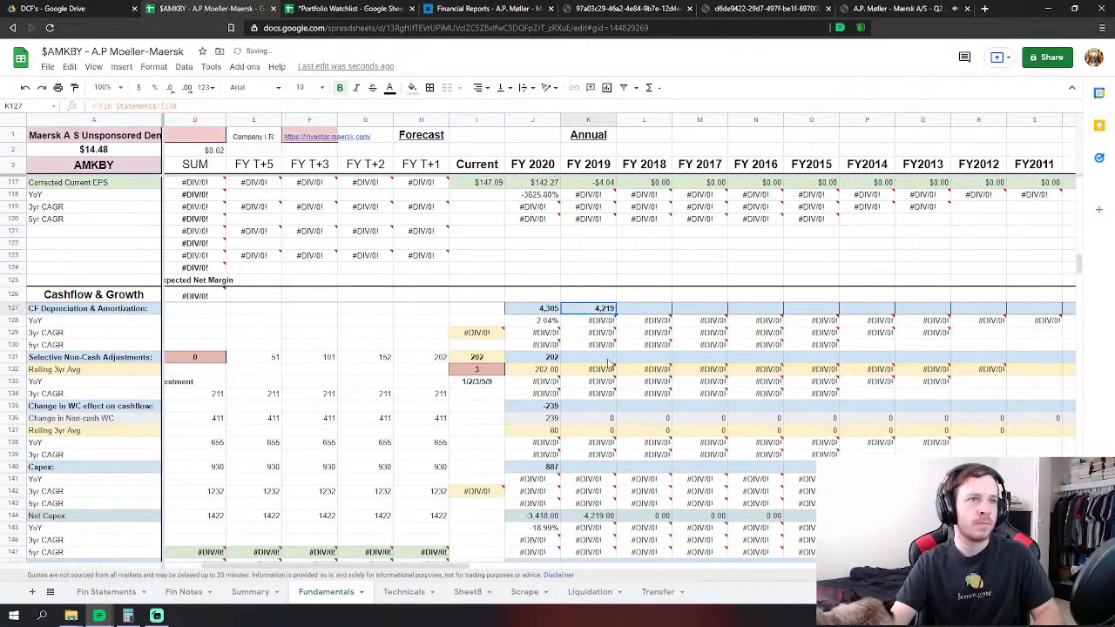
# Set FY 2019 Selective Non-Cash Adjustments in K131 of Fundamentals to the 2019 gain on sale of non-current assets in Fin Statements I9.
pyautogui.click(607, 360)
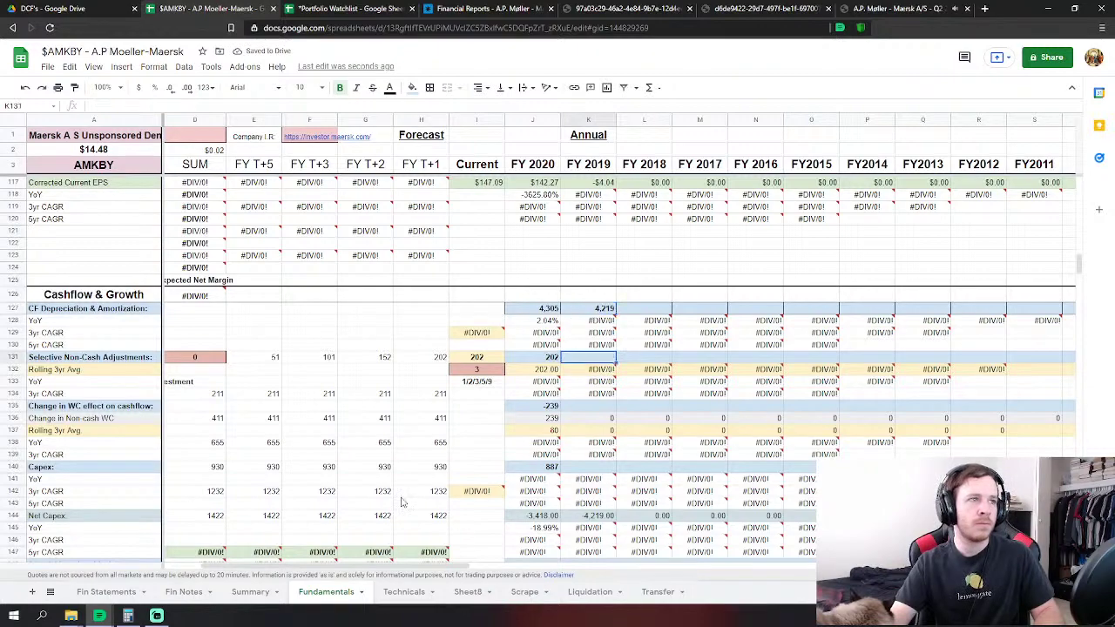
pyautogui.write('=')
pyautogui.click(106, 591)
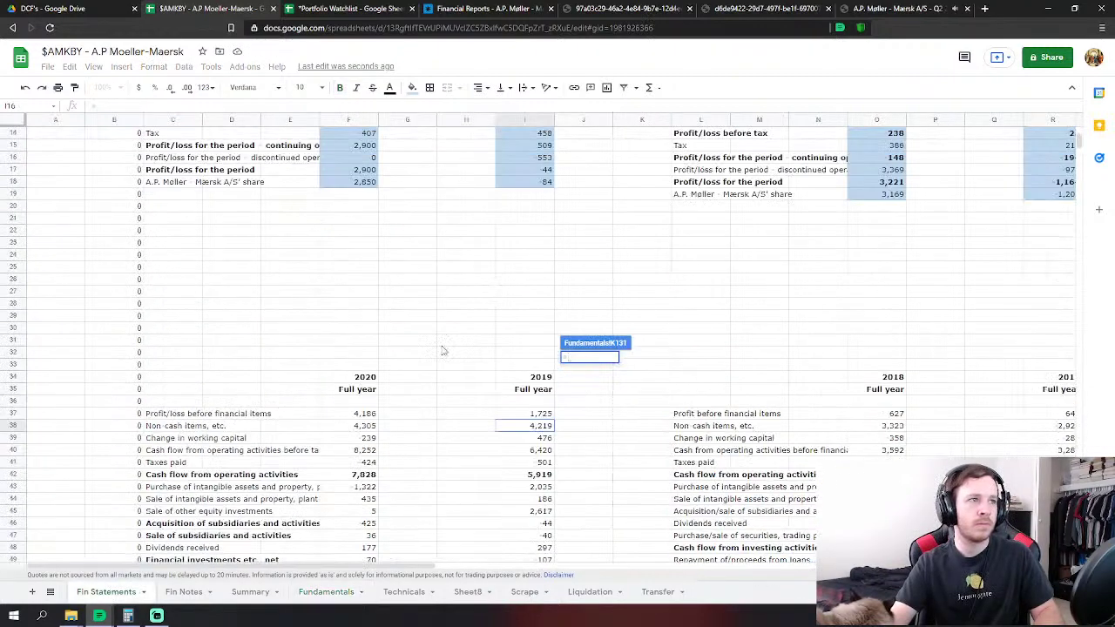
pyautogui.scroll(5, 443, 350)
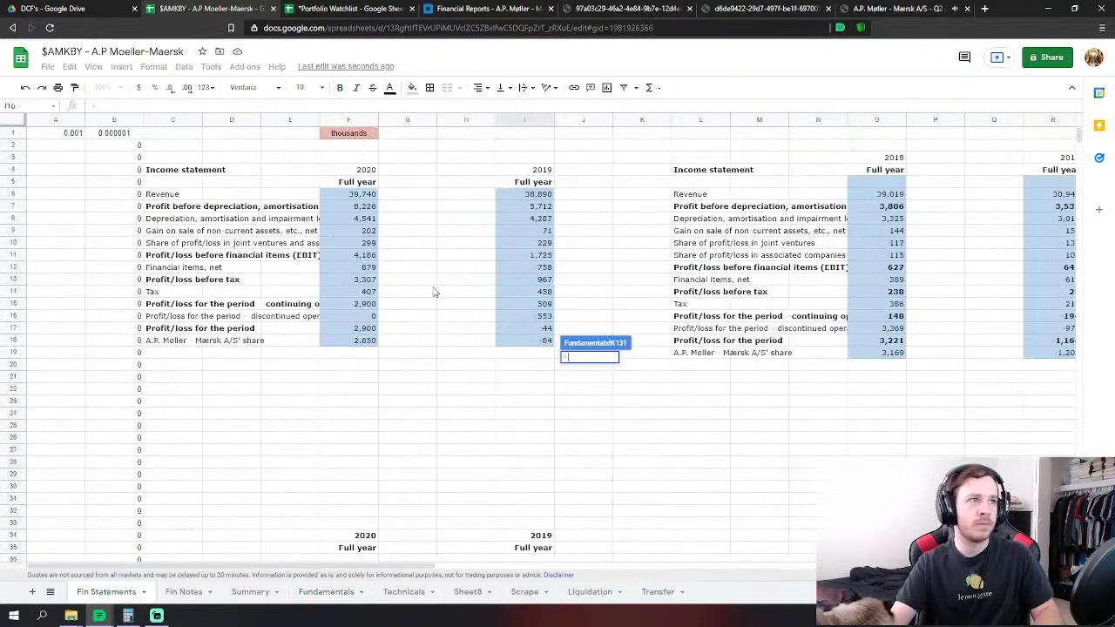
pyautogui.click(545, 232)
pyautogui.press('Return')
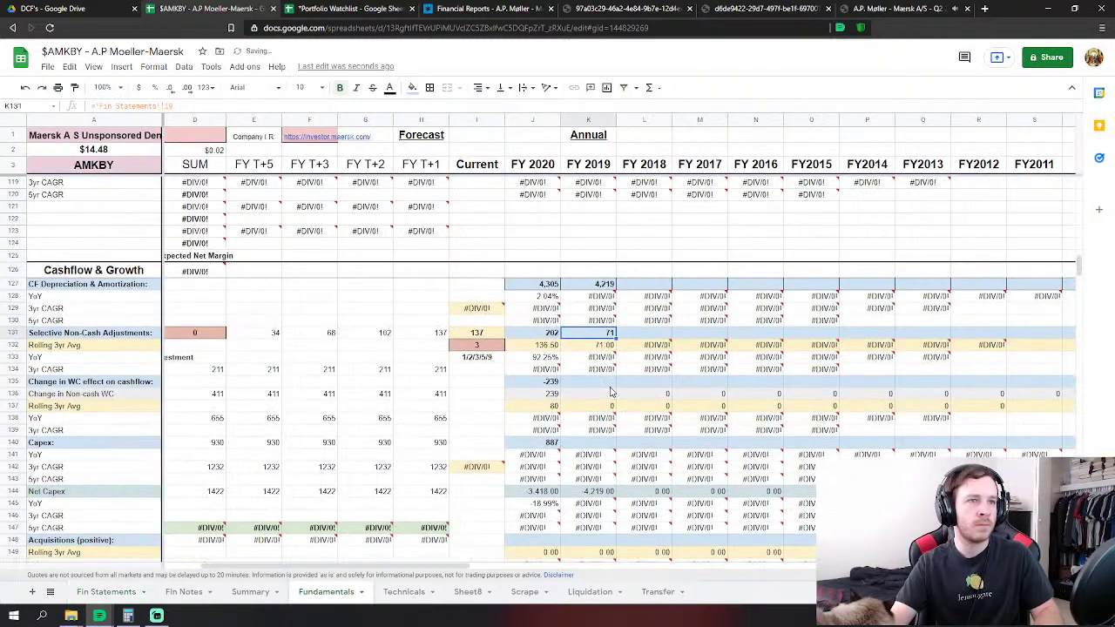
# Set FY 2019 Change in WC effect on cashflow in K135 of Fundamentals to the 2019 change in working capital in Fin Statements I39.
pyautogui.click(611, 384)
pyautogui.write('=')
pyautogui.click(106, 592)
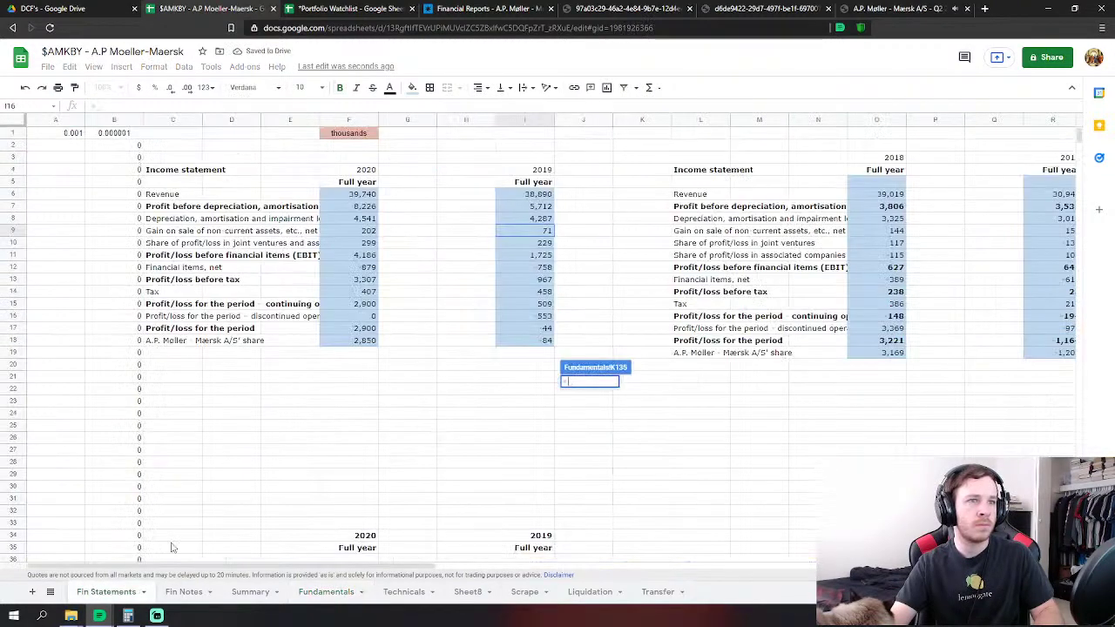
pyautogui.scroll(-7, 496, 357)
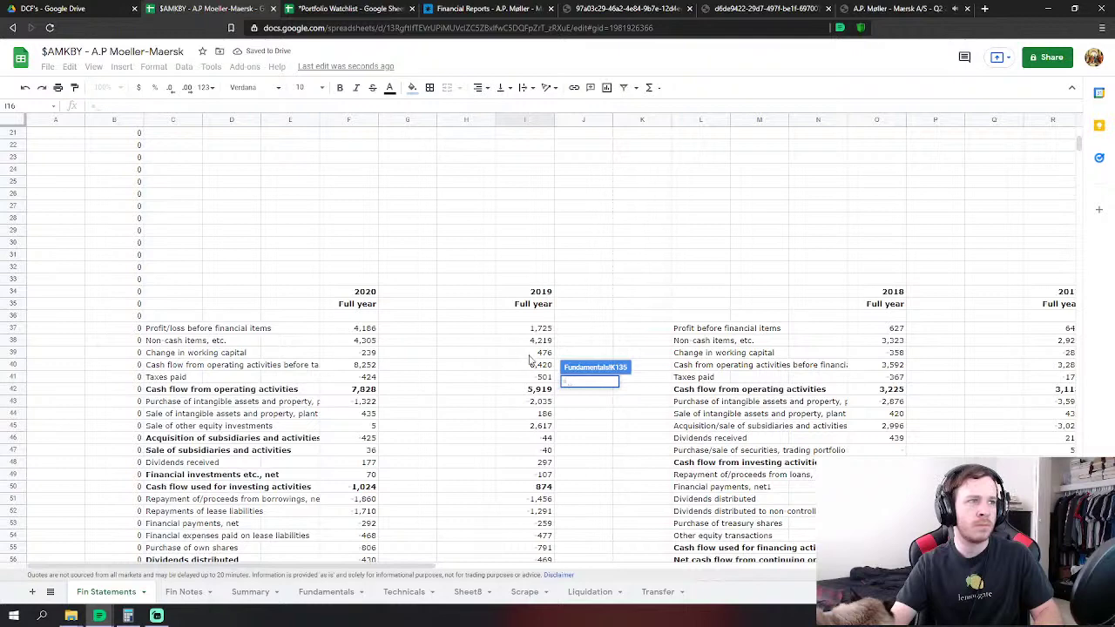
pyautogui.click(548, 355)
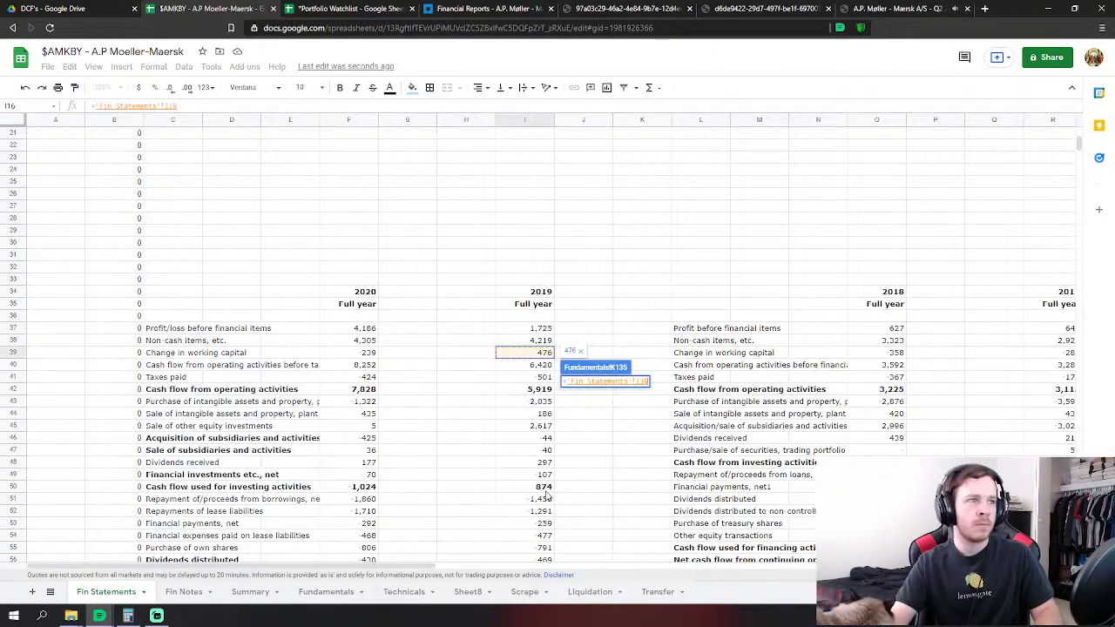
pyautogui.press('Return')
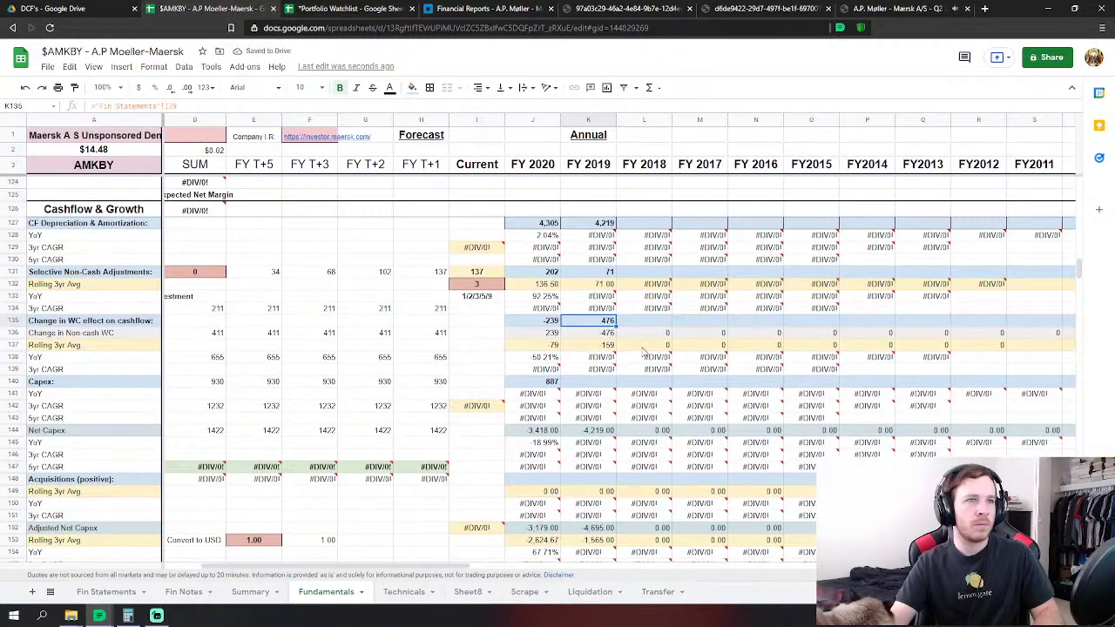
# Set FY 2019 Capex in K140 of Fundamentals to =-'Fin Statements'!I43-'Fin Statements'!I44, netting 2019 asset purchases against asset sales.
pyautogui.click(592, 384)
pyautogui.scroll(-1, 593, 375)
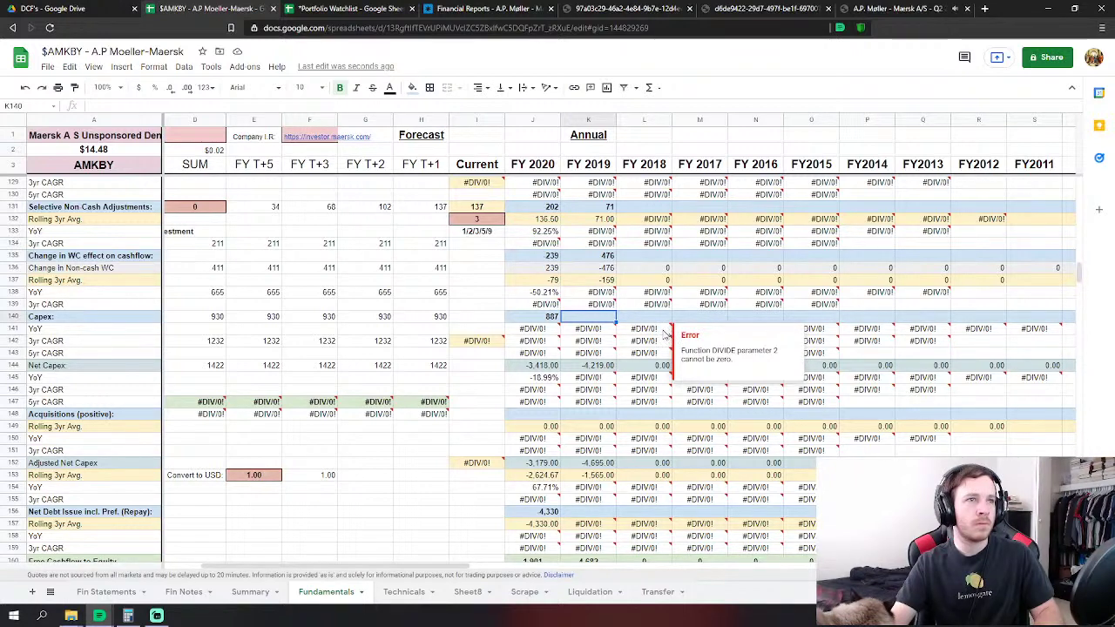
pyautogui.write('=')
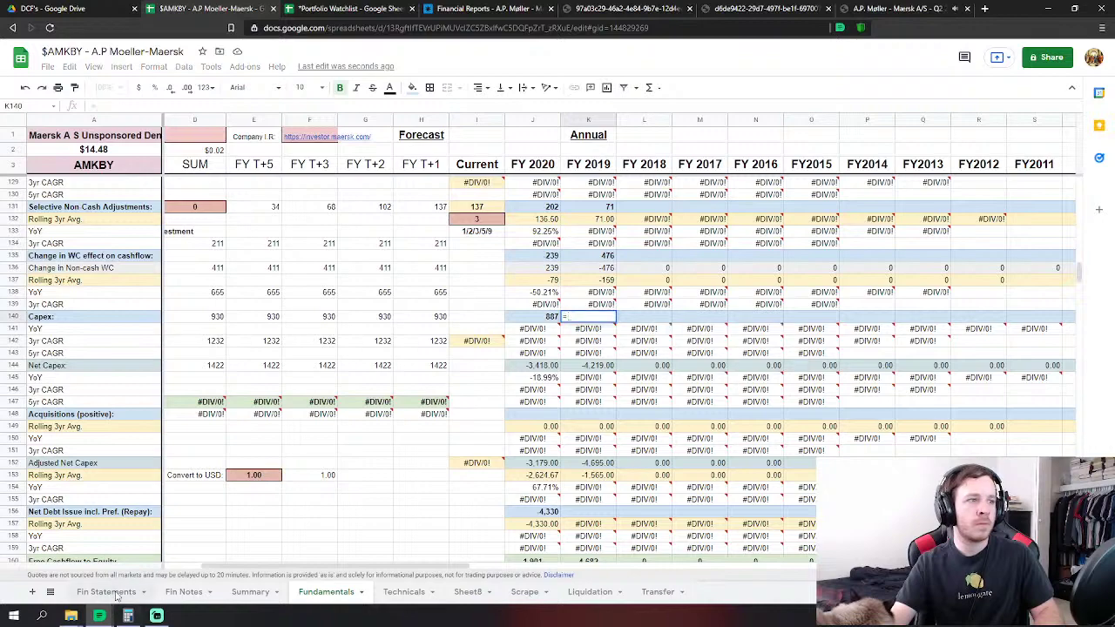
pyautogui.click(106, 592)
pyautogui.scroll(-3, 540, 399)
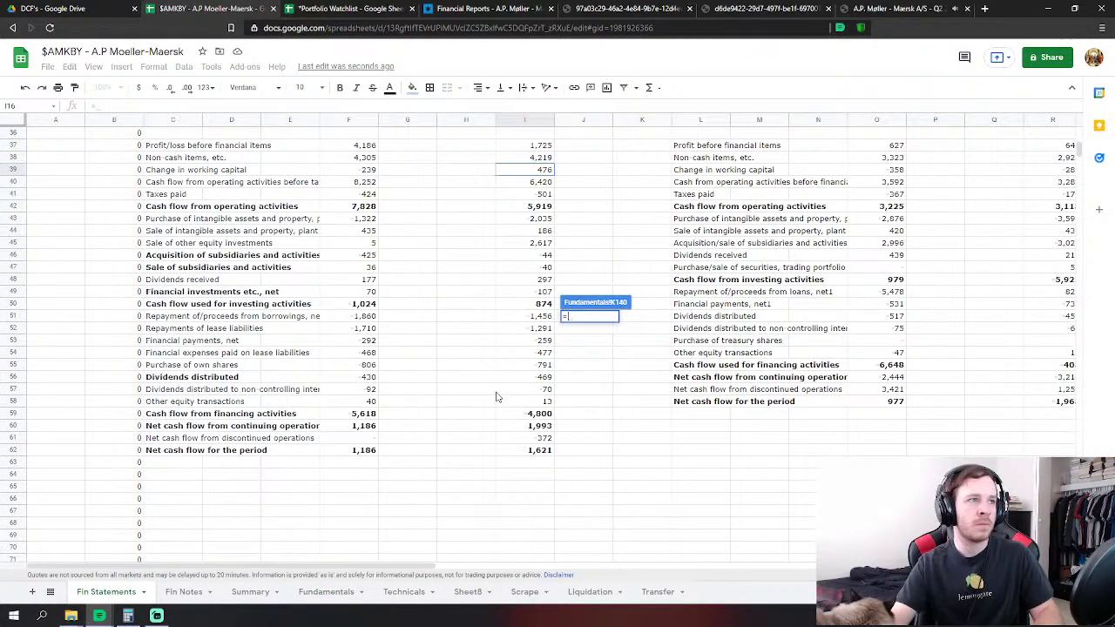
pyautogui.scroll(-1, 490, 397)
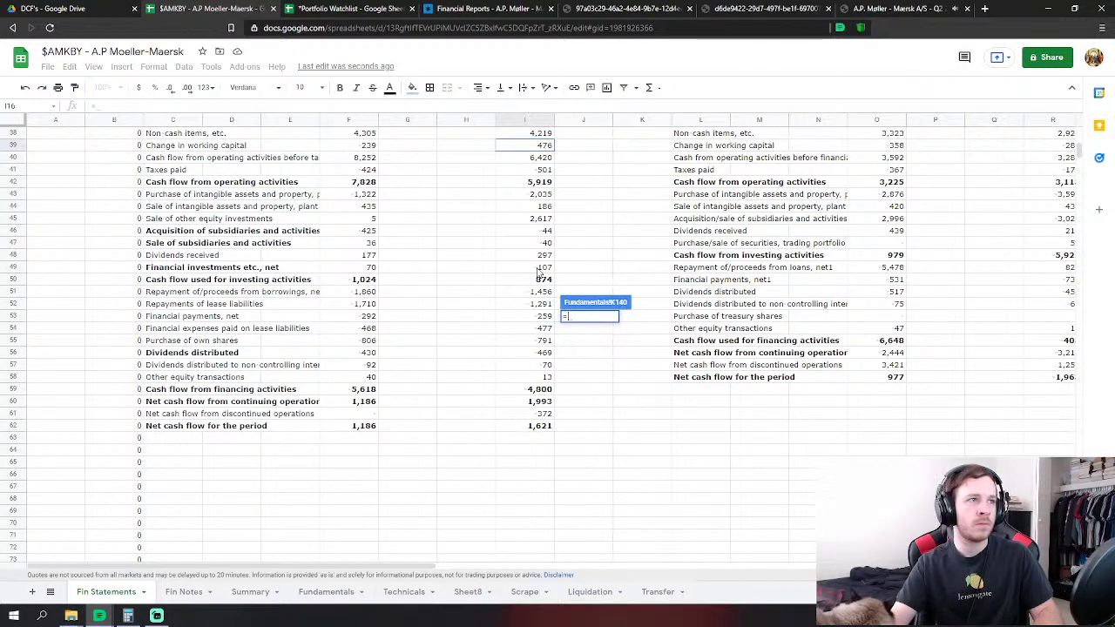
pyautogui.scroll(1, 539, 253)
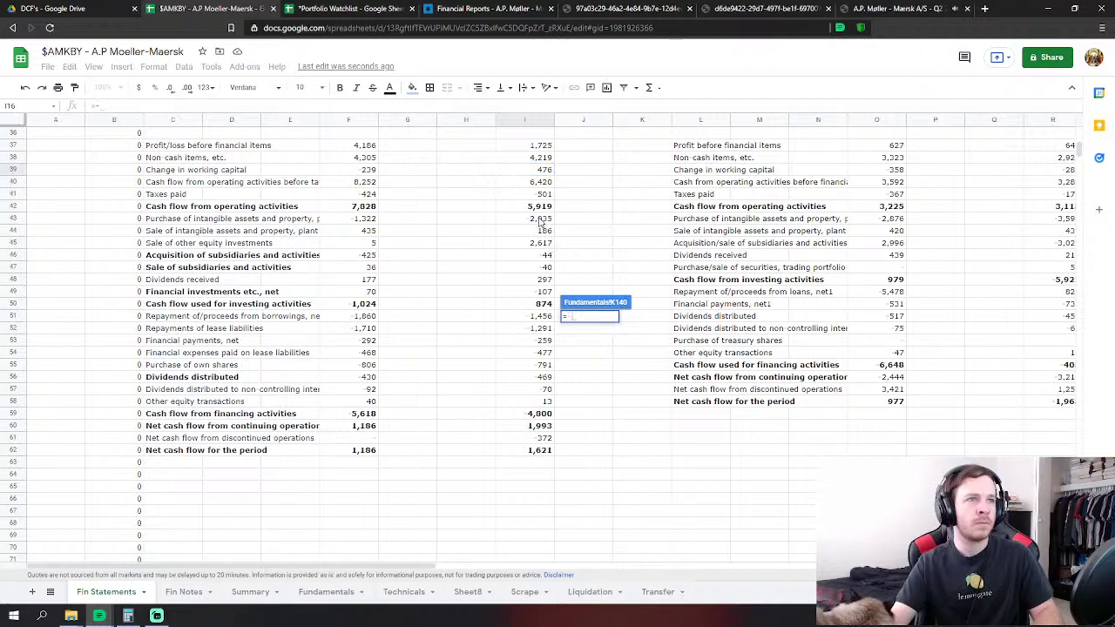
pyautogui.click(540, 220)
pyautogui.write('-')
pyautogui.click(545, 230)
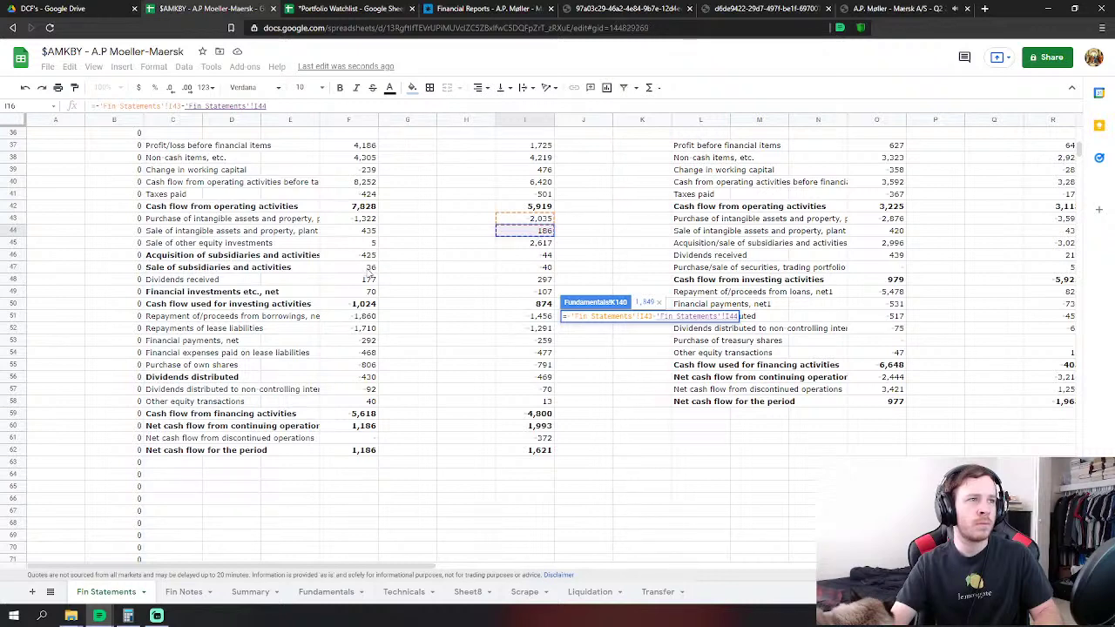
pyautogui.press('Return')
# Set FY 2020 Acquisitions in J148 of Fundamentals to =-'Fin Statements'!F46-'Fin Statements'!F47, covering acquisition and sale of subsidiaries.
pyautogui.click(558, 414)
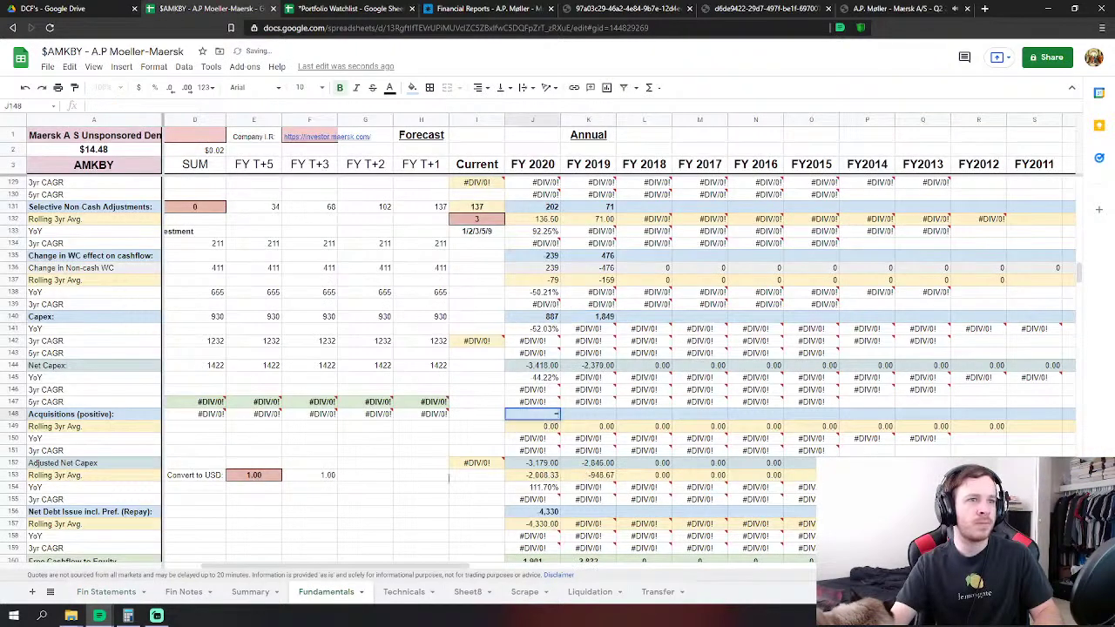
pyautogui.write('=')
pyautogui.click(106, 592)
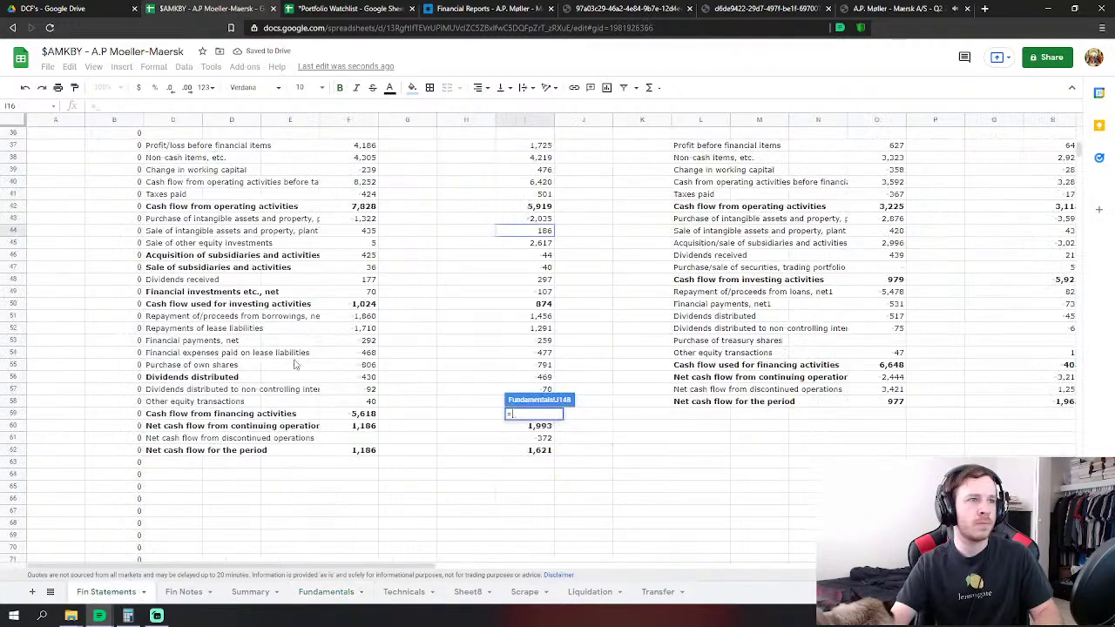
pyautogui.click(368, 256)
pyautogui.write('-')
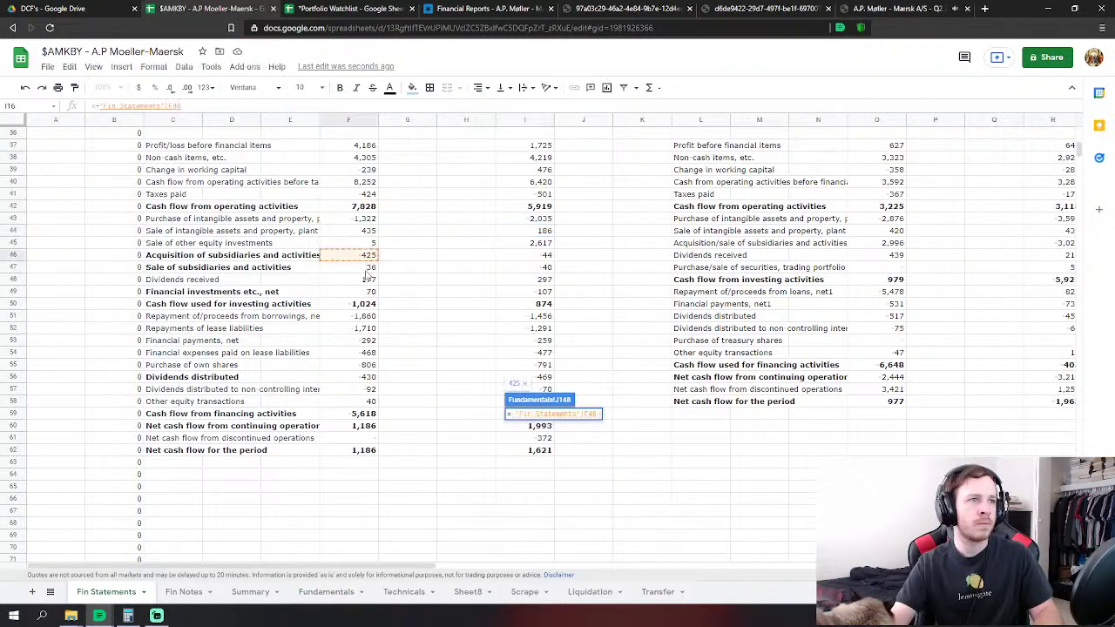
pyautogui.click(369, 268)
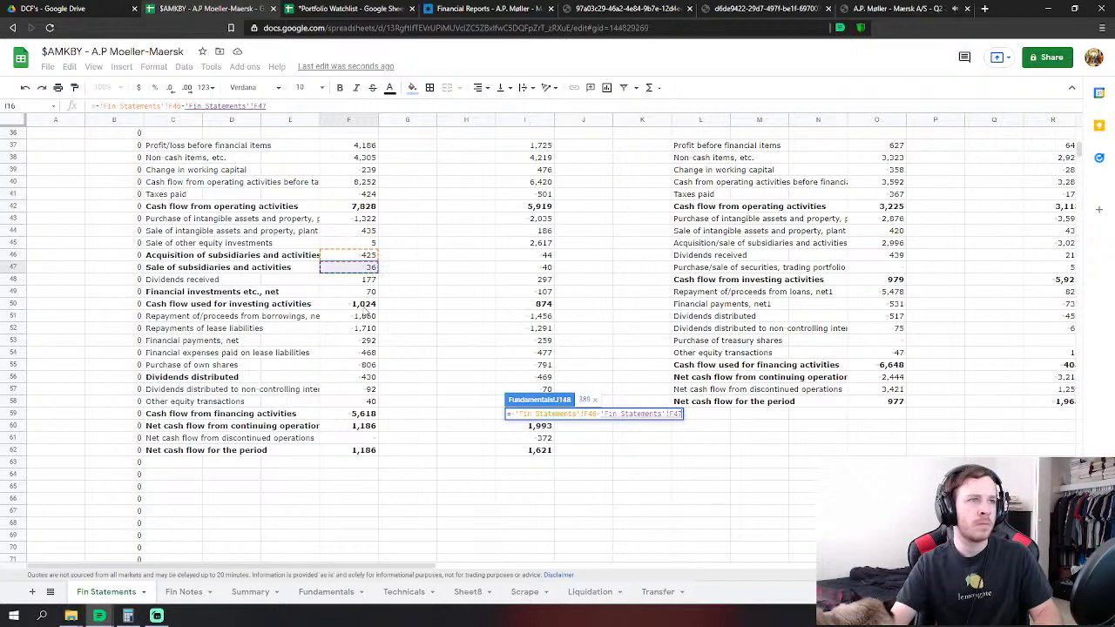
pyautogui.press('Tab')
# Set FY 2019 Acquisitions in K148 of Fundamentals to =-'Fin Statements'!I46-'Fin Statements'!I47.
pyautogui.write('=')
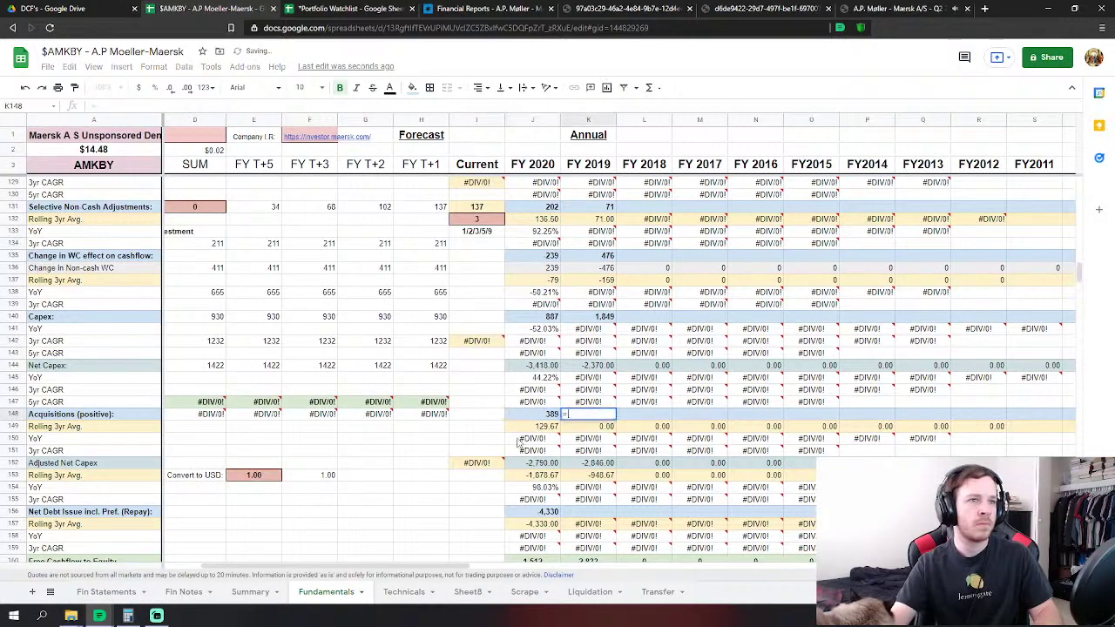
pyautogui.click(122, 593)
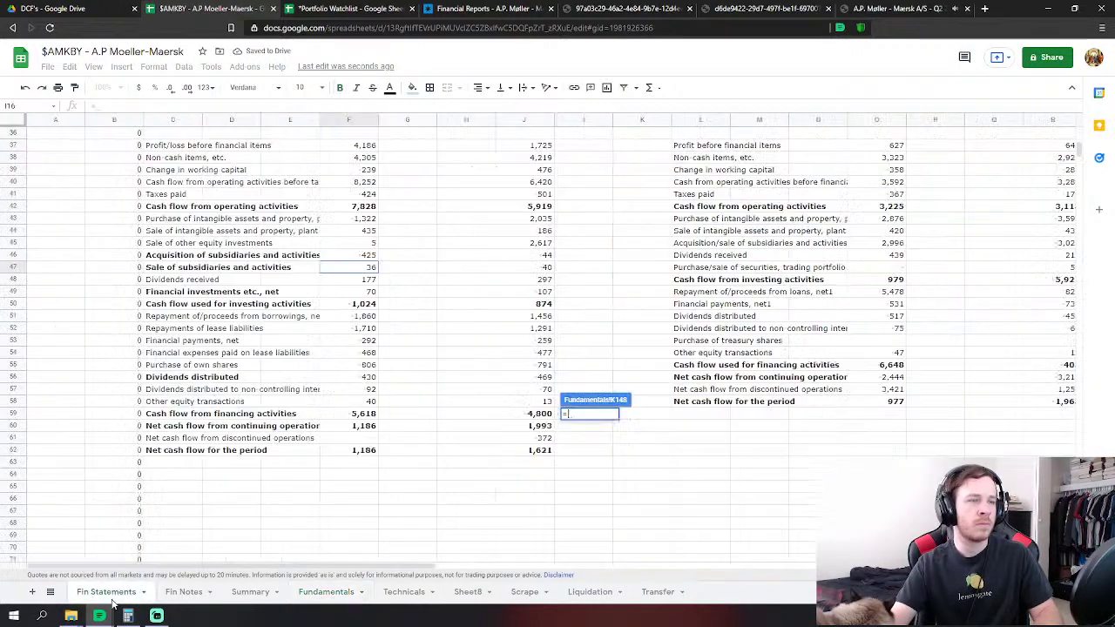
pyautogui.click(533, 256)
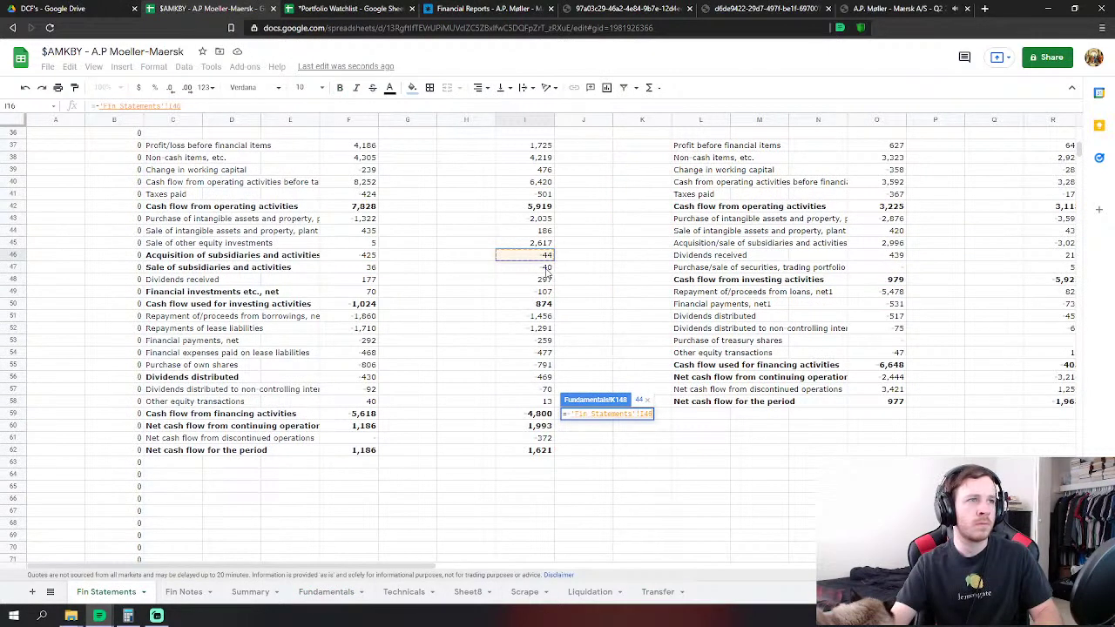
pyautogui.write('-')
pyautogui.click(546, 269)
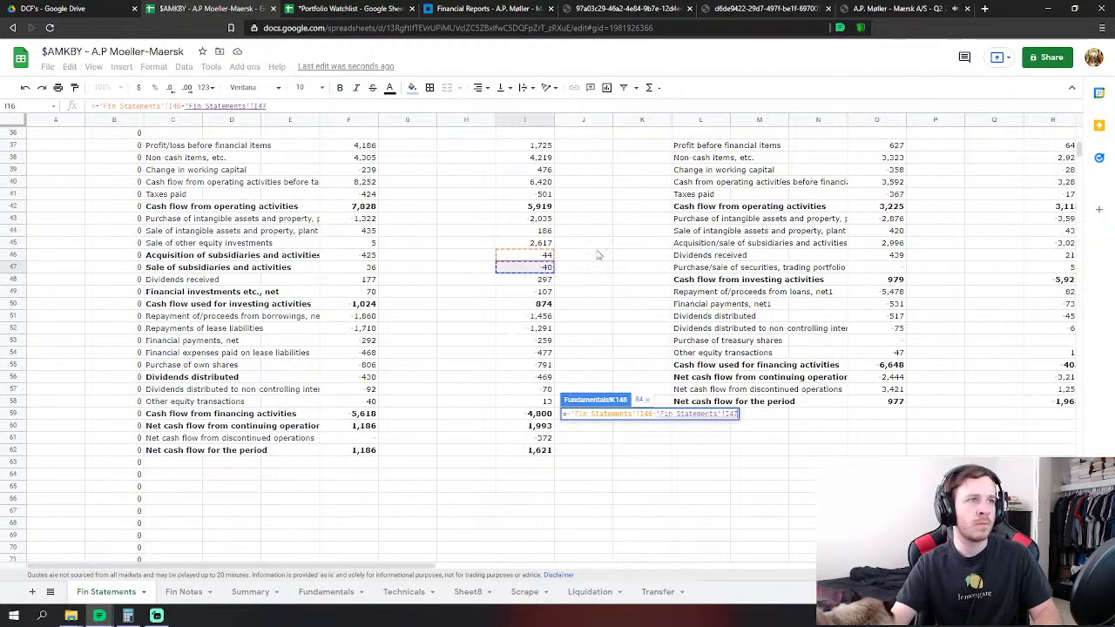
pyautogui.press('Return')
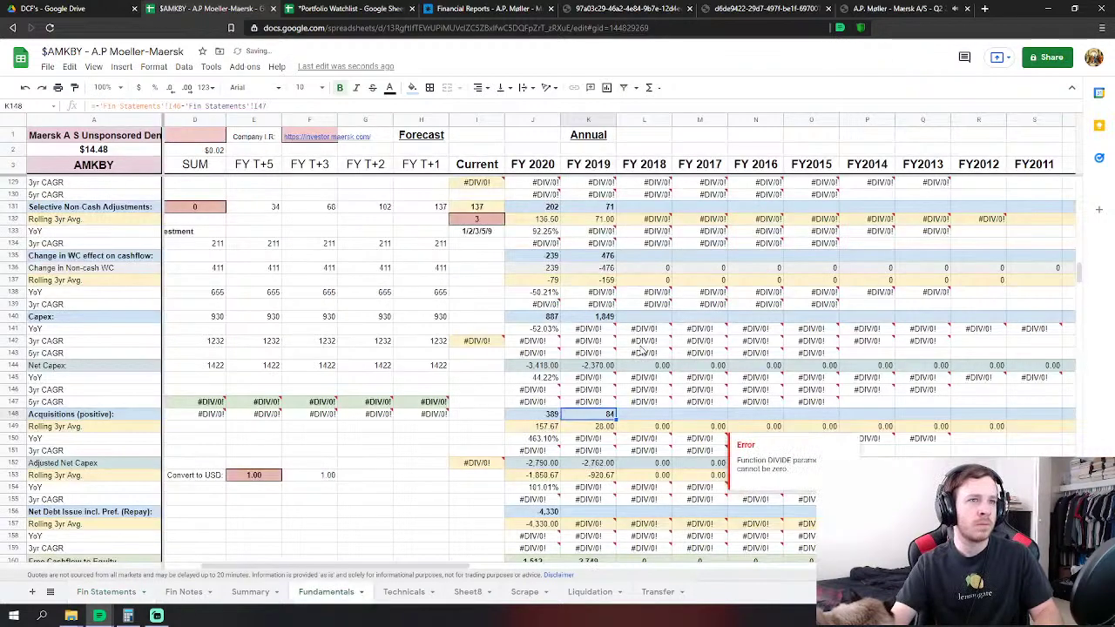
# Set FY 2019 Net Debt Issue in K156 of Fundamentals to the sum of Fin Statements I51, I52, I53 and I54.
pyautogui.scroll(-4, 640, 349)
pyautogui.click(588, 365)
pyautogui.write('=')
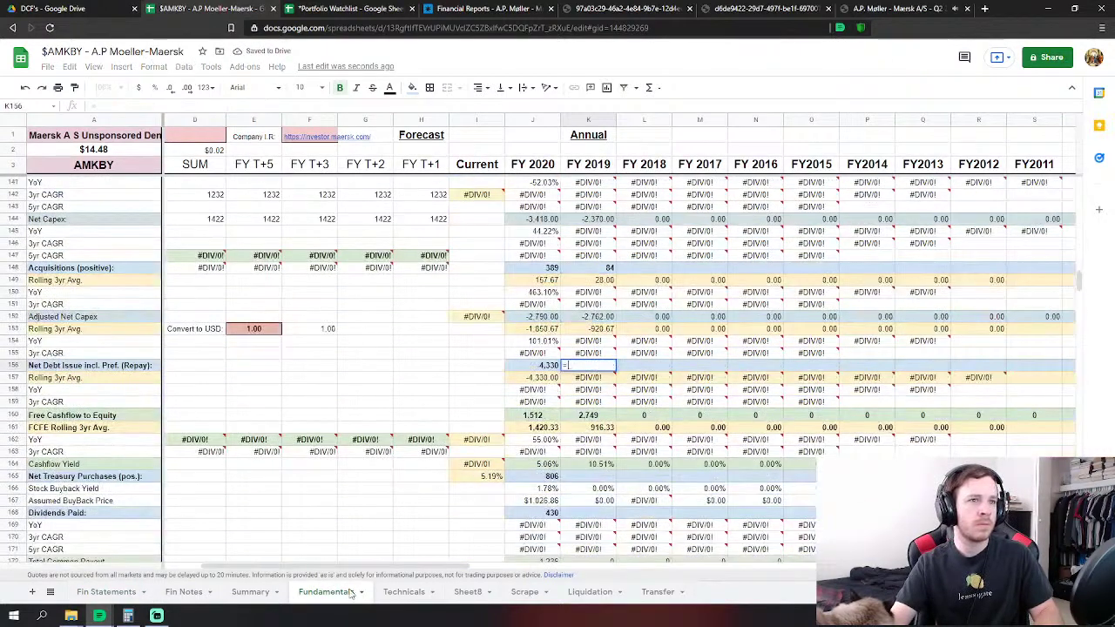
pyautogui.click(99, 594)
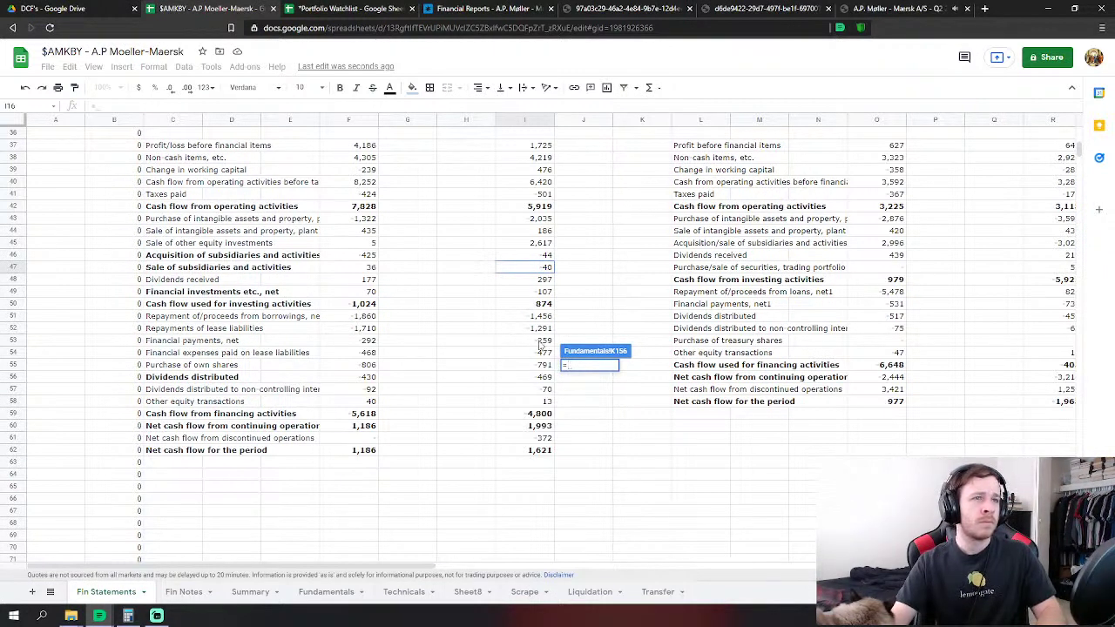
pyautogui.click(542, 315)
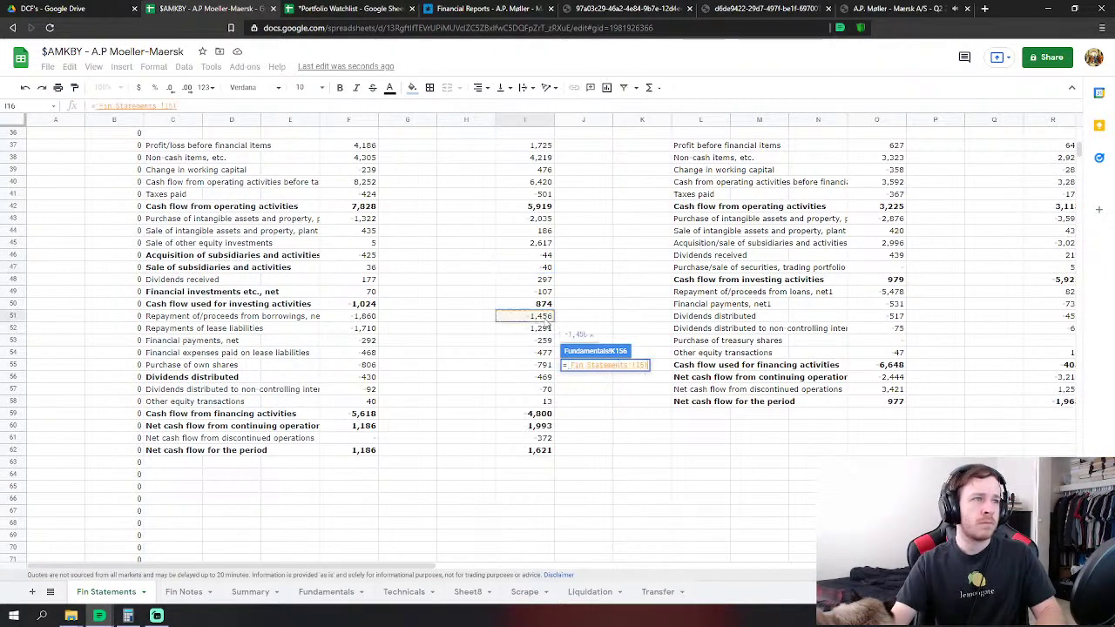
pyautogui.write('+')
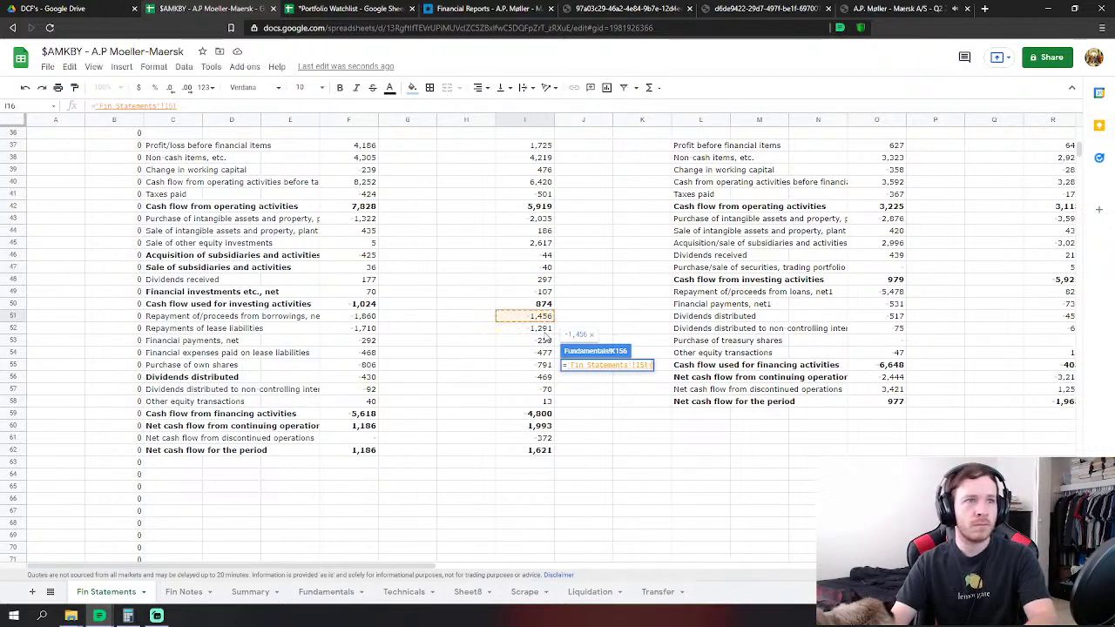
pyautogui.click(544, 330)
pyautogui.write("+'Fin Statements'!I52")
pyautogui.click(545, 341)
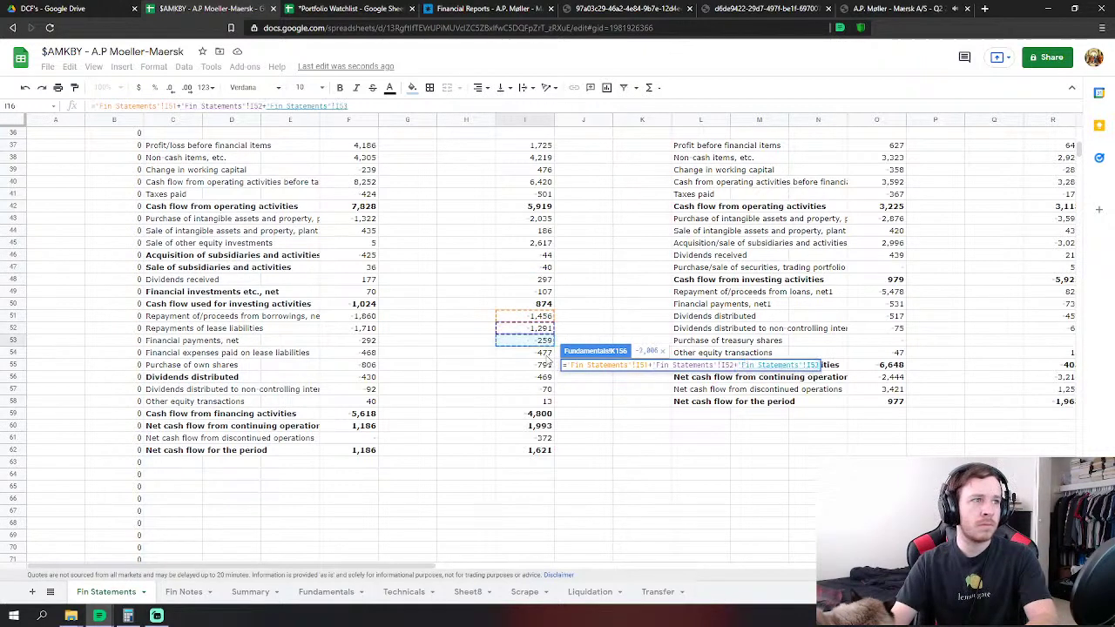
pyautogui.write('+')
pyautogui.click(544, 353)
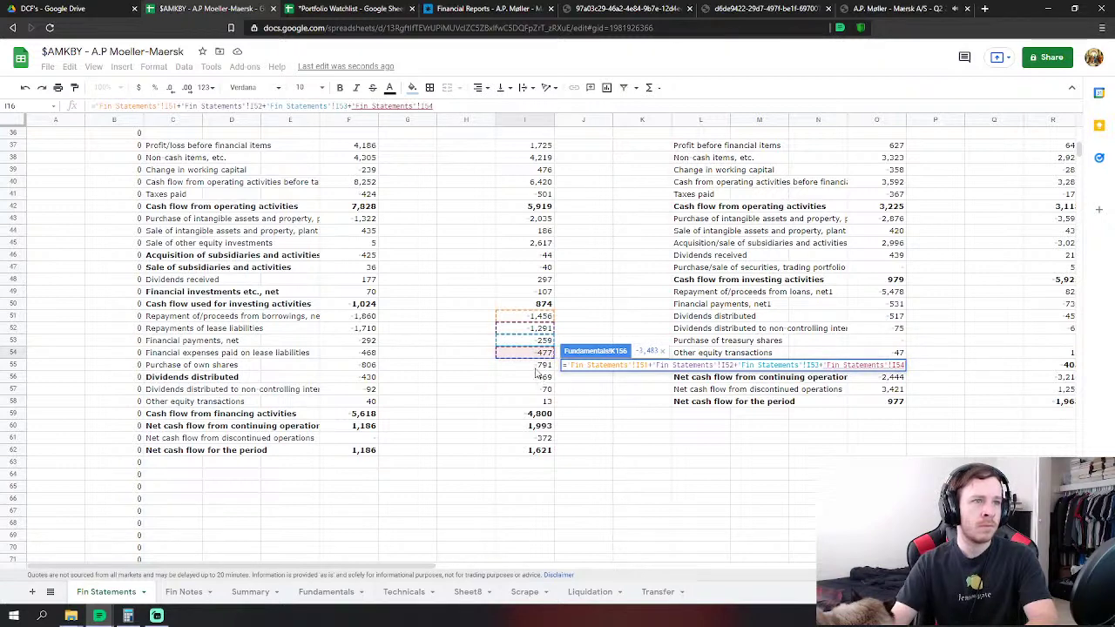
pyautogui.press('Return')
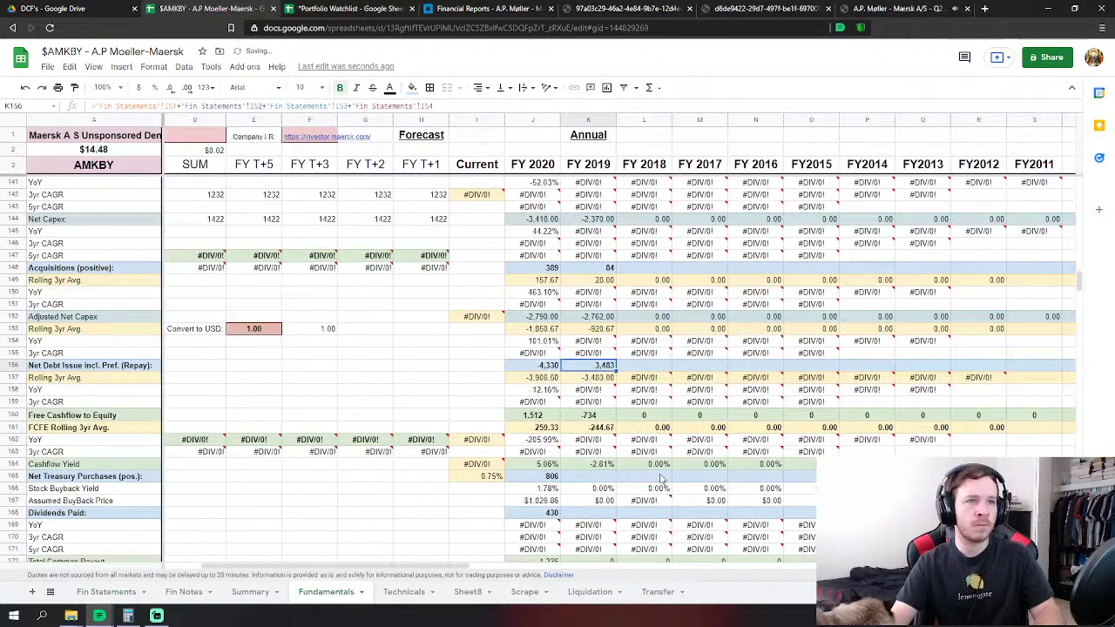
pyautogui.write('=')
pyautogui.click(598, 477)
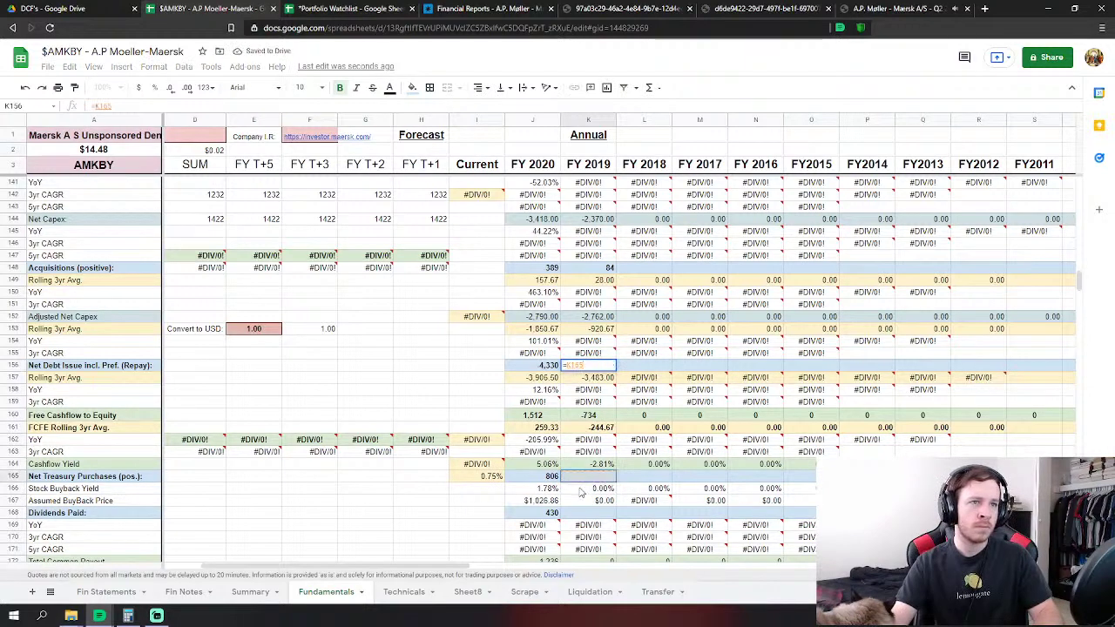
pyautogui.press('Return')
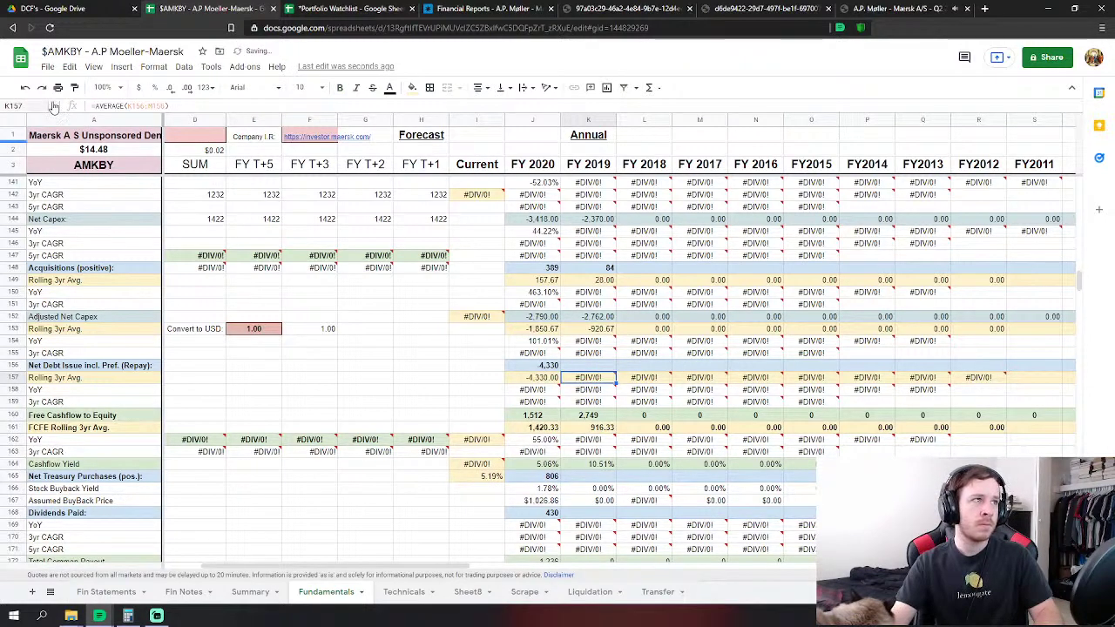
pyautogui.click(25, 88)
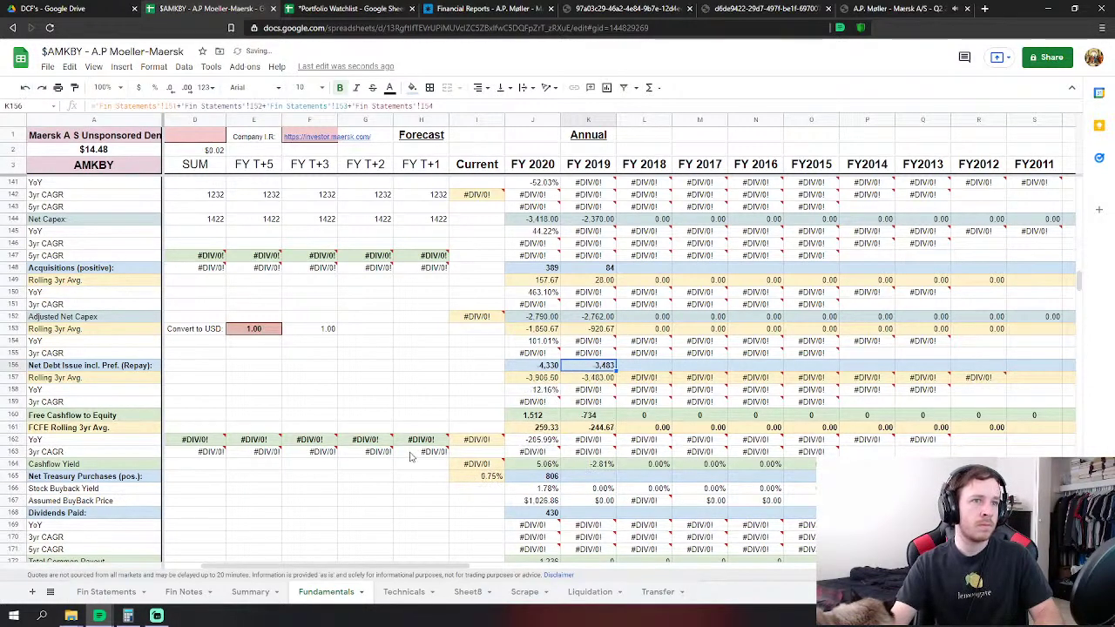
# Set FY 2019 Net Treasury Purchases in K165 of Fundamentals to the negated 2019 purchase of own shares, =-'Fin Statements'!I55.
pyautogui.click(587, 477)
pyautogui.write('=')
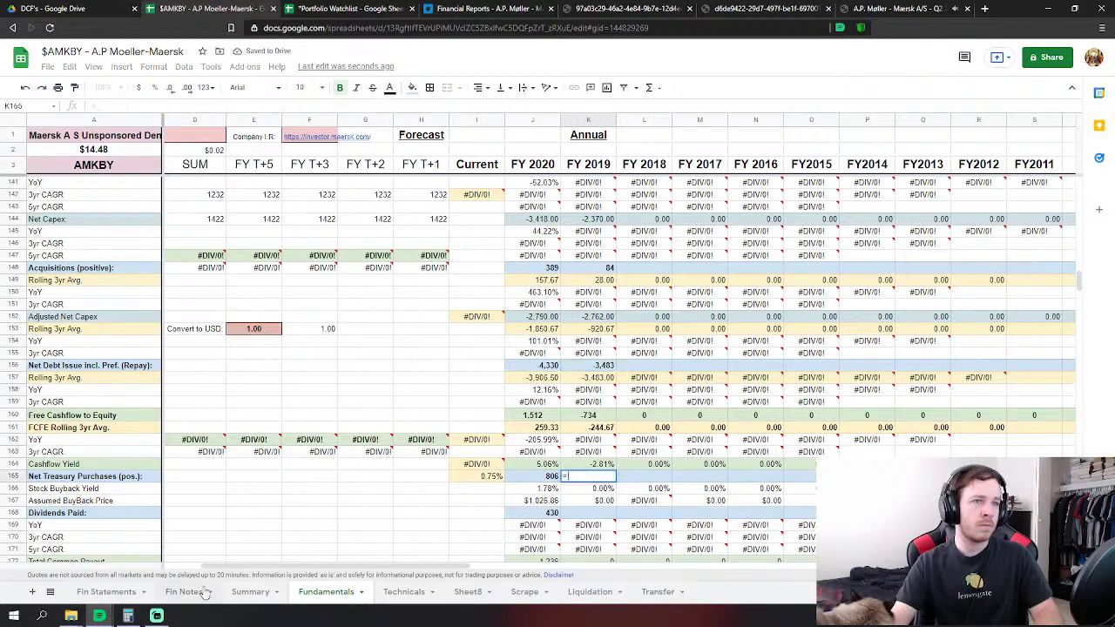
pyautogui.click(106, 592)
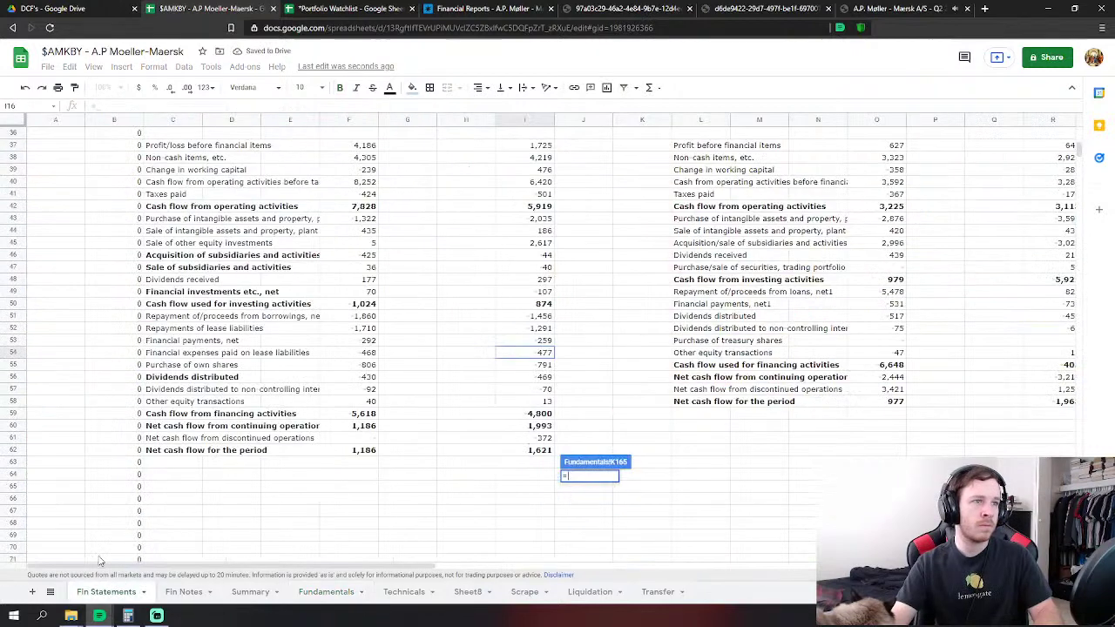
pyautogui.click(545, 365)
pyautogui.press('Return')
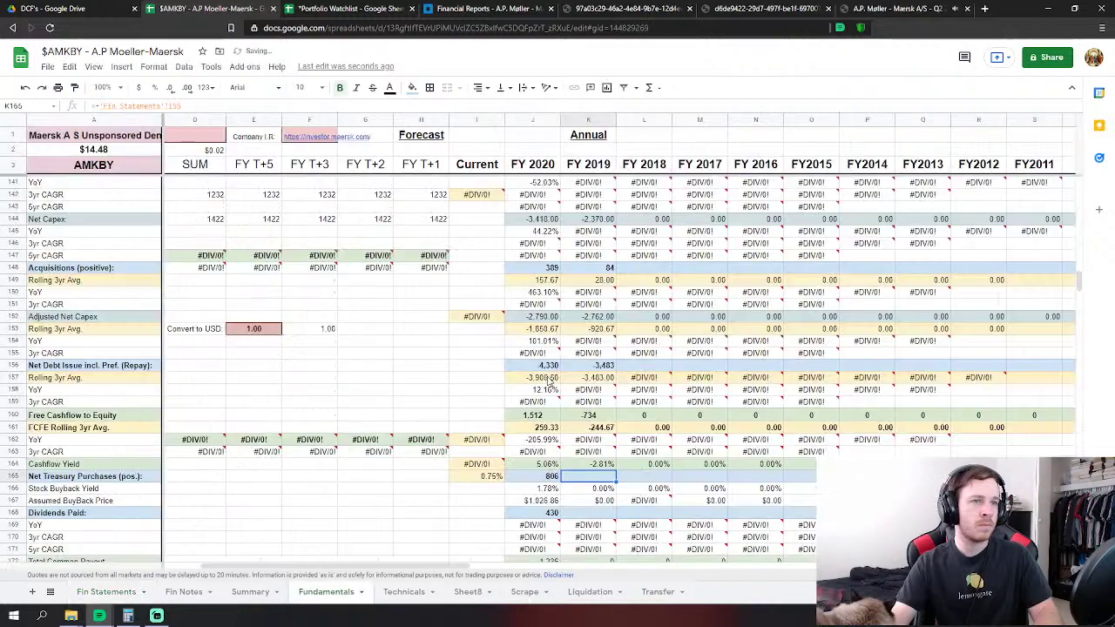
# Link FY 2019 Dividends Paid to the negated 2019 Dividends distributed value in Fin Statements cell I56.
pyautogui.click(609, 514)
pyautogui.write('=')
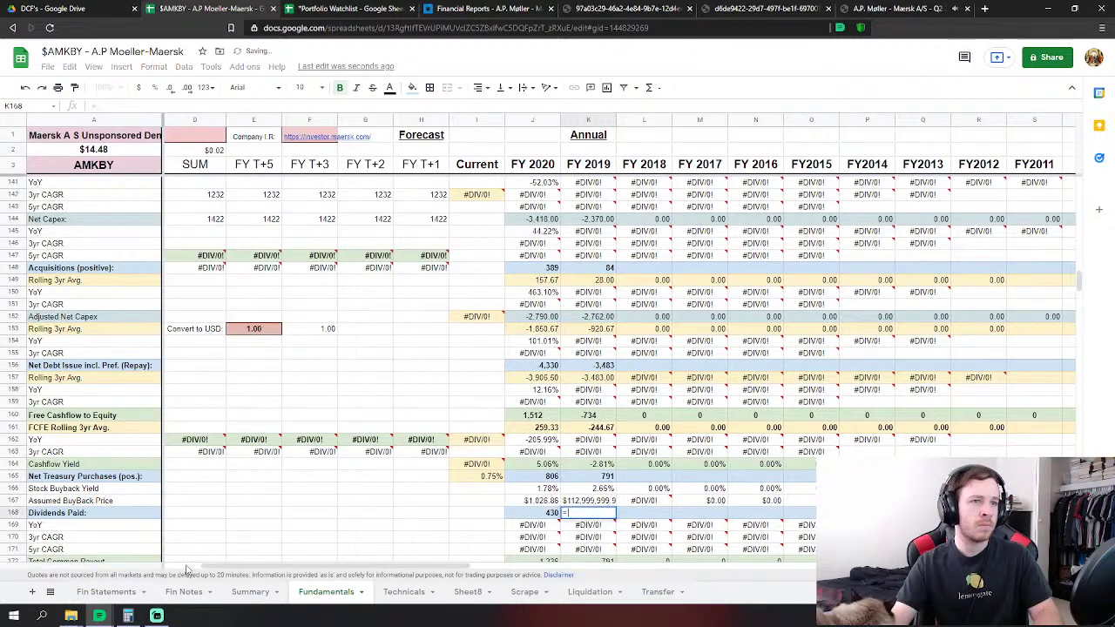
pyautogui.click(106, 592)
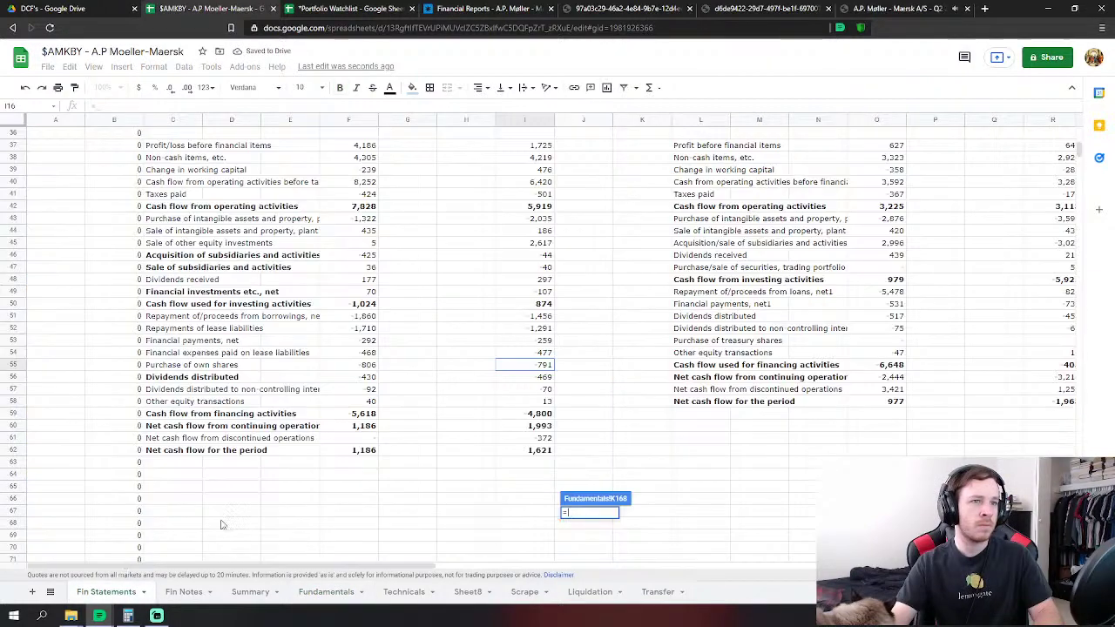
pyautogui.click(538, 377)
pyautogui.press('Return')
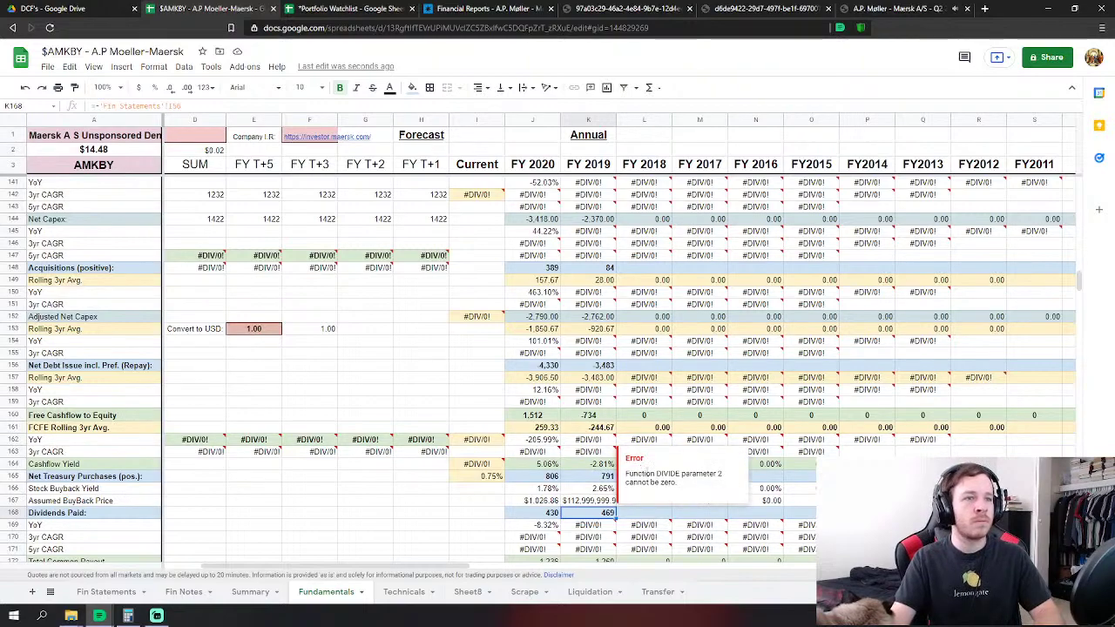
# Link FY 2019 Cash & Equivalents in the balance sheet section to the 2019 Cash and bank balances value in Fin Statements cell I107.
pyautogui.scroll(-15, 700, 405)
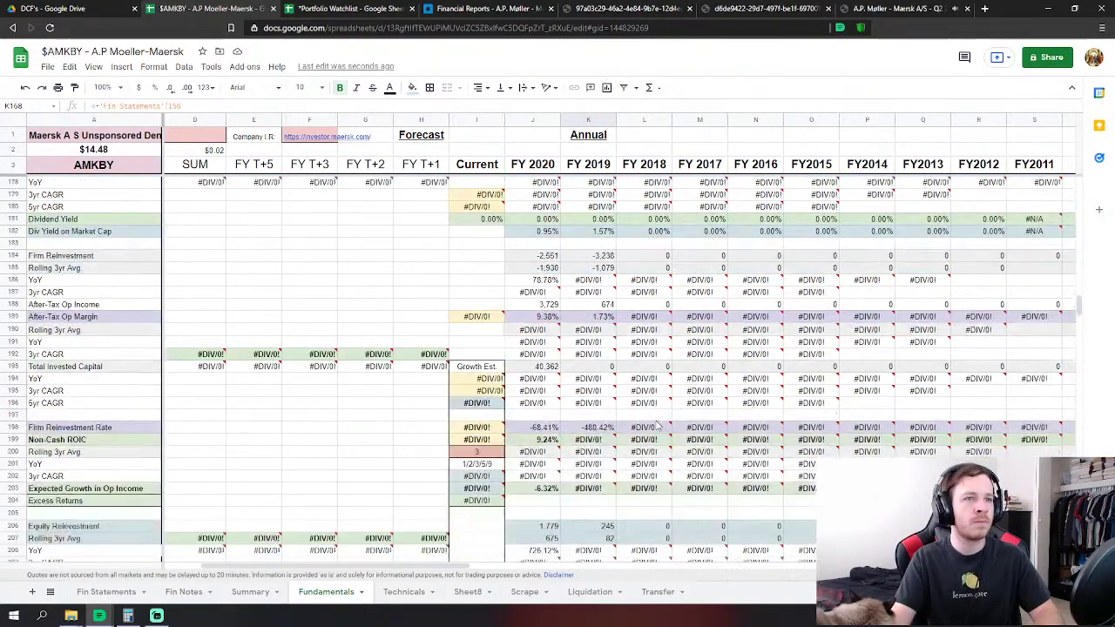
pyautogui.scroll(-5, 647, 427)
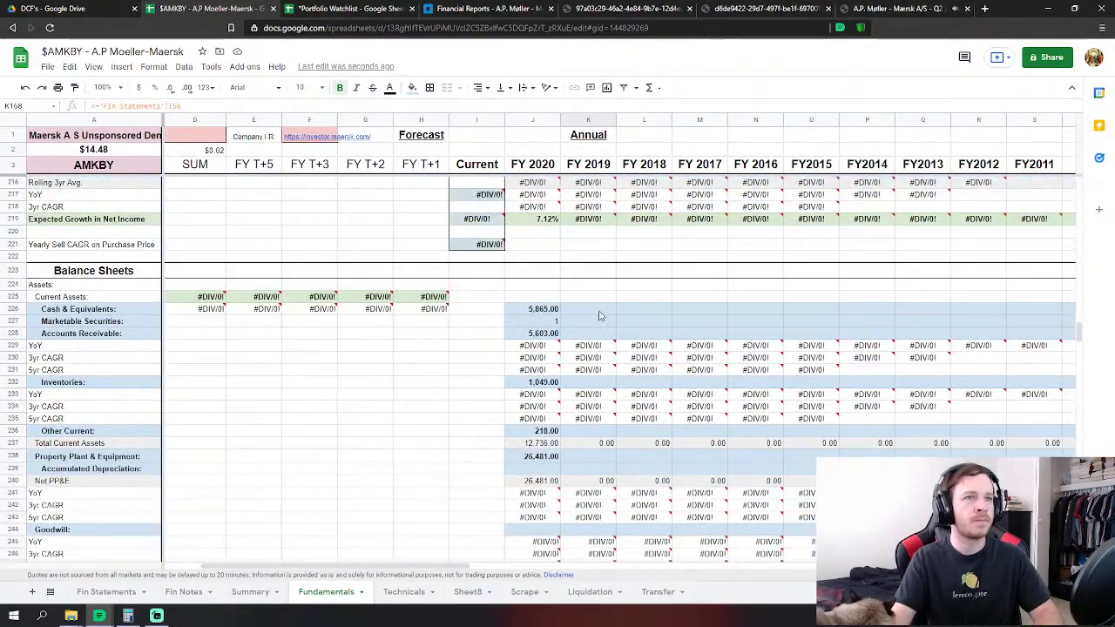
pyautogui.click(600, 314)
pyautogui.write('=')
pyautogui.click(105, 592)
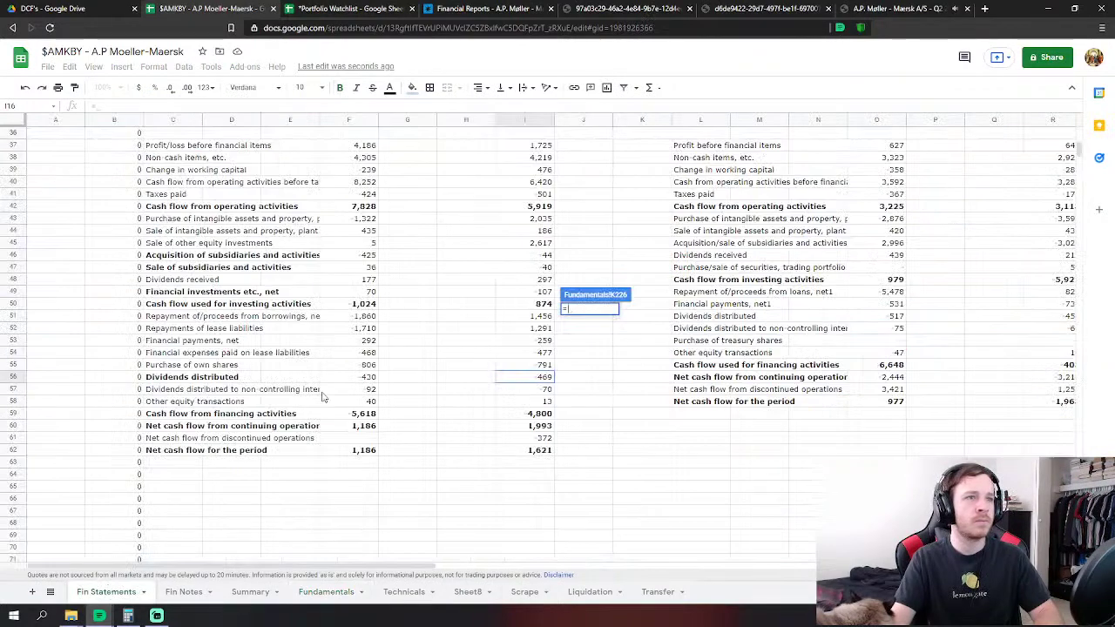
pyautogui.scroll(-8, 581, 349)
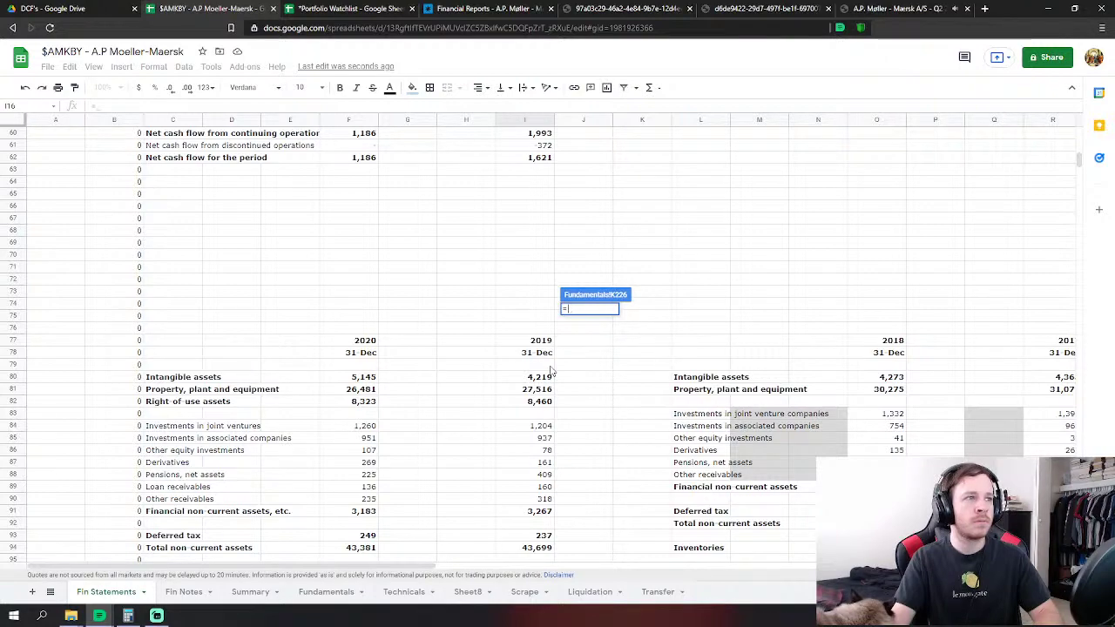
pyautogui.scroll(-7, 550, 371)
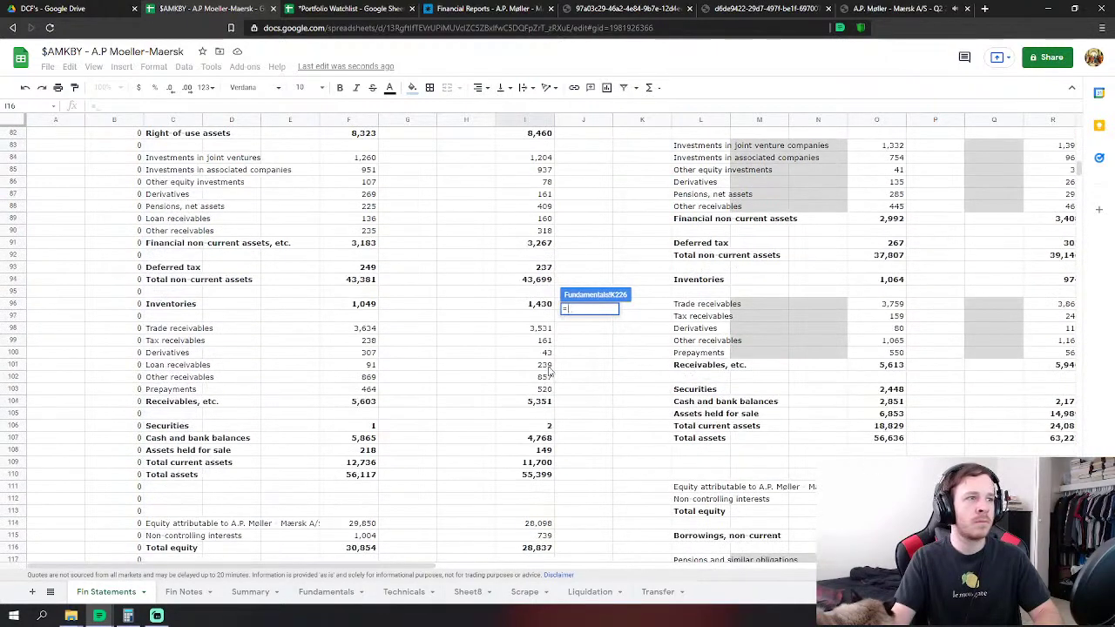
pyautogui.scroll(-2, 549, 372)
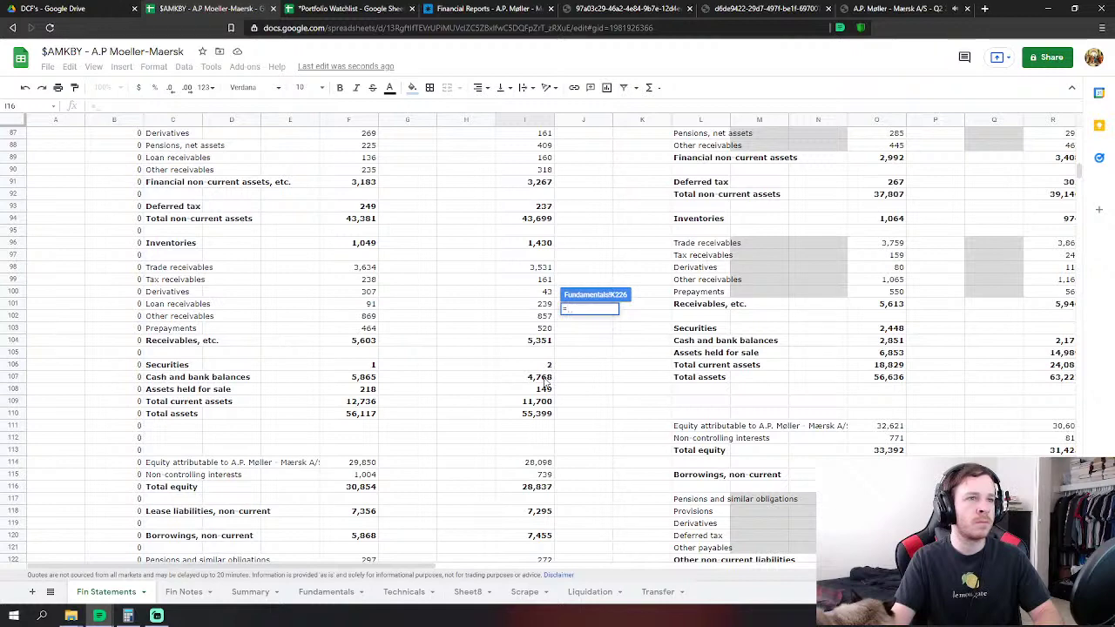
pyautogui.click(540, 377)
pyautogui.press('Return')
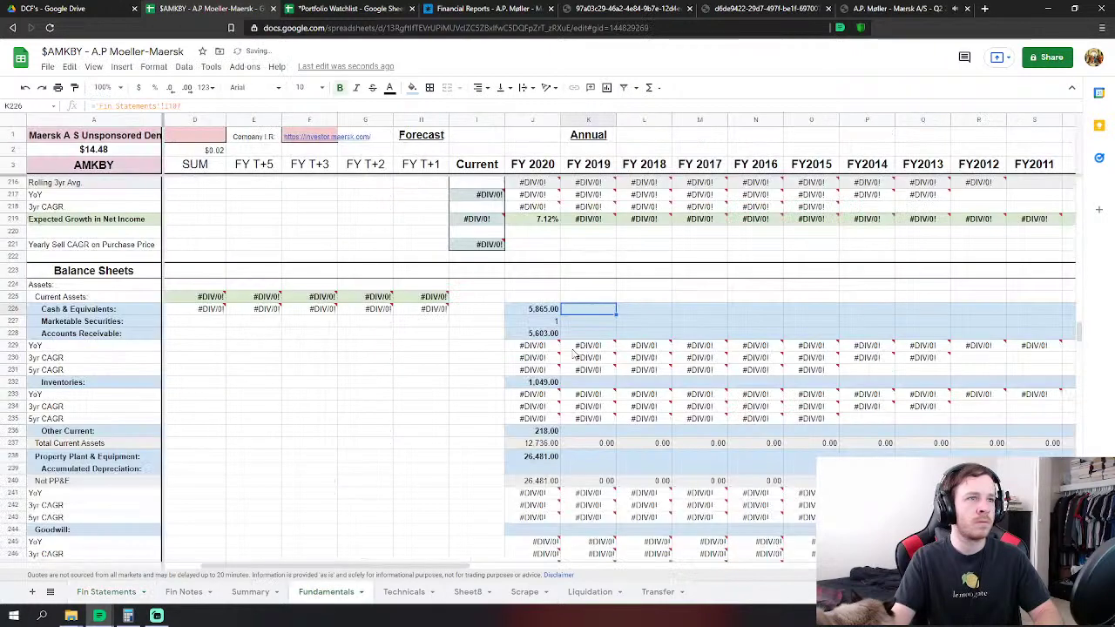
# Link FY 2019 Marketable Securities to the 2019 Securities value in Fin Statements cell I106.
pyautogui.write('=')
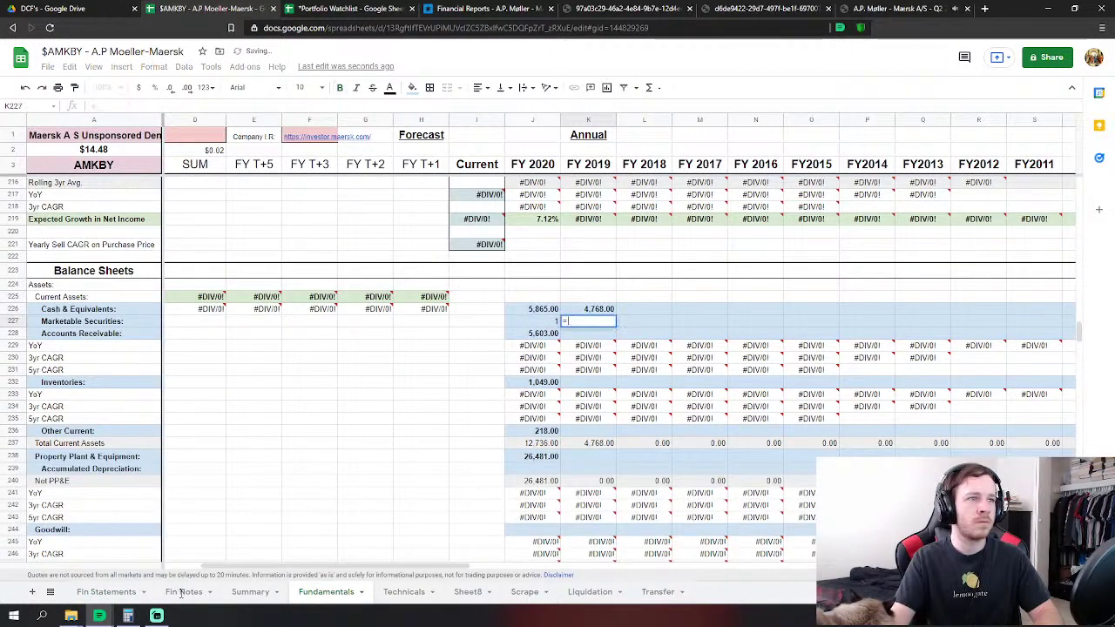
pyautogui.click(106, 591)
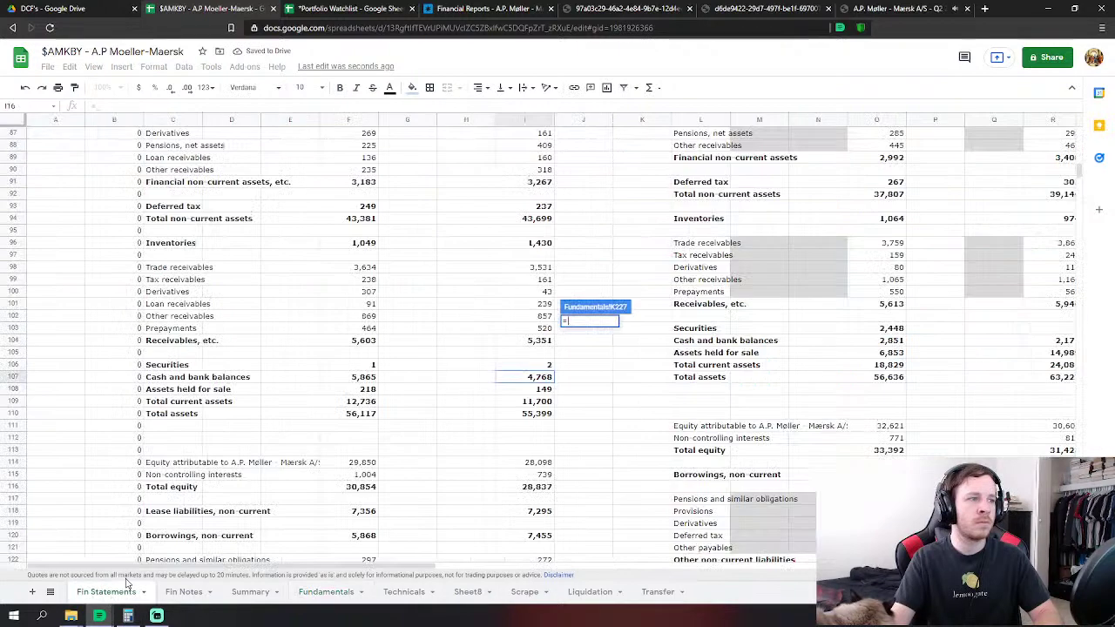
pyautogui.click(529, 365)
pyautogui.press('Return')
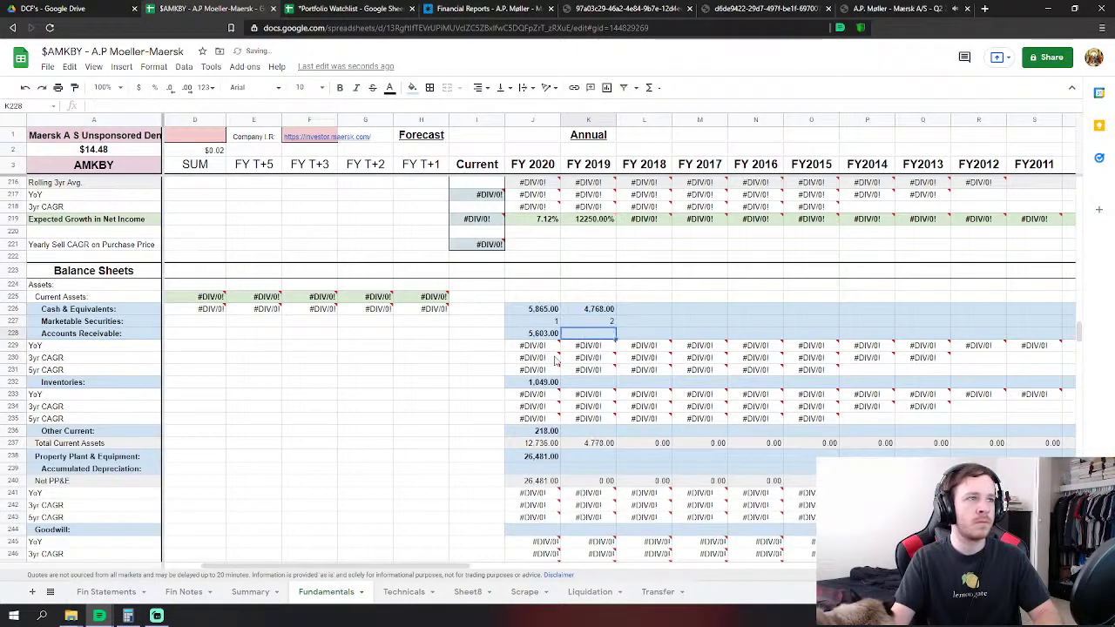
# Link FY 2019 Accounts Receivable to the 2019 total for Receivables, etc. in Fin Statements cell I104.
pyautogui.write('=')
pyautogui.click(107, 591)
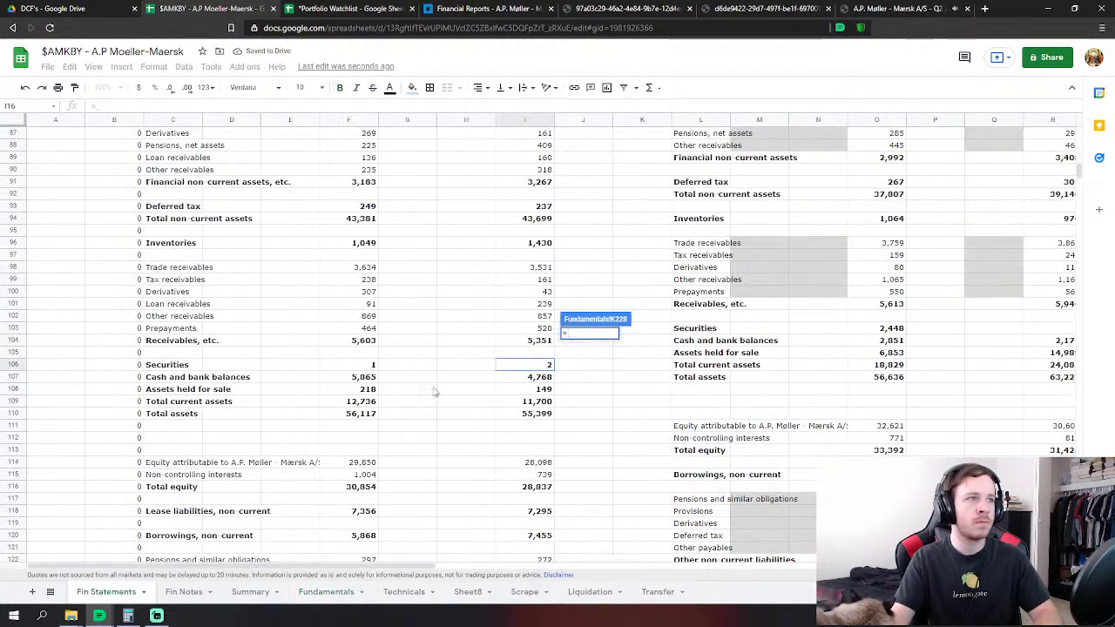
pyautogui.click(517, 344)
pyautogui.press('Return')
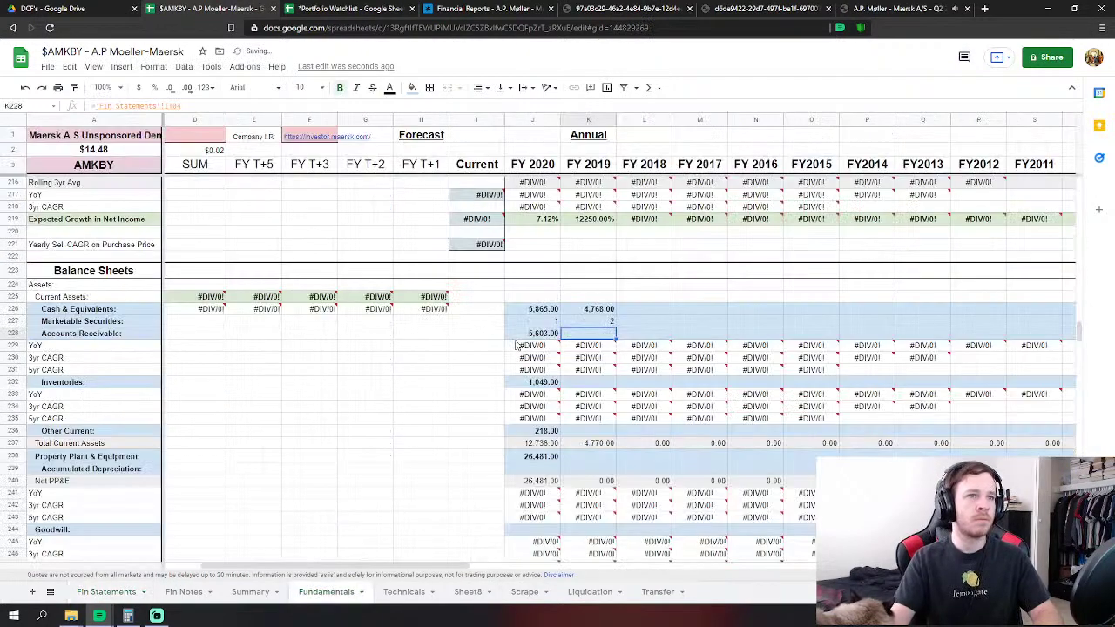
# Link FY 2019 Inventories to the 2019 Inventories value in Fin Statements cell I96.
pyautogui.click(587, 382)
pyautogui.write('=')
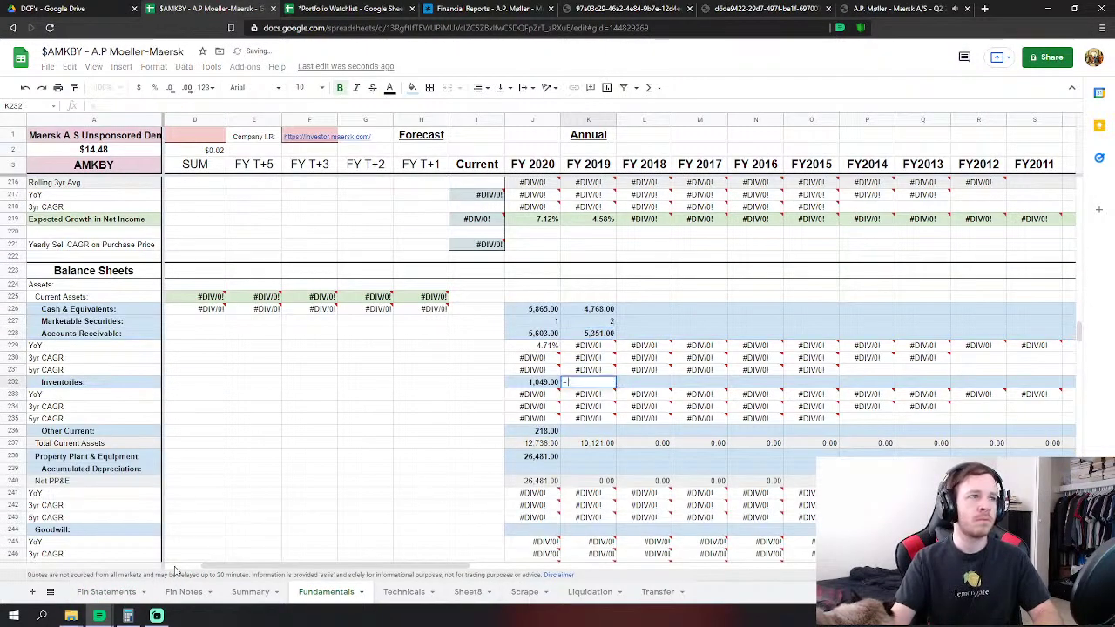
pyautogui.click(105, 594)
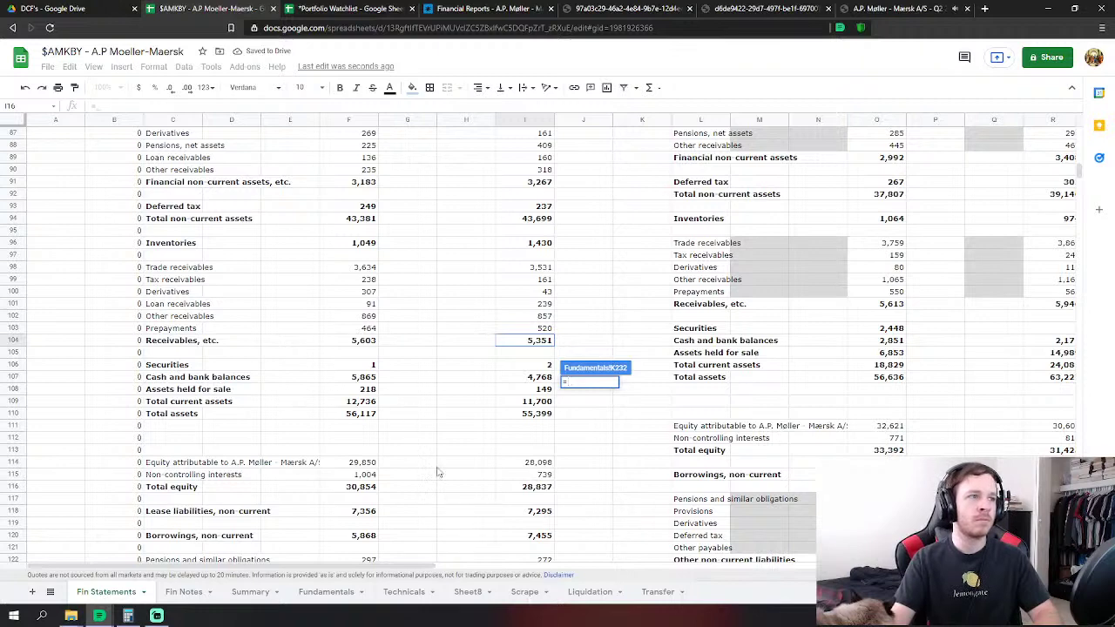
pyautogui.click(538, 243)
pyautogui.press('Return')
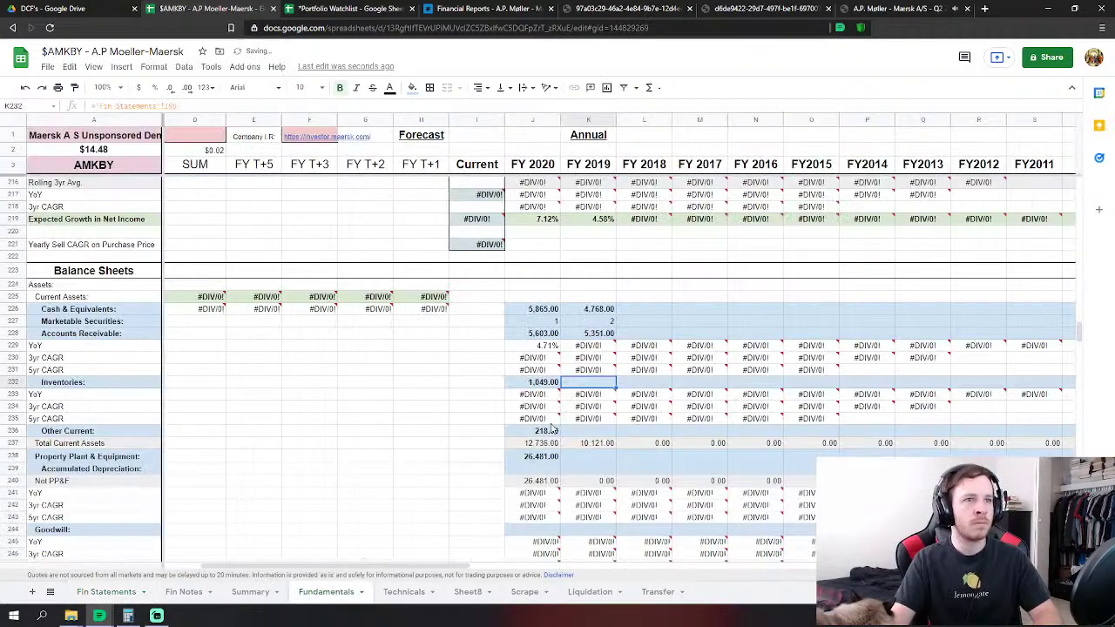
# Link FY 2019 Other Current assets to the 2019 Assets held for sale value in Fin Statements cell I108.
pyautogui.click(586, 430)
pyautogui.write('=')
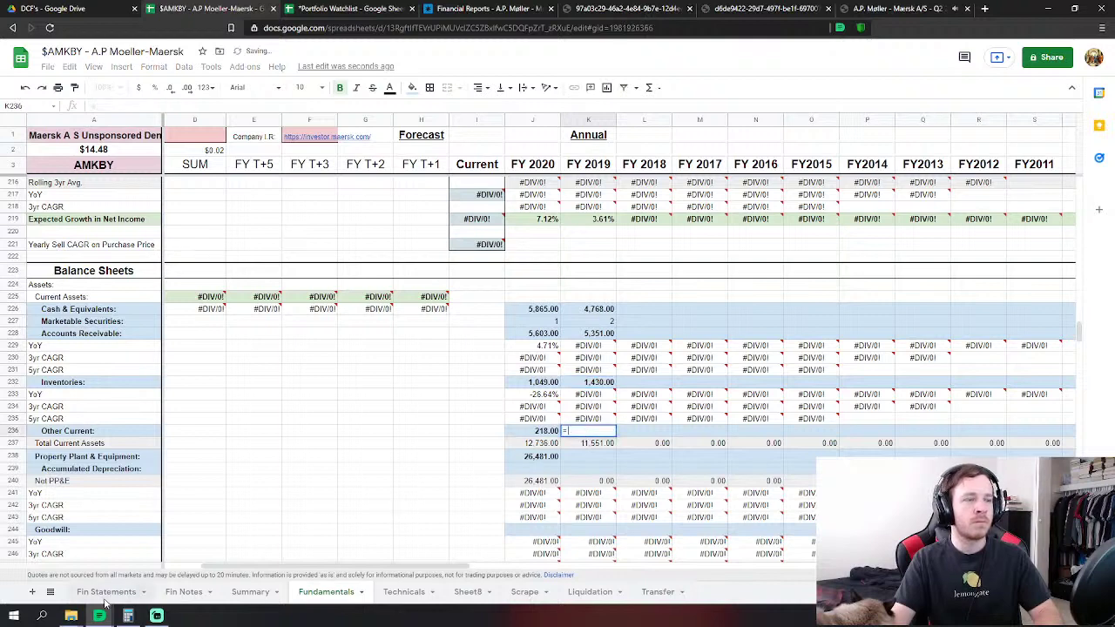
pyautogui.click(105, 594)
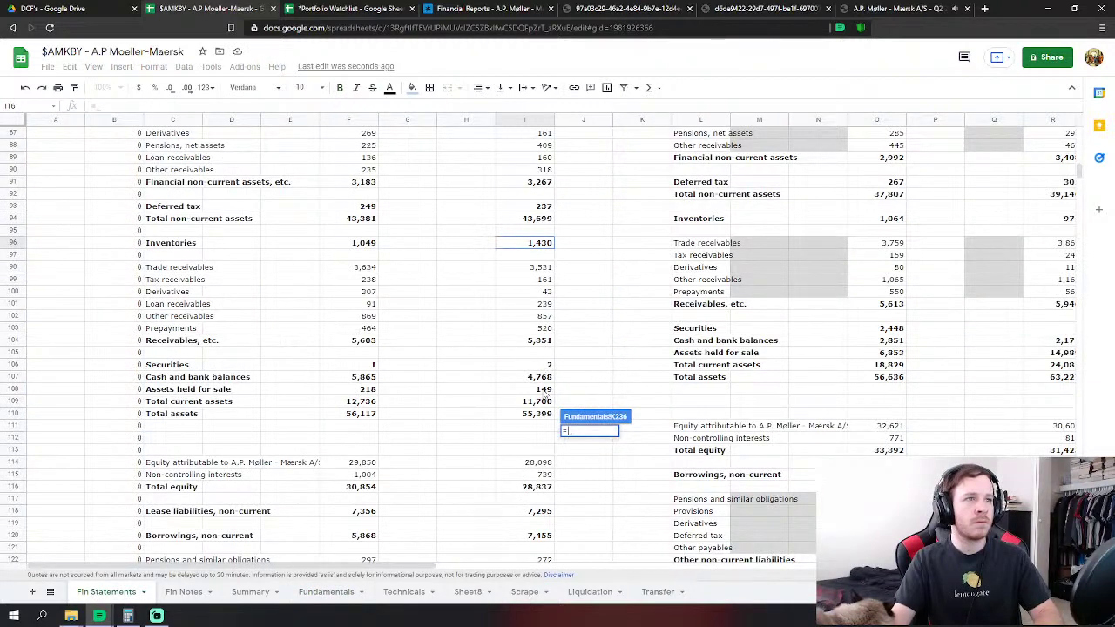
pyautogui.click(545, 391)
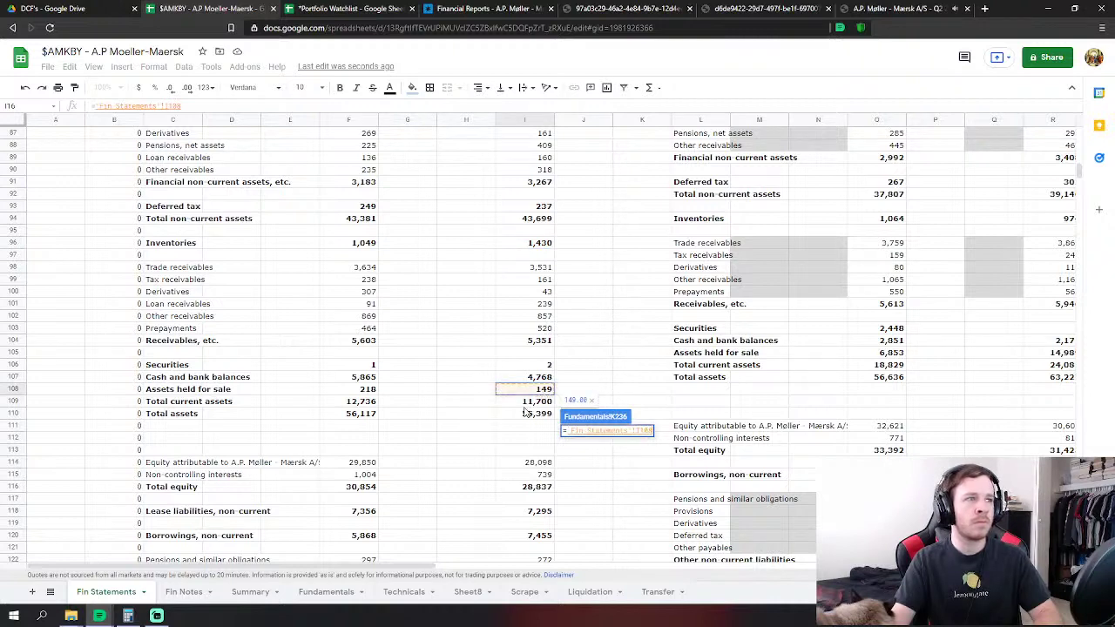
pyautogui.press('Return')
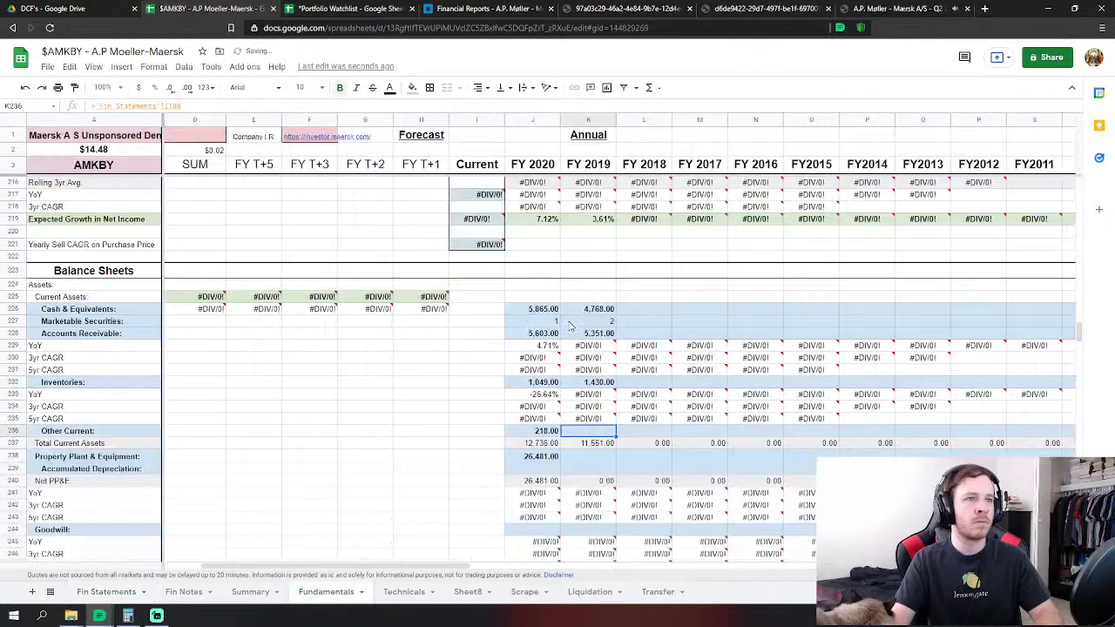
# Link FY 2019 Property Plant & Equipment to the 2019 Property, plant and equipment value in Fin Statements cell I81.
pyautogui.click(609, 459)
pyautogui.write('=')
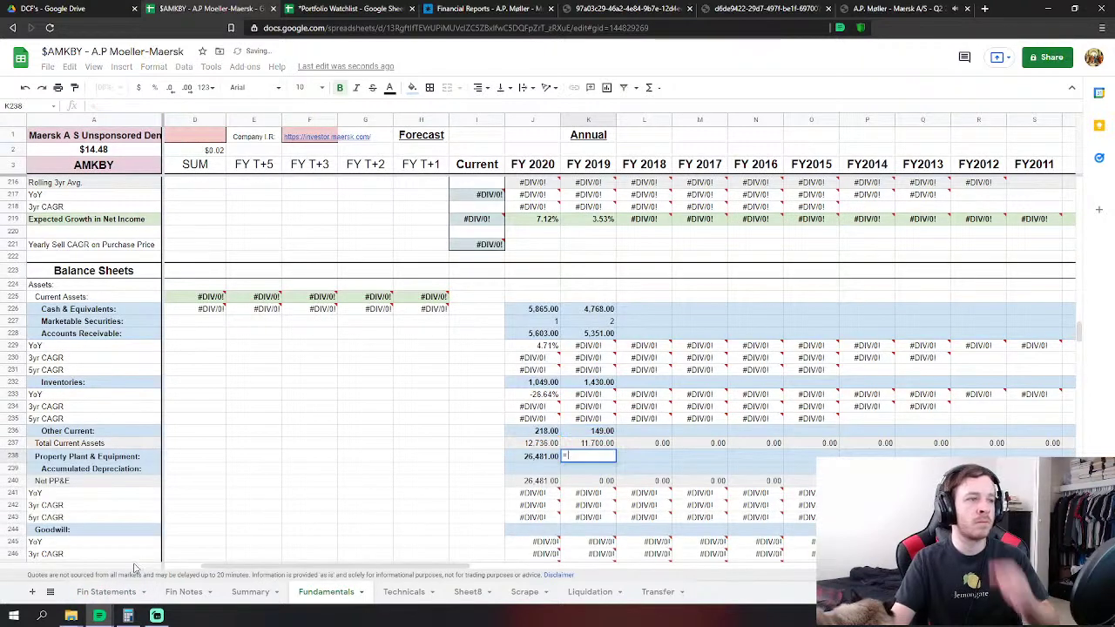
pyautogui.click(104, 591)
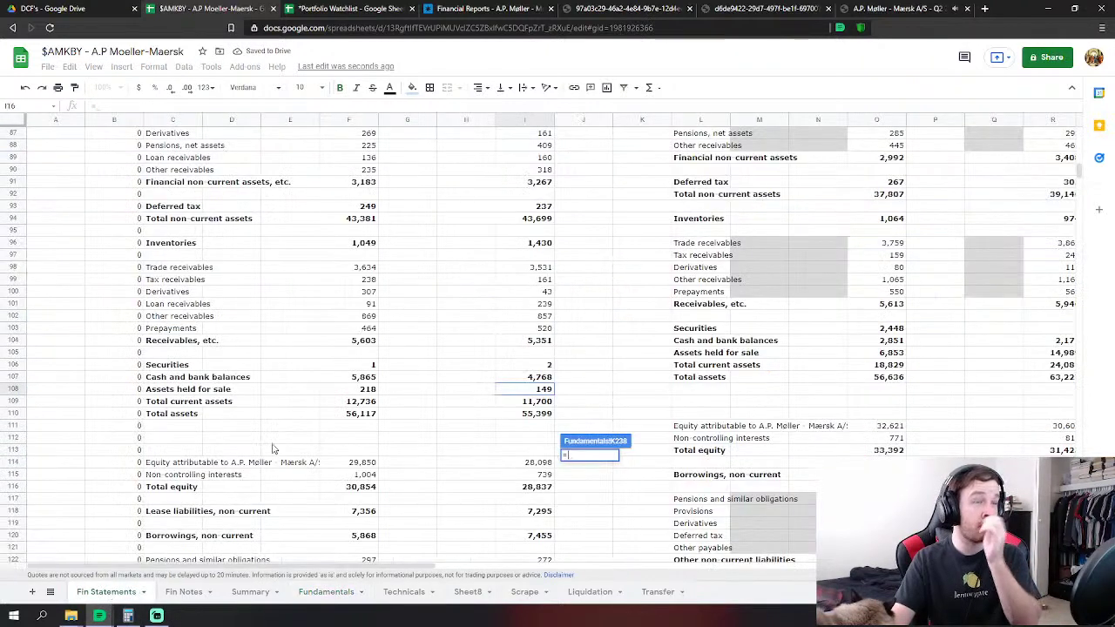
pyautogui.scroll(2, 486, 328)
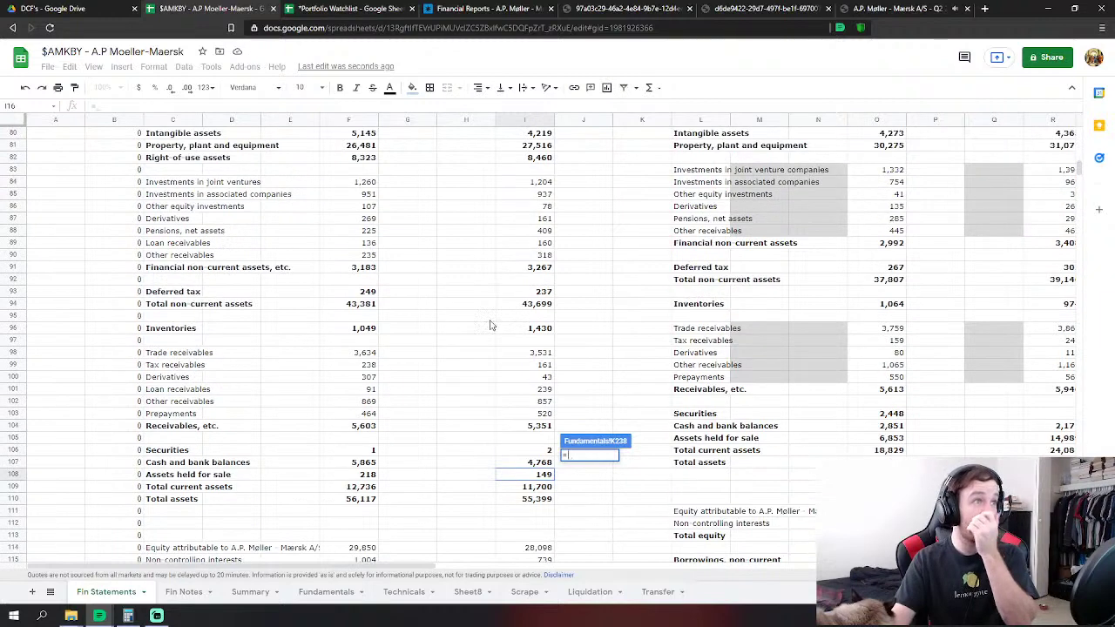
pyautogui.scroll(1, 490, 325)
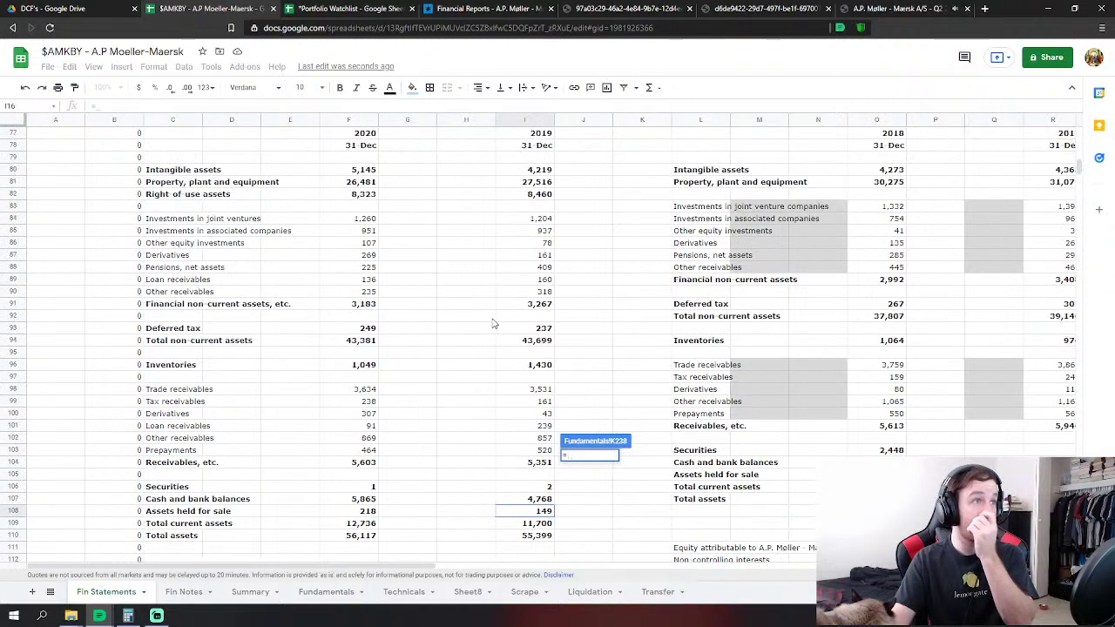
pyautogui.click(540, 182)
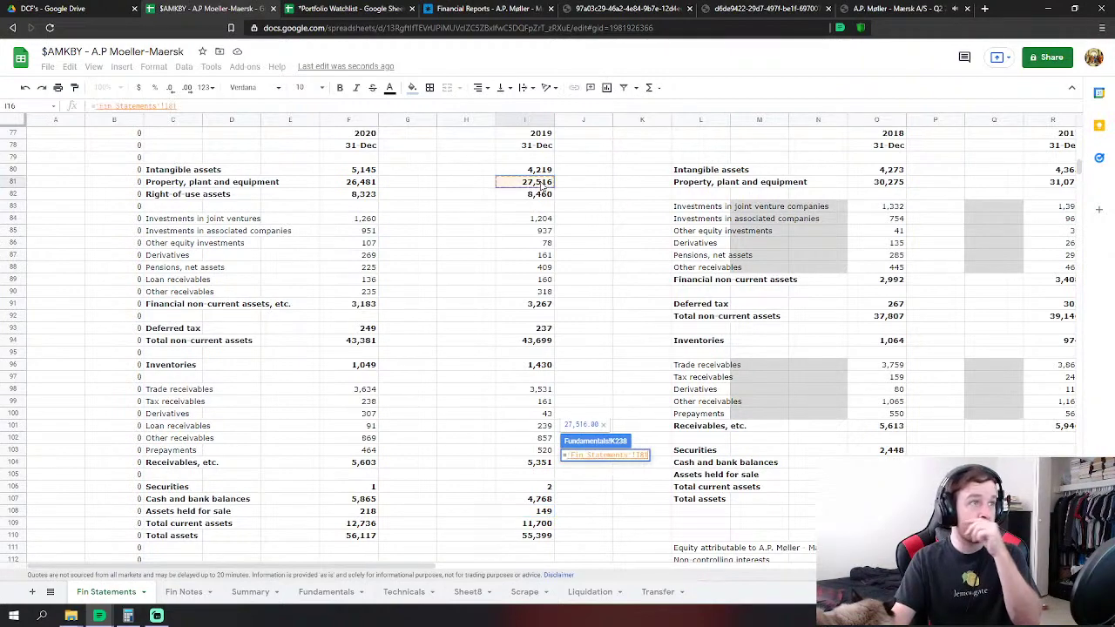
pyautogui.press('Return')
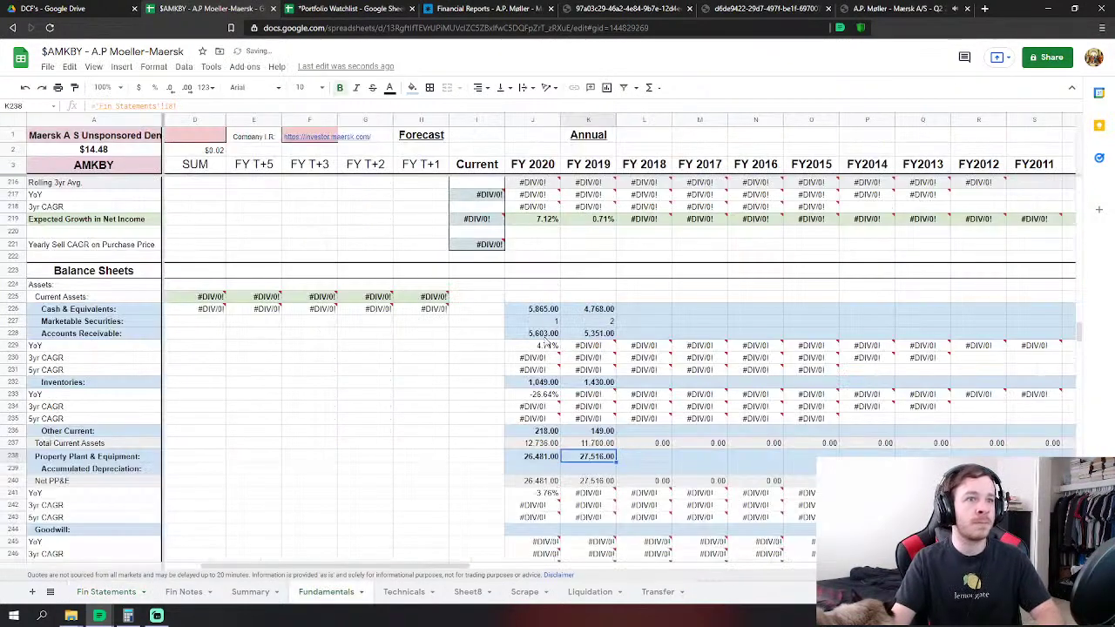
# Link FY 2019 Intangible Assets to the 2019 Intangible assets value in Fin Statements cell I80.
pyautogui.scroll(-1, 600, 411)
pyautogui.scroll(-2, 599, 411)
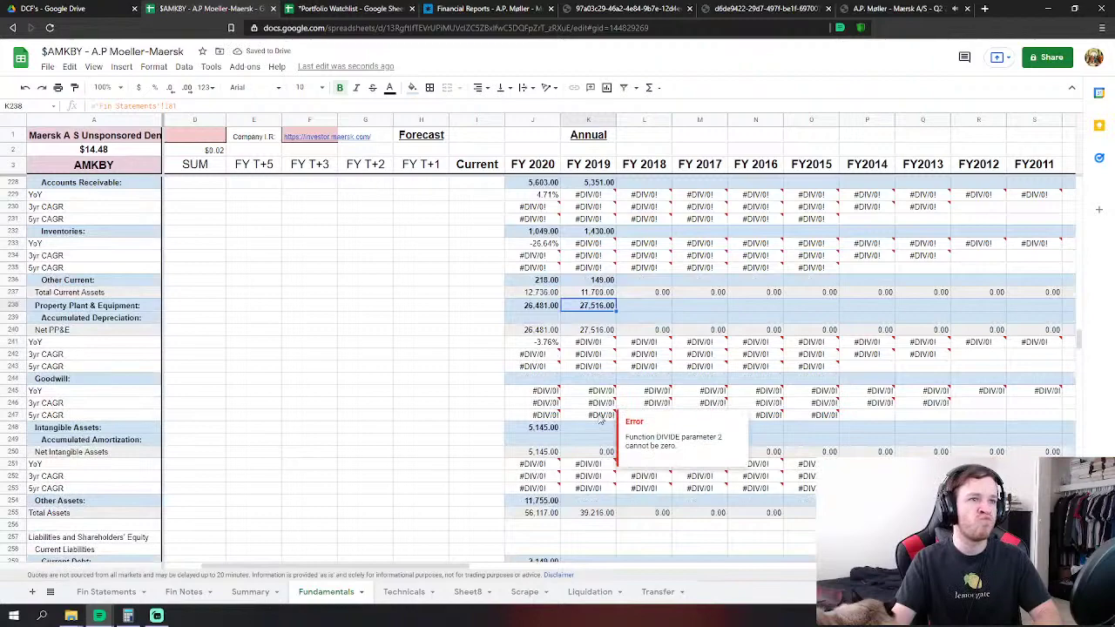
pyautogui.click(590, 428)
pyautogui.write('=')
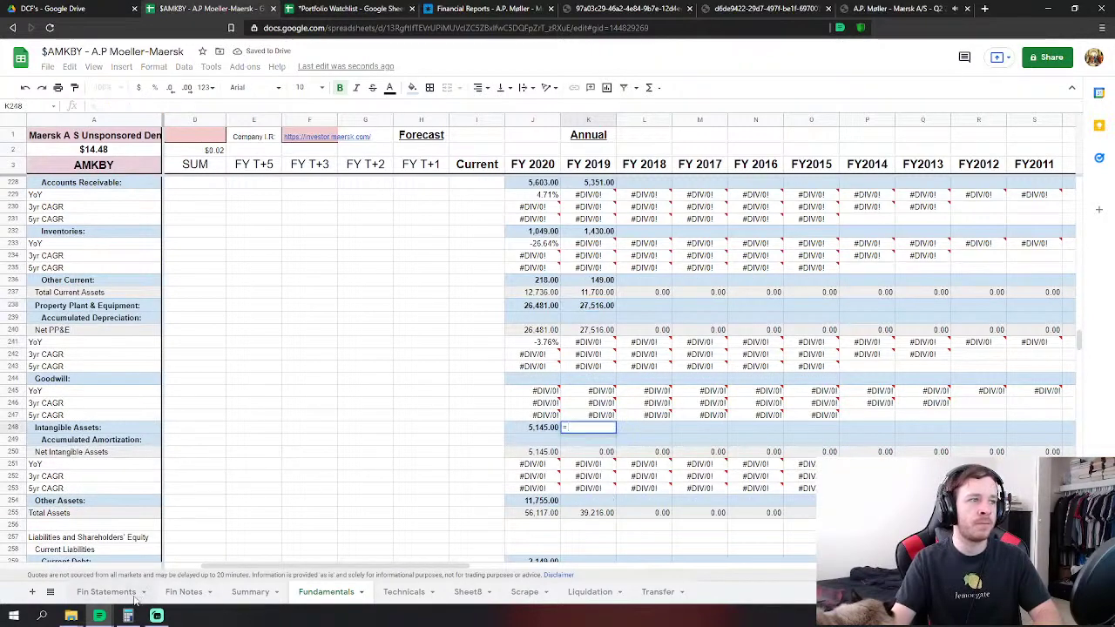
pyautogui.click(106, 591)
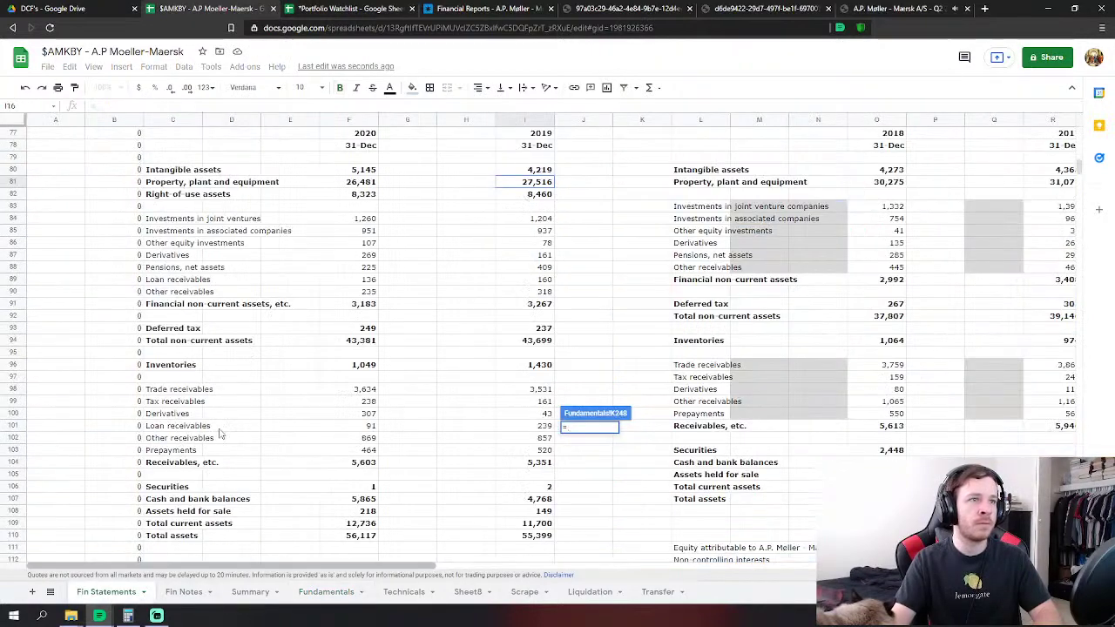
pyautogui.click(540, 170)
pyautogui.press('Return')
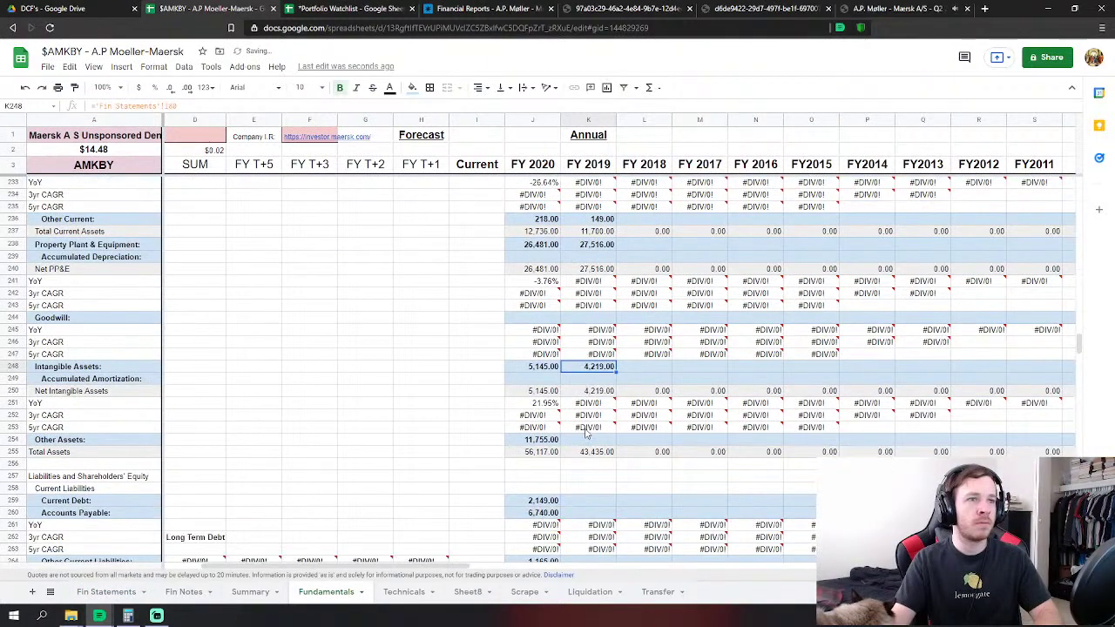
# Set FY 2019 Other Assets to the sum of 2019 Right-of-use assets, Financial non-current assets and Deferred tax (Fin Statements I82+I91+I93).
pyautogui.click(588, 439)
pyautogui.write('=')
pyautogui.click(114, 592)
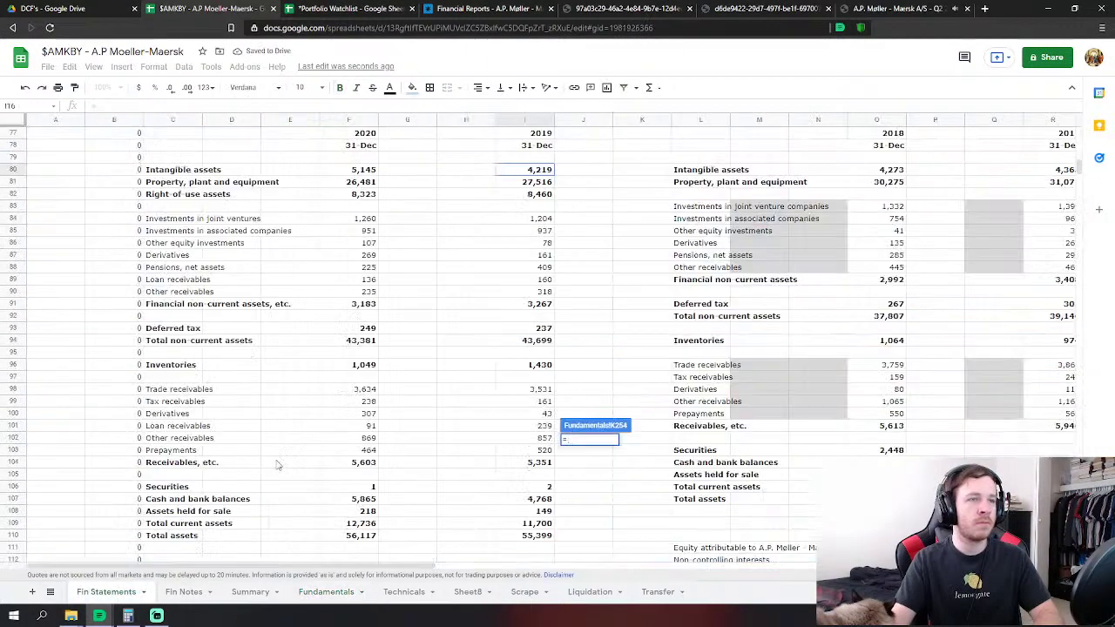
pyautogui.click(538, 194)
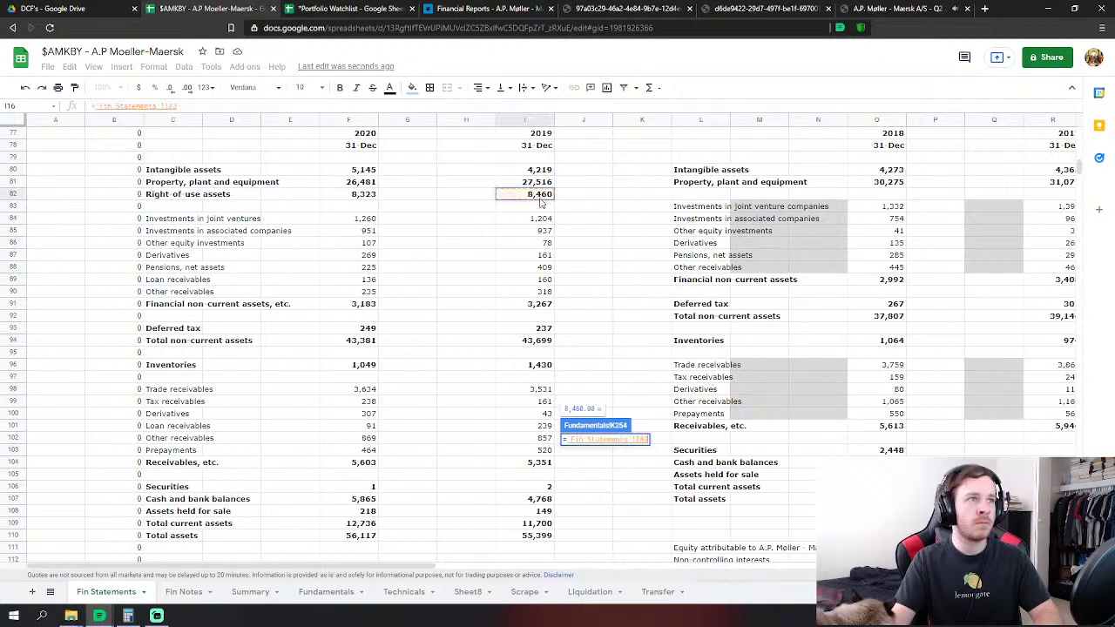
pyautogui.write('+')
pyautogui.click(539, 309)
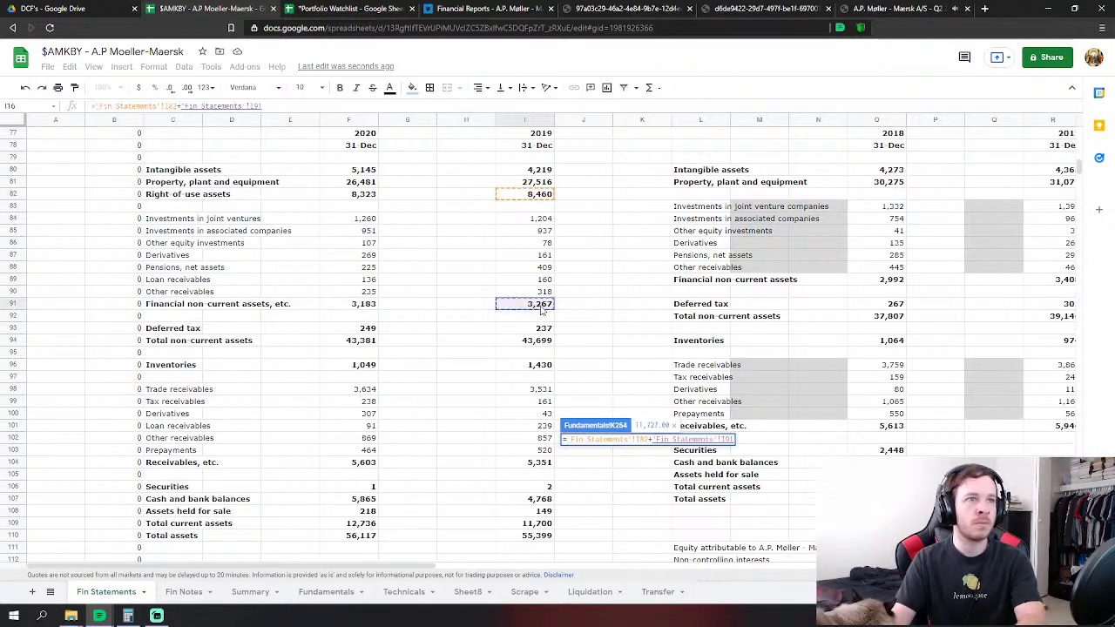
pyautogui.write('+')
pyautogui.click(544, 332)
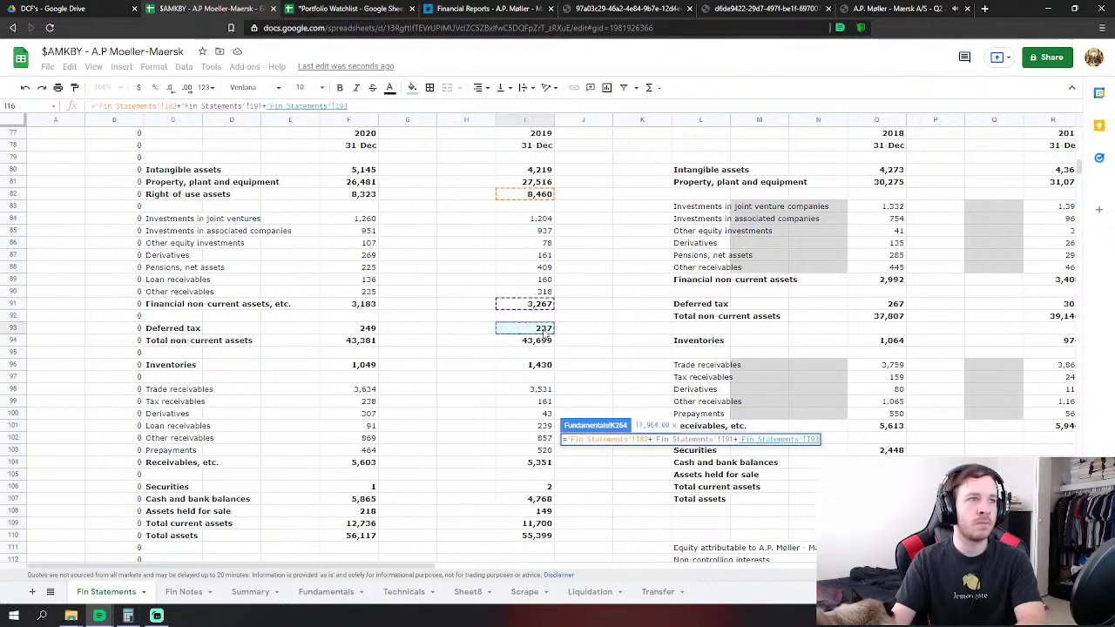
pyautogui.press('Return')
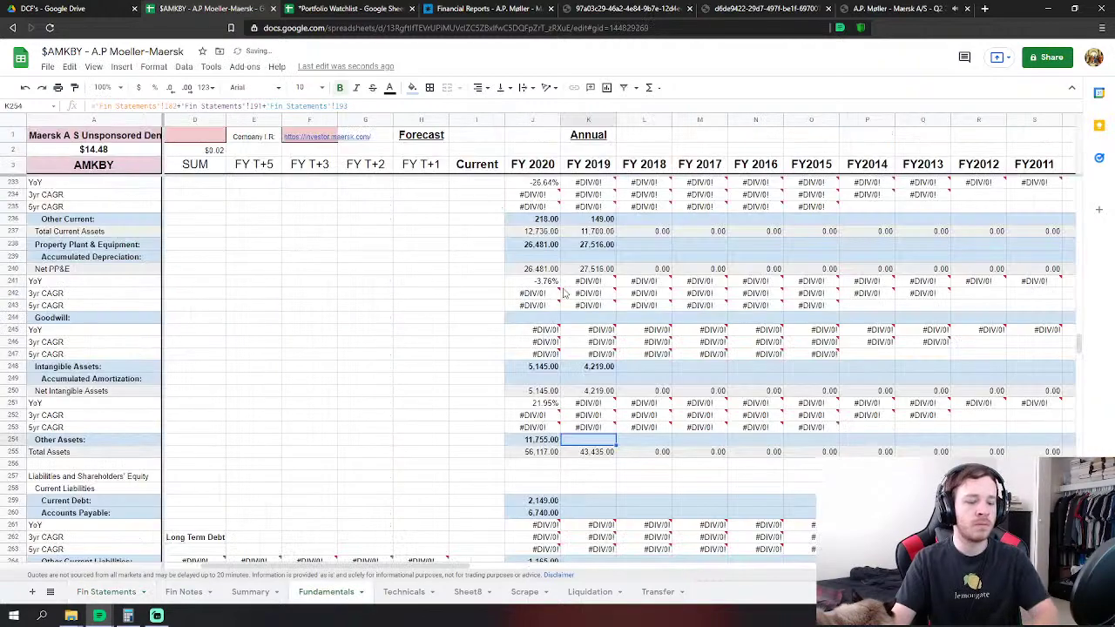
# Set FY 2019 Current Debt to the sum of 2019 current Lease liabilities and current Borrowings (Fin Statements I131+I133).
pyautogui.click(578, 503)
pyautogui.write('=')
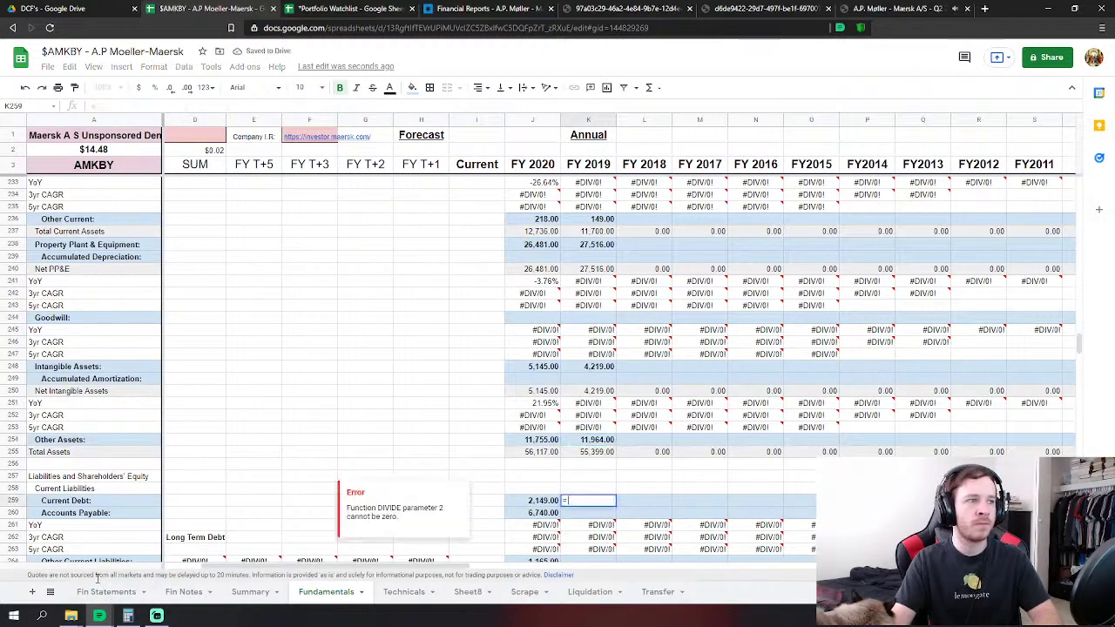
pyautogui.click(98, 598)
pyautogui.scroll(-10, 489, 409)
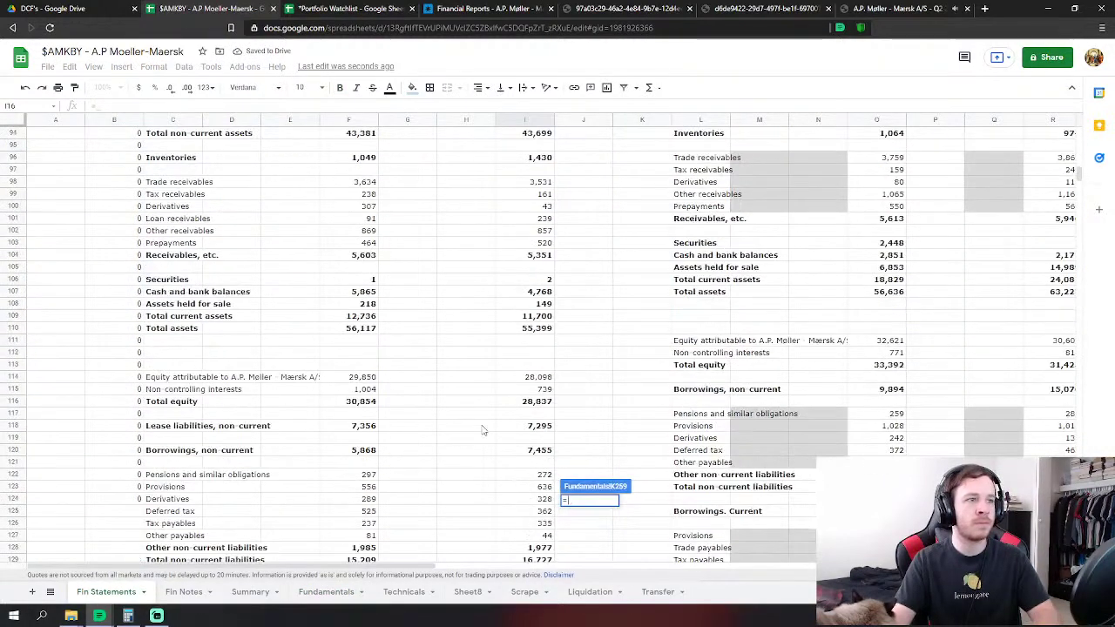
pyautogui.scroll(-4, 522, 339)
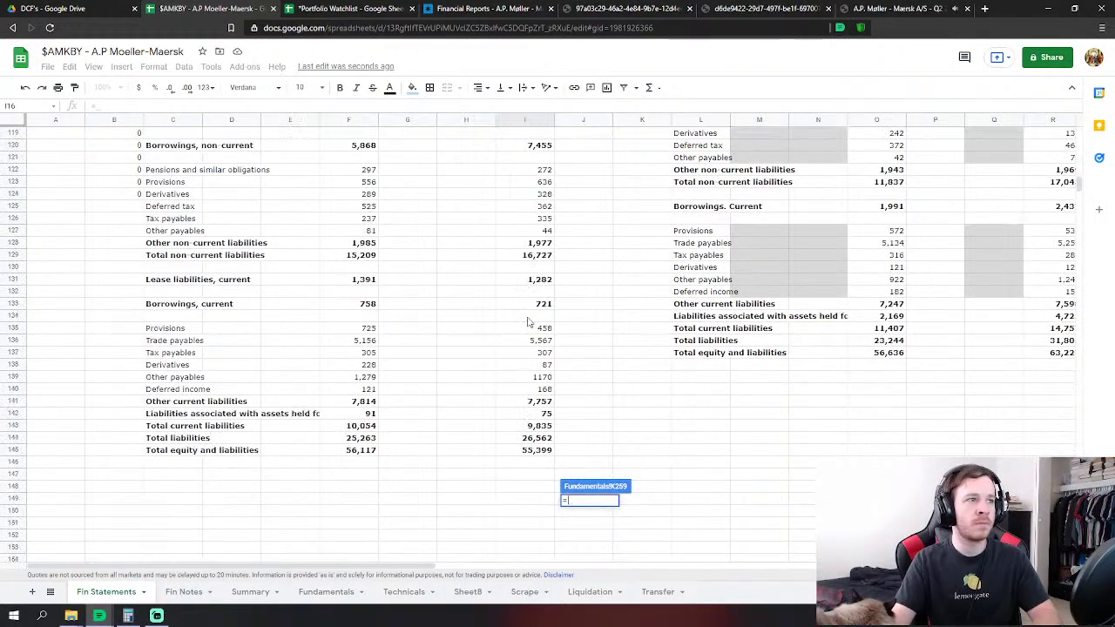
pyautogui.click(541, 283)
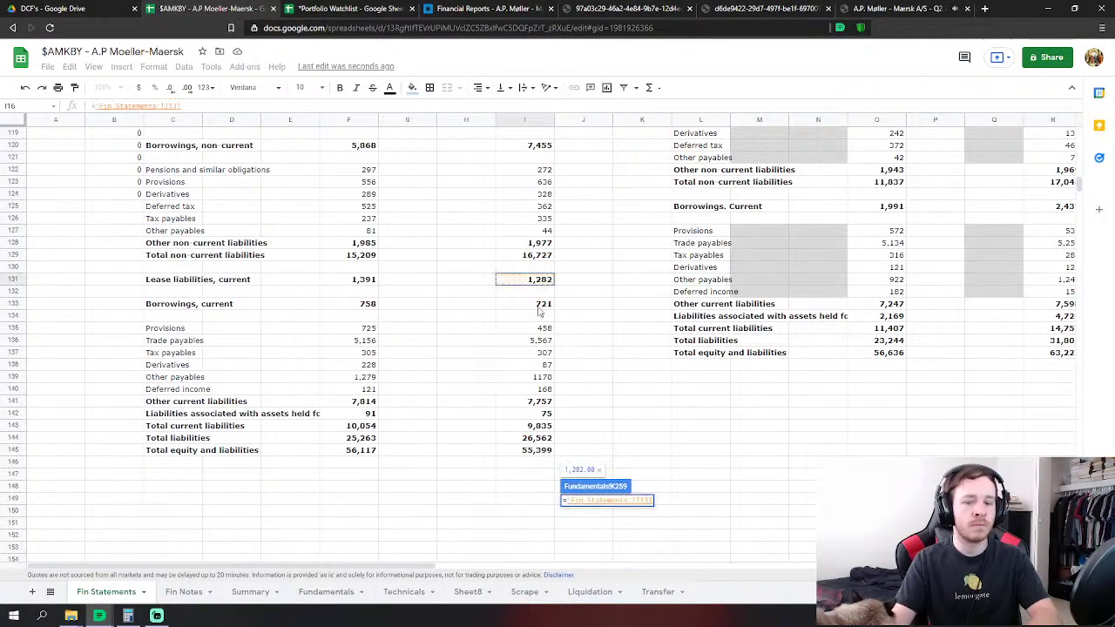
pyautogui.write('+')
pyautogui.click(539, 305)
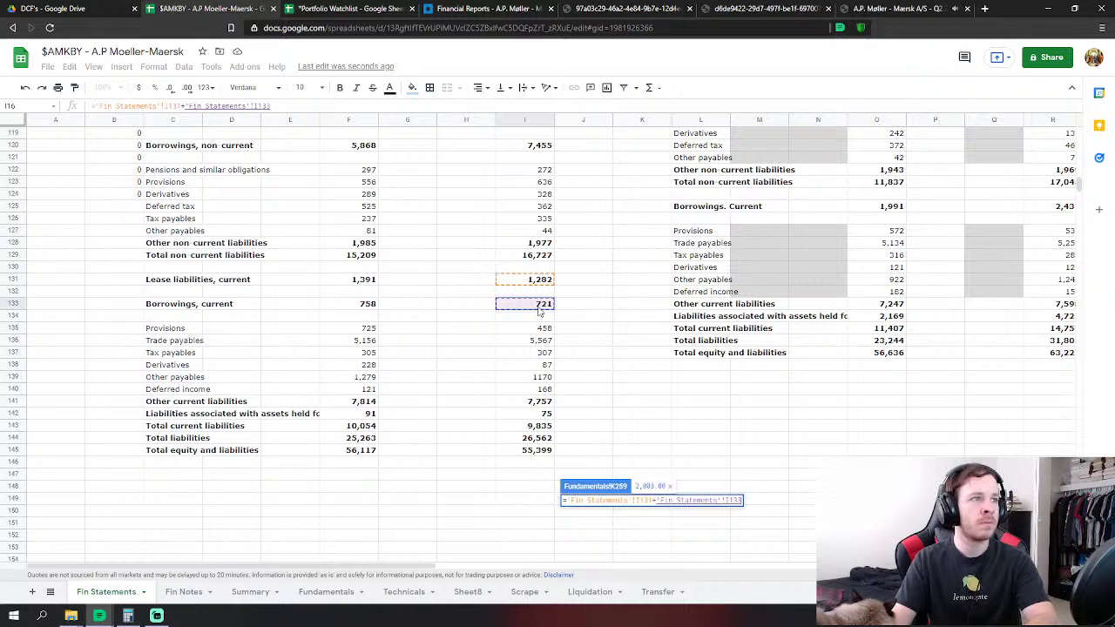
pyautogui.press('Return')
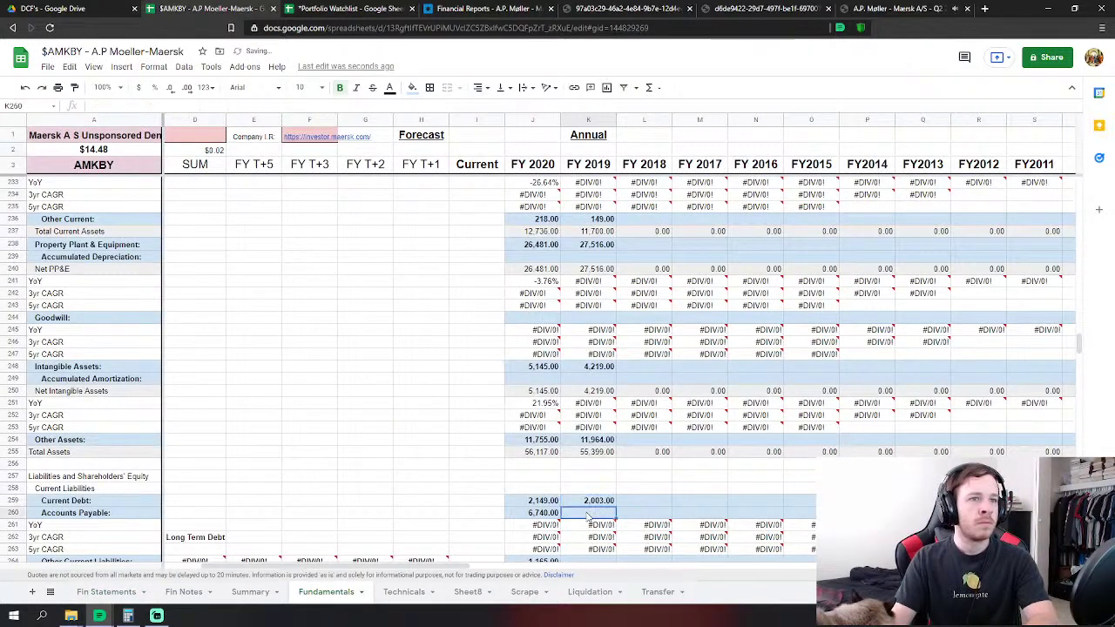
# Set FY 2019 Accounts Payable to the sum of 2019 current Trade payables, Tax payables and Other payables (Fin Statements I136+I137+I139).
pyautogui.write('=')
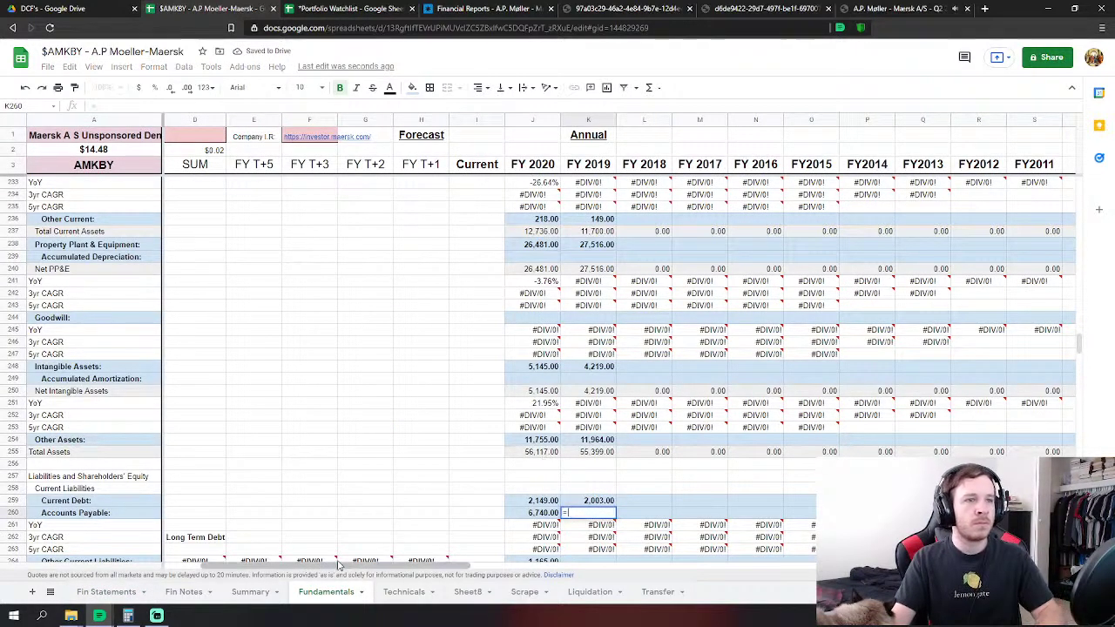
pyautogui.click(102, 592)
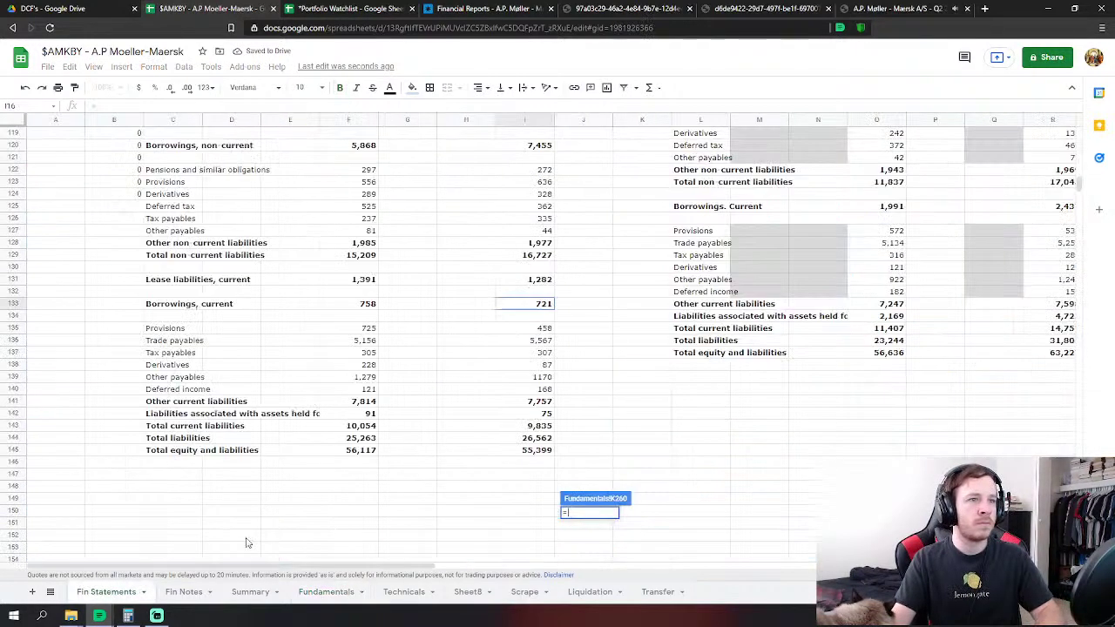
pyautogui.click(543, 341)
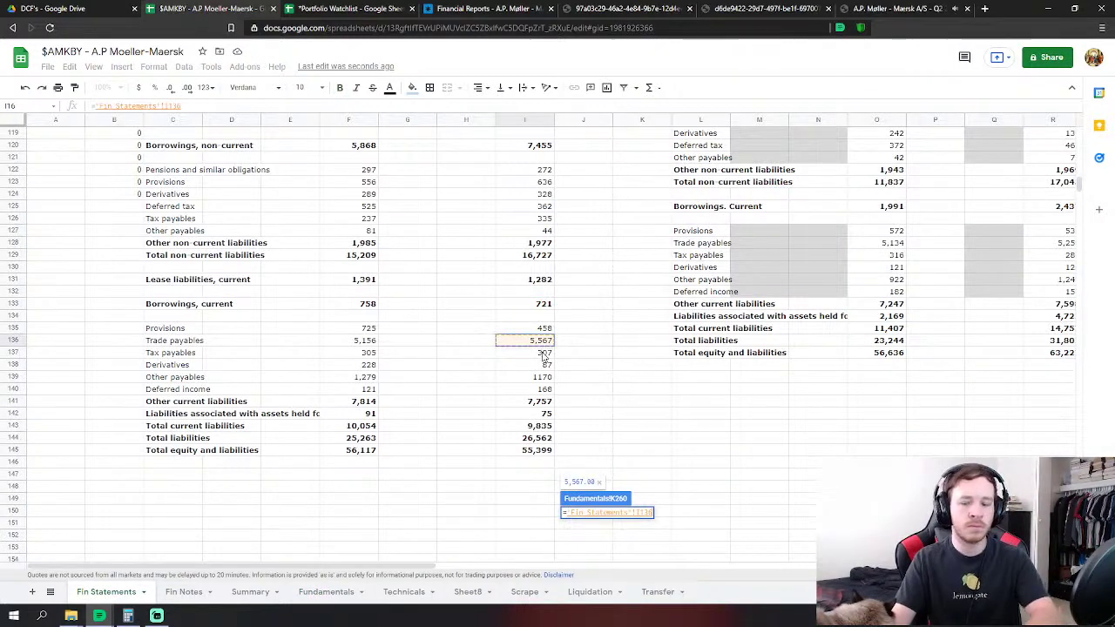
pyautogui.write('+')
pyautogui.click(544, 354)
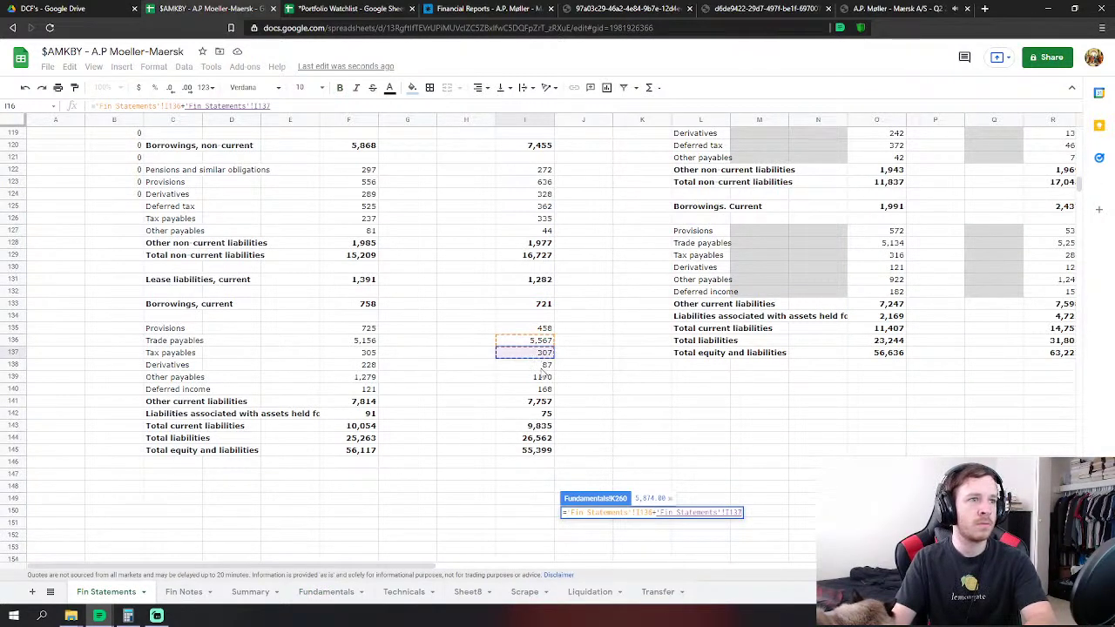
pyautogui.write('+')
pyautogui.click(543, 378)
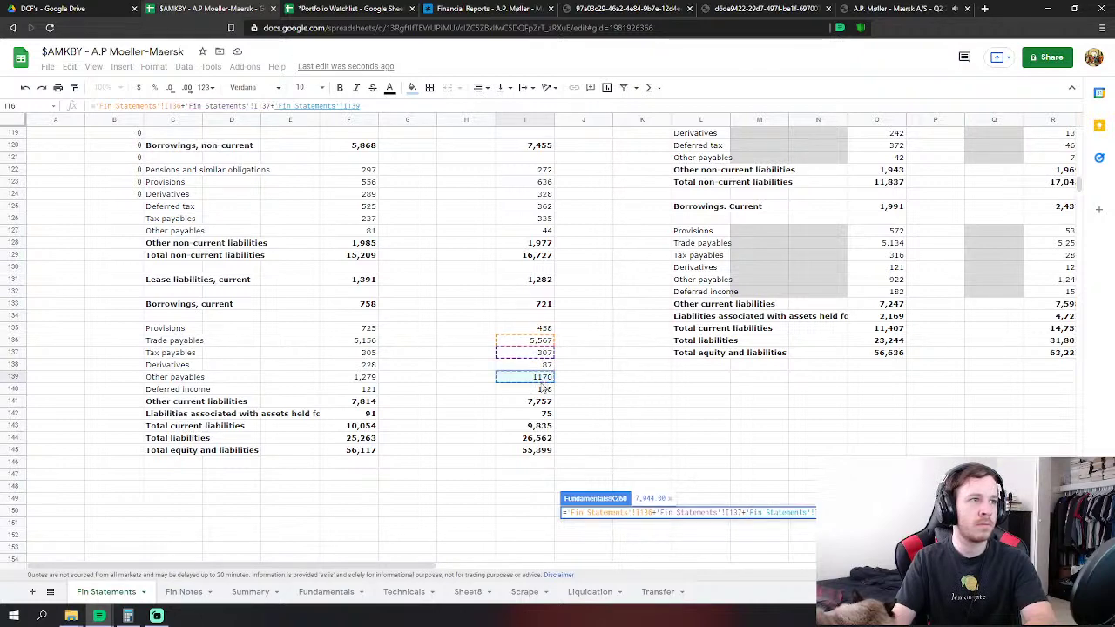
pyautogui.press('Return')
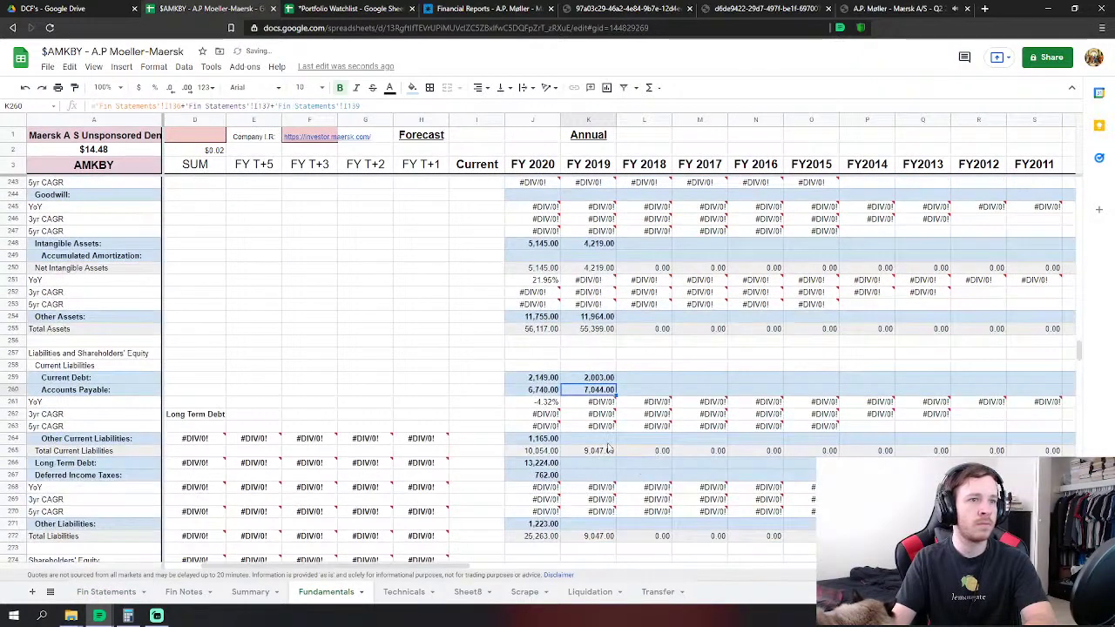
# Set FY 2019 Other Current Liabilities to 2019 current Provisions, Derivatives, Deferred income and held-for-sale liabilities summed (Fin Statements I135+I138+I140+I142).
pyautogui.click(600, 439)
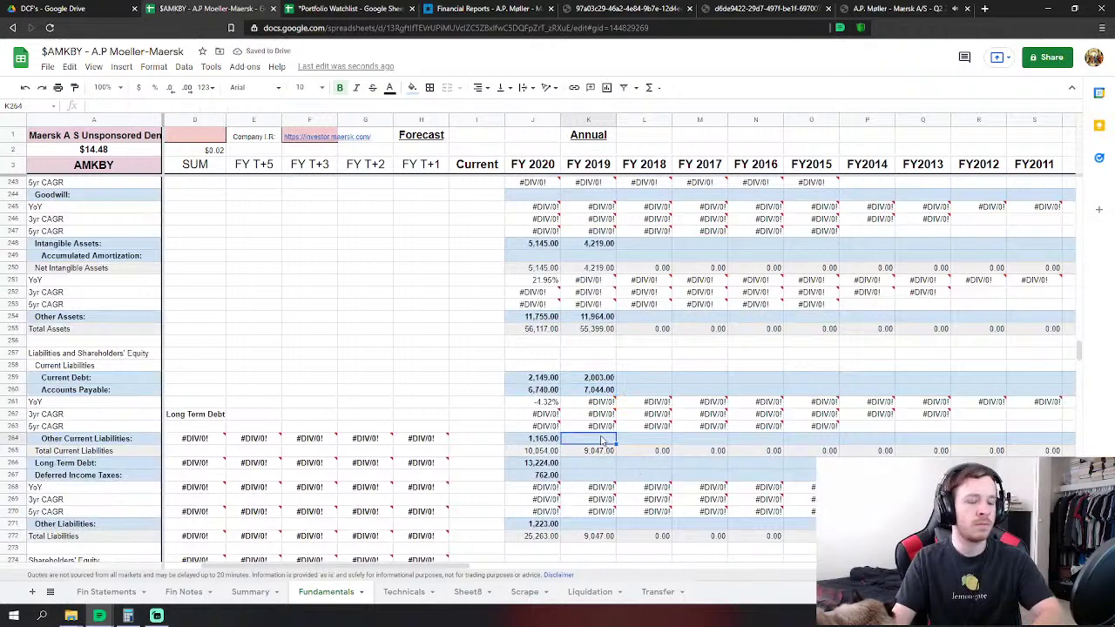
pyautogui.write('=')
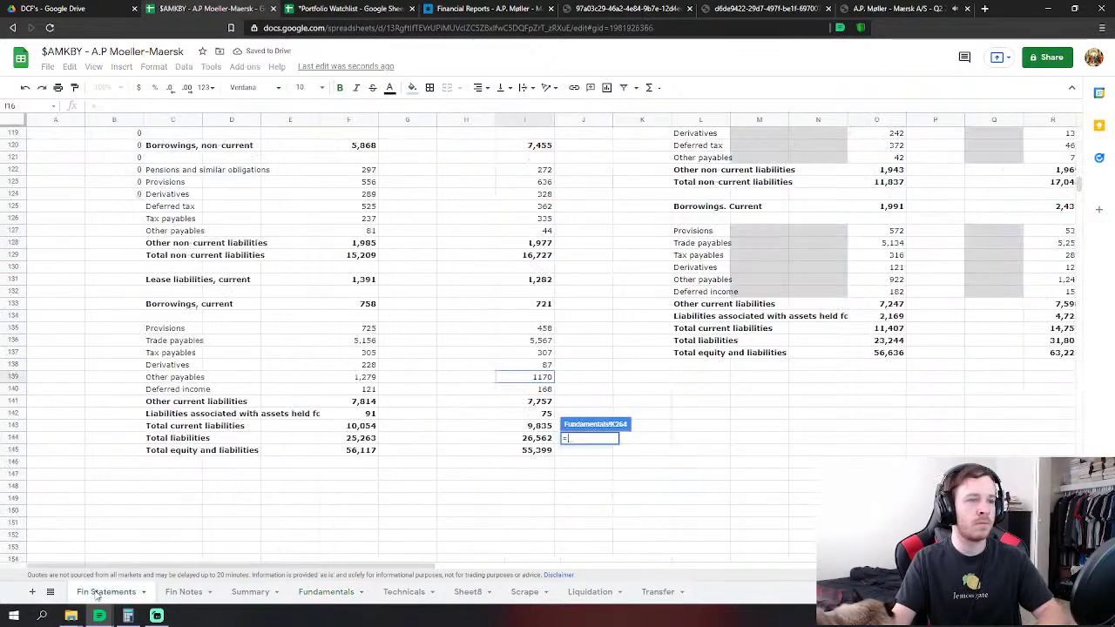
pyautogui.click(106, 591)
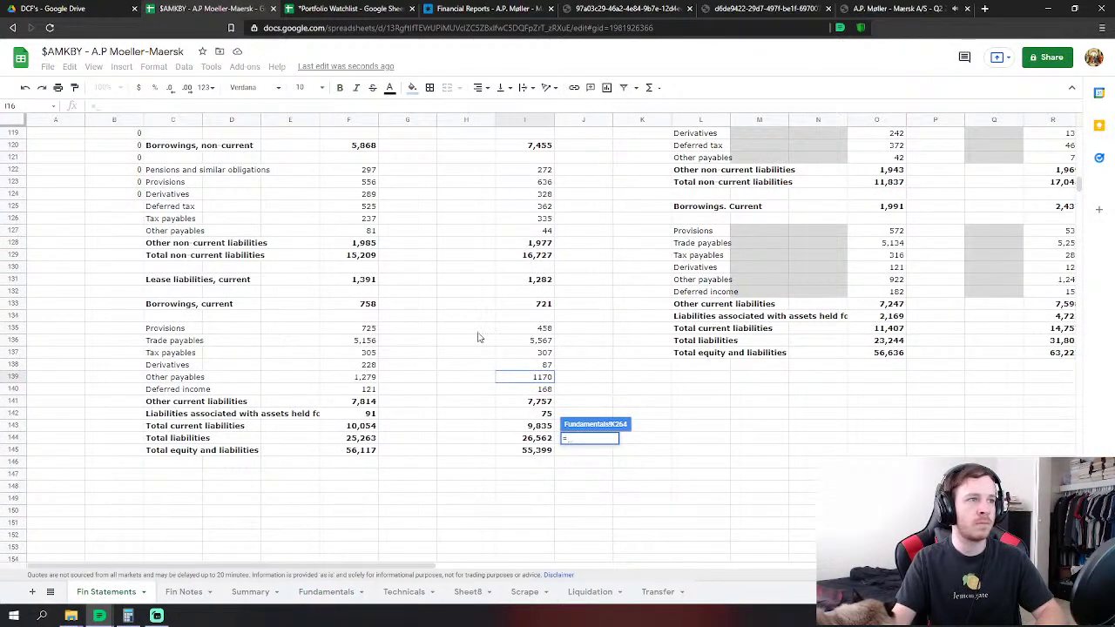
pyautogui.click(540, 328)
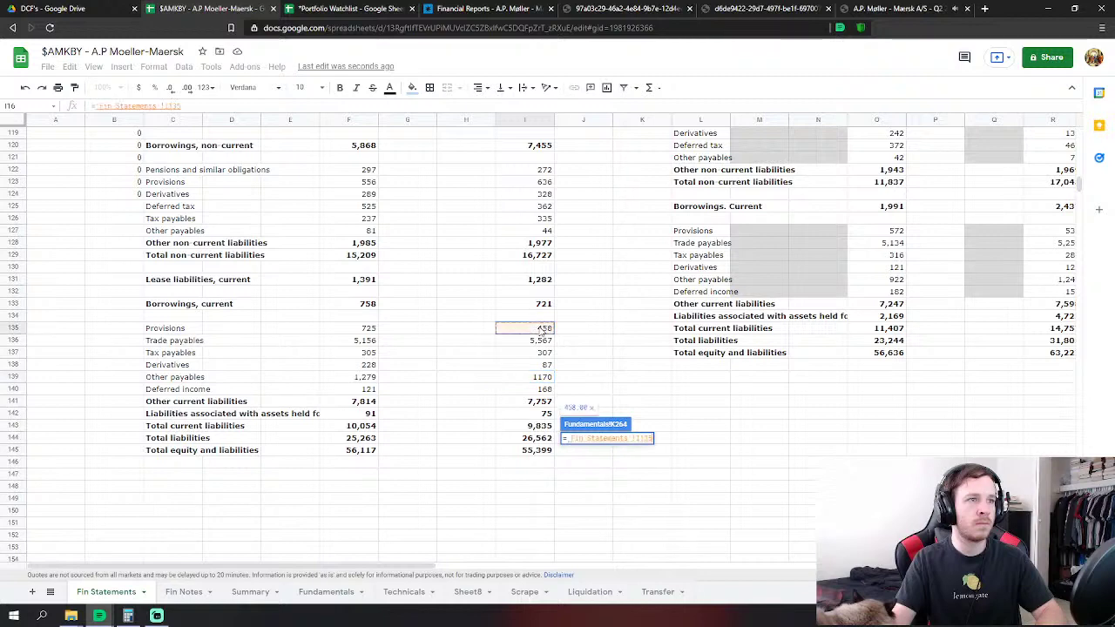
pyautogui.write('+')
pyautogui.click(540, 365)
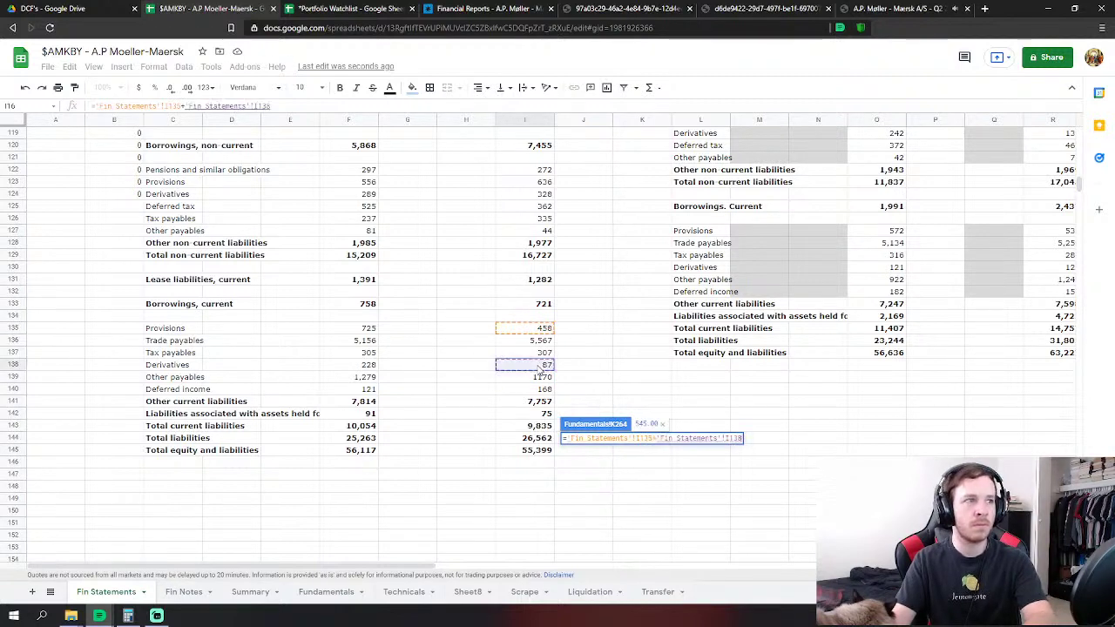
pyautogui.write('+')
pyautogui.click(540, 389)
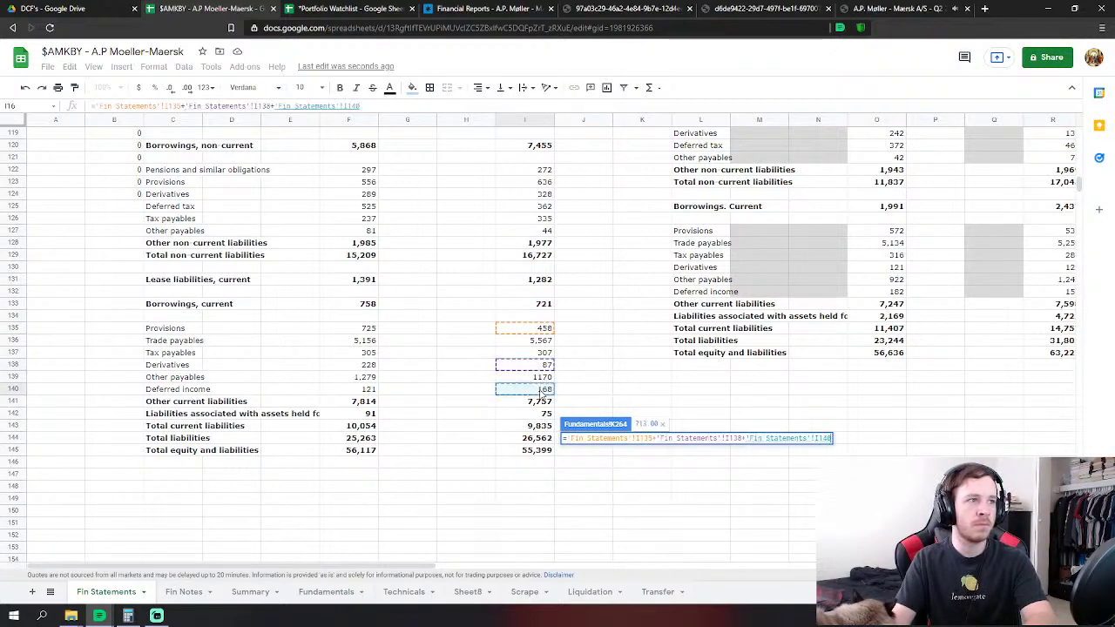
pyautogui.write('+')
pyautogui.click(544, 415)
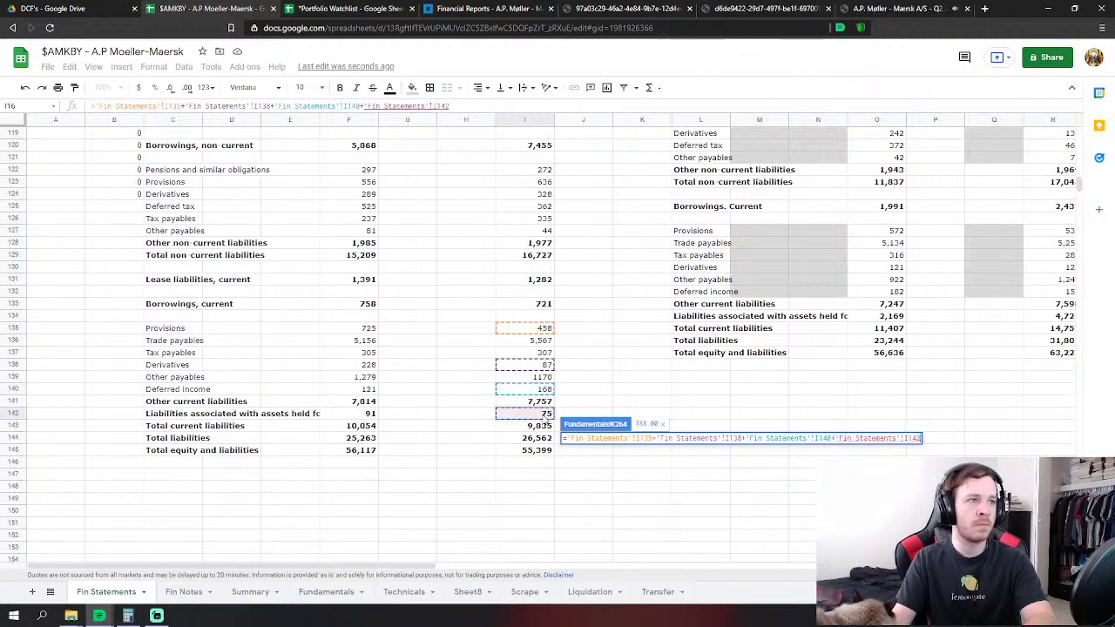
pyautogui.press('Return')
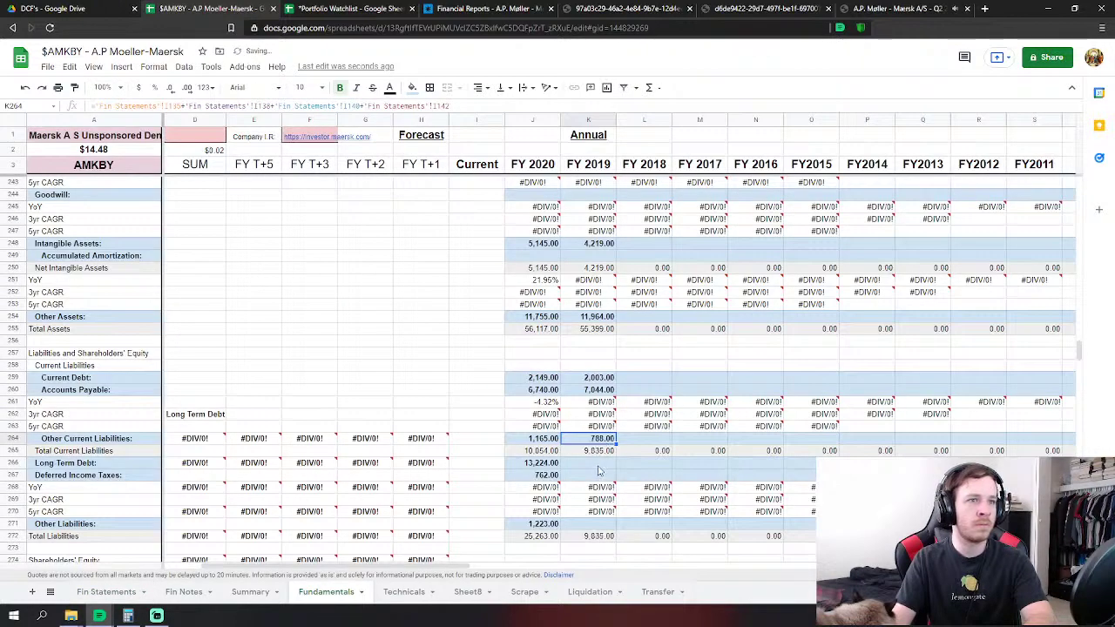
# Set FY 2019 Long-Term Debt to the sum of 2019 non-current Lease liabilities and non-current Borrowings (Fin Statements I118+I120).
pyautogui.click(597, 467)
pyautogui.write('=')
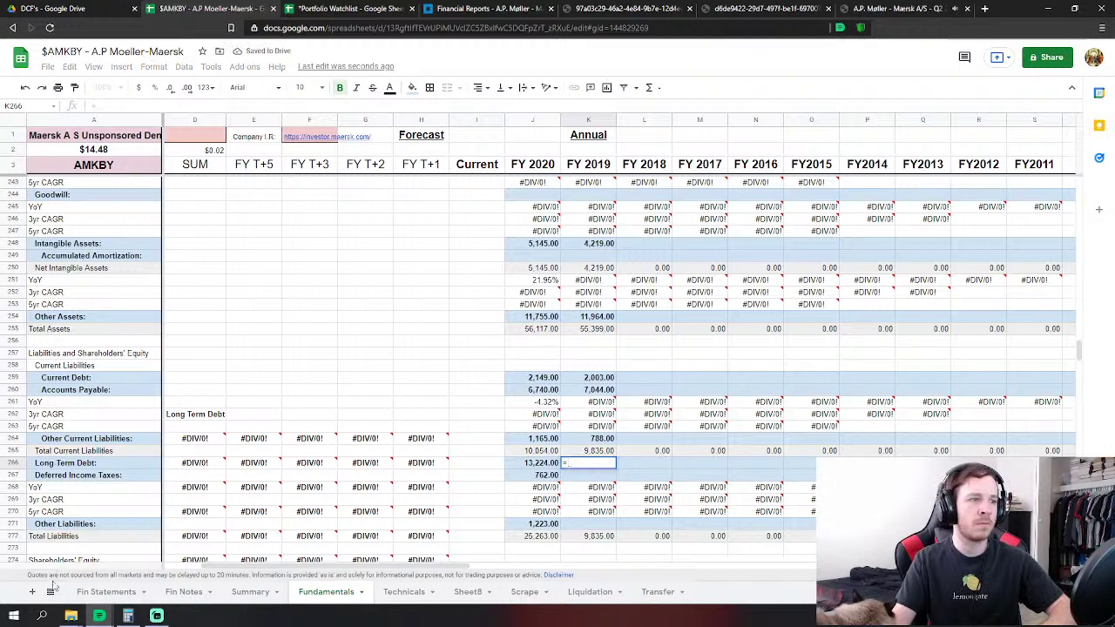
pyautogui.click(106, 592)
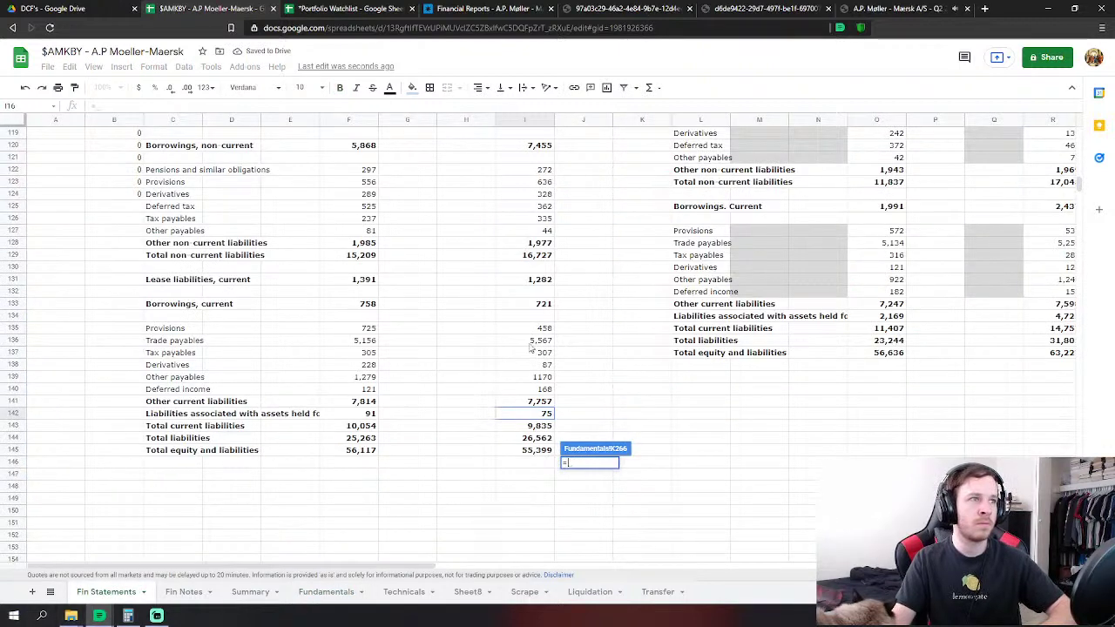
pyautogui.scroll(3, 530, 345)
pyautogui.click(533, 209)
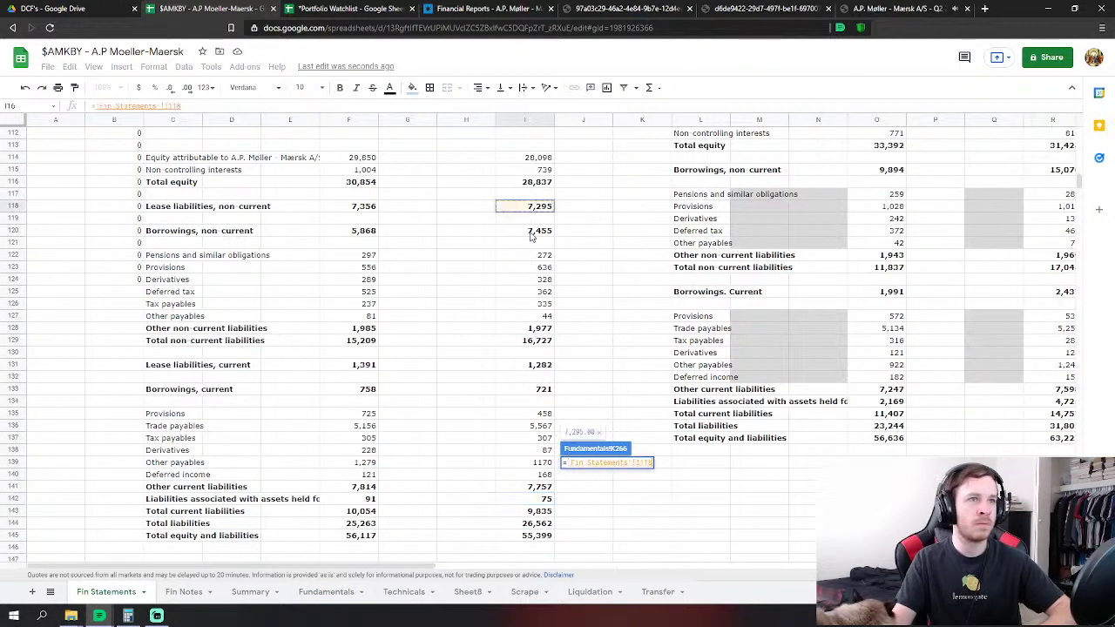
pyautogui.write('+')
pyautogui.click(531, 235)
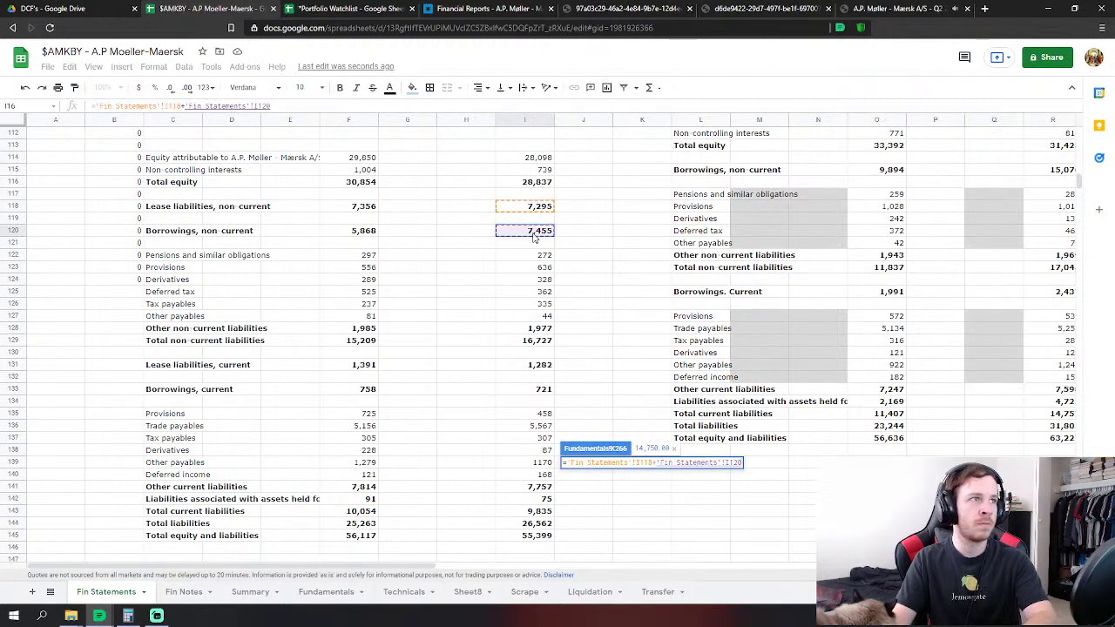
pyautogui.press('Return')
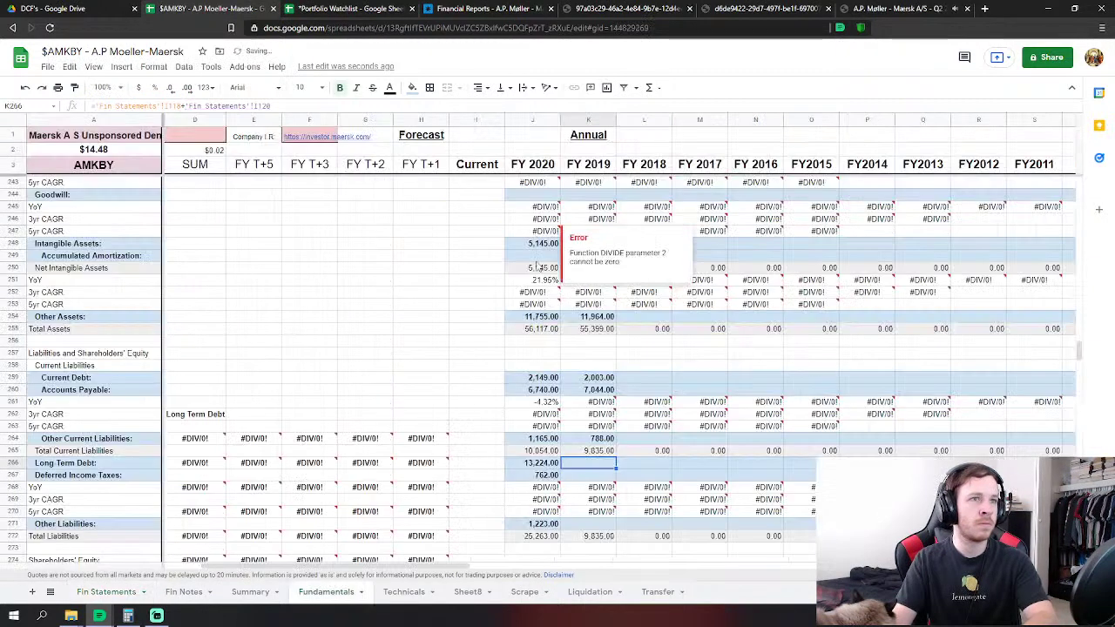
# Set FY 2019 Deferred Income Taxes to the sum of 2019 non-current Deferred tax and Tax payables (Fin Statements I125+I126).
pyautogui.click(592, 474)
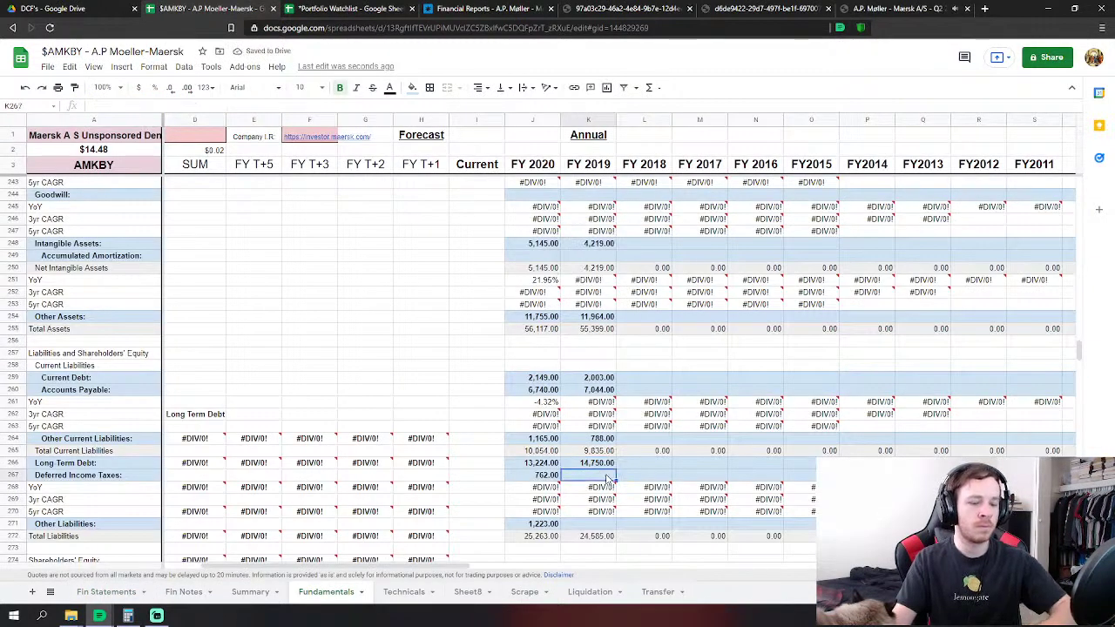
pyautogui.write('=')
pyautogui.click(106, 591)
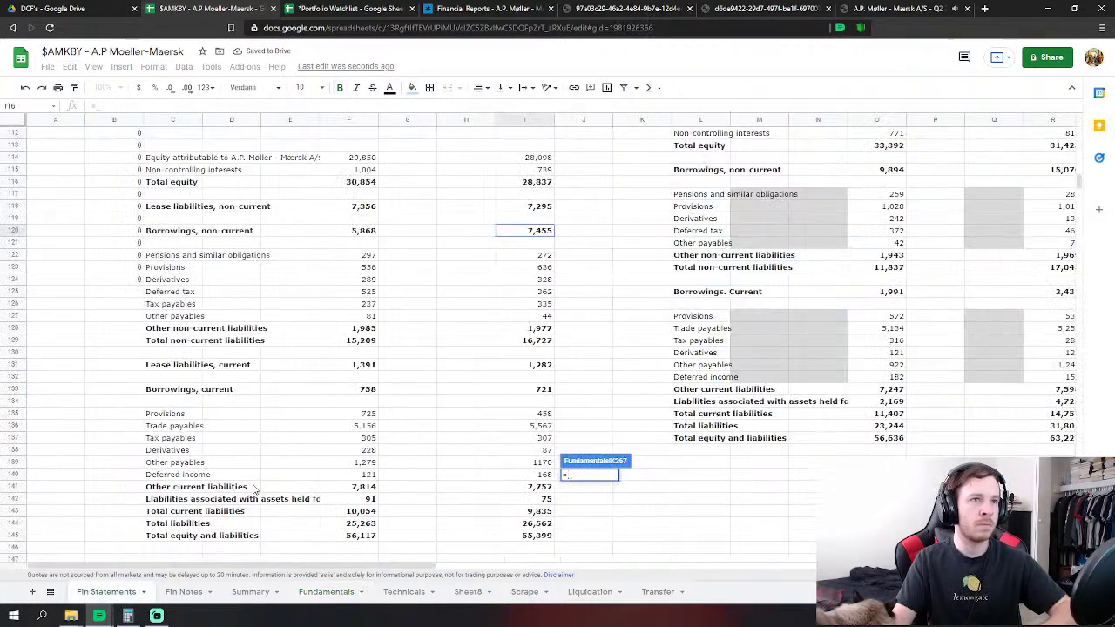
pyautogui.click(542, 293)
pyautogui.write('+')
pyautogui.click(544, 304)
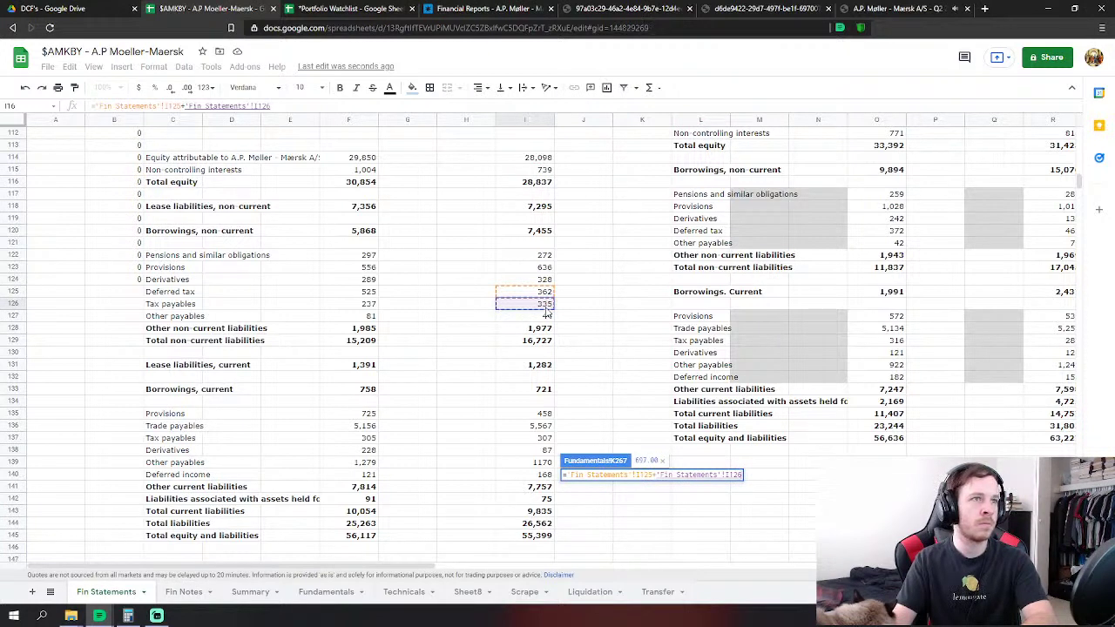
pyautogui.press('Return')
# Set FY 2019 Other Liabilities to the sum of 2019 non-current Pensions, Provisions, Derivatives and Other payables (Fin Statements I122+I123+I124+I127).
pyautogui.click(585, 525)
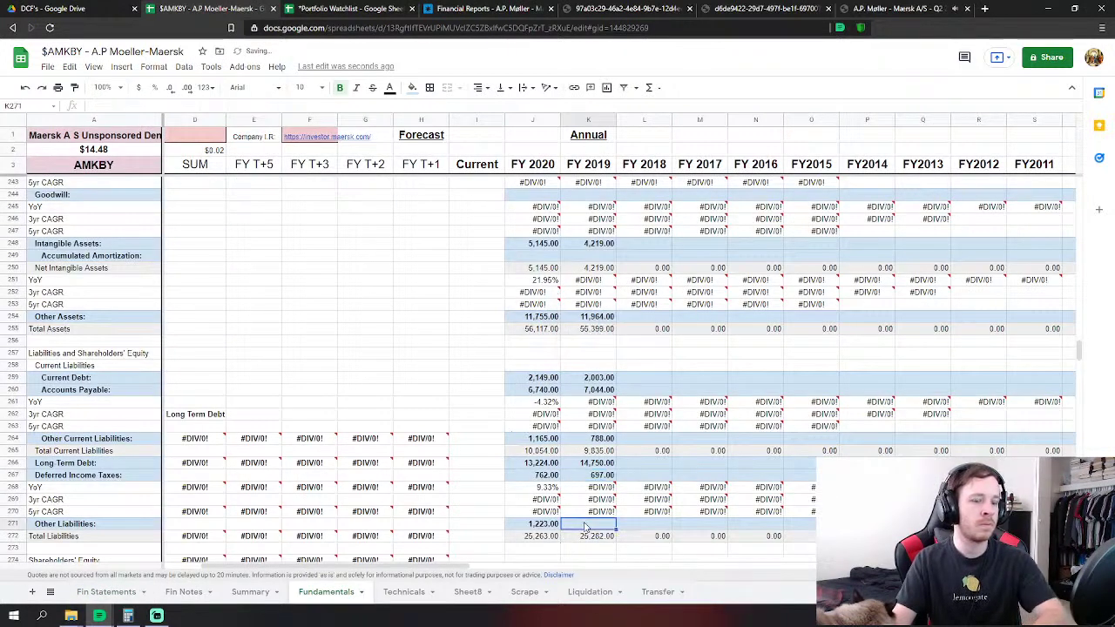
pyautogui.write('=')
pyautogui.click(106, 591)
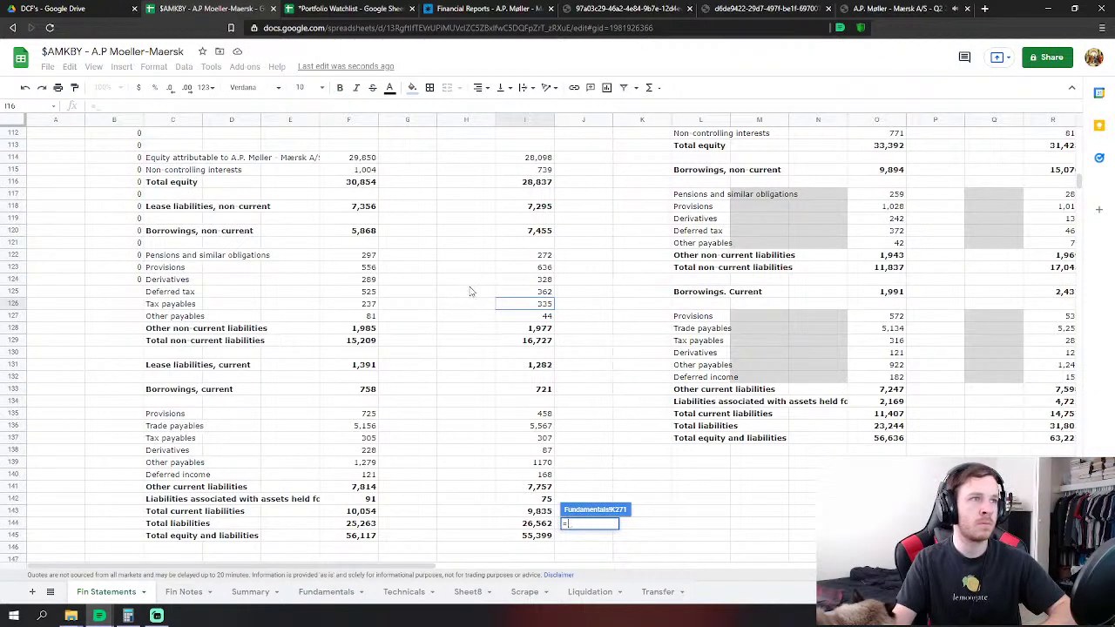
pyautogui.click(543, 256)
pyautogui.write('+')
pyautogui.click(545, 268)
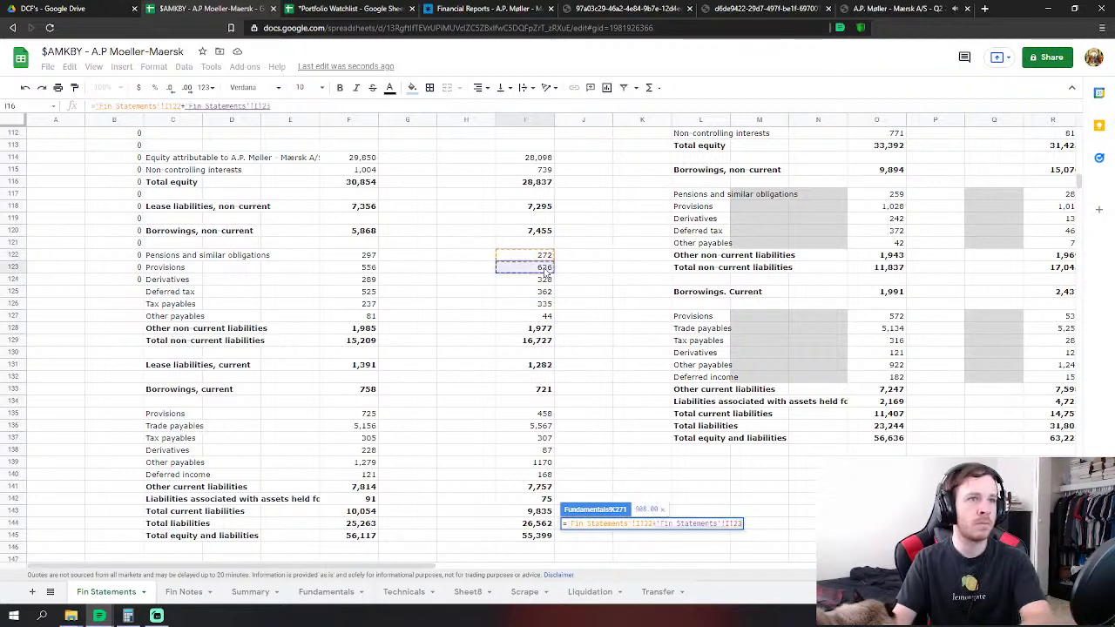
pyautogui.write('+')
pyautogui.click(544, 281)
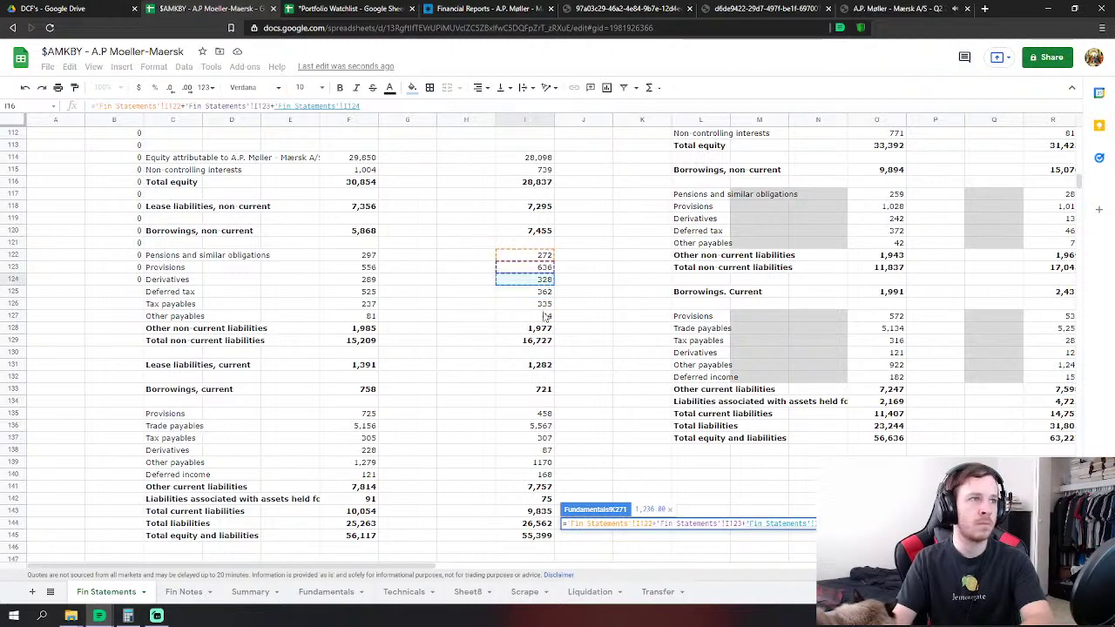
pyautogui.write('+')
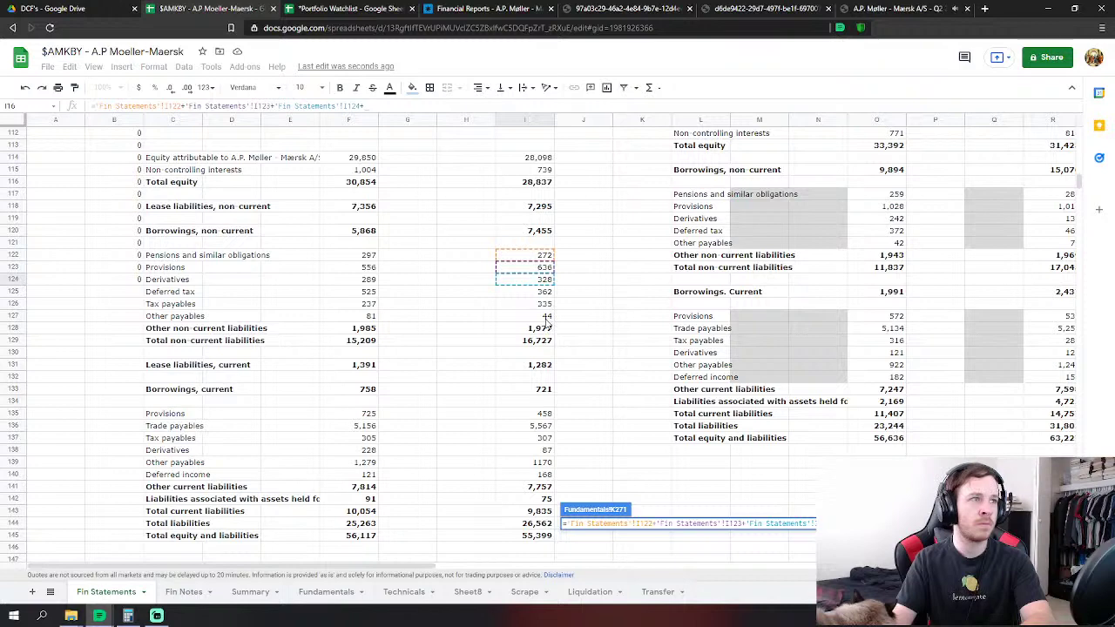
pyautogui.click(545, 316)
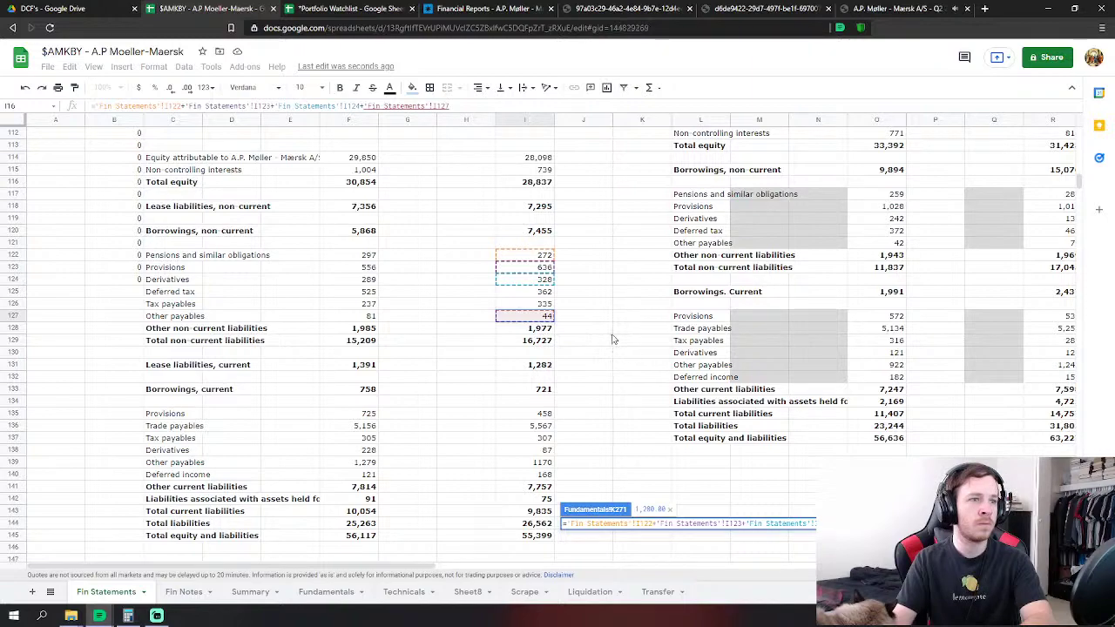
pyautogui.press('Return')
# Link FY 2019 Common Stock Class A to the 2019 equity attributable to A.P. Møller - Mærsk (Fin Statements I114).
pyautogui.scroll(-5, 609, 392)
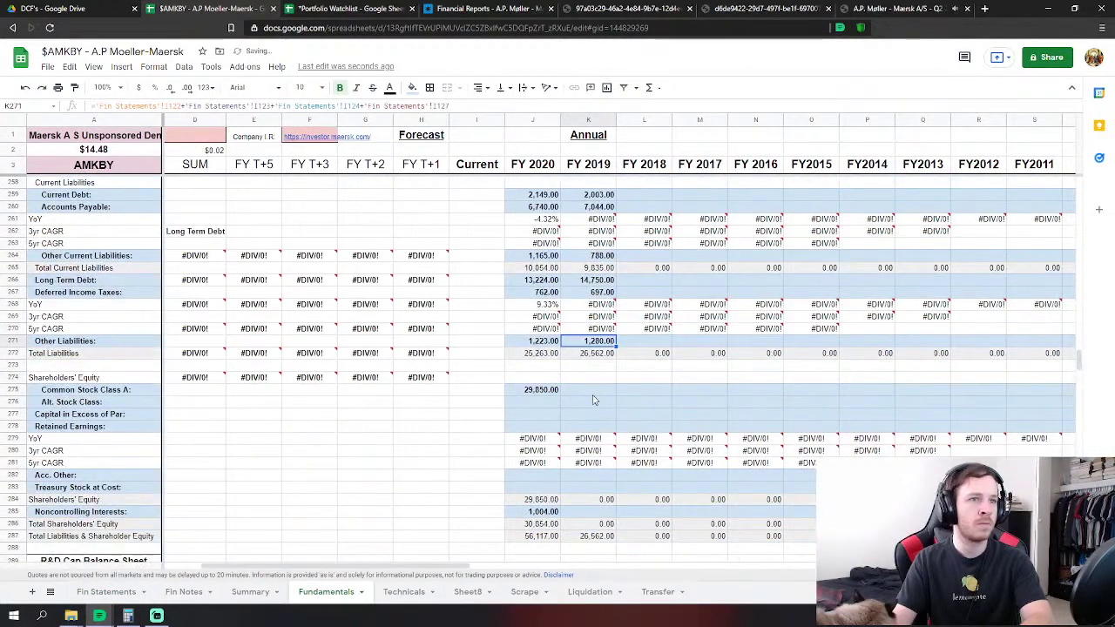
pyautogui.click(589, 391)
pyautogui.write('=')
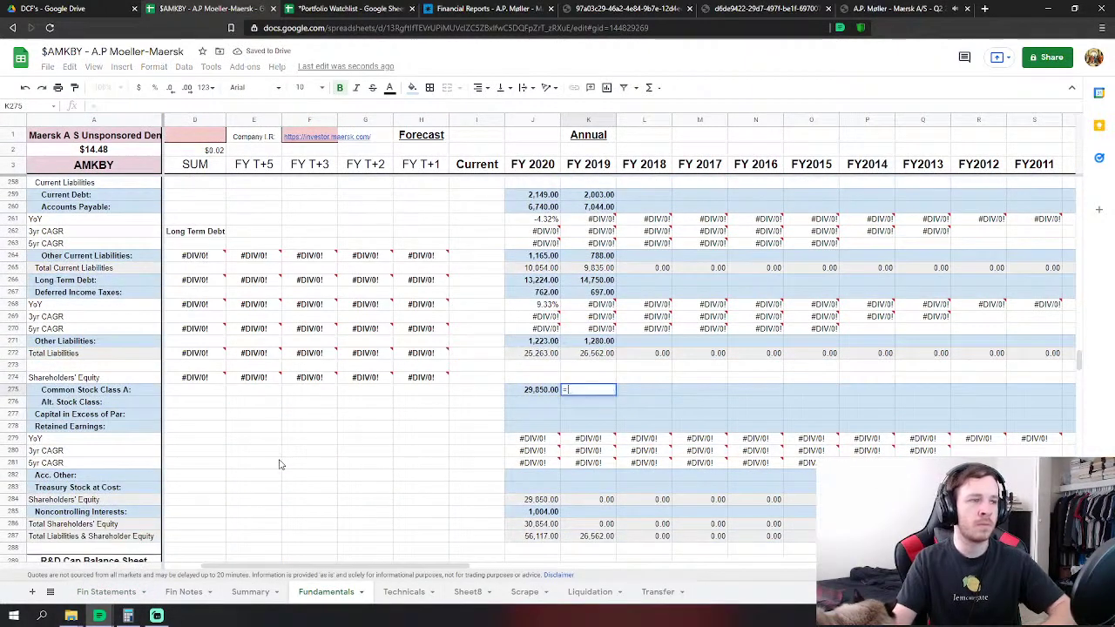
pyautogui.click(107, 592)
pyautogui.scroll(-5, 492, 436)
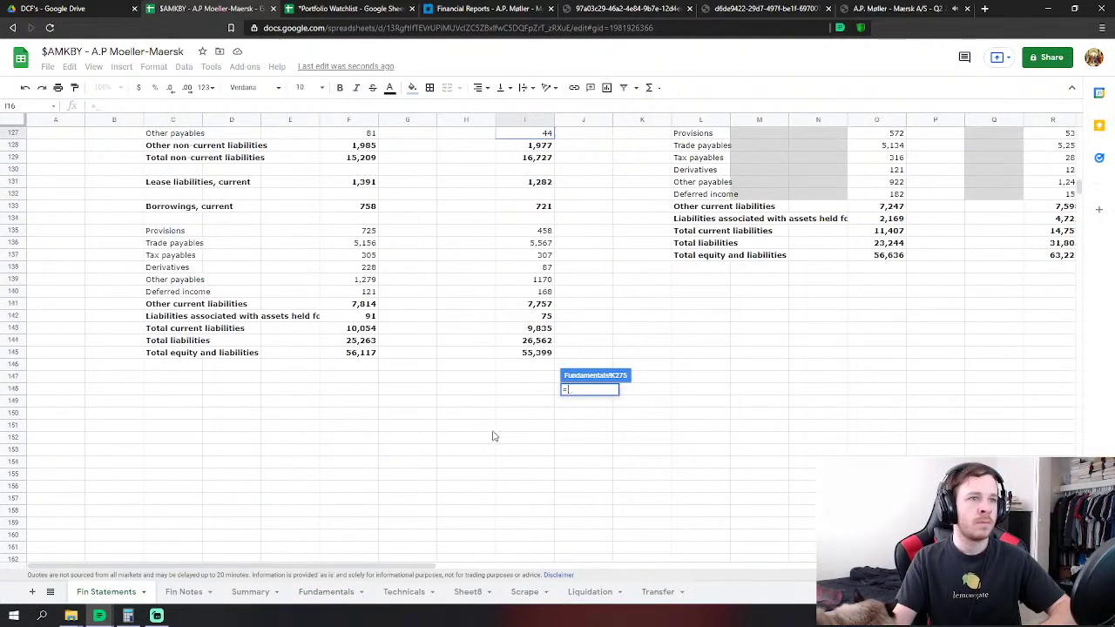
pyautogui.scroll(5, 493, 435)
pyautogui.click(547, 183)
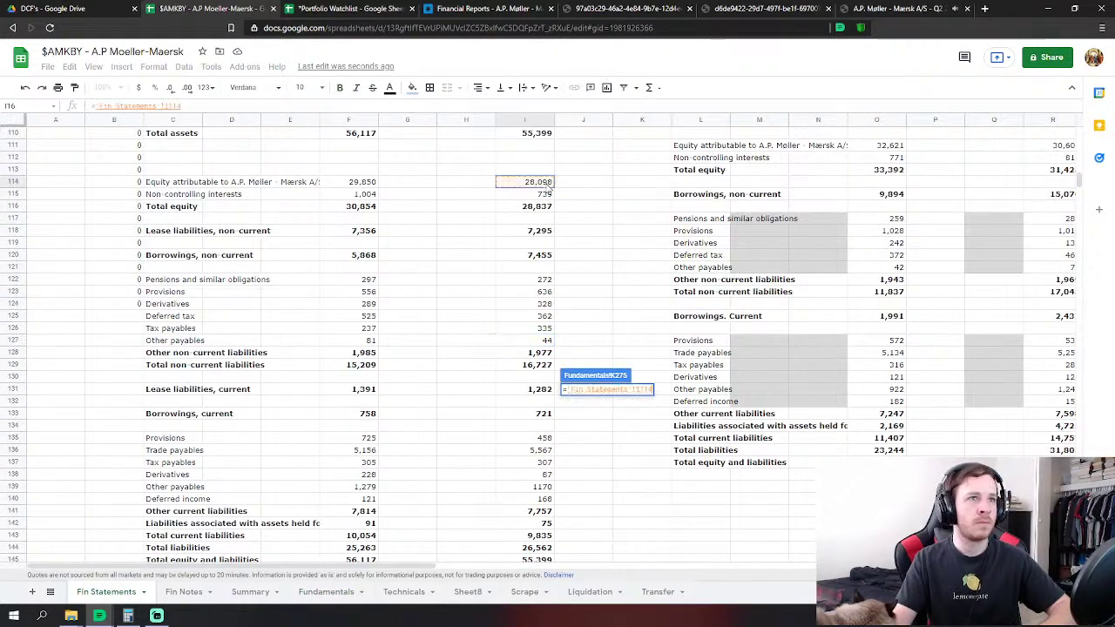
pyautogui.press('Return')
# Link FY 2019 Noncontrolling Interests to the 2019 Non-controlling interests figure (Fin Statements I115).
pyautogui.click(589, 511)
pyautogui.write('=')
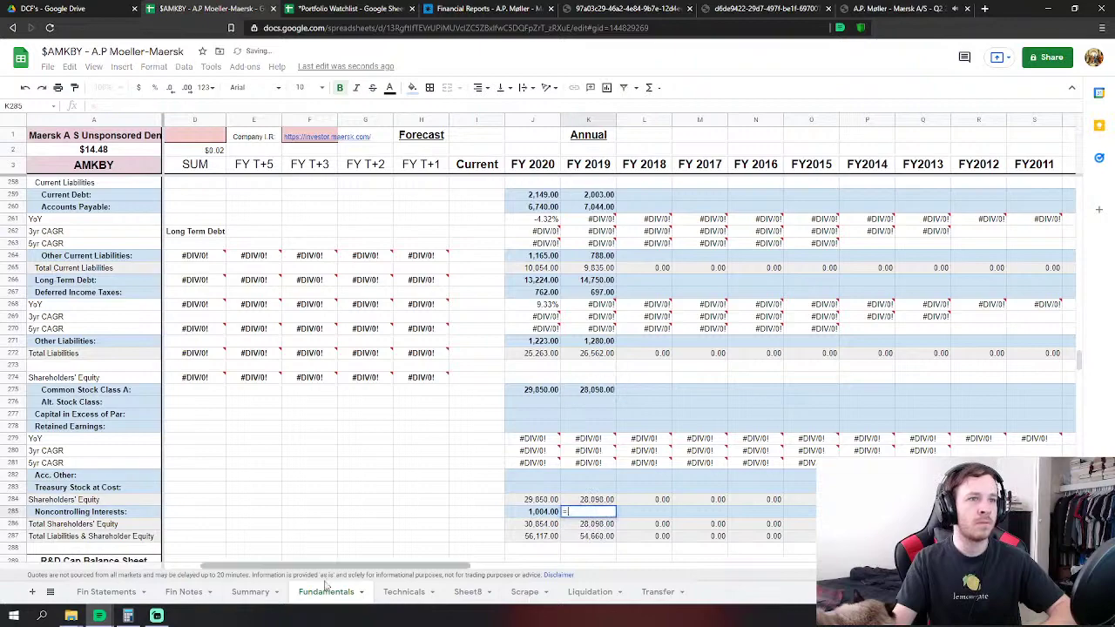
pyautogui.click(106, 592)
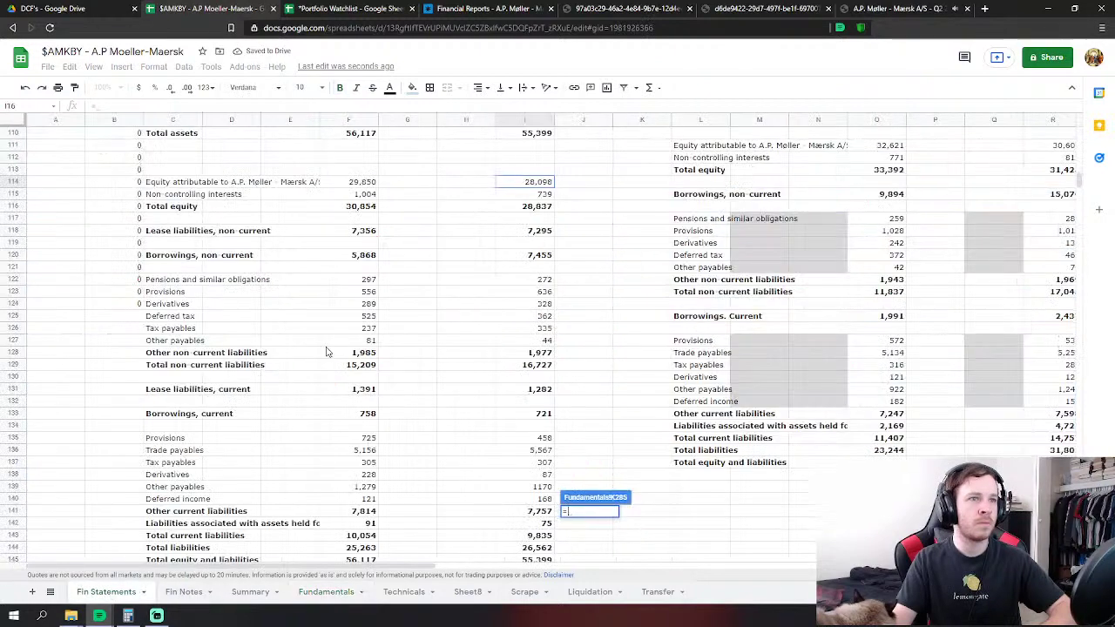
pyautogui.click(541, 195)
pyautogui.press('Return')
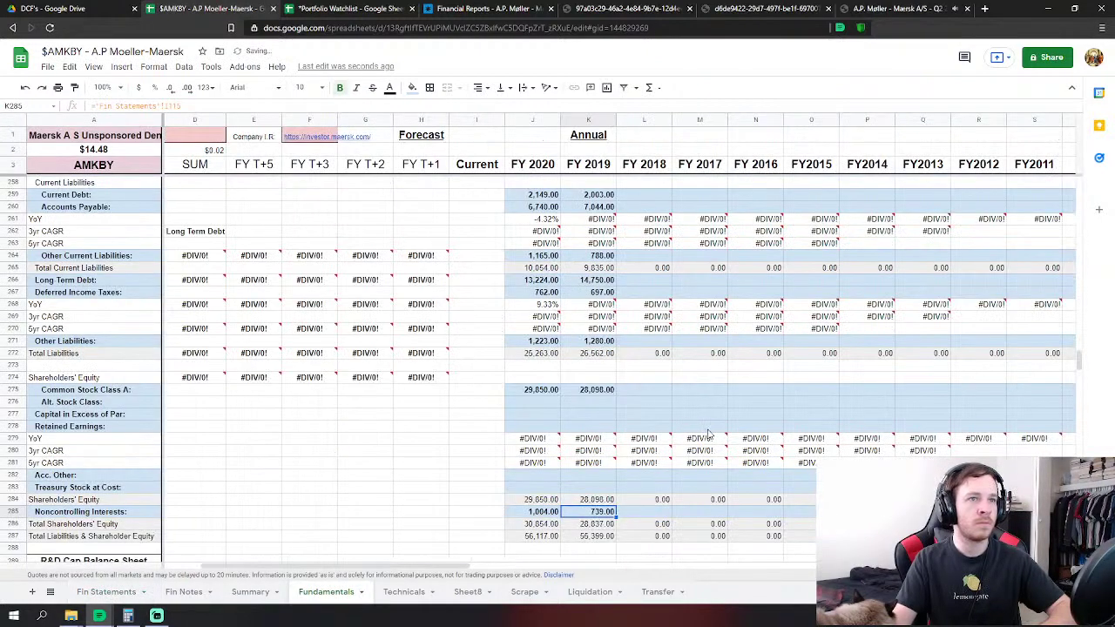
# In the Income Statements section, link FY 2018 Revenues to the 2018 full-year Revenue (Fin Statements O6).
pyautogui.scroll(10, 694, 429)
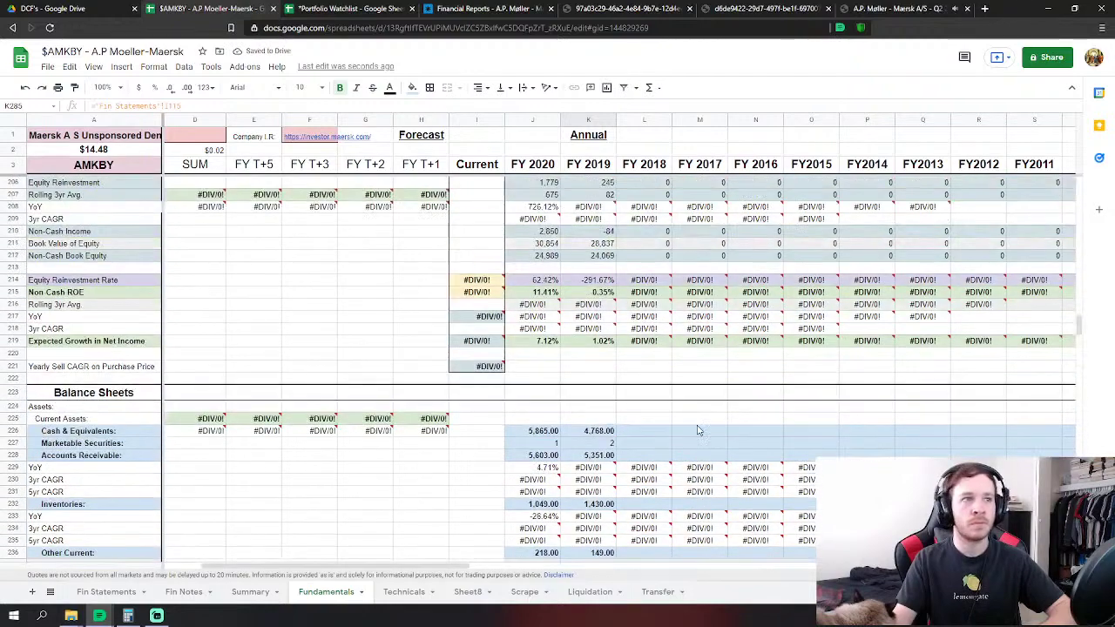
pyautogui.scroll(15, 701, 430)
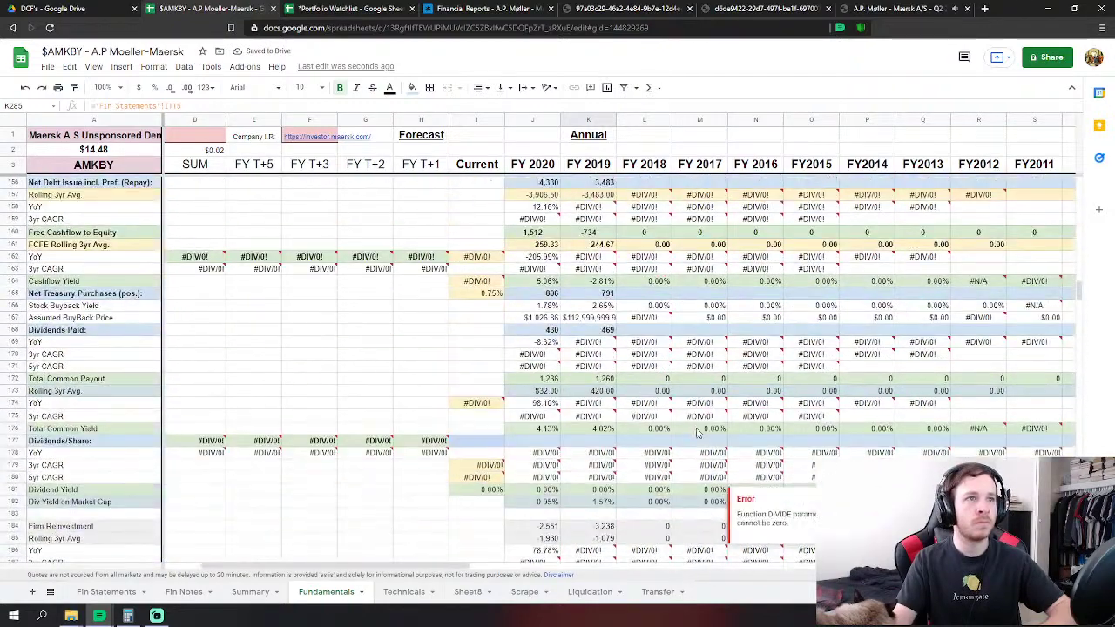
pyautogui.scroll(12, 694, 435)
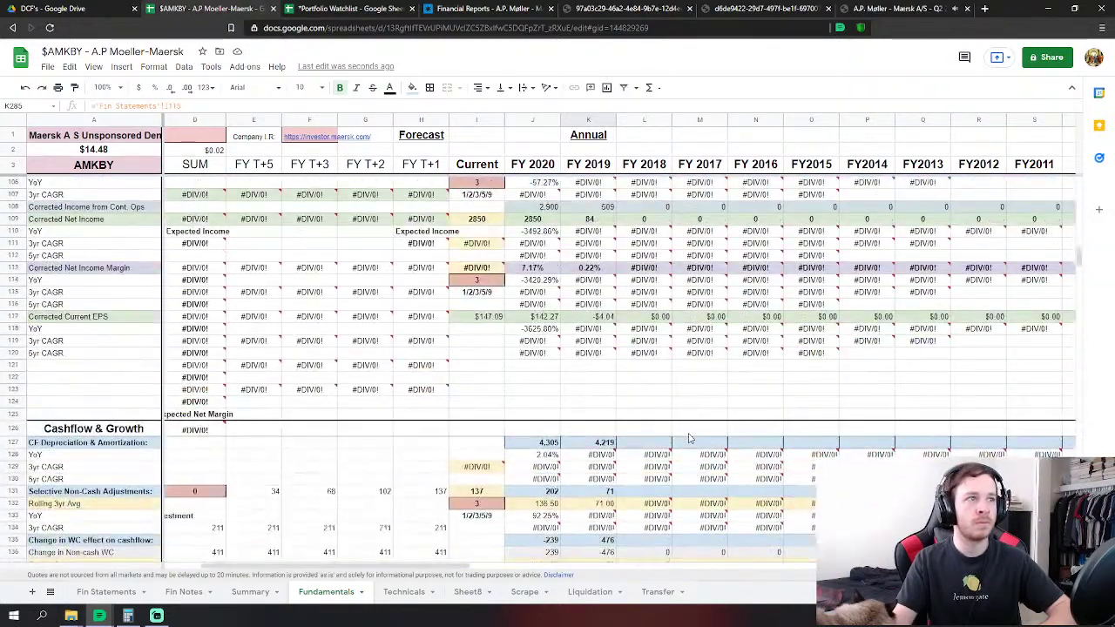
pyautogui.scroll(7, 688, 438)
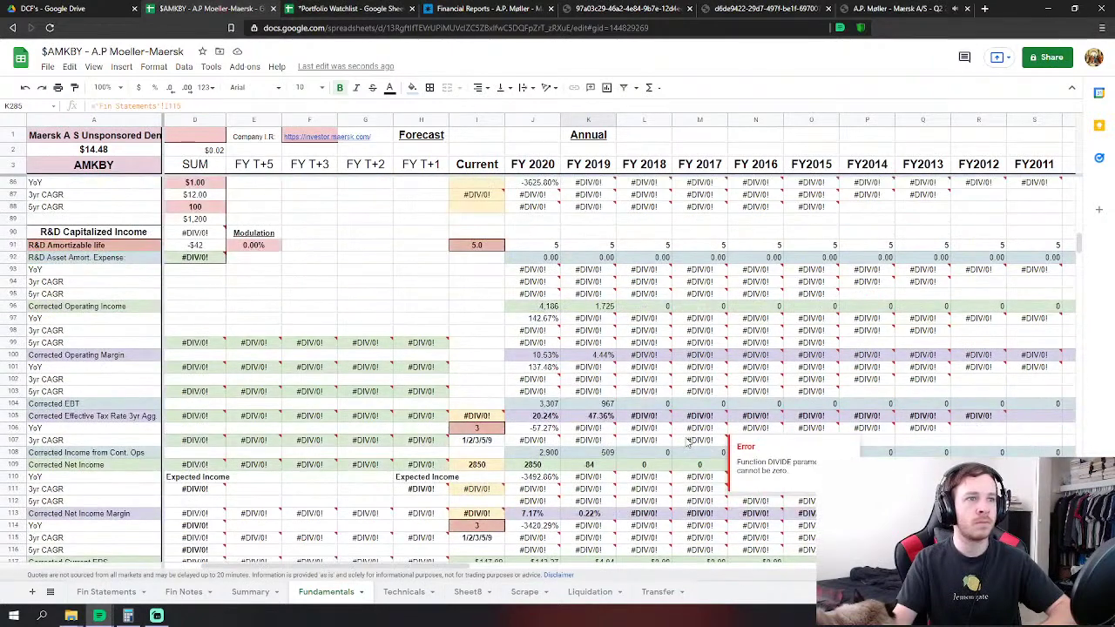
pyautogui.scroll(5, 688, 442)
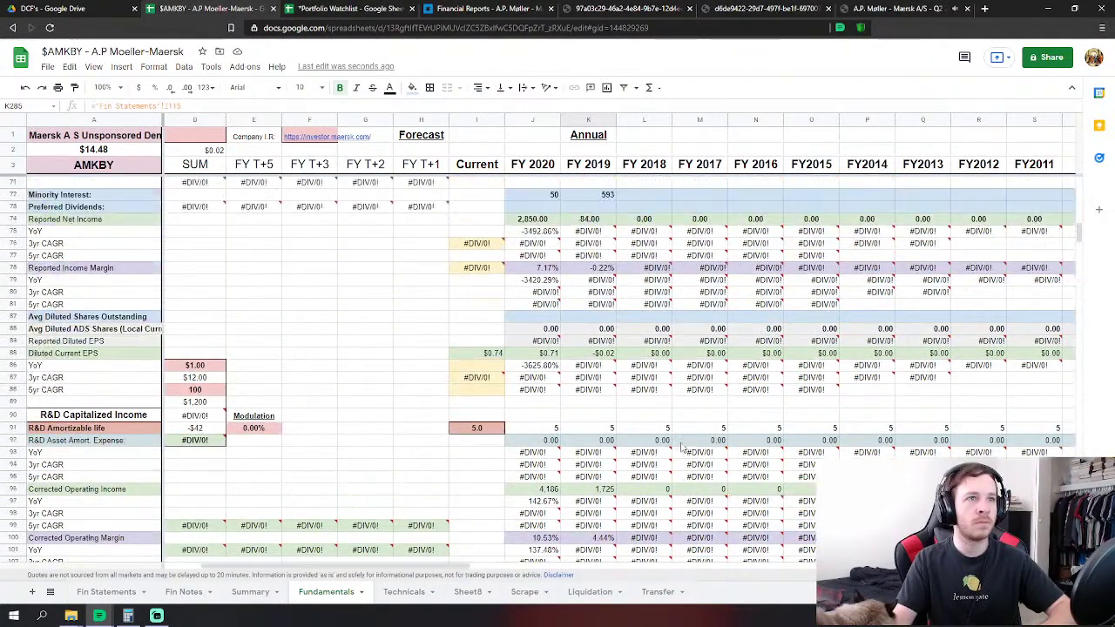
pyautogui.click(128, 615)
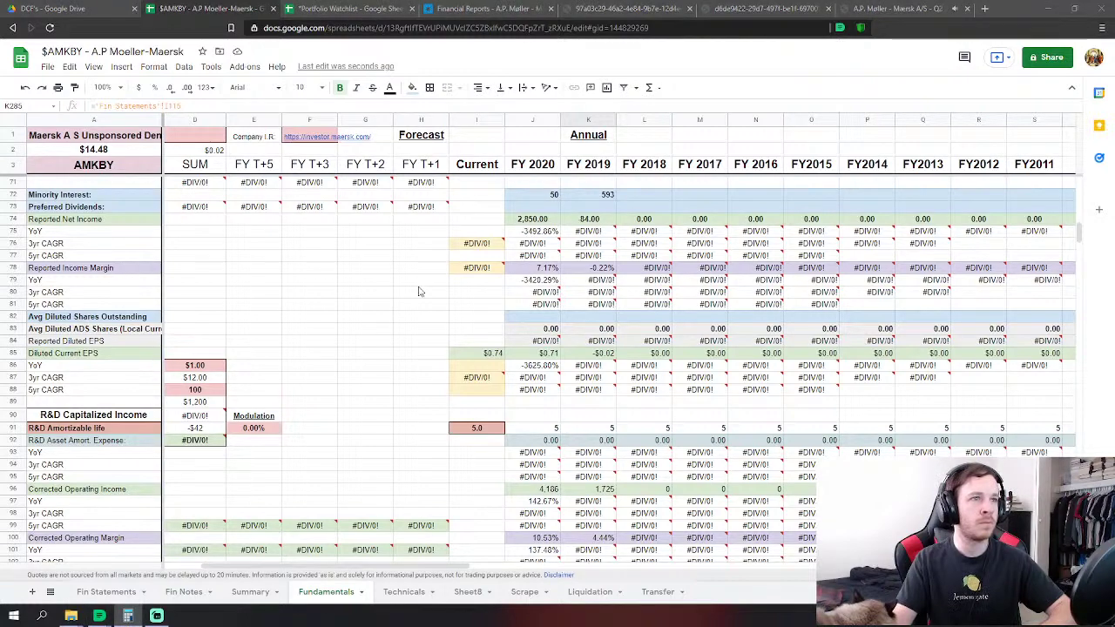
pyautogui.scroll(15, 418, 292)
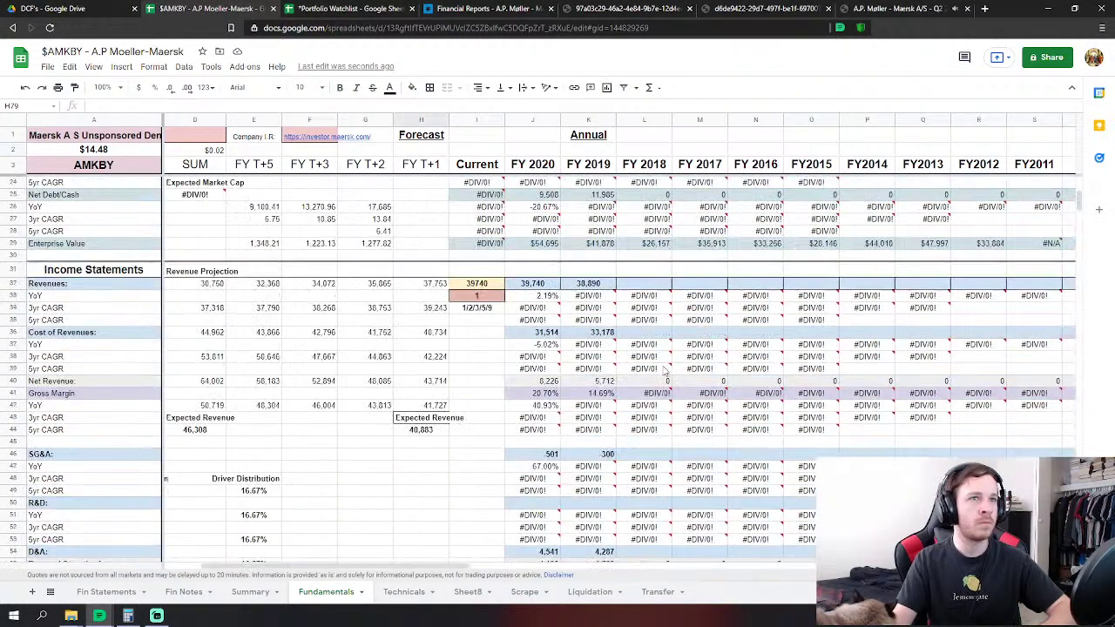
pyautogui.click(663, 285)
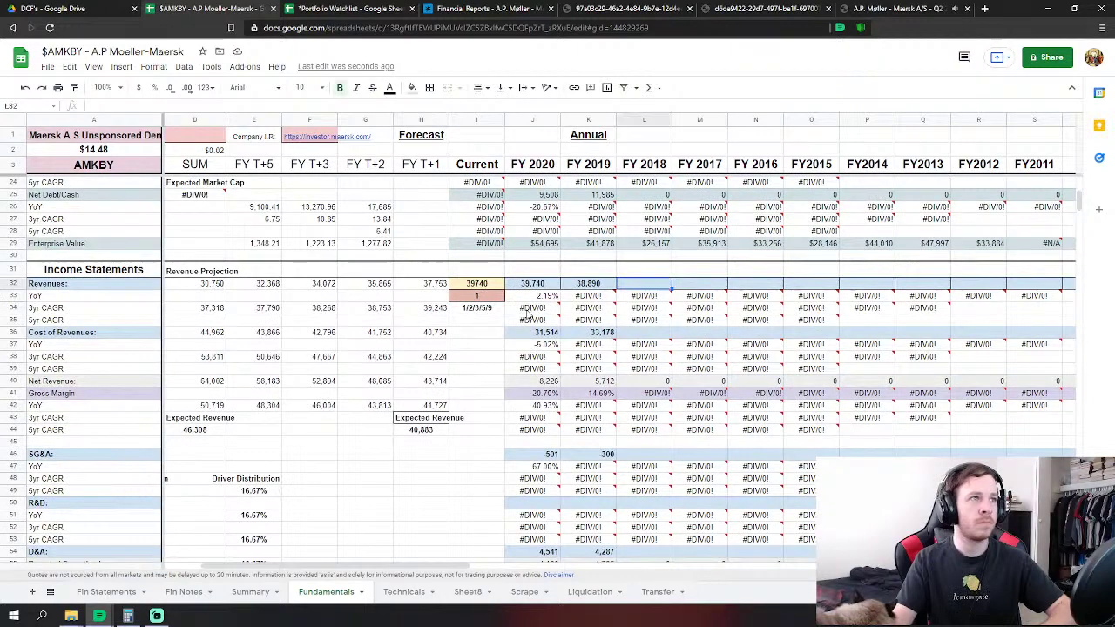
pyautogui.hotkey('alt', 'Tab')
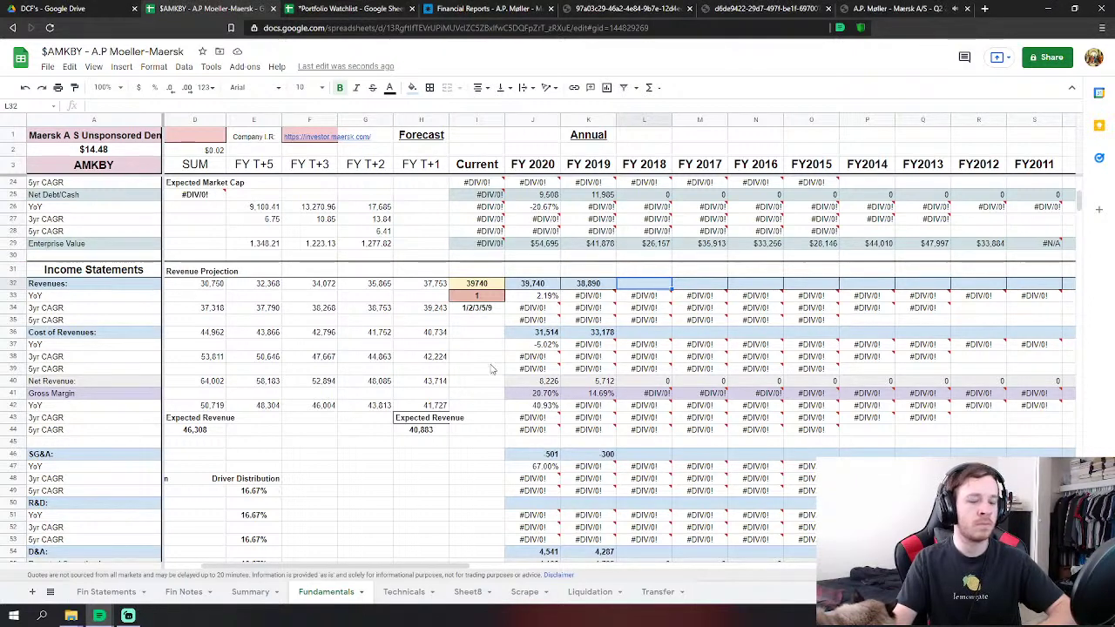
pyautogui.write('=')
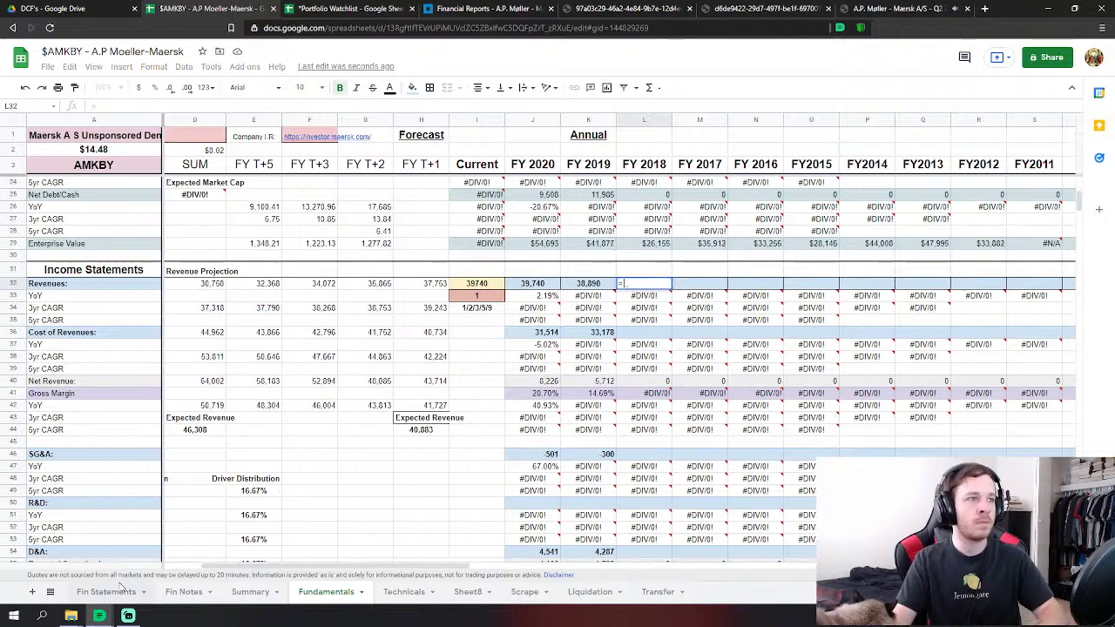
pyautogui.click(109, 591)
pyautogui.moveTo(492, 566); pyautogui.dragTo(660, 554)
pyautogui.scroll(10, 348, 423)
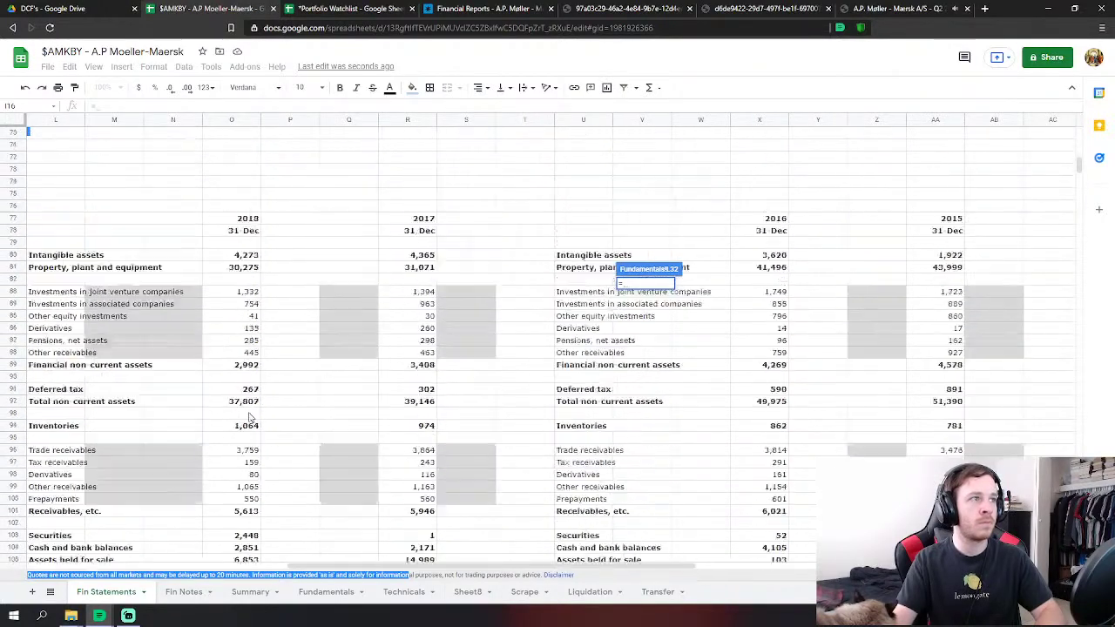
pyautogui.scroll(20, 249, 418)
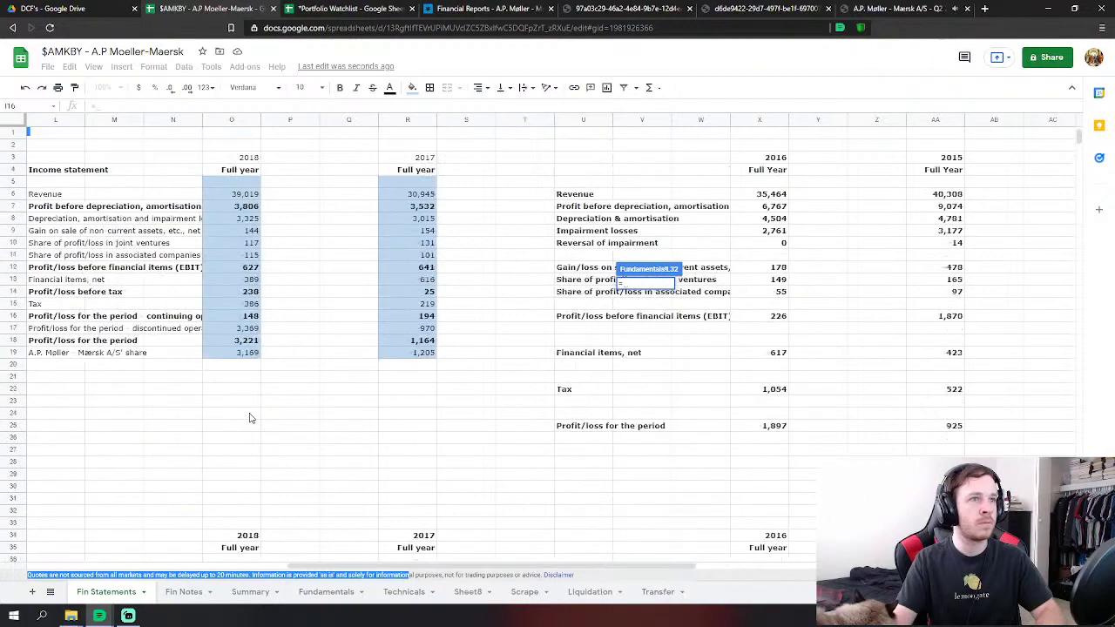
pyautogui.click(255, 195)
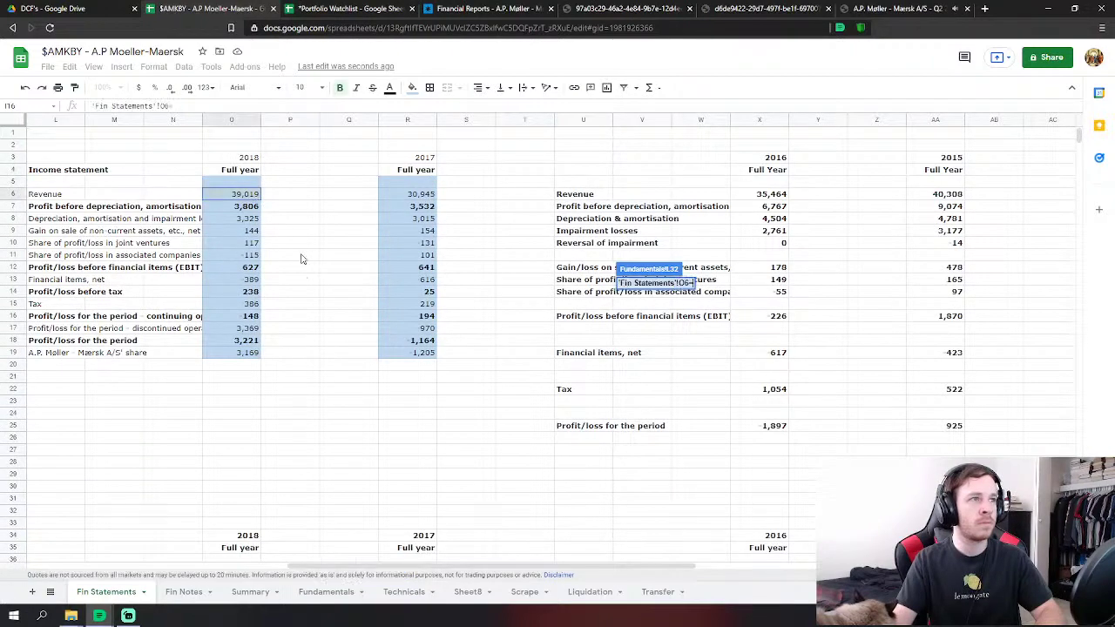
pyautogui.scroll(-1, 305, 262)
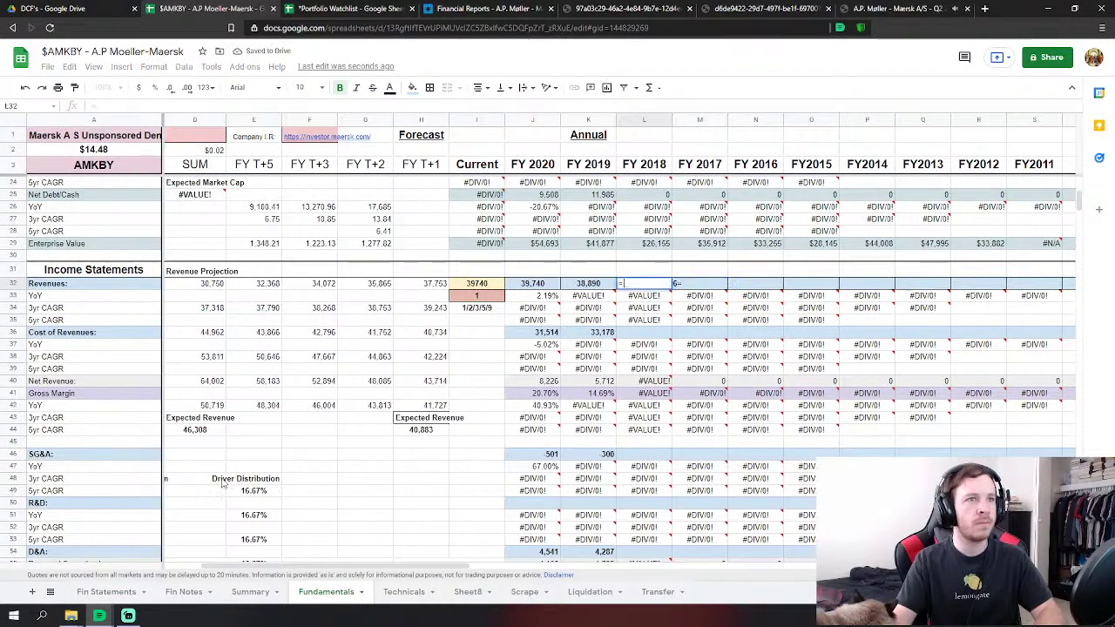
pyautogui.click(105, 591)
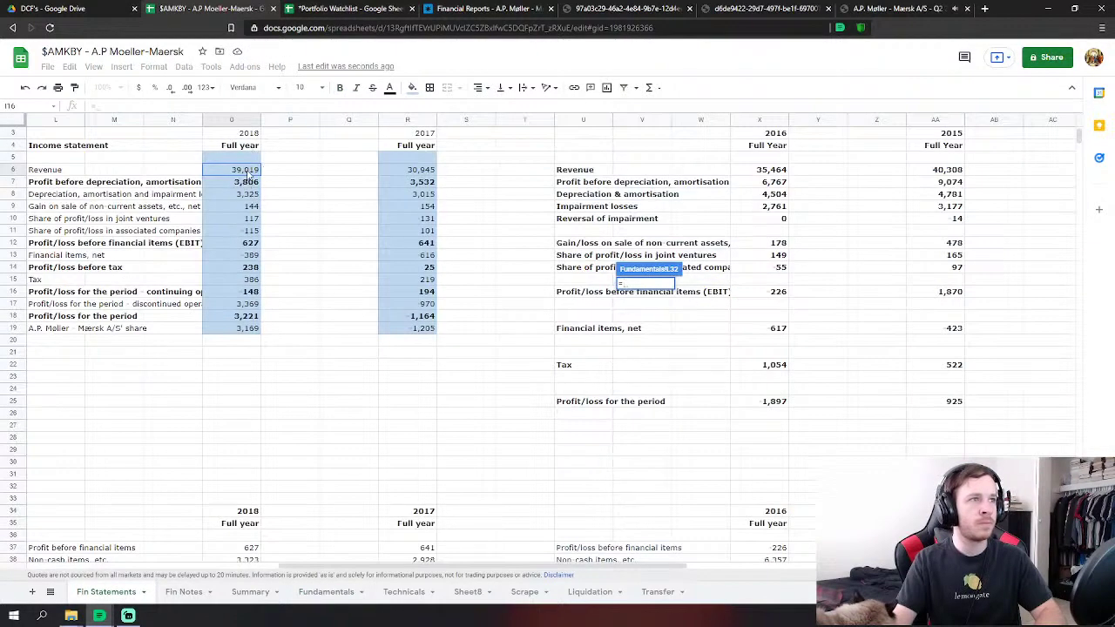
pyautogui.press('Return')
pyautogui.click(705, 286)
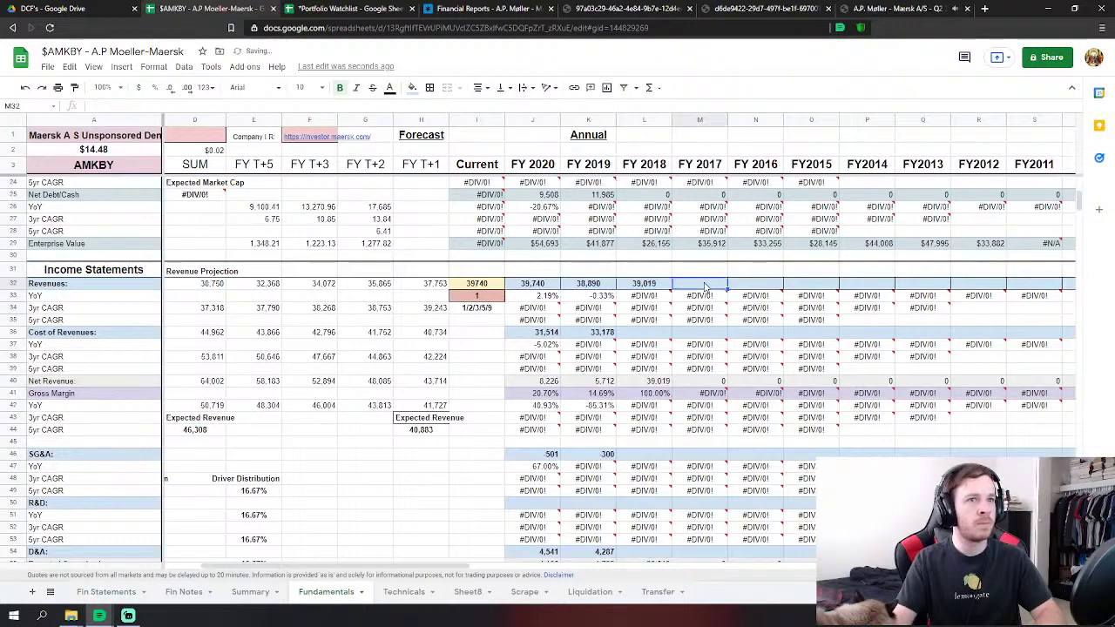
# Set FY 2018 Cost of Revenues to 2018 Revenue minus Profit before depreciation and amortisation (Fin Statements O6-O7).
pyautogui.click(643, 333)
pyautogui.write('=')
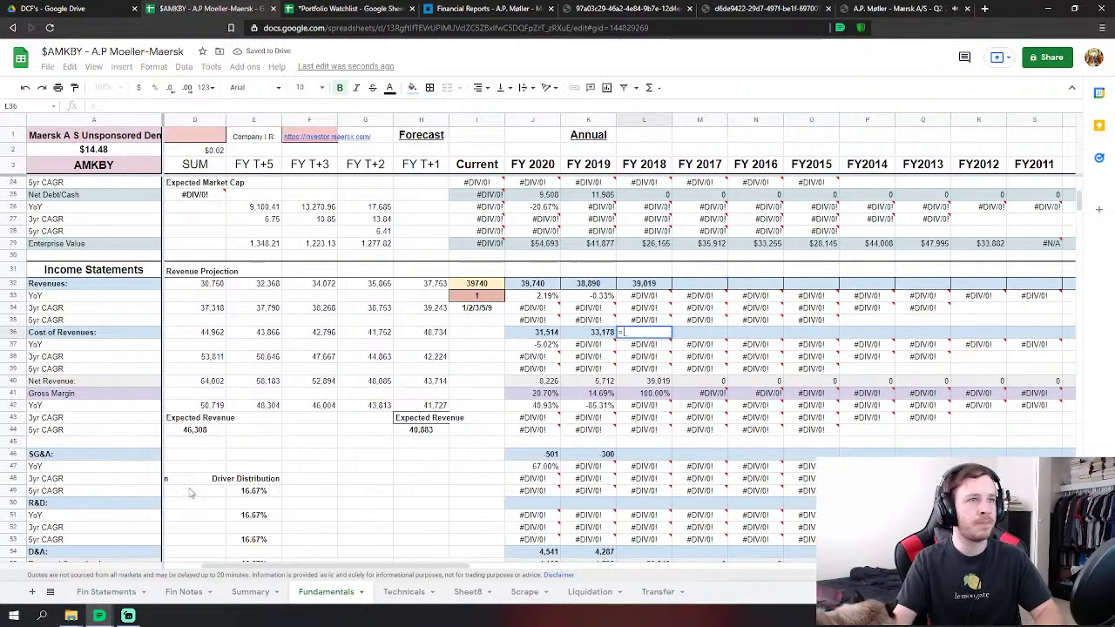
pyautogui.click(105, 591)
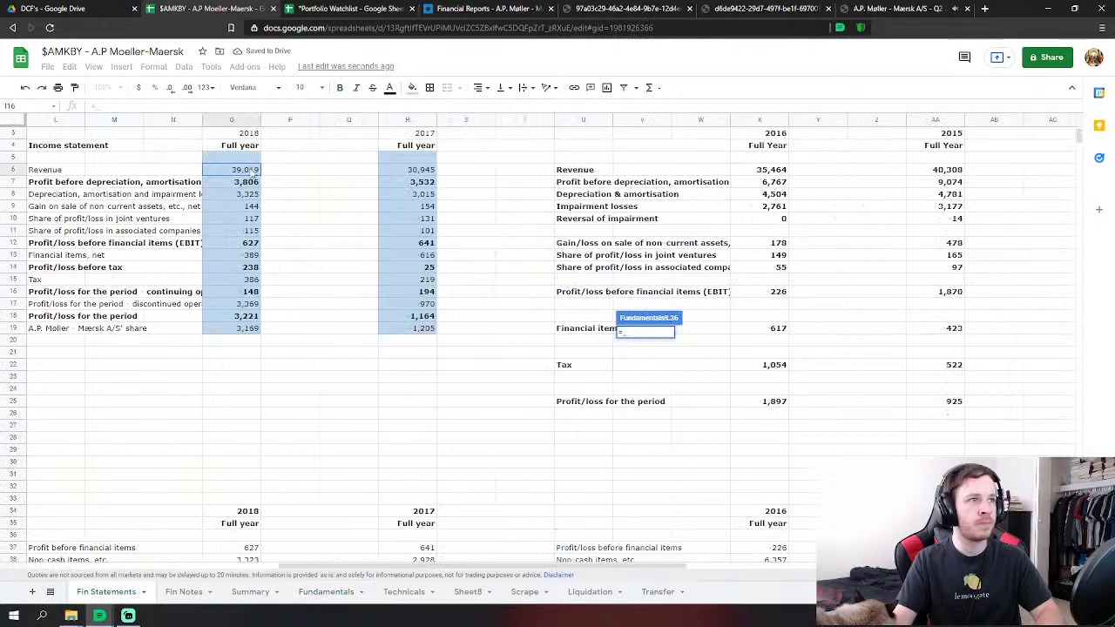
pyautogui.click(252, 171)
pyautogui.write('-')
pyautogui.click(246, 182)
pyautogui.write('+')
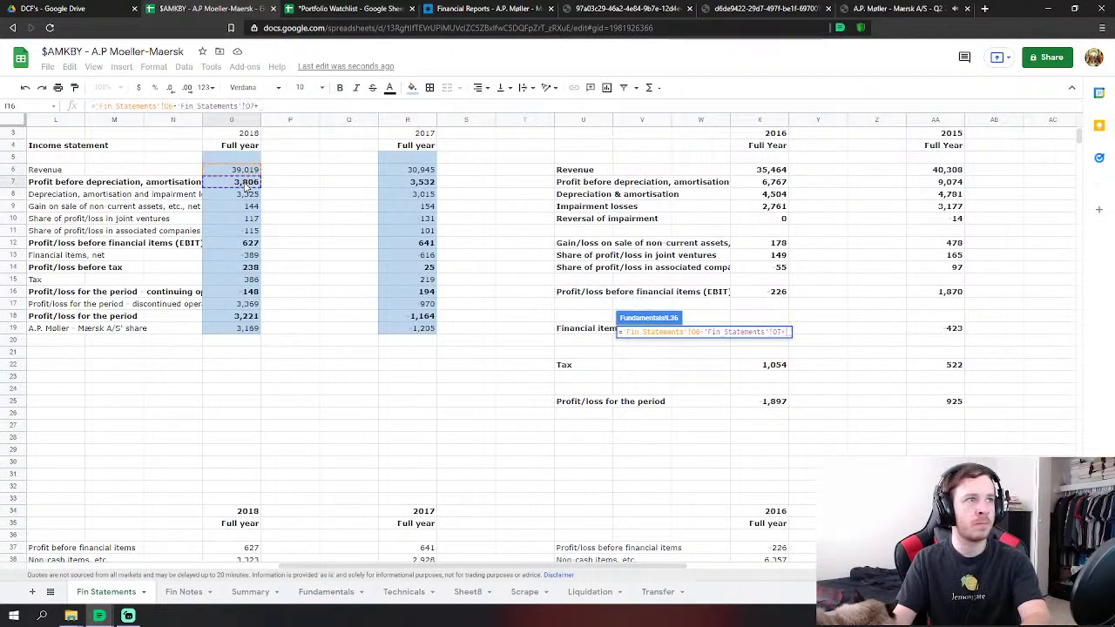
pyautogui.press('BackSpace')
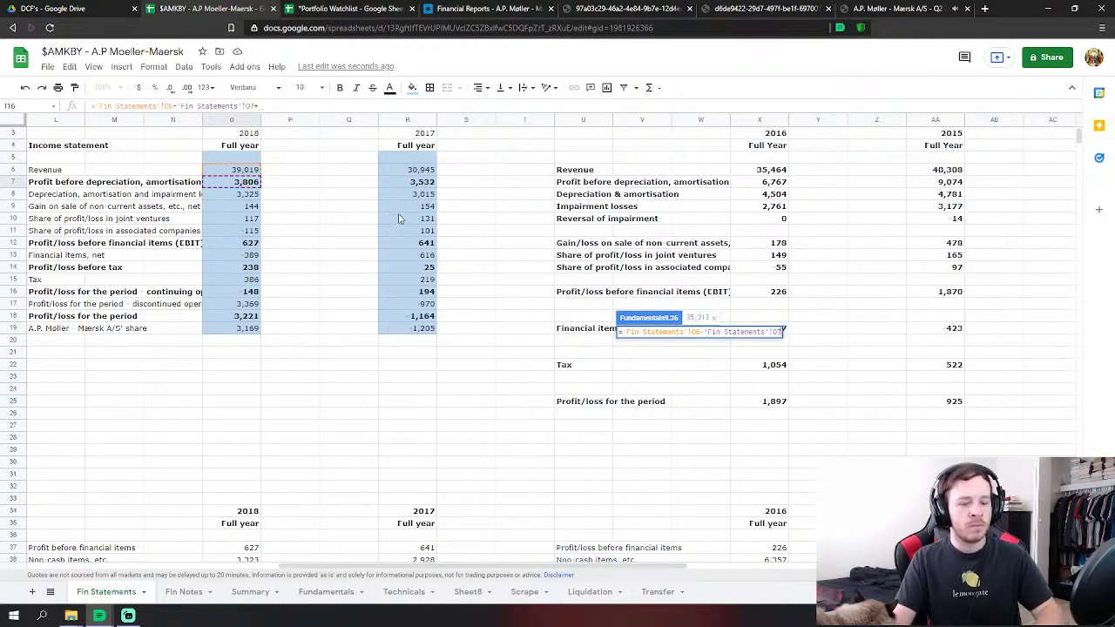
pyautogui.press('Return')
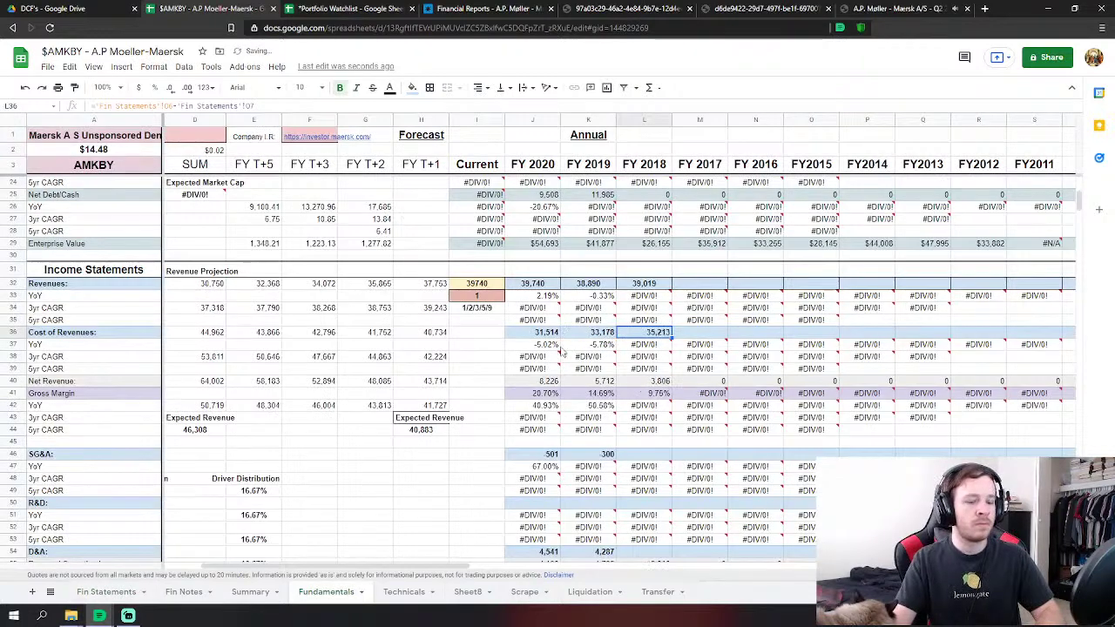
pyautogui.scroll(-3, 758, 346)
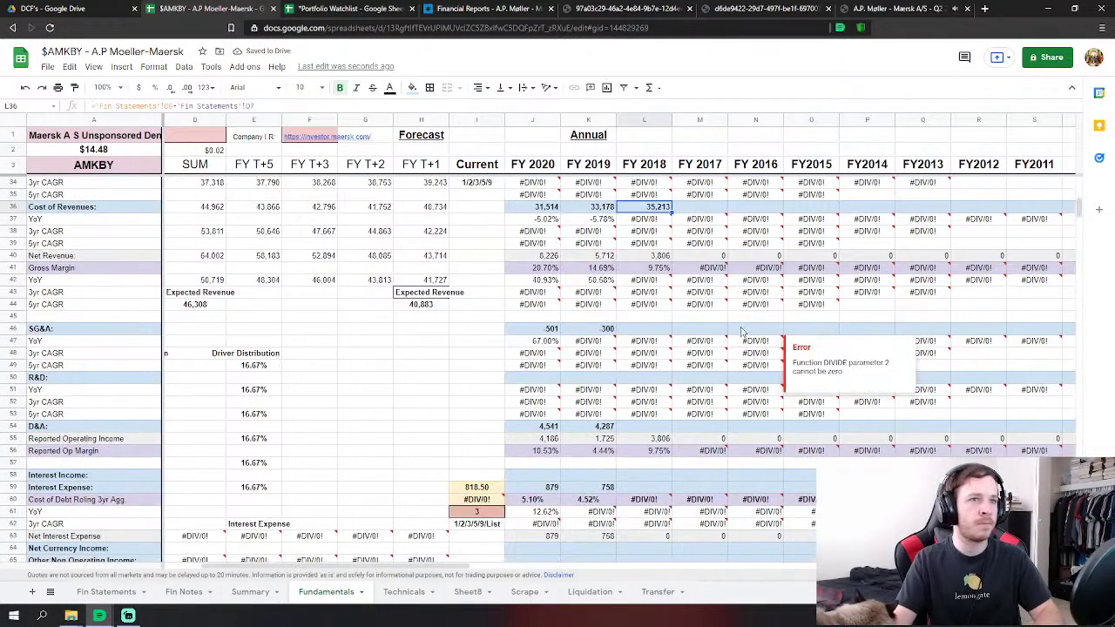
# Set FY 2018 SG&A to the negated sum of 2018 gain on asset sales, joint-venture share and associated-company share (Fin Statements O9, O10, O11).
pyautogui.click(640, 329)
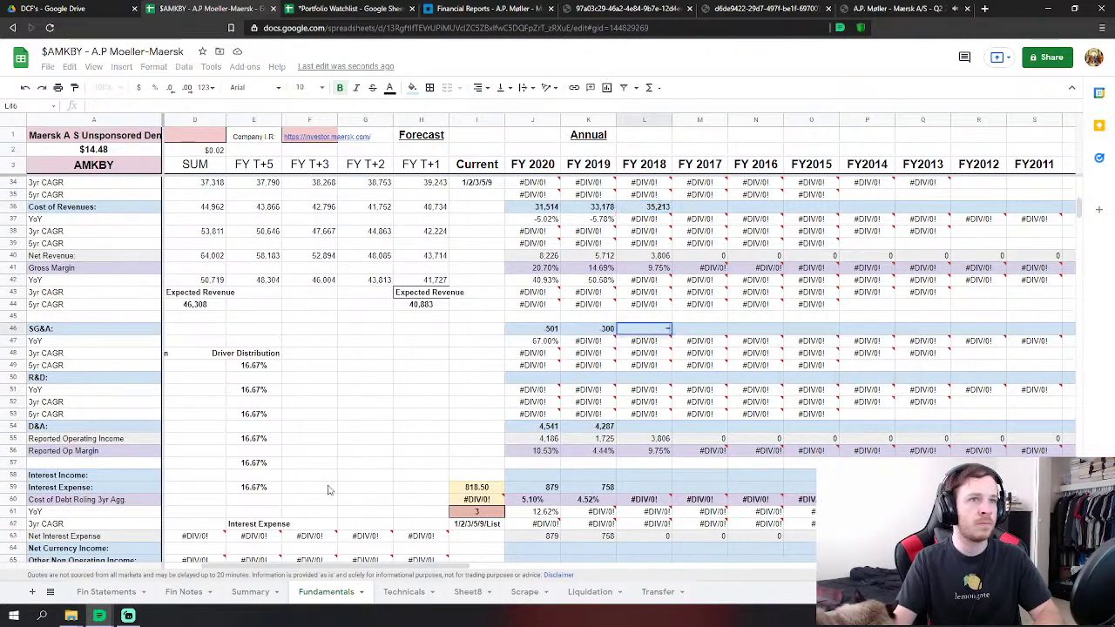
pyautogui.write('=')
pyautogui.click(110, 589)
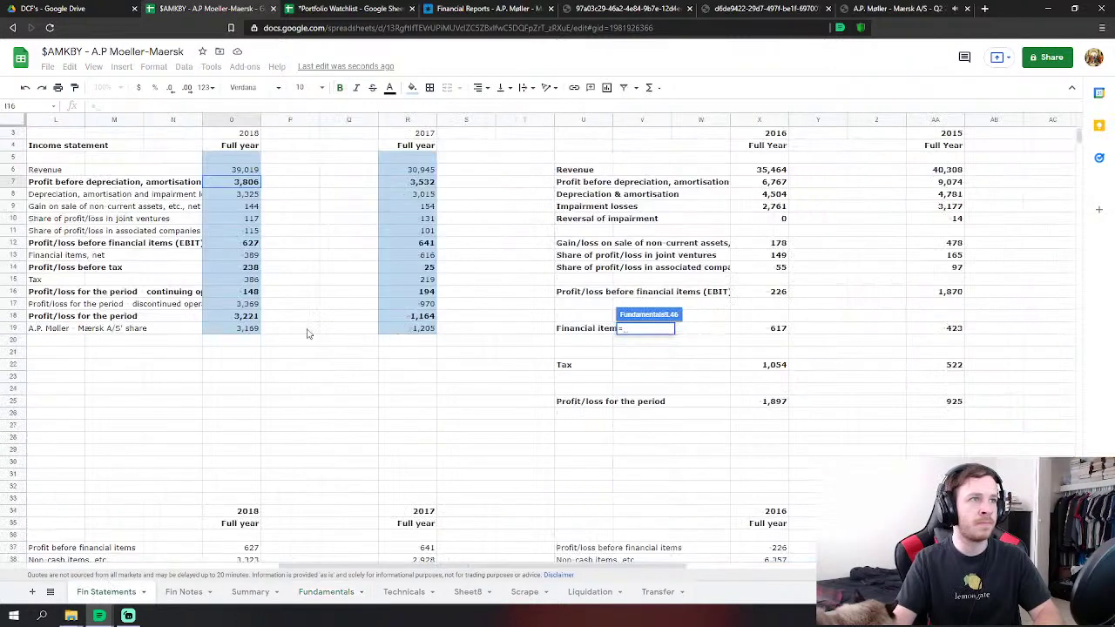
pyautogui.click(248, 207)
pyautogui.write("-'Fin Statements'!O9")
pyautogui.click(253, 218)
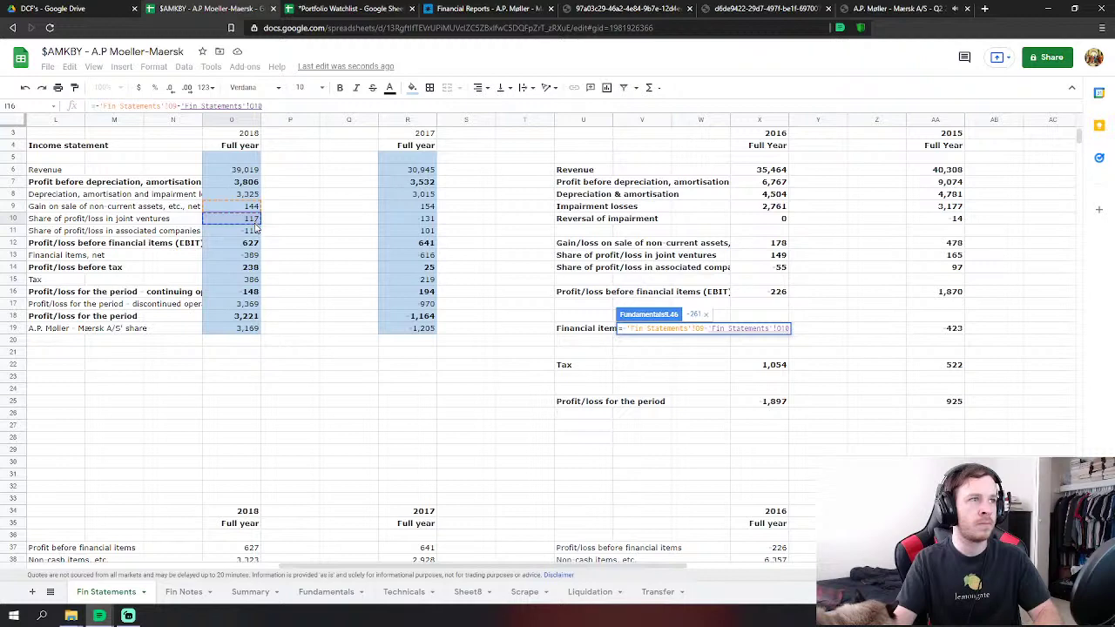
pyautogui.write('-')
pyautogui.click(253, 231)
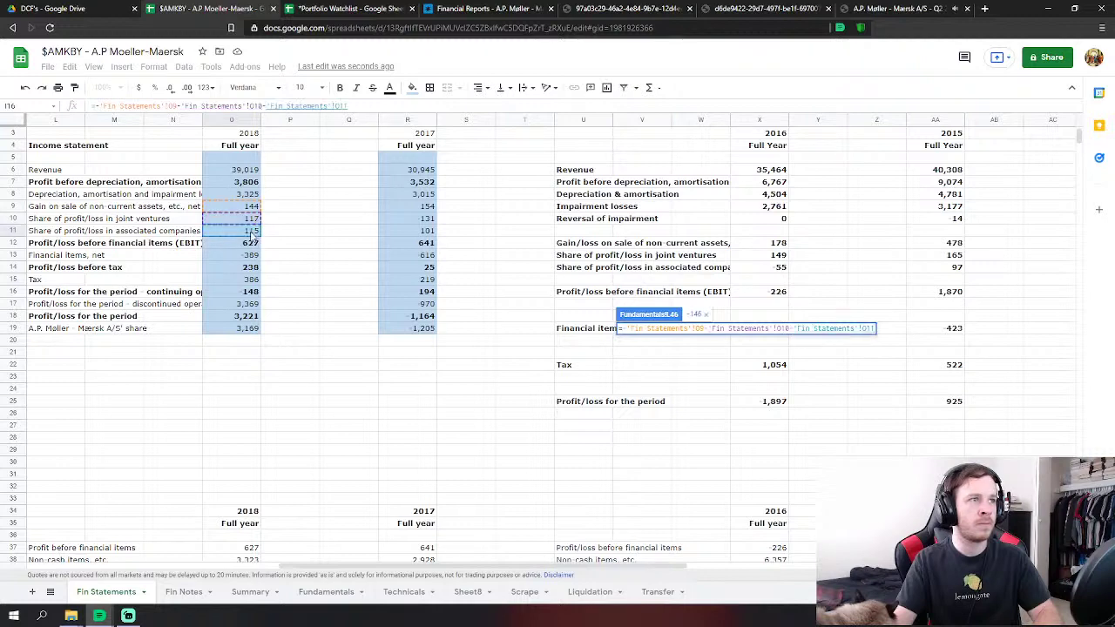
pyautogui.press('Return')
# Link FY 2018 D&A to the 2018 depreciation, amortisation and impairment losses (Fin Statements O8).
pyautogui.press('Down')
pyautogui.press('Down')
pyautogui.press('Down')
pyautogui.press('Down')
pyautogui.press('Down')
pyautogui.press('Down')
pyautogui.press('Down')
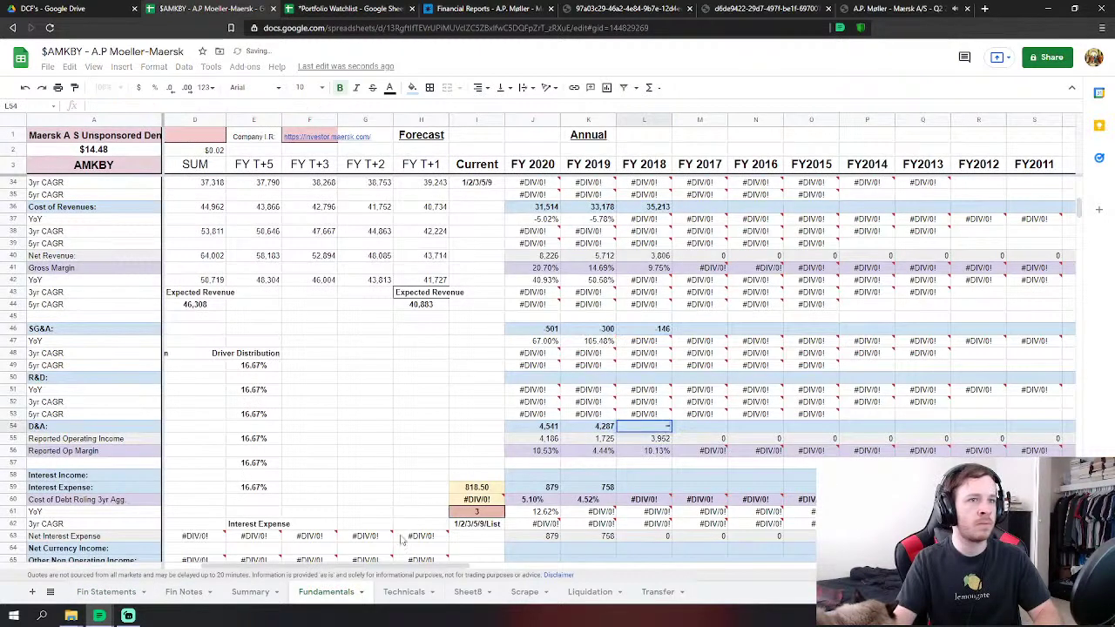
pyautogui.write('=')
pyautogui.click(106, 594)
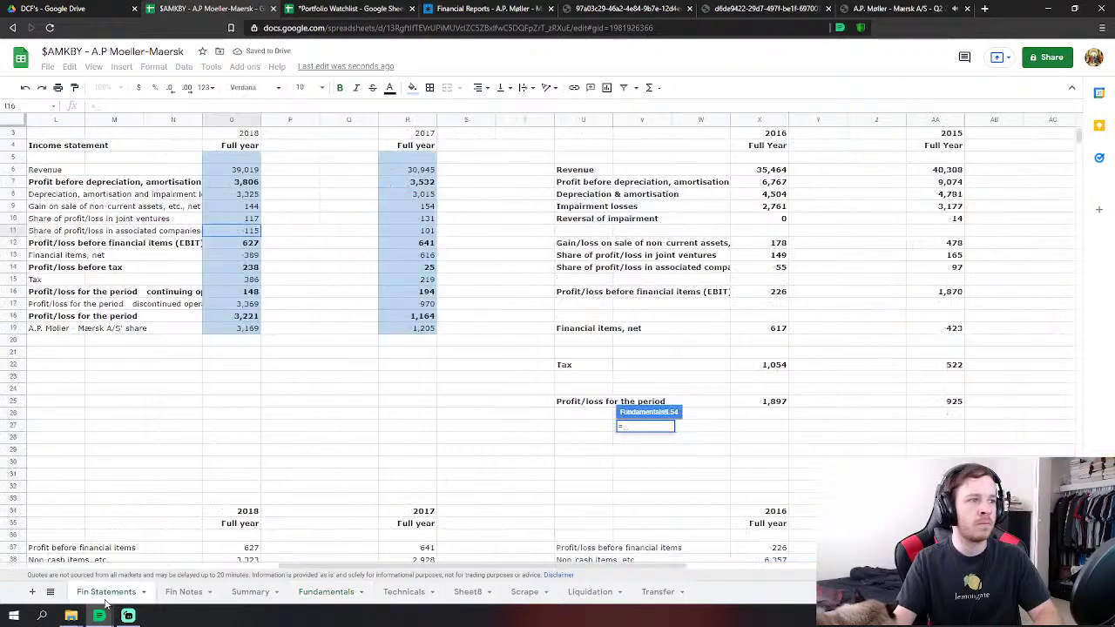
pyautogui.click(242, 194)
pyautogui.press('Return')
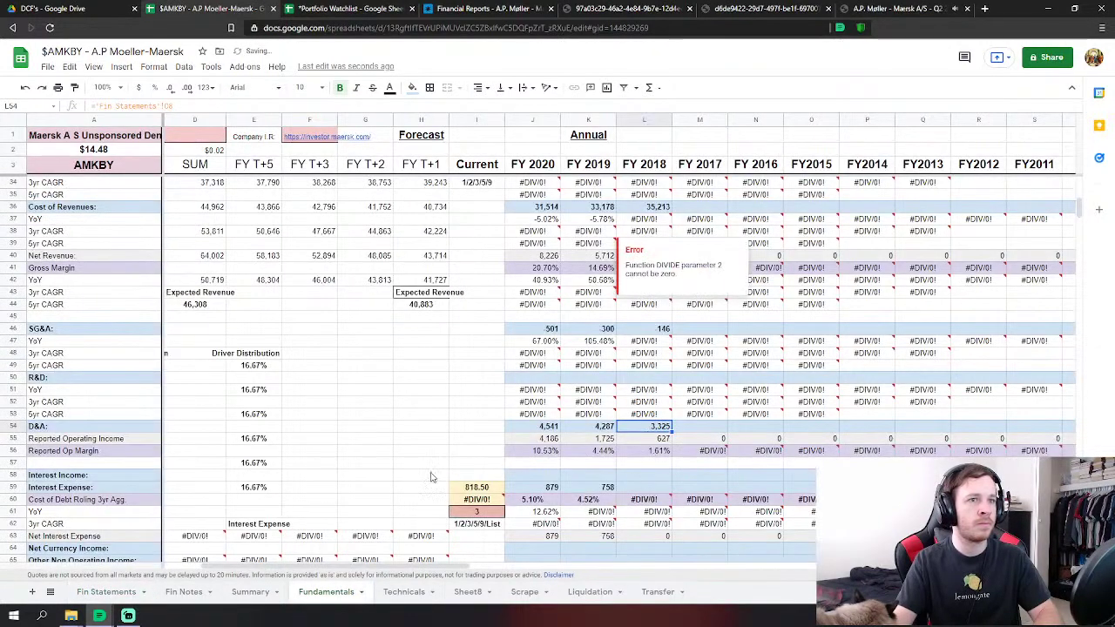
# Set FY 2018 Interest Expense to the negated 2018 Financial items, net (Fin Statements O13).
pyautogui.scroll(-2, 523, 436)
pyautogui.click(644, 426)
pyautogui.write('=')
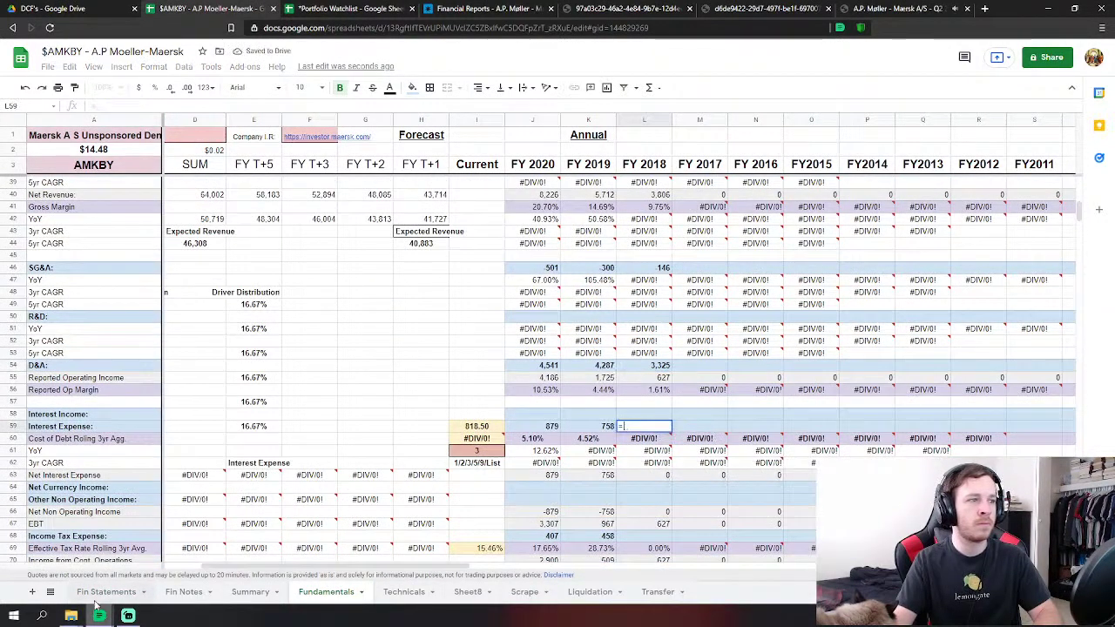
pyautogui.click(103, 592)
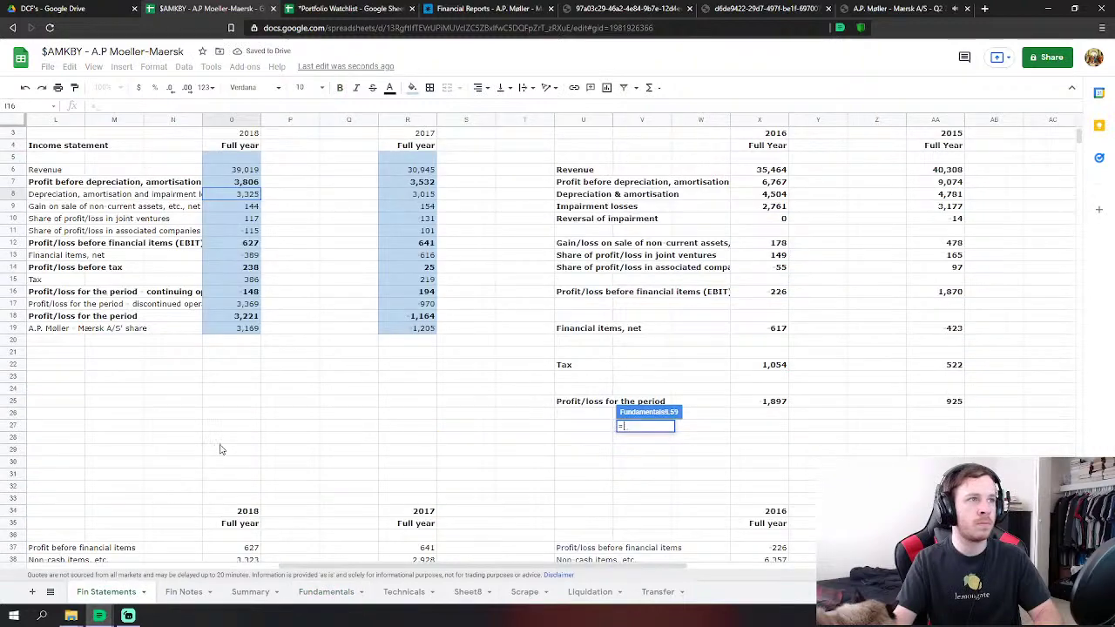
pyautogui.click(252, 255)
pyautogui.press('Return')
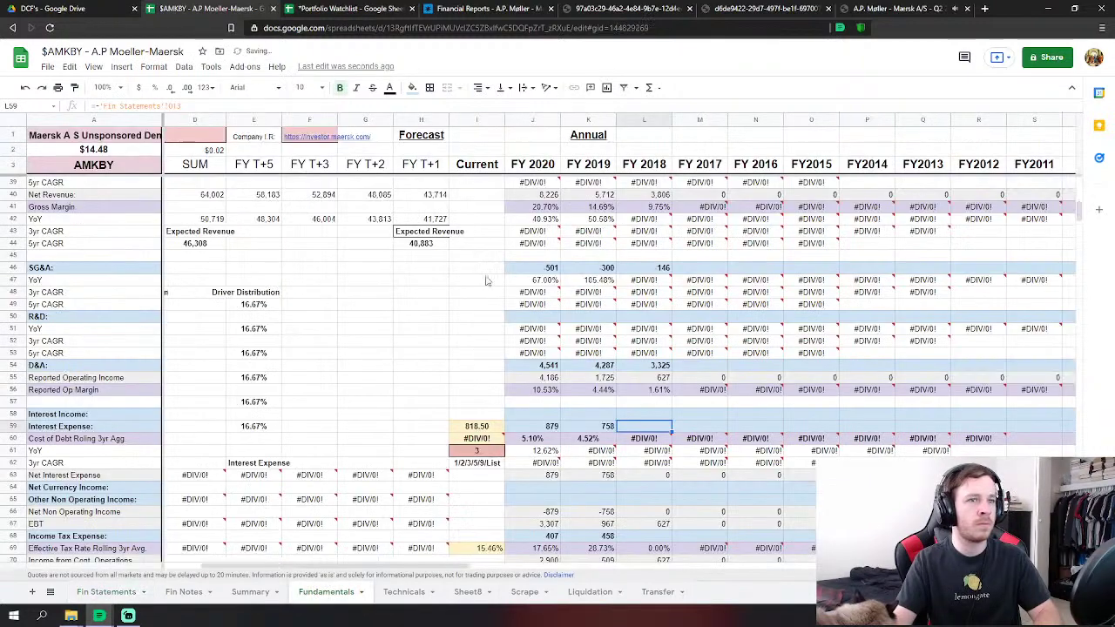
# Link FY 2018 Income Tax Expense to the 2018 full-year Tax figure (Fin Statements O15).
pyautogui.scroll(-3, 523, 392)
pyautogui.click(645, 450)
pyautogui.write('=K68/J68')
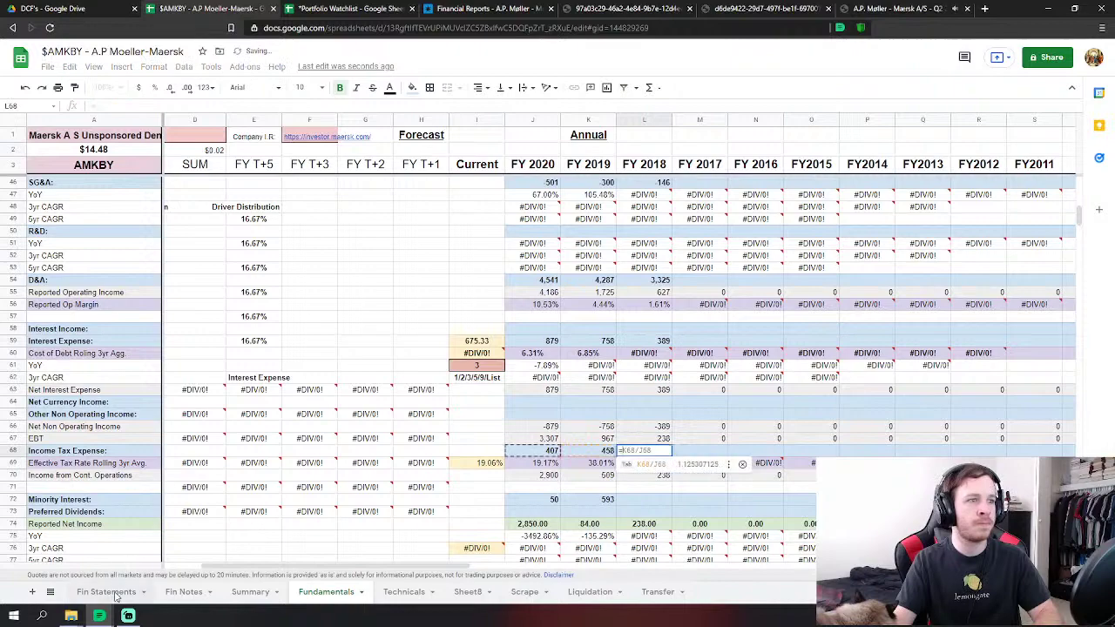
pyautogui.click(104, 592)
pyautogui.click(247, 284)
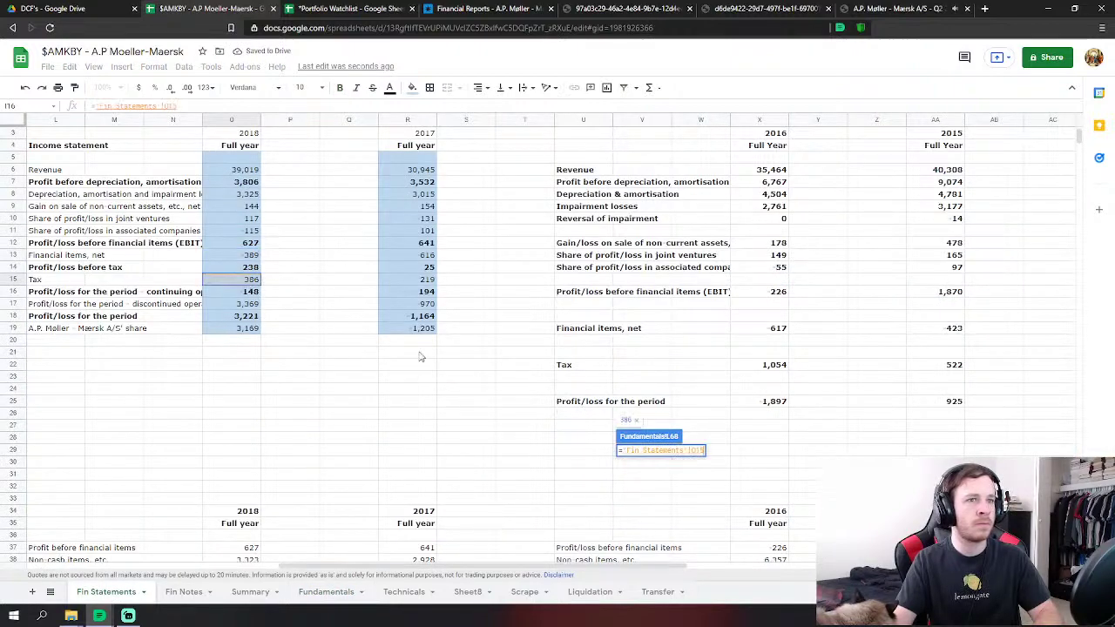
pyautogui.press('Return')
# Set FY 2018 Minority Interest to negated discontinued-operations profit minus the difference between Mærsk's share and period profit: -O17-(O19-O18) from Fin Statements.
pyautogui.scroll(-3, 623, 419)
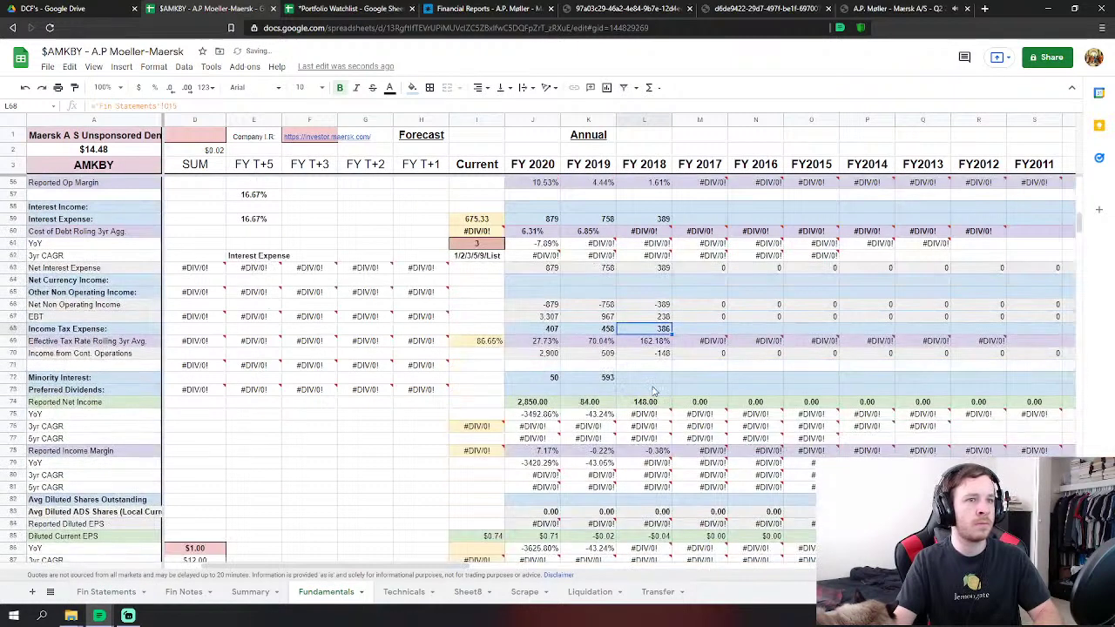
pyautogui.click(652, 378)
pyautogui.write('=')
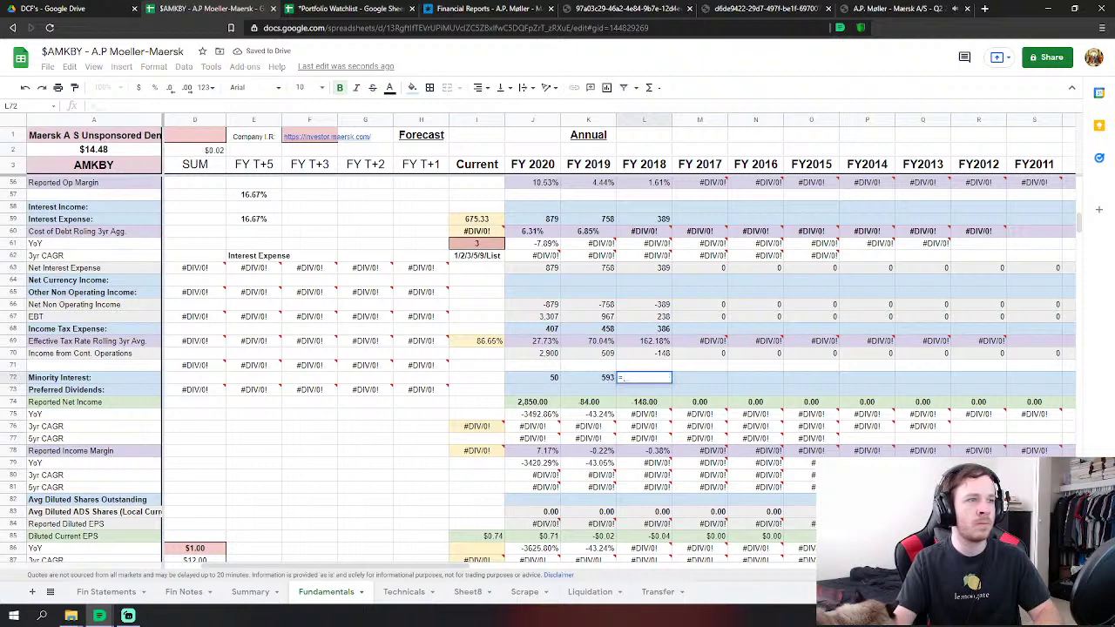
pyautogui.click(105, 592)
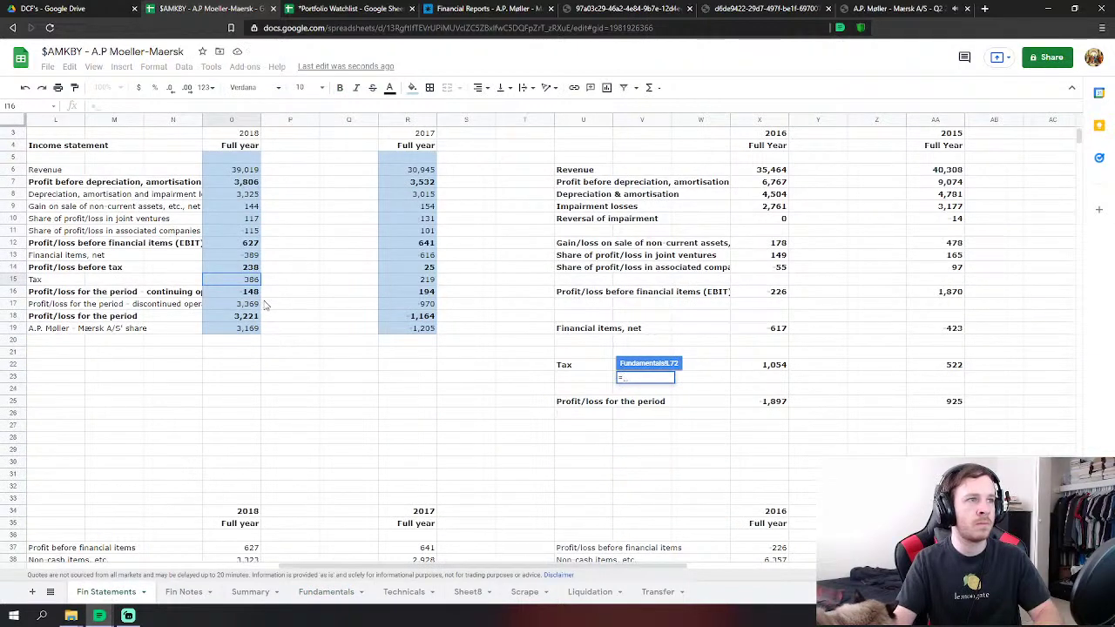
pyautogui.write('-')
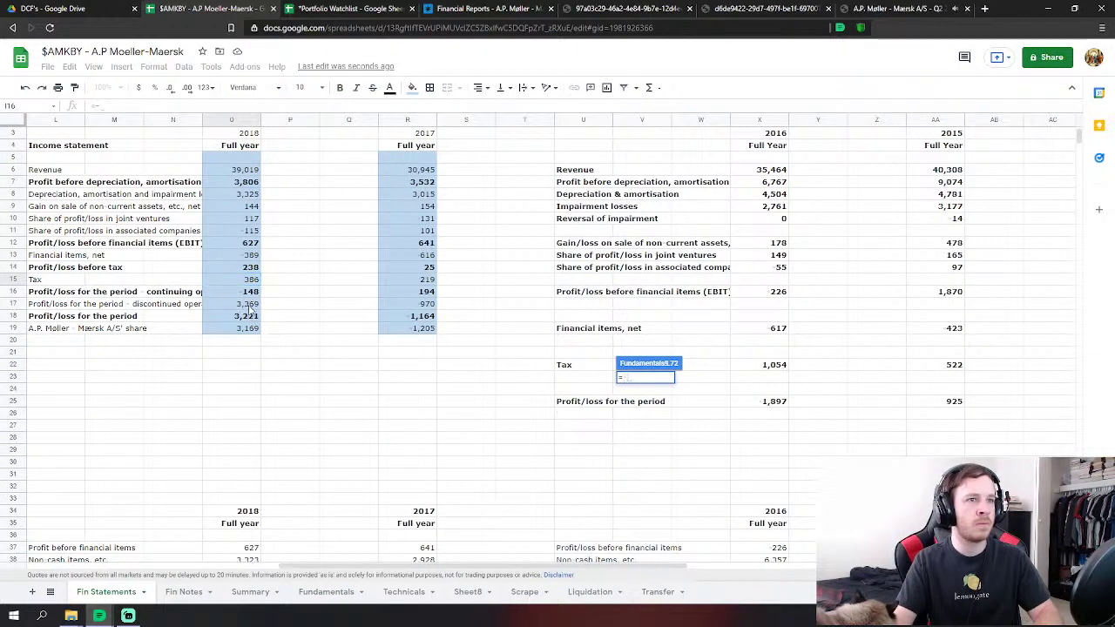
pyautogui.click(249, 305)
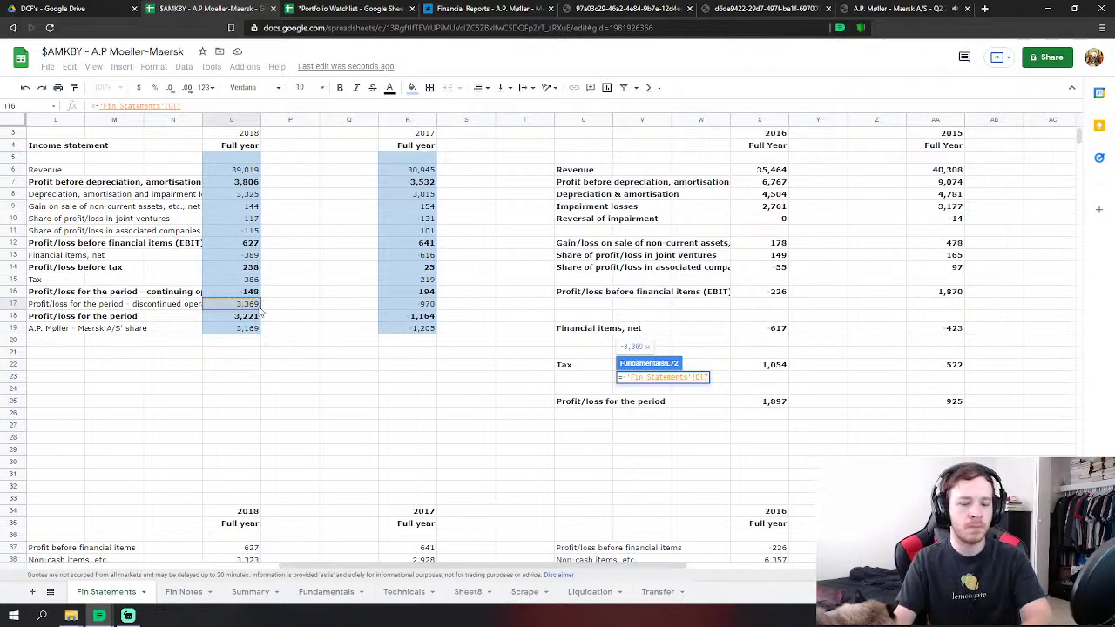
pyautogui.write('-')
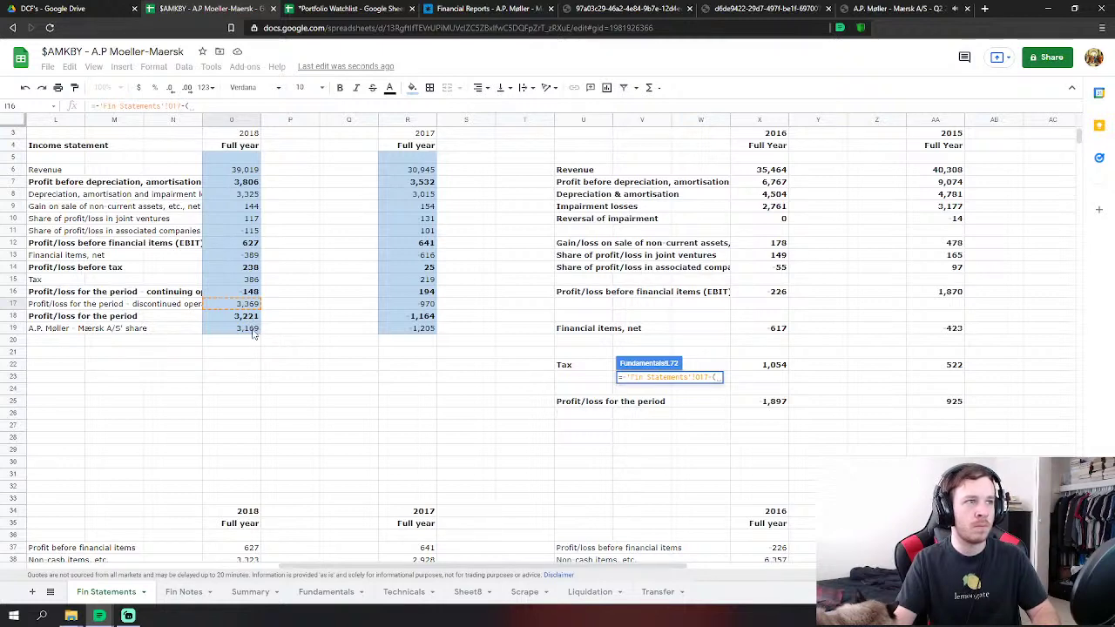
pyautogui.write('(')
pyautogui.click(256, 331)
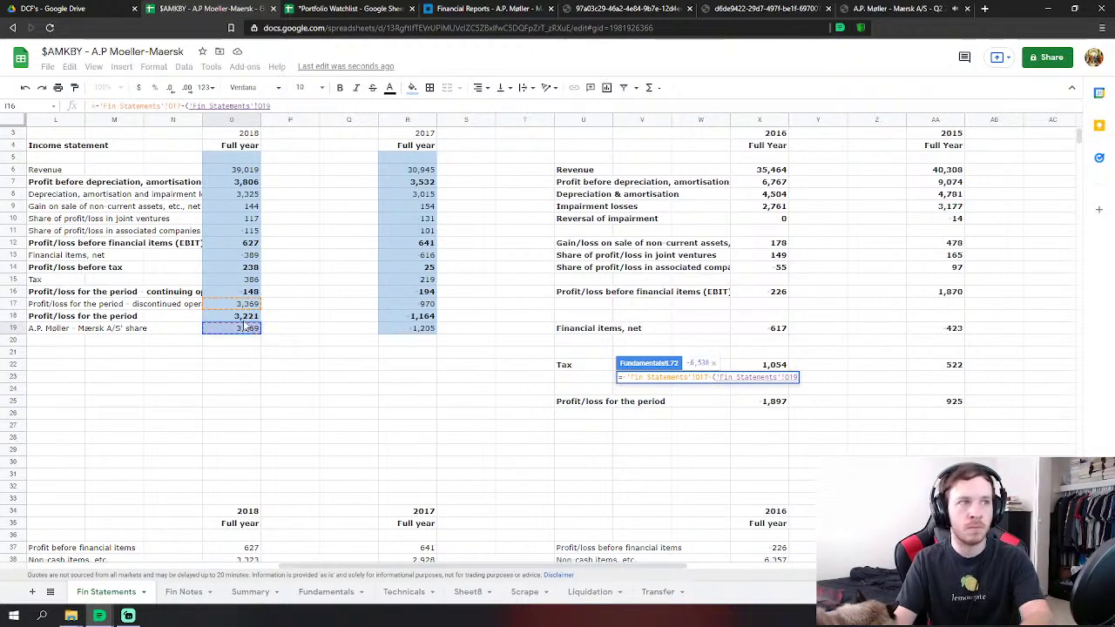
pyautogui.write('-')
pyautogui.click(249, 317)
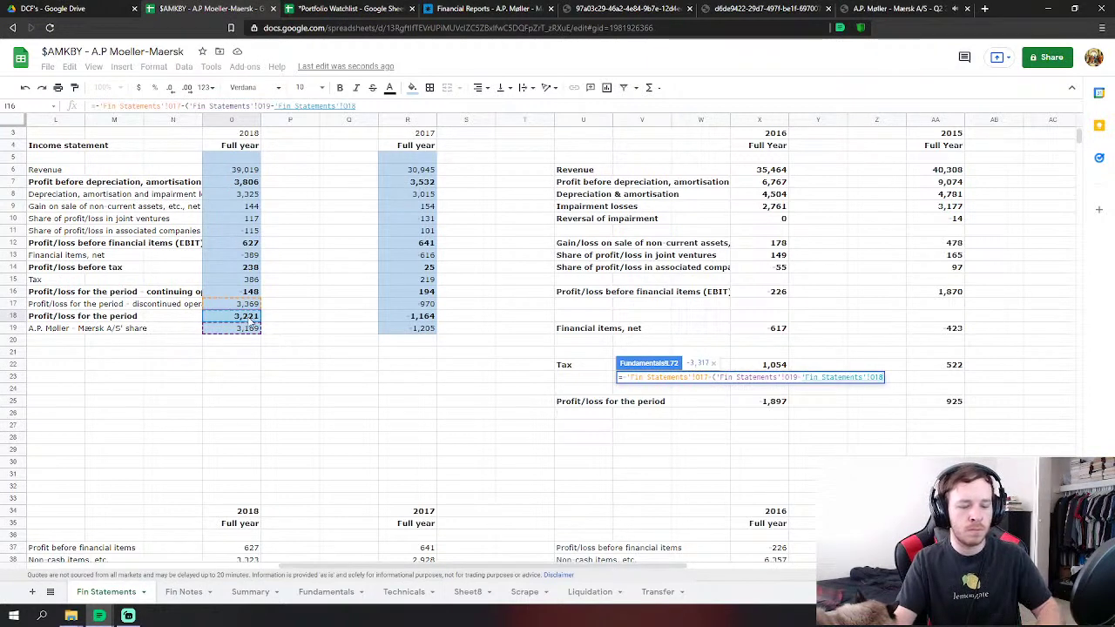
pyautogui.write(')')
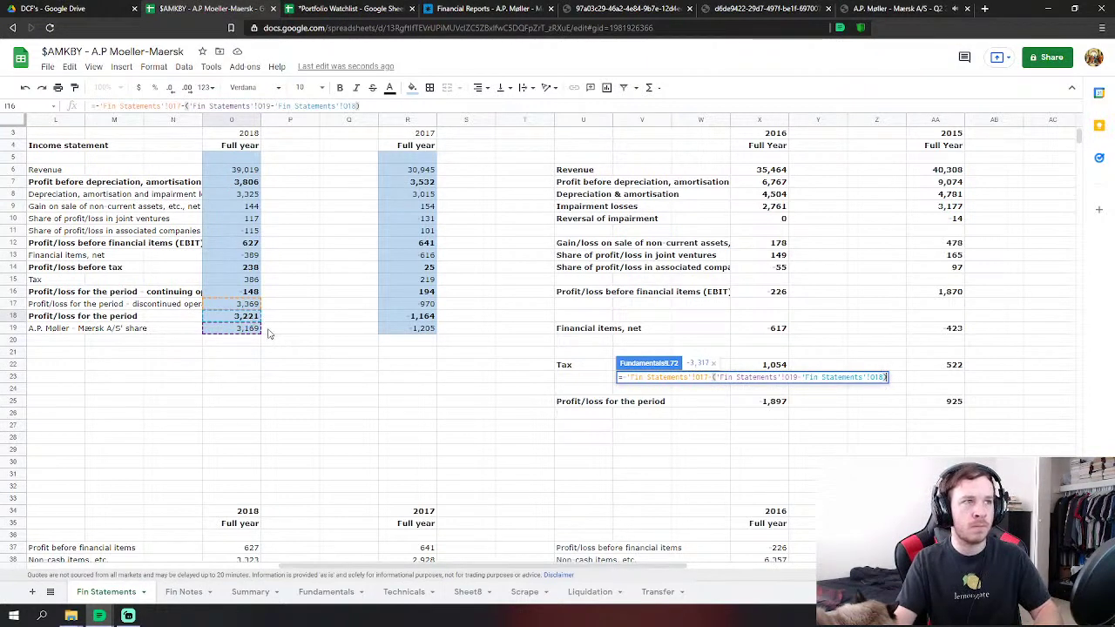
pyautogui.press('Return')
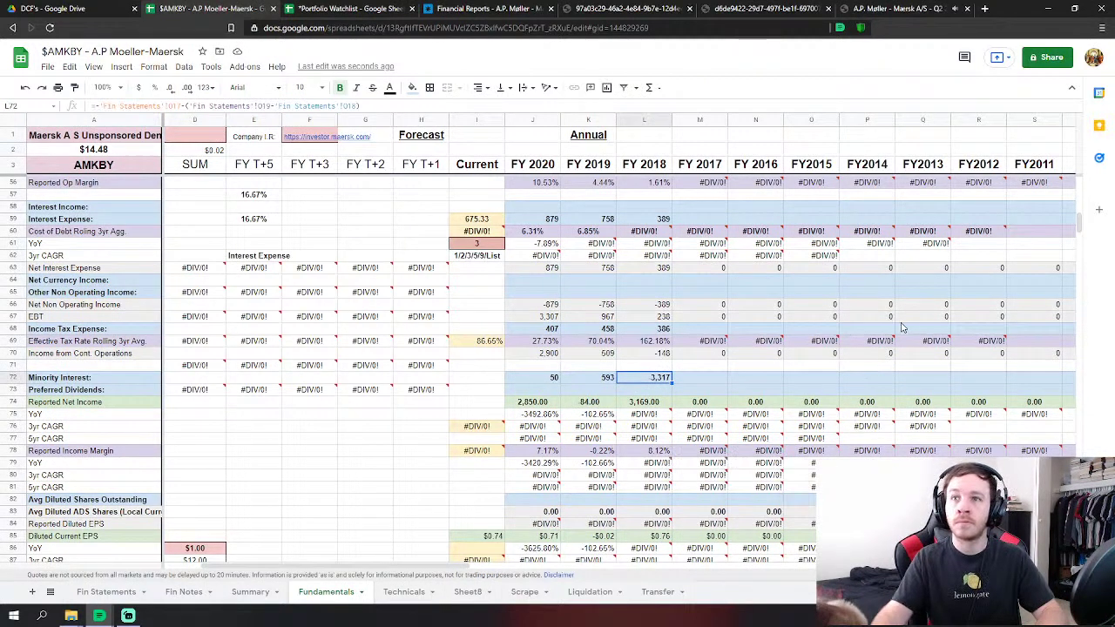
# In the Cashflow & Growth section, link FY 2018 CF Depreciation & Amortization to the 2018 Non-cash items (Fin Statements O38).
pyautogui.scroll(-5, 765, 407)
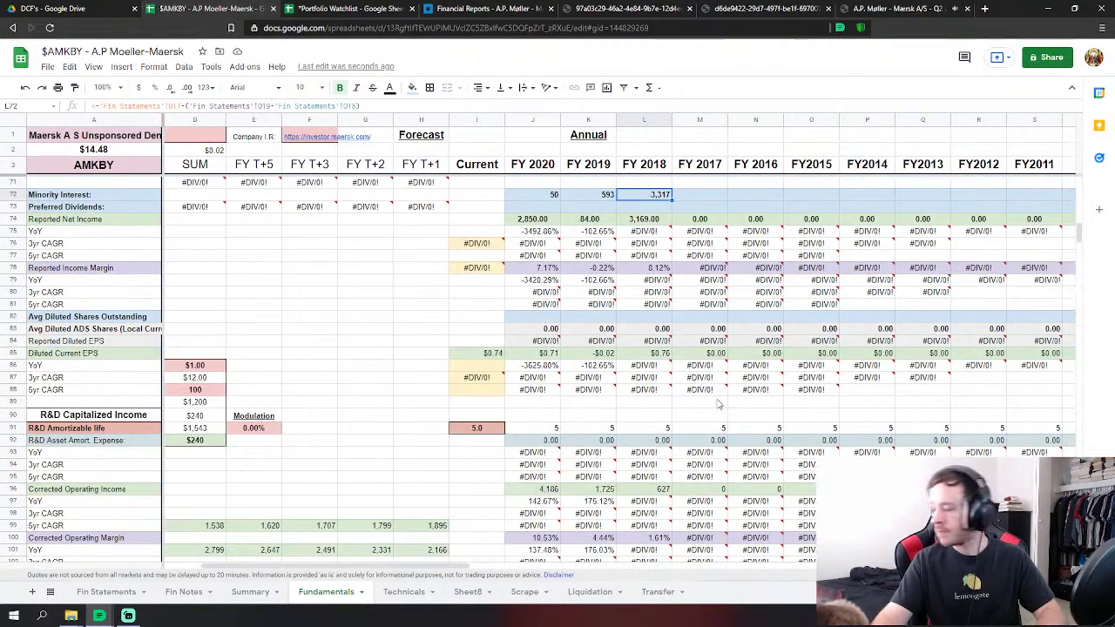
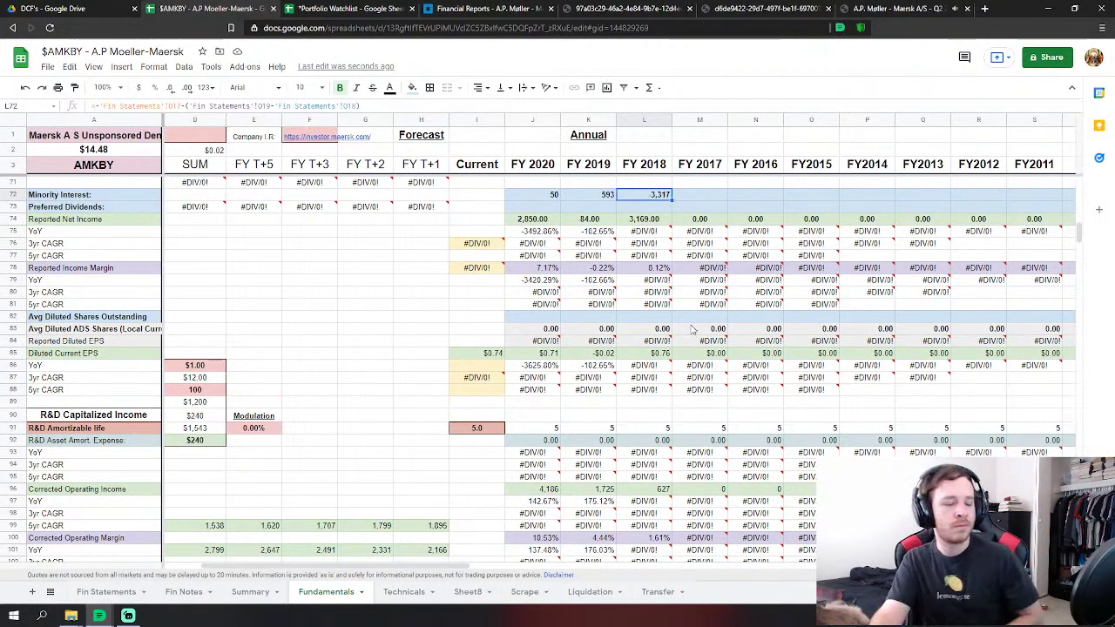
pyautogui.scroll(-7, 714, 415)
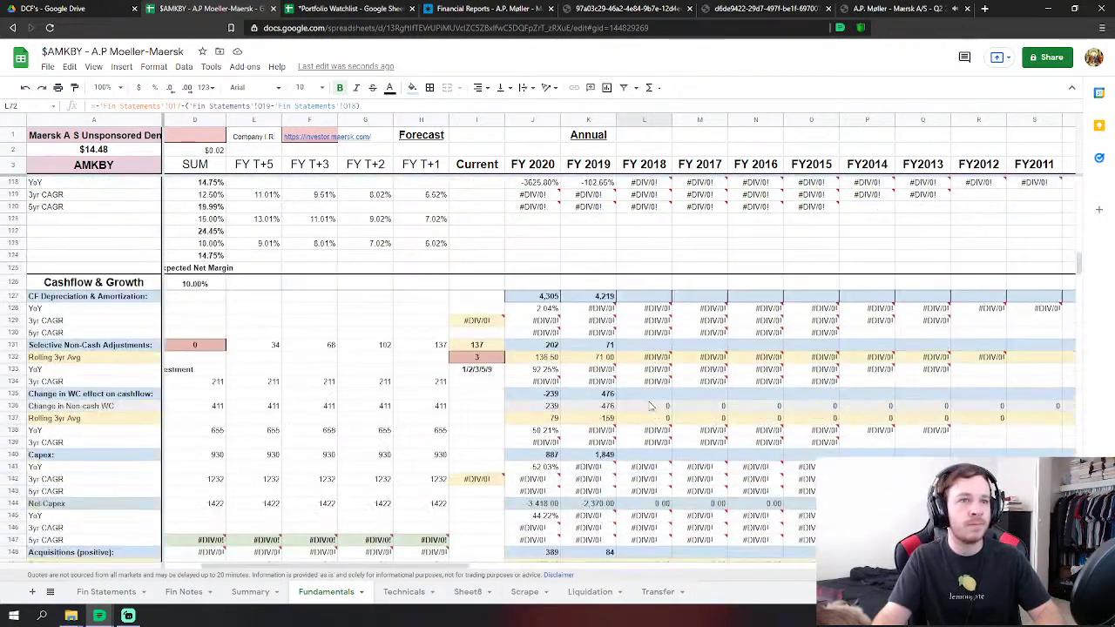
pyautogui.doubleClick(645, 296)
pyautogui.click(126, 595)
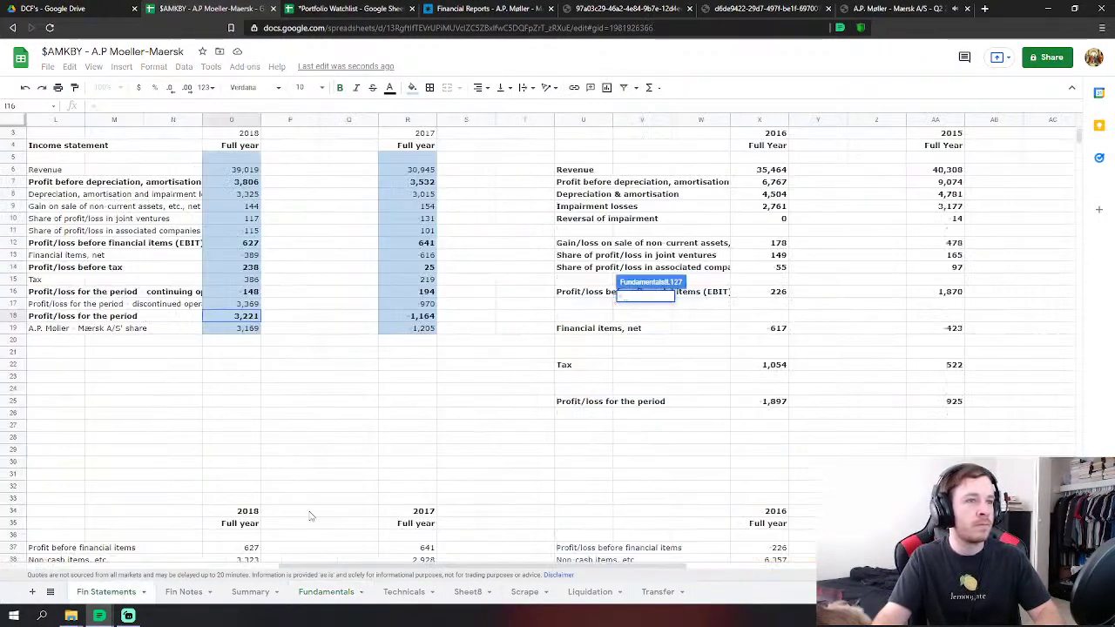
pyautogui.scroll(-5, 467, 404)
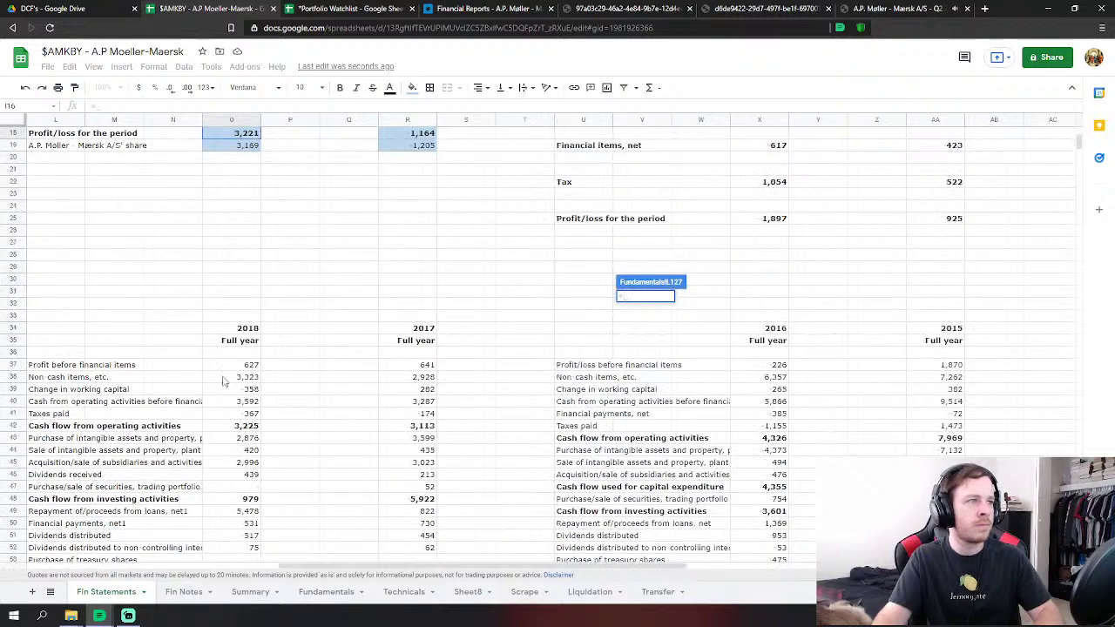
pyautogui.click(248, 378)
pyautogui.press('Return')
# Link FY 2018 Selective Non-Cash Adjustments to the 2018 gain on sale of non-current assets (Fin Statements O9).
pyautogui.click(657, 345)
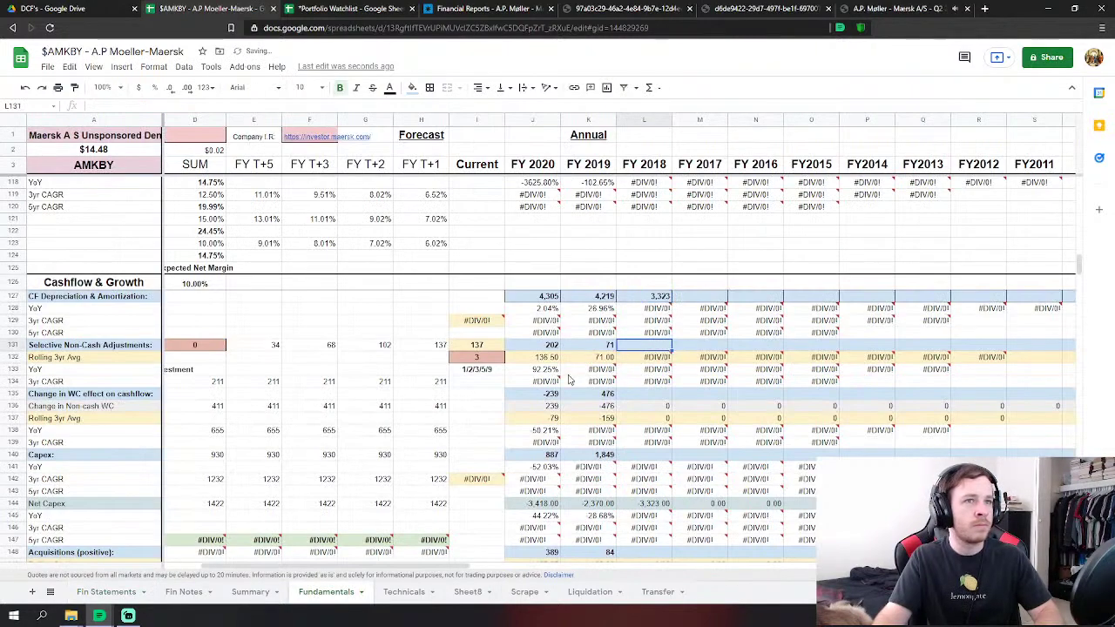
pyautogui.write('=')
pyautogui.click(106, 591)
pyautogui.scroll(5, 255, 330)
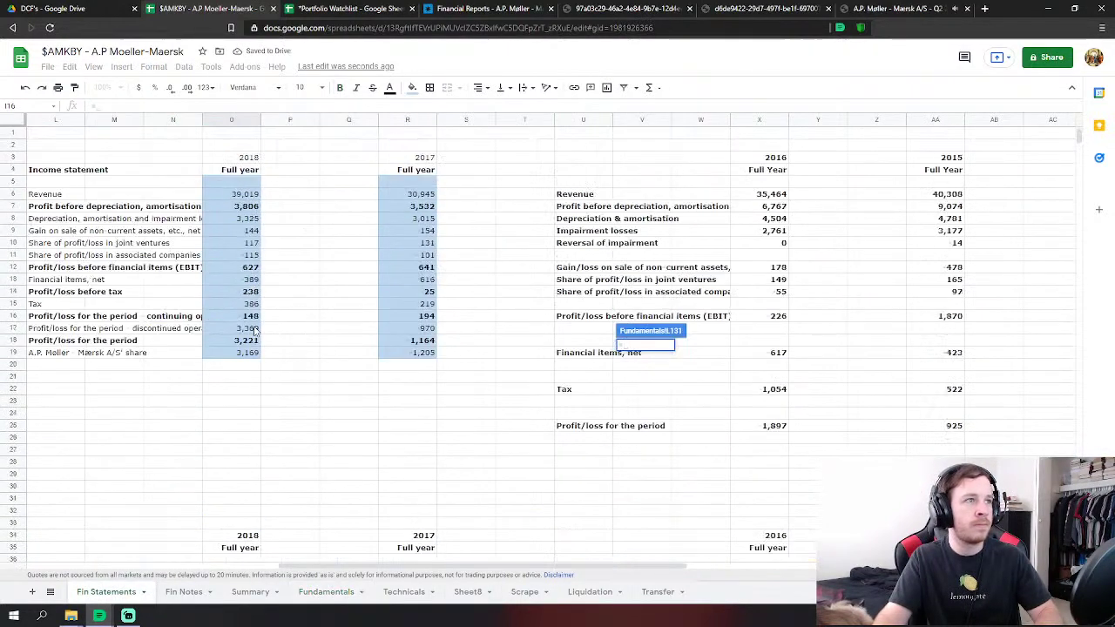
pyautogui.click(254, 231)
pyautogui.press('Return')
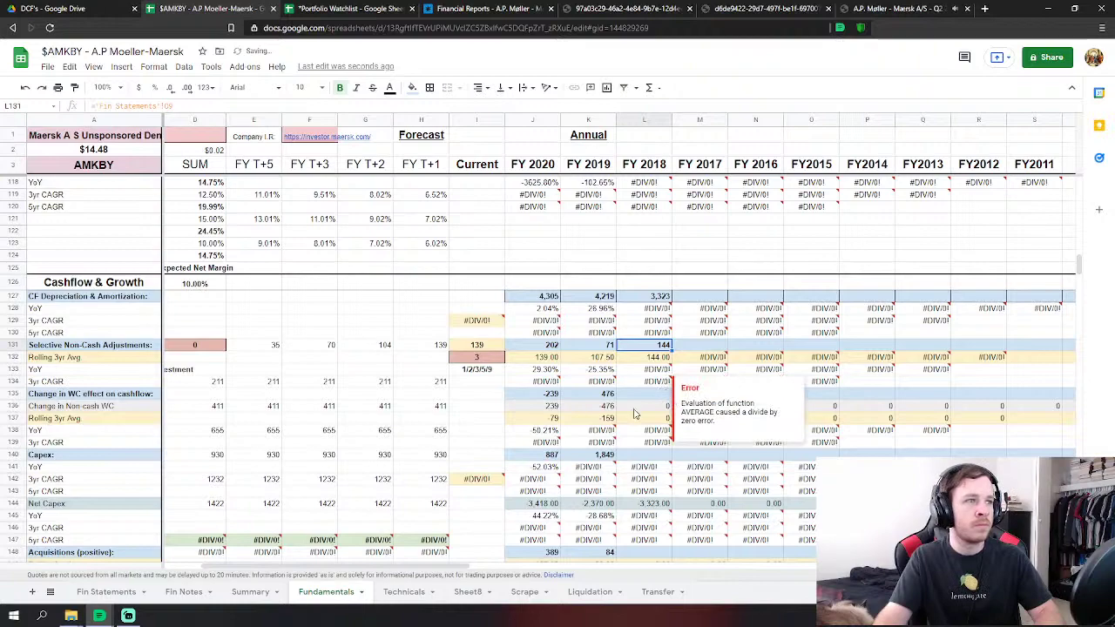
# Link FY 2018 Change in WC effect on cashflow to the 2018 Change in working capital (Fin Statements O39).
pyautogui.scroll(-3, 634, 414)
pyautogui.click(644, 267)
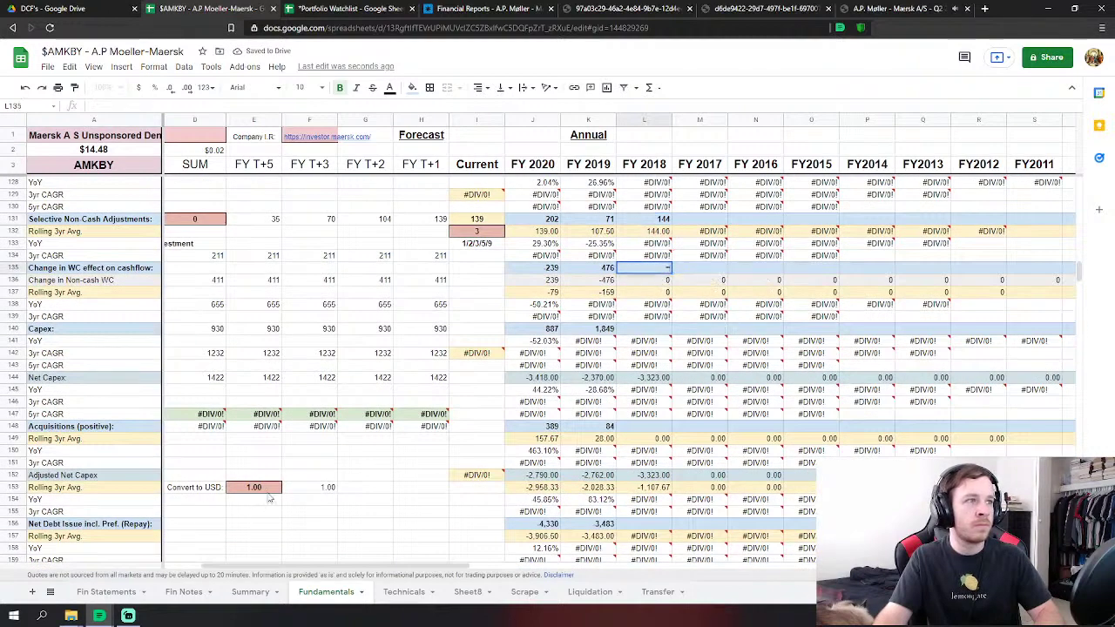
pyautogui.write('=')
pyautogui.click(106, 591)
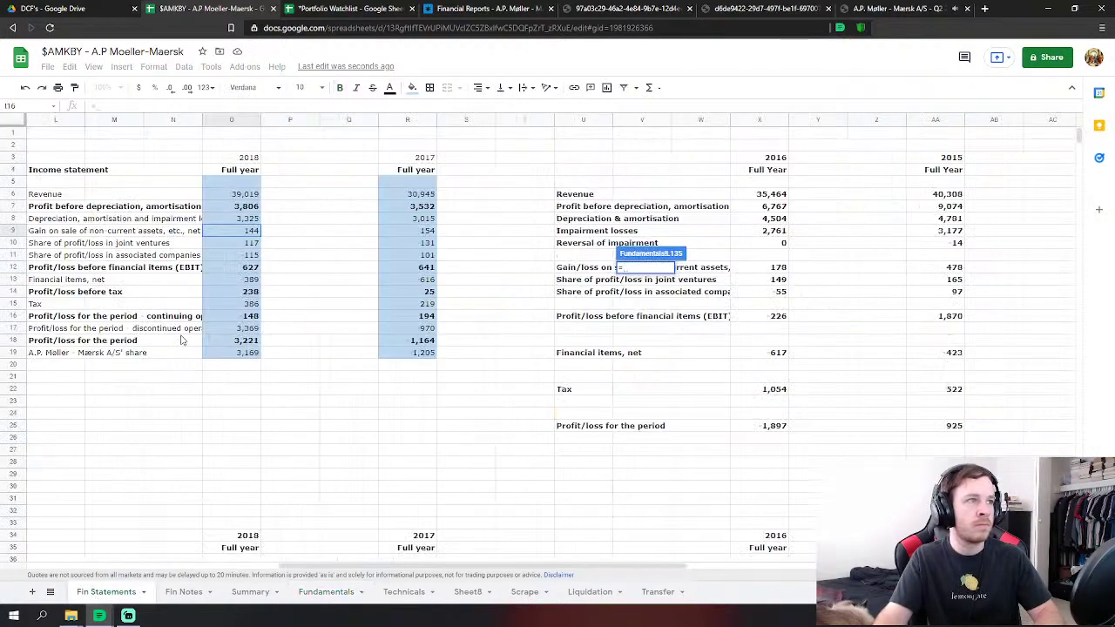
pyautogui.scroll(-7, 181, 340)
pyautogui.click(252, 333)
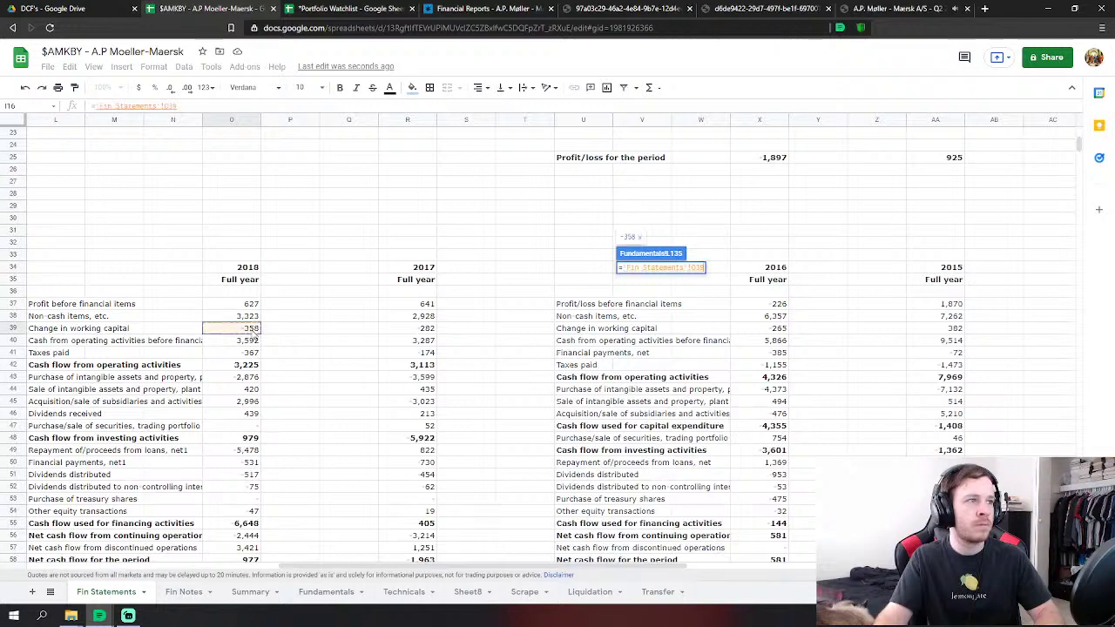
pyautogui.press('Return')
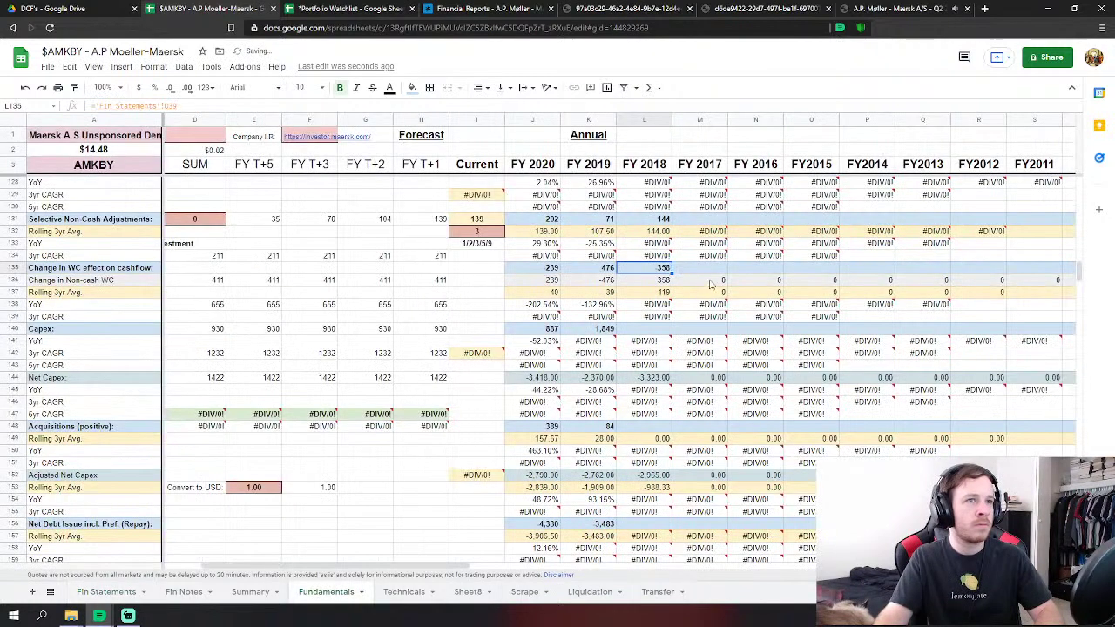
# Set FY 2018 Capex to the negated 2018 purchase minus the sale of intangible assets and property: -O43-O44 from Fin Statements.
pyautogui.click(655, 329)
pyautogui.write('=')
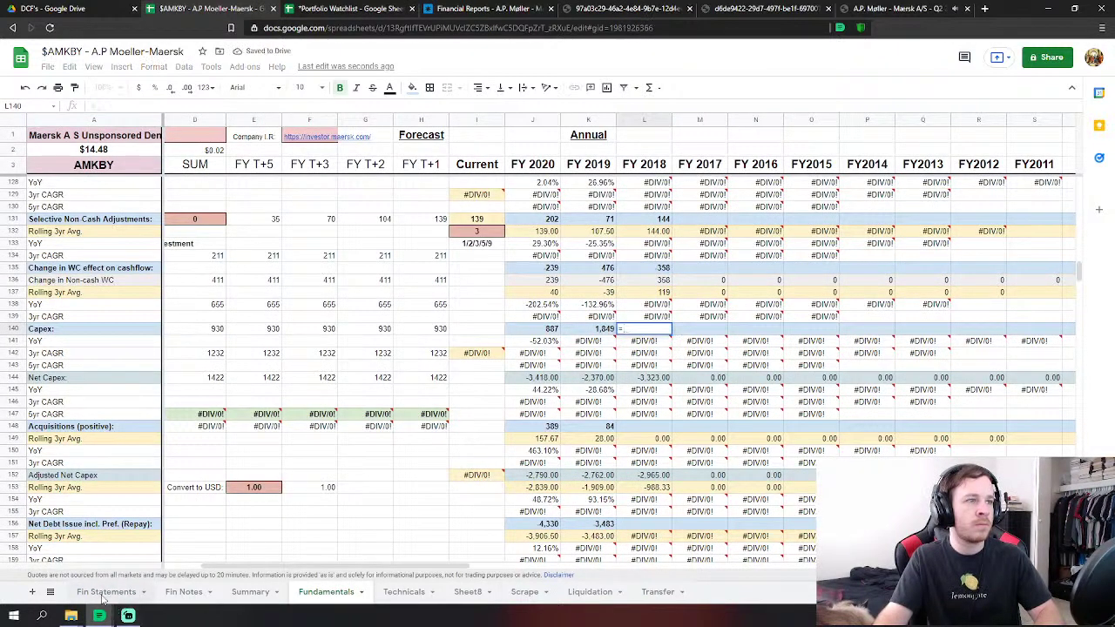
pyautogui.click(105, 591)
pyautogui.scroll(-2, 217, 355)
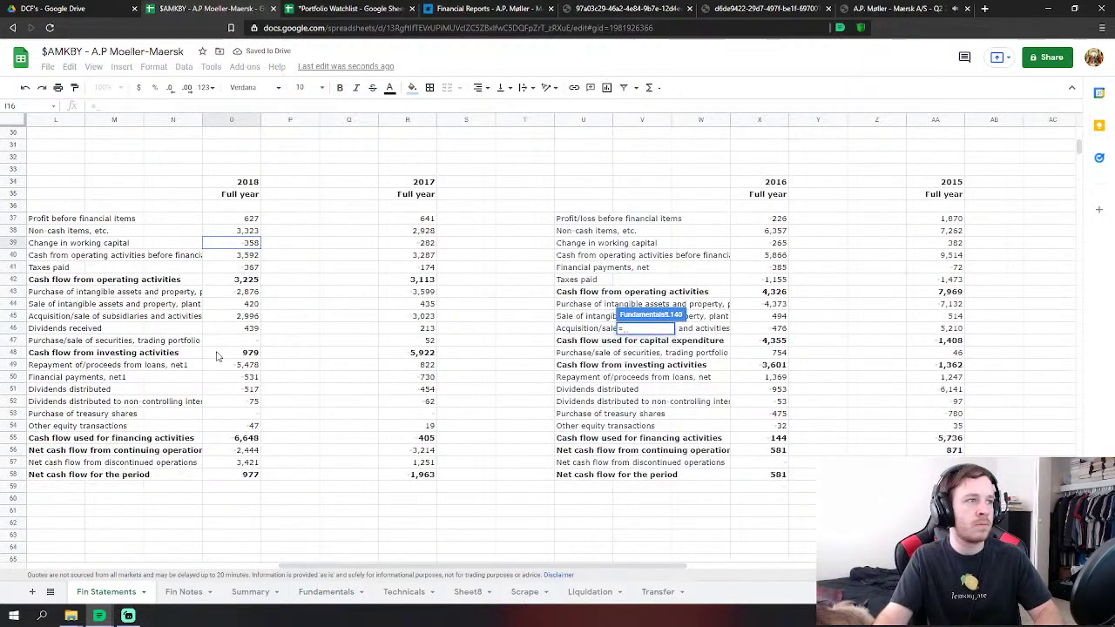
pyautogui.click(251, 292)
pyautogui.write("-'Fin Statements'!O43")
pyautogui.click(256, 305)
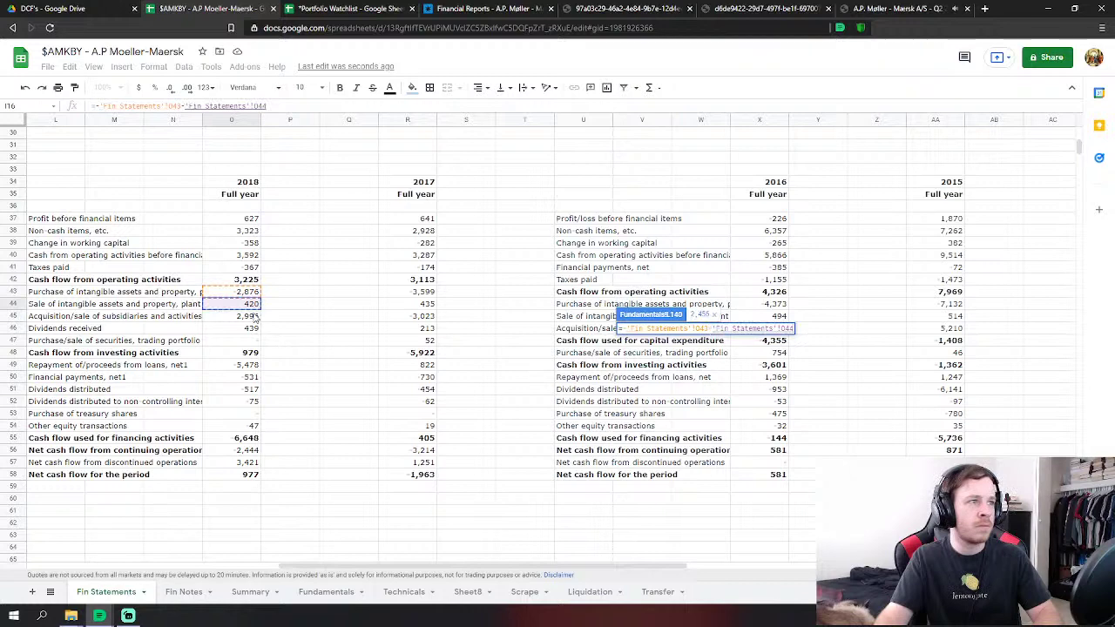
pyautogui.press('Return')
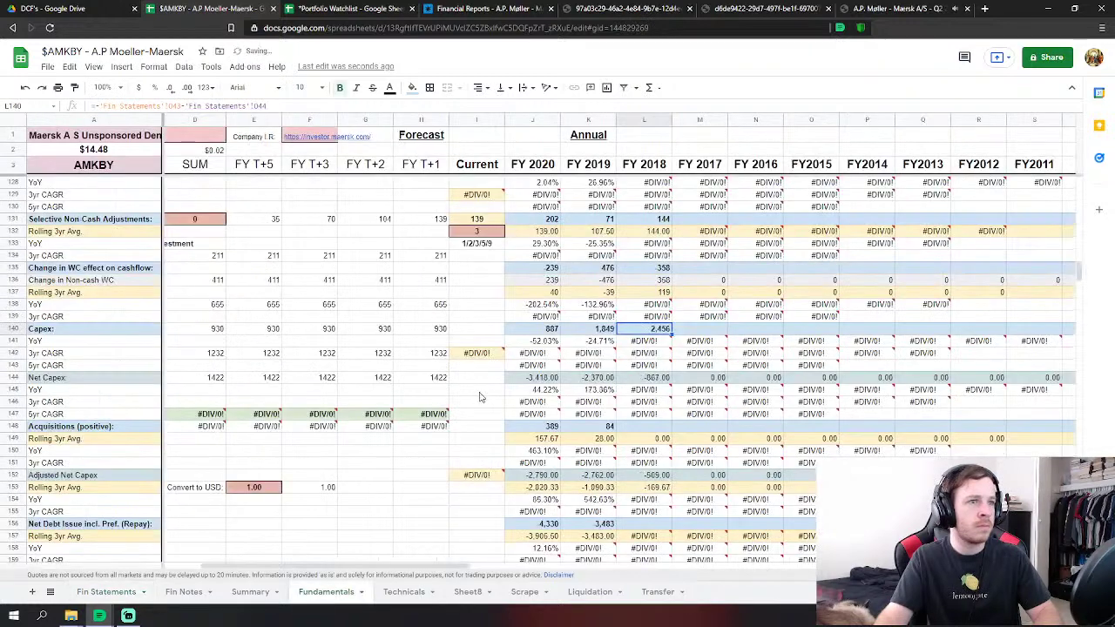
# Set FY 2018 Acquisitions (positive) to the negated 2018 acquisition/sale of subsidiaries and activities (Fin Statements O45).
pyautogui.write('=')
pyautogui.click(106, 592)
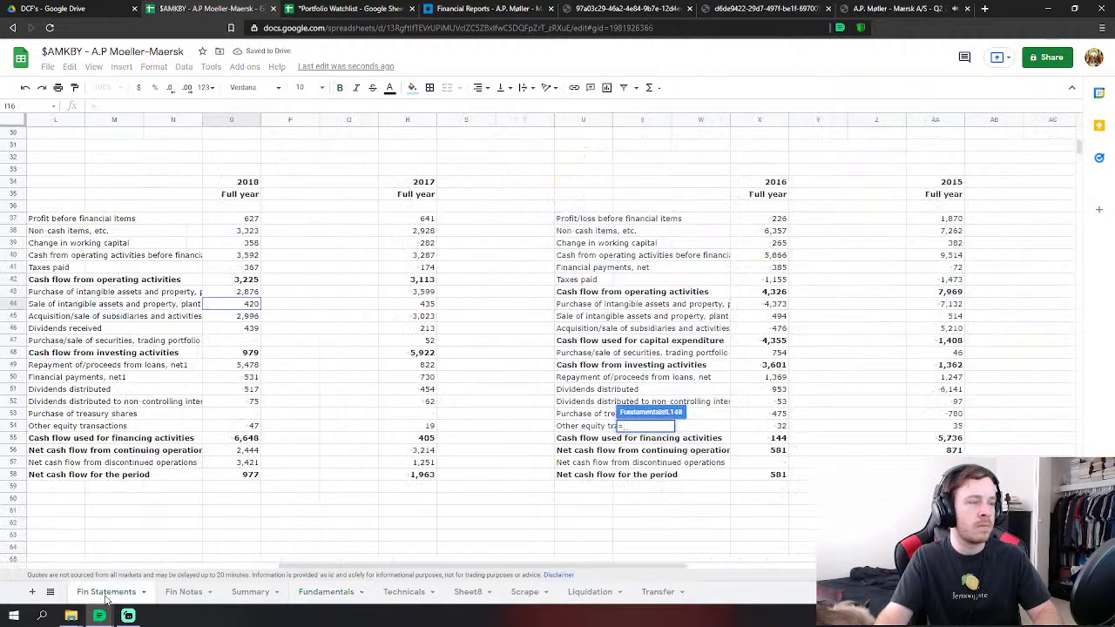
pyautogui.click(248, 316)
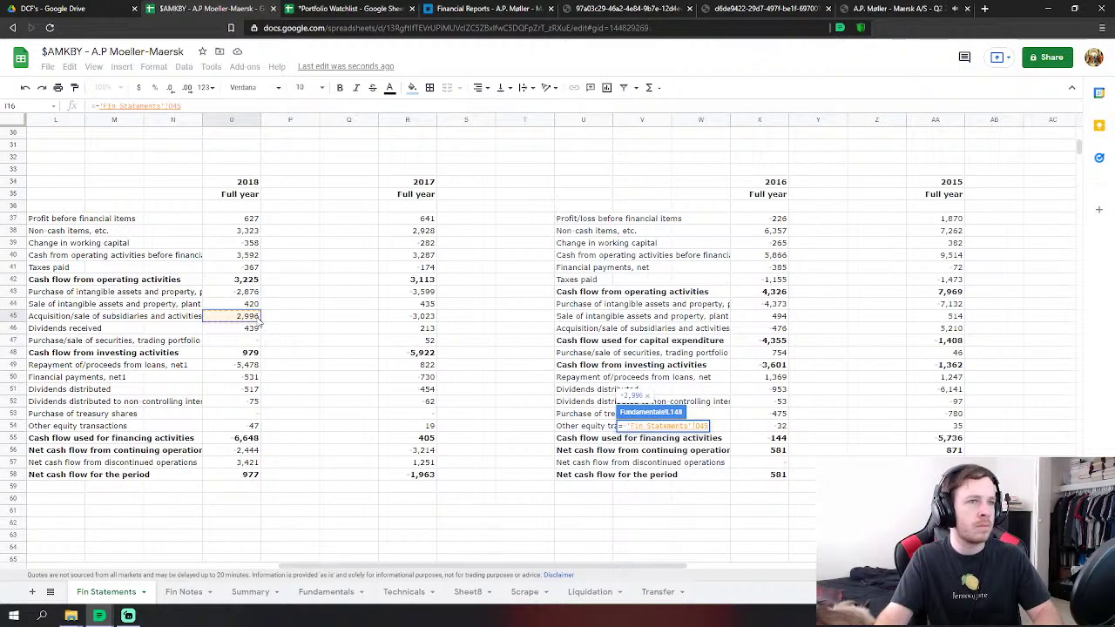
pyautogui.press('Return')
# Set FY 2018 Net Debt Issue to 2018 repayment of/proceeds from loans plus net financial payments: O49+O50 from Fin Statements.
pyautogui.scroll(-3, 640, 372)
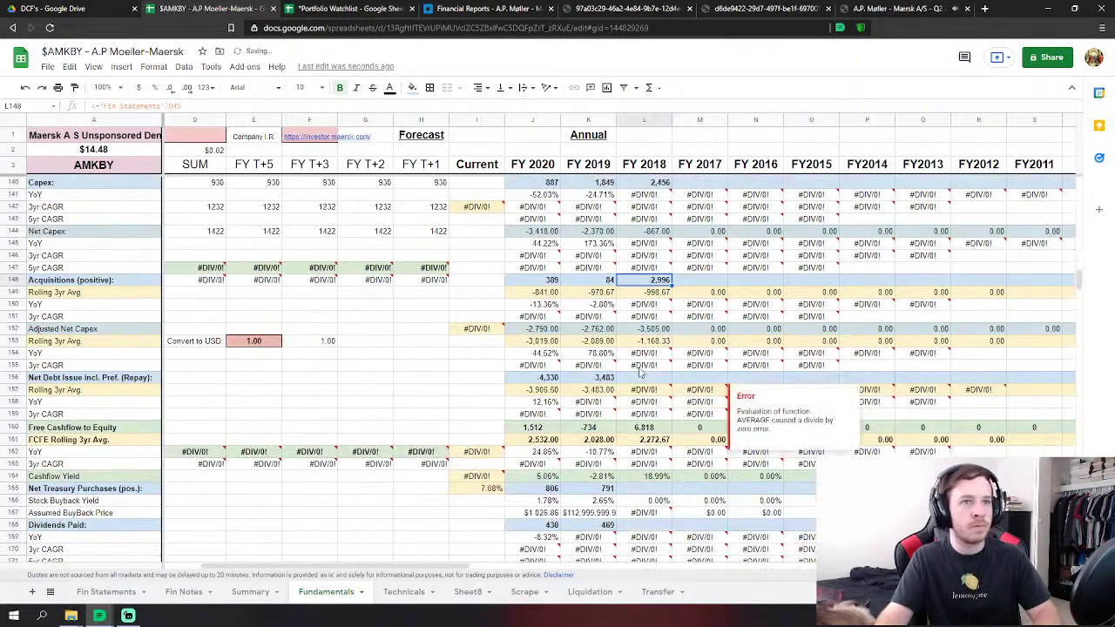
pyautogui.click(657, 380)
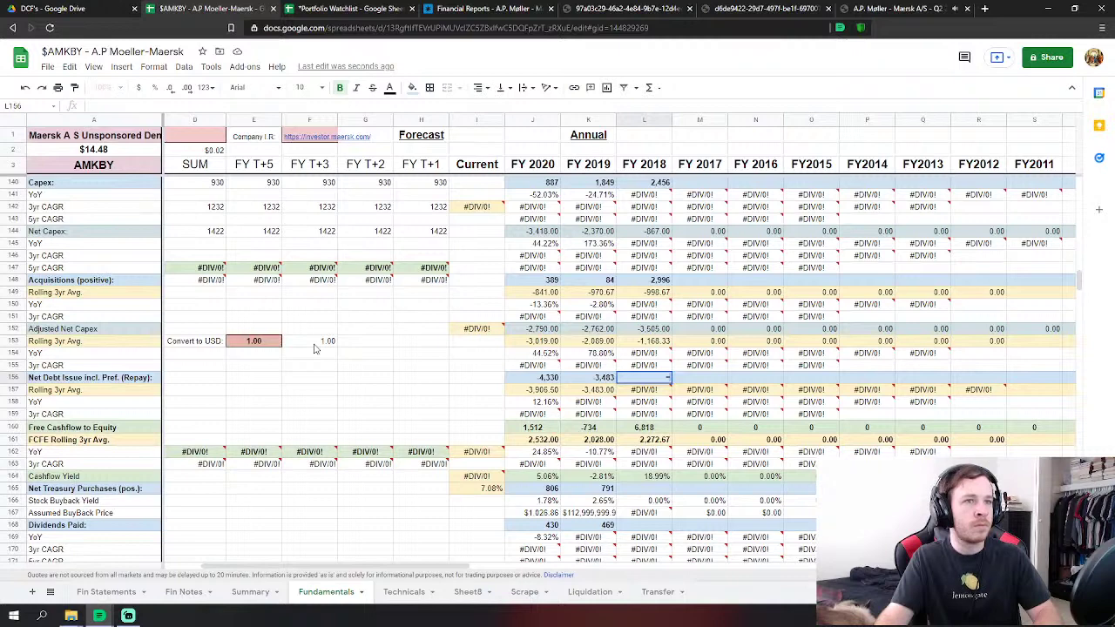
pyautogui.click(107, 593)
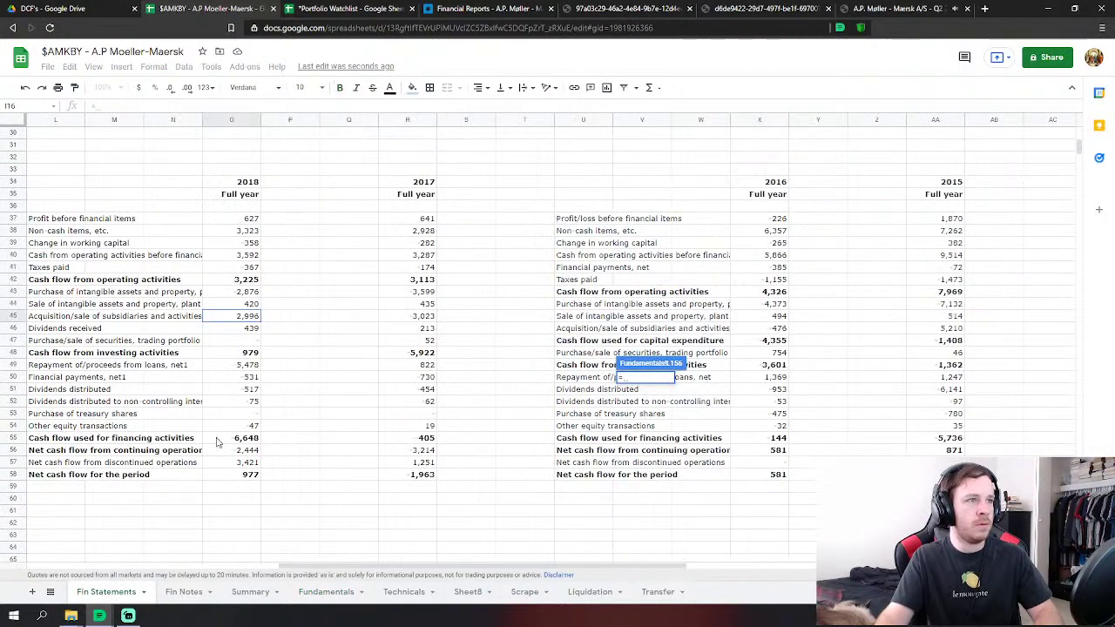
pyautogui.click(249, 366)
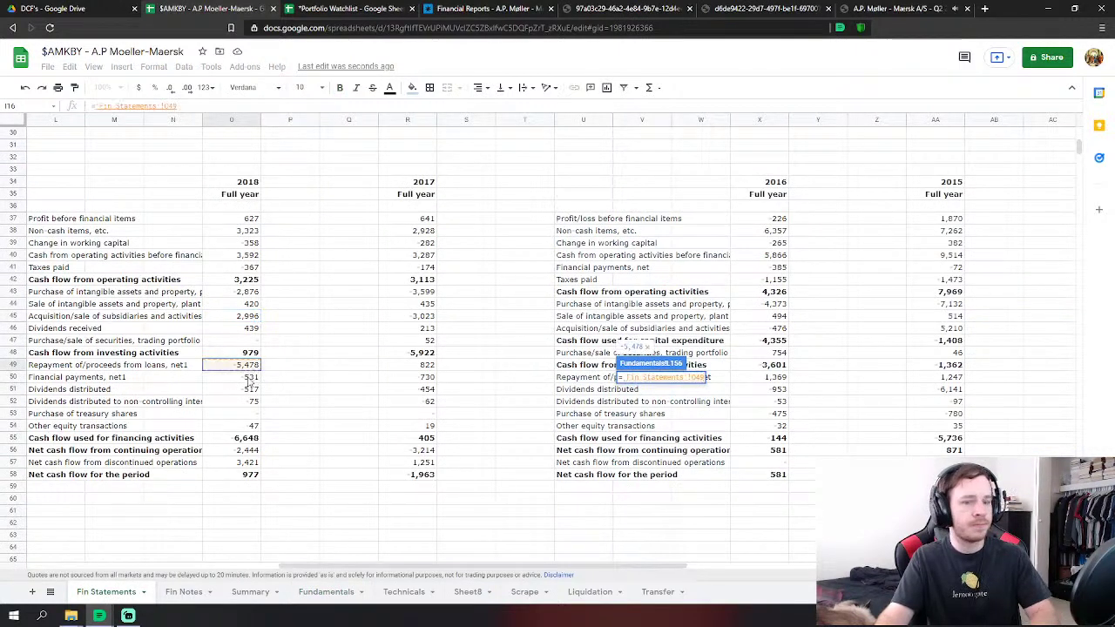
pyautogui.write('+')
pyautogui.click(250, 377)
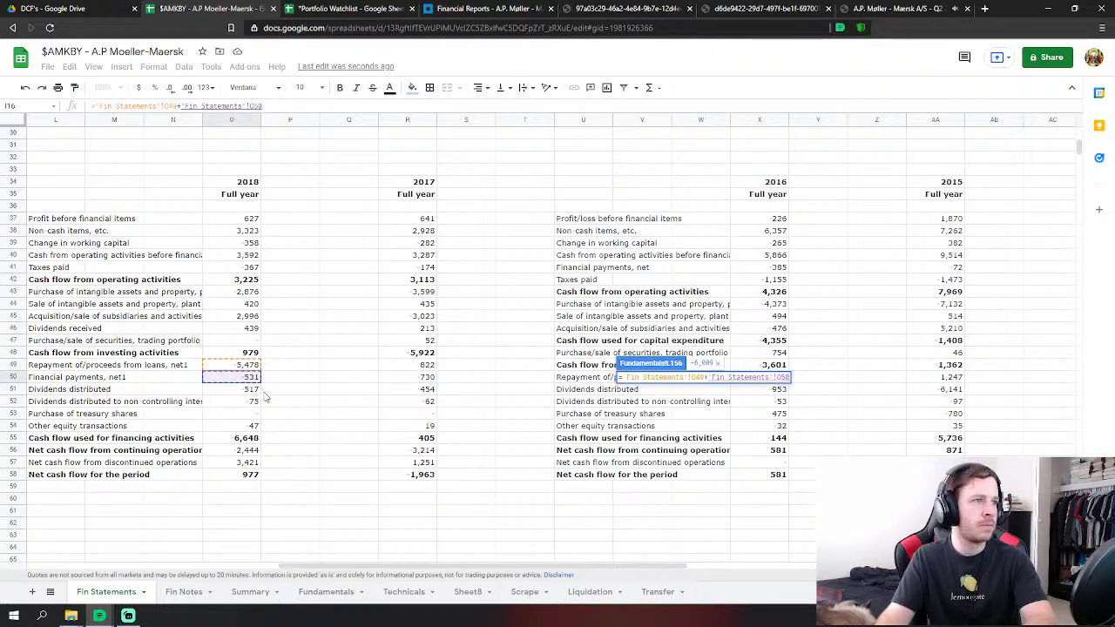
pyautogui.press('Return')
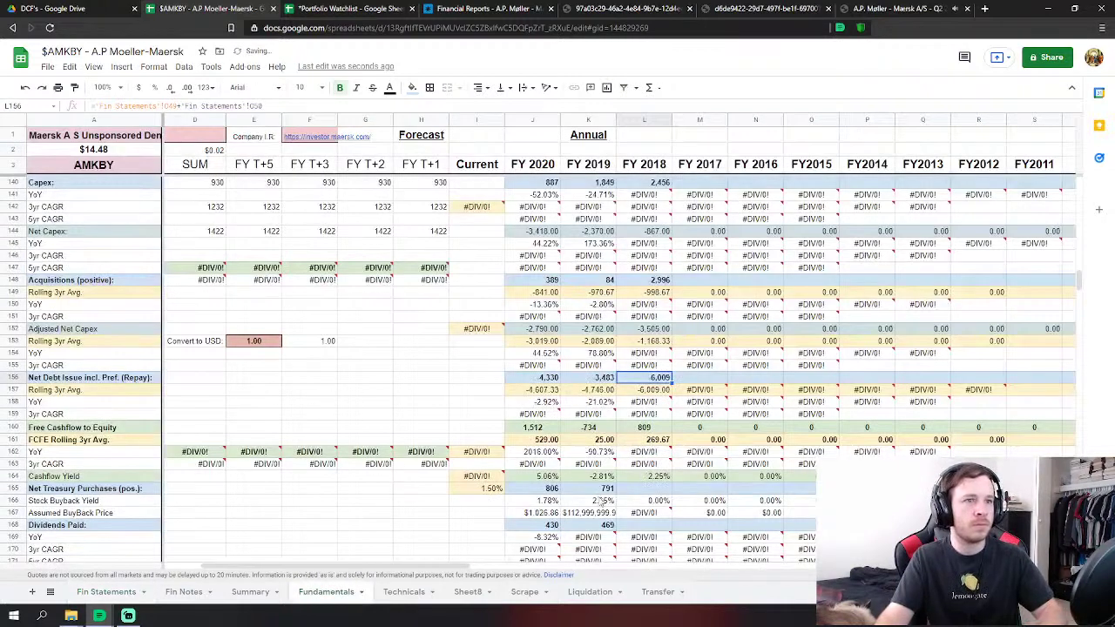
# Set FY 2018 Dividends Paid to the negated 2018 Dividends distributed (Fin Statements O51).
pyautogui.click(655, 524)
pyautogui.write('=')
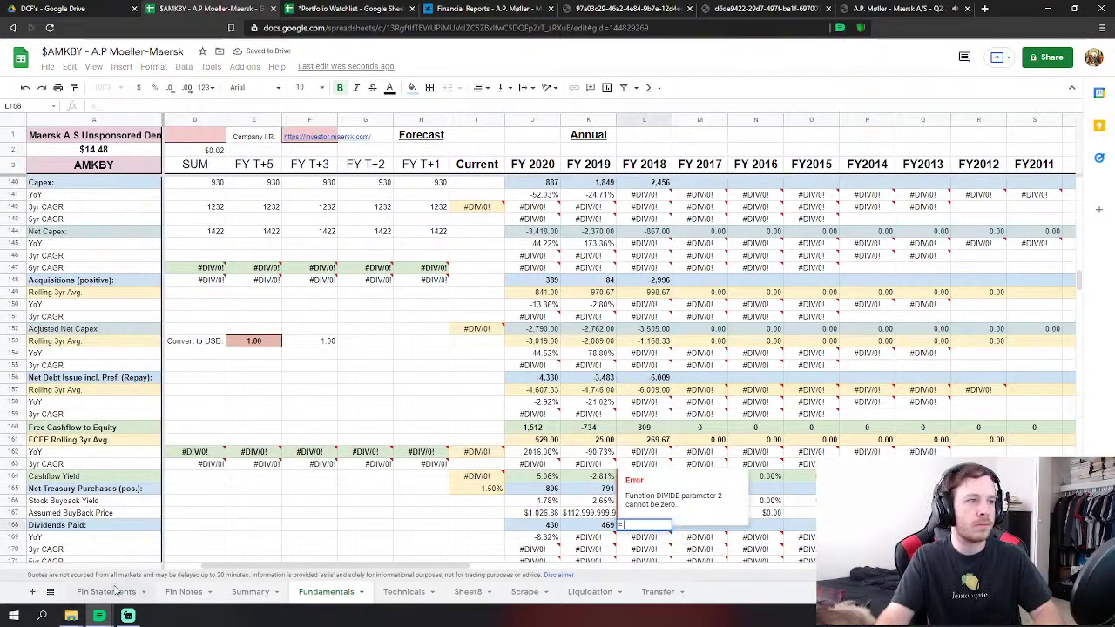
pyautogui.click(116, 591)
pyautogui.click(239, 390)
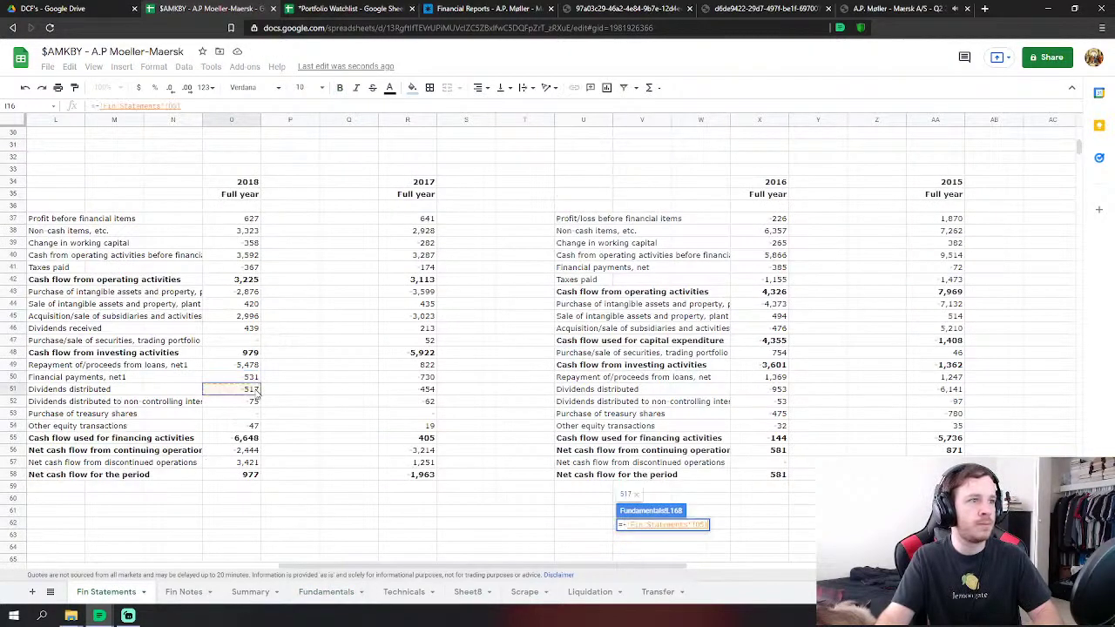
pyautogui.press('Return')
# In the Balance Sheets section, link FY 2018 Cash & Equivalents to the 2018 Cash and bank balances (Fin Statements O104).
pyautogui.scroll(-10, 645, 326)
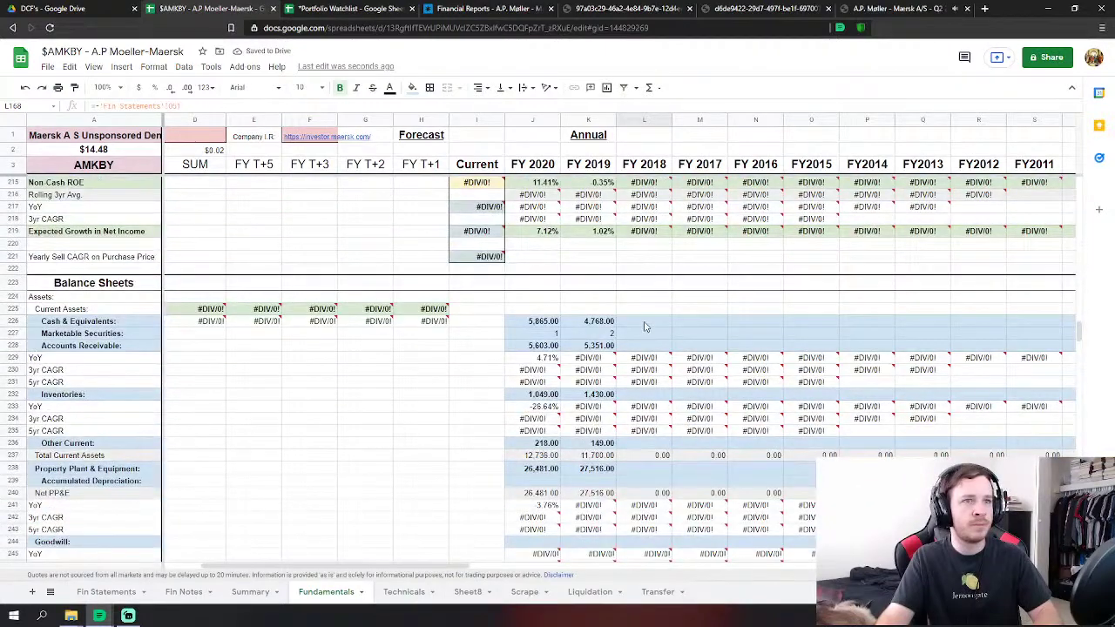
pyautogui.click(644, 326)
pyautogui.write('=')
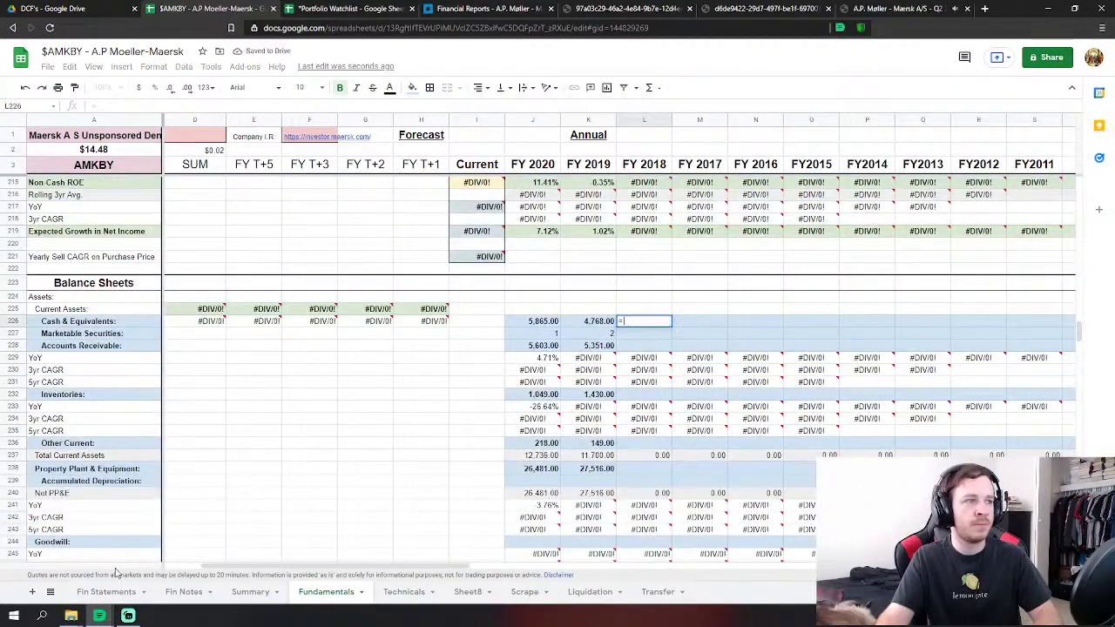
pyautogui.click(106, 592)
pyautogui.scroll(-6, 241, 381)
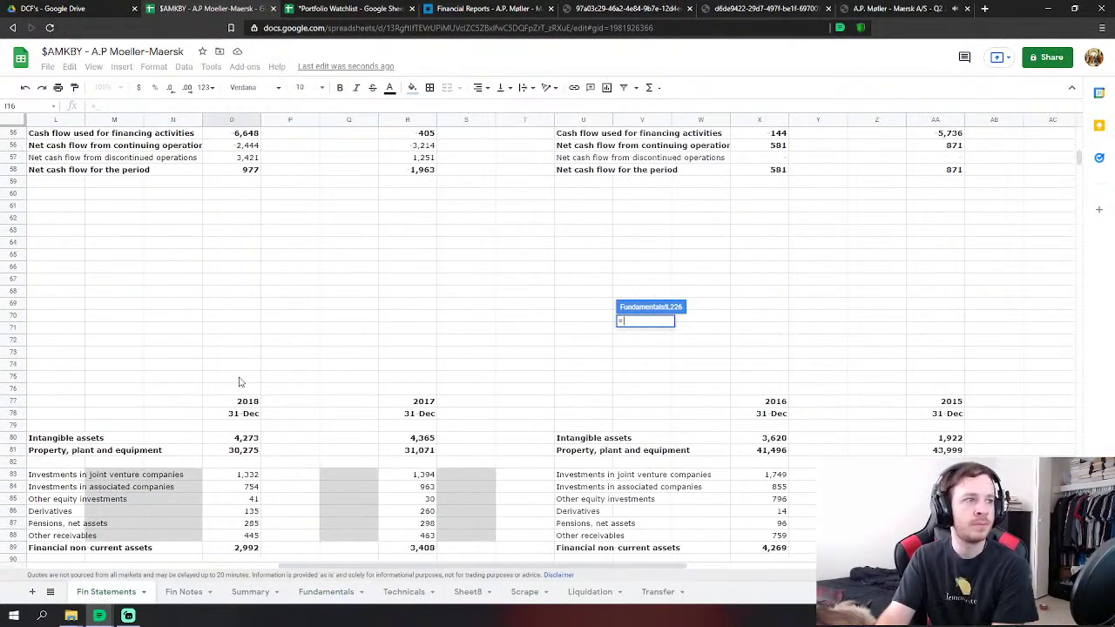
pyautogui.scroll(-2, 242, 380)
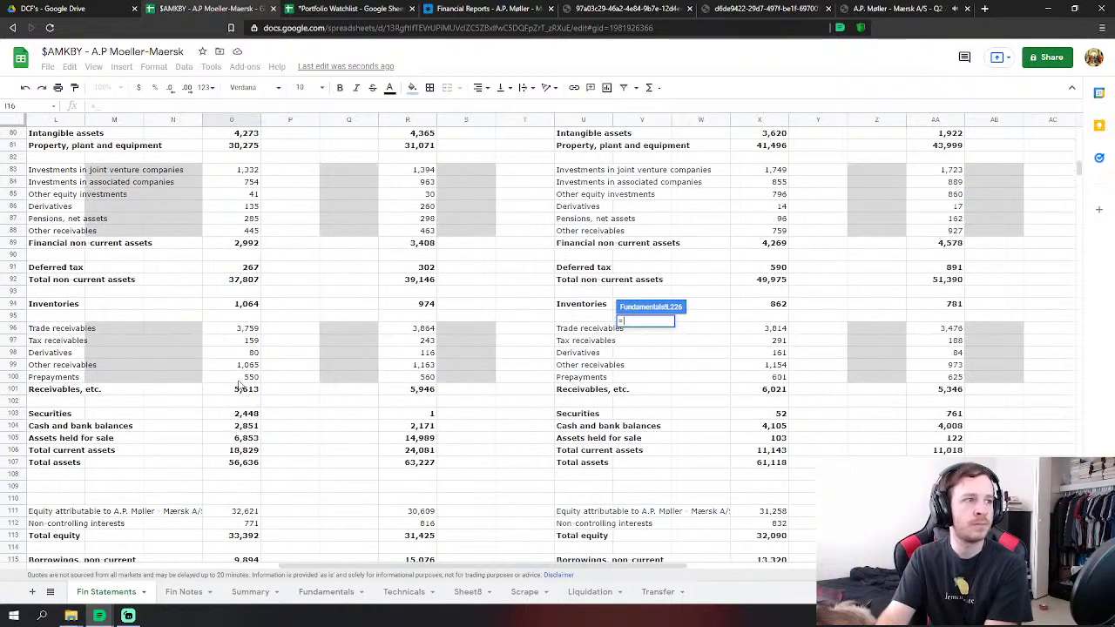
pyautogui.scroll(-1, 241, 380)
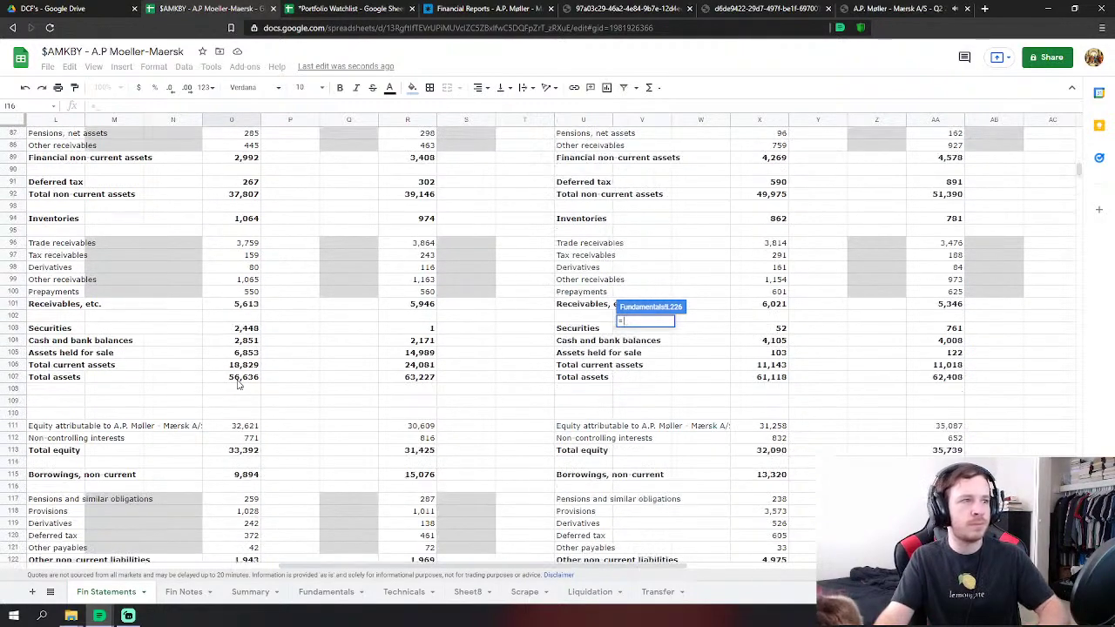
pyautogui.scroll(-1, 219, 393)
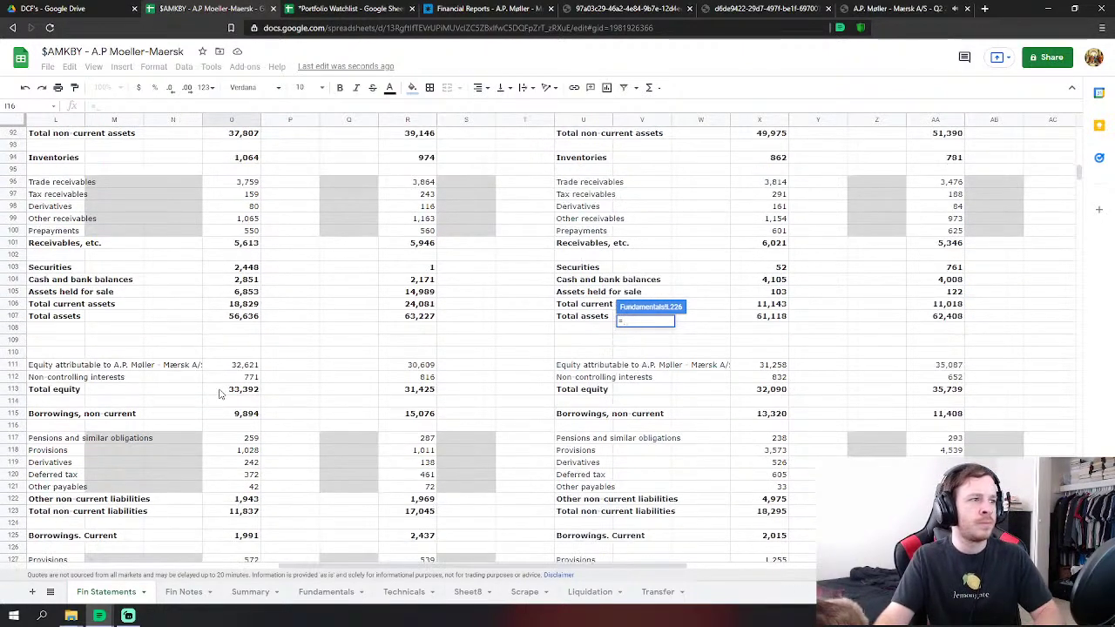
pyautogui.scroll(1, 216, 397)
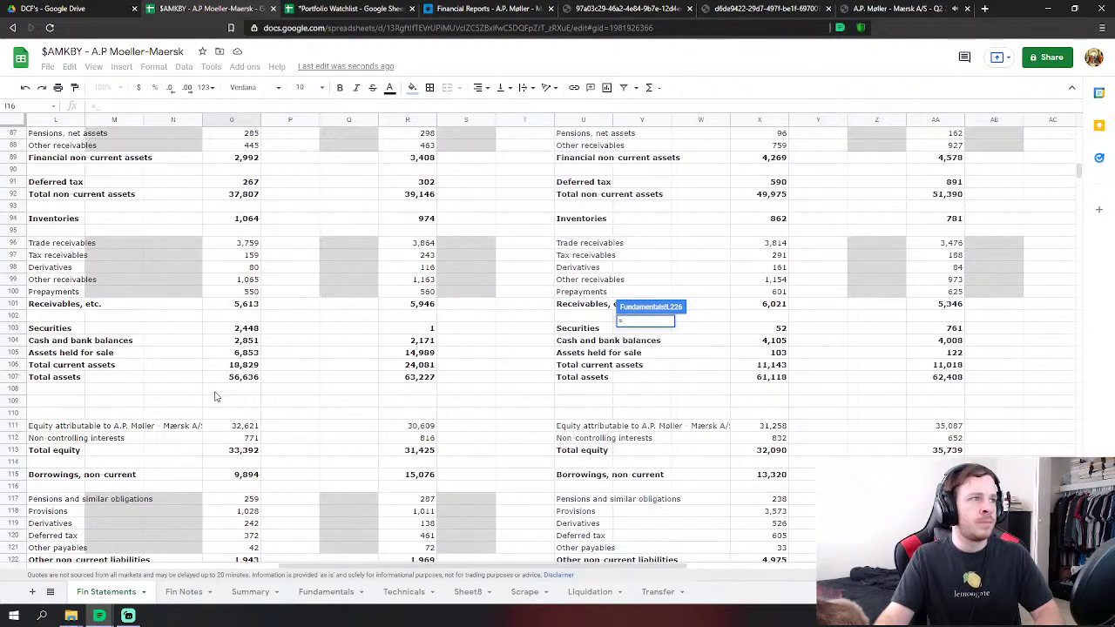
pyautogui.click(241, 342)
pyautogui.scroll(1, 311, 356)
pyautogui.press('Return')
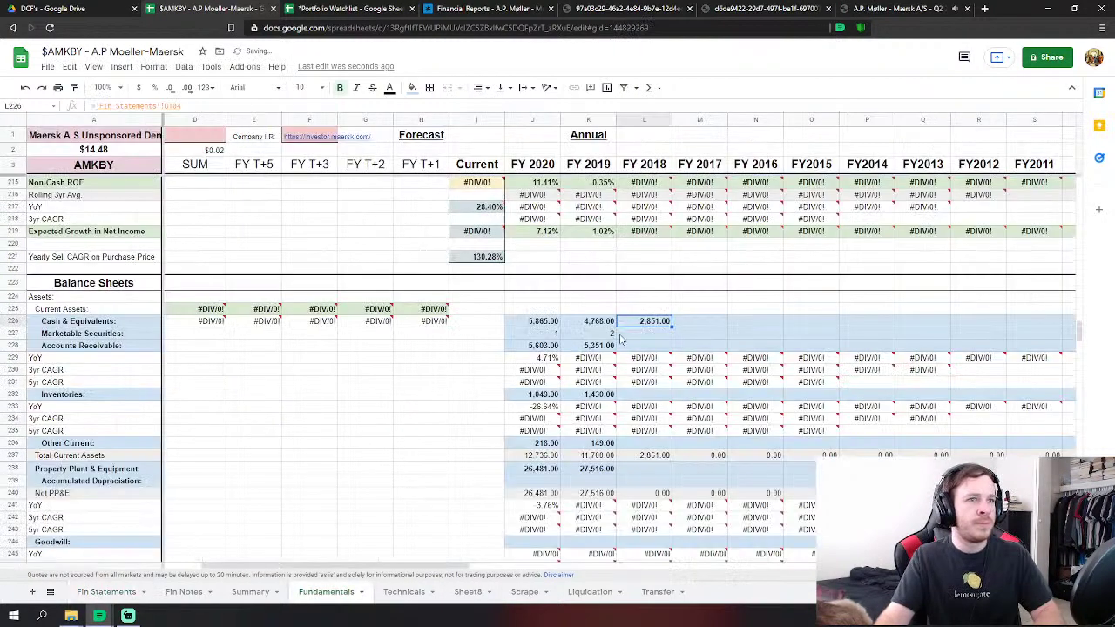
# Link FY 2018 Marketable Securities to the 2018 Securities (Fin Statements O103).
pyautogui.click(643, 335)
pyautogui.write('=')
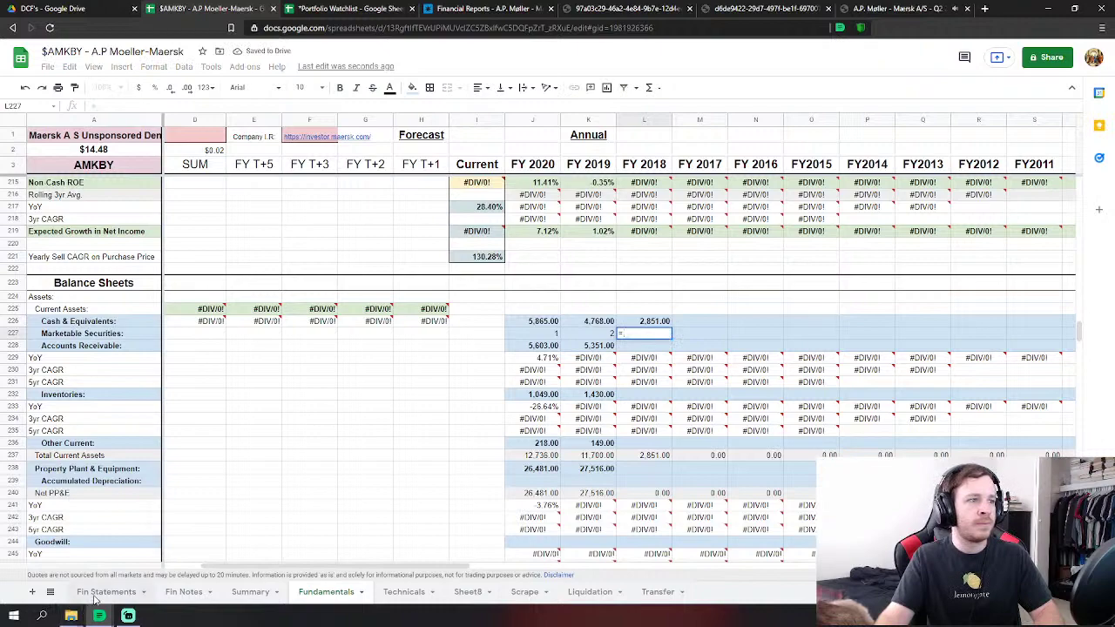
pyautogui.click(97, 593)
pyautogui.click(253, 414)
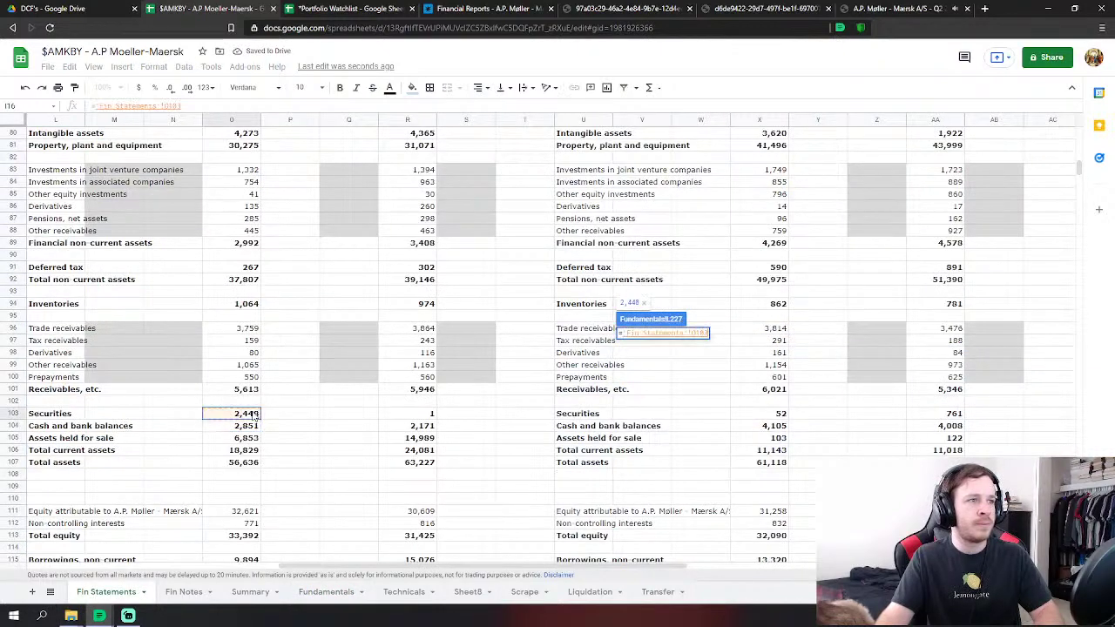
pyautogui.press('Return')
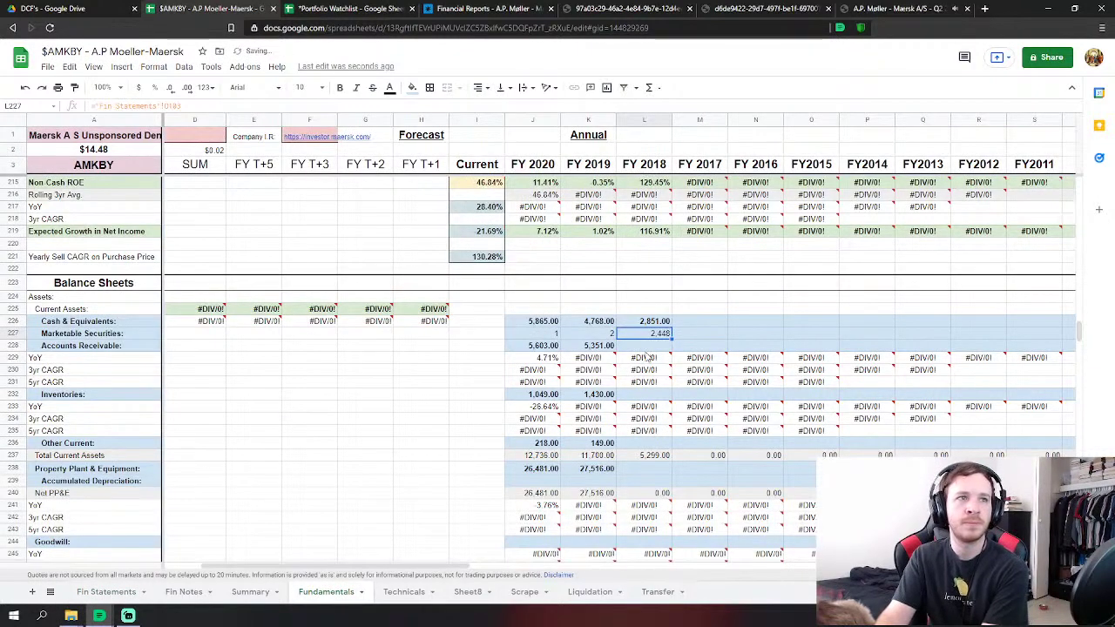
# Link FY 2018 Accounts Receivable to the 2018 total of Receivables, etc. (Fin Statements O101).
pyautogui.click(643, 347)
pyautogui.write('=')
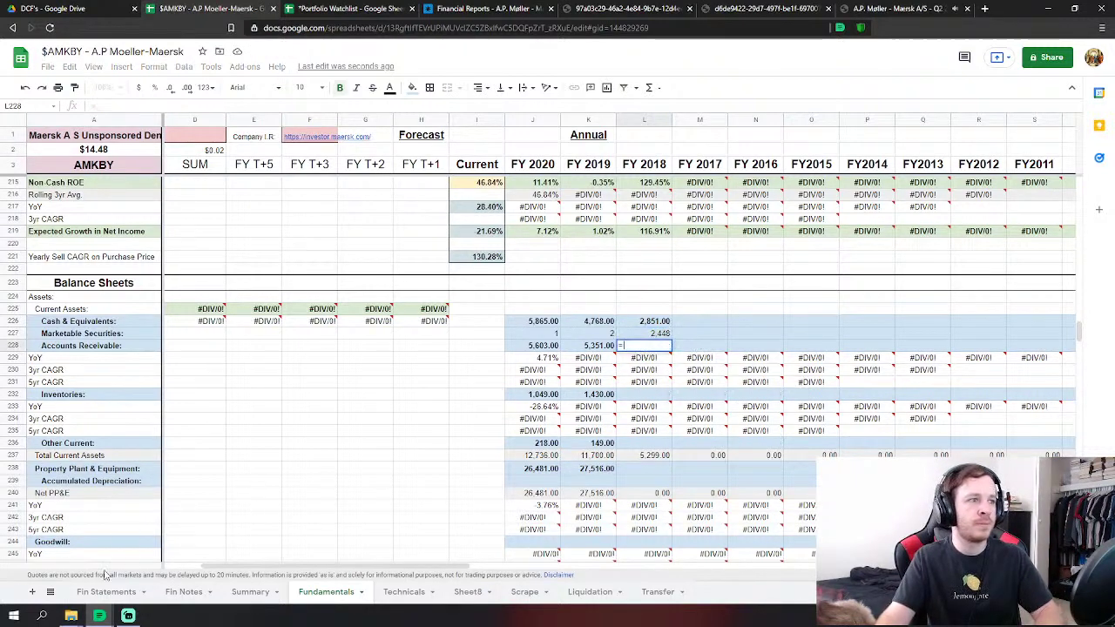
pyautogui.click(106, 591)
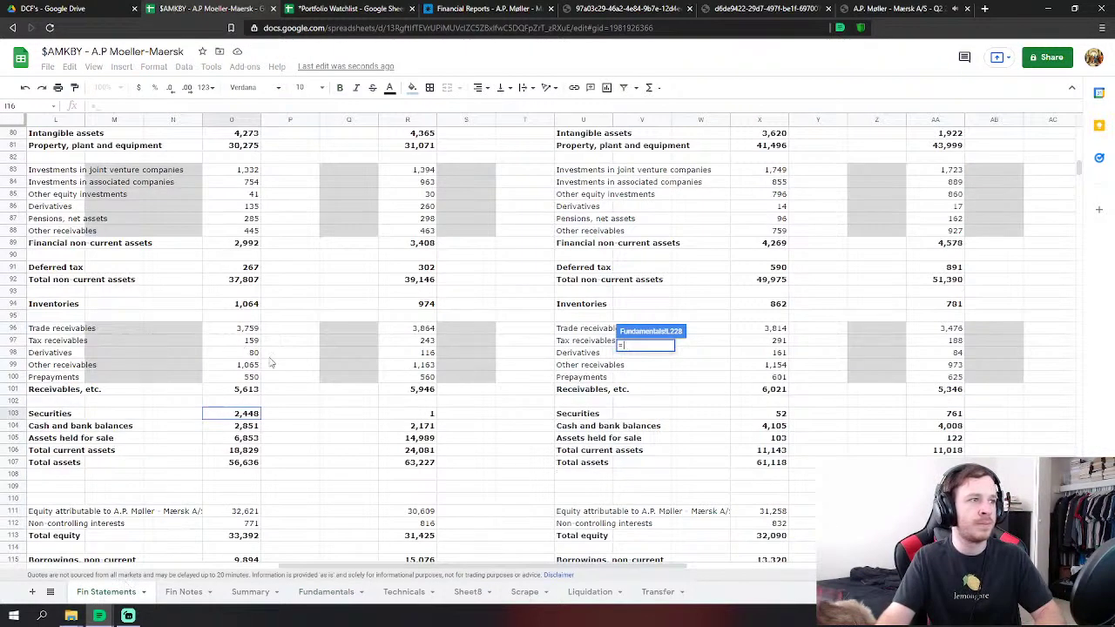
pyautogui.click(249, 331)
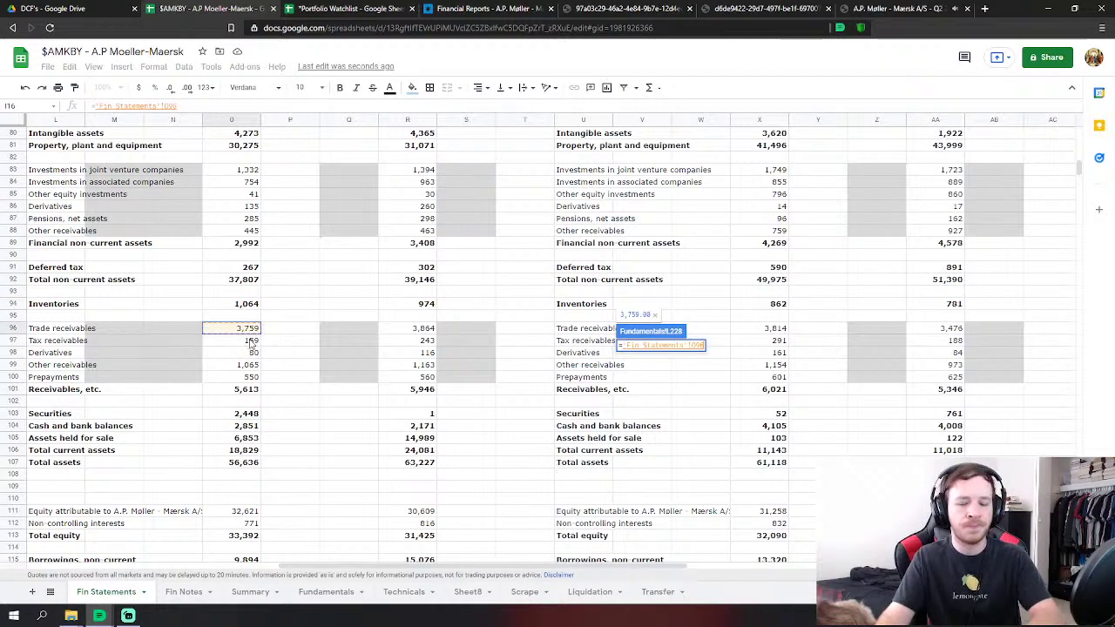
pyautogui.click(255, 392)
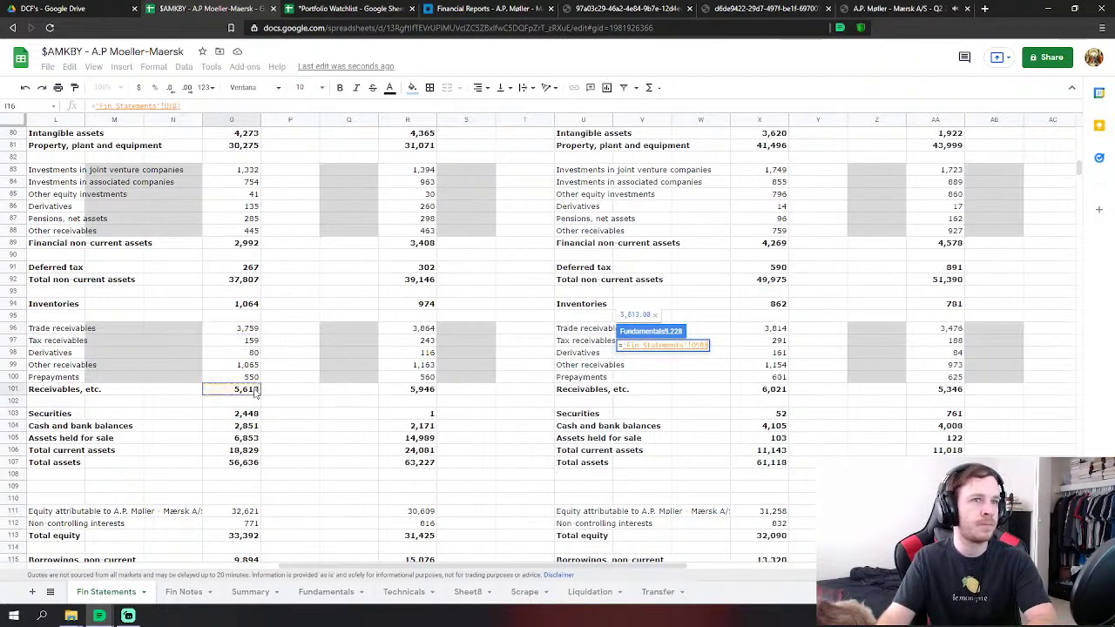
pyautogui.press('Return')
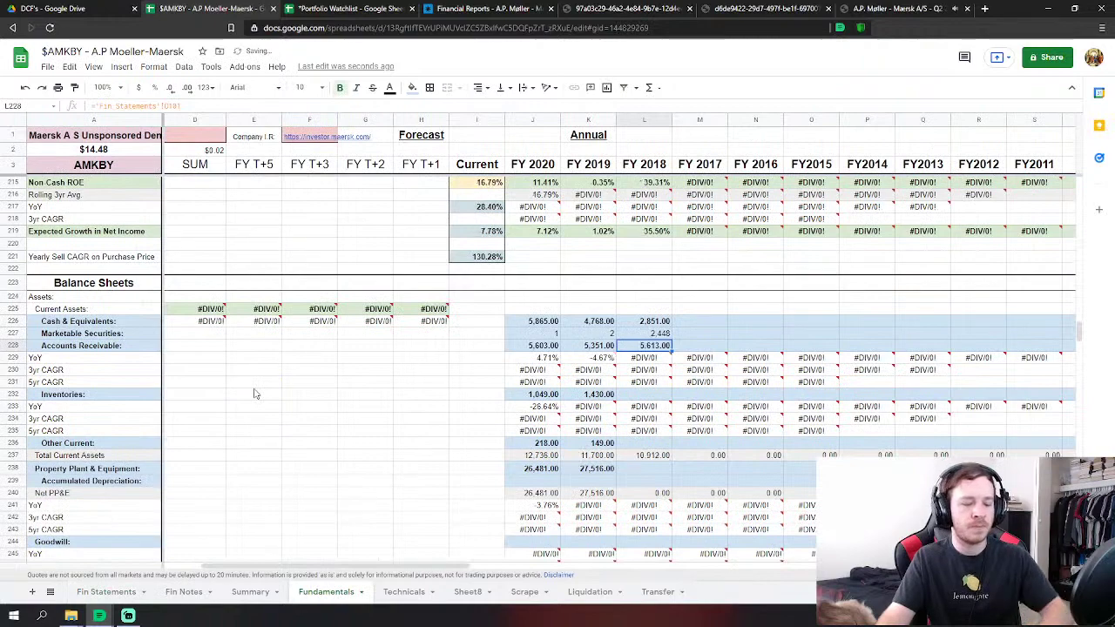
# Link FY 2018 Inventories to the 2018 Inventories figure (Fin Statements O94).
pyautogui.click(644, 393)
pyautogui.write('=')
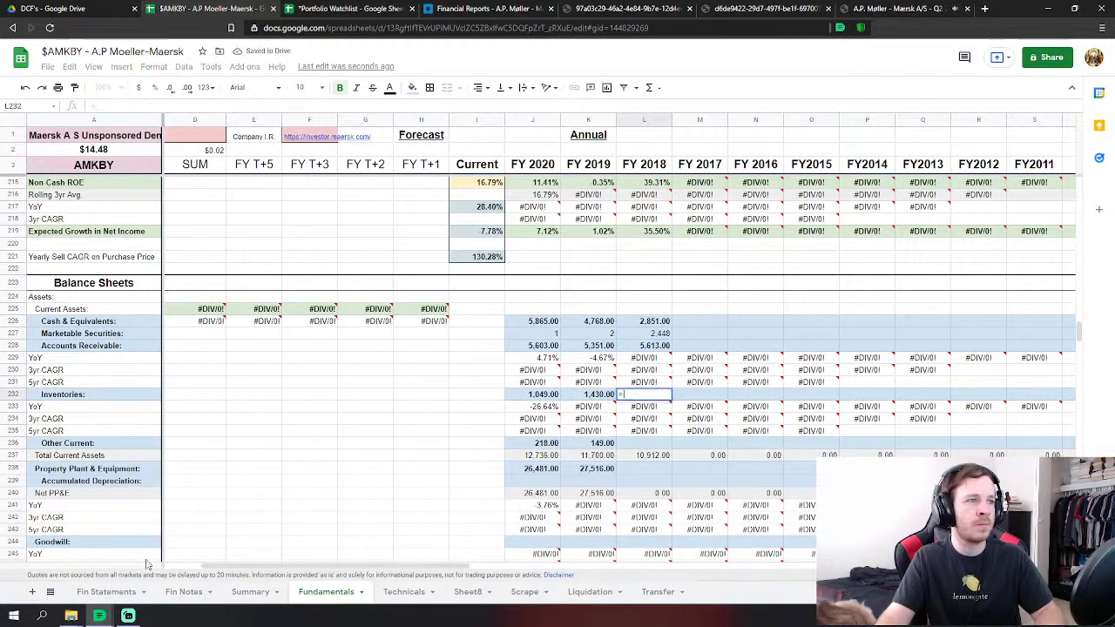
pyautogui.click(107, 592)
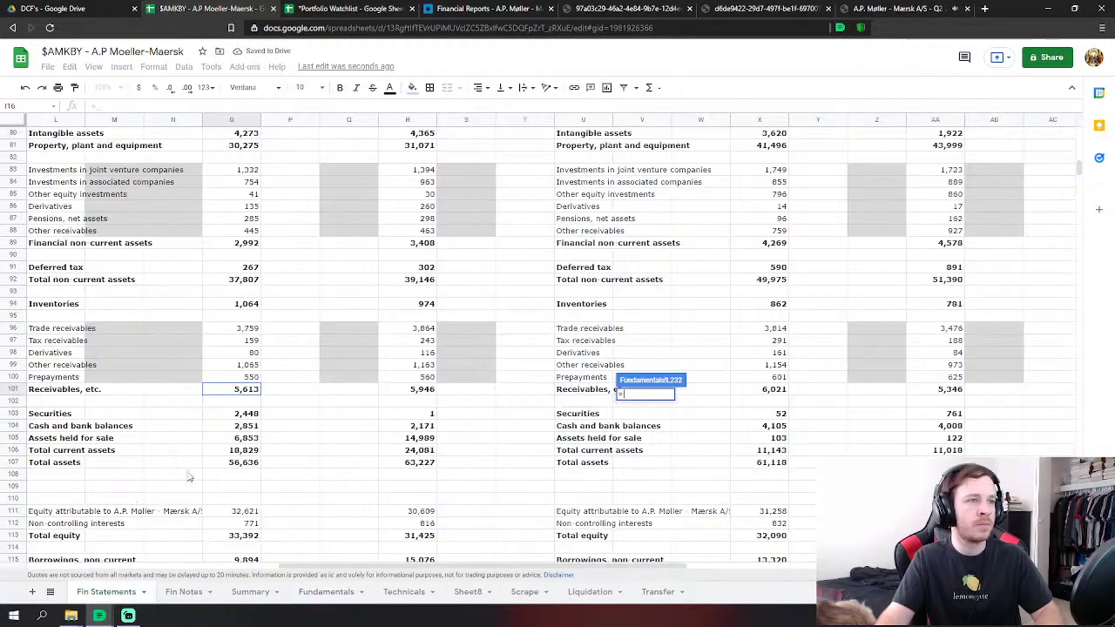
pyautogui.click(235, 306)
pyautogui.press('Return')
# Link FY 2018 Other Current assets to the 2018 Assets held for sale (Fin Statements O105).
pyautogui.click(645, 442)
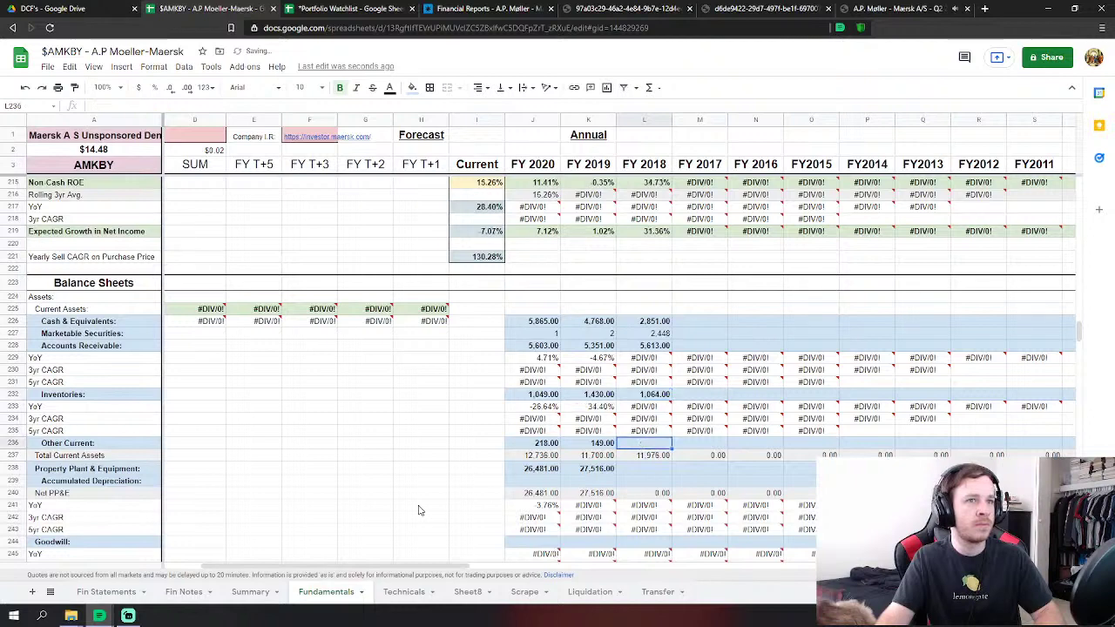
pyautogui.write('=')
pyautogui.click(106, 592)
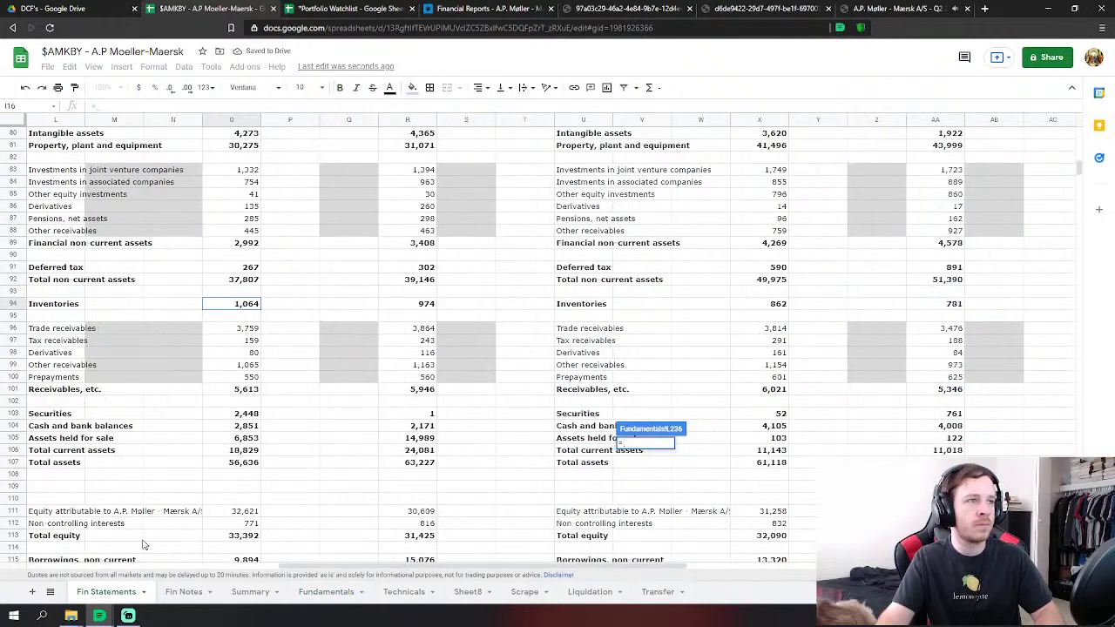
pyautogui.click(243, 438)
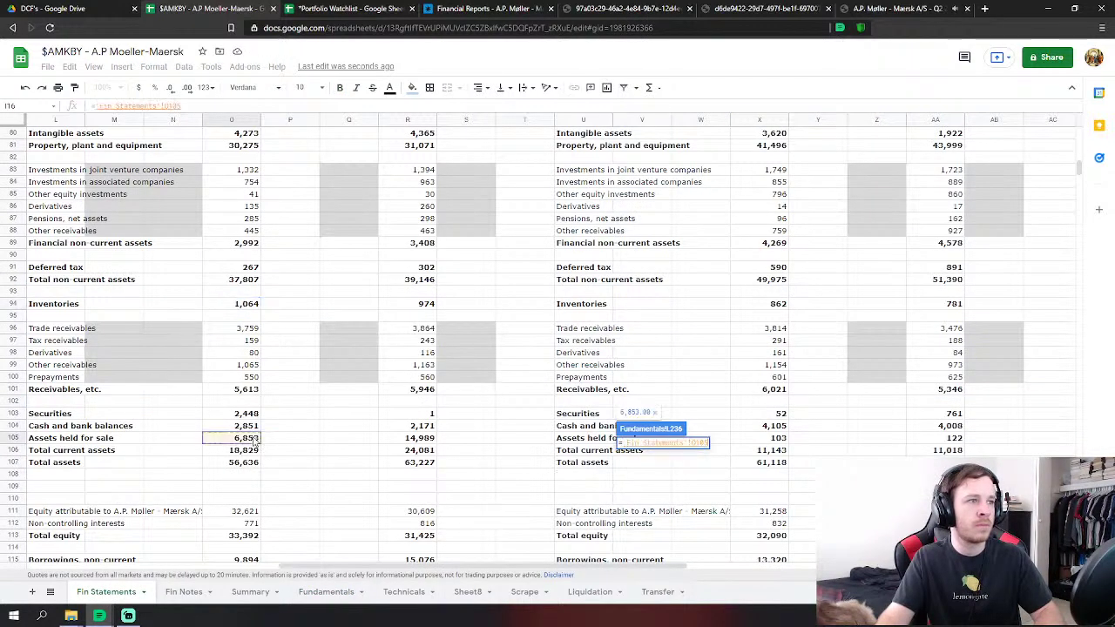
pyautogui.press('Return')
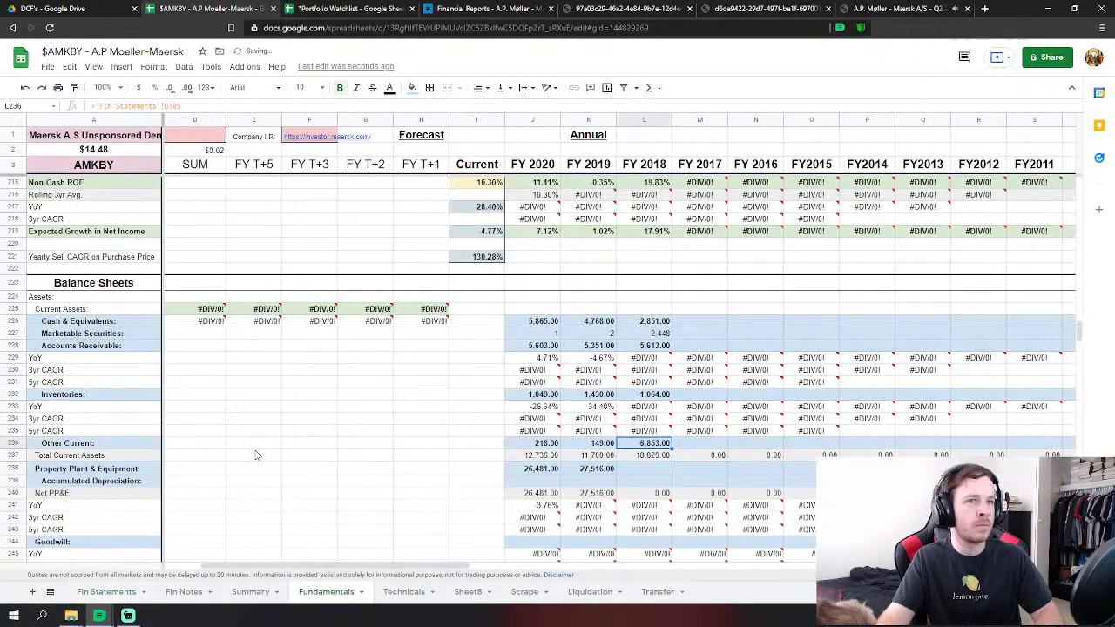
# Link FY 2018 Property Plant & Equipment to the 2018 Property, plant and equipment figure (Fin Statements O81).
pyautogui.press('Down')
pyautogui.press('Down')
pyautogui.write('=')
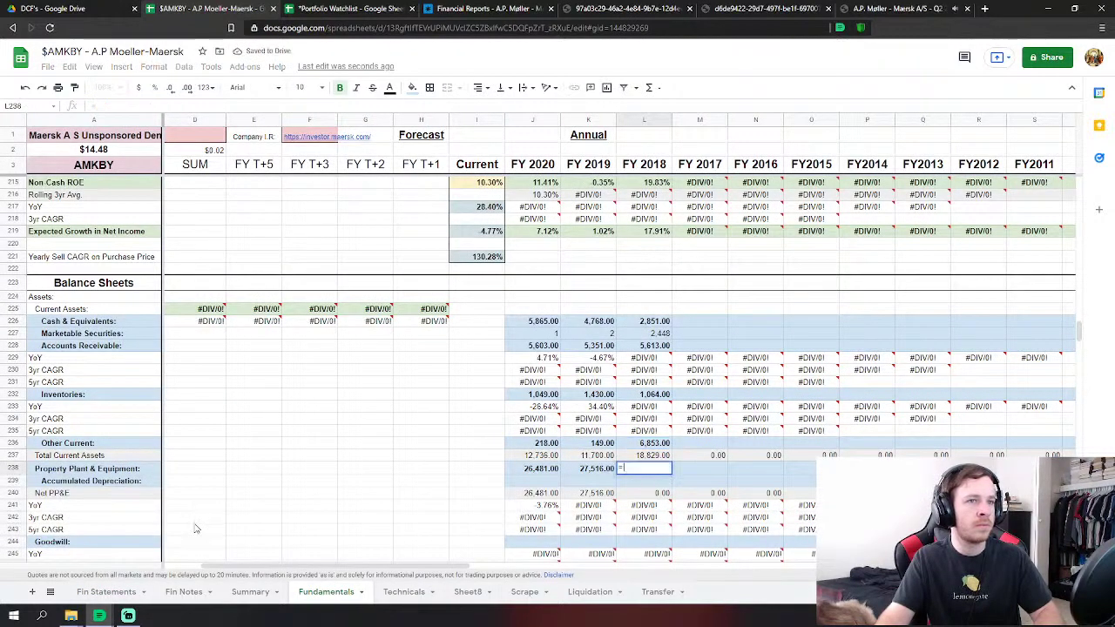
pyautogui.click(105, 591)
pyautogui.scroll(3, 293, 360)
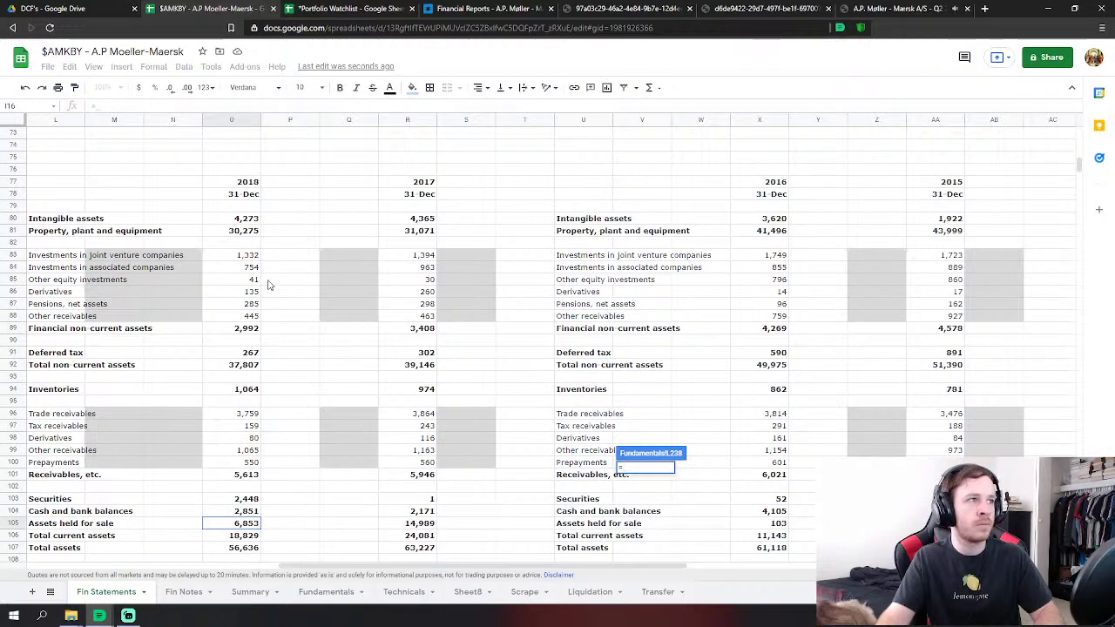
pyautogui.click(256, 233)
pyautogui.press('Return')
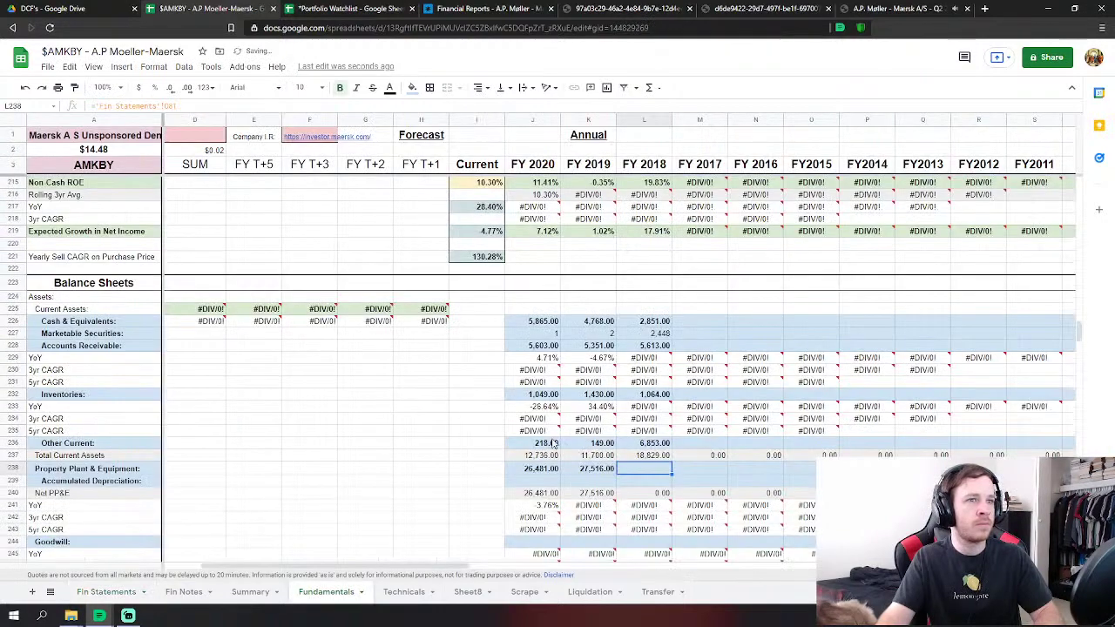
# Link FY 2018 Intangible Assets to the 2018 Intangible assets figure (Fin Statements O80).
pyautogui.scroll(-1, 633, 471)
pyautogui.click(640, 466)
pyautogui.write('=')
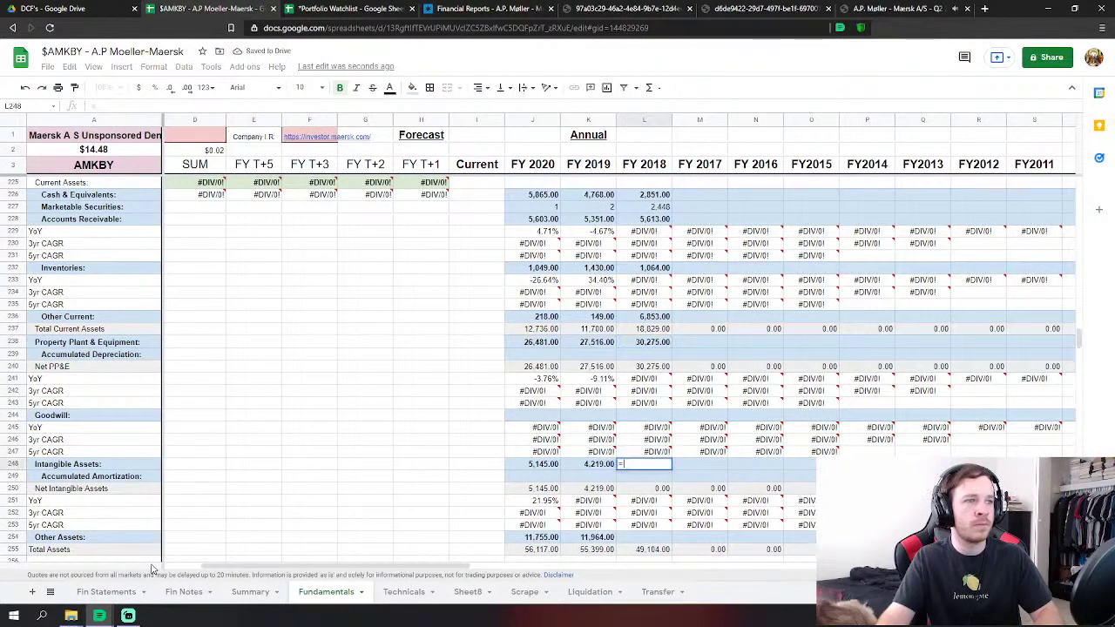
pyautogui.click(106, 591)
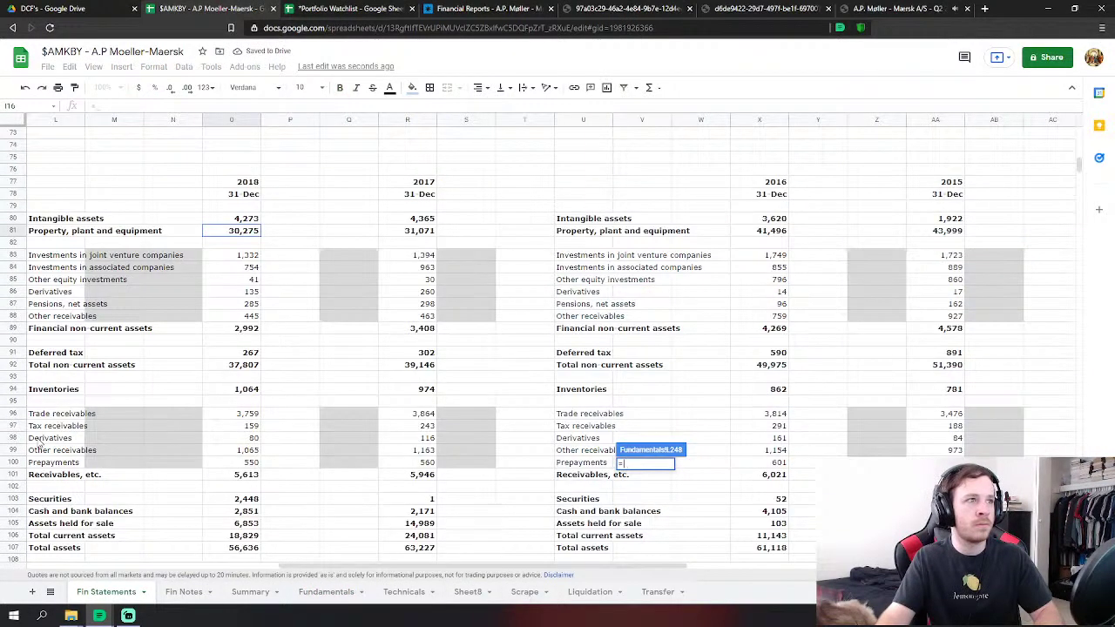
pyautogui.click(237, 218)
pyautogui.press('Return')
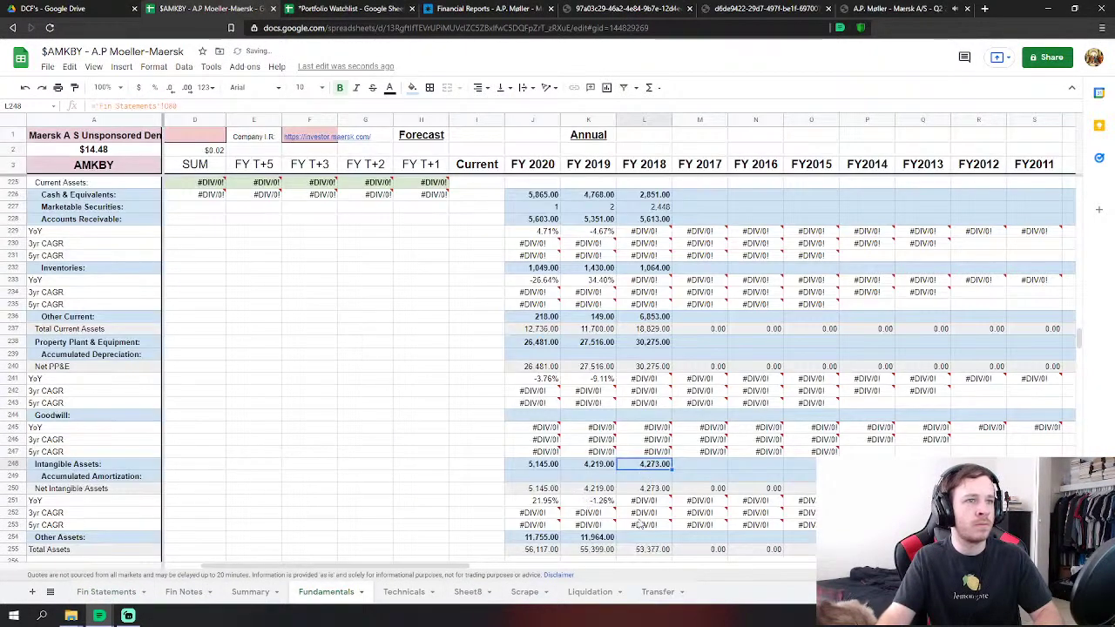
# Set FY 2018 Other Assets to the sum of 2018 Financial non-current assets and Deferred tax (Fin Statements O89+O91).
pyautogui.click(643, 537)
pyautogui.write('=')
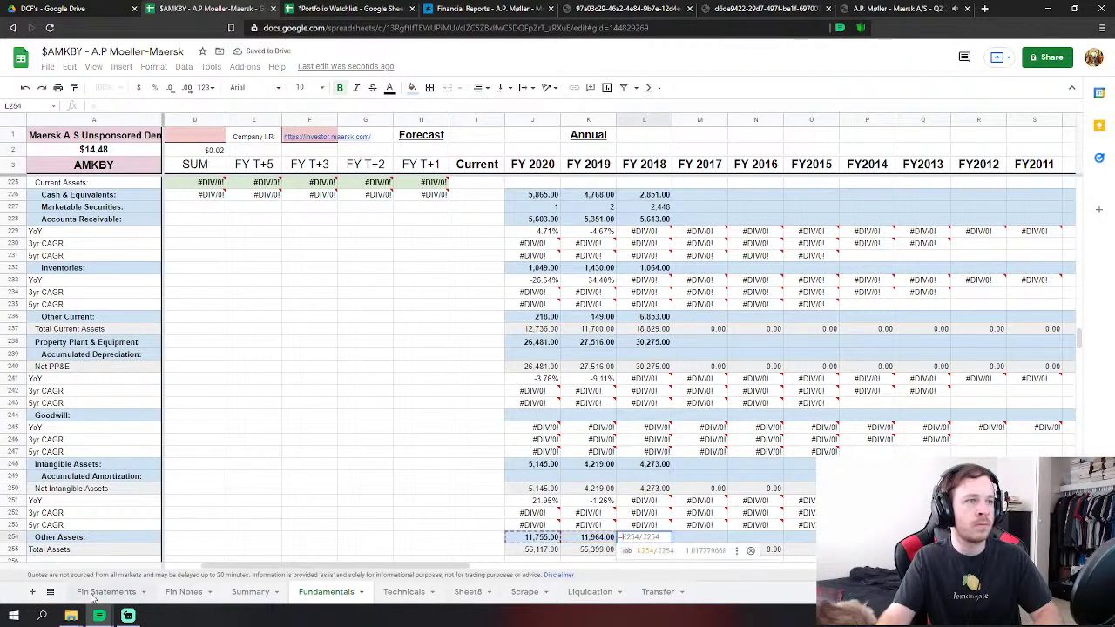
pyautogui.click(108, 592)
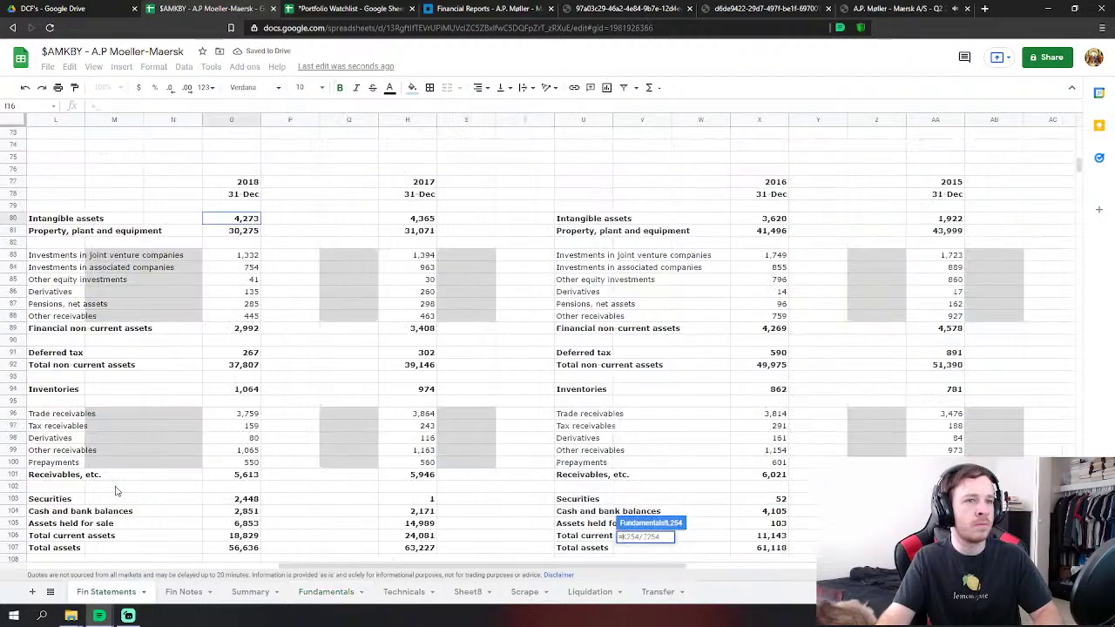
pyautogui.click(248, 331)
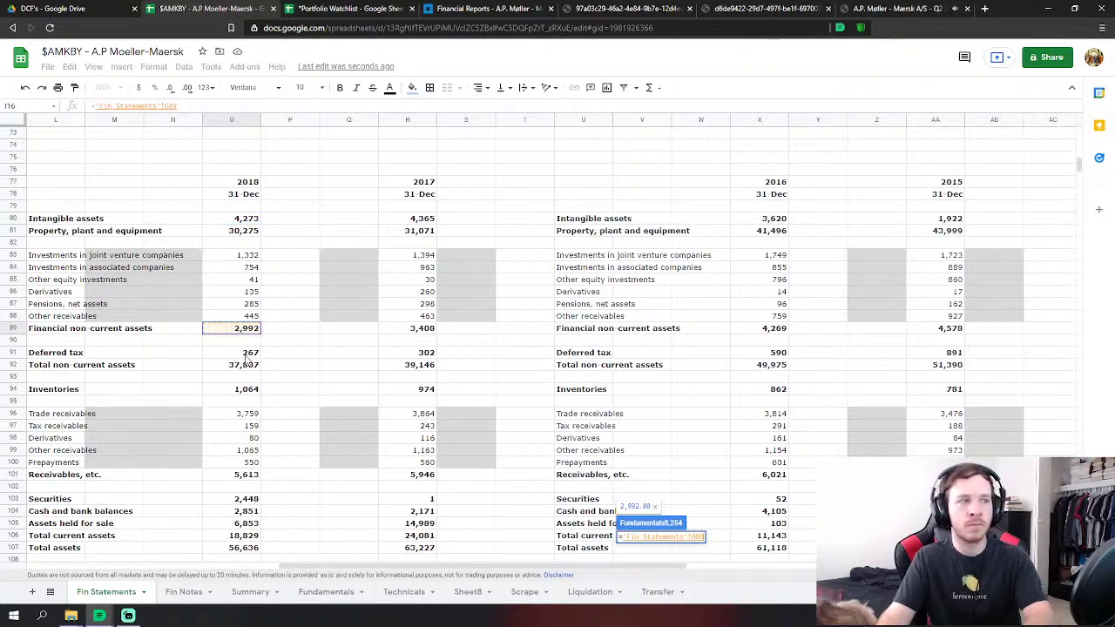
pyautogui.write('+')
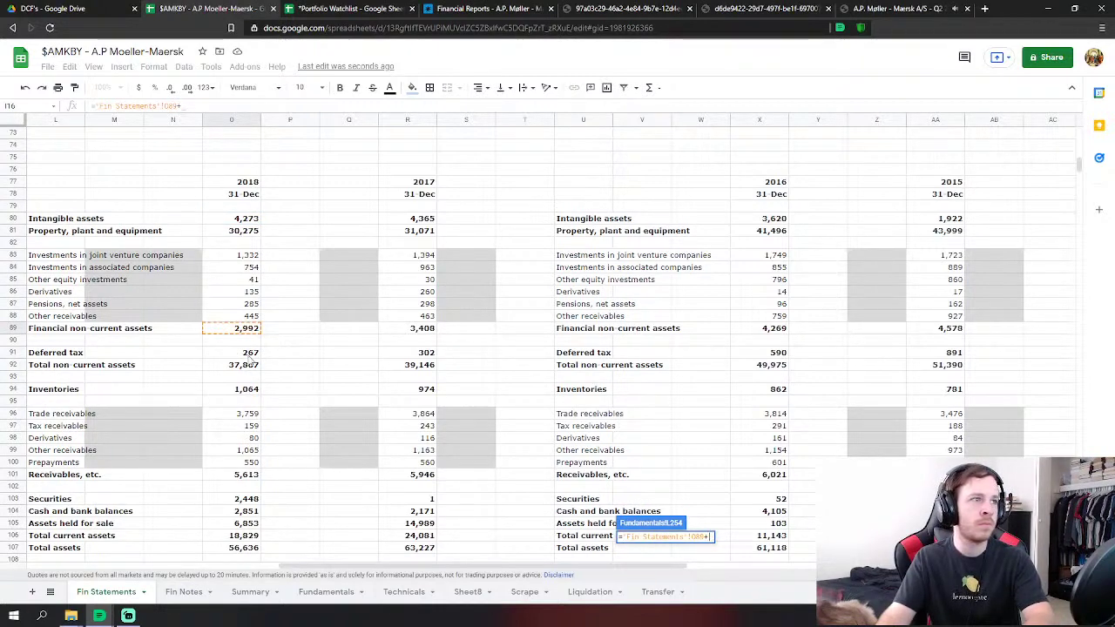
pyautogui.click(249, 353)
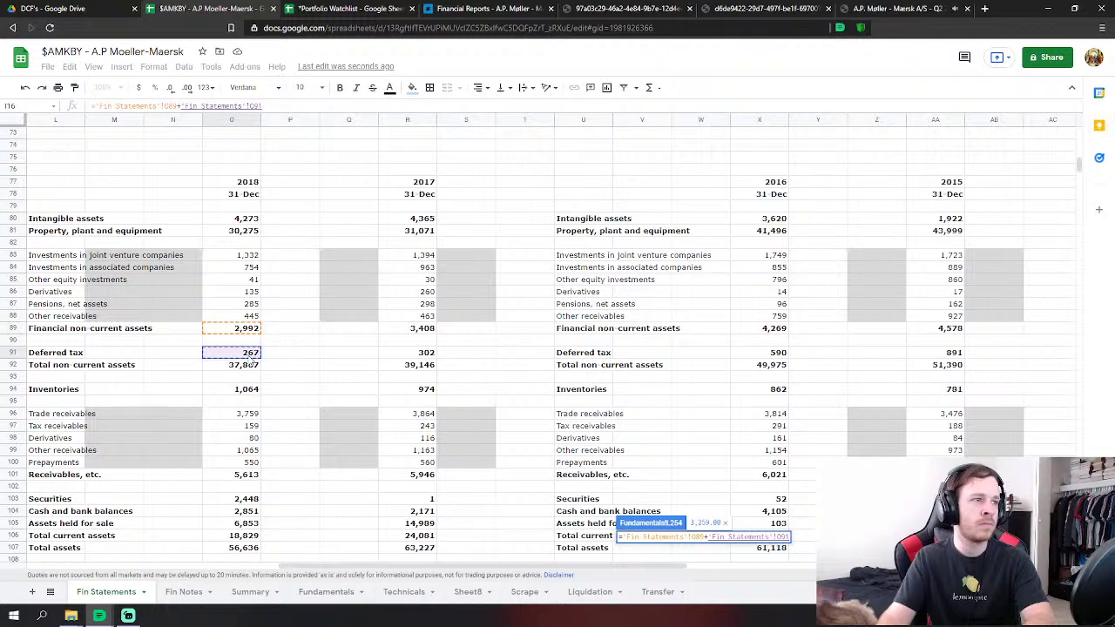
pyautogui.press('Return')
# Under Current Liabilities, link FY 2018 Current Debt to the 2018 current Borrowings (Fin Statements O125).
pyautogui.scroll(-3, 558, 444)
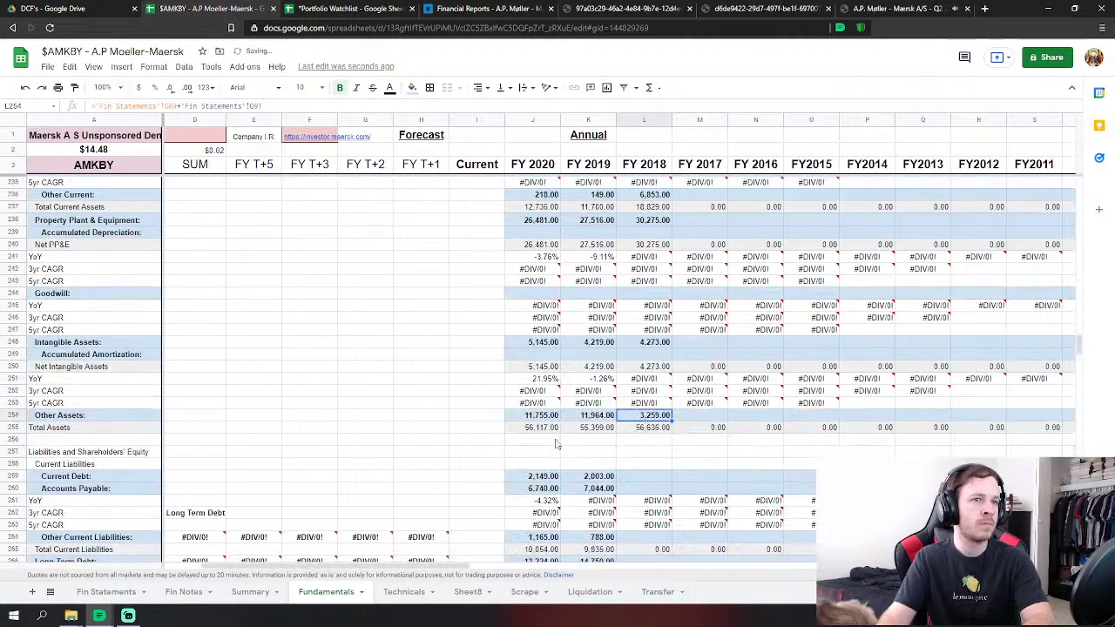
pyautogui.click(662, 476)
pyautogui.write('=')
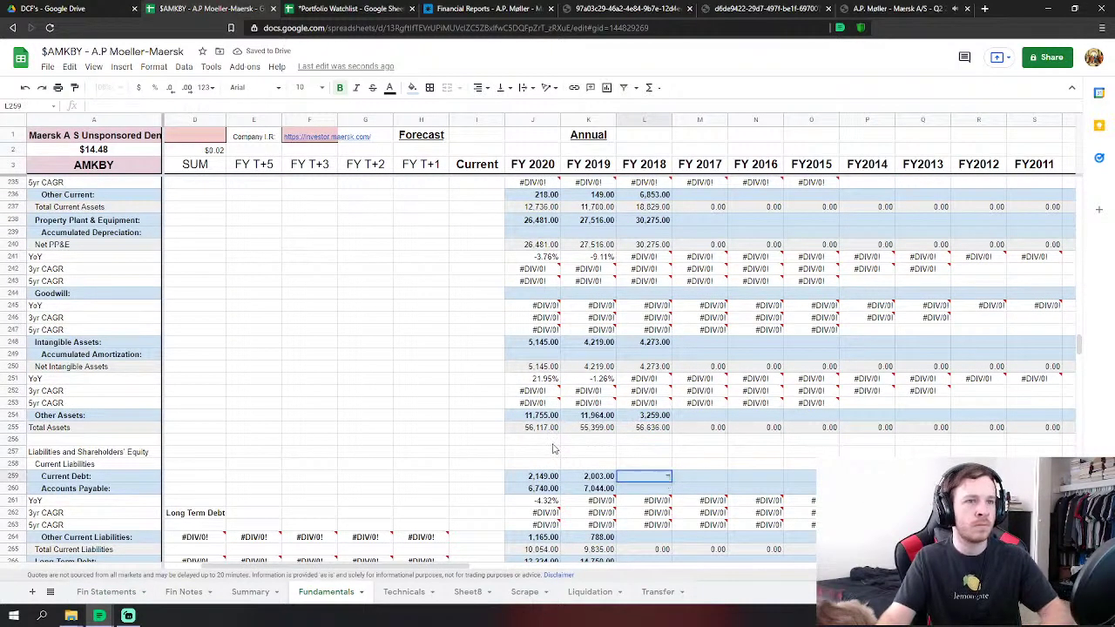
pyautogui.click(104, 592)
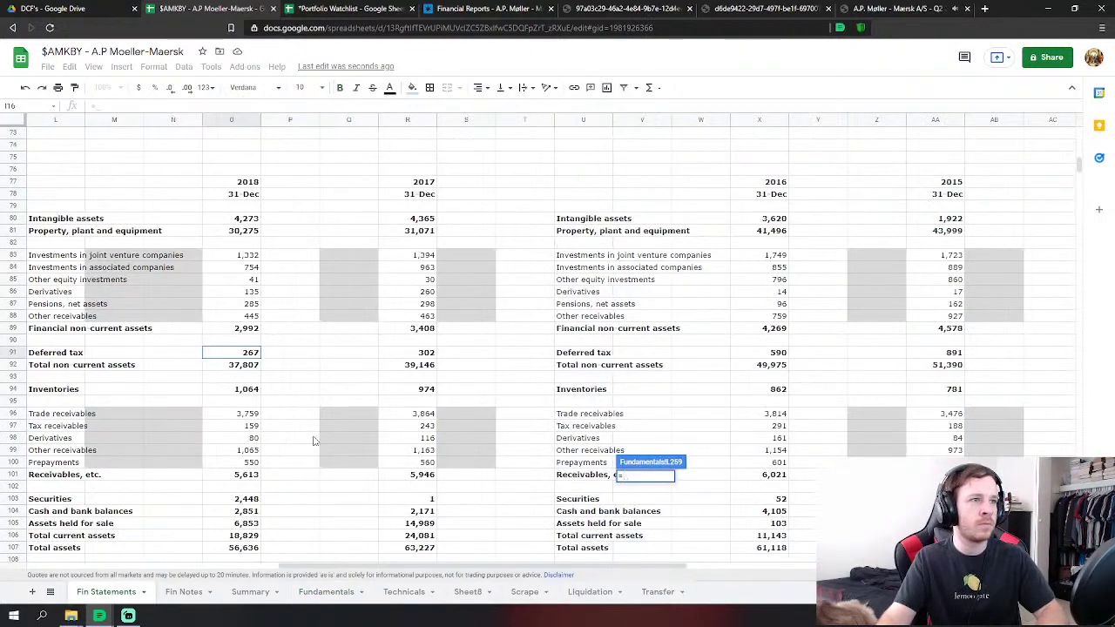
pyautogui.scroll(-3, 268, 368)
pyautogui.scroll(-6, 268, 367)
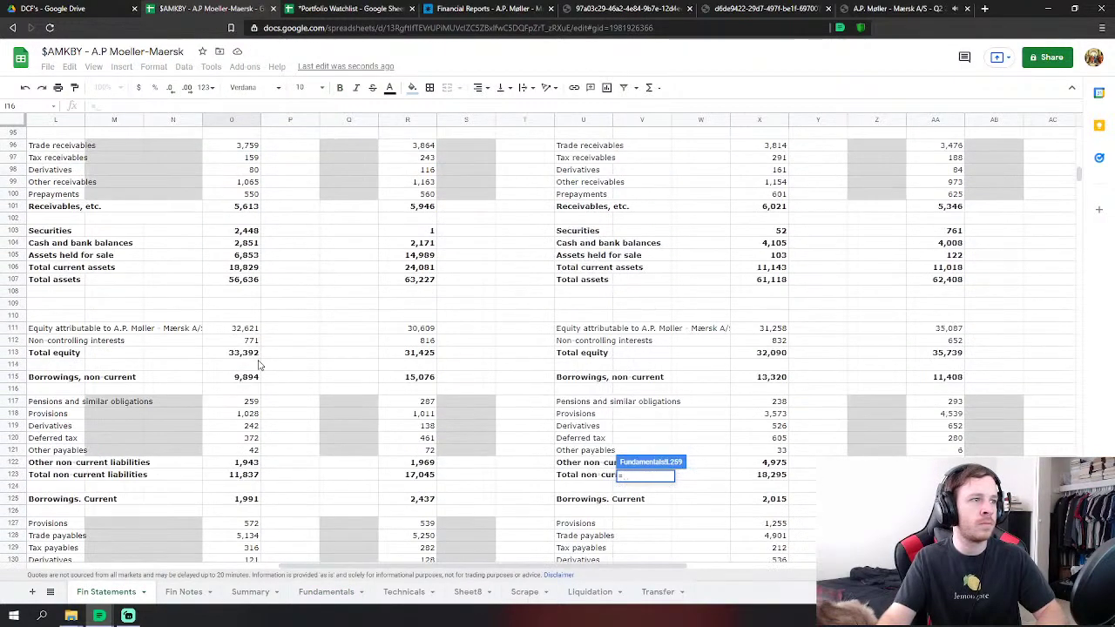
pyautogui.scroll(-2, 255, 364)
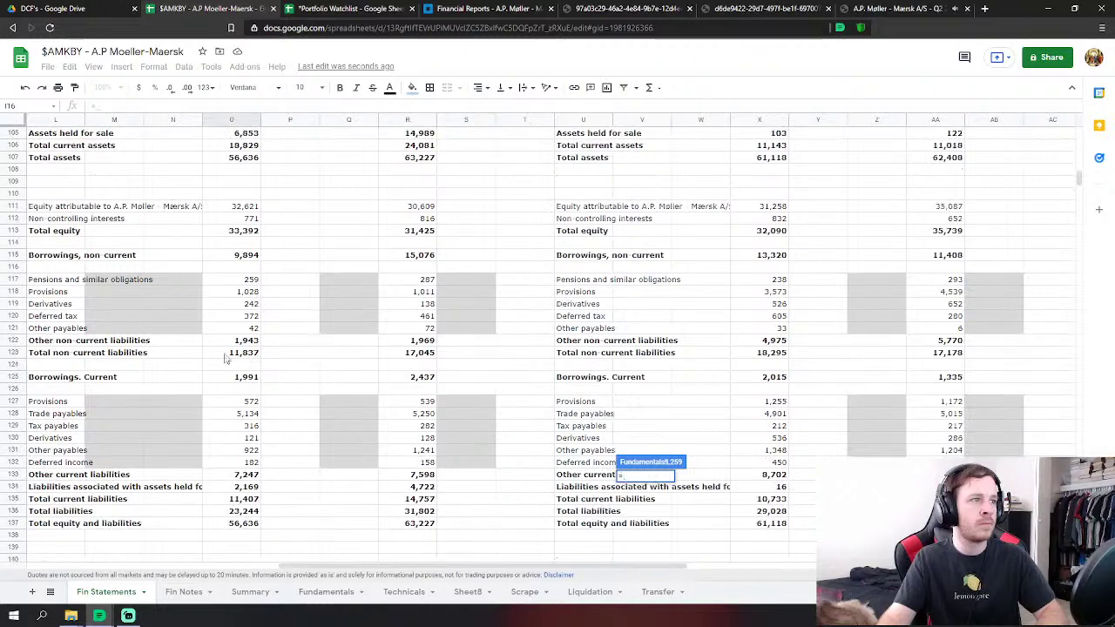
pyautogui.click(255, 379)
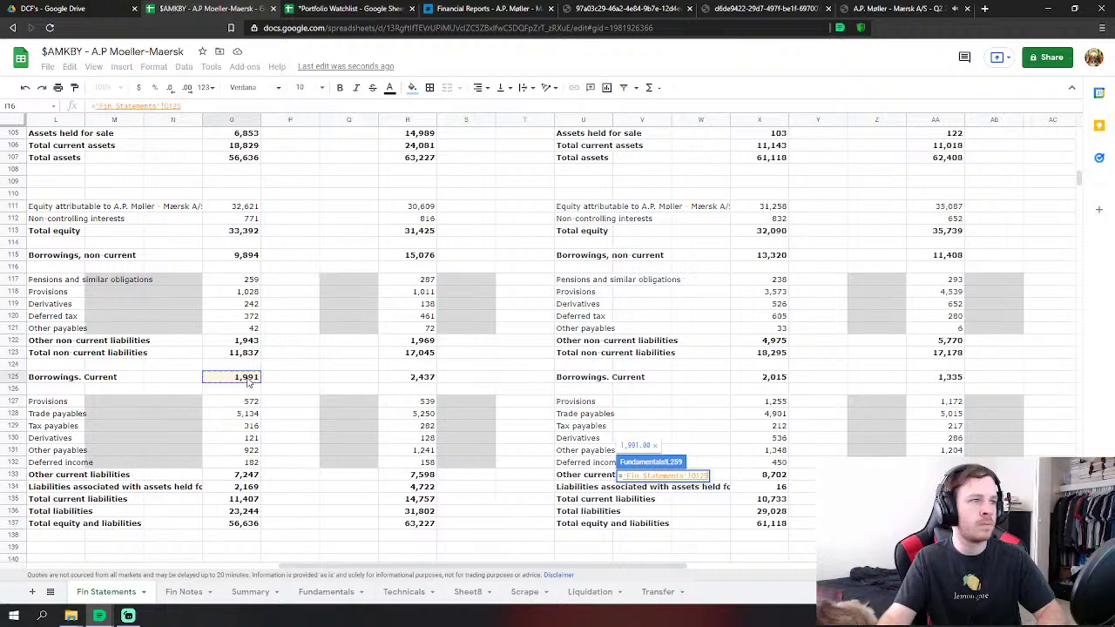
pyautogui.press('Return')
# Set FY 2018 Accounts Payable to the sum of 2018 Trade, Tax and Other payables under current liabilities (Fin Statements O128+O129+O131).
pyautogui.scroll(-3, 758, 430)
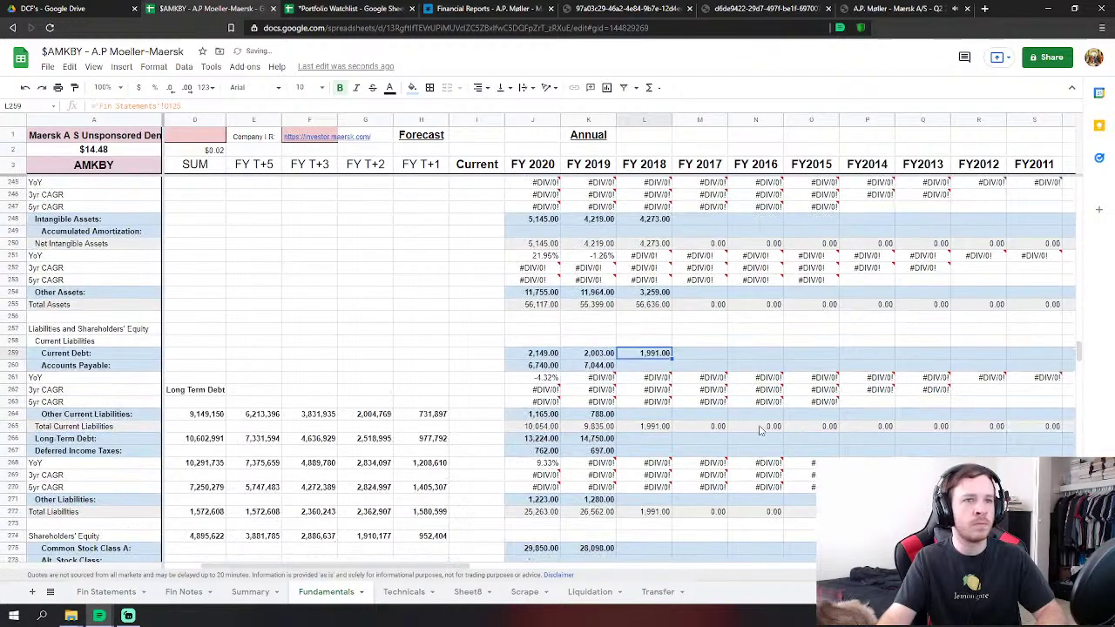
pyautogui.click(655, 367)
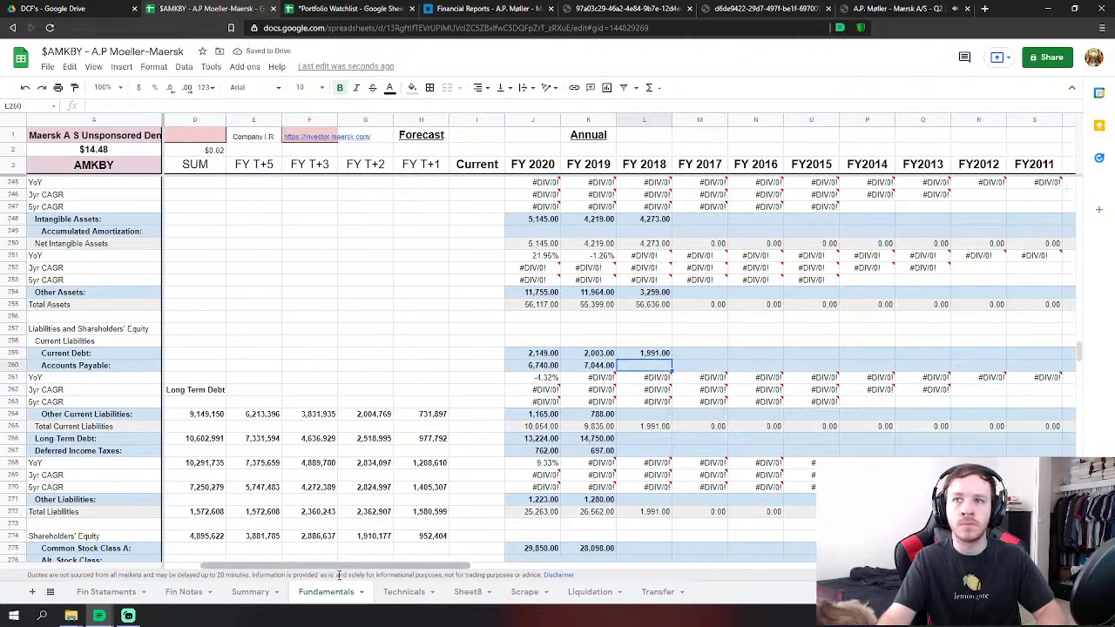
pyautogui.write('=')
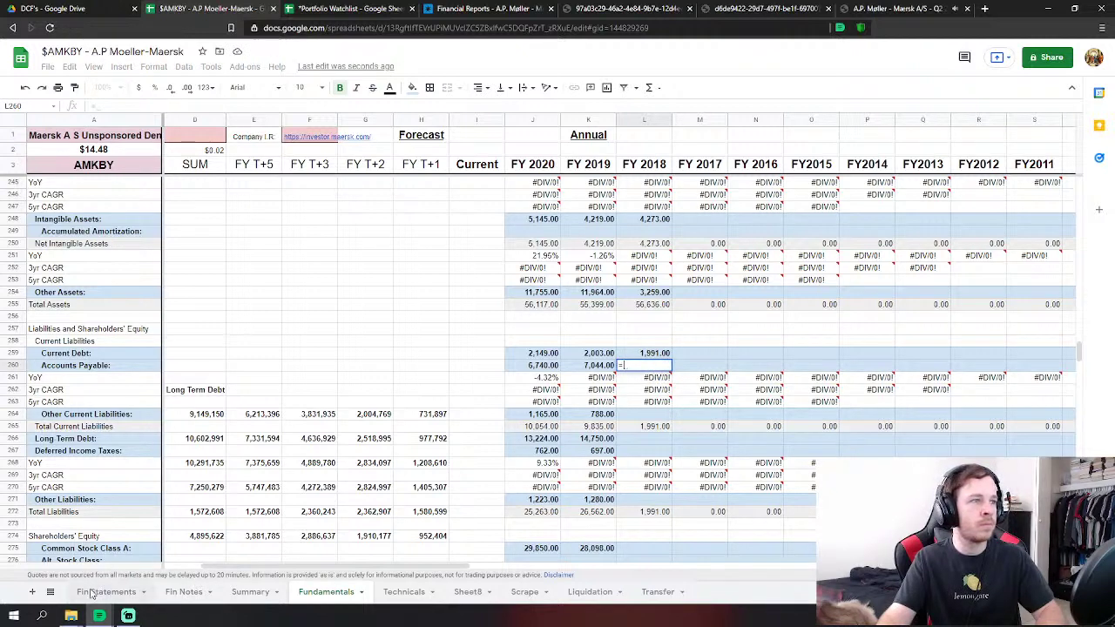
pyautogui.click(96, 591)
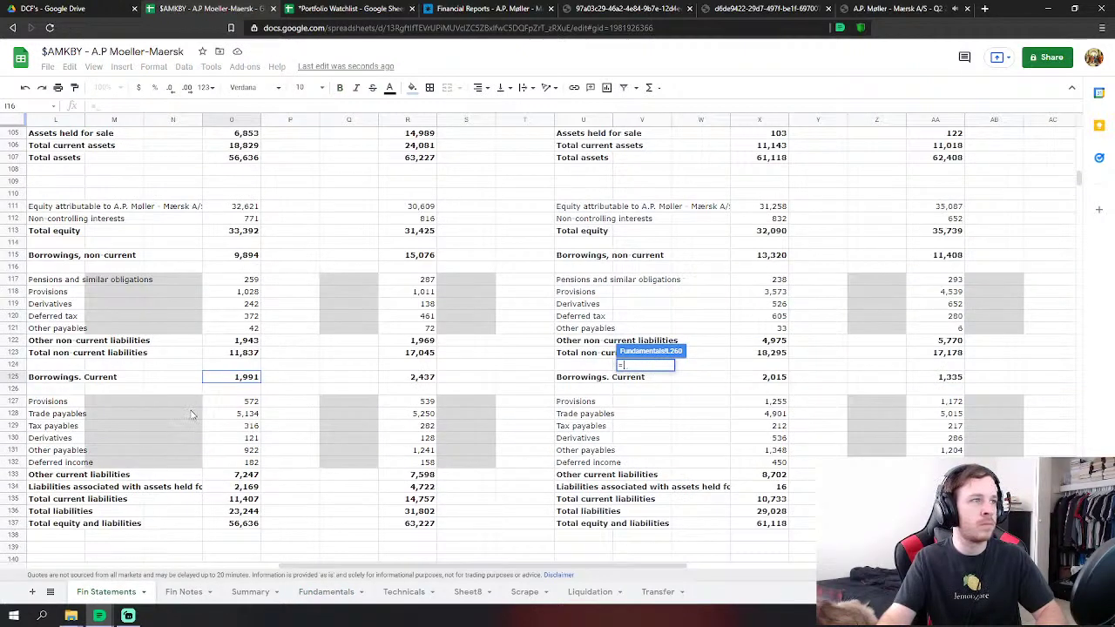
pyautogui.click(255, 416)
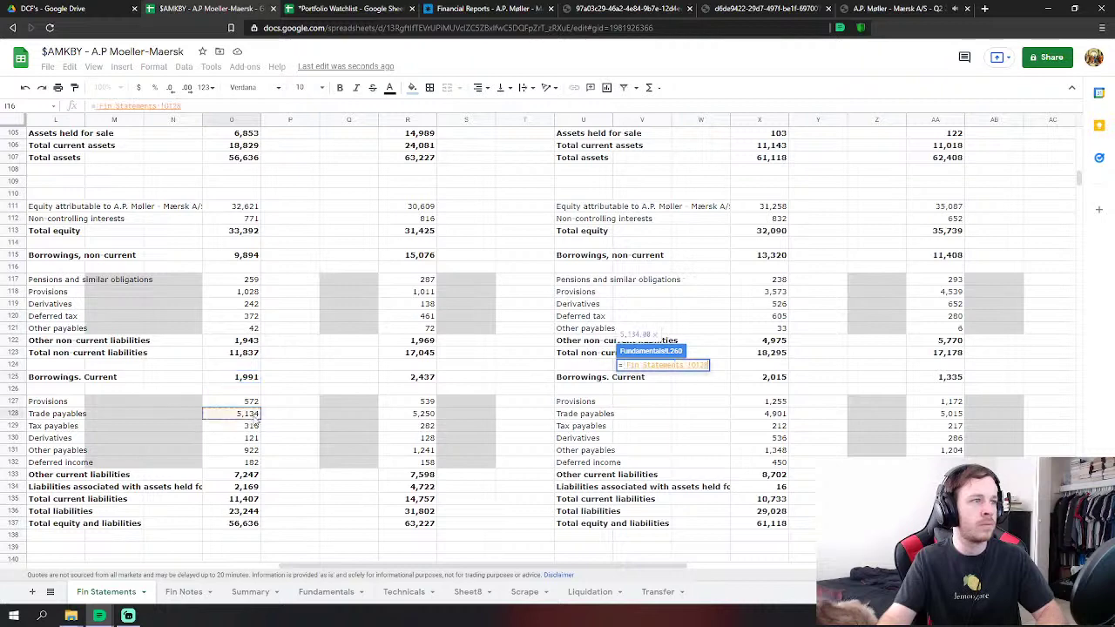
pyautogui.write('+')
pyautogui.click(252, 427)
pyautogui.write('+')
pyautogui.click(253, 451)
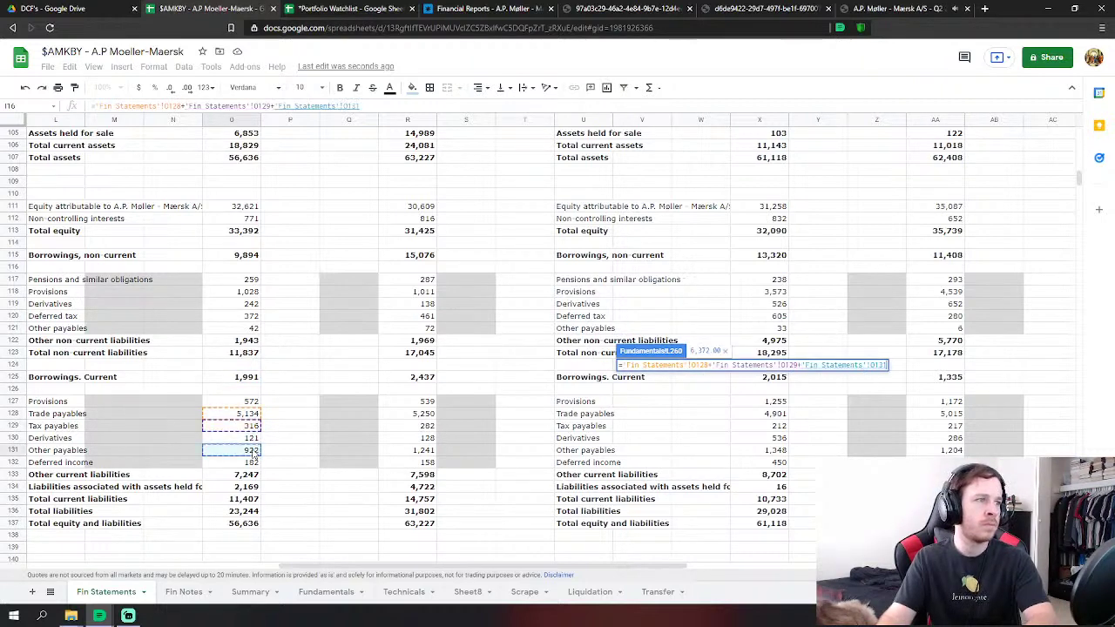
pyautogui.press('Return')
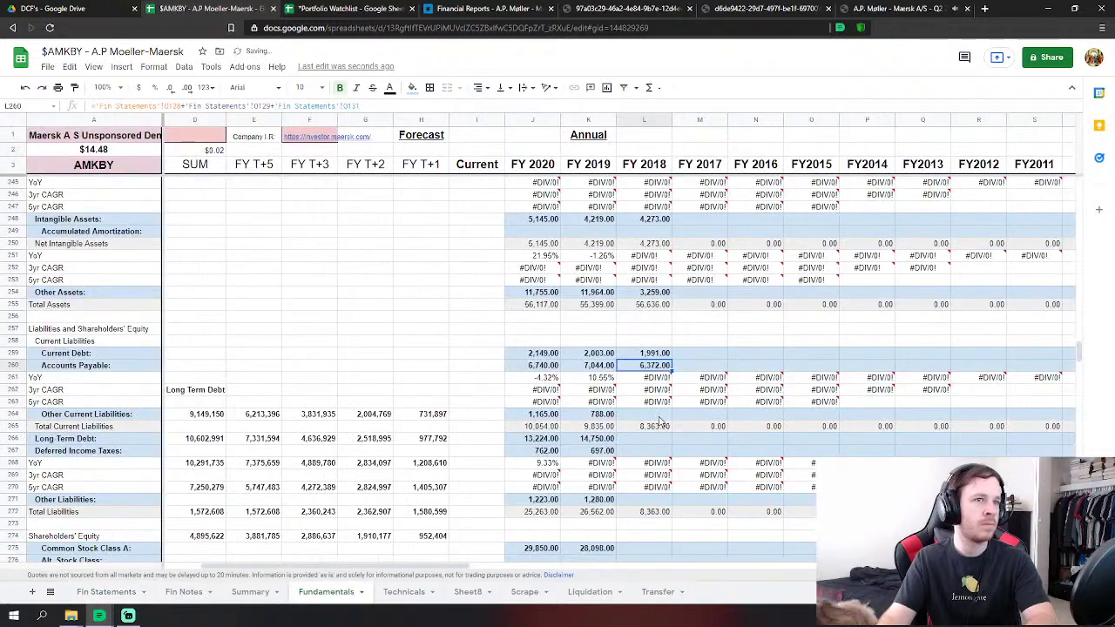
# Set FY 2018 Other Current Liabilities to 2018 current Provisions, Derivatives, Deferred income and held-for-sale liabilities (Fin Statements O127+O130+O132+O134).
pyautogui.click(661, 415)
pyautogui.write('=')
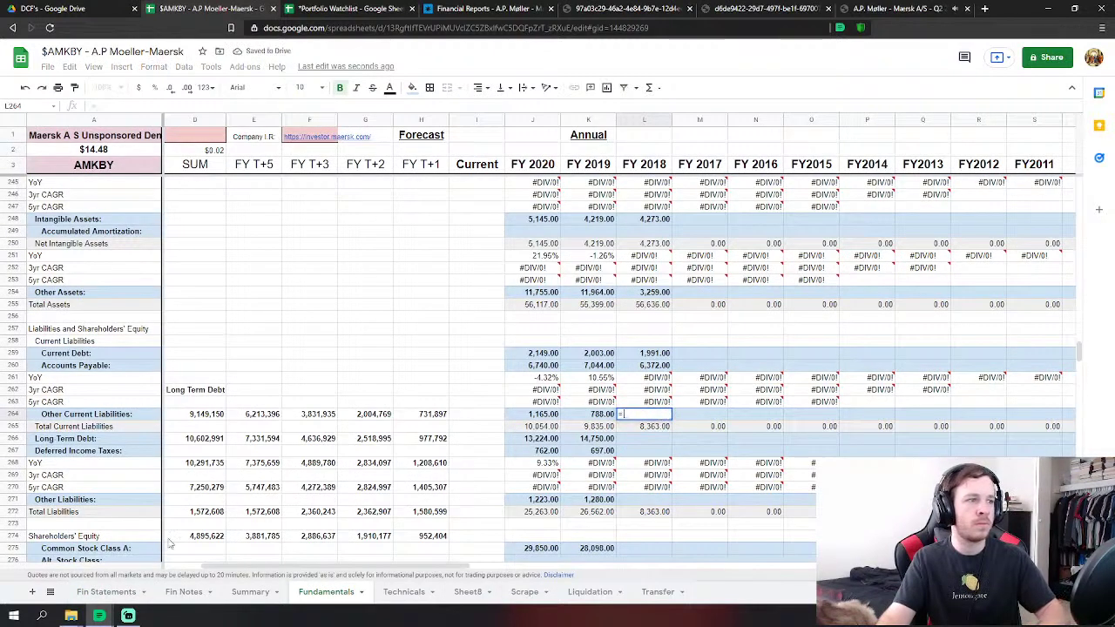
pyautogui.click(103, 592)
pyautogui.click(245, 402)
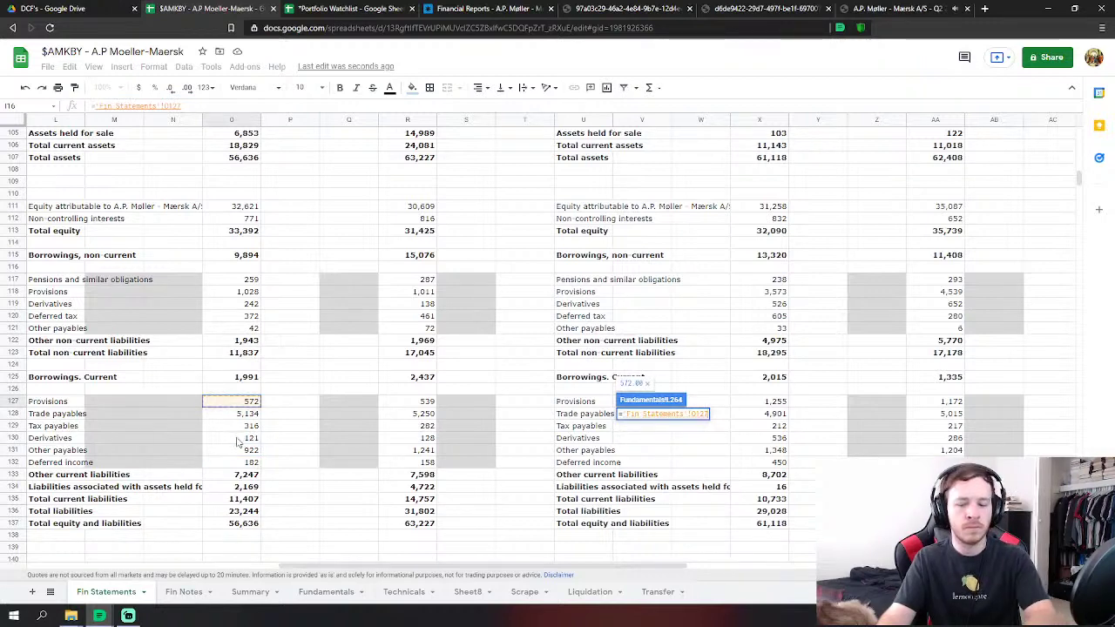
pyautogui.write('+')
pyautogui.click(236, 440)
pyautogui.write('+')
pyautogui.click(250, 464)
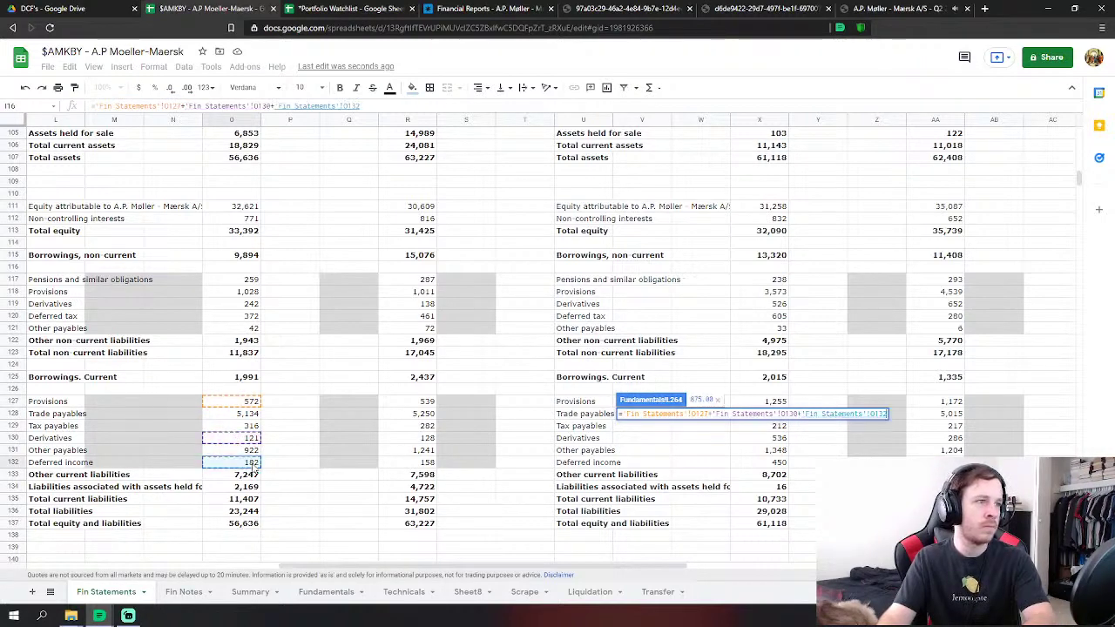
pyautogui.write('+')
pyautogui.click(249, 490)
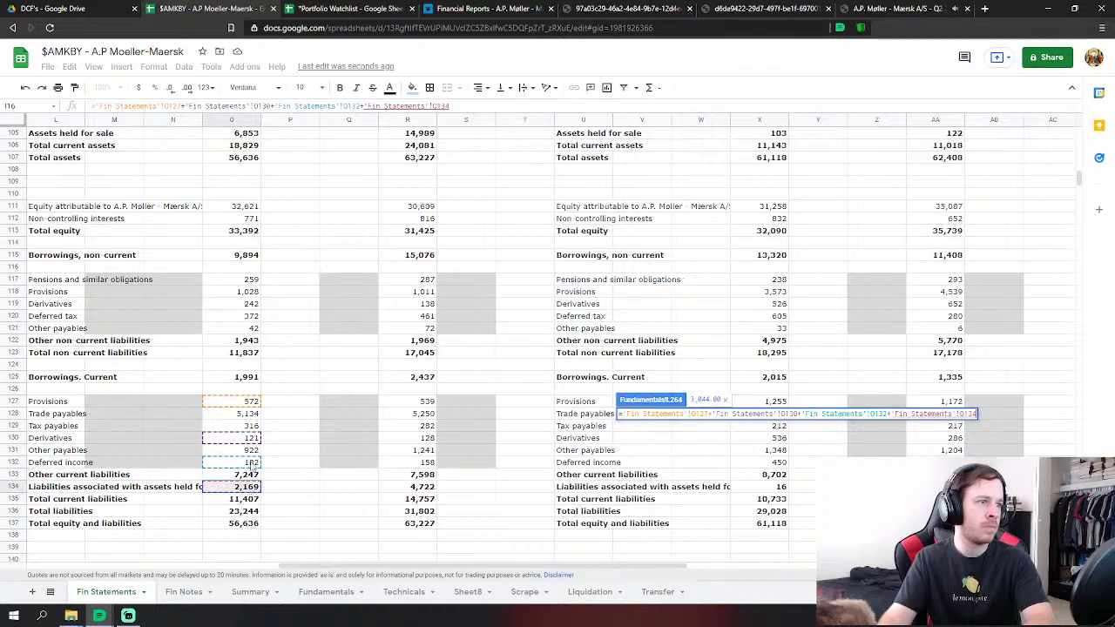
pyautogui.press('Return')
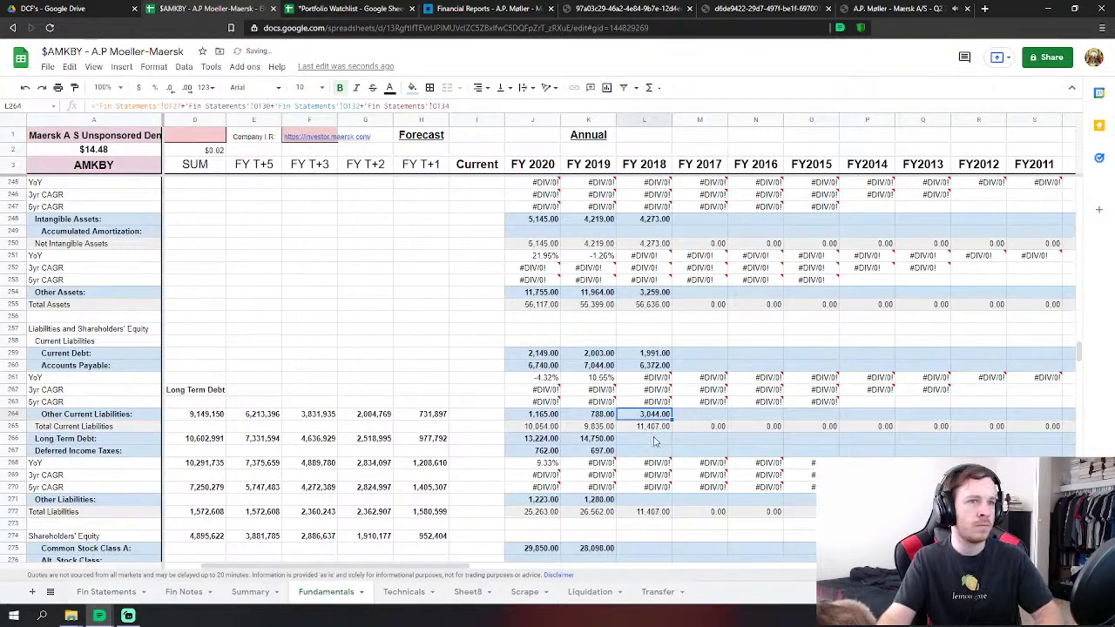
# Link FY 2018 Long Term Debt to the 2018 non-current Borrowings (Fin Statements O115).
pyautogui.click(655, 439)
pyautogui.write('=')
pyautogui.click(106, 592)
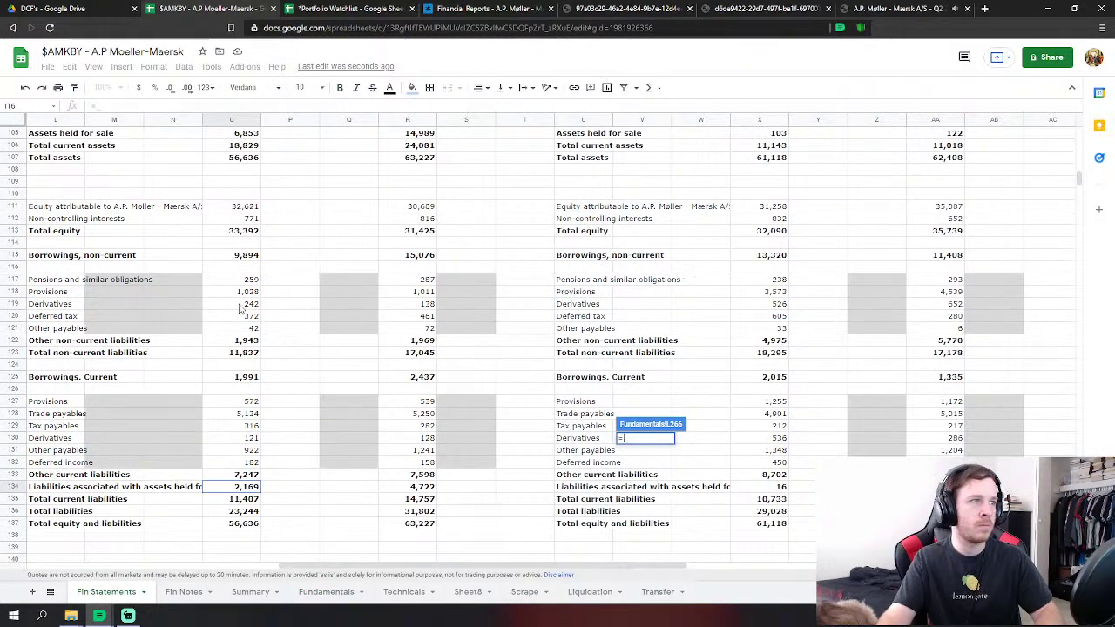
pyautogui.click(248, 255)
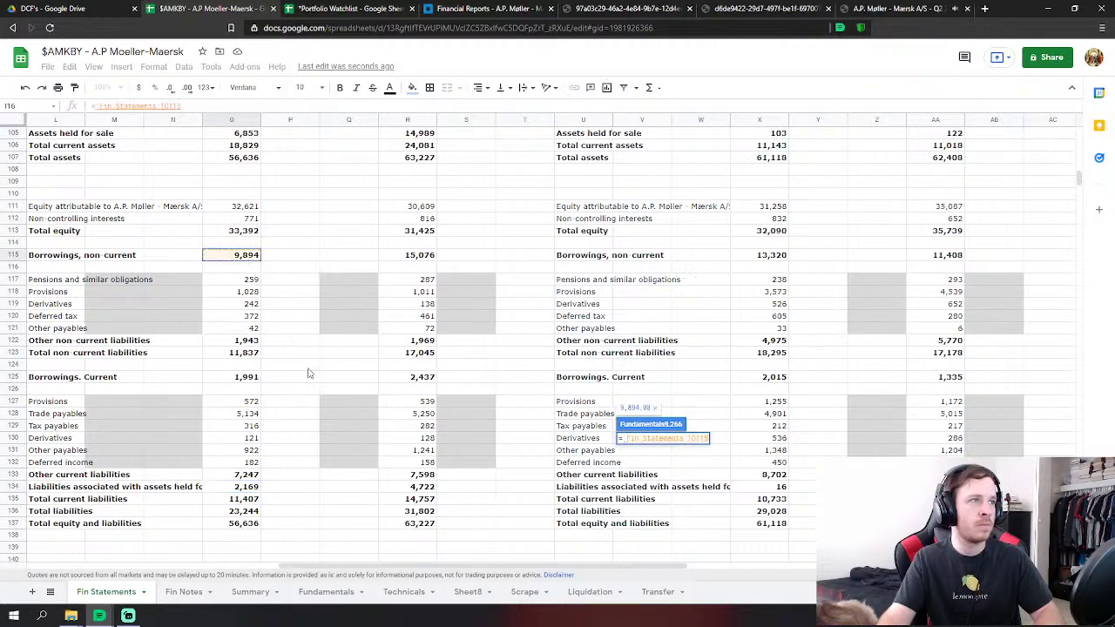
pyautogui.press('Return')
# Link FY 2018 Deferred Income Taxes to only the 2018 Deferred tax under non-current liabilities (Fin Statements O120).
pyautogui.write('=')
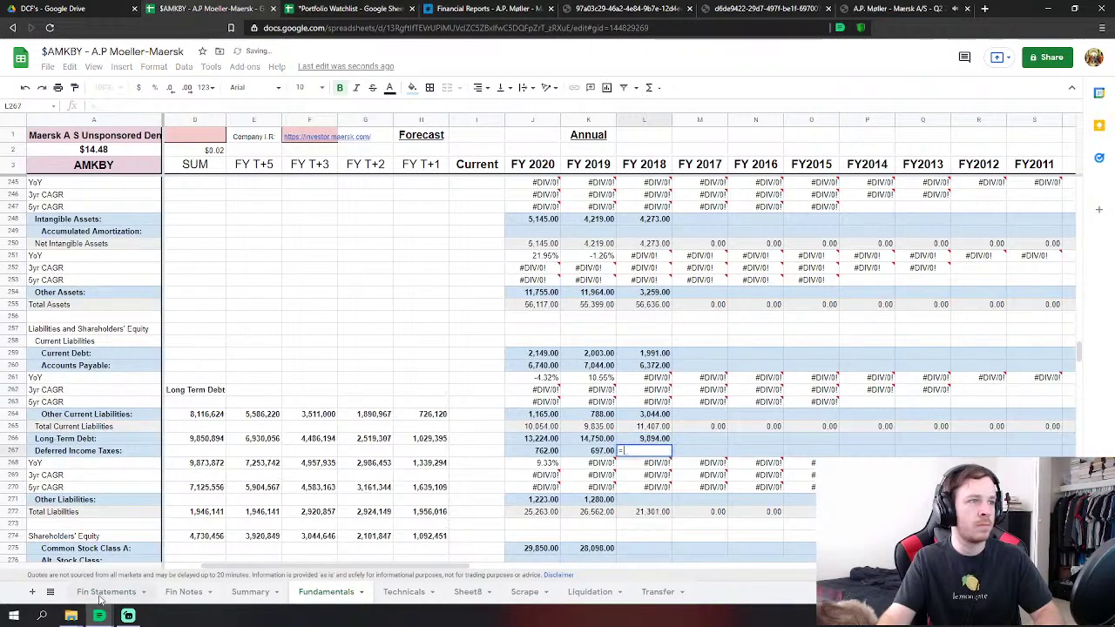
pyautogui.click(102, 594)
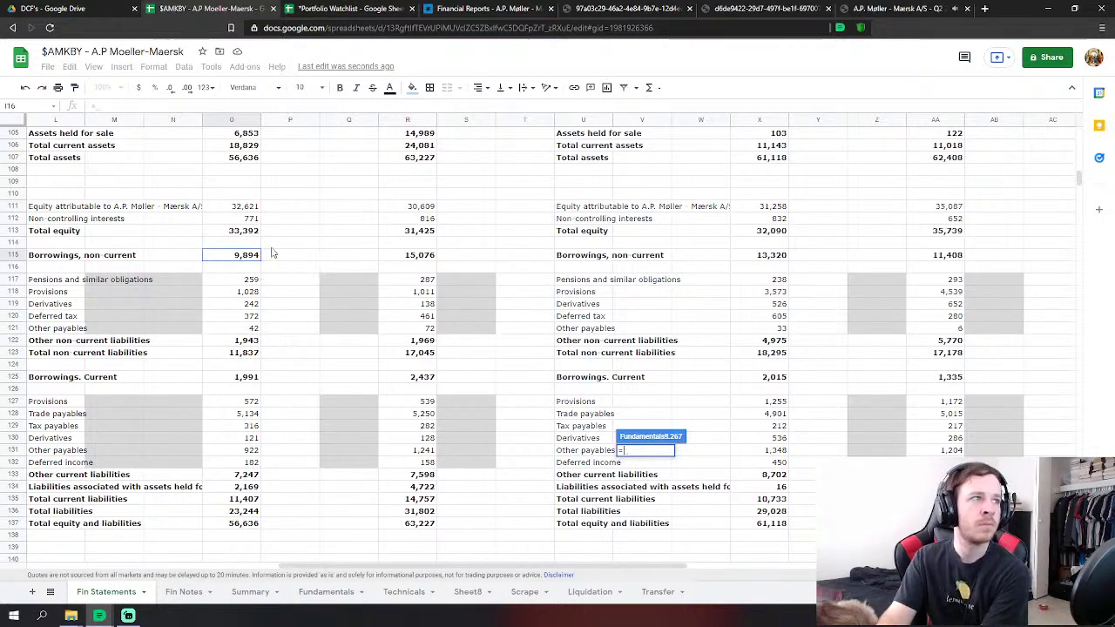
pyautogui.click(255, 318)
pyautogui.write("+'Fin Statements'!O120")
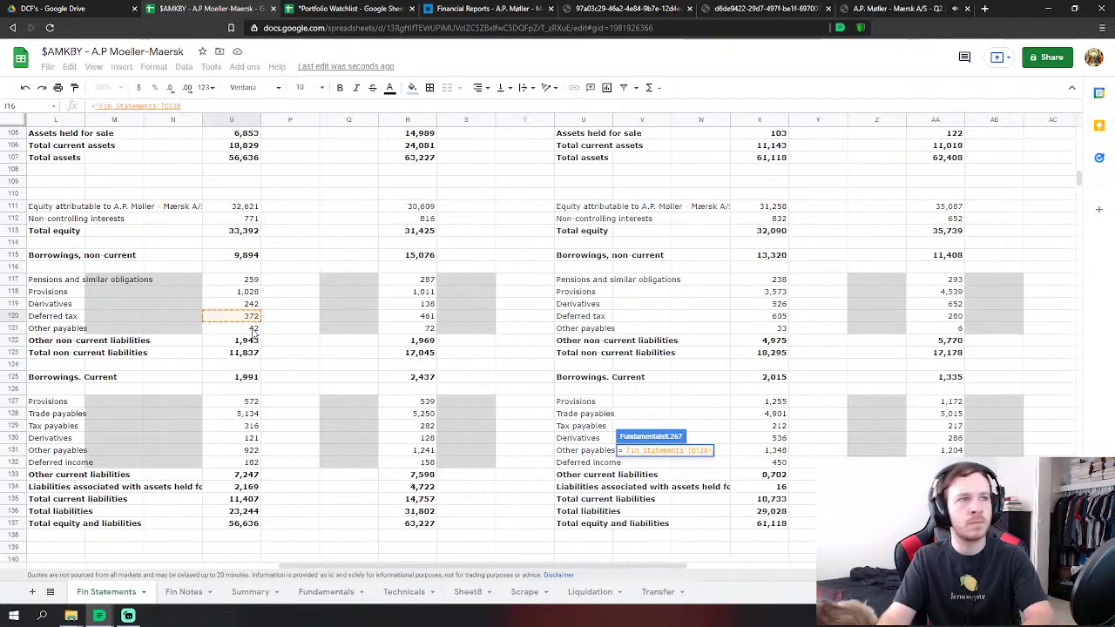
pyautogui.click(253, 329)
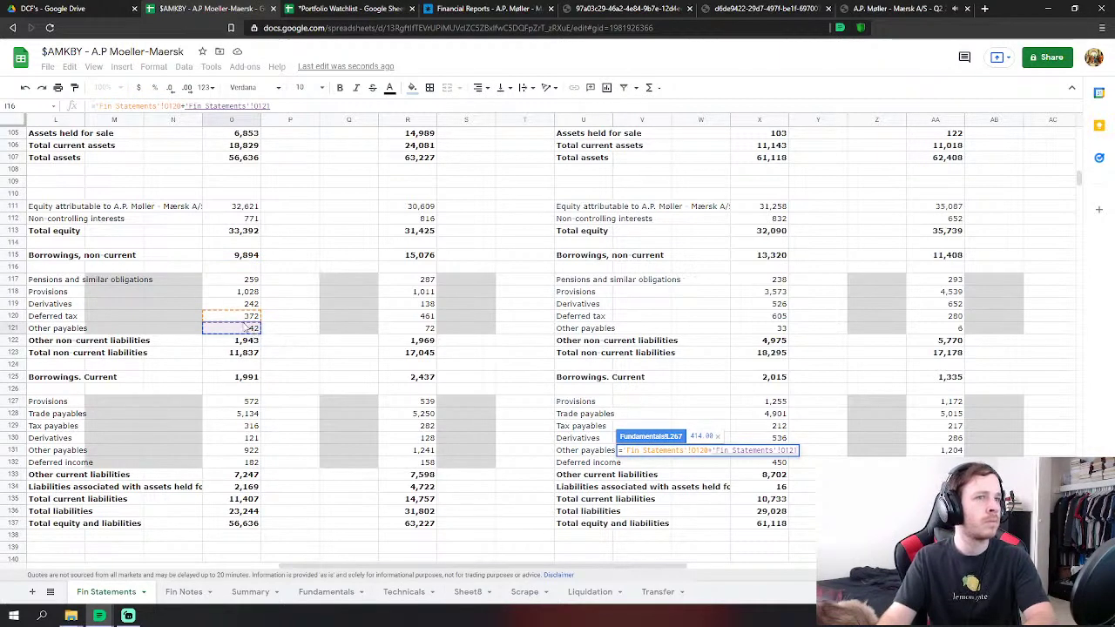
pyautogui.press('BackSpace')
pyautogui.press('BackSpace')
pyautogui.press('BackSpace')
pyautogui.press('BackSpace')
pyautogui.press('BackSpace')
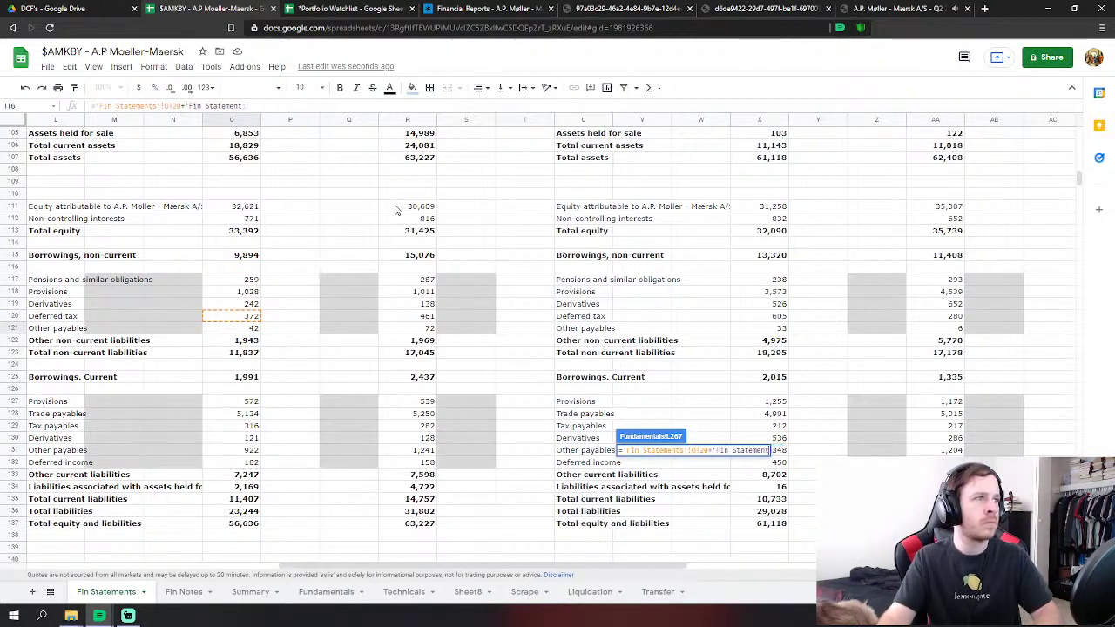
pyautogui.press('BackSpace')
pyautogui.press('BackSpace')
pyautogui.press('BackSpace')
pyautogui.press('BackSpace')
pyautogui.press('BackSpace')
pyautogui.press('BackSpace')
pyautogui.press('BackSpace')
pyautogui.press('BackSpace')
pyautogui.press('BackSpace')
pyautogui.press('BackSpace')
pyautogui.press('BackSpace')
pyautogui.press('BackSpace')
pyautogui.press('BackSpace')
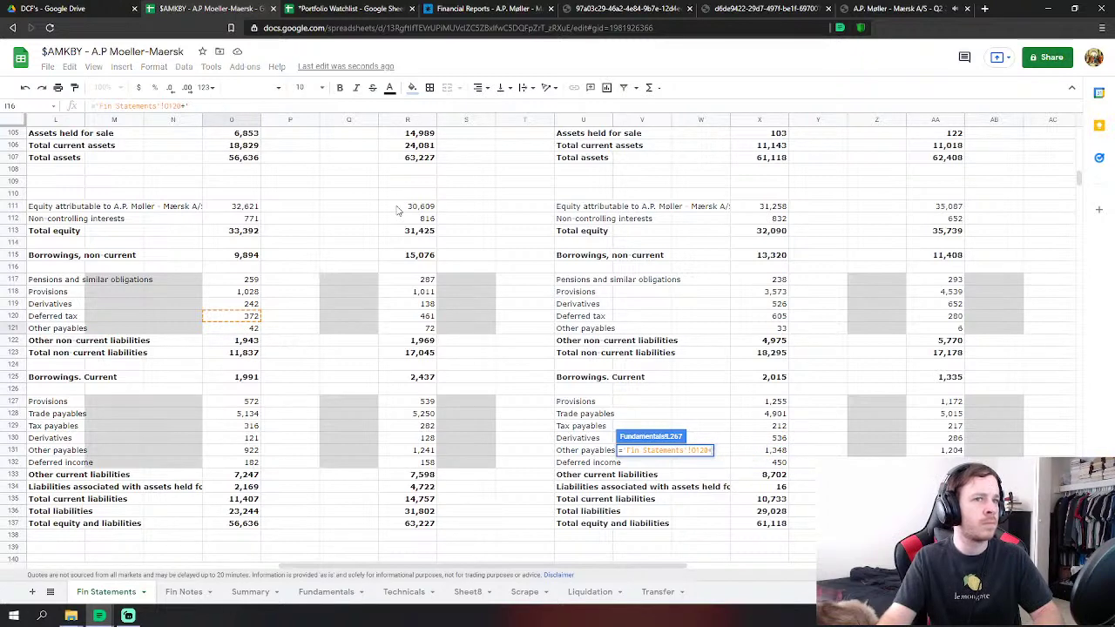
pyautogui.press('Return')
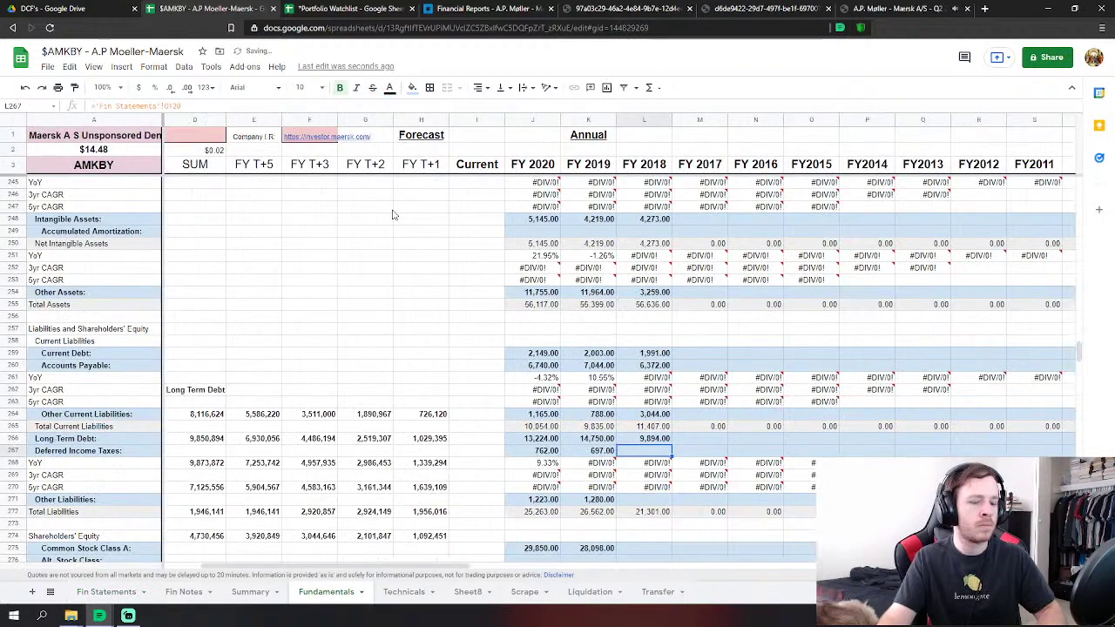
# Set FY 2018 Other Liabilities to the sum of 2018 non-current Pensions, Provisions, Derivatives and Other payables (Fin Statements O117+O118+O119+O121).
pyautogui.click(660, 503)
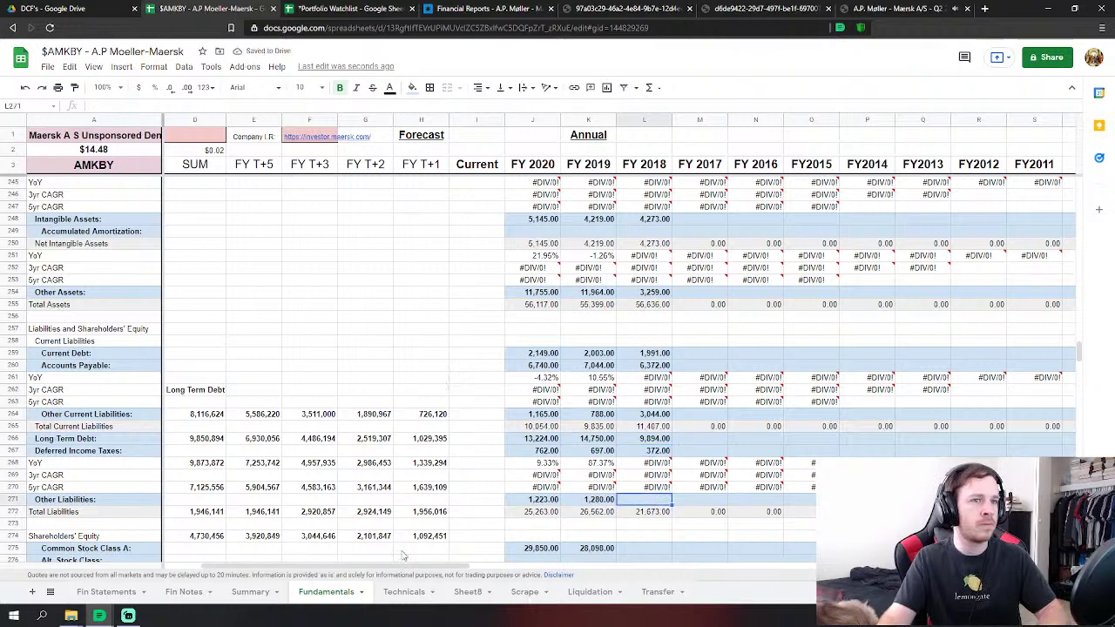
pyautogui.write('=')
pyautogui.click(106, 591)
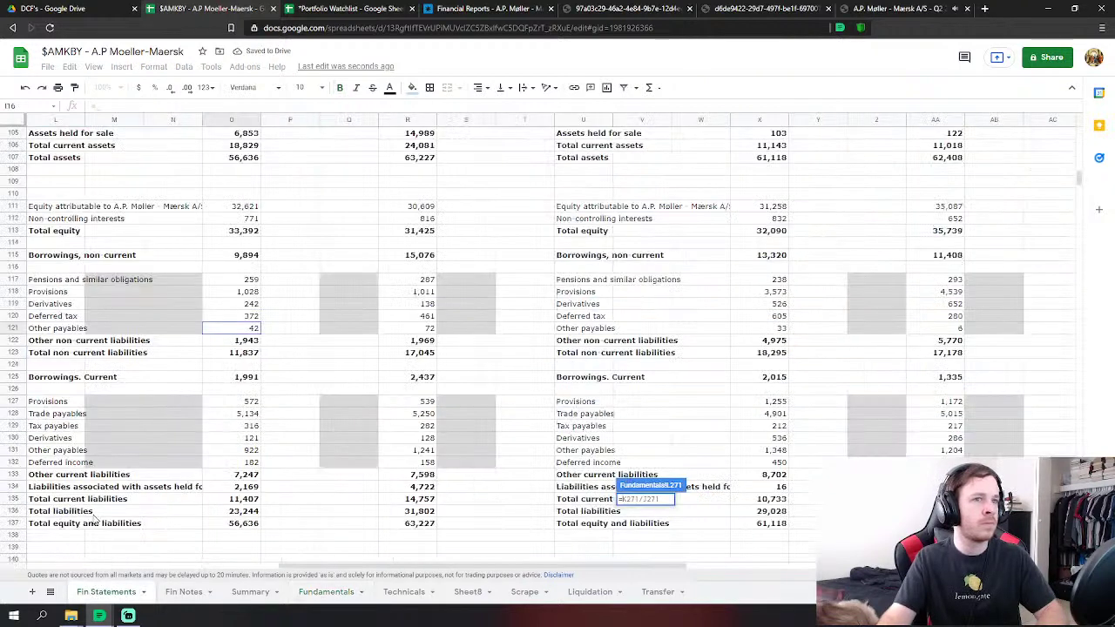
pyautogui.click(254, 282)
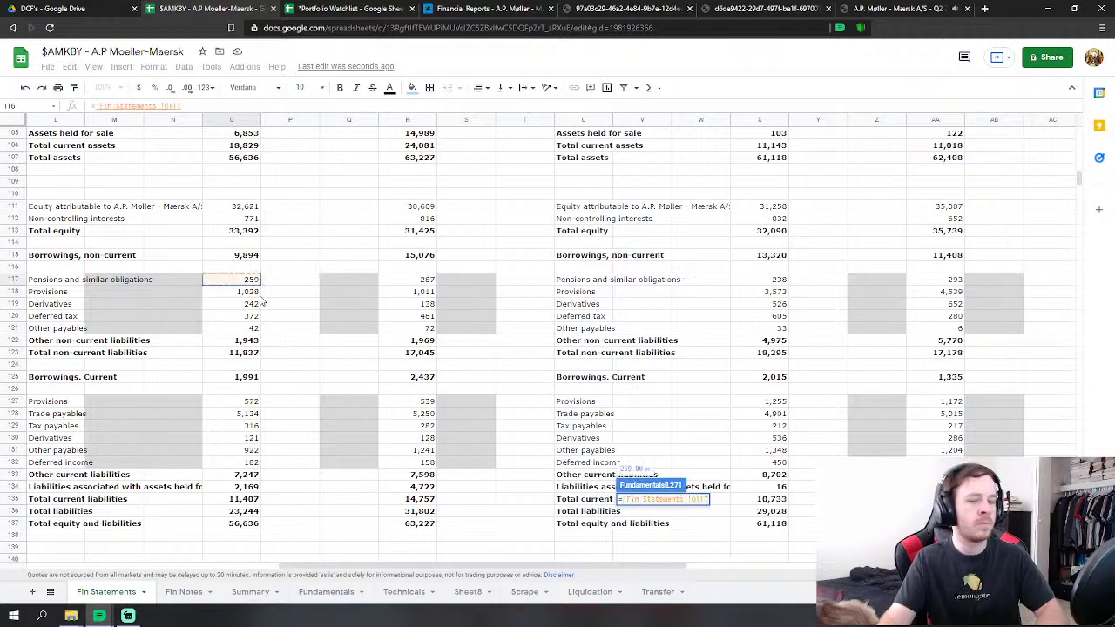
pyautogui.write('+')
pyautogui.click(251, 292)
pyautogui.write('+')
pyautogui.click(253, 304)
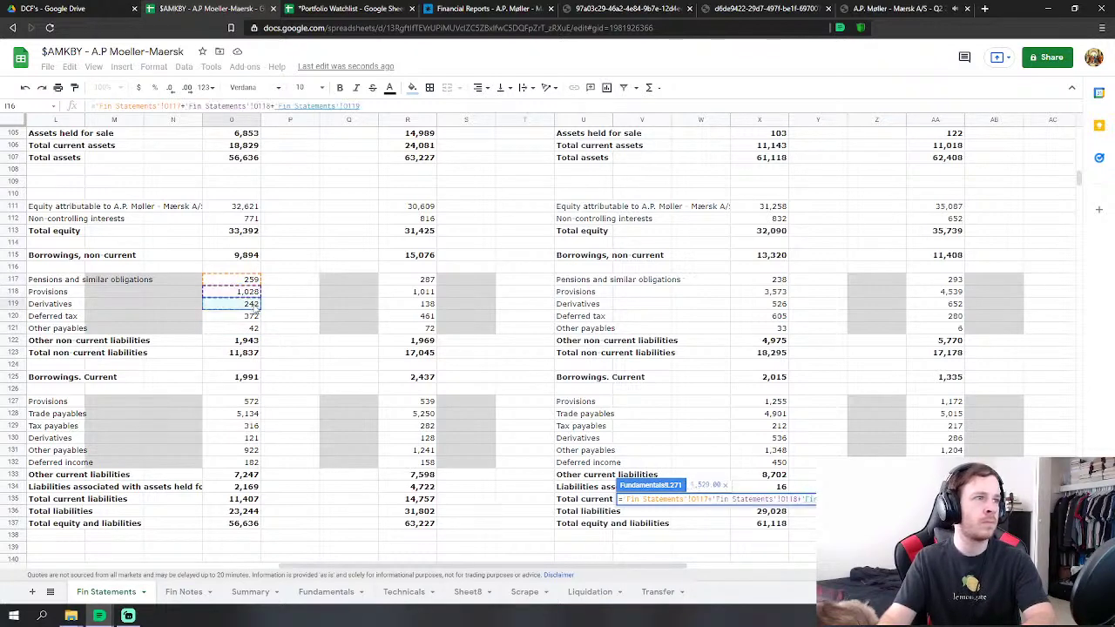
pyautogui.write('+')
pyautogui.click(252, 328)
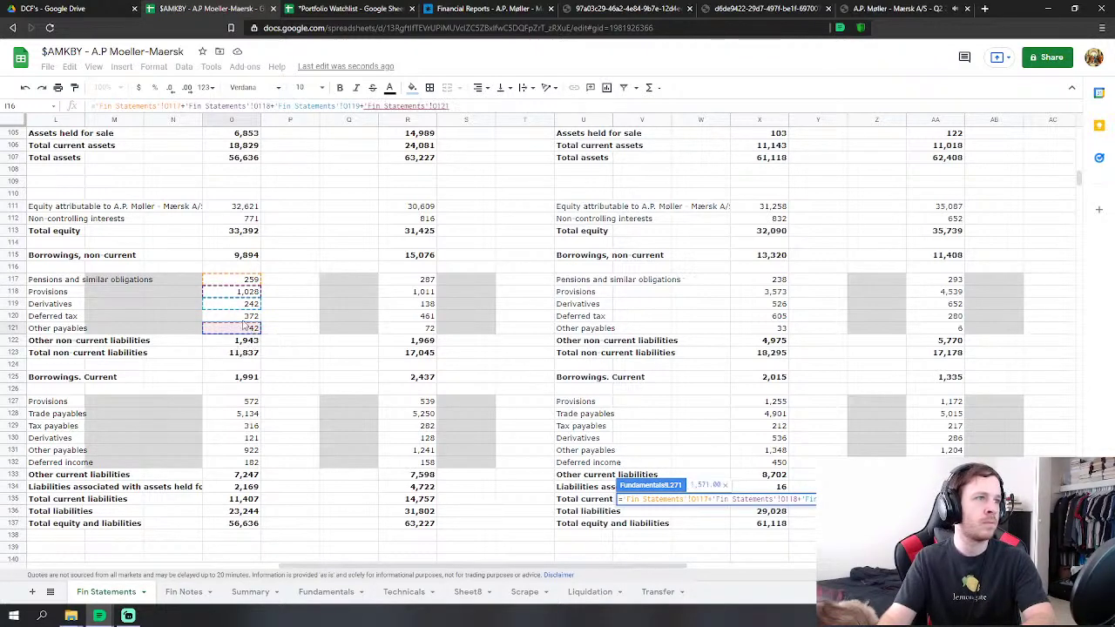
pyautogui.press('Return')
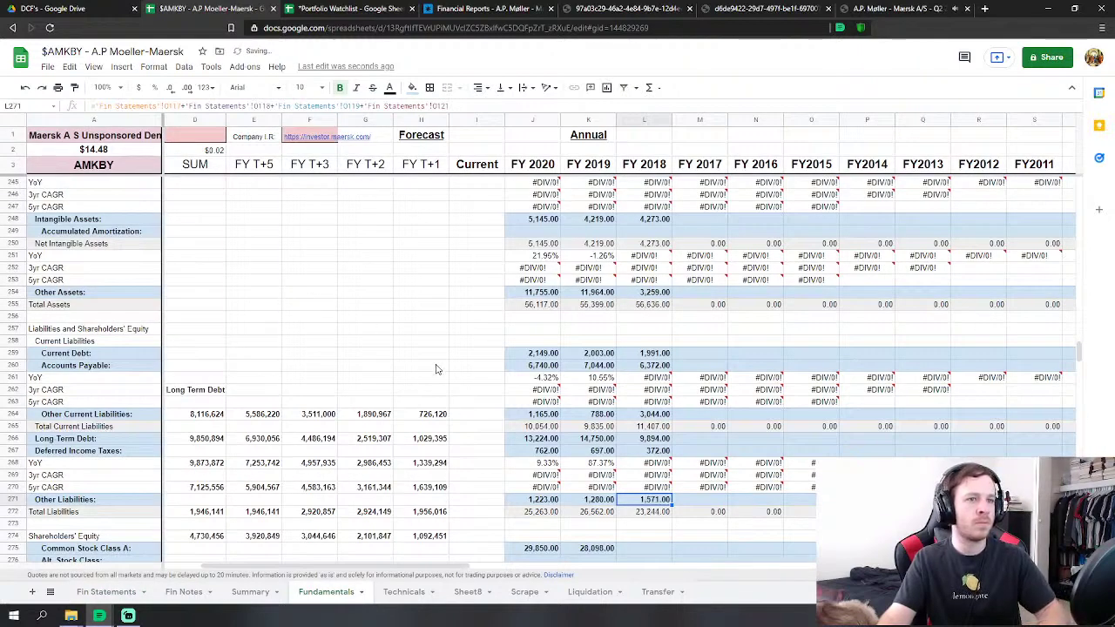
# Under Shareholders' Equity, link FY 2018 Common Stock Class A to 2018 Equity attributable to A.P. Møller - Mærsk A/S (Fin Statements O111).
pyautogui.press('Down')
pyautogui.press('Down')
pyautogui.press('Down')
pyautogui.press('Down')
pyautogui.write('=')
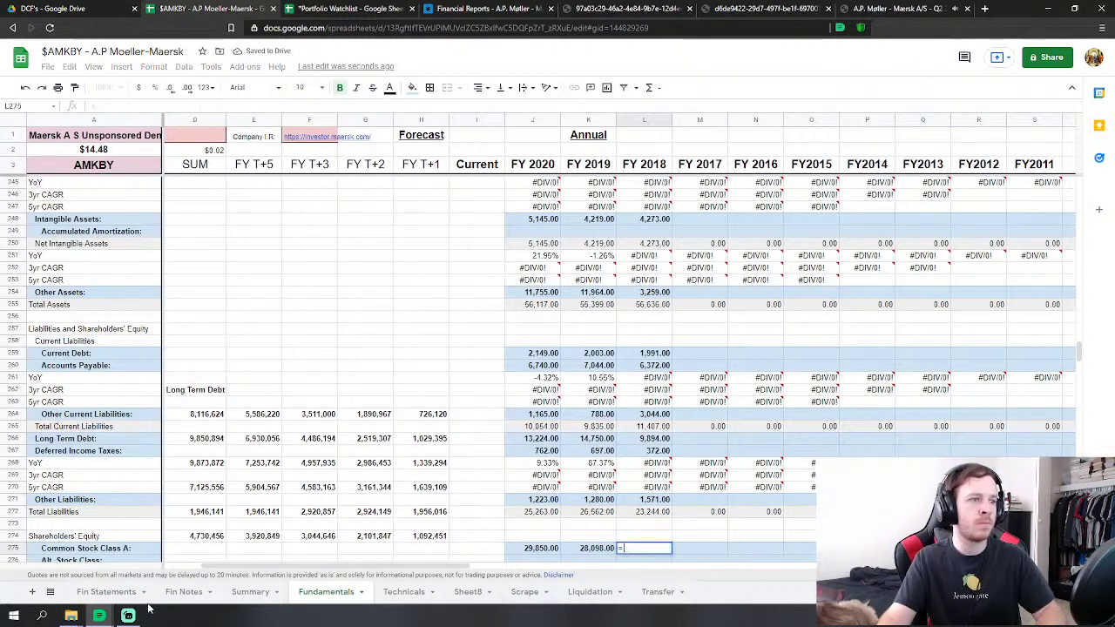
pyautogui.click(109, 592)
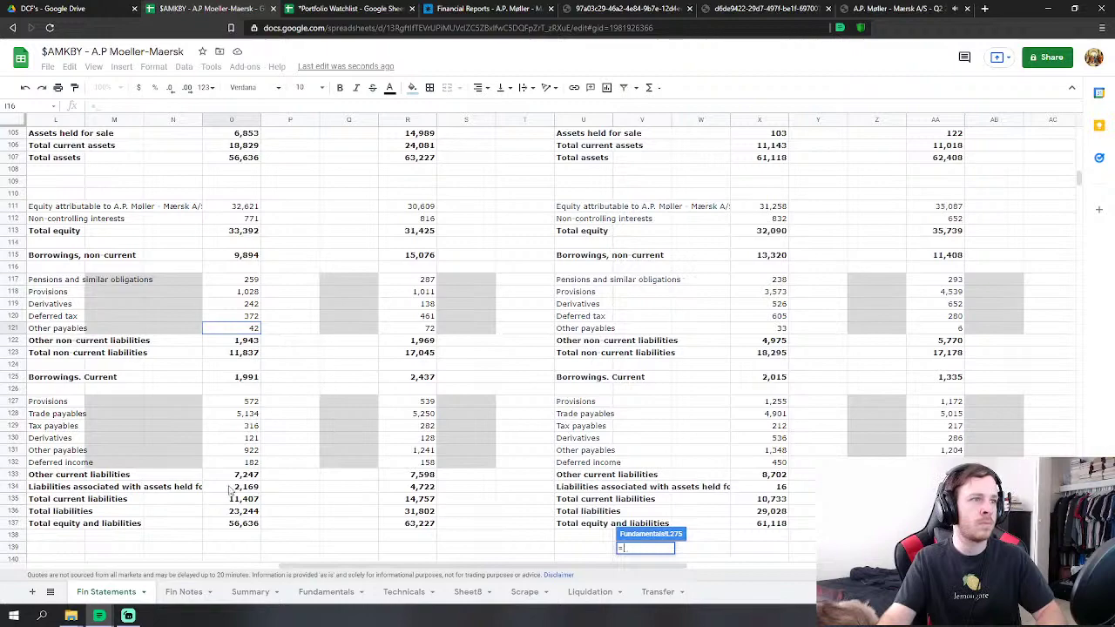
pyautogui.click(256, 209)
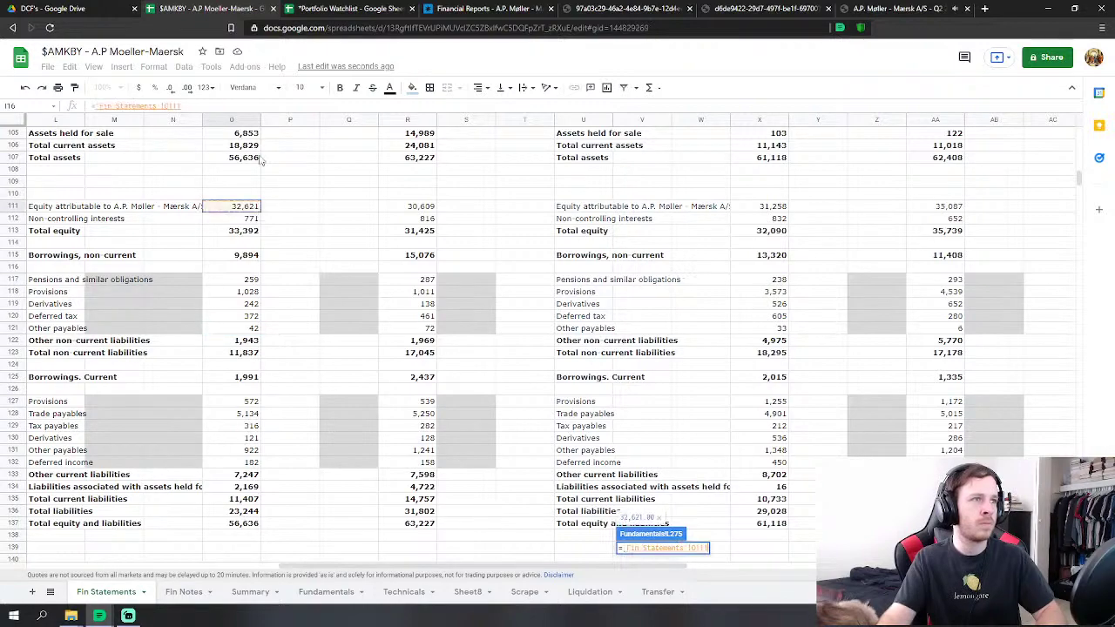
pyautogui.press('Return')
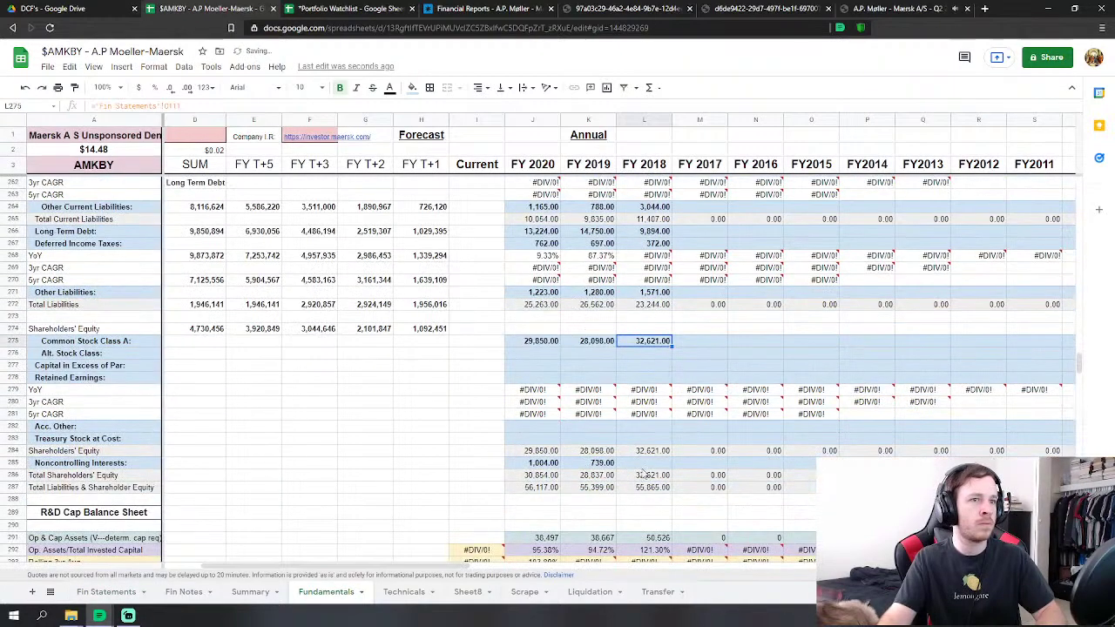
# Link FY 2018 Noncontrolling Interests to the 2018 Non-controlling interests (Fin Statements O112).
pyautogui.click(646, 464)
pyautogui.write('=')
pyautogui.click(183, 592)
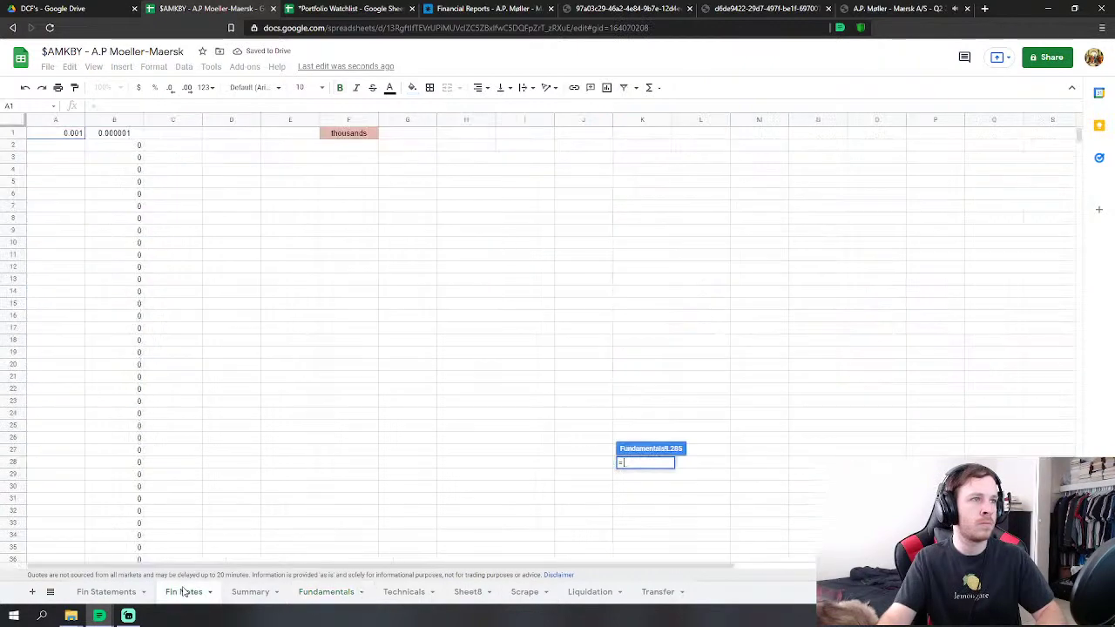
pyautogui.click(98, 592)
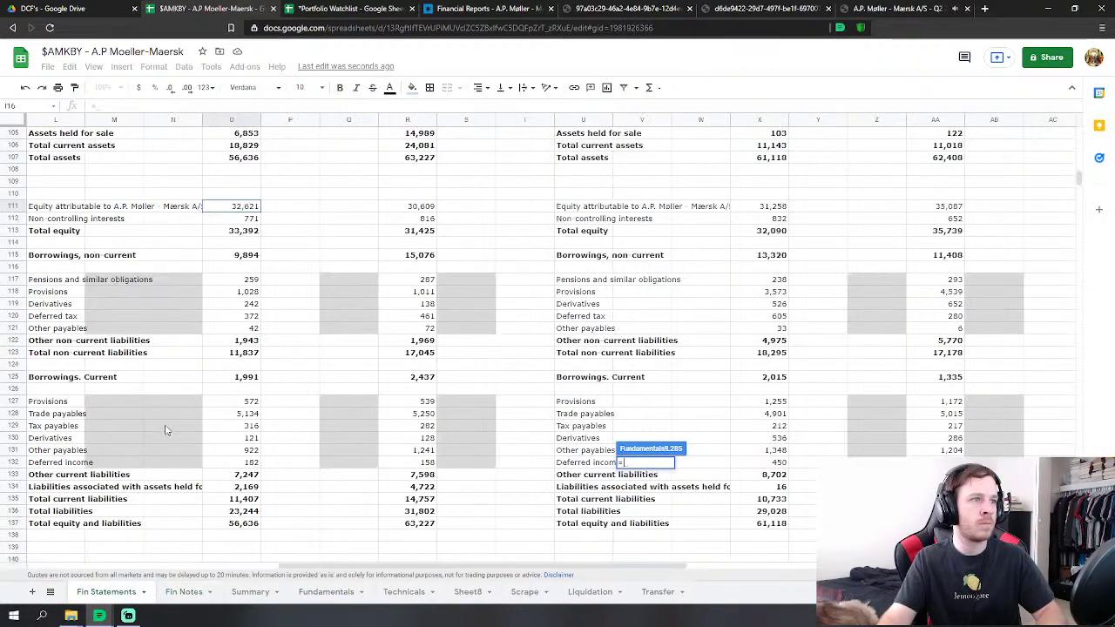
pyautogui.click(248, 218)
pyautogui.press('Return')
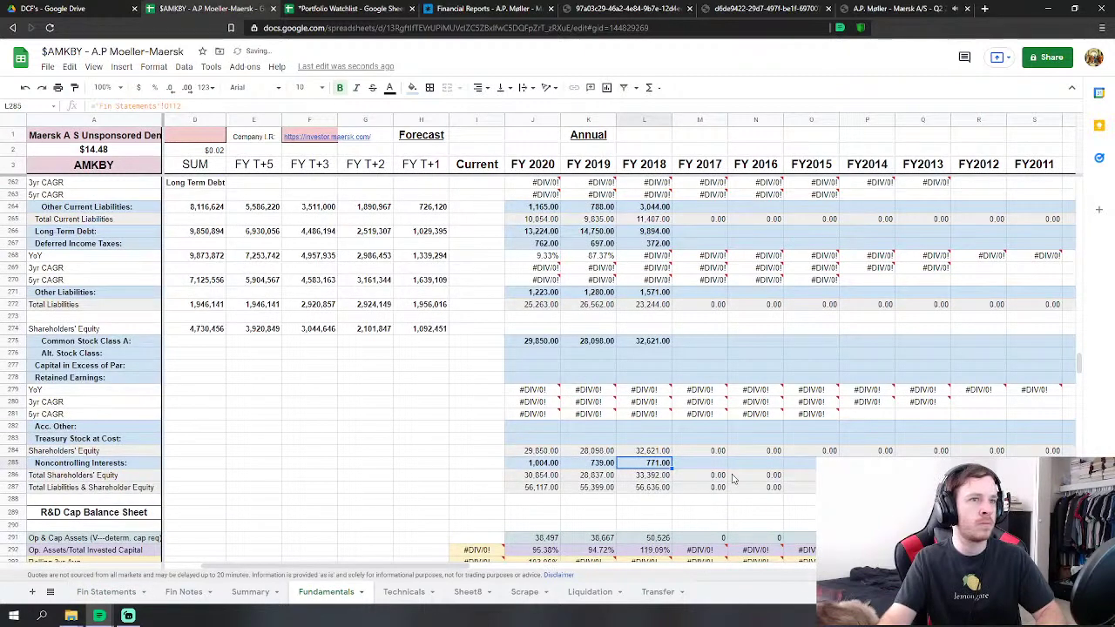
pyautogui.scroll(5, 835, 441)
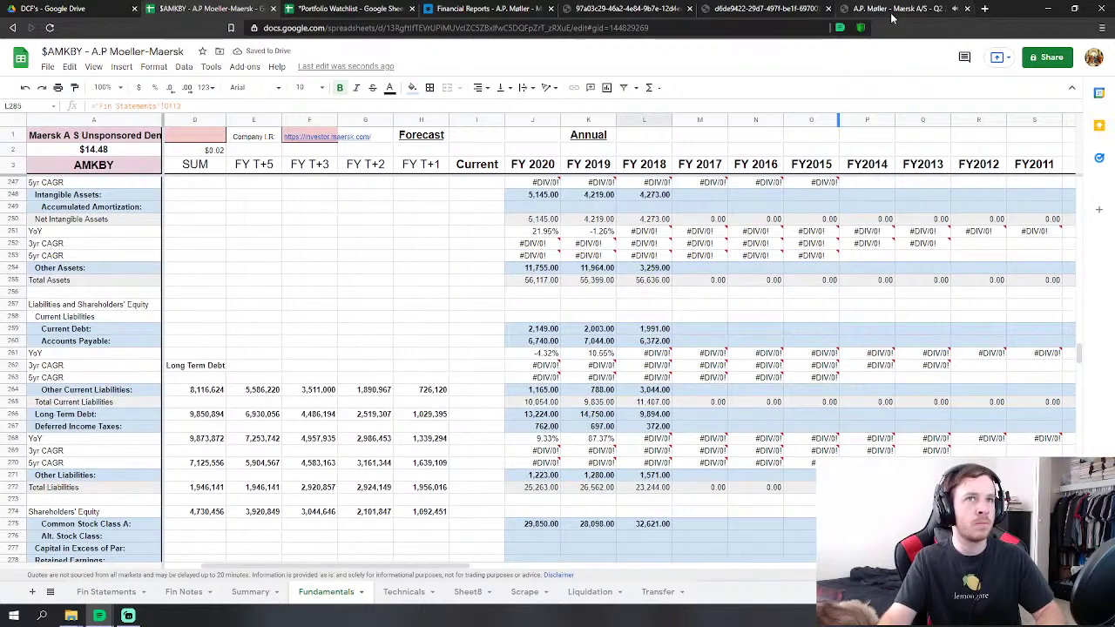
pyautogui.click(668, 8)
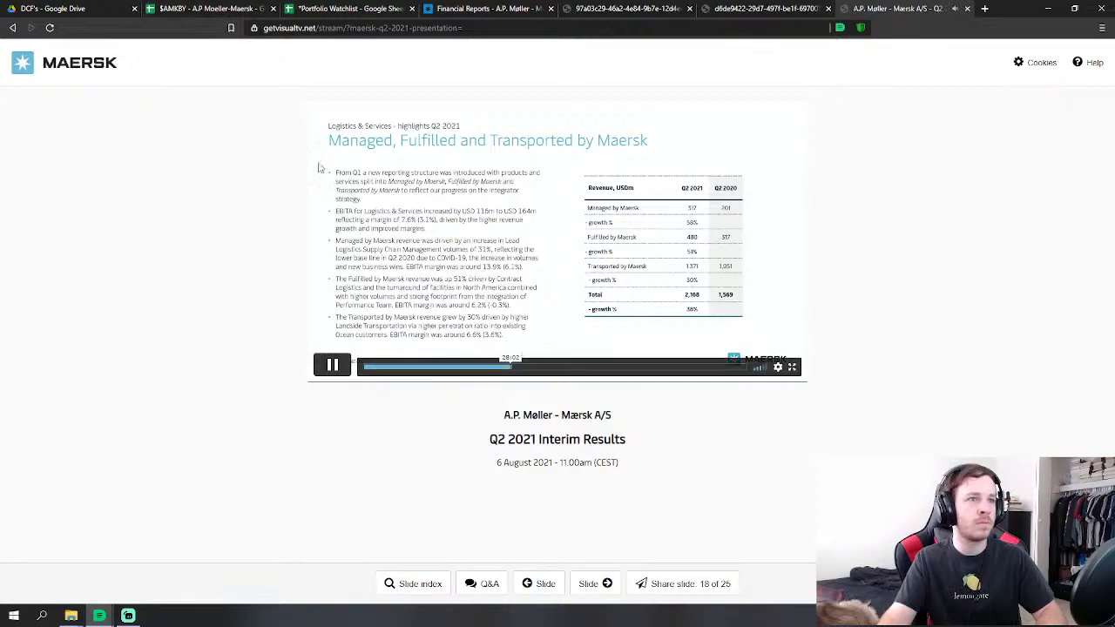
pyautogui.click(160, 8)
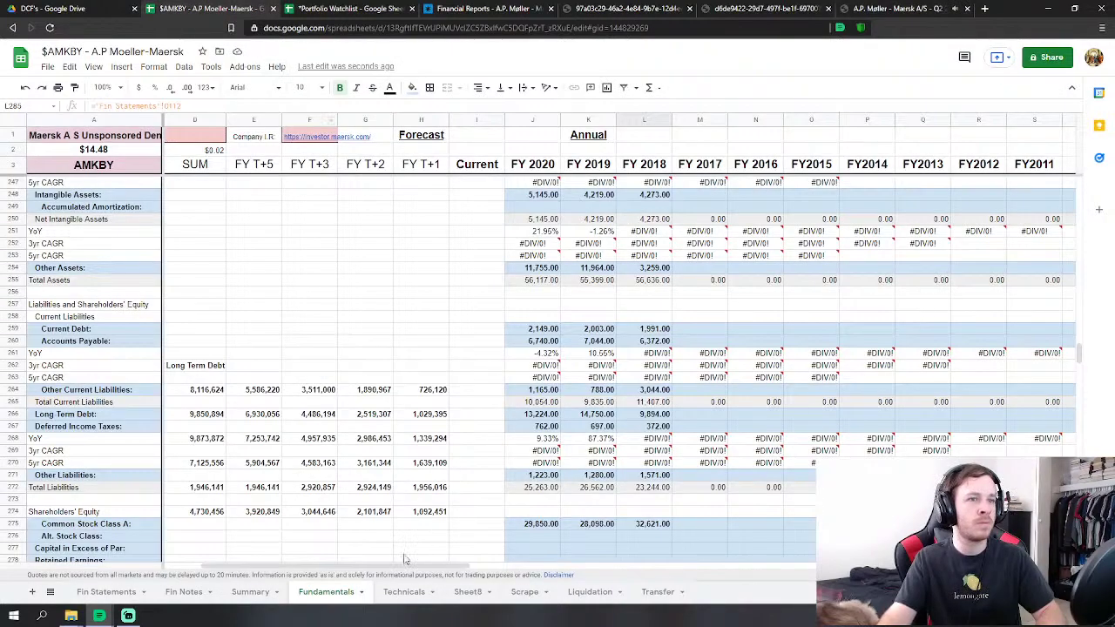
# In the Income Statements section of Fundamentals, link FY 2017 Revenues to the 2017 full-year Revenue (Fin Statements R6).
pyautogui.scroll(3, 783, 392)
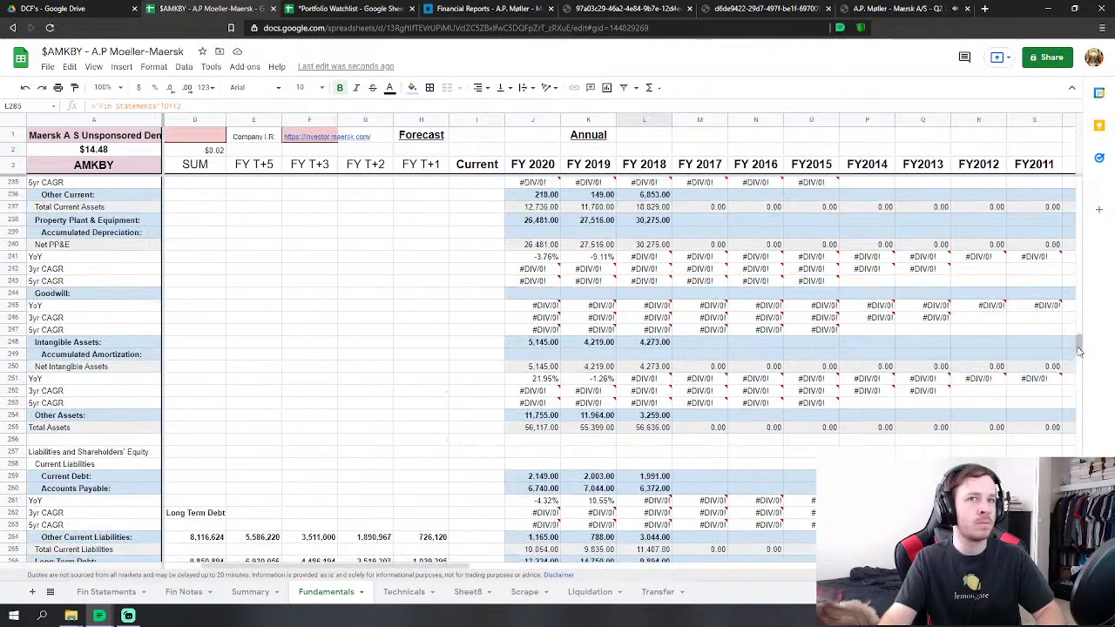
pyautogui.moveTo(1078, 351); pyautogui.dragTo(1078, 199)
pyautogui.scroll(1, 673, 288)
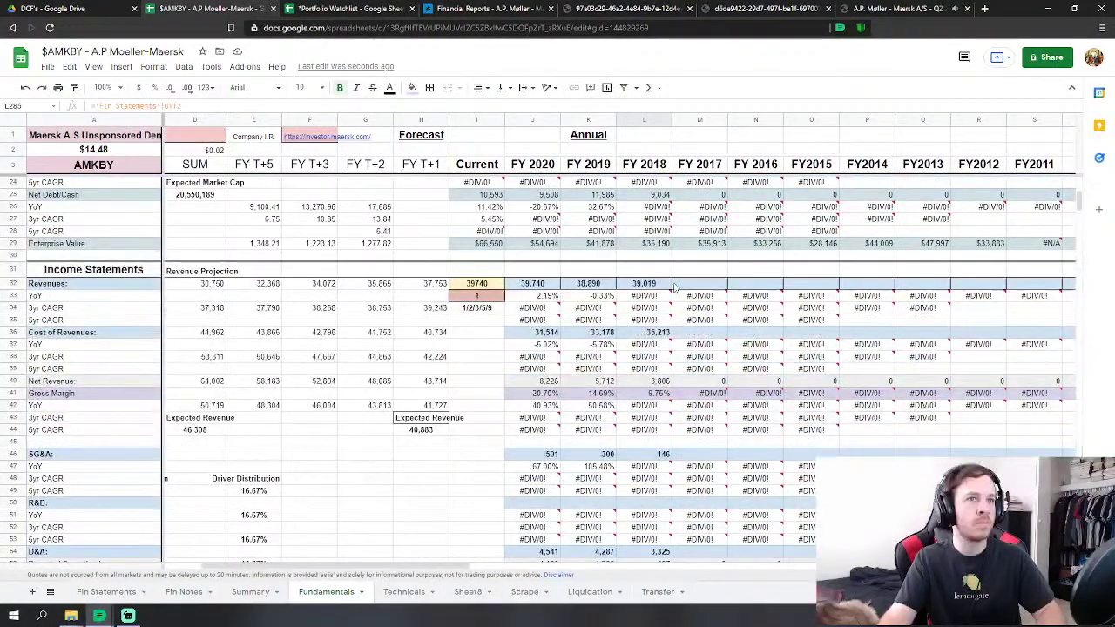
pyautogui.click(679, 286)
pyautogui.scroll(-1, 688, 288)
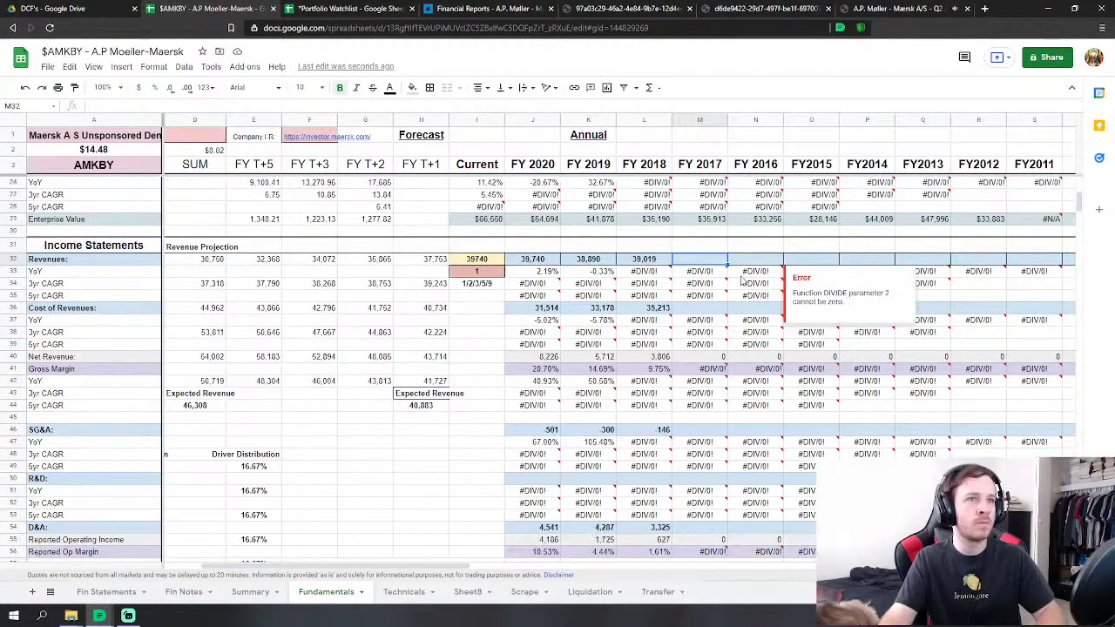
pyautogui.write('=')
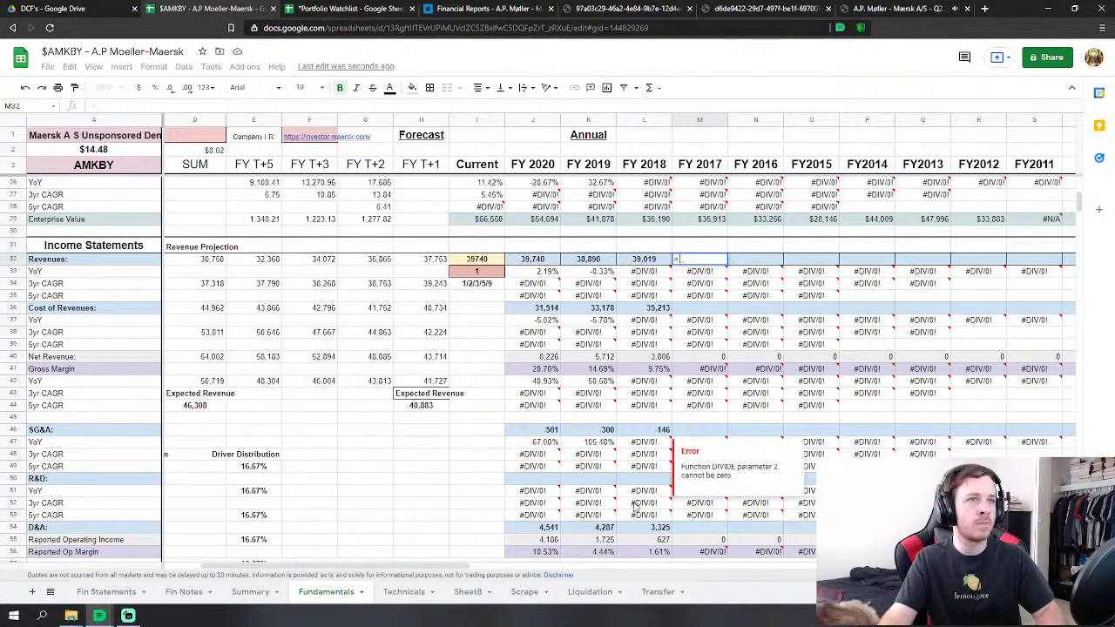
pyautogui.click(108, 592)
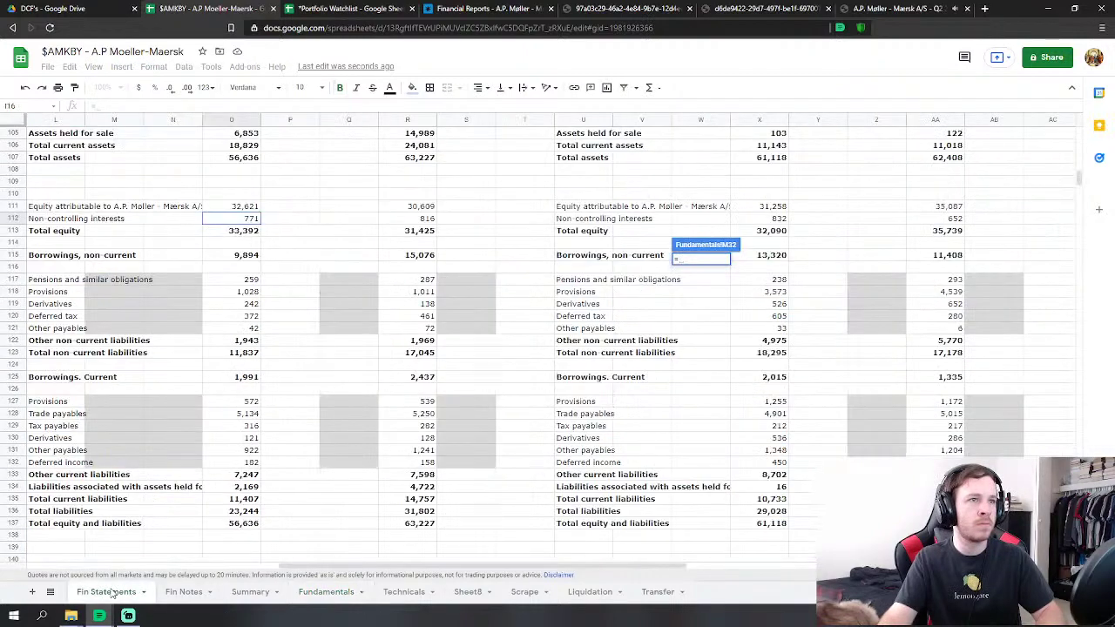
pyautogui.scroll(3, 592, 522)
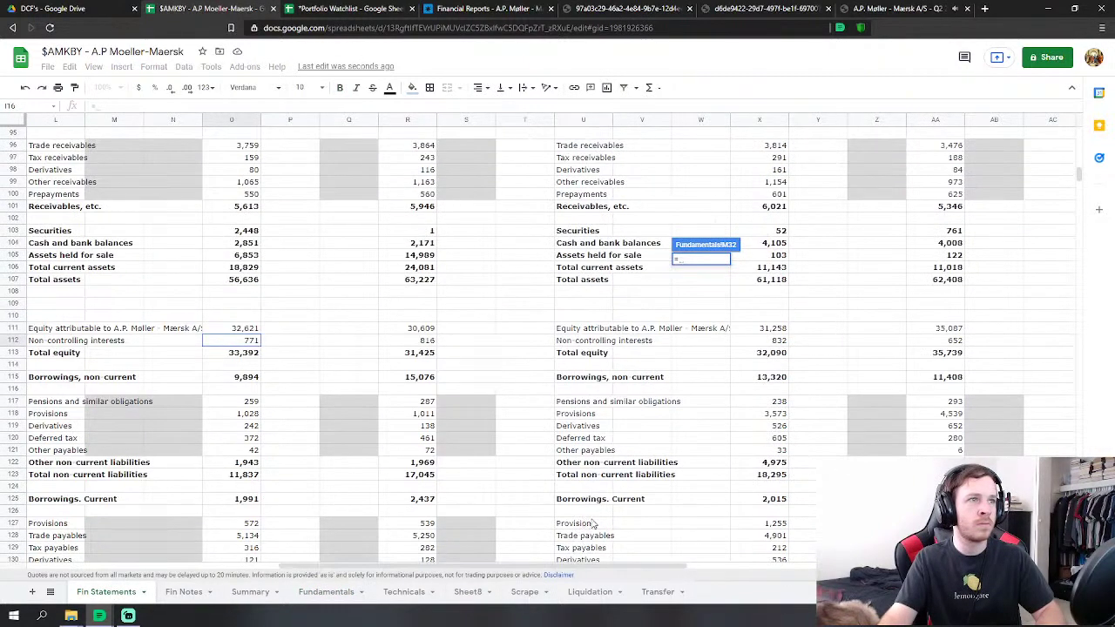
pyautogui.scroll(20, 503, 431)
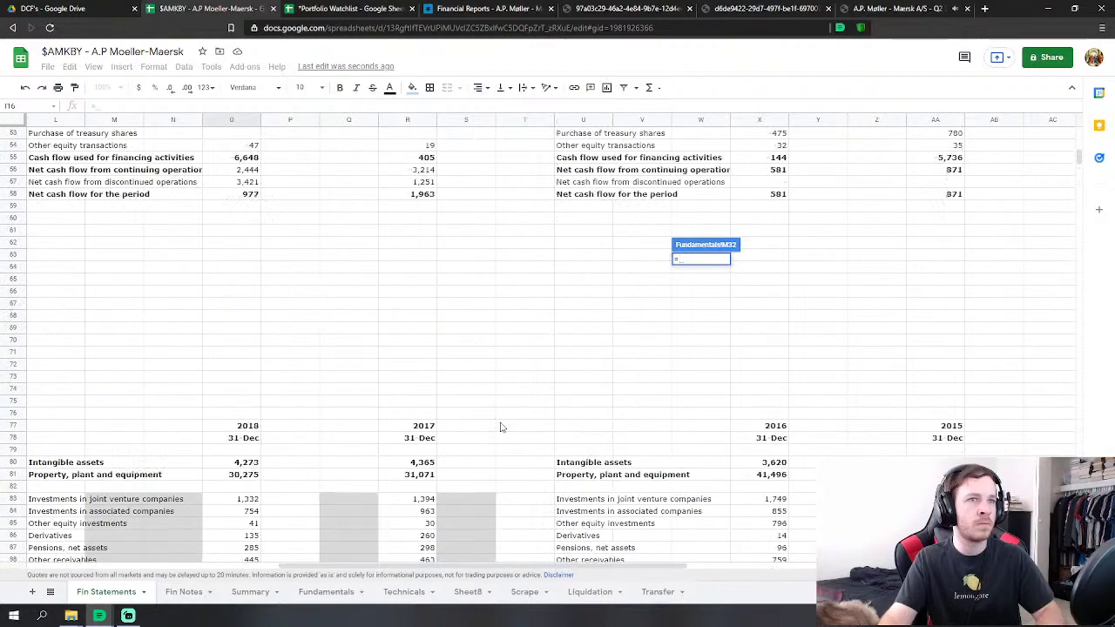
pyautogui.scroll(9, 500, 427)
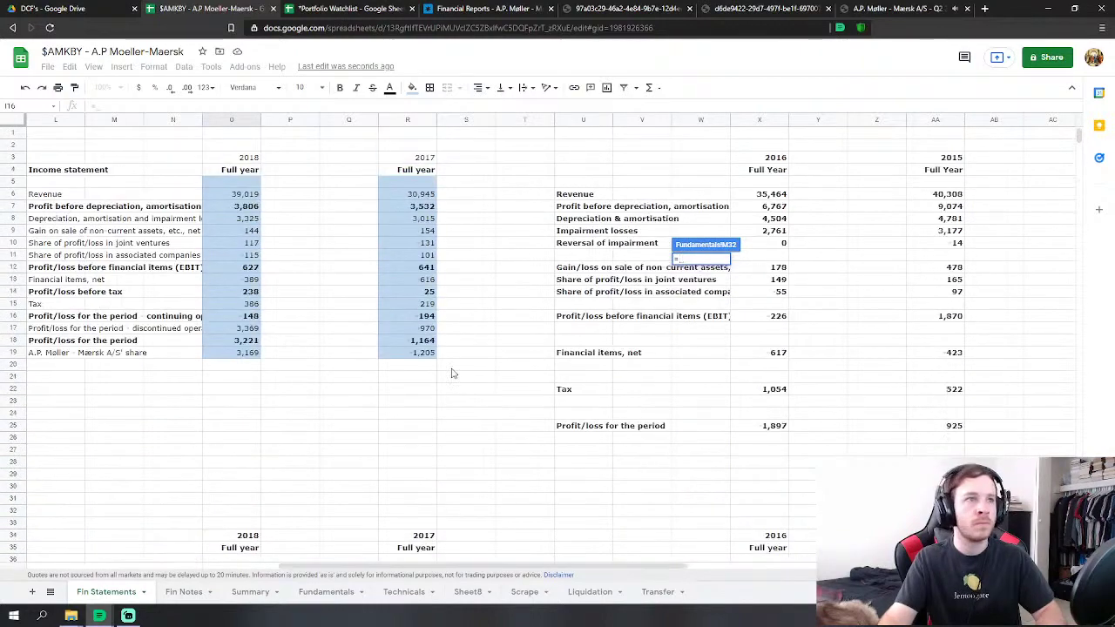
pyautogui.click(425, 195)
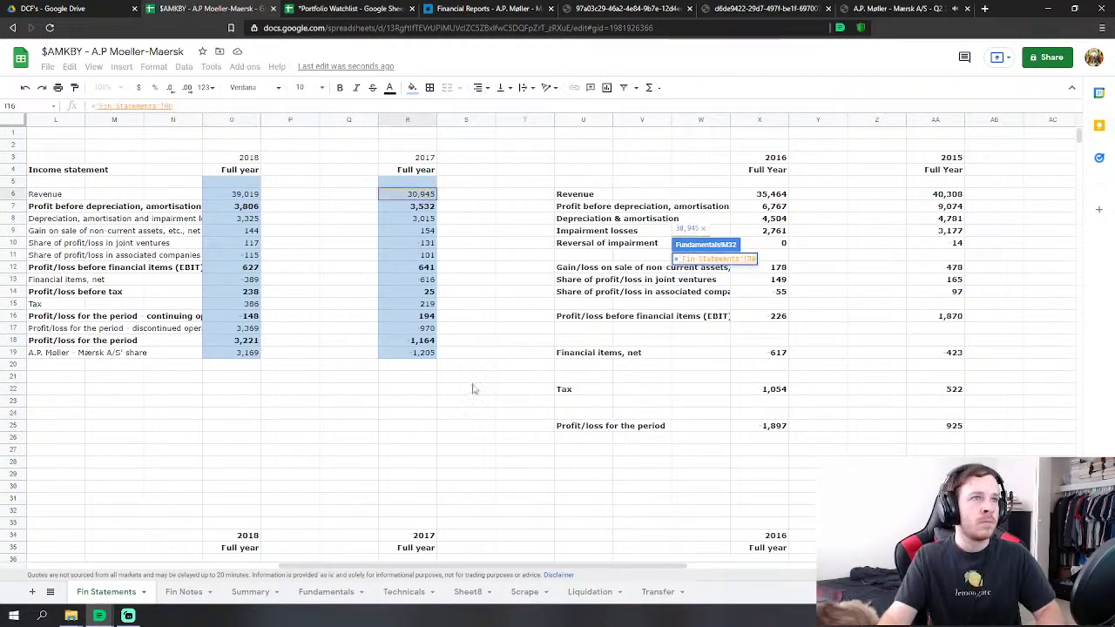
pyautogui.press('Return')
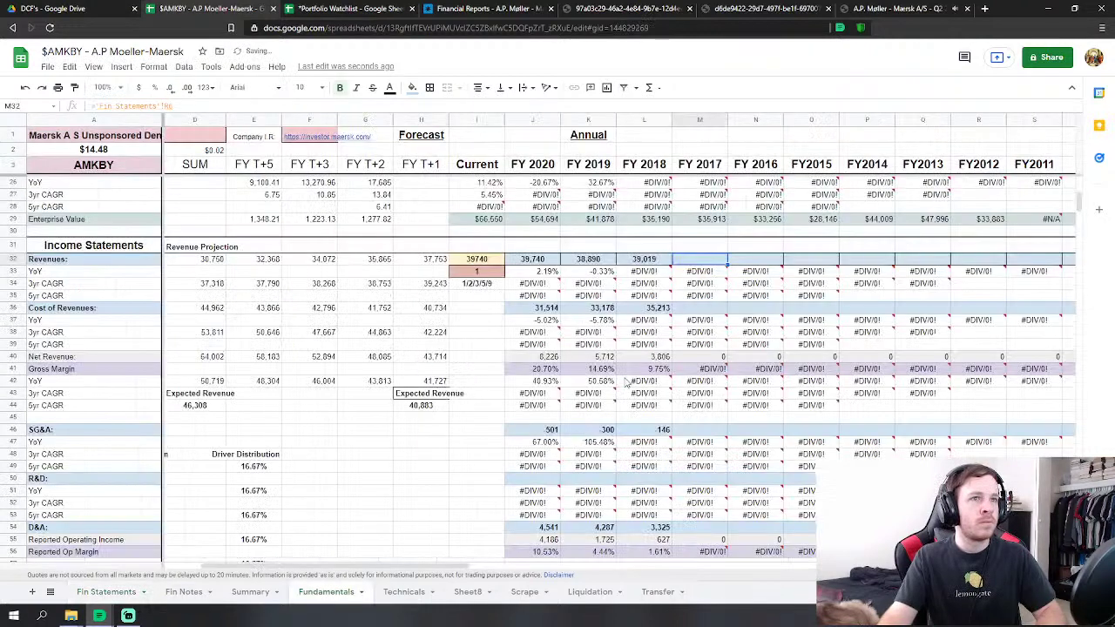
# Set FY 2017 Cost of Revenues to 2017 Revenue minus Profit before depreciation, amortisation (Fin Statements R6-R7).
pyautogui.click(699, 309)
pyautogui.write('=')
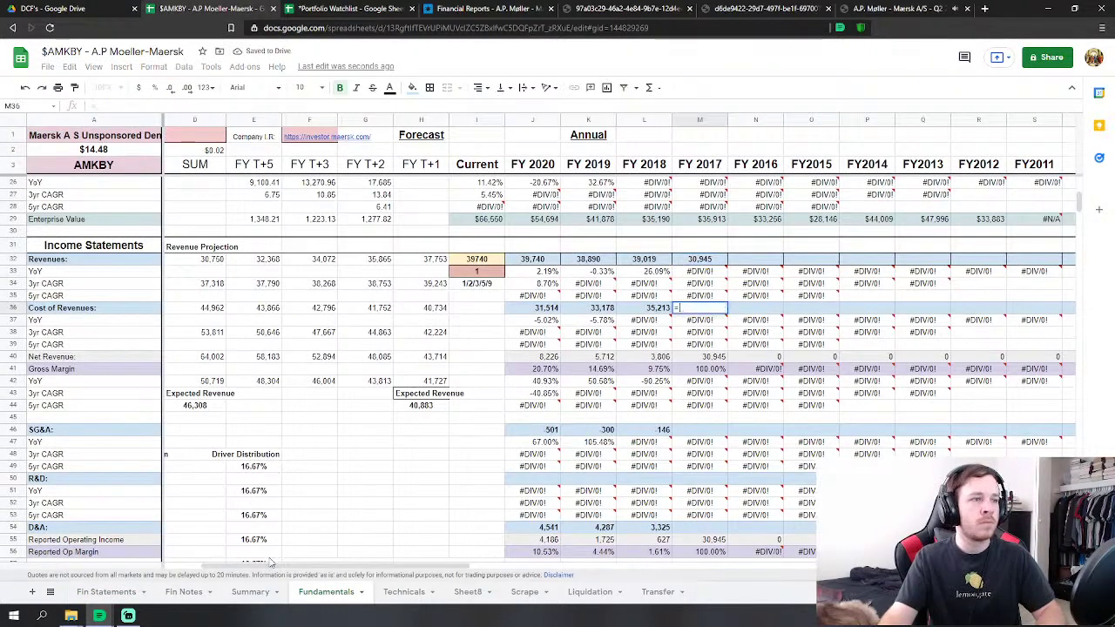
pyautogui.click(108, 591)
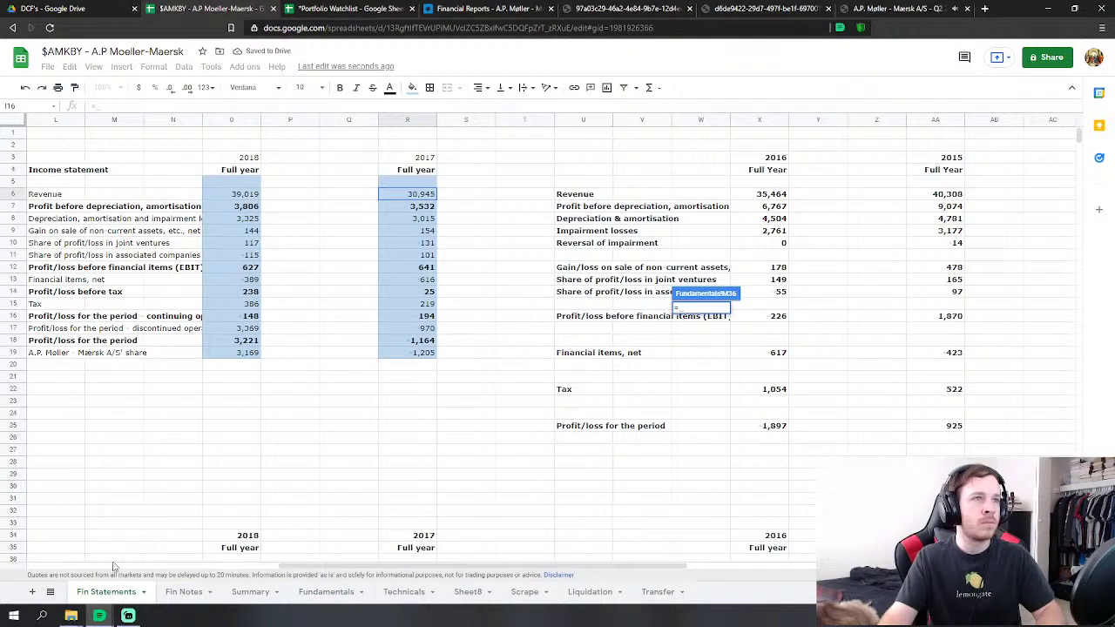
pyautogui.click(425, 195)
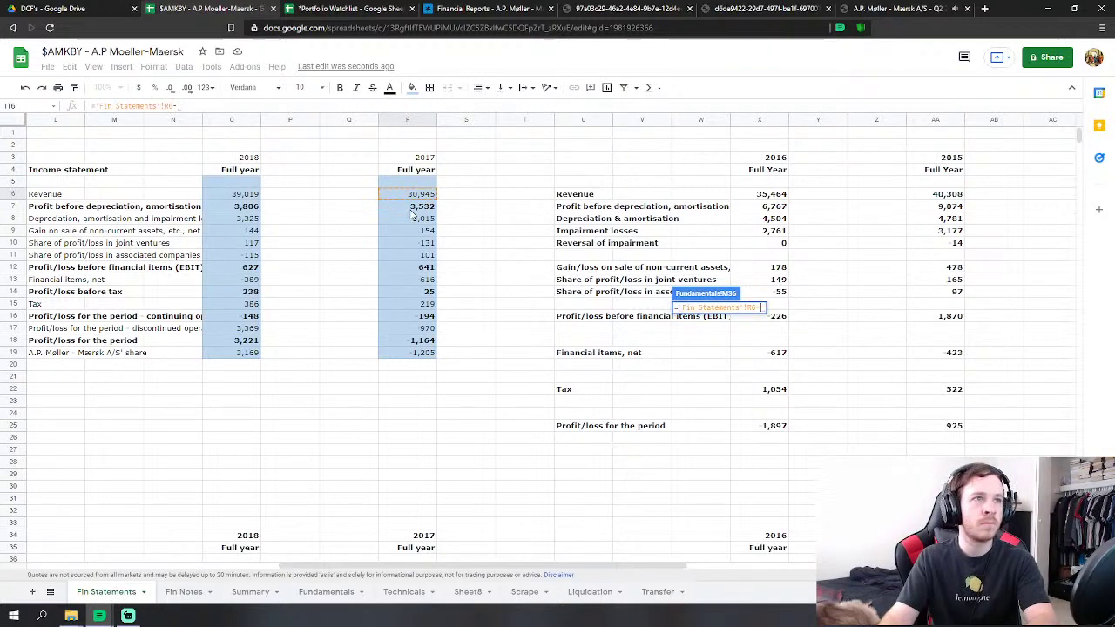
pyautogui.write('-')
pyautogui.click(412, 209)
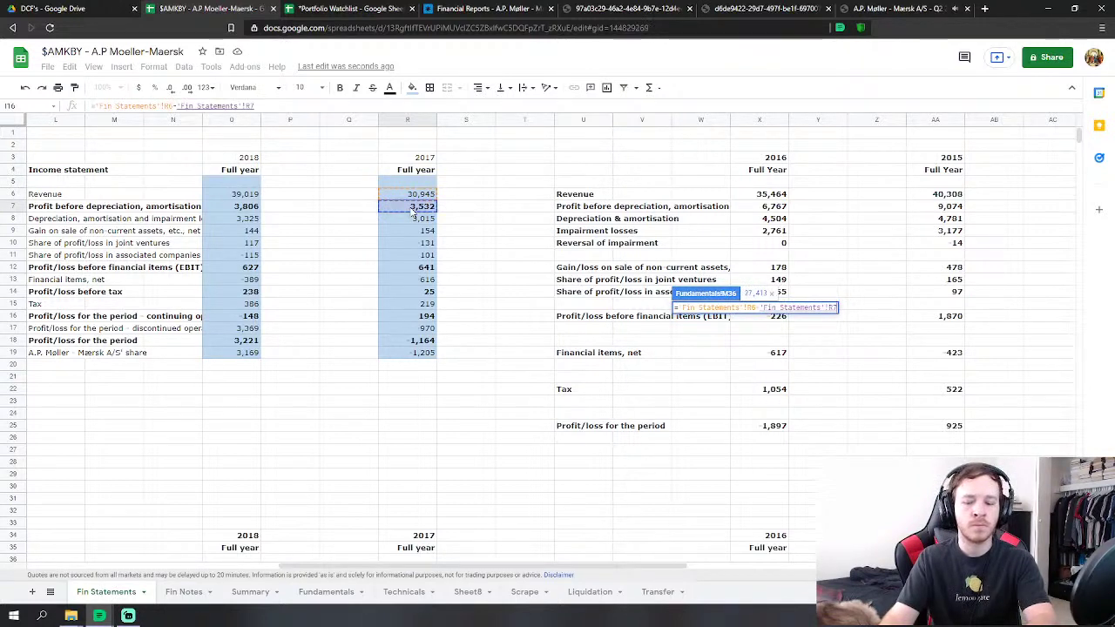
pyautogui.press('Return')
# Set FY 2017 SG&A to the negated 2017 gain on non-current assets, joint venture share and associated companies share (=-R9-R10-R11 from Fin Statements).
pyautogui.scroll(-2, 616, 355)
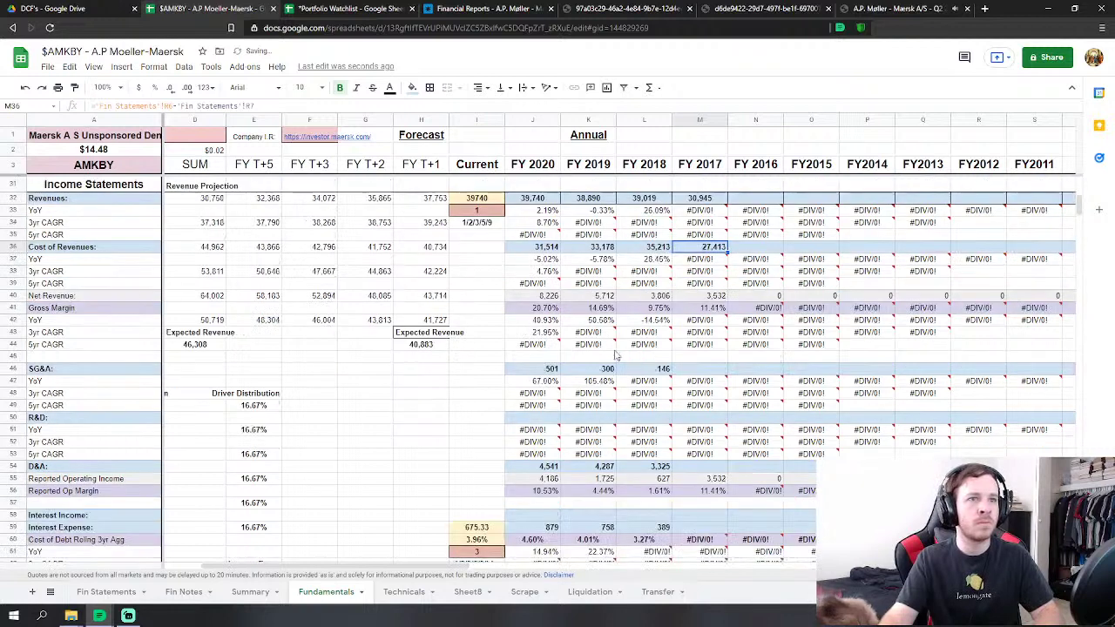
pyautogui.click(697, 369)
pyautogui.write('=')
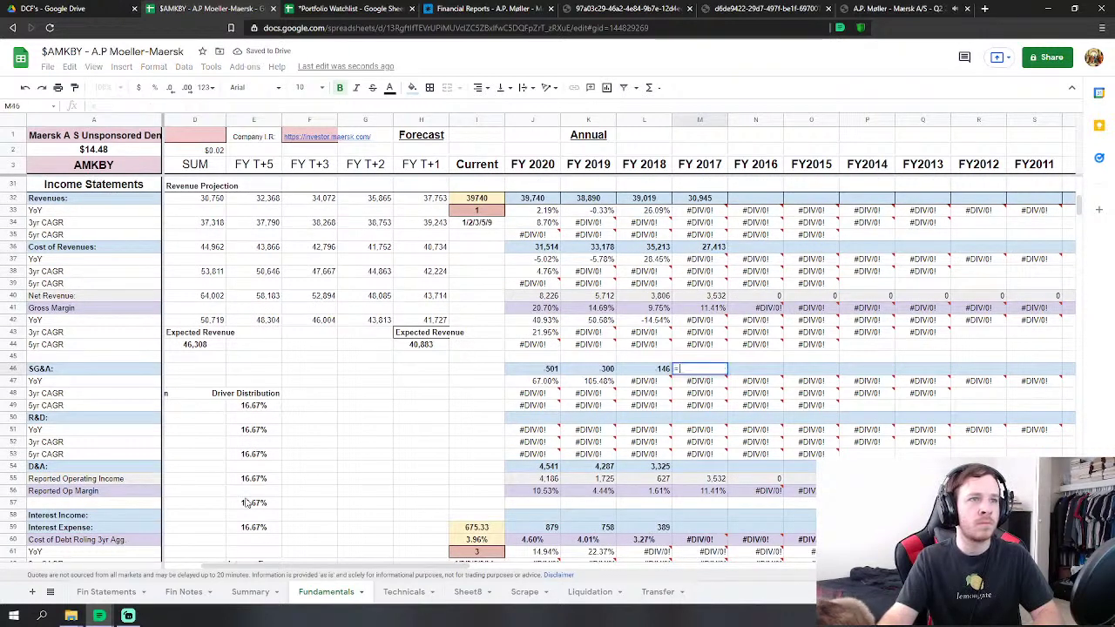
pyautogui.click(122, 593)
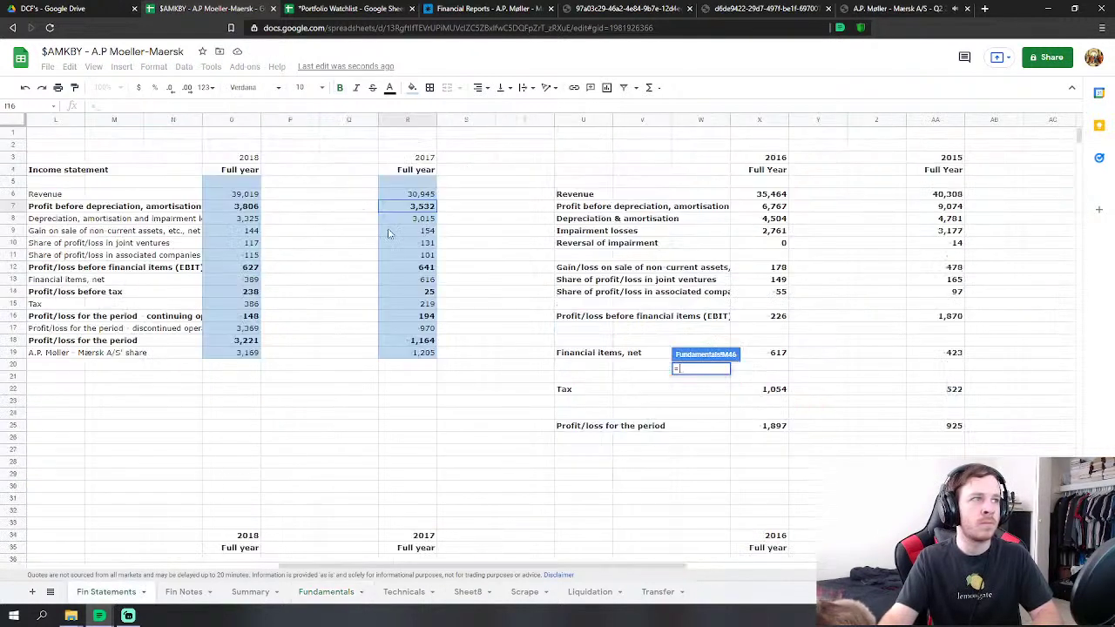
pyautogui.click(430, 232)
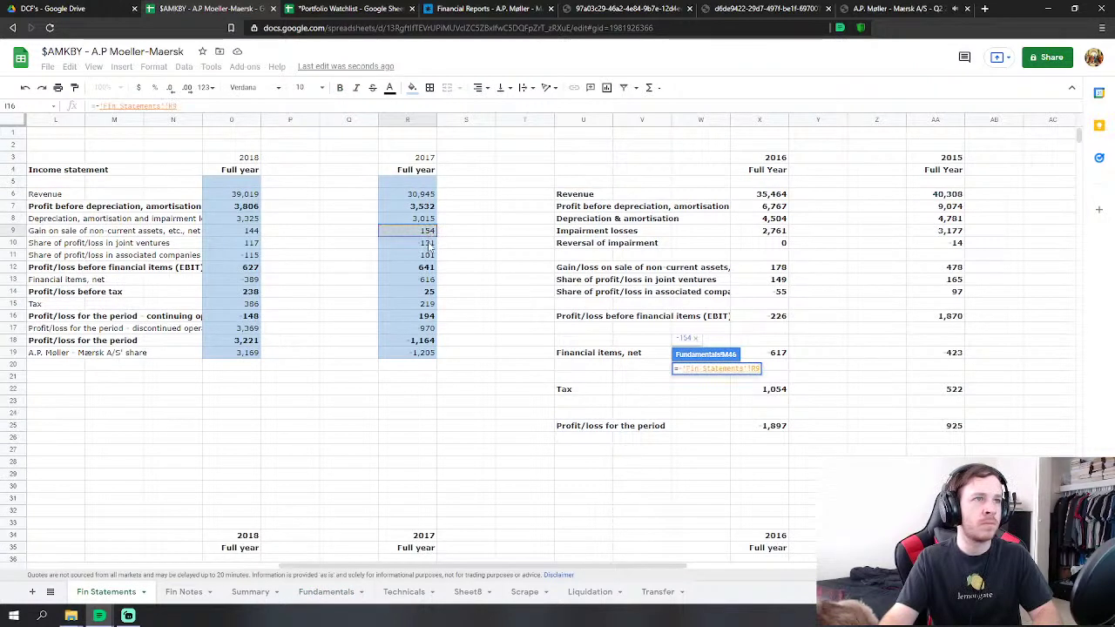
pyautogui.write('-')
pyautogui.click(427, 244)
pyautogui.write("-'Fin Statements'!R10")
pyautogui.click(430, 256)
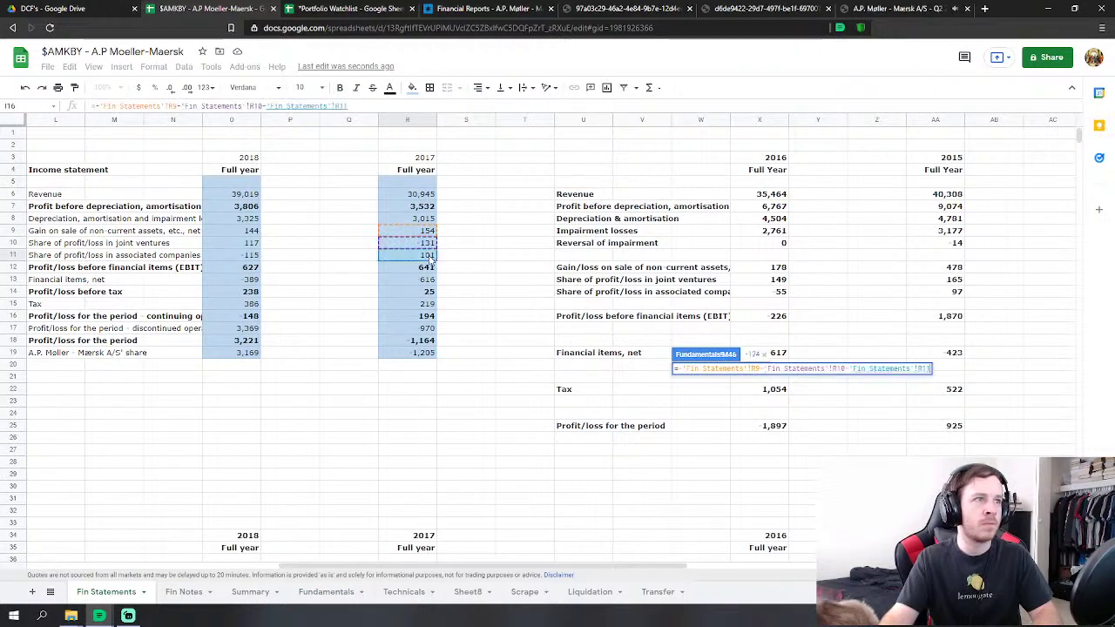
pyautogui.press('Return')
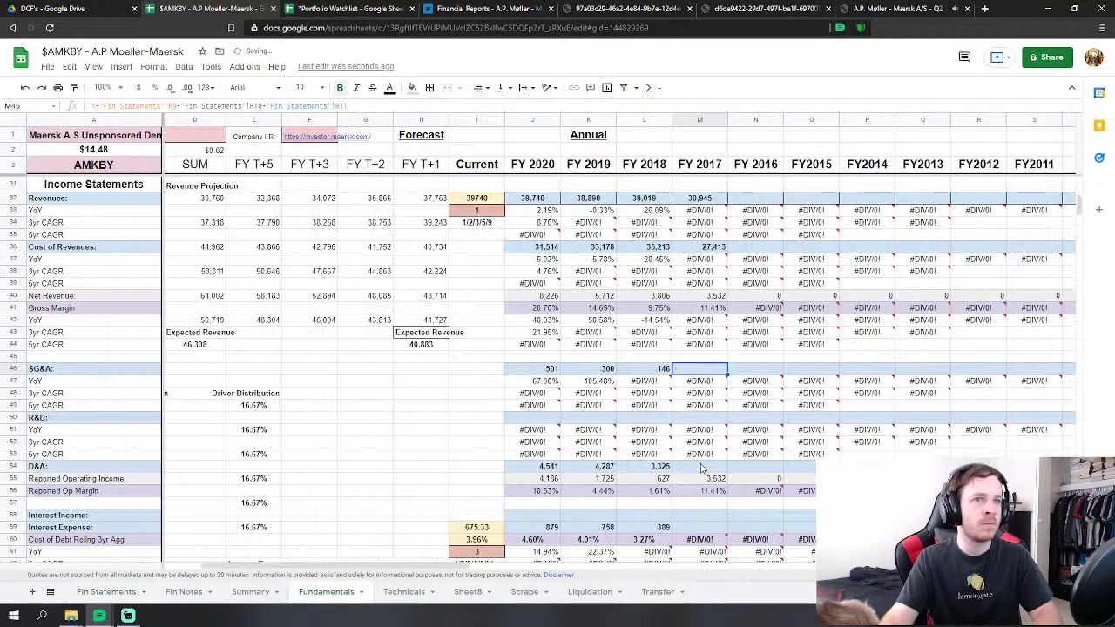
# Link FY 2017 D&A to the 2017 Depreciation, amortisation and impairment losses (Fin Statements R8).
pyautogui.click(701, 468)
pyautogui.write('=')
pyautogui.click(106, 591)
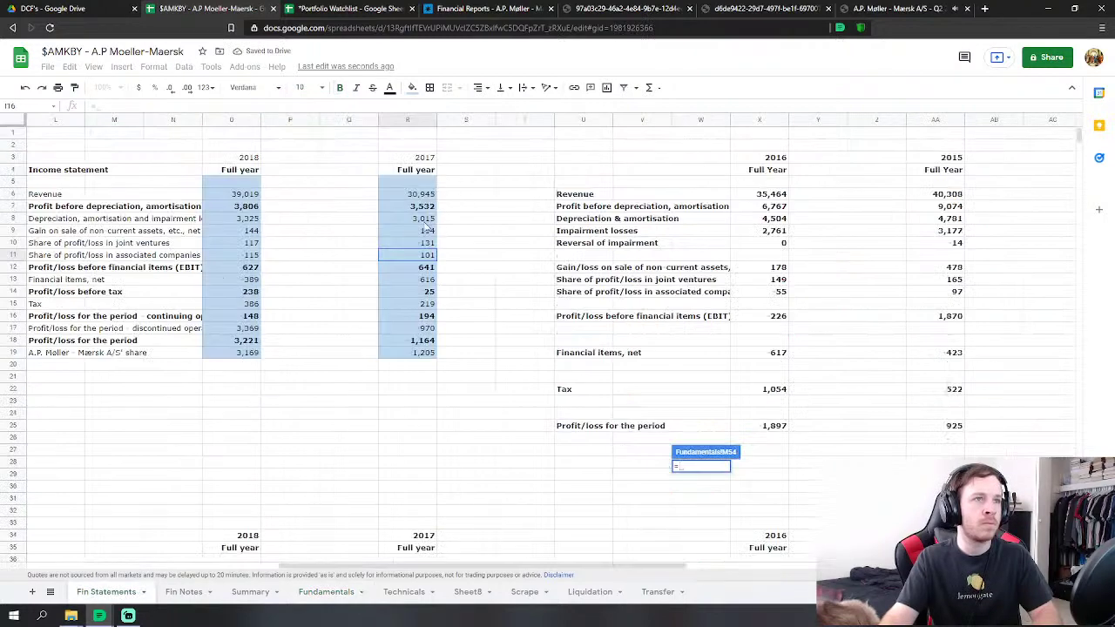
pyautogui.click(426, 218)
pyautogui.press('Return')
# Set FY 2017 Interest Expense to the negated 2017 Financial items, net (Fin Statements R13).
pyautogui.scroll(-10, 727, 424)
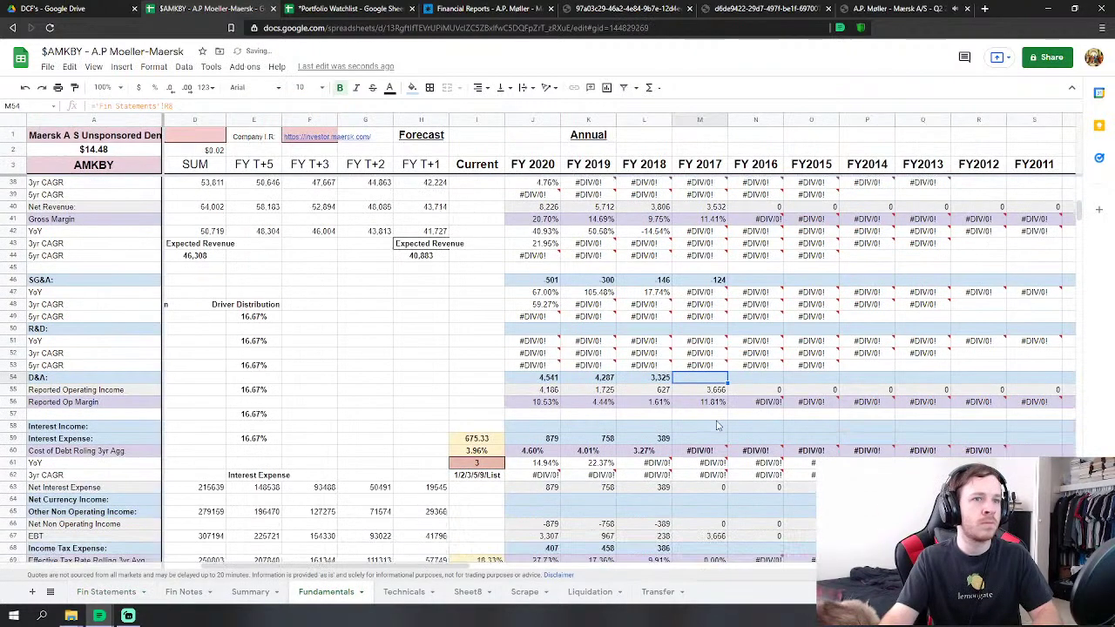
pyautogui.scroll(-2, 727, 425)
pyautogui.click(701, 377)
pyautogui.write('=')
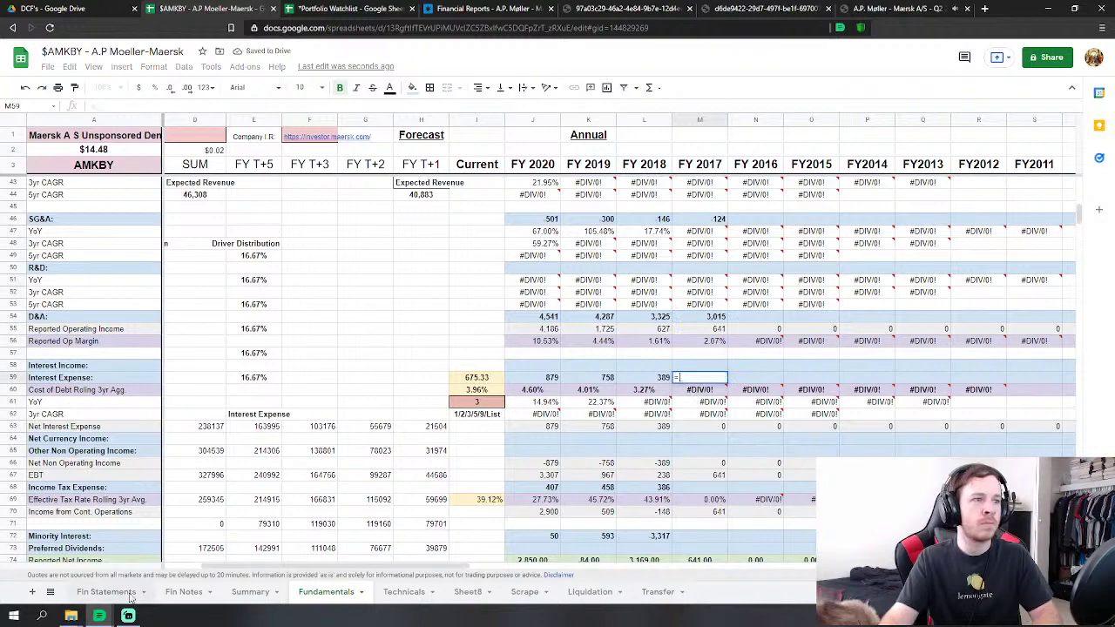
pyautogui.click(107, 591)
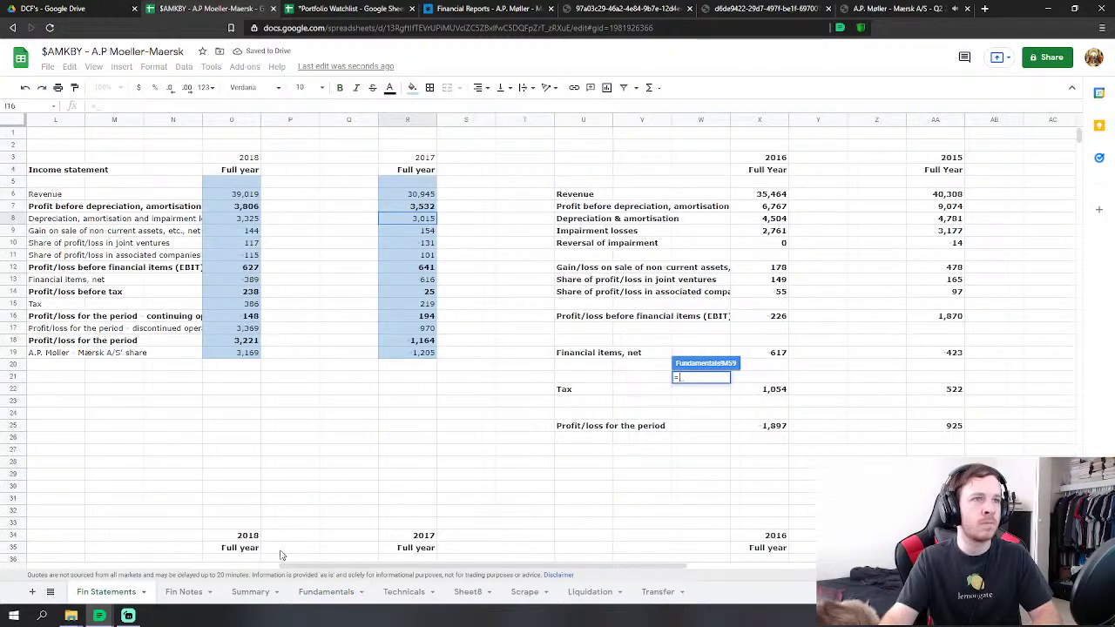
pyautogui.click(394, 280)
pyautogui.press('Return')
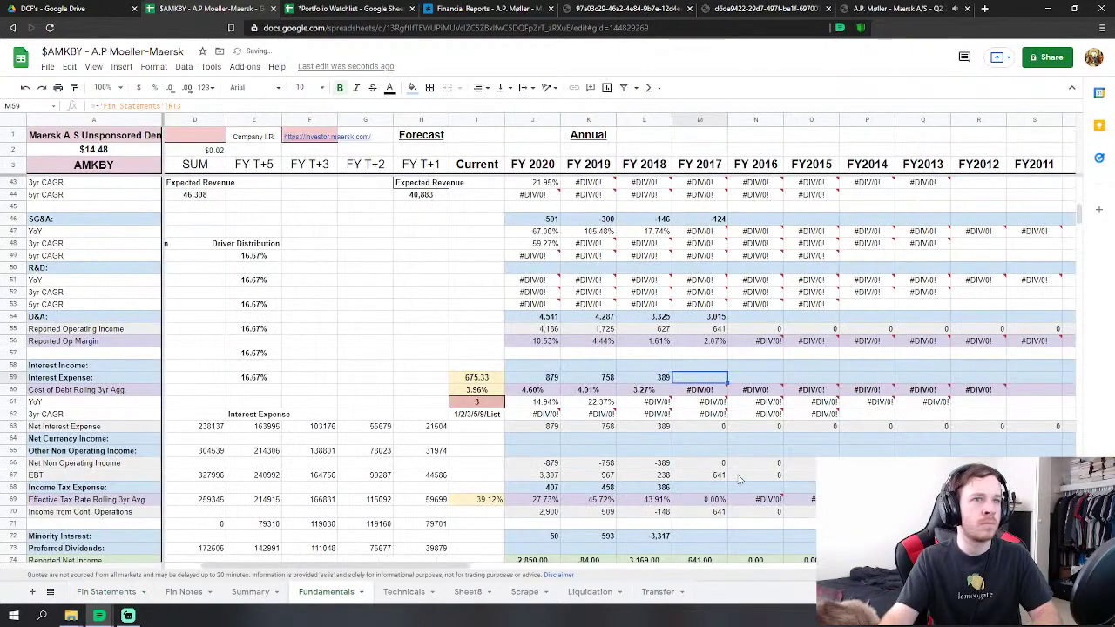
# Link FY 2017 Income Tax Expense to the 2017 Tax line (Fin Statements R15).
pyautogui.click(699, 487)
pyautogui.write('=')
pyautogui.click(106, 591)
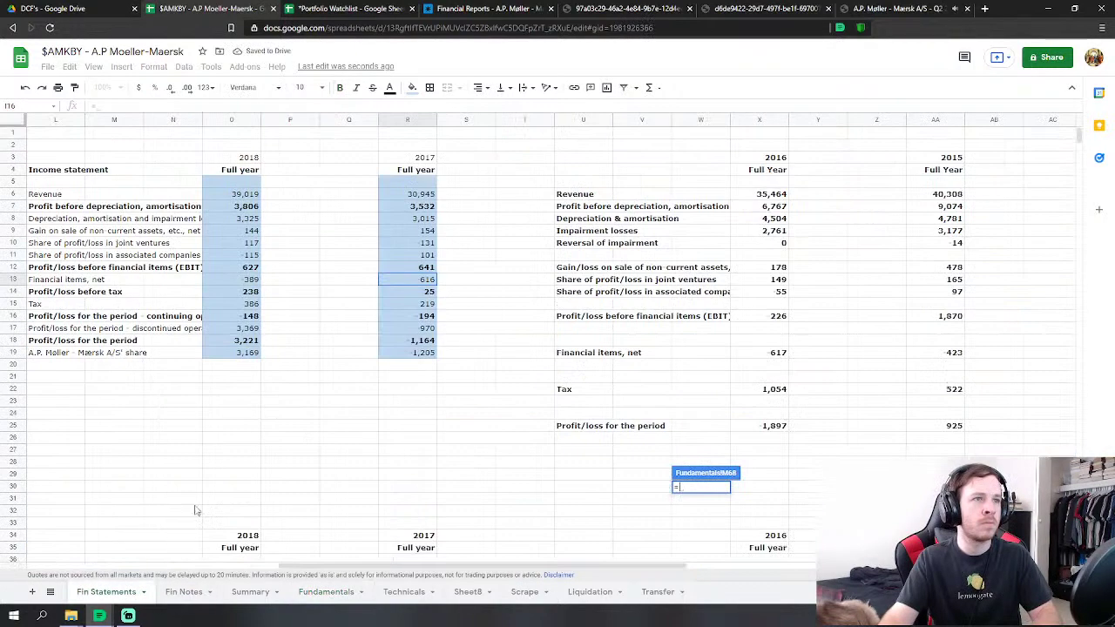
pyautogui.click(427, 303)
pyautogui.press('Return')
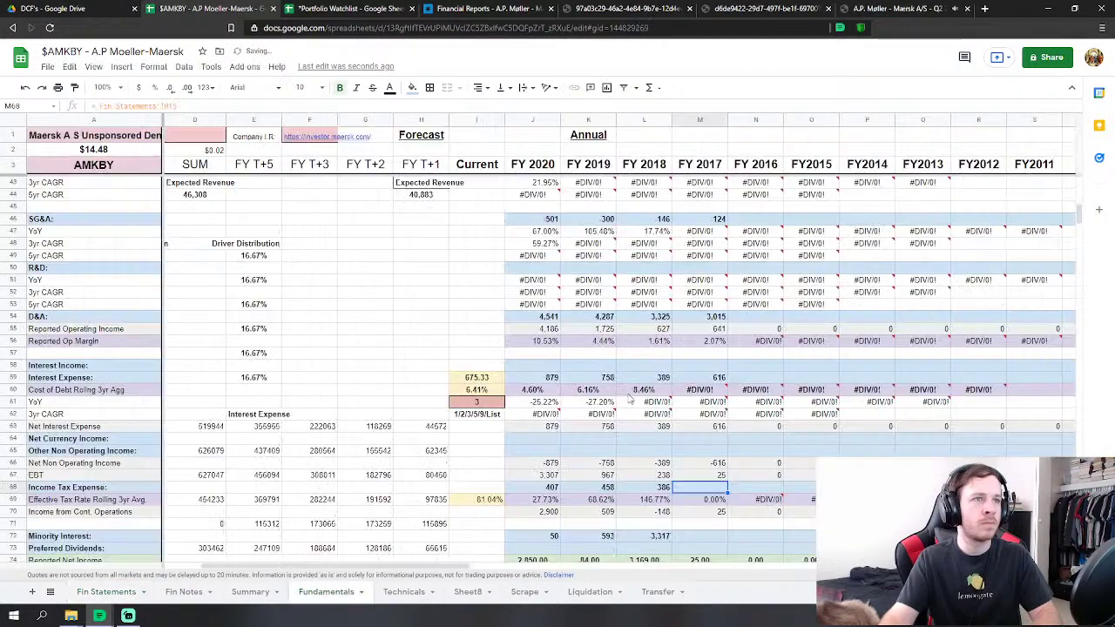
# Set FY 2017 Minority Interest to =-R17-(R19-R18) from Fin Statements, using discontinued operations, A.P. Møller - Mærsk A/S' share and profit for the period.
pyautogui.click(702, 537)
pyautogui.write('=')
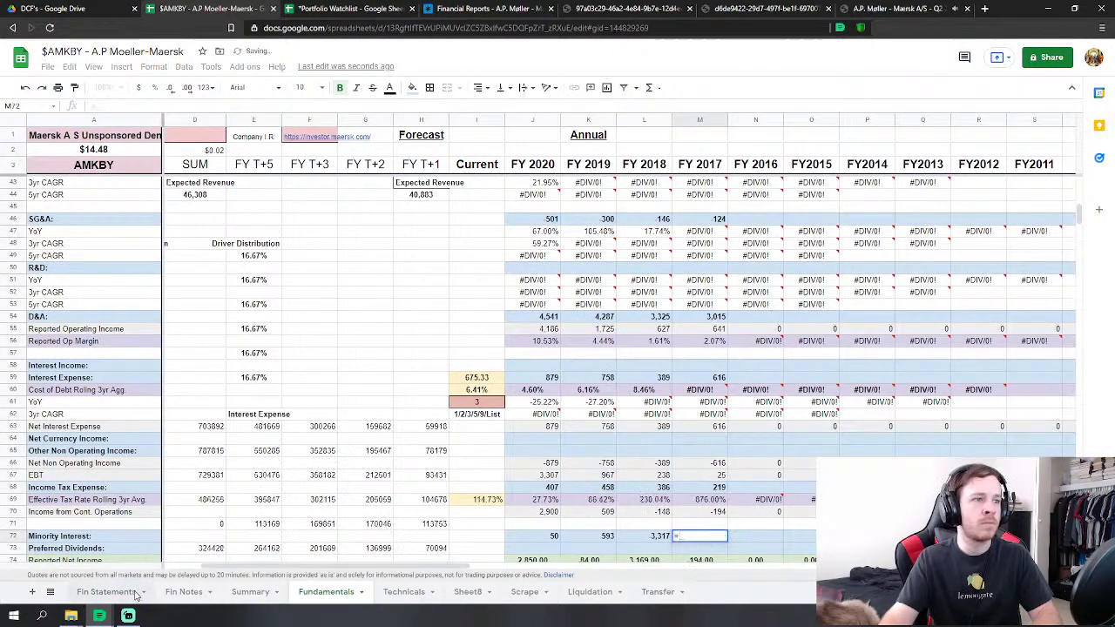
pyautogui.click(106, 591)
pyautogui.click(426, 330)
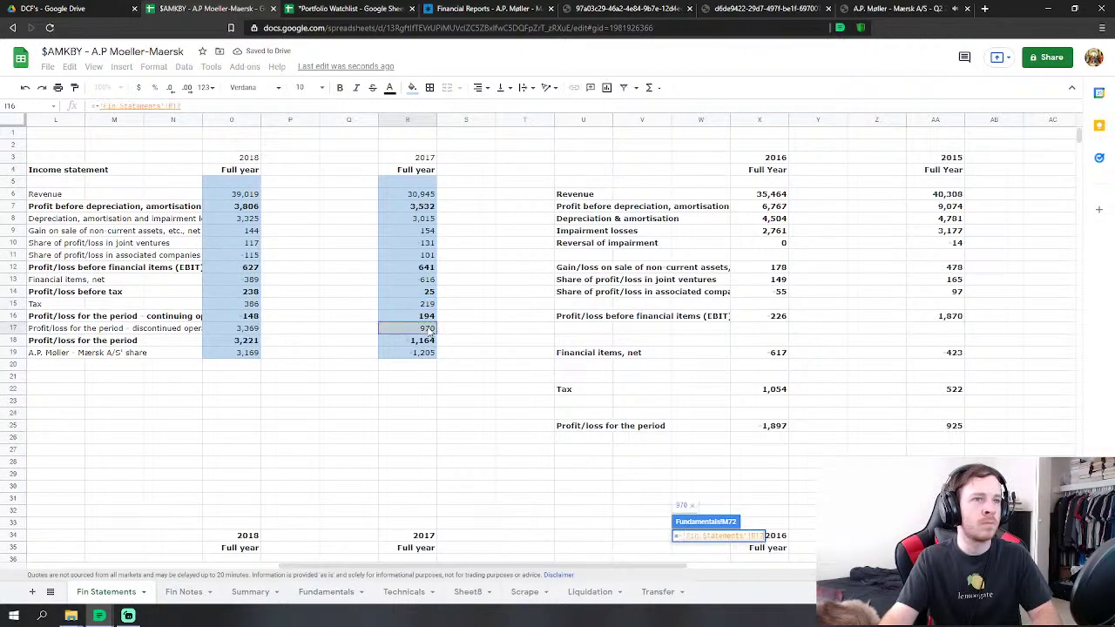
pyautogui.write('-')
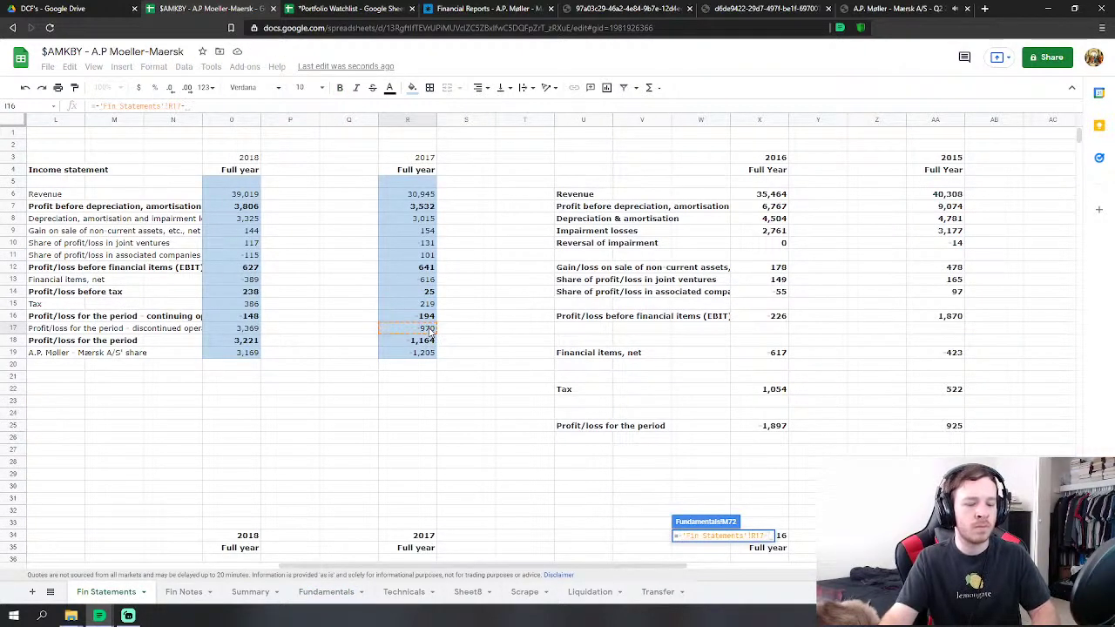
pyautogui.write('(')
pyautogui.click(431, 350)
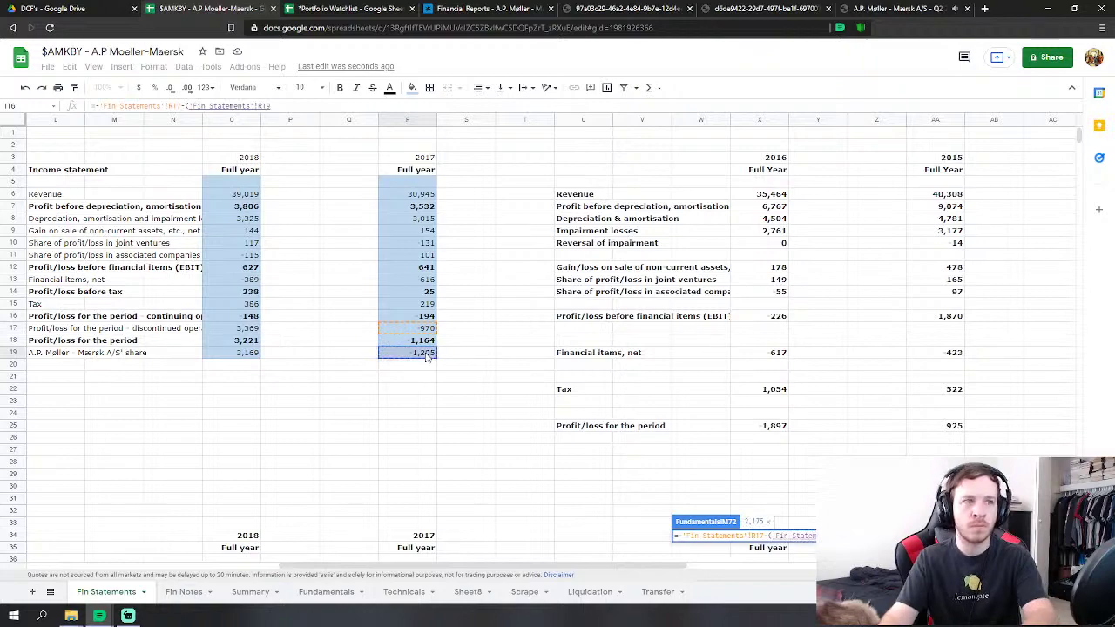
pyautogui.write('-')
pyautogui.click(430, 344)
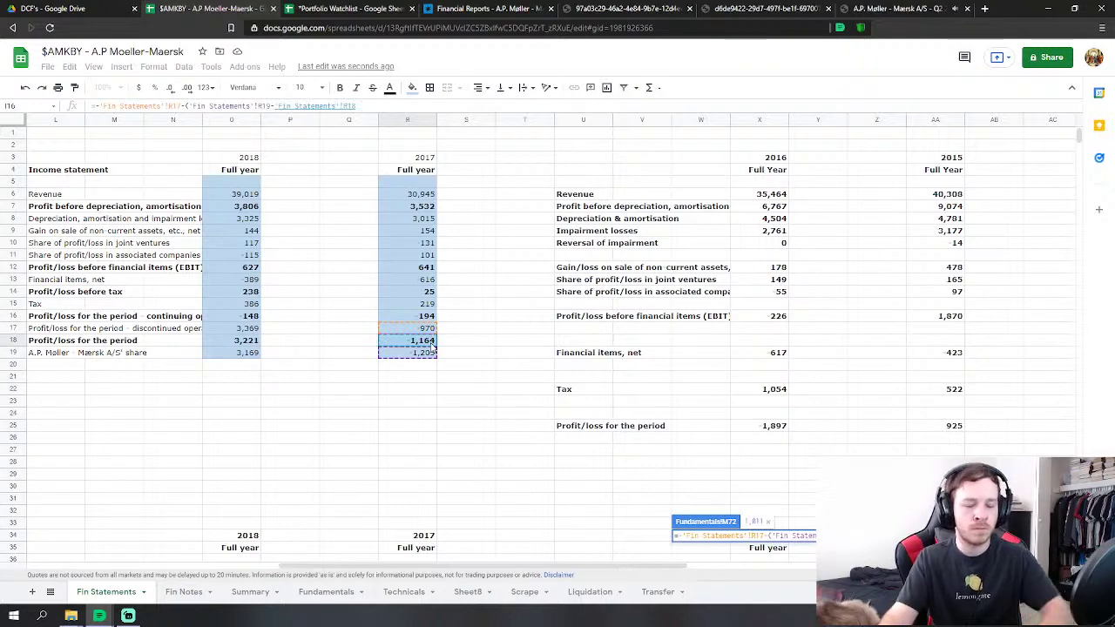
pyautogui.press('Return')
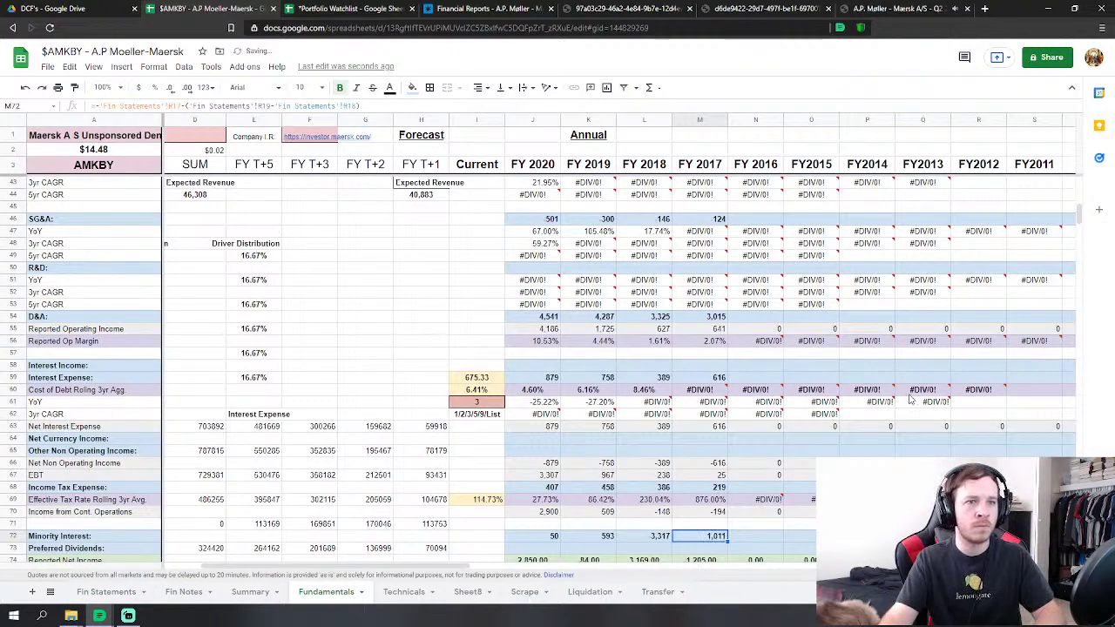
# Under Cashflow & Growth, link FY 2017 CF Depreciation & Amortization to the 2017 Non-cash items, etc. (Fin Statements R38).
pyautogui.scroll(-10, 910, 398)
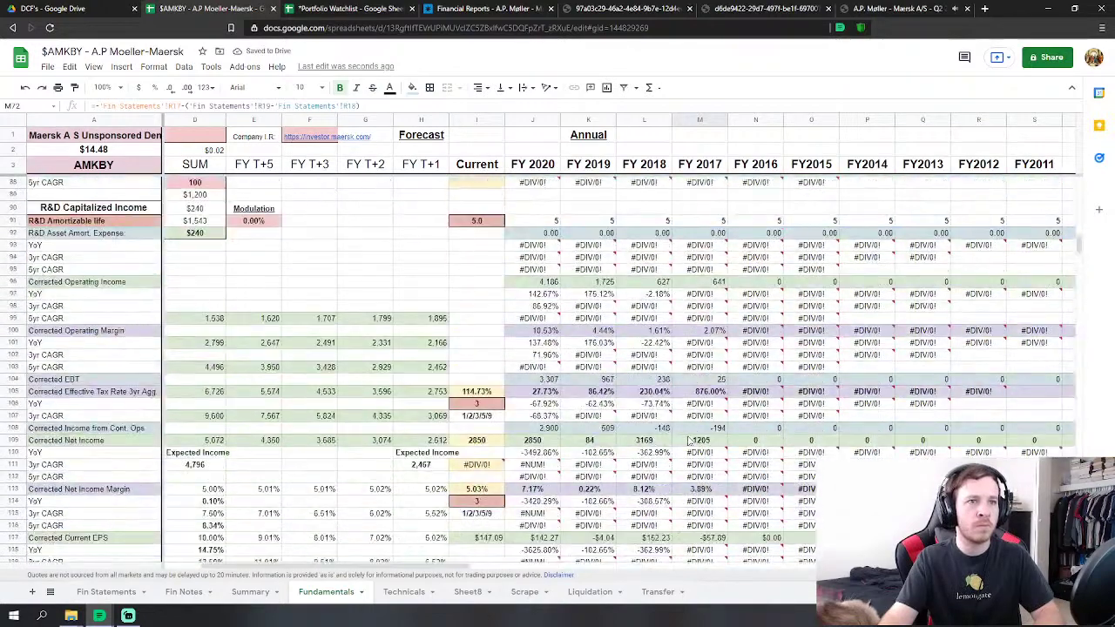
pyautogui.scroll(-5, 688, 441)
pyautogui.click(702, 396)
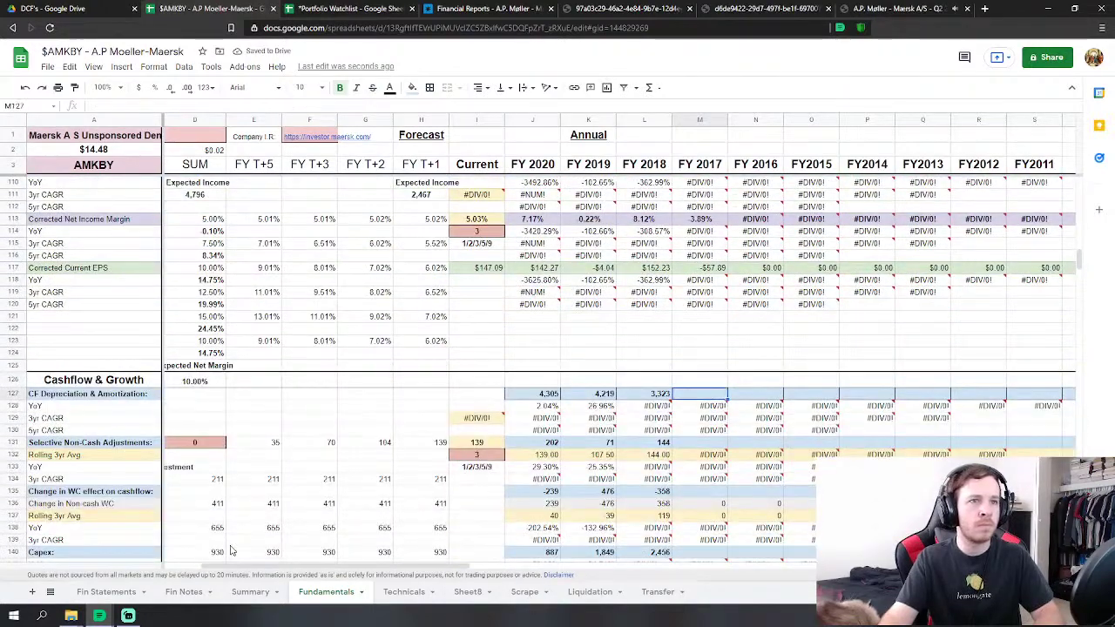
pyautogui.click(122, 592)
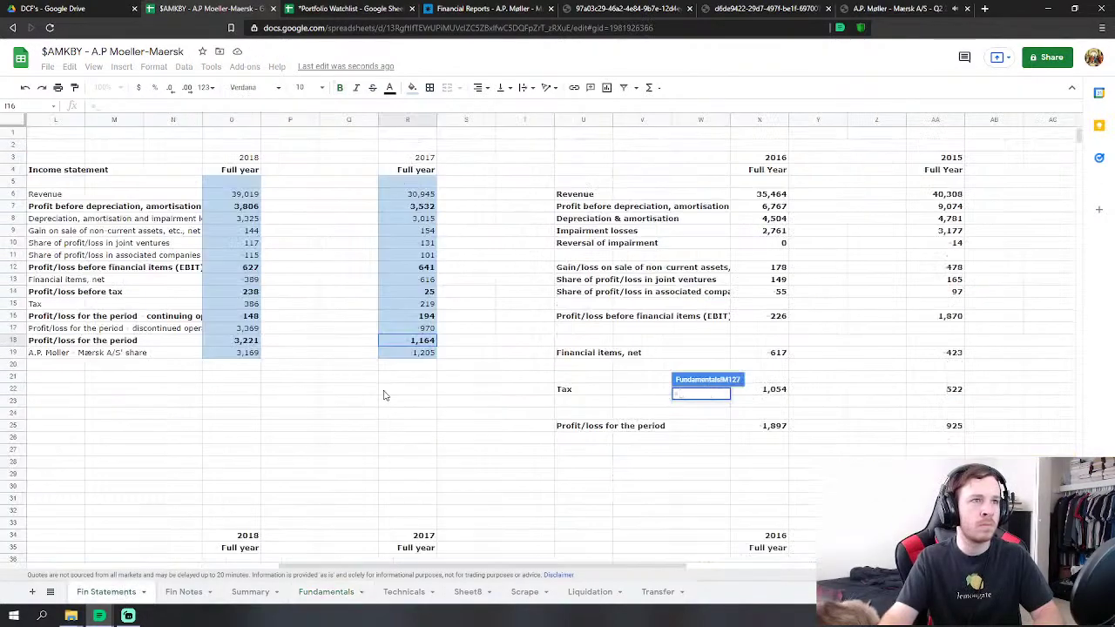
pyautogui.scroll(-5, 422, 402)
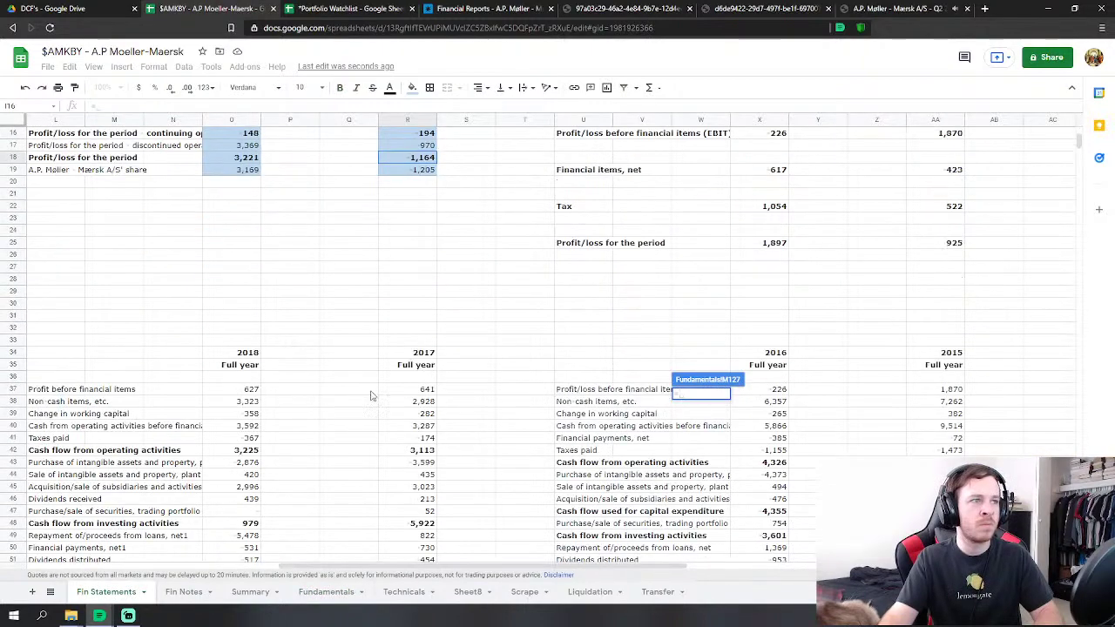
pyautogui.click(427, 402)
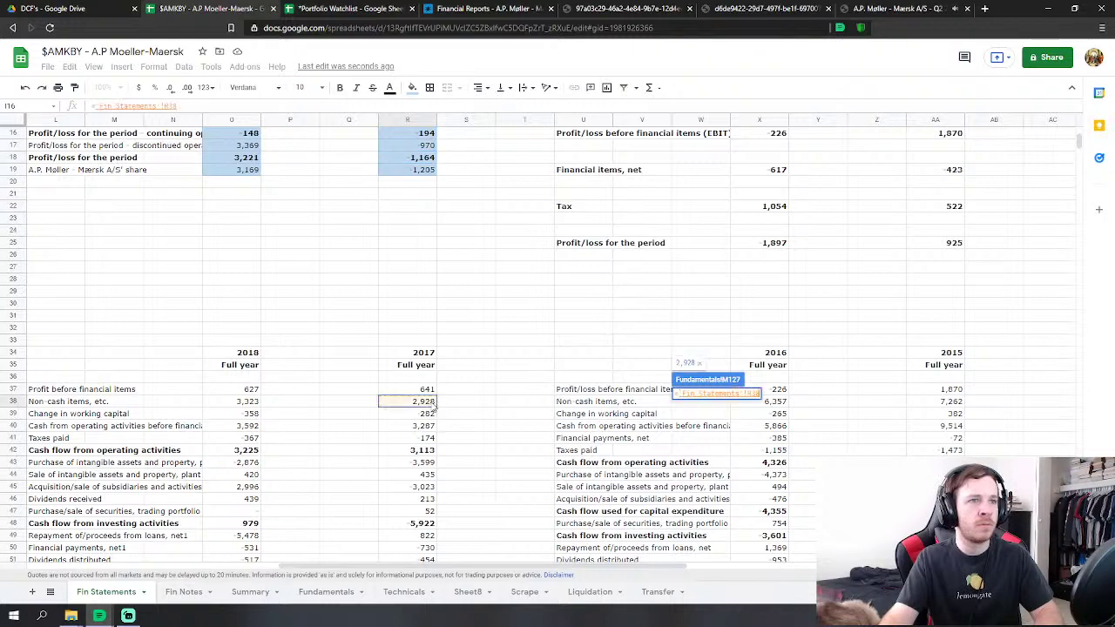
pyautogui.press('Return')
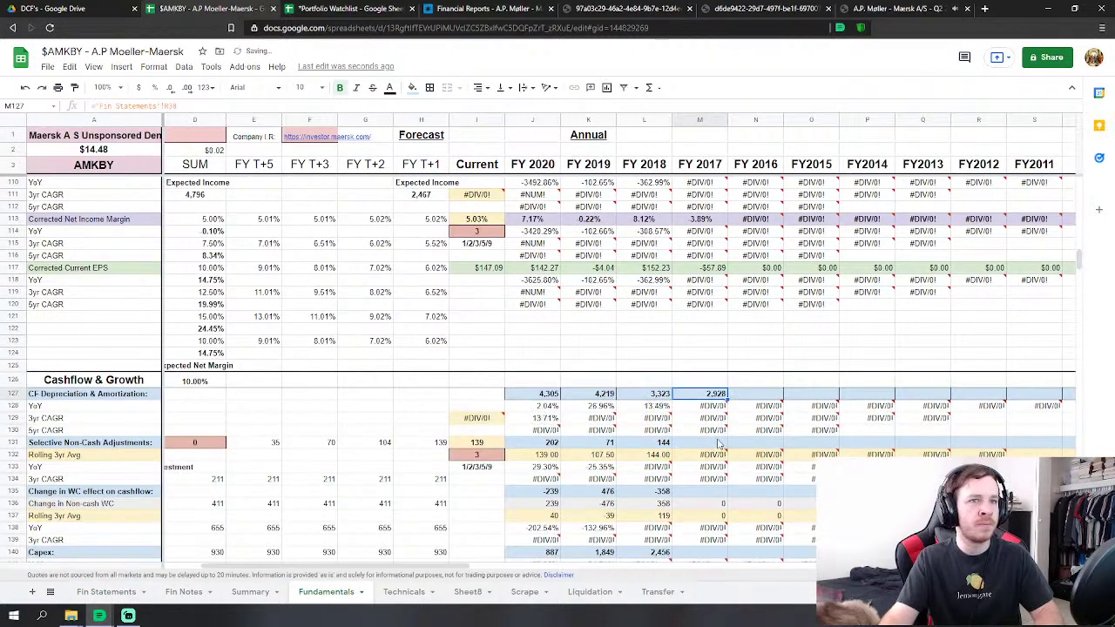
# Link FY 2017 Selective Non-Cash Adjustments to the 2017 Gain on sale of non-current assets (Fin Statements R9).
pyautogui.click(718, 444)
pyautogui.scroll(-3, 854, 393)
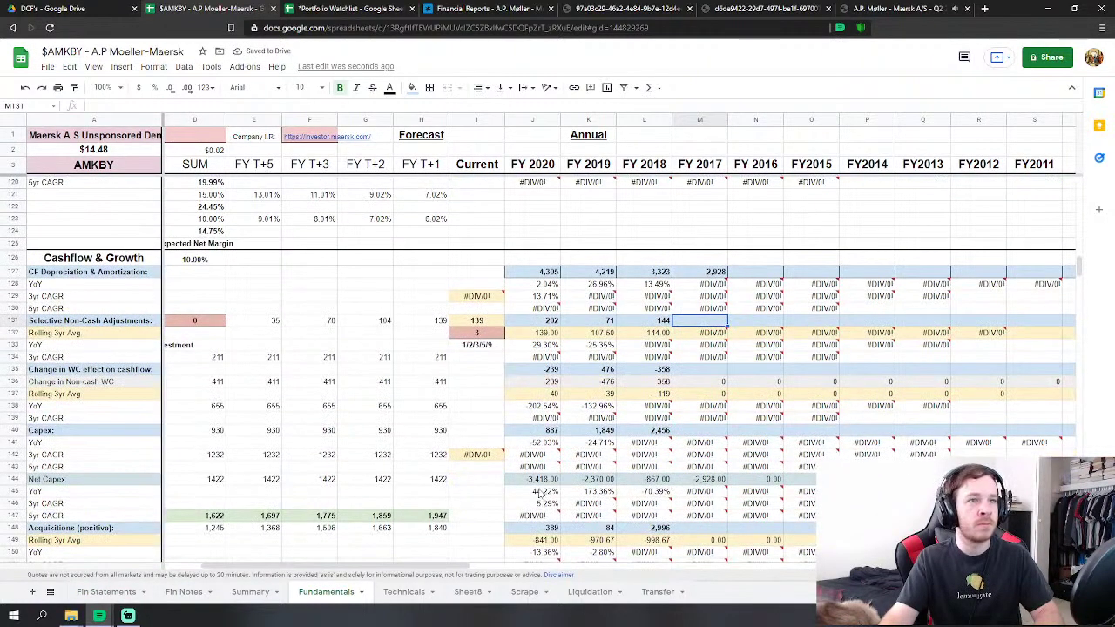
pyautogui.write('=')
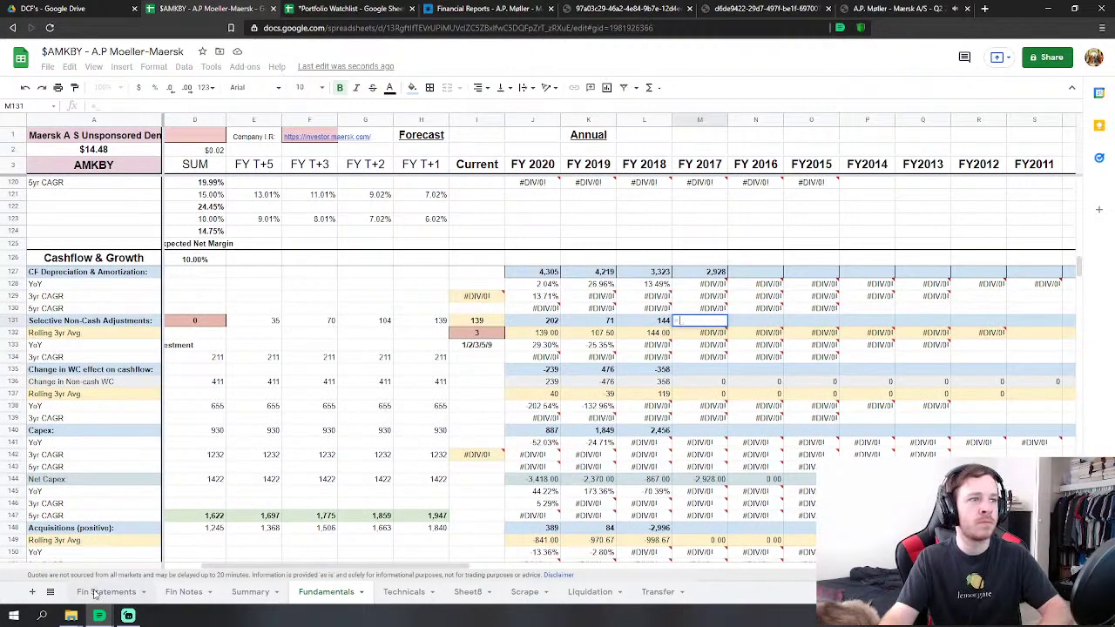
pyautogui.click(94, 592)
pyautogui.scroll(5, 488, 304)
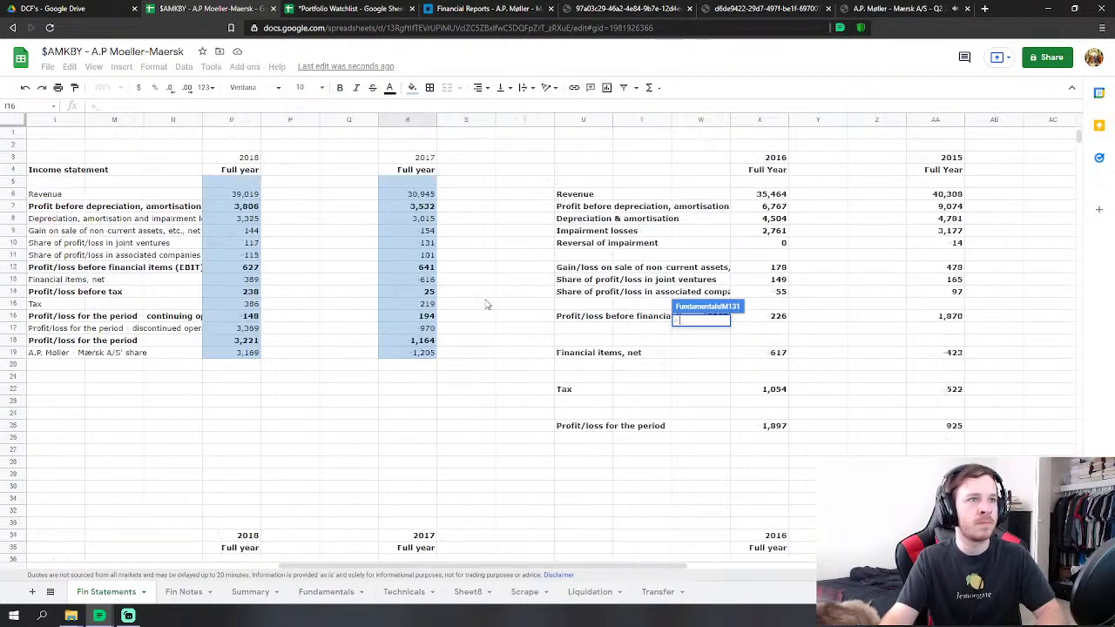
pyautogui.click(424, 237)
pyautogui.press('Return')
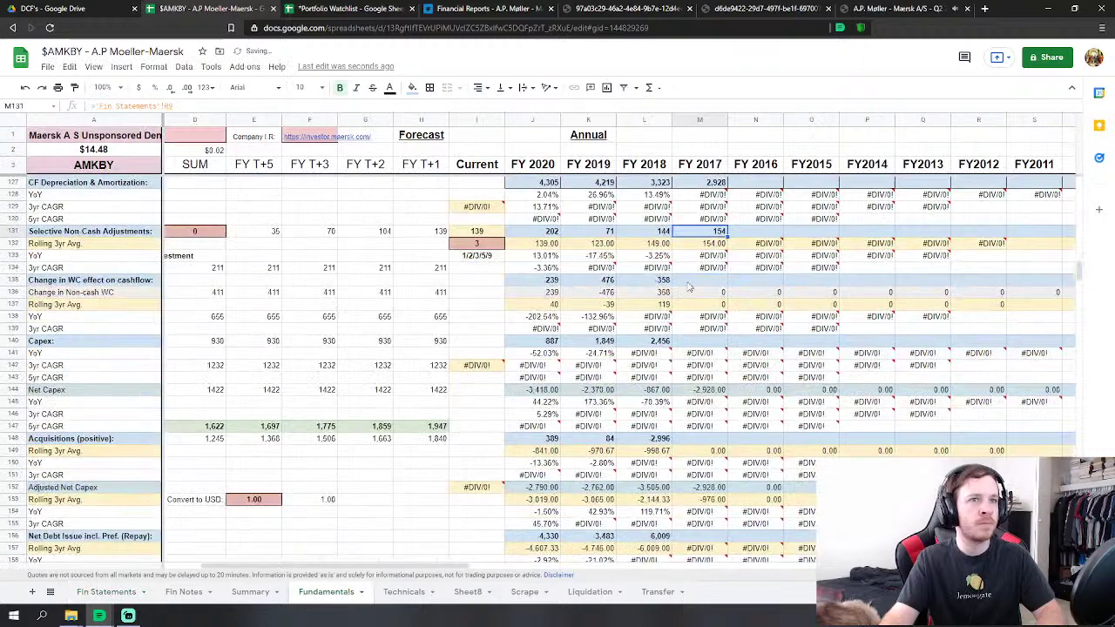
# Link FY 2017 Change in WC effect on cashflow to the 2017 Change in working capital (Fin Statements R39).
pyautogui.write('=')
pyautogui.click(96, 592)
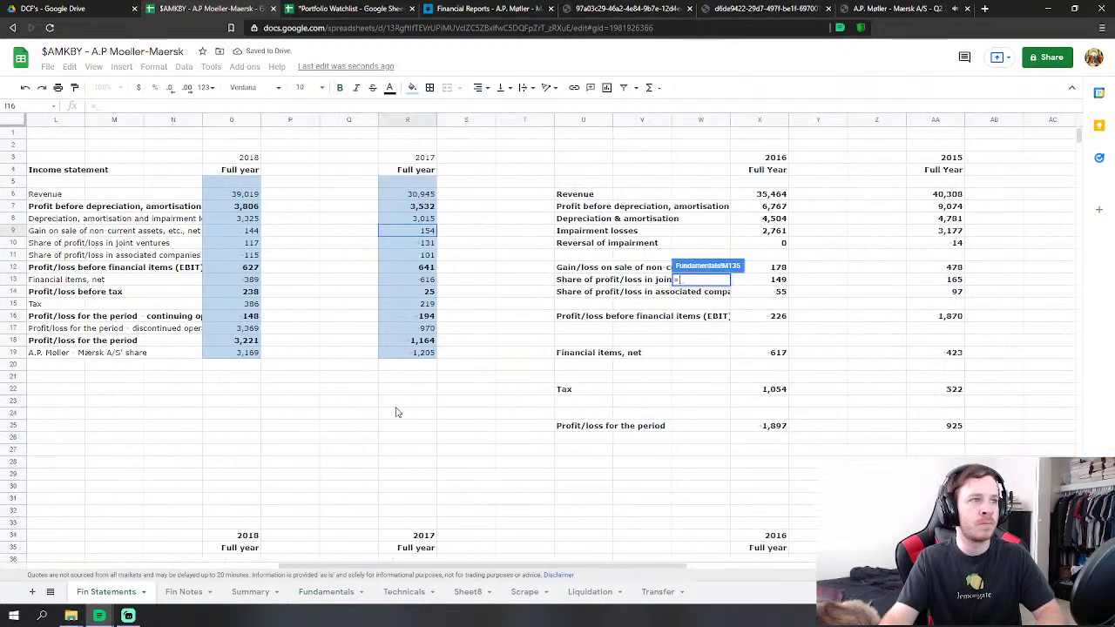
pyautogui.scroll(-5, 396, 411)
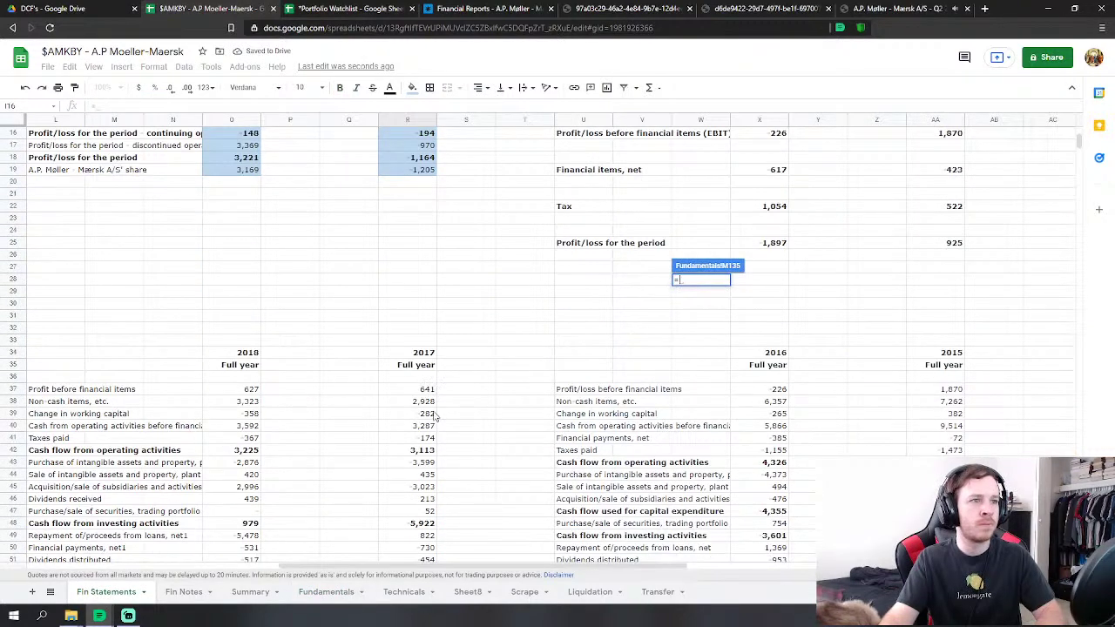
pyautogui.click(433, 414)
pyautogui.press('Return')
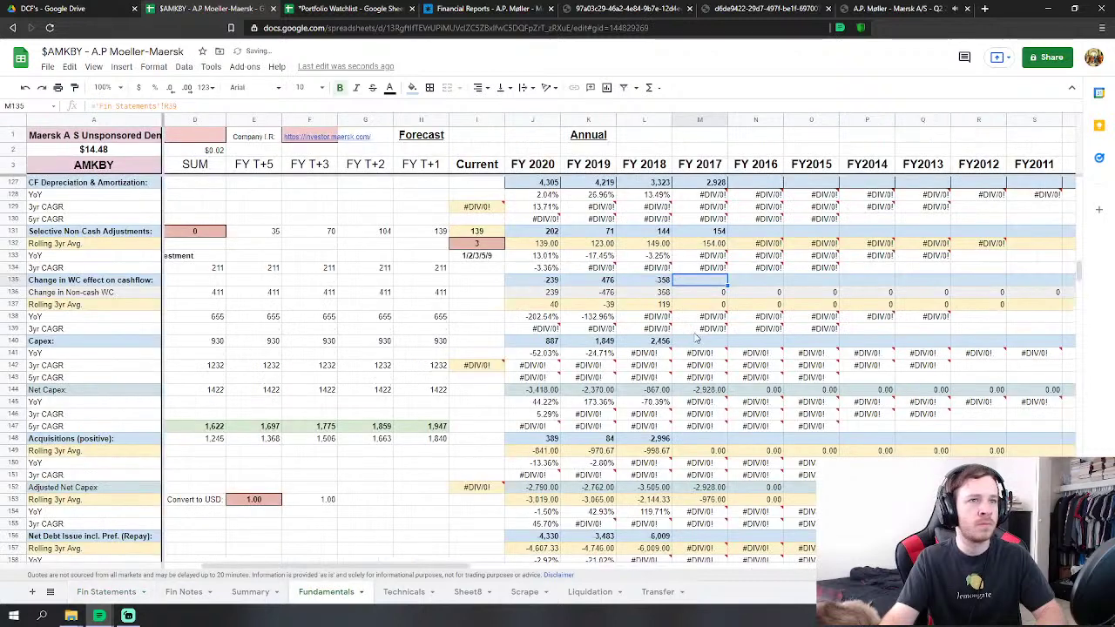
# Set FY 2017 Capex to =-R43-R44 from Fin Statements, using the 2017 purchase and sale of intangible assets and property, plant and equipment.
pyautogui.click(100, 596)
pyautogui.scroll(-4, 435, 431)
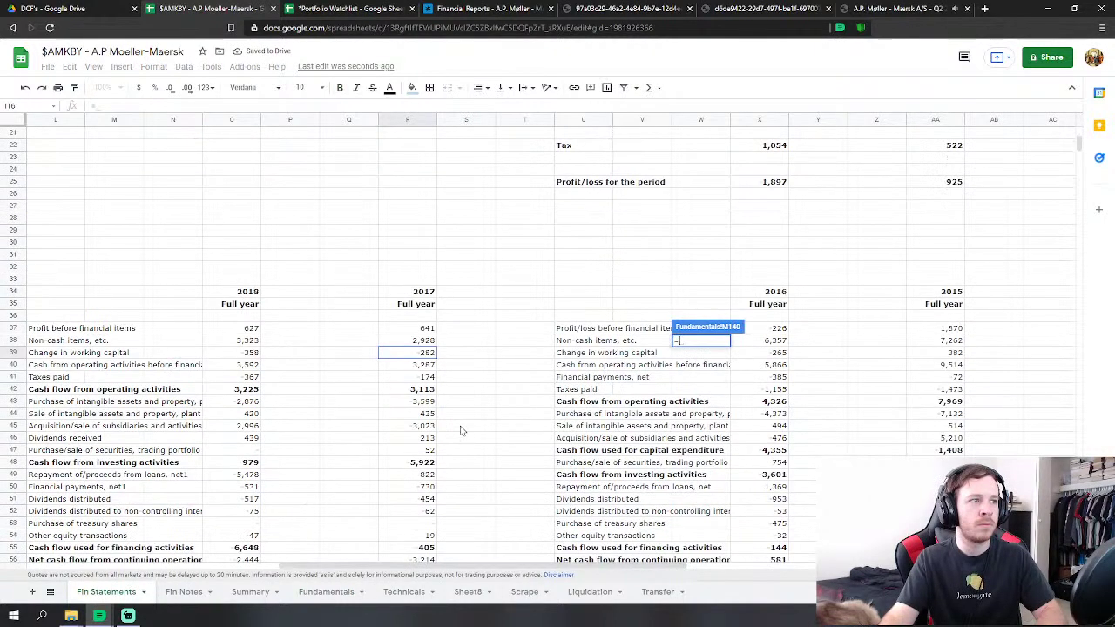
pyautogui.click(424, 342)
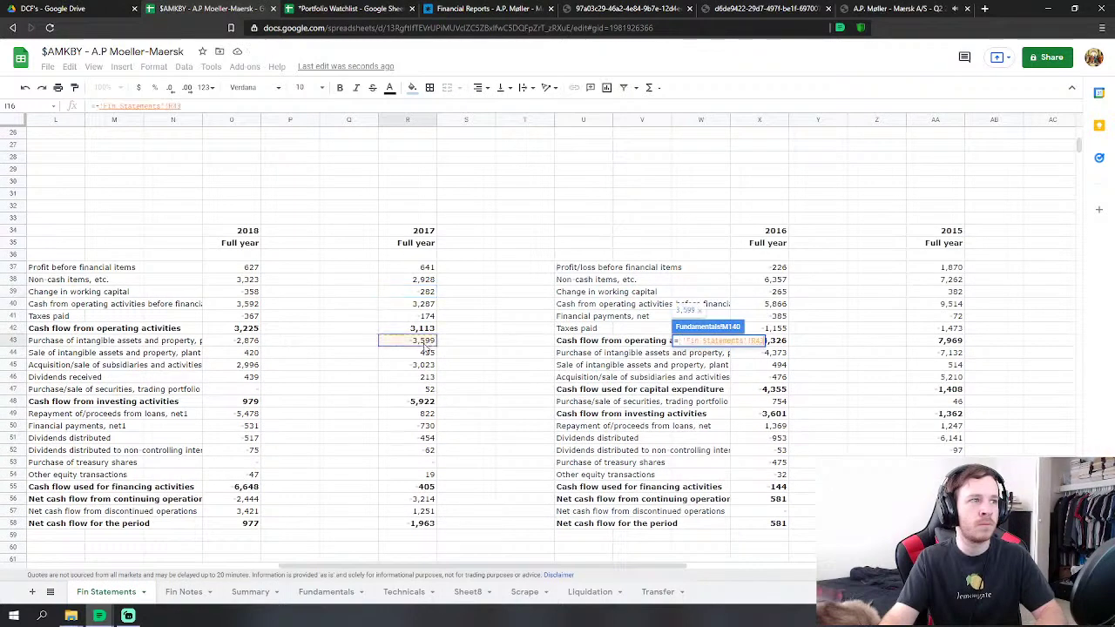
pyautogui.write('-')
pyautogui.click(426, 352)
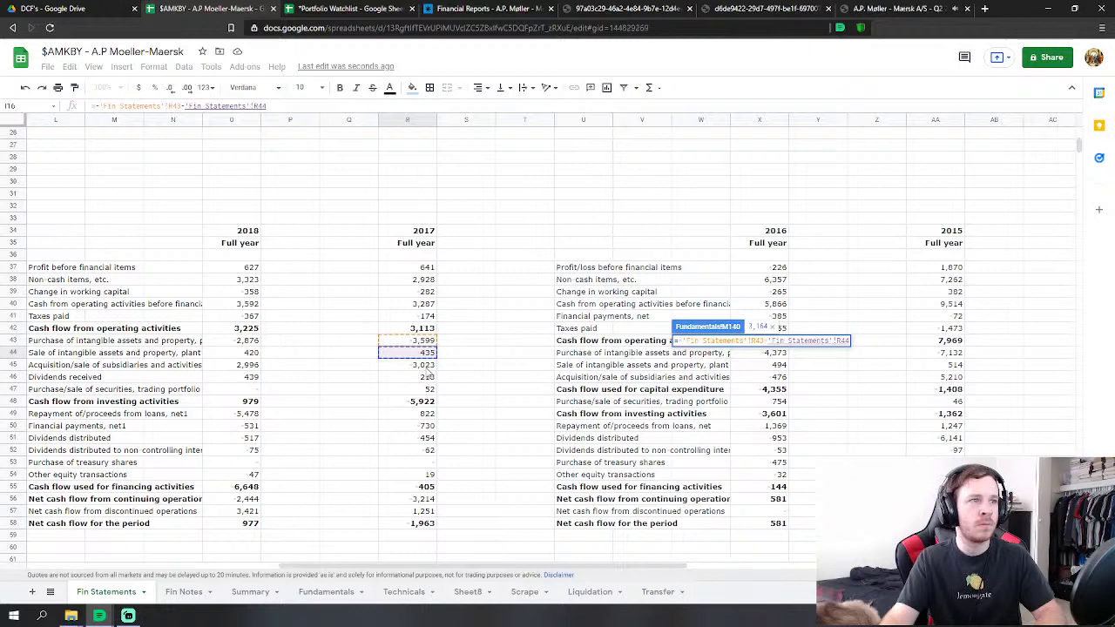
pyautogui.press('Return')
# Set FY 2017 Acquisitions (positive) to the negated 2017 Acquisition/sale of subsidiaries and activities, =-R45 from Fin Statements.
pyautogui.press('Down')
pyautogui.press('Down')
pyautogui.press('Down')
pyautogui.press('Down')
pyautogui.press('Down')
pyautogui.press('Down')
pyautogui.press('Down')
pyautogui.write('=')
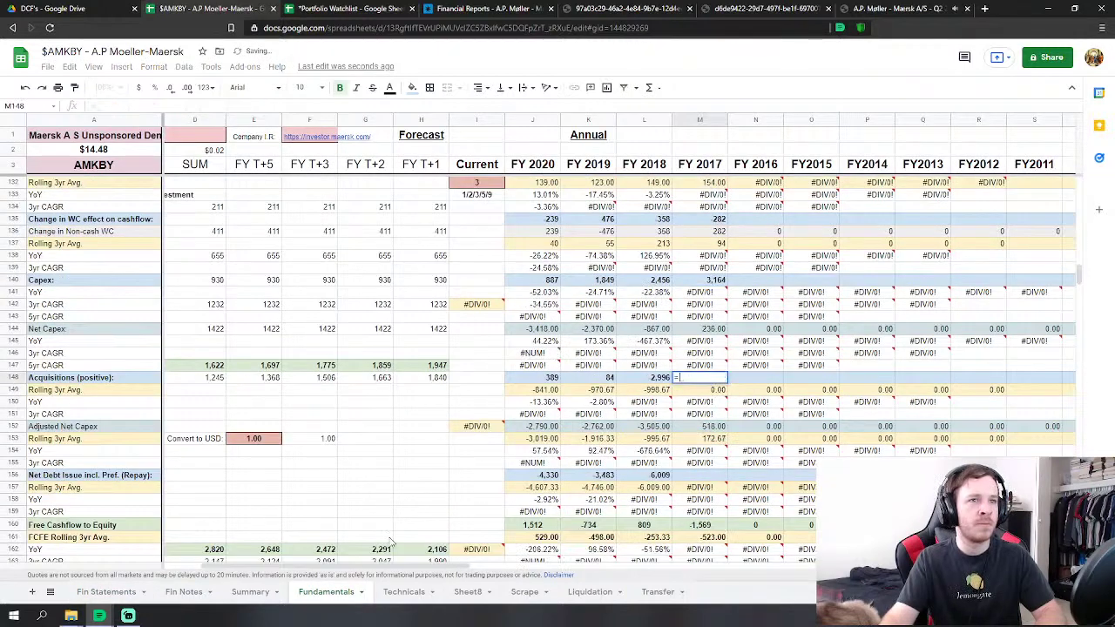
pyautogui.click(103, 592)
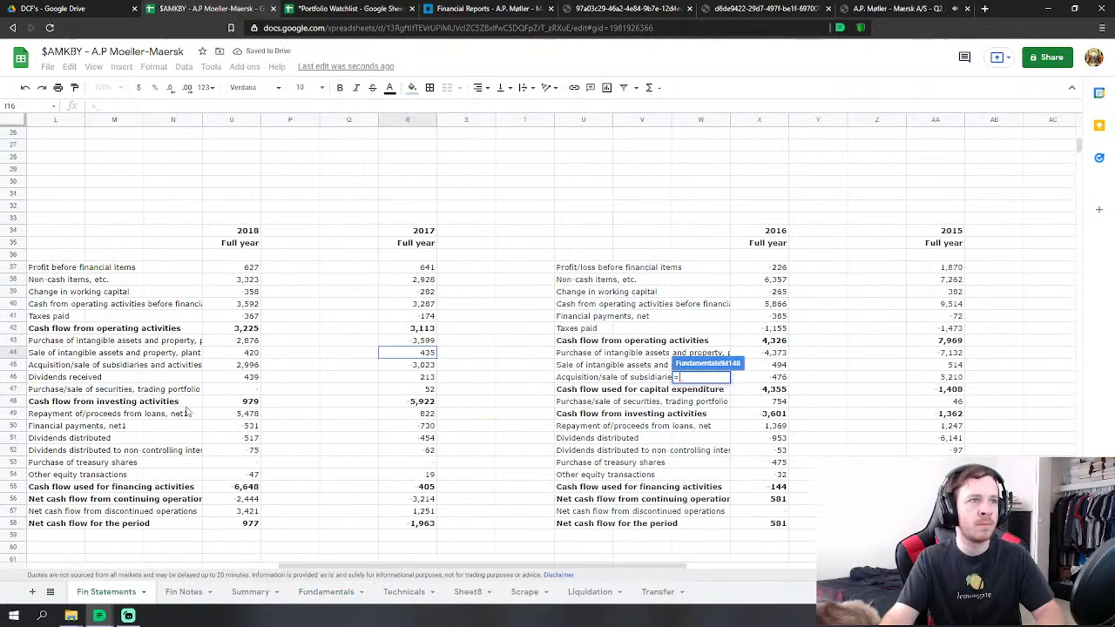
pyautogui.click(426, 368)
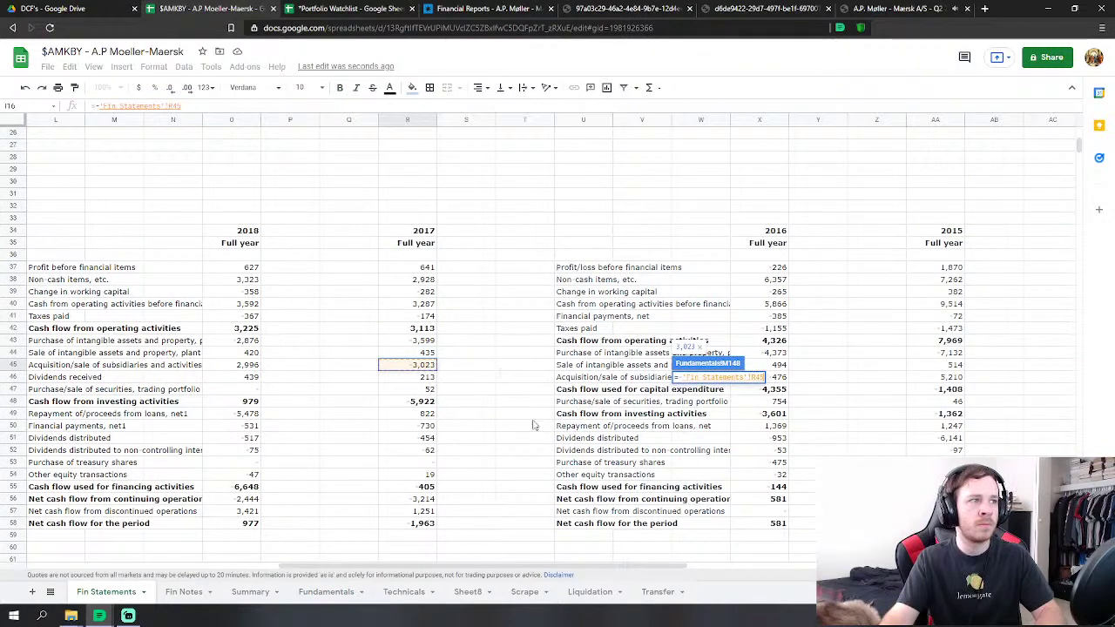
pyautogui.press('Return')
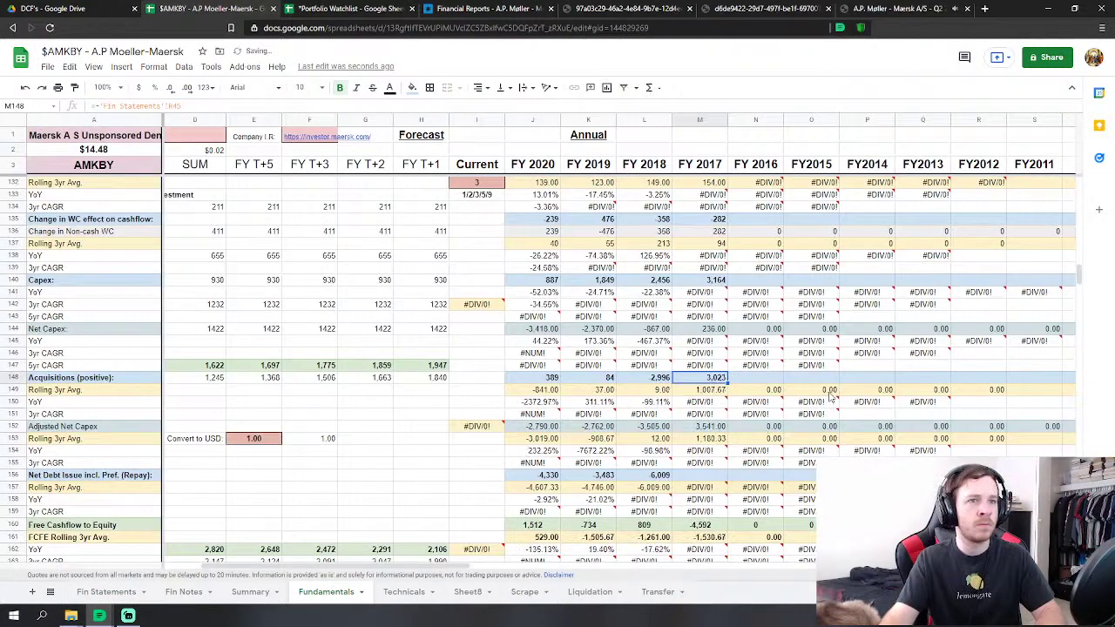
# Set FY 2017 Net Debt Issue to =R49+R50 from Fin Statements, adding 2017 Repayment of/proceeds from loans and Financial payments.
pyautogui.scroll(-2, 800, 370)
pyautogui.scroll(-1, 800, 370)
pyautogui.click(700, 365)
pyautogui.write('=')
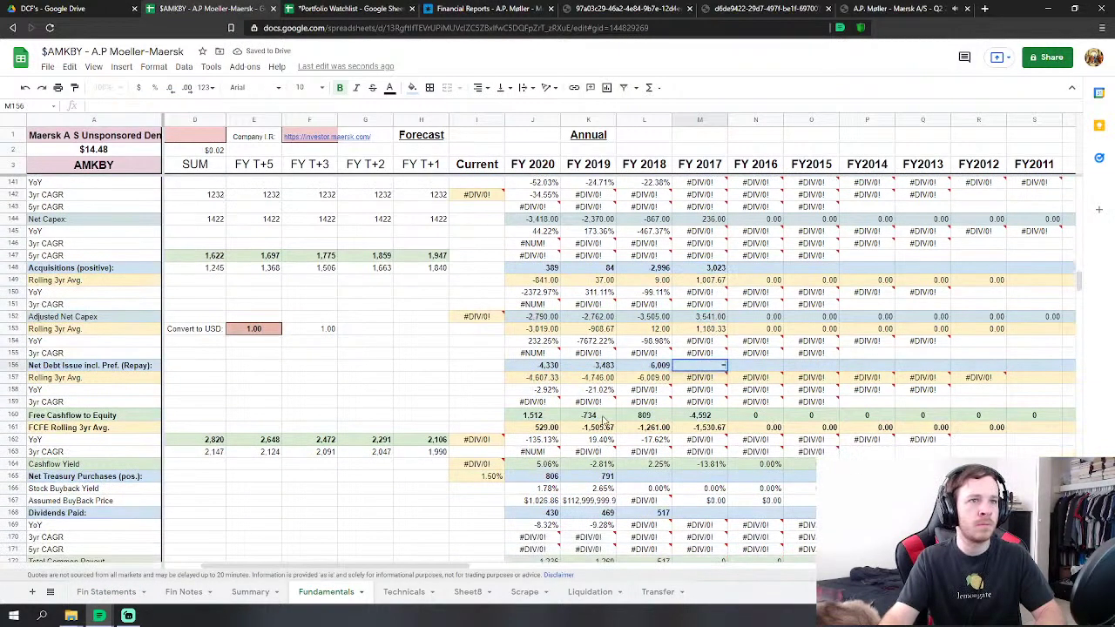
pyautogui.click(106, 591)
pyautogui.scroll(-2, 371, 436)
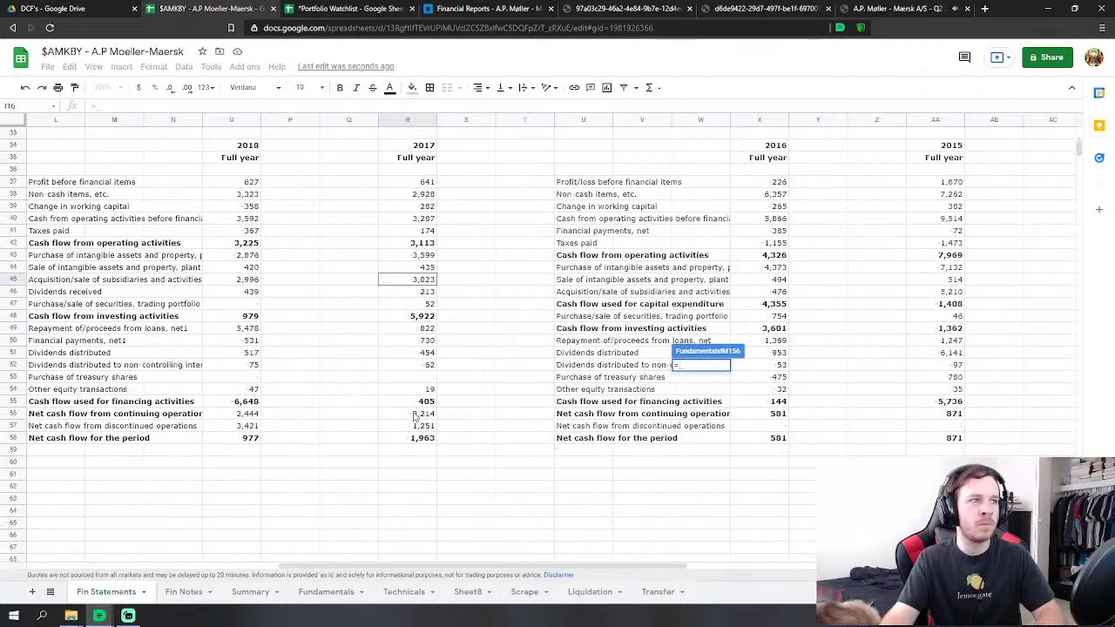
pyautogui.click(426, 328)
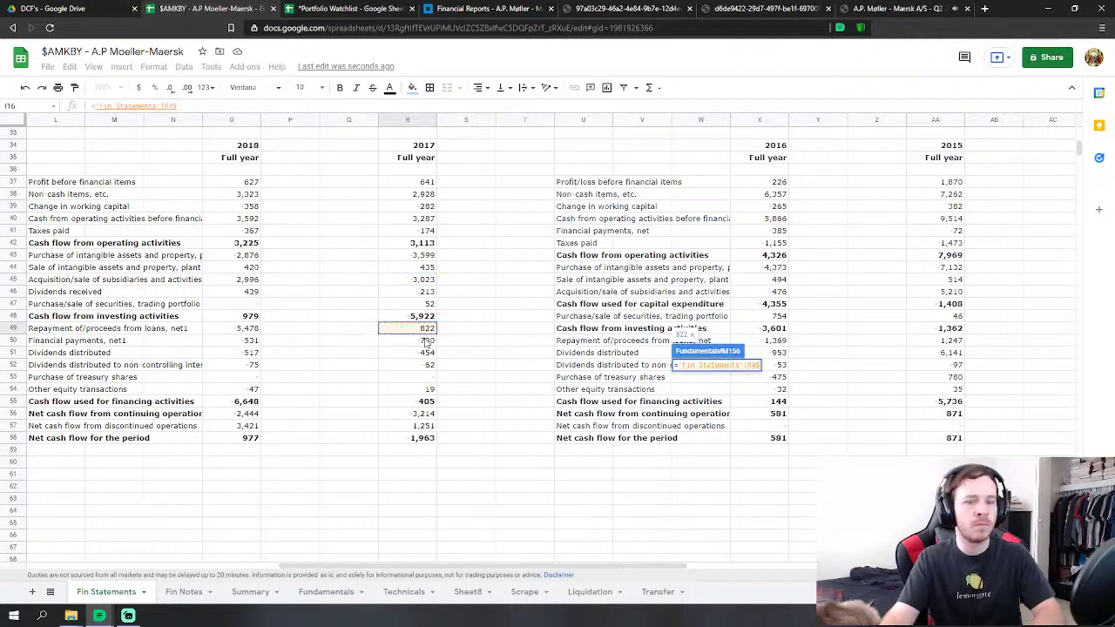
pyautogui.write('+')
pyautogui.click(430, 341)
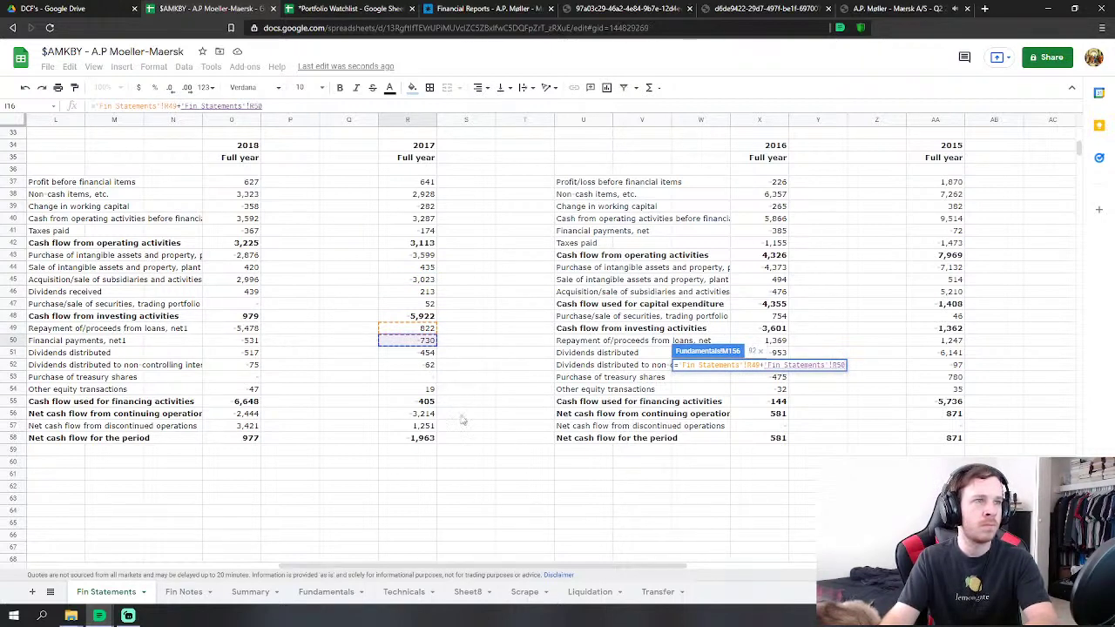
pyautogui.press('Return')
# Set FY 2017 Dividends Paid to the negated 2017 Dividends distributed, =-R51 from Fin Statements.
pyautogui.scroll(-3, 488, 381)
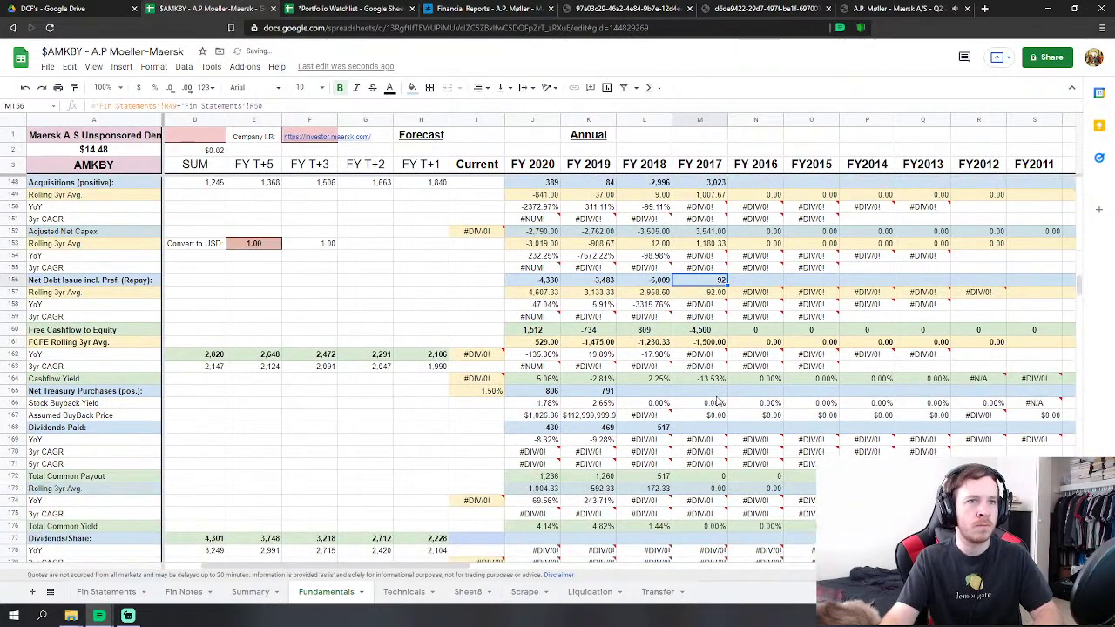
pyautogui.click(701, 390)
pyautogui.click(696, 427)
pyautogui.write('=-')
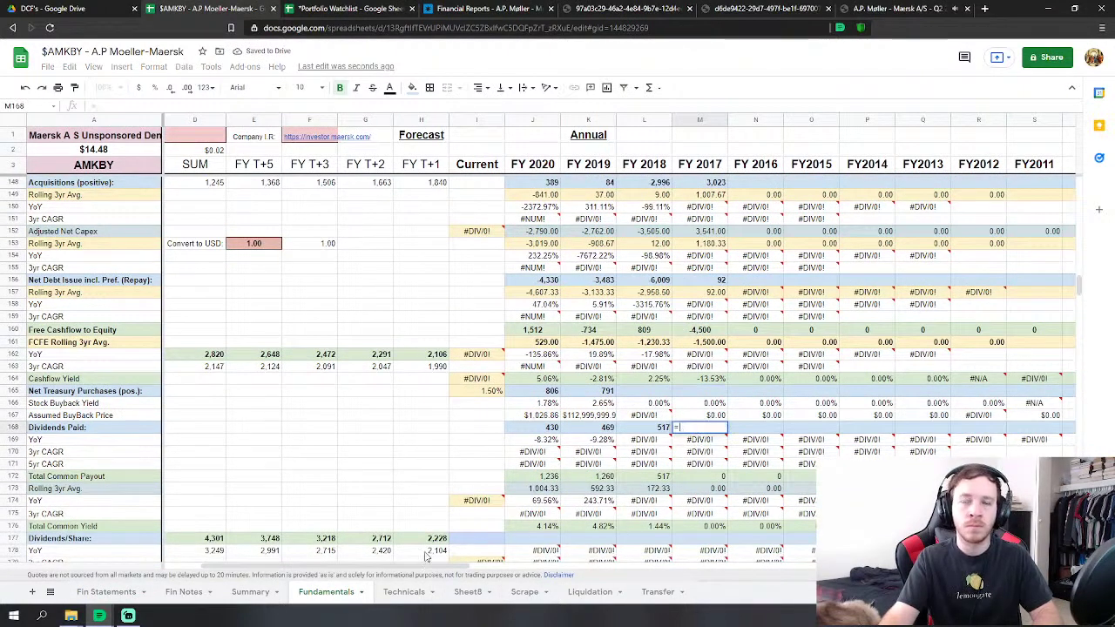
pyautogui.click(106, 592)
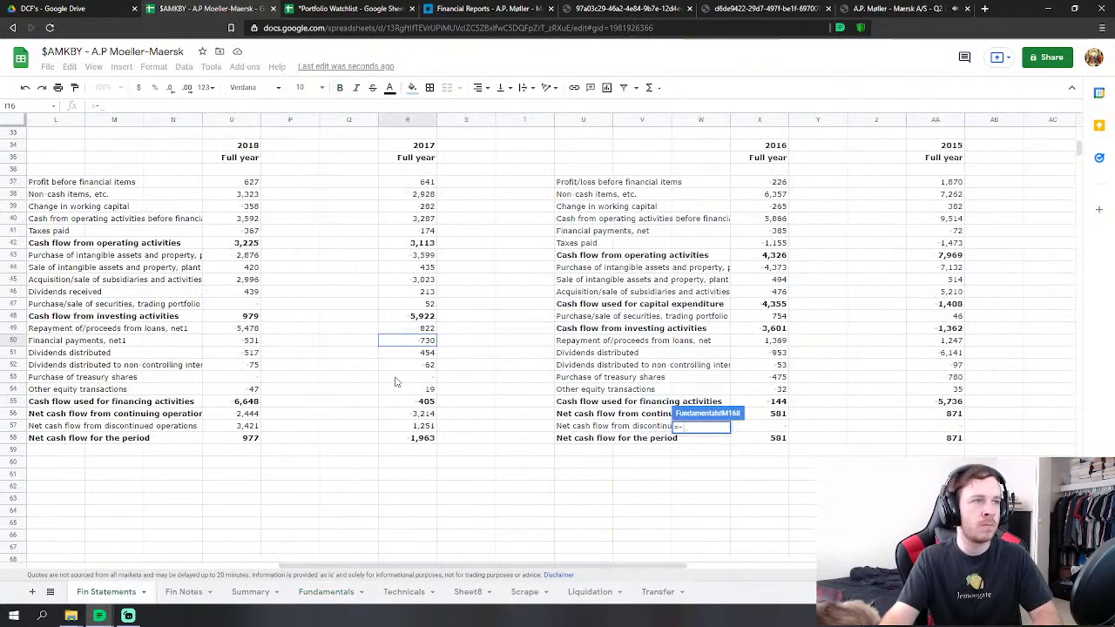
pyautogui.click(423, 352)
pyautogui.press('Return')
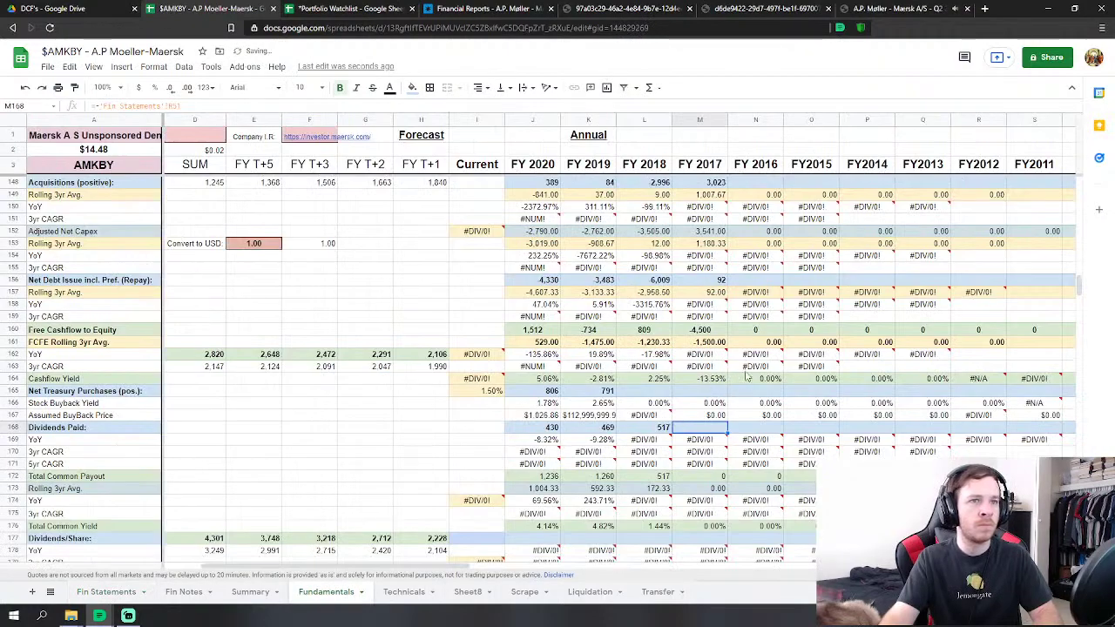
# Under Balance Sheets, link FY 2017 Cash & Equivalents to the 2017 Cash and bank balances (Fin Statements R104).
pyautogui.scroll(-15, 746, 377)
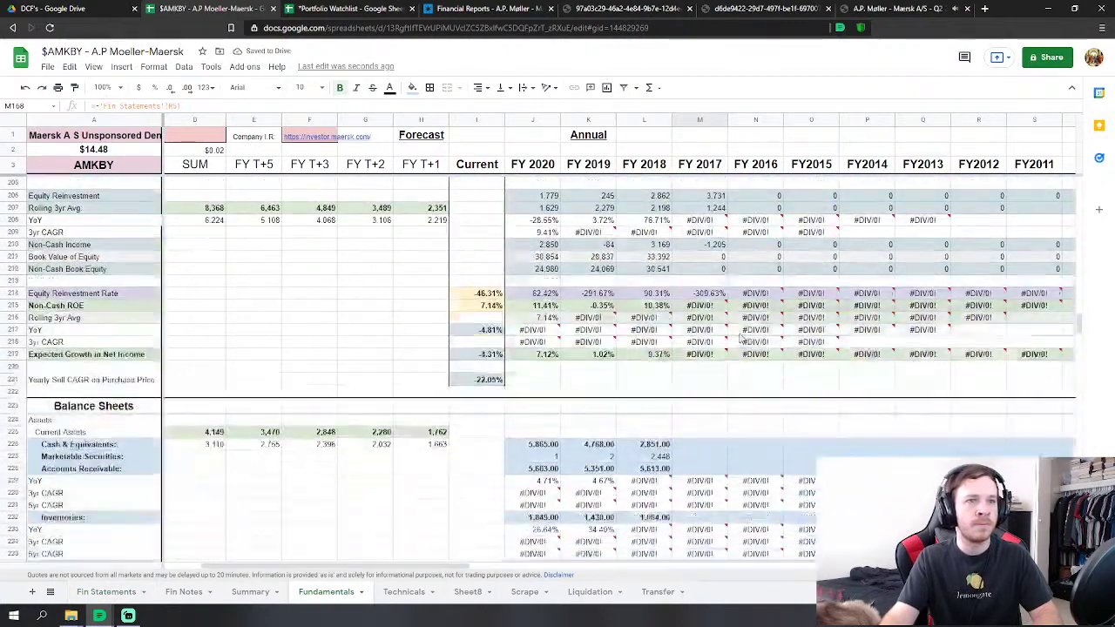
pyautogui.scroll(-3, 741, 340)
pyautogui.scroll(-2, 713, 351)
pyautogui.click(701, 260)
pyautogui.write('=')
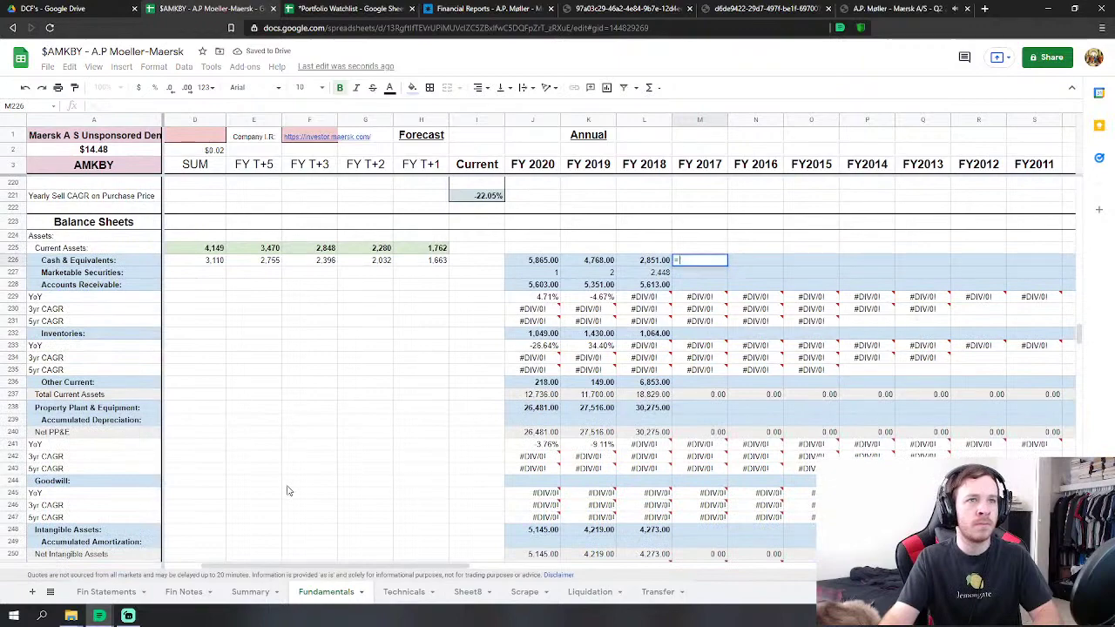
pyautogui.click(106, 591)
pyautogui.scroll(-12, 372, 416)
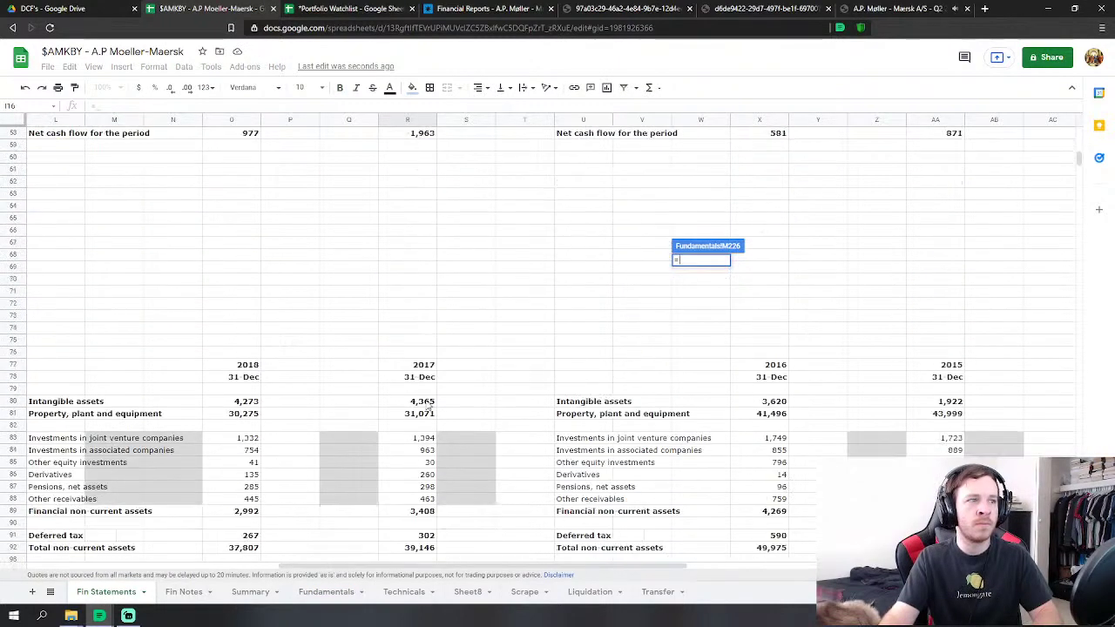
pyautogui.scroll(-8, 421, 391)
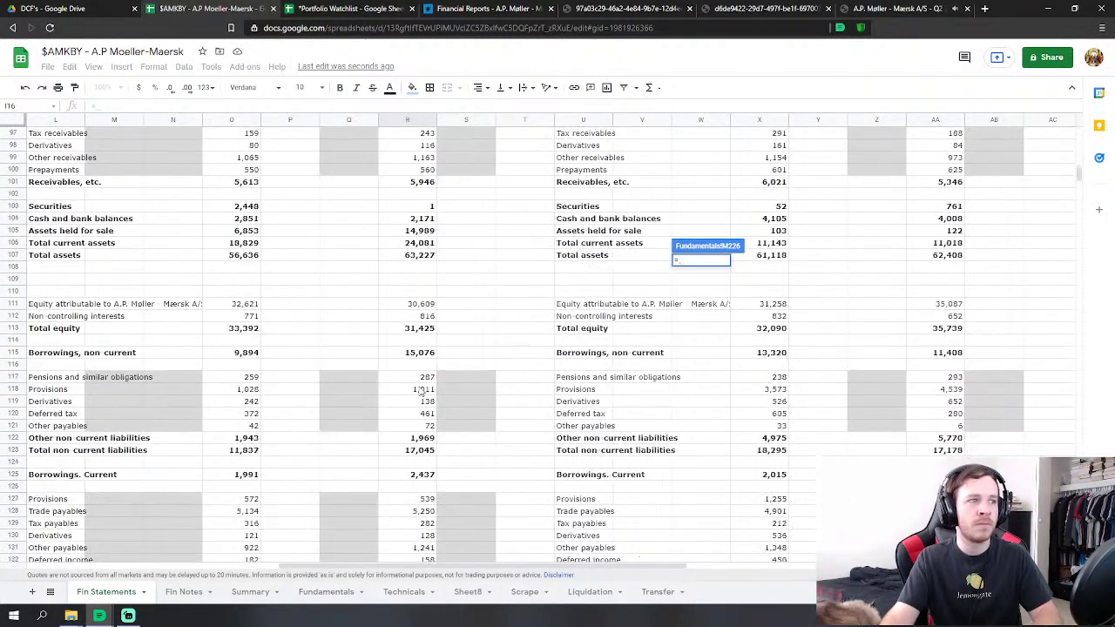
pyautogui.scroll(-2, 421, 391)
pyautogui.scroll(3, 421, 391)
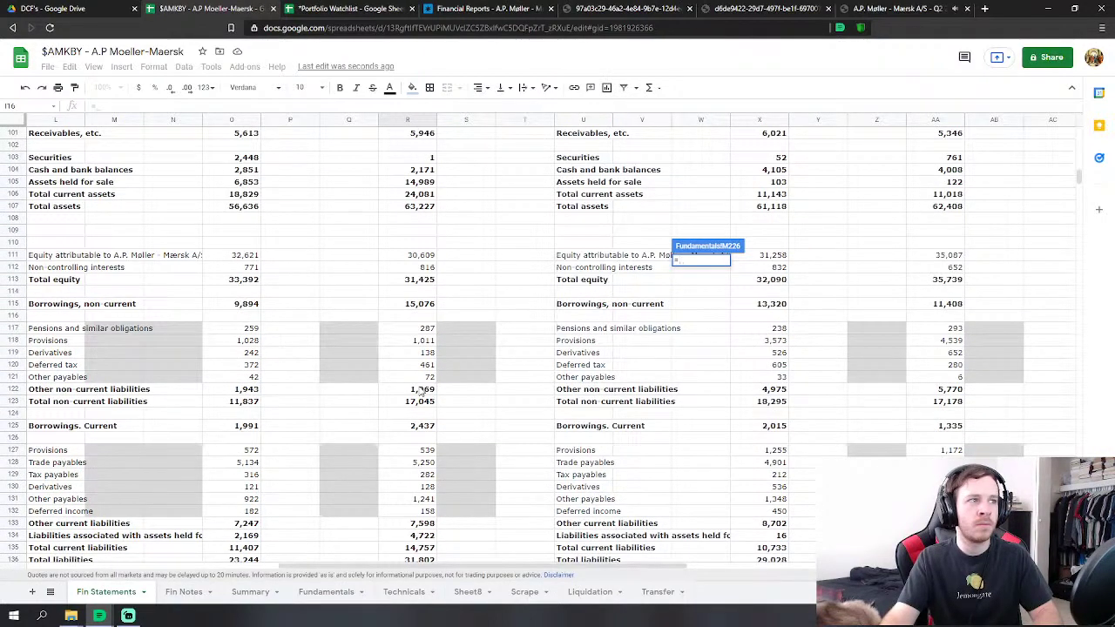
pyautogui.scroll(-2, 421, 391)
pyautogui.scroll(5, 420, 391)
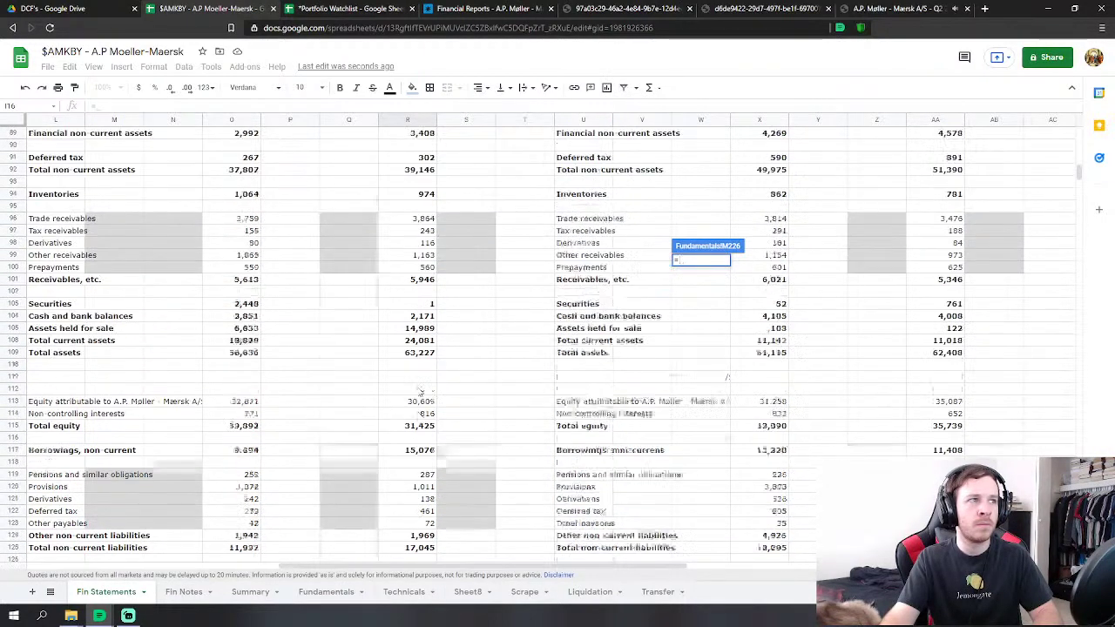
pyautogui.scroll(1, 421, 391)
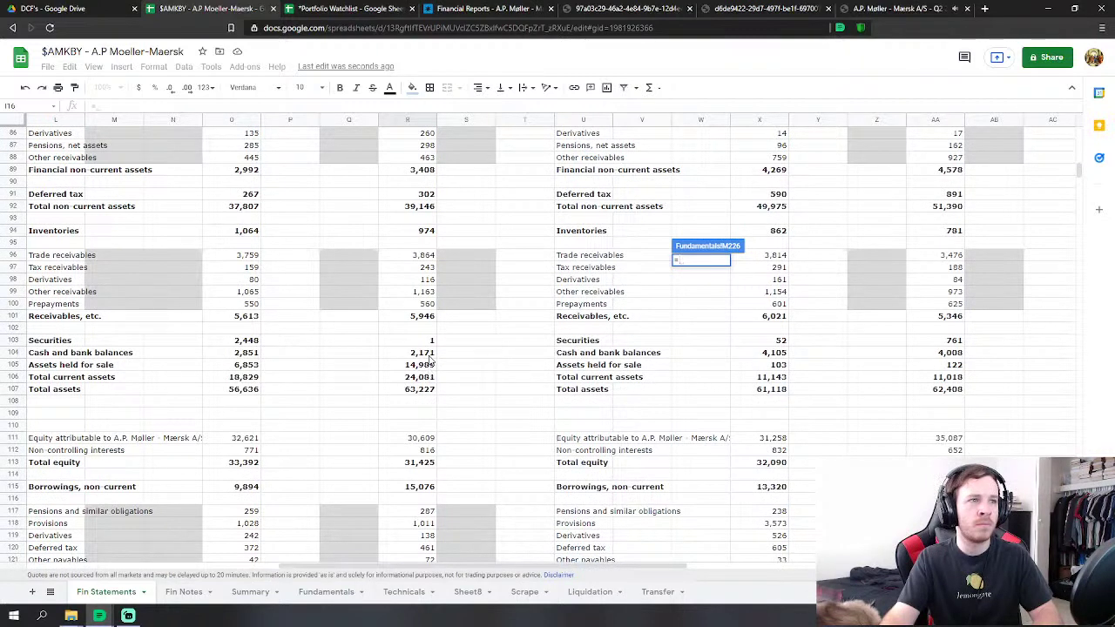
pyautogui.click(429, 356)
pyautogui.press('Return')
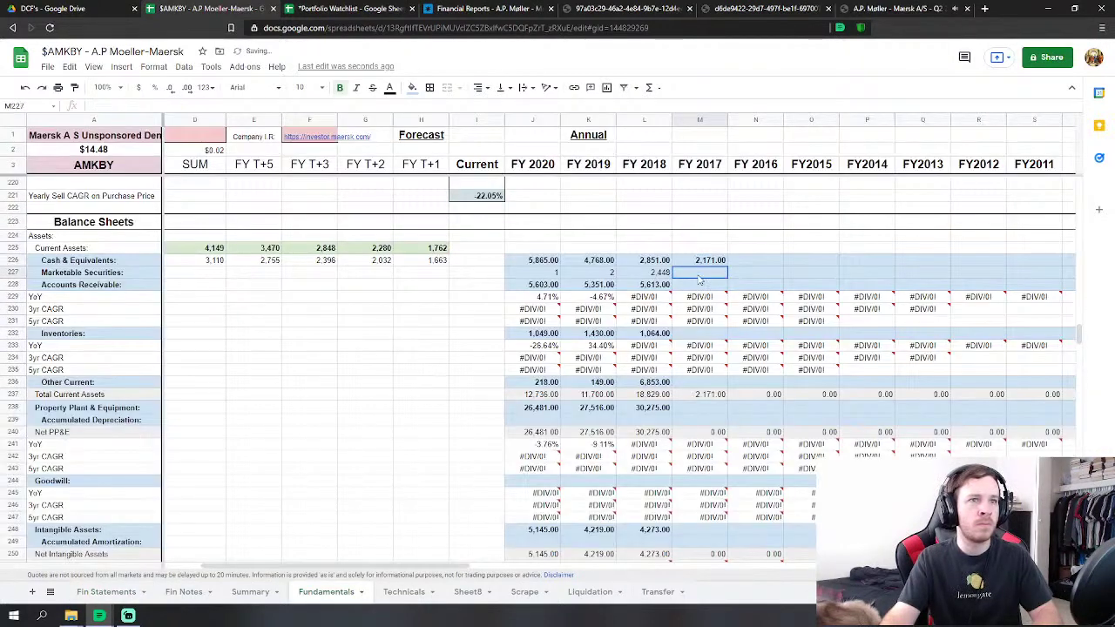
# Link FY 2017 Marketable Securities to the 2017 Securities line (Fin Statements R103).
pyautogui.write('=')
pyautogui.click(106, 591)
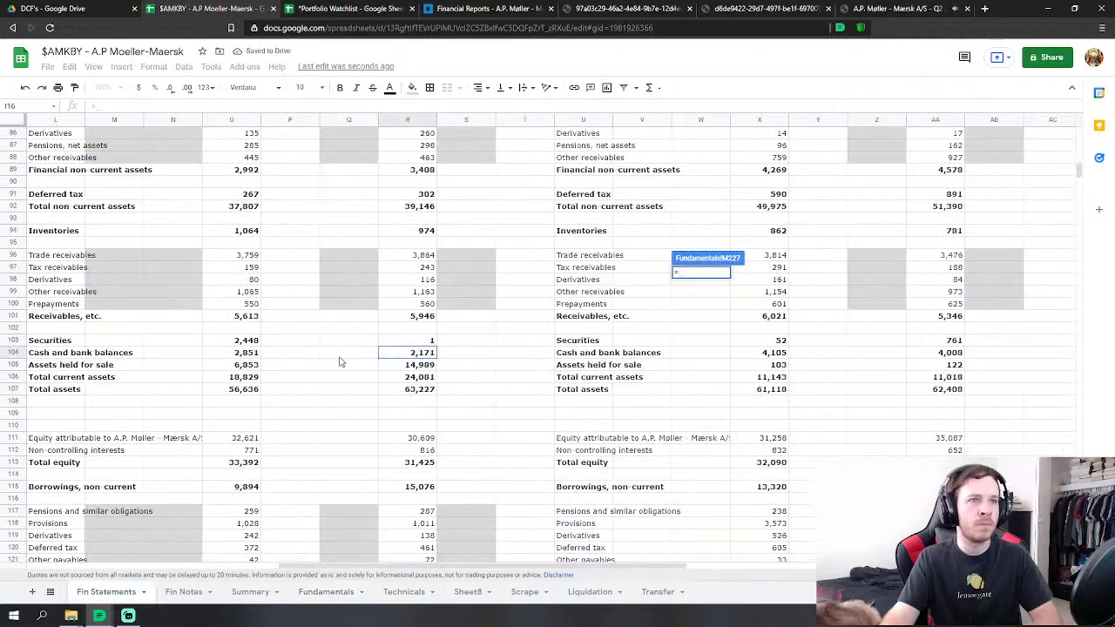
pyautogui.click(409, 340)
pyautogui.press('Return')
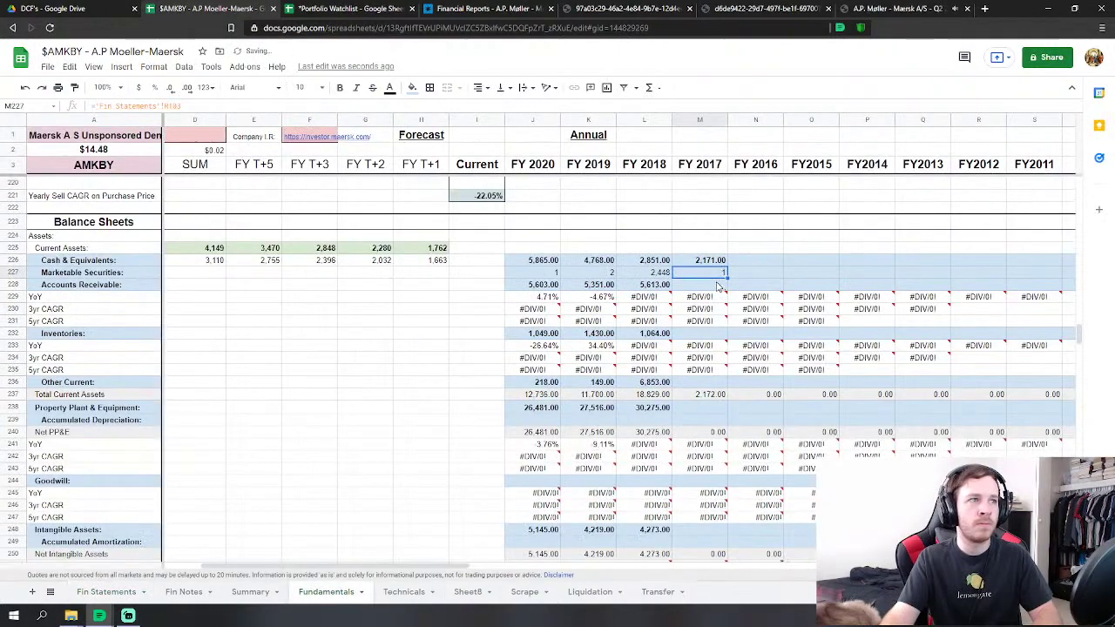
# Link FY 2017 Accounts Receivable to the 2017 Receivables, etc. total (Fin Statements R101).
pyautogui.click(719, 286)
pyautogui.write('=')
pyautogui.click(106, 591)
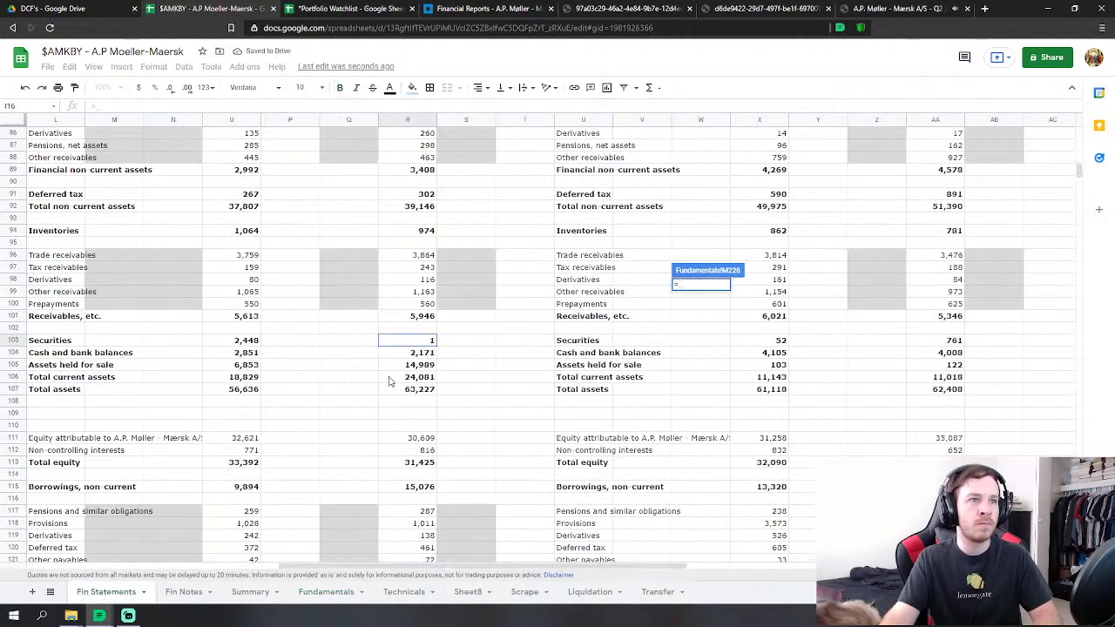
pyautogui.click(423, 316)
pyautogui.press('Return')
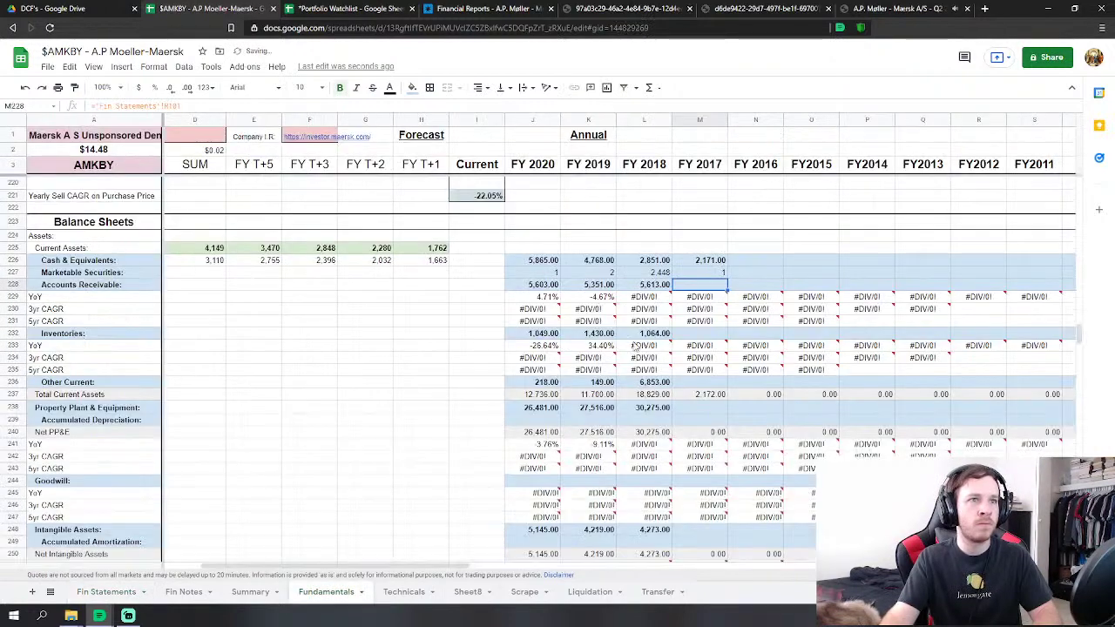
# Link FY 2017 Inventories to the 2017 Inventories line (Fin Statements R94).
pyautogui.click(707, 332)
pyautogui.write('=')
pyautogui.click(106, 591)
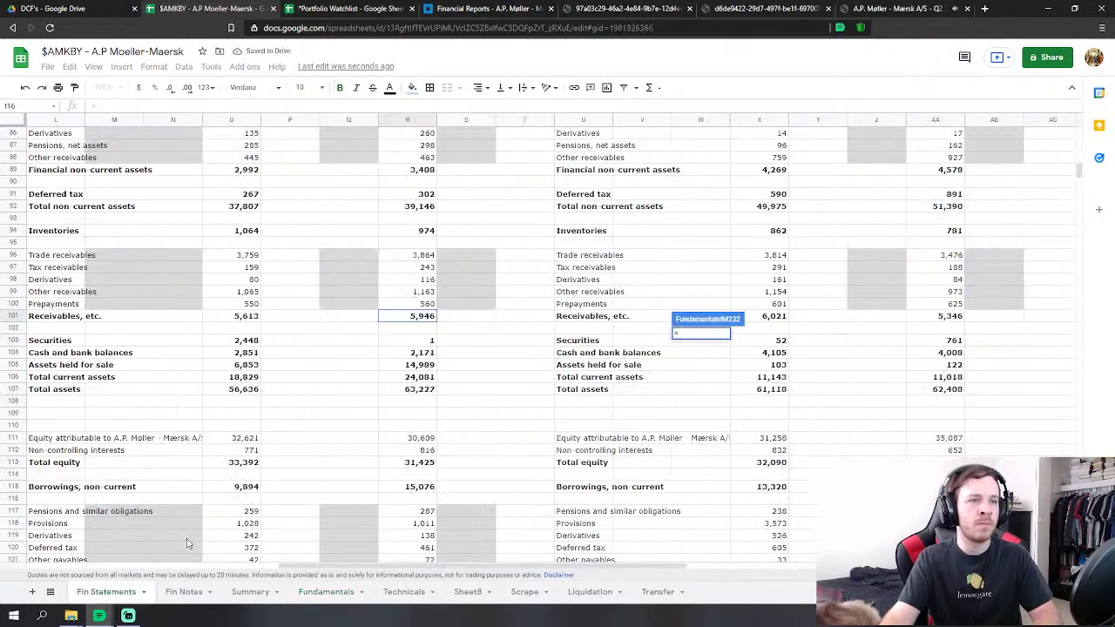
pyautogui.click(423, 231)
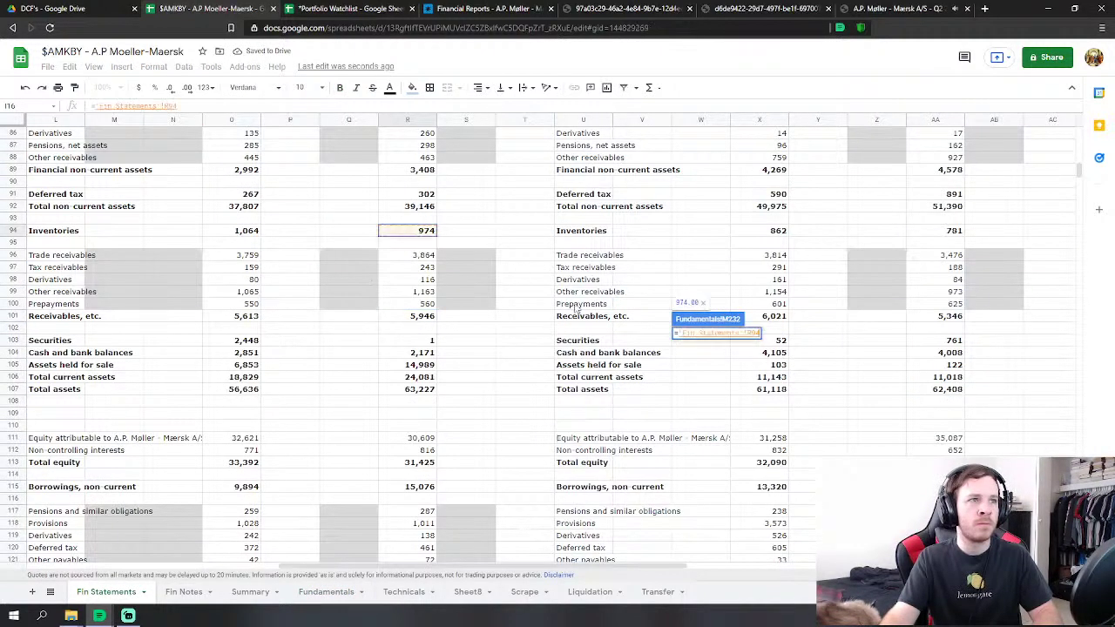
pyautogui.press('Return')
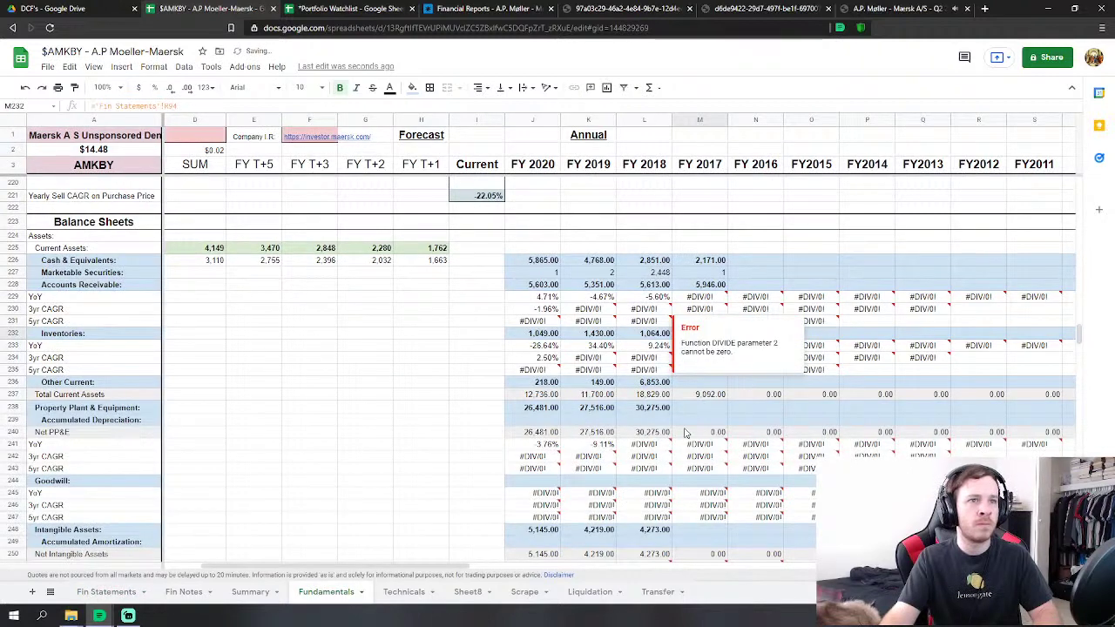
# Link FY 2017 Other Current assets to the 2017 Assets held for sale line (Fin Statements R105).
pyautogui.click(532, 494)
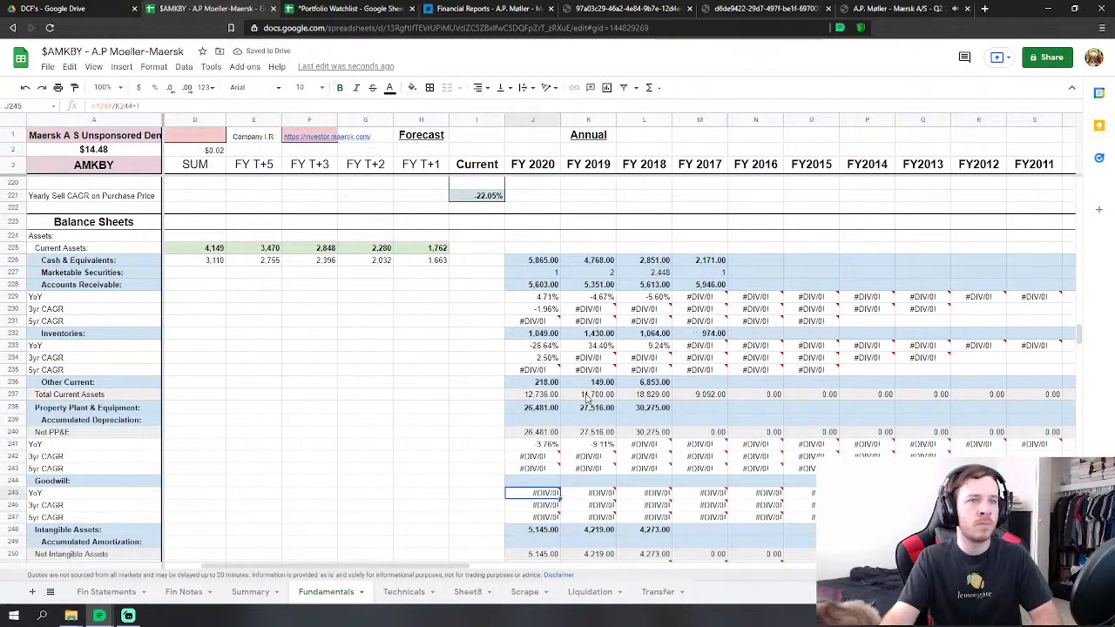
pyautogui.click(699, 382)
pyautogui.click(95, 593)
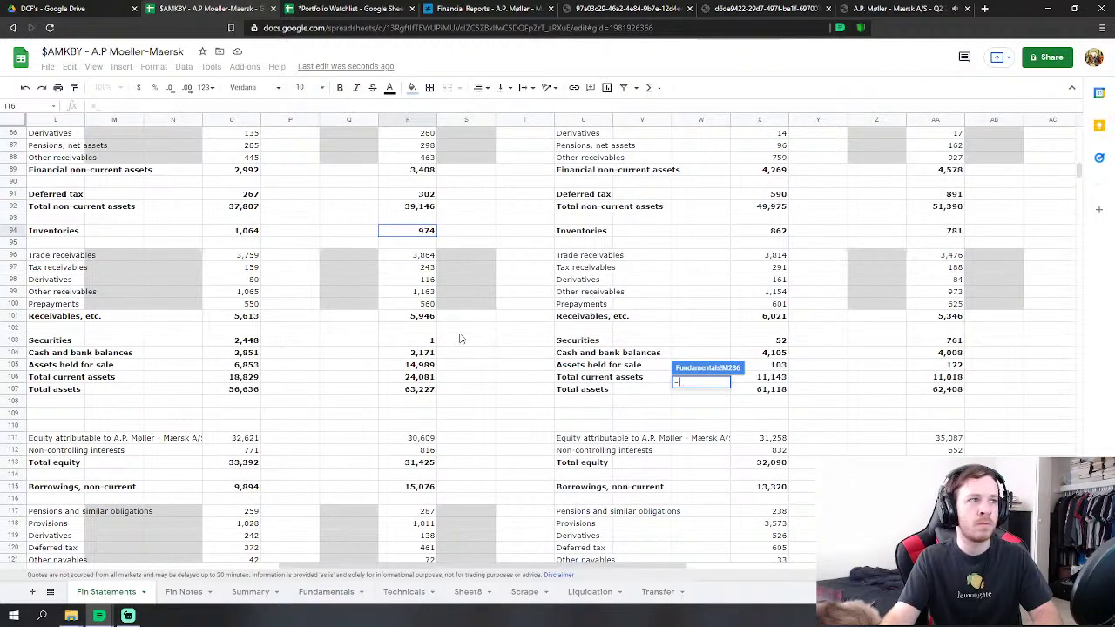
pyautogui.click(420, 366)
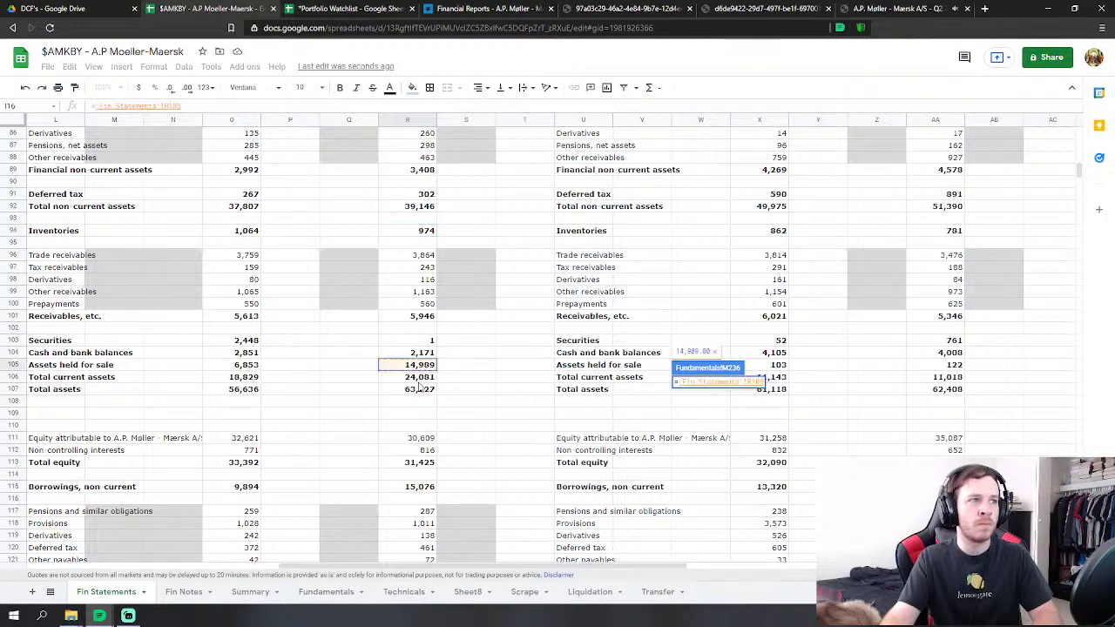
pyautogui.press('Return')
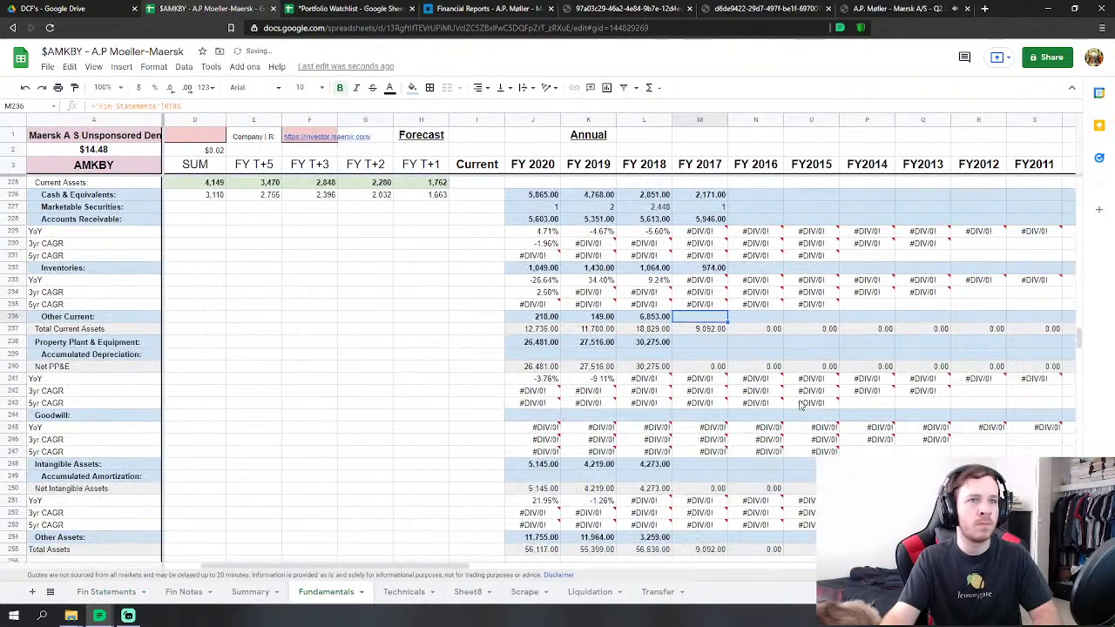
# Link FY 2017 Property Plant & Equipment to the 2017 Property, plant and equipment line (Fin Statements R81).
pyautogui.press('Down')
pyautogui.write('=')
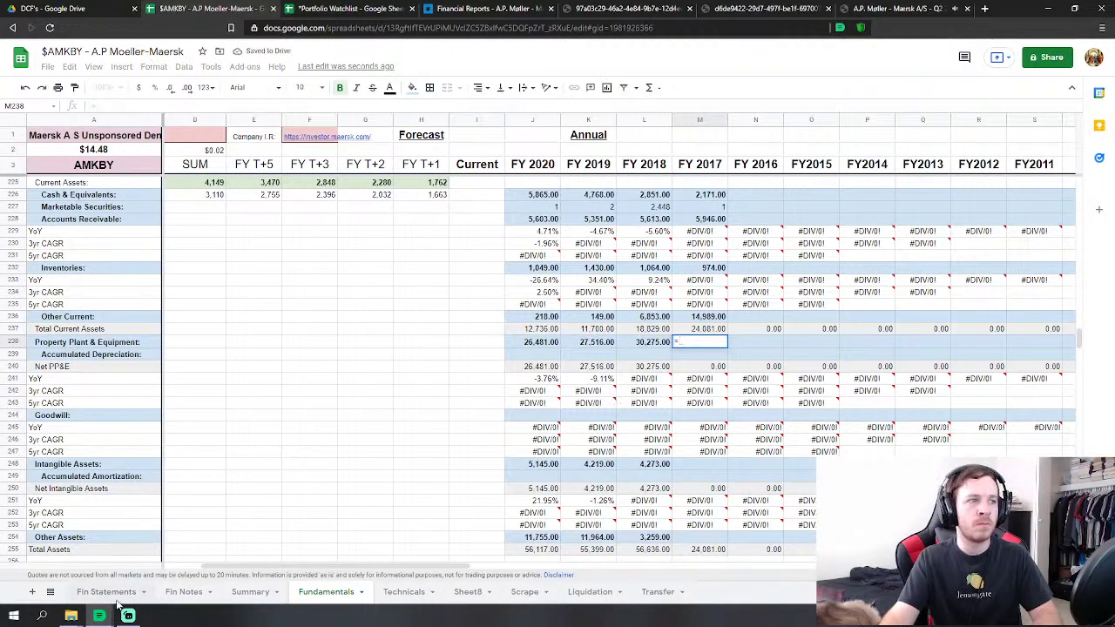
pyautogui.click(106, 592)
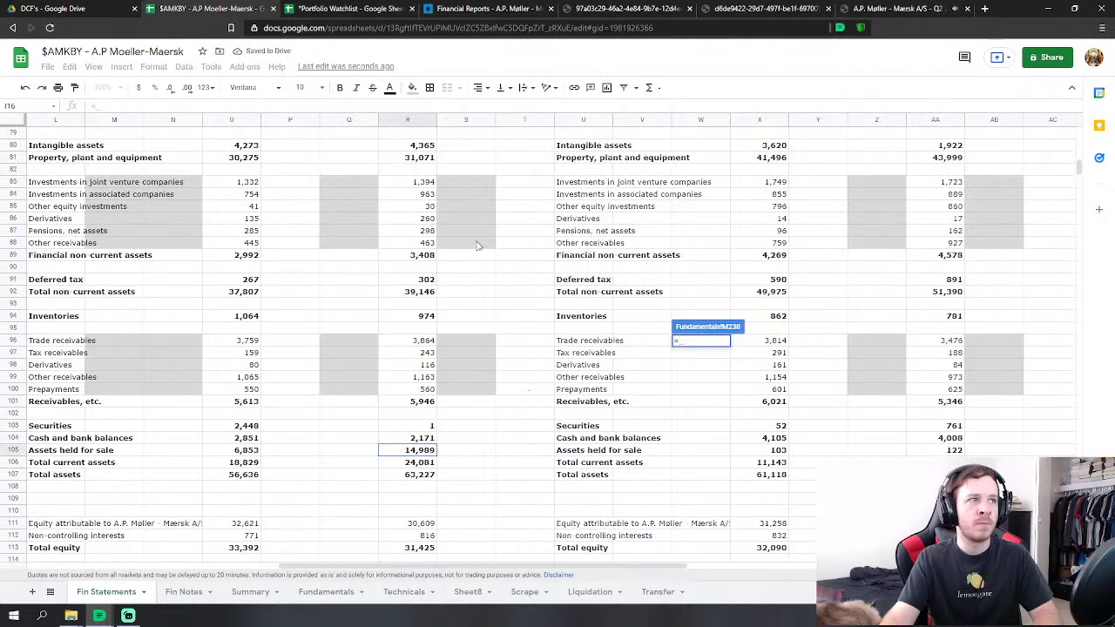
pyautogui.click(422, 157)
pyautogui.press('Return')
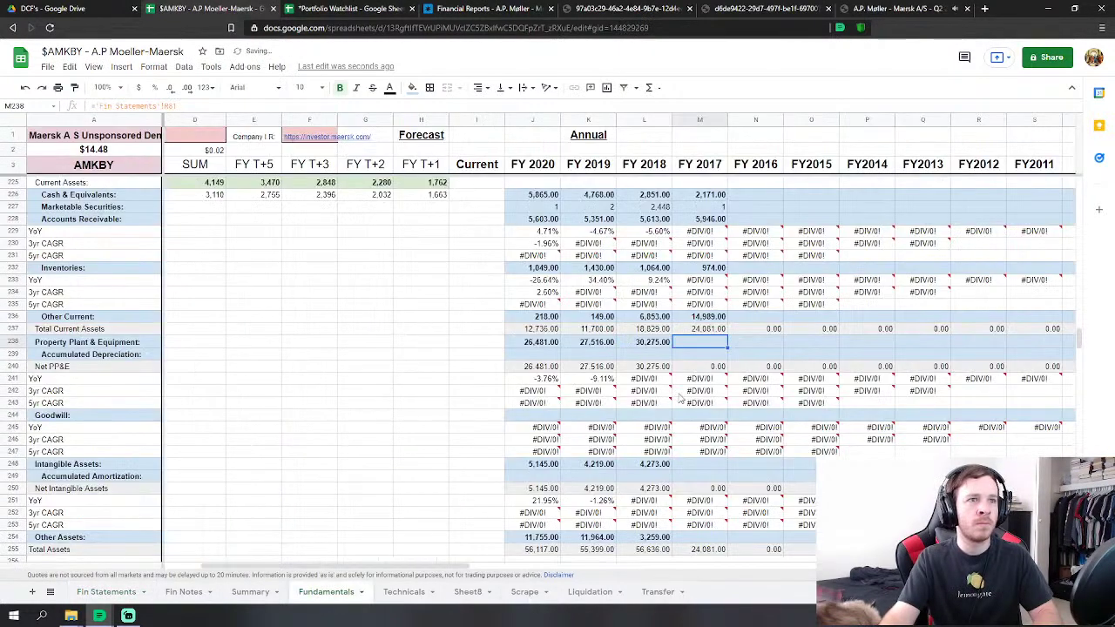
# Link FY 2017 Intangible Assets to the 2017 Intangible assets line (Fin Statements R80).
pyautogui.click(699, 463)
pyautogui.write('=')
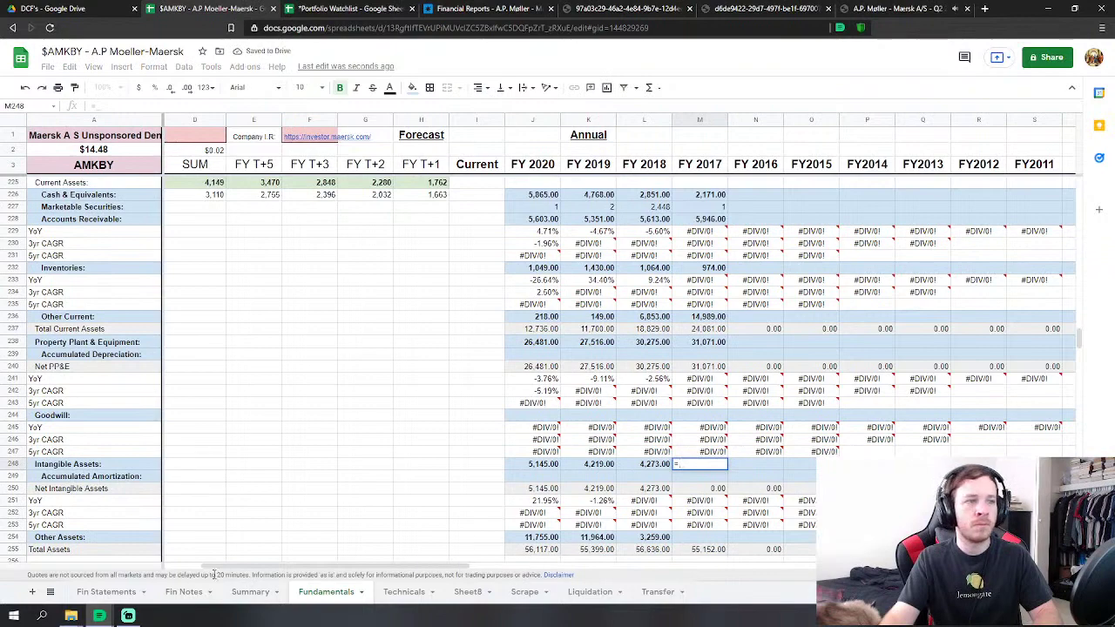
pyautogui.click(106, 591)
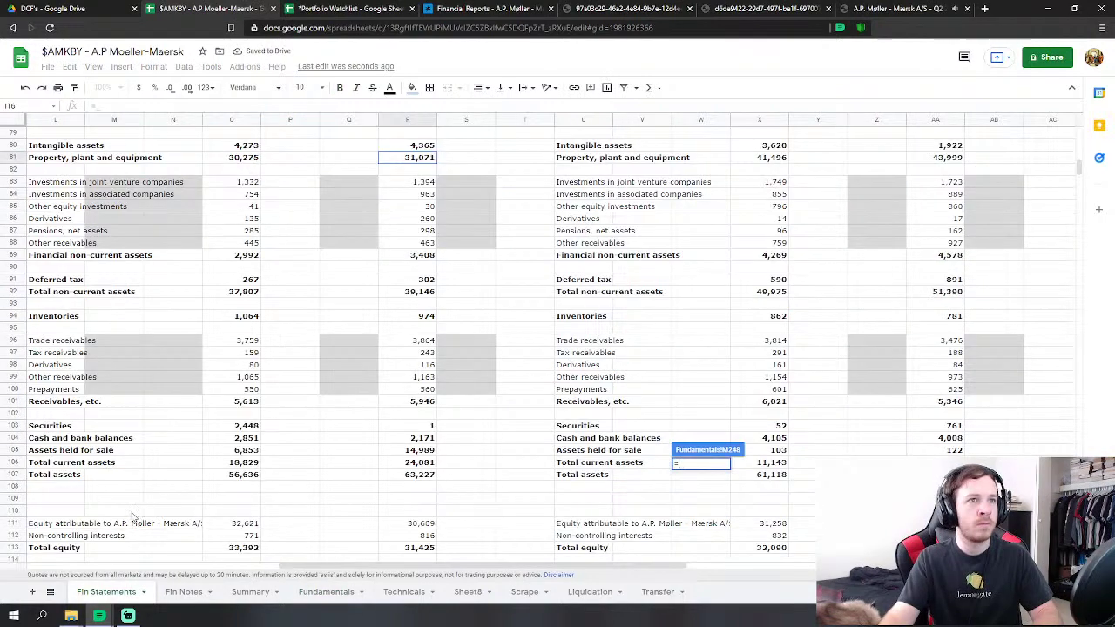
pyautogui.click(421, 146)
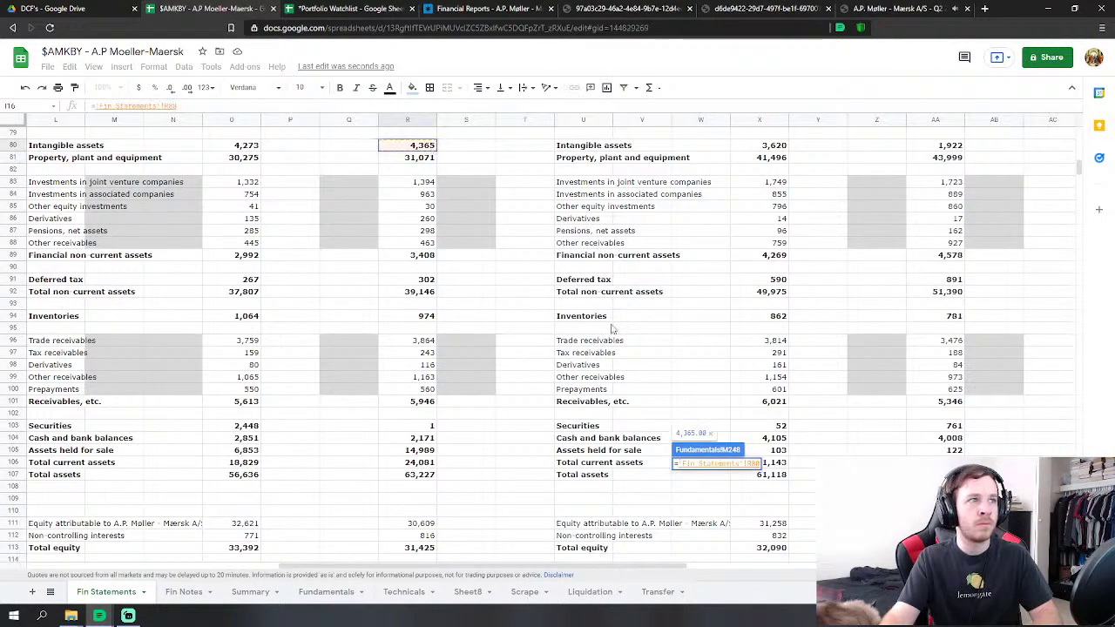
pyautogui.press('Return')
# Set FY 2017 Other Assets to the sum of 2017 Financial non-current assets and Deferred tax (Fin Statements R89+R91).
pyautogui.click(702, 537)
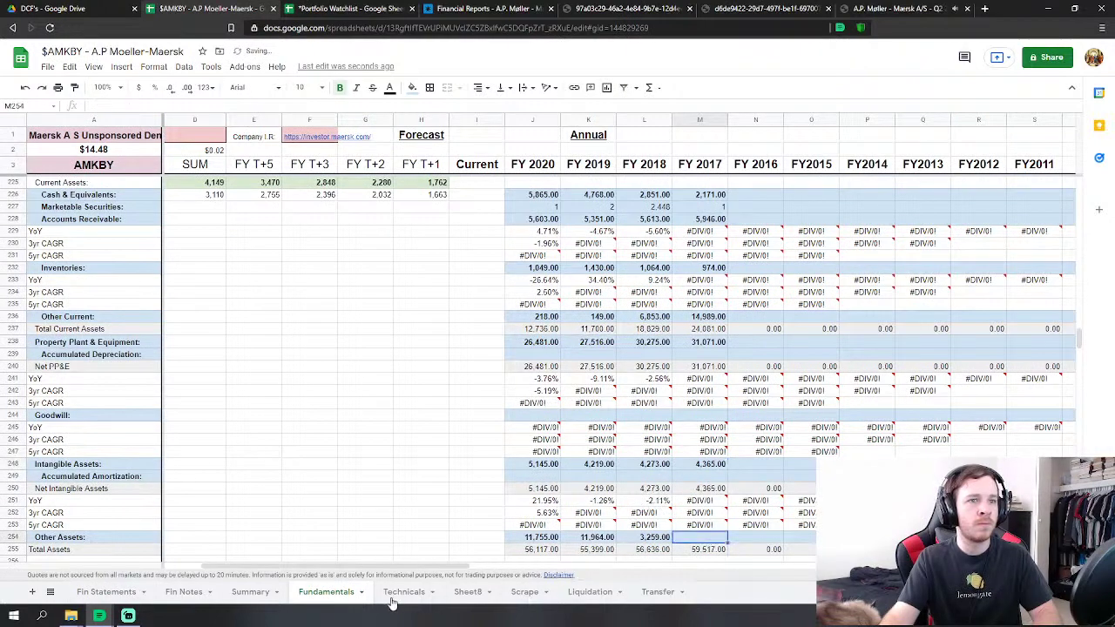
pyautogui.write('=')
pyautogui.click(106, 592)
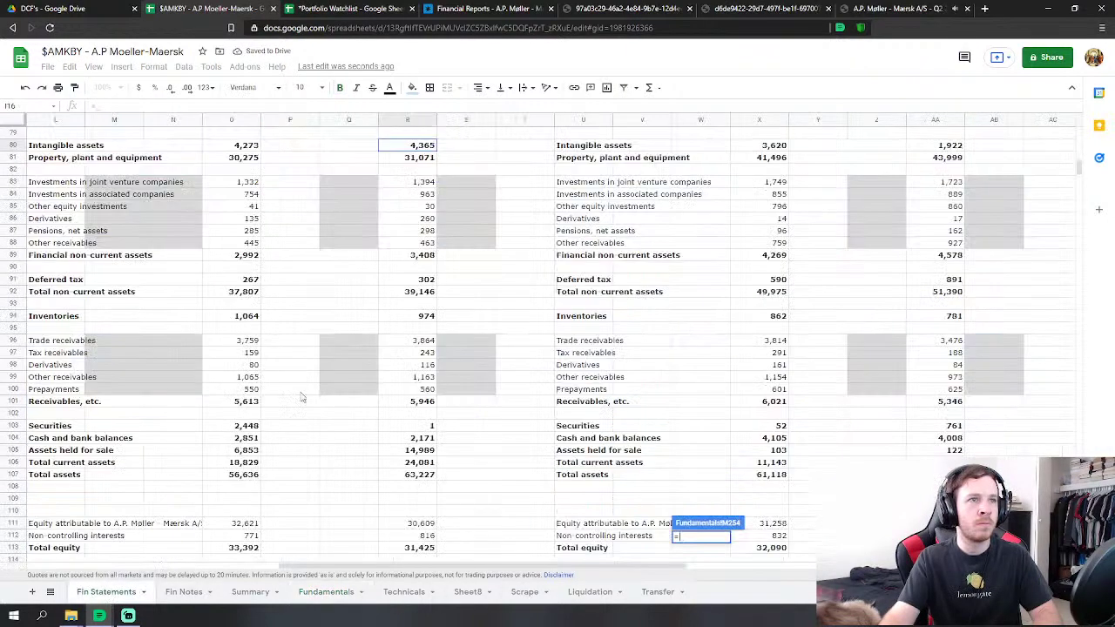
pyautogui.click(431, 256)
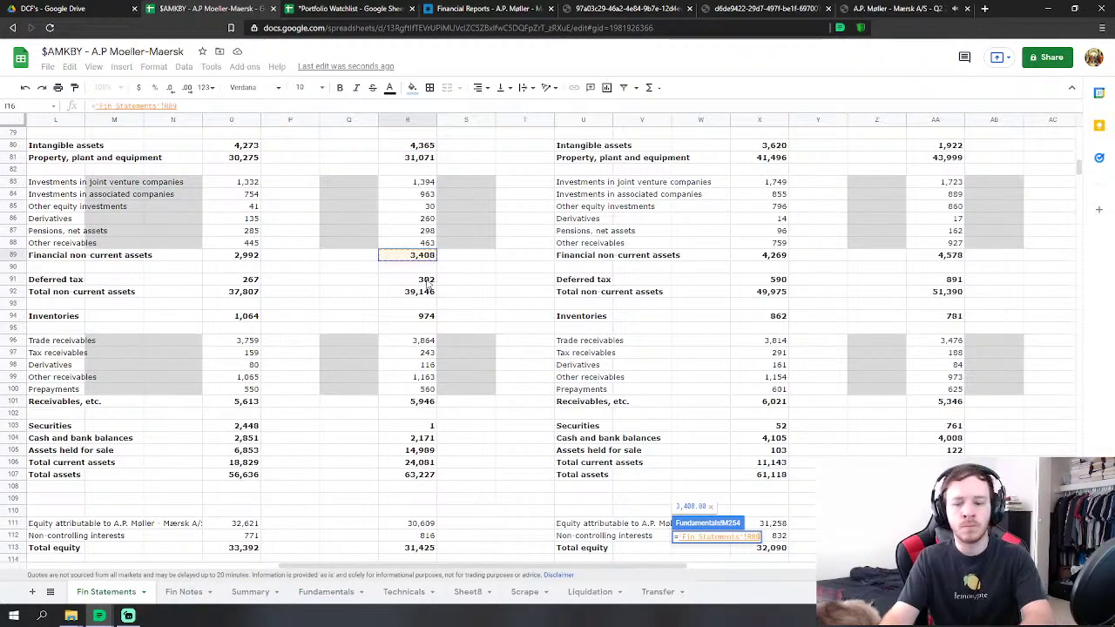
pyautogui.write('+')
pyautogui.click(427, 279)
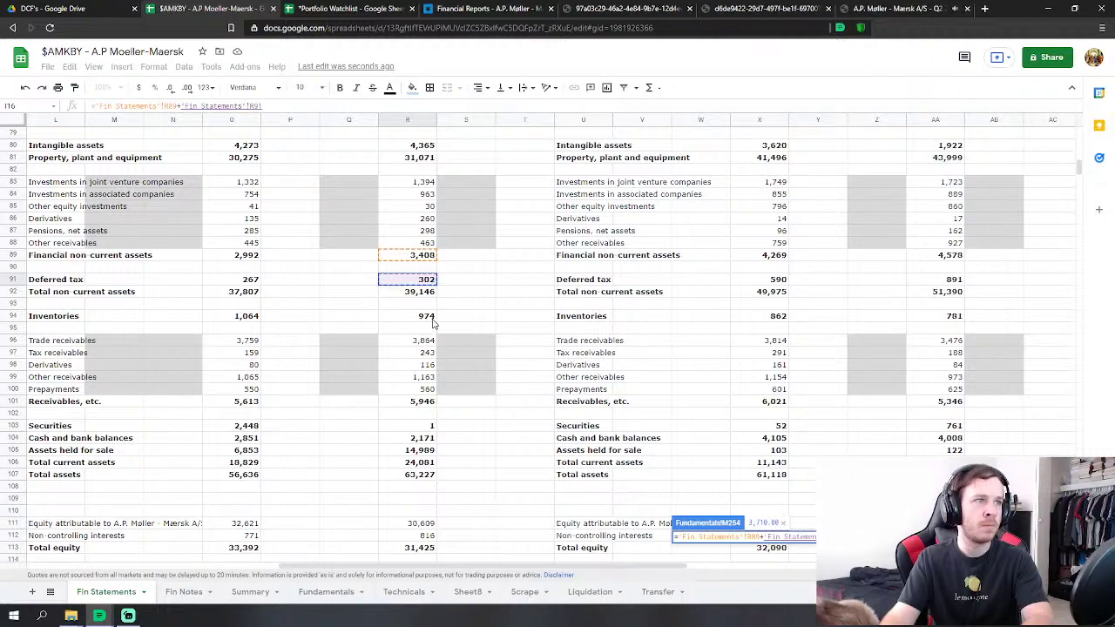
pyautogui.press('Return')
# Link FY 2017 Current Debt to the 2017 current Borrowings line (Fin Statements R125).
pyautogui.scroll(-6, 679, 383)
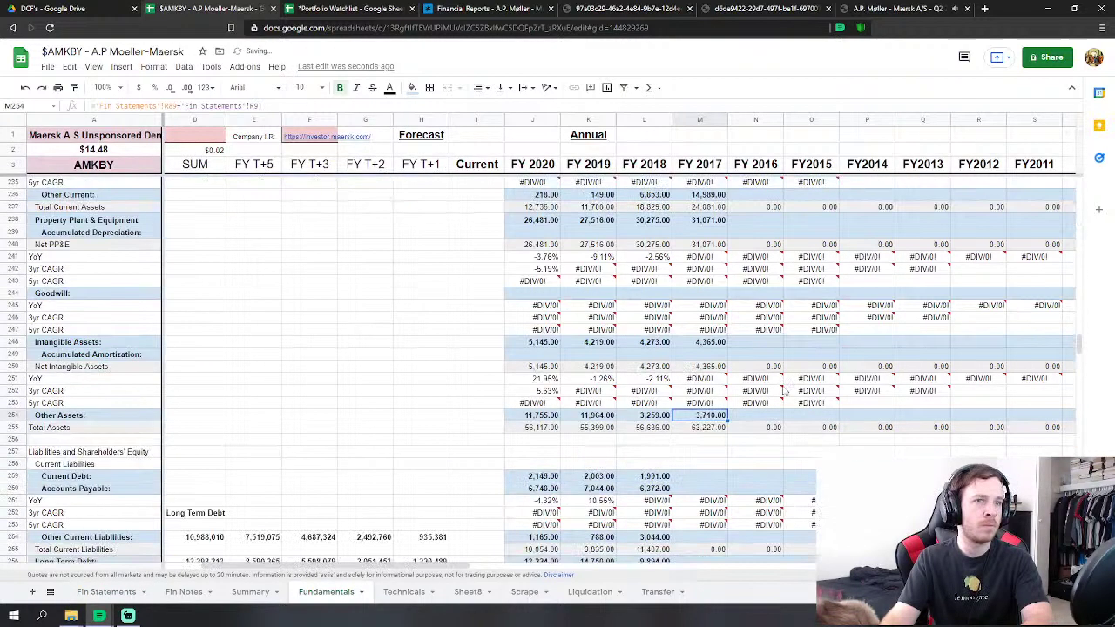
pyautogui.click(705, 395)
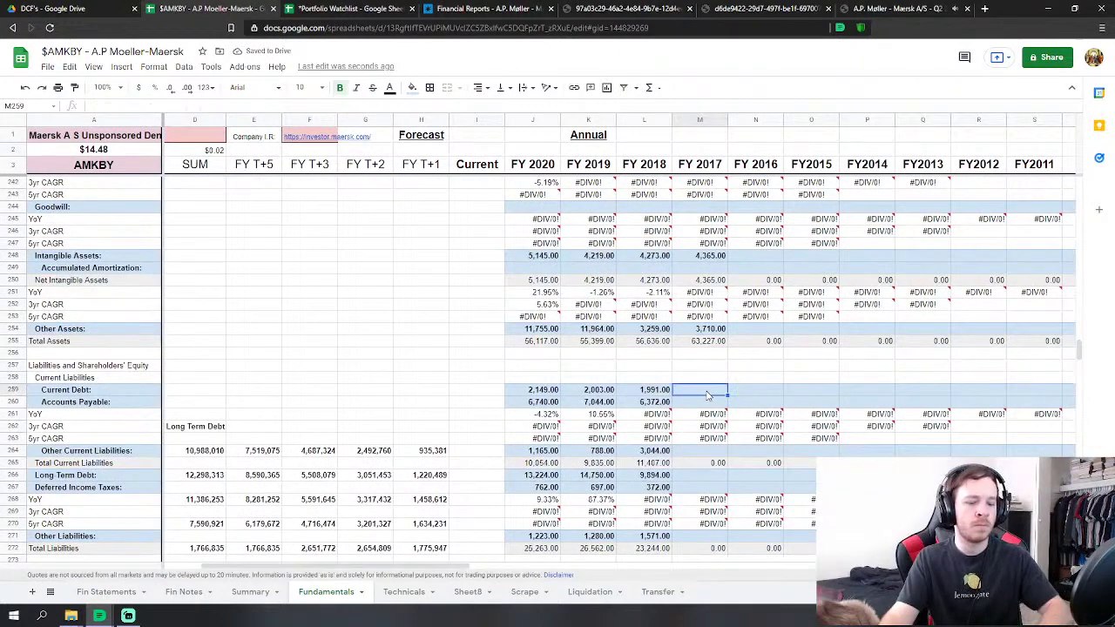
pyautogui.write('=')
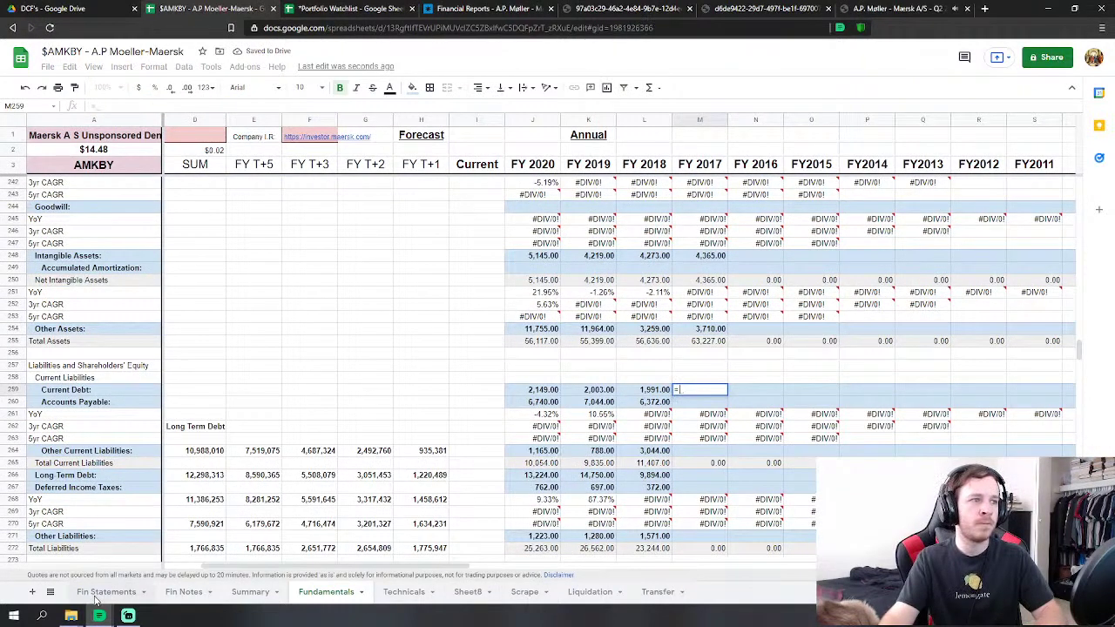
pyautogui.click(98, 594)
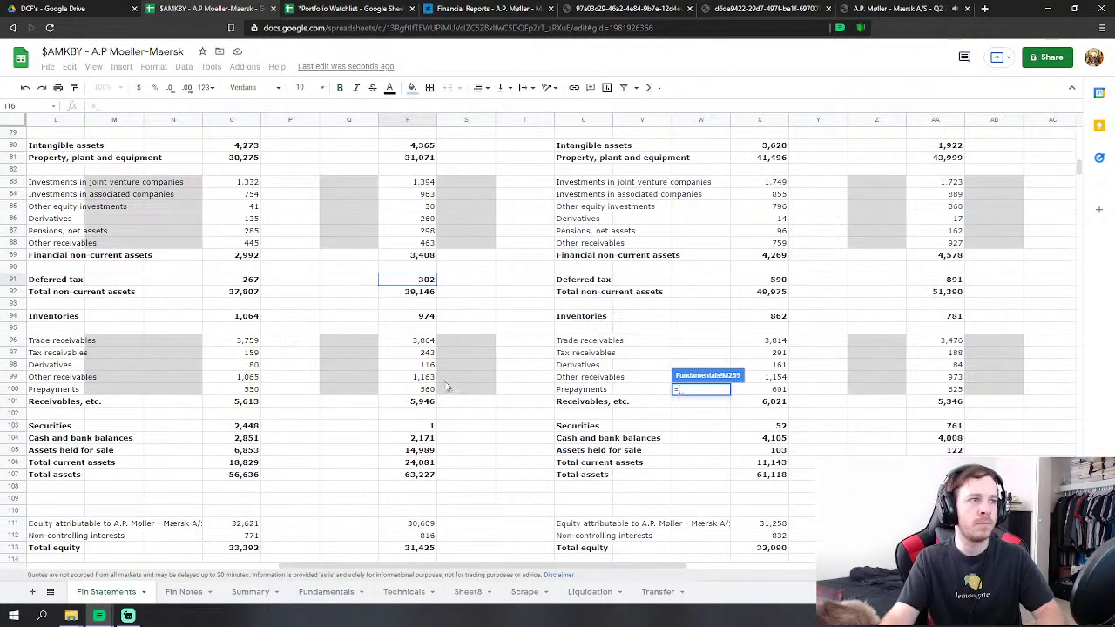
pyautogui.scroll(-2, 445, 383)
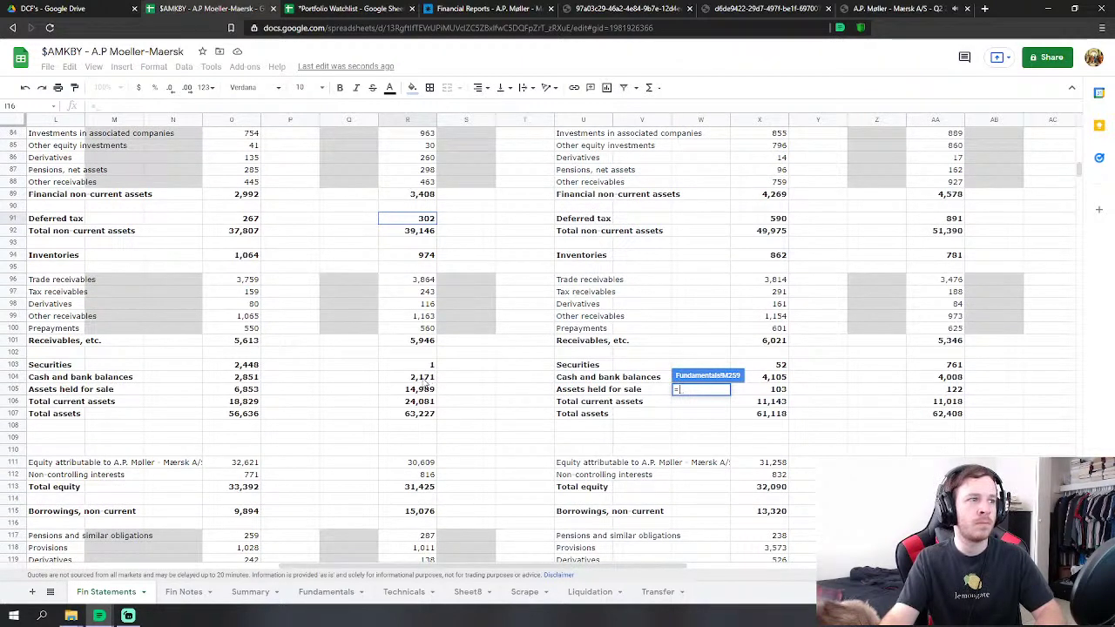
pyautogui.scroll(-1, 416, 385)
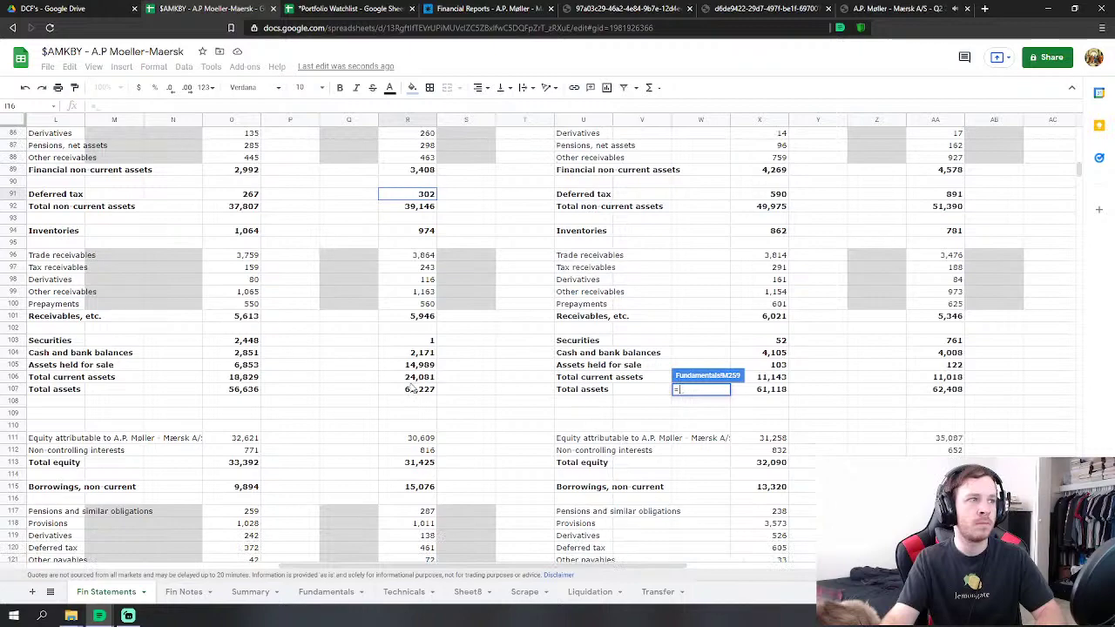
pyautogui.scroll(-6, 413, 388)
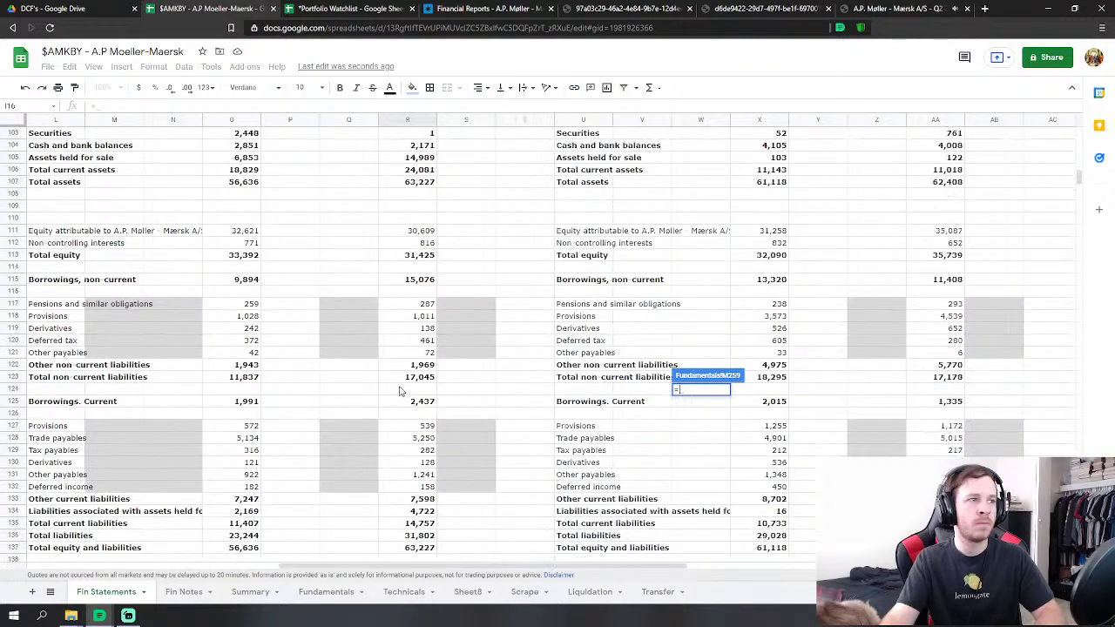
pyautogui.click(418, 404)
pyautogui.press('Return')
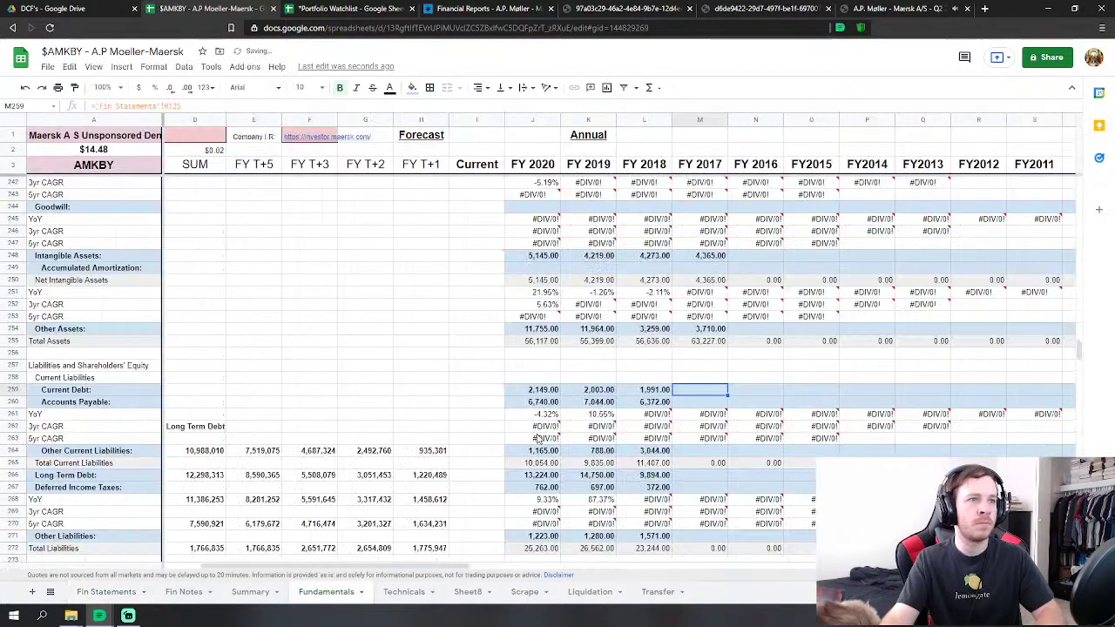
# Set FY 2017 Accounts Payable to the sum of 2017 Trade, Tax and Other payables (Fin Statements R128+R129+R131).
pyautogui.write('=')
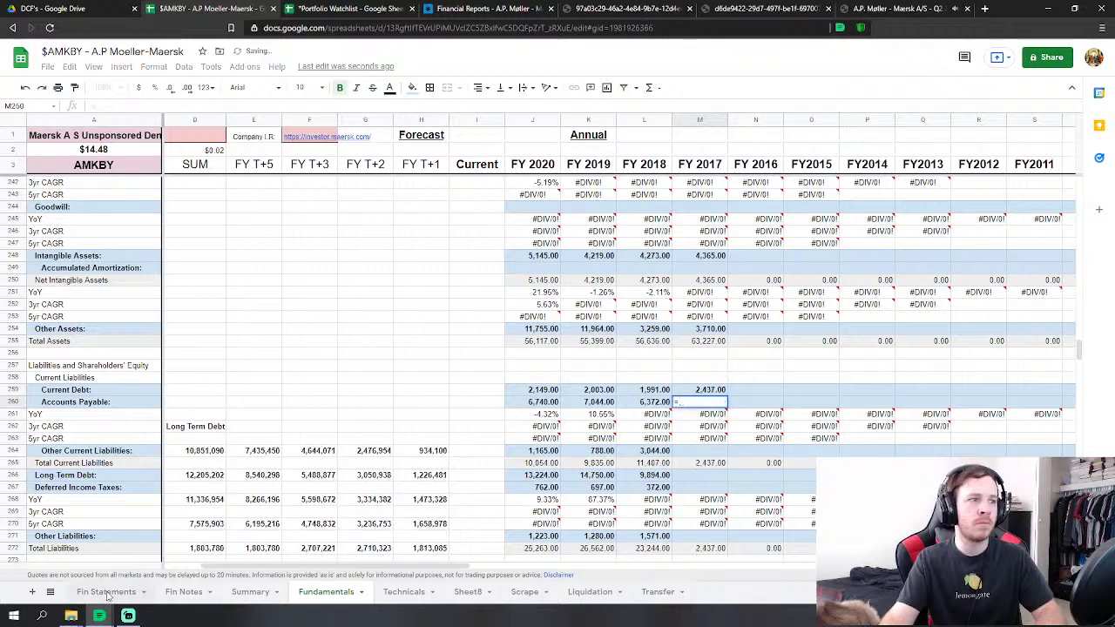
pyautogui.click(106, 591)
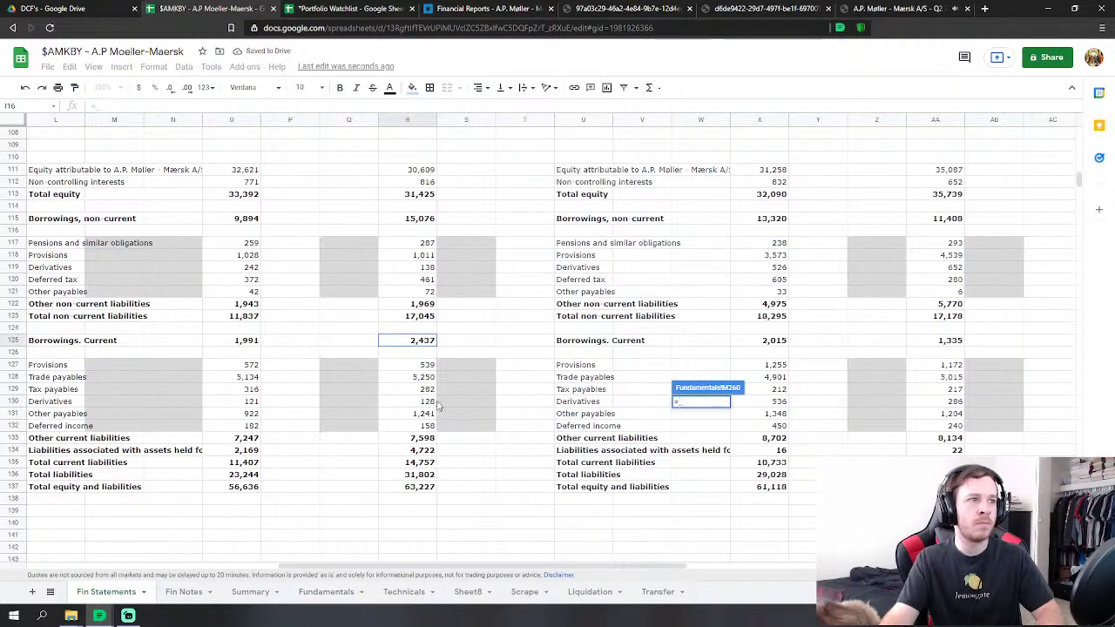
pyautogui.click(425, 378)
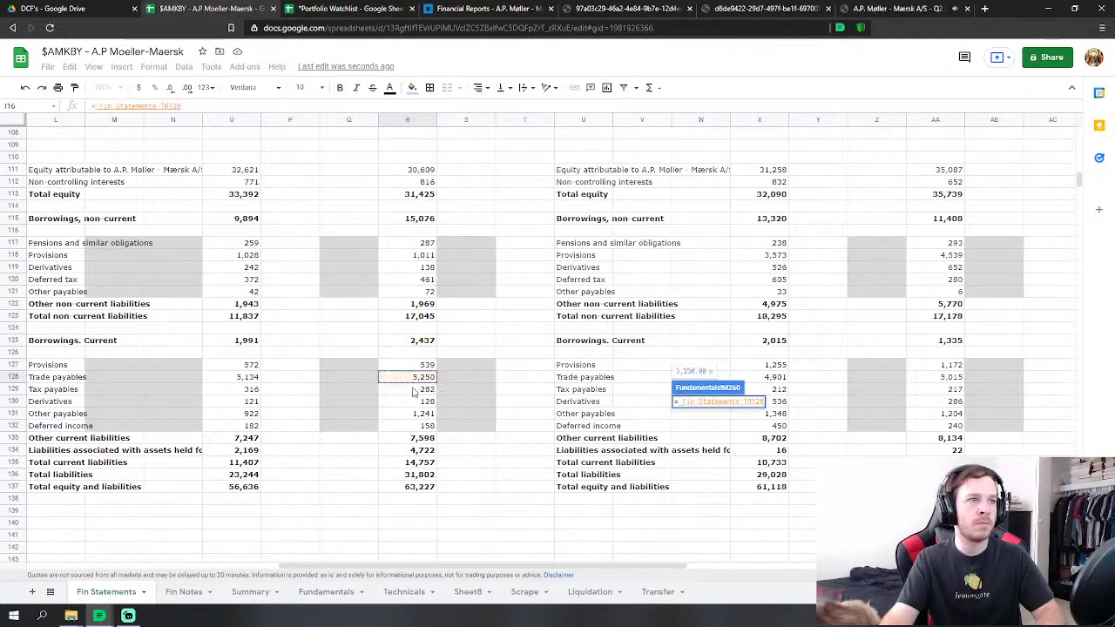
pyautogui.write('+')
pyautogui.click(421, 391)
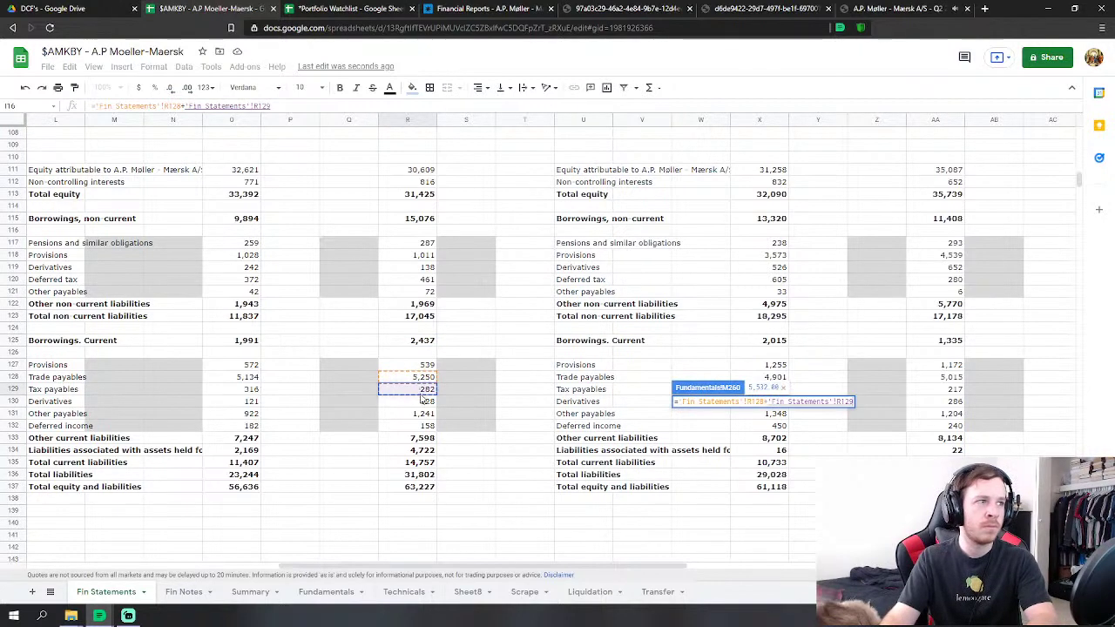
pyautogui.write('+')
pyautogui.click(427, 414)
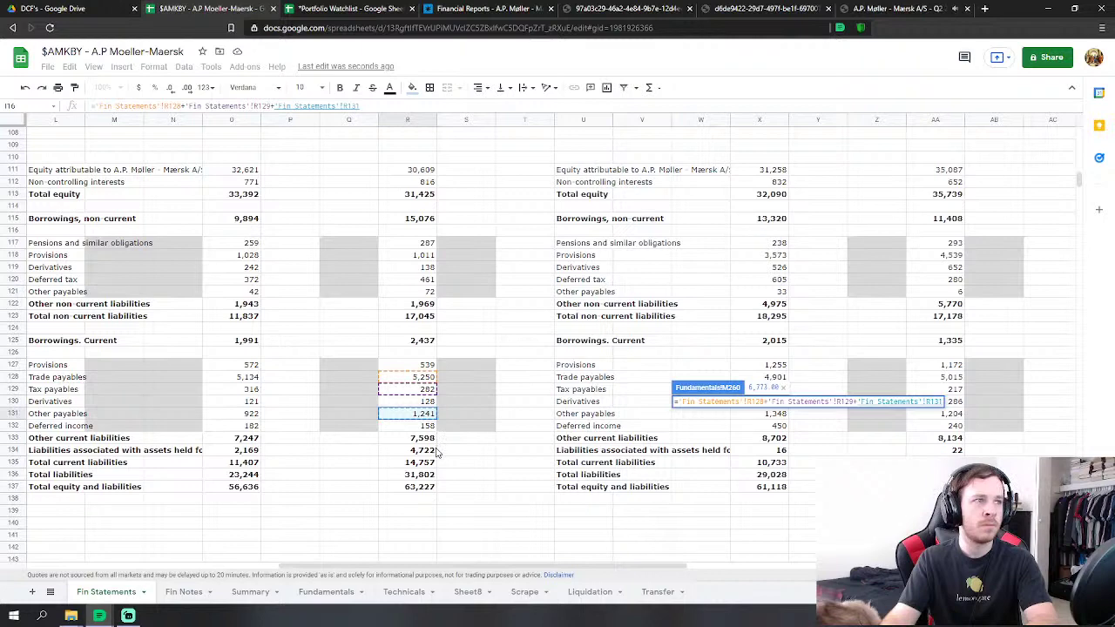
pyautogui.press('Return')
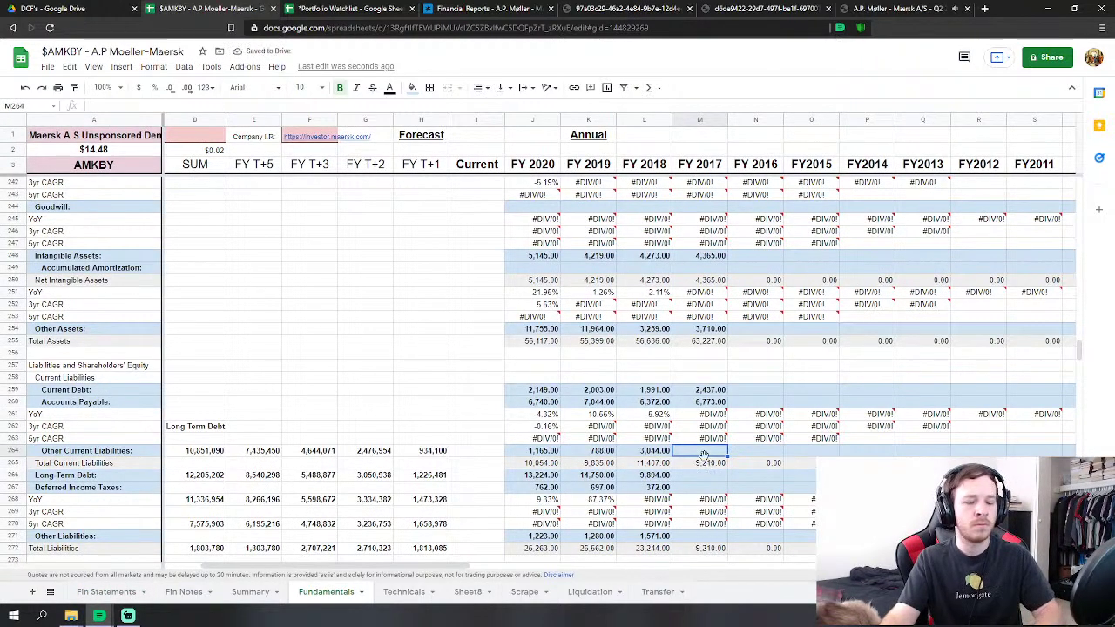
# Set FY 2017 Other Current Liabilities to 2017 Provisions, Derivatives, Deferred income and Liabilities associated with assets held for sale (Fin Statements R127+R130+R132+R134).
pyautogui.write('=')
pyautogui.click(106, 592)
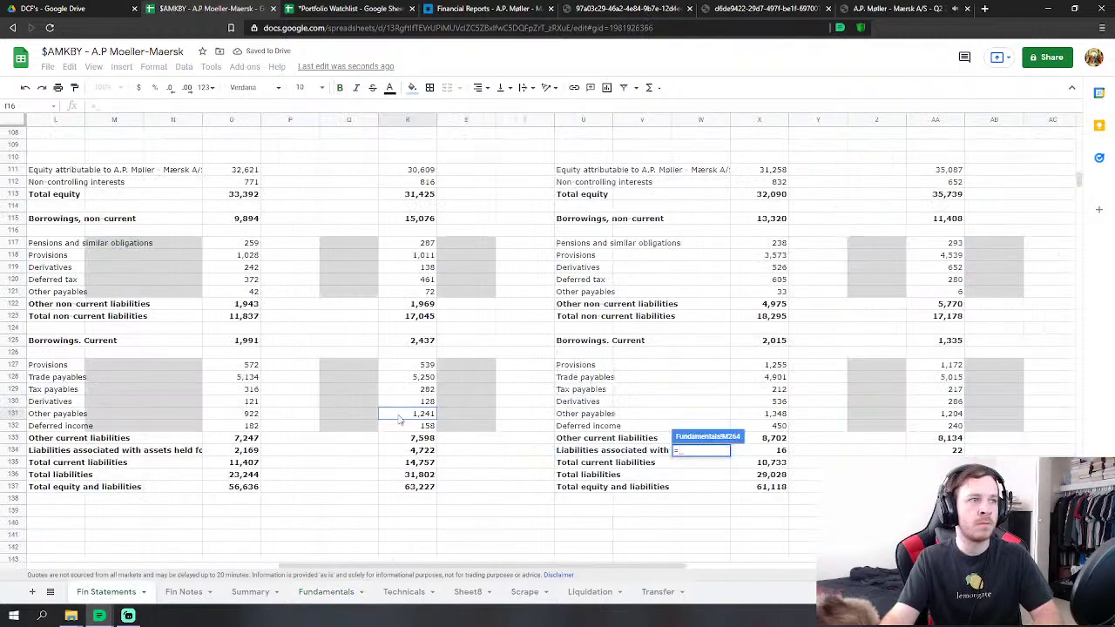
pyautogui.click(427, 365)
pyautogui.press('Down')
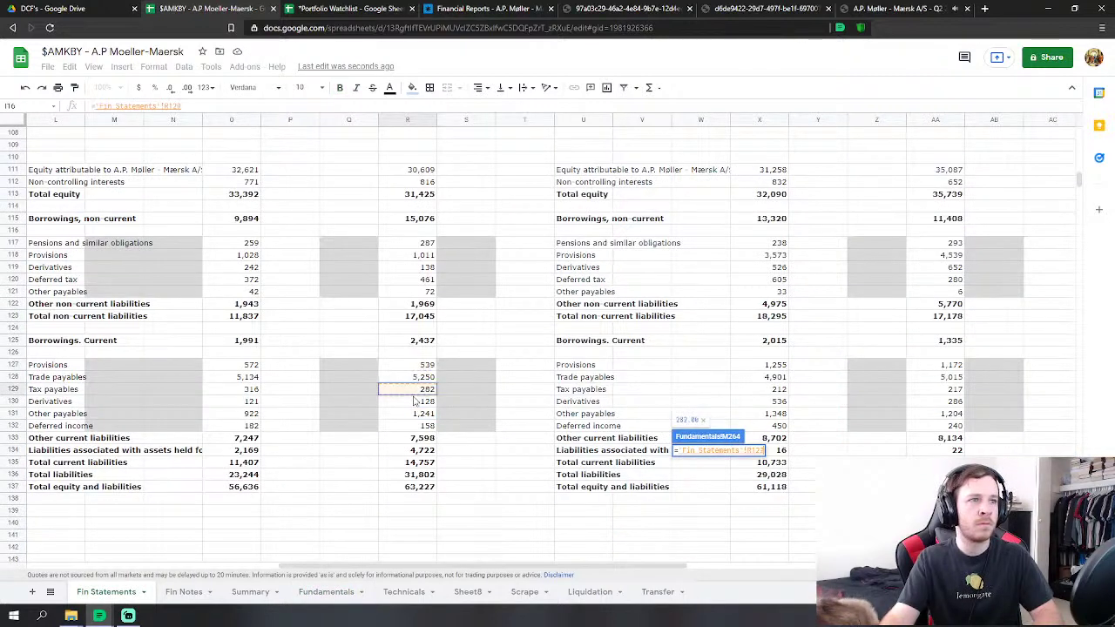
pyautogui.press('Up')
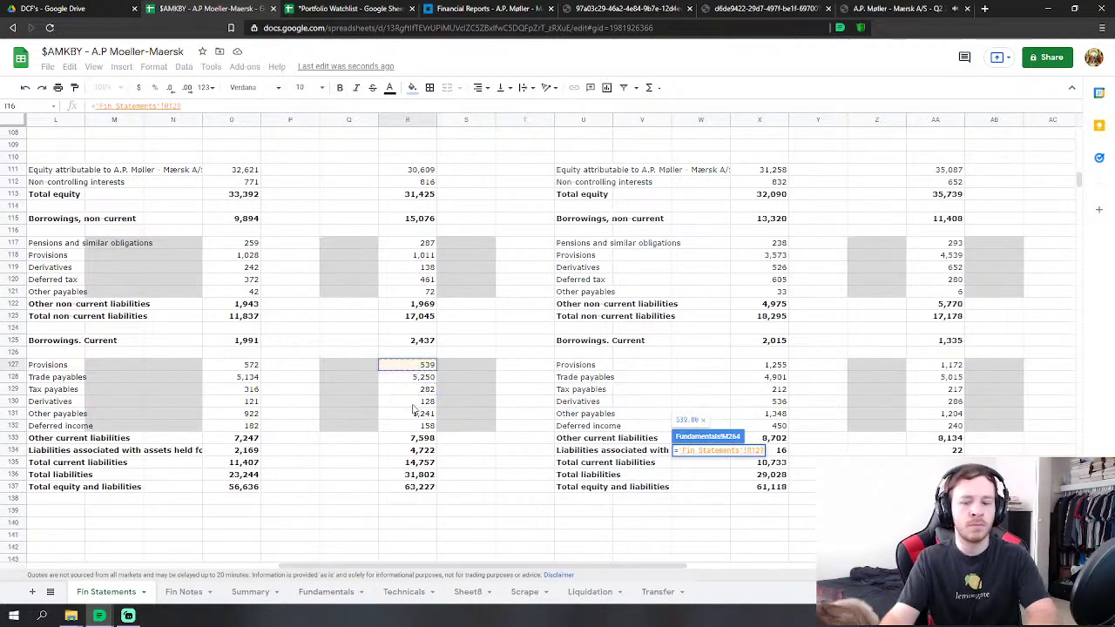
pyautogui.write('+')
pyautogui.click(414, 402)
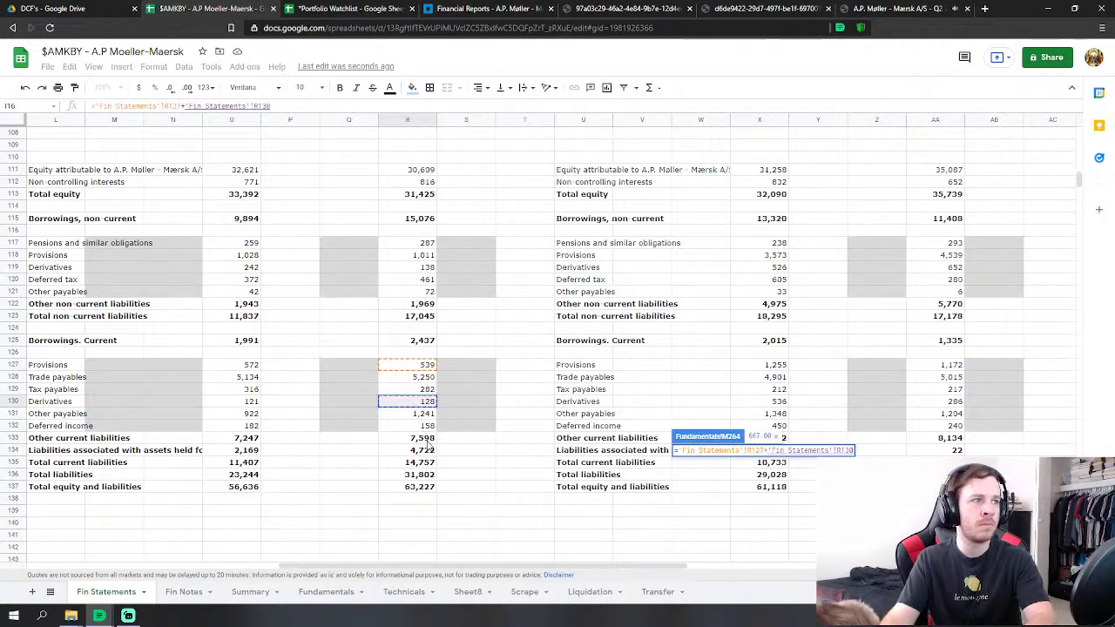
pyautogui.write('+')
pyautogui.click(426, 426)
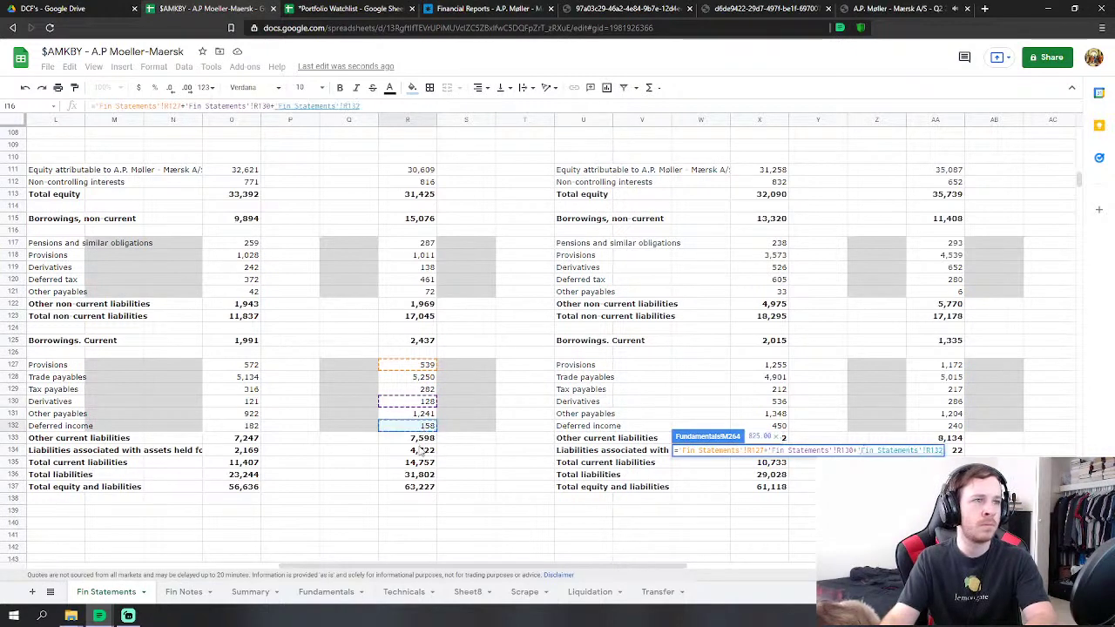
pyautogui.write('+')
pyautogui.click(420, 450)
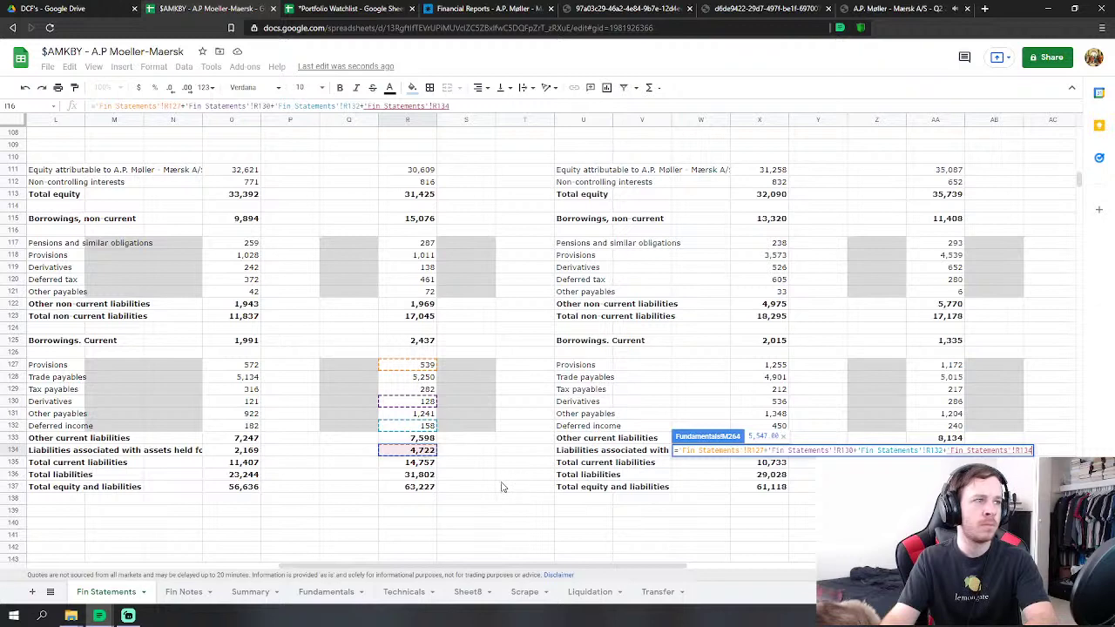
pyautogui.press('Return')
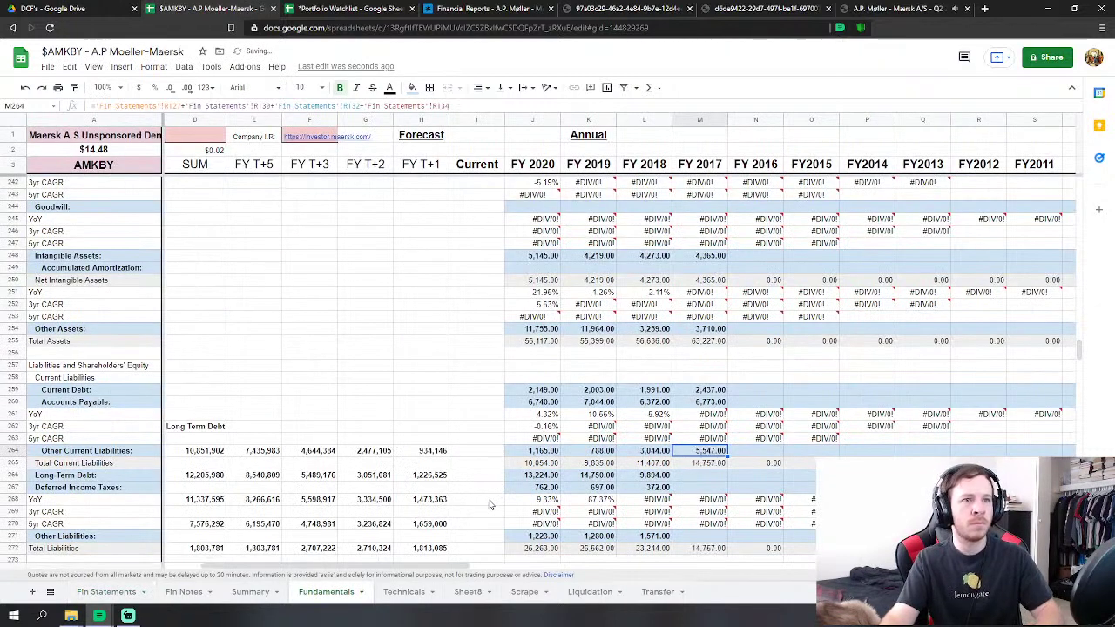
# Link FY 2017 Long Term Debt to the 2017 non-current Borrowings line (Fin Statements R115).
pyautogui.press('Down')
pyautogui.press('Down')
pyautogui.scroll(-3, 338, 534)
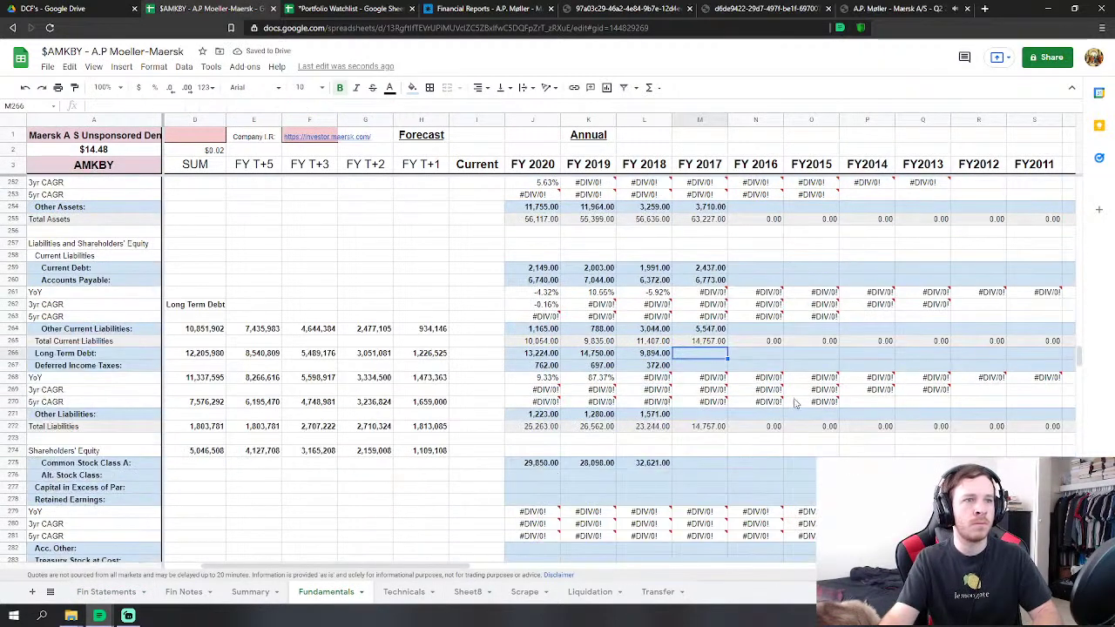
pyautogui.write('=')
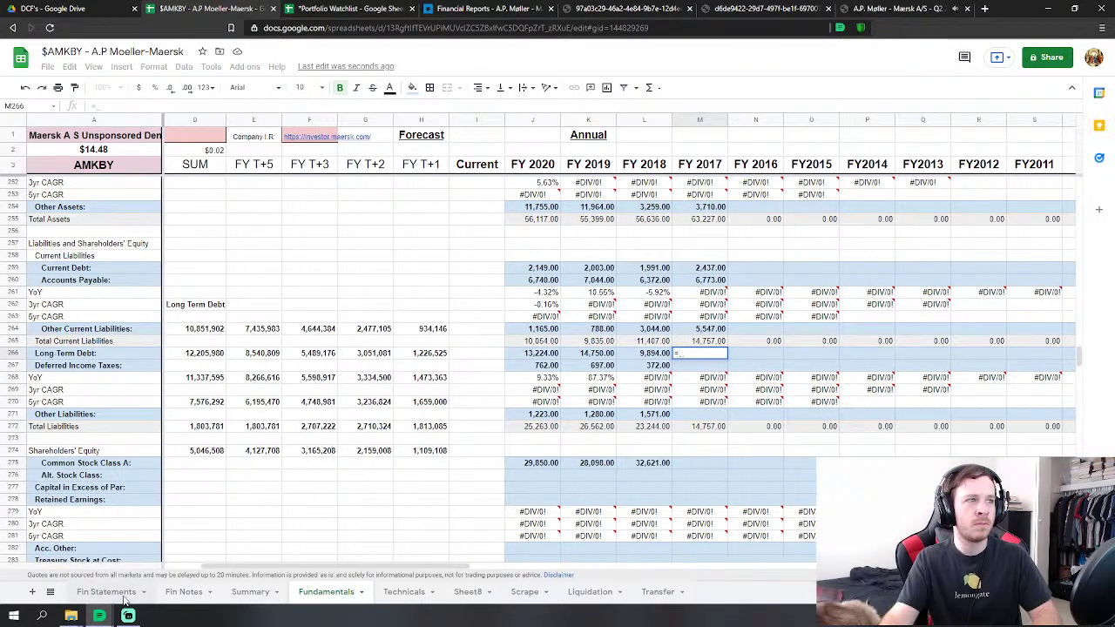
pyautogui.click(115, 599)
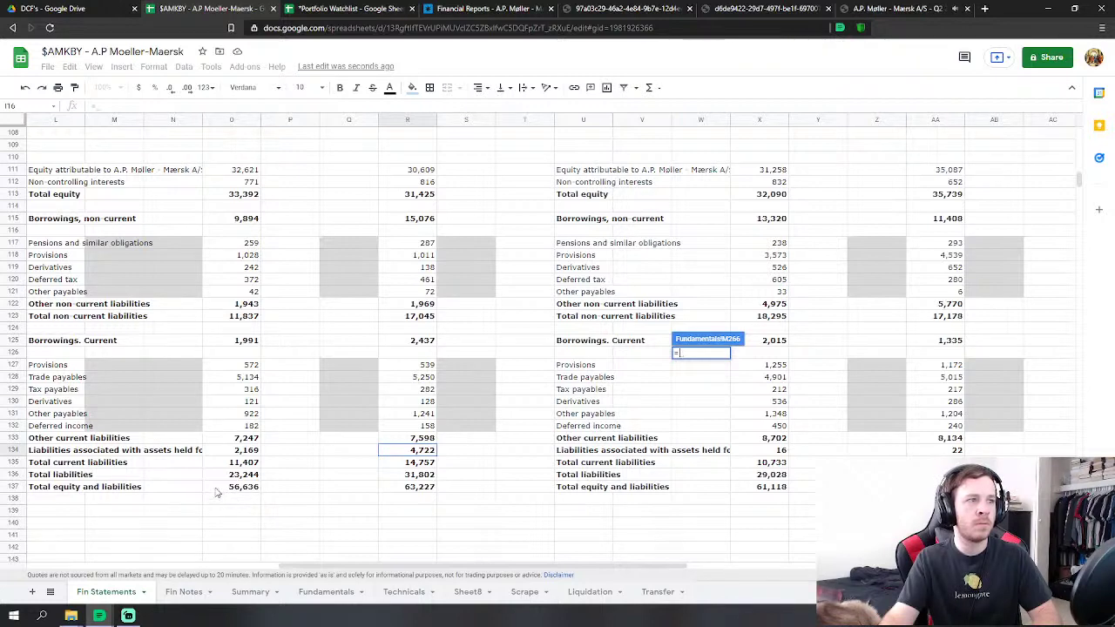
pyautogui.click(421, 219)
pyautogui.scroll(2, 453, 349)
pyautogui.press('Return')
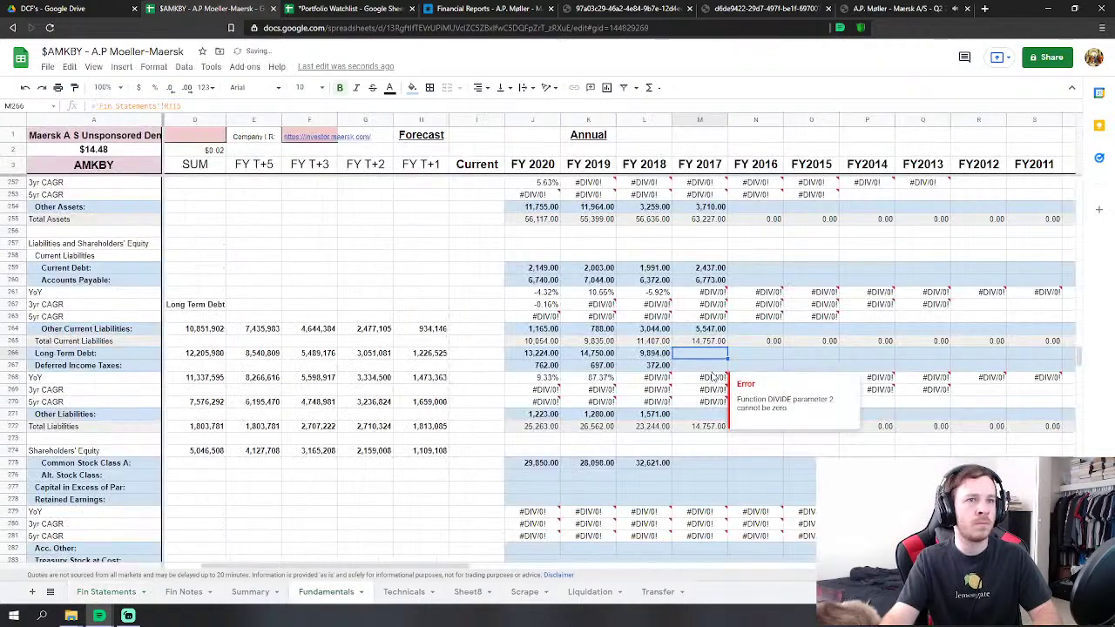
# Link FY 2017 Deferred Income Taxes to the 2017 non-current Deferred tax liability (Fin Statements R120).
pyautogui.write('=')
pyautogui.click(109, 591)
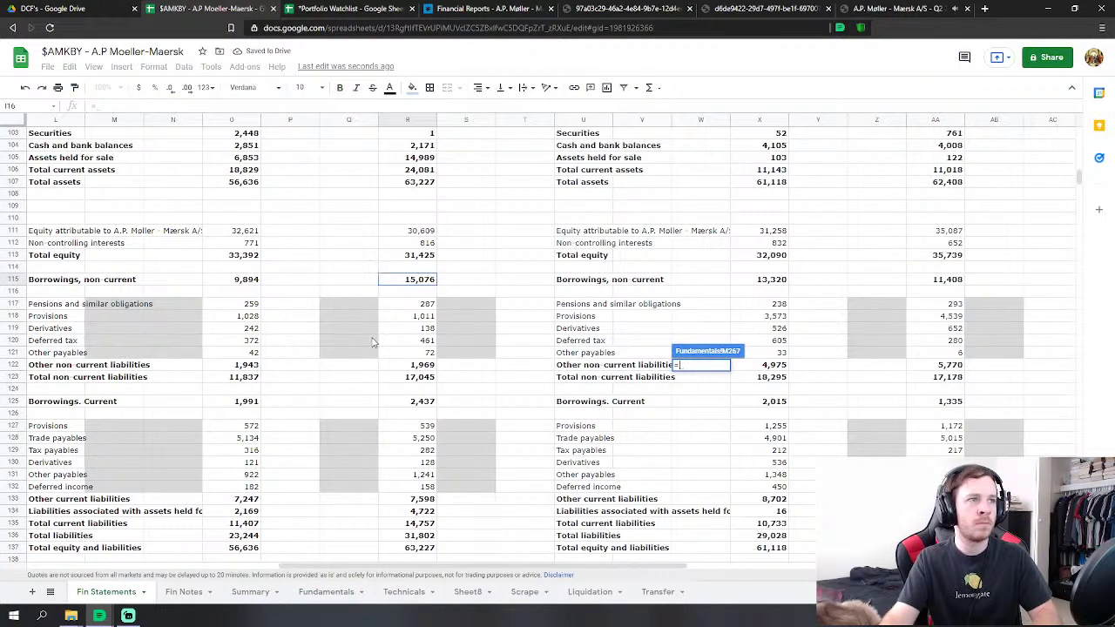
pyautogui.click(425, 341)
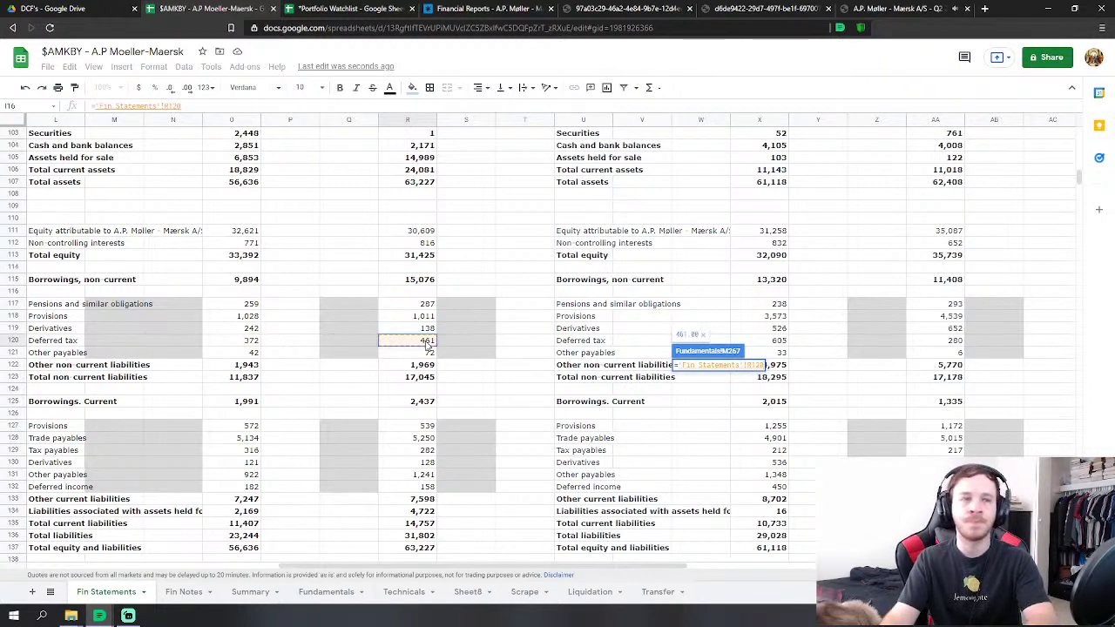
pyautogui.press('Return')
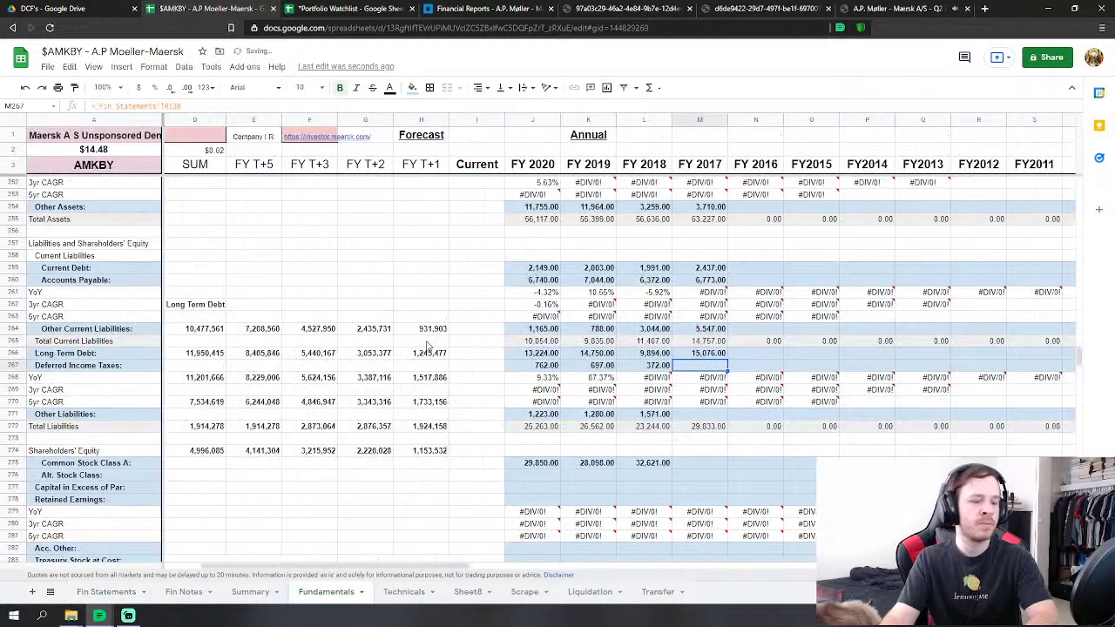
# Set FY 2017 Other Liabilities to the sum of 2017 non-current Pensions, Provisions, Derivatives and Other payables (Fin Statements R117+R118+R119+R121).
pyautogui.press('Down')
pyautogui.press('Down')
pyautogui.press('Down')
pyautogui.press('Down')
pyautogui.write('=')
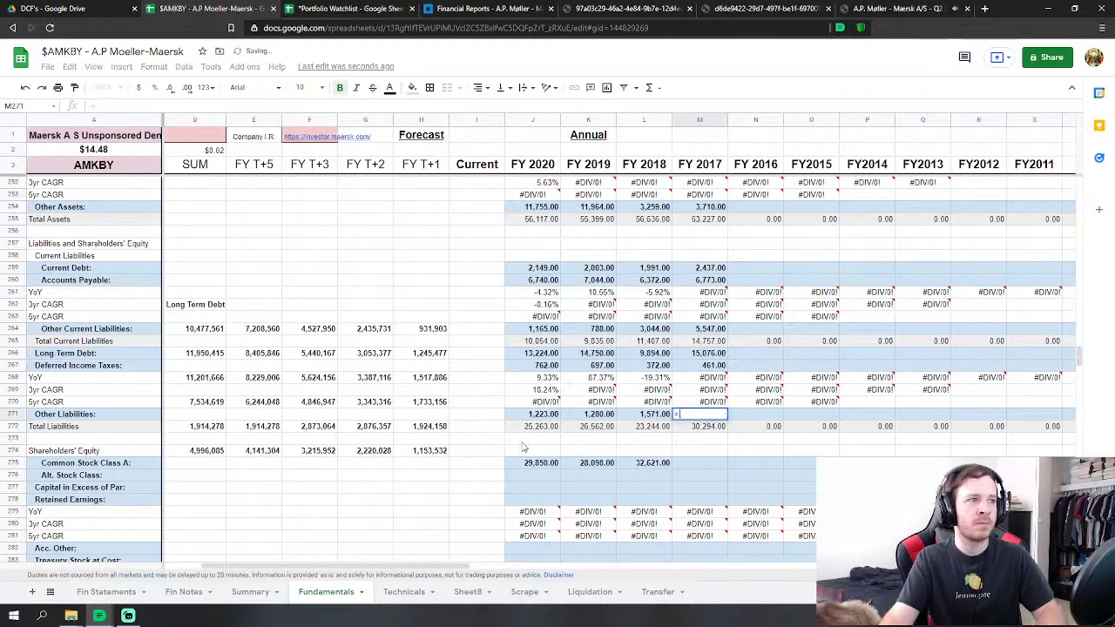
pyautogui.click(106, 591)
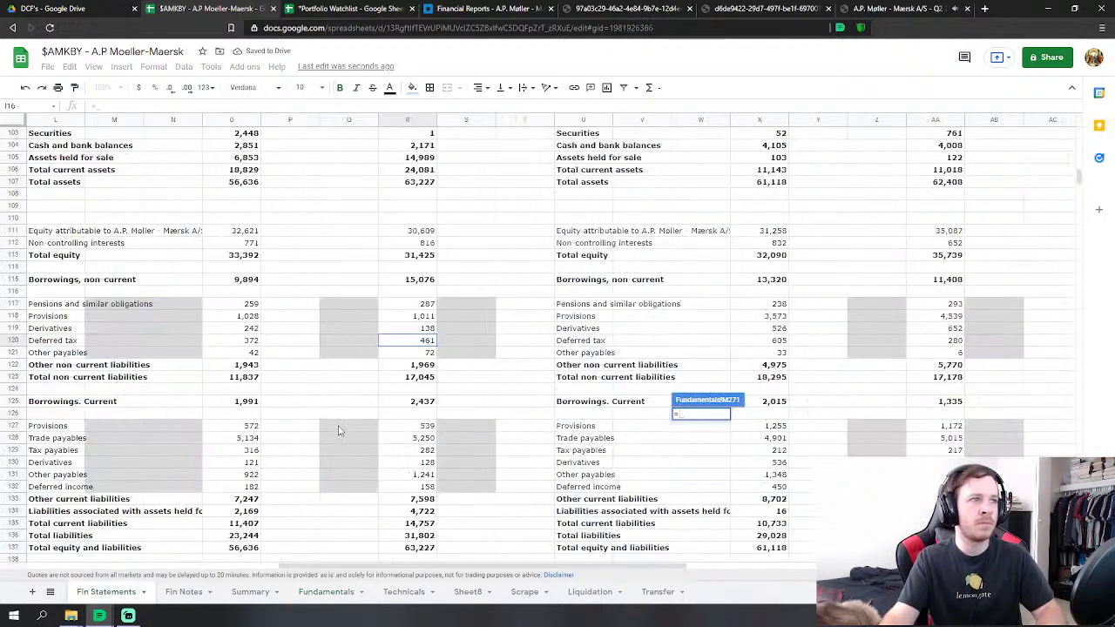
pyautogui.click(425, 305)
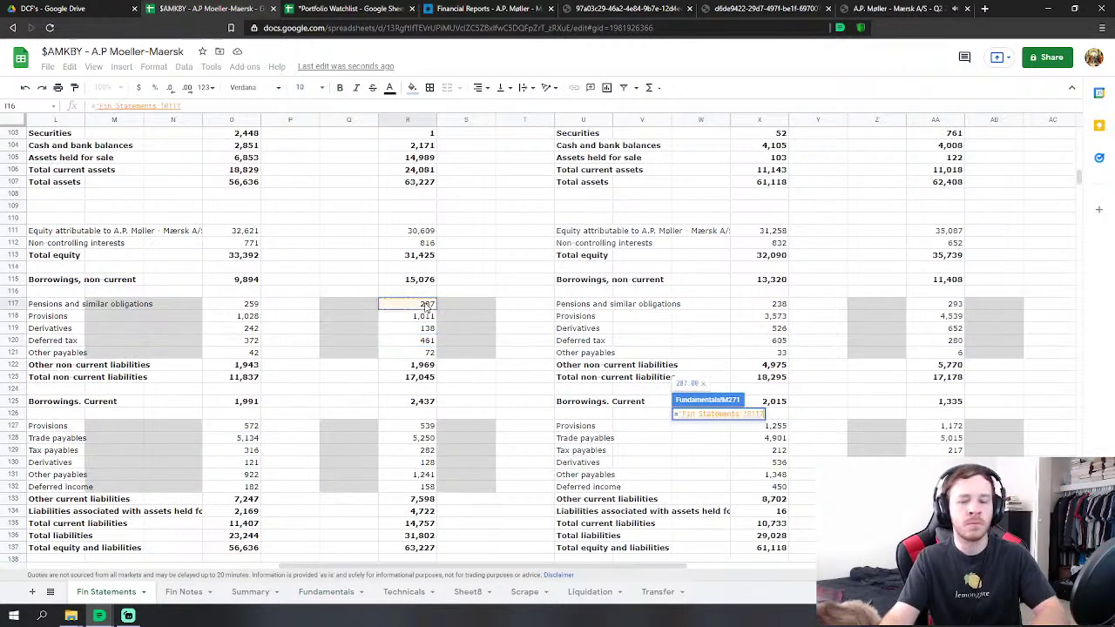
pyautogui.write('+')
pyautogui.click(427, 317)
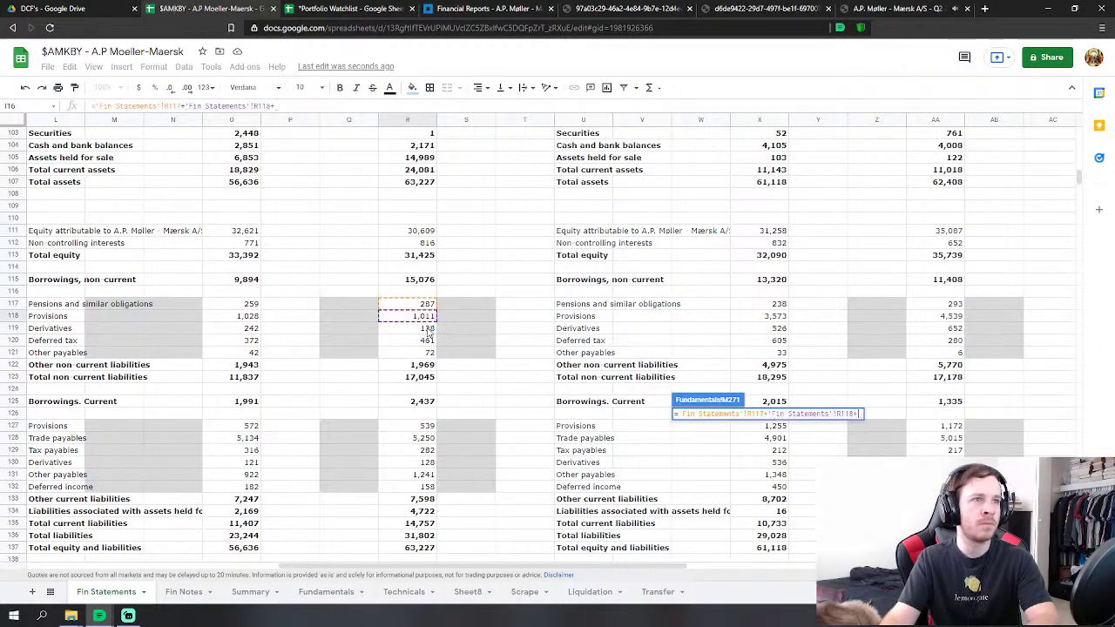
pyautogui.click(427, 329)
pyautogui.write('+')
pyautogui.click(430, 353)
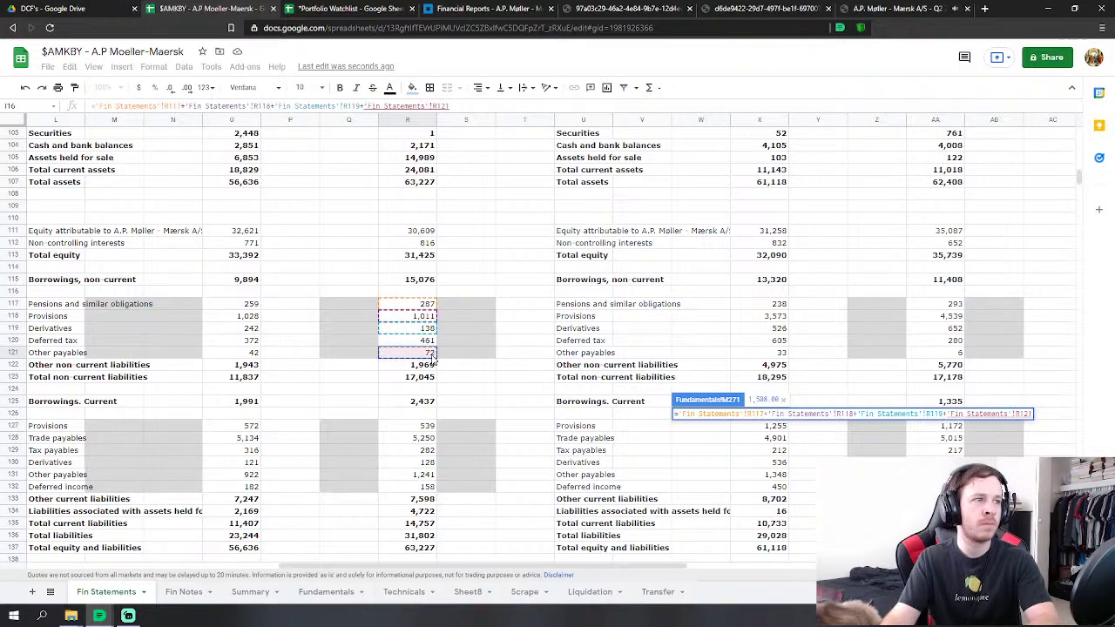
pyautogui.press('Return')
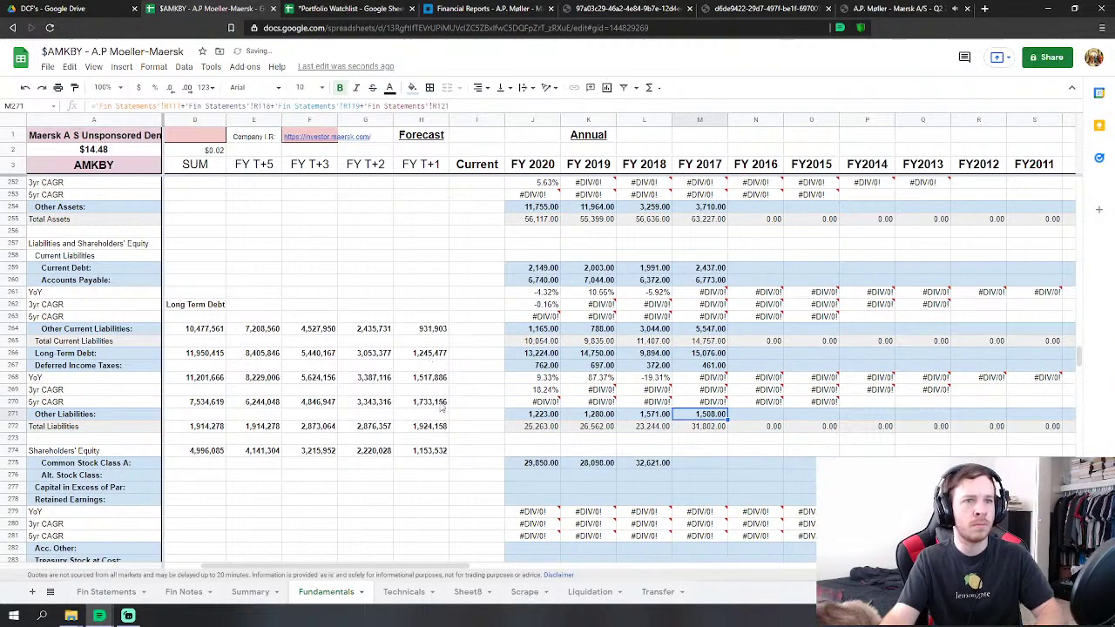
# Link FY 2017 Common Stock Class A to 2017 Equity attributable to A.P. Møller - Mærsk (Fin Statements R111).
pyautogui.click(701, 462)
pyautogui.write('=')
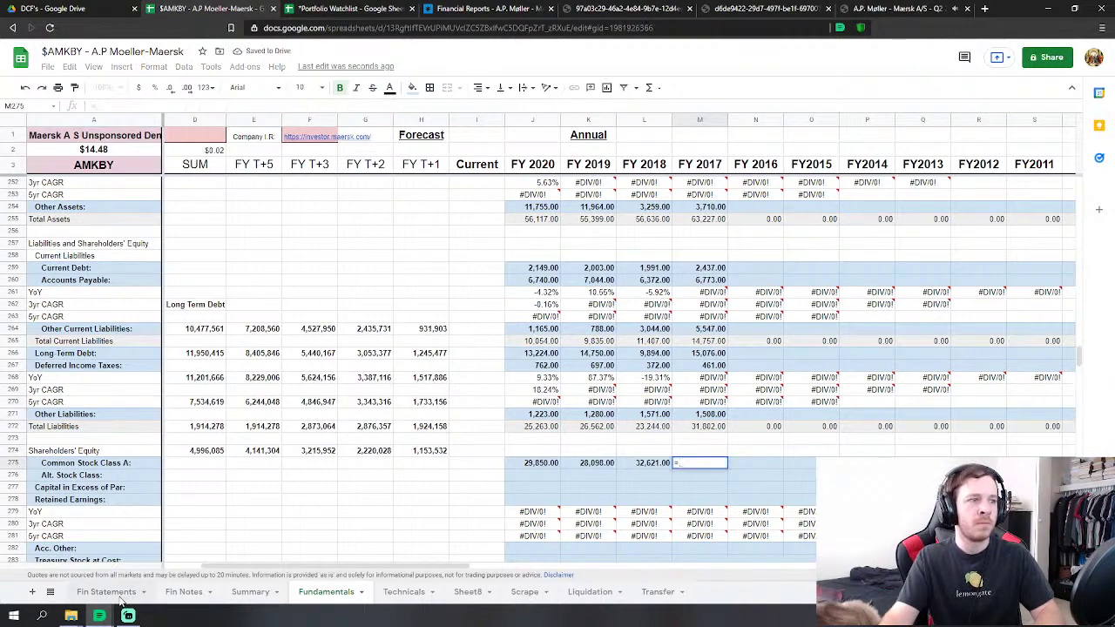
pyautogui.click(121, 595)
pyautogui.click(422, 231)
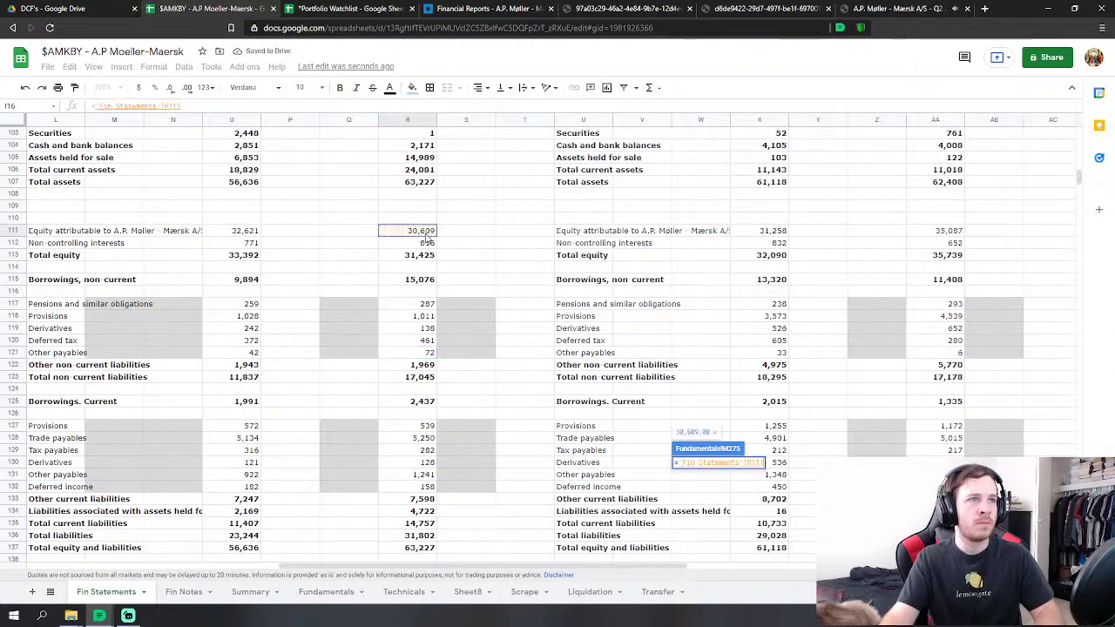
pyautogui.press('Return')
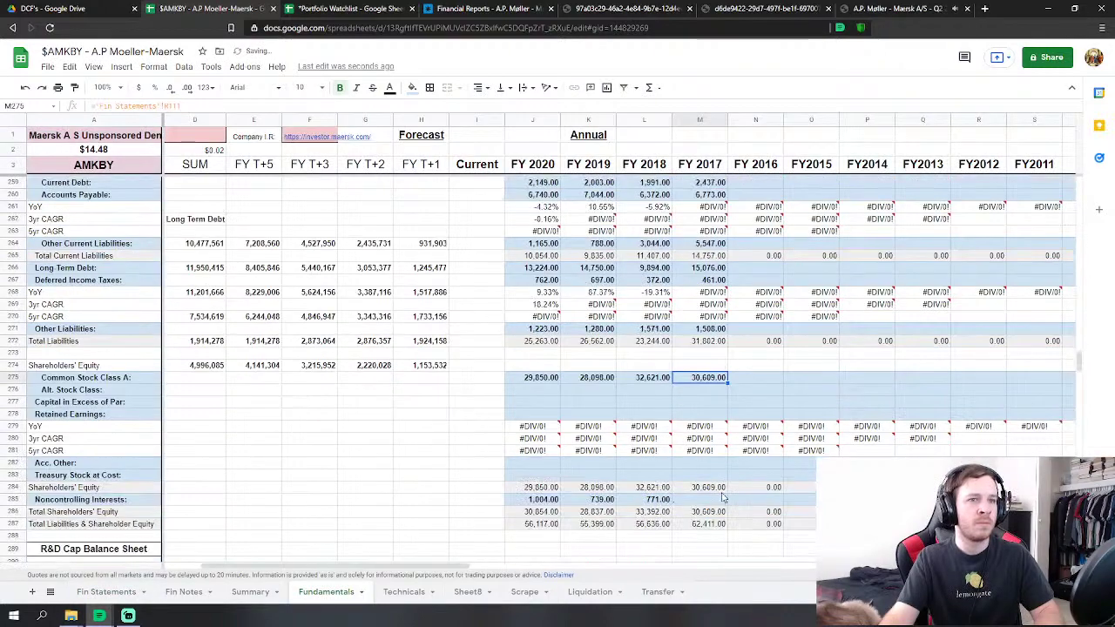
# Link FY 2017 Noncontrolling Interests to the 2017 Non-controlling interests line (Fin Statements R112).
pyautogui.click(688, 499)
pyautogui.write('=')
pyautogui.click(120, 592)
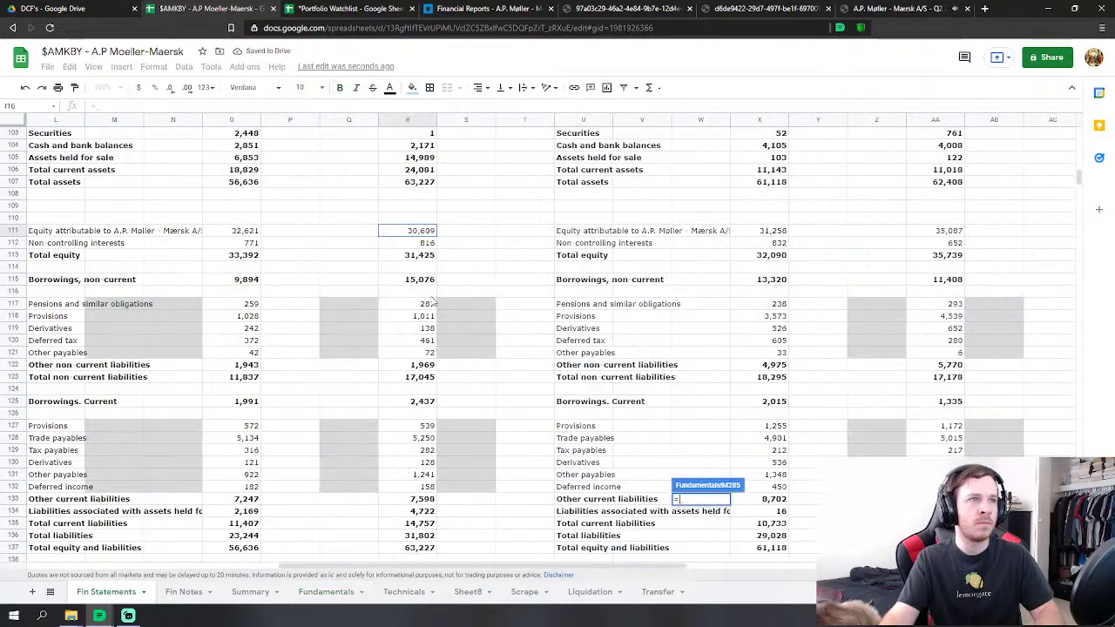
pyautogui.click(428, 243)
pyautogui.press('Return')
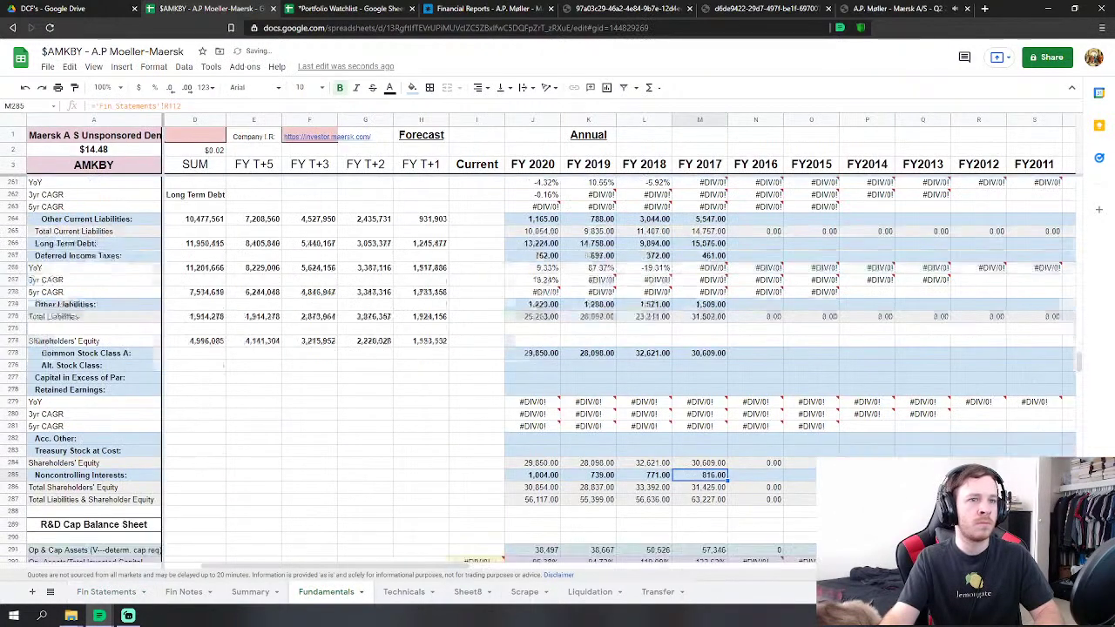
# Link FY 2016 Revenues in the income statement section to 2016 full-year Revenue (Fin Statements X6).
pyautogui.scroll(5, 557, 366)
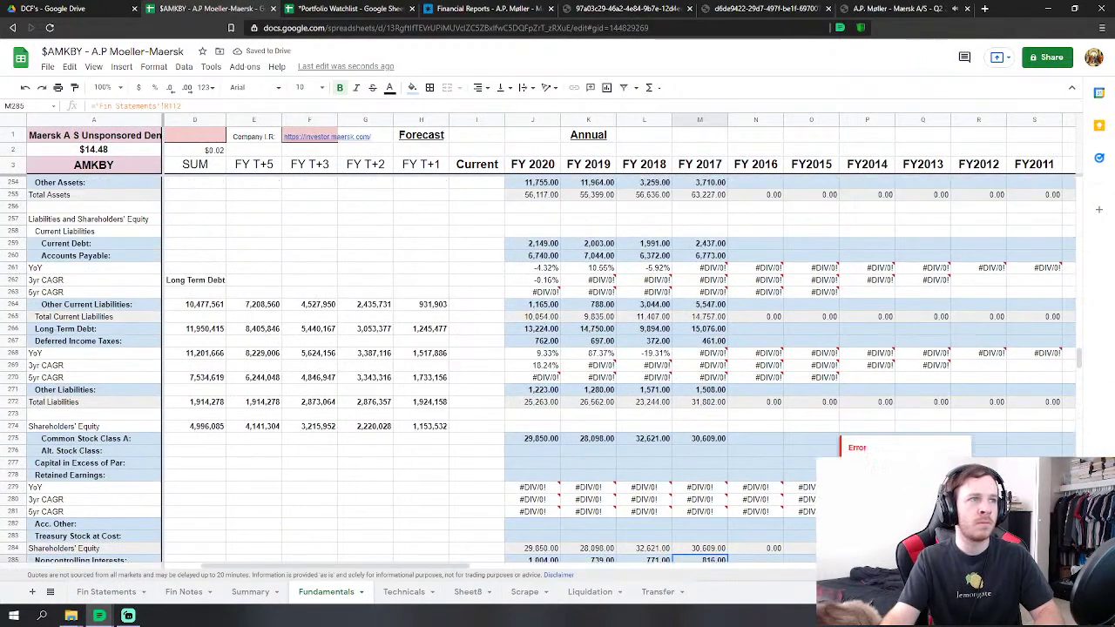
pyautogui.scroll(8, 557, 366)
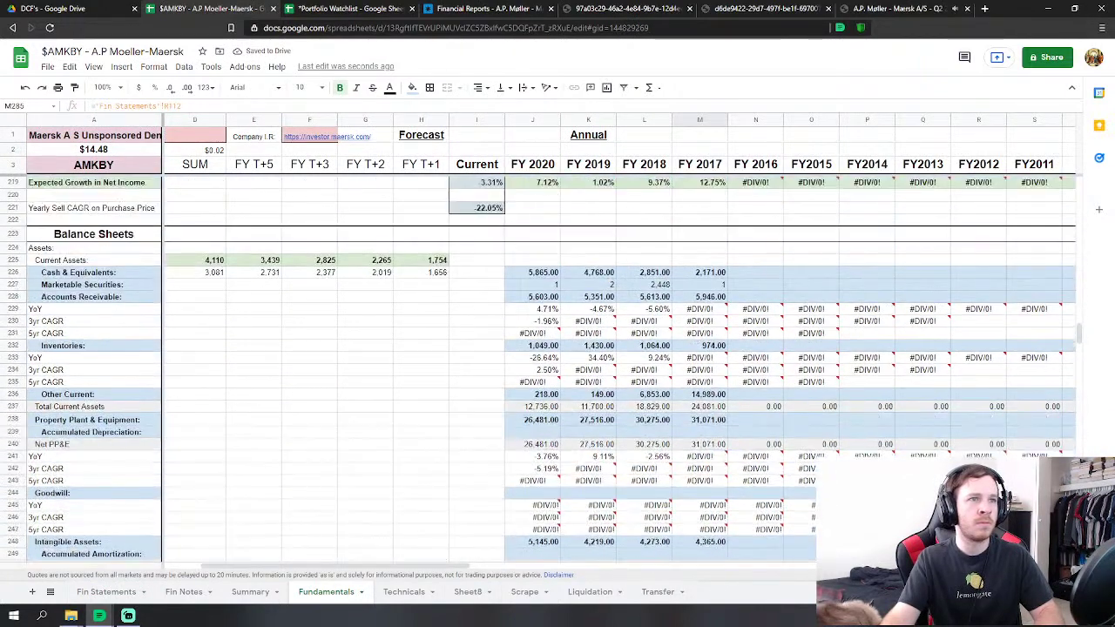
pyautogui.scroll(3, 557, 366)
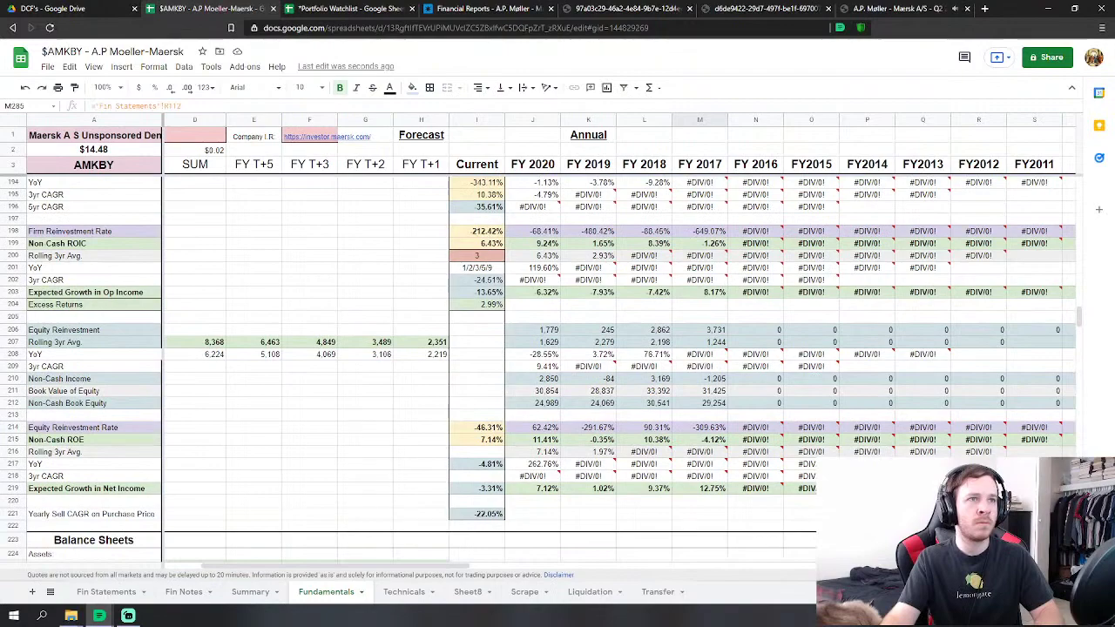
pyautogui.scroll(4, 557, 366)
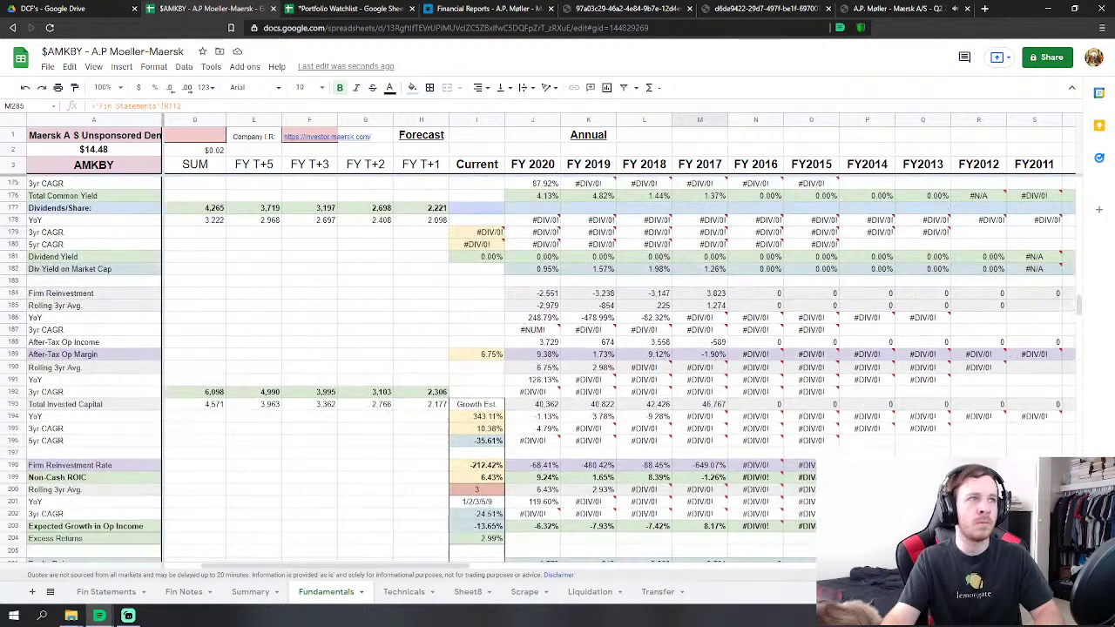
pyautogui.scroll(5, 558, 365)
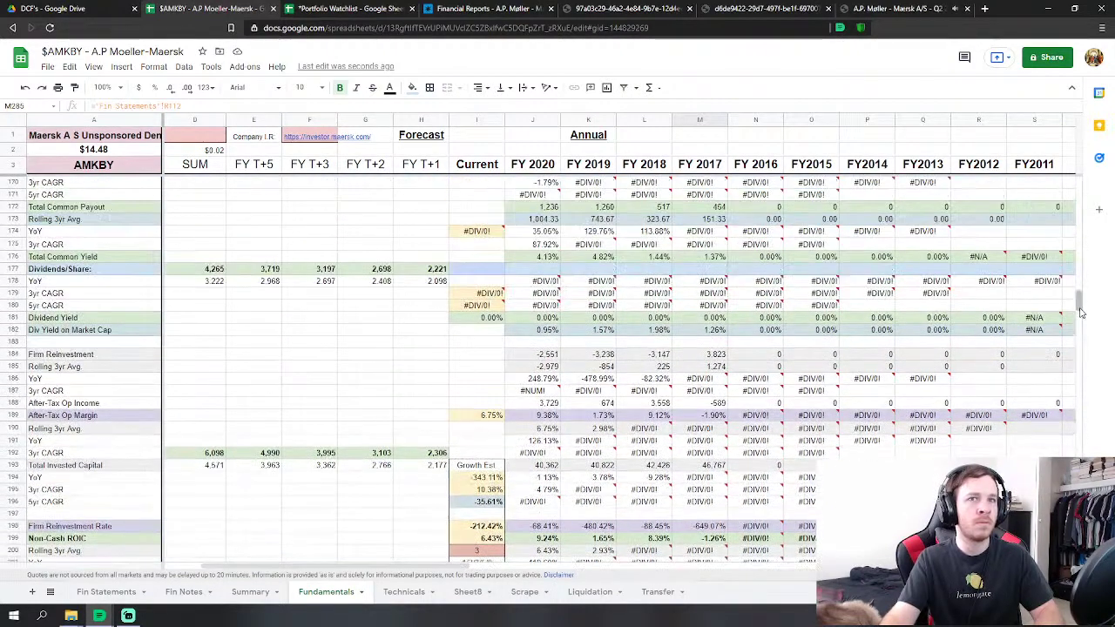
pyautogui.scroll(4, 1080, 271)
pyautogui.moveTo(1079, 271); pyautogui.dragTo(1079, 217)
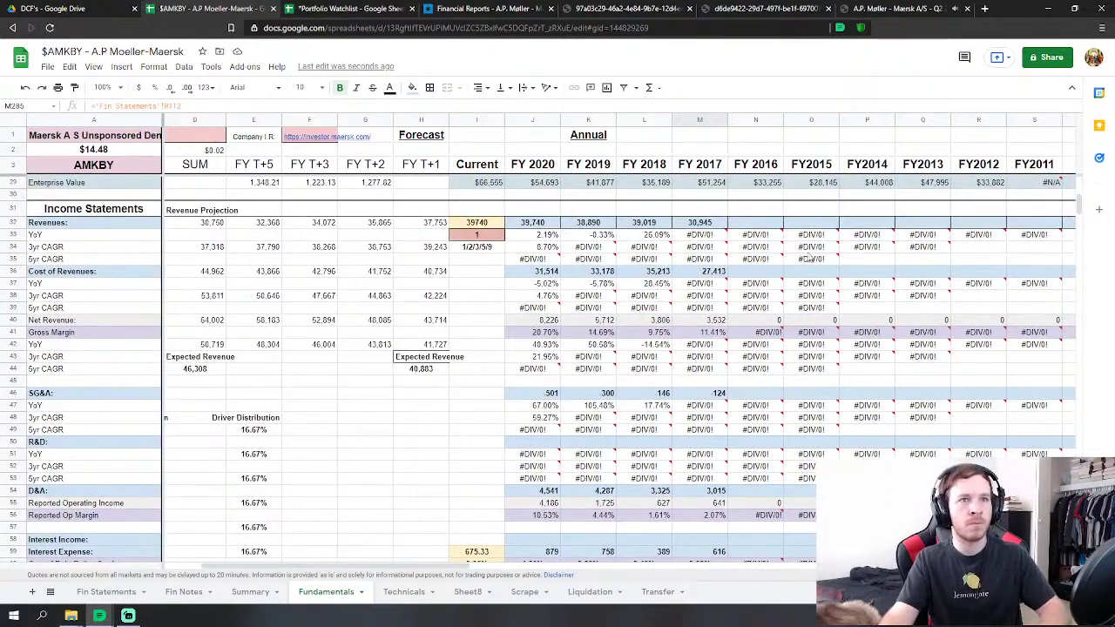
pyautogui.click(755, 223)
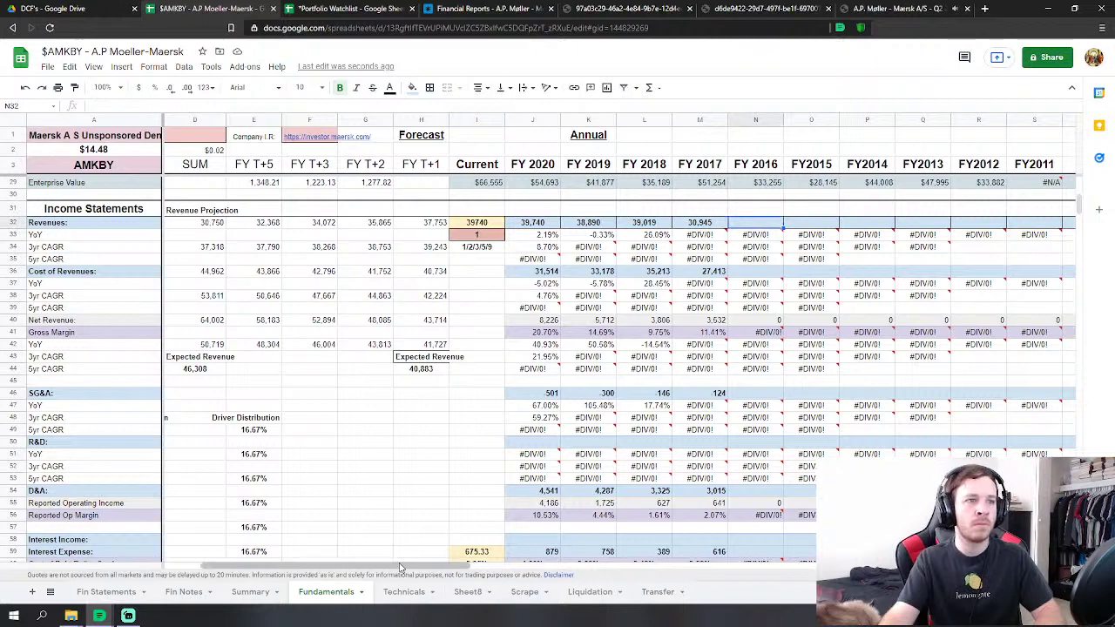
pyautogui.moveTo(400, 568); pyautogui.dragTo(443, 572)
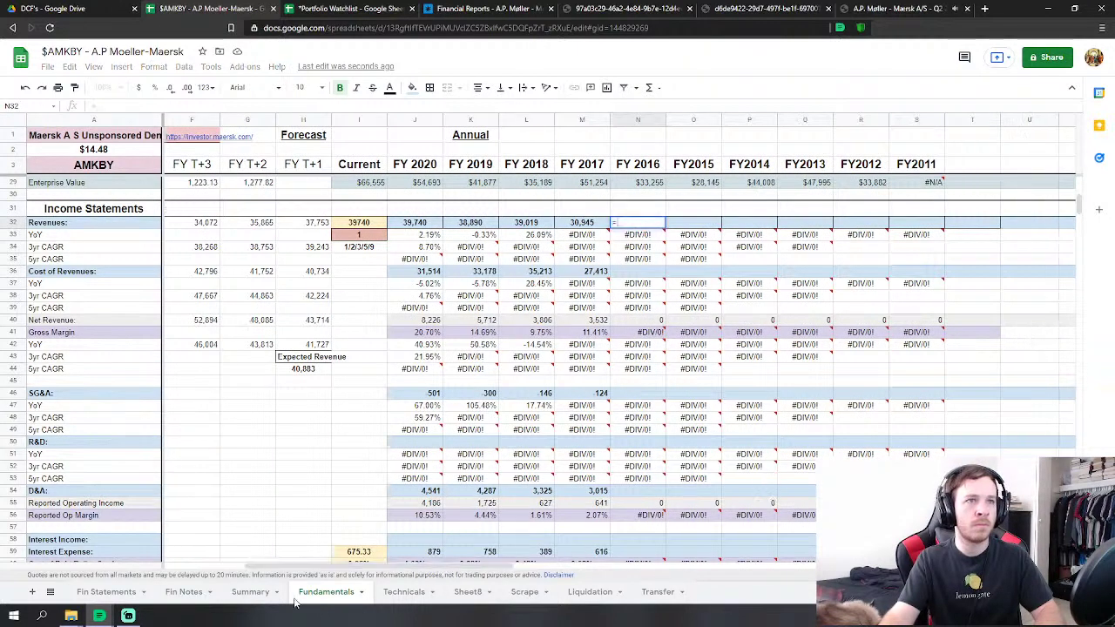
pyautogui.click(107, 591)
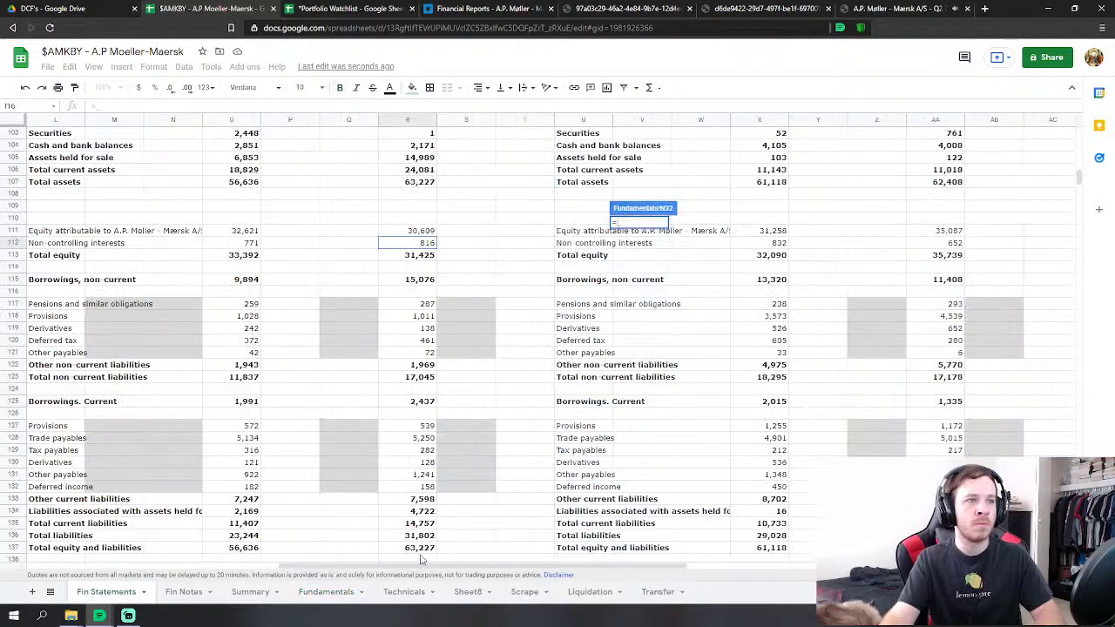
pyautogui.moveTo(403, 568); pyautogui.dragTo(609, 563)
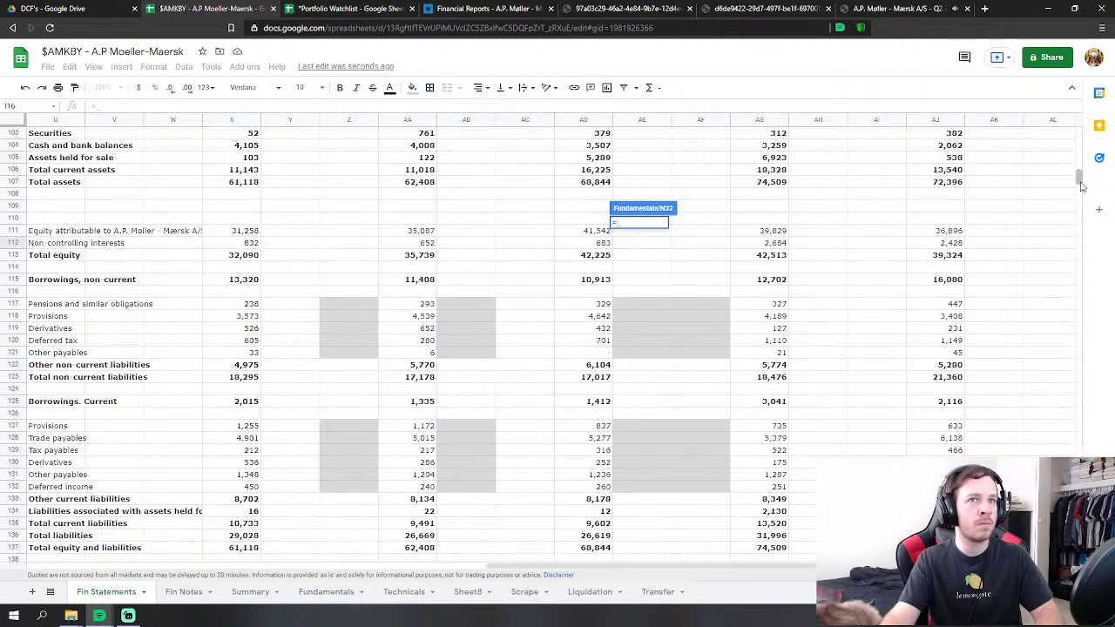
pyautogui.moveTo(1080, 184); pyautogui.dragTo(1080, 132)
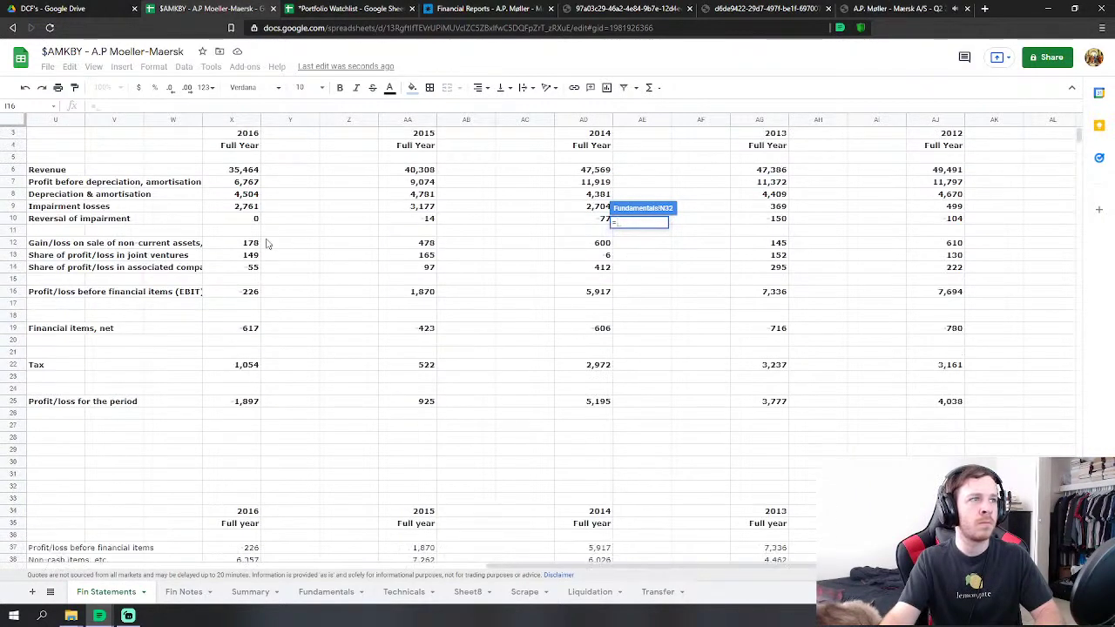
pyautogui.scroll(-2, 265, 242)
pyautogui.click(242, 151)
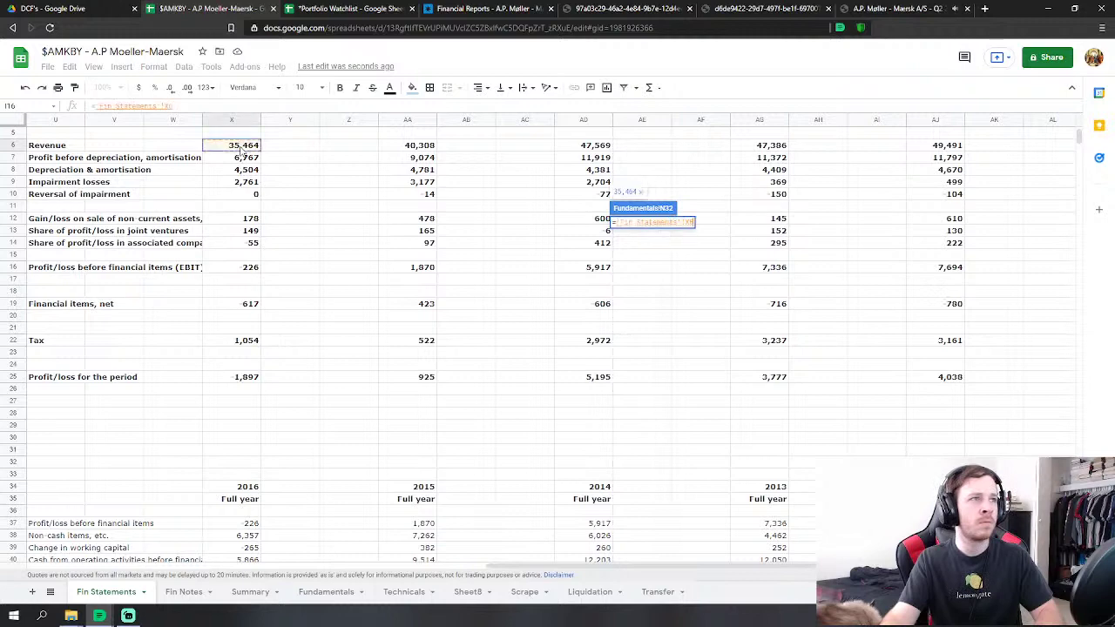
pyautogui.press('Return')
# Set FY 2016 Cost of Revenues to 2016 Revenue minus Profit before depreciation, amortisation (Fin Statements X6-X7).
pyautogui.click(648, 275)
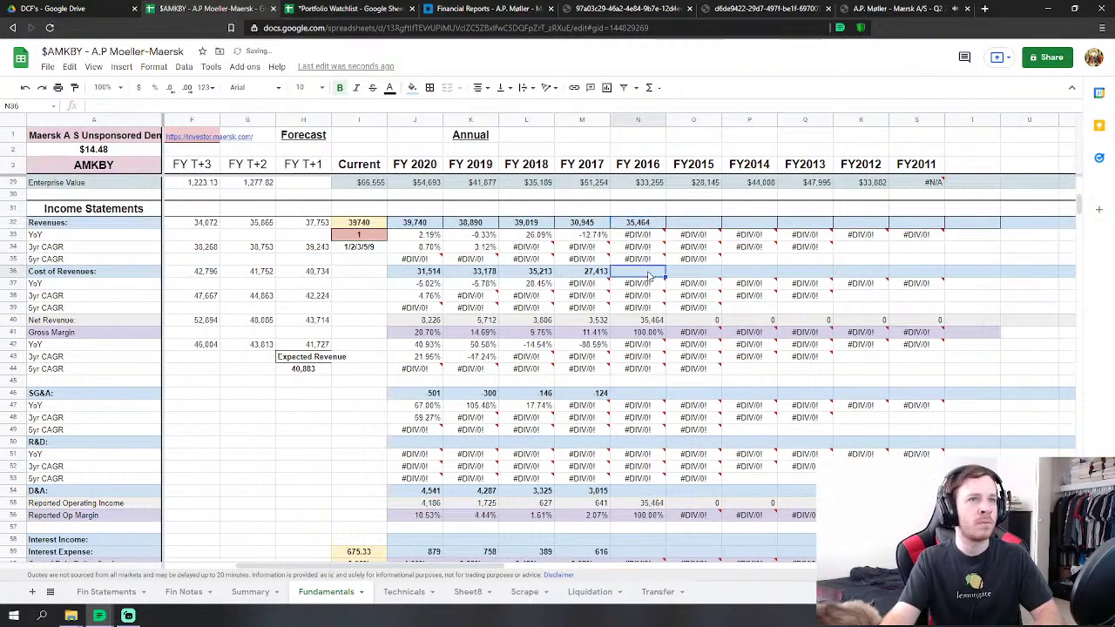
pyautogui.write('=')
pyautogui.click(106, 591)
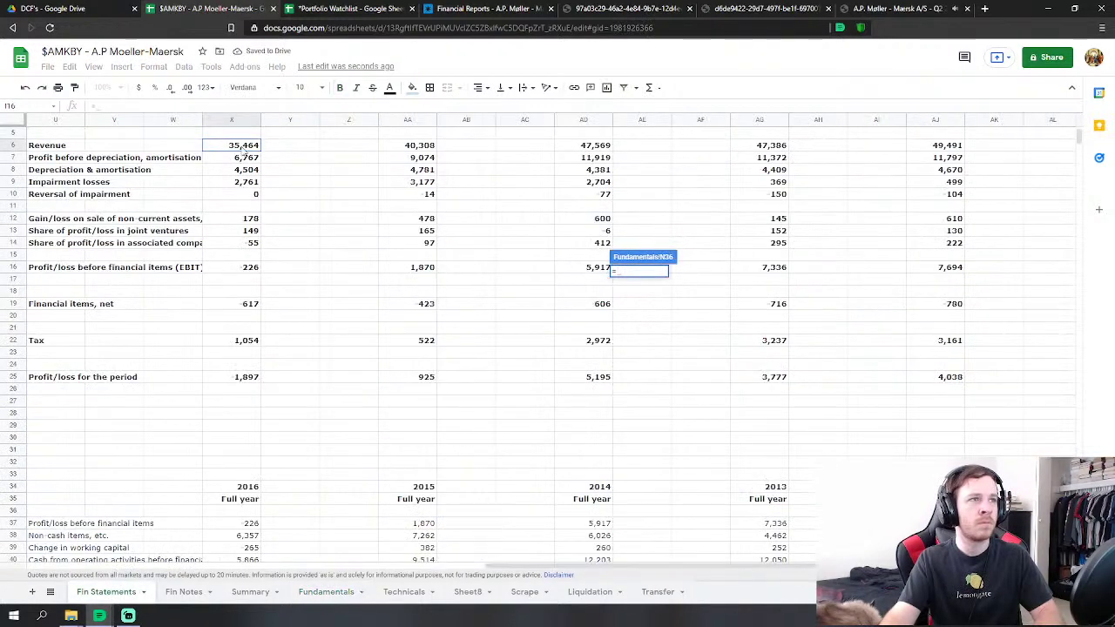
pyautogui.click(243, 148)
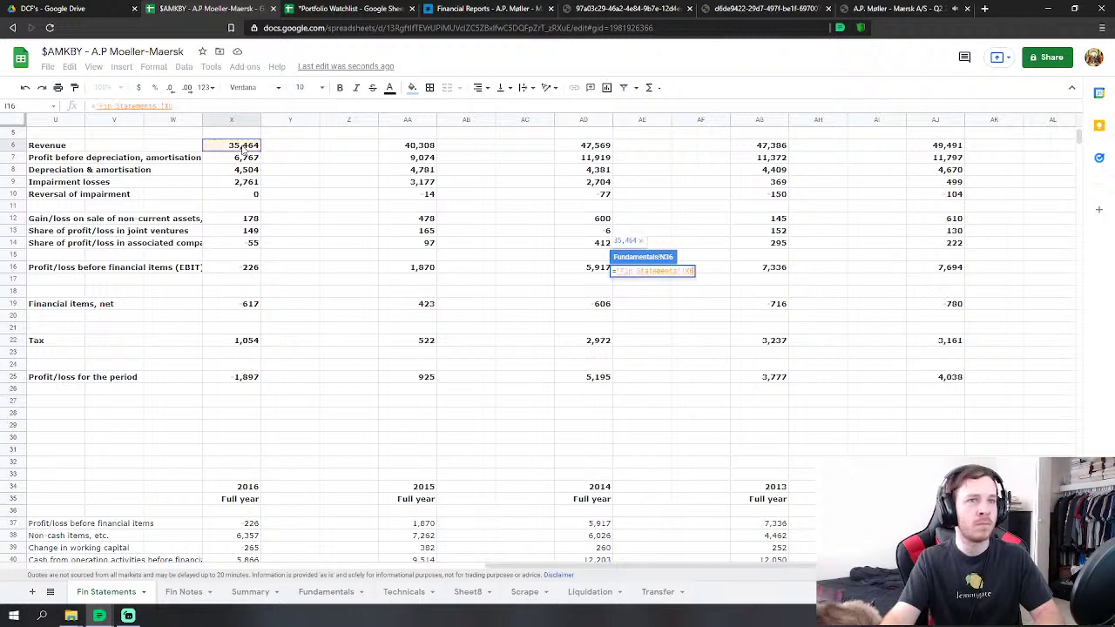
pyautogui.write('-')
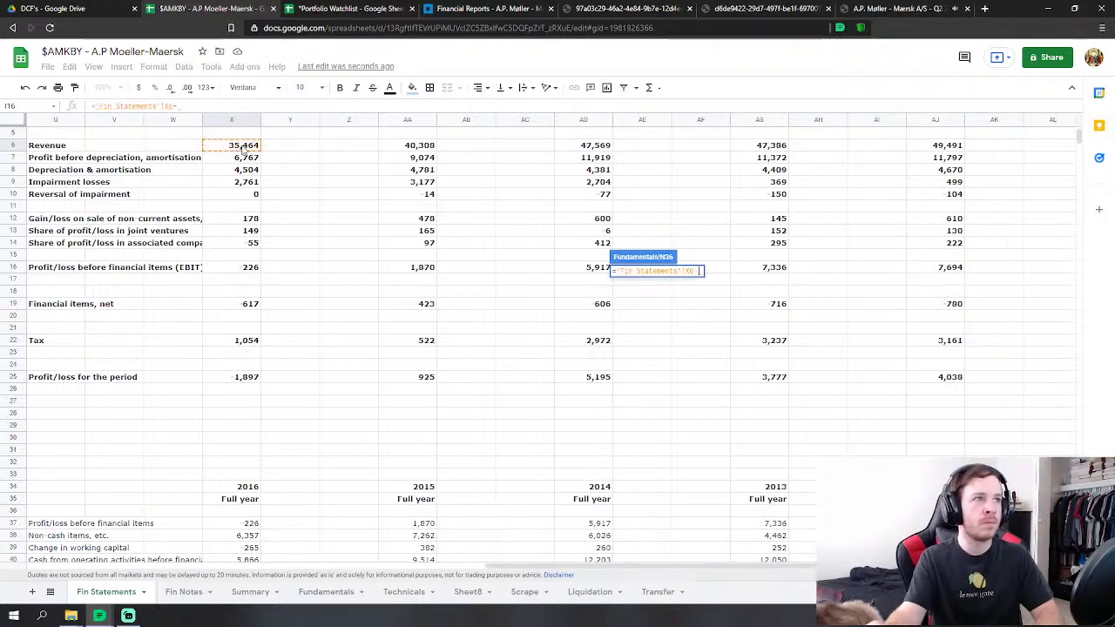
pyautogui.click(238, 158)
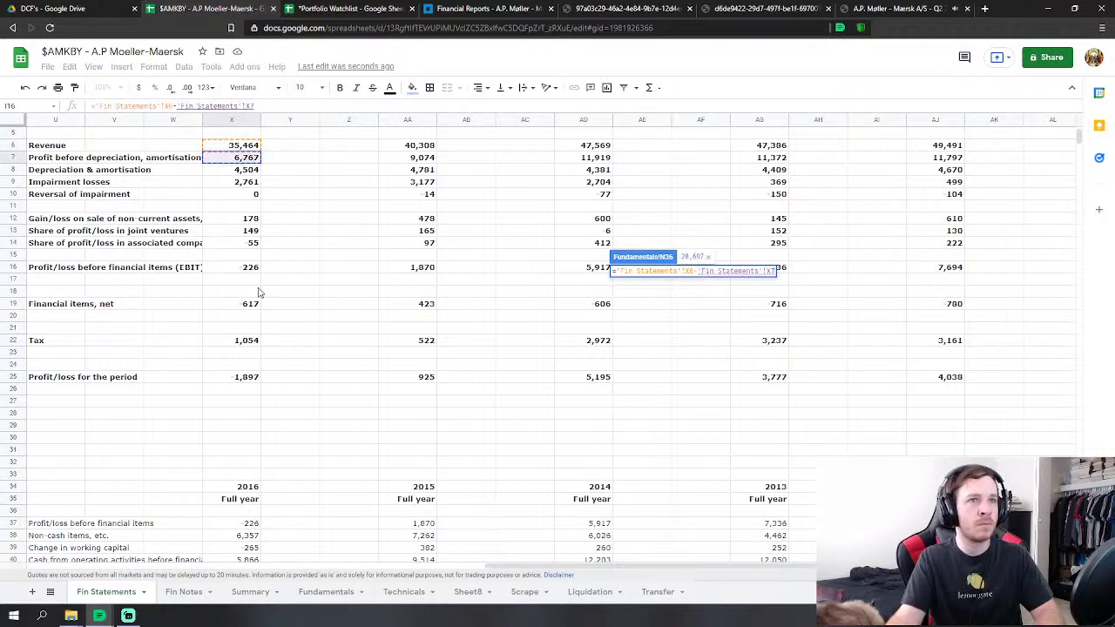
pyautogui.press('Return')
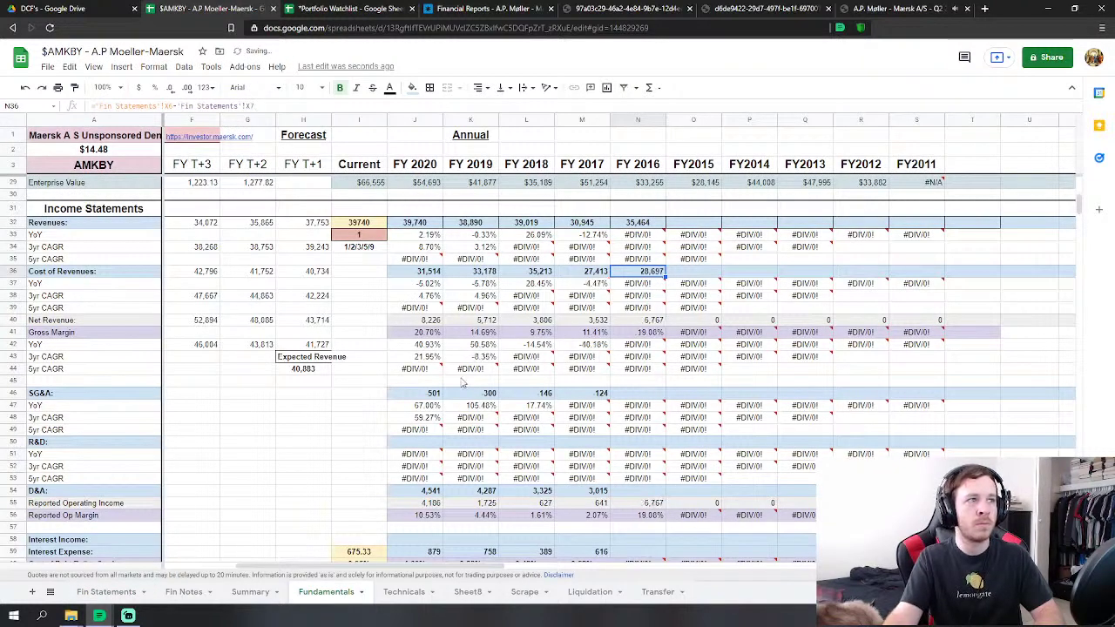
pyautogui.click(648, 396)
pyautogui.write('=')
pyautogui.click(106, 592)
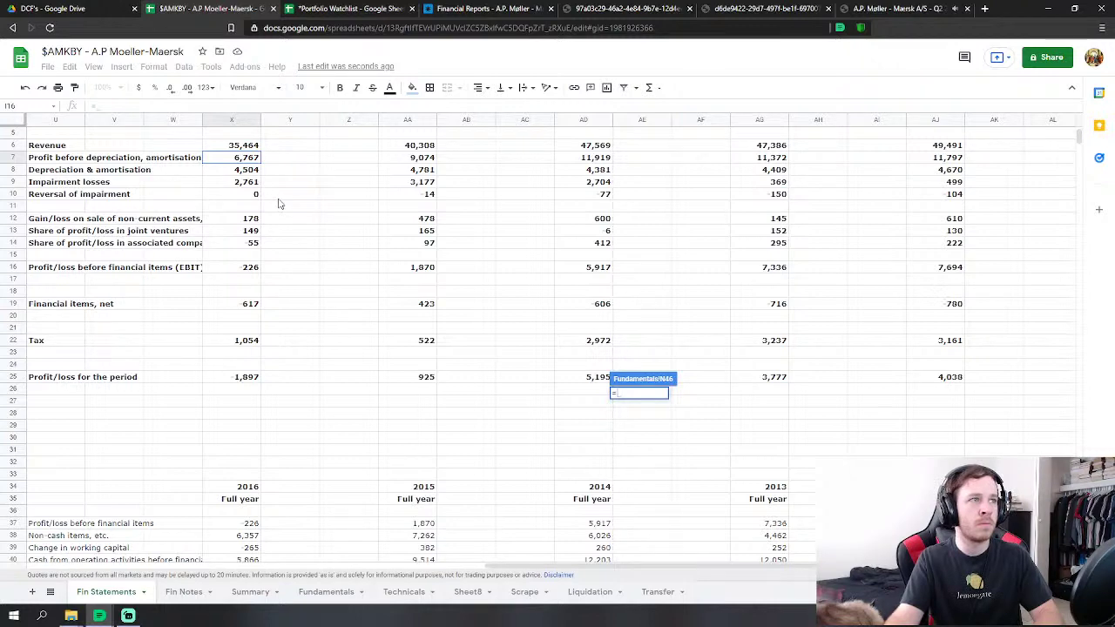
pyautogui.press('Escape')
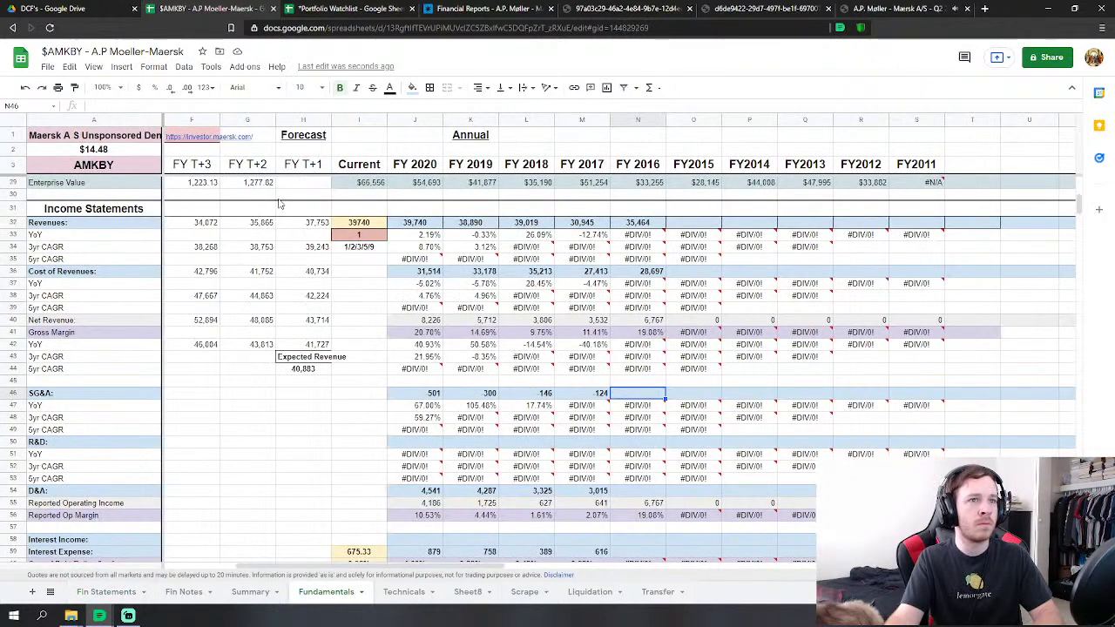
# Build the FY 2016 SG&A formula from 2016 Impairment losses, Gain/loss on sale, joint ventures and associated companies lines (Fin Statements X9+X12+X13+X14).
pyautogui.write('=')
pyautogui.click(105, 591)
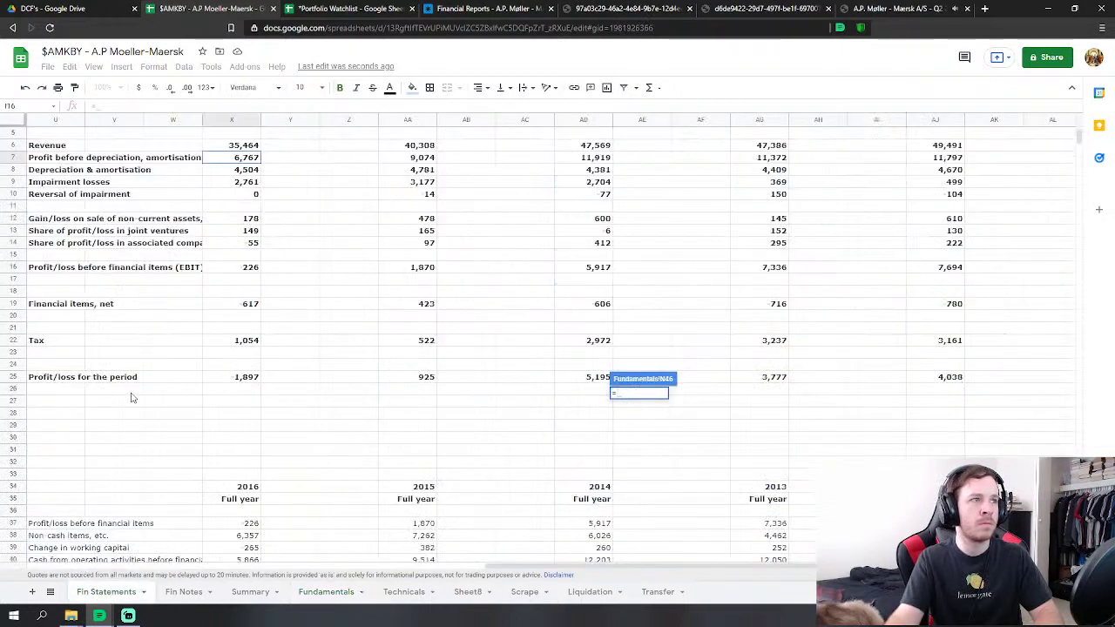
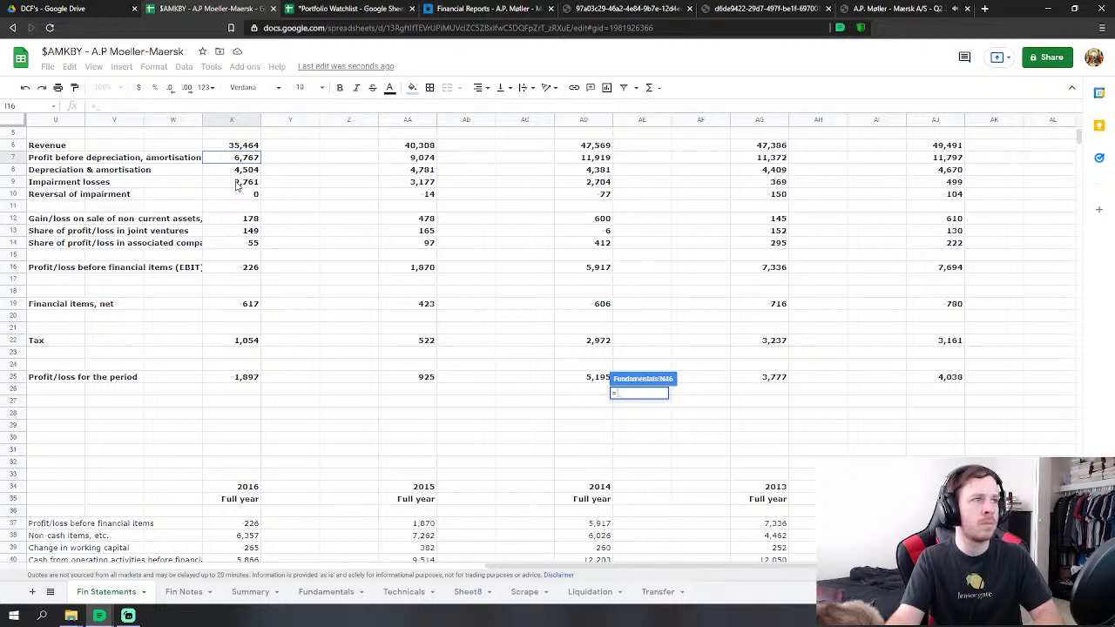
pyautogui.click(236, 185)
pyautogui.write('+')
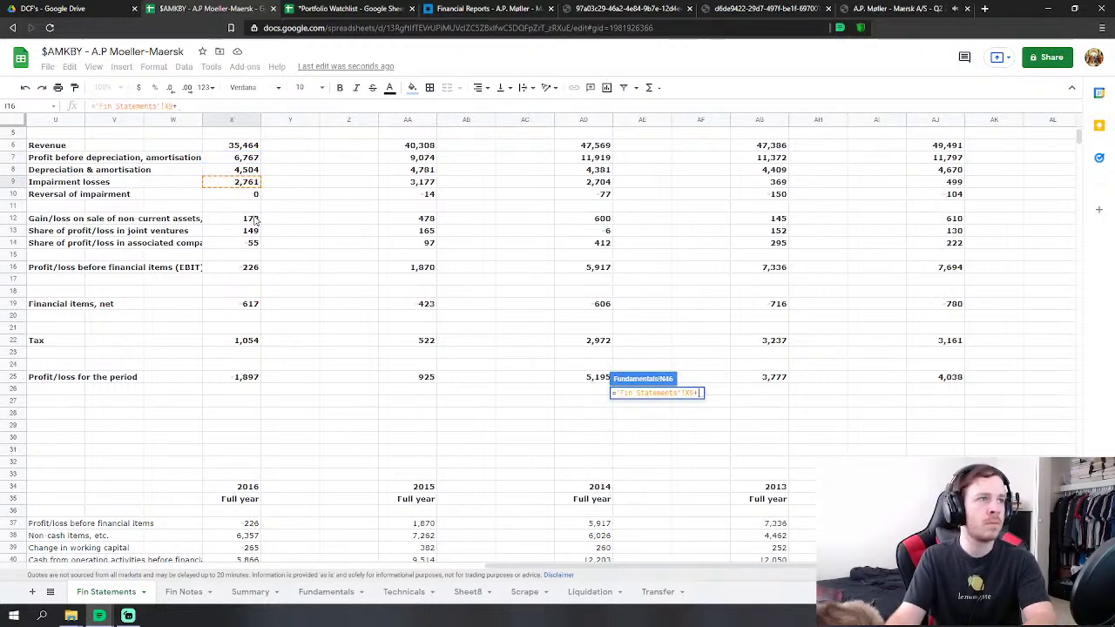
pyautogui.click(254, 220)
pyautogui.write('+')
pyautogui.click(254, 231)
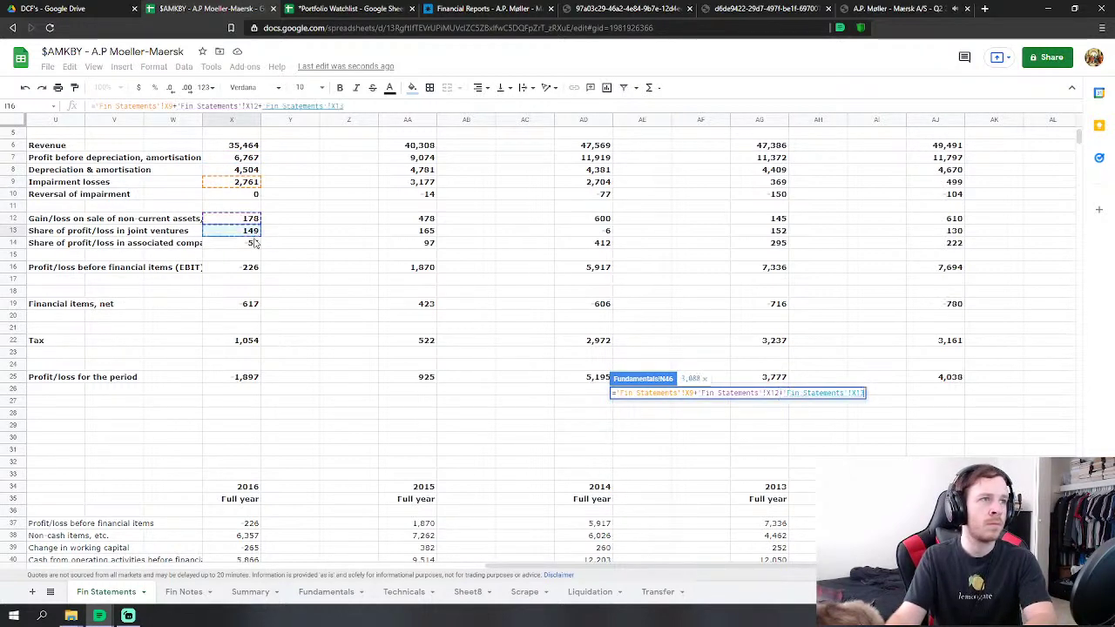
pyautogui.write('+')
pyautogui.click(254, 244)
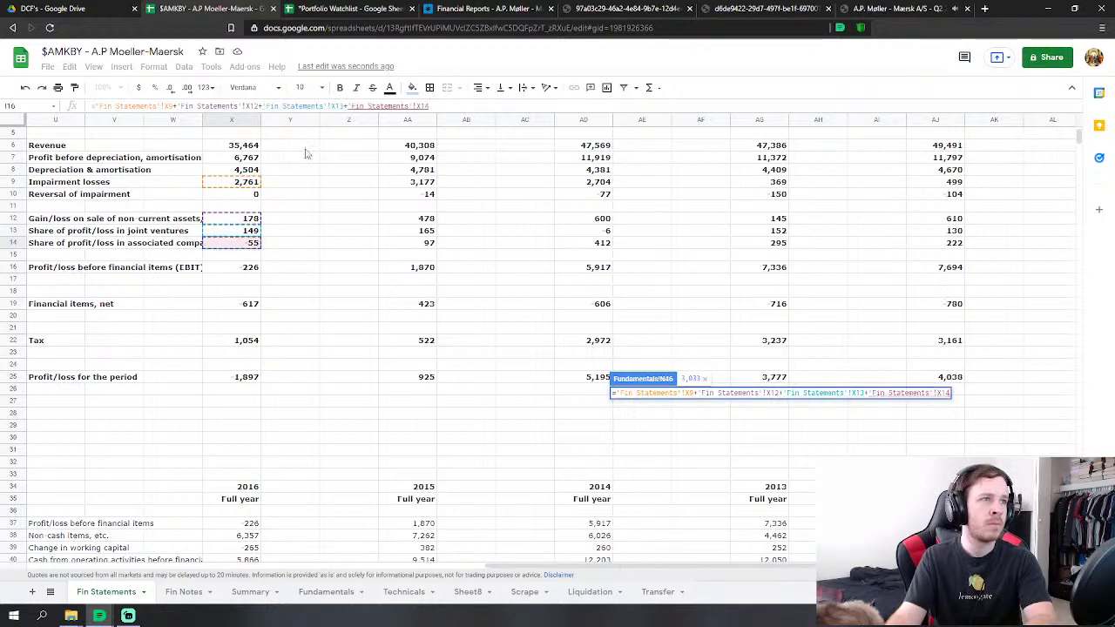
# Change the FY 2016 SG&A formula to subtract the sale gain, joint venture and associated company lines from Impairment losses (X9-X12-X13-X14).
pyautogui.click(175, 106)
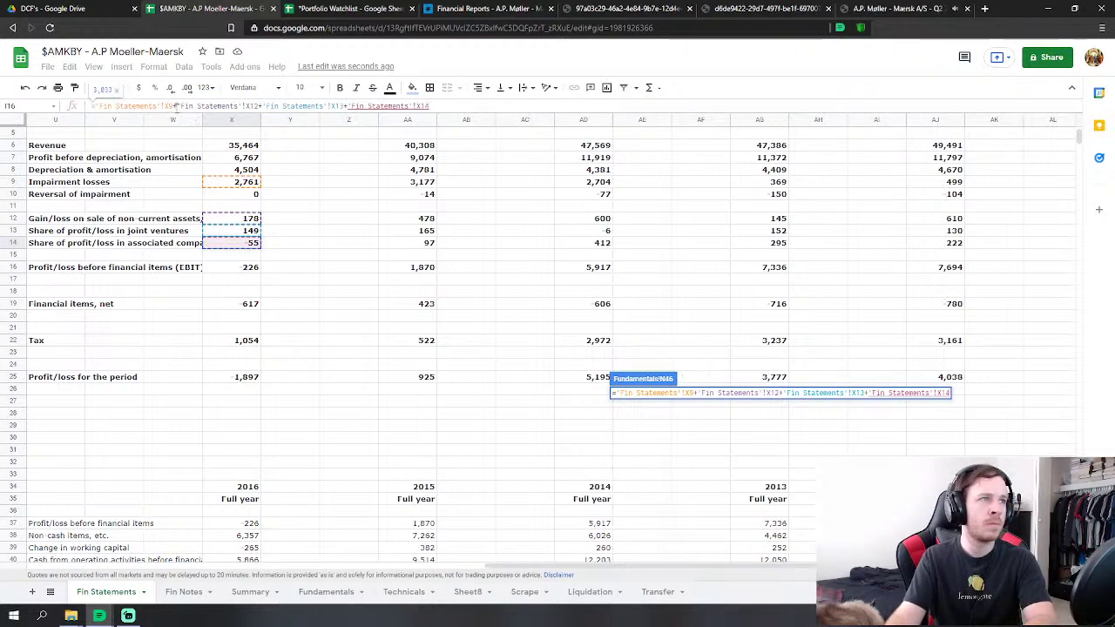
pyautogui.click(261, 107)
pyautogui.press('BackSpace')
pyautogui.write('-')
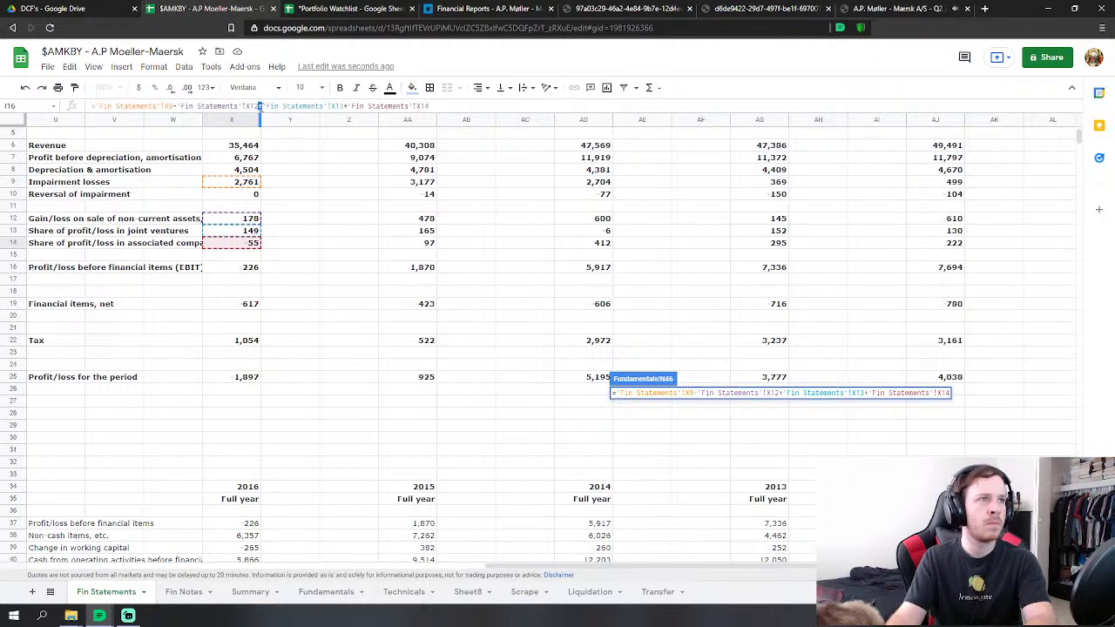
pyautogui.write('+')
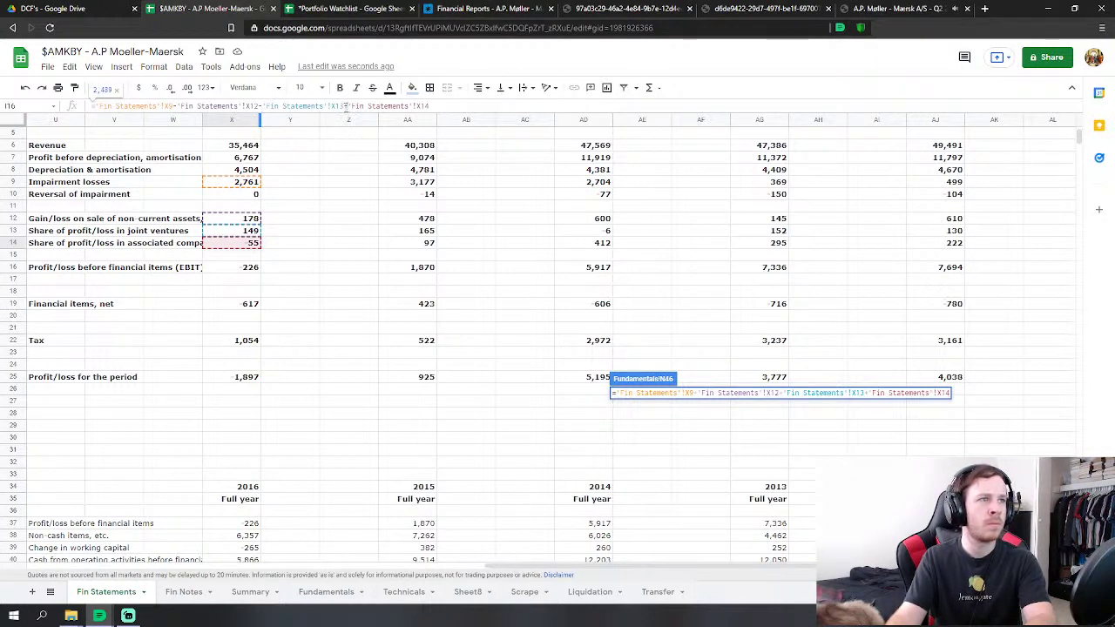
pyautogui.press('Return')
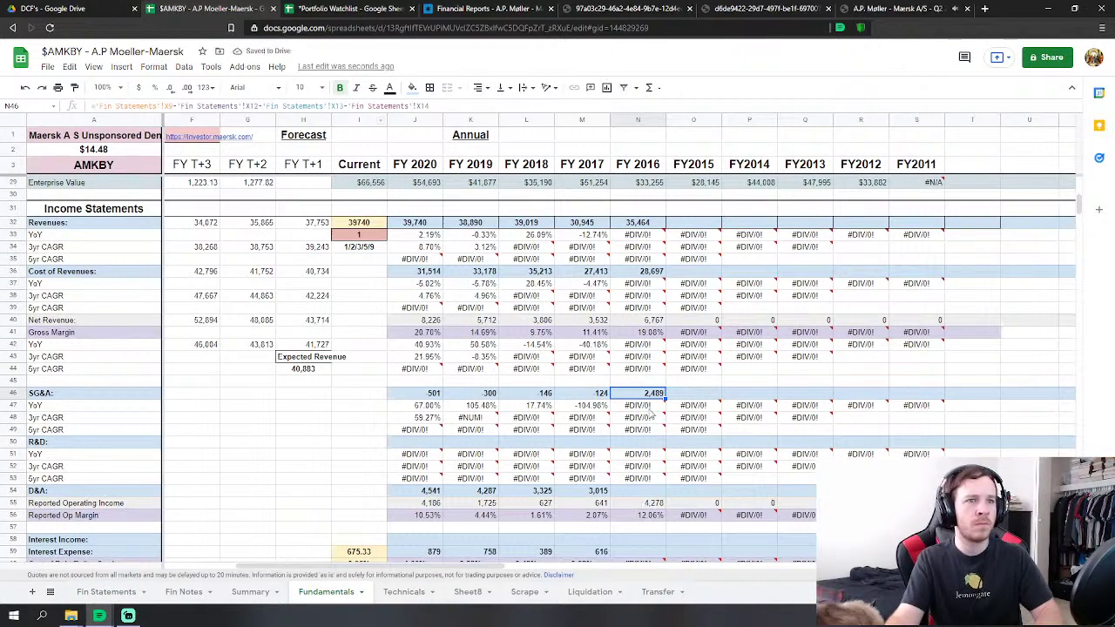
# Try adding X12, X13 and X14 instead of subtracting them in the FY 2016 SG&A formula, and undo that change.
pyautogui.click(174, 105)
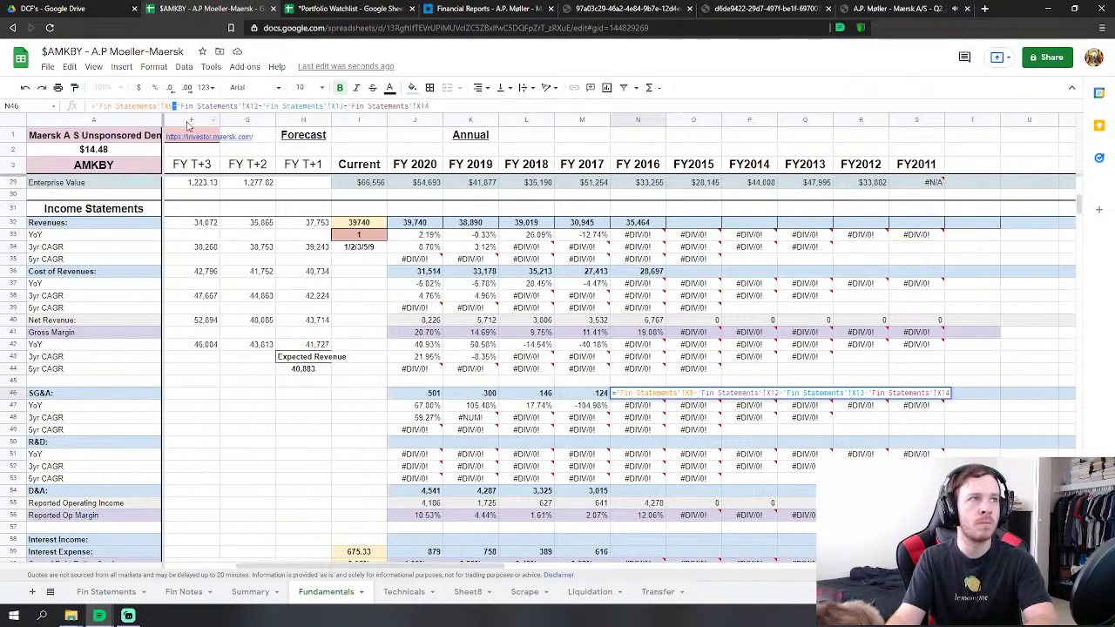
pyautogui.press('BackSpace')
pyautogui.write('+')
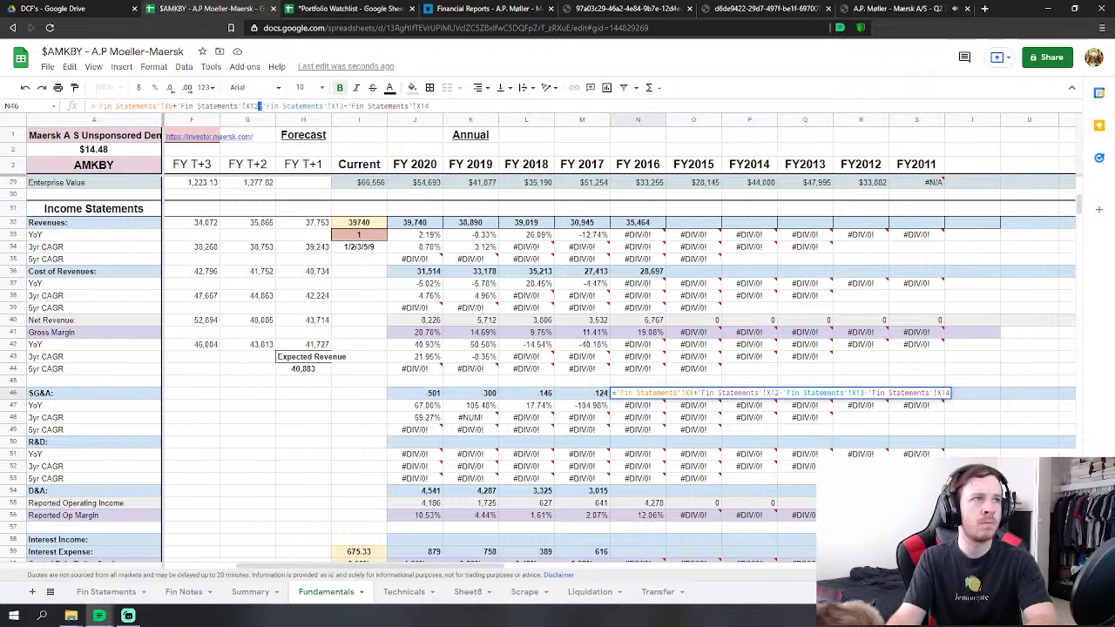
pyautogui.press('BackSpace')
pyautogui.write('+')
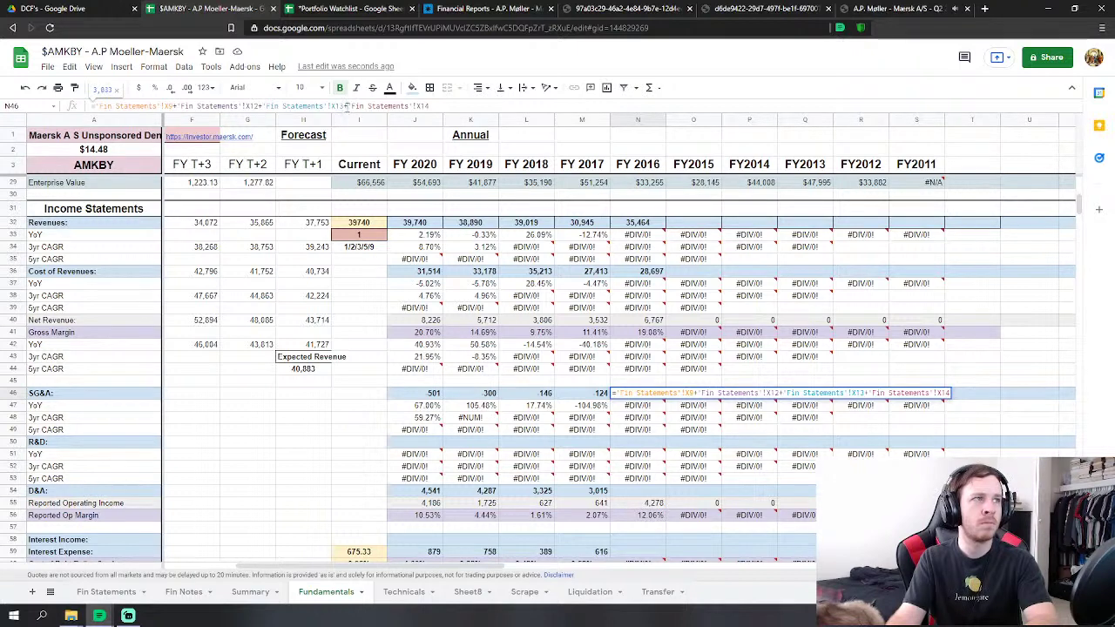
pyautogui.press('Return')
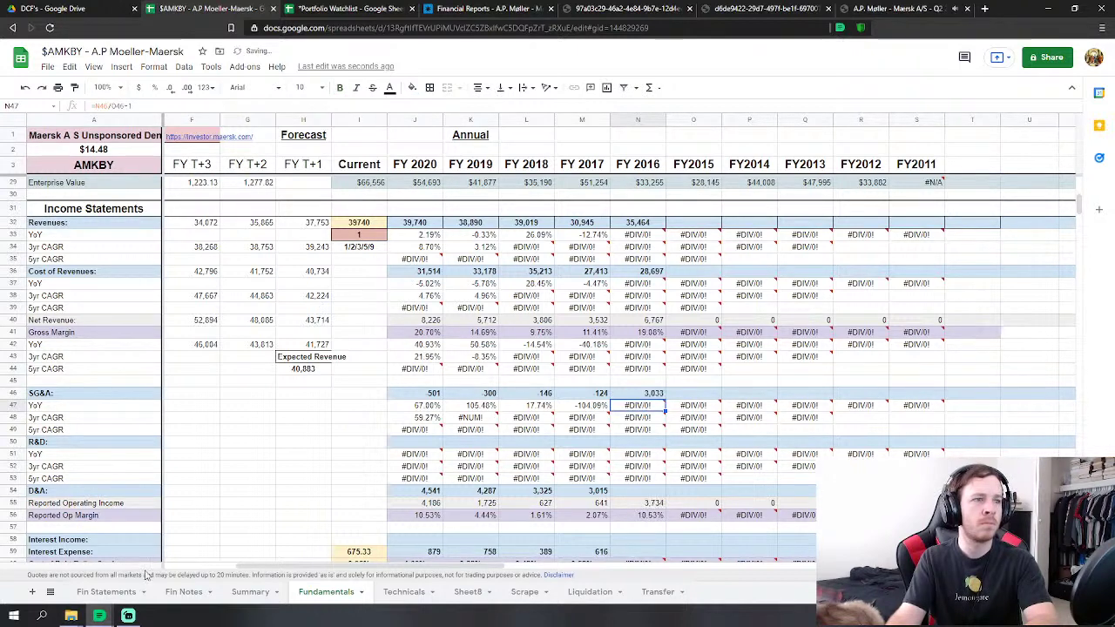
pyautogui.click(100, 592)
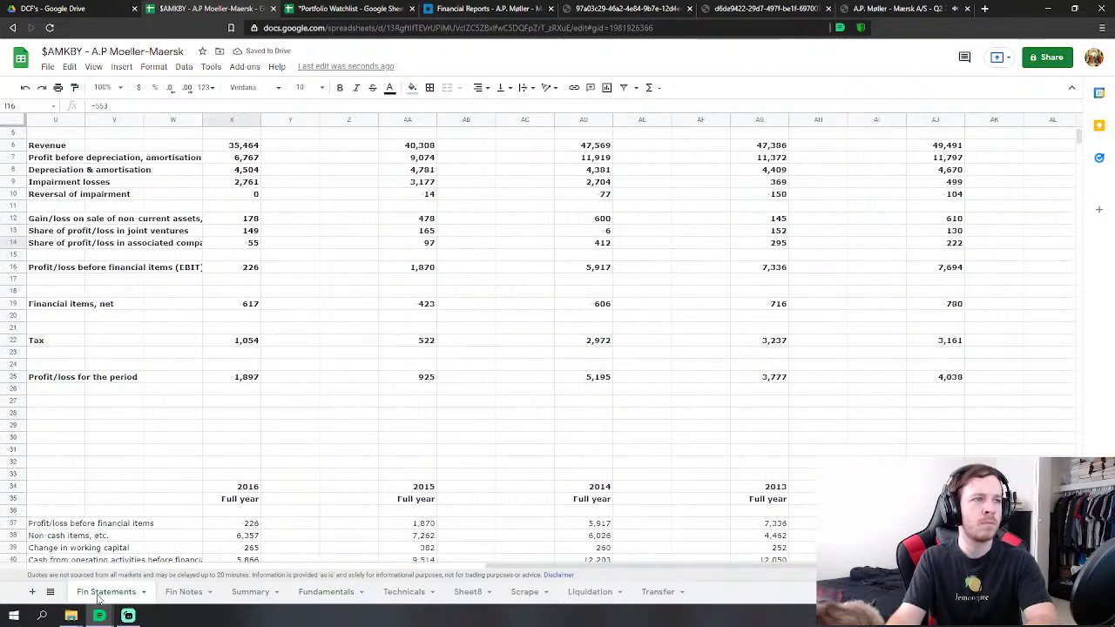
pyautogui.click(25, 87)
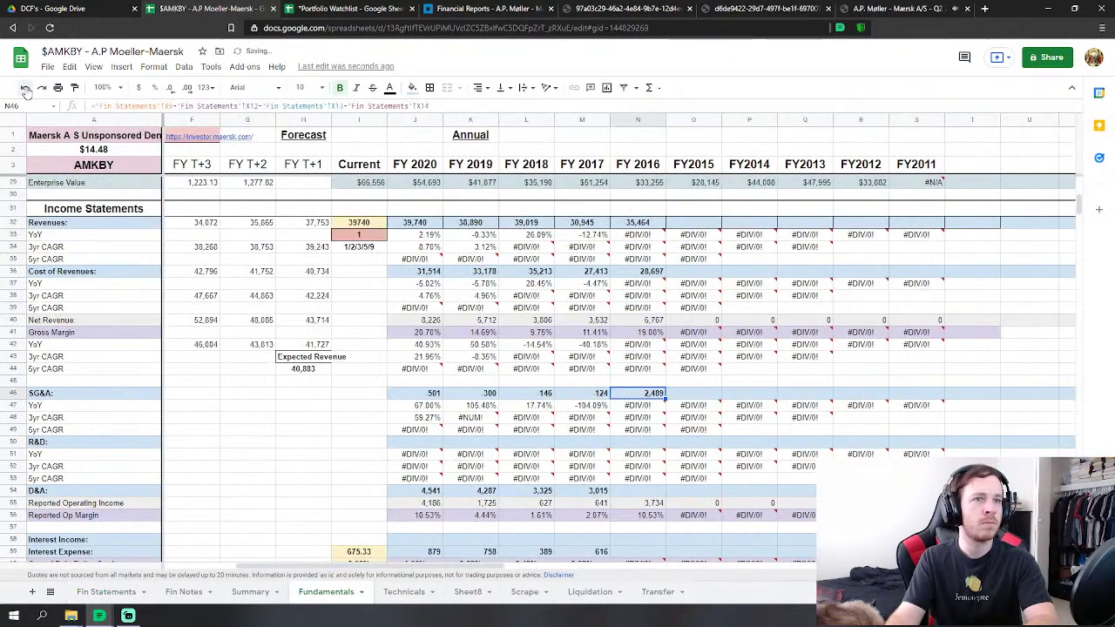
# Link FY 2016 D&A to the 2016 Depreciation & amortisation line (Fin Statements X8).
pyautogui.click(618, 491)
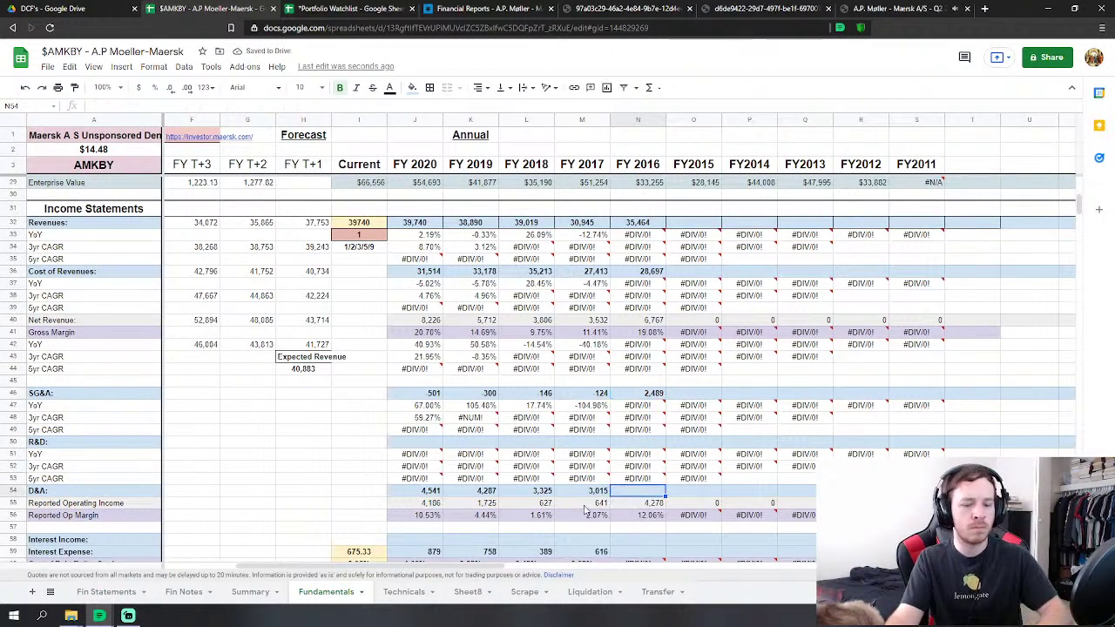
pyautogui.write('=')
pyautogui.click(127, 593)
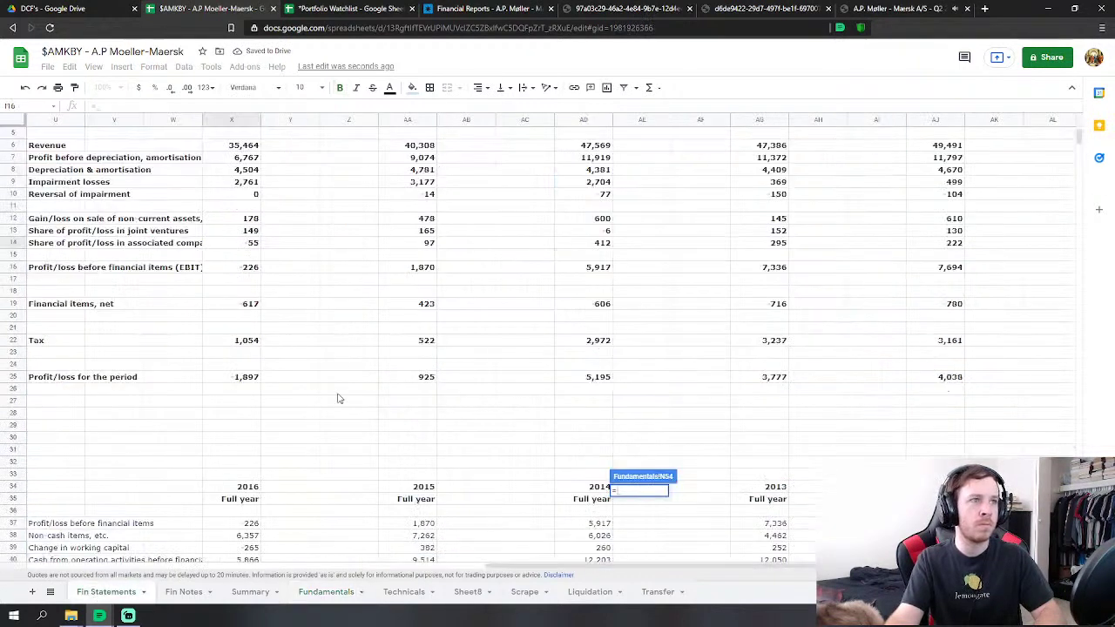
pyautogui.click(251, 171)
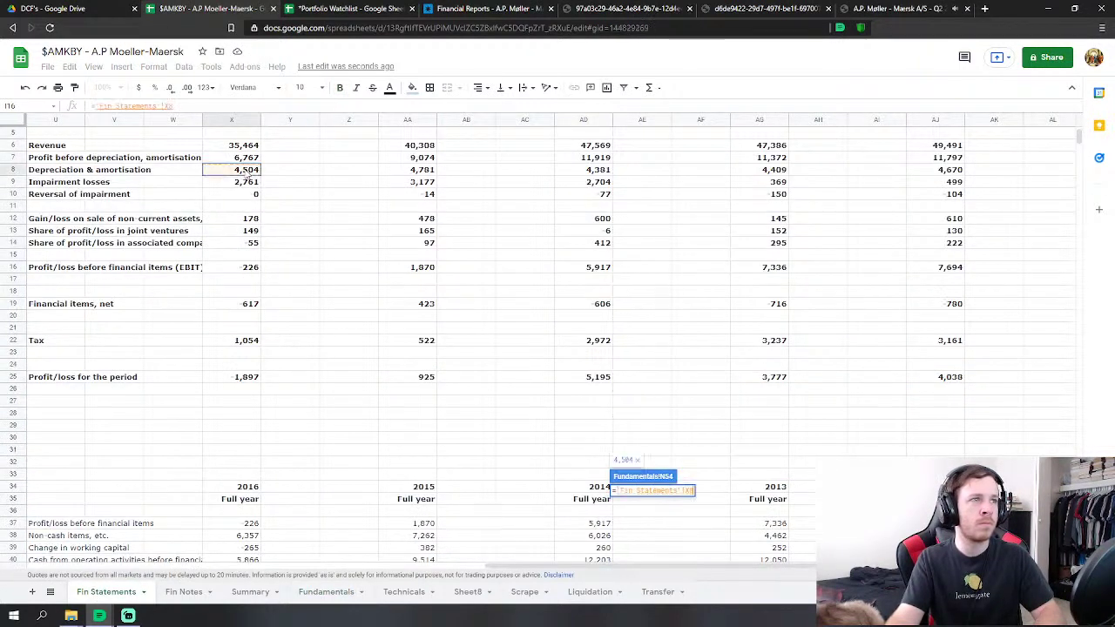
pyautogui.press('Return')
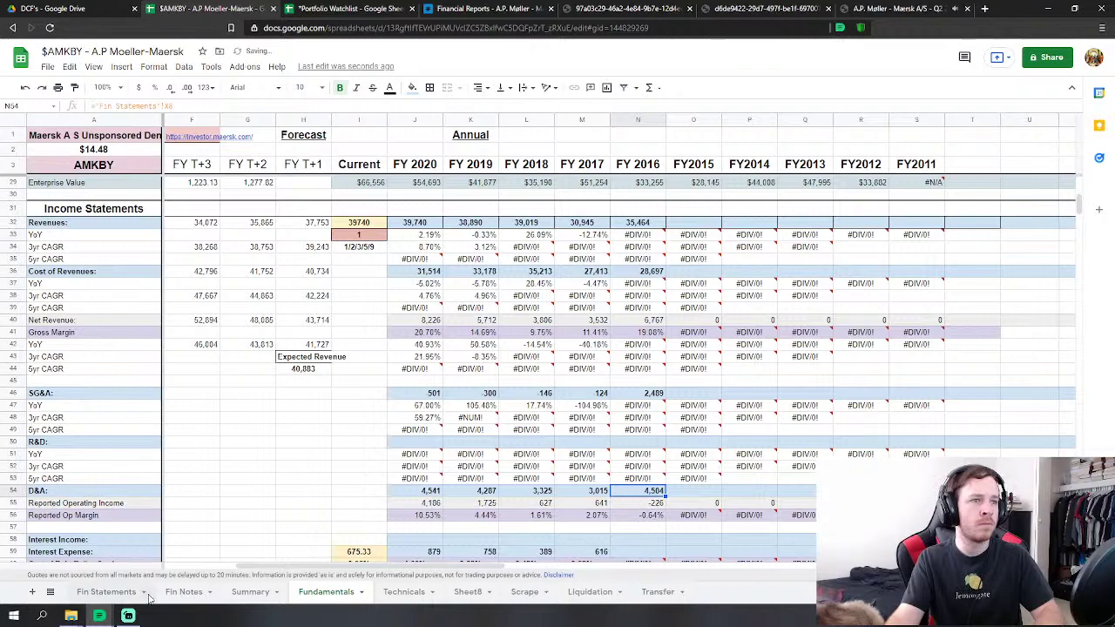
# Set FY 2016 Interest Expense to the negated 2016 Financial items, net (Fin Statements X19).
pyautogui.click(106, 591)
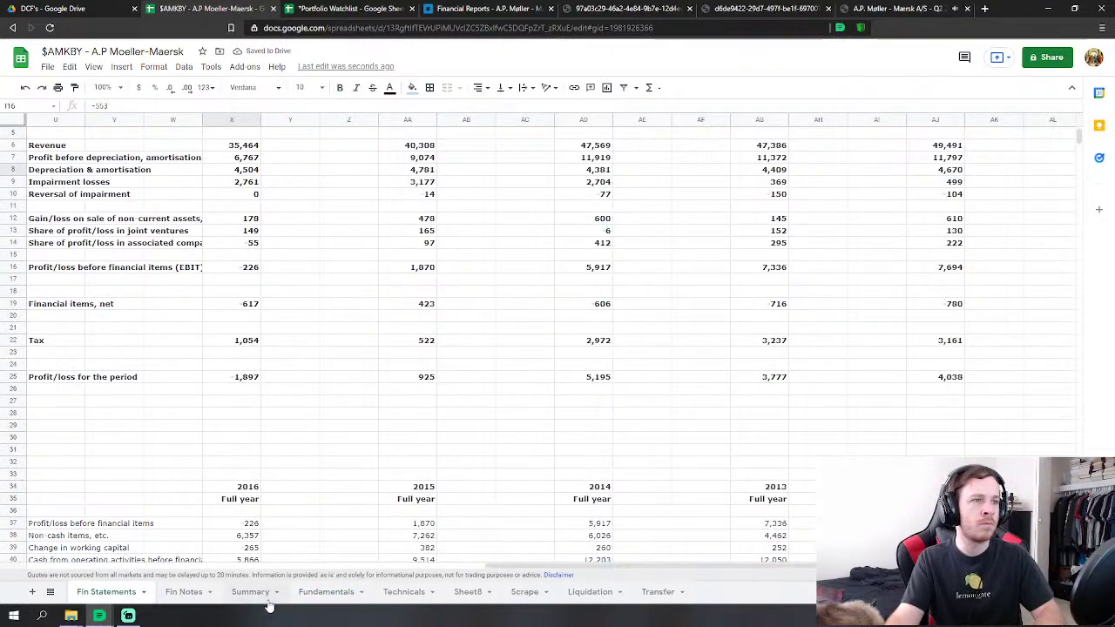
pyautogui.click(327, 592)
pyautogui.scroll(-2, 610, 391)
pyautogui.click(638, 463)
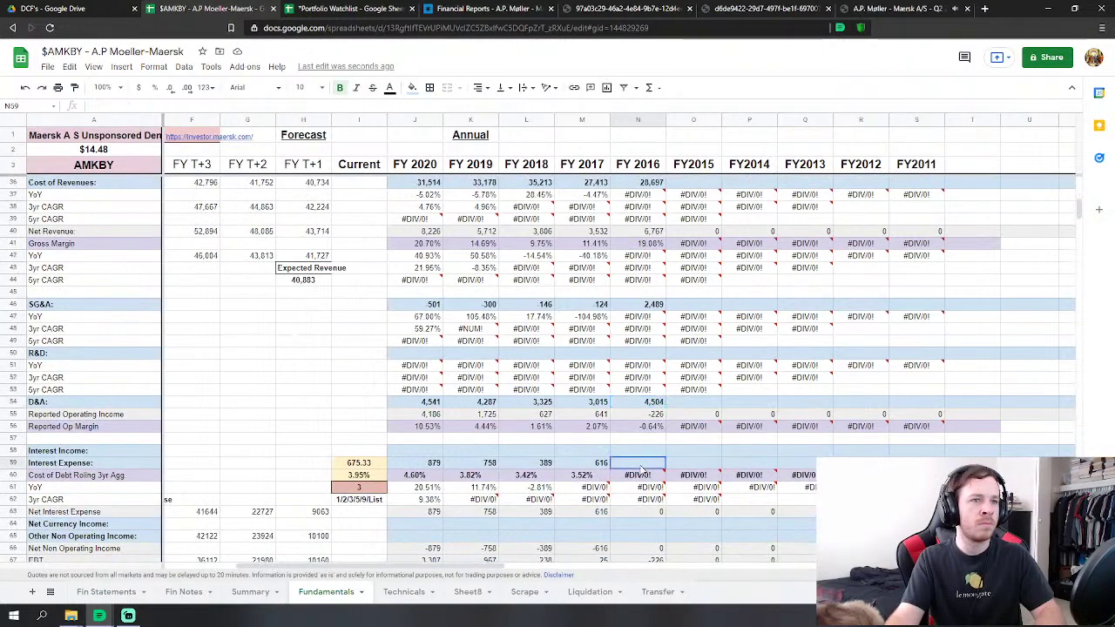
pyautogui.write('=')
pyautogui.click(106, 591)
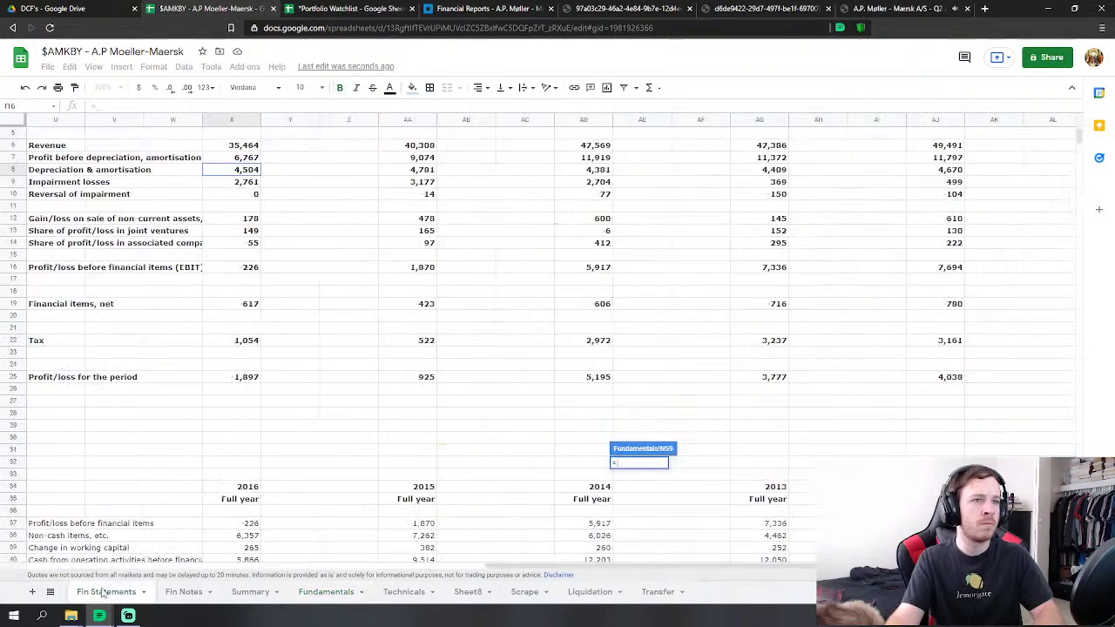
pyautogui.click(251, 303)
pyautogui.press('Return')
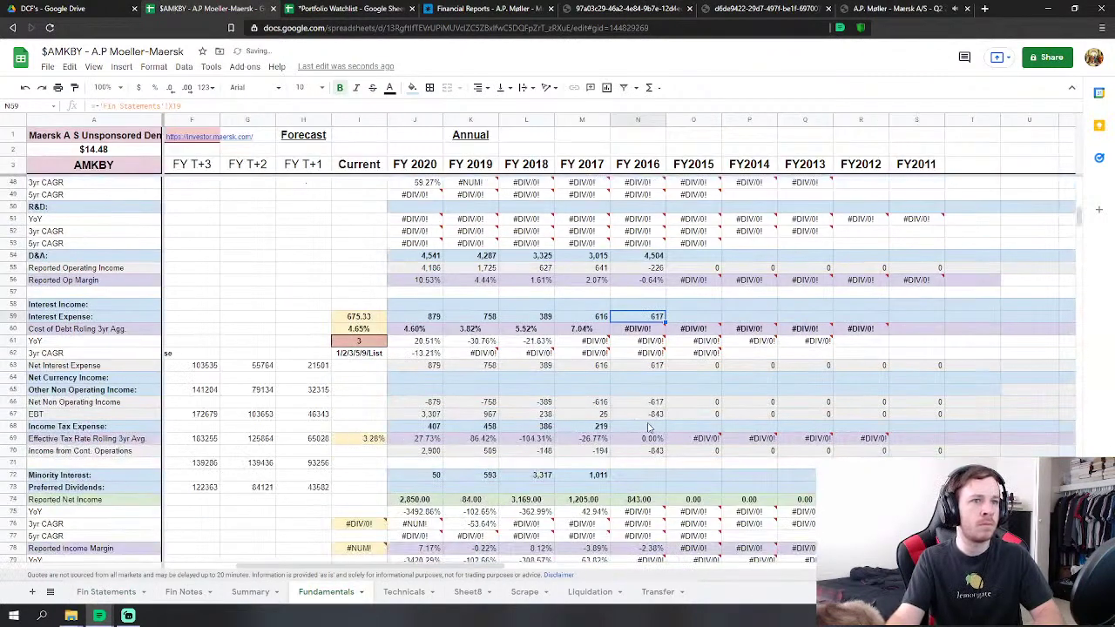
# Start the FY 2016 Income Tax Expense formula with a reference to the Fin Statements sheet.
pyautogui.click(648, 426)
pyautogui.write('=')
pyautogui.click(87, 595)
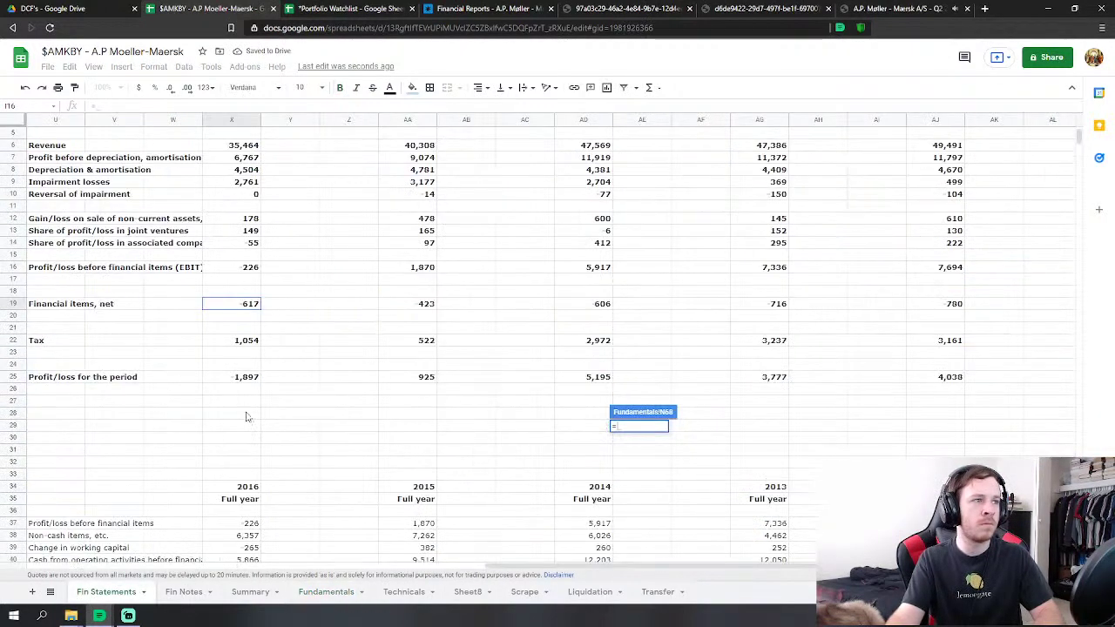
# Link the FY 2016 Income Tax Expense formula to the 2016 Tax figure on the Fin Statements sheet.
pyautogui.click(254, 341)
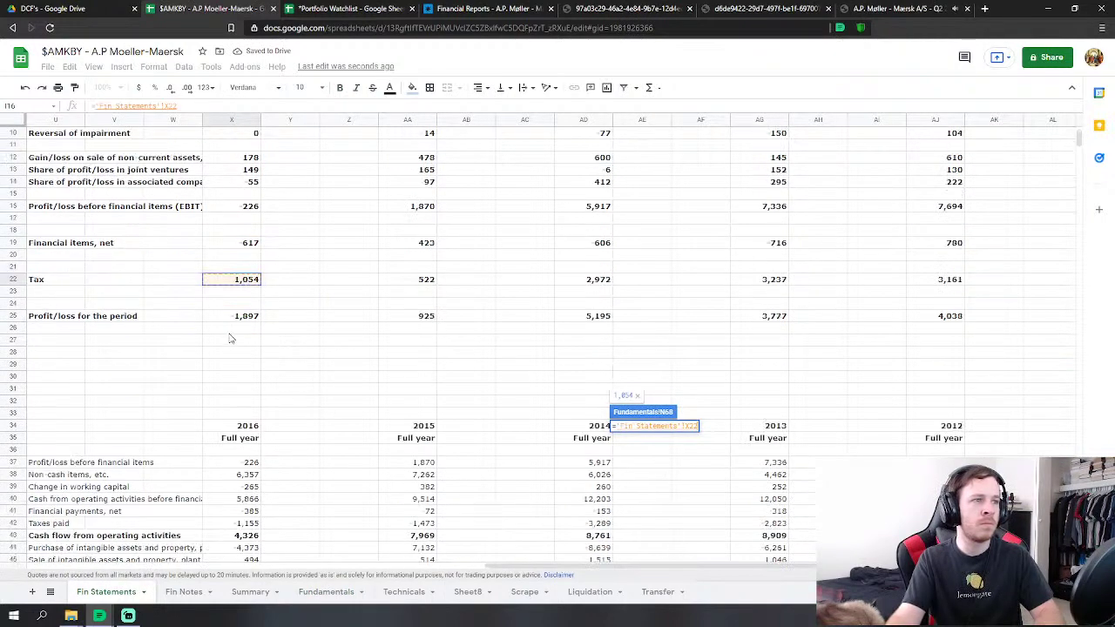
pyautogui.press('Return')
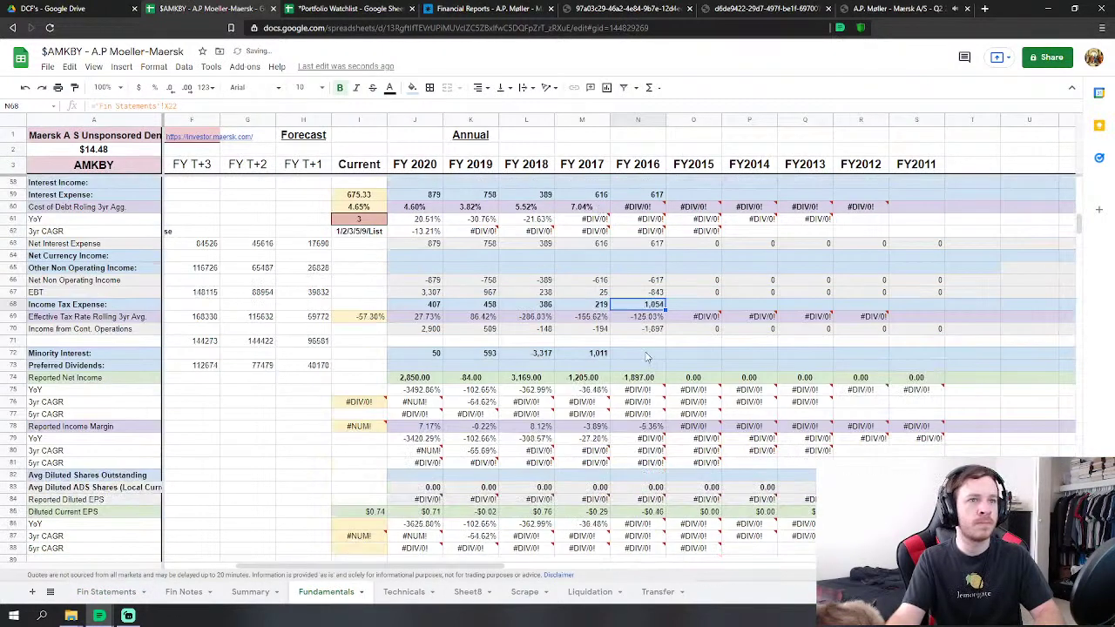
# Link FY 2016 CF Depreciation & Amortization on the Fundamentals sheet to the 2016 Depreciation & amortisation figure in Fin Statements.
pyautogui.scroll(-10, 647, 357)
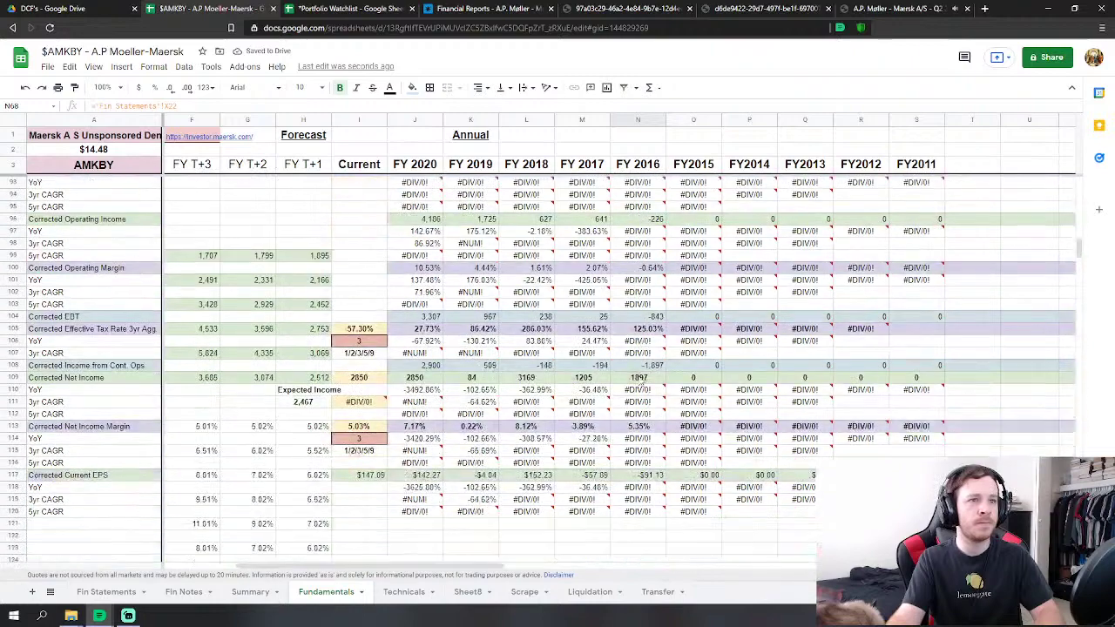
pyautogui.scroll(-6, 641, 382)
pyautogui.click(640, 358)
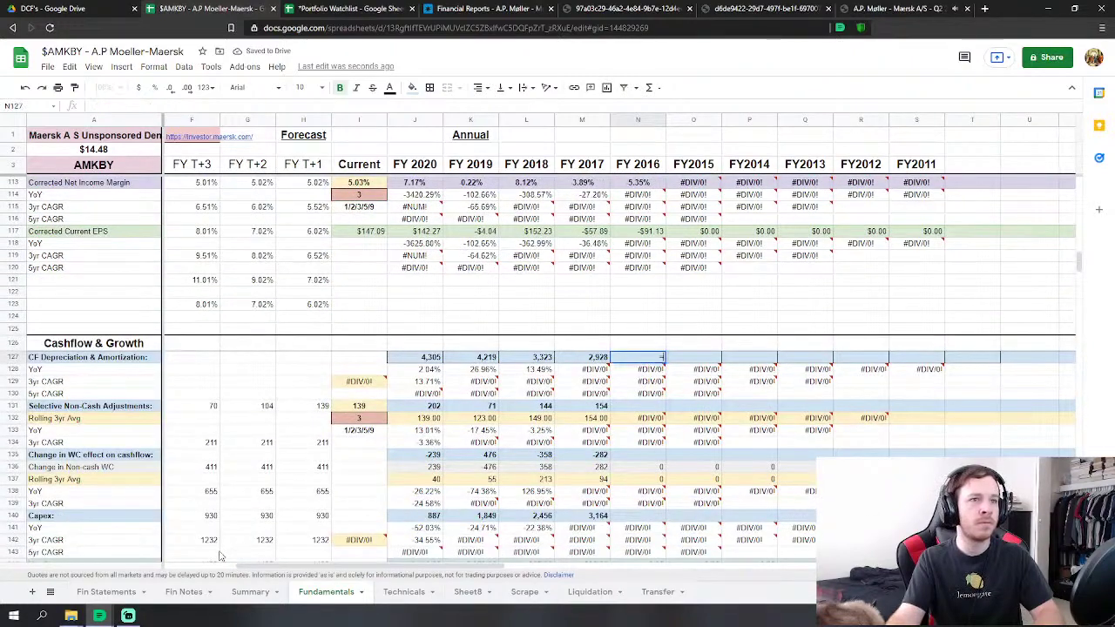
pyautogui.write('=')
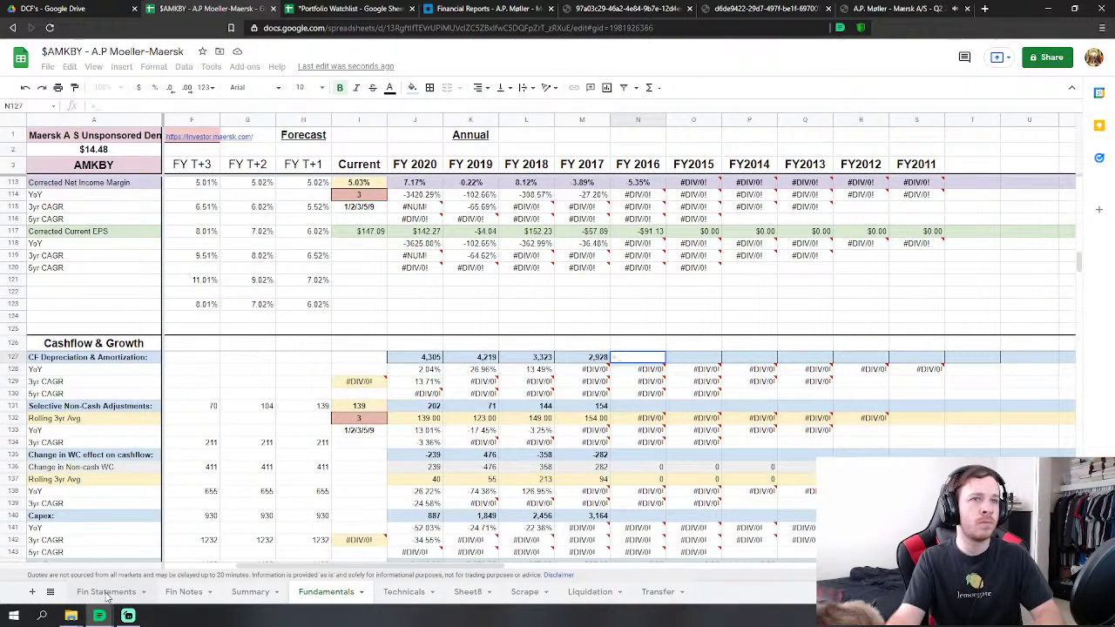
pyautogui.click(107, 592)
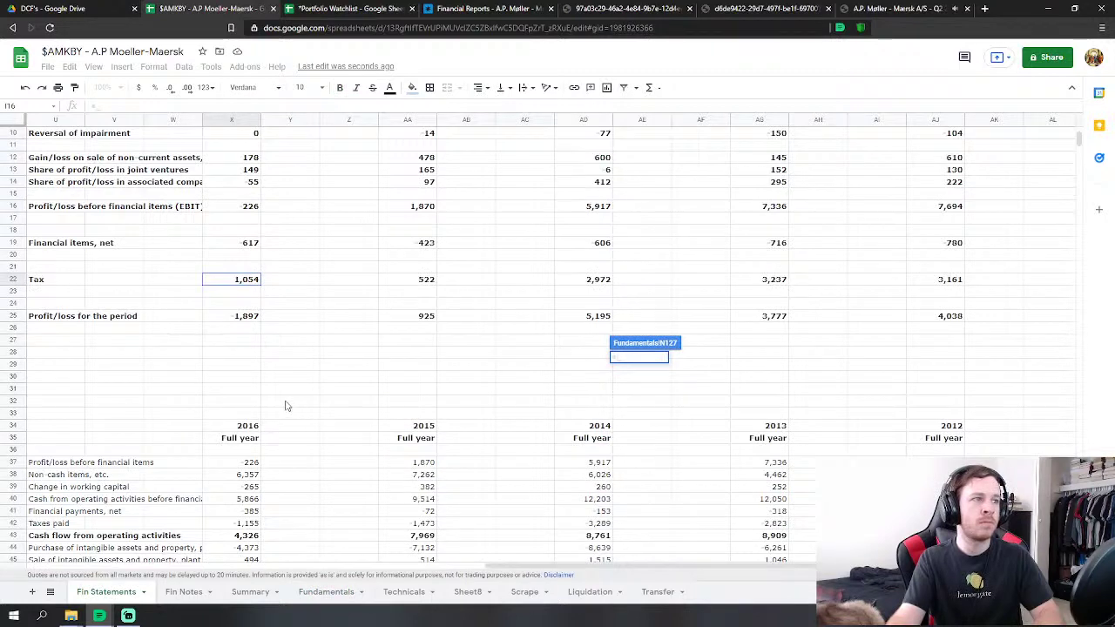
pyautogui.scroll(-2, 287, 406)
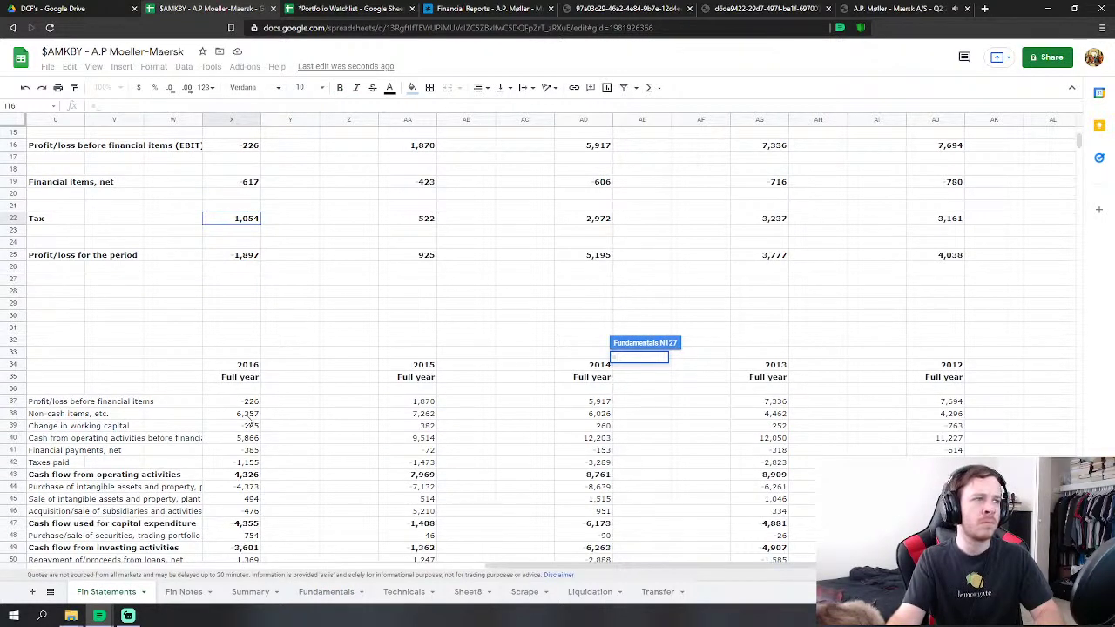
pyautogui.scroll(5, 247, 422)
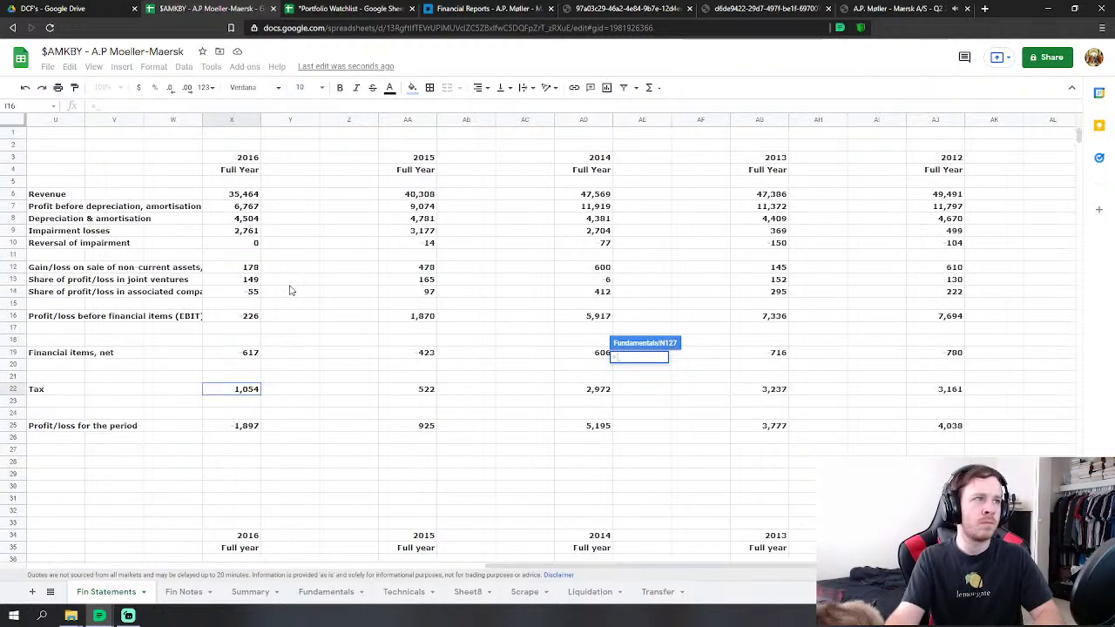
pyautogui.click(249, 219)
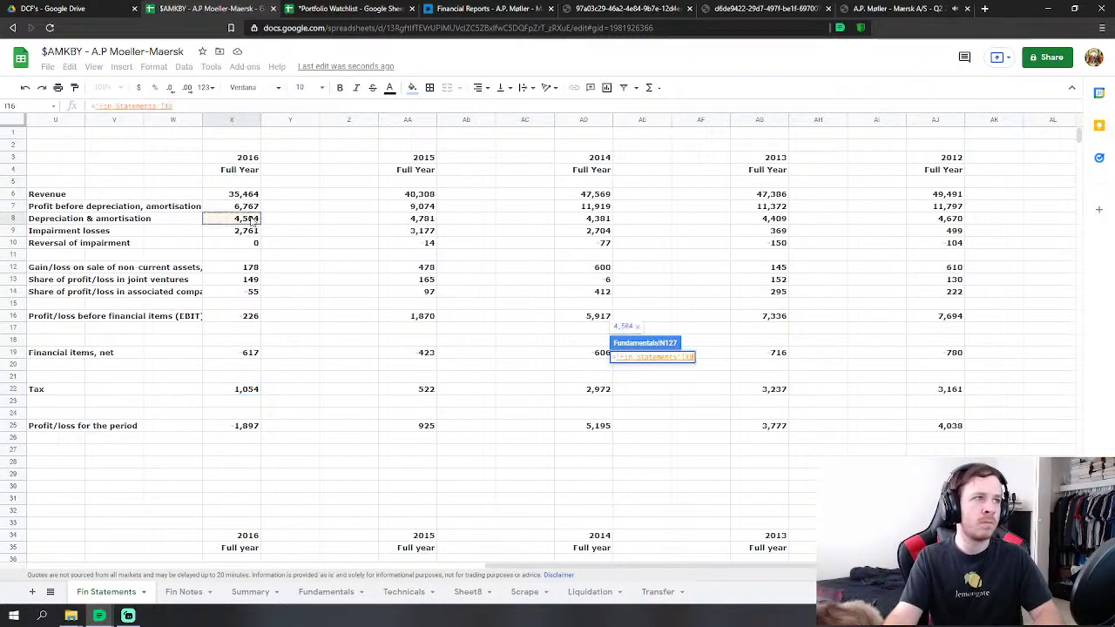
pyautogui.press('Return')
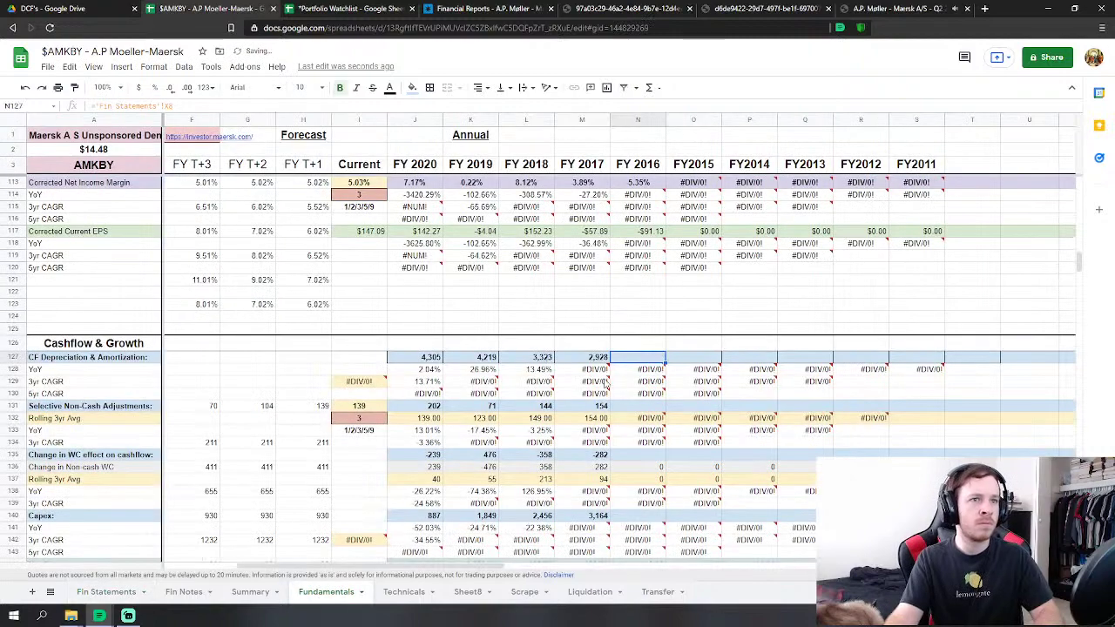
# Link FY 2016 Selective Non-Cash Adjustments to the 2016 gain/loss on sale of non-current assets in Fin Statements.
pyautogui.click(652, 407)
pyautogui.write('=')
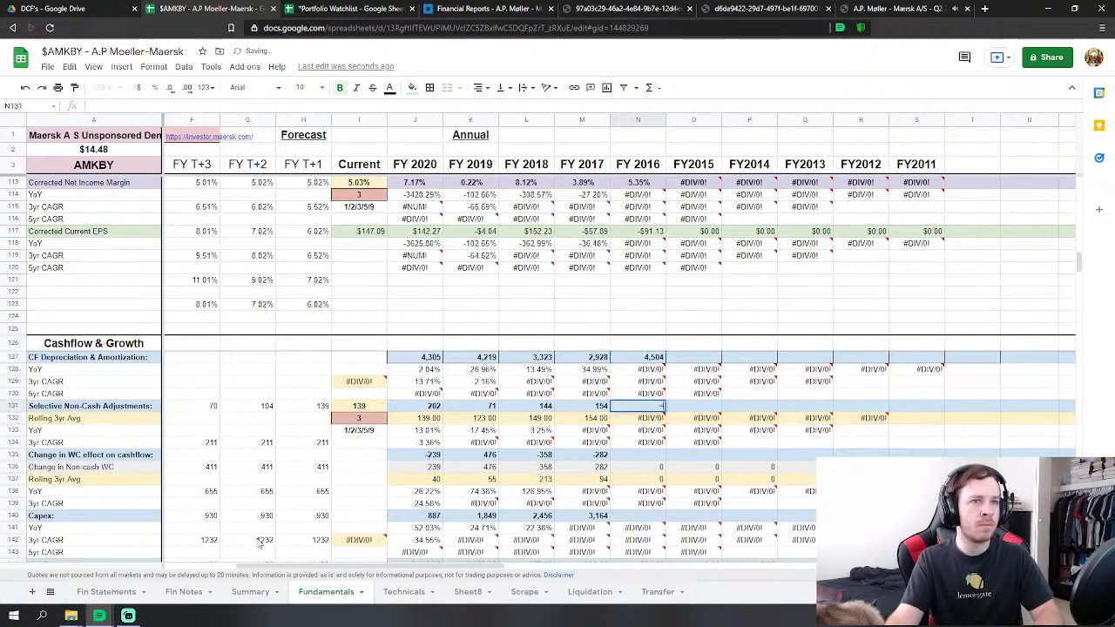
pyautogui.click(106, 592)
pyautogui.scroll(-2, 283, 450)
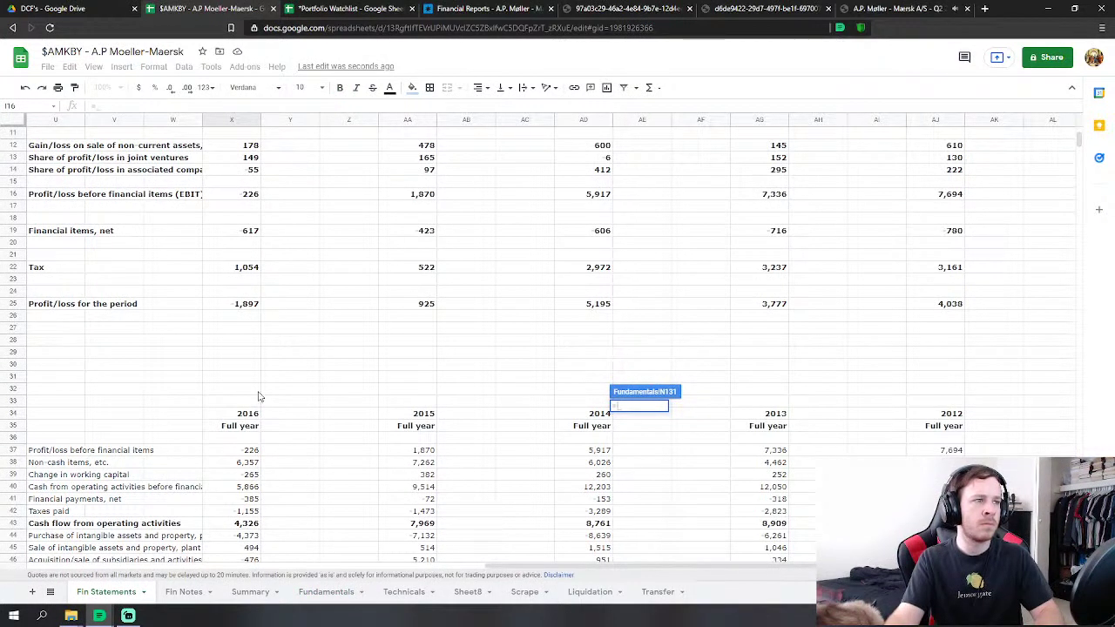
pyautogui.scroll(3, 258, 396)
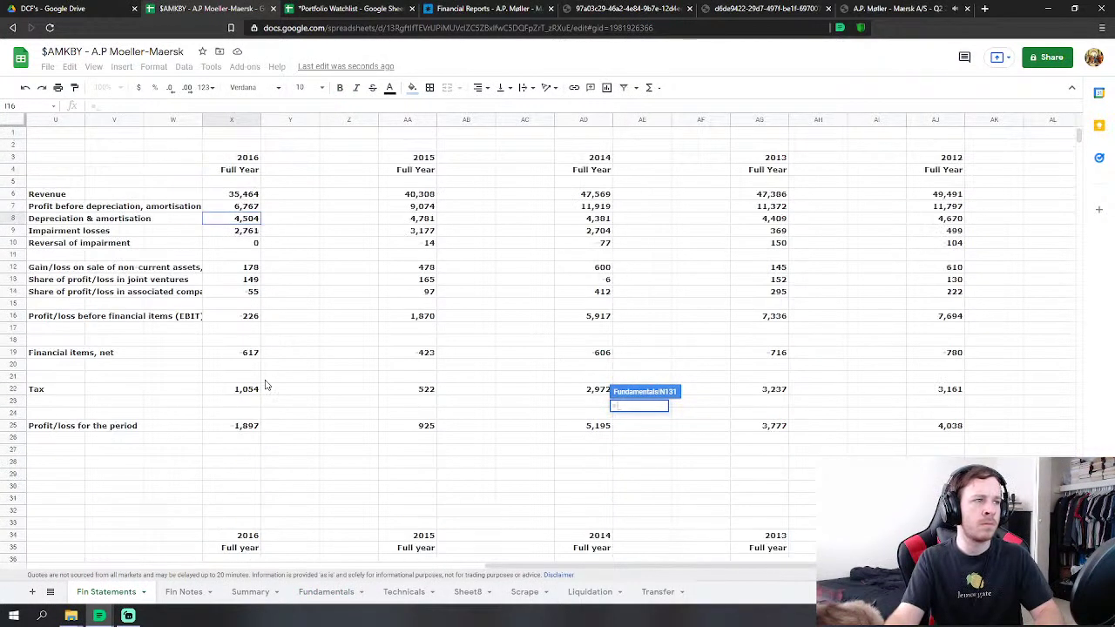
pyautogui.click(222, 269)
pyautogui.press('Return')
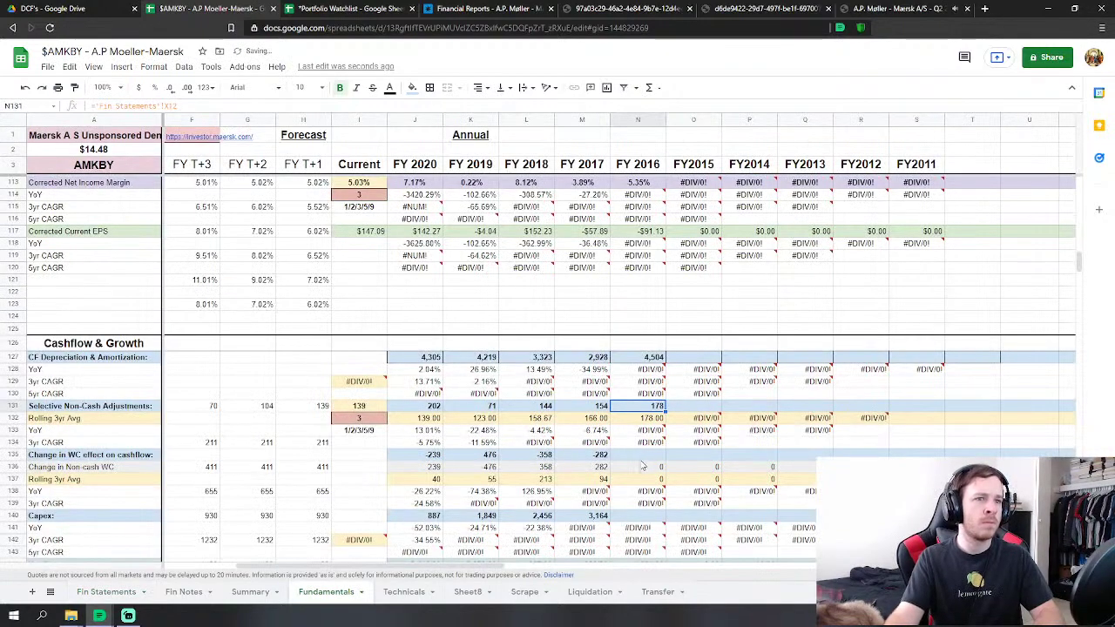
# Link FY 2016 Change in WC effect on cashflow to the 2016 Change in working capital figure in Fin Statements.
pyautogui.click(640, 455)
pyautogui.write('=')
pyautogui.click(106, 592)
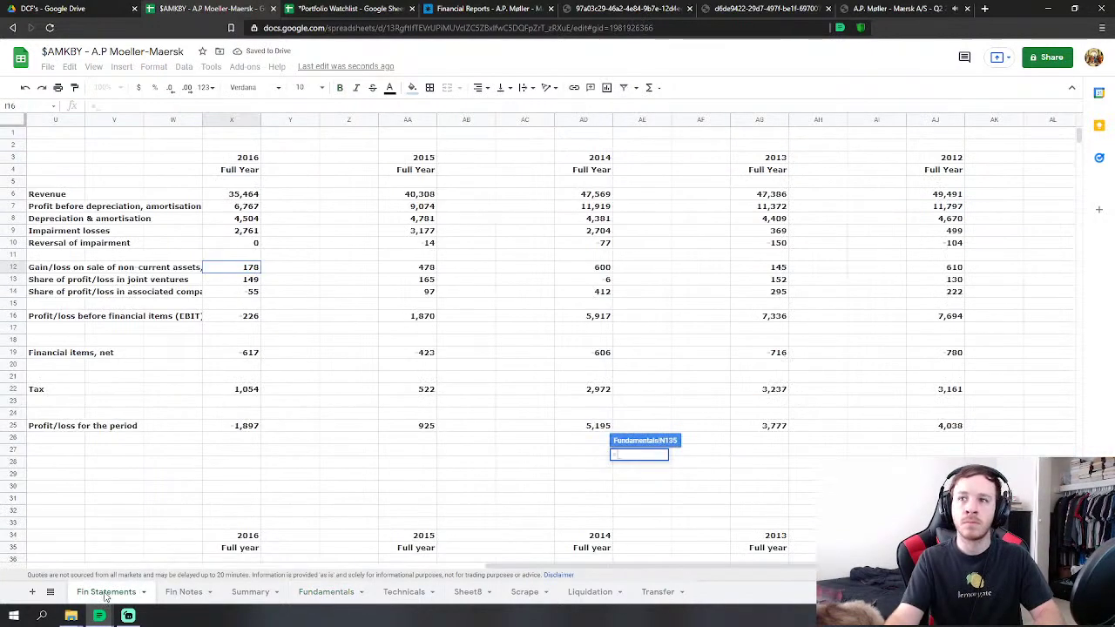
pyautogui.scroll(-6, 358, 482)
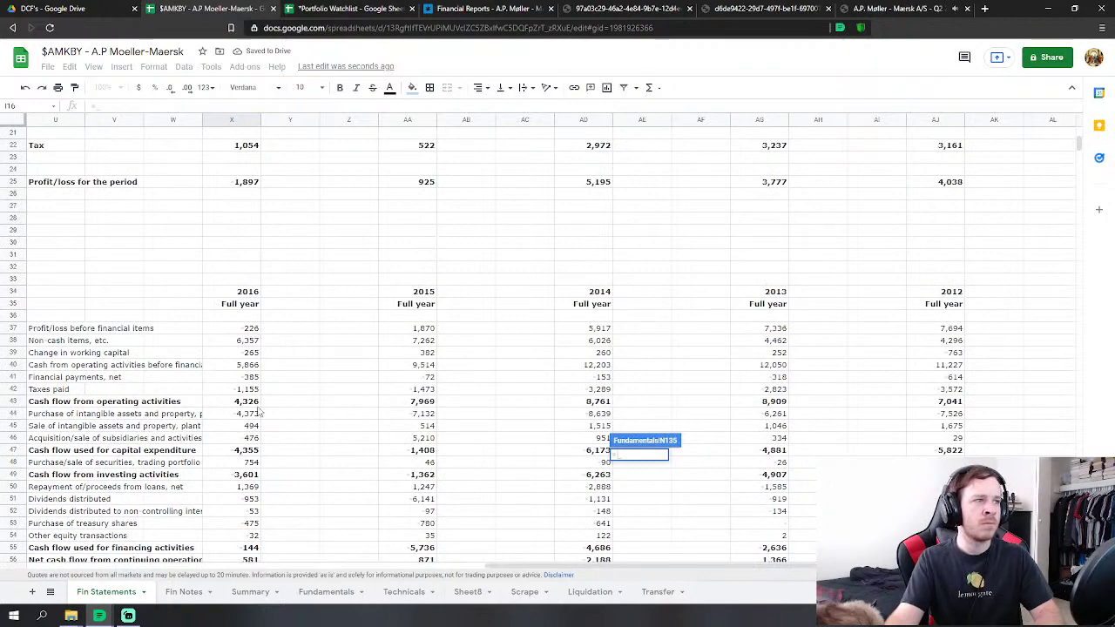
pyautogui.click(246, 352)
pyautogui.press('Return')
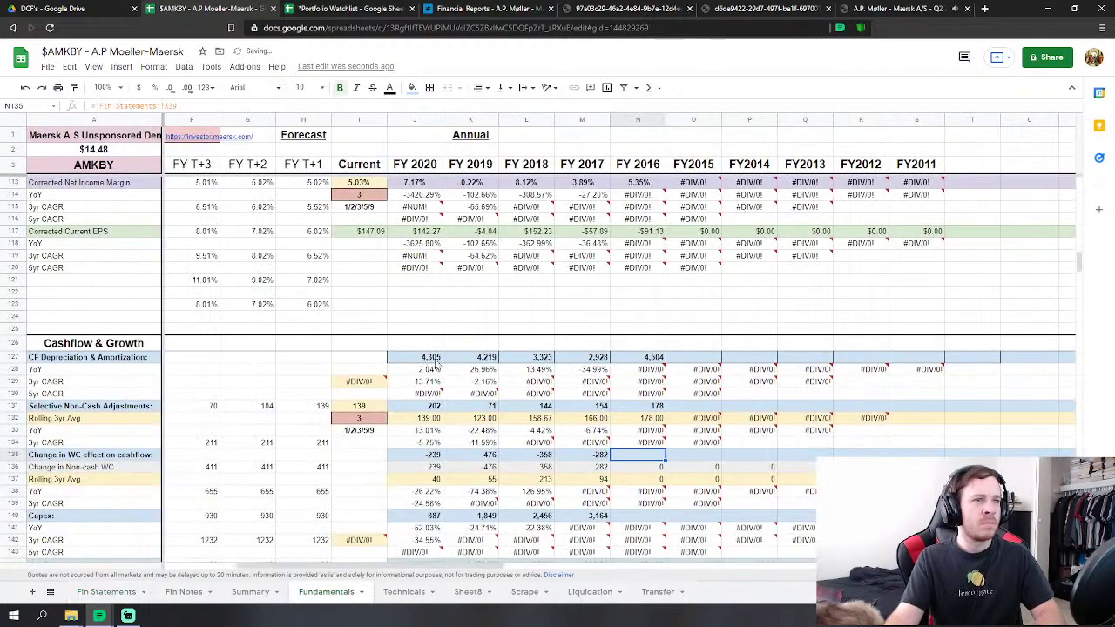
# Set FY 2016 Capex to the negated 2016 purchase of intangible assets and property minus the sale of such assets, from Fin Statements.
pyautogui.click(658, 519)
pyautogui.write('=')
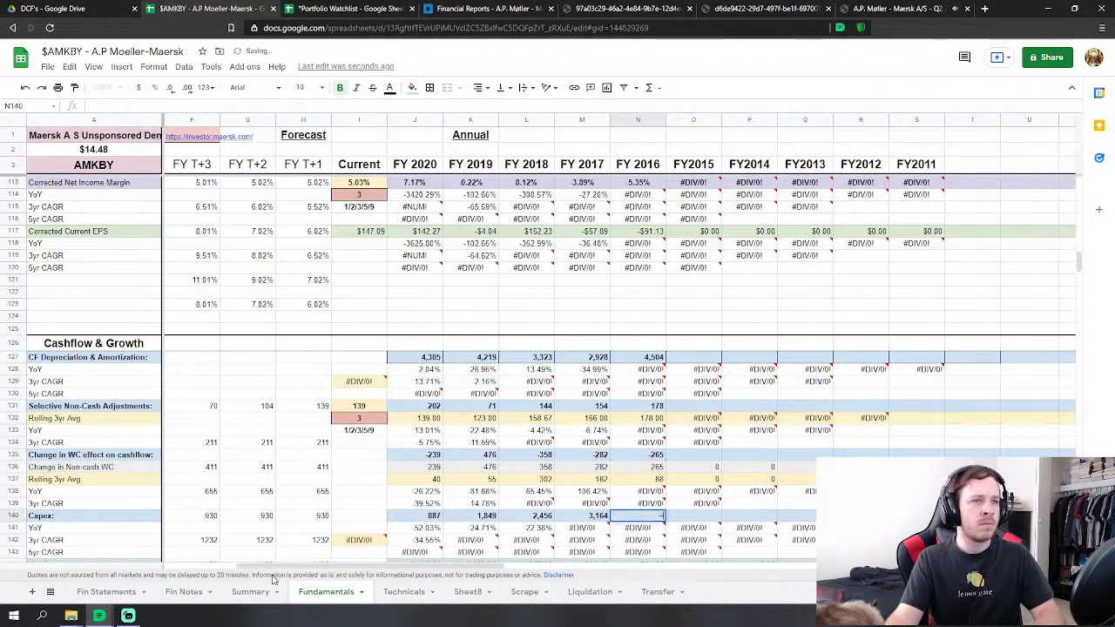
pyautogui.click(106, 591)
pyautogui.write('-')
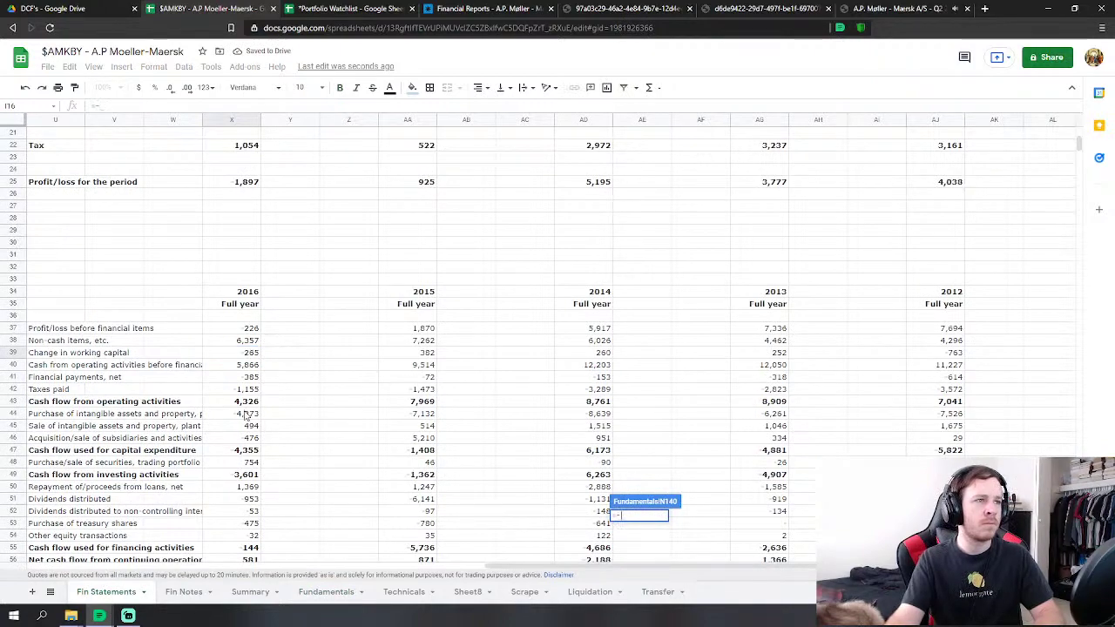
pyautogui.click(249, 414)
pyautogui.write('-')
pyautogui.click(249, 426)
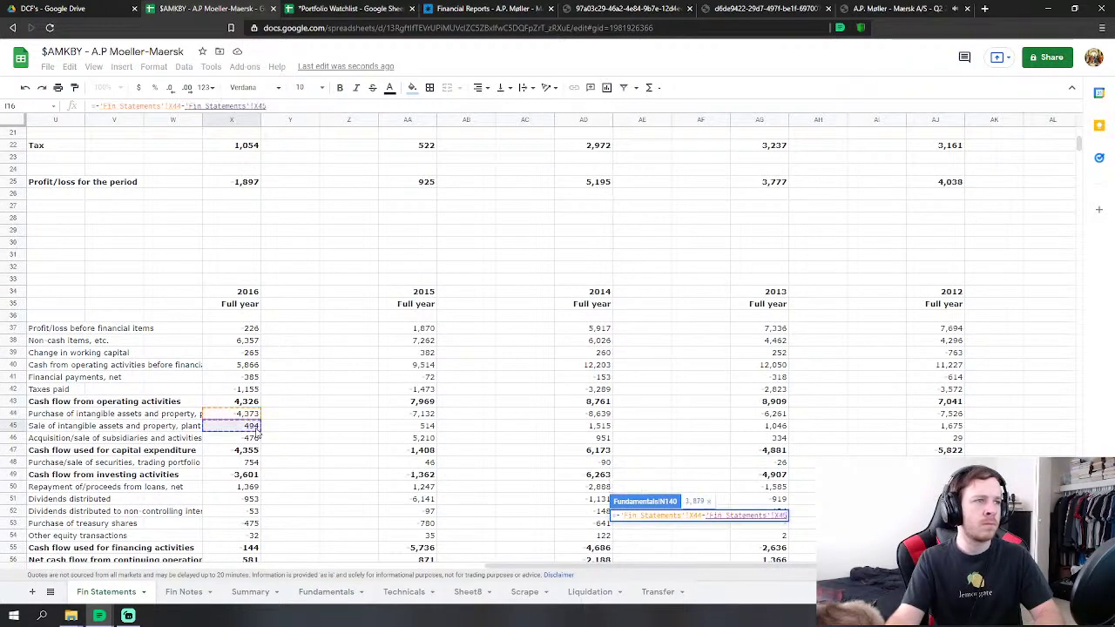
pyautogui.press('Return')
# Set FY 2016 Acquisitions (positive) to the negated 2016 Acquisition/sale of subsidiaries and activities figure from Fin Statements.
pyautogui.scroll(-1, 609, 392)
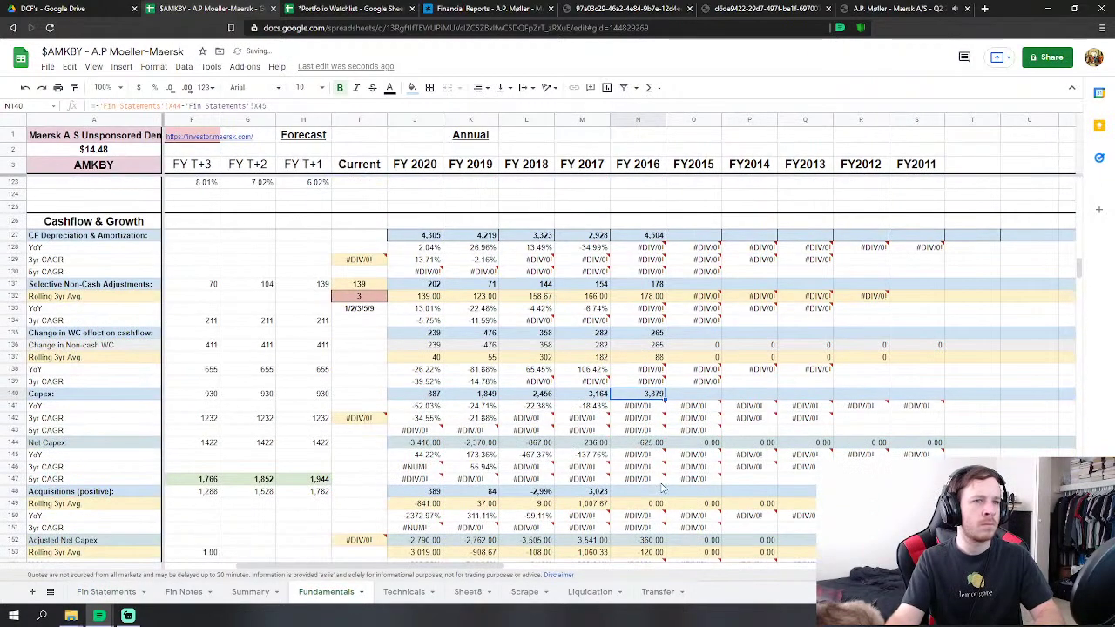
pyautogui.click(628, 493)
pyautogui.write('=-')
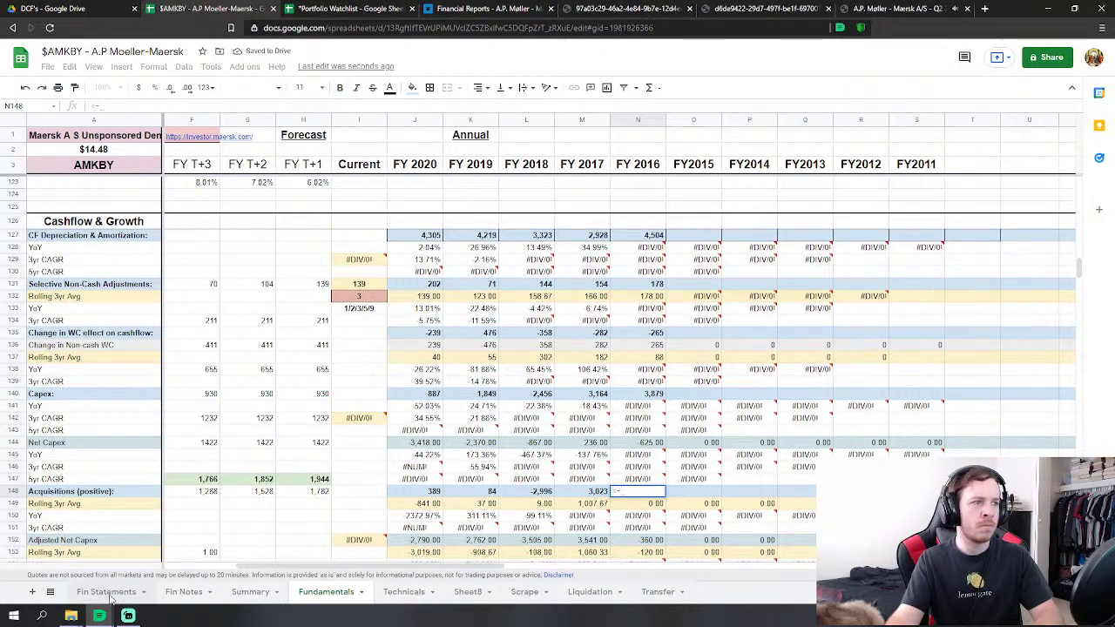
pyautogui.click(108, 591)
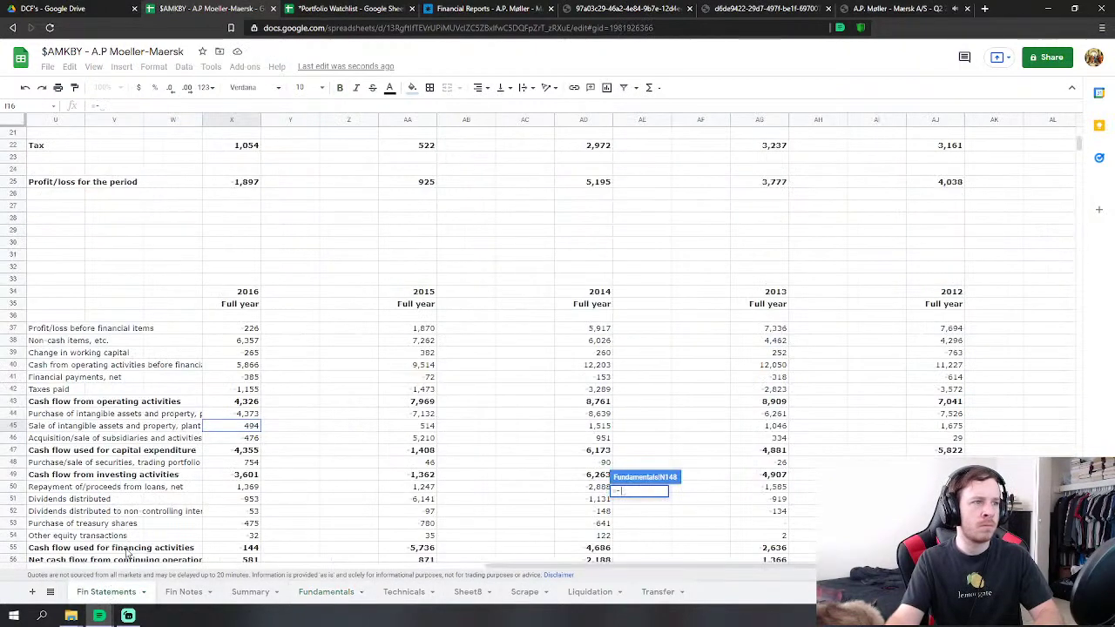
pyautogui.click(247, 440)
pyautogui.scroll(-2, 392, 470)
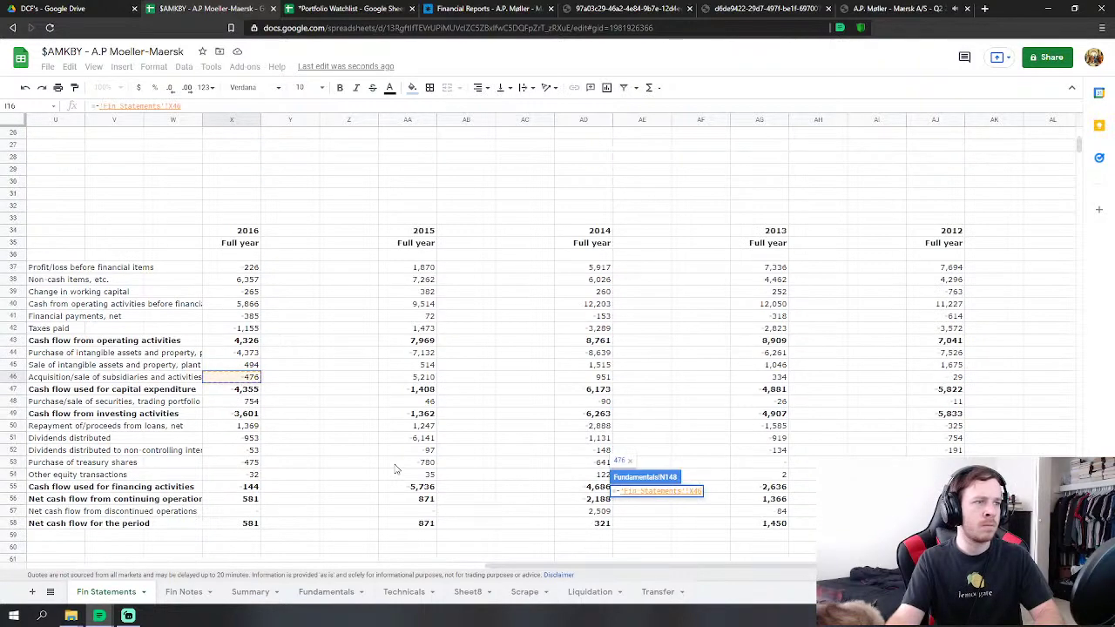
pyautogui.press('Return')
# Link FY 2016 Net Debt Issue incl. Pref. (Repay) to the 2016 Repayment of/proceeds from loans, net in Fin Statements.
pyautogui.scroll(-5, 635, 424)
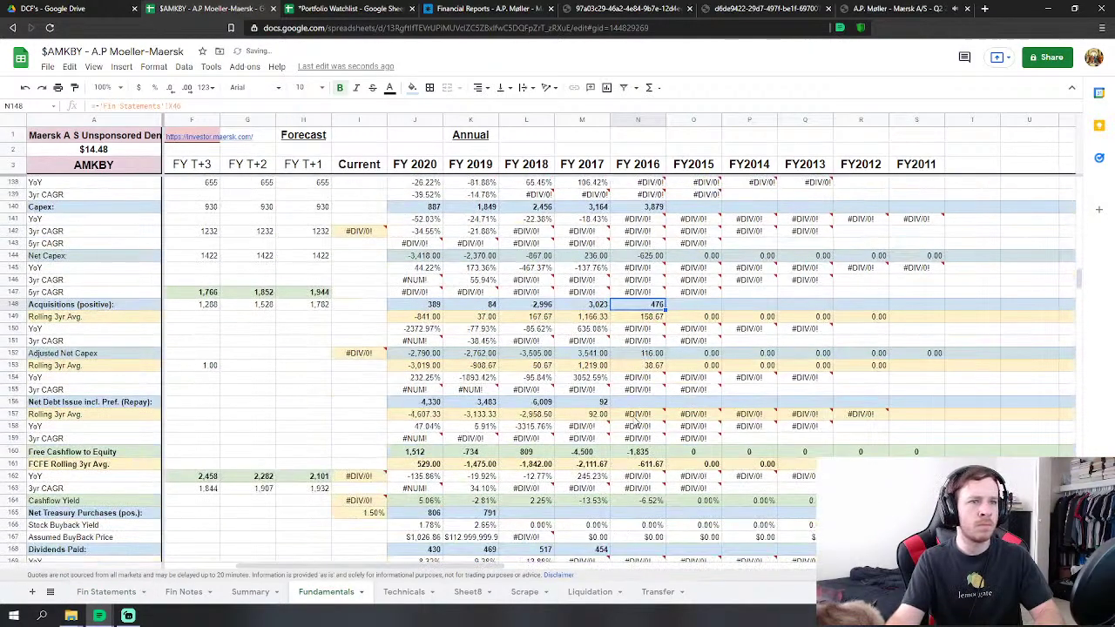
pyautogui.click(635, 403)
pyautogui.write('=')
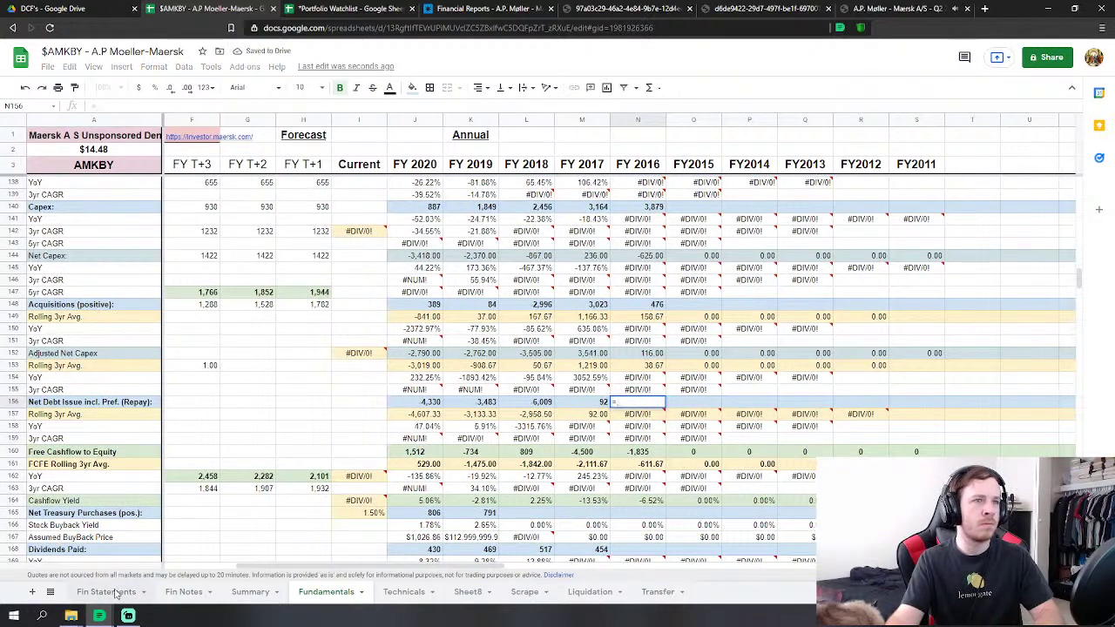
pyautogui.click(106, 591)
pyautogui.scroll(-1, 231, 479)
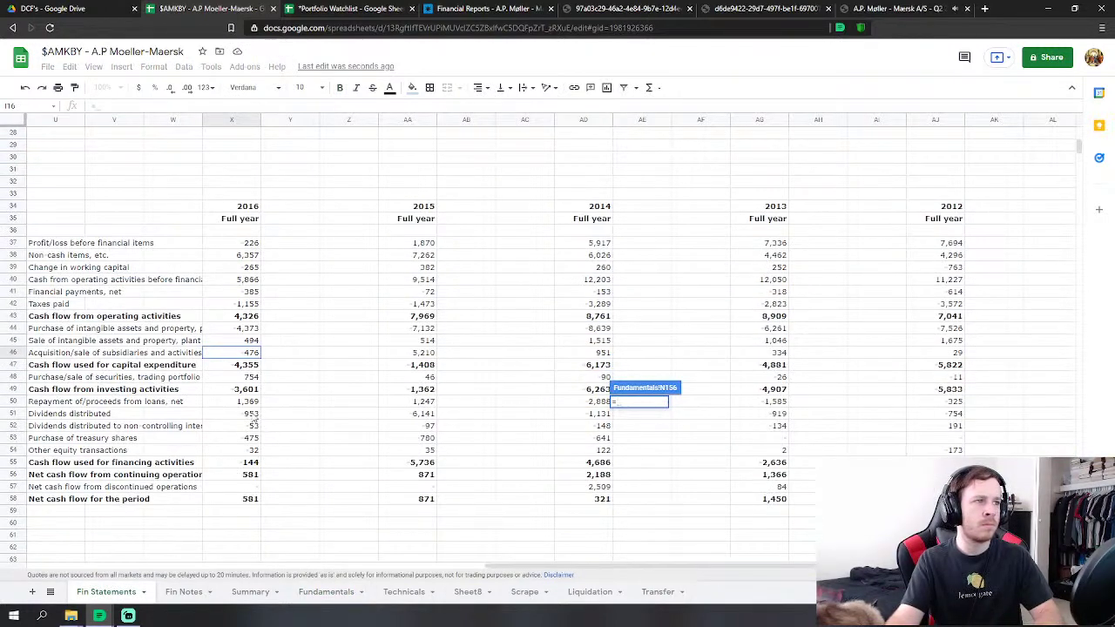
pyautogui.click(241, 404)
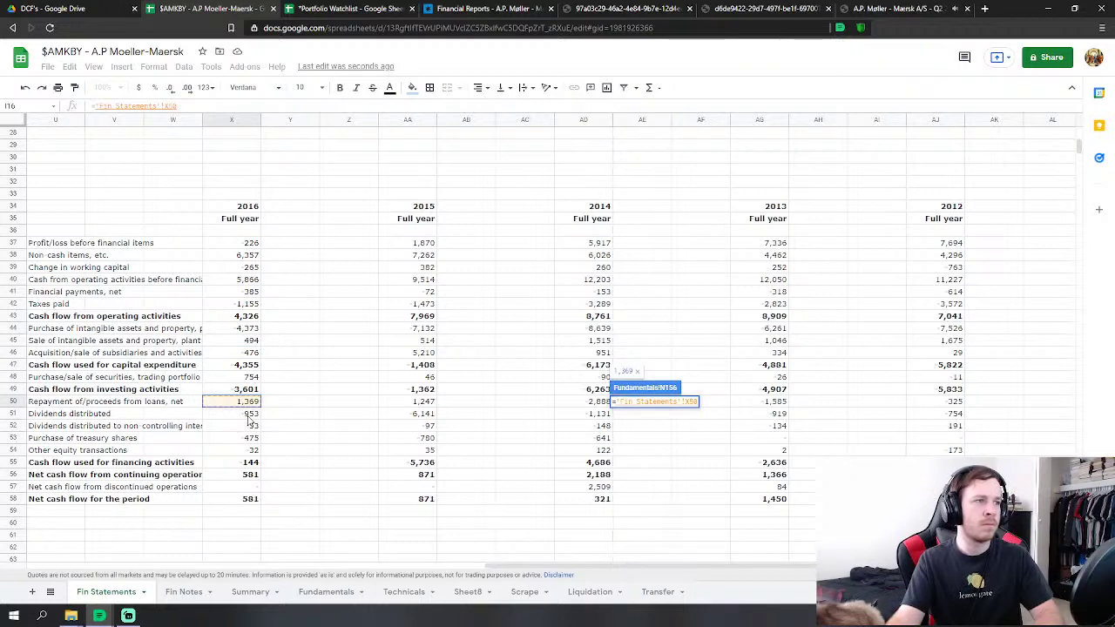
pyautogui.press('Return')
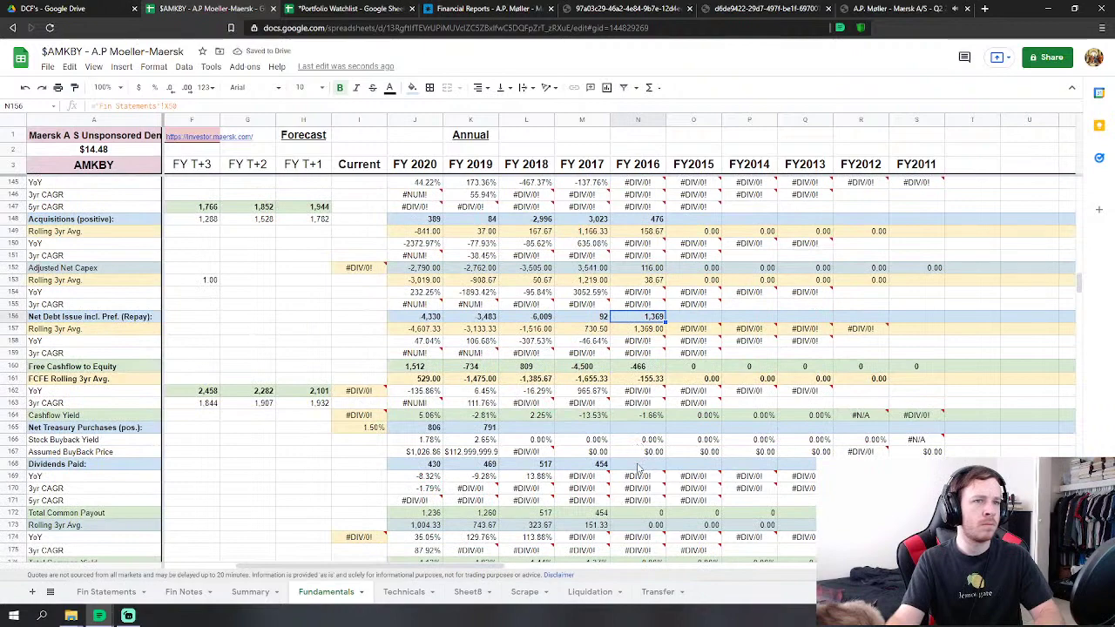
# Set FY 2016 Dividends Paid to the negated 2016 Dividends distributed figure from Fin Statements.
pyautogui.click(637, 464)
pyautogui.write('=-')
pyautogui.click(92, 593)
pyautogui.write('-')
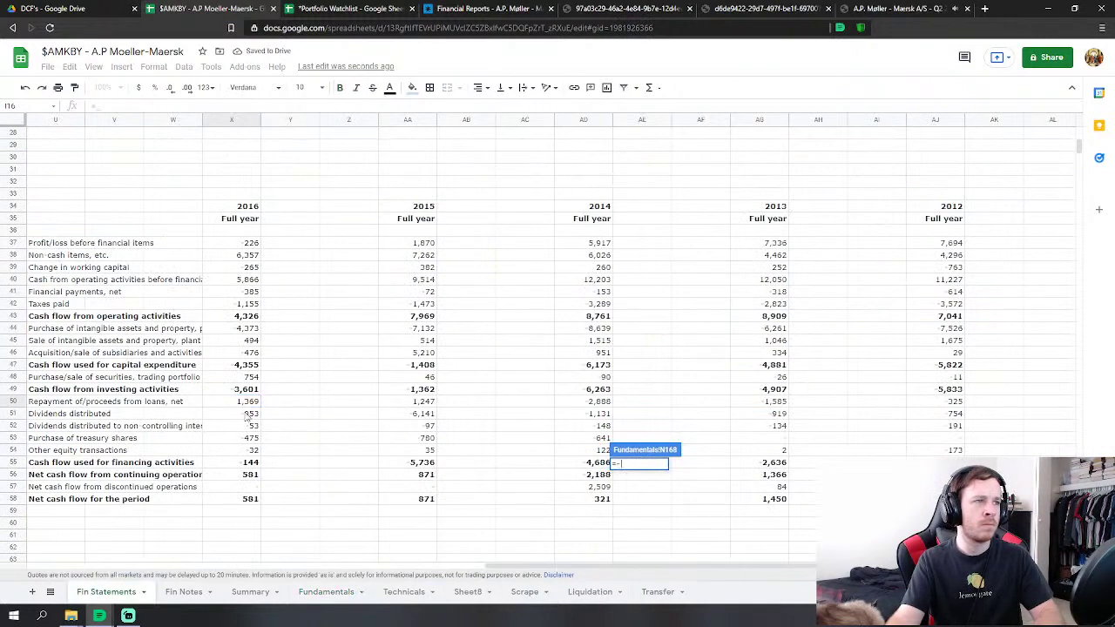
pyautogui.click(260, 416)
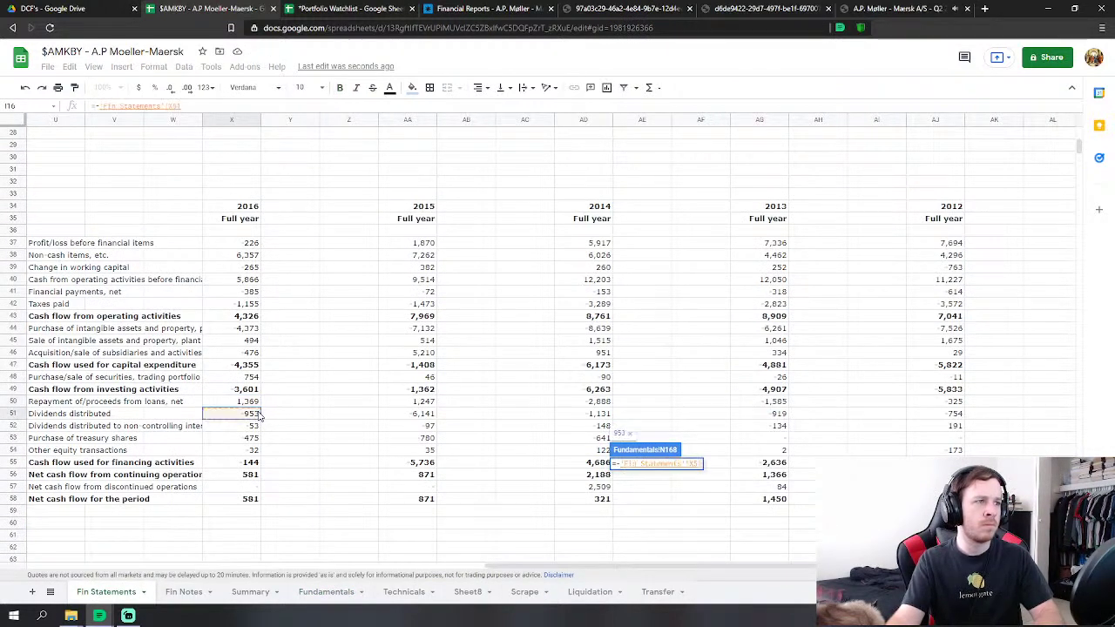
pyautogui.press('Return')
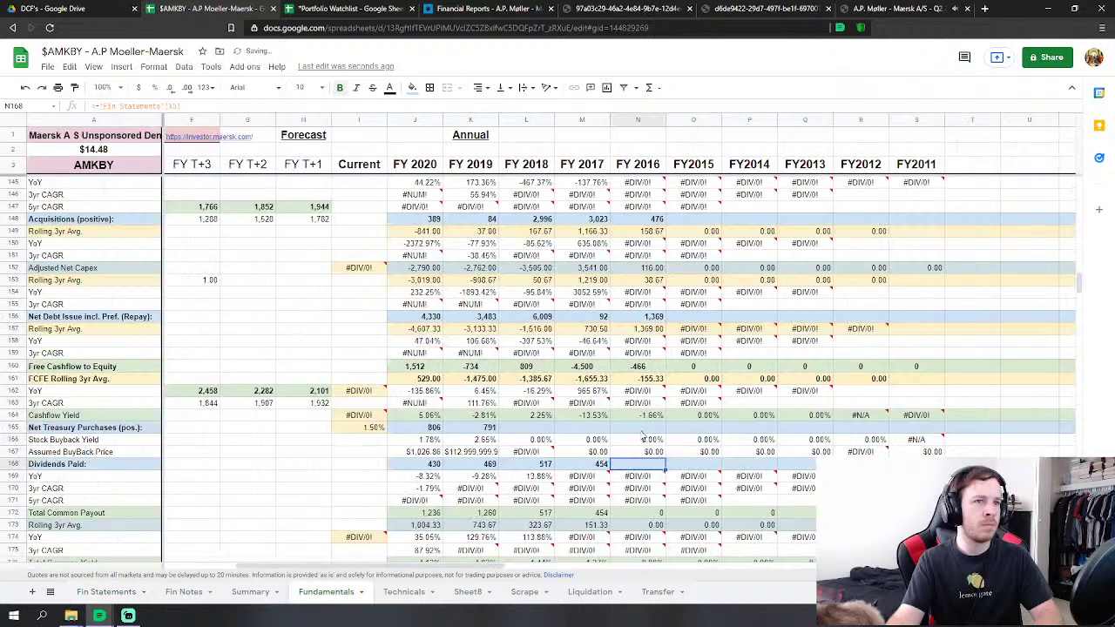
# Set FY 2016 Net Treasury Purchases (pos.) to the negated 2016 Purchase of treasury shares figure from Fin Statements.
pyautogui.press('Up')
pyautogui.press('Up')
pyautogui.press('Up')
pyautogui.press('Up')
pyautogui.write('=-')
pyautogui.click(107, 592)
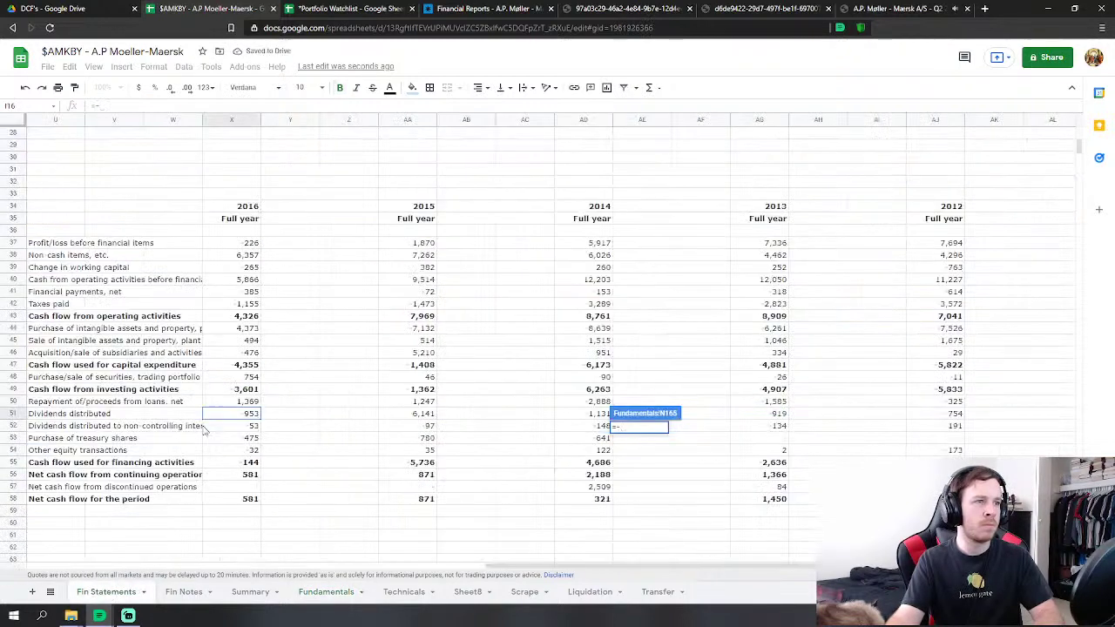
pyautogui.click(247, 438)
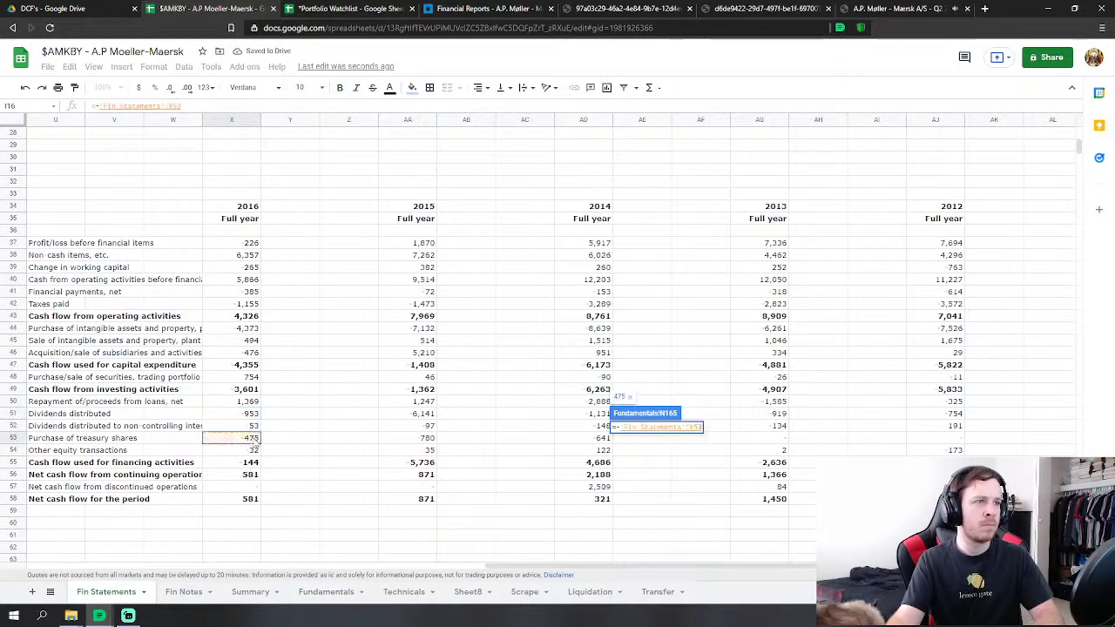
pyautogui.press('Return')
pyautogui.scroll(-3, 627, 425)
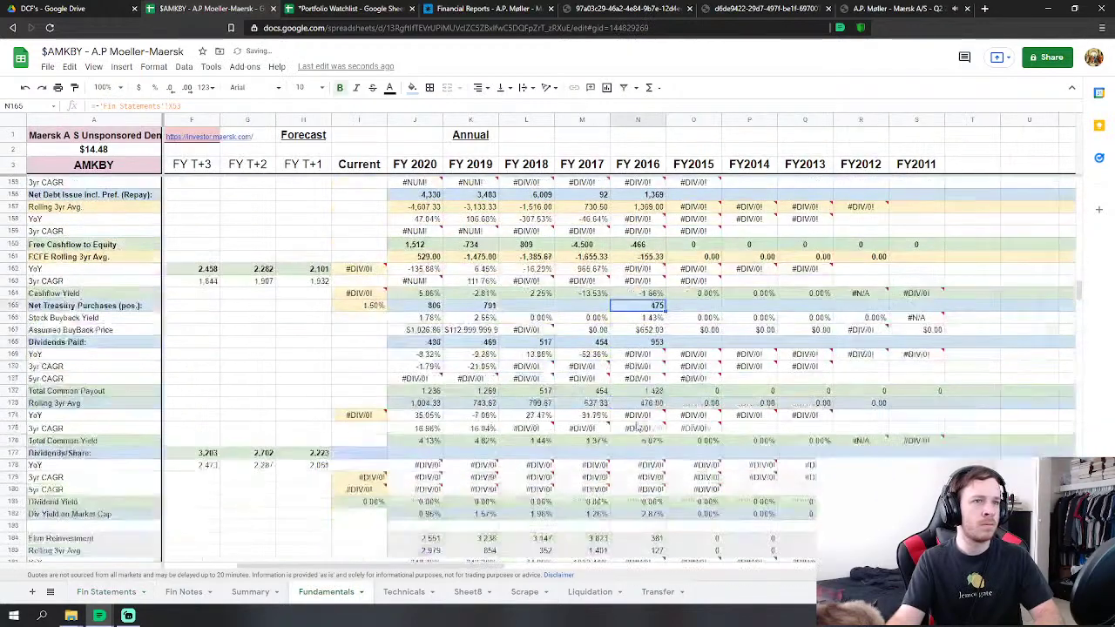
# Link FY 2016 Cash & Equivalents in the Balance Sheets section to the 2016 Cash and bank balances in Fin Statements.
pyautogui.scroll(-5, 627, 424)
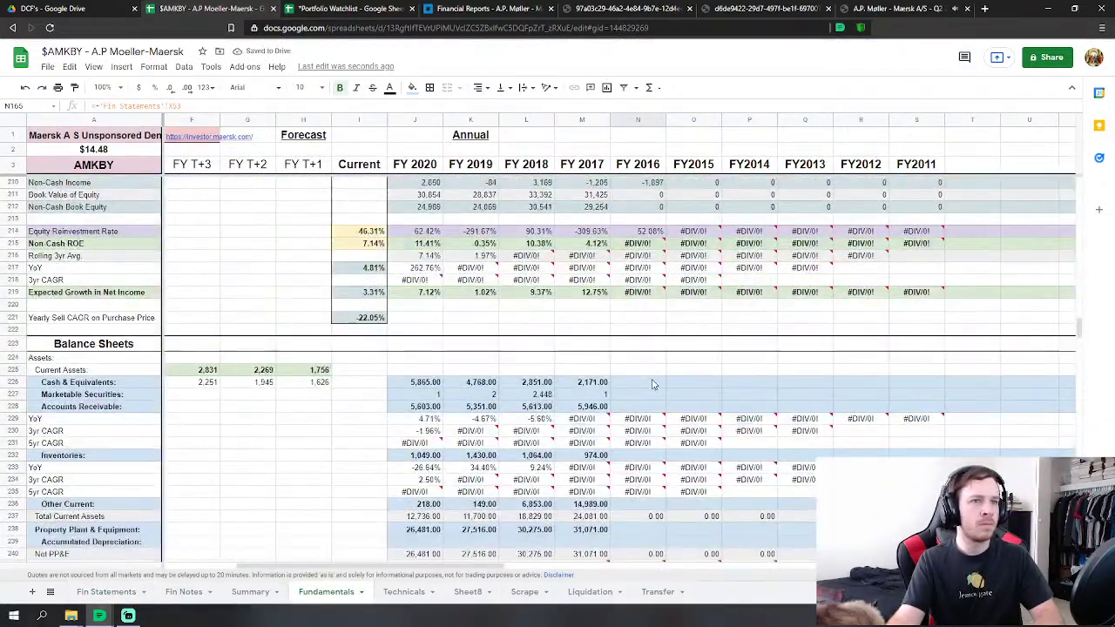
pyautogui.click(638, 381)
pyautogui.write('=')
pyautogui.click(122, 592)
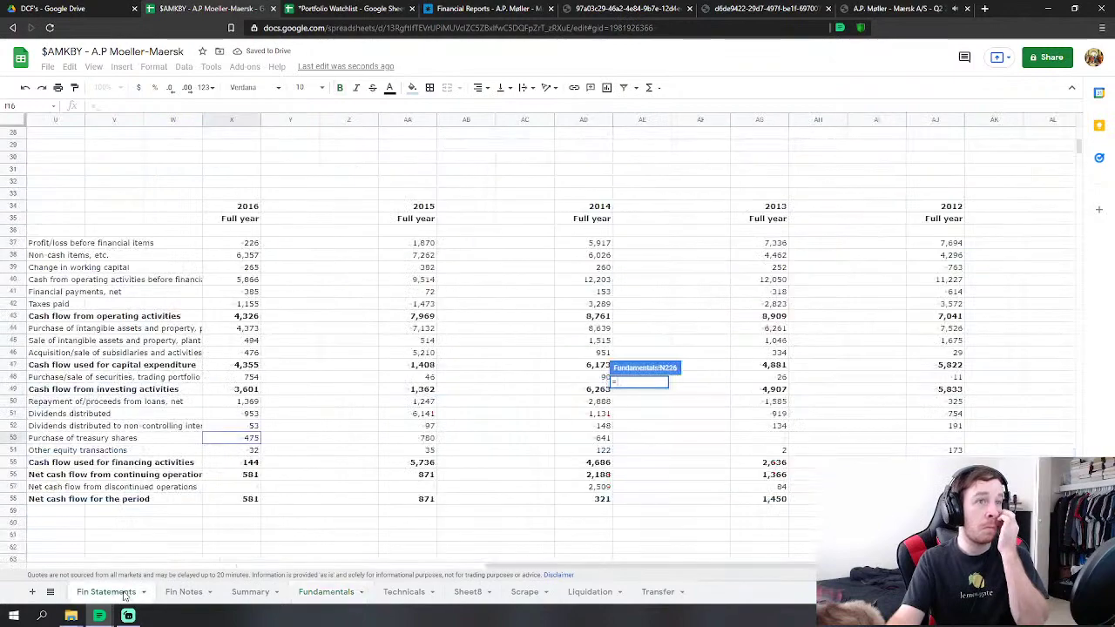
pyautogui.scroll(-12, 244, 461)
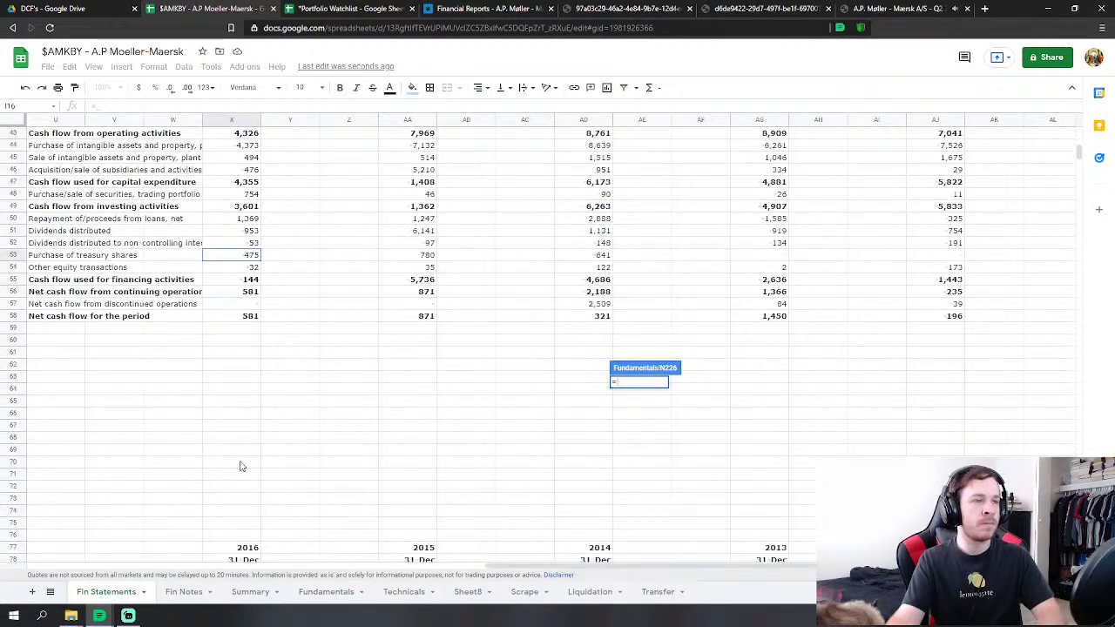
pyautogui.scroll(-3, 259, 443)
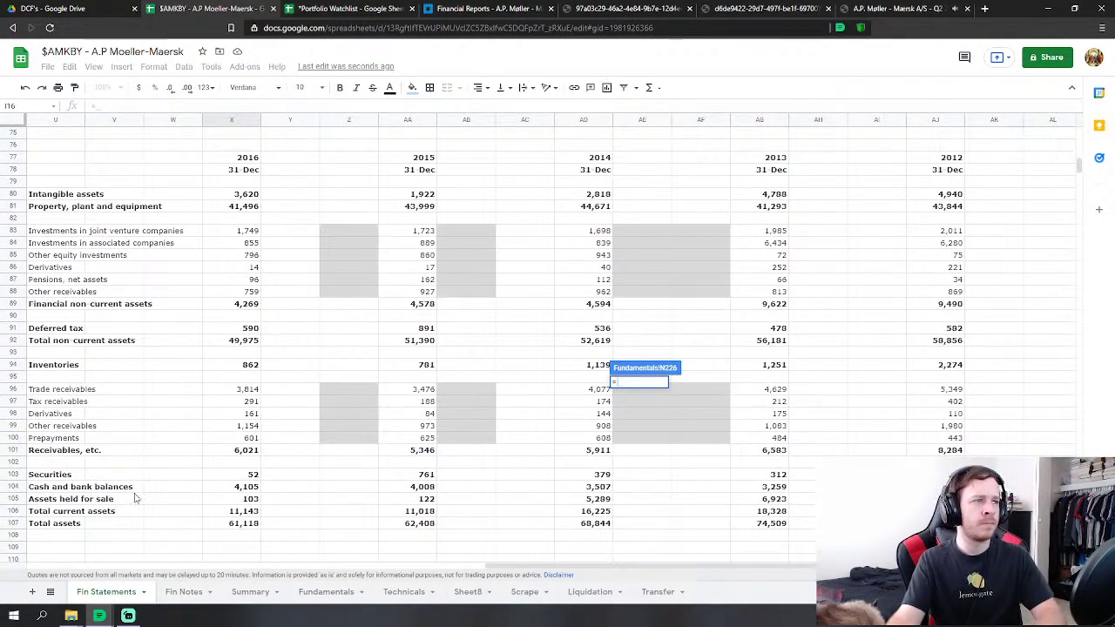
pyautogui.click(239, 487)
pyautogui.press('Return')
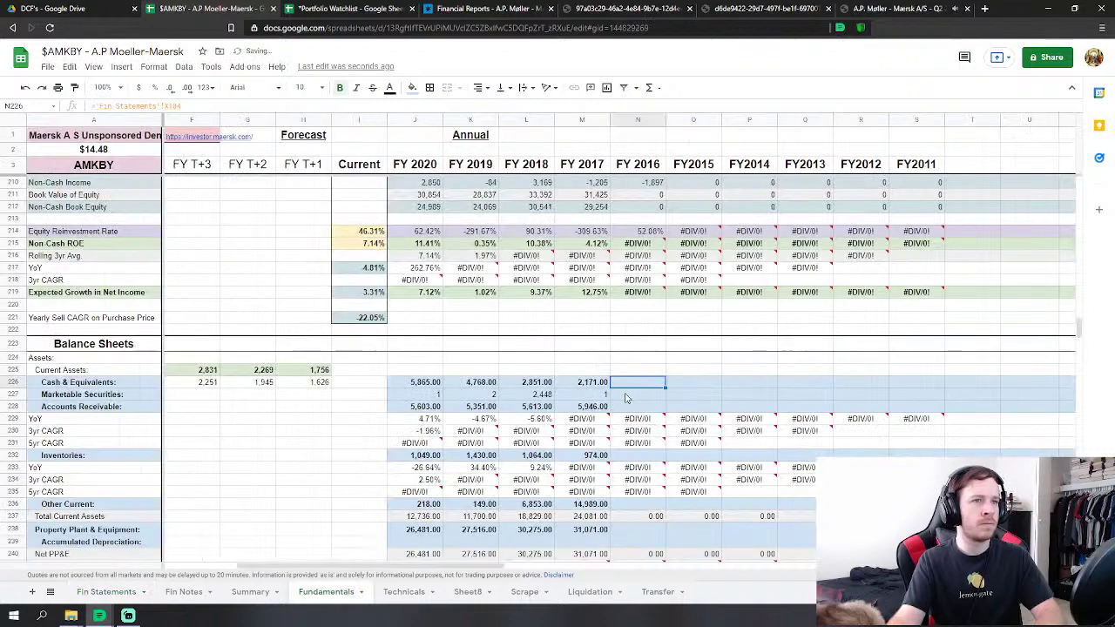
# Link FY 2016 Marketable Securities to the 2016 Securities figure in Fin Statements.
pyautogui.write('=')
pyautogui.click(105, 591)
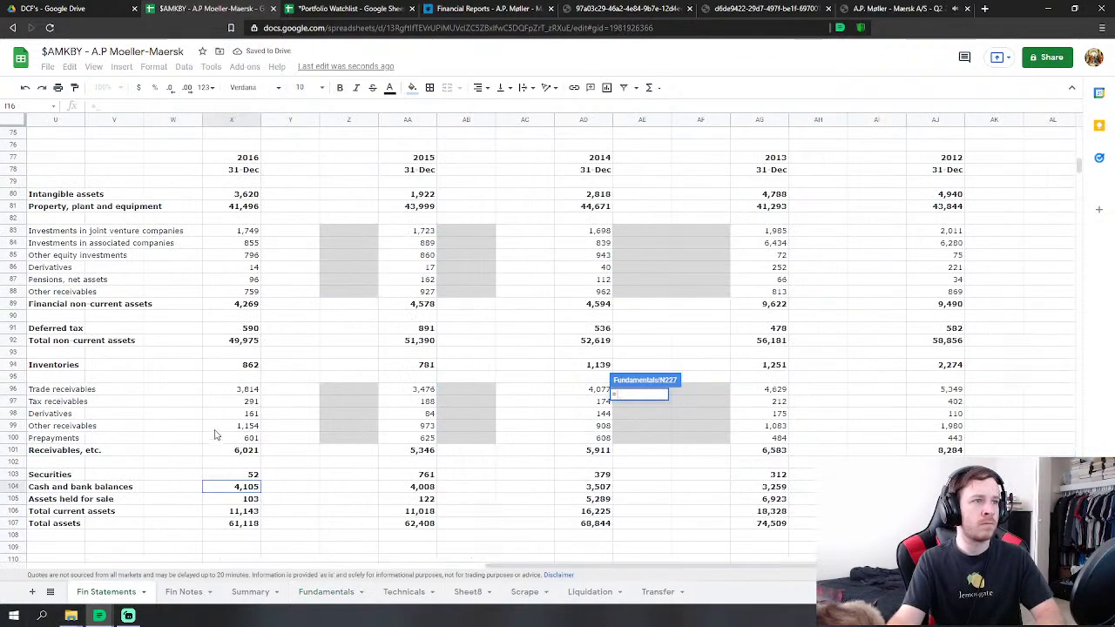
pyautogui.click(233, 474)
pyautogui.press('Return')
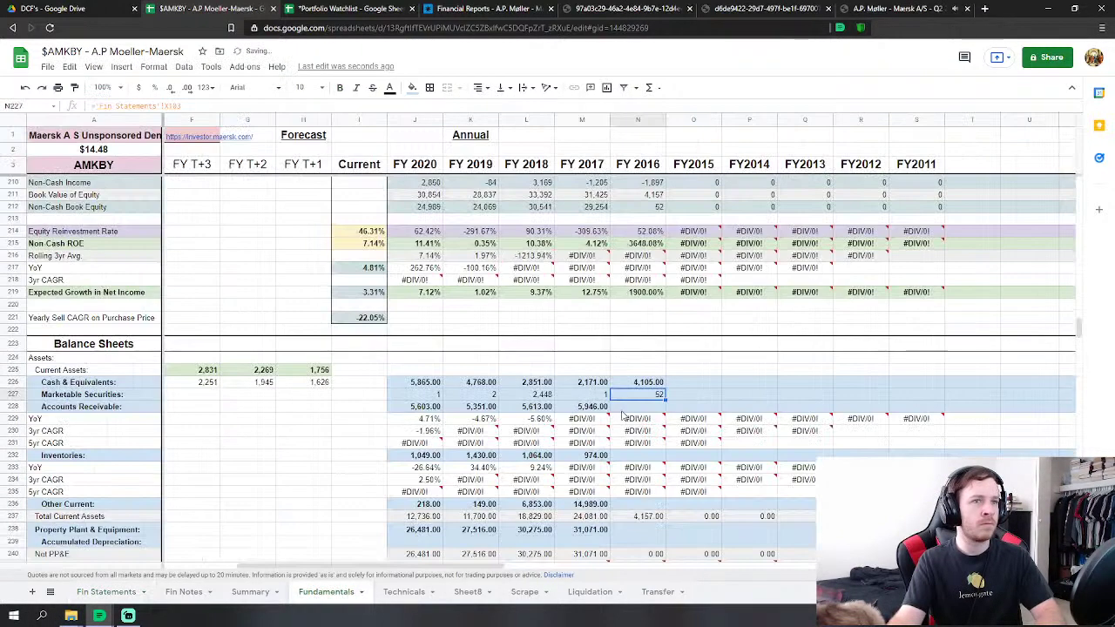
# Link FY 2016 Accounts Receivable to the 2016 Receivables, etc. total in Fin Statements.
pyautogui.write('=')
pyautogui.click(111, 593)
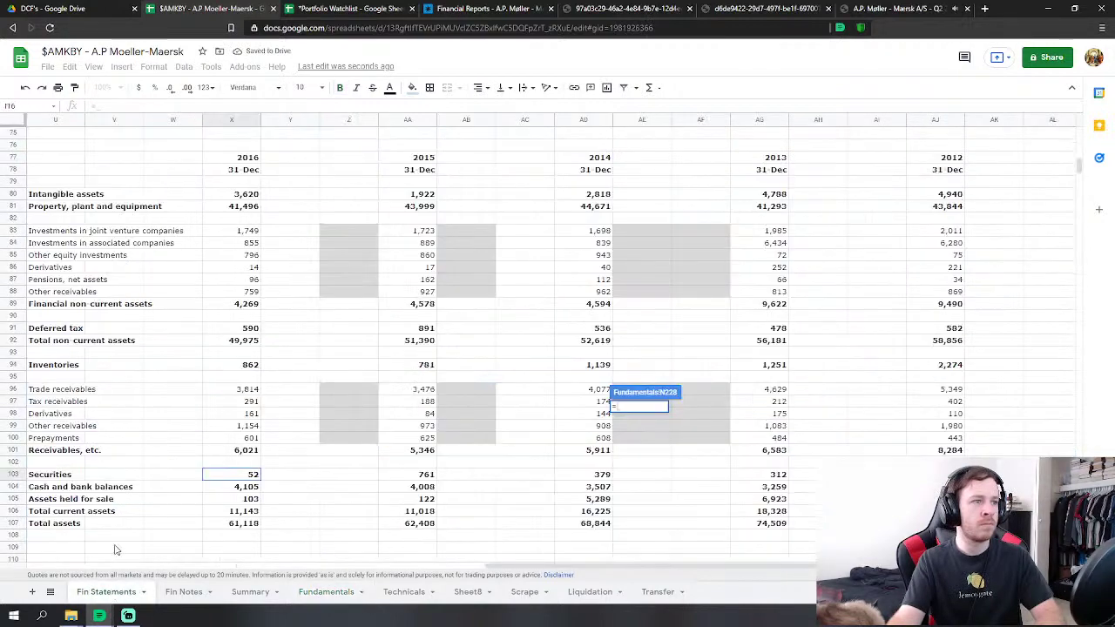
pyautogui.click(264, 462)
pyautogui.click(245, 450)
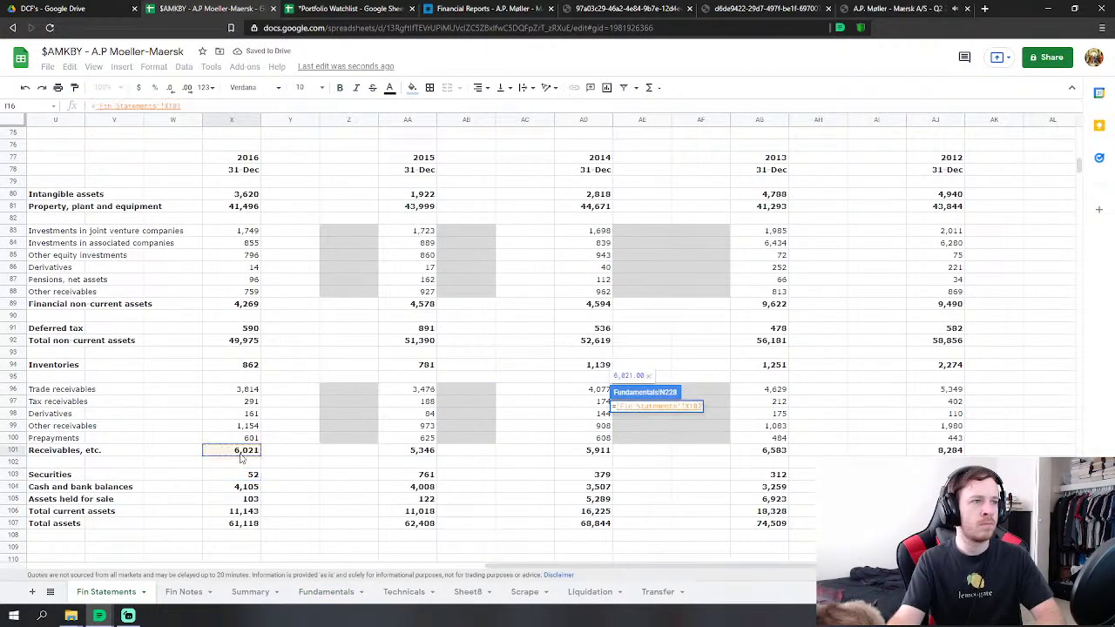
pyautogui.press('Return')
# Link FY 2016 Inventories to the 2016 Inventories figure in Fin Statements.
pyautogui.press('Down')
pyautogui.press('Down')
pyautogui.press('Down')
pyautogui.press('Down')
pyautogui.write('=')
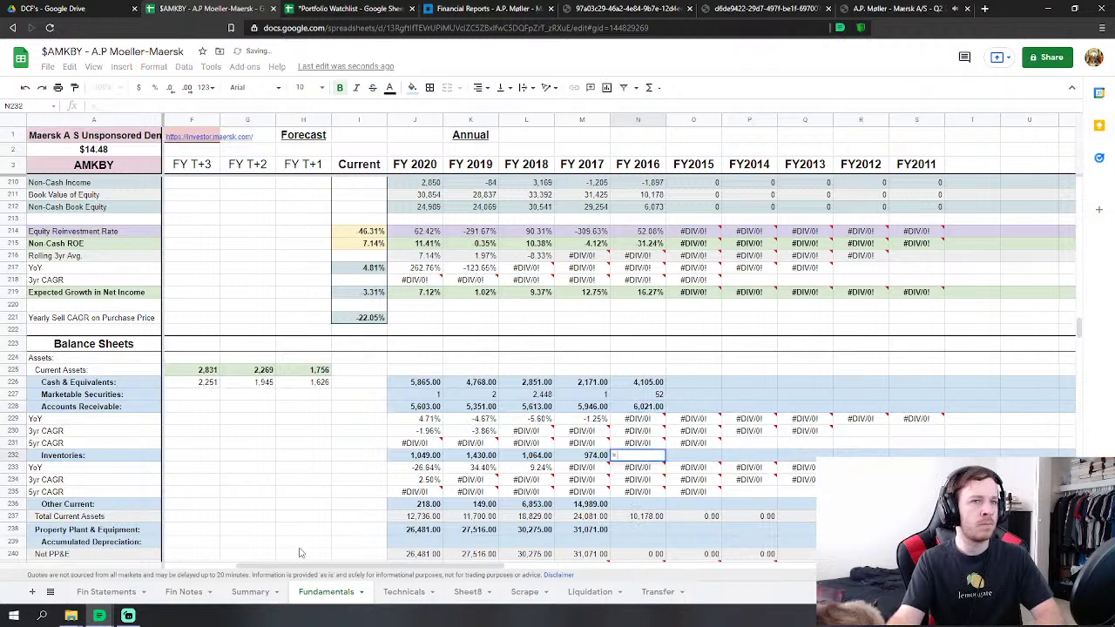
pyautogui.click(115, 593)
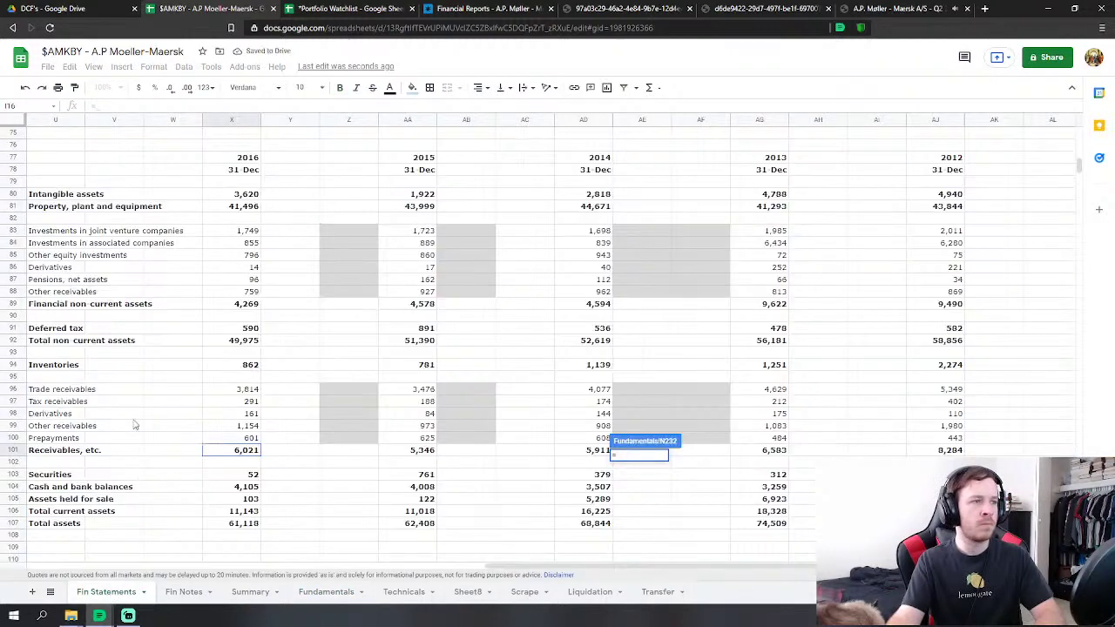
pyautogui.click(256, 365)
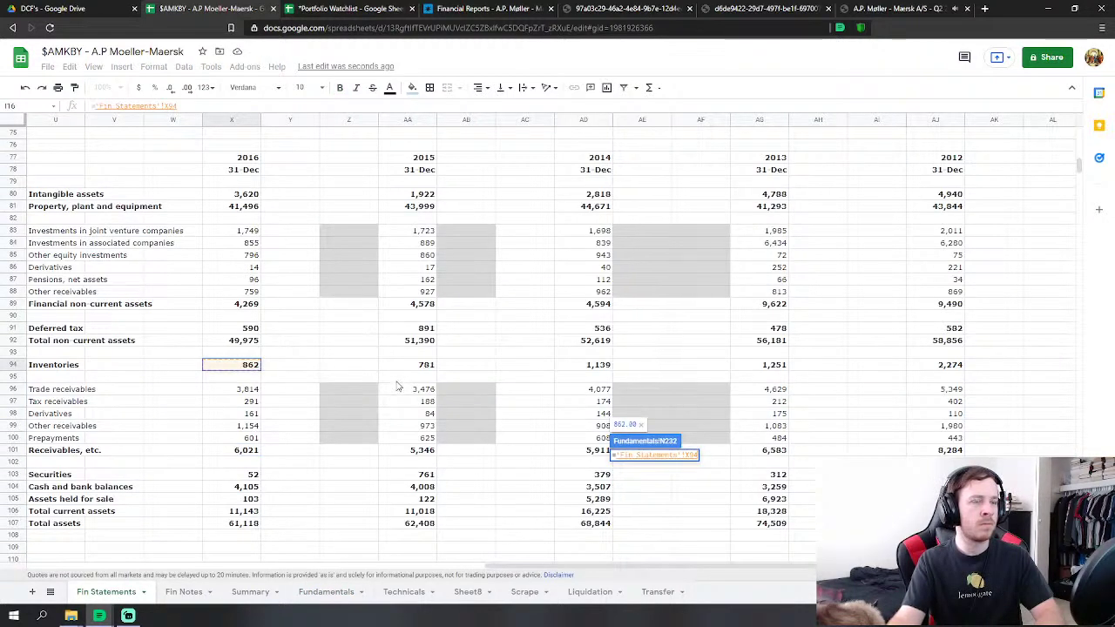
pyautogui.press('Return')
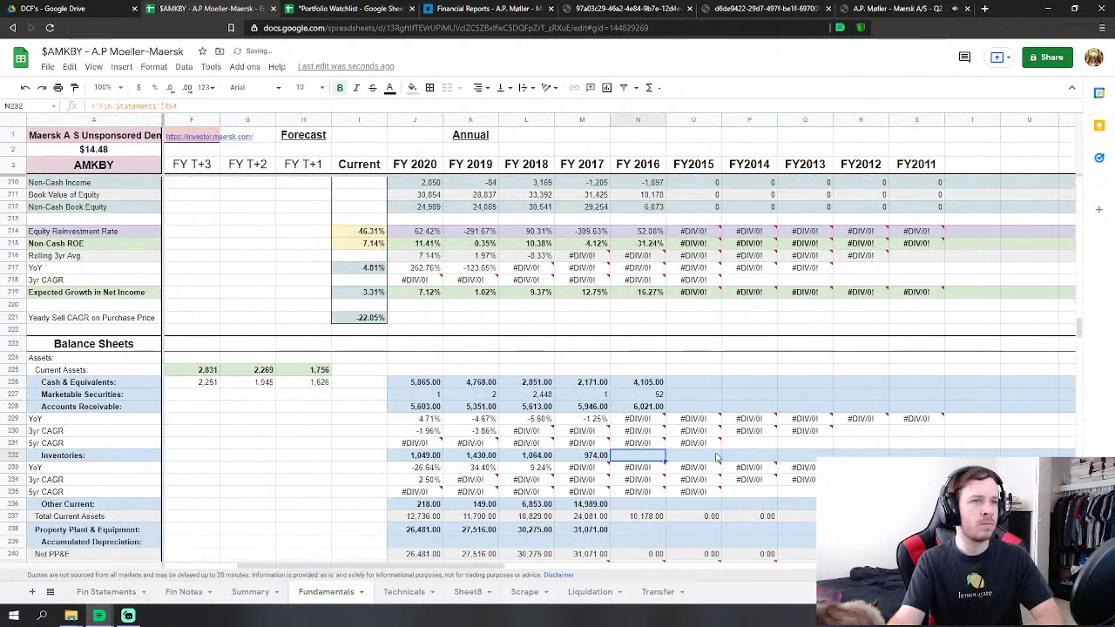
# Link FY 2016 Other Current assets to the 2016 Assets held for sale figure in Fin Statements.
pyautogui.press('Down')
pyautogui.press('Down')
pyautogui.press('Down')
pyautogui.write('=')
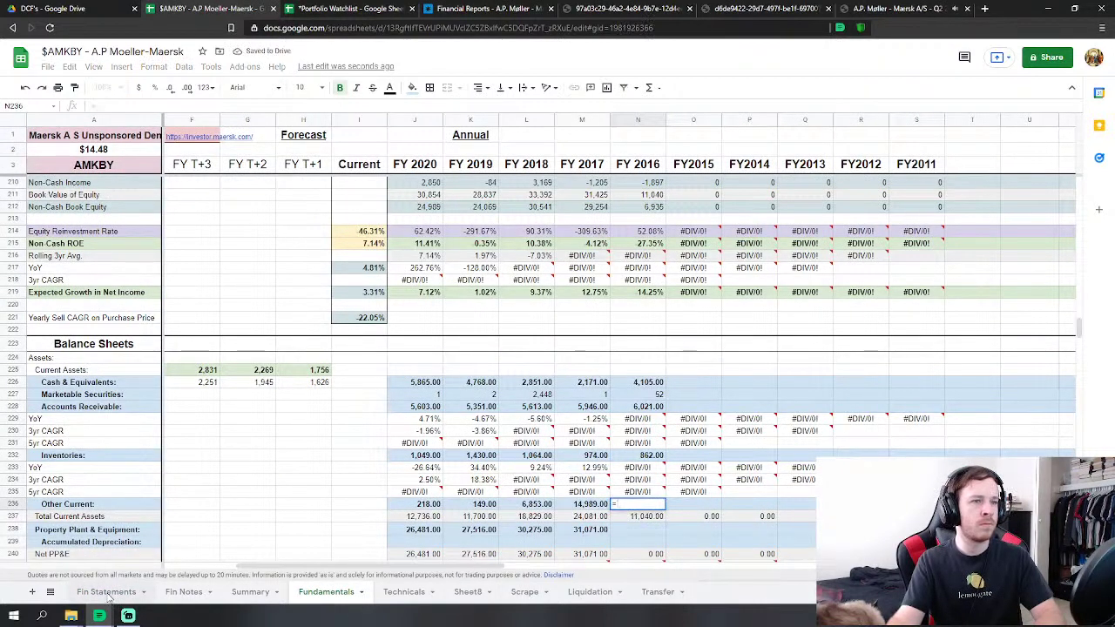
pyautogui.click(106, 593)
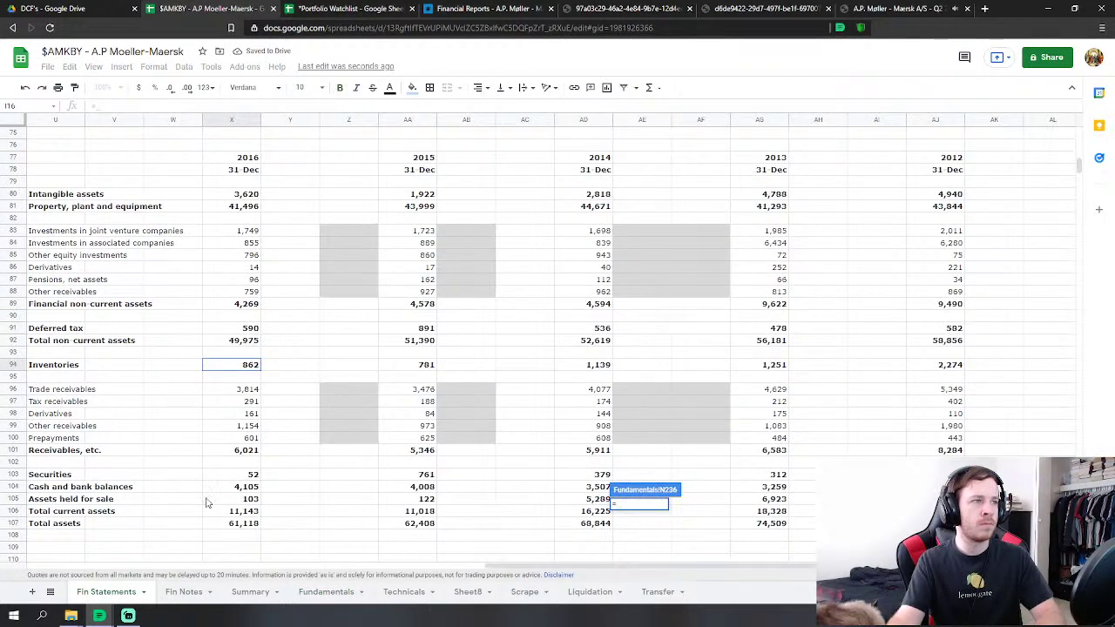
pyautogui.click(256, 503)
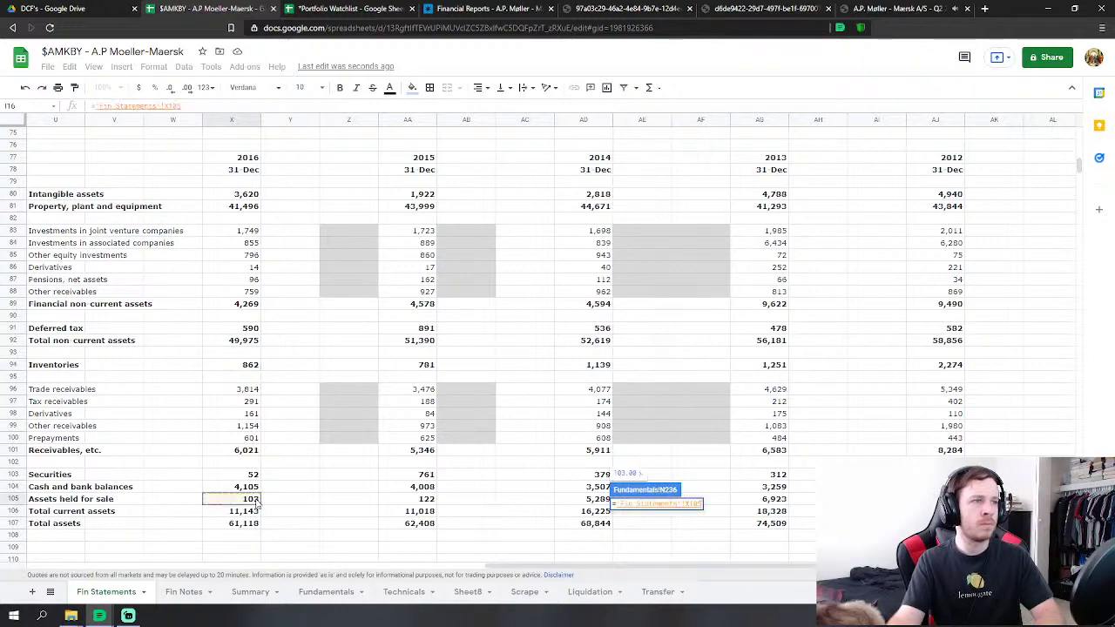
pyautogui.press('Return')
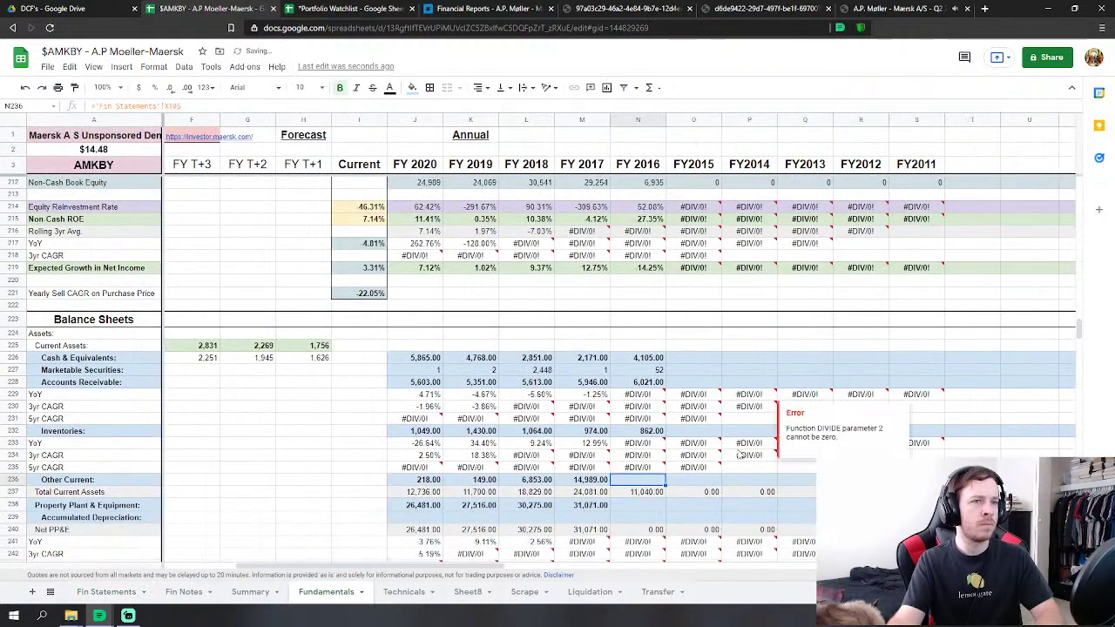
# Link FY 2016 Property Plant & Equipment to the 2016 Property, plant and equipment figure in Fin Statements.
pyautogui.press('Down')
pyautogui.scroll(-3, 548, 505)
pyautogui.write('=')
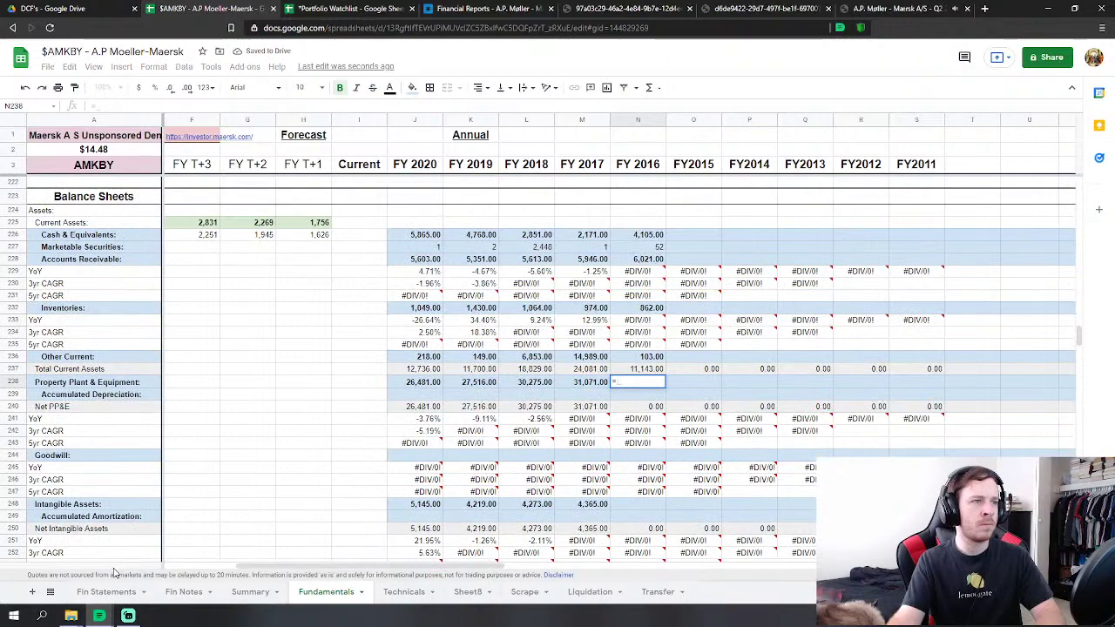
pyautogui.click(84, 594)
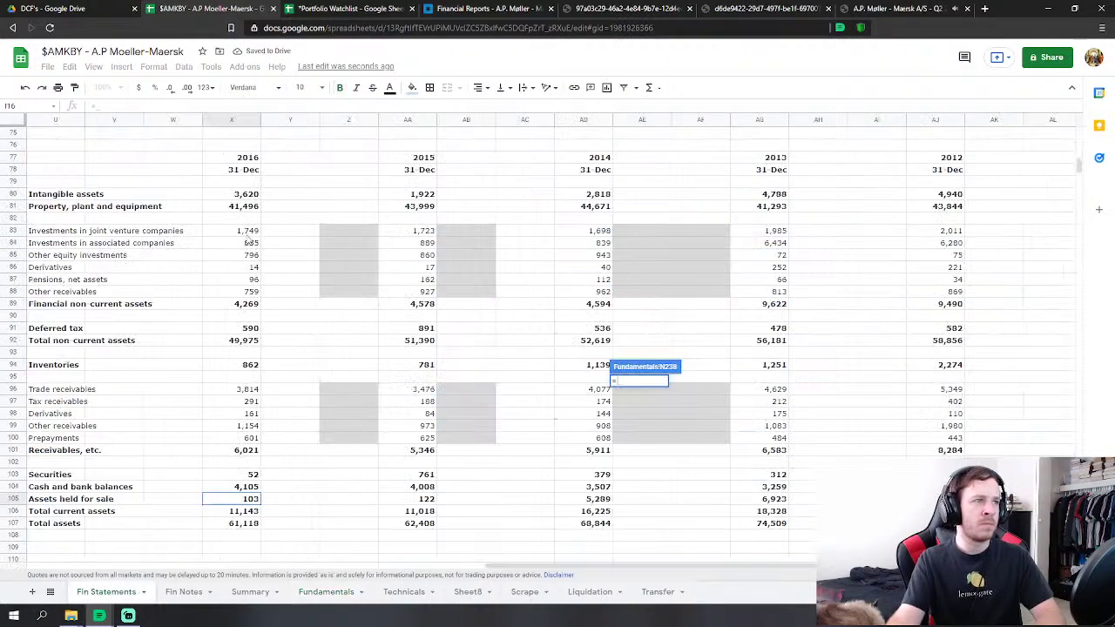
pyautogui.click(235, 206)
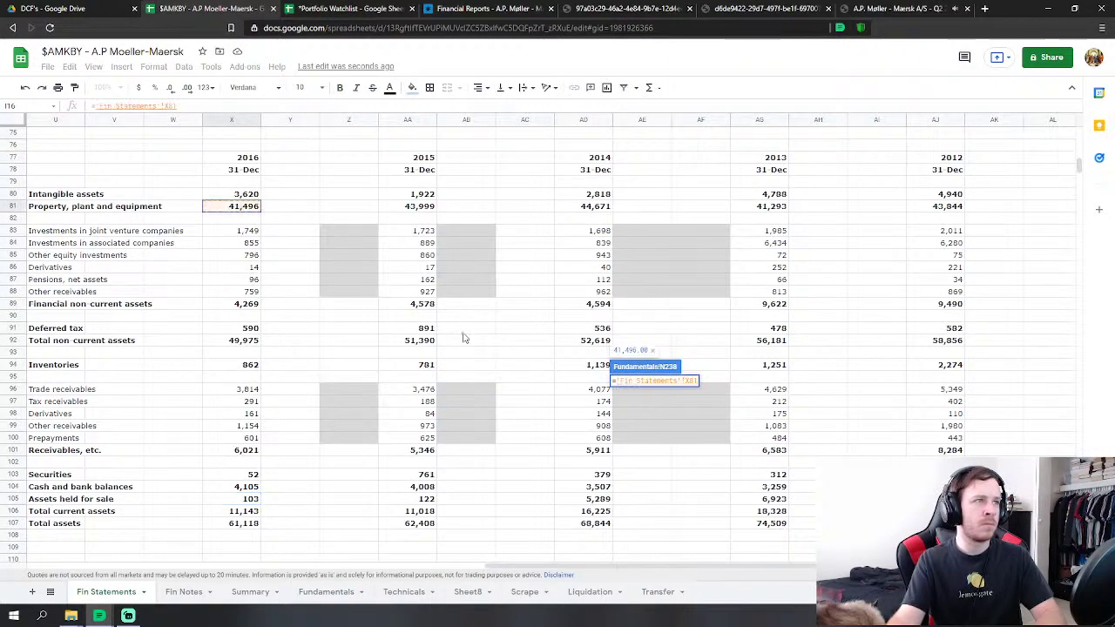
pyautogui.press('Return')
# Link FY 2016 Intangible Assets to the 2016 Intangible assets figure in Fin Statements.
pyautogui.click(624, 503)
pyautogui.write('=')
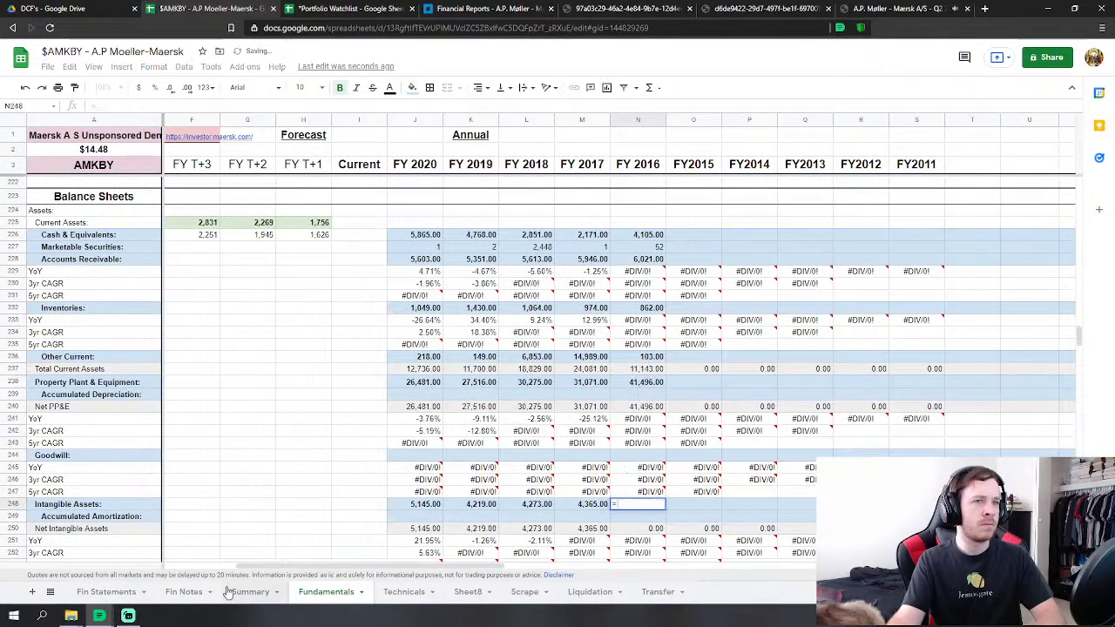
pyautogui.click(107, 592)
pyautogui.click(243, 195)
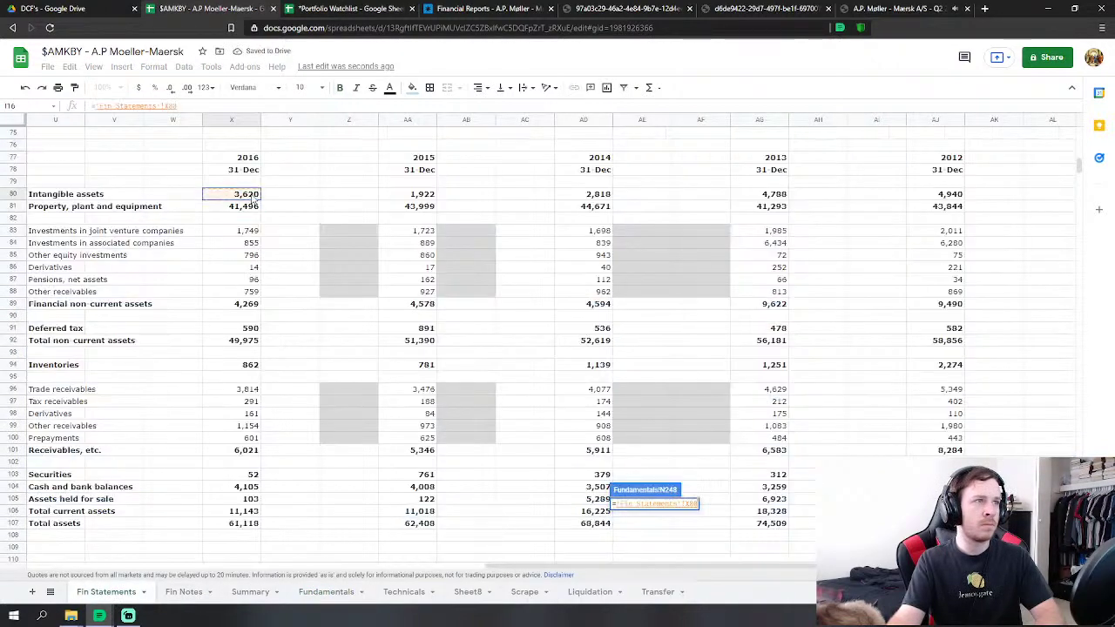
pyautogui.press('Return')
# Set FY 2016 Other Assets to the sum of 2016 Financial non-current assets and Deferred tax from Fin Statements.
pyautogui.click(644, 427)
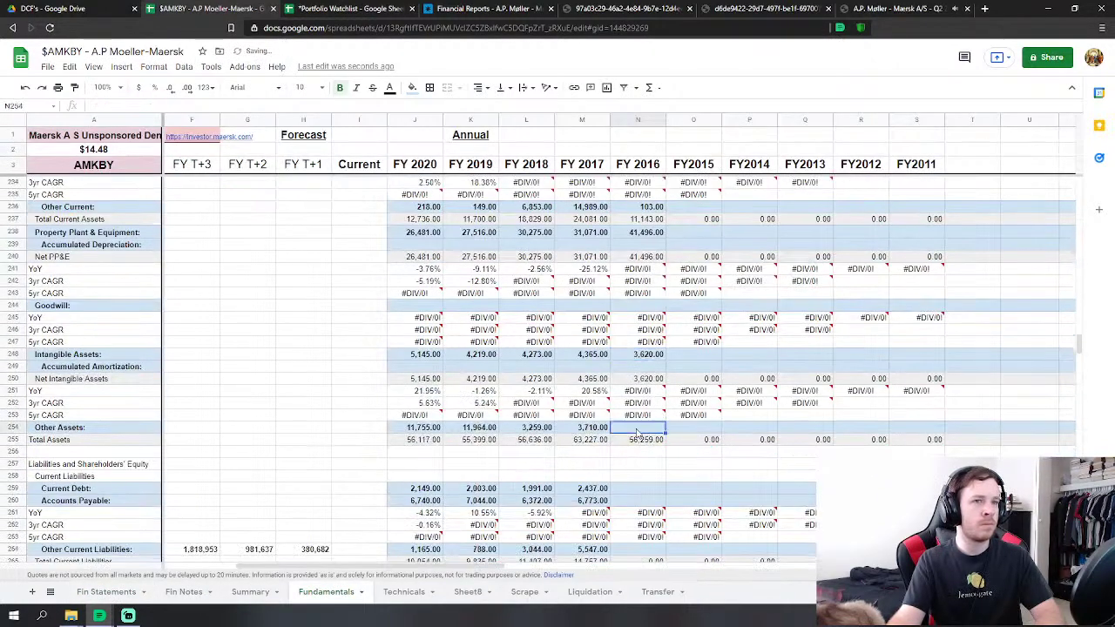
pyautogui.write('=')
pyautogui.click(106, 592)
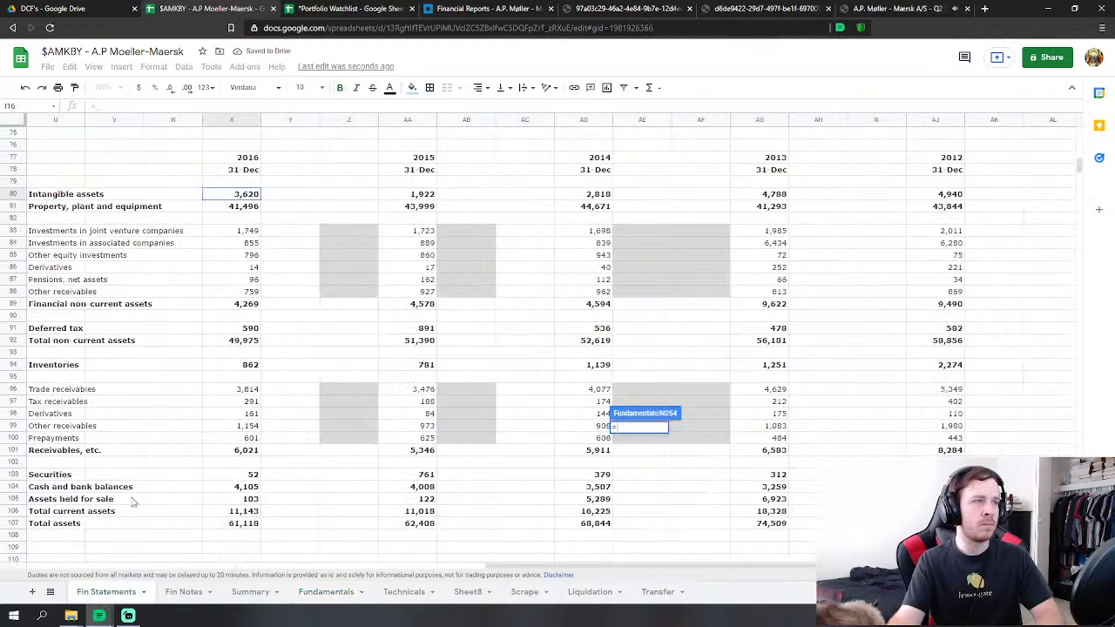
pyautogui.click(252, 306)
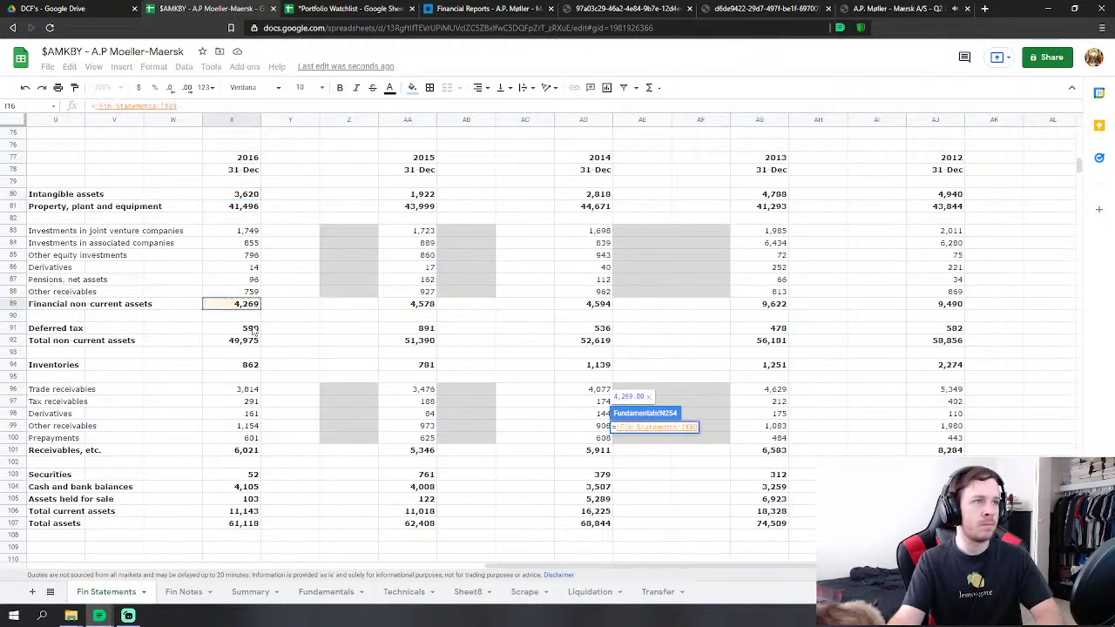
pyautogui.write('+')
pyautogui.click(251, 329)
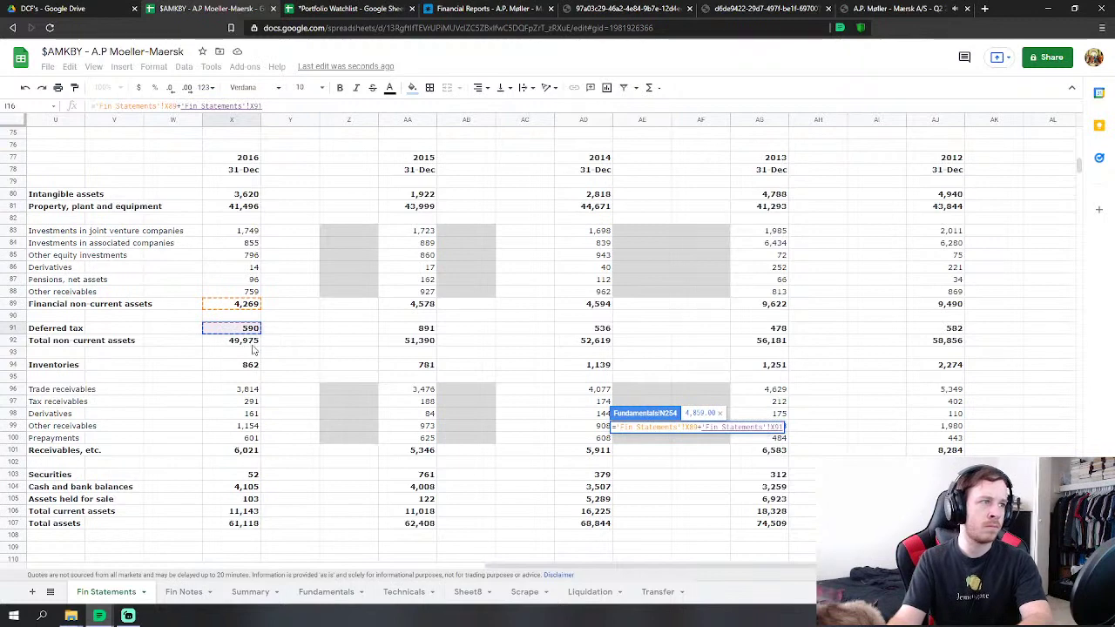
pyautogui.press('Return')
# Link FY 2016 Current Debt to the 2016 current Borrowings figure in Fin Statements.
pyautogui.scroll(-2, 648, 436)
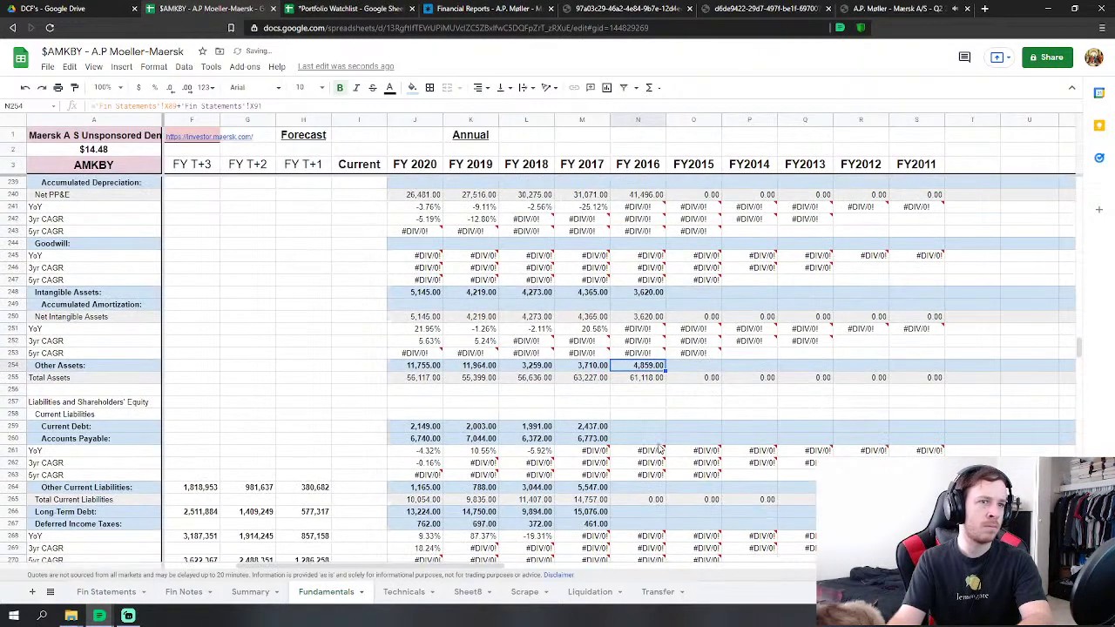
pyautogui.click(650, 428)
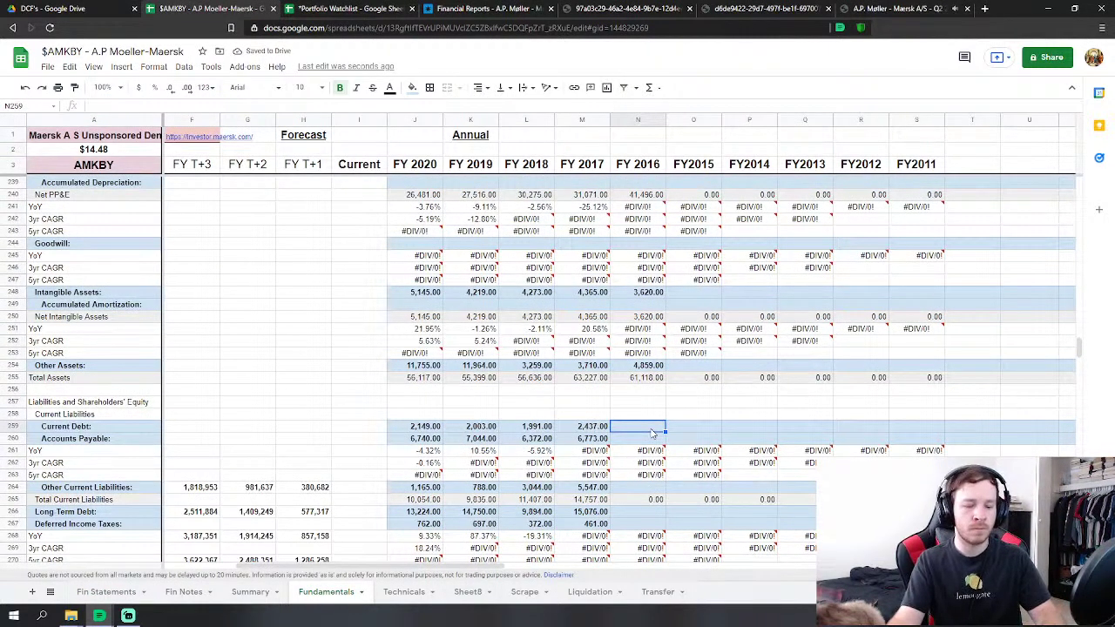
pyautogui.write('=')
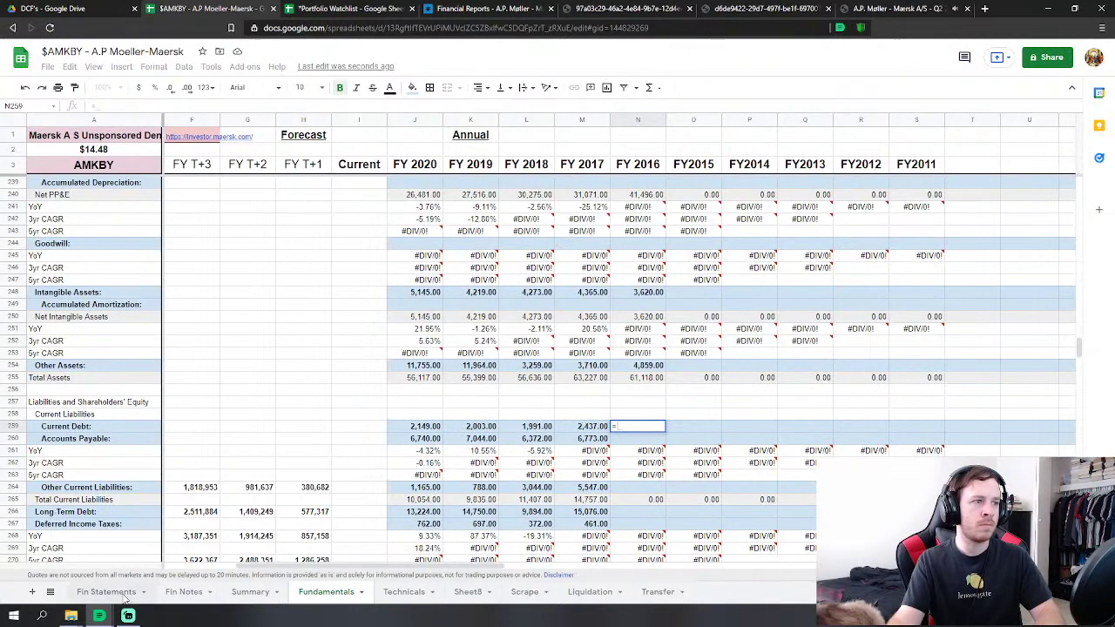
pyautogui.click(96, 591)
pyautogui.scroll(-8, 361, 464)
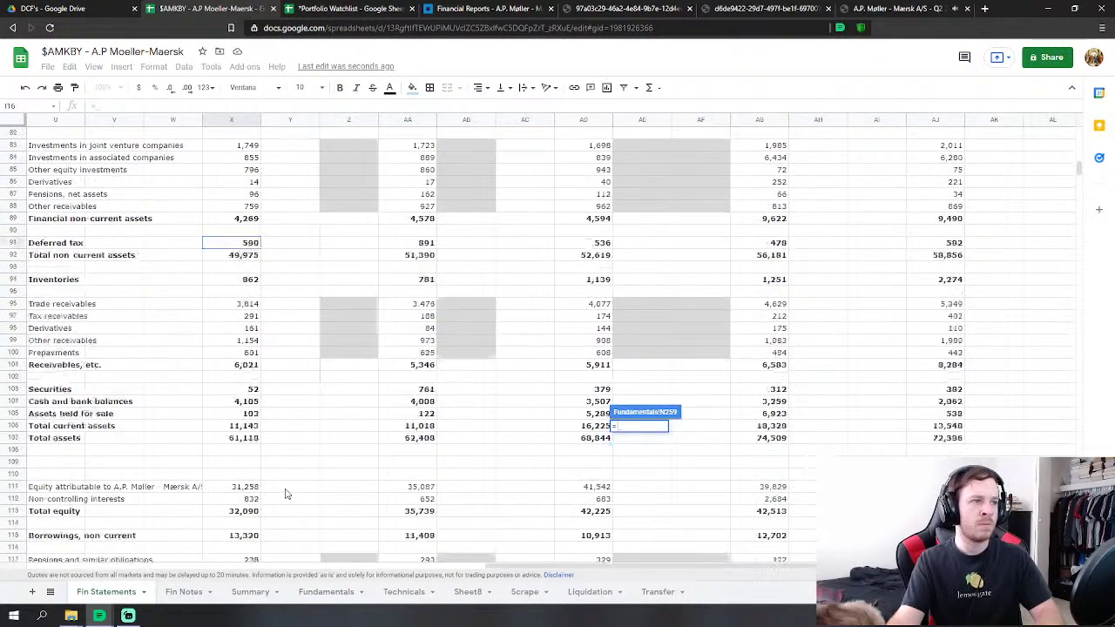
pyautogui.scroll(-1, 266, 452)
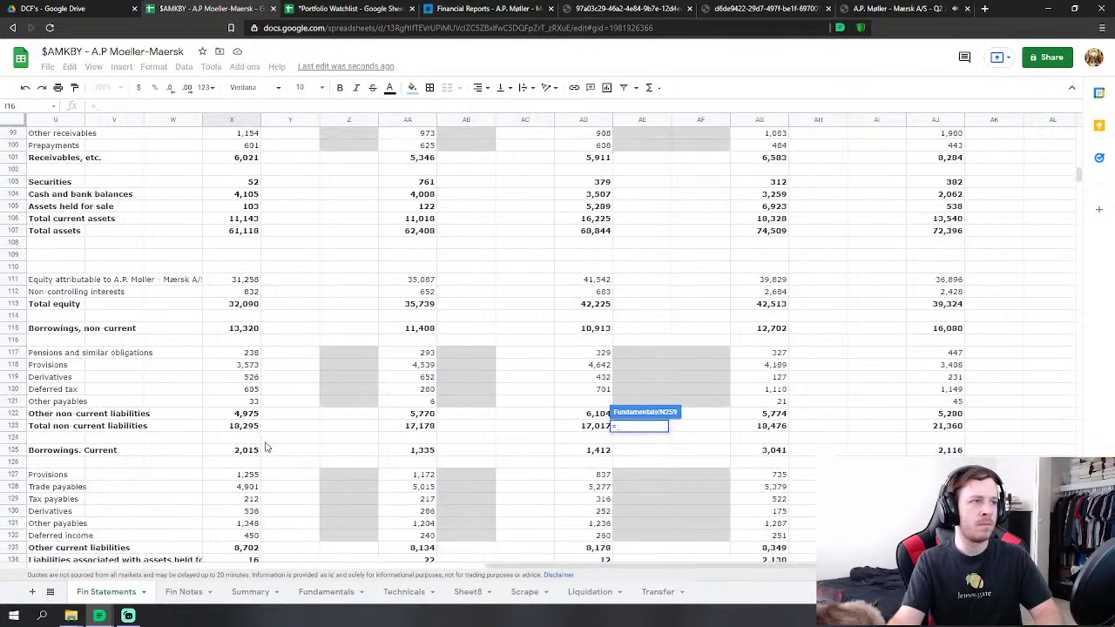
pyautogui.click(249, 450)
pyautogui.scroll(-4, 266, 440)
pyautogui.press('Return')
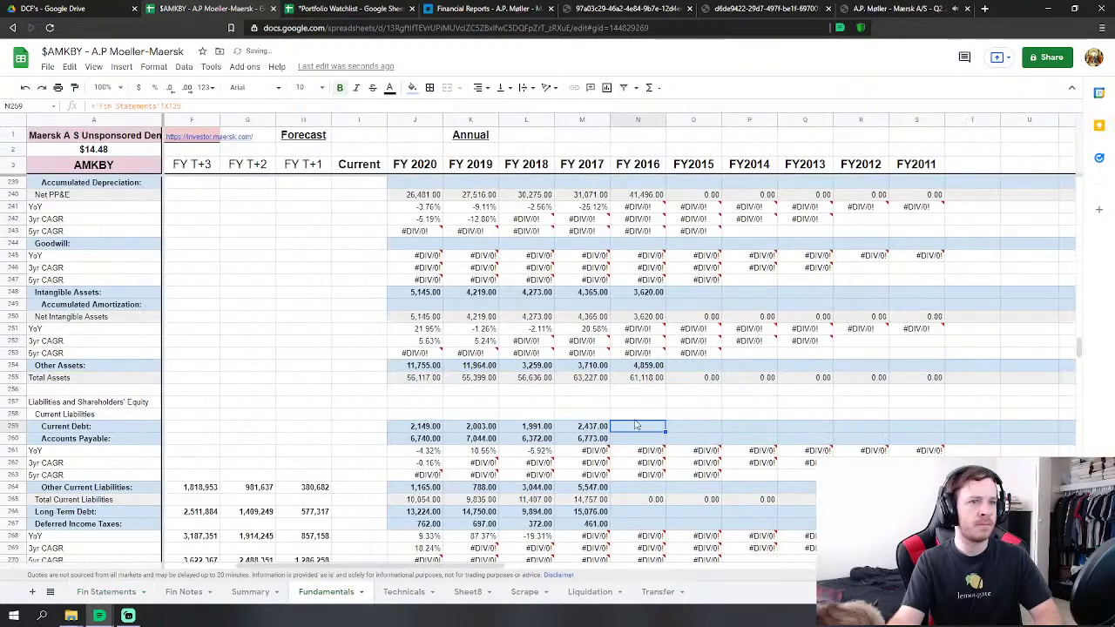
# Set FY 2016 Accounts Payable to the sum of 2016 Trade payables, Tax payables and current Other payables from Fin Statements.
pyautogui.write('=')
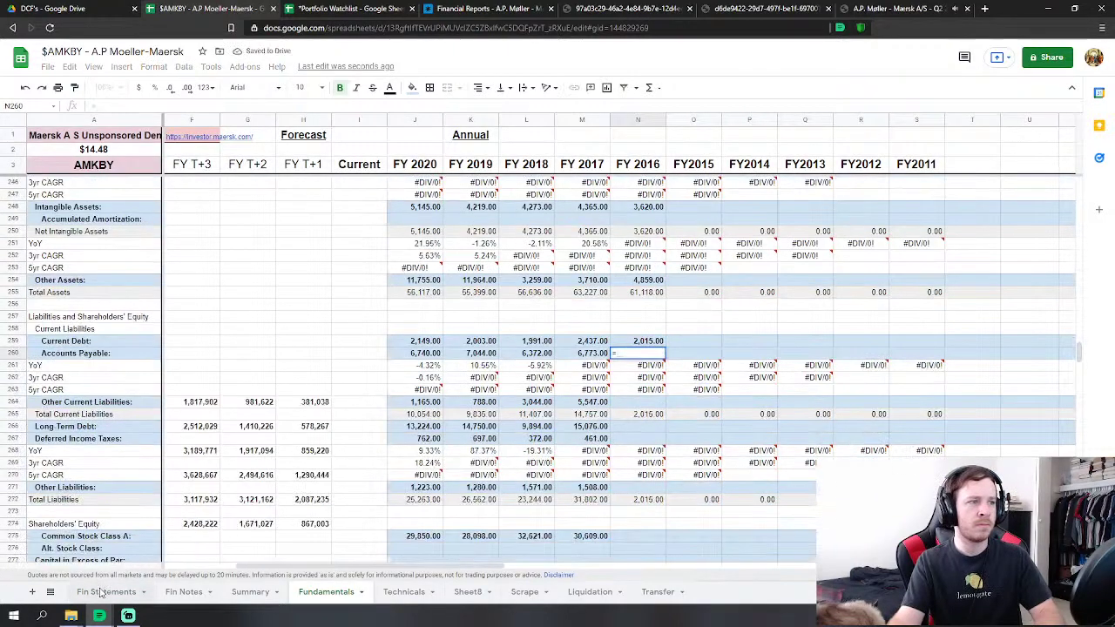
pyautogui.click(106, 591)
pyautogui.click(248, 365)
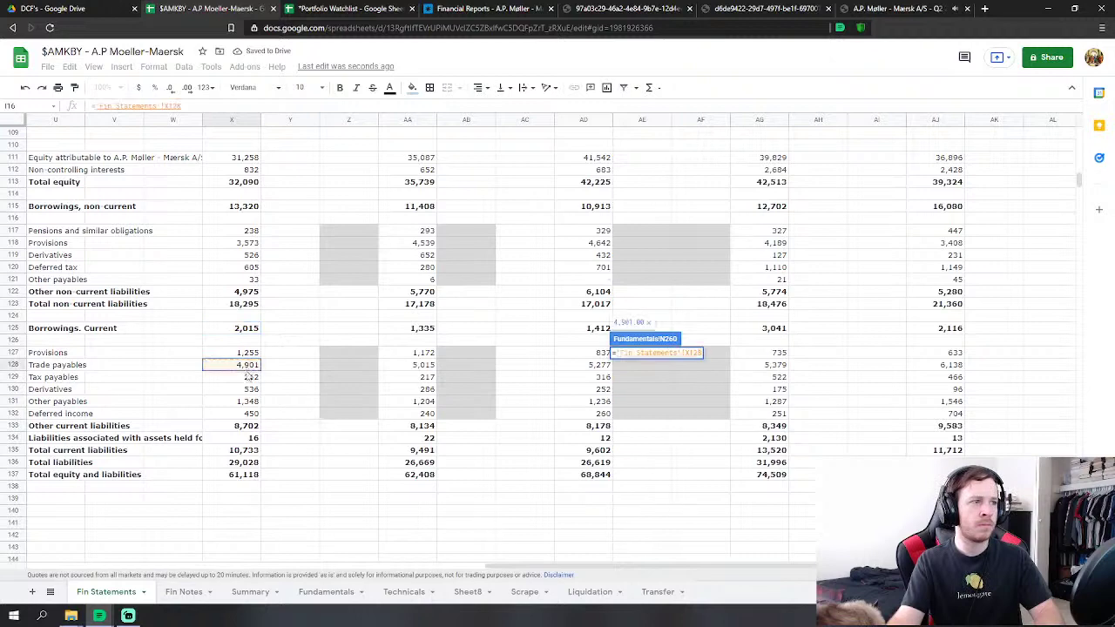
pyautogui.write('+')
pyautogui.click(251, 377)
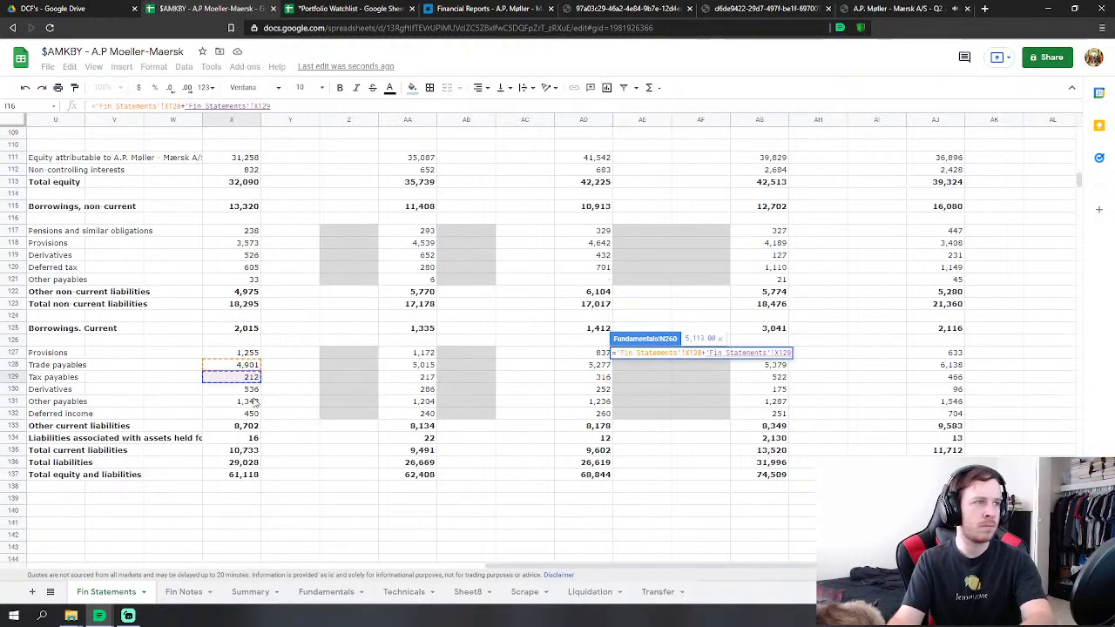
pyautogui.write('+')
pyautogui.click(252, 401)
pyautogui.press('Return')
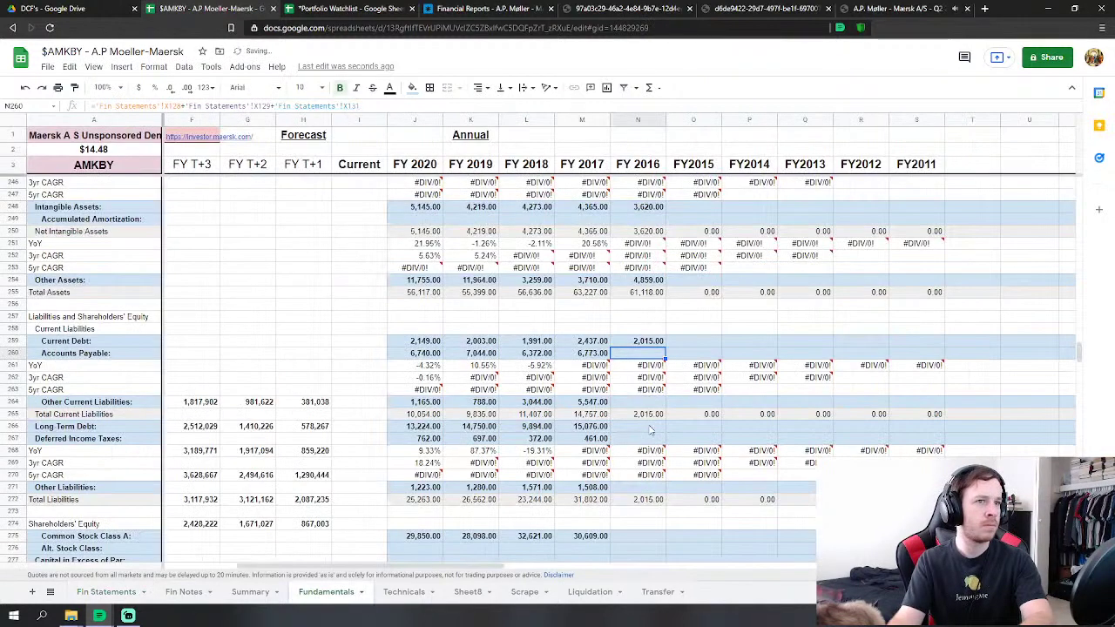
# Set FY 2016 Other Current Liabilities to the sum of 2016 current Provisions, Derivatives, Deferred income and Liabilities associated with assets held for sale from Fin Statements.
pyautogui.click(653, 405)
pyautogui.write('=')
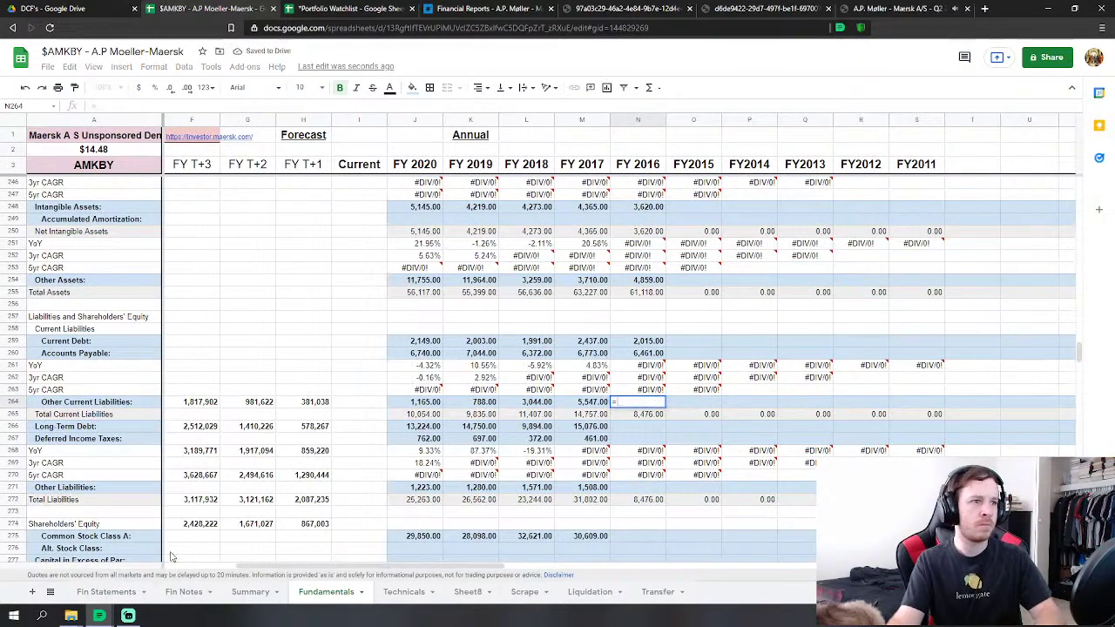
pyautogui.click(106, 591)
pyautogui.click(238, 352)
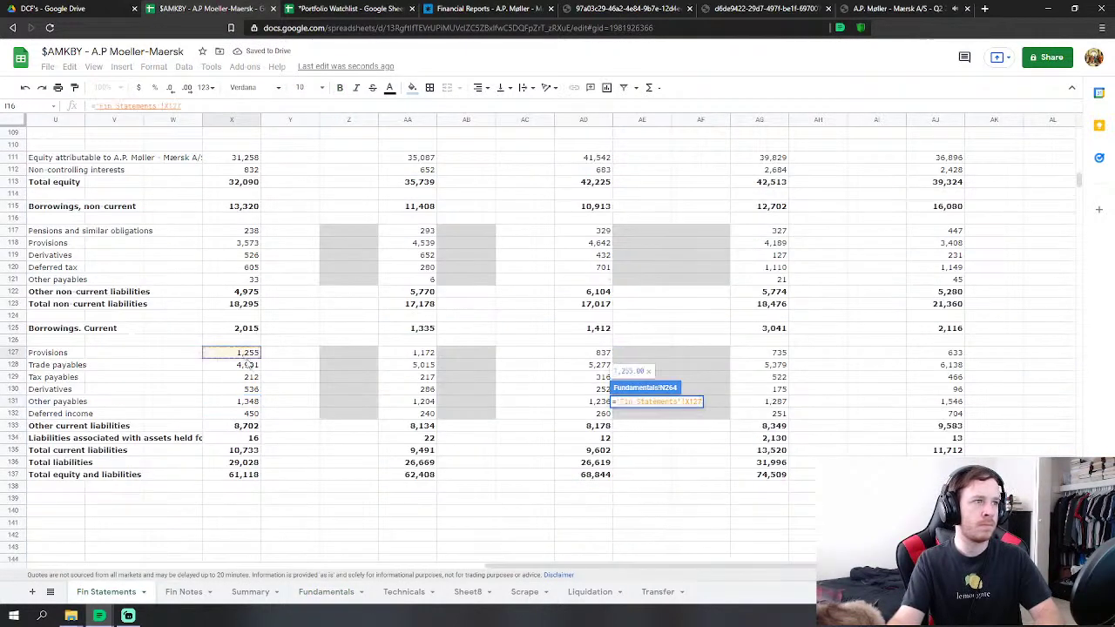
pyautogui.write('+')
pyautogui.click(252, 390)
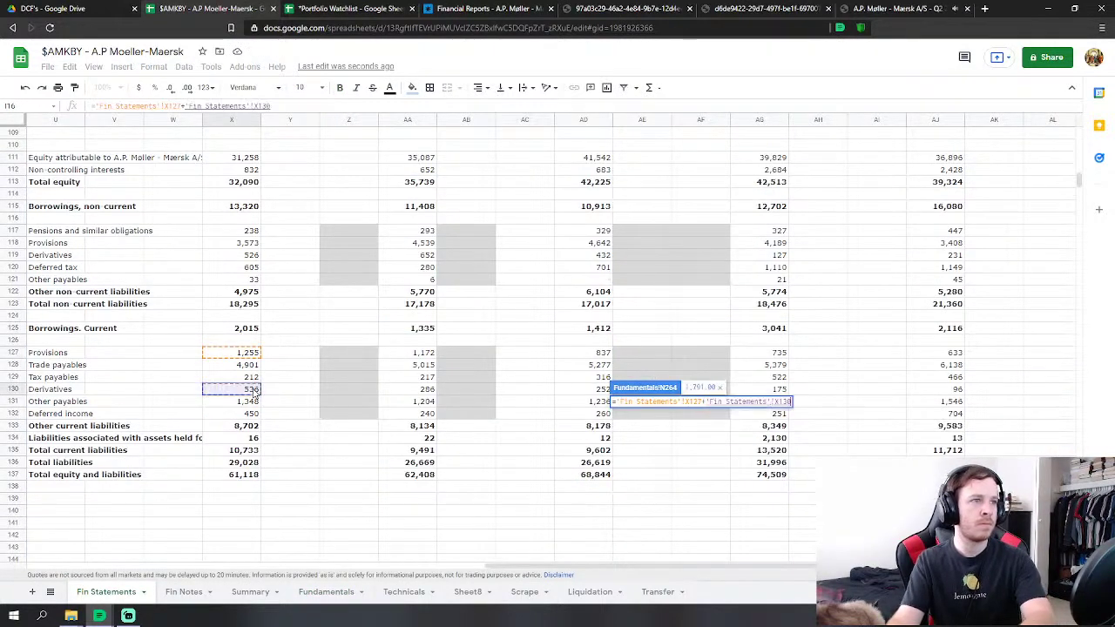
pyautogui.write('+')
pyautogui.click(251, 414)
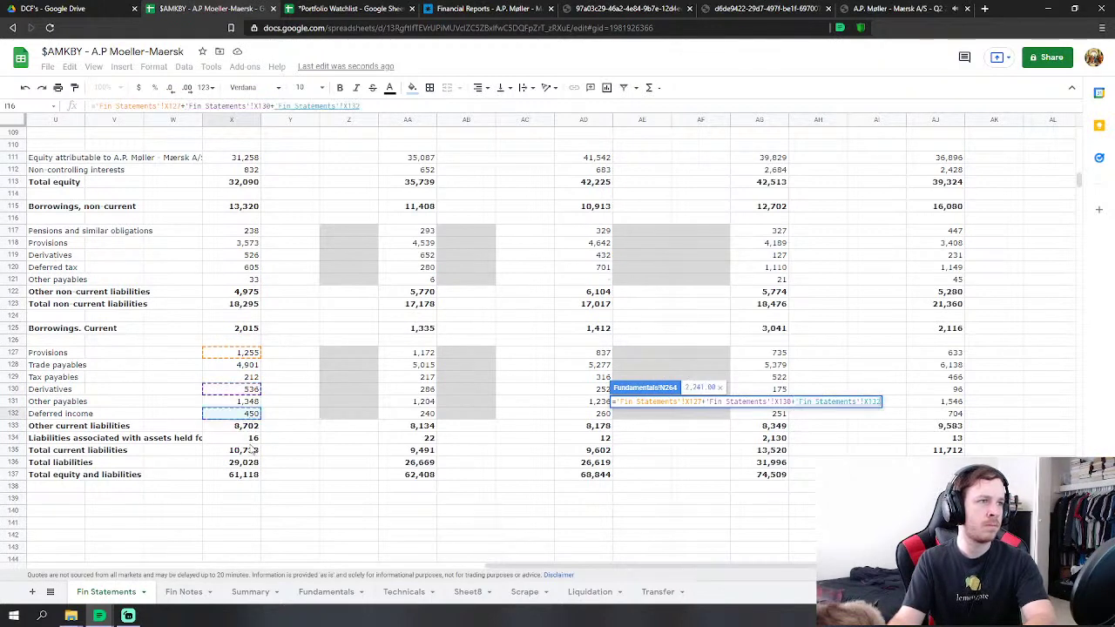
pyautogui.write('+')
pyautogui.click(250, 440)
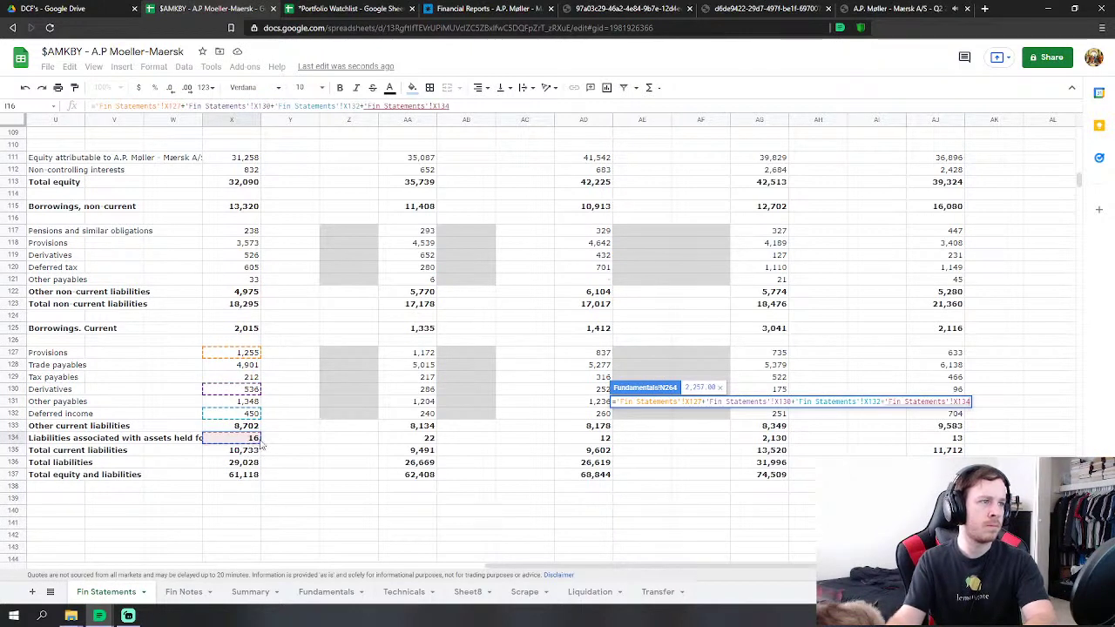
pyautogui.press('Return')
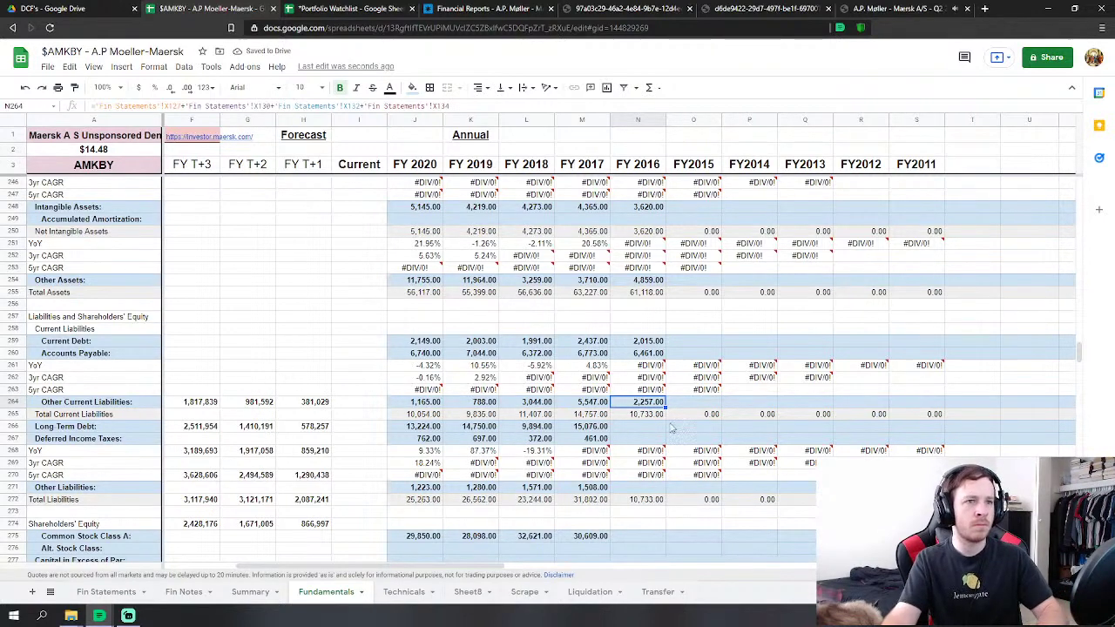
# Link FY 2016 Long-Term Debt to the 2016 non-current Borrowings figure in Fin Statements.
pyautogui.press('Down')
pyautogui.press('Down')
pyautogui.write('=')
pyautogui.click(77, 591)
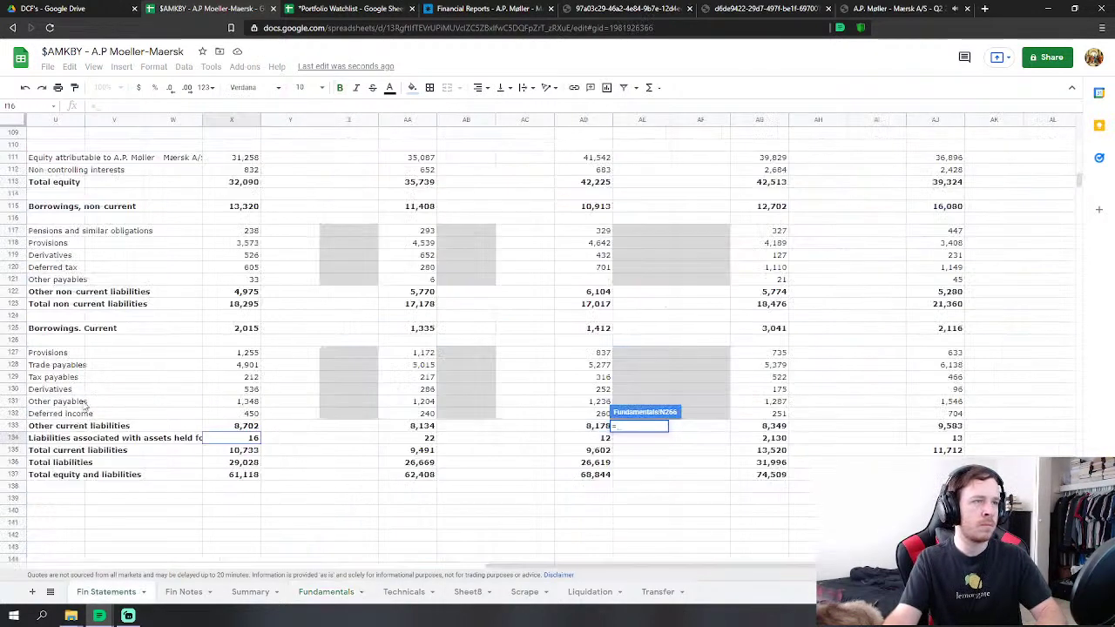
pyautogui.click(233, 208)
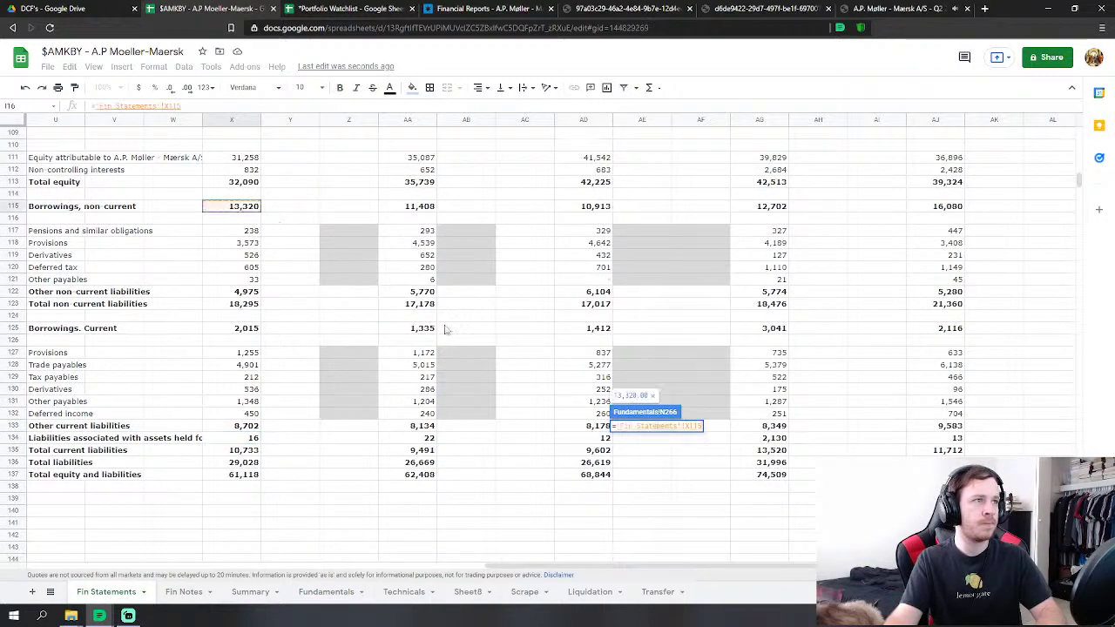
pyautogui.press('Return')
# Link FY 2016 Deferred Income Taxes to the 2016 non-current Deferred tax liability in Fin Statements.
pyautogui.write('=')
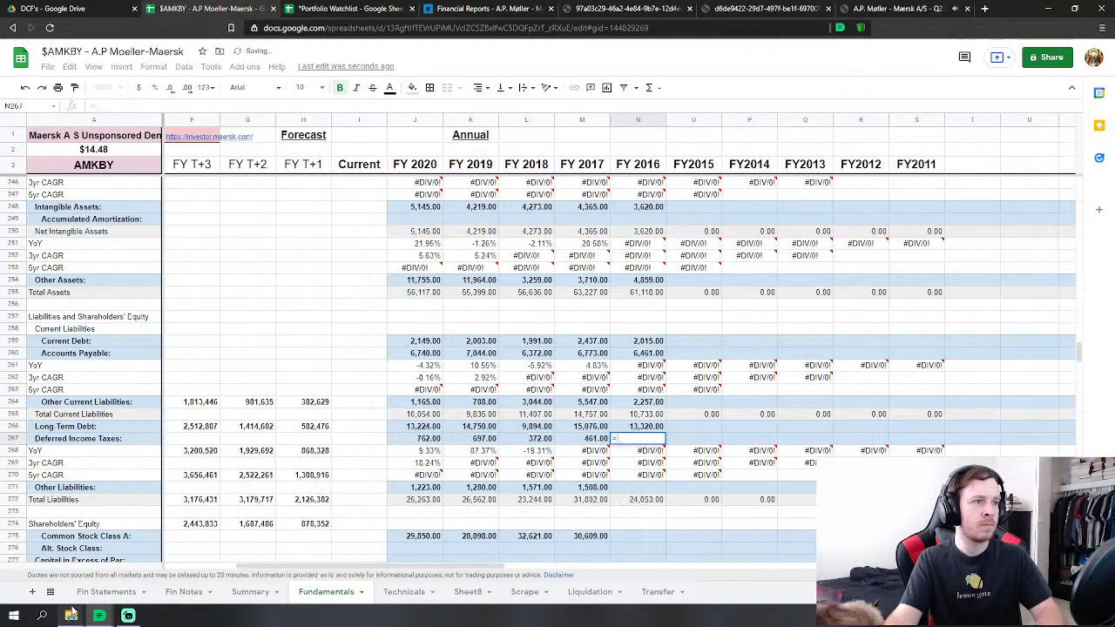
pyautogui.click(96, 592)
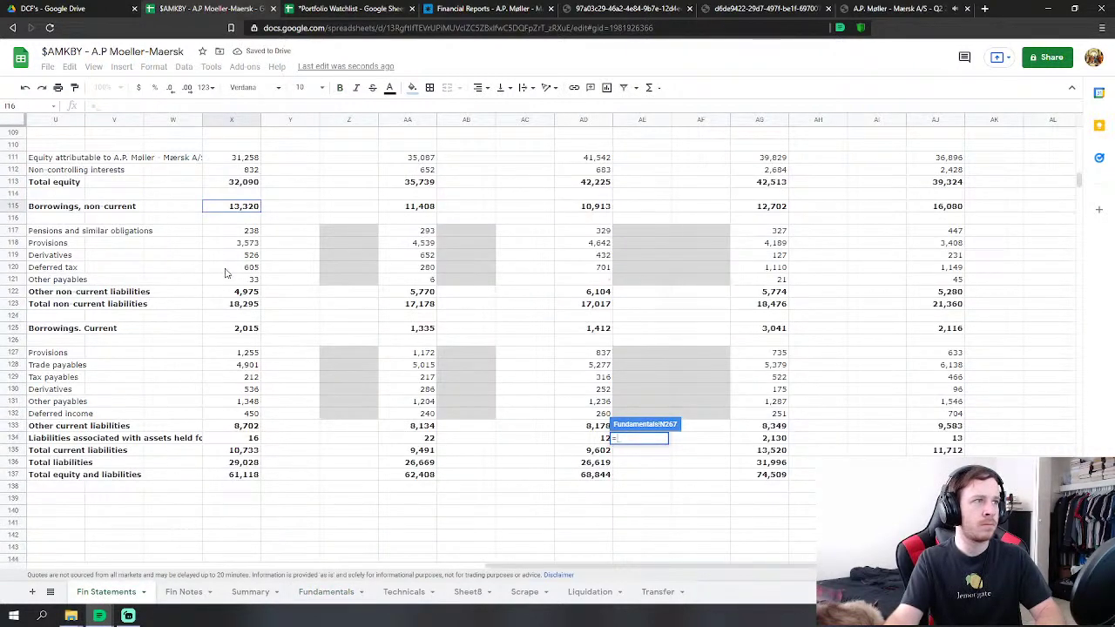
pyautogui.click(251, 269)
pyautogui.press('Return')
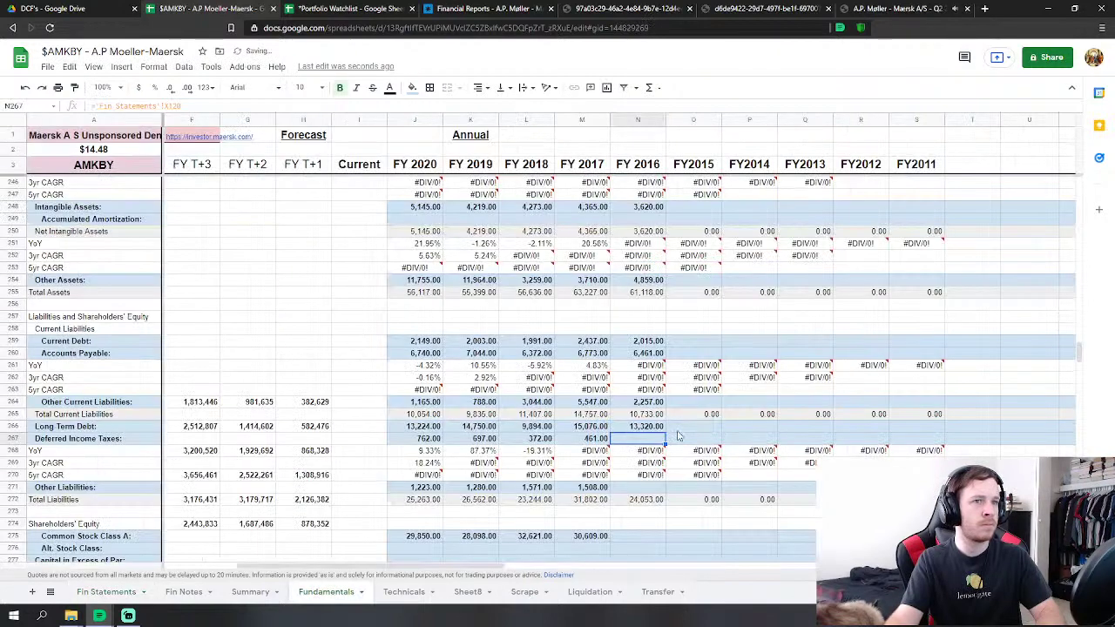
# Set FY 2016 Other Liabilities to the sum of 2016 Pensions and similar obligations and non-current Provisions, Derivatives and Other payables from Fin Statements.
pyautogui.click(647, 489)
pyautogui.write('=')
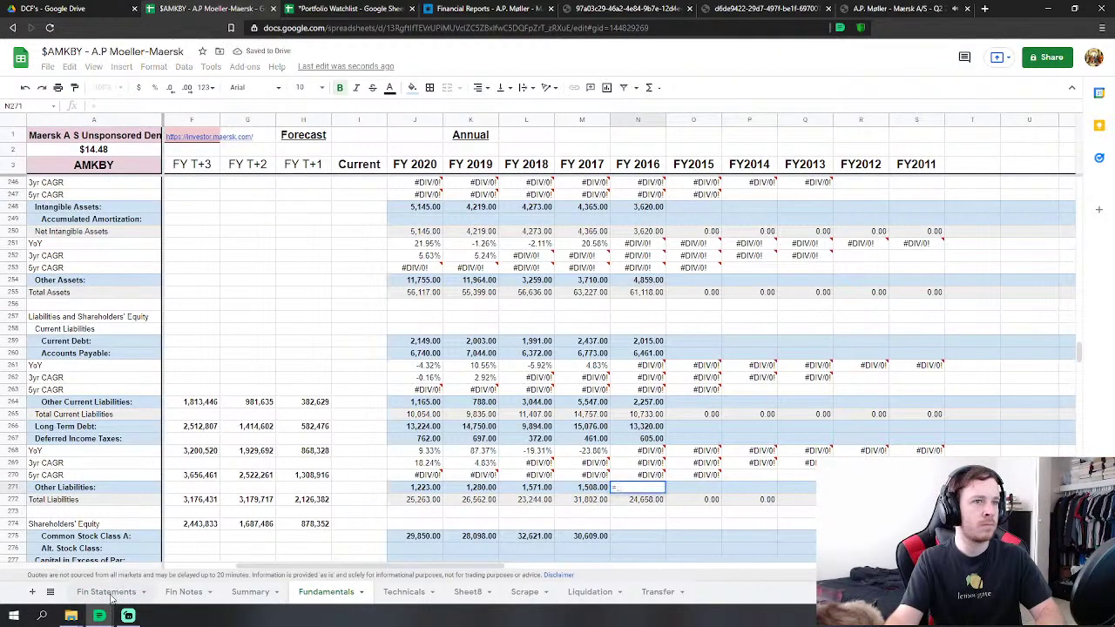
pyautogui.click(108, 594)
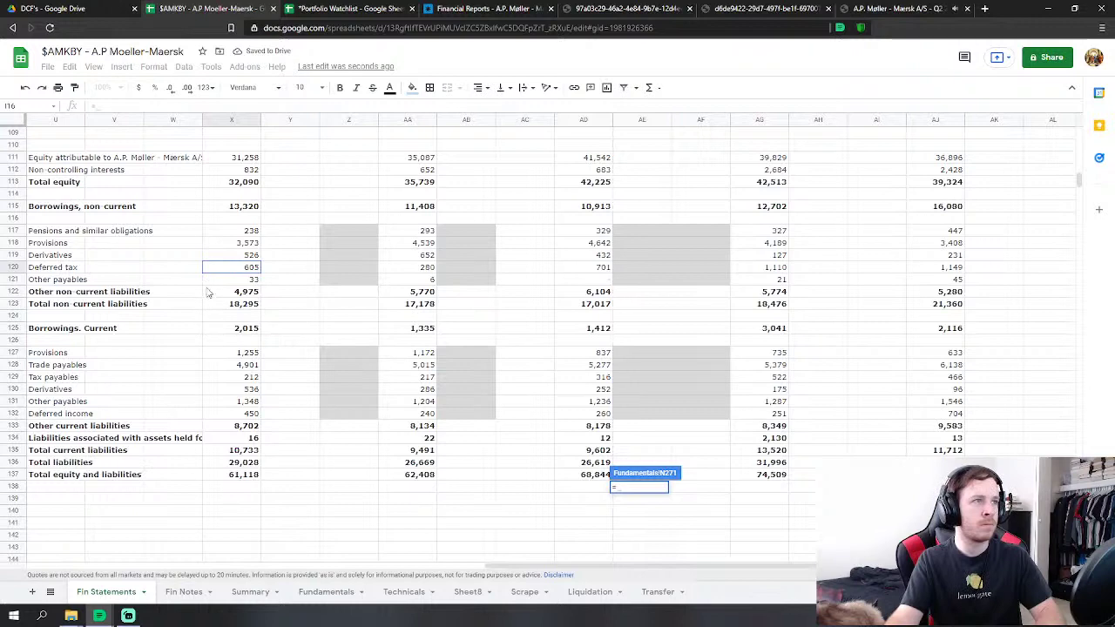
pyautogui.click(251, 230)
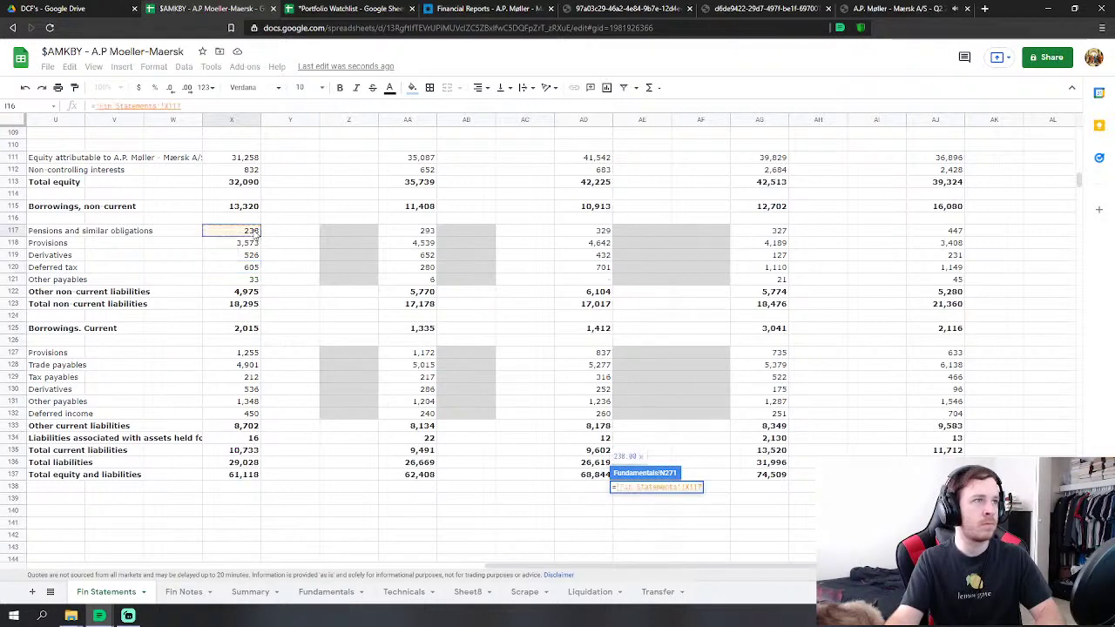
pyautogui.write('+')
pyautogui.click(254, 244)
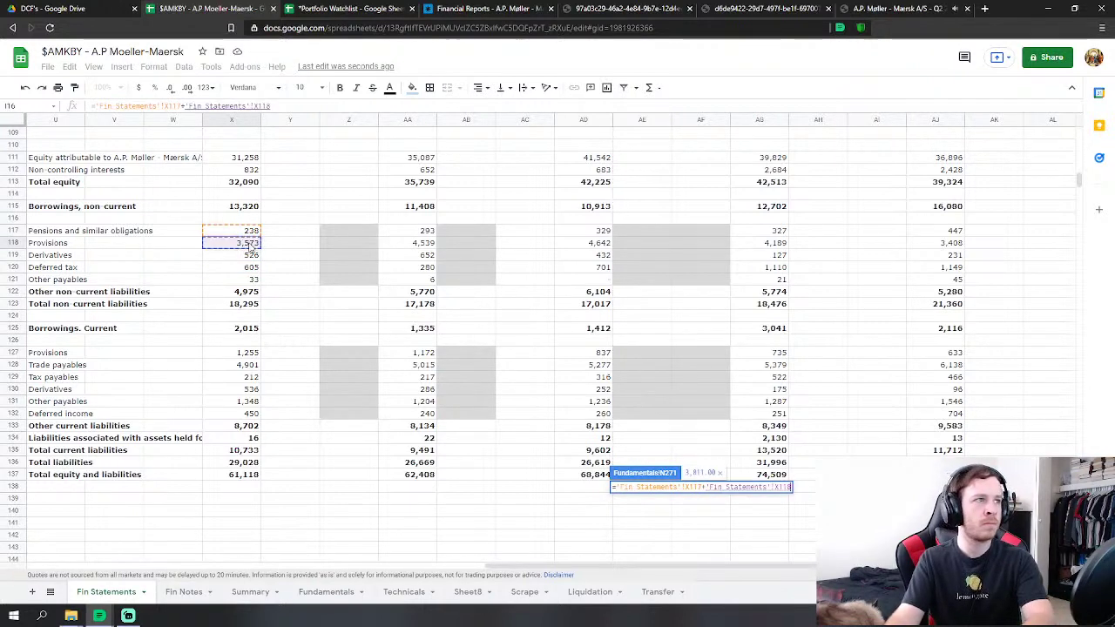
pyautogui.write('+')
pyautogui.click(254, 254)
pyautogui.write("+'Fin Statements'!X119")
pyautogui.click(254, 278)
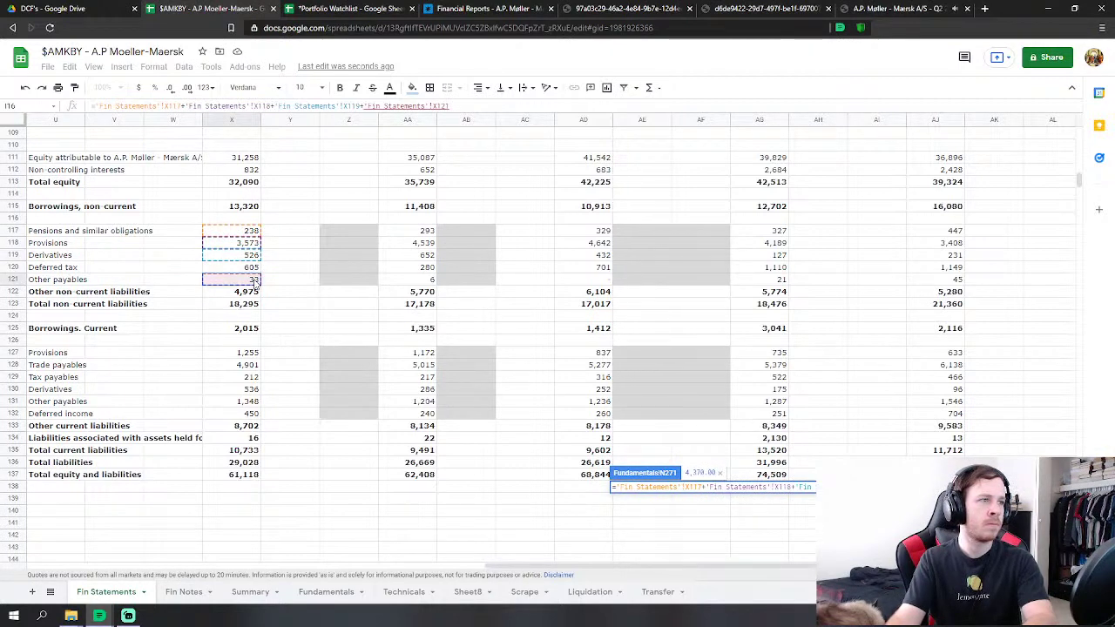
pyautogui.press('Return')
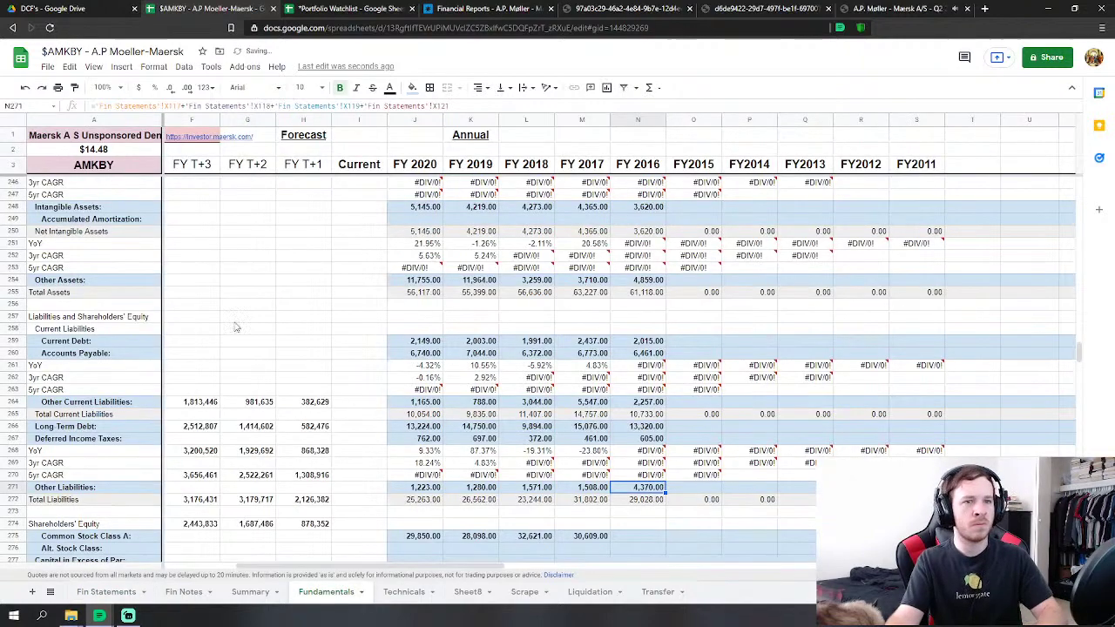
# Link FY 2016 Common Stock Class A to the 2016 Equity attributable to A.P. Møller - Mærsk A/S figure in Fin Statements.
pyautogui.scroll(-3, 610, 418)
pyautogui.click(633, 415)
pyautogui.write('=')
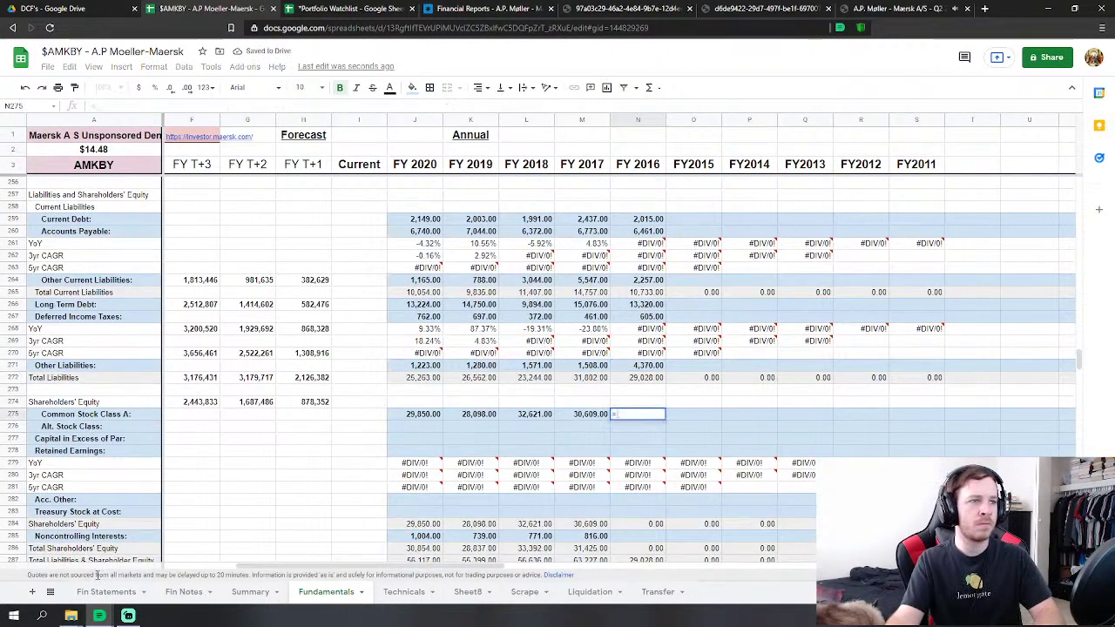
pyautogui.click(106, 591)
pyautogui.click(248, 157)
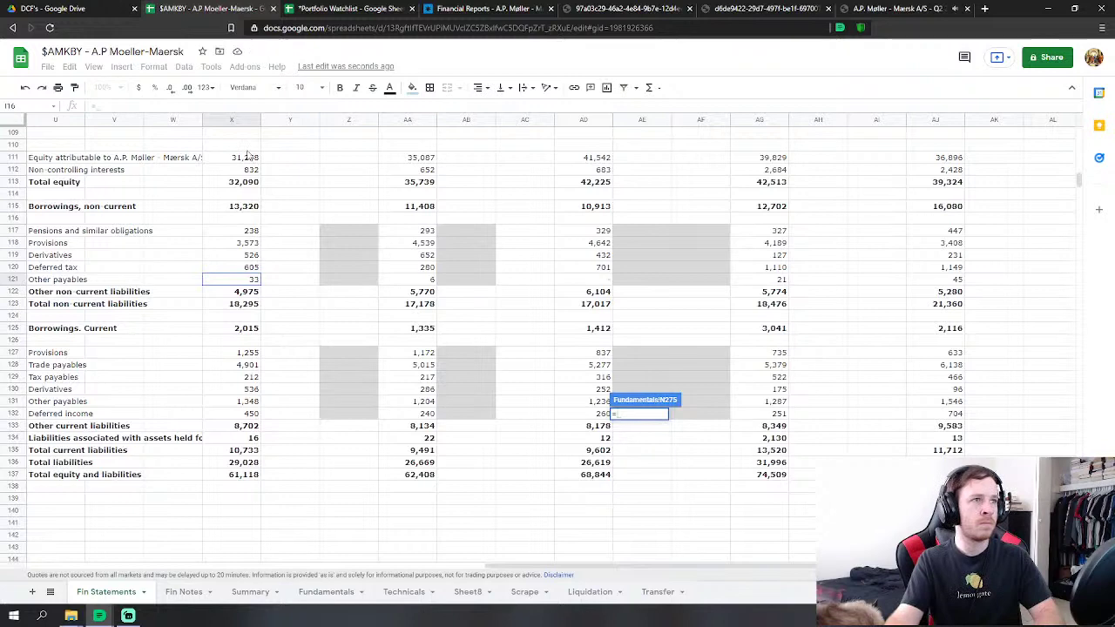
pyautogui.press('Return')
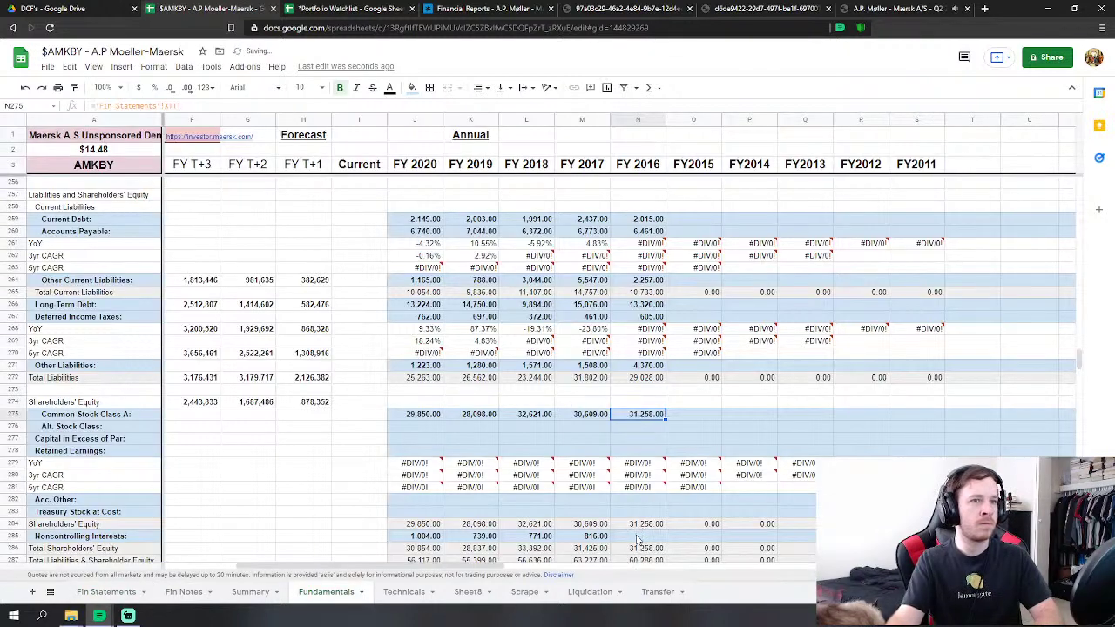
# Link FY 2016 Noncontrolling Interests to the 2016 Non-controlling interests figure in Fin Statements.
pyautogui.click(636, 539)
pyautogui.write('=')
pyautogui.click(88, 591)
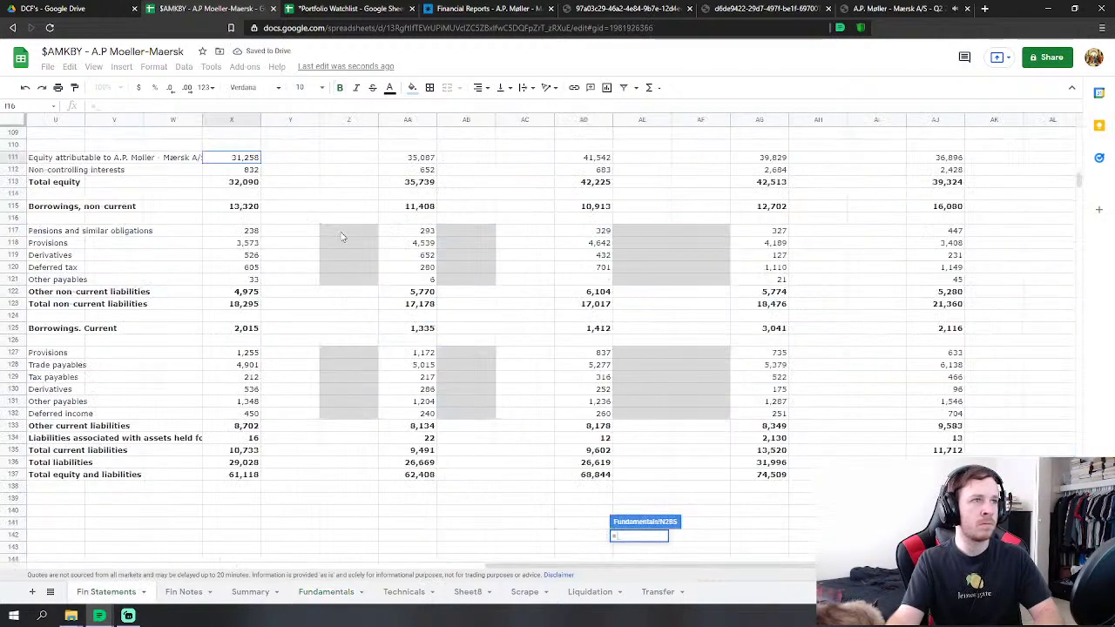
pyautogui.click(250, 170)
pyautogui.press('Return')
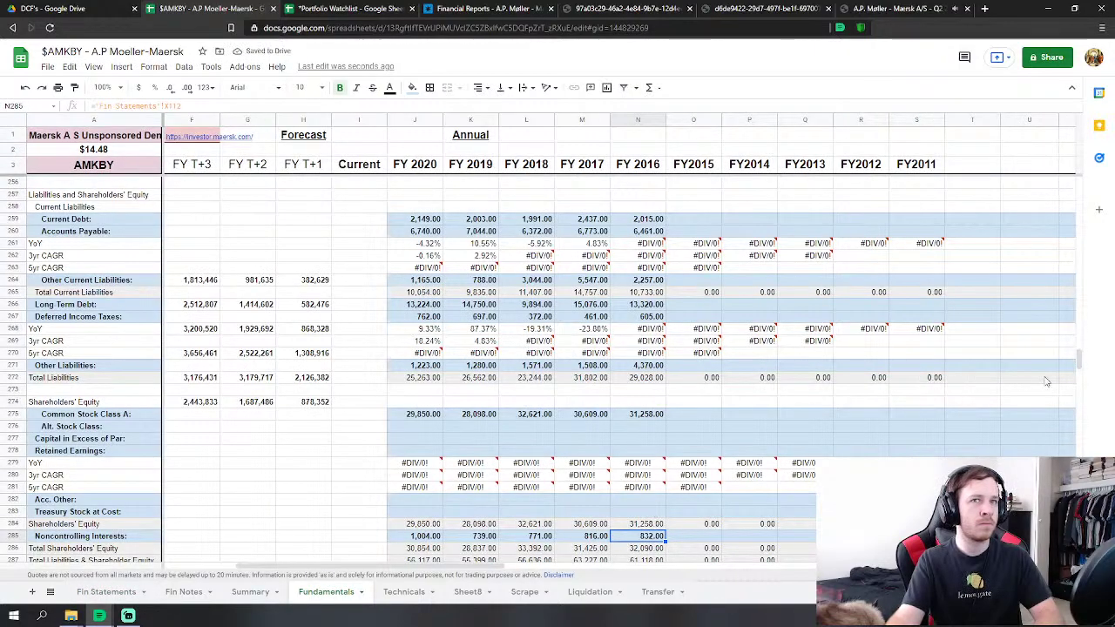
# Compare the FY 2017 and FY 2016 Revenues formulas in Fundamentals and check the Fin Statements and Summary sheets.
pyautogui.moveTo(1078, 364); pyautogui.dragTo(1098, 210)
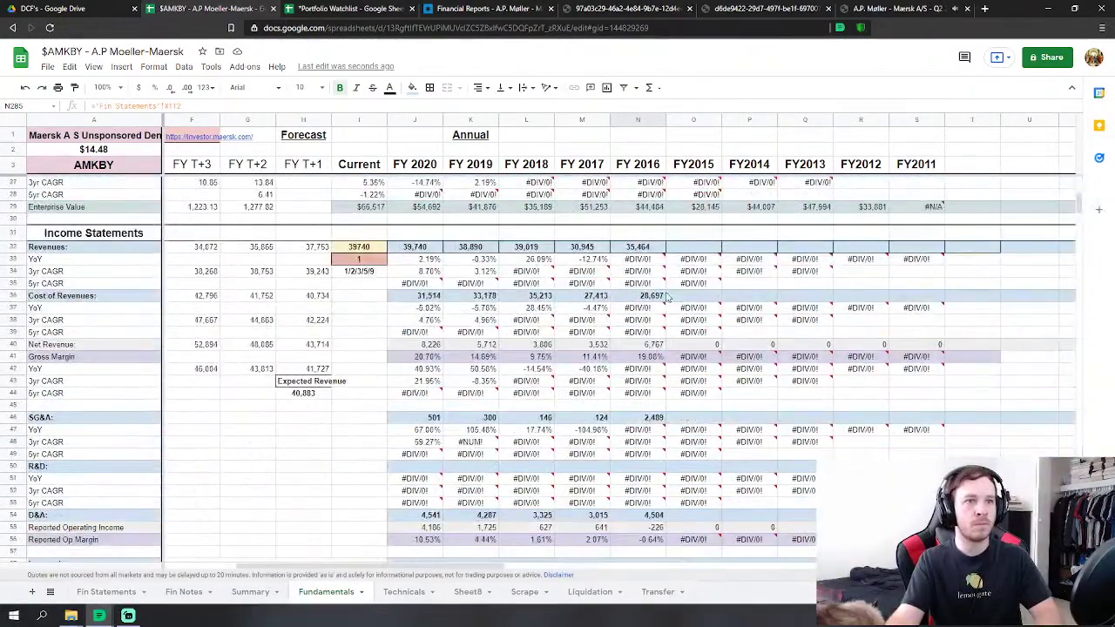
pyautogui.scroll(1, 655, 274)
pyautogui.click(640, 274)
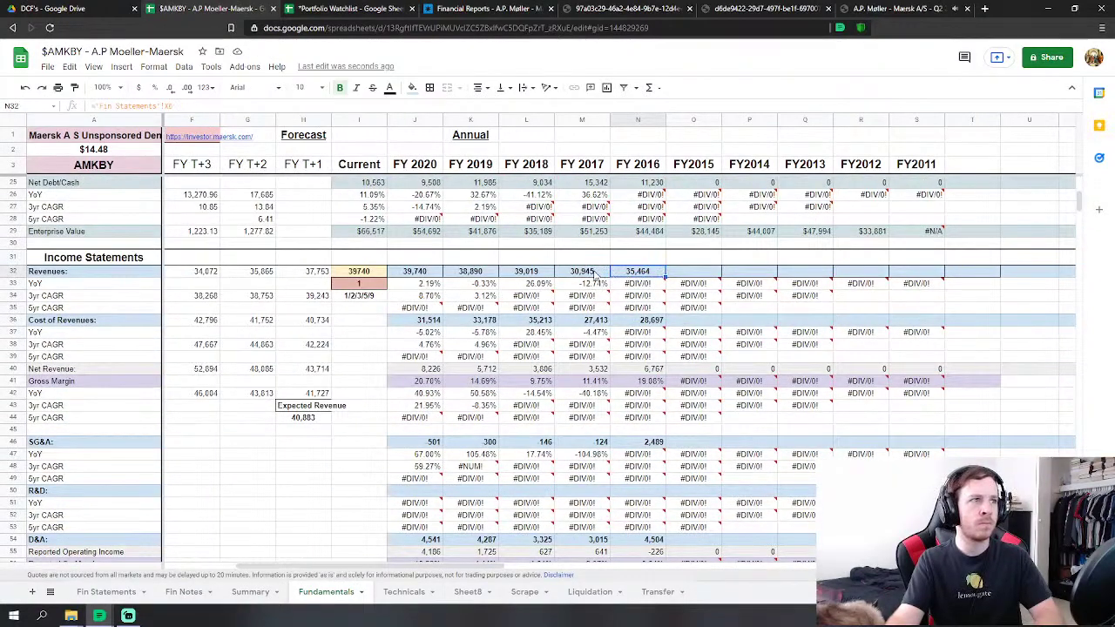
pyautogui.click(596, 274)
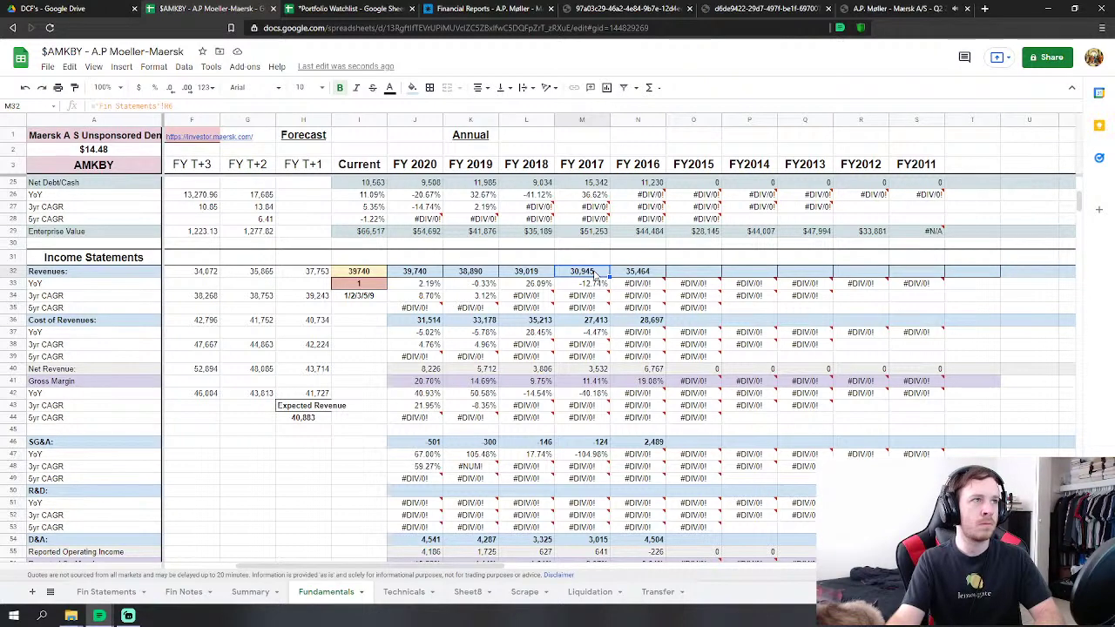
pyautogui.click(659, 275)
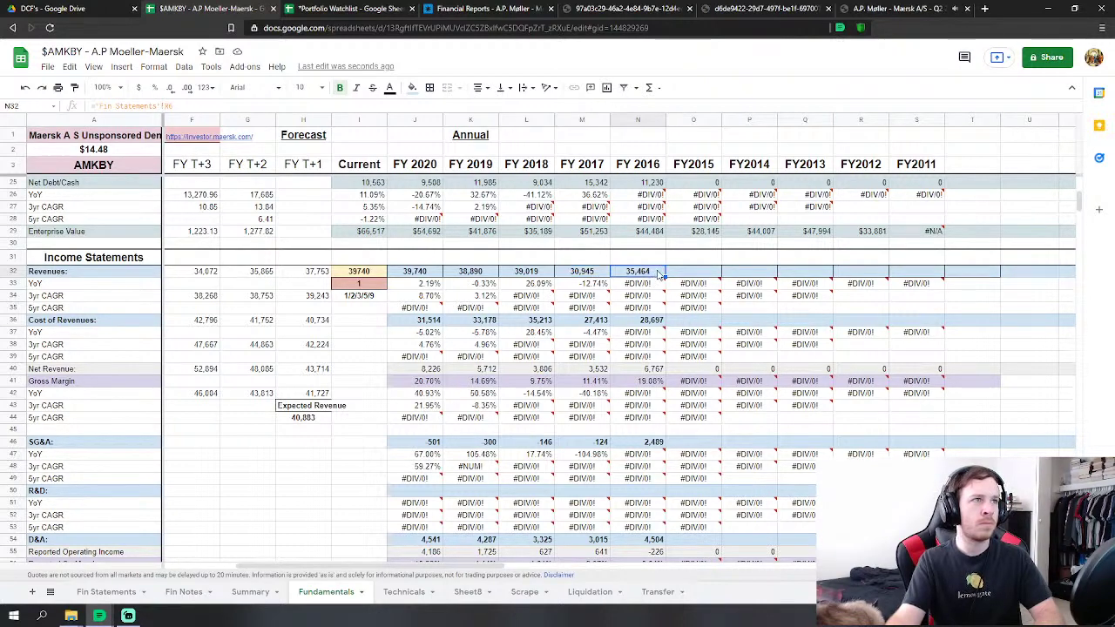
pyautogui.click(588, 274)
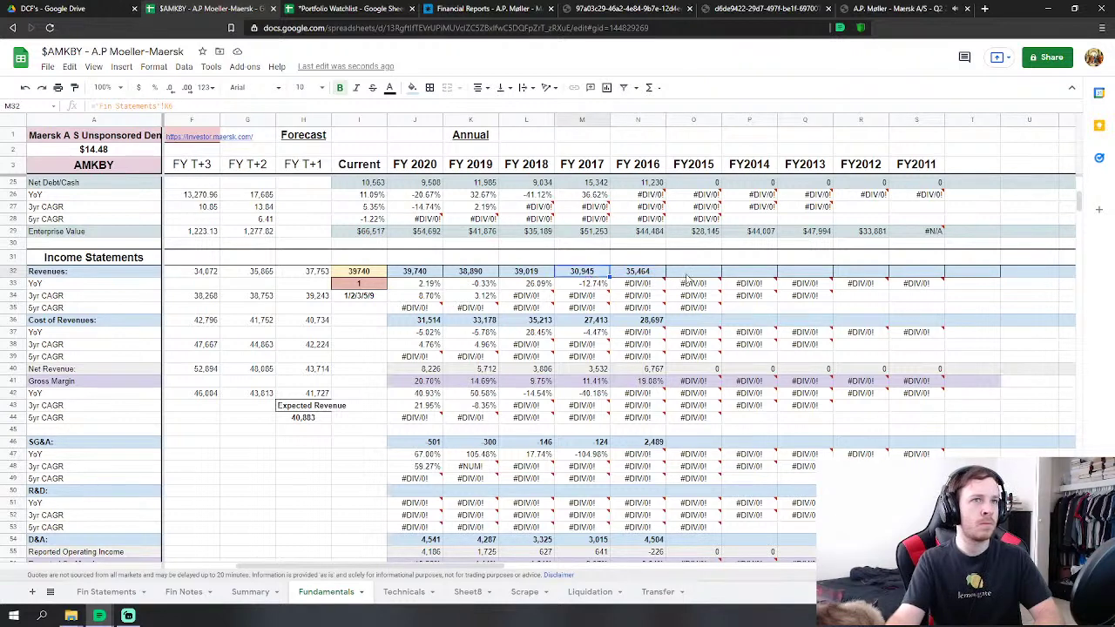
pyautogui.click(104, 601)
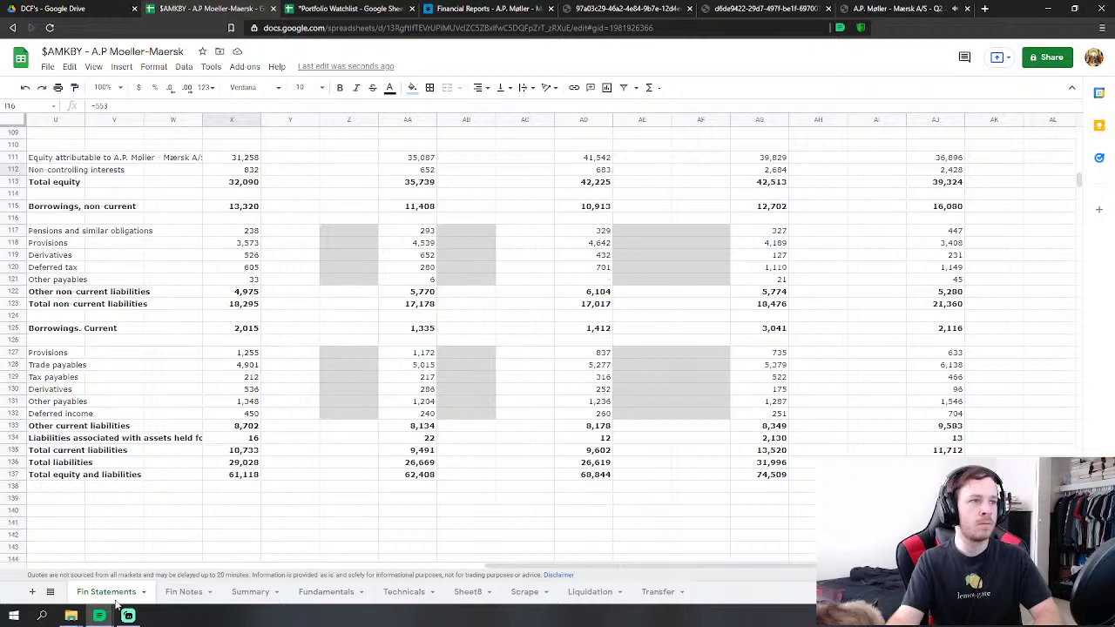
pyautogui.click(257, 601)
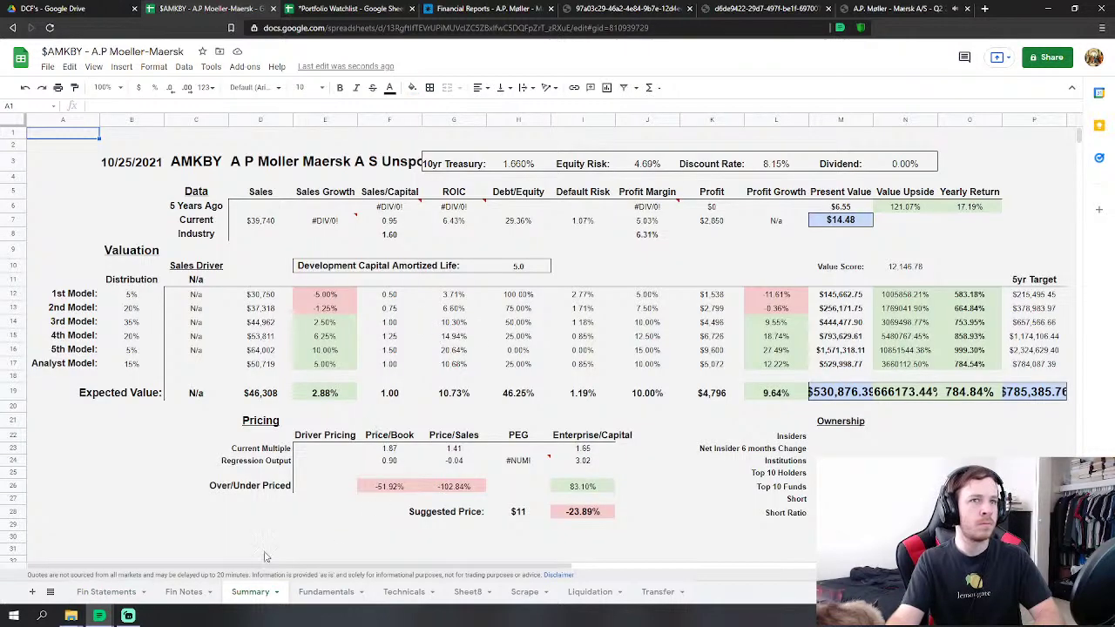
pyautogui.click(309, 599)
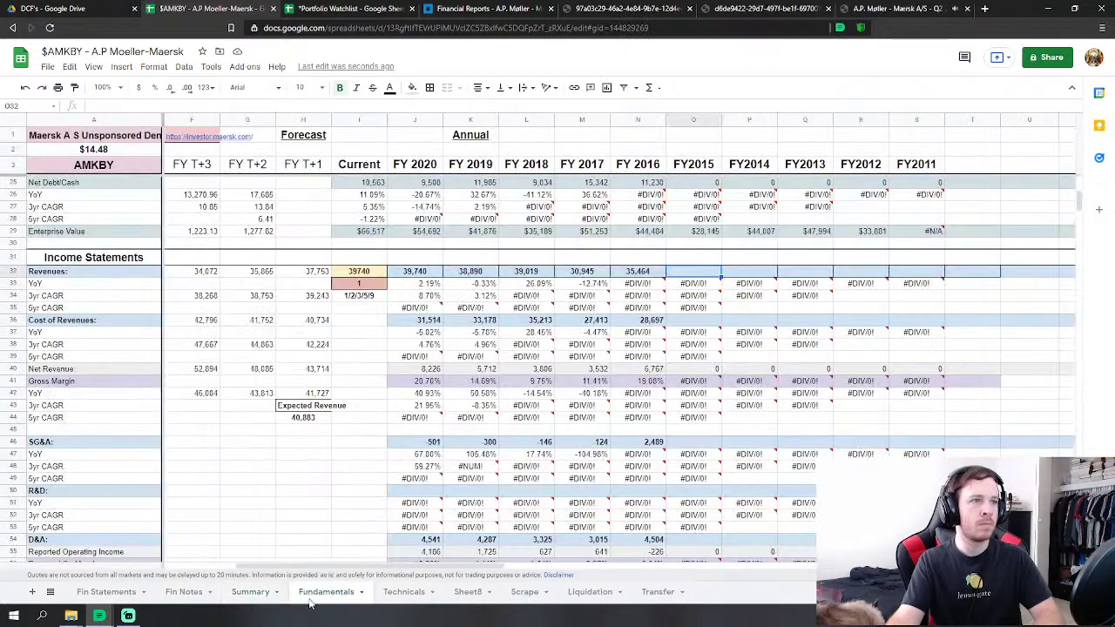
pyautogui.click(648, 277)
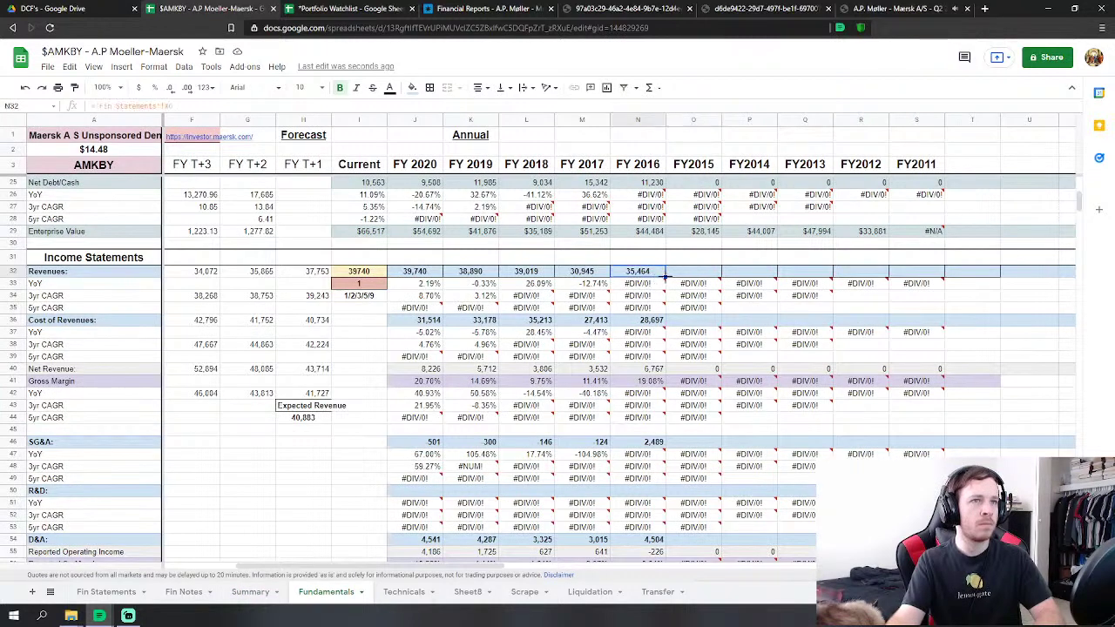
# Link FY 2015 Revenues to cell AA6 of Fin Statements.
pyautogui.keyDown('shift'); pyautogui.click(684, 279); pyautogui.keyUp('shift')
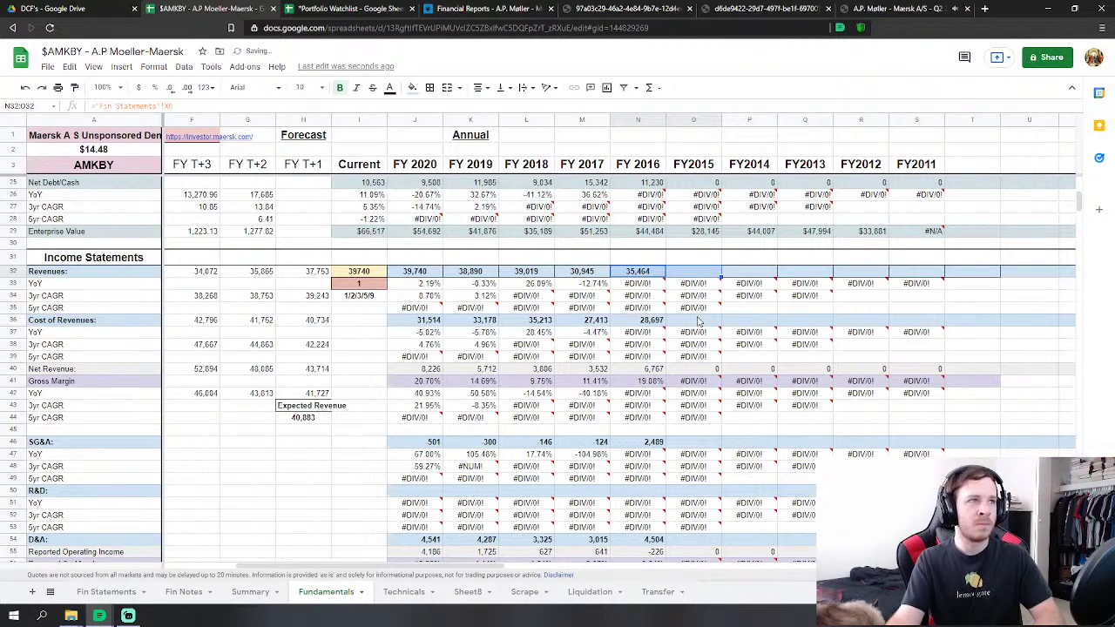
pyautogui.click(693, 272)
pyautogui.write("='Fin Statements'!Y")
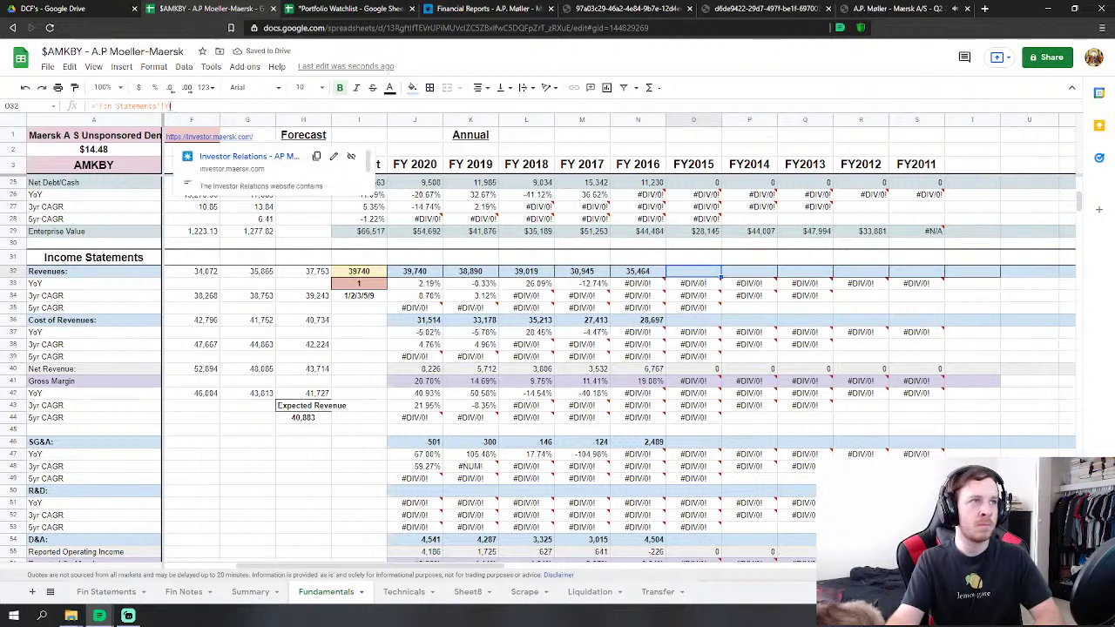
pyautogui.write('6')
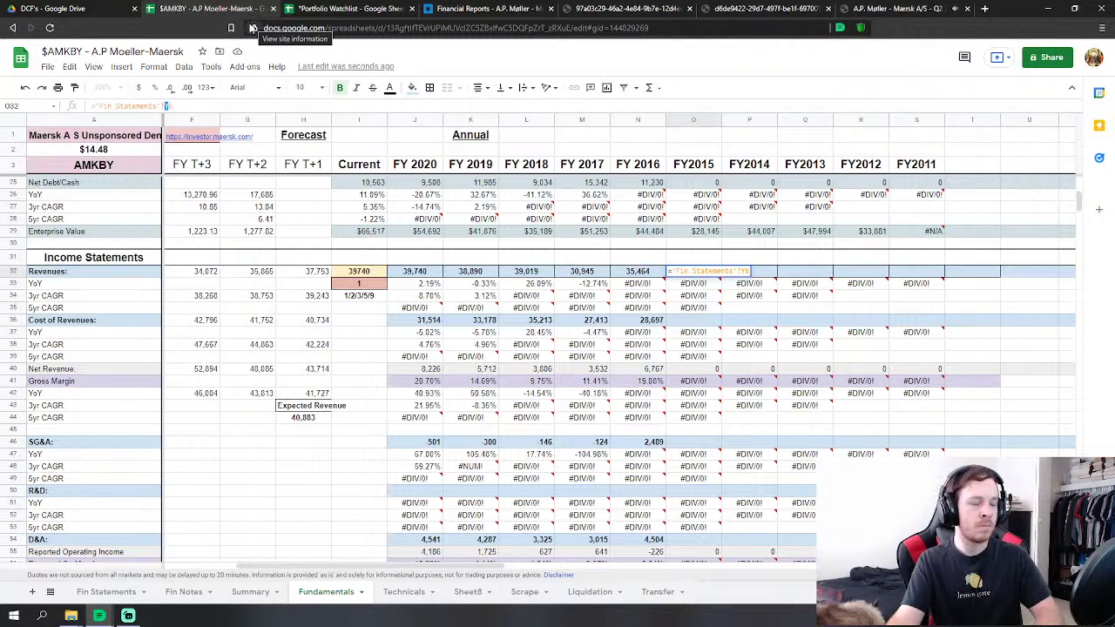
pyautogui.write('6')
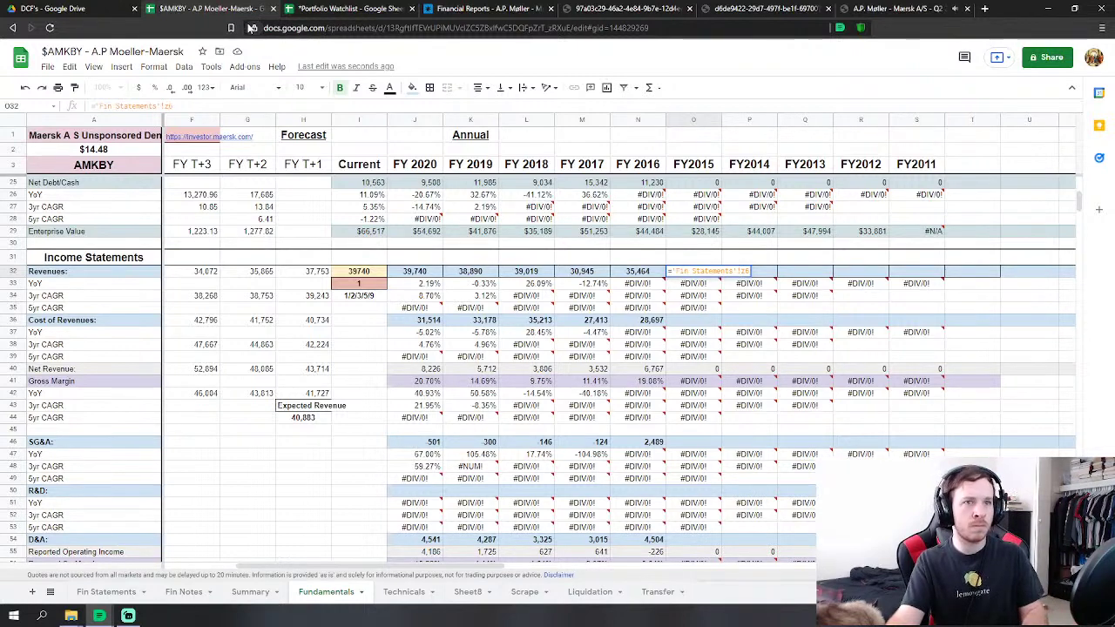
pyautogui.press('Return')
pyautogui.press('Up')
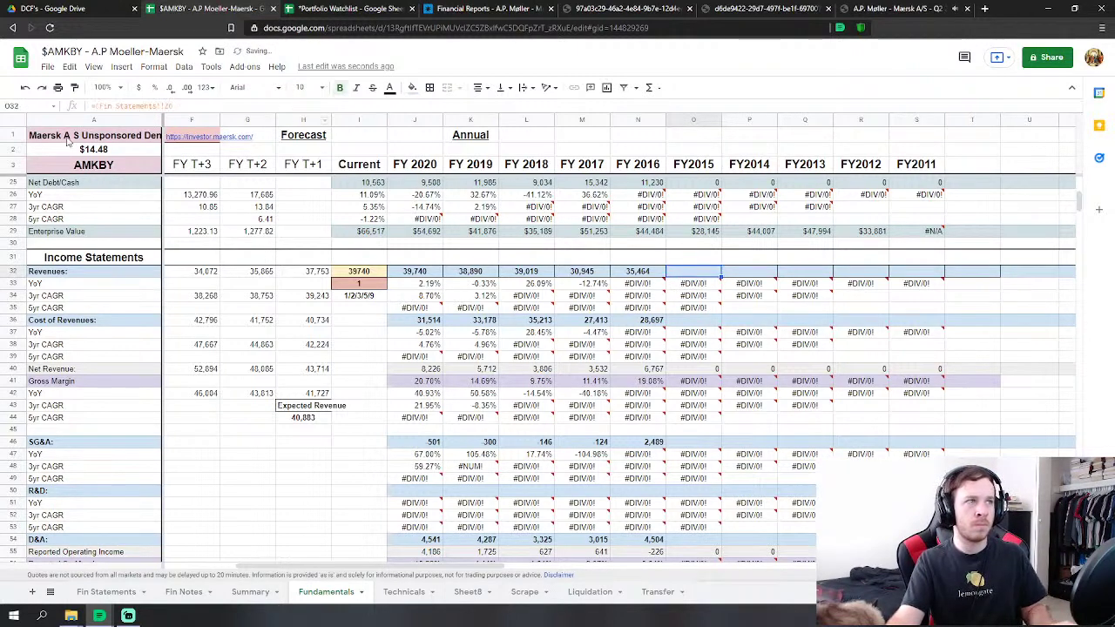
pyautogui.click(167, 105)
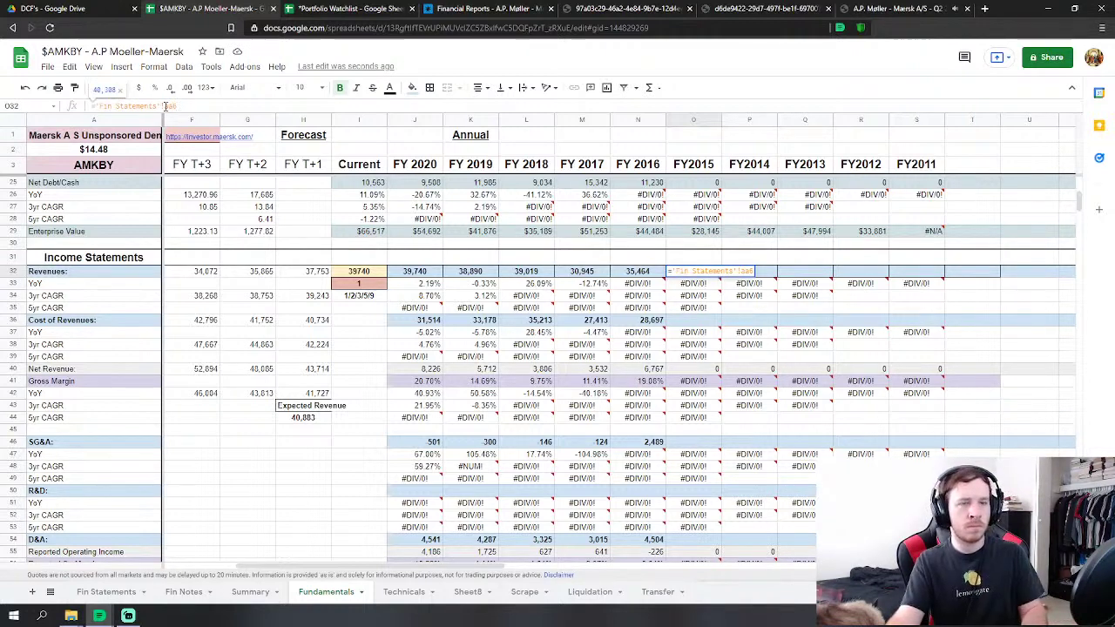
pyautogui.press('Return')
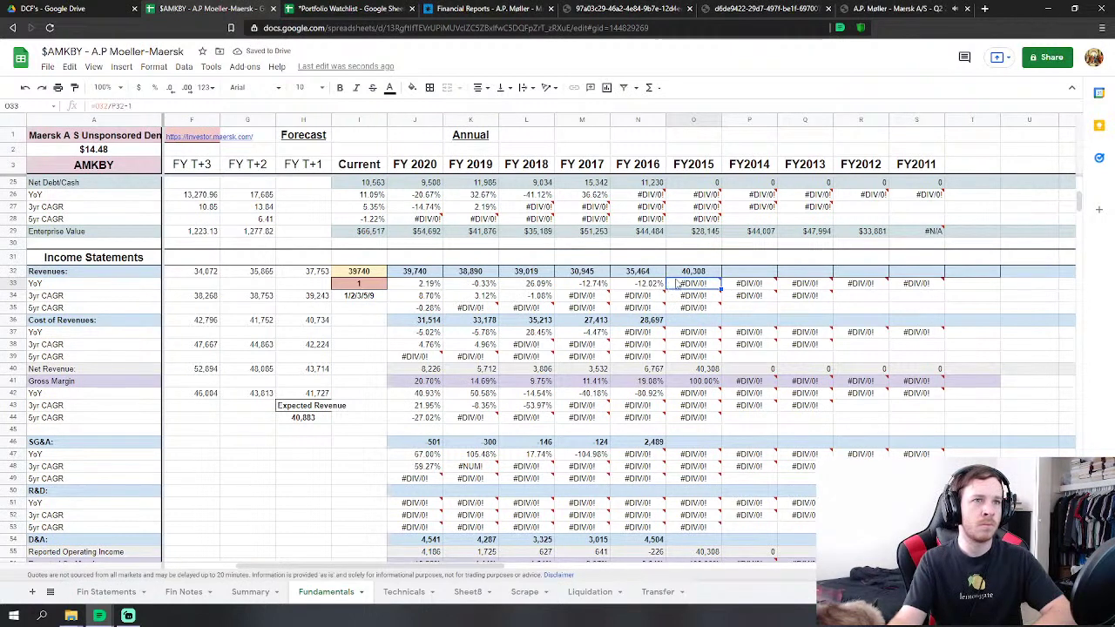
# Extend the Revenues formula to FY 2014 and point it to cell AD6 of Fin Statements.
pyautogui.click(720, 274)
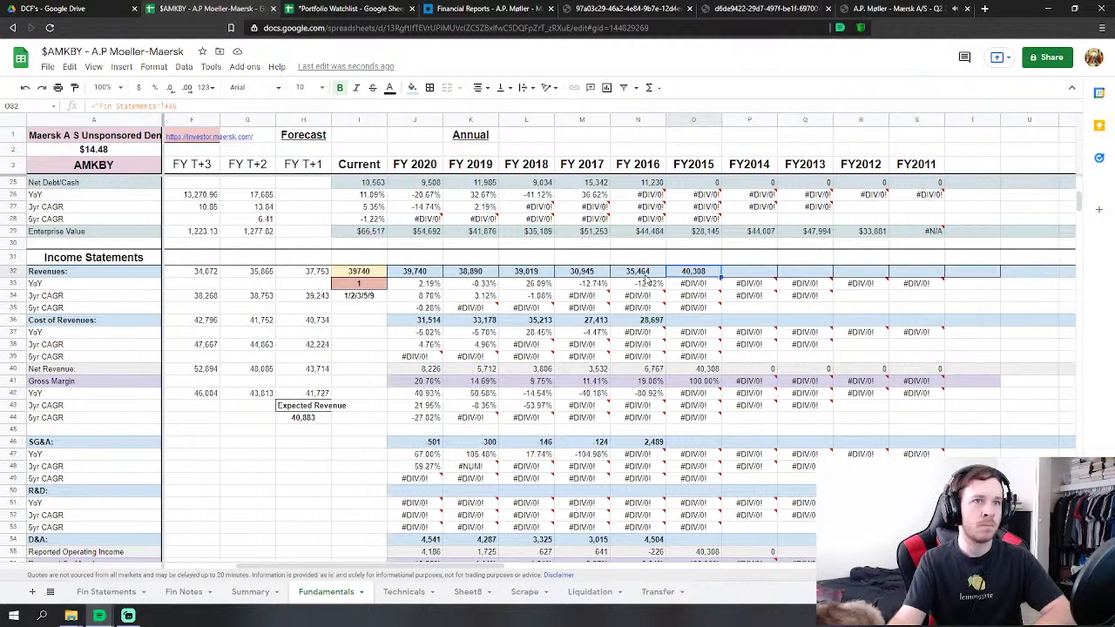
pyautogui.moveTo(719, 274); pyautogui.dragTo(644, 273)
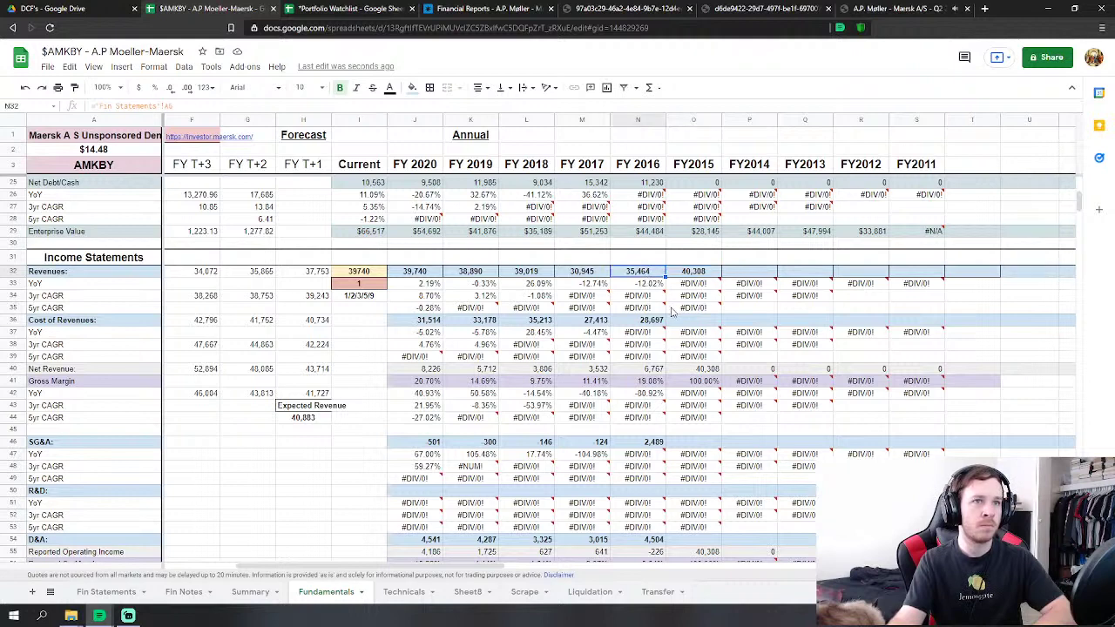
pyautogui.keyDown('shift'); pyautogui.click(738, 277); pyautogui.keyUp('shift')
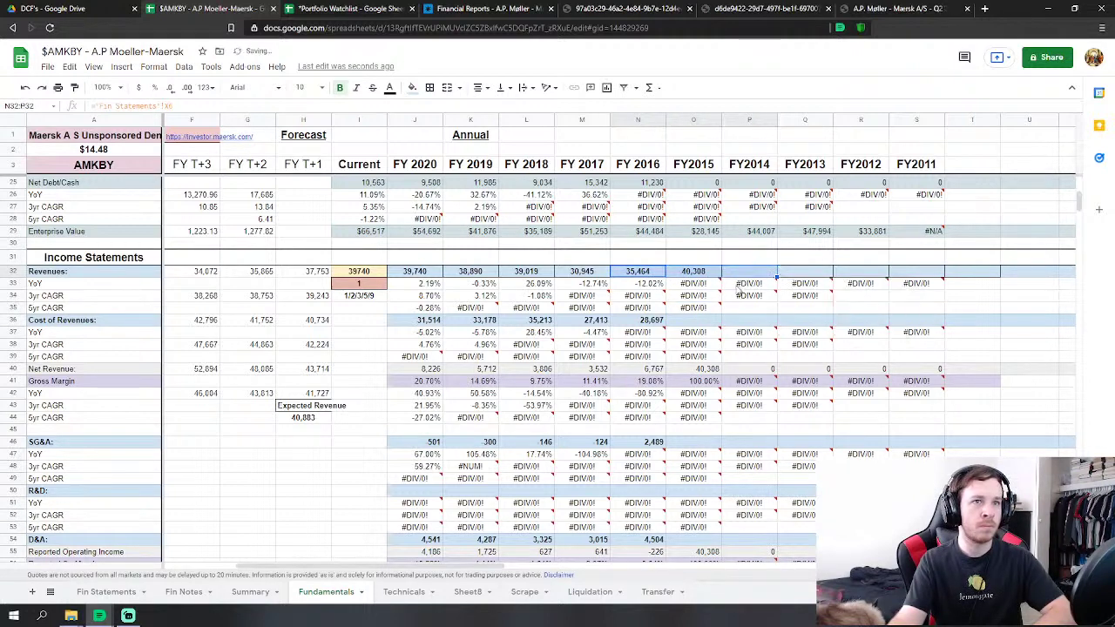
pyautogui.moveTo(720, 320)
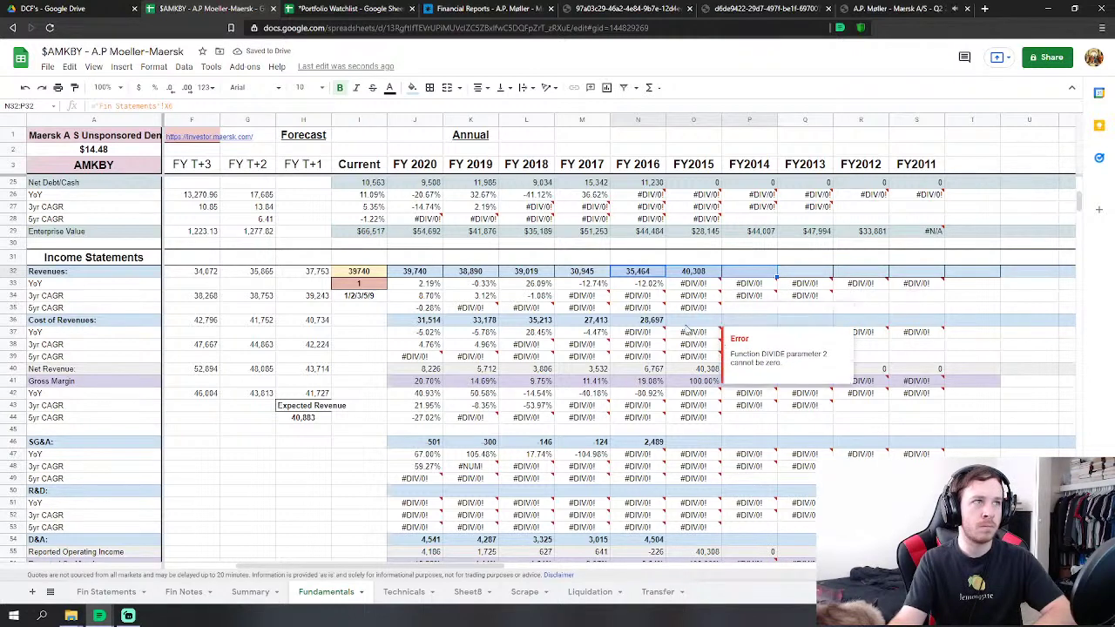
pyautogui.click(740, 275)
pyautogui.click(698, 273)
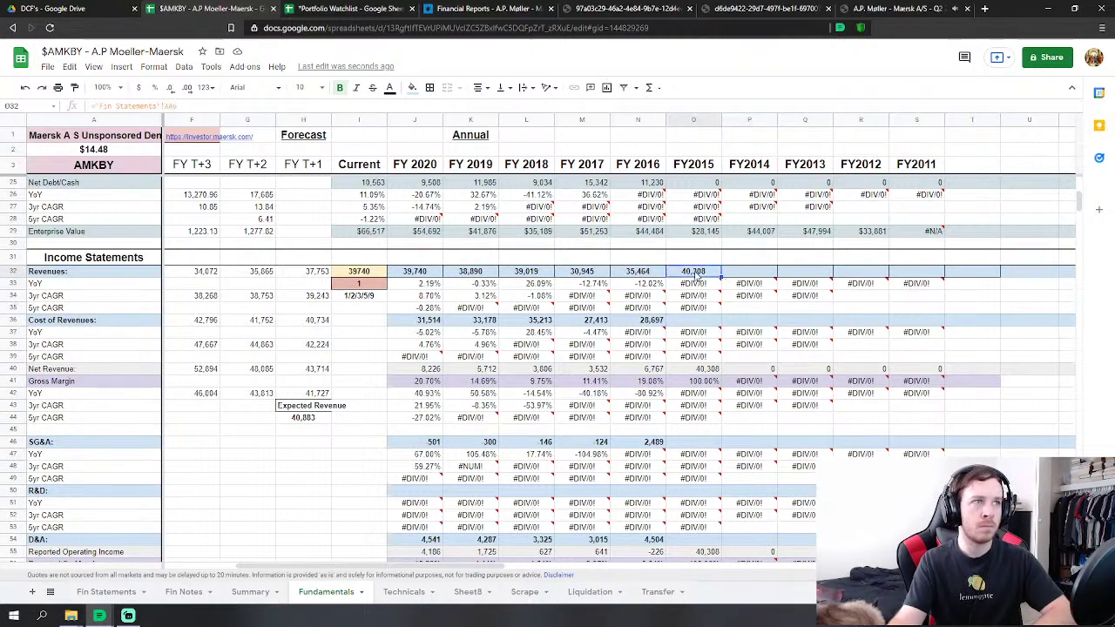
pyautogui.click(649, 272)
pyautogui.click(710, 274)
pyautogui.click(771, 275)
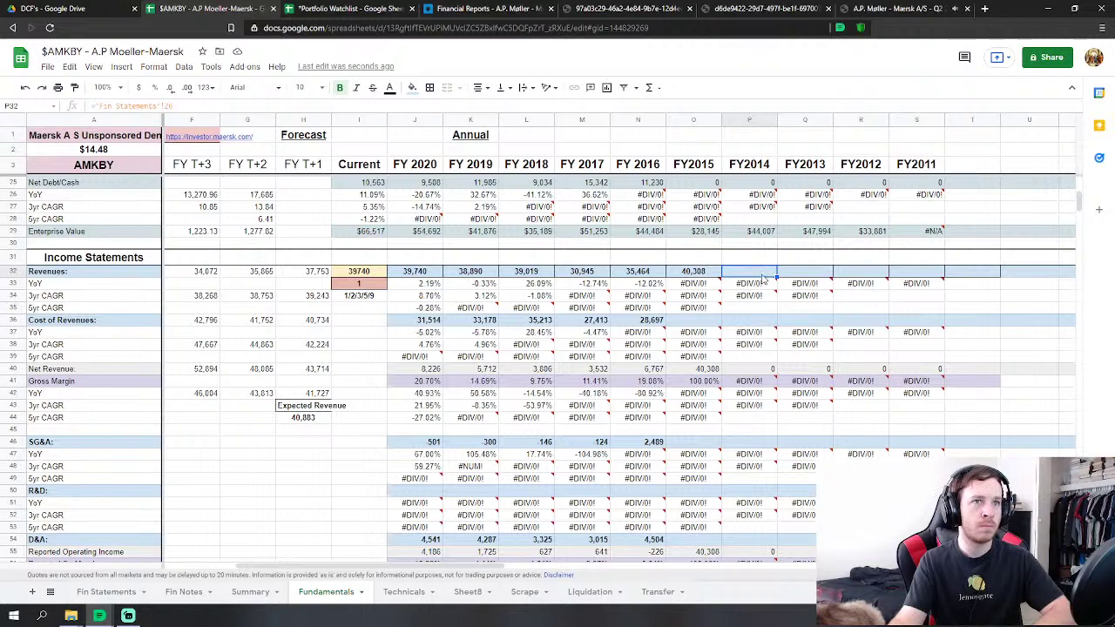
pyautogui.click(170, 105)
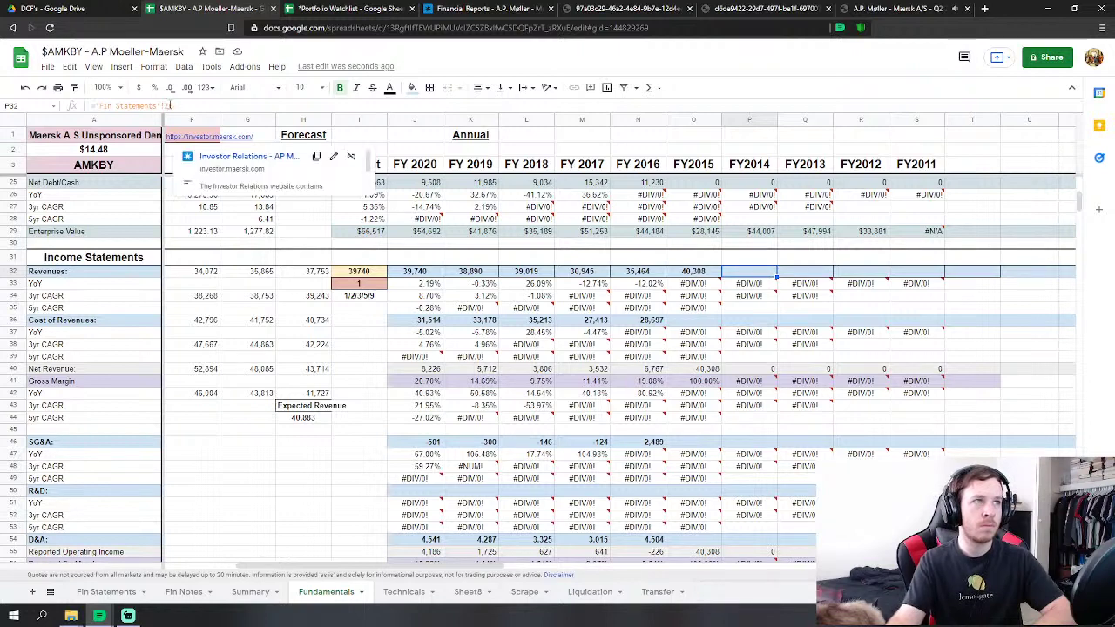
pyautogui.write('ad6')
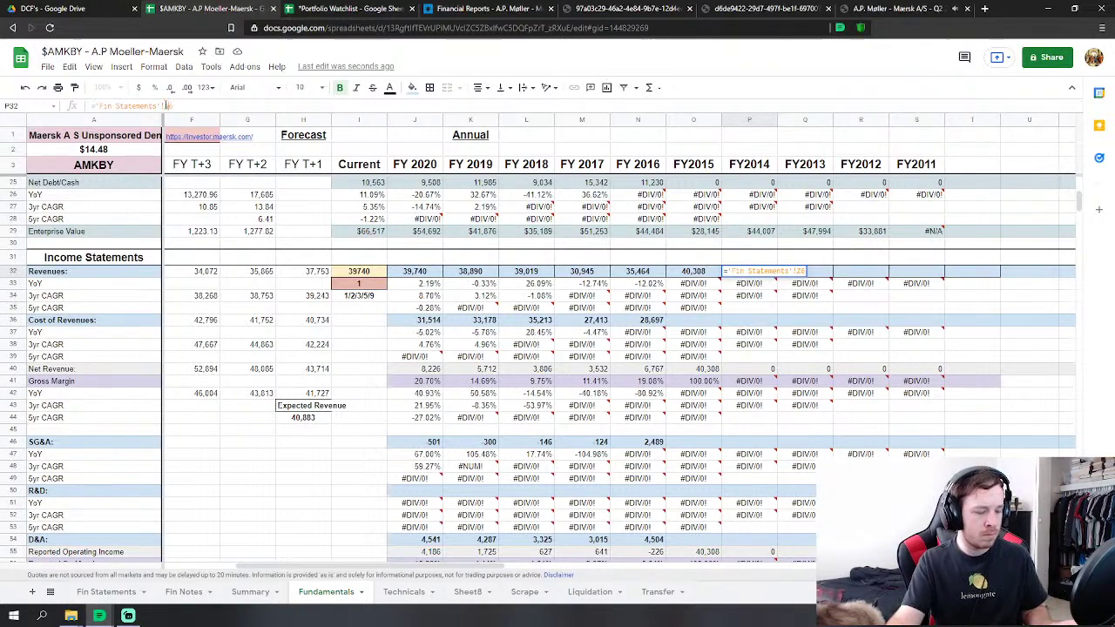
pyautogui.press('Return')
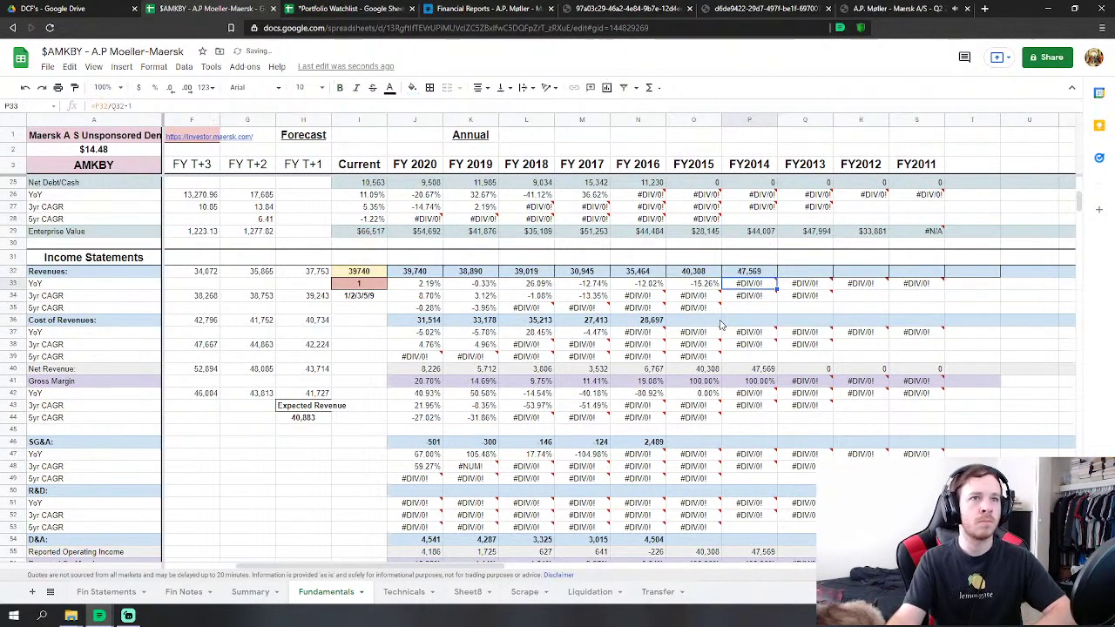
# Try to extend the FY 2016 to FY 2014 Revenues formulas into FY 2013, and undo the fill.
pyautogui.moveTo(710, 353)
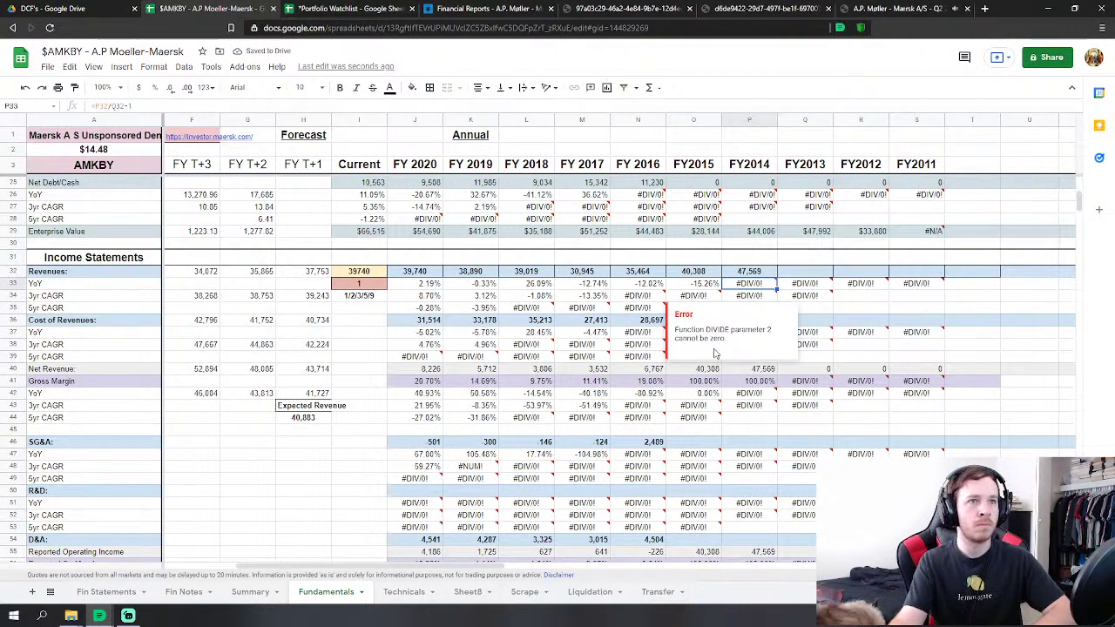
pyautogui.moveTo(661, 275); pyautogui.dragTo(801, 277)
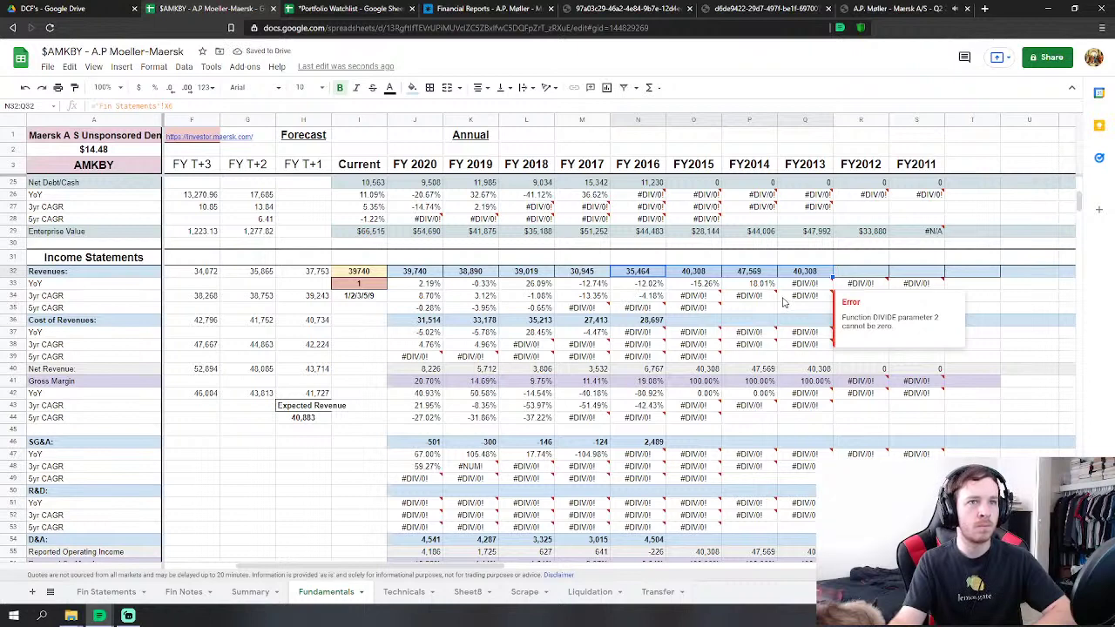
pyautogui.click(807, 276)
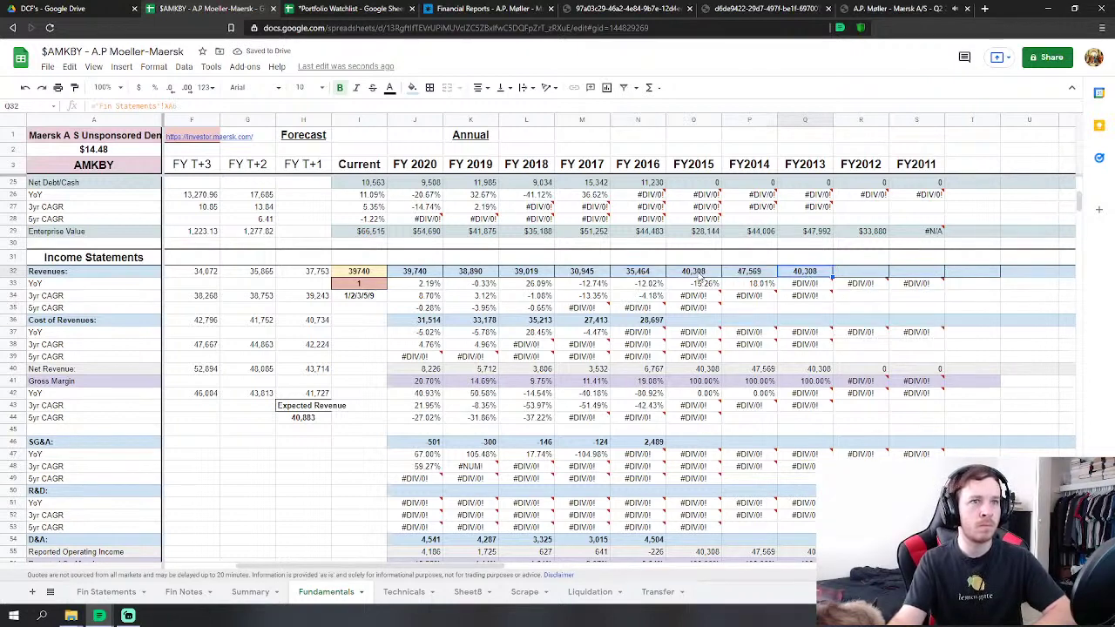
pyautogui.click(701, 277)
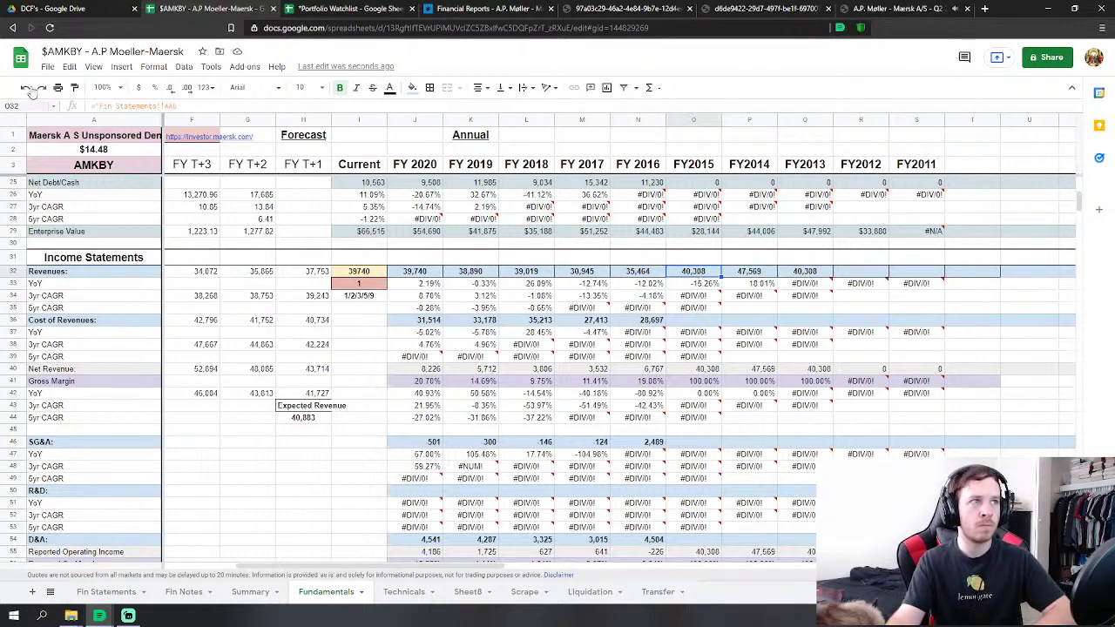
pyautogui.click(27, 88)
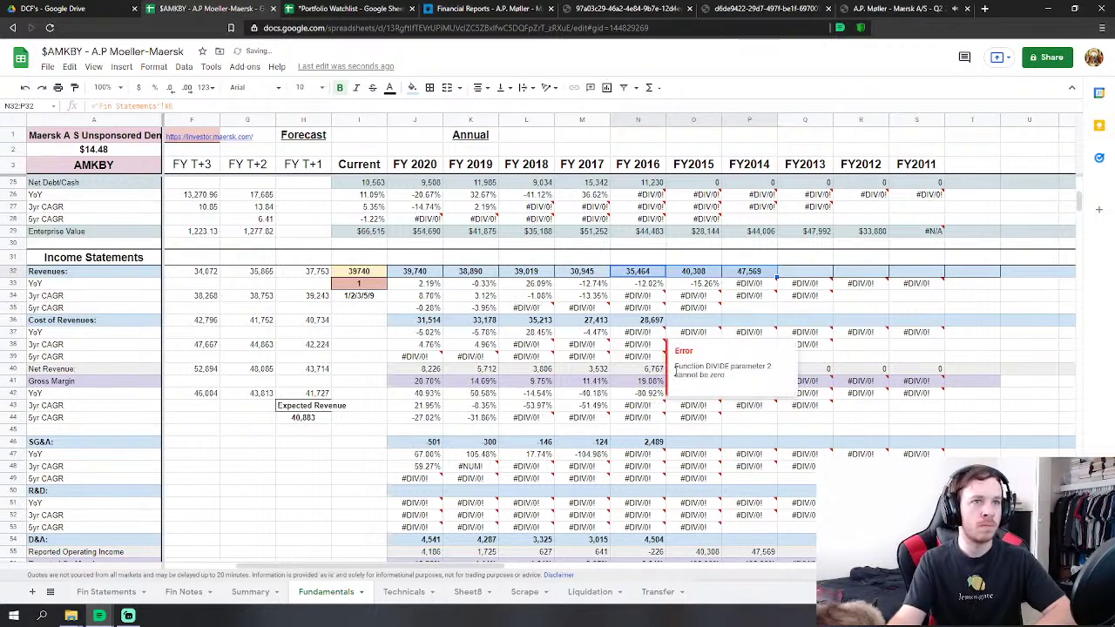
# Extend the FY 2016 Cost of Revenues formula to FY 2015 and set it to Fin Statements AA6 minus AA7.
pyautogui.click(596, 358)
pyautogui.click(657, 283)
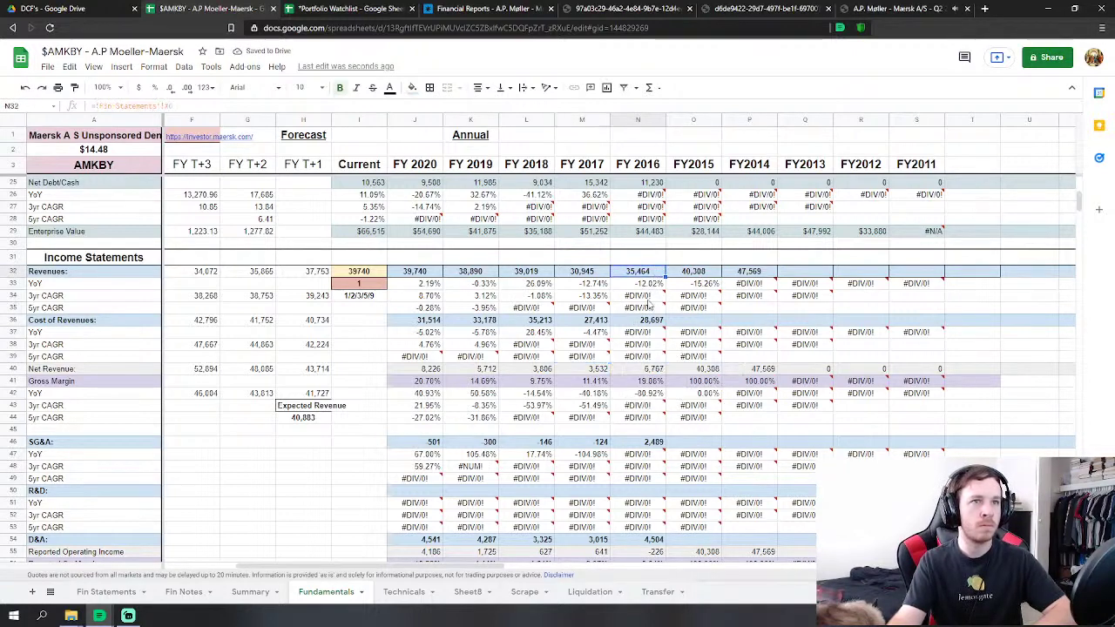
pyautogui.click(653, 320)
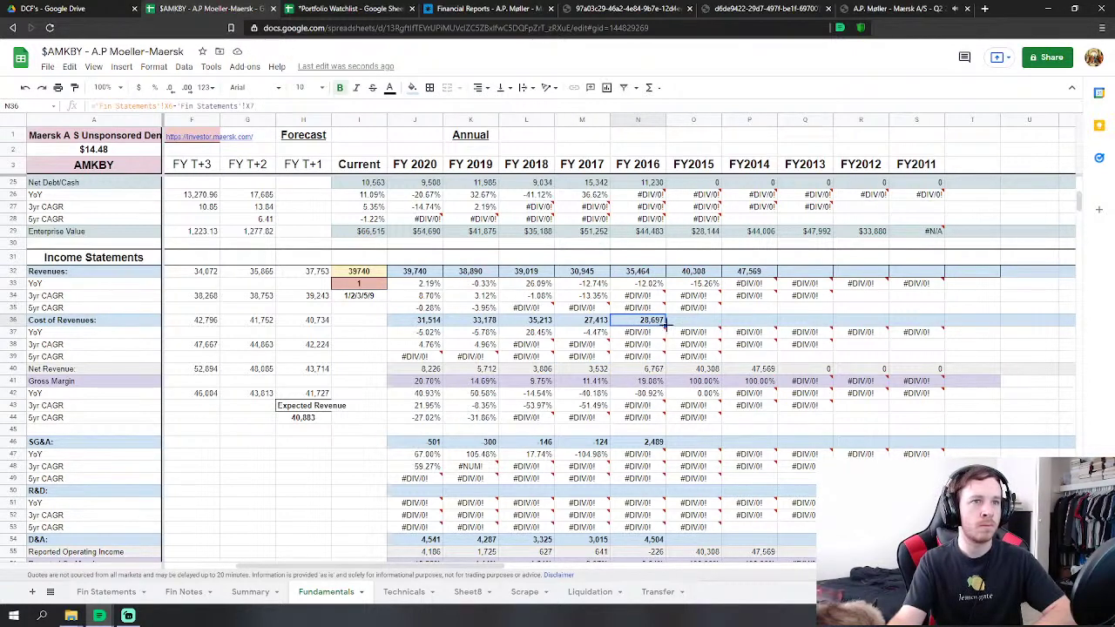
pyautogui.moveTo(664, 324); pyautogui.dragTo(695, 324)
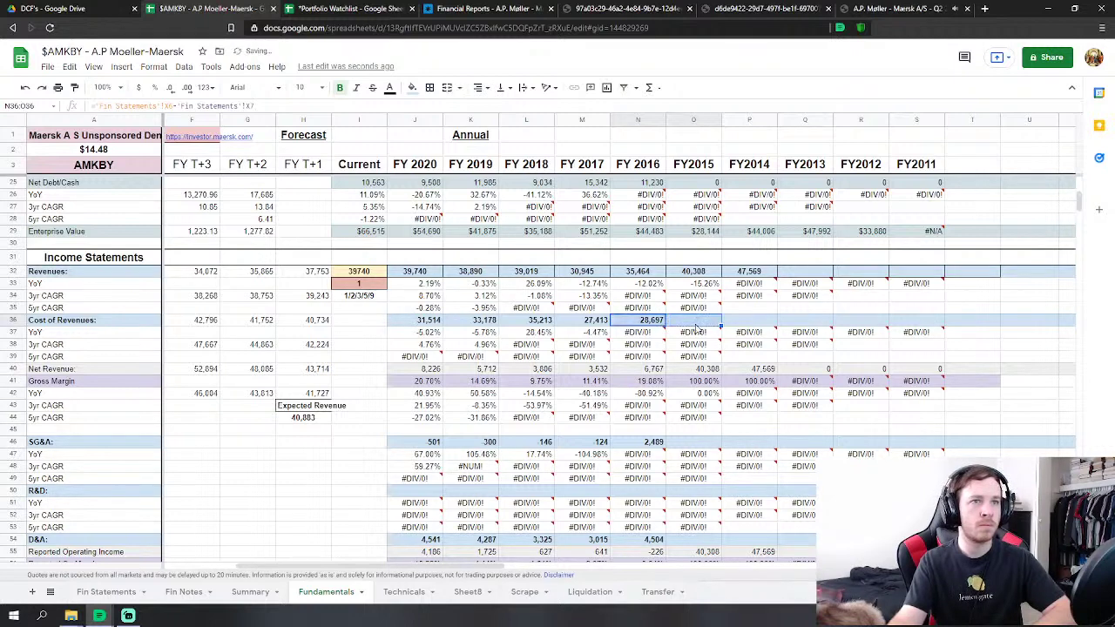
pyautogui.click(700, 372)
pyautogui.click(699, 322)
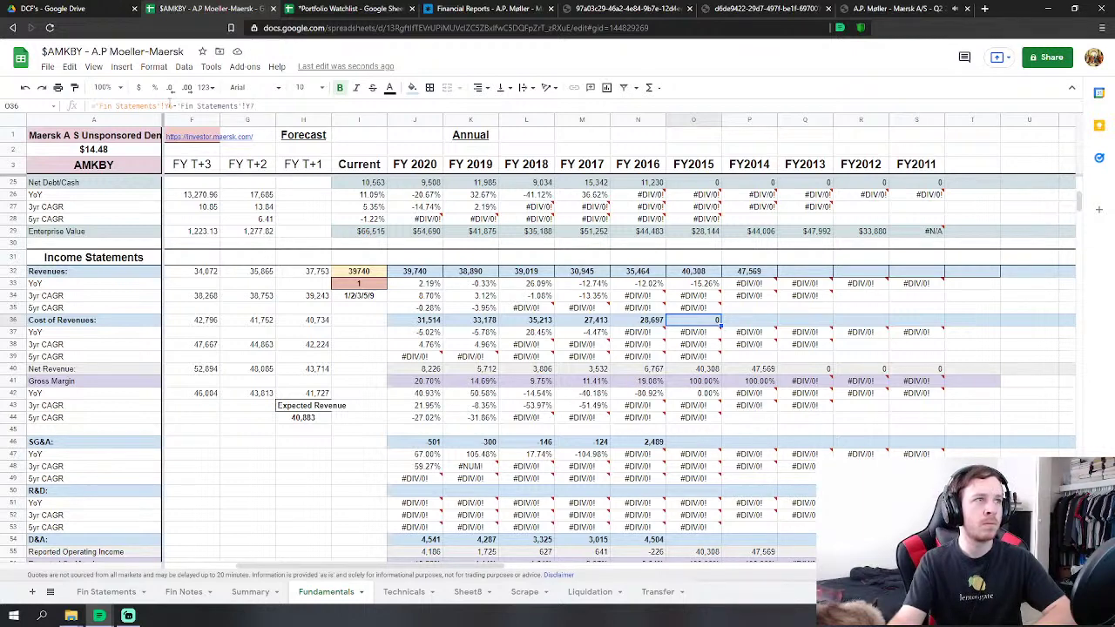
pyautogui.click(170, 105)
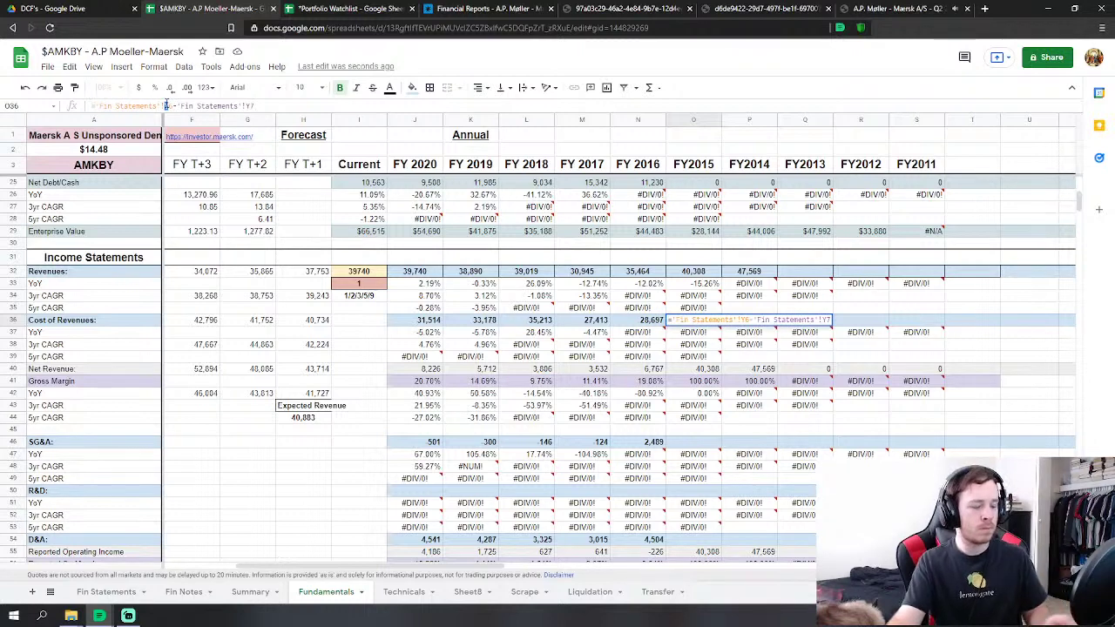
pyautogui.press('Delete')
pyautogui.write('aa')
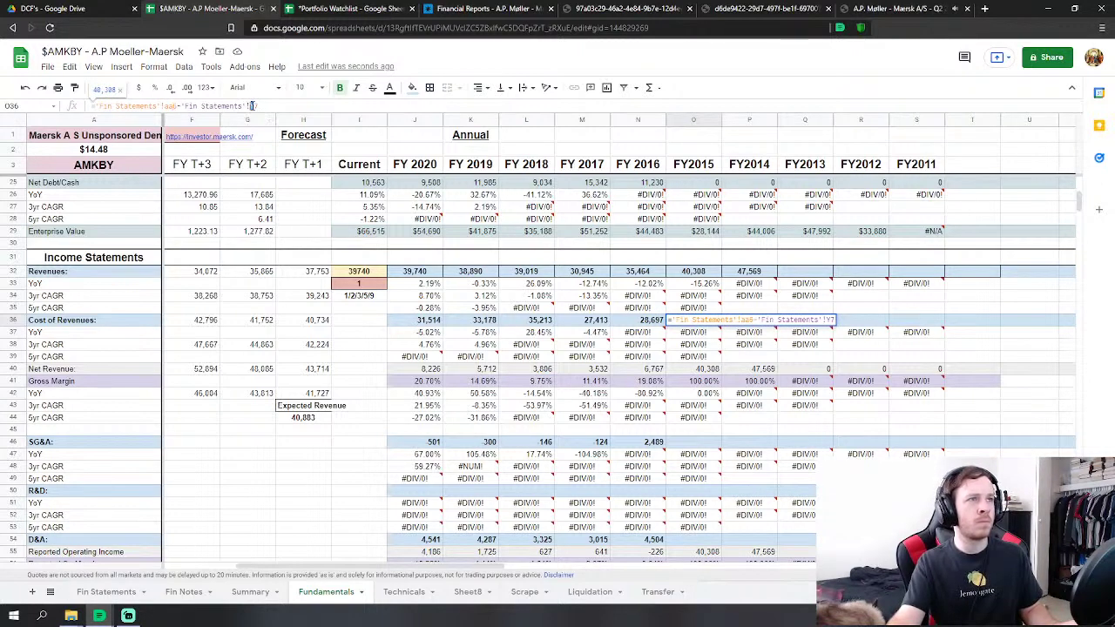
pyautogui.write('aa7')
pyautogui.press('Return')
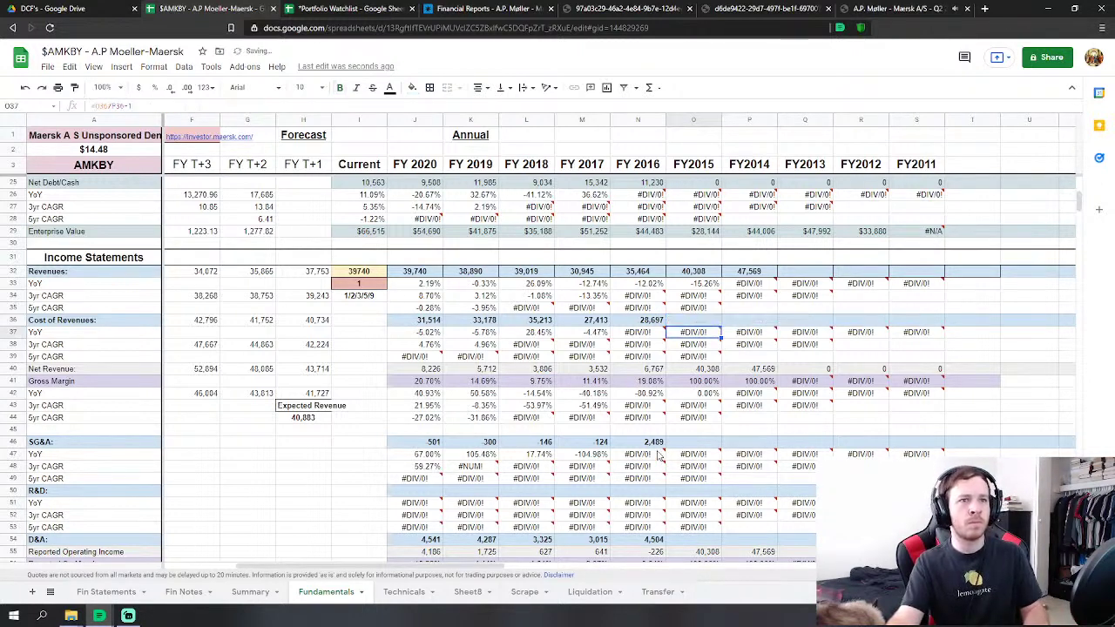
# Extend the FY 2016 SG&A formula to FY 2015 and set it to Fin Statements AA9 minus AA12, AA13 and AA14.
pyautogui.click(659, 443)
pyautogui.moveTo(665, 445); pyautogui.dragTo(705, 446)
pyautogui.click(701, 443)
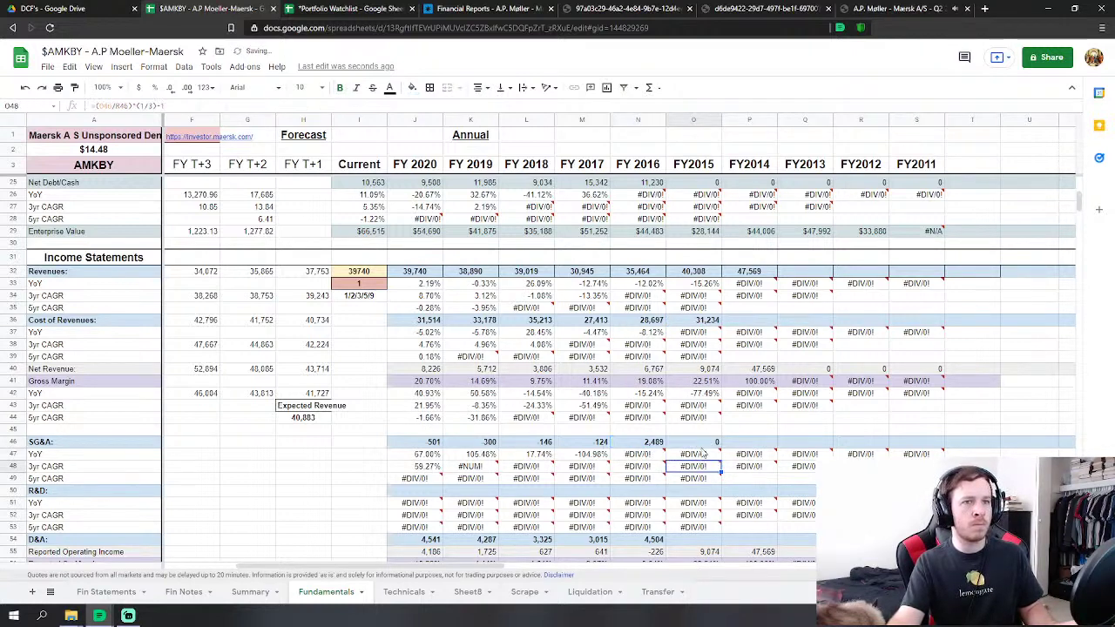
pyautogui.click(171, 105)
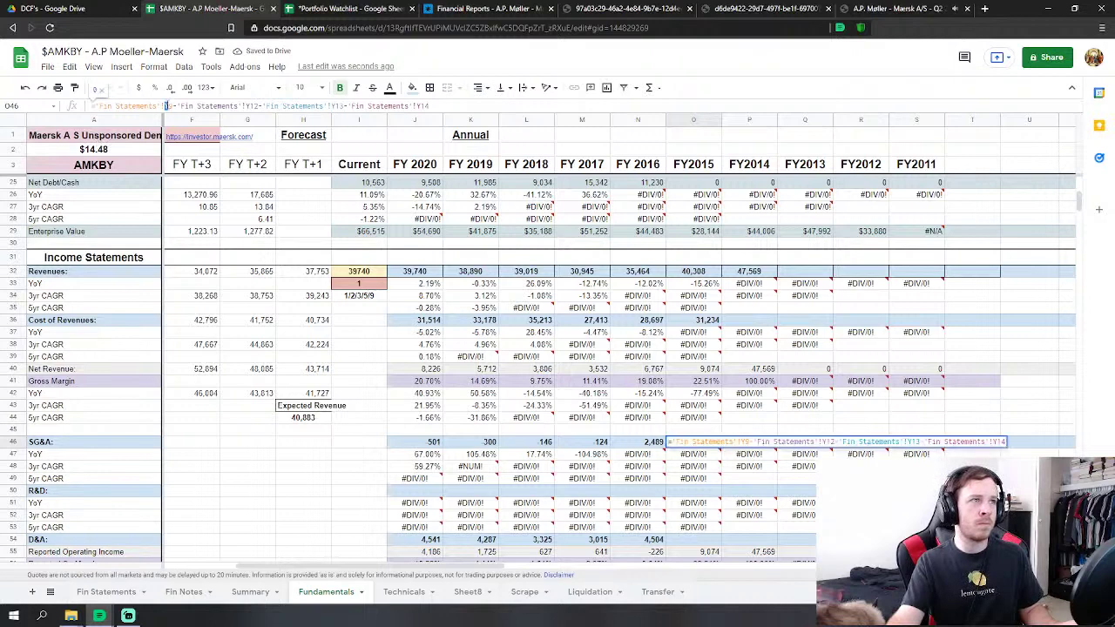
pyautogui.press('BackSpace')
pyautogui.write('aa')
pyautogui.click(254, 106)
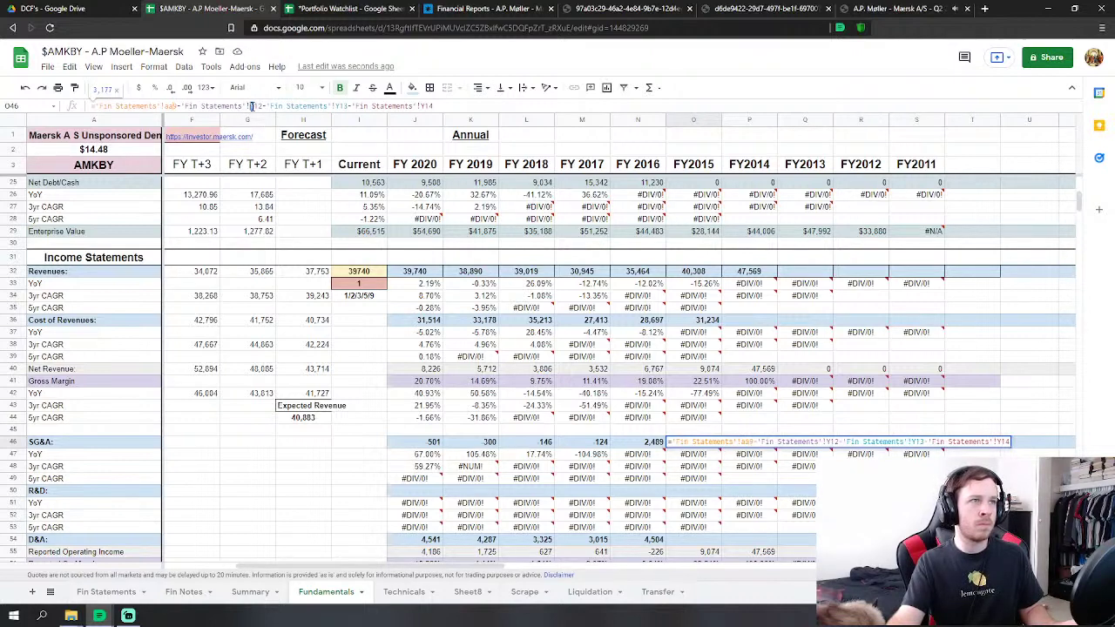
pyautogui.press('BackSpace')
pyautogui.write('aa')
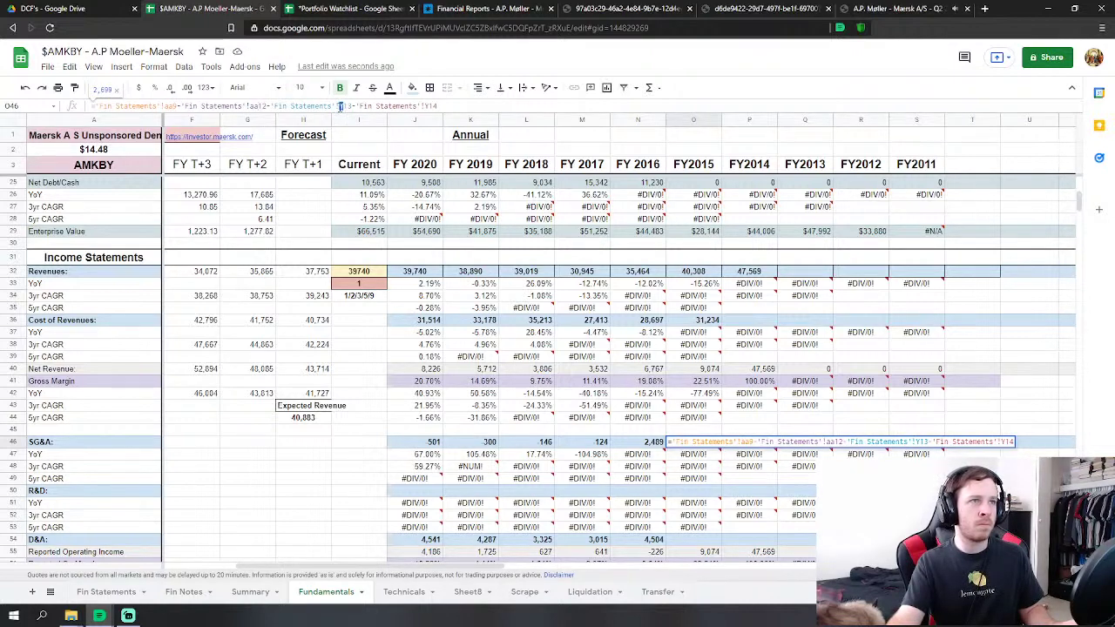
pyautogui.click(340, 105)
pyautogui.press('BackSpace')
pyautogui.write('aa')
pyautogui.click(432, 106)
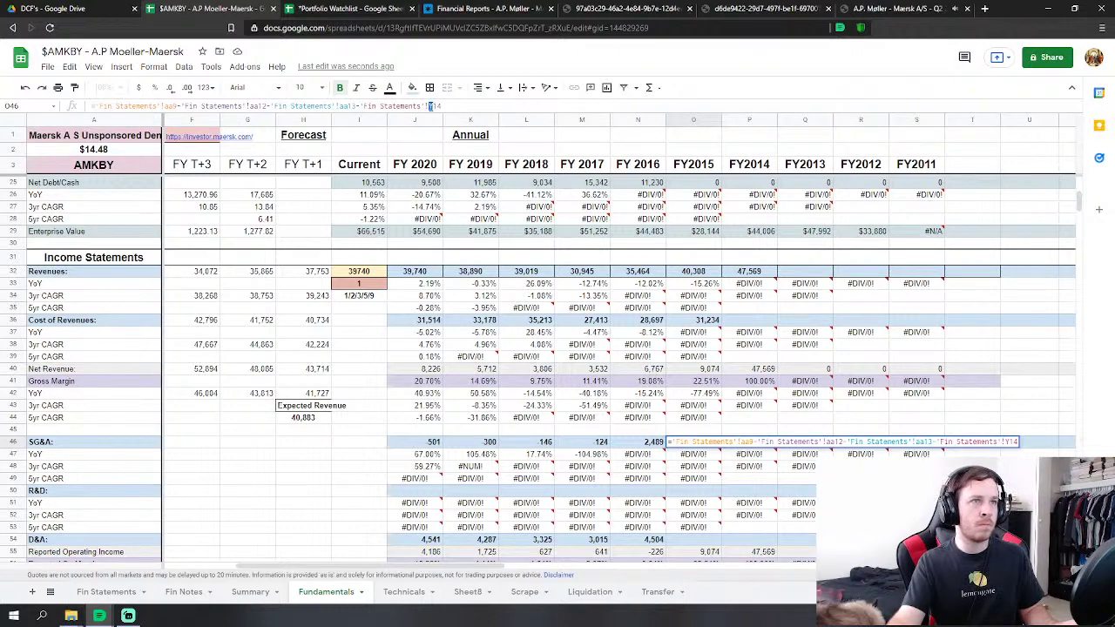
pyautogui.press('BackSpace')
pyautogui.write('aa')
pyautogui.press('Return')
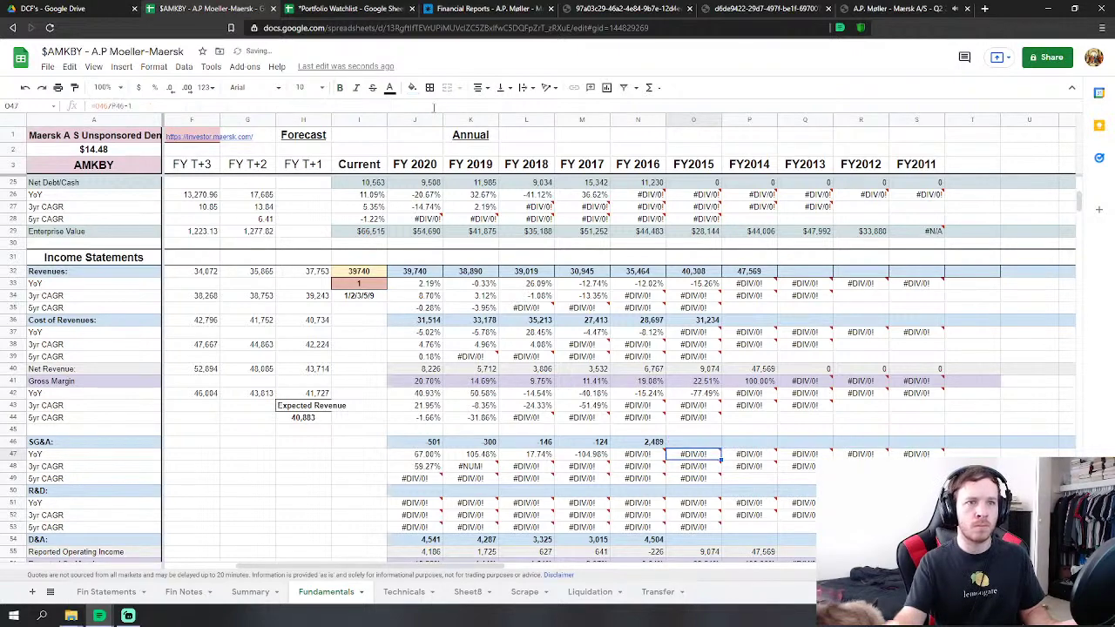
pyautogui.scroll(-3, 688, 427)
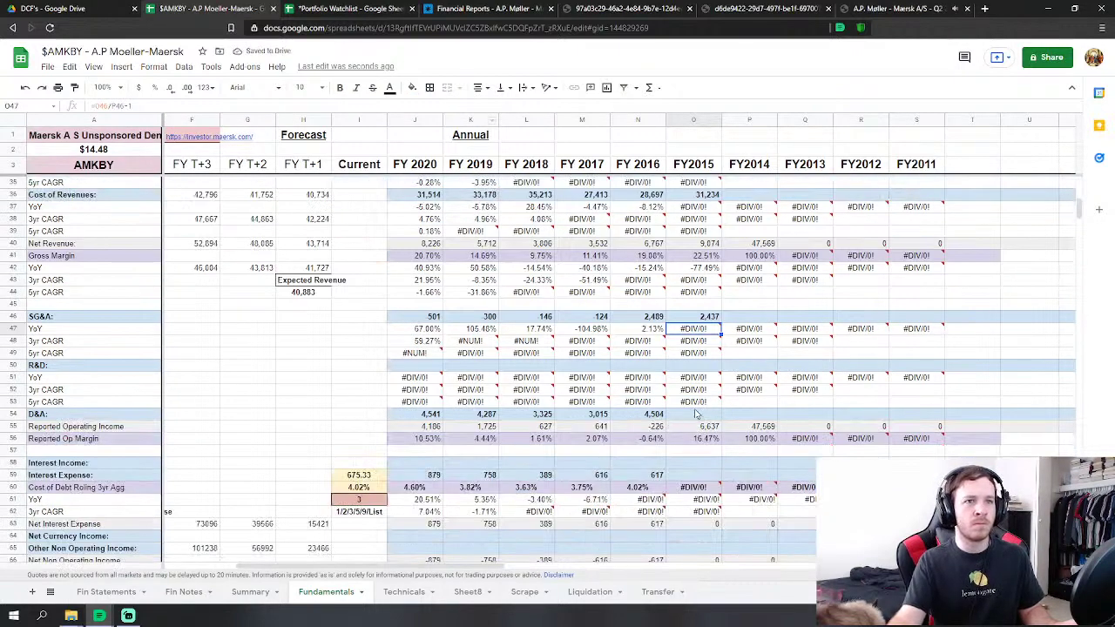
# Extend the FY 2016 D&A formula to FY 2015 and point it to cell AA8 of Fin Statements.
pyautogui.click(660, 415)
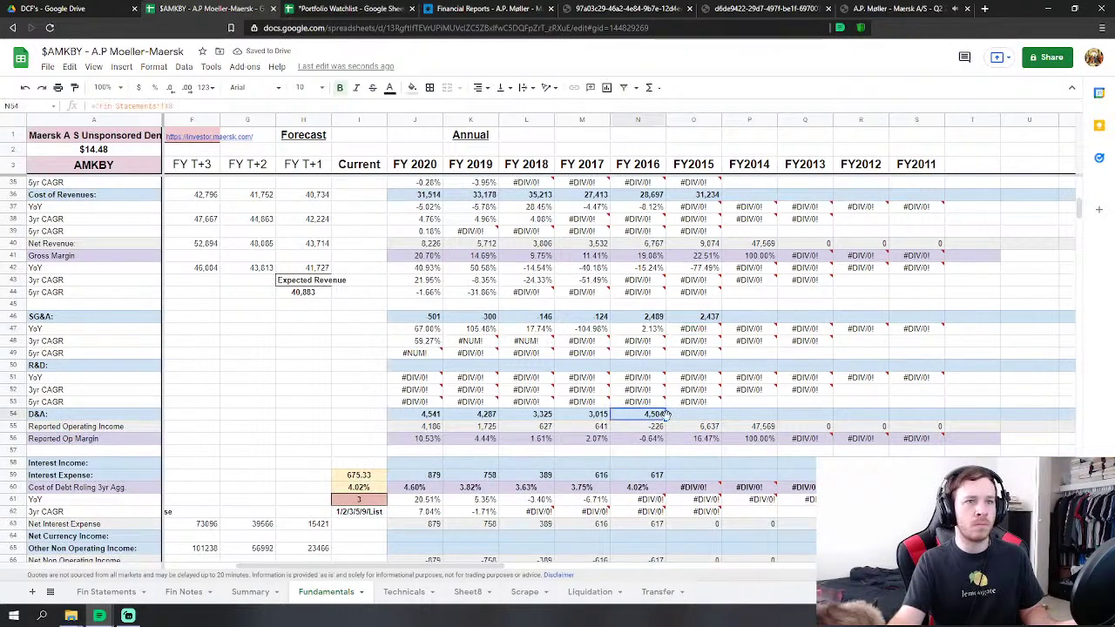
pyautogui.click(697, 415)
pyautogui.press('Down')
pyautogui.press('Down')
pyautogui.press('Down')
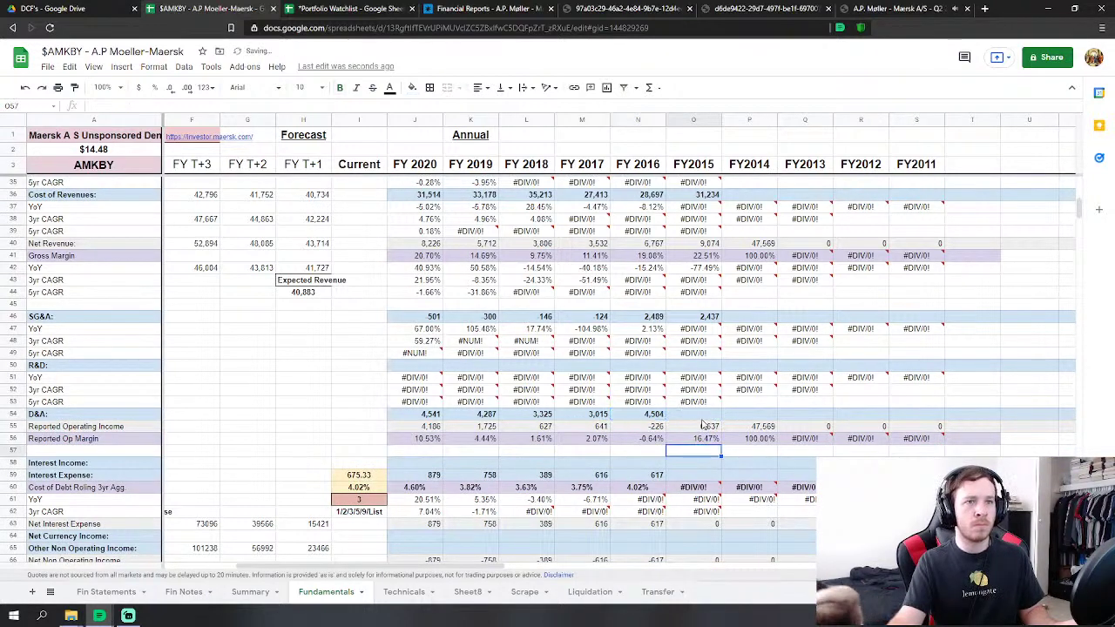
pyautogui.click(702, 416)
pyautogui.click(169, 105)
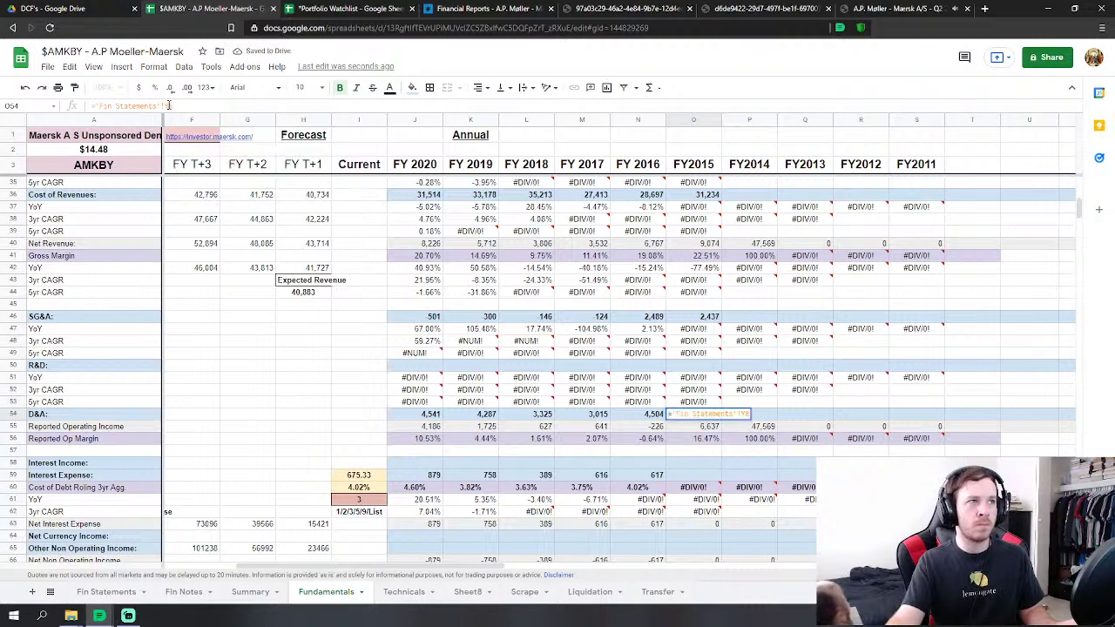
pyautogui.write('aa8')
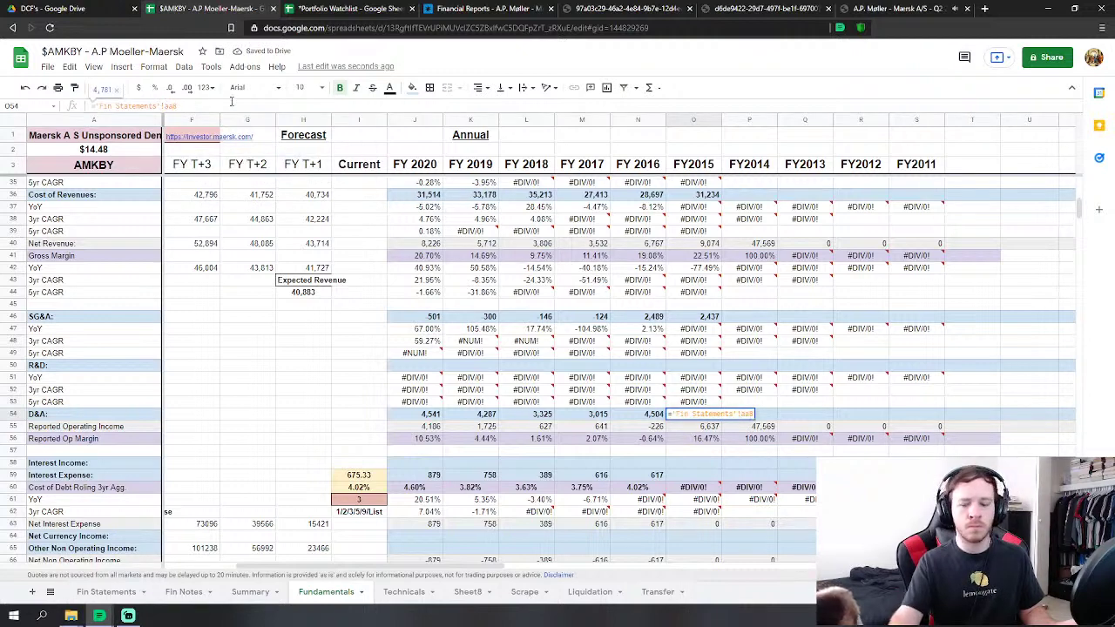
pyautogui.press('Return')
# Extend the FY 2016 Interest Expense formula to FY 2015 and set it to the negative of Fin Statements AA19.
pyautogui.scroll(-2, 670, 469)
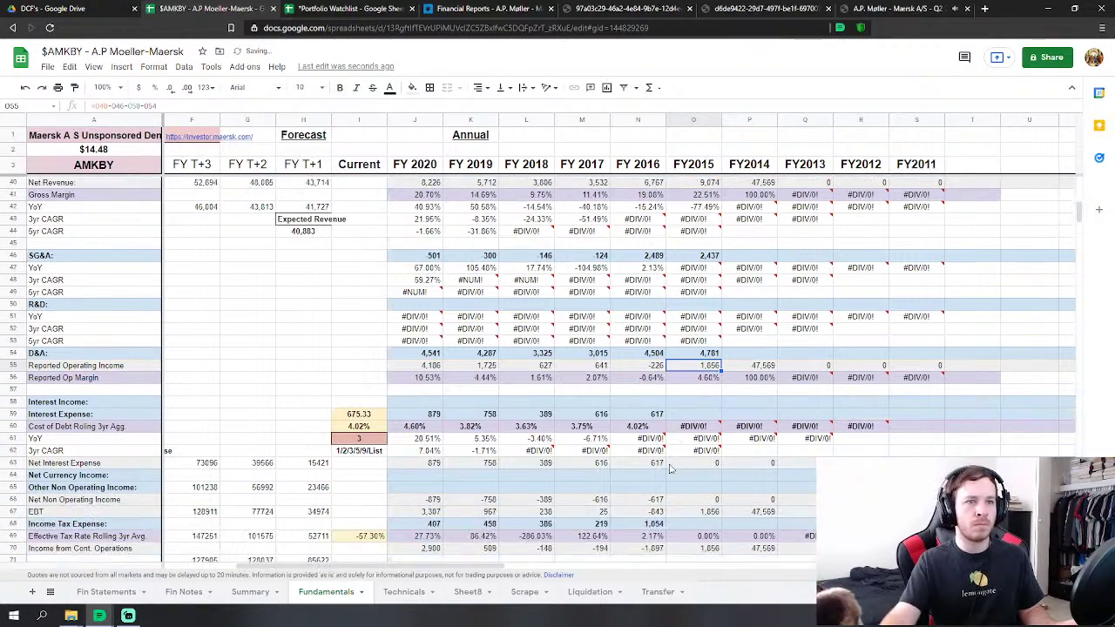
pyautogui.click(696, 410)
pyautogui.click(663, 417)
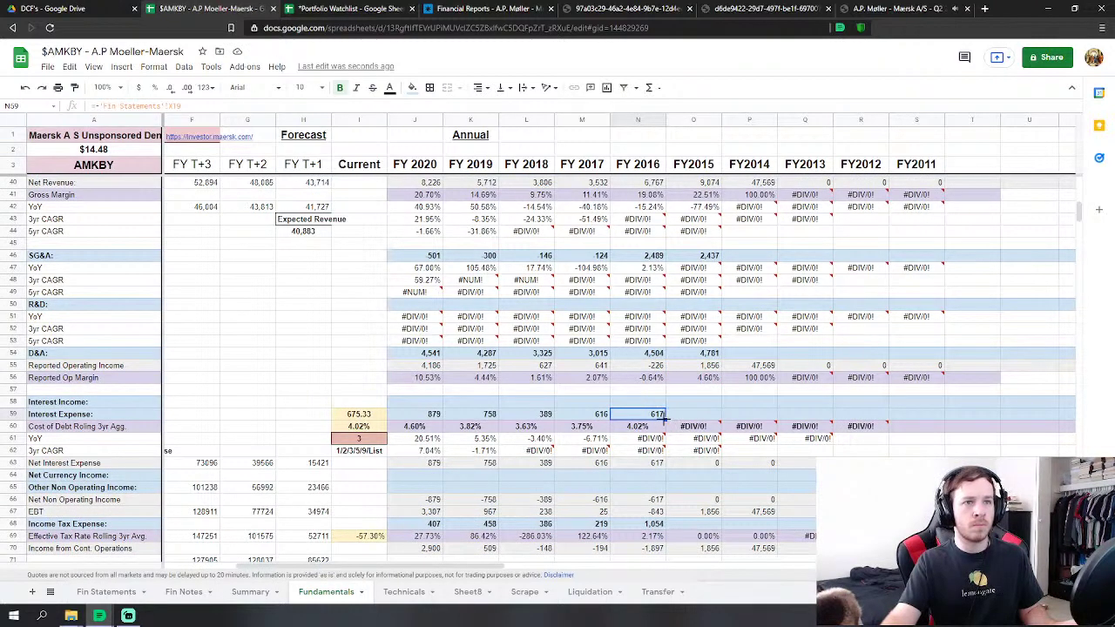
pyautogui.moveTo(677, 418); pyautogui.dragTo(686, 419)
pyautogui.click(689, 425)
pyautogui.click(692, 415)
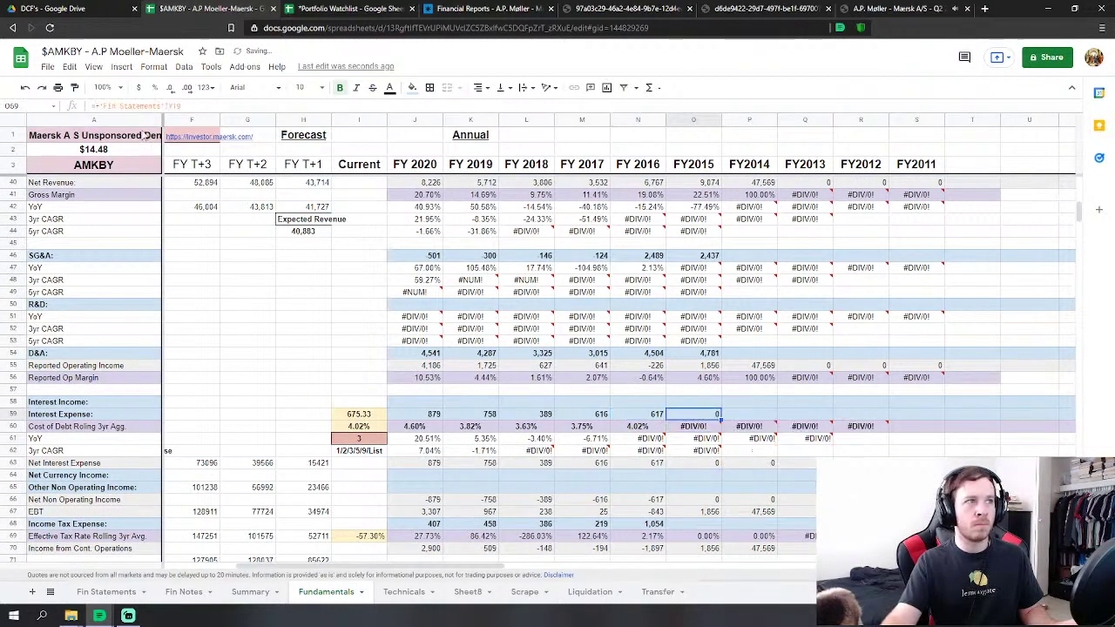
pyautogui.click(168, 105)
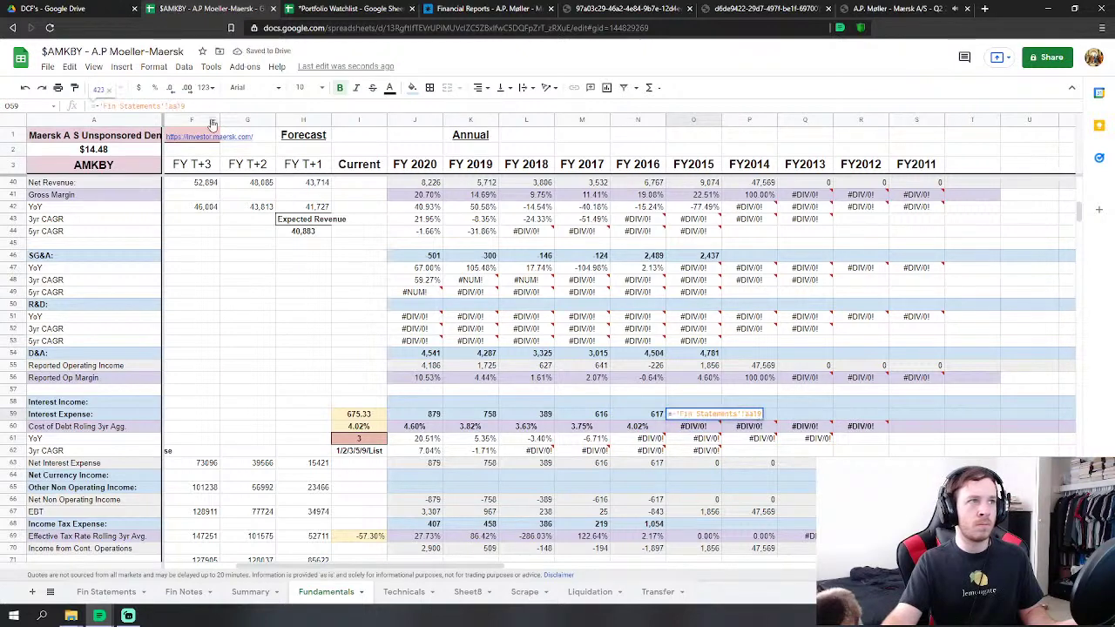
pyautogui.press('Return')
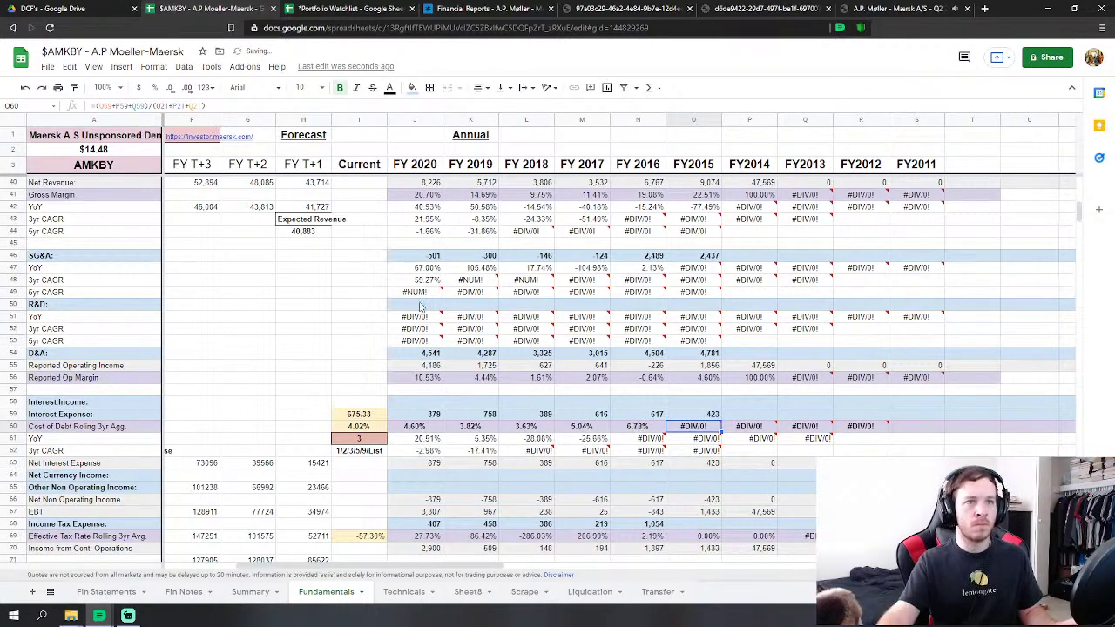
# Extend the FY 2016 Income Tax Expense formula to FY 2015 and point it to Fin Statements AA22.
pyautogui.scroll(-1, 696, 495)
pyautogui.scroll(-2, 697, 495)
pyautogui.click(653, 439)
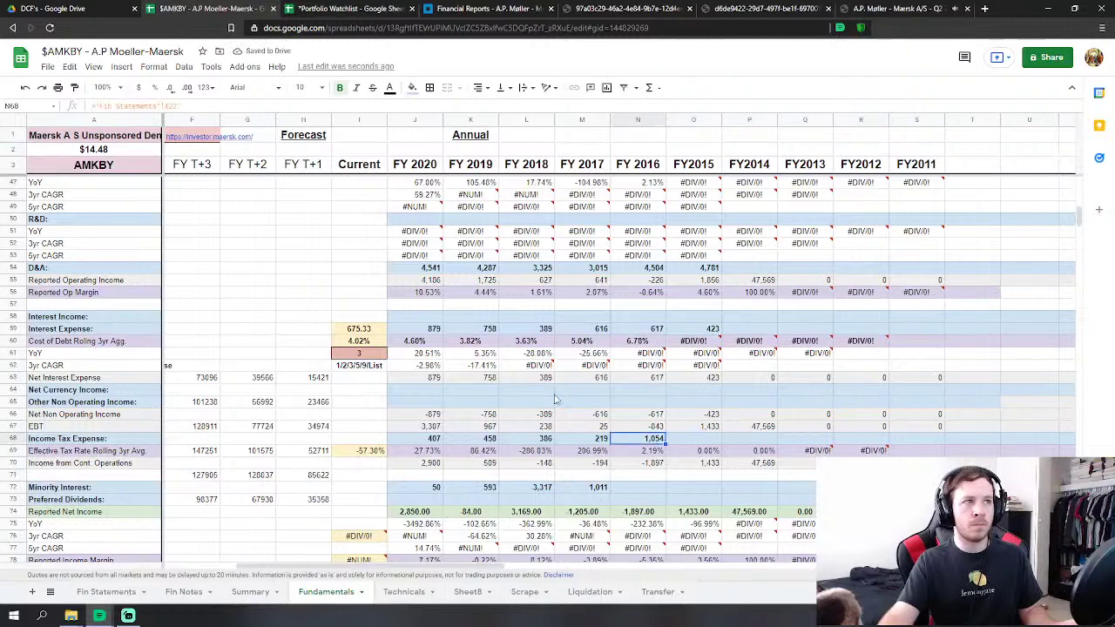
pyautogui.click(679, 441)
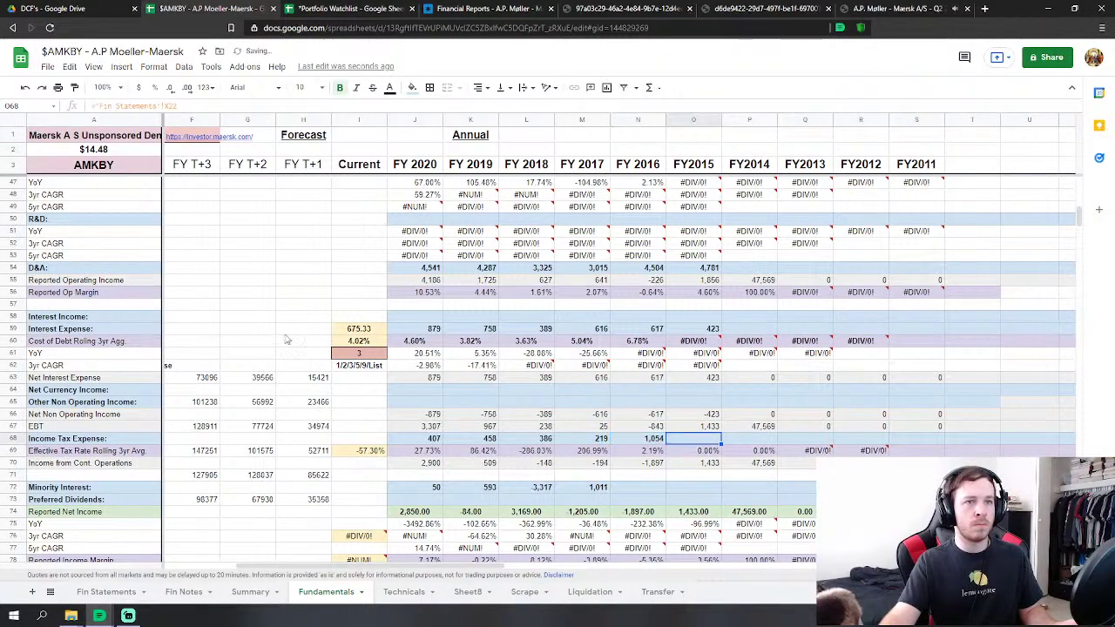
pyautogui.moveTo(171, 107); pyautogui.dragTo(165, 106)
pyautogui.write('aa')
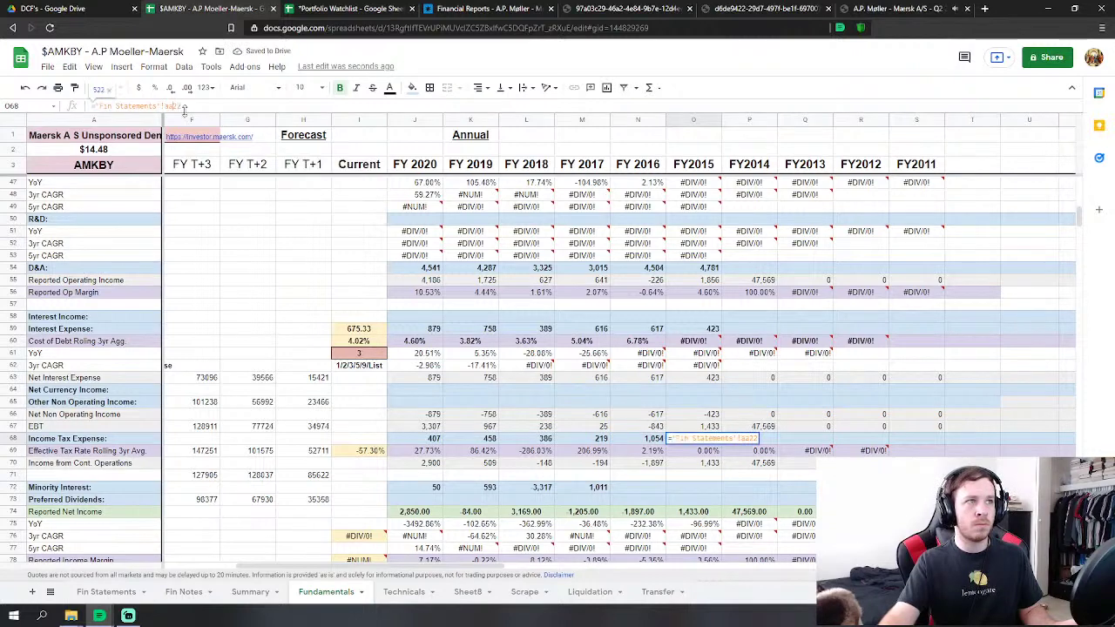
pyautogui.press('Return')
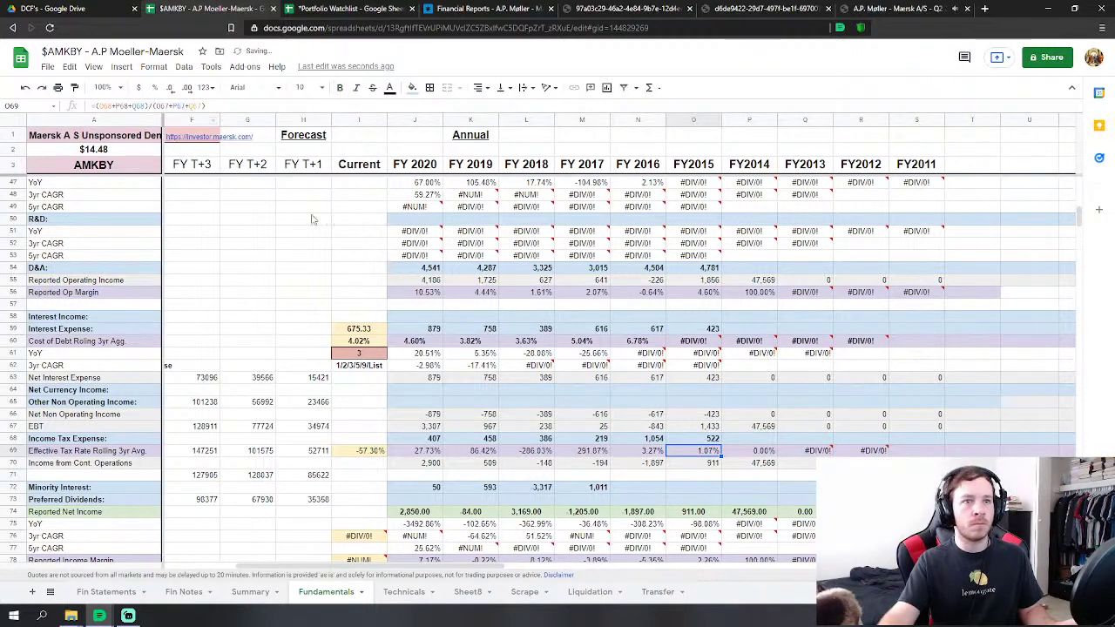
# Check the FY 2016 and FY 2015 Minority Interest and net income rows against the profit/loss for the period on Fin Statements.
pyautogui.scroll(-2, 532, 439)
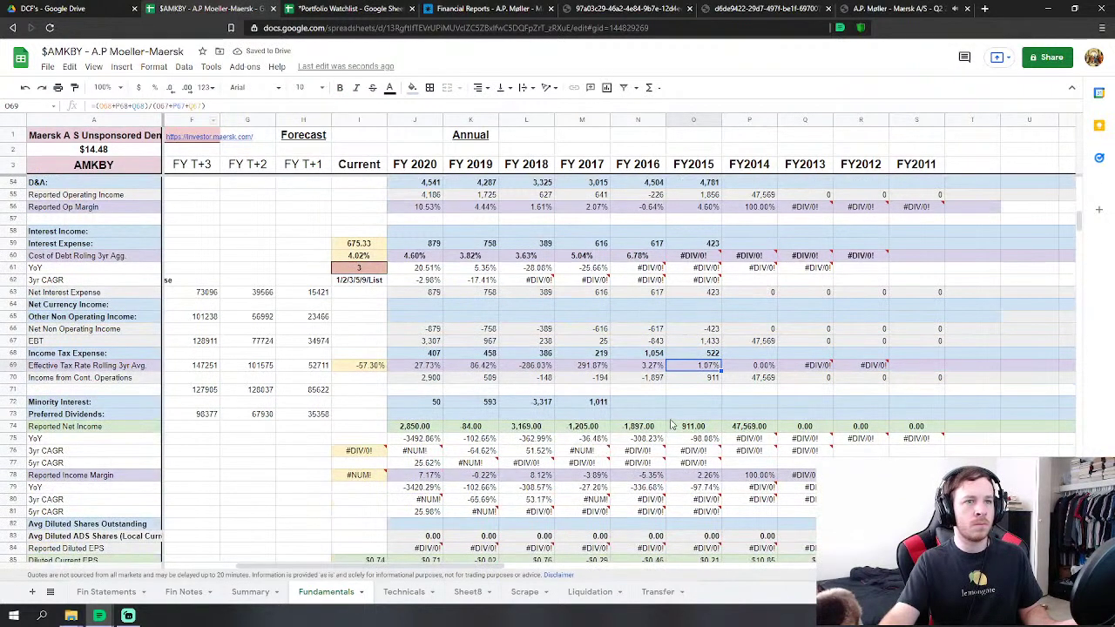
pyautogui.click(647, 405)
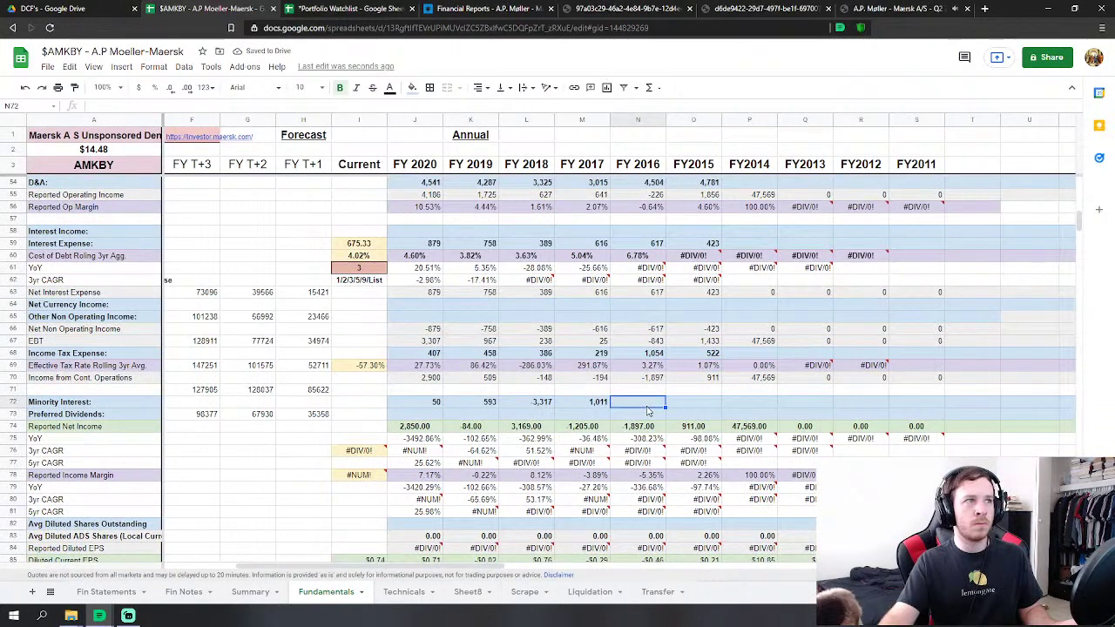
pyautogui.click(603, 404)
pyautogui.click(658, 407)
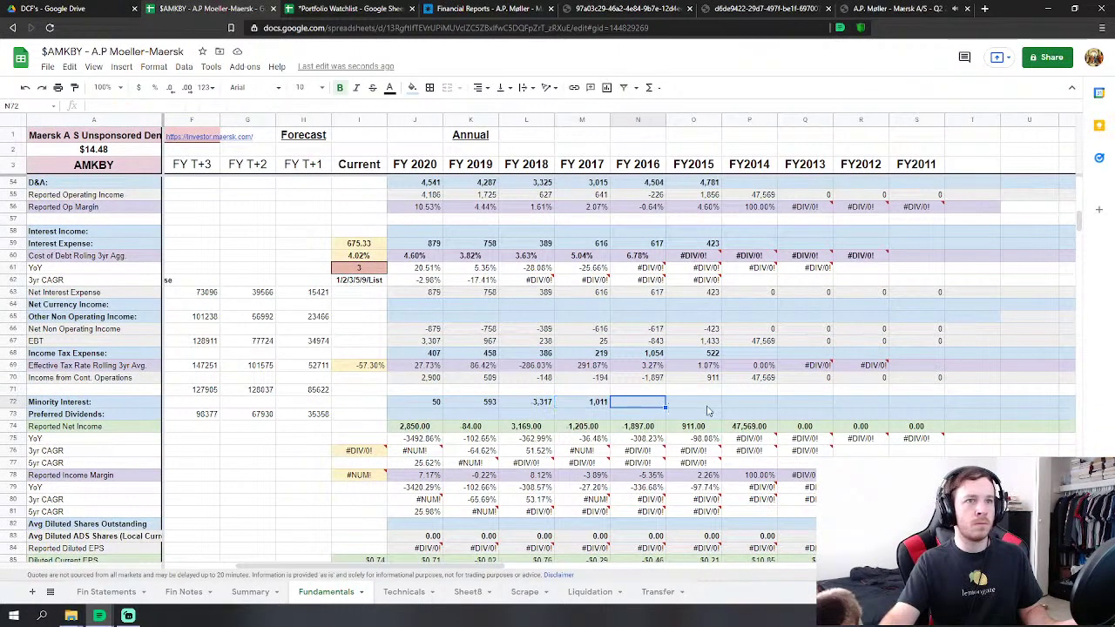
pyautogui.click(105, 592)
pyautogui.scroll(15, 279, 499)
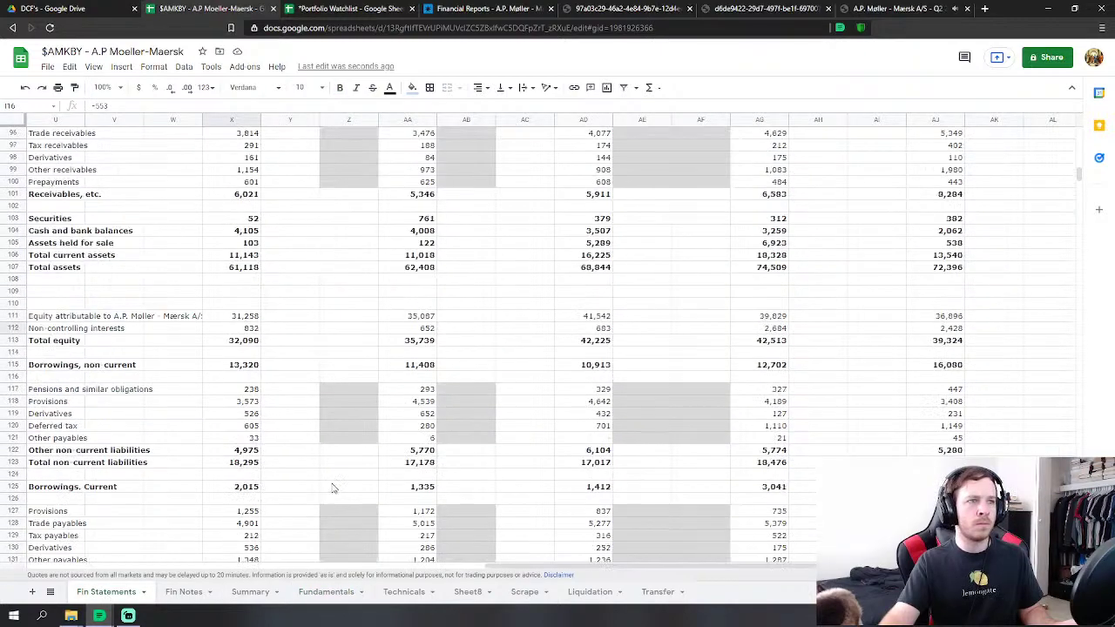
pyautogui.scroll(8, 336, 490)
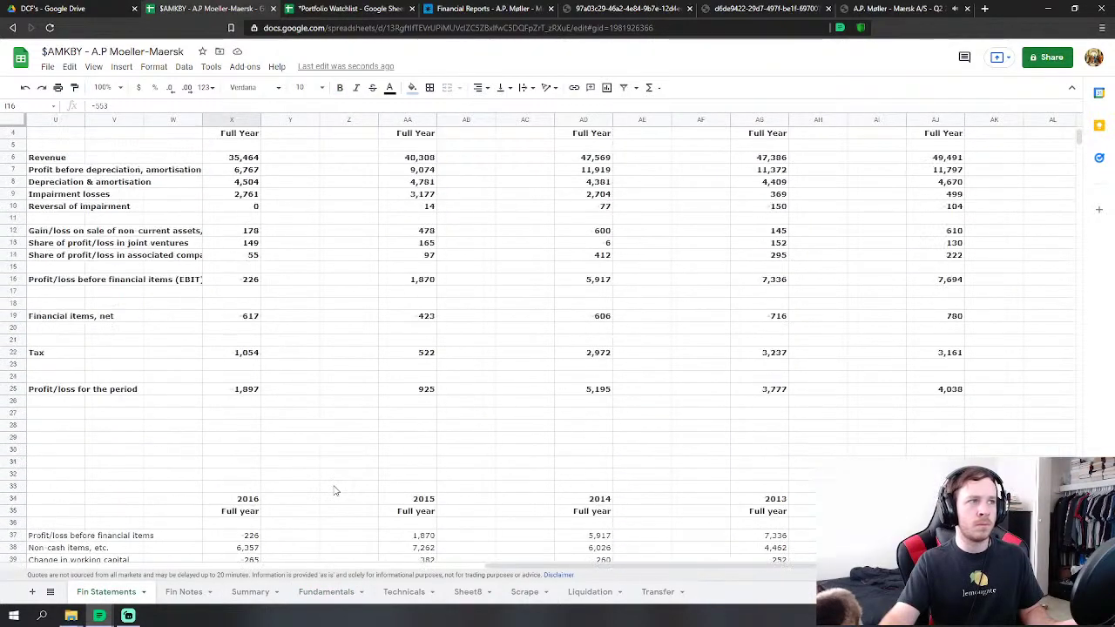
pyautogui.click(328, 594)
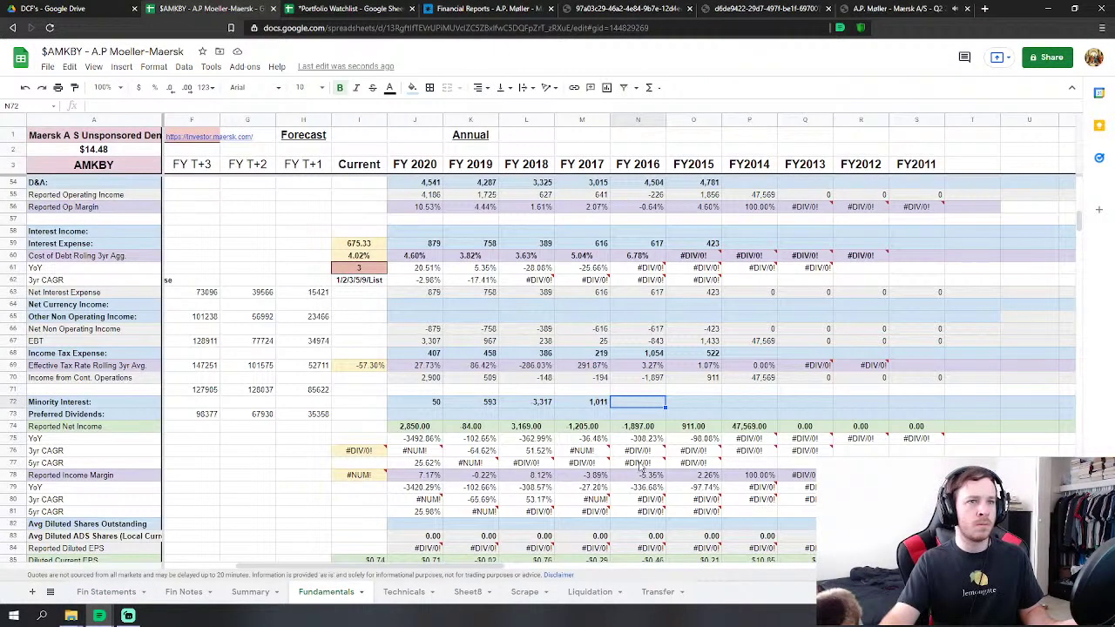
pyautogui.scroll(1, 679, 453)
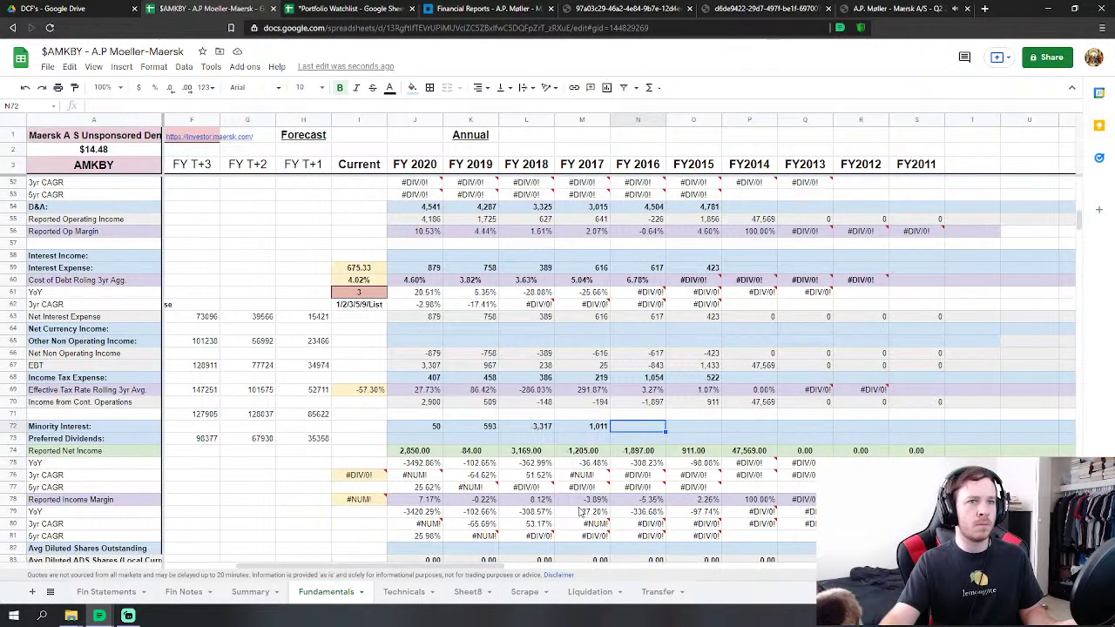
pyautogui.click(107, 592)
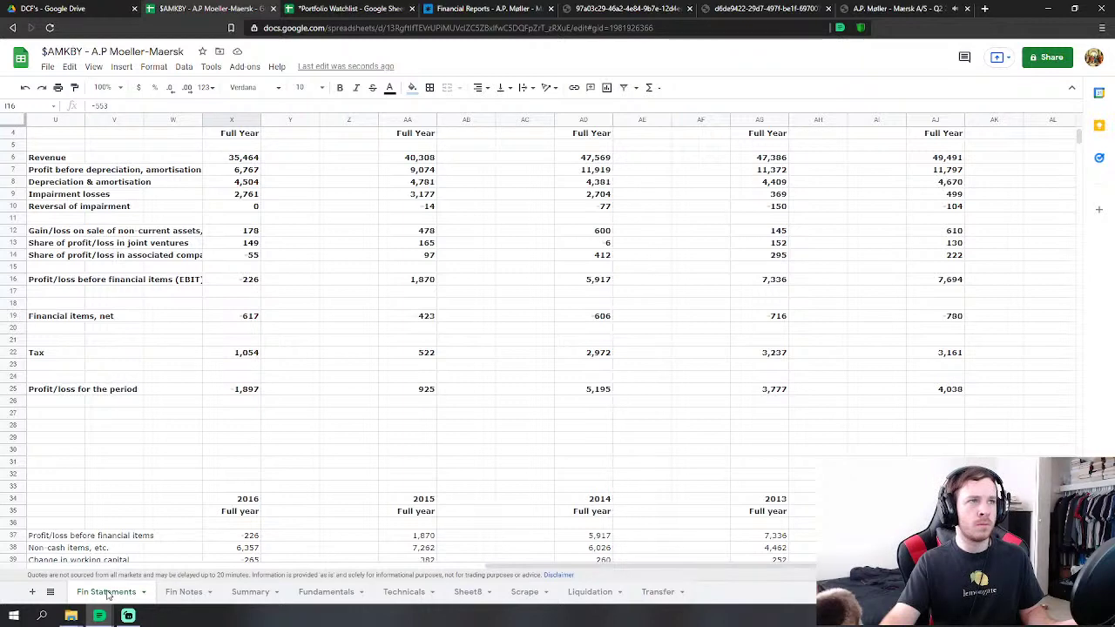
pyautogui.click(335, 596)
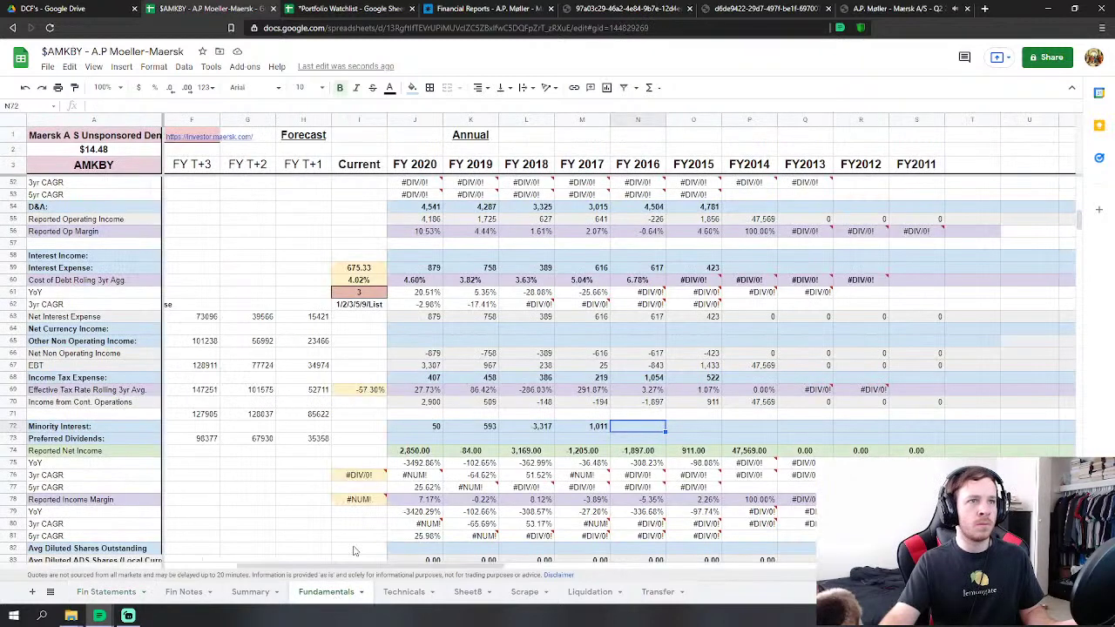
# Subtract the reversal of impairment in Fin Statements AA10 at the end of the FY 2015 SG&A formula.
pyautogui.scroll(5, 667, 402)
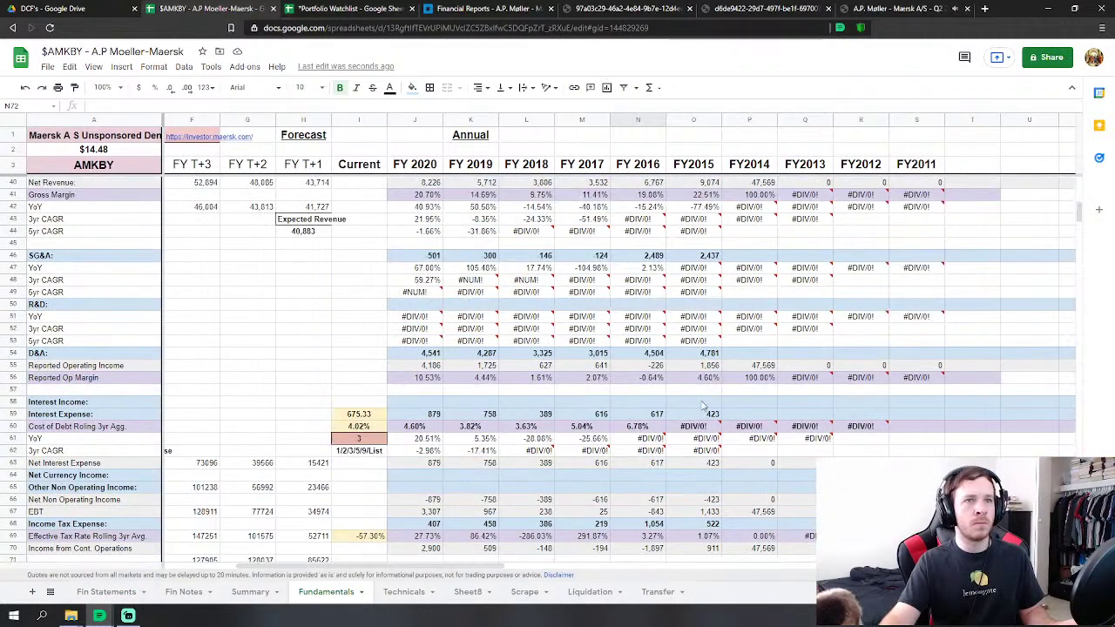
pyautogui.scroll(2, 710, 288)
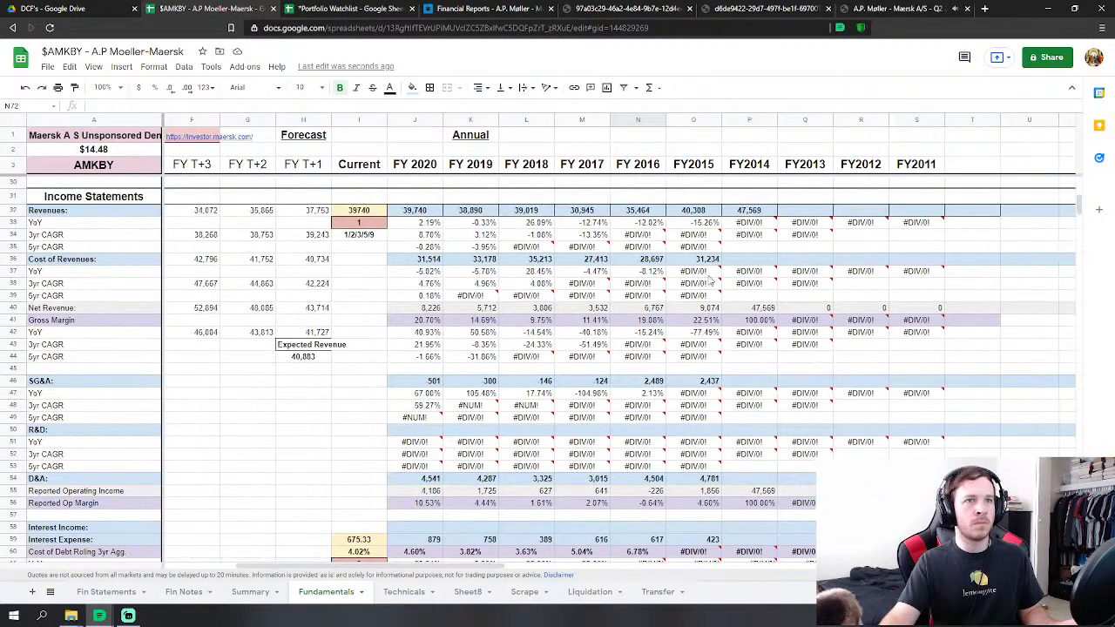
pyautogui.scroll(-6, 709, 283)
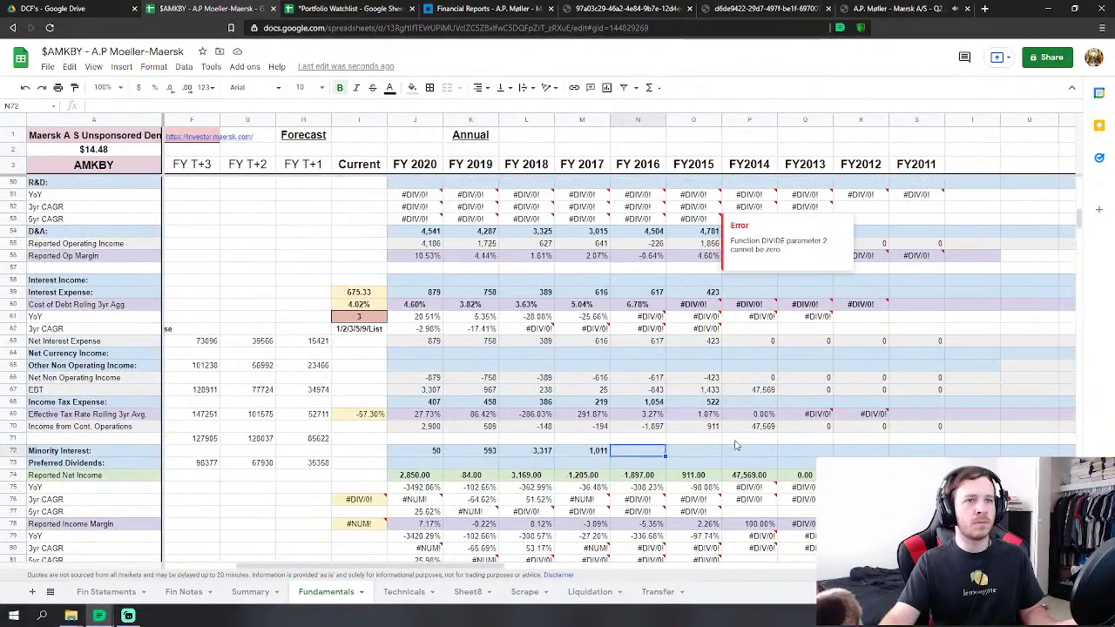
pyautogui.click(712, 293)
pyautogui.scroll(3, 707, 287)
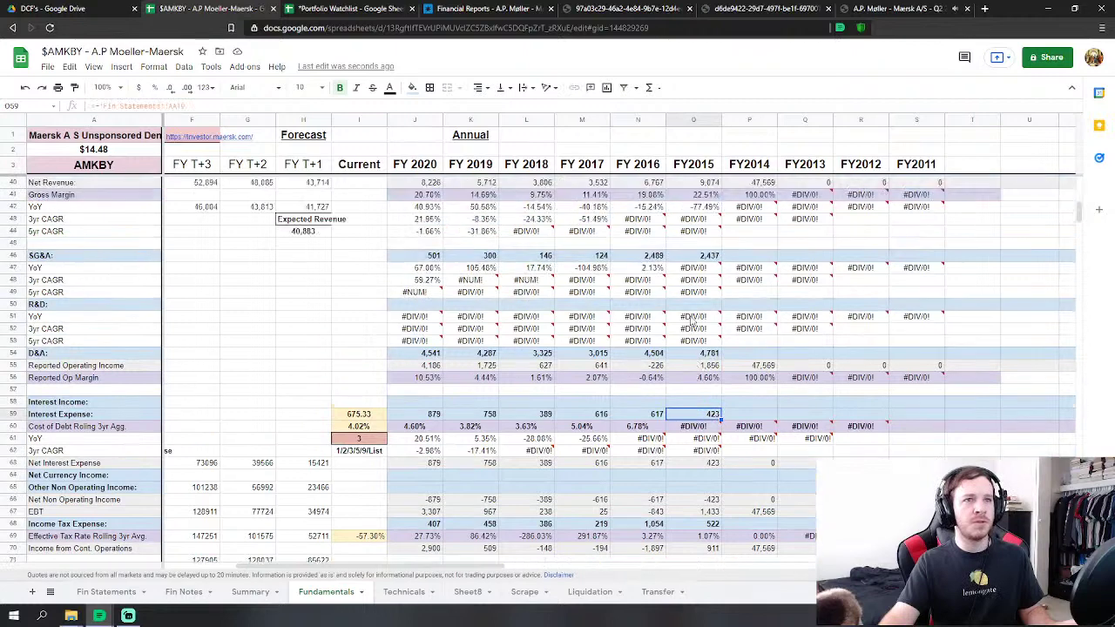
pyautogui.click(710, 256)
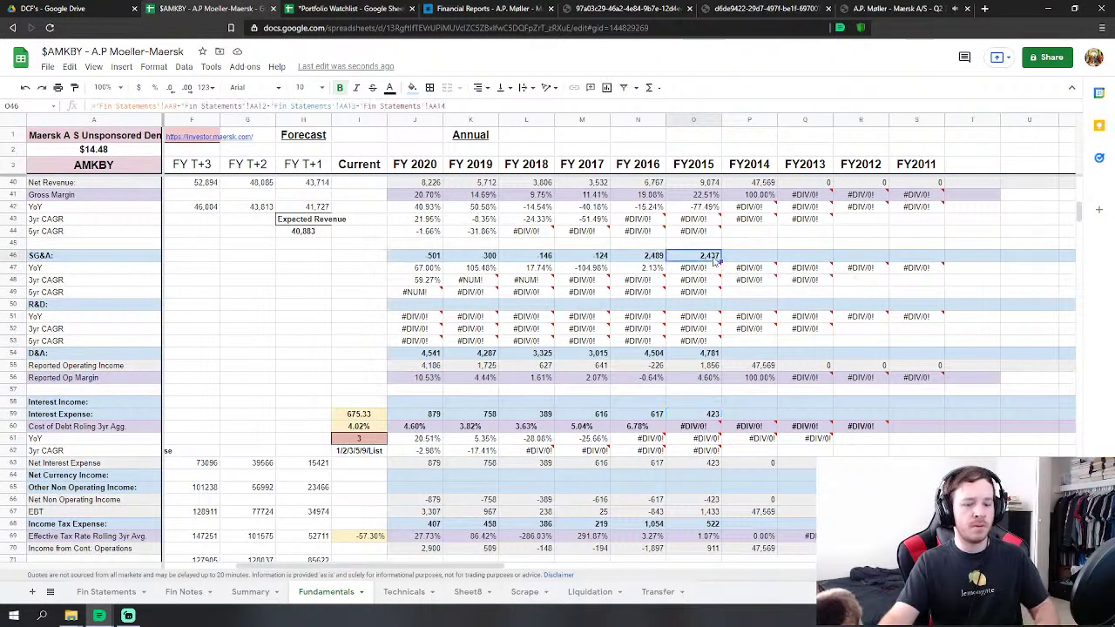
pyautogui.click(468, 103)
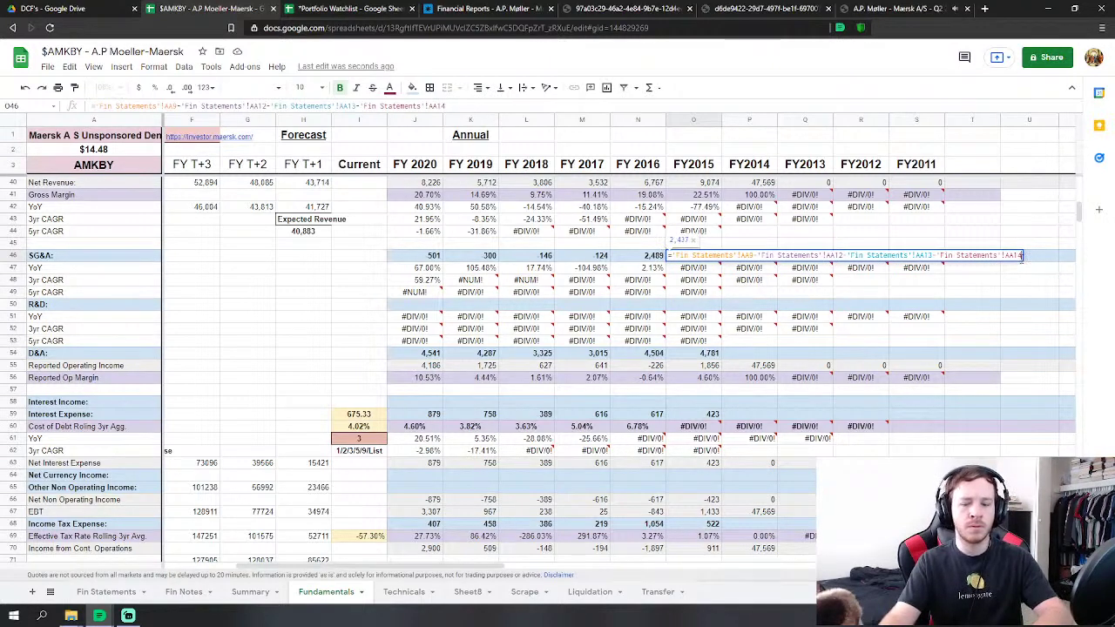
pyautogui.write('-')
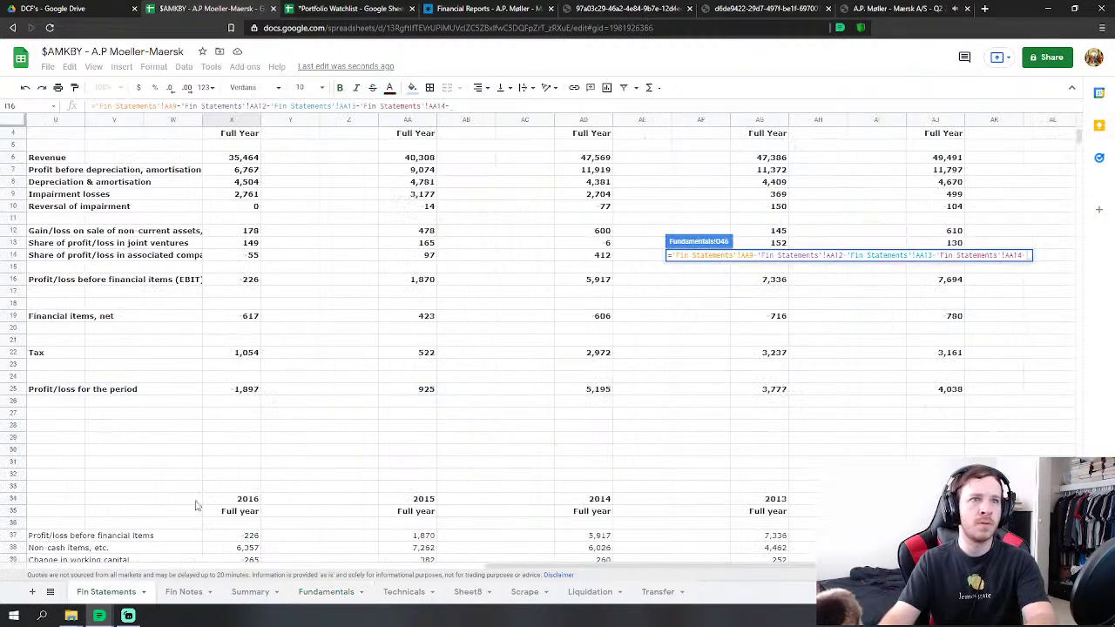
pyautogui.click(105, 593)
pyautogui.click(405, 208)
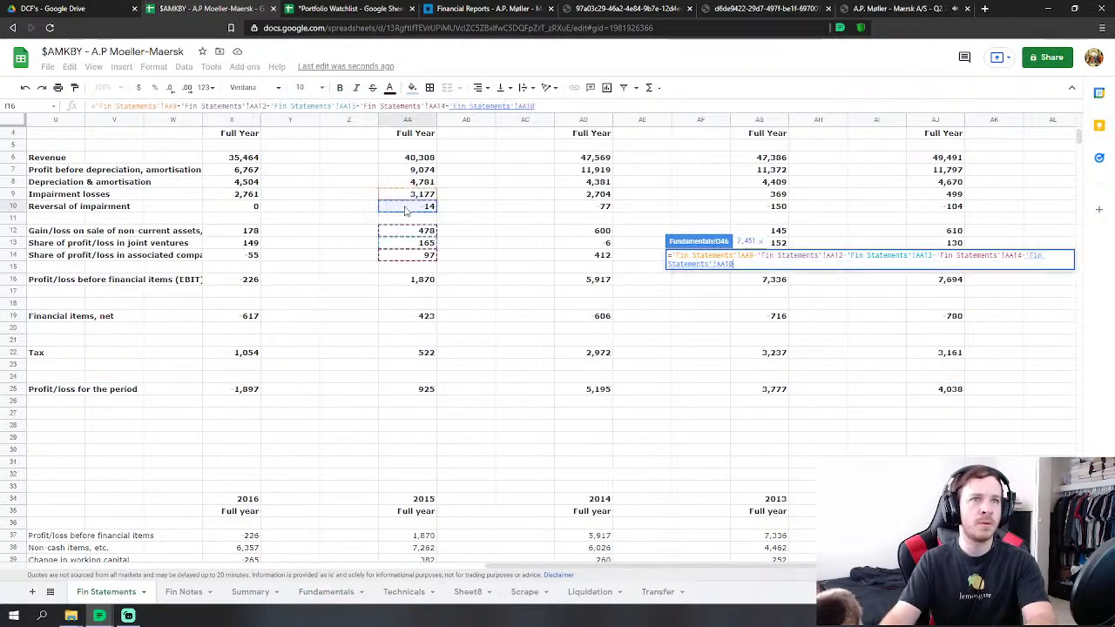
pyautogui.press('Return')
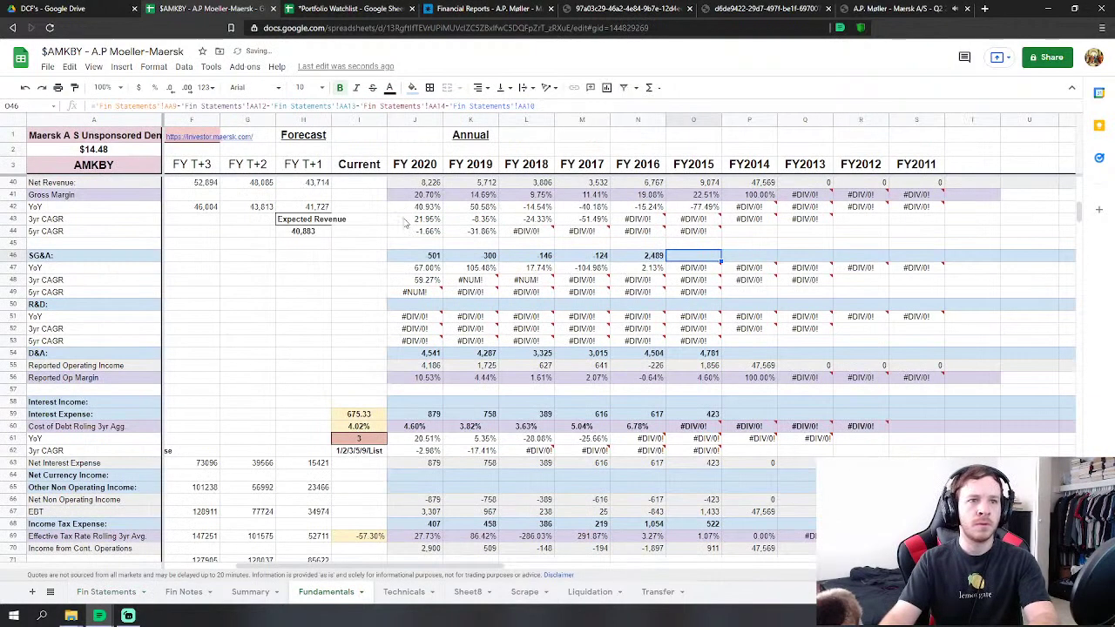
# Check the FY 2015 net income and reverse the sign before Fin Statements AA10 in the FY 2015 SG&A formula.
pyautogui.scroll(-2, 718, 471)
pyautogui.scroll(-1, 714, 469)
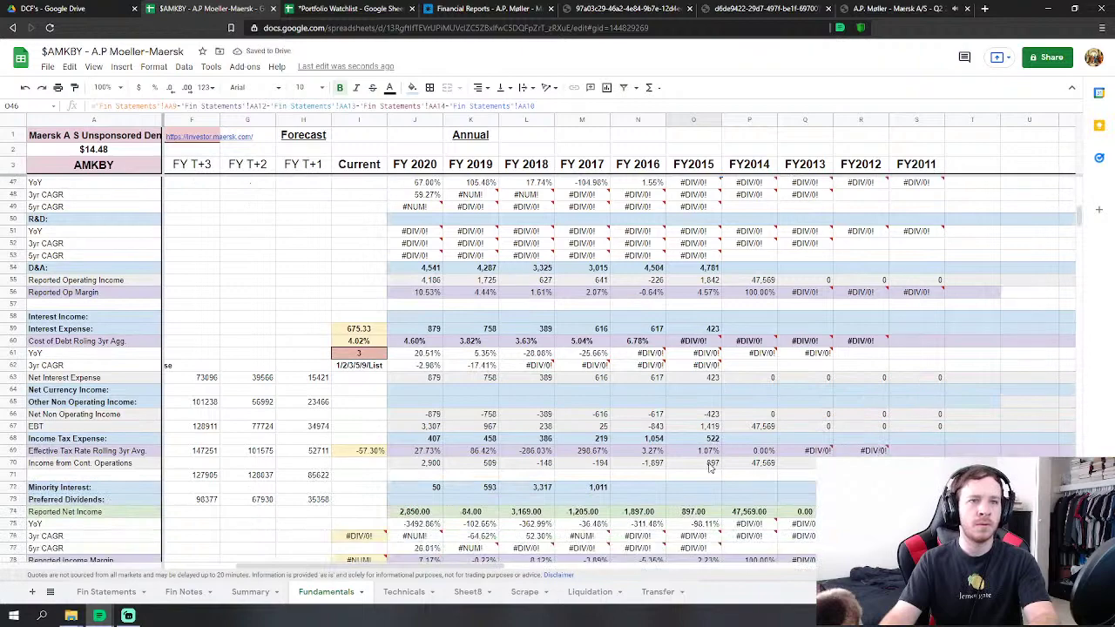
pyautogui.scroll(3, 701, 475)
pyautogui.scroll(2, 740, 322)
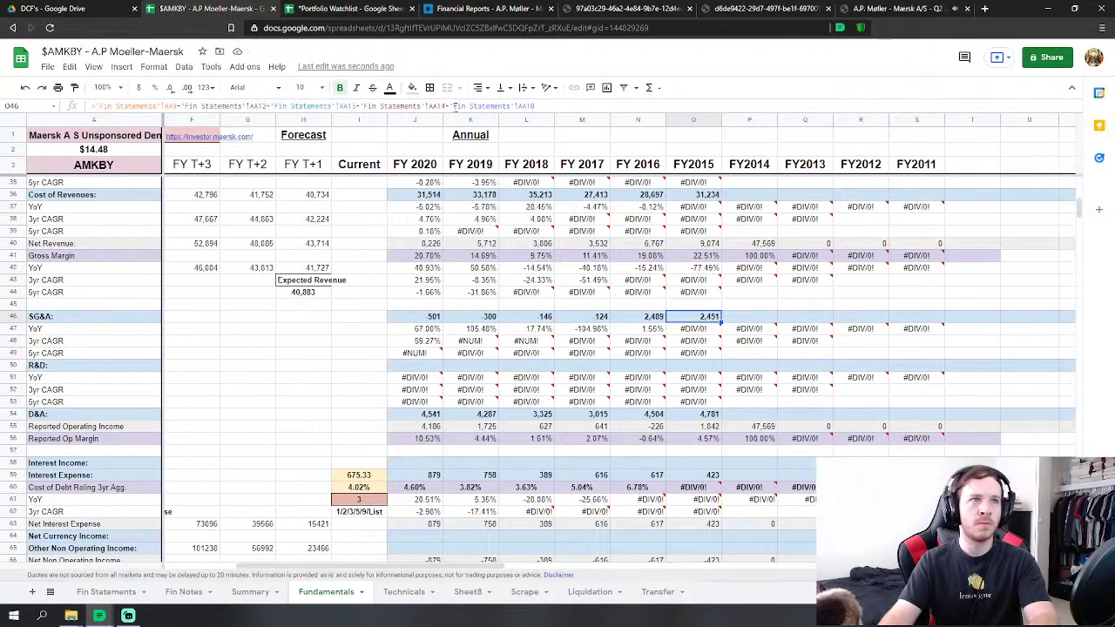
pyautogui.click(447, 105)
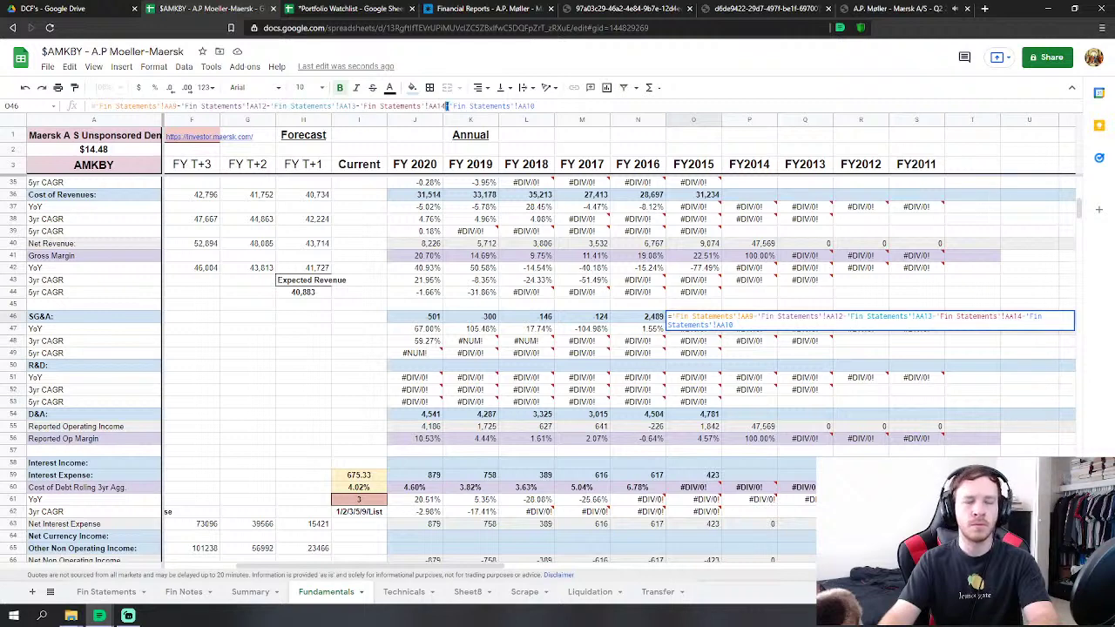
pyautogui.press('Return')
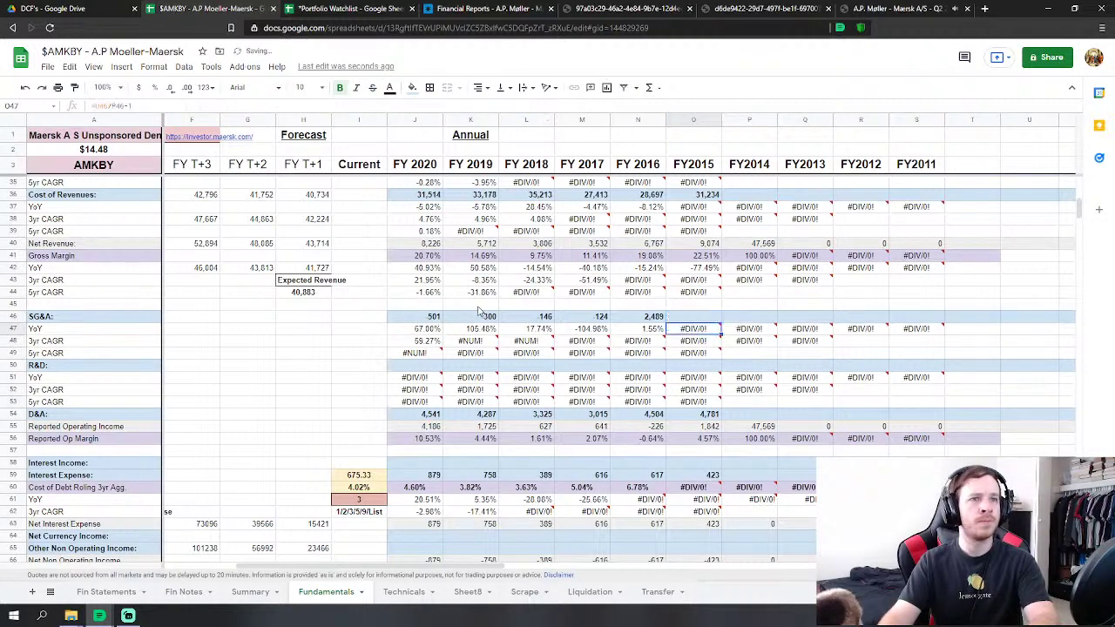
# Check the FY 2015 operating income and net income on Fundamentals against the 2015 column of Fin Statements.
pyautogui.scroll(-4, 511, 379)
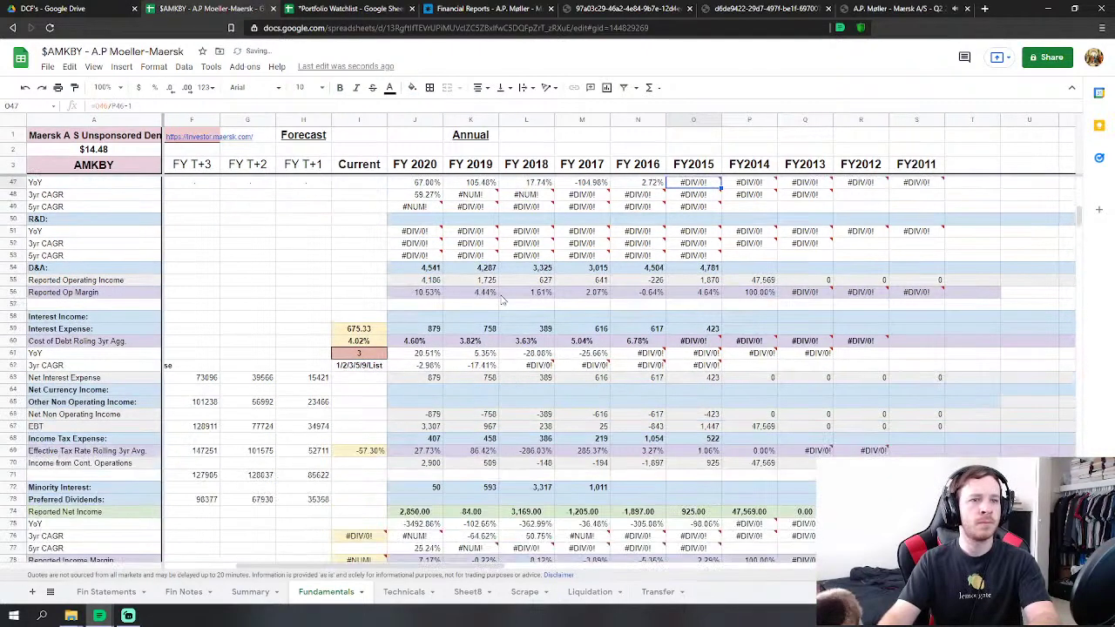
pyautogui.click(108, 591)
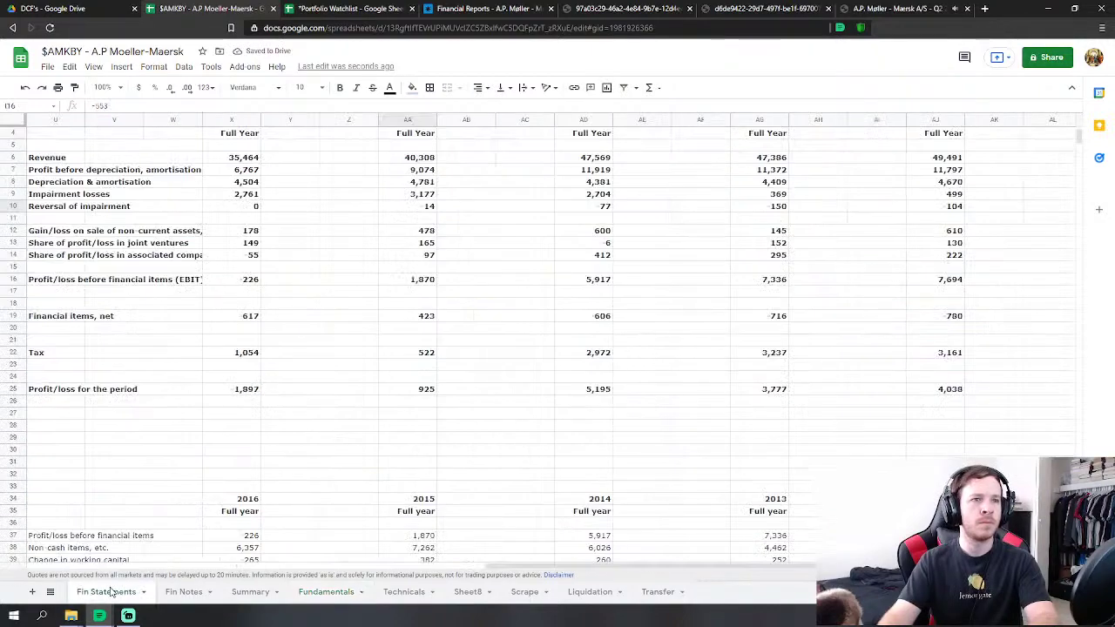
pyautogui.click(326, 592)
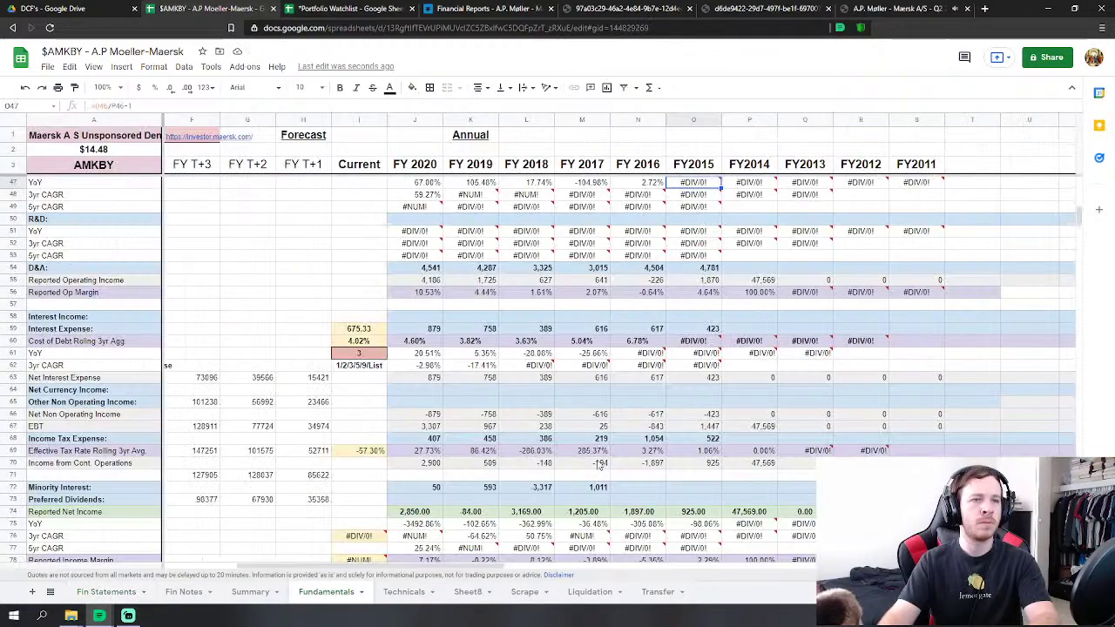
# Extend the FY 2016 CF Depreciation & Amortization formula to FY 2015 and point it to Fin Statements AA8.
pyautogui.scroll(-15, 669, 418)
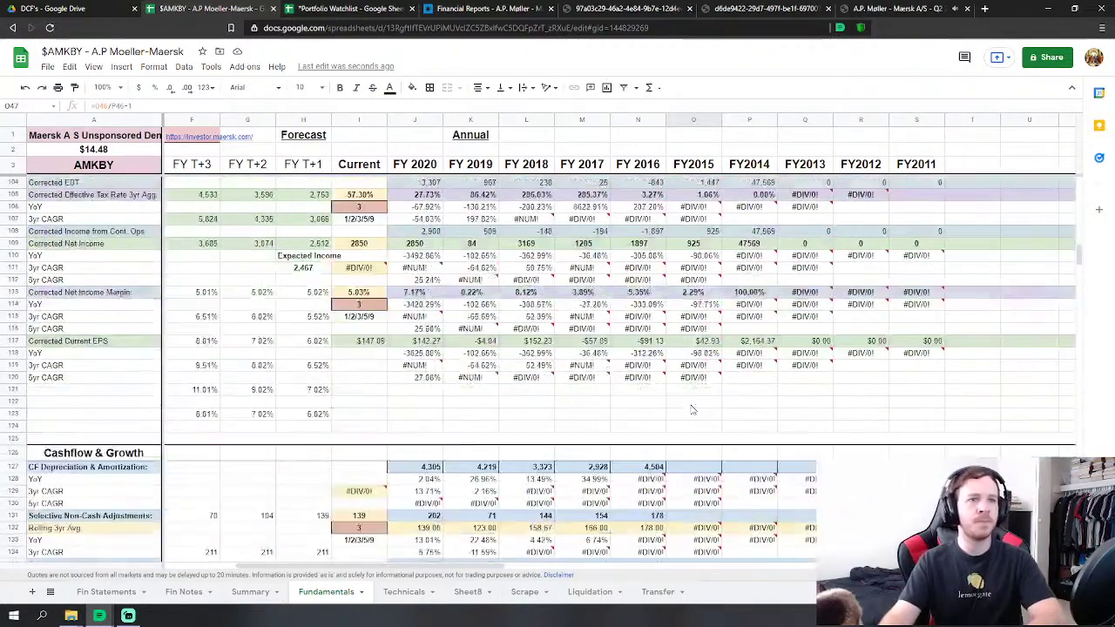
pyautogui.scroll(-4, 692, 409)
pyautogui.click(645, 285)
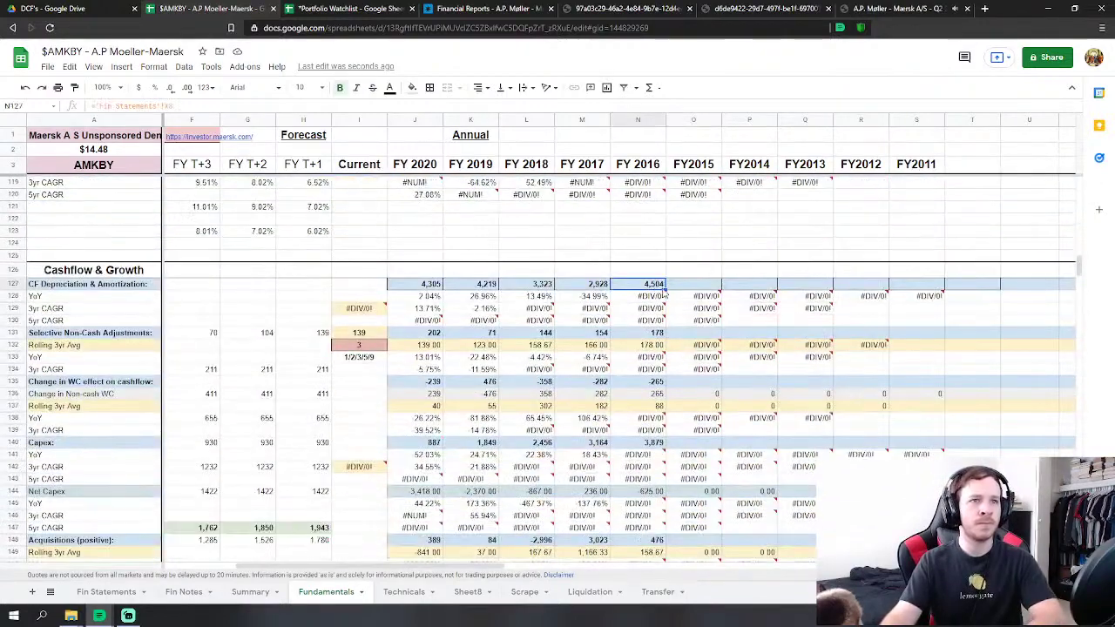
pyautogui.click(684, 287)
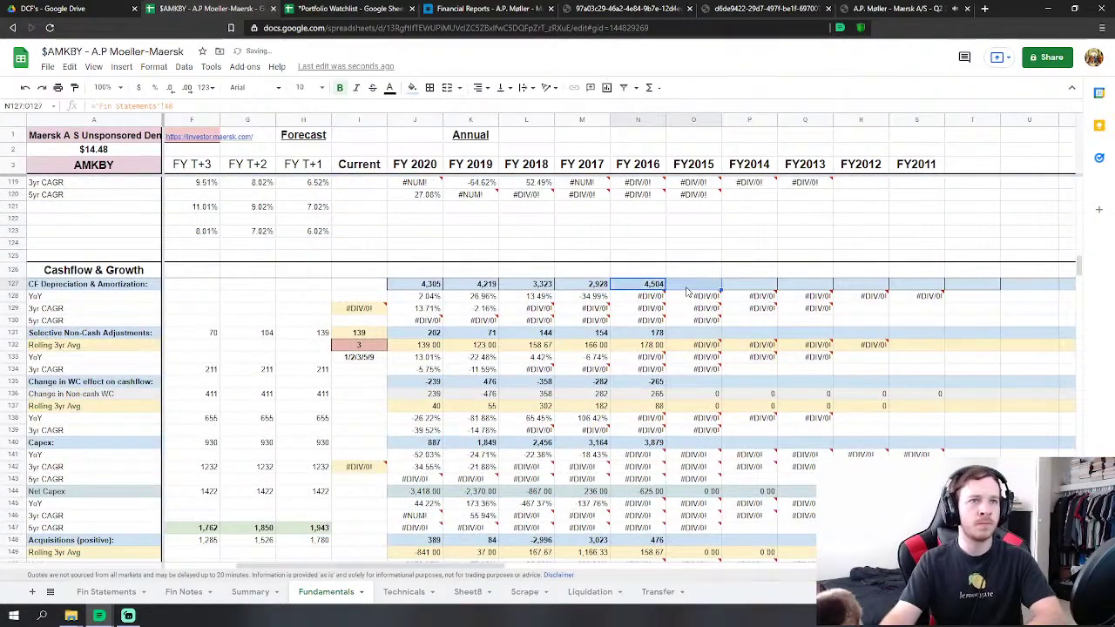
pyautogui.click(193, 104)
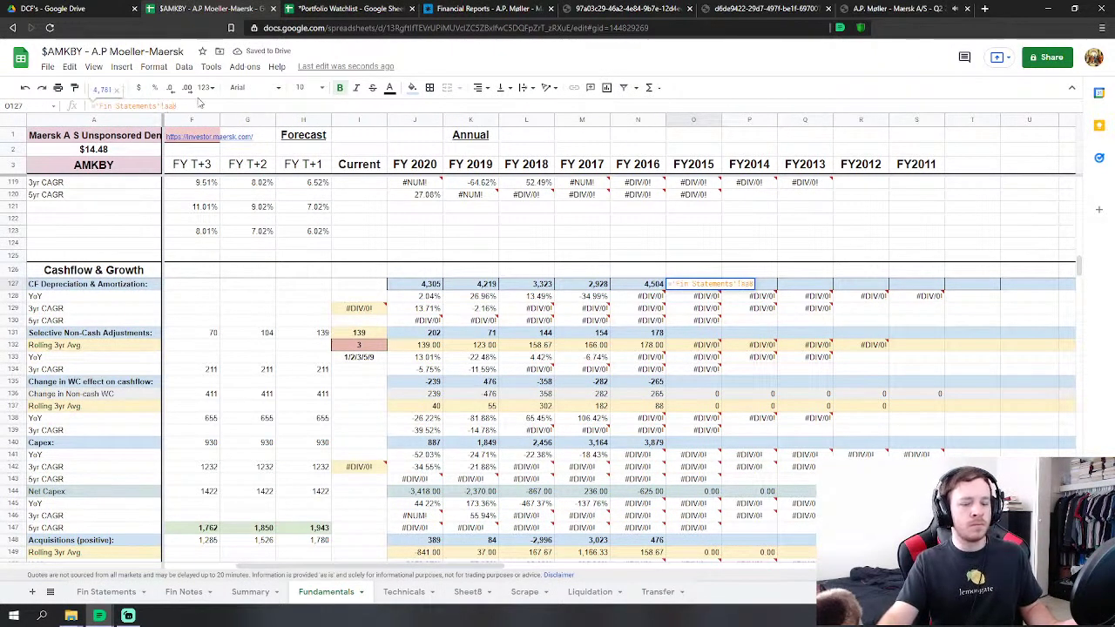
pyautogui.press('Return')
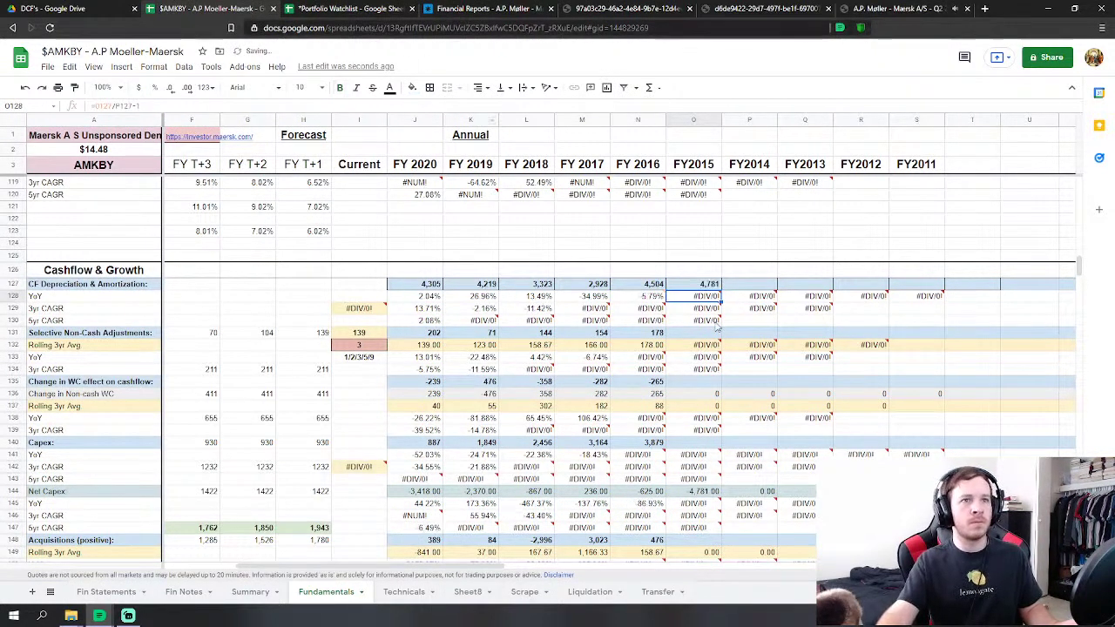
# Extend the FY 2016 Selective Non-Cash Adjustments formula to FY 2015 and point it to Fin Statements AA12.
pyautogui.click(664, 335)
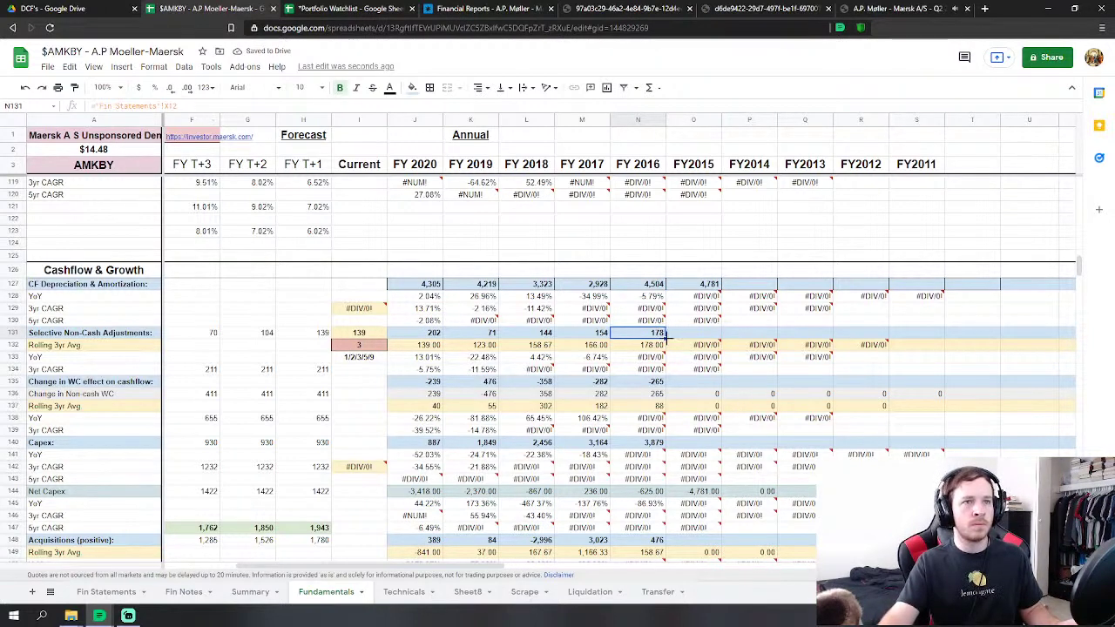
pyautogui.moveTo(664, 339); pyautogui.dragTo(687, 336)
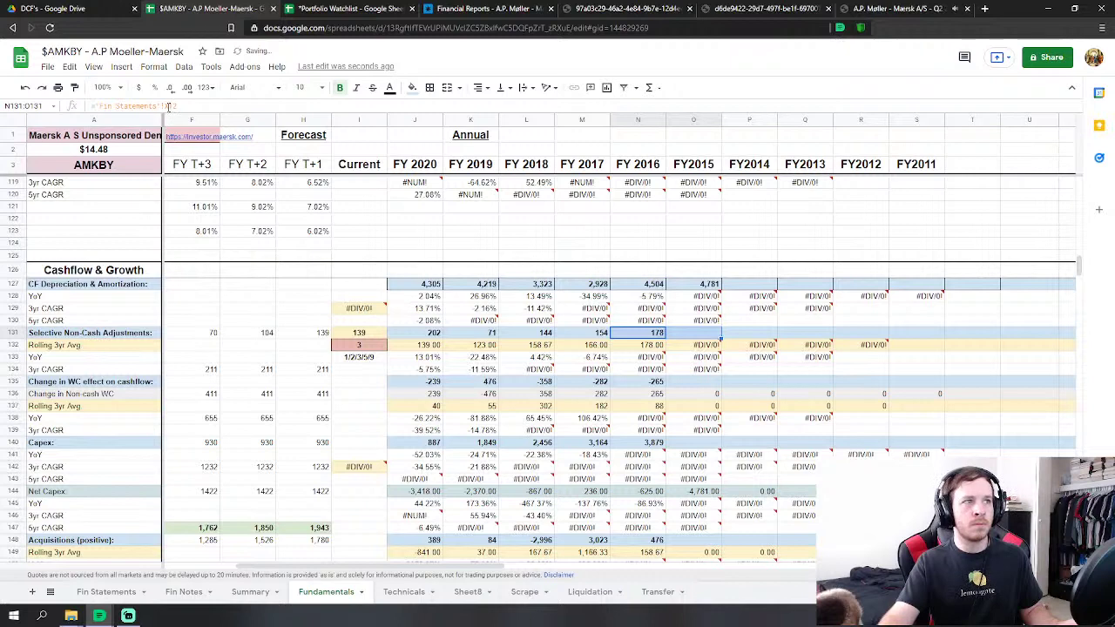
pyautogui.press('Right')
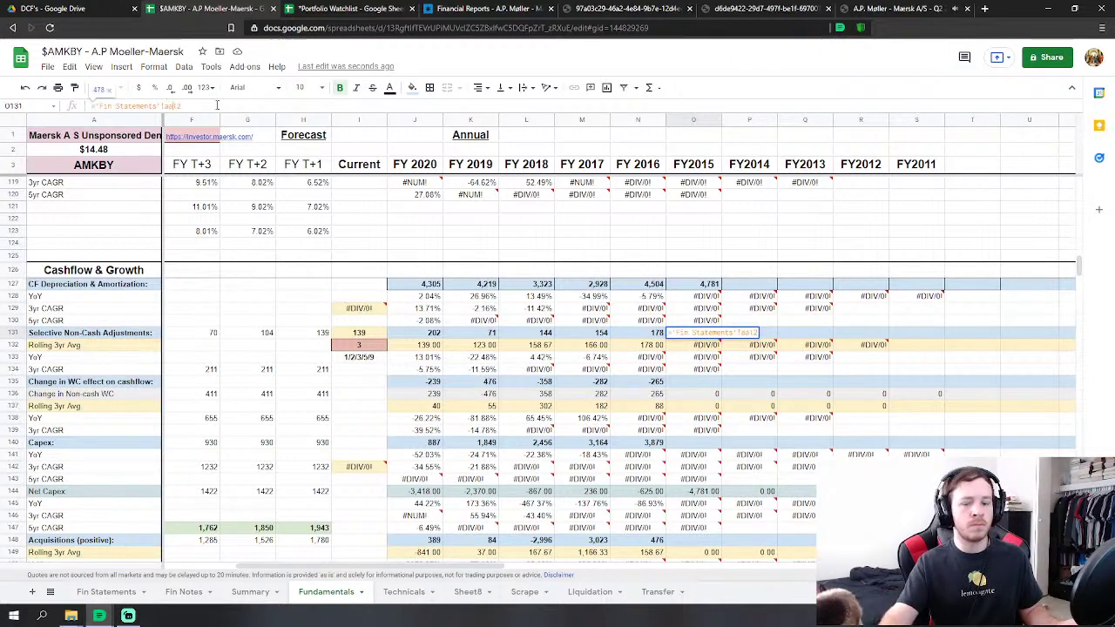
pyautogui.press('Down')
# Extend the FY 2016 Change in WC effect on cashflow formula to FY 2015 and point it to Fin Statements AA39.
pyautogui.scroll(-2, 649, 298)
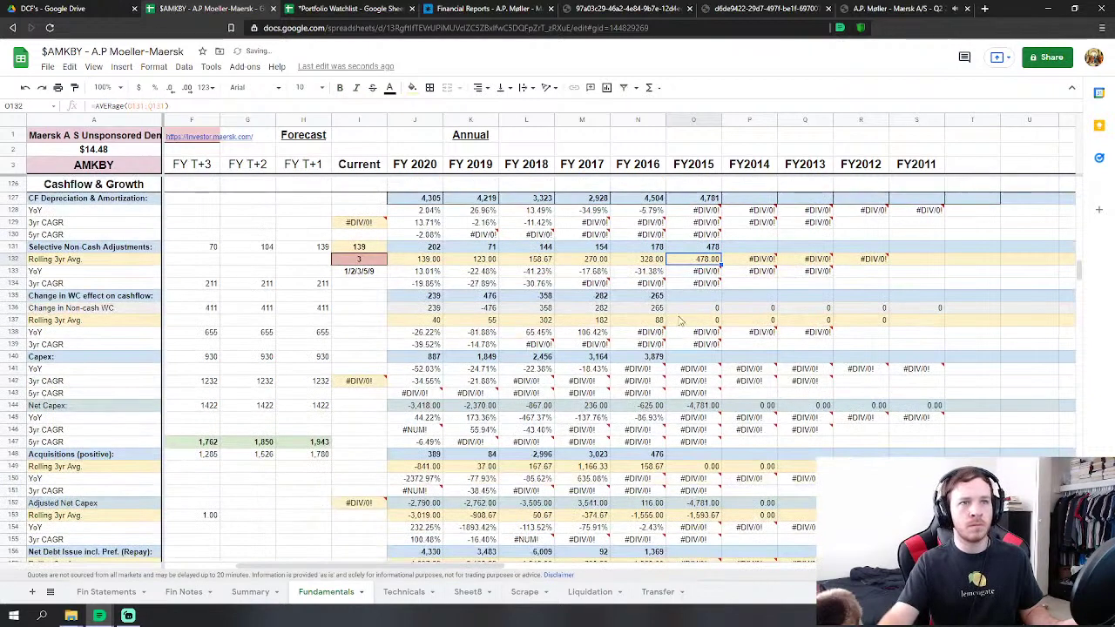
pyautogui.click(648, 298)
pyautogui.moveTo(666, 298); pyautogui.dragTo(702, 301)
pyautogui.click(734, 310)
pyautogui.click(698, 296)
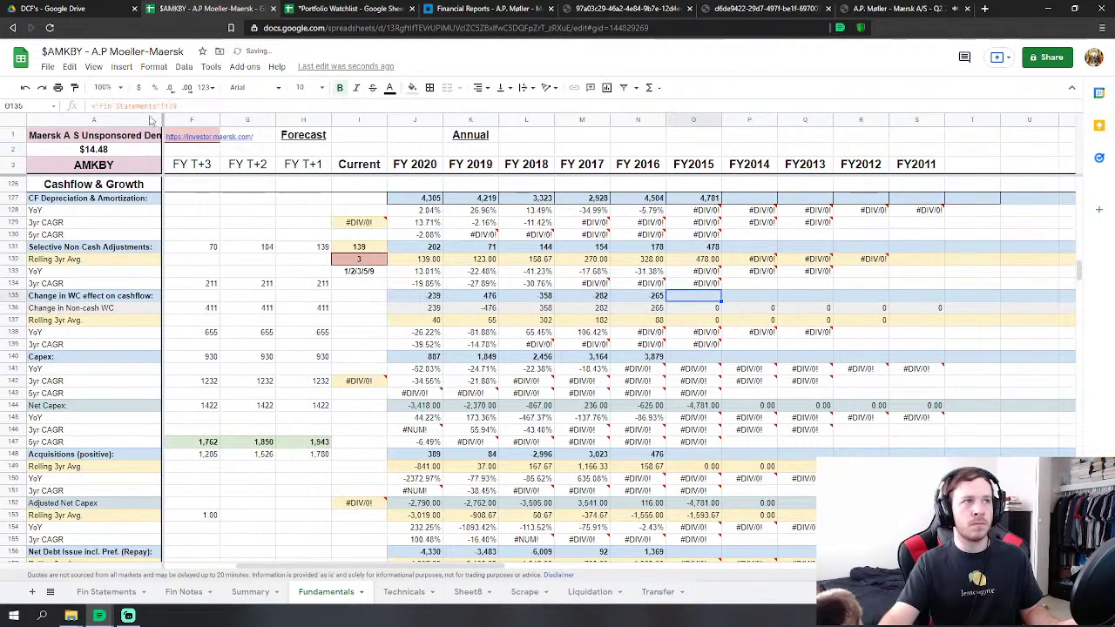
pyautogui.click(168, 105)
pyautogui.write('aa')
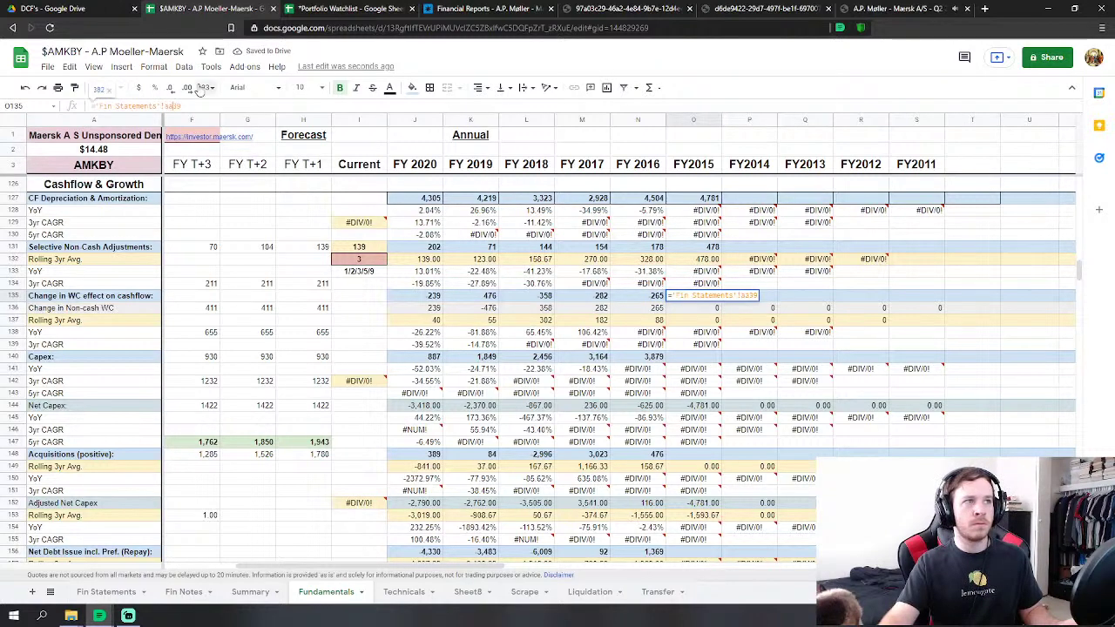
pyautogui.press('Return')
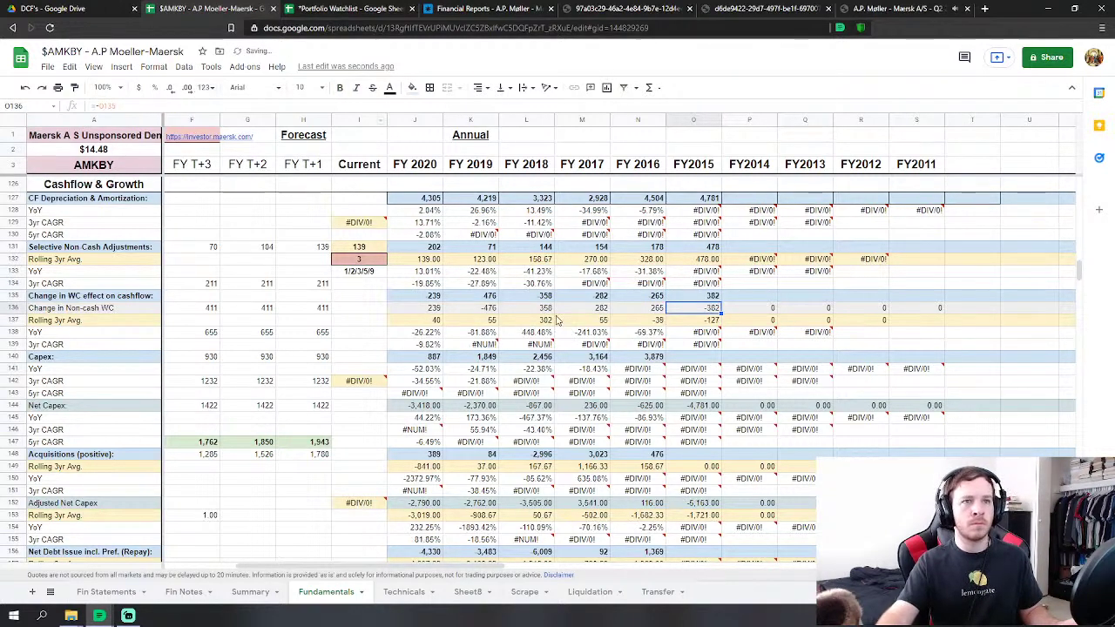
# Copy the FY 2016 Capex formula to FY 2015 and point its two references to Fin Statements AA44 and AA45.
pyautogui.click(646, 358)
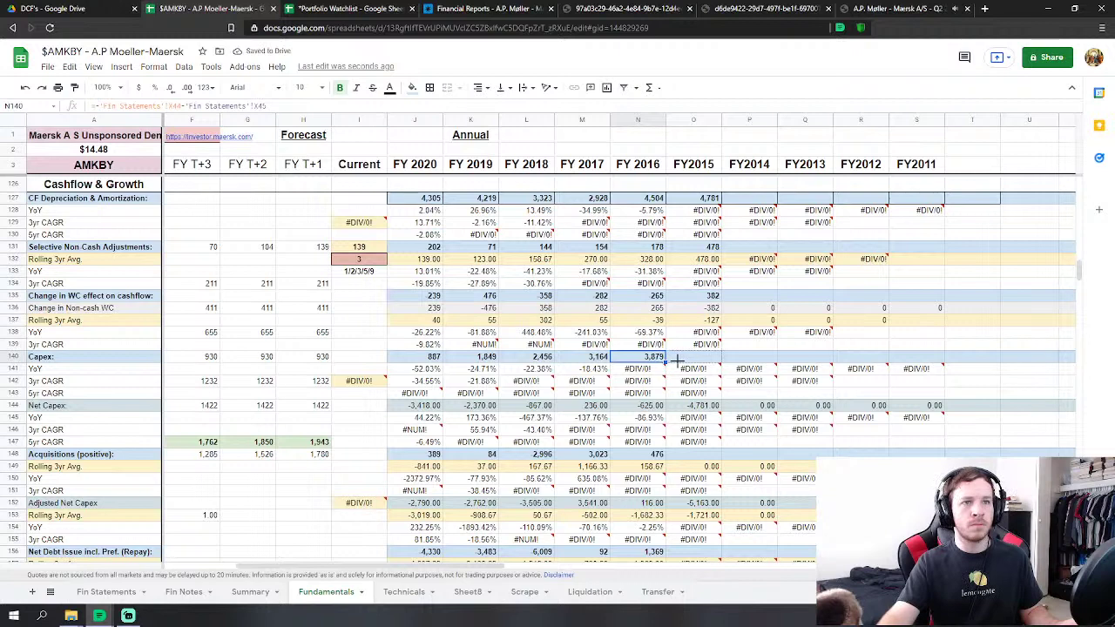
pyautogui.hotkey('ctrl', 'c')
pyautogui.click(676, 360)
pyautogui.hotkey('ctrl', 'v')
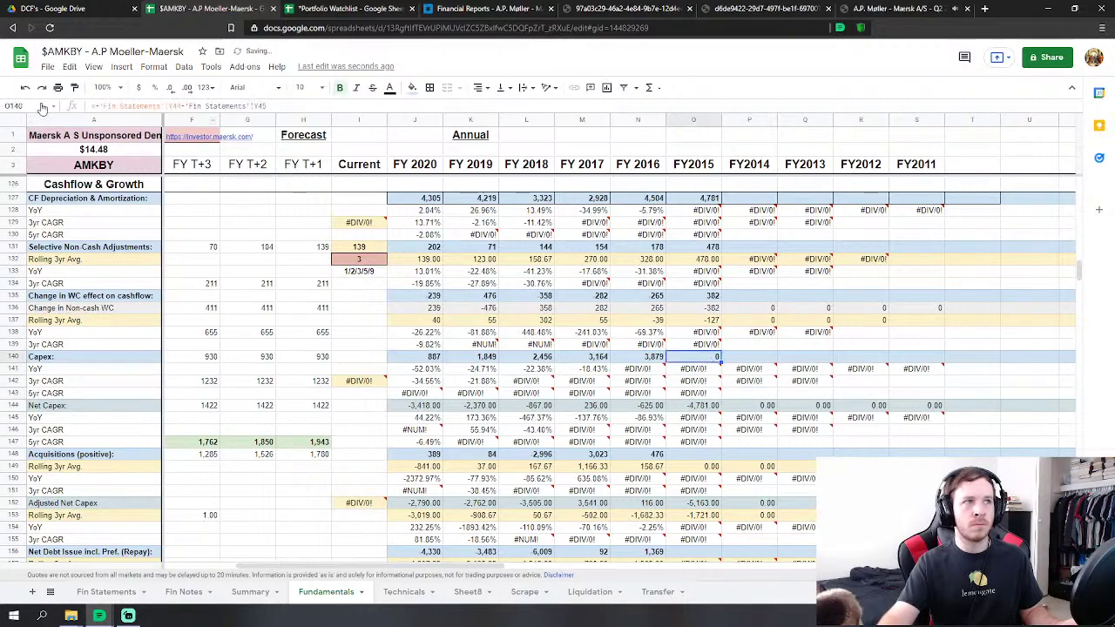
pyautogui.click(171, 105)
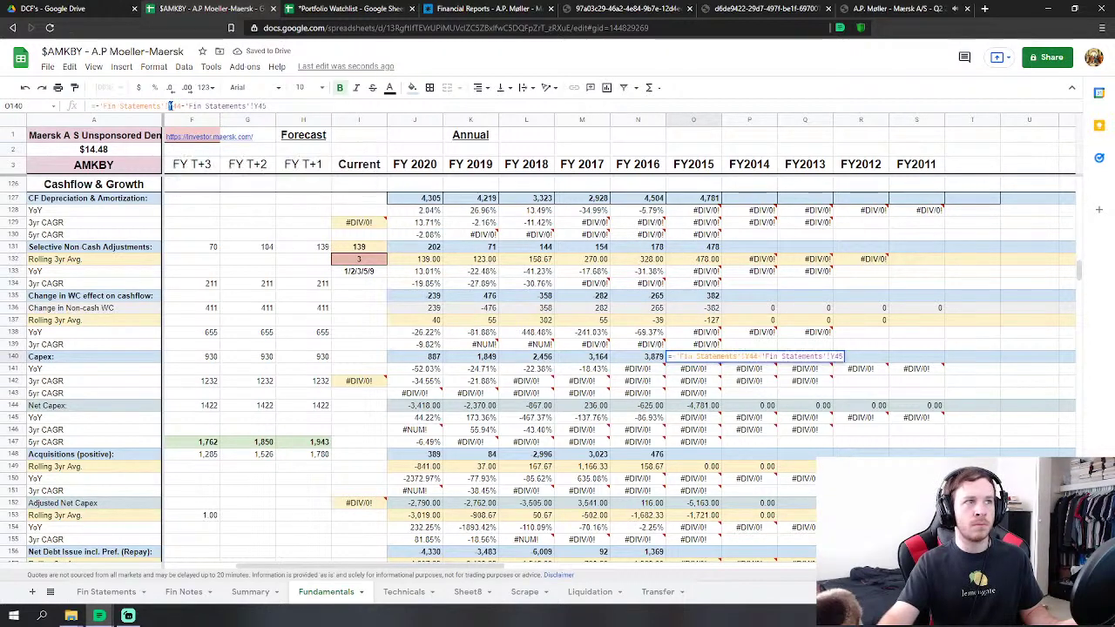
pyautogui.press('BackSpace')
pyautogui.write('aa')
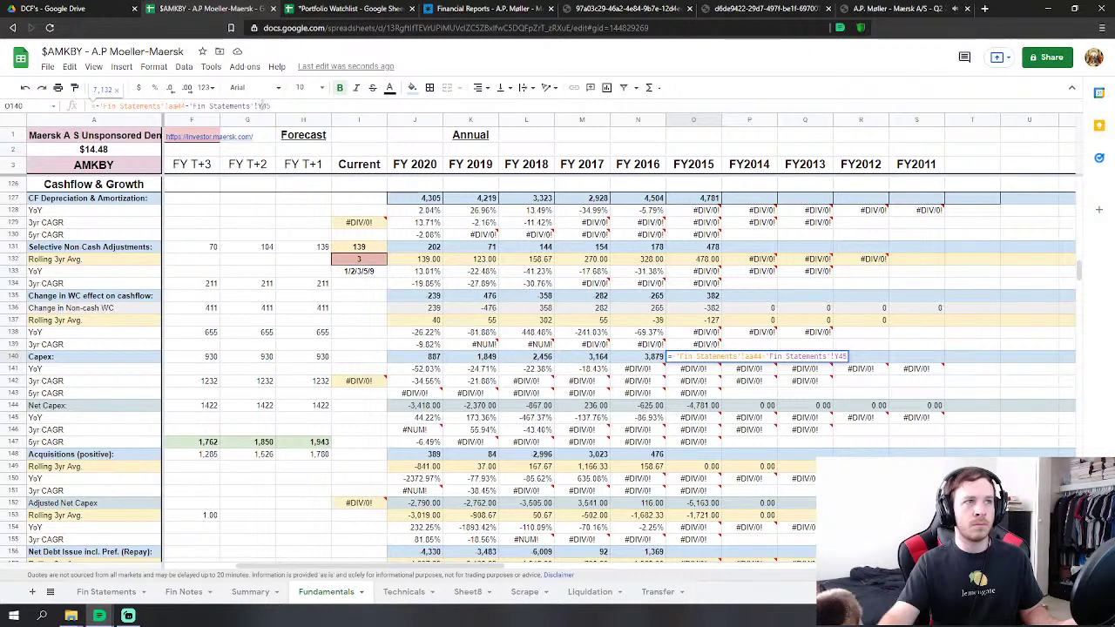
pyautogui.press('BackSpace')
pyautogui.write('aa')
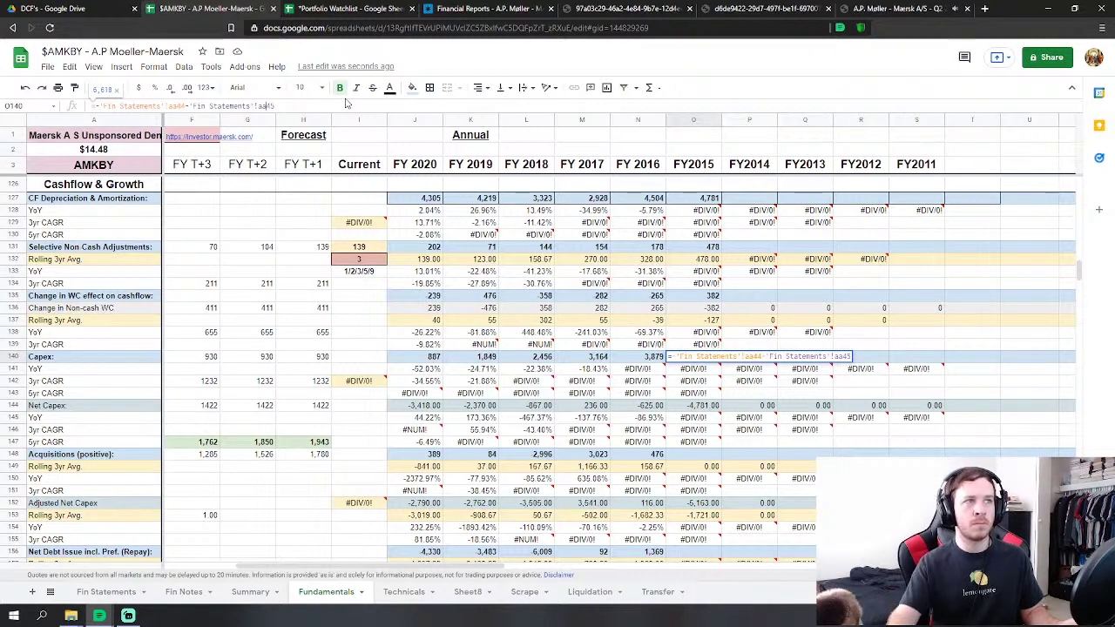
pyautogui.press('Return')
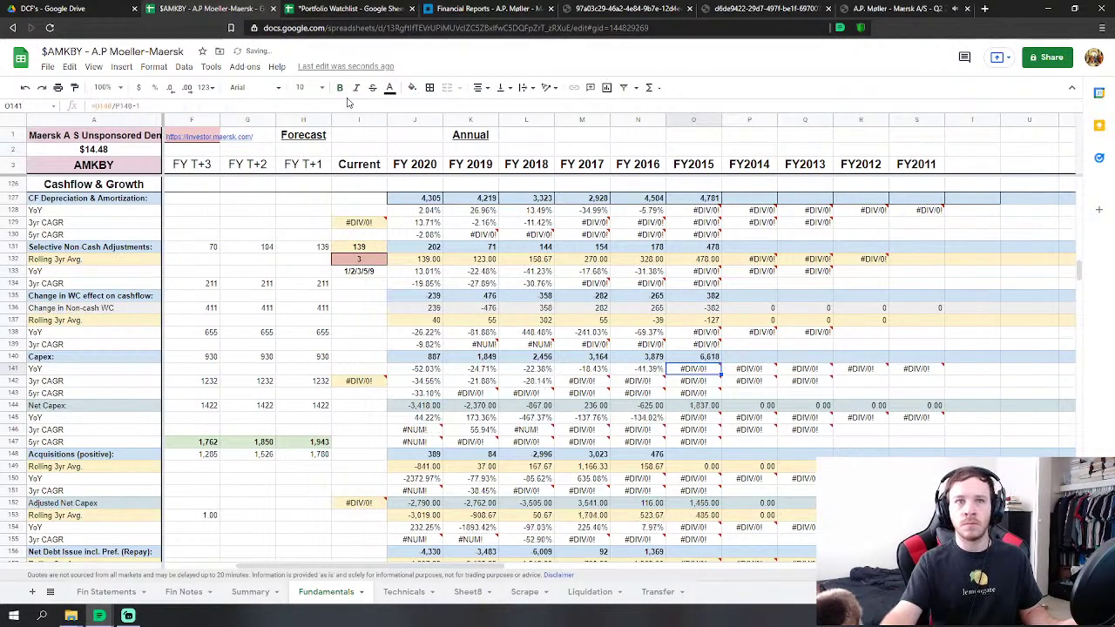
# Extend the FY 2016 Acquisitions formula to FY 2015 and point it to Fin Statements AA46.
pyautogui.click(658, 454)
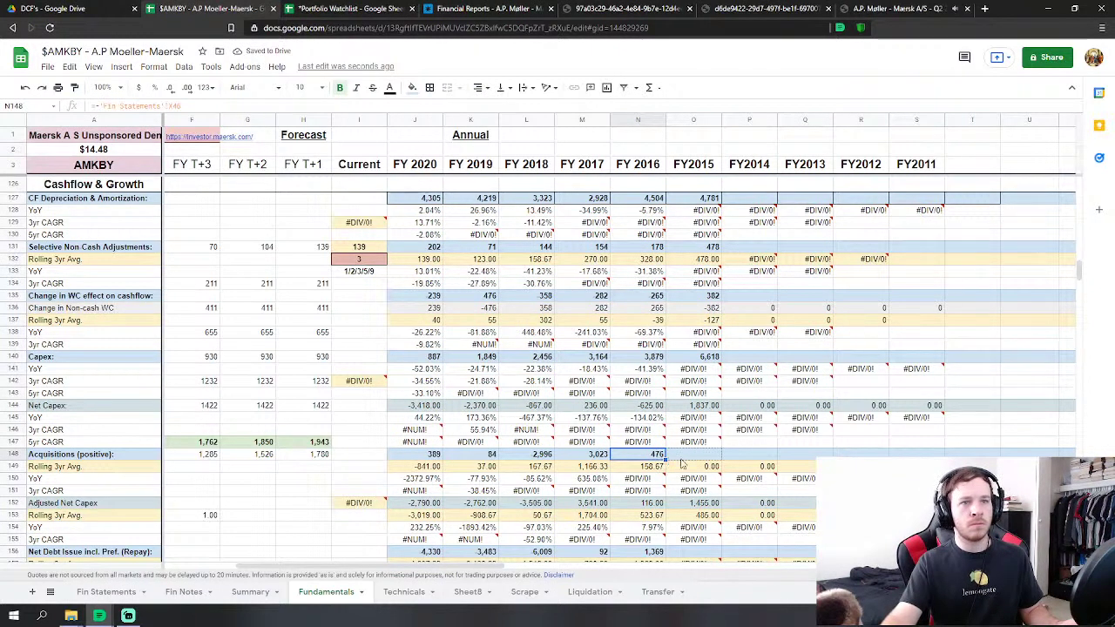
pyautogui.moveTo(682, 464); pyautogui.dragTo(712, 465)
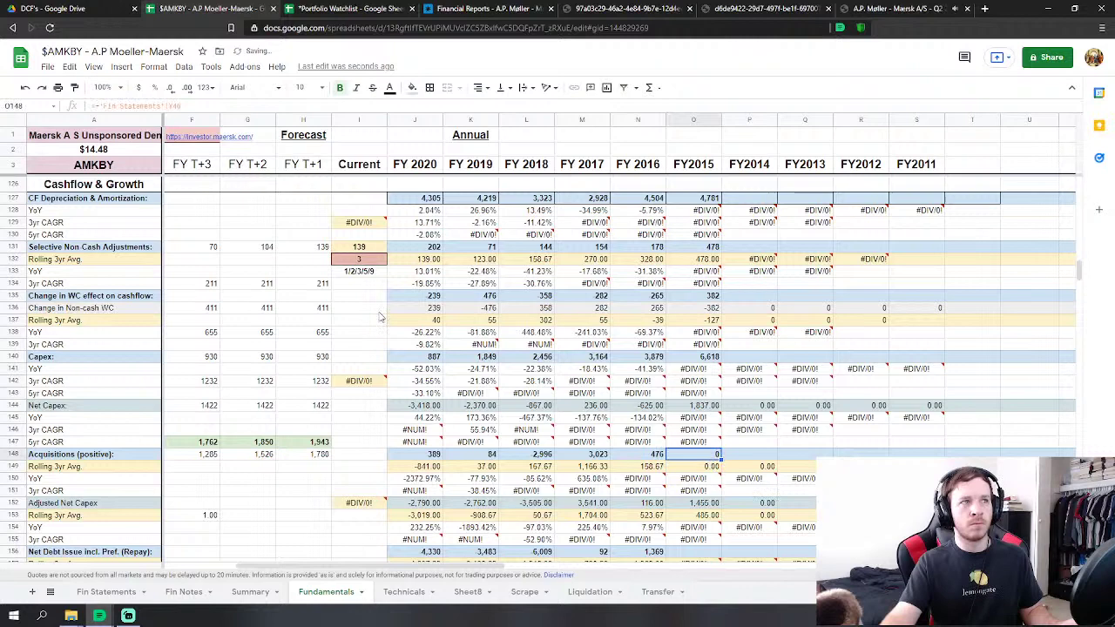
pyautogui.click(172, 104)
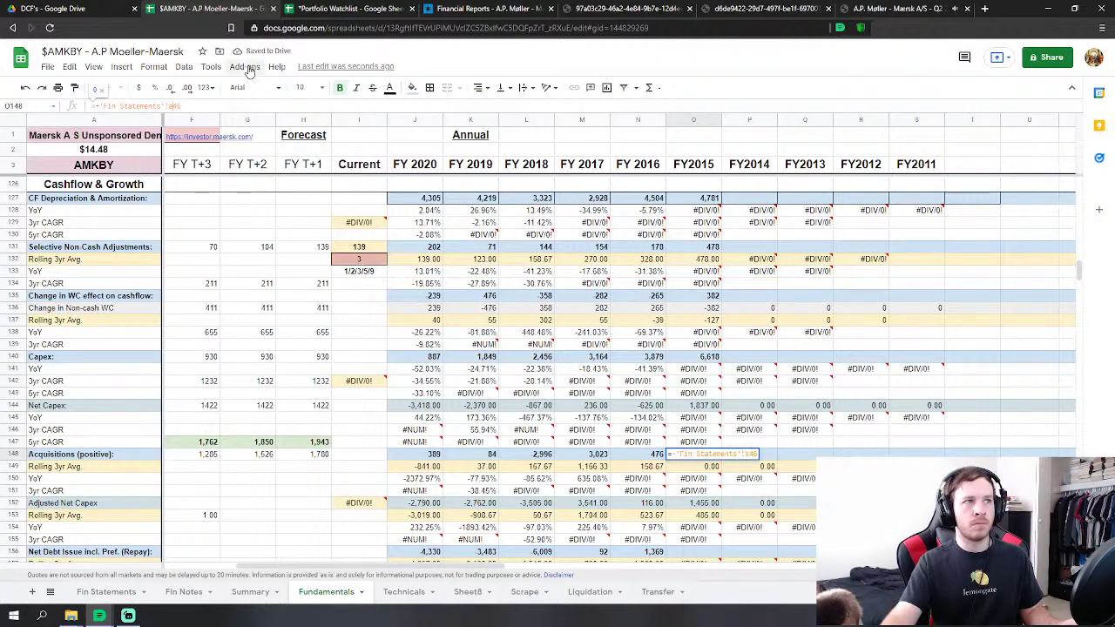
pyautogui.press('Return')
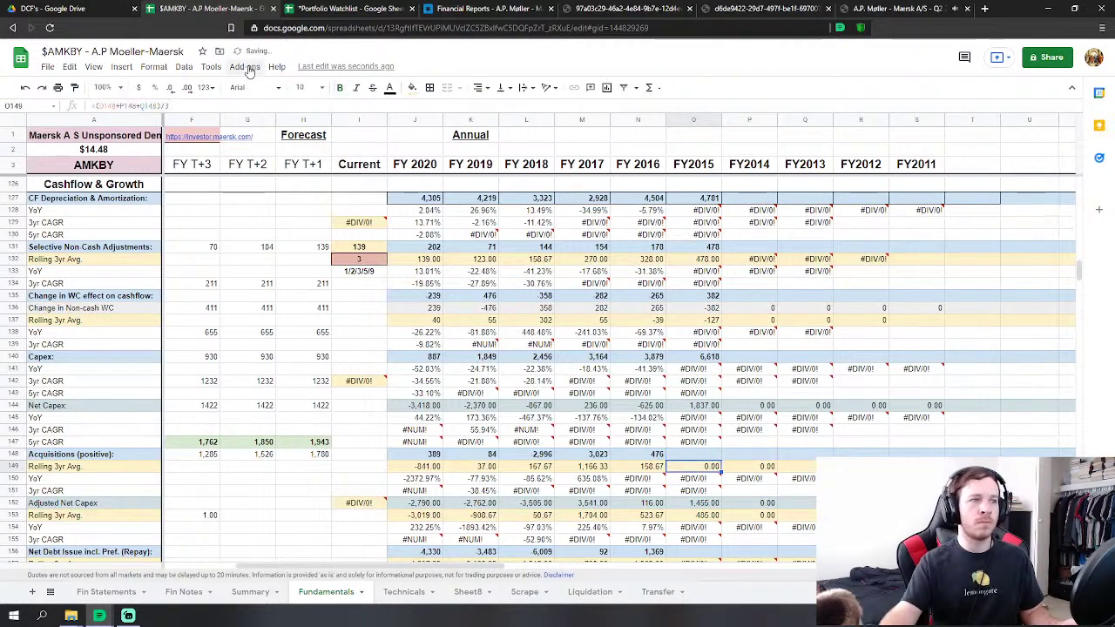
# Check the FY 2015 capex and acquisitions figures against the 2015 cash flow statement on Fin Statements.
pyautogui.scroll(-1, 659, 441)
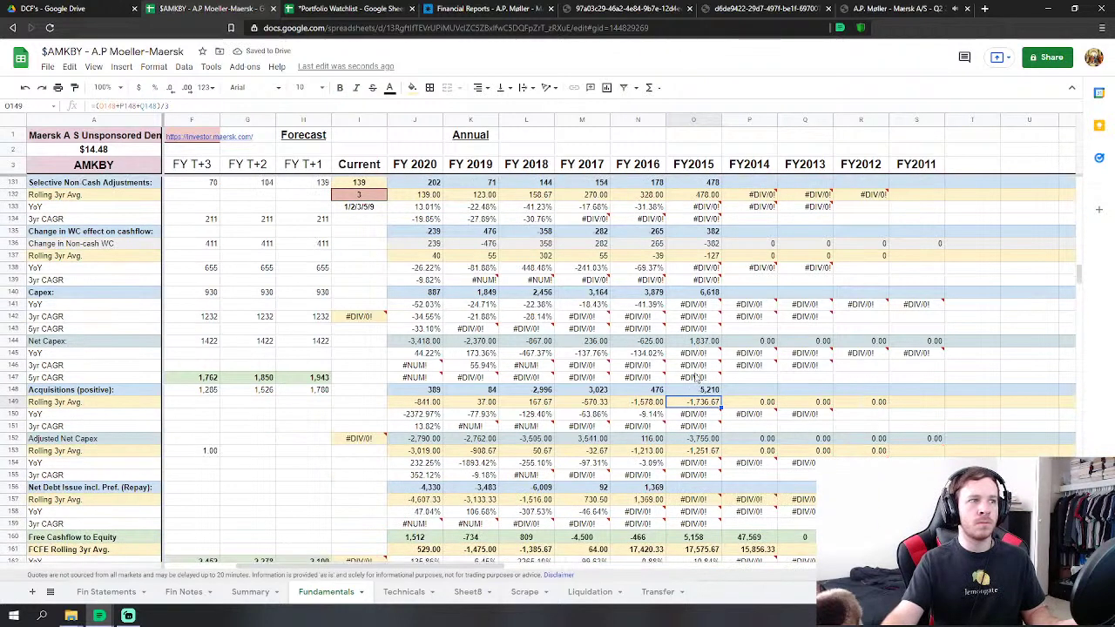
pyautogui.moveTo(683, 373)
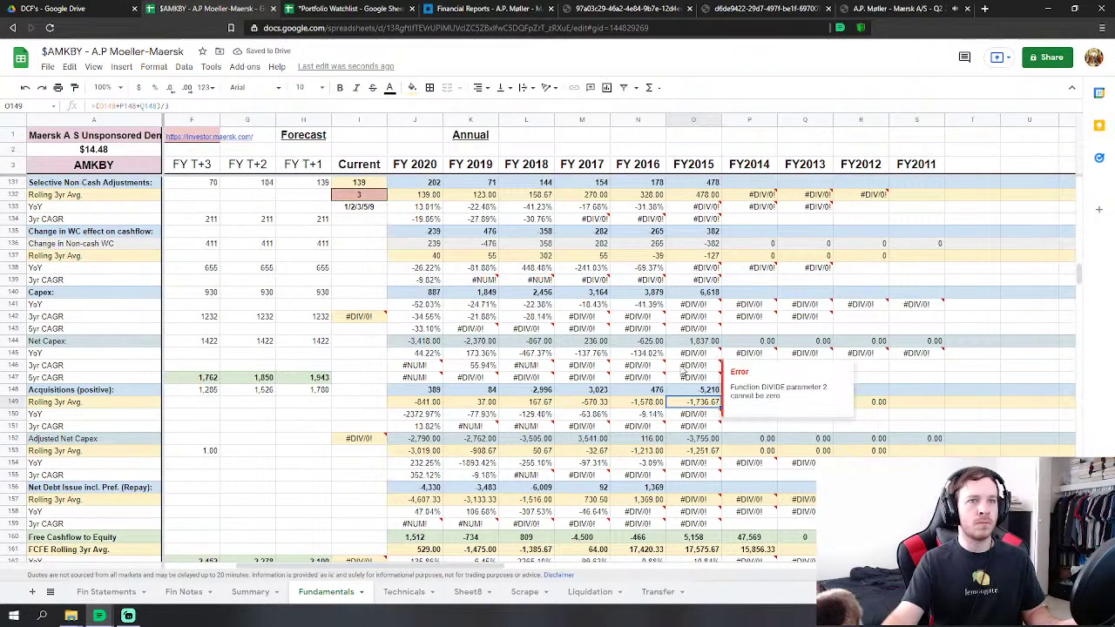
pyautogui.scroll(-1, 682, 371)
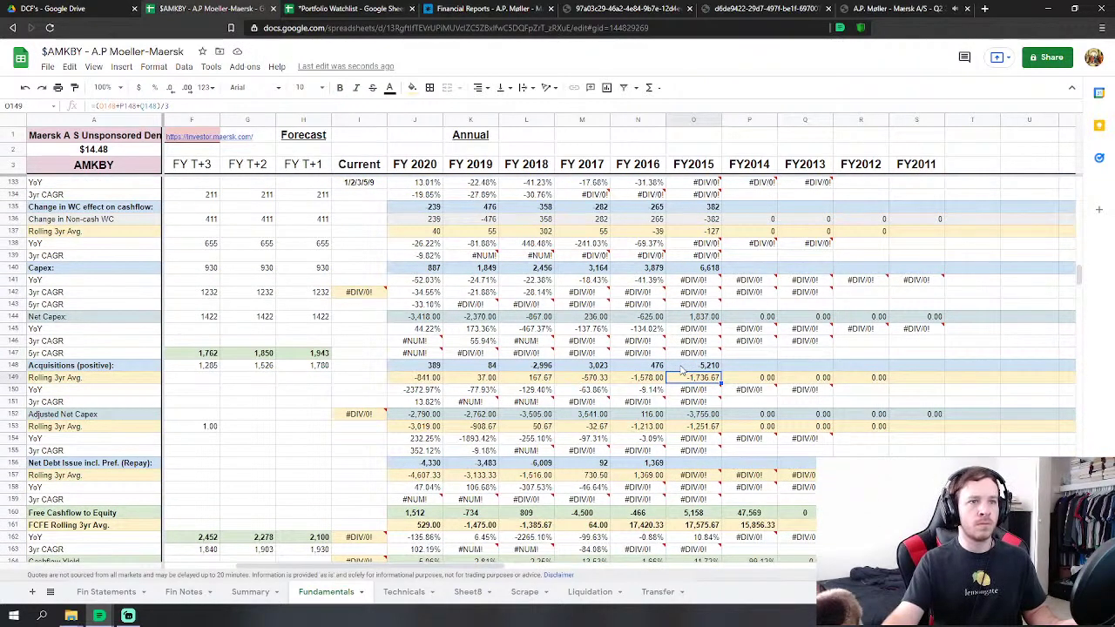
pyautogui.scroll(2, 684, 370)
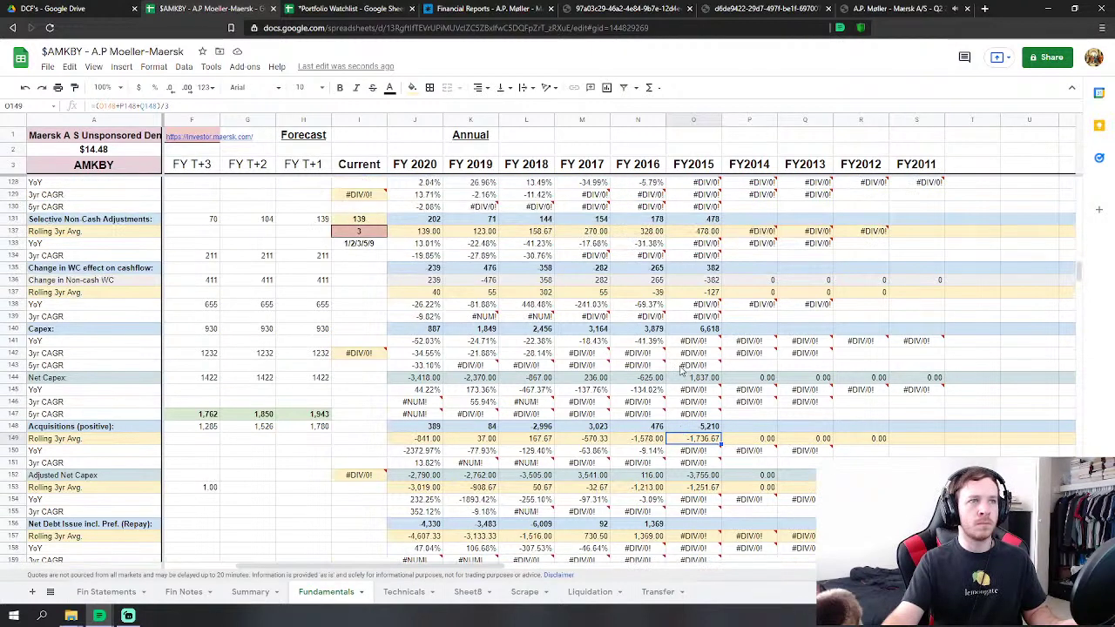
pyautogui.click(95, 592)
pyautogui.click(415, 319)
pyautogui.scroll(-5, 412, 389)
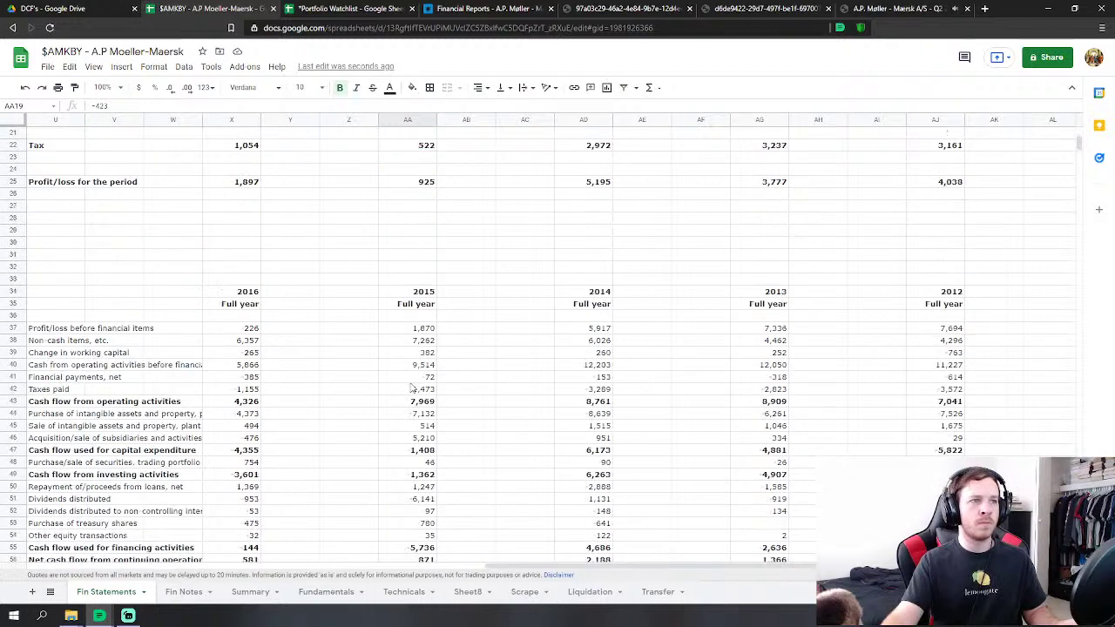
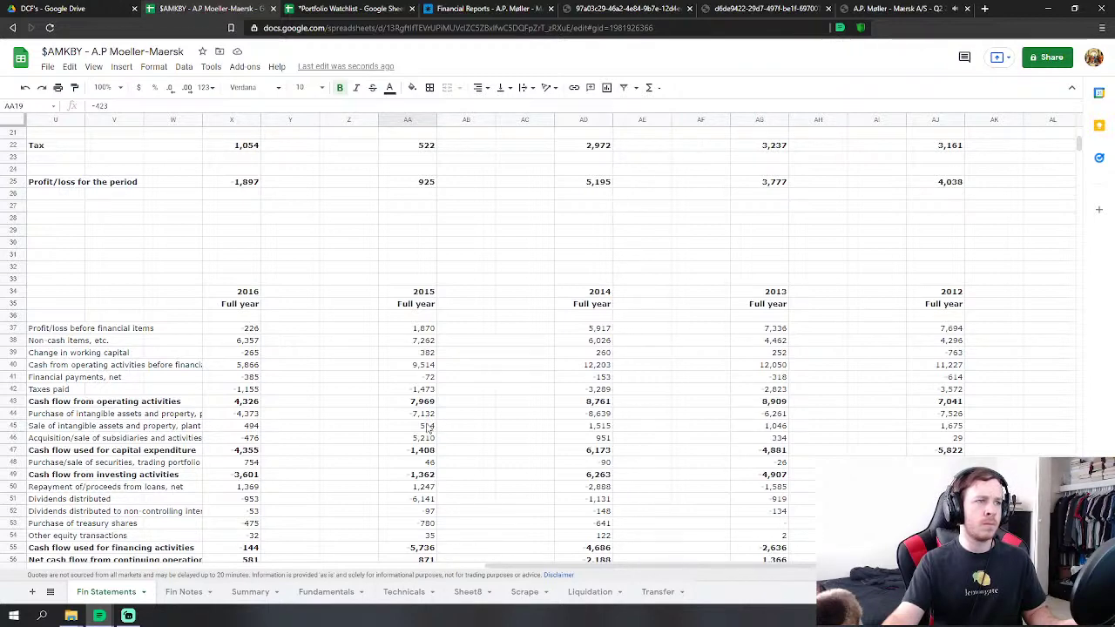
pyautogui.click(348, 591)
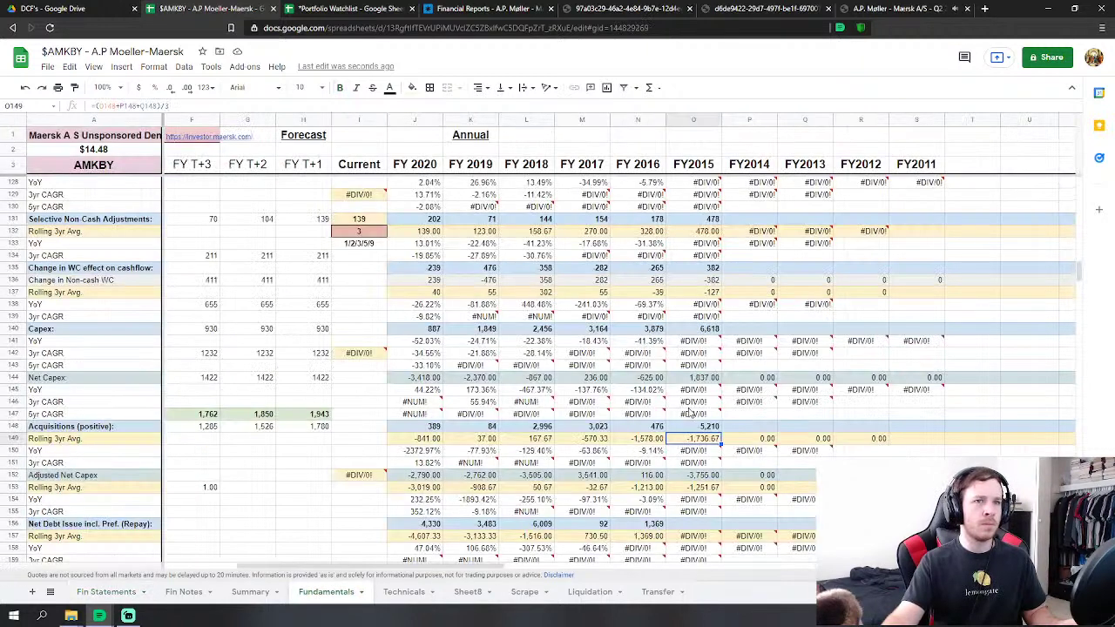
# Extend the FY 2016 Net Debt Issue formula to FY 2015, point it to Fin Statements AA50, and check it against the 2015 cash flow statement.
pyautogui.scroll(-4, 692, 410)
pyautogui.click(714, 382)
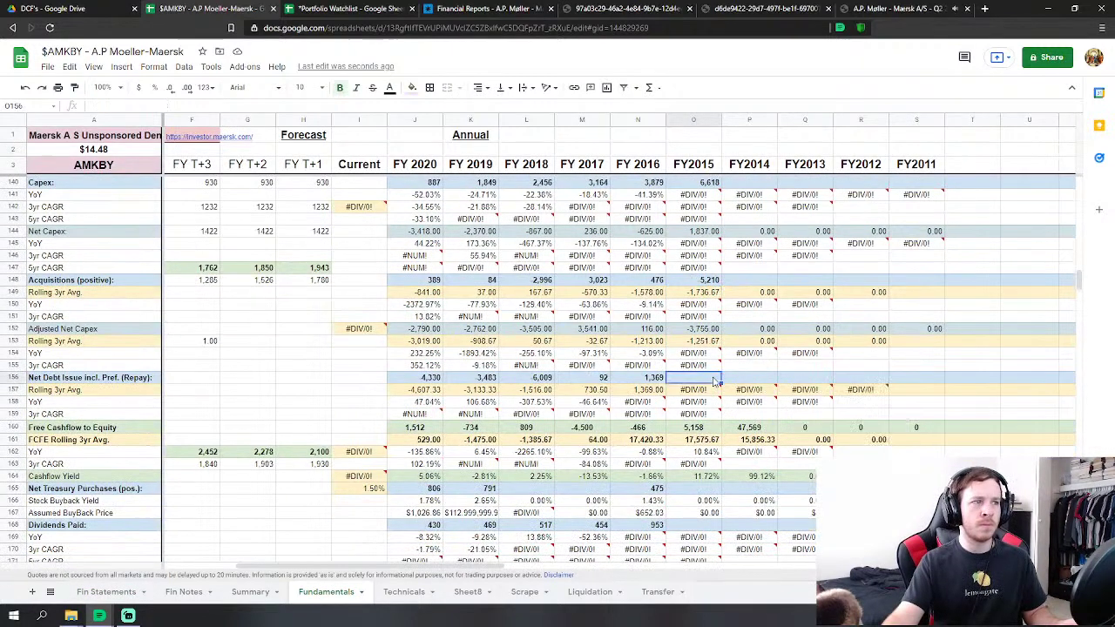
pyautogui.click(661, 379)
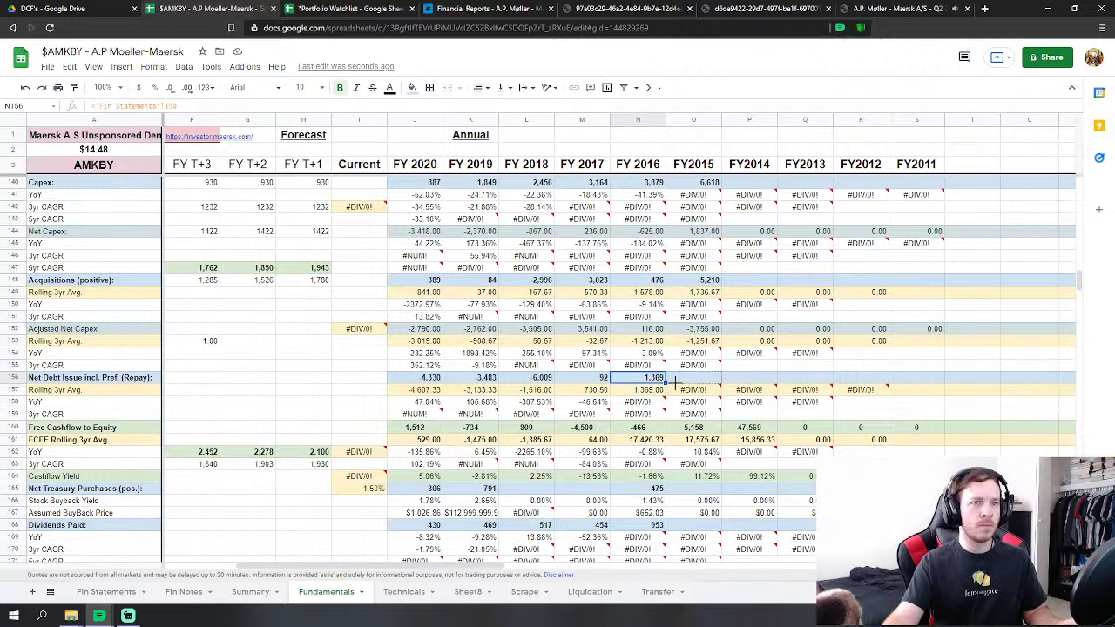
pyautogui.moveTo(675, 384); pyautogui.dragTo(693, 383)
pyautogui.click(734, 385)
pyautogui.click(706, 381)
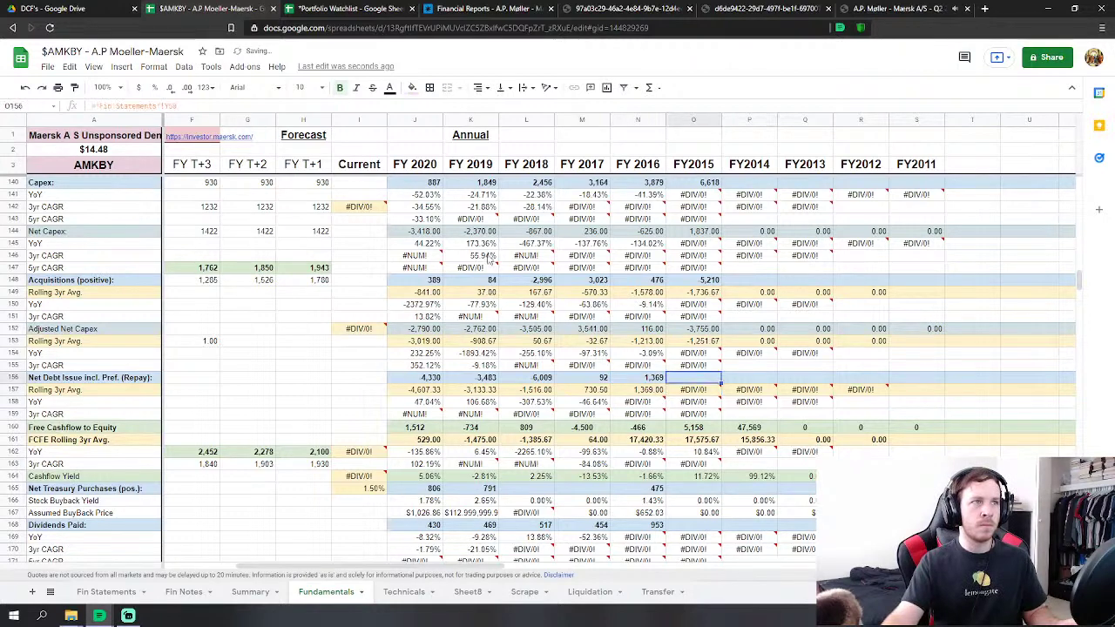
pyautogui.click(169, 106)
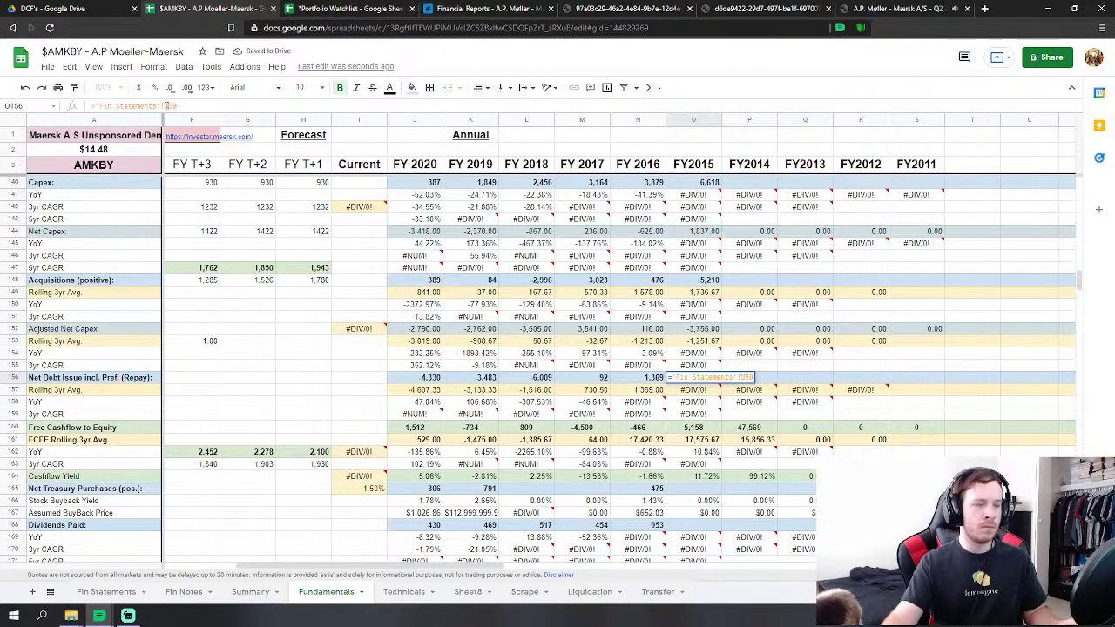
pyautogui.hotkey('ctrl', 'a')
pyautogui.press('BackSpace')
pyautogui.press('Return')
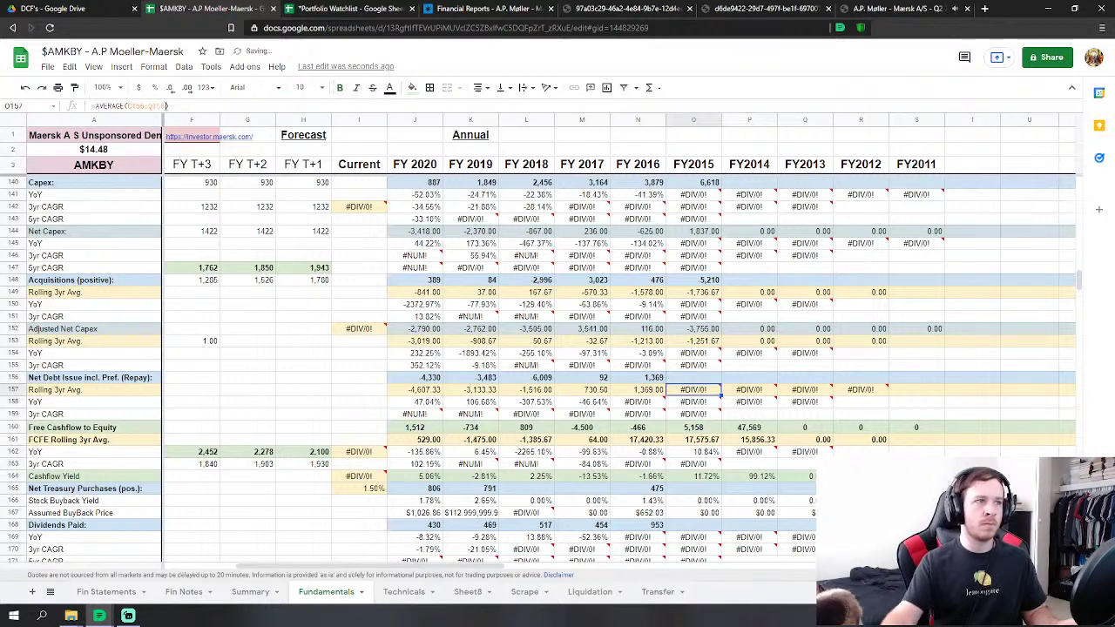
pyautogui.hotkey('ctrl', 'z')
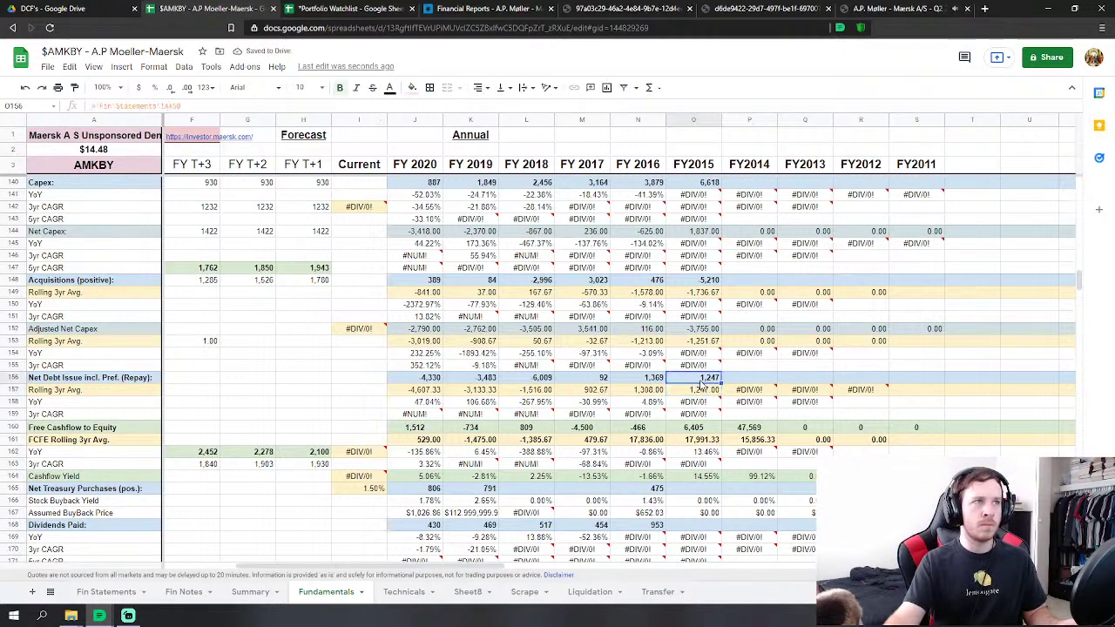
pyautogui.click(105, 593)
pyautogui.scroll(-2, 404, 502)
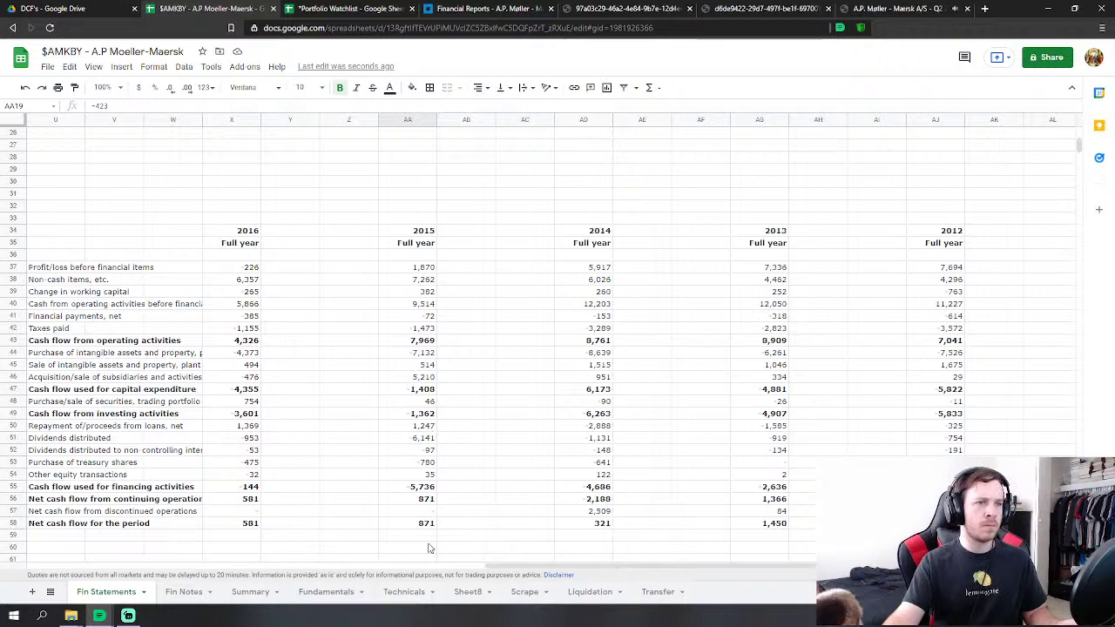
pyautogui.click(325, 591)
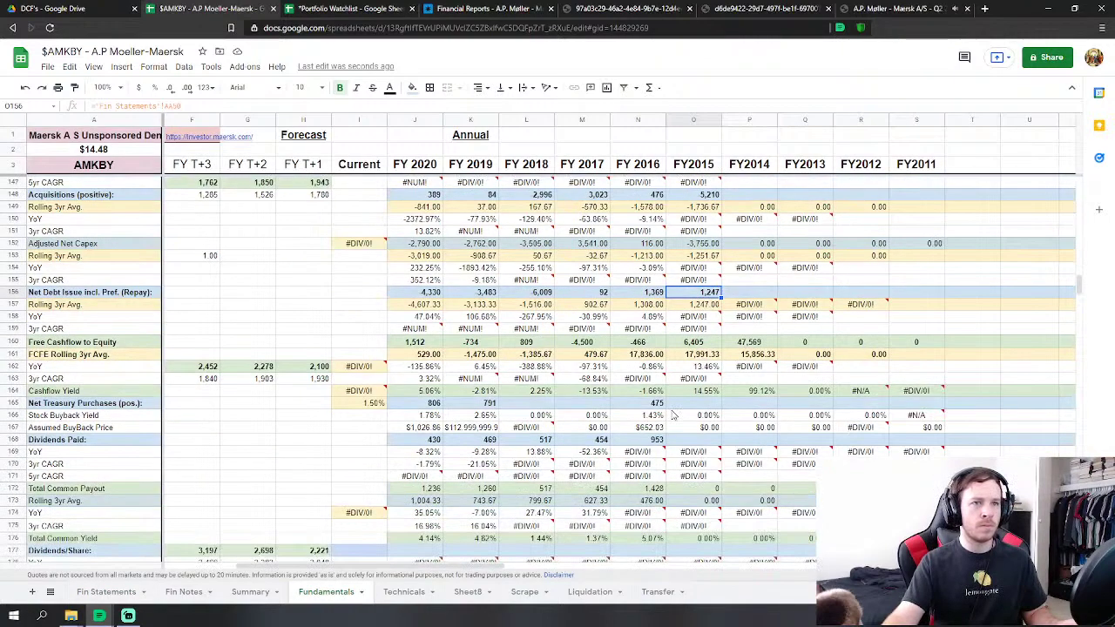
# Extend the FY 2016 Net Treasury Purchases and Dividends Paid formulas to FY 2015 and point Net Treasury Purchases to Fin Statements AA53.
pyautogui.click(661, 403)
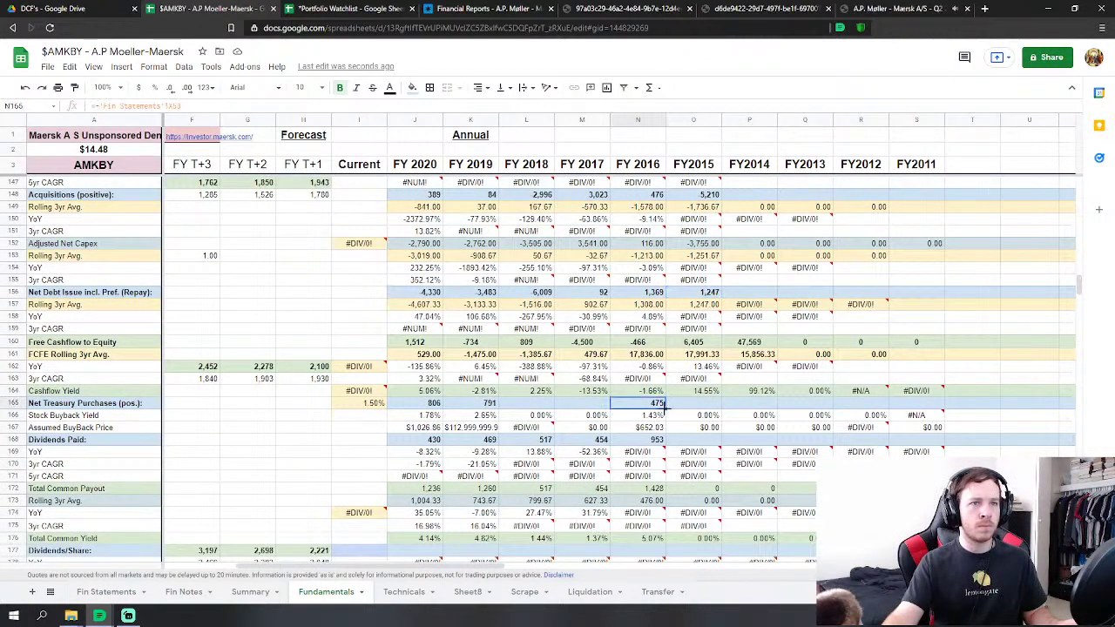
pyautogui.moveTo(665, 408); pyautogui.dragTo(685, 406)
pyautogui.click(656, 440)
pyautogui.moveTo(665, 444); pyautogui.dragTo(688, 445)
pyautogui.click(693, 403)
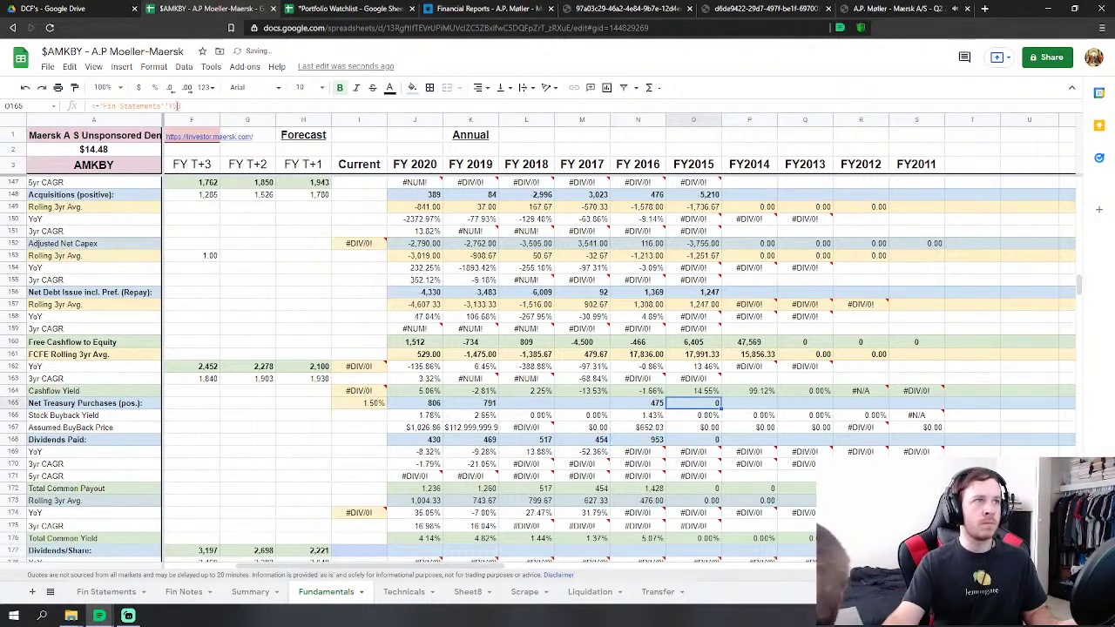
pyautogui.doubleClick(177, 105)
pyautogui.write('aa53')
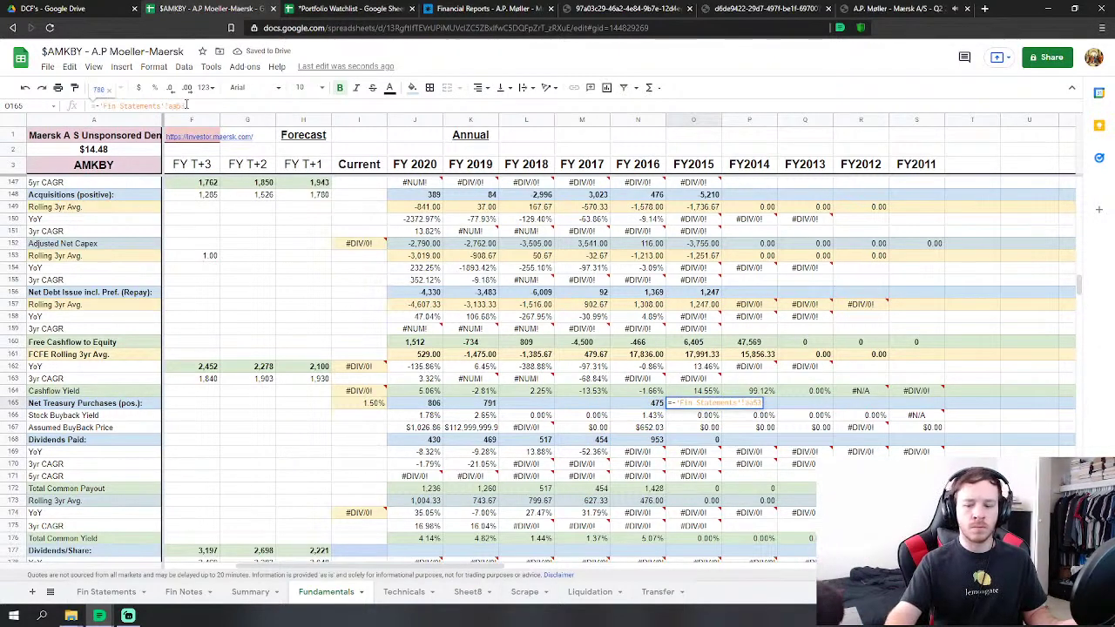
pyautogui.press('Return')
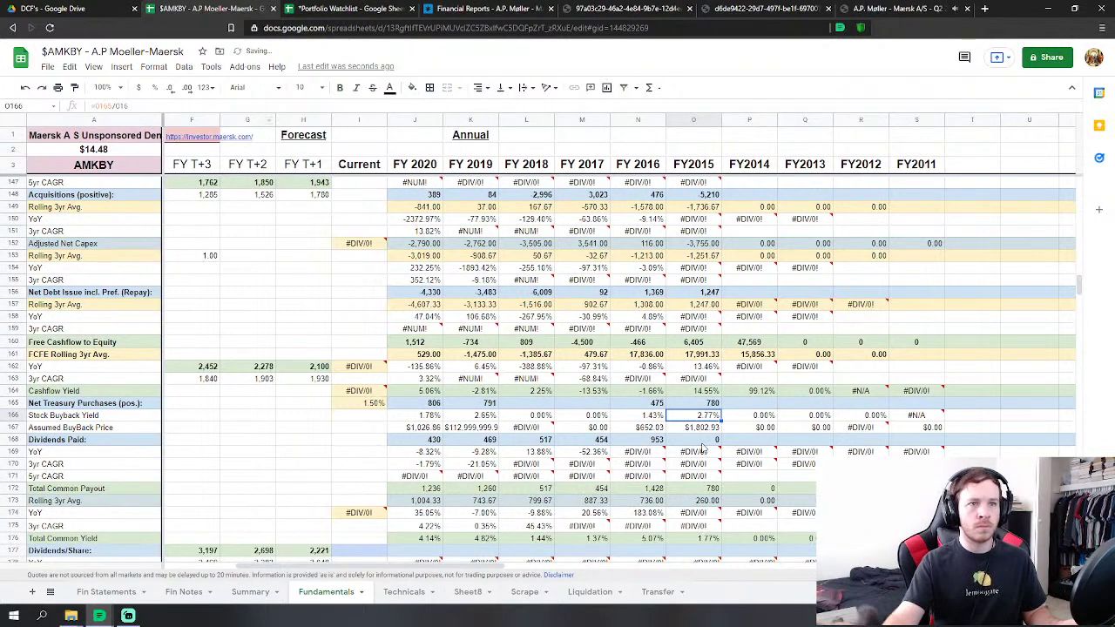
# Point the FY 2015 Dividends Paid formula to Fin Statements AA51 and check it against the 2015 cash flow statement.
pyautogui.click(697, 439)
pyautogui.doubleClick(171, 106)
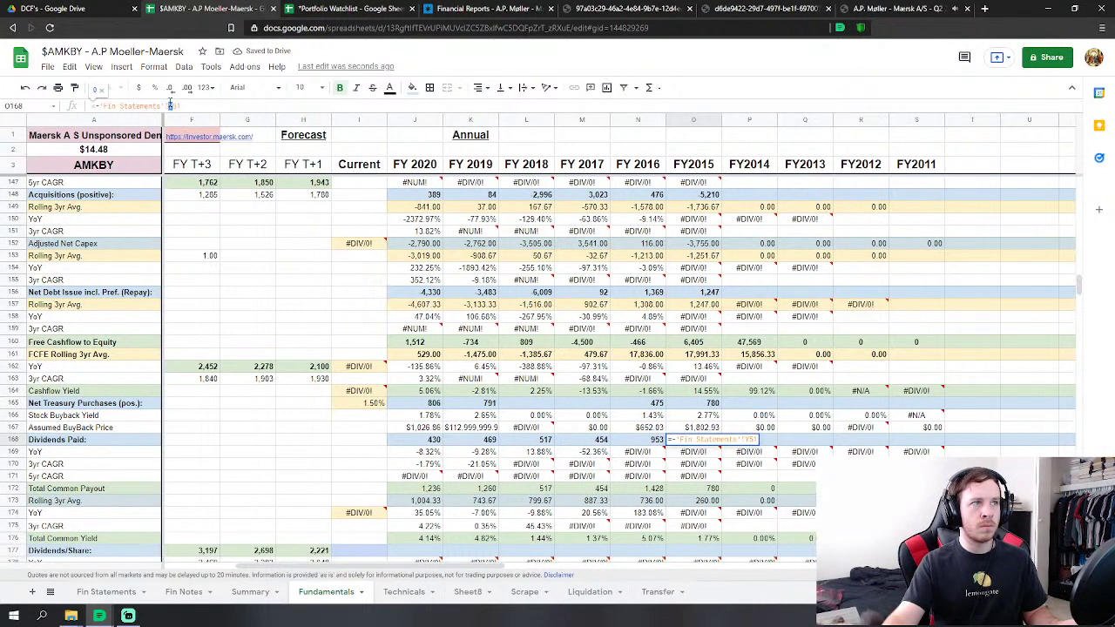
pyautogui.press('Return')
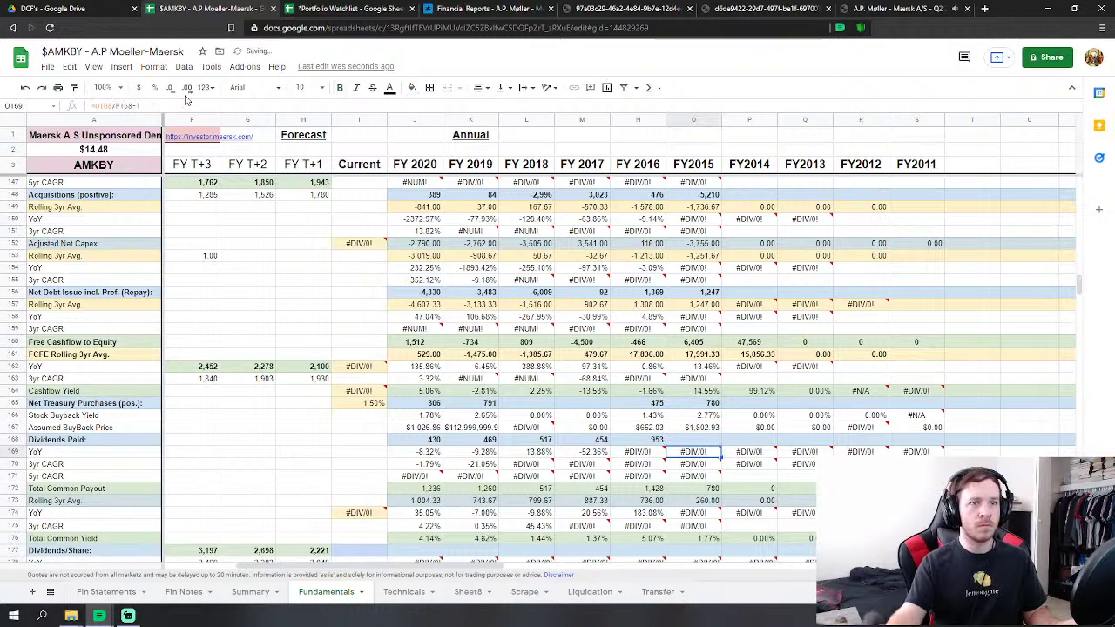
pyautogui.click(105, 591)
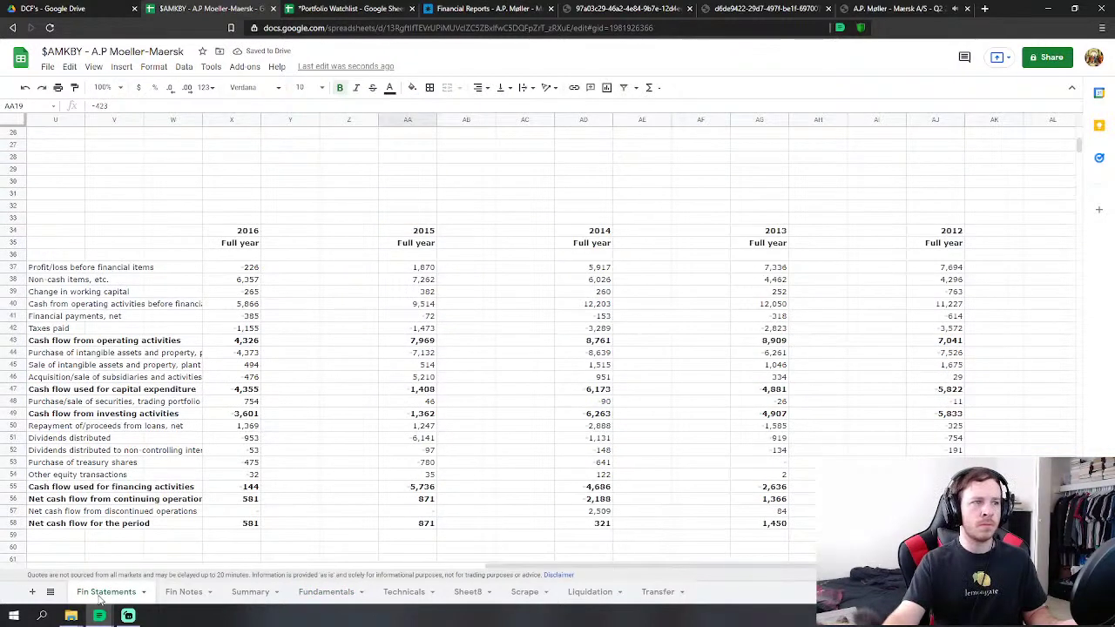
pyautogui.click(325, 592)
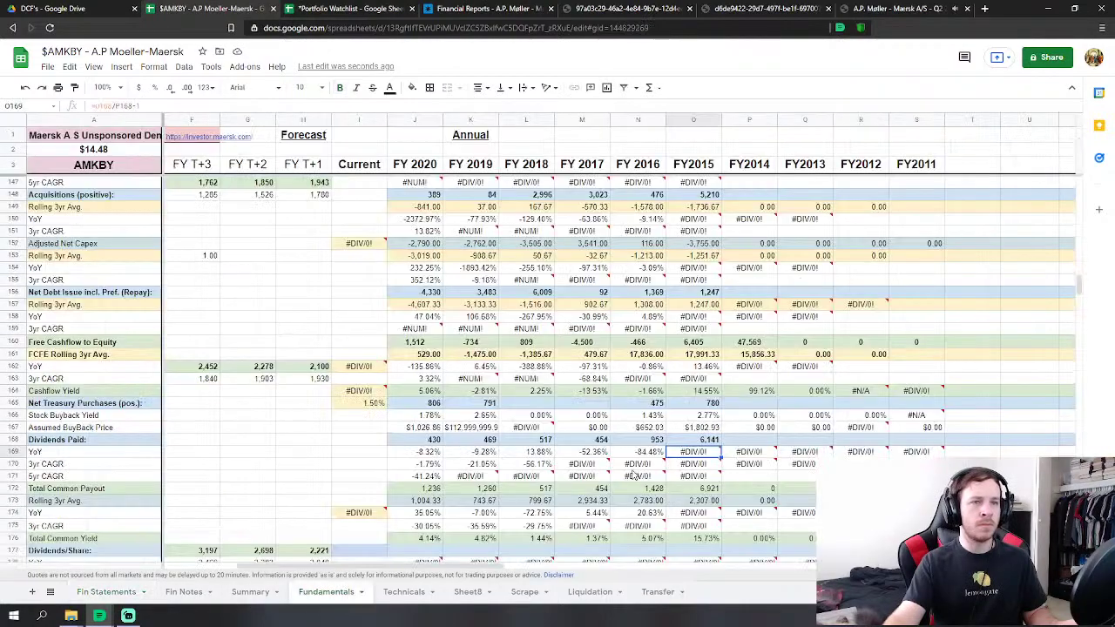
# Extend the FY 2016 cash, marketable securities and accounts receivable formulas to FY 2015 and point Cash & Equivalents to Fin Statements AA104.
pyautogui.scroll(-5, 695, 466)
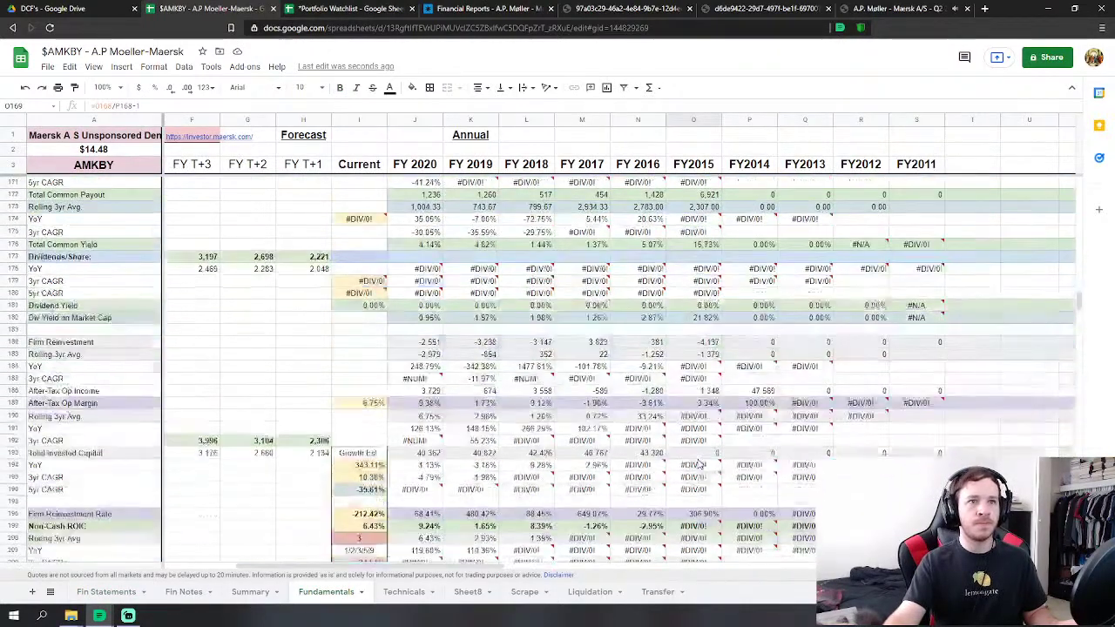
pyautogui.scroll(-5, 695, 457)
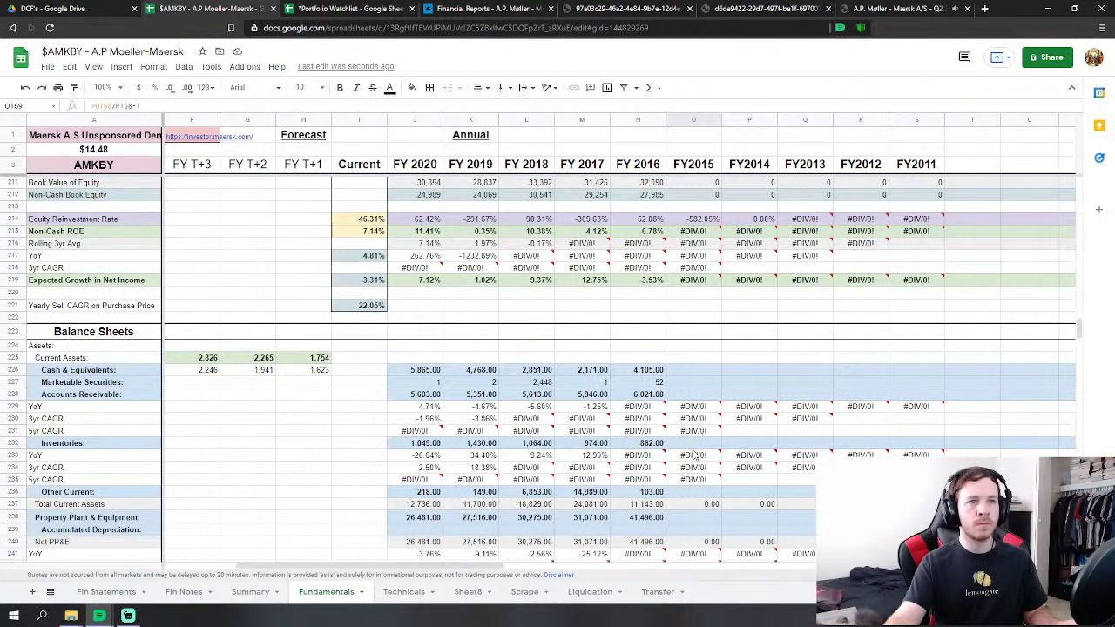
pyautogui.scroll(-1, 696, 351)
pyautogui.click(658, 314)
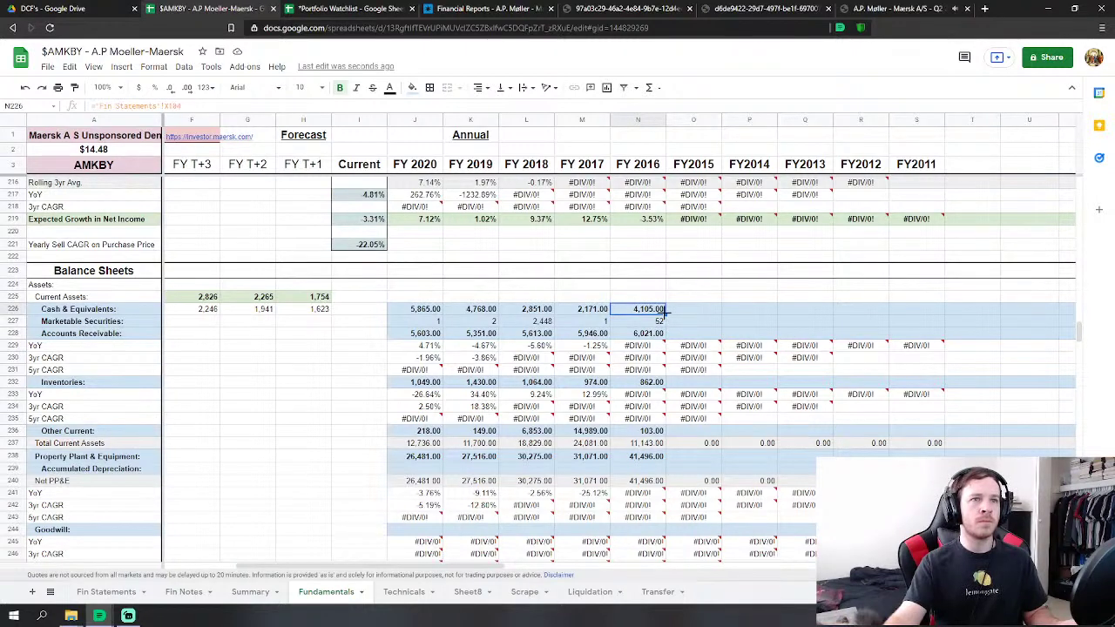
pyautogui.moveTo(664, 314)
pyautogui.mouseDown()
pyautogui.moveTo(682, 318)
pyautogui.moveTo(660, 334)
pyautogui.mouseUp()
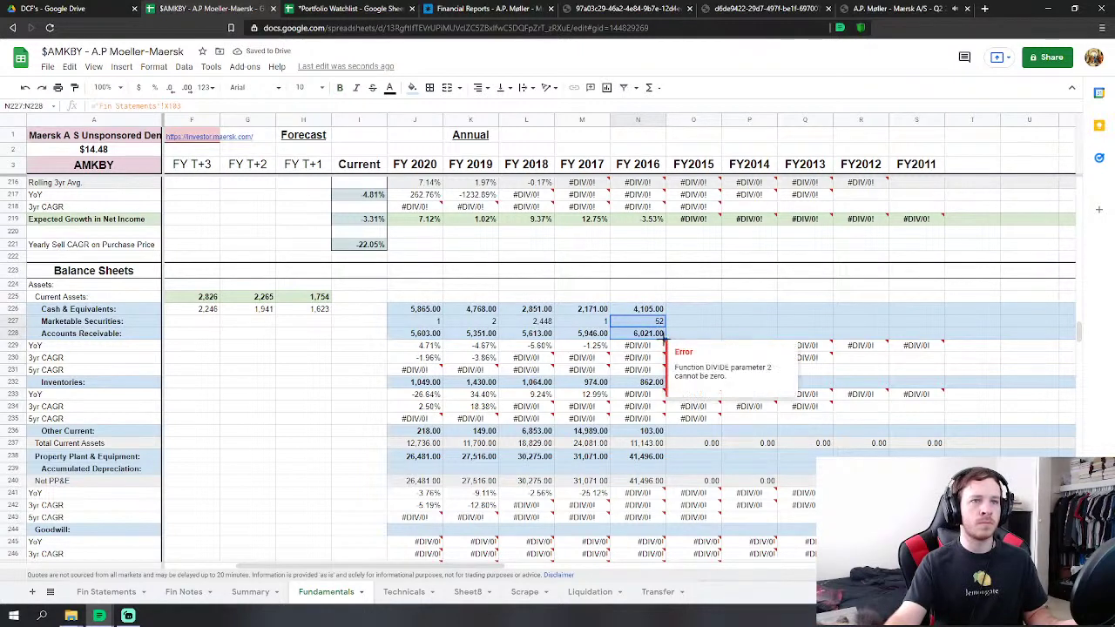
pyautogui.moveTo(664, 338); pyautogui.dragTo(690, 335)
pyautogui.click(766, 323)
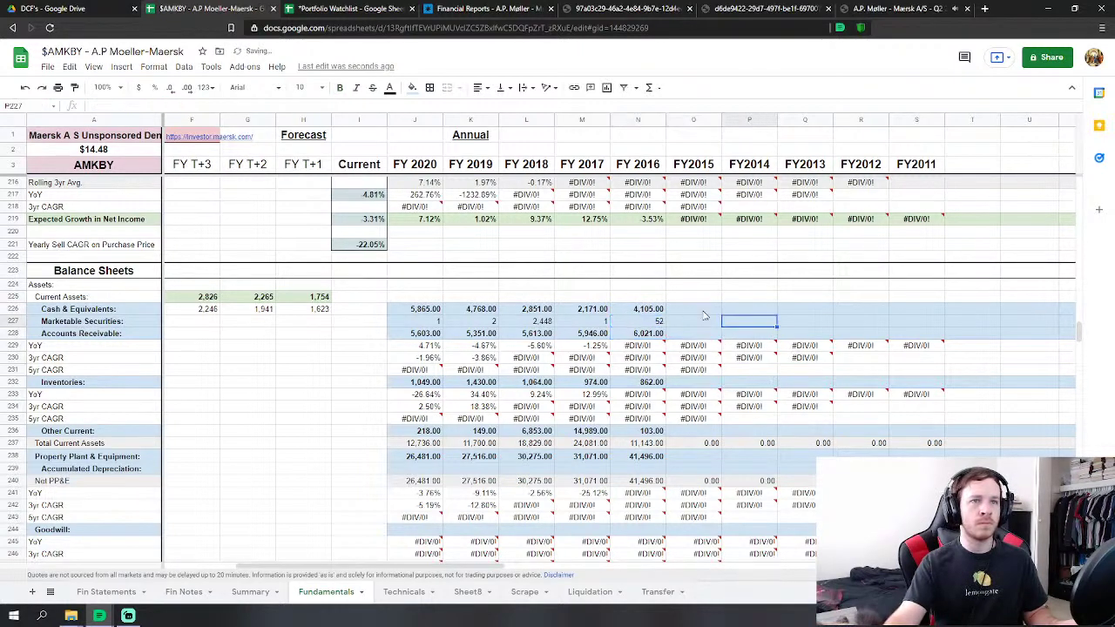
pyautogui.click(703, 310)
pyautogui.click(168, 106)
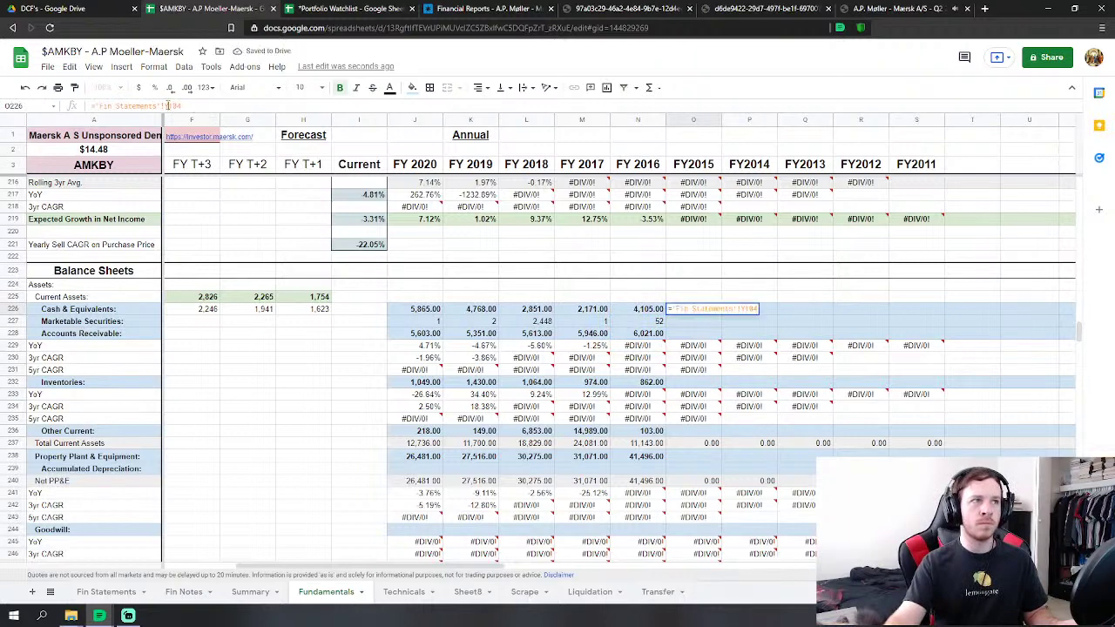
pyautogui.write('aa')
pyautogui.press('Return')
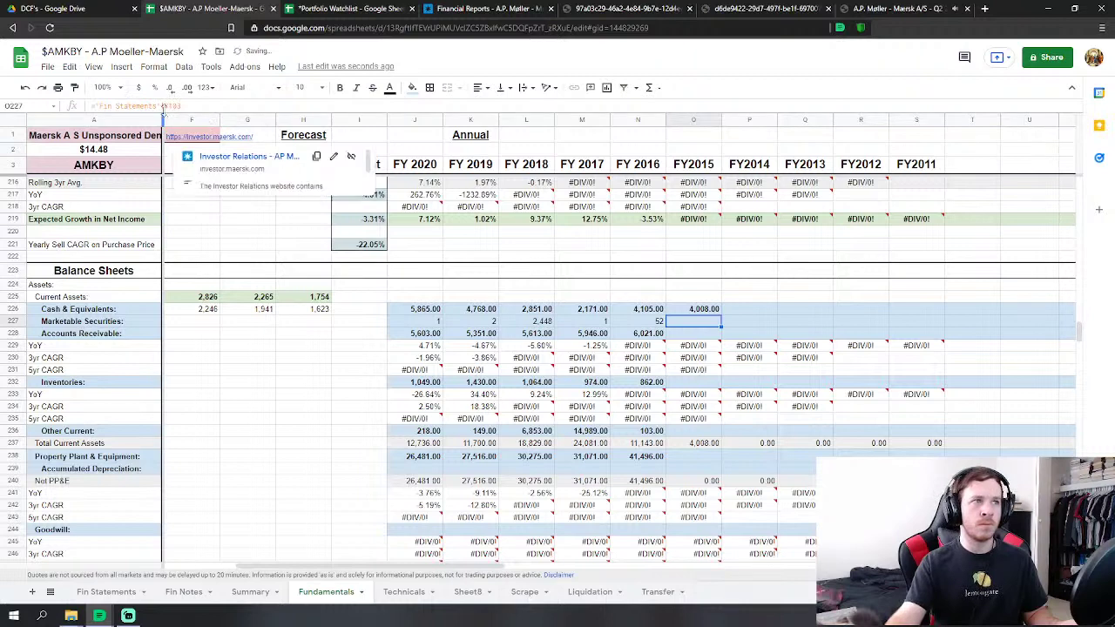
# Point the FY 2015 Marketable Securities formula to Fin Statements AA103 and the Accounts Receivable formula to AA101.
pyautogui.click(166, 105)
pyautogui.write('aa')
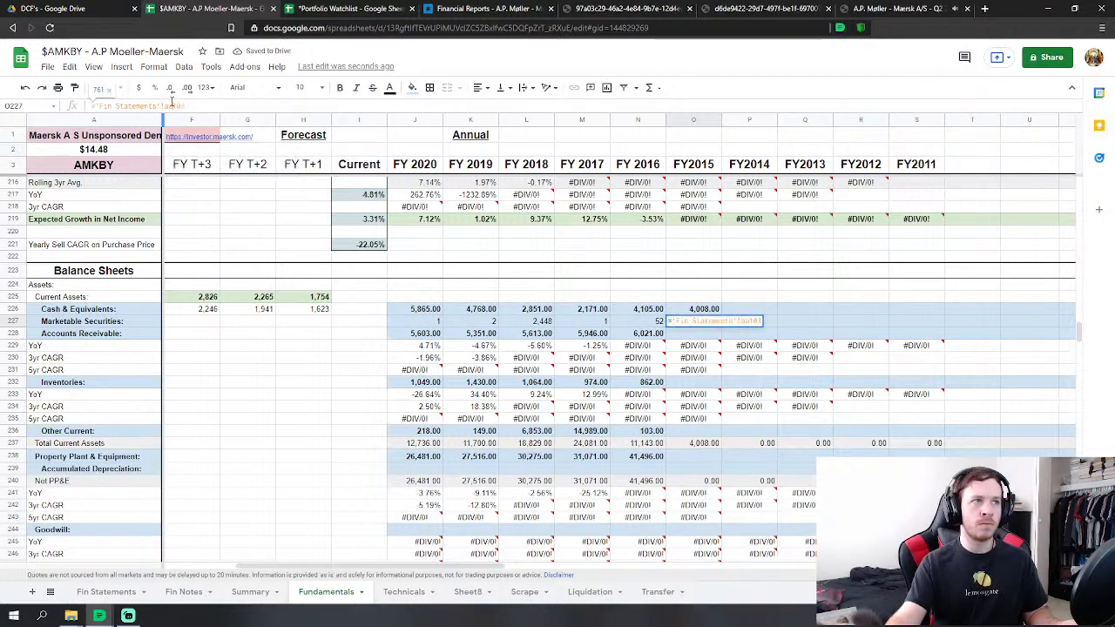
pyautogui.press('Return')
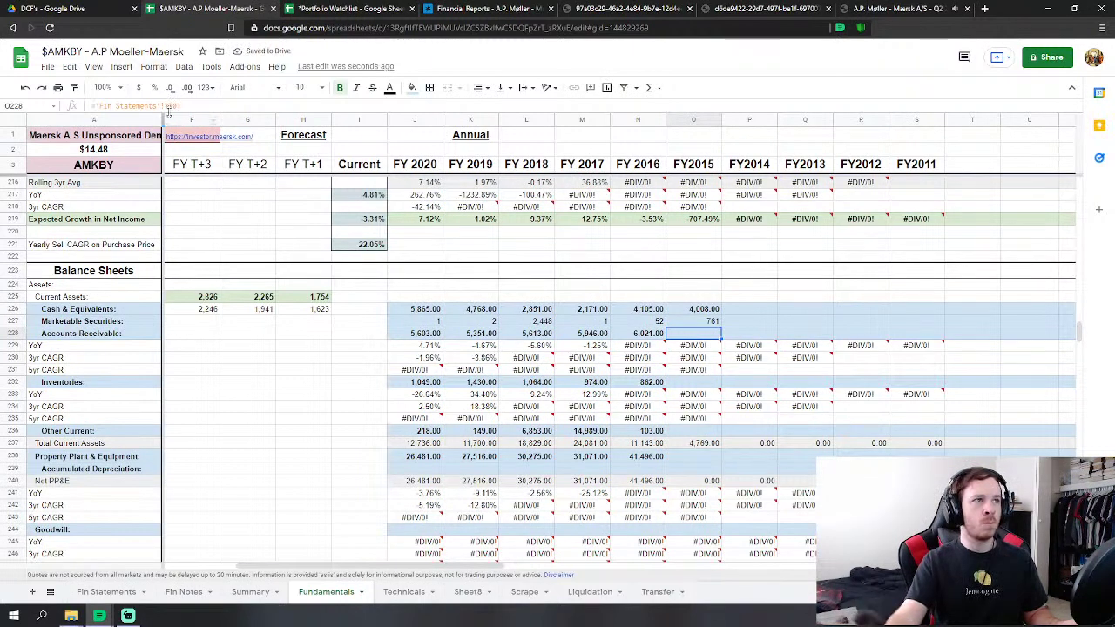
pyautogui.click(165, 105)
pyautogui.write('s')
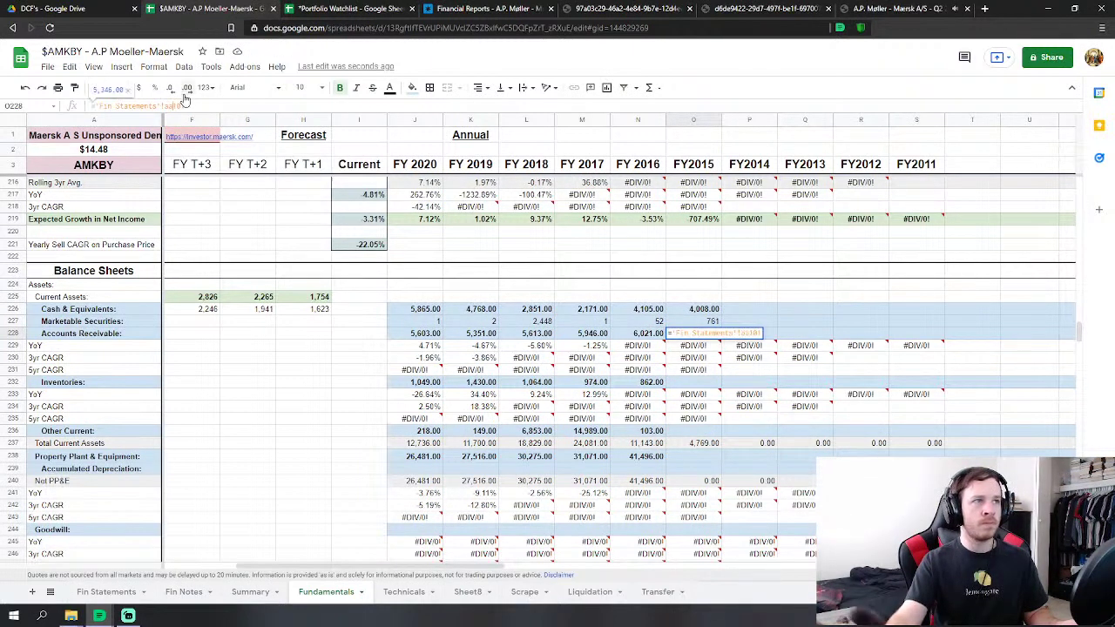
pyautogui.press('Return')
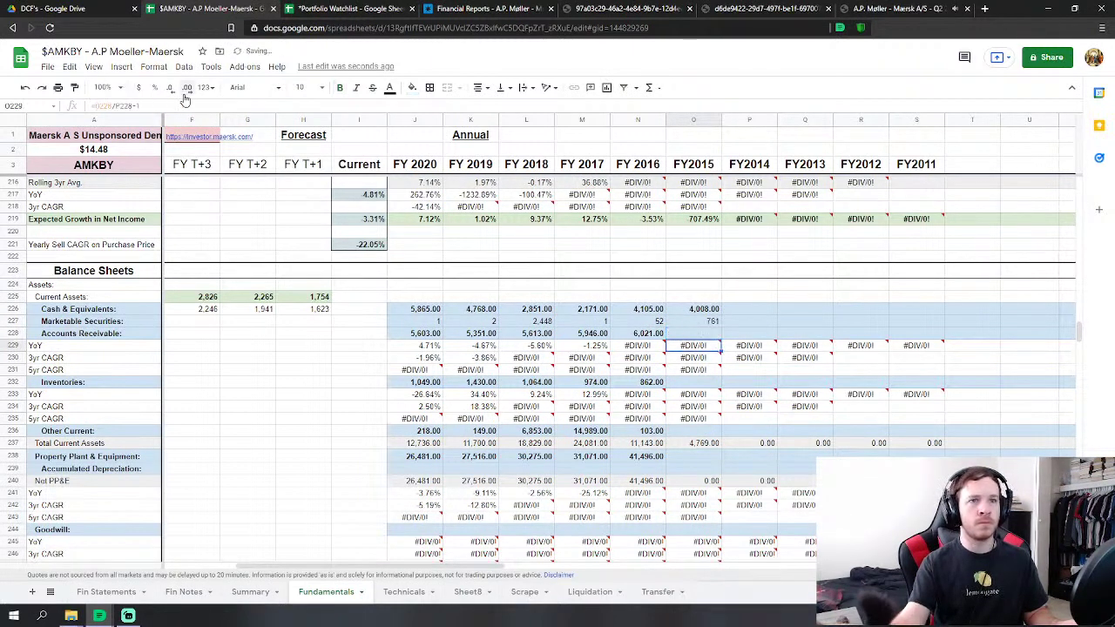
# Extend the FY 2016 Inventories formula to FY 2015 and point it to Fin Statements AA94.
pyautogui.click(660, 384)
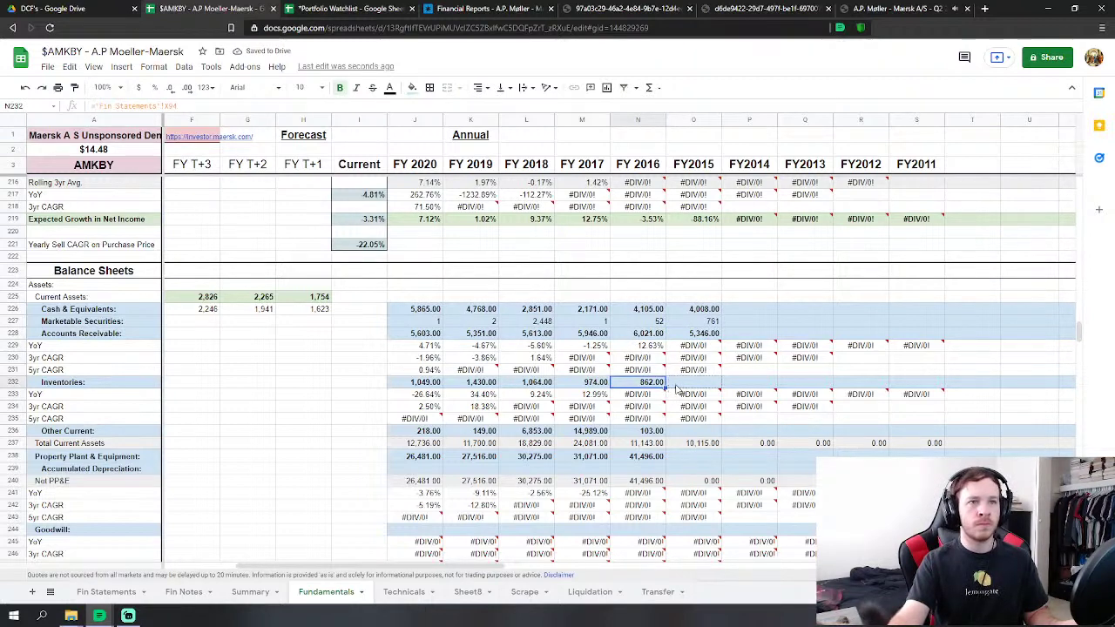
pyautogui.click(677, 384)
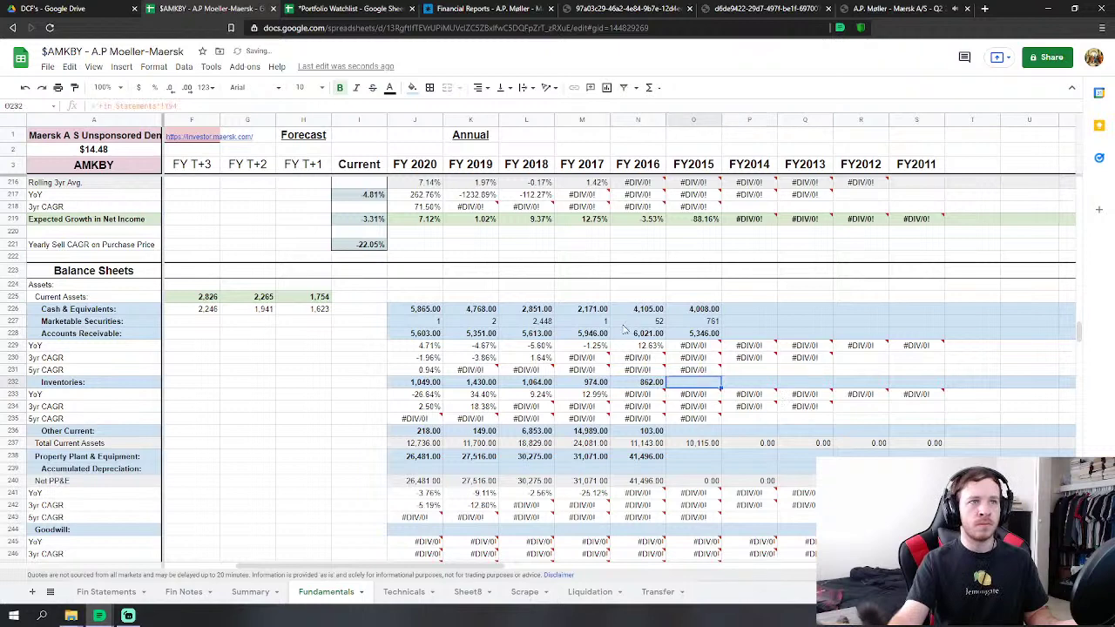
pyautogui.press('F2')
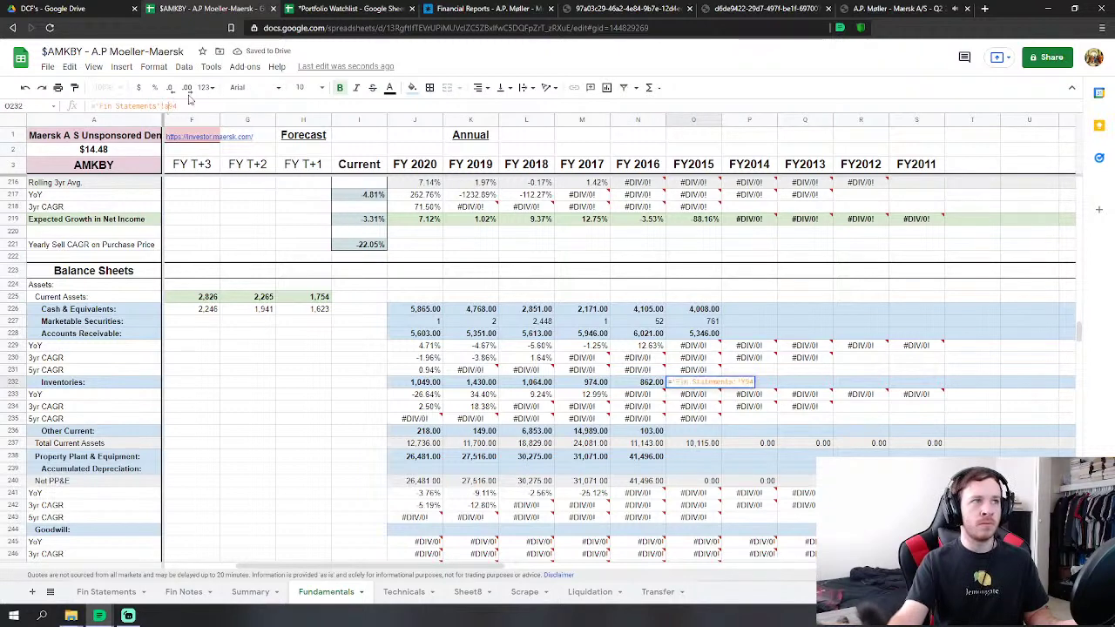
pyautogui.press('Return')
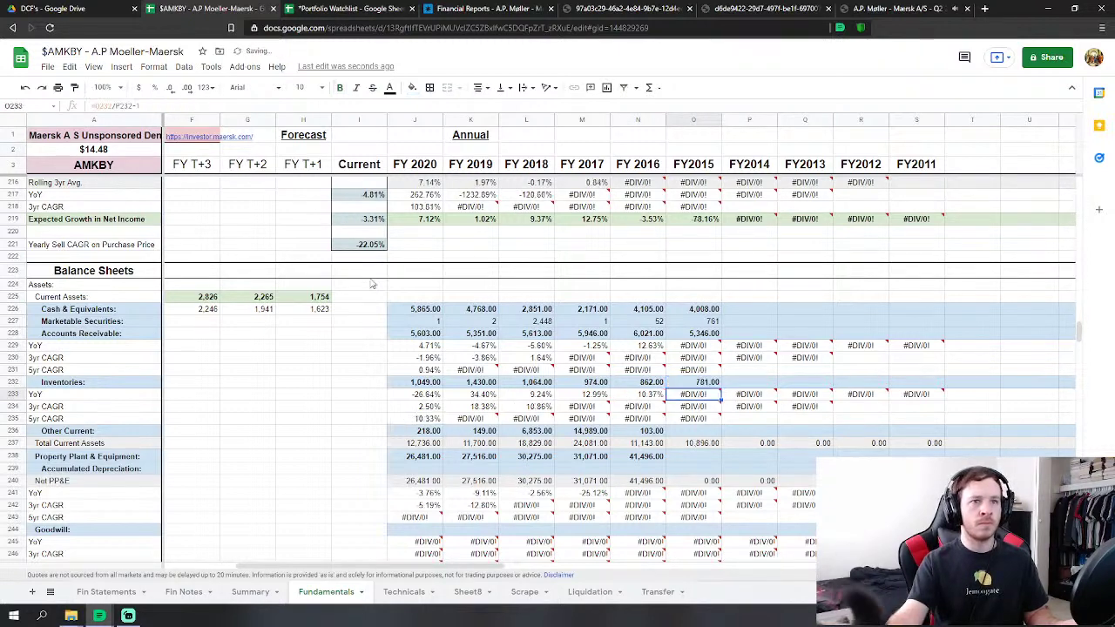
# Extend the FY 2016 Other Current assets formula to FY 2015 and point it to Fin Statements AA105.
pyautogui.click(660, 432)
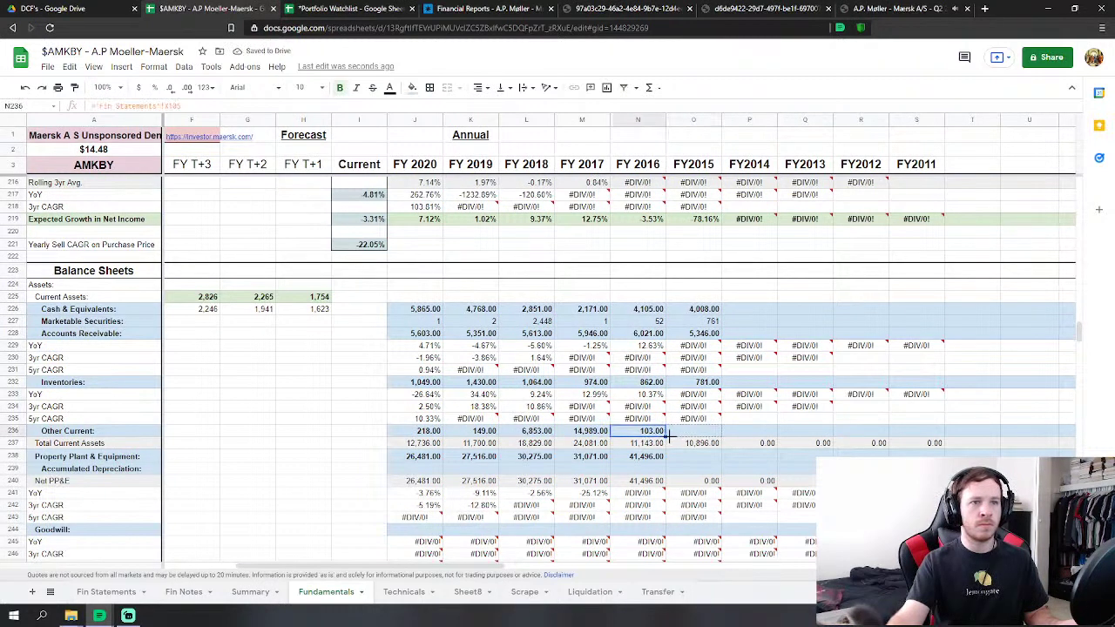
pyautogui.moveTo(668, 433); pyautogui.dragTo(684, 434)
pyautogui.click(684, 435)
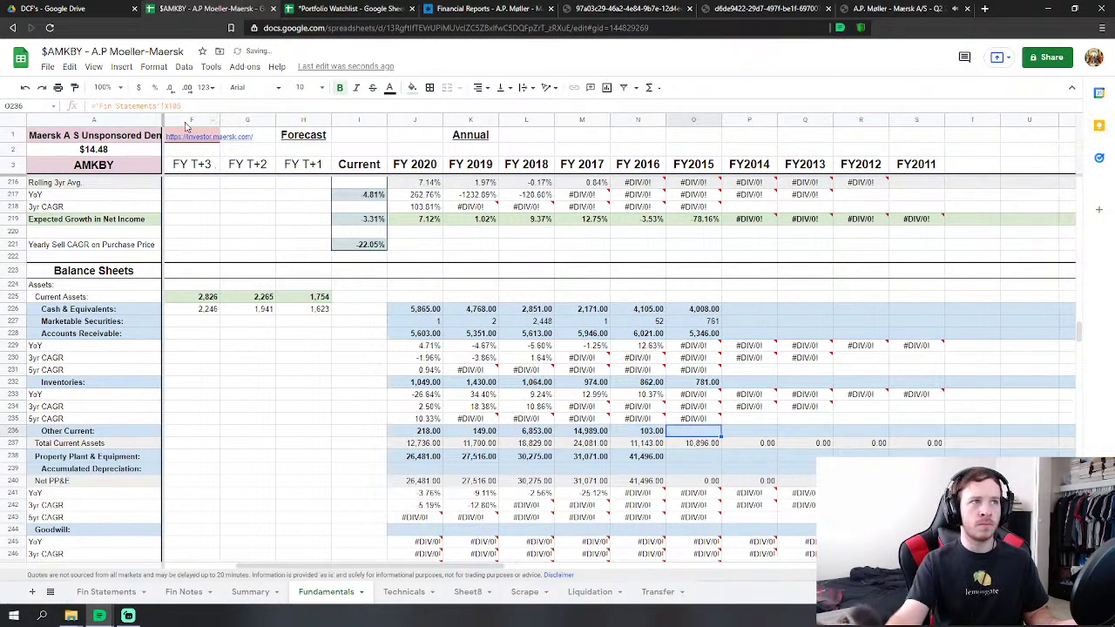
pyautogui.click(168, 106)
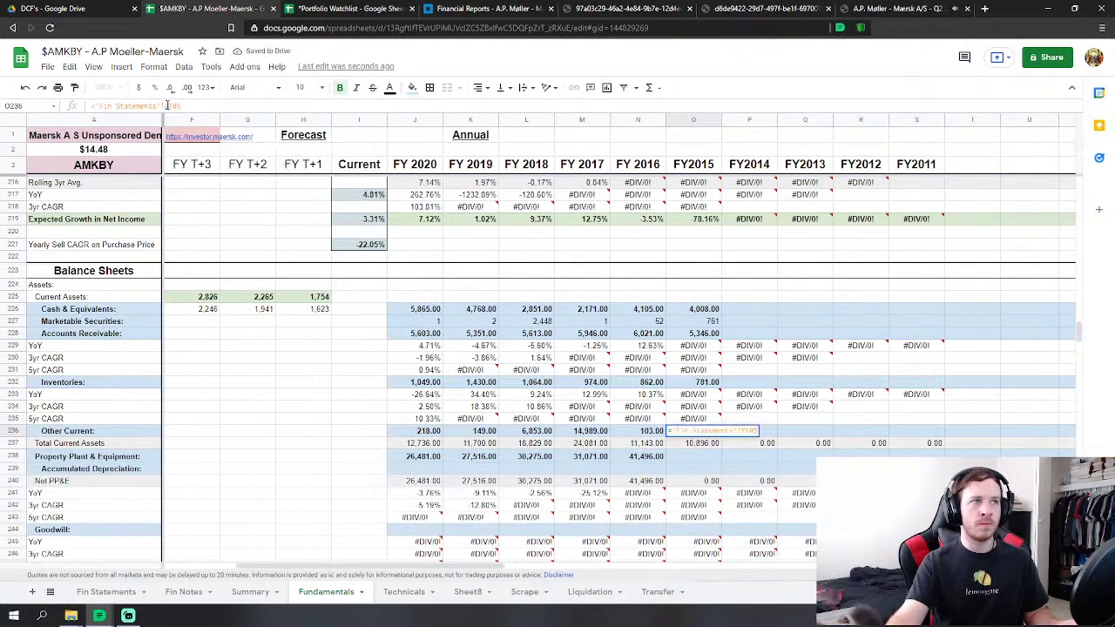
pyautogui.press('BackSpace')
pyautogui.write('aa')
pyautogui.press('Return')
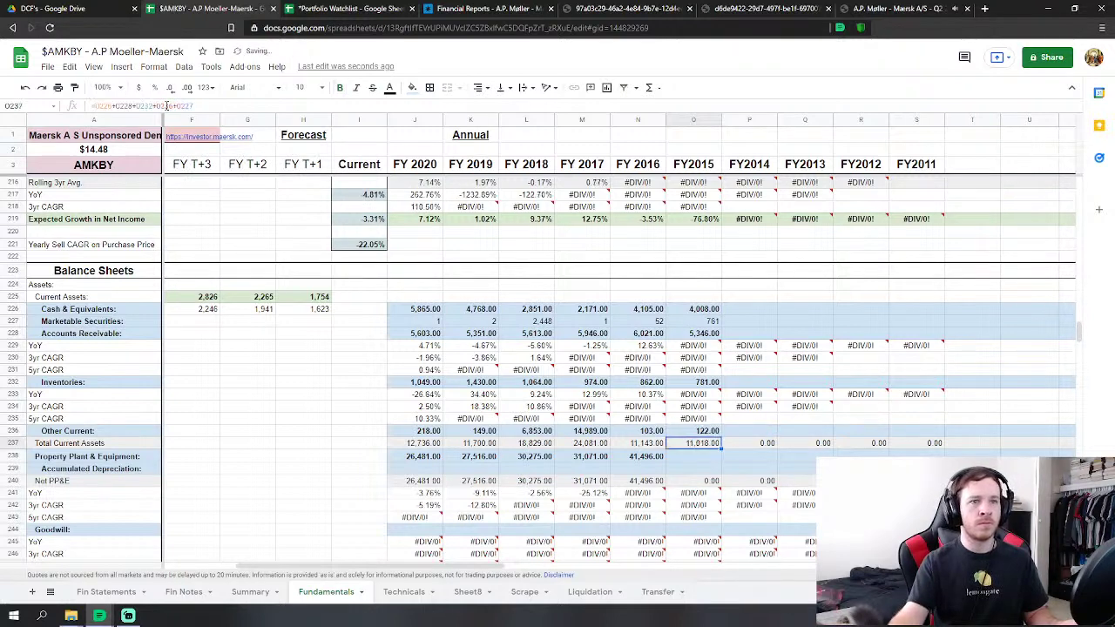
# Extend the FY 2016 Property Plant & Equipment formula to FY 2015 and point it to Fin Statements AA81.
pyautogui.click(660, 460)
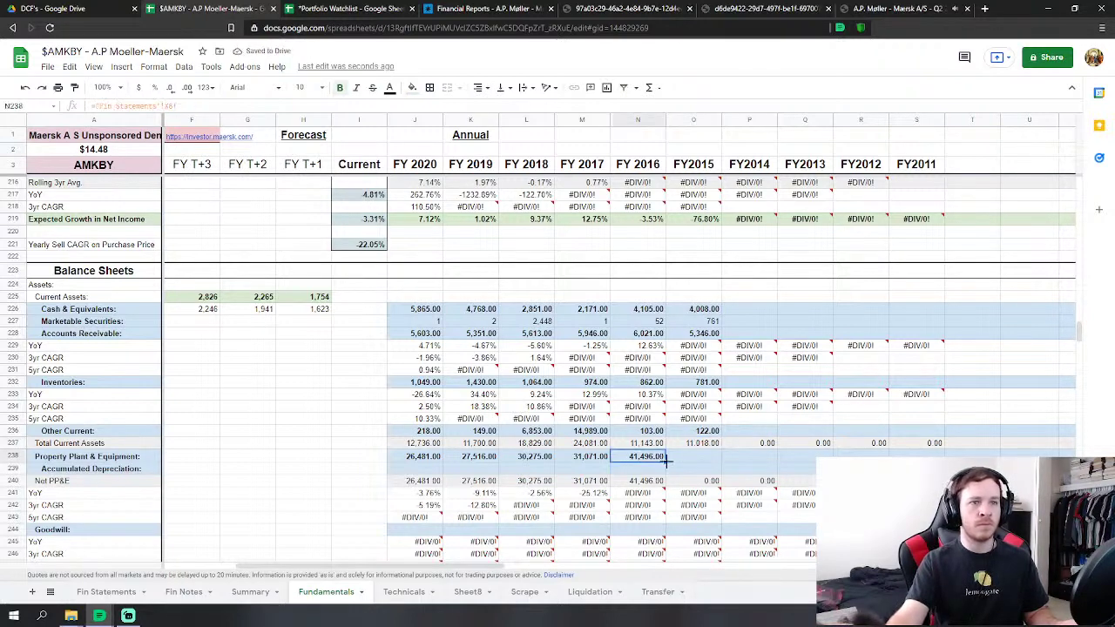
pyautogui.moveTo(674, 461); pyautogui.dragTo(697, 460)
pyautogui.click(693, 456)
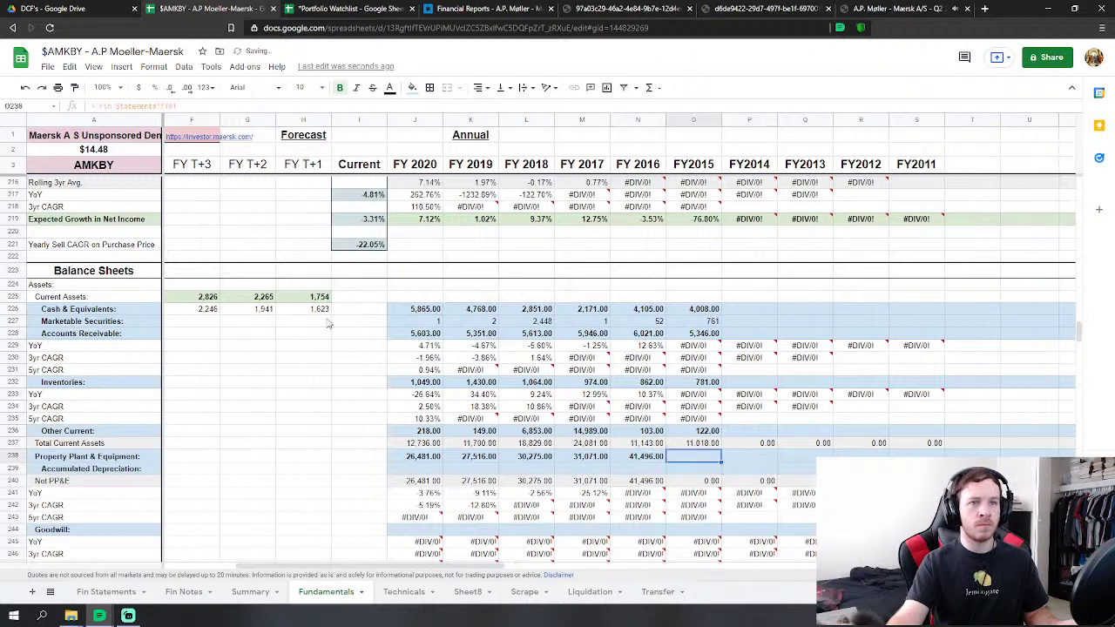
pyautogui.click(165, 105)
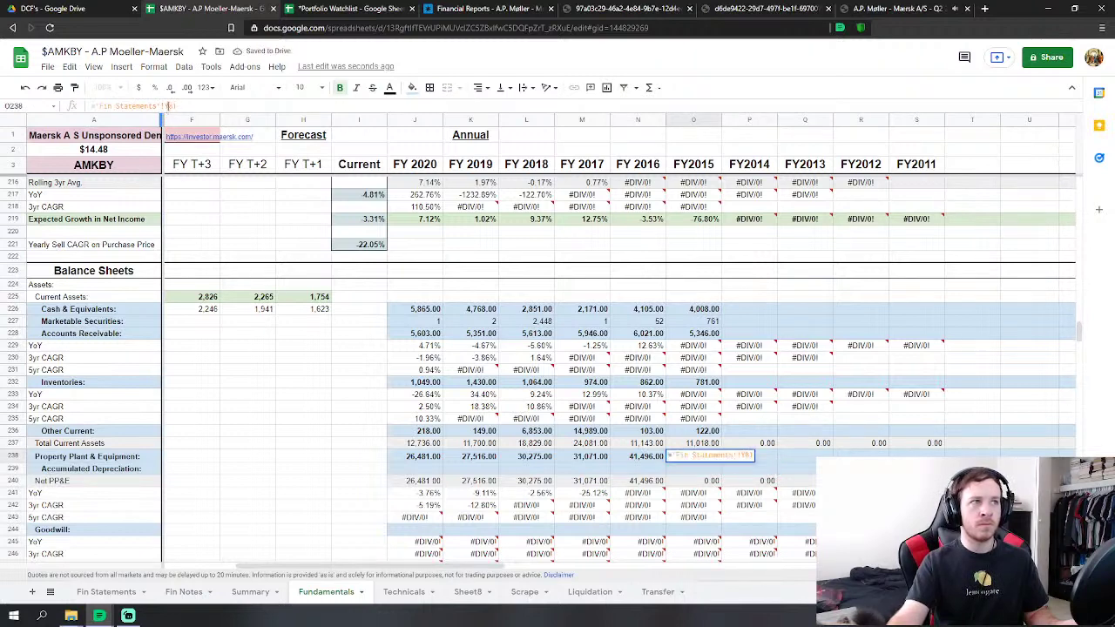
pyautogui.write('8')
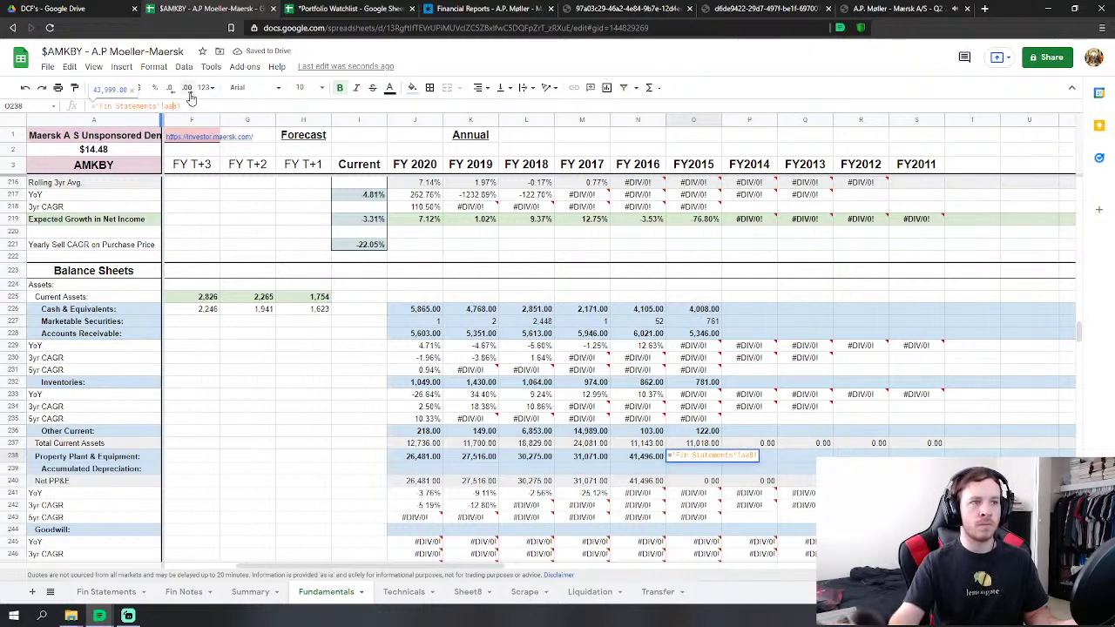
pyautogui.press('Return')
# Extend the FY 2016 Intangible Assets formula to FY 2015 and point it to Fin Statements AA80.
pyautogui.scroll(-3, 792, 435)
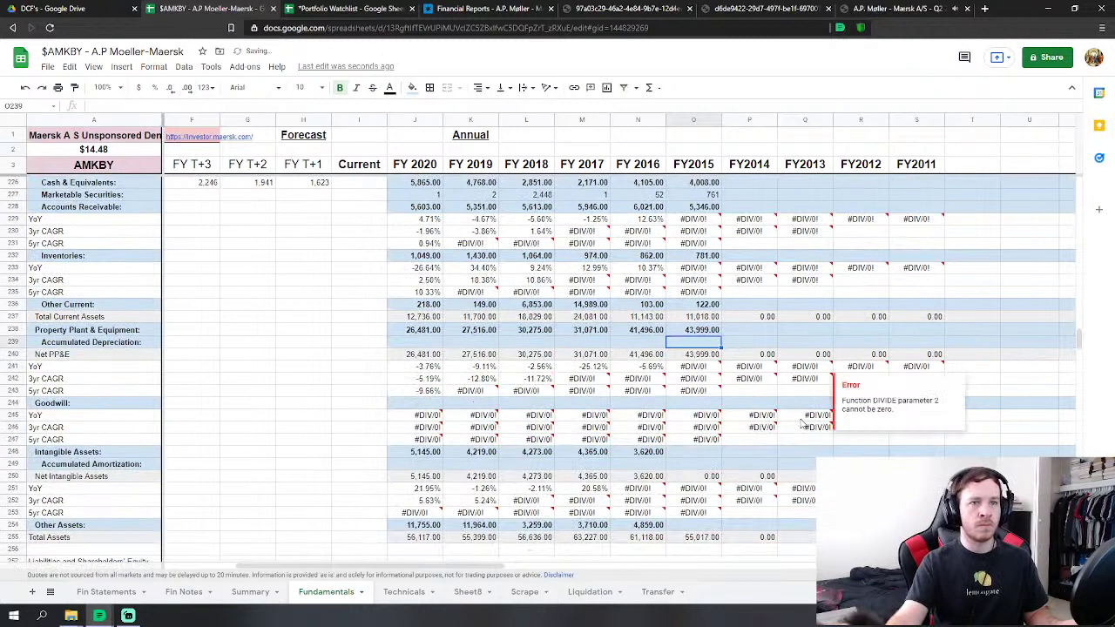
pyautogui.scroll(-2, 679, 421)
pyautogui.click(660, 392)
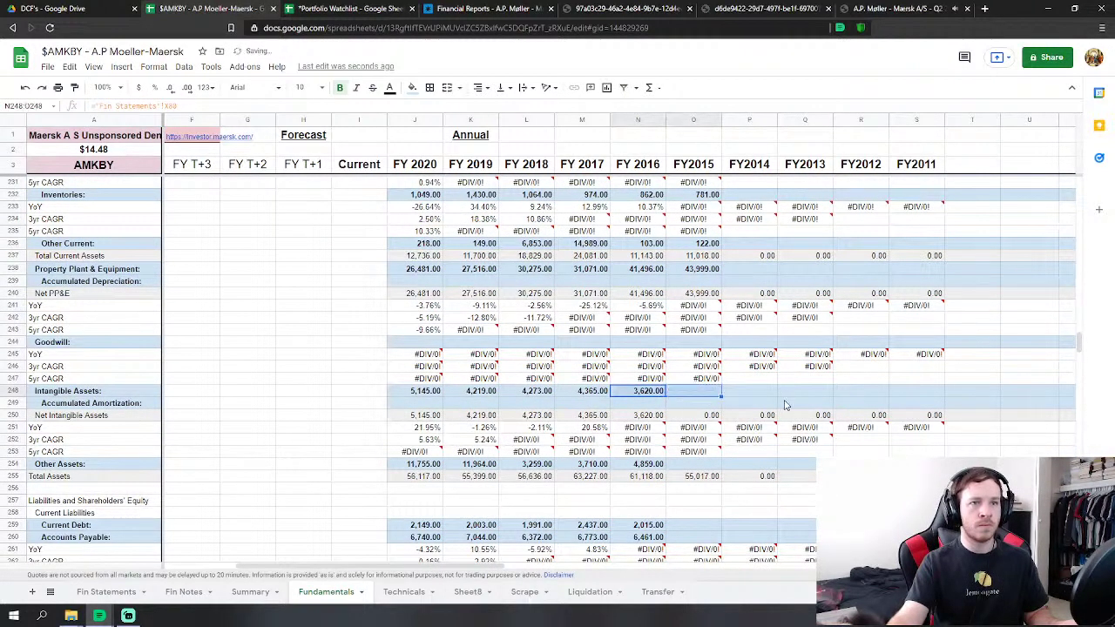
pyautogui.click(719, 393)
pyautogui.click(717, 393)
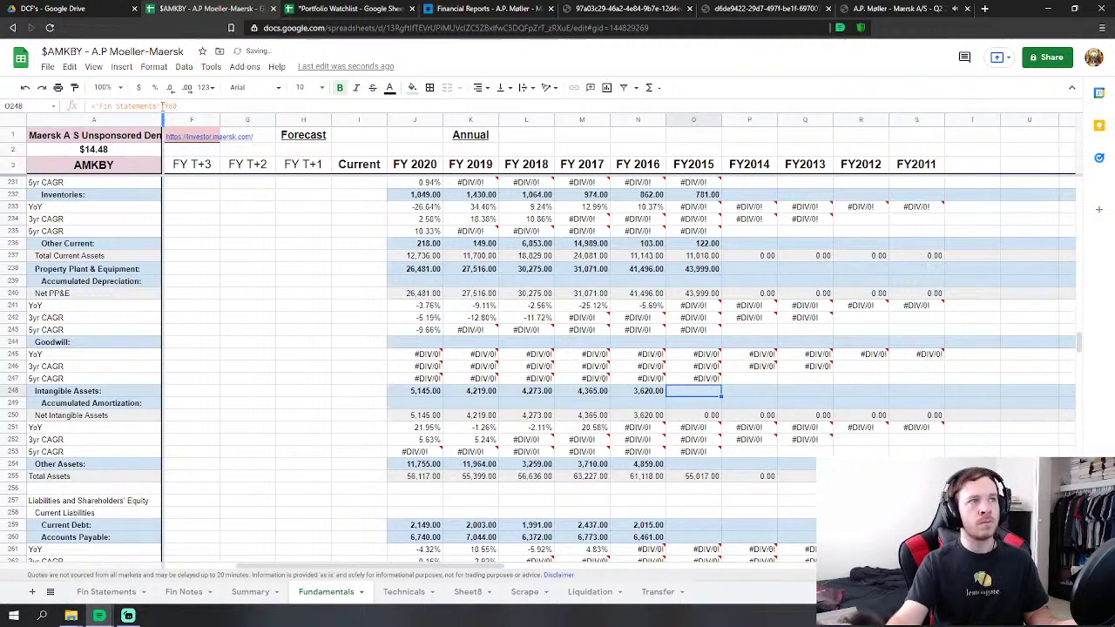
pyautogui.click(165, 106)
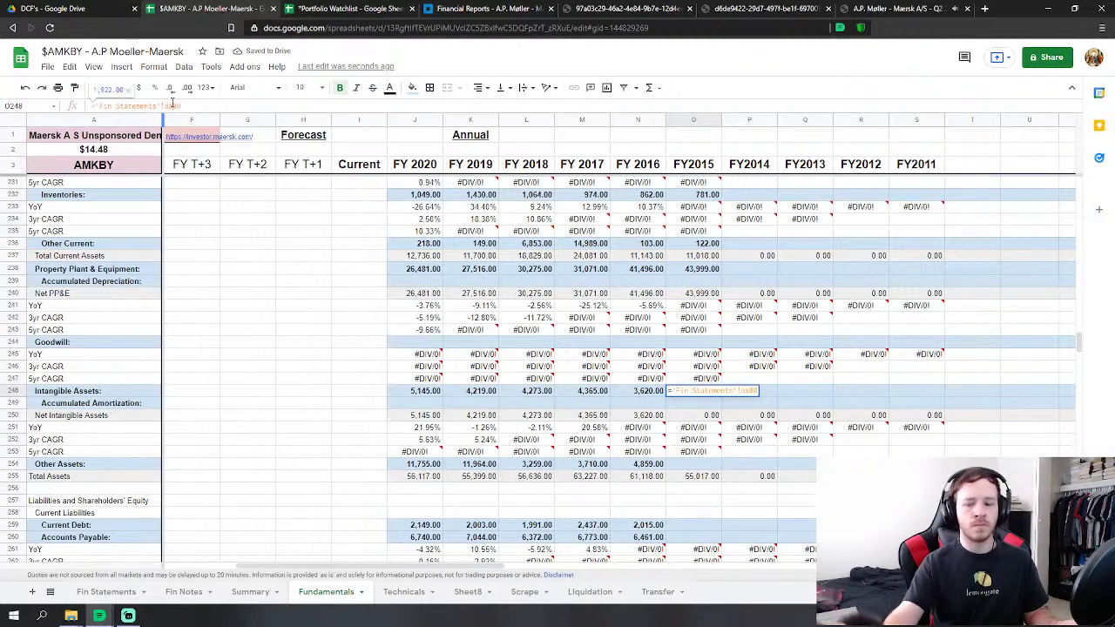
pyautogui.press('Return')
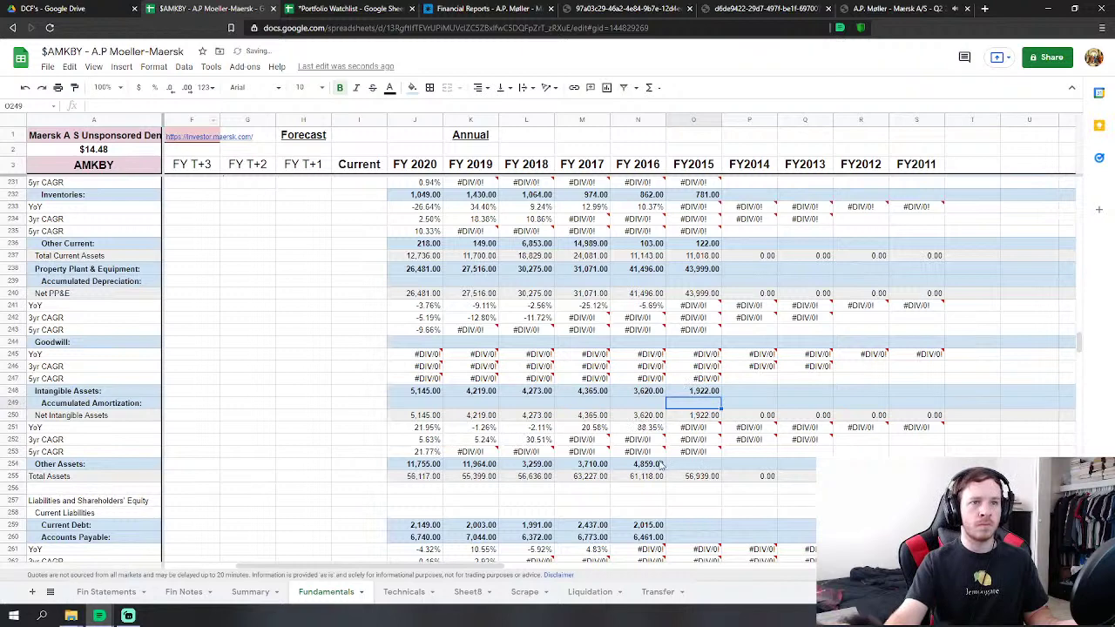
# Extend the FY 2016 Other Assets formula to FY 2015 and point it to Fin Statements AA89 plus AA91.
pyautogui.moveTo(660, 466); pyautogui.dragTo(688, 474)
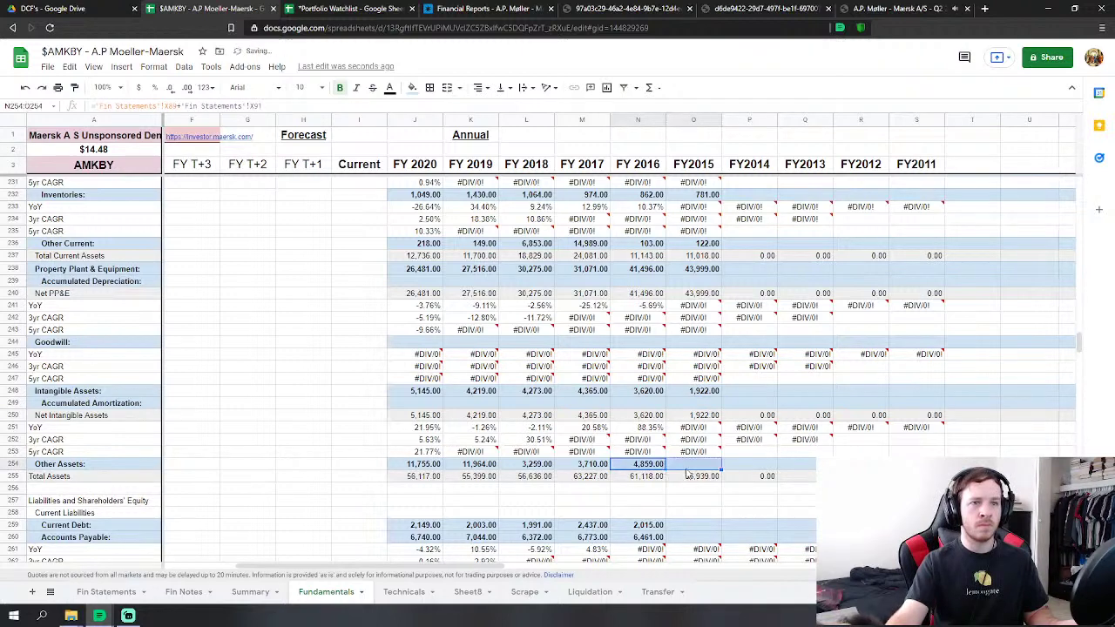
pyautogui.hotkey('ctrl', 'r')
pyautogui.click(696, 467)
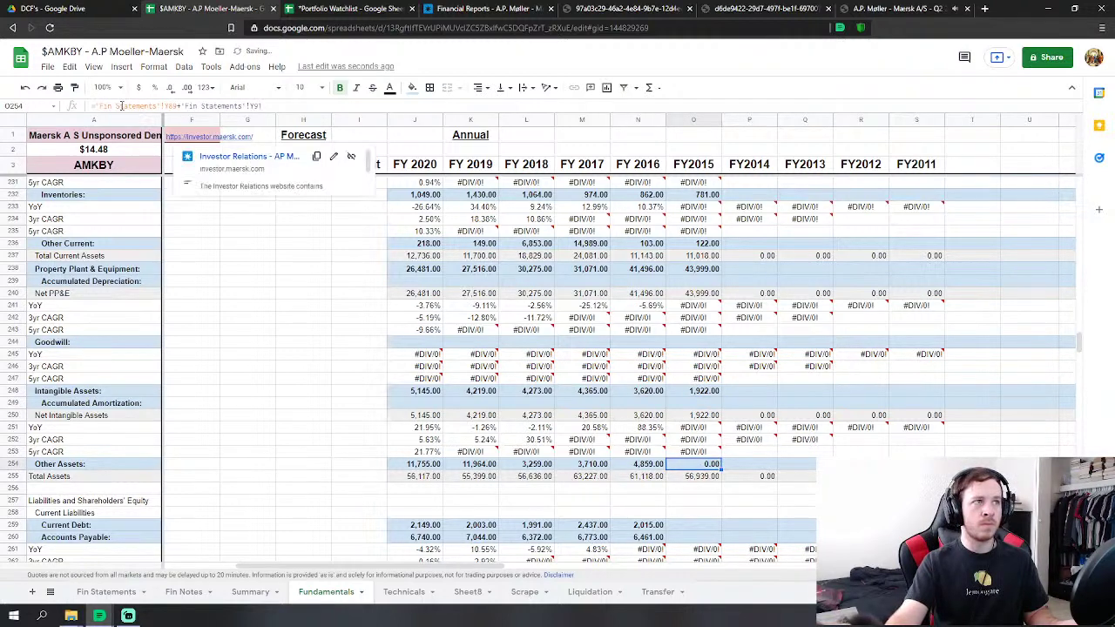
pyautogui.click(166, 105)
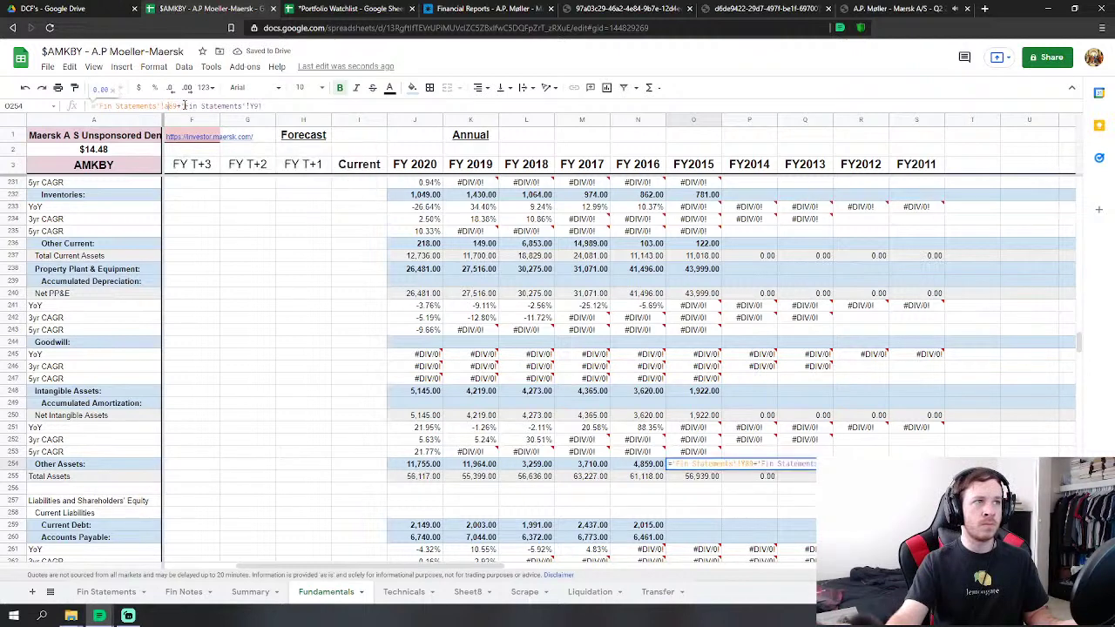
pyautogui.write('aa')
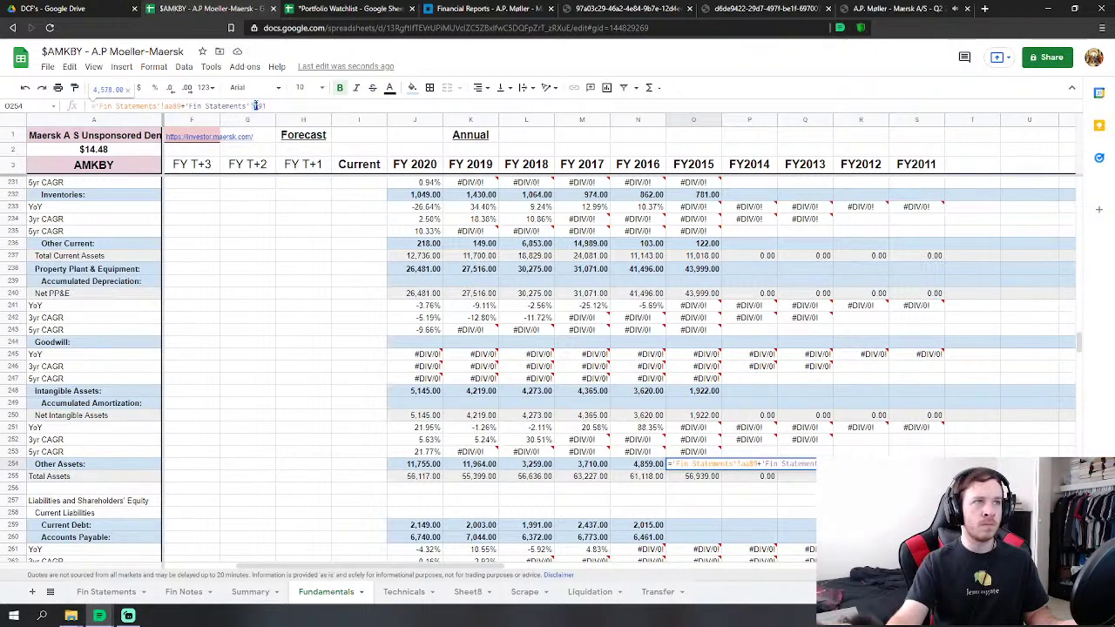
pyautogui.press('Return')
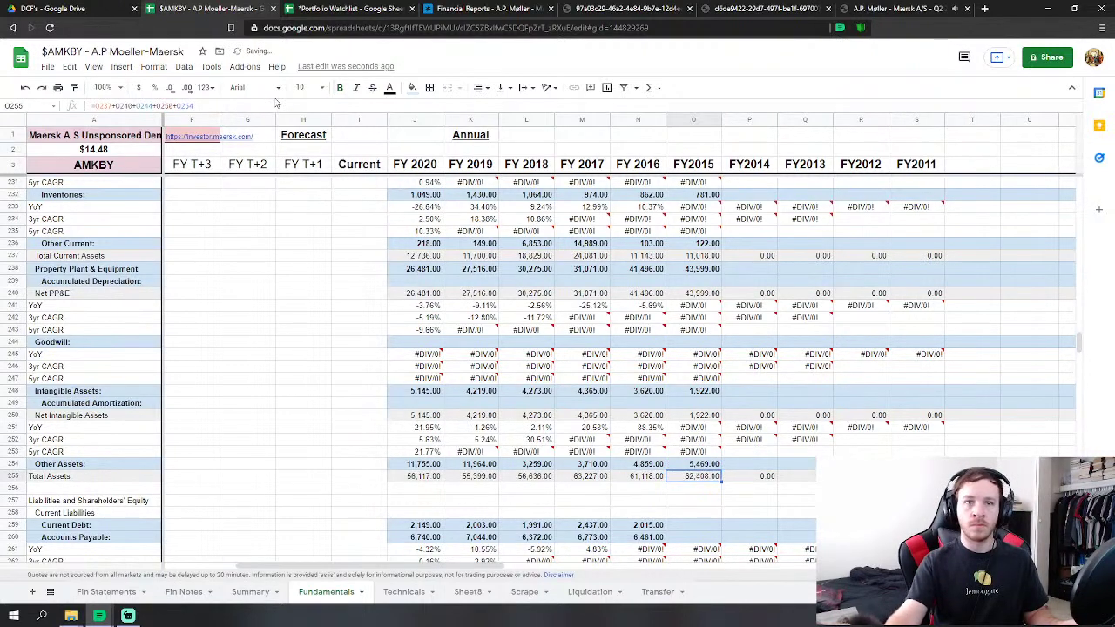
# Check the FY 2015 Total Assets figure against the 2015 balance sheet on the Fin Statements sheet, and return to Fundamentals.
pyautogui.scroll(-2, 704, 393)
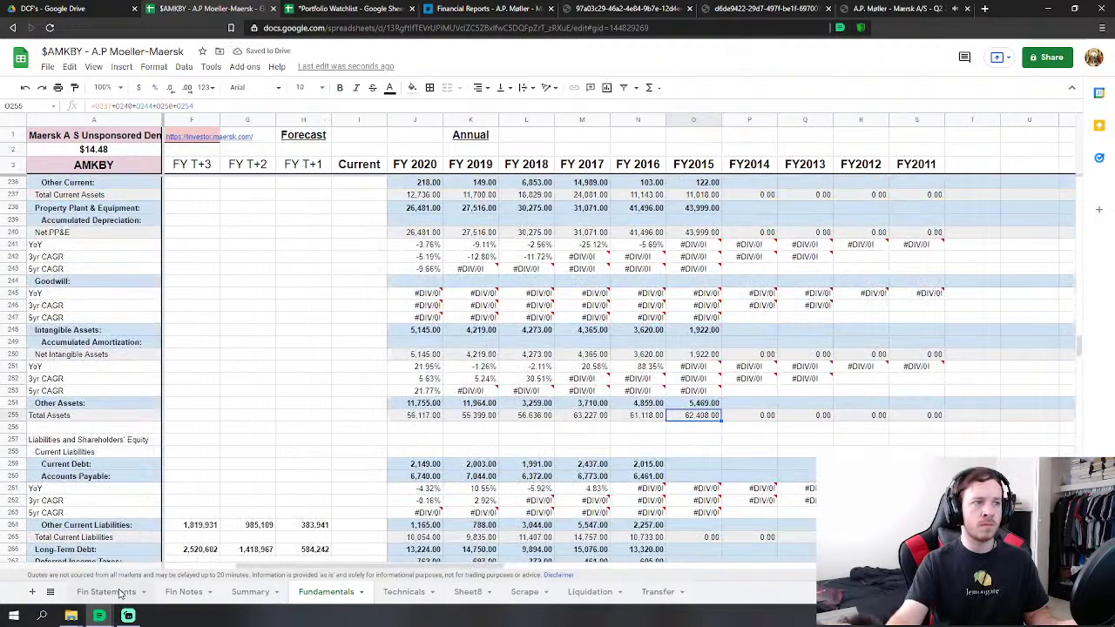
pyautogui.click(121, 595)
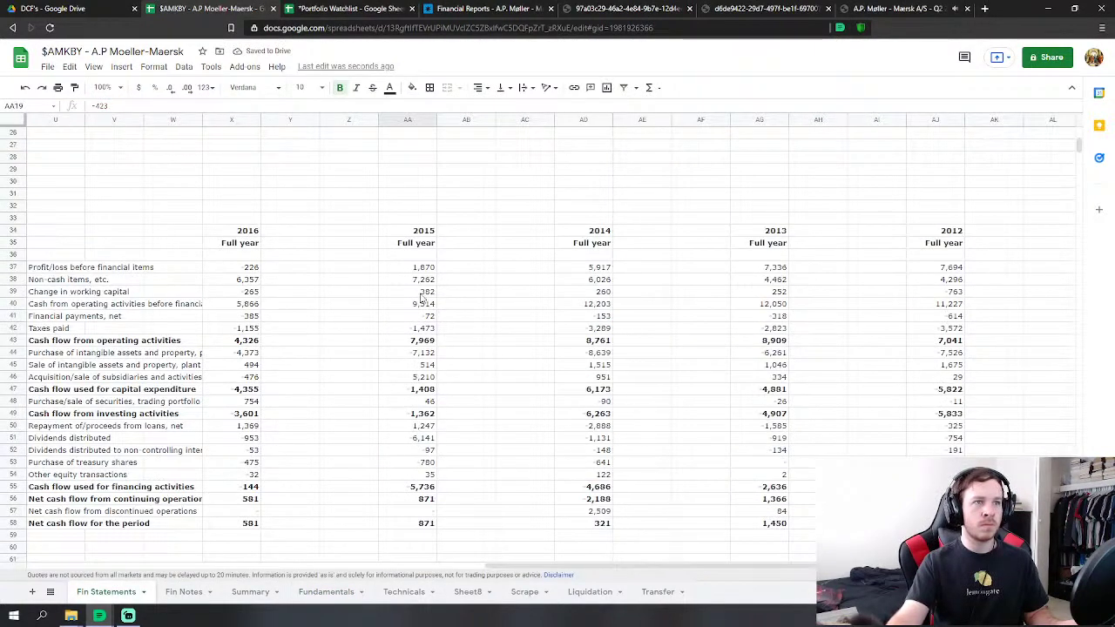
pyautogui.scroll(-6, 421, 298)
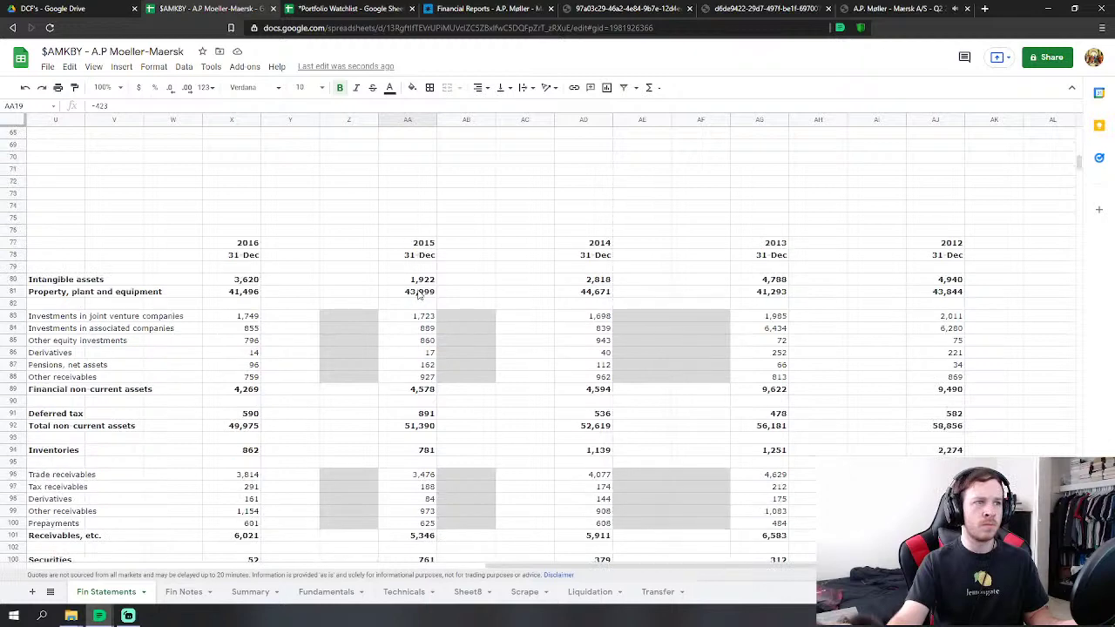
pyautogui.scroll(-3, 419, 295)
pyautogui.scroll(-1, 419, 295)
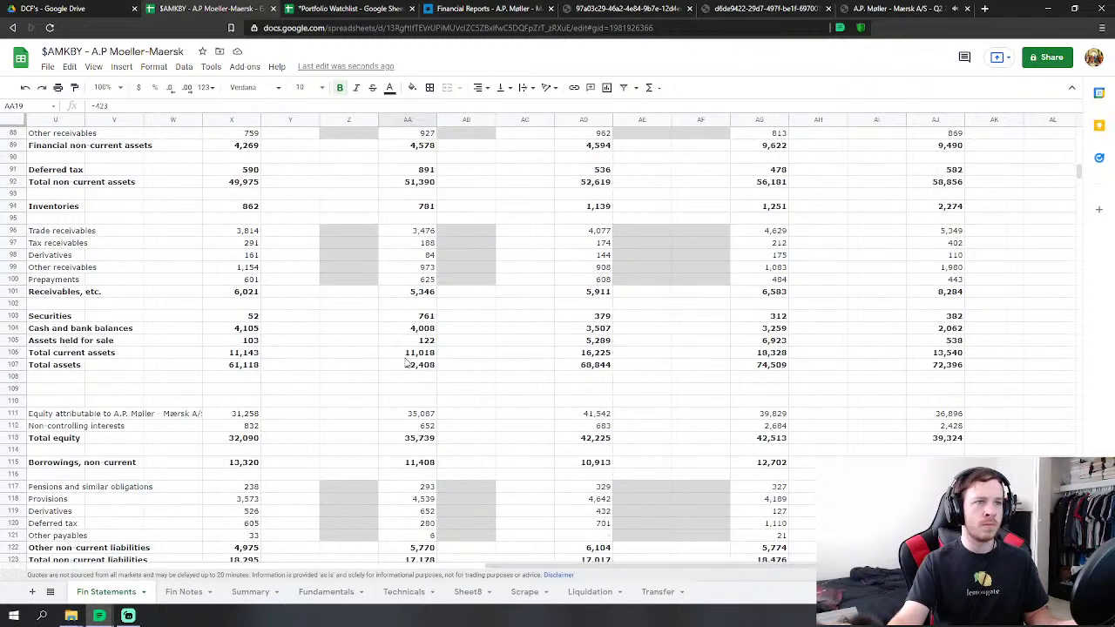
pyautogui.scroll(-2, 427, 350)
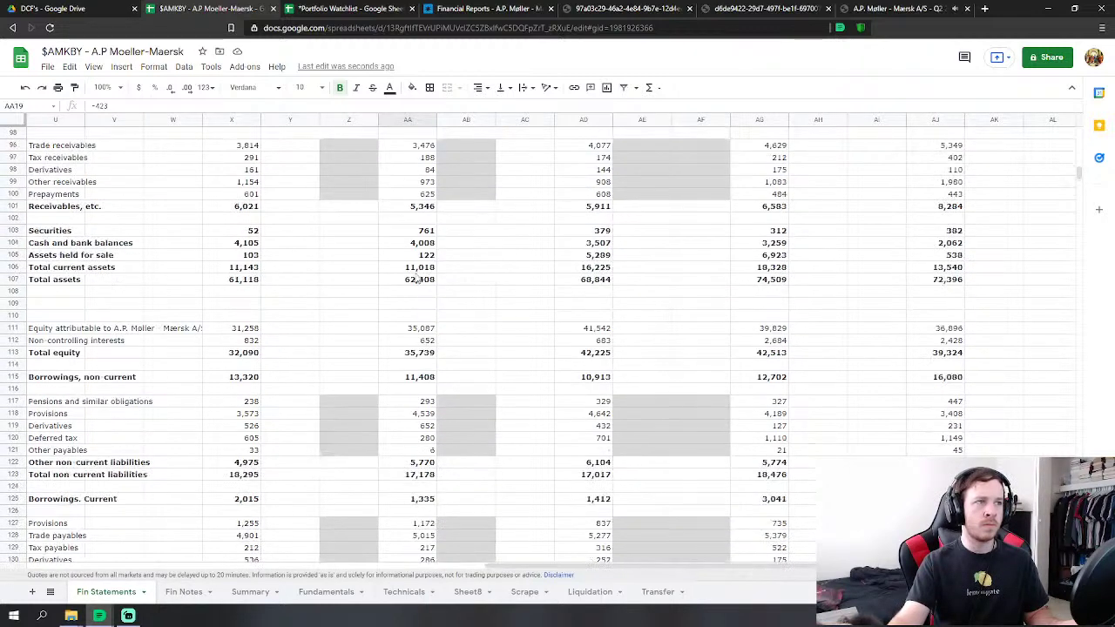
pyautogui.click(322, 593)
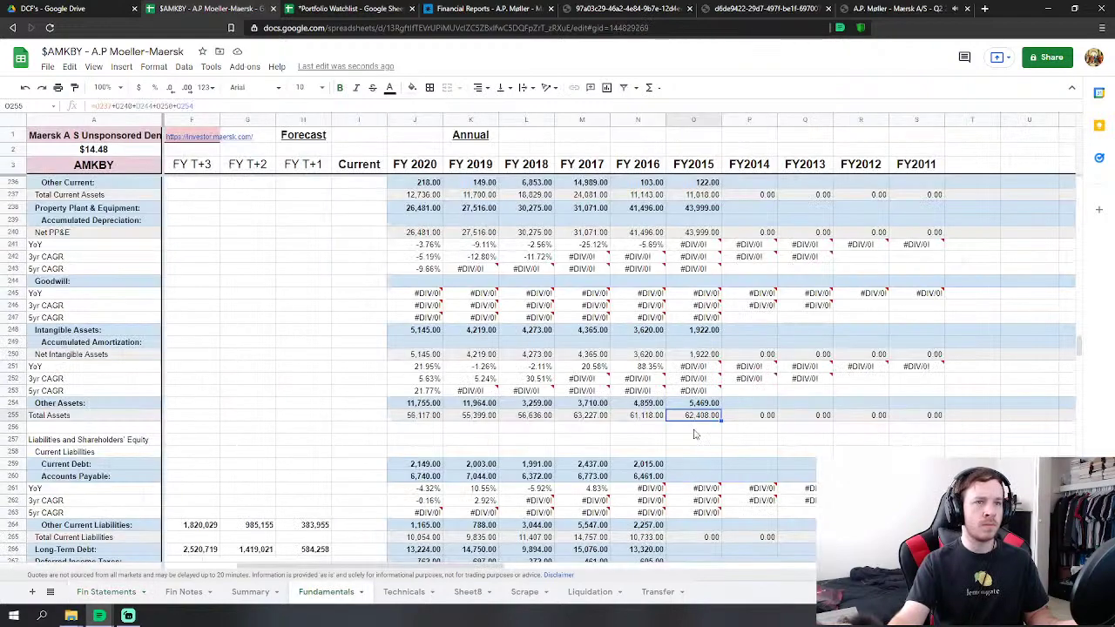
# Extend the FY 2016 formulas for current debt, accounts payable, other current liabilities, long-term debt, deferred income taxes and other liabilities to FY 2015.
pyautogui.scroll(-1, 692, 392)
pyautogui.scroll(-1, 679, 380)
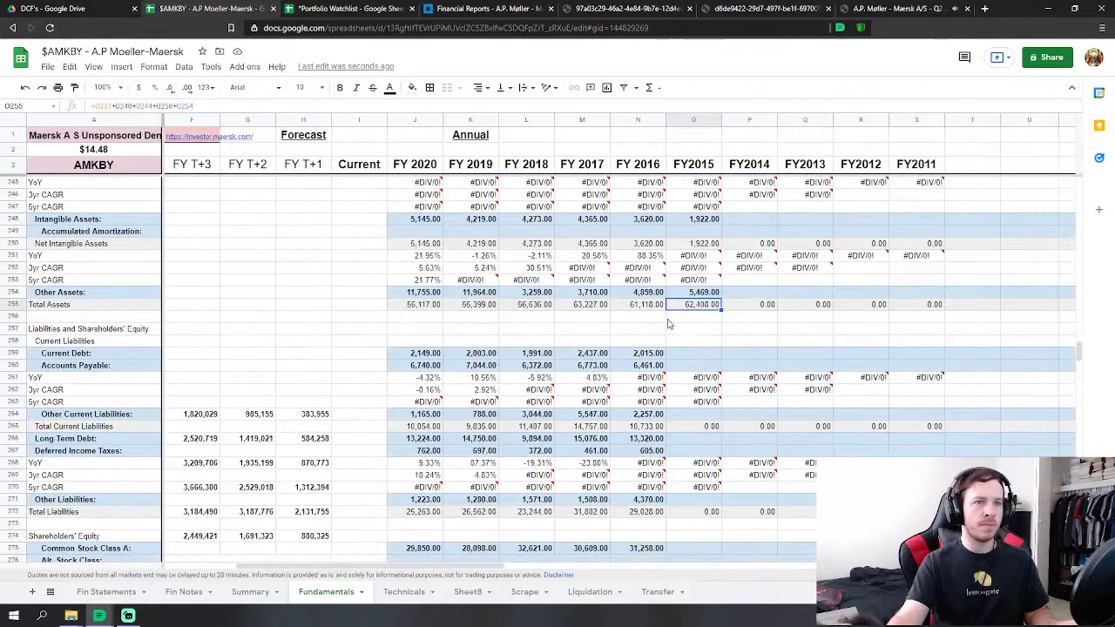
pyautogui.moveTo(653, 353); pyautogui.dragTo(684, 367)
pyautogui.hotkey('ctrl', 'r')
pyautogui.moveTo(662, 415); pyautogui.dragTo(697, 452)
pyautogui.hotkey('ctrl', 'r')
pyautogui.moveTo(666, 505); pyautogui.dragTo(703, 503)
# Point FY 2015 Current Debt to Fin Statements AA125 and Accounts Payable to the sum of AA128, AA129 and AA131.
pyautogui.click(707, 353)
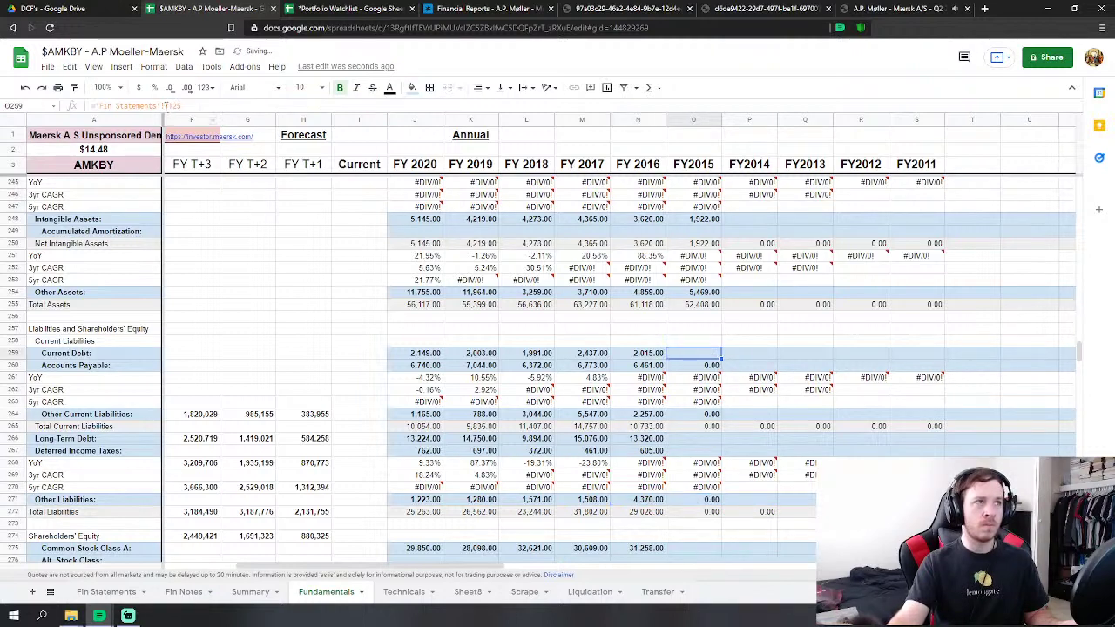
pyautogui.click(166, 105)
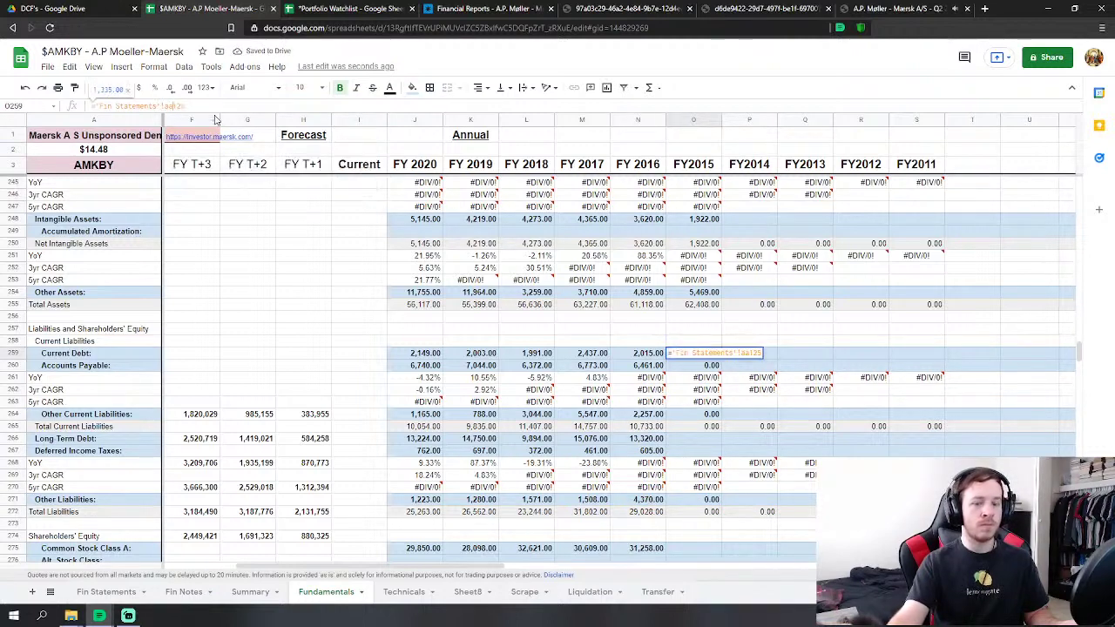
pyautogui.press('Return')
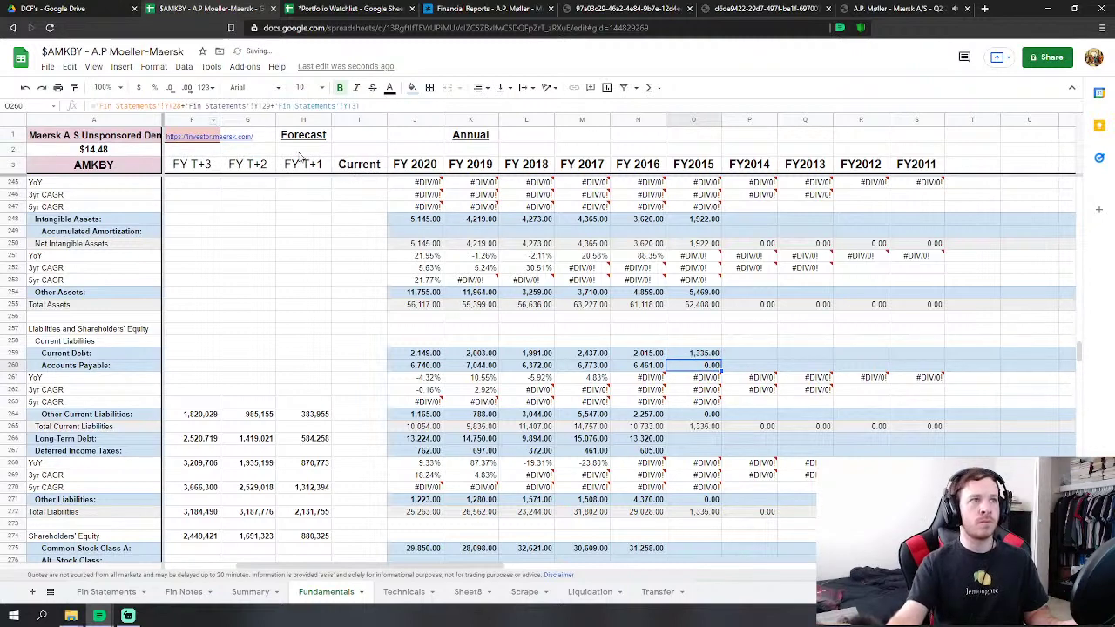
pyautogui.click(223, 106)
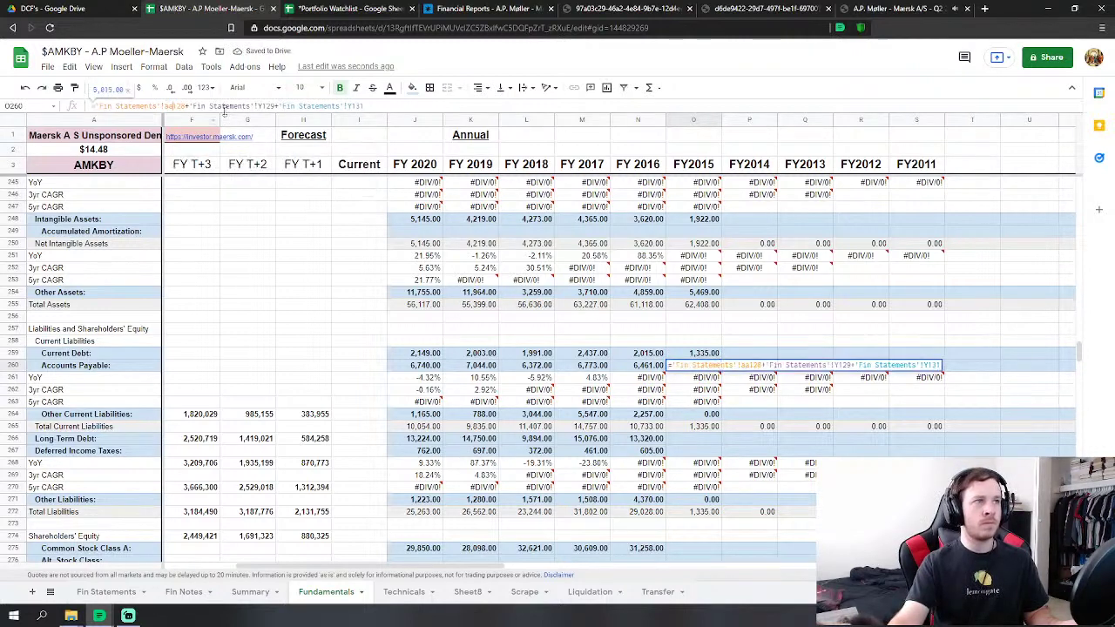
pyautogui.write('aa')
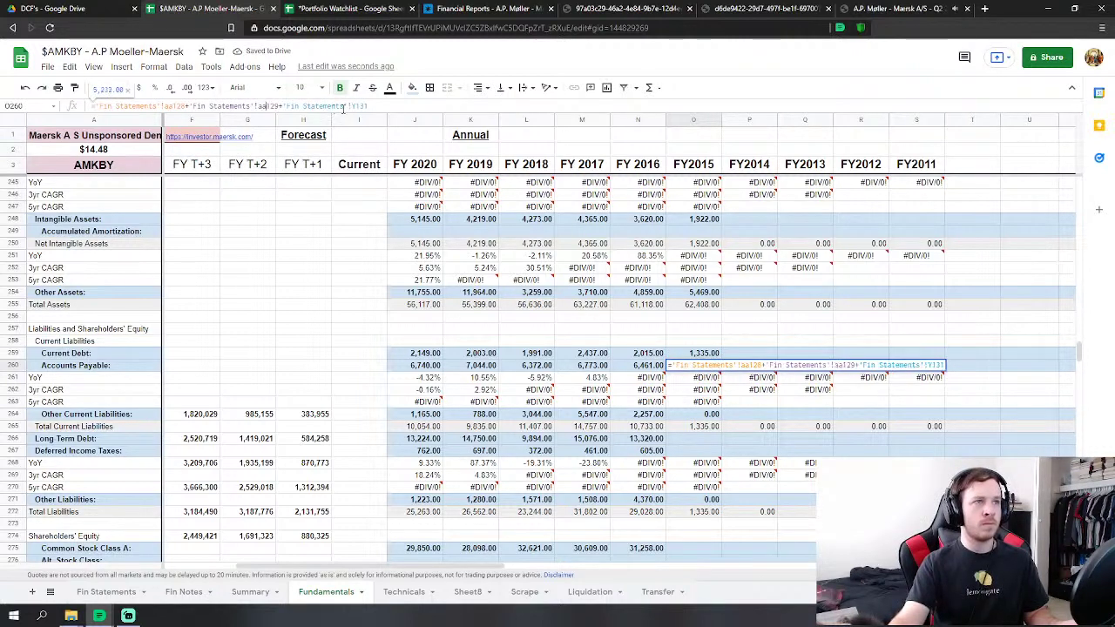
pyautogui.moveTo(357, 106); pyautogui.dragTo(353, 107)
pyautogui.write('aa')
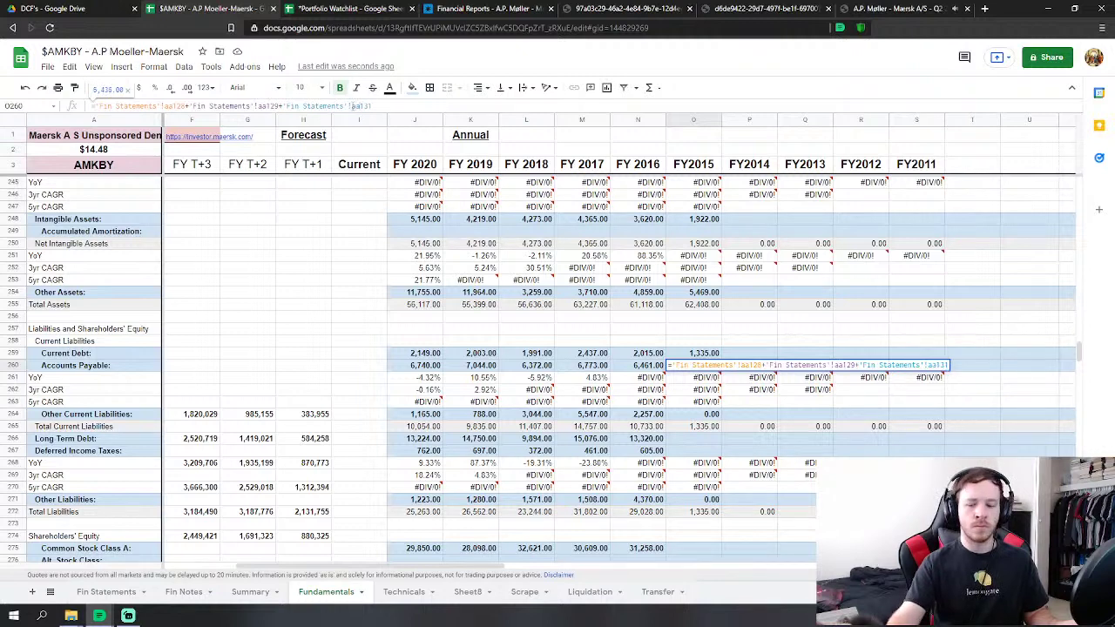
pyautogui.press('Return')
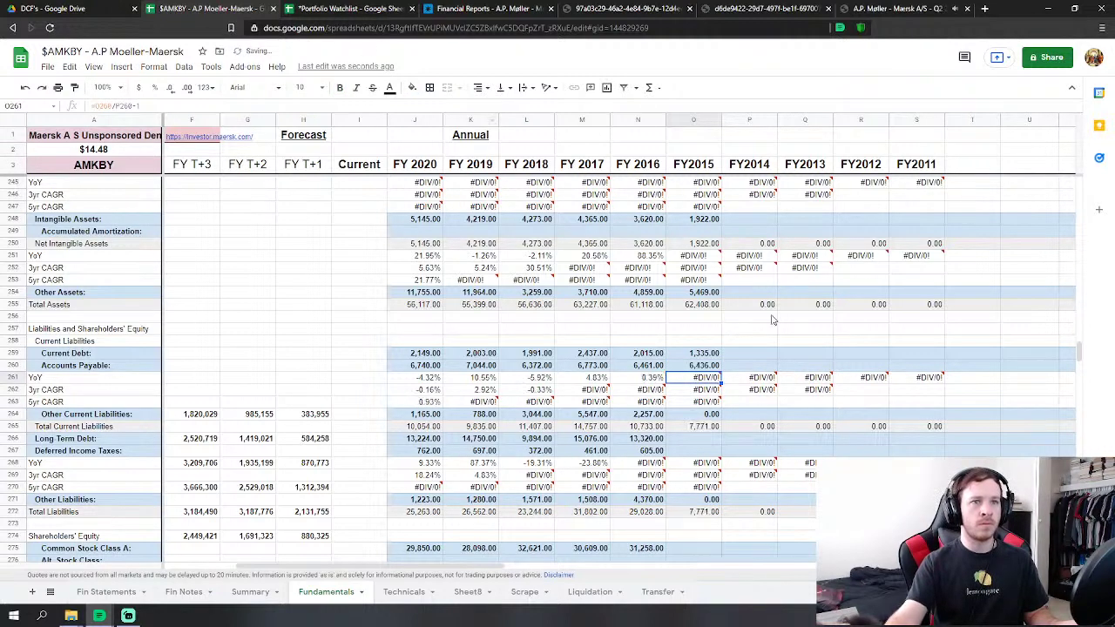
# Point the FY 2015 Other Current Liabilities formula to the sum of Fin Statements AA127, AA130, AA132 and AA134.
pyautogui.click(711, 415)
pyautogui.click(170, 106)
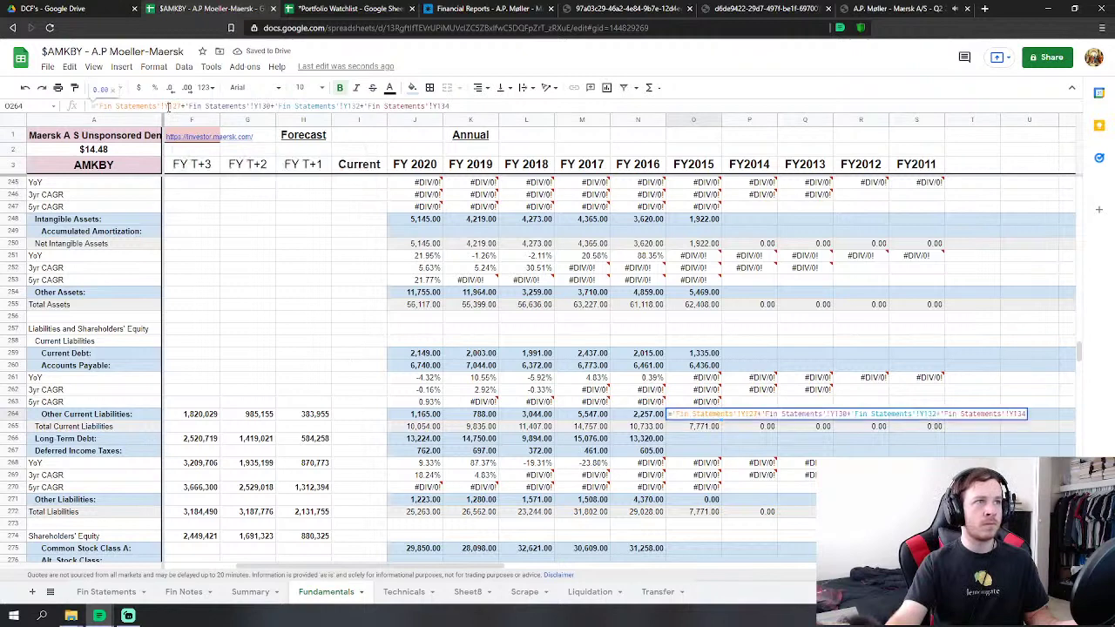
pyautogui.click(259, 106)
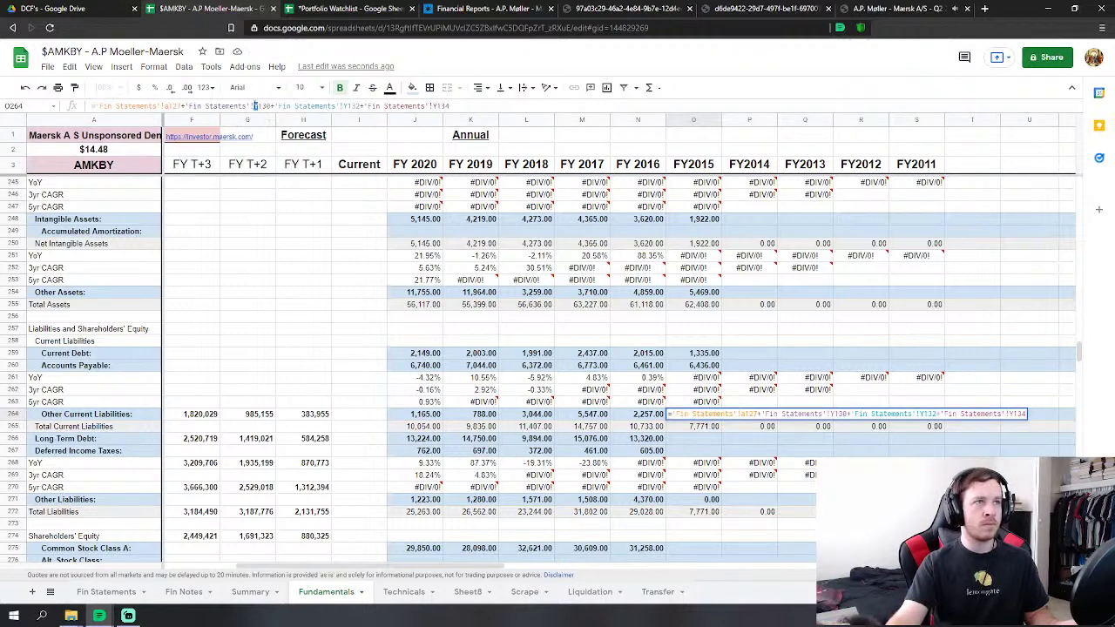
pyautogui.press('BackSpace')
pyautogui.write('aa')
pyautogui.click(169, 105)
pyautogui.press('BackSpace')
pyautogui.write('aa')
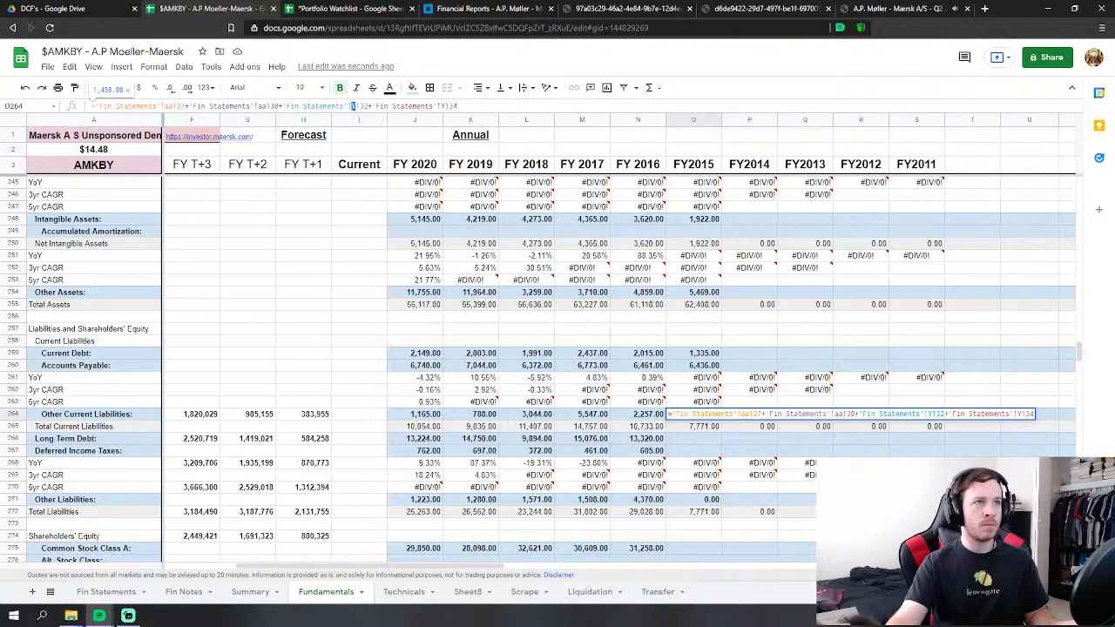
pyautogui.click(353, 105)
pyautogui.press('BackSpace')
pyautogui.write('aa')
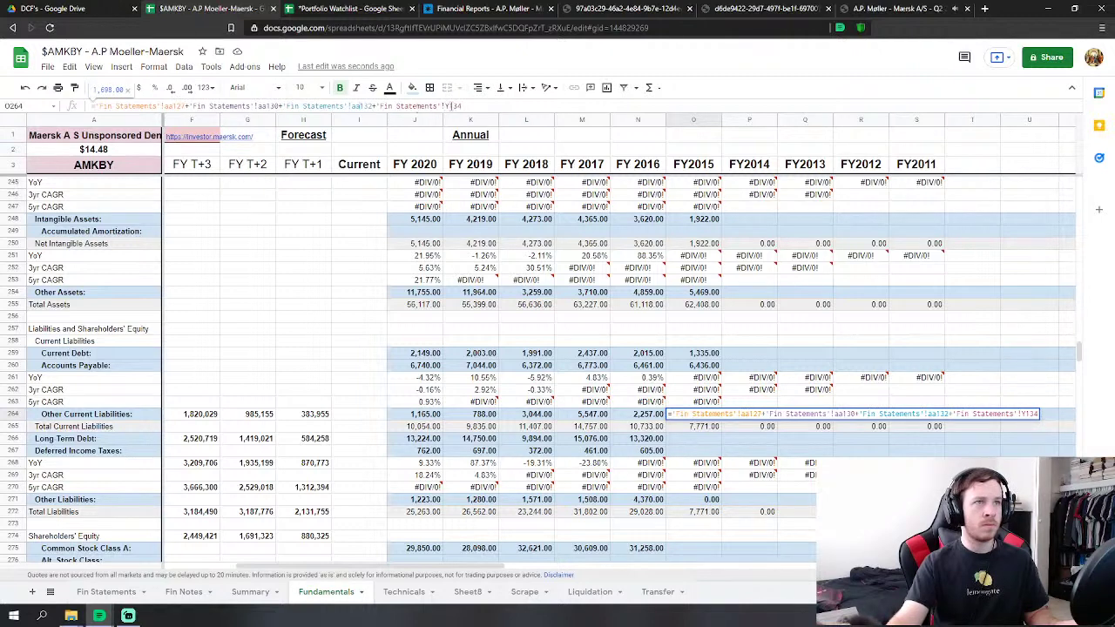
pyautogui.click(447, 106)
pyautogui.press('BackSpace')
pyautogui.write('aa')
pyautogui.press('Return')
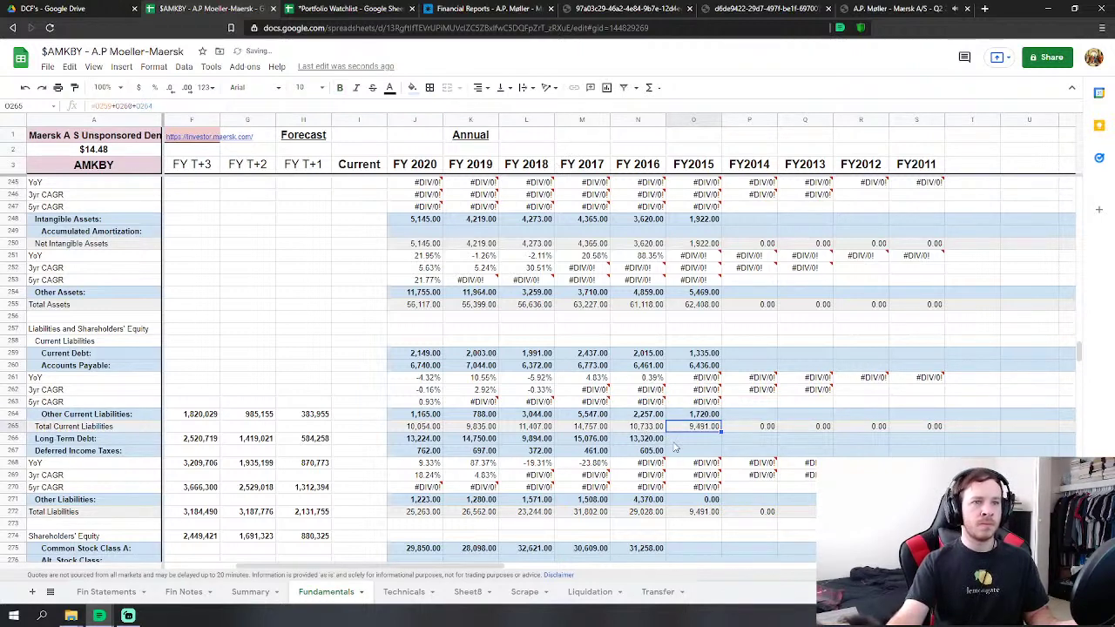
# Point the FY 2015 Long-Term Debt formula to Fin Statements AA115.
pyautogui.press('Down')
pyautogui.click(170, 105)
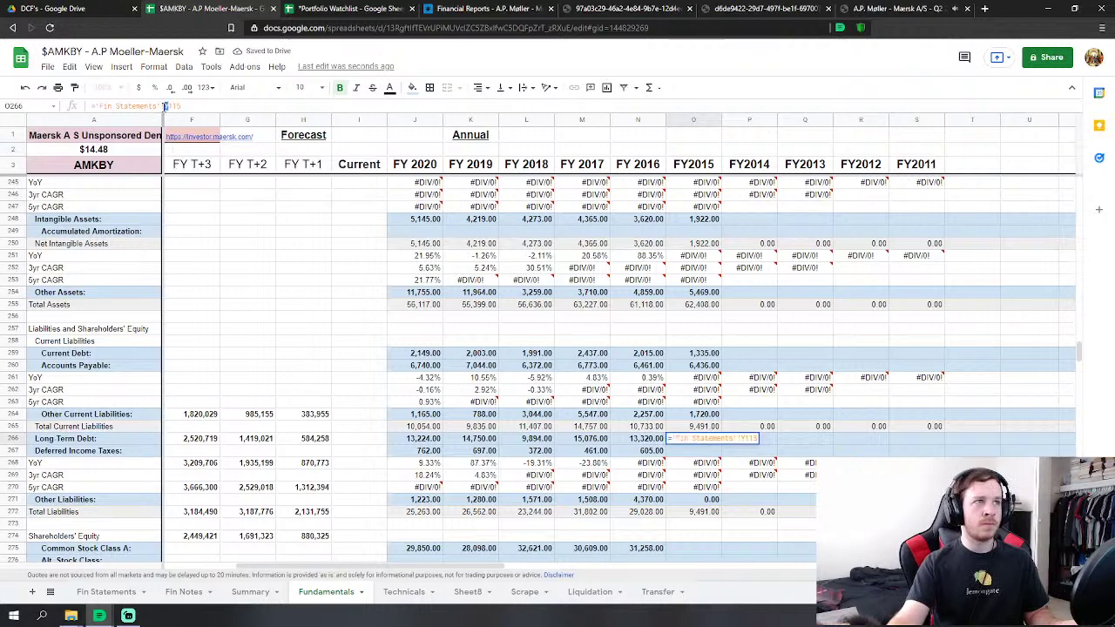
pyautogui.press('BackSpace')
pyautogui.write('aa')
pyautogui.press('Return')
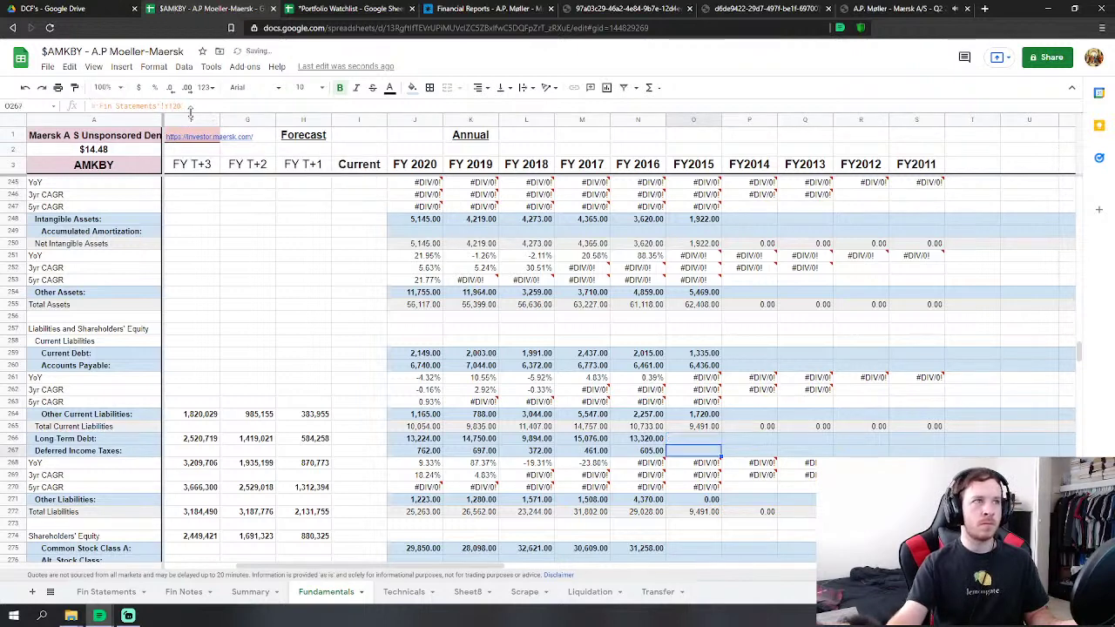
# Point the FY 2015 Deferred Income Taxes formula to Fin Statements AA120.
pyautogui.click(168, 105)
pyautogui.press('BackSpace')
pyautogui.write('aa120')
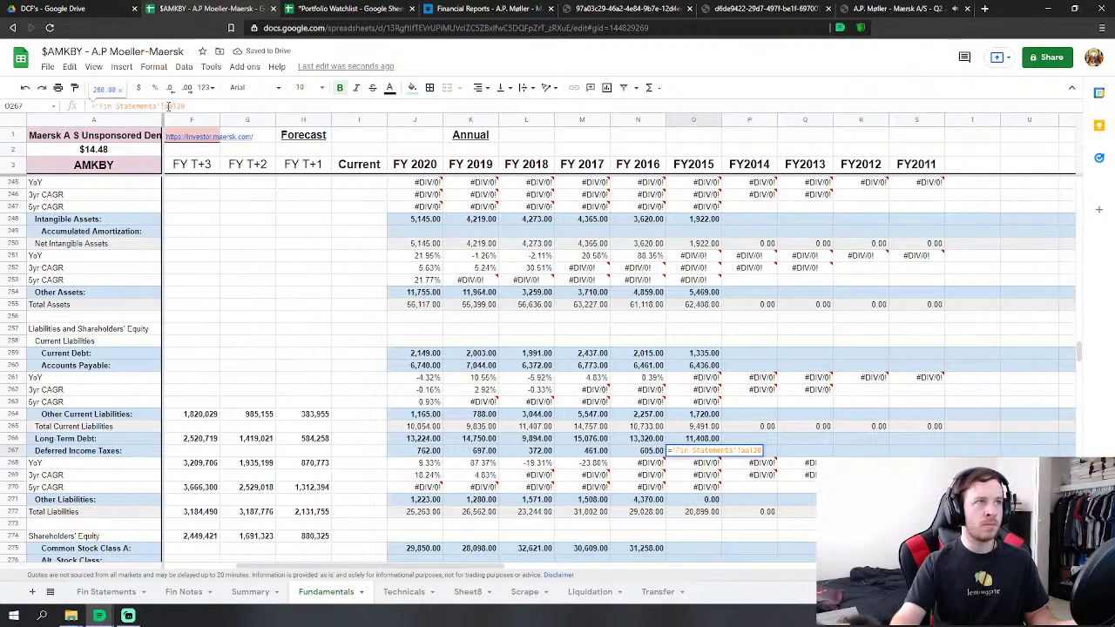
pyautogui.press('Return')
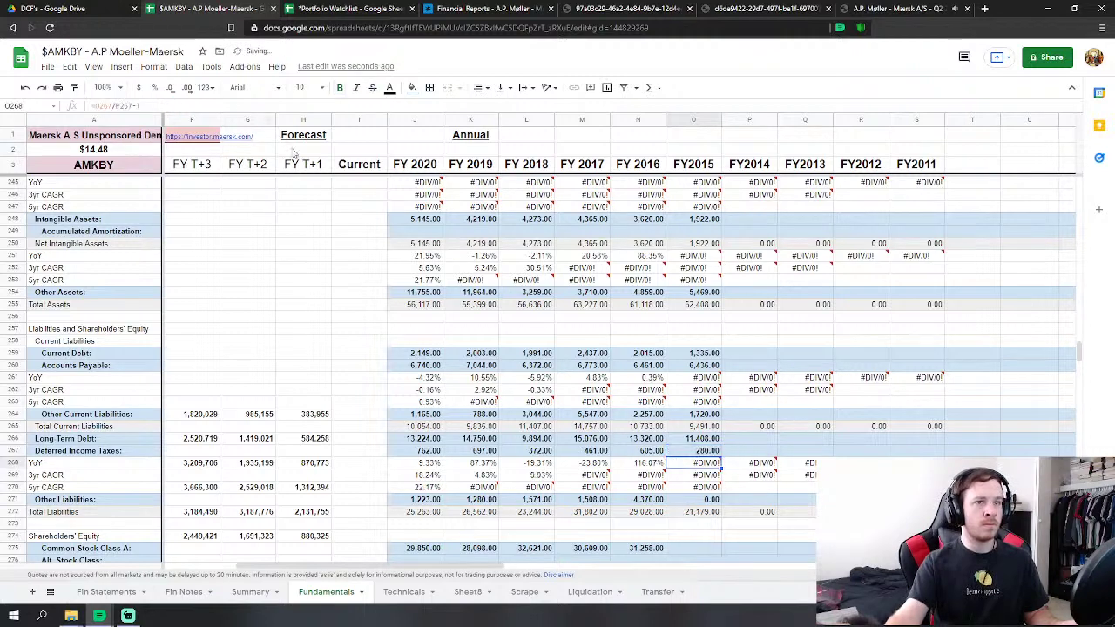
# Point the FY 2015 Other Liabilities formula to the sum of Fin Statements AA117, AA118, AA119 and AA121.
pyautogui.click(709, 502)
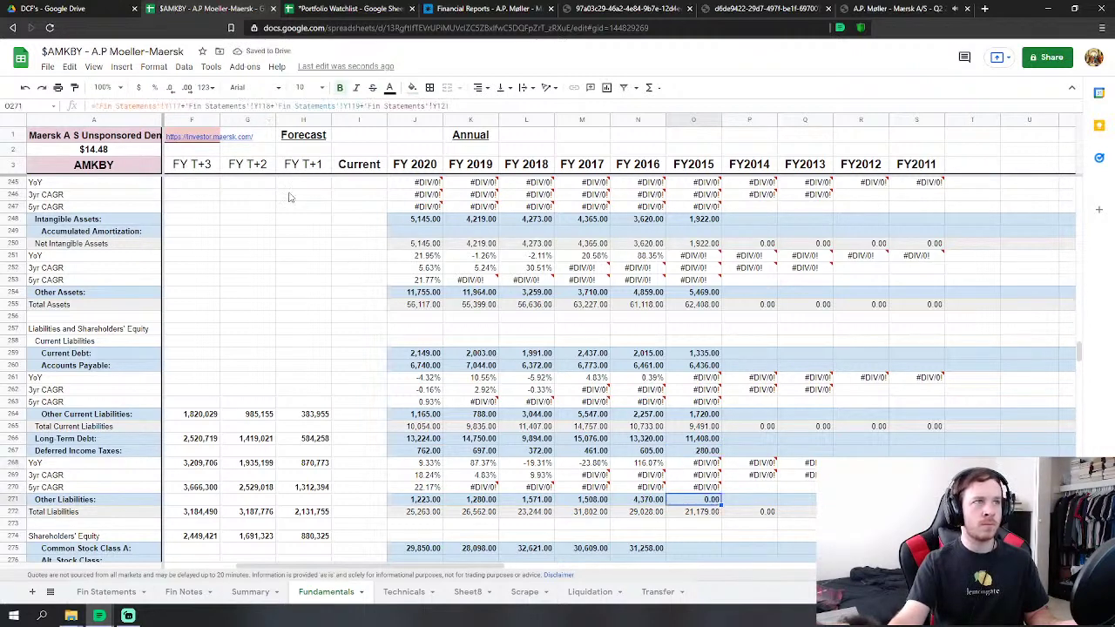
pyautogui.click(168, 105)
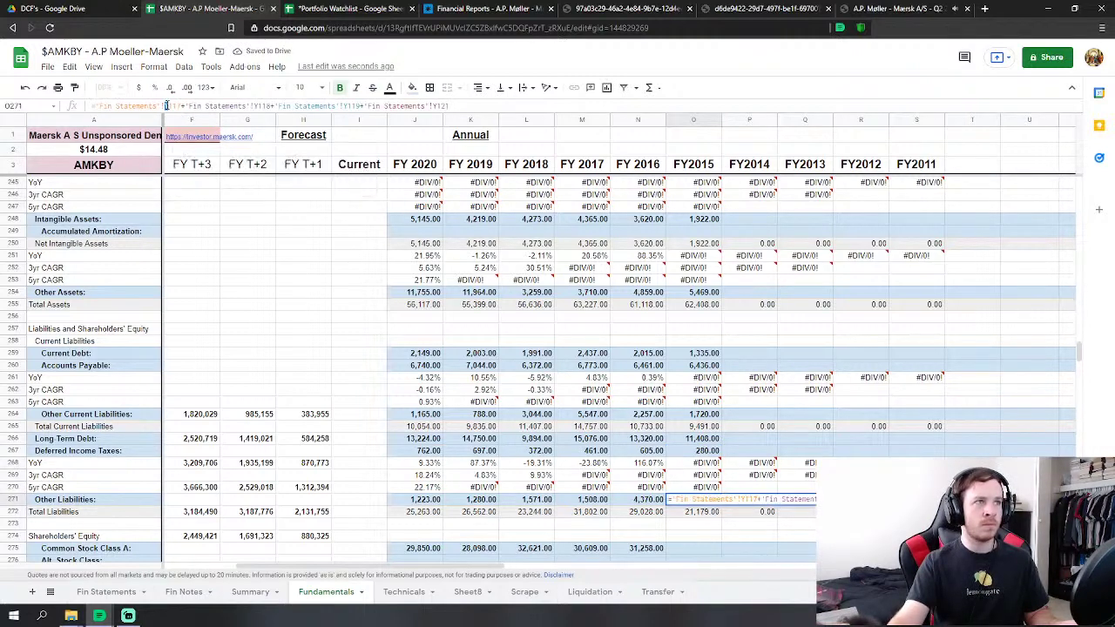
pyautogui.press('BackSpace')
pyautogui.write('aa')
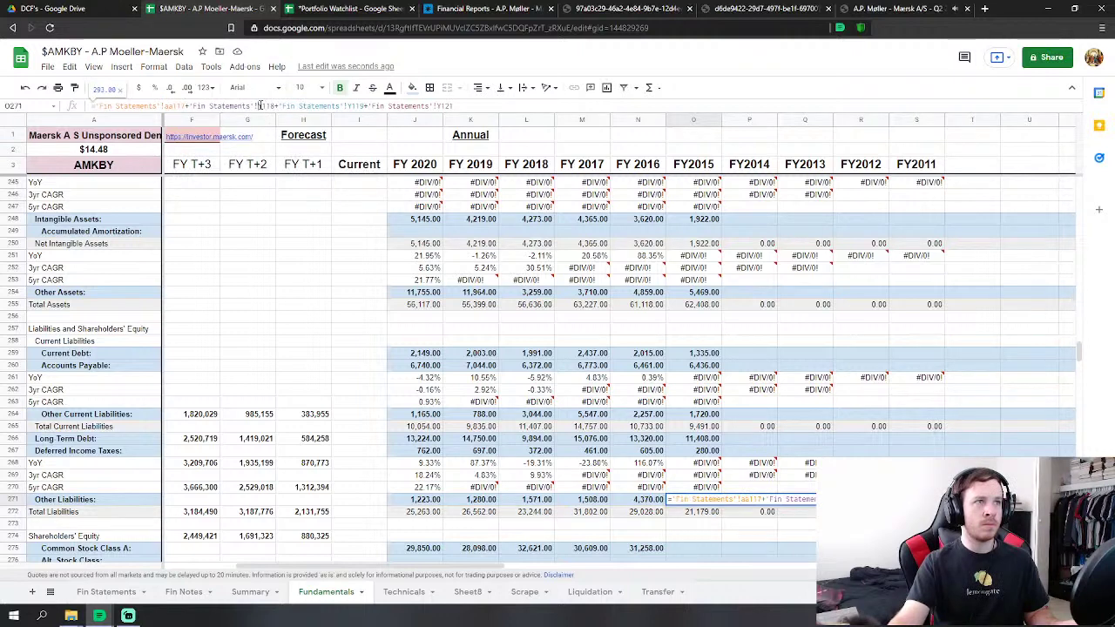
pyautogui.click(260, 106)
pyautogui.press('BackSpace')
pyautogui.write('aa')
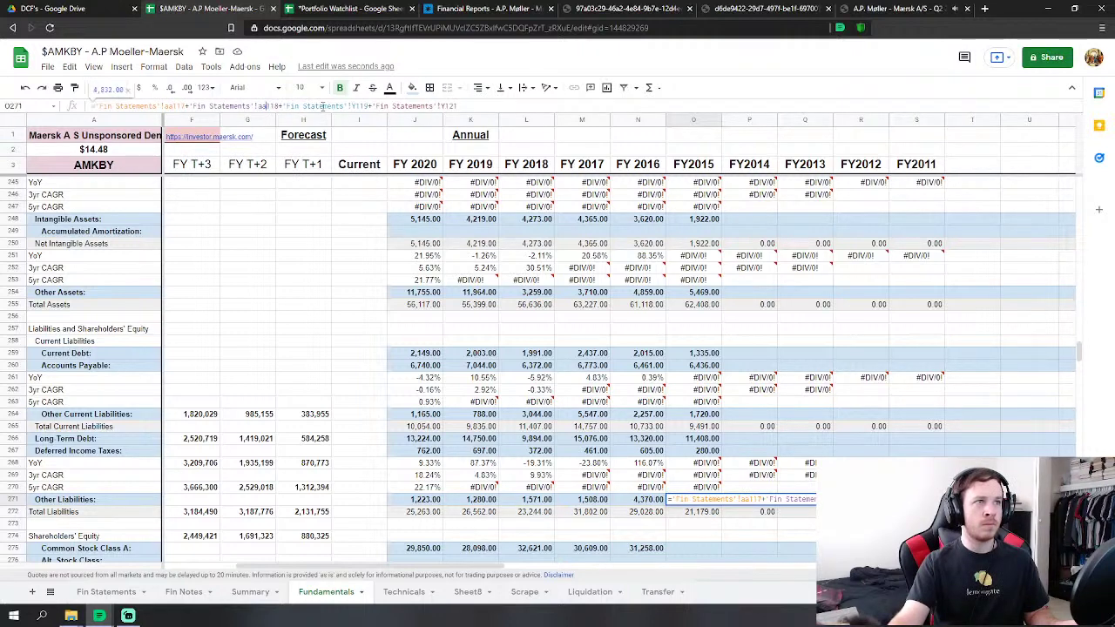
pyautogui.click(416, 105)
pyautogui.press('BackSpace')
pyautogui.write('aa')
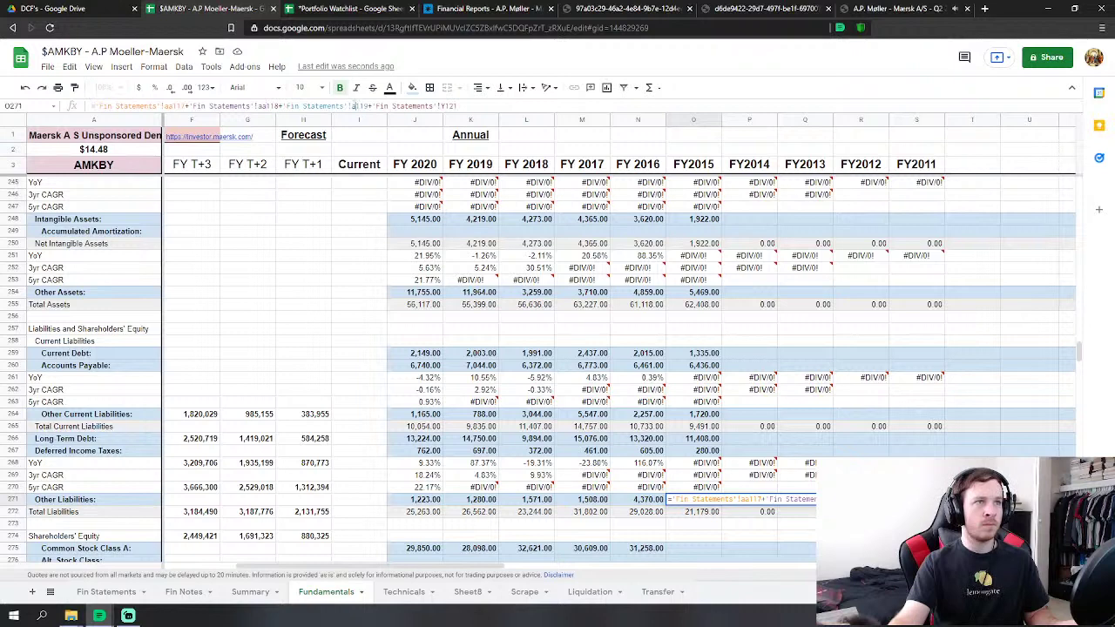
pyautogui.click(449, 106)
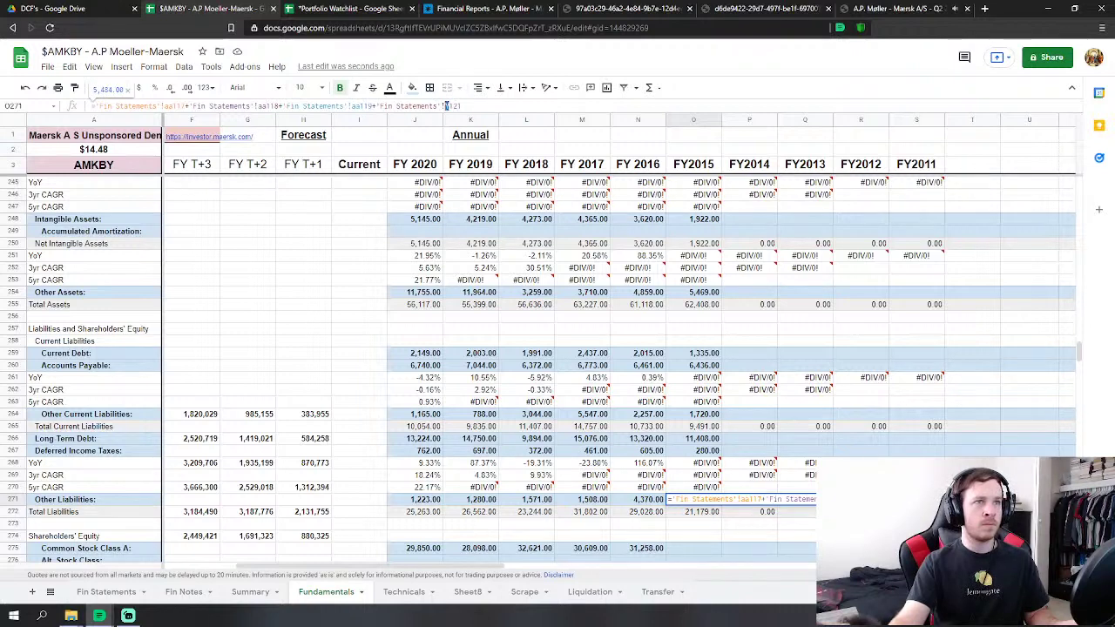
pyautogui.write('aa')
pyautogui.press('Return')
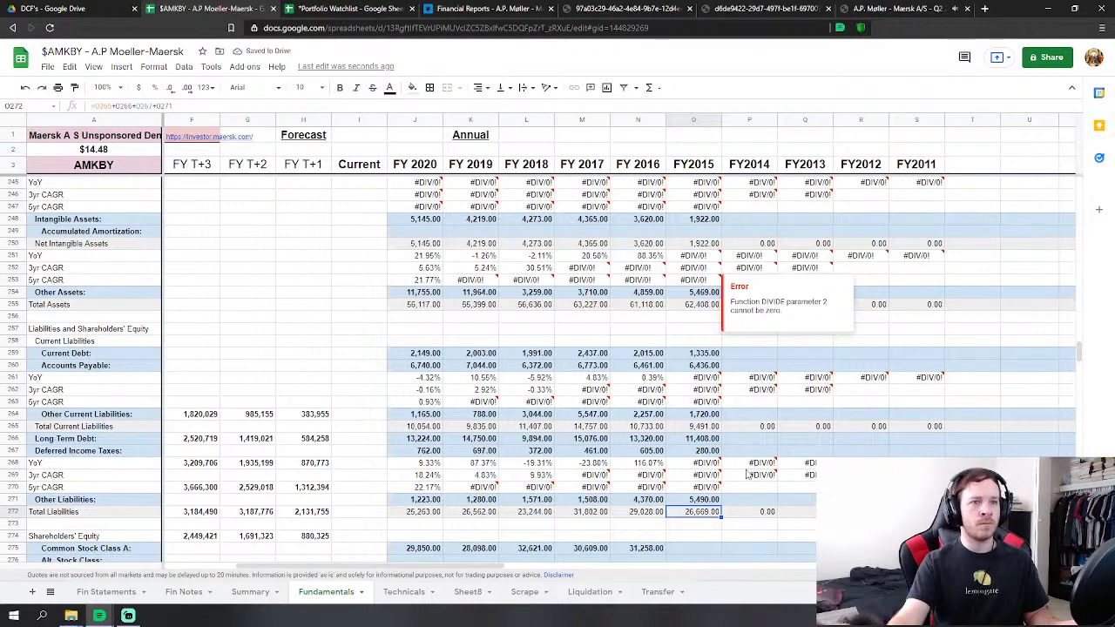
# Check the FY 2015 Total Liabilities against the balance sheet on the Fin Statements sheet.
pyautogui.click(109, 591)
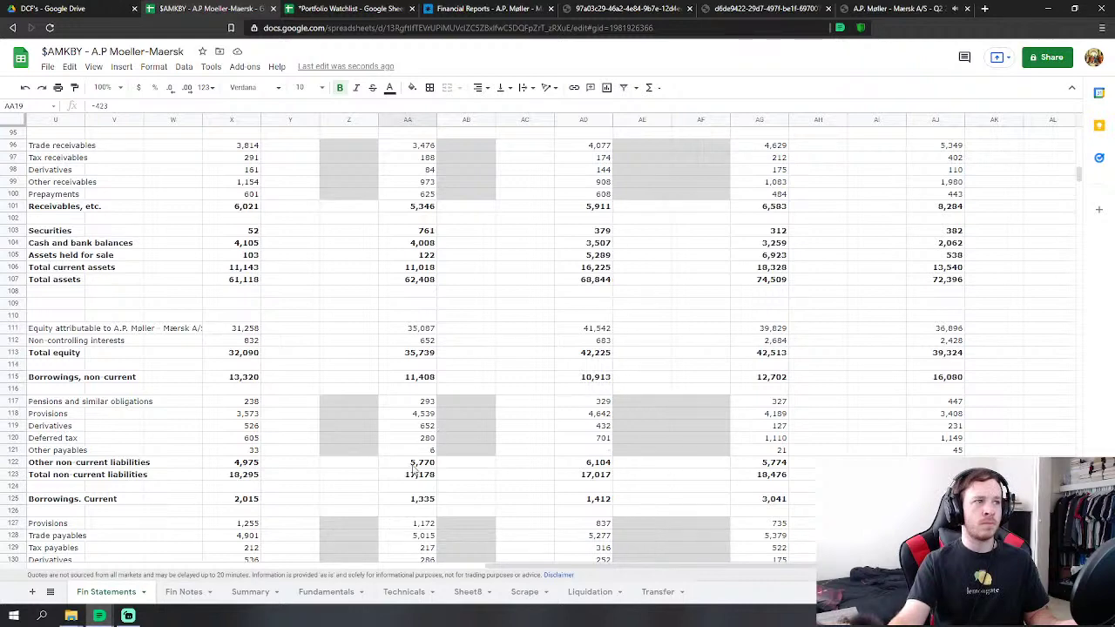
pyautogui.scroll(-4, 415, 471)
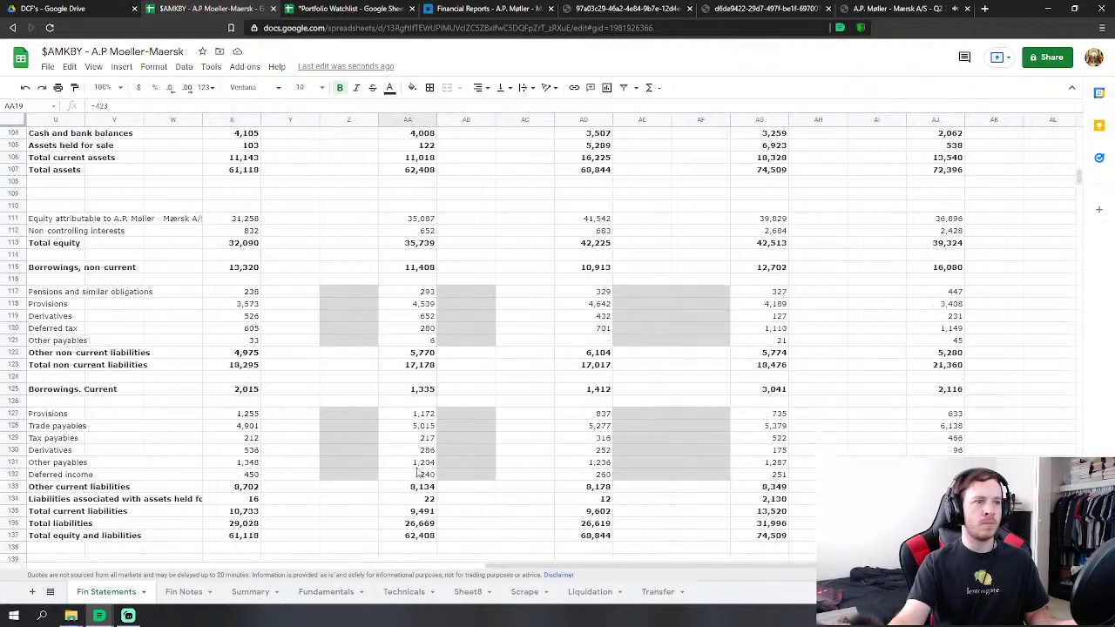
pyautogui.click(332, 594)
# Extend the FY 2016 Common Stock Class A and Noncontrolling Interests formulas to FY 2015.
pyautogui.scroll(-7, 516, 478)
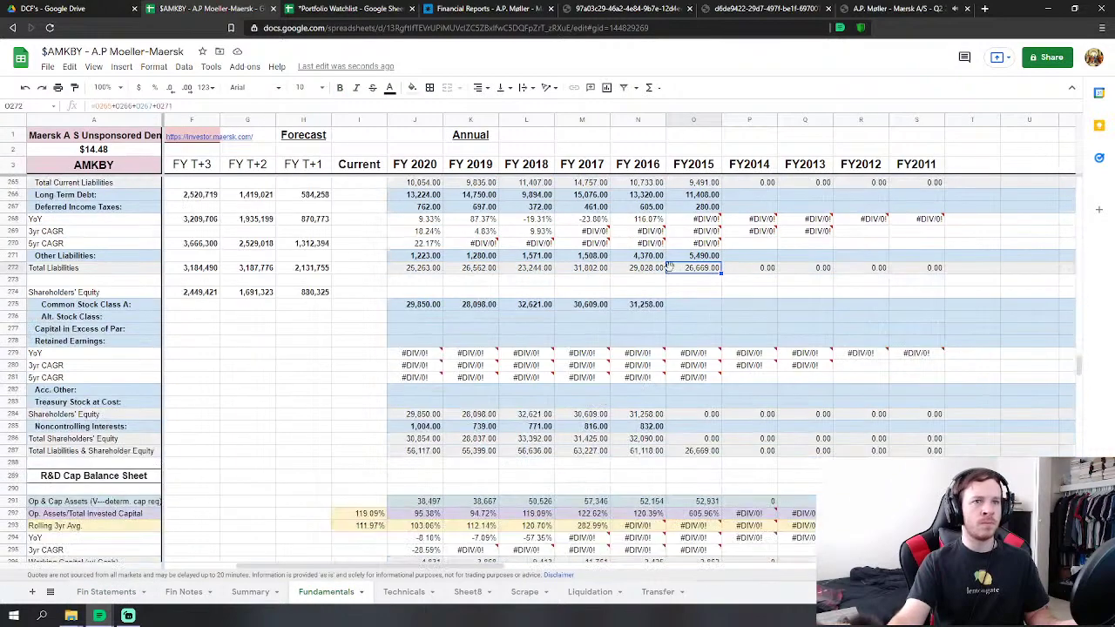
pyautogui.click(696, 307)
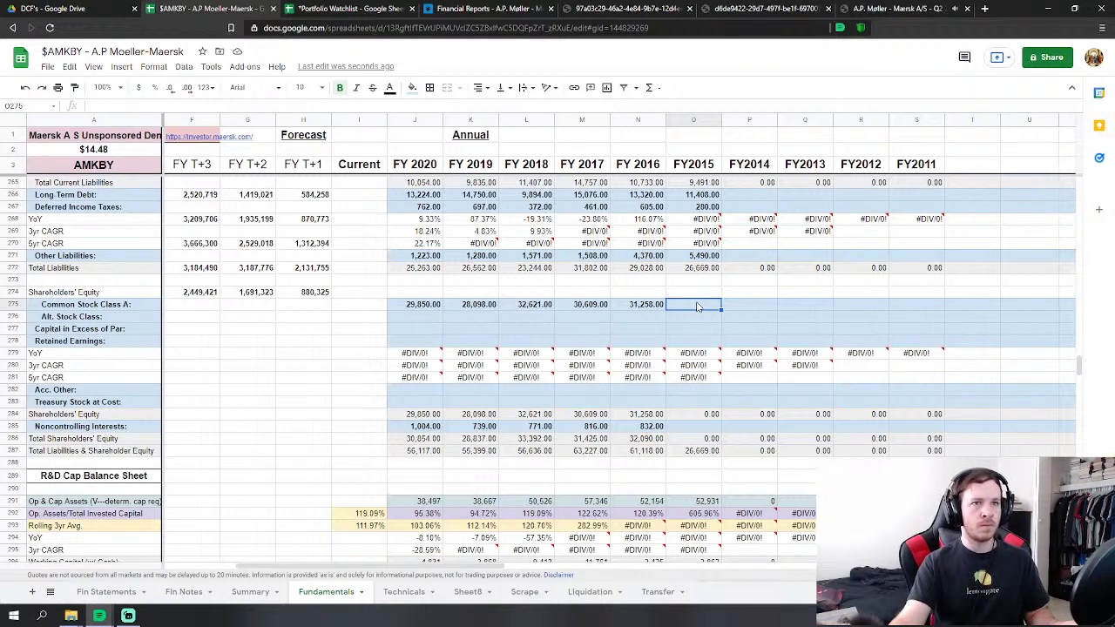
pyautogui.click(663, 305)
pyautogui.moveTo(676, 306); pyautogui.dragTo(679, 309)
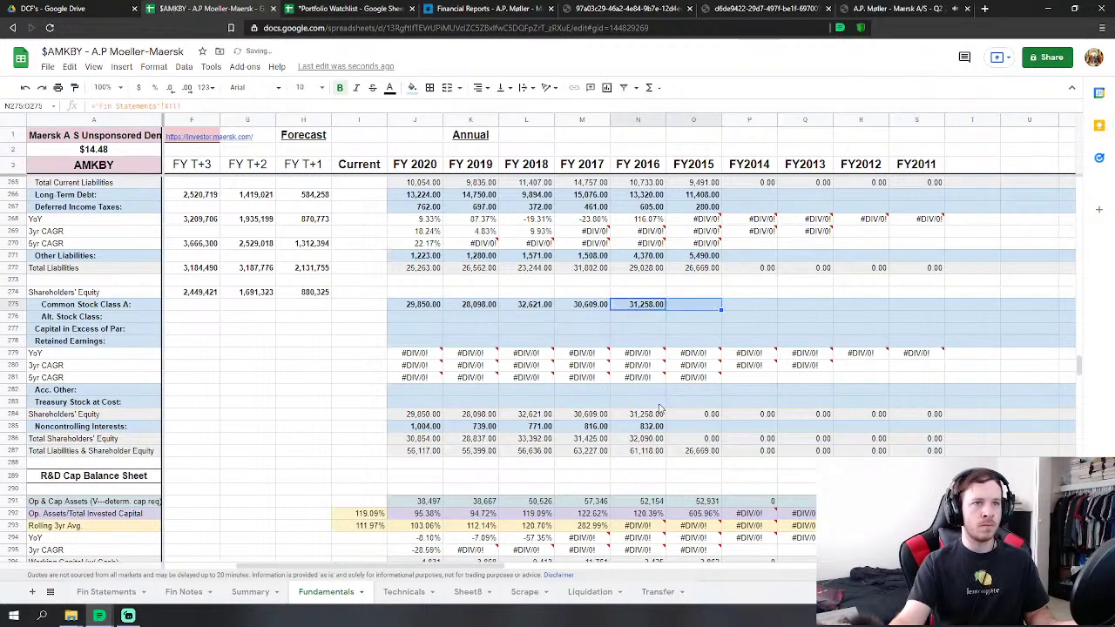
pyautogui.click(661, 428)
pyautogui.moveTo(663, 429); pyautogui.dragTo(693, 429)
# Point FY 2015 Common Stock Class A to Fin Statements AA111 and Noncontrolling Interests to AA112.
pyautogui.click(707, 307)
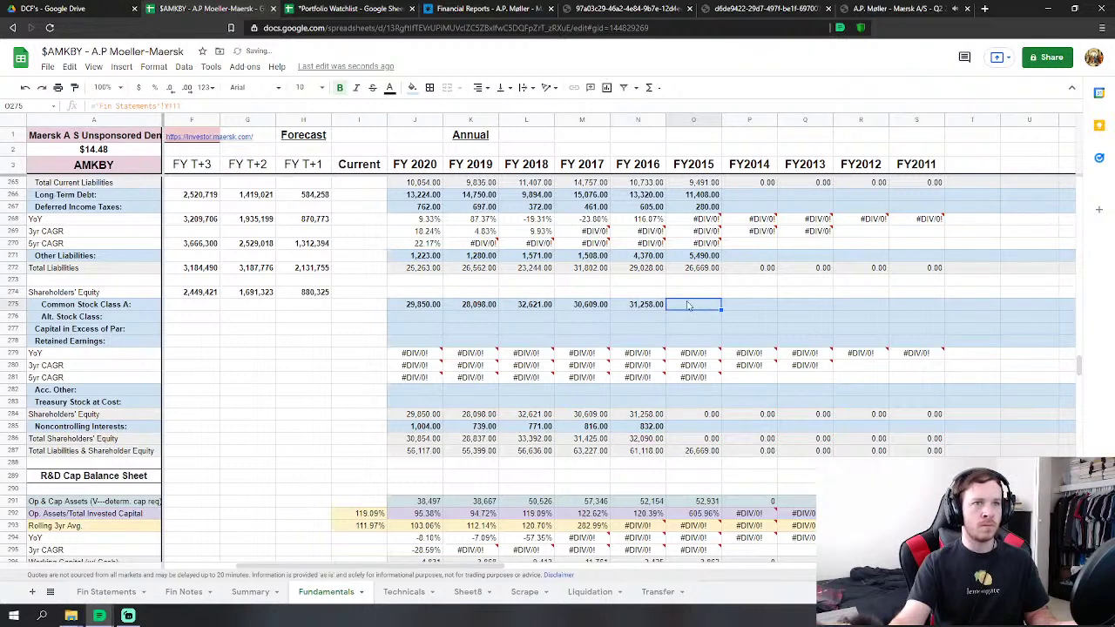
pyautogui.click(170, 105)
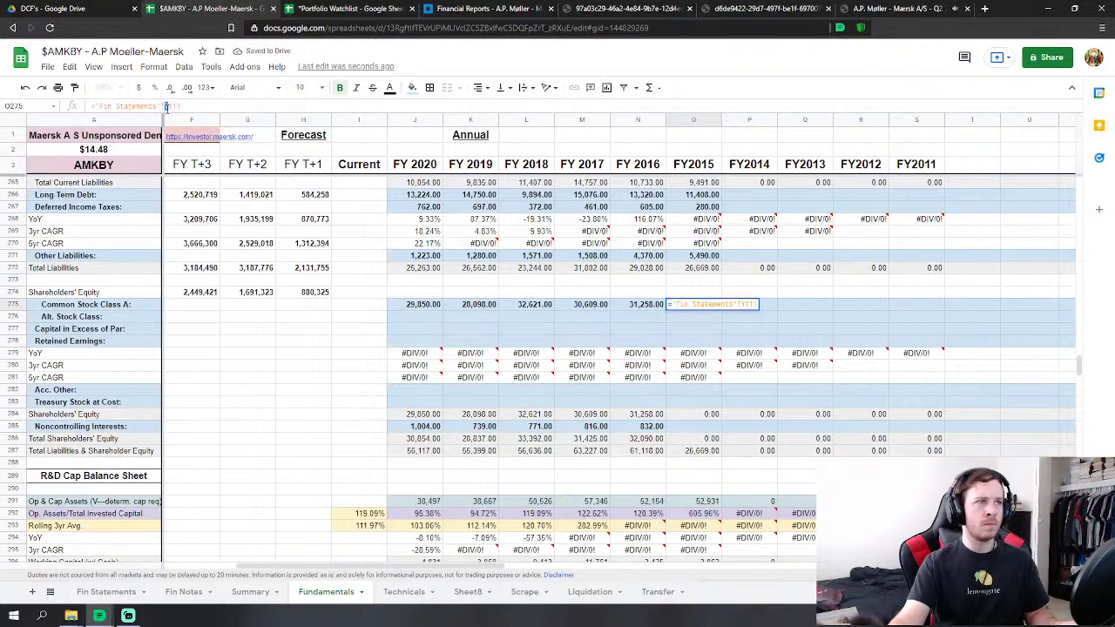
pyautogui.press('BackSpace')
pyautogui.write('aa')
pyautogui.press('Return')
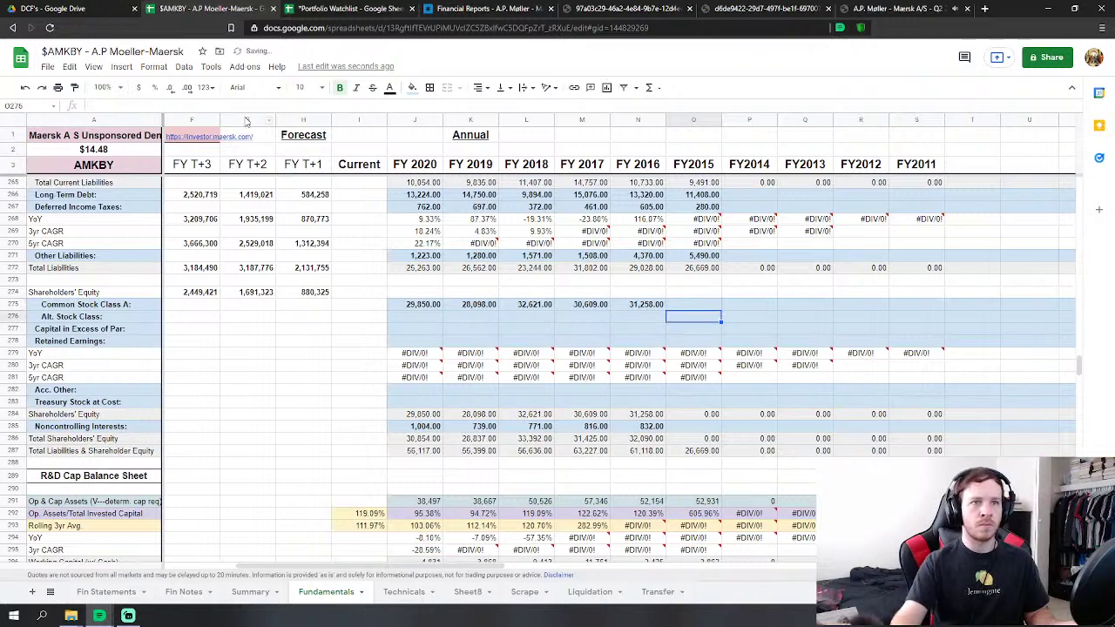
pyautogui.click(673, 426)
pyautogui.click(170, 106)
pyautogui.write("='Fin Statements'!Y112")
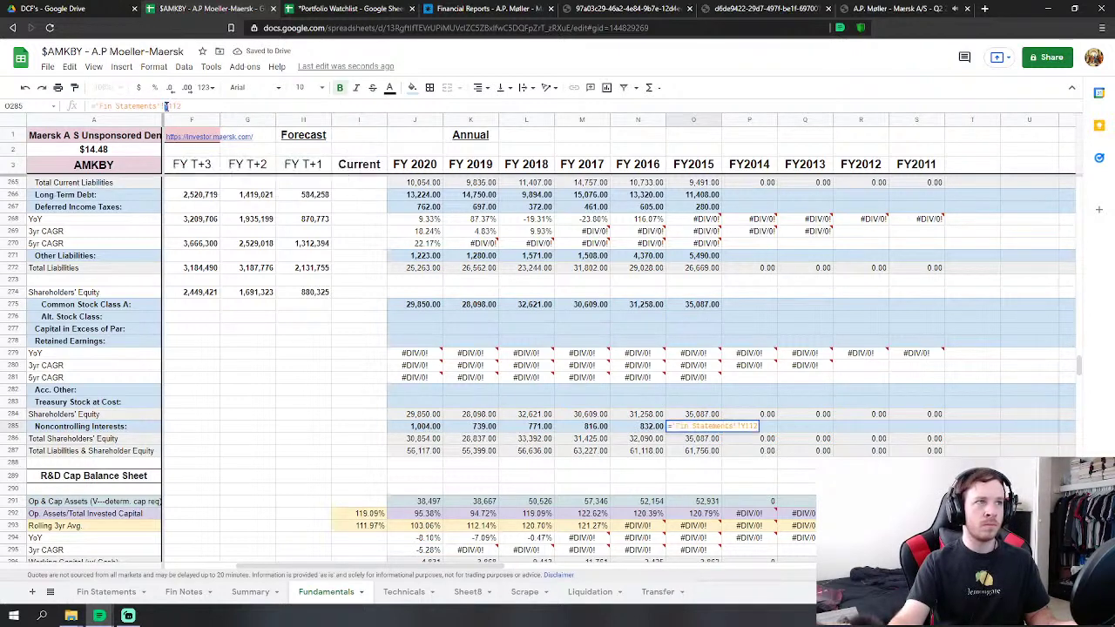
pyautogui.press('Return')
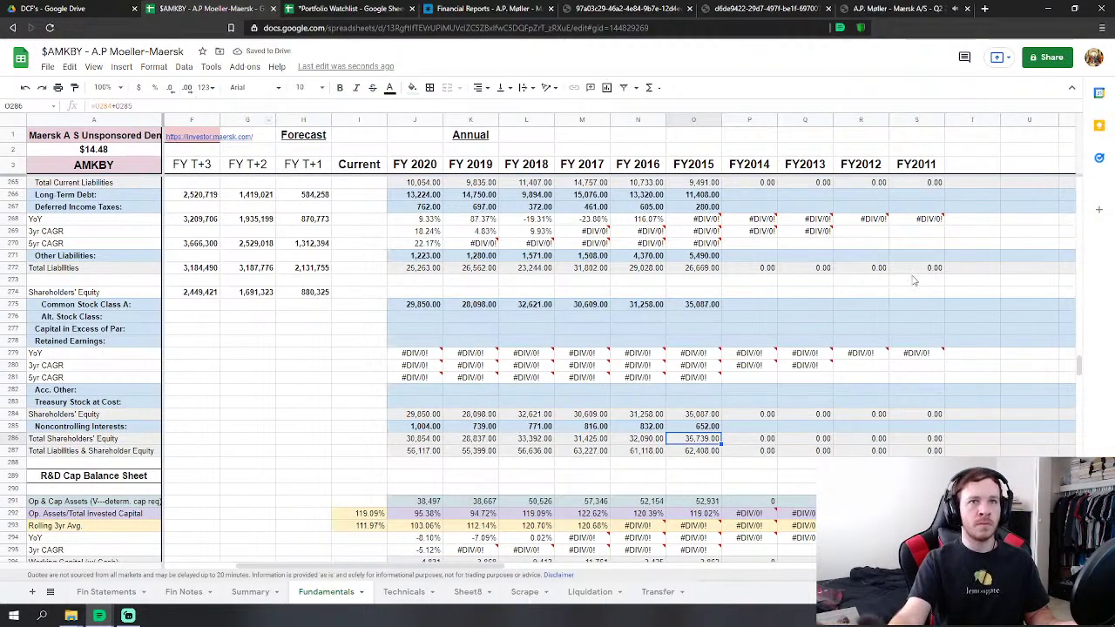
# Extend the FY 2014 Revenues formula in the income statement across FY 2013, FY 2012 and FY 2011.
pyautogui.scroll(10, 931, 322)
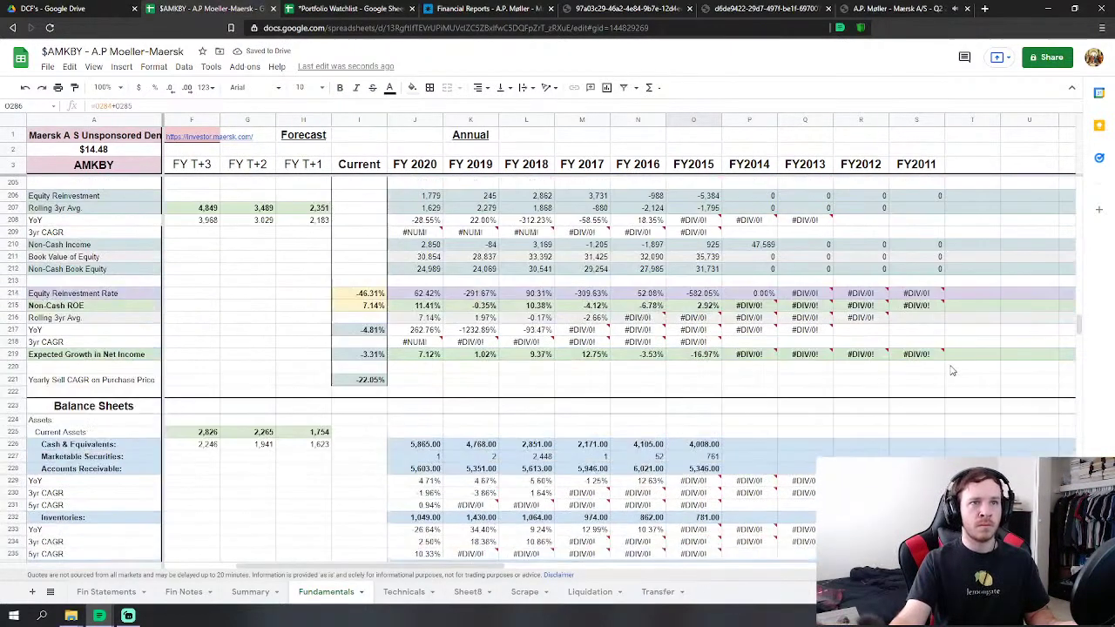
pyautogui.scroll(15, 952, 370)
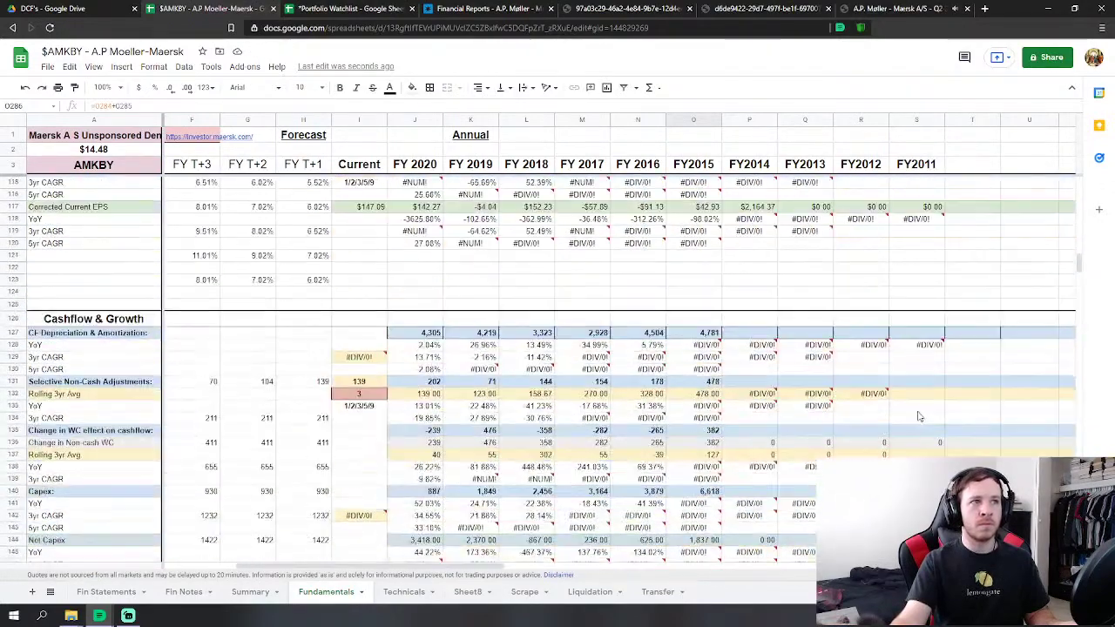
pyautogui.scroll(5, 918, 416)
pyautogui.scroll(7, 916, 418)
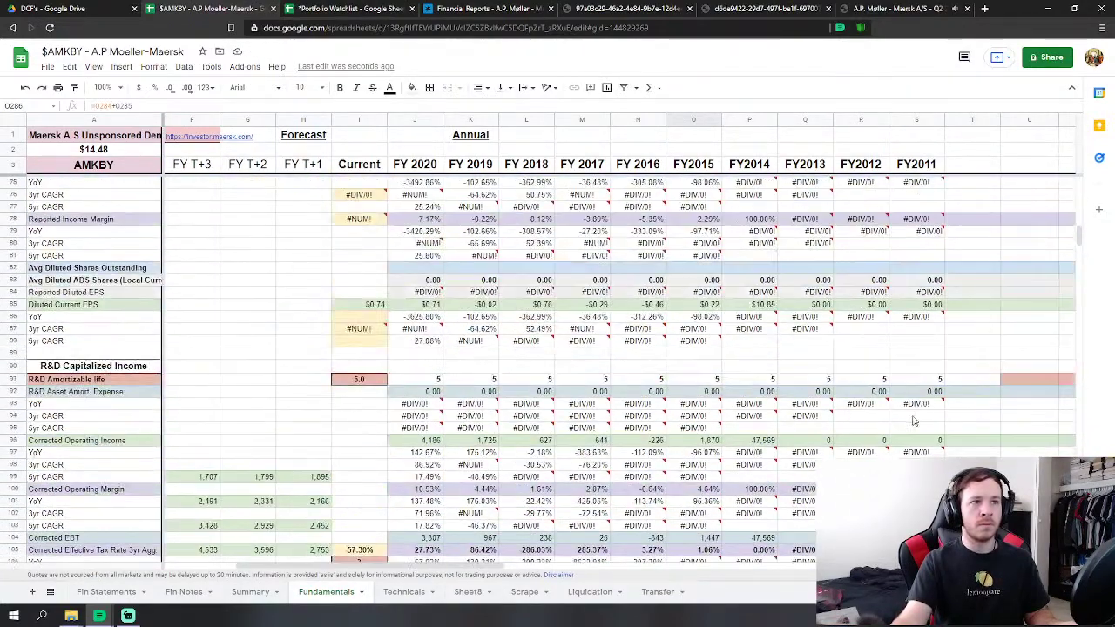
pyautogui.scroll(6, 912, 425)
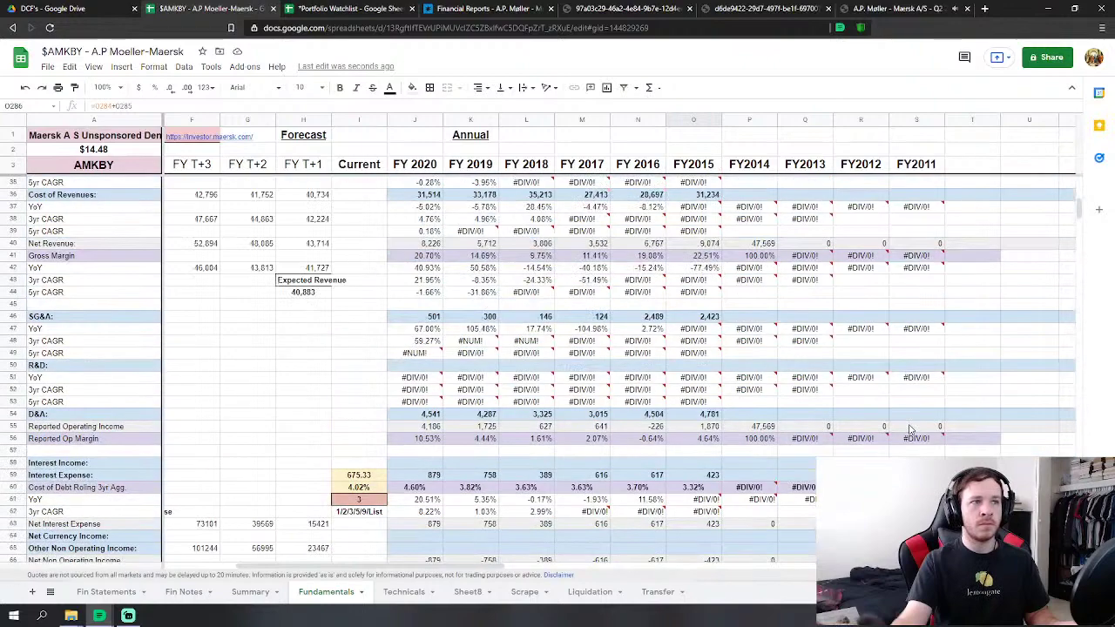
pyautogui.scroll(-2, 871, 426)
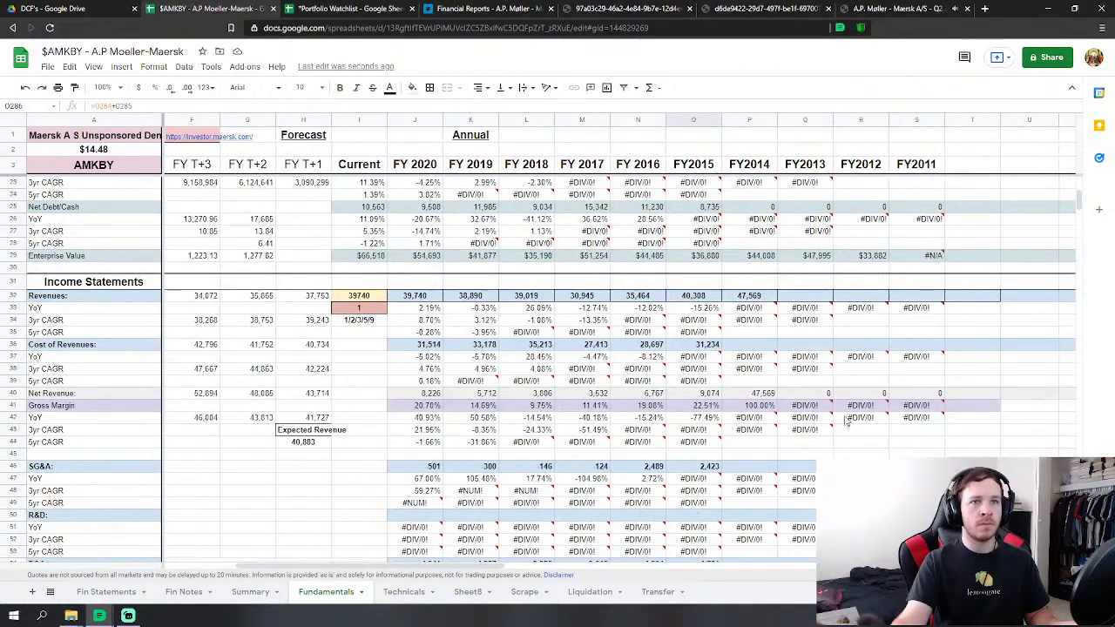
pyautogui.click(750, 298)
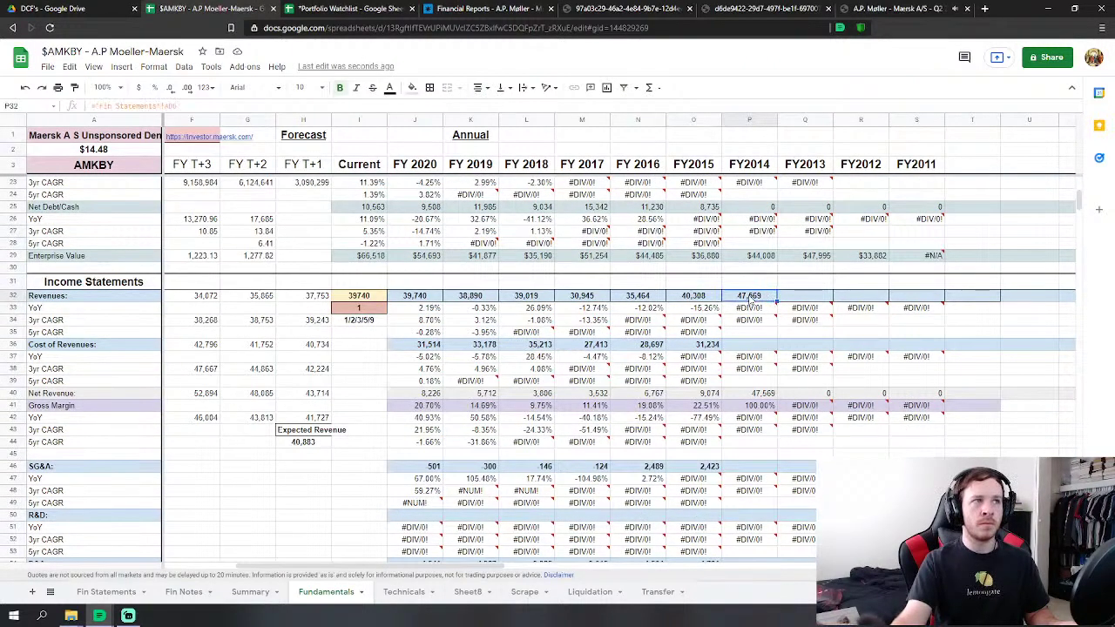
pyautogui.click(699, 297)
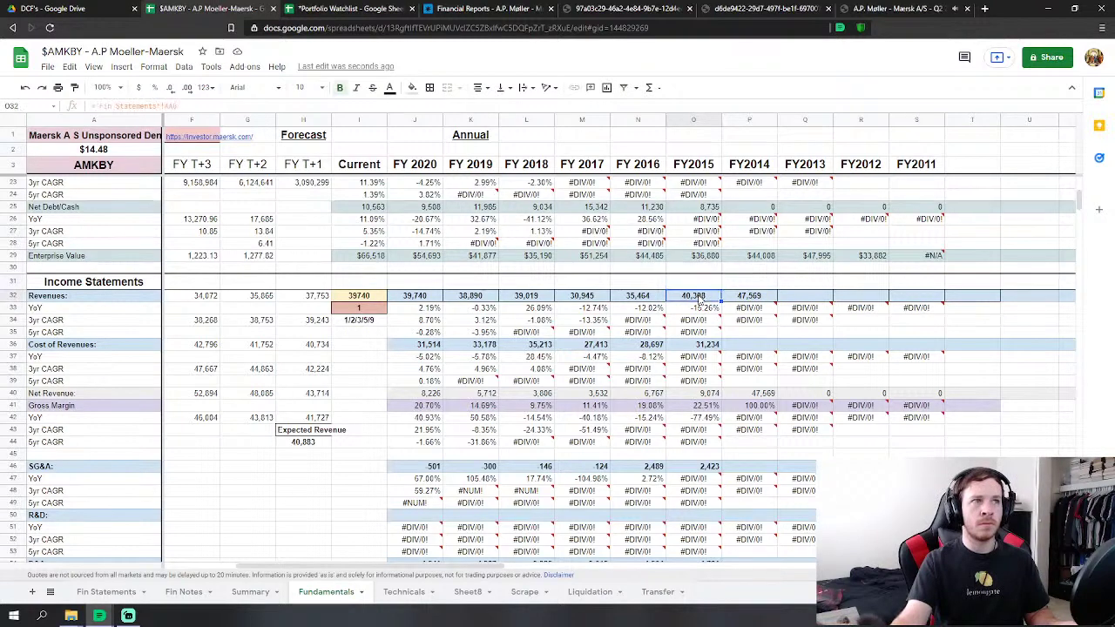
pyautogui.click(747, 299)
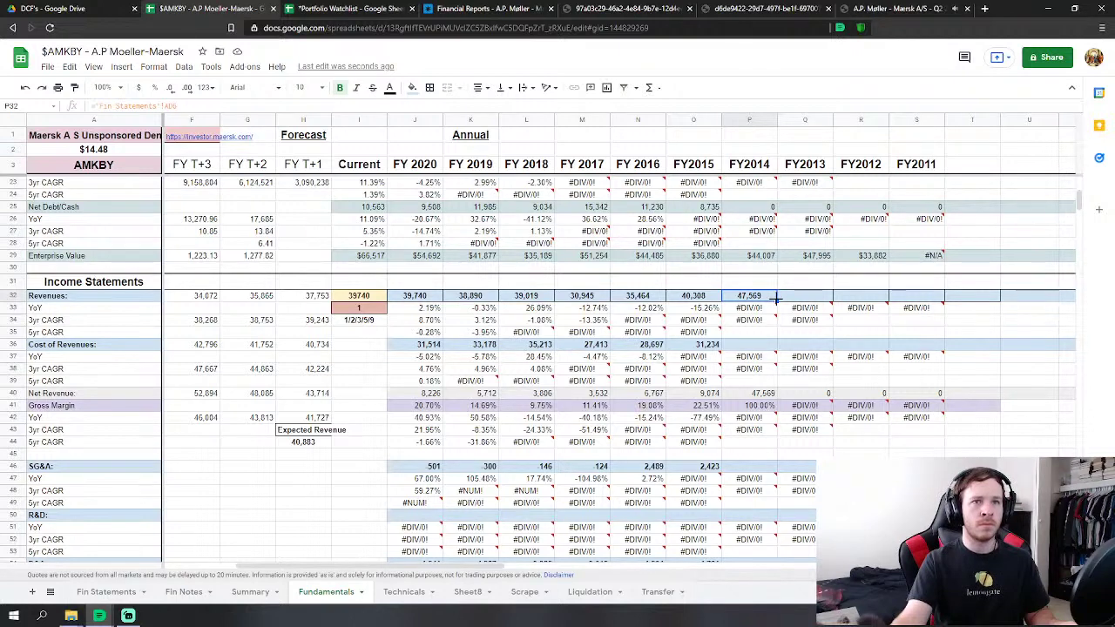
pyautogui.moveTo(775, 298); pyautogui.dragTo(934, 305)
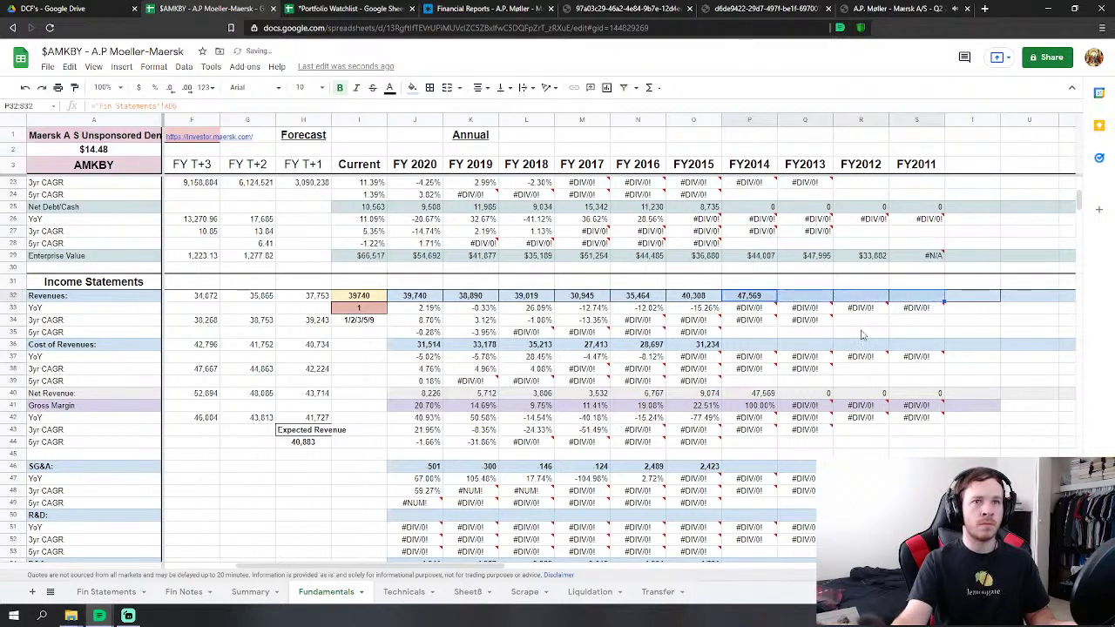
# Point the FY 2013 Revenues formula to Fin Statements AG6.
pyautogui.click(773, 300)
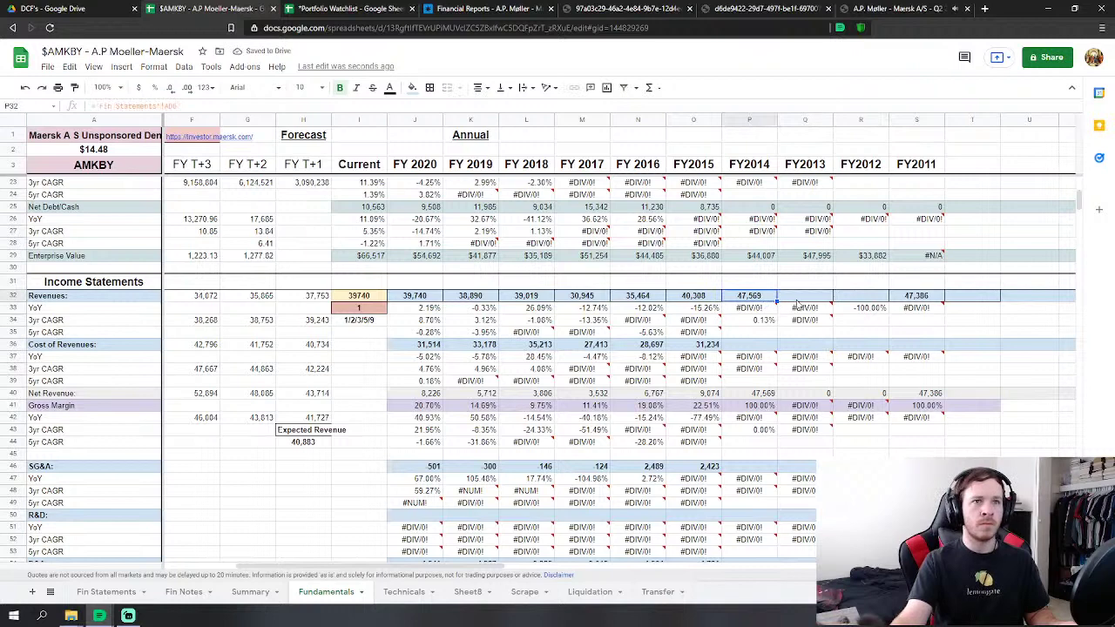
pyautogui.click(795, 300)
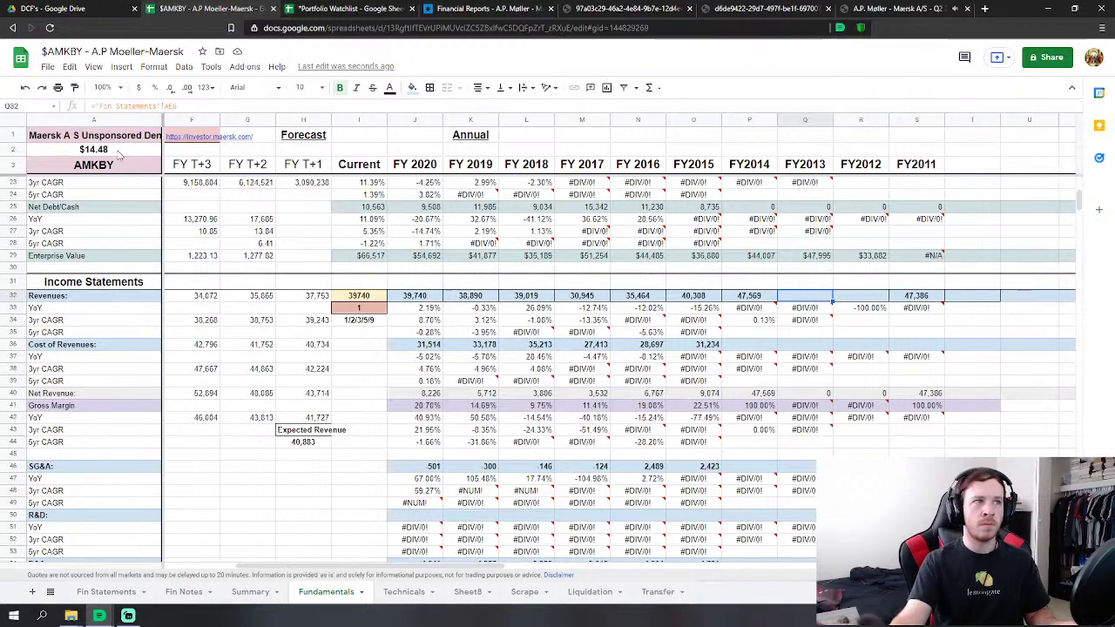
pyautogui.click(174, 106)
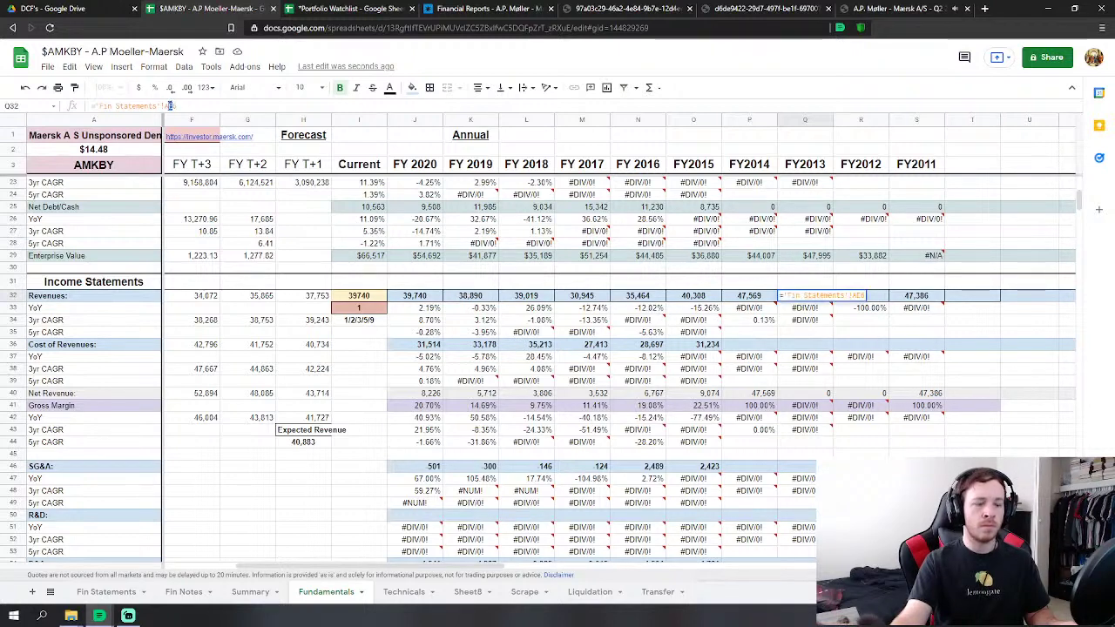
pyautogui.hotkey('ctrl', 'a')
pyautogui.press('BackSpace')
pyautogui.press('Return')
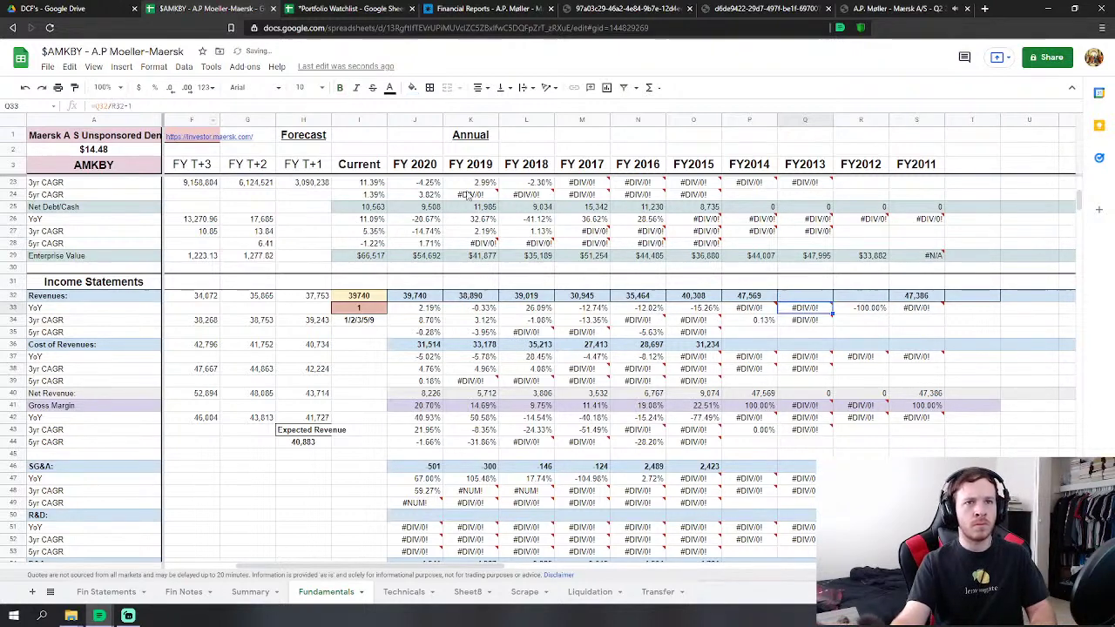
# Point the FY 2012 Revenues formula to Fin Statements AJ6.
pyautogui.click(859, 299)
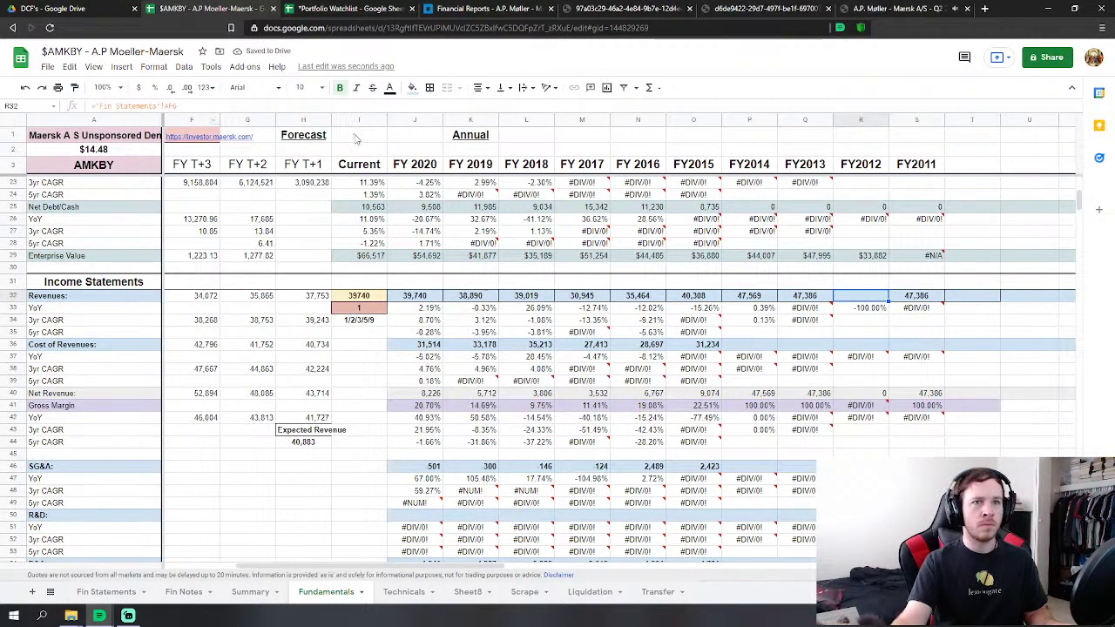
pyautogui.click(819, 297)
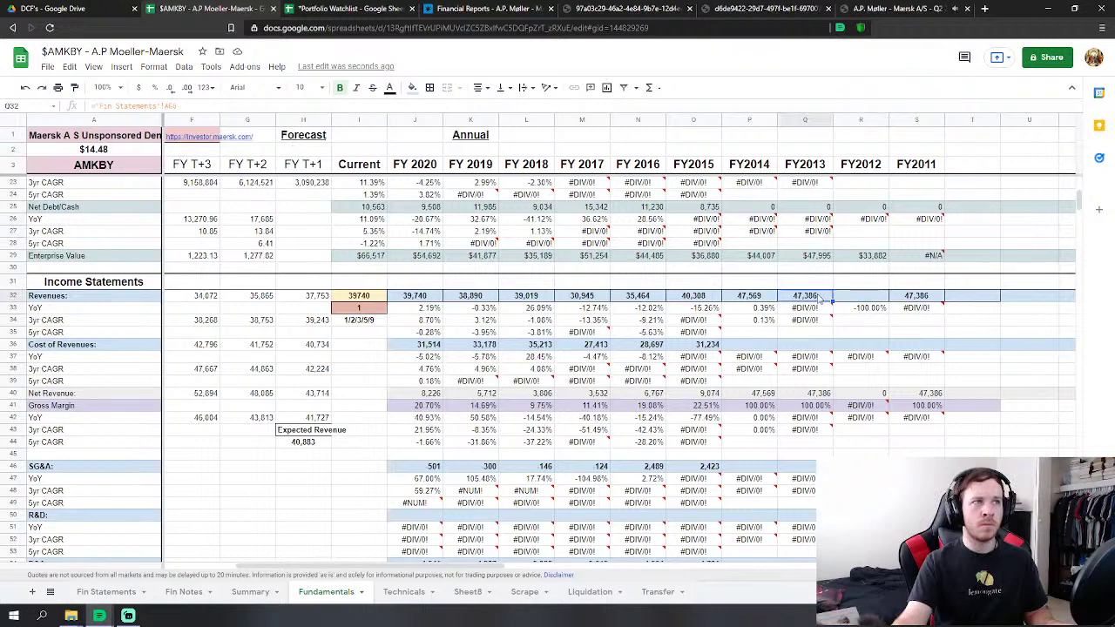
pyautogui.click(868, 298)
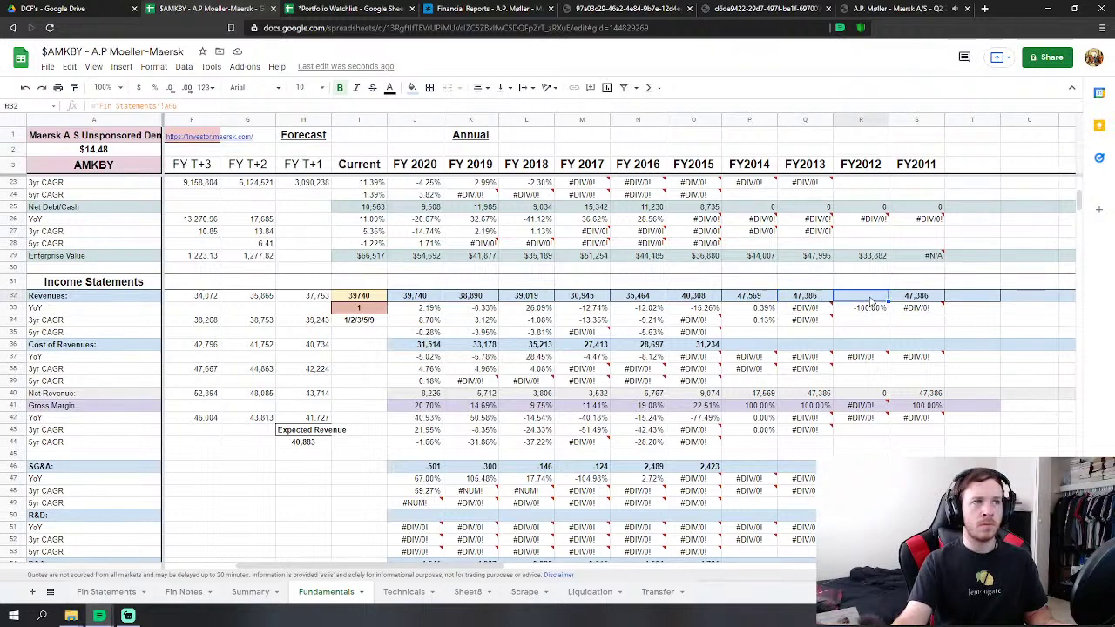
pyautogui.doubleClick(871, 300)
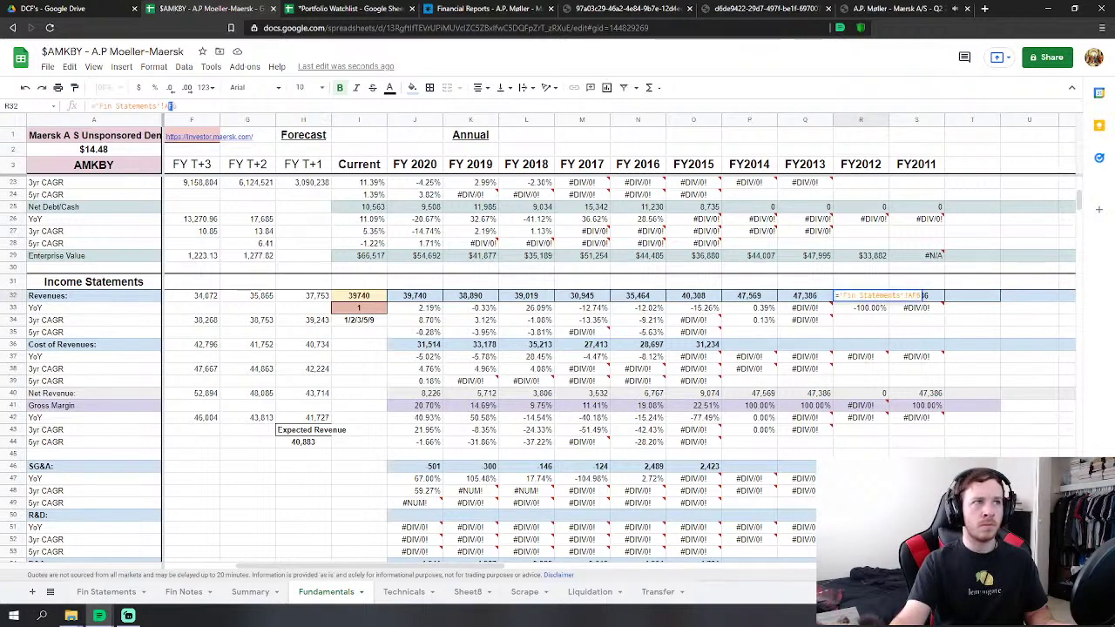
pyautogui.press('Return')
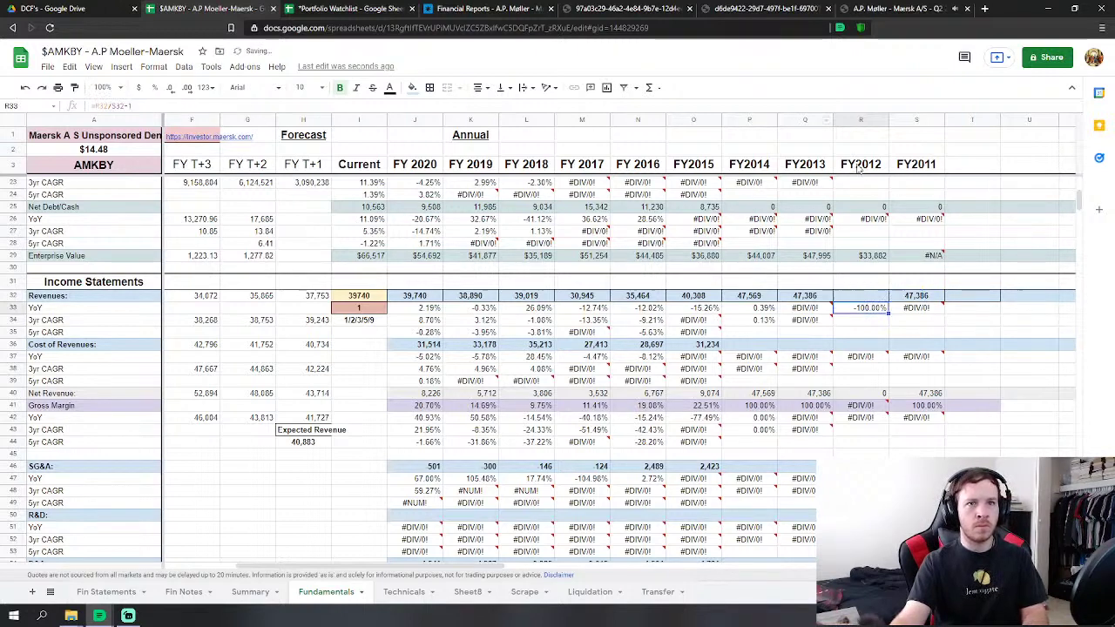
# Point the FY 2011 Revenues formula to Fin Statements AM6.
pyautogui.click(916, 297)
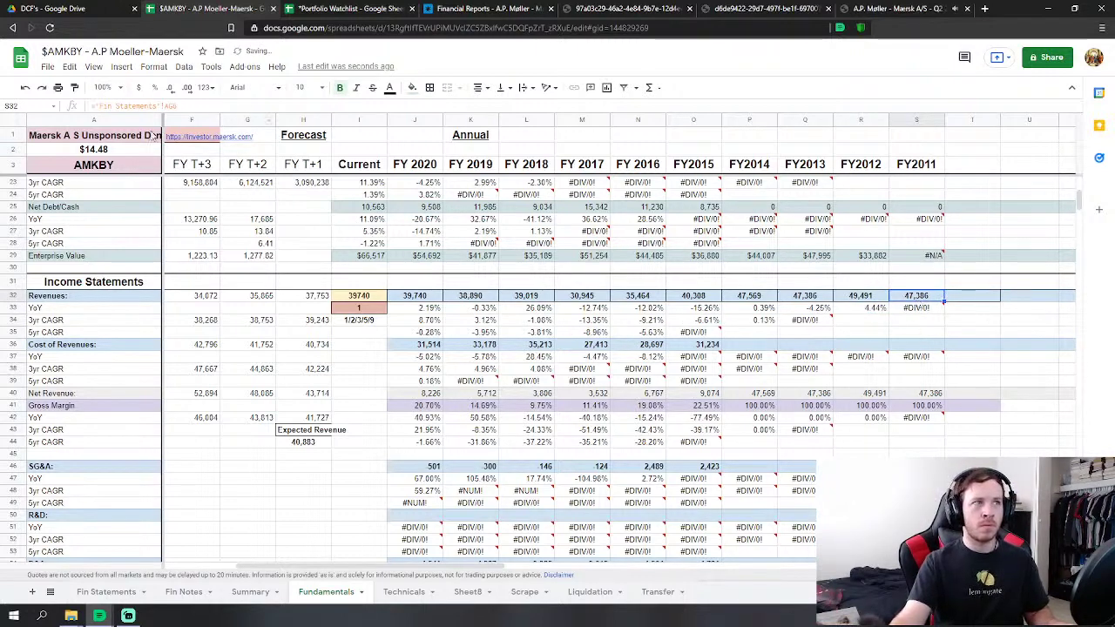
pyautogui.click(171, 105)
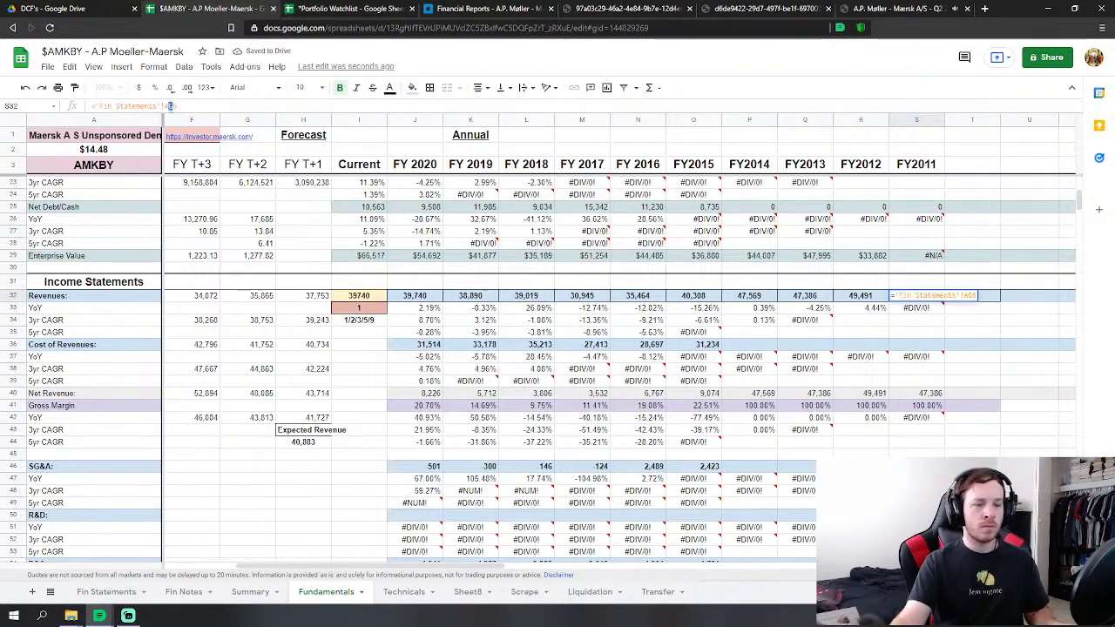
pyautogui.press('Return')
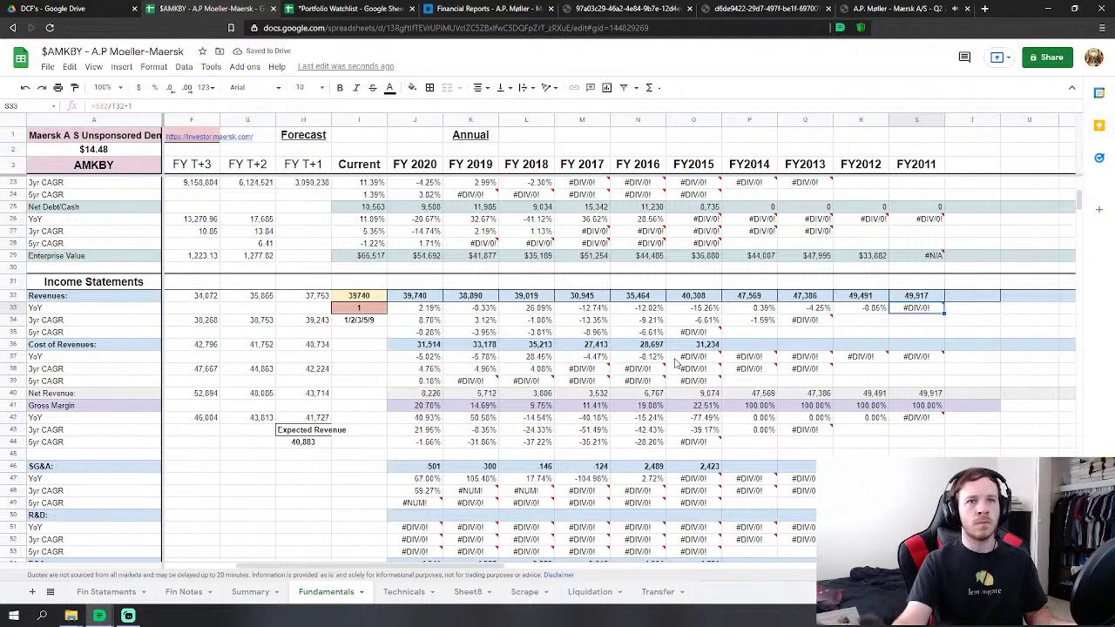
# Check which Fin Statements columns the Revenues formulas reference from FY 2015 through FY 2011.
pyautogui.moveTo(709, 363)
pyautogui.click(736, 348)
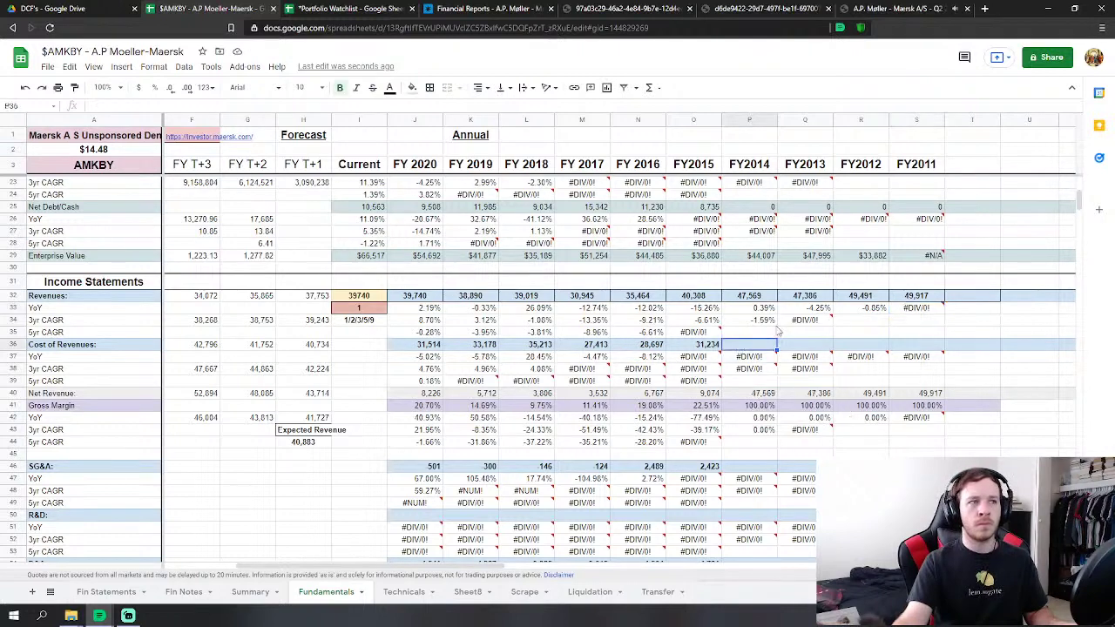
pyautogui.click(714, 349)
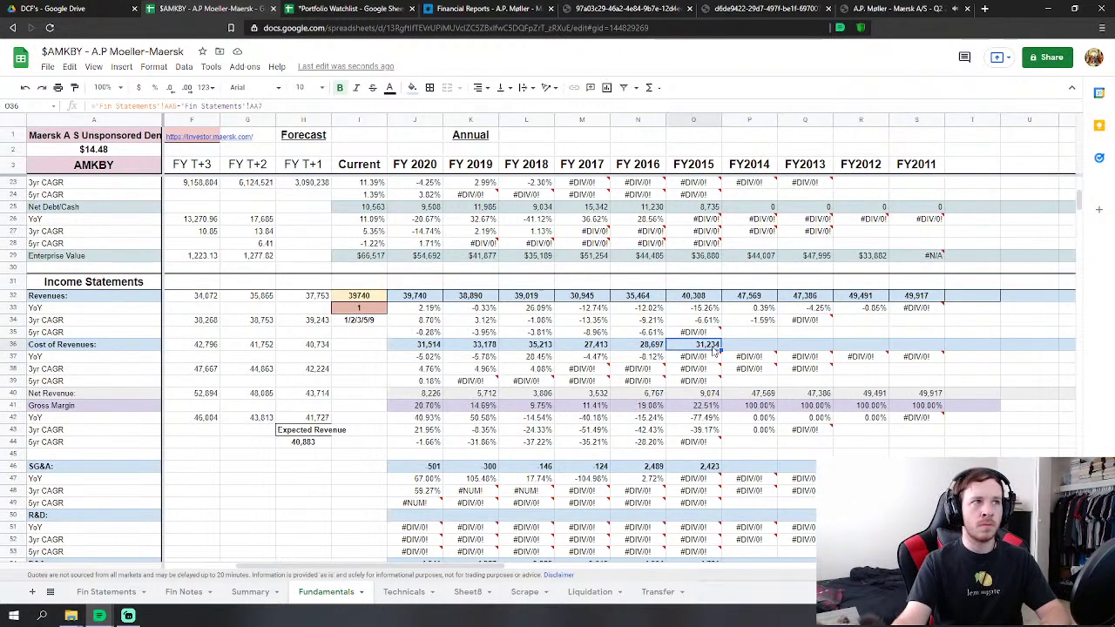
pyautogui.click(706, 298)
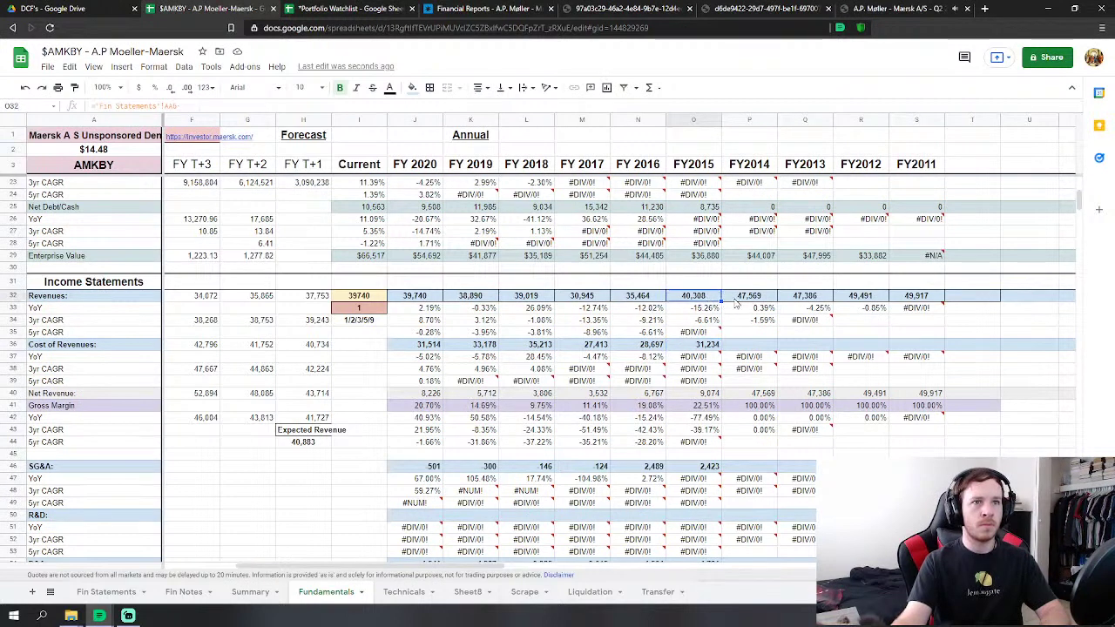
pyautogui.click(742, 297)
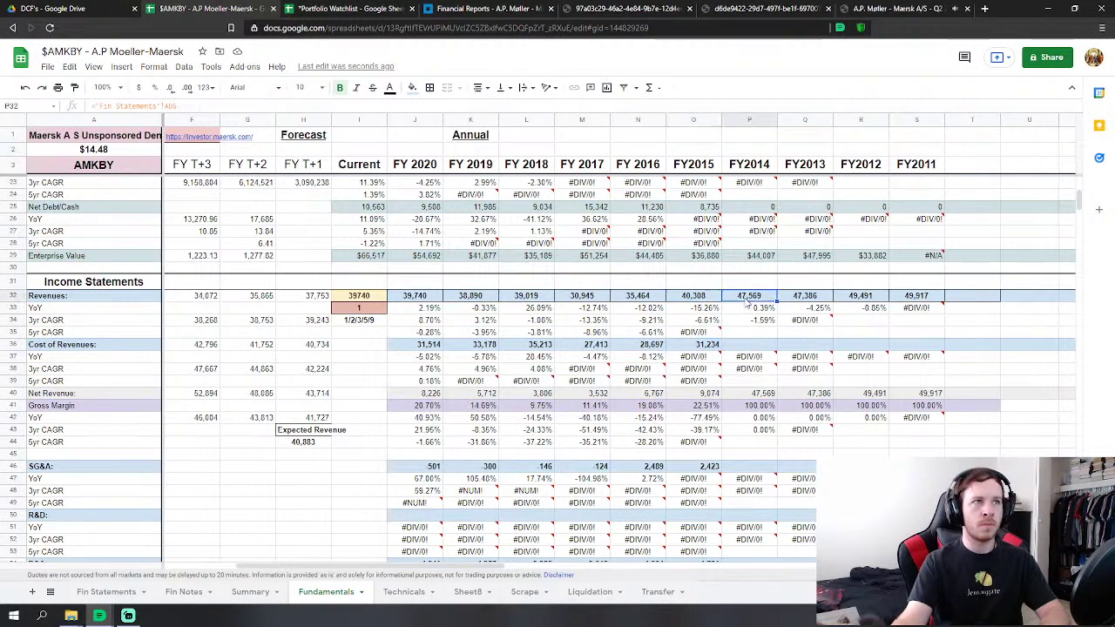
pyautogui.click(804, 298)
pyautogui.click(872, 298)
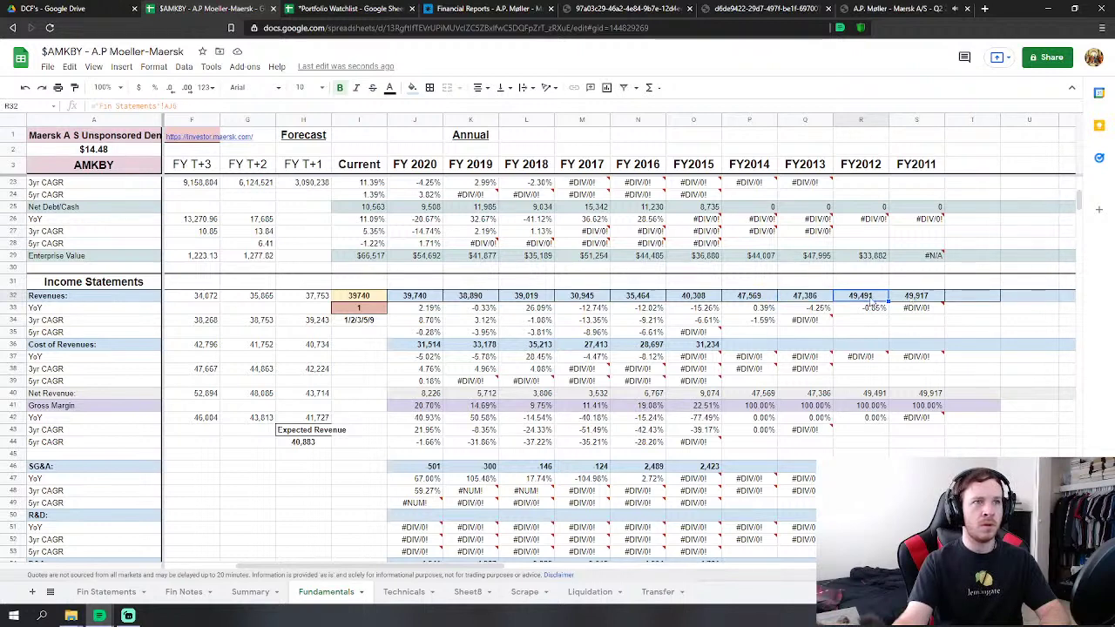
pyautogui.click(916, 300)
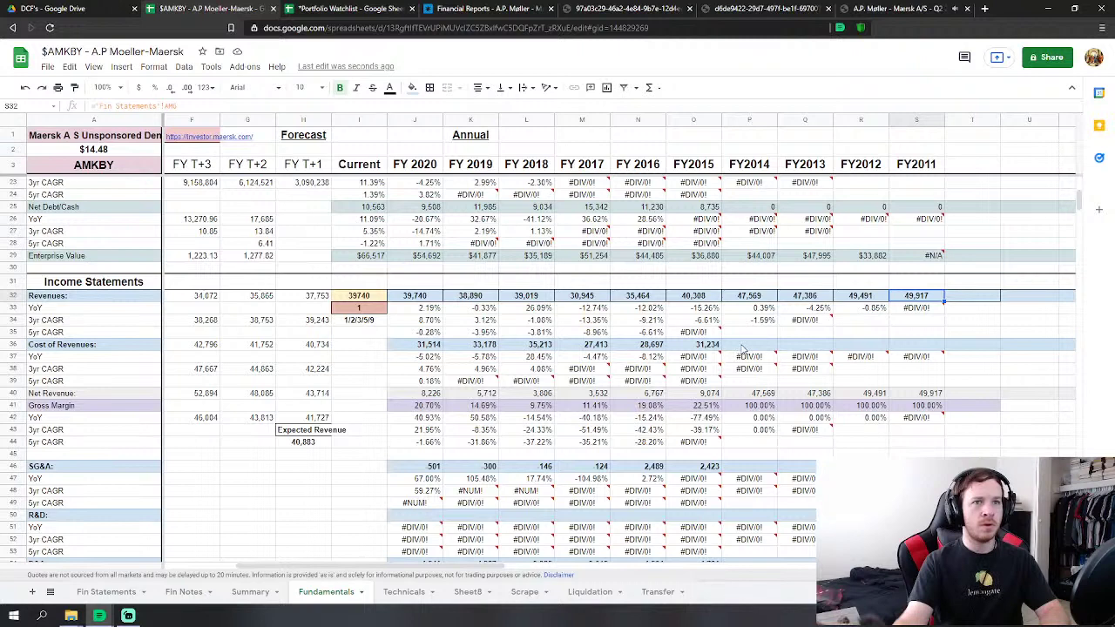
# Extend the FY 2015 Cost of Revenues formula across FY 2014, FY 2013, FY 2012 and FY 2011.
pyautogui.click(743, 348)
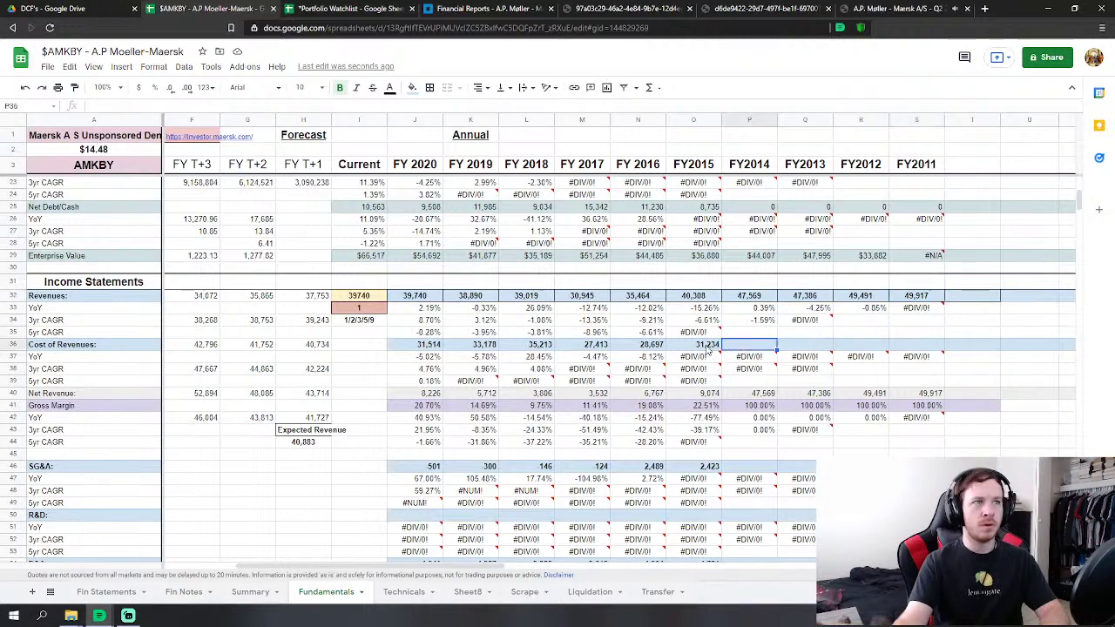
pyautogui.click(708, 348)
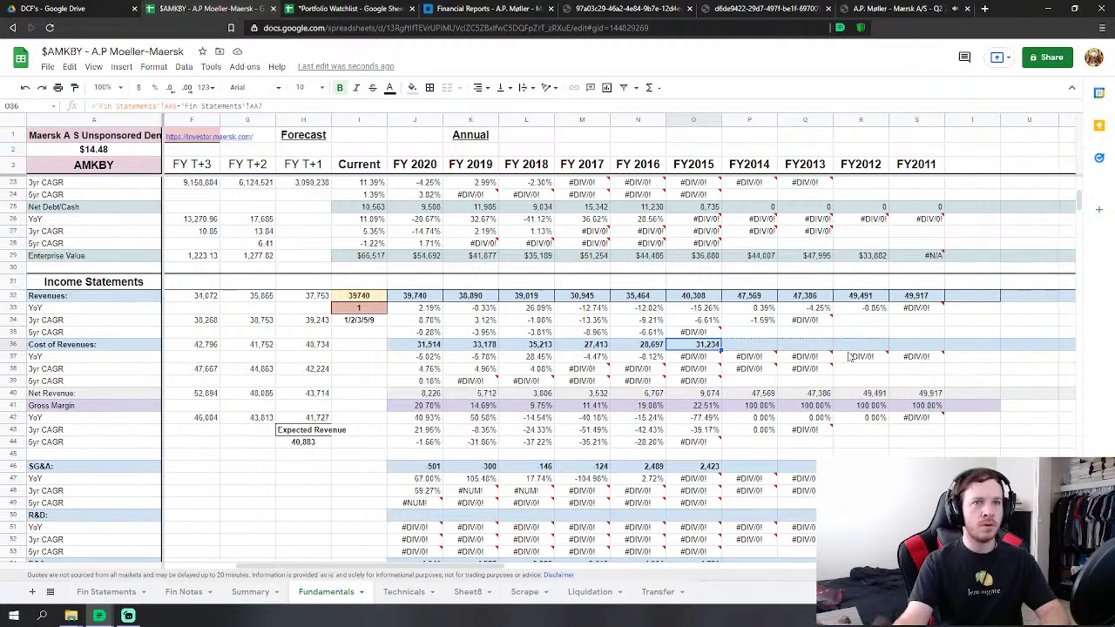
pyautogui.click(791, 384)
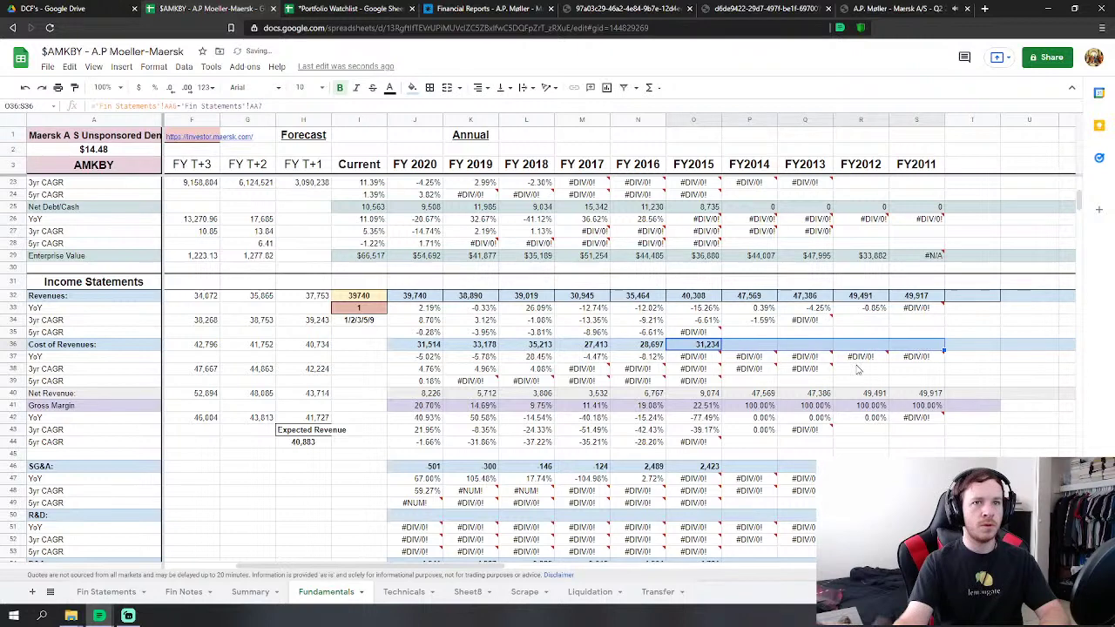
# Point both references of the FY 2014 Cost of Revenues formula to Fin Statements AD6 and AD7.
pyautogui.click(749, 345)
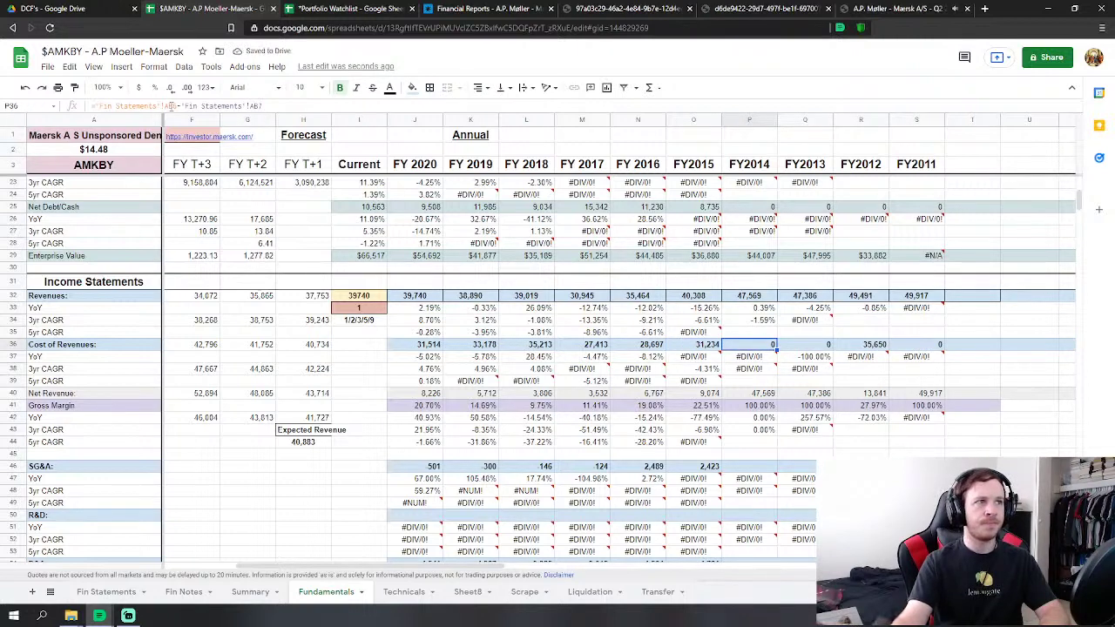
pyautogui.click(170, 106)
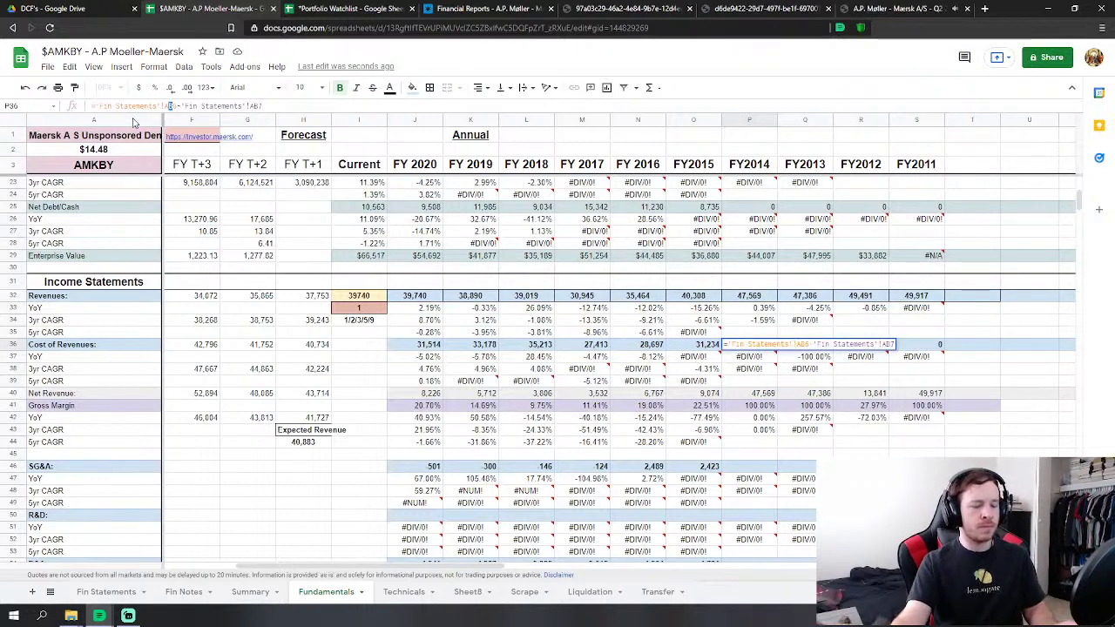
pyautogui.click(257, 106)
pyautogui.press('BackSpace')
pyautogui.write('d')
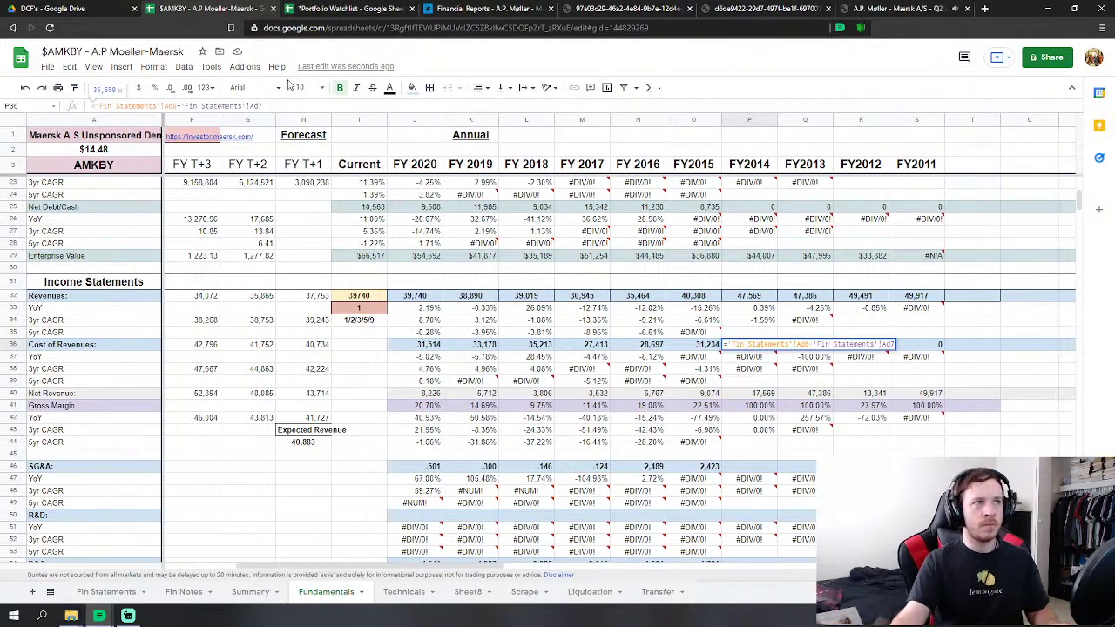
pyautogui.press('Return')
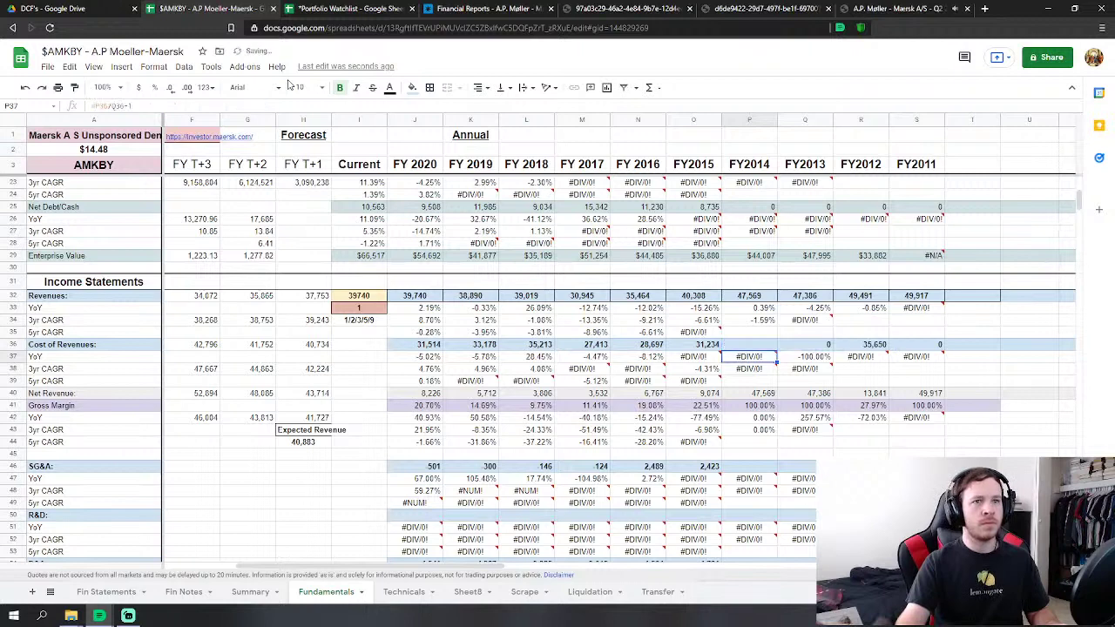
# Point both references of the FY 2013 Cost of Revenues formula to Fin Statements AG6 and AG7.
pyautogui.click(821, 347)
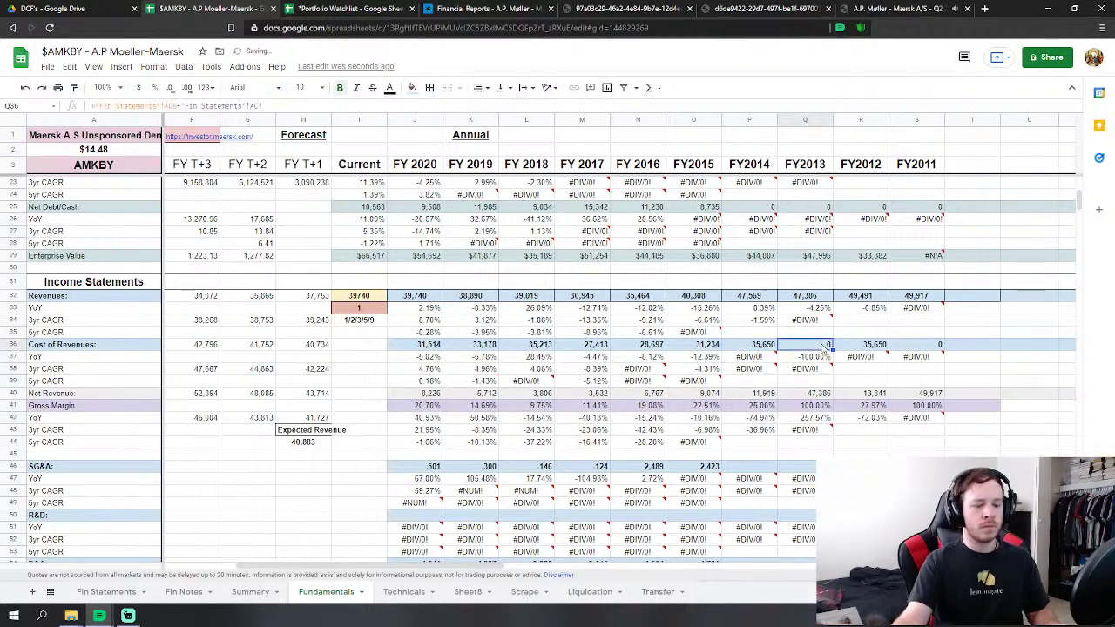
pyautogui.click(174, 105)
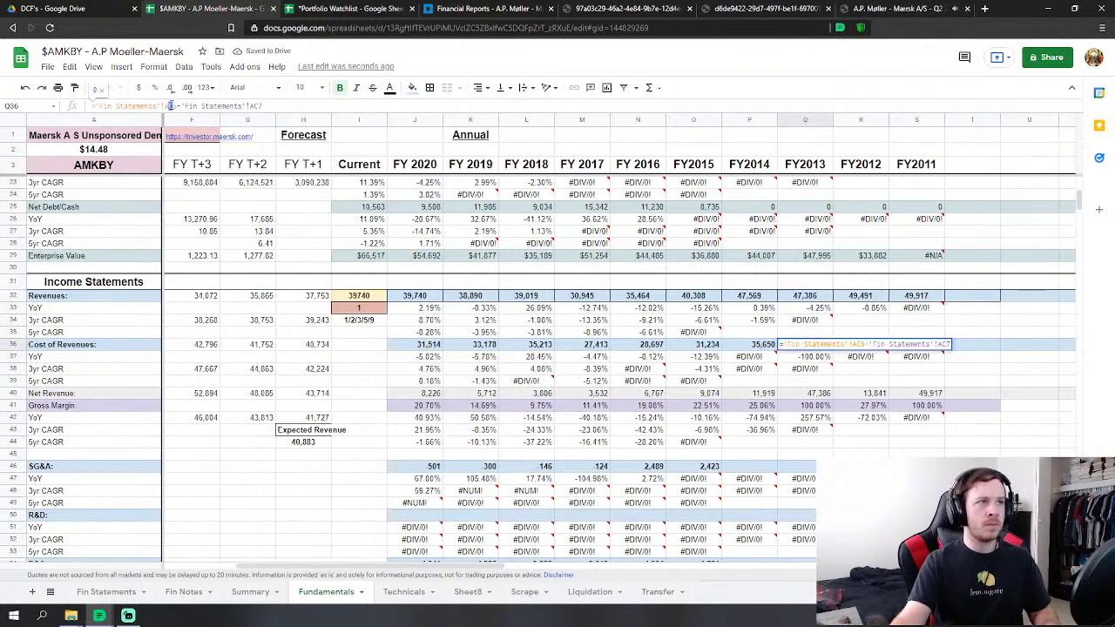
pyautogui.press('BackSpace')
pyautogui.write('g')
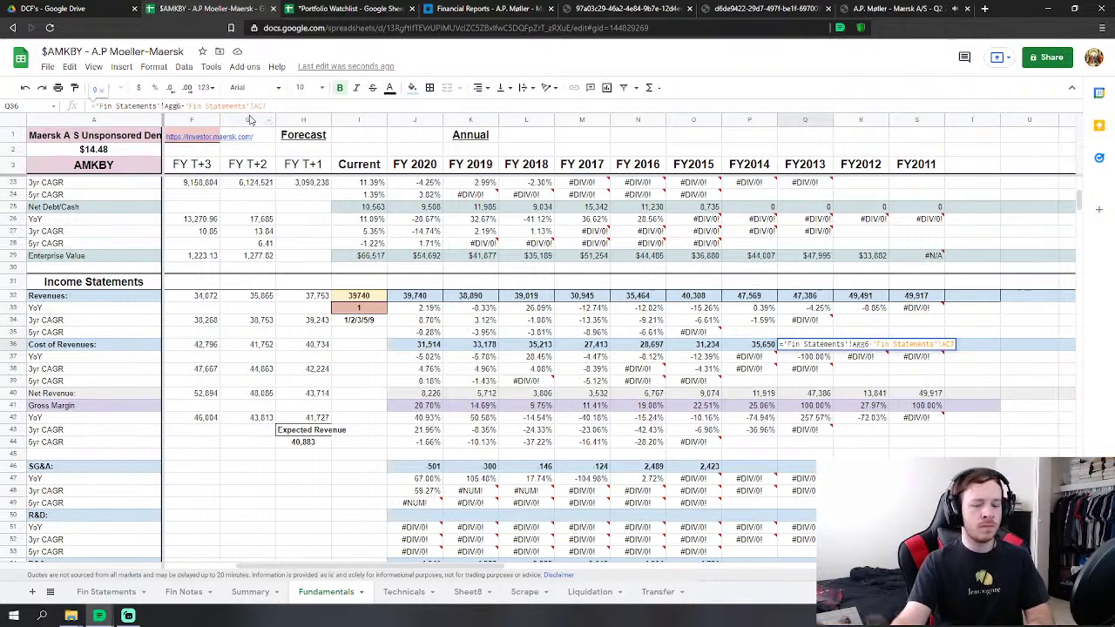
pyautogui.press('Delete')
pyautogui.write('5')
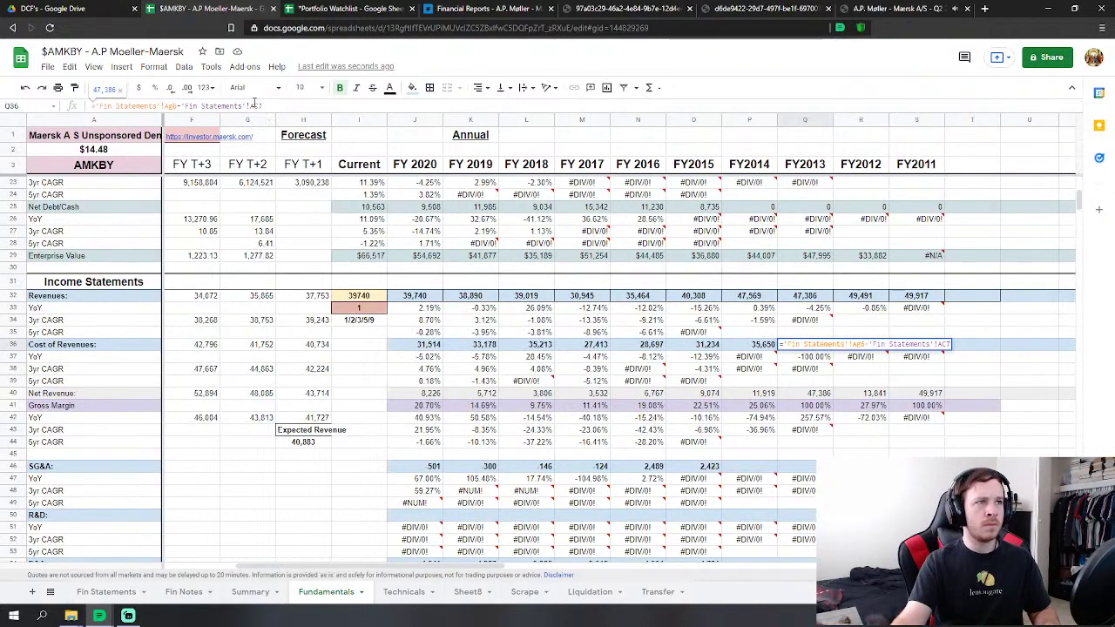
pyautogui.press('Delete')
pyautogui.write('6')
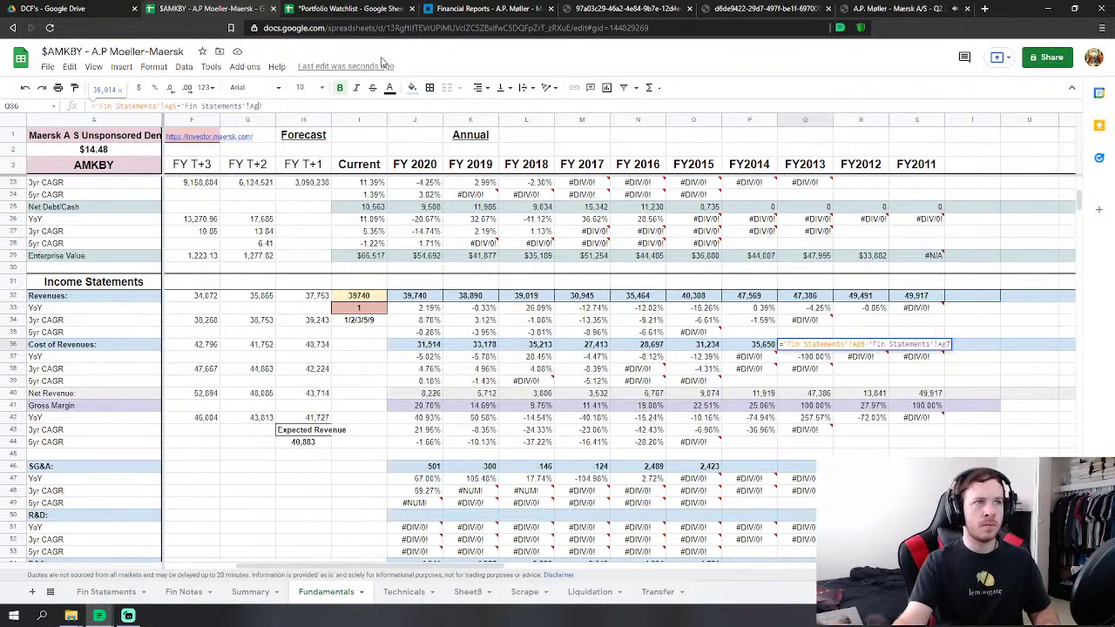
pyautogui.press('Return')
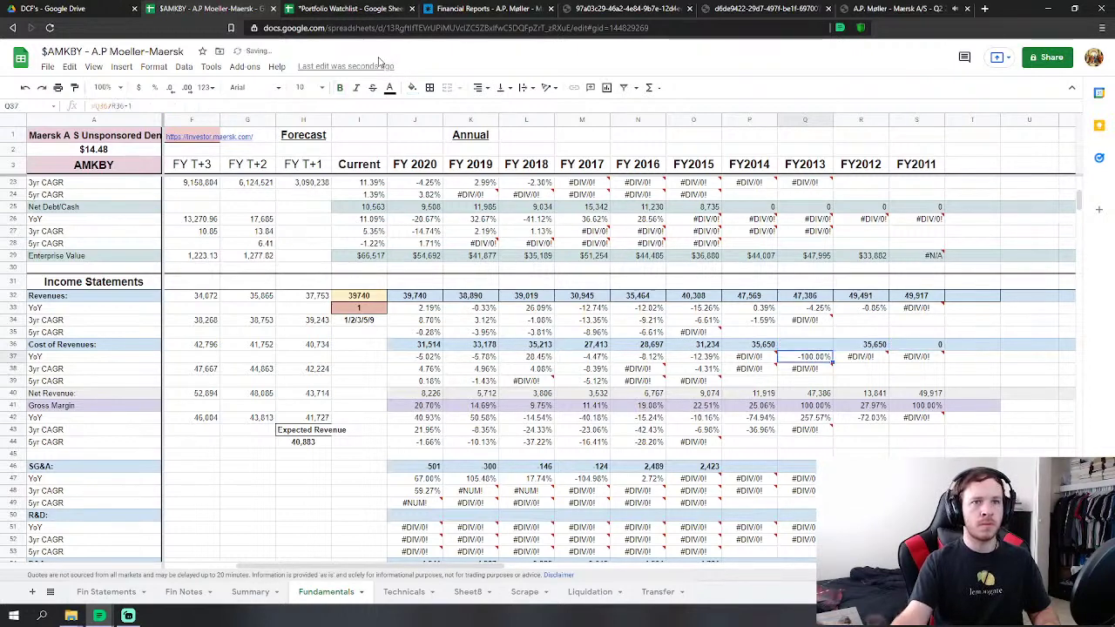
# Point both references of the FY 2012 Cost of Revenues formula to Fin Statements AJ6 and AJ7.
pyautogui.click(874, 344)
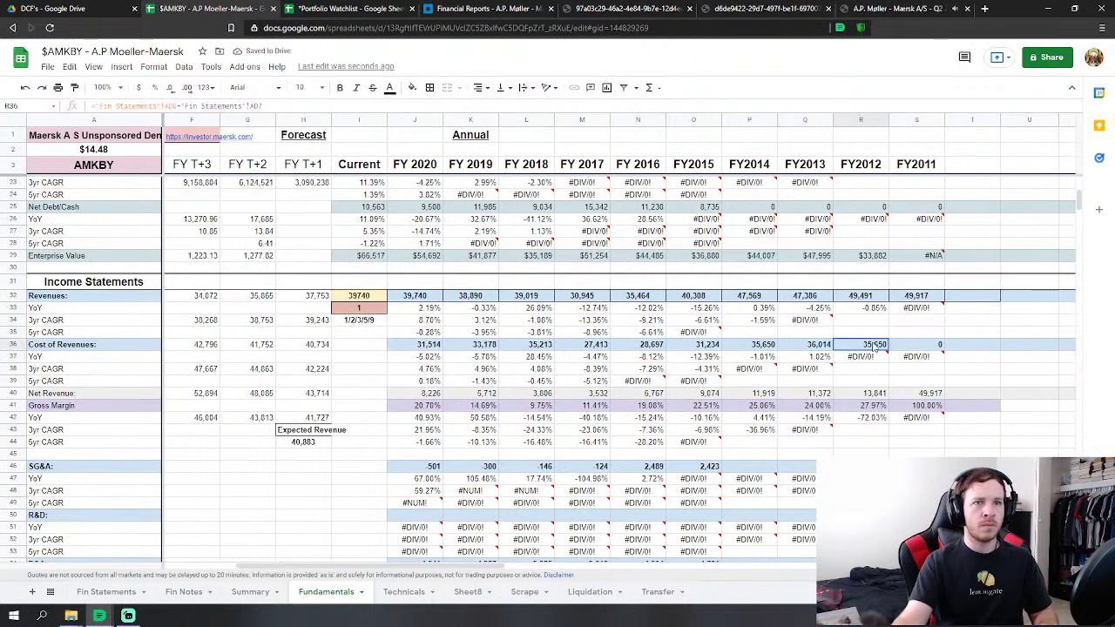
pyautogui.click(172, 105)
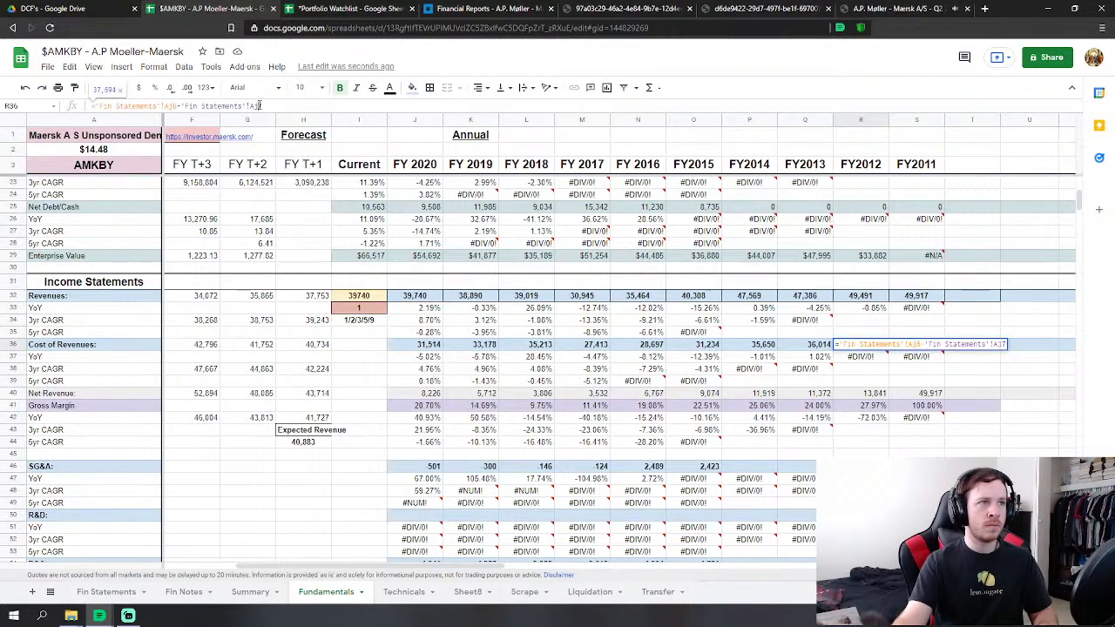
pyautogui.press('Return')
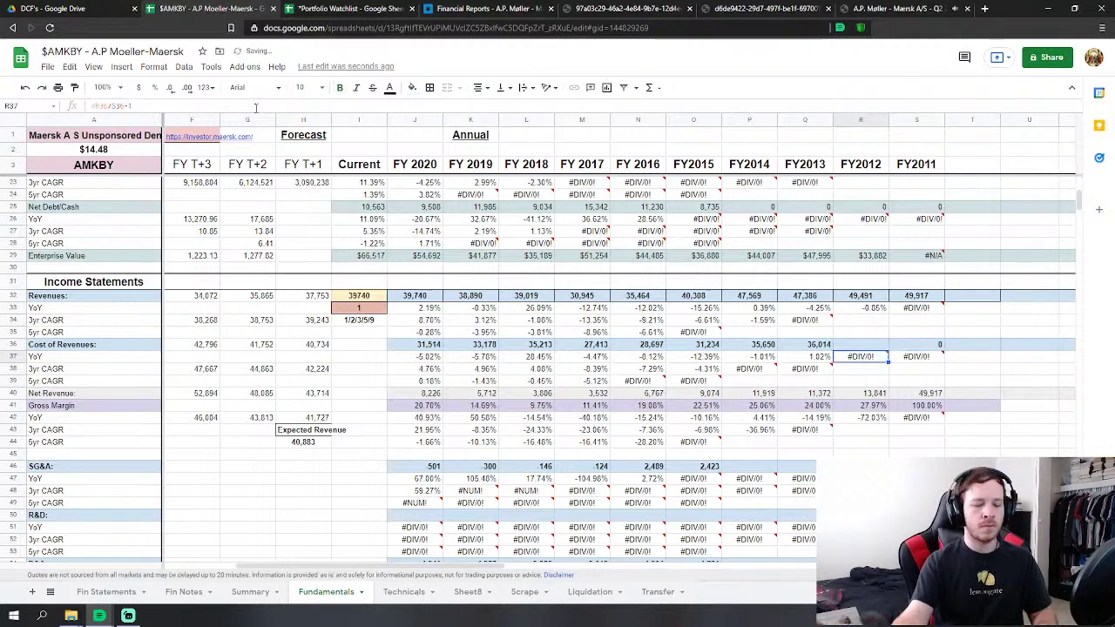
# Point both references of the FY 2011 Cost of Revenues formula to Fin Statements AM6 and AM7.
pyautogui.click(915, 346)
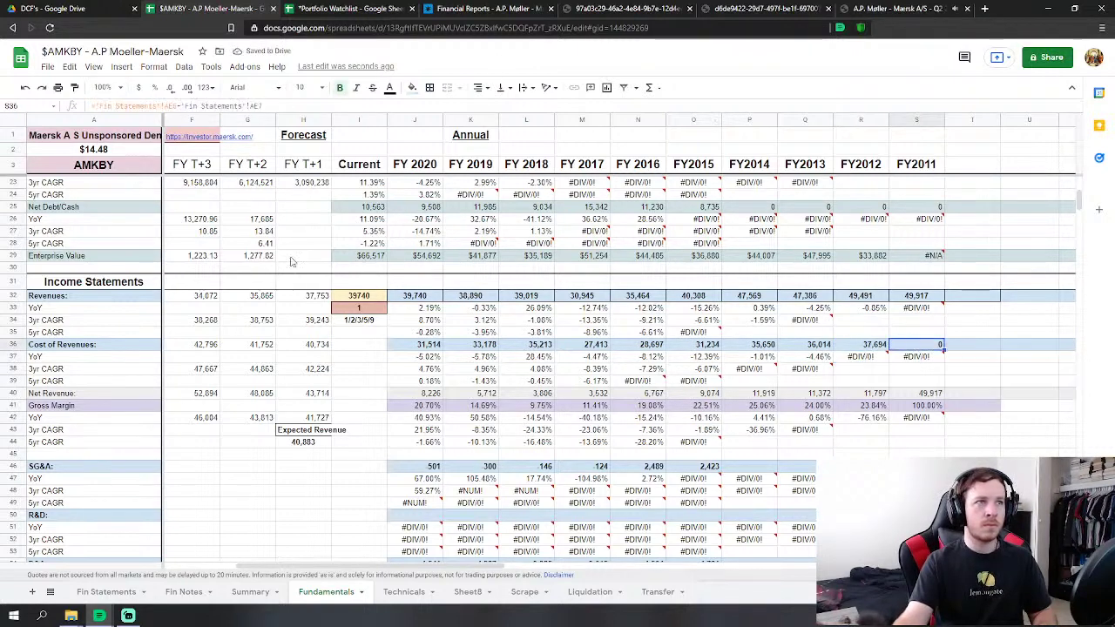
pyautogui.click(171, 105)
pyautogui.press('BackSpace')
pyautogui.write('m')
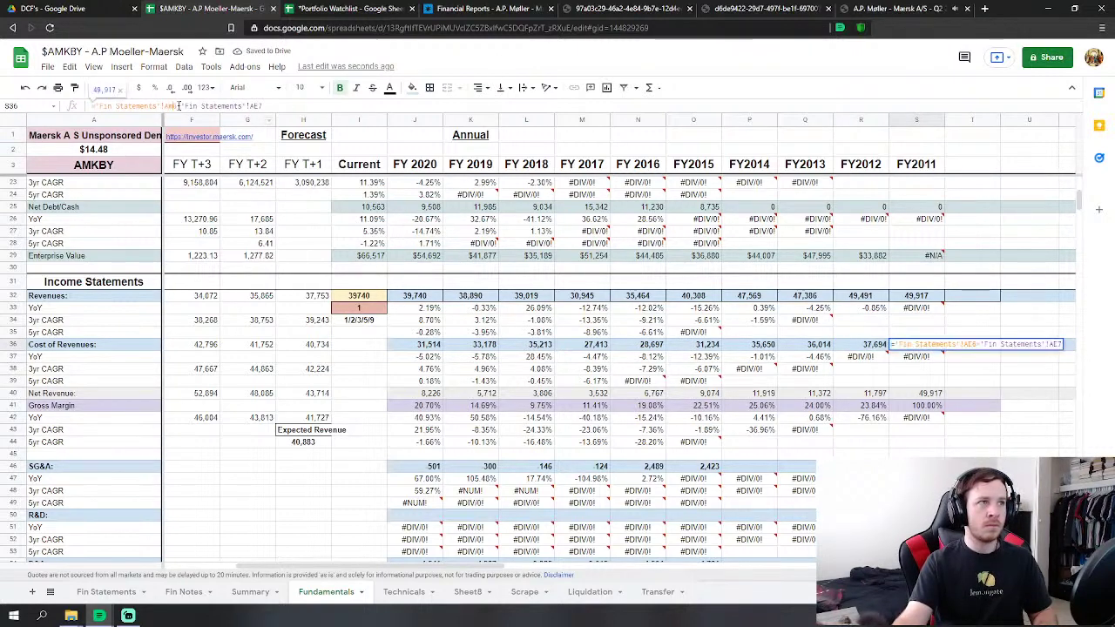
pyautogui.click(258, 105)
pyautogui.press('Return')
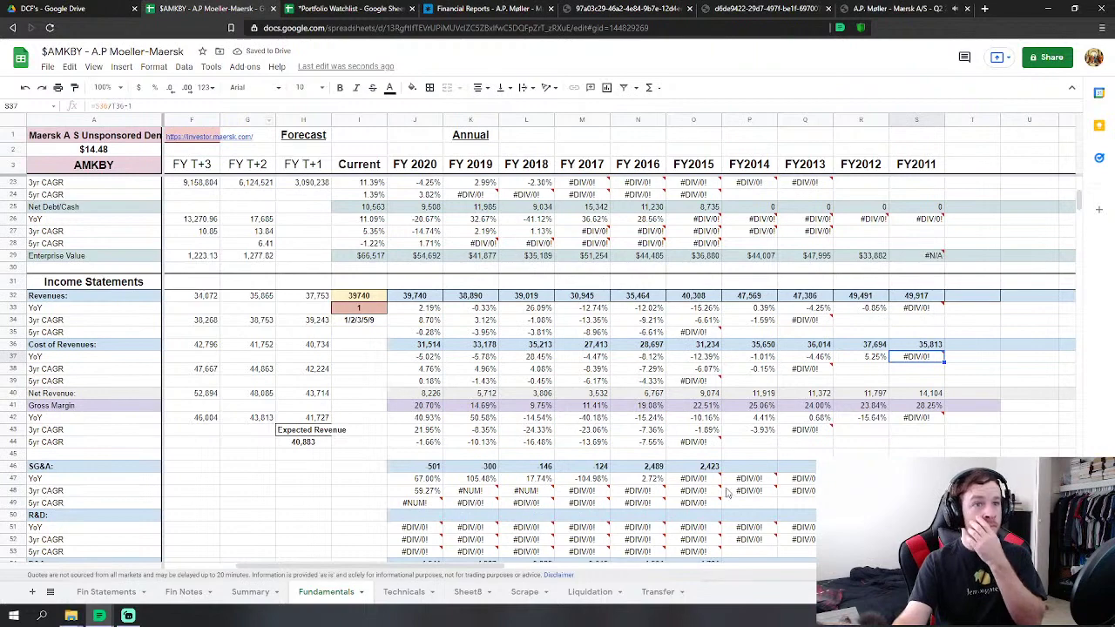
# Extend the FY 2015 SG&A formula across FY 2014 to FY 2011 and select the FY 2014 SG&A cell.
pyautogui.click(710, 467)
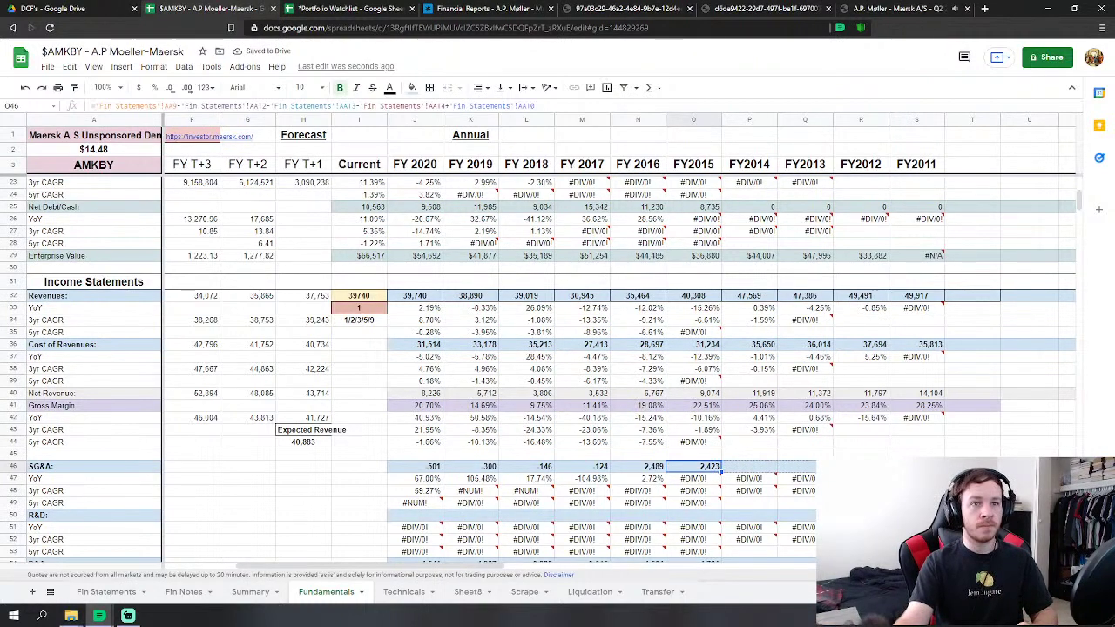
pyautogui.moveTo(719, 471); pyautogui.dragTo(932, 468)
pyautogui.scroll(-3, 822, 451)
pyautogui.click(772, 341)
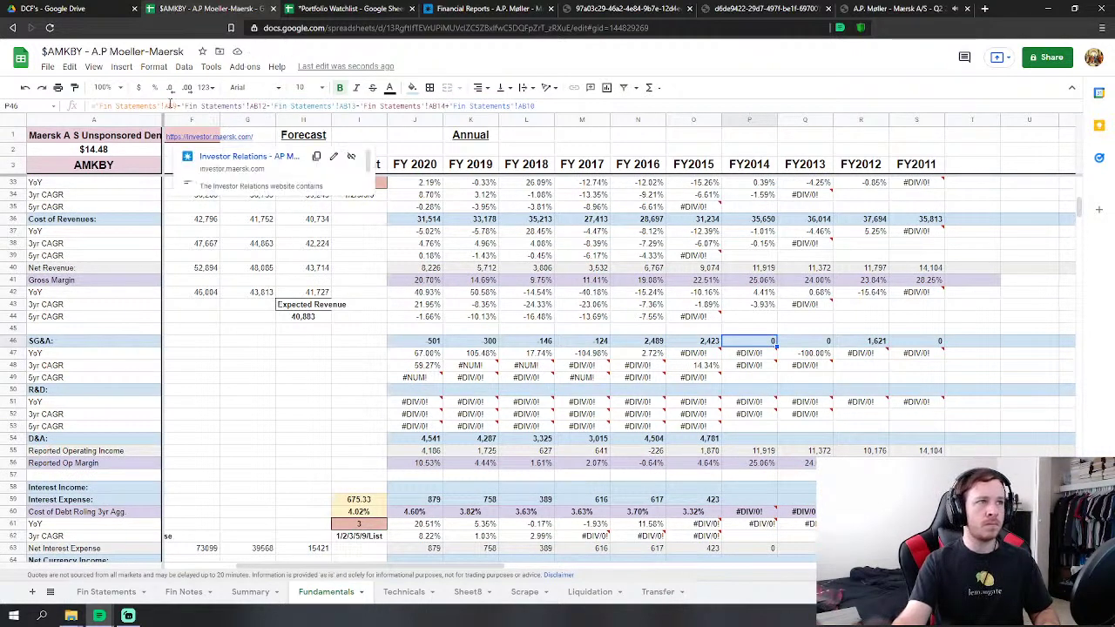
# Point all references of the FY 2014 SG&A formula to Fin Statements AD9, AD12, AD13, AD14 and AD10.
pyautogui.press('F2')
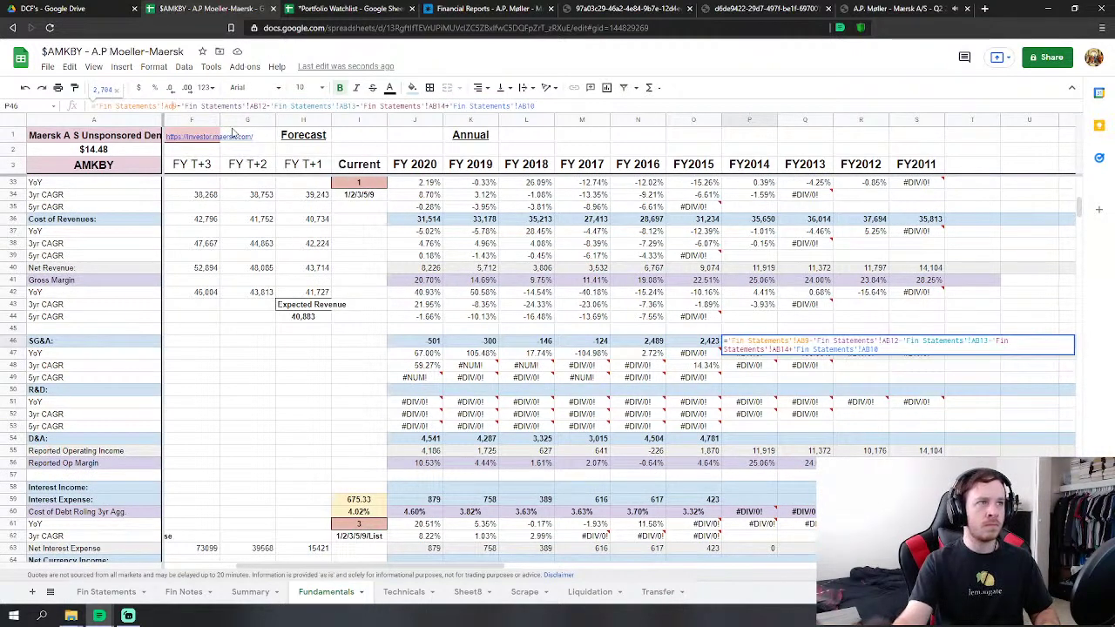
pyautogui.write('d')
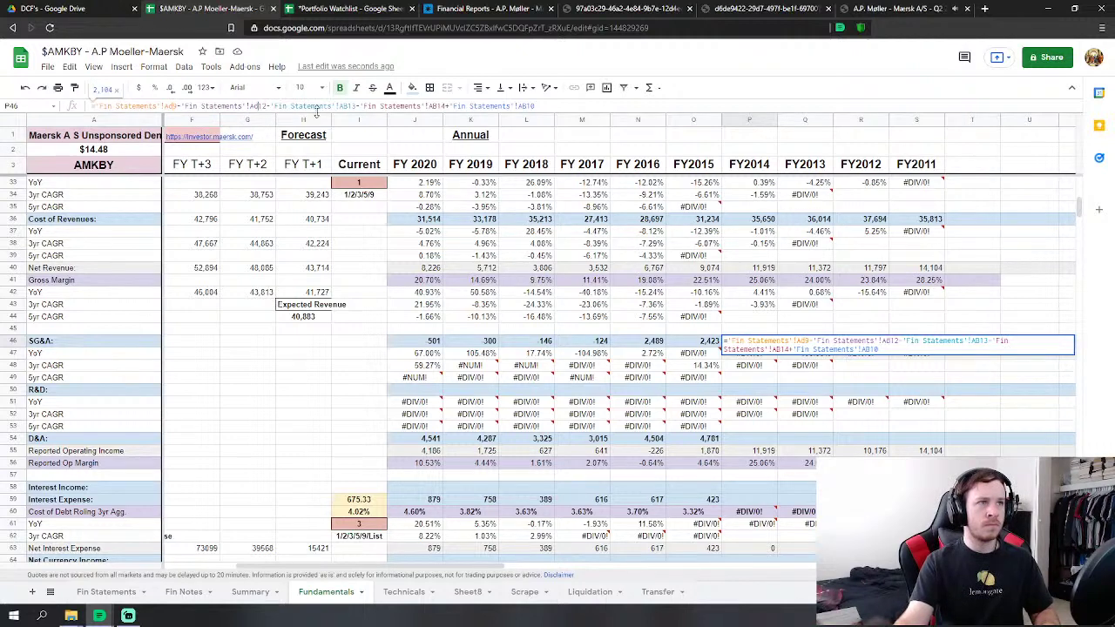
pyautogui.write('d')
pyautogui.write('d')
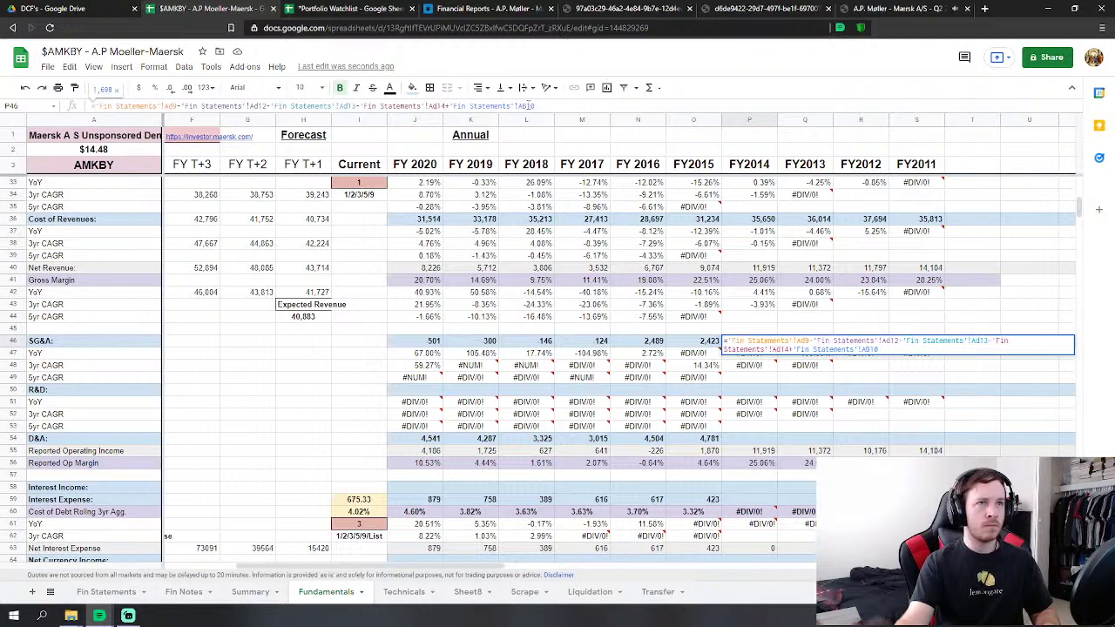
pyautogui.write('d')
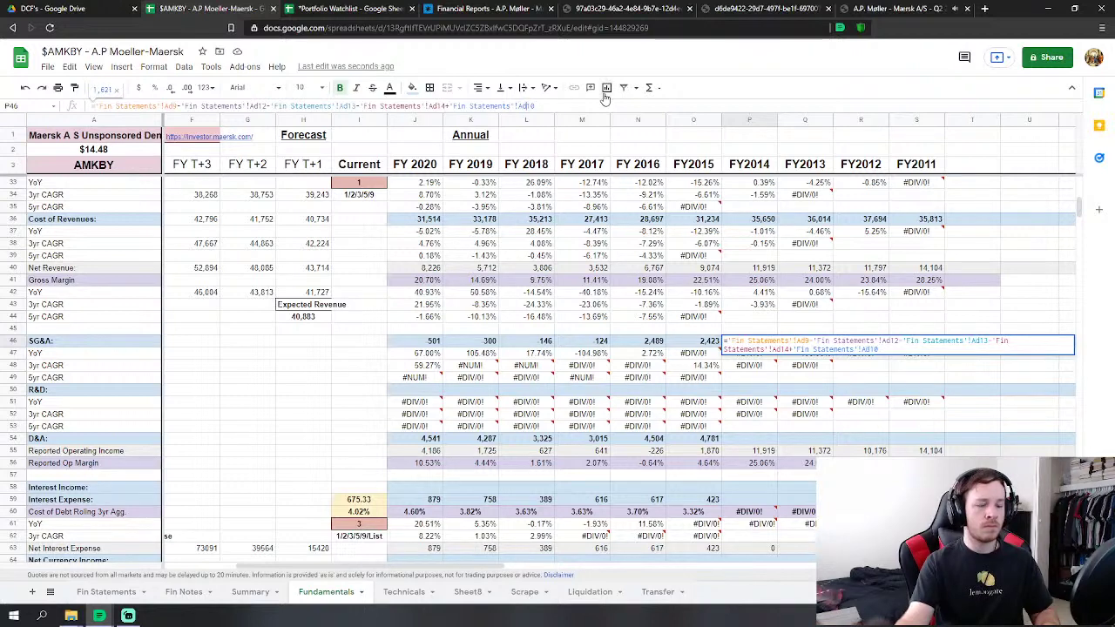
pyautogui.press('Return')
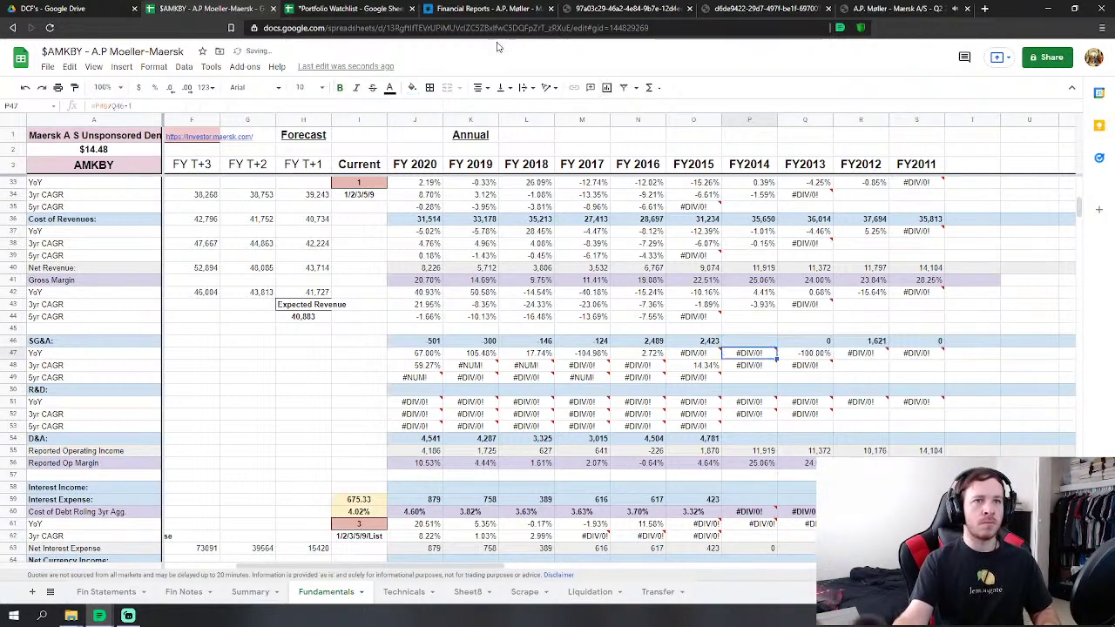
# Point all references of the FY 2013 SG&A formula to Fin Statements AG9, AG12, AG13, AG14 and AG10.
pyautogui.press('Up')
pyautogui.press('Right')
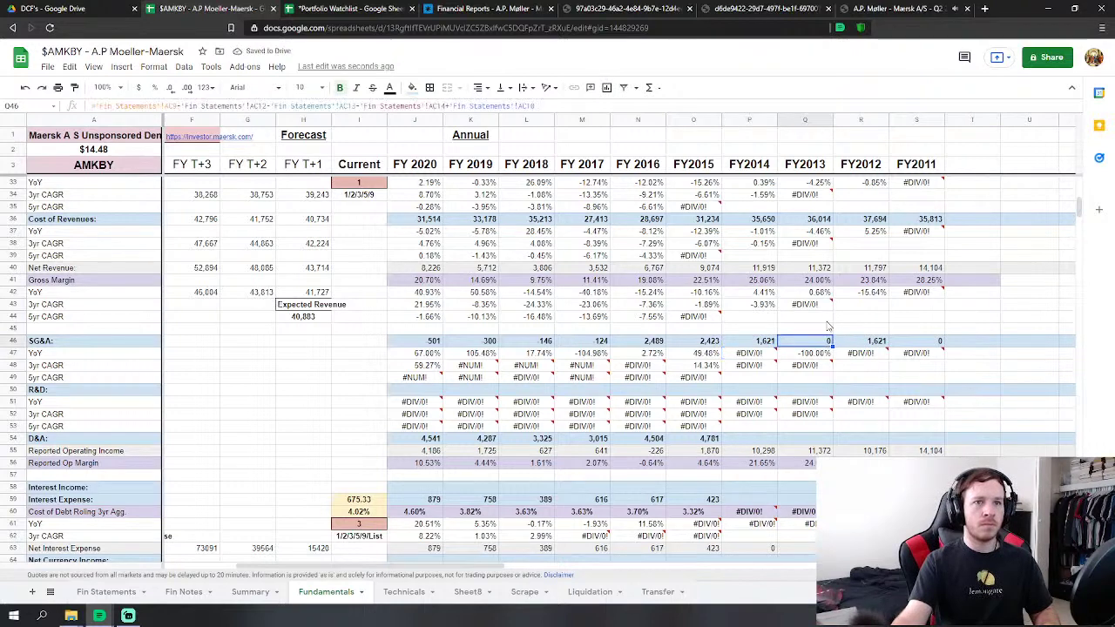
pyautogui.click(172, 107)
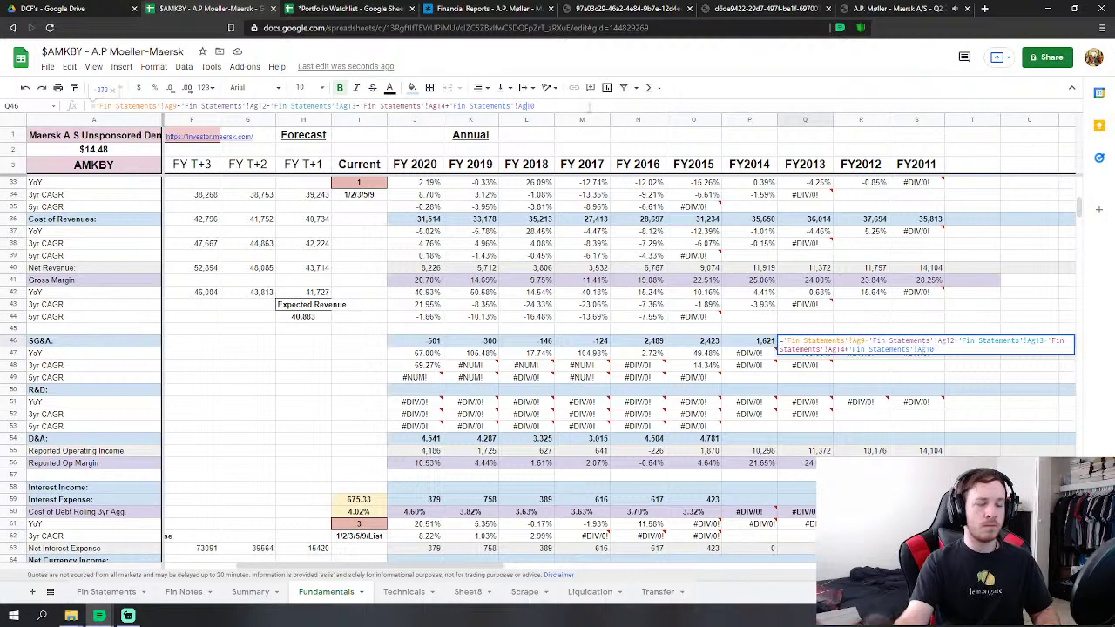
pyautogui.press('Return')
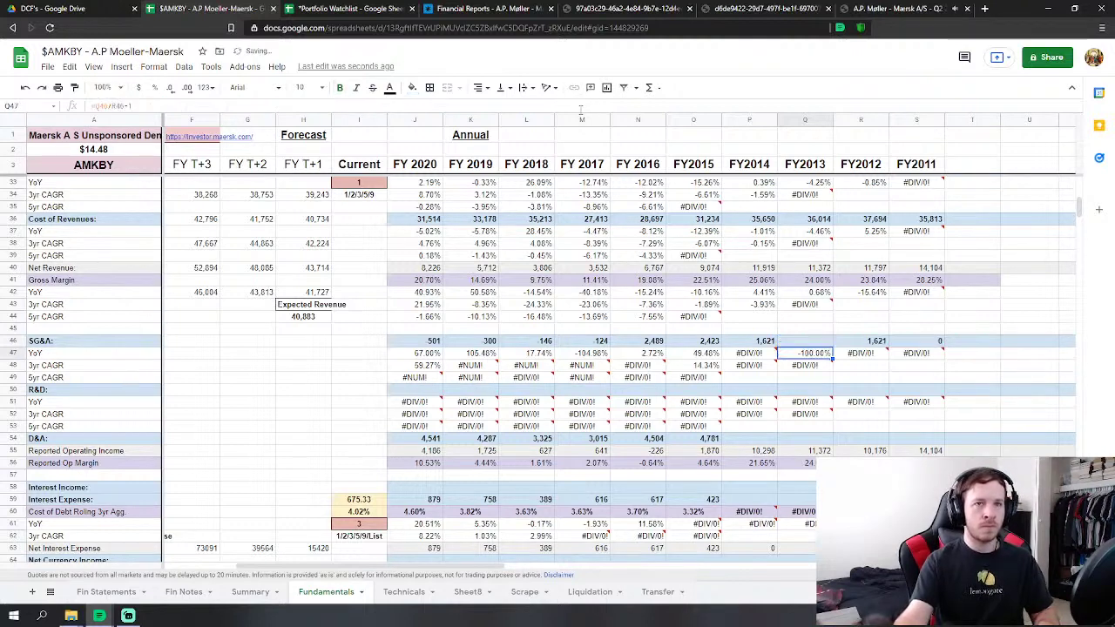
# Point all references of the FY 2012 SG&A formula to Fin Statements AJ9, AJ12, AJ13, AJ14 and AJ10.
pyautogui.click(868, 339)
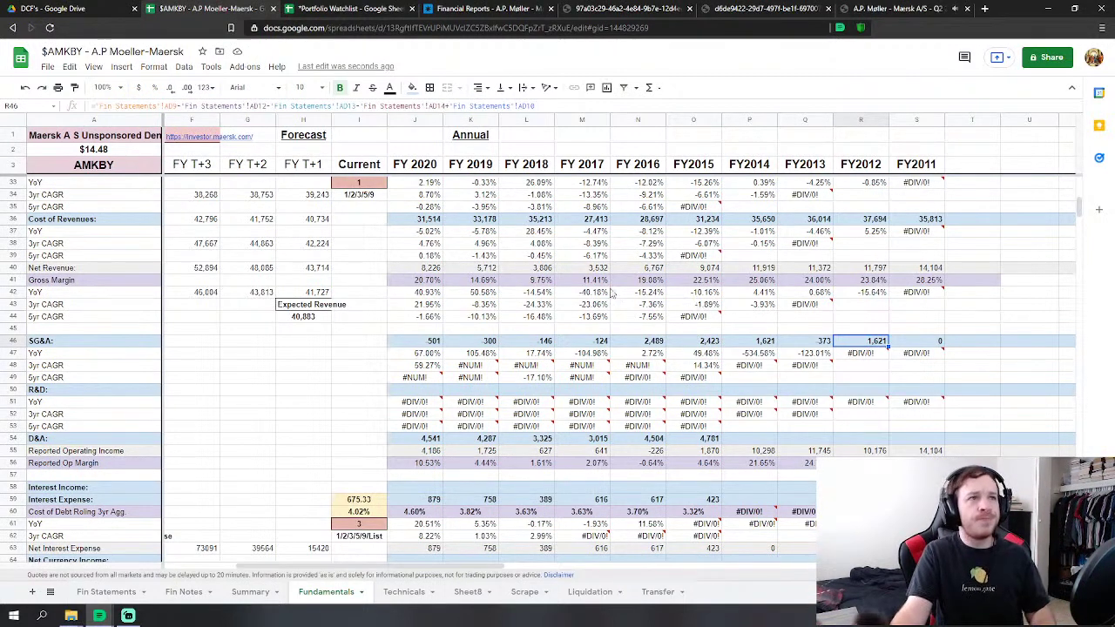
pyautogui.click(170, 104)
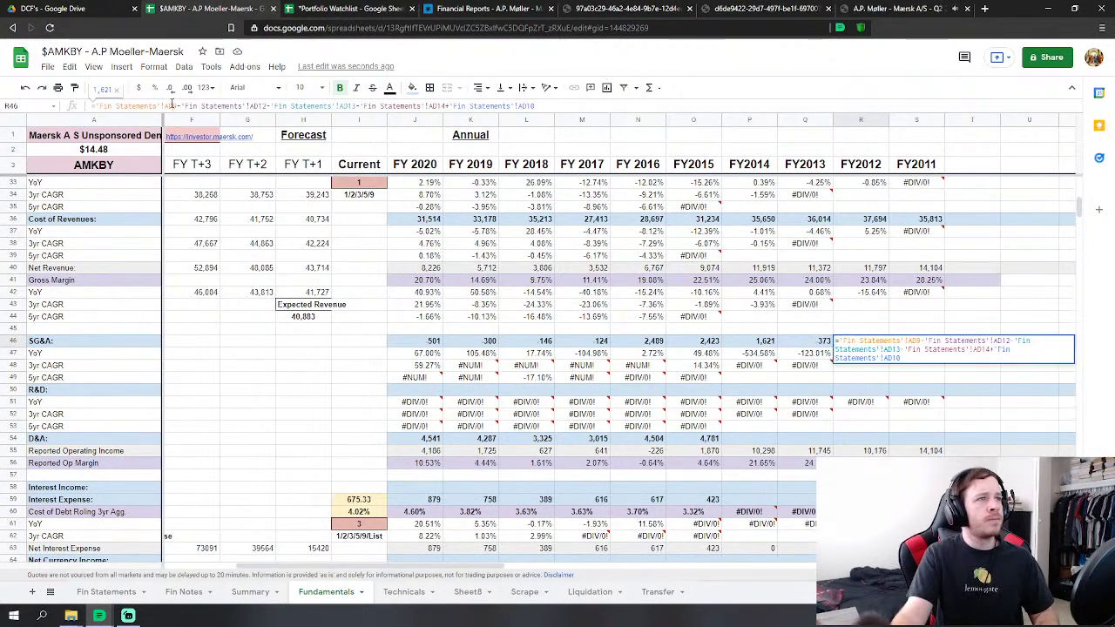
pyautogui.write('j')
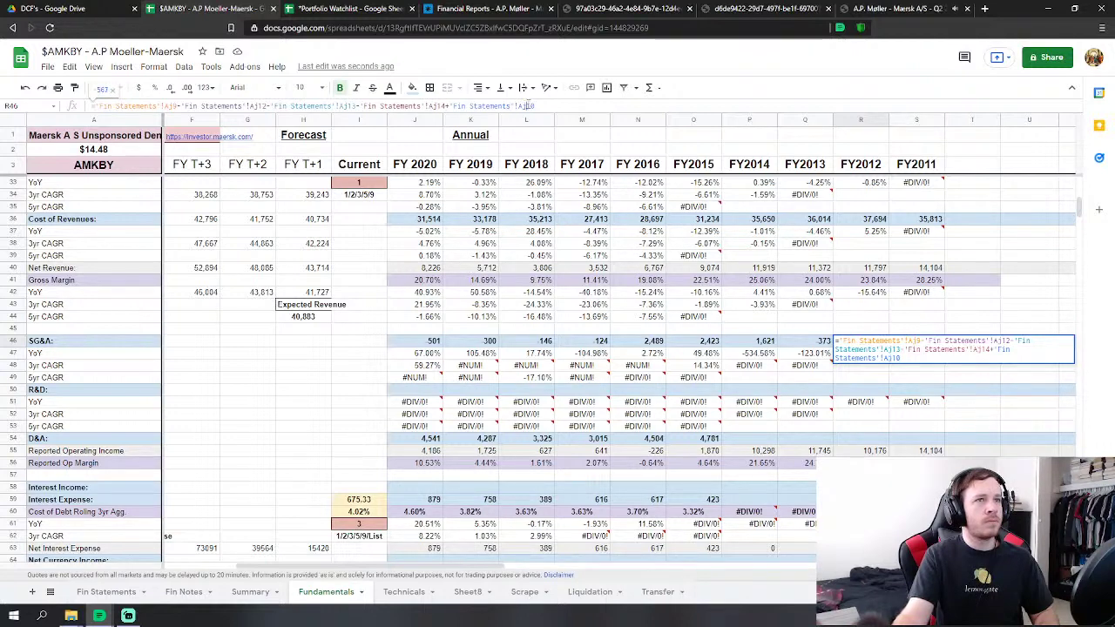
pyautogui.press('Return')
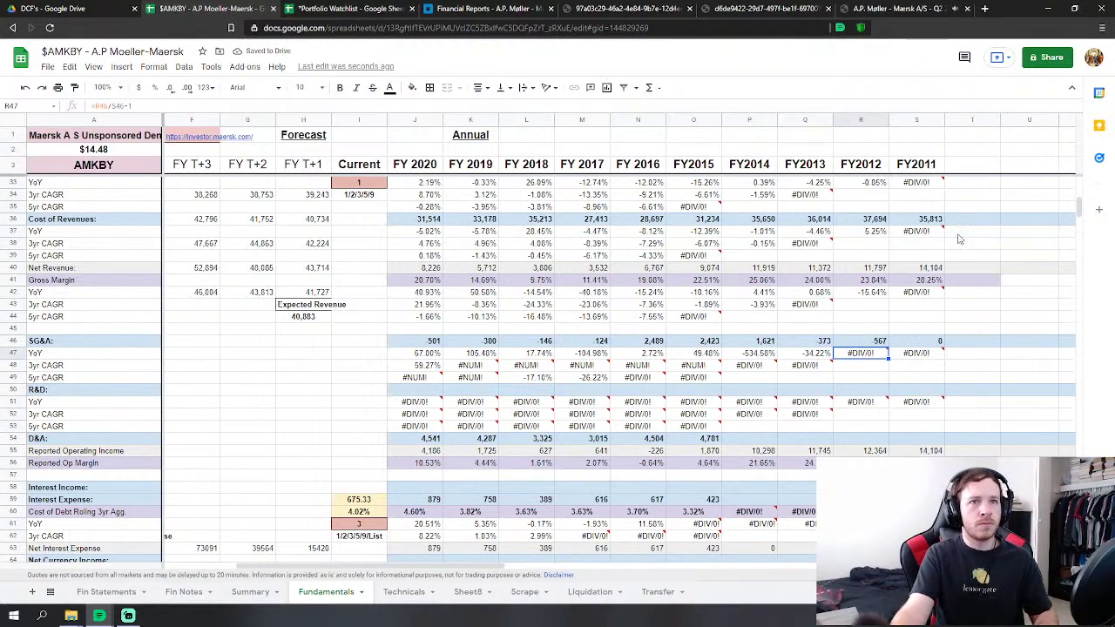
# Point all references of the FY 2011 SG&A formula to Fin Statements AM9, AM12, AM13, AM14 and AM10.
pyautogui.press('Up')
pyautogui.press('Right')
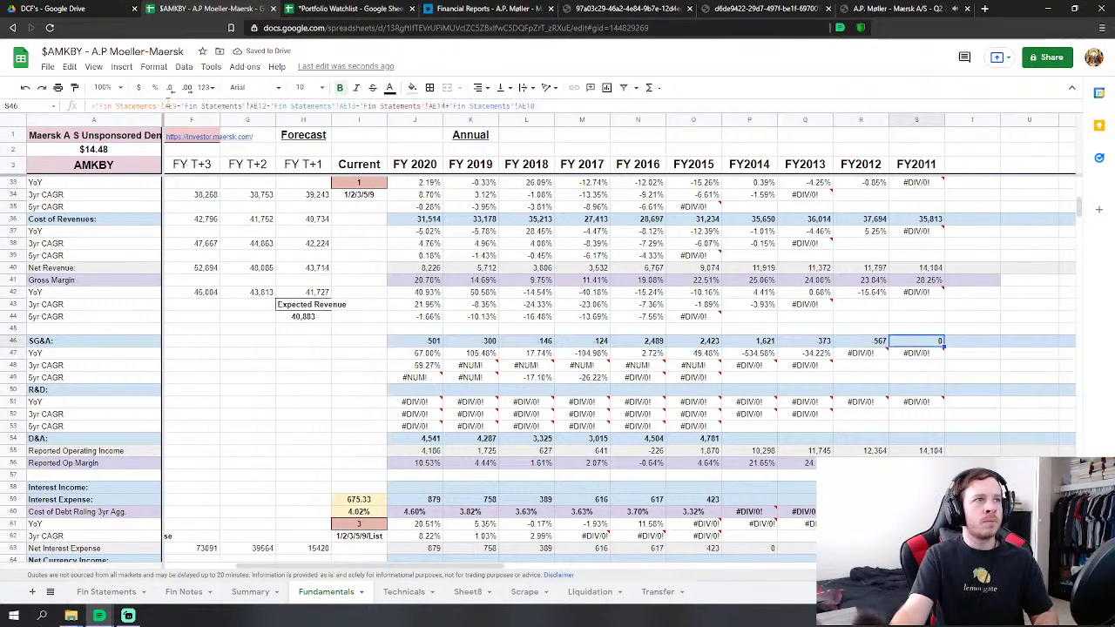
pyautogui.click(168, 105)
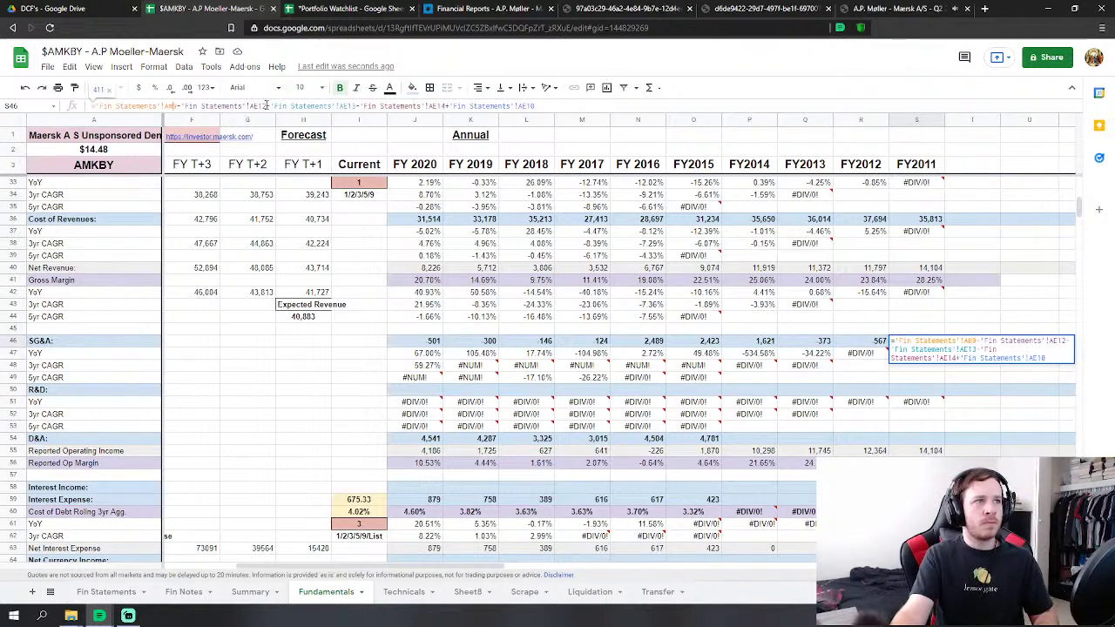
pyautogui.write('m')
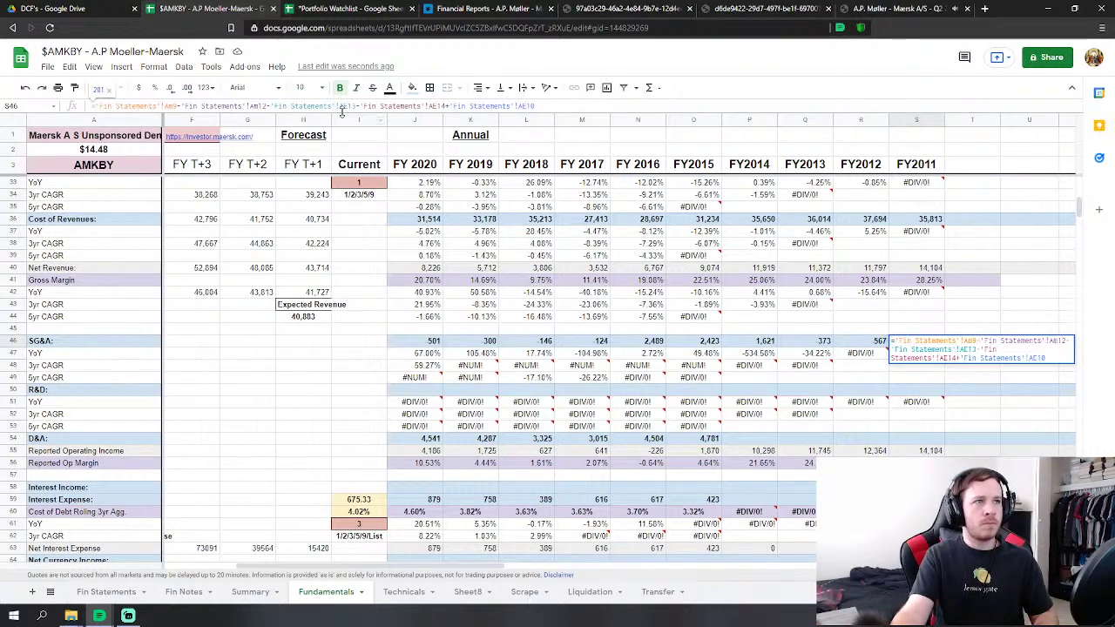
pyautogui.write('m')
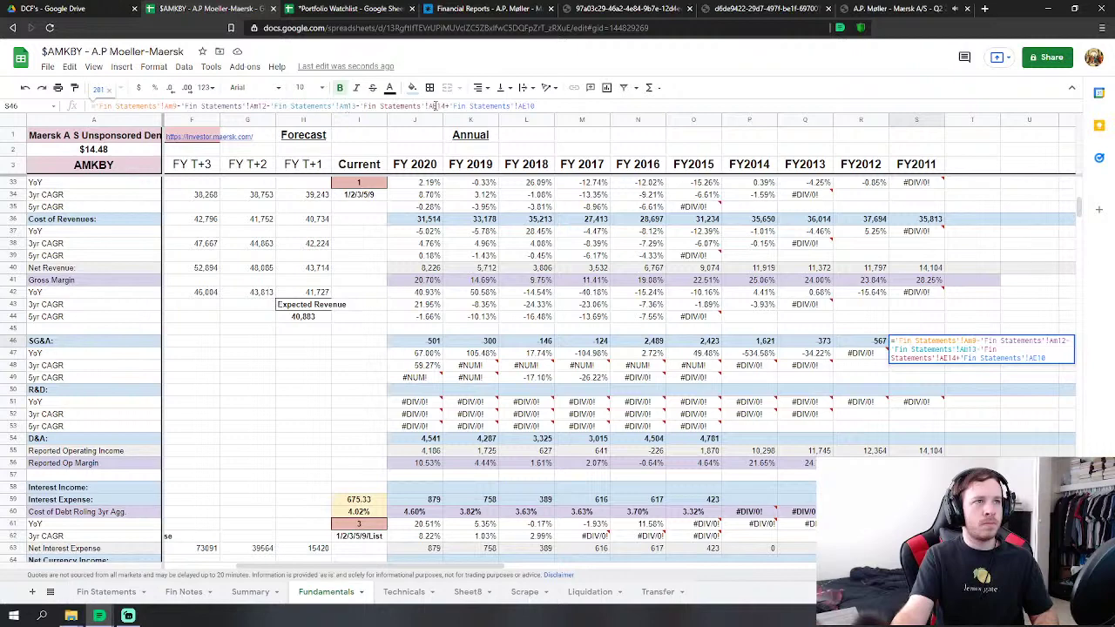
pyautogui.moveTo(430, 106); pyautogui.dragTo(436, 105)
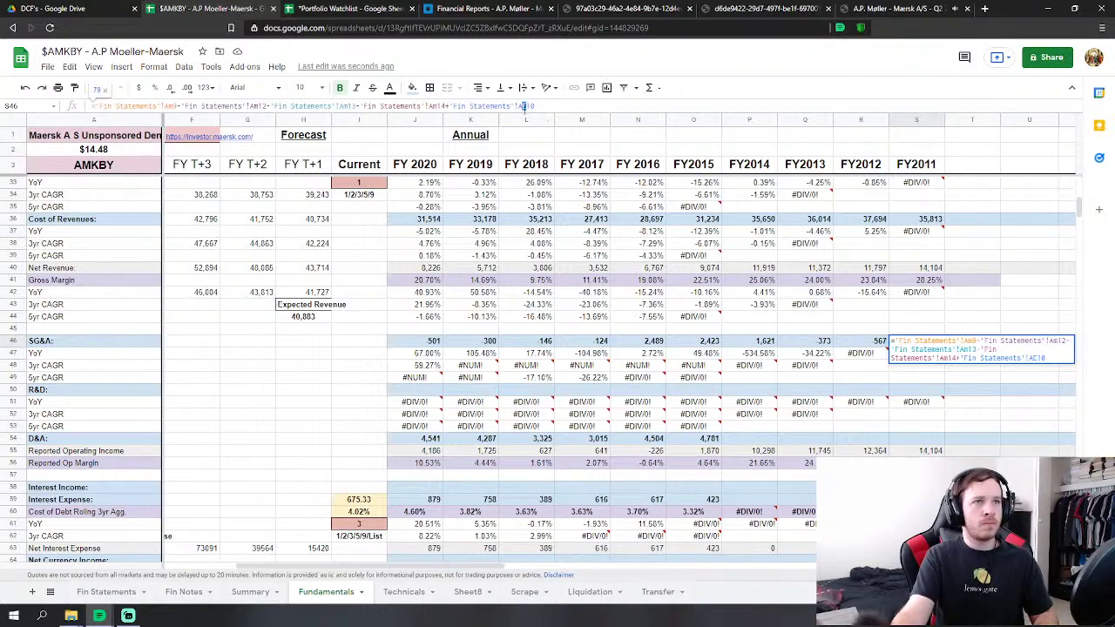
pyautogui.write('m')
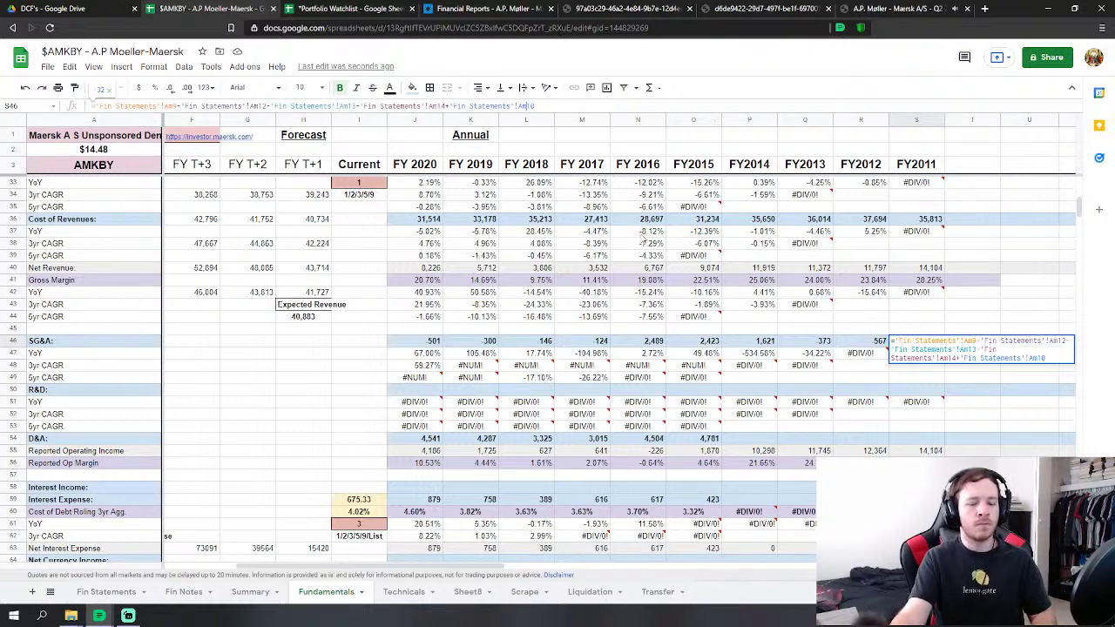
pyautogui.press('Return')
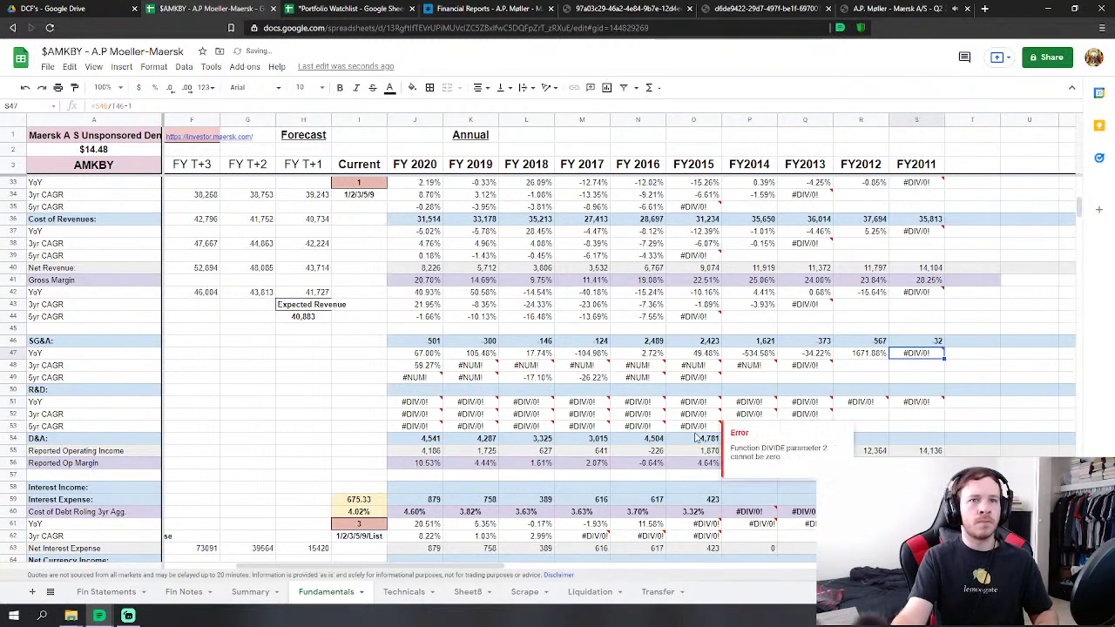
# Extend the FY 2015 Interest Expense formula across FY 2014 to FY 2011.
pyautogui.click(1016, 423)
pyautogui.scroll(-3, 1016, 423)
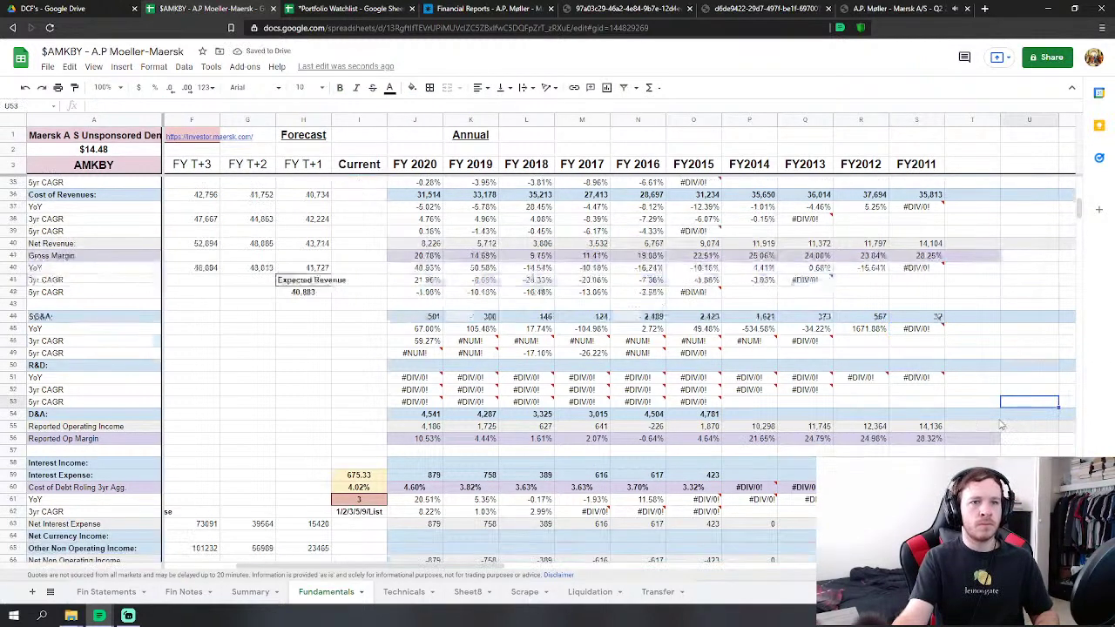
pyautogui.click(712, 416)
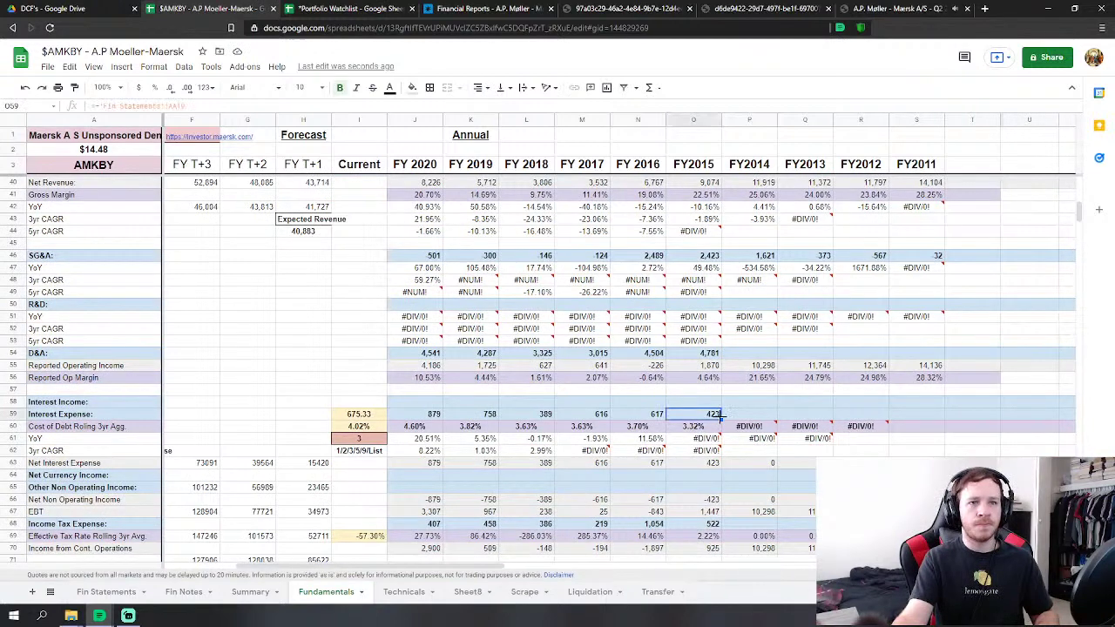
pyautogui.moveTo(719, 418); pyautogui.dragTo(909, 417)
# Point the FY 2014 Interest Expense formula to Fin Statements AD19.
pyautogui.click(767, 418)
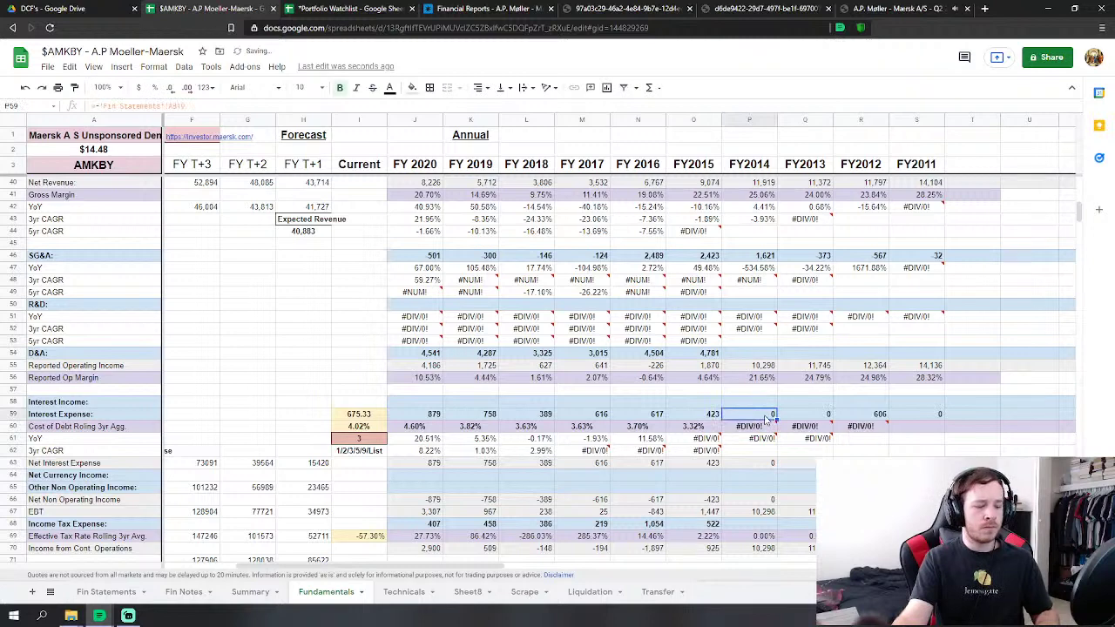
pyautogui.click(175, 102)
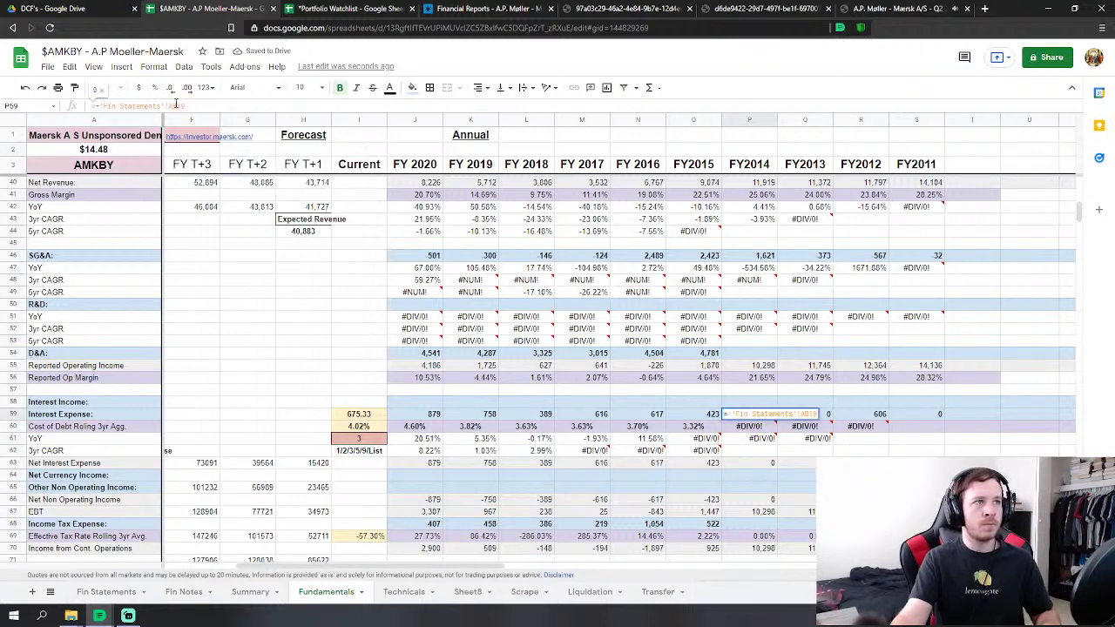
pyautogui.press('Return')
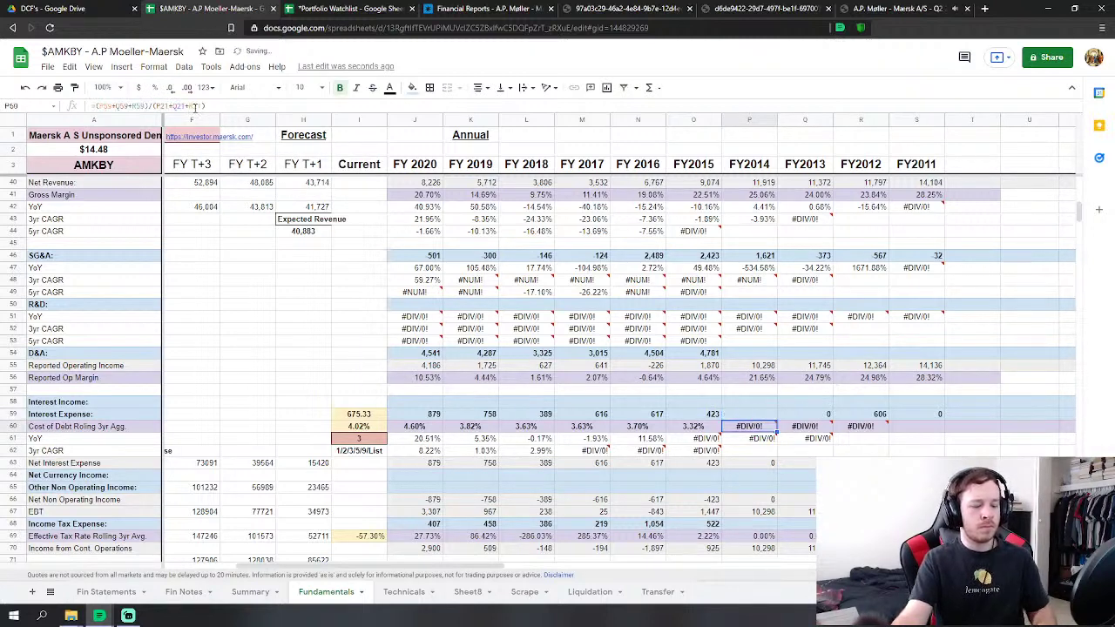
# Point the FY 2013 Interest Expense formula to Fin Statements AG19.
pyautogui.click(824, 418)
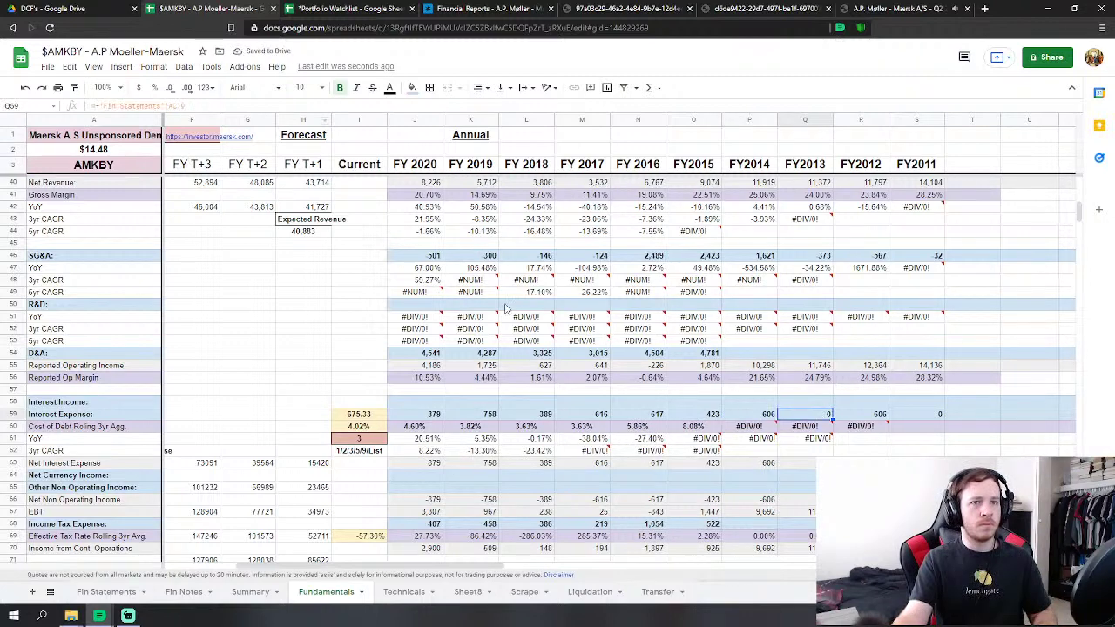
pyautogui.click(176, 105)
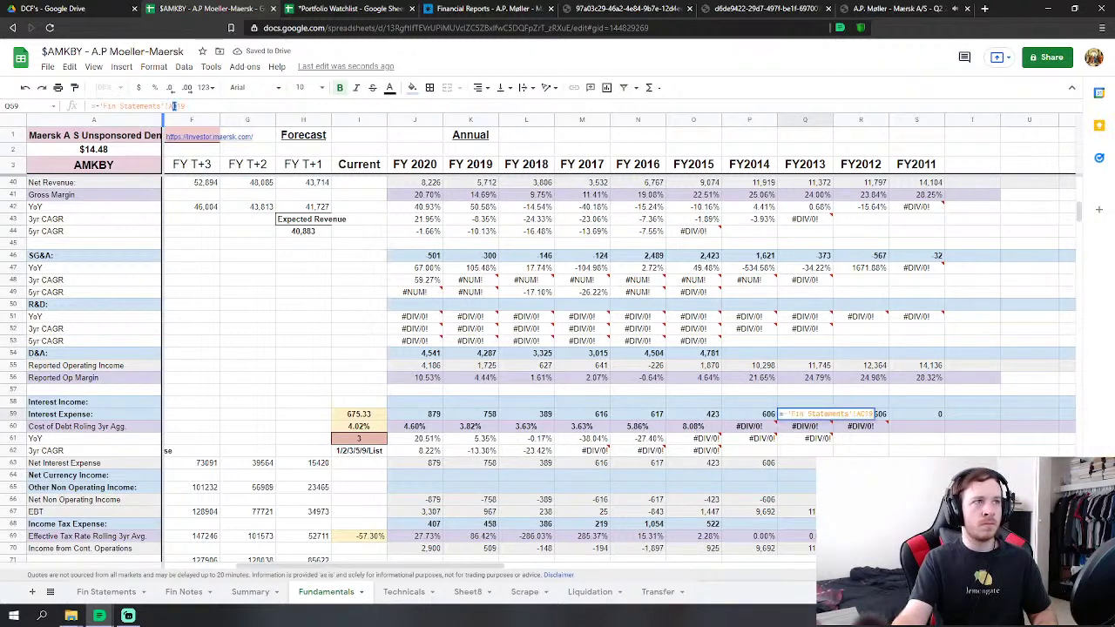
pyautogui.press('Return')
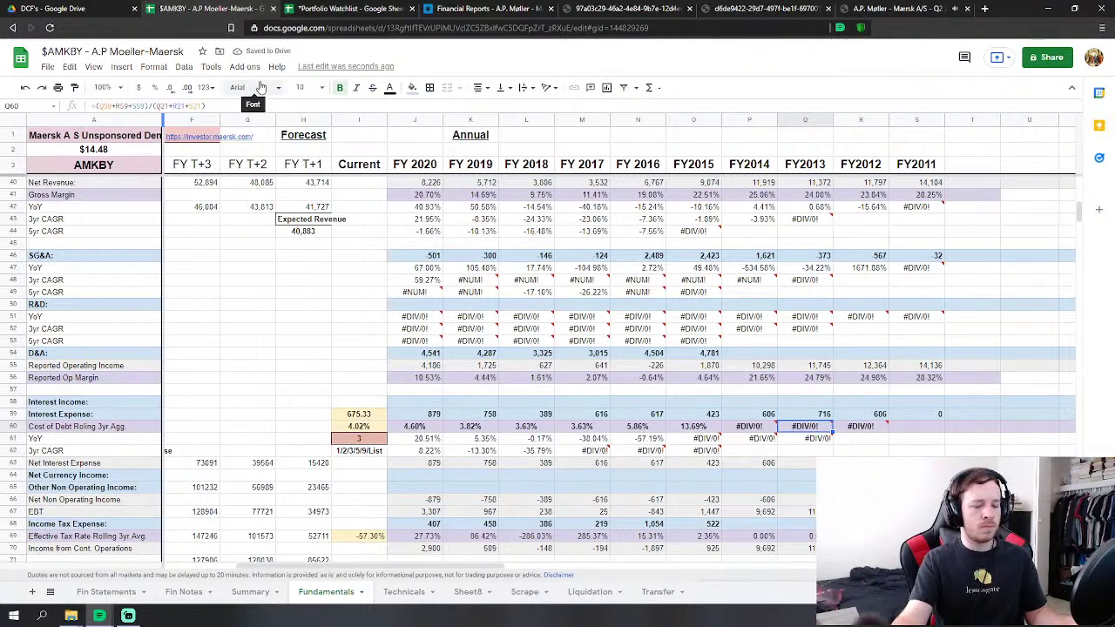
# Point the FY 2012 Interest Expense formula to Fin Statements AJ19.
pyautogui.click(881, 415)
pyautogui.click(175, 106)
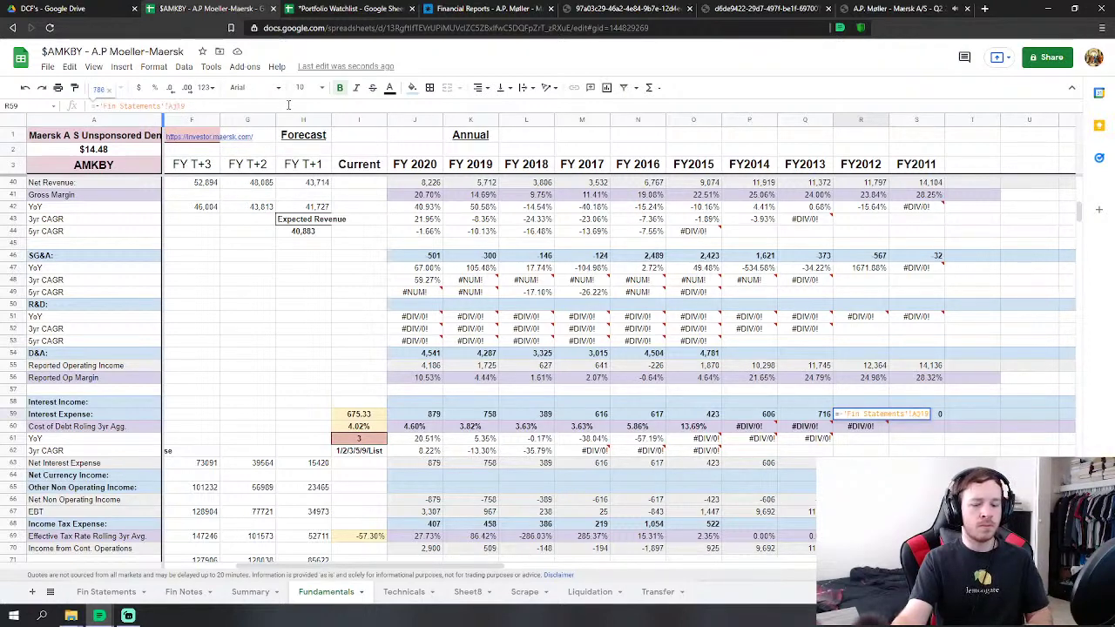
pyautogui.press('Return')
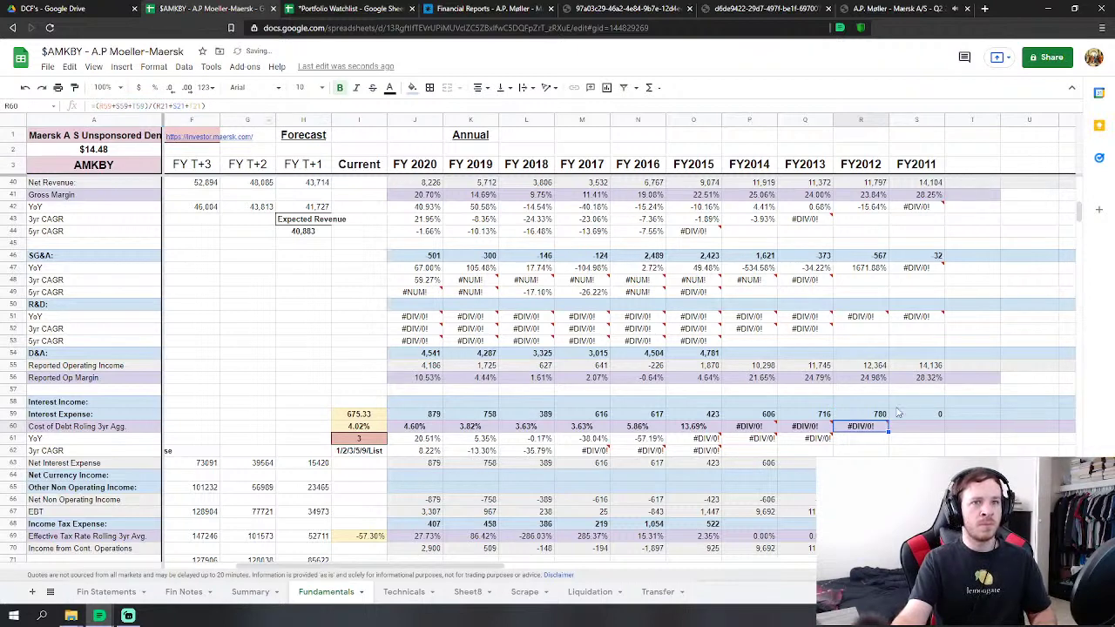
# Point the FY 2011 Interest Expense formula to Fin Statements AM19.
pyautogui.click(901, 415)
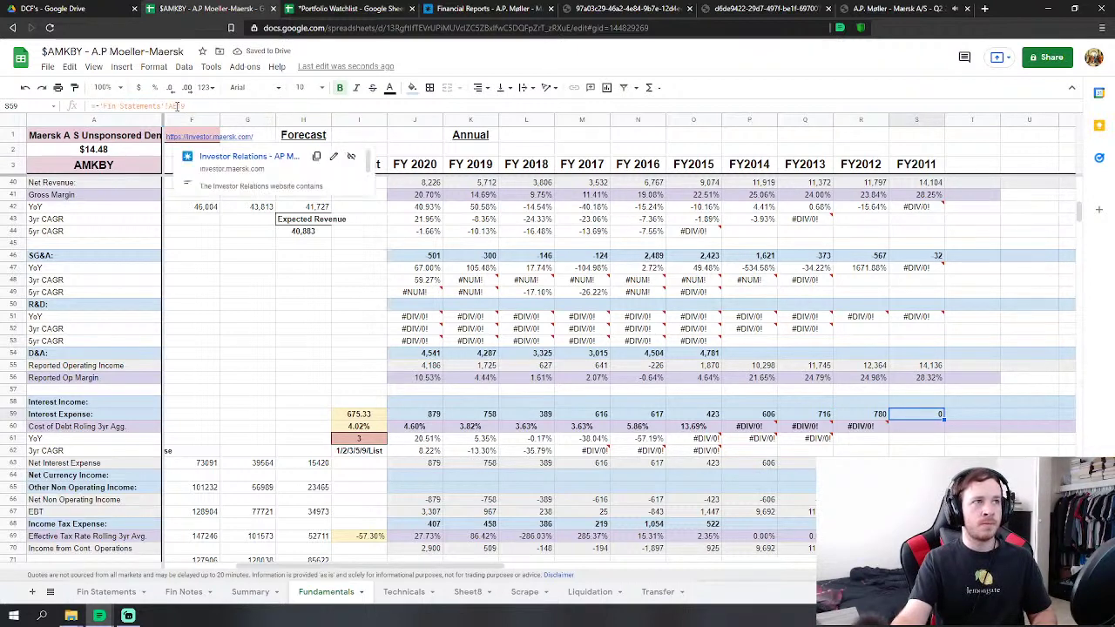
pyautogui.click(178, 106)
pyautogui.press('BackSpace')
pyautogui.write('m')
pyautogui.press('Return')
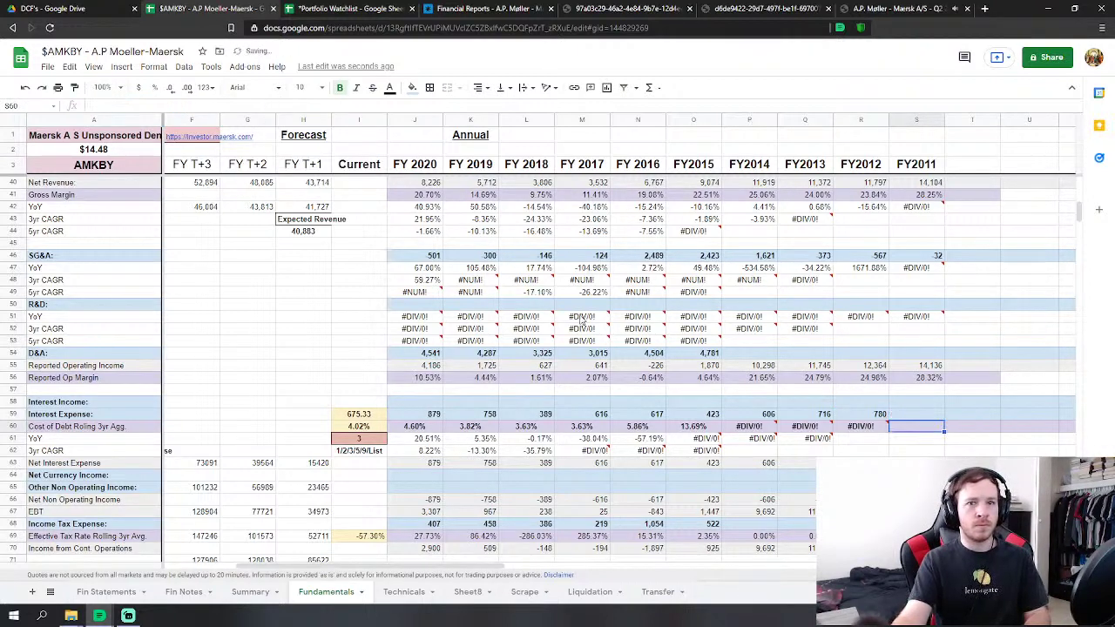
# Extend the FY 2015 Income Tax Expense formula across the earlier annual columns from FY 2014 on.
pyautogui.scroll(-2, 727, 490)
pyautogui.click(714, 464)
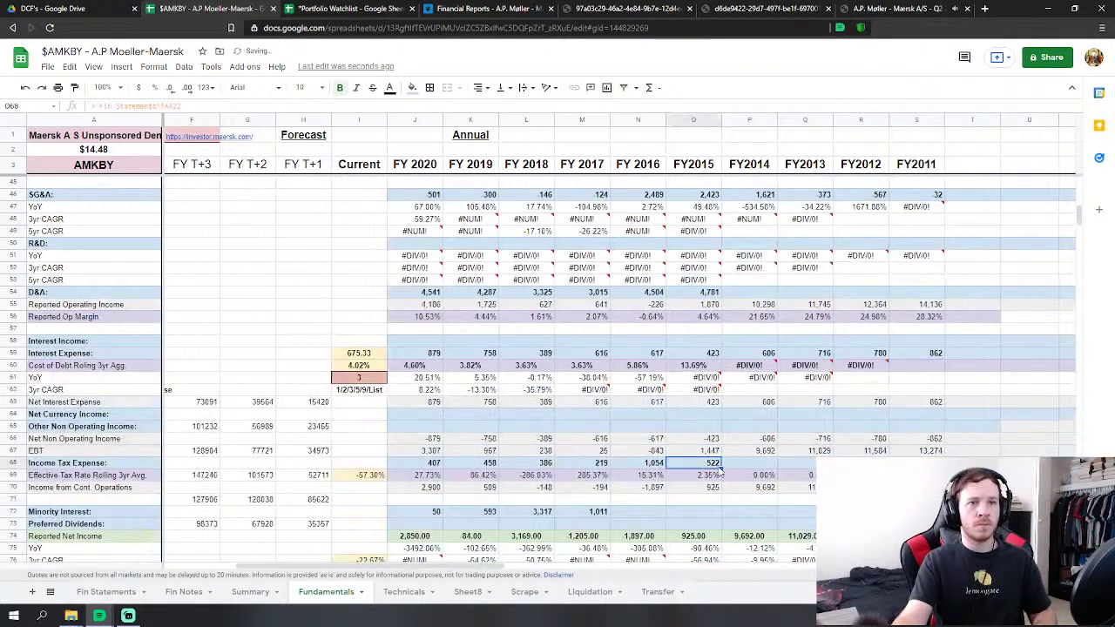
pyautogui.moveTo(721, 468); pyautogui.dragTo(771, 468)
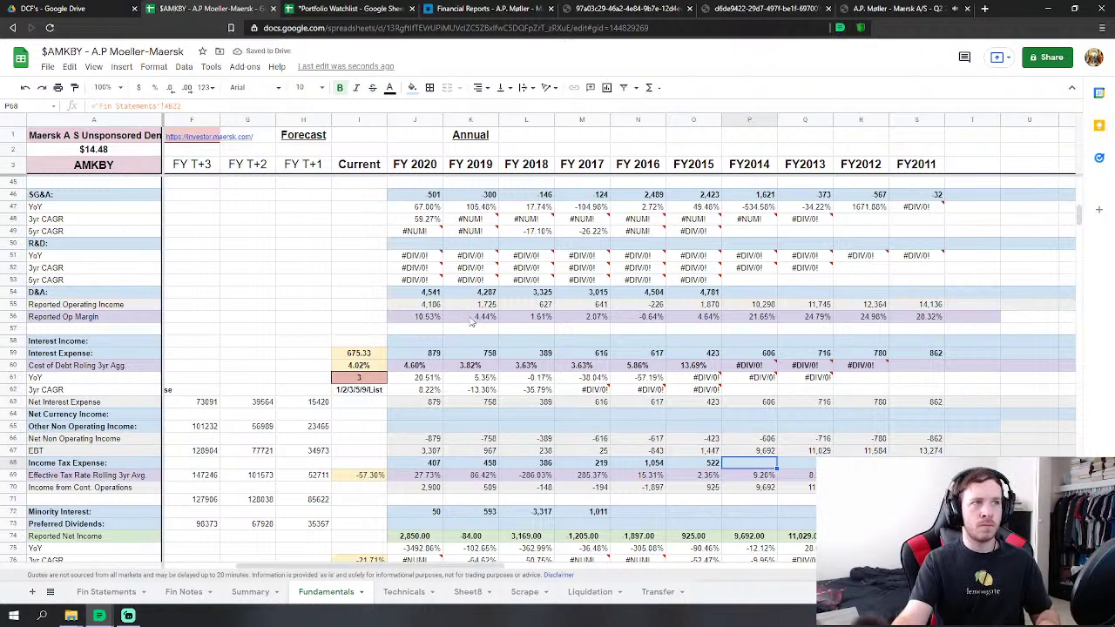
# Point the FY 2014 Income Tax Expense formula to Fin Statements AD22 and select the FY 2013 Income Tax Expense cell.
pyautogui.press('Down')
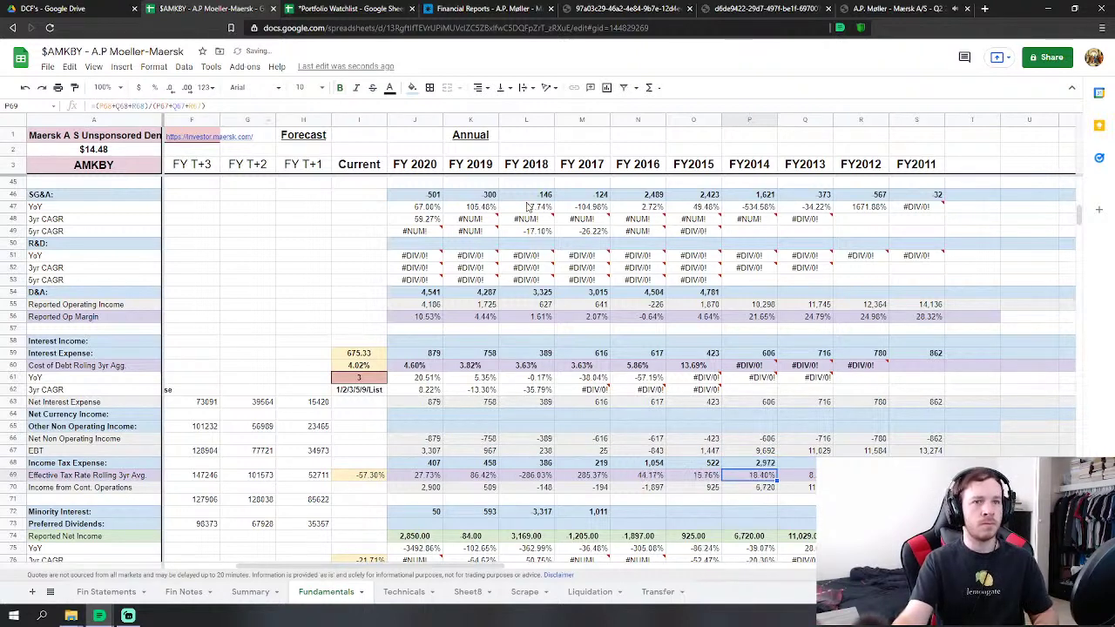
pyautogui.press('Up')
pyautogui.press('Right')
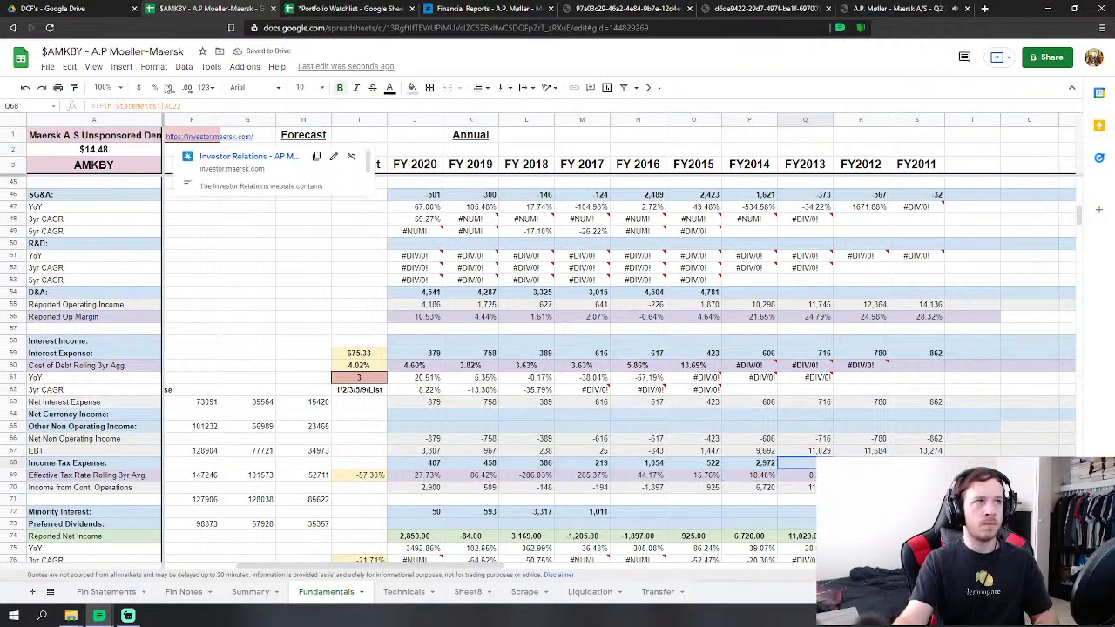
# Point the FY 2013 Income Tax Expense formula to Fin Statements AG22 and the FY 2012 one to AJ22.
pyautogui.click(171, 105)
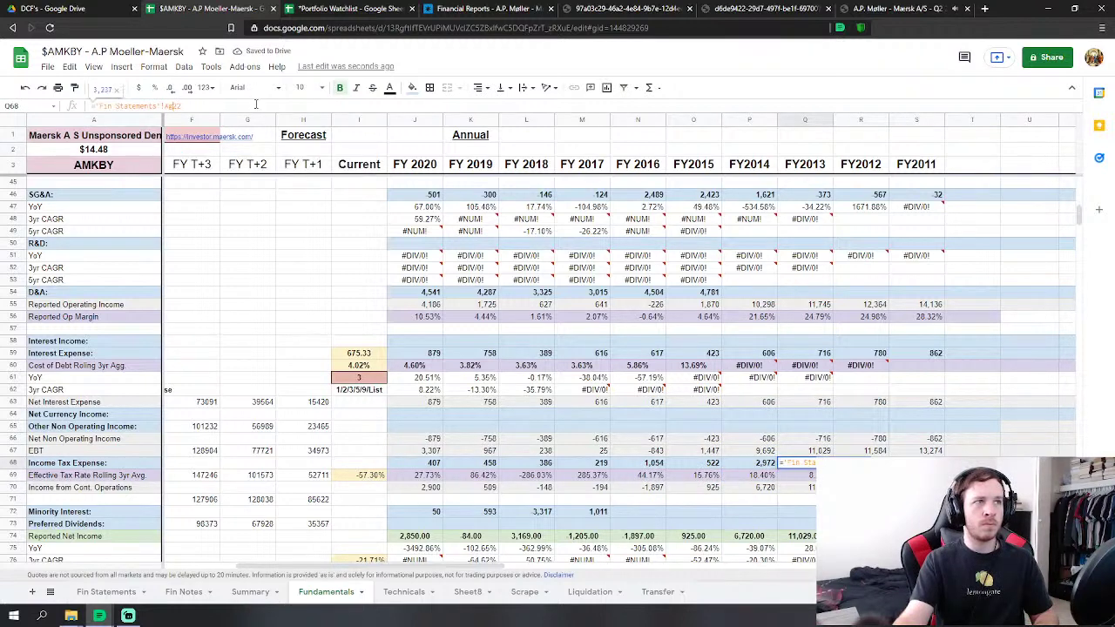
pyautogui.press('Return')
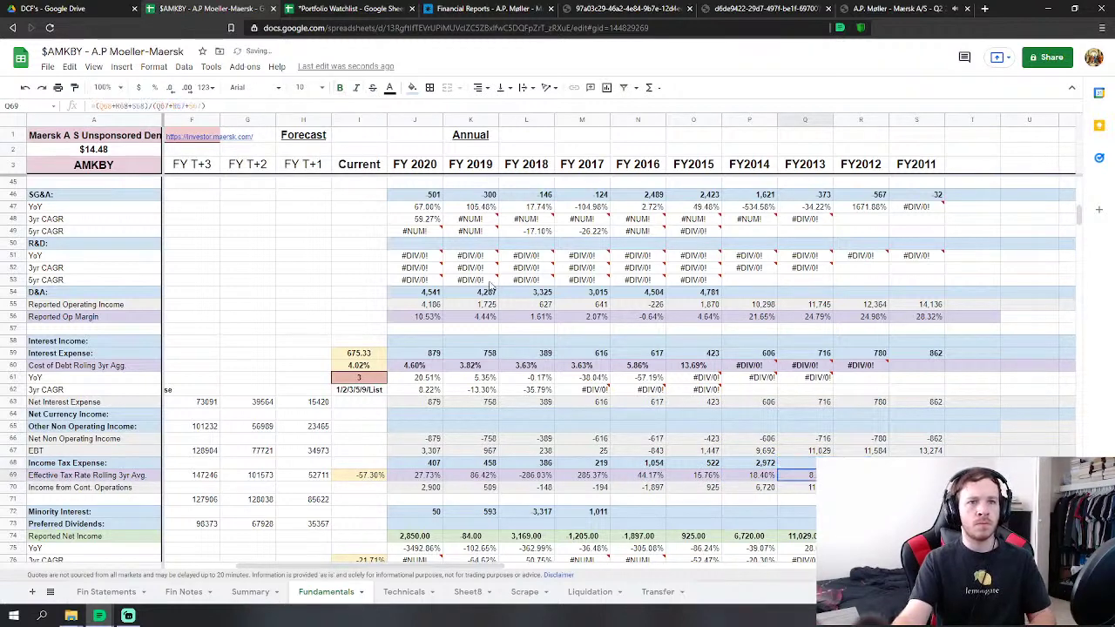
pyautogui.click(860, 463)
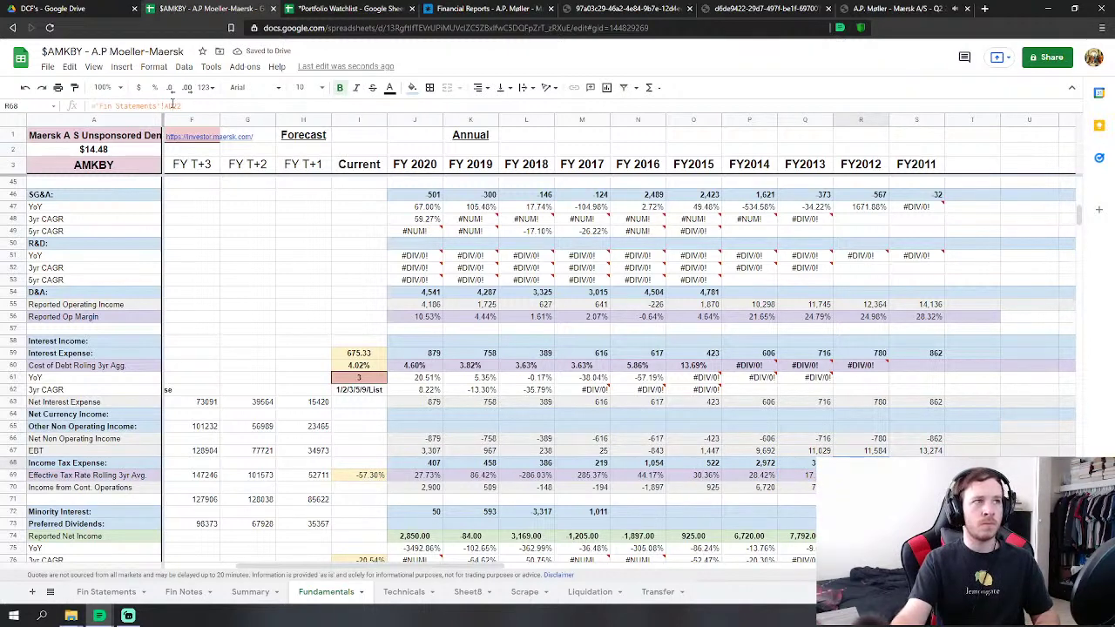
pyautogui.click(172, 103)
pyautogui.press('Return')
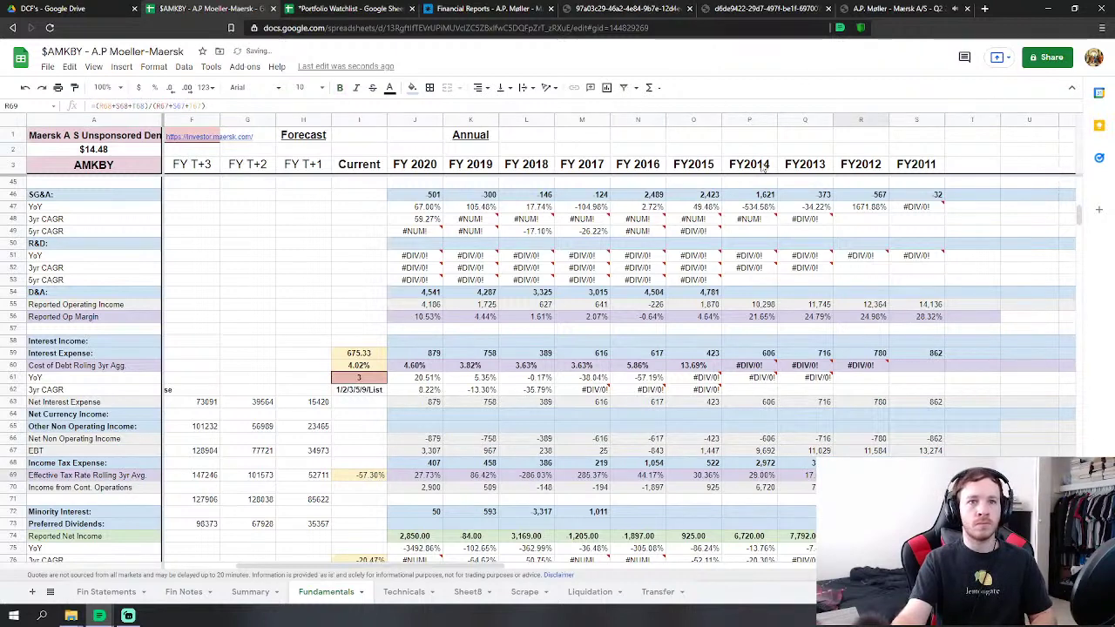
# Point the FY 2011 Income Tax Expense formula to Fin Statements AM22.
pyautogui.press('Up')
pyautogui.press('Right')
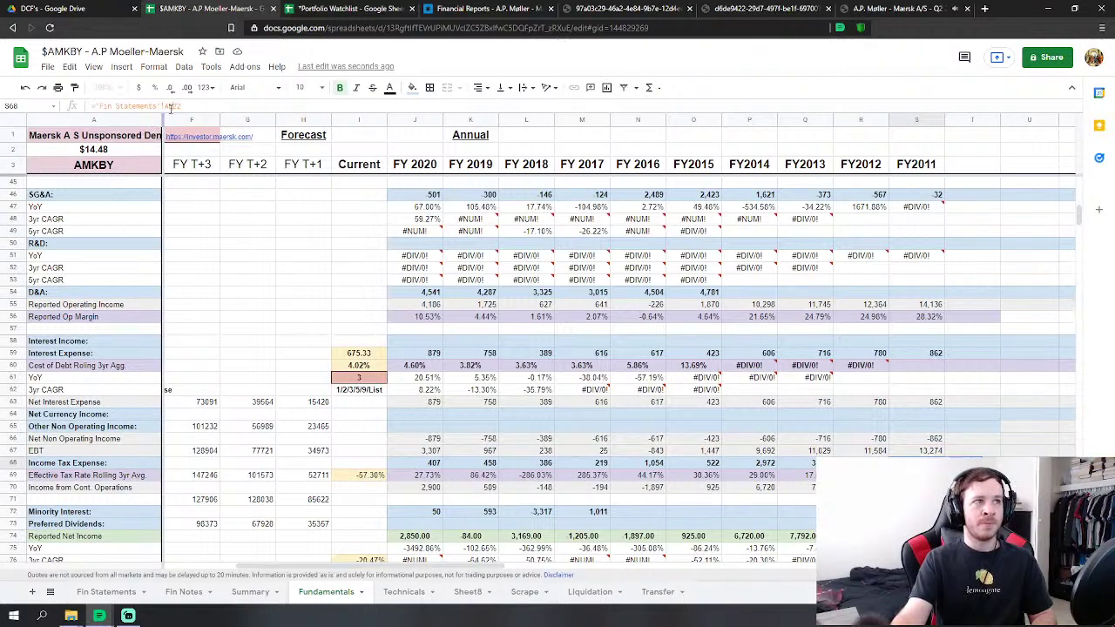
pyautogui.press('Return')
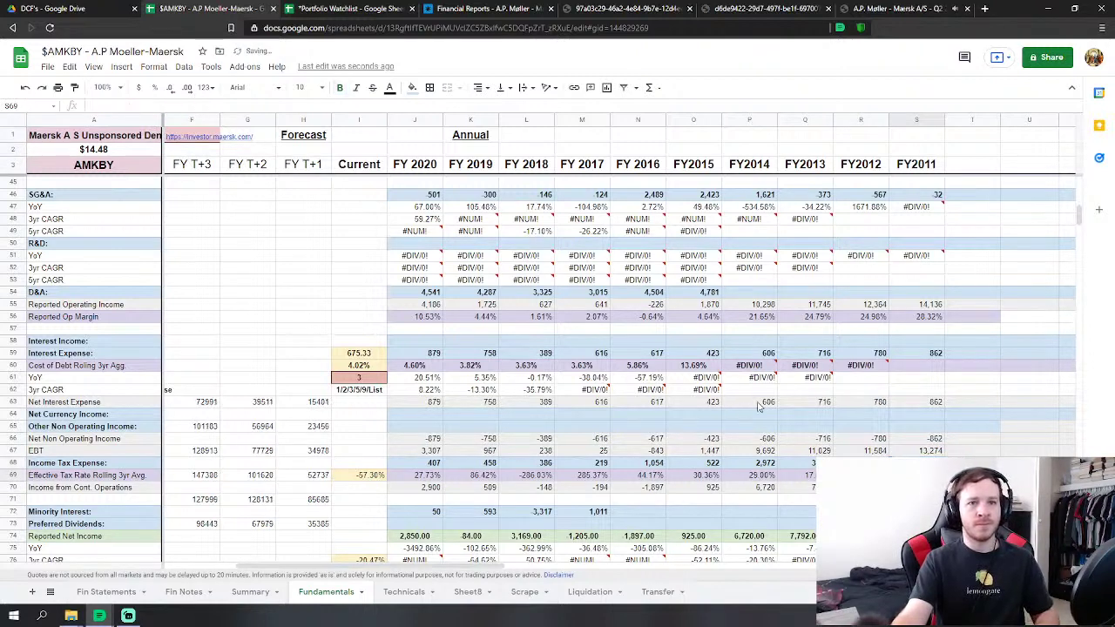
# Review the annual tax, net income and margin rows, and inspect the FY 2014 Reported Net Income formula.
pyautogui.scroll(-3, 910, 381)
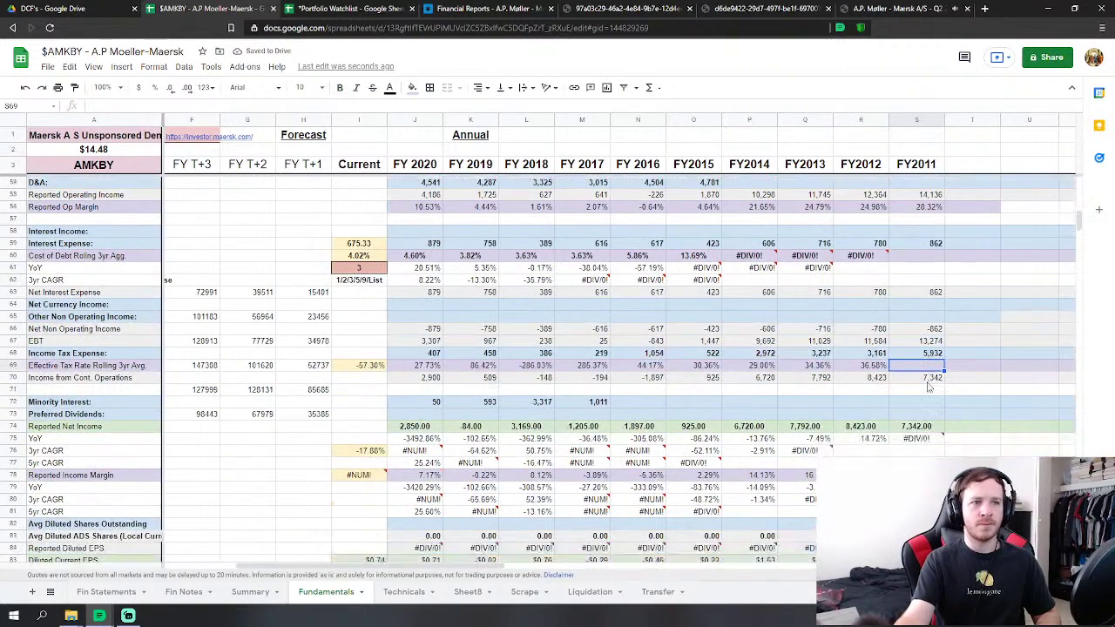
pyautogui.scroll(-2, 928, 387)
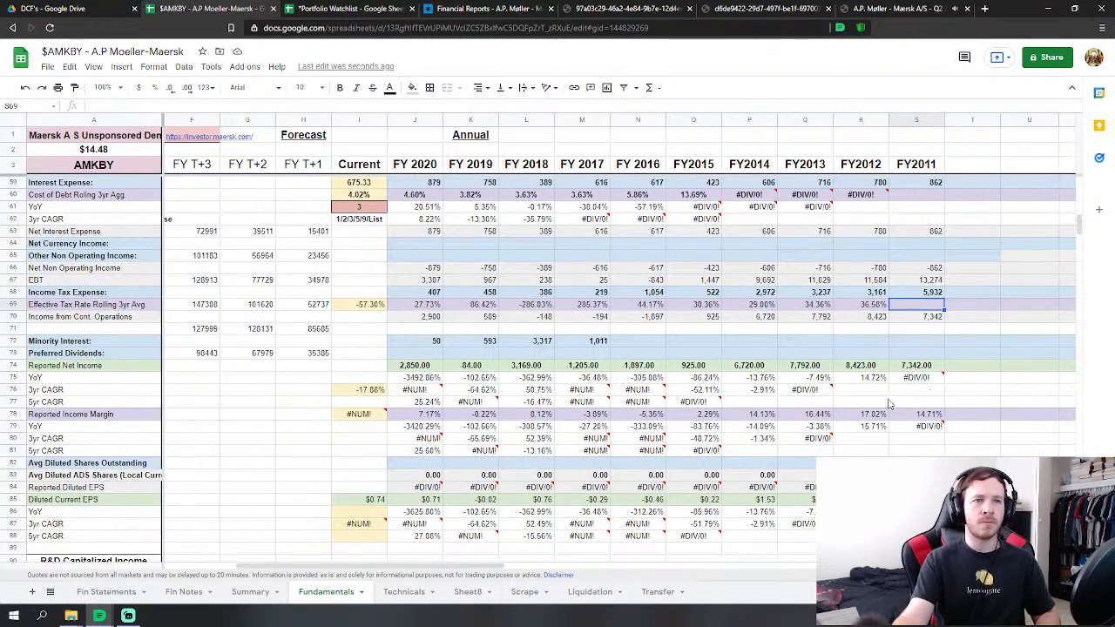
pyautogui.scroll(-1, 891, 405)
pyautogui.scroll(1, 879, 404)
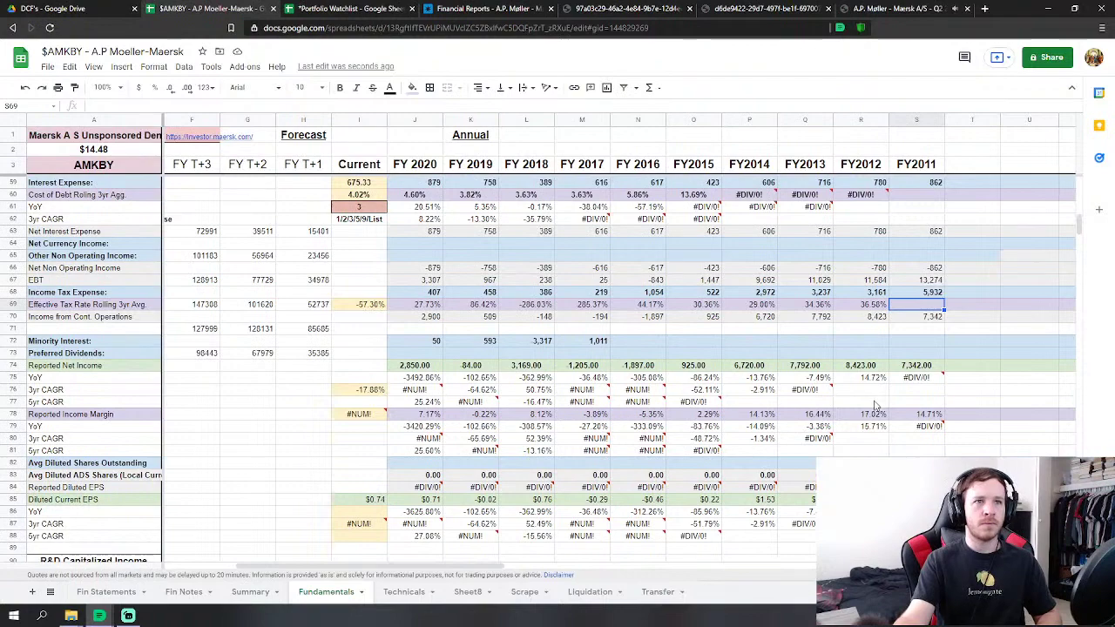
pyautogui.scroll(2, 762, 355)
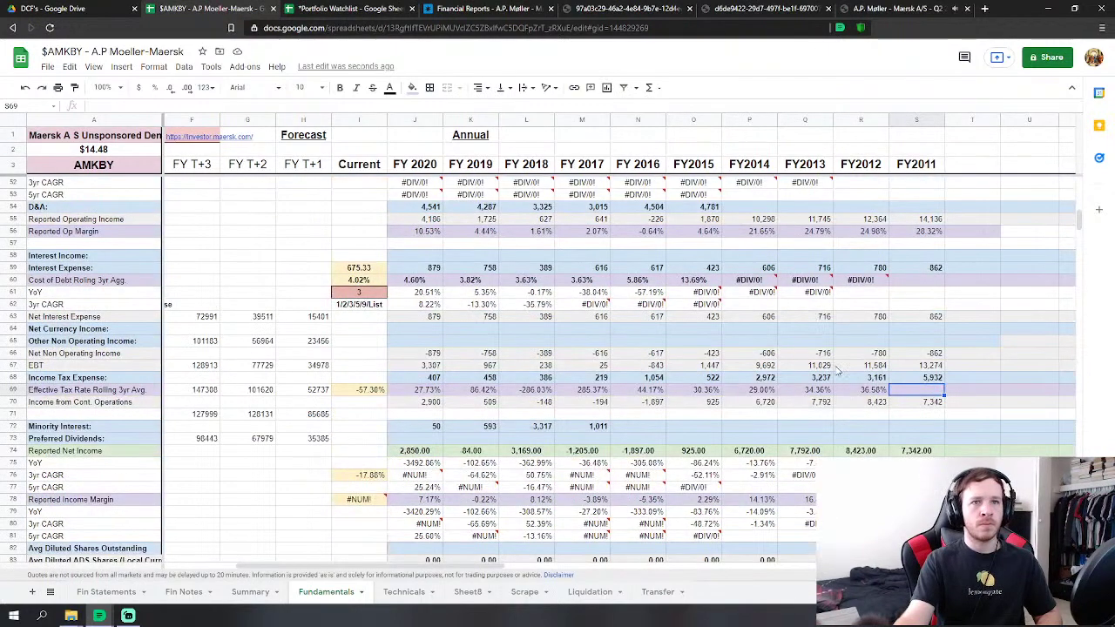
pyautogui.click(754, 452)
pyautogui.scroll(-1, 754, 452)
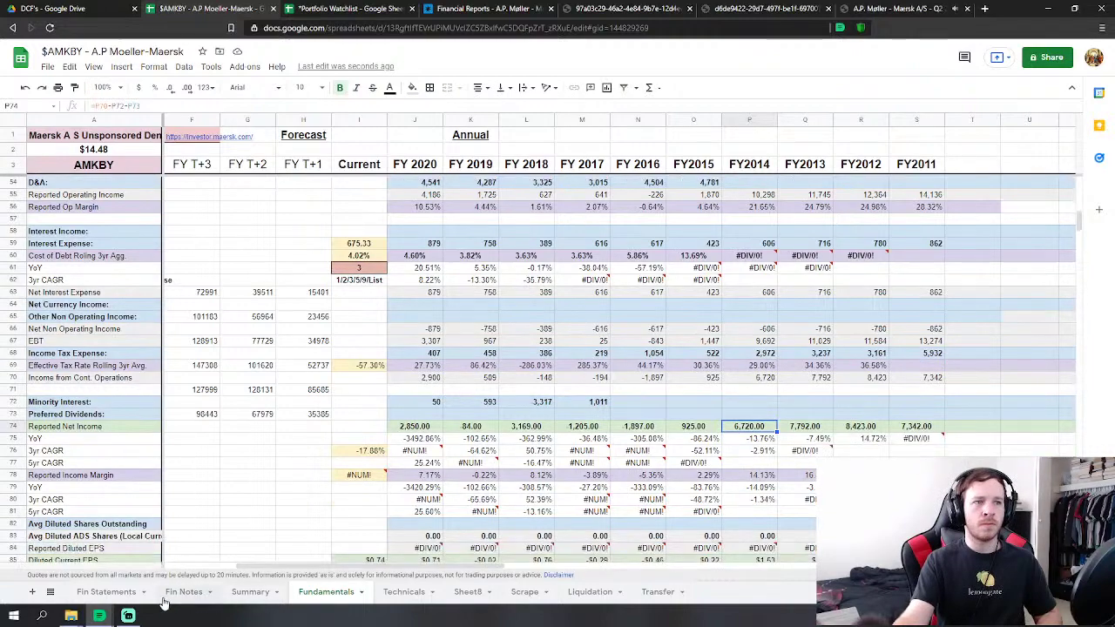
# Check the full-year income statement on Fin Statements from EBIT to Profit/loss for the period, through the oldest year.
pyautogui.click(106, 592)
pyautogui.scroll(20, 448, 425)
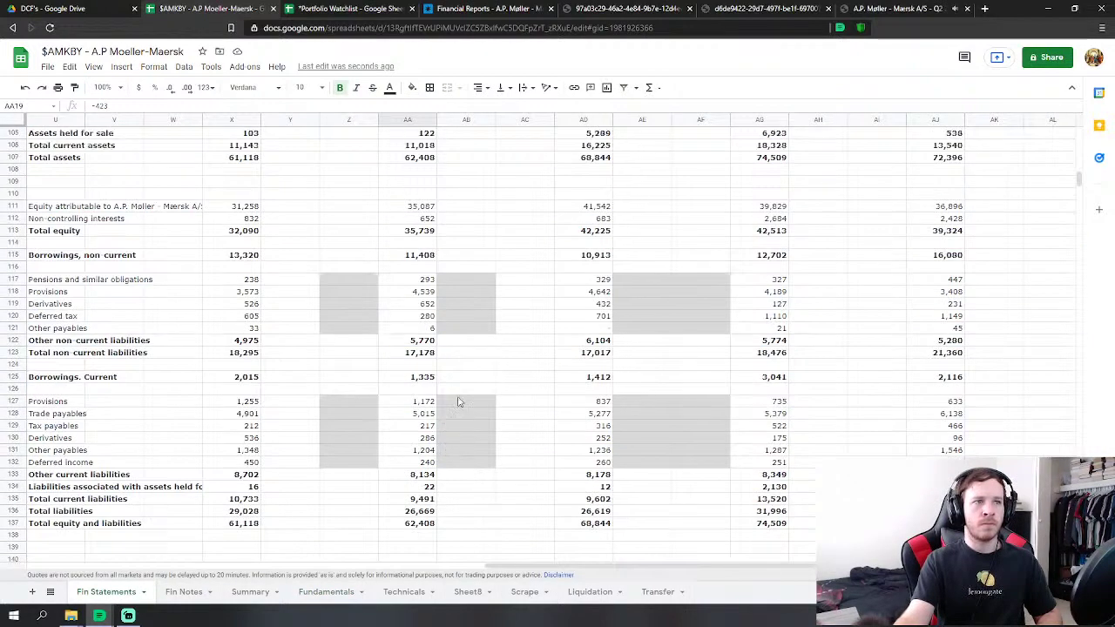
pyautogui.scroll(10, 461, 415)
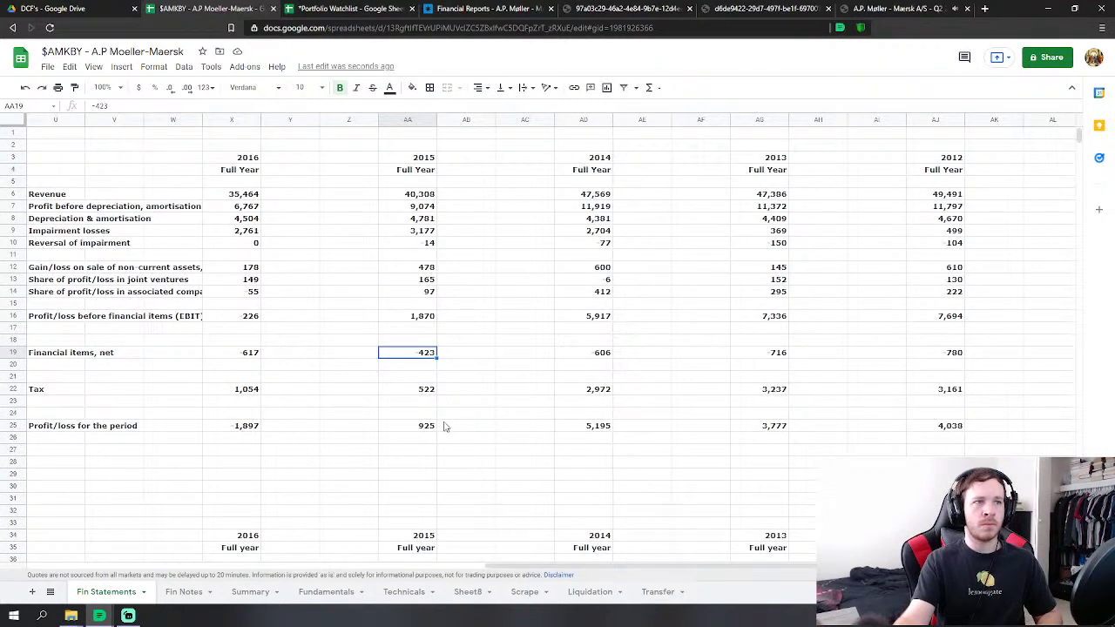
pyautogui.scroll(-2, 304, 446)
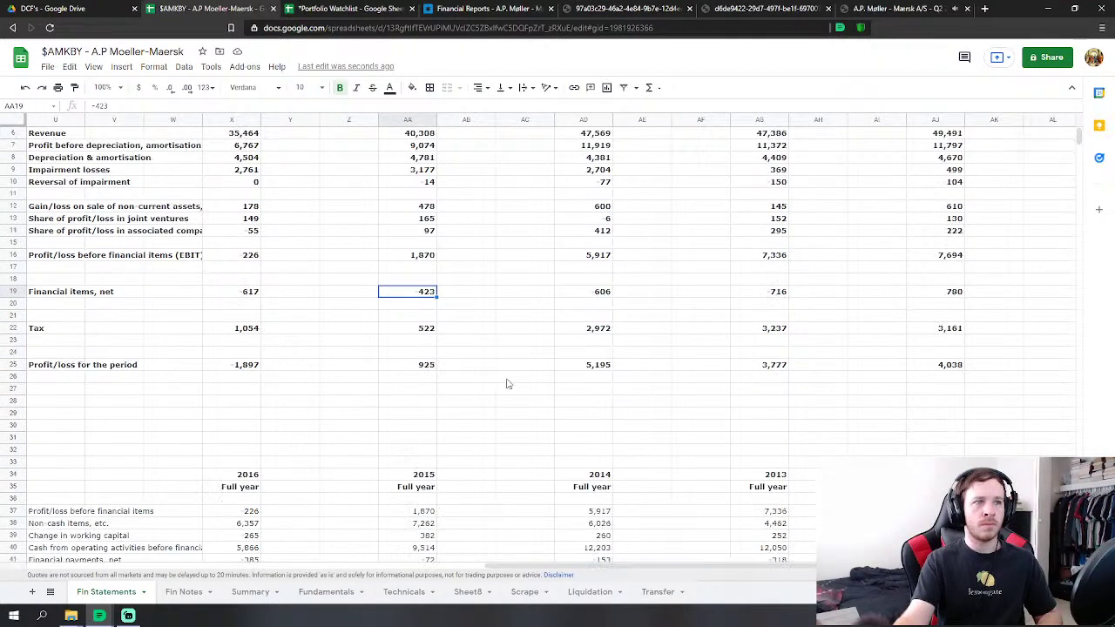
pyautogui.moveTo(629, 559); pyautogui.dragTo(733, 578)
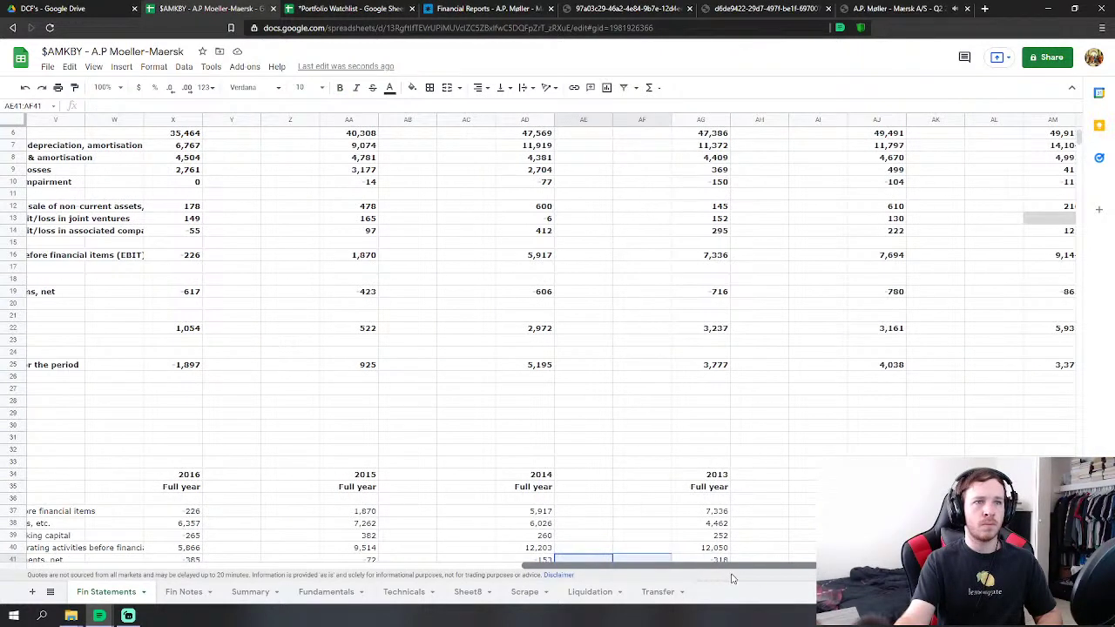
pyautogui.moveTo(732, 578); pyautogui.dragTo(755, 575)
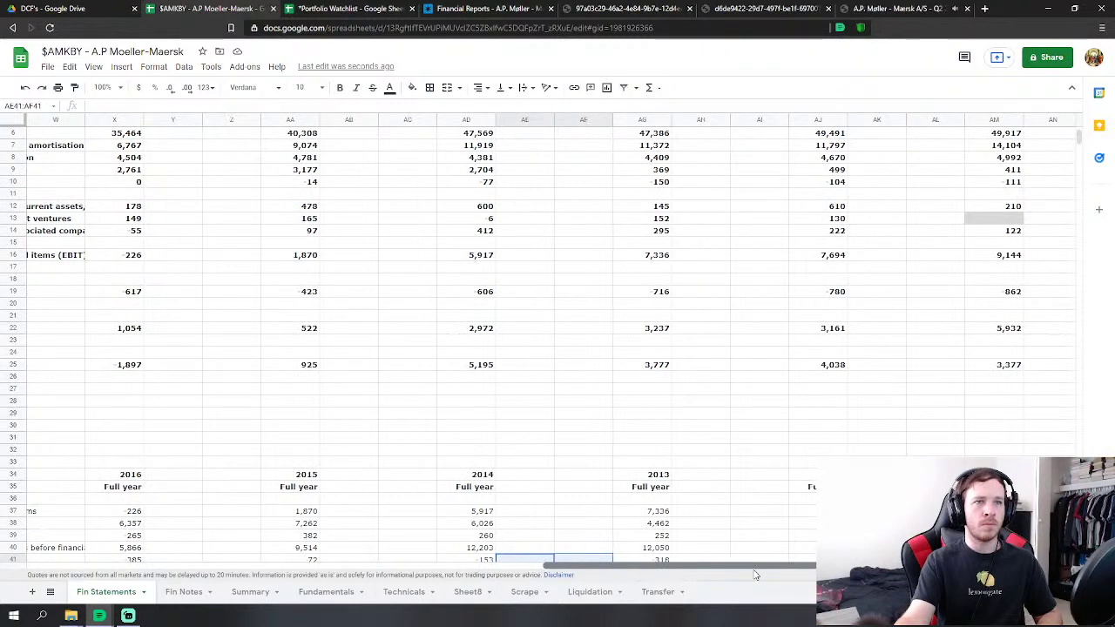
# Remove the Fin Statements AD10 reversal of impairment term from the FY 2014 SG&A formula on the Fundamentals sheet.
pyautogui.click(327, 592)
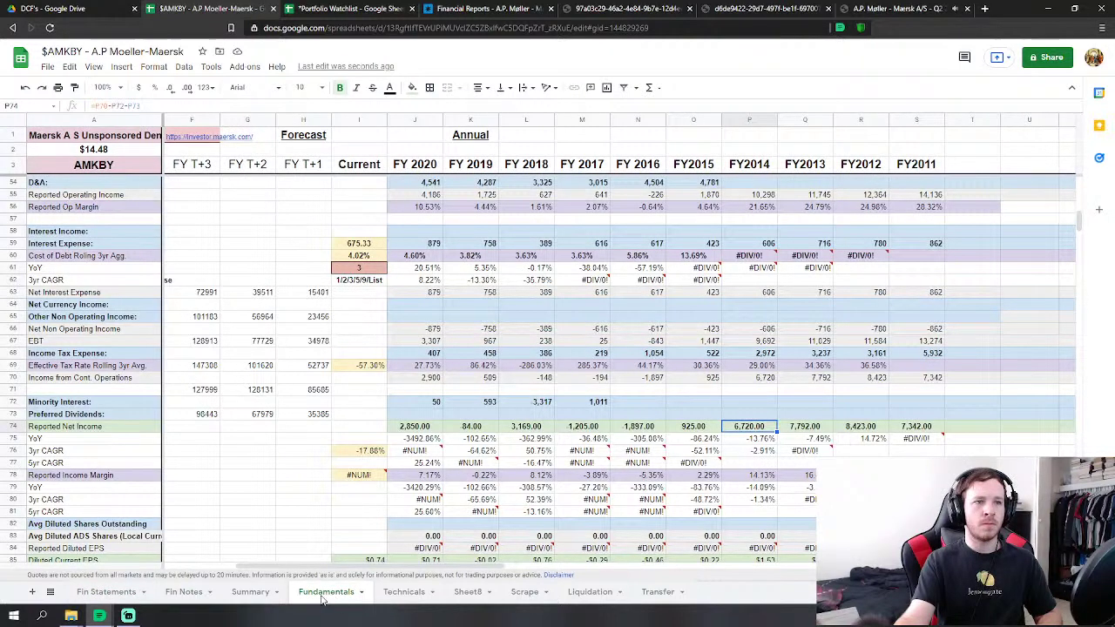
pyautogui.scroll(5, 742, 393)
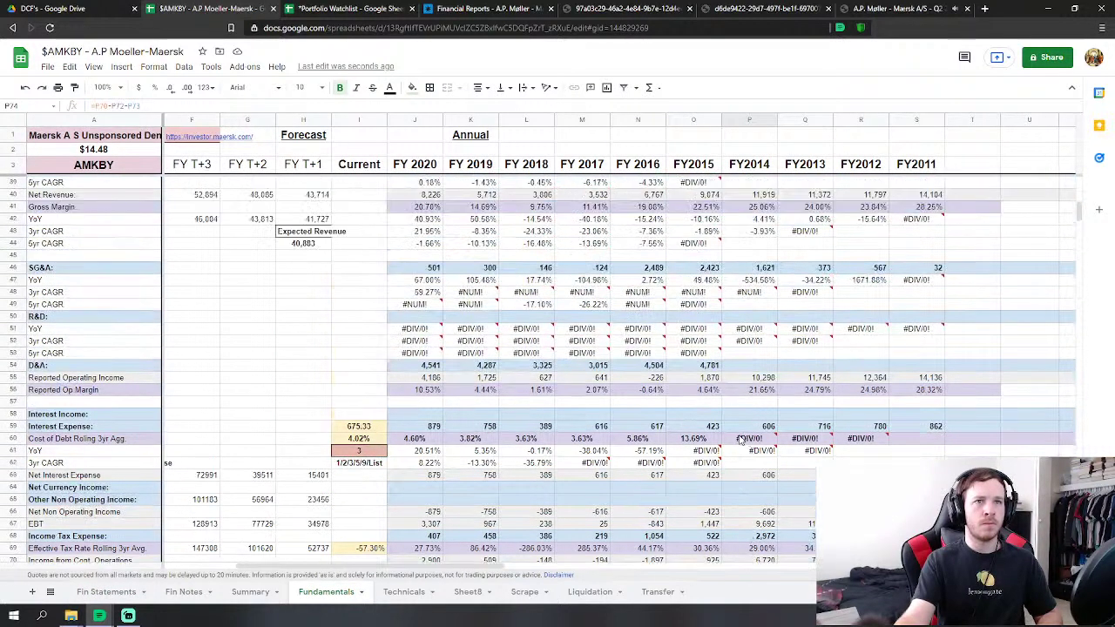
pyautogui.click(767, 269)
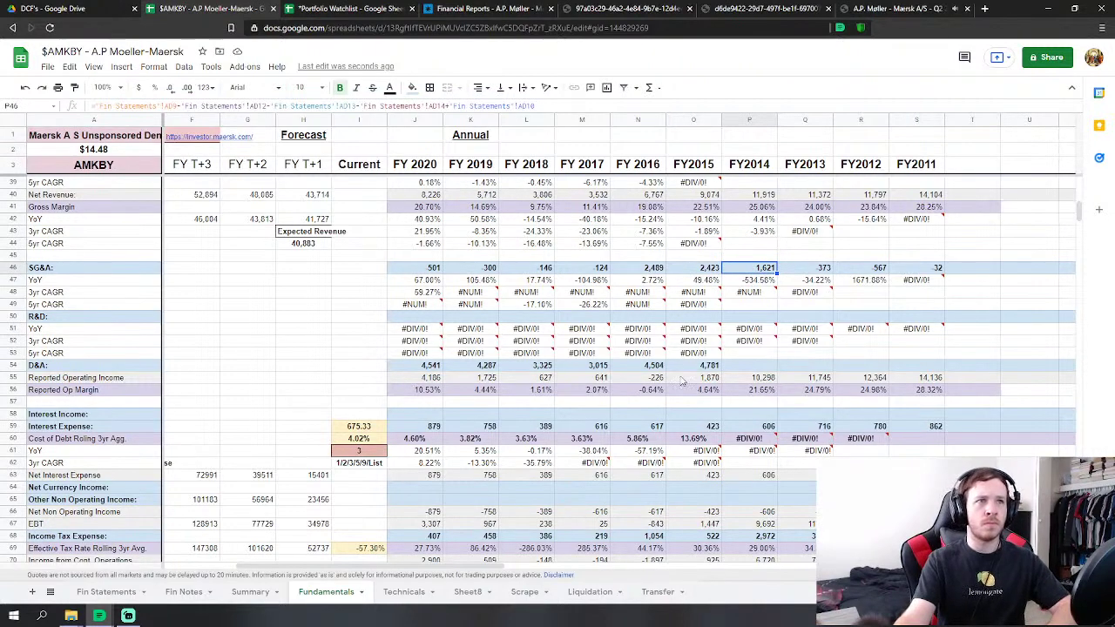
pyautogui.doubleClick(763, 272)
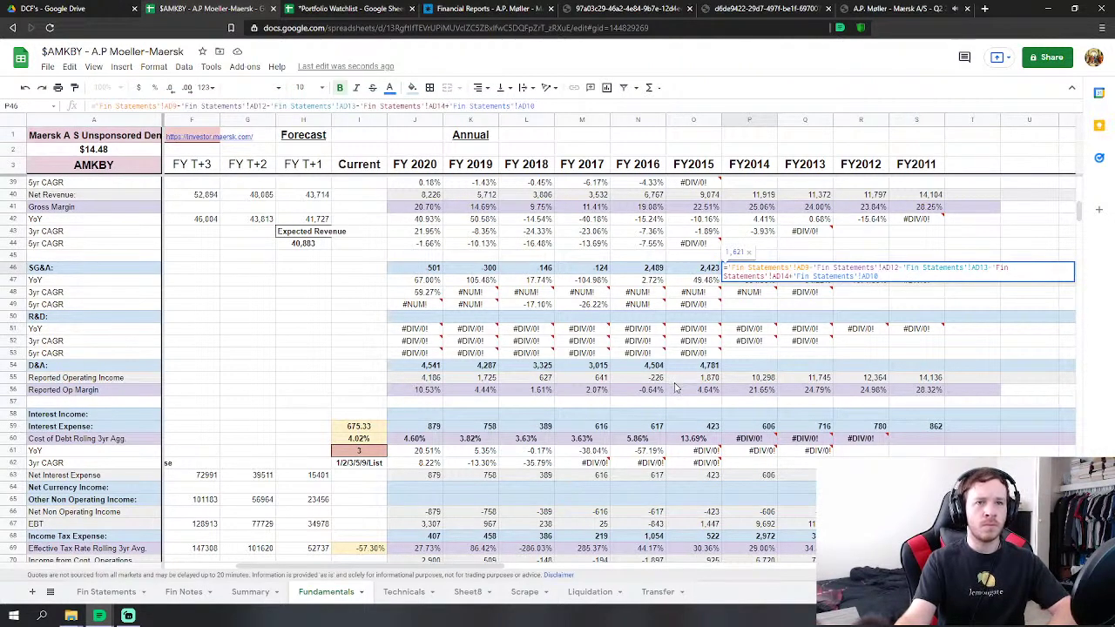
pyautogui.press('BackSpace')
pyautogui.press('BackSpace')
pyautogui.press('BackSpace')
pyautogui.press('BackSpace')
pyautogui.press('BackSpace')
pyautogui.press('BackSpace')
pyautogui.press('BackSpace')
pyautogui.press('BackSpace')
pyautogui.press('BackSpace')
pyautogui.press('BackSpace')
pyautogui.press('BackSpace')
pyautogui.press('BackSpace')
pyautogui.press('BackSpace')
pyautogui.press('BackSpace')
pyautogui.press('BackSpace')
pyautogui.press('BackSpace')
pyautogui.press('BackSpace')
pyautogui.press('BackSpace')
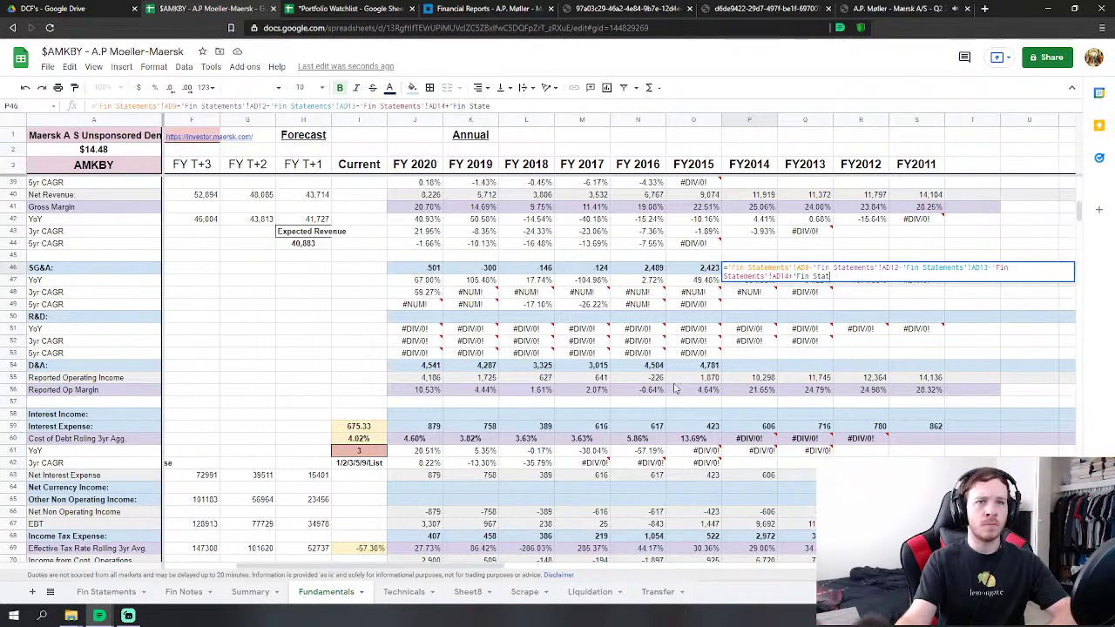
pyautogui.press('BackSpace')
pyautogui.press('BackSpace')
pyautogui.press('BackSpace')
pyautogui.press('BackSpace')
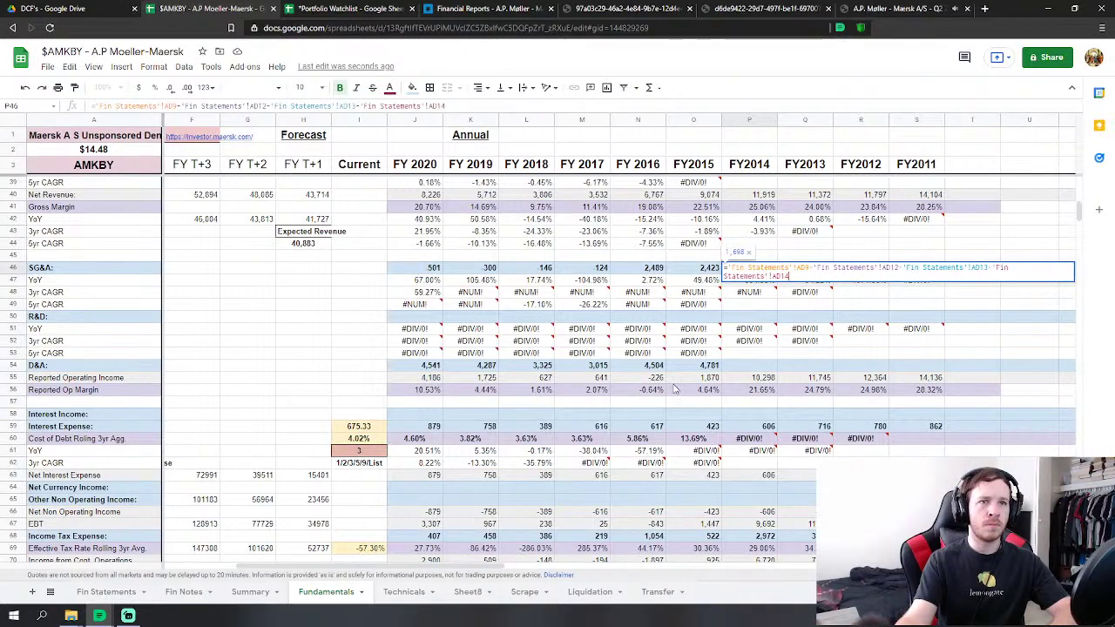
# Commit the FY2014 SG&A formula as 'Fin Statements'!AD9 minus AD12, AD13 and AD14, and check it against the Fin Statements sheet.
pyautogui.press('Return')
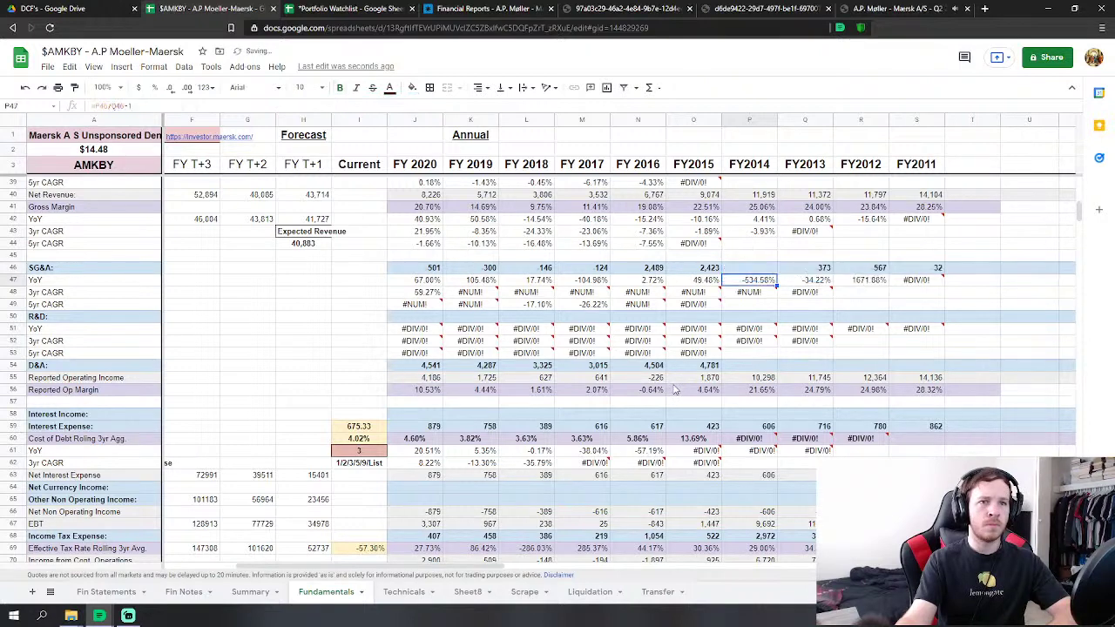
pyautogui.scroll(-2, 727, 520)
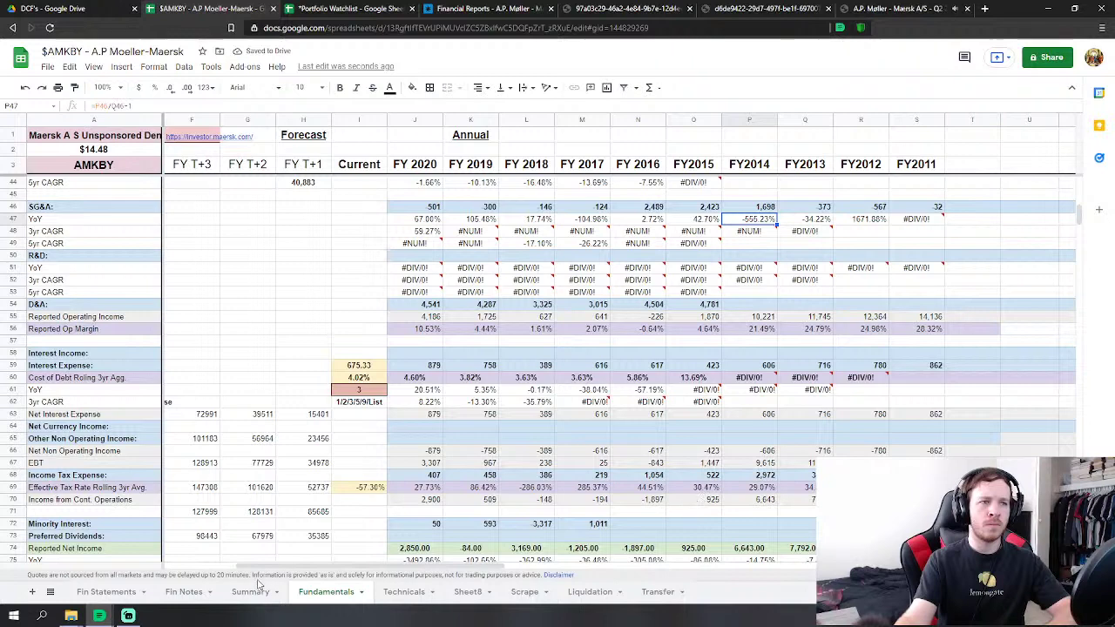
pyautogui.click(129, 594)
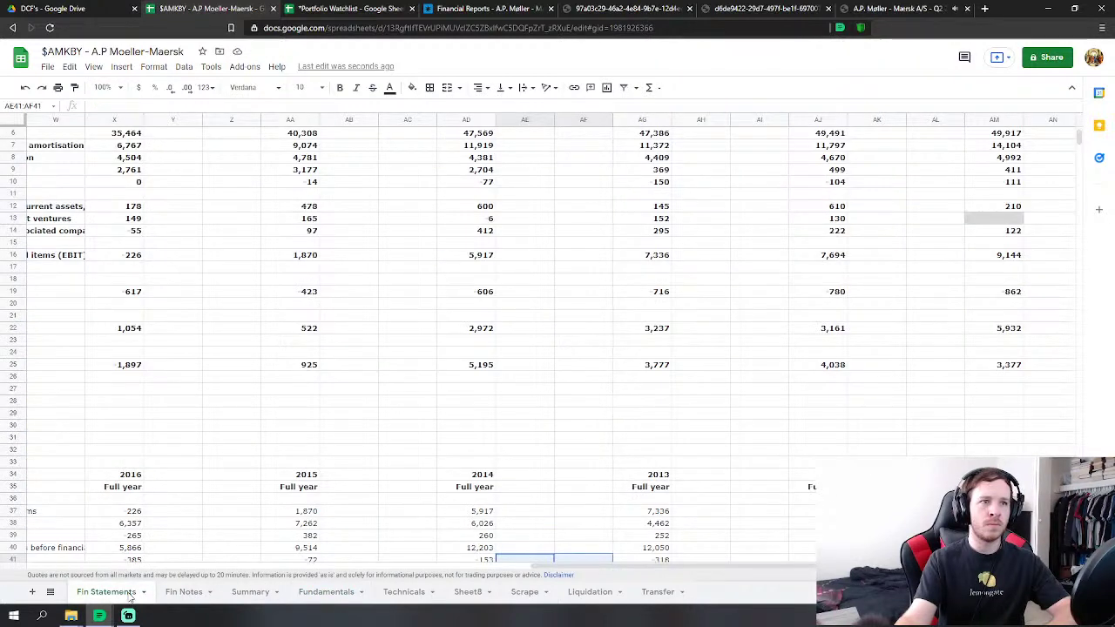
pyautogui.click(325, 592)
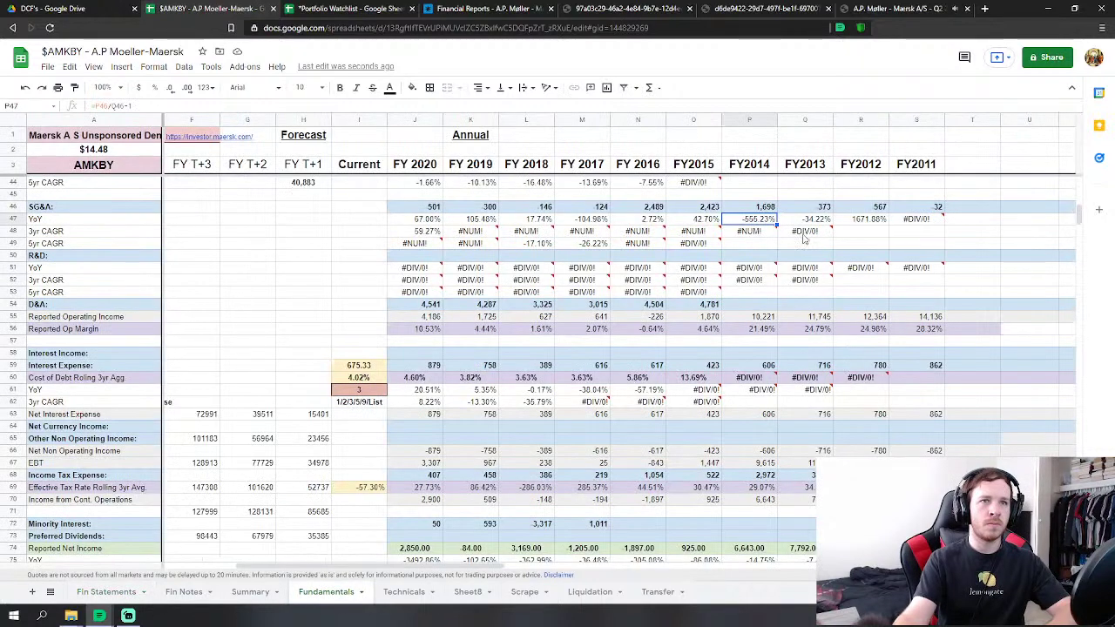
# Remove the last term of the FY2014 SG&A formula and subtract the 2014 share of profit/loss in associated companies ('Fin Statements'!AD14) again.
pyautogui.press('Up')
pyautogui.press('Return')
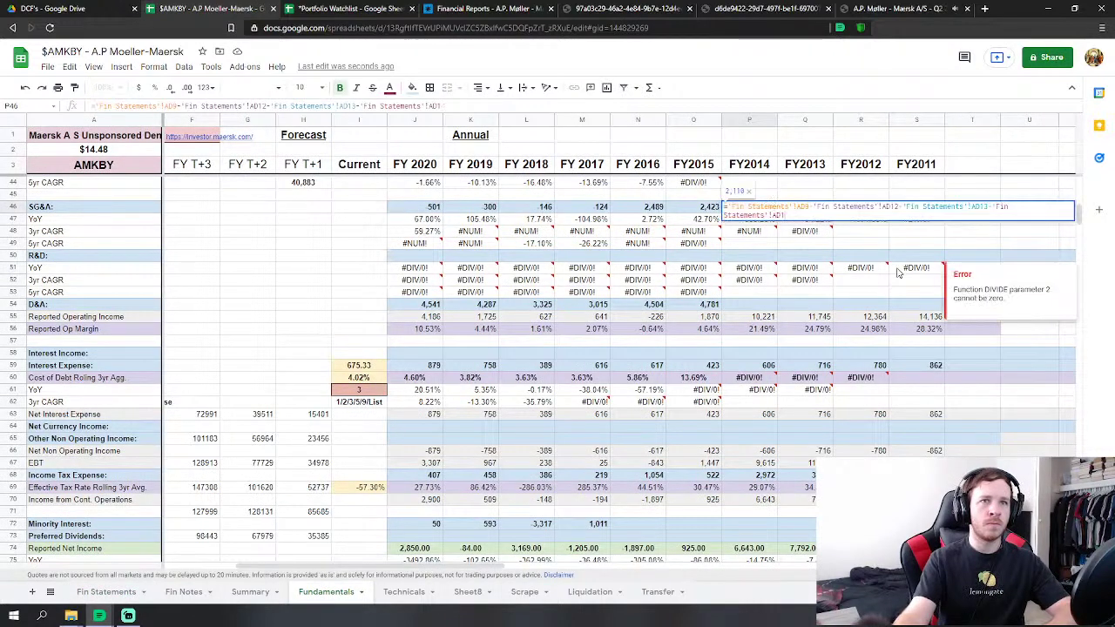
pyautogui.press('BackSpace')
pyautogui.press('BackSpace')
pyautogui.press('BackSpace')
pyautogui.press('BackSpace')
pyautogui.press('BackSpace')
pyautogui.press('BackSpace')
pyautogui.press('BackSpace')
pyautogui.press('BackSpace')
pyautogui.press('BackSpace')
pyautogui.press('BackSpace')
pyautogui.press('BackSpace')
pyautogui.press('BackSpace')
pyautogui.press('BackSpace')
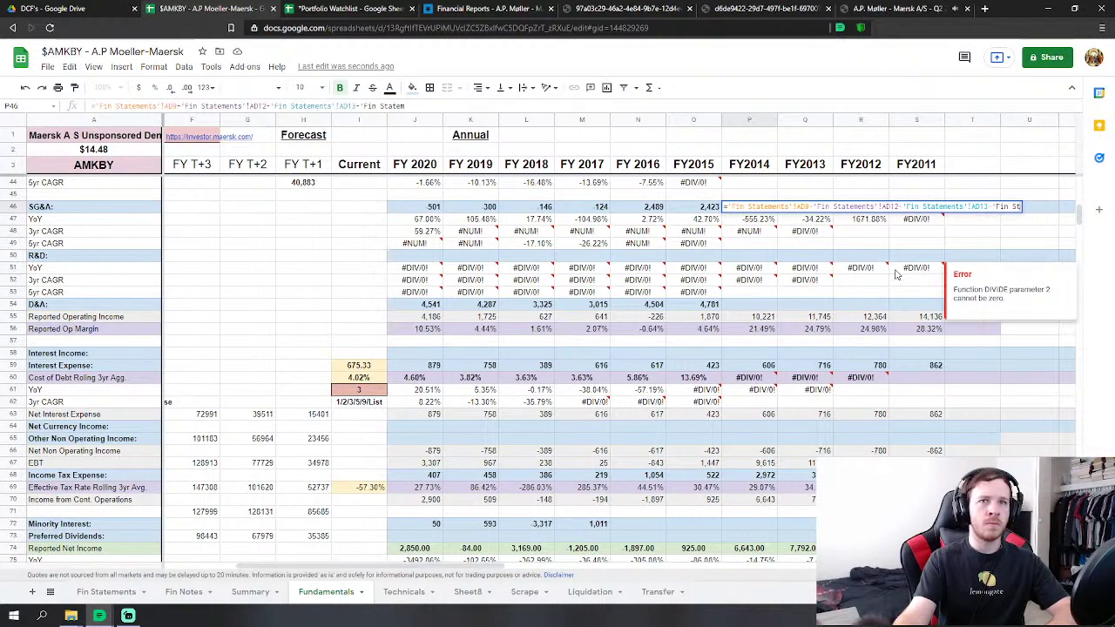
pyautogui.press('BackSpace')
pyautogui.press('BackSpace')
pyautogui.press('BackSpace')
pyautogui.press('BackSpace')
pyautogui.press('BackSpace')
pyautogui.press('BackSpace')
pyautogui.press('BackSpace')
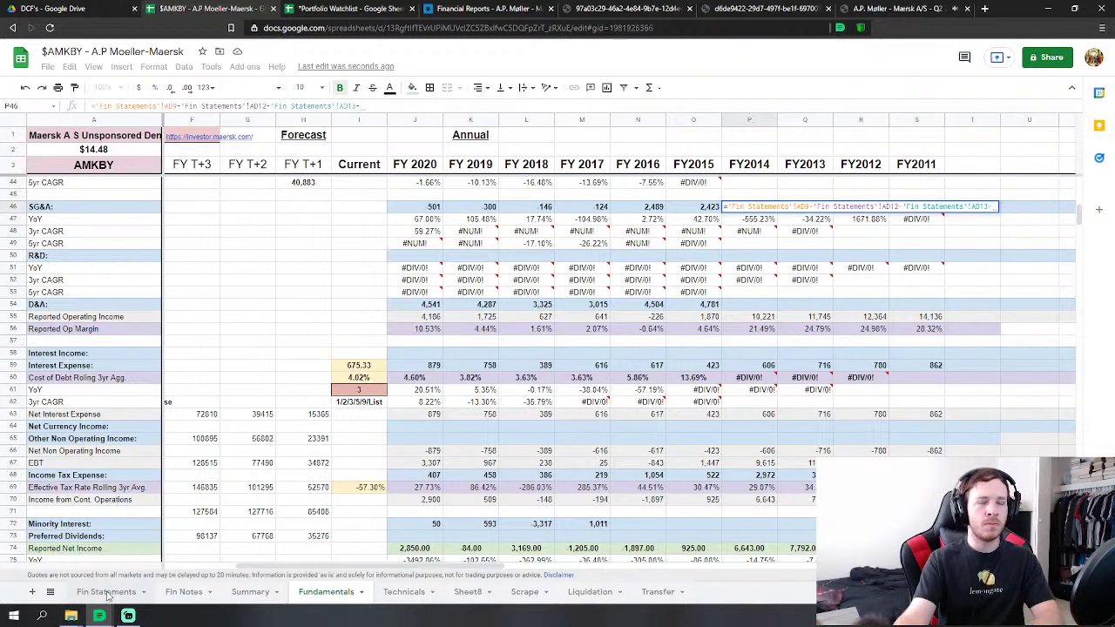
pyautogui.click(107, 592)
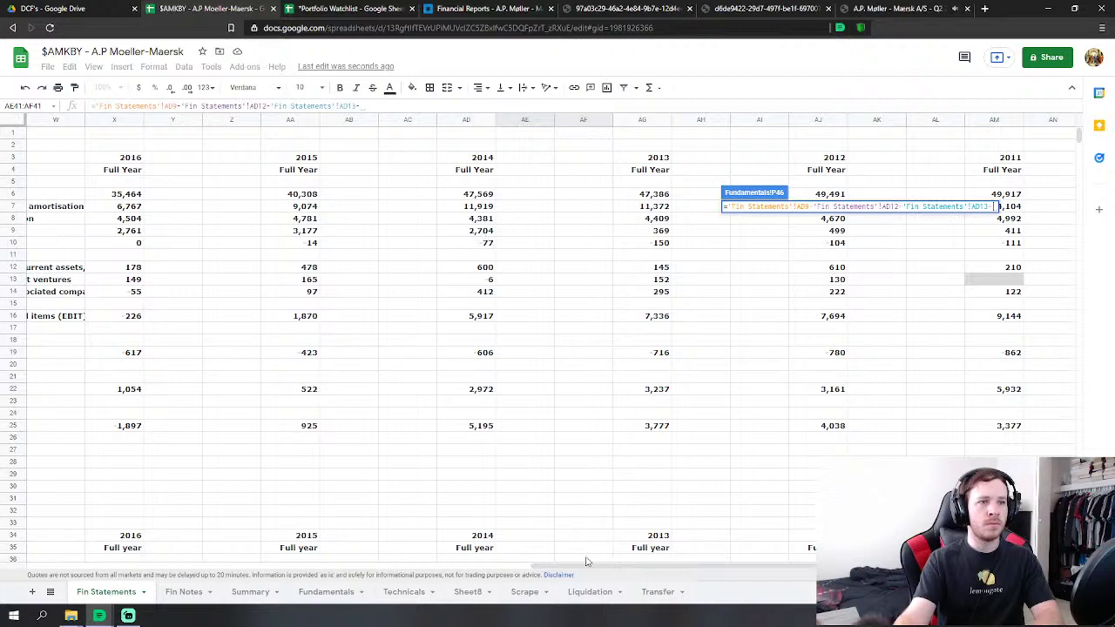
pyautogui.hscroll(-1, 595, 567)
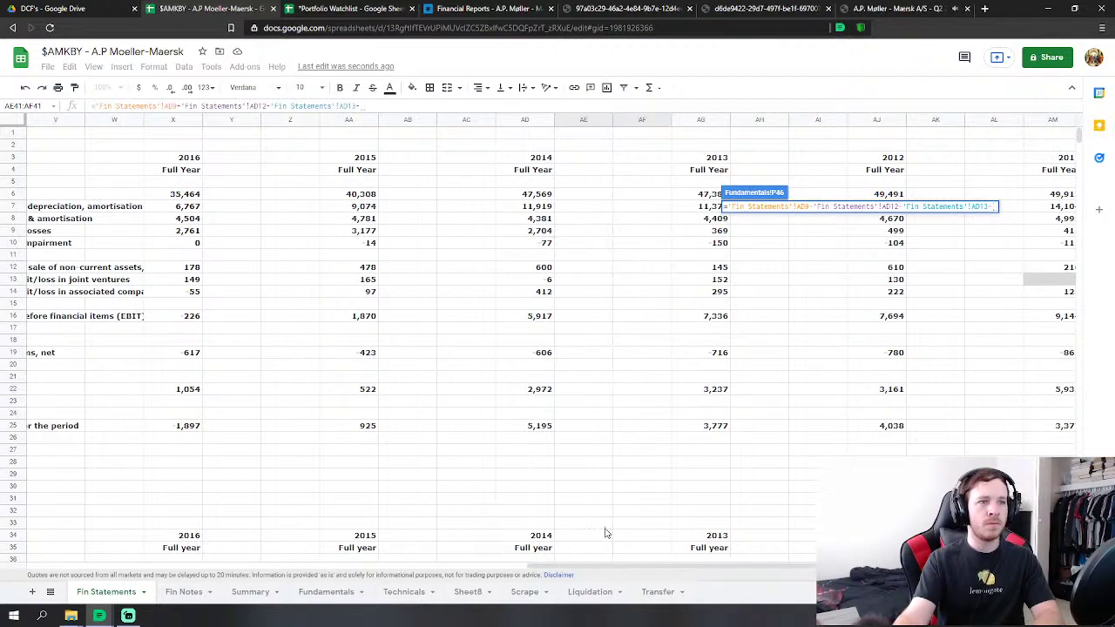
pyautogui.hscroll(-1, 581, 572)
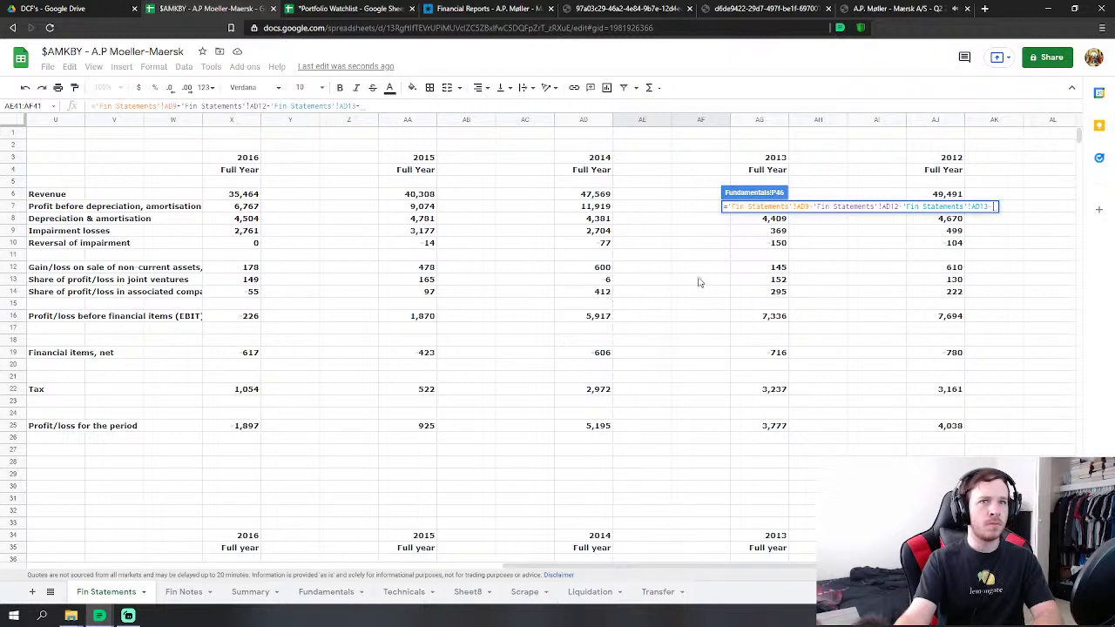
pyautogui.click(597, 293)
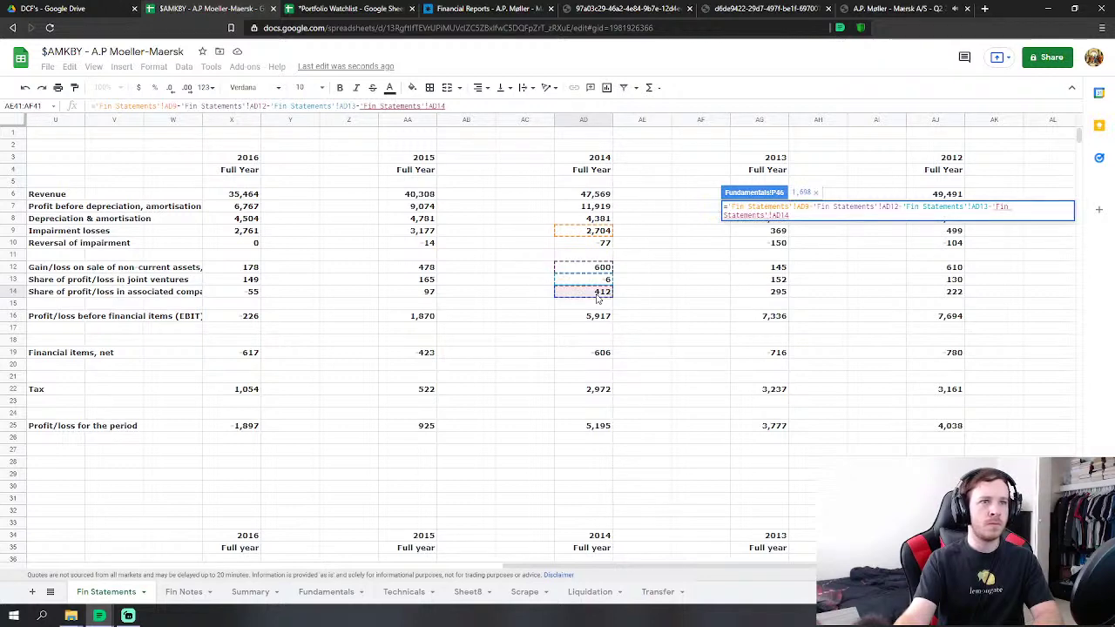
pyautogui.press('Return')
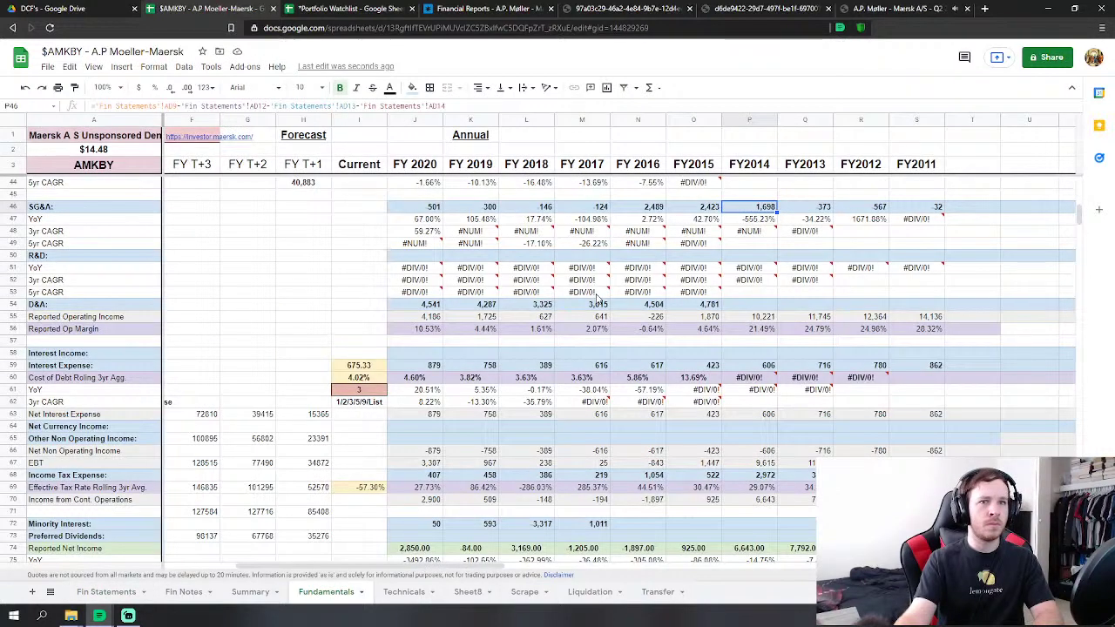
# Check the FY2014 Cost of Revenues formula and copy the FY2015 D&A formula into the FY2014 D&A cell.
pyautogui.scroll(5, 794, 338)
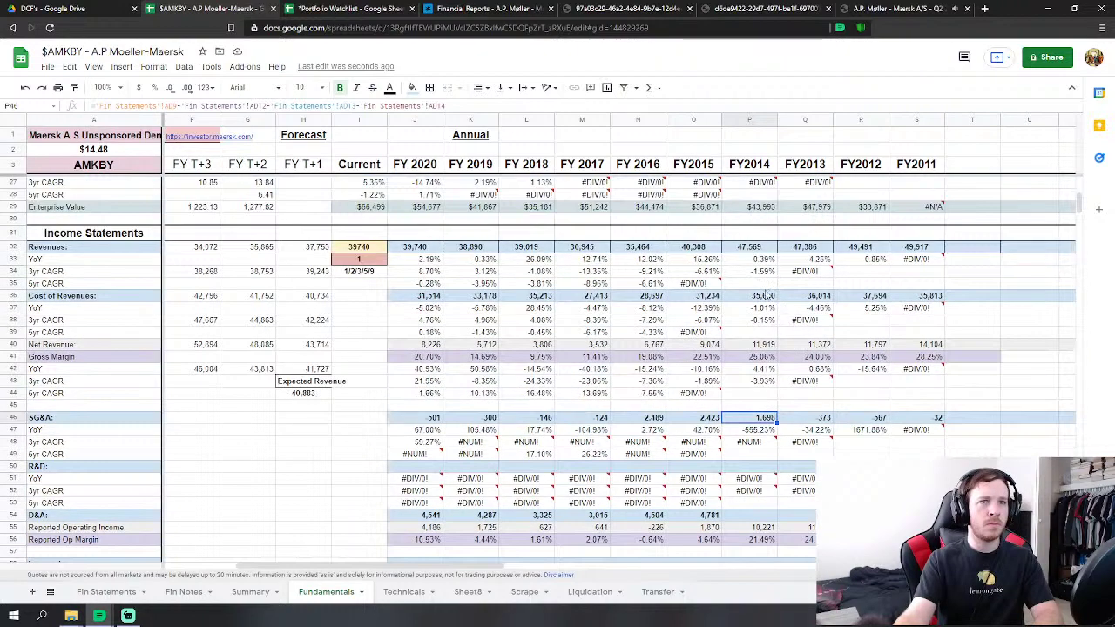
pyautogui.click(763, 295)
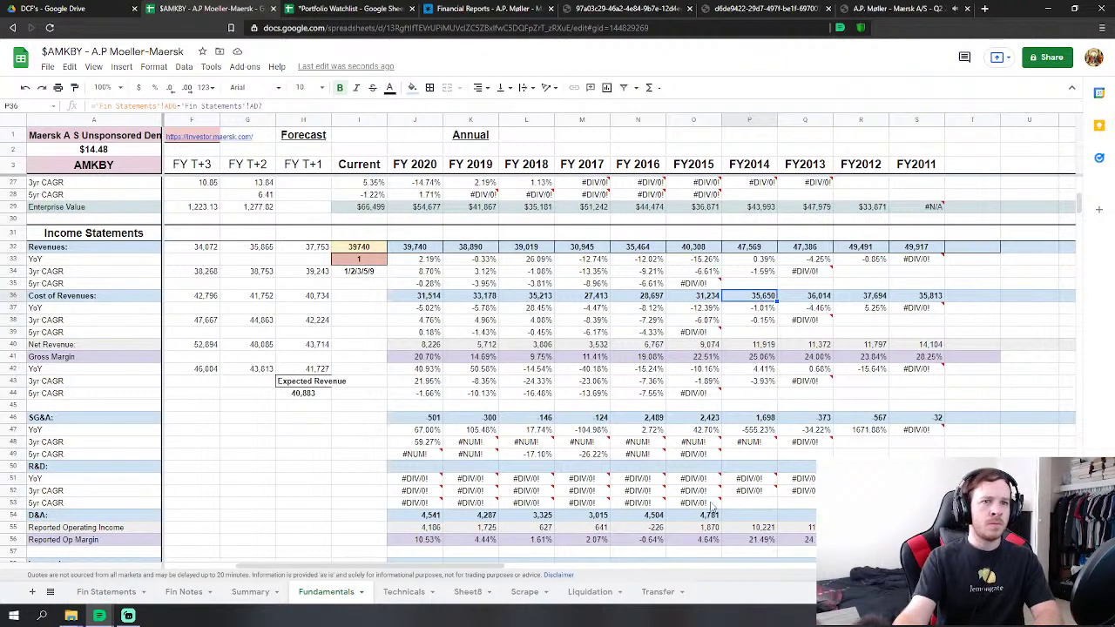
pyautogui.scroll(-1, 727, 488)
pyautogui.click(756, 451)
pyautogui.scroll(-1, 756, 451)
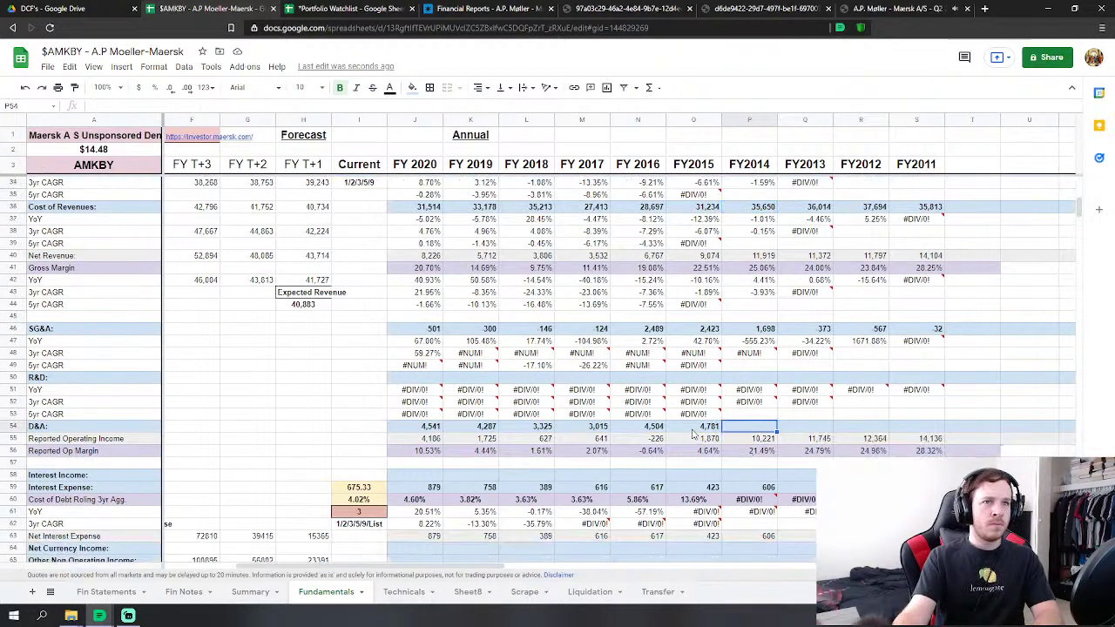
pyautogui.click(709, 426)
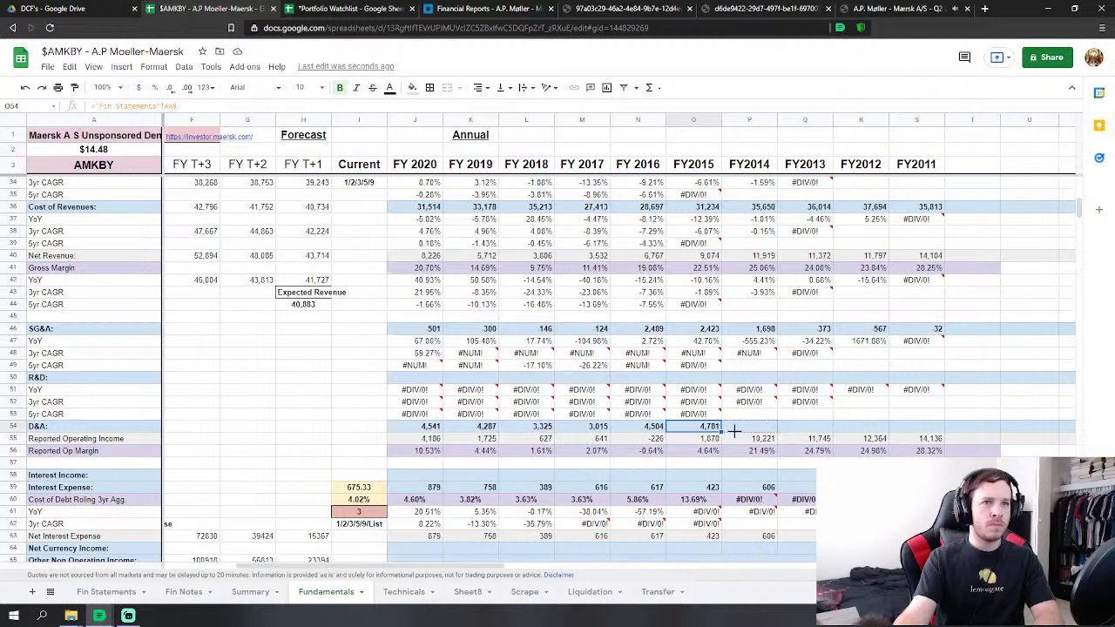
pyautogui.moveTo(734, 431); pyautogui.dragTo(745, 432)
pyautogui.click(767, 476)
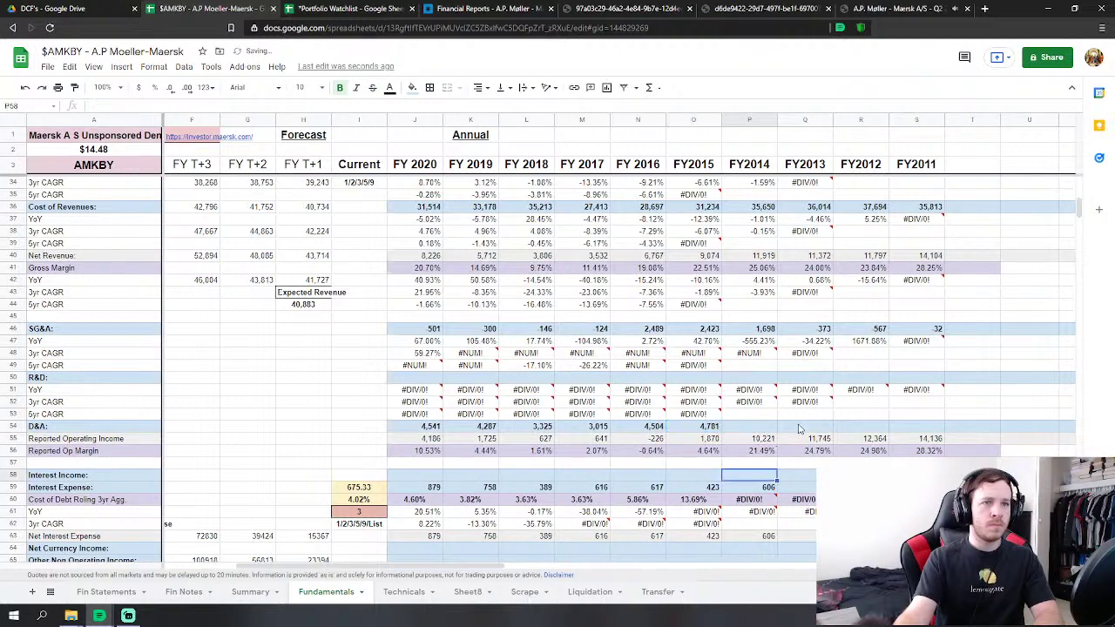
# Change the FY2014 D&A formula's reference to 'Fin Statements'!AD8.
pyautogui.click(801, 428)
pyautogui.click(756, 429)
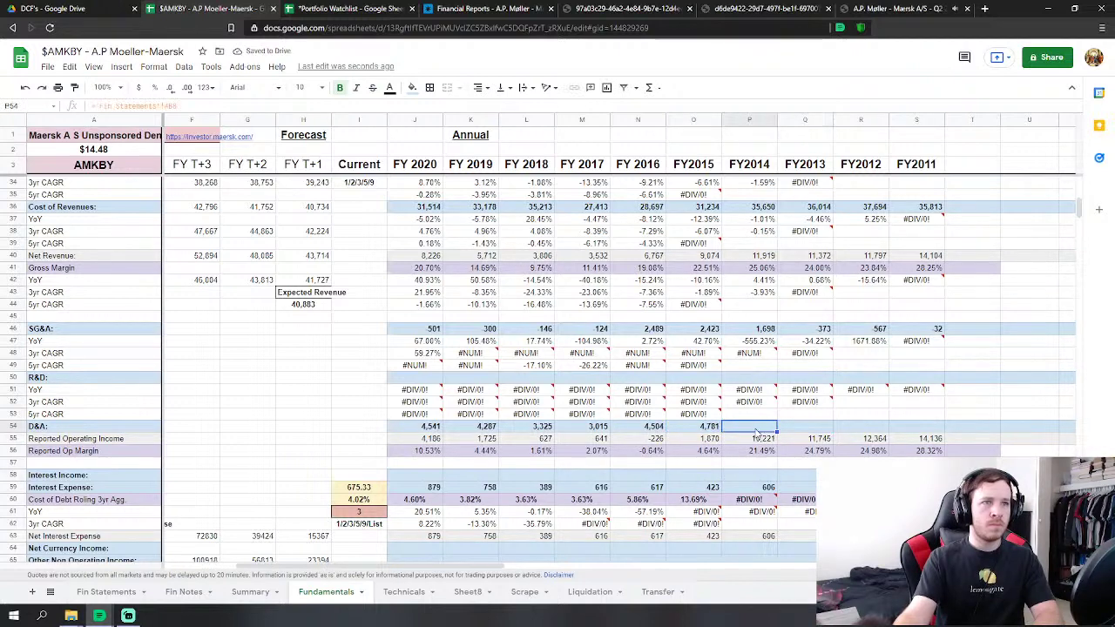
pyautogui.click(172, 106)
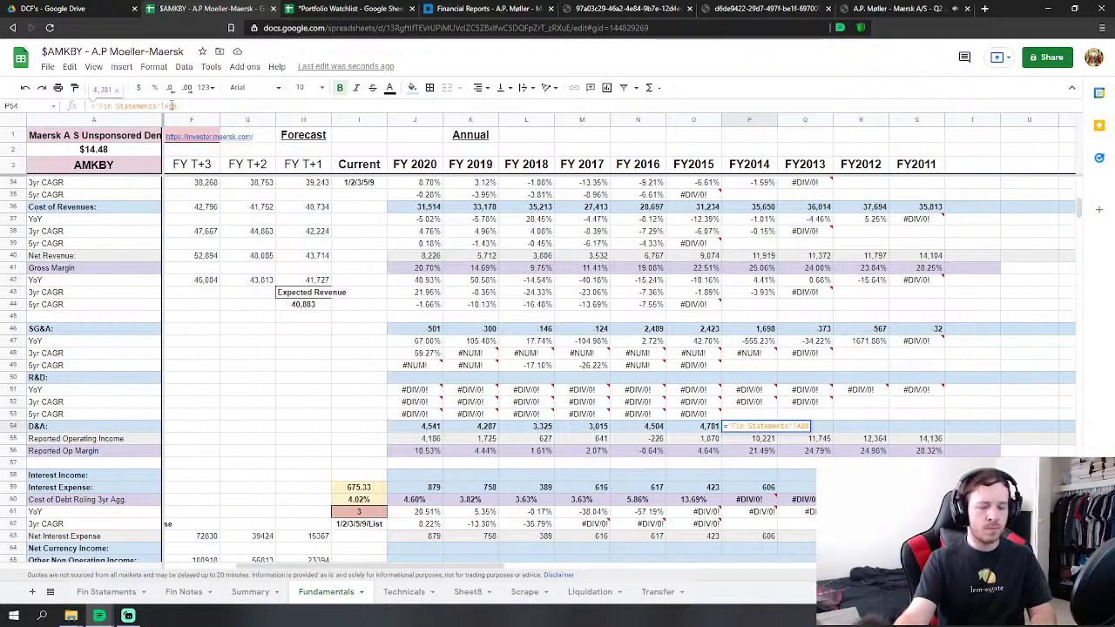
pyautogui.click(763, 428)
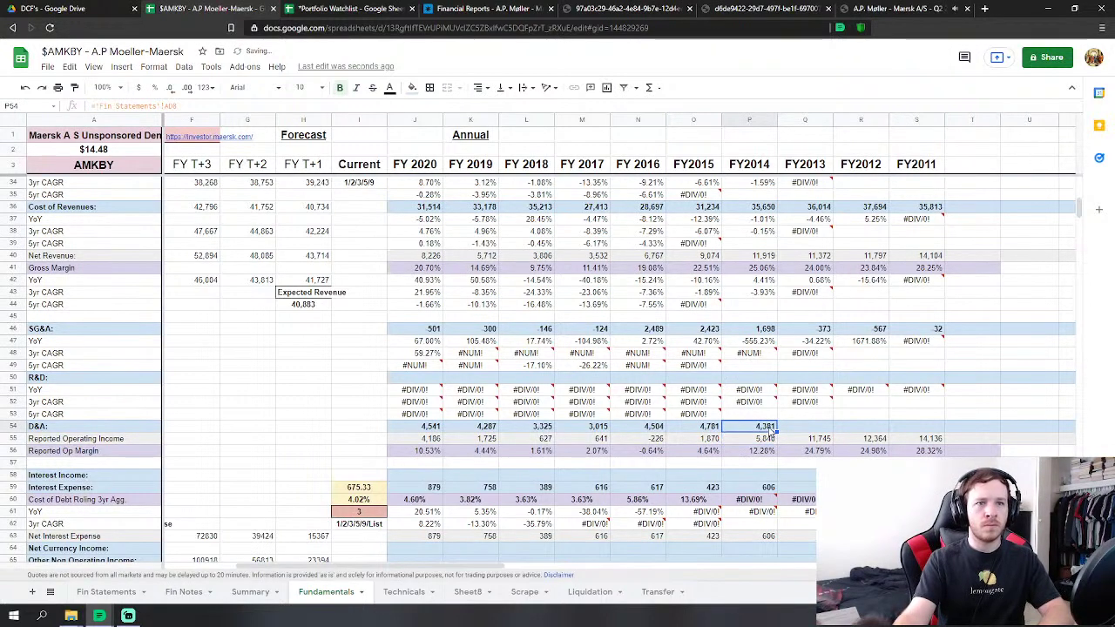
# Fill the FY2014 D&A formula across to FY2011 and point the FY2013 cell to 'Fin Statements'!AJ8.
pyautogui.moveTo(775, 431); pyautogui.dragTo(916, 435)
pyautogui.click(805, 432)
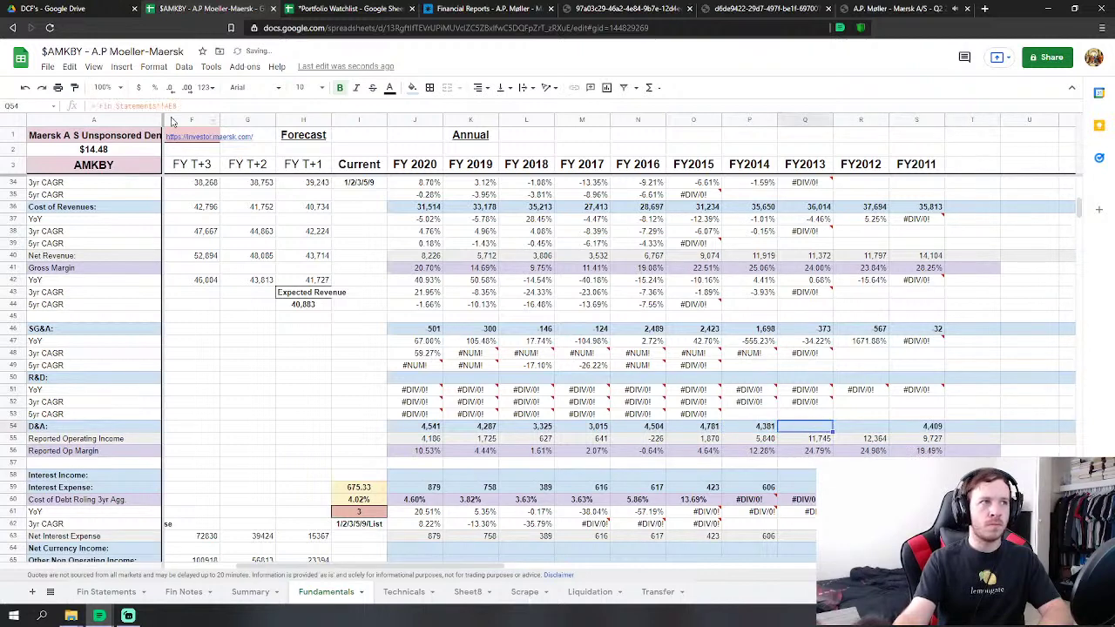
pyautogui.click(172, 105)
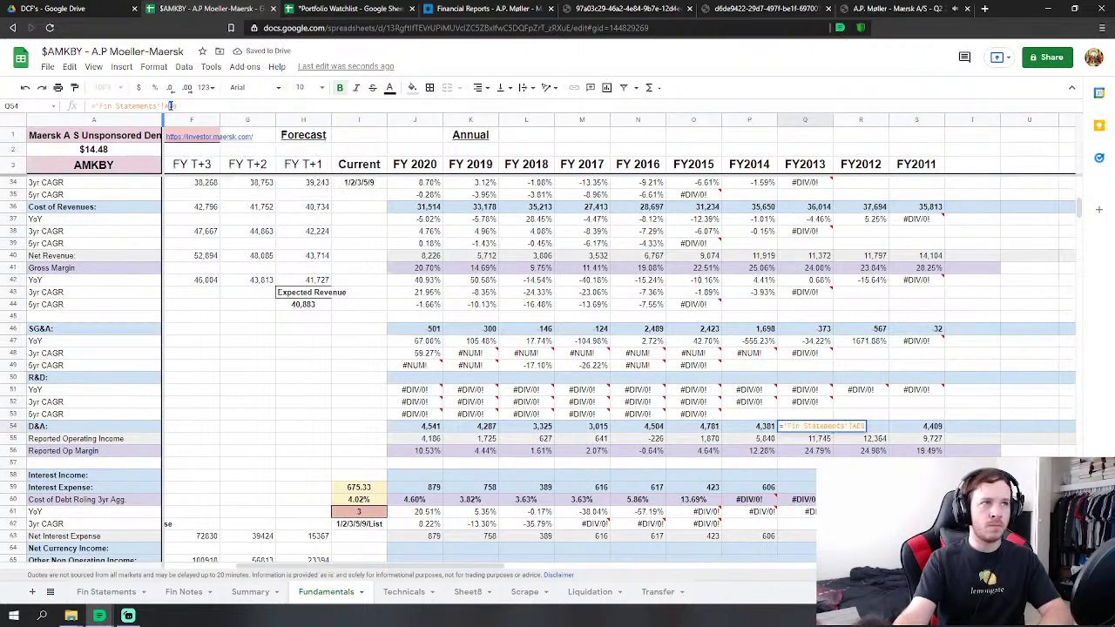
pyautogui.write('j8')
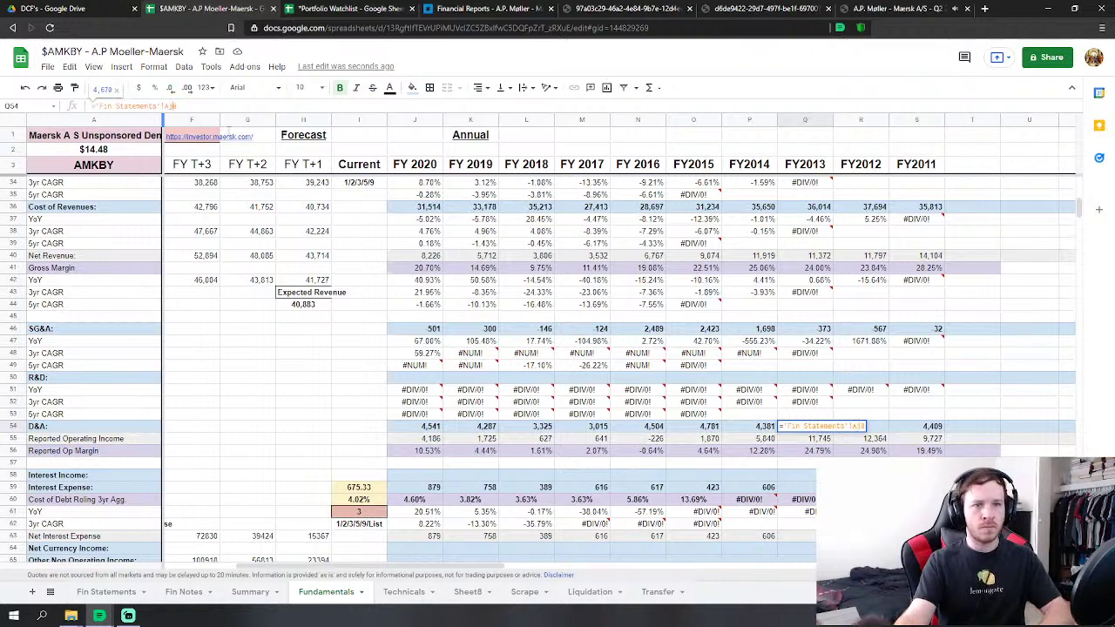
pyautogui.press('Return')
pyautogui.click(875, 429)
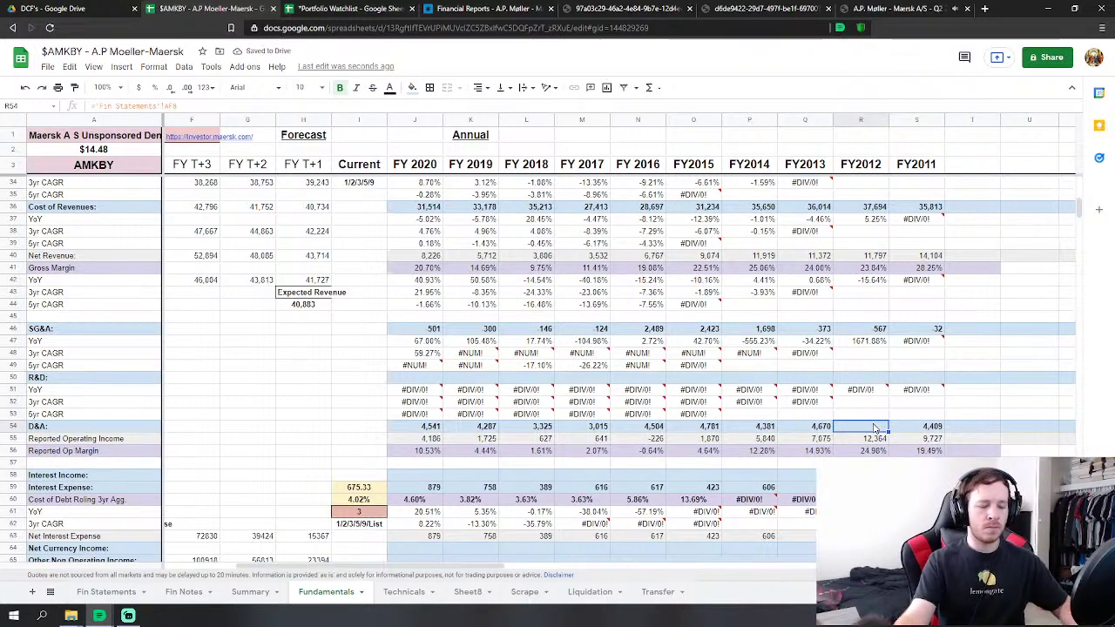
# Correct the FY2013 D&A formula's reference to 'Fin Statements'!AG8.
pyautogui.press('Left')
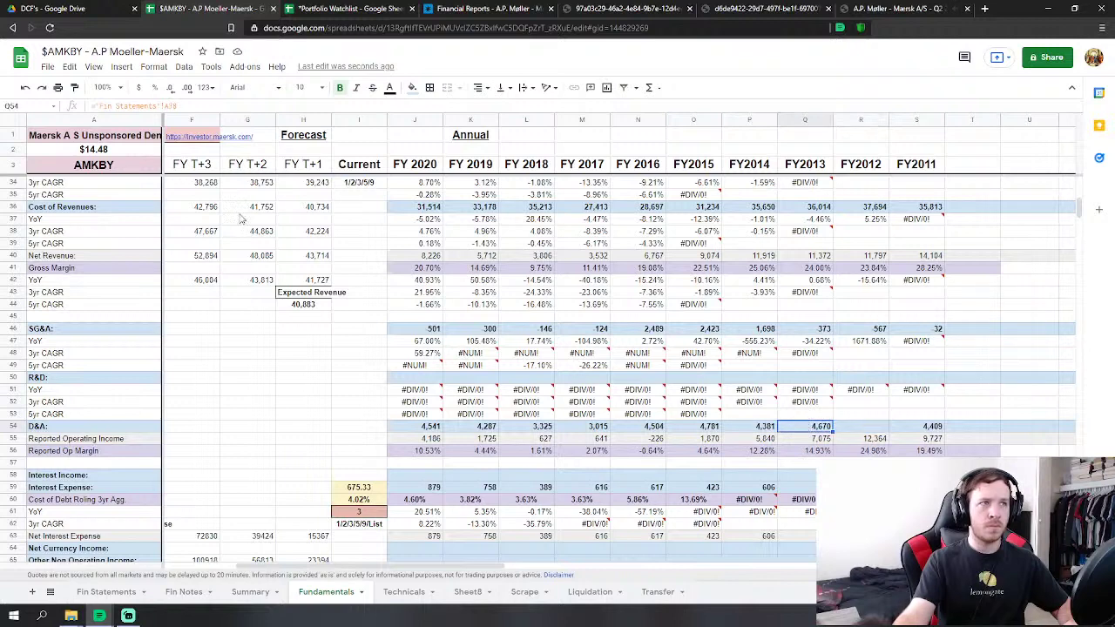
pyautogui.press('F2')
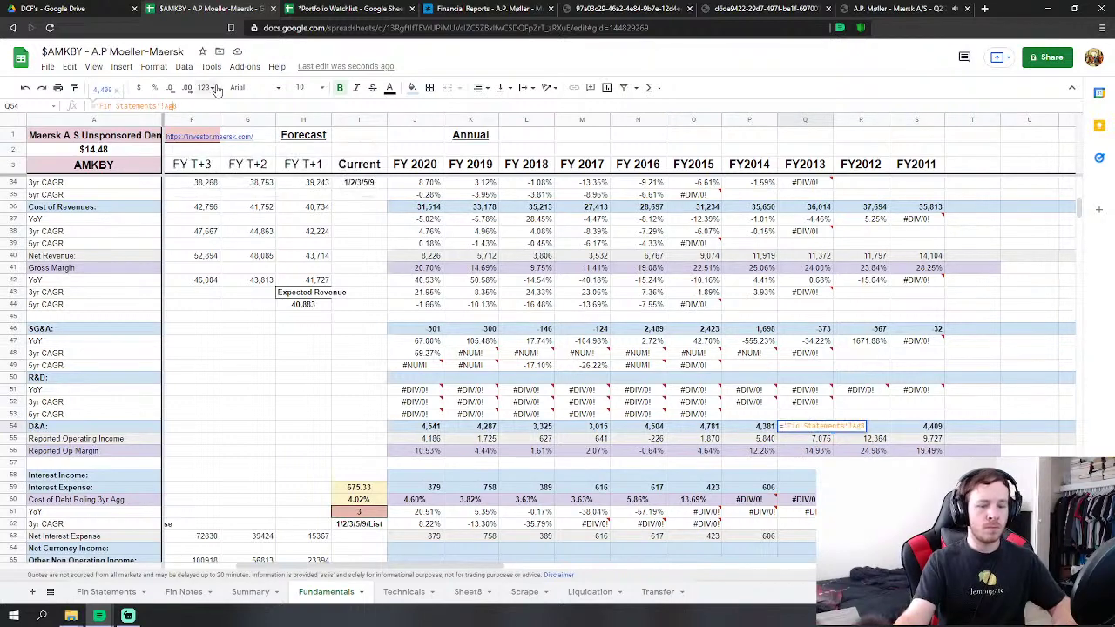
pyautogui.press('Return')
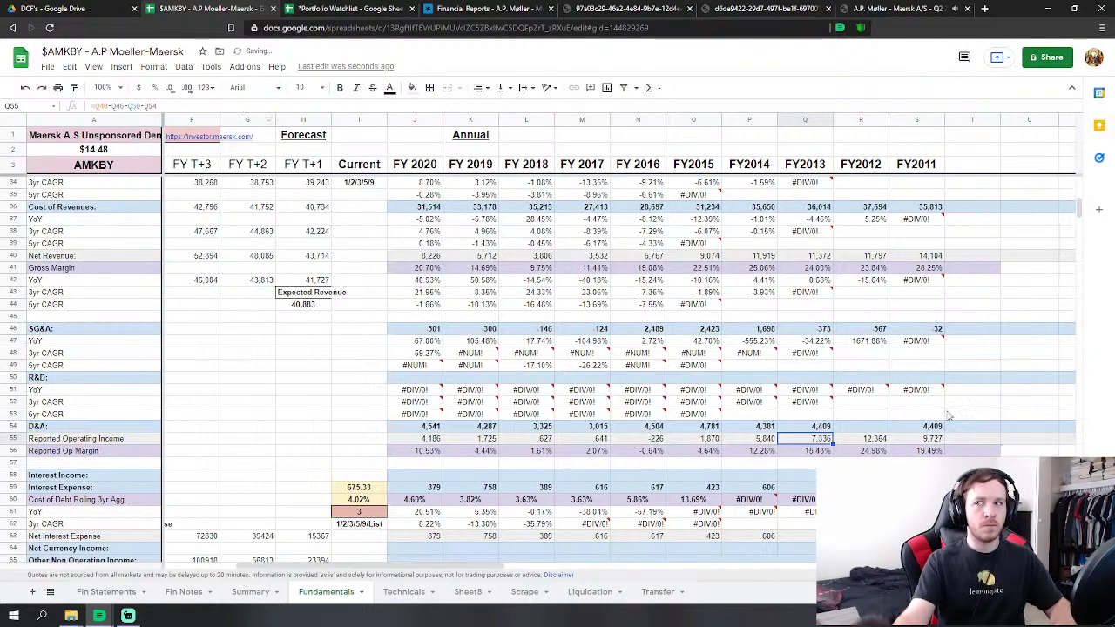
# Point the FY2012 D&A formula to 'Fin Statements'!AJ8.
pyautogui.click(884, 427)
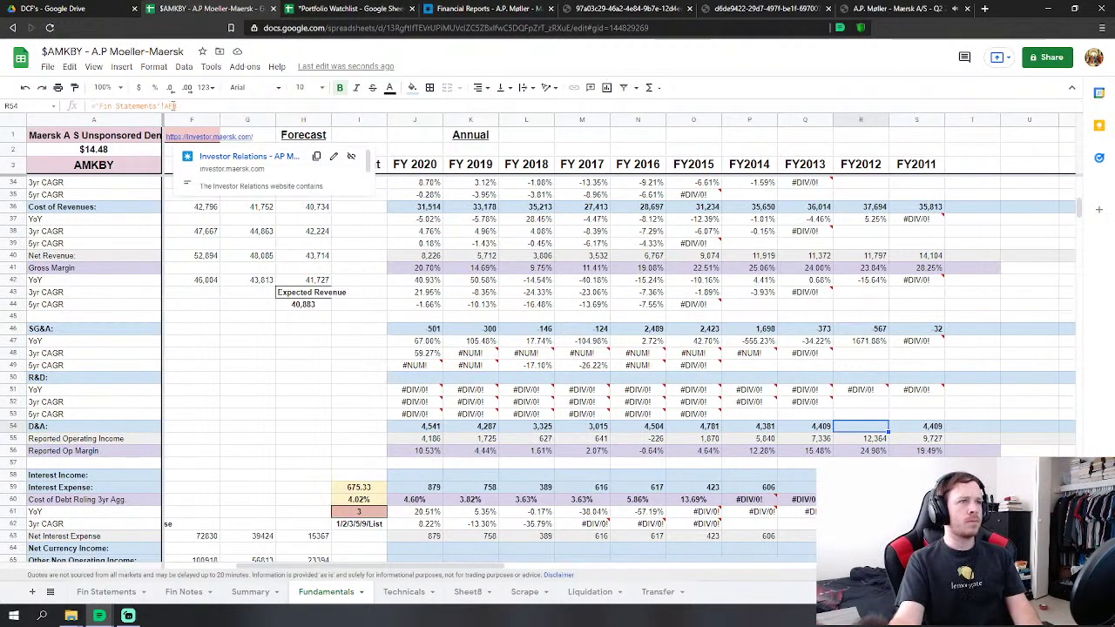
pyautogui.click(173, 106)
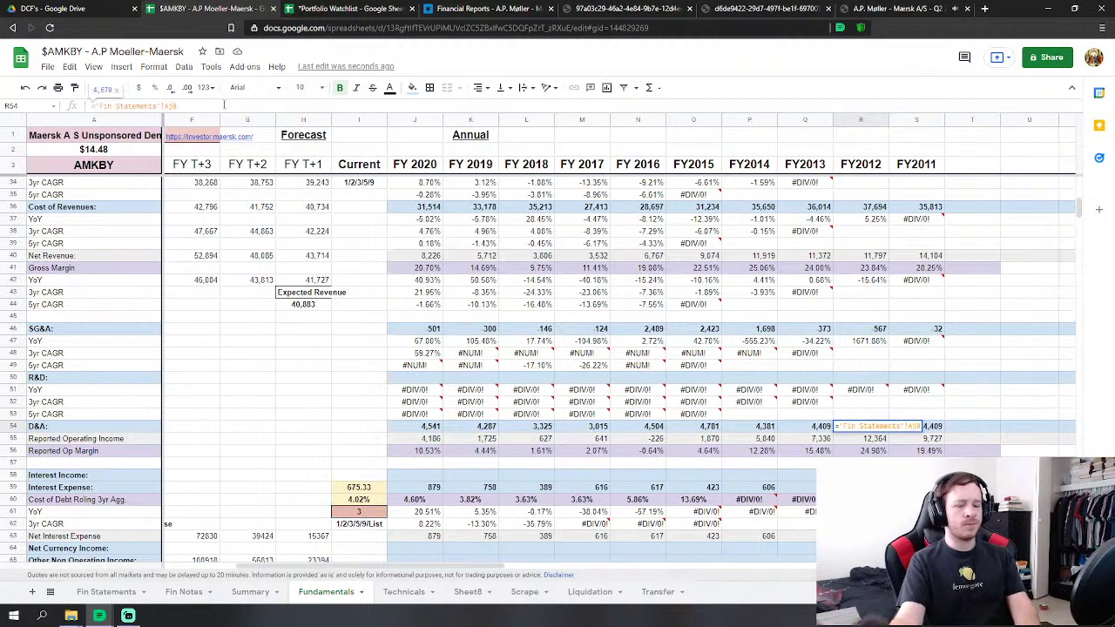
pyautogui.press('Return')
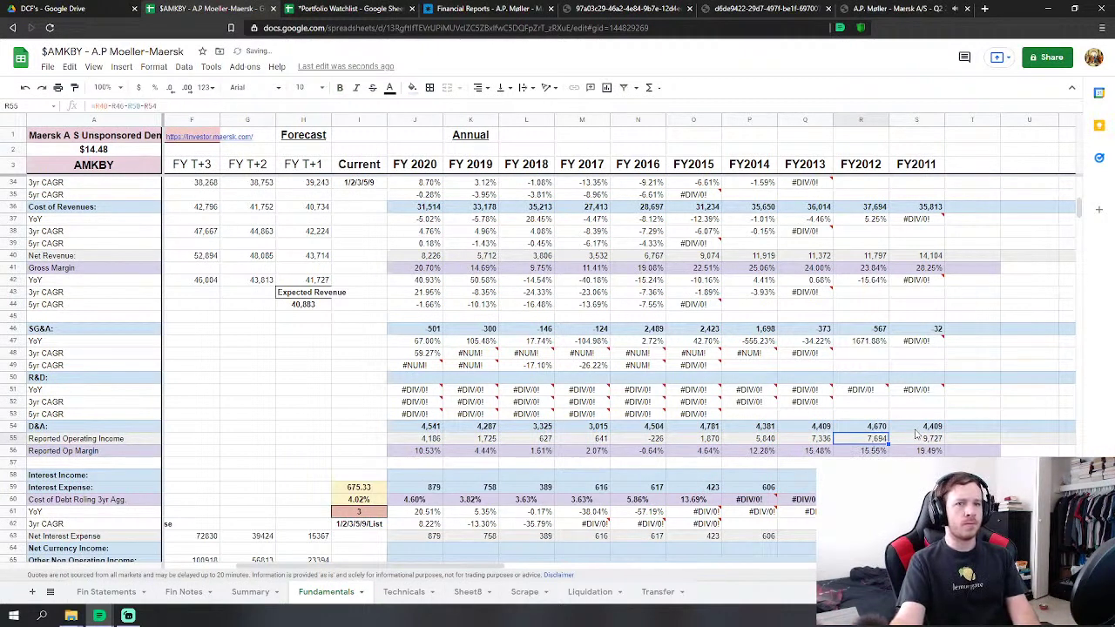
# Point the FY2011 D&A formula to the 2011 depreciation and amortisation figure in 'Fin Statements'!AM8.
pyautogui.click(916, 426)
pyautogui.click(173, 105)
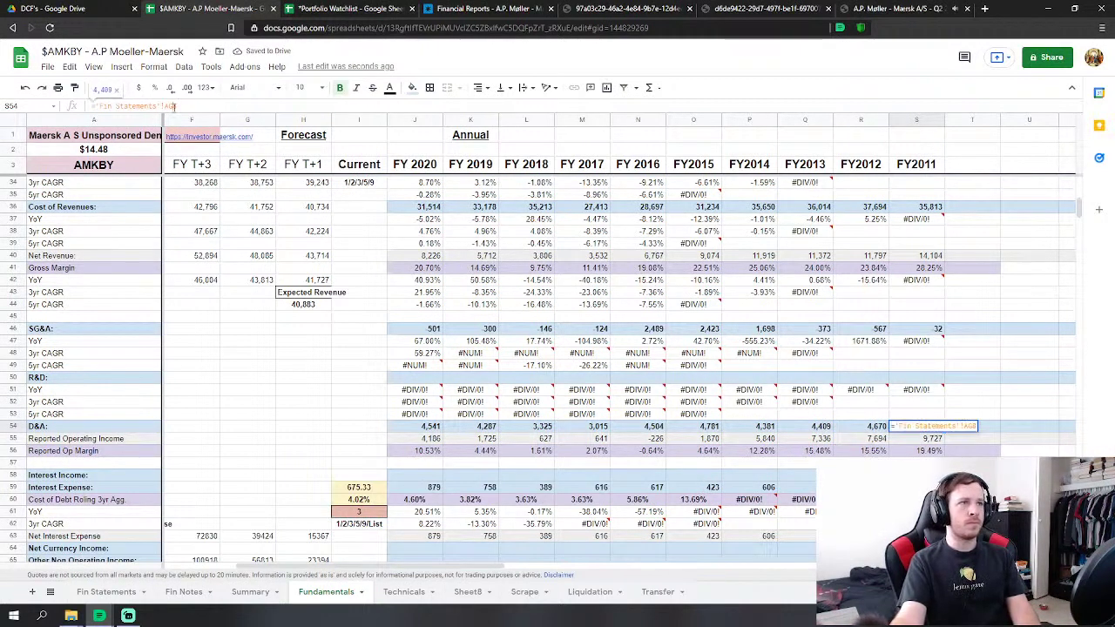
pyautogui.hotkey('ctrl', 'a')
pyautogui.press('BackSpace')
pyautogui.press('Return')
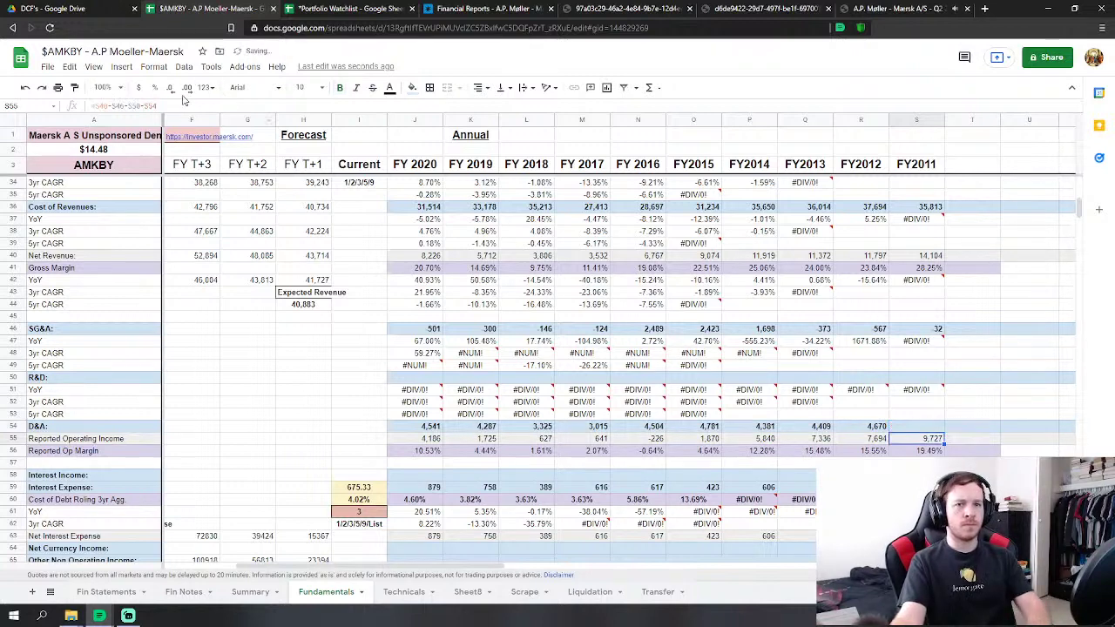
# Compare the operating income and tax rows on Fundamentals with the income statement on the Fin Statements sheet.
pyautogui.scroll(-4, 722, 408)
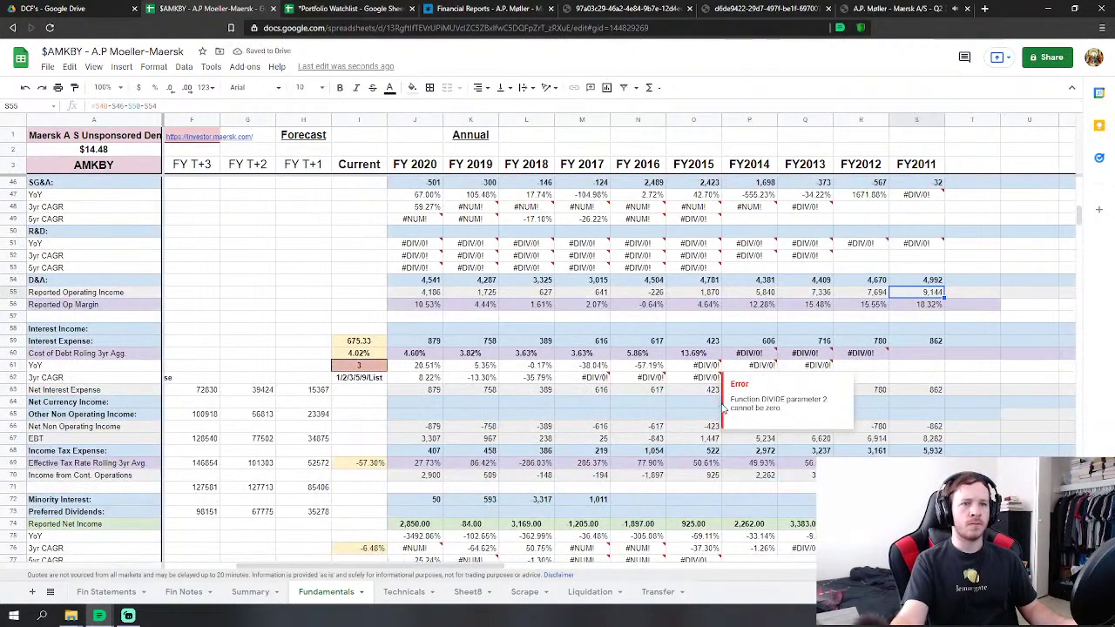
pyautogui.click(106, 592)
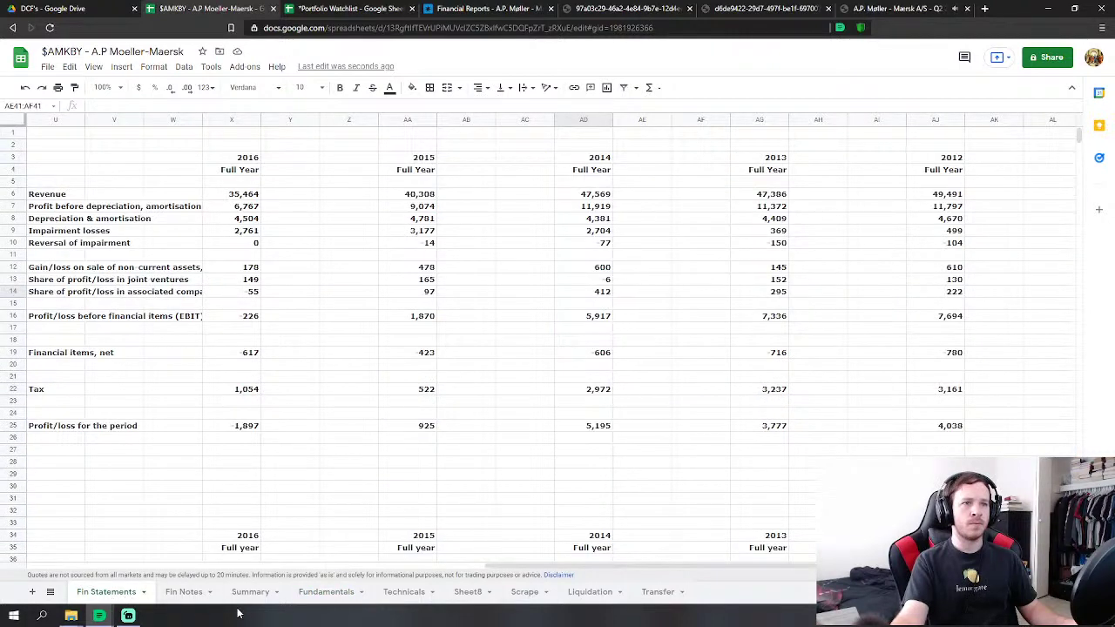
pyautogui.click(327, 592)
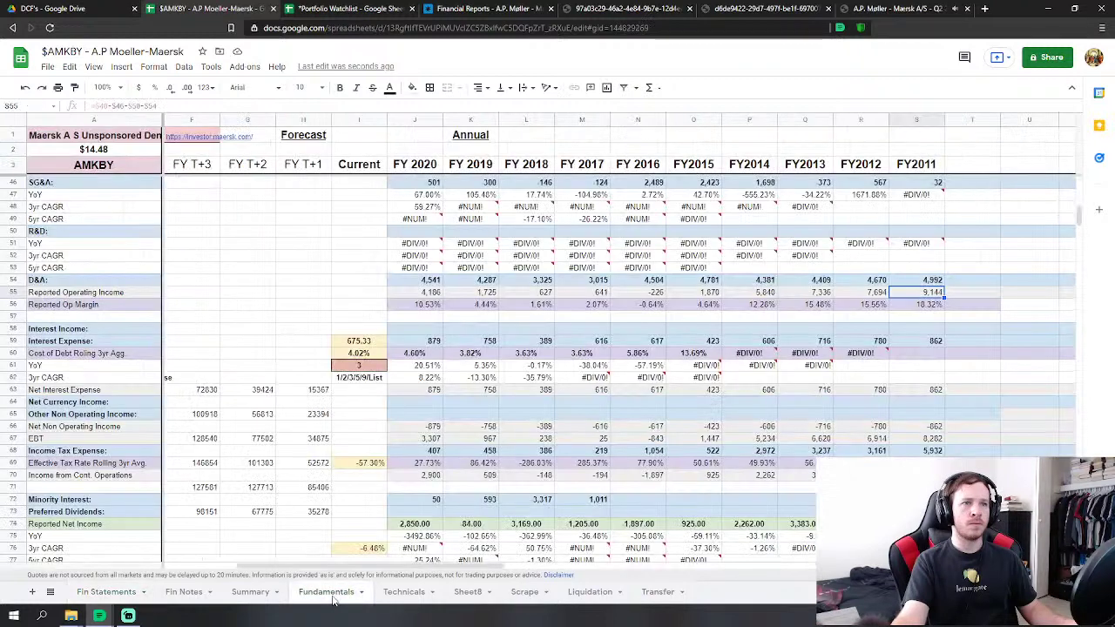
# Check the FY2014 interest, tax, revenue and cost of revenues formulas on Fundamentals and the 2014 EBIT on Fin Statements.
pyautogui.scroll(1, 754, 401)
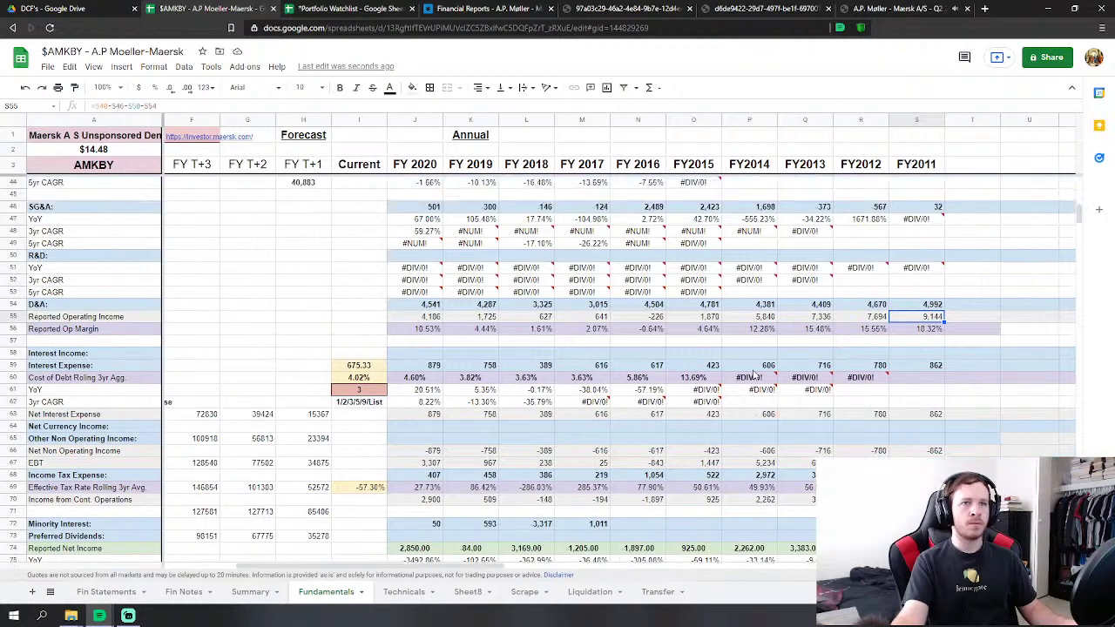
pyautogui.click(754, 365)
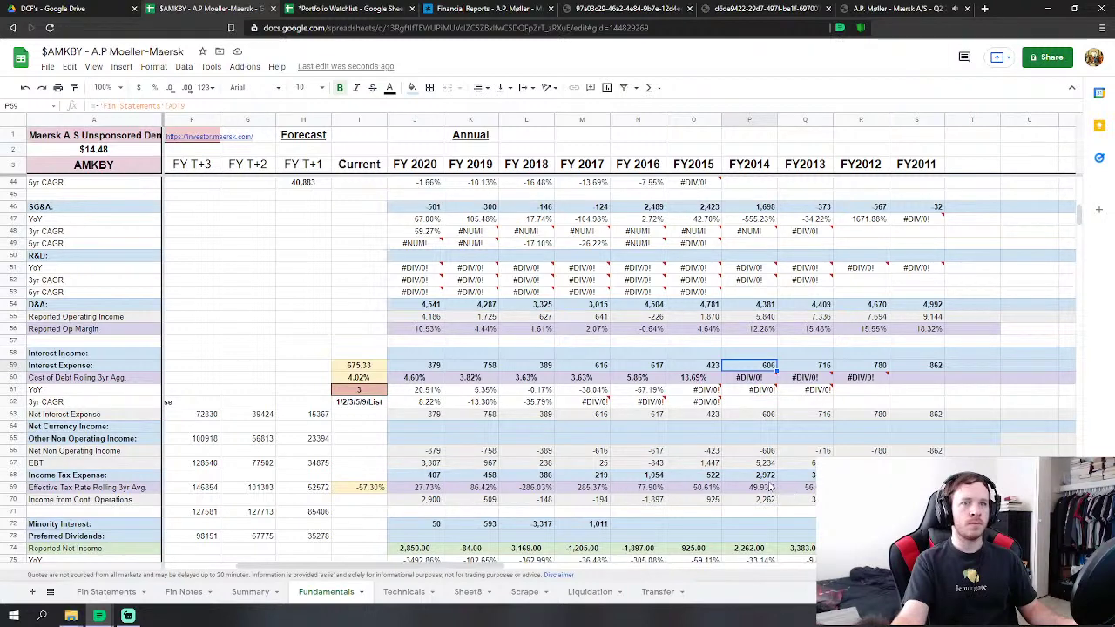
pyautogui.click(770, 476)
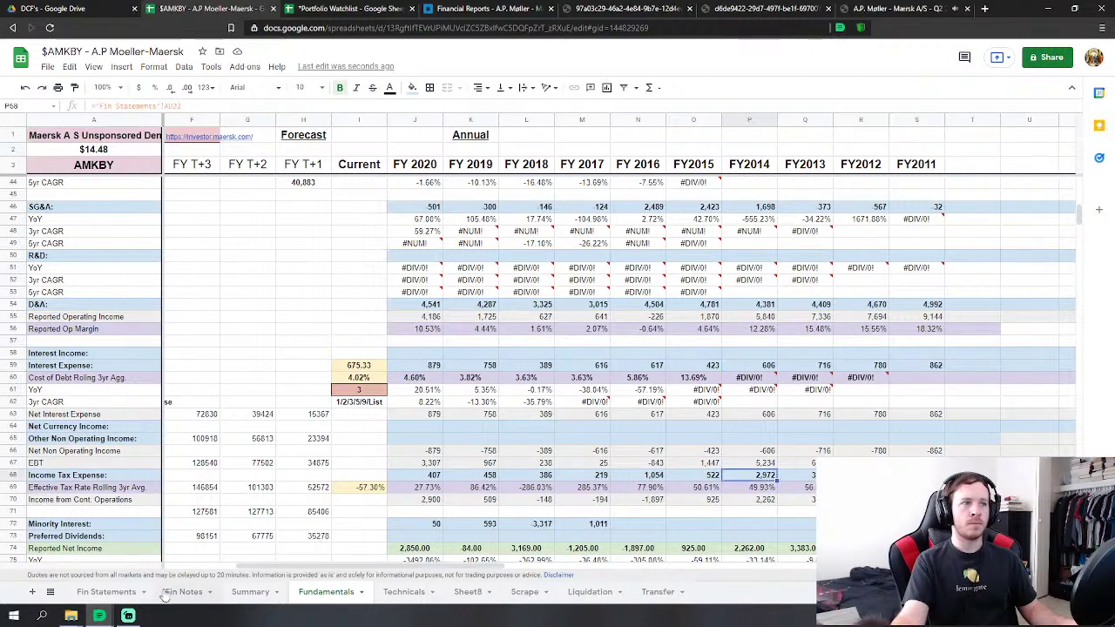
pyautogui.click(117, 592)
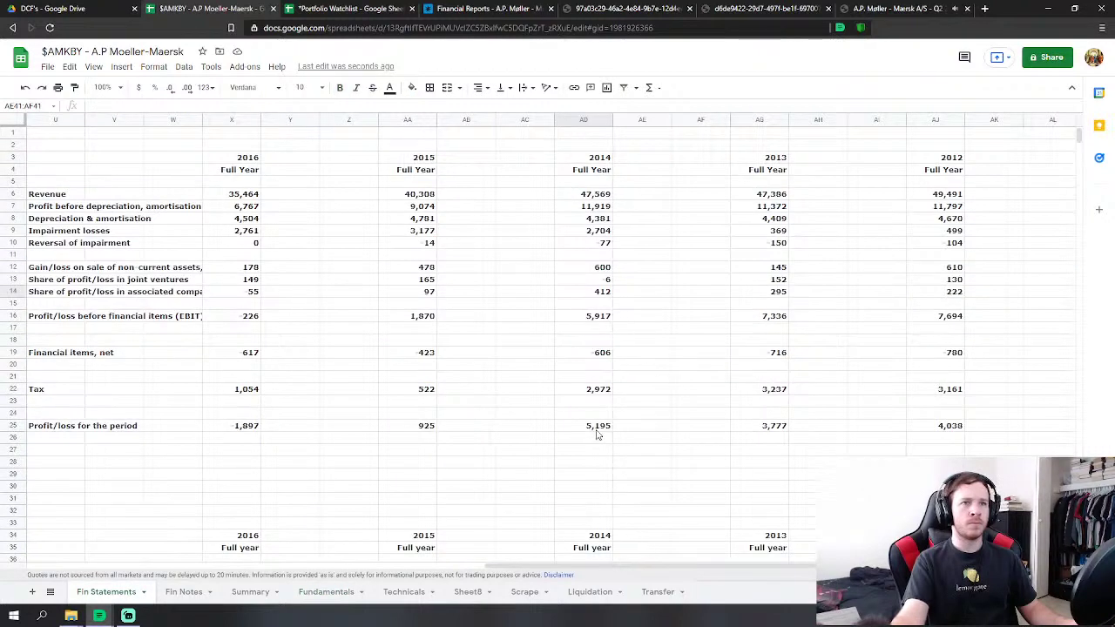
pyautogui.click(599, 318)
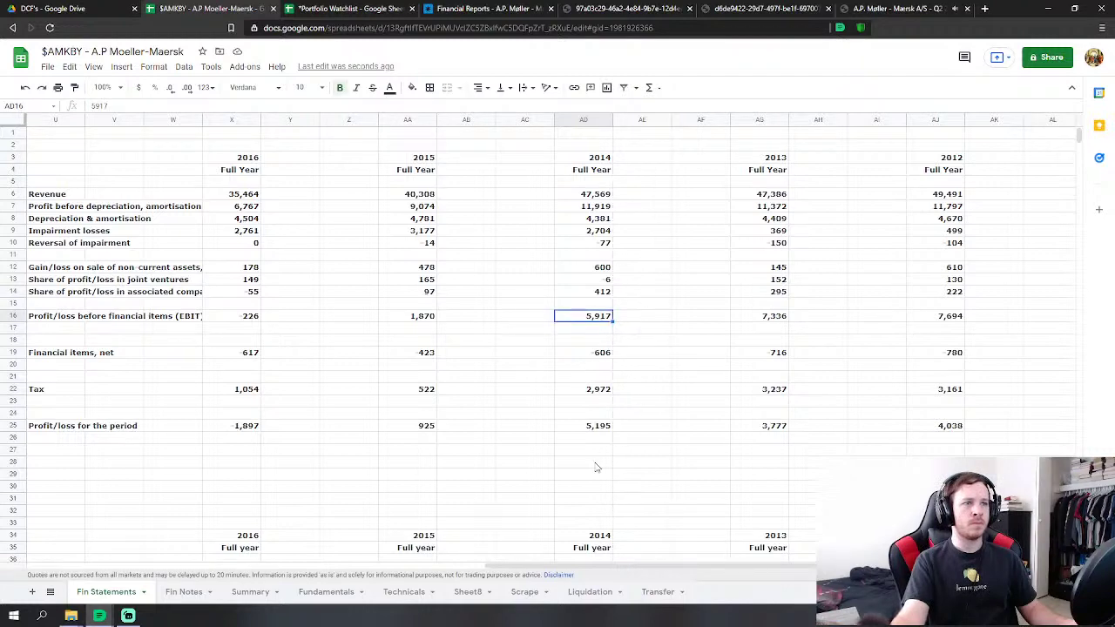
pyautogui.click(327, 592)
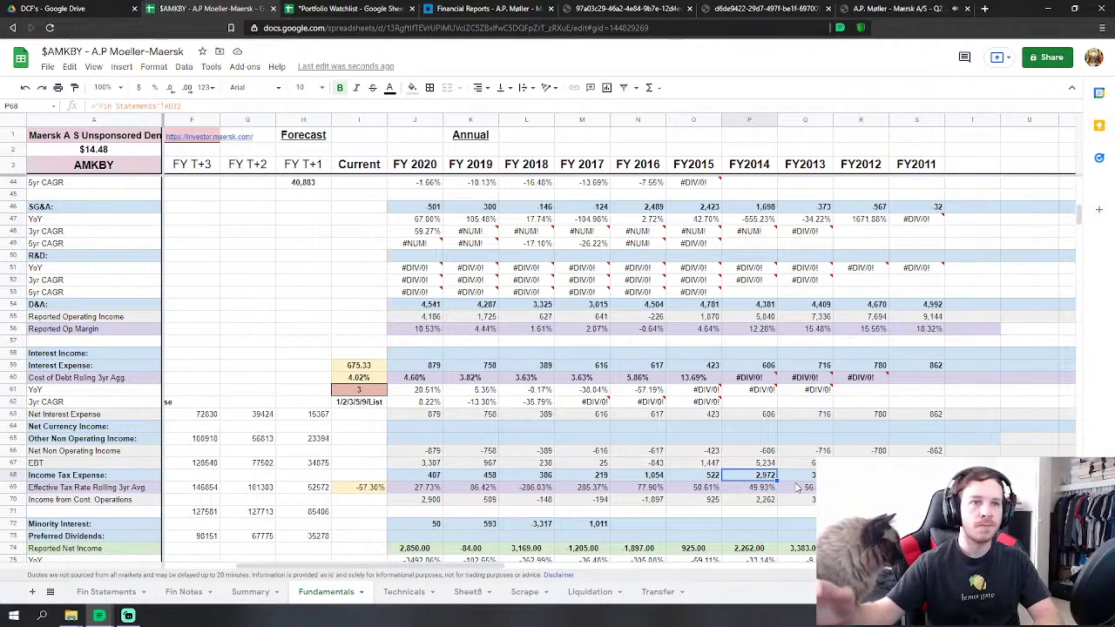
pyautogui.scroll(2, 732, 342)
pyautogui.scroll(5, 731, 342)
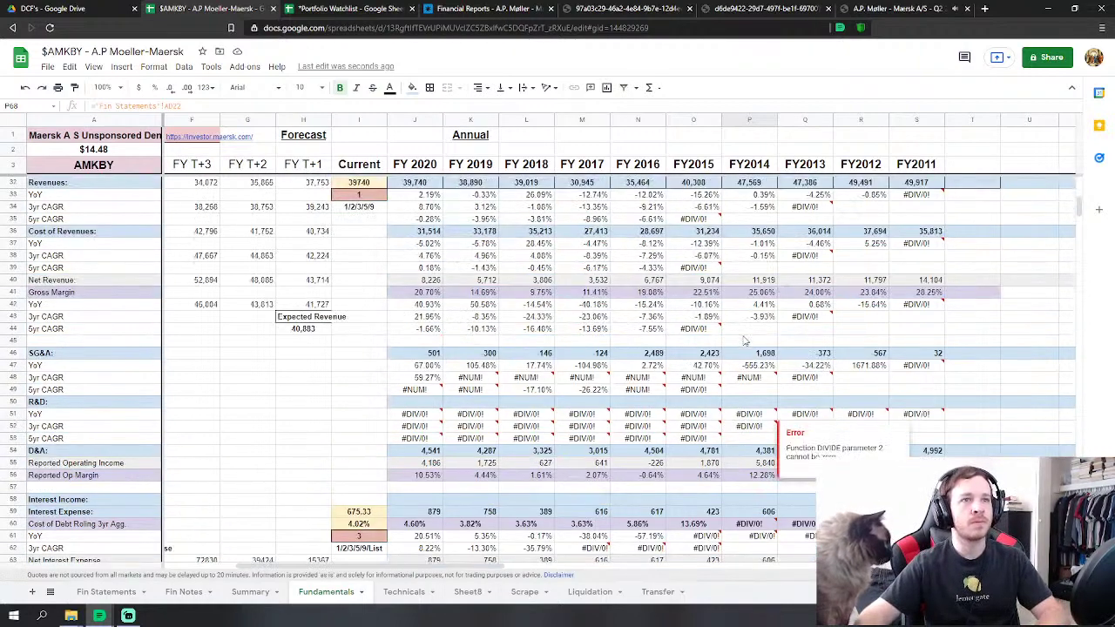
pyautogui.click(756, 287)
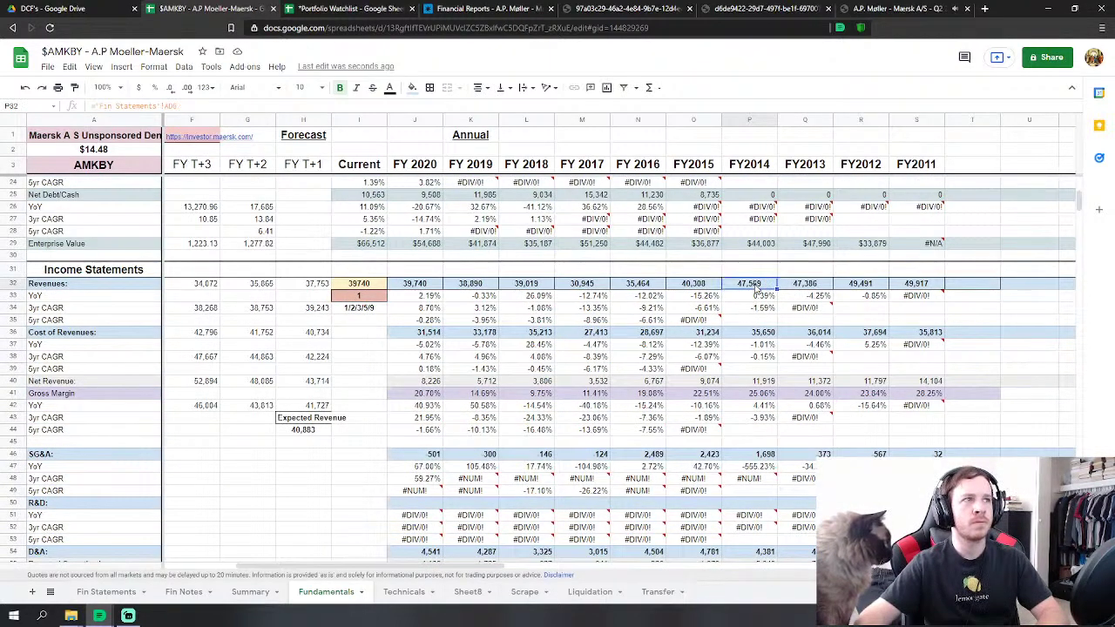
pyautogui.click(761, 333)
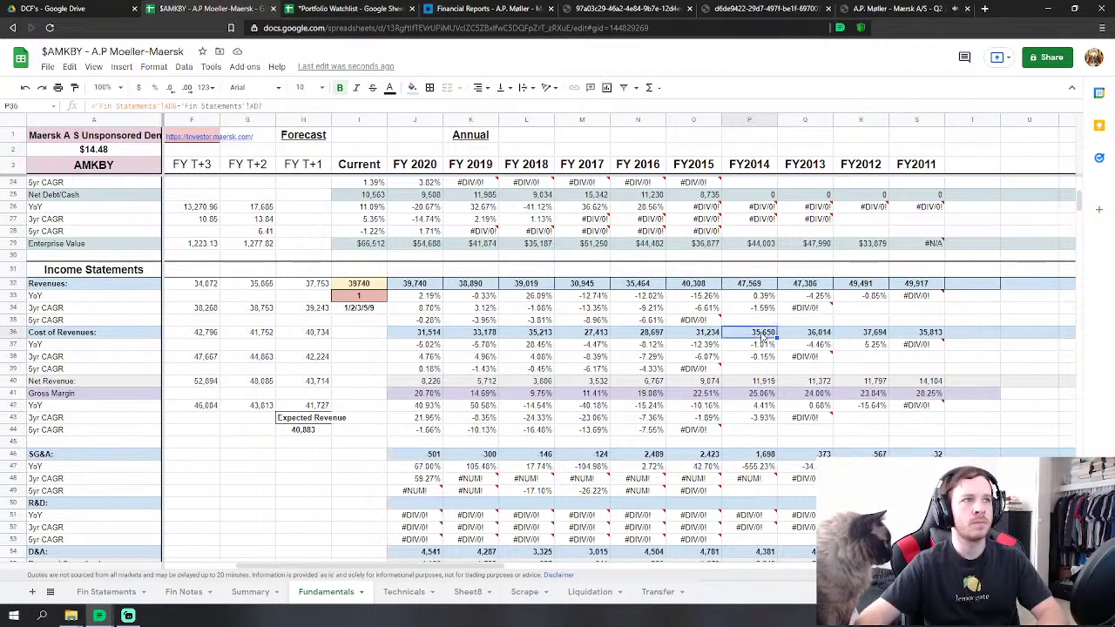
# Rebuild the FY2014 SG&A formula on Fundamentals as 'Fin Statements'!AD9 minus AD10, AD12, AD13 and AD14 from the same sheet.
pyautogui.click(763, 454)
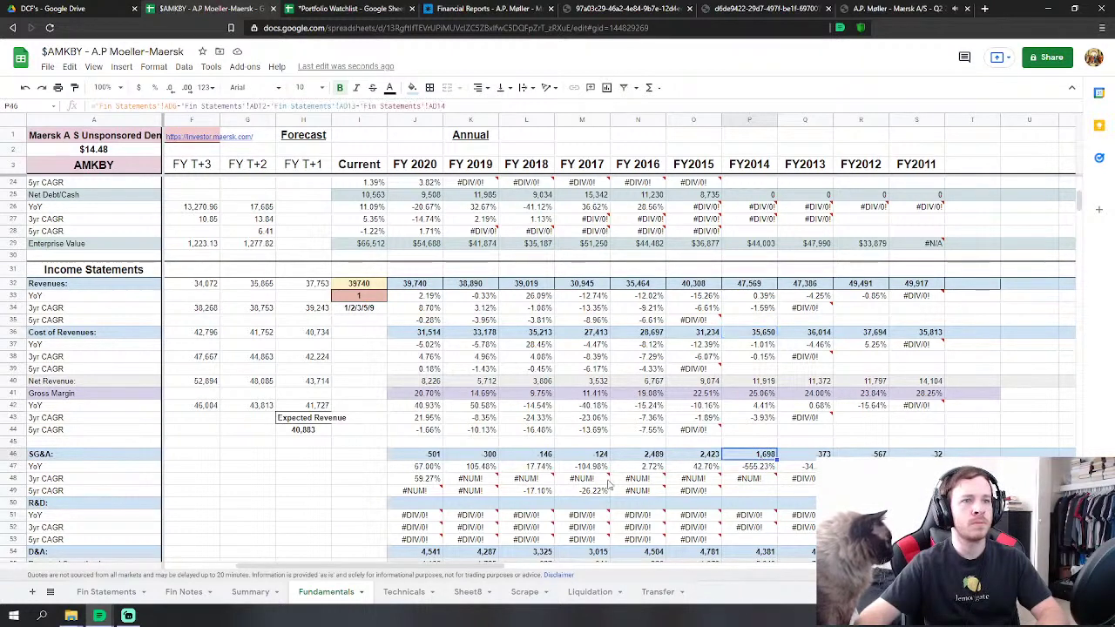
pyautogui.write('=')
pyautogui.click(106, 592)
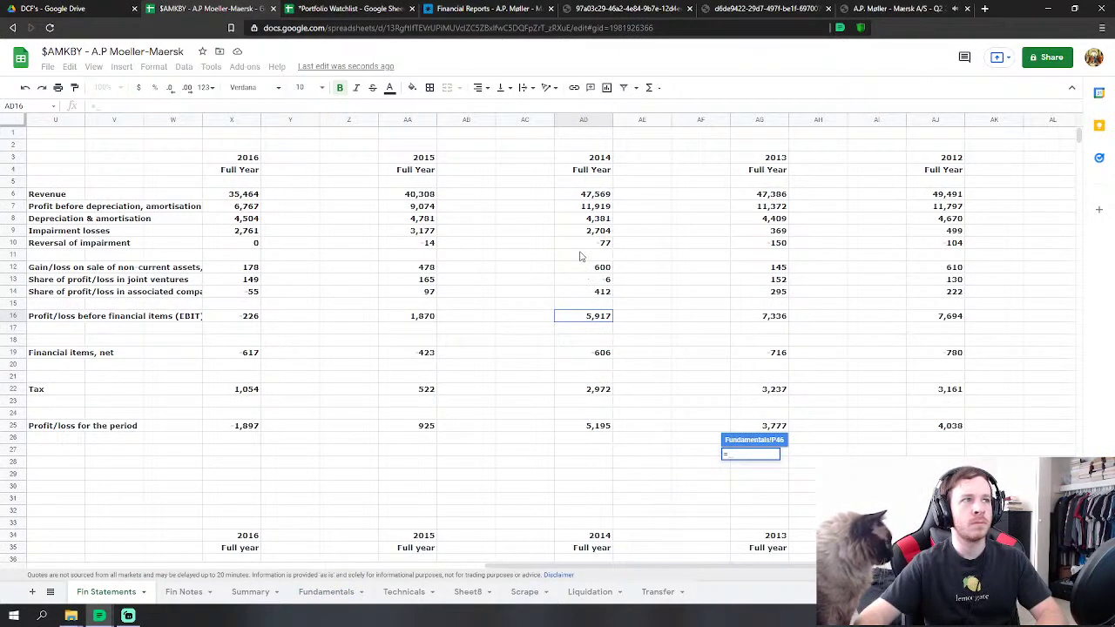
pyautogui.click(604, 231)
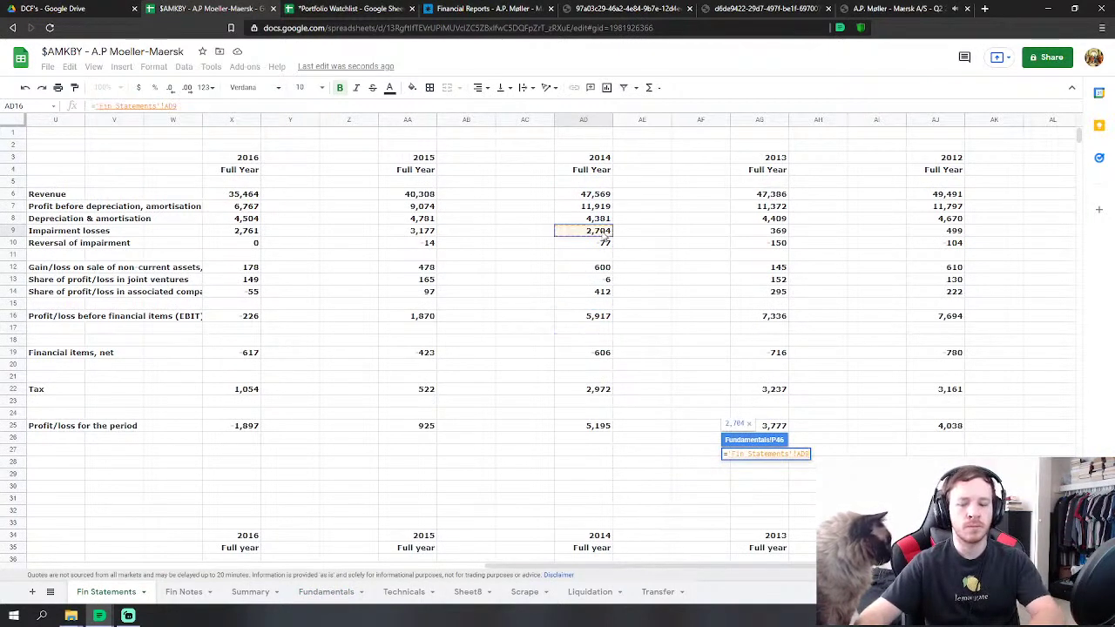
pyautogui.write('-')
pyautogui.click(605, 243)
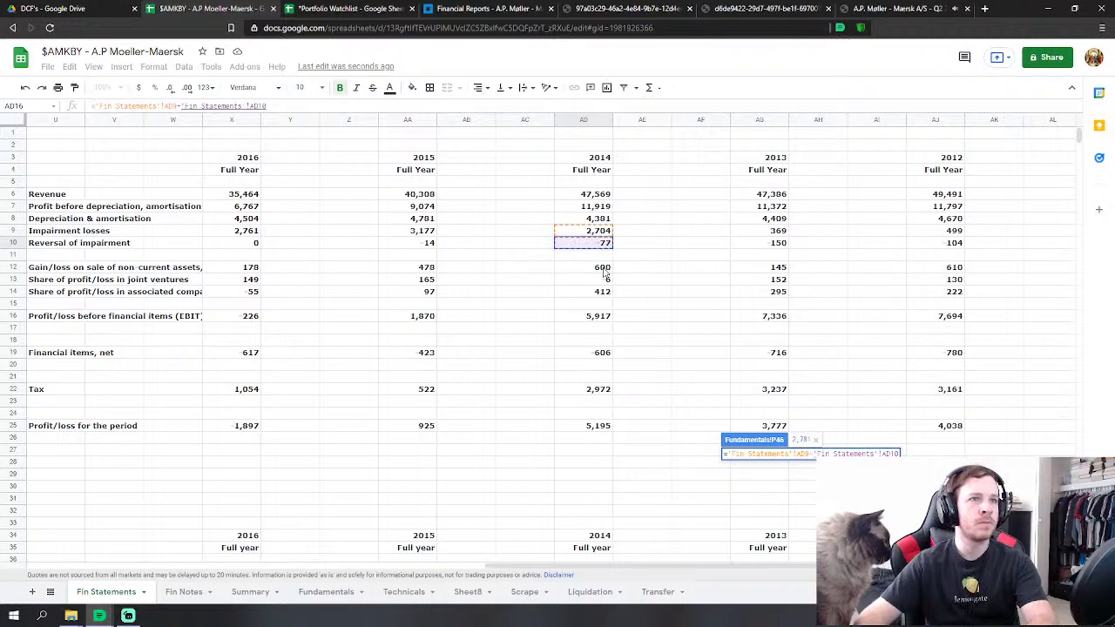
pyautogui.write('-')
pyautogui.click(604, 268)
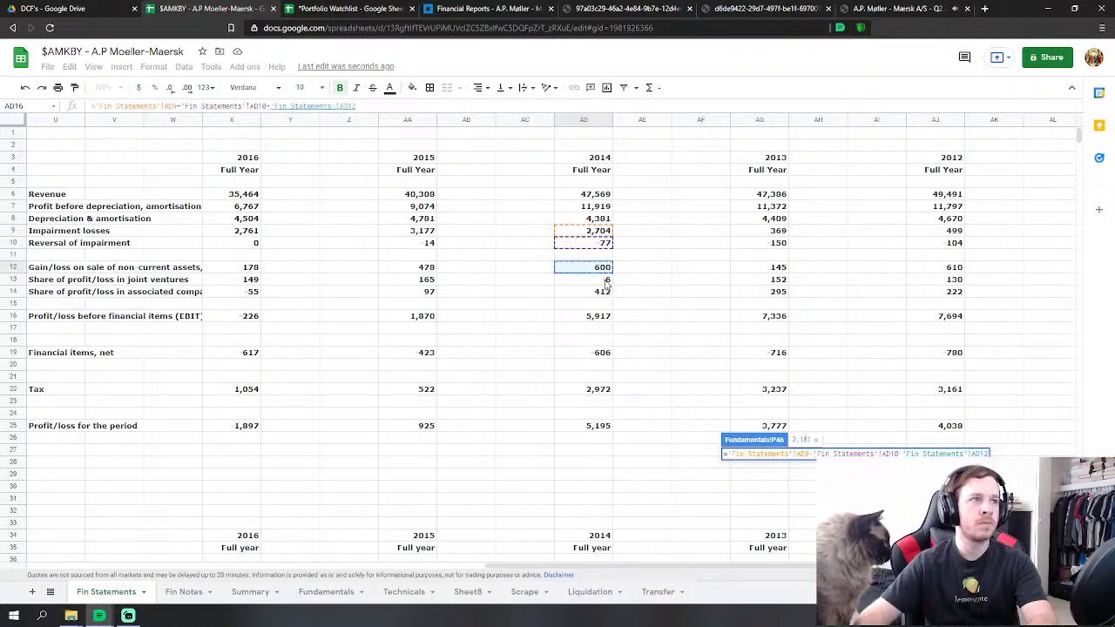
pyautogui.write('-')
pyautogui.click(607, 281)
pyautogui.write("-'Fin Statements'!AD13")
pyautogui.click(607, 293)
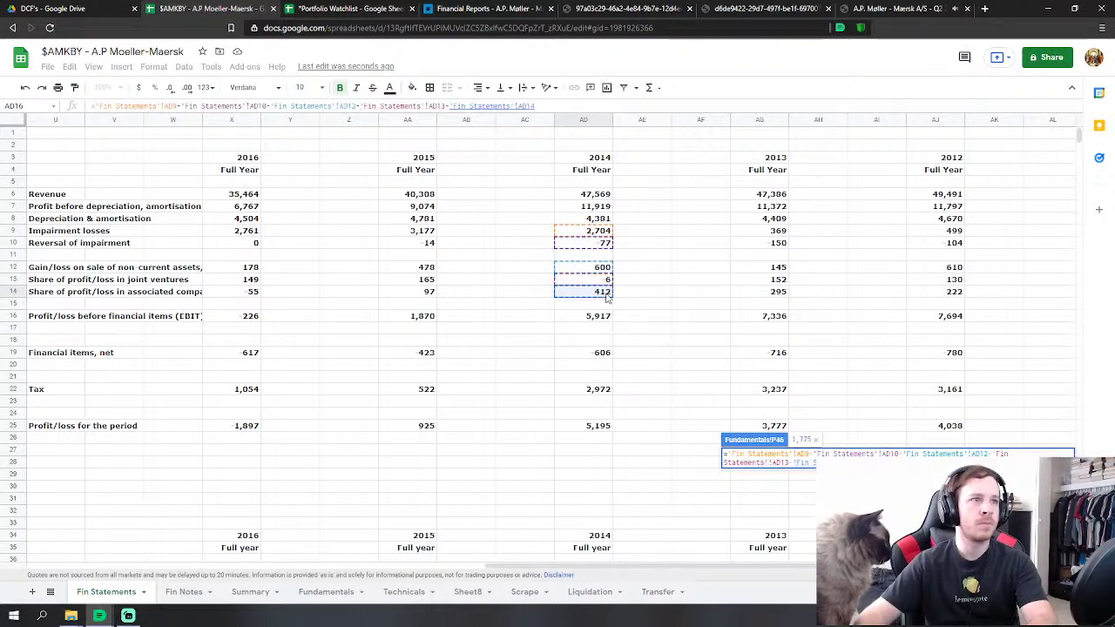
pyautogui.press('Return')
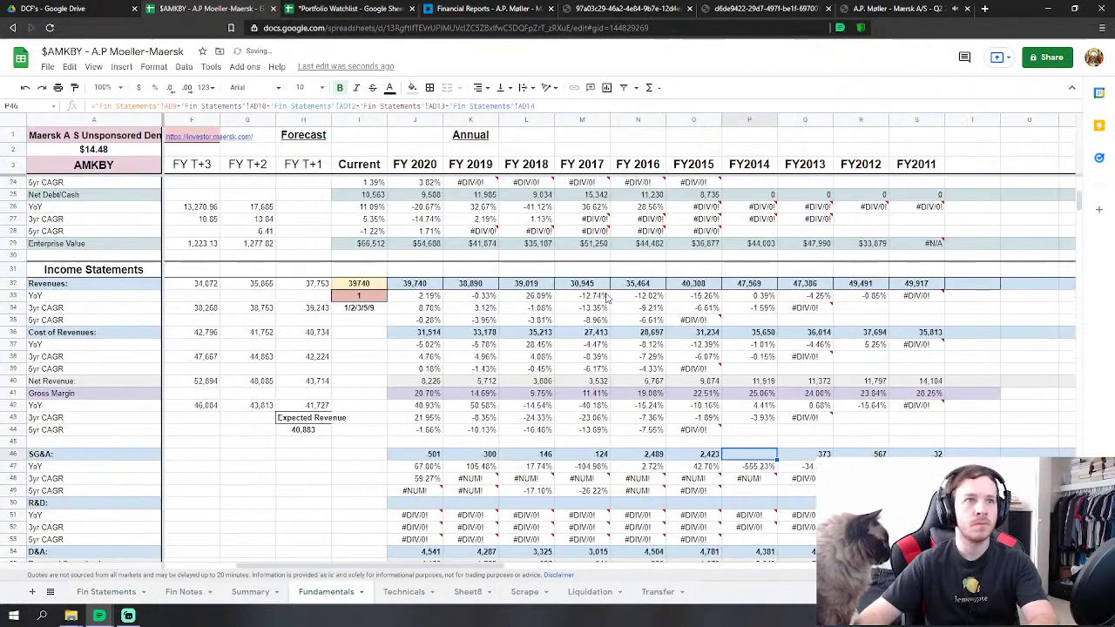
# Try adding instead of subtracting AD14 and AD13, one at a time, in the FY2014 SG&A formula, undoing each change.
pyautogui.scroll(-3, 688, 385)
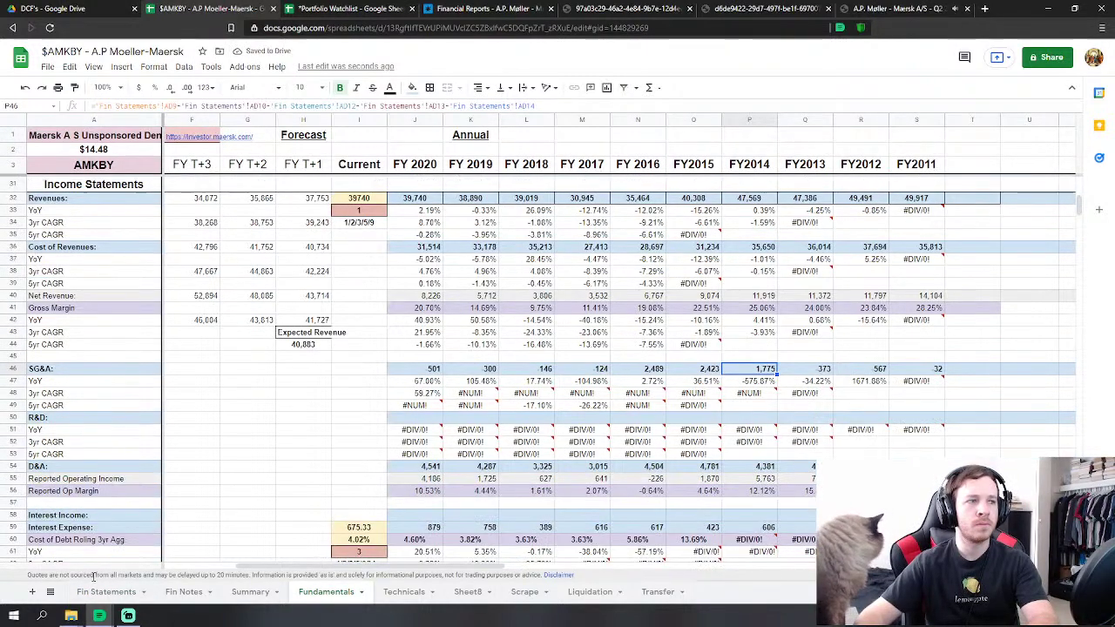
pyautogui.click(87, 592)
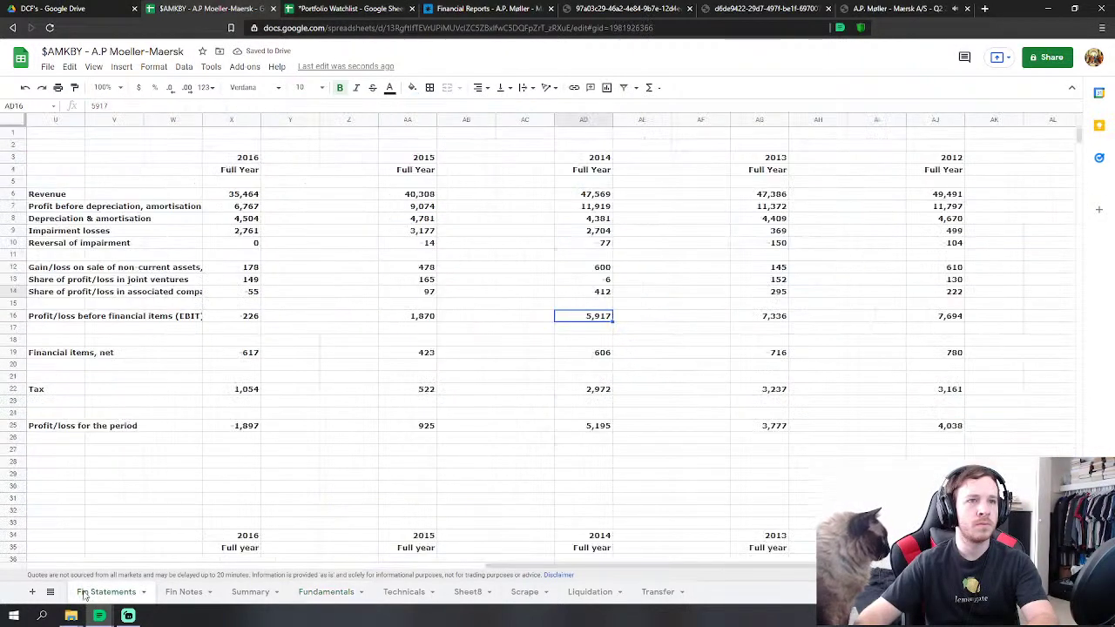
pyautogui.click(327, 593)
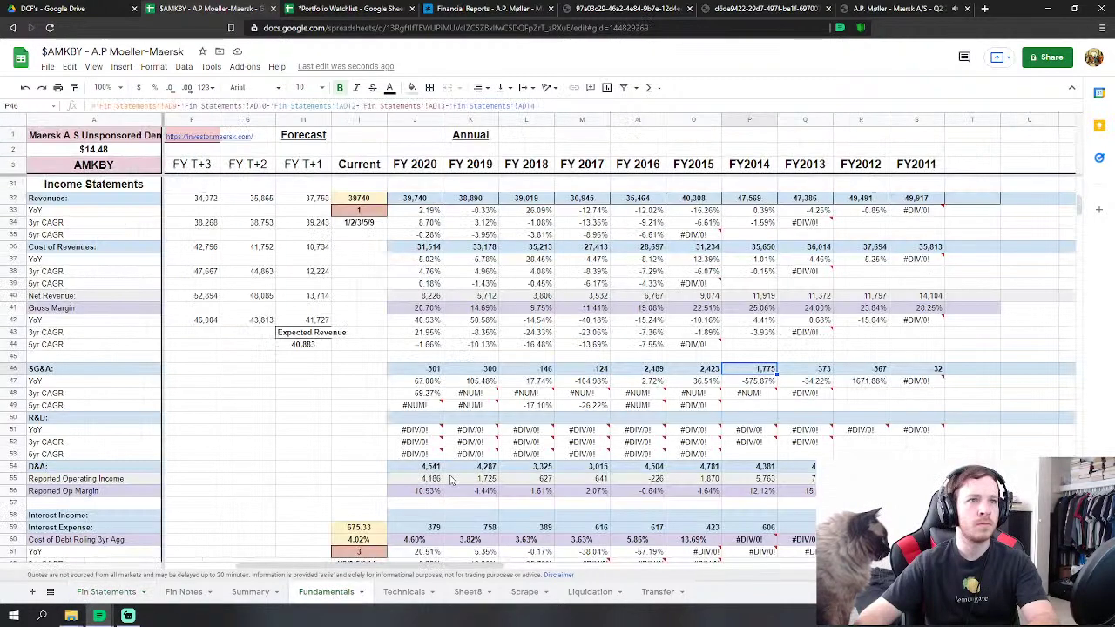
pyautogui.click(448, 104)
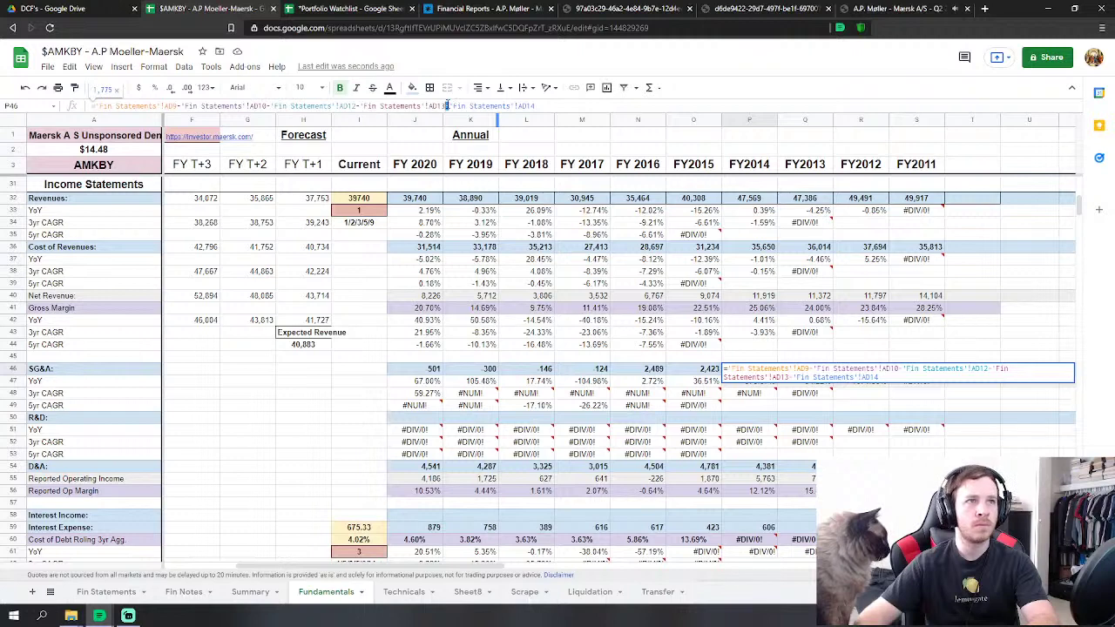
pyautogui.press('Return')
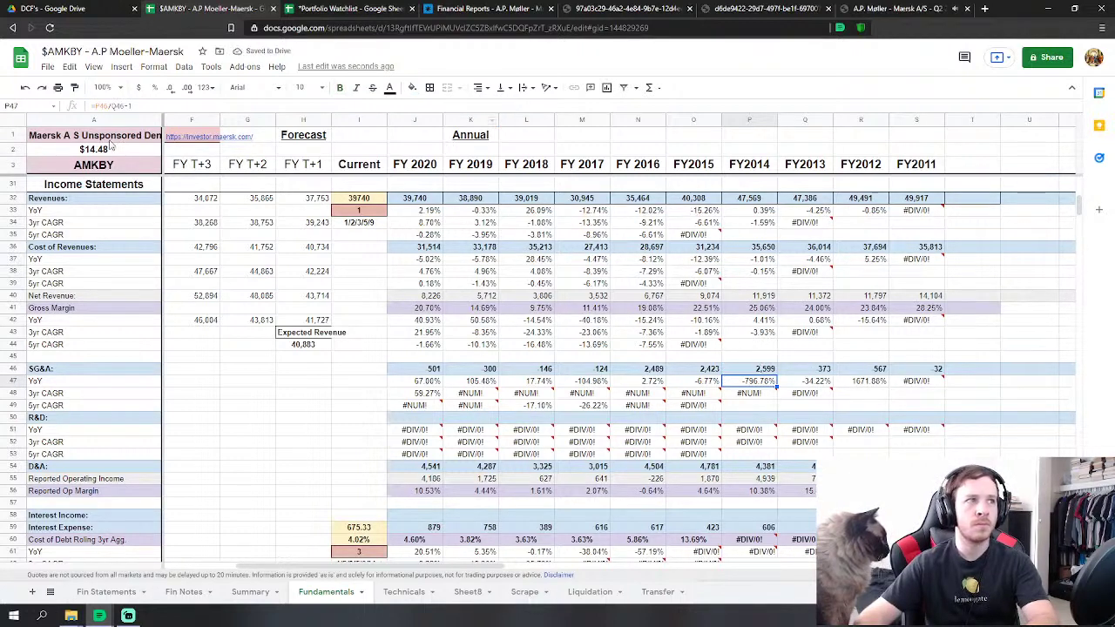
pyautogui.click(25, 87)
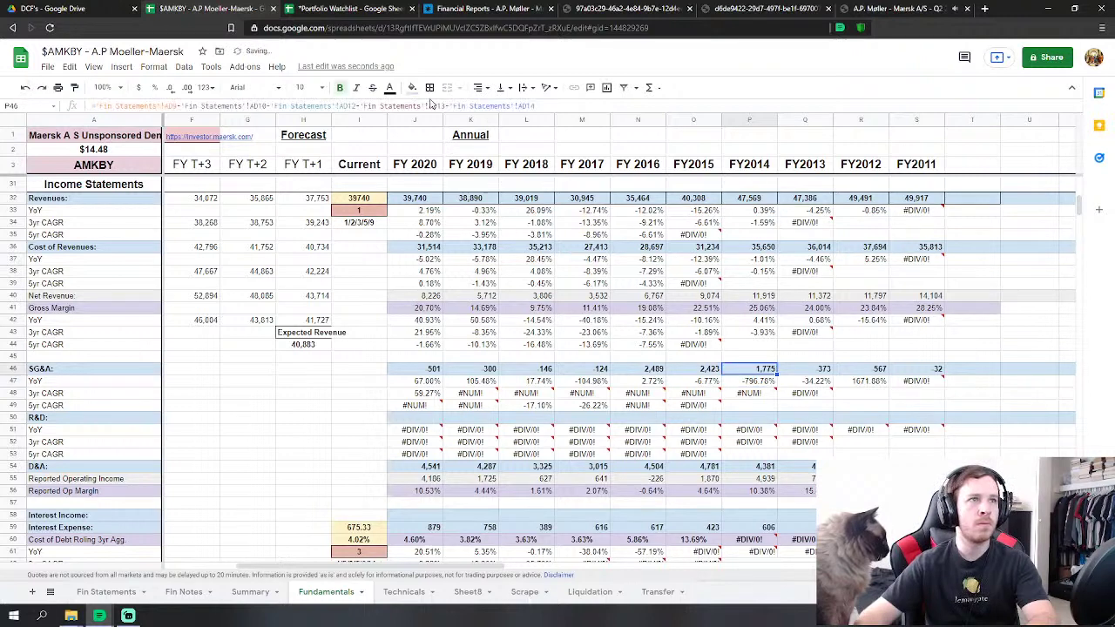
pyautogui.click(359, 106)
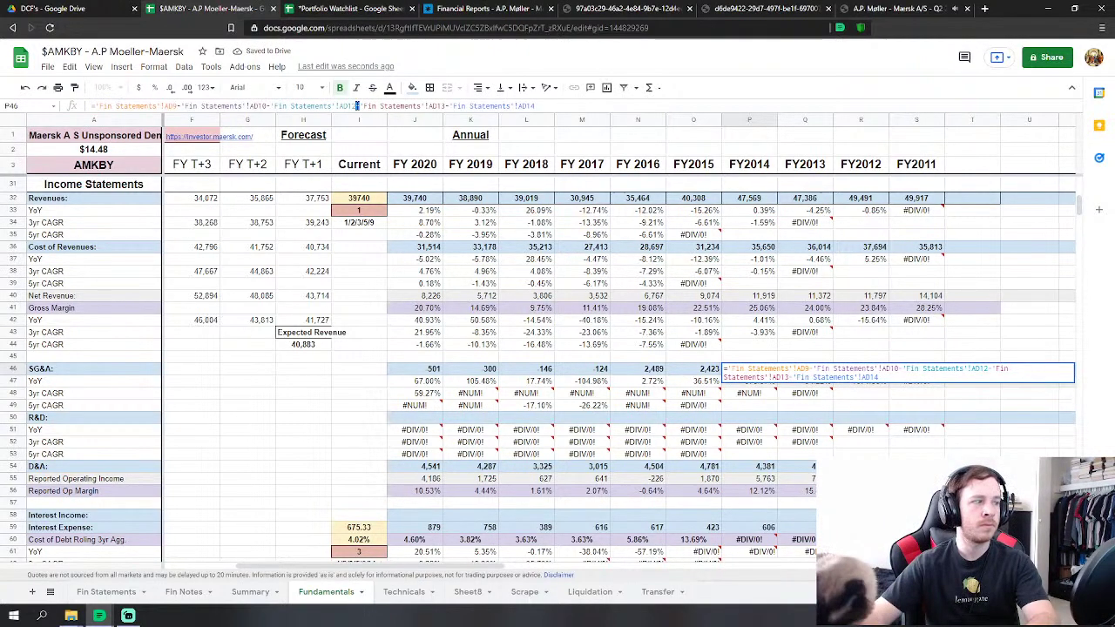
pyautogui.press('Return')
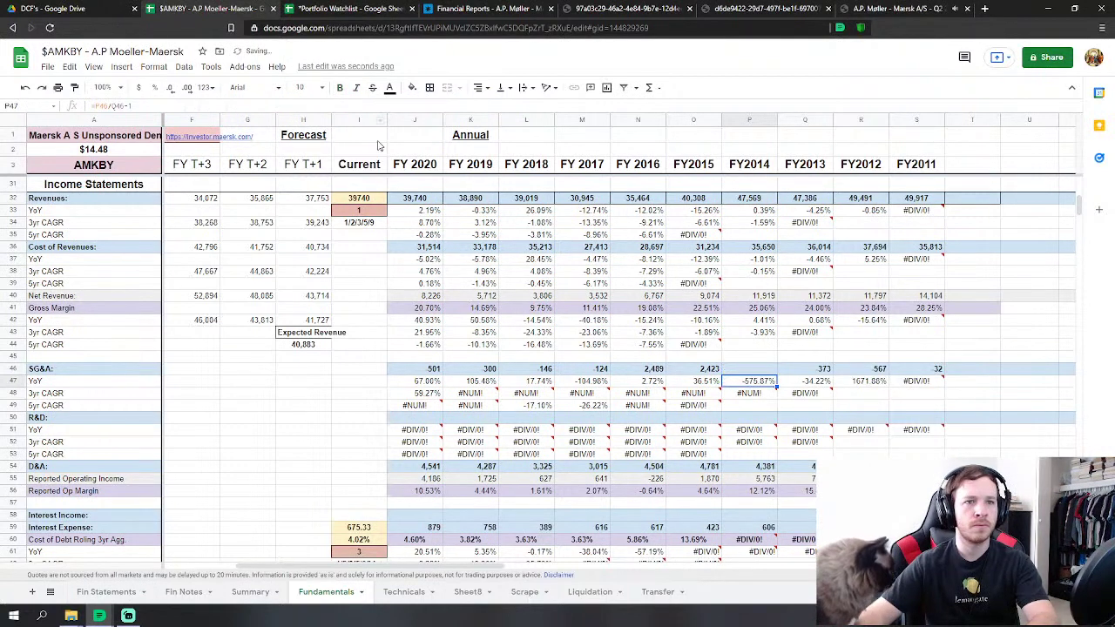
pyautogui.click(25, 87)
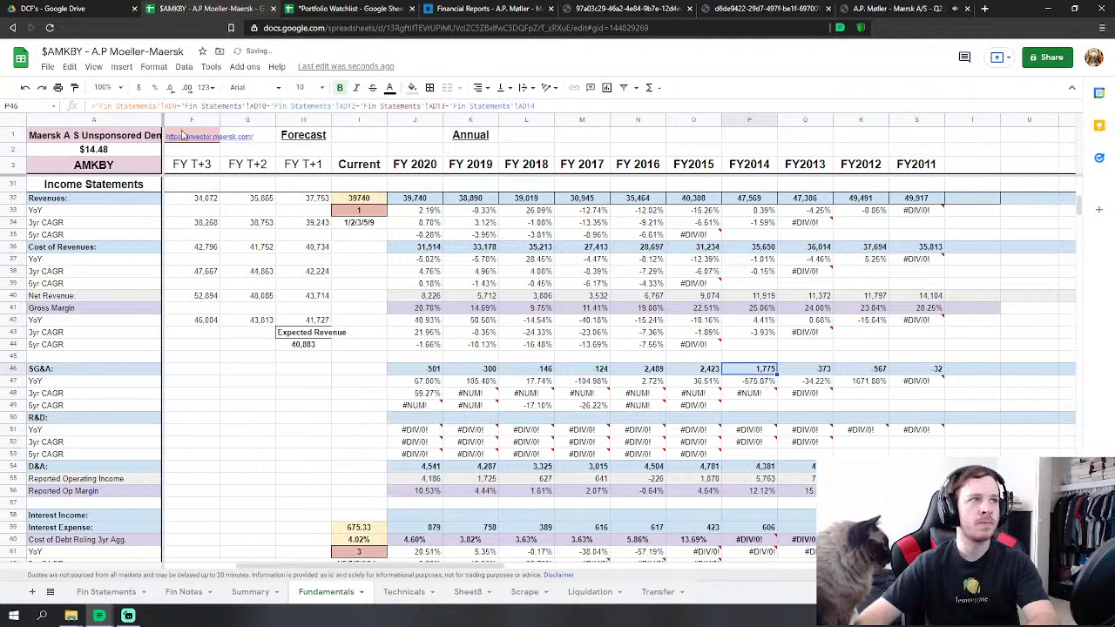
# Try negating AD9 and then adding AD12 in the FY2014 SG&A formula, undoing each change.
pyautogui.press('F2')
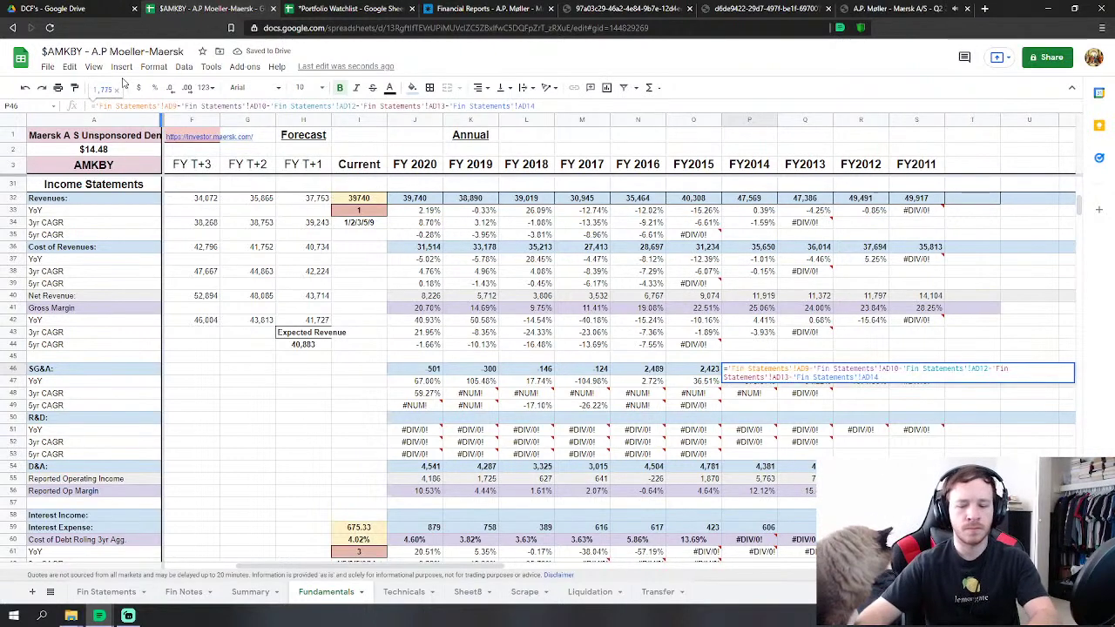
pyautogui.press('Return')
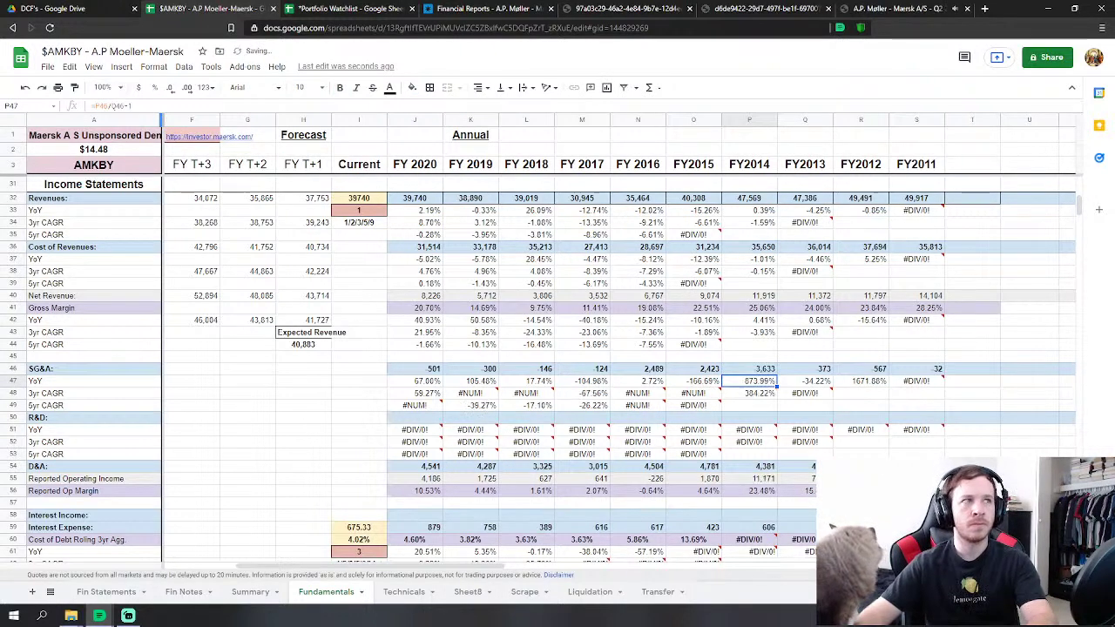
pyautogui.click(25, 87)
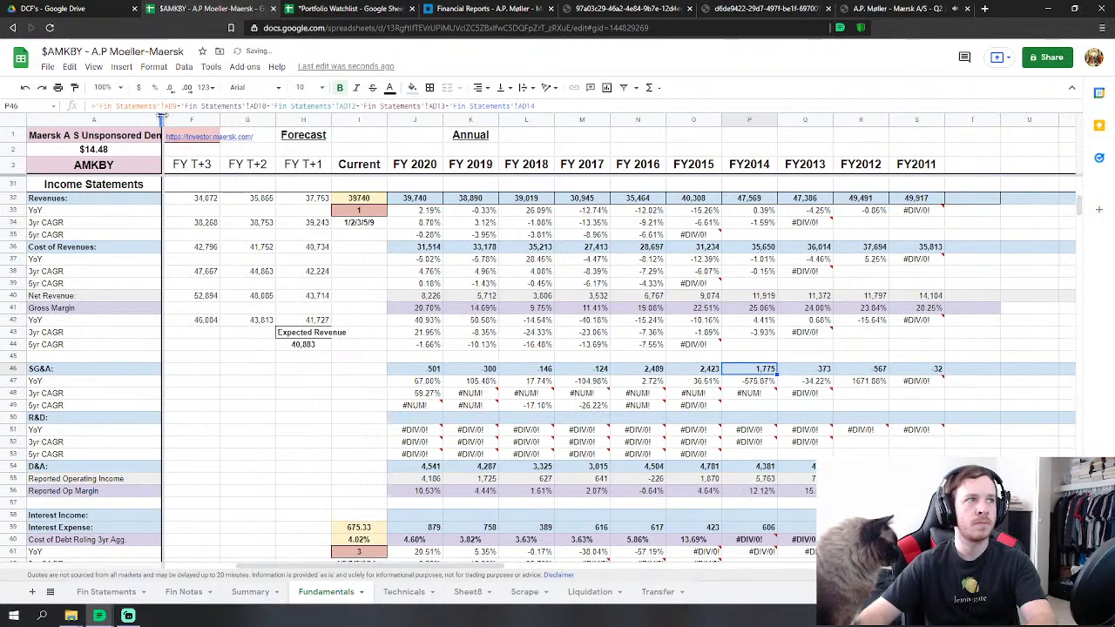
pyautogui.click(269, 105)
pyautogui.press('Return')
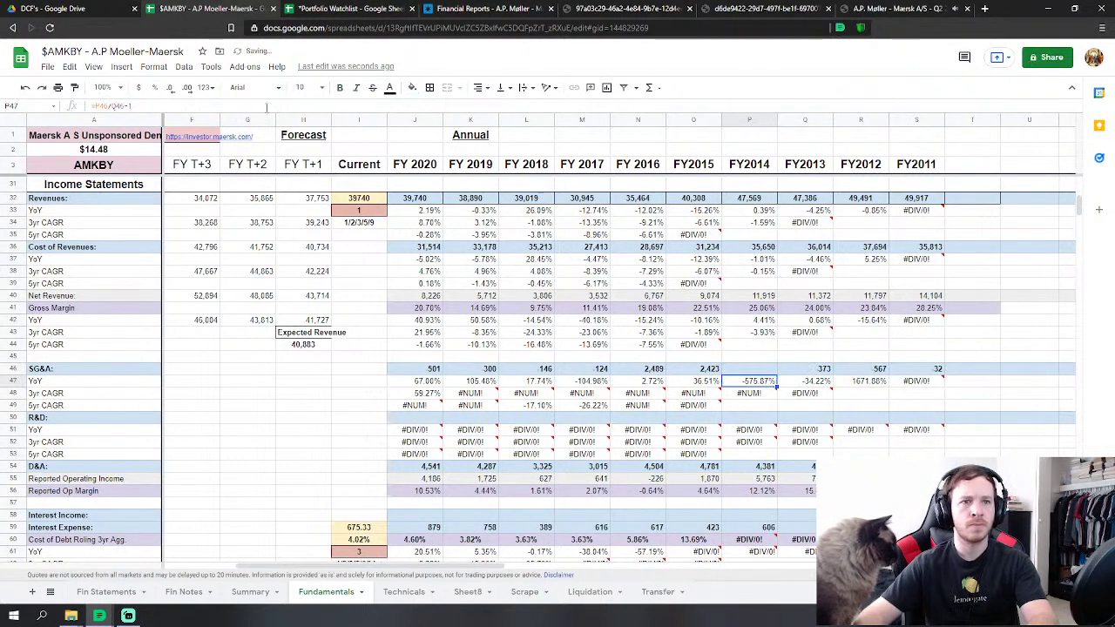
pyautogui.click(25, 87)
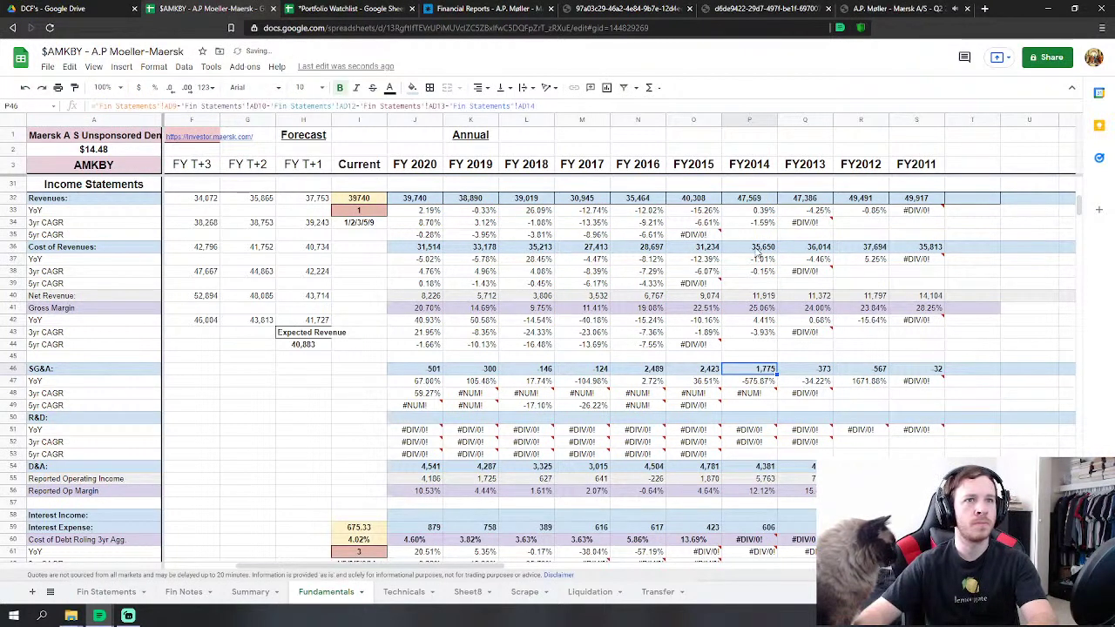
# Add rather than subtract AD10 in the FY2014 SG&A formula and check the operating income against the 2014 EBIT on Fin Statements.
pyautogui.click(178, 106)
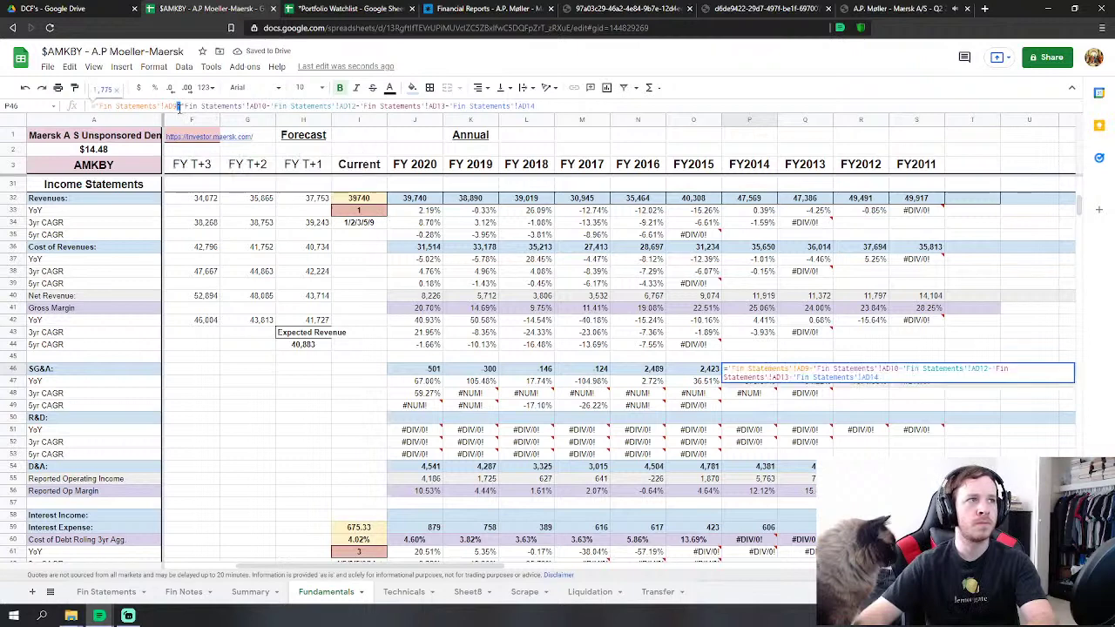
pyautogui.press('Return')
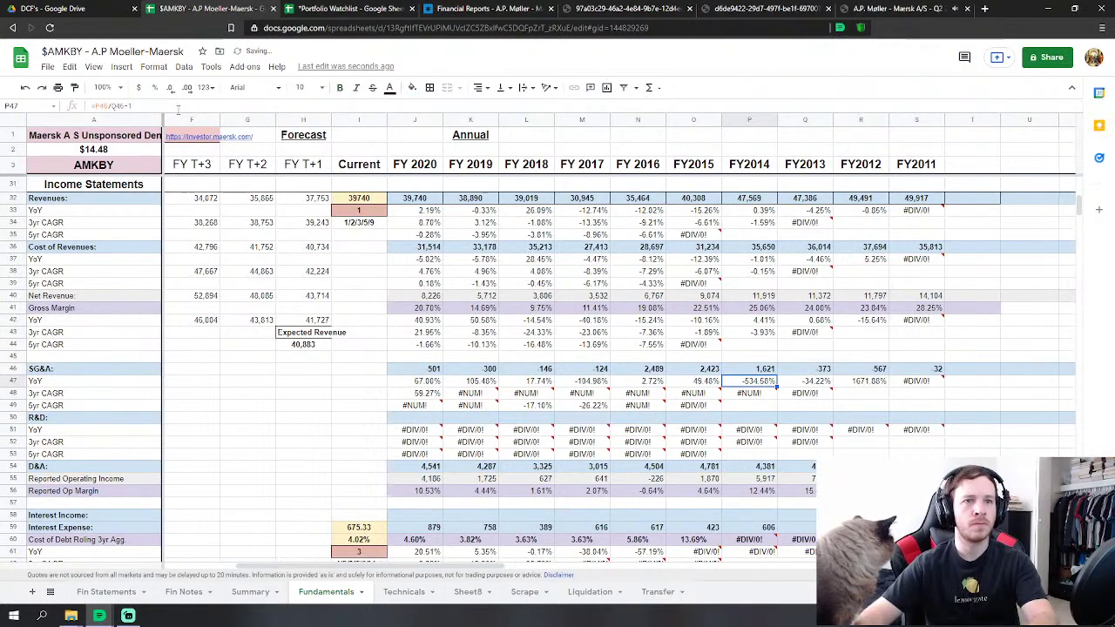
pyautogui.click(106, 593)
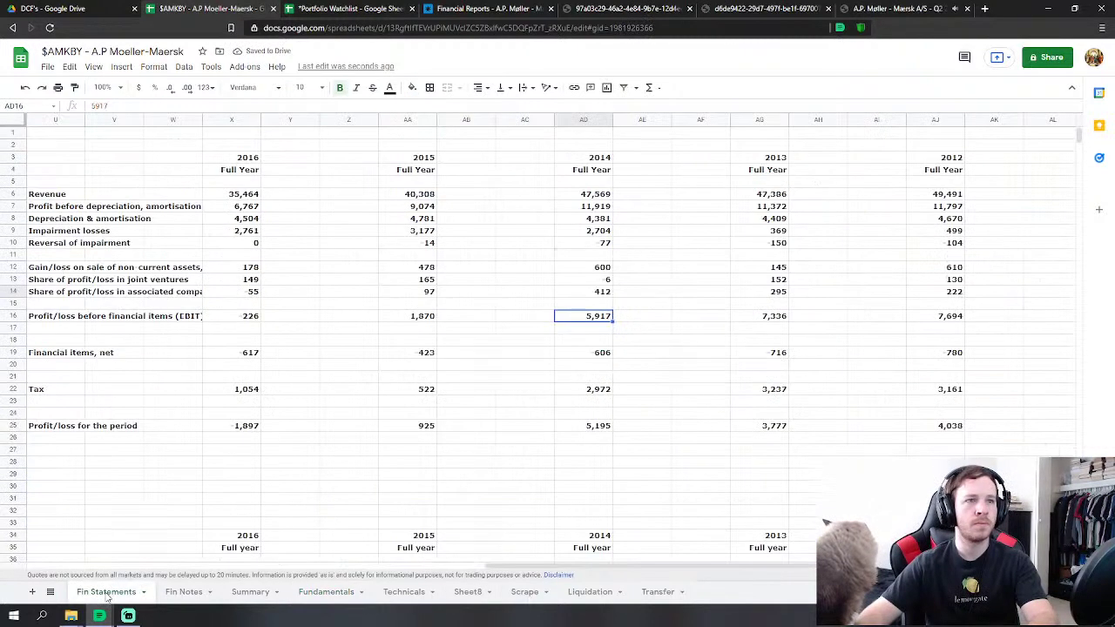
pyautogui.click(325, 592)
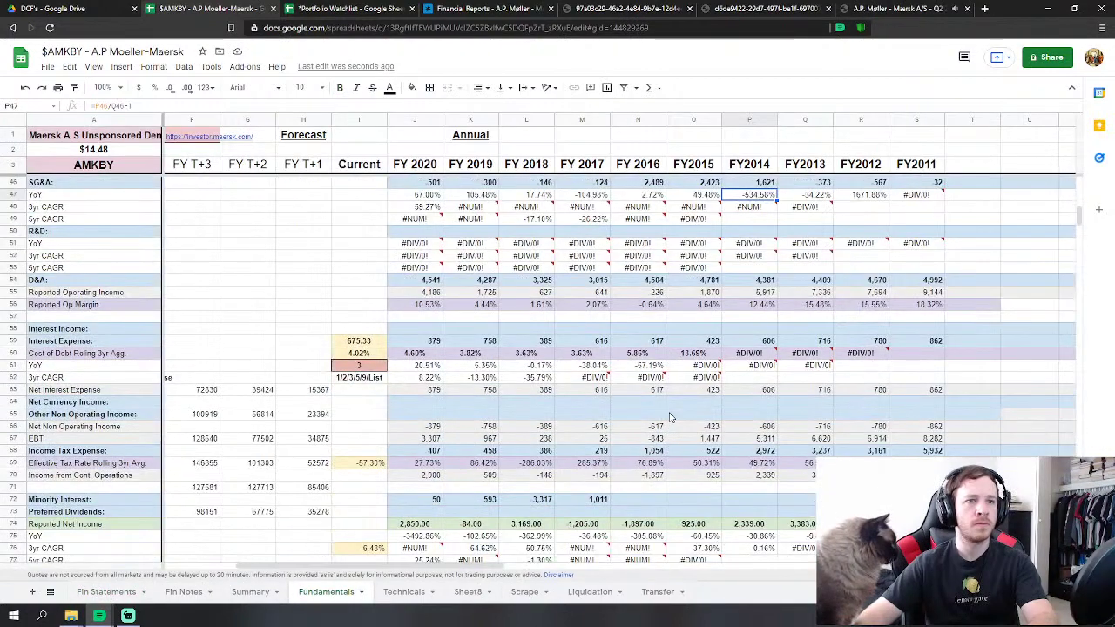
pyautogui.scroll(2, 750, 505)
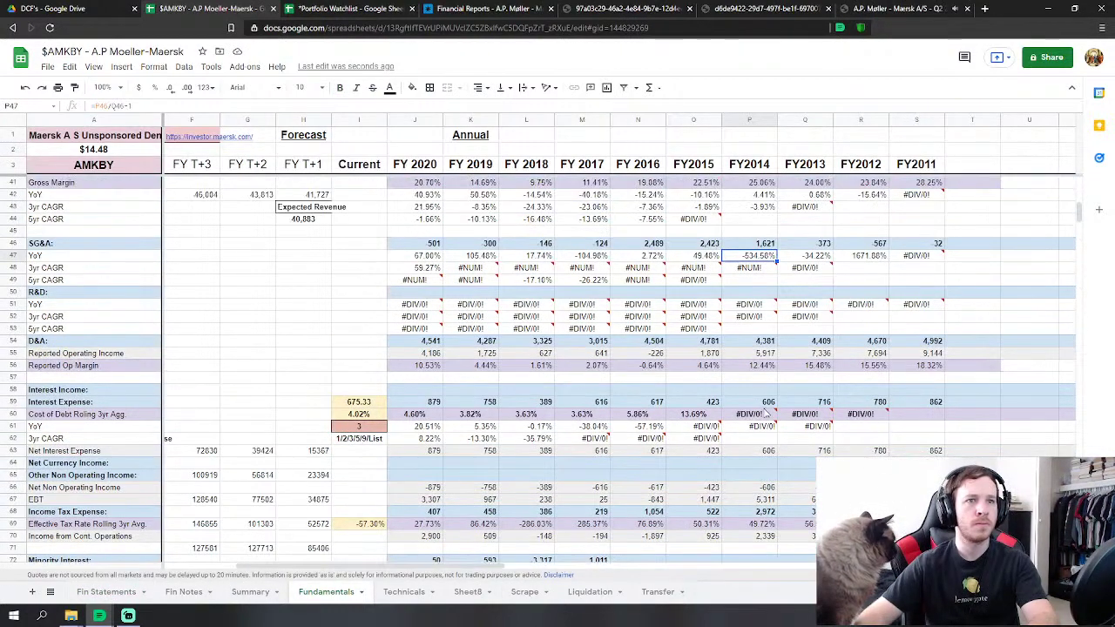
# Compare the FY2014 interest expense and income tax expense on Fundamentals with the 2014 figures on Fin Statements.
pyautogui.click(769, 404)
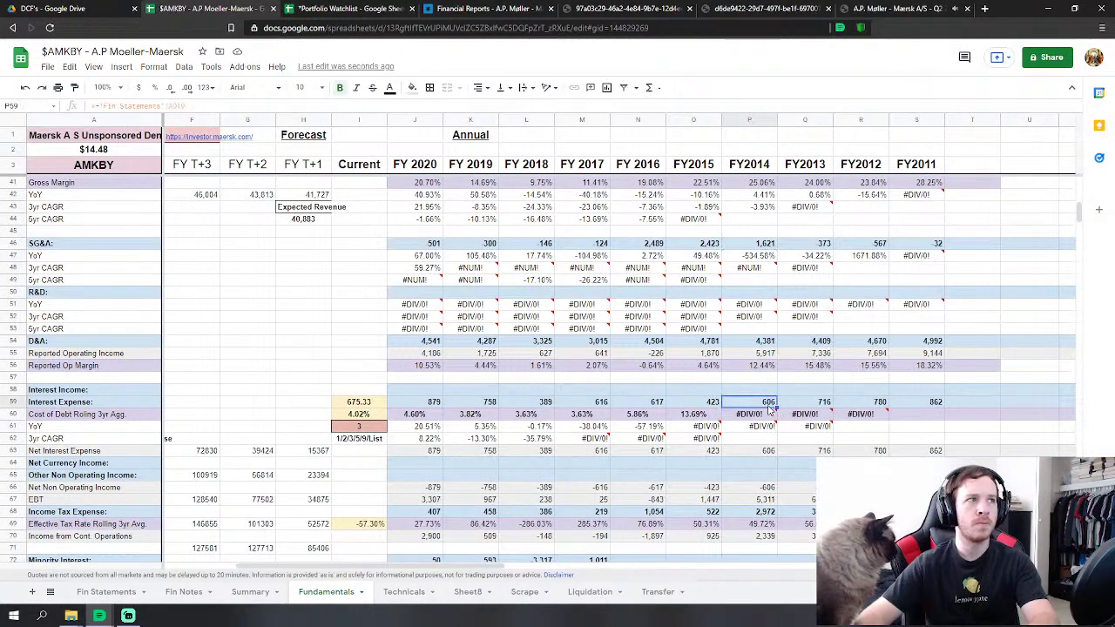
pyautogui.click(767, 512)
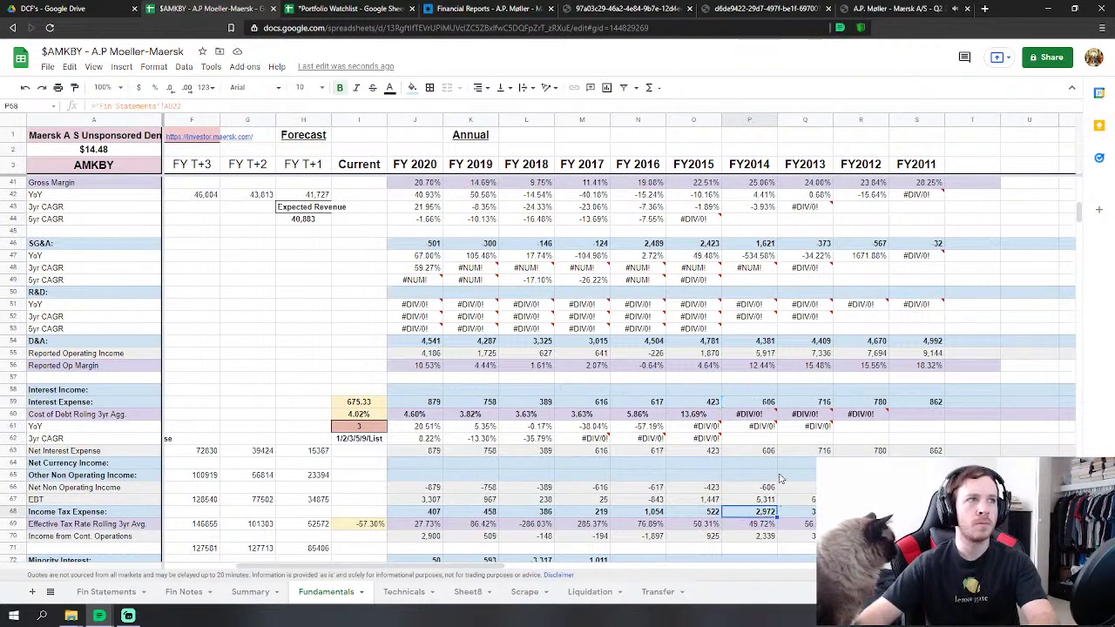
pyautogui.scroll(-1, 766, 512)
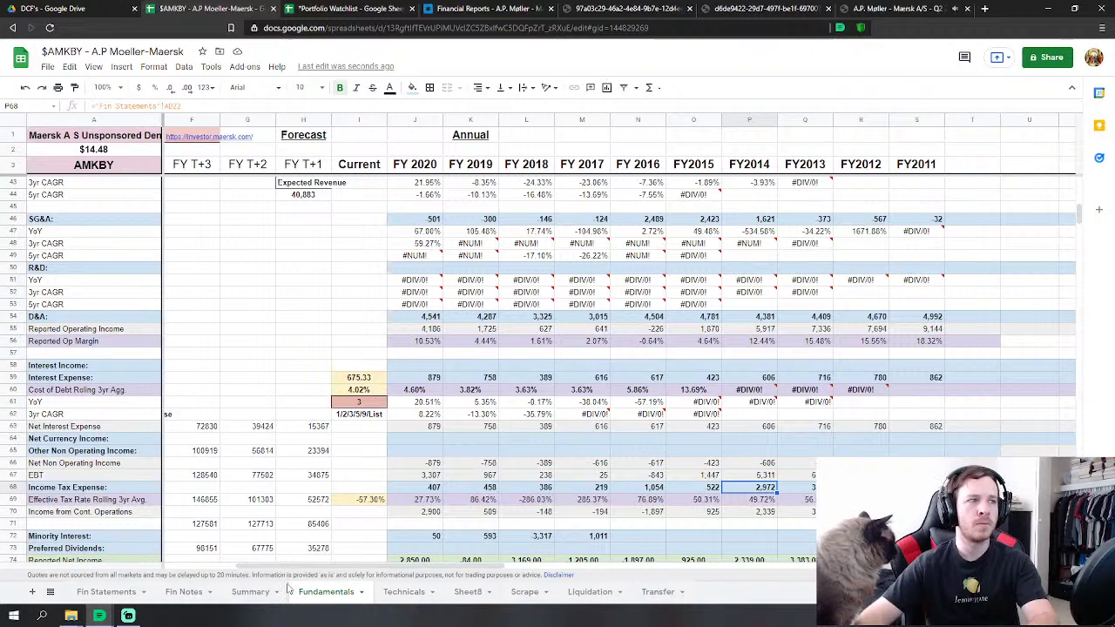
pyautogui.click(113, 593)
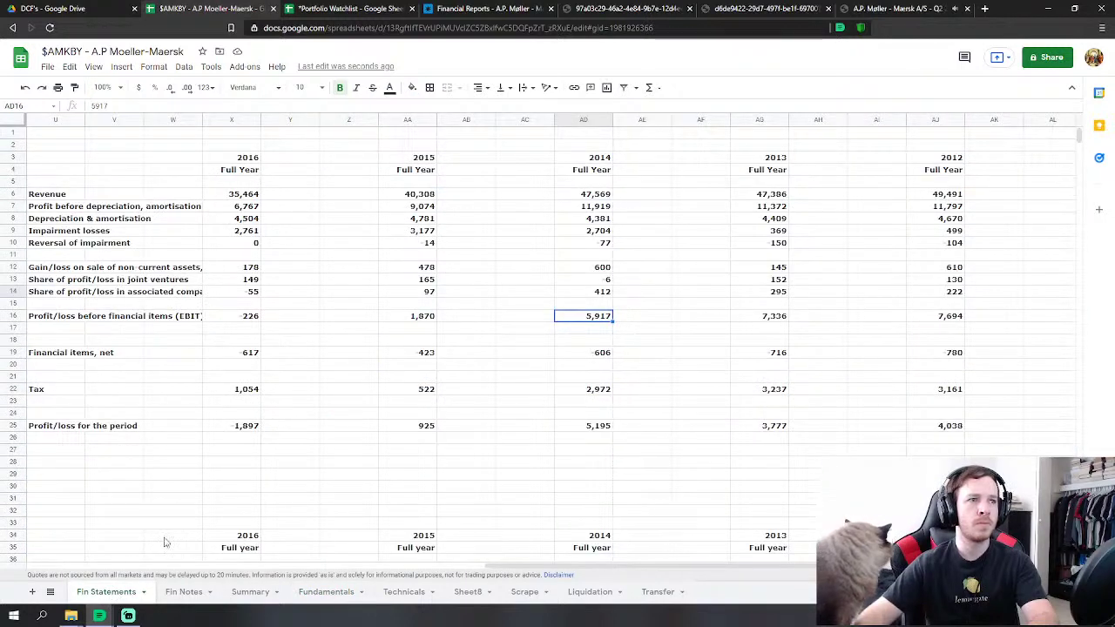
pyautogui.click(327, 593)
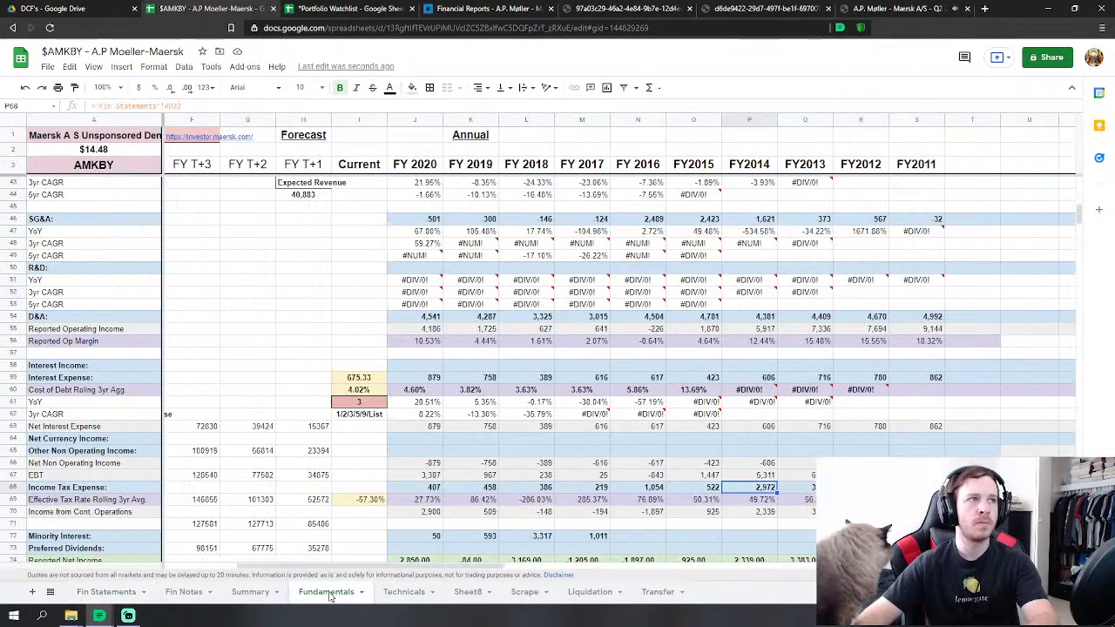
pyautogui.click(103, 594)
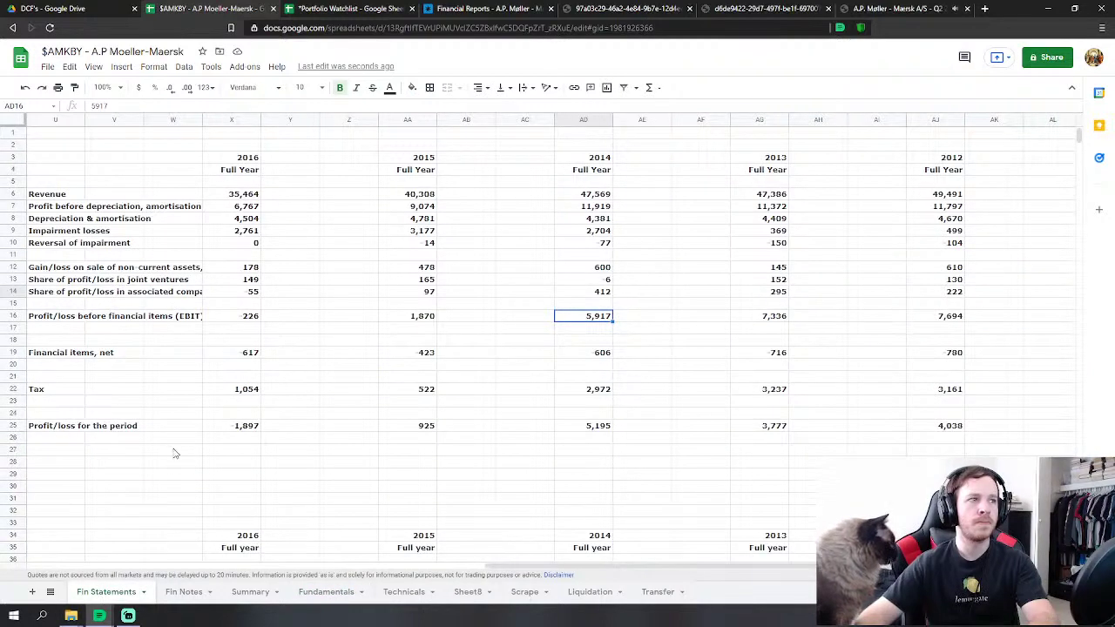
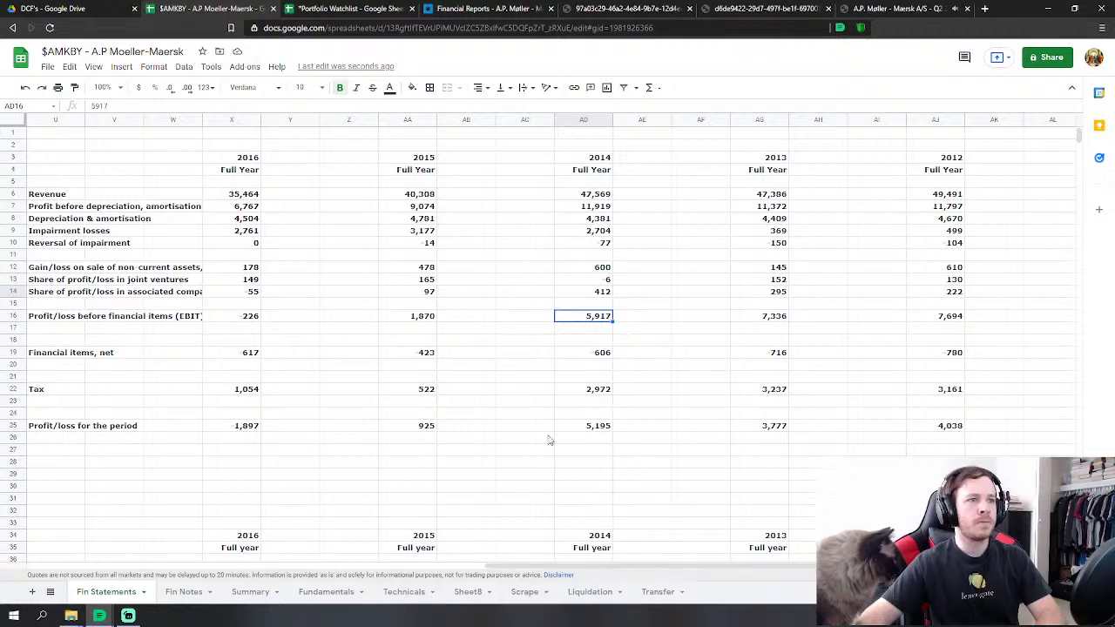
# Examine the 2014 EBIT, net financial items, tax and profit for the period on Fin Statements to see whether they reconcile.
pyautogui.click(587, 430)
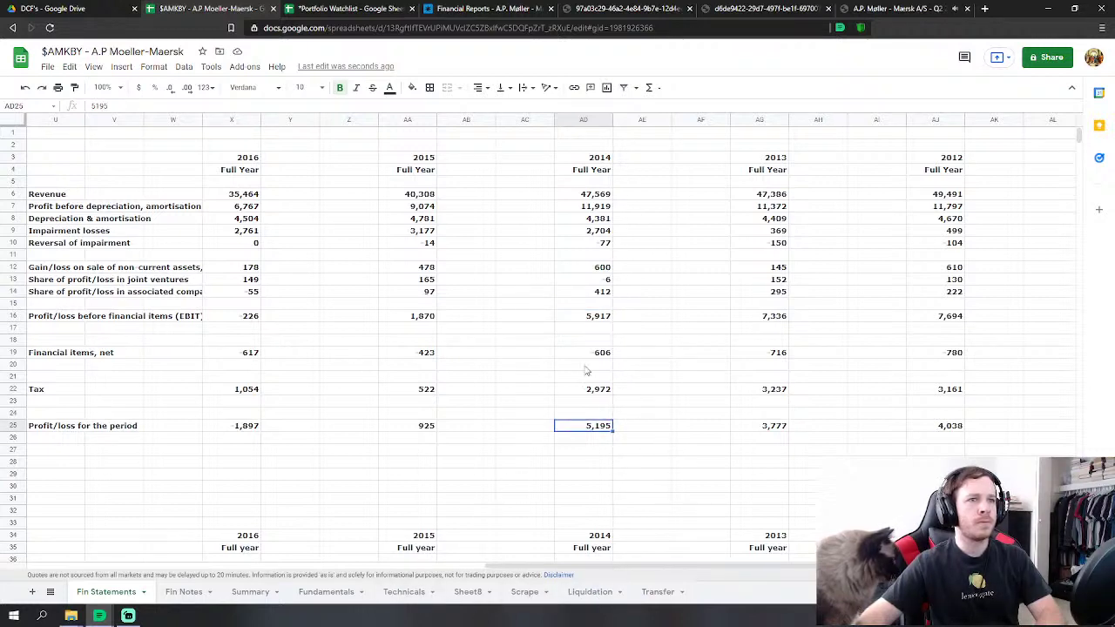
pyautogui.click(592, 320)
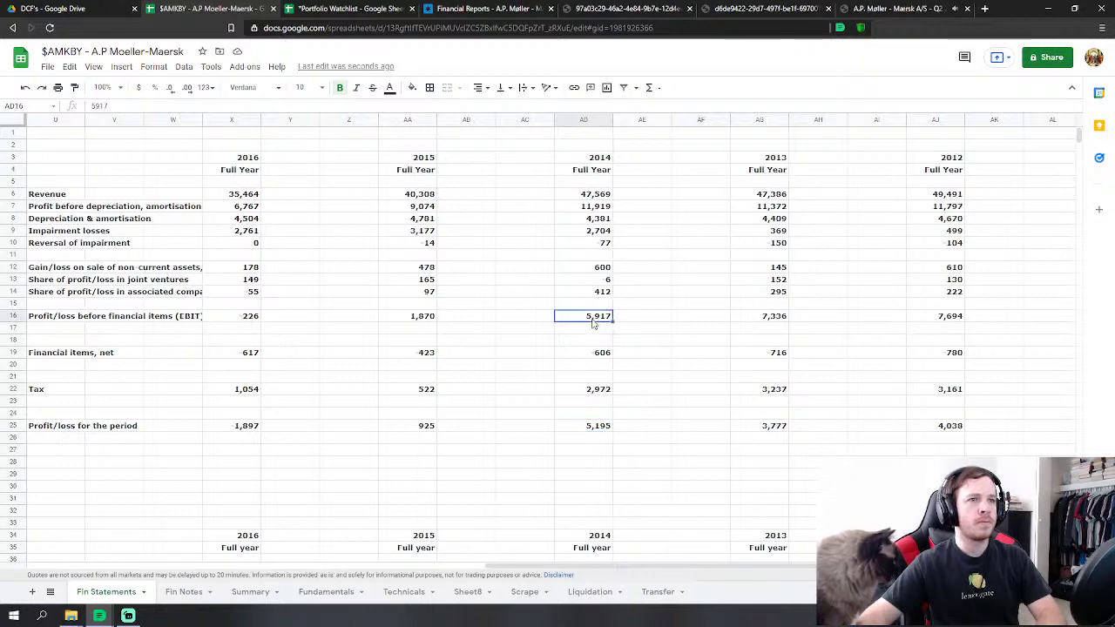
pyautogui.click(582, 387)
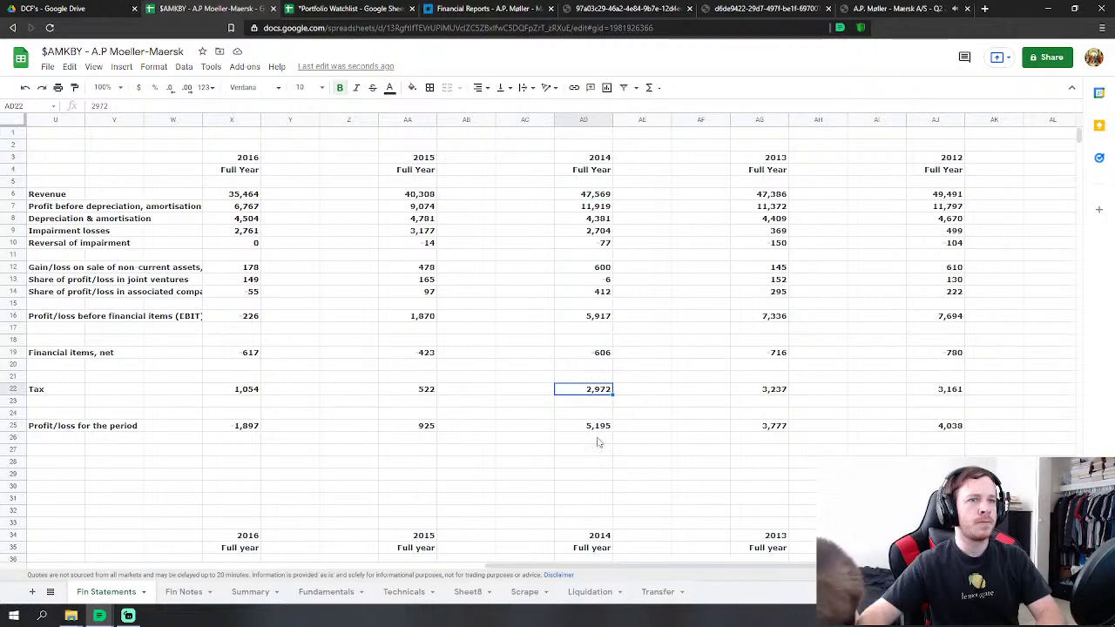
pyautogui.click(599, 428)
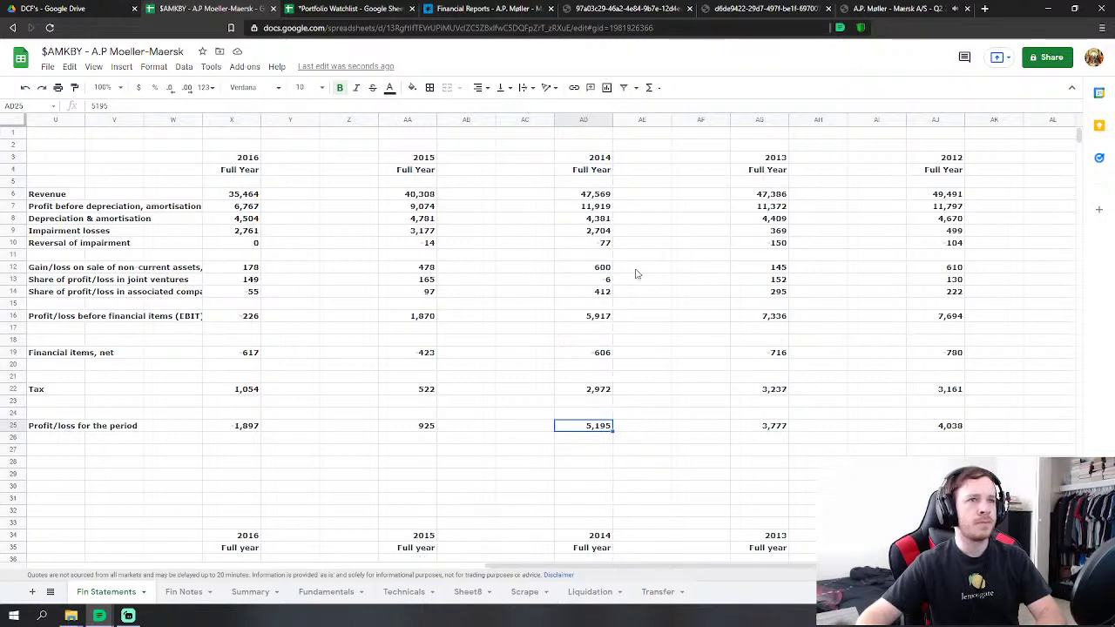
pyautogui.click(597, 319)
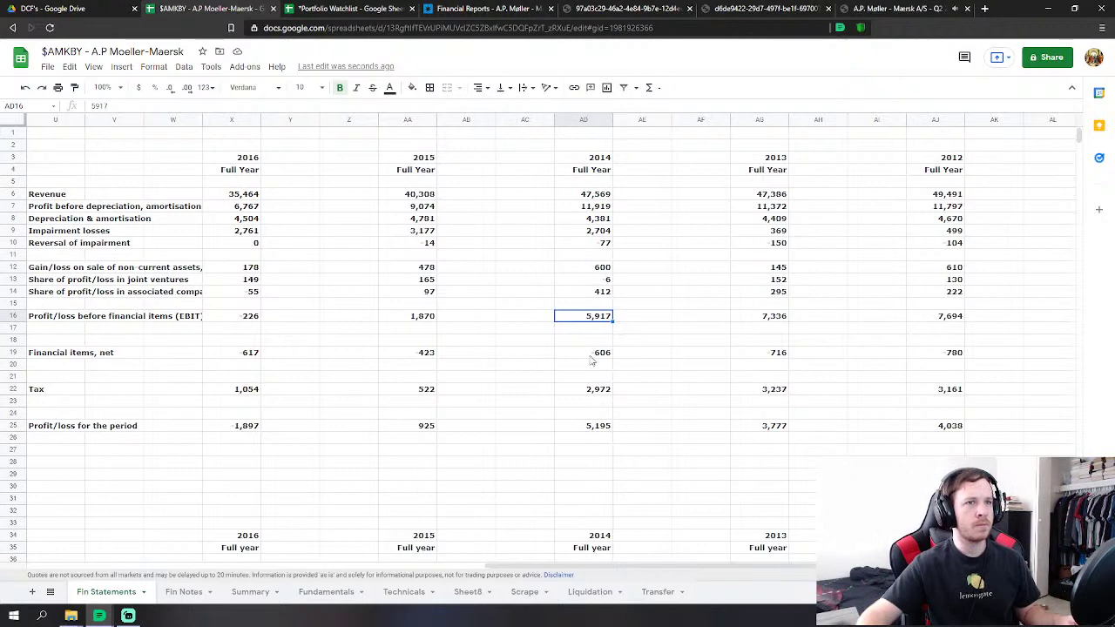
pyautogui.keyDown('ctrl'); pyautogui.click(589, 357); pyautogui.keyUp('ctrl')
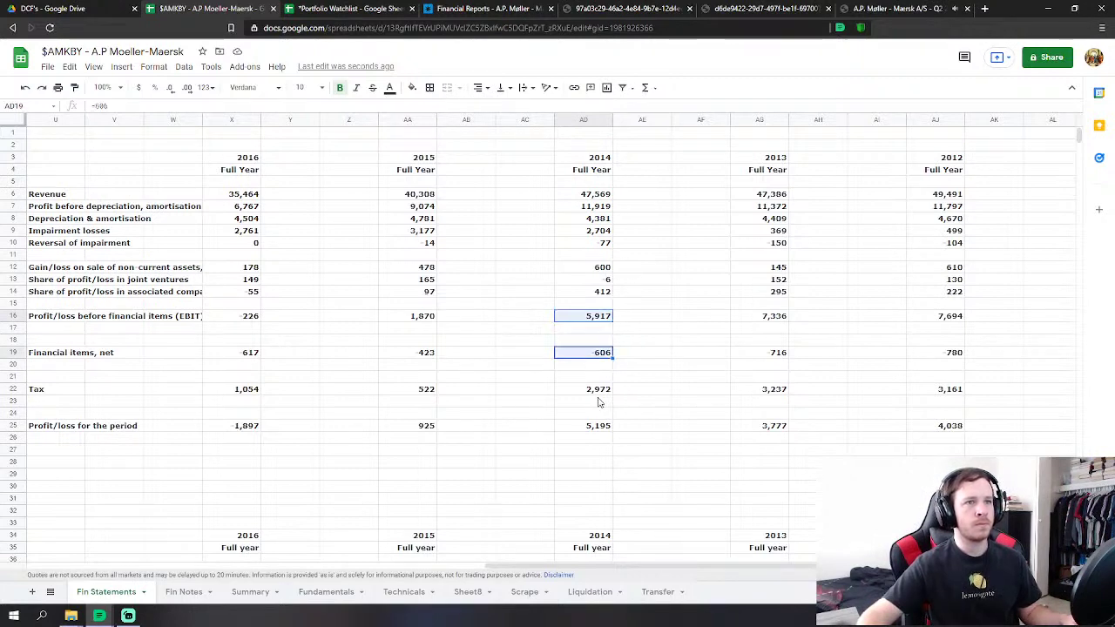
pyautogui.keyDown('ctrl'); pyautogui.click(589, 390); pyautogui.keyUp('ctrl')
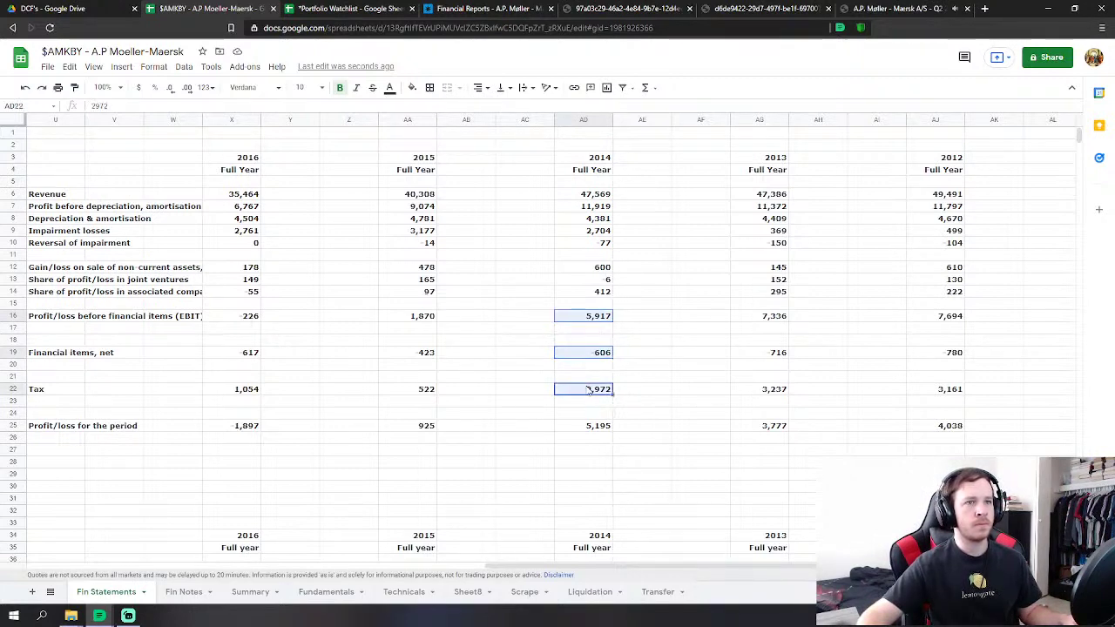
pyautogui.click(605, 430)
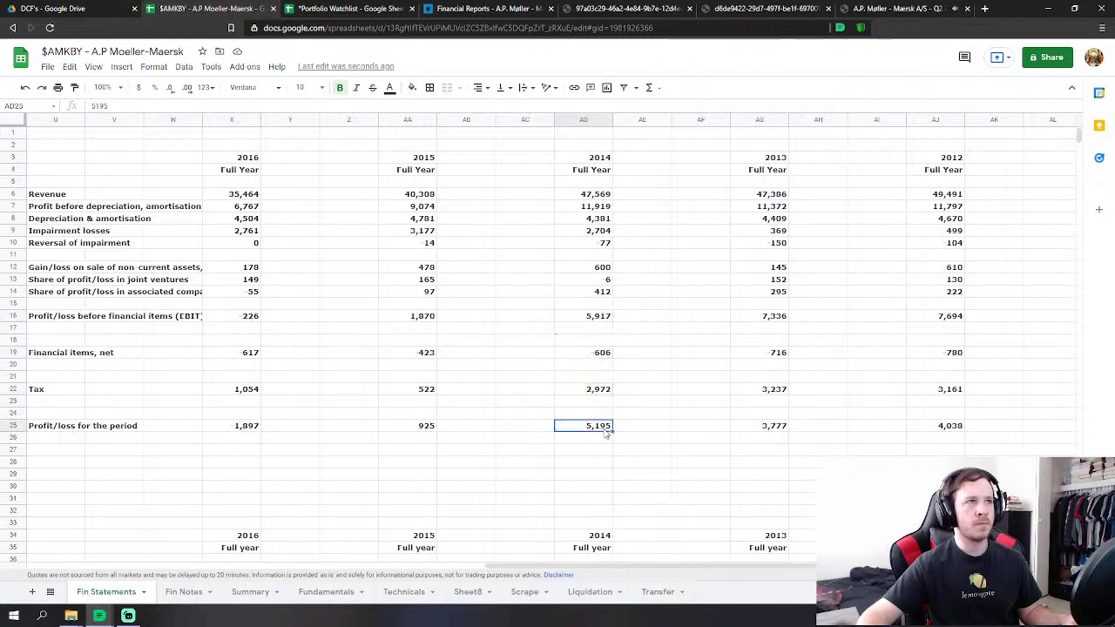
pyautogui.click(472, 430)
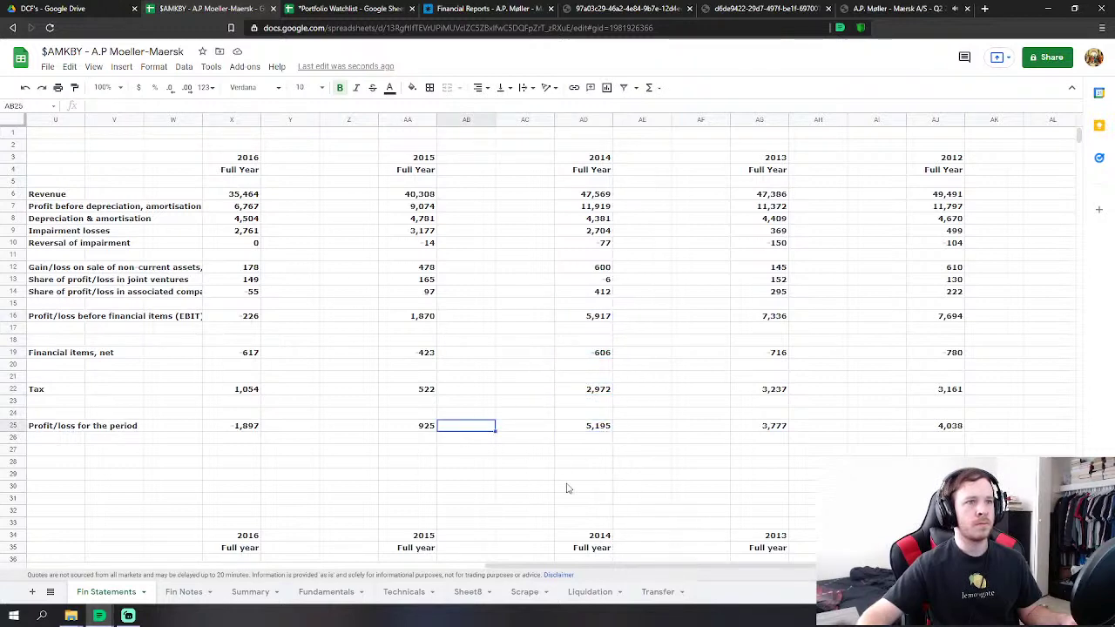
# View the edit history of the 2014 profit for the period in cell AD25.
pyautogui.rightClick(605, 429)
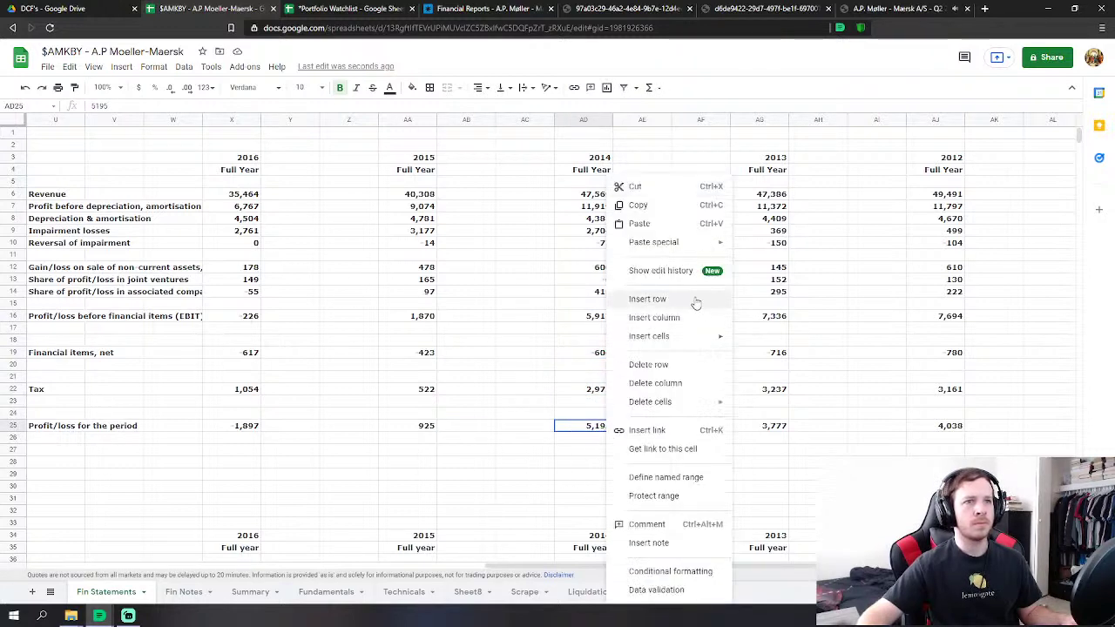
pyautogui.click(680, 284)
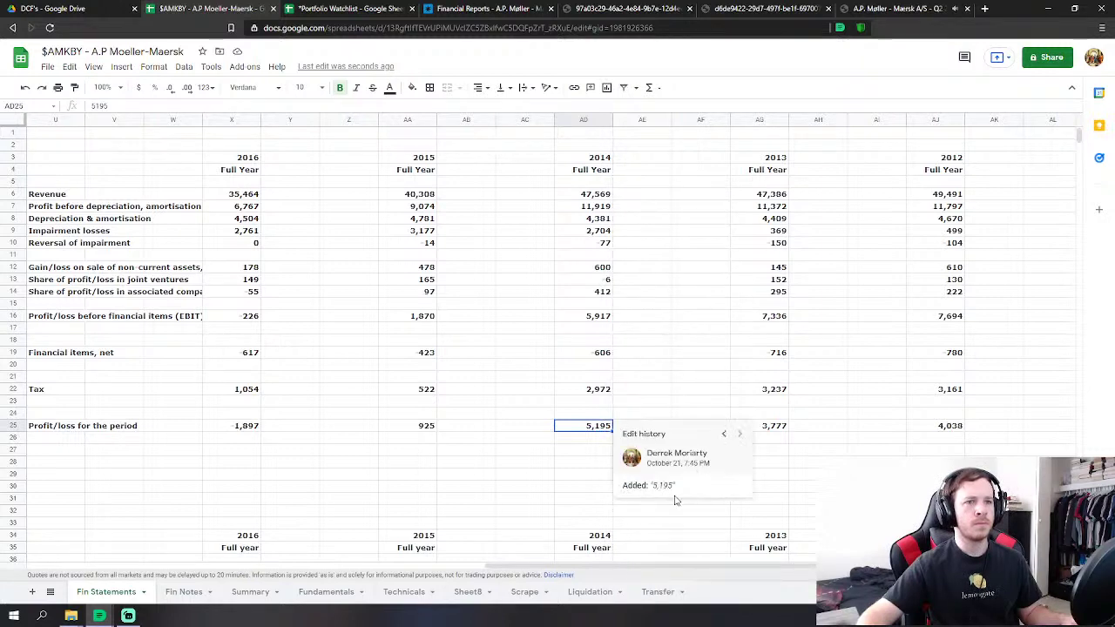
pyautogui.click(696, 360)
# Look through the earlier edits of the 2014 tax value in cell AD22 using its edit history.
pyautogui.click(598, 389)
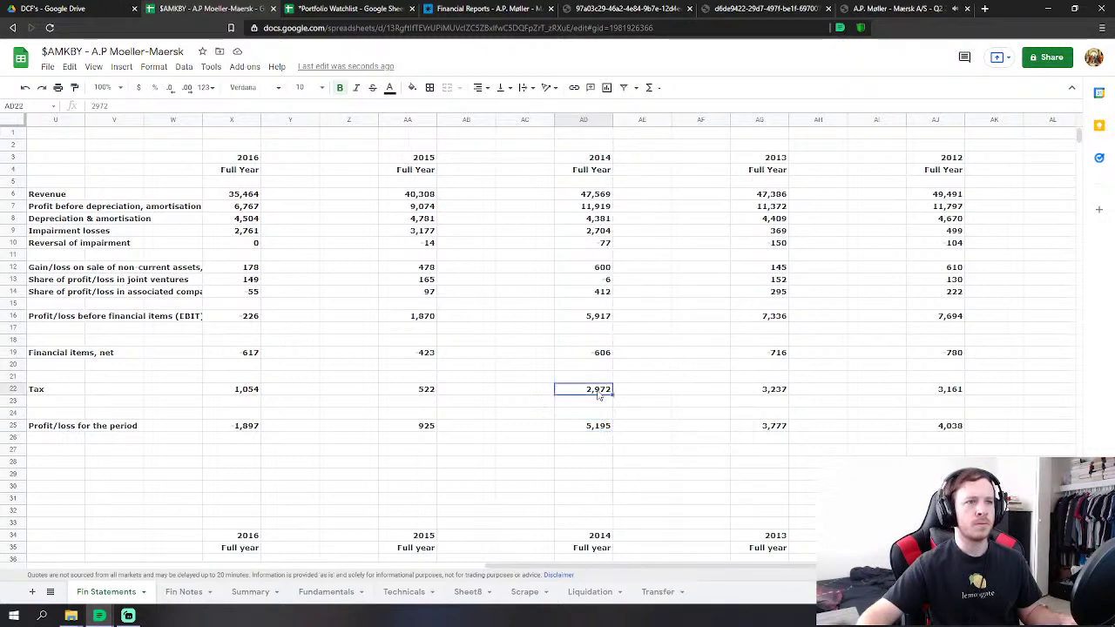
pyautogui.rightClick(597, 392)
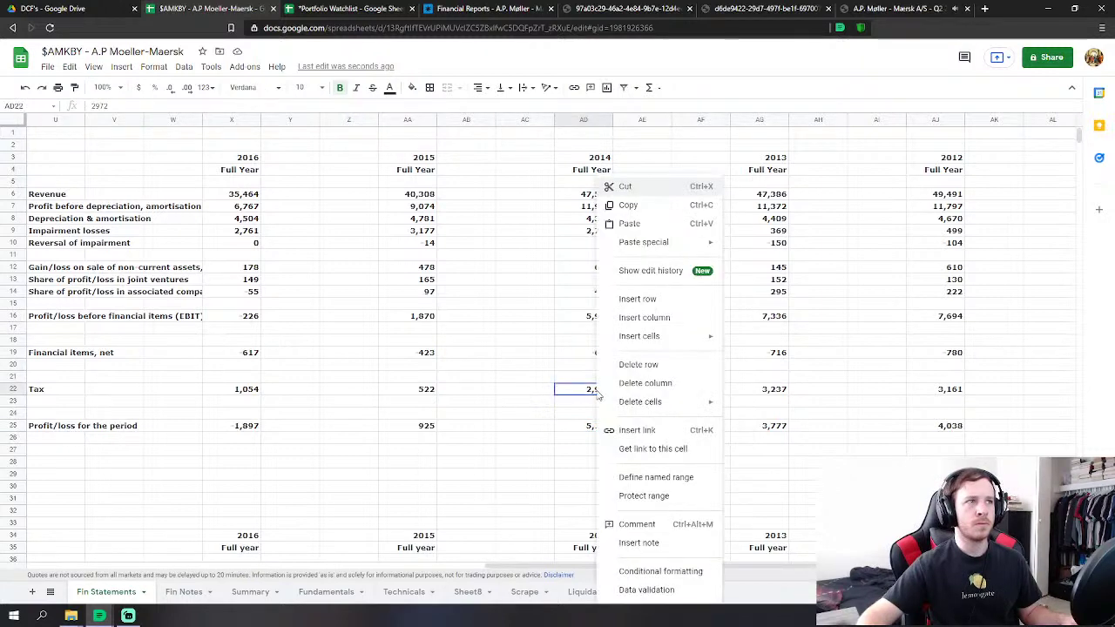
pyautogui.click(690, 272)
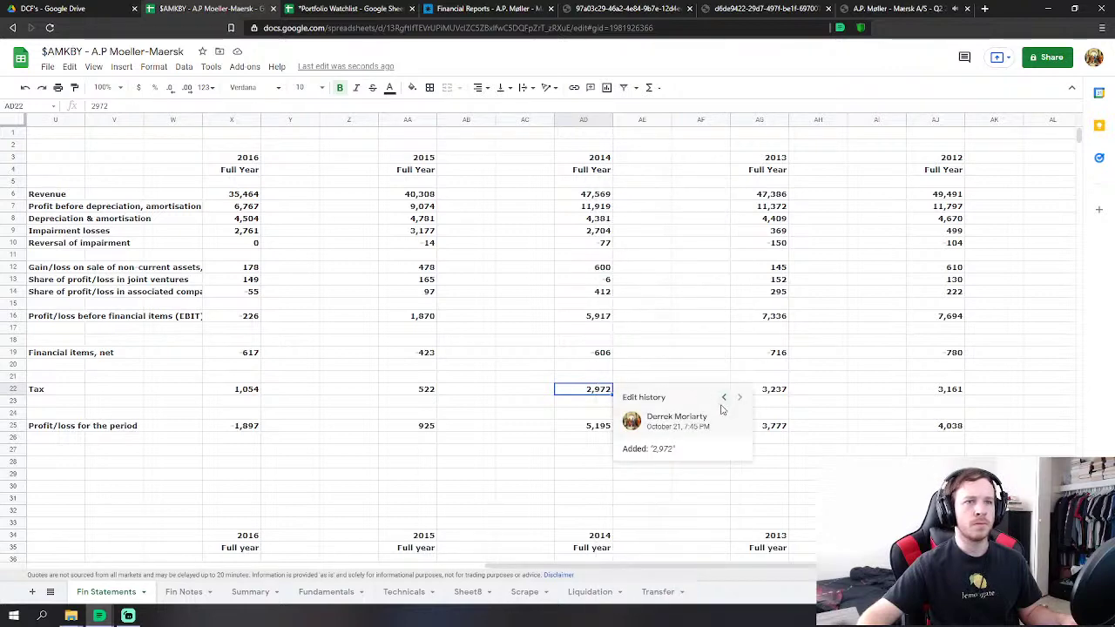
pyautogui.click(722, 401)
pyautogui.click(726, 399)
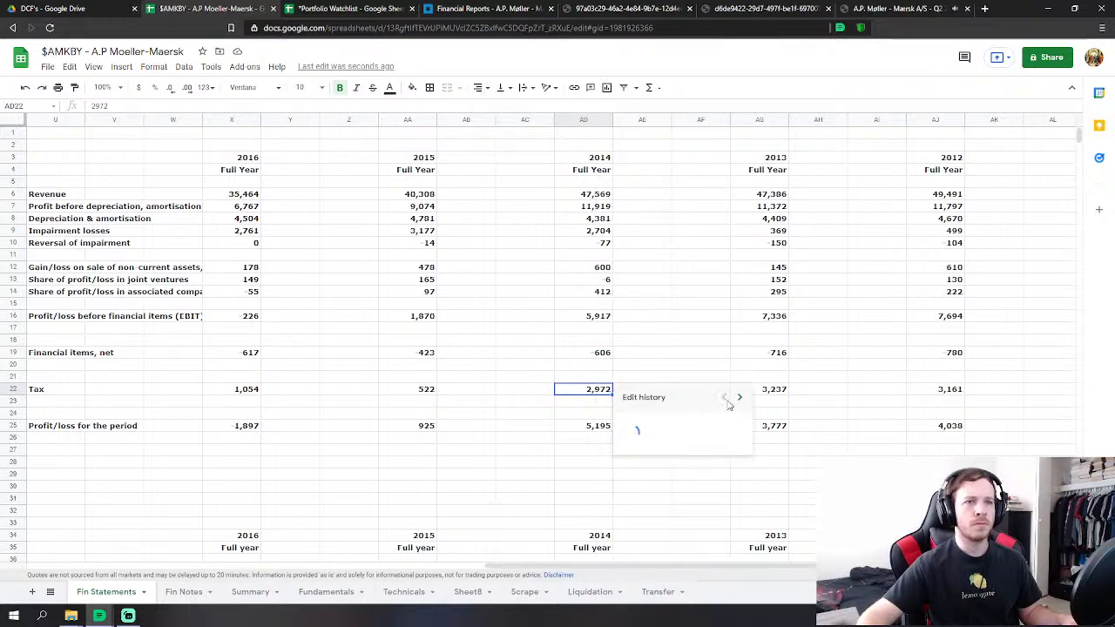
pyautogui.click(728, 401)
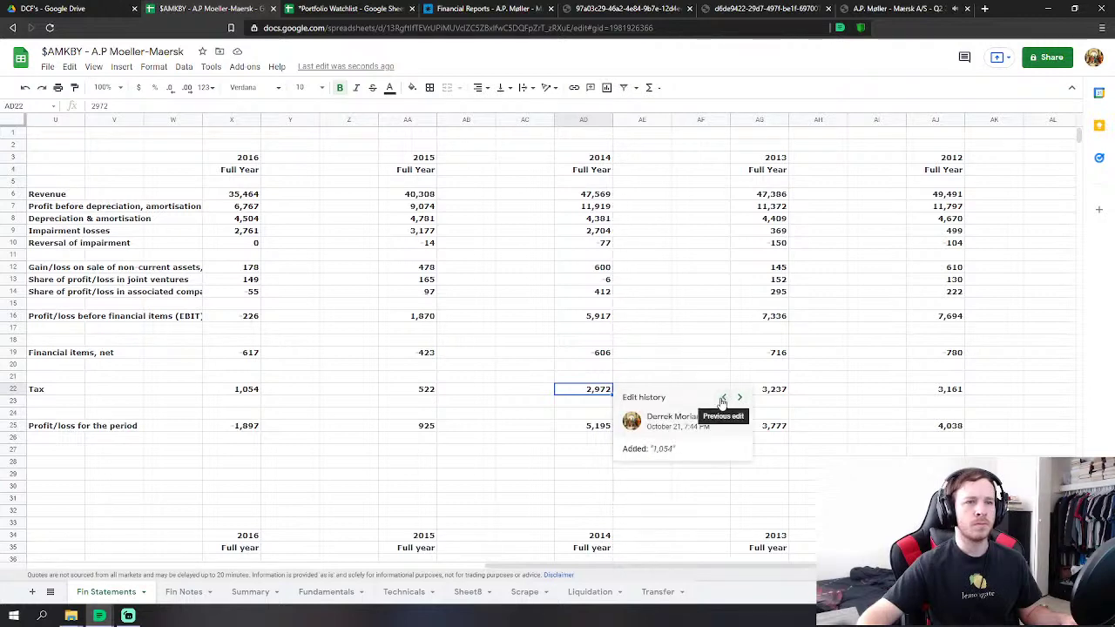
pyautogui.click(722, 401)
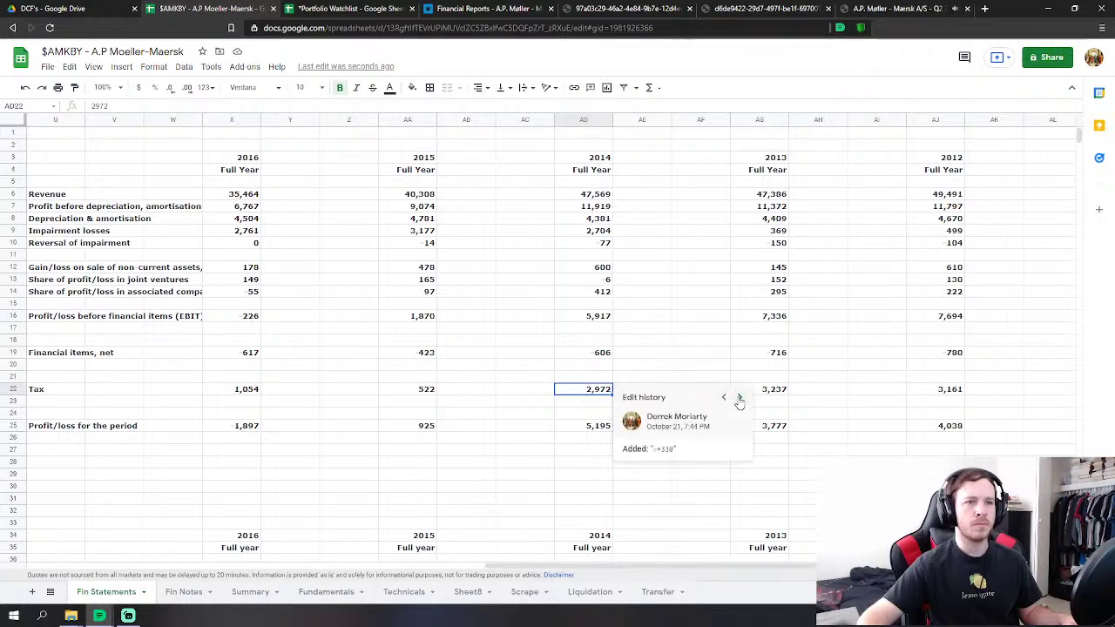
pyautogui.click(738, 399)
pyautogui.click(739, 399)
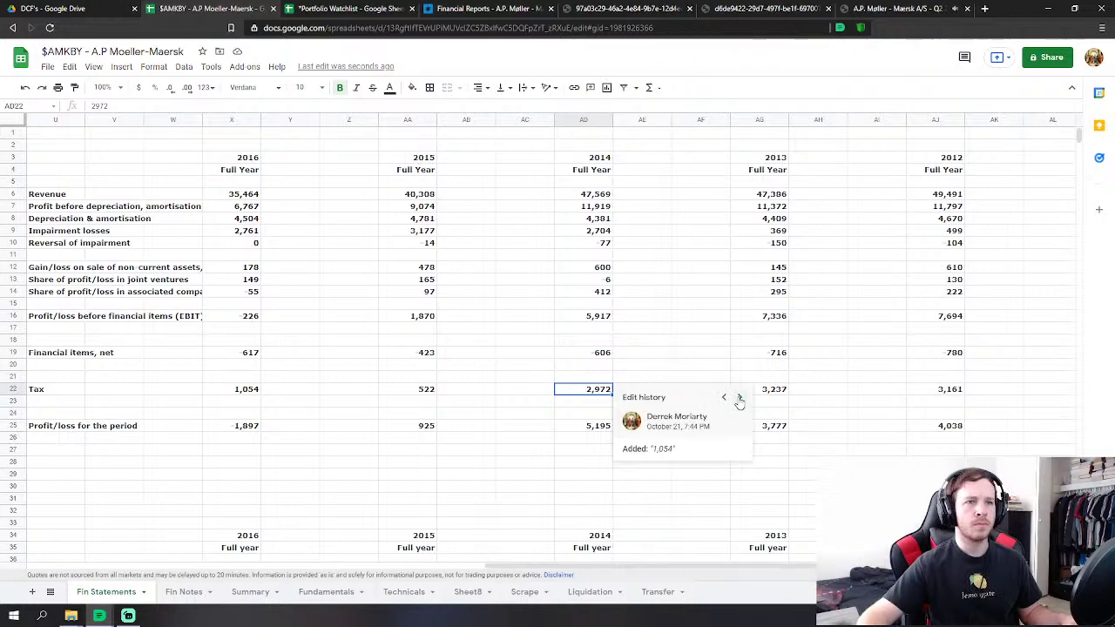
pyautogui.click(707, 328)
# Try 1054 as the 2014 tax in AD22, check the effect on FY2014 net income on Fundamentals, and undo the change.
pyautogui.click(600, 391)
pyautogui.write('1054')
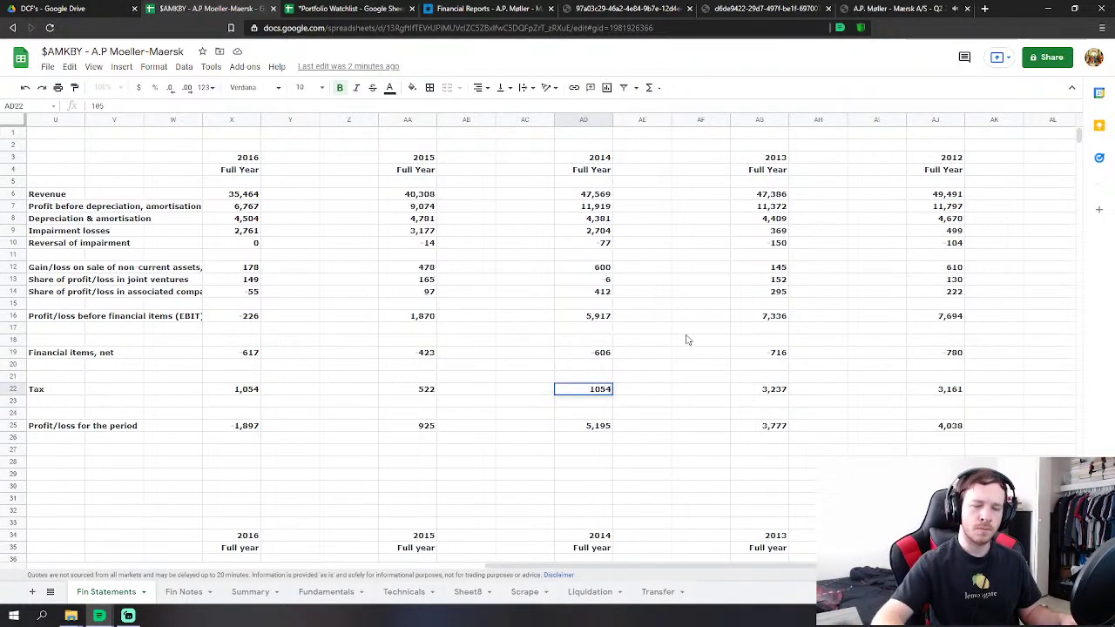
pyautogui.press('Return')
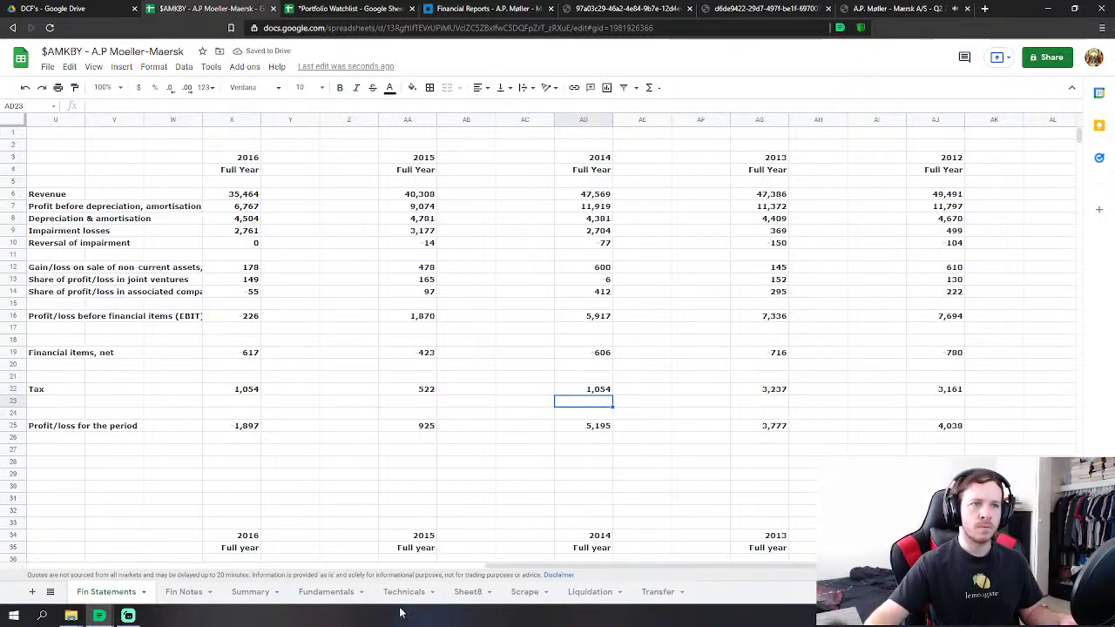
pyautogui.click(329, 591)
pyautogui.scroll(-2, 682, 495)
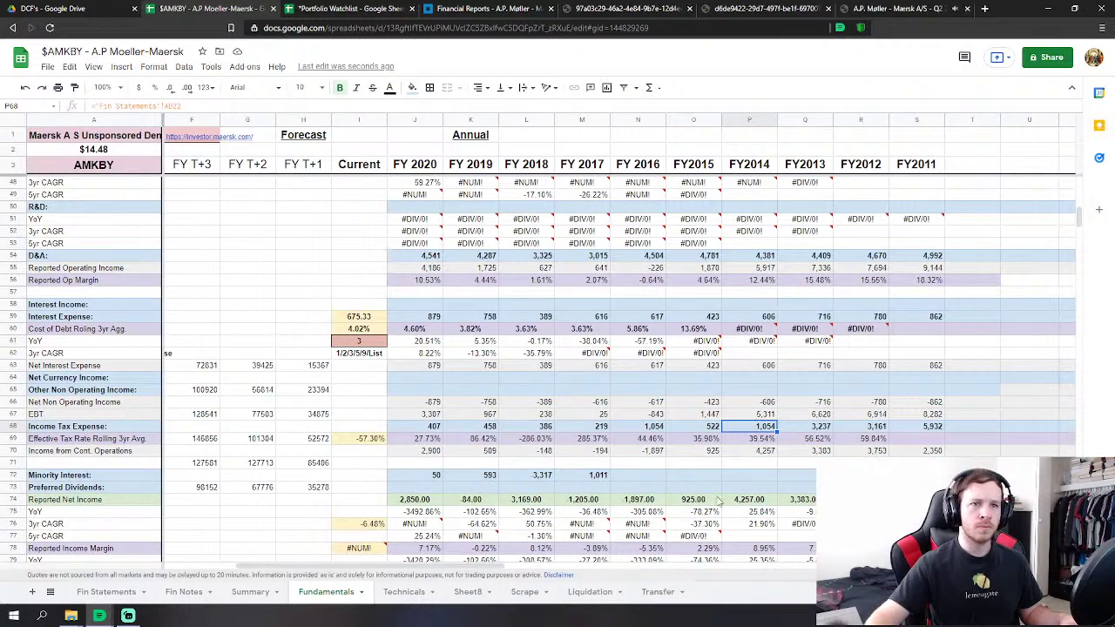
pyautogui.click(108, 592)
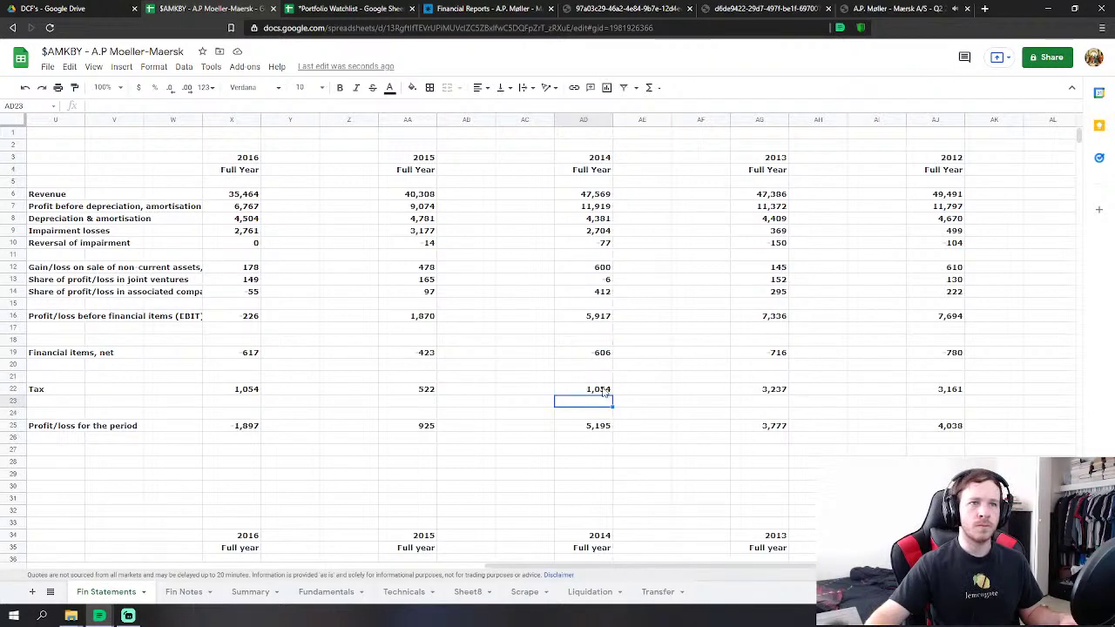
pyautogui.click(603, 392)
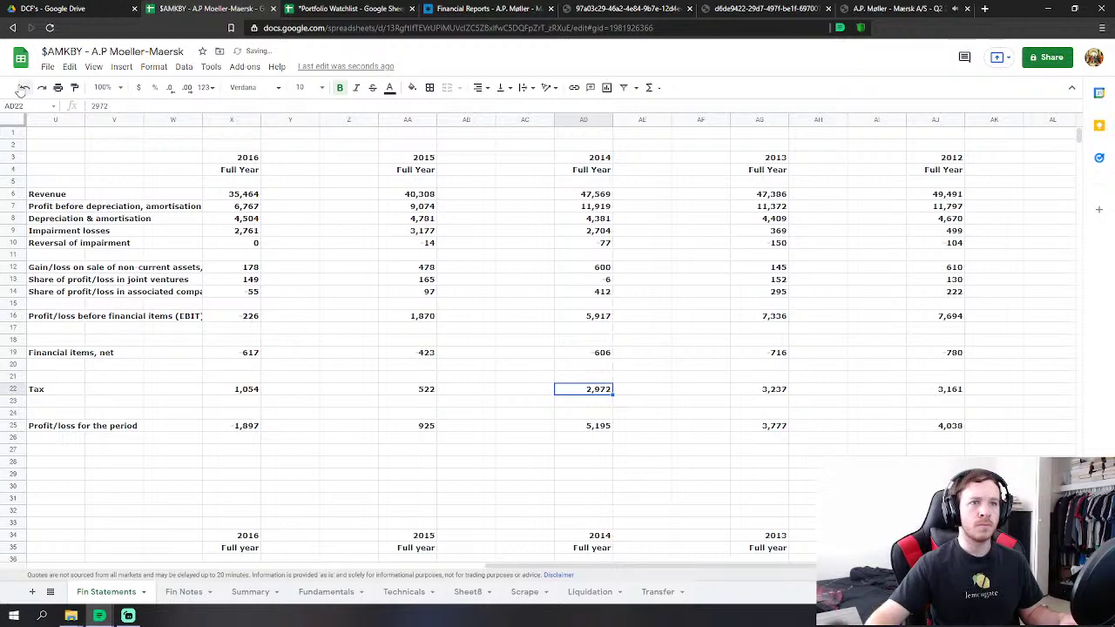
pyautogui.click(24, 89)
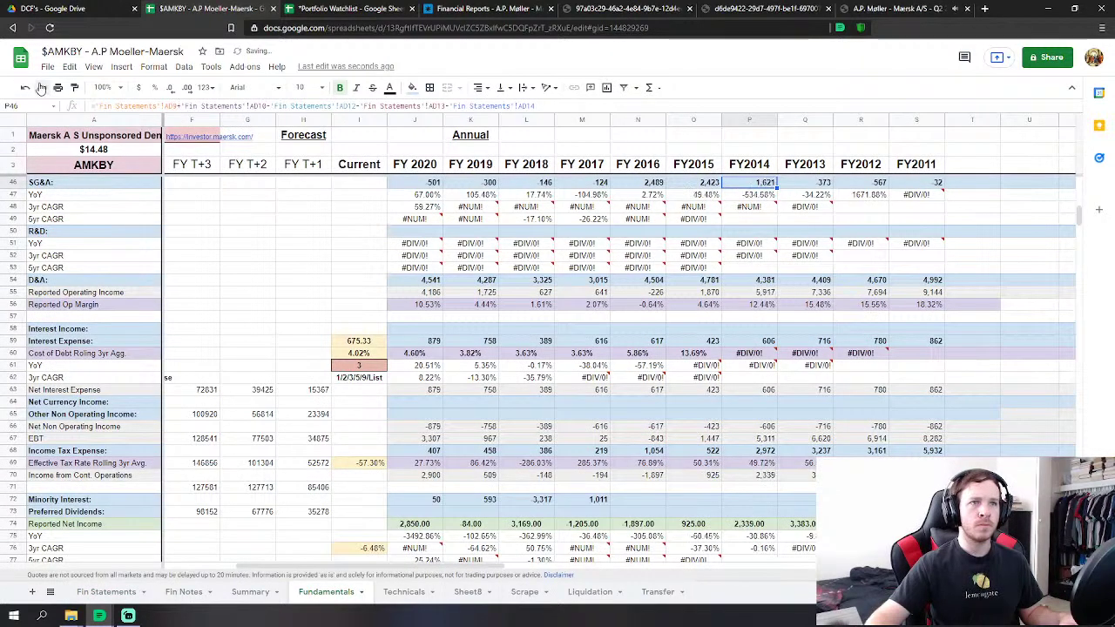
# Check the Summary sheet and the FY2014 column on Fundamentals, and return to the 2014 figures on Fin Statements.
pyautogui.click(251, 592)
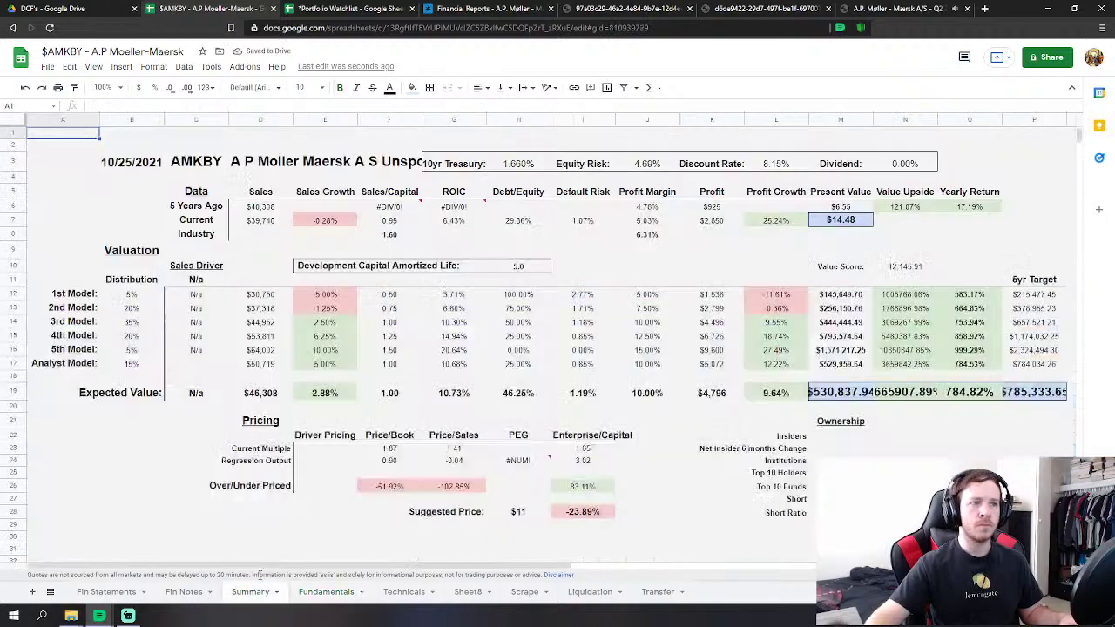
pyautogui.click(401, 592)
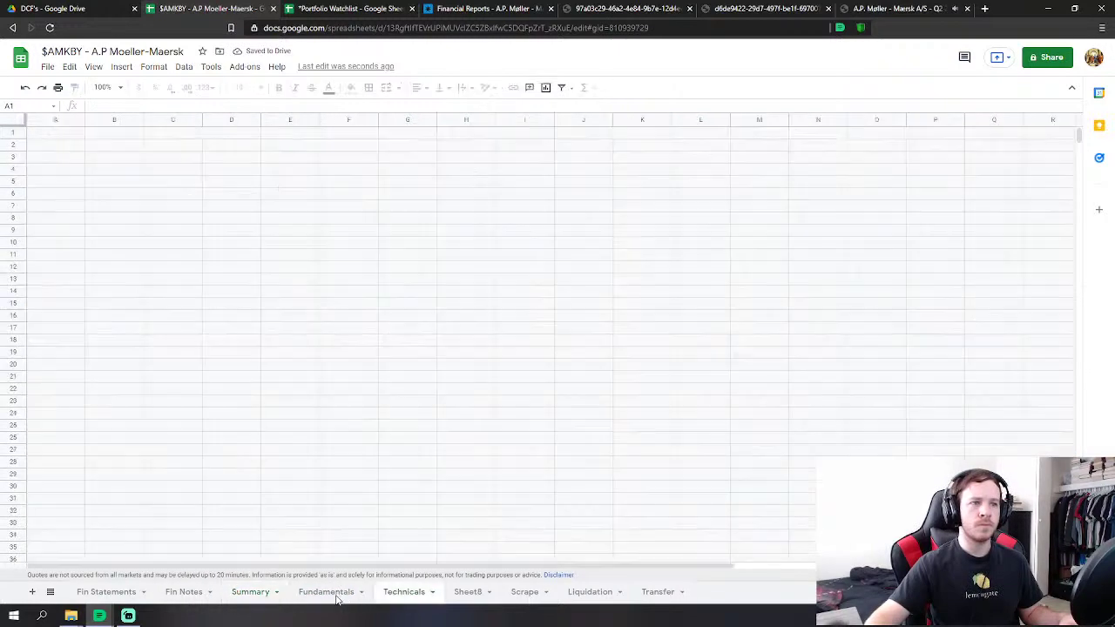
pyautogui.click(337, 594)
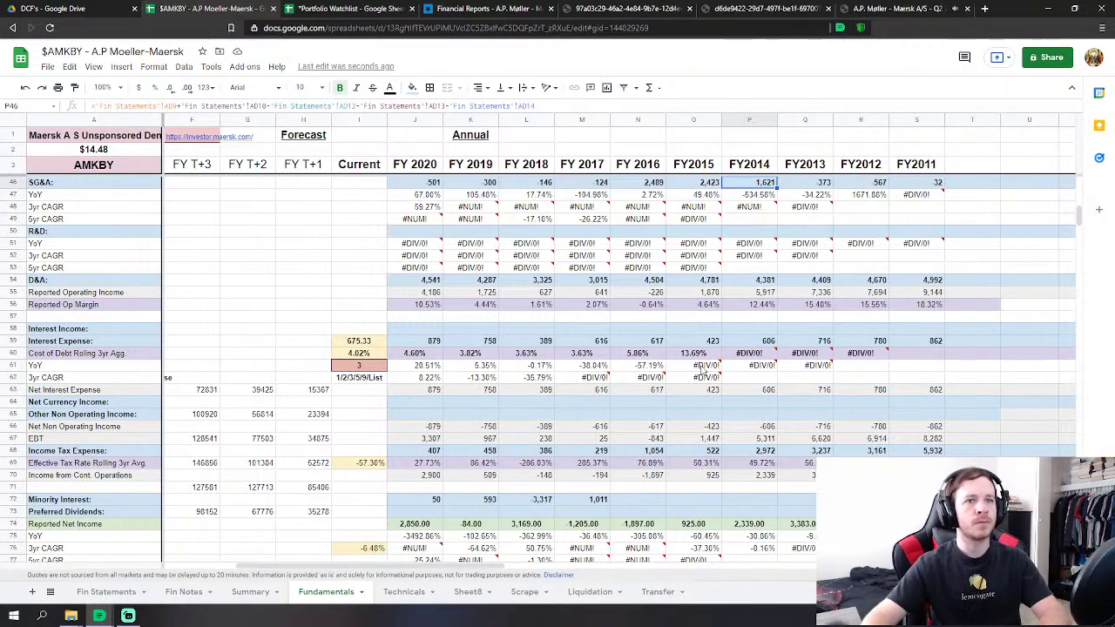
pyautogui.click(97, 592)
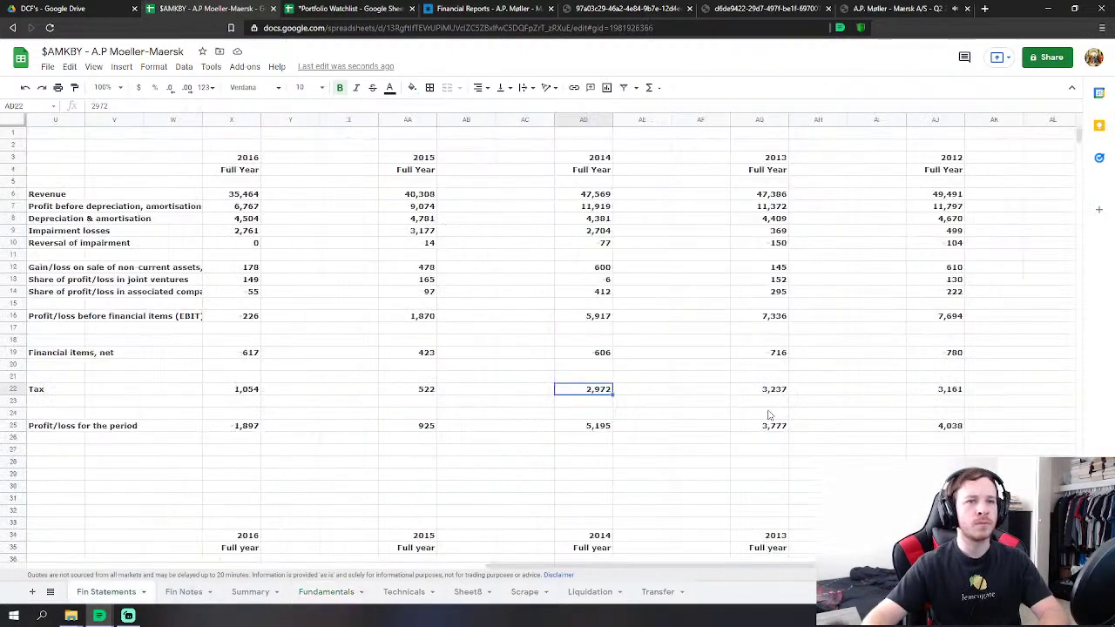
# Look through the edit history of the 2014 profit before financial items (EBIT) in cell AD16.
pyautogui.scroll(-2, 696, 413)
pyautogui.scroll(2, 603, 324)
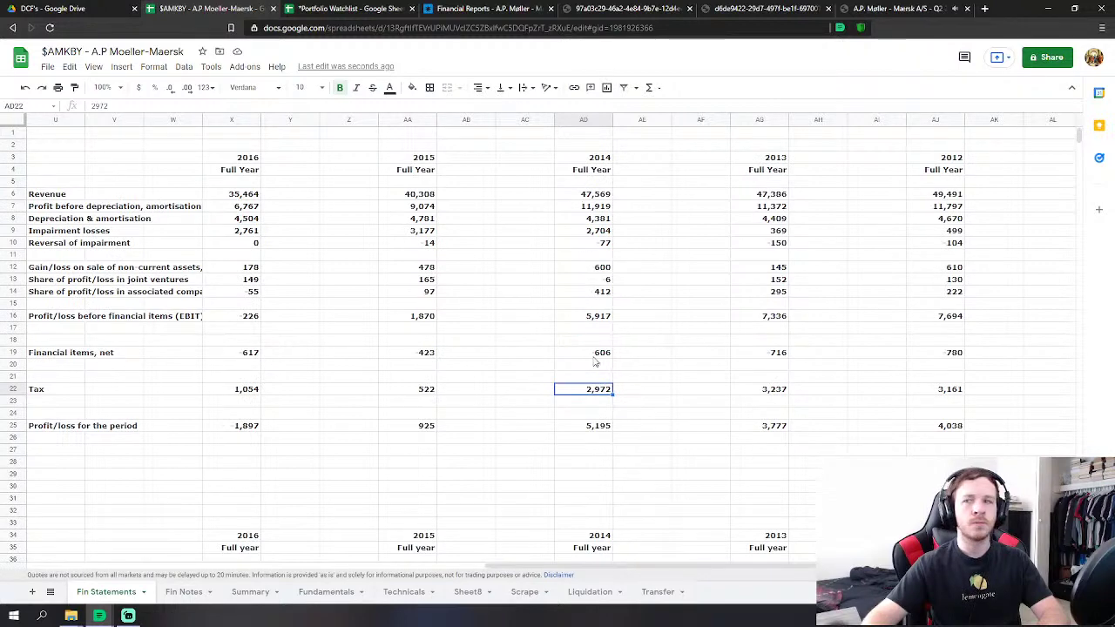
pyautogui.click(591, 319)
pyautogui.rightClick(592, 321)
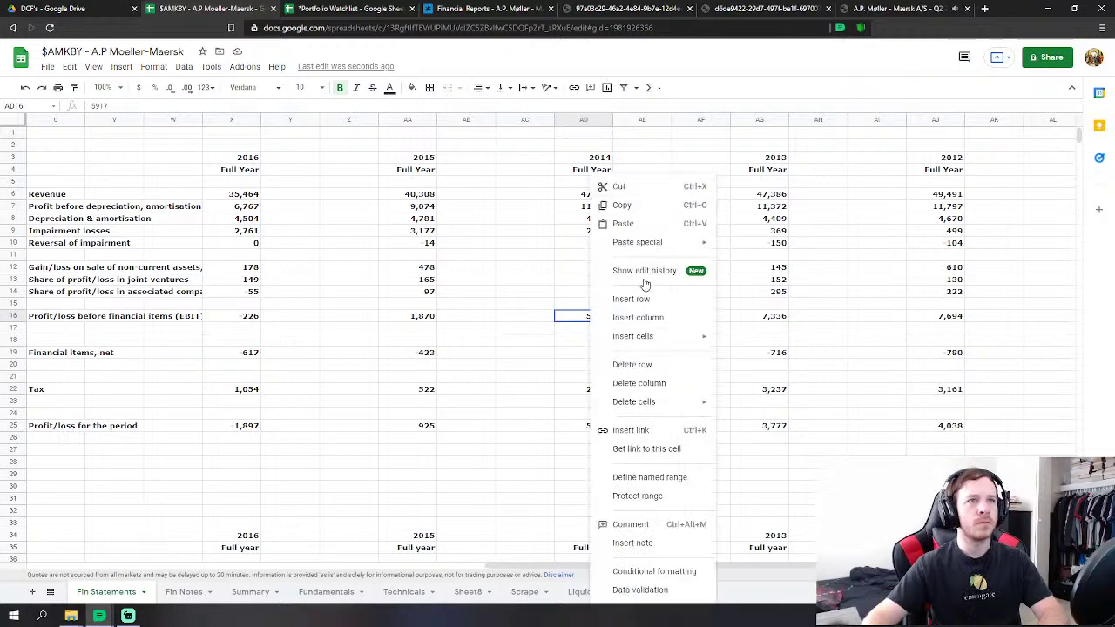
pyautogui.click(649, 202)
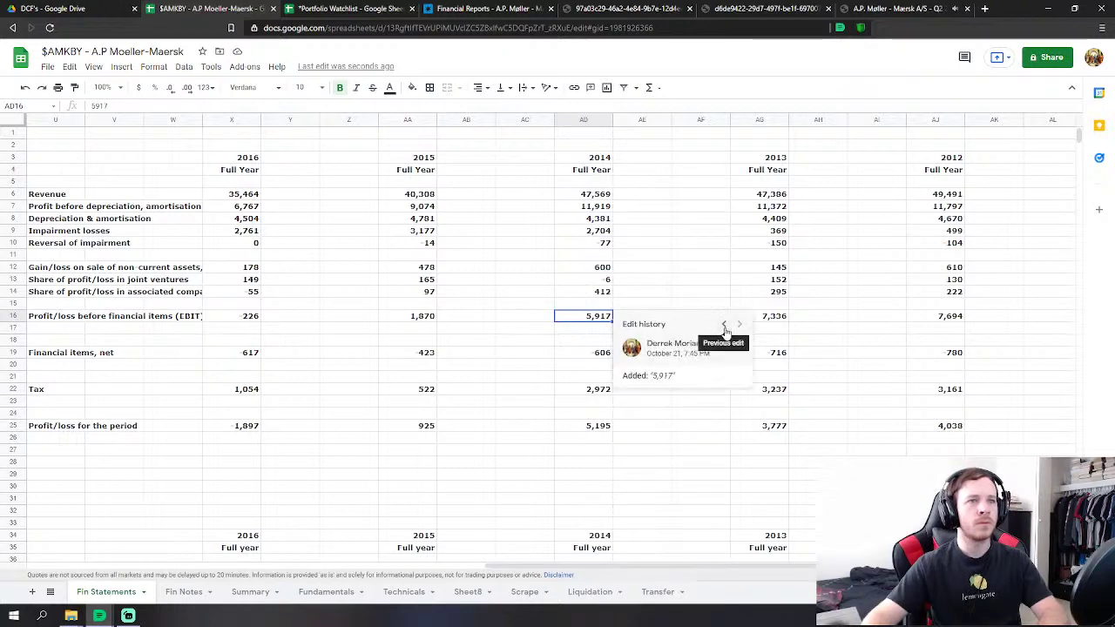
pyautogui.click(724, 325)
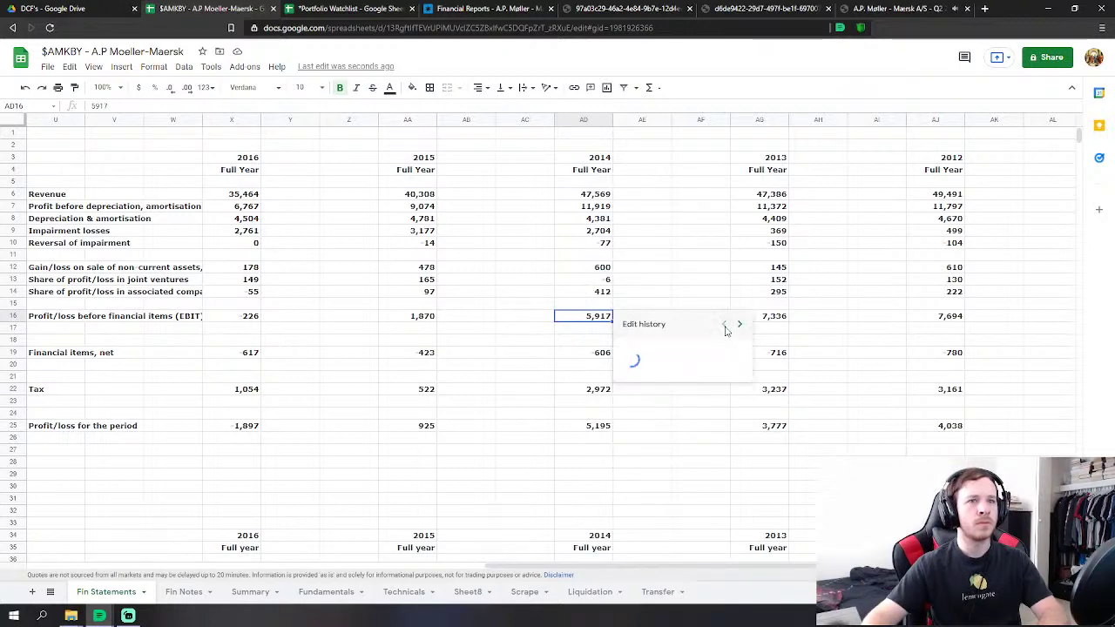
pyautogui.click(724, 326)
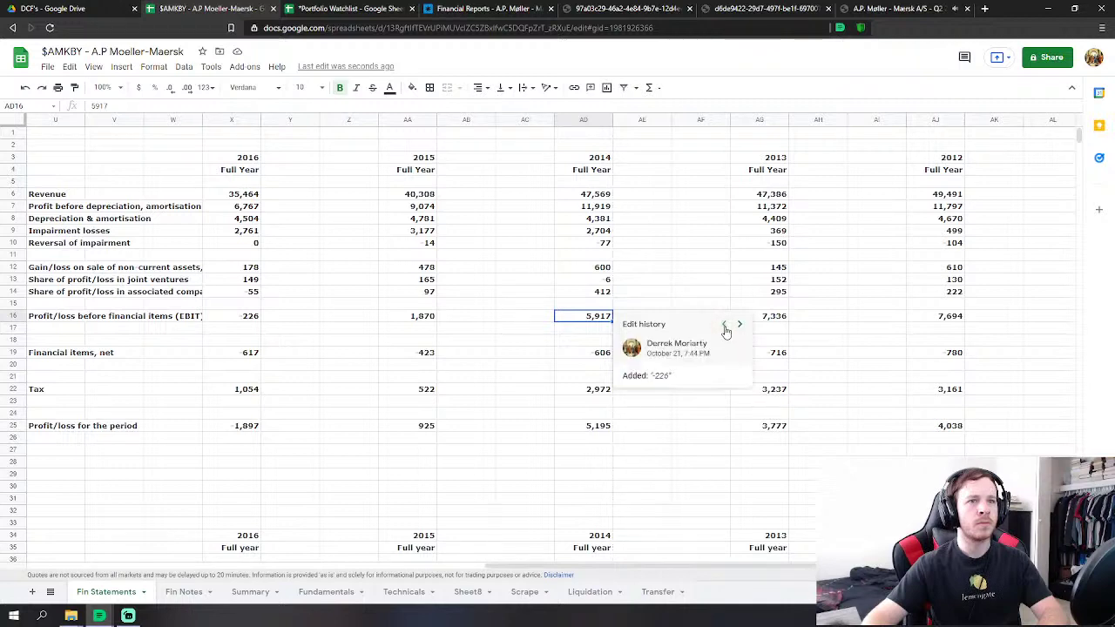
pyautogui.click(739, 325)
pyautogui.click(740, 325)
pyautogui.click(712, 271)
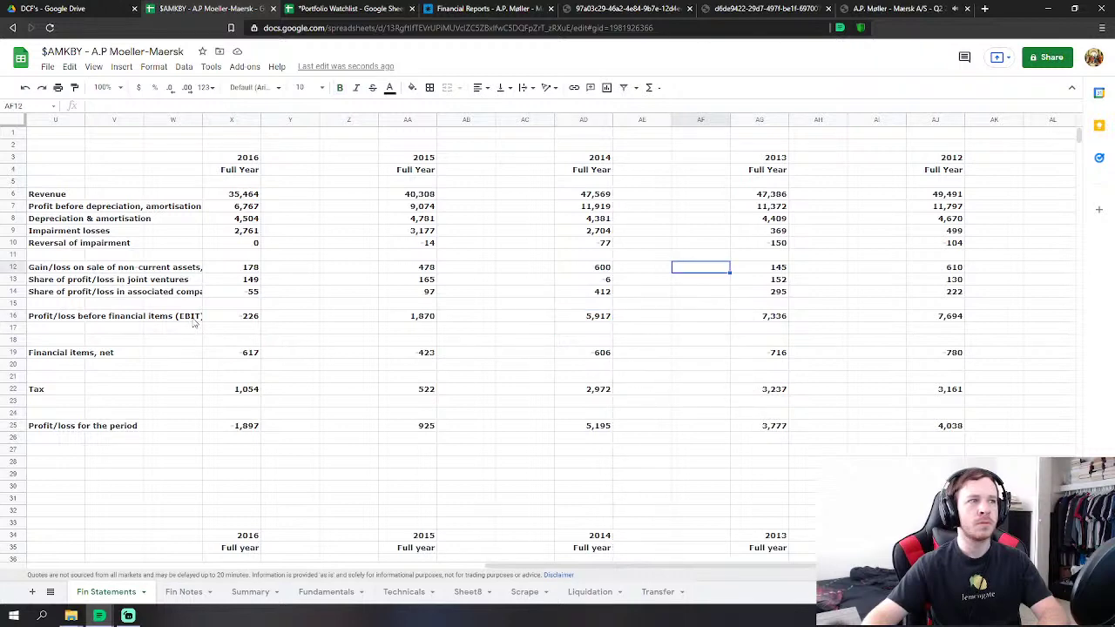
# Check the 2014 EBIT and tax figures against the 2014 profit before financial items in the cash flow statement.
pyautogui.click(195, 323)
pyautogui.click(55, 326)
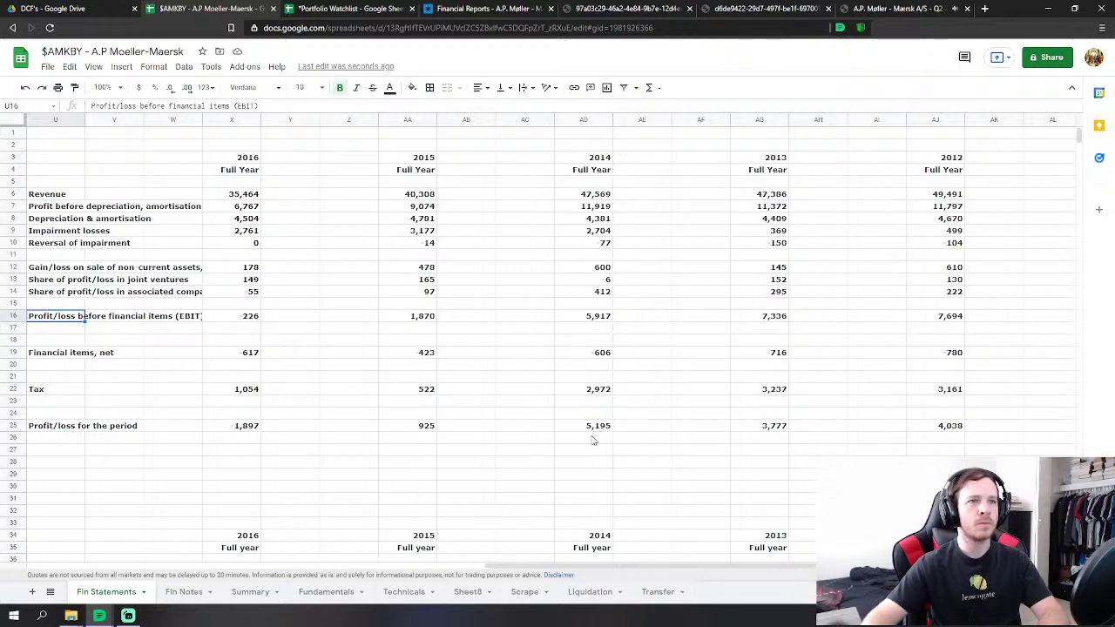
pyautogui.click(593, 392)
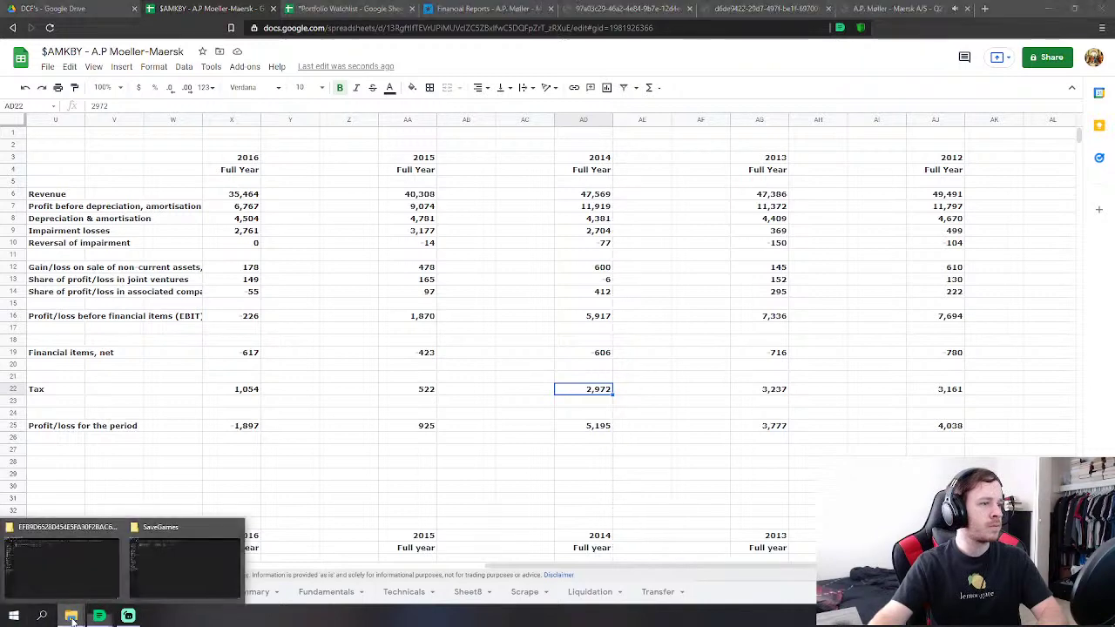
pyautogui.click(290, 425)
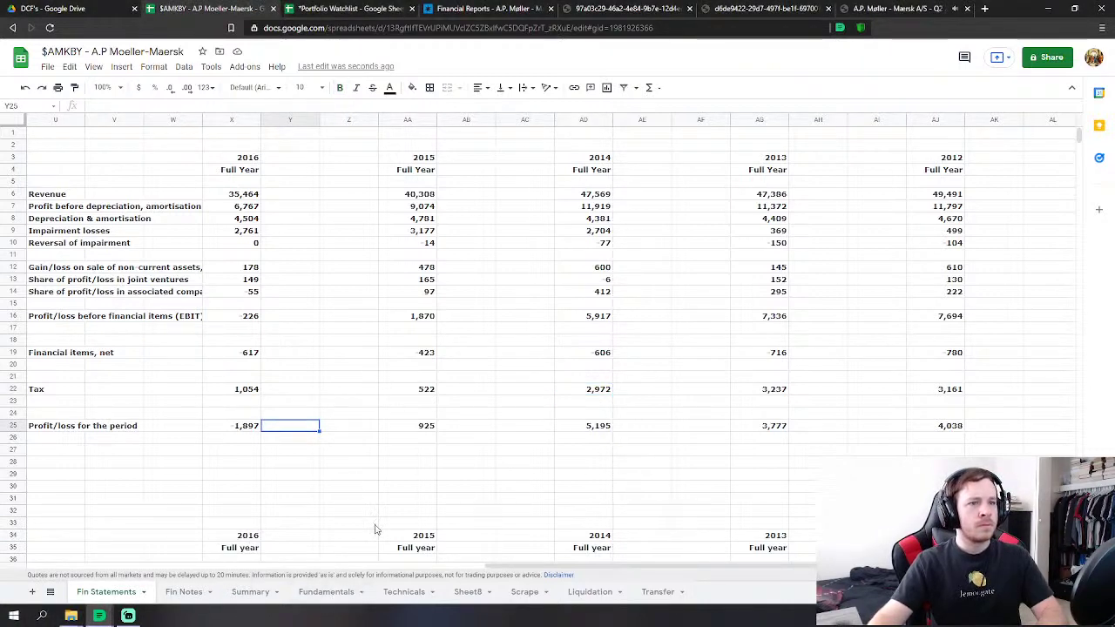
pyautogui.scroll(-5, 376, 527)
pyautogui.click(591, 390)
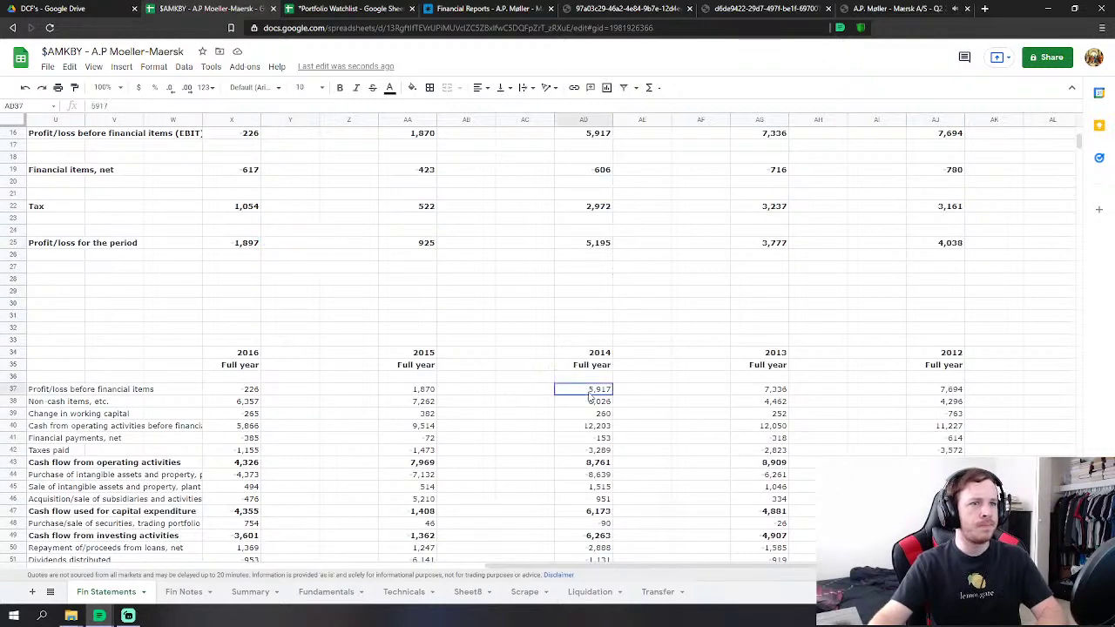
pyautogui.scroll(2, 590, 397)
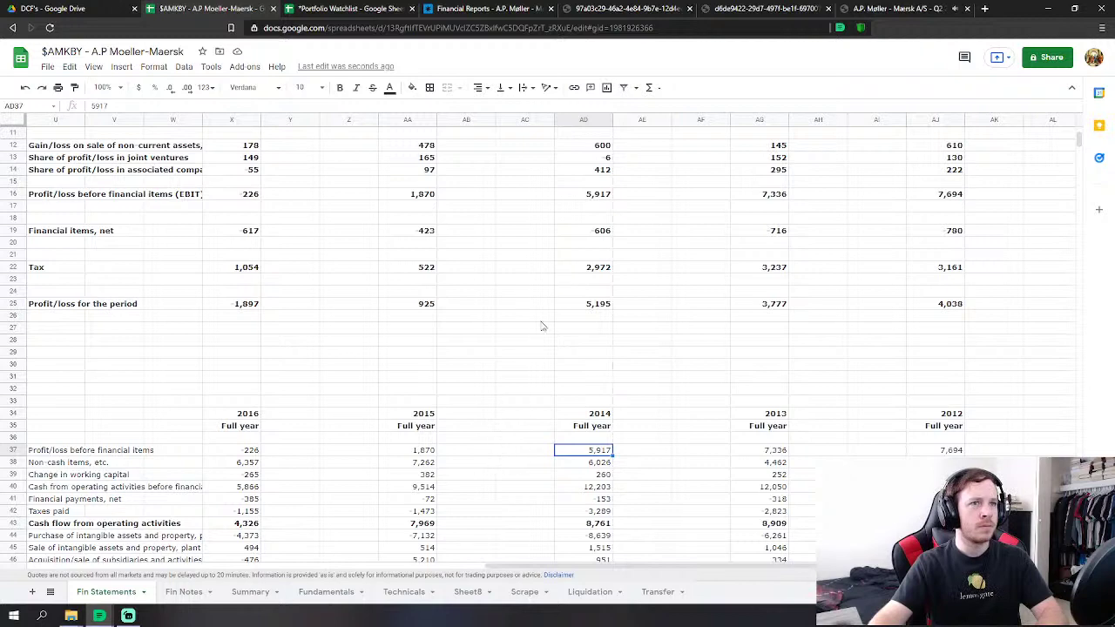
# Check the FY2014 income tax expense and reported net income formulas on the Fundamentals sheet.
pyautogui.click(331, 593)
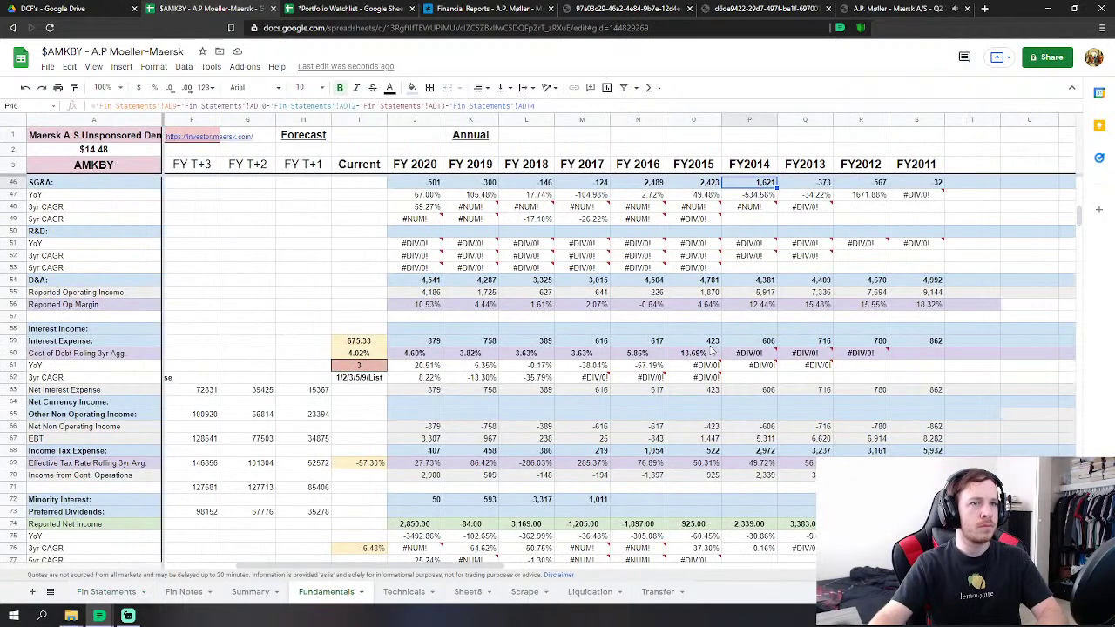
pyautogui.click(758, 451)
pyautogui.scroll(-2, 757, 458)
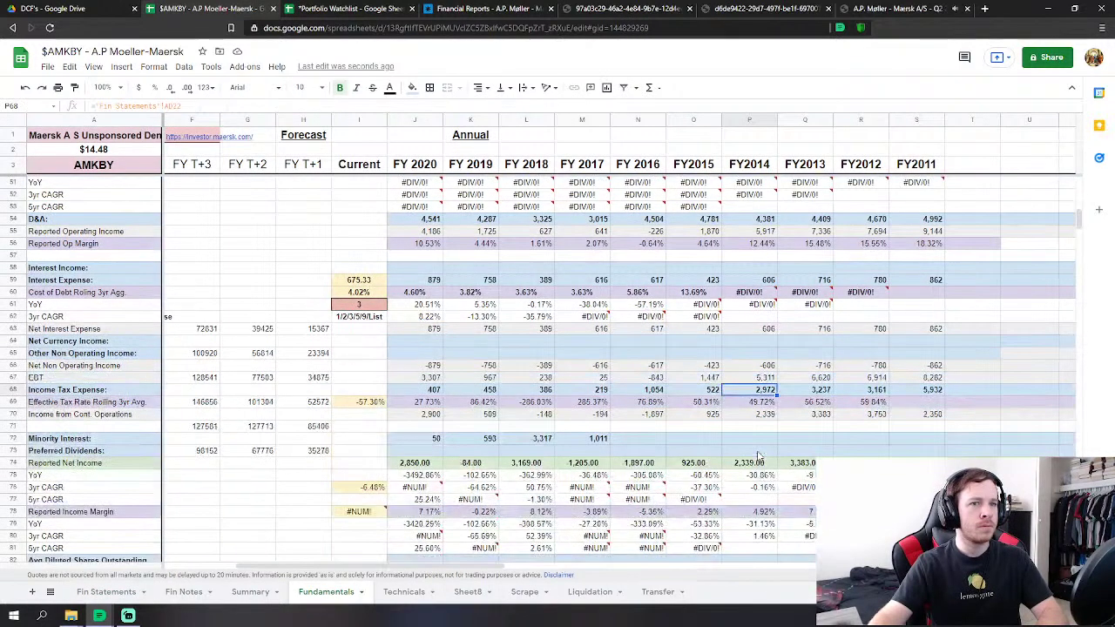
pyautogui.click(753, 464)
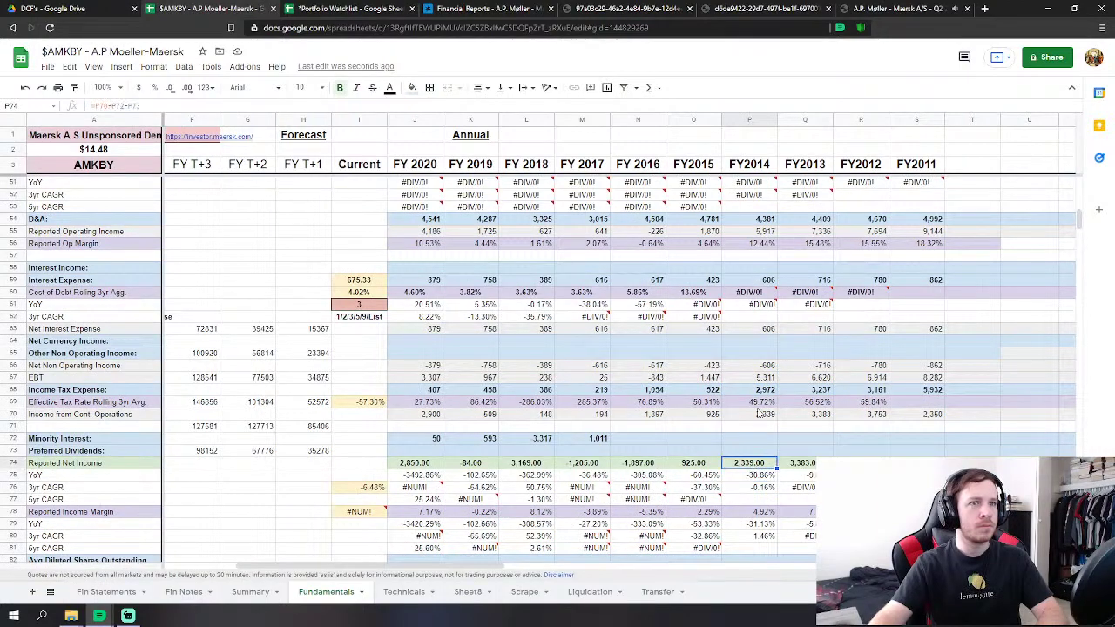
# Link the FY2014 CF Depreciation & Amortization in P127 to the 2014 depreciation and amortisation in Fin Statements AD8.
pyautogui.scroll(-12, 766, 291)
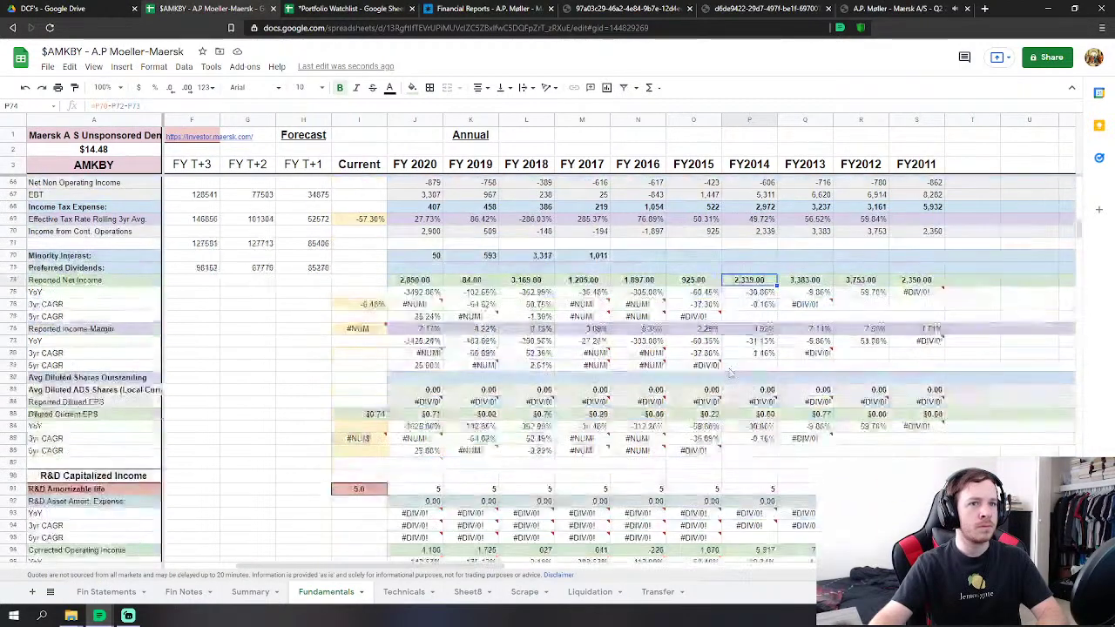
pyautogui.scroll(-9, 723, 392)
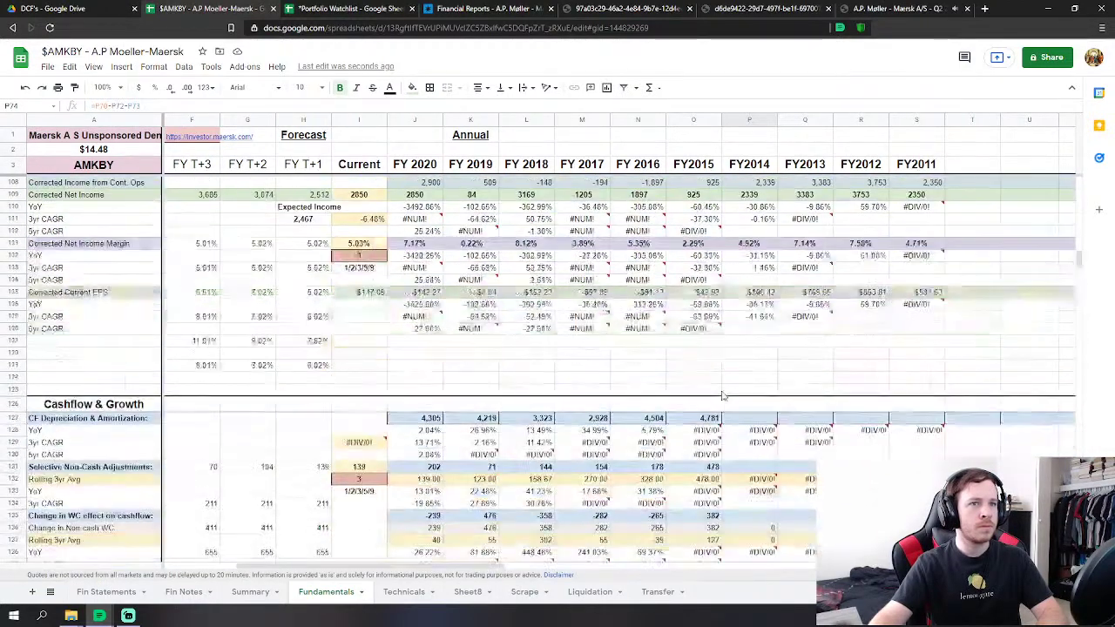
pyautogui.click(771, 368)
pyautogui.write('=')
pyautogui.click(106, 591)
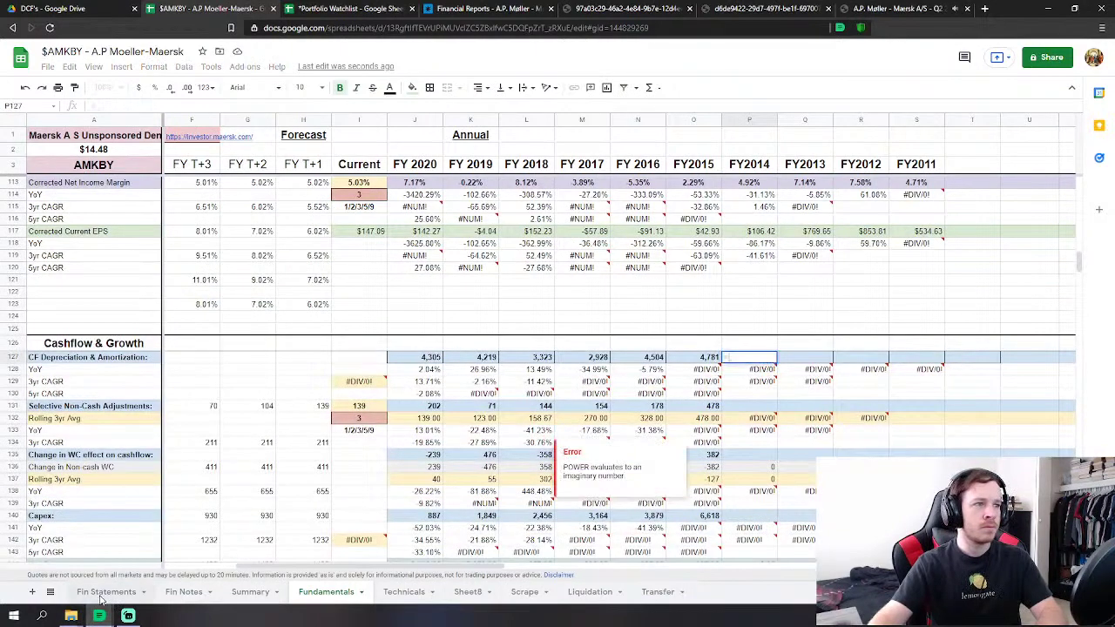
pyautogui.scroll(-3, 557, 418)
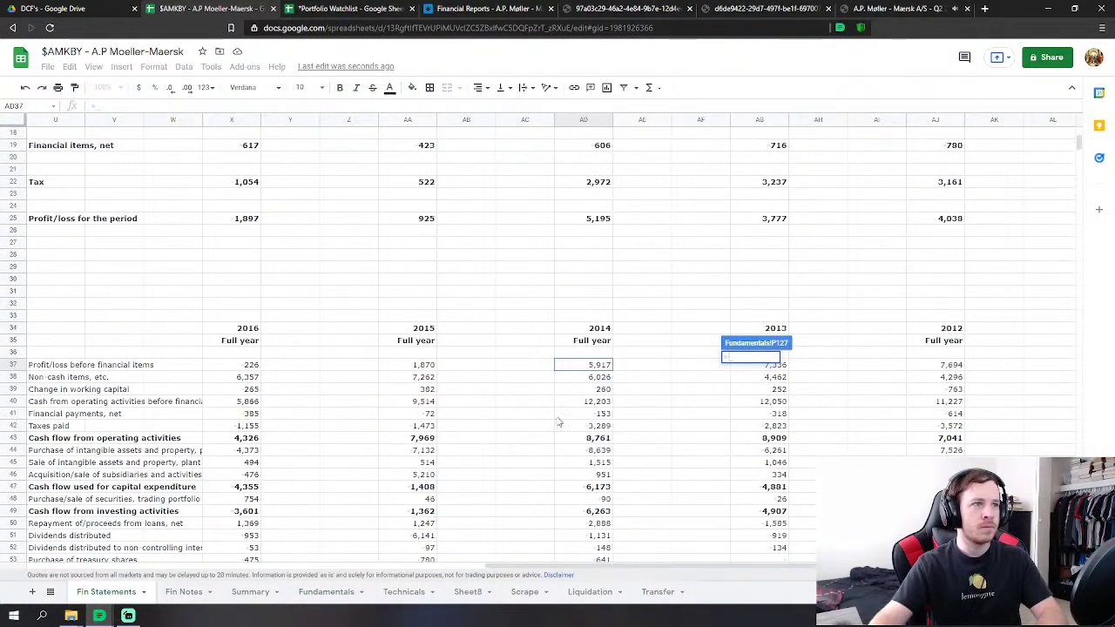
pyautogui.scroll(3, 575, 396)
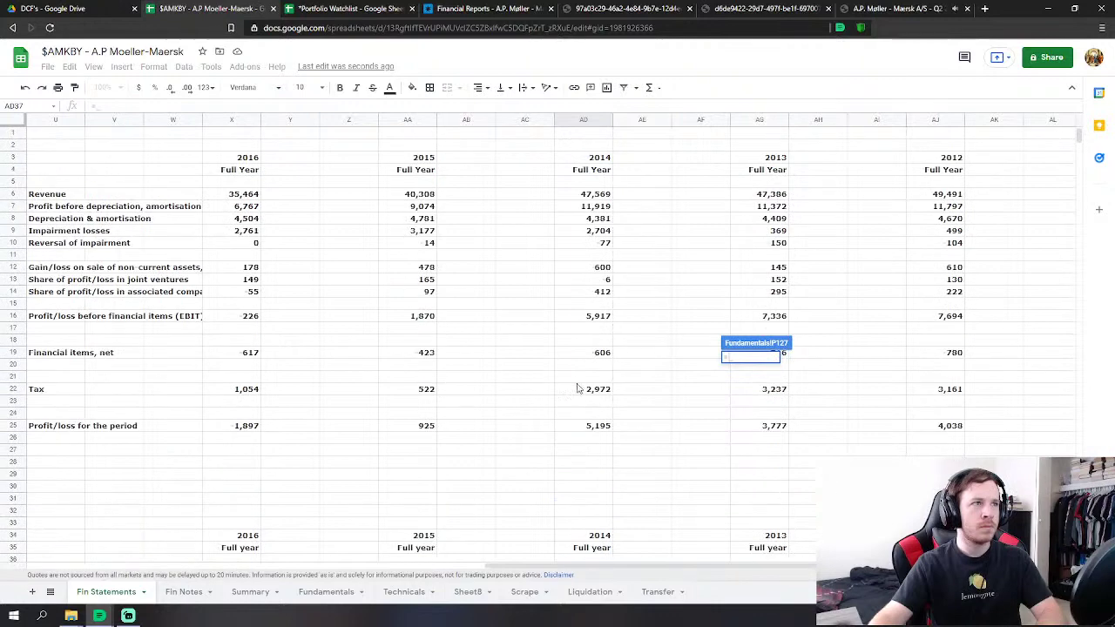
pyautogui.click(600, 207)
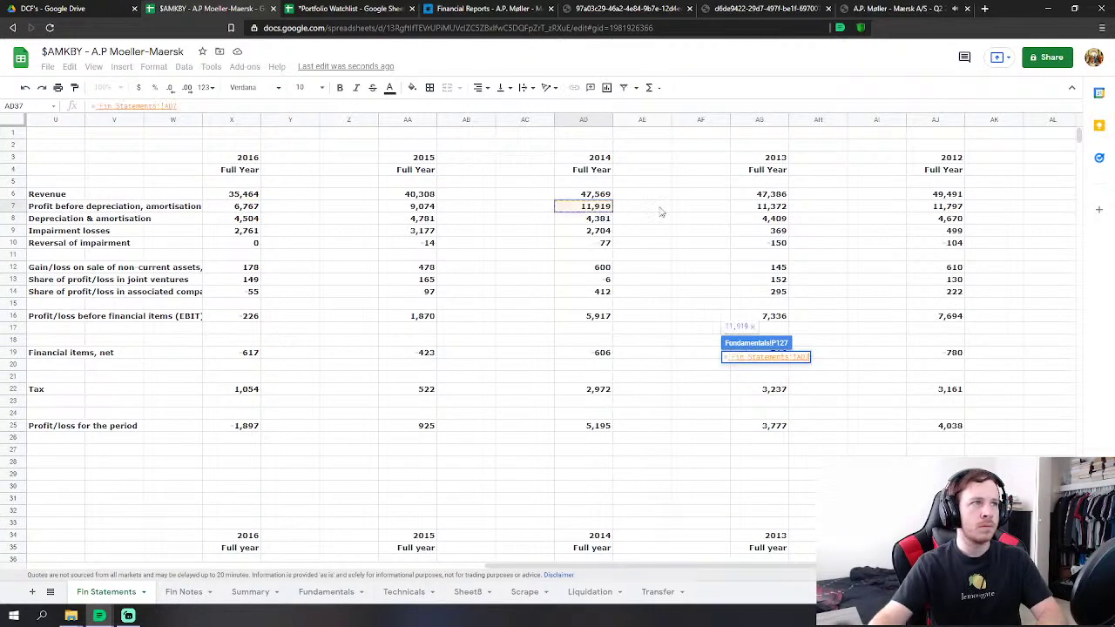
pyautogui.press('Down')
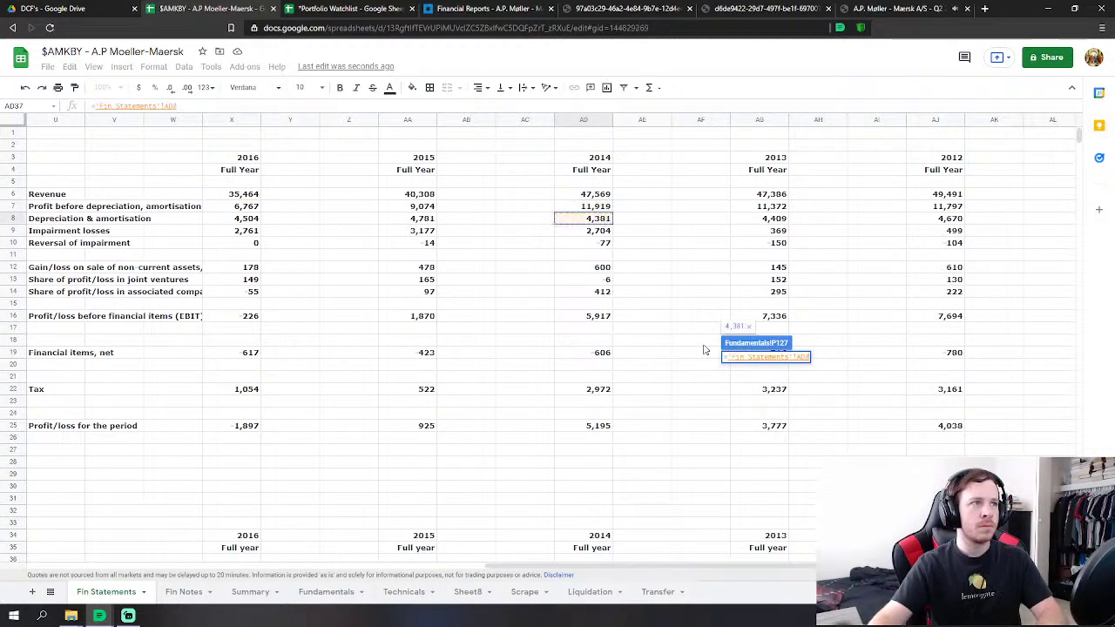
pyautogui.press('Return')
# Link the FY2014 Selective Non-Cash Adjustments in P131 to the 2014 gain/loss on sale of non-current assets in Fin Statements AD12.
pyautogui.click(748, 406)
pyautogui.write('=')
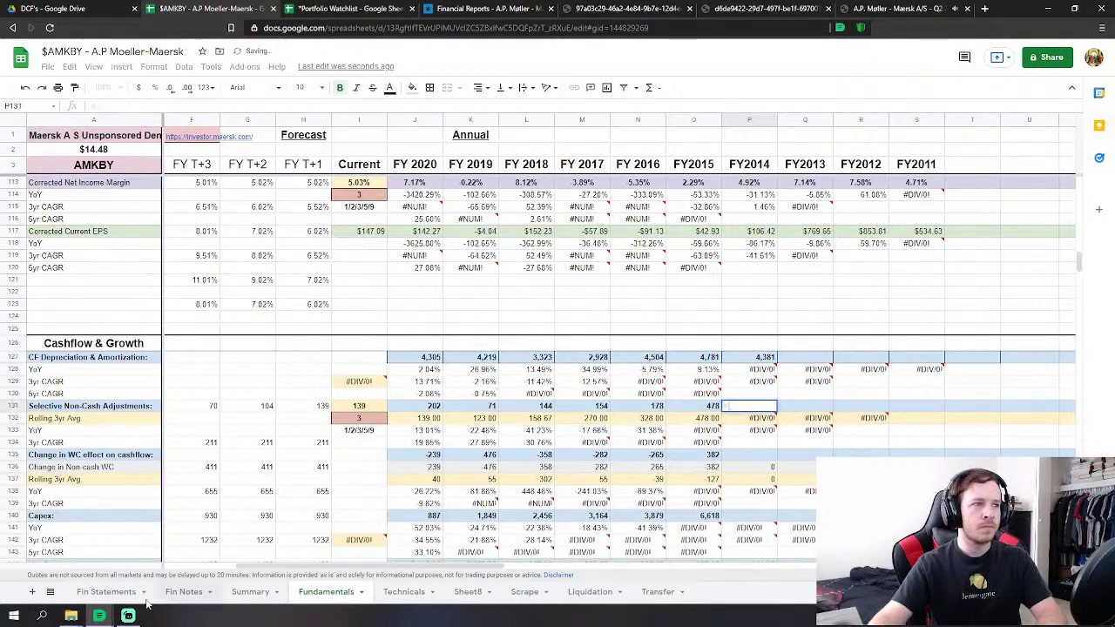
pyautogui.click(106, 592)
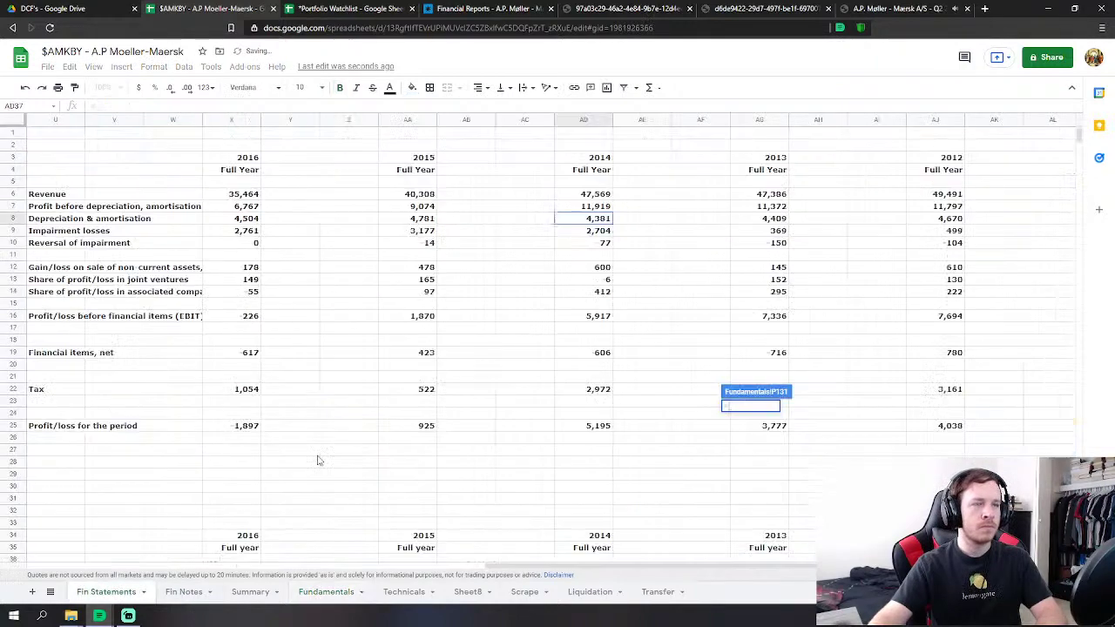
pyautogui.click(609, 270)
pyautogui.press('Return')
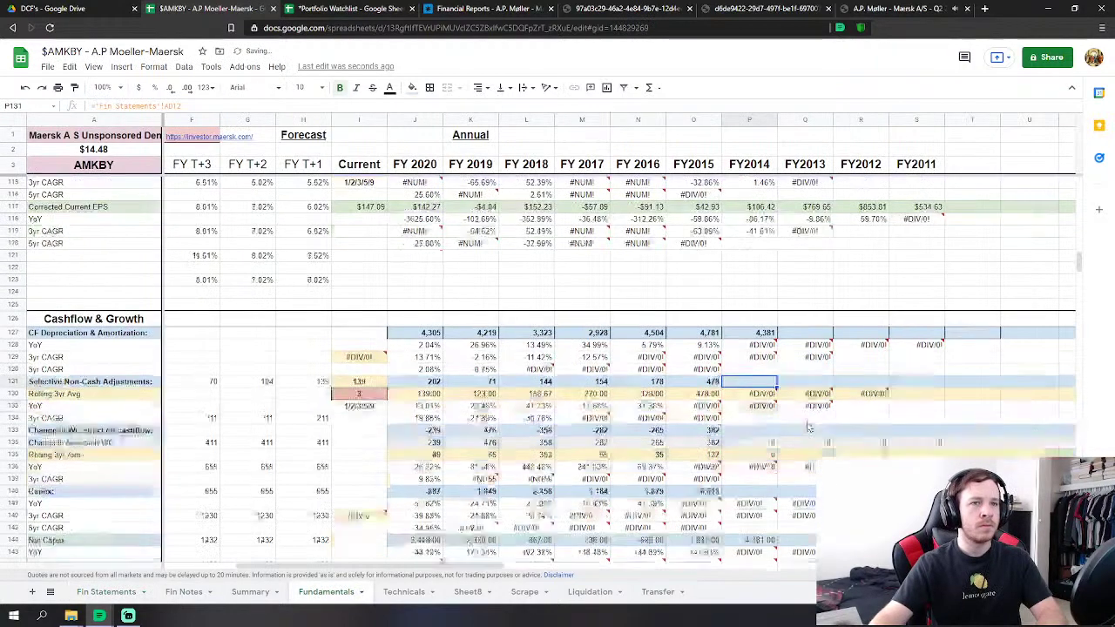
# Link the FY2014 Change in WC effect on cashflow in P135 to the 2014 change in working capital in Fin Statements AD39.
pyautogui.click(768, 373)
pyautogui.write('=')
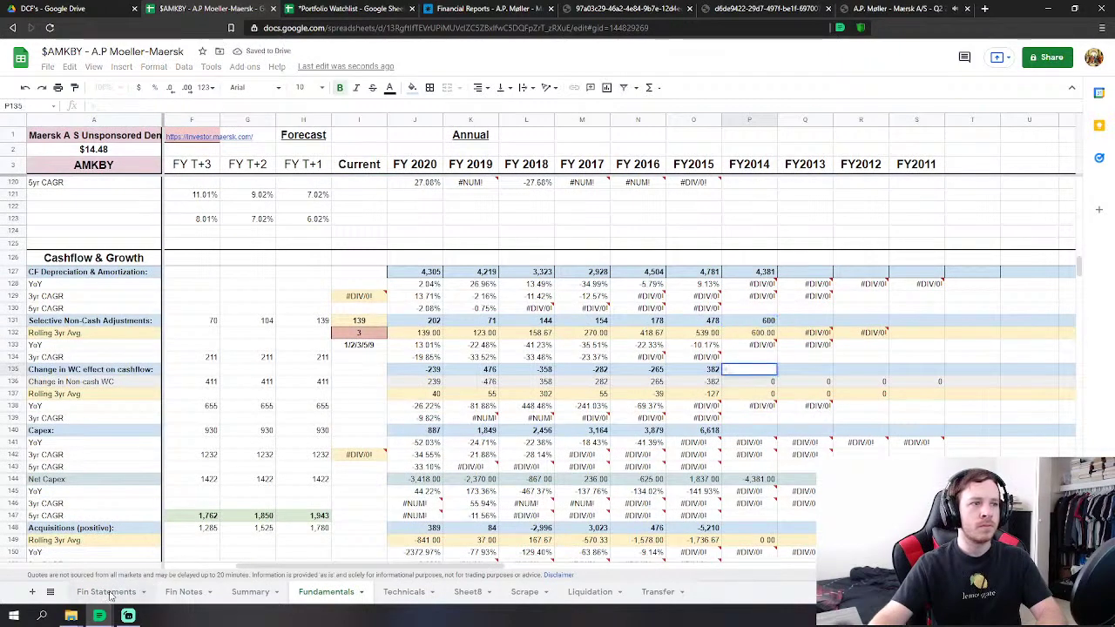
pyautogui.click(106, 591)
pyautogui.scroll(-5, 643, 379)
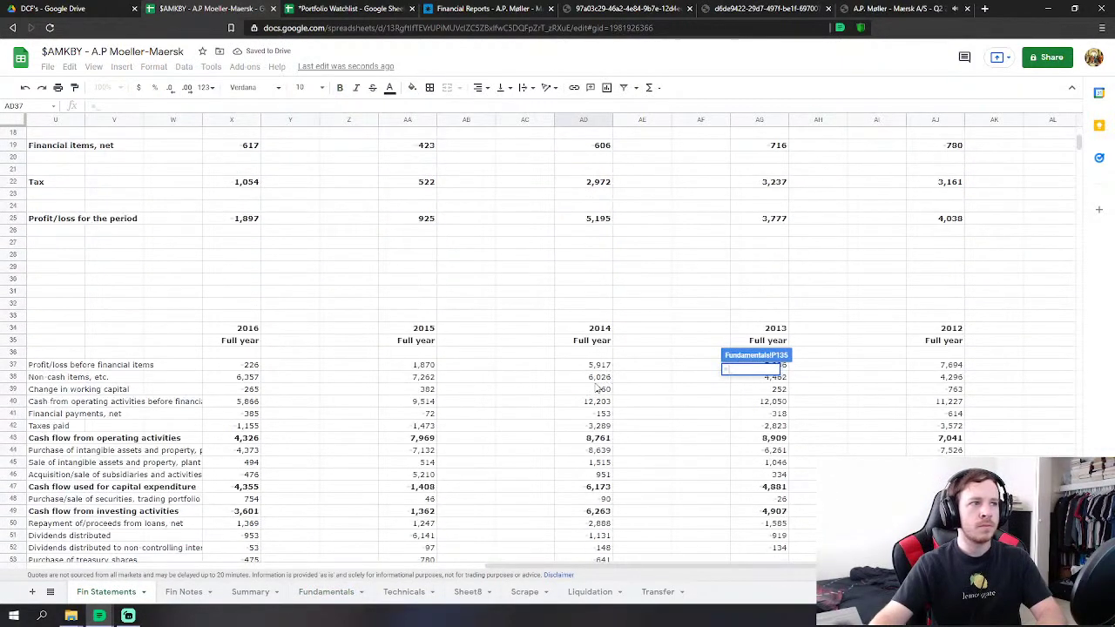
pyautogui.click(607, 390)
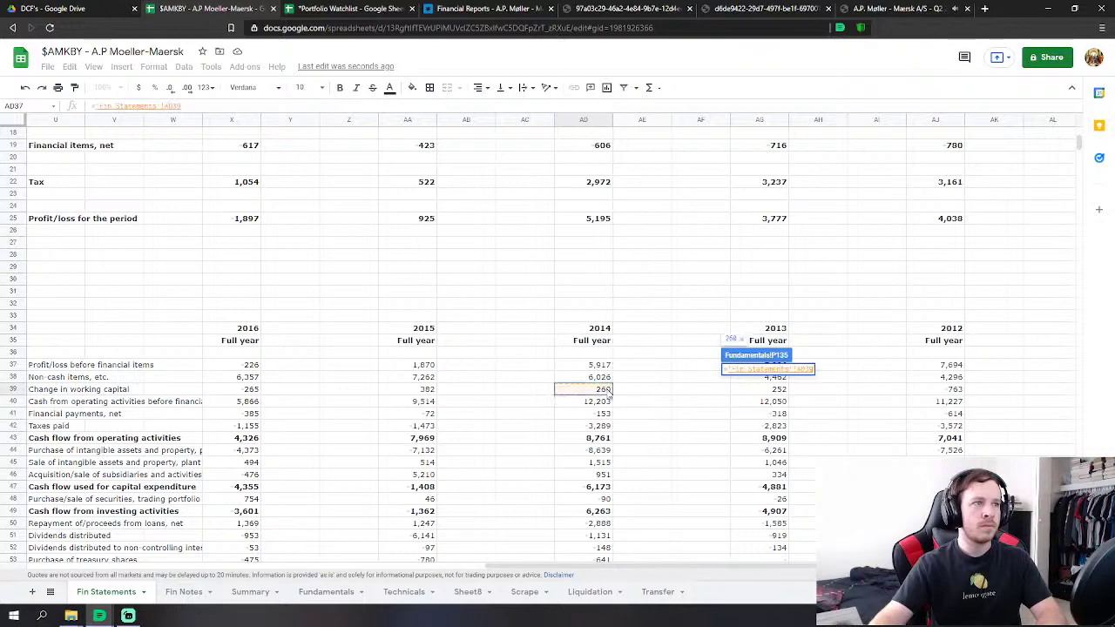
pyautogui.press('Return')
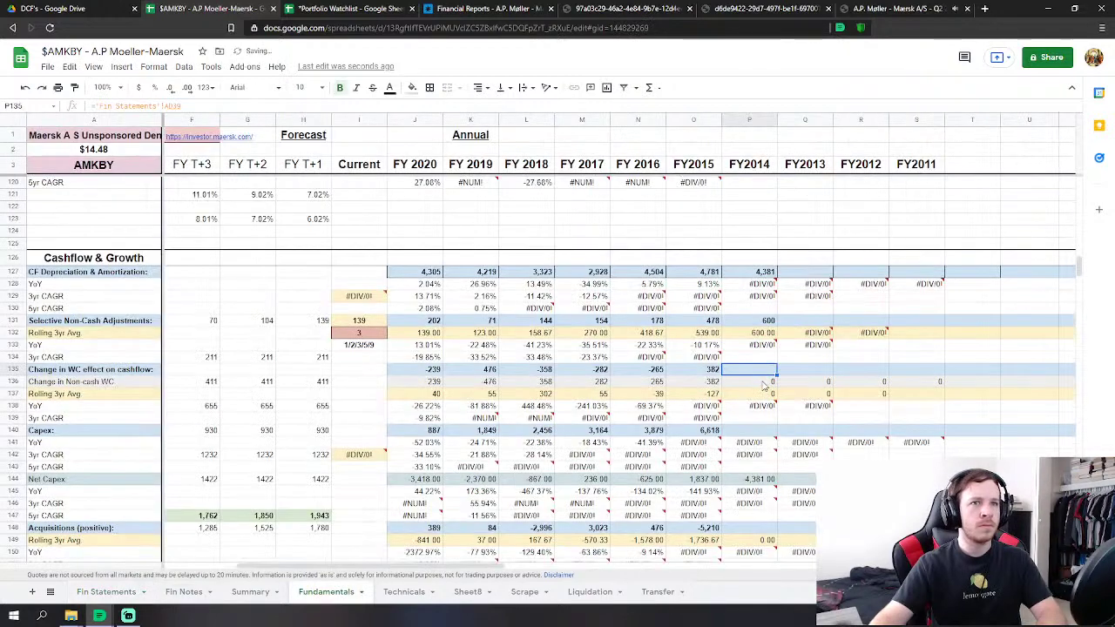
# Calculate FY2014 Capex in P140 as the negative of Fin Statements AD44 minus AD45, the 2014 asset purchases and sales.
pyautogui.click(744, 432)
pyautogui.scroll(-2, 745, 438)
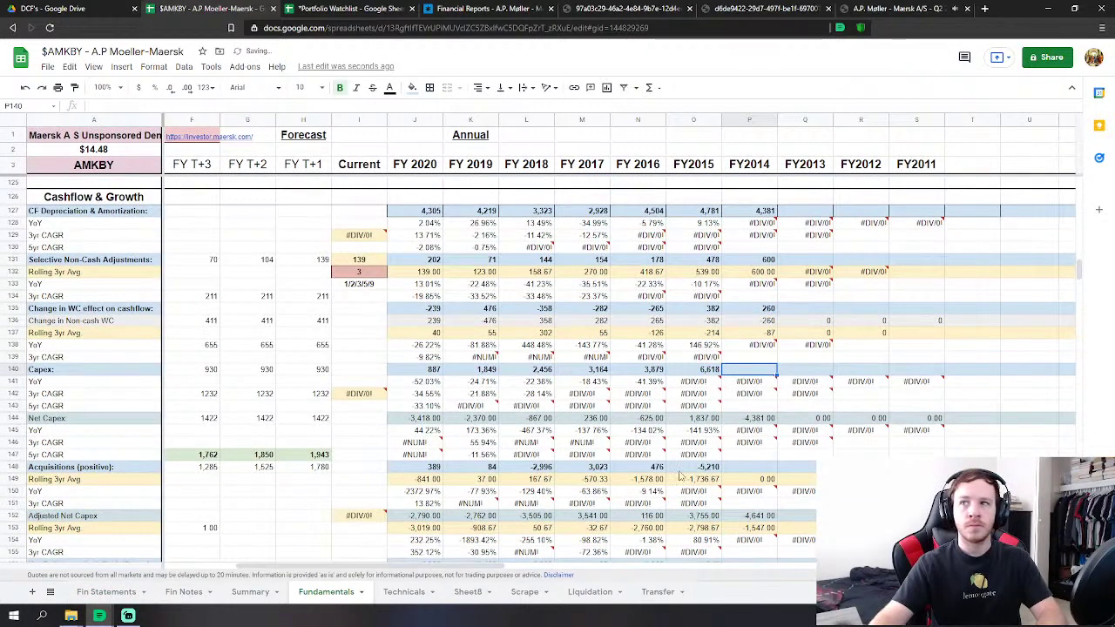
pyautogui.write('=-')
pyautogui.click(108, 592)
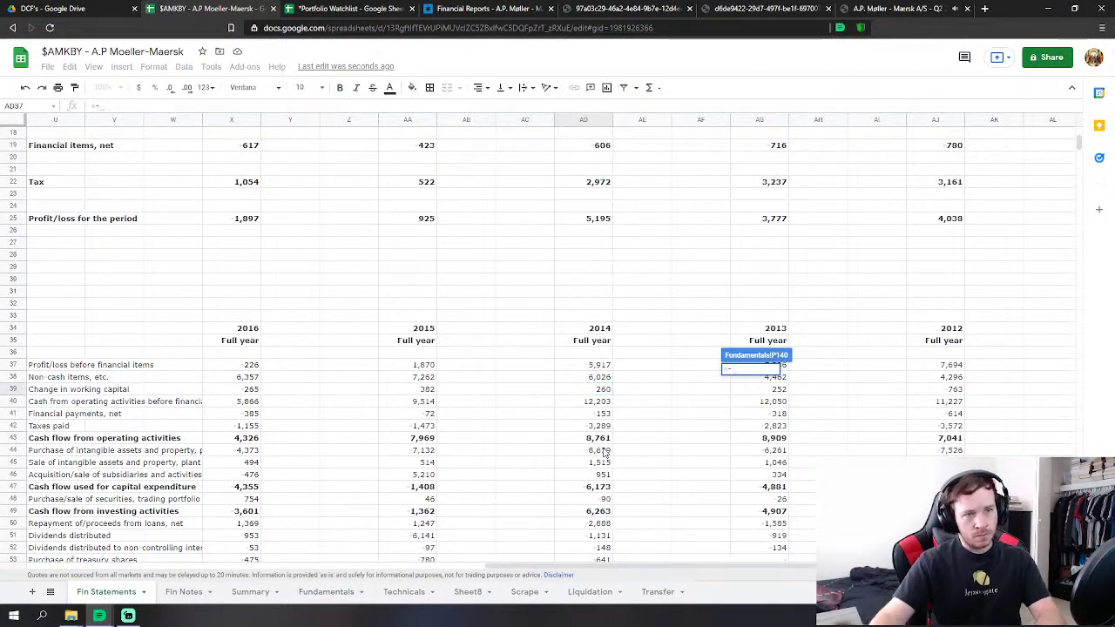
pyautogui.click(602, 450)
pyautogui.write('-')
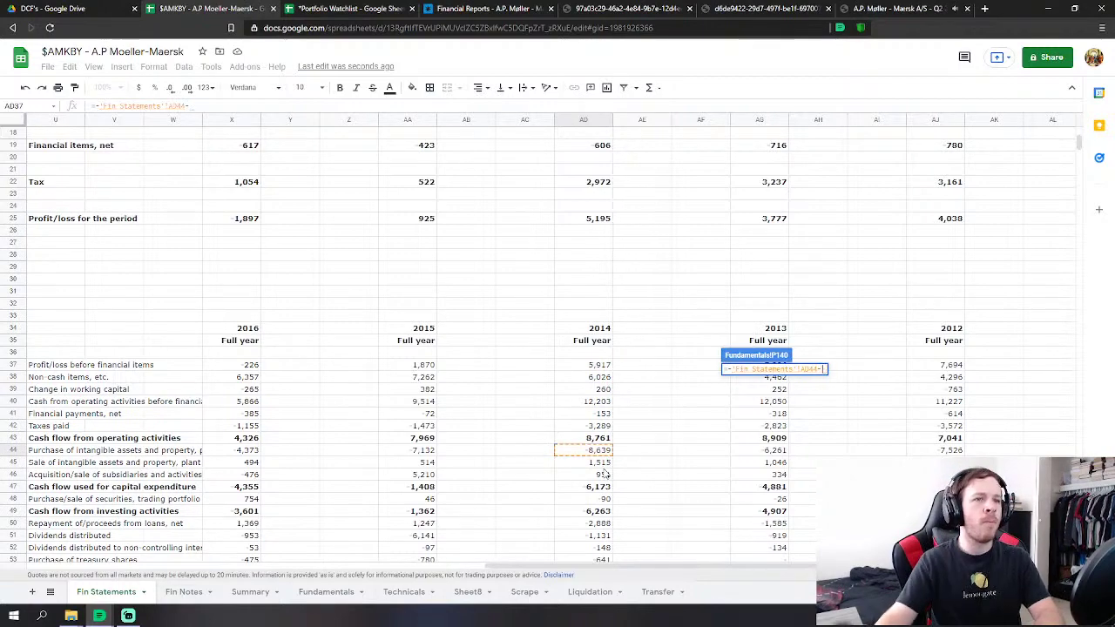
pyautogui.click(602, 464)
pyautogui.press('Return')
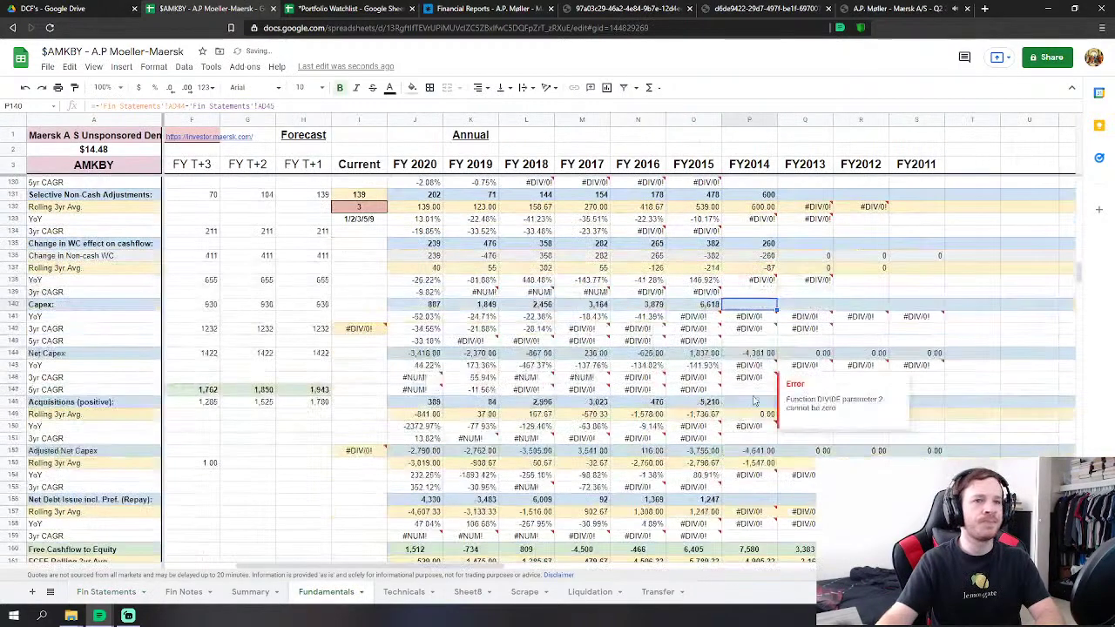
# Set FY2014 Acquisitions in P148 to the negative of the 2014 acquisition/sale of subsidiaries in Fin Statements AD46.
pyautogui.click(759, 402)
pyautogui.write('=')
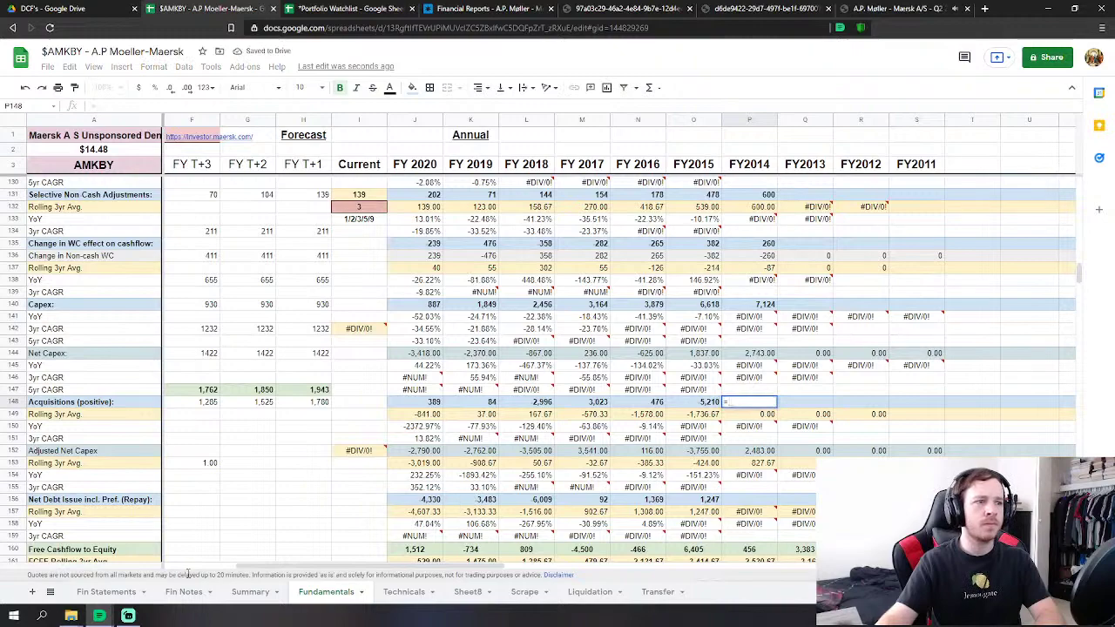
pyautogui.click(118, 593)
pyautogui.click(754, 403)
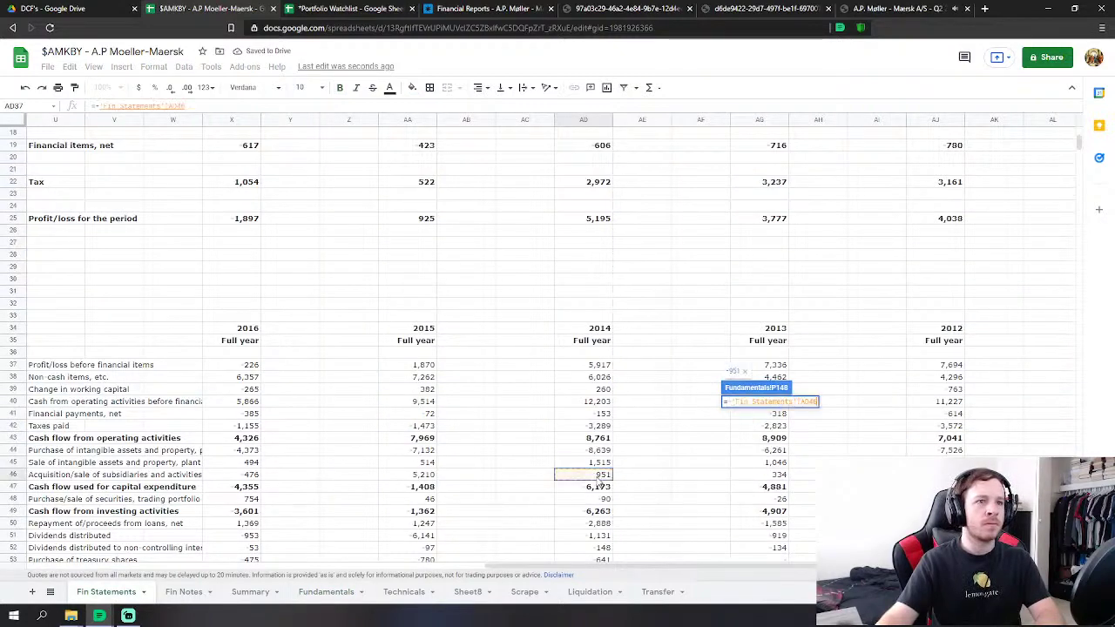
pyautogui.press('Return')
# Link the FY2014 Net Debt Issue in P156 to the 2014 repayment of/proceeds from loans in Fin Statements AD50.
pyautogui.scroll(-2, 745, 452)
pyautogui.click(749, 414)
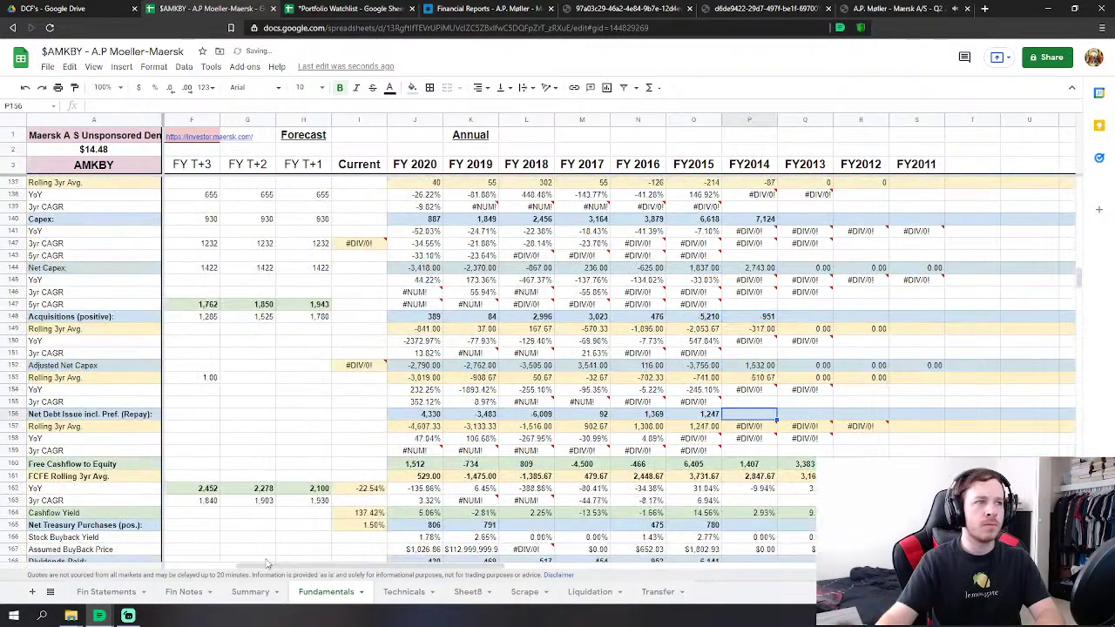
pyautogui.write('=')
pyautogui.click(109, 599)
pyautogui.scroll(-2, 478, 460)
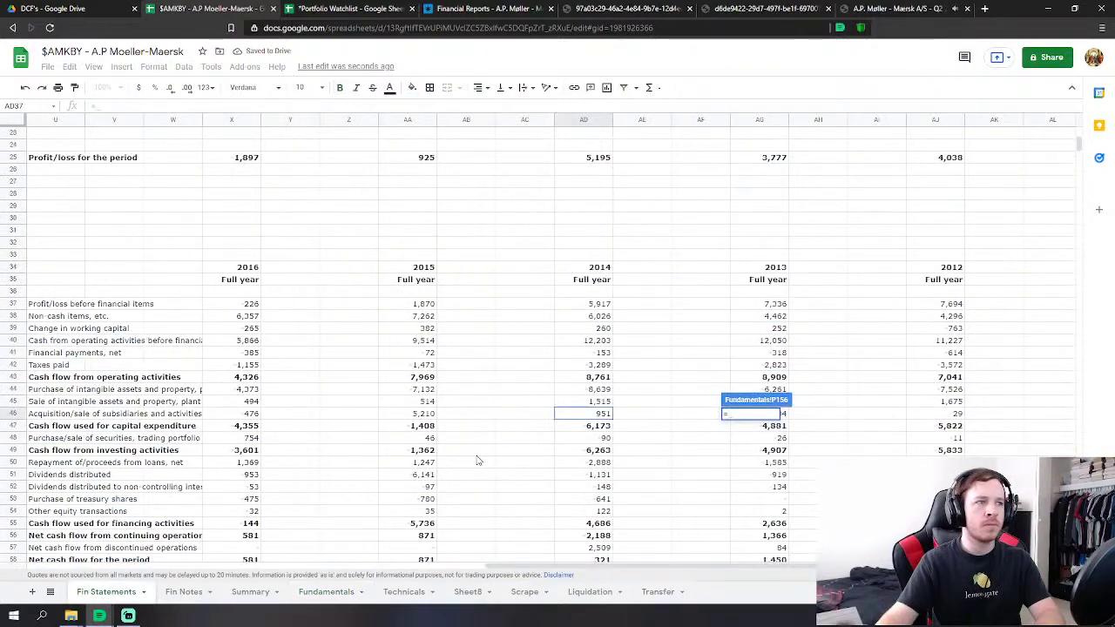
pyautogui.click(604, 464)
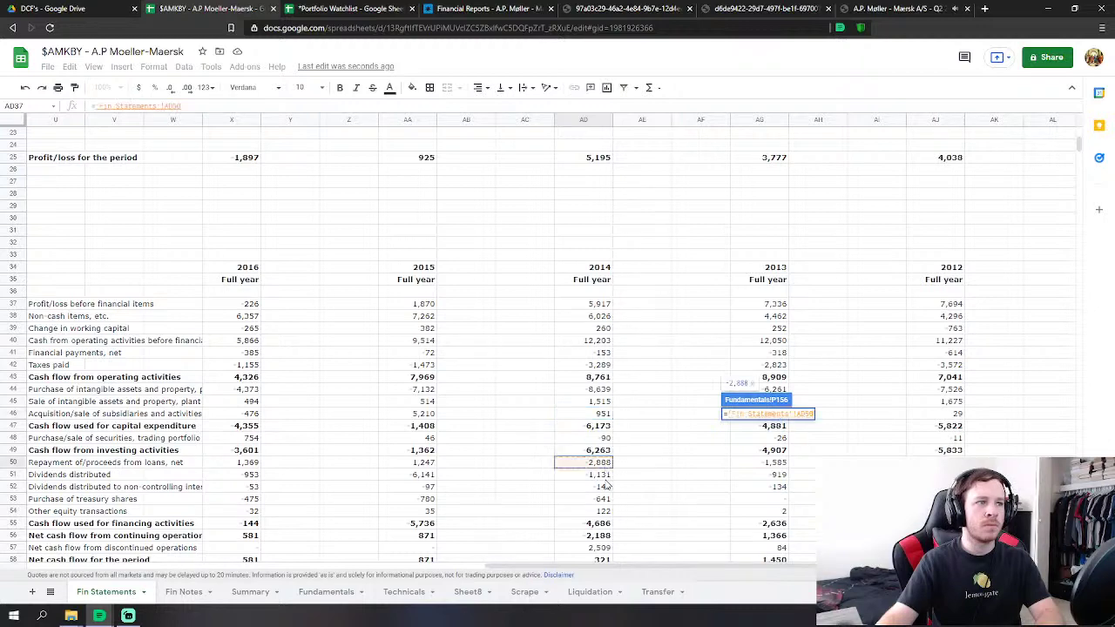
pyautogui.press('Return')
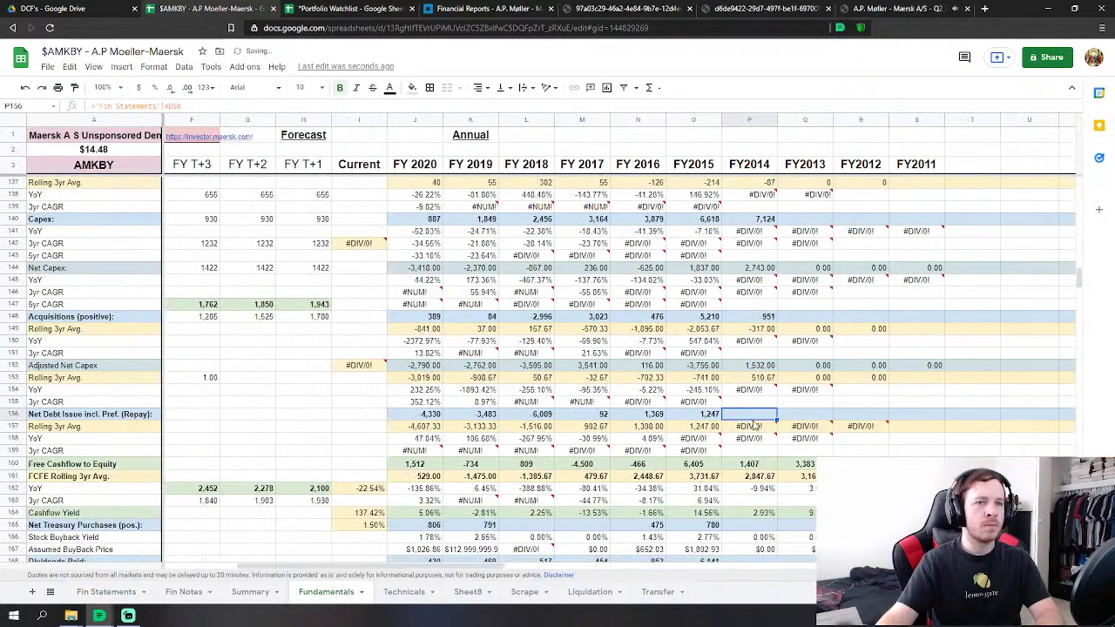
# Set FY2014 Net Treasury Purchases in P165 to the negative of the 2014 purchase of treasury shares in Fin Statements AD53.
pyautogui.scroll(-1, 755, 426)
pyautogui.click(760, 465)
pyautogui.write('=')
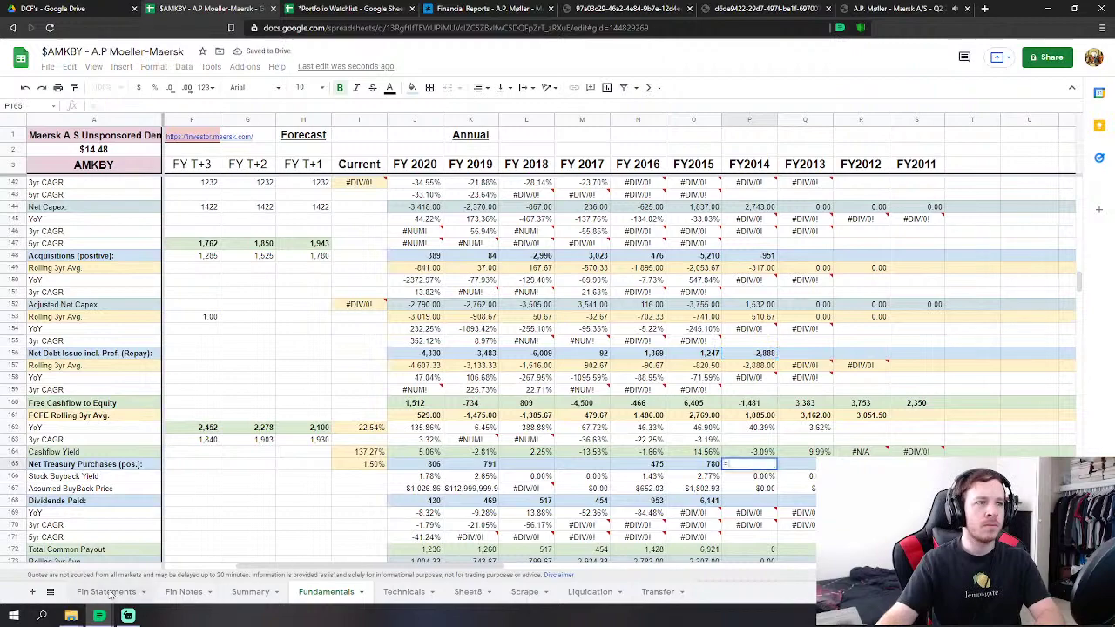
pyautogui.click(106, 592)
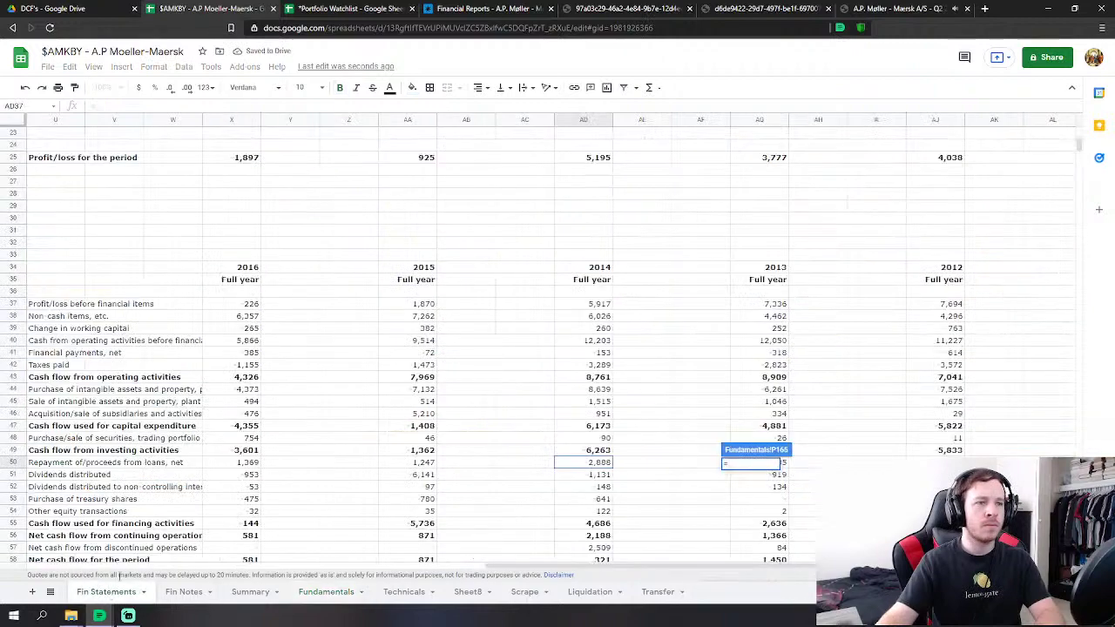
pyautogui.click(597, 498)
pyautogui.press('Return')
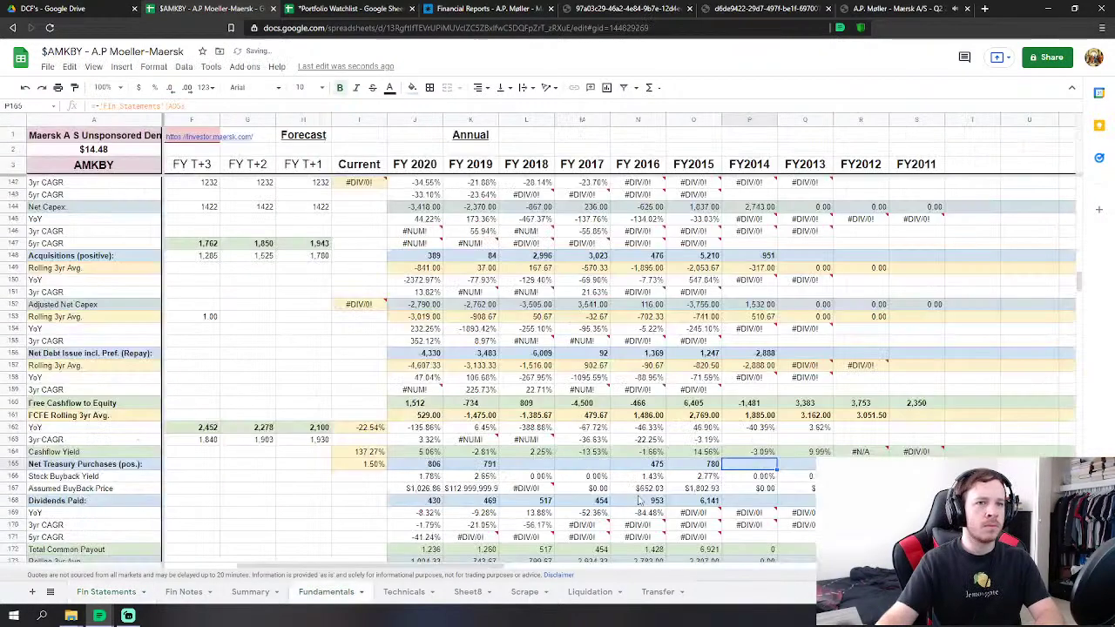
# Set FY2014 Dividends Paid in P168 to the negative of the 2014 dividends distributed in Fin Statements AD51.
pyautogui.click(742, 505)
pyautogui.write('=')
pyautogui.click(107, 591)
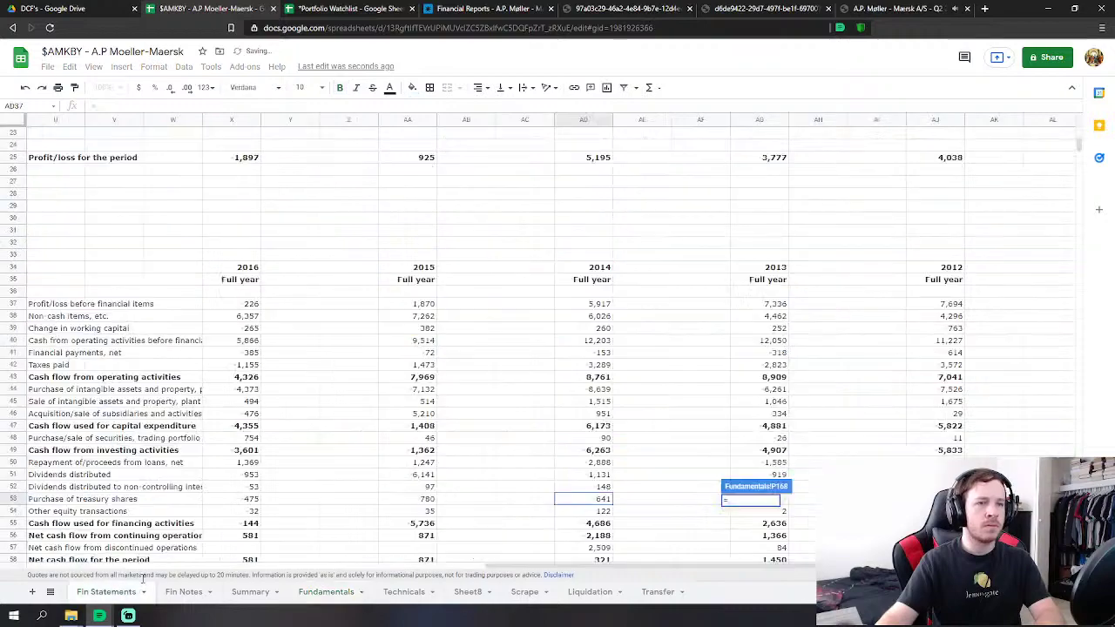
pyautogui.click(598, 474)
pyautogui.press('Return')
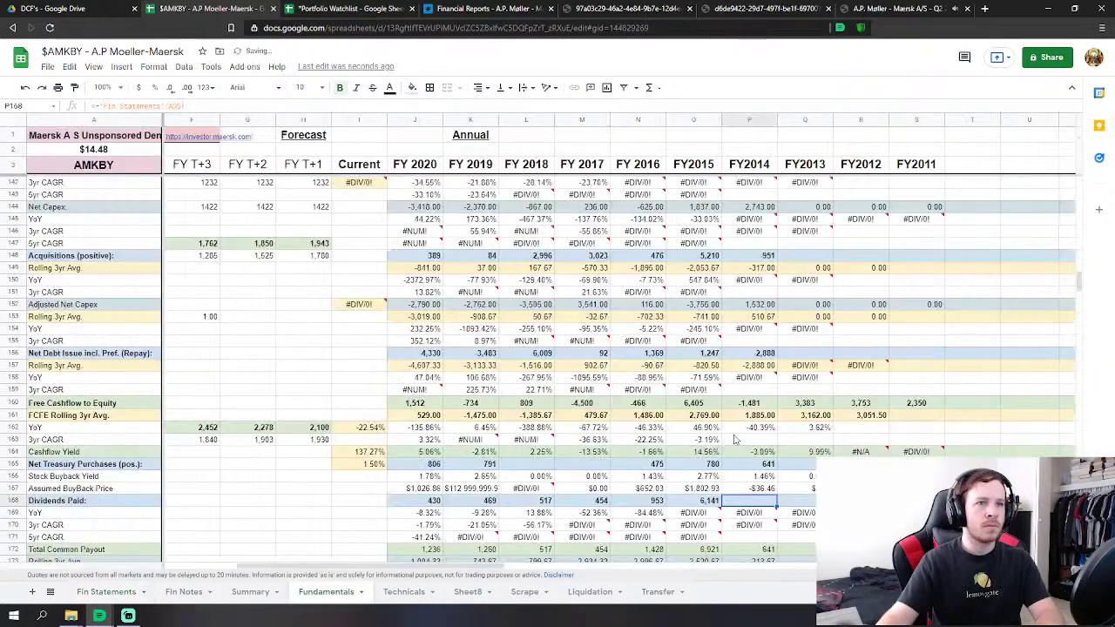
# Select the FY2014 Cash & Equivalents cell P226 and examine the 2014 balance sheet items in Fin Statements.
pyautogui.scroll(-10, 737, 438)
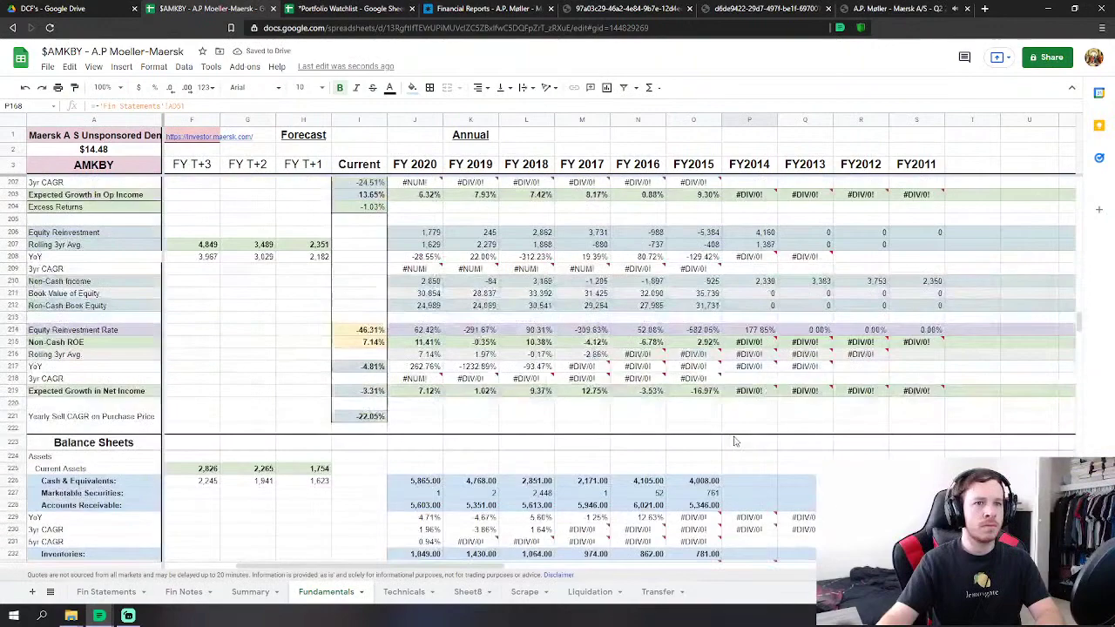
pyautogui.scroll(-3, 734, 442)
pyautogui.click(758, 358)
pyautogui.write('=')
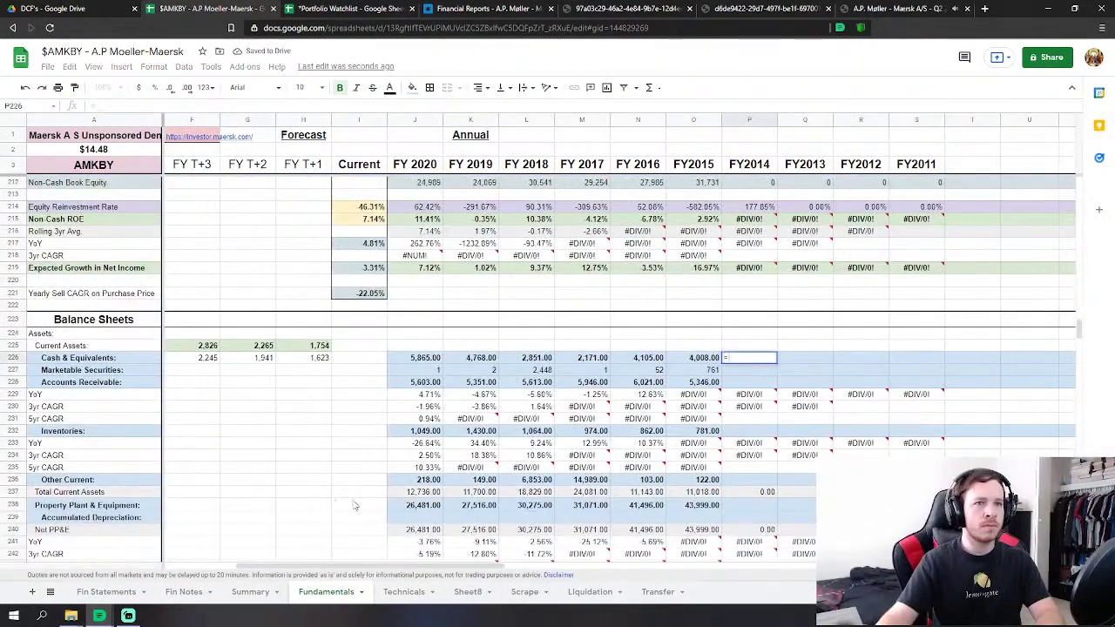
pyautogui.click(106, 592)
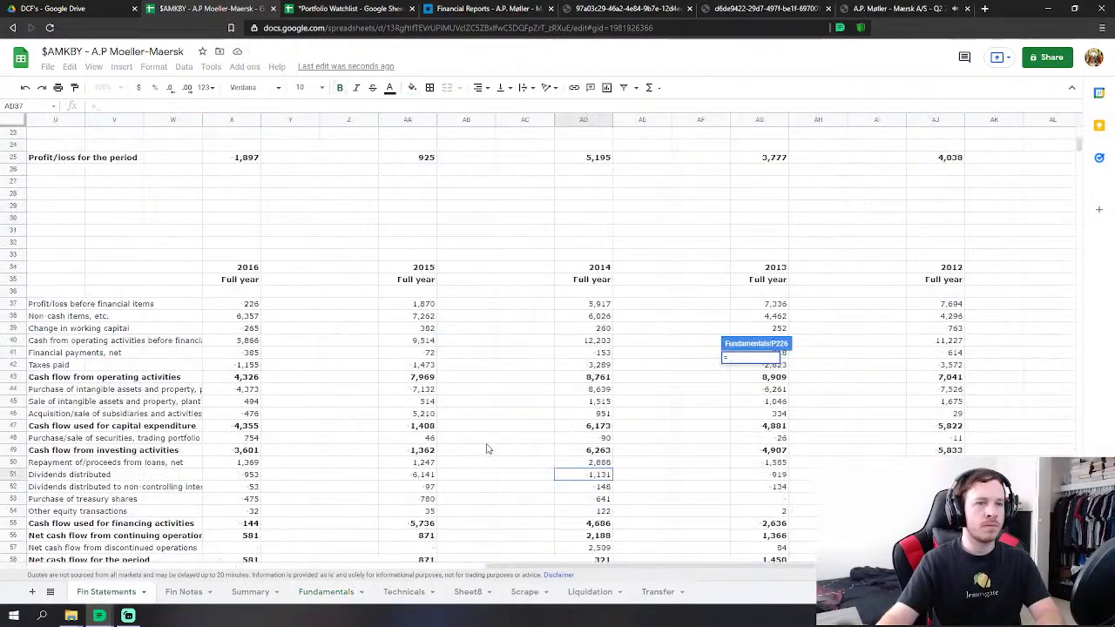
pyautogui.scroll(-7, 570, 453)
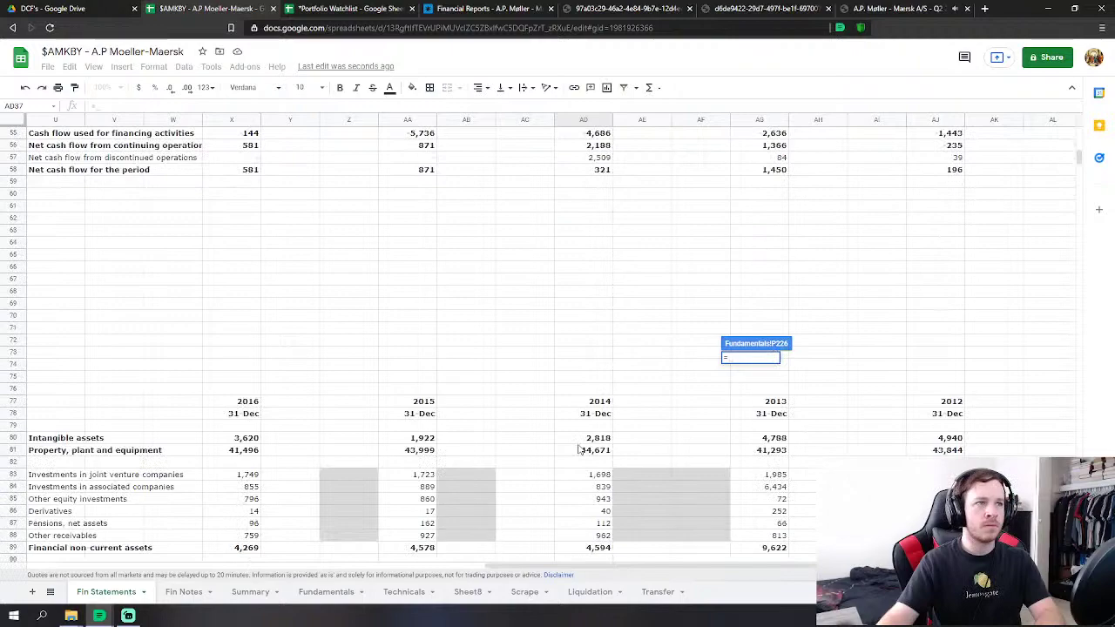
pyautogui.scroll(-12, 578, 450)
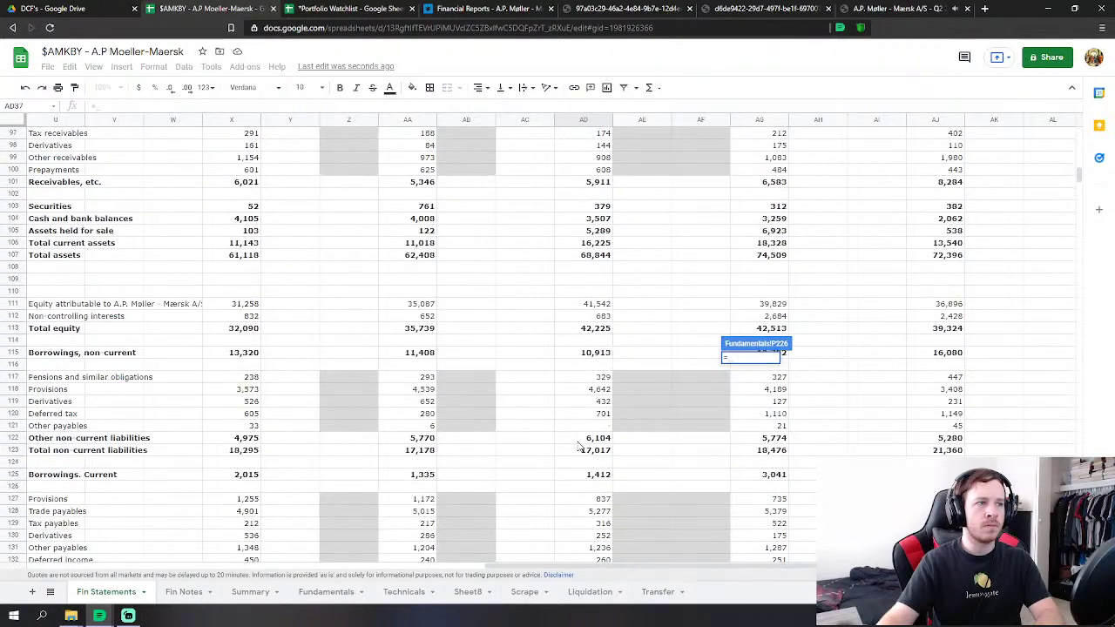
pyautogui.scroll(-3, 578, 446)
pyautogui.scroll(5, 578, 446)
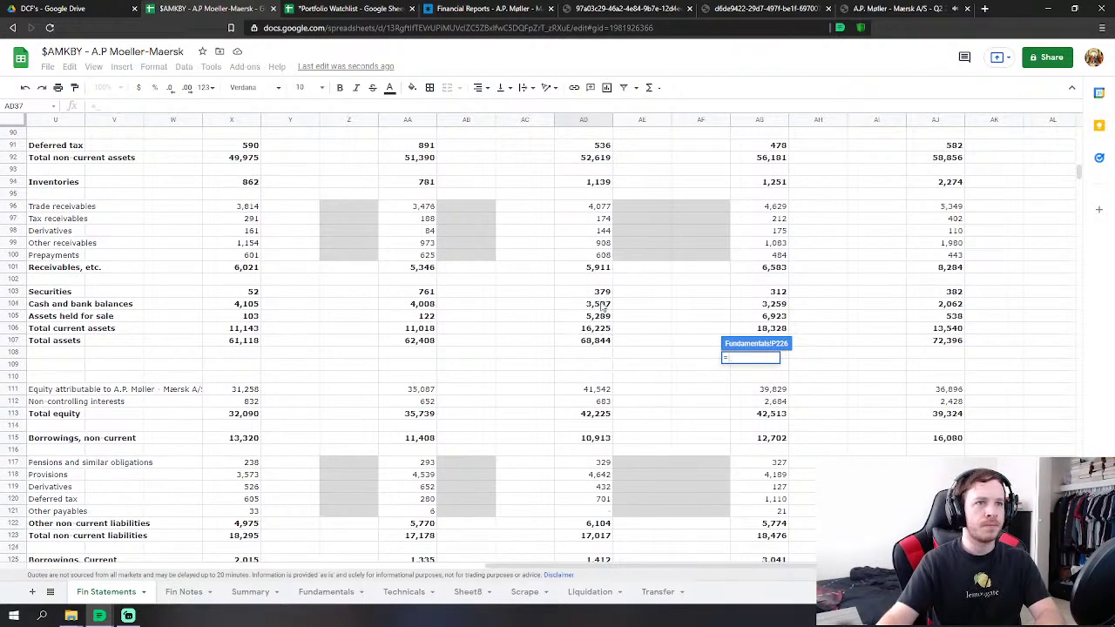
pyautogui.scroll(8, 601, 307)
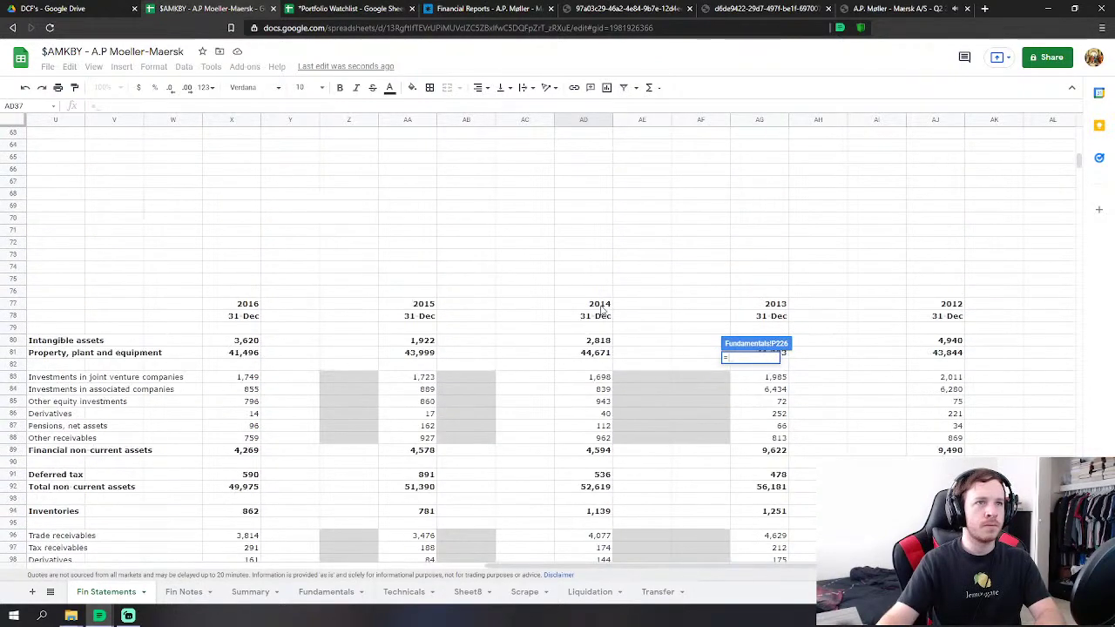
pyautogui.click(326, 591)
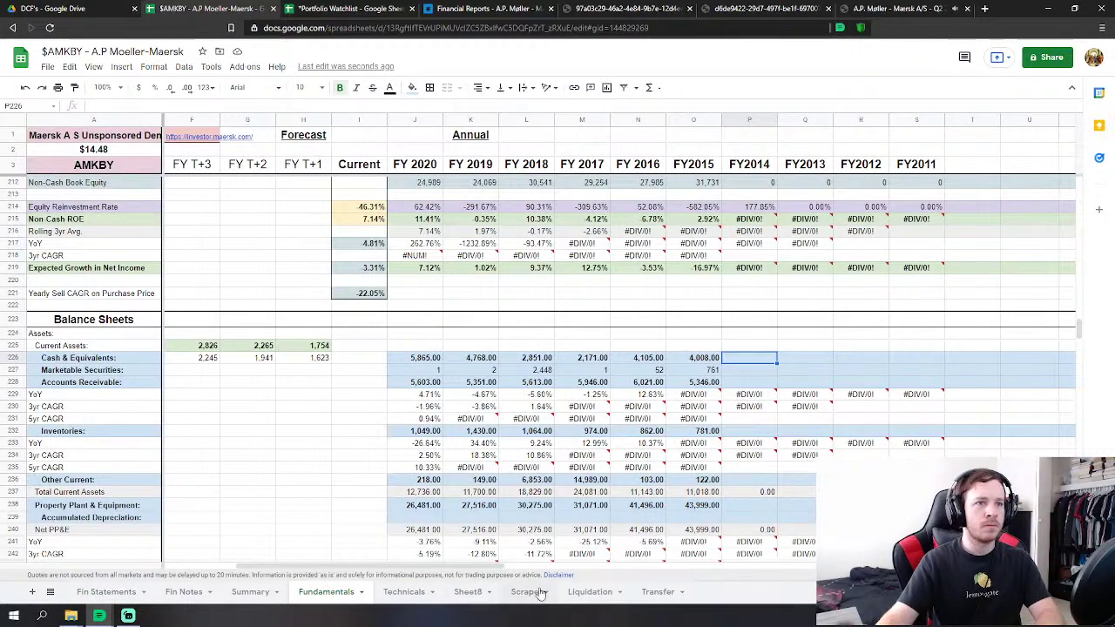
# Link the FY2014 Cash & Equivalents in P226 to the 2014 cash and bank balances in Fin Statements AD104.
pyautogui.moveTo(484, 568); pyautogui.dragTo(518, 568)
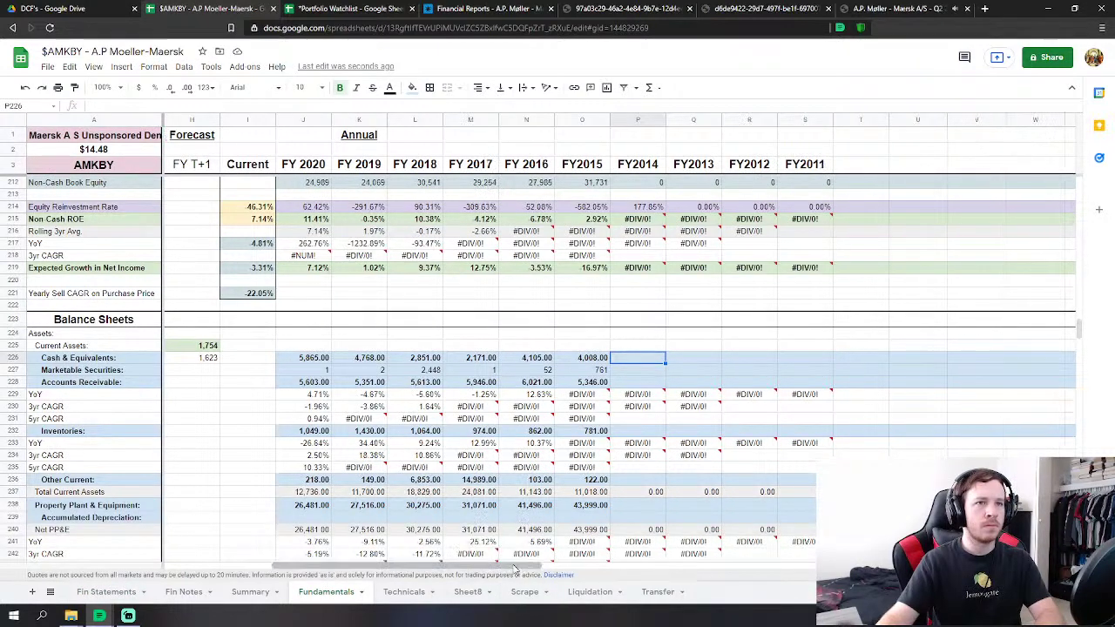
pyautogui.write('=')
pyautogui.click(106, 591)
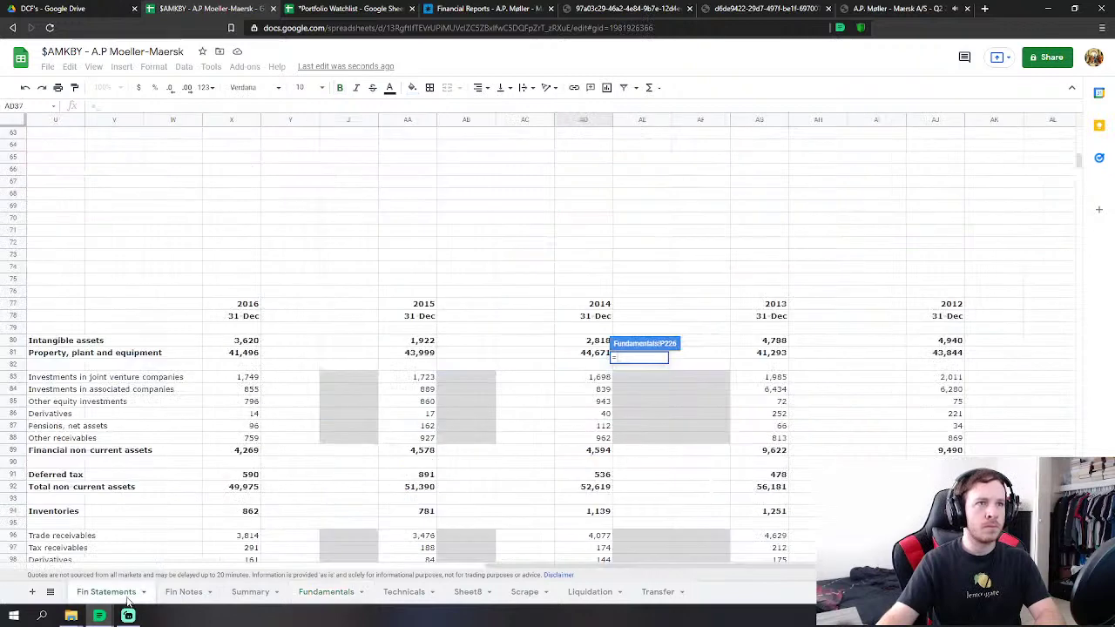
pyautogui.scroll(-1, 579, 427)
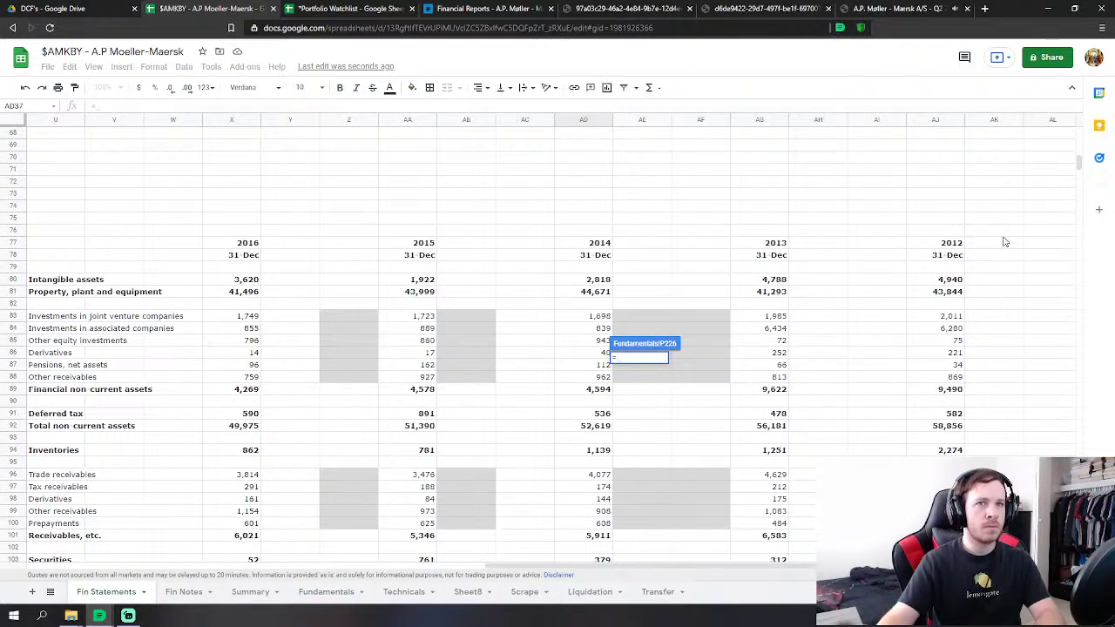
pyautogui.moveTo(1083, 168); pyautogui.dragTo(1086, 121)
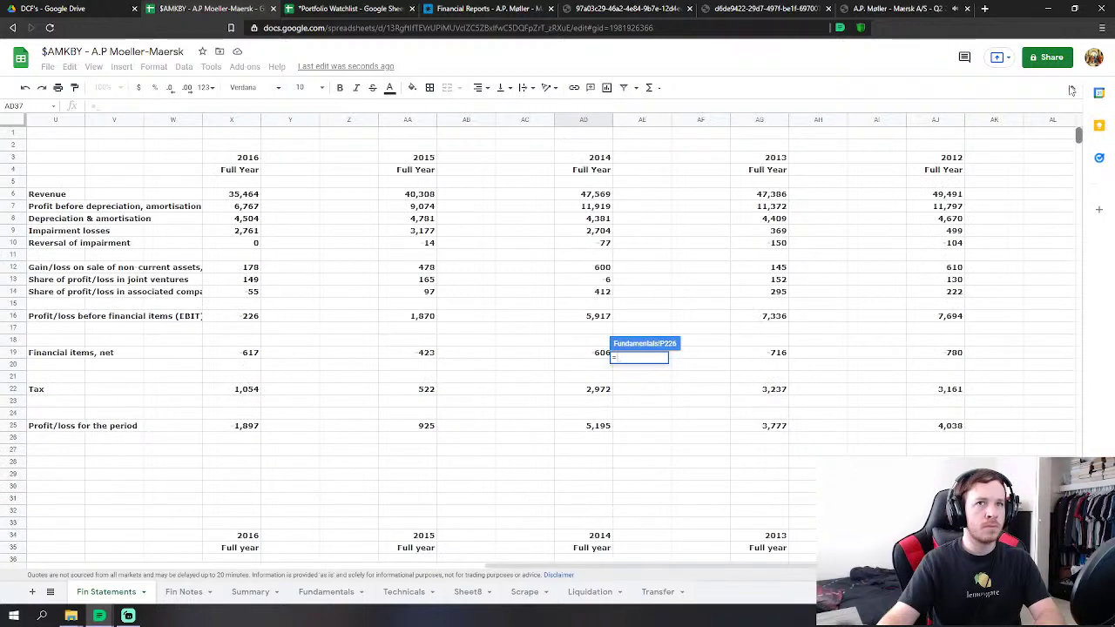
pyautogui.press('Escape')
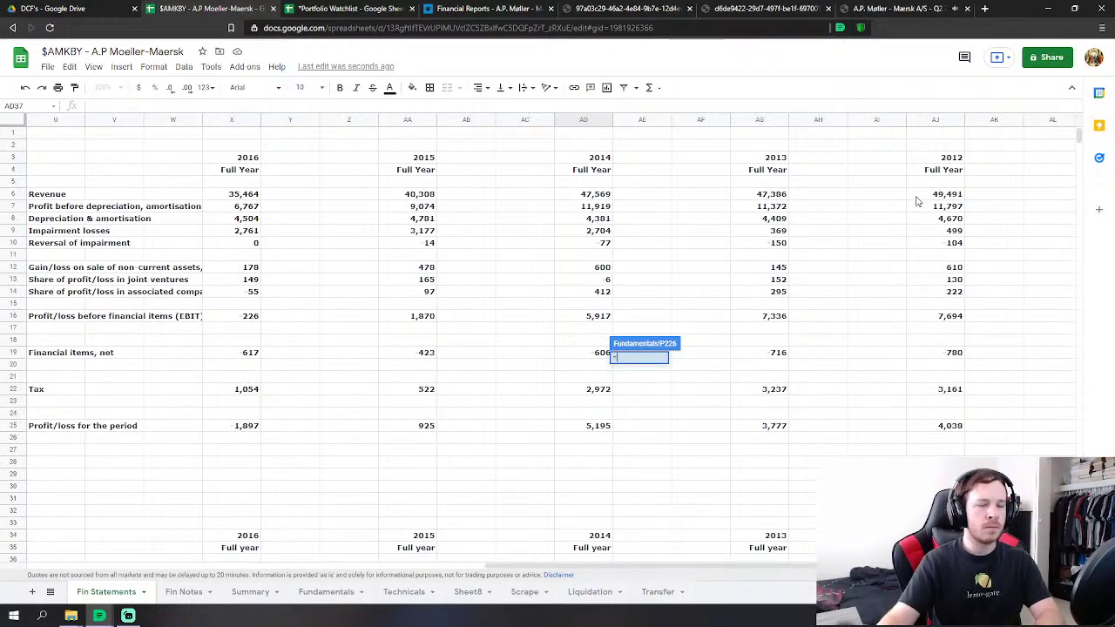
pyautogui.write('=')
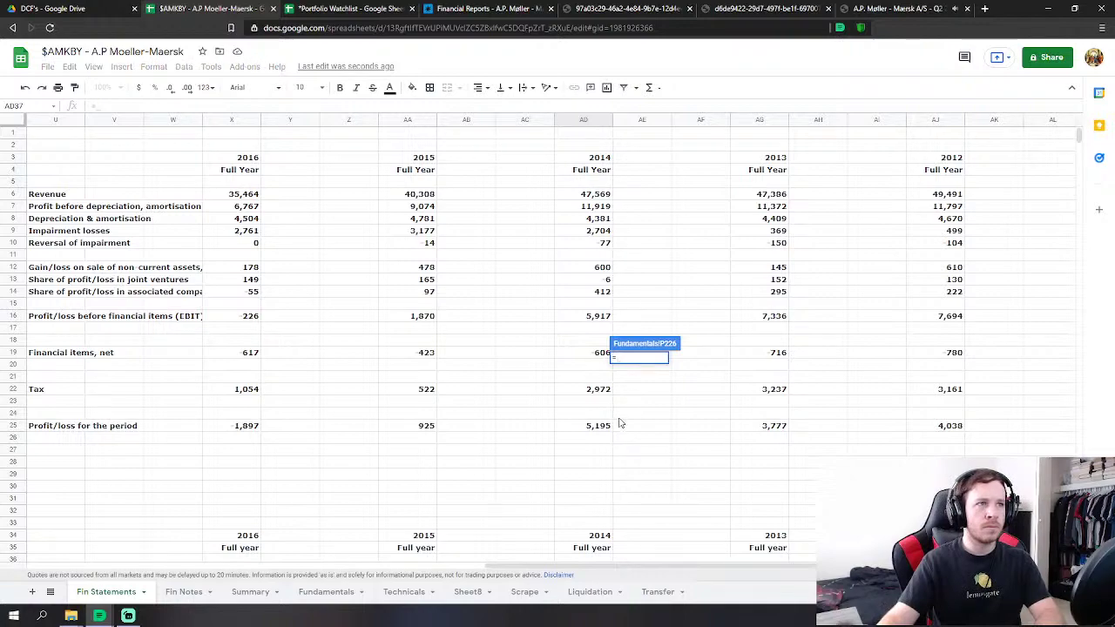
pyautogui.scroll(-15, 619, 424)
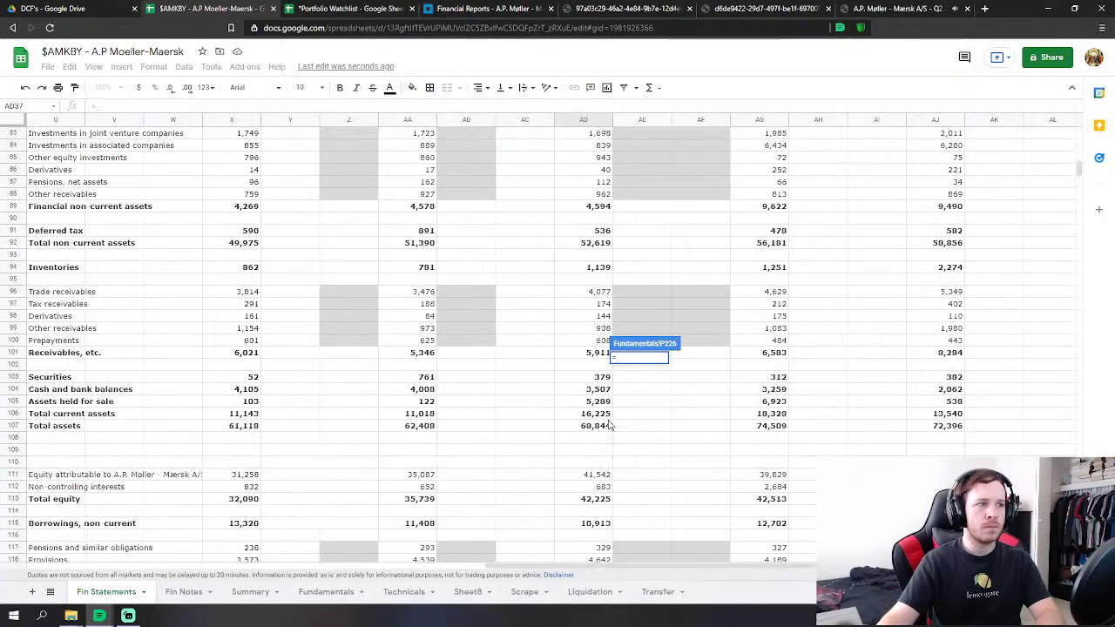
pyautogui.scroll(-3, 609, 424)
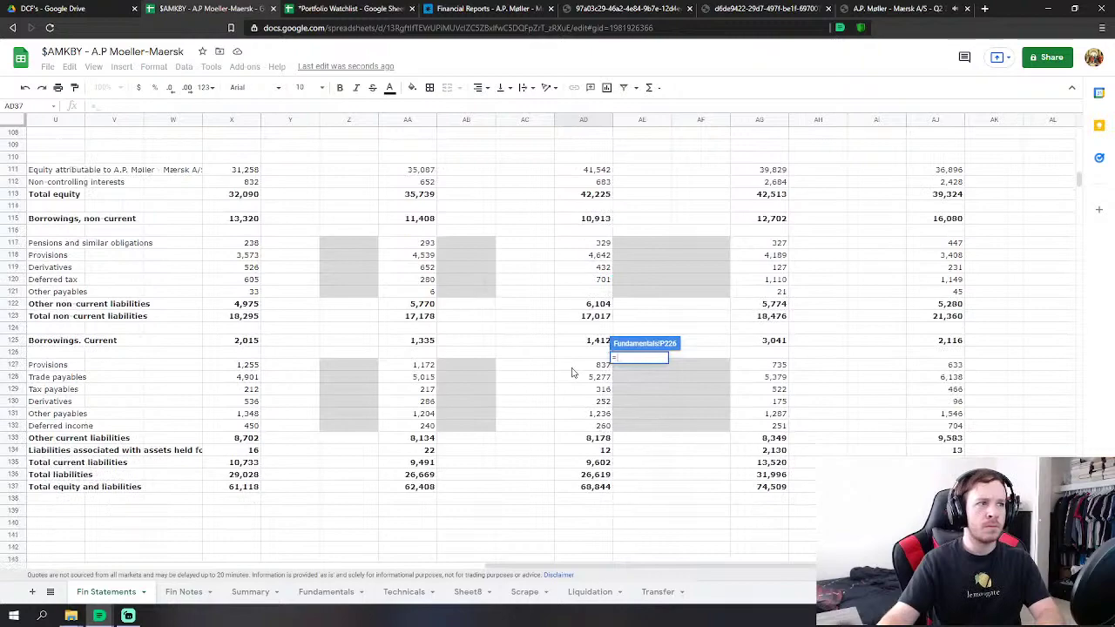
pyautogui.scroll(2, 572, 373)
pyautogui.scroll(-6, 540, 401)
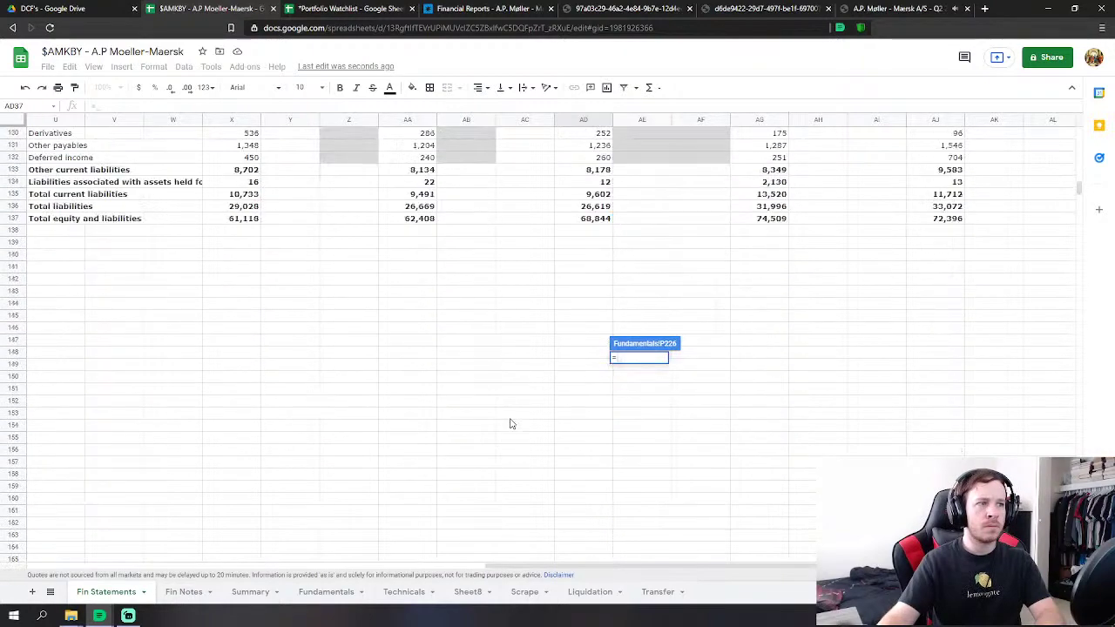
pyautogui.scroll(8, 511, 424)
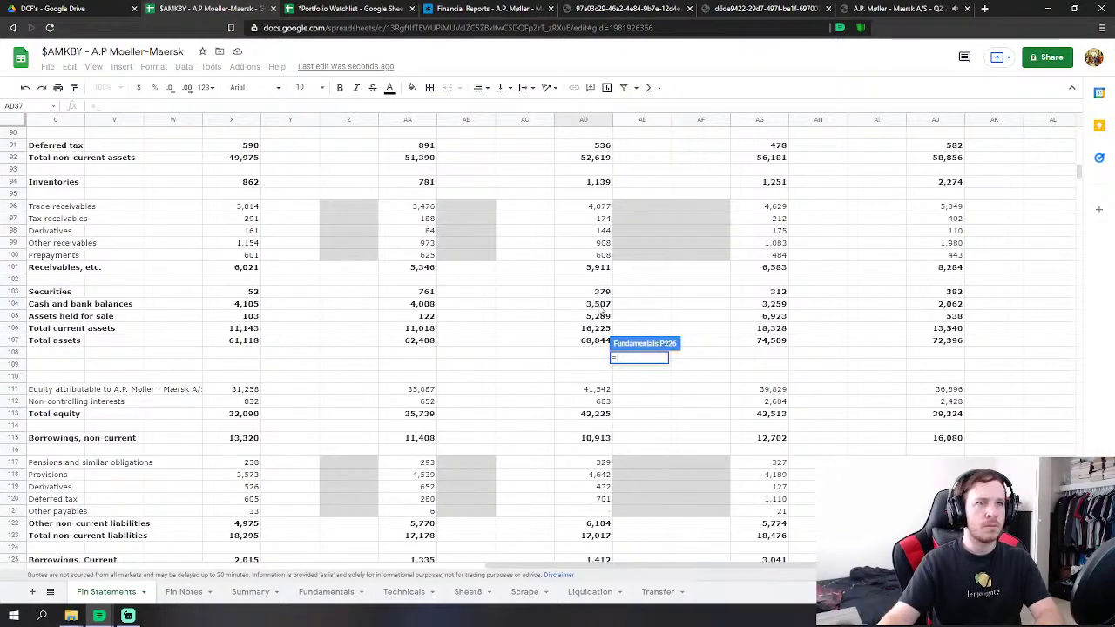
pyautogui.click(599, 304)
pyautogui.press('Return')
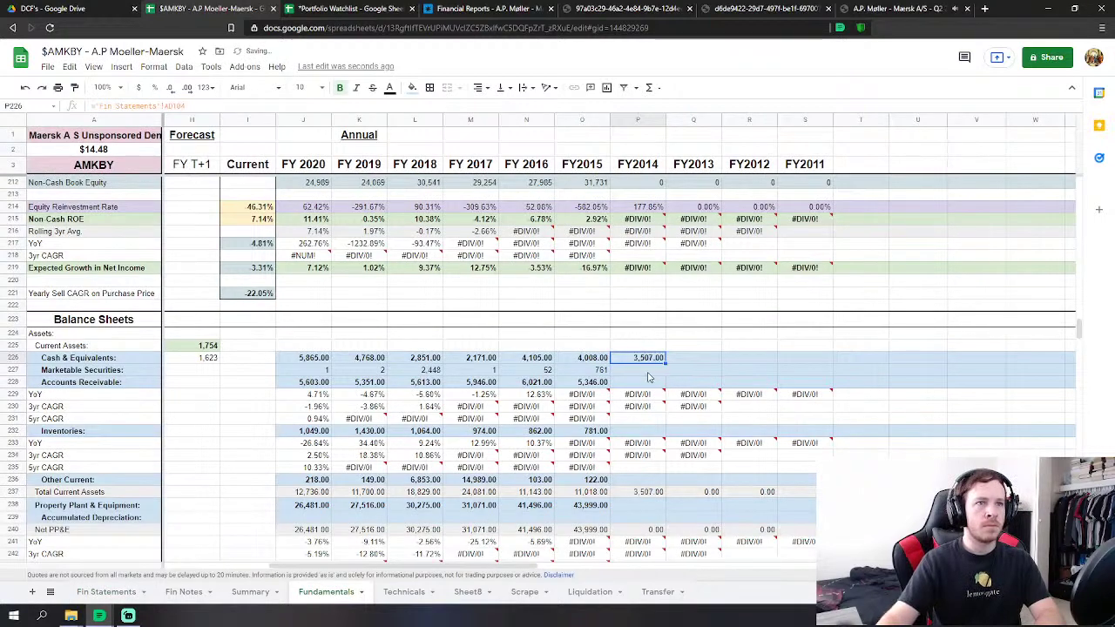
# Link the FY2014 Marketable Securities in P227 to the 2014 securities in Fin Statements AD103.
pyautogui.click(648, 371)
pyautogui.write('=')
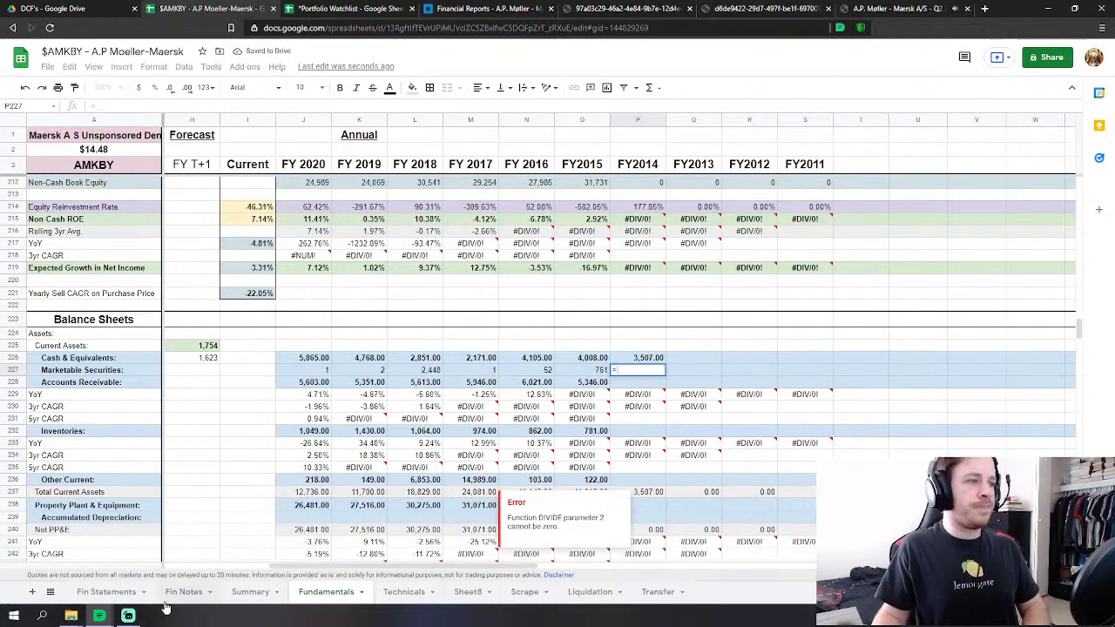
pyautogui.click(105, 591)
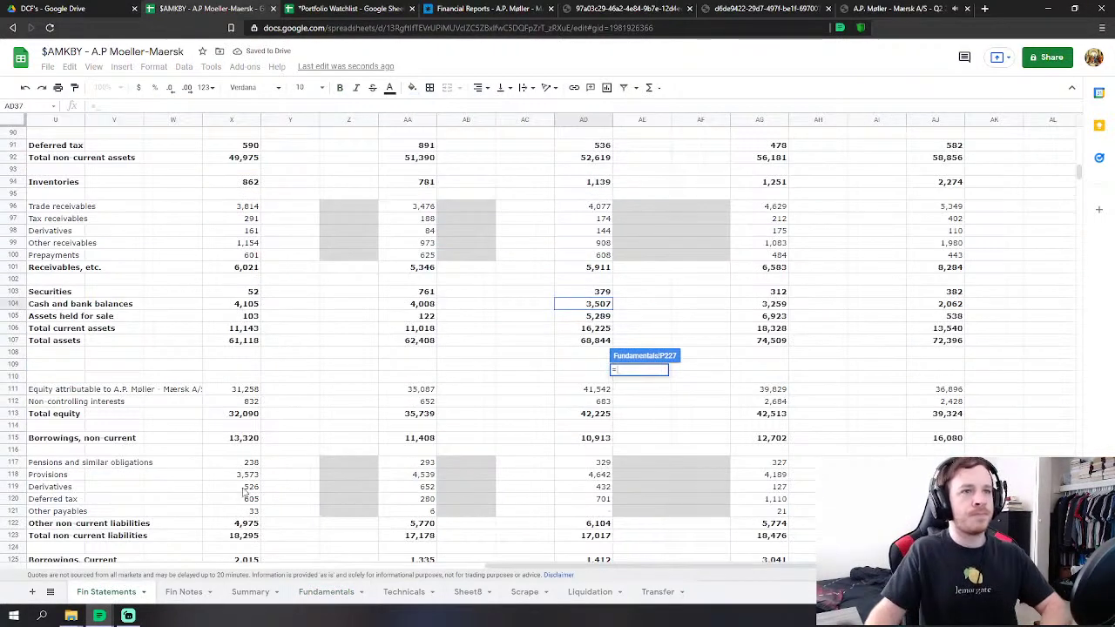
pyautogui.click(597, 292)
pyautogui.press('Return')
# Link the FY2014 Accounts Receivable in P228 to the 2014 total receivables in Fin Statements AD101.
pyautogui.click(649, 382)
pyautogui.write('=')
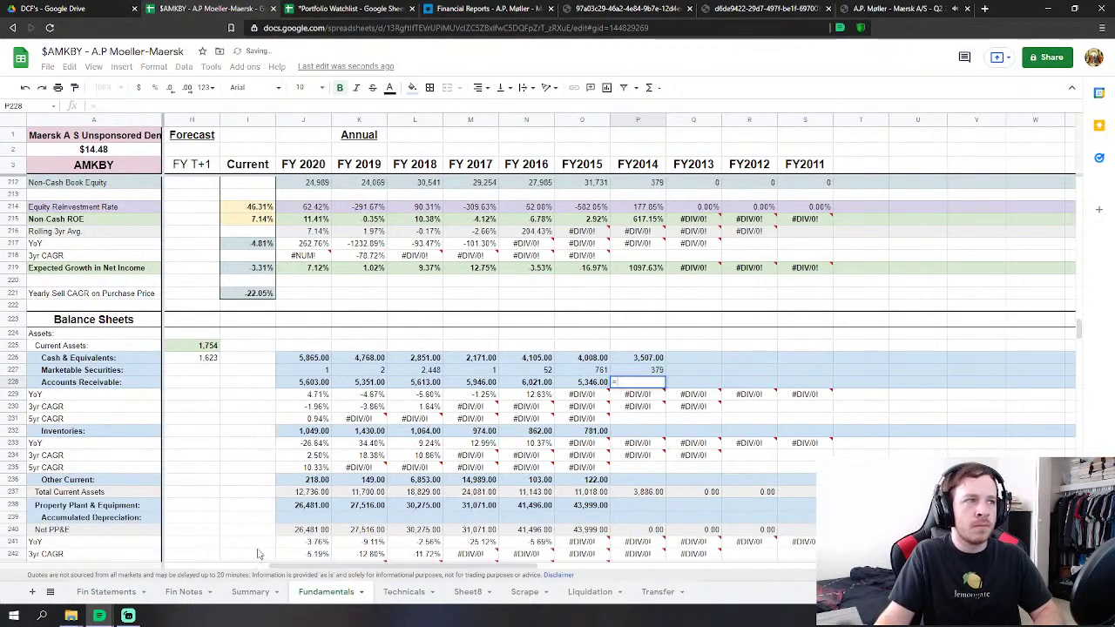
pyautogui.click(106, 591)
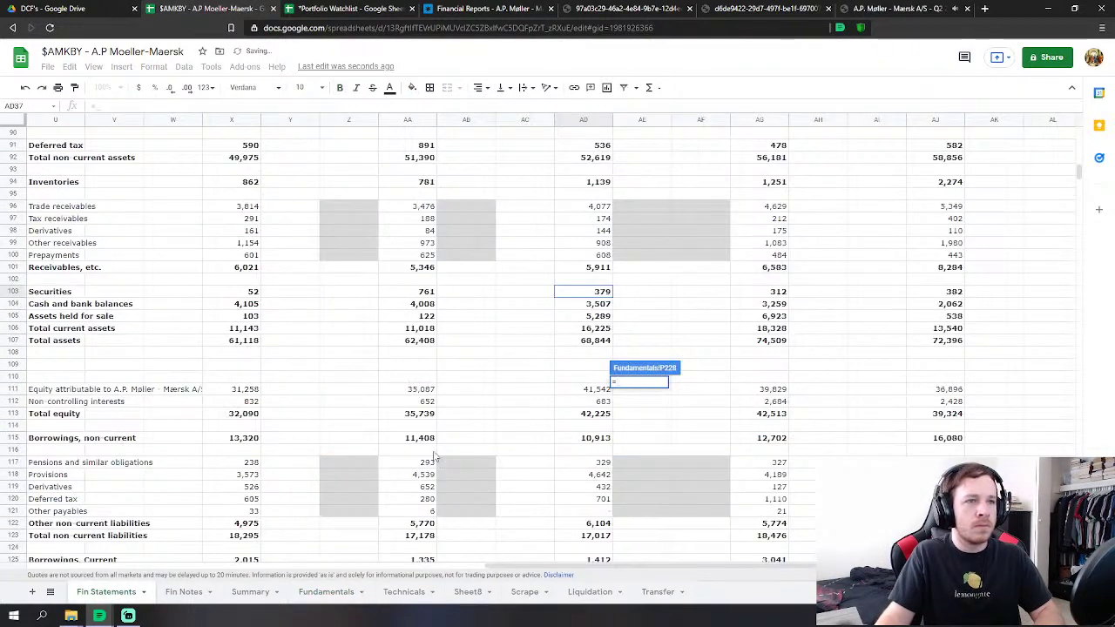
pyautogui.click(598, 275)
pyautogui.press('Return')
# Link the FY2014 Inventories cell P232 to the 2014 assets held for sale in Fin Statements AD105.
pyautogui.scroll(-2, 523, 374)
pyautogui.click(637, 369)
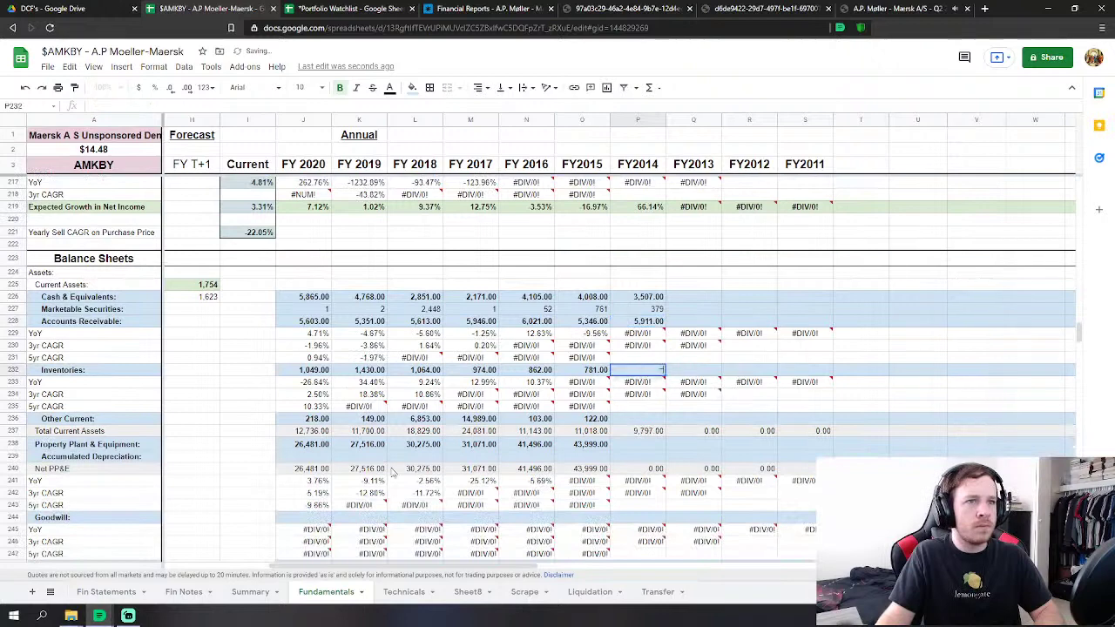
pyautogui.write('=')
pyautogui.click(109, 592)
pyautogui.moveTo(100, 609)
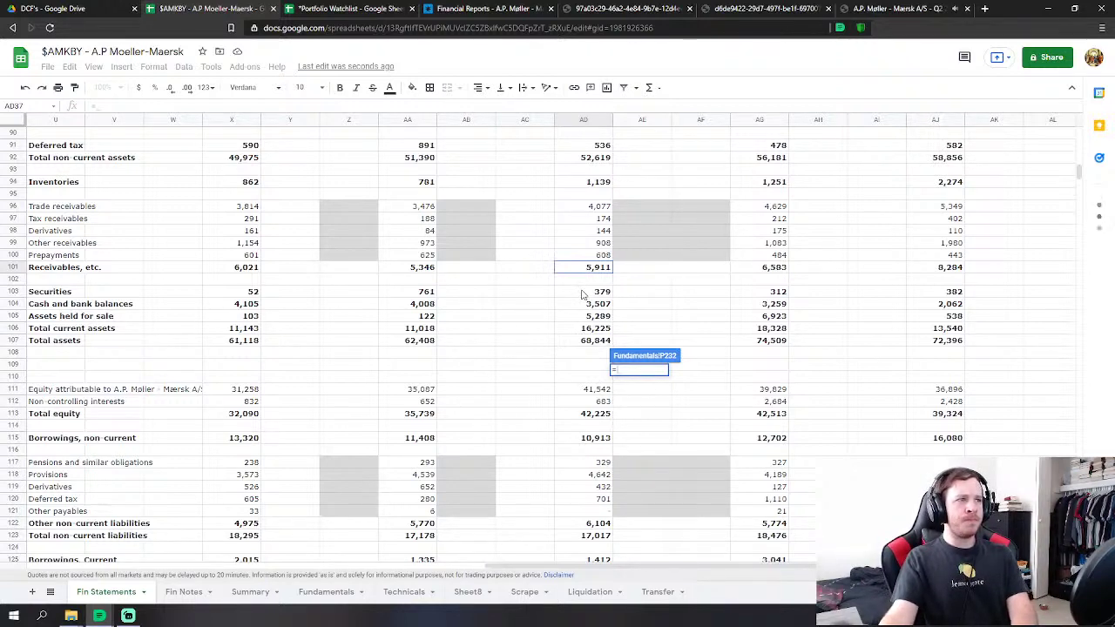
pyautogui.click(592, 317)
pyautogui.press('Return')
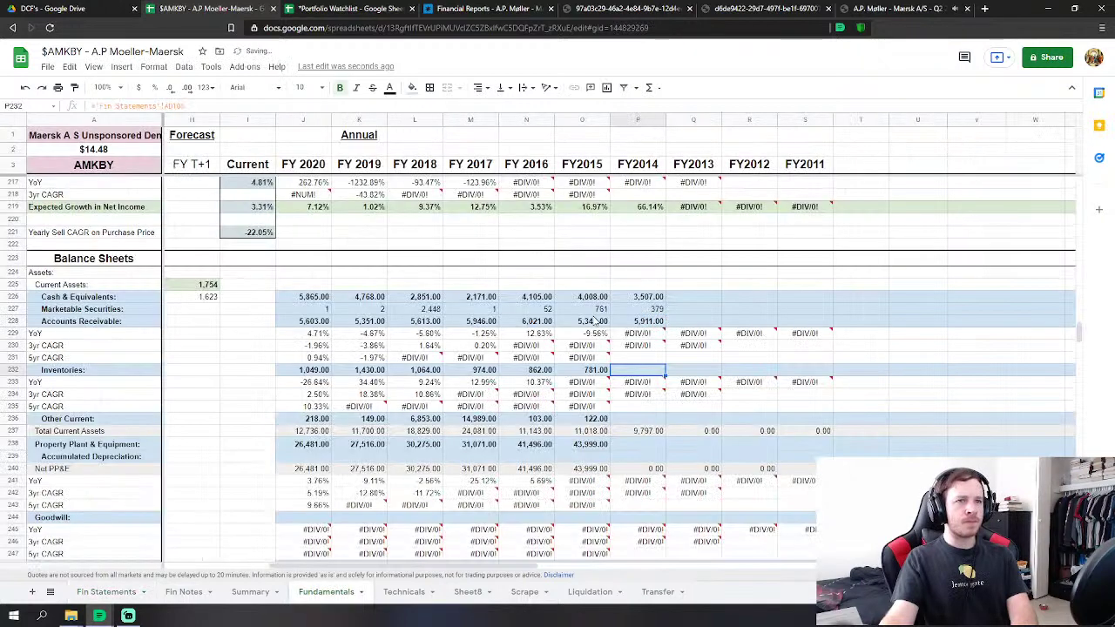
# Replace the FY2014 Inventories formula in P232 with a link to the 2014 inventories in Fin Statements AD94.
pyautogui.write('=')
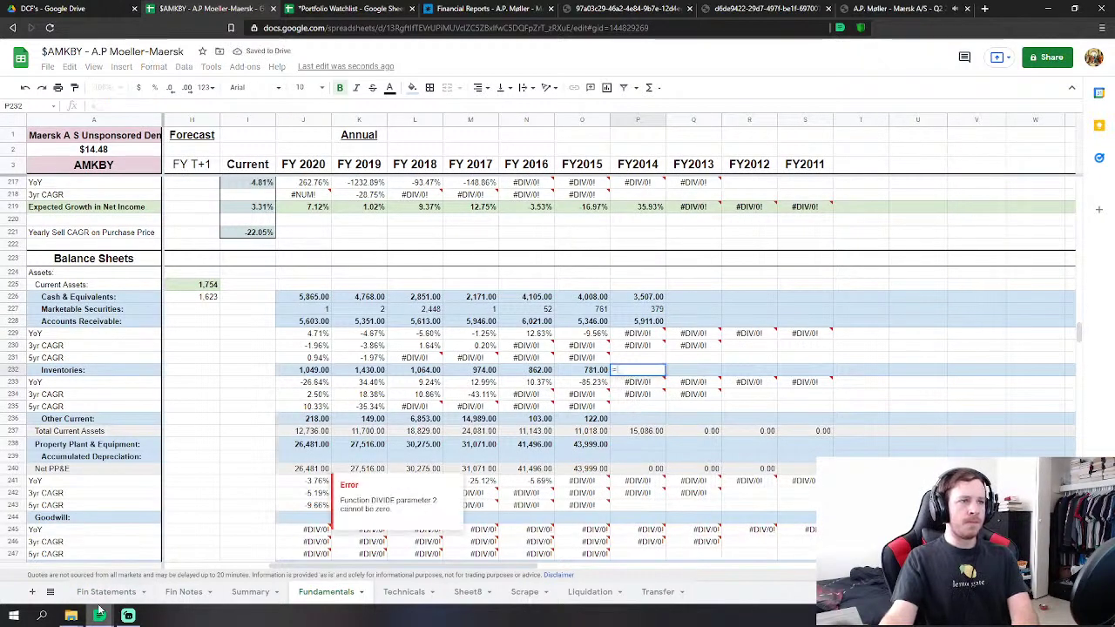
pyautogui.click(100, 591)
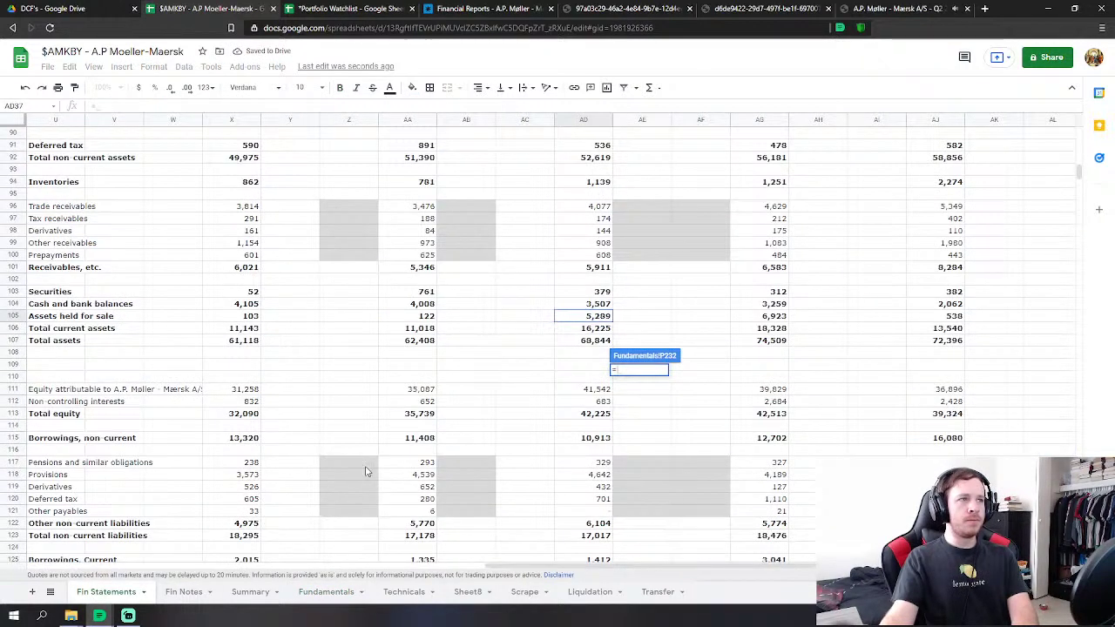
pyautogui.click(605, 184)
pyautogui.press('Return')
# Link the FY2014 Other Current assets in P236 to the 2014 assets held for sale in Fin Statements AD105.
pyautogui.click(652, 420)
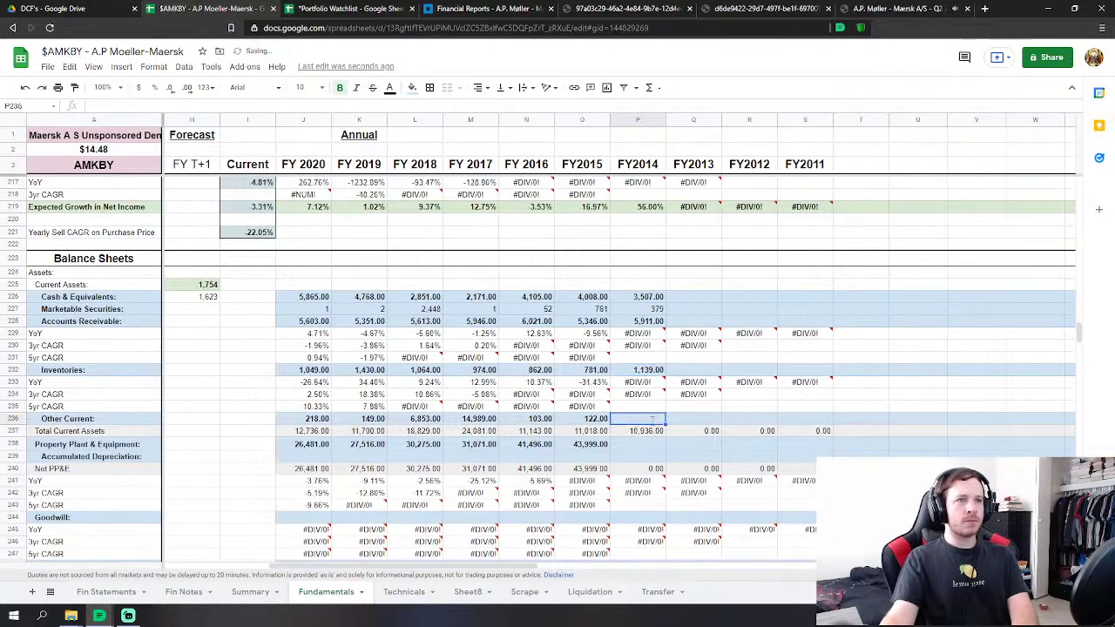
pyautogui.write('=')
pyautogui.click(129, 592)
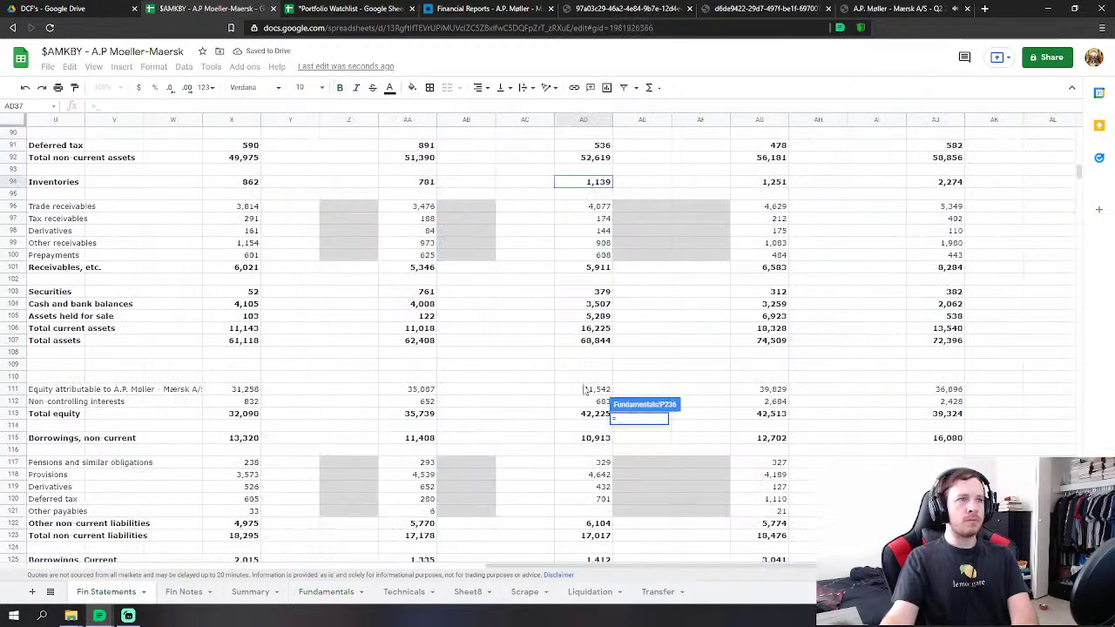
pyautogui.click(602, 317)
pyautogui.press('Return')
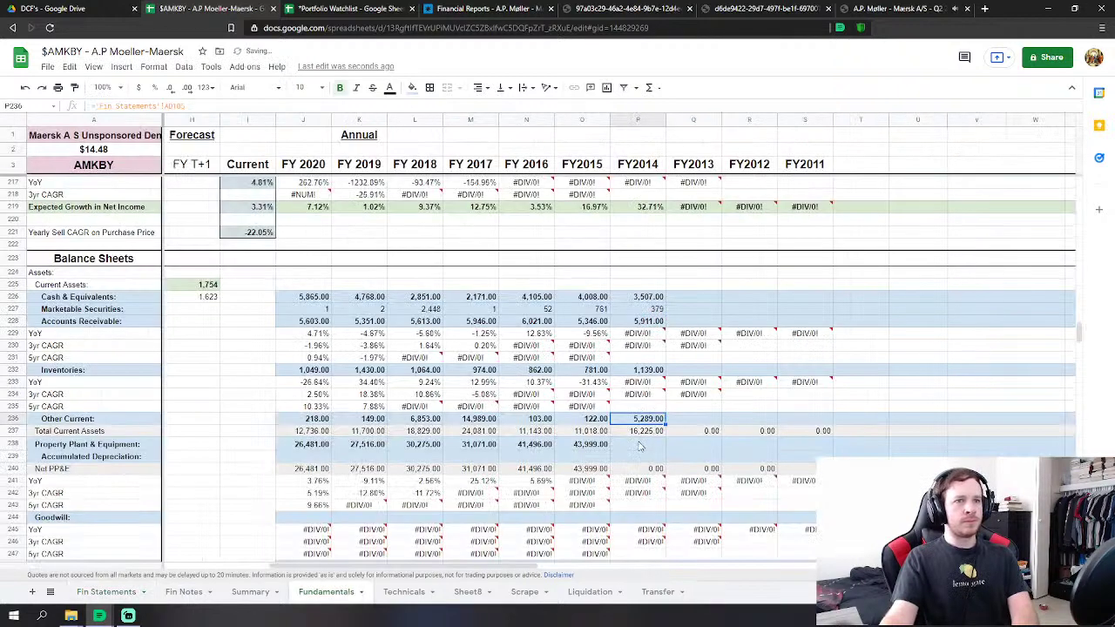
# Link the FY2014 Property Plant & Equipment in P238 to the 2014 property, plant and equipment in Fin Statements AD81.
pyautogui.click(645, 444)
pyautogui.write('=')
pyautogui.click(106, 592)
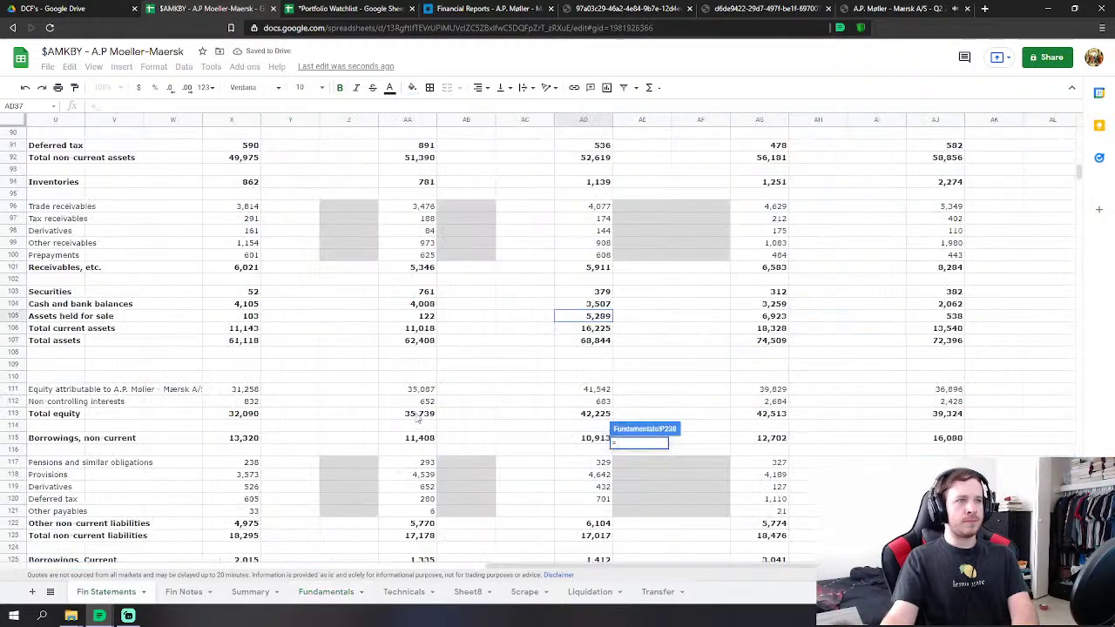
pyautogui.scroll(-1, 554, 310)
pyautogui.scroll(5, 558, 310)
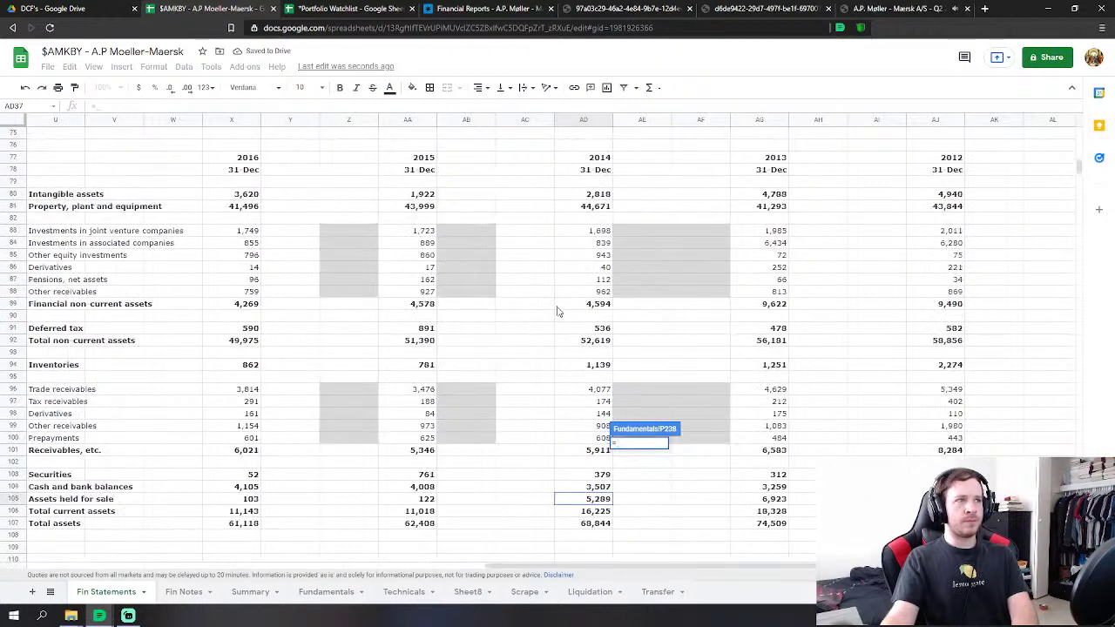
pyautogui.click(595, 206)
pyautogui.press('Return')
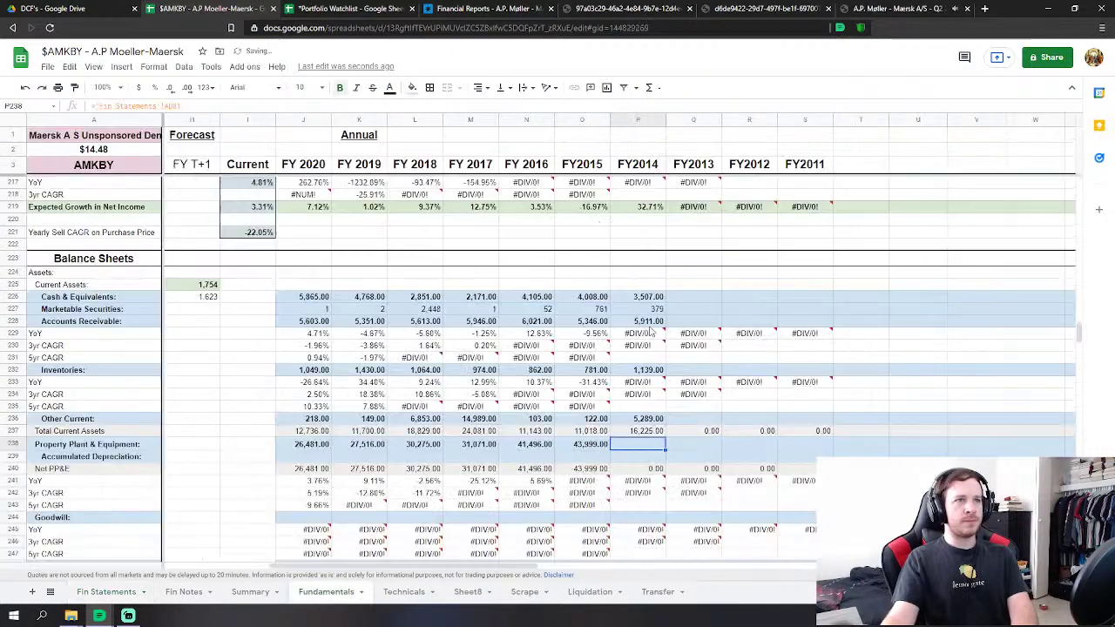
# Link the FY2014 Intangible Assets in P248 to the 2014 intangible assets in Fin Statements AD80.
pyautogui.scroll(-1, 677, 429)
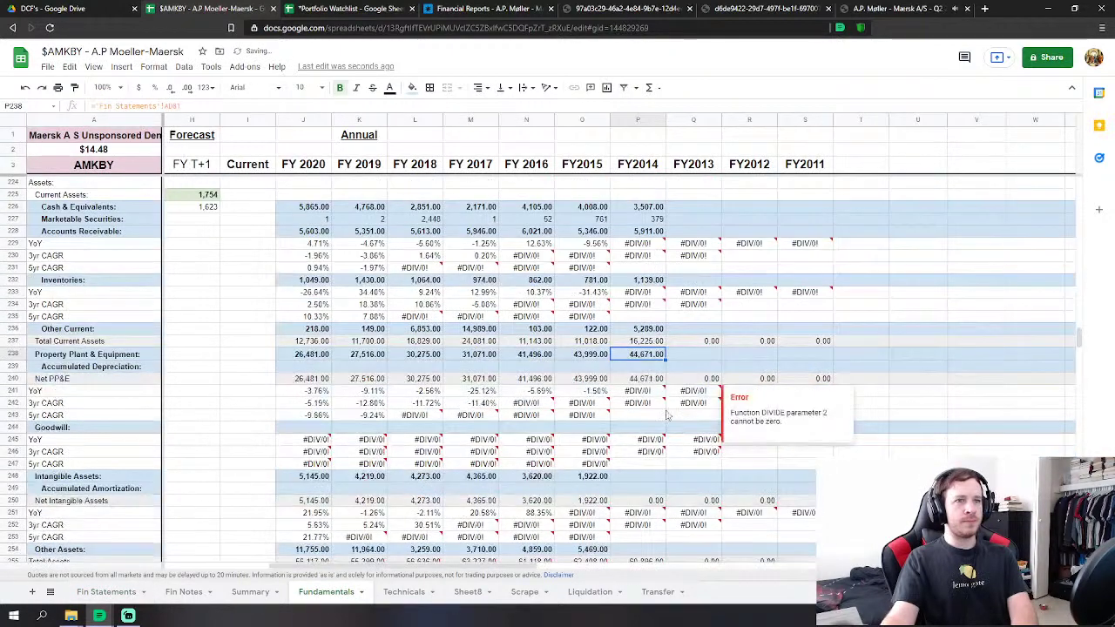
pyautogui.click(648, 478)
pyautogui.write('=')
pyautogui.click(120, 595)
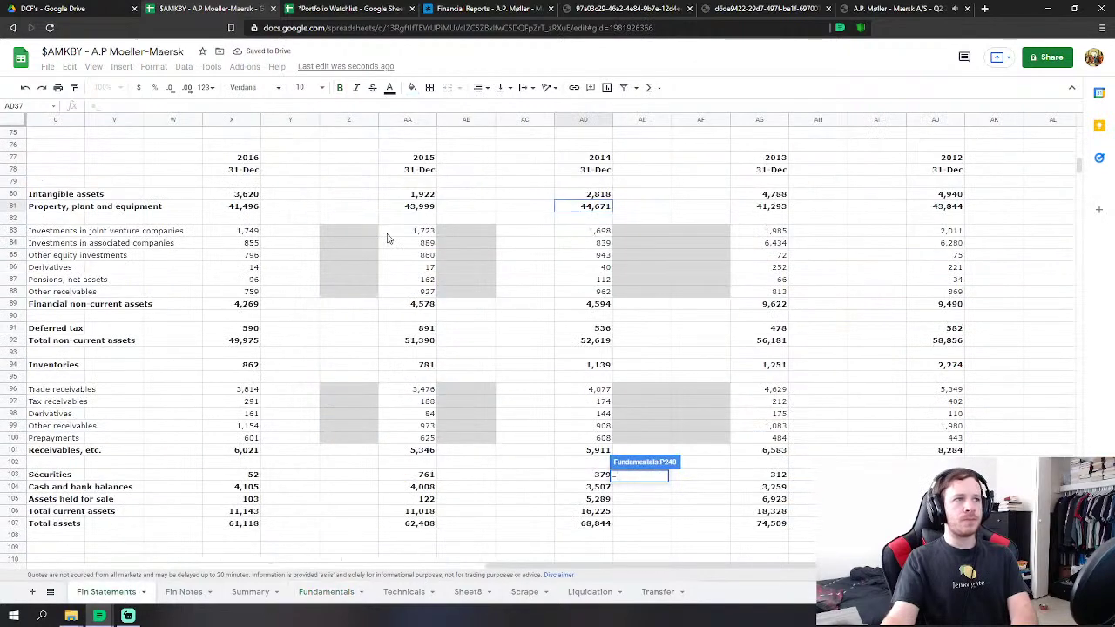
pyautogui.click(601, 195)
pyautogui.press('Return')
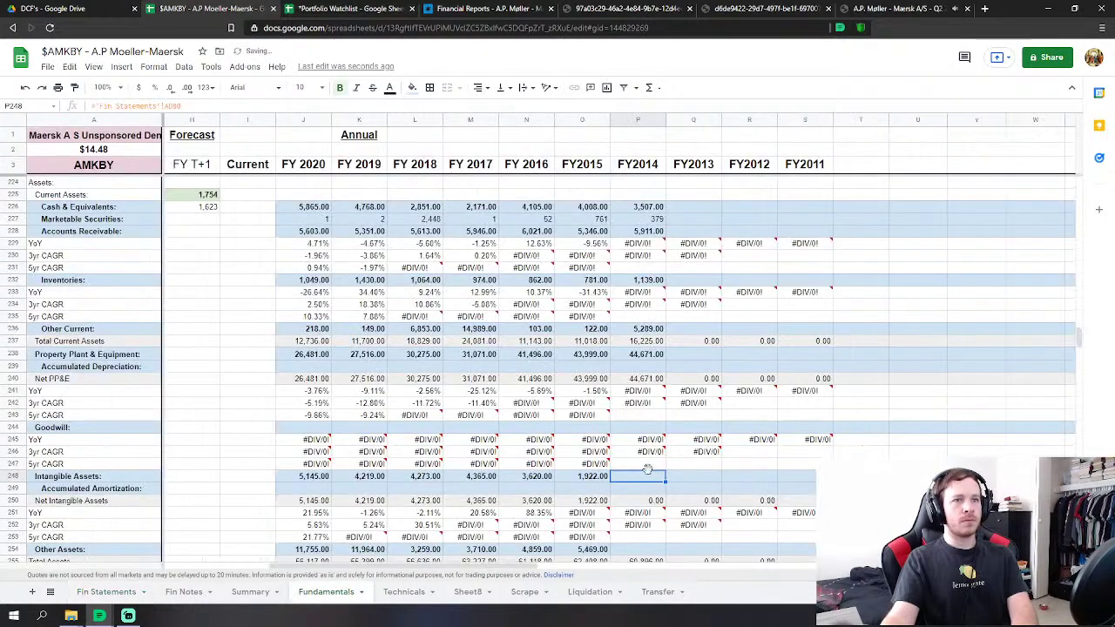
# Set the FY2014 Other Assets in P254 to the sum of 2014 financial non-current assets and deferred tax, Fin Statements AD89 + AD91.
pyautogui.click(653, 469)
pyautogui.write('=')
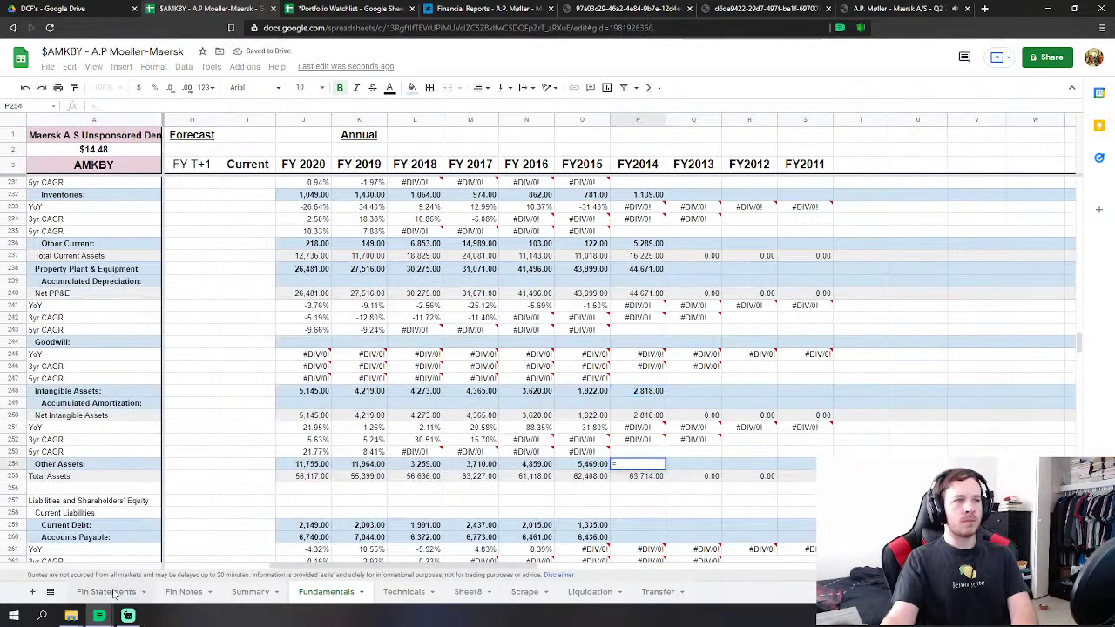
pyautogui.click(106, 592)
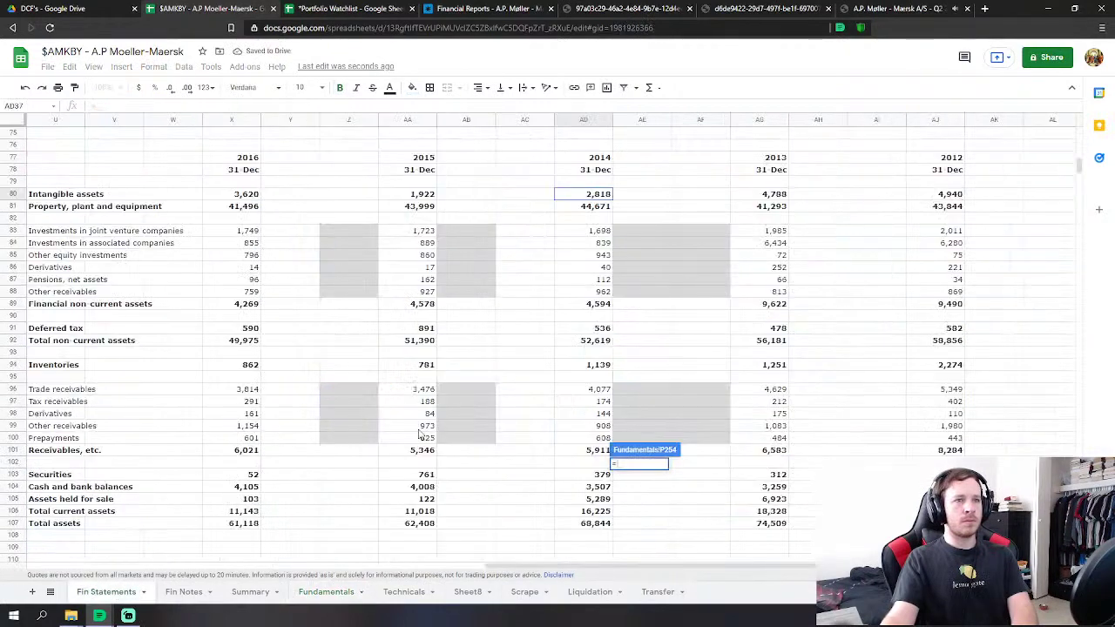
pyautogui.click(601, 305)
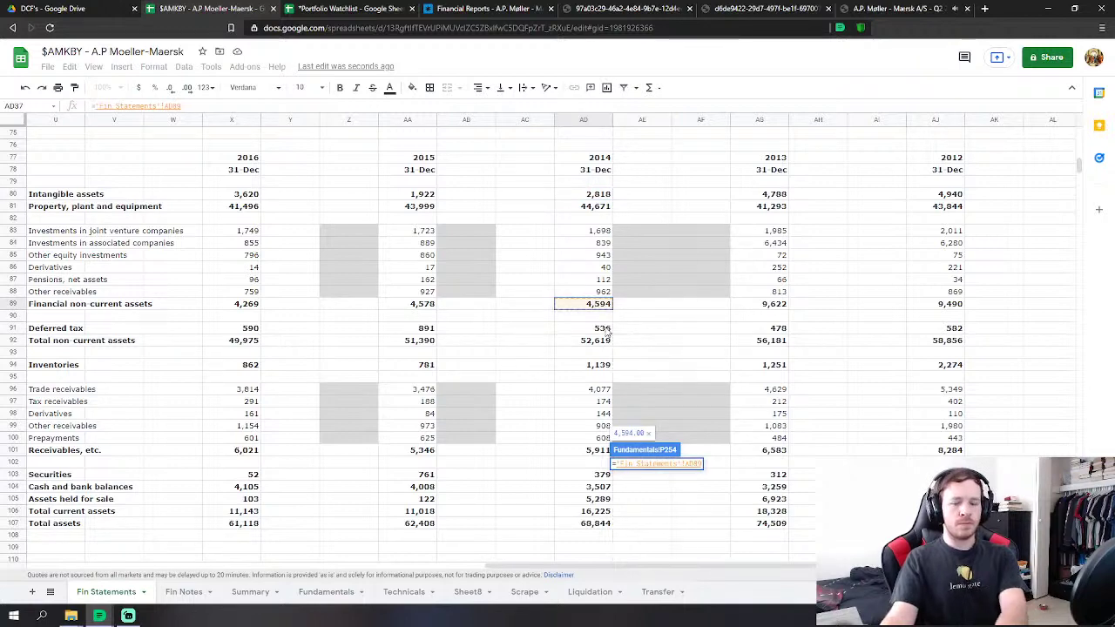
pyautogui.write('+')
pyautogui.click(605, 330)
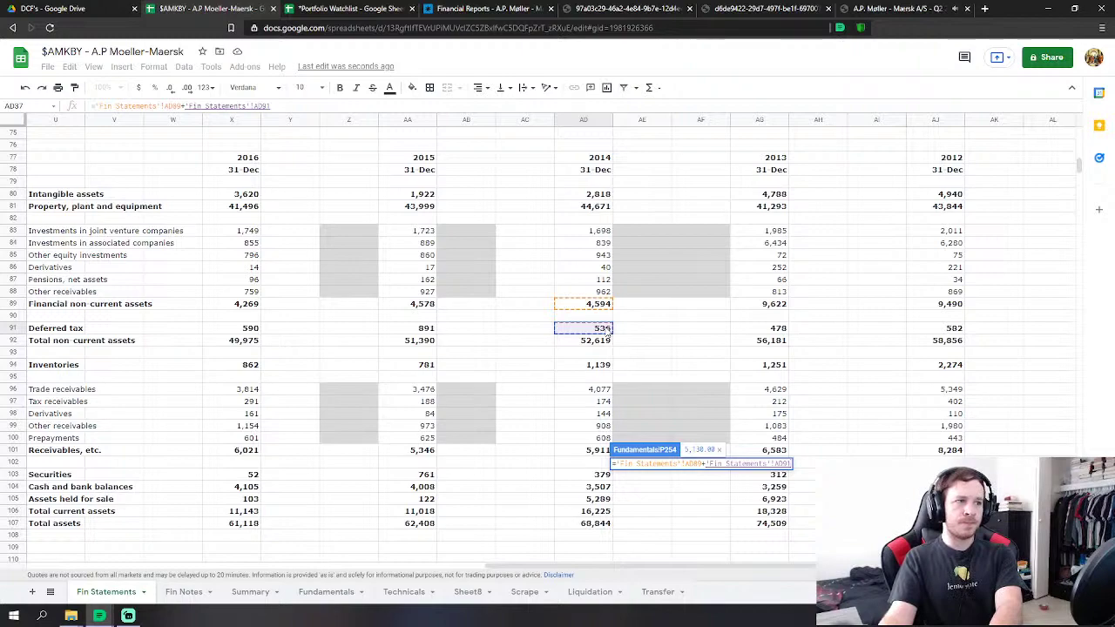
pyautogui.press('Return')
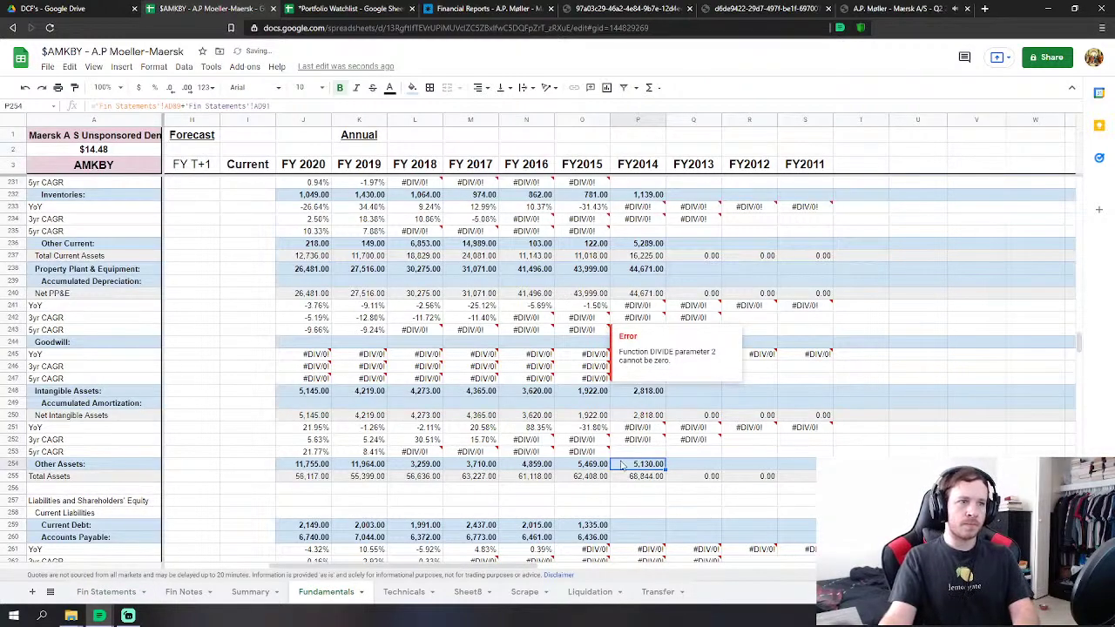
# Link the FY2014 Current Debt in P259 to the 2014 current borrowings in Fin Statements AD125.
pyautogui.scroll(-3, 622, 466)
pyautogui.click(638, 342)
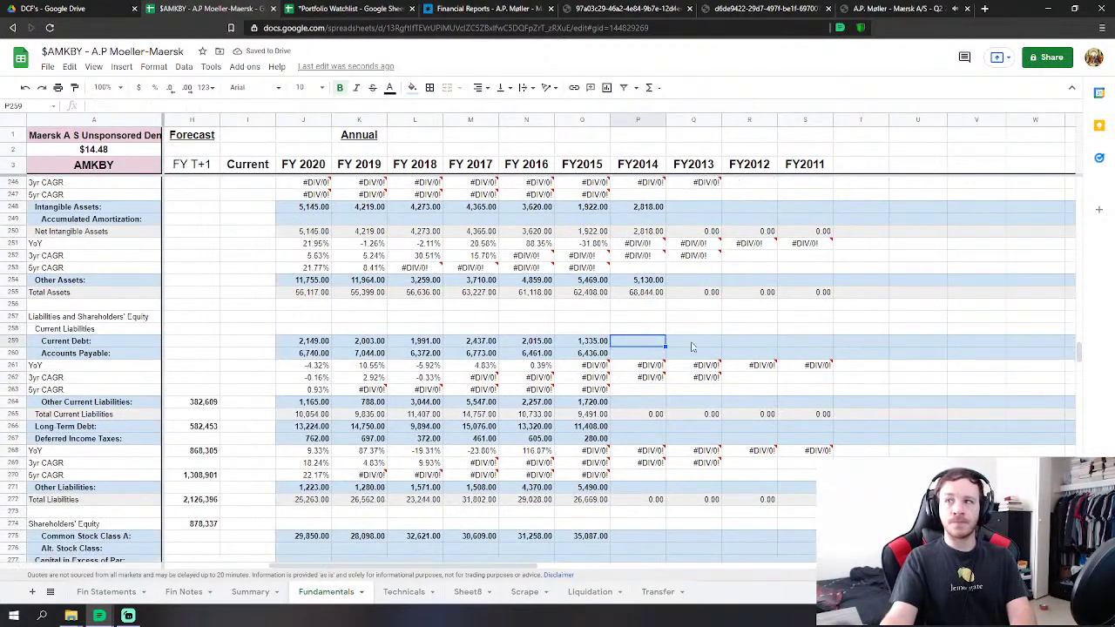
pyautogui.write('=')
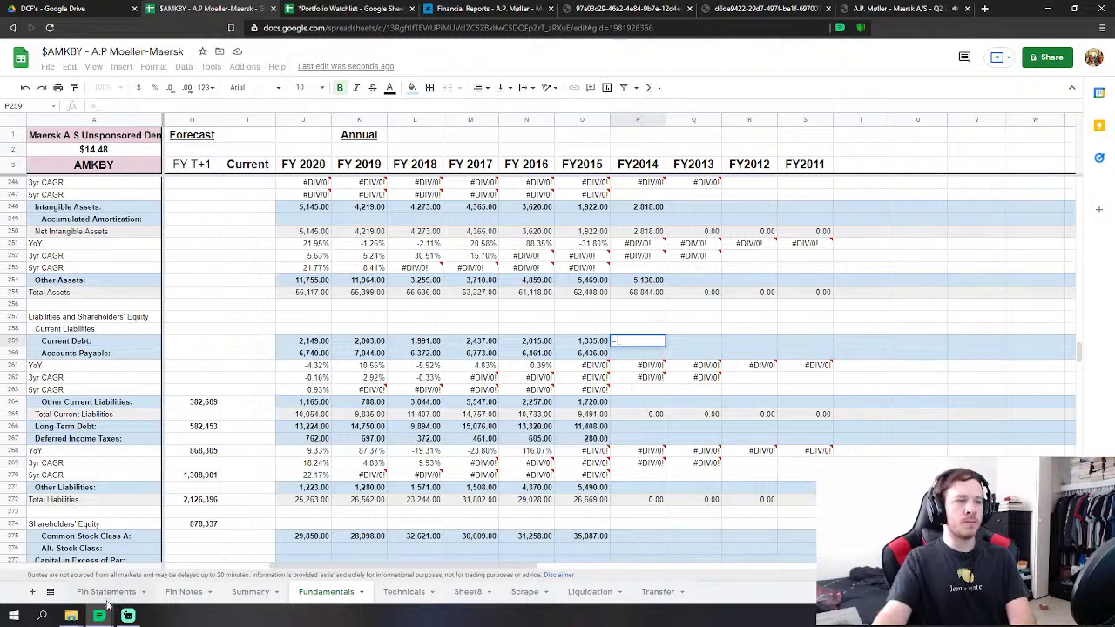
pyautogui.click(106, 599)
pyautogui.scroll(-2, 686, 366)
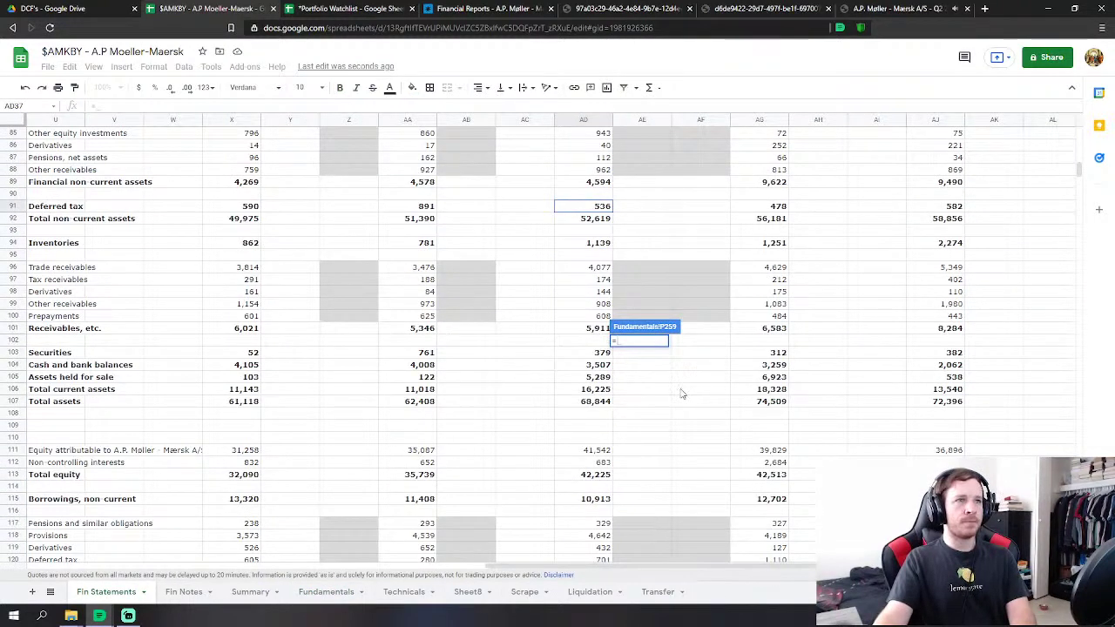
pyautogui.scroll(-3, 678, 395)
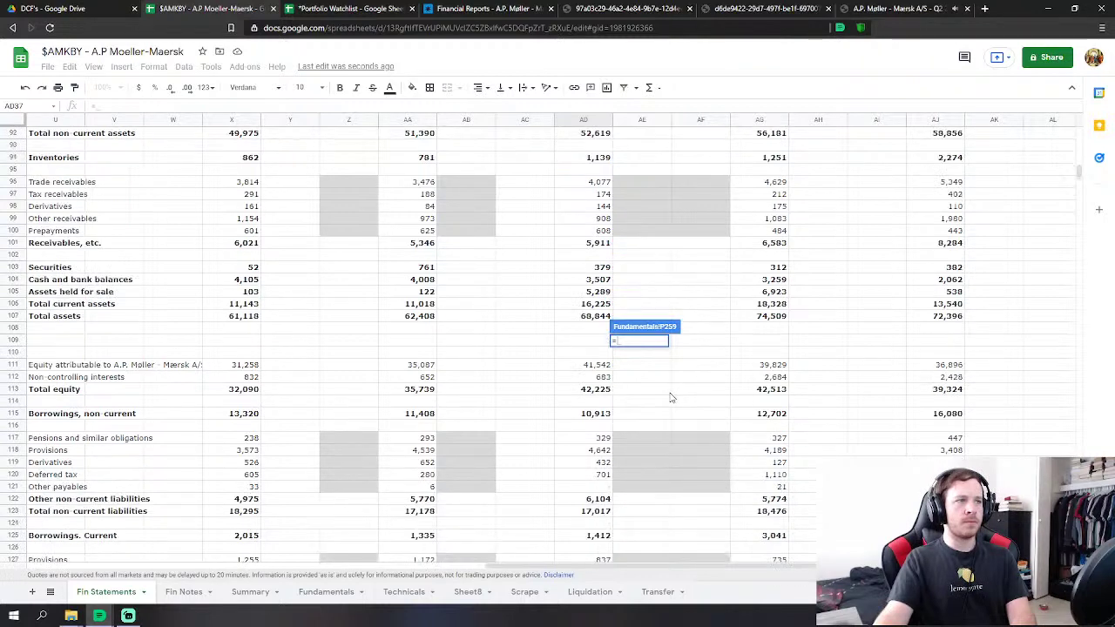
pyautogui.scroll(-2, 669, 397)
pyautogui.click(597, 477)
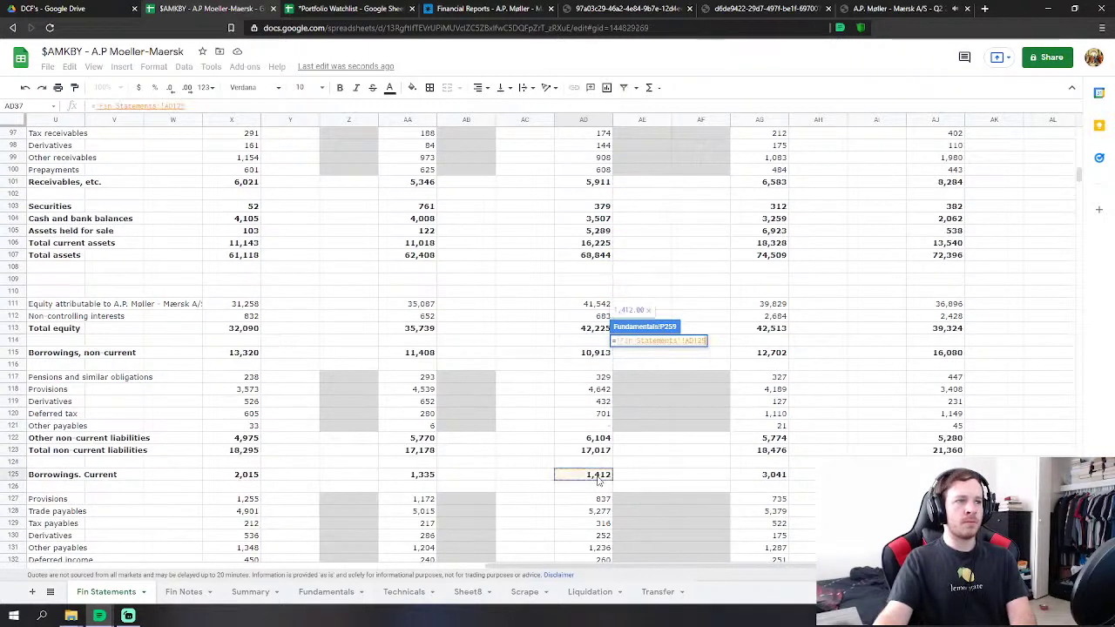
pyautogui.press('Return')
# Set the FY2014 Accounts Payable in P260 to the sum of 2014 trade, tax and other payables, Fin Statements AD128 + AD129 + AD131.
pyautogui.write('=')
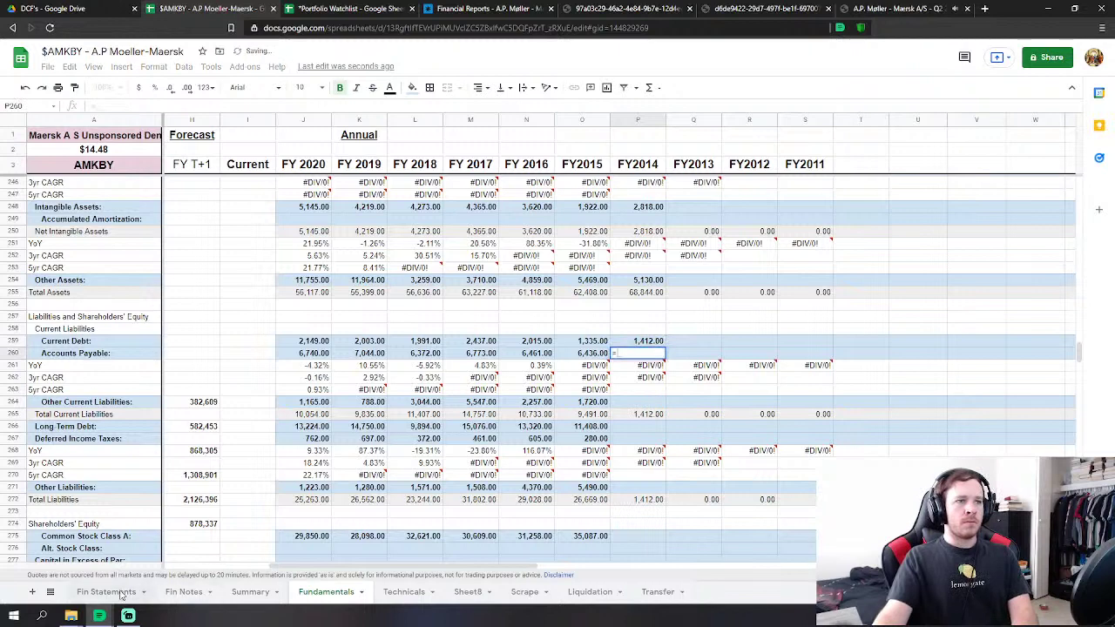
pyautogui.click(107, 591)
pyautogui.scroll(-2, 522, 448)
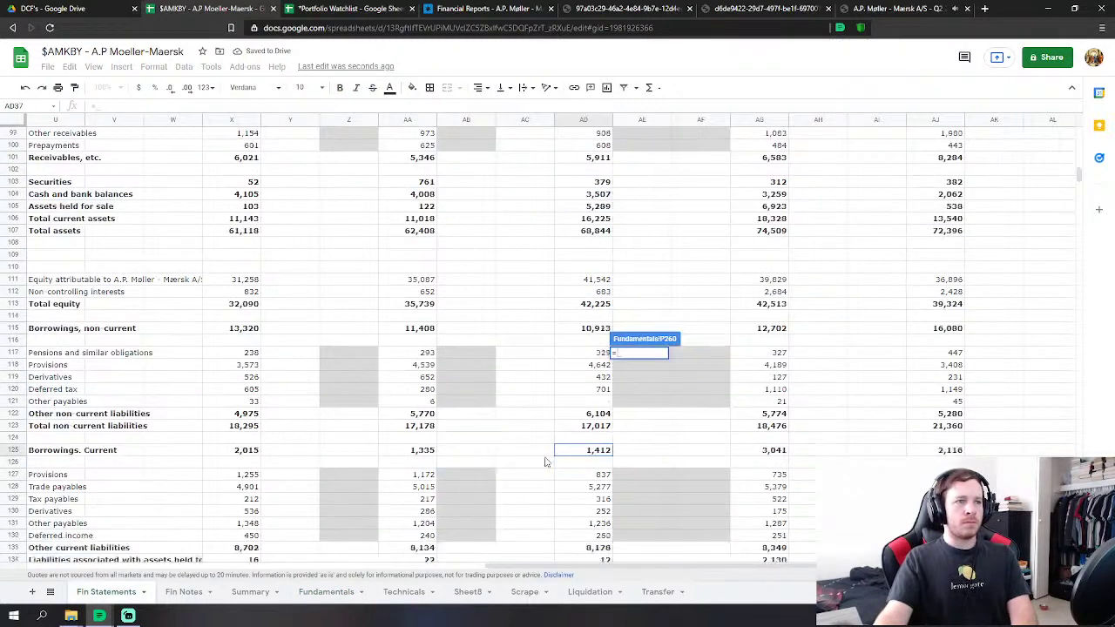
pyautogui.click(597, 451)
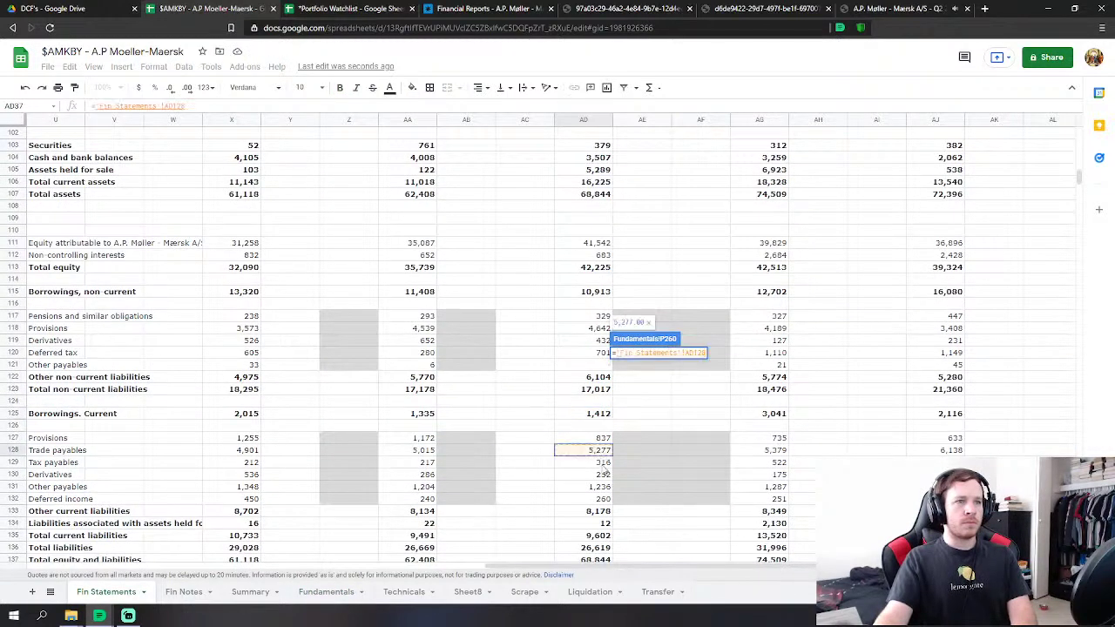
pyautogui.write('+')
pyautogui.click(601, 462)
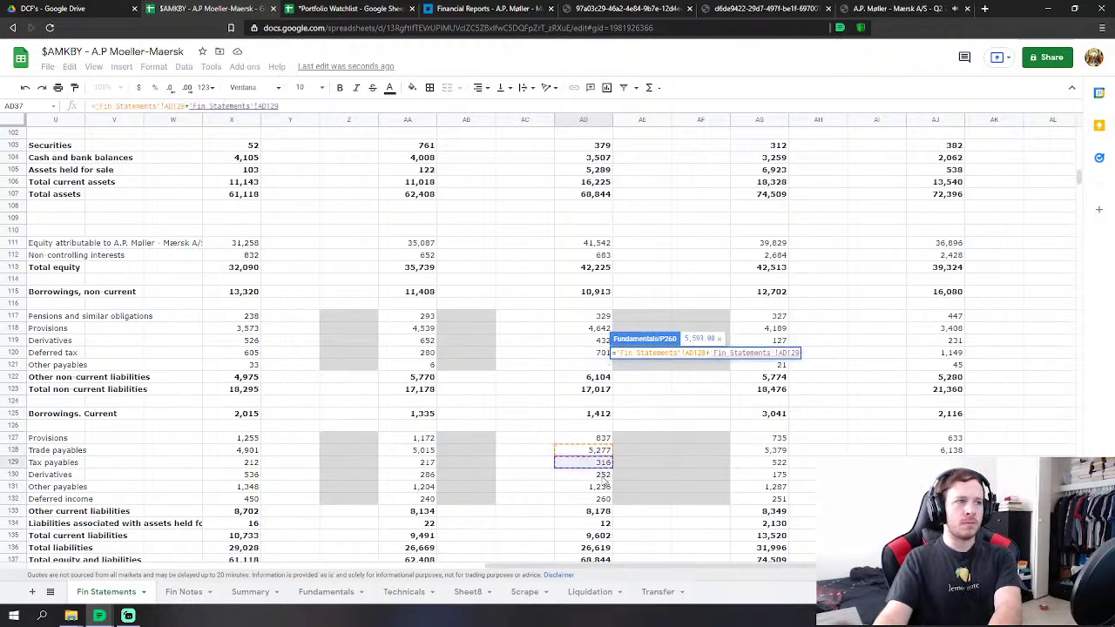
pyautogui.write('+')
pyautogui.click(602, 490)
pyautogui.press('Return')
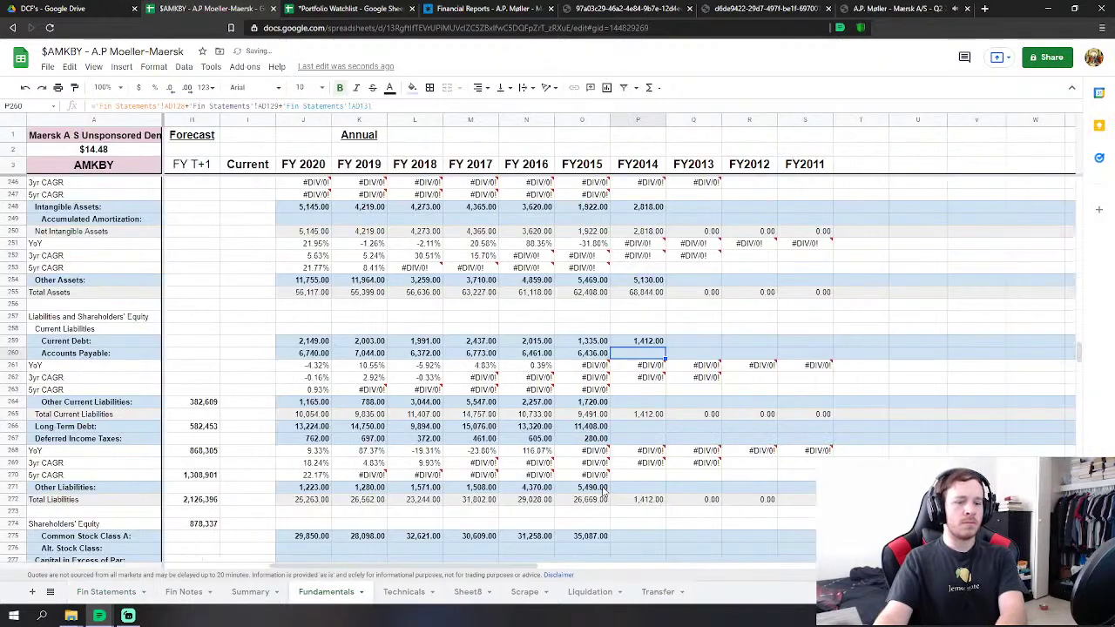
# Set FY2014 Other Current Liabilities in P264 to provisions, derivatives, deferred income and held-for-sale liabilities, Fin Statements AD127 + AD130 + AD132 + AD134.
pyautogui.scroll(-3, 658, 347)
pyautogui.click(655, 344)
pyautogui.write('=')
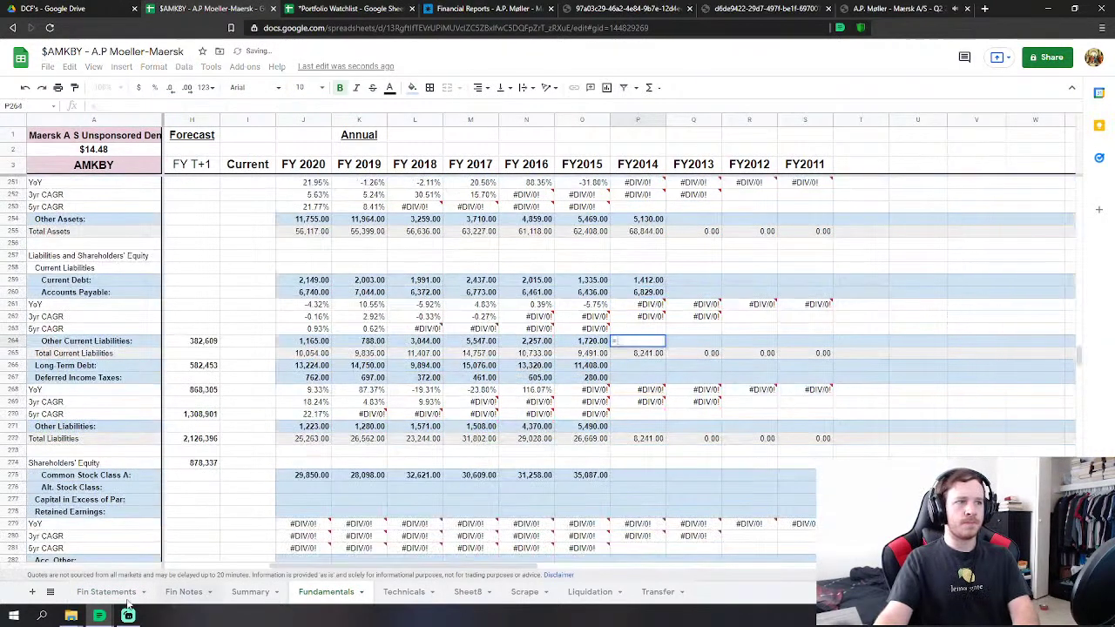
pyautogui.click(106, 591)
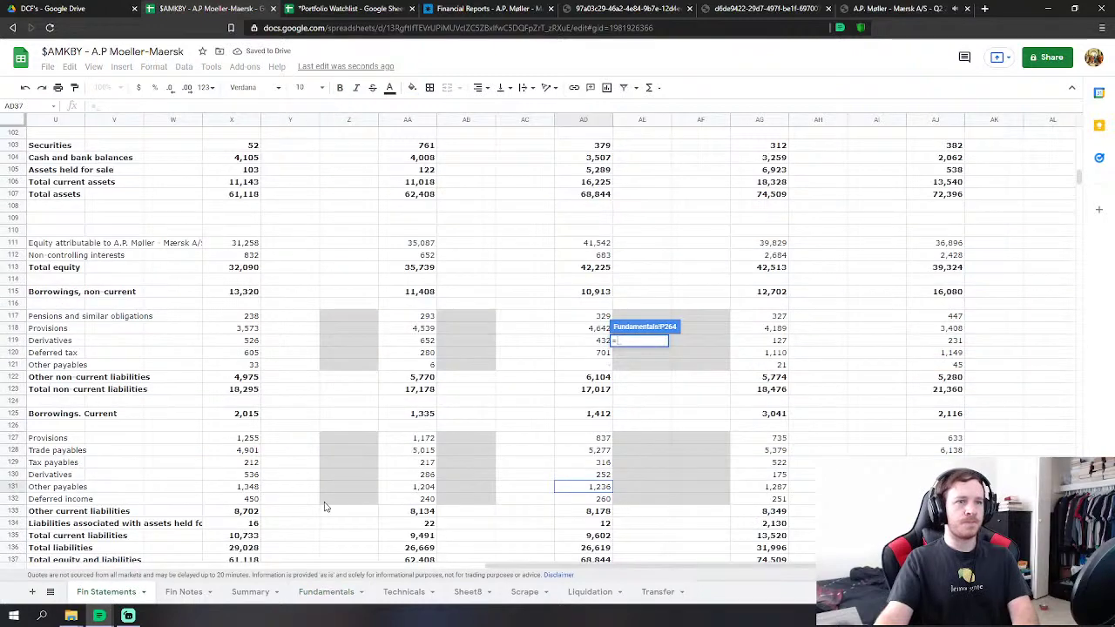
pyautogui.click(597, 439)
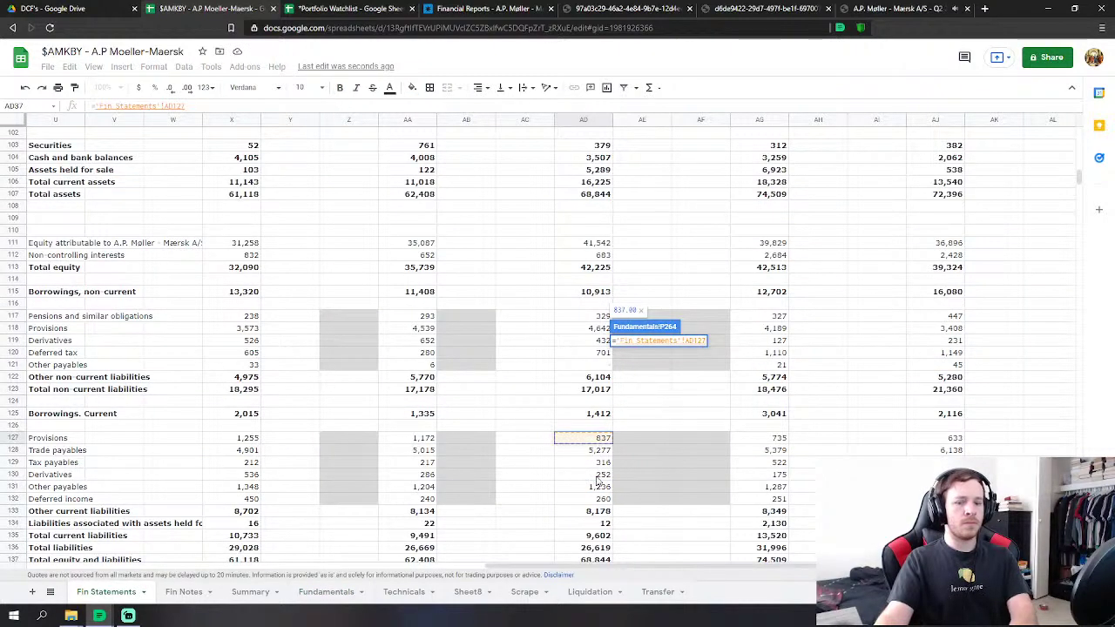
pyautogui.write('+')
pyautogui.click(597, 478)
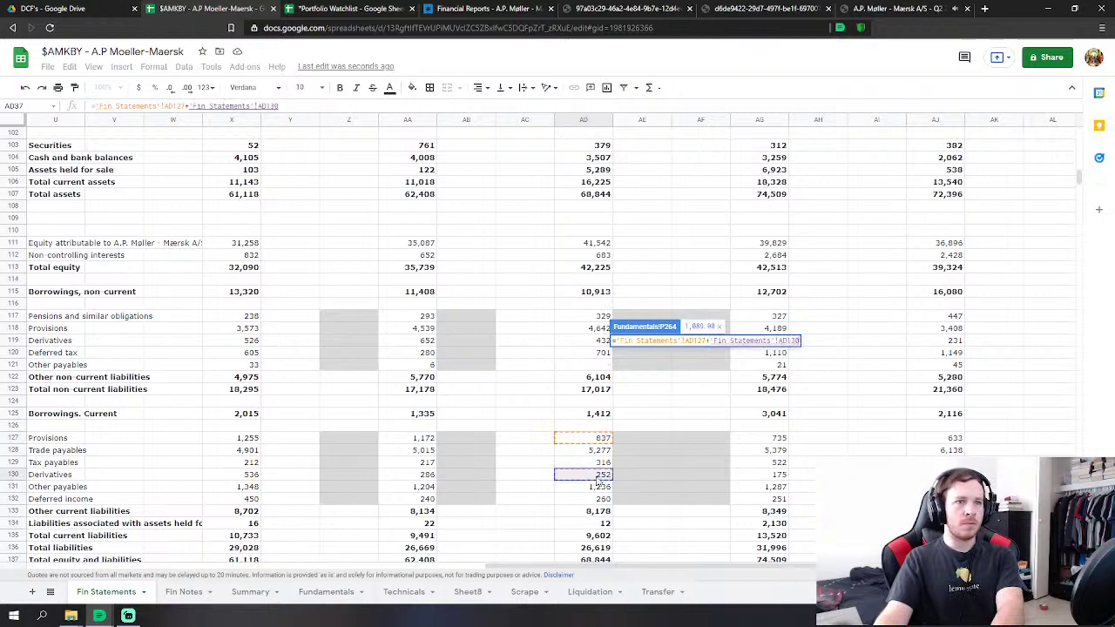
pyautogui.write('+')
pyautogui.click(601, 499)
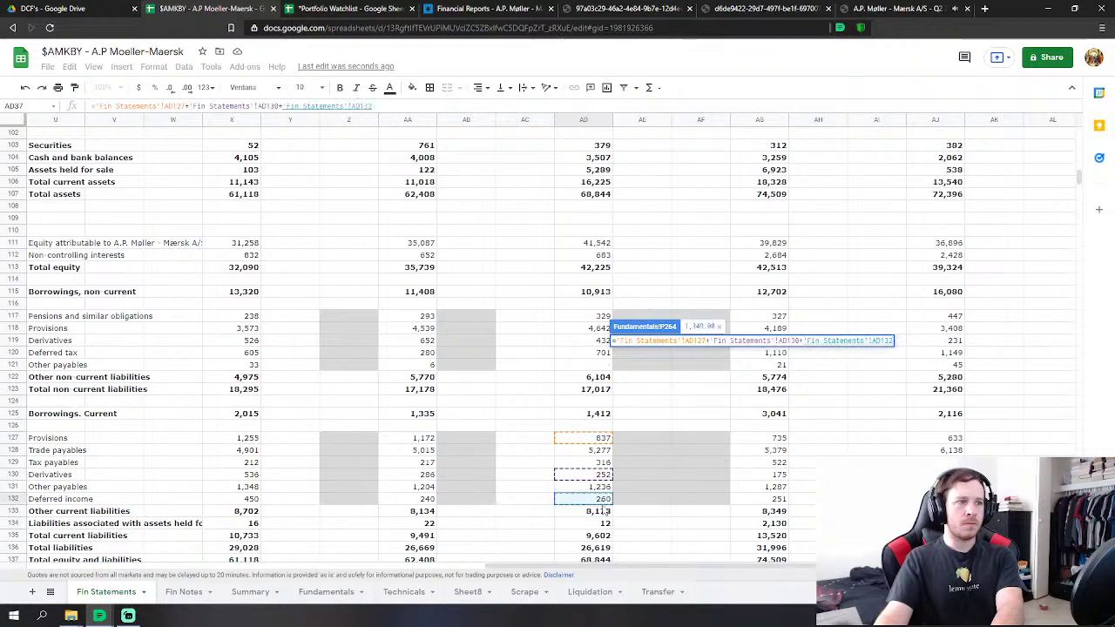
pyautogui.write('+')
pyautogui.click(605, 524)
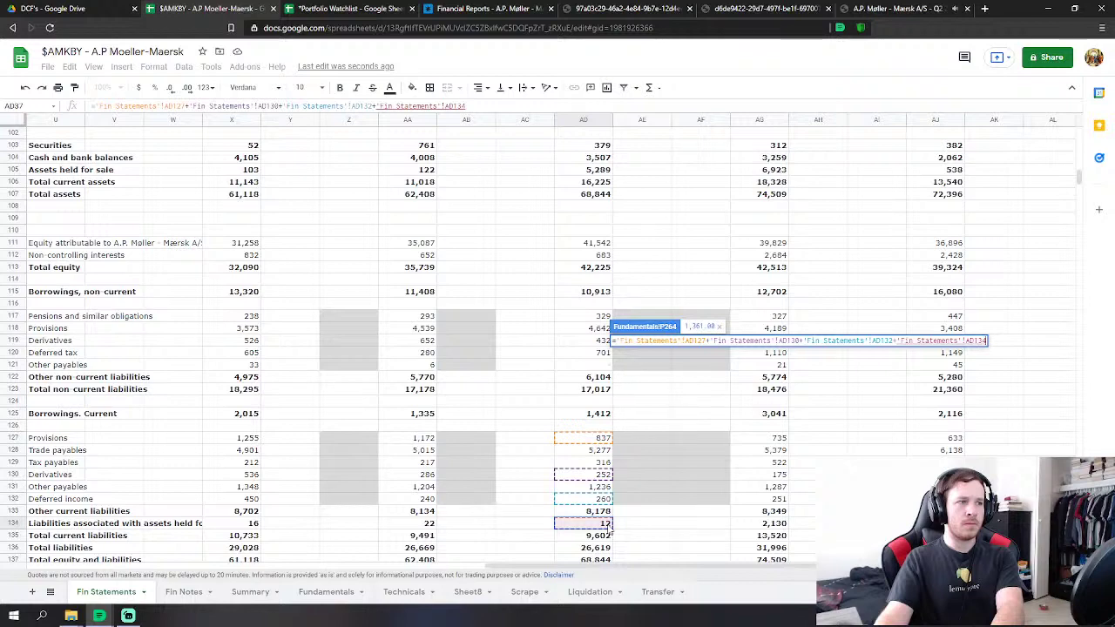
pyautogui.press('Return')
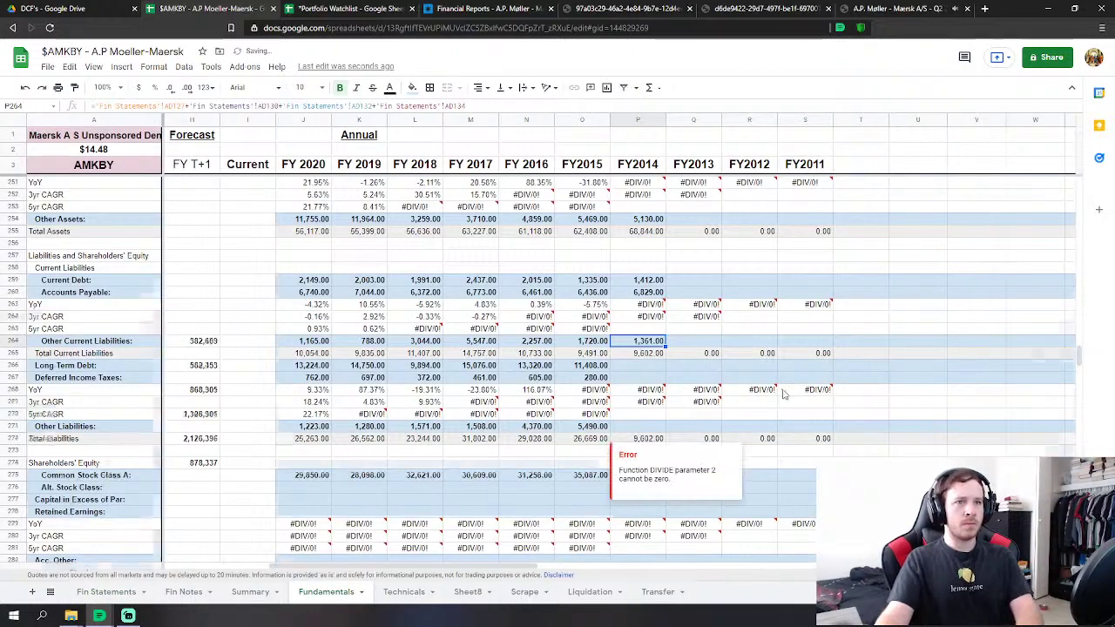
# Link the FY2014 Long Term Debt in P266 to the 2014 non-current borrowings in Fin Statements AD115.
pyautogui.click(640, 303)
pyautogui.write('=')
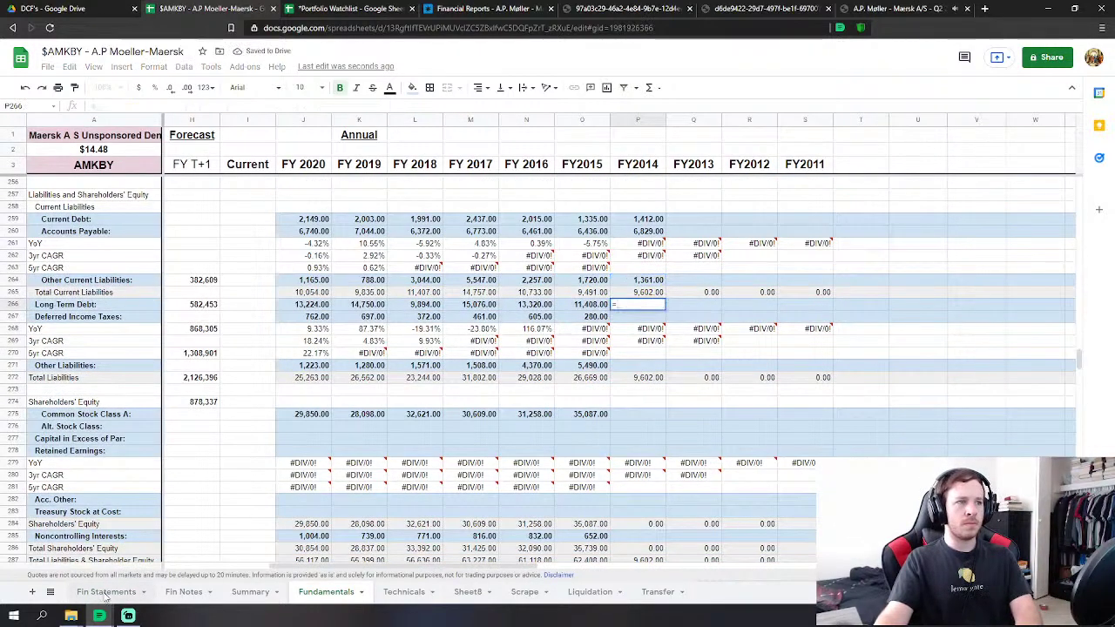
pyautogui.click(105, 592)
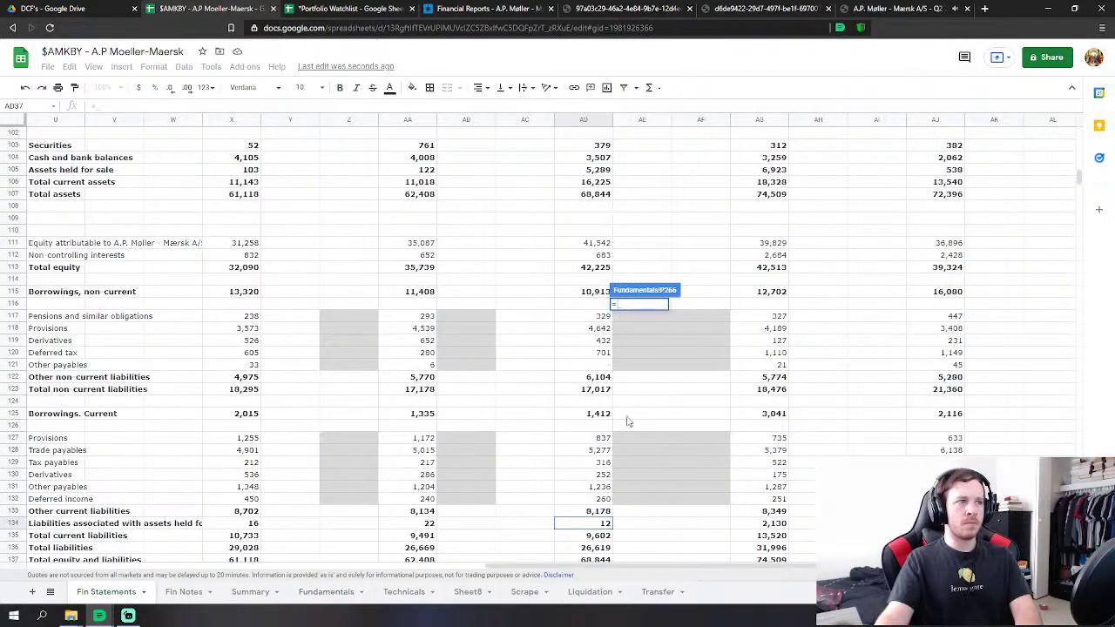
pyautogui.click(597, 293)
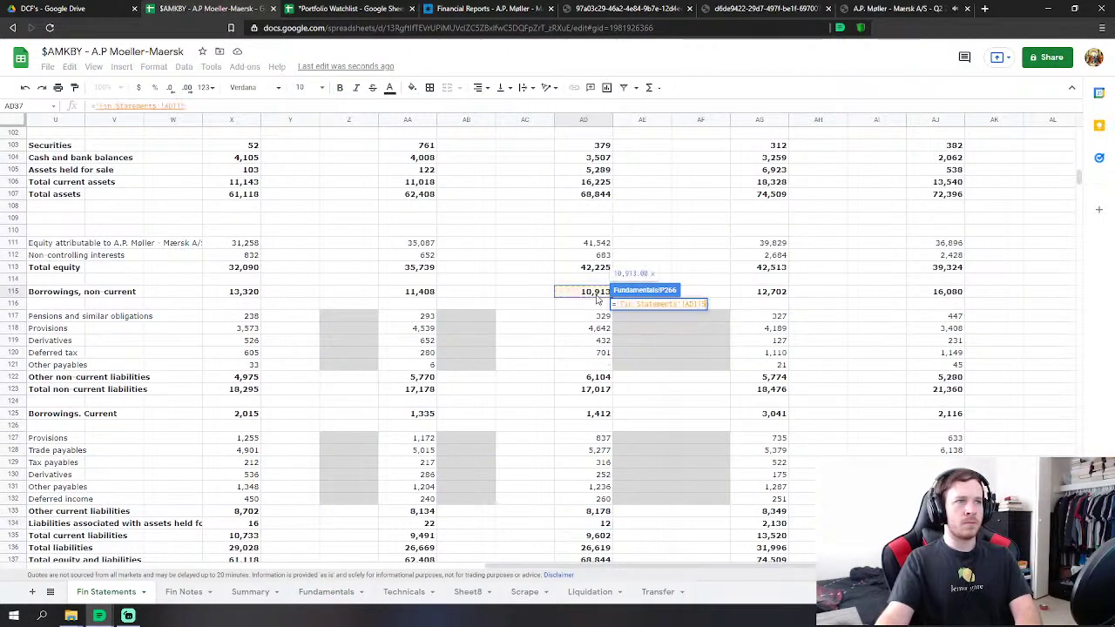
pyautogui.press('Return')
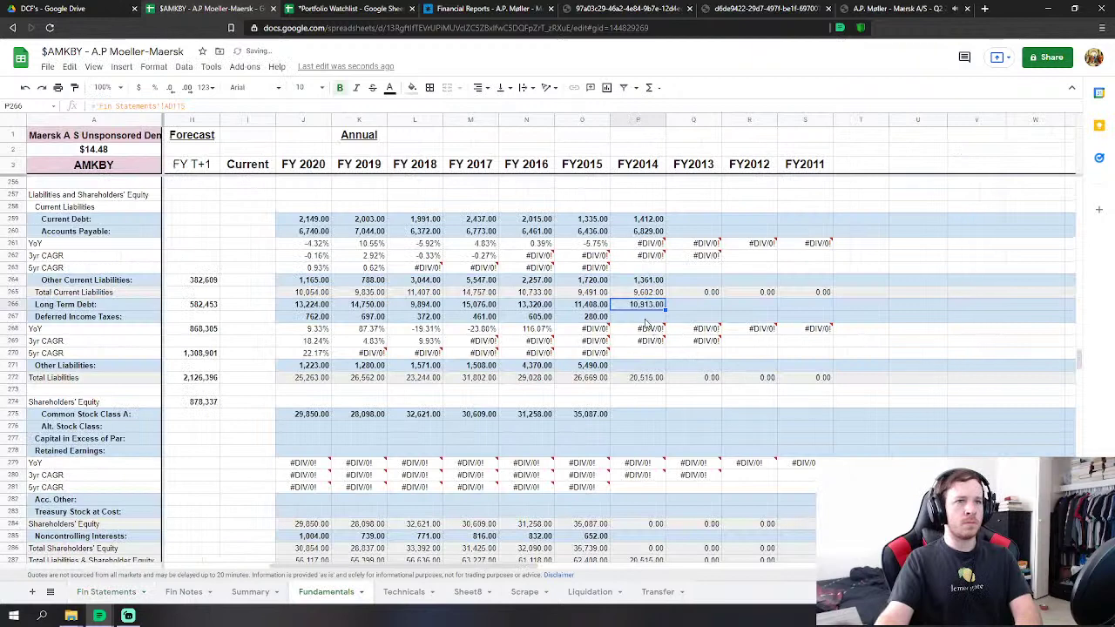
# Link the FY2014 Deferred Income Taxes in P267 to the 2014 deferred tax liability in Fin Statements AD120.
pyautogui.write('=')
pyautogui.click(105, 591)
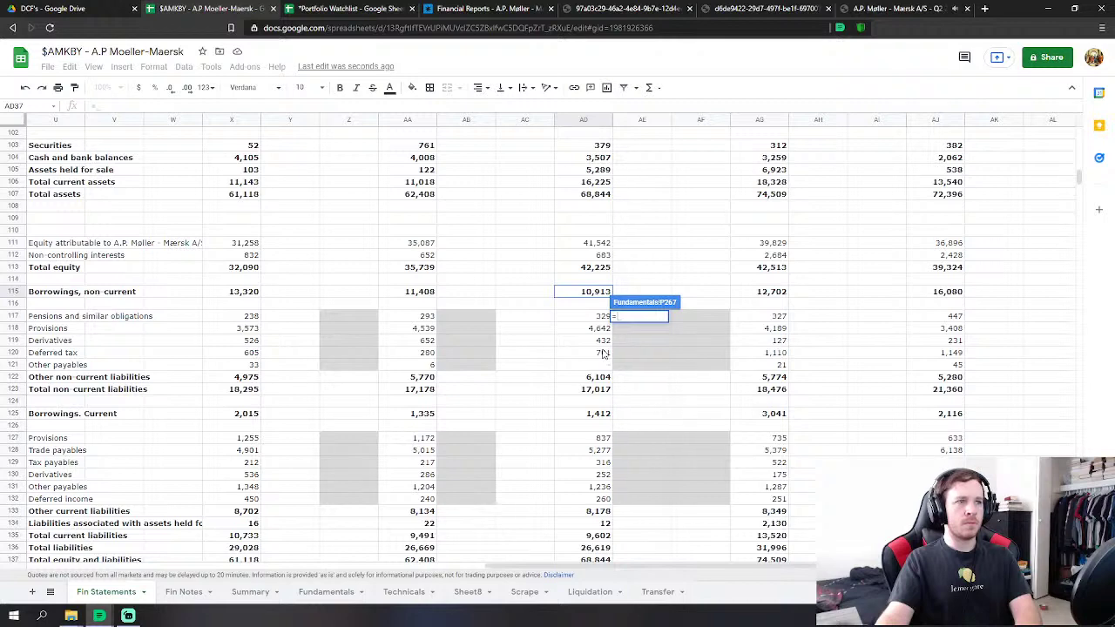
pyautogui.click(603, 353)
pyautogui.press('Return')
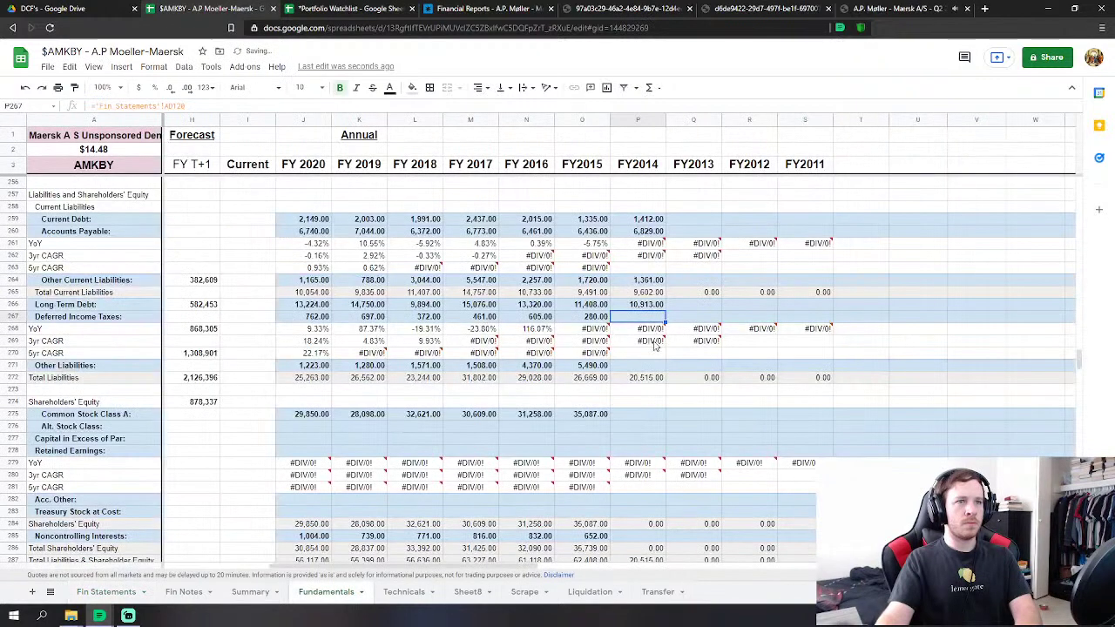
# Try to set the FY2014 Other Liabilities in P271 to pensions, provisions, derivatives and other payables, Fin Statements AD117 + AD118 + AD119 + AD121.
pyautogui.click(643, 365)
pyautogui.write('=')
pyautogui.click(106, 591)
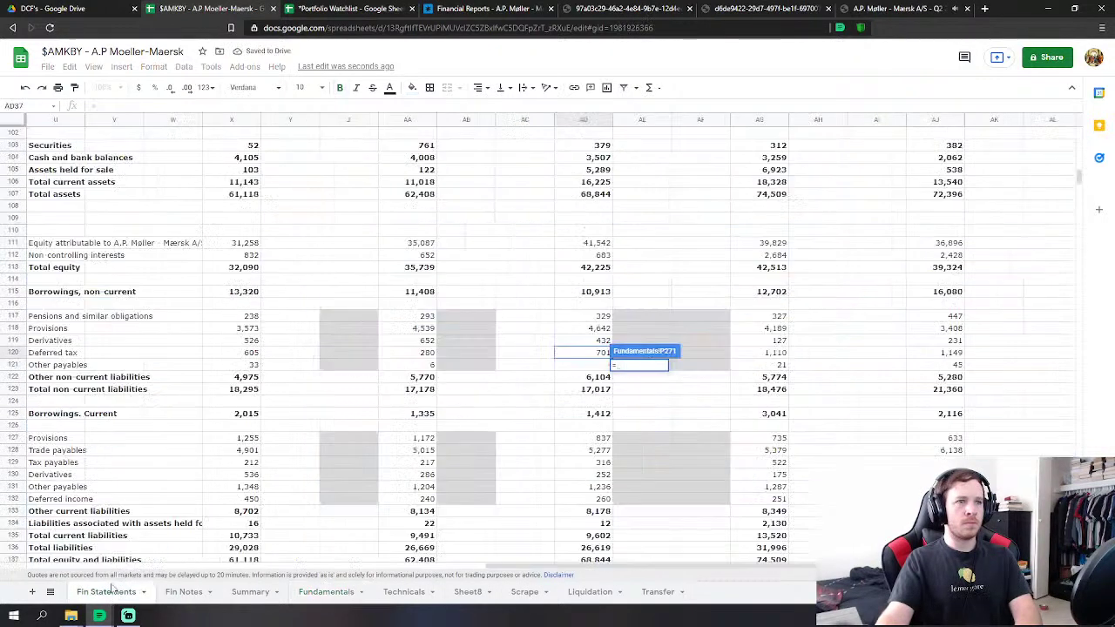
pyautogui.click(597, 316)
pyautogui.write('+')
pyautogui.click(601, 329)
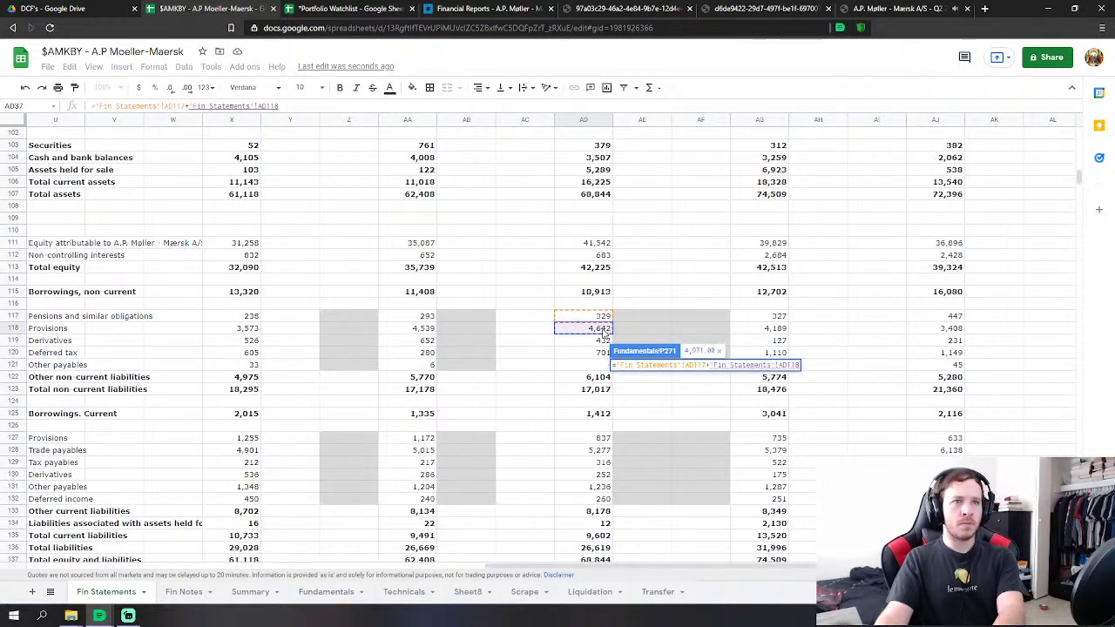
pyautogui.write('+')
pyautogui.click(599, 340)
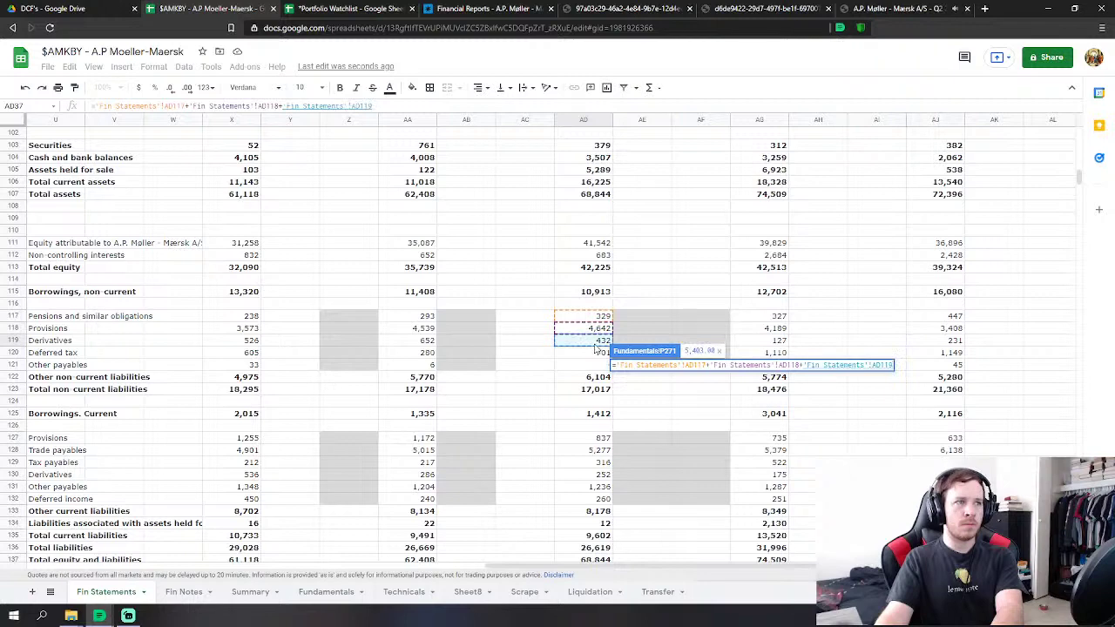
pyautogui.write('+')
pyautogui.click(593, 367)
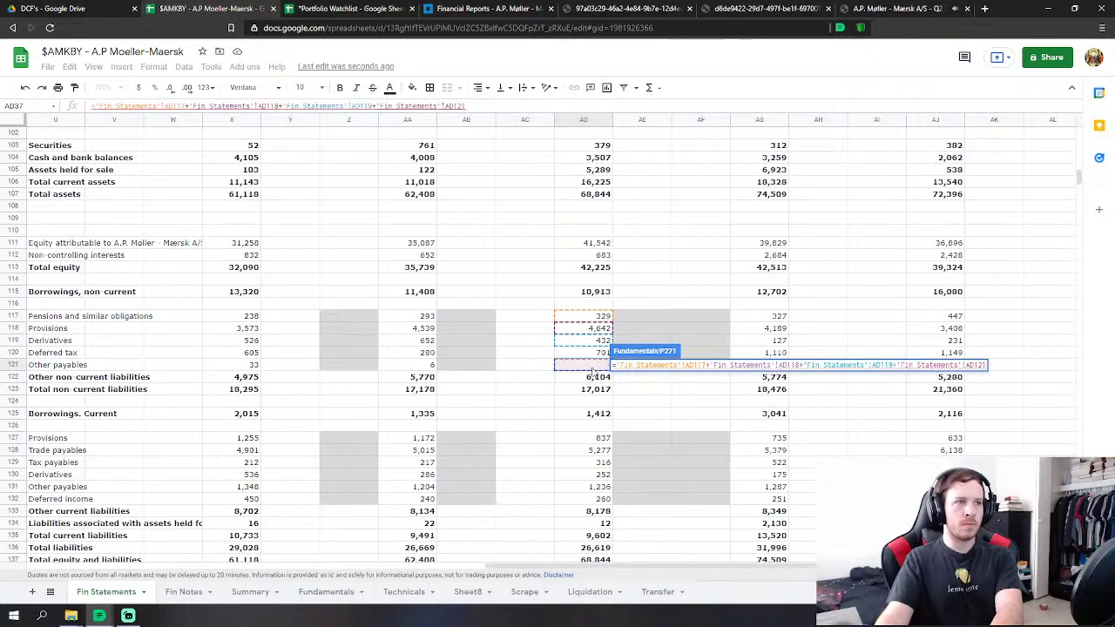
pyautogui.press('Return')
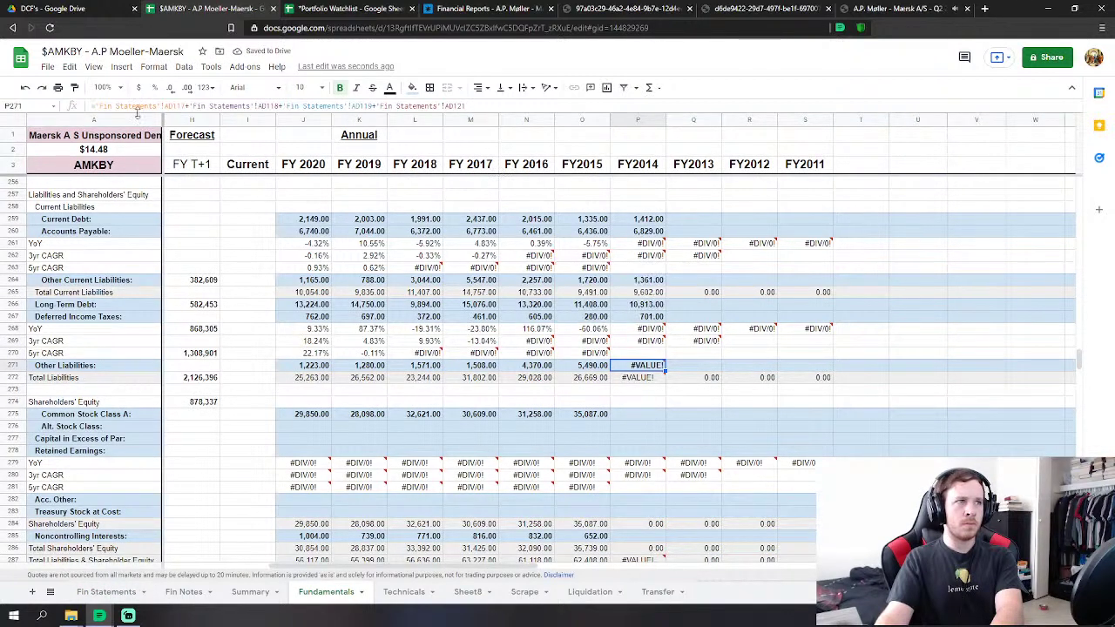
pyautogui.moveTo(643, 359)
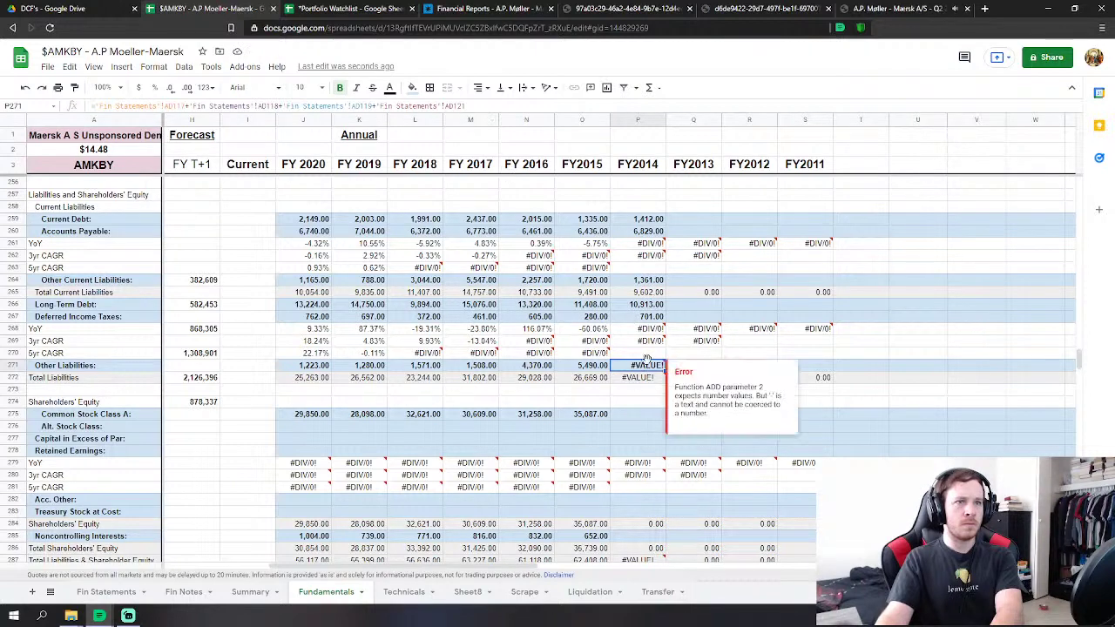
pyautogui.click(484, 104)
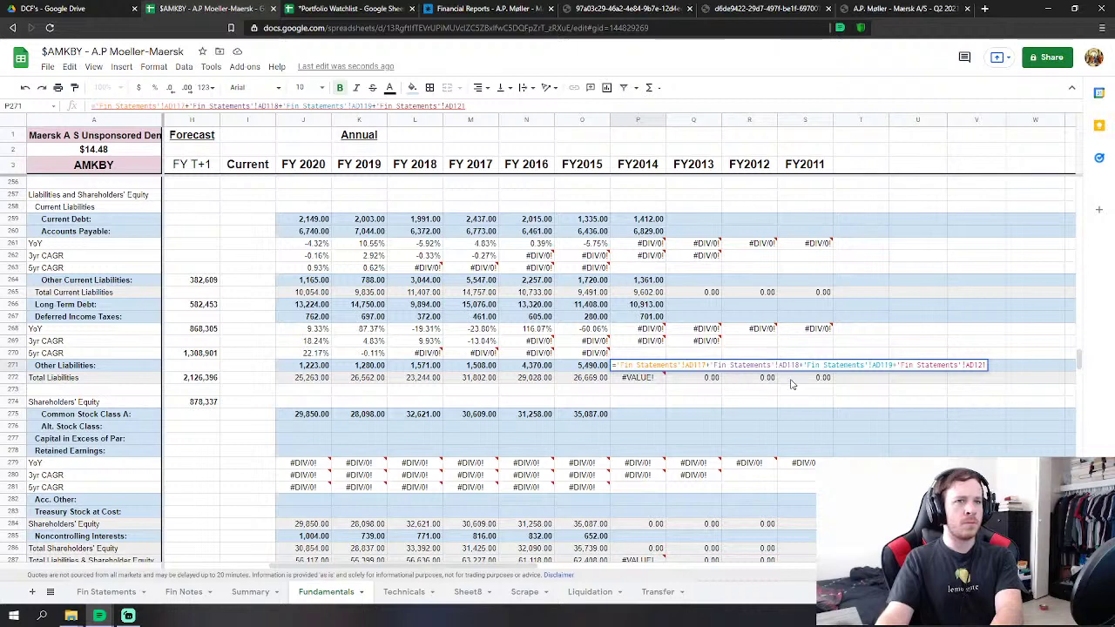
pyautogui.press('Return')
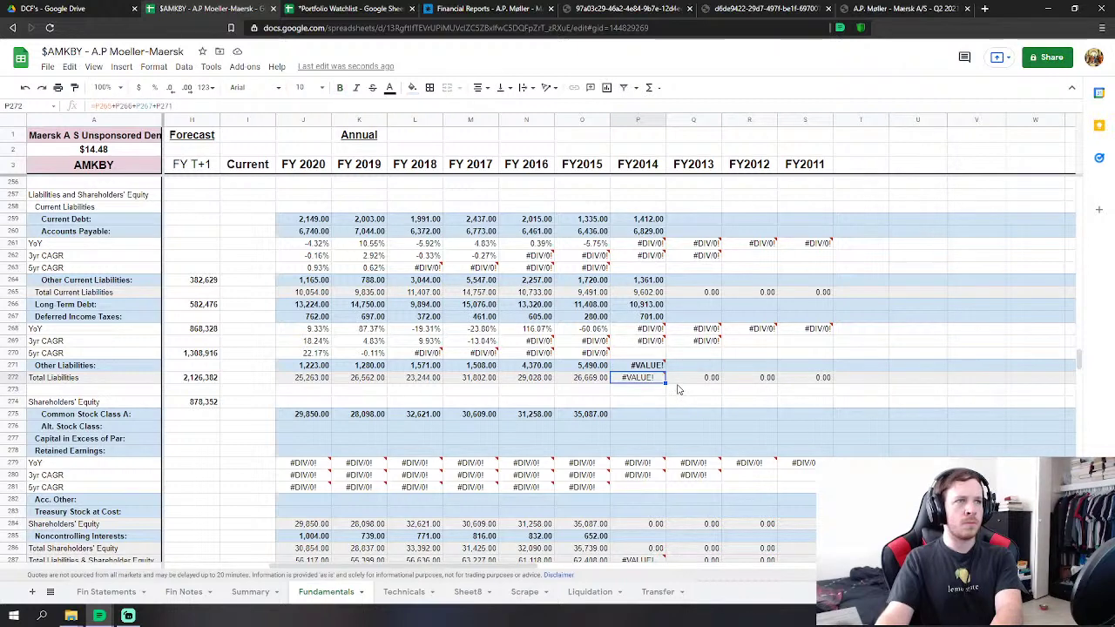
# Close the Maersk Q2 2021 Interim Results presentation and return to the FY2014 Other Liabilities cell P271 in the spreadsheet.
pyautogui.click(633, 367)
pyautogui.click(902, 7)
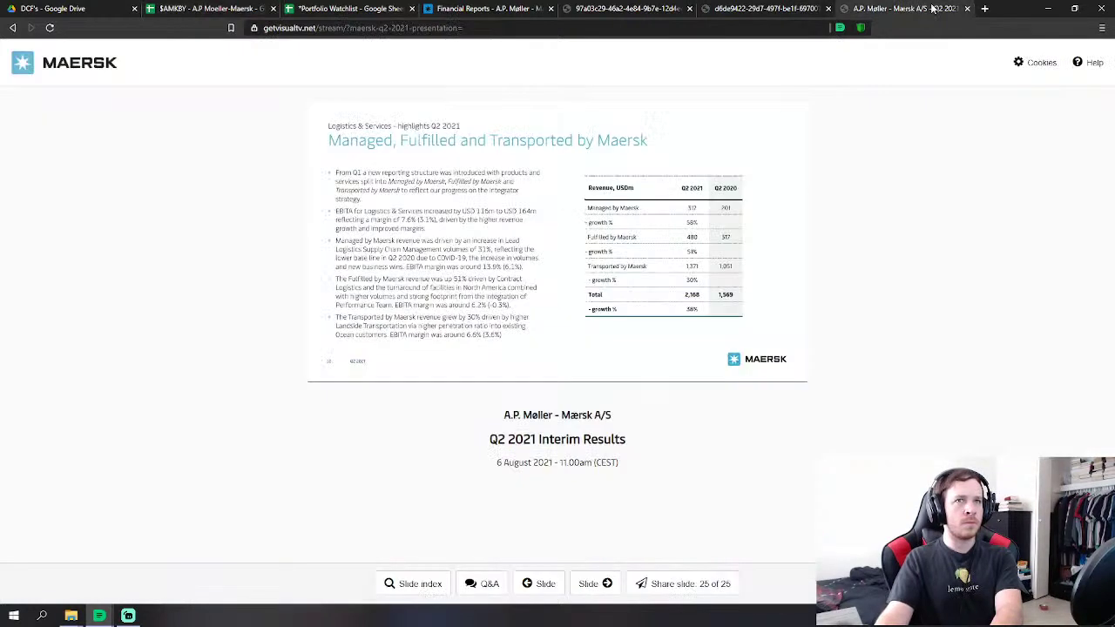
pyautogui.click(966, 8)
pyautogui.click(209, 9)
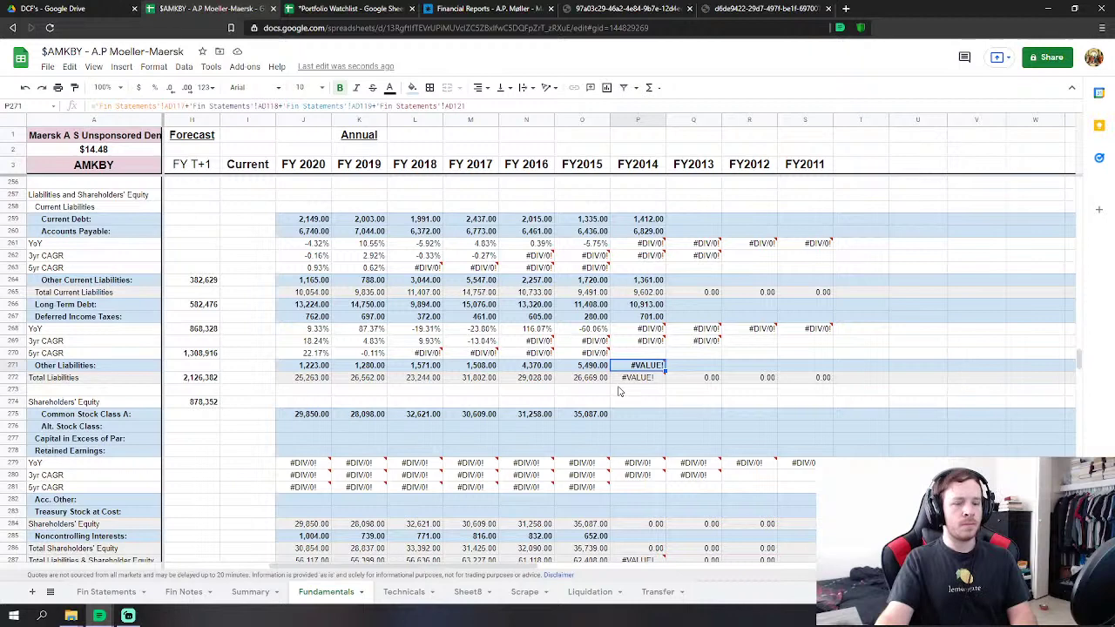
# Set the FY2014 Other Liabilities in P271 to the sum of 2014 pensions, provisions and derivatives, Fin Statements AD117 + AD118 + AD119.
pyautogui.write('=')
pyautogui.click(96, 592)
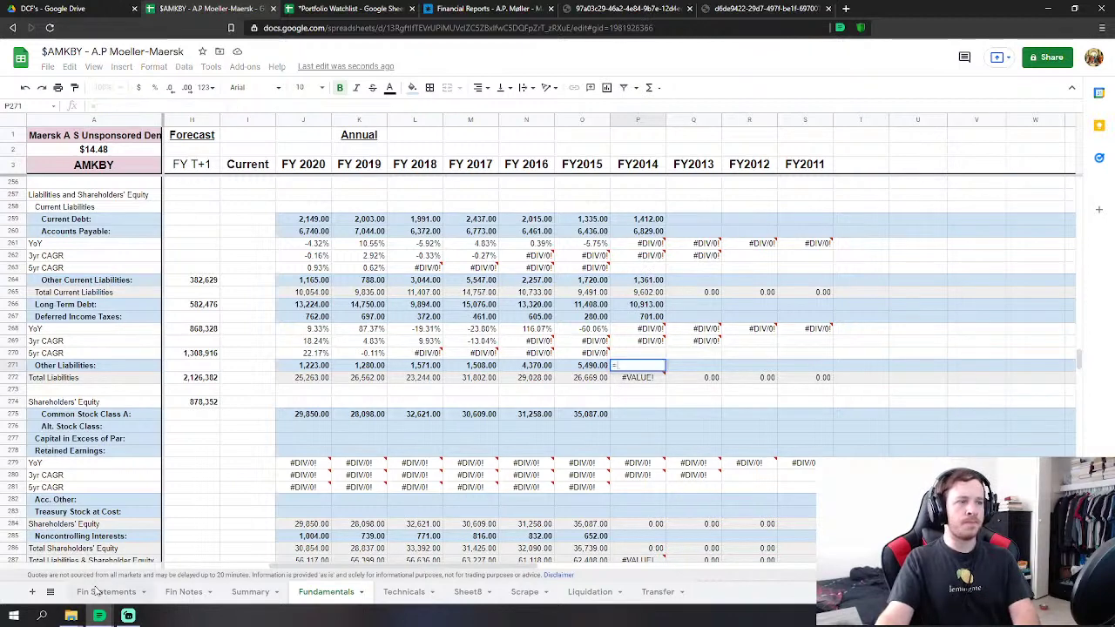
pyautogui.scroll(1, 620, 337)
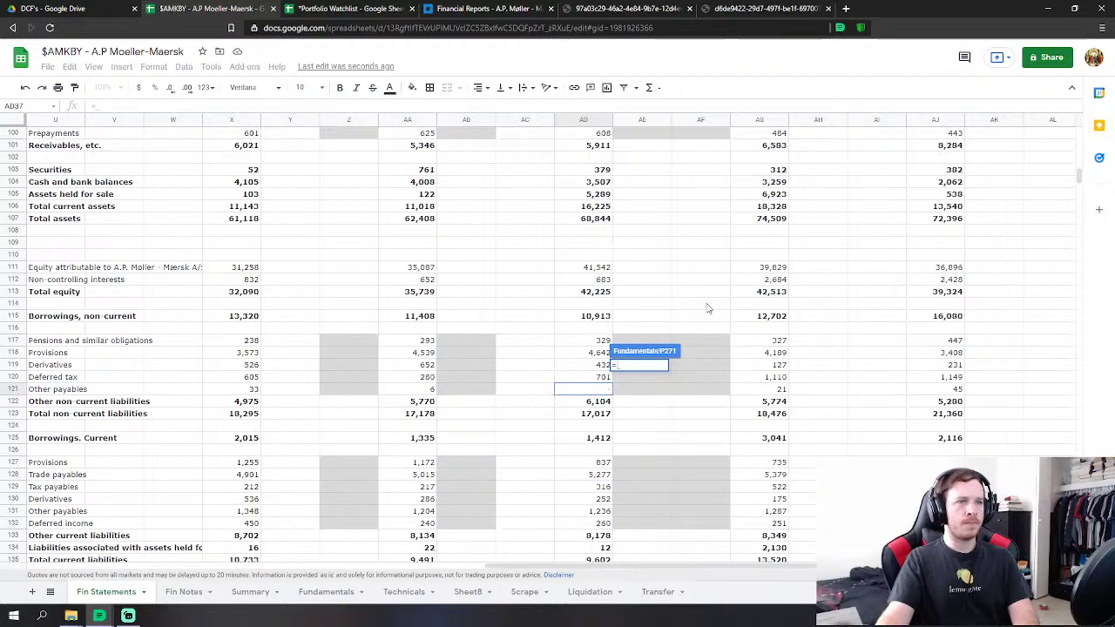
pyautogui.scroll(-2, 707, 309)
pyautogui.click(574, 280)
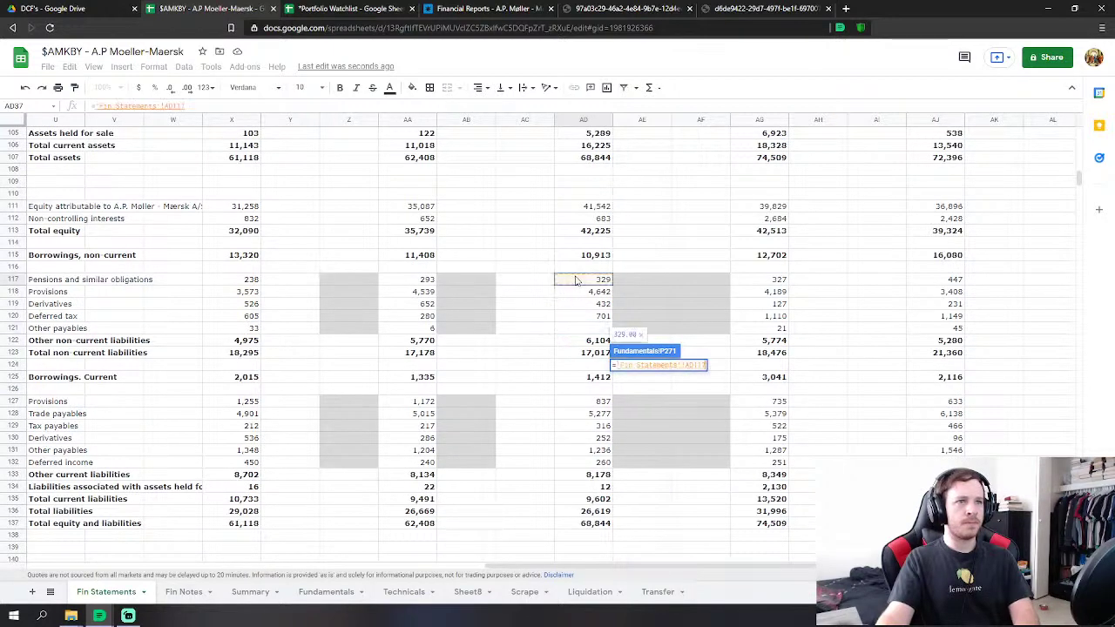
pyautogui.write('+')
pyautogui.click(592, 292)
pyautogui.write('+')
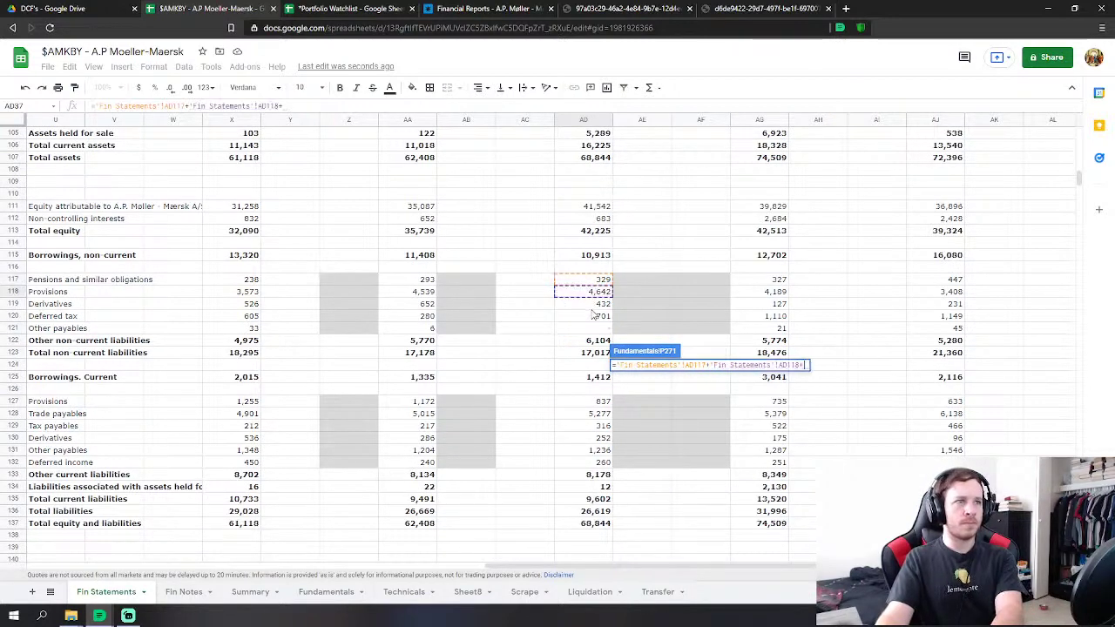
pyautogui.click(597, 307)
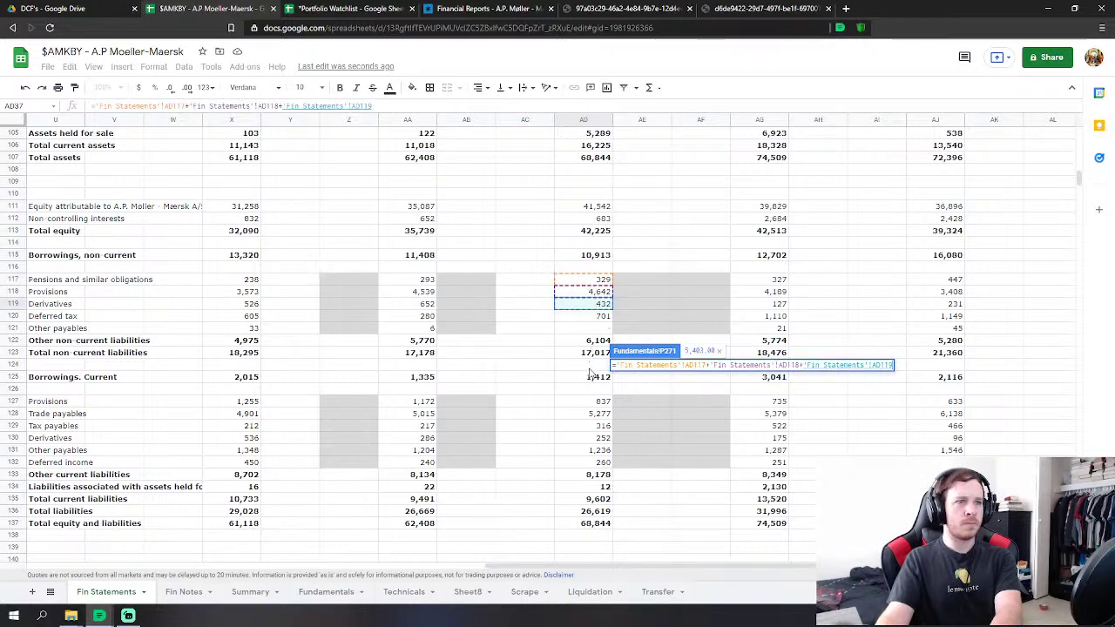
pyautogui.press('Return')
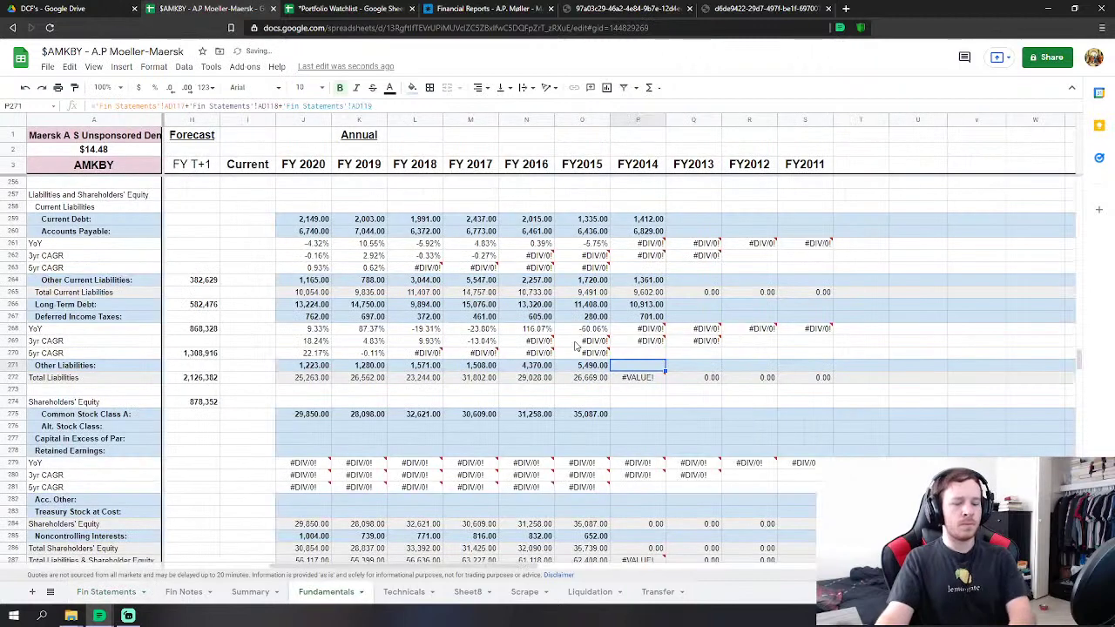
# Link the FY2014 Common Stock Class A in P275 to the 2014 equity attributable to A.P. Møller - Mærsk in Fin Statements AD111.
pyautogui.click(637, 414)
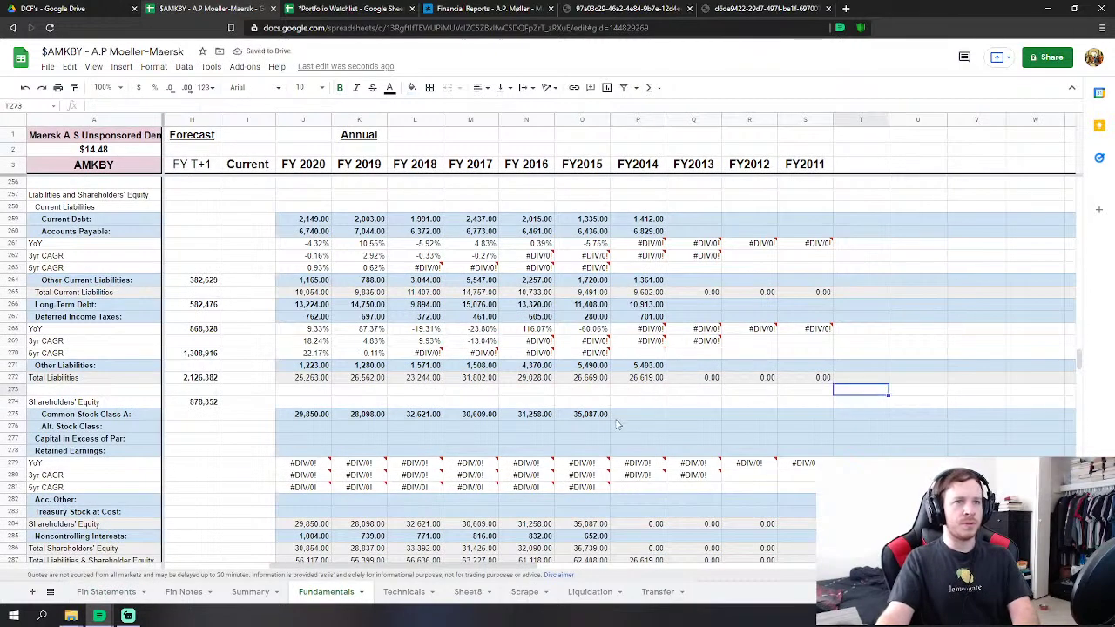
pyautogui.write('=')
pyautogui.click(105, 591)
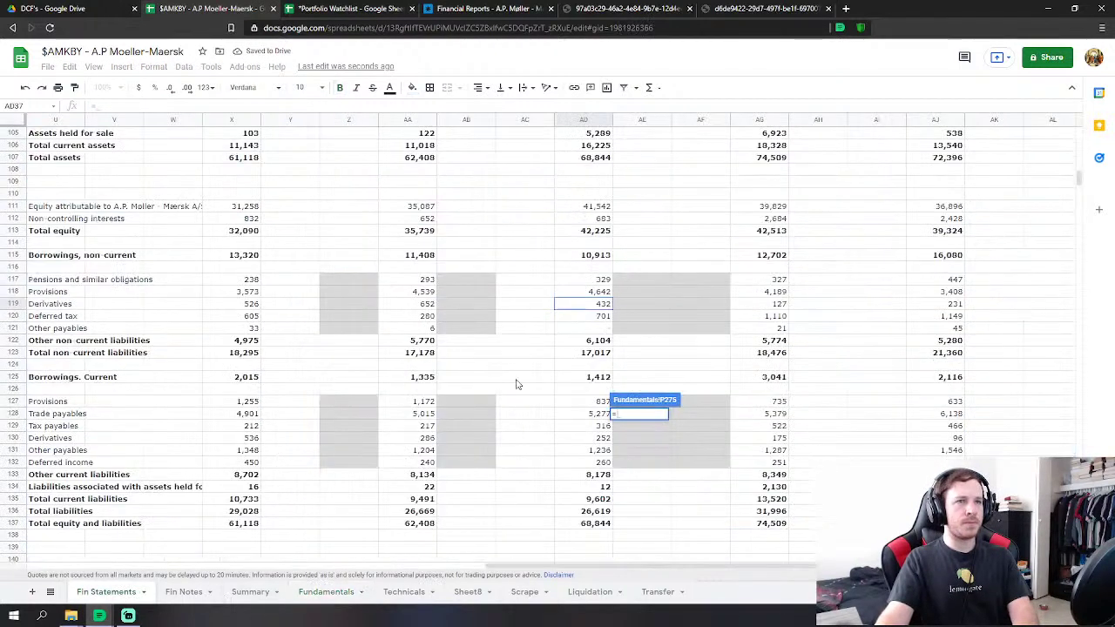
pyautogui.click(595, 208)
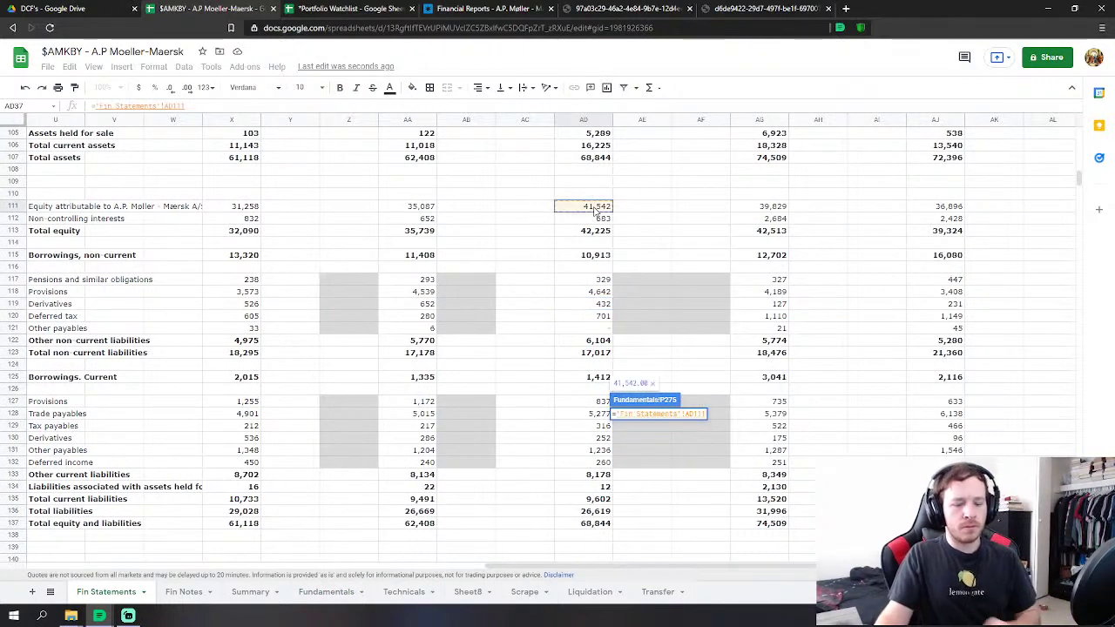
pyautogui.press('Return')
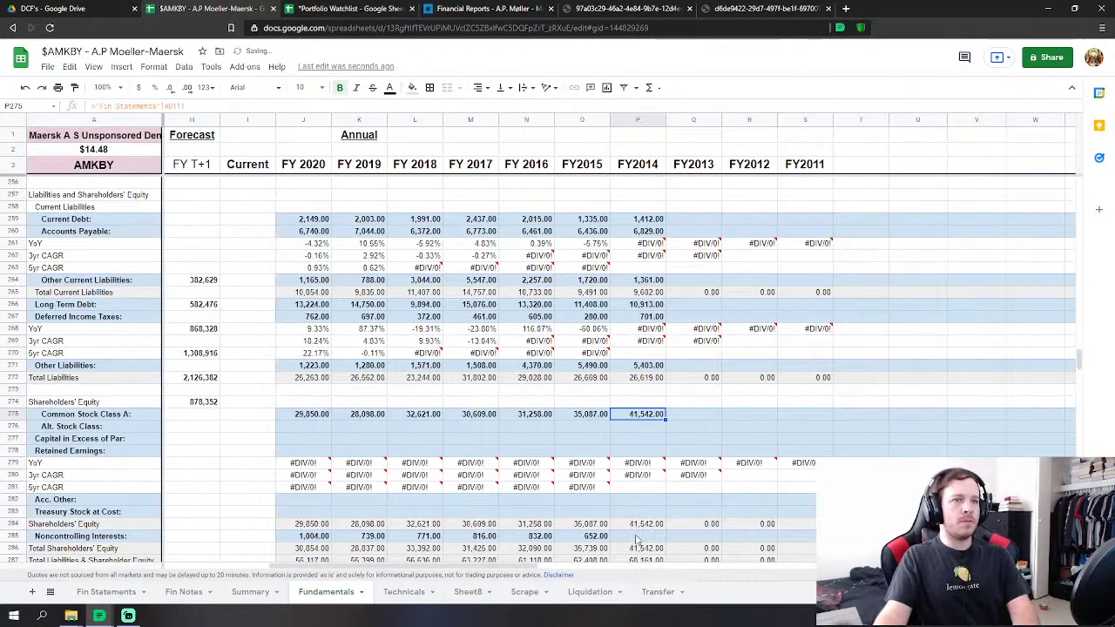
# Link the FY2014 Noncontrolling Interests in P285 to the 2014 non-controlling interests in Fin Statements AD112.
pyautogui.click(637, 536)
pyautogui.write('=')
pyautogui.click(105, 591)
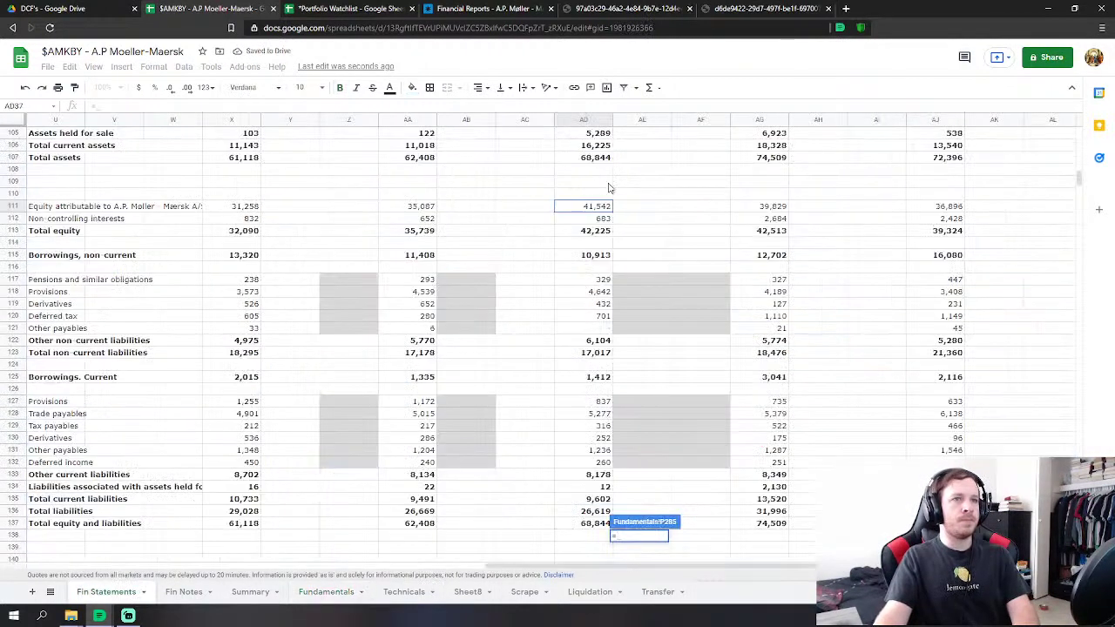
pyautogui.click(606, 218)
pyautogui.press('Return')
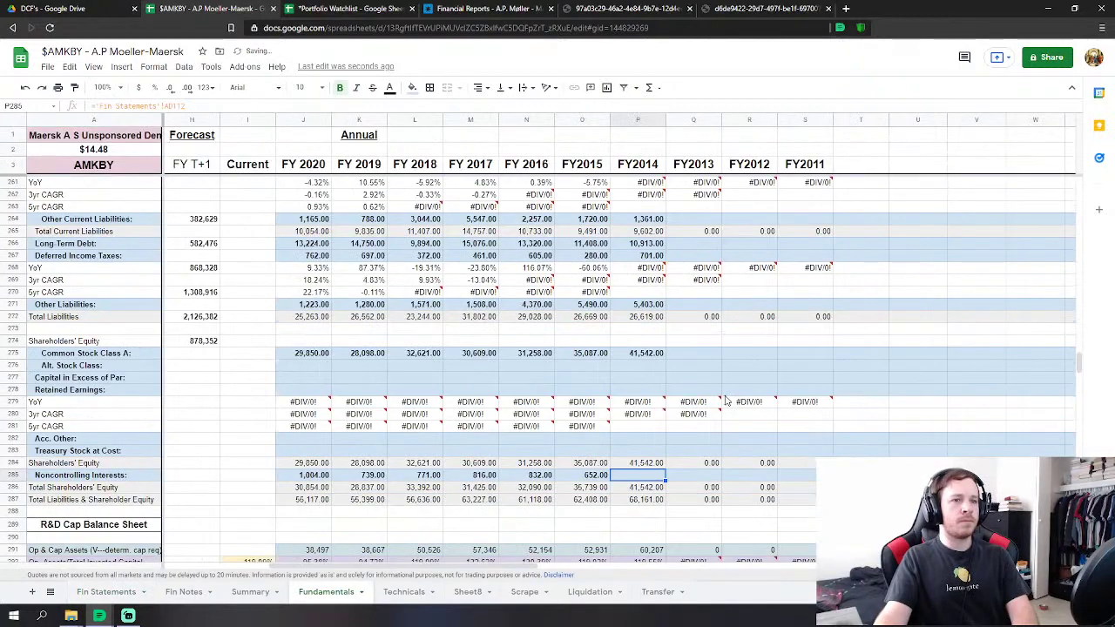
# Review the FY2014 balance sheet totals and check the FY2013 Revenues and SG&A formulas in the income statement section.
pyautogui.scroll(-6, 726, 401)
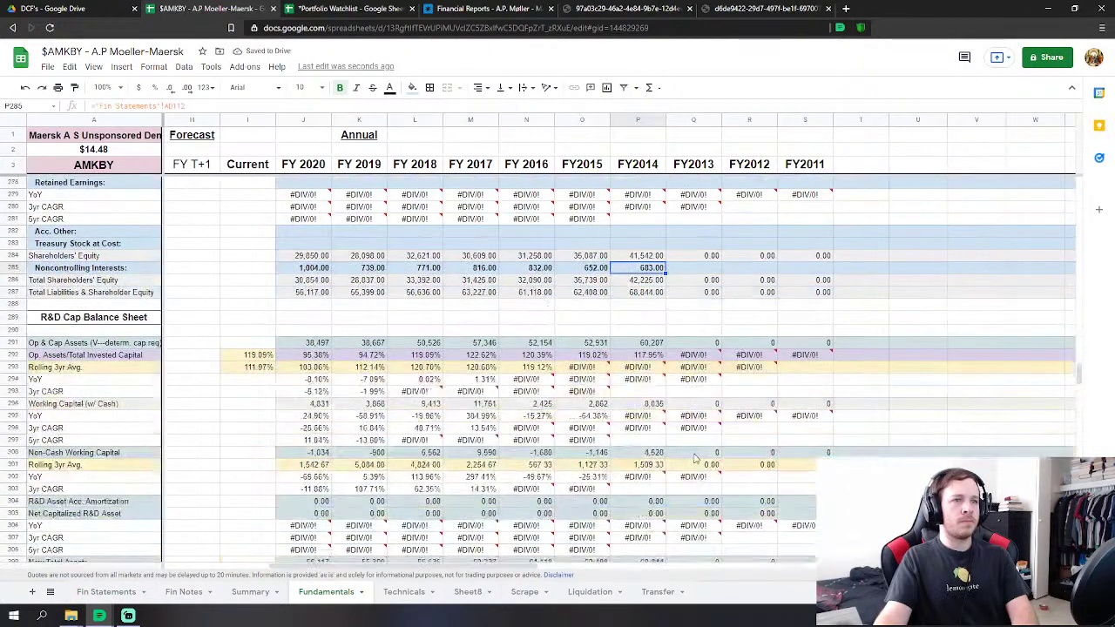
pyautogui.scroll(7, 697, 459)
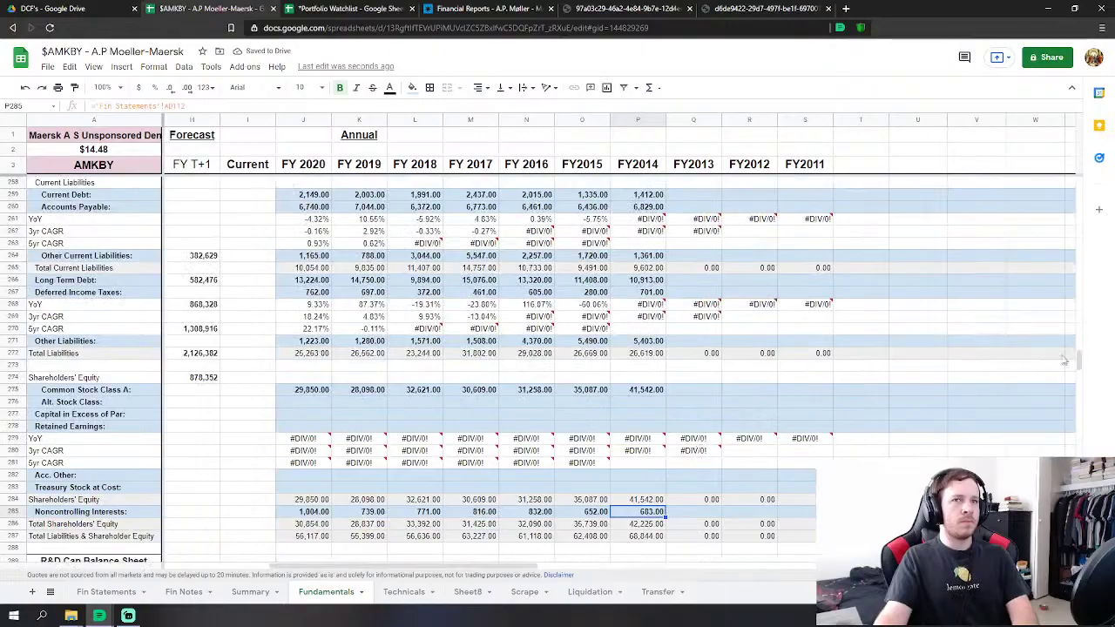
pyautogui.moveTo(1080, 361); pyautogui.dragTo(1102, 202)
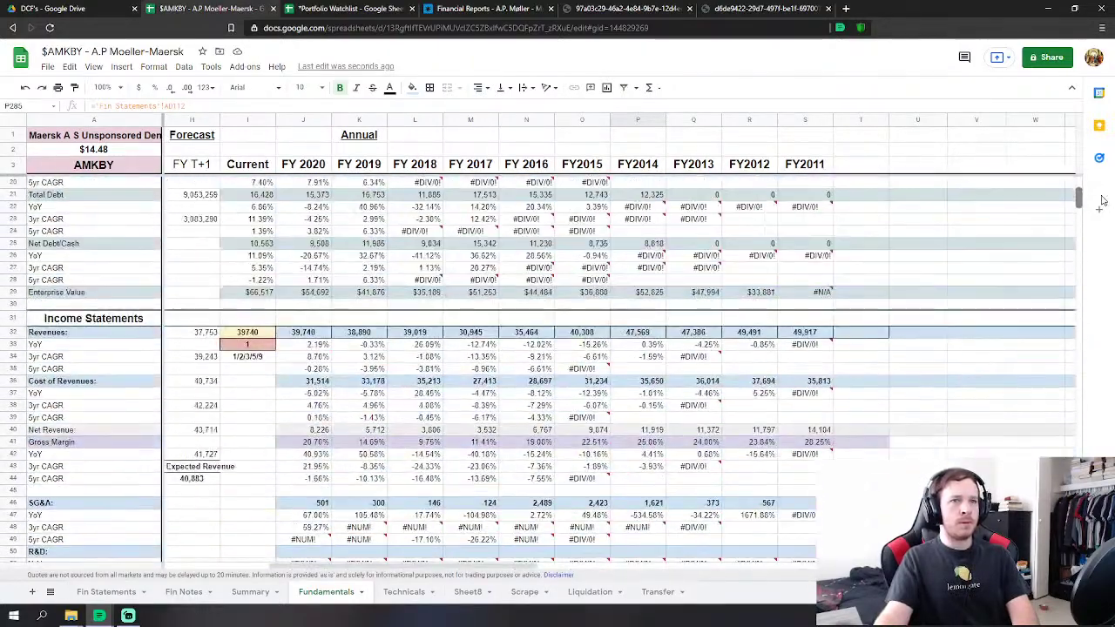
pyautogui.click(694, 338)
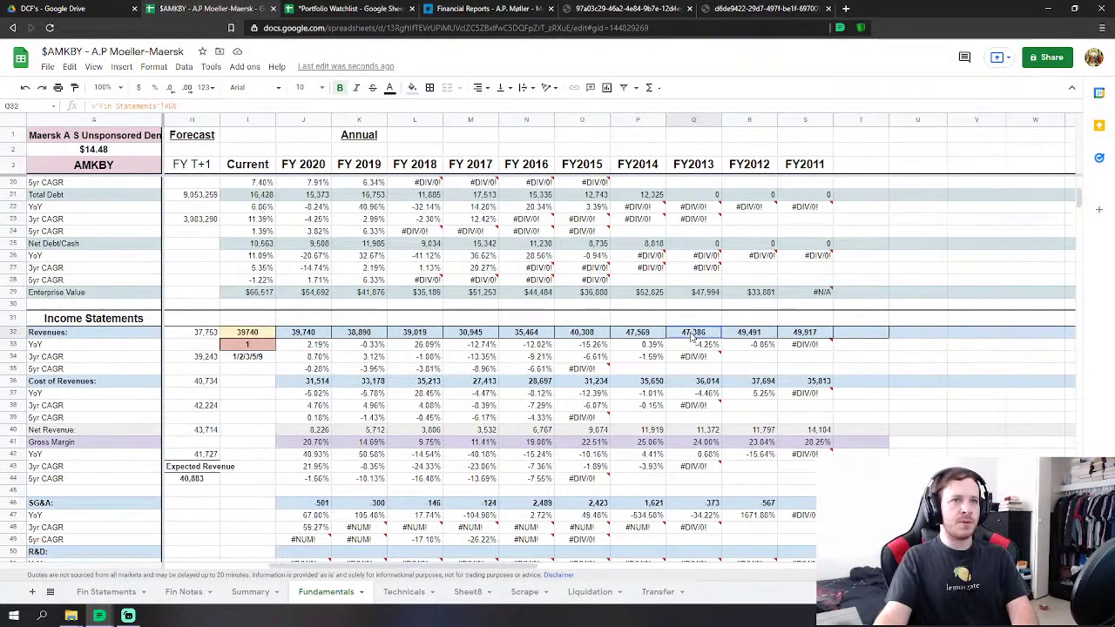
pyautogui.scroll(-2, 716, 324)
pyautogui.scroll(-2, 711, 437)
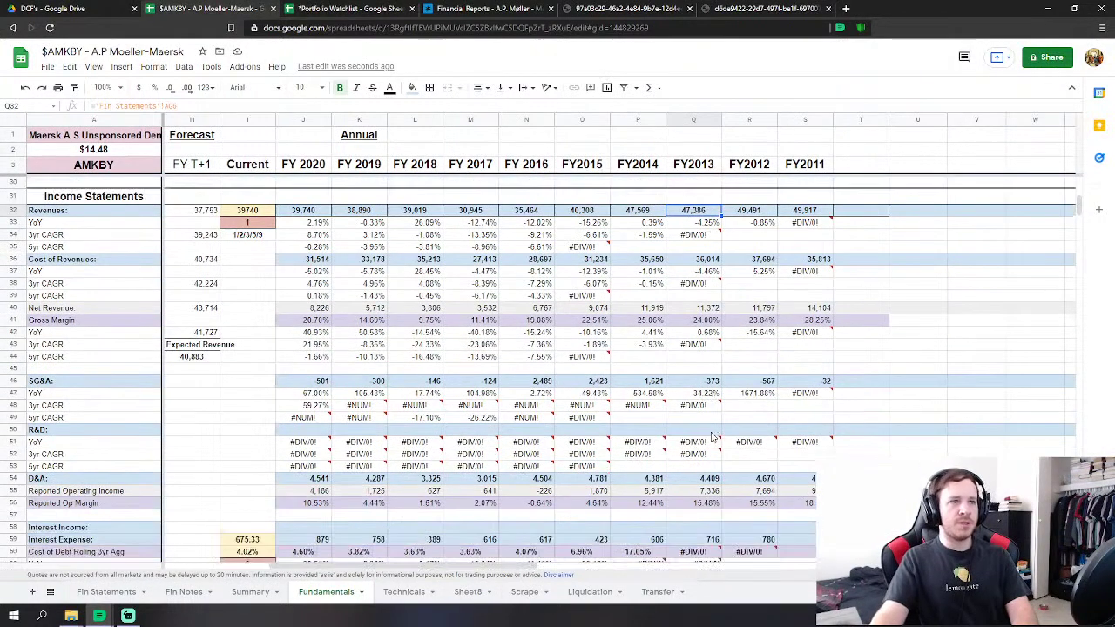
pyautogui.click(716, 383)
pyautogui.scroll(-3, 712, 388)
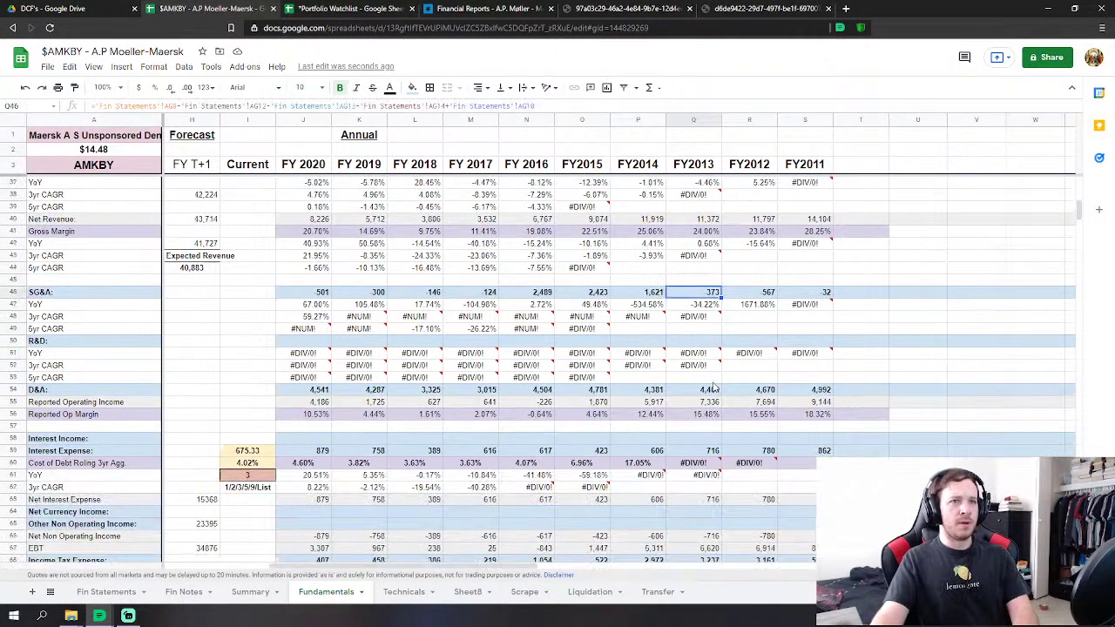
pyautogui.scroll(-1, 692, 408)
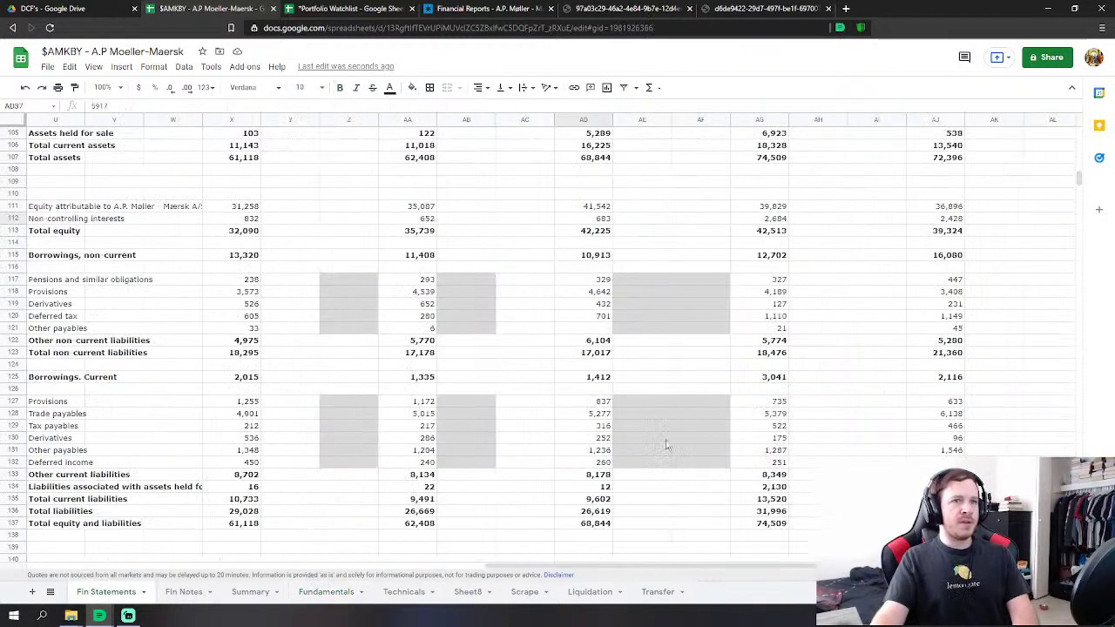
# Compare the 2013 profit for the period in Fin Statements AG25 with the FY2013 Reported Net Income in Fundamentals Q74.
pyautogui.click(99, 593)
pyautogui.moveTo(1078, 180); pyautogui.dragTo(1079, 130)
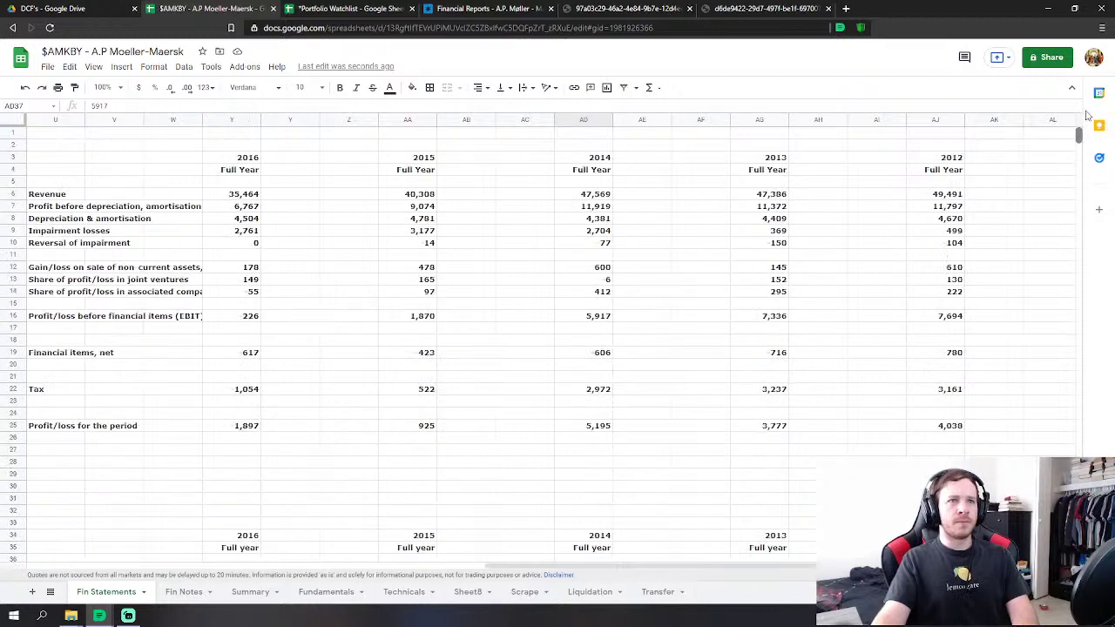
pyautogui.click(773, 427)
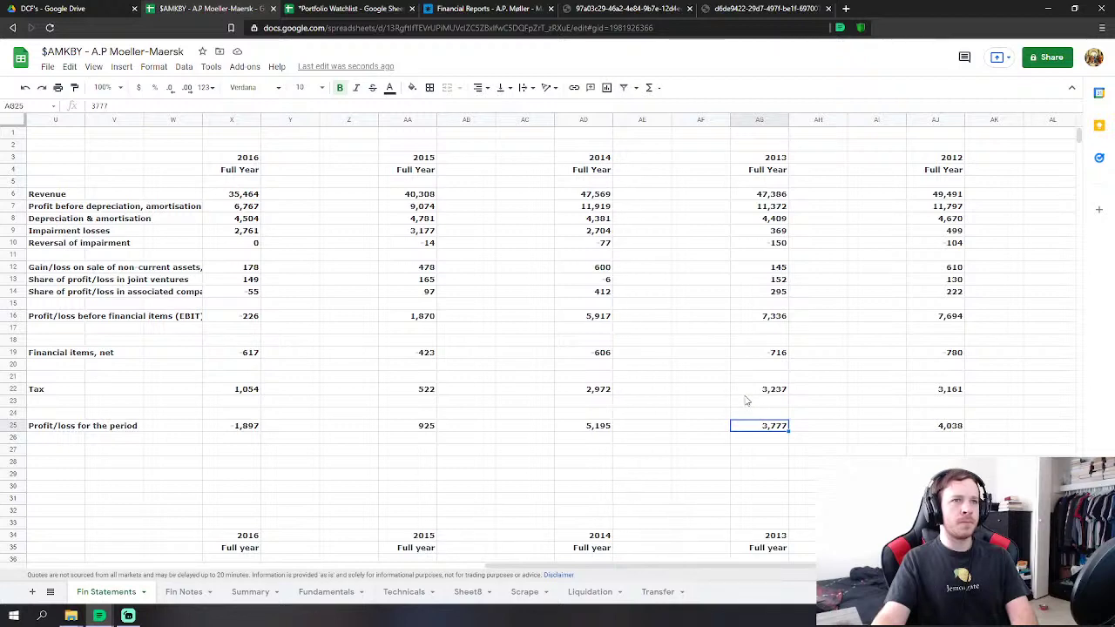
pyautogui.click(326, 599)
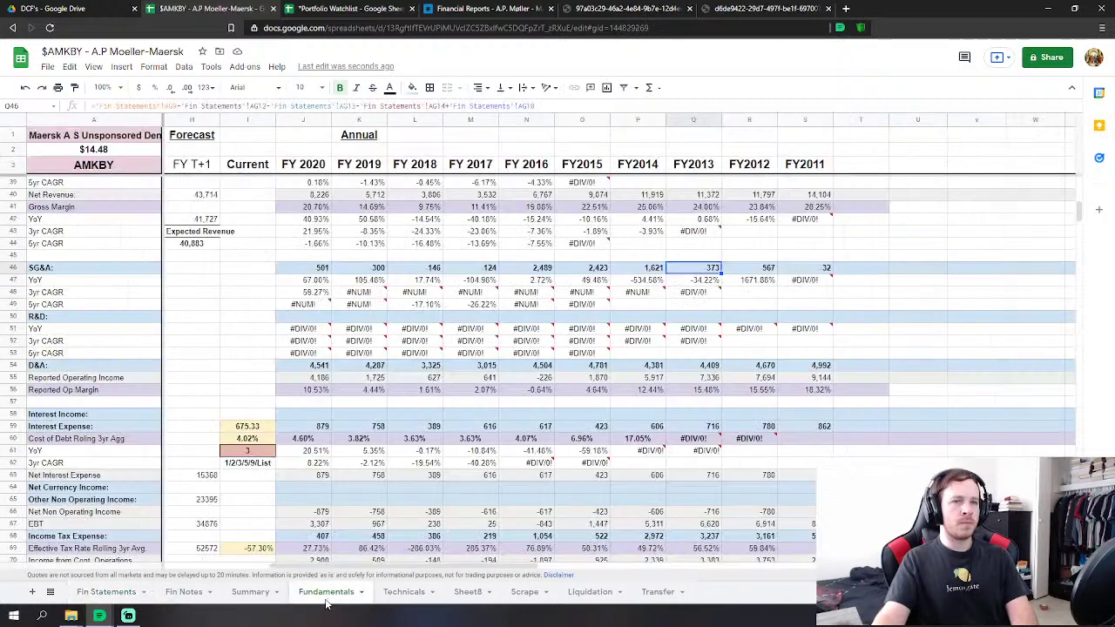
pyautogui.scroll(-2, 705, 383)
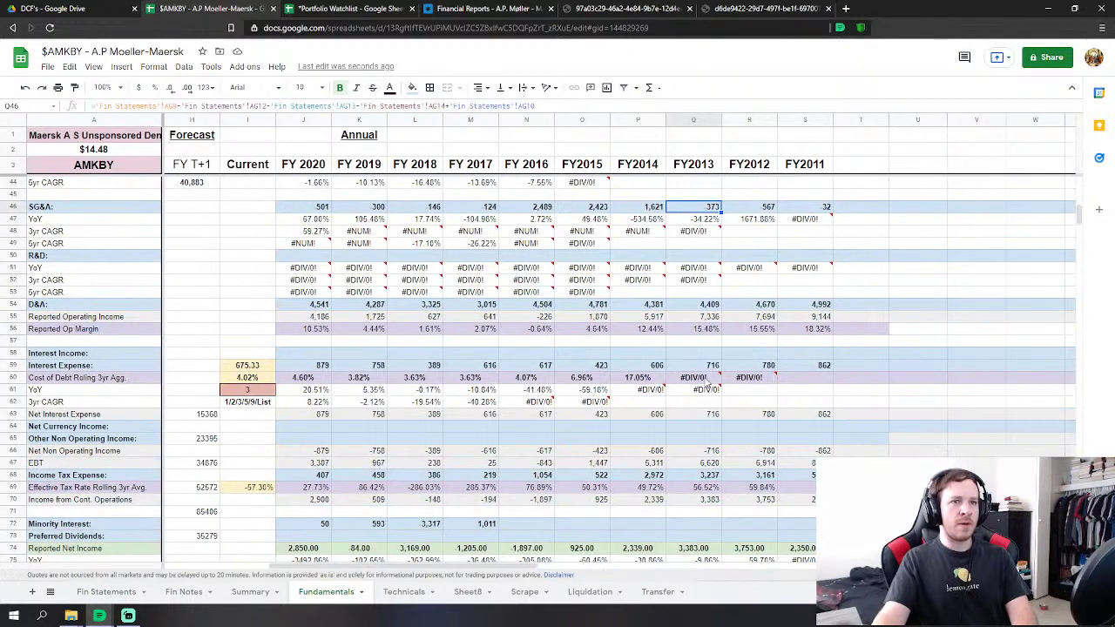
pyautogui.scroll(-2, 718, 375)
pyautogui.click(694, 487)
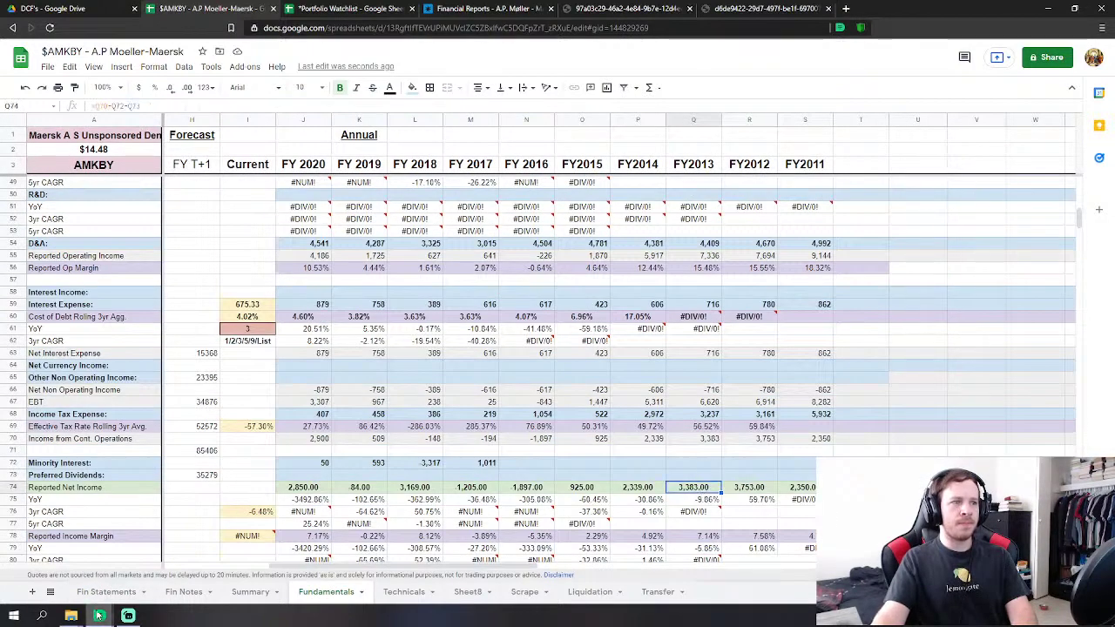
pyautogui.click(116, 593)
pyautogui.scroll(-1, 788, 444)
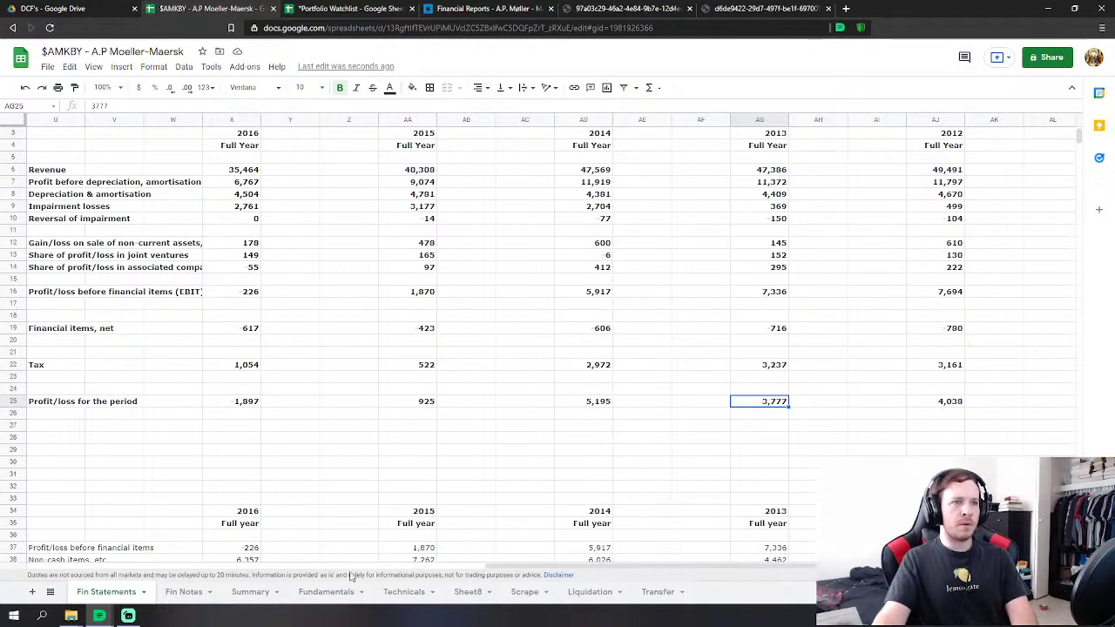
pyautogui.click(336, 595)
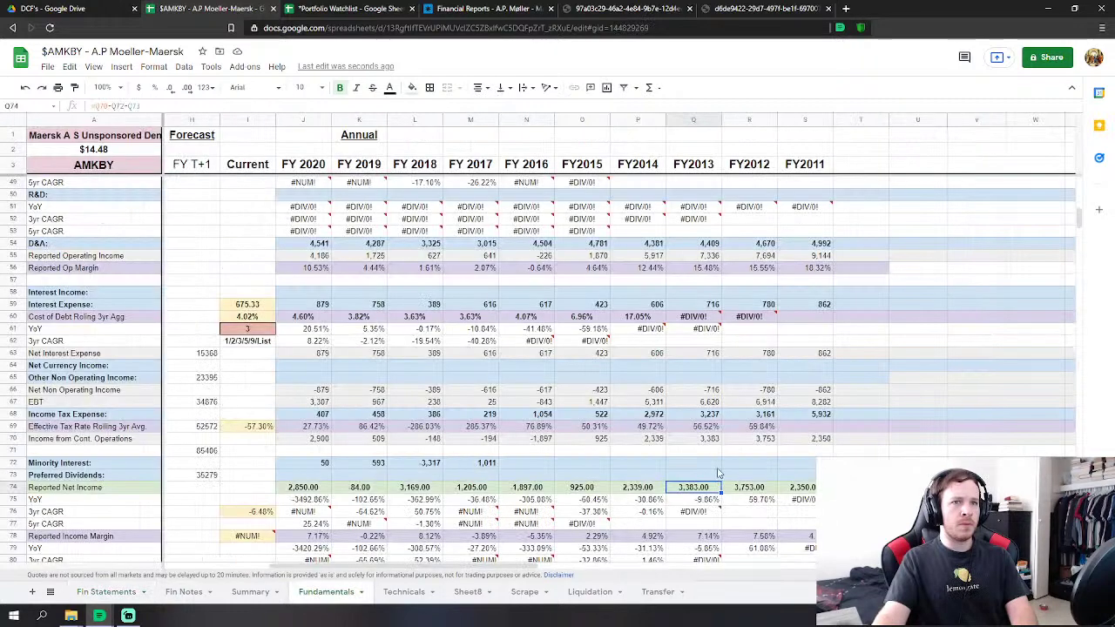
# Check the FY2013 Reported Operating Income in Fundamentals Q55 against the 2013 EBIT on the Fin Statements sheet.
pyautogui.scroll(2, 736, 342)
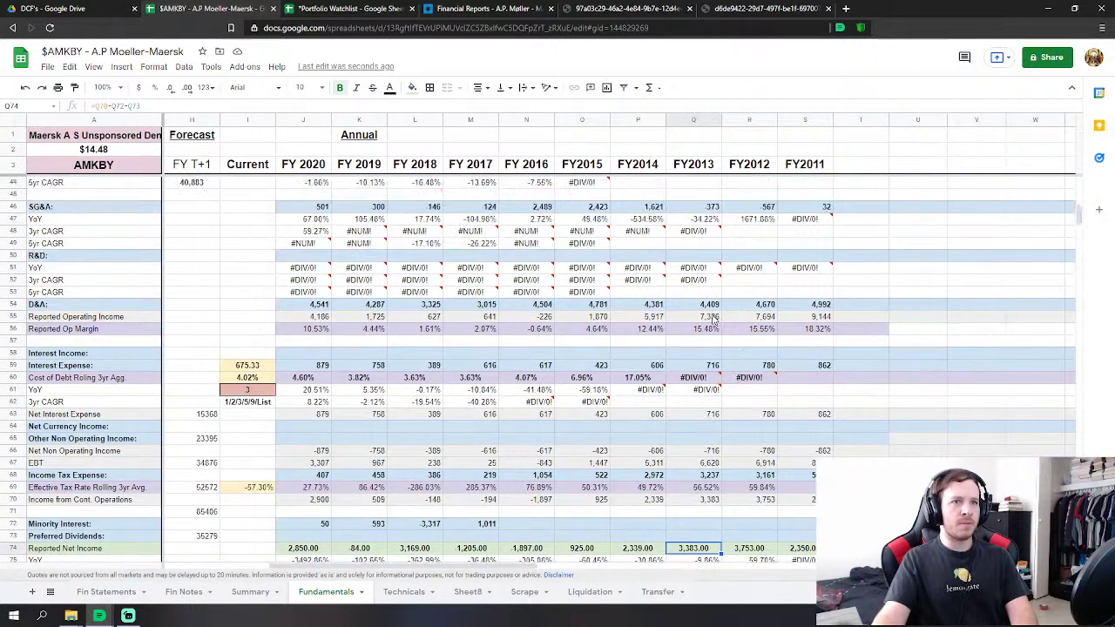
pyautogui.click(713, 321)
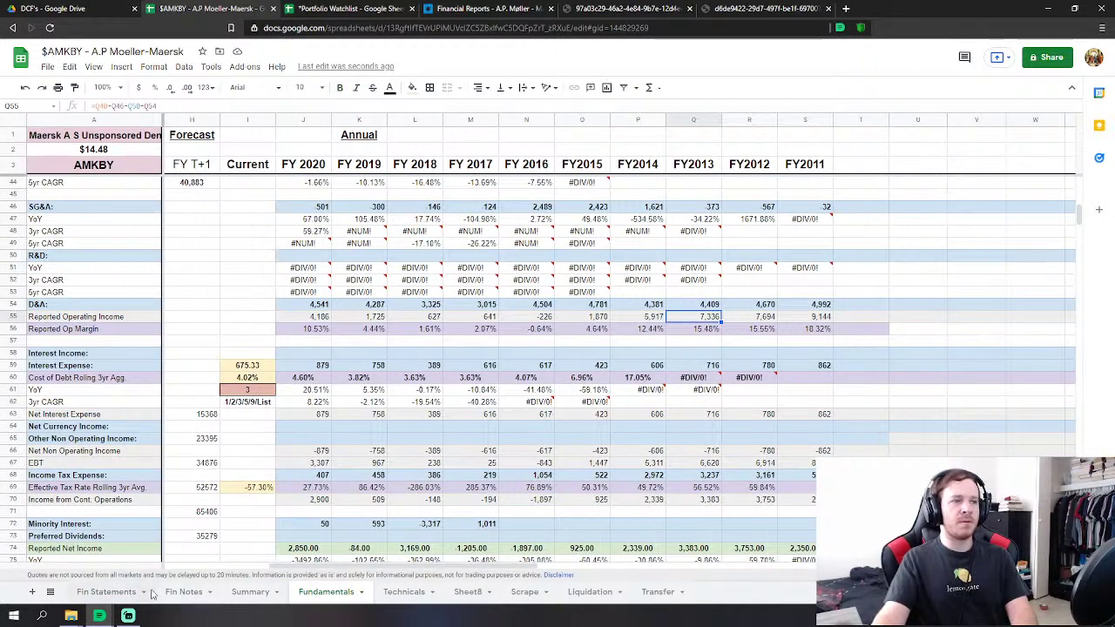
pyautogui.click(107, 595)
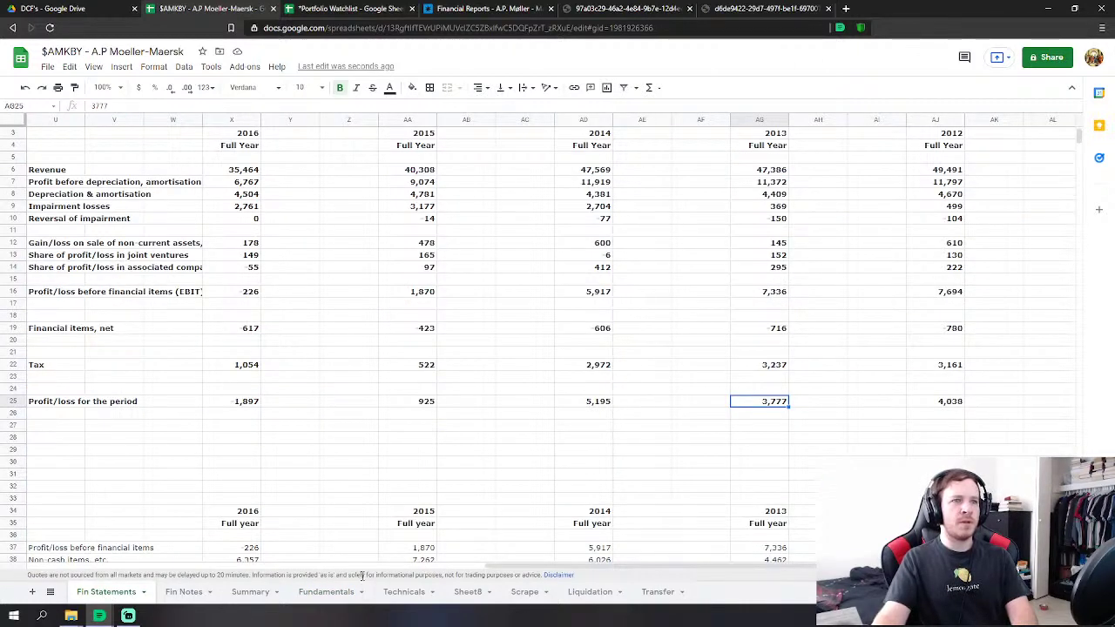
pyautogui.click(305, 592)
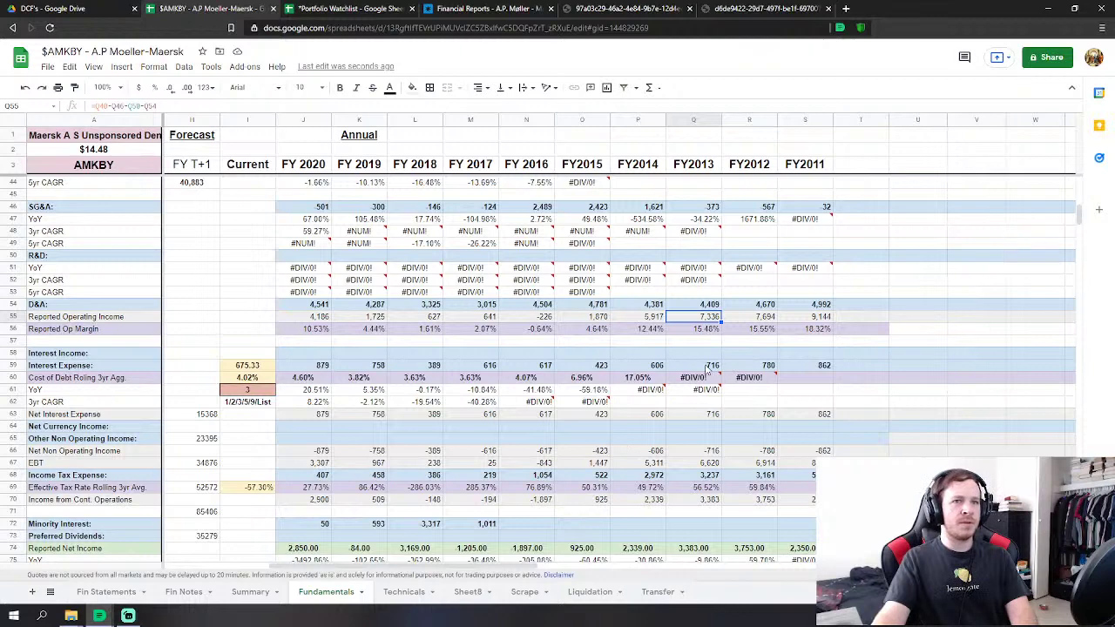
# Link the FY2013 Income Tax Expense in Q68 to the 2013 tax in Fin Statements AG22.
pyautogui.click(697, 474)
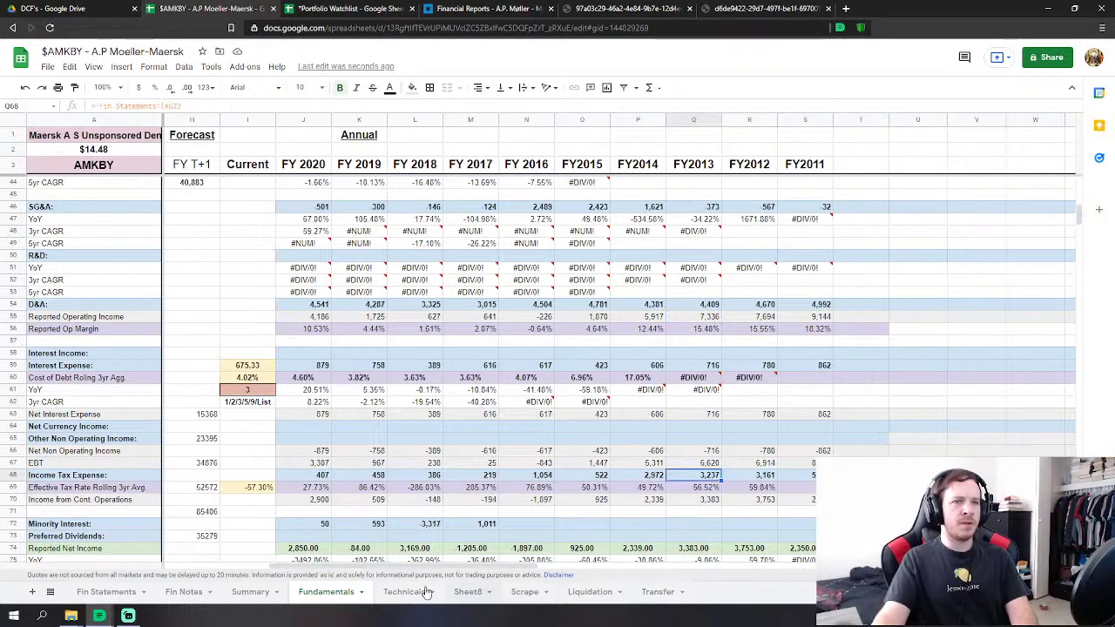
pyautogui.write('=')
pyautogui.click(122, 594)
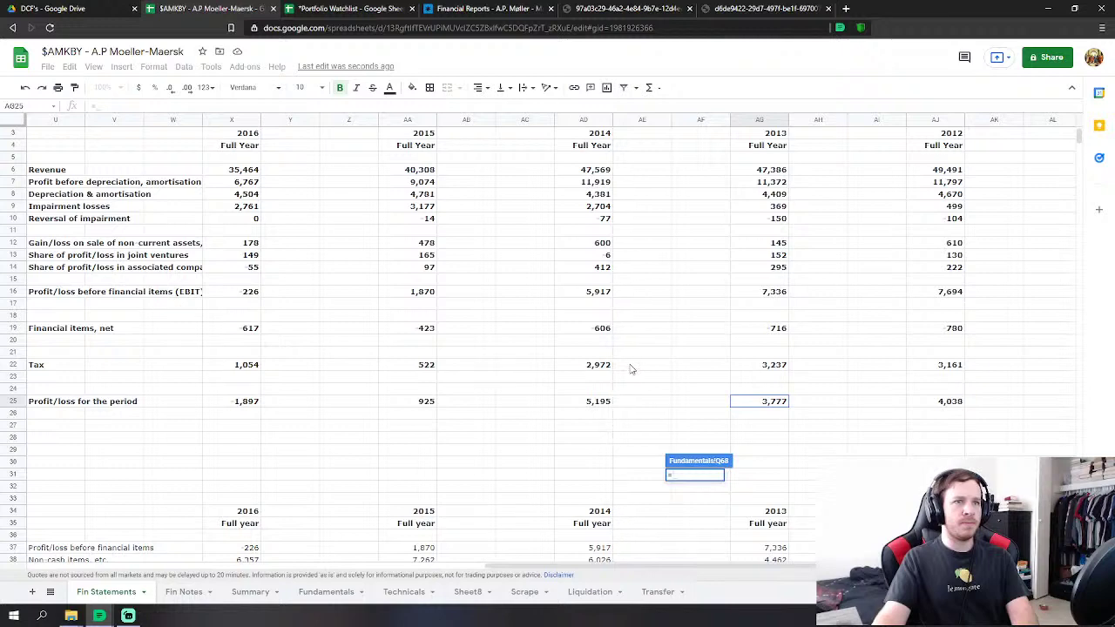
pyautogui.click(776, 370)
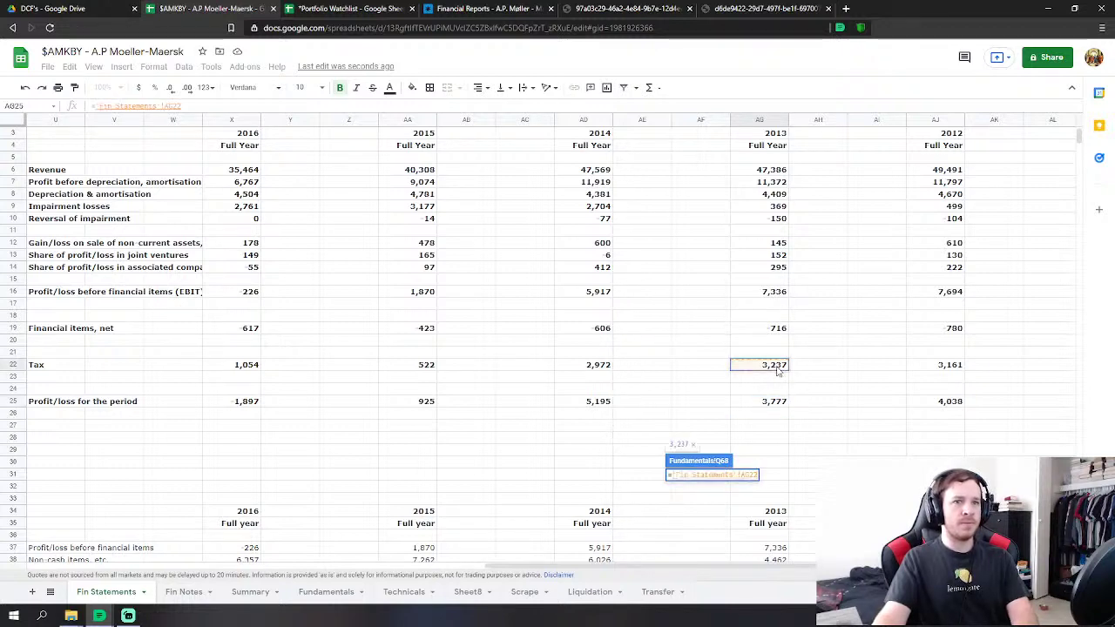
pyautogui.press('Return')
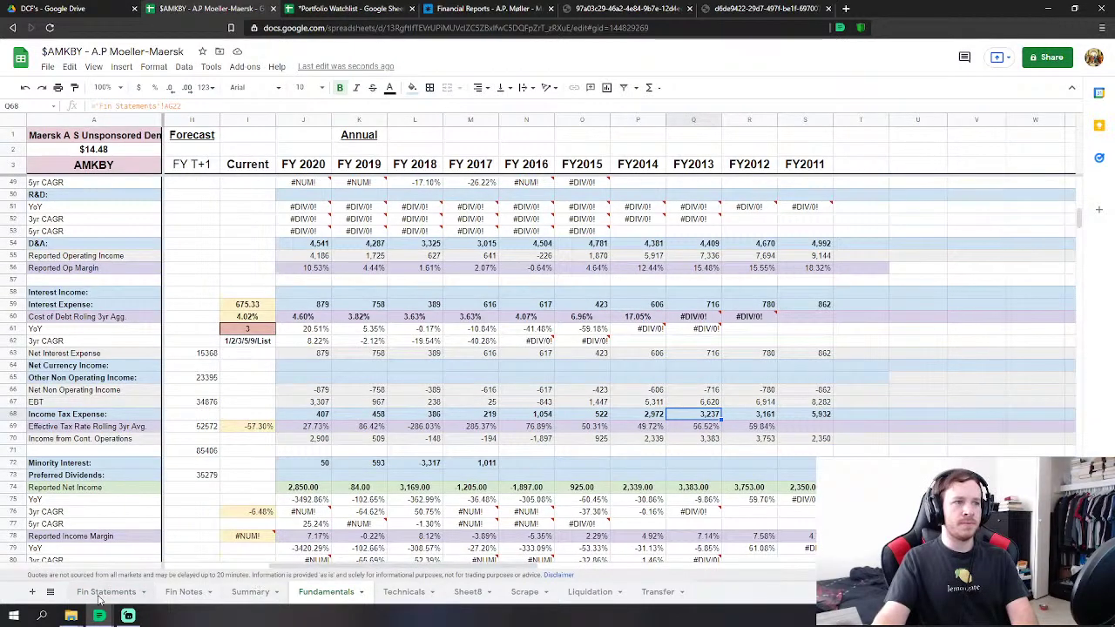
# Examine the 2014 and 2013 profit for the period and the 2018 A.P. Møller - Mærsk share row against Fundamentals' Reported Net Income.
pyautogui.click(106, 592)
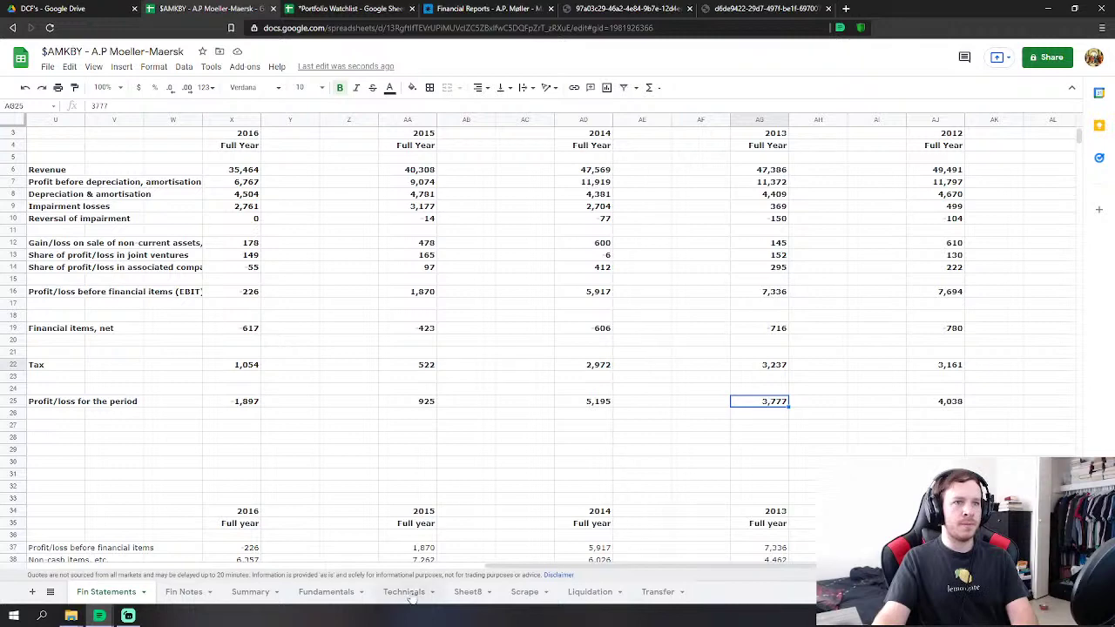
pyautogui.click(594, 402)
pyautogui.keyDown('shift'); pyautogui.click(765, 403); pyautogui.keyUp('shift')
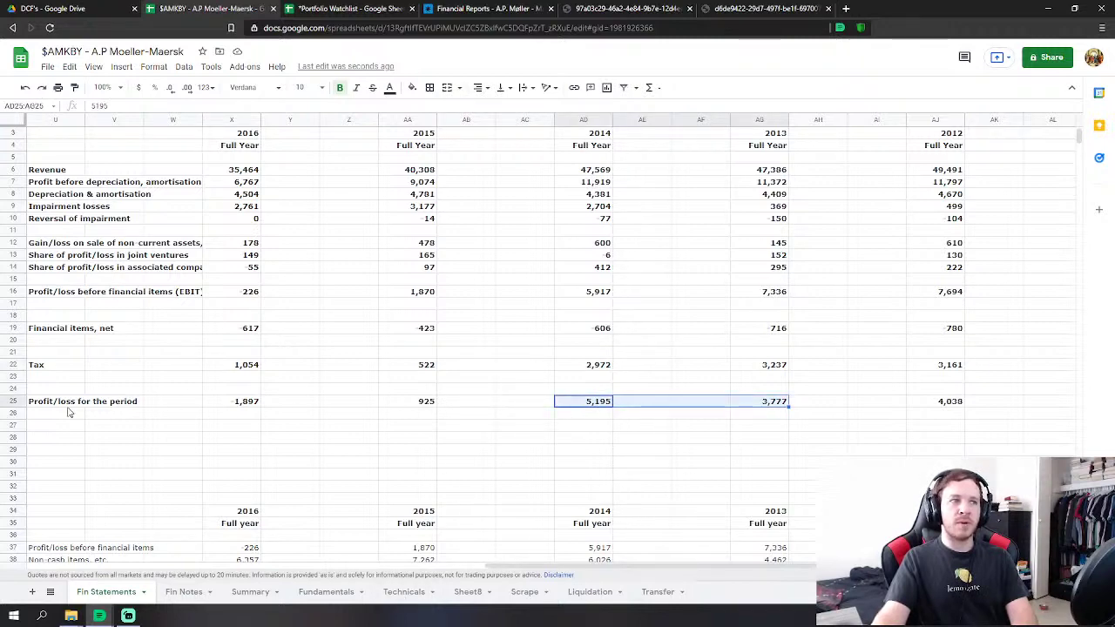
pyautogui.click(45, 388)
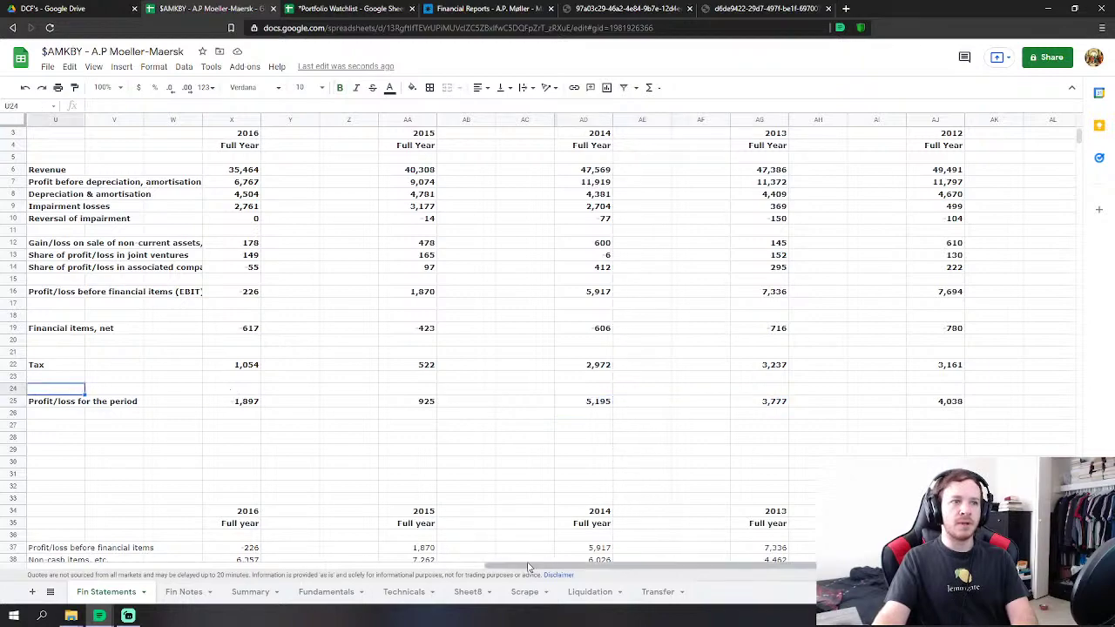
pyautogui.moveTo(526, 567); pyautogui.dragTo(295, 578)
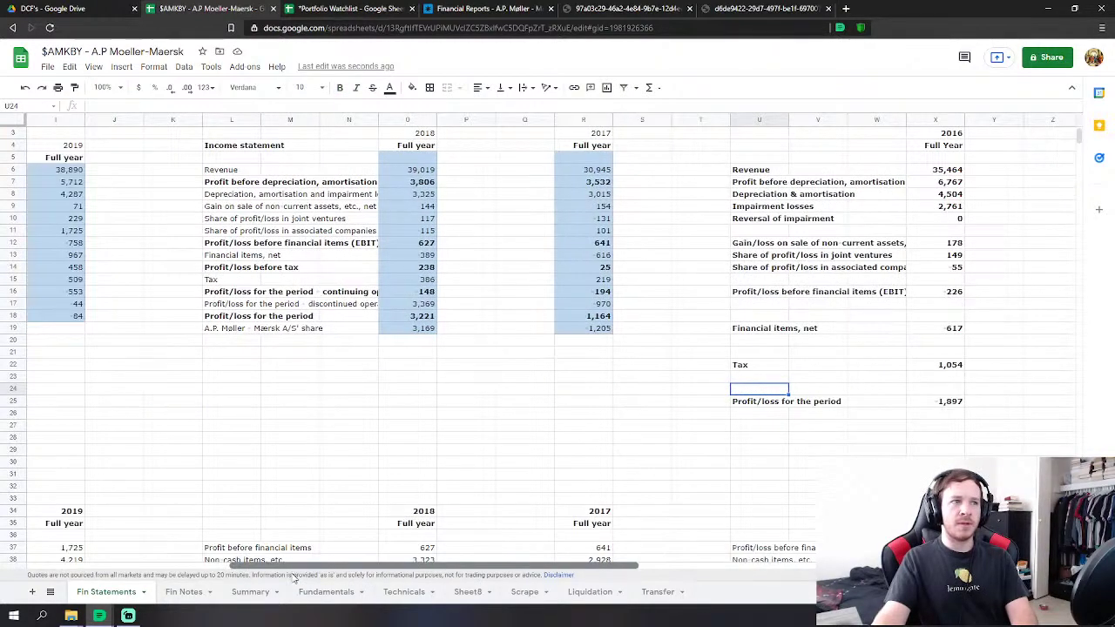
pyautogui.click(228, 329)
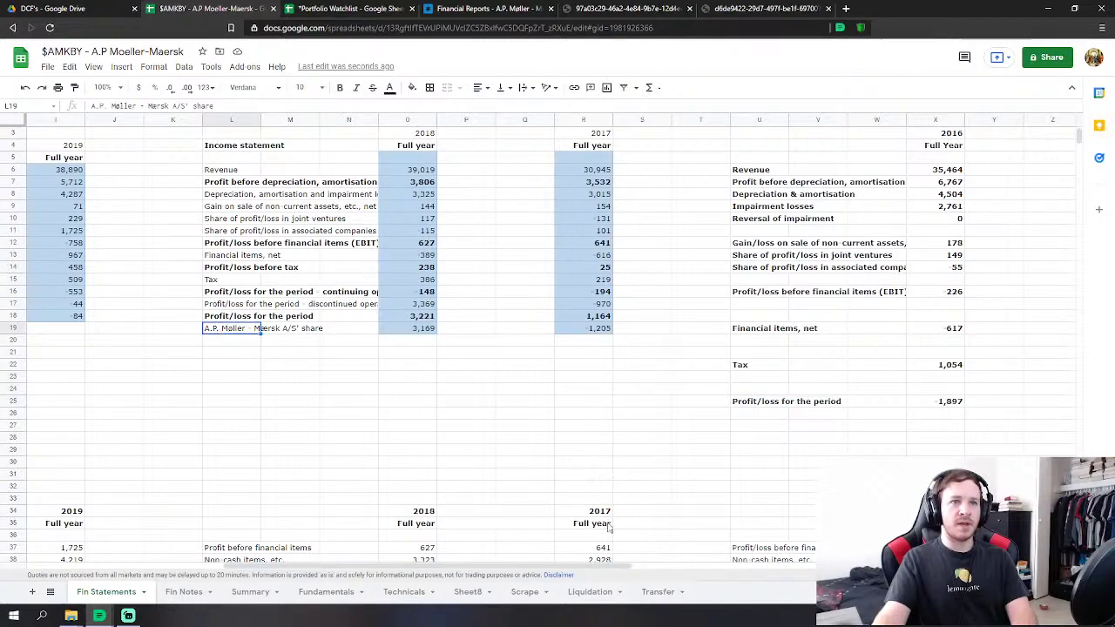
pyautogui.moveTo(381, 566); pyautogui.dragTo(674, 588)
pyautogui.click(313, 593)
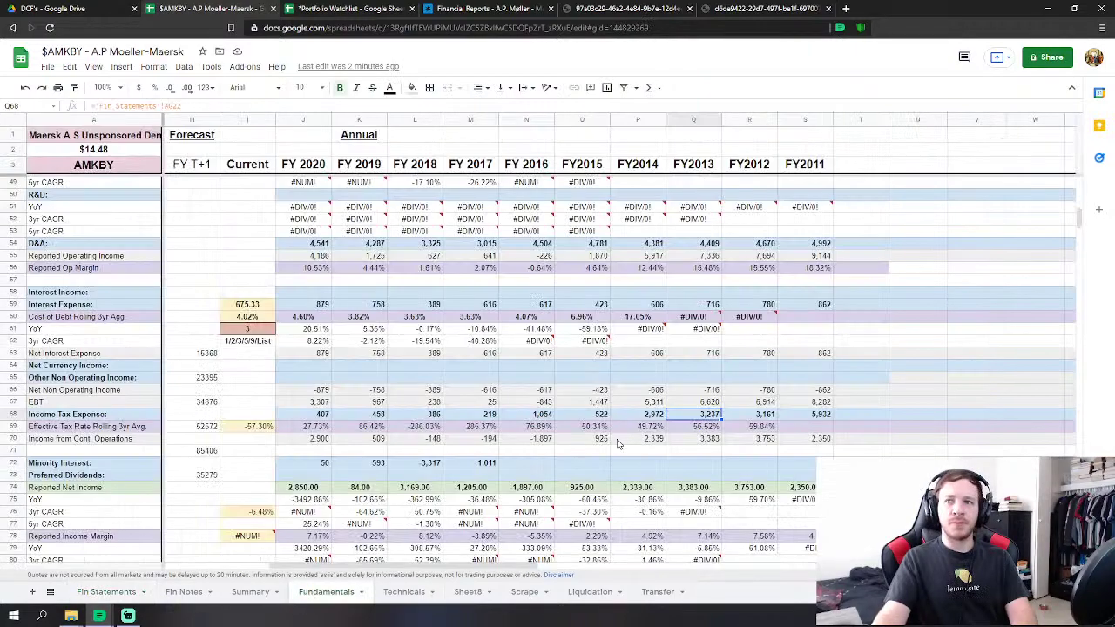
pyautogui.scroll(-1, 616, 444)
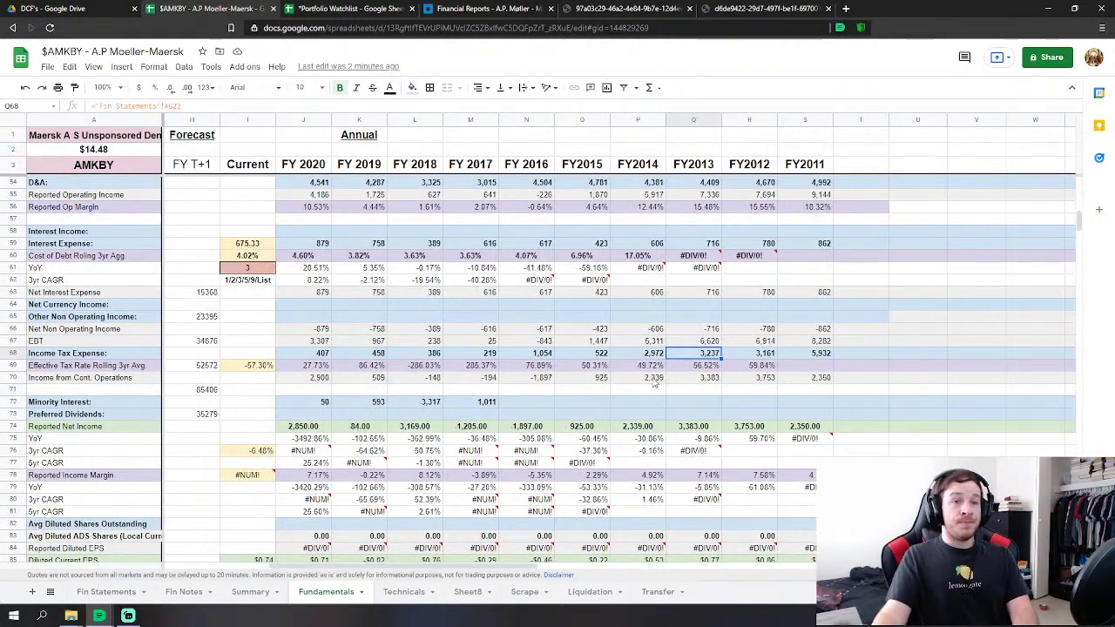
pyautogui.scroll(-3, 655, 387)
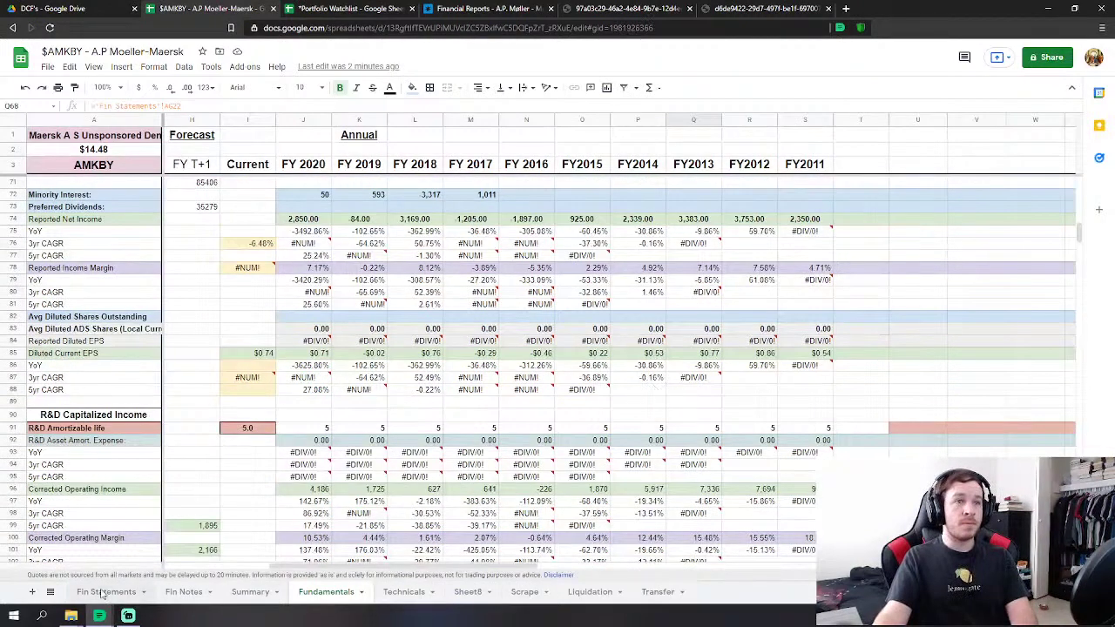
pyautogui.click(103, 592)
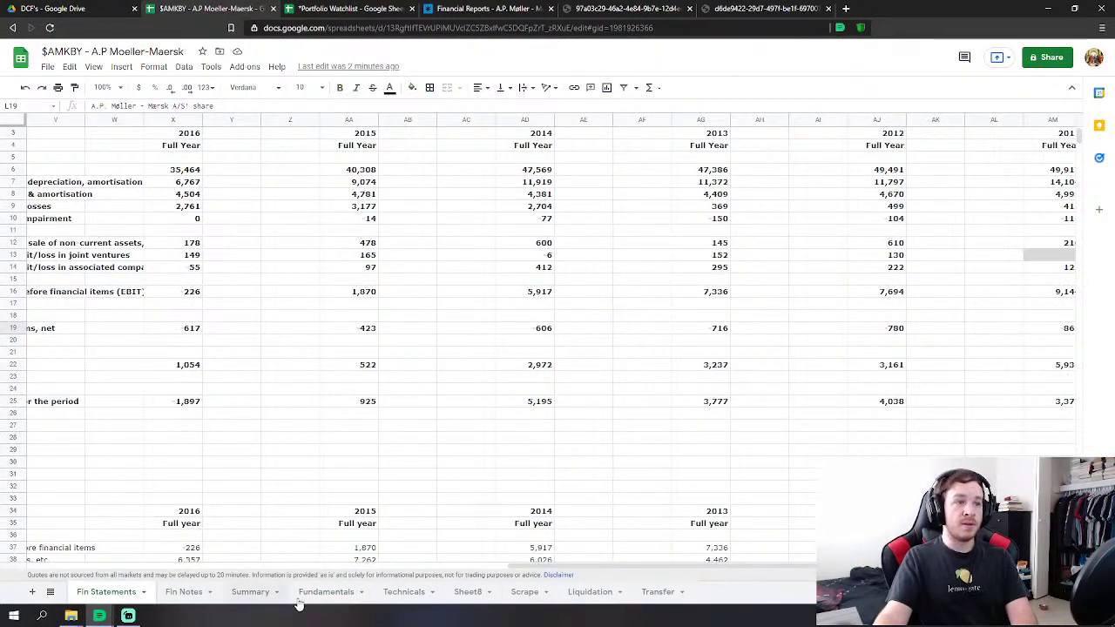
pyautogui.click(325, 592)
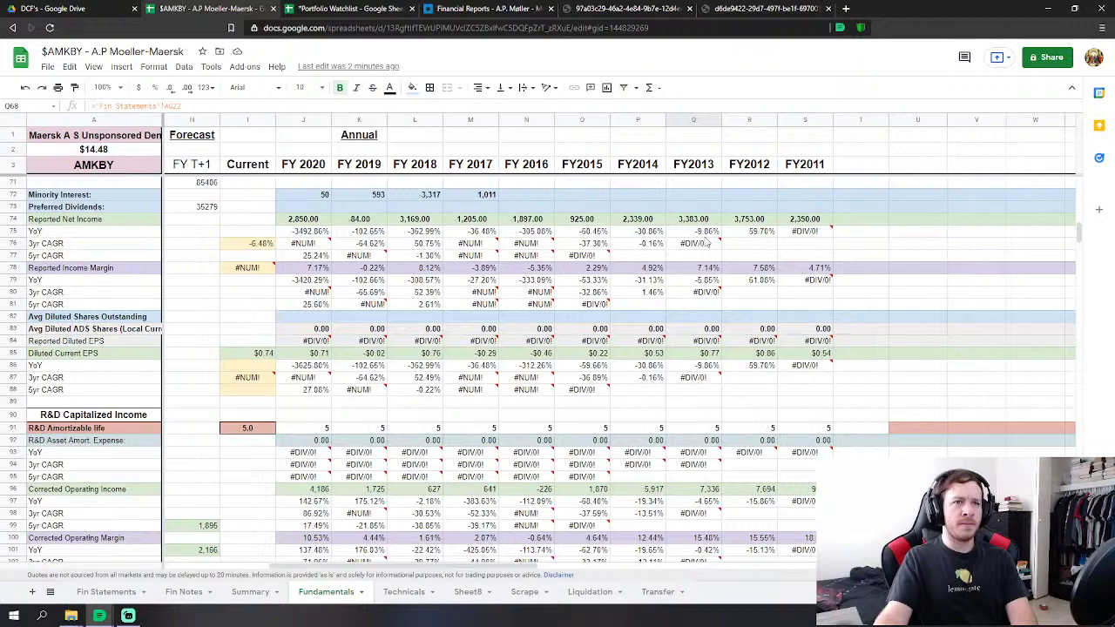
# Fill the FY2014 CF Depreciation & Amortization formula in P127 across FY2013 to FY2011, through S127.
pyautogui.scroll(-5, 701, 348)
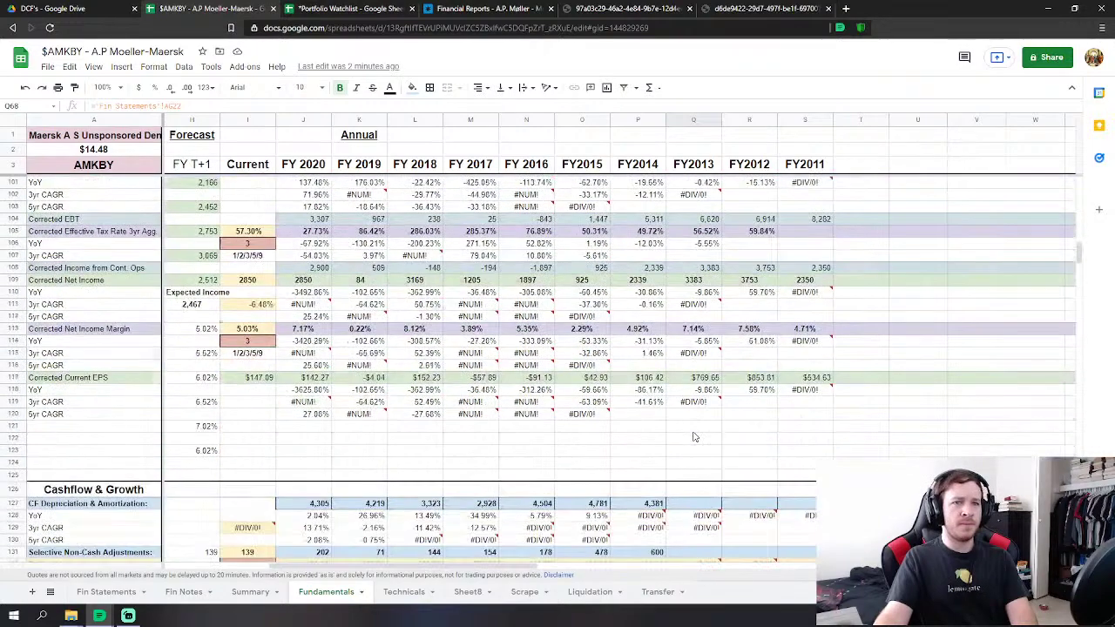
pyautogui.scroll(-3, 694, 437)
pyautogui.click(693, 385)
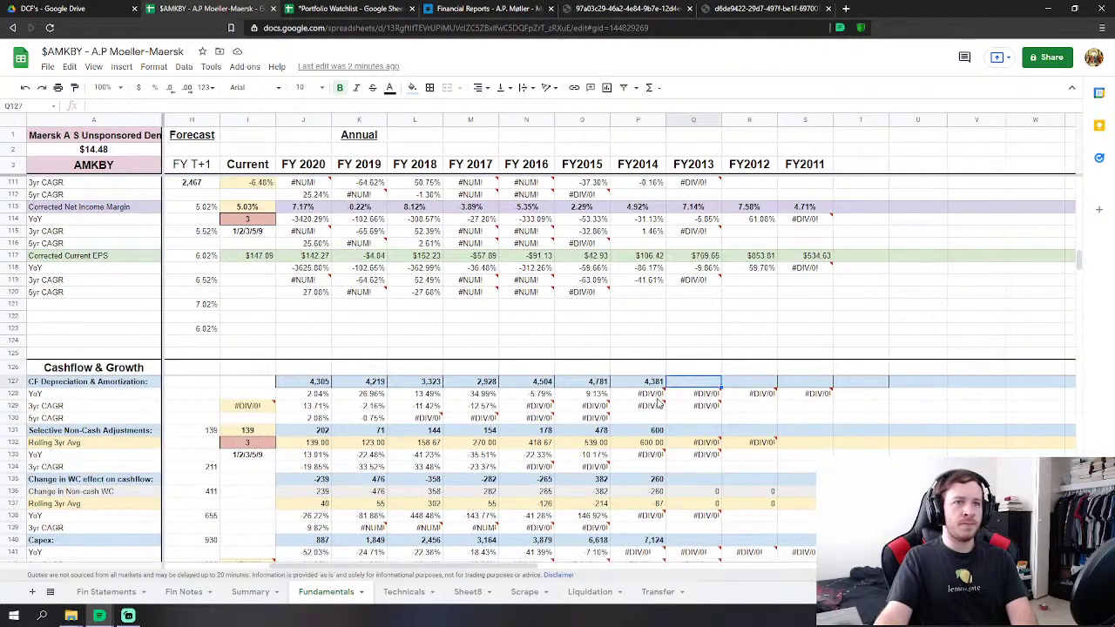
pyautogui.scroll(-2, 766, 444)
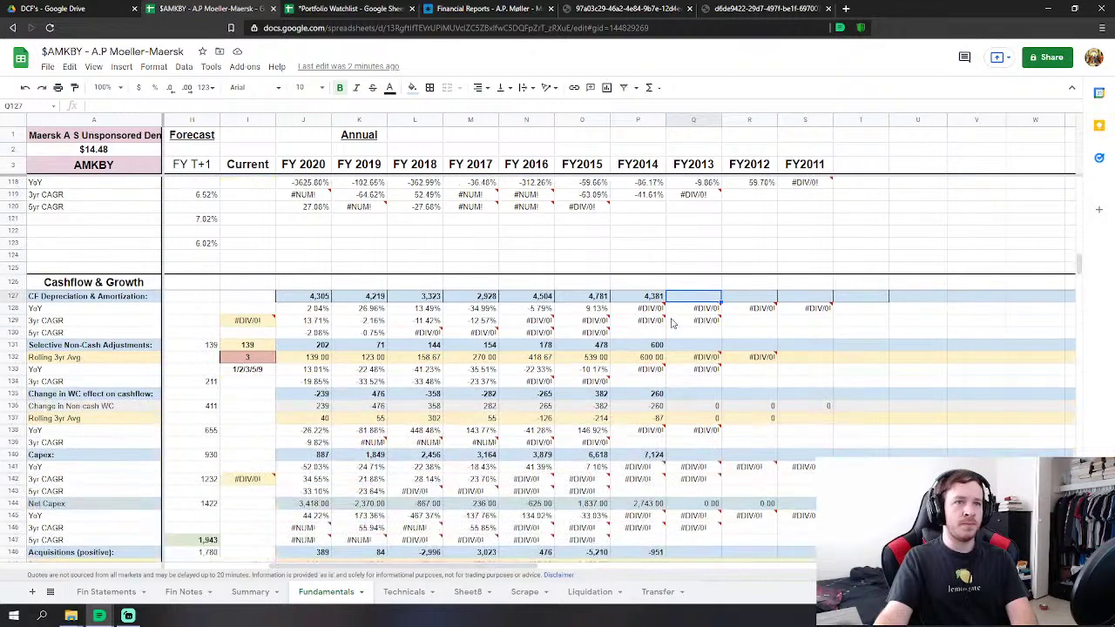
pyautogui.click(659, 298)
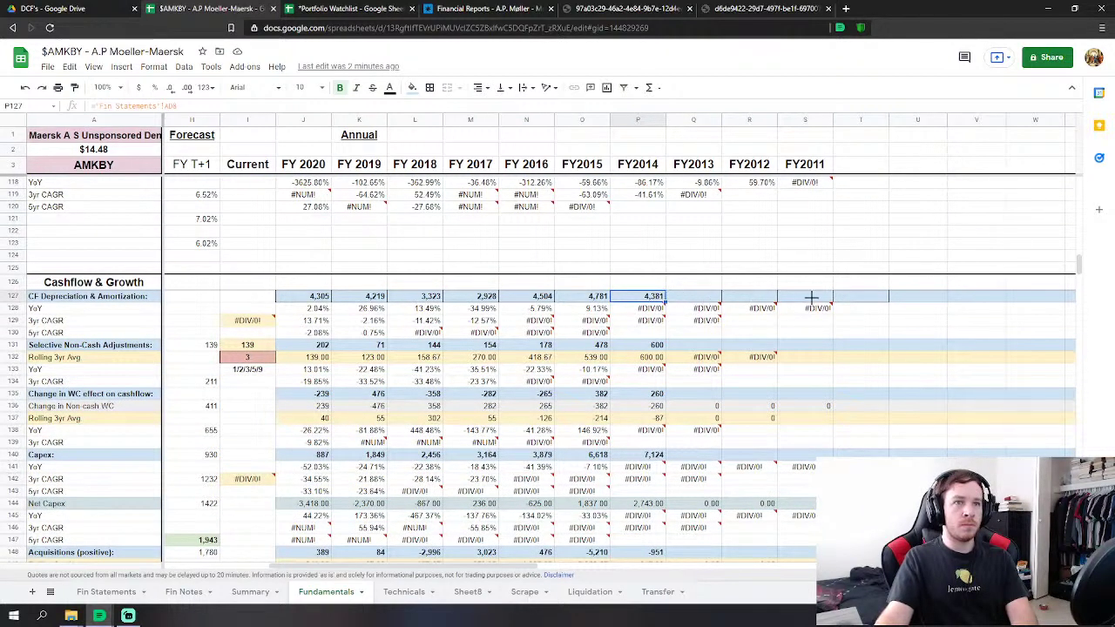
pyautogui.moveTo(665, 302); pyautogui.dragTo(811, 298)
pyautogui.click(789, 369)
# Correct the FY2013 CF Depreciation & Amortization formula in Q127 to reference the 2013 value in Fin Statements AG8.
pyautogui.click(707, 299)
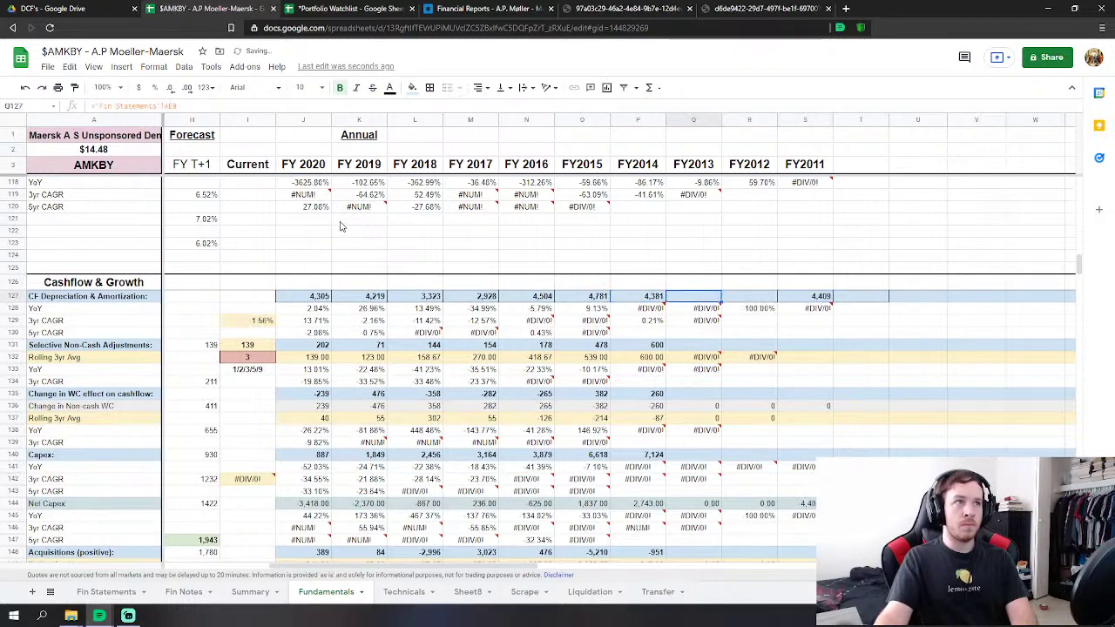
pyautogui.click(173, 106)
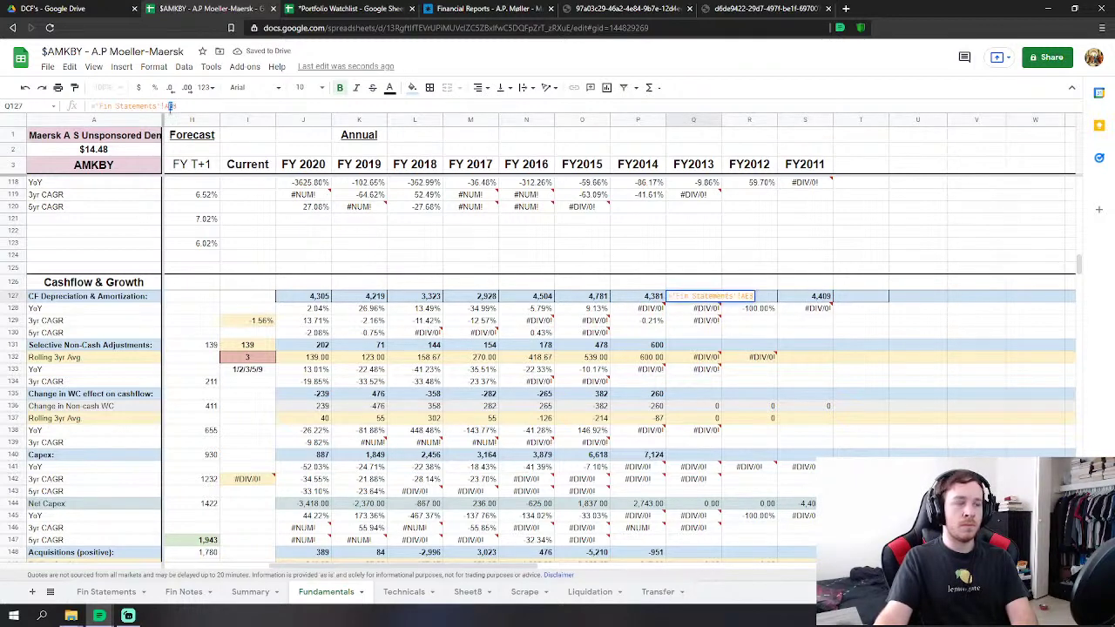
pyautogui.write('f')
pyautogui.press('Return')
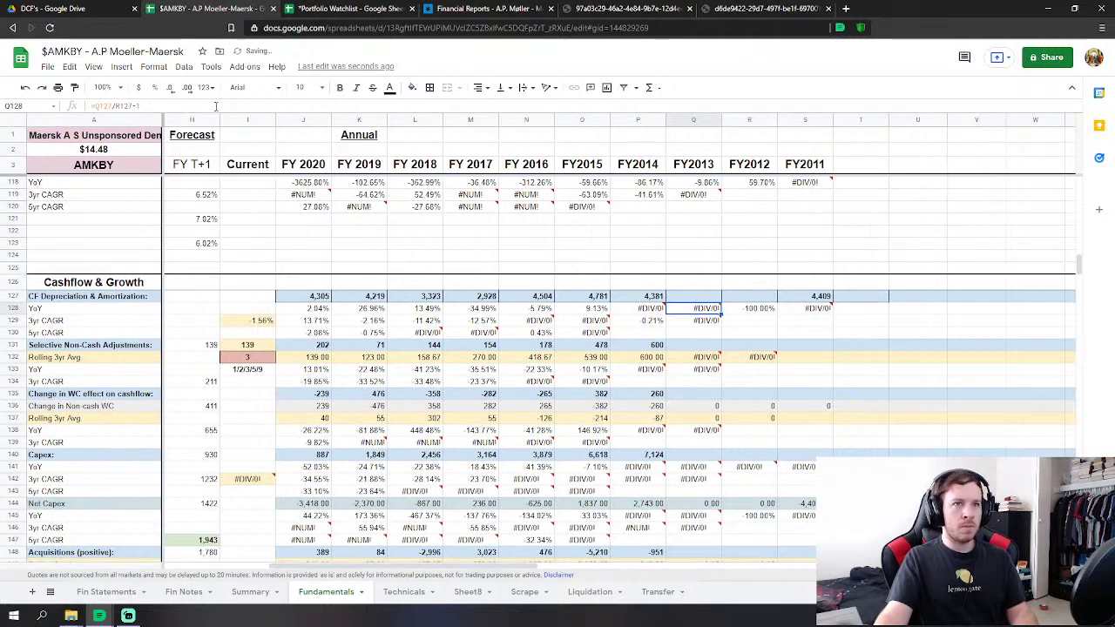
# Correct the FY2012 and FY2011 CF Depreciation & Amortization formulas in R127 and S127 to reference Fin Statements AJ8 and AM8.
pyautogui.click(747, 297)
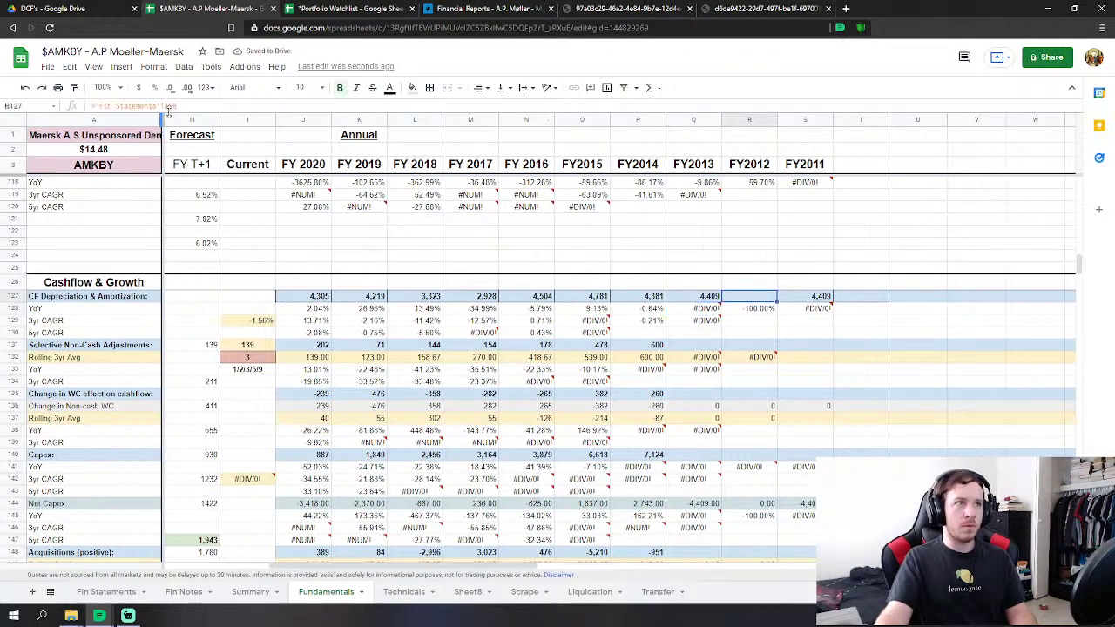
pyautogui.click(171, 108)
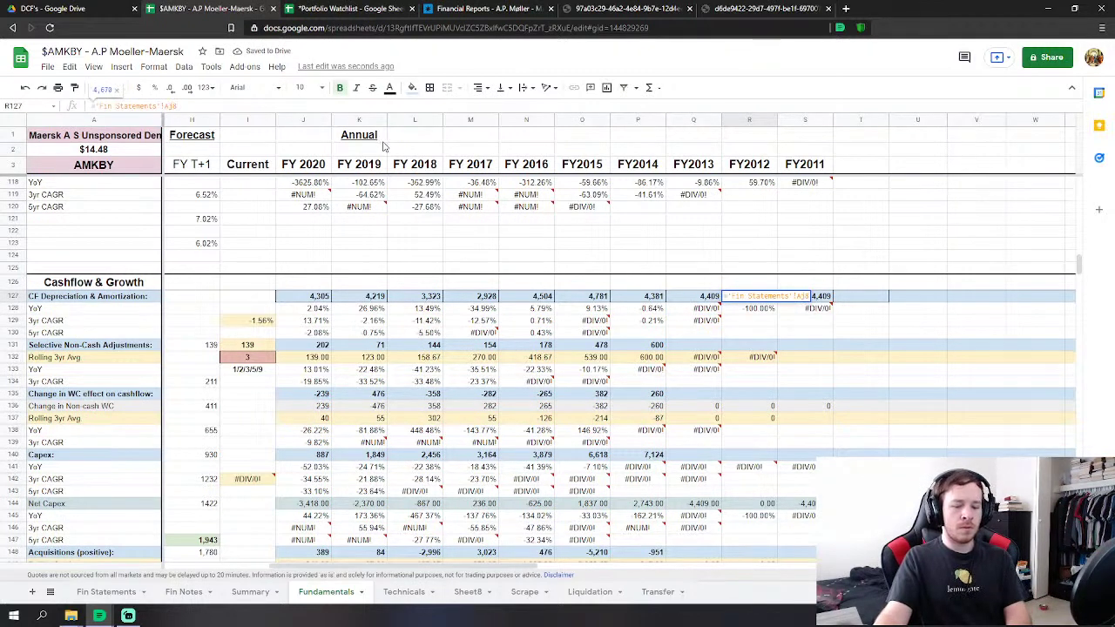
pyautogui.press('Return')
pyautogui.click(805, 296)
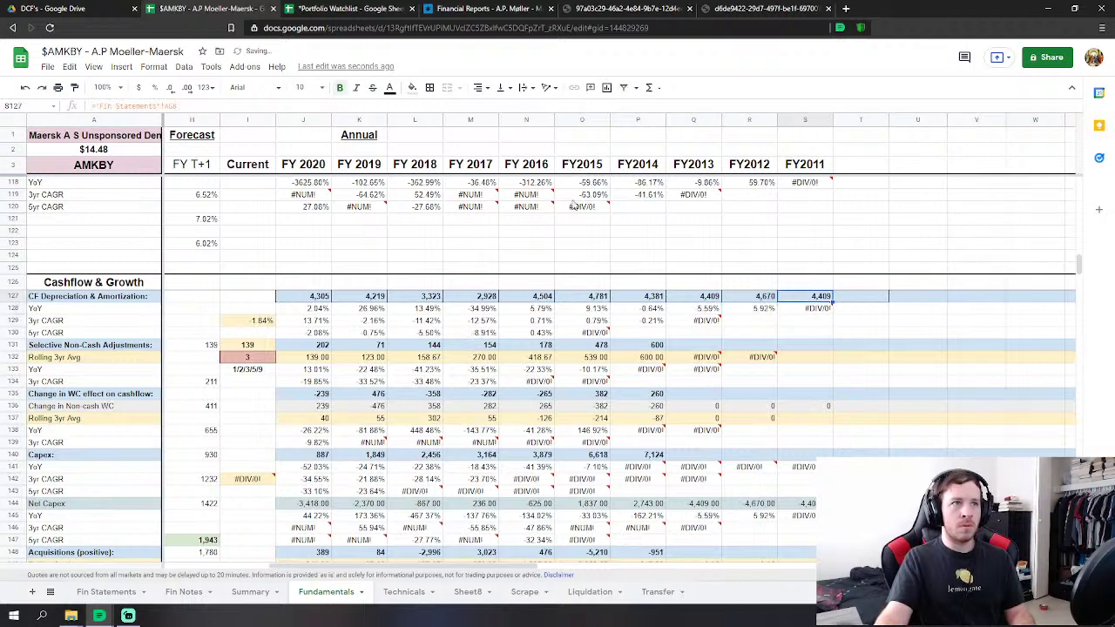
pyautogui.click(172, 107)
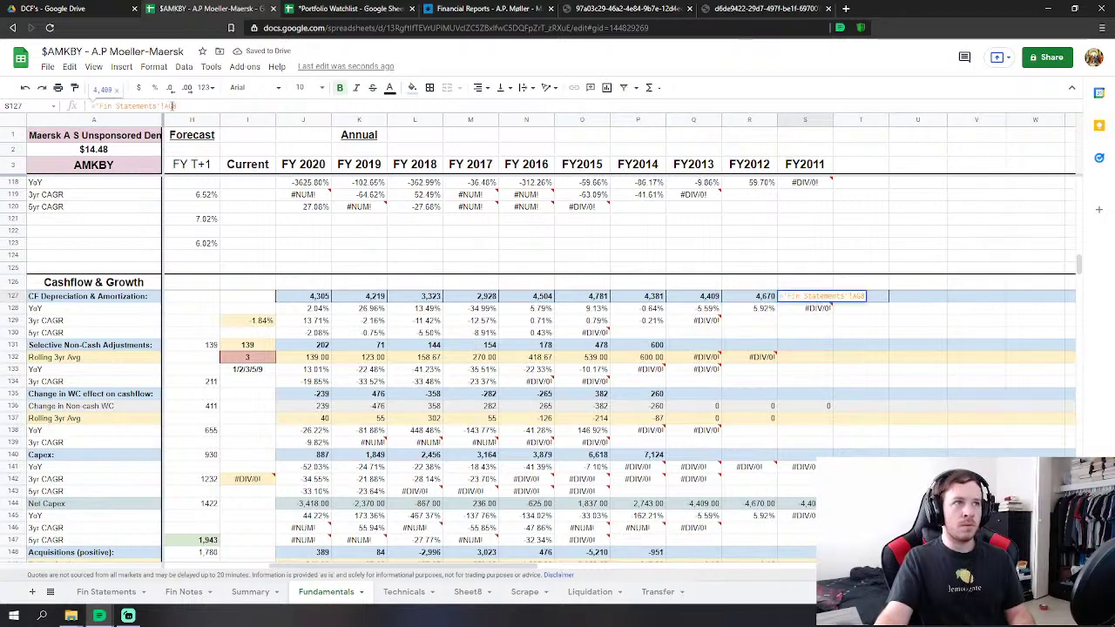
pyautogui.press('Return')
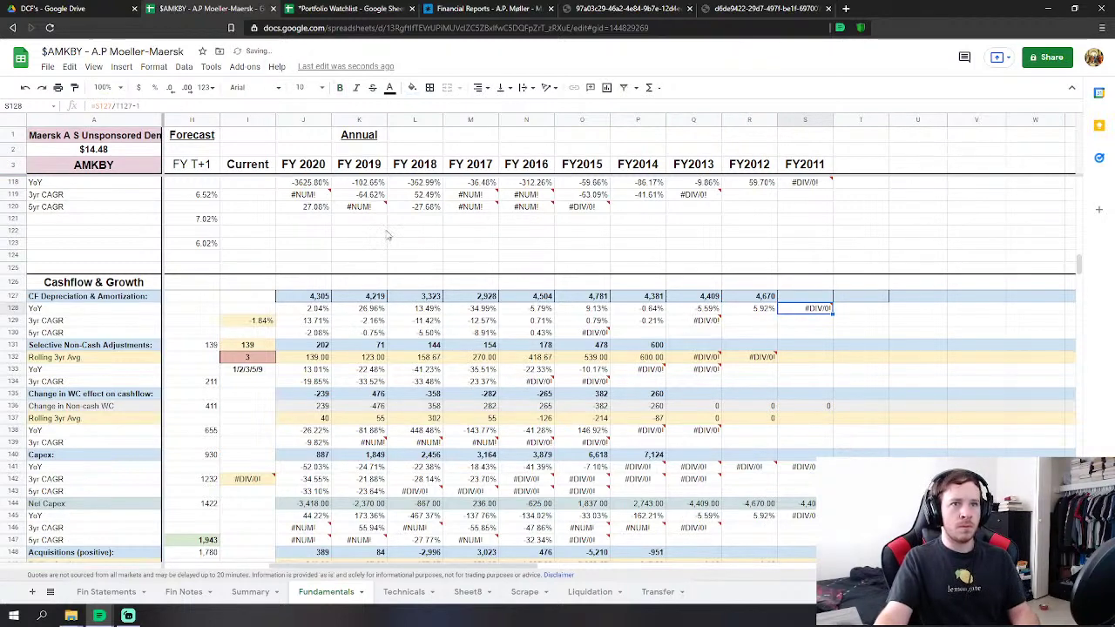
# Fill the FY2014 Selective Non-Cash Adjustments formula from P131 through S131 and point FY2013 in Q131 to Fin Statements AG12.
pyautogui.click(656, 348)
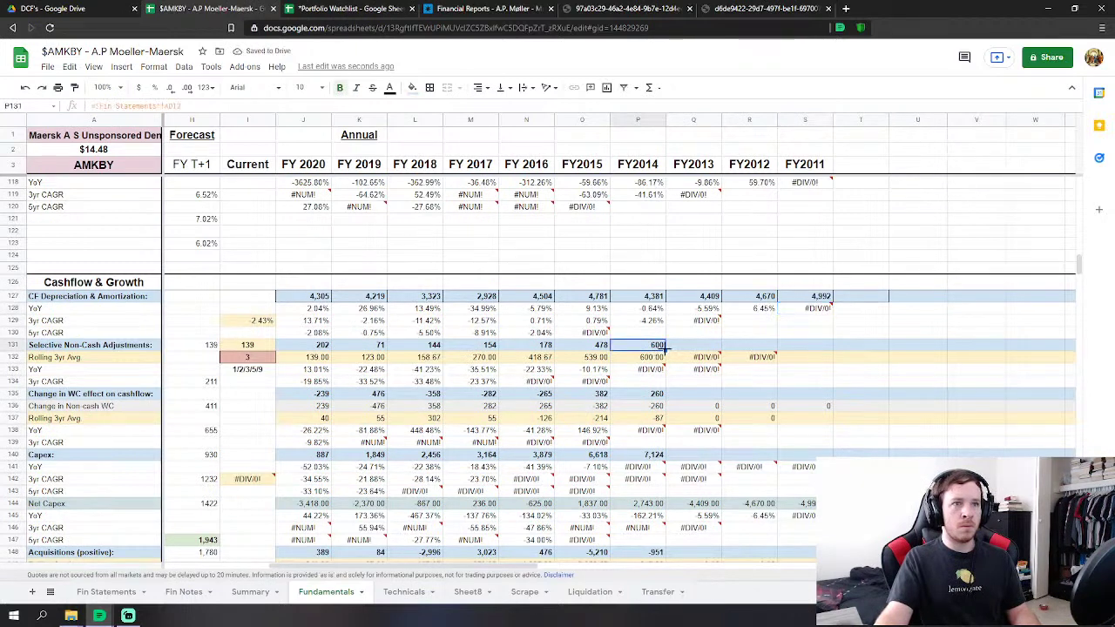
pyautogui.moveTo(665, 347); pyautogui.dragTo(810, 353)
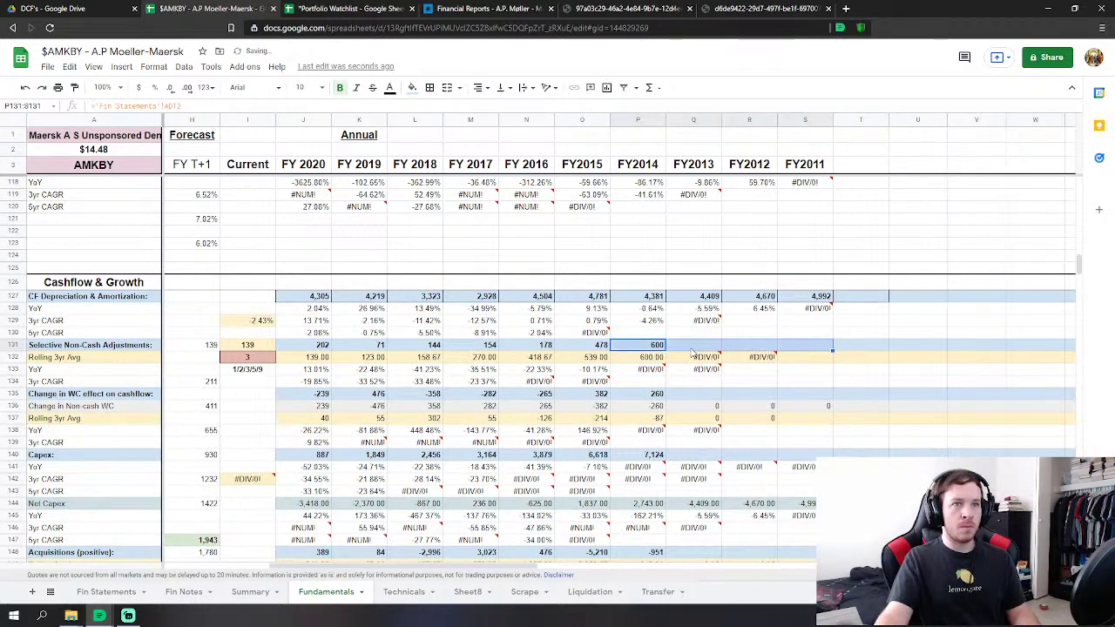
pyautogui.click(690, 350)
pyautogui.click(170, 105)
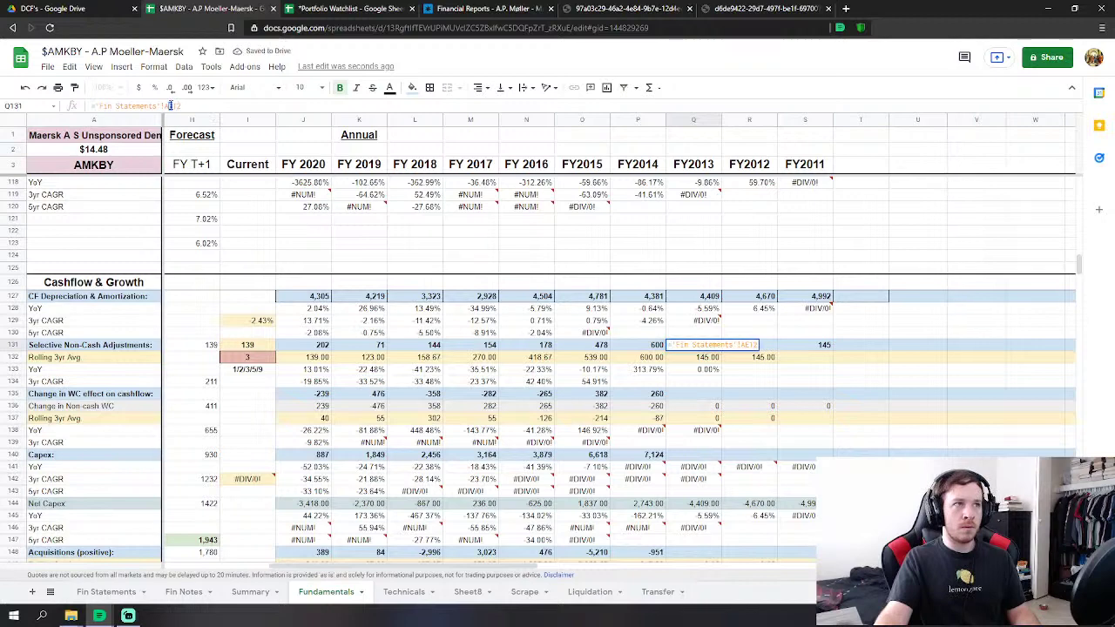
pyautogui.press('Return')
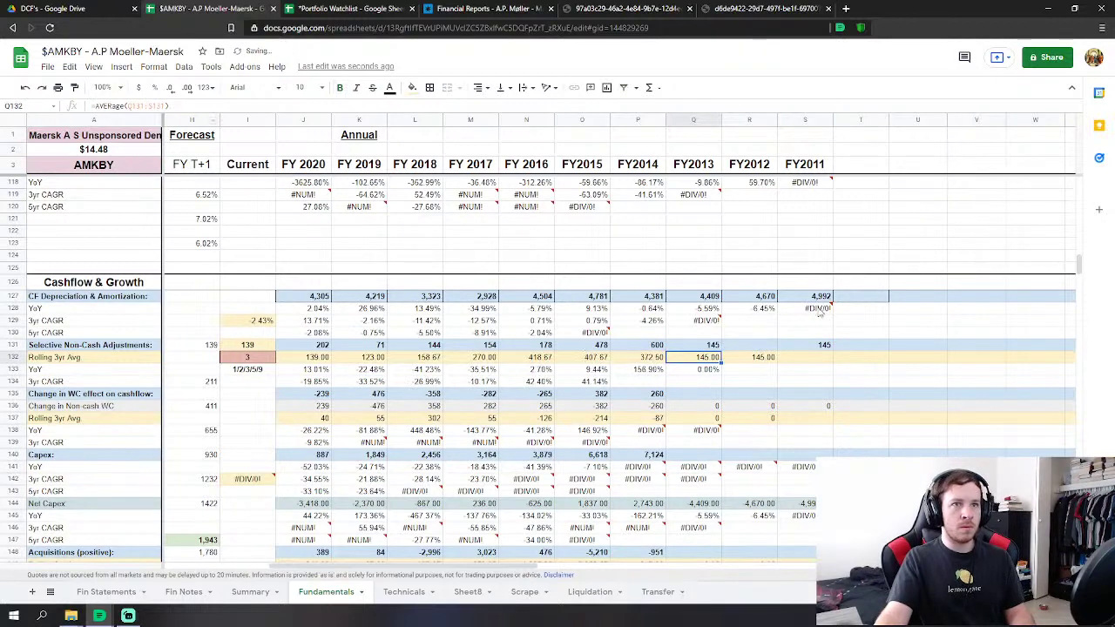
# Correct the FY2012 and FY2011 Selective Non-Cash Adjustments in R131 and S131 to reference Fin Statements AJ12 and AM12.
pyautogui.click(760, 347)
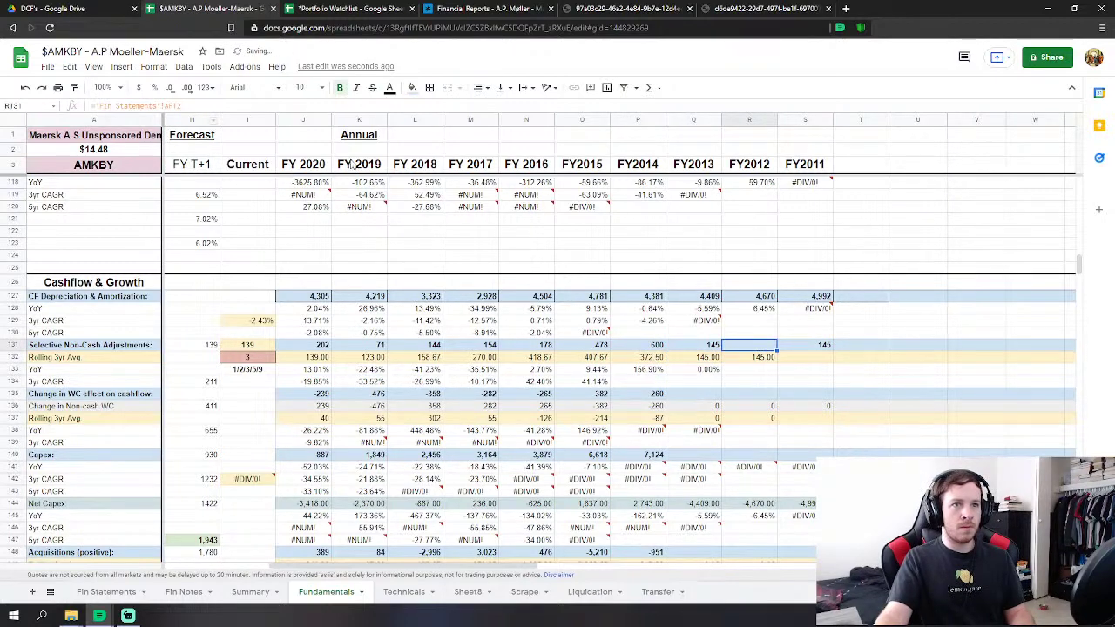
pyautogui.click(168, 105)
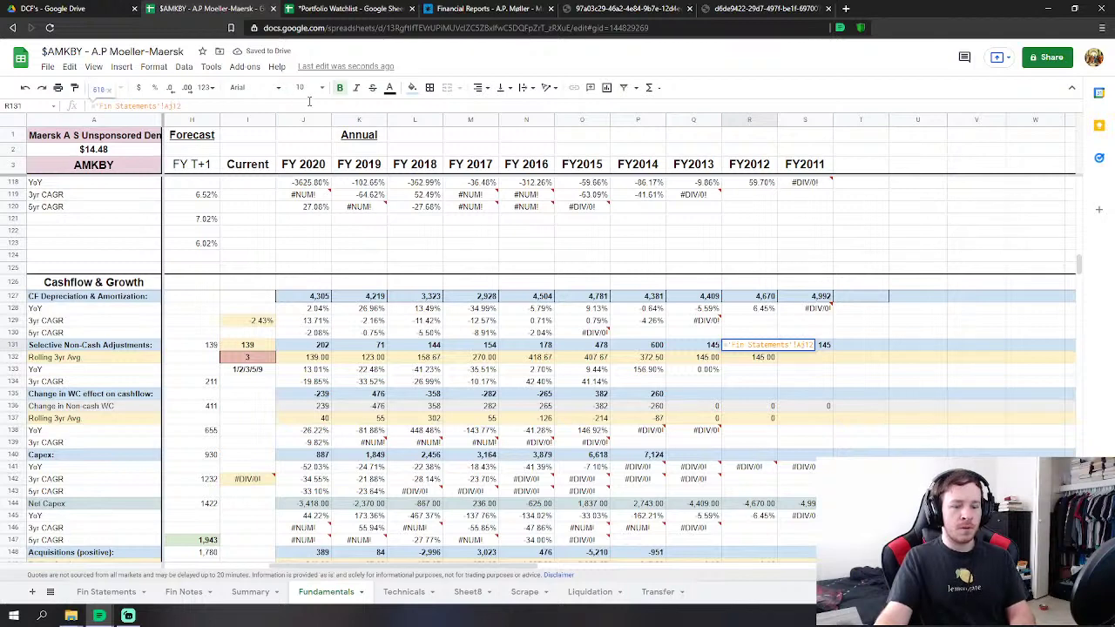
pyautogui.press('Return')
pyautogui.click(820, 347)
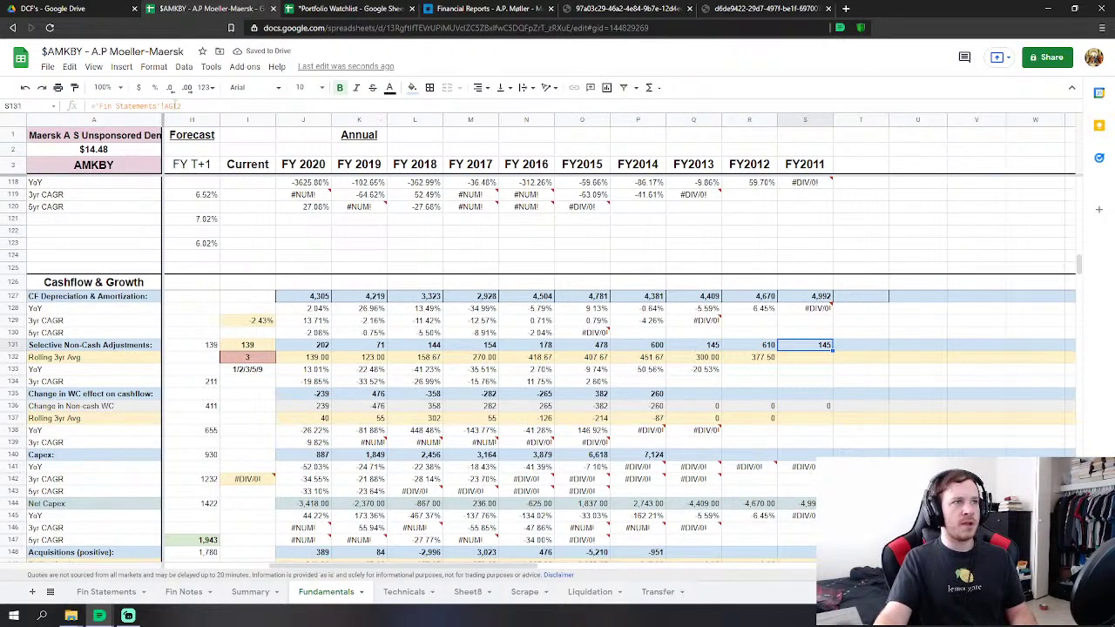
pyautogui.click(172, 105)
pyautogui.write('i')
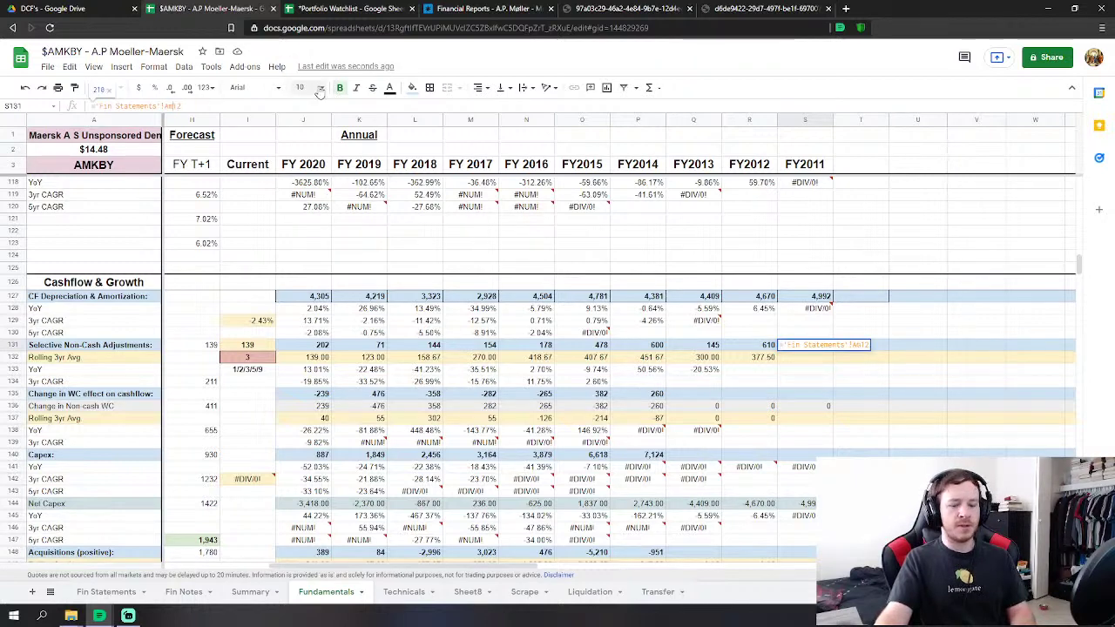
pyautogui.press('Return')
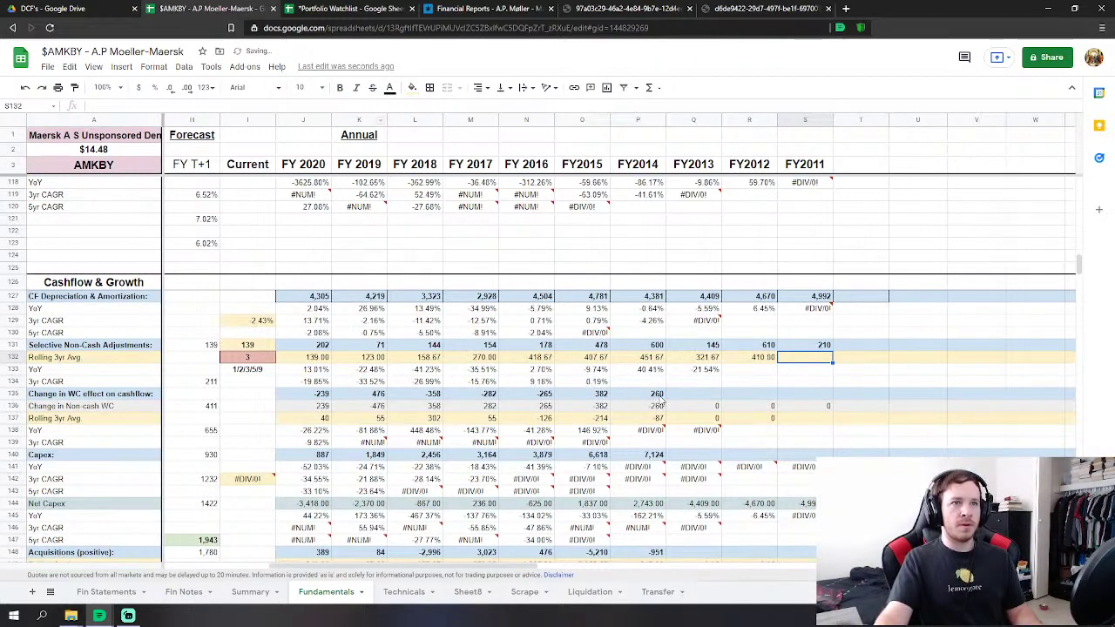
# Fill the FY2014 Change in WC effect on cashflow formula from P135 through S135 and point Q135 to Fin Statements AG39.
pyautogui.click(657, 395)
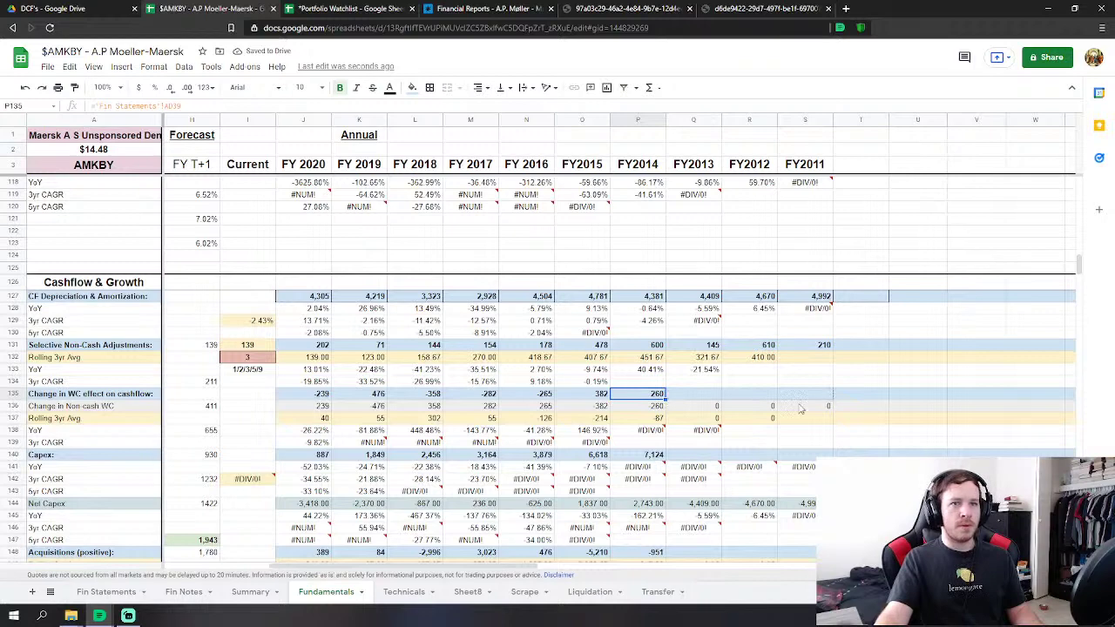
pyautogui.moveTo(800, 409); pyautogui.dragTo(800, 408)
pyautogui.click(702, 398)
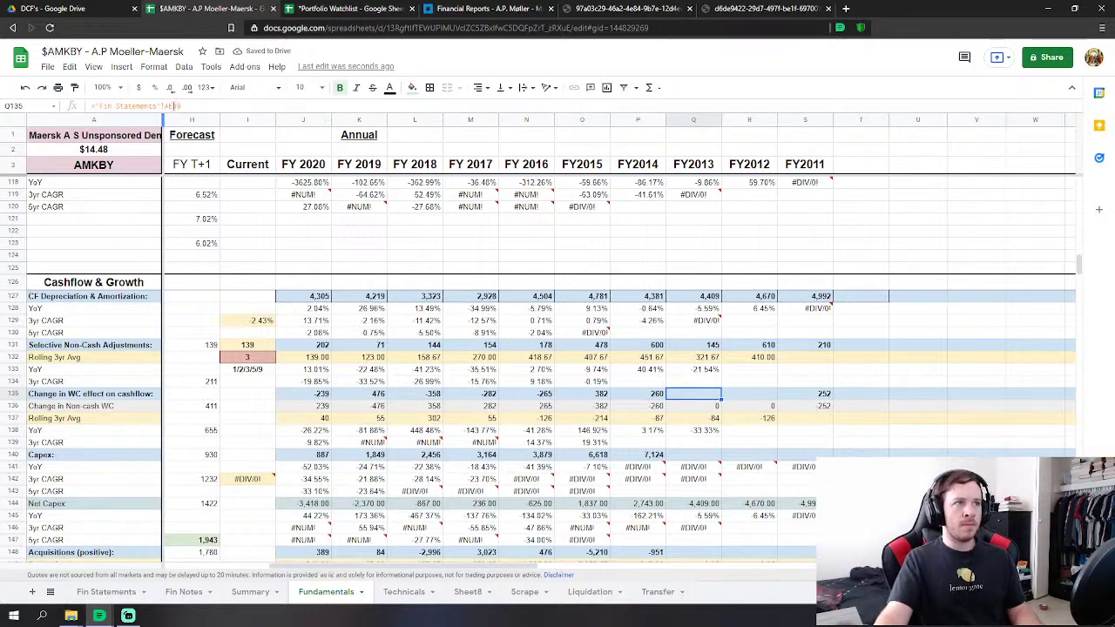
pyautogui.press('Return')
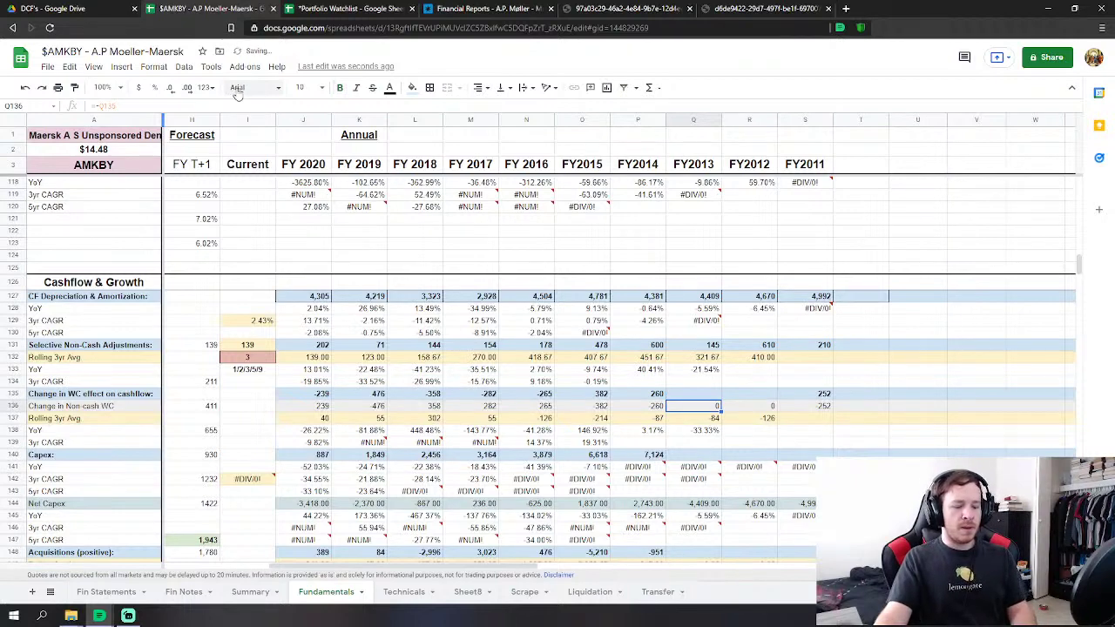
pyautogui.write('j')
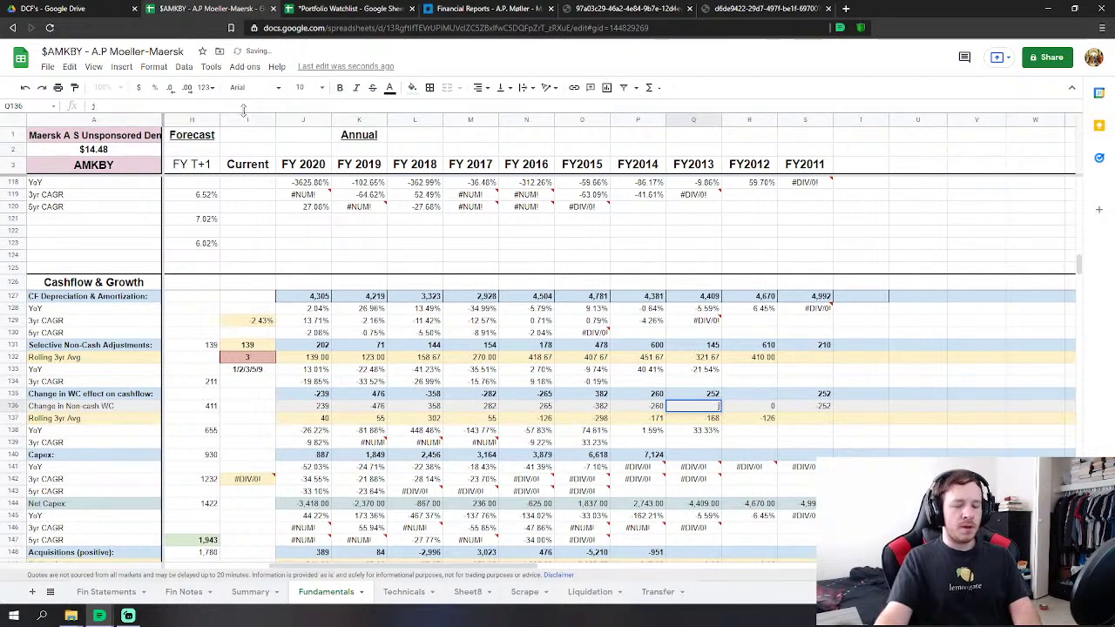
pyautogui.press('Return')
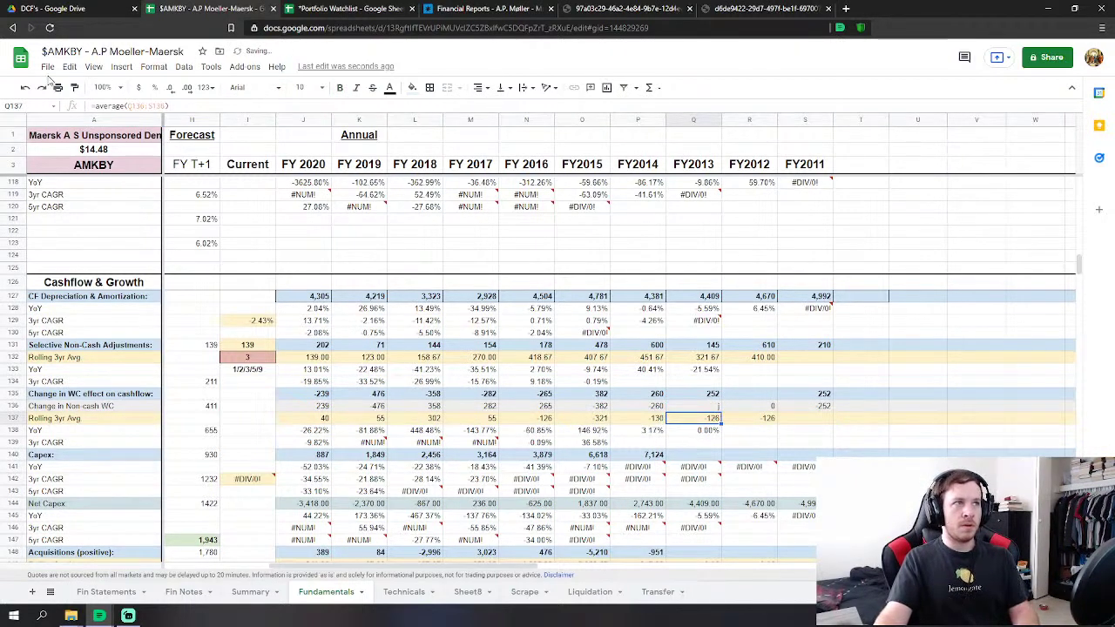
pyautogui.click(25, 87)
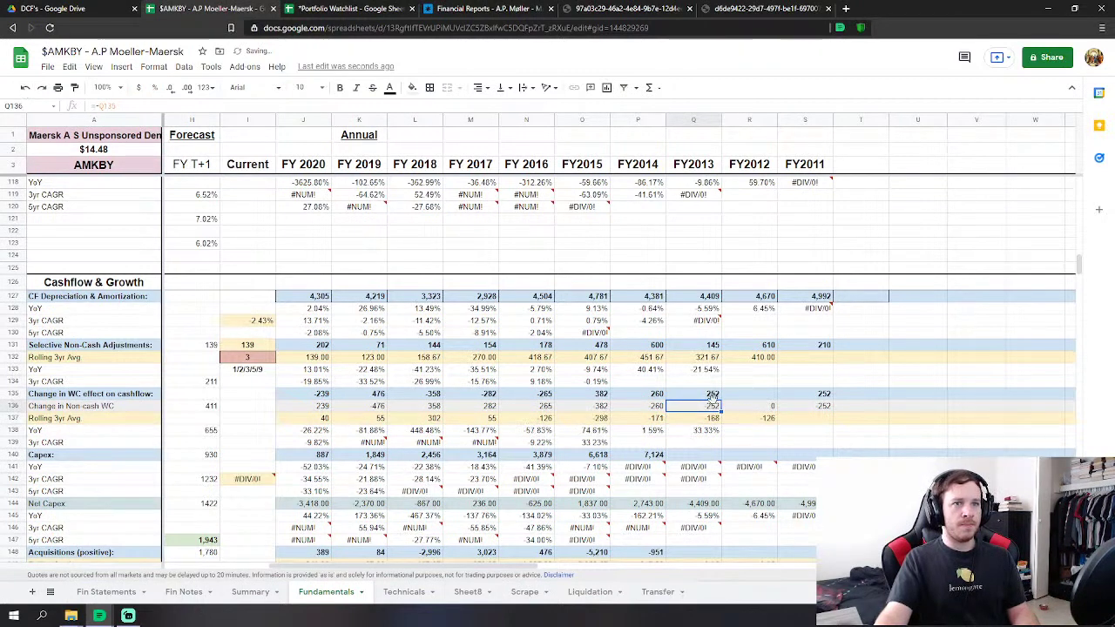
# Correct the FY2012 and FY2011 Change in WC effect on cashflow in R135 and S135 to reference Fin Statements AJ39 and AM39.
pyautogui.click(714, 395)
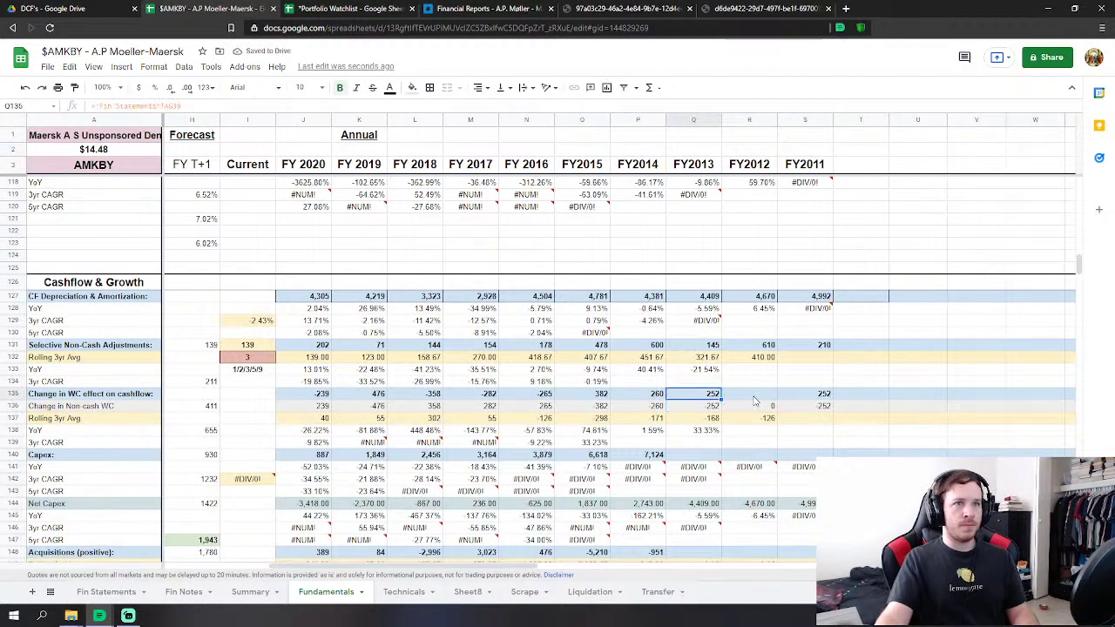
pyautogui.click(754, 399)
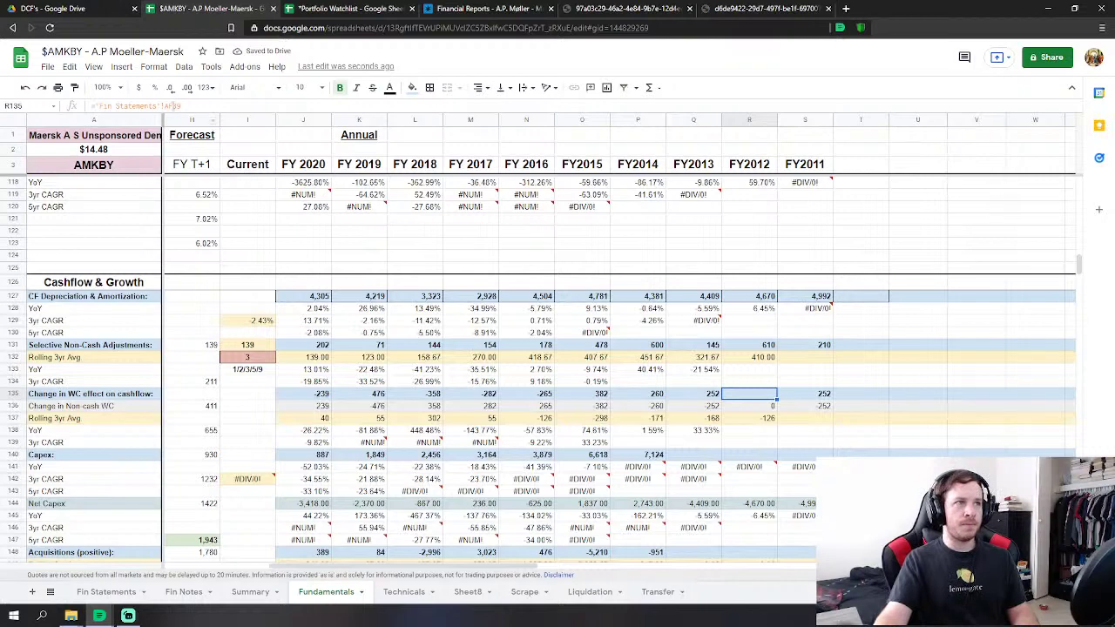
pyautogui.click(171, 106)
pyautogui.press('Return')
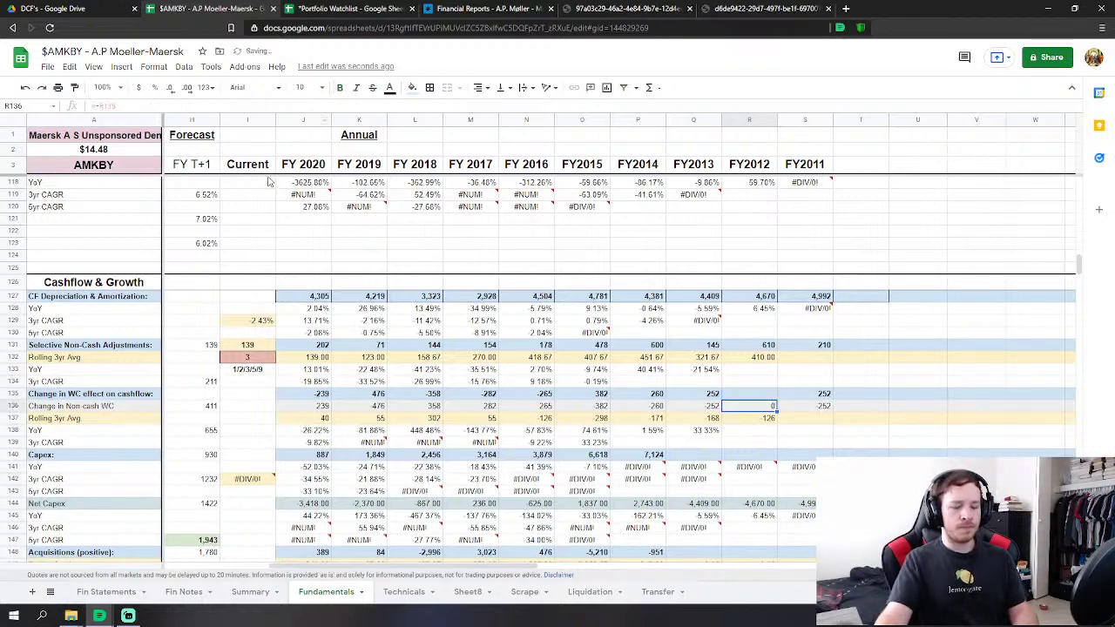
pyautogui.click(829, 399)
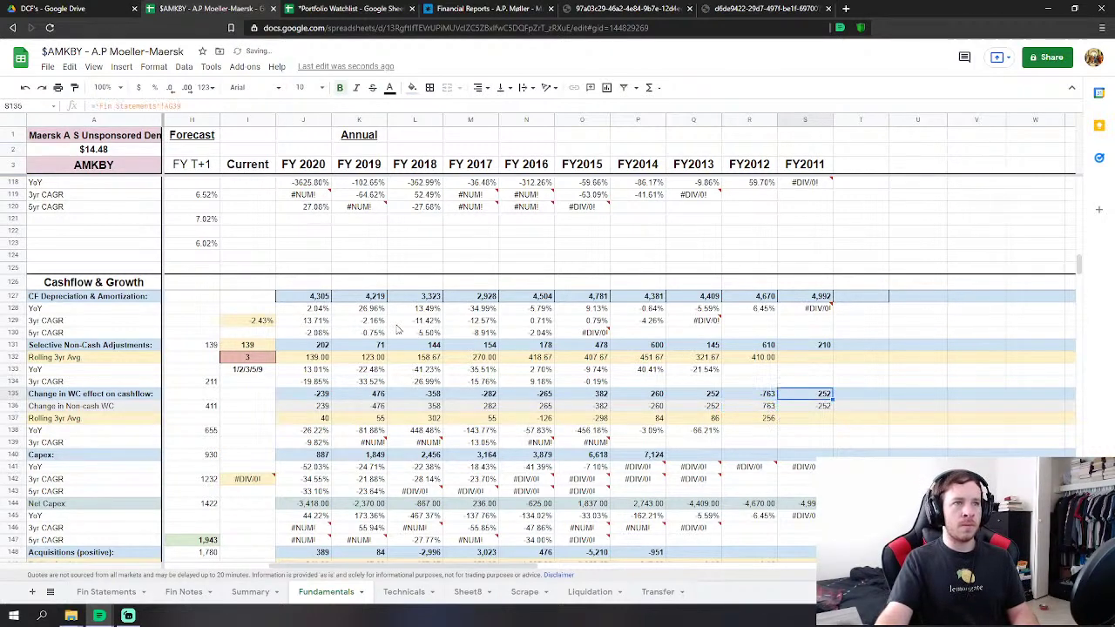
pyautogui.click(175, 106)
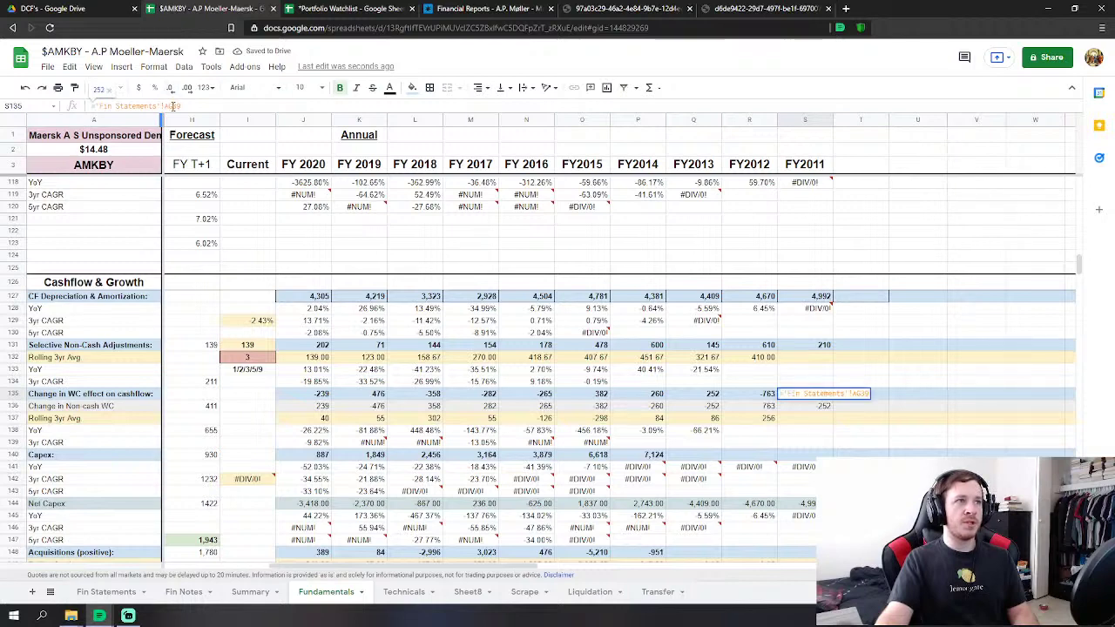
pyautogui.press('Return')
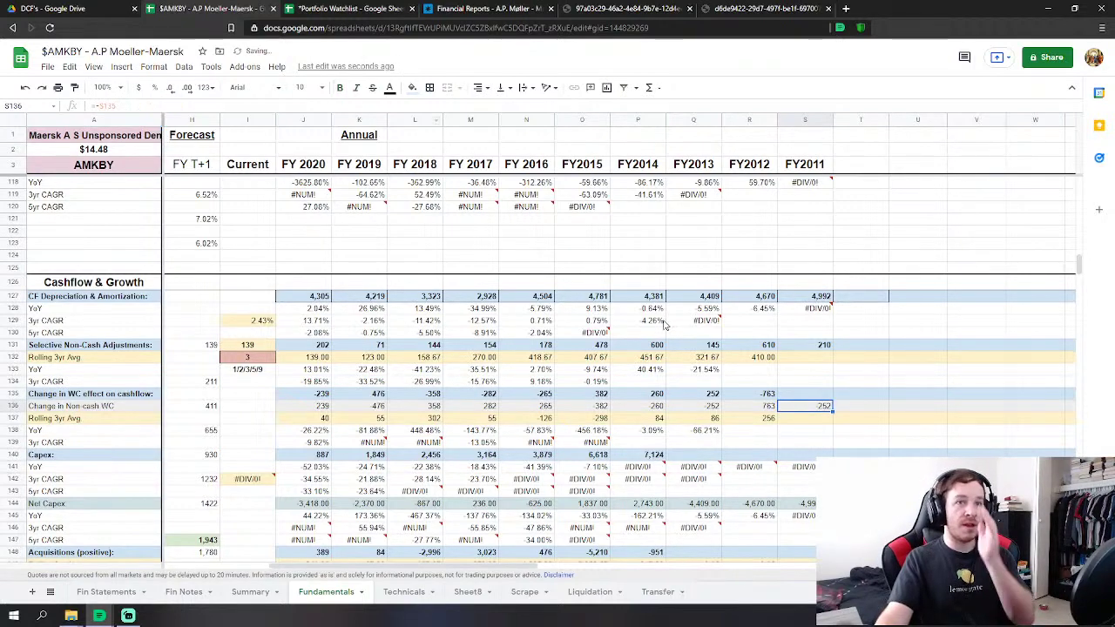
pyautogui.click(249, 592)
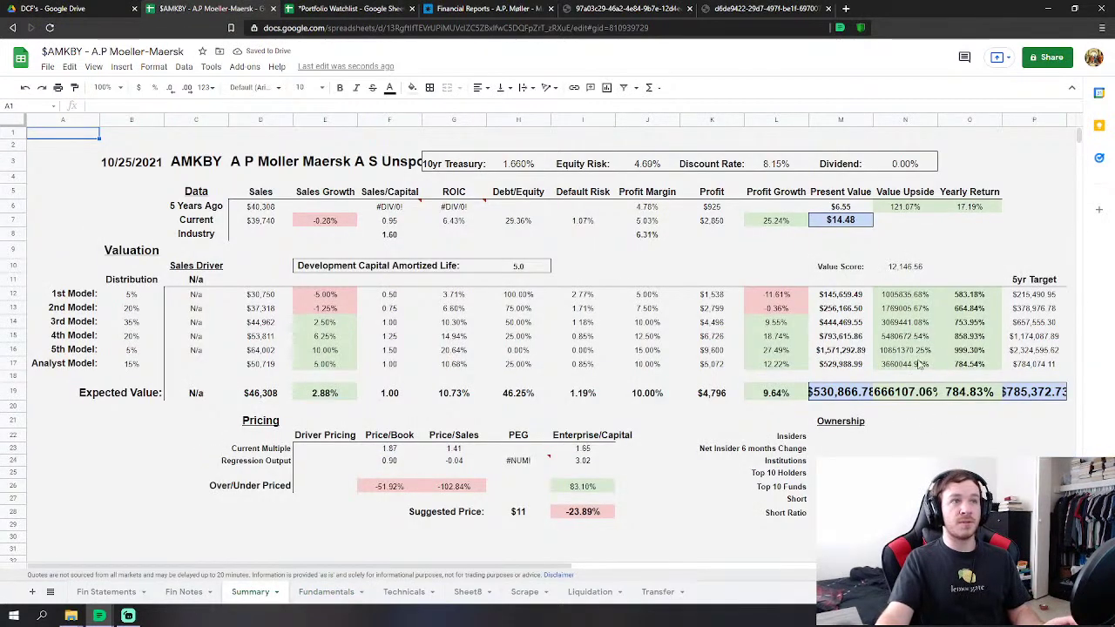
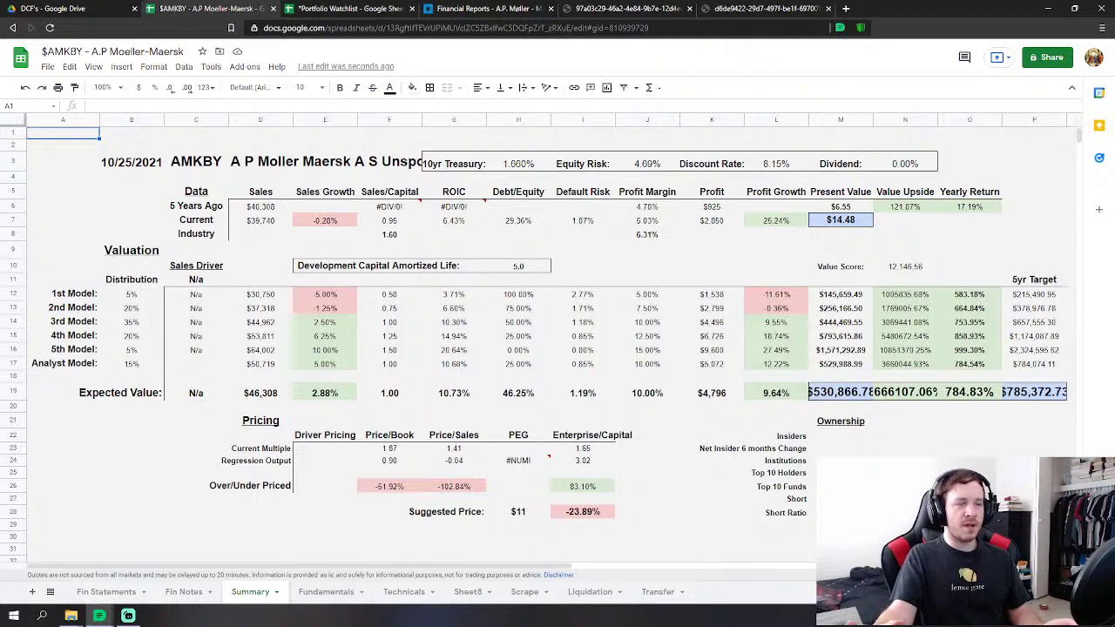
pyautogui.click(338, 592)
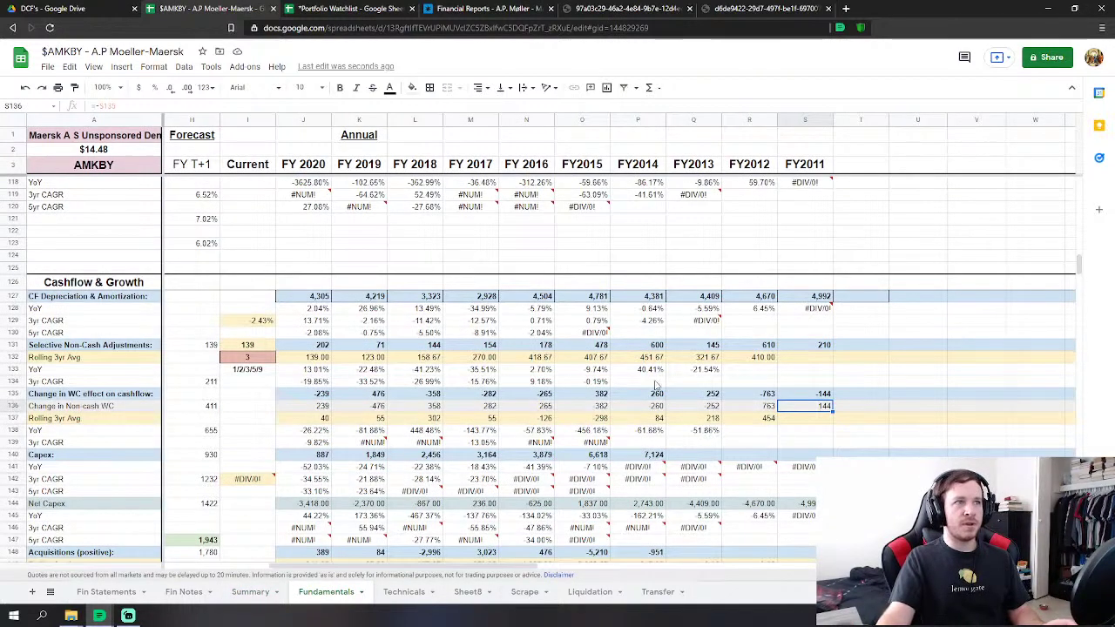
pyautogui.click(807, 395)
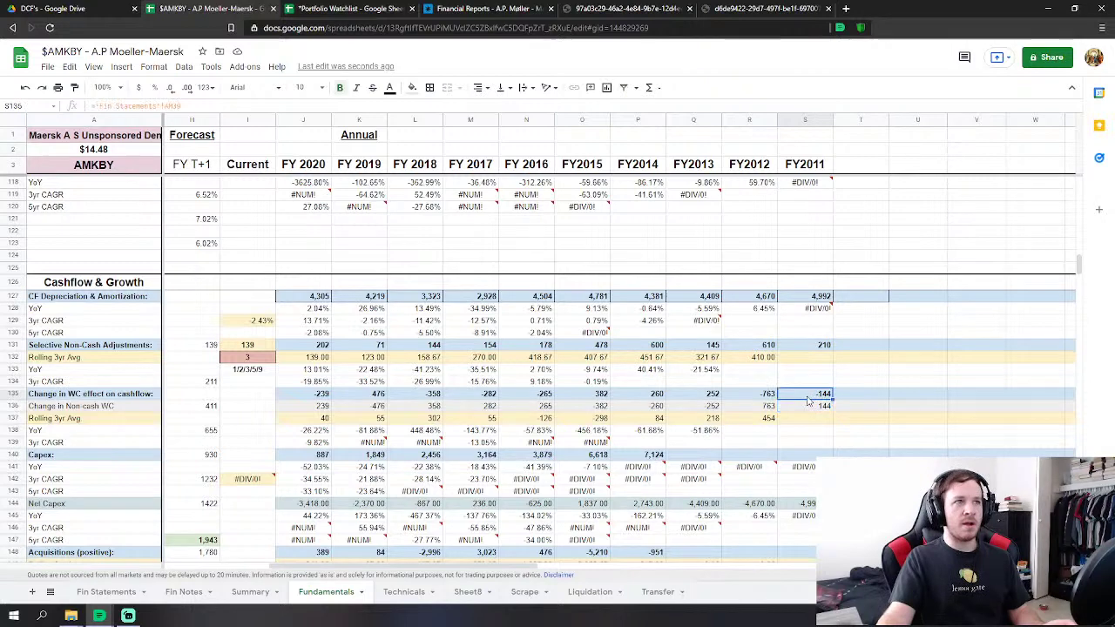
# Fill the FY2014 Capex formula in P140 across FY2013 to FY2011, through S140.
pyautogui.click(639, 453)
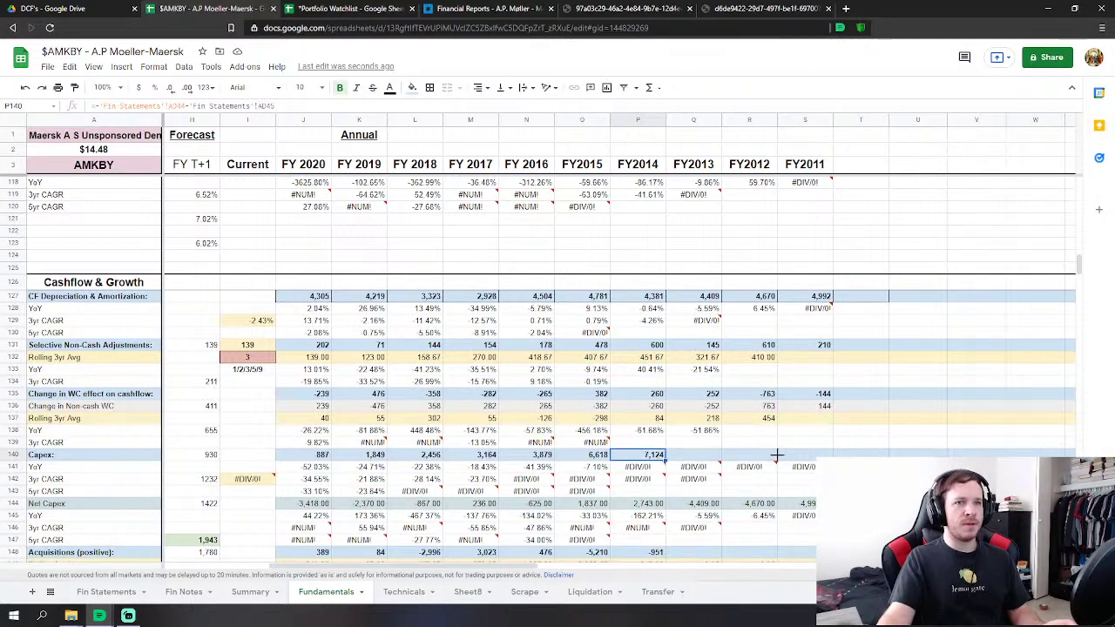
pyautogui.moveTo(810, 459); pyautogui.dragTo(810, 459)
pyautogui.scroll(-3, 749, 400)
pyautogui.click(749, 426)
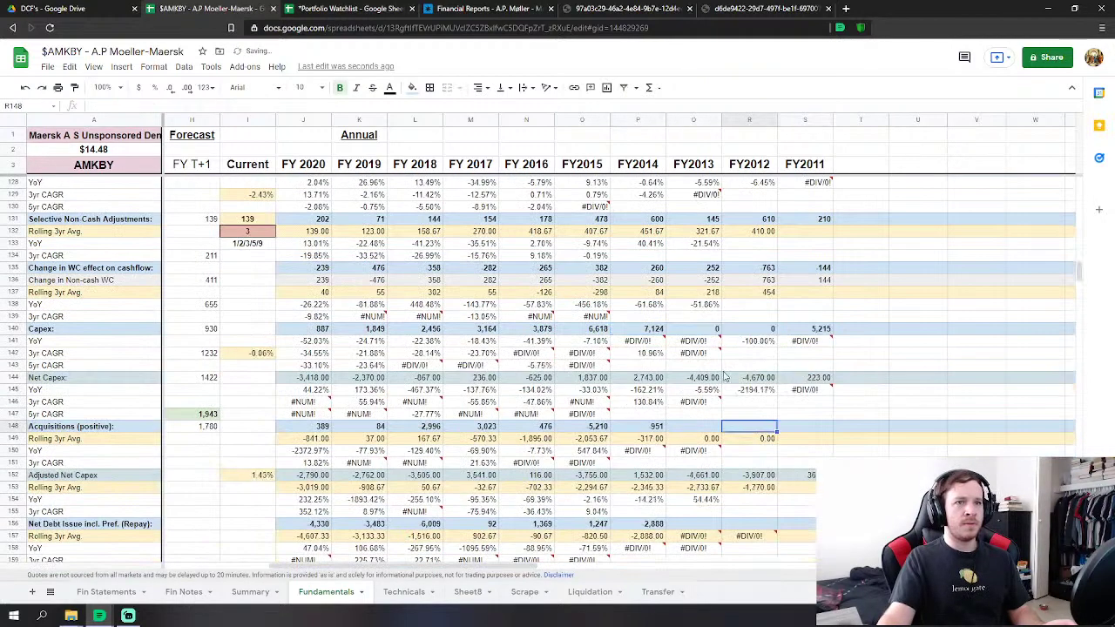
# Correct the FY2013 Capex formula in Q140 to reference Fin Statements AG44 and AG45.
pyautogui.click(700, 329)
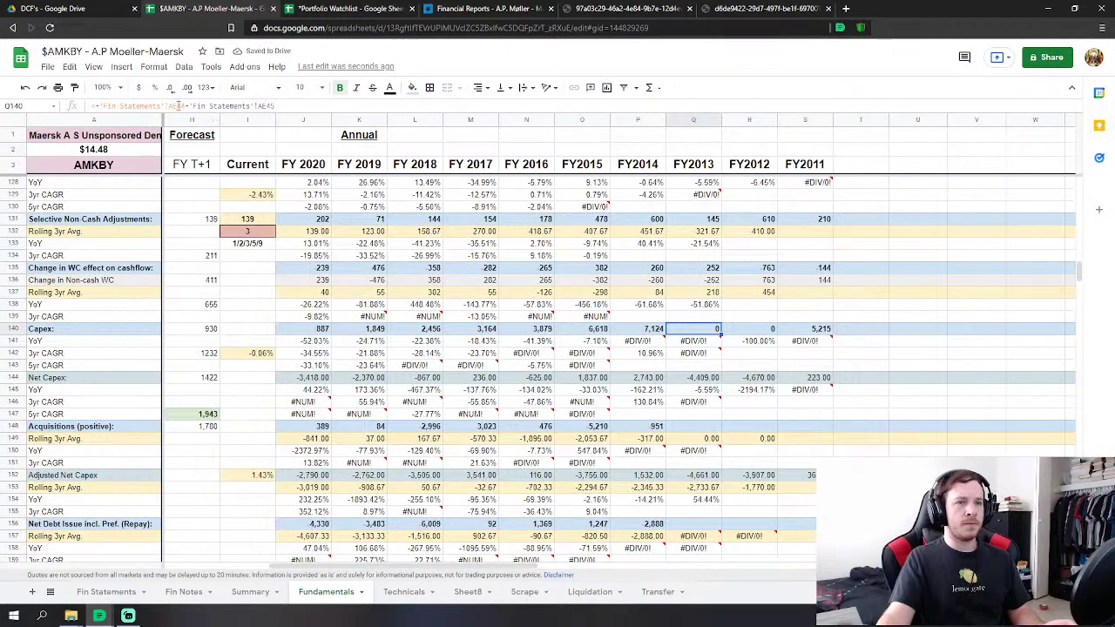
pyautogui.click(106, 591)
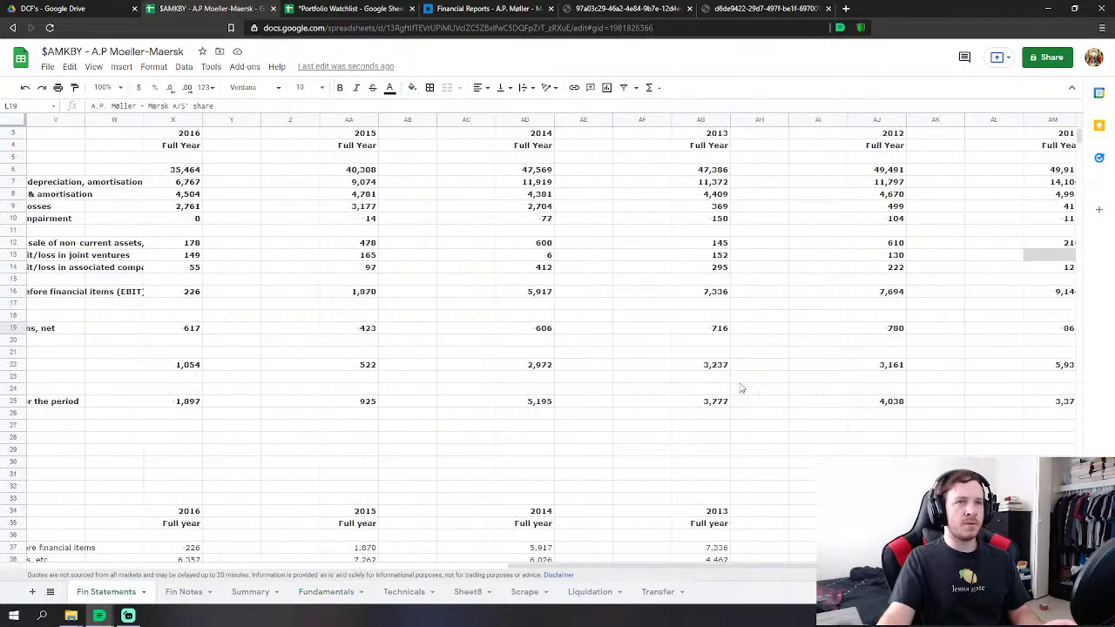
pyautogui.scroll(-5, 755, 425)
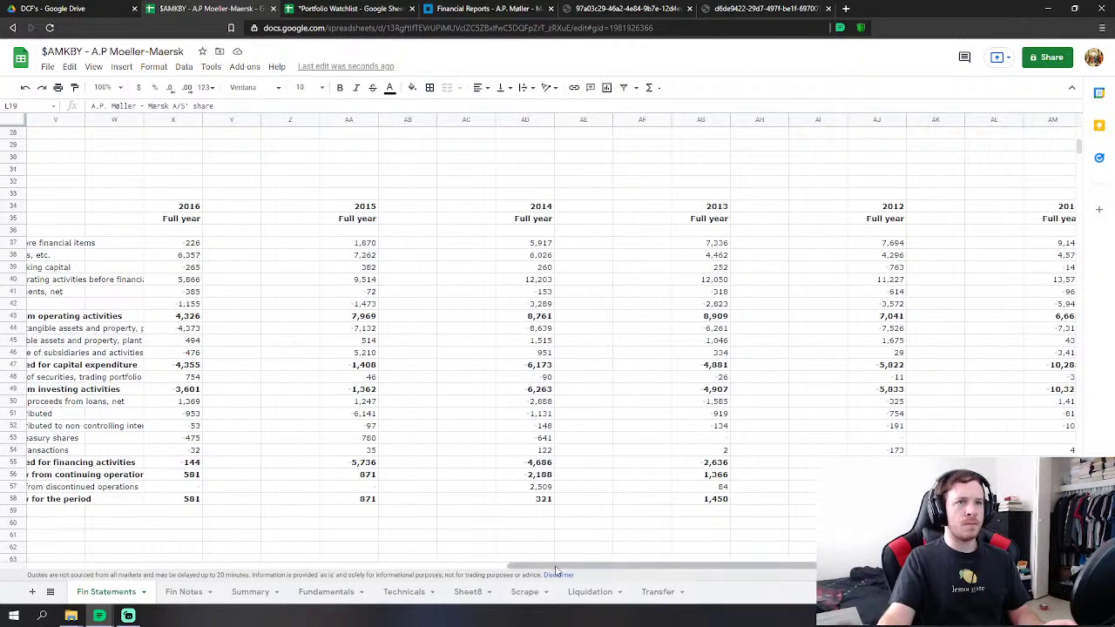
pyautogui.click(719, 331)
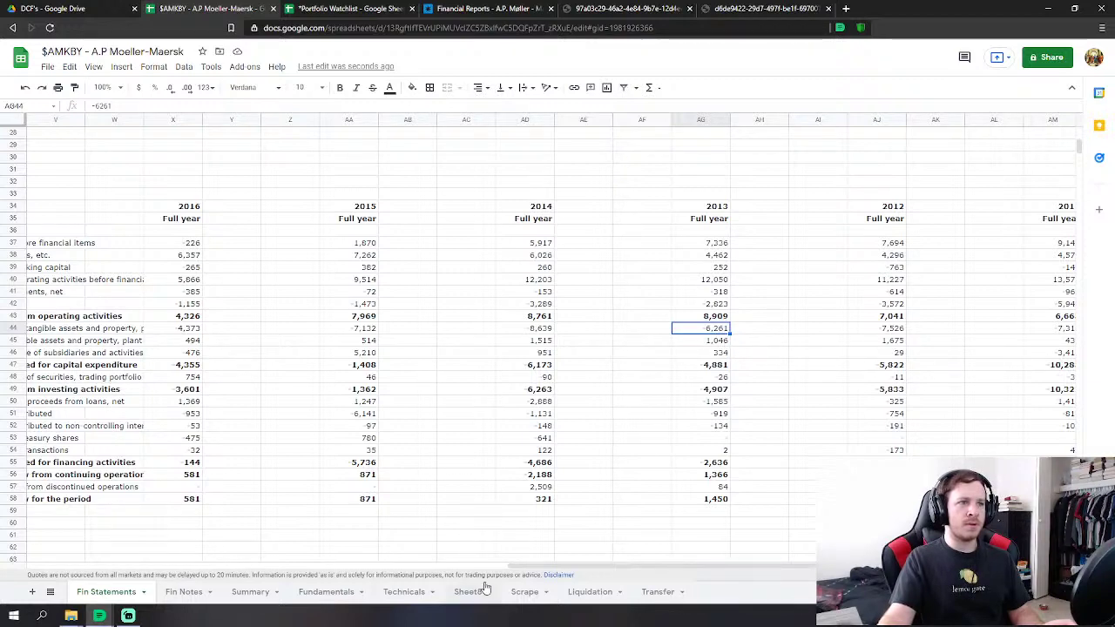
pyautogui.hscroll(-3, 531, 570)
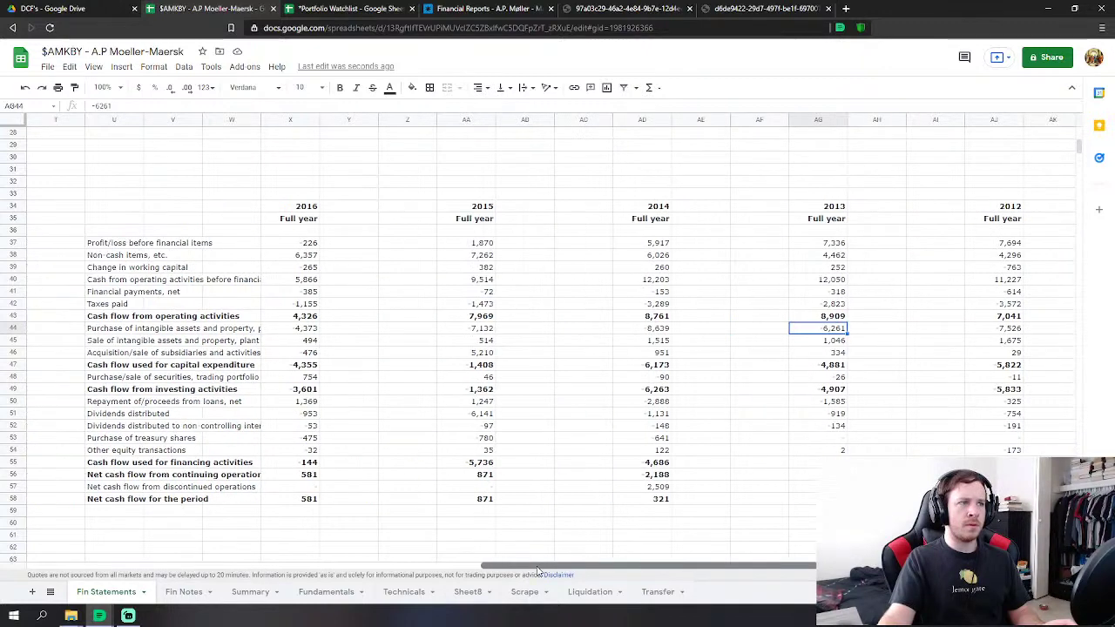
pyautogui.hscroll(4, 538, 571)
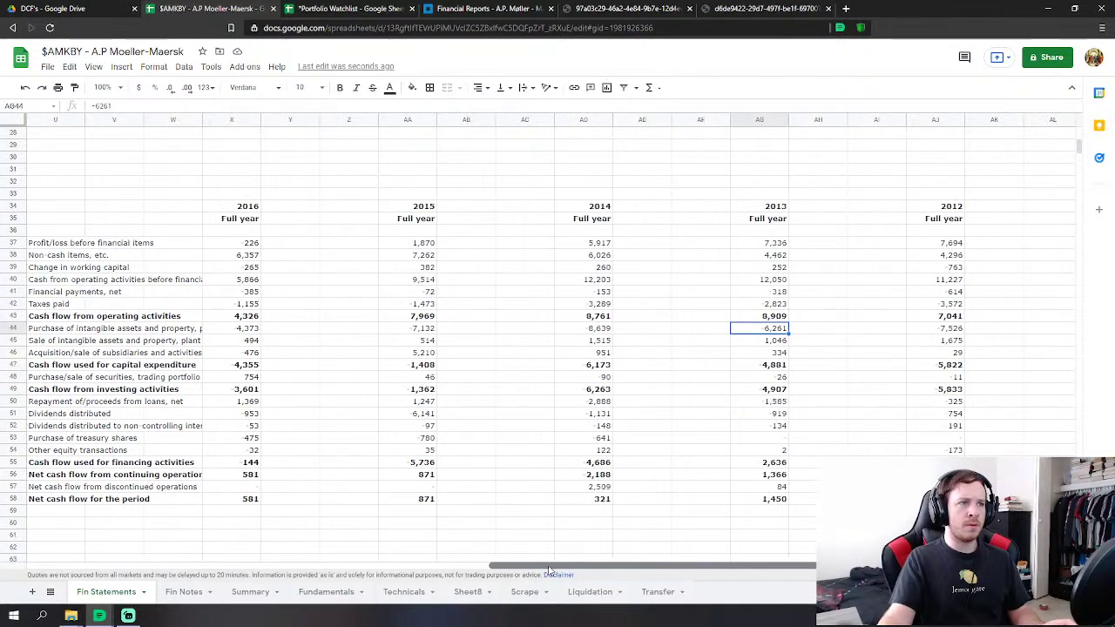
pyautogui.click(327, 595)
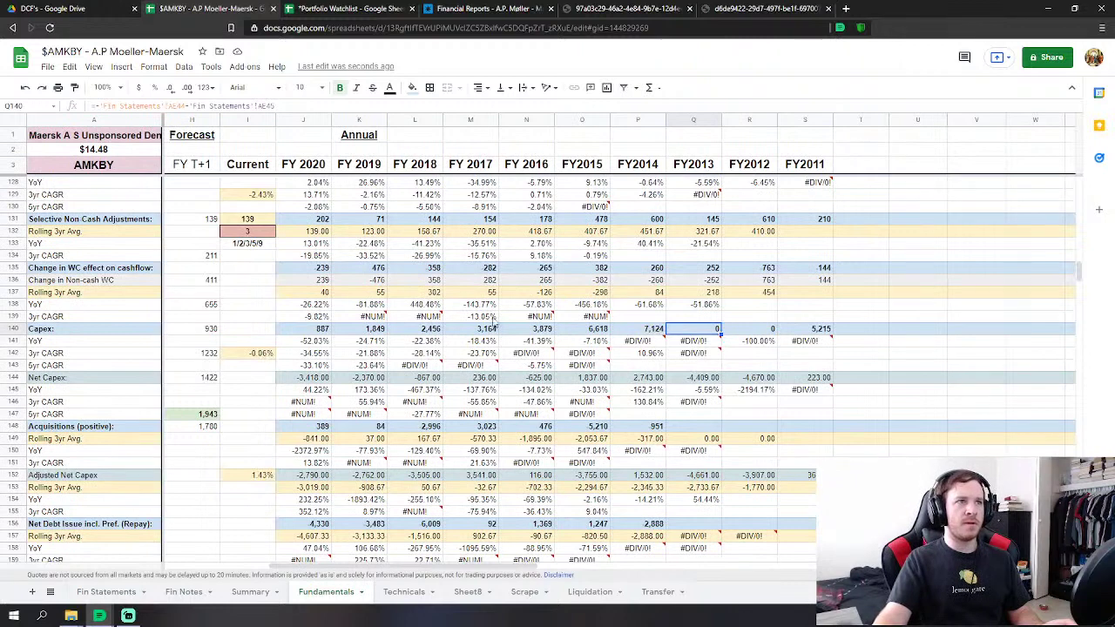
pyautogui.click(175, 106)
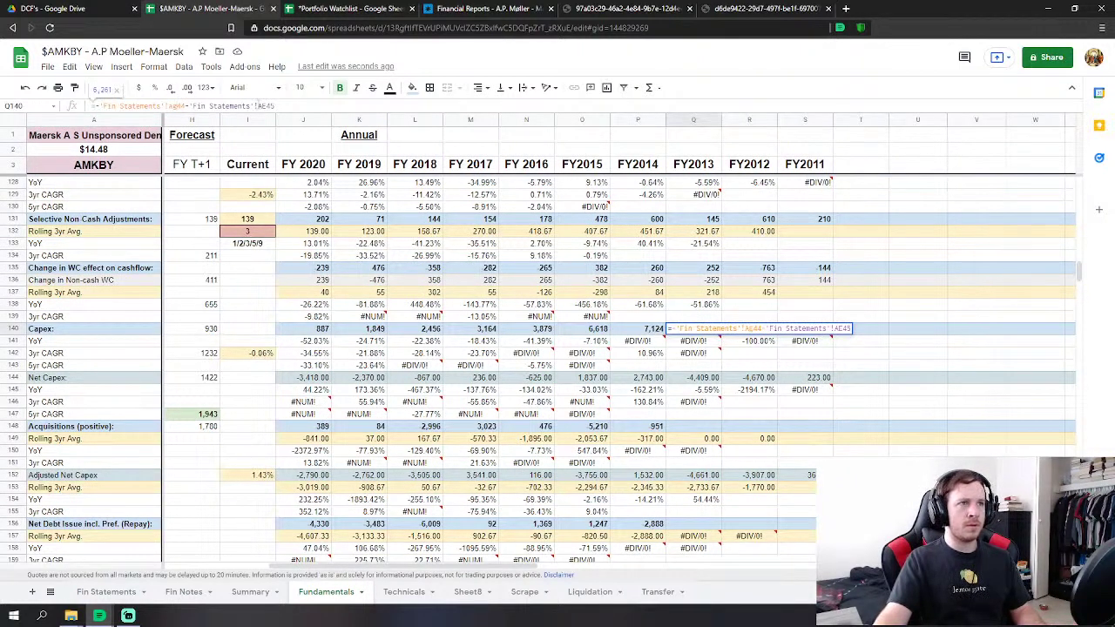
pyautogui.click(717, 340)
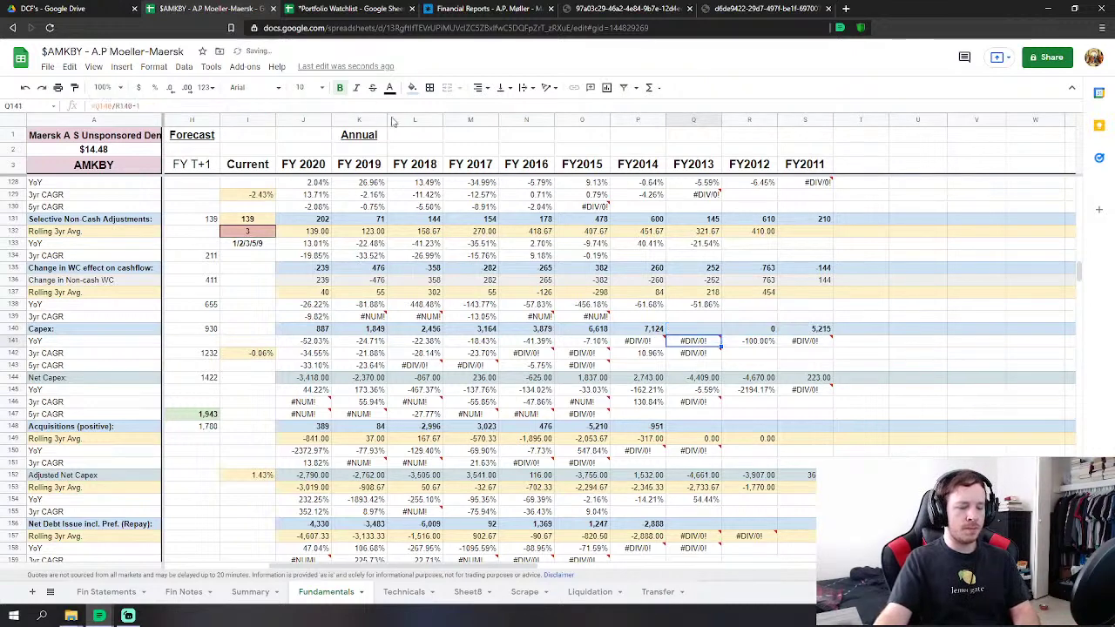
# Correct the Capex formulas to reference Fin Statements AJ44 and AJ45 for FY2012 in R140, and AM44 and AM45 for FY2011 in S140.
pyautogui.click(766, 331)
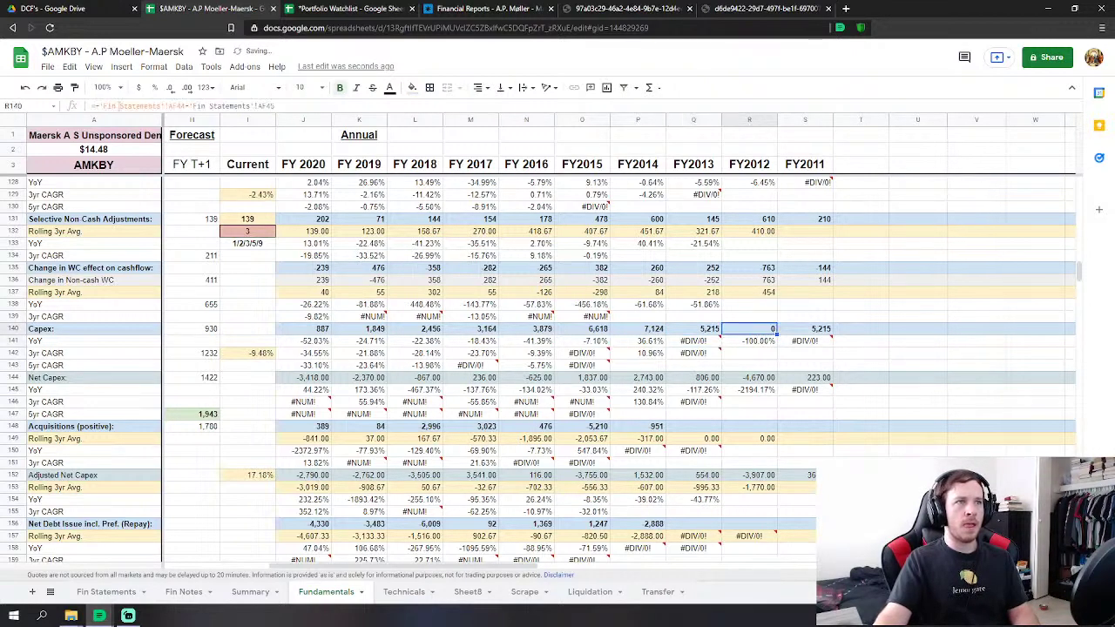
pyautogui.click(174, 106)
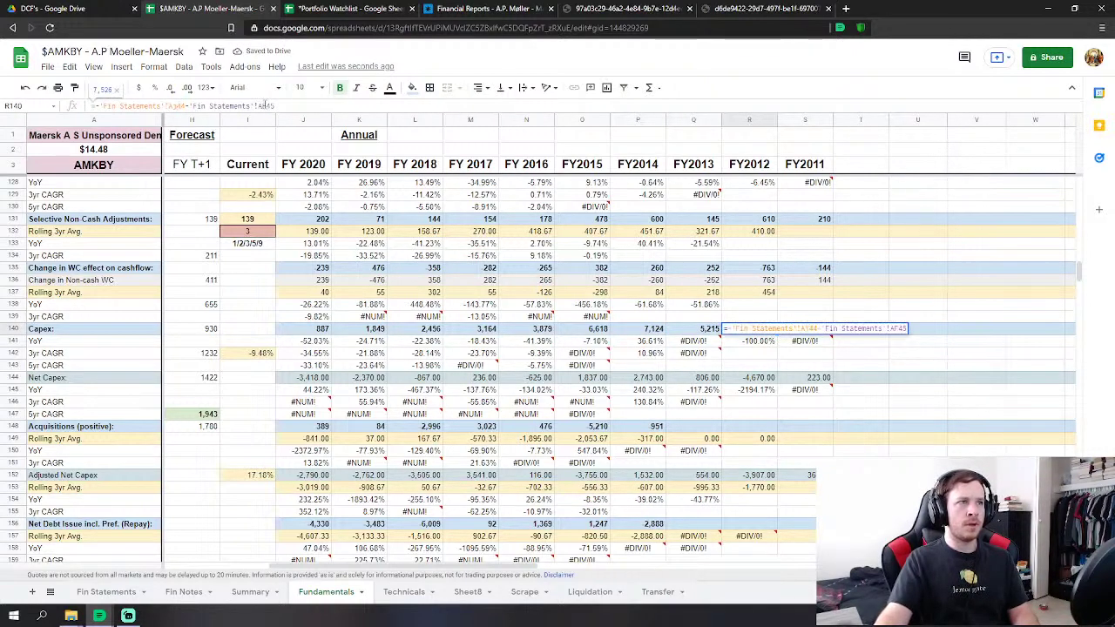
pyautogui.press('Return')
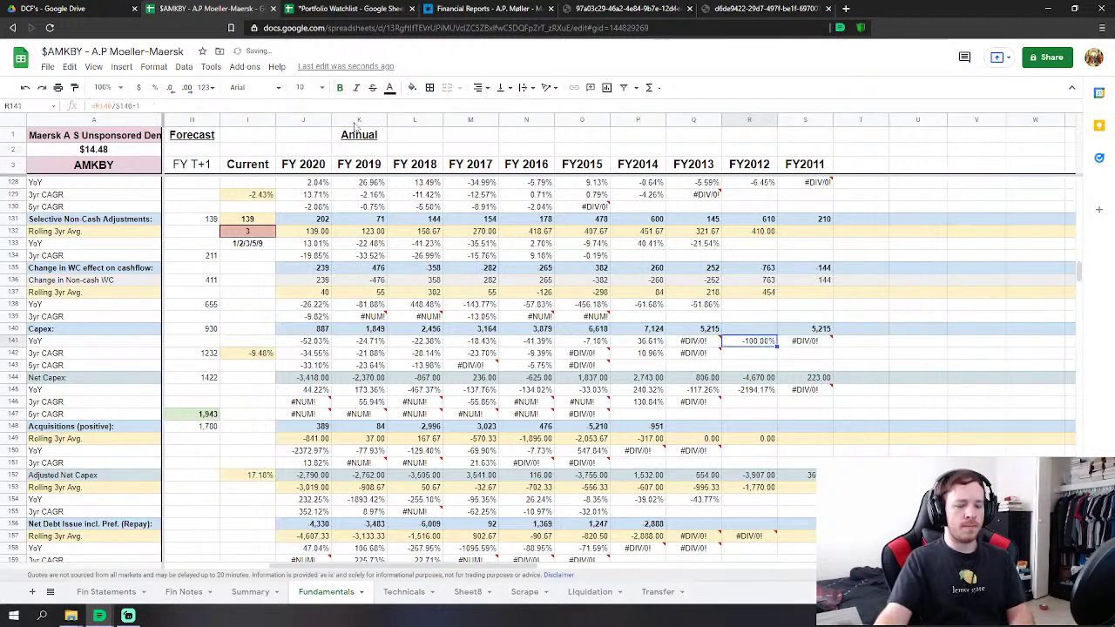
pyautogui.click(819, 332)
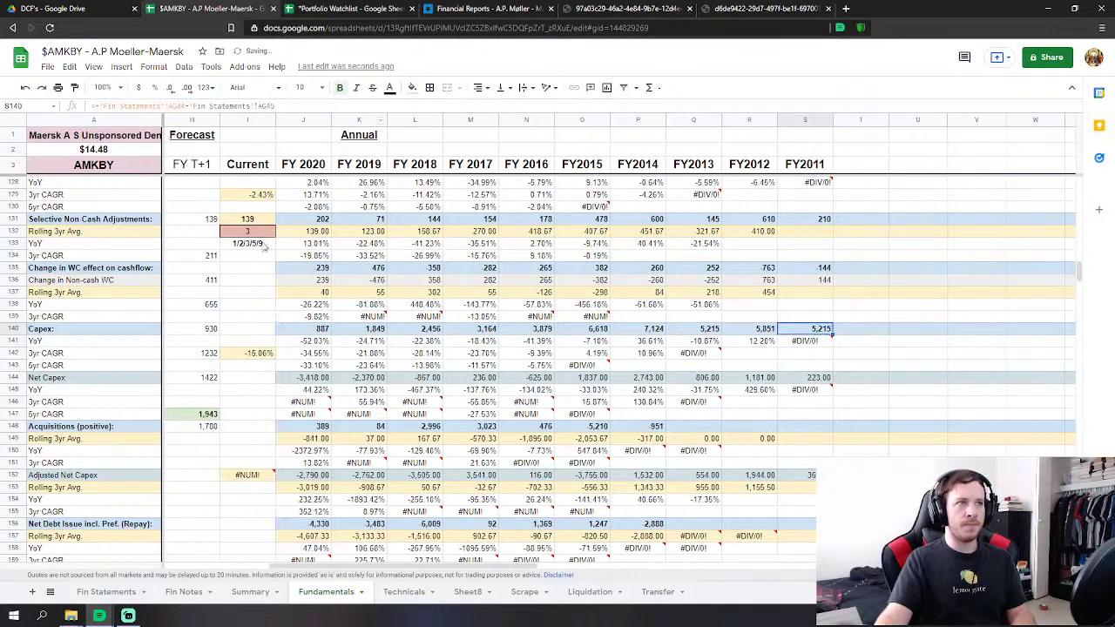
pyautogui.click(174, 106)
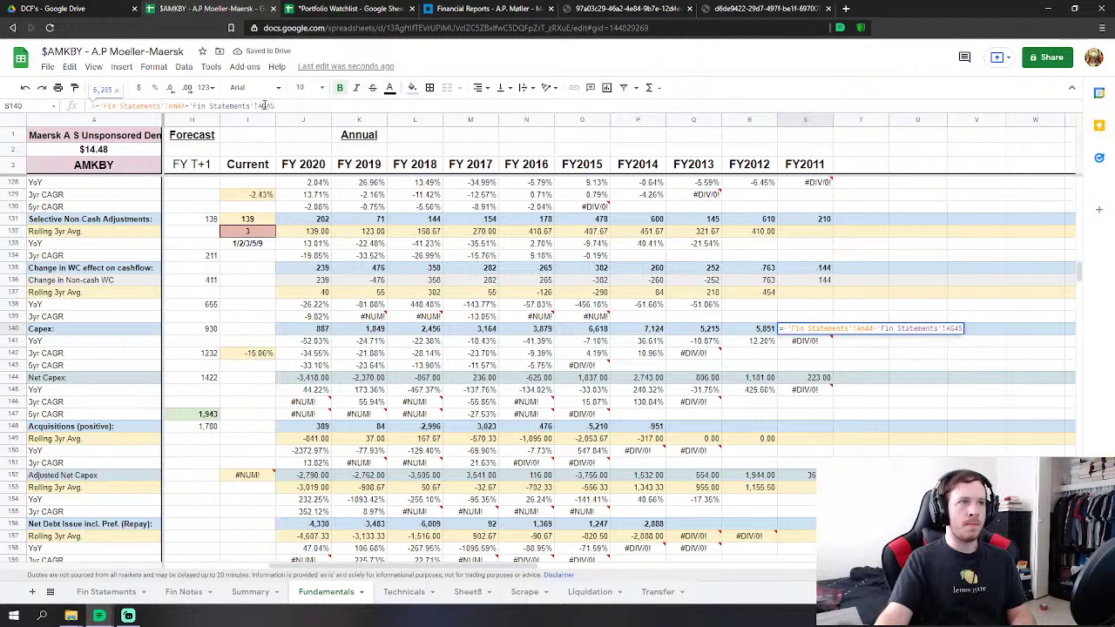
pyautogui.press('Return')
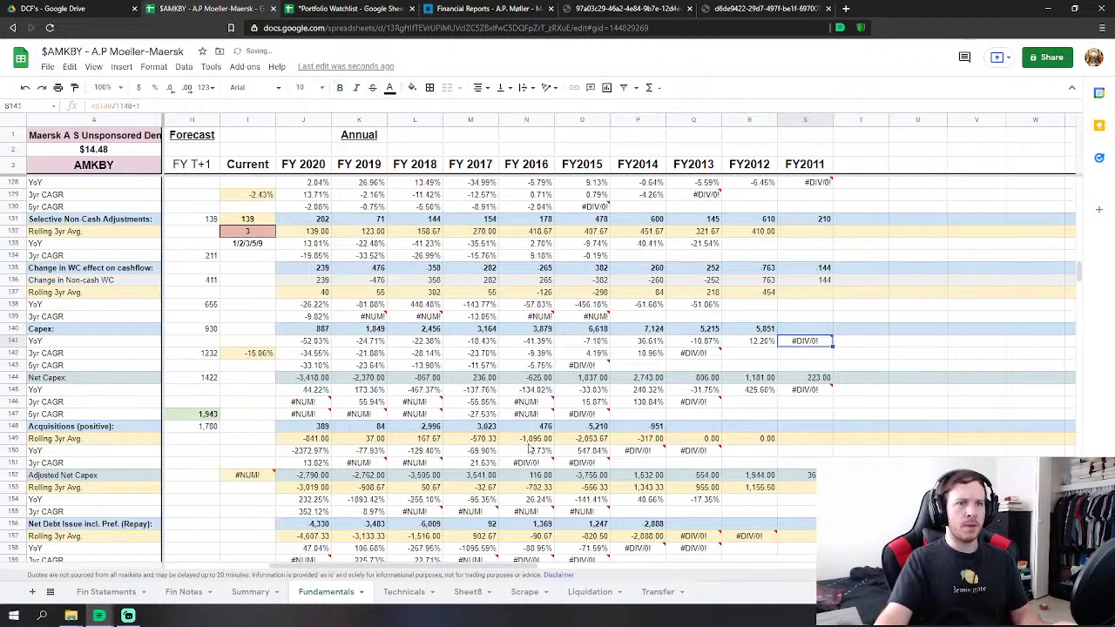
# Fill the FY2014 Acquisitions formula from P148 through S148 and point Q148 to Fin Statements AG46.
pyautogui.moveTo(647, 432); pyautogui.dragTo(793, 433)
pyautogui.click(713, 428)
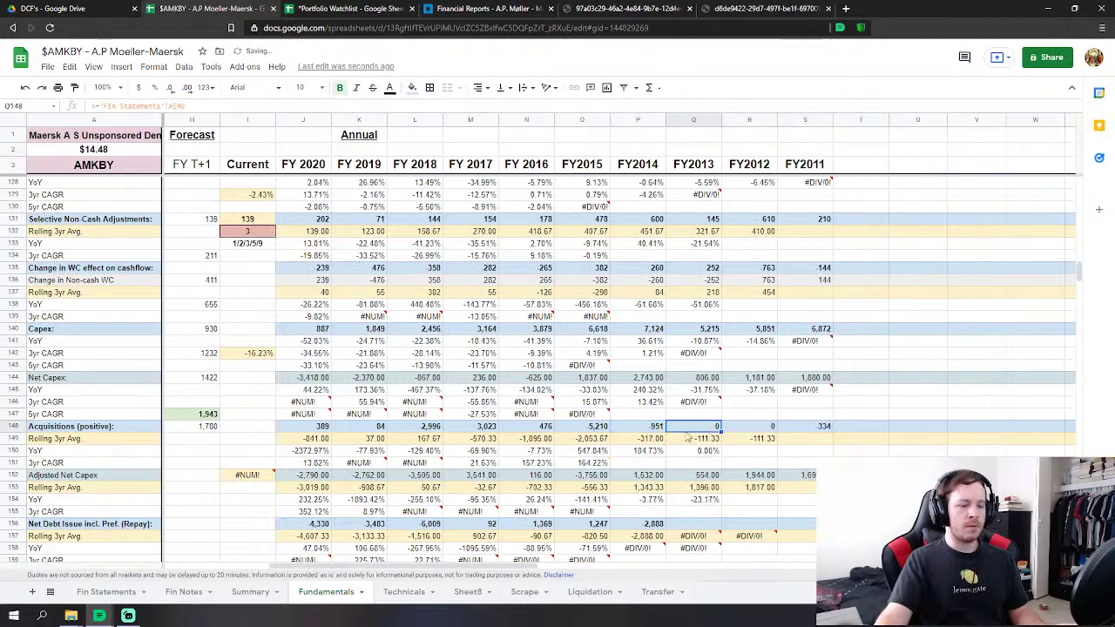
pyautogui.click(175, 104)
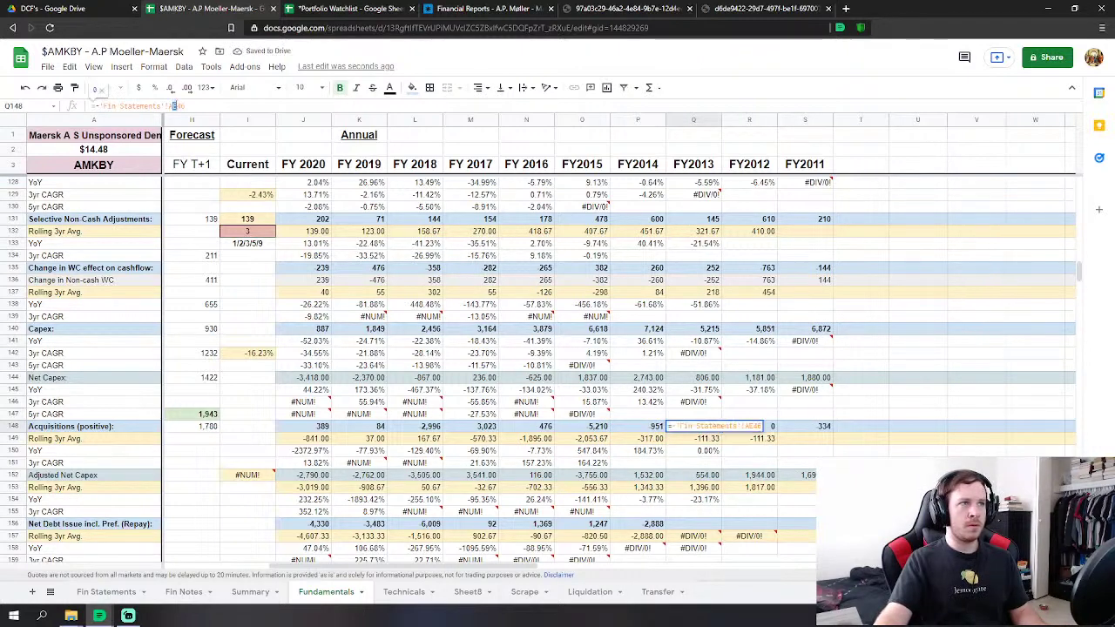
pyautogui.press('Return')
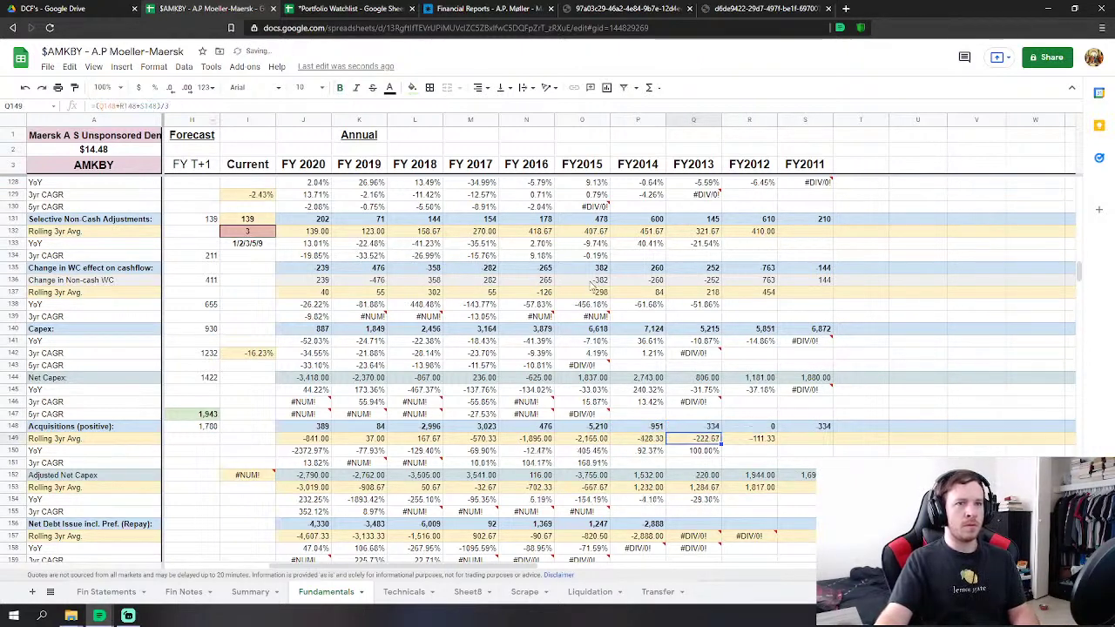
# Correct the FY2012 and FY2011 Acquisitions in R148 and S148 to reference Fin Statements AJ46 and AM46.
pyautogui.click(738, 428)
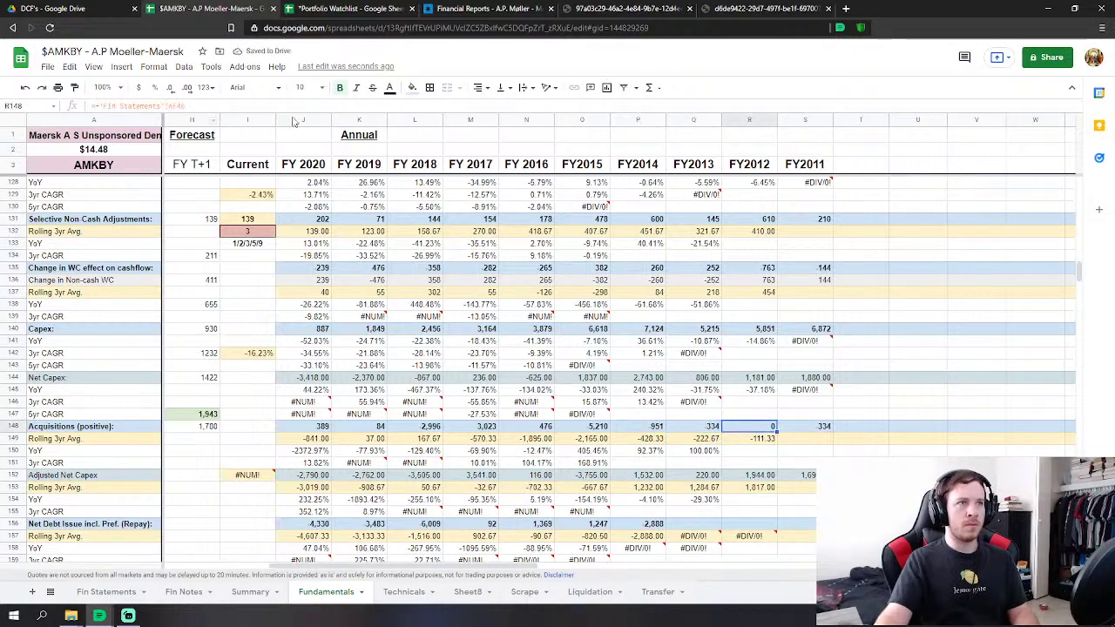
pyautogui.click(174, 104)
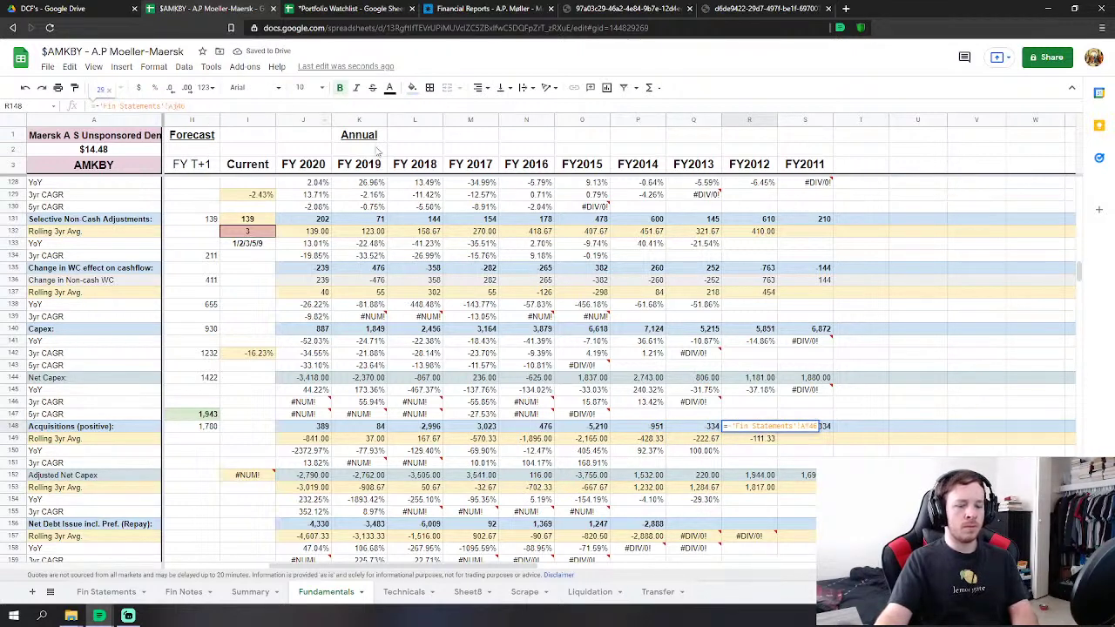
pyautogui.press('Tab')
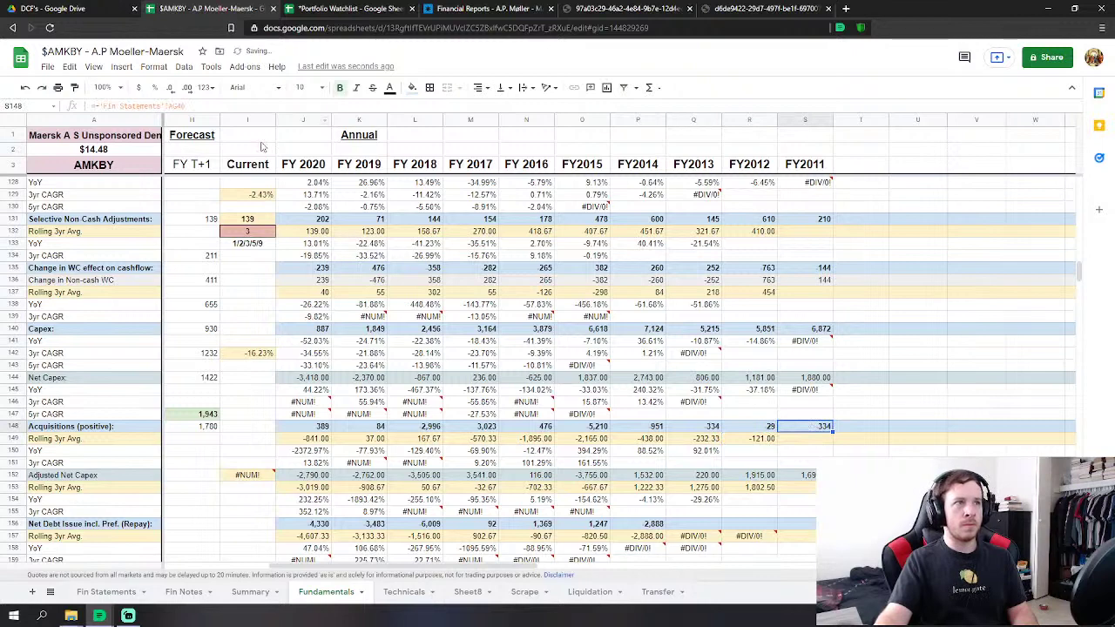
pyautogui.click(177, 106)
pyautogui.press('BackSpace')
pyautogui.write('g')
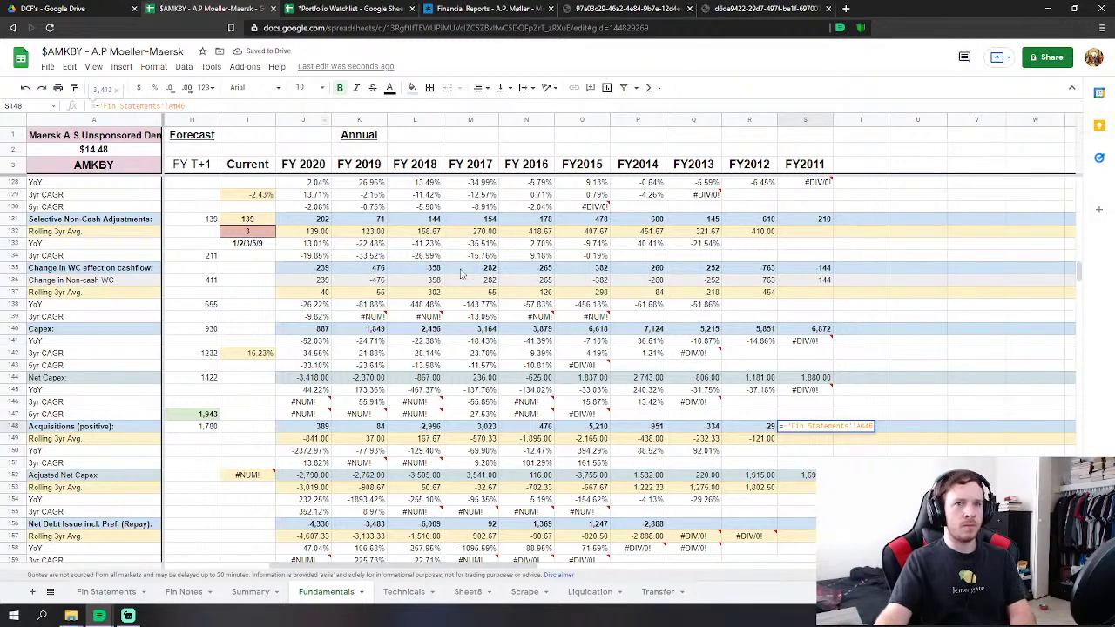
pyautogui.press('Return')
# Fill the FY2014 Net Debt Issue formula in P156 across FY2013 to FY2011, through S156, after checking the loan rows in Fin Statements.
pyautogui.scroll(-2, 645, 457)
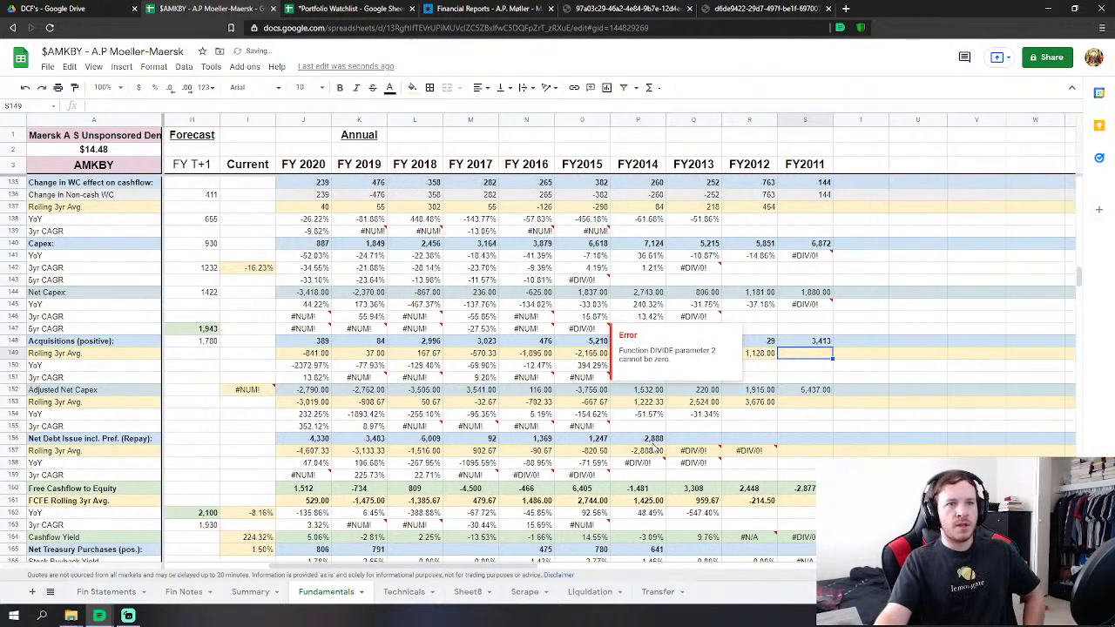
pyautogui.click(111, 593)
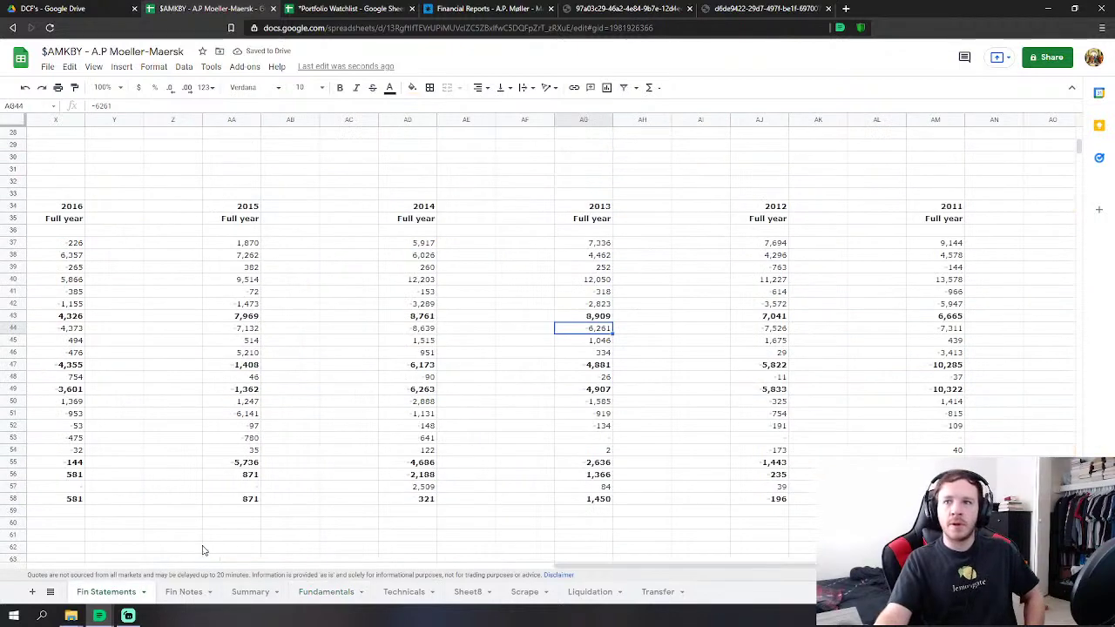
pyautogui.scroll(-3, 744, 385)
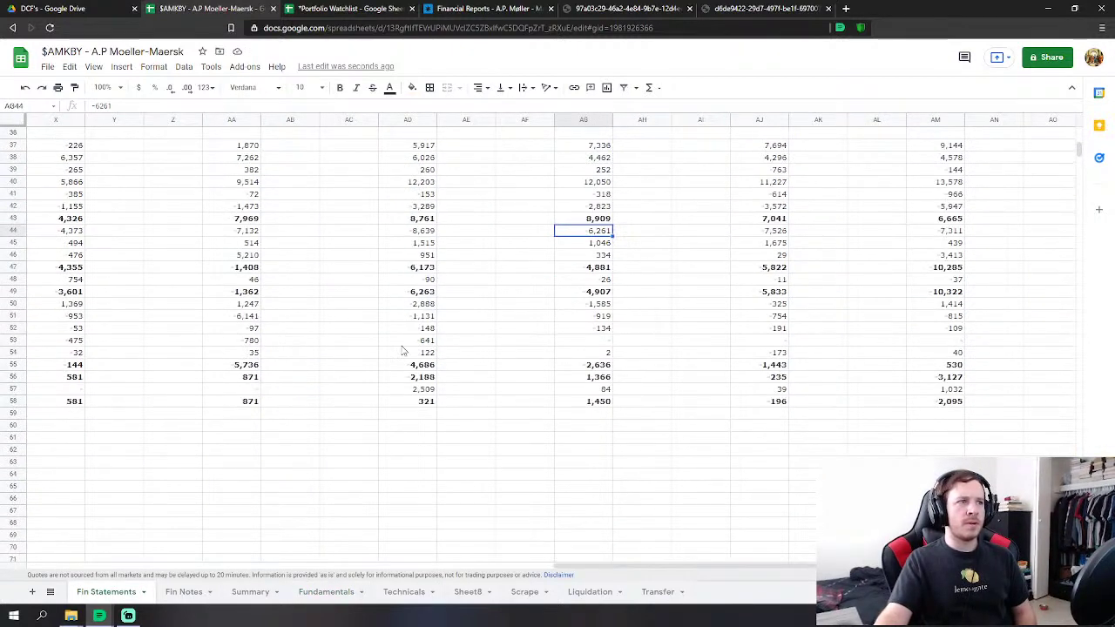
pyautogui.scroll(2, 404, 351)
pyautogui.moveTo(654, 566); pyautogui.dragTo(605, 562)
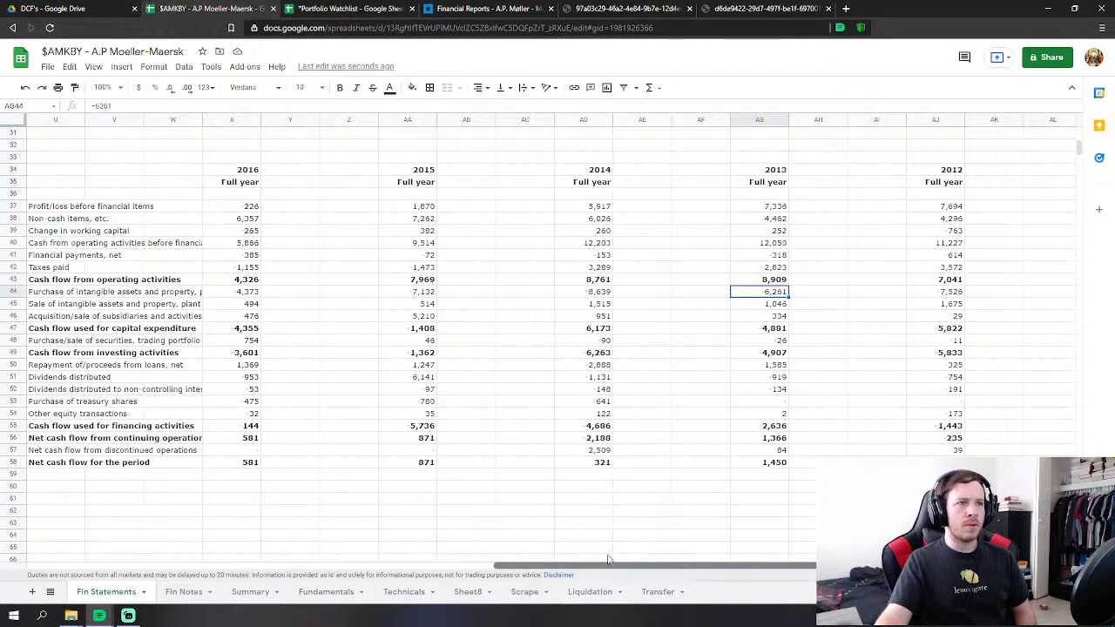
pyautogui.moveTo(622, 556); pyautogui.dragTo(674, 550)
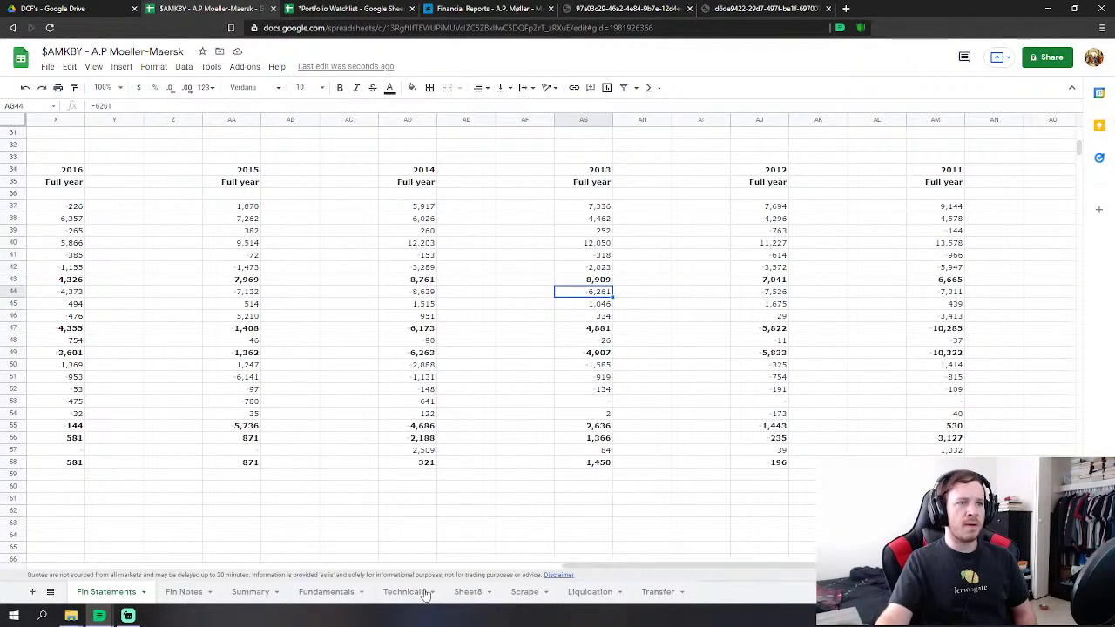
pyautogui.click(318, 592)
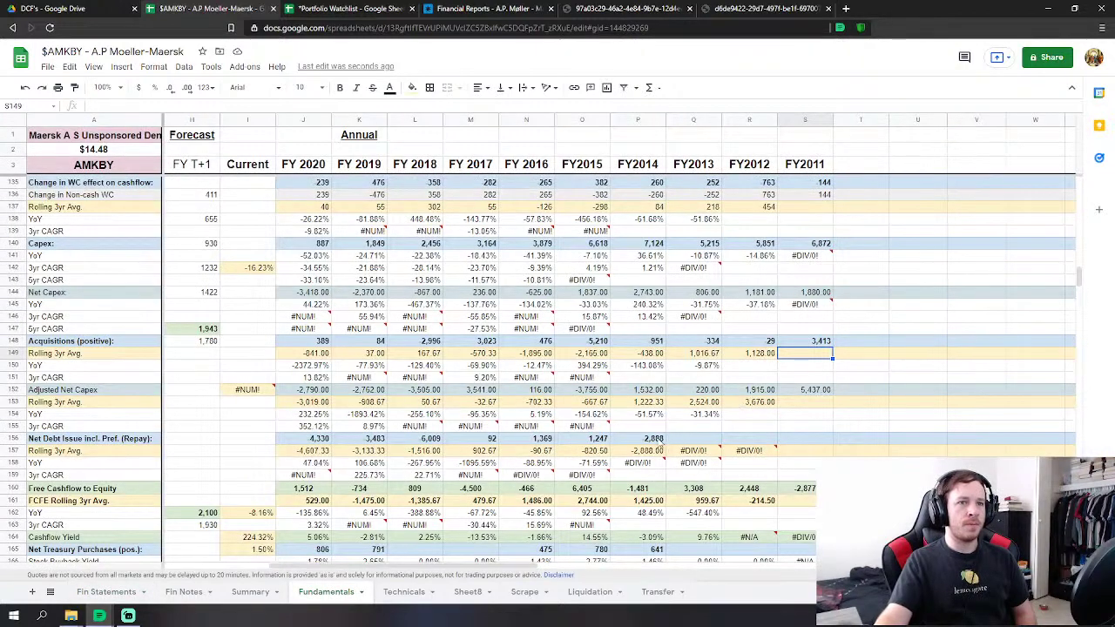
pyautogui.click(659, 442)
pyautogui.moveTo(666, 444); pyautogui.dragTo(798, 444)
pyautogui.click(749, 472)
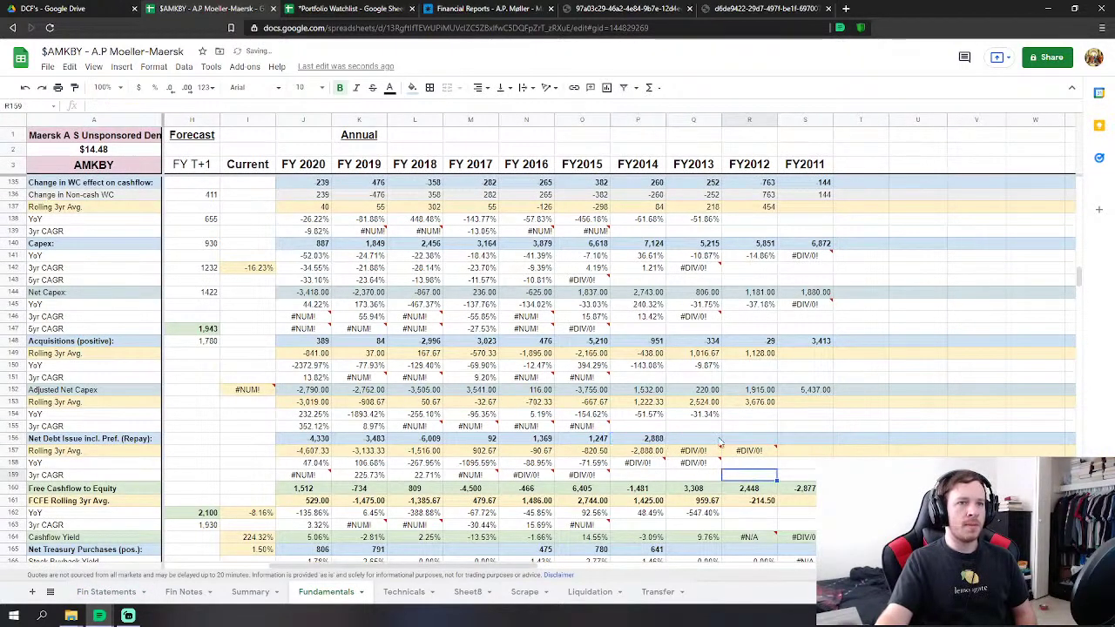
# Correct the FY2013 Net Debt Issue formula in Q156 to reference Fin Statements AG50.
pyautogui.click(720, 443)
pyautogui.click(174, 106)
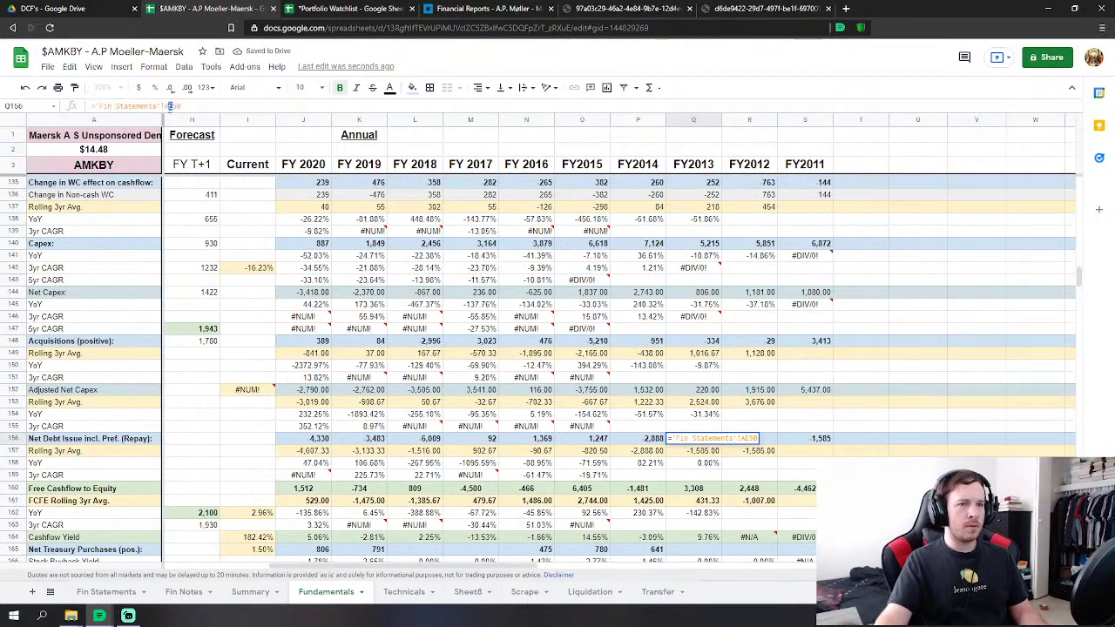
pyautogui.write('h')
pyautogui.press('Return')
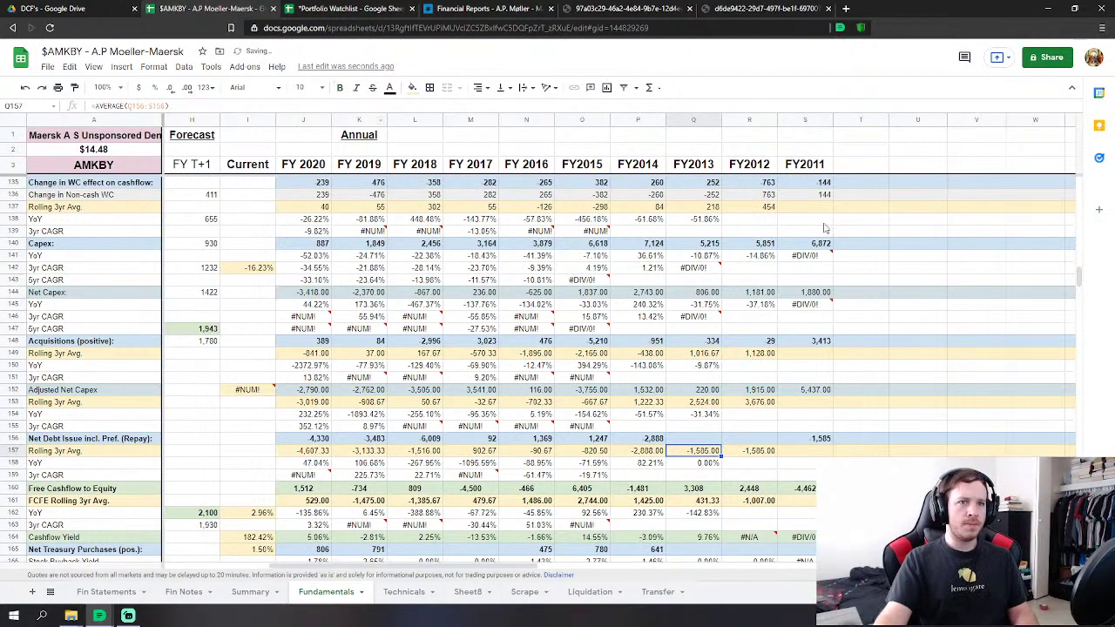
# Correct the FY2012 and FY2011 Net Debt Issue formulas in R156 and S156 to reference Fin Statements AJ50 and AM50.
pyautogui.press('Up')
pyautogui.press('Right')
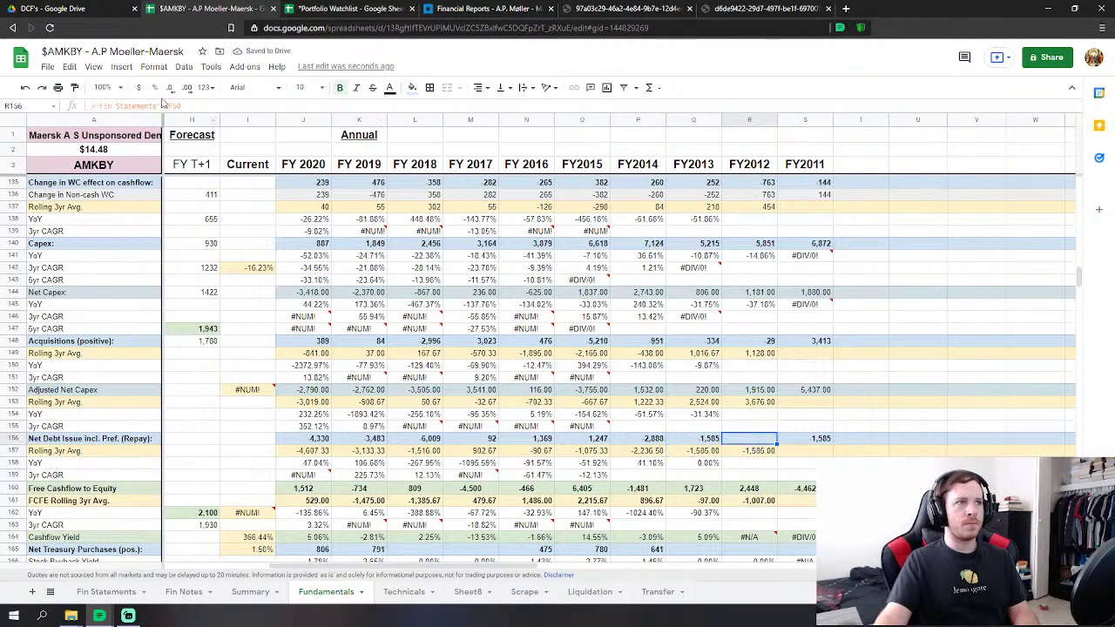
pyautogui.press('Return')
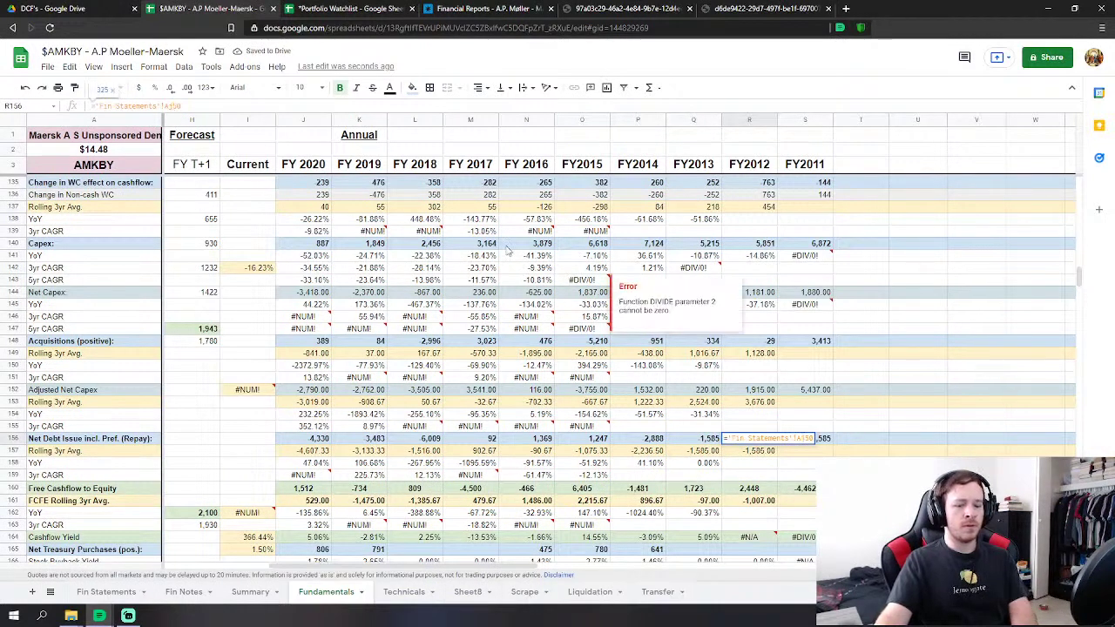
pyautogui.press('Return')
pyautogui.click(818, 442)
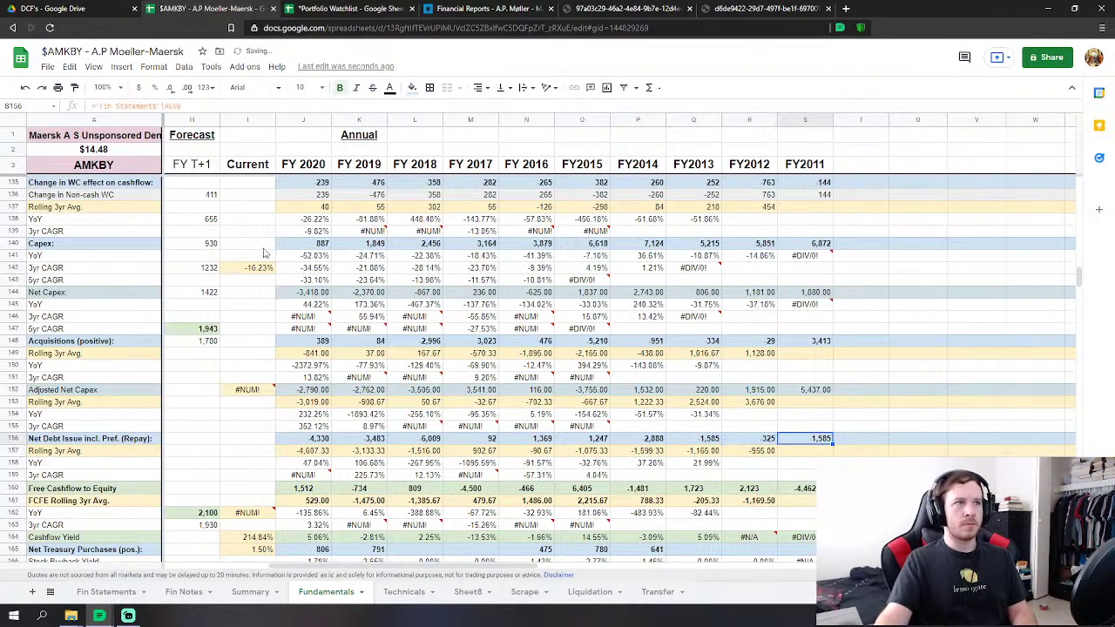
pyautogui.press('Return')
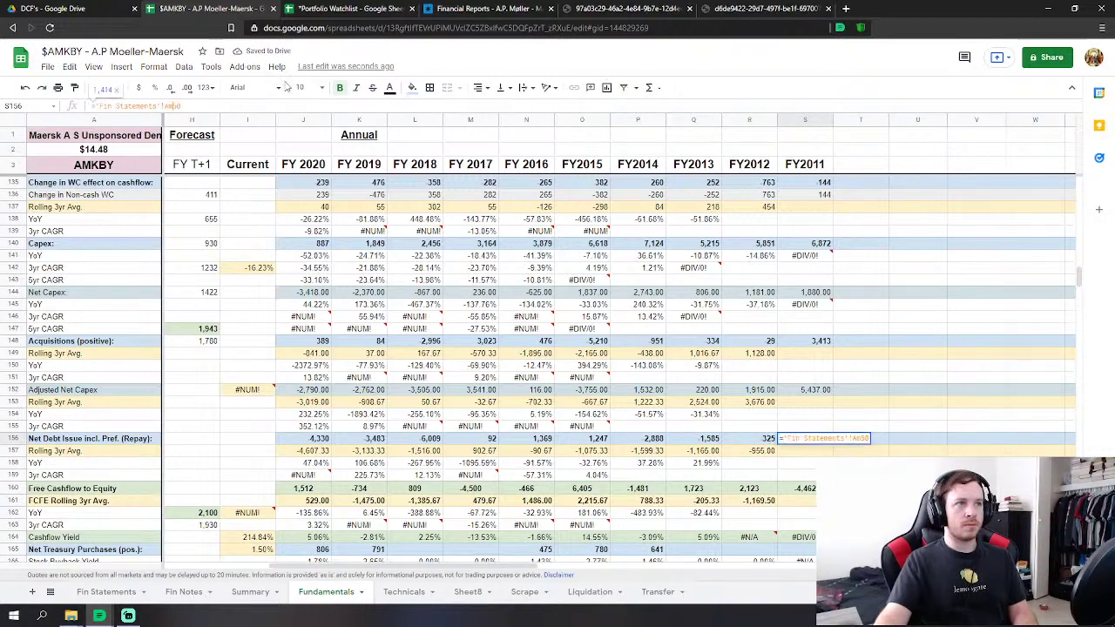
pyautogui.press('Return')
# Fill the FY2014 Dividends Paid formula from P168 through S168 and point Q168 to Fin Statements AG51.
pyautogui.scroll(-3, 488, 305)
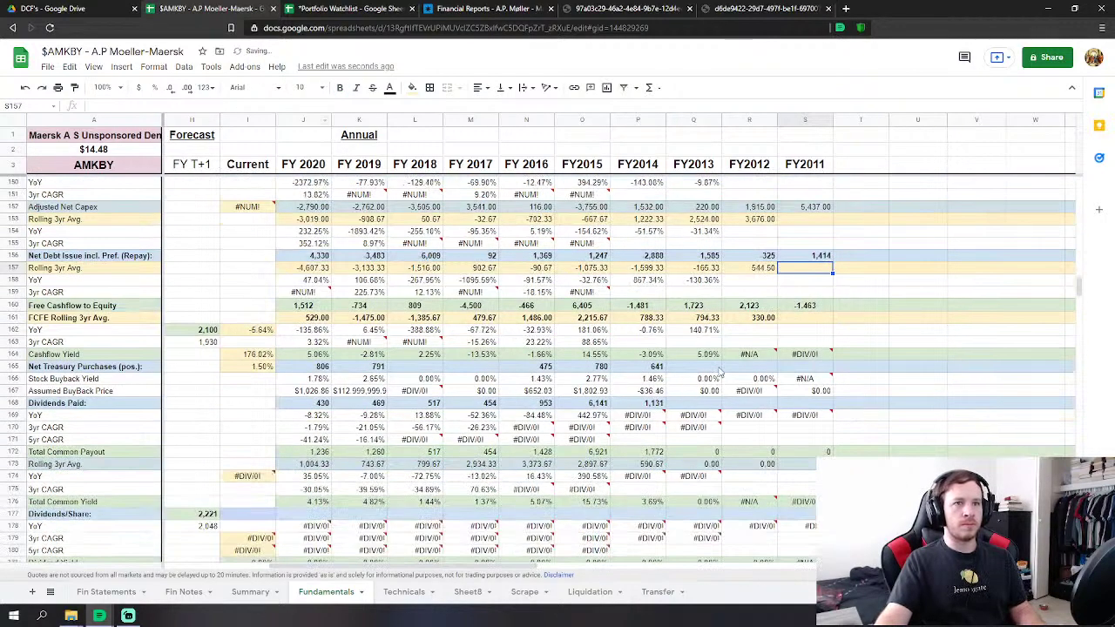
pyautogui.click(719, 369)
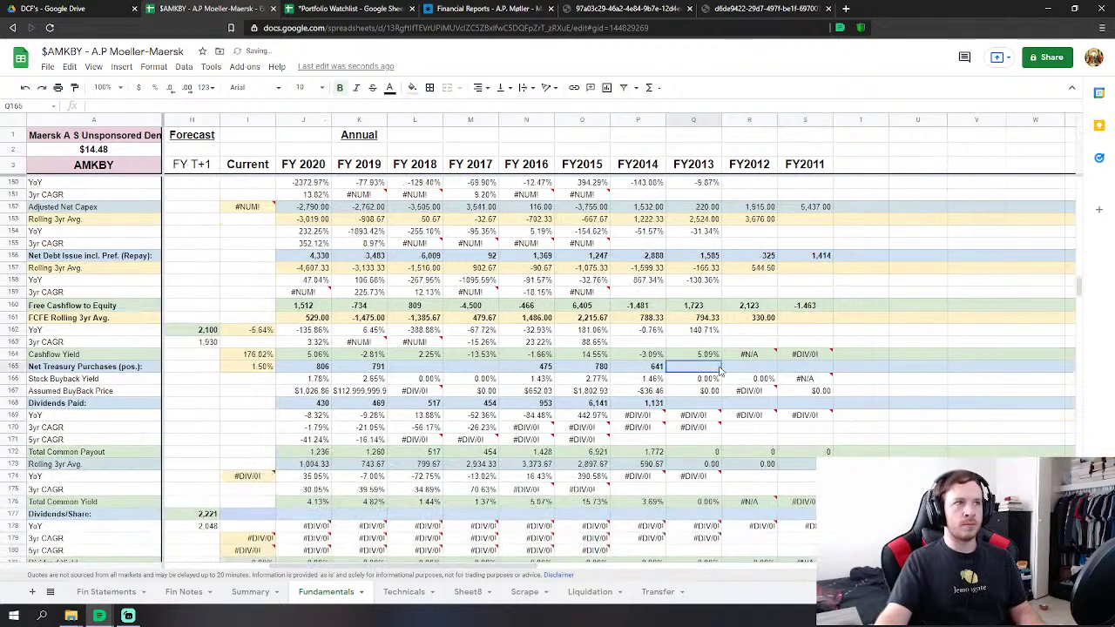
pyautogui.click(662, 404)
pyautogui.moveTo(665, 407); pyautogui.dragTo(823, 408)
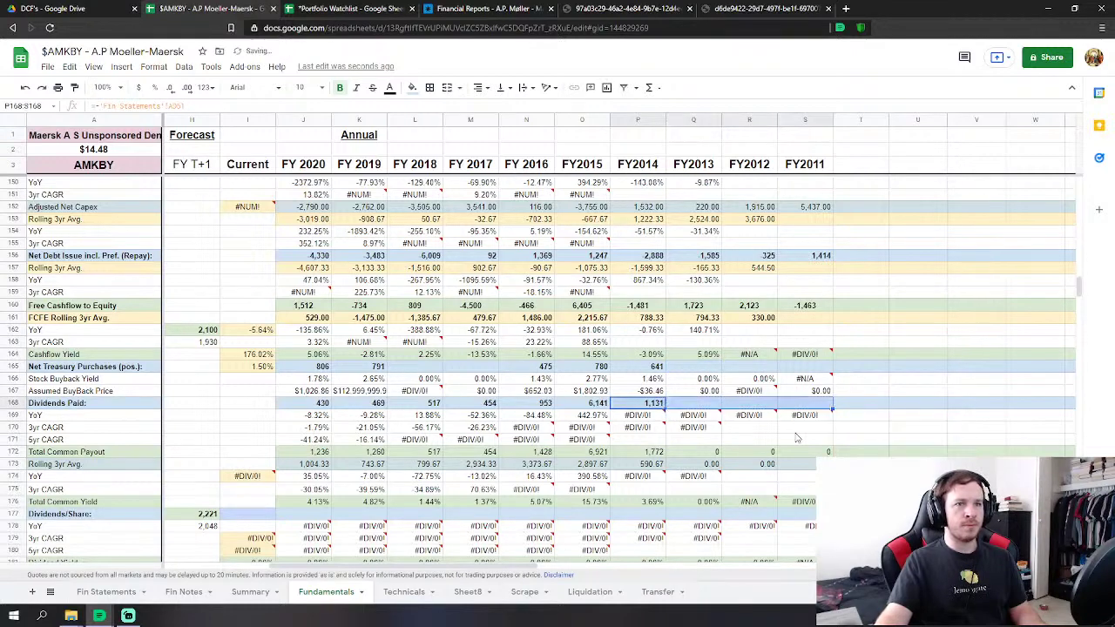
pyautogui.click(694, 401)
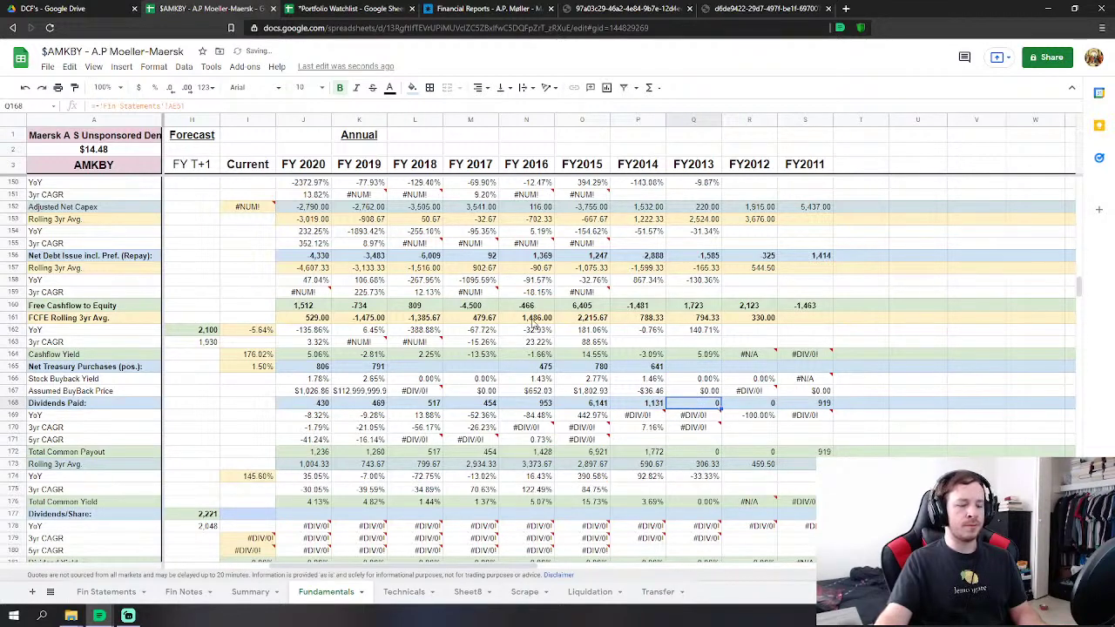
pyautogui.click(174, 108)
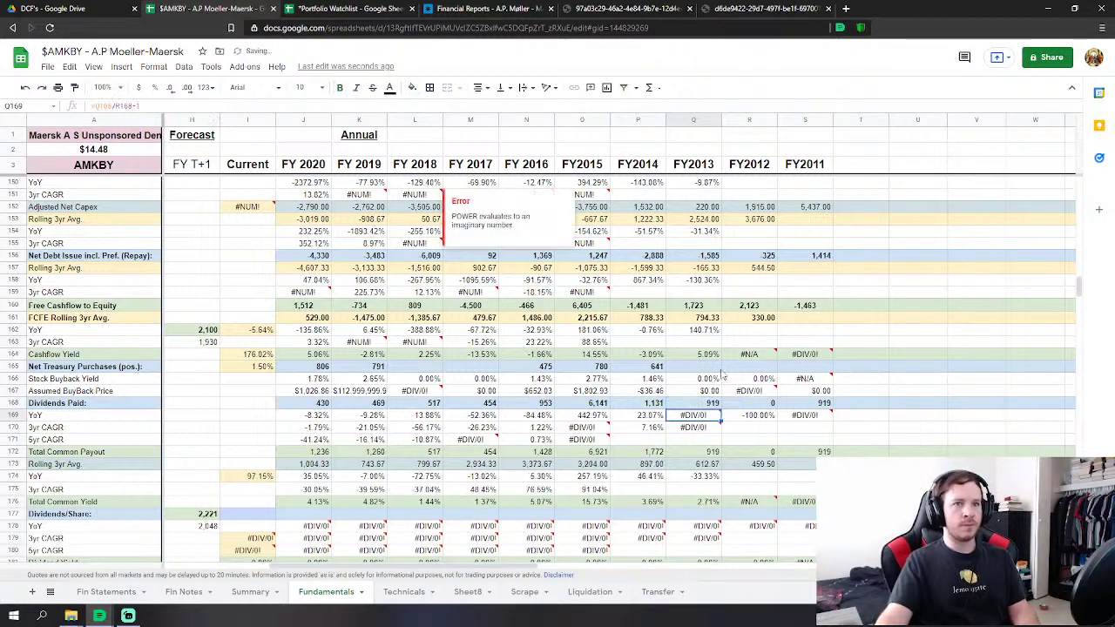
# Correct the FY2012 and FY2011 Dividends Paid formulas in R168 and S168 to reference Fin Statements AJ51 and AM51.
pyautogui.press('Up')
pyautogui.press('Right')
pyautogui.press('Delete')
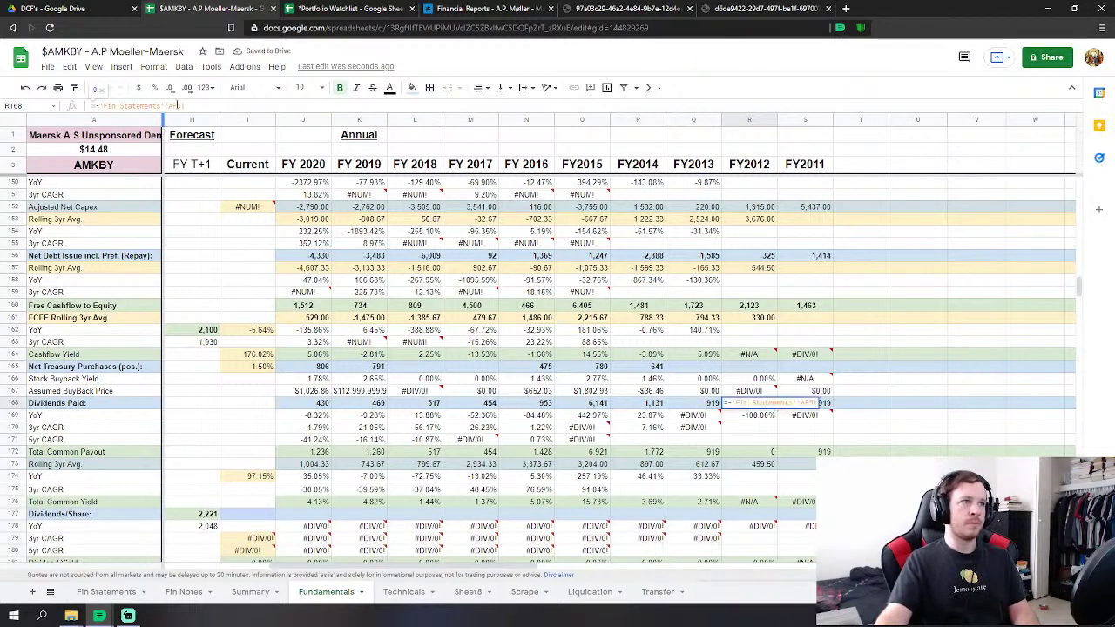
pyautogui.press('Down')
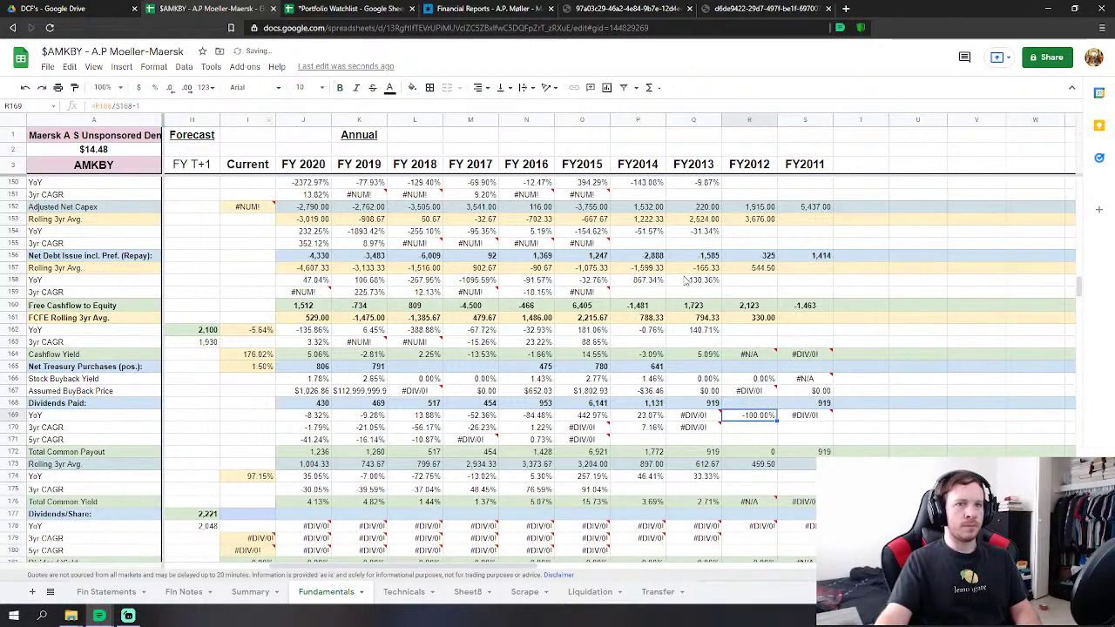
pyautogui.click(814, 402)
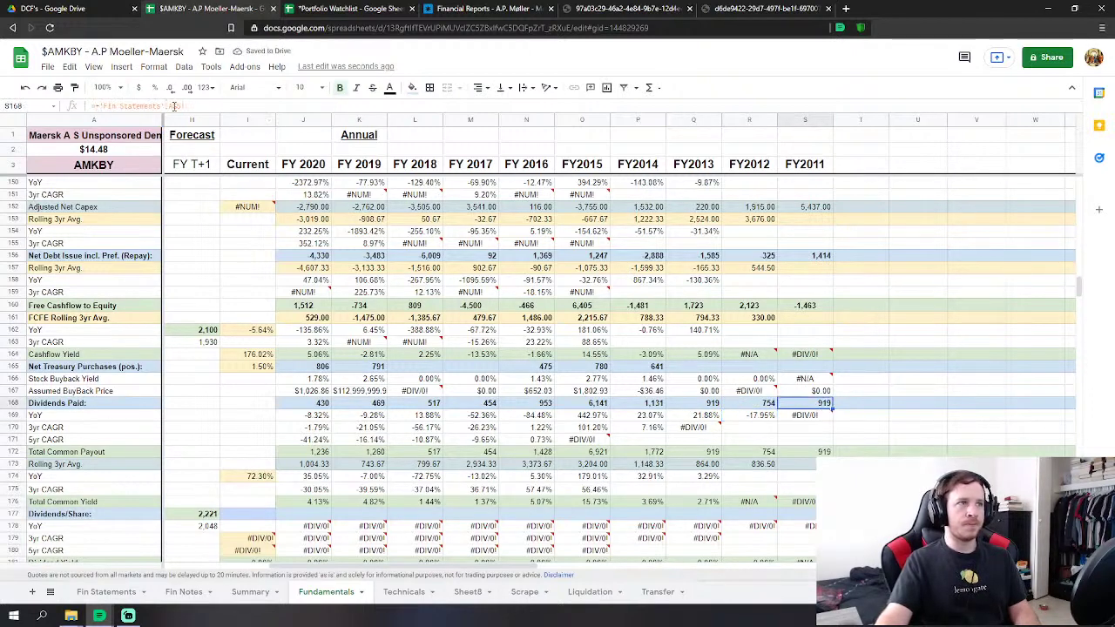
pyautogui.press('F2')
pyautogui.press('Return')
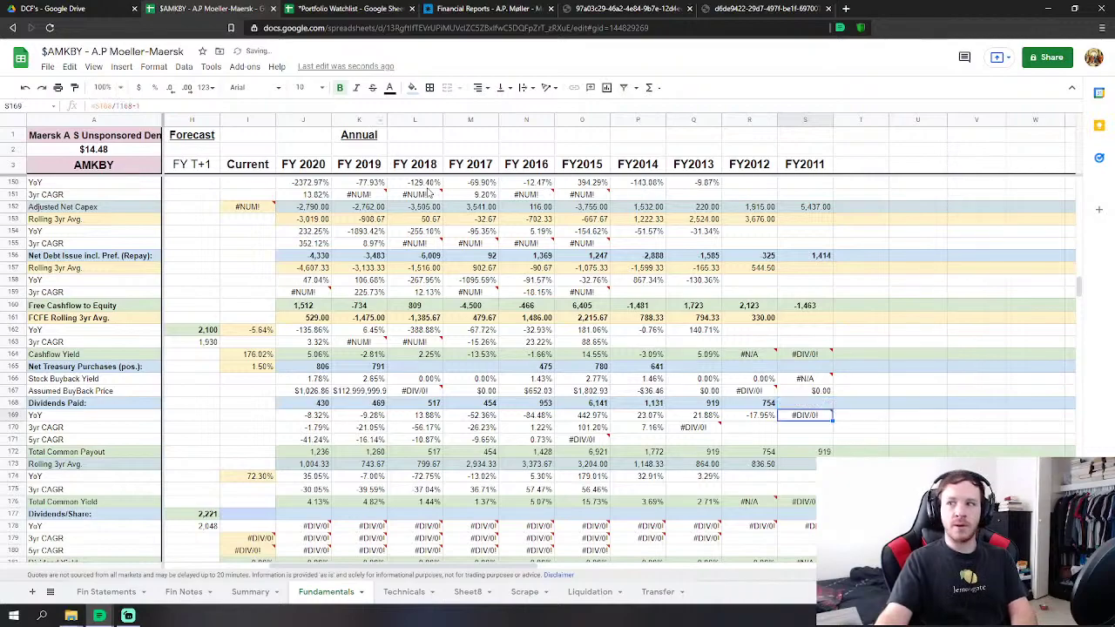
# Fill the FY2014 Cash & Equivalents formula from P226 through S226 and point Q226 to Fin Statements AG104.
pyautogui.scroll(-3, 526, 391)
pyautogui.scroll(-20, 525, 391)
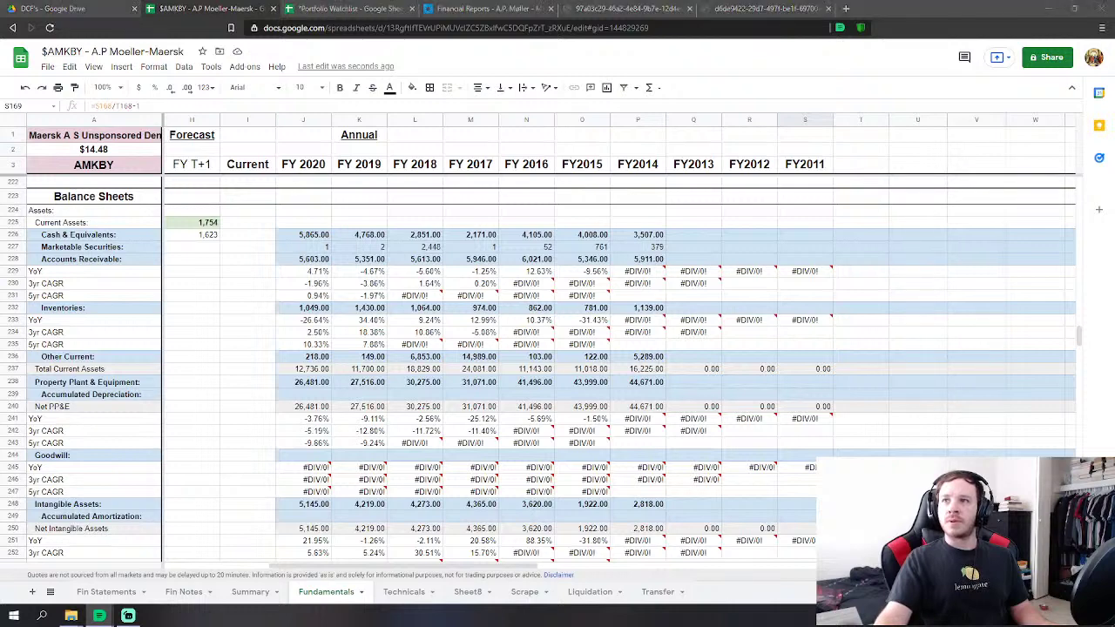
pyautogui.click(660, 240)
pyautogui.moveTo(665, 240); pyautogui.dragTo(792, 239)
pyautogui.moveTo(805, 283); pyautogui.dragTo(749, 283)
pyautogui.click(698, 238)
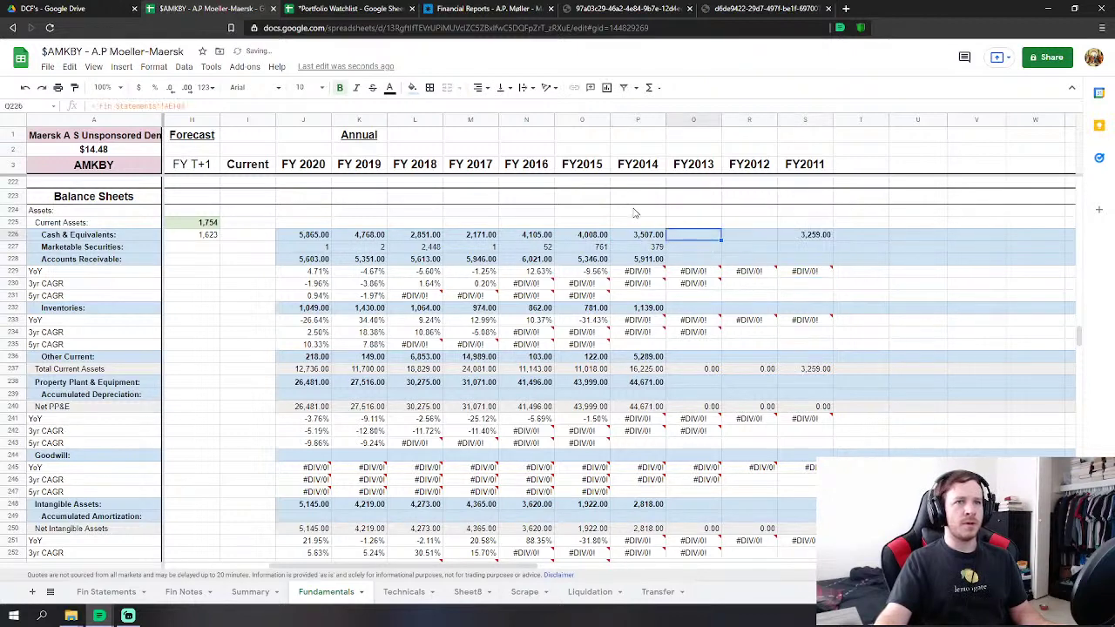
pyautogui.moveTo(174, 106); pyautogui.dragTo(169, 106)
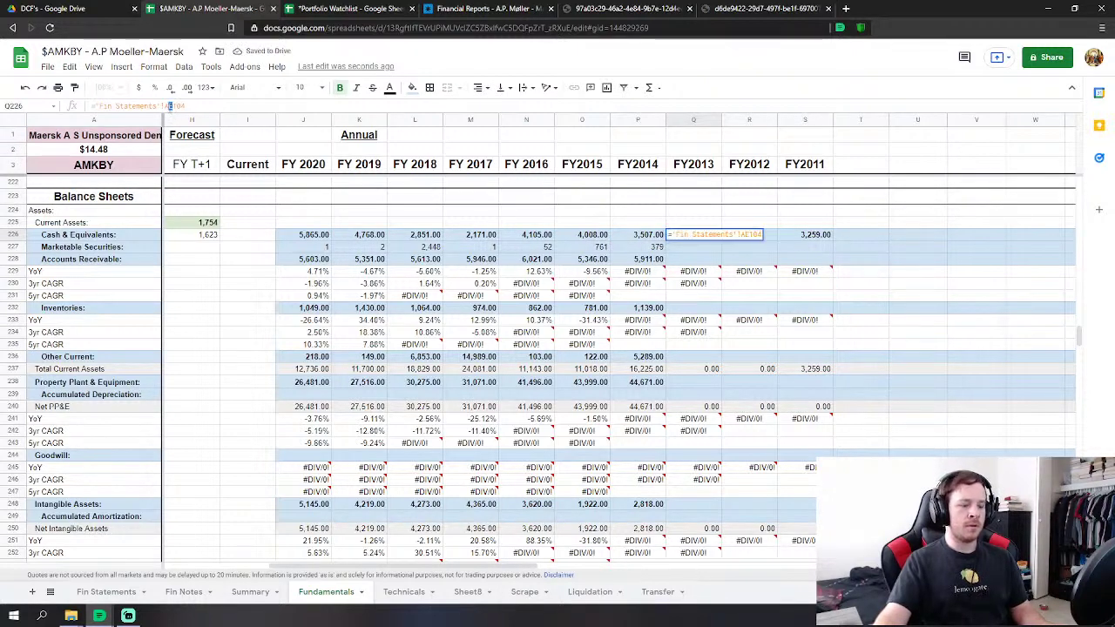
pyautogui.press('Return')
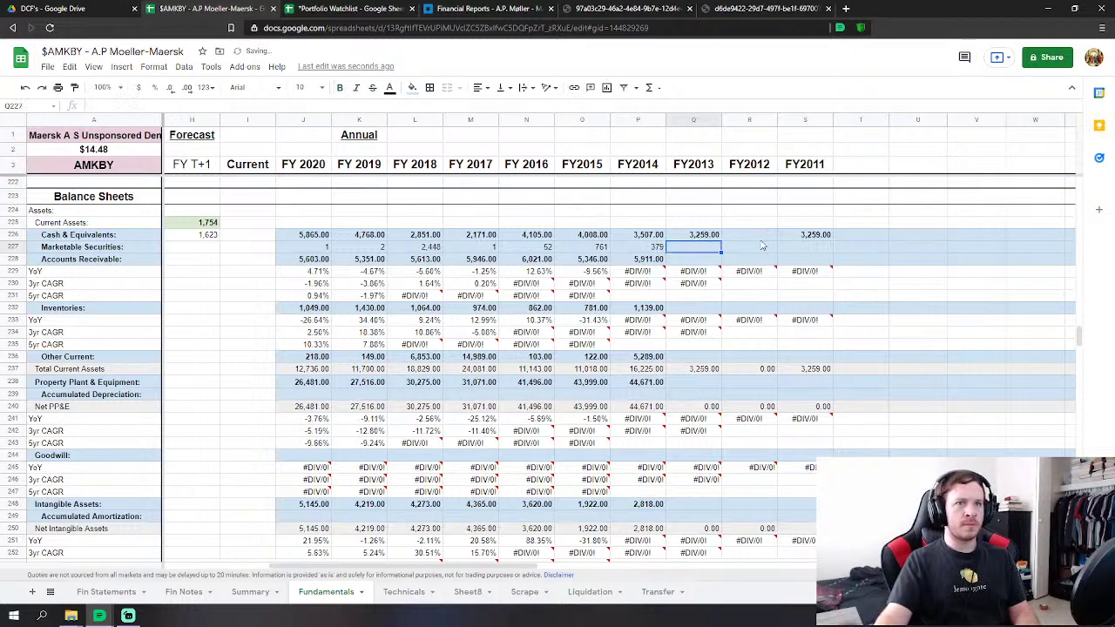
# Correct the FY2012 and FY2011 Cash & Equivalents formulas in R226 and S226 to reference Fin Statements AJ104 and AM104.
pyautogui.click(751, 235)
pyautogui.press('Return')
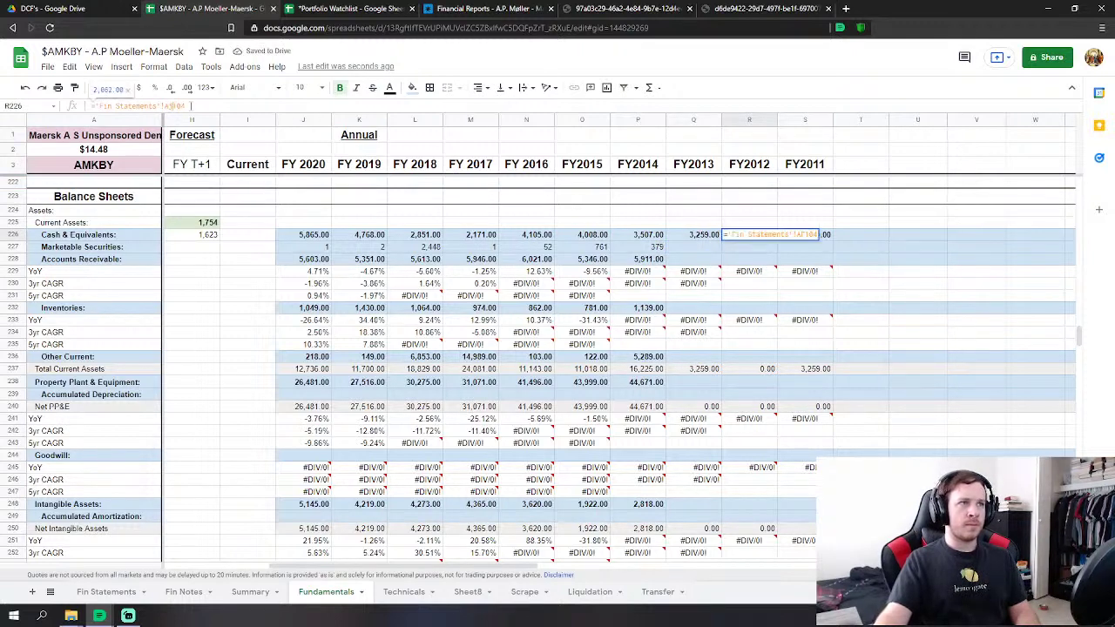
pyautogui.press('Return')
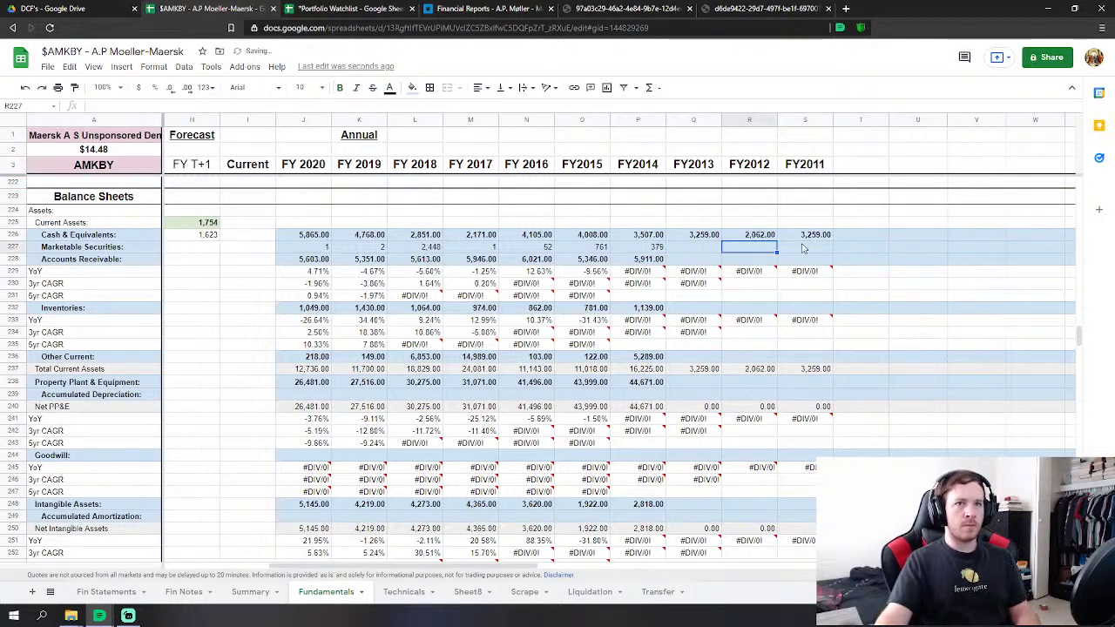
pyautogui.click(824, 237)
pyautogui.press('Return')
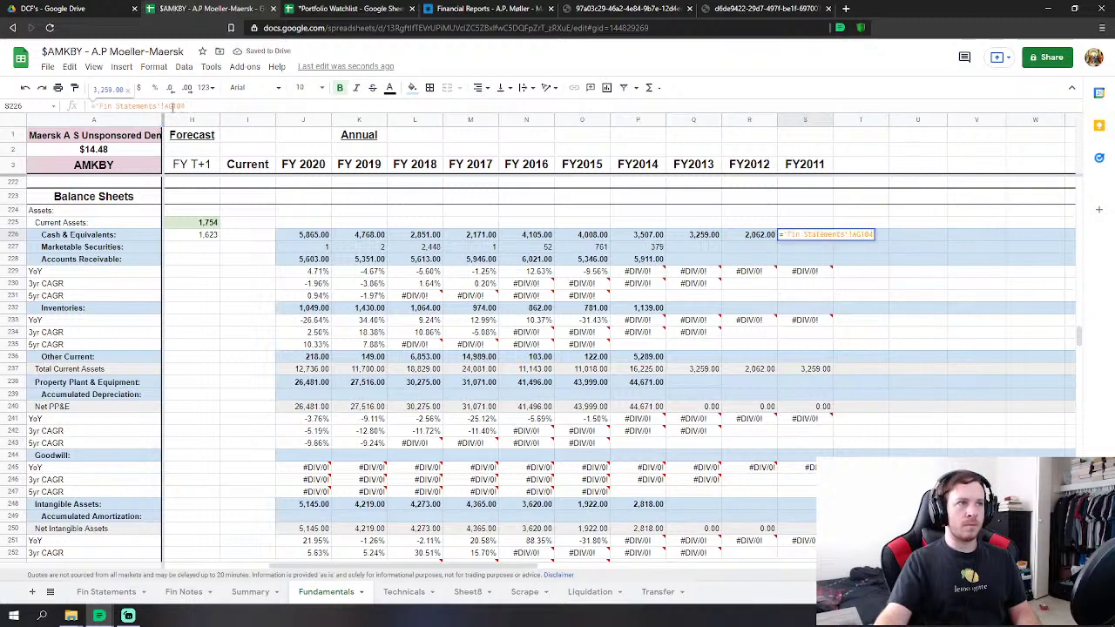
pyautogui.press('Return')
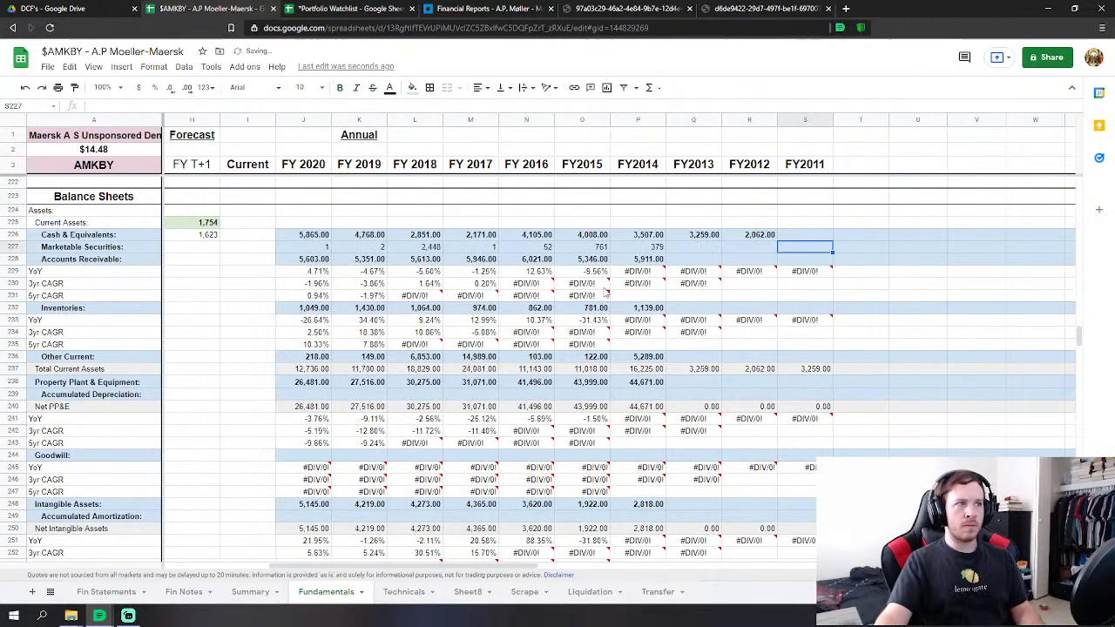
# Fill the FY2014 Marketable Securities and Accounts Receivable formulas across to FY2011, and point Q227 and Q228 to Fin Statements column AG.
pyautogui.moveTo(653, 247); pyautogui.dragTo(796, 261)
pyautogui.click(804, 295)
pyautogui.click(702, 249)
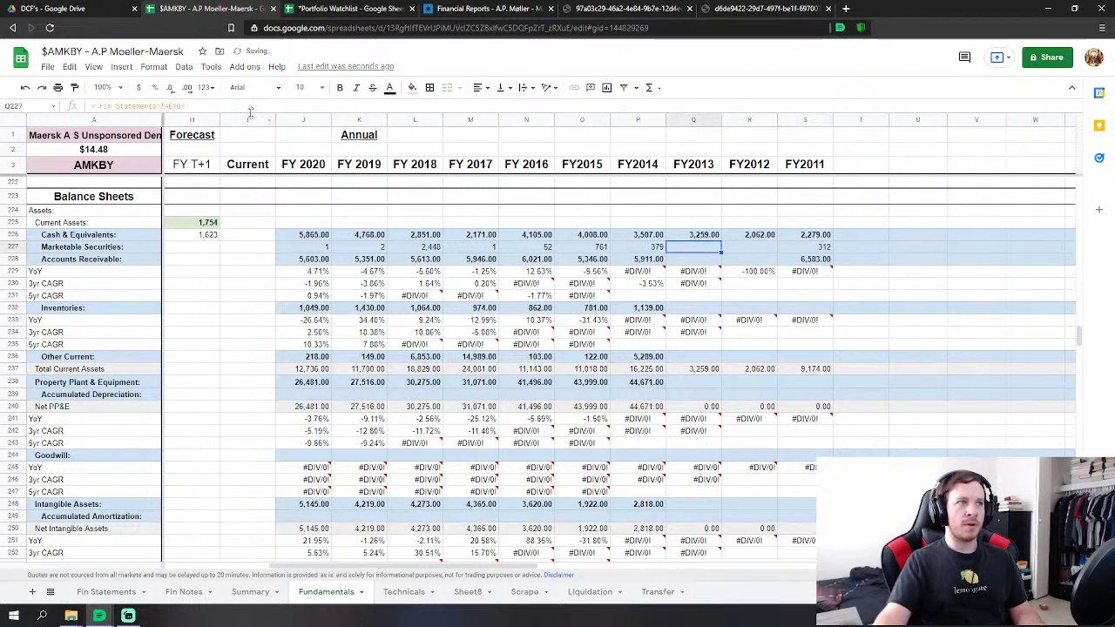
pyautogui.click(172, 106)
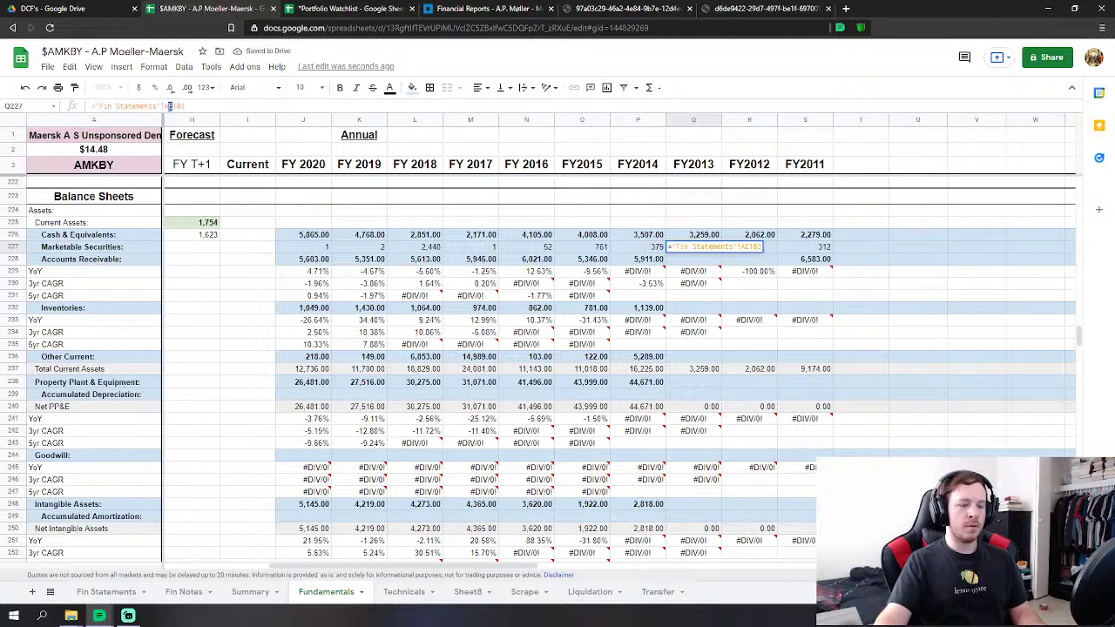
pyautogui.press('Return')
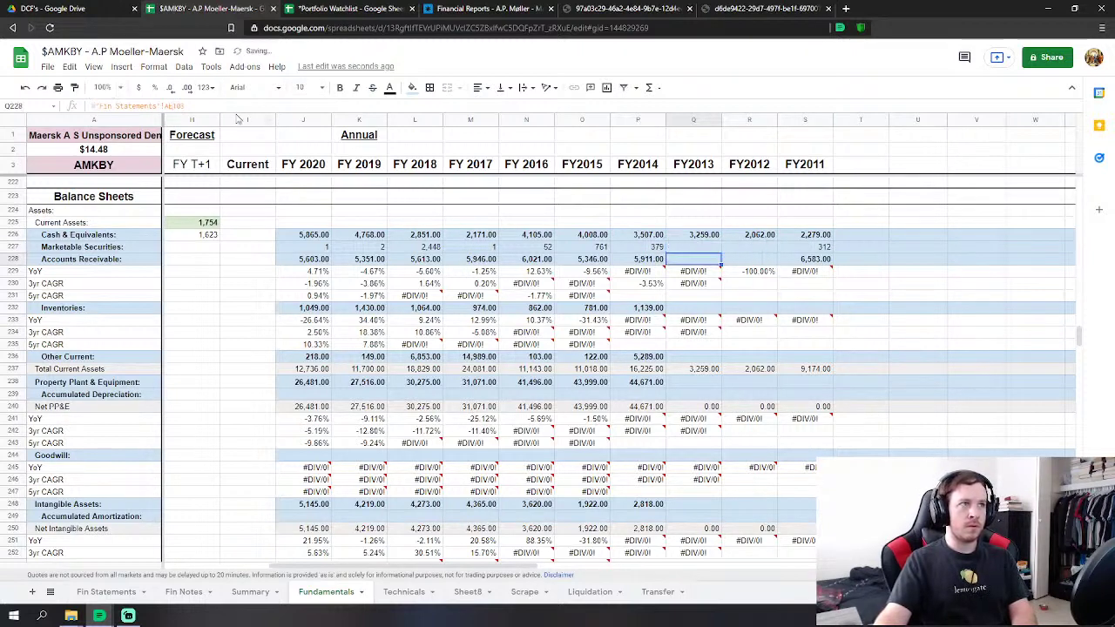
pyautogui.click(172, 105)
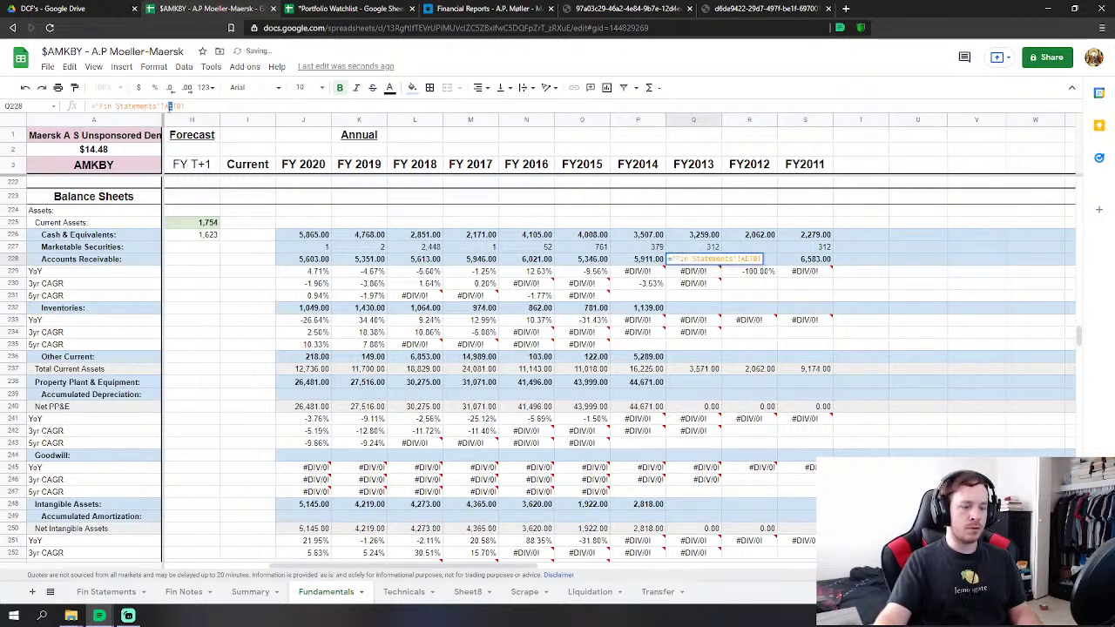
pyautogui.press('Return')
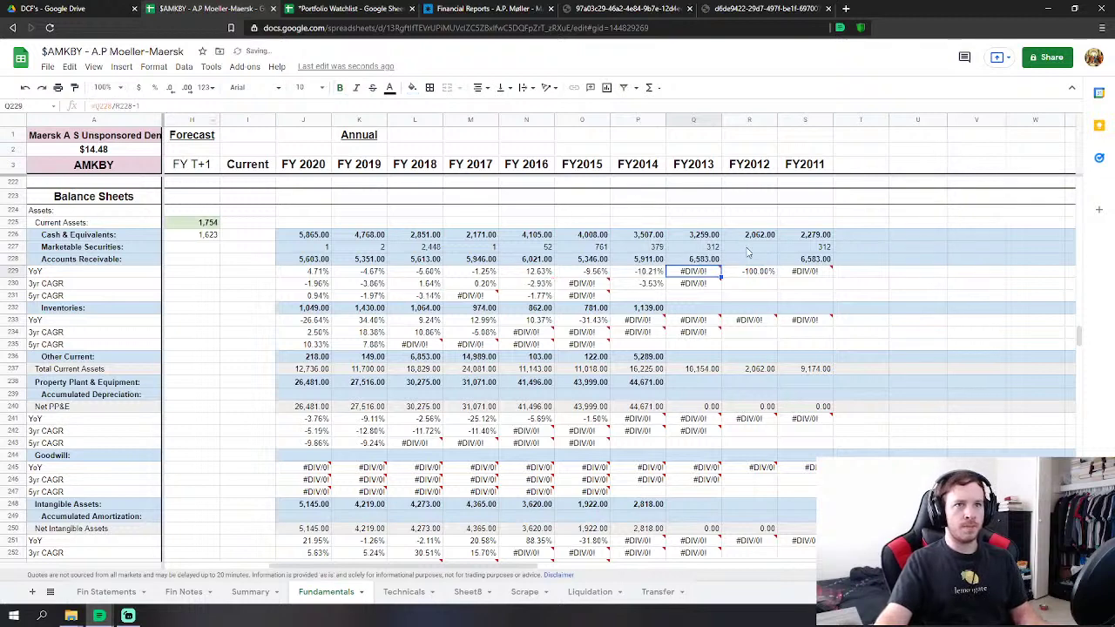
# Correct the FY2012 Marketable Securities and Accounts Receivable formulas in R227 and R228 to reference Fin Statements column AJ.
pyautogui.click(746, 247)
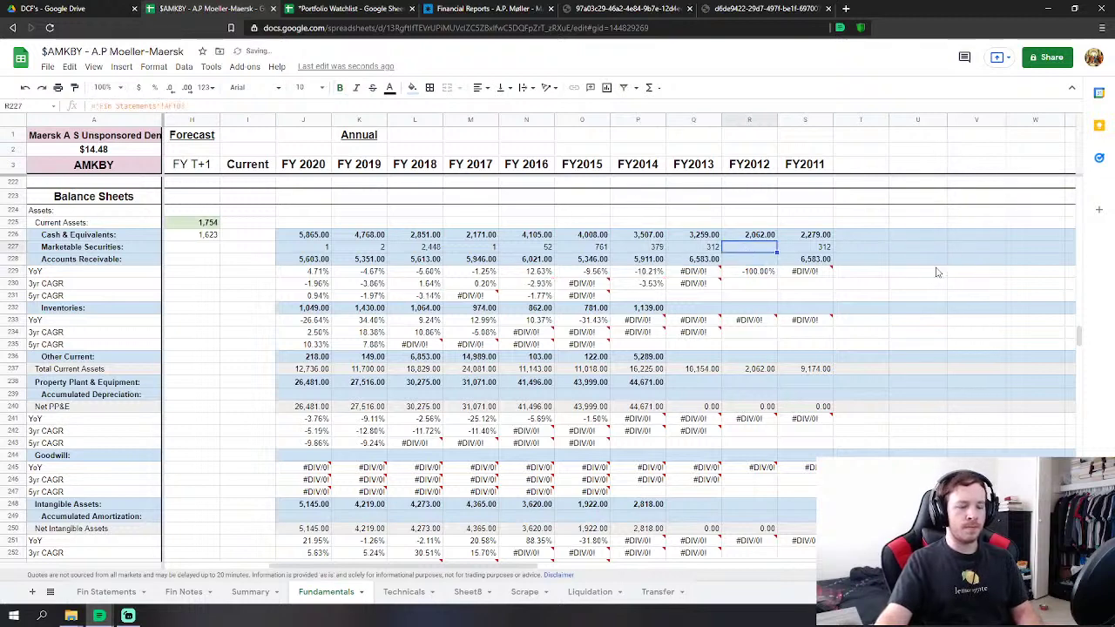
pyautogui.click(171, 105)
pyautogui.press('Return')
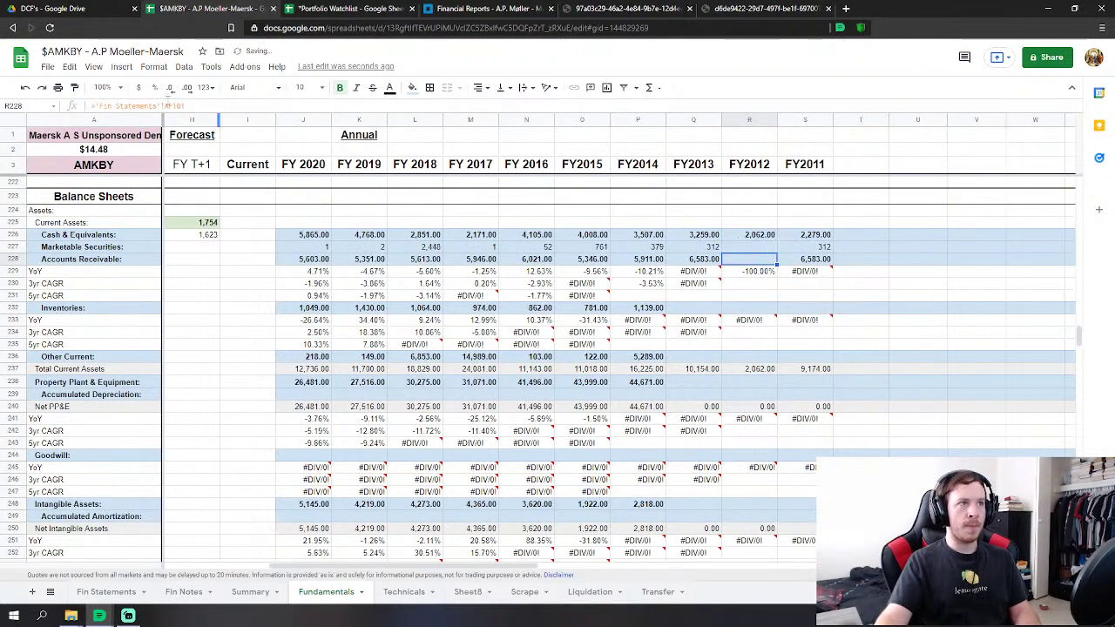
pyautogui.click(171, 105)
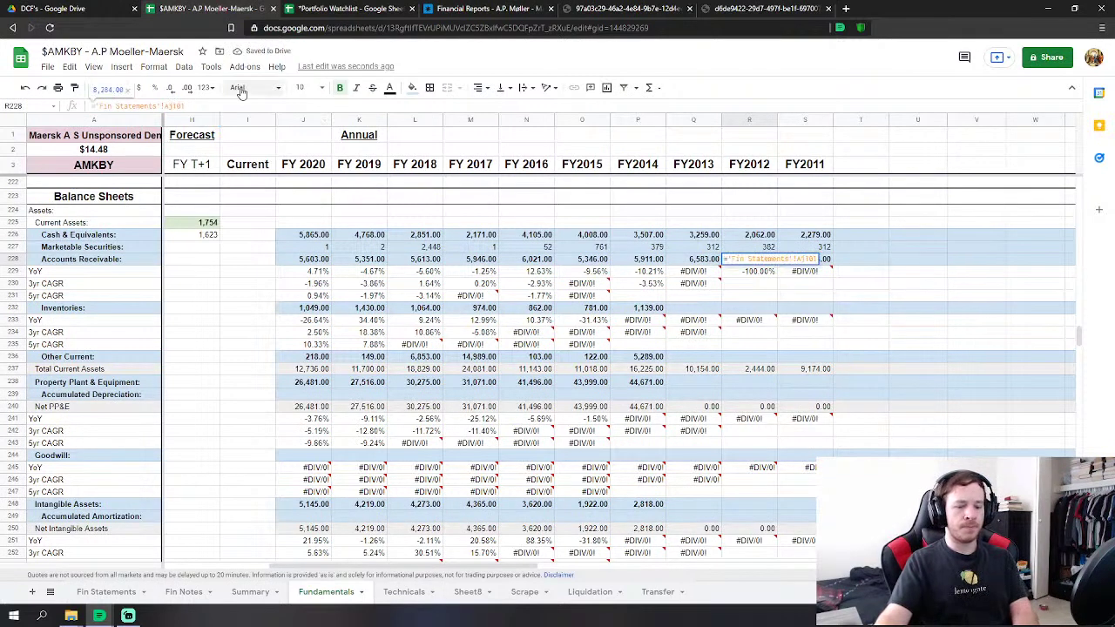
pyautogui.press('Return')
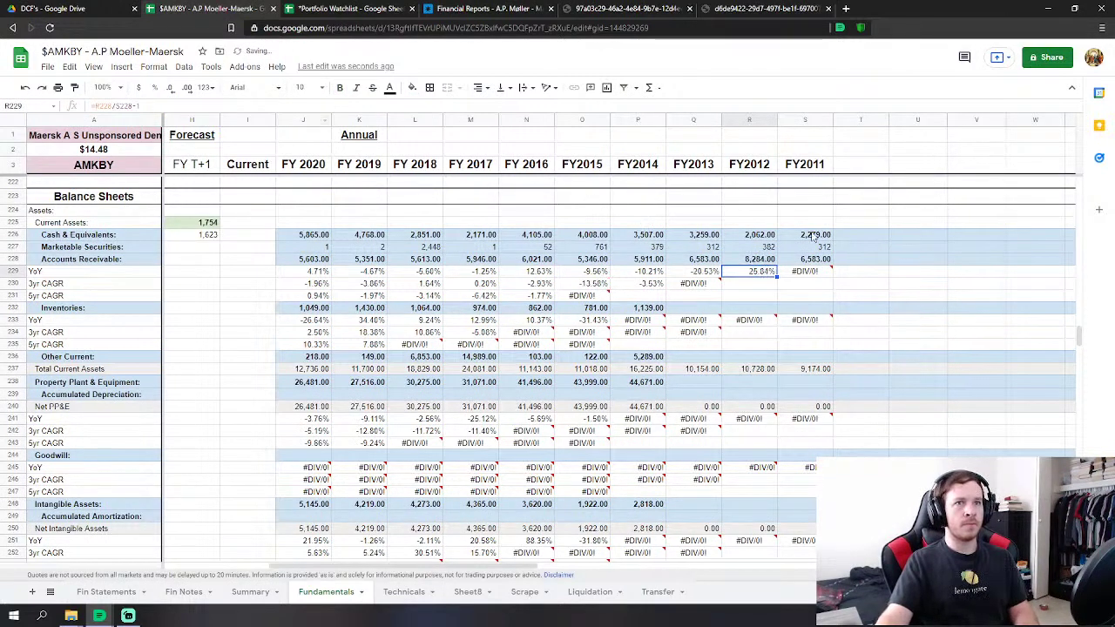
# Correct the FY2011 Marketable Securities and Accounts Receivable formulas in S227 and S228 to reference Fin Statements column AM.
pyautogui.click(813, 248)
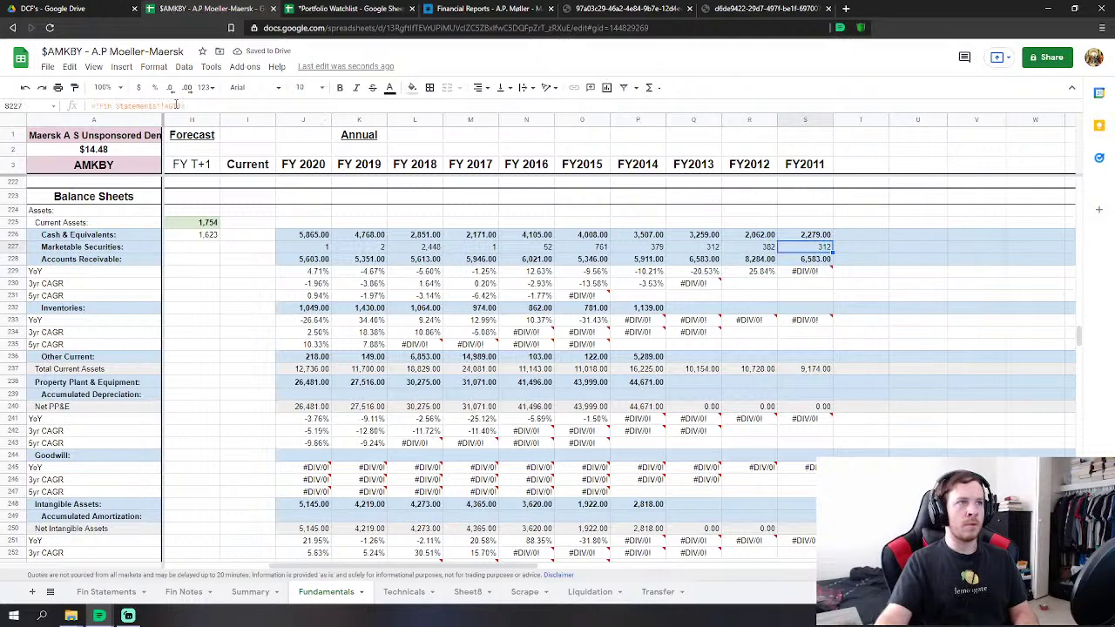
pyautogui.click(176, 104)
pyautogui.press('Return')
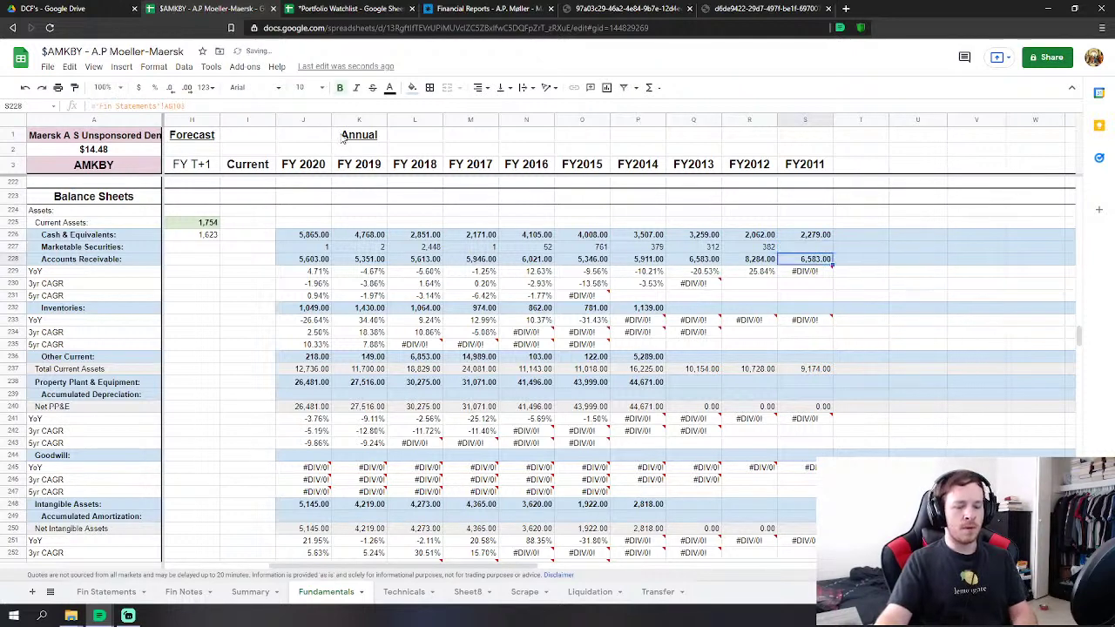
pyautogui.press('Delete')
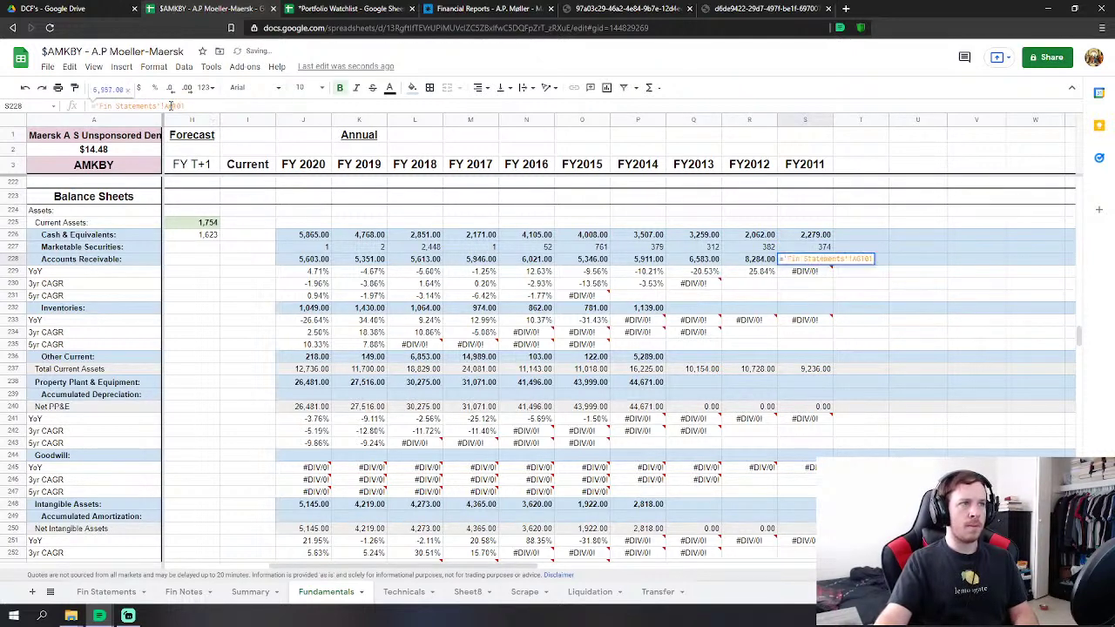
pyautogui.press('Down')
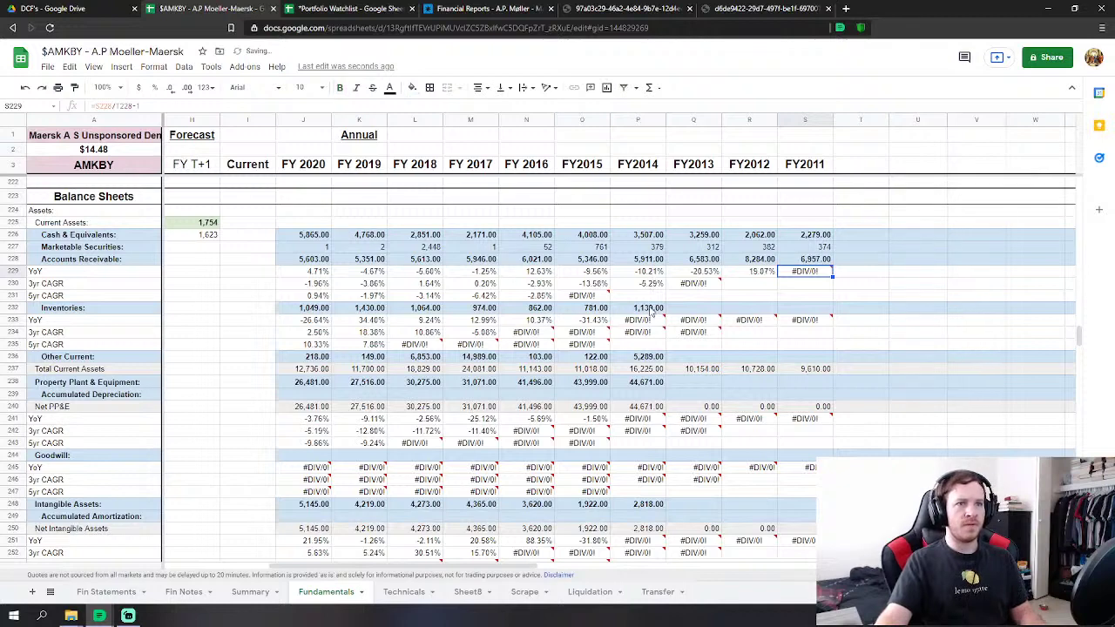
# Fill the FY2014 Inventories formula across to FY2011, and point the FY2013 cell Q232 to Fin Statements AG94.
pyautogui.click(653, 309)
pyautogui.moveTo(665, 314); pyautogui.dragTo(798, 320)
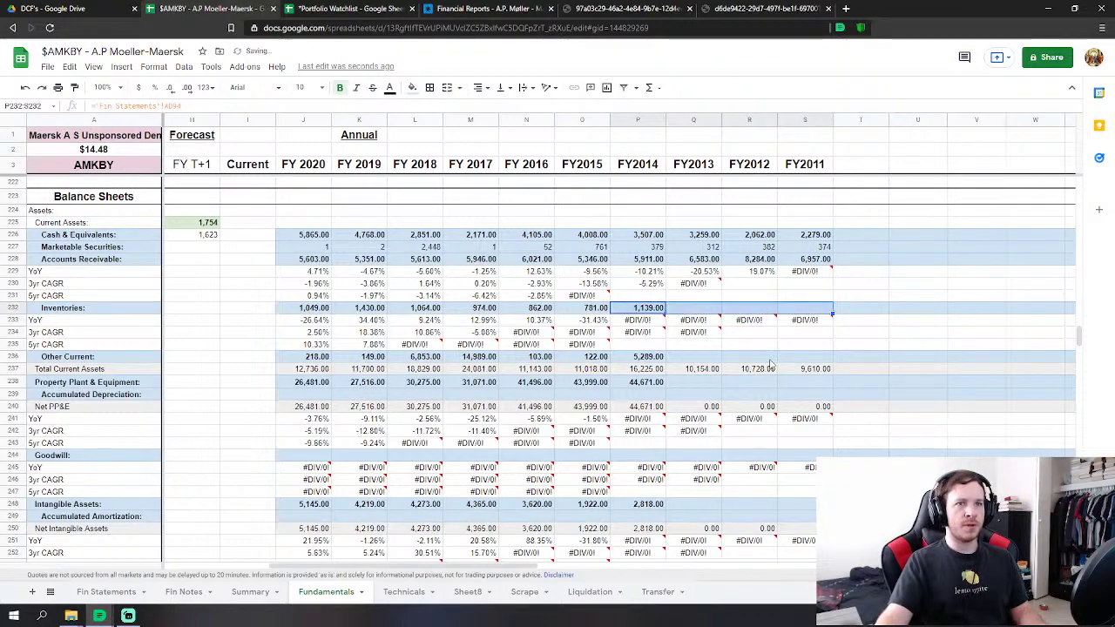
pyautogui.click(696, 311)
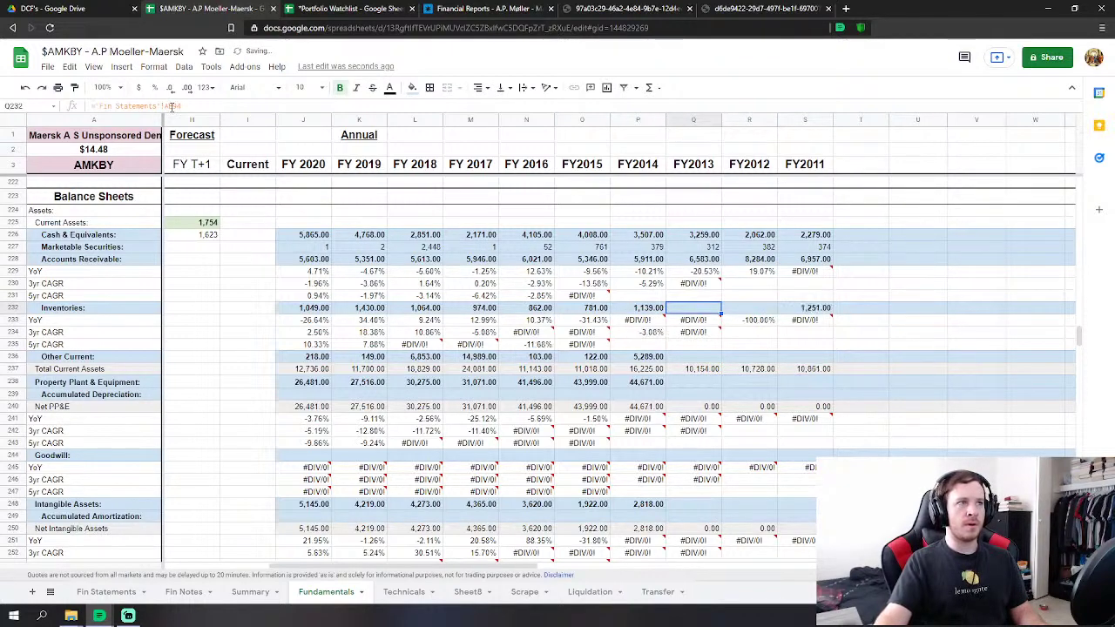
pyautogui.click(172, 105)
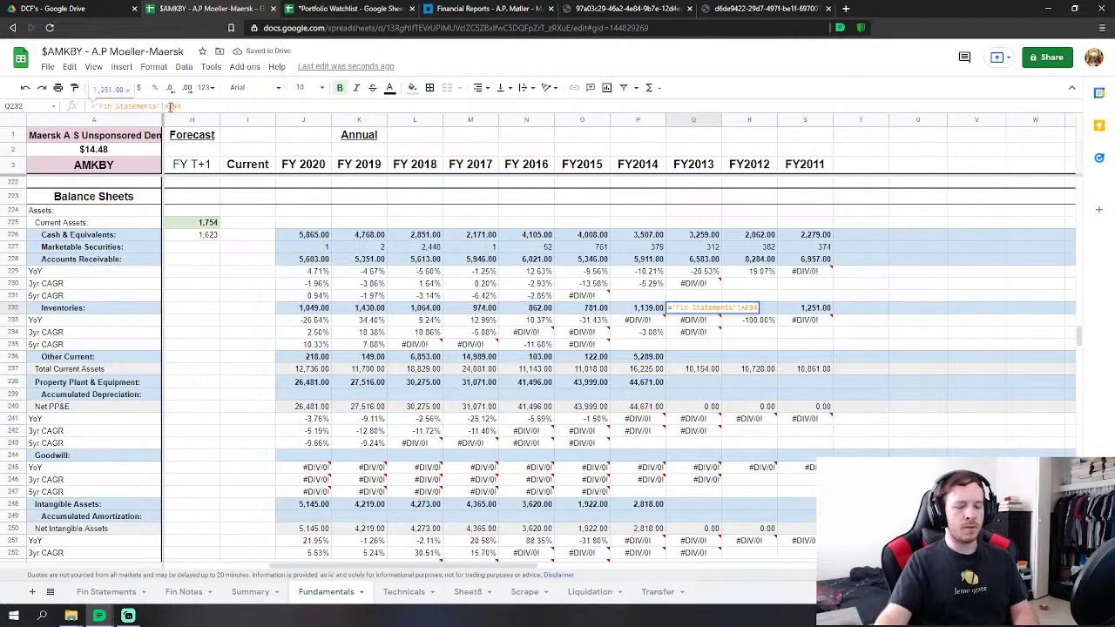
pyautogui.press('Return')
# Correct the FY2012 and FY2011 Inventories formulas in R232 and S232 to reference Fin Statements AJ94 and AM94.
pyautogui.click(759, 310)
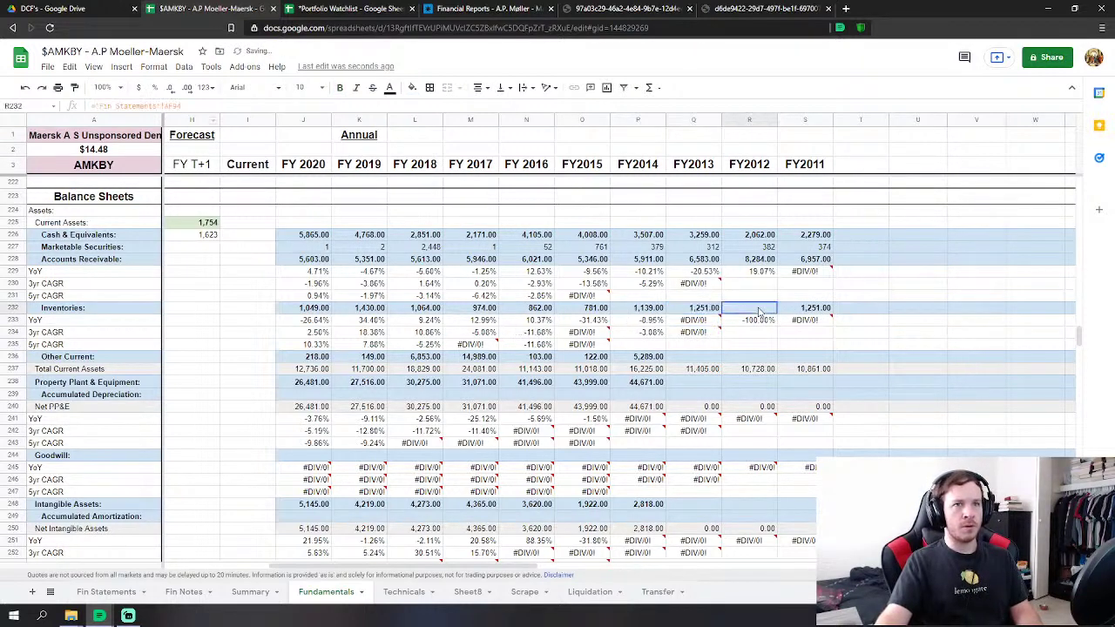
pyautogui.click(220, 104)
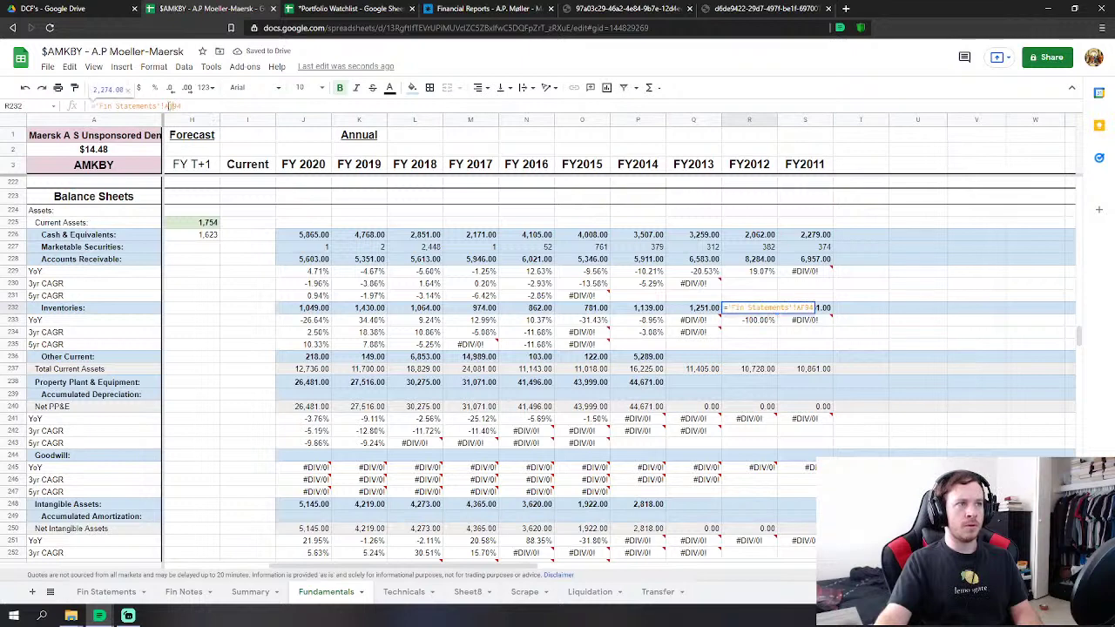
pyautogui.press('Return')
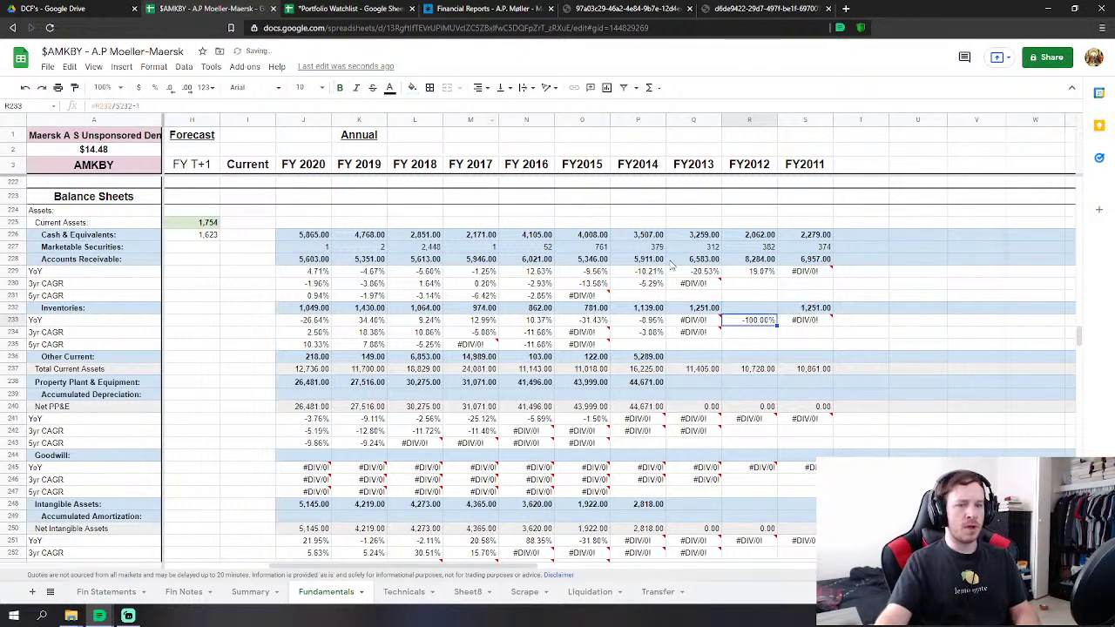
pyautogui.click(808, 311)
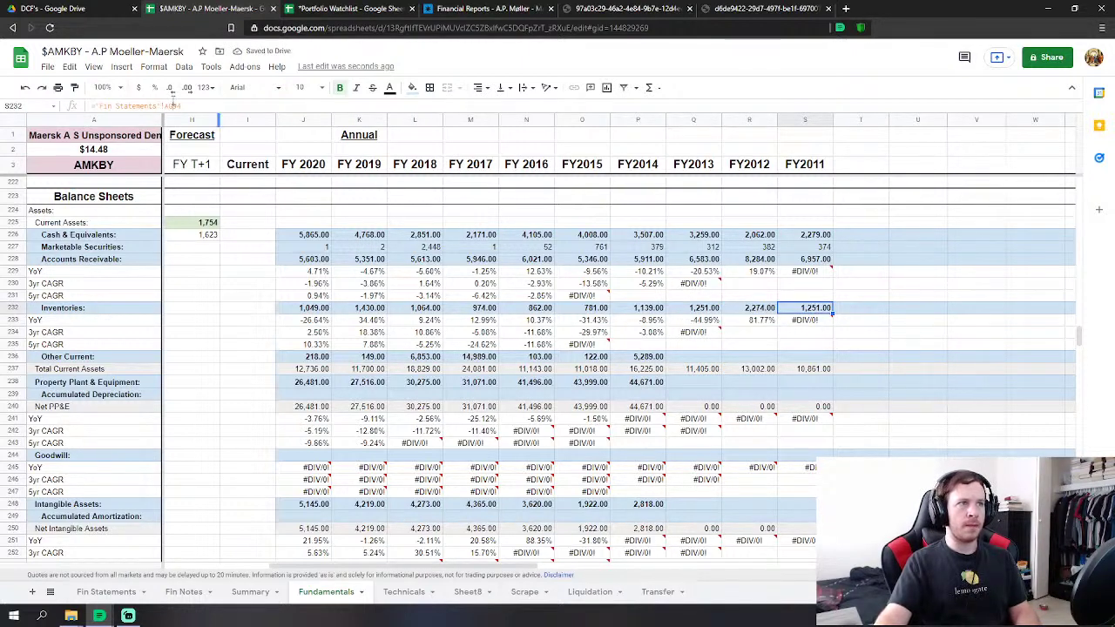
pyautogui.click(173, 103)
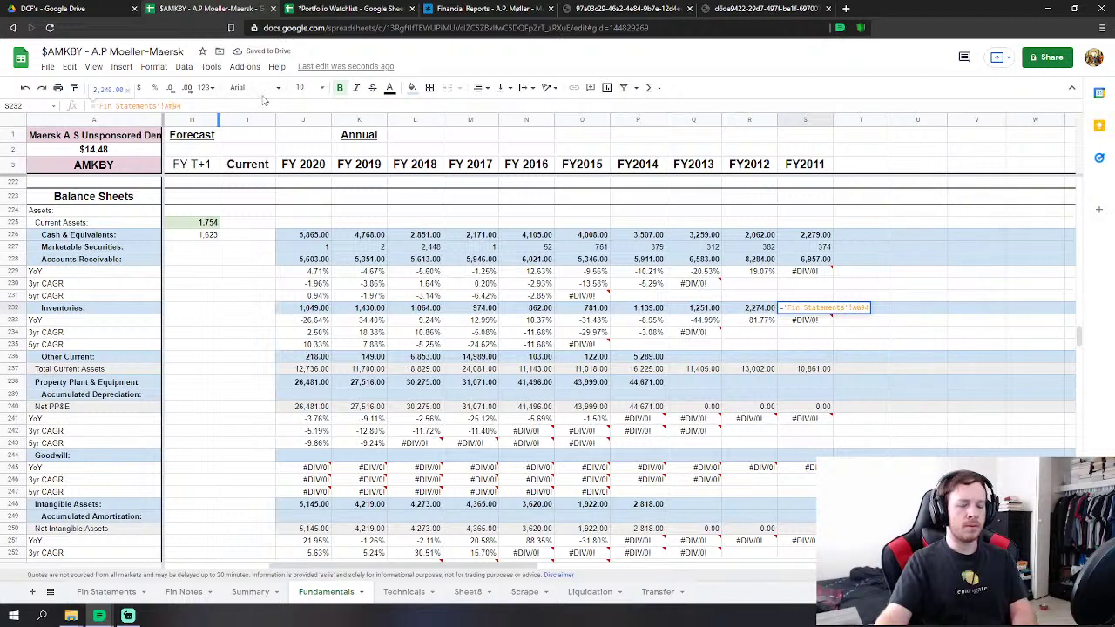
pyautogui.press('Return')
# Check the FY2014 Other Current formula's source against the Assets held for sale row on the Fin Statements sheet.
pyautogui.click(682, 359)
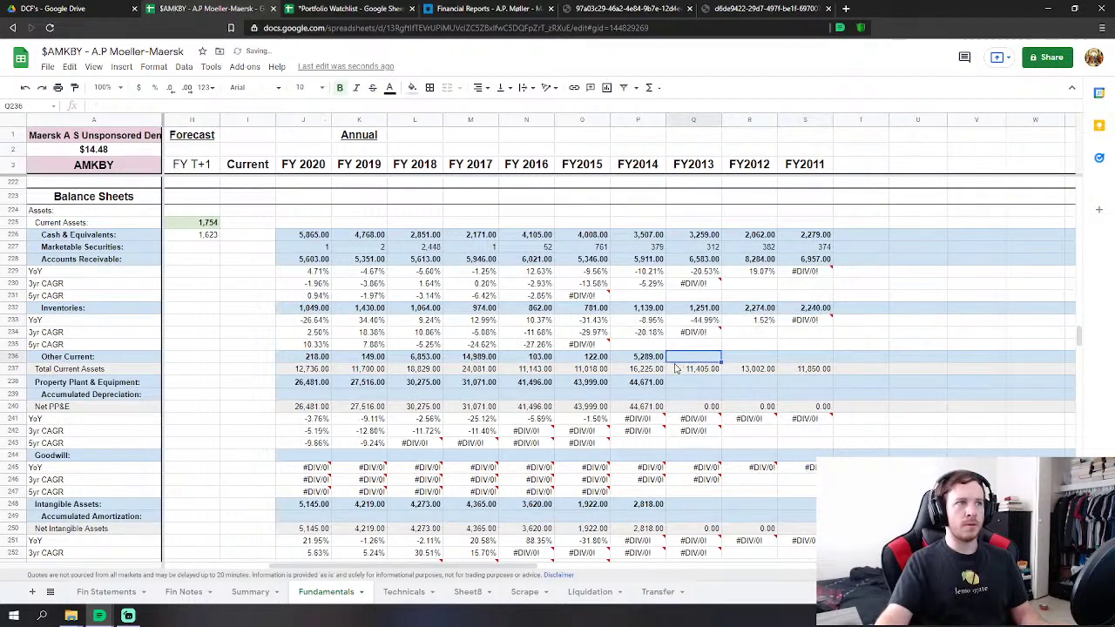
pyautogui.click(656, 360)
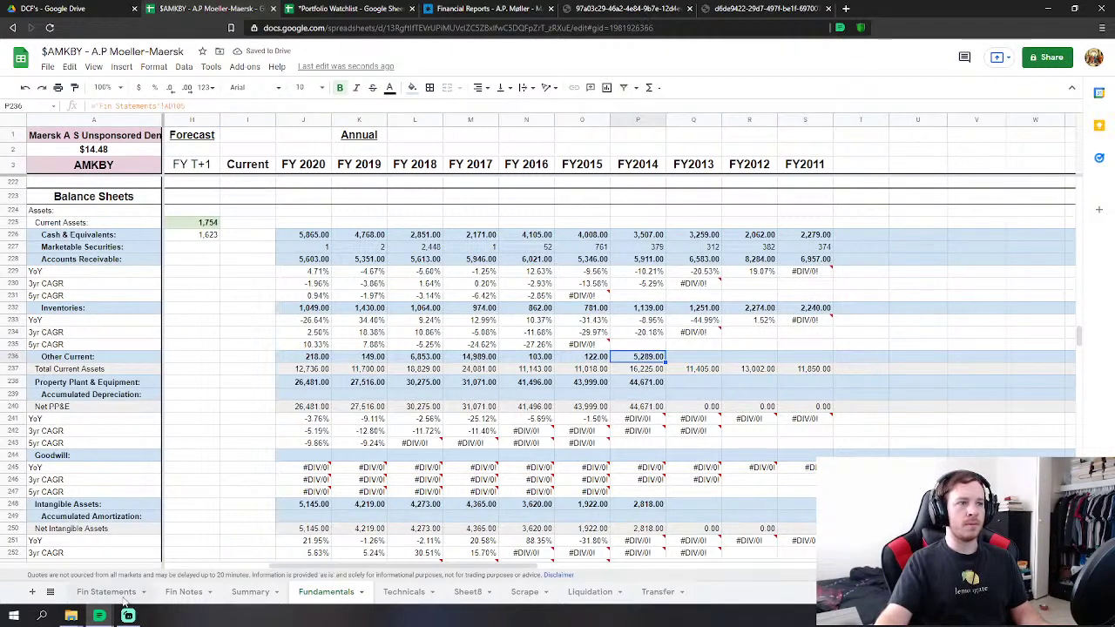
pyautogui.click(106, 592)
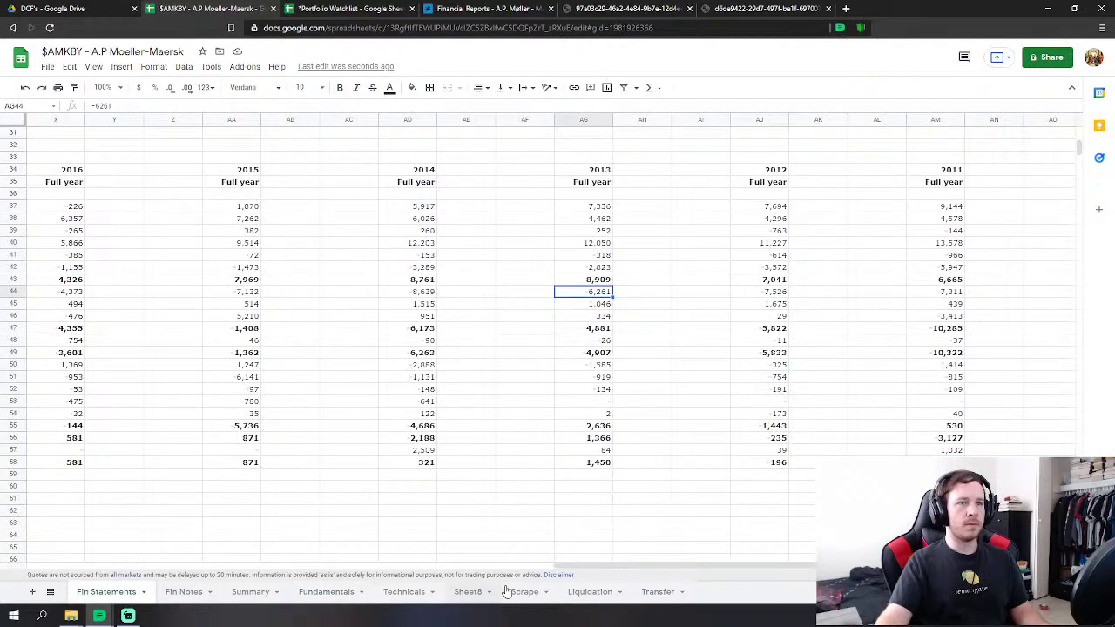
pyautogui.moveTo(634, 565); pyautogui.dragTo(565, 571)
pyautogui.scroll(-10, 644, 565)
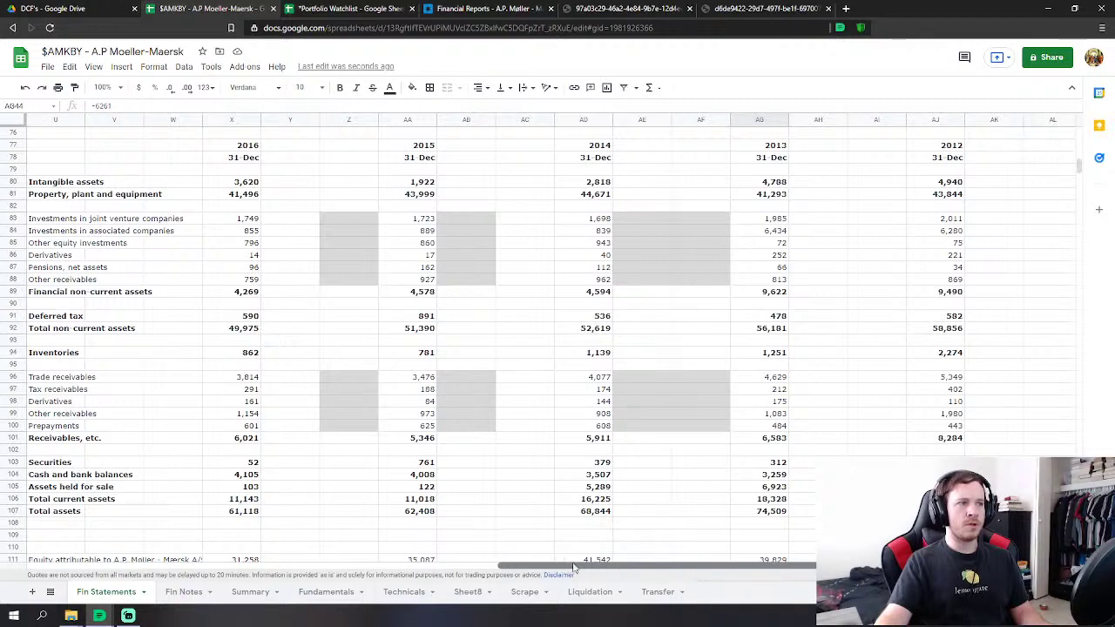
pyautogui.moveTo(573, 566); pyautogui.dragTo(592, 568)
pyautogui.click(325, 591)
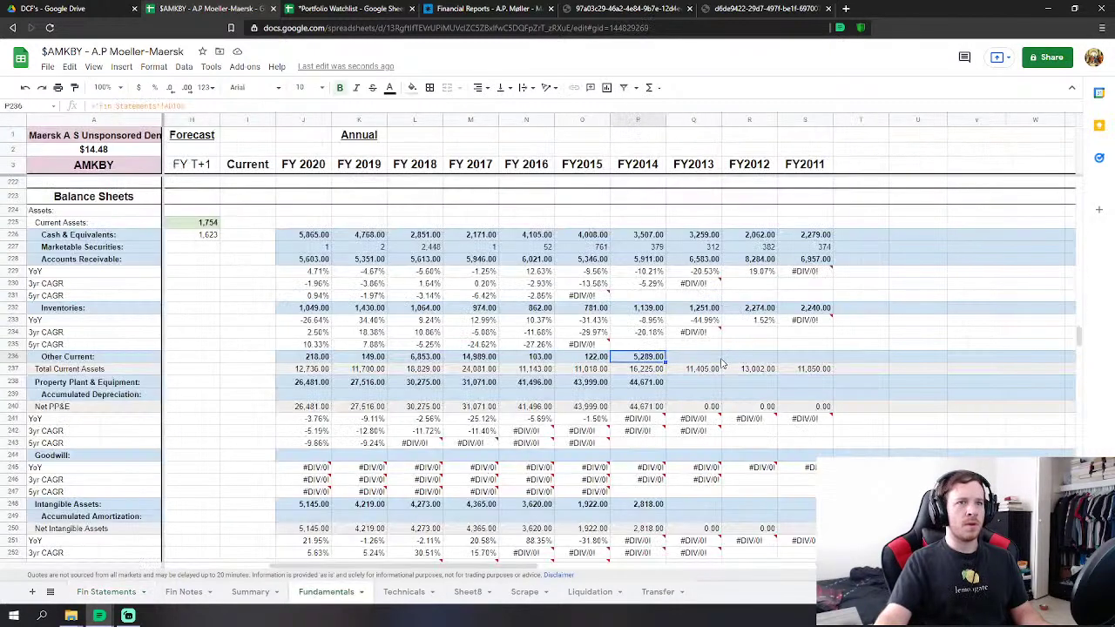
# Fill the FY2014 Other Current formula across to FY2011, and point the FY2013 cell Q236 to Fin Statements AG105.
pyautogui.click(693, 405)
pyautogui.click(655, 358)
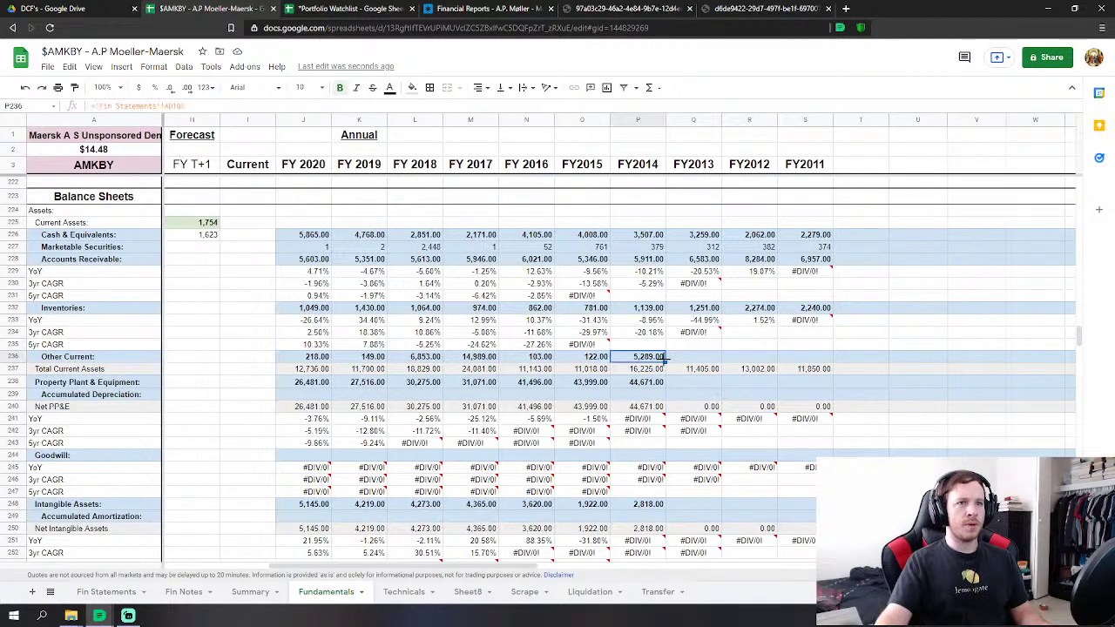
pyautogui.moveTo(664, 358); pyautogui.dragTo(797, 361)
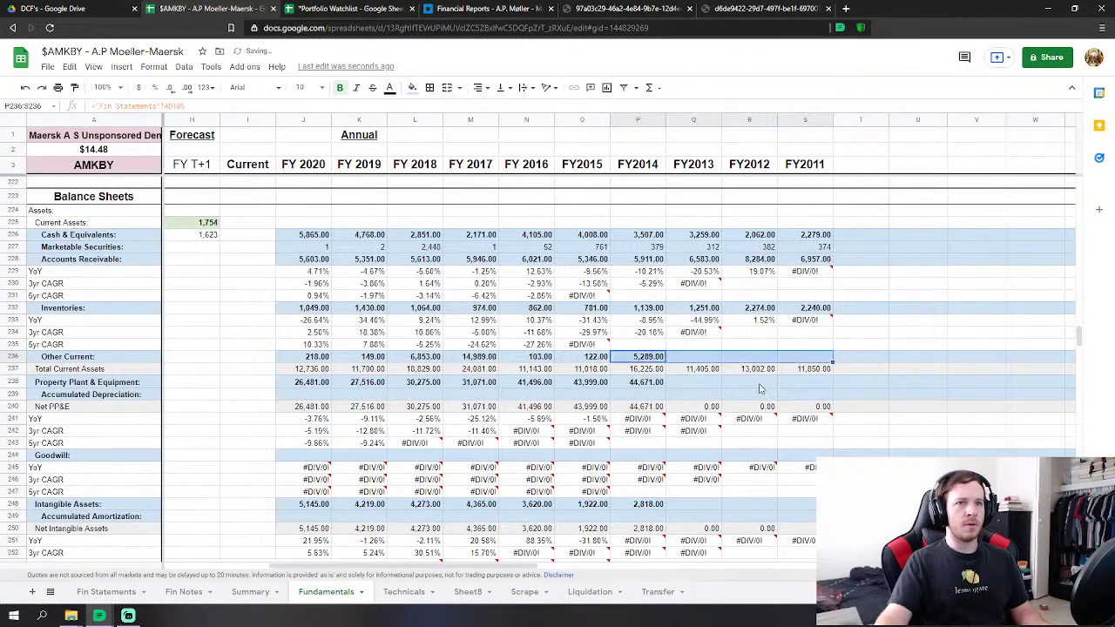
pyautogui.click(693, 358)
pyautogui.press('F2')
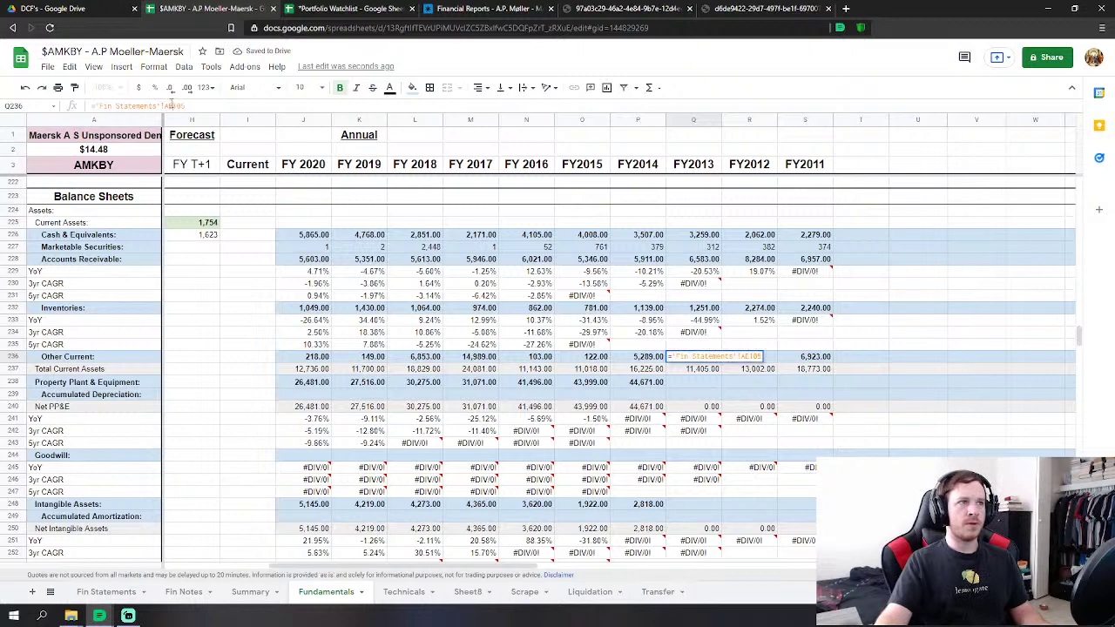
pyautogui.write('G')
pyautogui.press('Return')
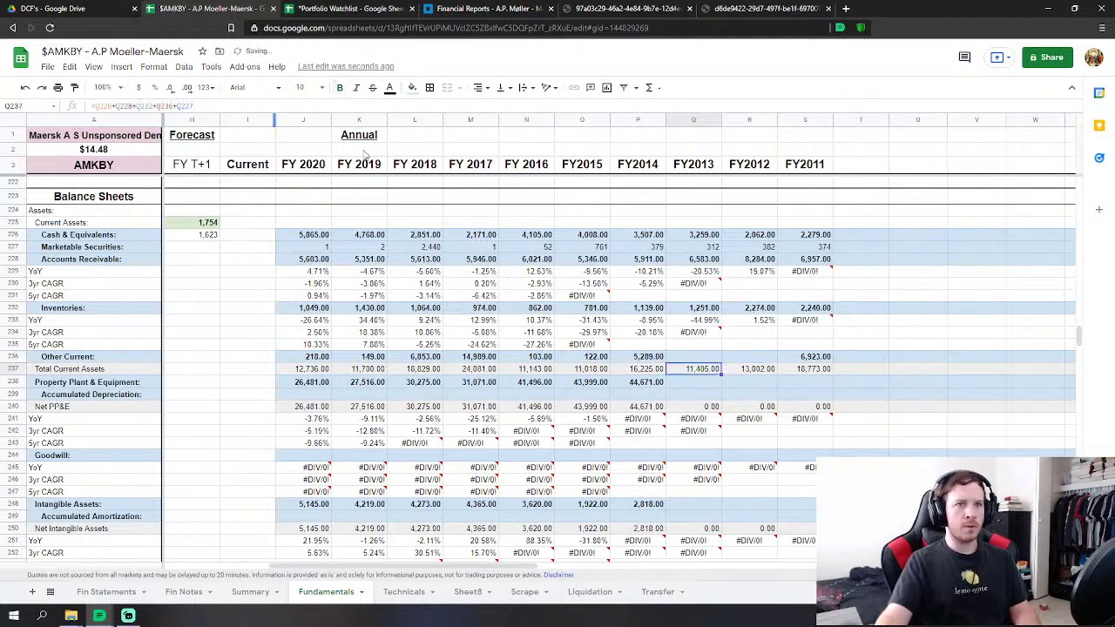
# Correct the FY2012 and FY2011 Other Current formulas in R236 and S236 to reference Fin Statements AJ105 and AM105.
pyautogui.click(754, 360)
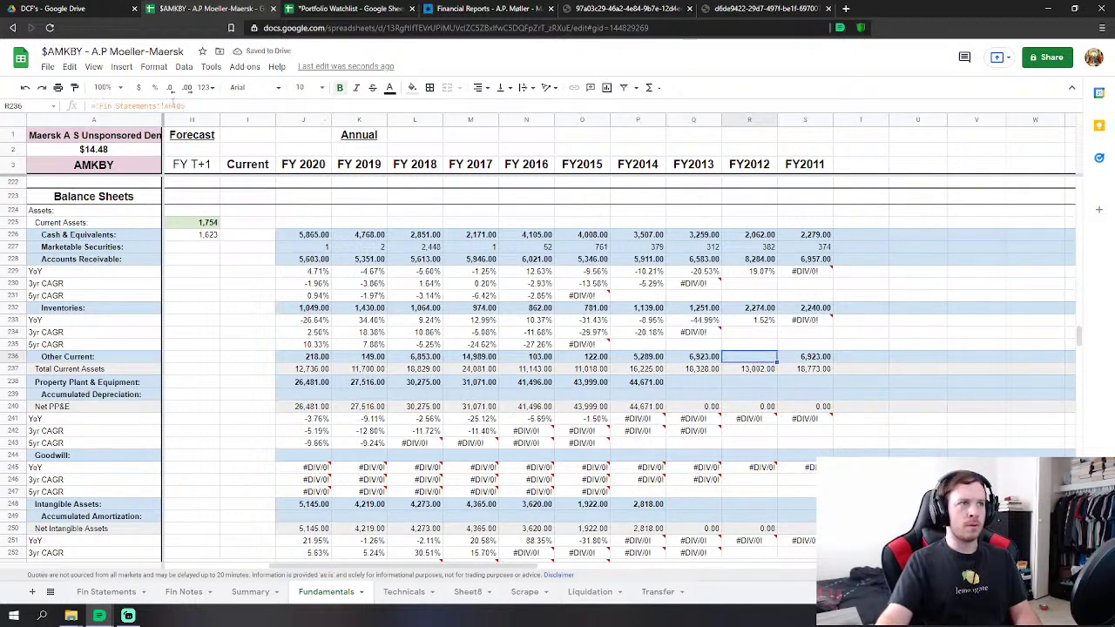
pyautogui.press('F2')
pyautogui.write("Fin Statements'!AJ105")
pyautogui.press('Return')
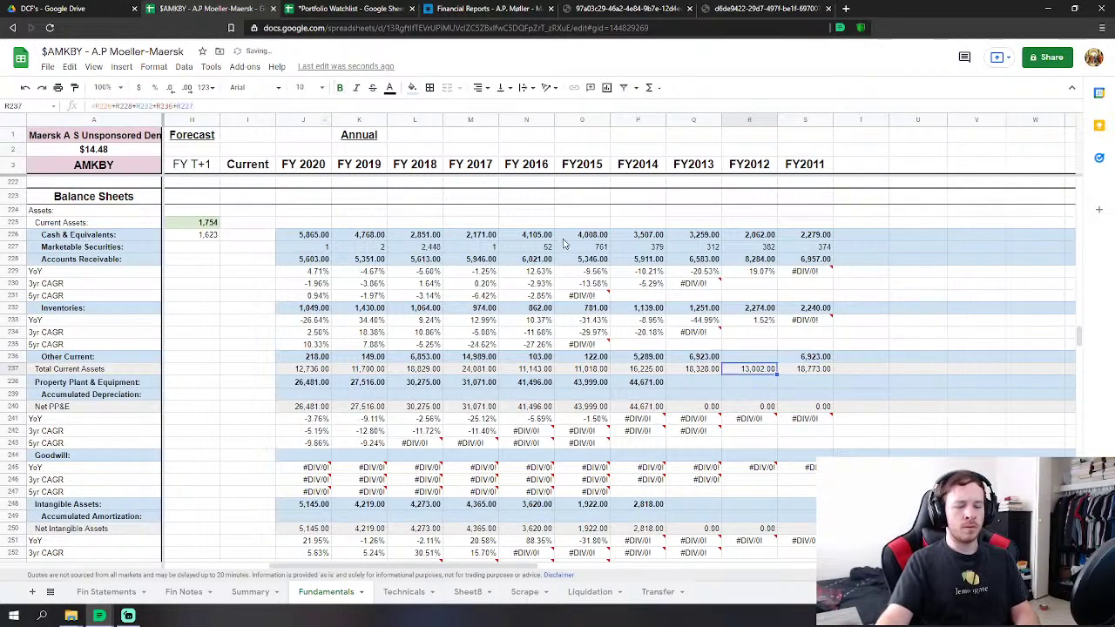
pyautogui.click(819, 358)
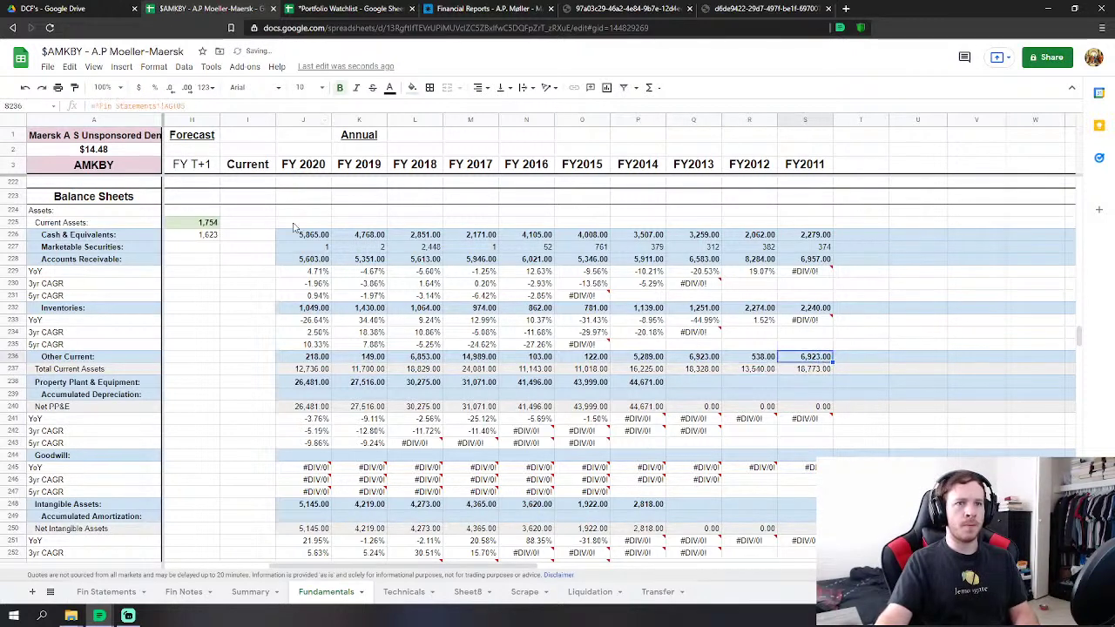
pyautogui.click(175, 107)
pyautogui.press('BackSpace')
pyautogui.write('E')
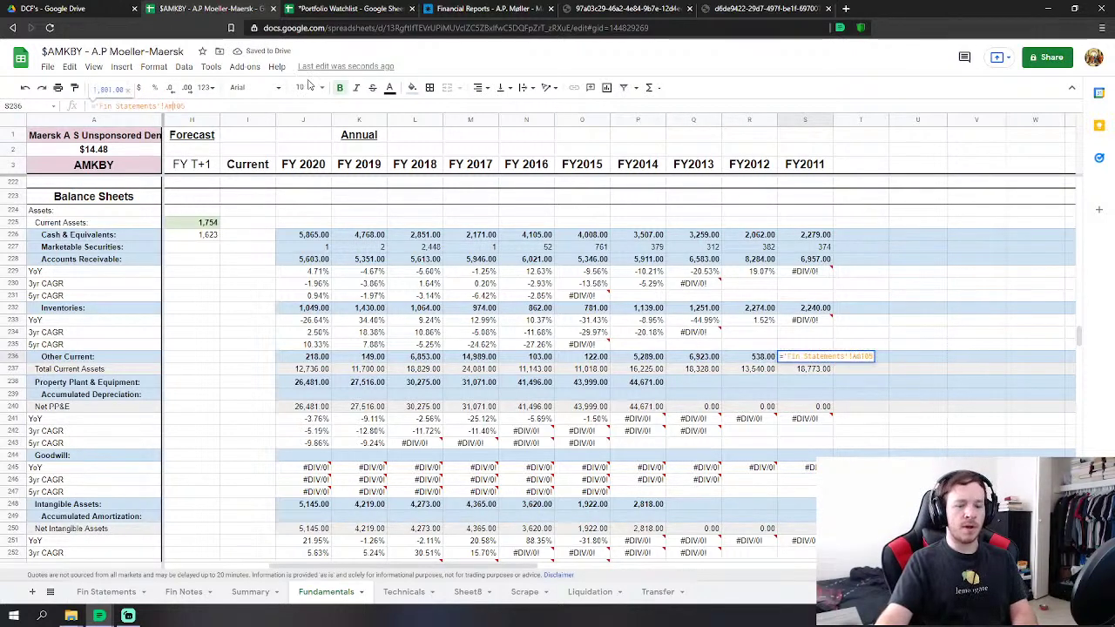
pyautogui.press('Return')
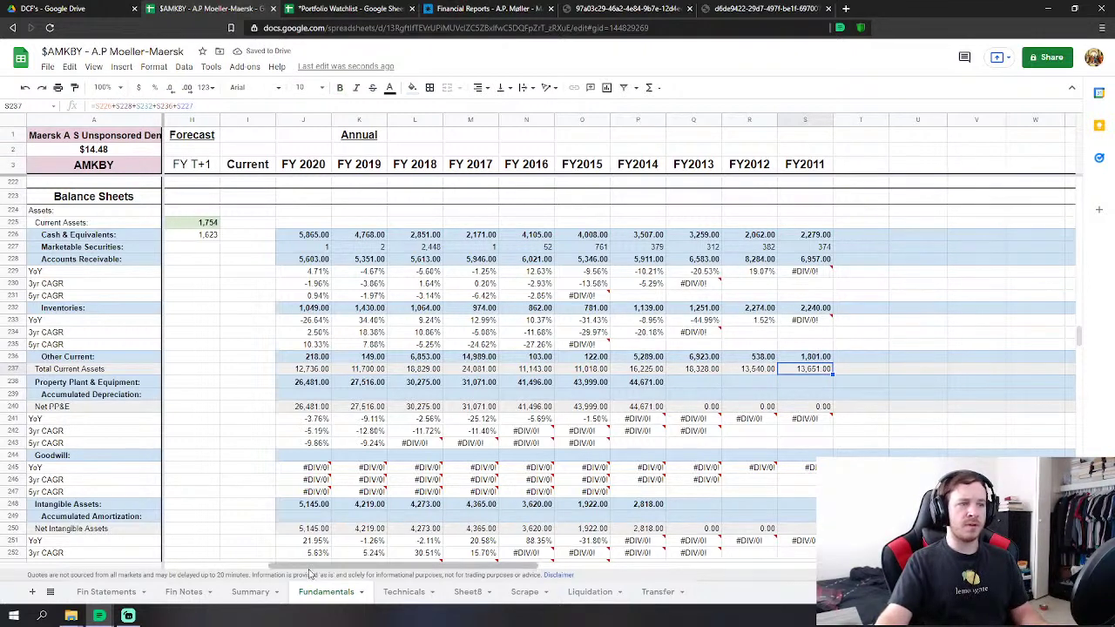
# Check the 2013 to 2011 balance sheet figures on Fin Statements, and fill the FY2014 Property Plant & Equipment formula across to FY2011 on Fundamentals.
pyautogui.click(129, 592)
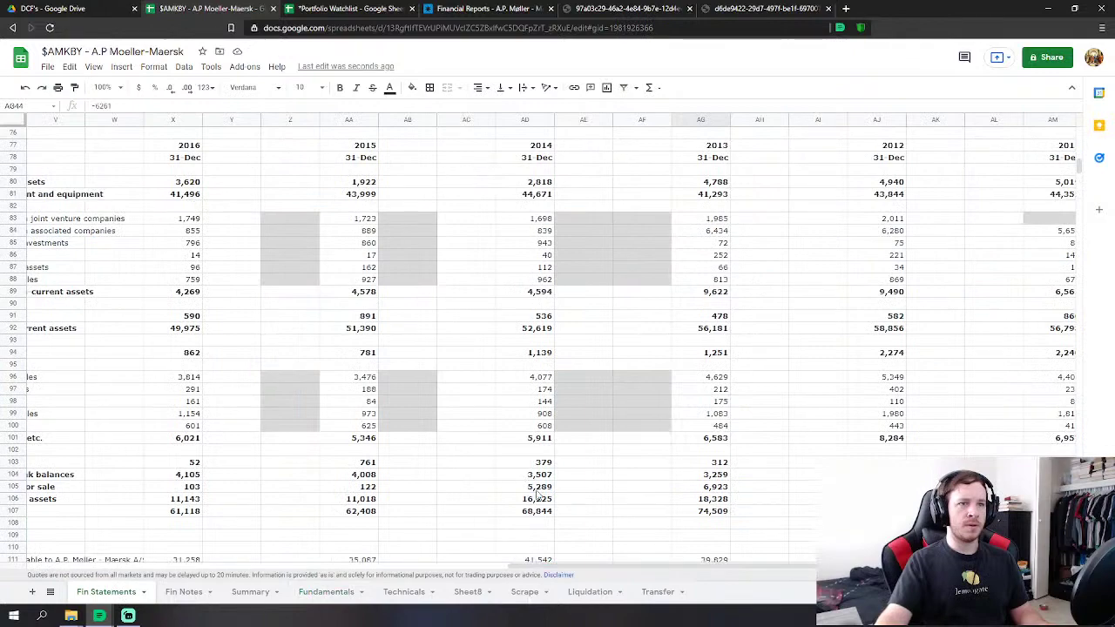
pyautogui.moveTo(576, 567); pyautogui.dragTo(650, 570)
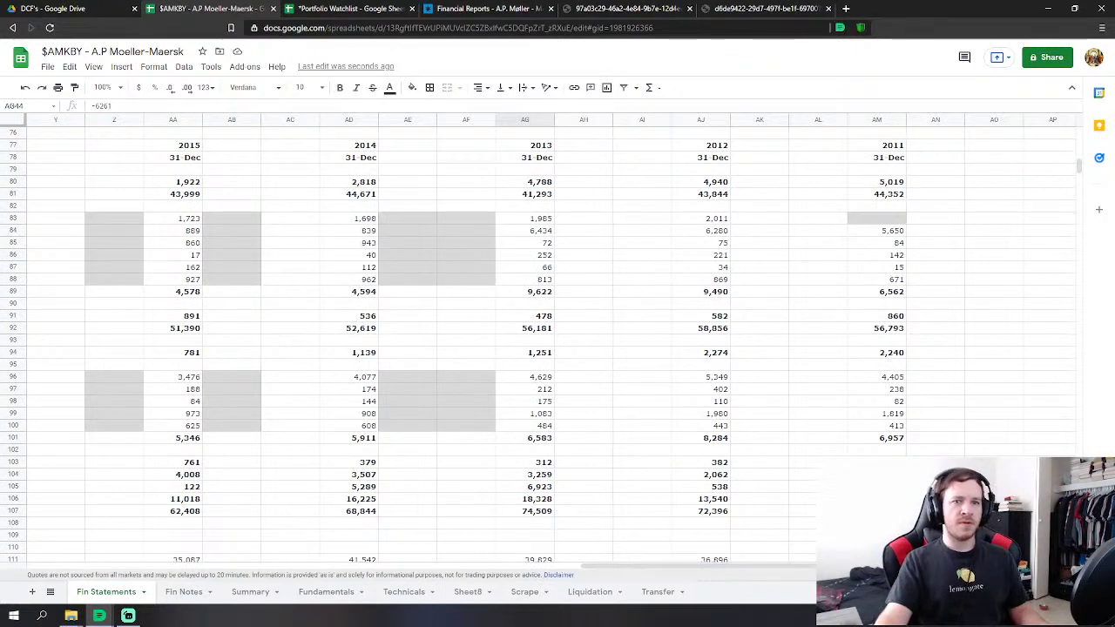
pyautogui.moveTo(693, 566); pyautogui.dragTo(645, 571)
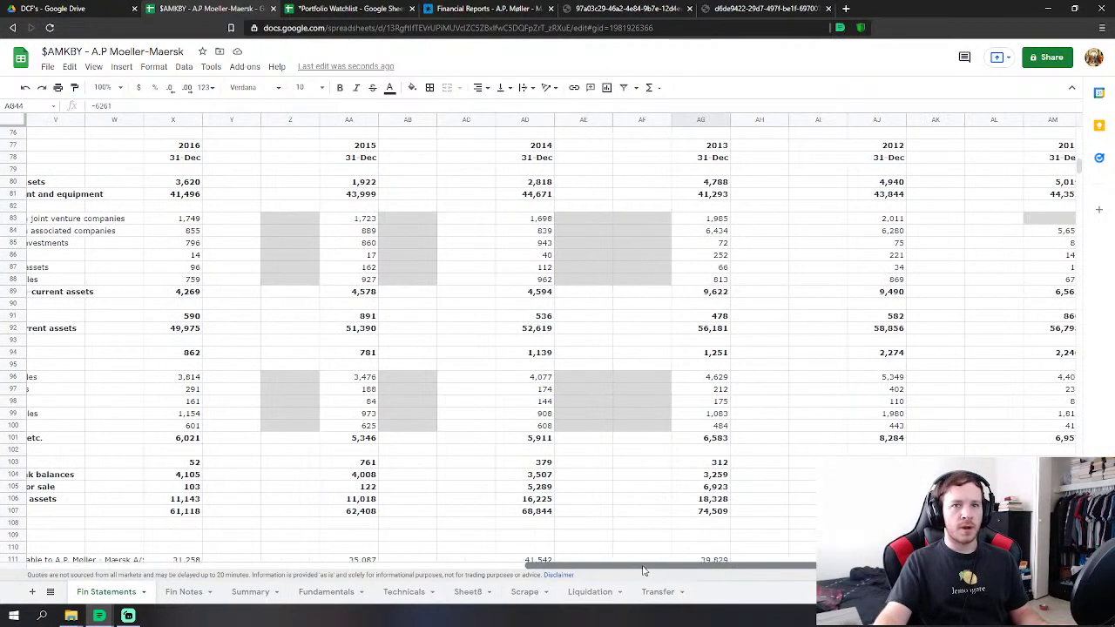
pyautogui.click(325, 592)
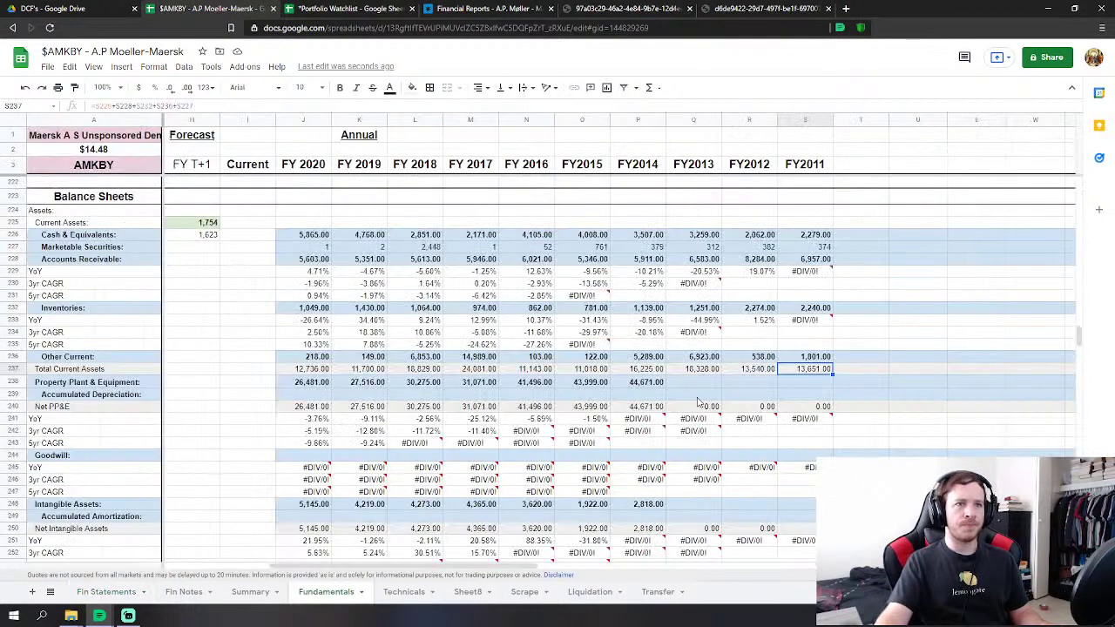
pyautogui.click(659, 384)
pyautogui.moveTo(666, 389); pyautogui.dragTo(800, 394)
pyautogui.click(707, 385)
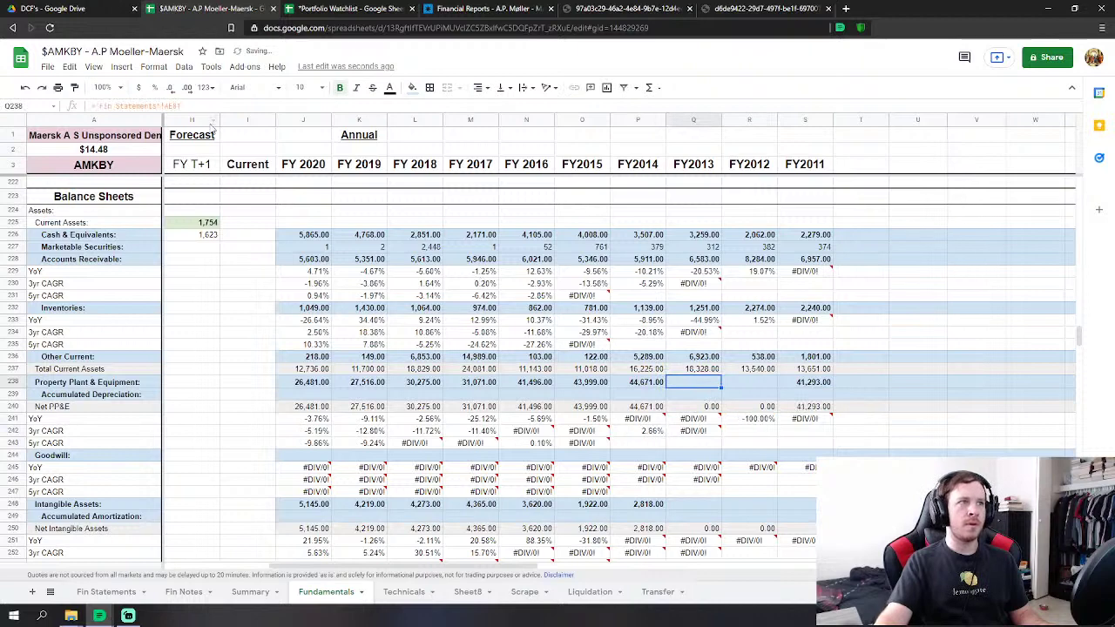
# Point the Property Plant & Equipment formulas for FY2013, FY2012 and FY2011 to 'Fin Statements' cells AG81, AJ81 and AM81.
pyautogui.click(172, 105)
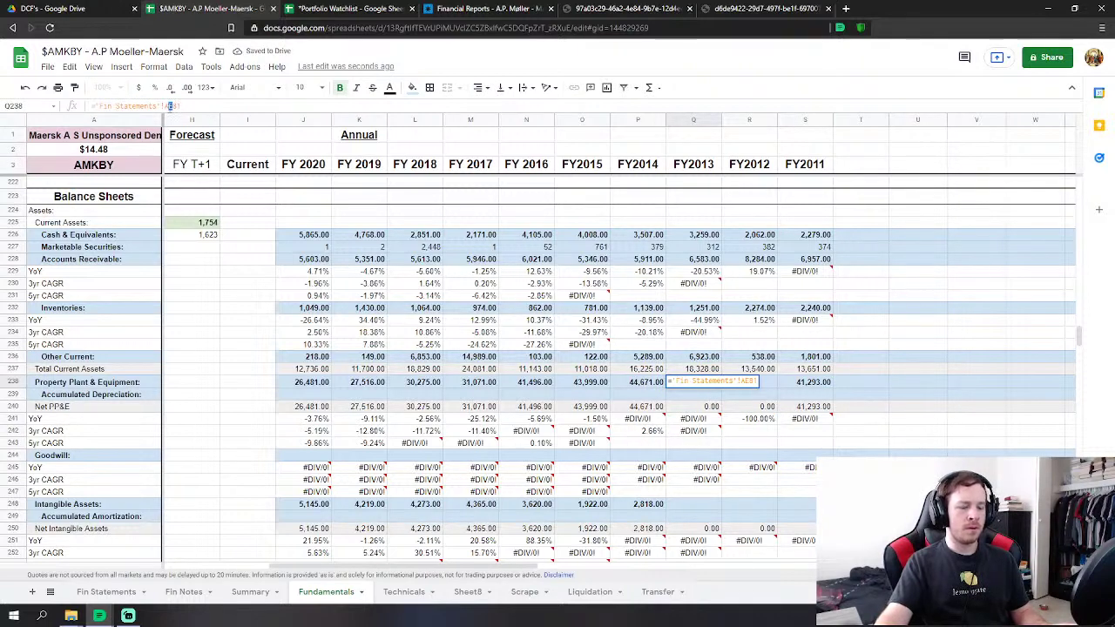
pyautogui.press('Return')
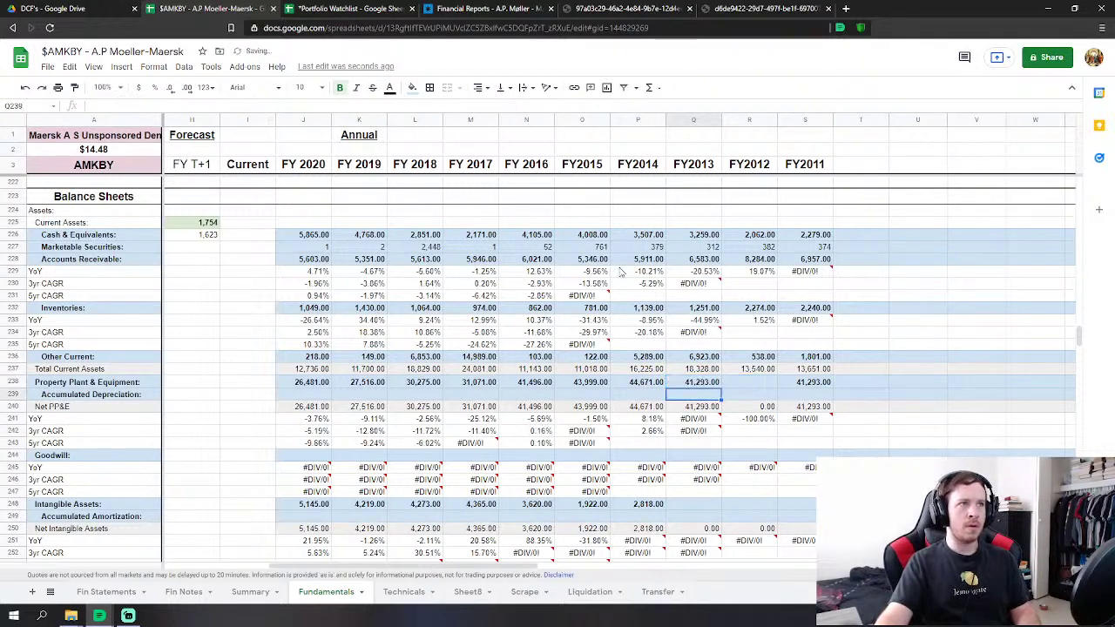
pyautogui.click(754, 379)
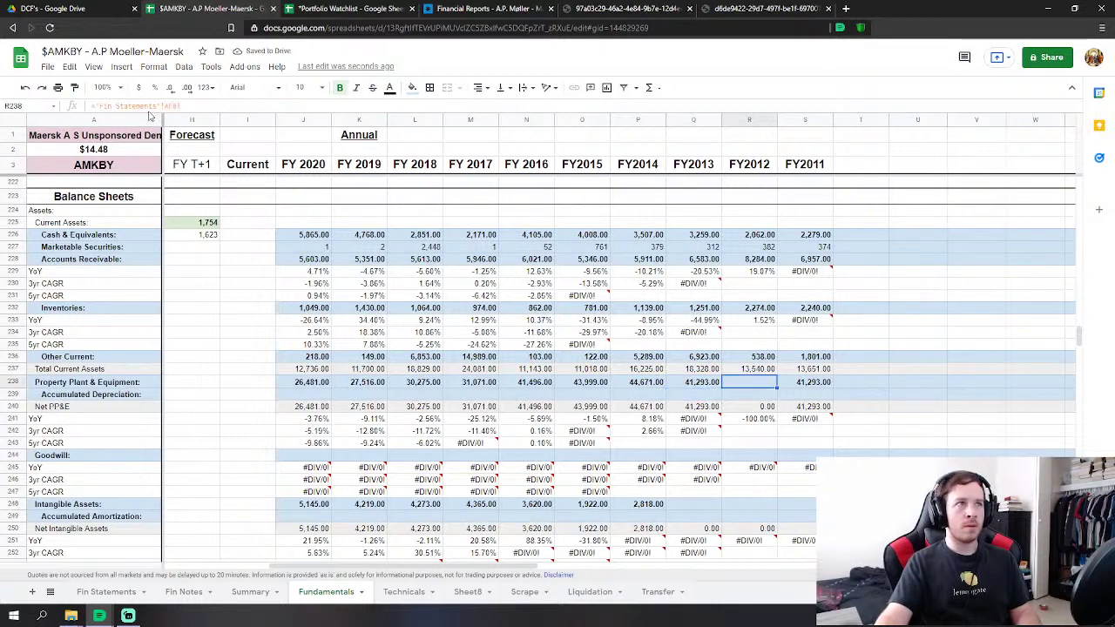
pyautogui.press('Delete')
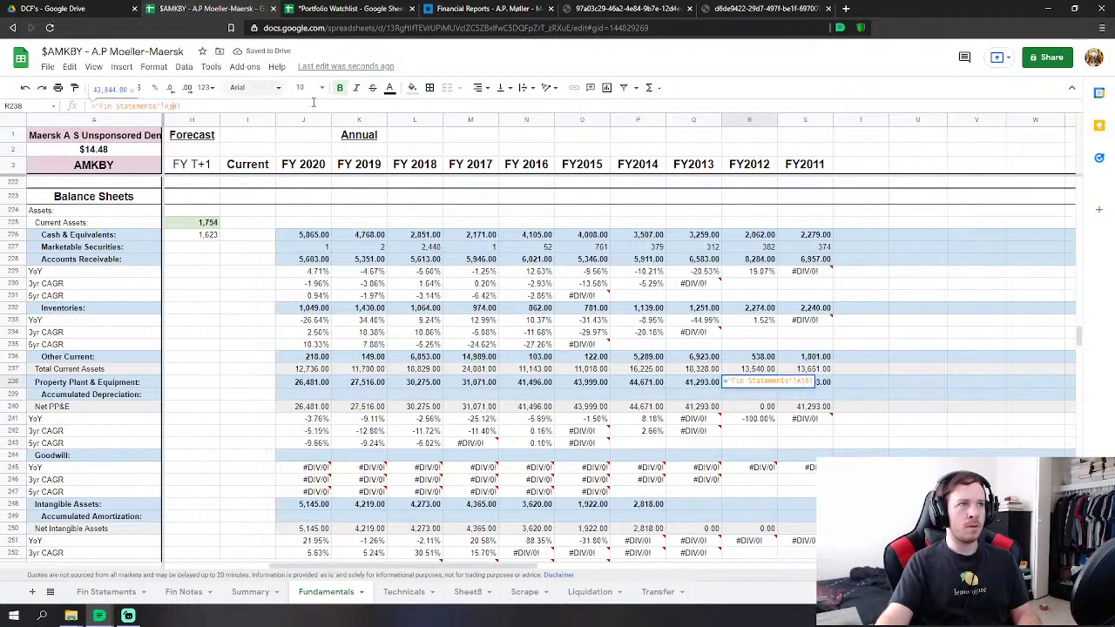
pyautogui.press('Return')
pyautogui.hotkey('ctrl', 'z')
pyautogui.press('Right')
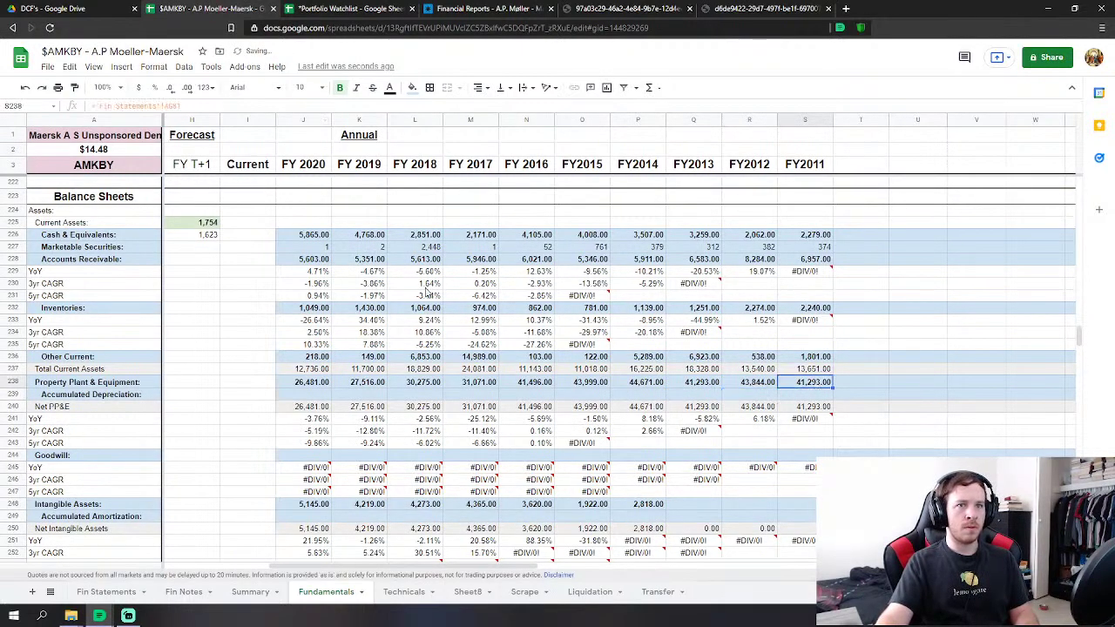
pyautogui.click(174, 105)
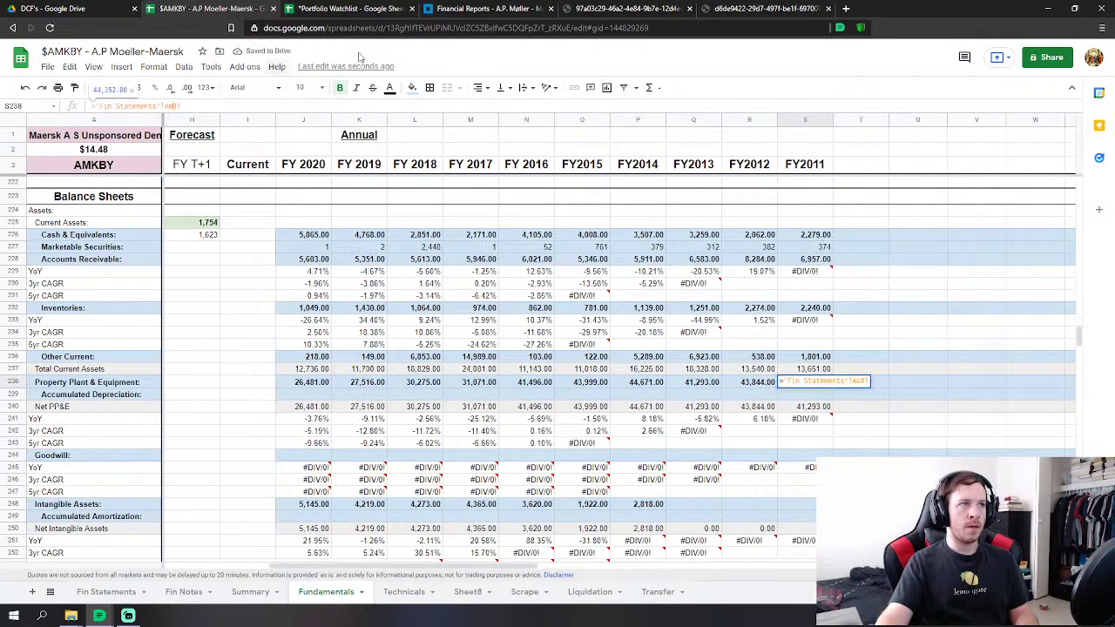
pyautogui.press('Return')
# Extend the FY2014 Intangible Assets formula across FY2013, FY2012 and FY2011.
pyautogui.scroll(-2, 735, 468)
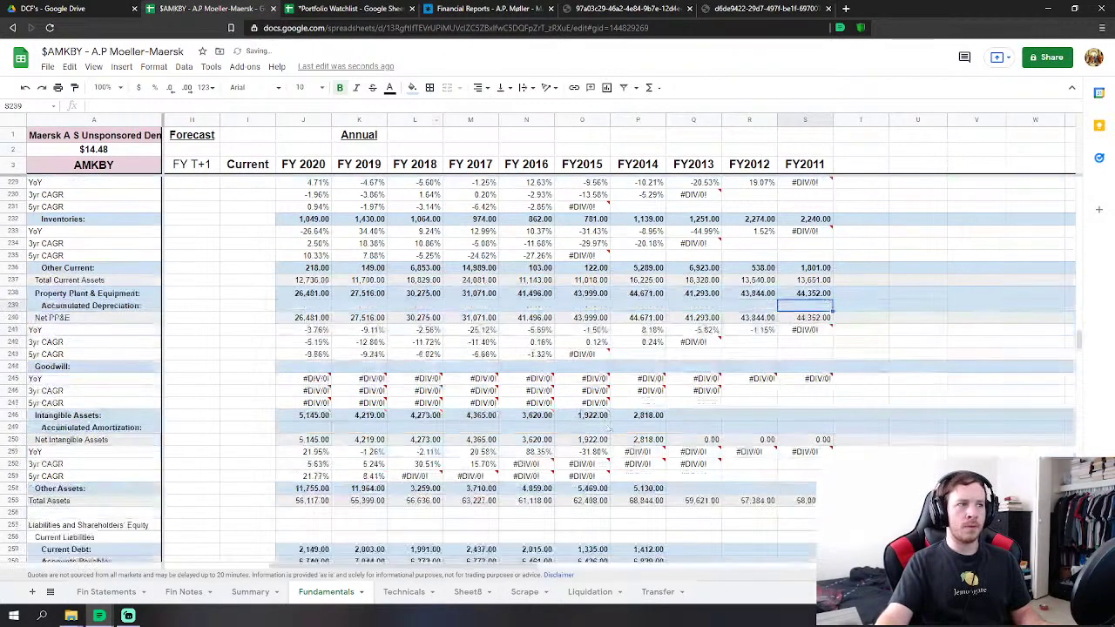
pyautogui.click(648, 417)
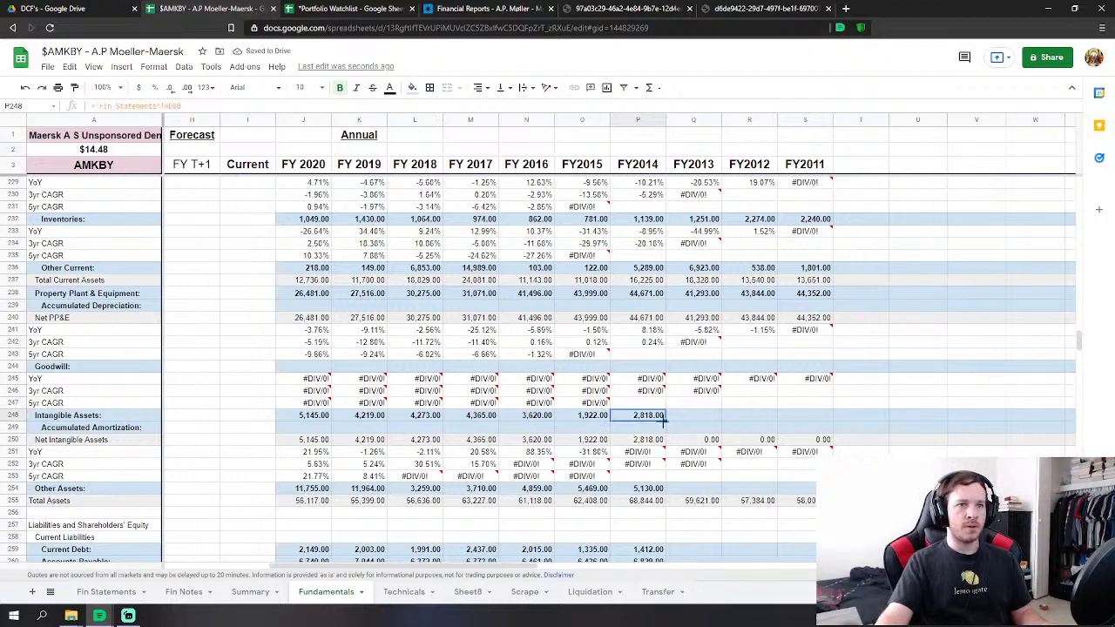
pyautogui.moveTo(669, 419); pyautogui.dragTo(801, 416)
# Point the Intangible Assets formulas for FY2013, FY2012 and FY2011 to 'Fin Statements' cells AG80, AJ80 and AM80.
pyautogui.click(686, 417)
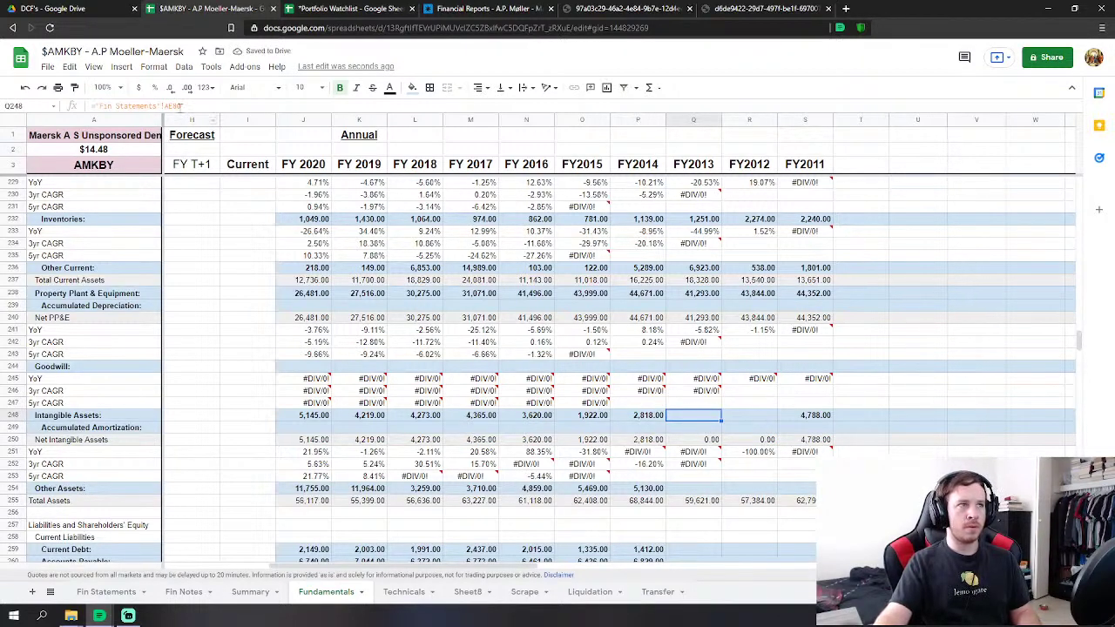
pyautogui.click(172, 105)
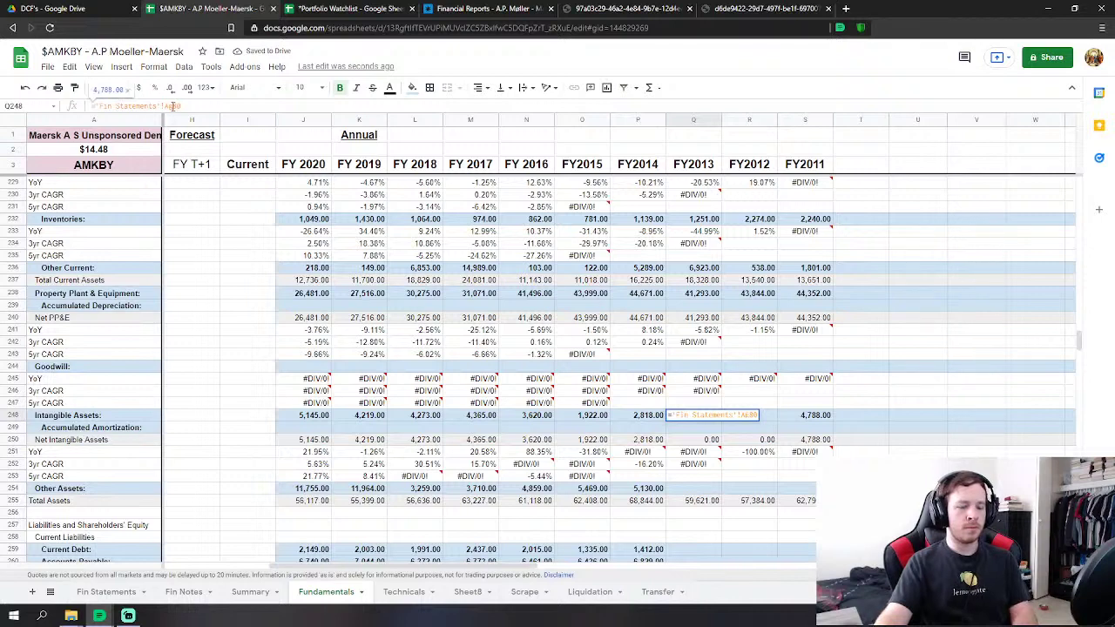
pyautogui.press('Return')
pyautogui.click(749, 415)
pyautogui.hotkey('ctrl', 'v')
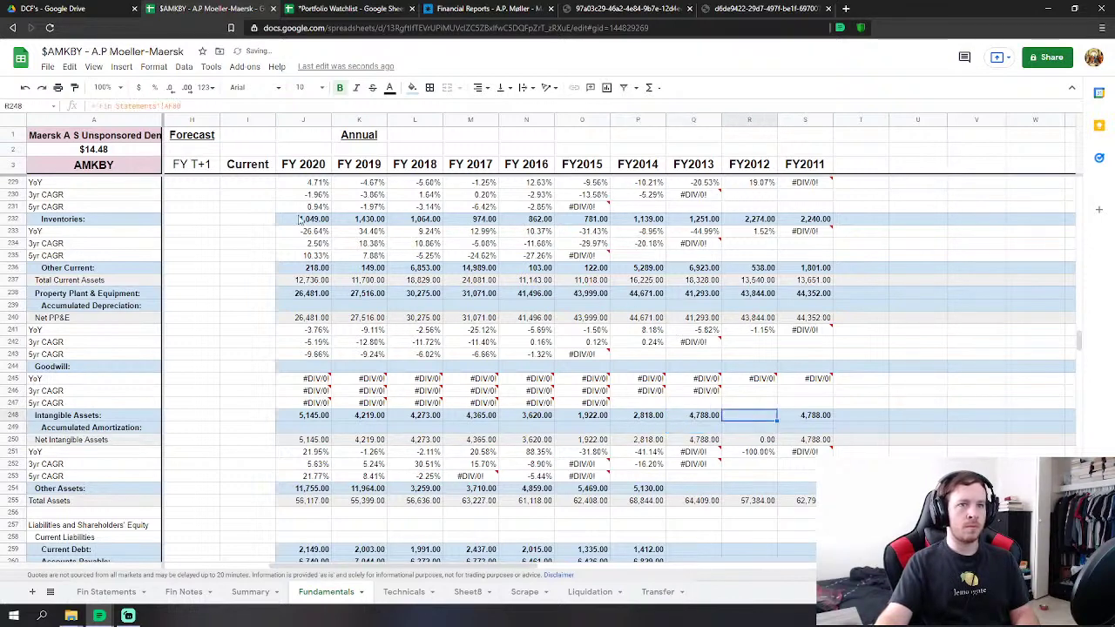
pyautogui.click(172, 105)
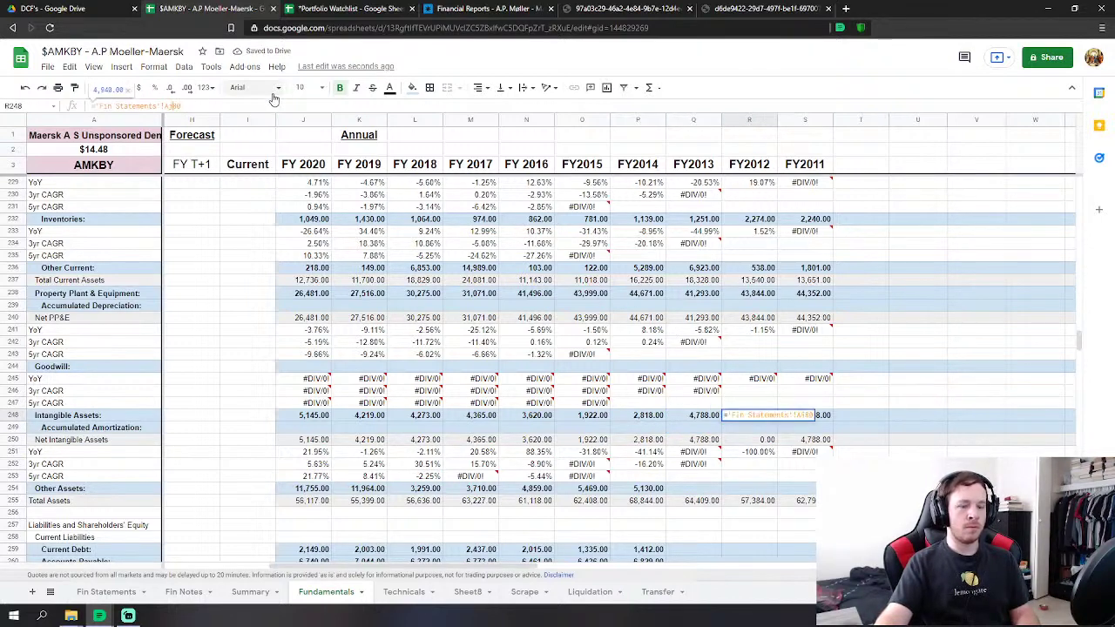
pyautogui.press('Return')
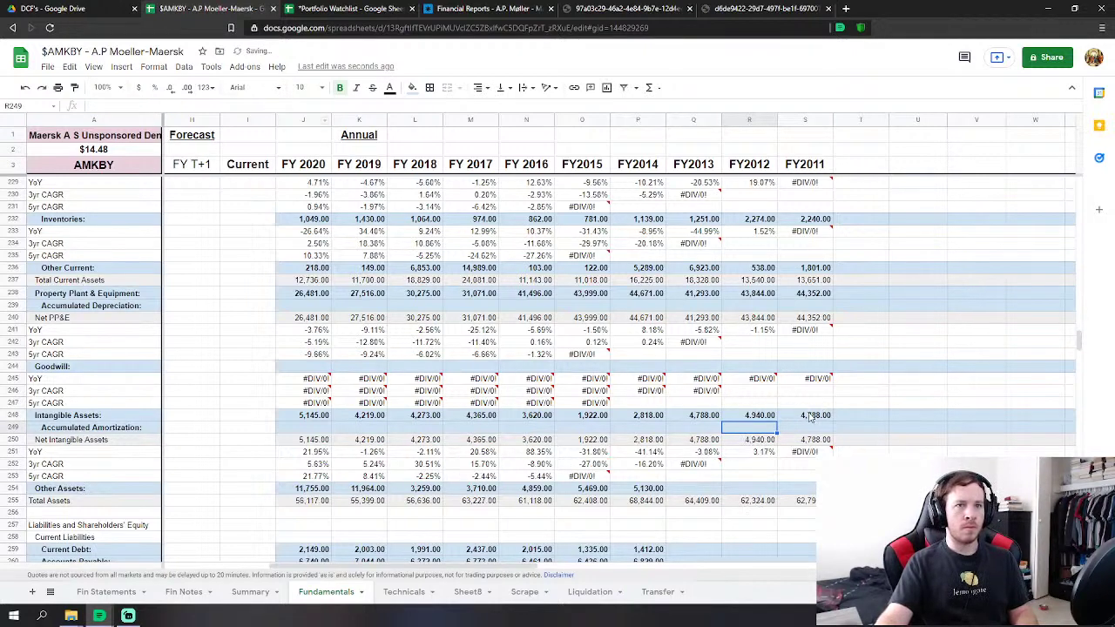
pyautogui.click(809, 416)
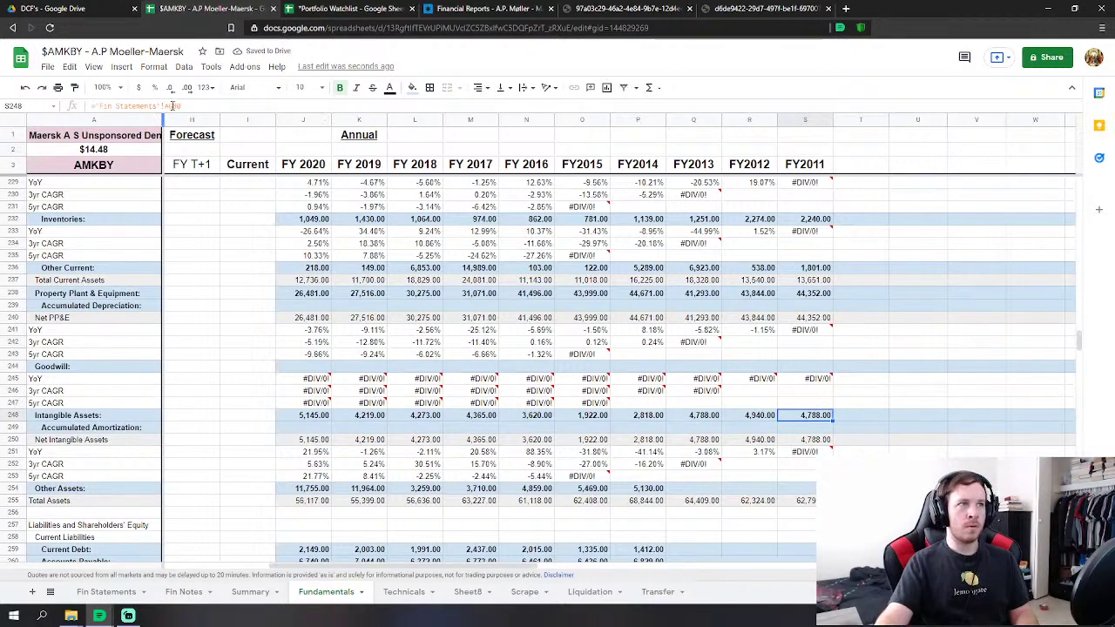
pyautogui.click(172, 105)
pyautogui.press('BackSpace')
pyautogui.write('G')
pyautogui.press('Return')
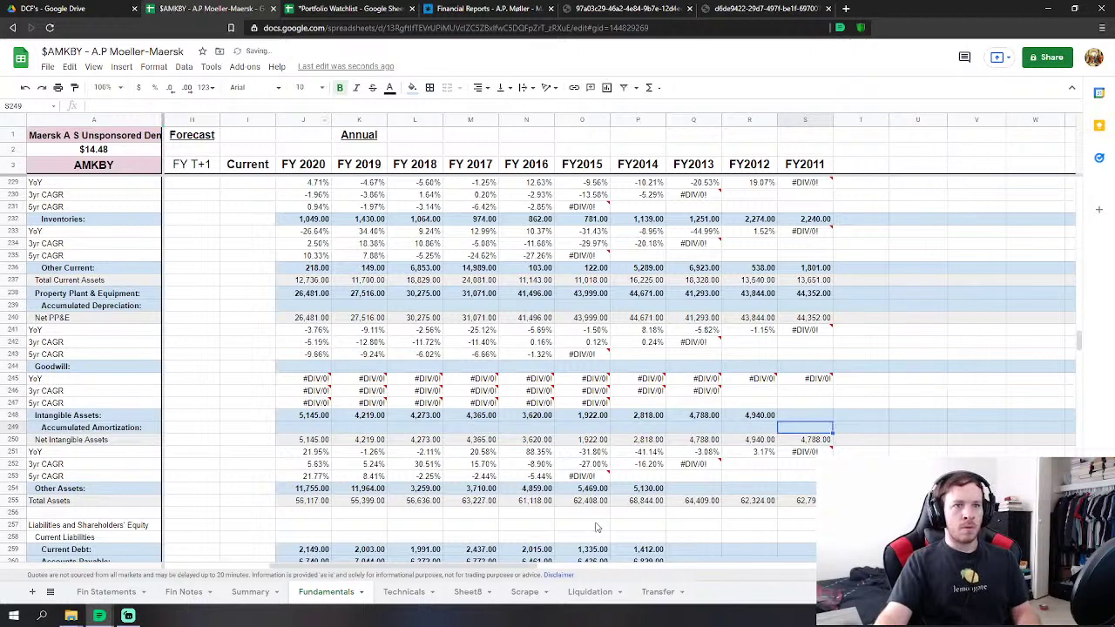
# Extend the FY2014 Other Assets formula through FY2011 and change the FY2013 references to 'Fin Statements' AG89 plus AG91.
pyautogui.click(660, 490)
pyautogui.moveTo(665, 492); pyautogui.dragTo(806, 493)
pyautogui.click(702, 486)
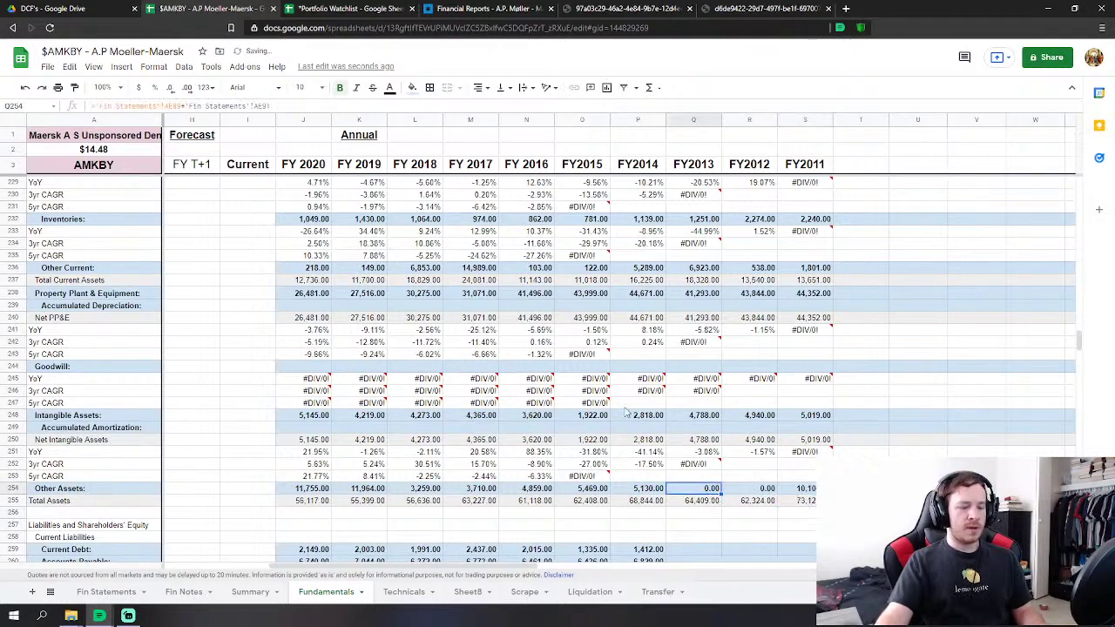
pyautogui.click(172, 102)
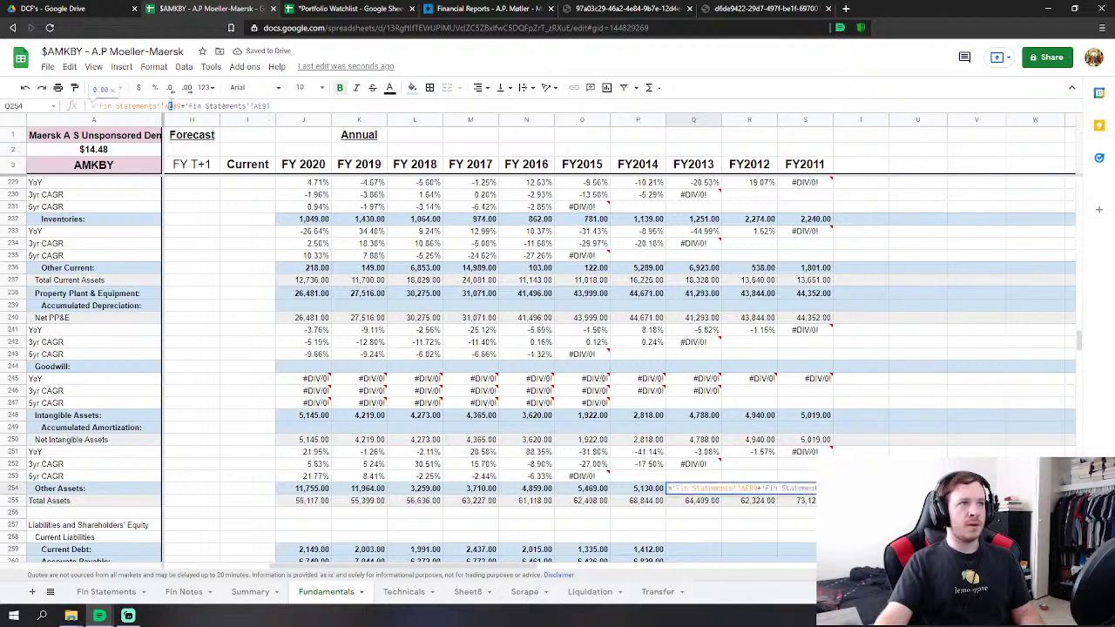
pyautogui.write('g')
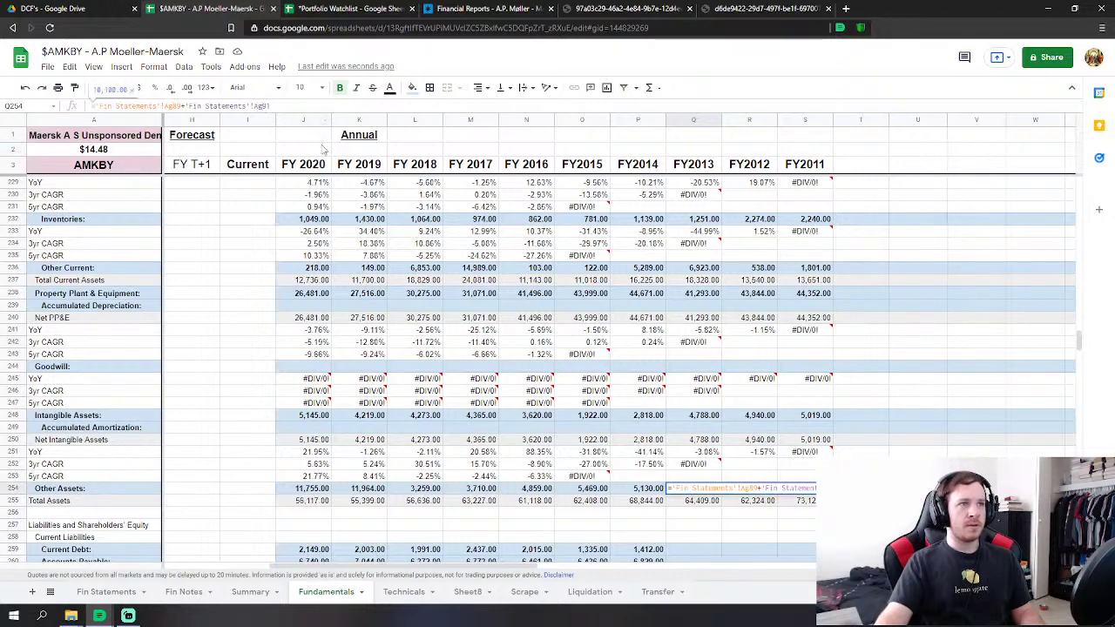
pyautogui.press('Return')
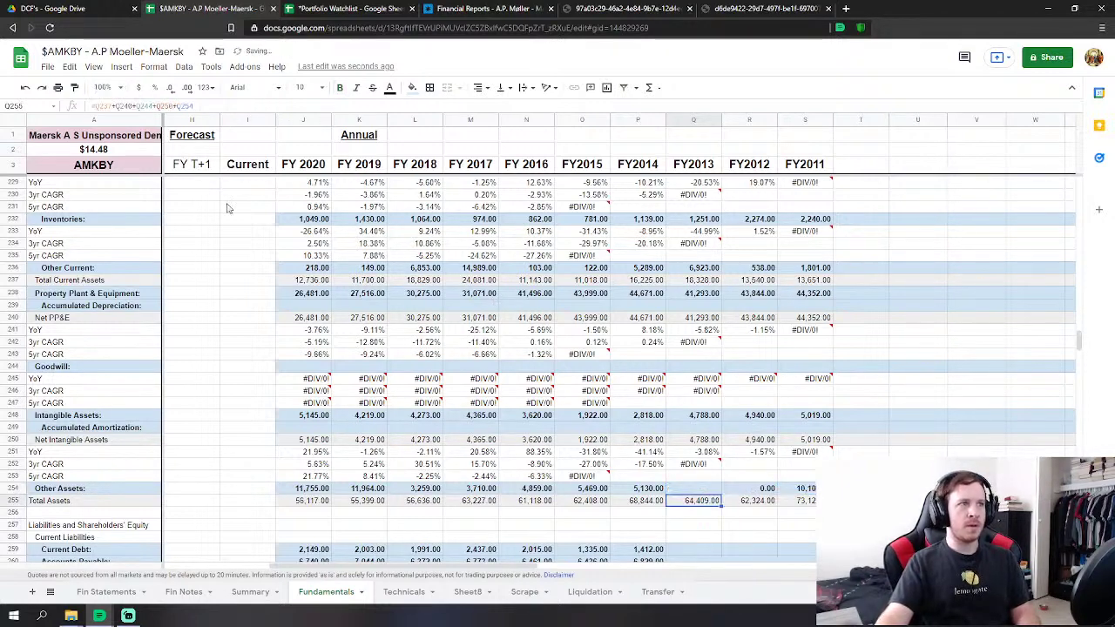
# Change the Other Assets formulas to 'Fin Statements' AJ89 plus AJ91 for FY2012 and AM89 plus AM91 for FY2011.
pyautogui.click(736, 488)
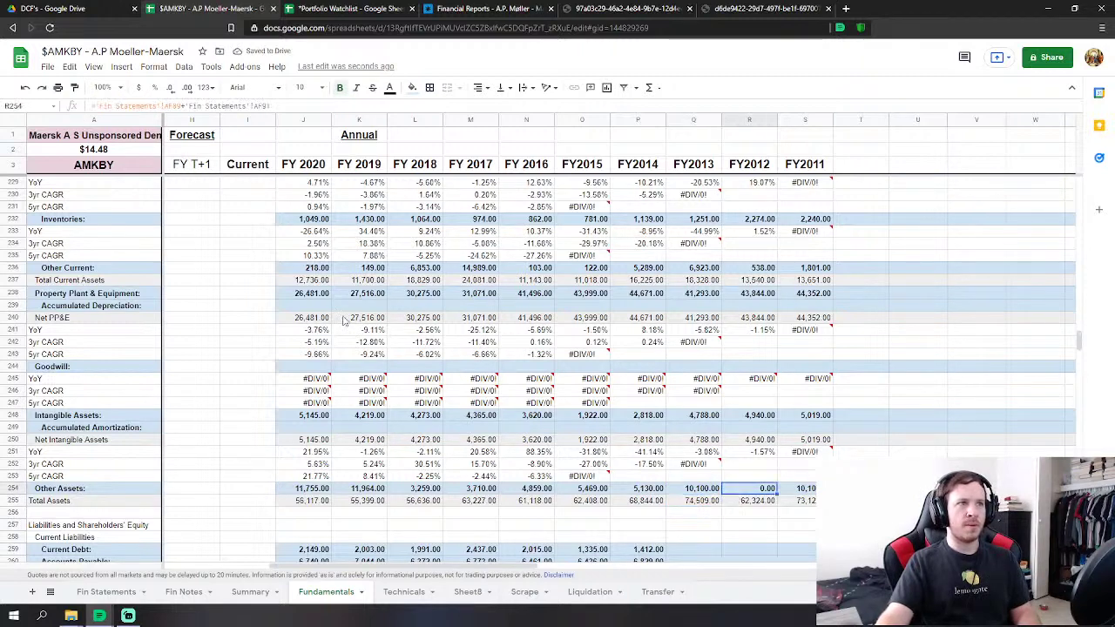
pyautogui.click(167, 105)
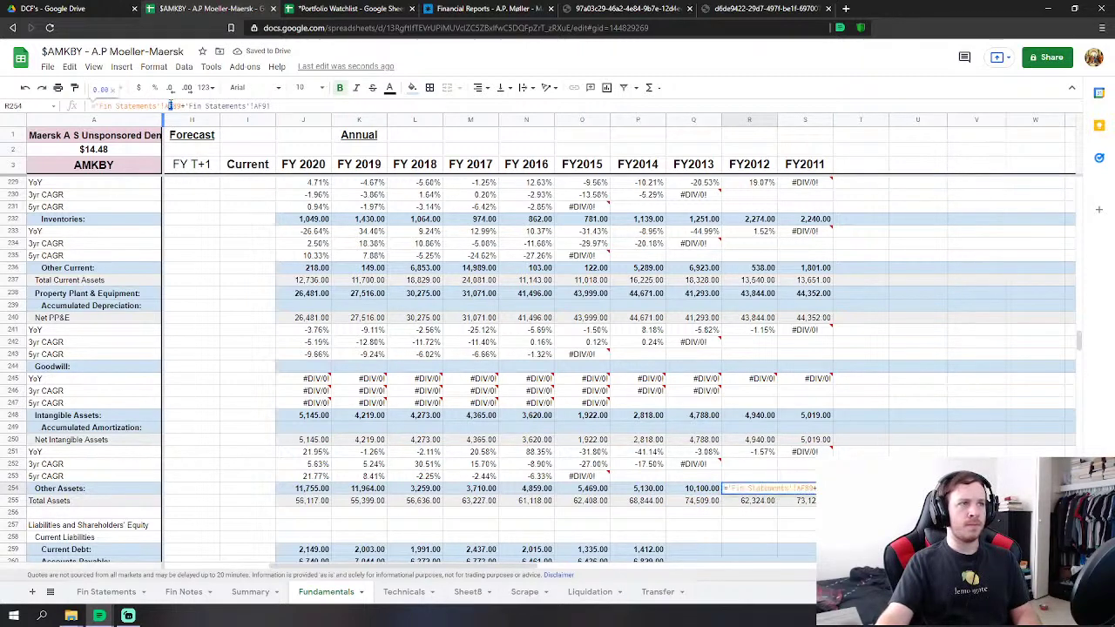
pyautogui.press('BackSpace')
pyautogui.write('j')
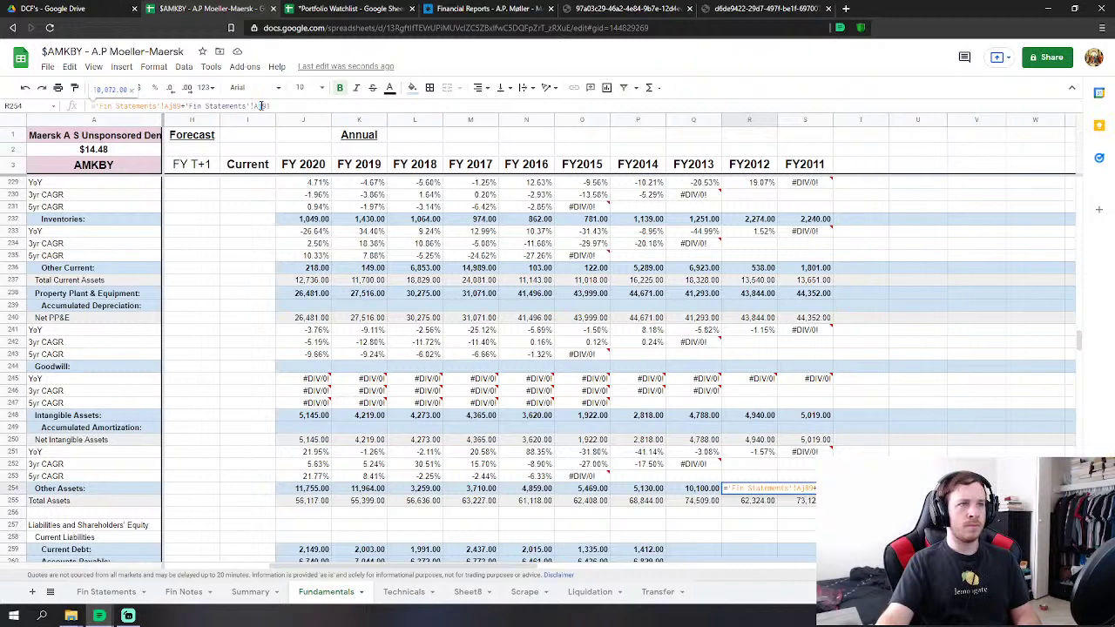
pyautogui.press('Return')
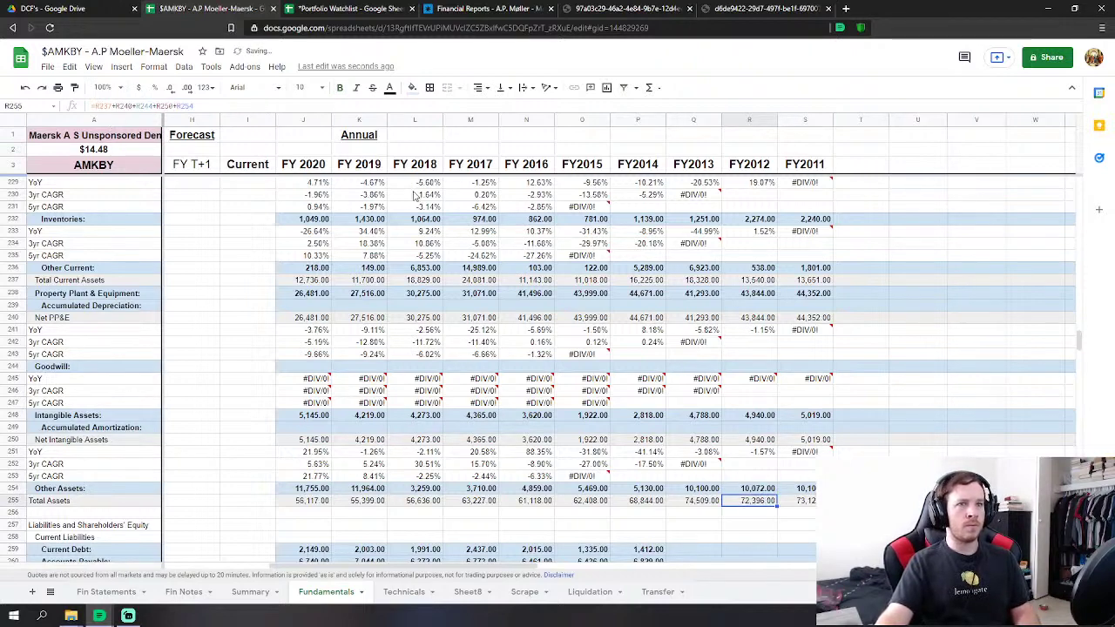
pyautogui.click(805, 488)
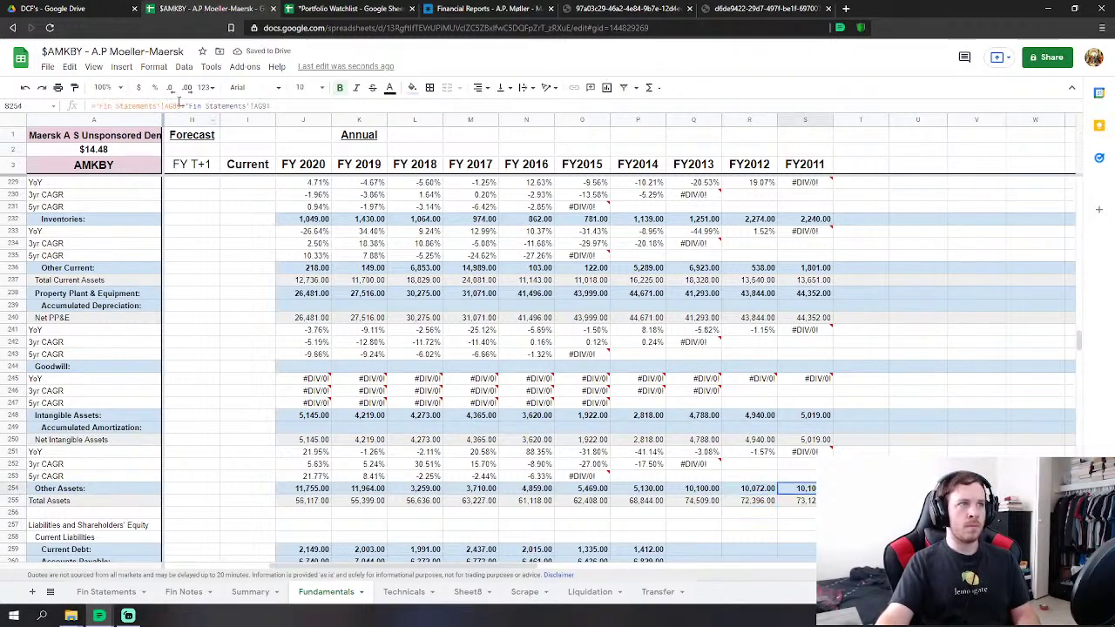
pyautogui.click(174, 106)
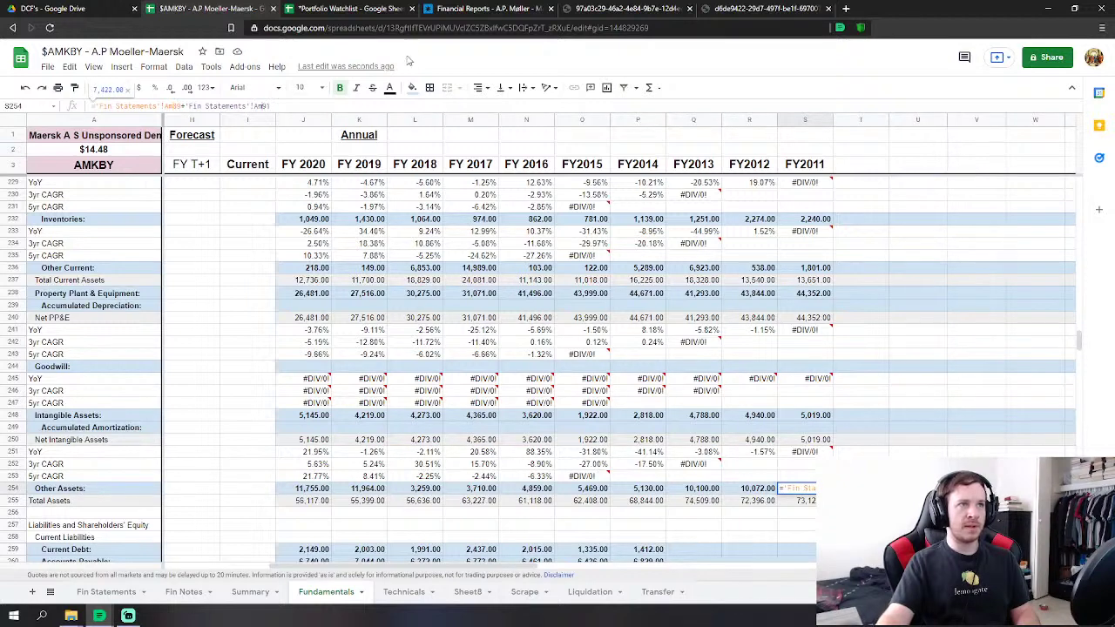
pyautogui.press('Return')
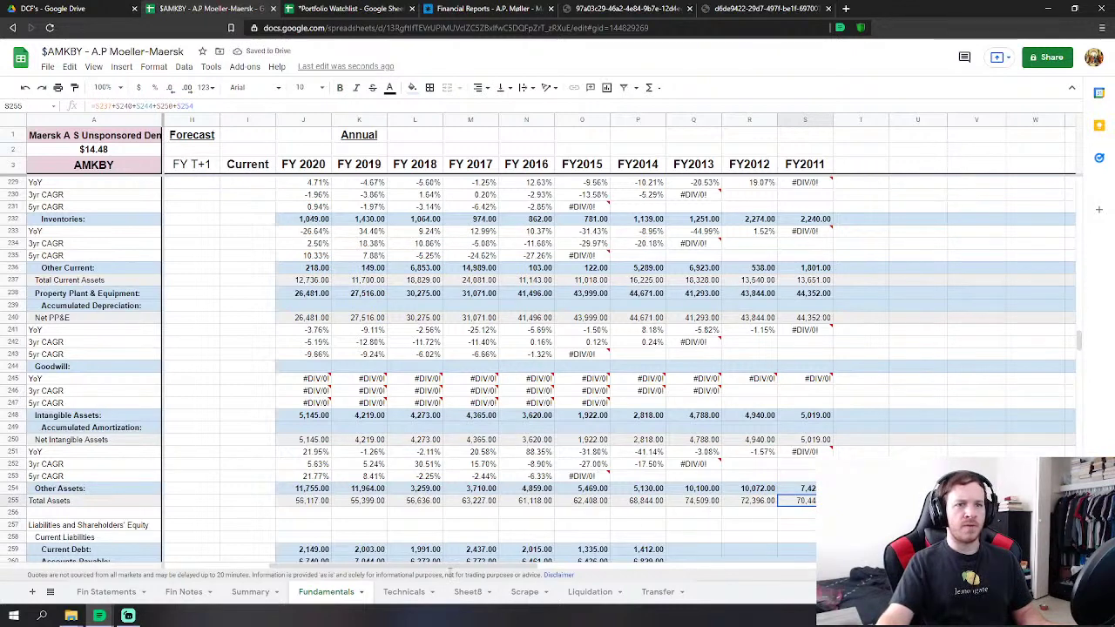
# Check the 2013, 2012 and 2011 total assets on the Fin Statements sheet and return to Fundamentals.
pyautogui.click(106, 592)
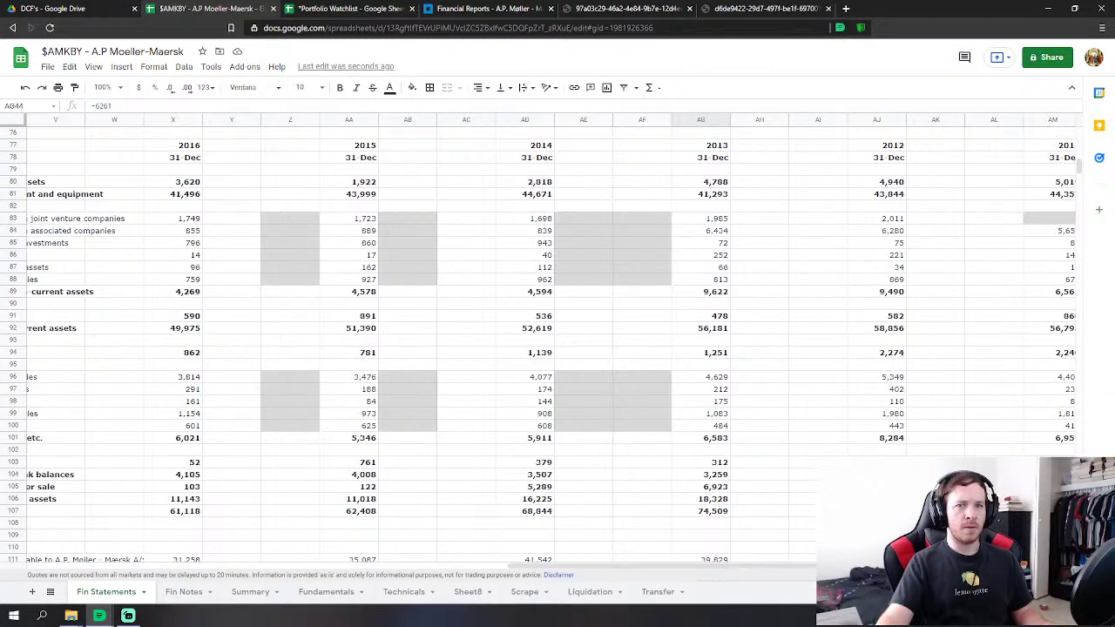
pyautogui.scroll(-5, 540, 340)
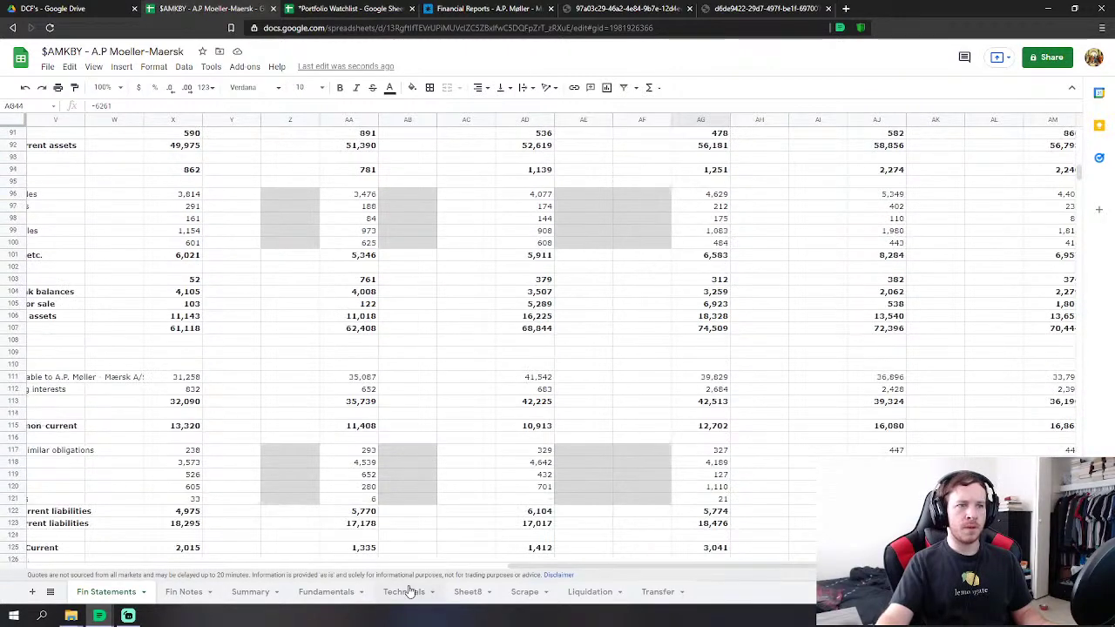
pyautogui.click(336, 592)
# Extend the FY2014 Current Debt, Accounts Payable and Other Current Liabilities formulas across FY2013 to FY2011.
pyautogui.scroll(-2, 766, 449)
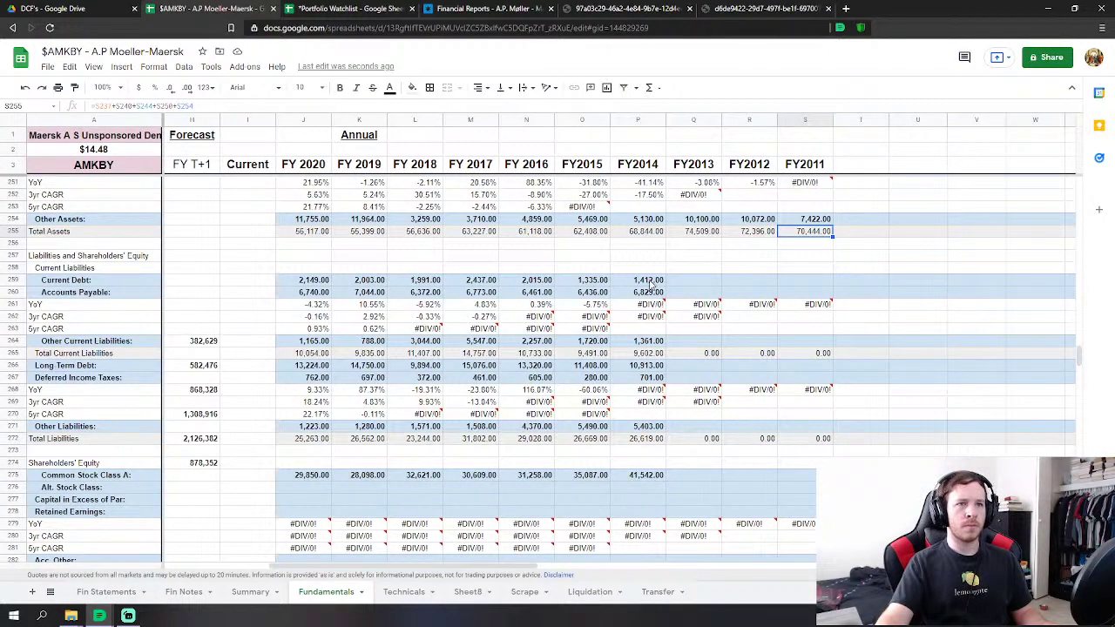
pyautogui.moveTo(649, 284); pyautogui.dragTo(827, 296)
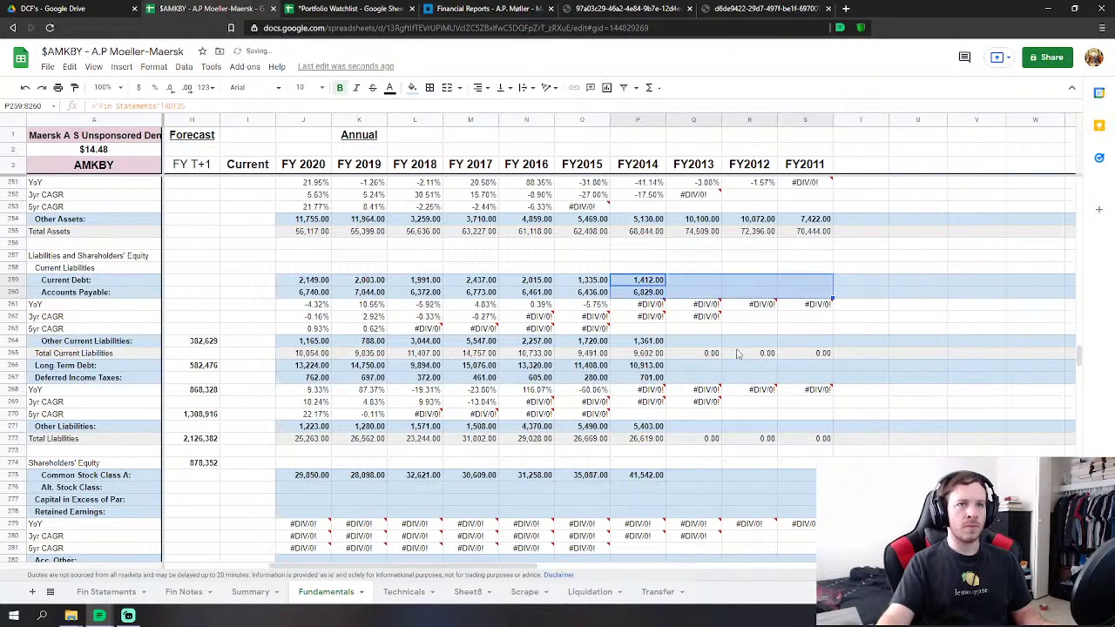
pyautogui.click(662, 345)
pyautogui.moveTo(664, 344); pyautogui.dragTo(823, 347)
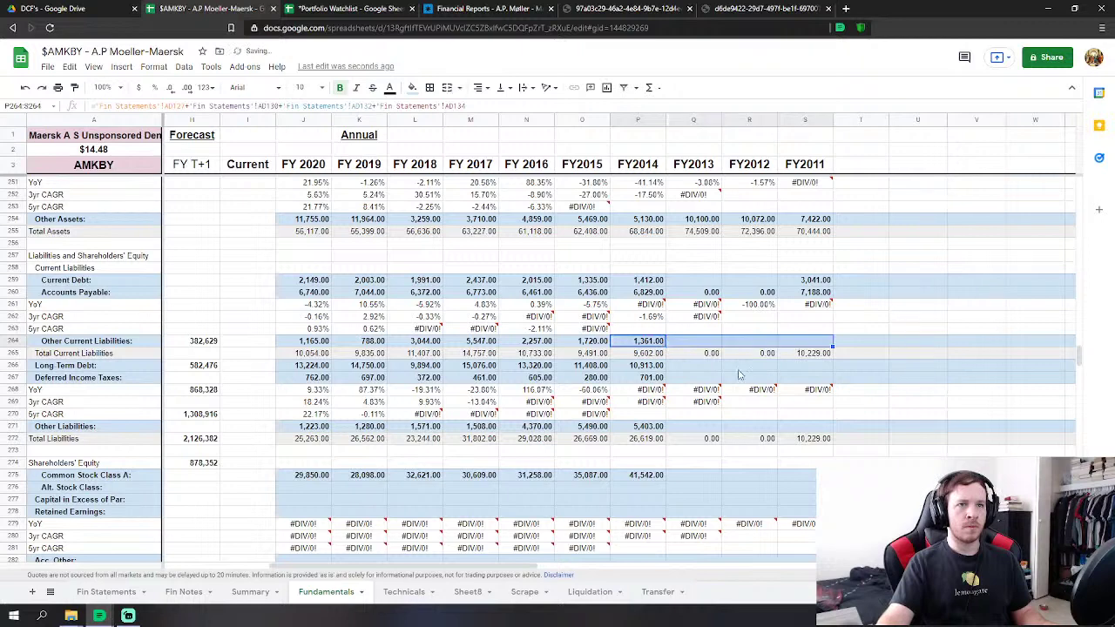
# Extend the FY2014 Long Term Debt, Deferred Income Taxes and Other Liabilities formulas across FY2013 to FY2011.
pyautogui.moveTo(658, 367); pyautogui.dragTo(796, 382)
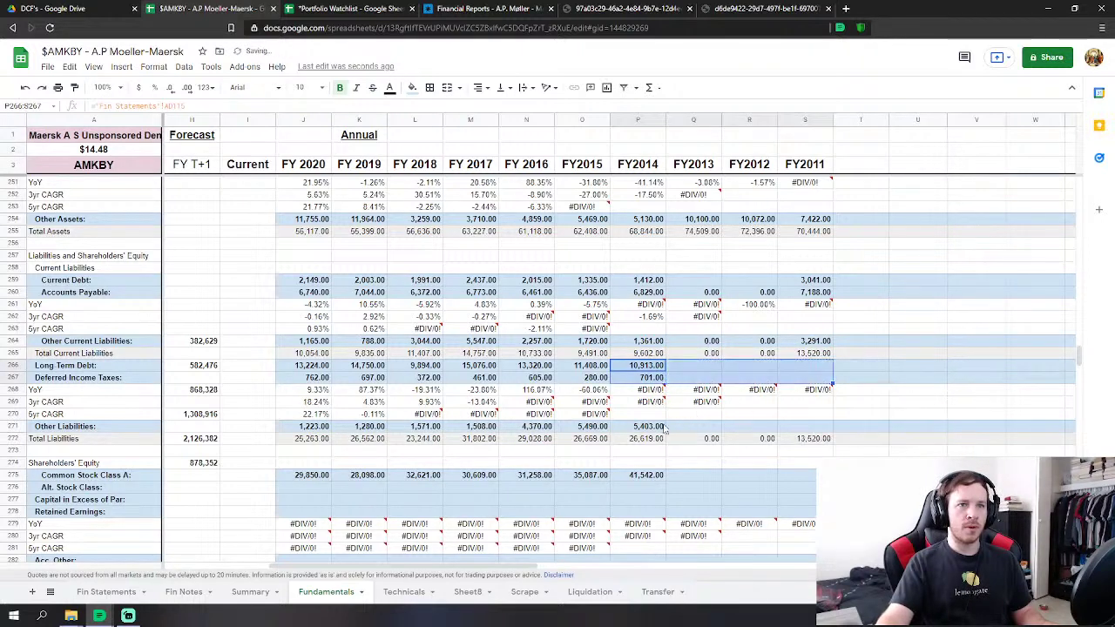
pyautogui.click(653, 427)
pyautogui.moveTo(665, 432); pyautogui.dragTo(795, 438)
# Change the FY2013 Current Debt formula to 'Fin Statements' AG125 and Accounts Payable to AG128 plus AG129 plus AG131.
pyautogui.scroll(2, 749, 384)
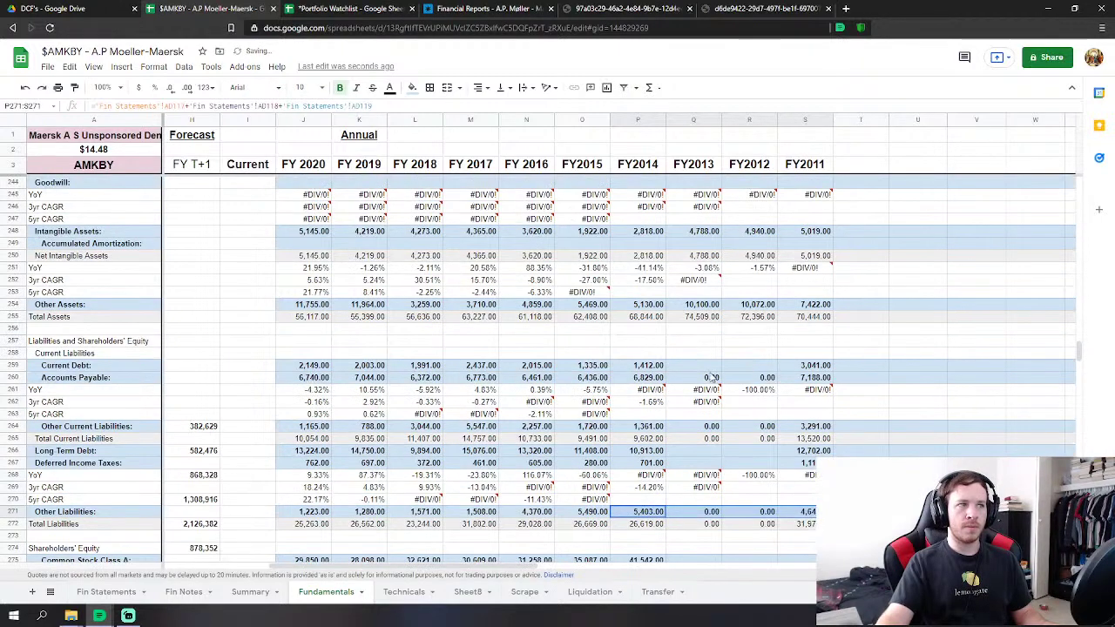
pyautogui.click(710, 367)
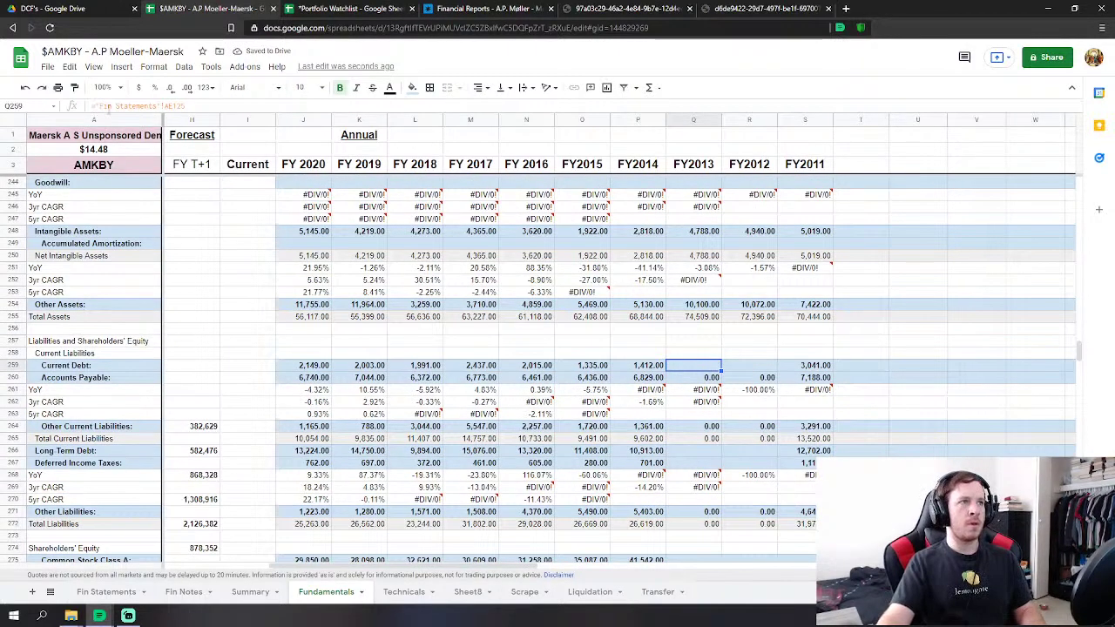
pyautogui.press('Return')
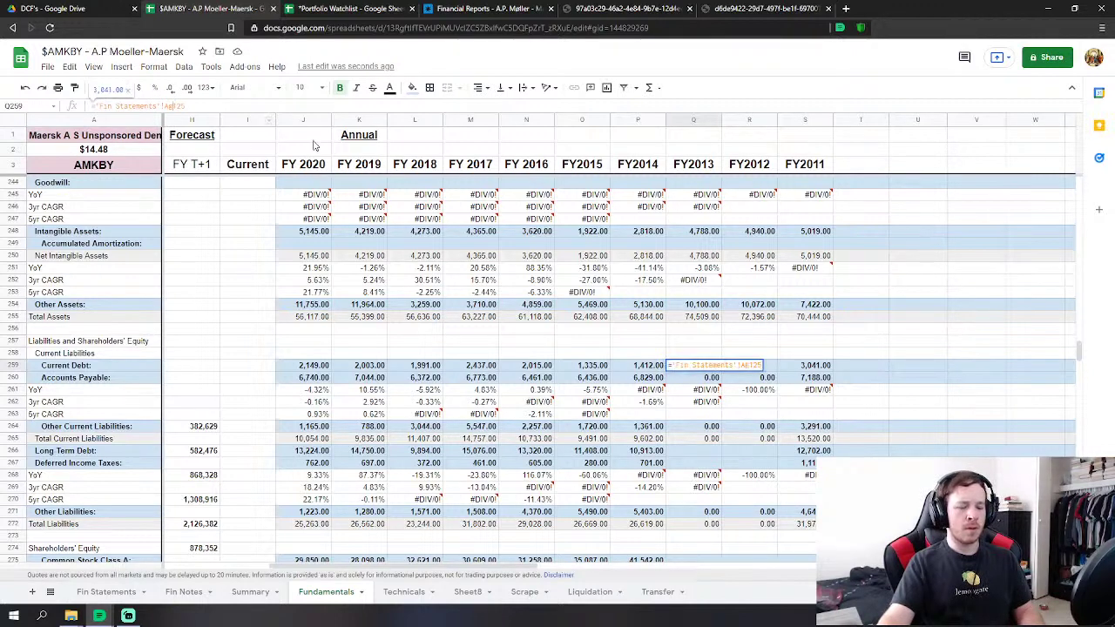
pyautogui.press('Return')
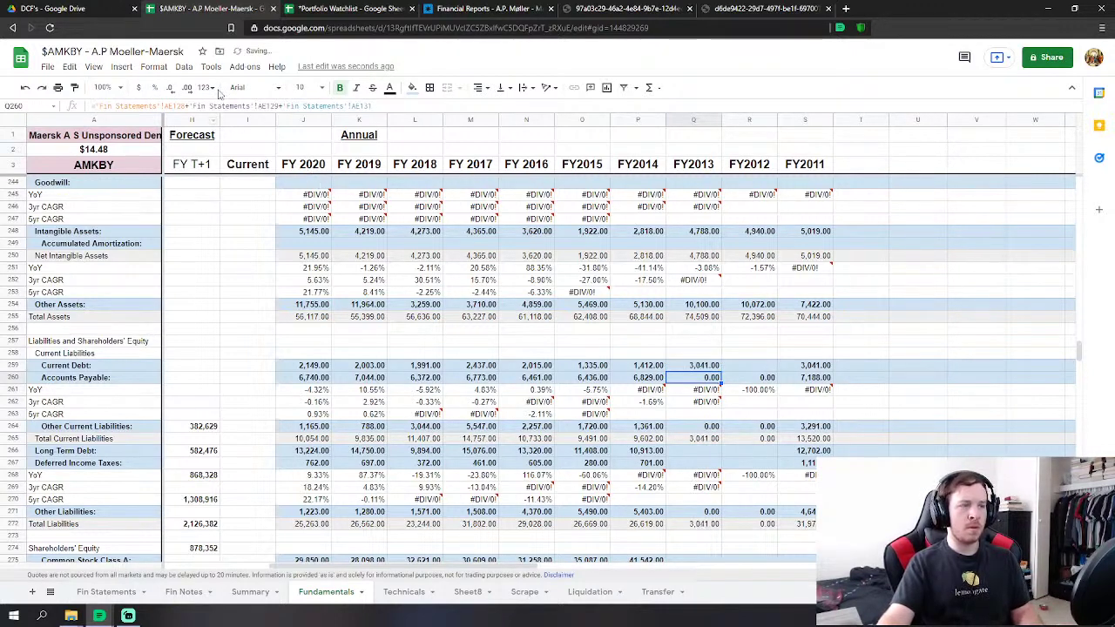
pyautogui.click(172, 106)
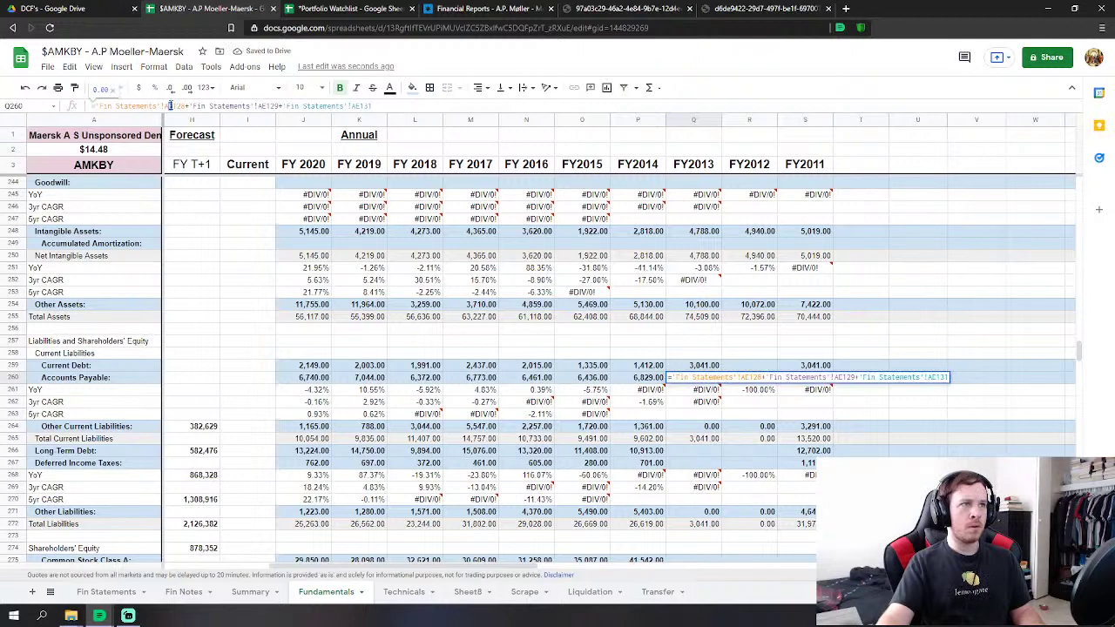
pyautogui.click(264, 105)
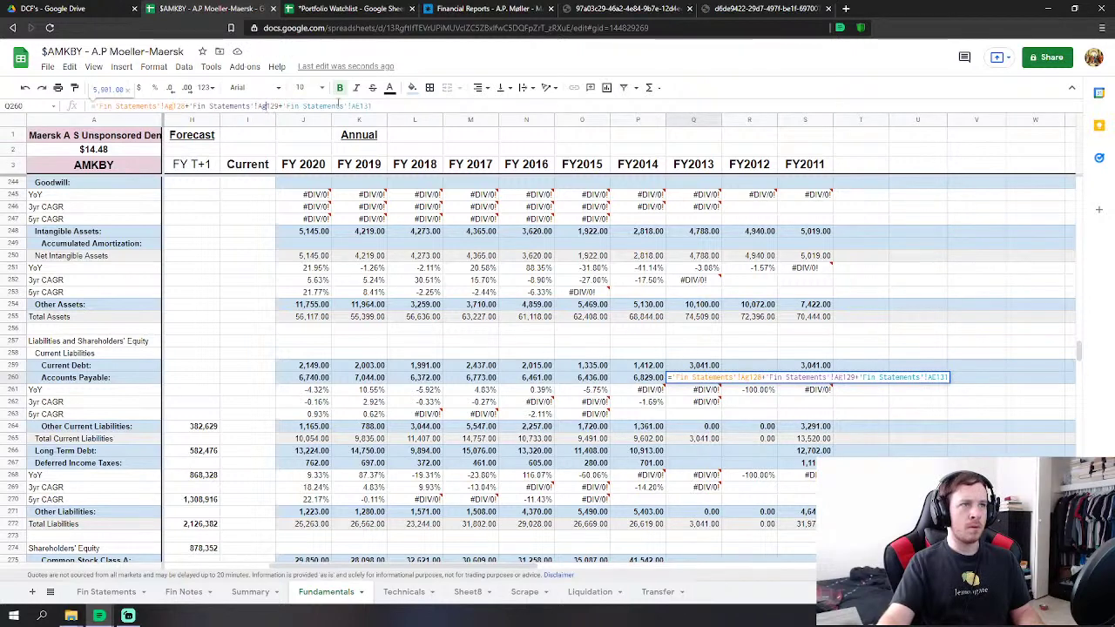
pyautogui.click(359, 106)
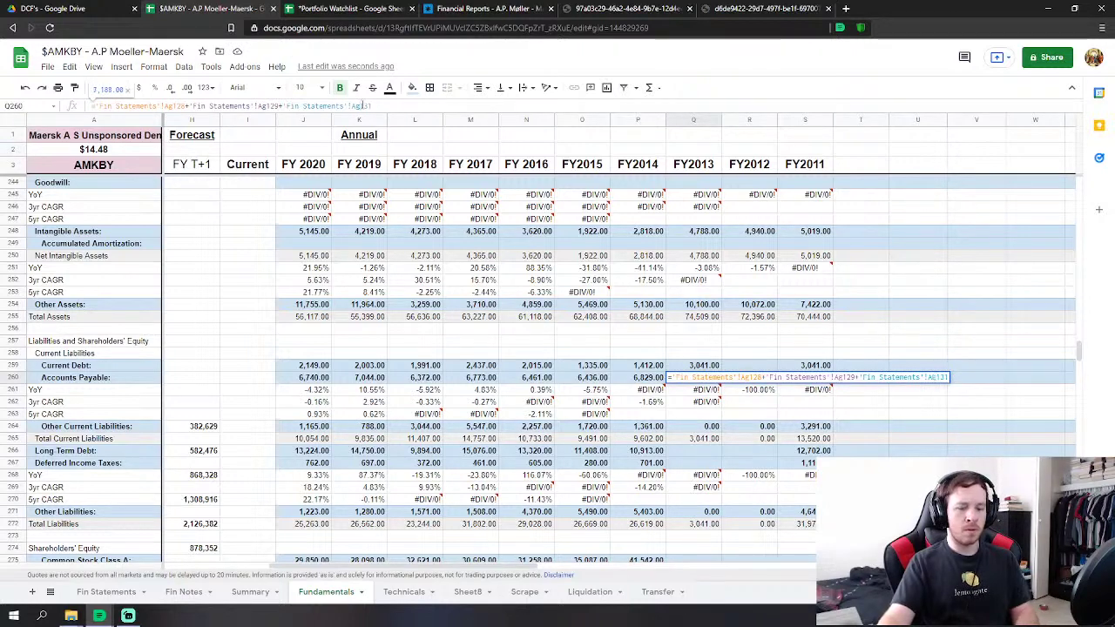
pyautogui.press('Return')
# Change the FY2013 Other Current Liabilities formula to the sum of 'Fin Statements' AG127, AG130, AG132 and AG134.
pyautogui.click(692, 426)
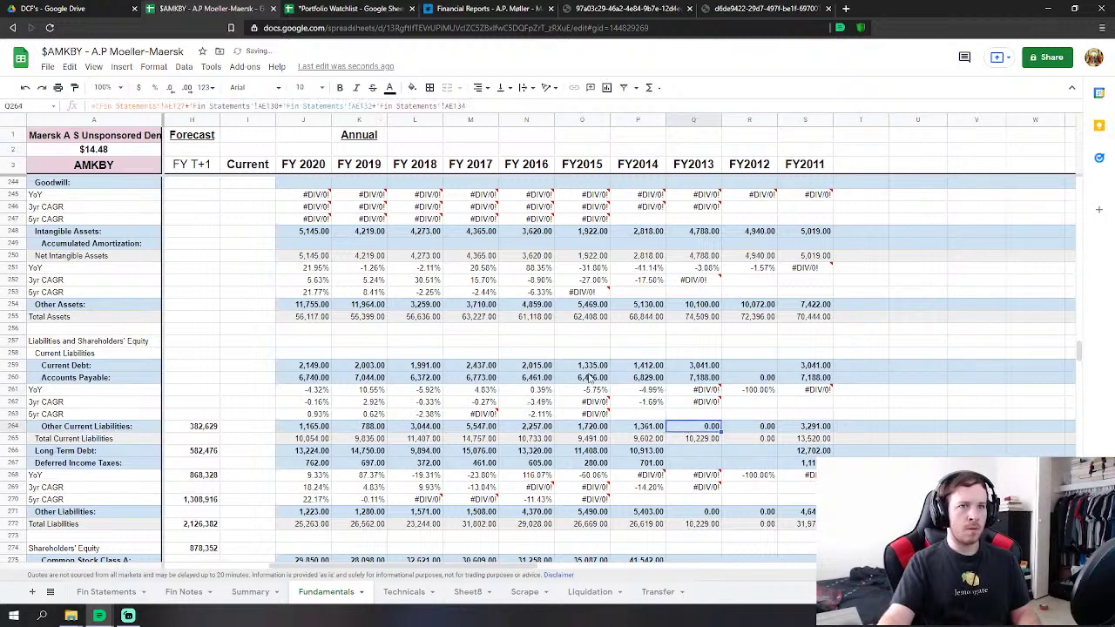
pyautogui.click(172, 105)
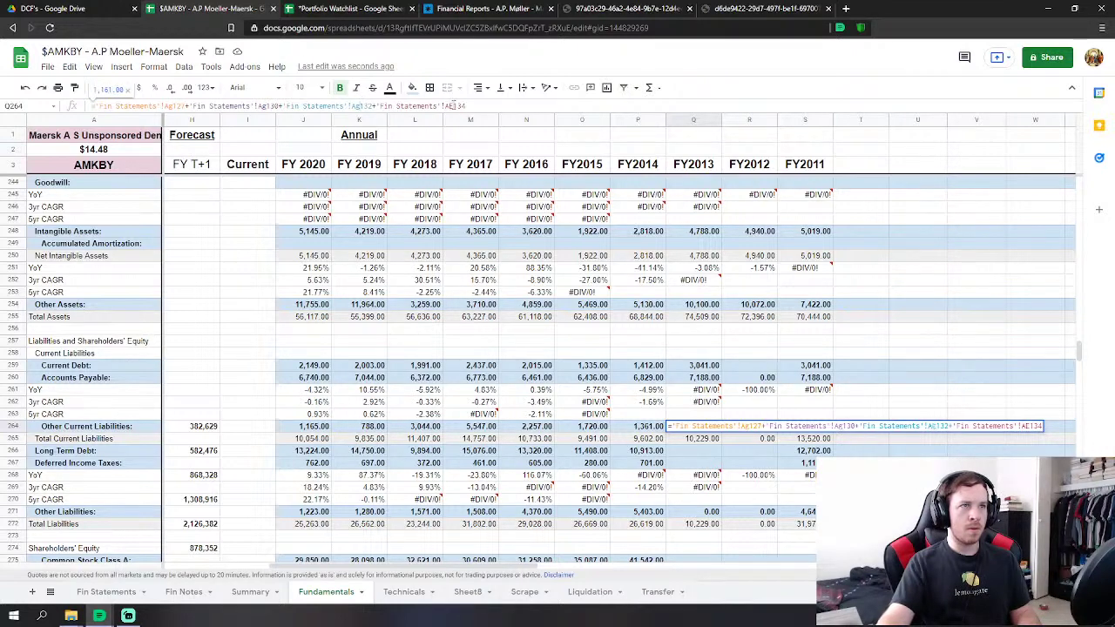
pyautogui.press('Return')
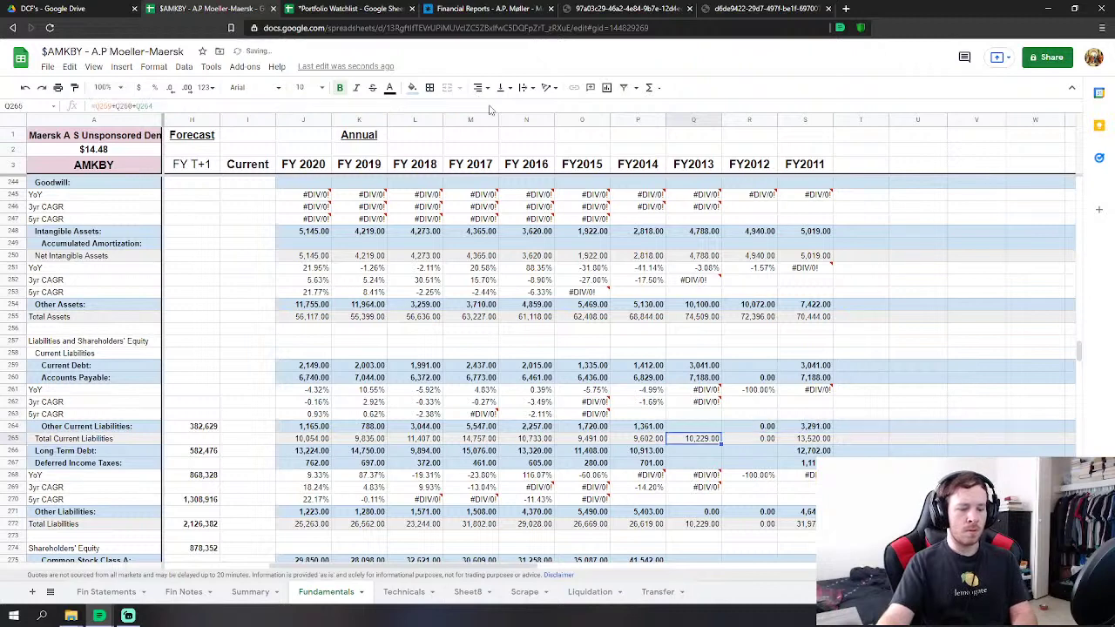
# Change the FY2013 Long Term Debt formula to 'Fin Statements' AG115 and Deferred Income Taxes to AG120.
pyautogui.click(697, 452)
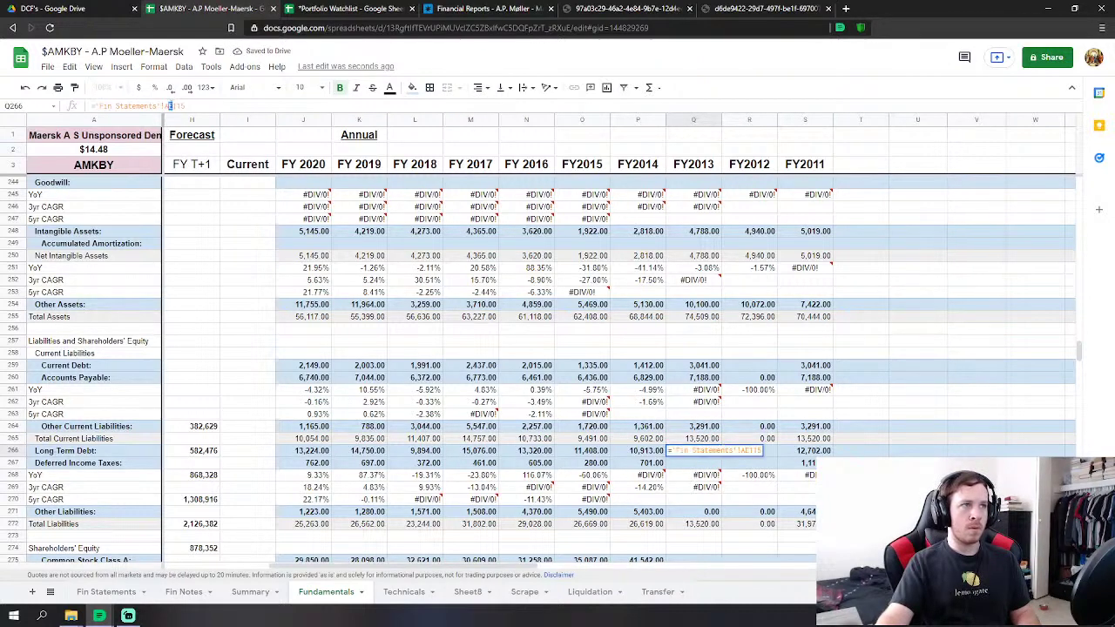
pyautogui.press('Return')
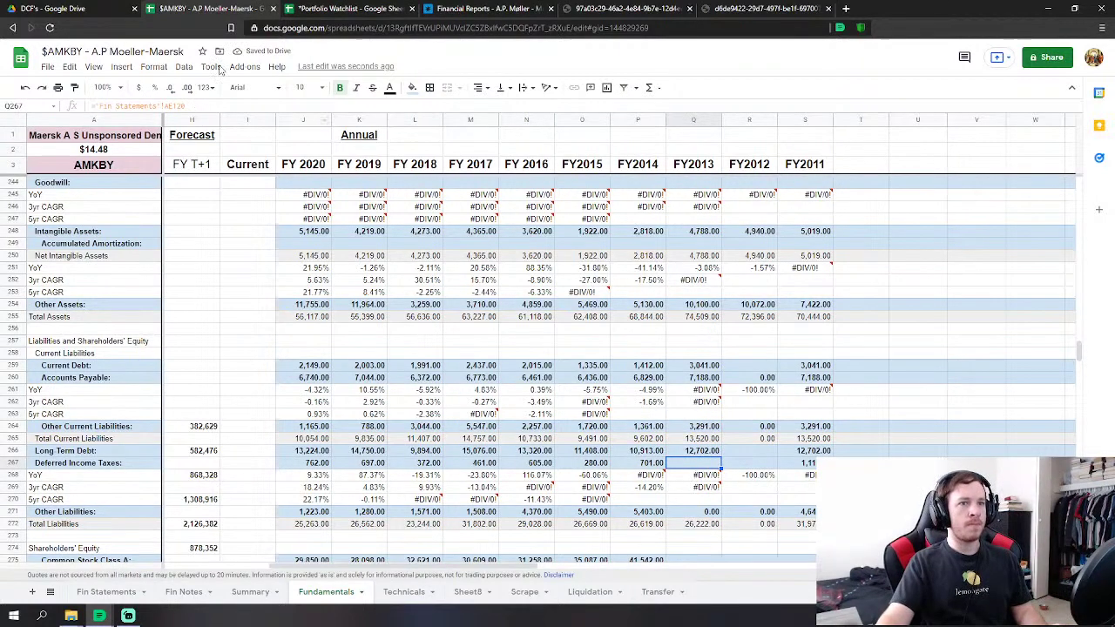
pyautogui.click(172, 104)
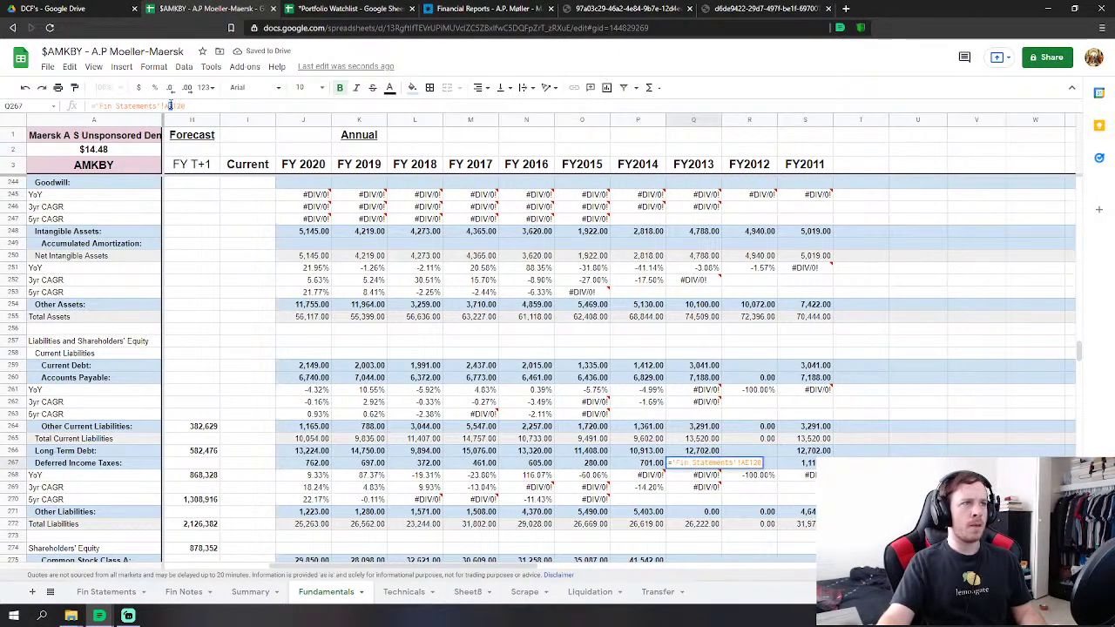
pyautogui.write('g120')
pyautogui.press('Return')
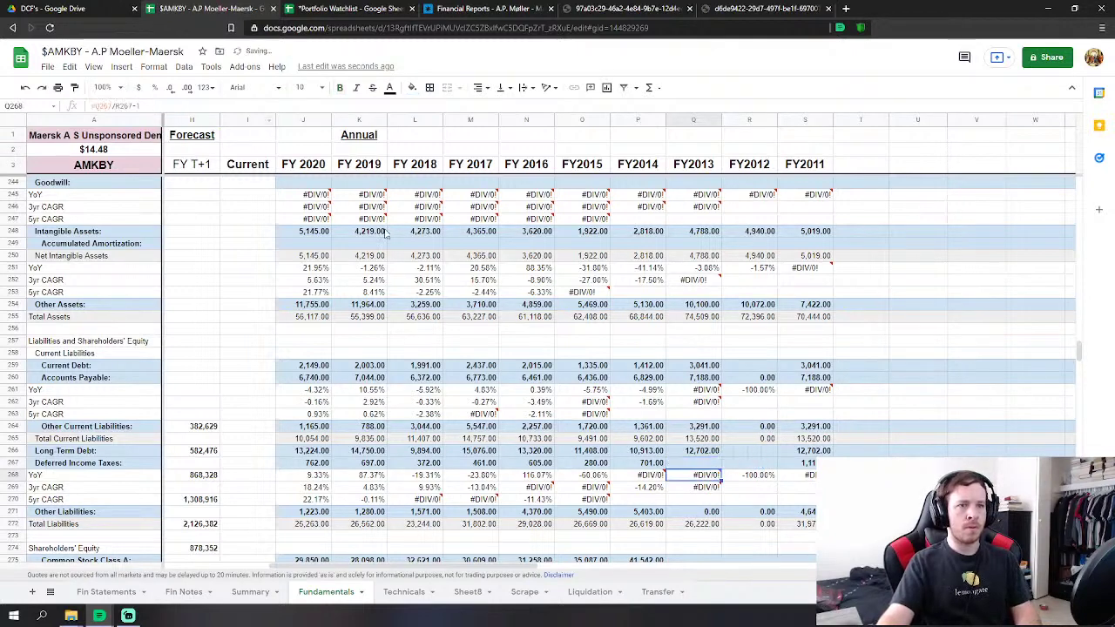
# Change the FY2013 Other Liabilities formula to 'Fin Statements' AG117 plus AG118 plus AG119.
pyautogui.click(710, 512)
pyautogui.click(170, 106)
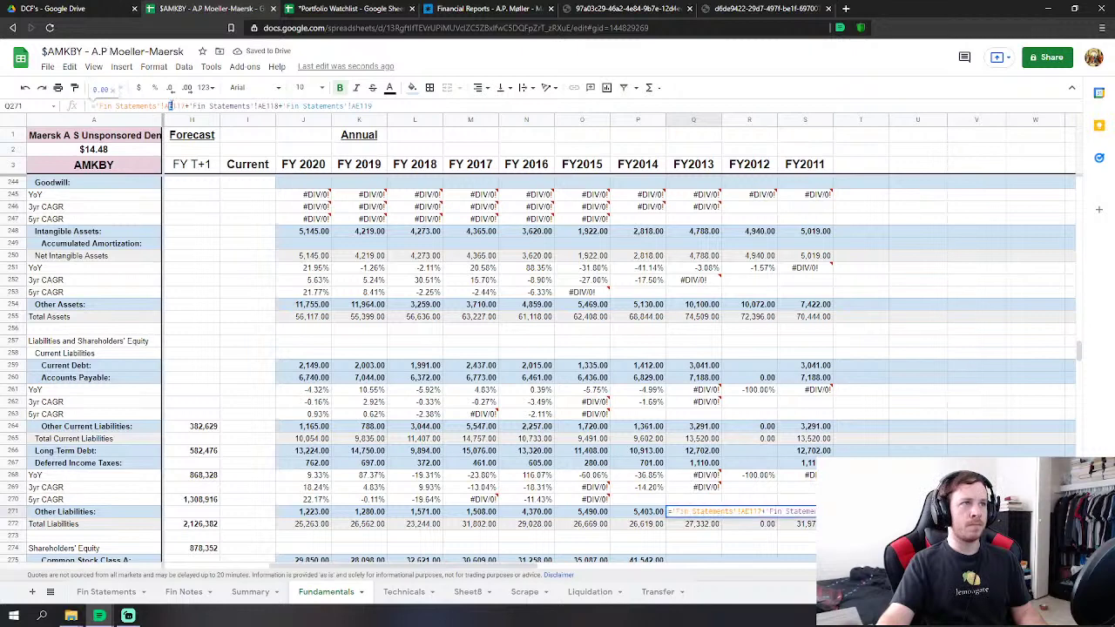
pyautogui.press('BackSpace')
pyautogui.write('g')
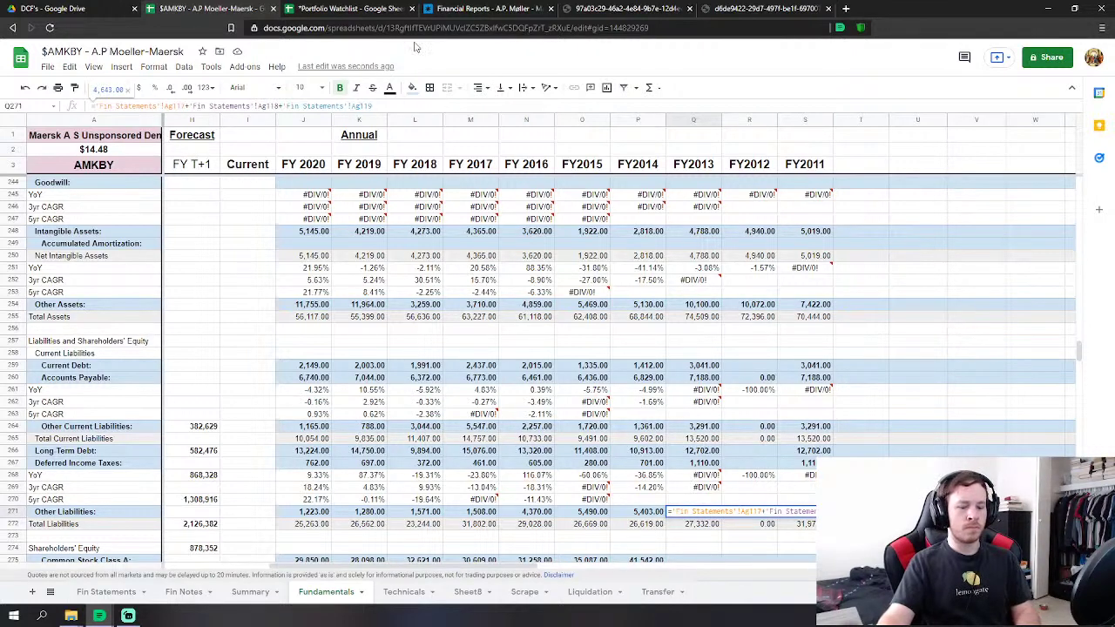
pyautogui.press('Return')
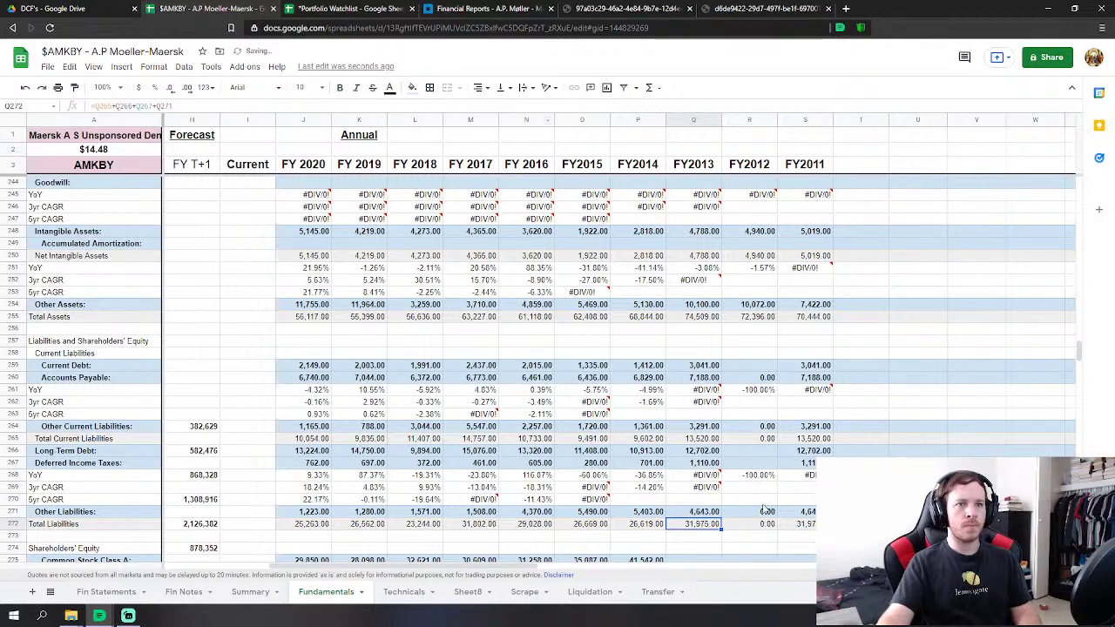
# Change the FY2012 Current Debt formula to 'Fin Statements' AJ125 and Accounts Payable to AJ128 plus AJ129 plus AJ131.
pyautogui.click(761, 367)
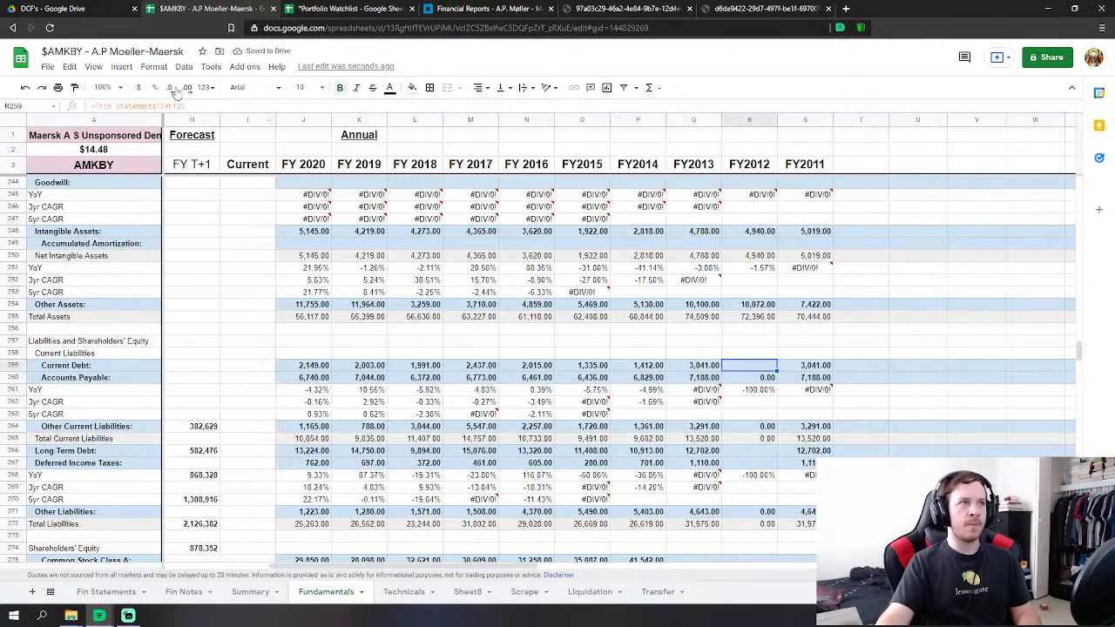
pyautogui.click(174, 104)
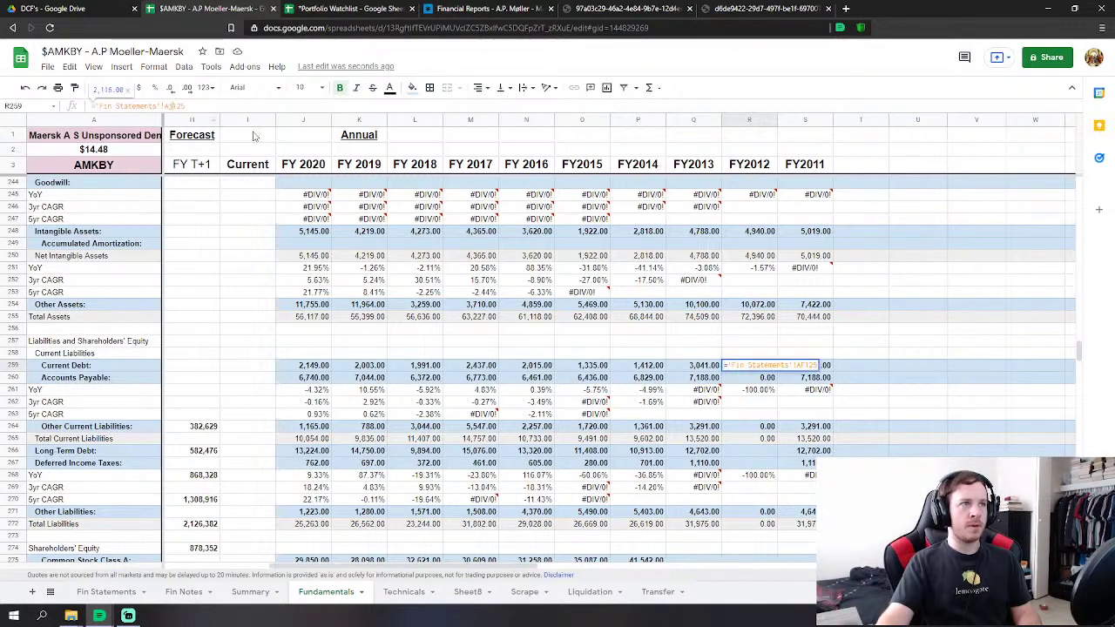
pyautogui.press('Return')
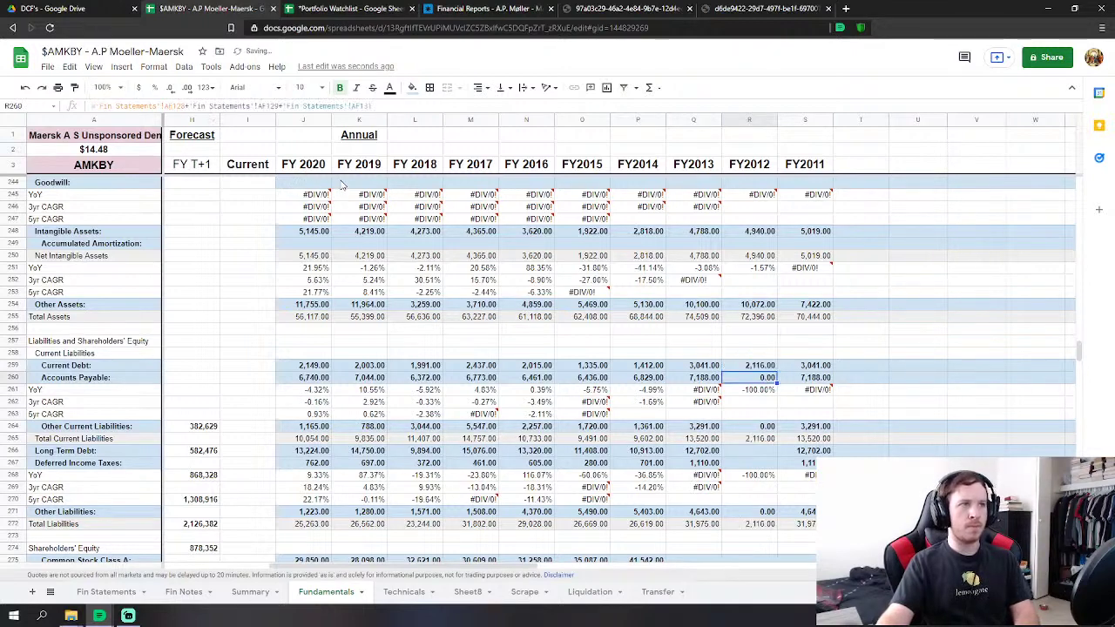
pyautogui.click(172, 106)
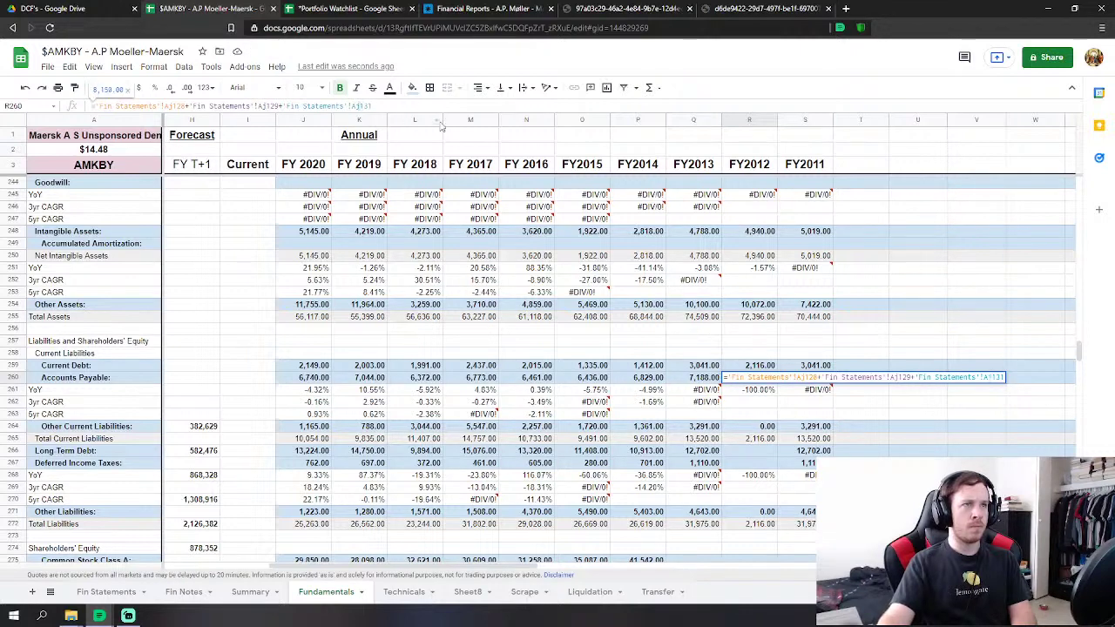
pyautogui.press('Return')
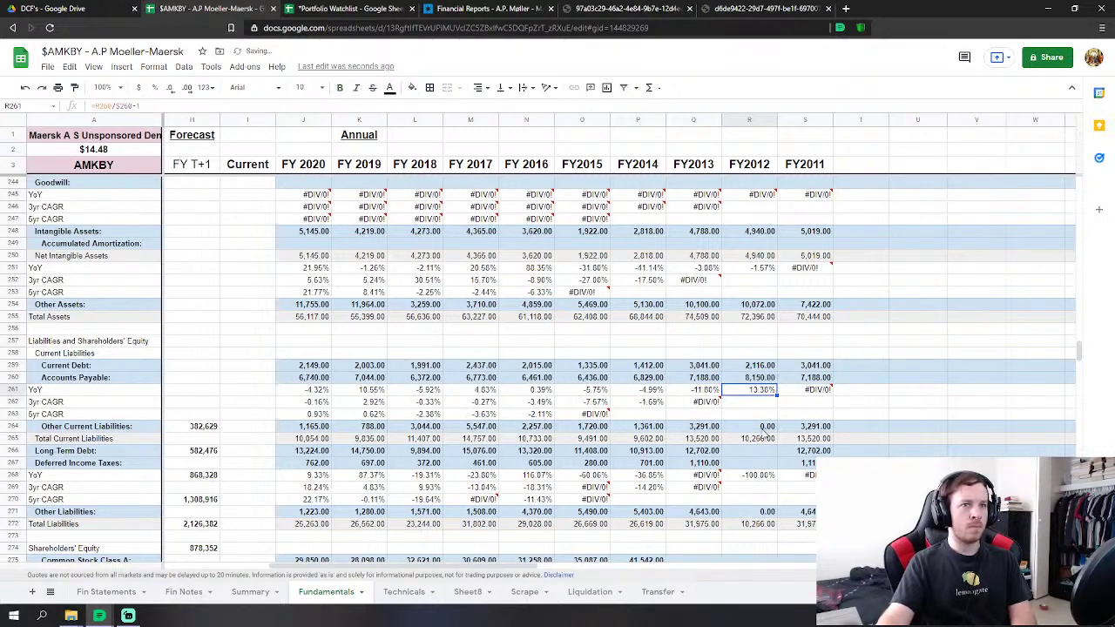
# Change the FY2012 Other Current Liabilities formula to the sum of 'Fin Statements' AJ127, AJ130, AJ132 and AJ134.
pyautogui.click(763, 427)
pyautogui.click(171, 107)
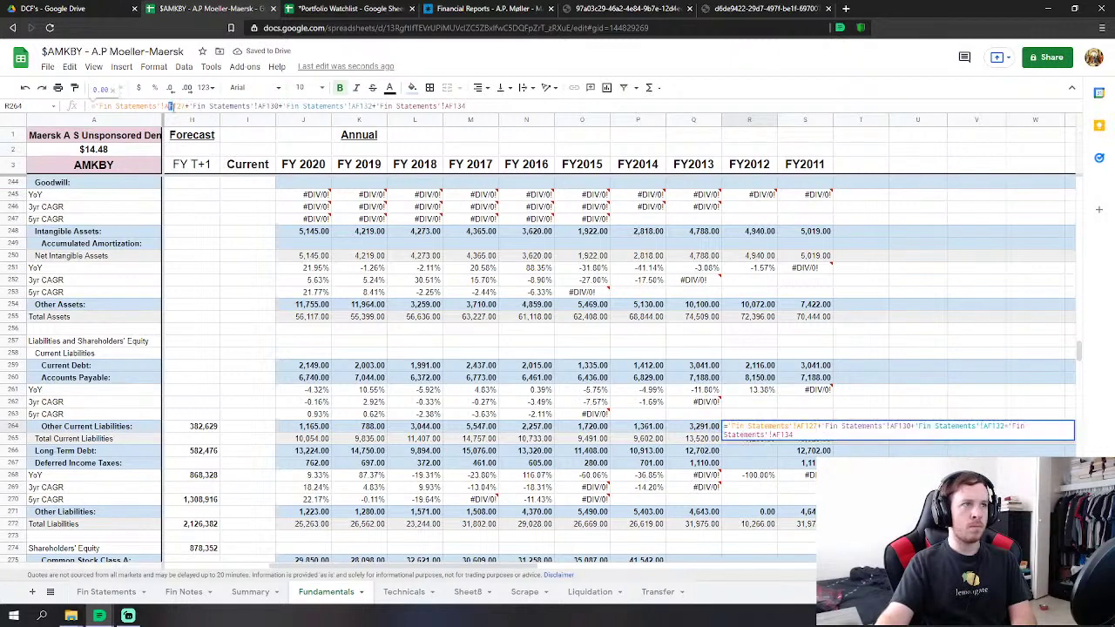
pyautogui.click(263, 106)
pyautogui.press('BackSpace')
pyautogui.write('J')
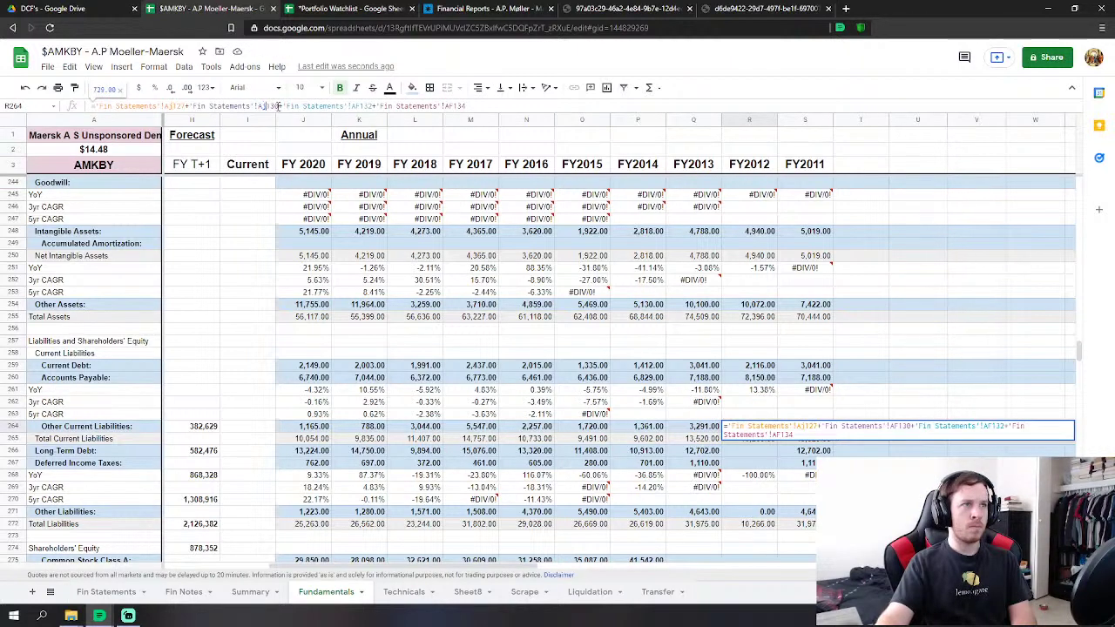
pyautogui.click(358, 106)
pyautogui.press('BackSpace')
pyautogui.write('J')
pyautogui.click(452, 106)
pyautogui.press('BackSpace')
pyautogui.write('J')
pyautogui.press('Return')
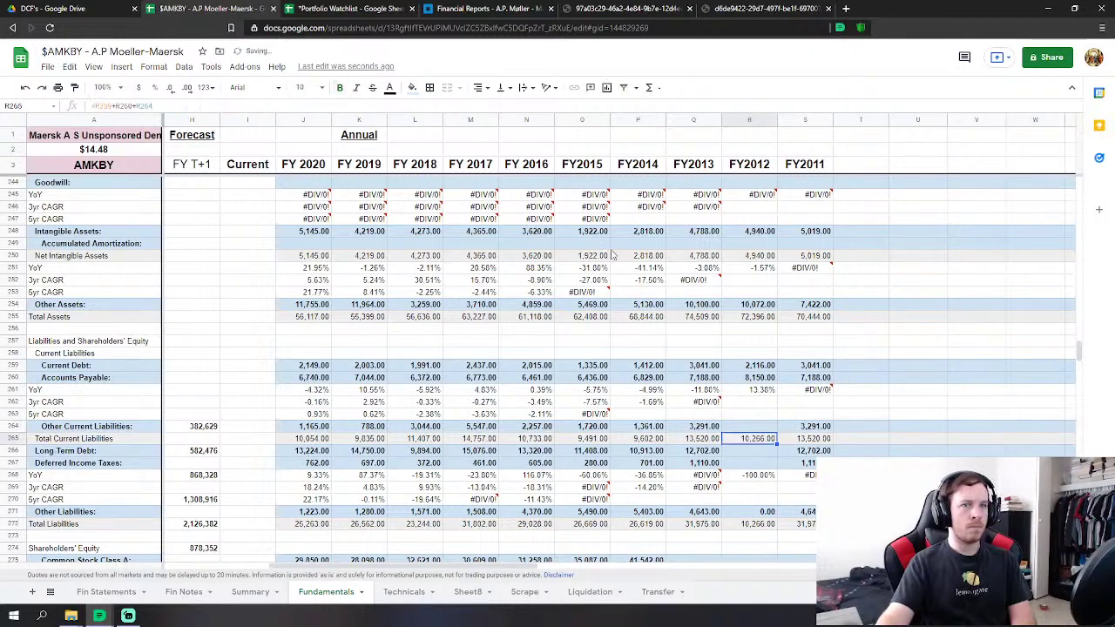
# Change the FY2012 Long Term Debt and Deferred Income Taxes formulas to 'Fin Statements' column AJ, rows 115 and 120.
pyautogui.press('Down')
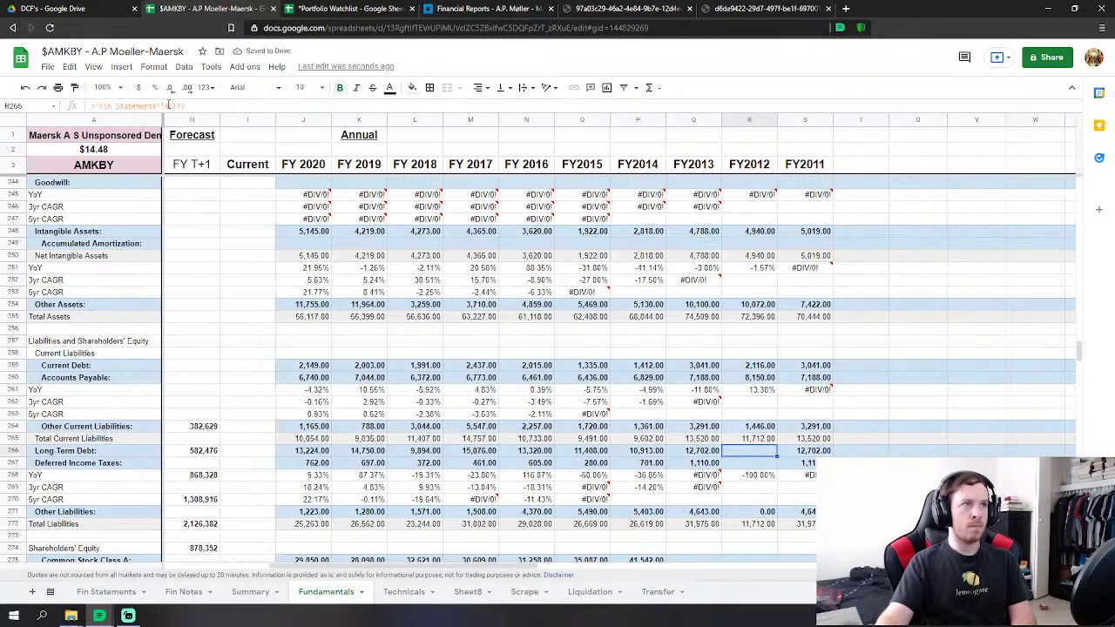
pyautogui.press('Return')
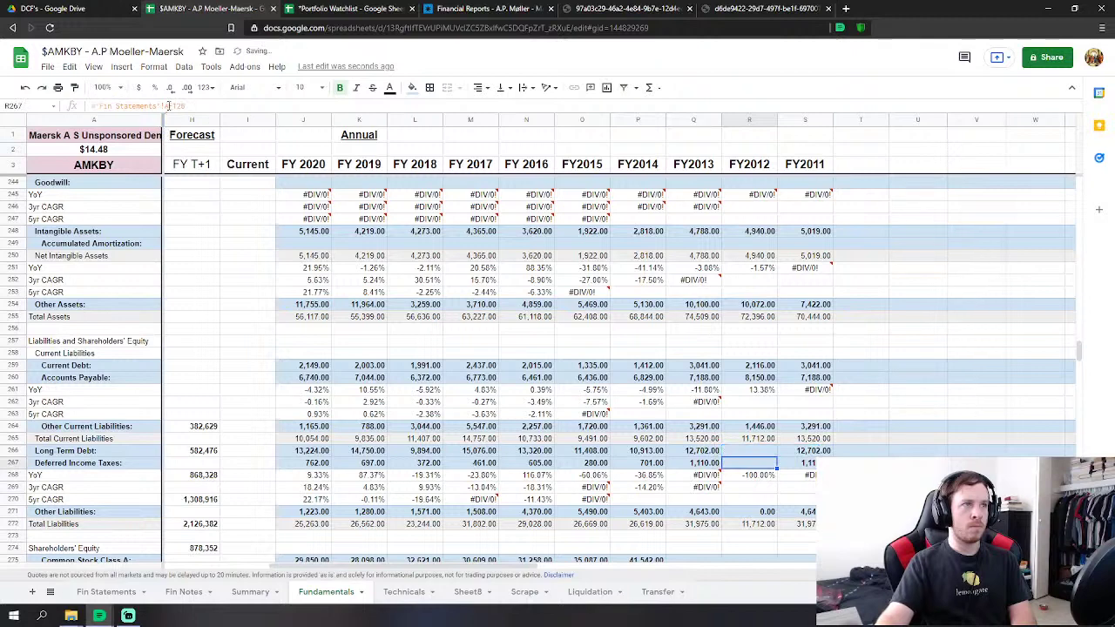
pyautogui.press('Down')
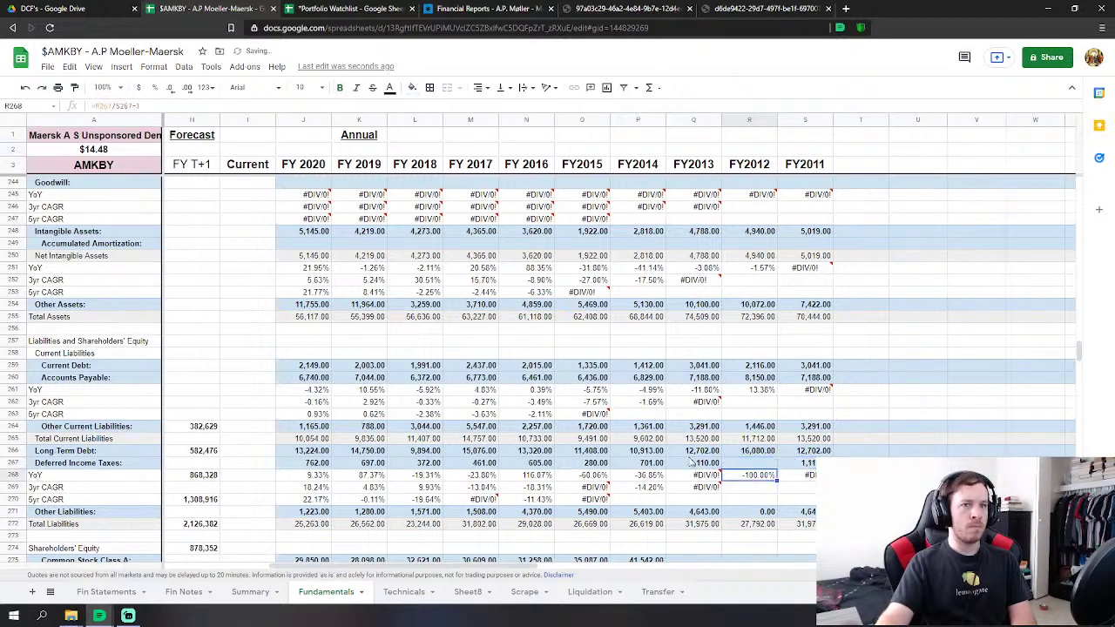
# Change the FY2012 Other Liabilities formula to 'Fin Statements' AJ117 plus AJ118 plus AJ119.
pyautogui.press('Down')
pyautogui.press('Down')
pyautogui.press('Down')
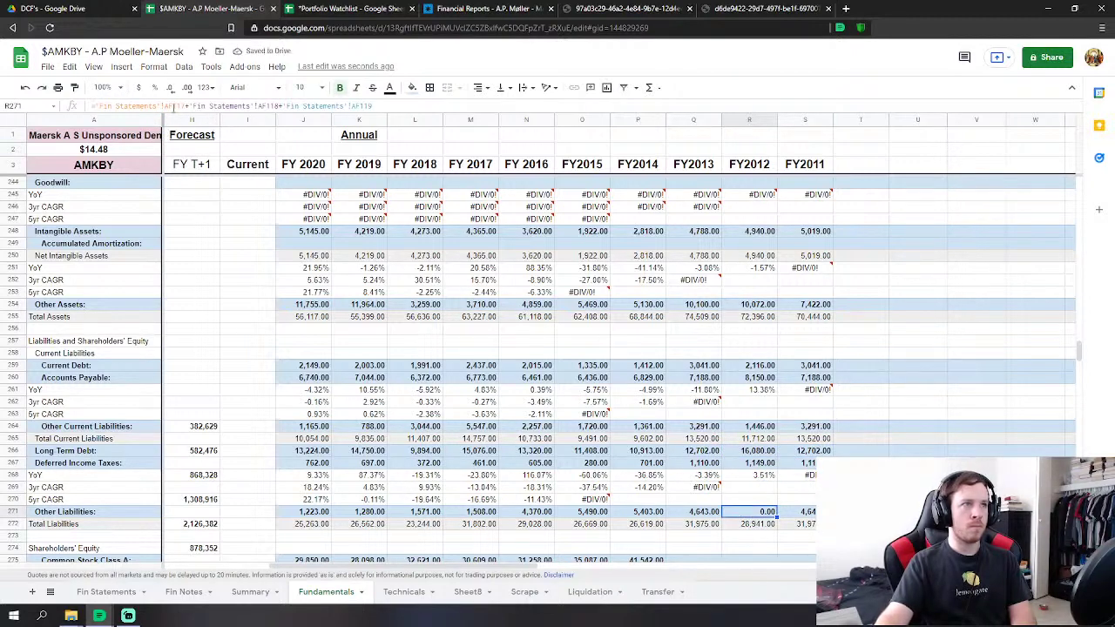
pyautogui.click(173, 107)
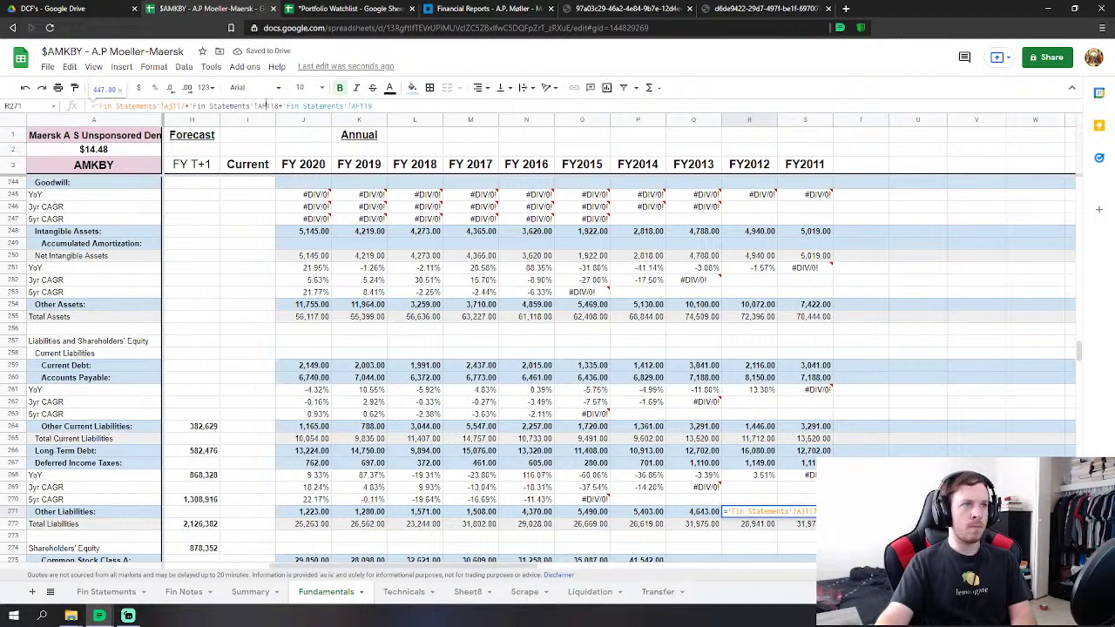
pyautogui.click(263, 106)
pyautogui.press('Delete')
pyautogui.write('j')
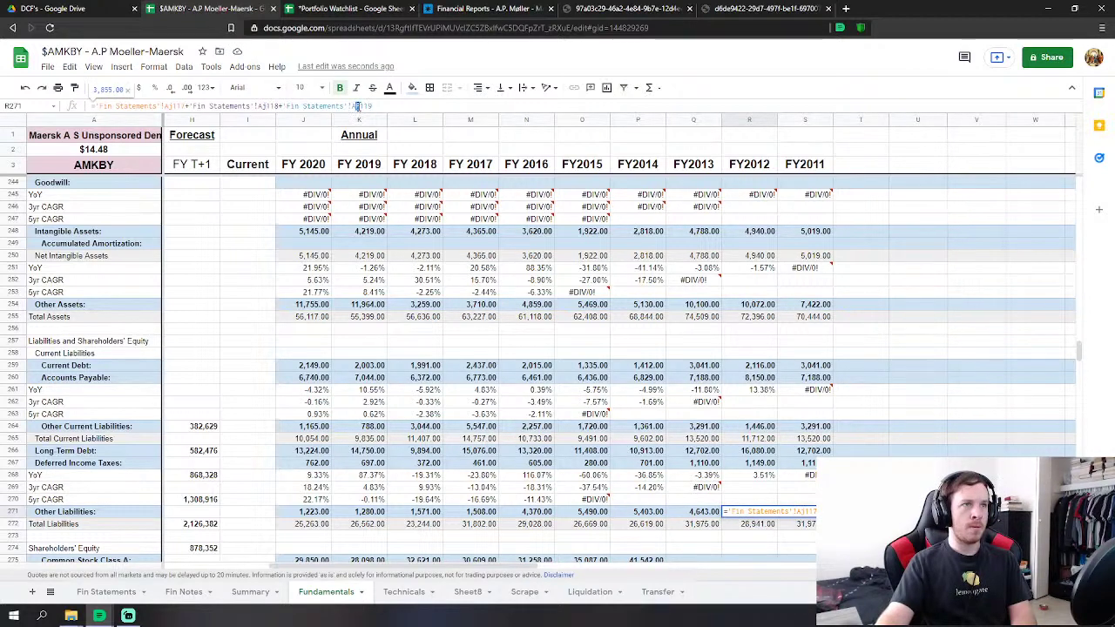
pyautogui.press('Return')
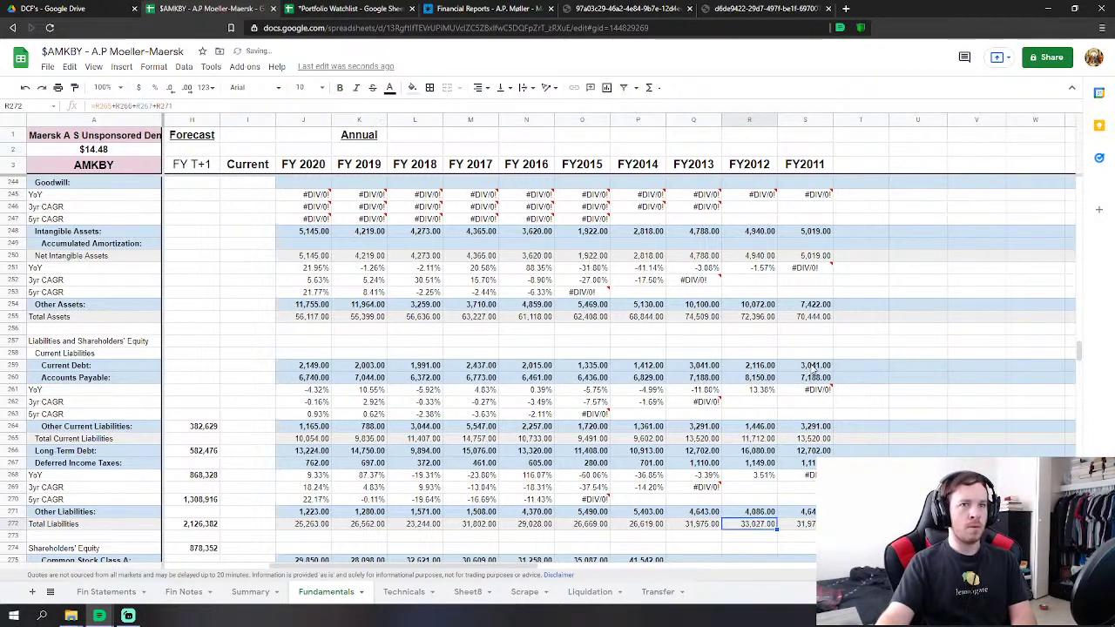
# Change the FY2011 Current Debt formula to 'Fin Statements' AM125 and Accounts Payable to AM128 plus AM129 plus AM131.
pyautogui.click(811, 365)
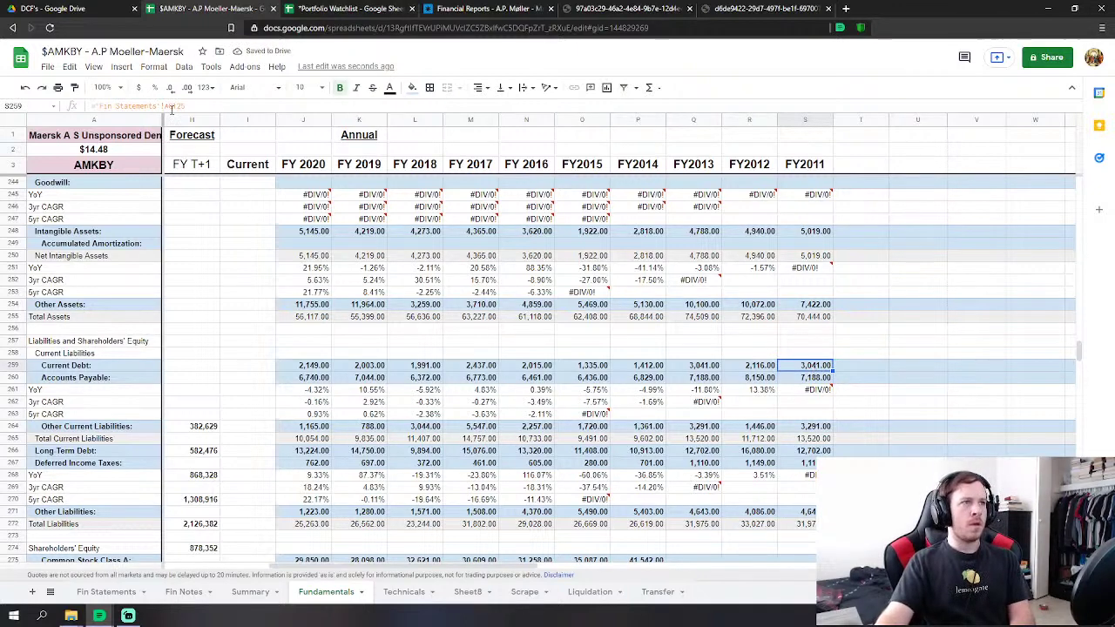
pyautogui.press('Delete')
pyautogui.press('Return')
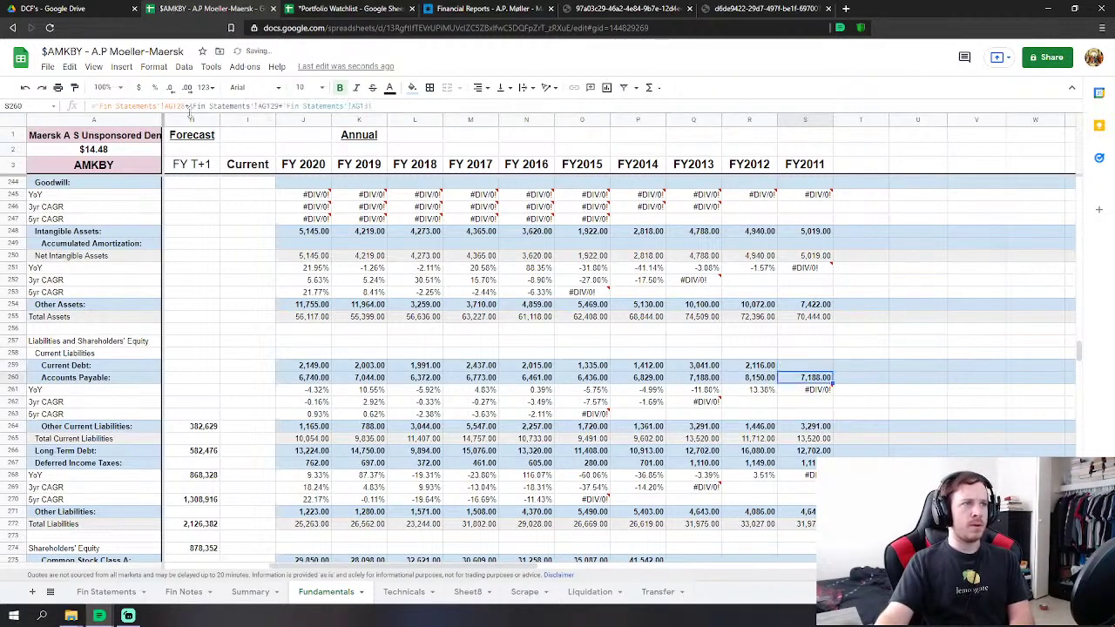
pyautogui.click(170, 105)
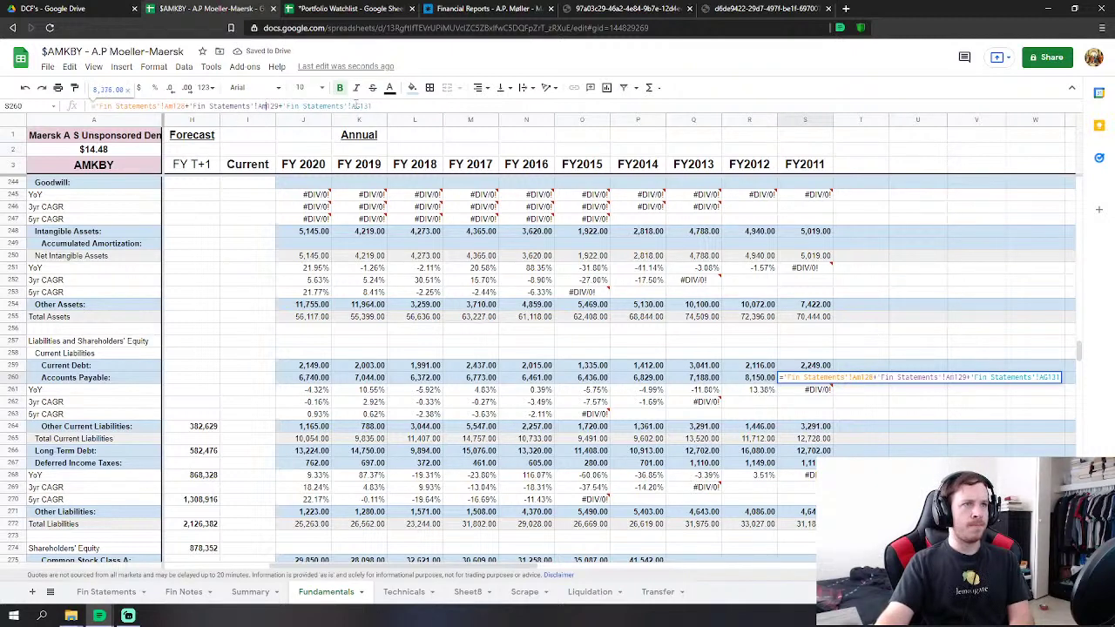
pyautogui.press('Return')
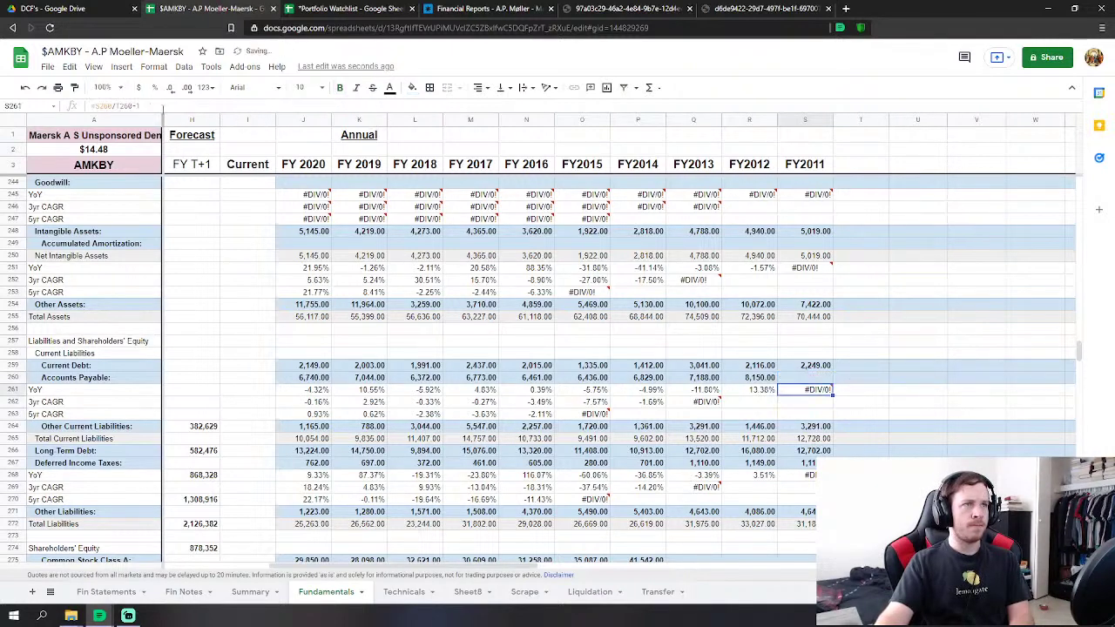
# Change the FY2011 Other Current Liabilities formula to the sum of 'Fin Statements' AM127, AM130, AM132 and AM134.
pyautogui.click(810, 426)
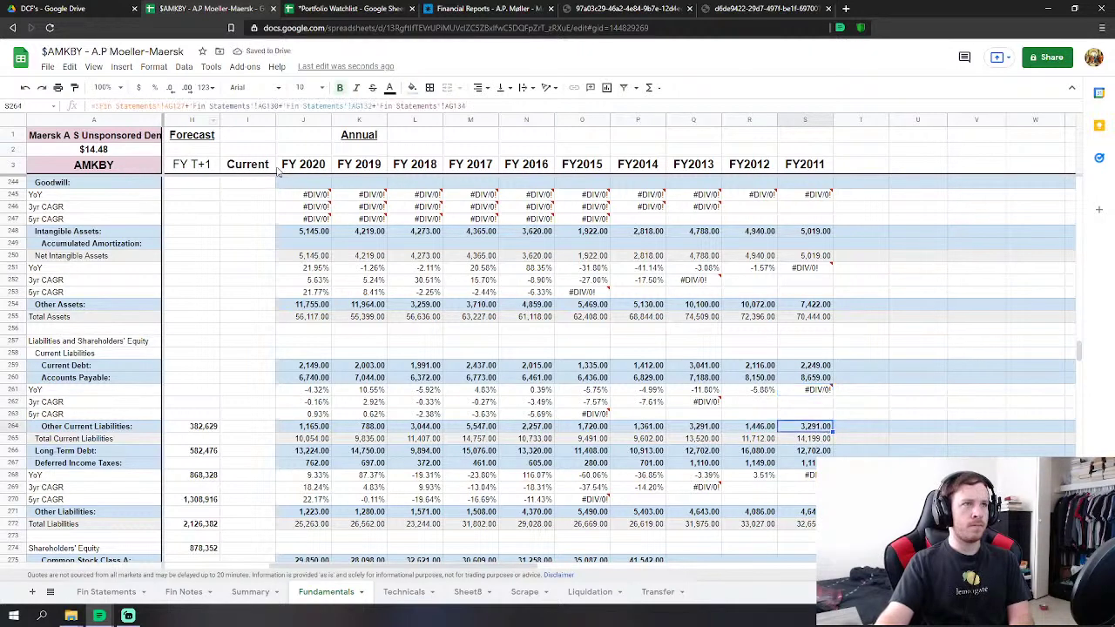
pyautogui.click(171, 105)
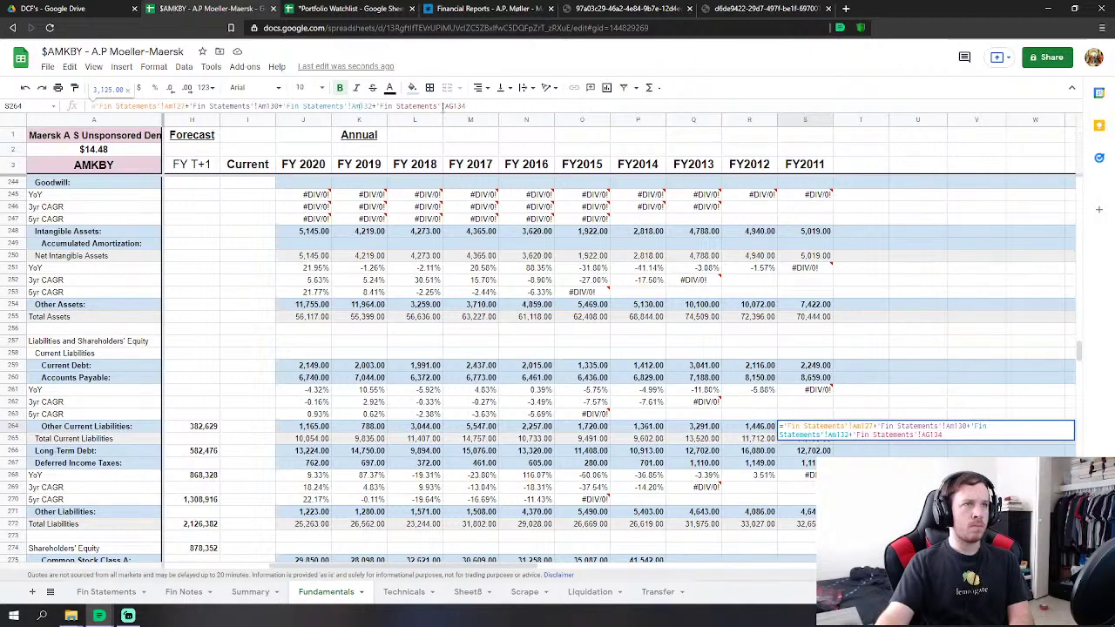
pyautogui.press('Return')
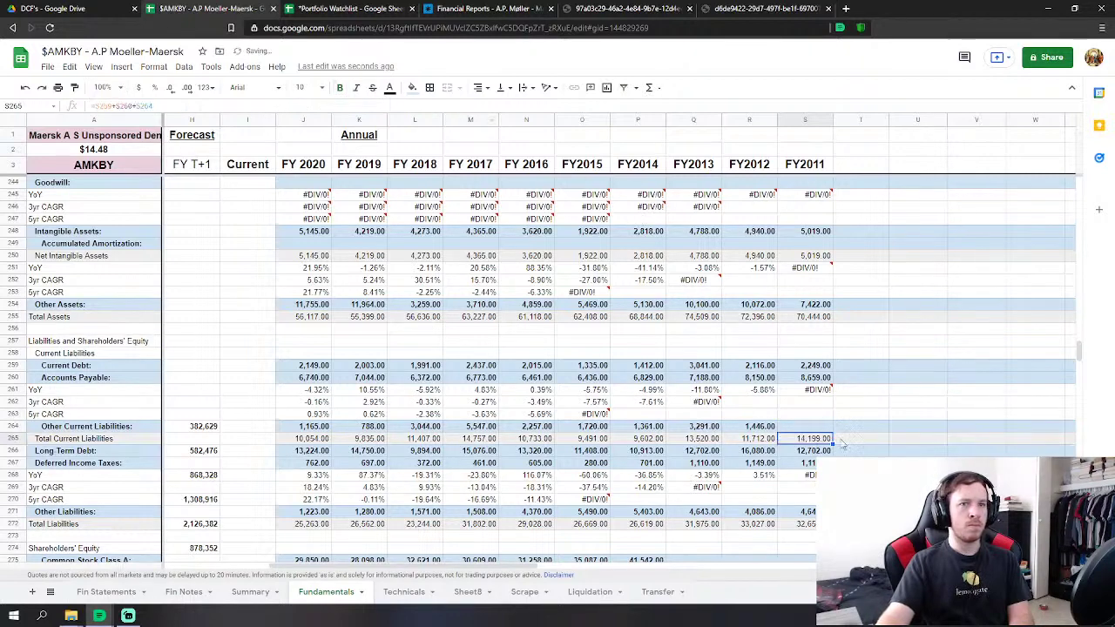
# Change the FY2011 Long Term Debt and Deferred Income Taxes formulas to 'Fin Statements' column AM, rows 115 and 120.
pyautogui.press('Down')
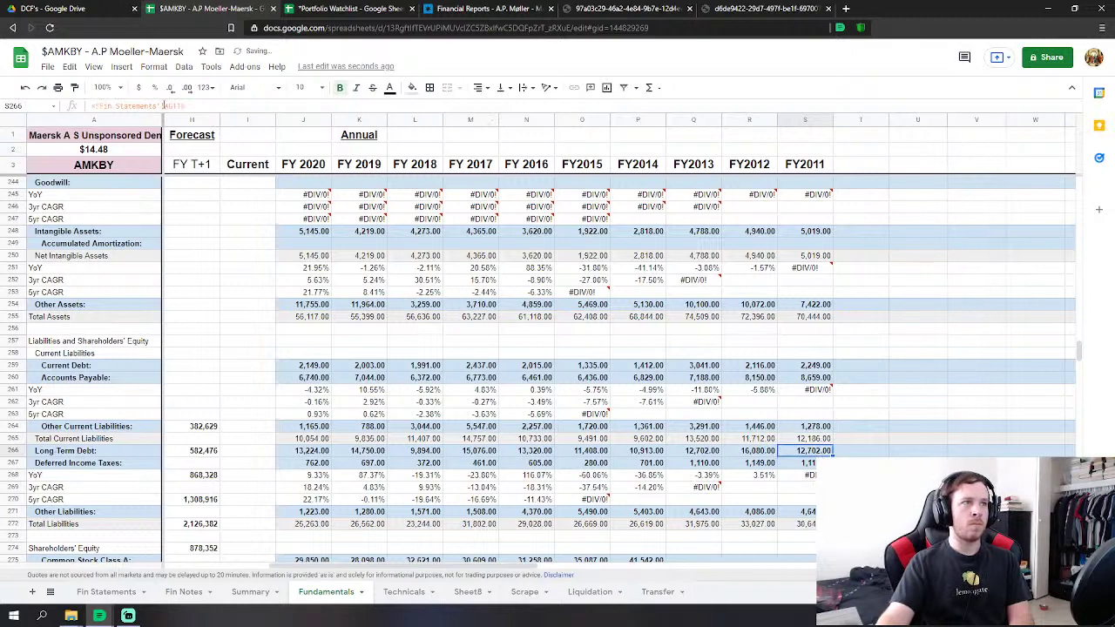
pyautogui.click(167, 105)
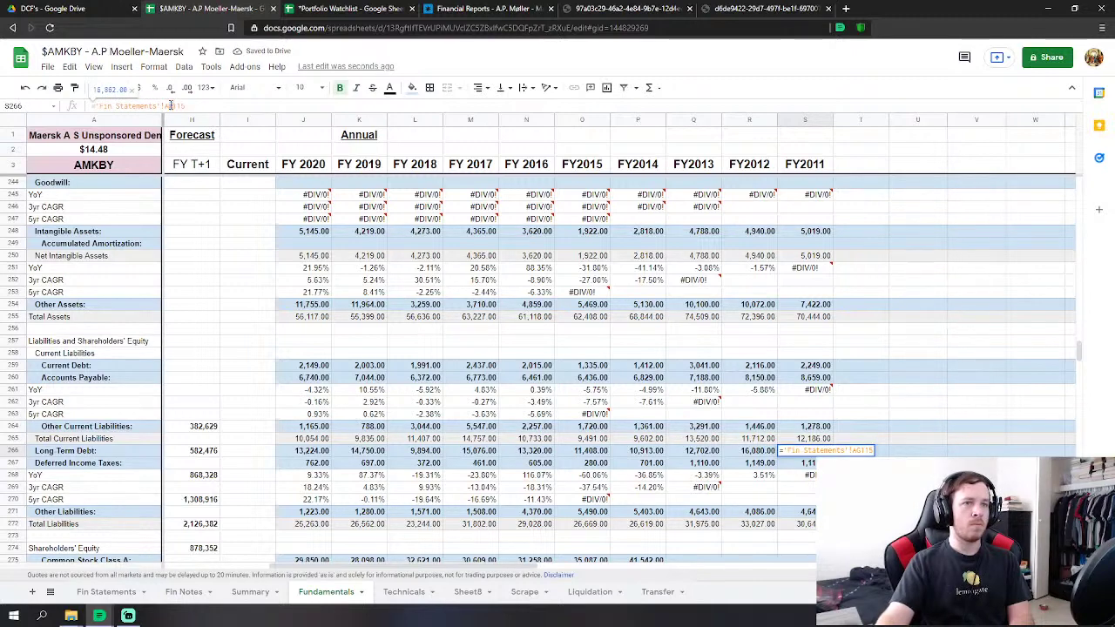
pyautogui.press('Return')
pyautogui.click(174, 105)
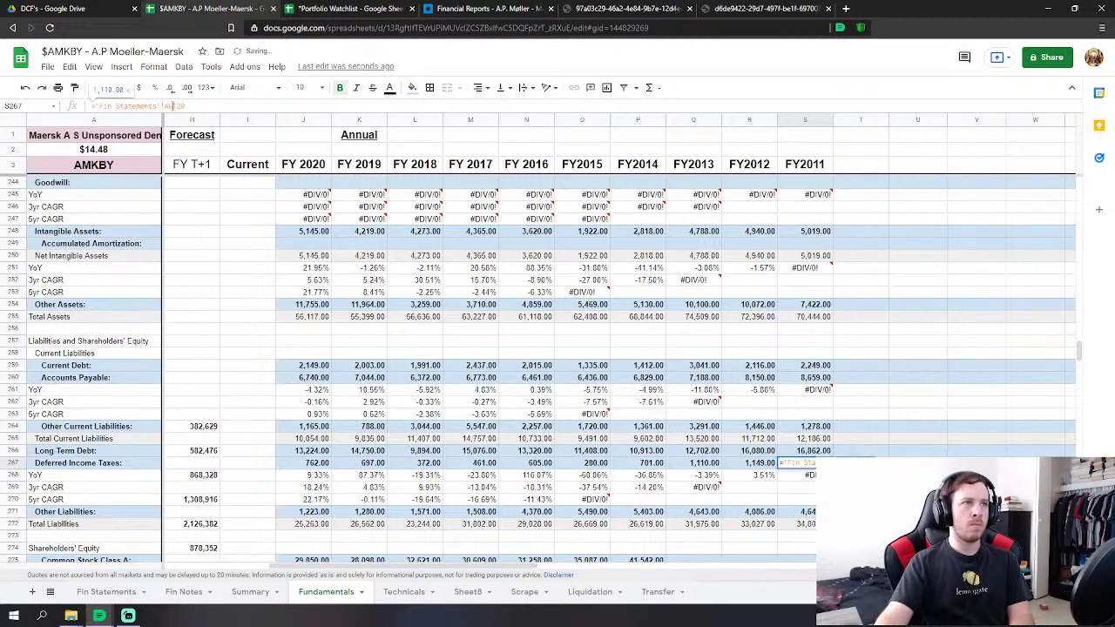
pyautogui.press('Return')
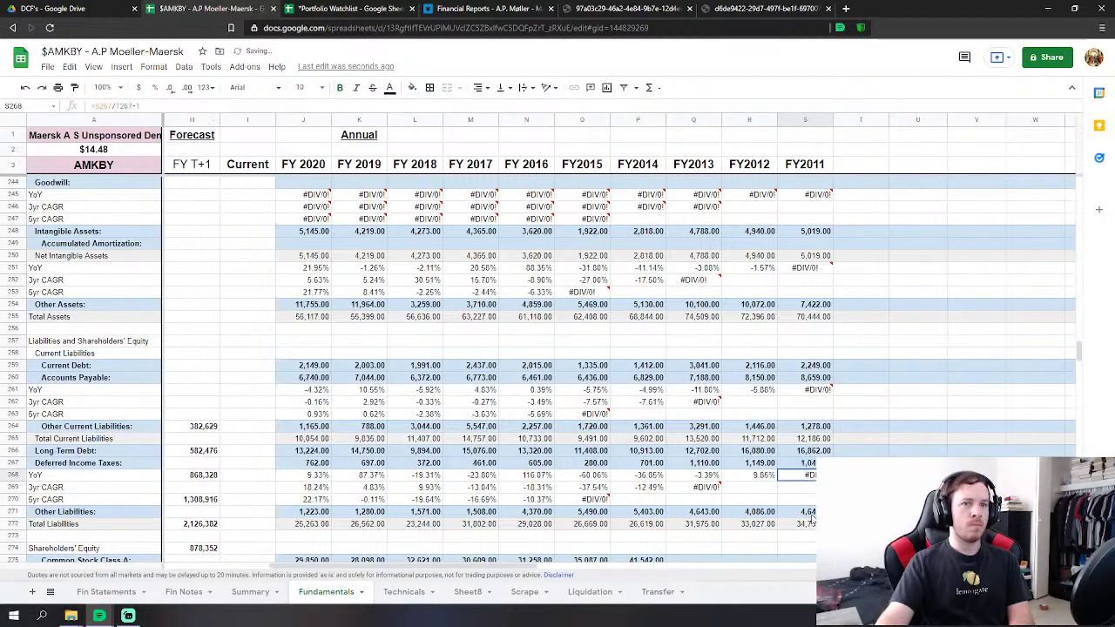
# Change the FY2011 Other Liabilities formula to 'Fin Statements' AM117 plus AM118 plus AM119.
pyautogui.click(808, 513)
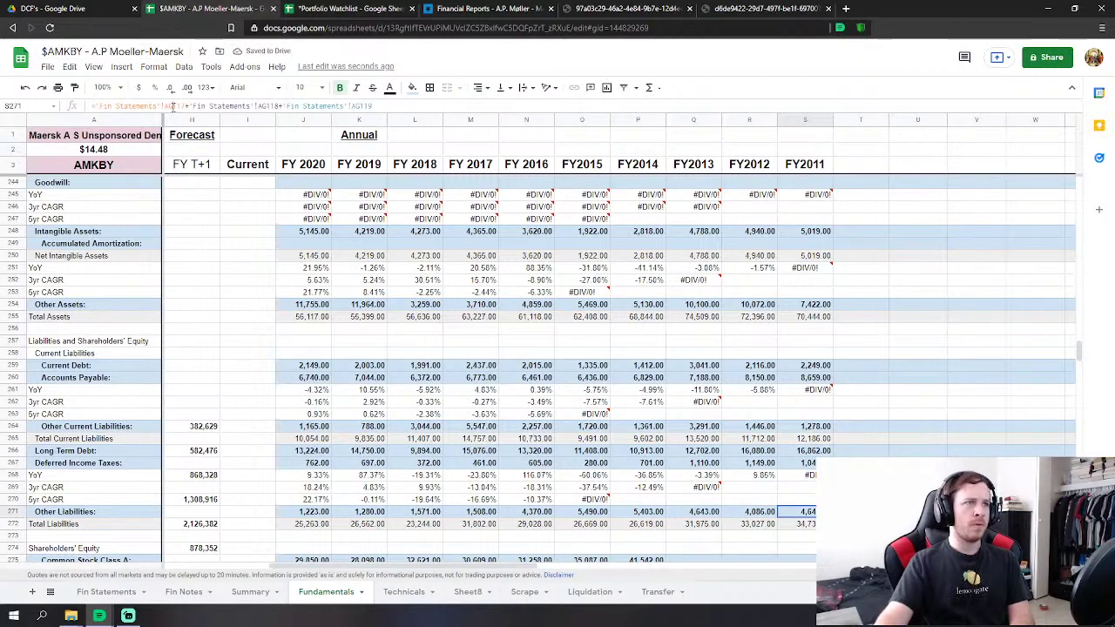
pyautogui.click(174, 106)
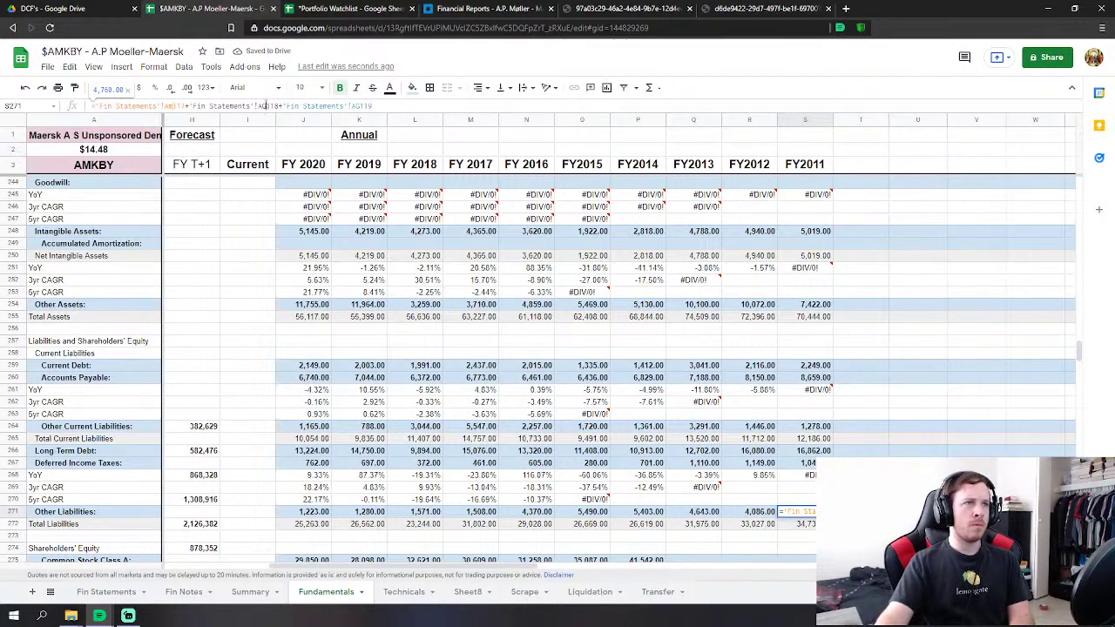
pyautogui.press('Delete')
pyautogui.write('m')
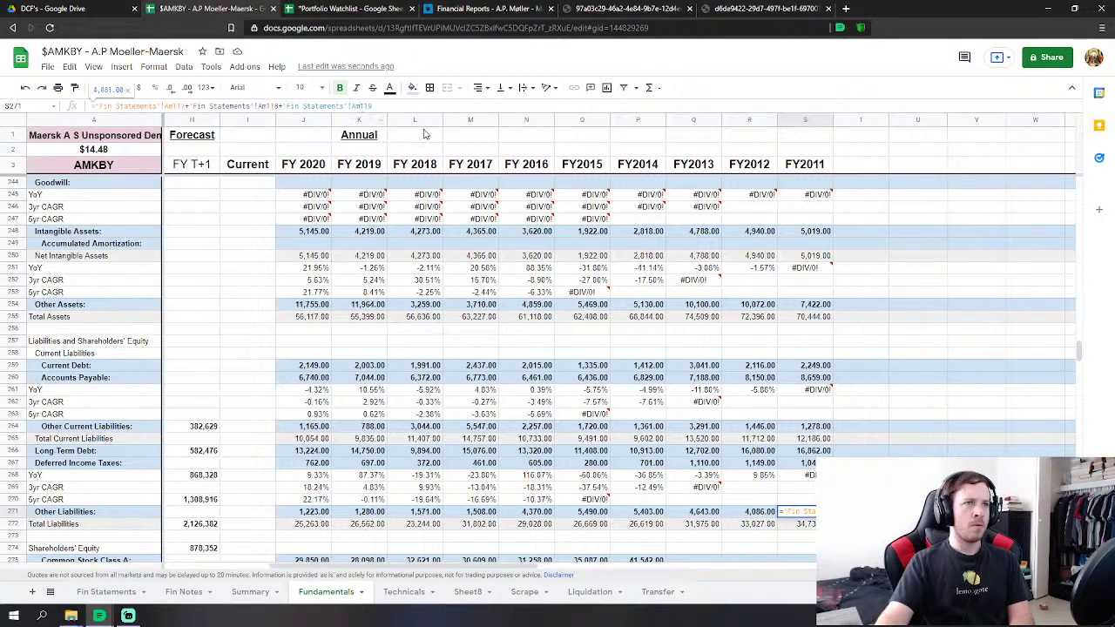
pyautogui.press('Return')
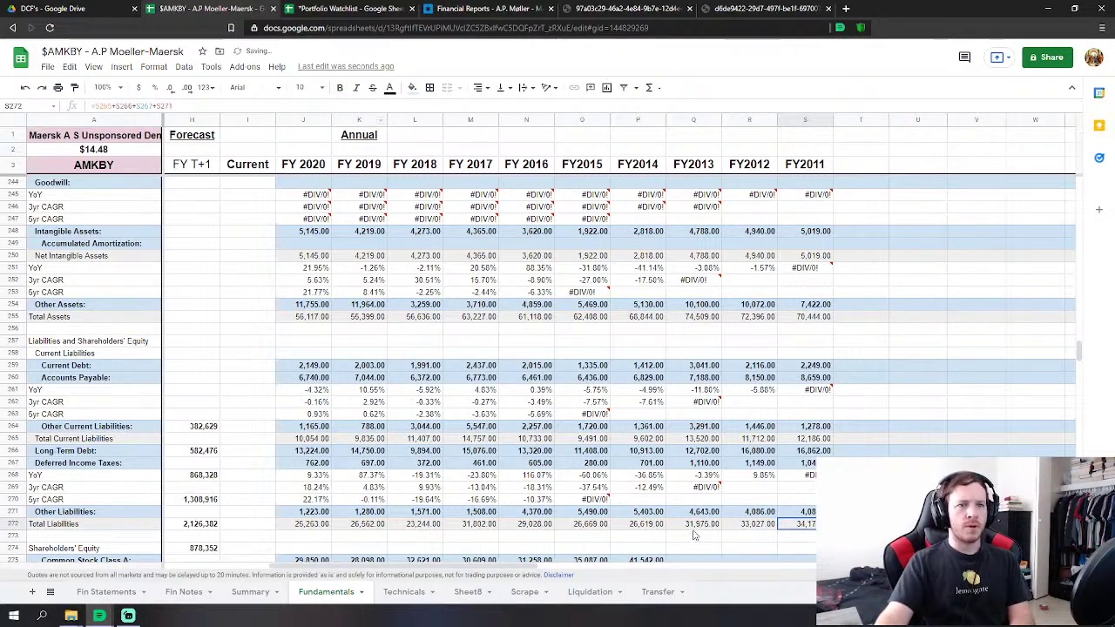
# Compare the FY2011–FY2013 Total Liabilities on Fundamentals with the total liabilities row on Fin Statements.
pyautogui.click(106, 592)
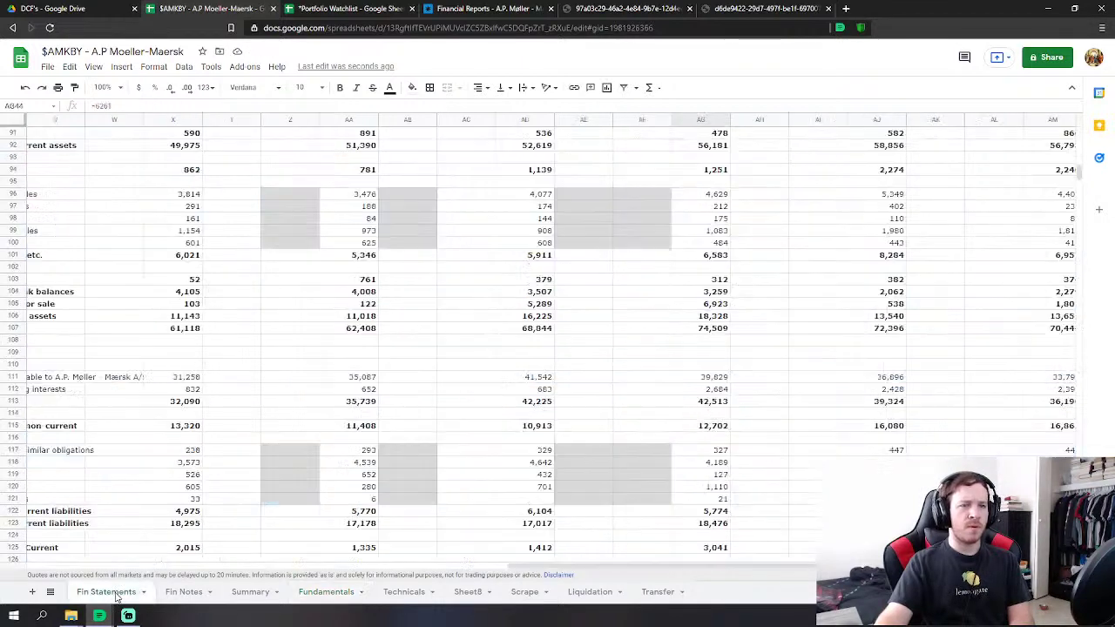
pyautogui.scroll(-5, 784, 514)
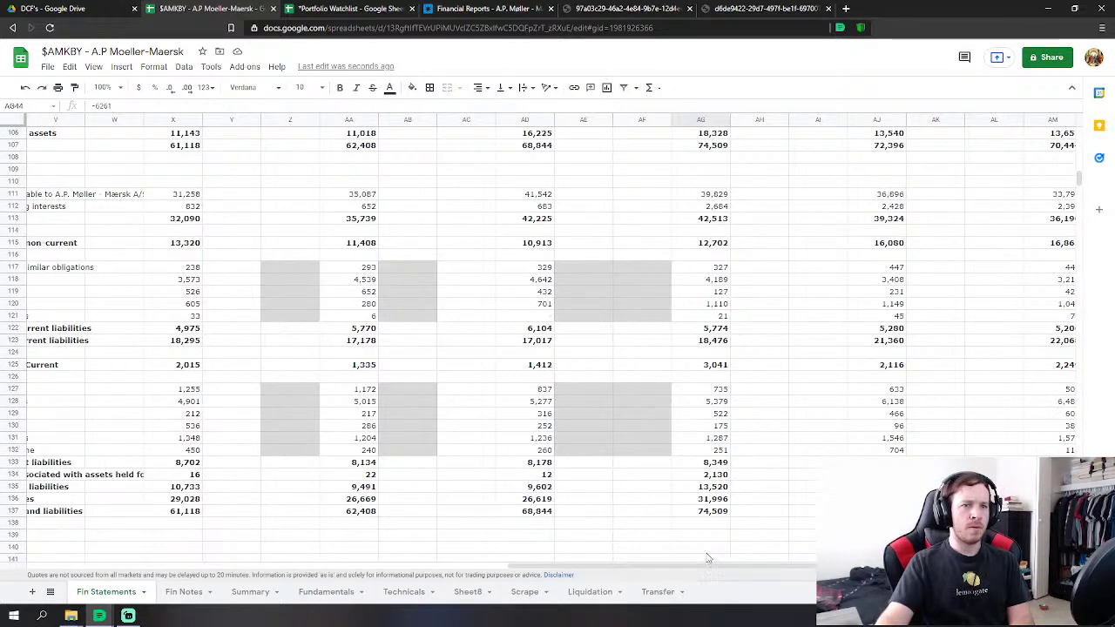
pyautogui.moveTo(714, 568); pyautogui.dragTo(756, 568)
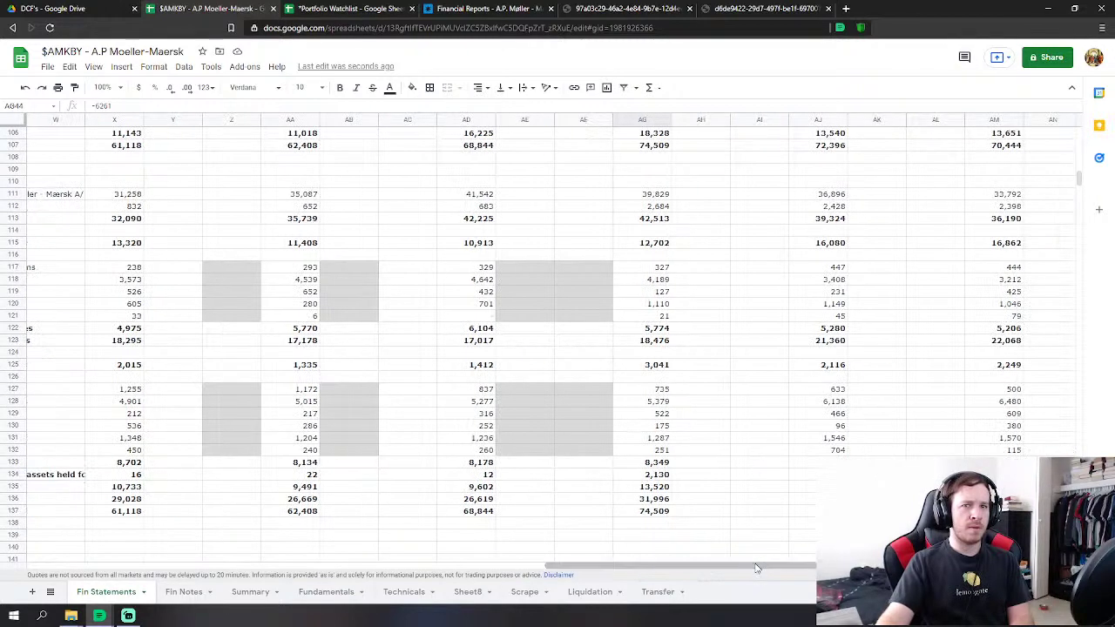
pyautogui.click(319, 593)
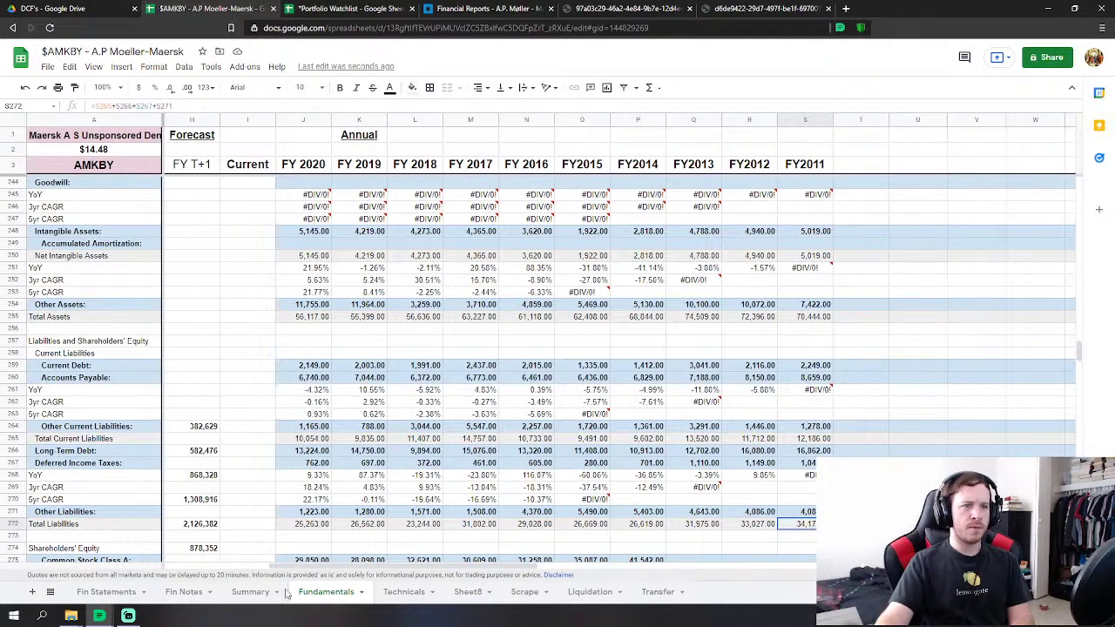
pyautogui.click(105, 593)
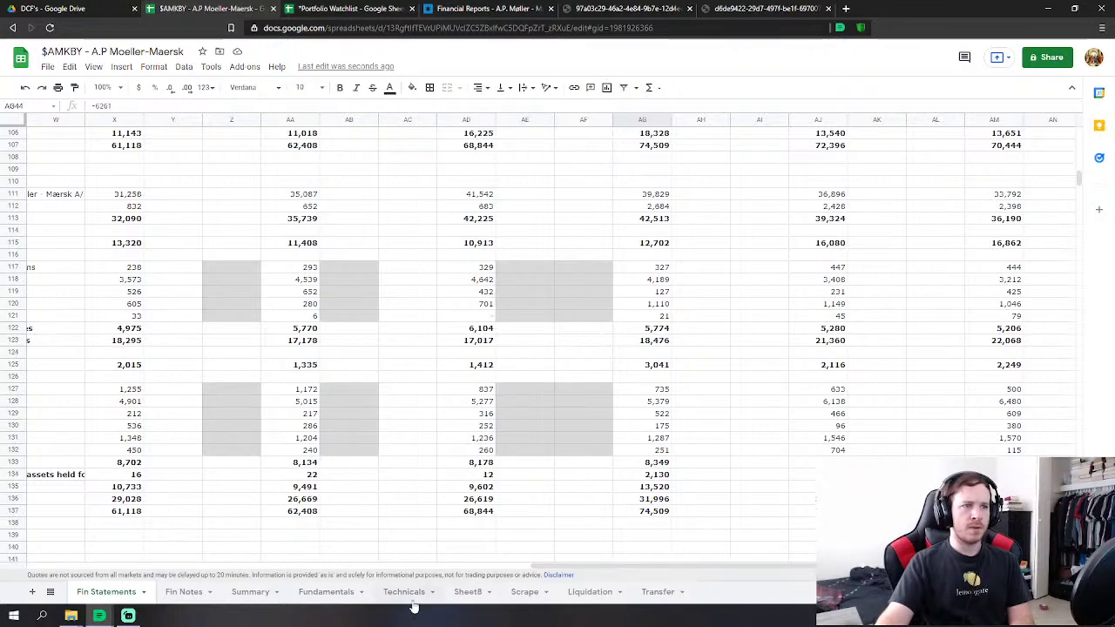
pyautogui.click(328, 593)
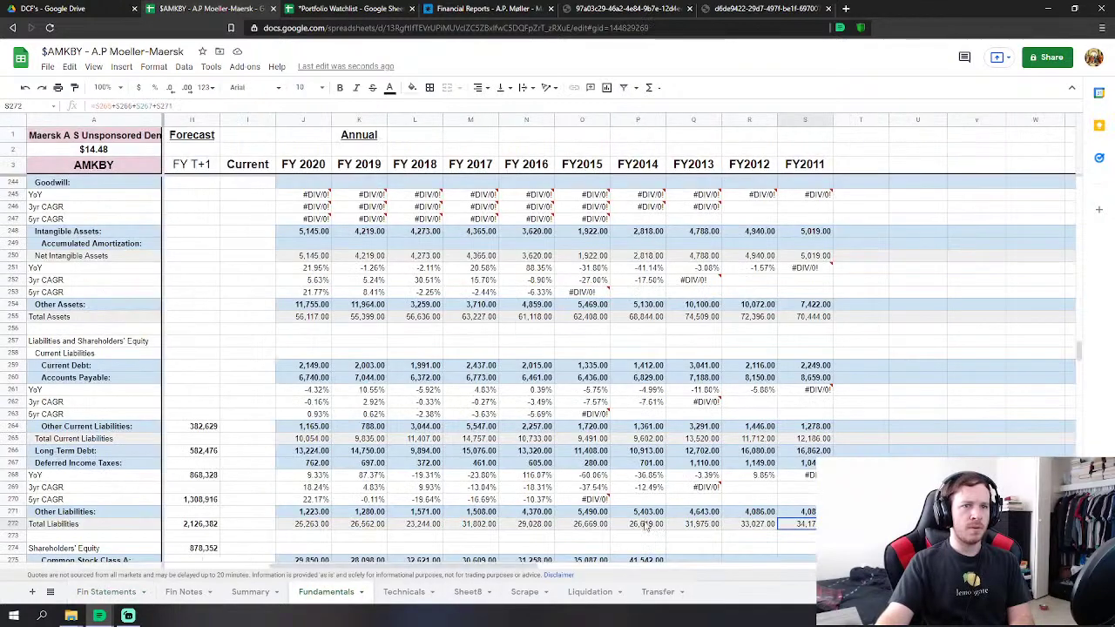
pyautogui.scroll(1, 713, 533)
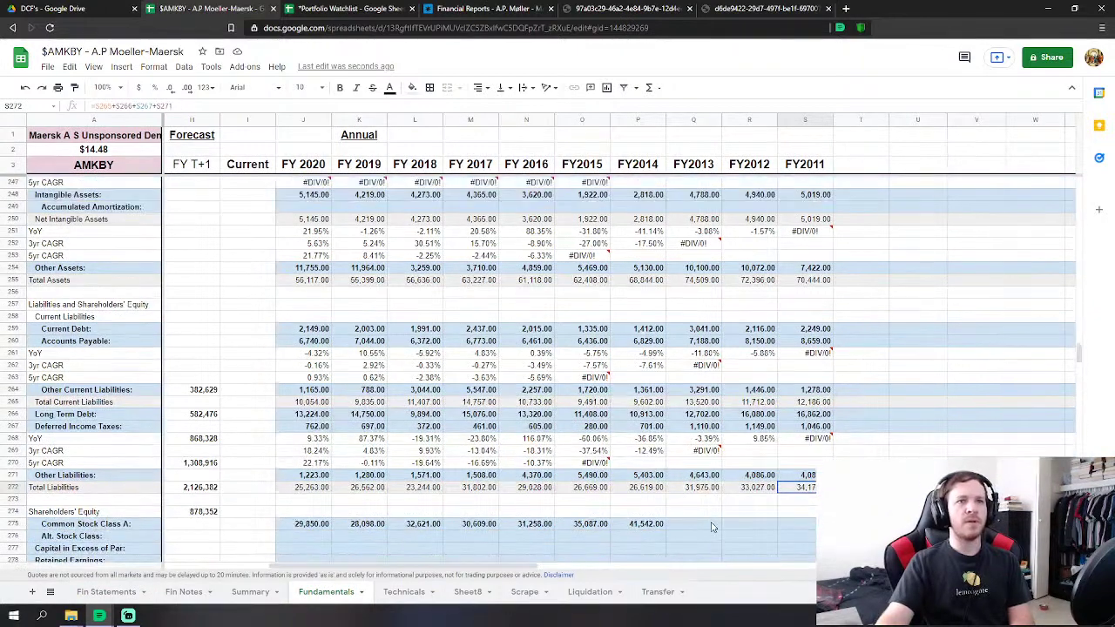
# Check the FY2013 liability lines on Fin Statements, including non-current Other payables, against the lines linked on Fundamentals.
pyautogui.click(701, 329)
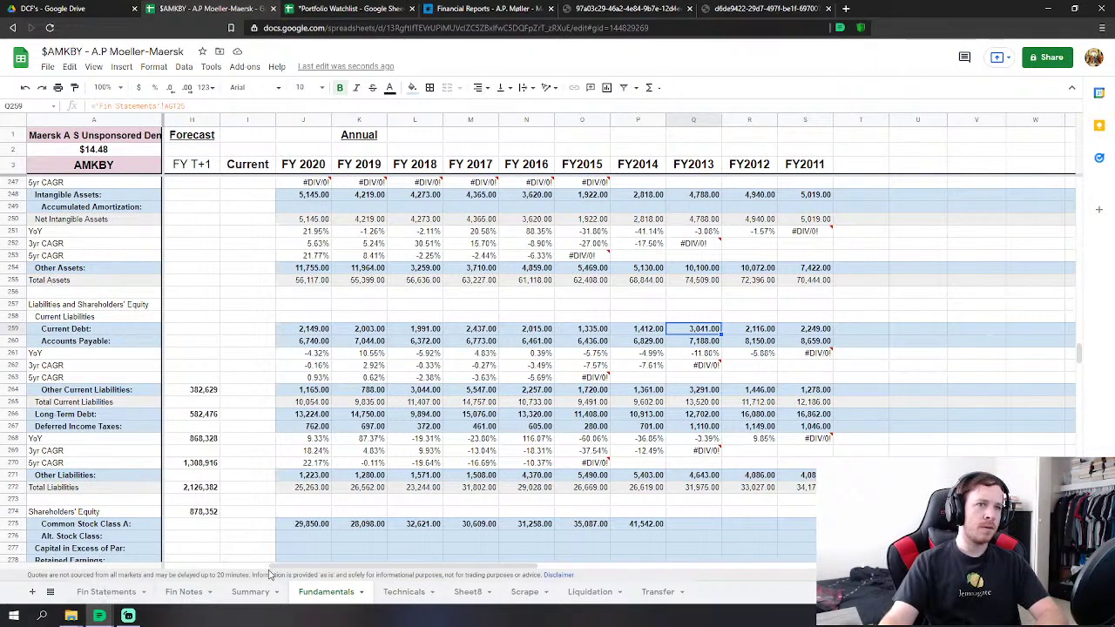
pyautogui.click(108, 598)
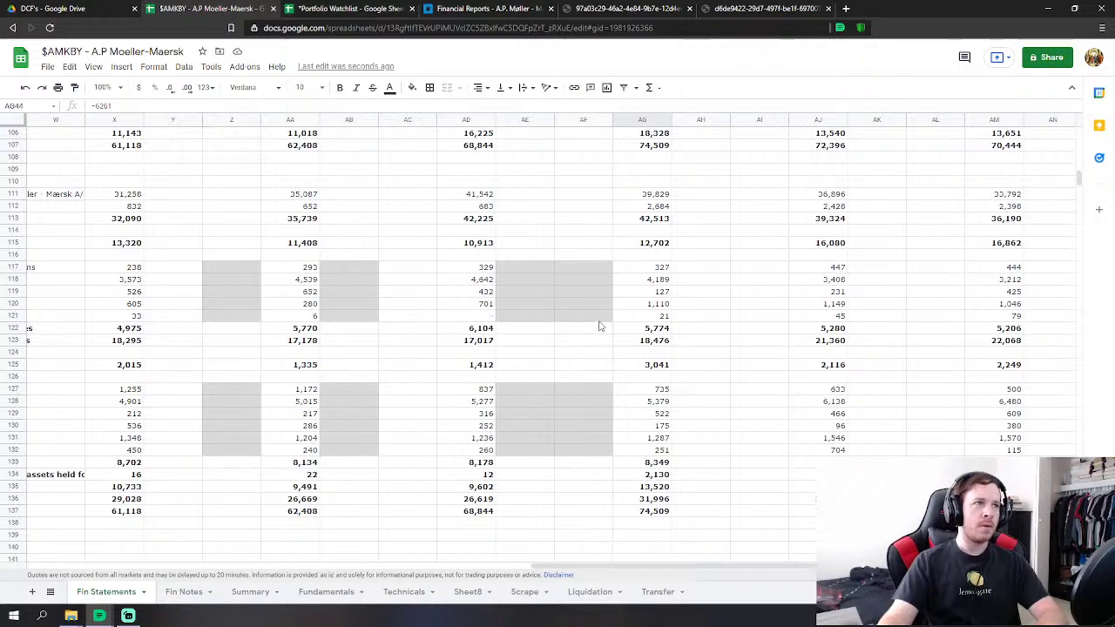
pyautogui.scroll(1, 579, 457)
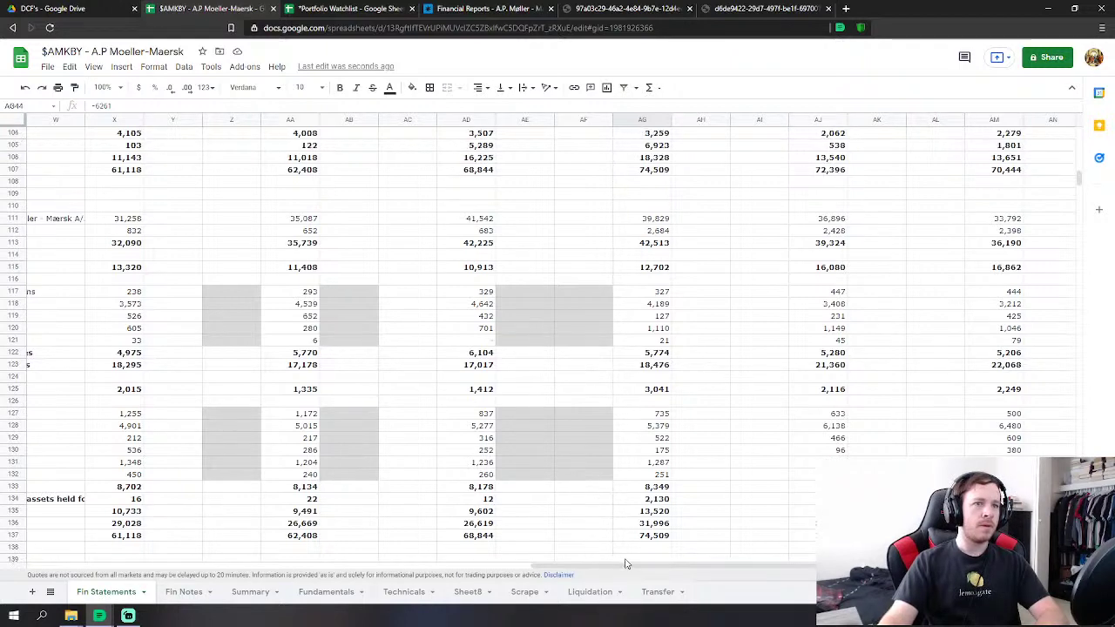
pyautogui.moveTo(624, 563); pyautogui.dragTo(599, 575)
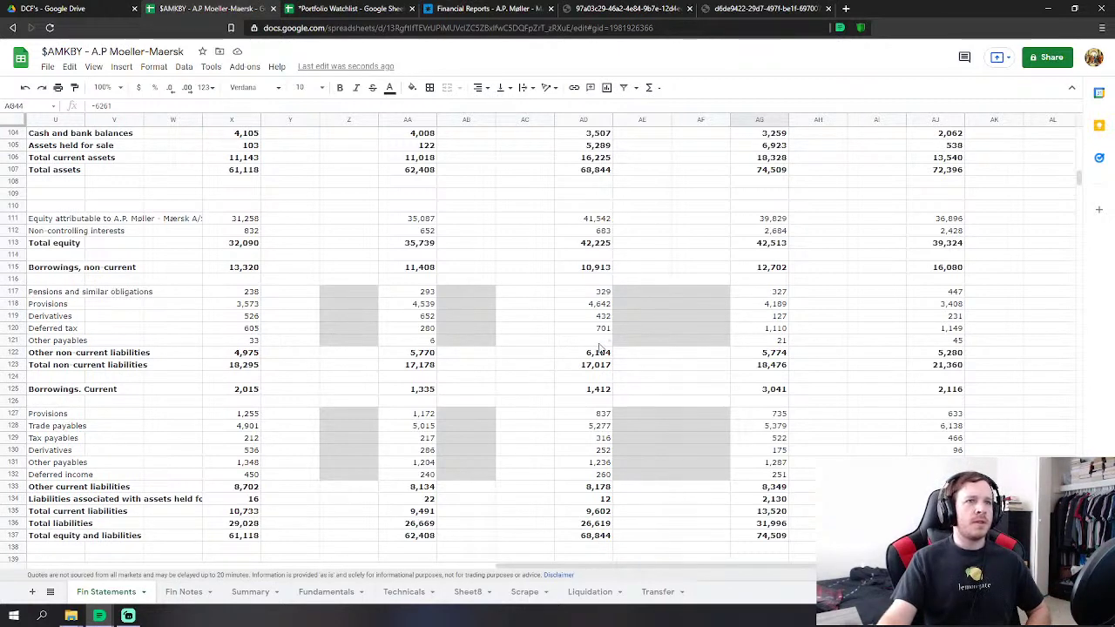
pyautogui.click(766, 340)
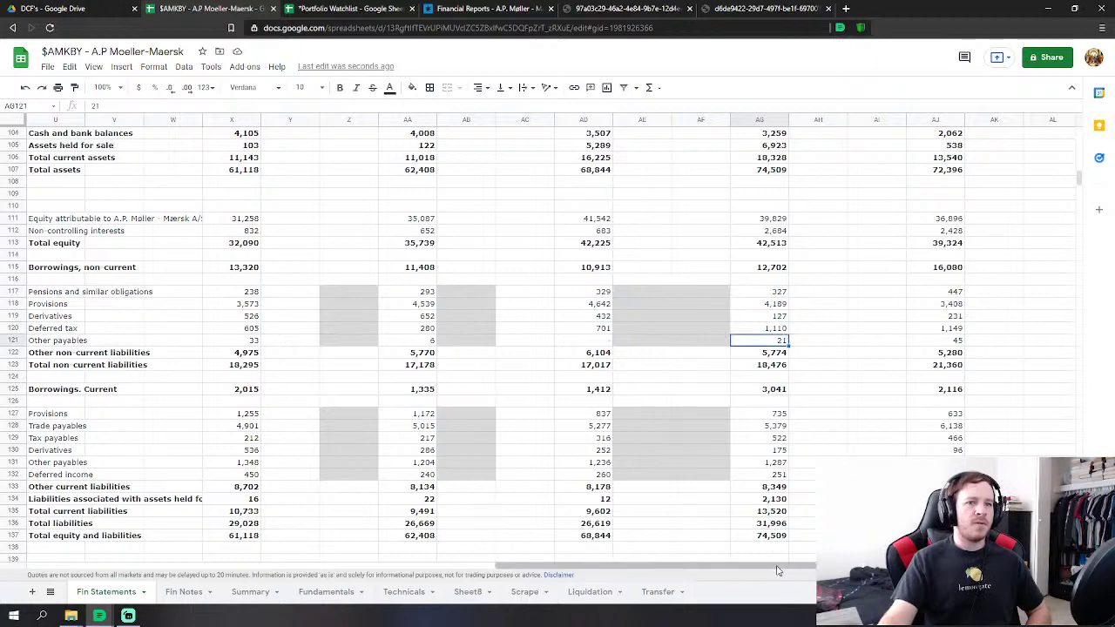
pyautogui.moveTo(773, 567); pyautogui.dragTo(808, 568)
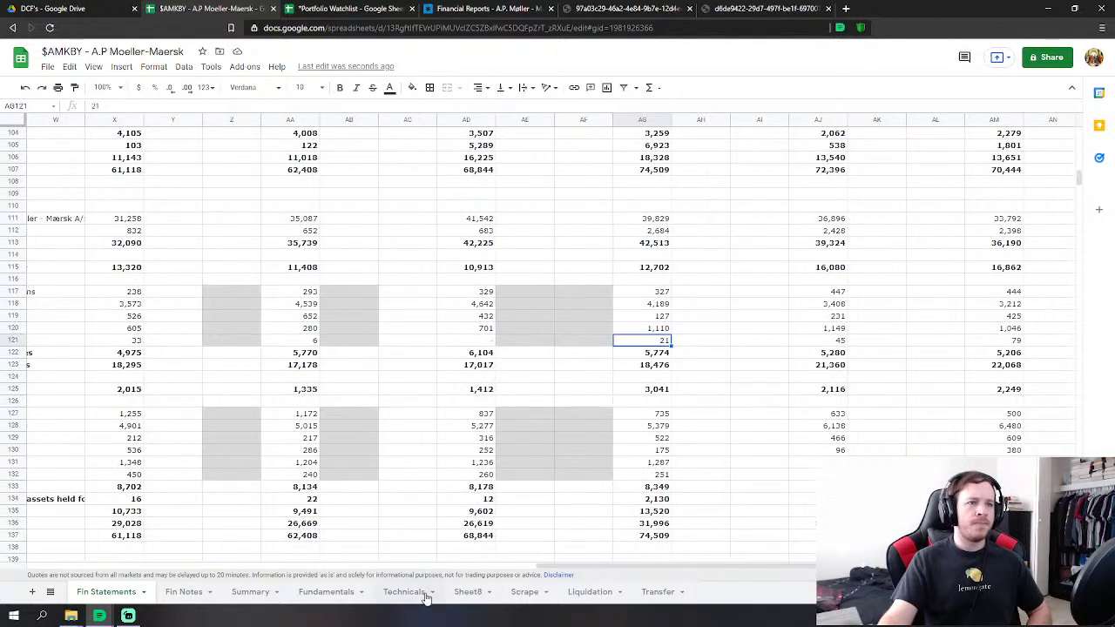
# Add the non-current Other payables, 'Fin Statements' AG121, to the FY2013 Accounts Payable formula and recheck the total against Fin Statements.
pyautogui.click(316, 592)
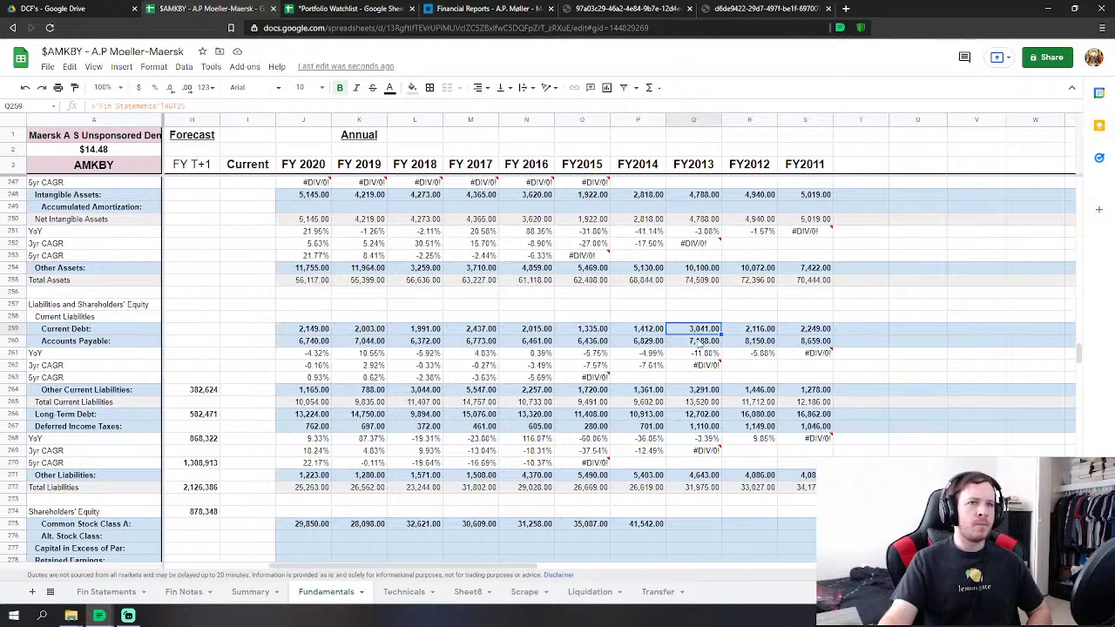
pyautogui.press('Down')
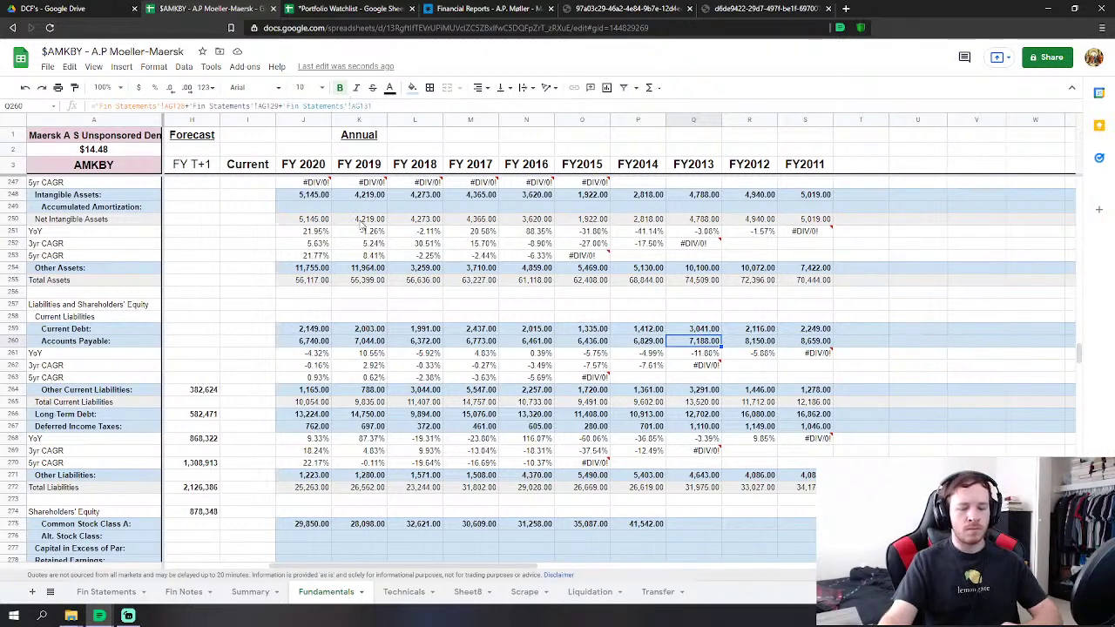
pyautogui.doubleClick(695, 341)
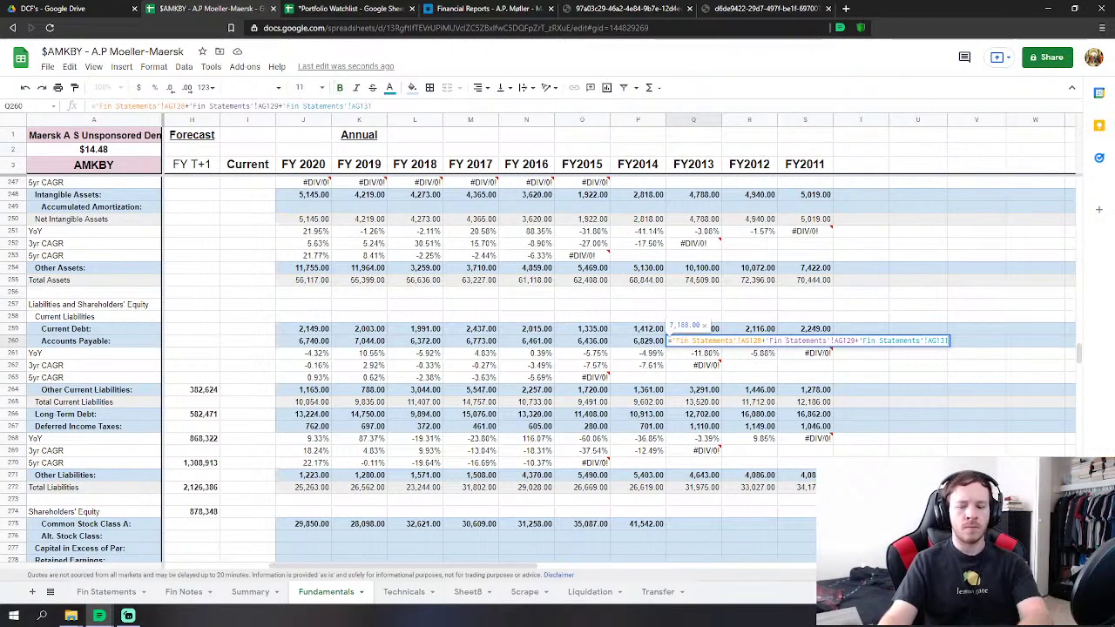
pyautogui.write('+')
pyautogui.click(110, 598)
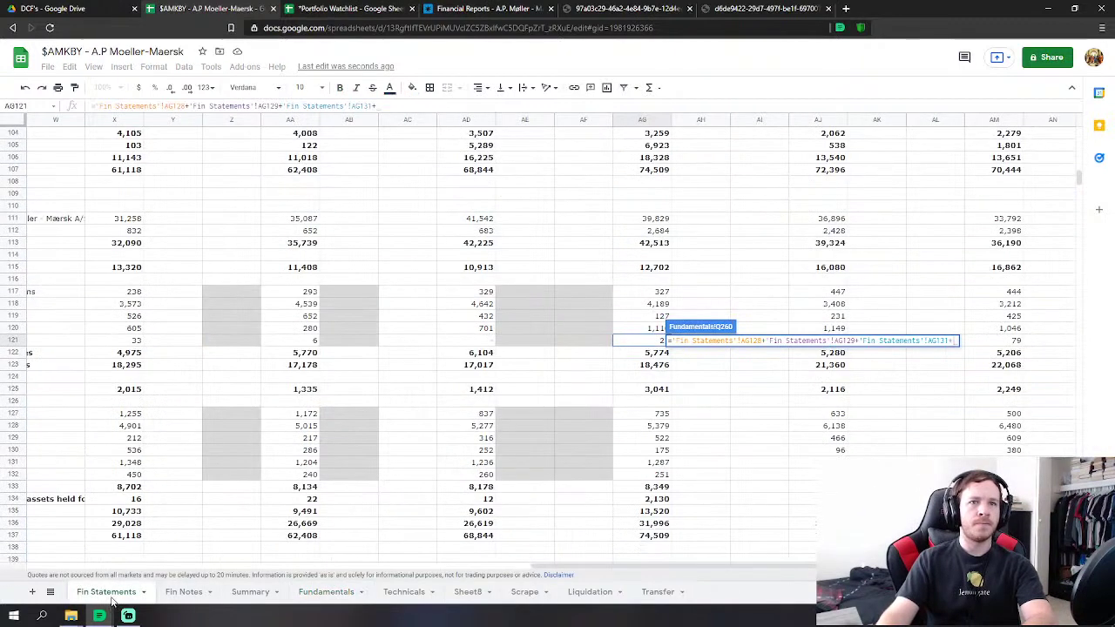
pyautogui.click(640, 343)
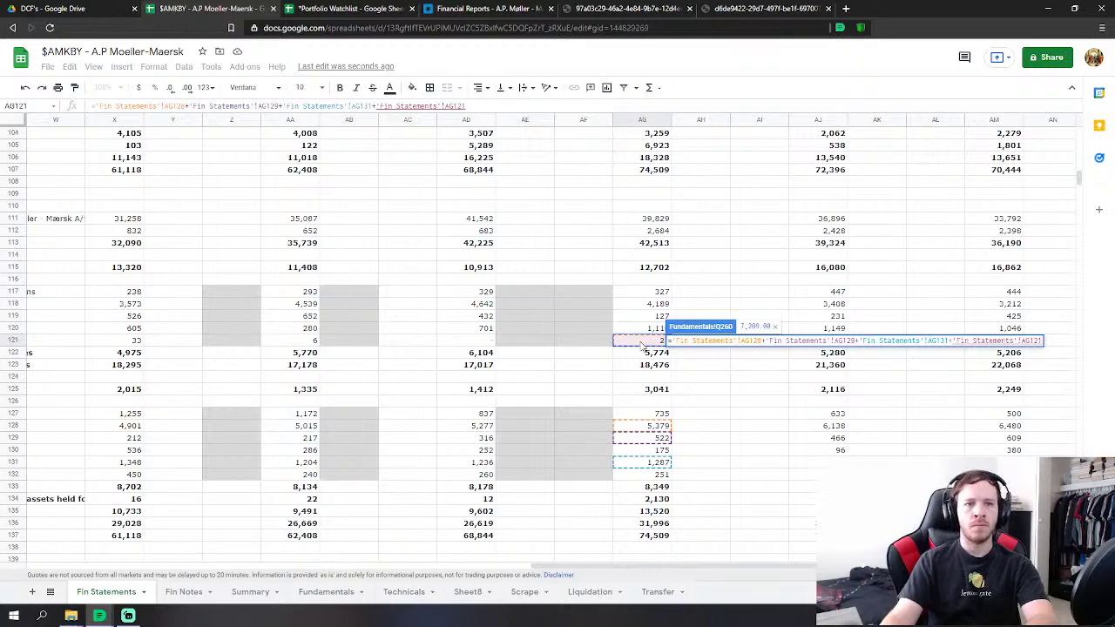
pyautogui.press('Return')
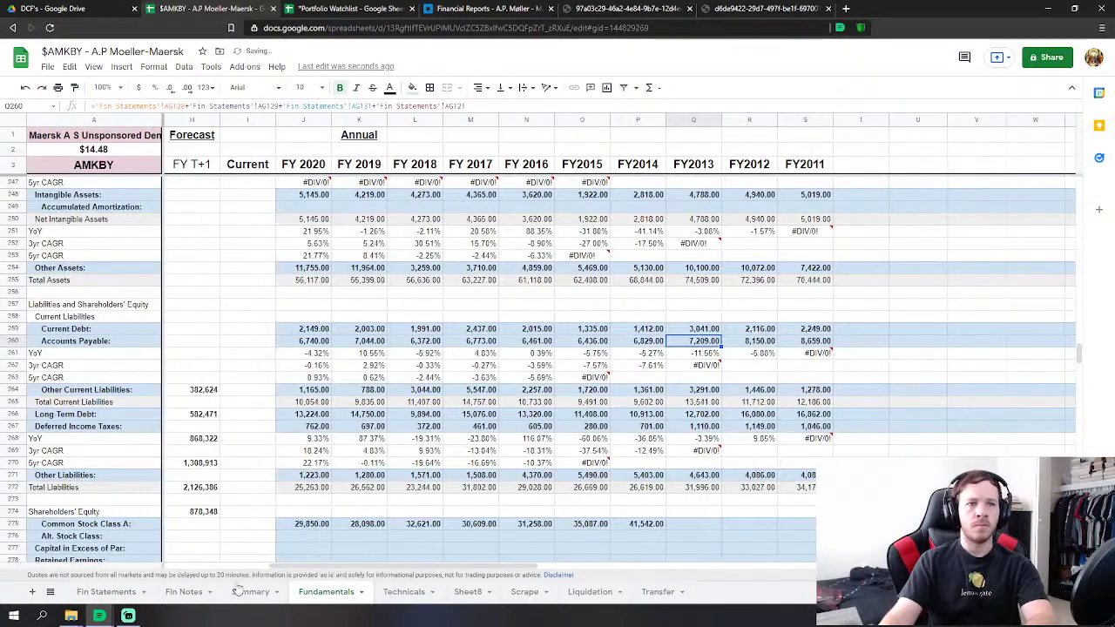
pyautogui.click(110, 592)
pyautogui.click(331, 592)
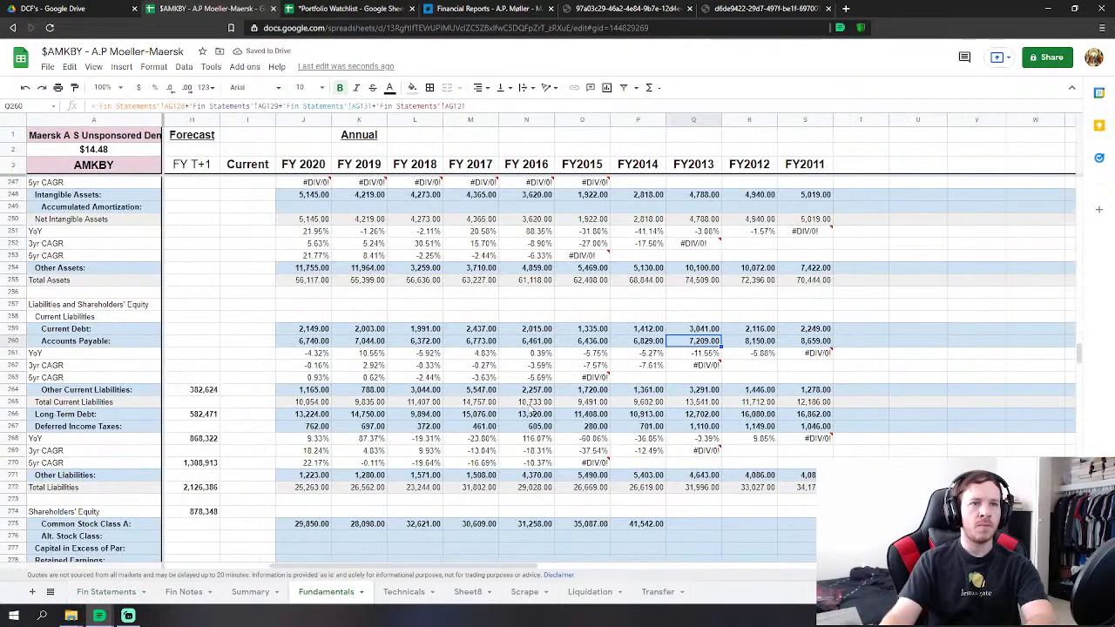
# Add the non-current Other payables, 'Fin Statements' AJ121, to the FY2012 Accounts Payable formula on Fundamentals.
pyautogui.press('Right')
pyautogui.press('Return')
pyautogui.write('+')
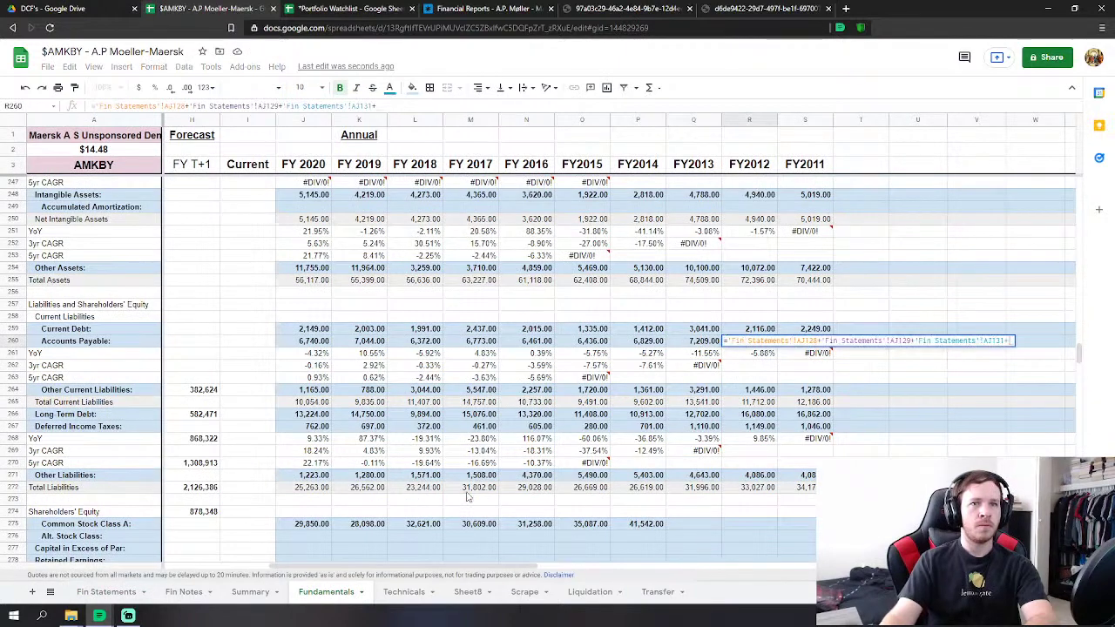
pyautogui.click(114, 592)
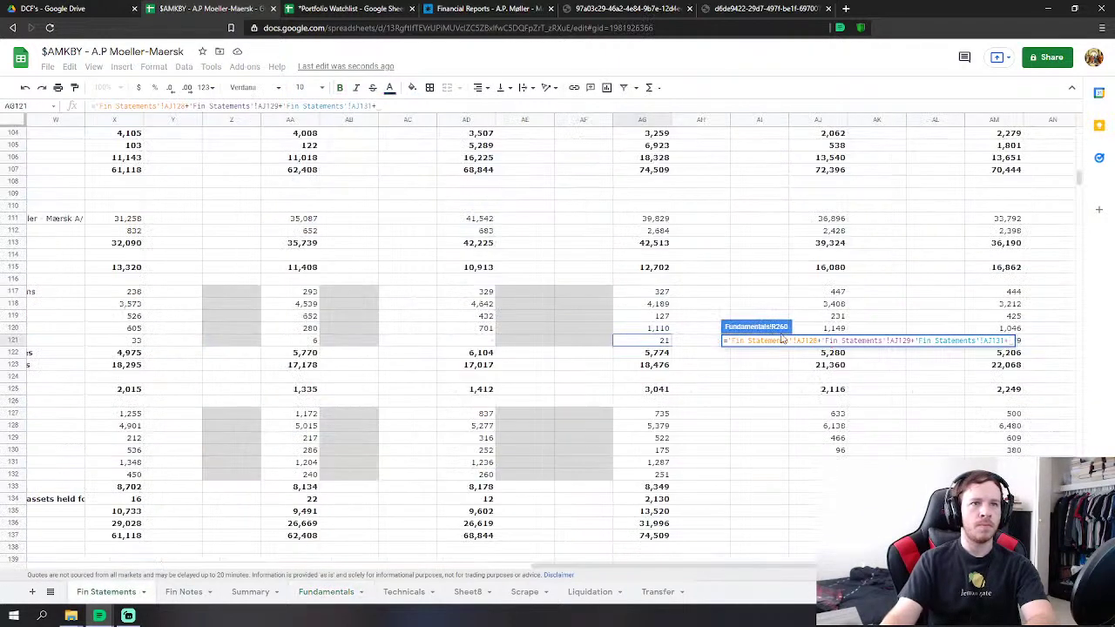
pyautogui.scroll(-1, 802, 383)
pyautogui.click(838, 317)
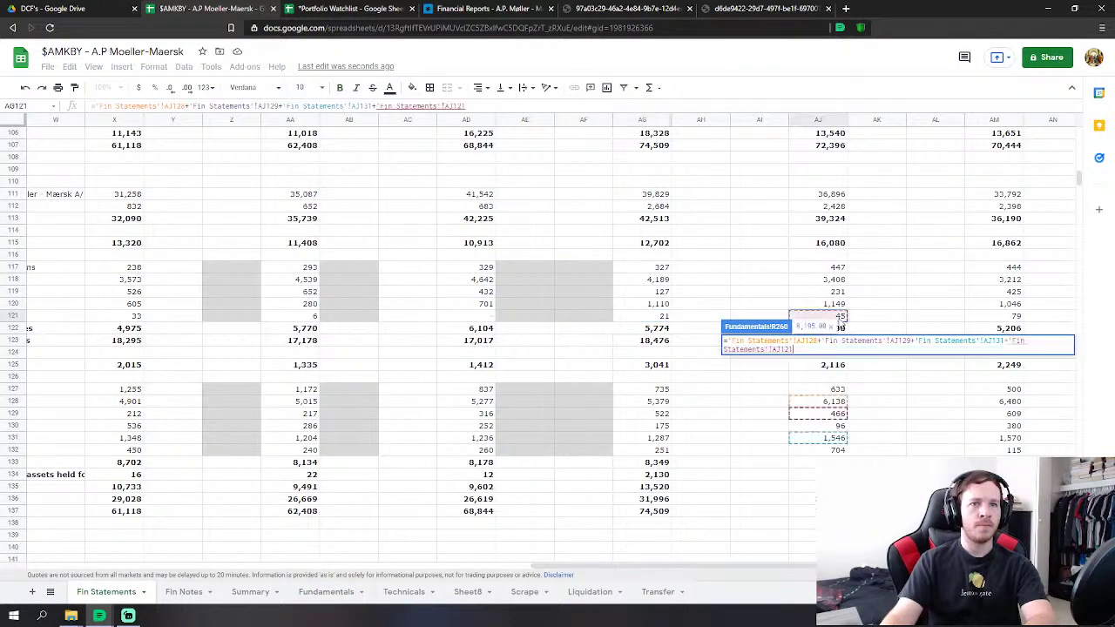
pyautogui.press('Return')
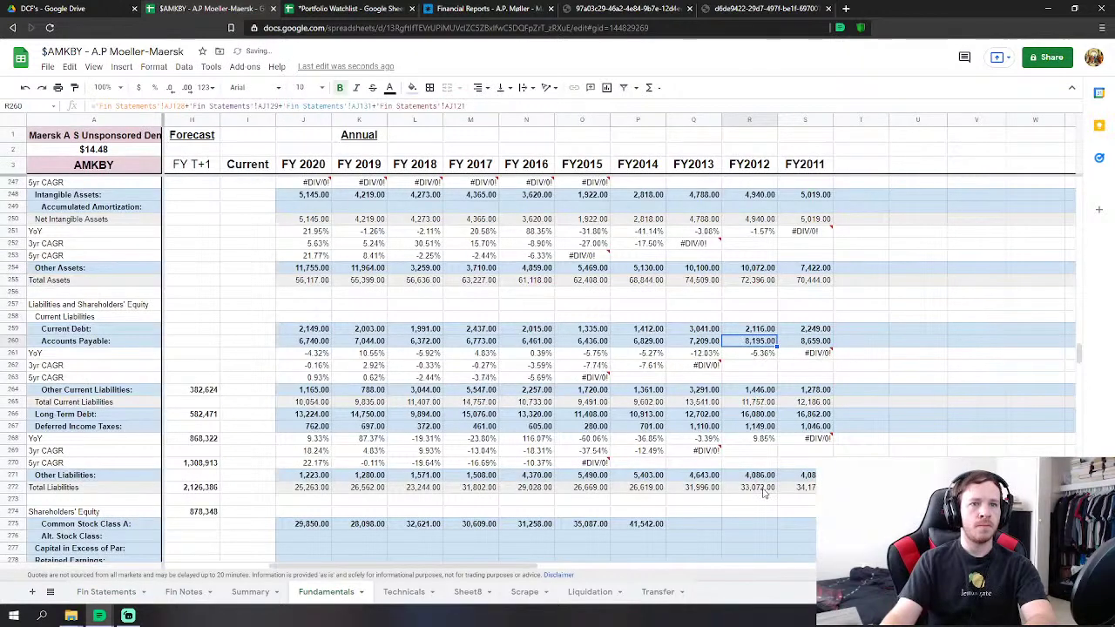
# Add the non-current Other payables, 'Fin Statements' AM121, to the FY2011 Accounts Payable formula.
pyautogui.doubleClick(816, 341)
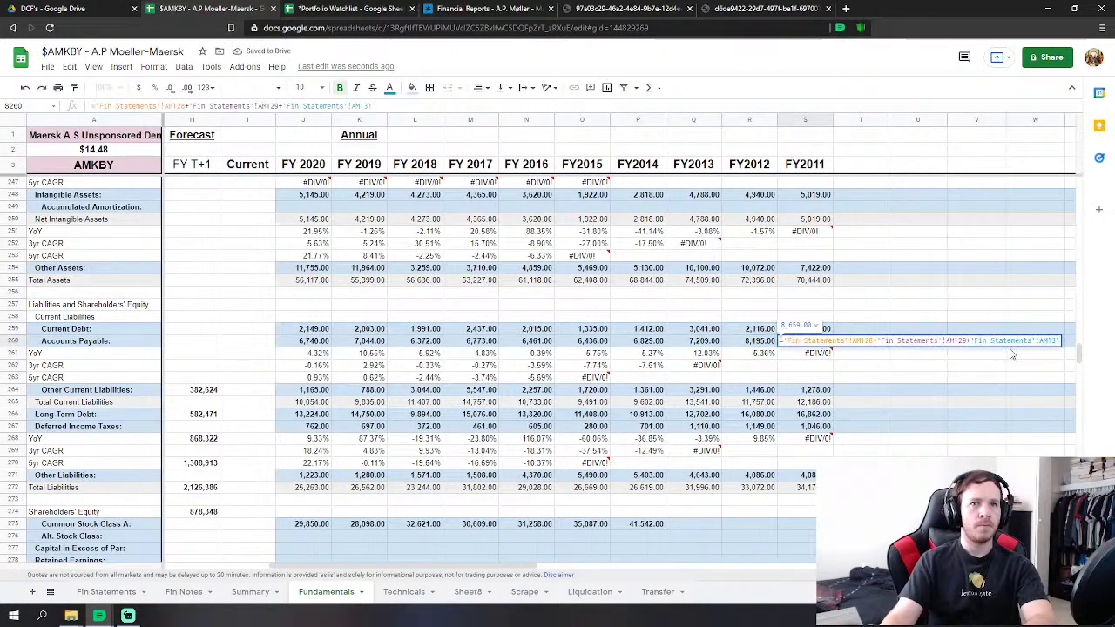
pyautogui.click(106, 591)
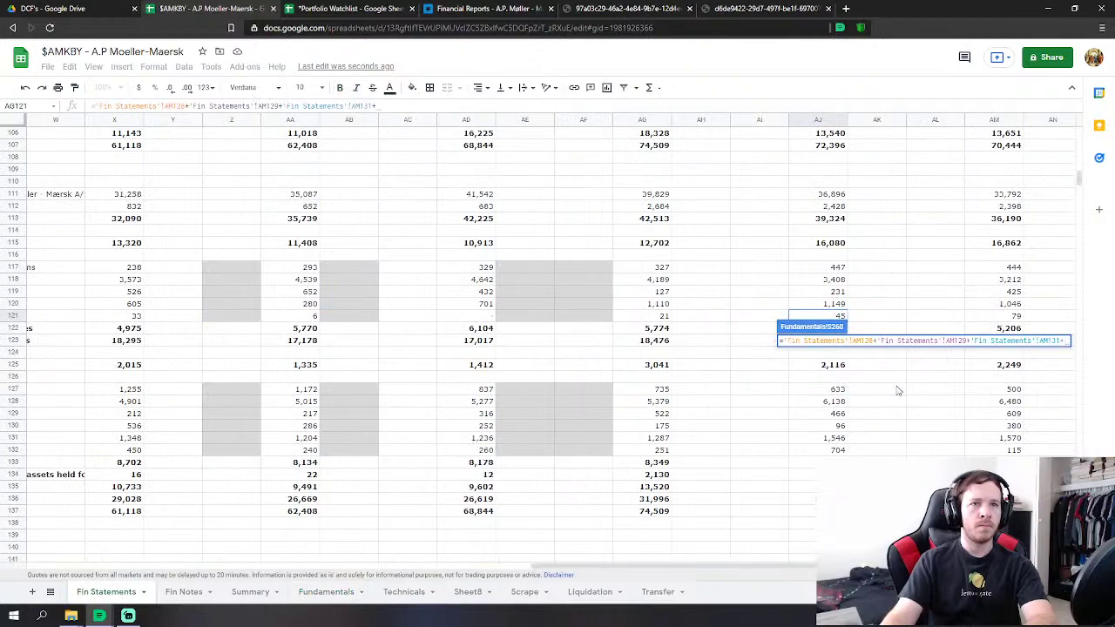
pyautogui.scroll(-1, 898, 390)
pyautogui.click(1016, 292)
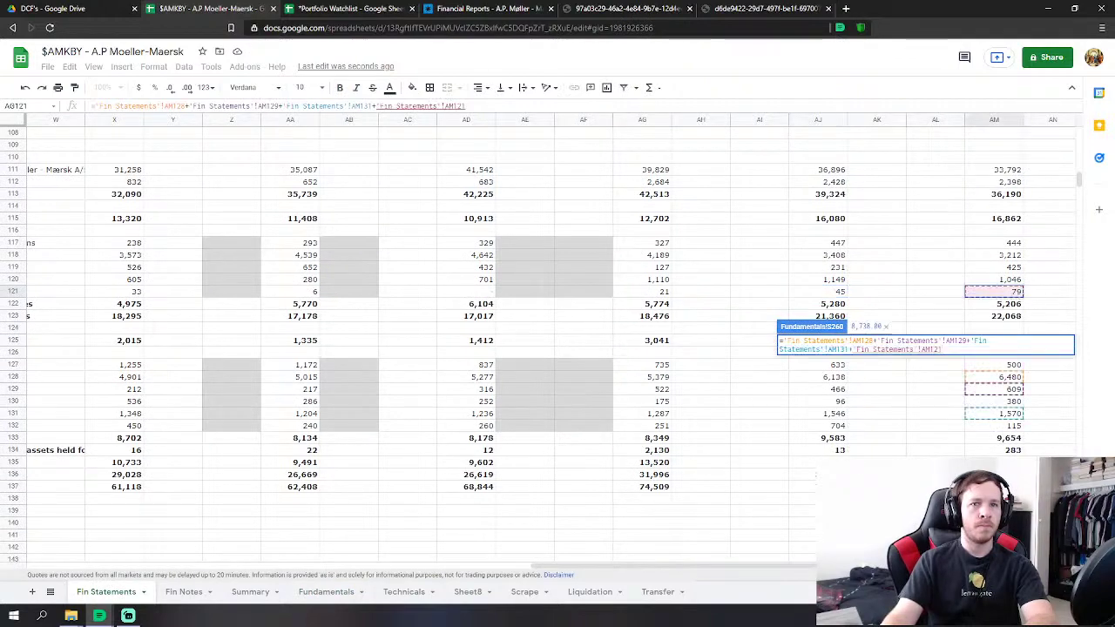
pyautogui.press('Return')
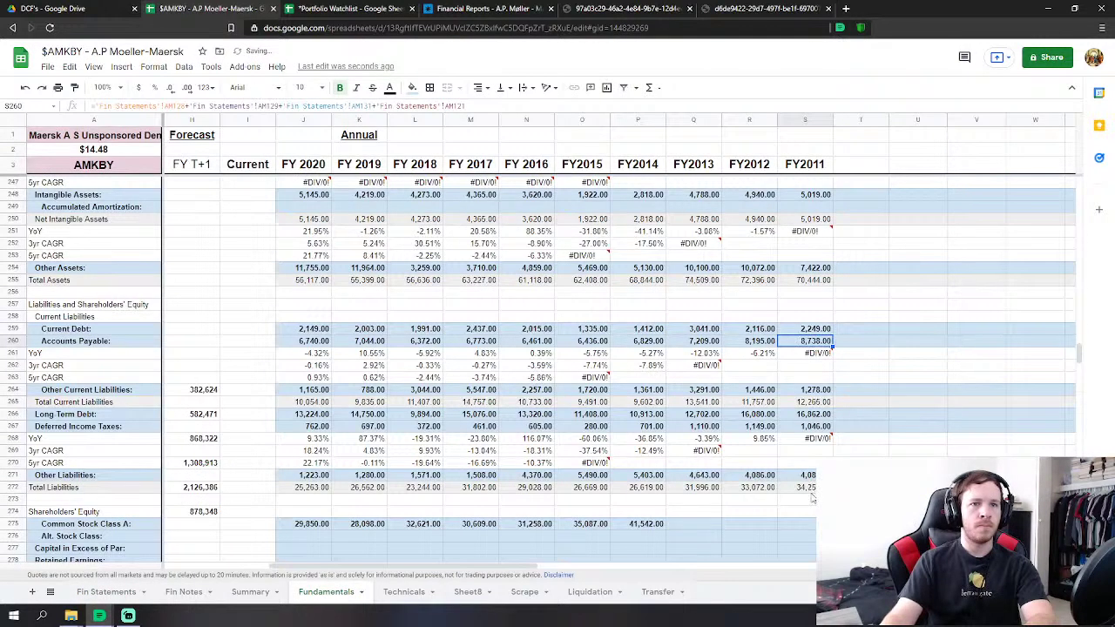
# Fill the FY2014 Common Stock Class A formula across FY2013, FY2012 and FY2011.
pyautogui.scroll(-4, 811, 498)
pyautogui.click(661, 380)
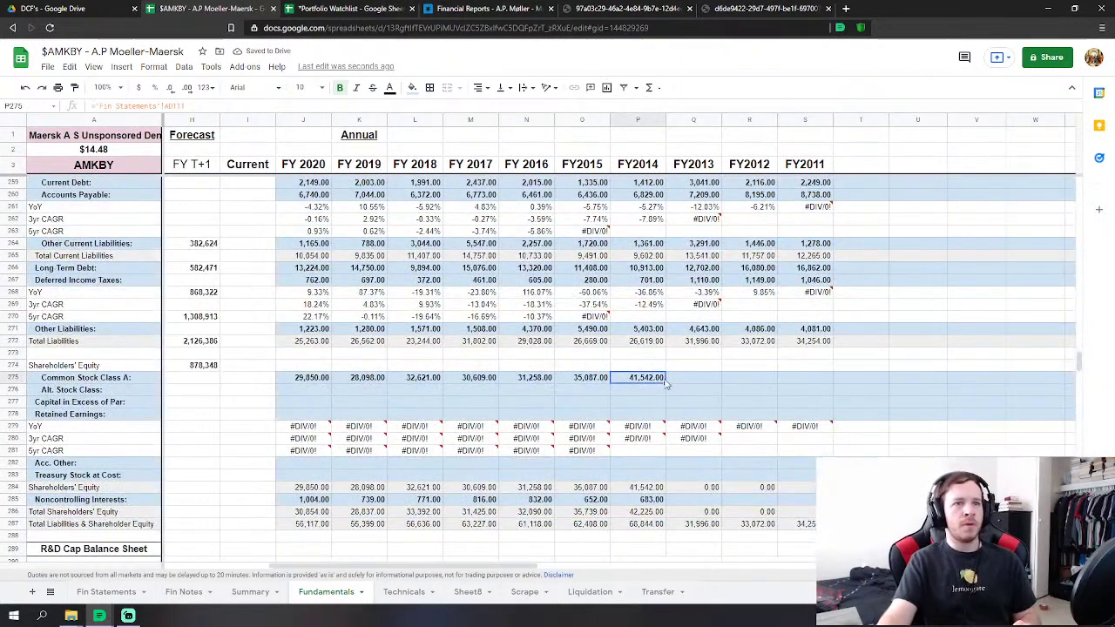
pyautogui.moveTo(666, 384); pyautogui.dragTo(799, 387)
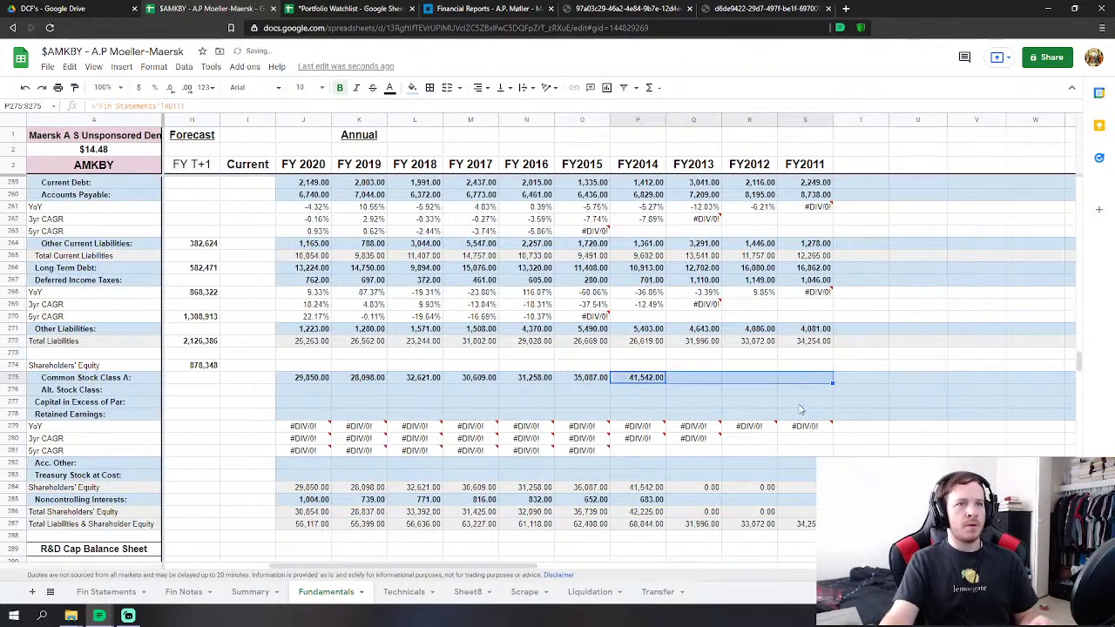
pyautogui.hotkey('ctrl', 'r')
pyautogui.click(802, 422)
pyautogui.click(713, 381)
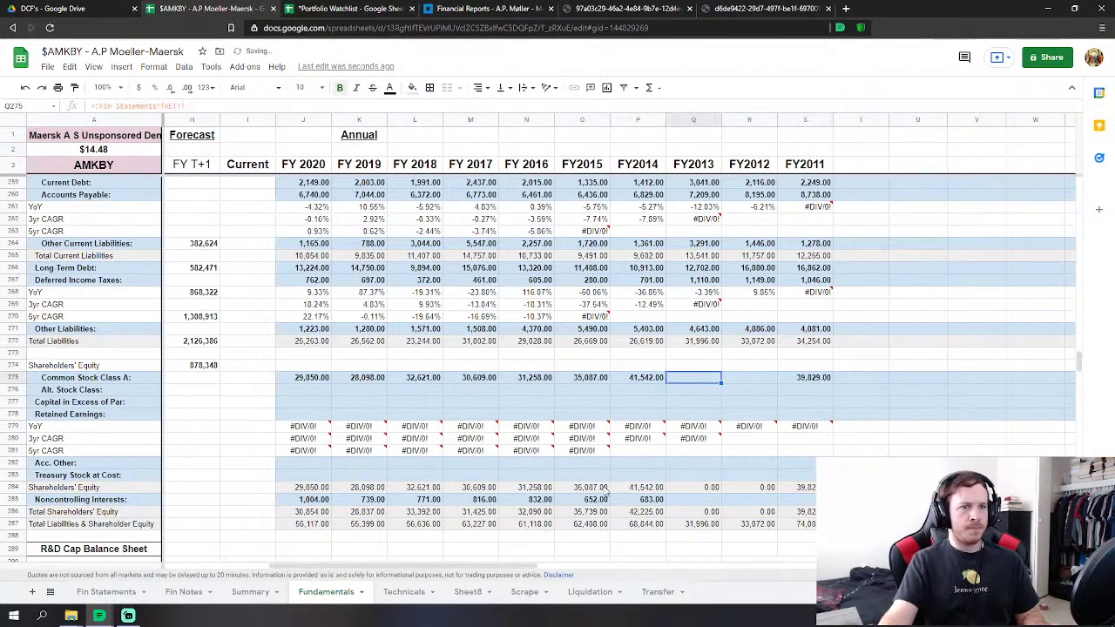
# Fill the FY2014 Noncontrolling Interests formula across FY2013, FY2012 and FY2011.
pyautogui.click(648, 501)
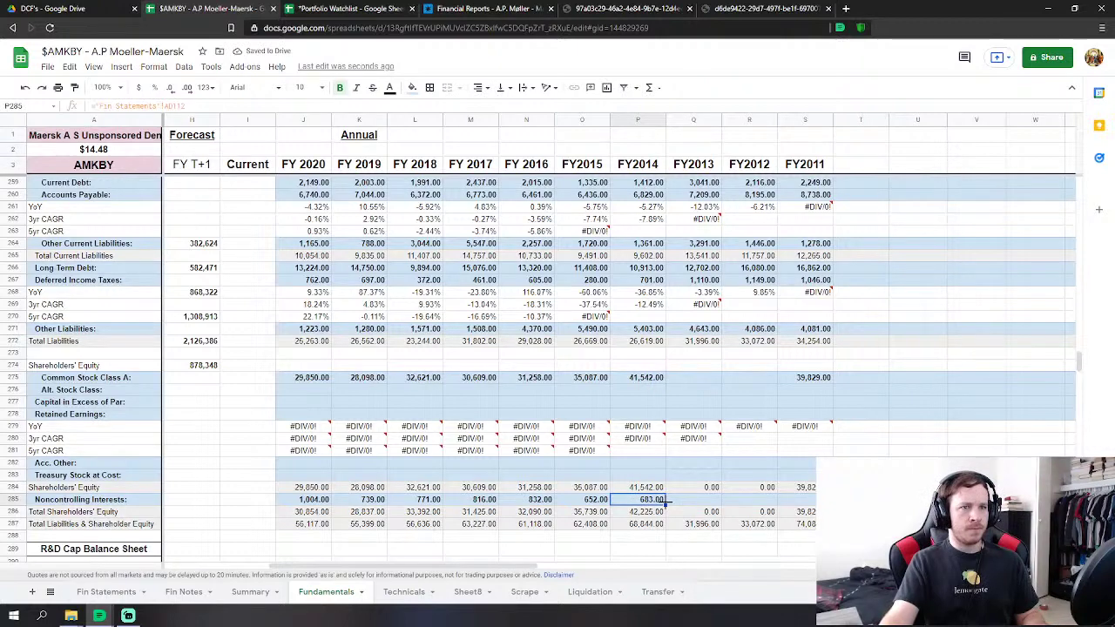
pyautogui.moveTo(784, 520); pyautogui.dragTo(801, 513)
pyautogui.click(802, 525)
# Point FY2013 Common Stock Class A to 'Fin Statements' AG111 and FY2013 Noncontrolling Interests to AG112.
pyautogui.click(701, 382)
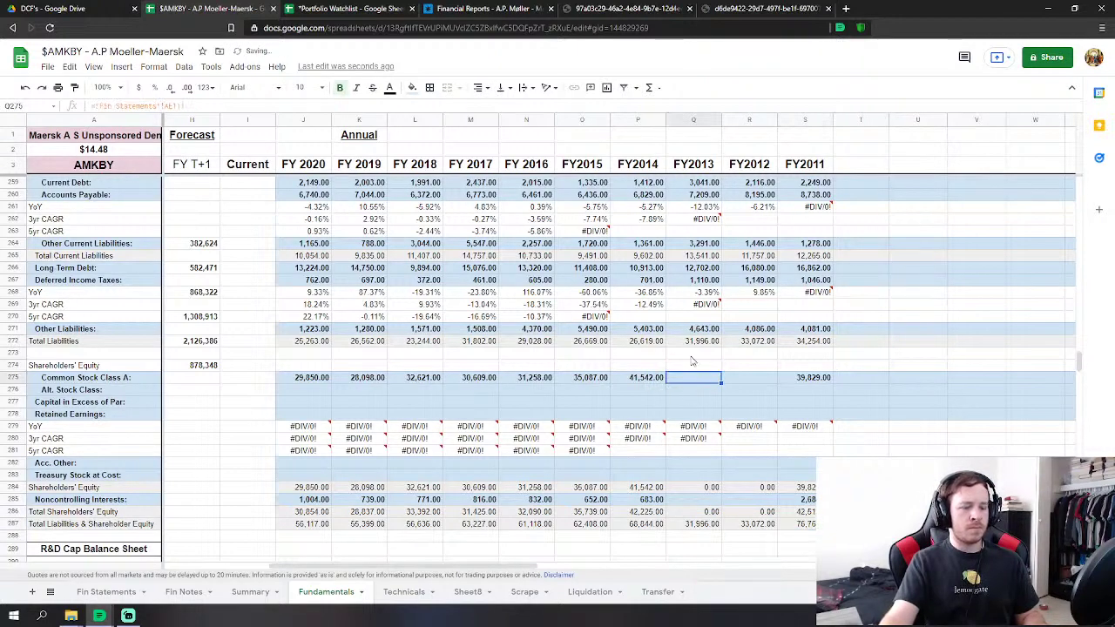
pyautogui.click(170, 105)
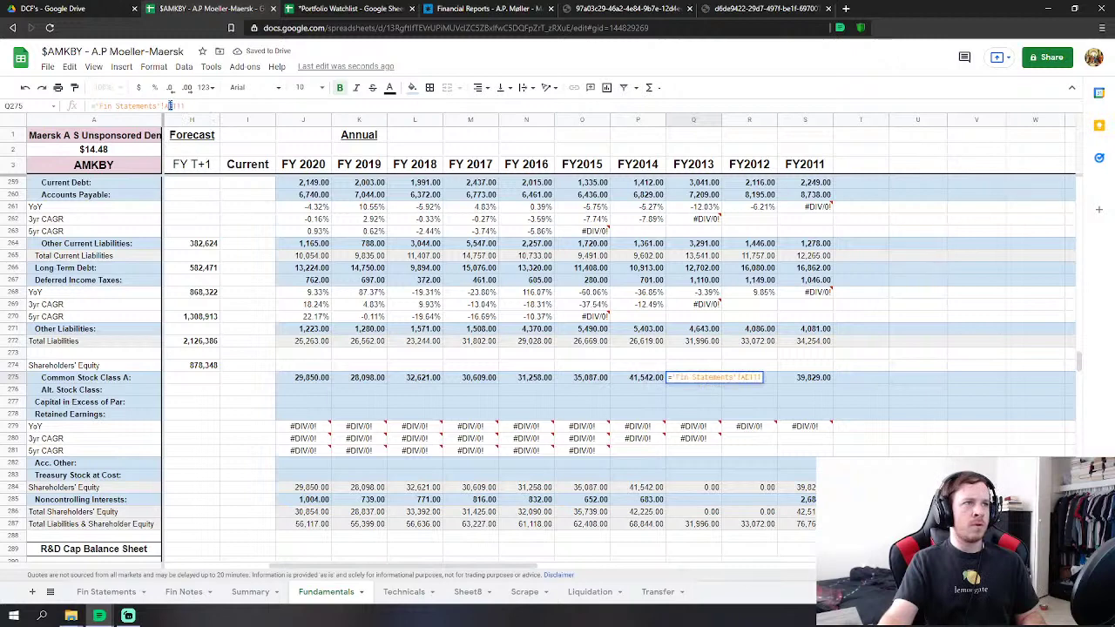
pyautogui.press('BackSpace')
pyautogui.write('P')
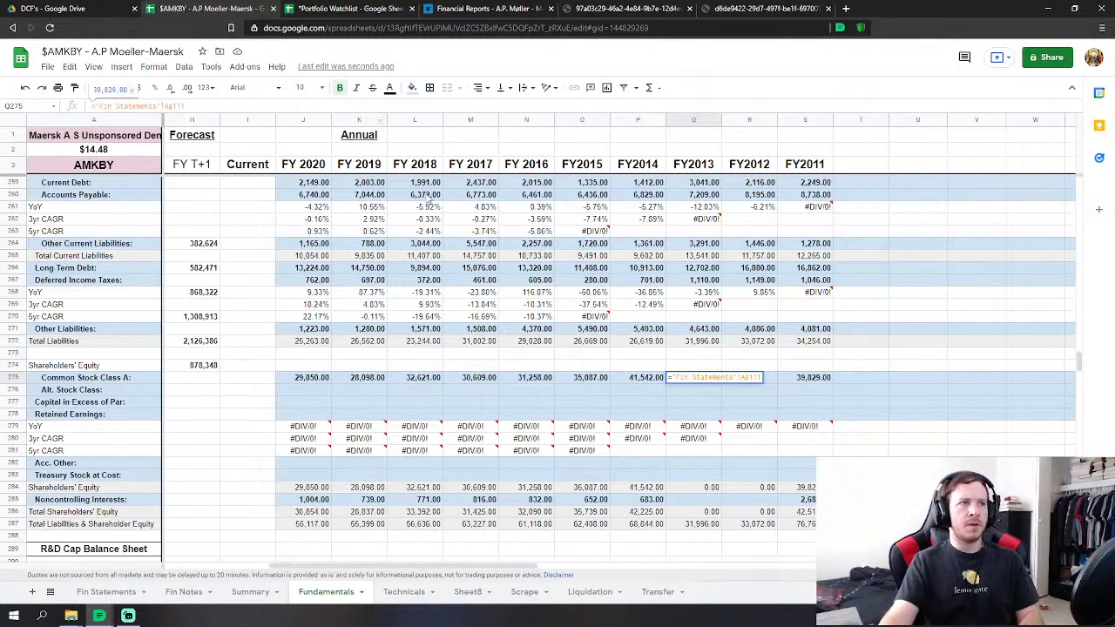
pyautogui.press('Return')
pyautogui.click(690, 499)
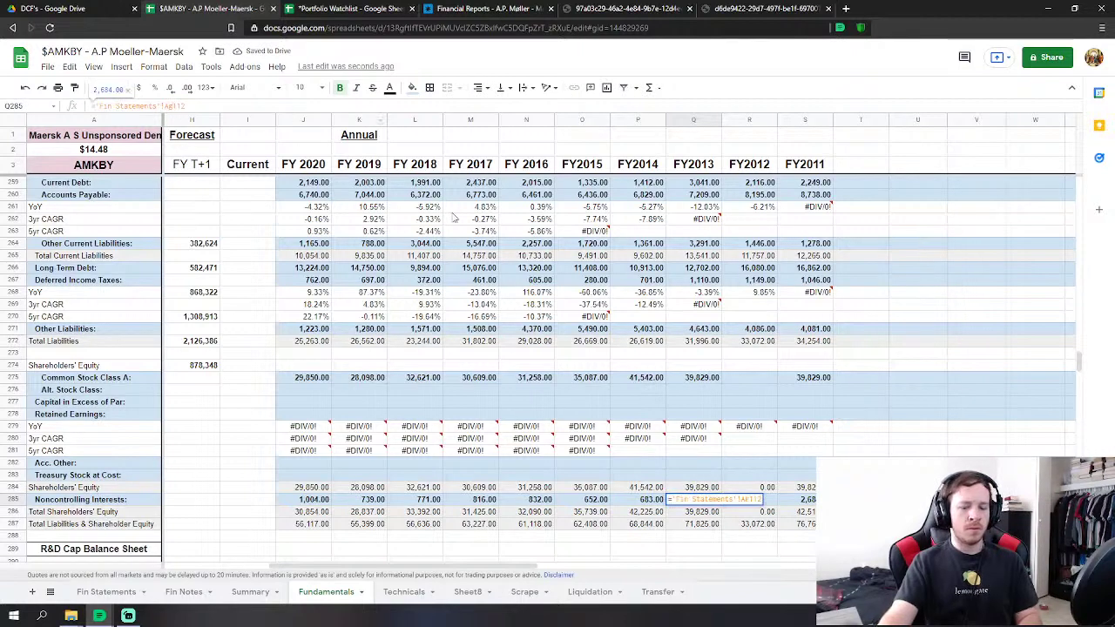
pyautogui.press('Down')
# Point FY2012 Common Stock Class A to 'Fin Statements' AJ111 and FY2012 Noncontrolling Interests to AJ112.
pyautogui.click(771, 380)
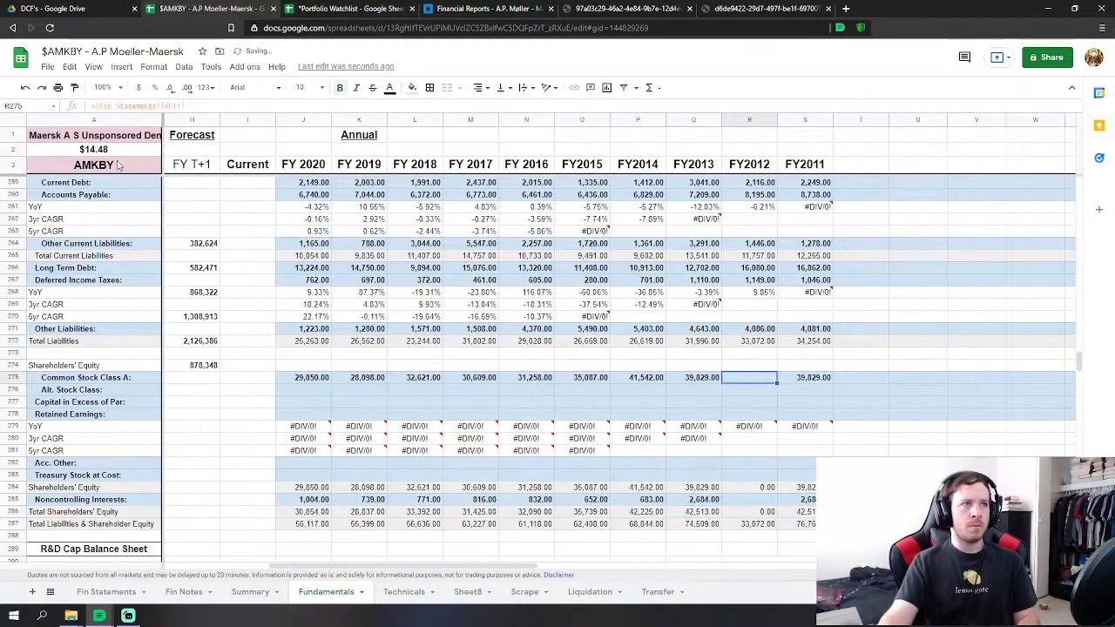
pyautogui.moveTo(174, 105); pyautogui.dragTo(170, 106)
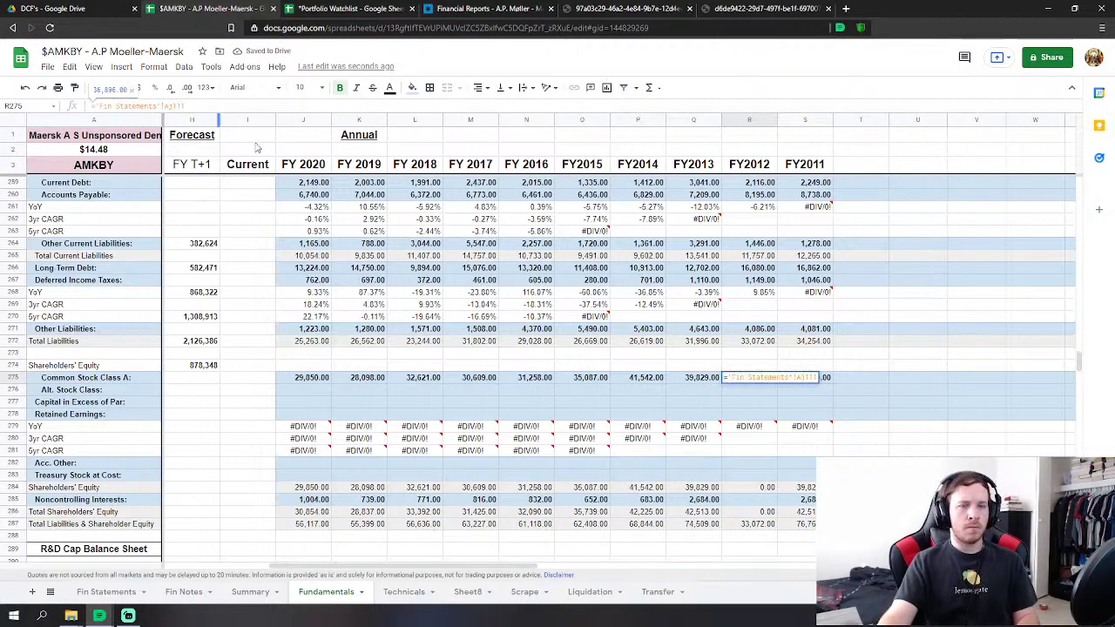
pyautogui.press('Return')
pyautogui.click(725, 500)
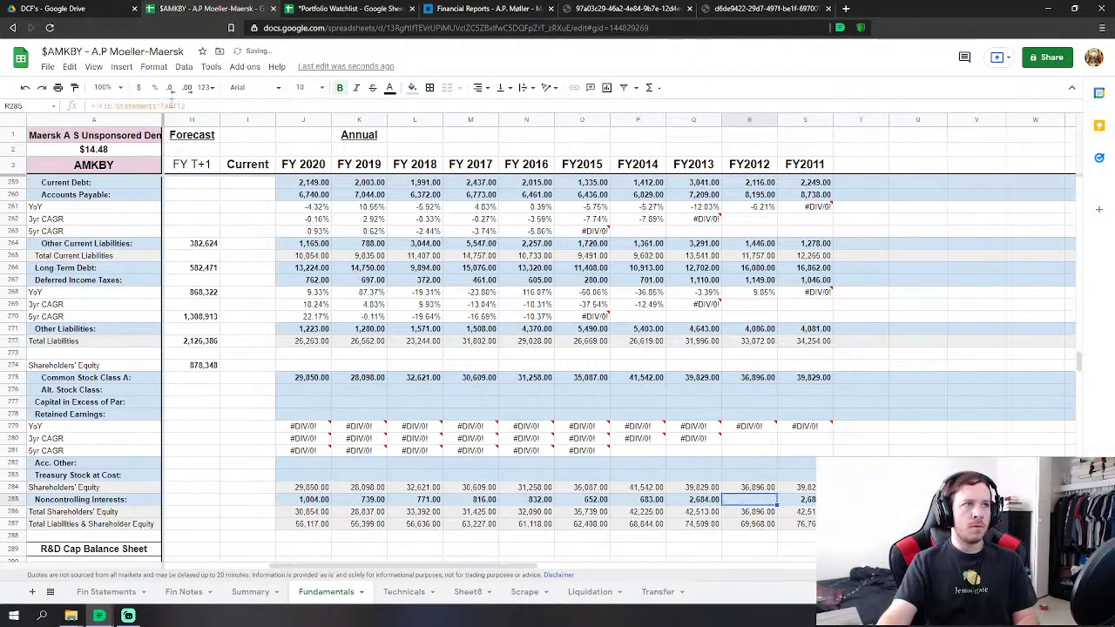
pyautogui.click(172, 106)
pyautogui.press('Return')
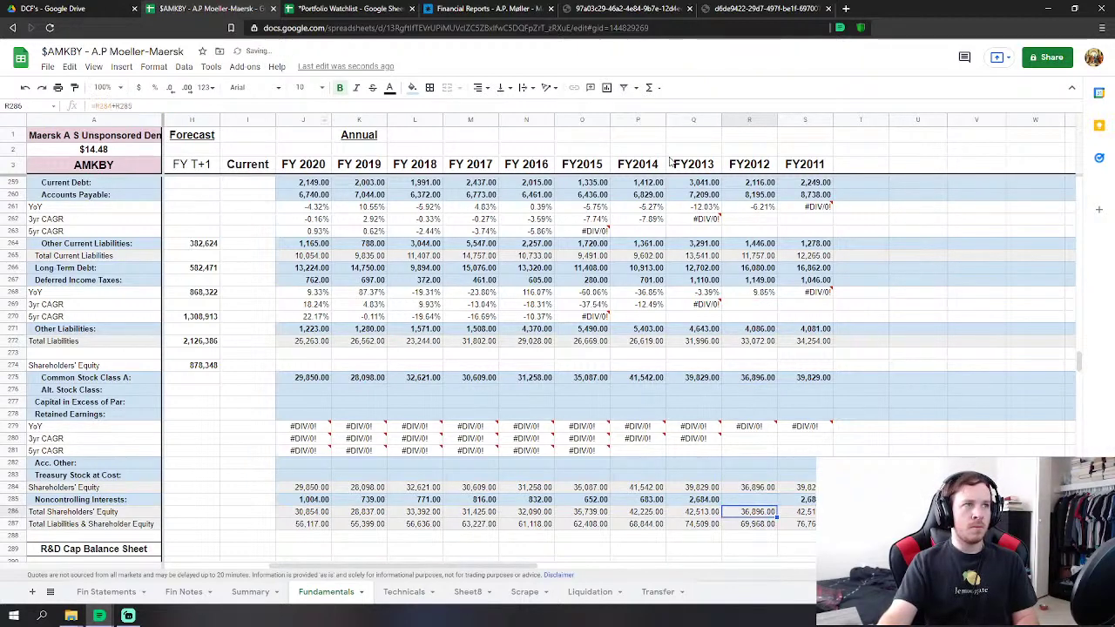
# Point FY2011 Common Stock Class A to 'Fin Statements' AM111 and FY2011 Noncontrolling Interests to AM112.
pyautogui.click(820, 380)
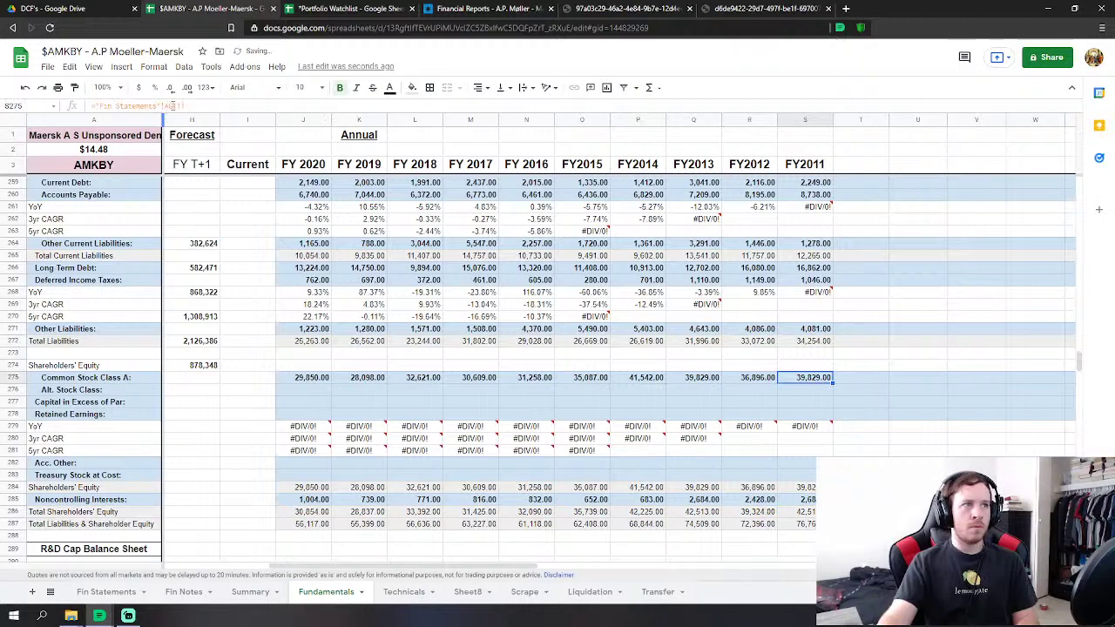
pyautogui.click(173, 105)
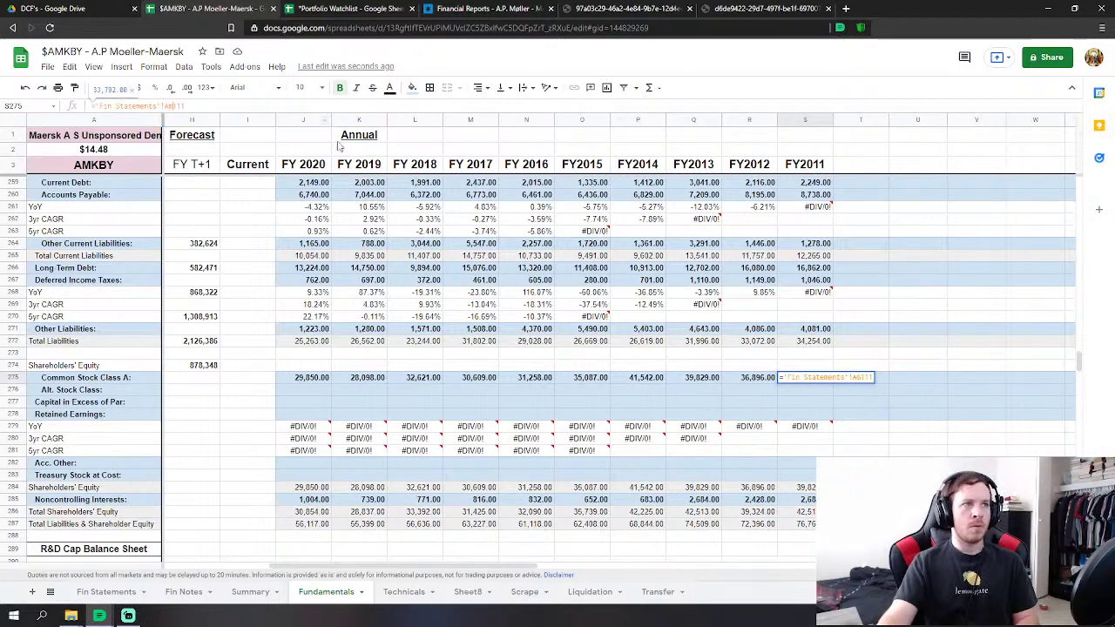
pyautogui.click(797, 499)
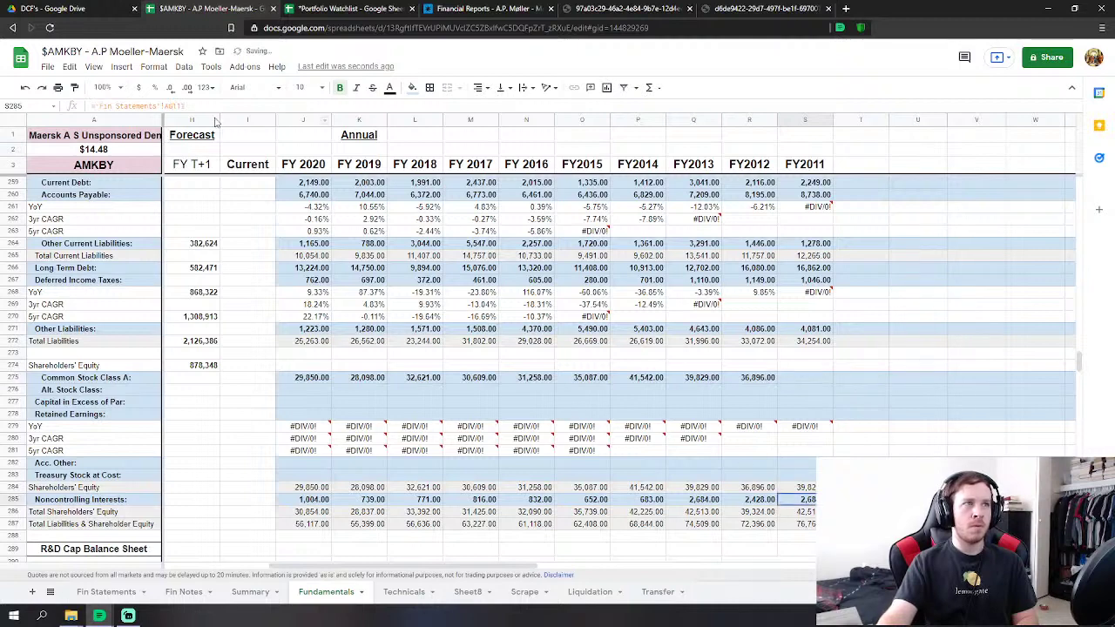
pyautogui.click(174, 105)
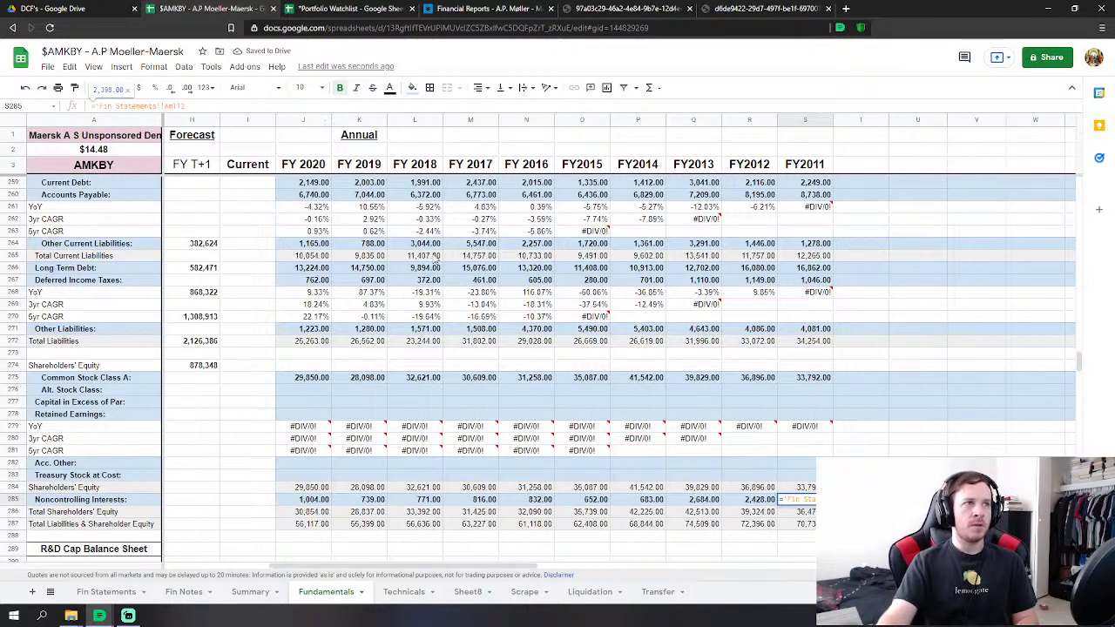
pyautogui.press('Return')
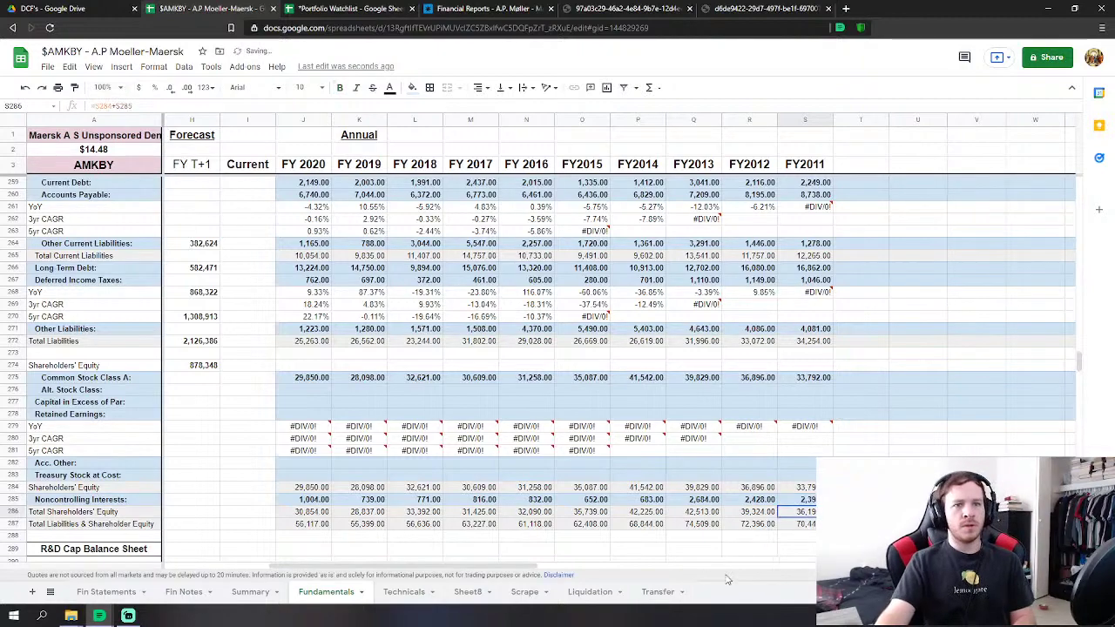
# Try 9 years as the period for the current Corrected Effective Tax Rate in the R&D Capitalized Income section.
pyautogui.scroll(4, 670, 547)
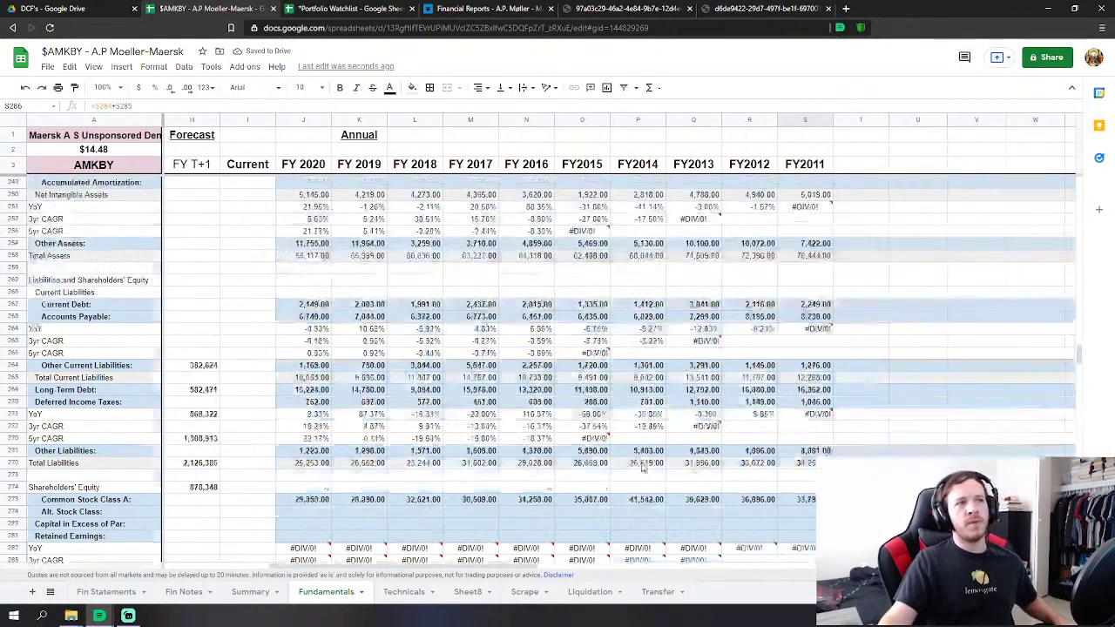
pyautogui.scroll(5, 586, 566)
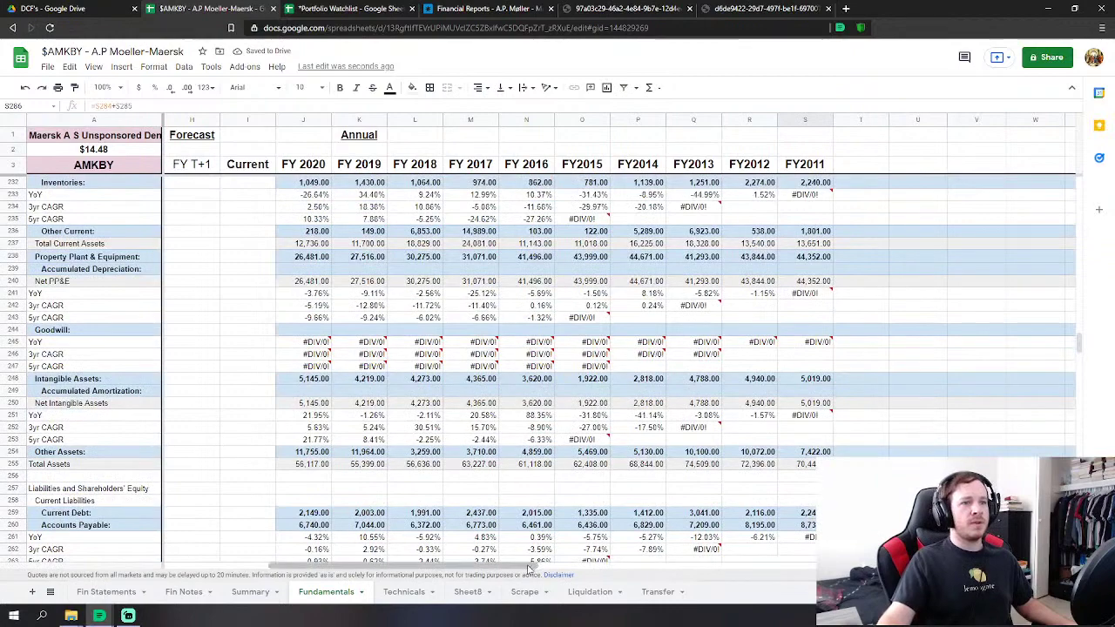
pyautogui.moveTo(533, 566); pyautogui.dragTo(396, 564)
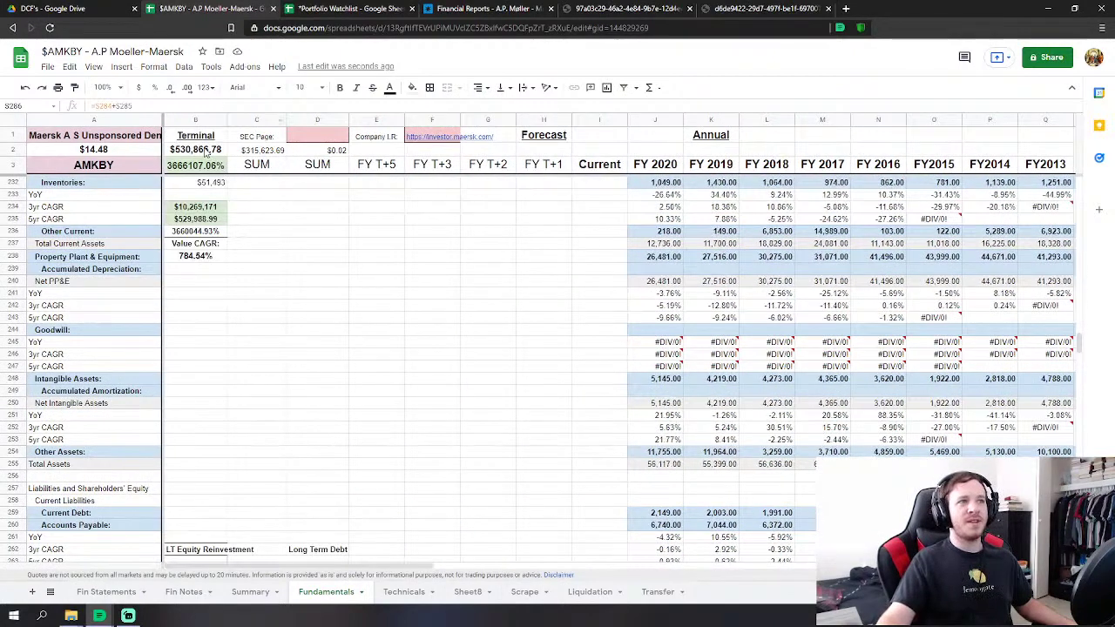
pyautogui.scroll(2, 574, 309)
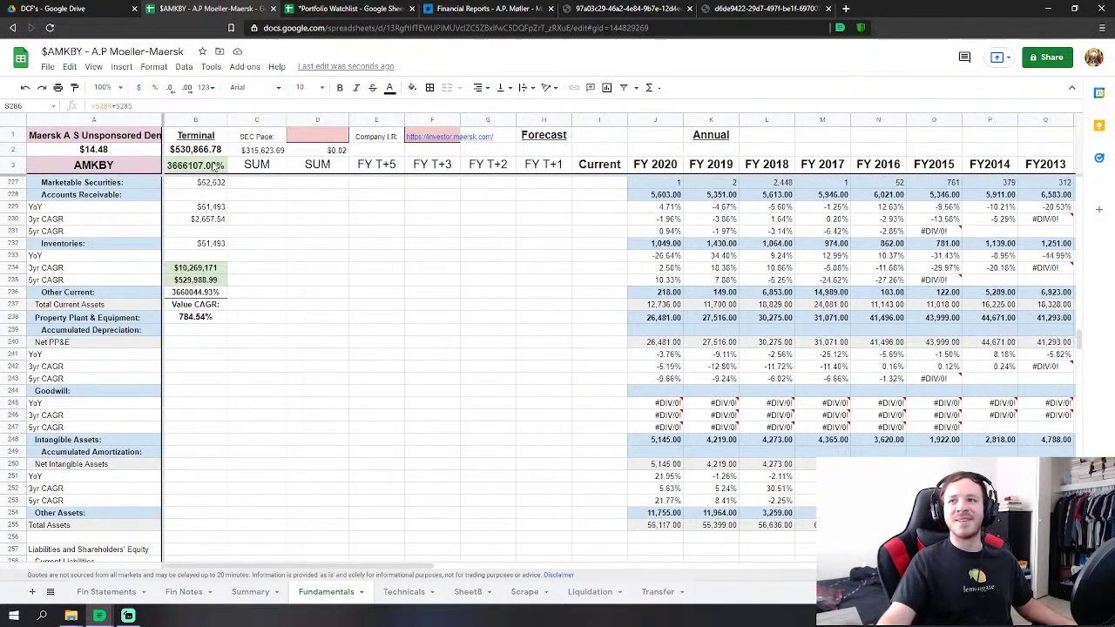
pyautogui.moveTo(1078, 339); pyautogui.dragTo(1046, 244)
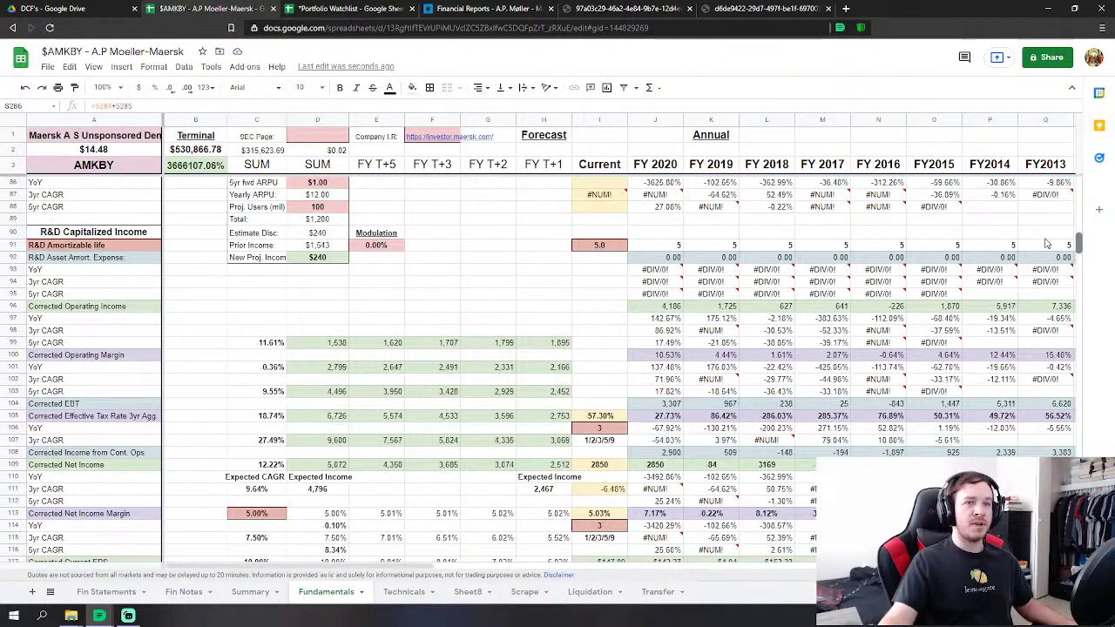
pyautogui.moveTo(1046, 244); pyautogui.dragTo(1047, 244)
pyautogui.click(599, 430)
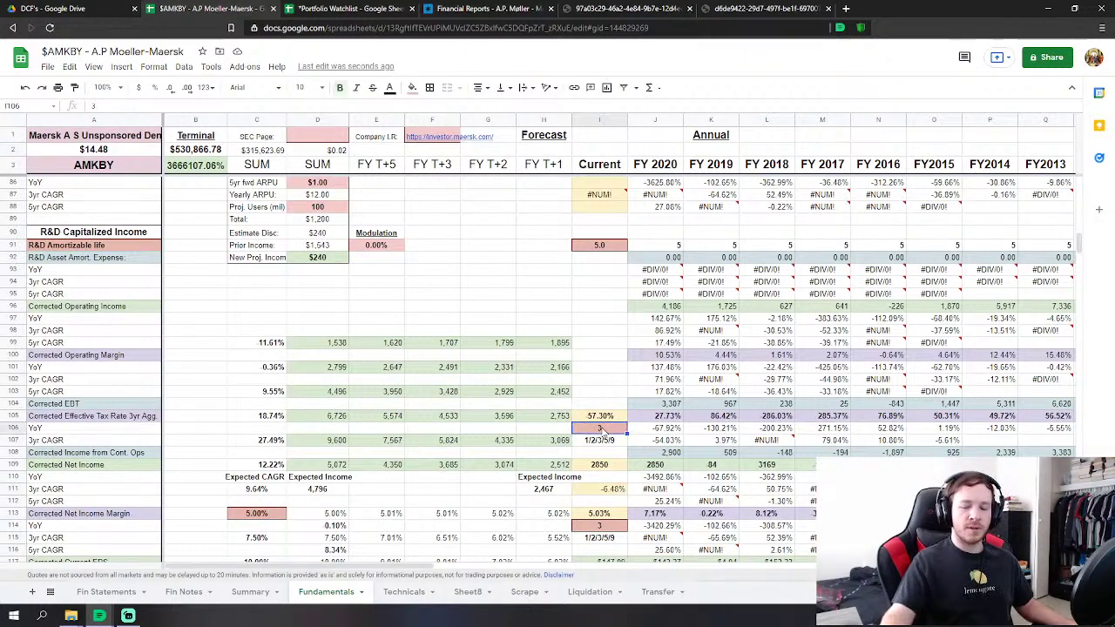
pyautogui.write('9')
pyautogui.press('Return')
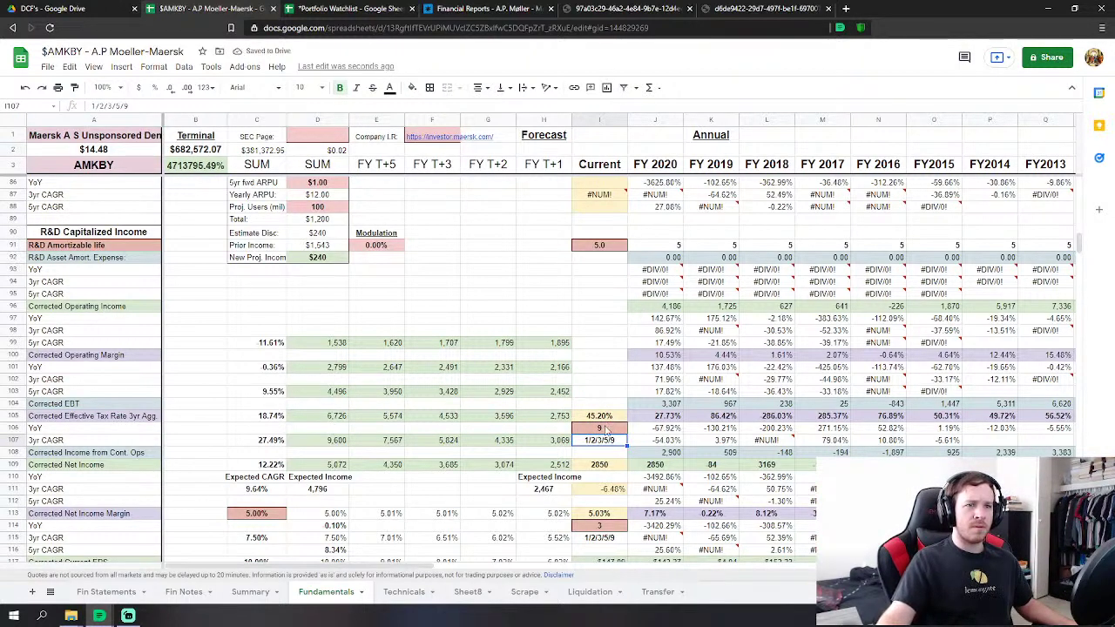
# Set the period for the current Corrected Effective Tax Rate to 5 years.
pyautogui.click(609, 431)
pyautogui.write('5')
pyautogui.press('Return')
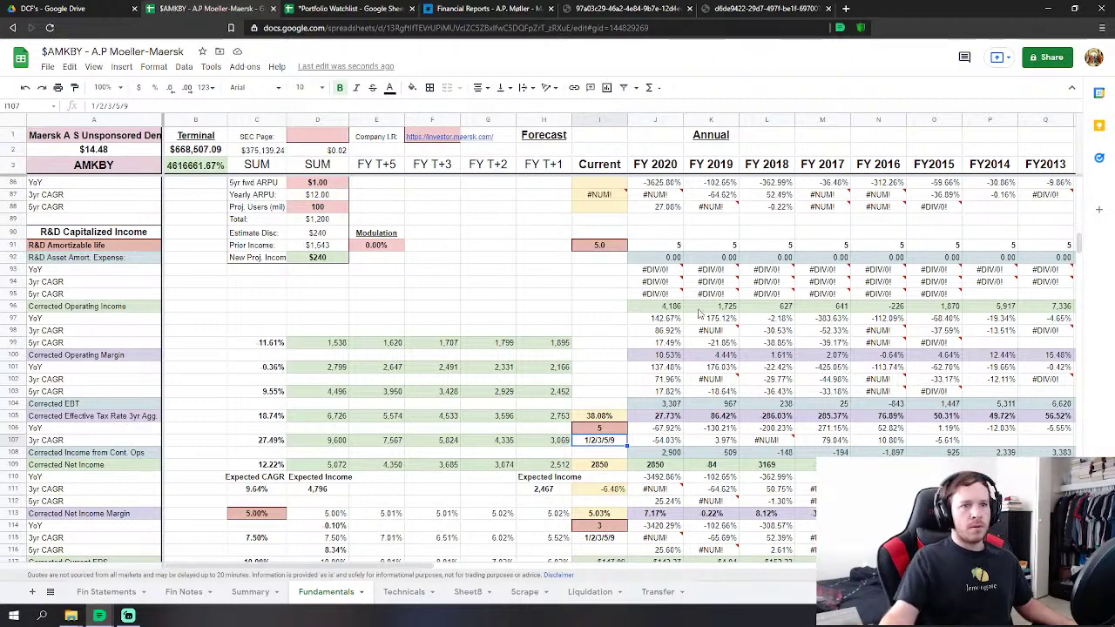
# Set the period for the current Corrected Net Income Margin to 9 years.
pyautogui.scroll(-4, 699, 313)
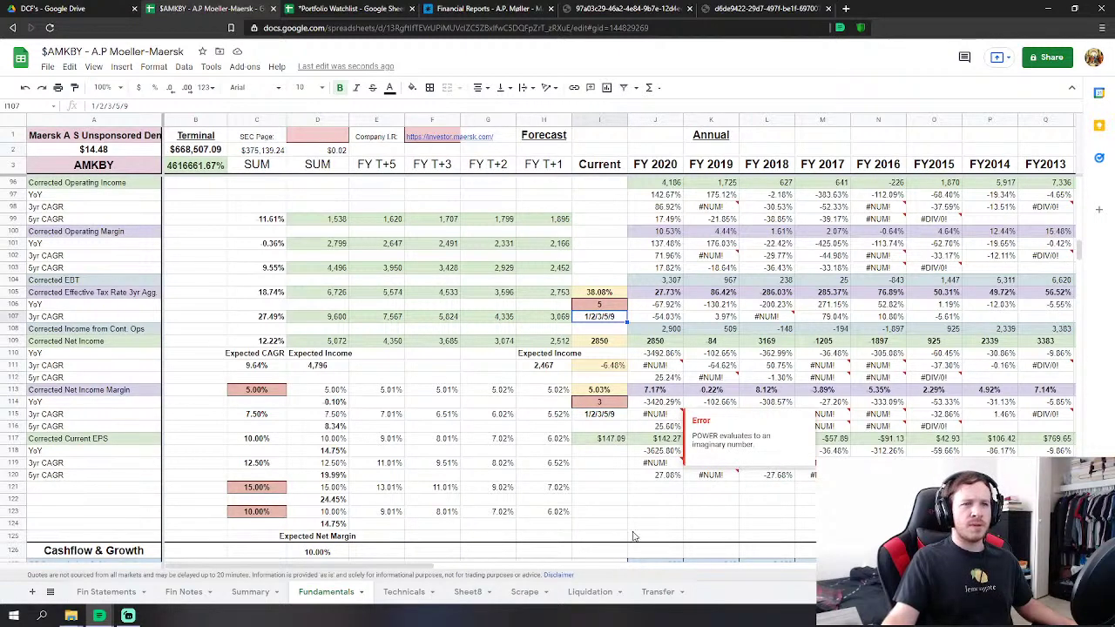
pyautogui.click(599, 402)
pyautogui.write('3')
pyautogui.press('Return')
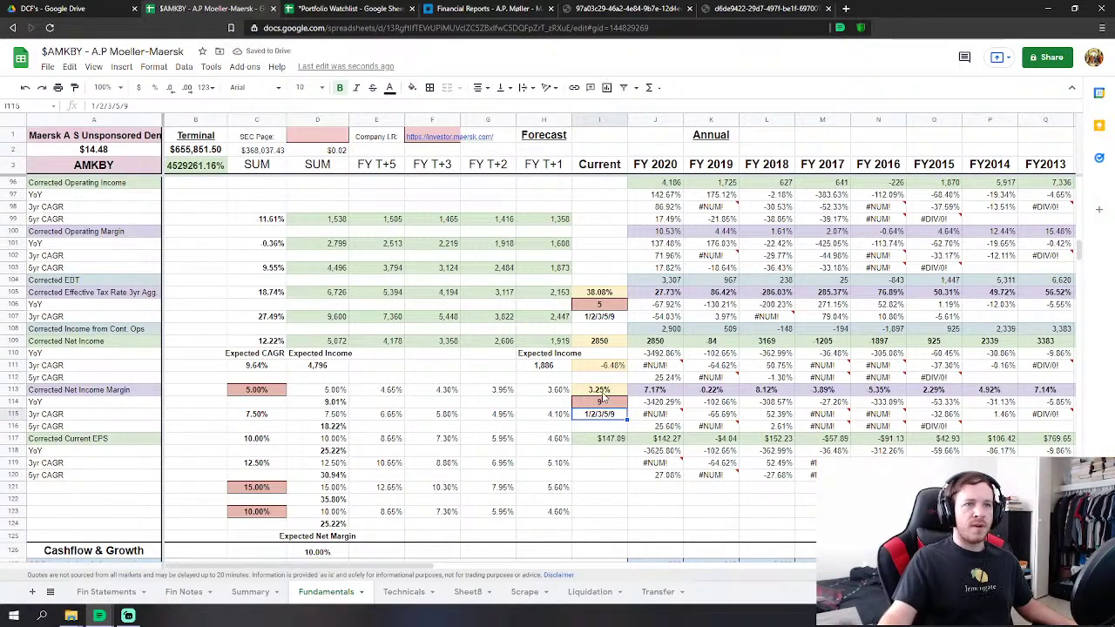
# Correct the nine-year average range in the current Corrected Net Income Margin formula so it covers only nine annual columns.
pyautogui.click(601, 395)
pyautogui.click(560, 106)
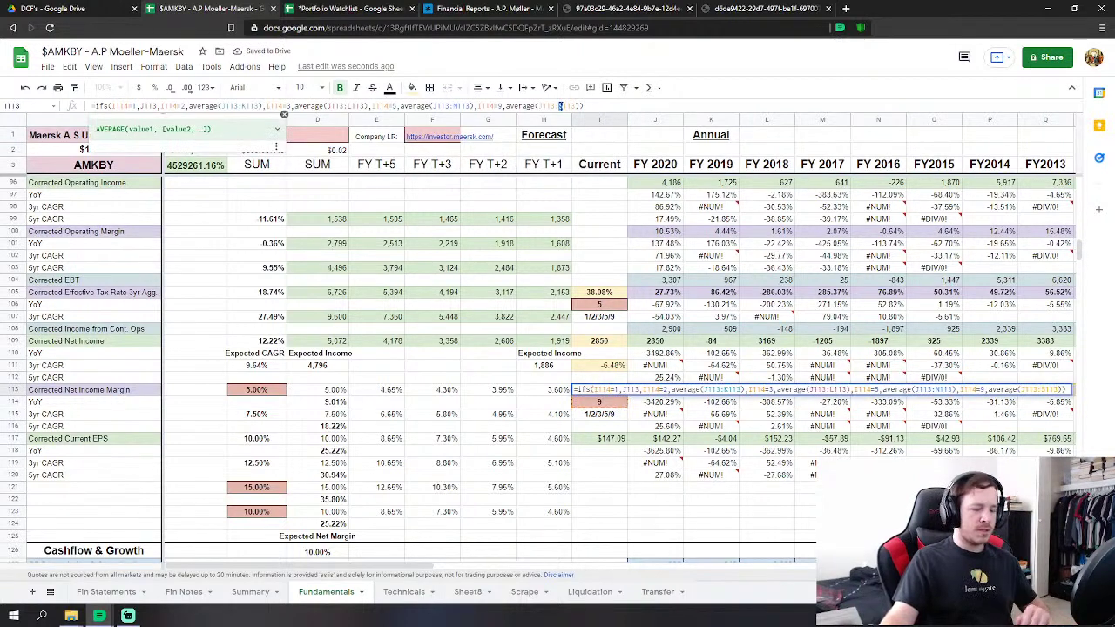
pyautogui.press('Return')
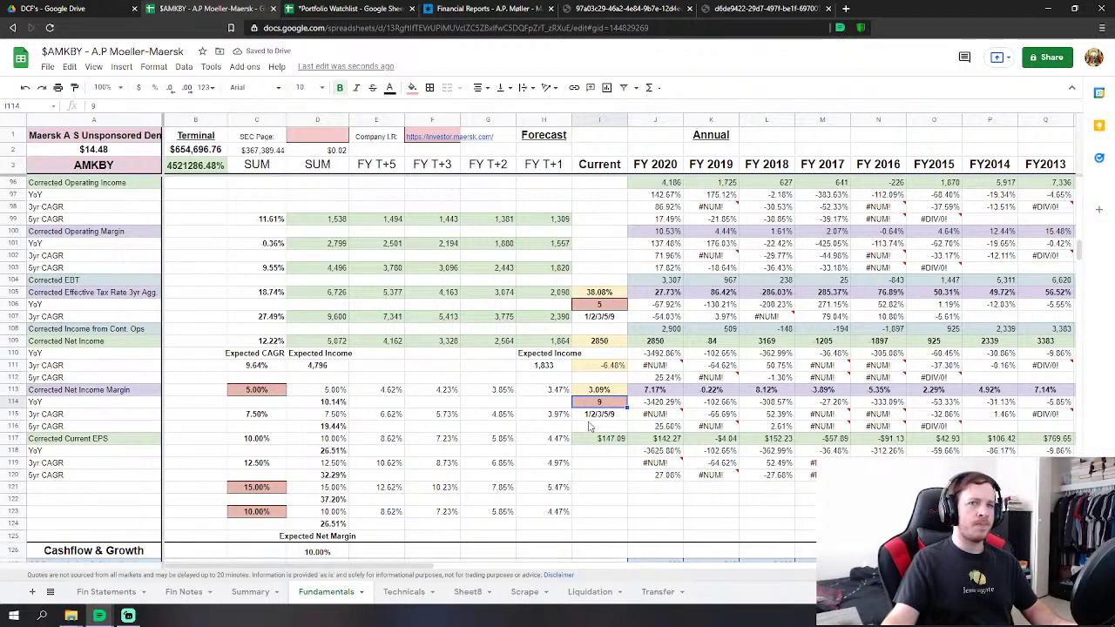
# Try 5 years as the averaging period for the current Non-Cash ROIC in I200.
pyautogui.scroll(4, 599, 457)
pyautogui.scroll(2, 618, 374)
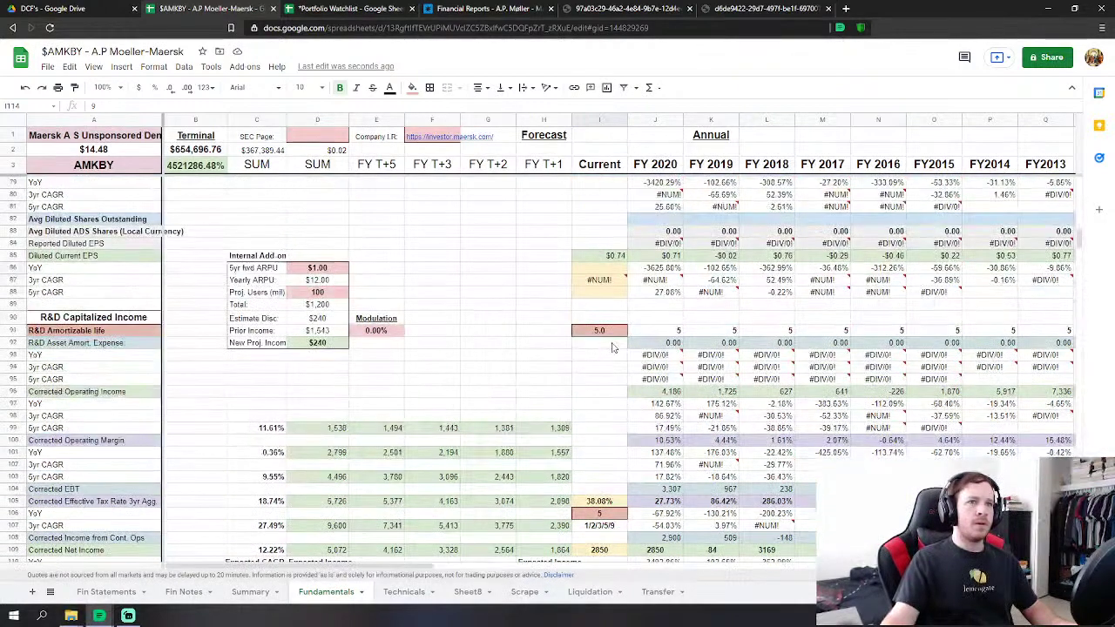
pyautogui.scroll(-2, 614, 349)
pyautogui.click(608, 429)
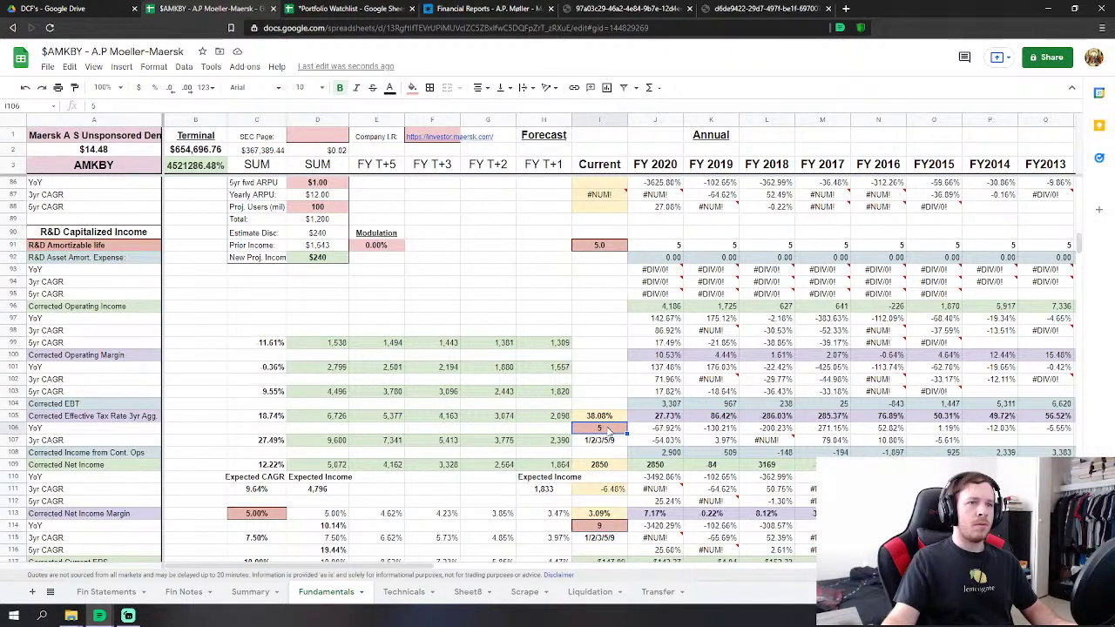
pyautogui.scroll(-12, 576, 334)
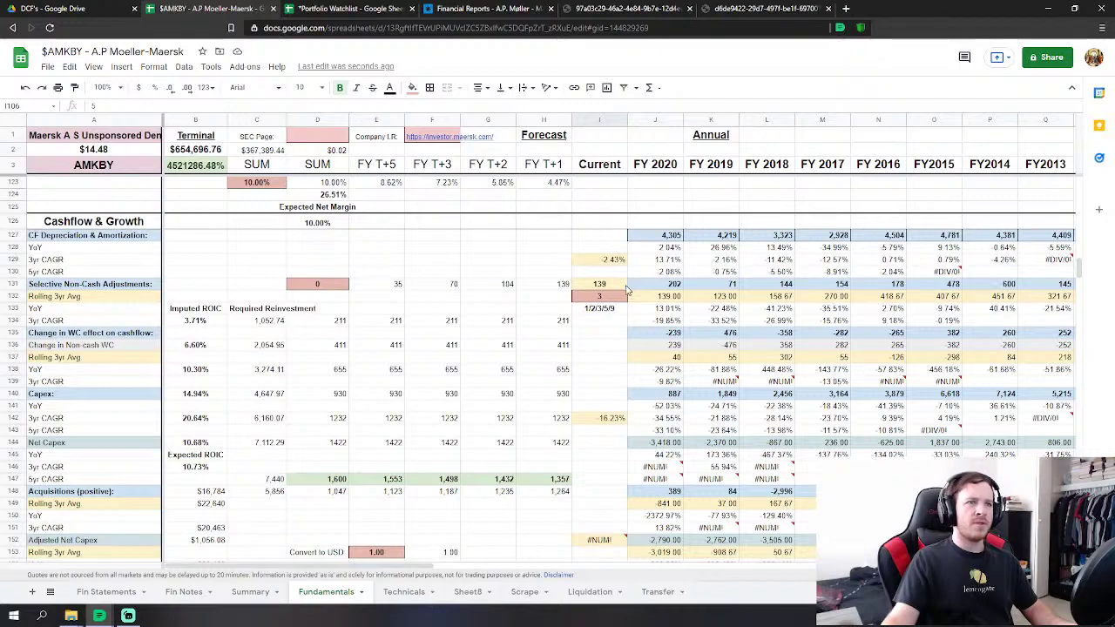
pyautogui.scroll(-20, 655, 296)
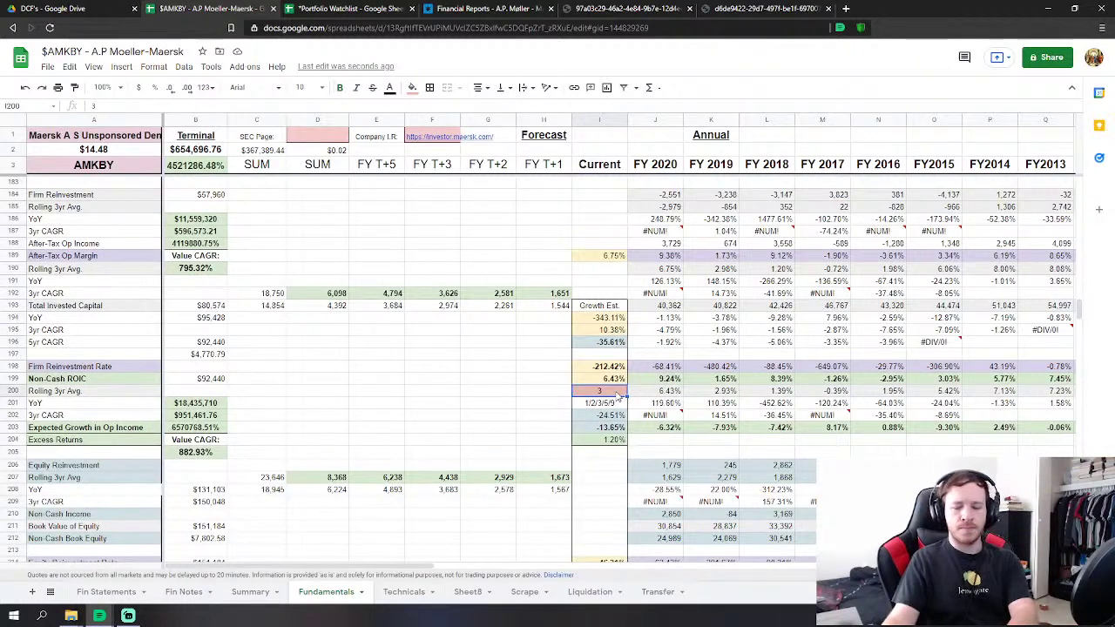
pyautogui.doubleClick(617, 392)
pyautogui.write('5')
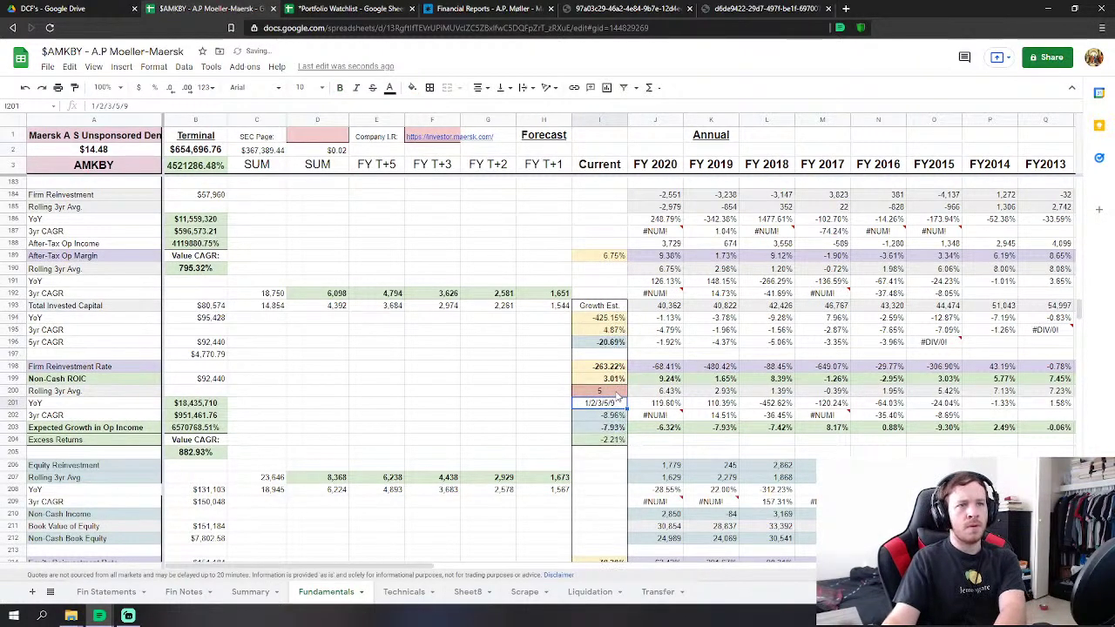
# Set the averaging period for the current Non-Cash ROIC in I200 to 9 years.
pyautogui.click(616, 396)
pyautogui.write('9')
pyautogui.press('Return')
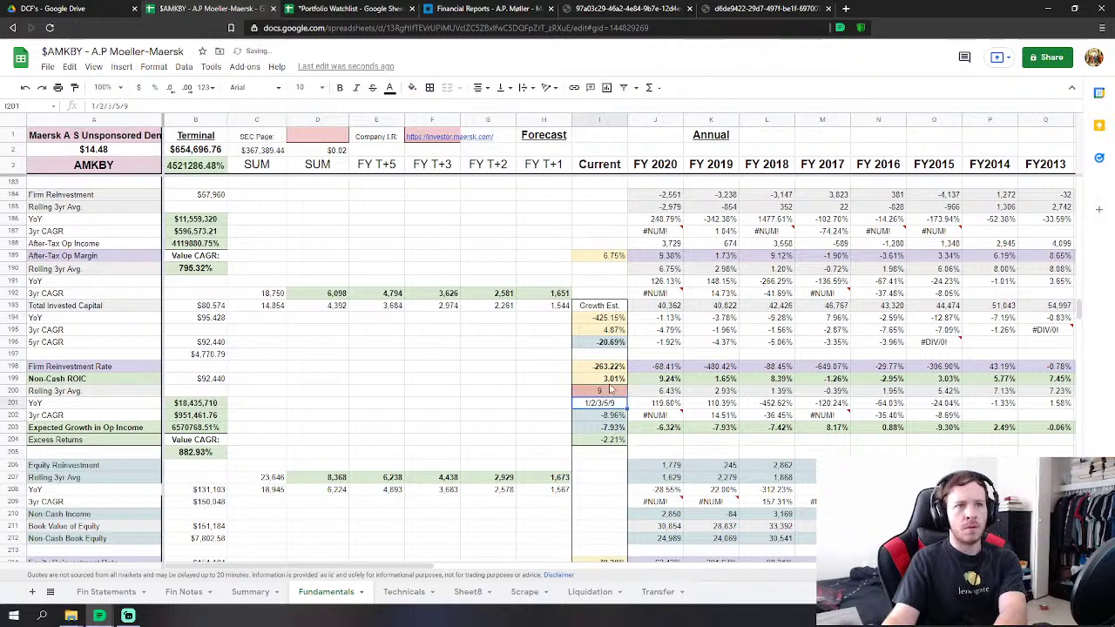
# Shorten the nine-year average ranges in the current Non-Cash ROIC and Firm Reinvestment Rate formulas to end at column R.
pyautogui.click(609, 379)
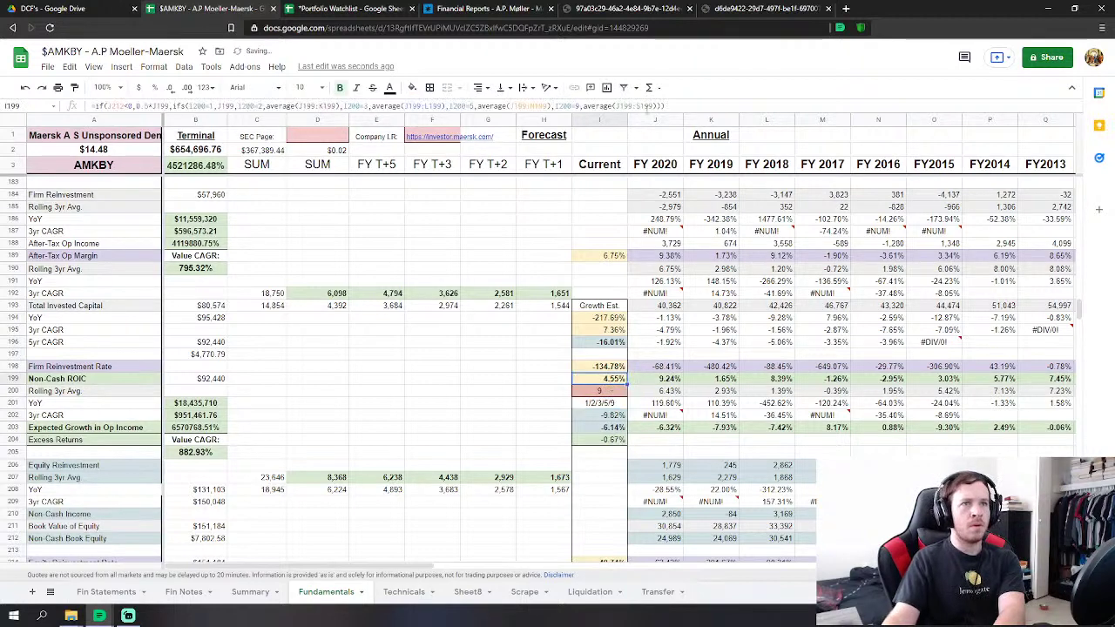
pyautogui.click(642, 105)
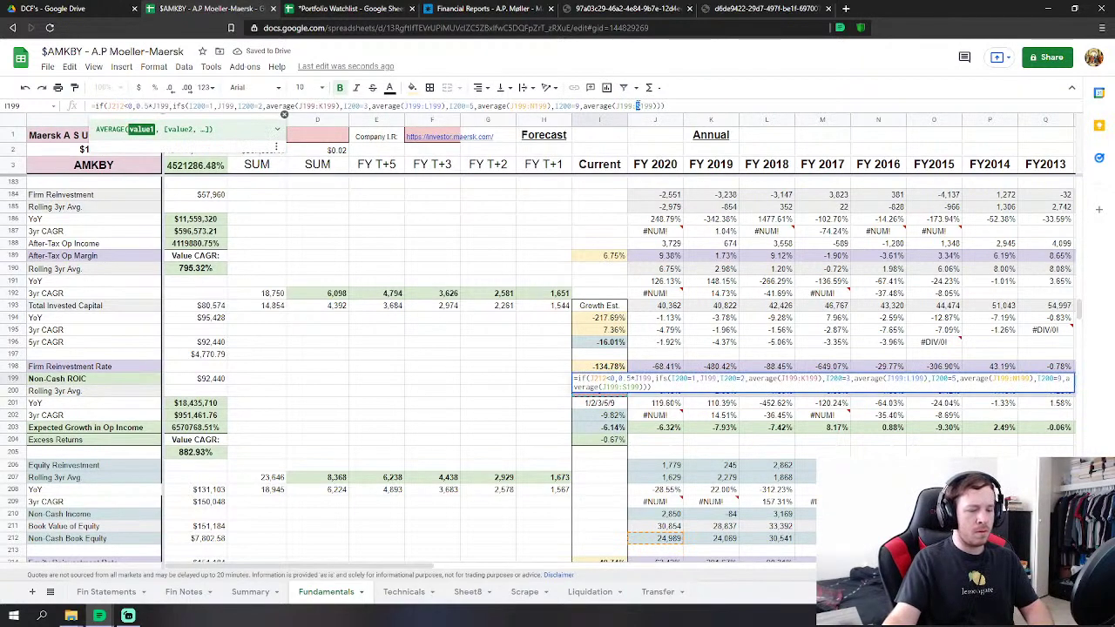
pyautogui.press('Return')
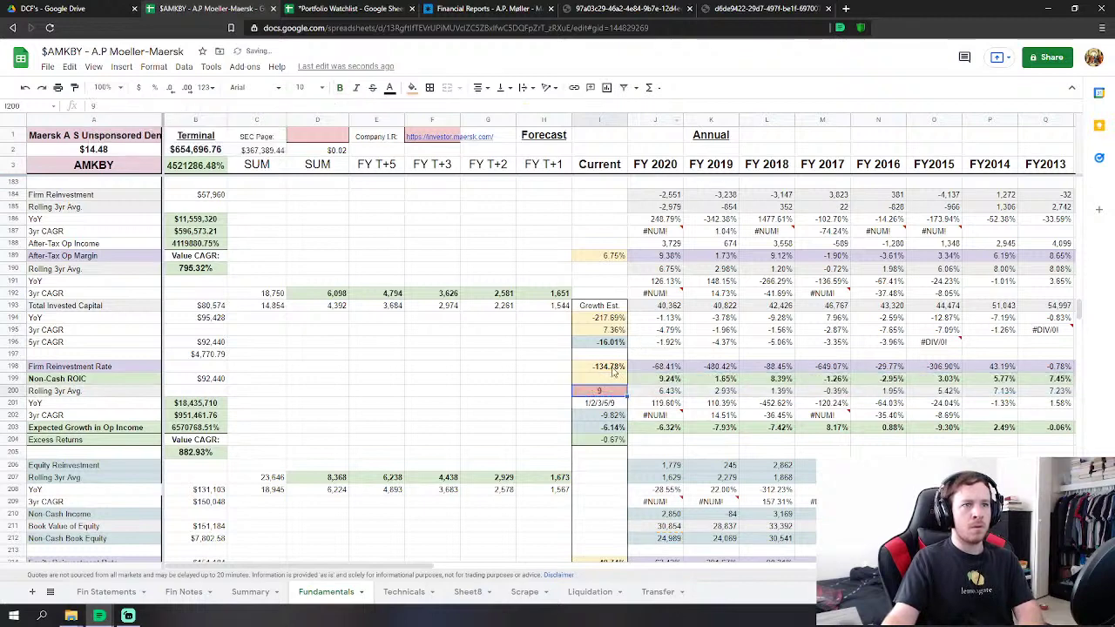
pyautogui.click(614, 370)
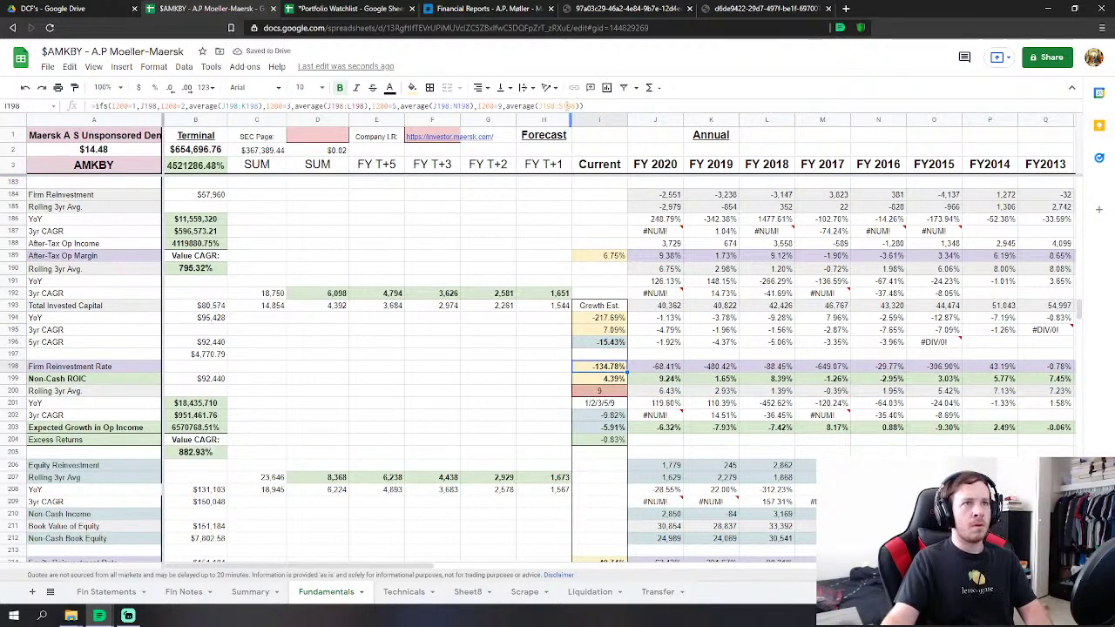
pyautogui.click(566, 105)
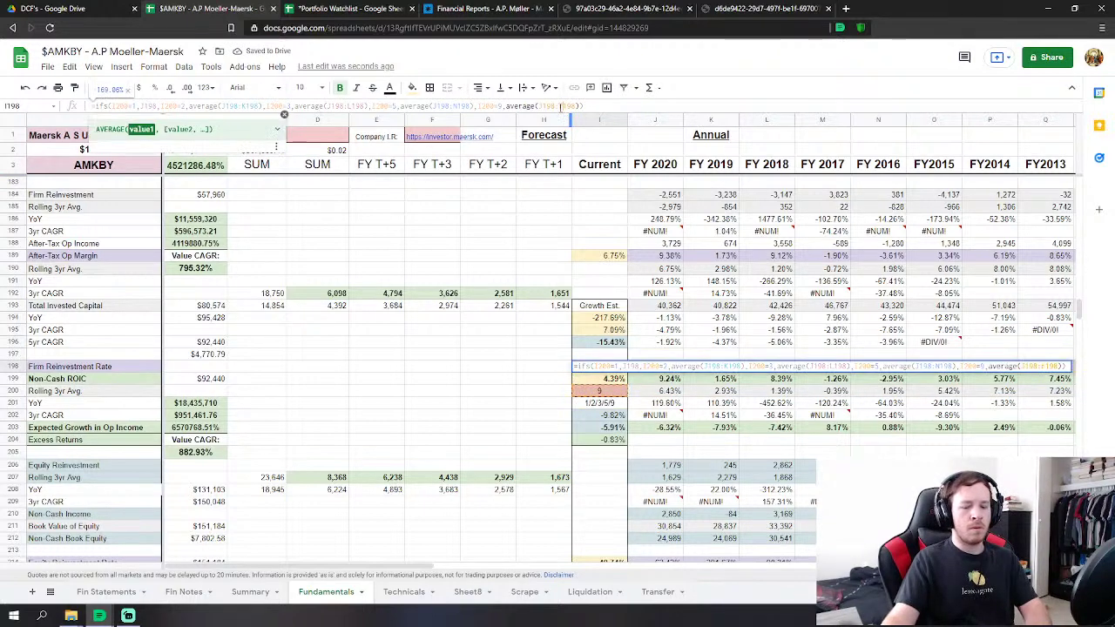
pyautogui.press('Return')
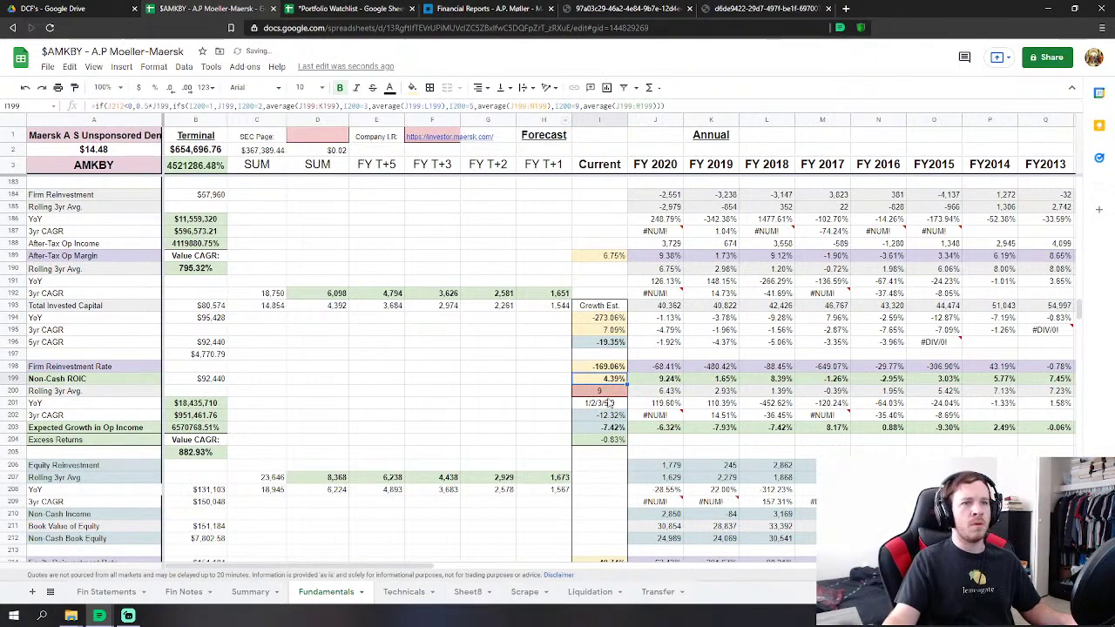
# Try 5 years as the averaging period for the current Sales/Capital Ratio in I351.
pyautogui.scroll(-6, 539, 383)
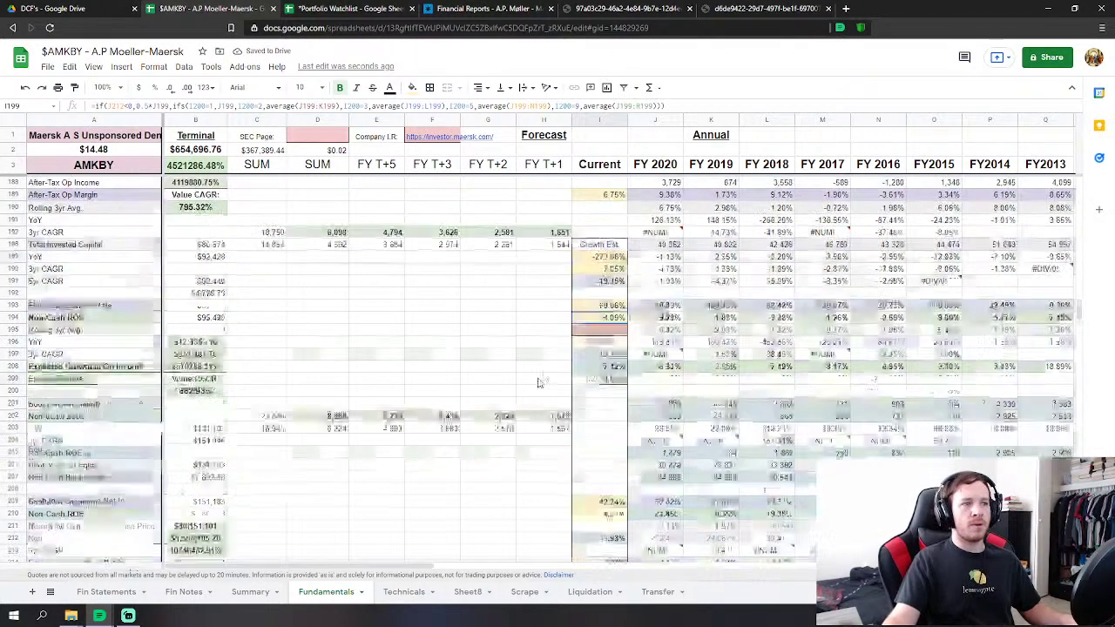
pyautogui.scroll(-10, 537, 385)
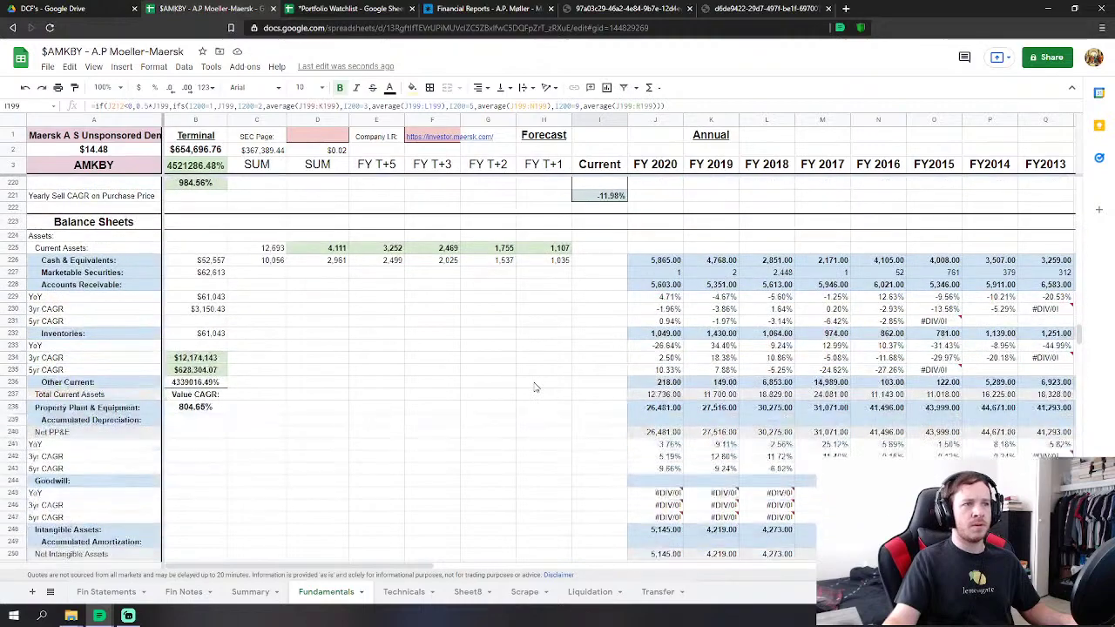
pyautogui.scroll(-15, 533, 389)
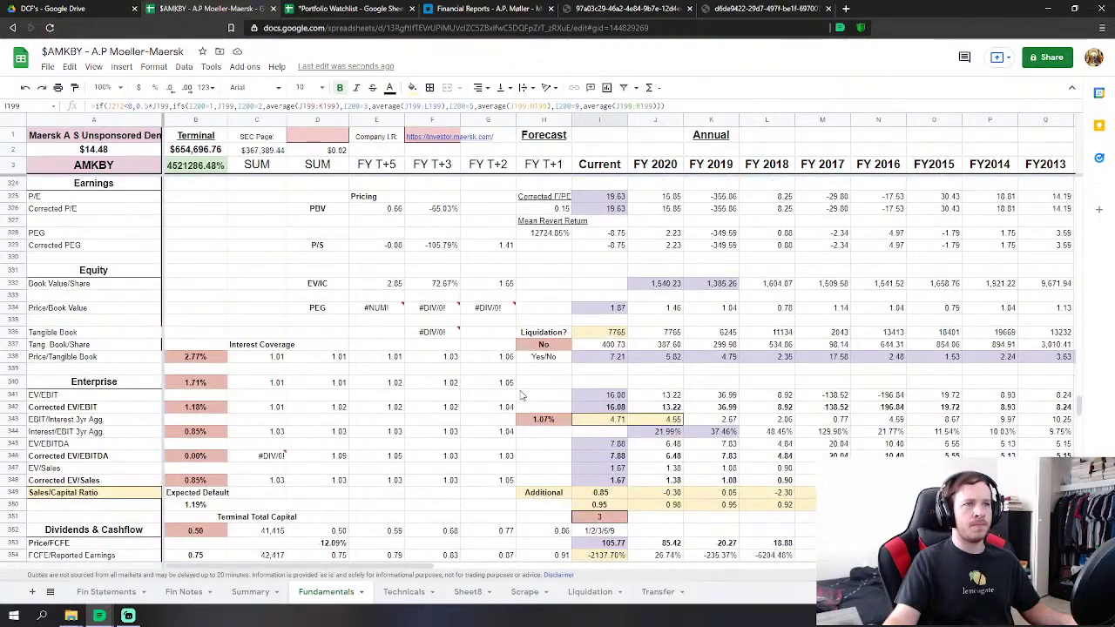
pyautogui.scroll(-4, 521, 395)
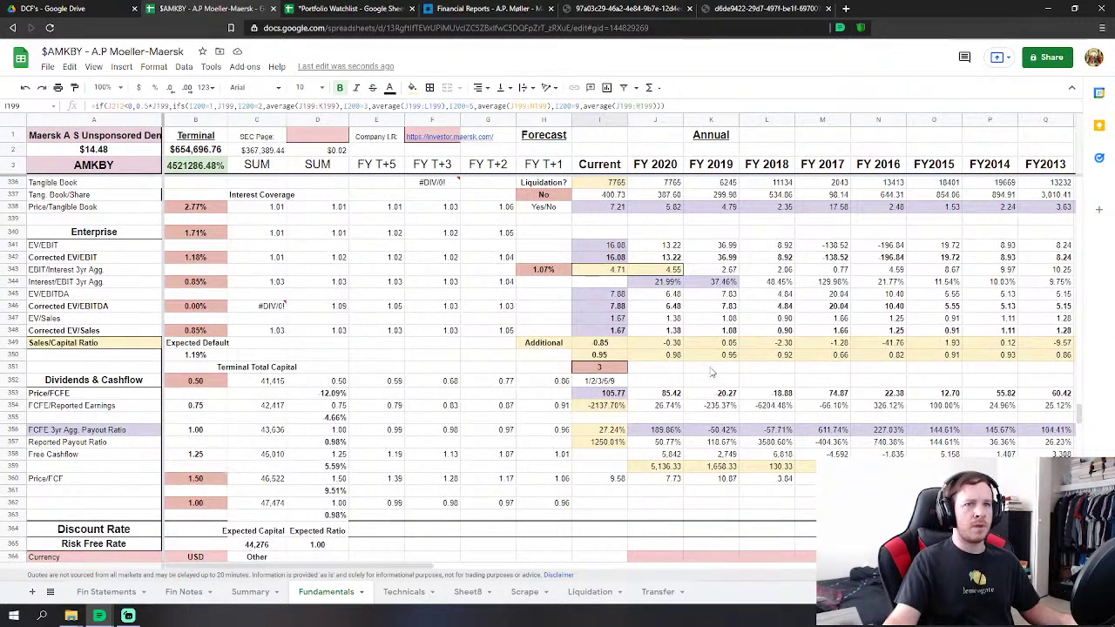
pyautogui.click(598, 366)
pyautogui.write('5')
pyautogui.press('Return')
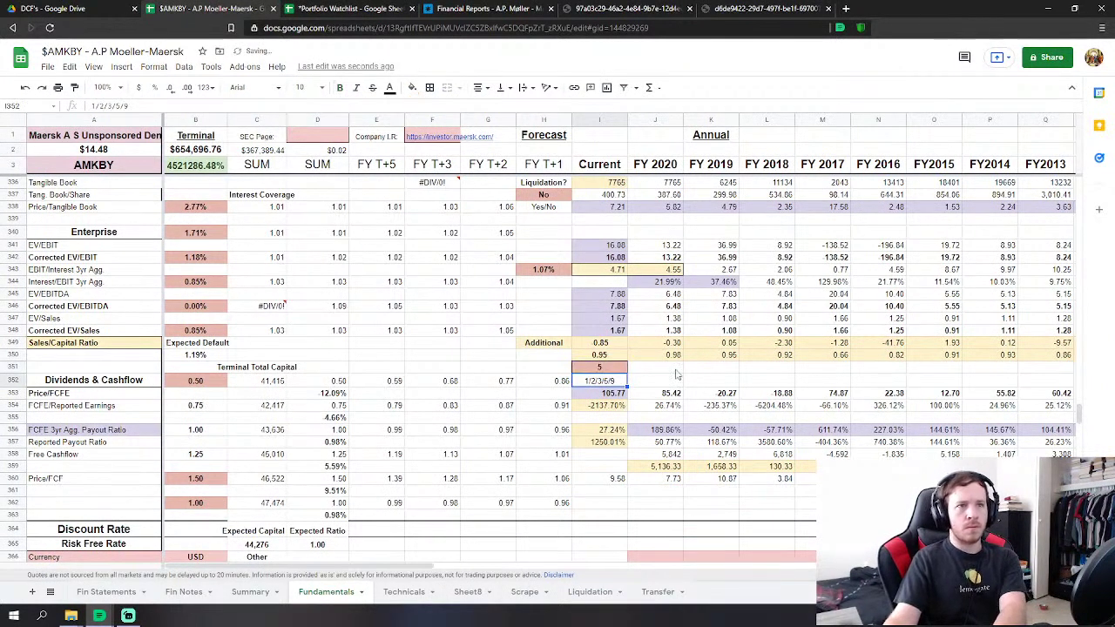
# Set the current Sales/Capital Ratio period to 9 years and correct the nine-year average range in the I350 formula.
pyautogui.click(619, 369)
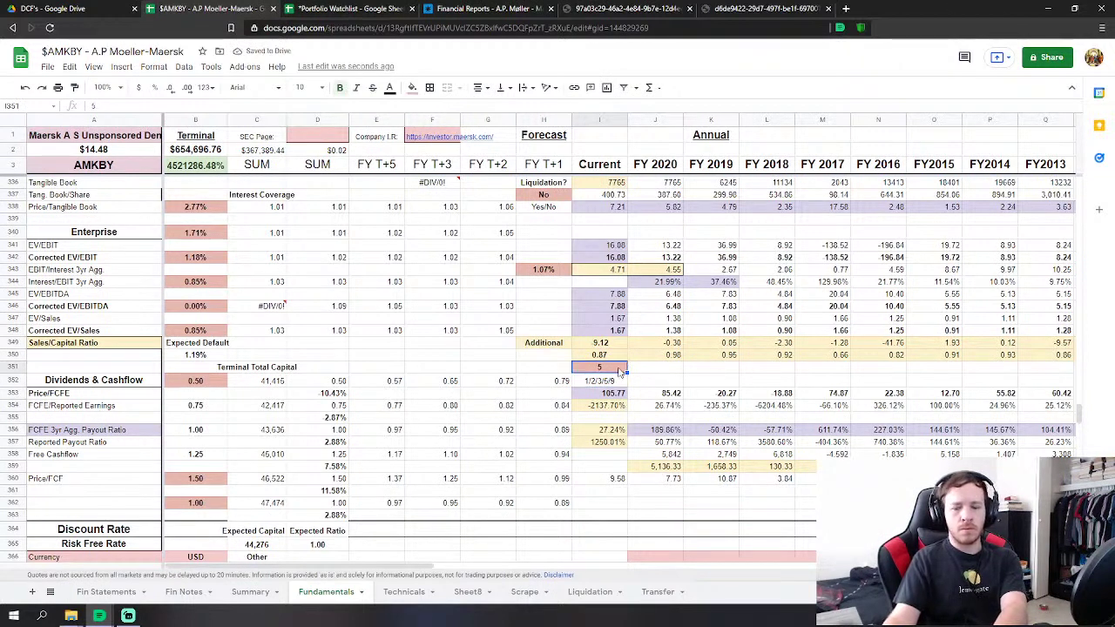
pyautogui.write('9')
pyautogui.press('Return')
pyautogui.click(603, 357)
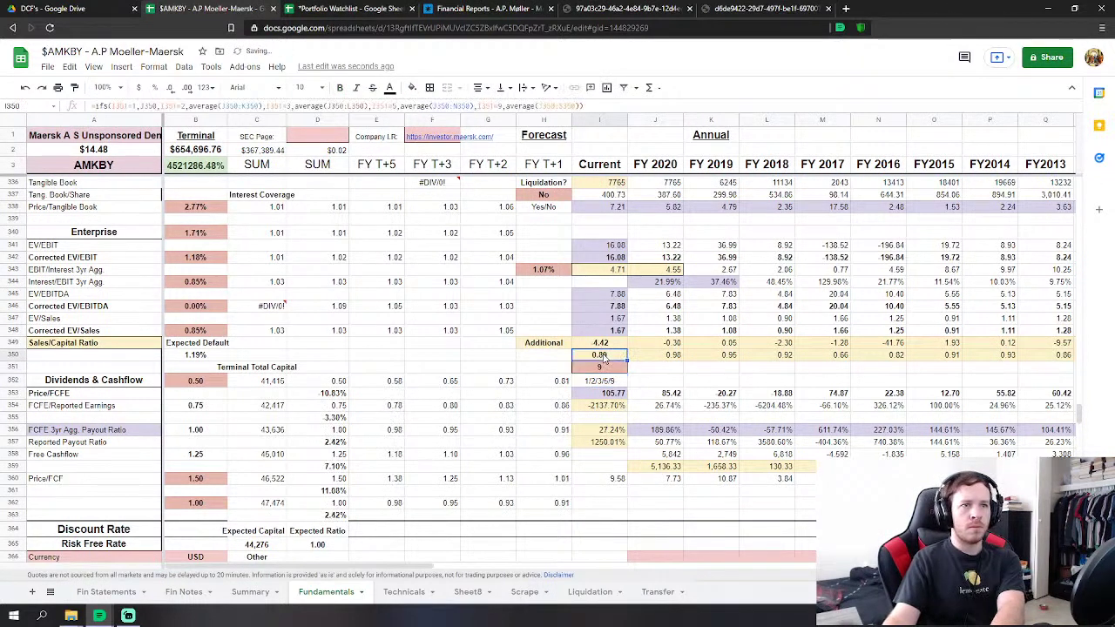
pyautogui.click(562, 104)
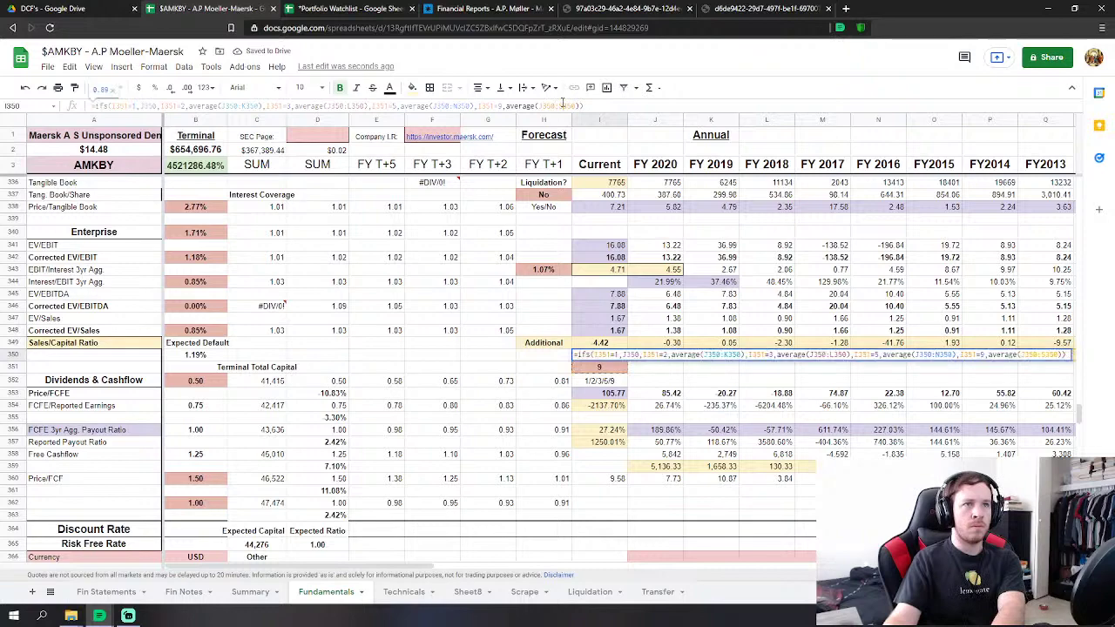
pyautogui.press('Return')
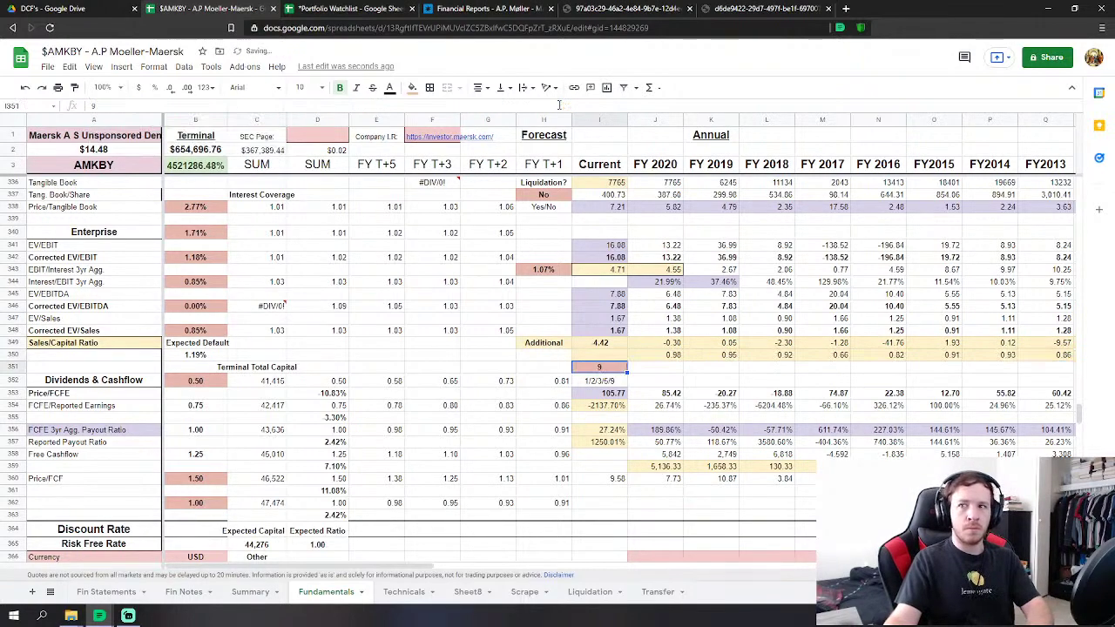
# Set the D/E ratio of the lowest-leverage scenario (D485) in the Leverage & Discount section to 15%.
pyautogui.scroll(-8, 488, 389)
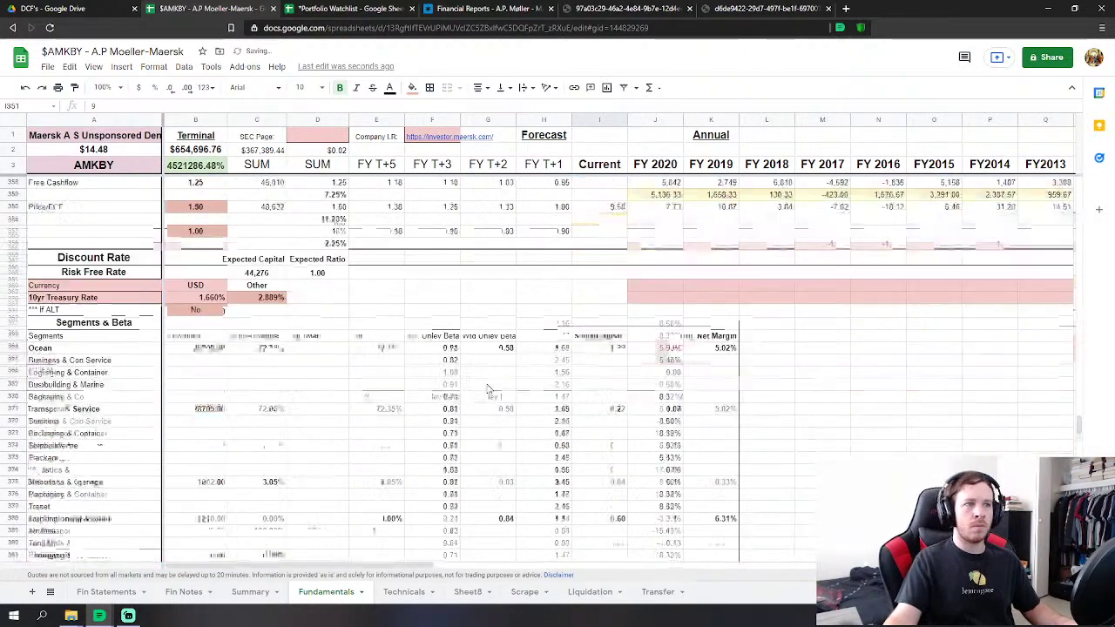
pyautogui.scroll(-14, 487, 390)
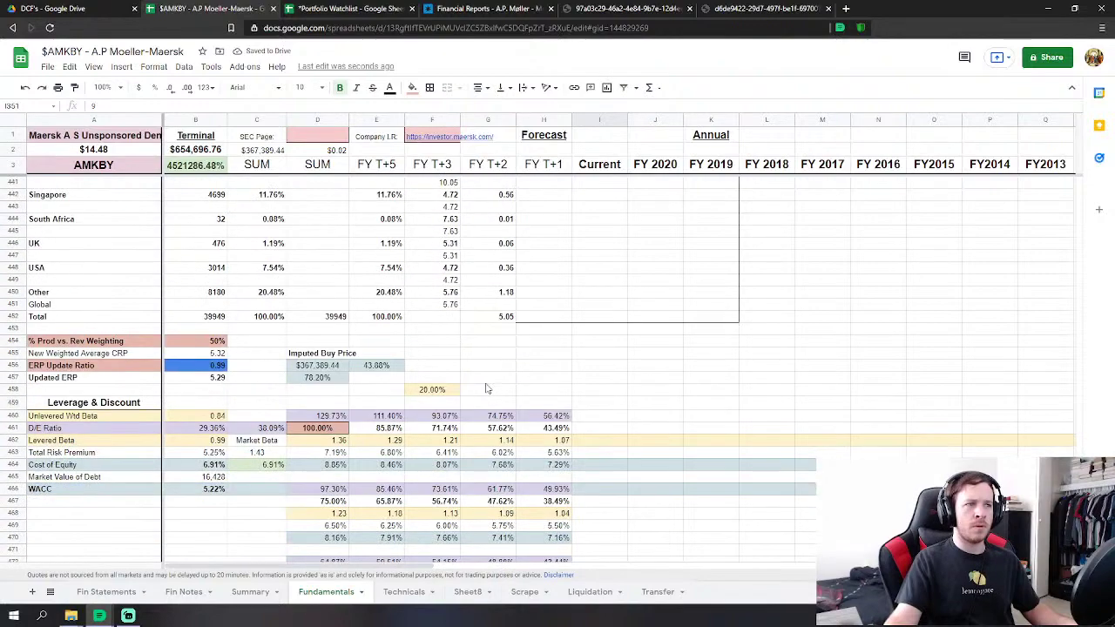
pyautogui.scroll(-3, 488, 389)
pyautogui.scroll(3, 488, 389)
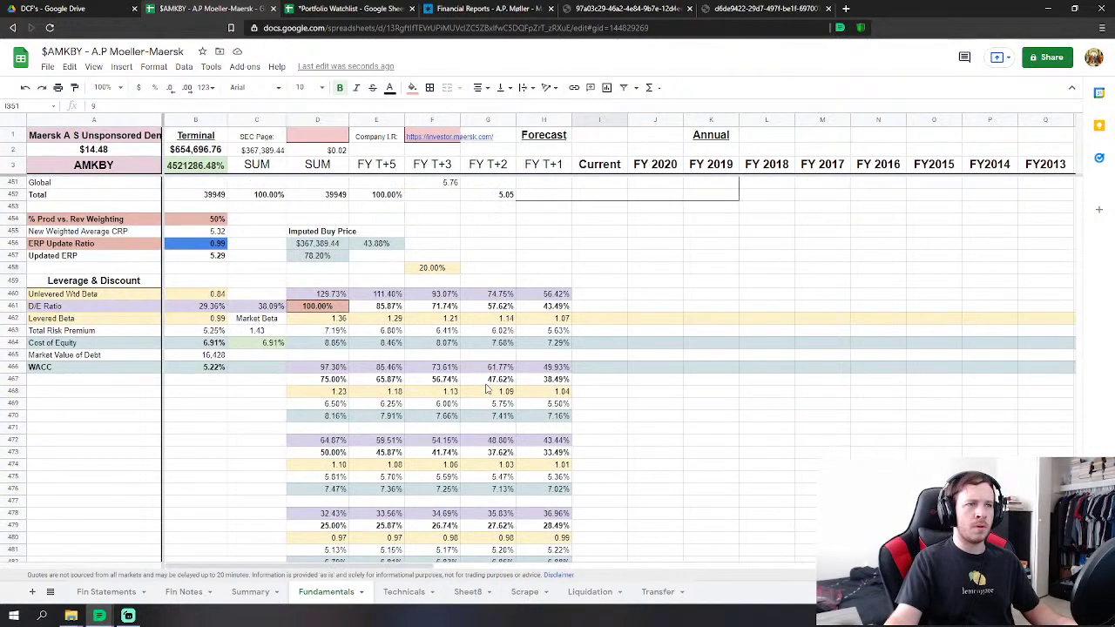
pyautogui.scroll(-1, 488, 390)
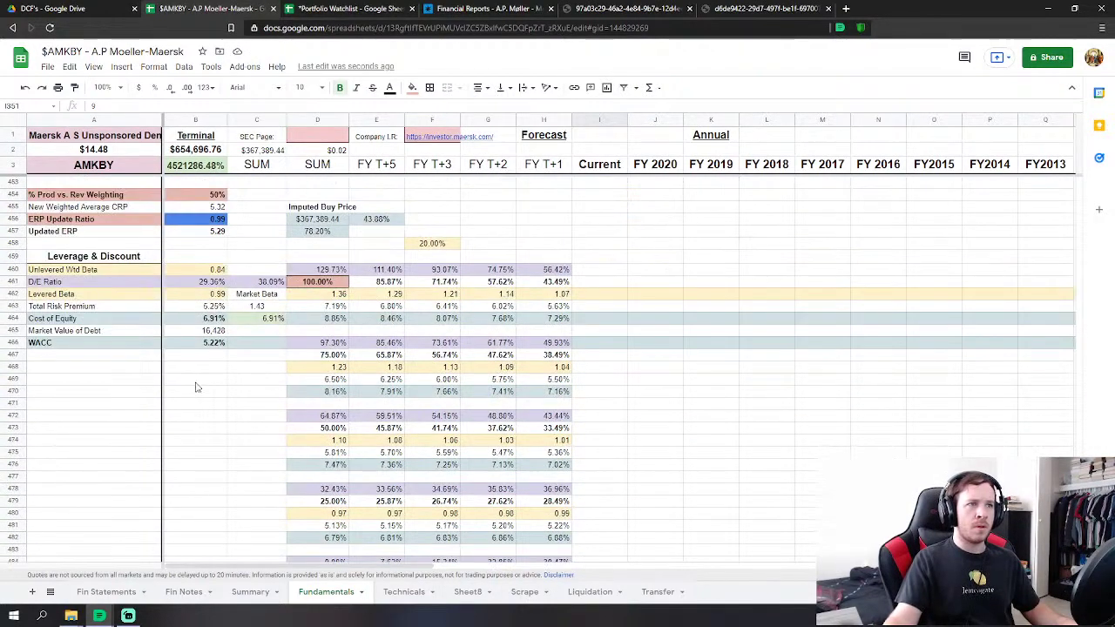
pyautogui.click(197, 380)
pyautogui.scroll(-8, 252, 485)
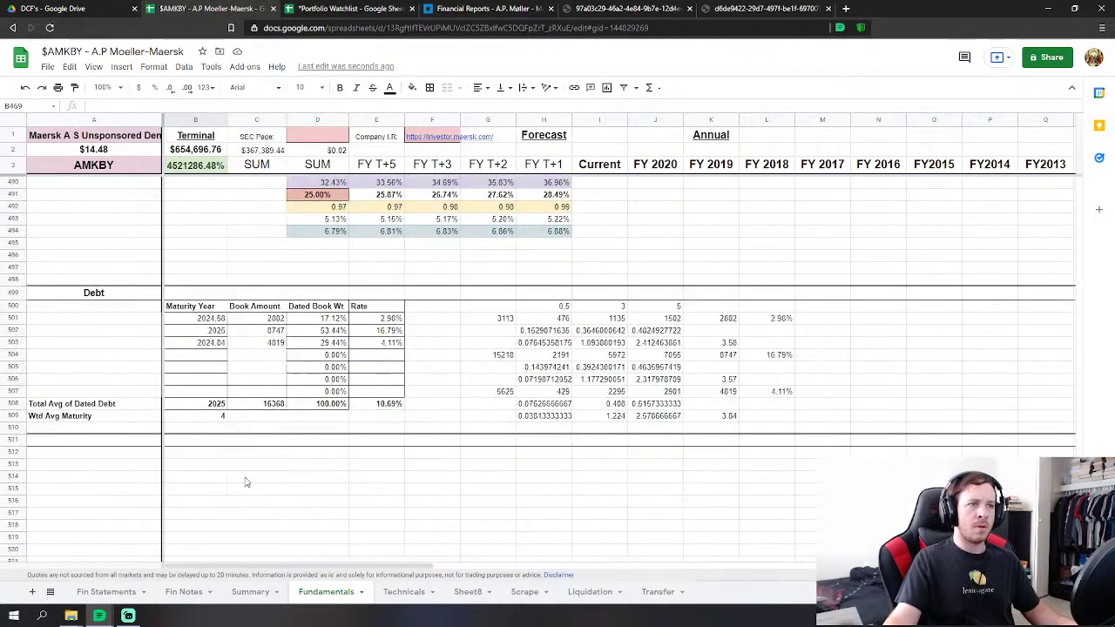
pyautogui.scroll(6, 252, 484)
pyautogui.scroll(1, 210, 562)
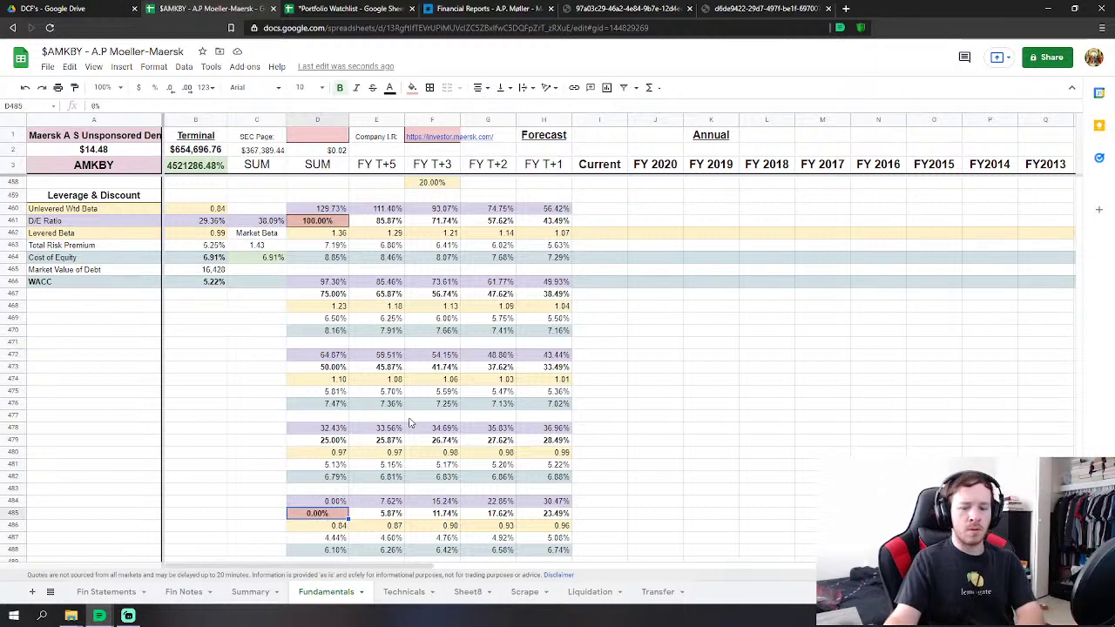
pyautogui.write('15')
pyautogui.press('Return')
# Set the D/E ratio of the highest-leverage scenario (D461) to 60%.
pyautogui.click(311, 222)
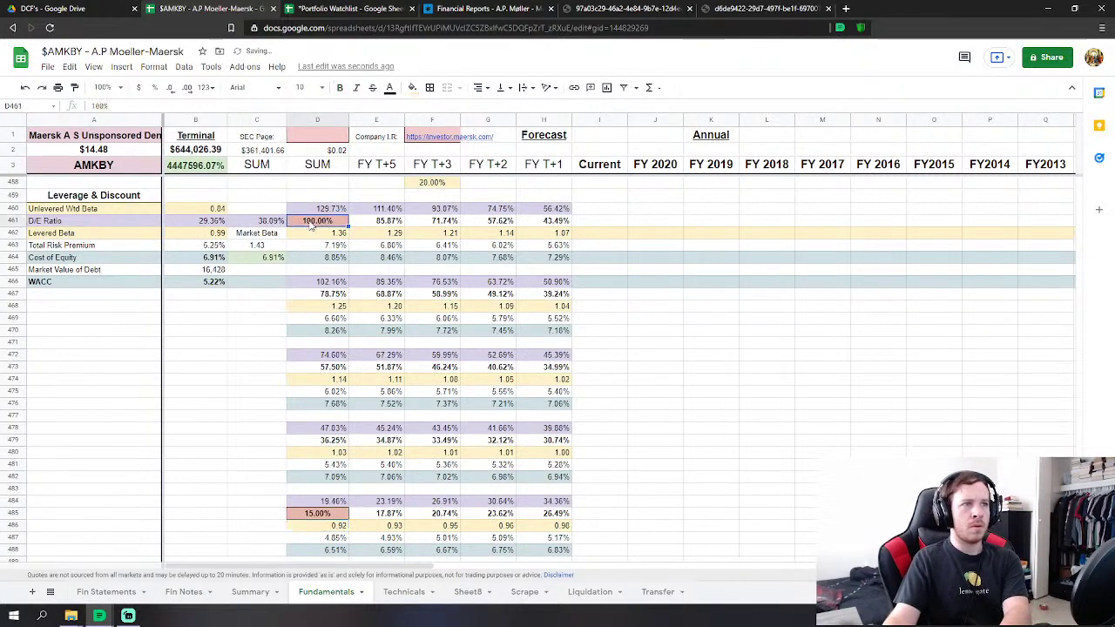
pyautogui.write('60')
pyautogui.press('Return')
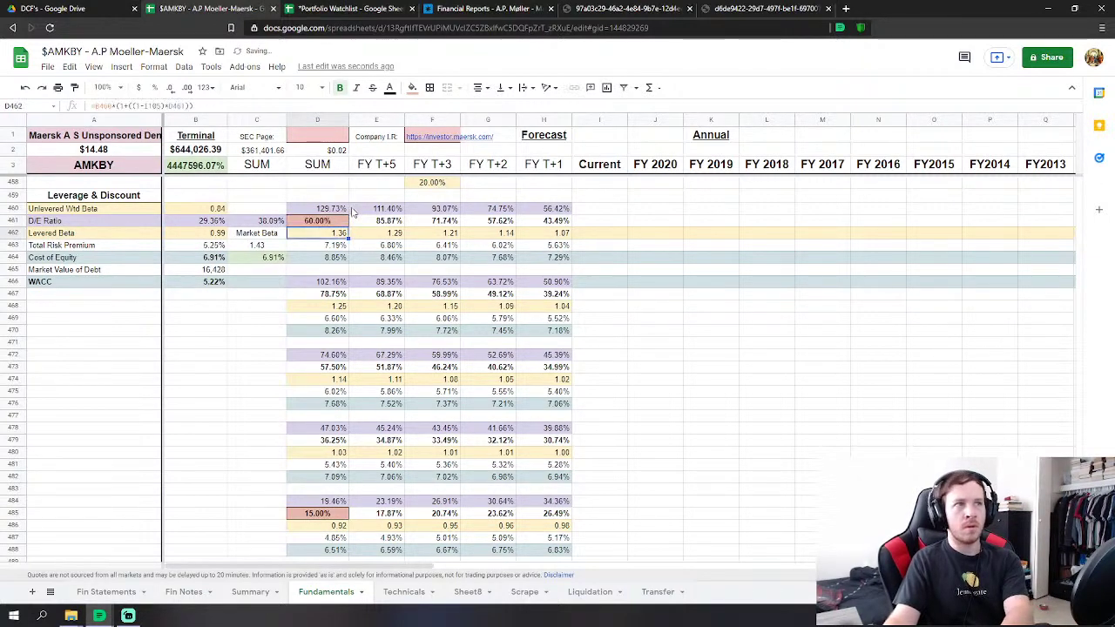
# Set the D/E ratio of the separate last scenario (D491), above the Debt section, to 30%.
pyautogui.click(231, 394)
pyautogui.scroll(-2, 335, 389)
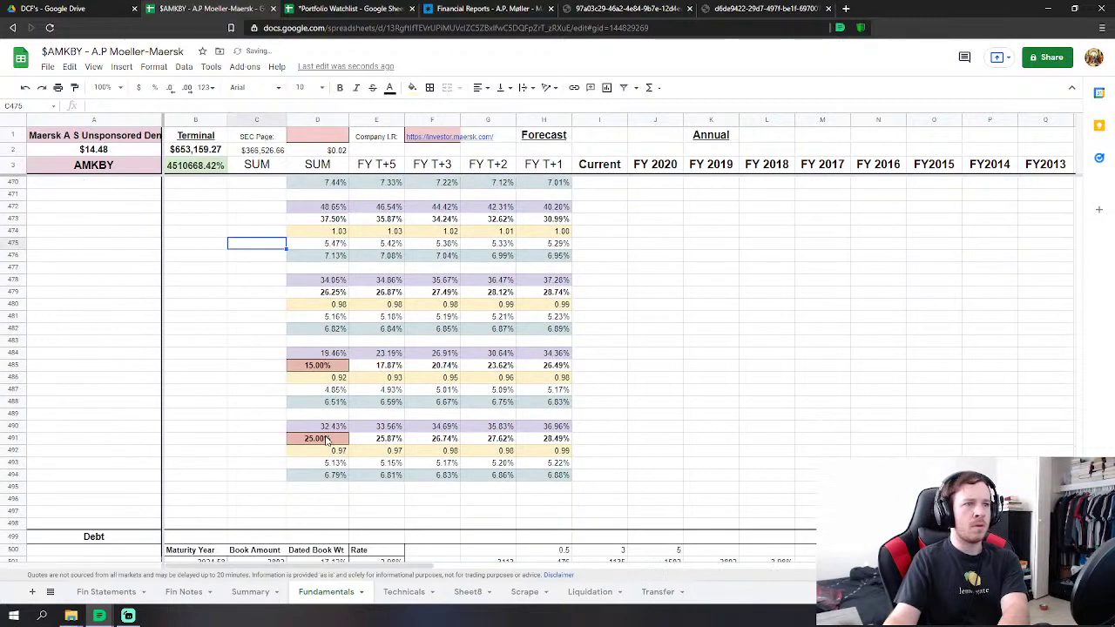
pyautogui.click(324, 437)
pyautogui.scroll(2, 306, 400)
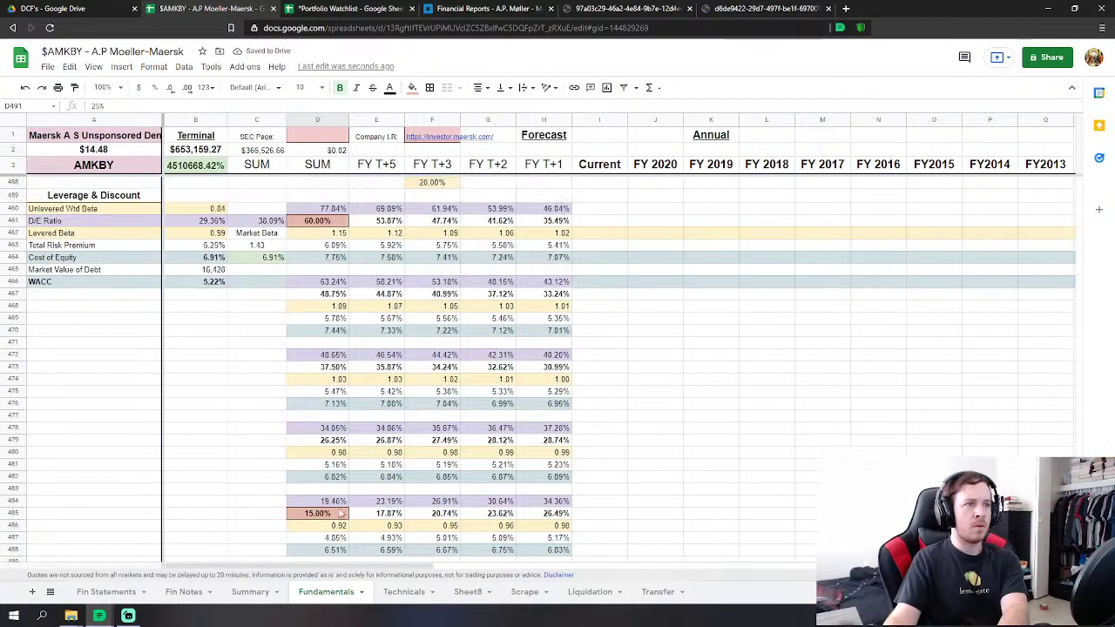
pyautogui.scroll(-2, 340, 514)
pyautogui.write('30')
pyautogui.press('Return')
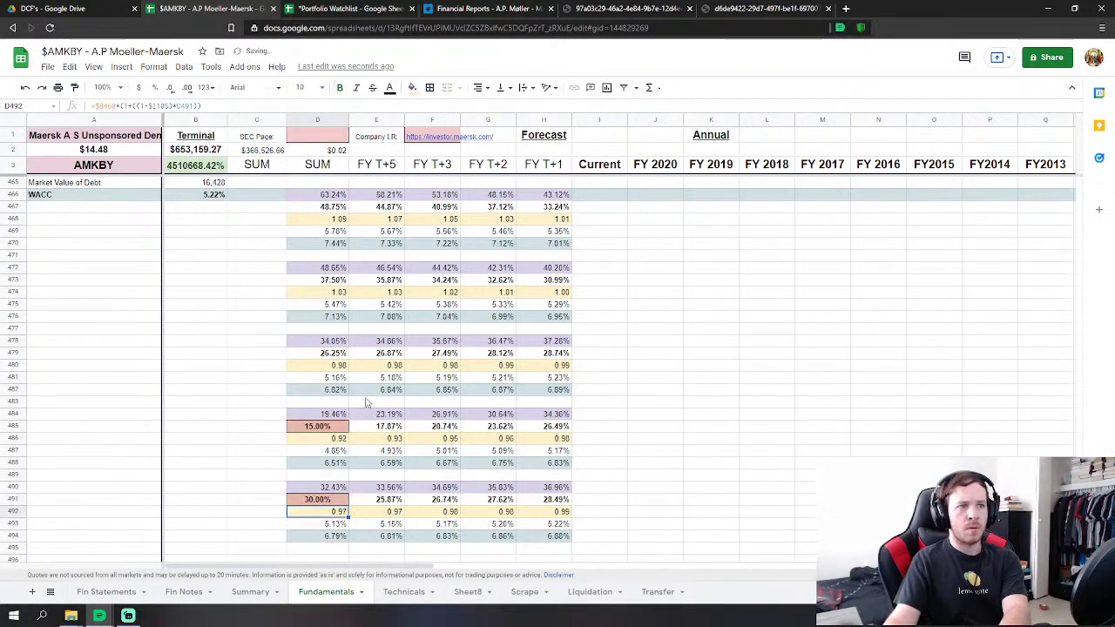
pyautogui.moveTo(1078, 444); pyautogui.dragTo(1106, 183)
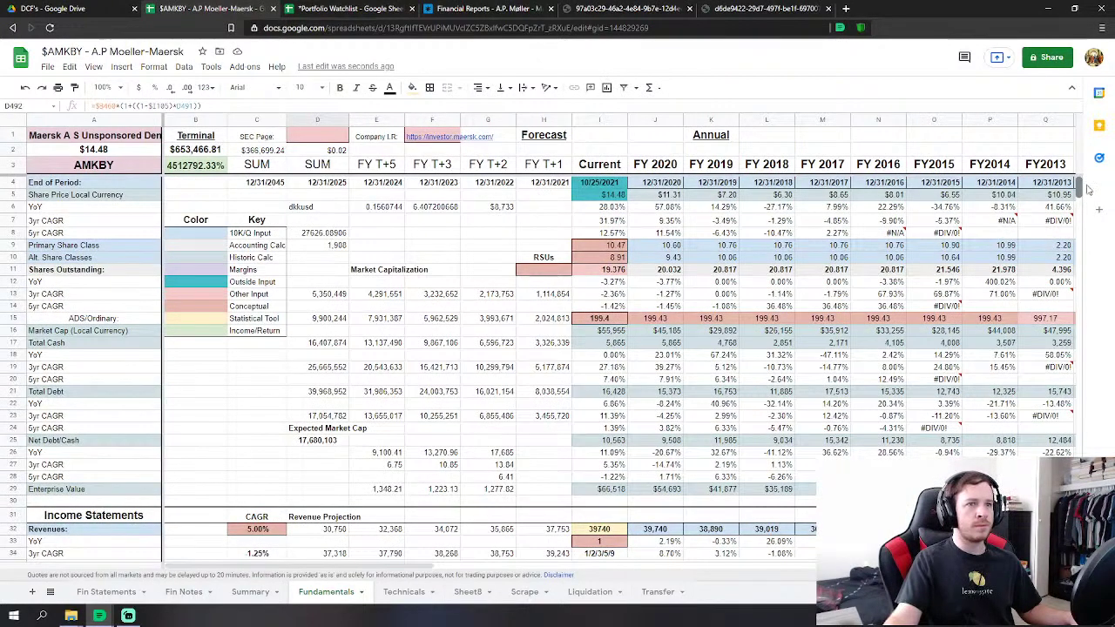
# Review the Fundamentals sheet from the share and market cap rows down to the Convert to USD factor in E153.
pyautogui.moveTo(1086, 190)
pyautogui.mouseDown()
pyautogui.moveTo(1099, 224)
pyautogui.moveTo(1085, 187)
pyautogui.mouseUp()
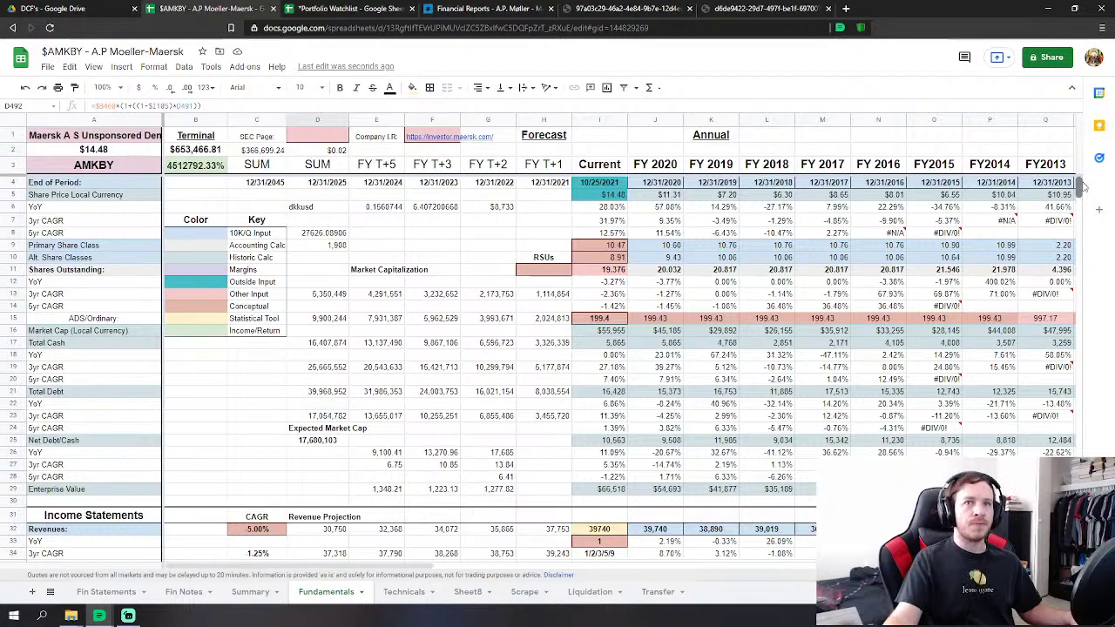
pyautogui.click(490, 233)
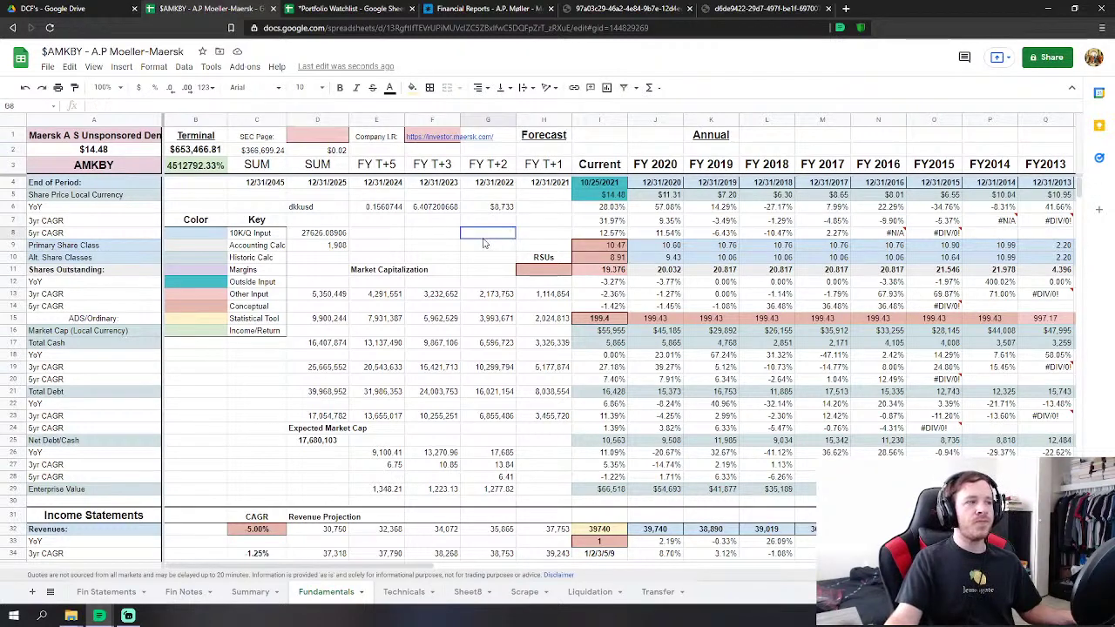
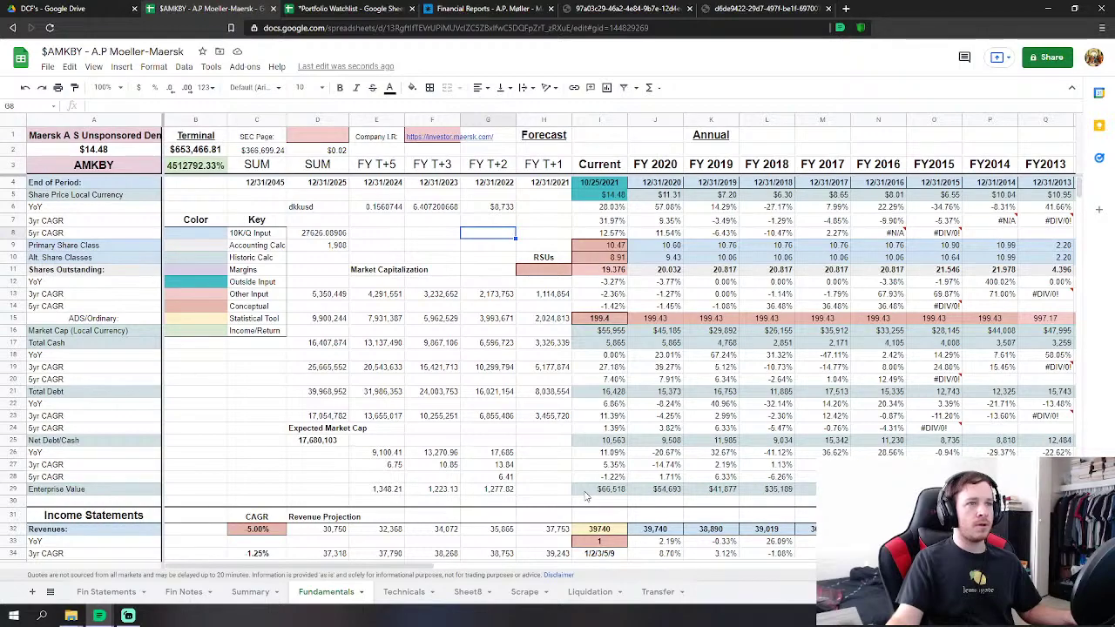
pyautogui.scroll(-12, 586, 496)
pyautogui.scroll(-14, 575, 498)
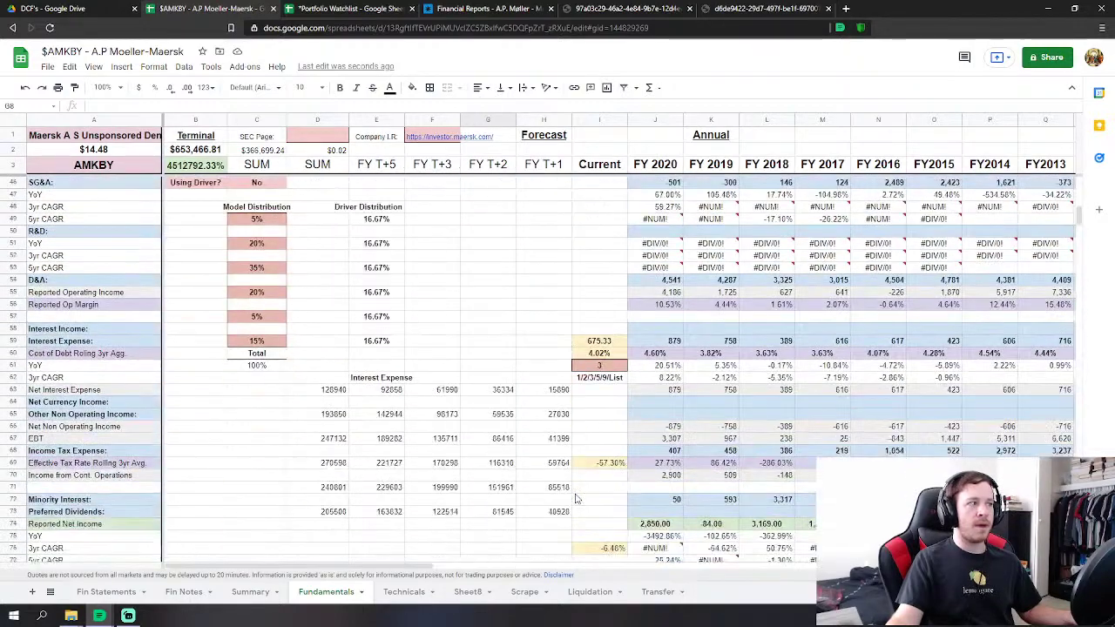
pyautogui.scroll(-18, 356, 503)
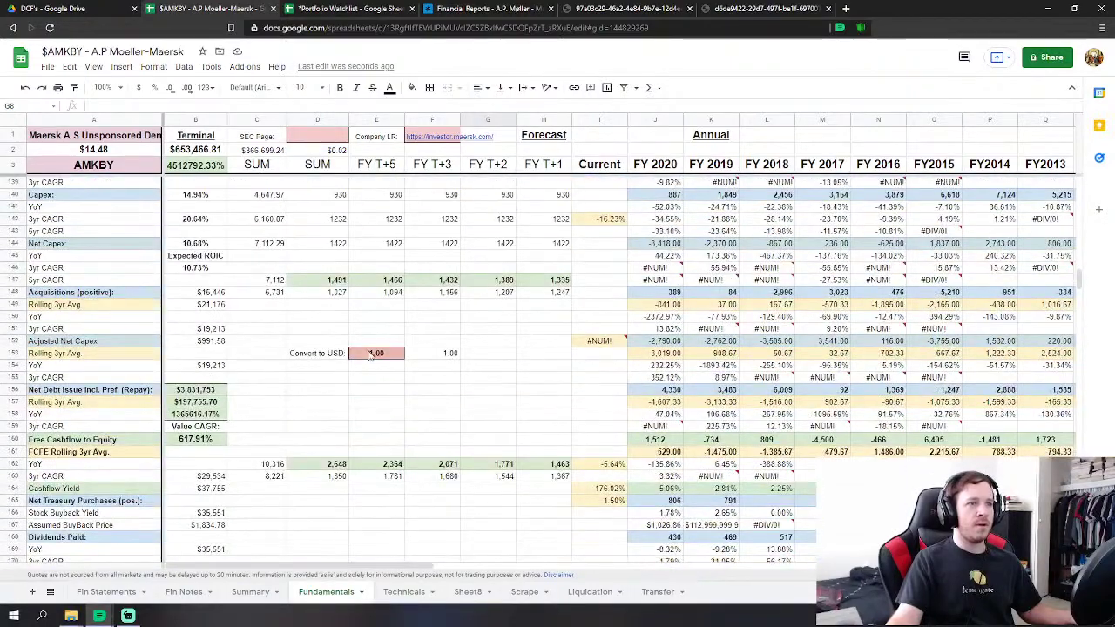
pyautogui.scroll(8, 533, 279)
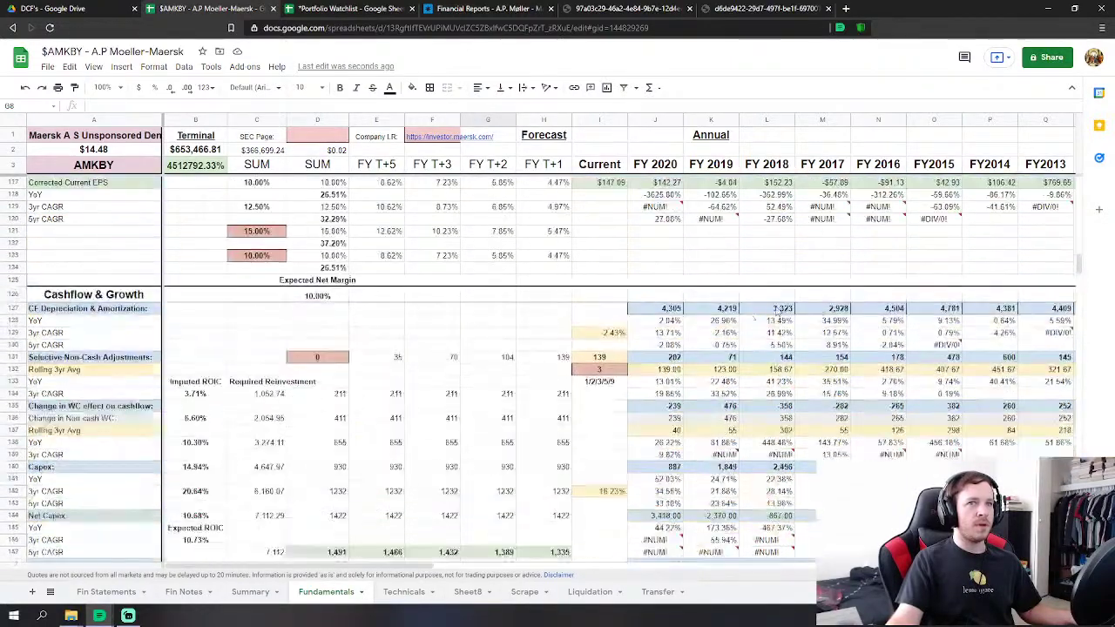
pyautogui.moveTo(1079, 256); pyautogui.dragTo(1030, 279)
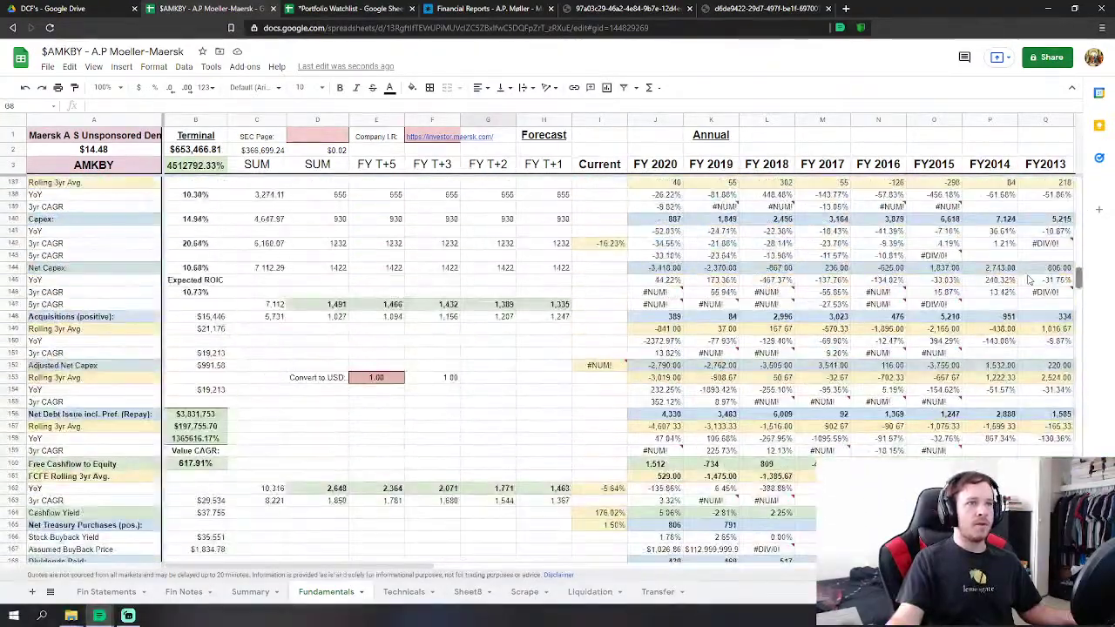
pyautogui.click(425, 389)
pyautogui.click(394, 387)
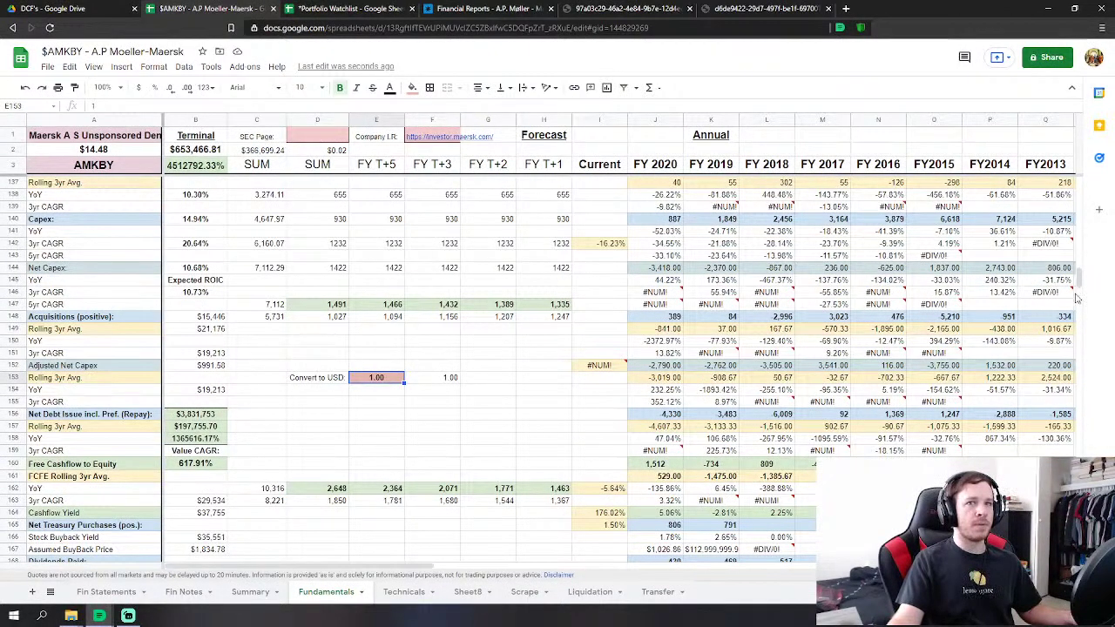
pyautogui.moveTo(1076, 298); pyautogui.dragTo(1064, 168)
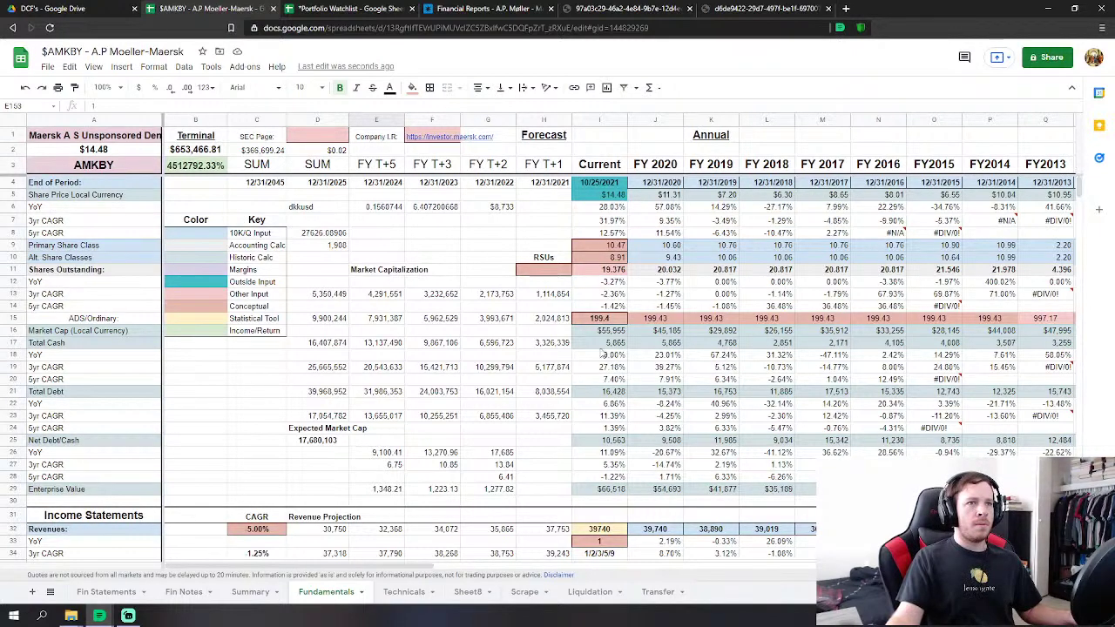
# Try clearing the current ADS/Ordinary ratio in I15, and undo the deletion.
pyautogui.click(601, 319)
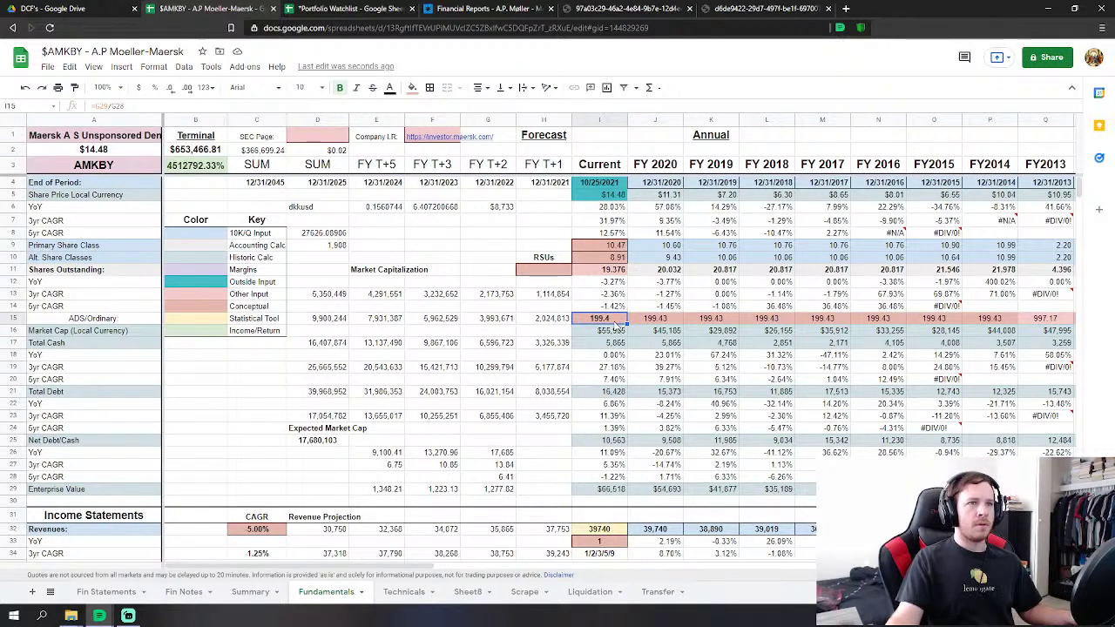
pyautogui.doubleClick(615, 319)
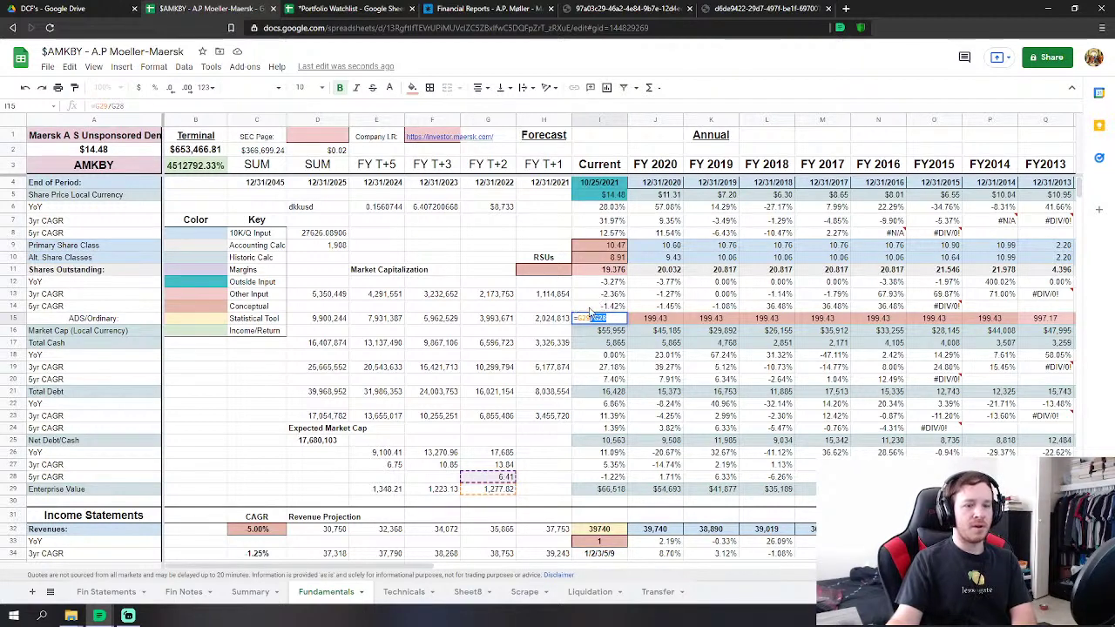
pyautogui.press('Return')
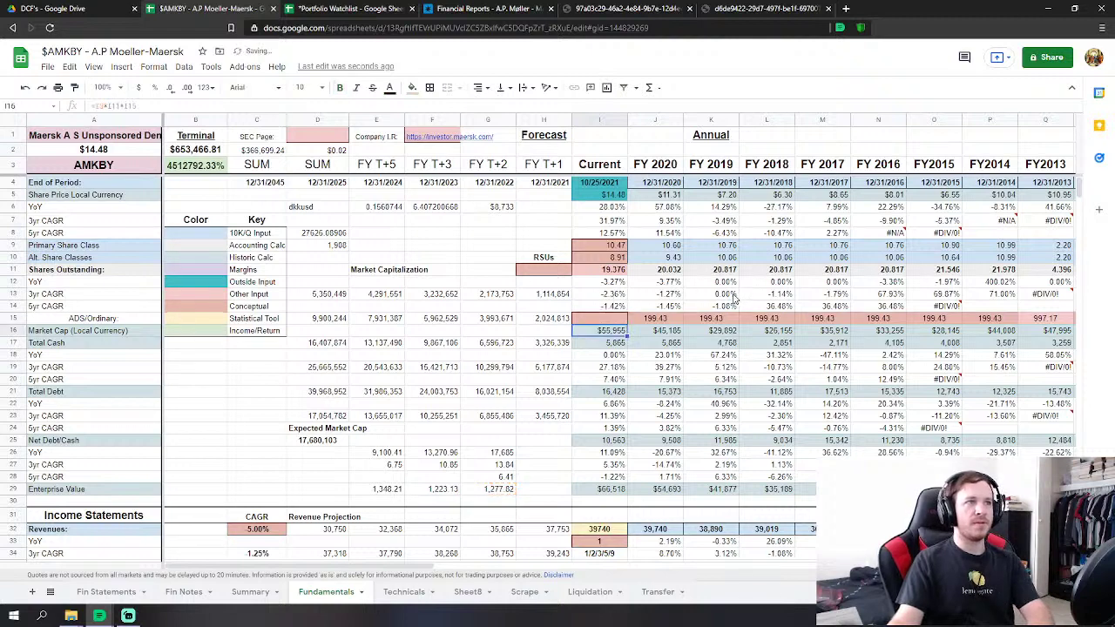
pyautogui.click(24, 88)
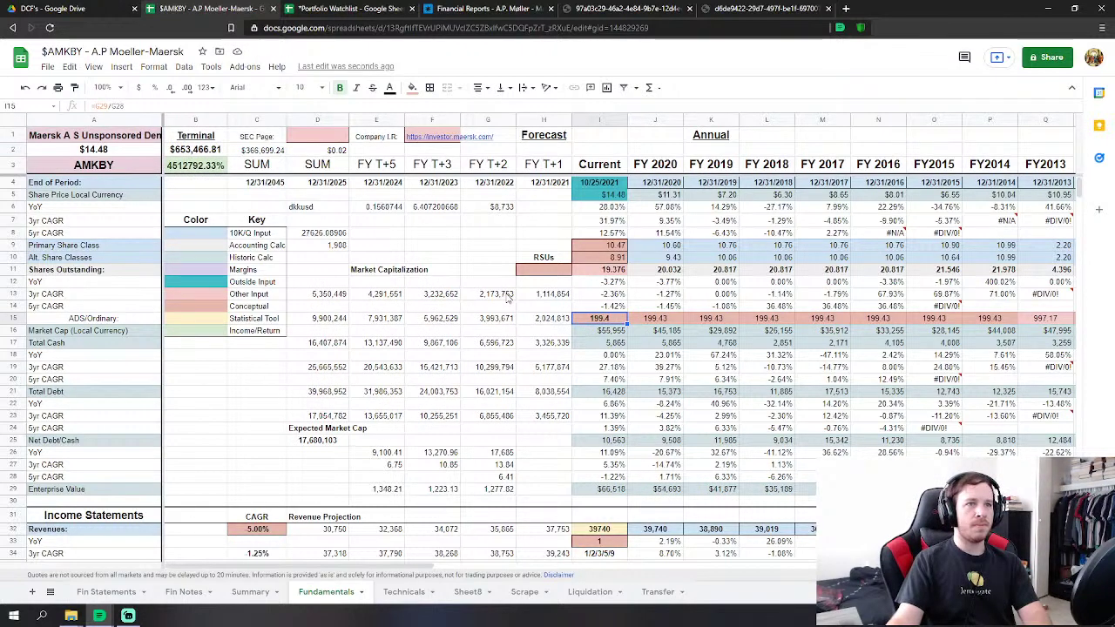
# Try linking the Convert to USD factor (E153) to the exchange rate in F6, and undo the link.
pyautogui.scroll(-6, 510, 297)
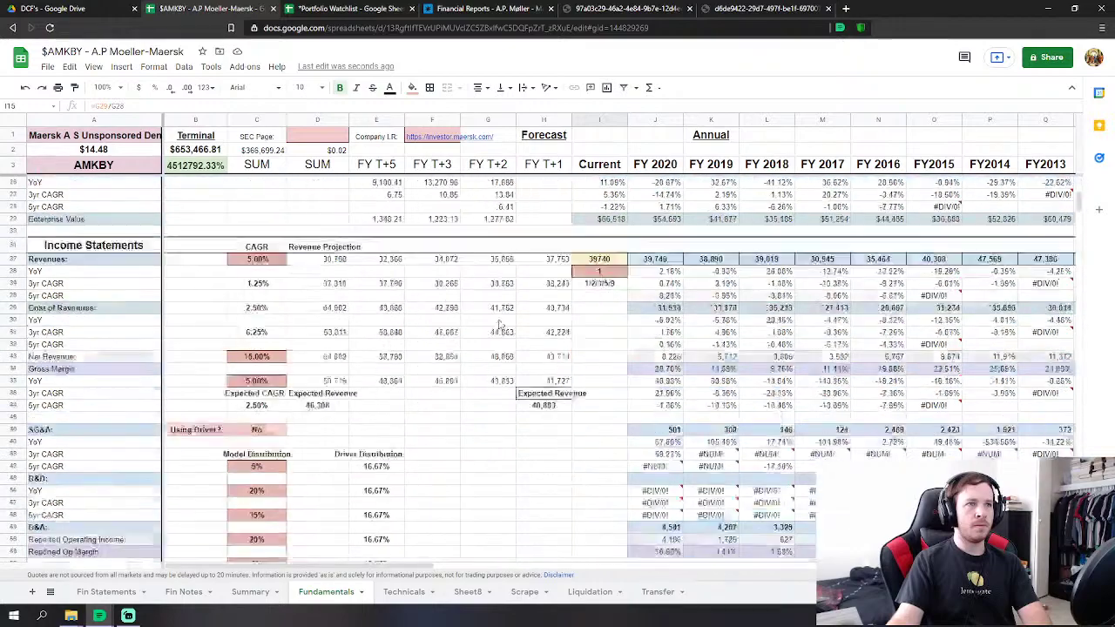
pyautogui.scroll(-14, 449, 325)
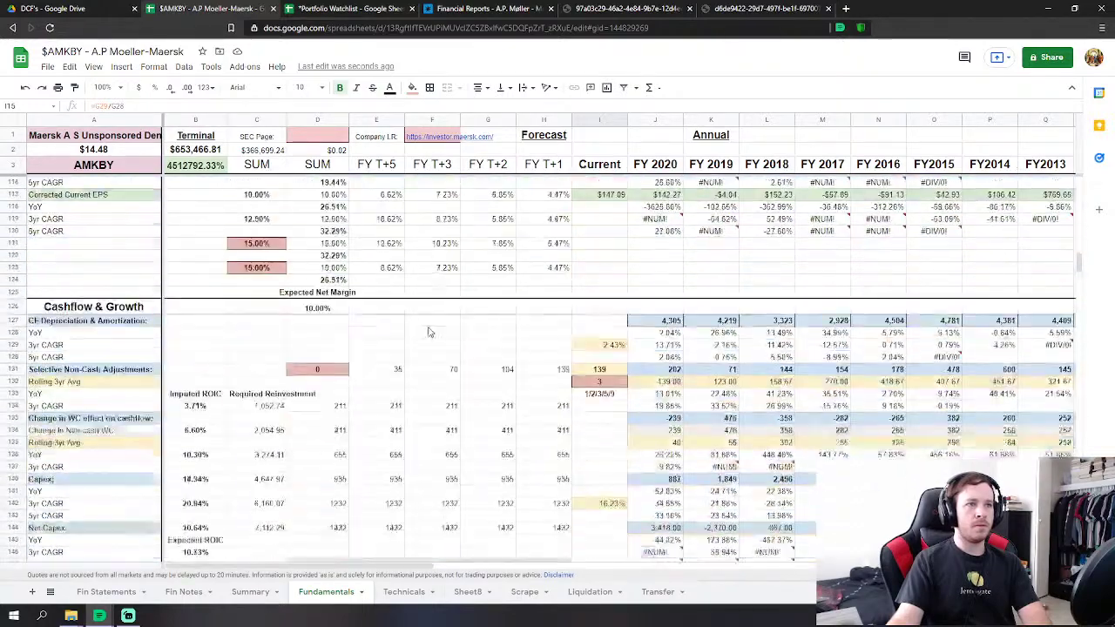
pyautogui.scroll(1, 416, 327)
pyautogui.scroll(-2, 384, 374)
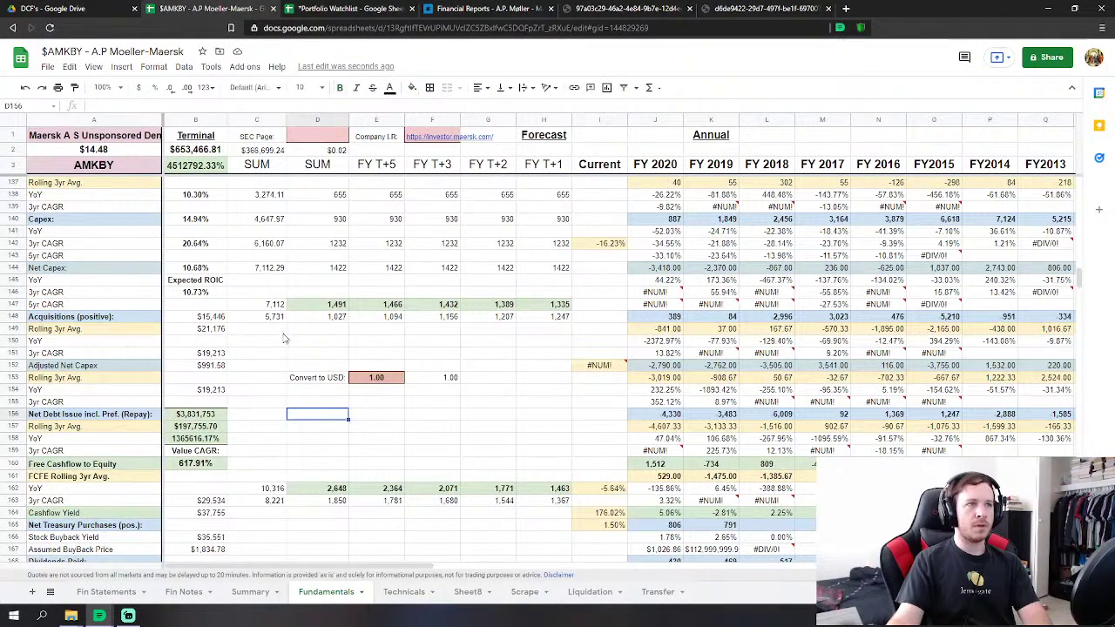
pyautogui.moveTo(280, 333); pyautogui.dragTo(305, 329)
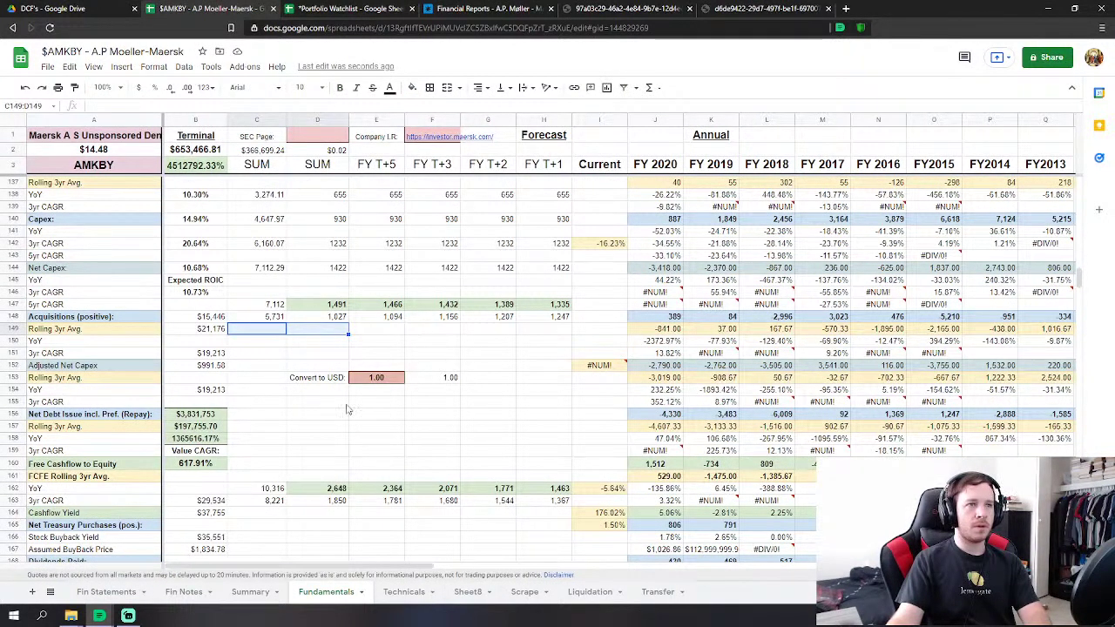
pyautogui.click(392, 380)
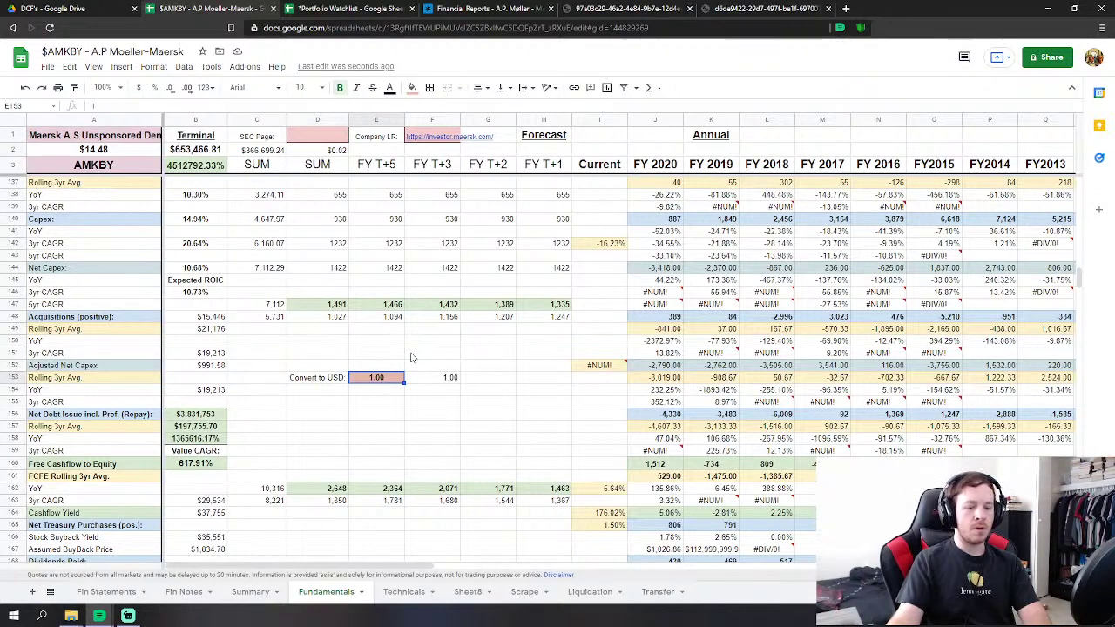
pyautogui.write('-')
pyautogui.scroll(20, 560, 352)
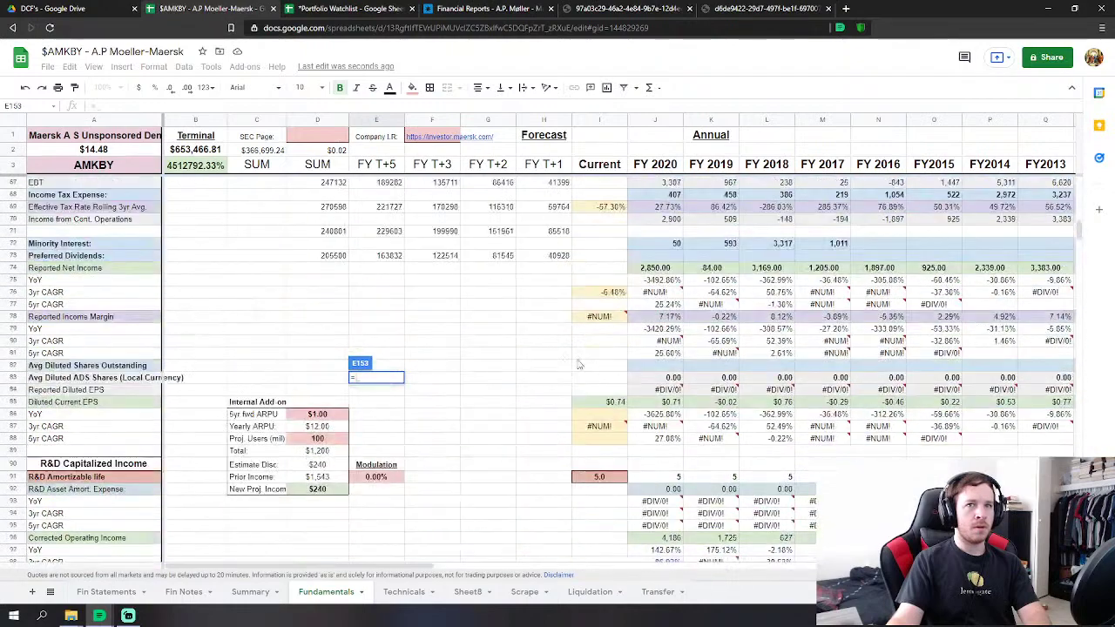
pyautogui.scroll(10, 525, 357)
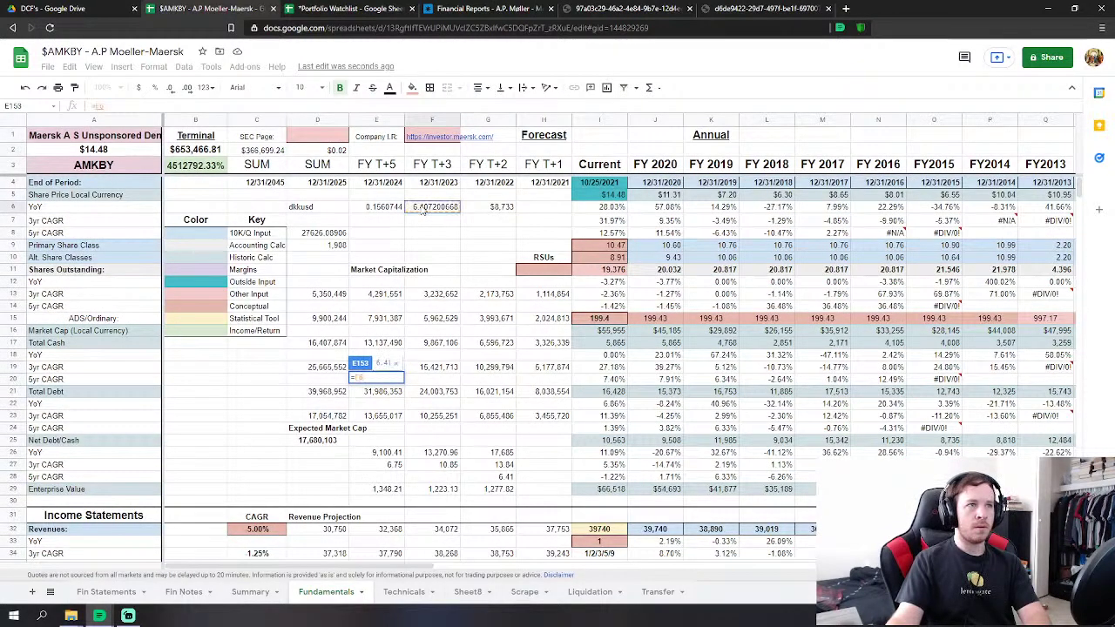
pyautogui.press('Return')
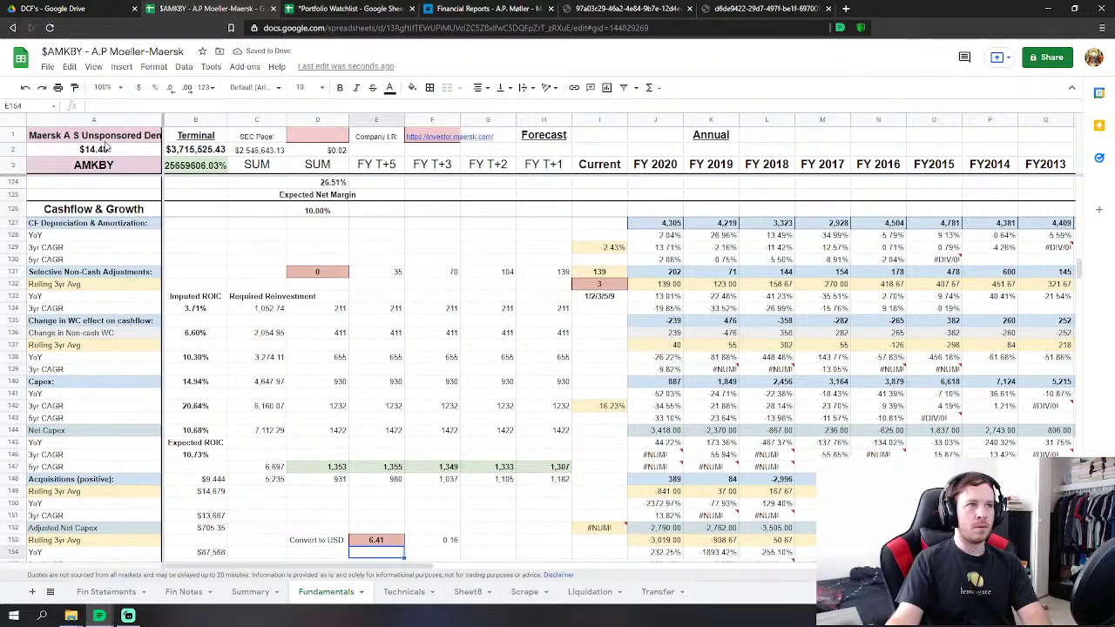
pyautogui.hotkey('ctrl', 'z')
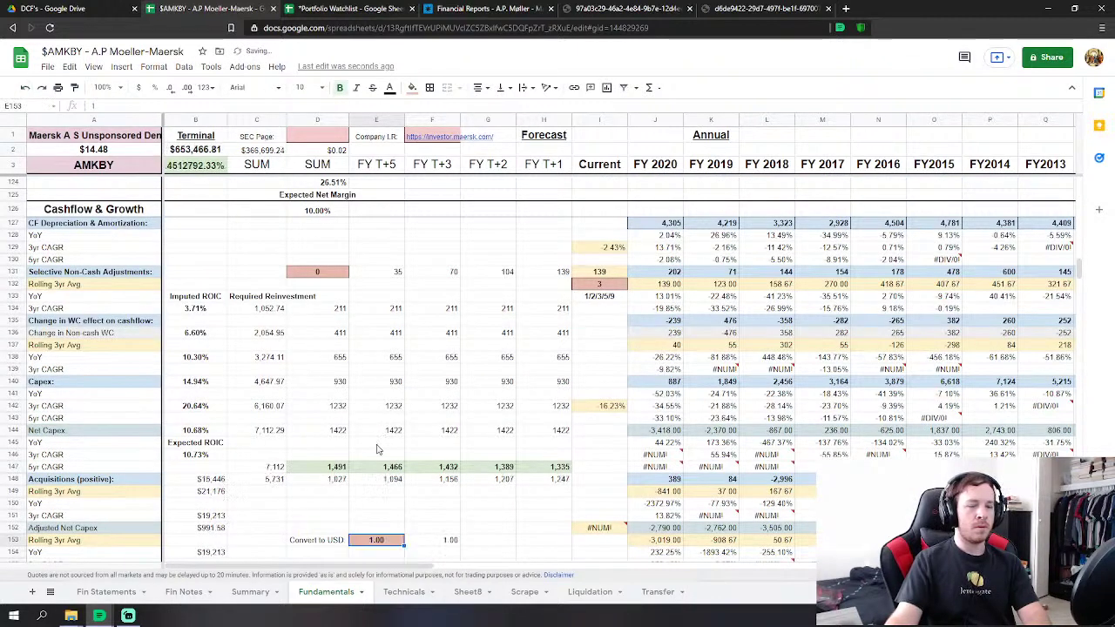
# Link the Convert to USD factor (E153) to the dkkusd exchange rate in E6.
pyautogui.press('BackSpace')
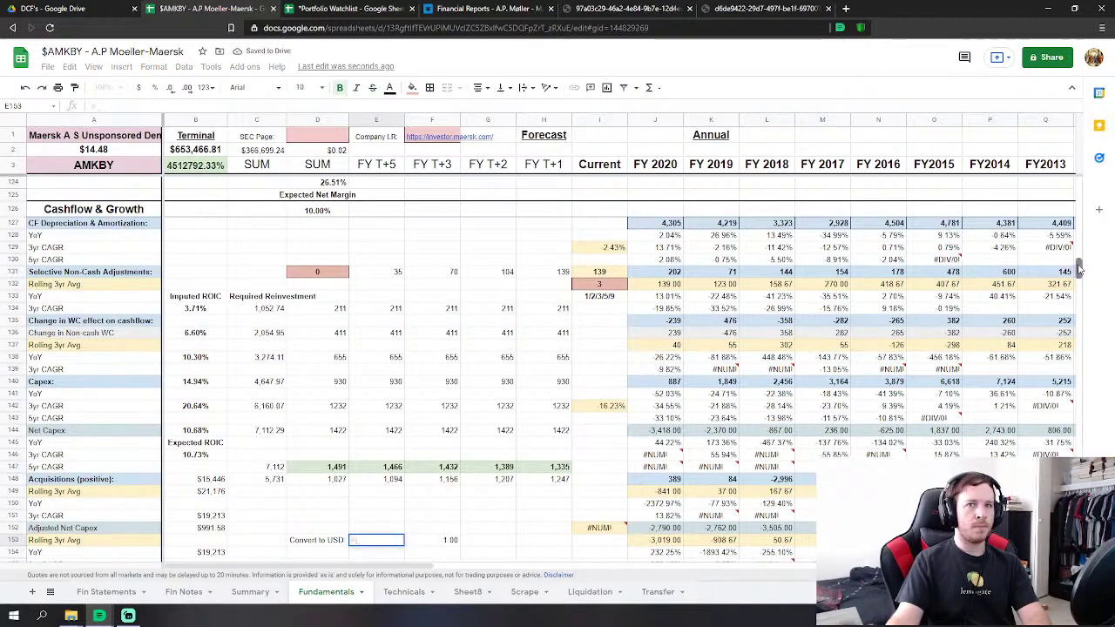
pyautogui.scroll(15, 399, 244)
pyautogui.write('=')
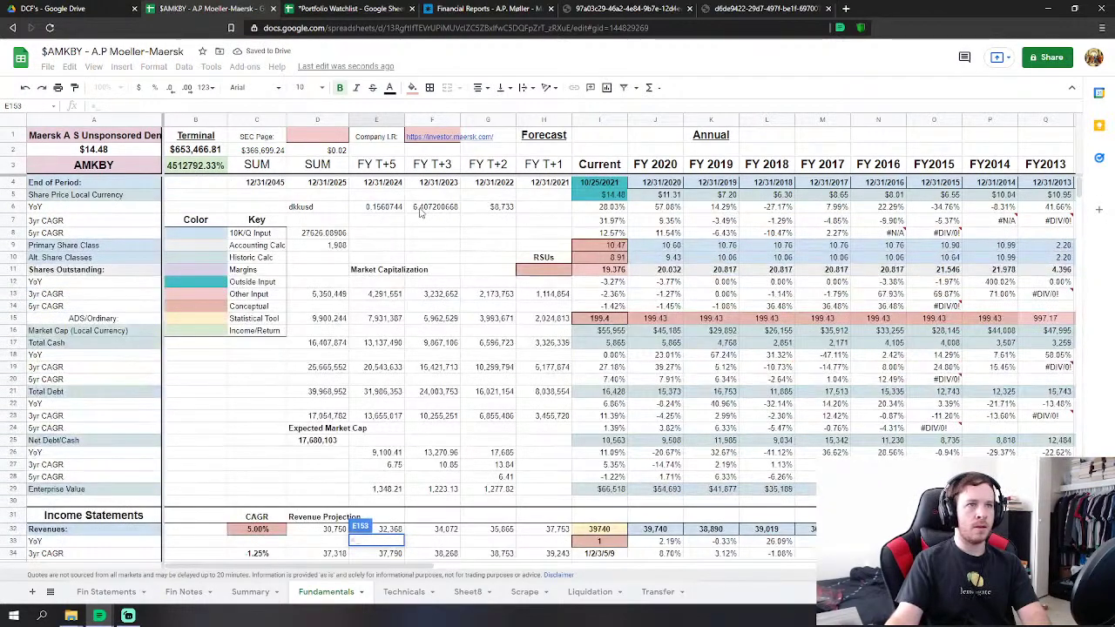
pyautogui.click(376, 207)
pyautogui.press('Return')
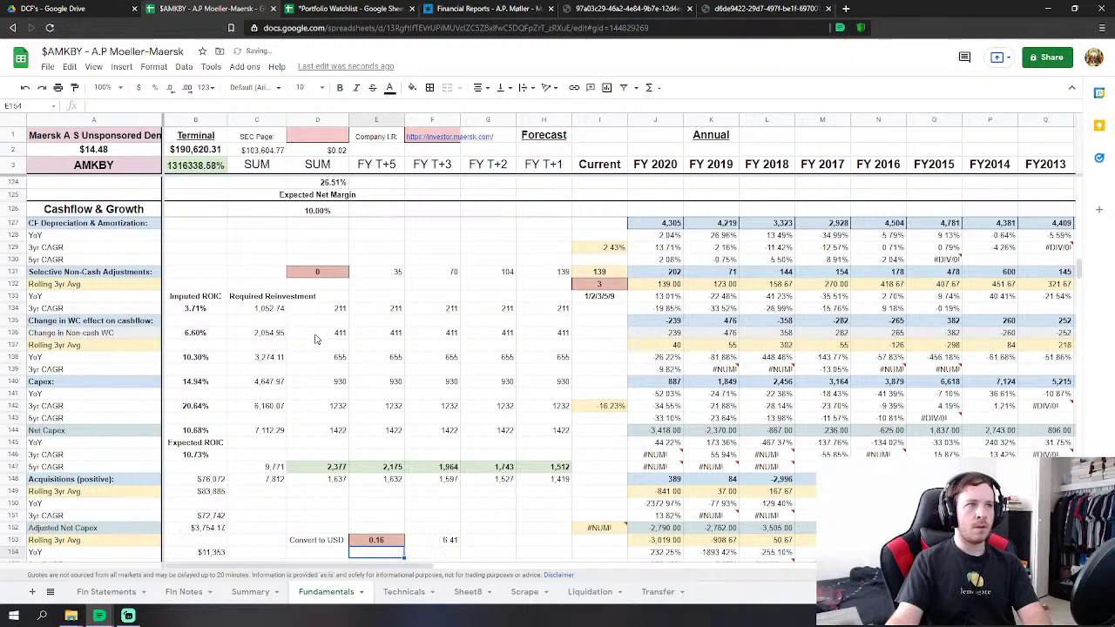
# Review the Fundamentals sheet's cash flow, reinvestment and terminal value rows, from the diluted share section down to the Balance Sheets section.
pyautogui.scroll(-3, 386, 411)
pyautogui.scroll(-4, 218, 444)
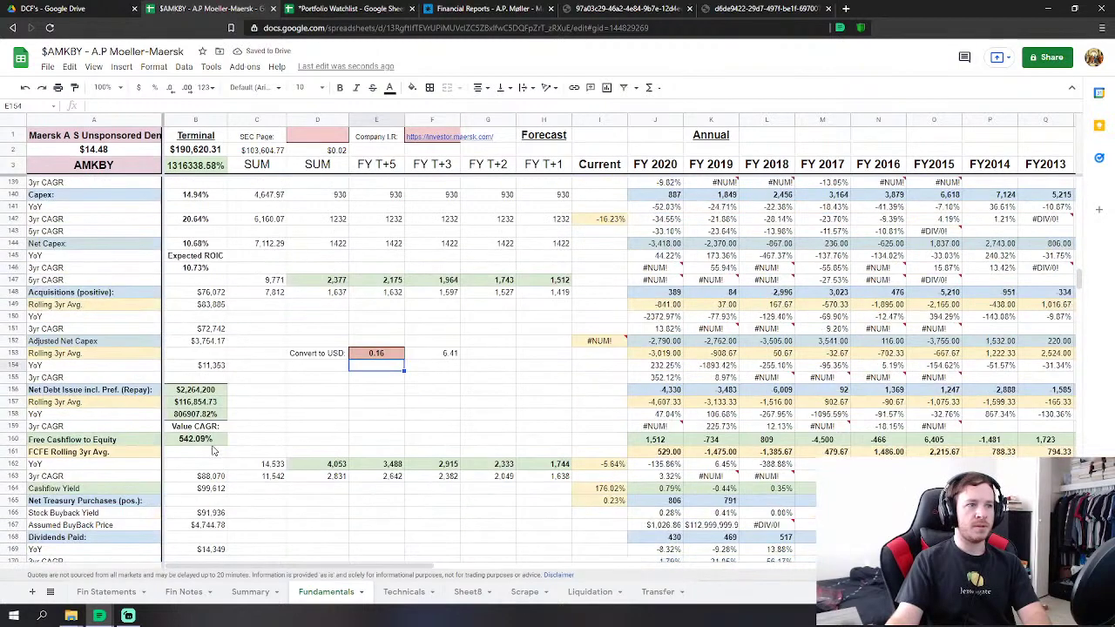
pyautogui.scroll(3, 340, 348)
pyautogui.scroll(1, 344, 388)
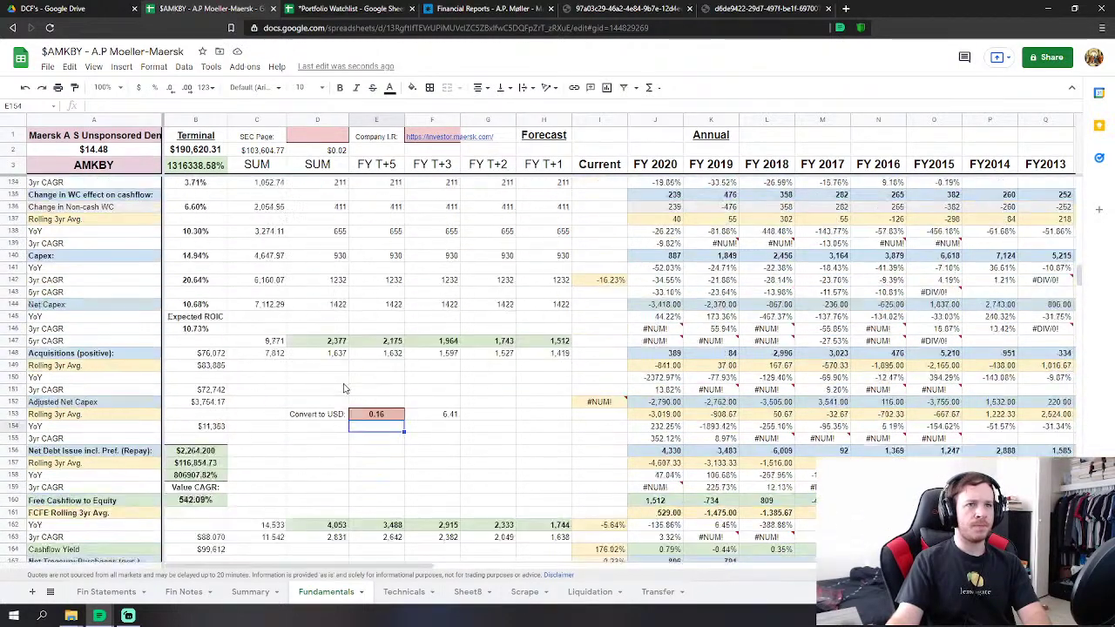
pyautogui.scroll(-2, 344, 389)
pyautogui.scroll(-3, 344, 389)
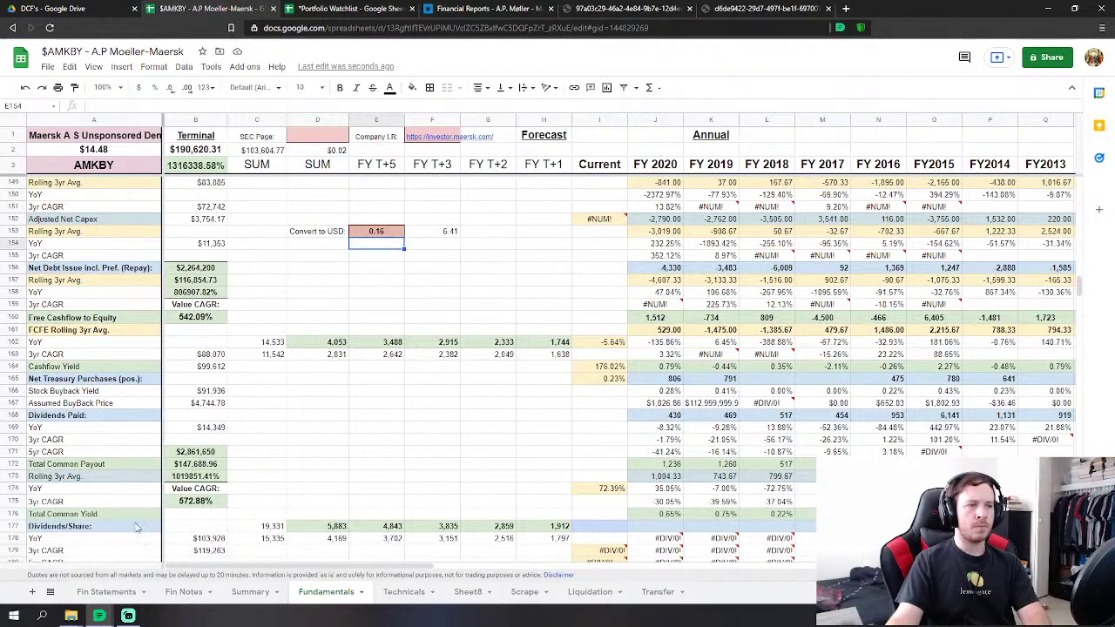
pyautogui.scroll(18, 158, 534)
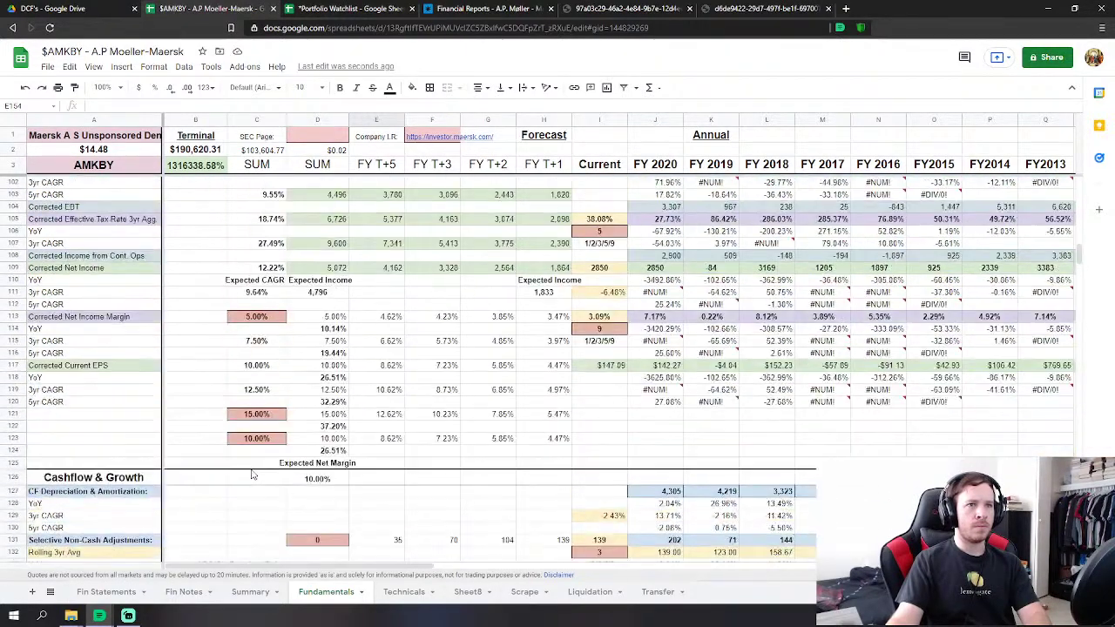
pyautogui.scroll(6, 253, 477)
pyautogui.scroll(-6, 250, 478)
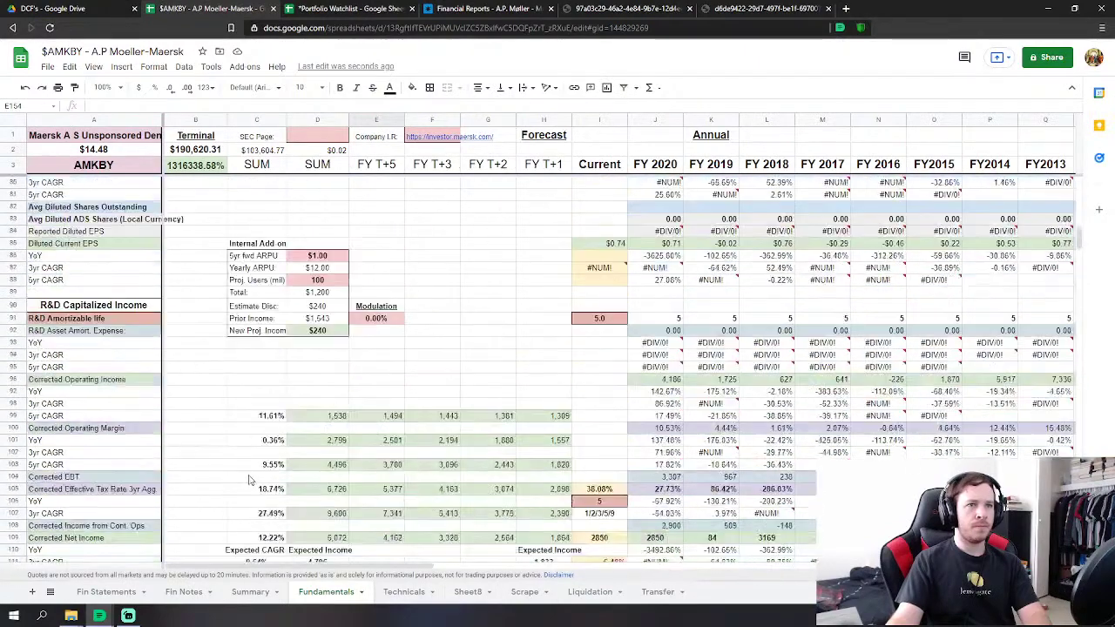
pyautogui.scroll(-10, 251, 479)
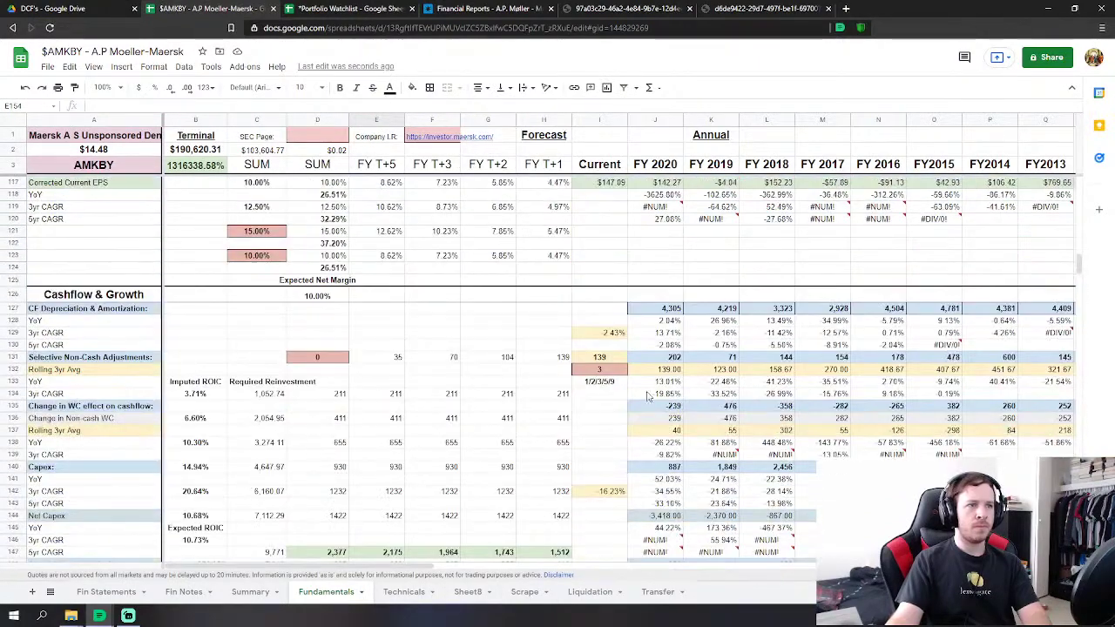
pyautogui.scroll(-6, 291, 392)
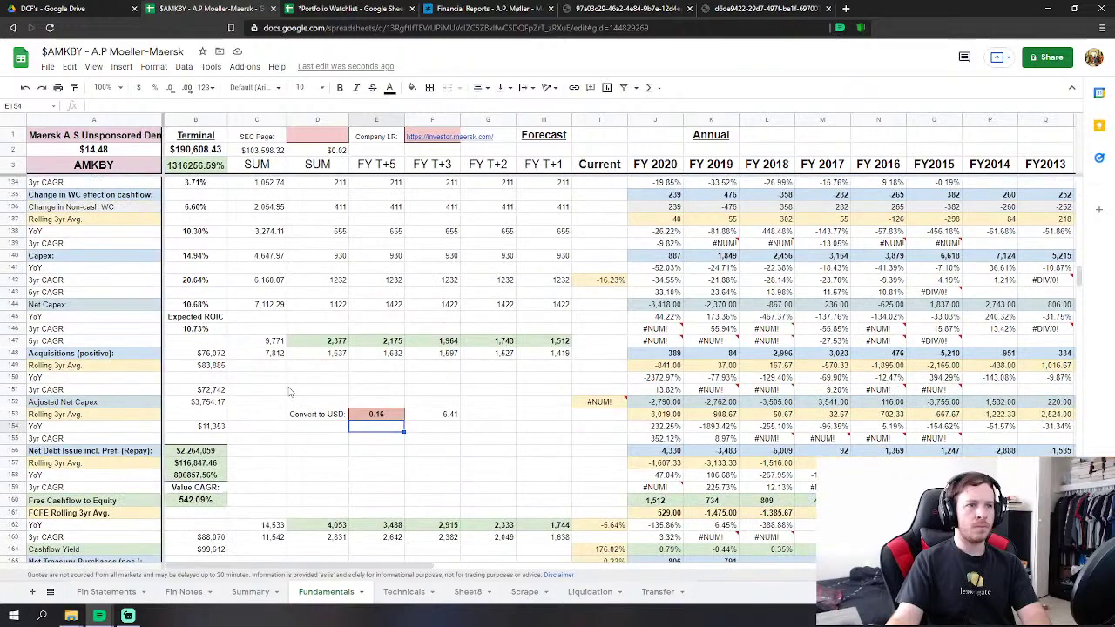
pyautogui.scroll(-19, 291, 392)
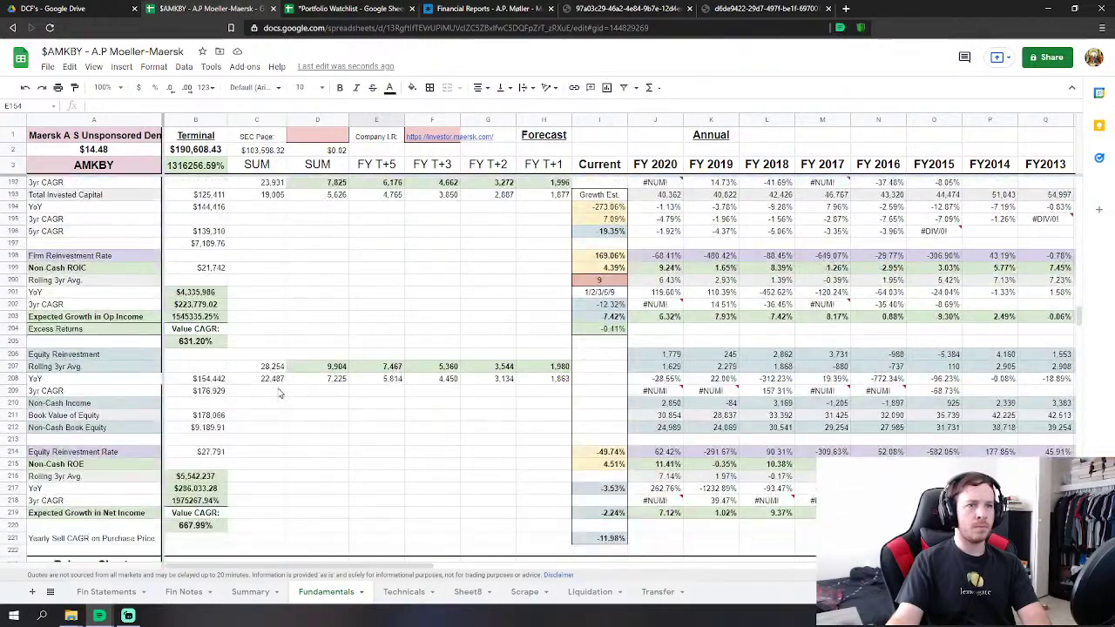
pyautogui.scroll(-5, 279, 393)
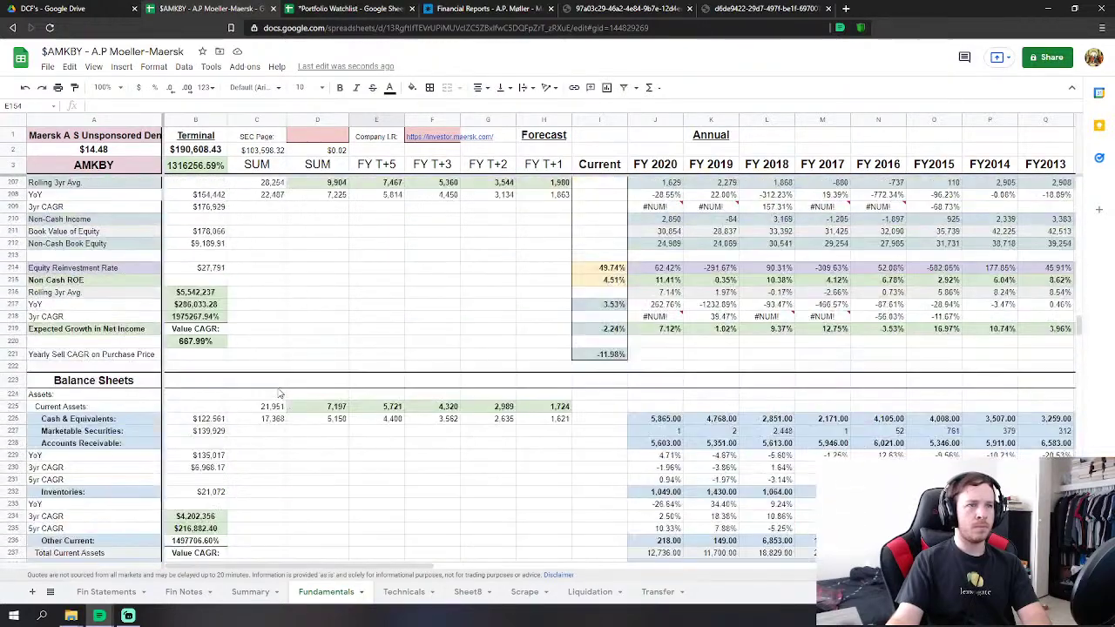
# Inspect the formula in B216 and the current primary and alternate share class counts in I9:I10.
pyautogui.click(214, 294)
pyautogui.scroll(3, 231, 300)
pyautogui.scroll(20, 228, 313)
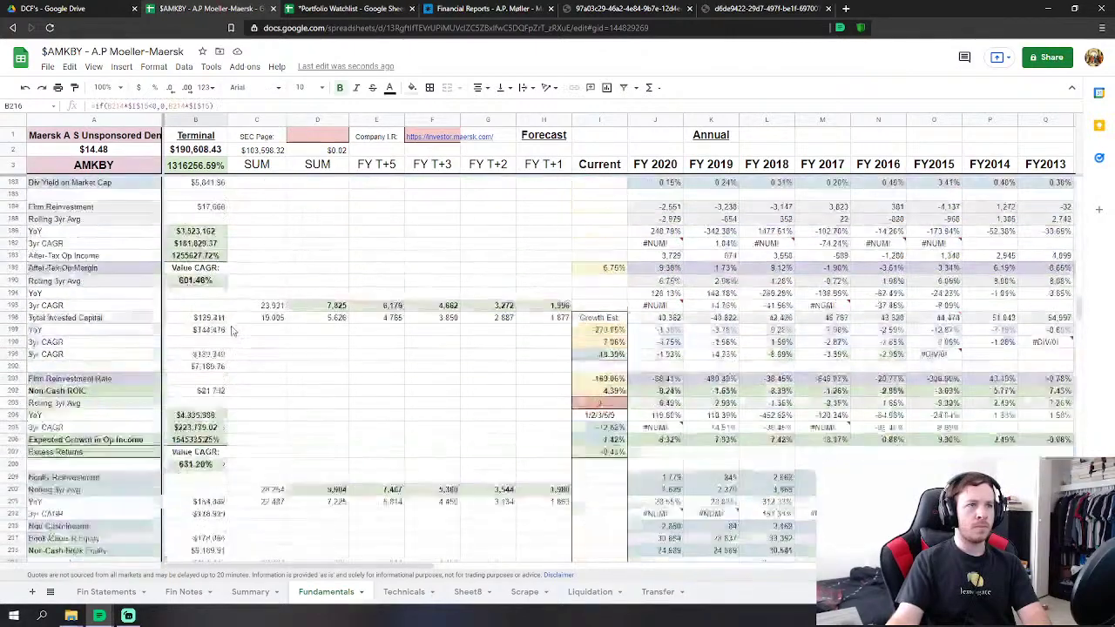
pyautogui.scroll(18, 222, 340)
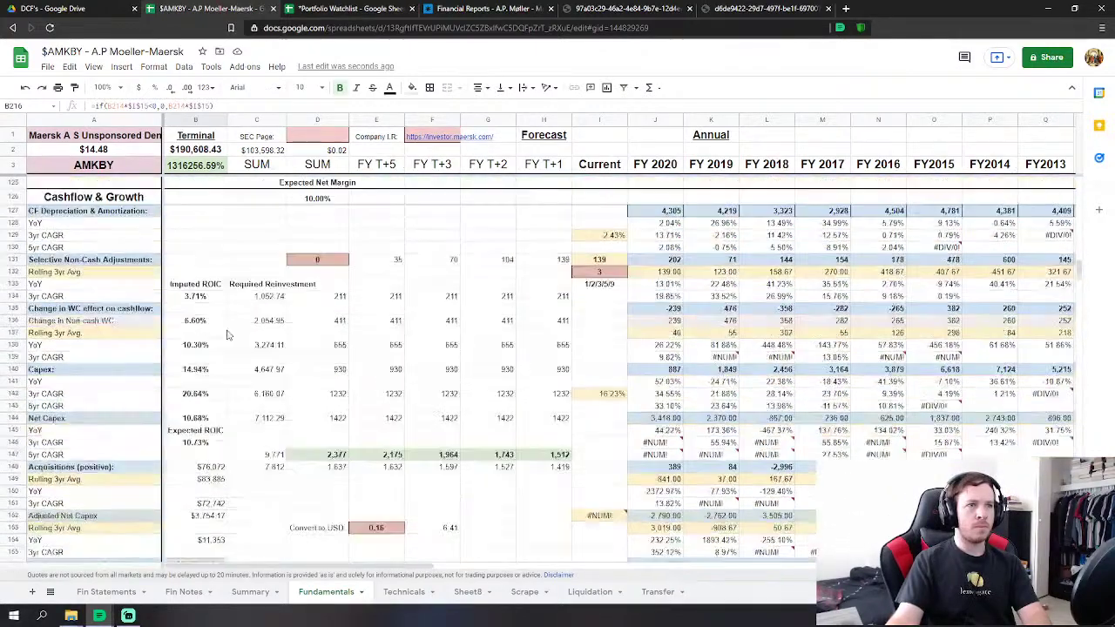
pyautogui.scroll(20, 223, 341)
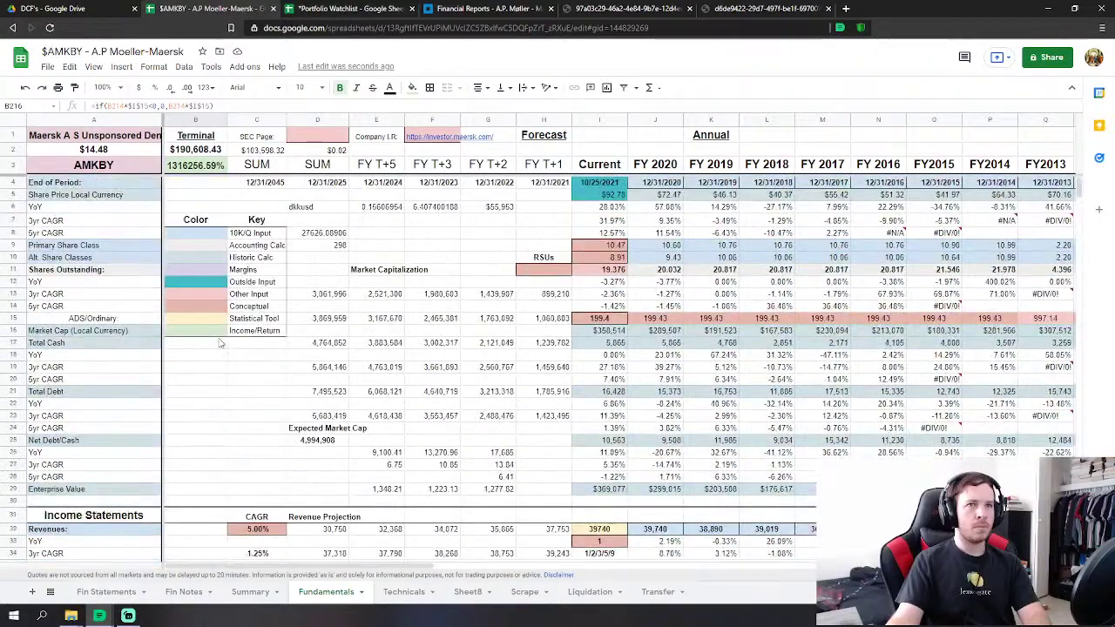
pyautogui.click(605, 251)
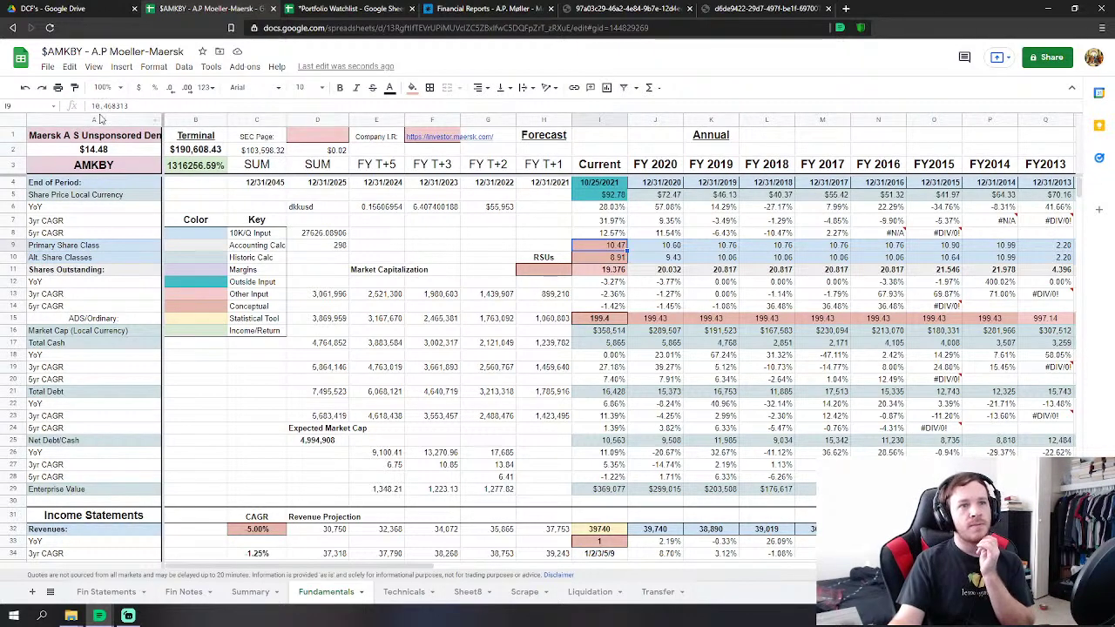
# Try removing the division by G28 from the current ADS/Ordinary ratio in I15, leaving =G29.
pyautogui.click(614, 323)
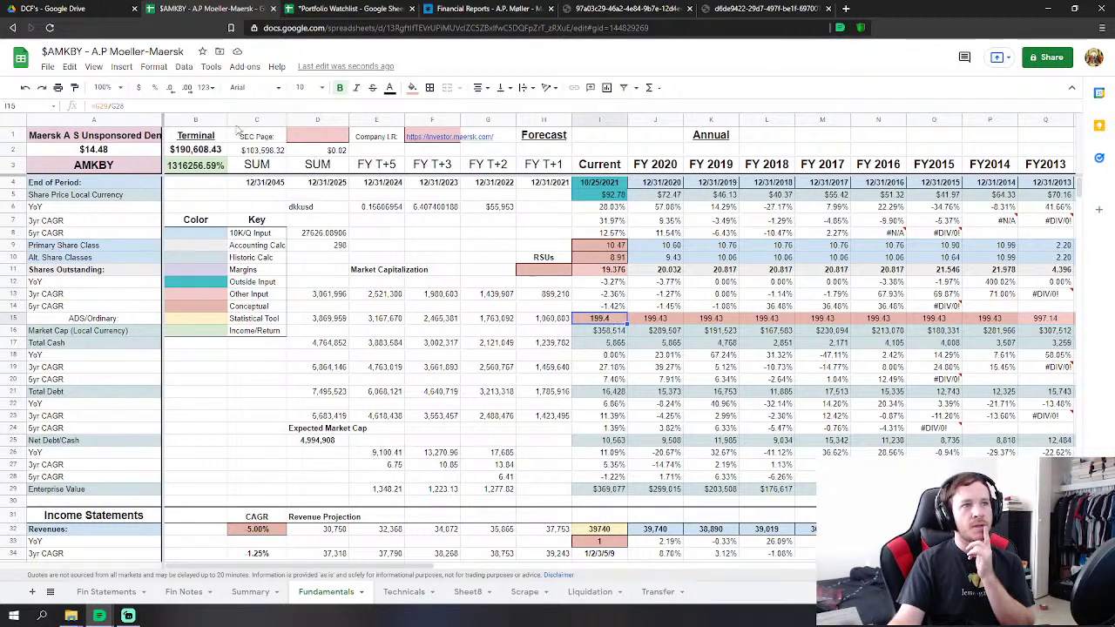
pyautogui.doubleClick(115, 105)
pyautogui.press('BackSpace')
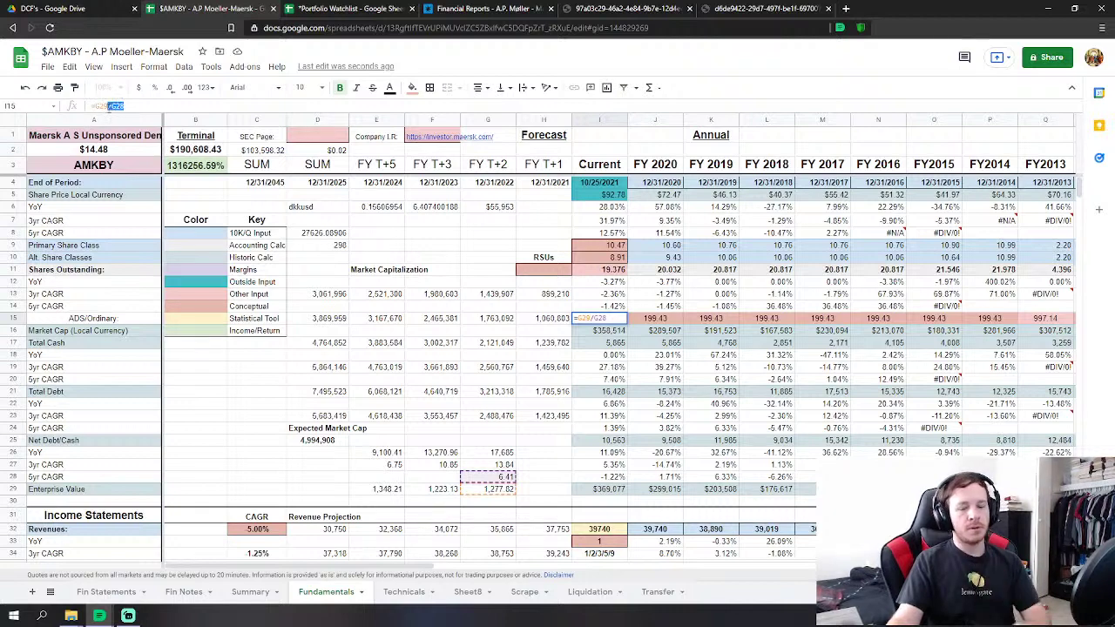
pyautogui.press('Return')
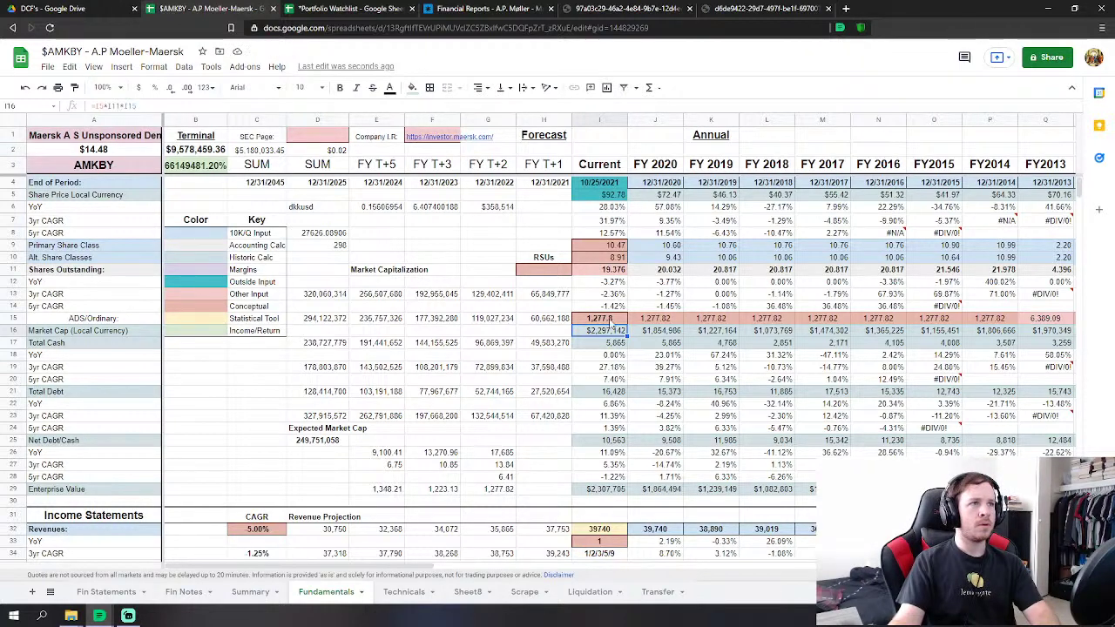
# Try inverting the current ADS/Ordinary ratio in I15 with the formula =1/G29.
pyautogui.press('Up')
pyautogui.write('=G29')
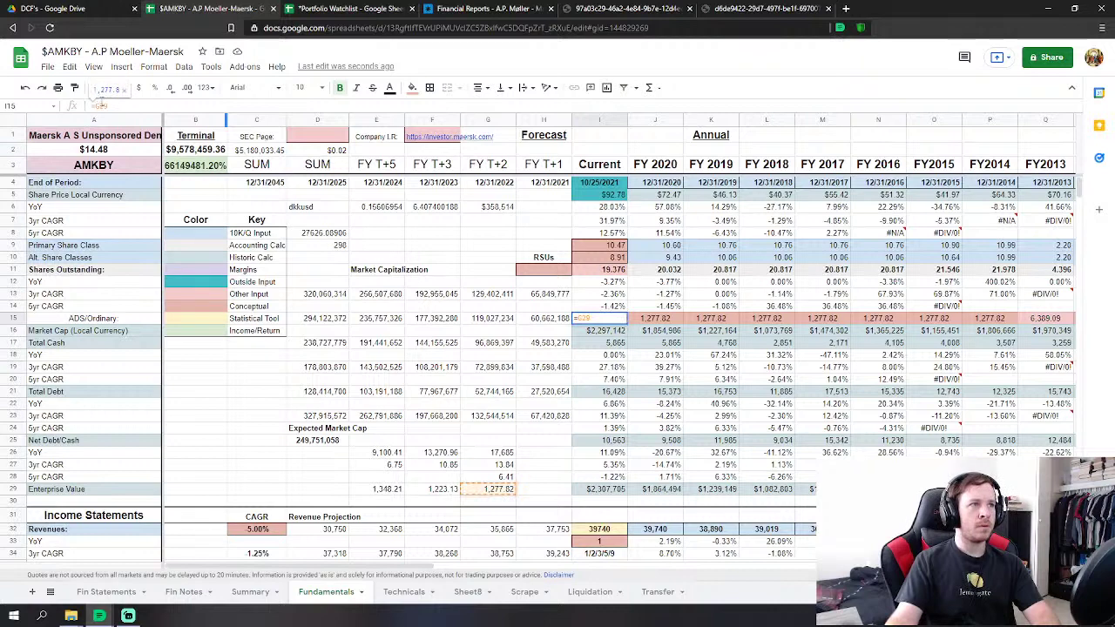
pyautogui.click(99, 103)
pyautogui.write('1/')
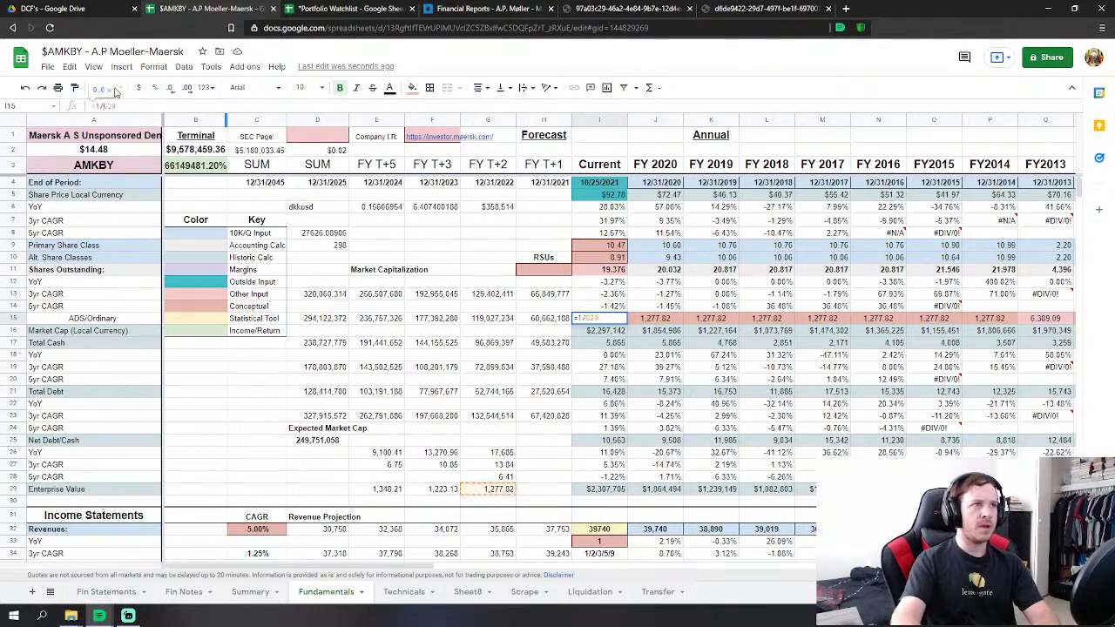
pyautogui.press('Return')
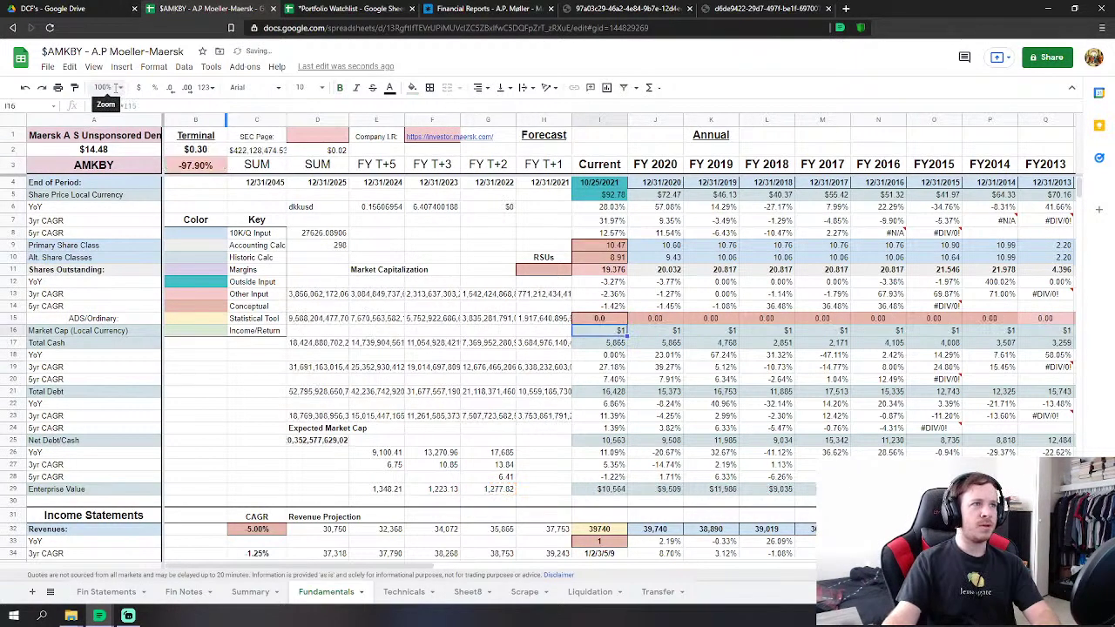
# Try changing the current ADS/Ordinary ratio in I15 to =1/(G29/G28), undoing the stray clearing of G28.
pyautogui.click(609, 321)
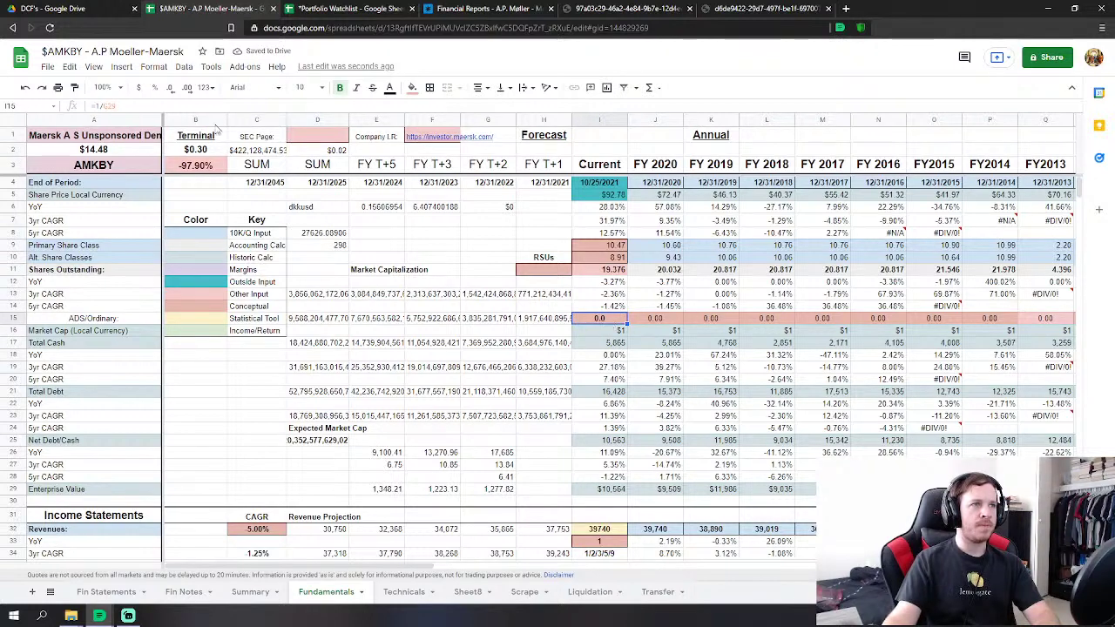
pyautogui.press('F2')
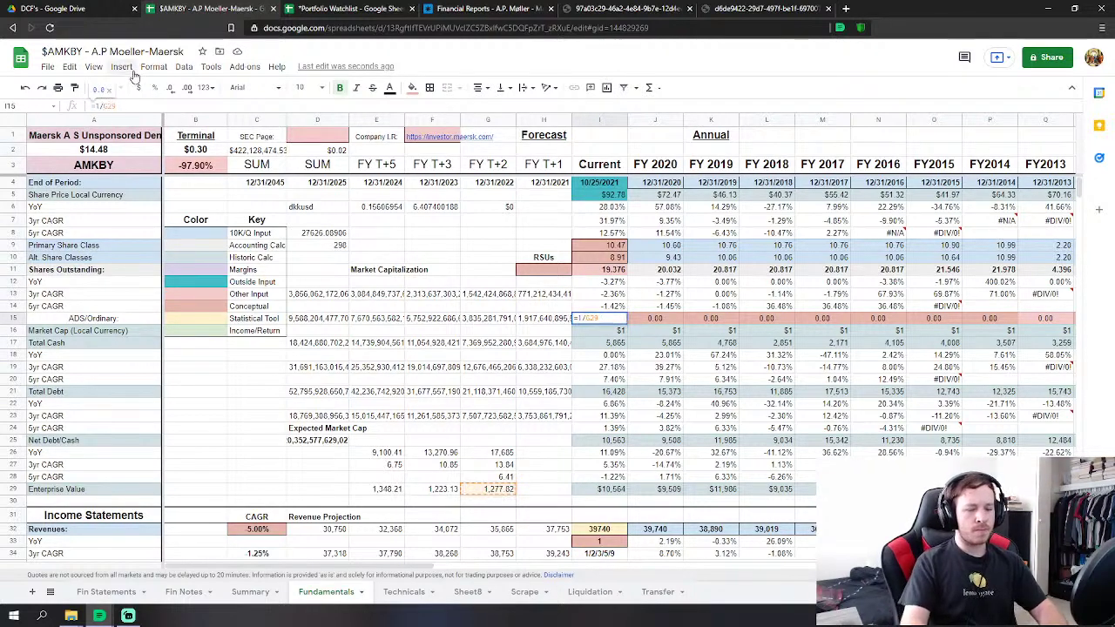
pyautogui.write('(/')
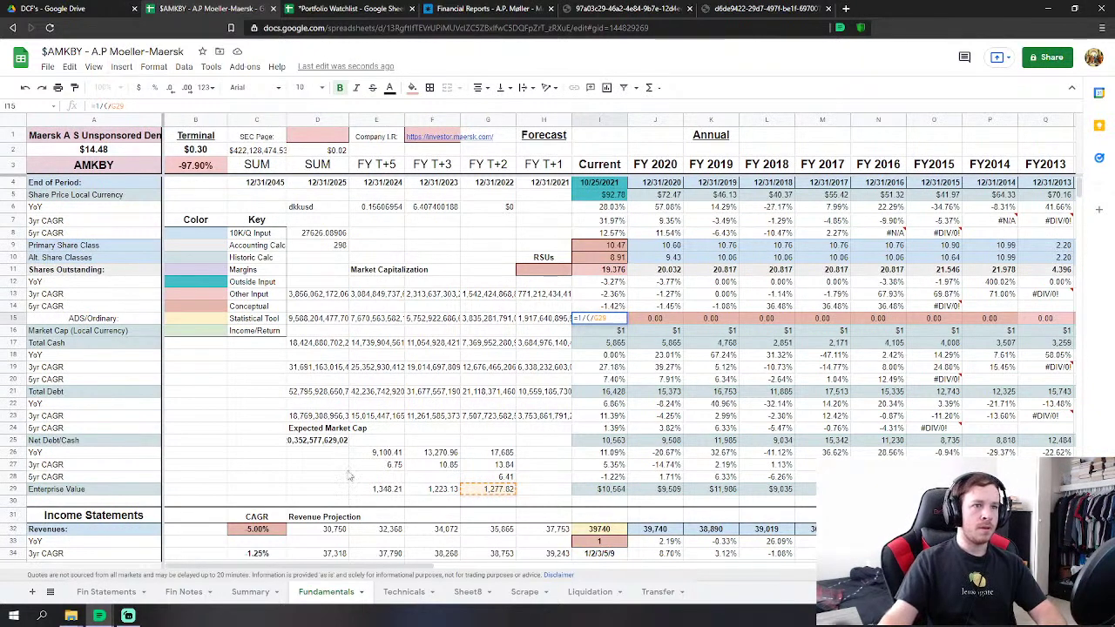
pyautogui.click(486, 477)
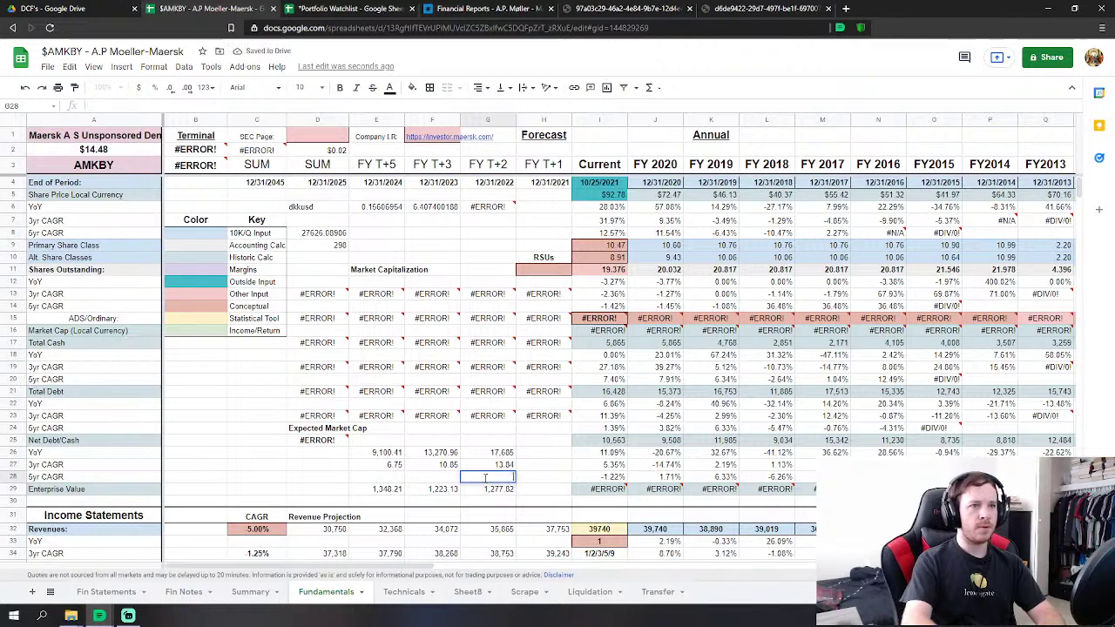
pyautogui.click(486, 486)
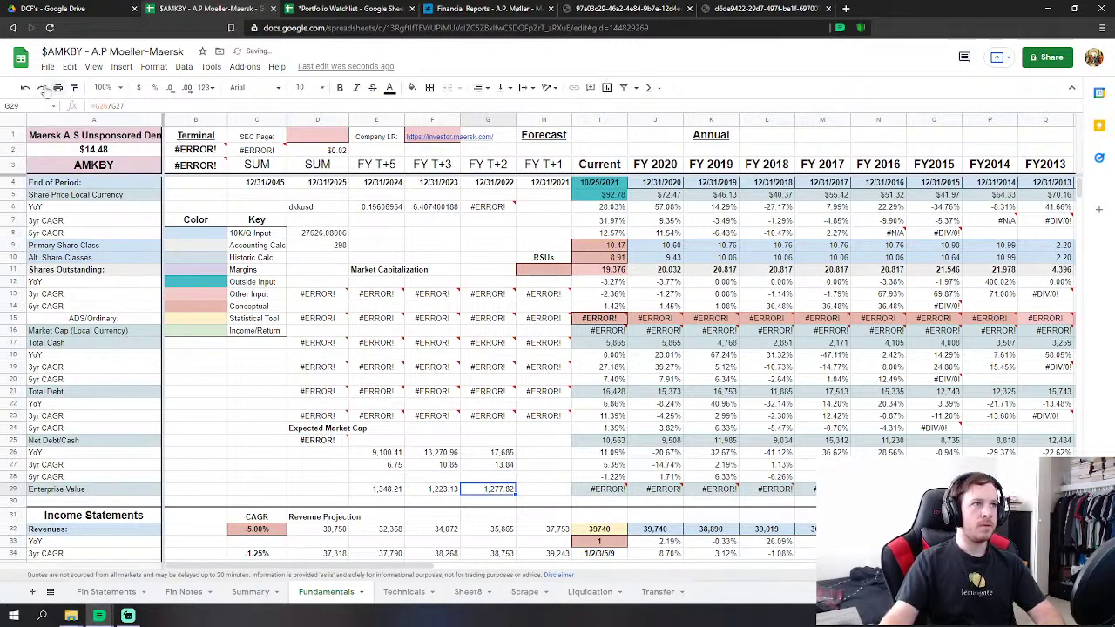
pyautogui.hotkey('ctrl', 'z')
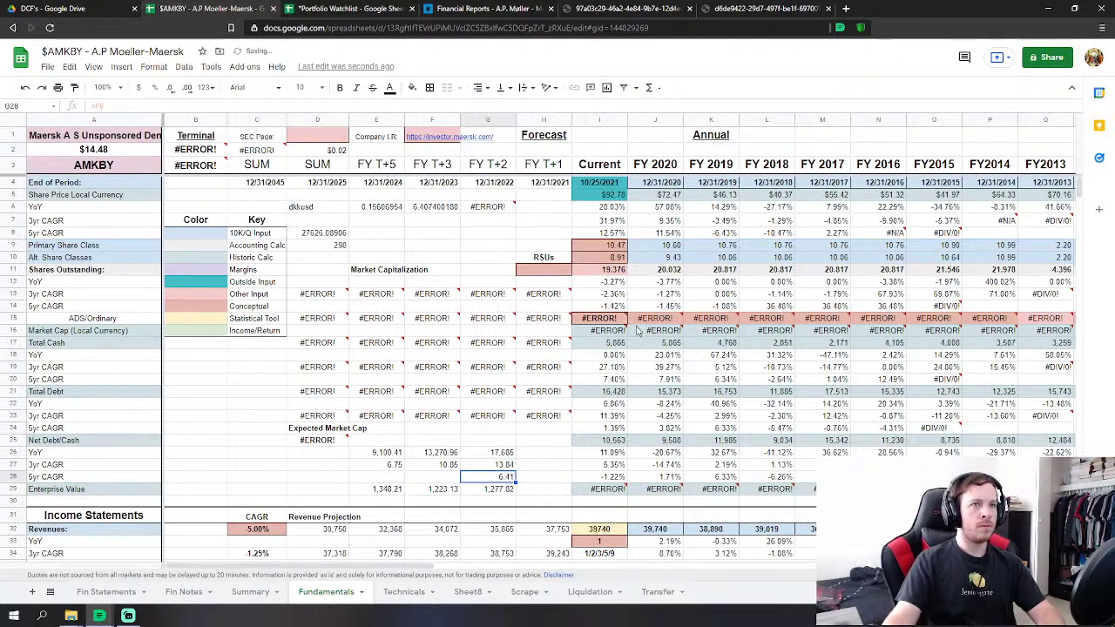
pyautogui.click(600, 315)
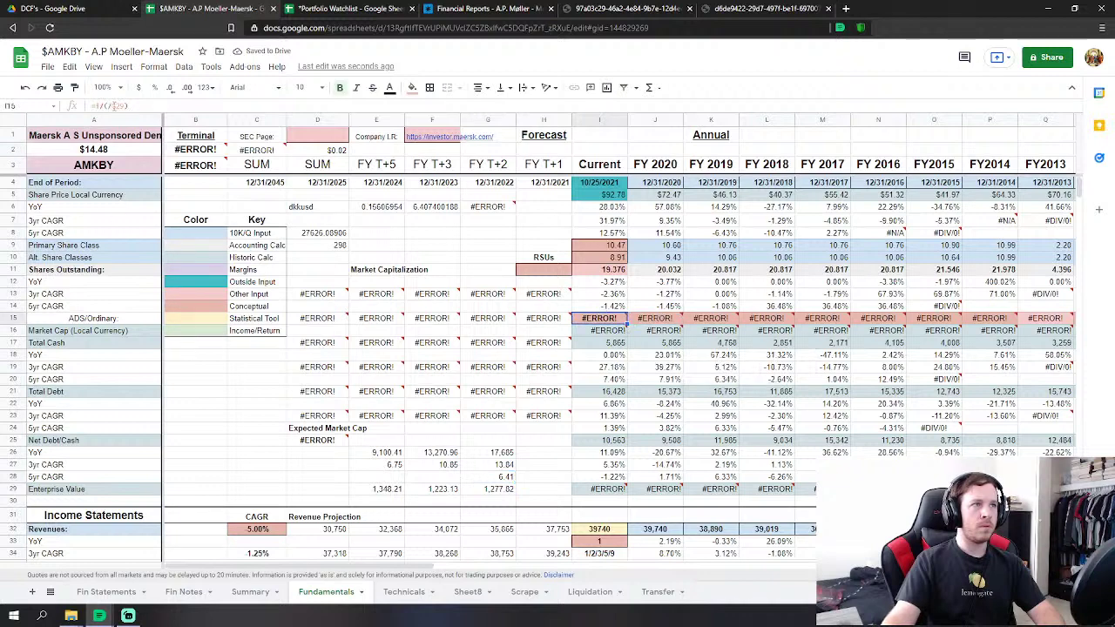
pyautogui.click(108, 106)
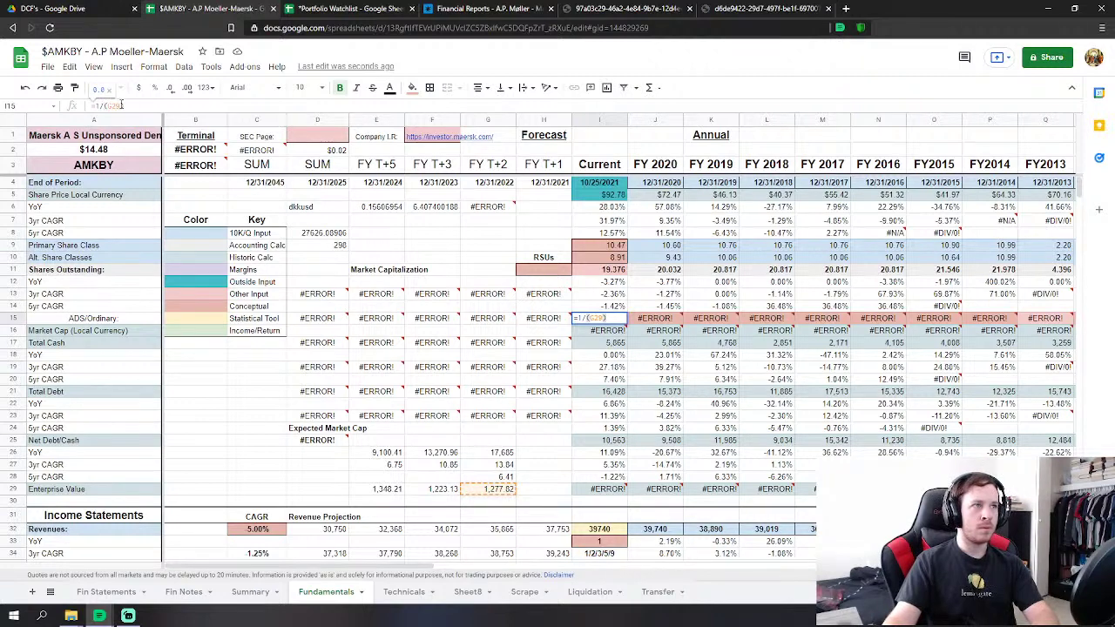
pyautogui.write('/')
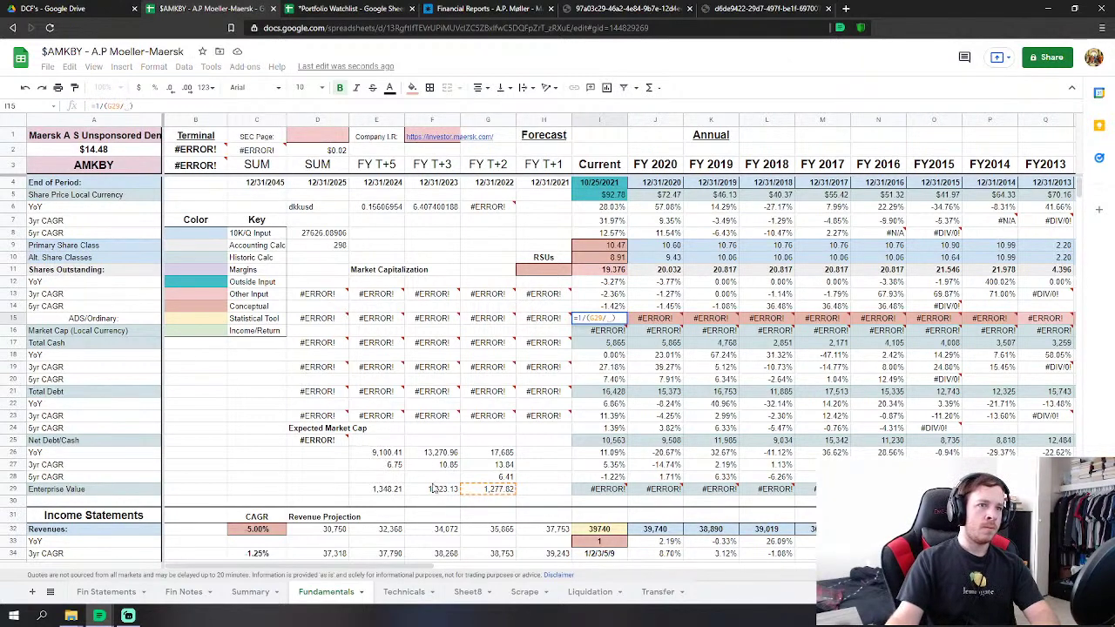
pyautogui.click(484, 476)
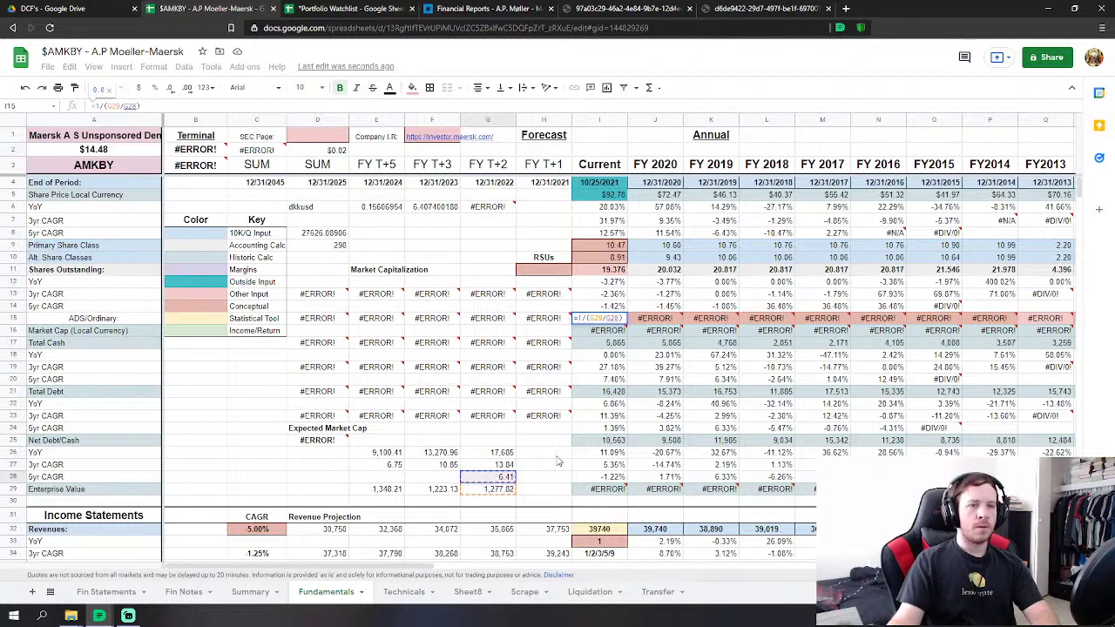
pyautogui.press('Return')
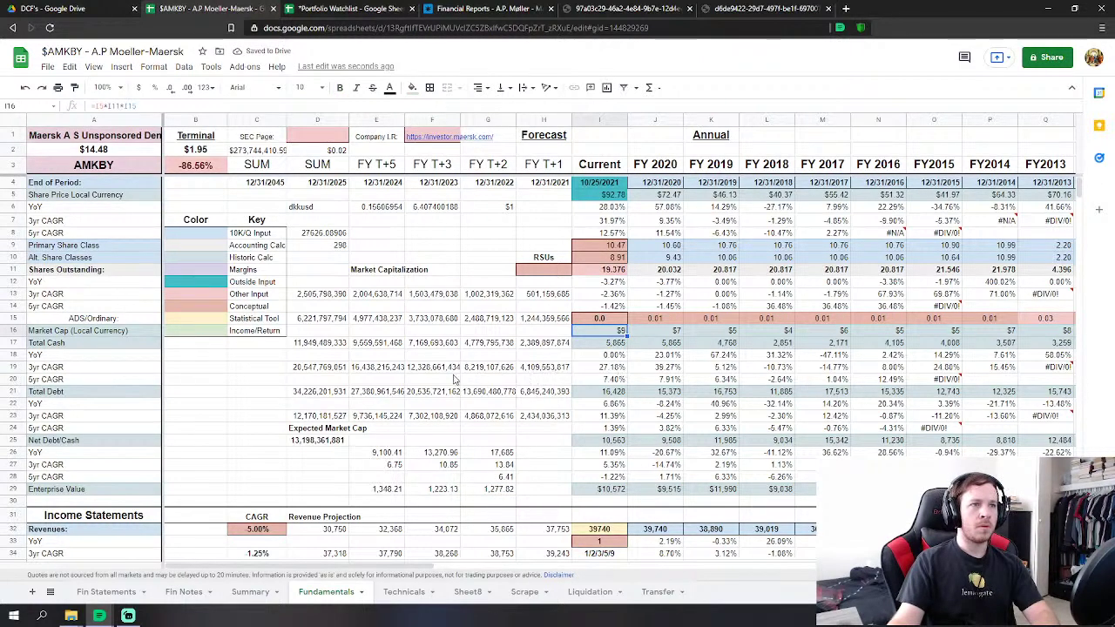
# Undo the ADS/Ordinary formula edits in I15 back to =G29/G28.
pyautogui.click(599, 320)
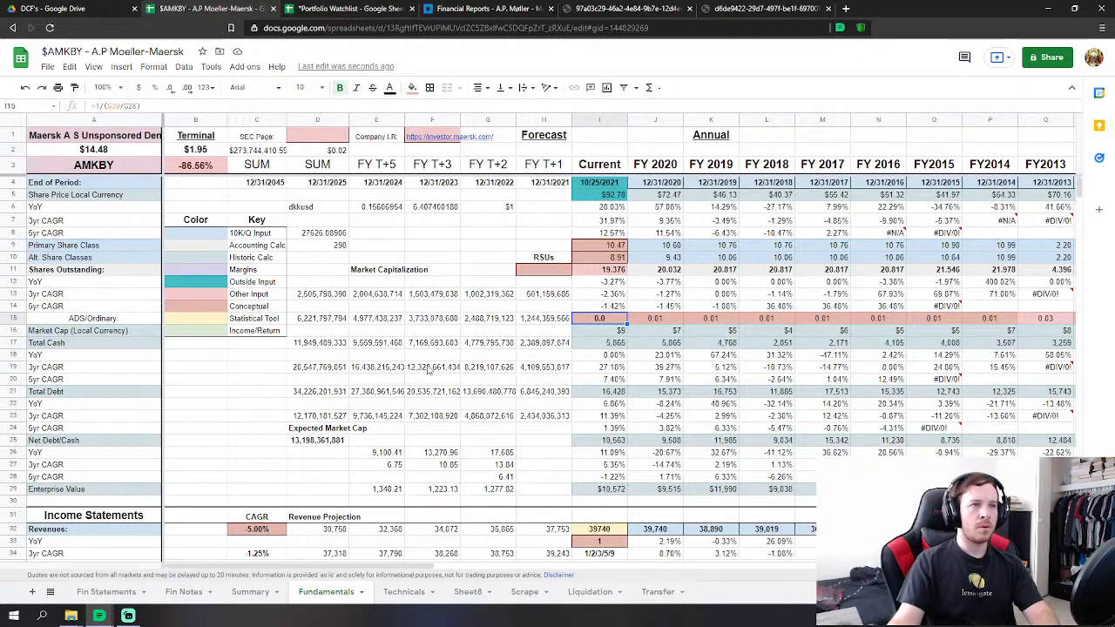
pyautogui.click(26, 87)
pyautogui.click(26, 87)
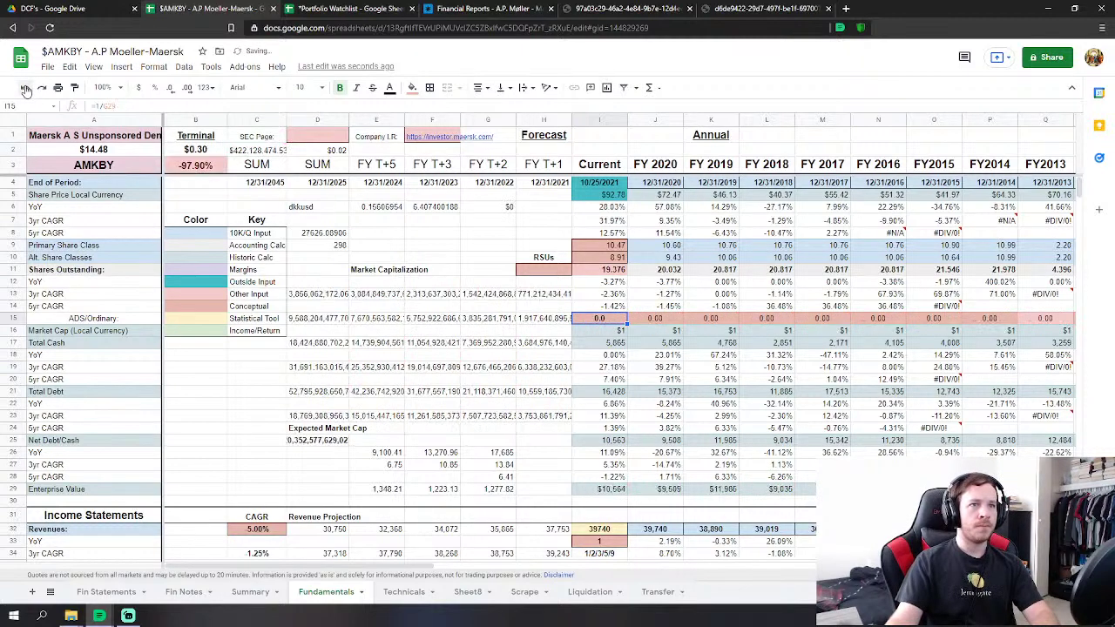
pyautogui.click(26, 88)
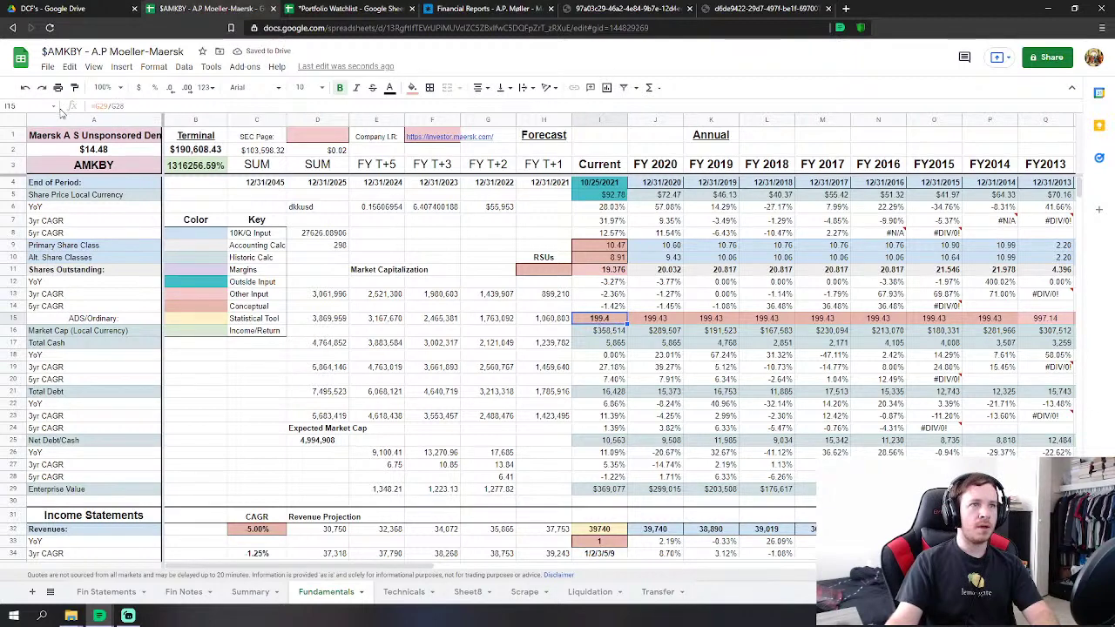
# Check which cells the current market cap formula in I16 multiplies, leaving the formula as it is.
pyautogui.click(613, 332)
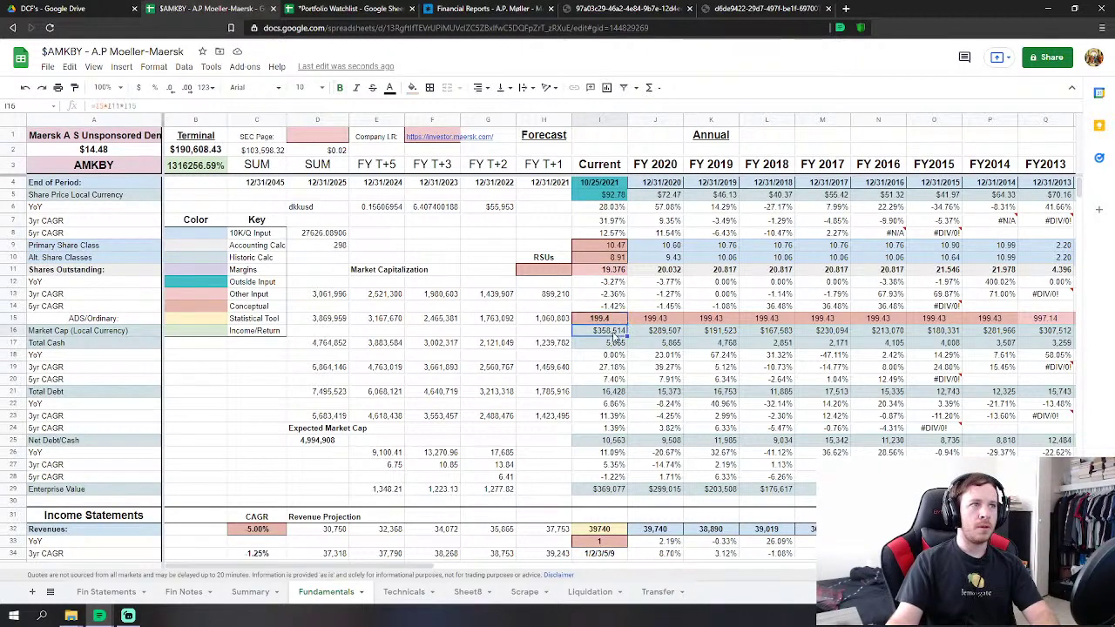
pyautogui.doubleClick(615, 335)
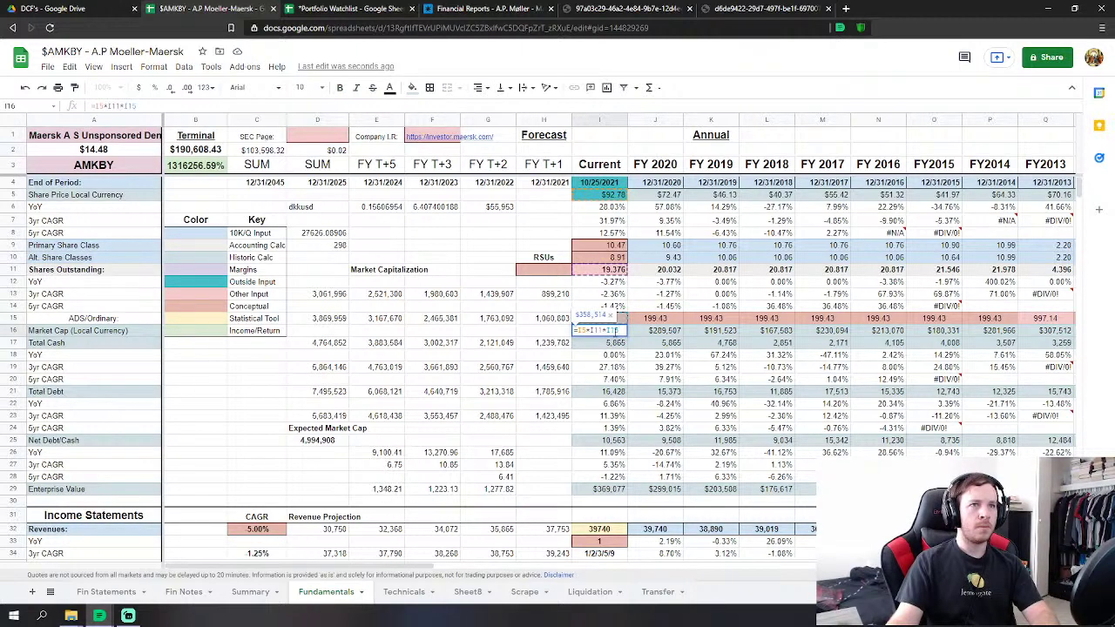
pyautogui.press('Return')
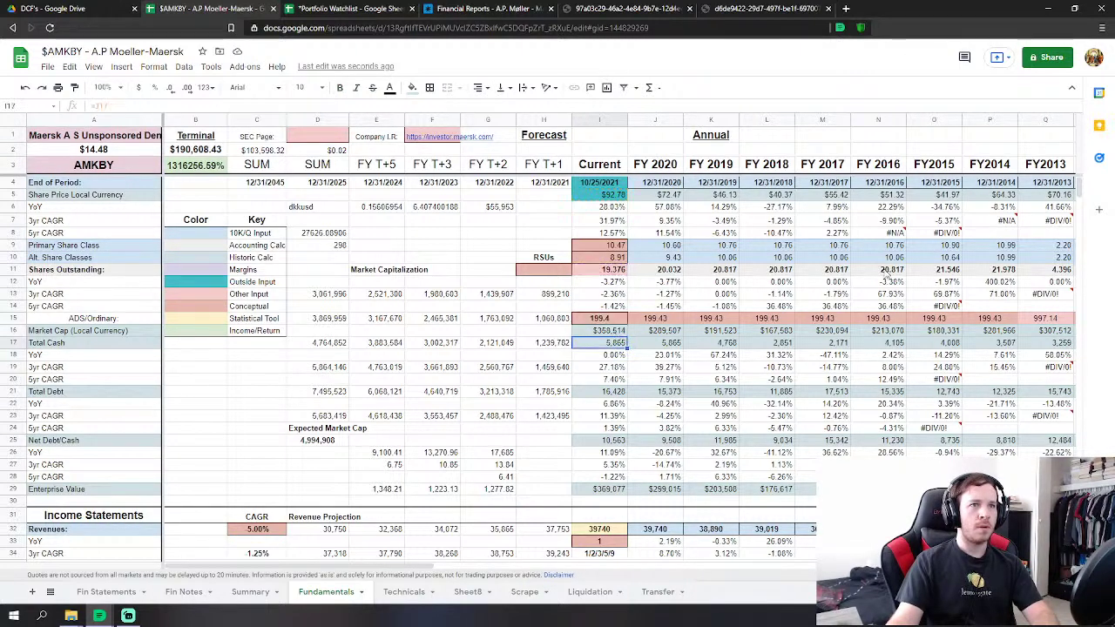
# Set the Convert to USD rate in E153 to 1.
pyautogui.moveTo(1080, 191); pyautogui.dragTo(1049, 292)
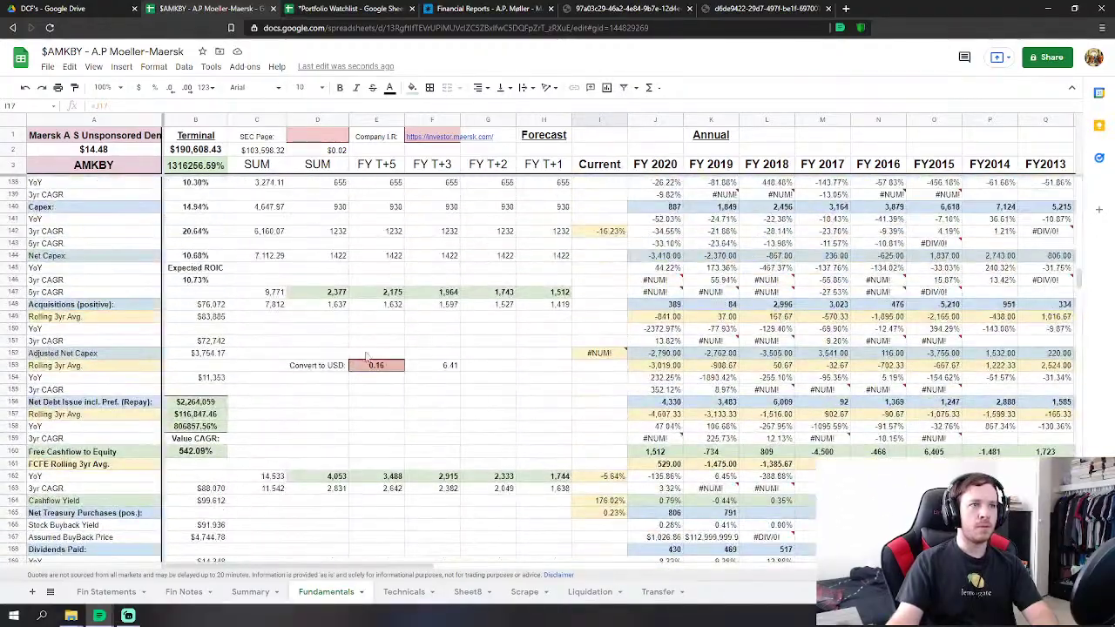
pyautogui.click(364, 365)
pyautogui.write('1')
pyautogui.press('Return')
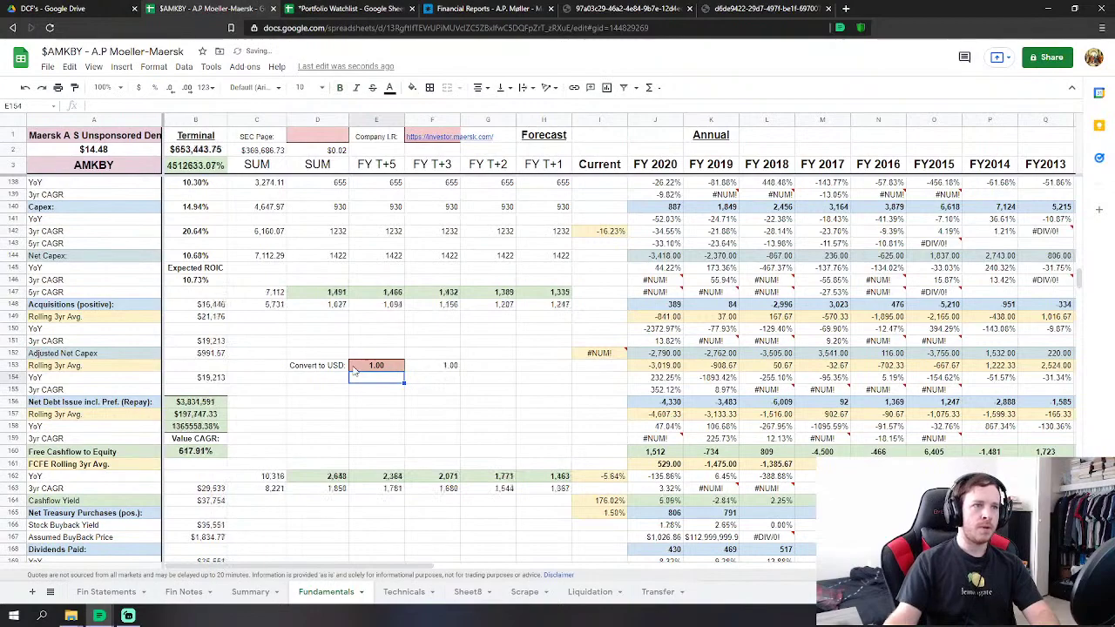
# Inspect the formulas behind the G29 ratio, the current market cap in I16 and the current share price in I5.
pyautogui.scroll(15, 909, 259)
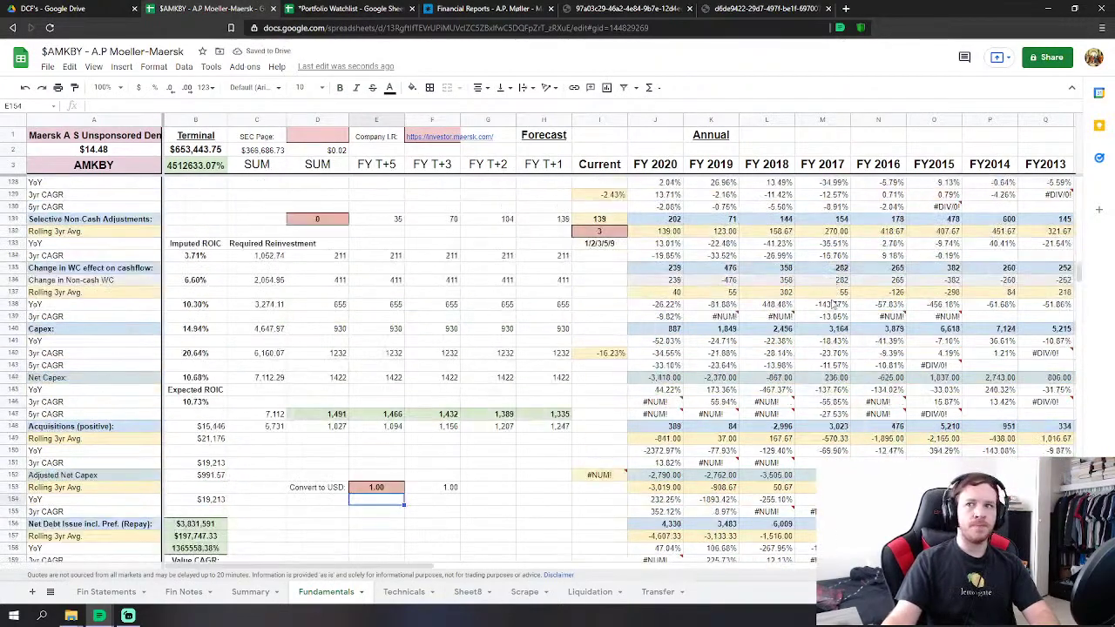
pyautogui.scroll(6, 836, 323)
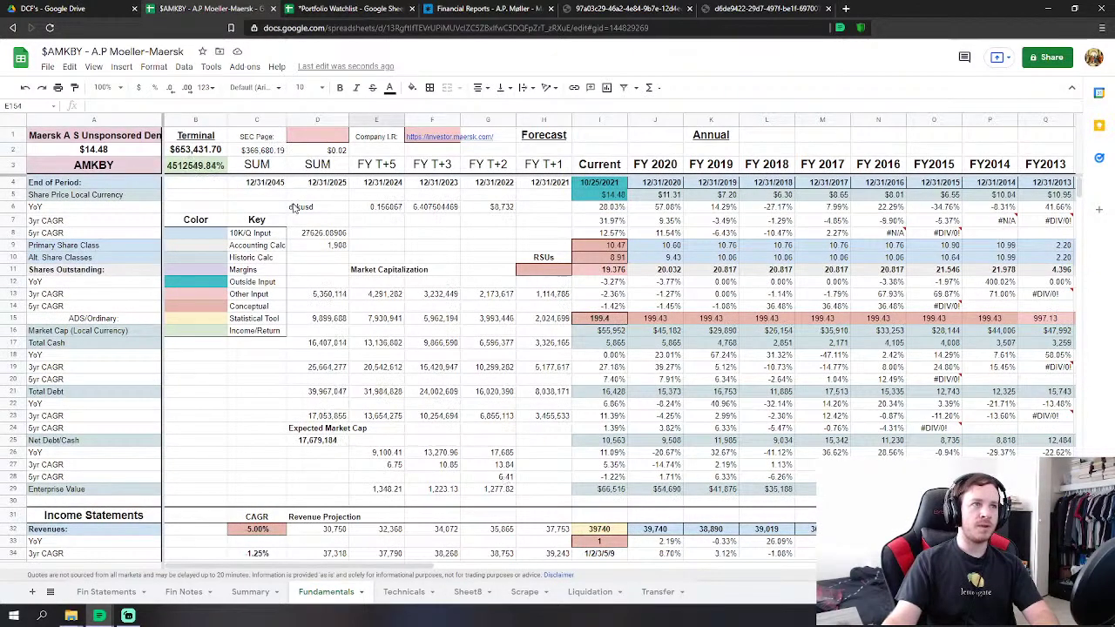
pyautogui.click(508, 491)
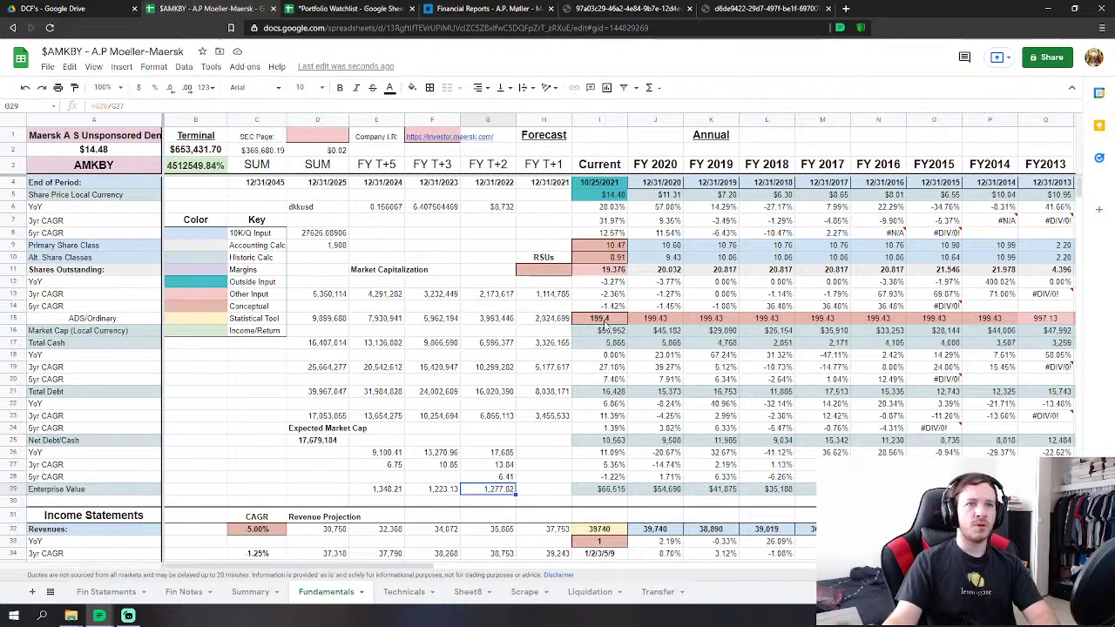
pyautogui.click(606, 334)
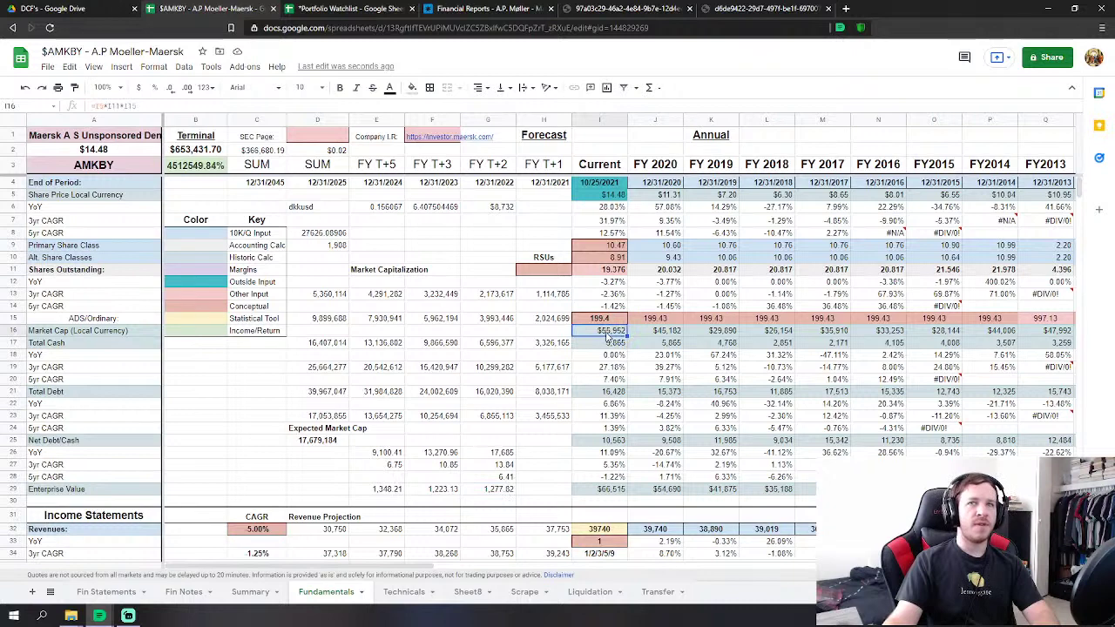
pyautogui.click(620, 197)
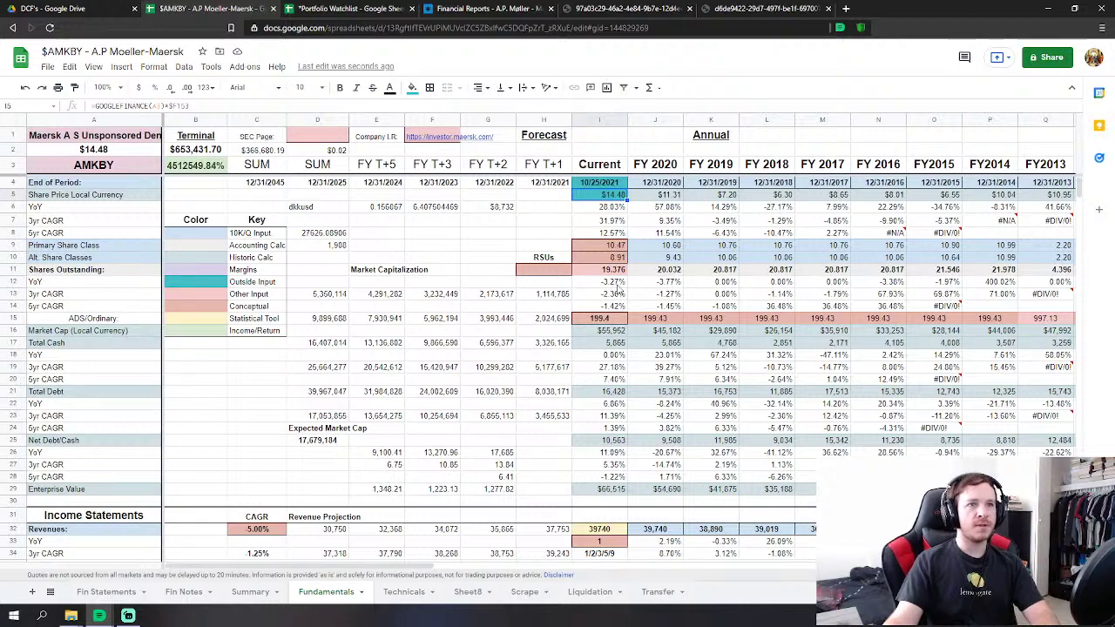
# Change the current Primary Share Class count in I9 to 10468.313 by shifting its decimal point three places.
pyautogui.click(616, 246)
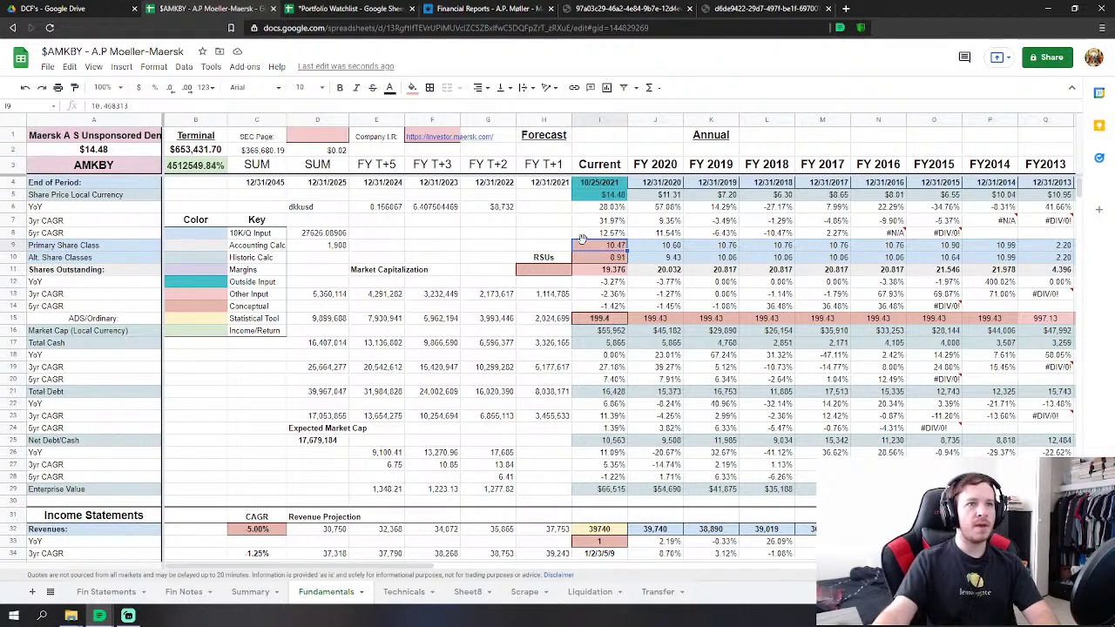
pyautogui.click(103, 105)
pyautogui.moveTo(104, 105); pyautogui.dragTo(99, 106)
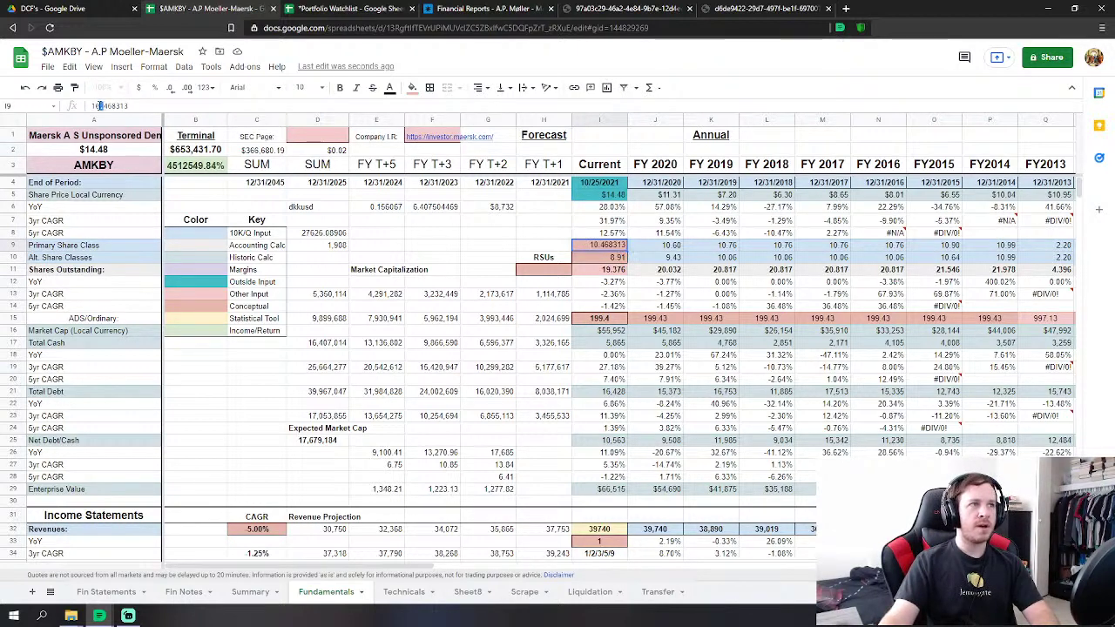
pyautogui.press('BackSpace')
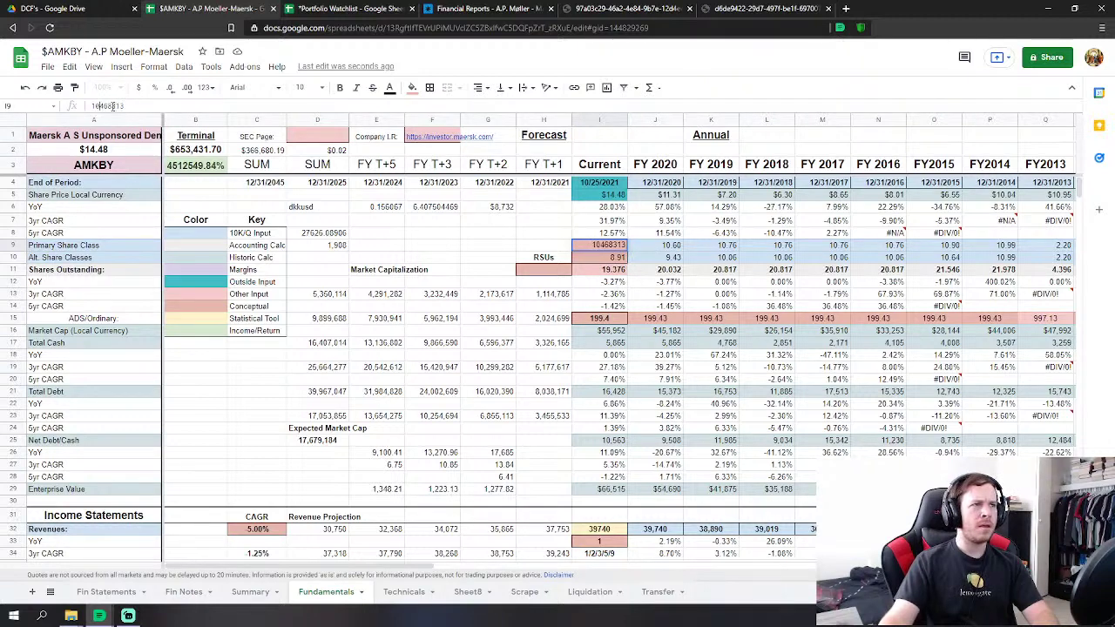
pyautogui.click(113, 105)
pyautogui.write('.')
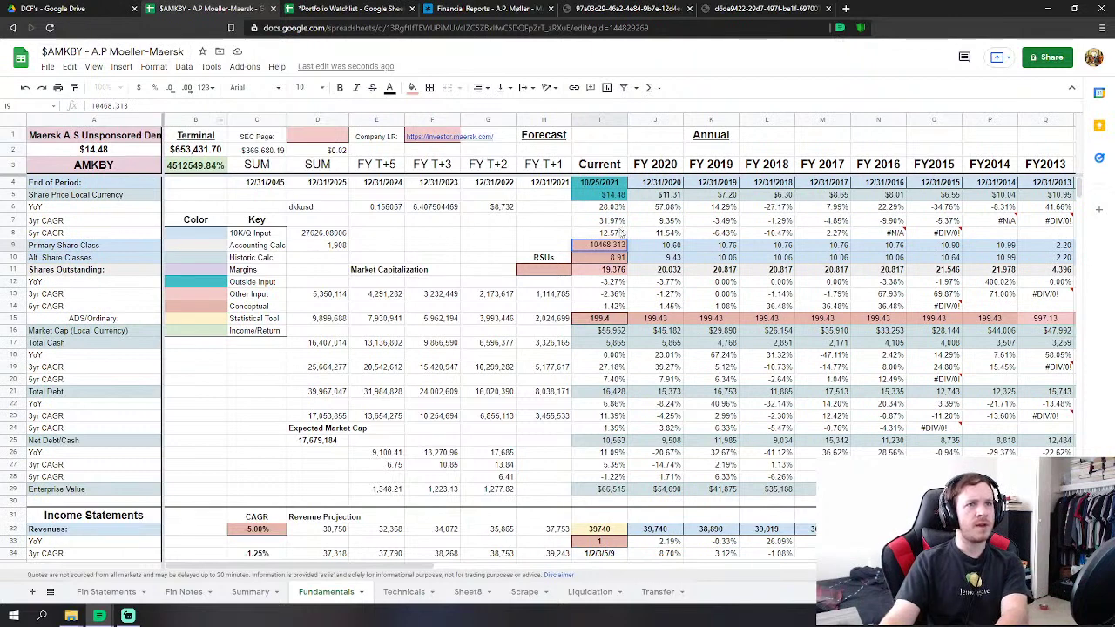
pyautogui.press('Return')
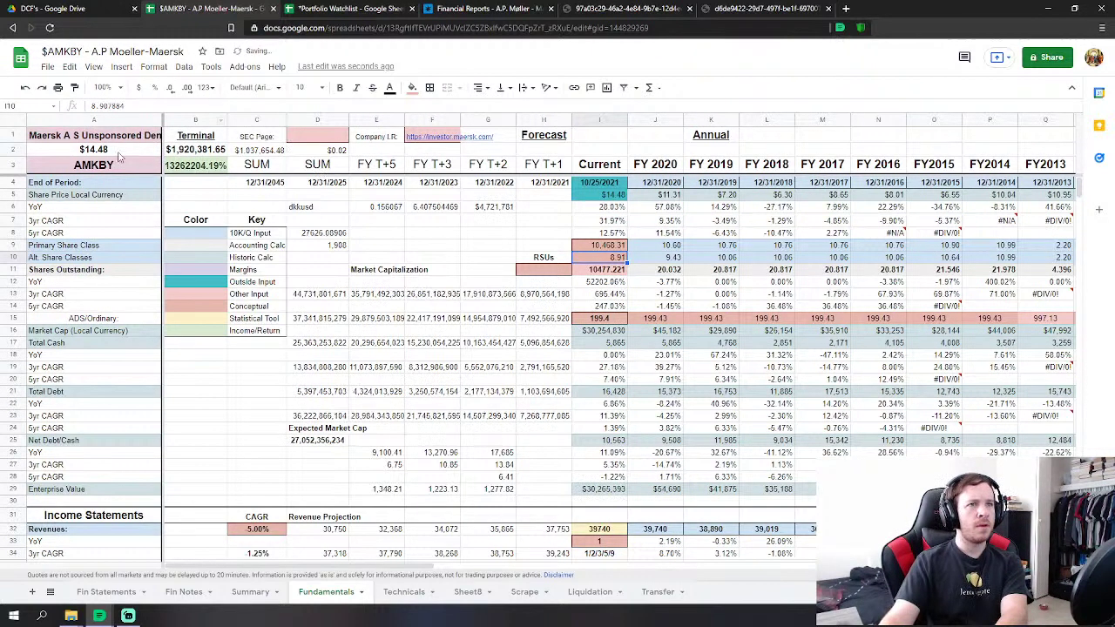
# Change the current Alt. Share Classes count in I10 to 8907.884.
pyautogui.moveTo(99, 105); pyautogui.dragTo(94, 105)
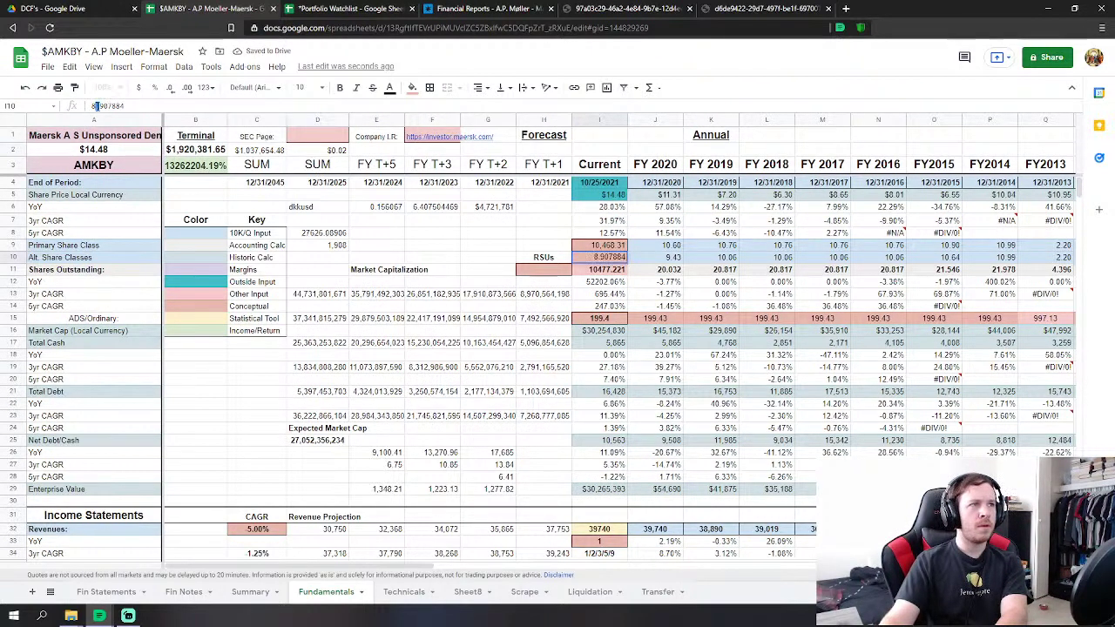
pyautogui.press('BackSpace')
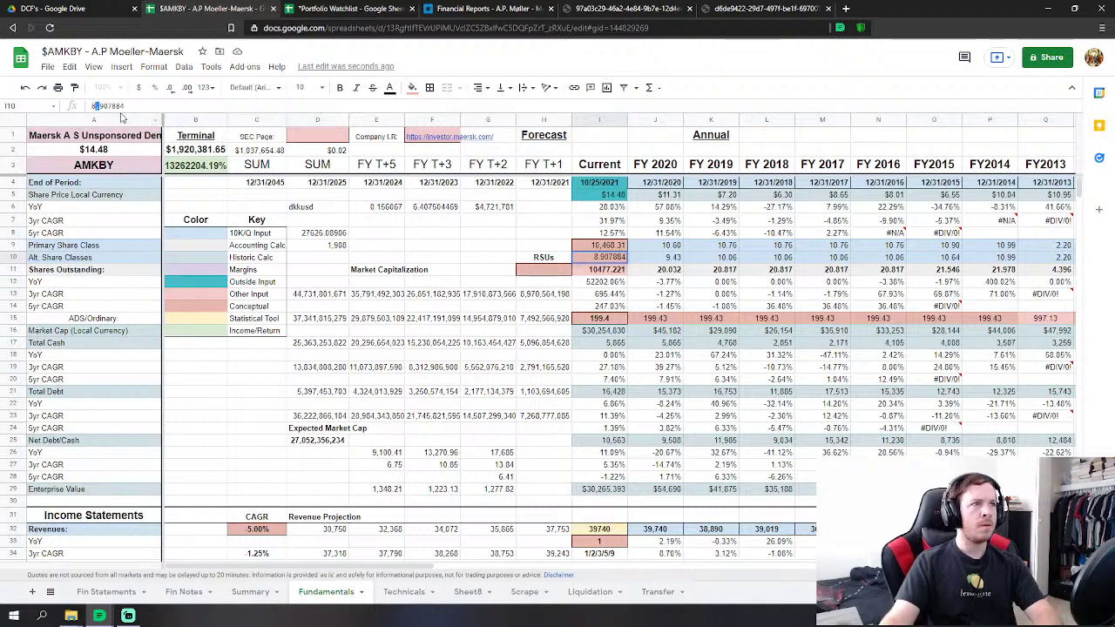
pyautogui.click(108, 106)
pyautogui.write('.')
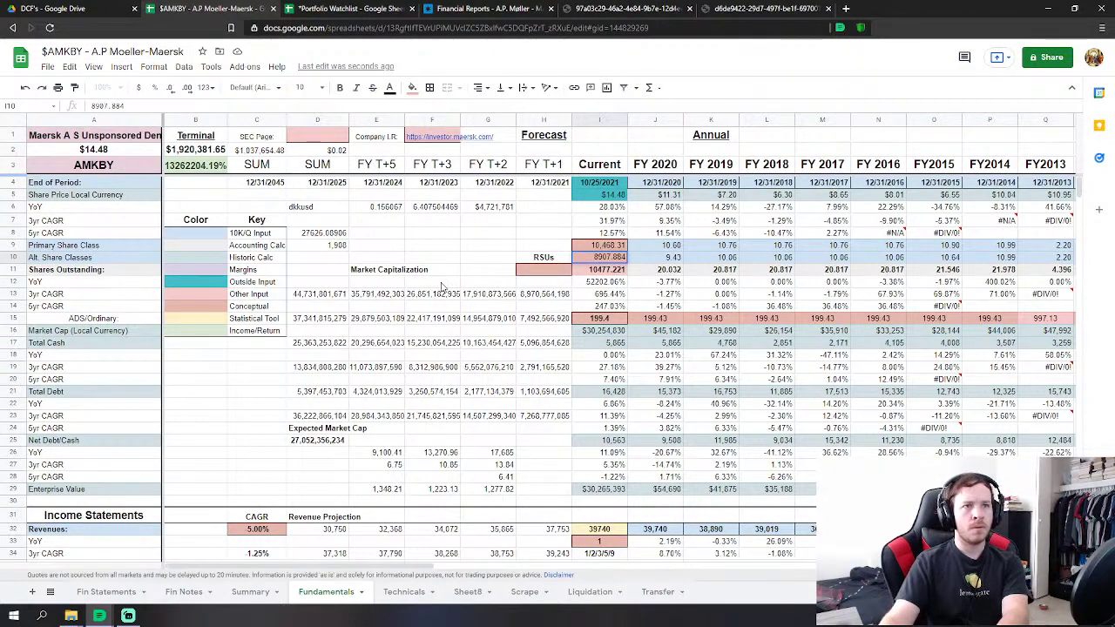
pyautogui.press('Return')
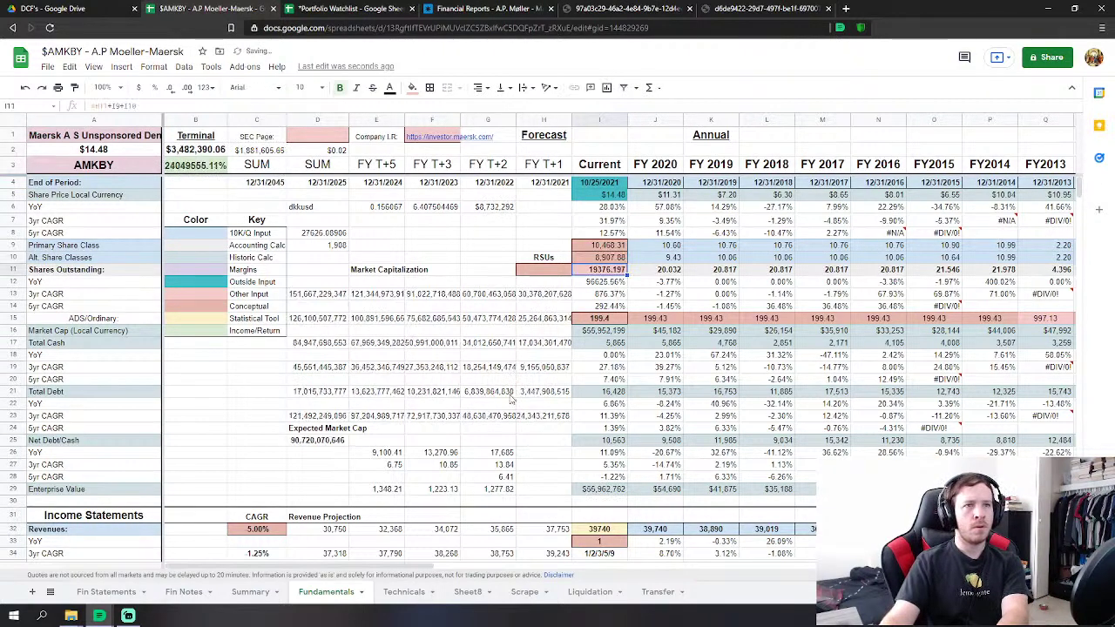
# Try inverting the current ADS/Ordinary ratio in I15 with the formula =1/(G29/G28).
pyautogui.press('Down')
pyautogui.press('Down')
pyautogui.press('Down')
pyautogui.press('Down')
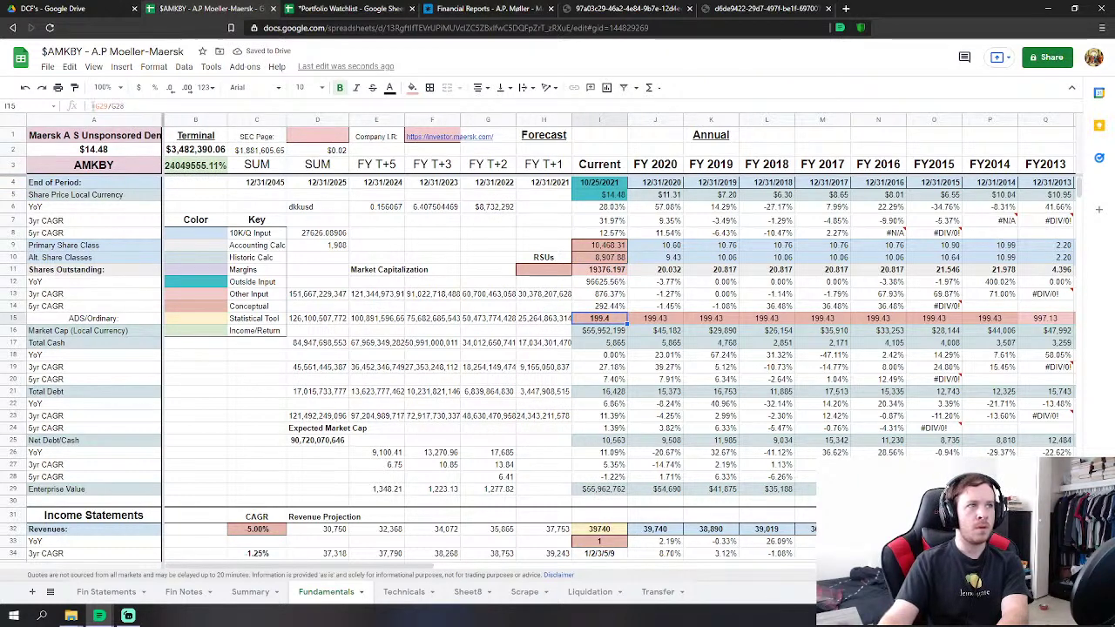
pyautogui.press('F2')
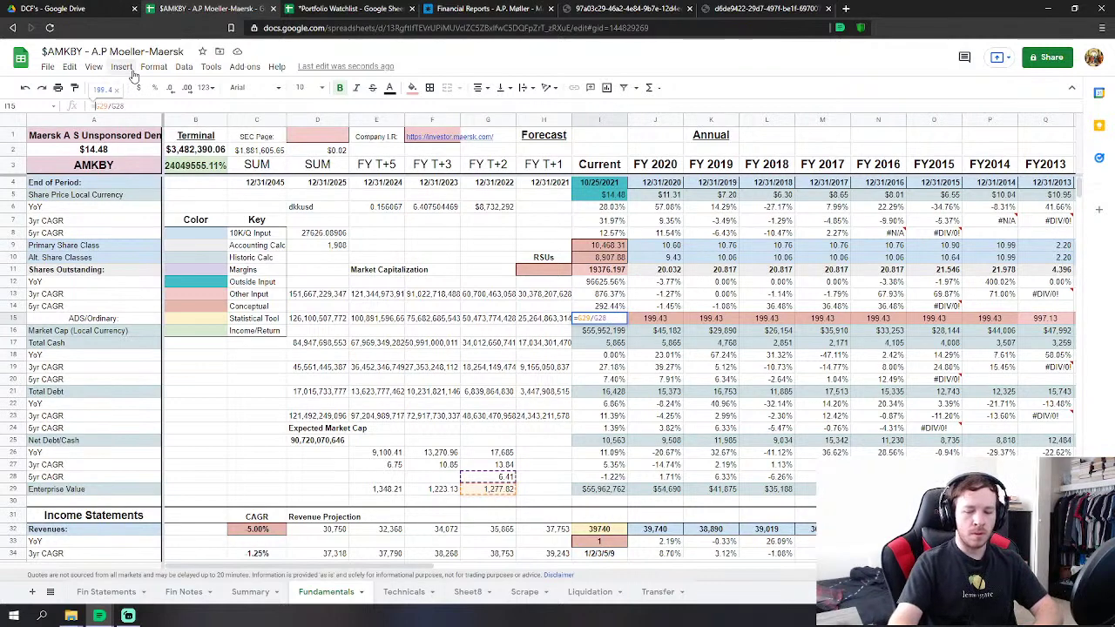
pyautogui.write('1/')
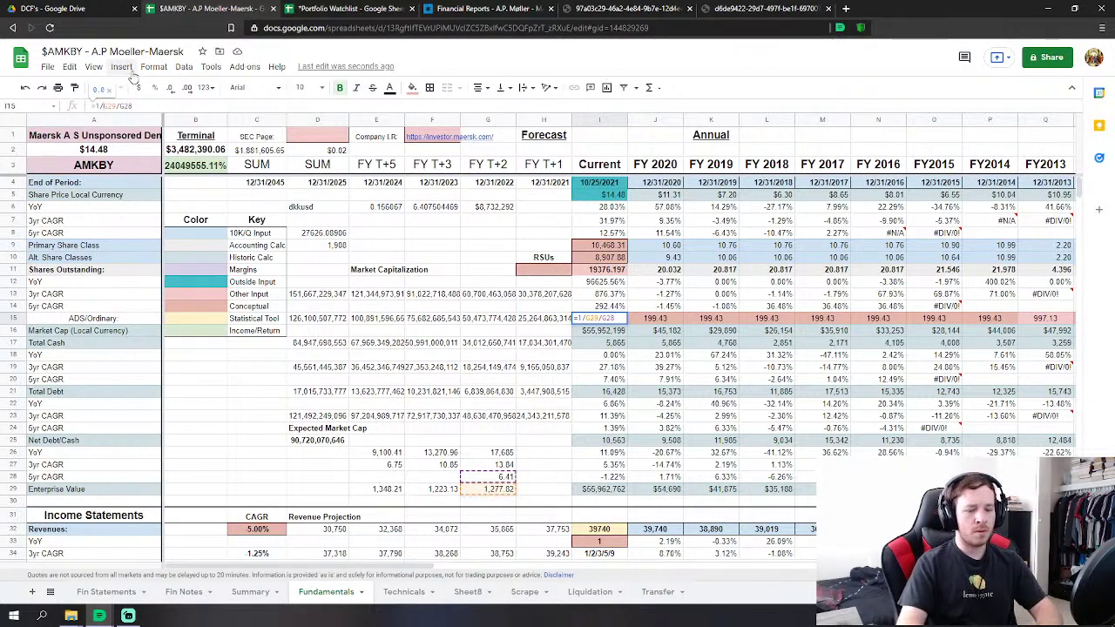
pyautogui.write('(')
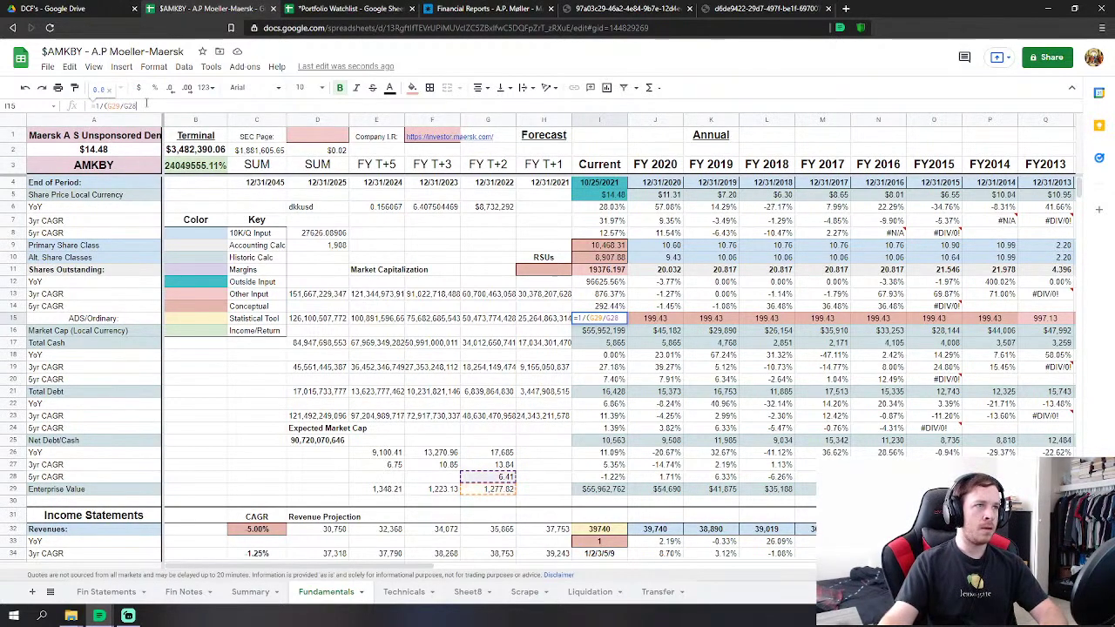
pyautogui.press('Return')
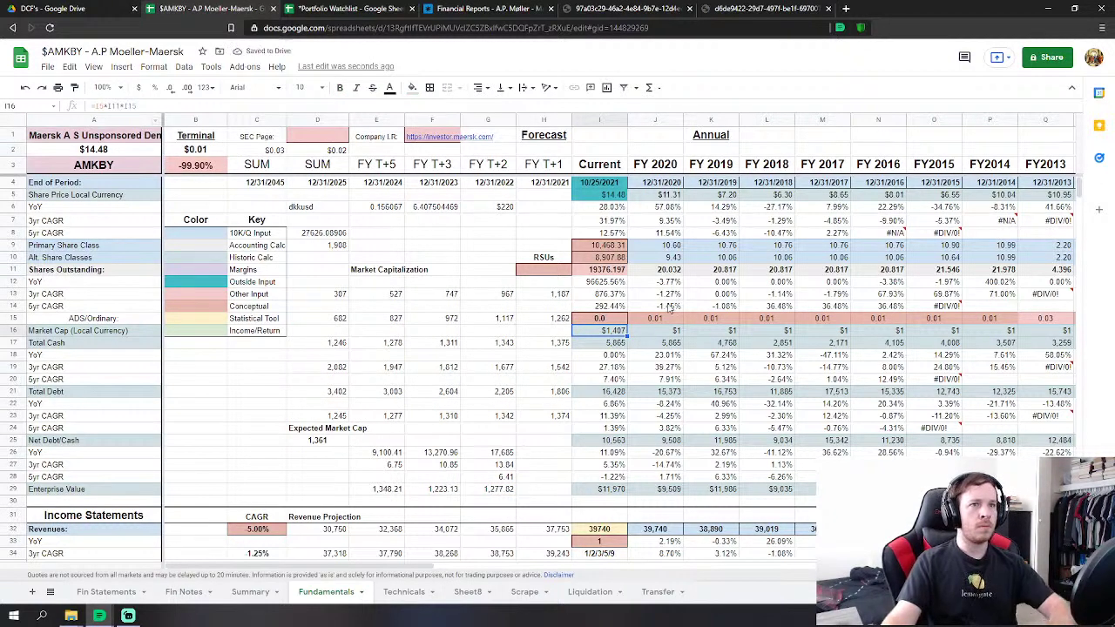
# Try removing G28 from the inverted ADS/Ordinary formula in I15, and undo that edit.
pyautogui.click(613, 321)
pyautogui.doubleClick(131, 106)
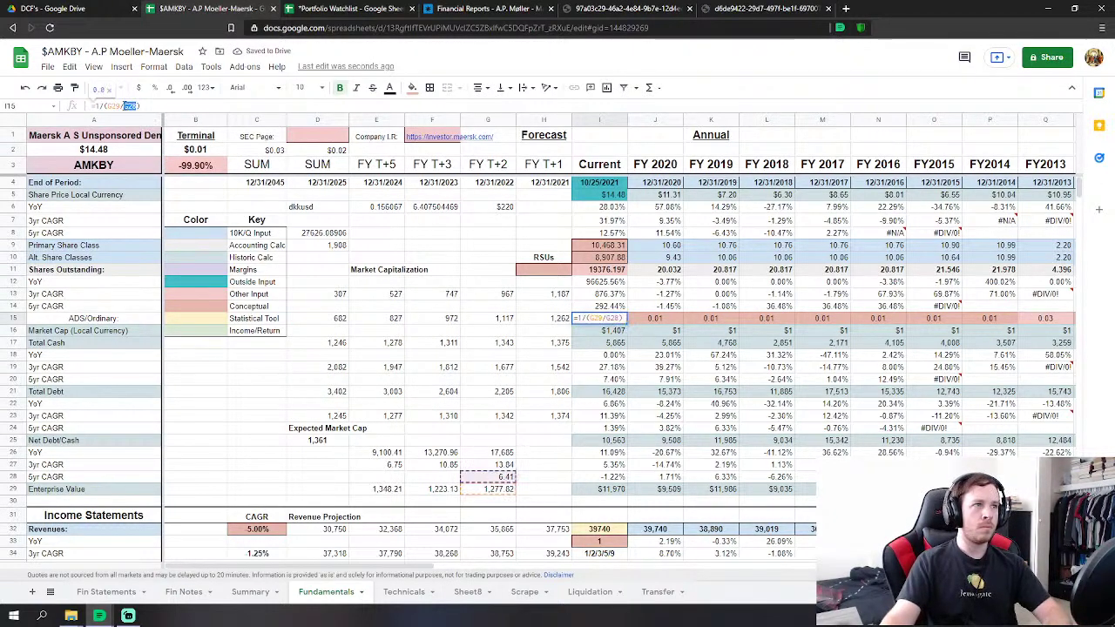
pyautogui.press('BackSpace')
pyautogui.press('Return')
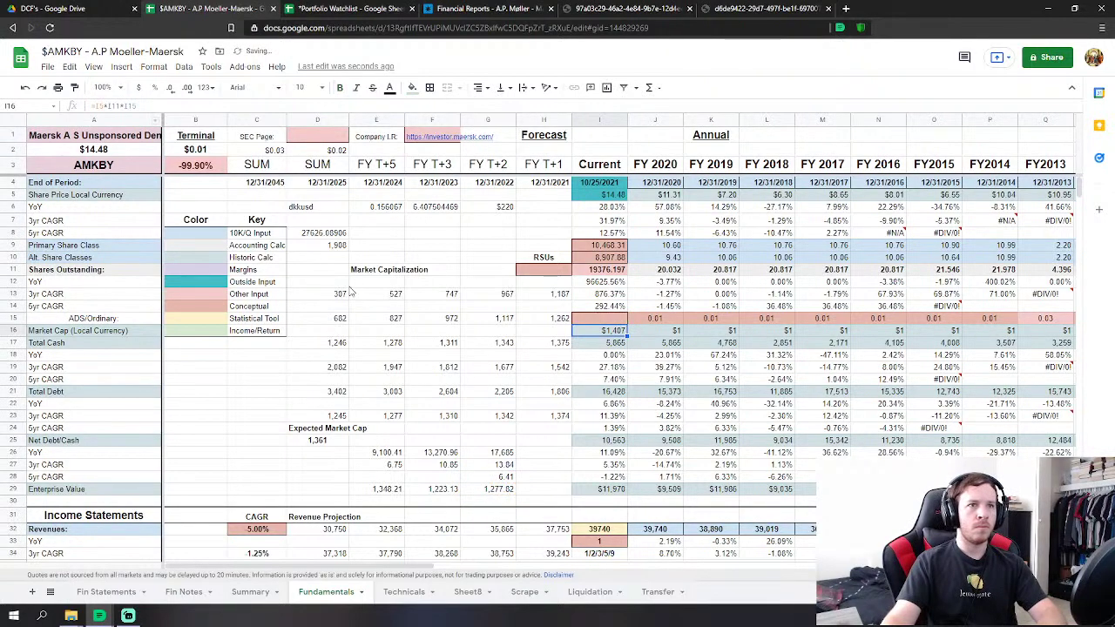
pyautogui.click(22, 88)
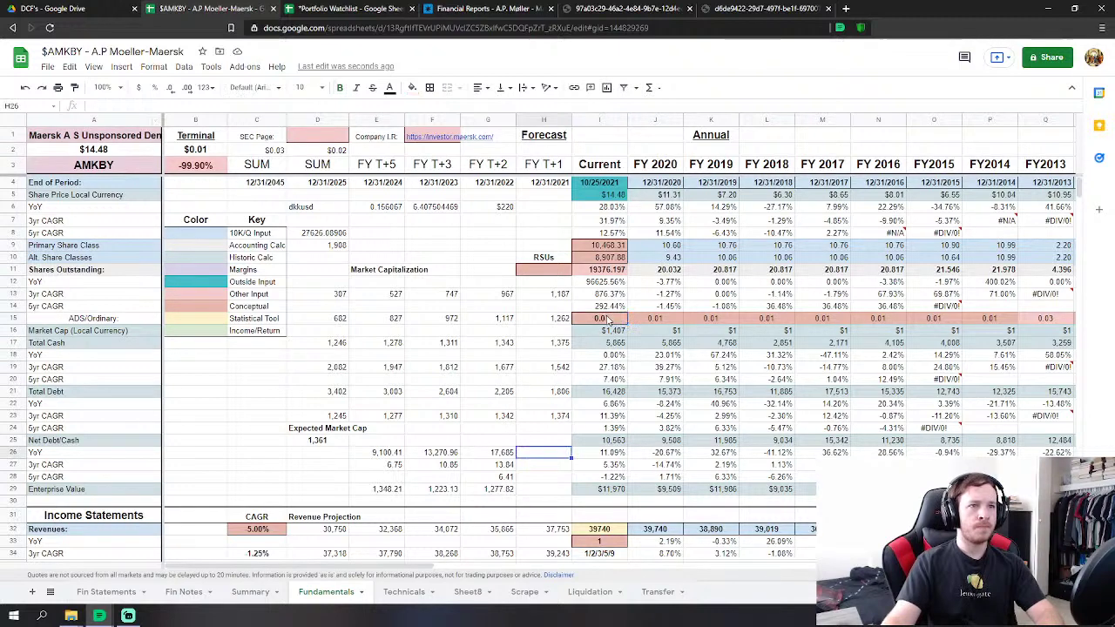
# Replace the current ADS/Ordinary formula in I15 with a direct reference to the ratio, =G29.
pyautogui.write('=I1500')
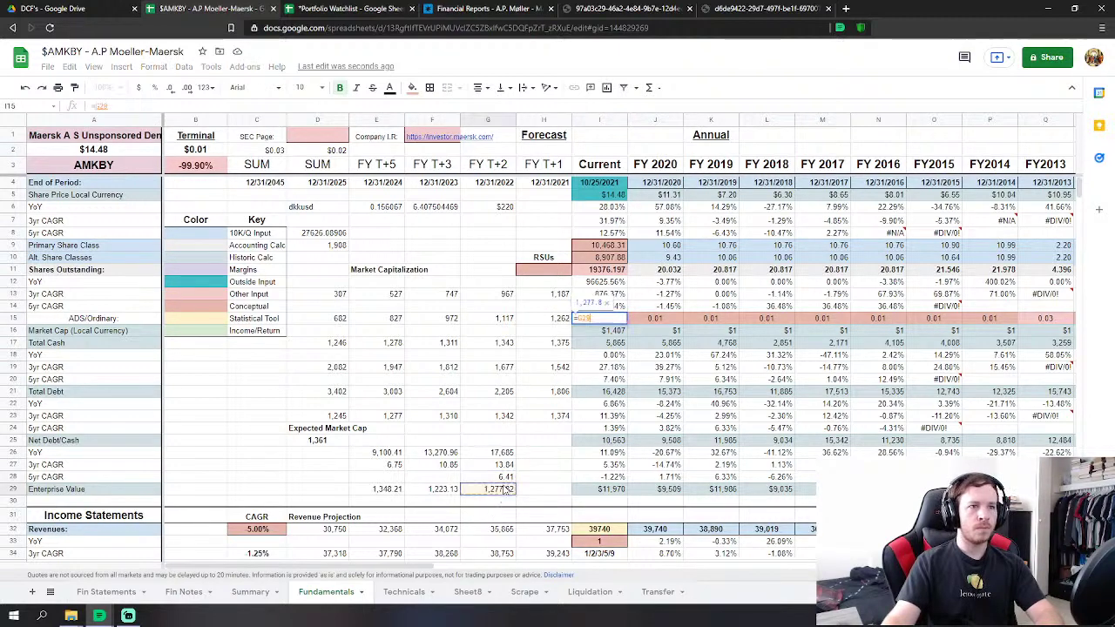
pyautogui.press('Return')
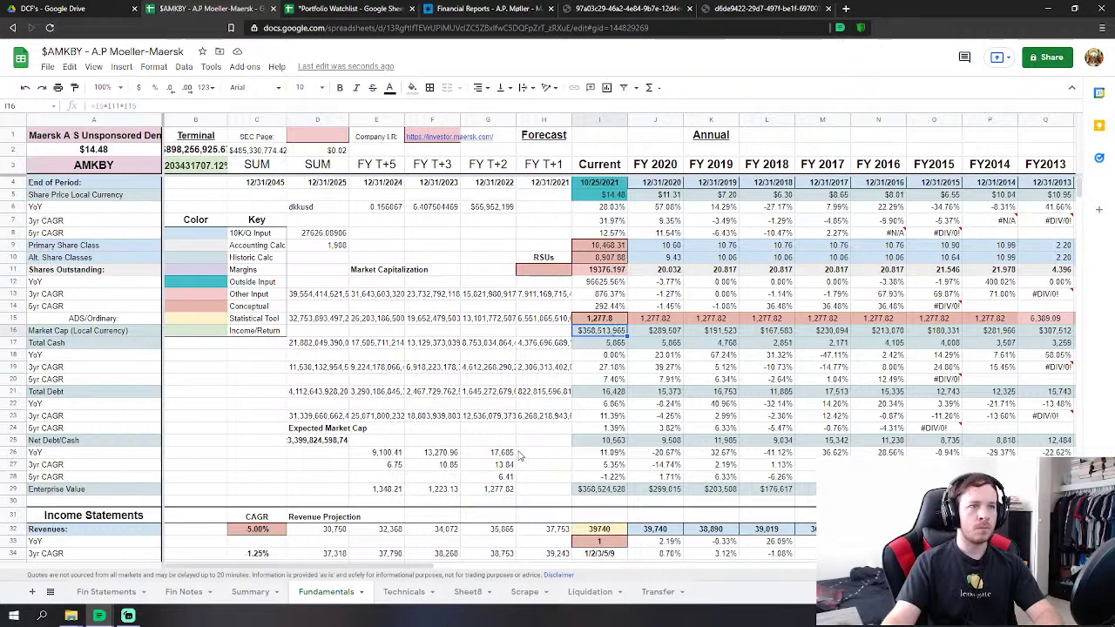
pyautogui.click(431, 245)
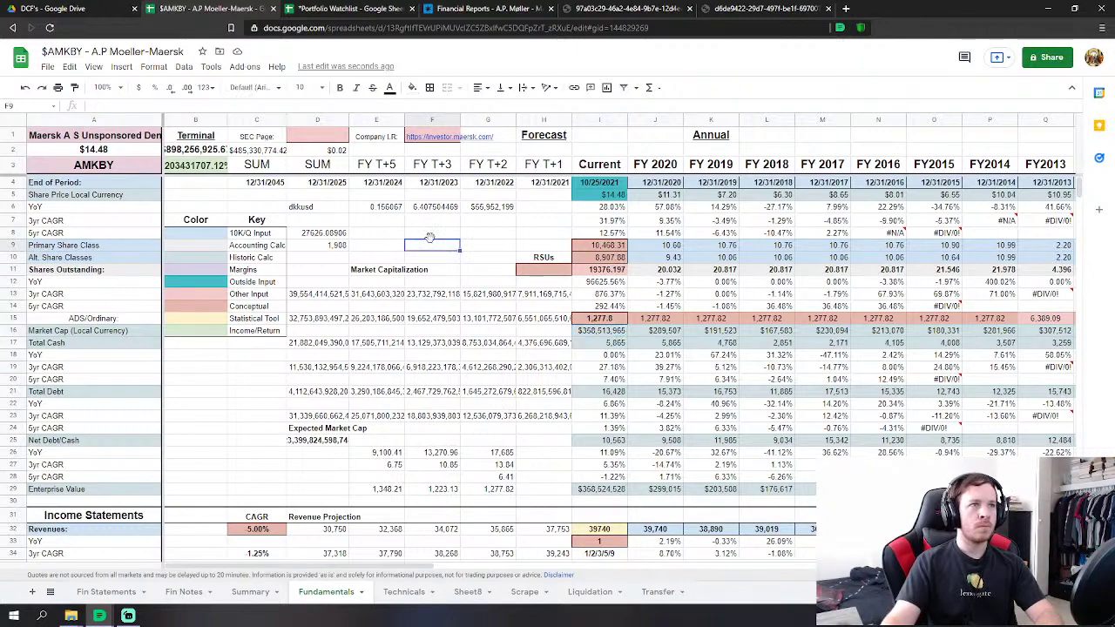
pyautogui.click(217, 206)
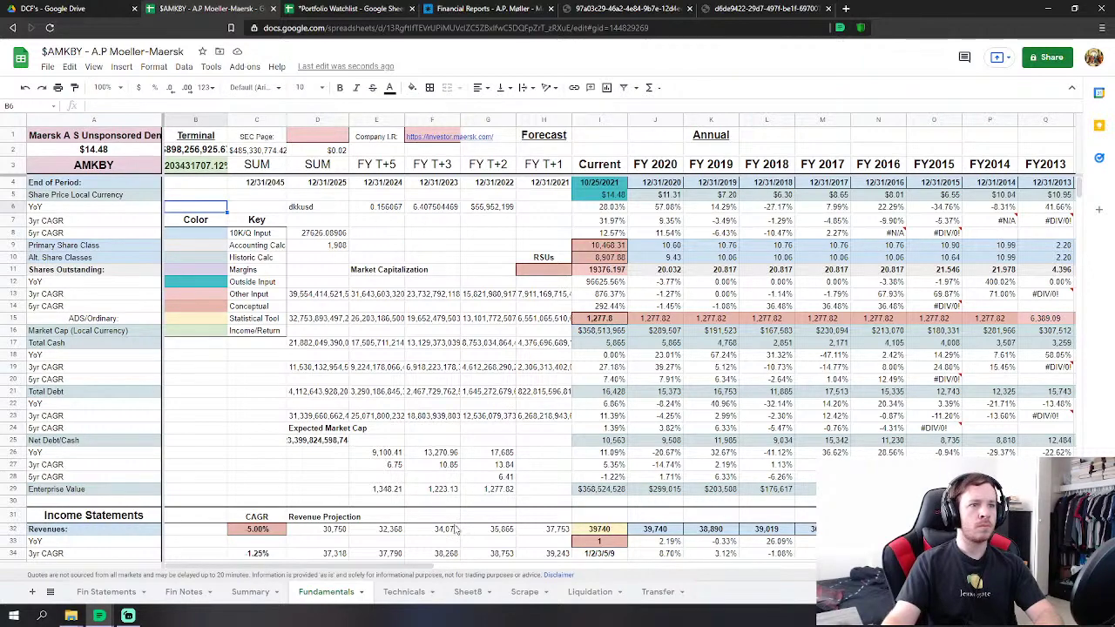
# Review the price-ratio columns beside the AMKBY price history on Sheet8, and return to the Fundamentals sheet.
pyautogui.click(470, 592)
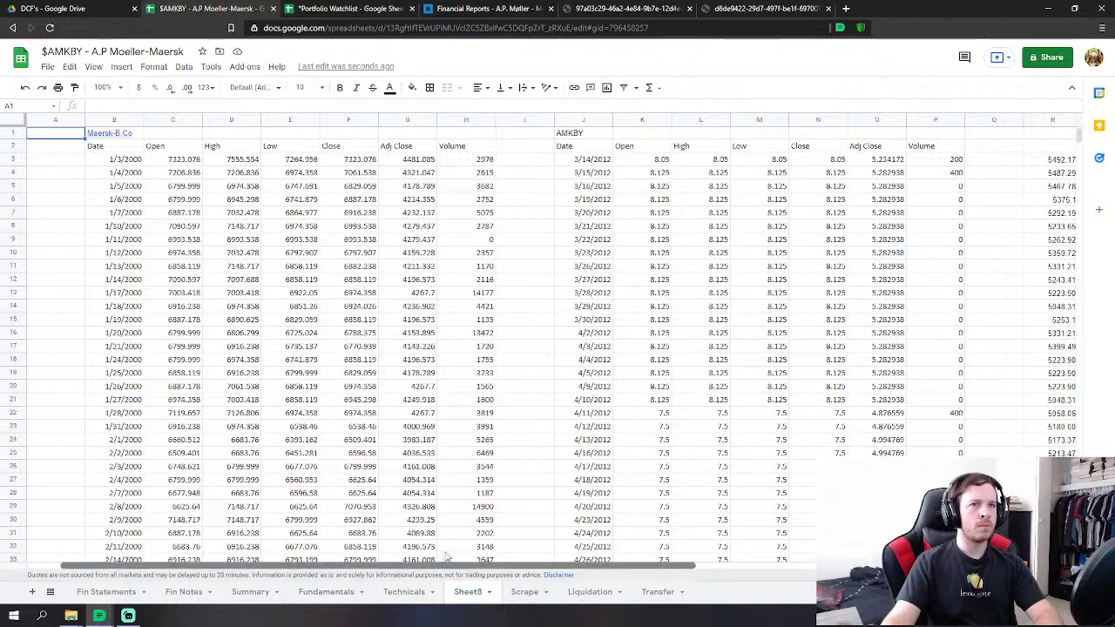
pyautogui.moveTo(408, 566); pyautogui.dragTo(768, 540)
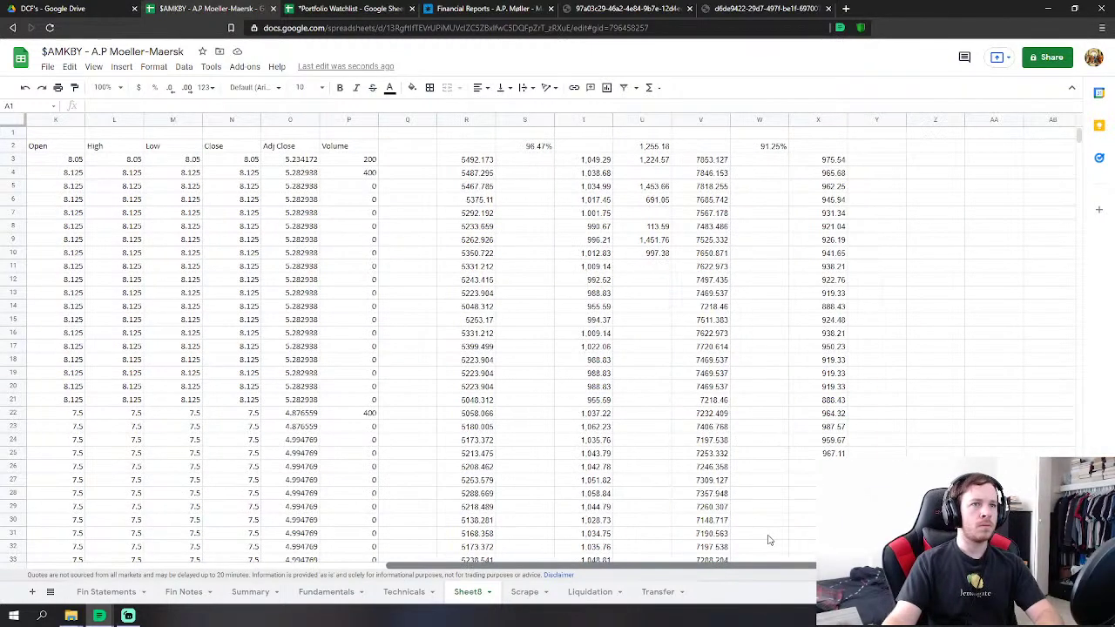
pyautogui.click(578, 296)
pyautogui.scroll(-18, 667, 305)
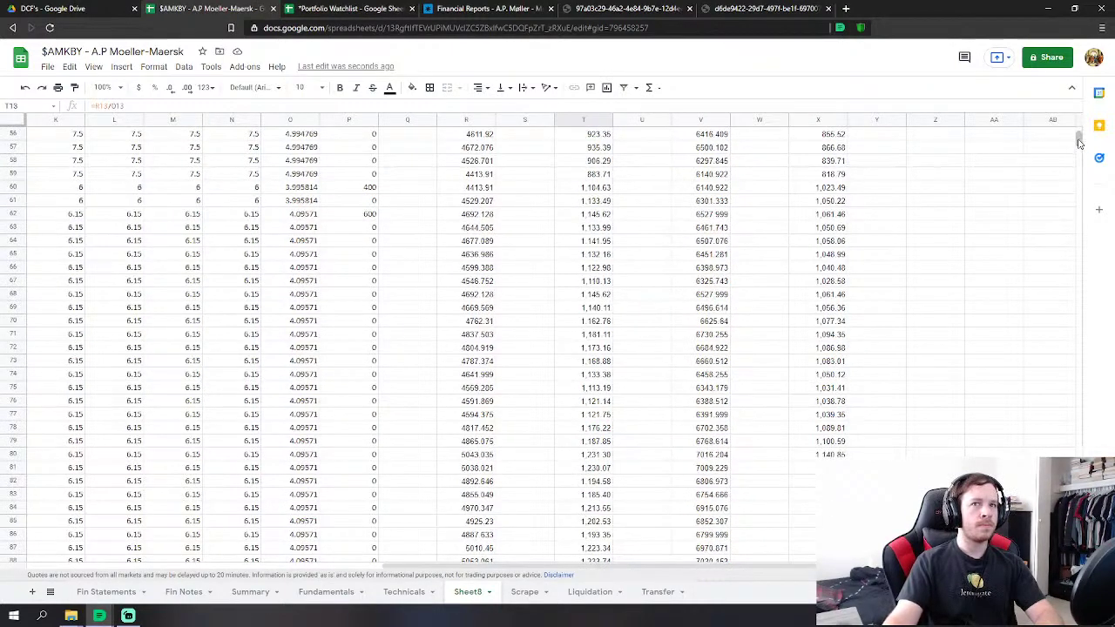
pyautogui.moveTo(1081, 142)
pyautogui.mouseDown()
pyautogui.moveTo(1084, 235)
pyautogui.moveTo(1082, 131)
pyautogui.mouseUp()
pyautogui.click(327, 592)
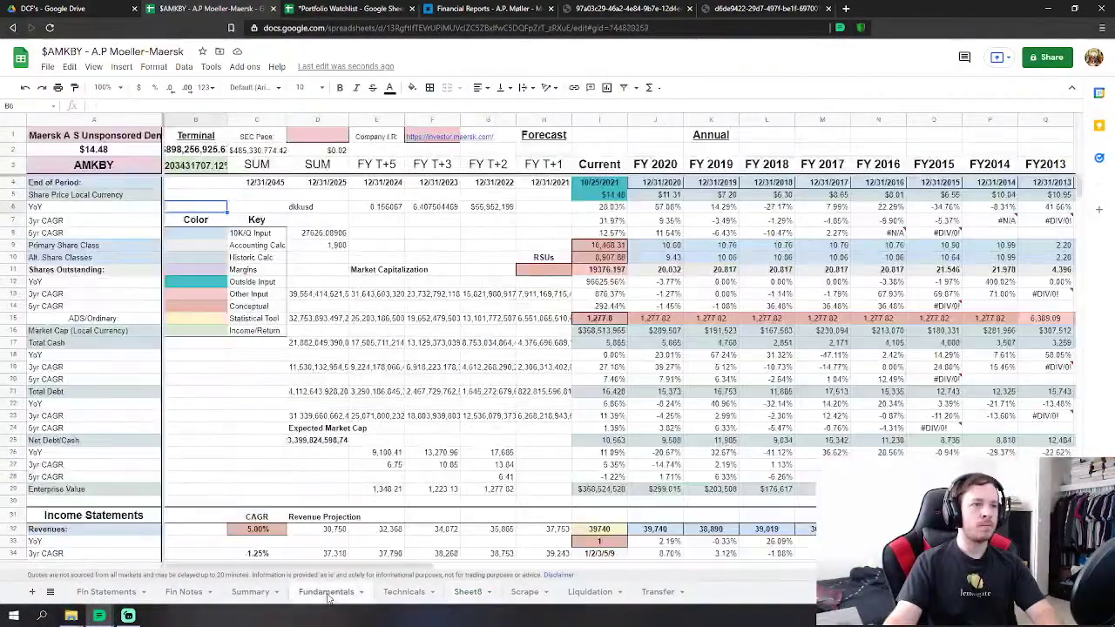
# Check the formulas behind the current share price and the current shares outstanding.
pyautogui.click(432, 219)
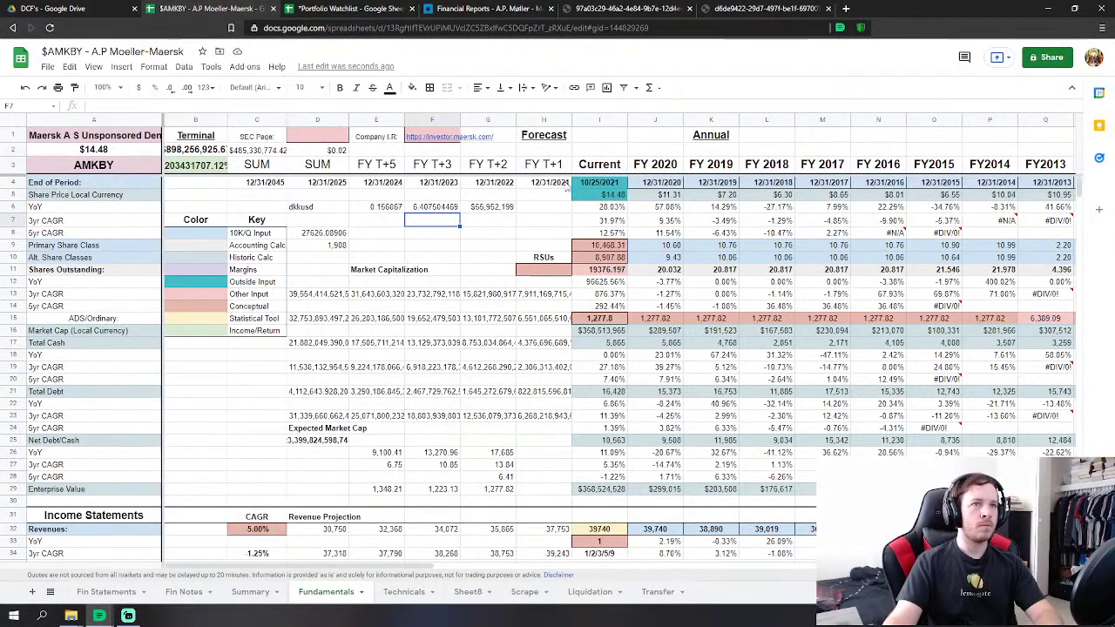
pyautogui.click(618, 196)
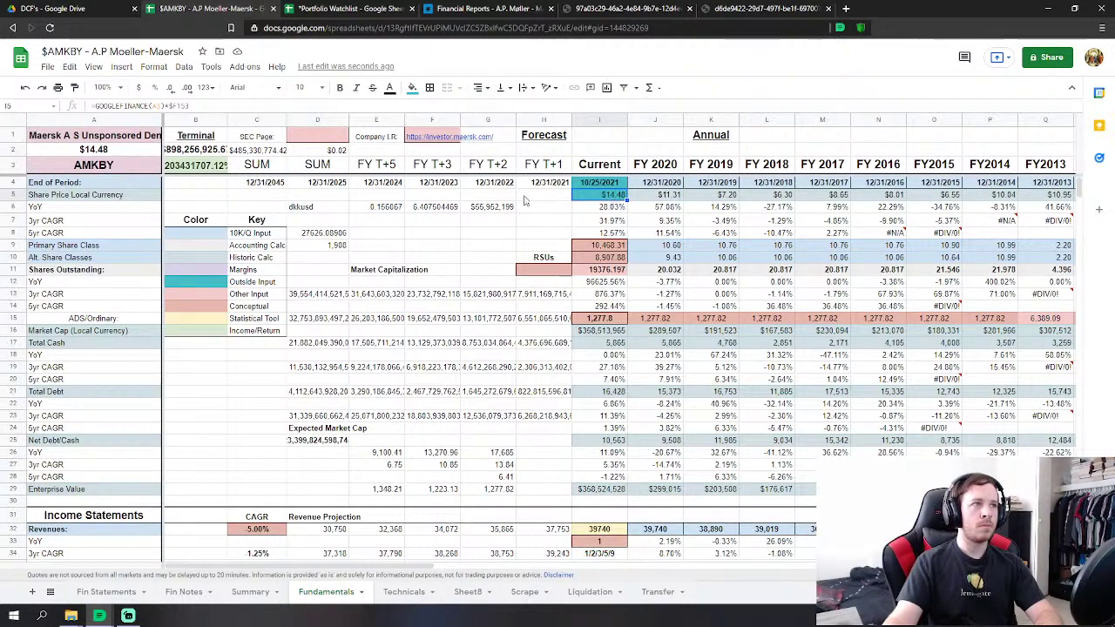
pyautogui.click(104, 167)
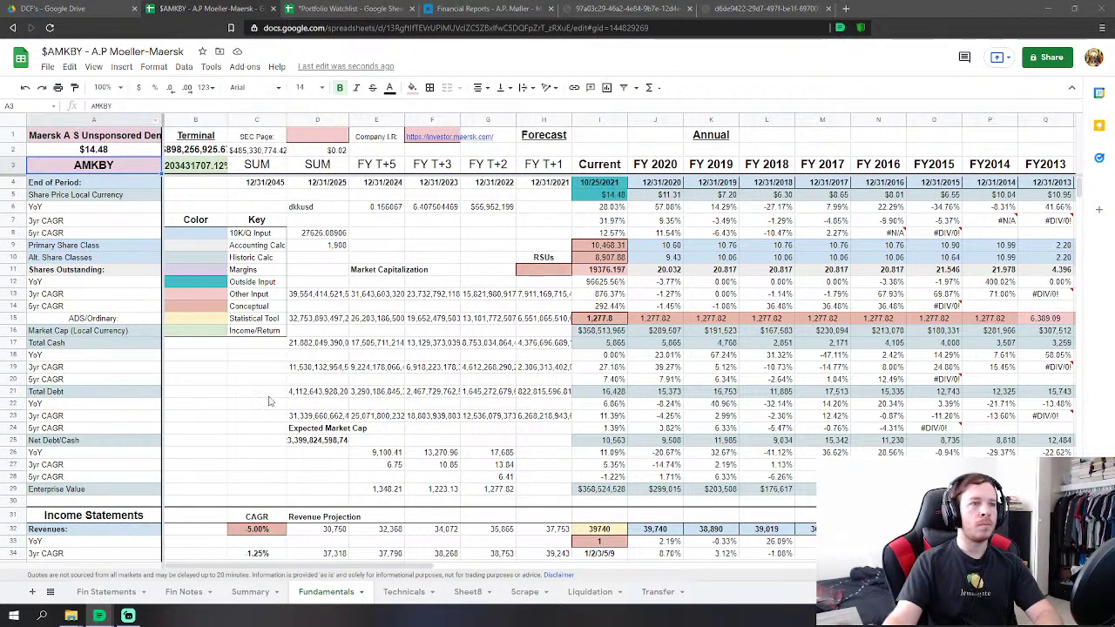
pyautogui.click(209, 417)
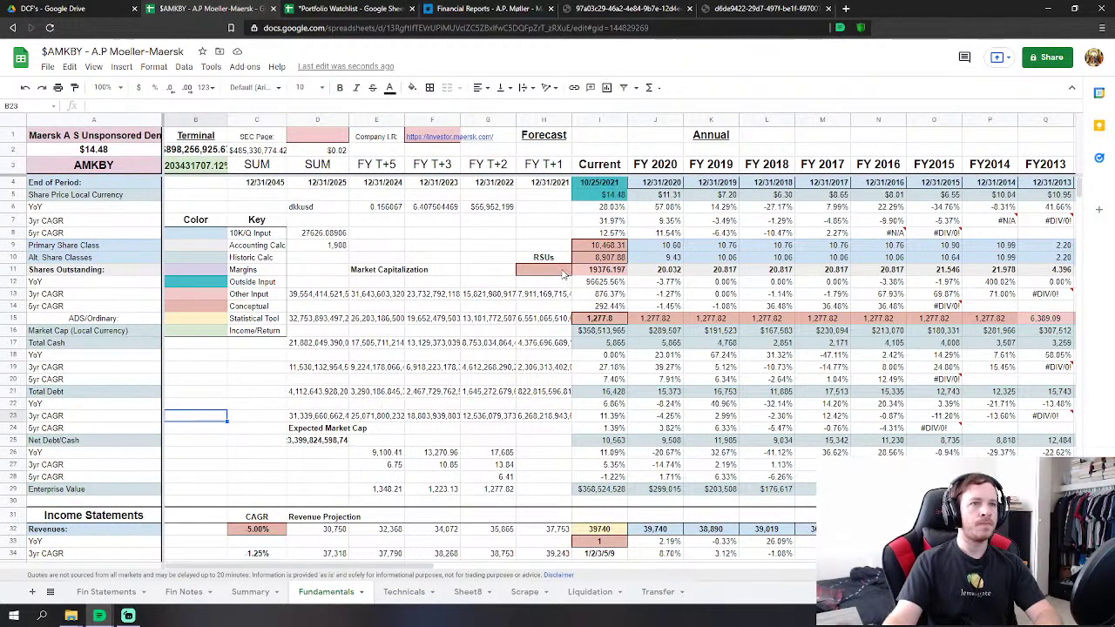
pyautogui.click(609, 271)
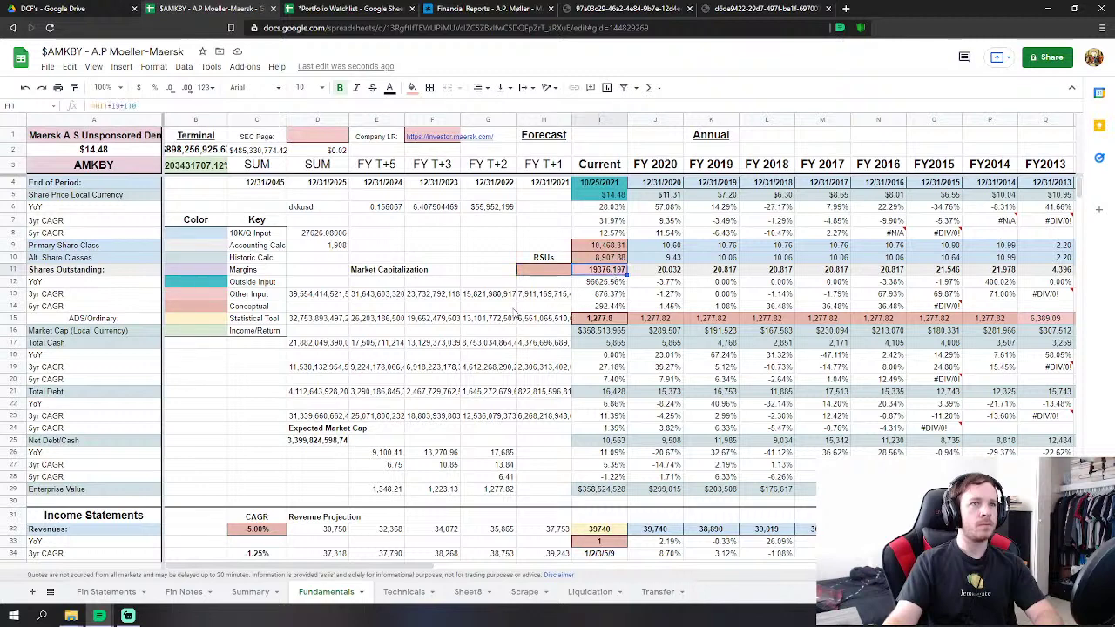
# Change the current ADS/Ordinary formula in I15 to the inverse of the ratio, =1/G29.
pyautogui.click(617, 319)
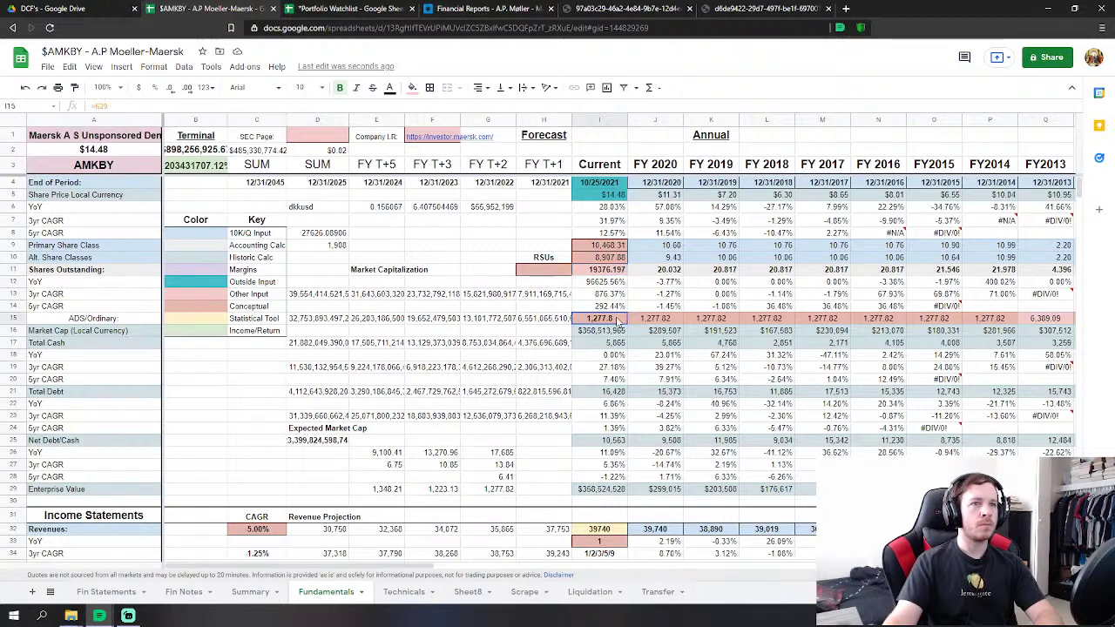
pyautogui.click(126, 105)
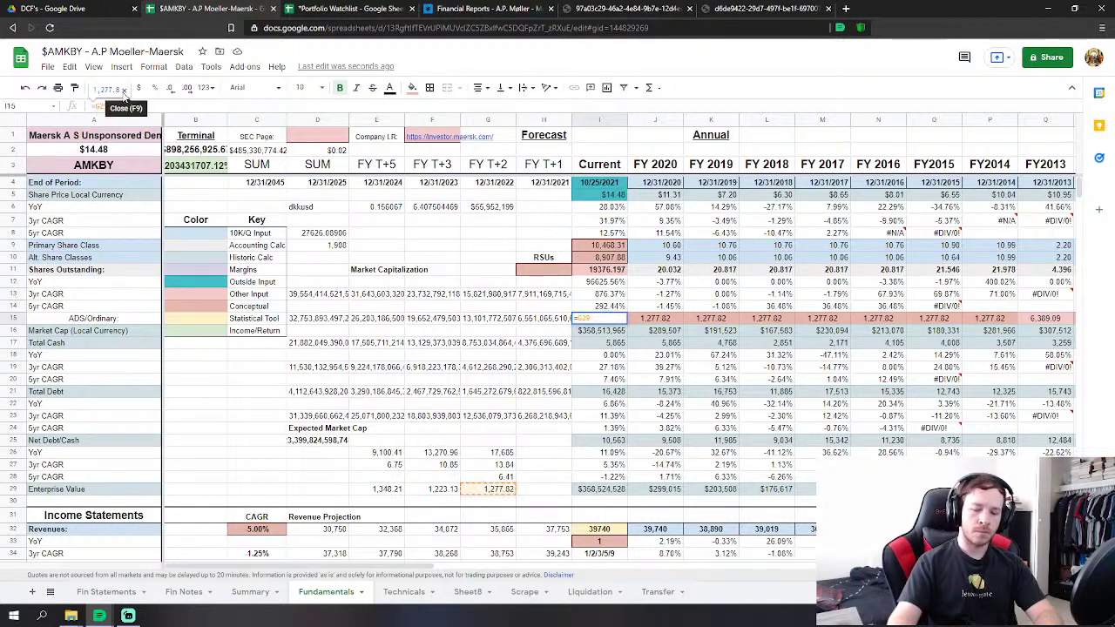
pyautogui.click(124, 92)
pyautogui.press('Return')
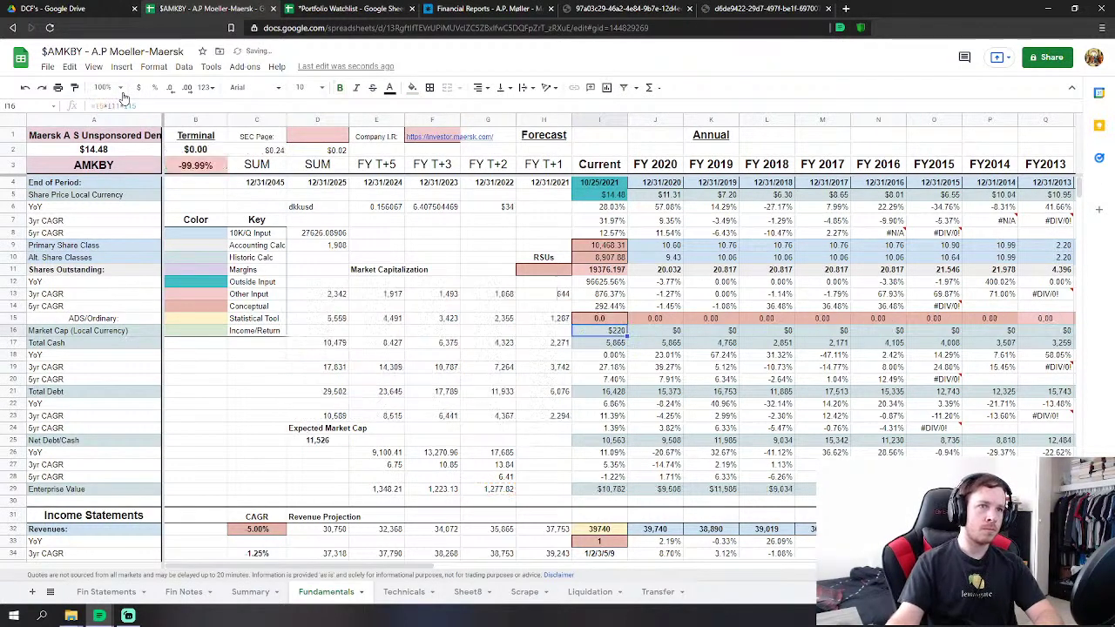
pyautogui.click(589, 318)
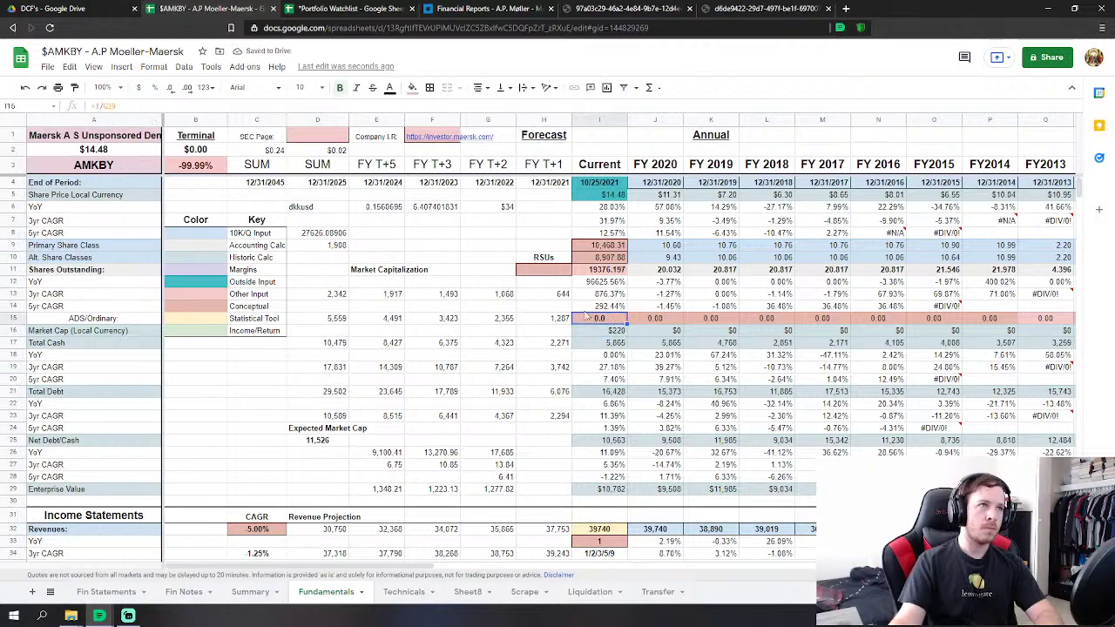
# Rewrite the price ratio formula in G29 to divide by the currency-adjusted price, =G26/(G27/G28).
pyautogui.click(501, 488)
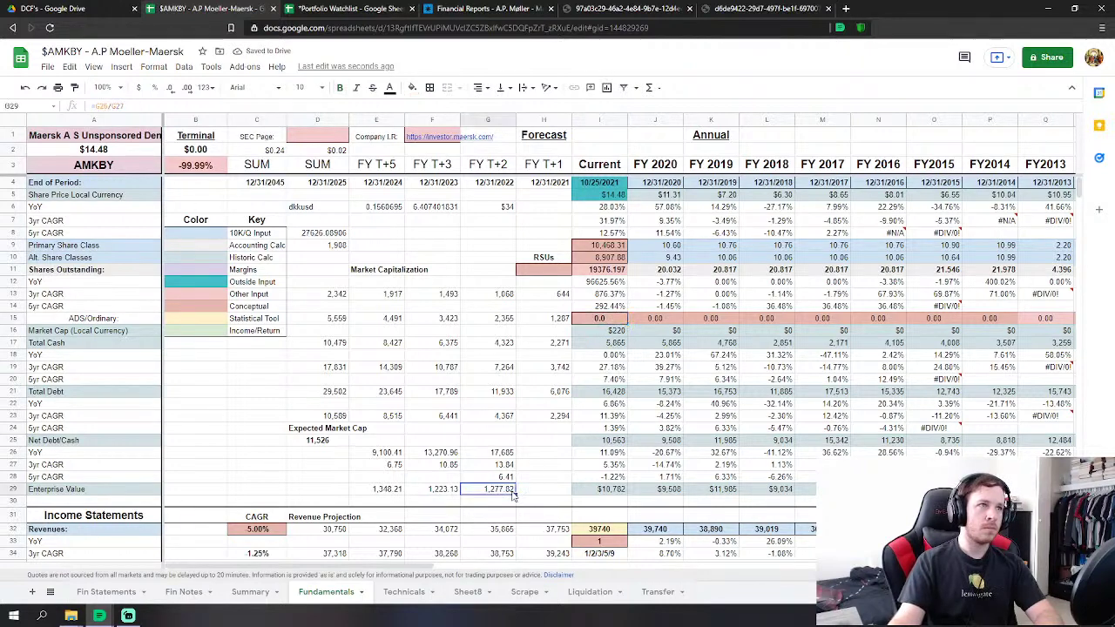
pyautogui.click(135, 103)
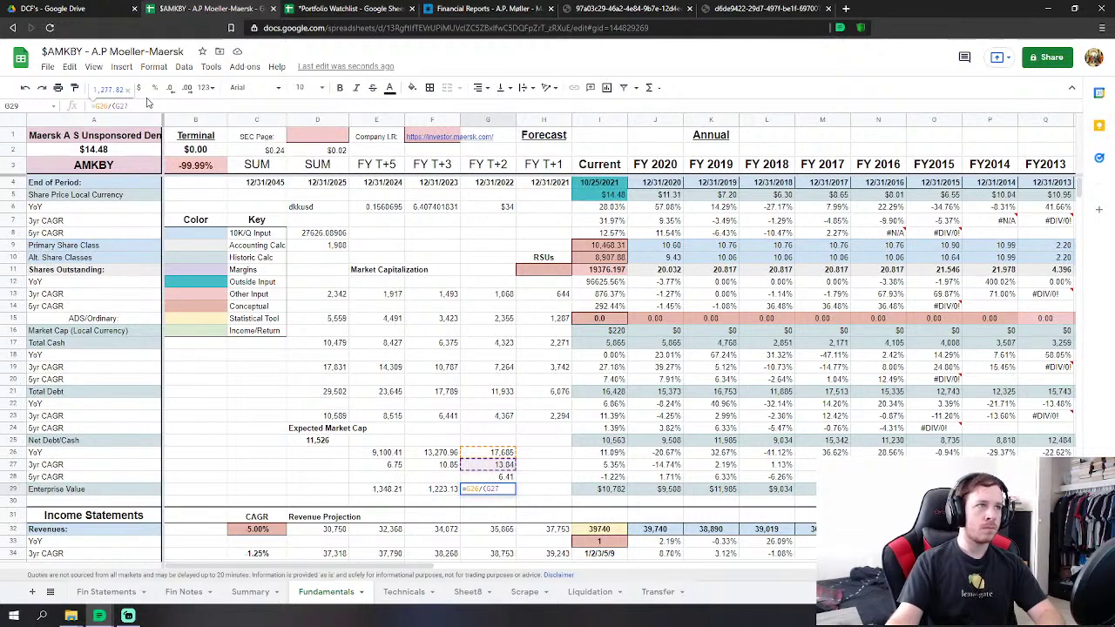
pyautogui.write('/')
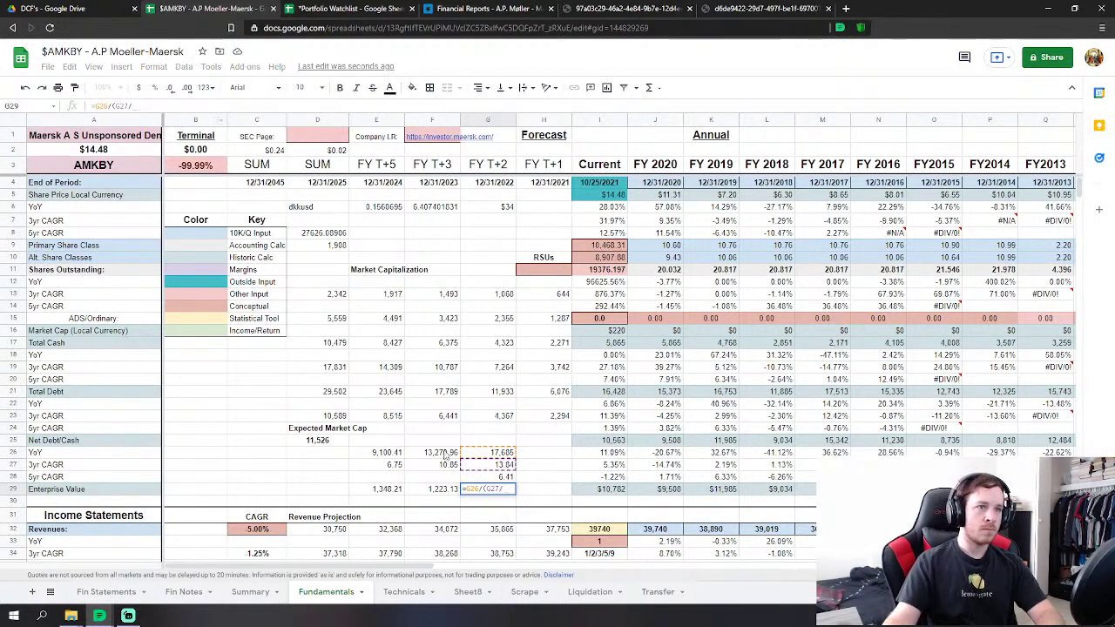
pyautogui.click(514, 479)
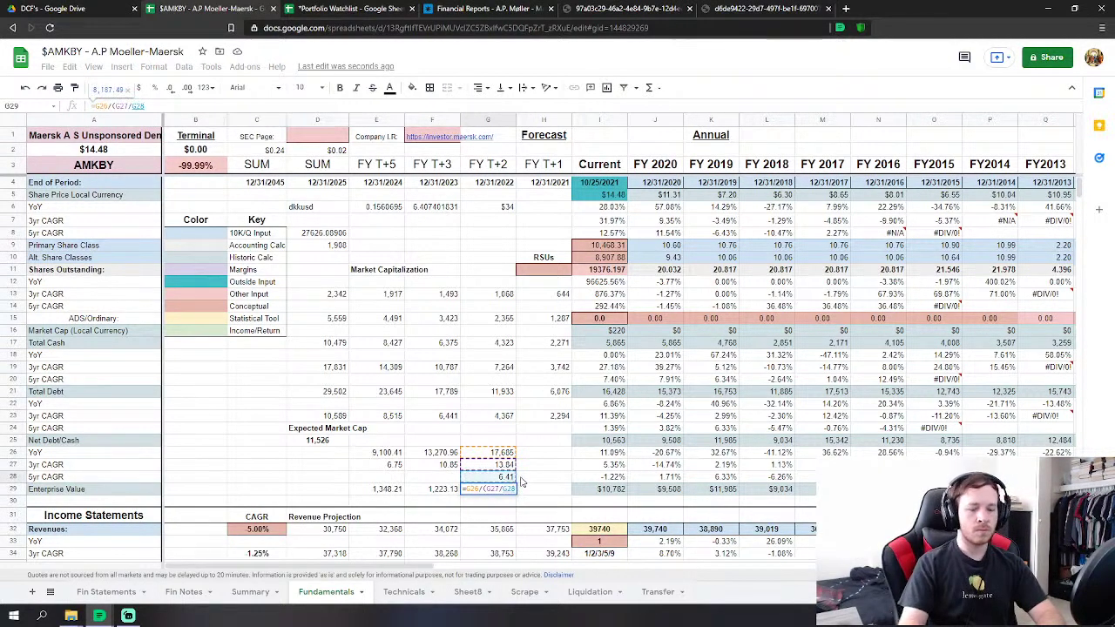
pyautogui.write(')')
pyautogui.press('Return')
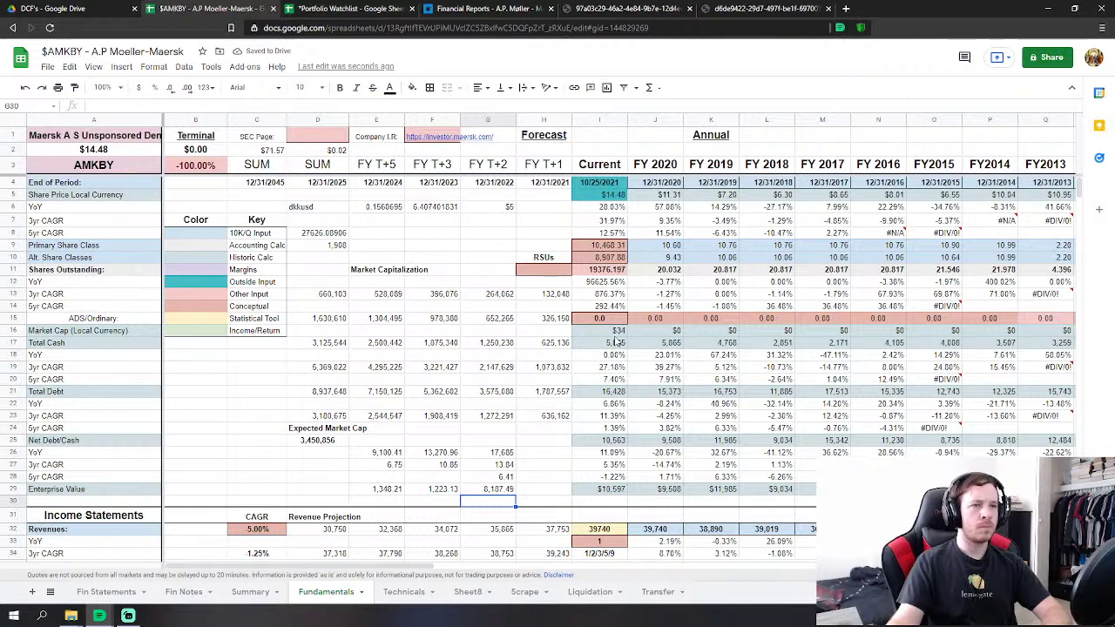
# Raise the numerator of the current ADS/Ordinary formula in I15 to 1000, giving =1000/G29.
pyautogui.click(618, 332)
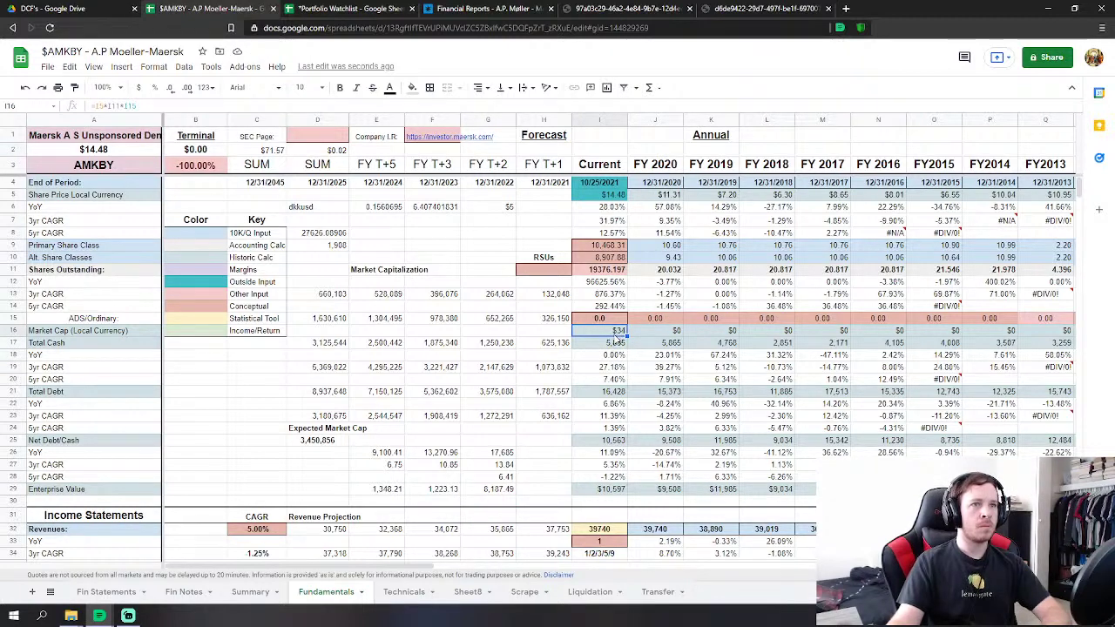
pyautogui.click(610, 320)
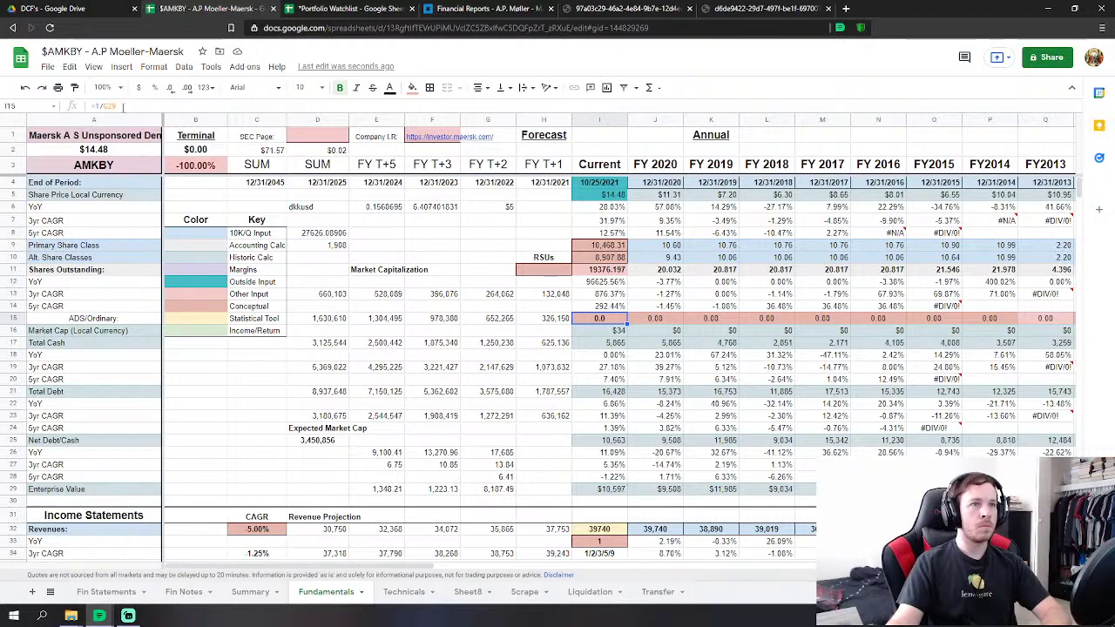
pyautogui.click(123, 106)
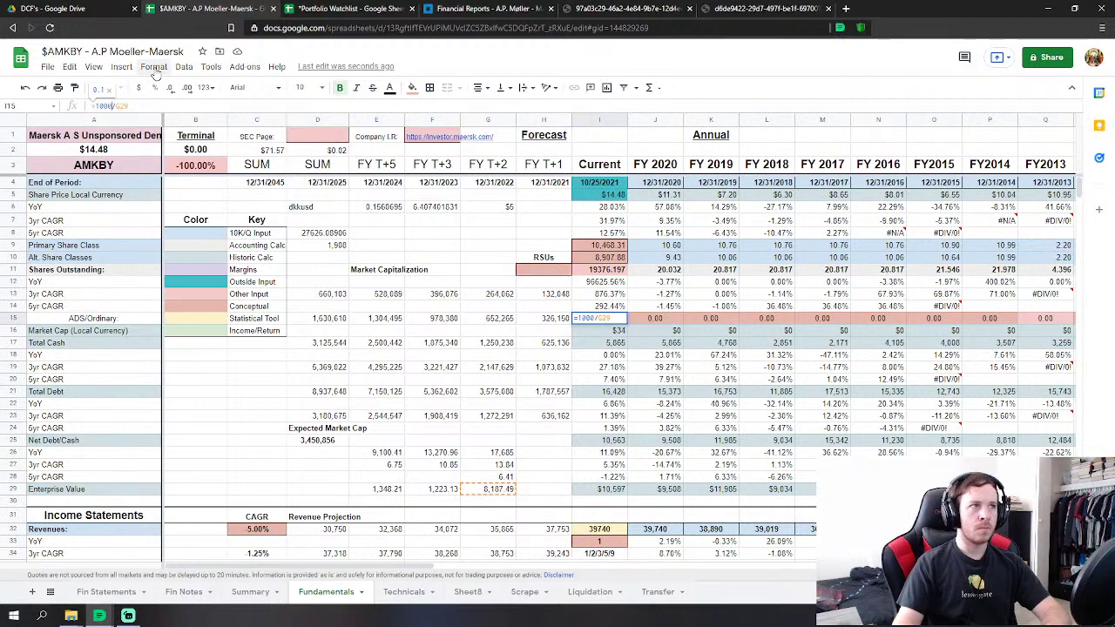
pyautogui.press('Return')
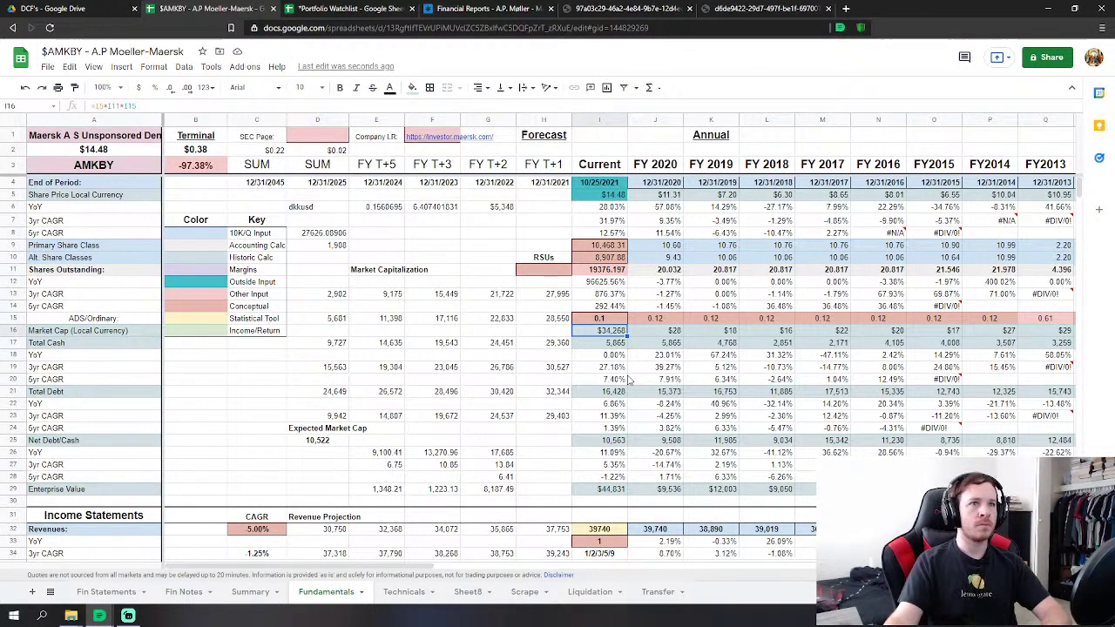
pyautogui.click(624, 323)
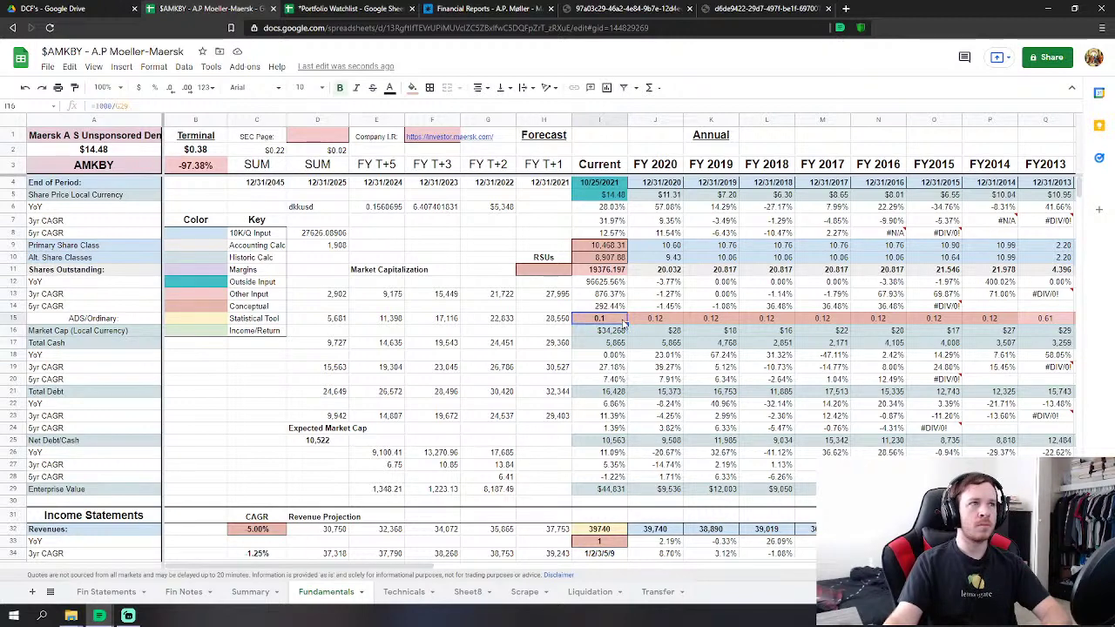
# Review the recalculated valuation rows and the net income and EPS rows further down the Fundamentals sheet.
pyautogui.click(470, 235)
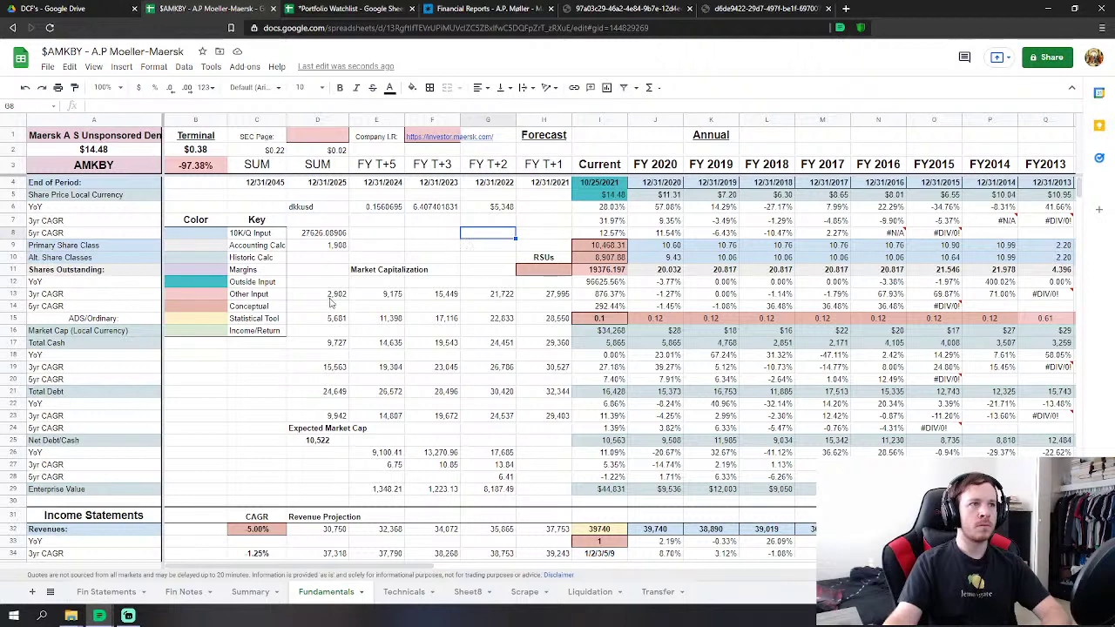
pyautogui.scroll(-2, 331, 308)
pyautogui.scroll(2, 347, 383)
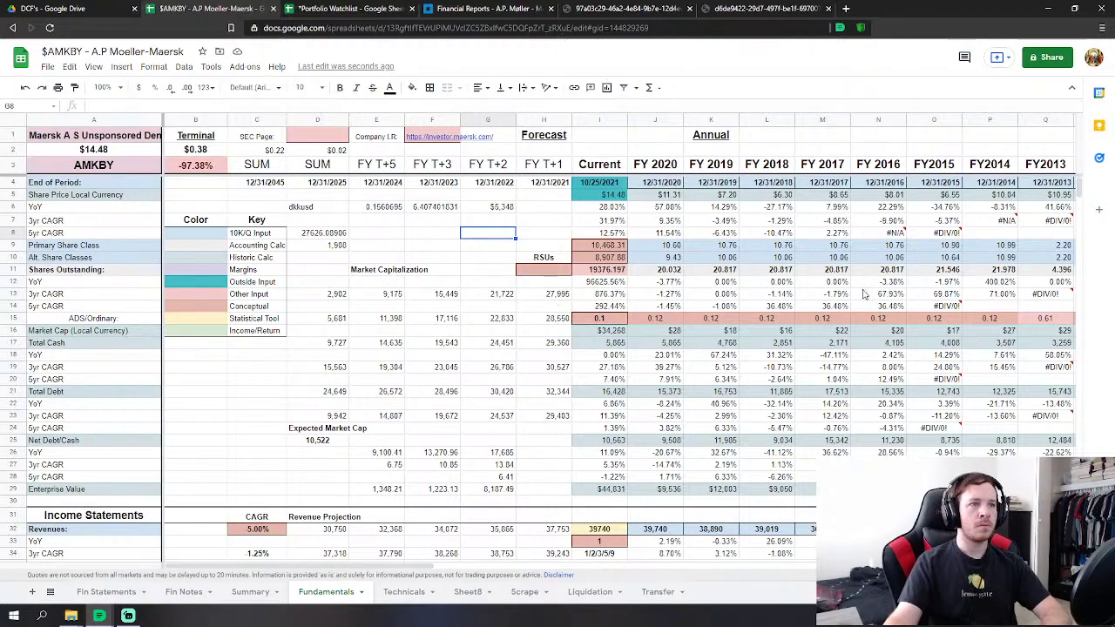
pyautogui.click(588, 395)
pyautogui.scroll(-18, 592, 384)
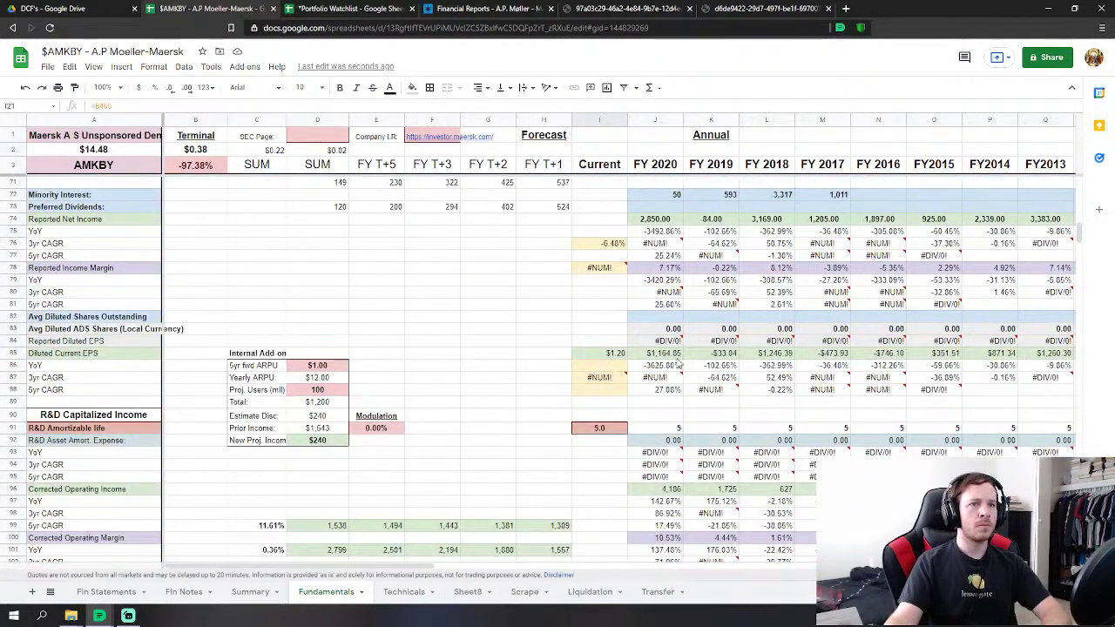
pyautogui.scroll(15, 670, 364)
pyautogui.scroll(4, 668, 367)
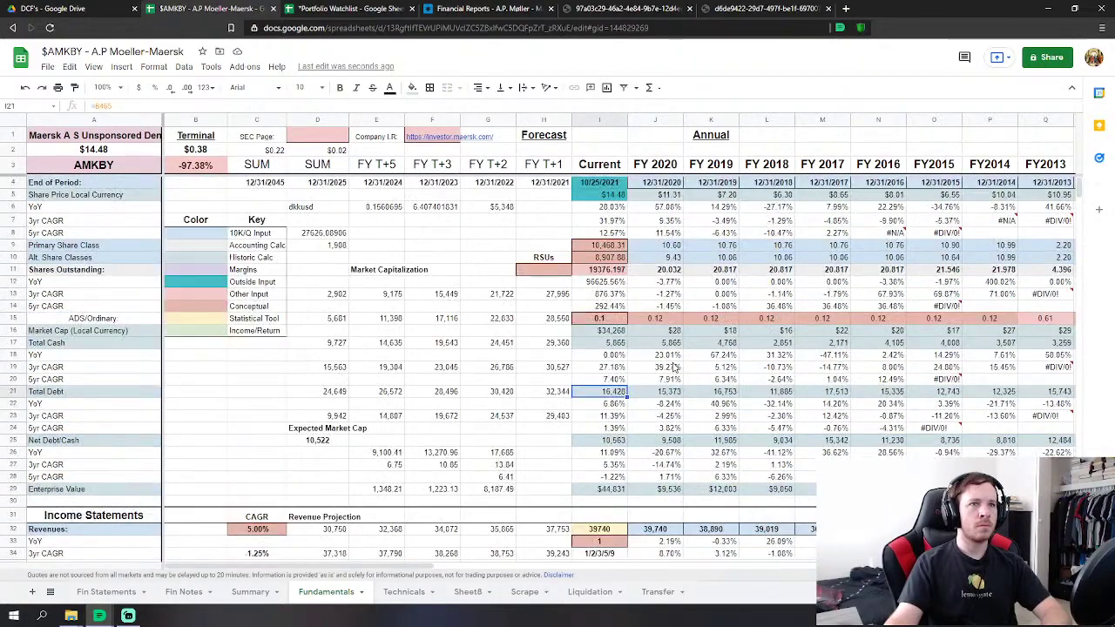
# Copy the current ADS/Ordinary formula from I15 into the FY 2020 cell J15 as =1000/G29.
pyautogui.click(610, 320)
pyautogui.click(108, 105)
pyautogui.moveTo(108, 103); pyautogui.dragTo(22, 106)
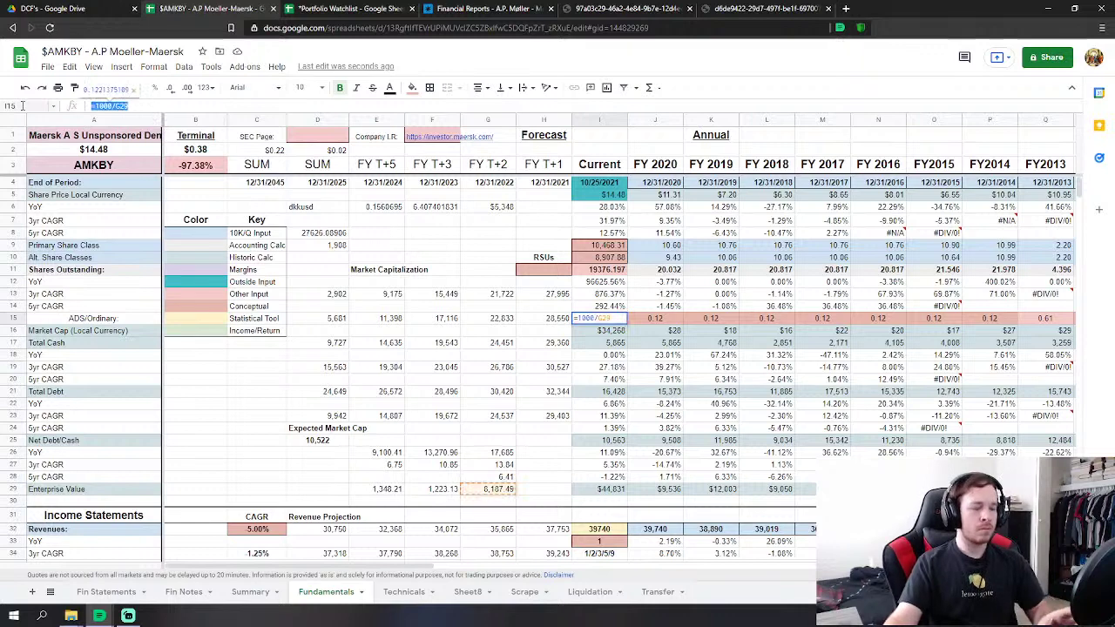
pyautogui.write('0.1')
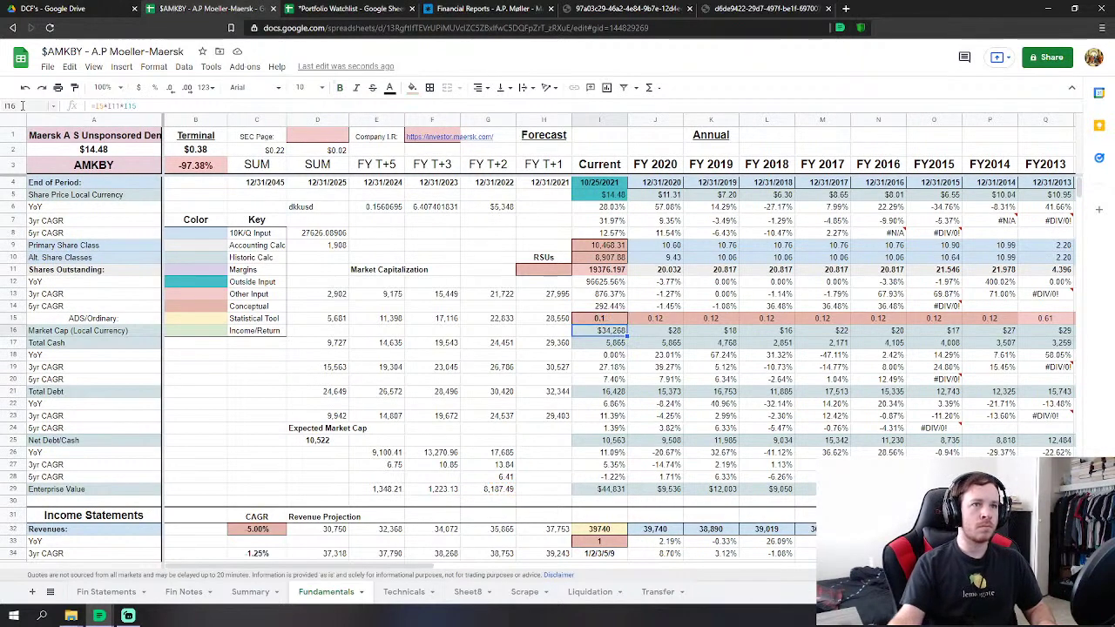
pyautogui.press('Tab')
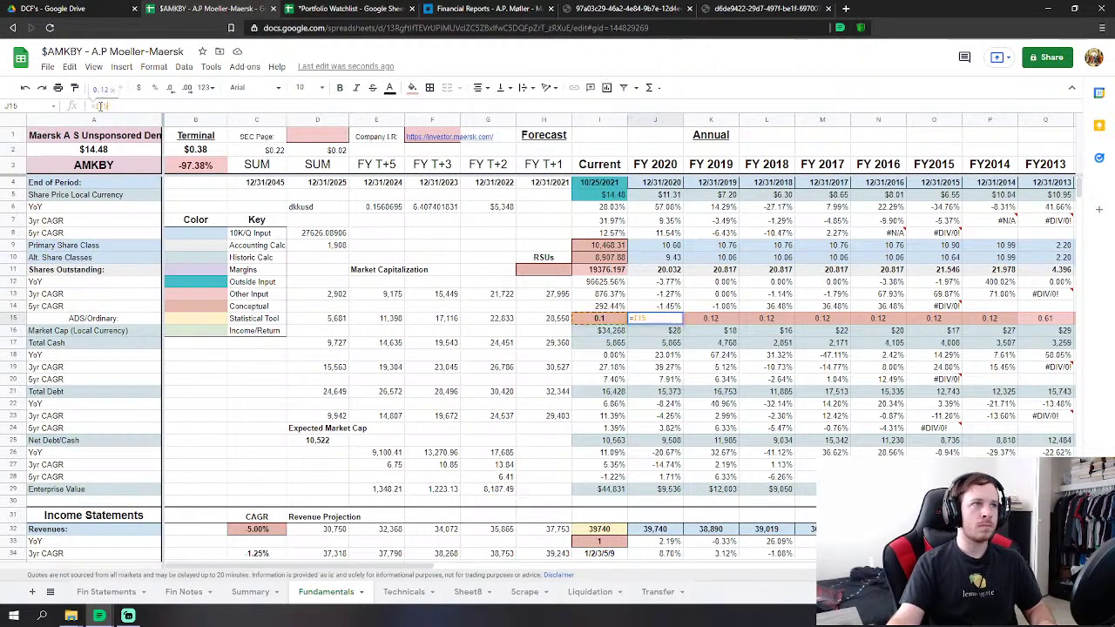
pyautogui.click(80, 106)
pyautogui.press('Return')
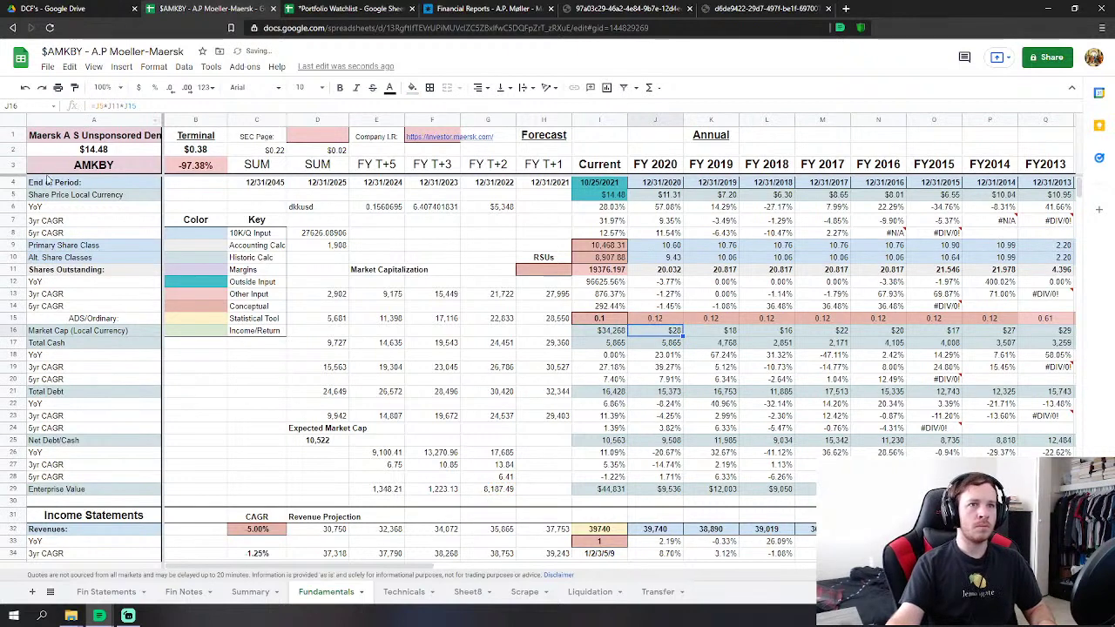
# Try to fill the FY 2020 ADS/Ordinary formula from J15 across the annual columns through FY2014.
pyautogui.click(658, 319)
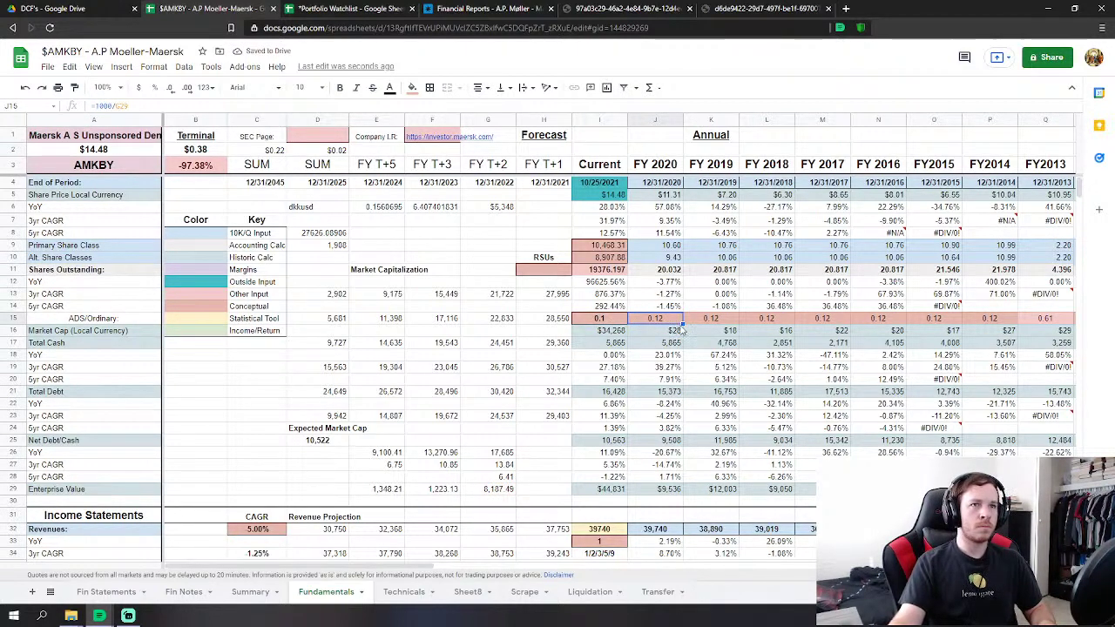
pyautogui.moveTo(684, 324); pyautogui.dragTo(993, 324)
pyautogui.click(989, 354)
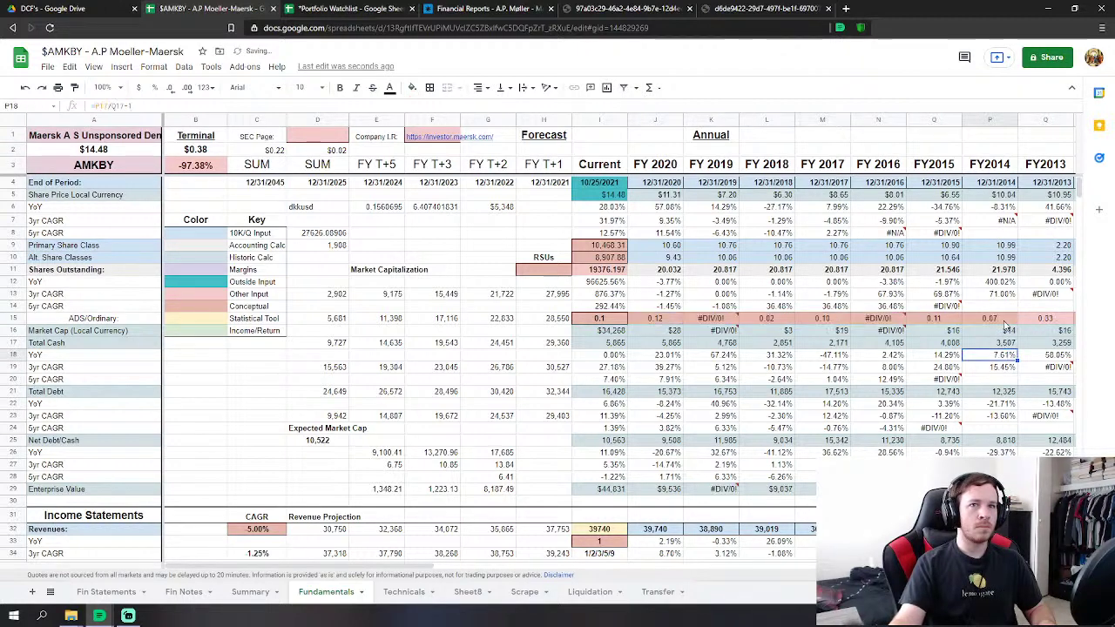
pyautogui.click(1041, 318)
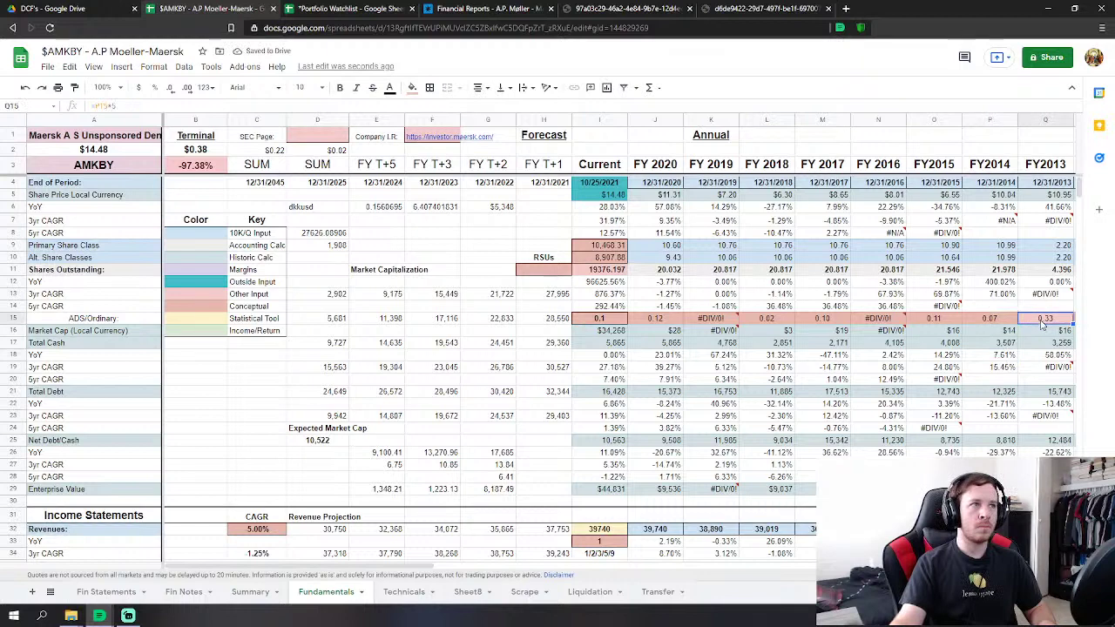
# Lock the column reference in J15 as =1000/$G29 and refill the ADS/Ordinary row through FY2014.
pyautogui.click(659, 320)
pyautogui.doubleClick(659, 321)
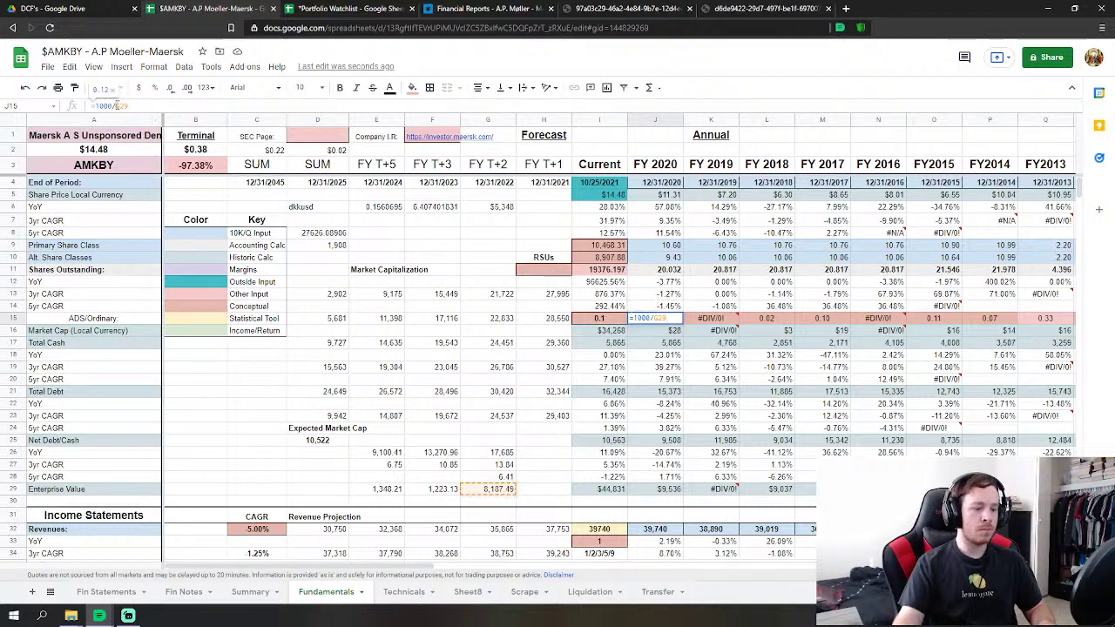
pyautogui.press('Return')
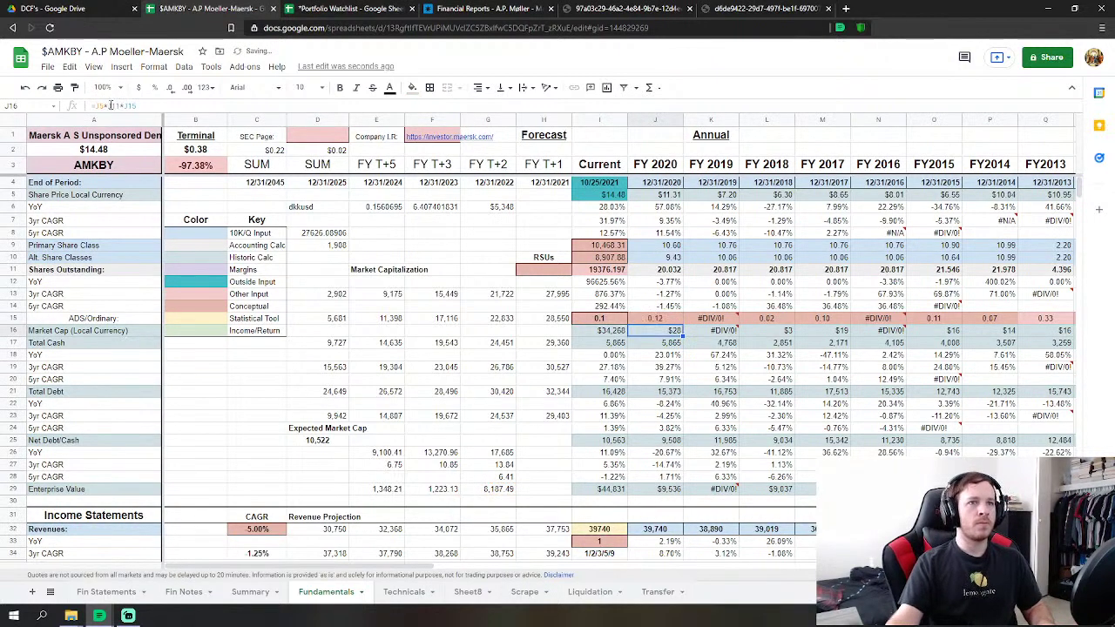
pyautogui.click(662, 321)
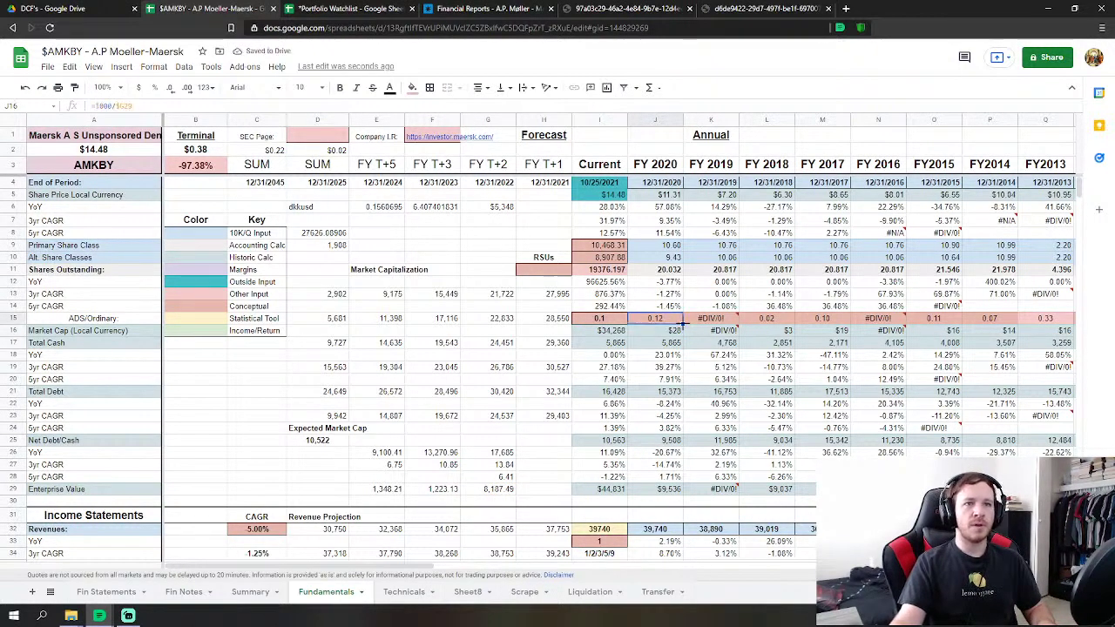
pyautogui.moveTo(996, 320); pyautogui.dragTo(1003, 320)
# Review the recalculated market cap, income, cash flow, valuation ratio and discount rate sections throughout the Fundamentals sheet.
pyautogui.scroll(-4, 788, 365)
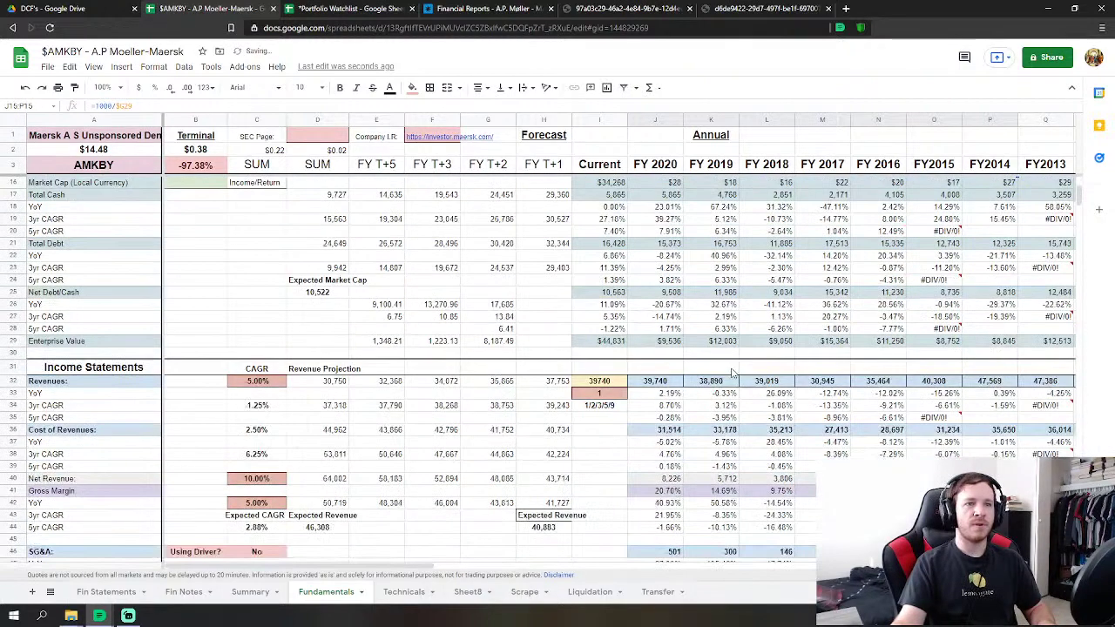
pyautogui.scroll(3, 727, 370)
pyautogui.scroll(-12, 727, 370)
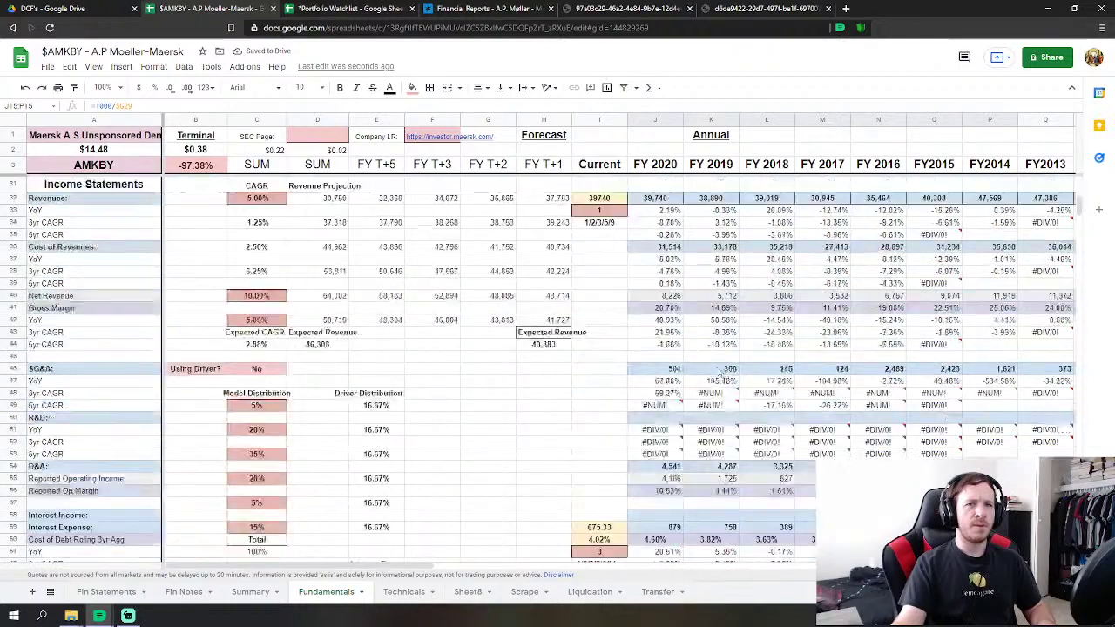
pyautogui.scroll(-1, 639, 397)
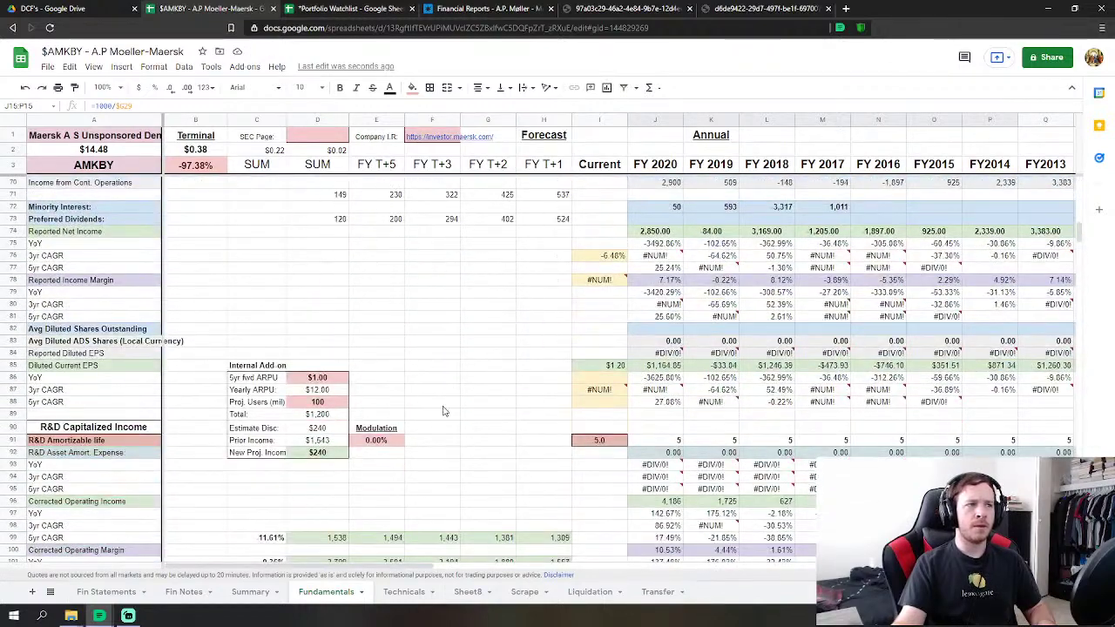
pyautogui.scroll(-8, 436, 400)
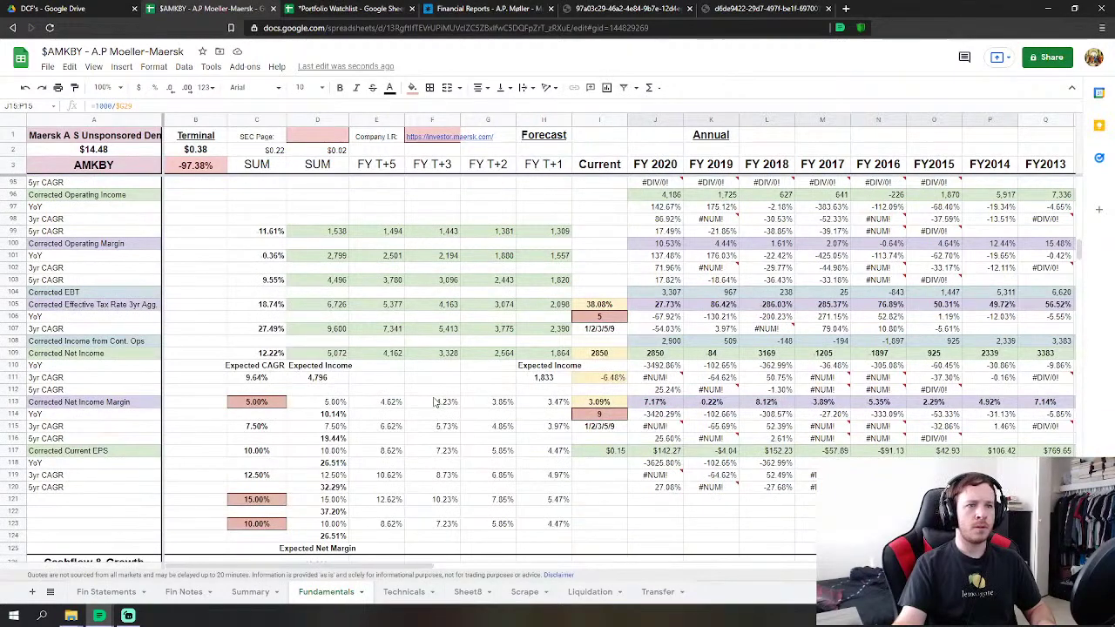
pyautogui.scroll(5, 435, 401)
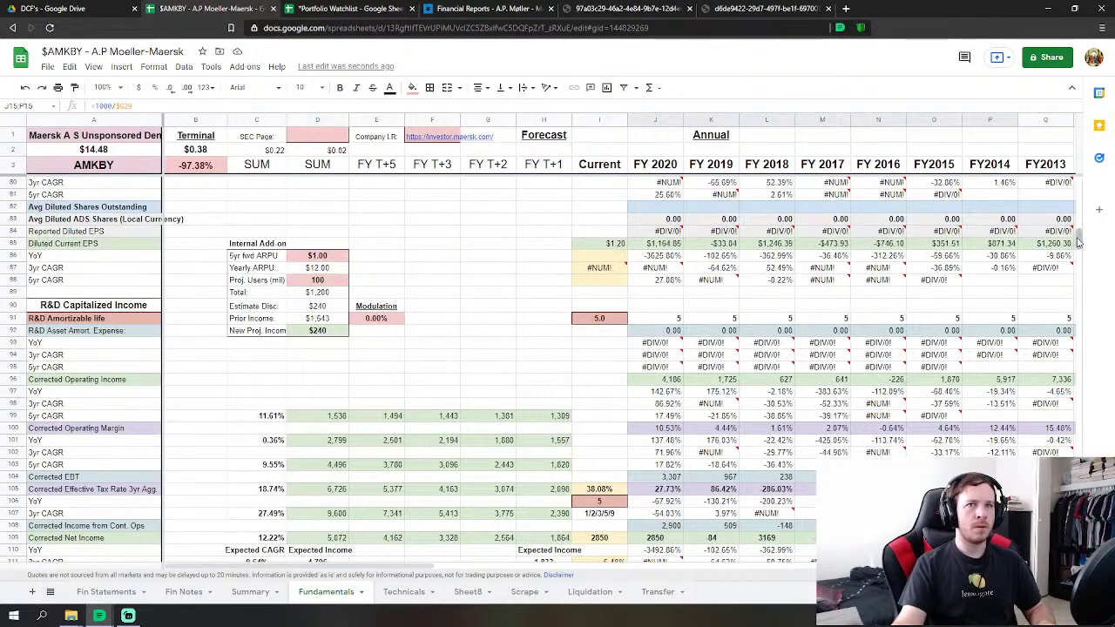
pyautogui.scroll(-20, 1062, 357)
pyautogui.scroll(-20, 1062, 357)
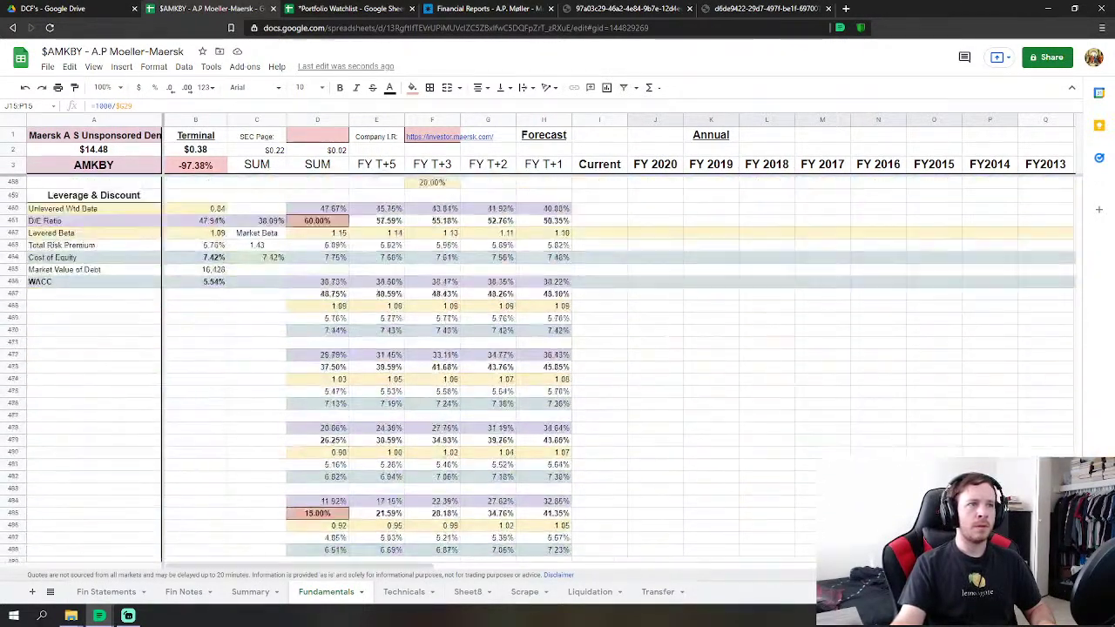
pyautogui.scroll(3, 1062, 357)
pyautogui.scroll(-5, 1077, 427)
pyautogui.scroll(20, 1077, 426)
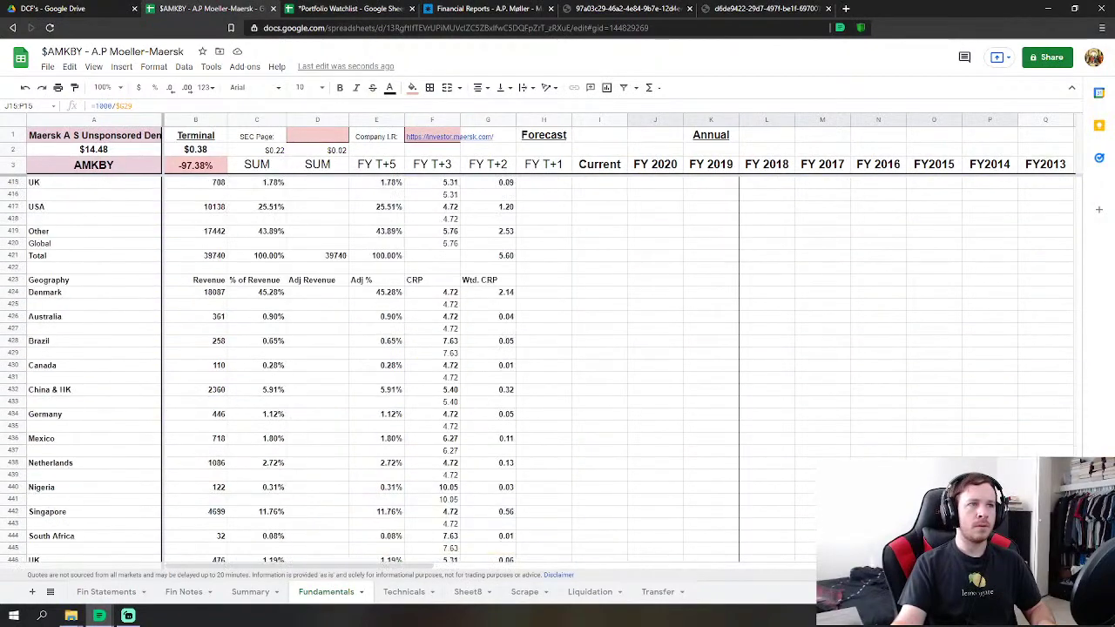
pyautogui.scroll(6, 1078, 427)
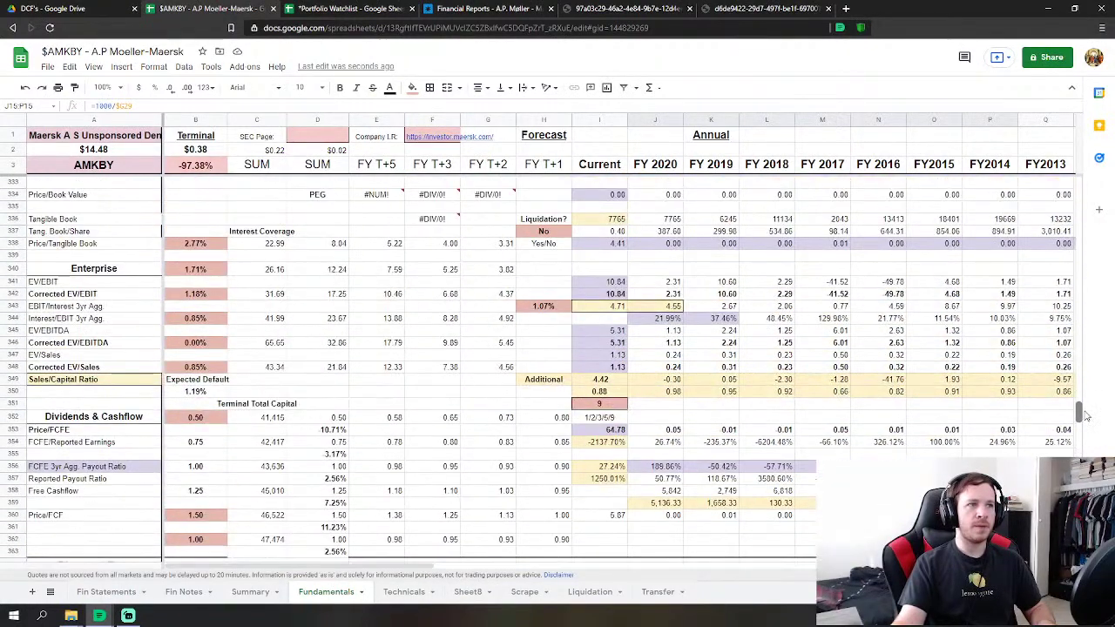
pyautogui.scroll(1, 1085, 415)
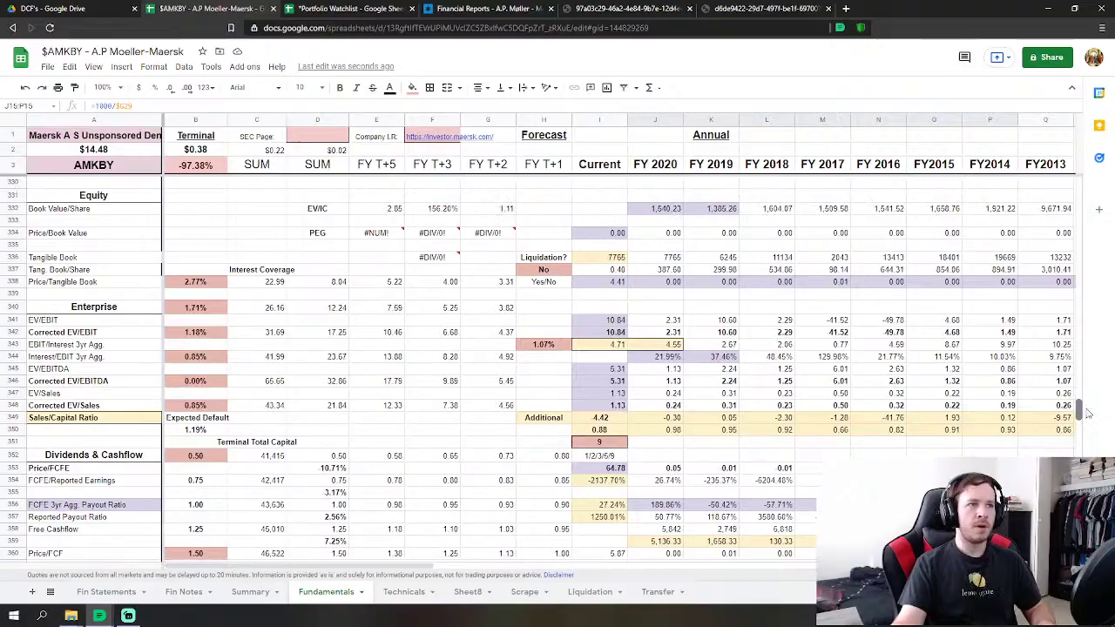
pyautogui.moveTo(1085, 416); pyautogui.dragTo(1106, 172)
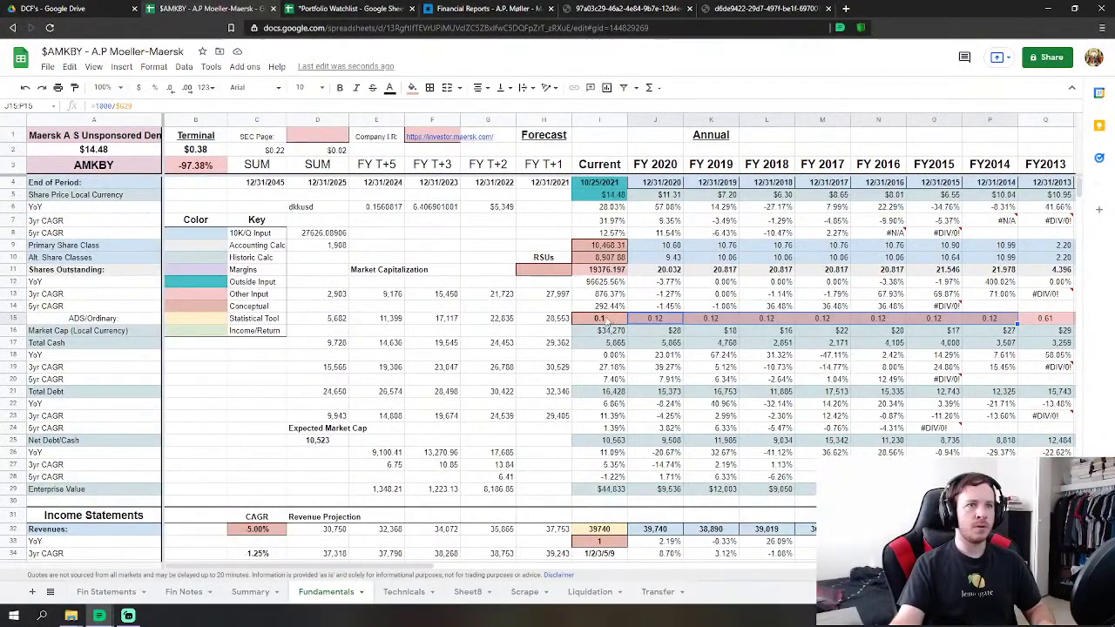
# Replace the current ADS/Ordinary formula in I15 with the fixed ratio 1.
pyautogui.click(601, 320)
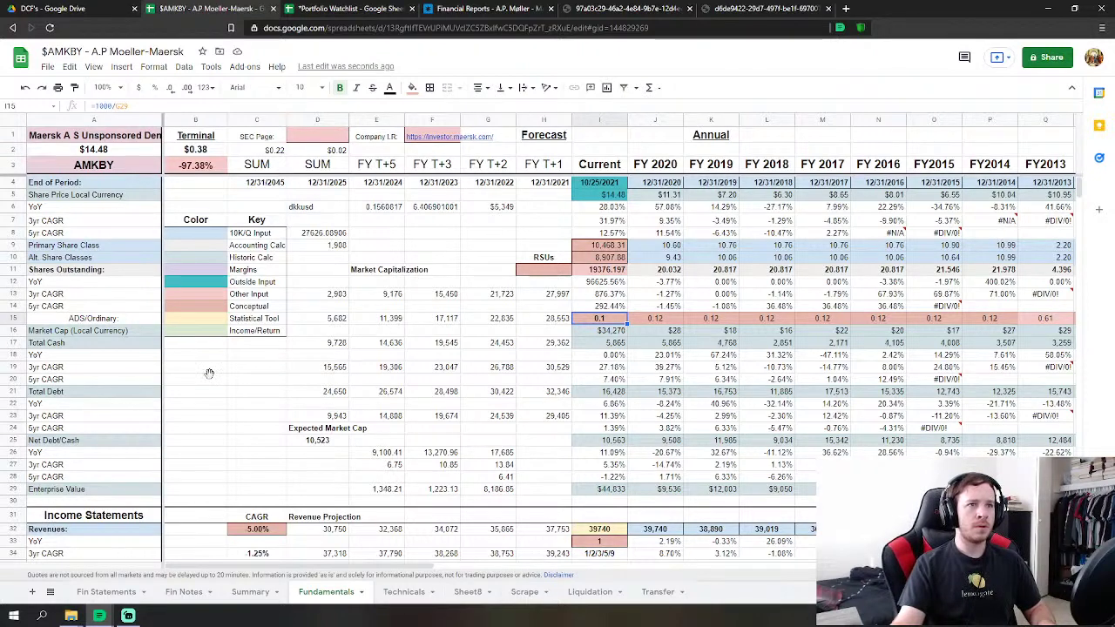
pyautogui.moveTo(200, 378); pyautogui.dragTo(201, 366)
pyautogui.click(615, 319)
pyautogui.write('1')
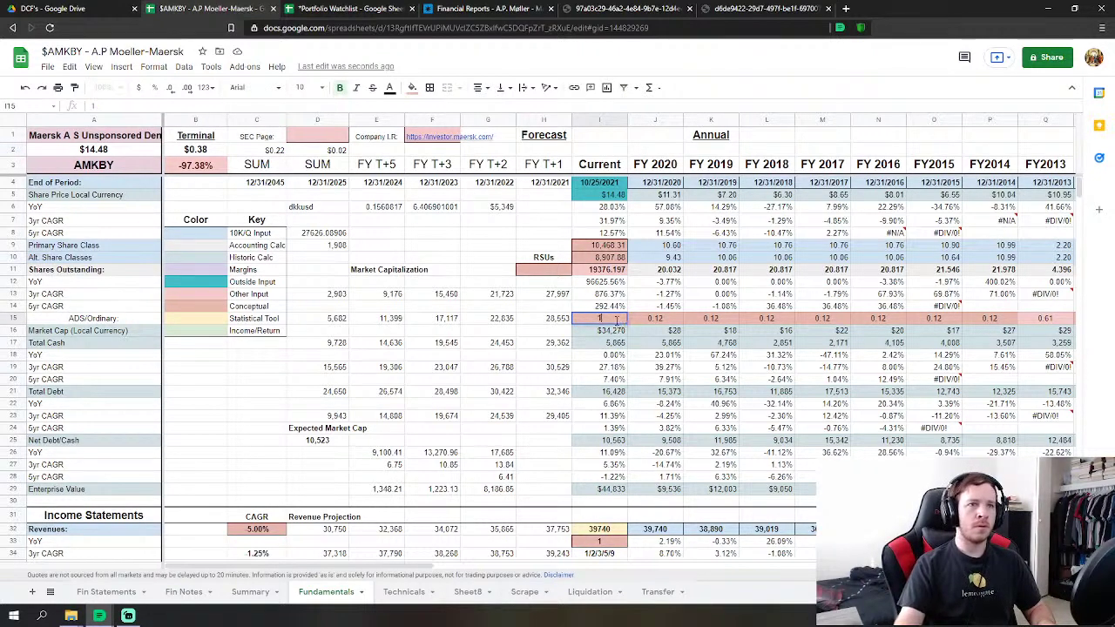
pyautogui.press('Return')
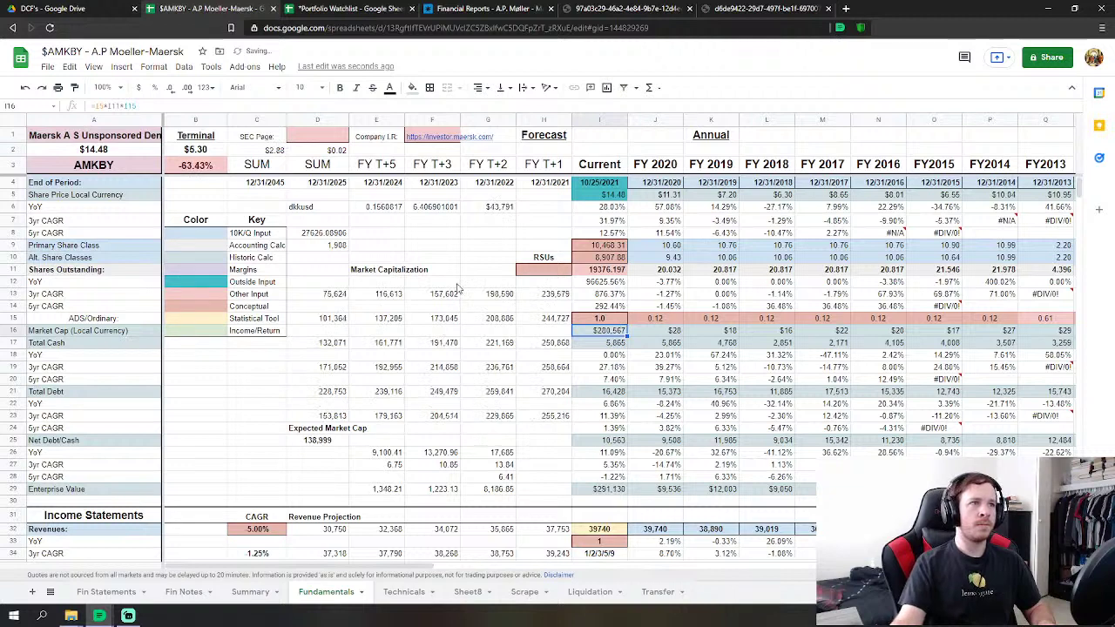
pyautogui.click(466, 248)
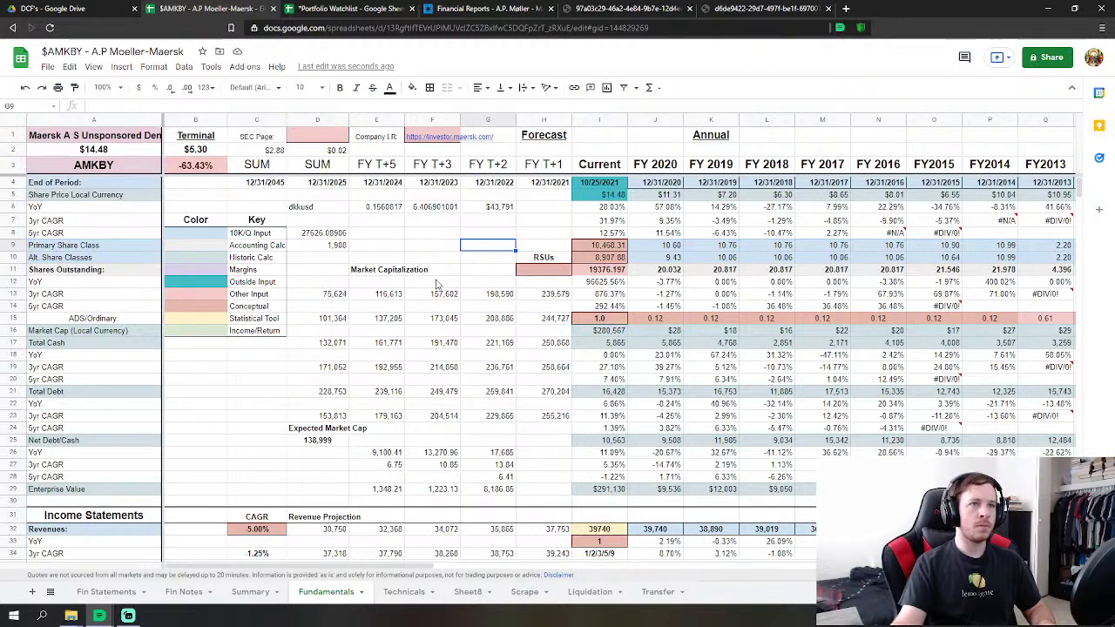
pyautogui.click(438, 283)
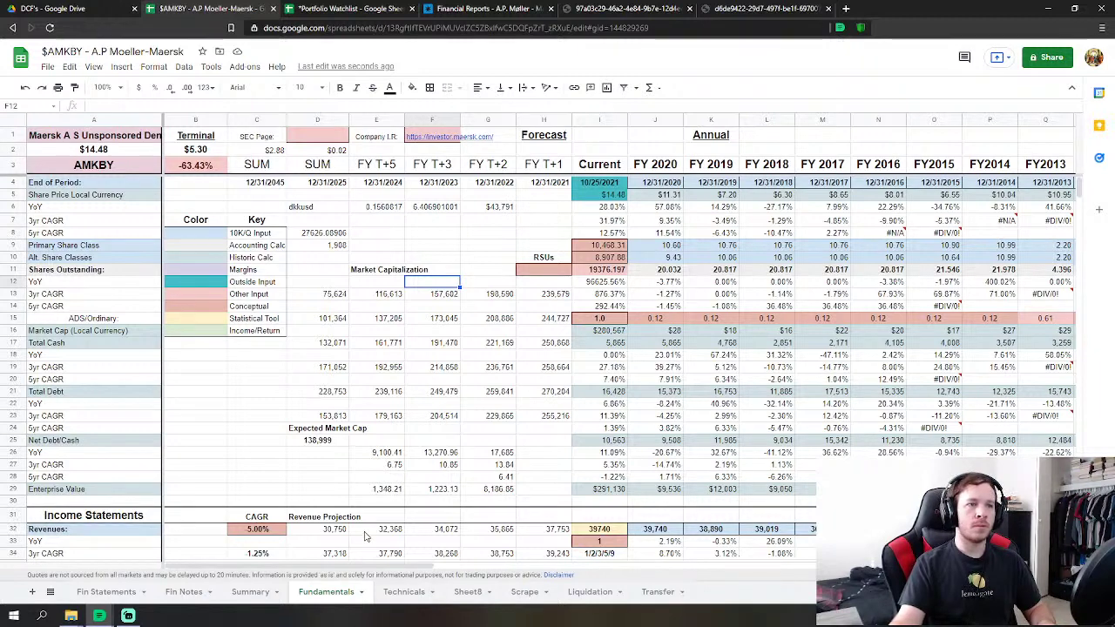
# Open the AMKBY Yahoo Finance analysis link from the Scrape sheet in its own window and return to the Fundamentals sheet.
pyautogui.click(280, 454)
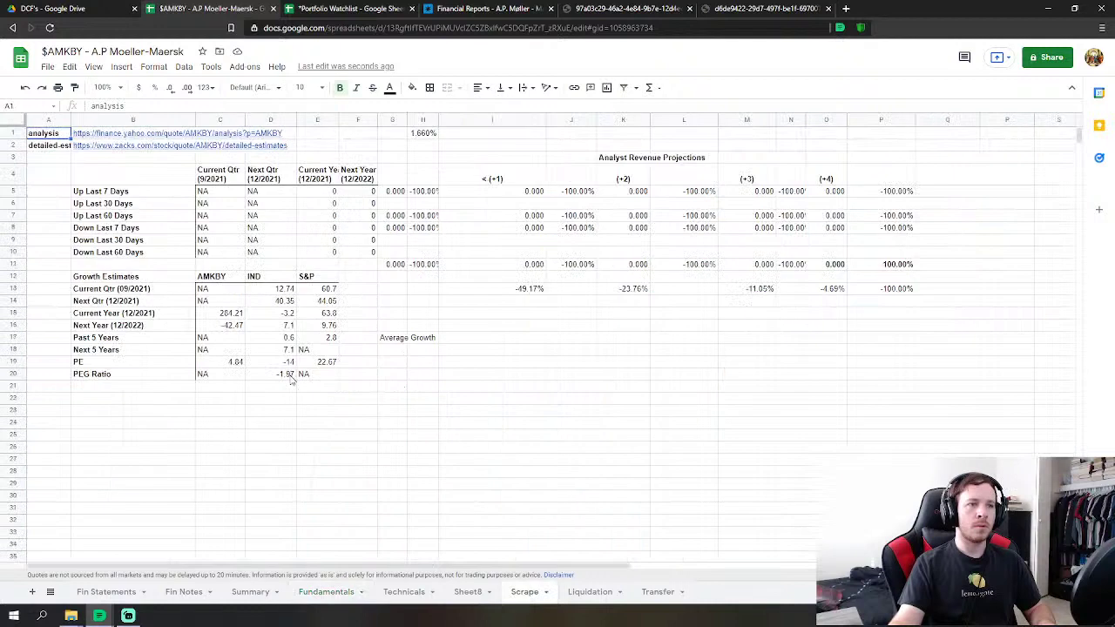
pyautogui.click(524, 592)
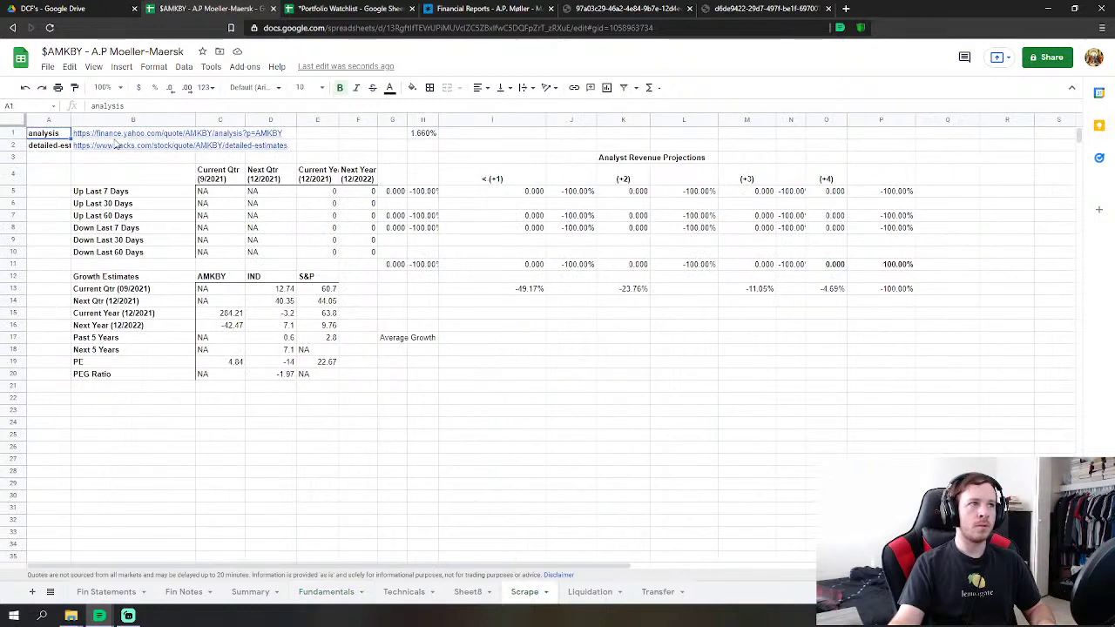
pyautogui.rightClick(128, 154)
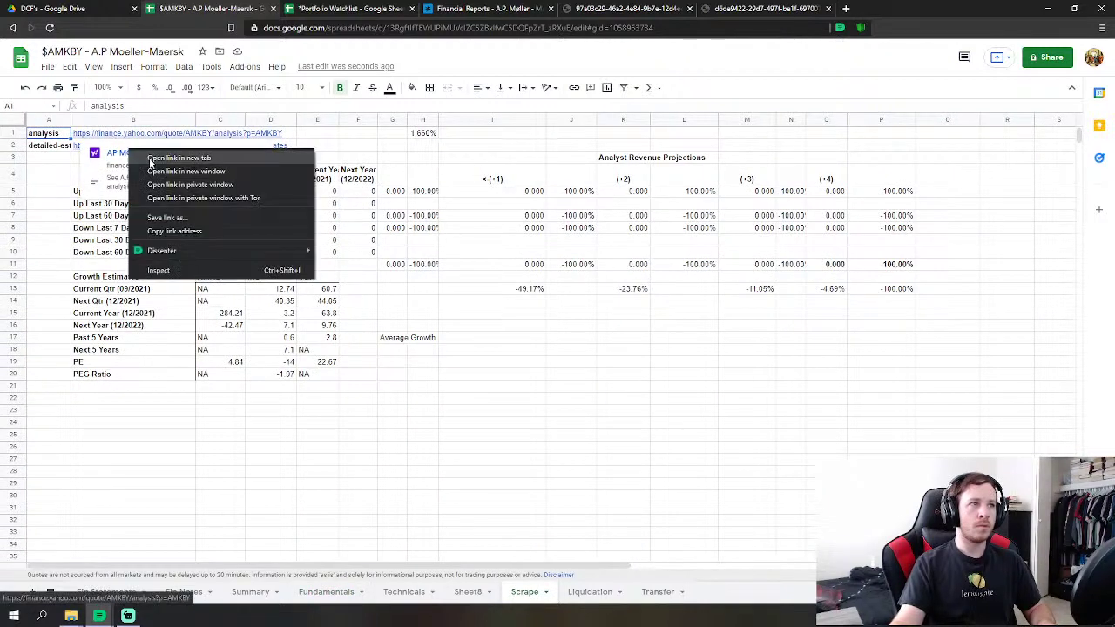
pyautogui.click(166, 160)
pyautogui.moveTo(344, 8); pyautogui.dragTo(1113, 16)
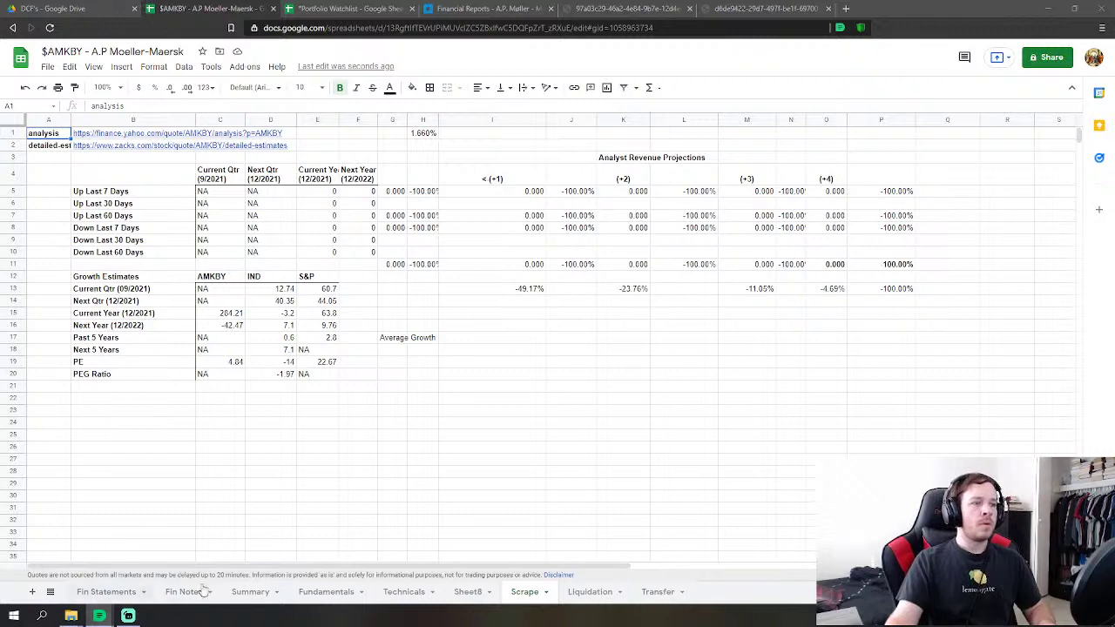
pyautogui.click(261, 592)
pyautogui.click(326, 592)
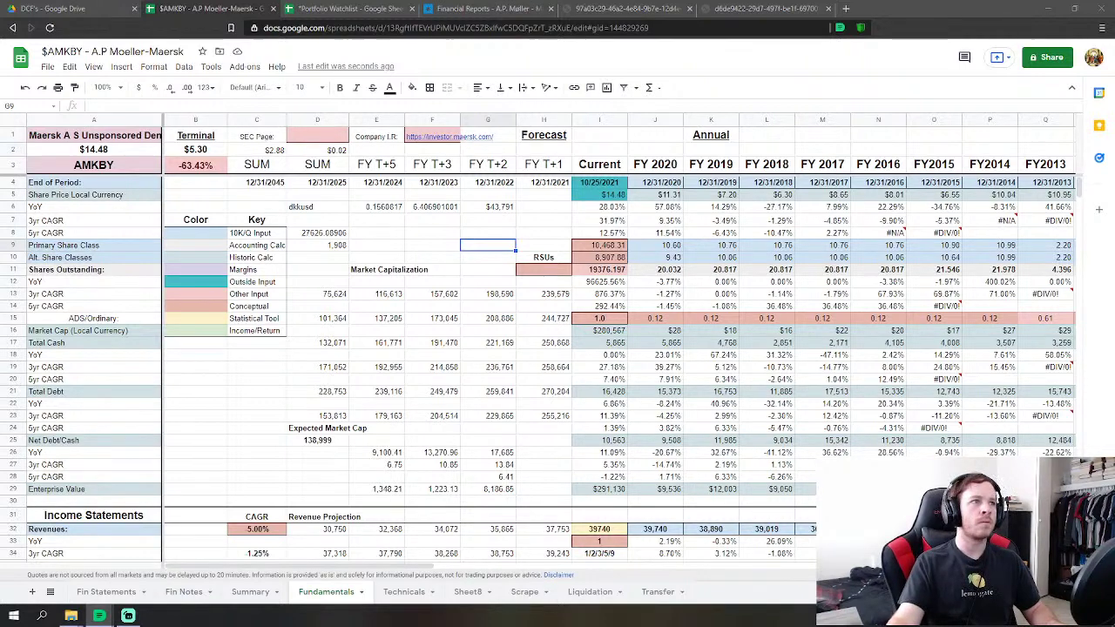
# Change the ticker in A3 of the Fundamentals sheet to AMKBF.
pyautogui.click(139, 168)
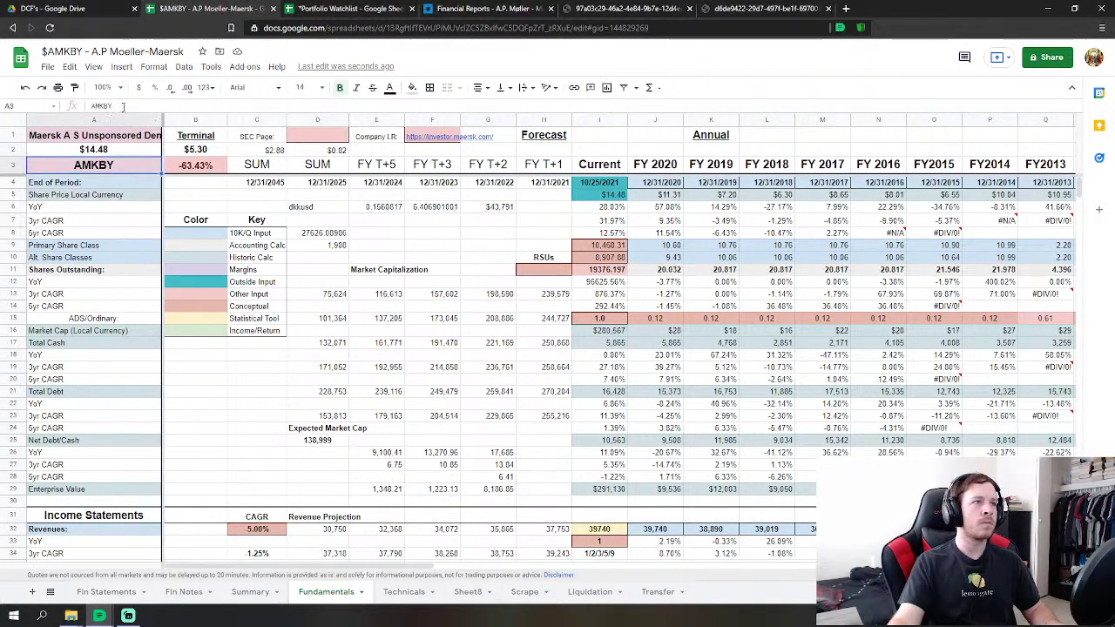
pyautogui.click(108, 106)
pyautogui.write('F')
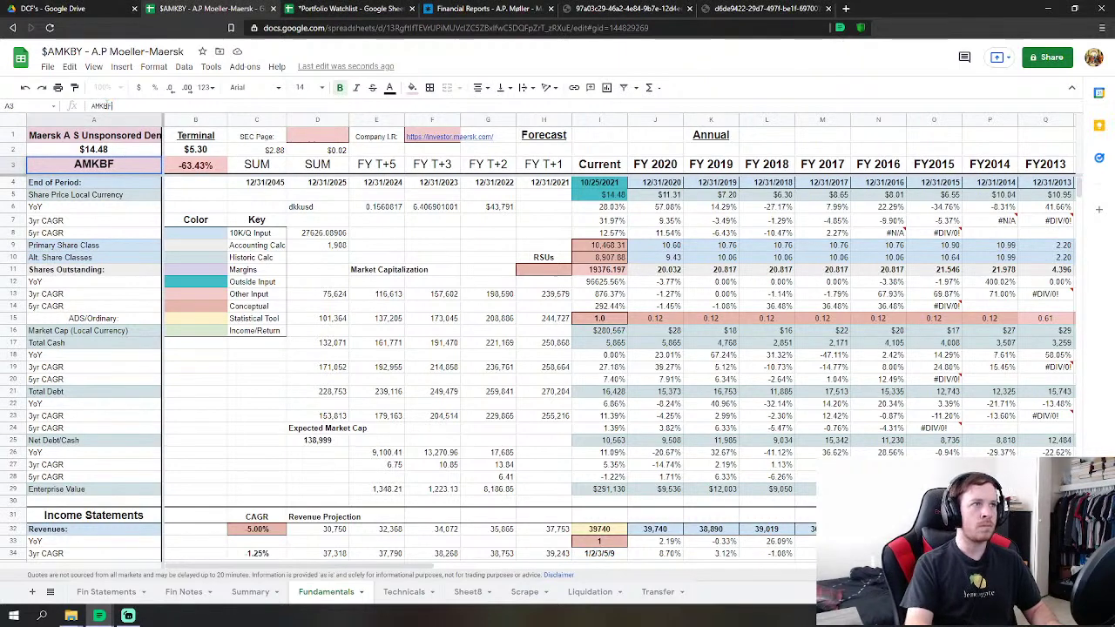
pyautogui.press('Return')
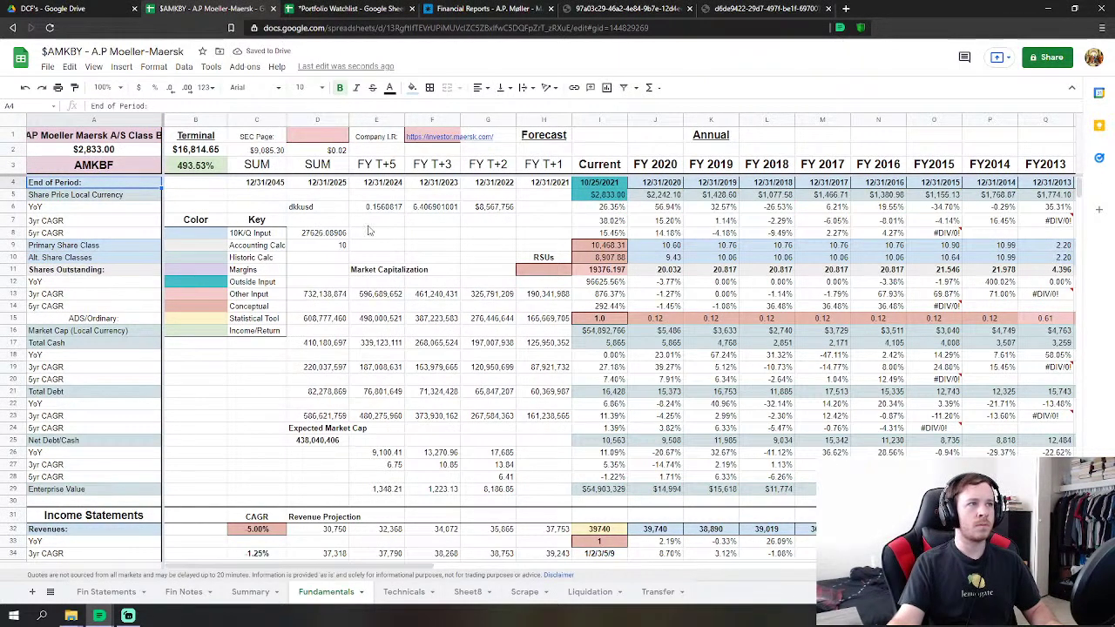
# Examine the recalculated valuation and check the formulas behind the share price in A2 and the current local-currency price in I5.
pyautogui.click(485, 247)
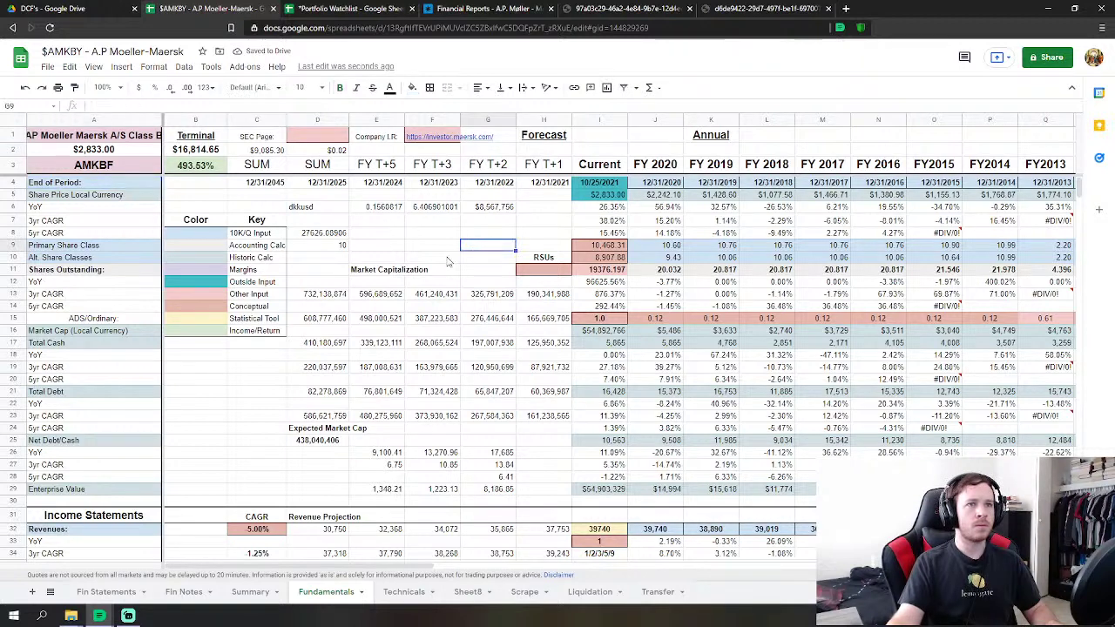
pyautogui.click(401, 235)
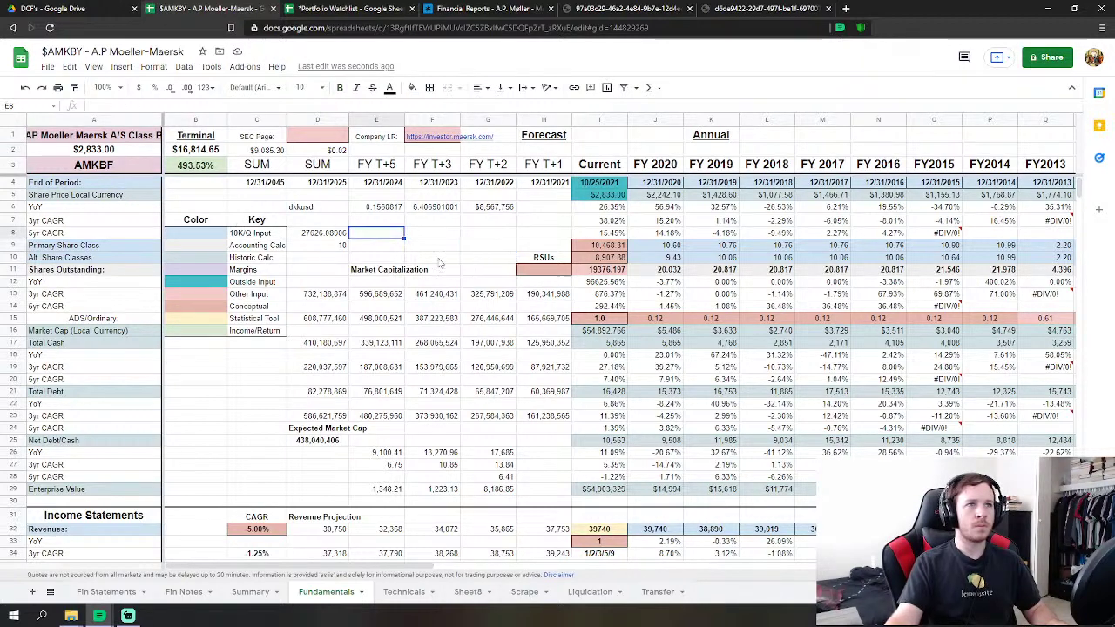
pyautogui.click(501, 259)
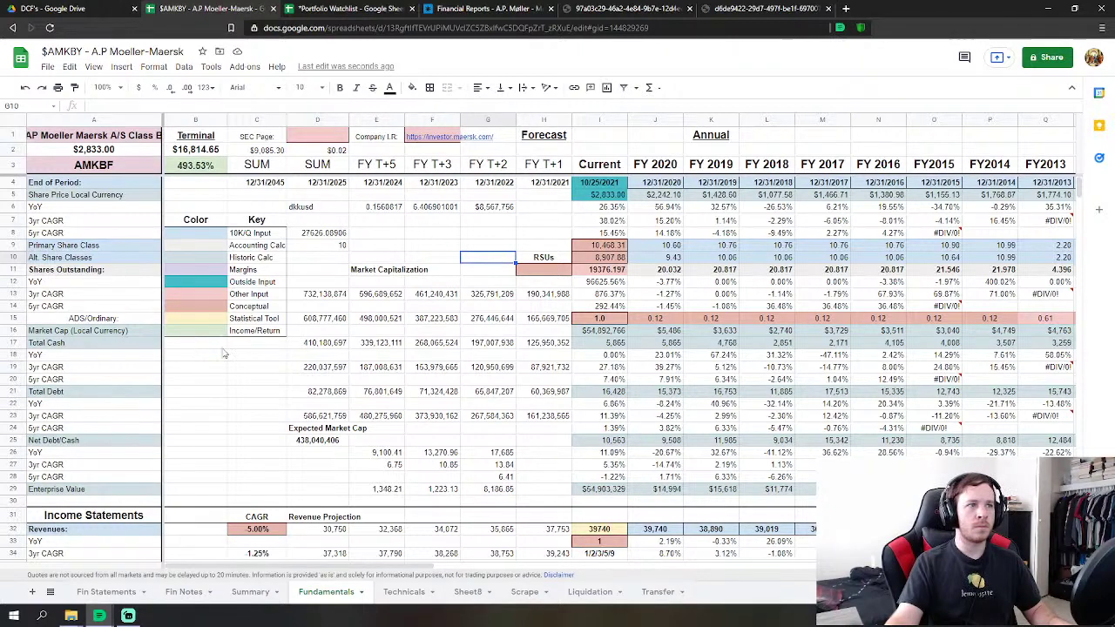
pyautogui.click(201, 441)
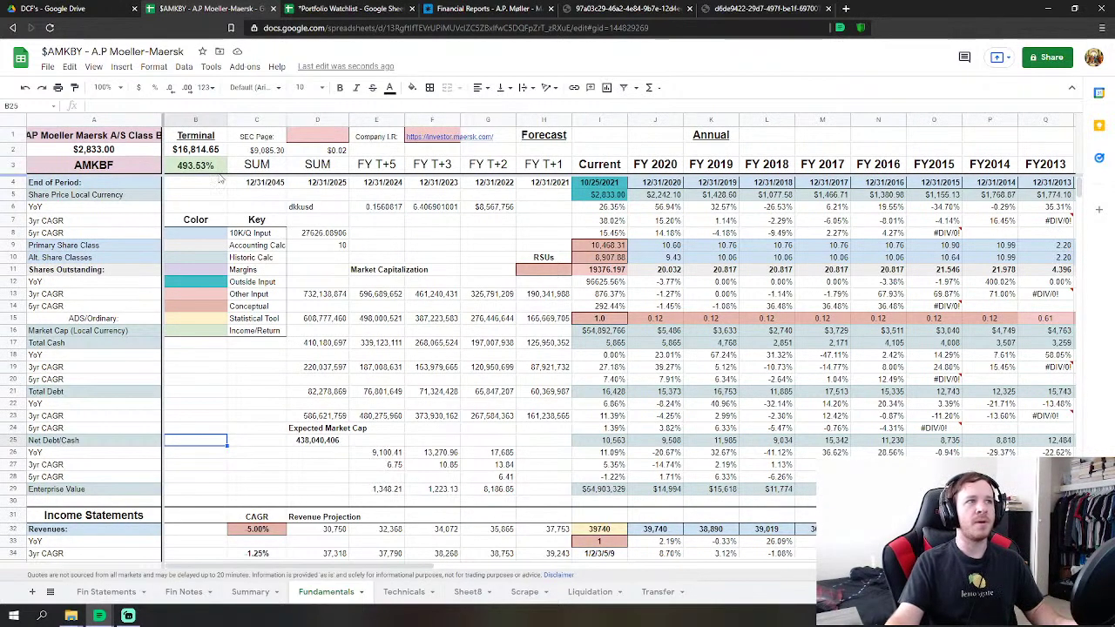
pyautogui.click(104, 140)
pyautogui.click(91, 149)
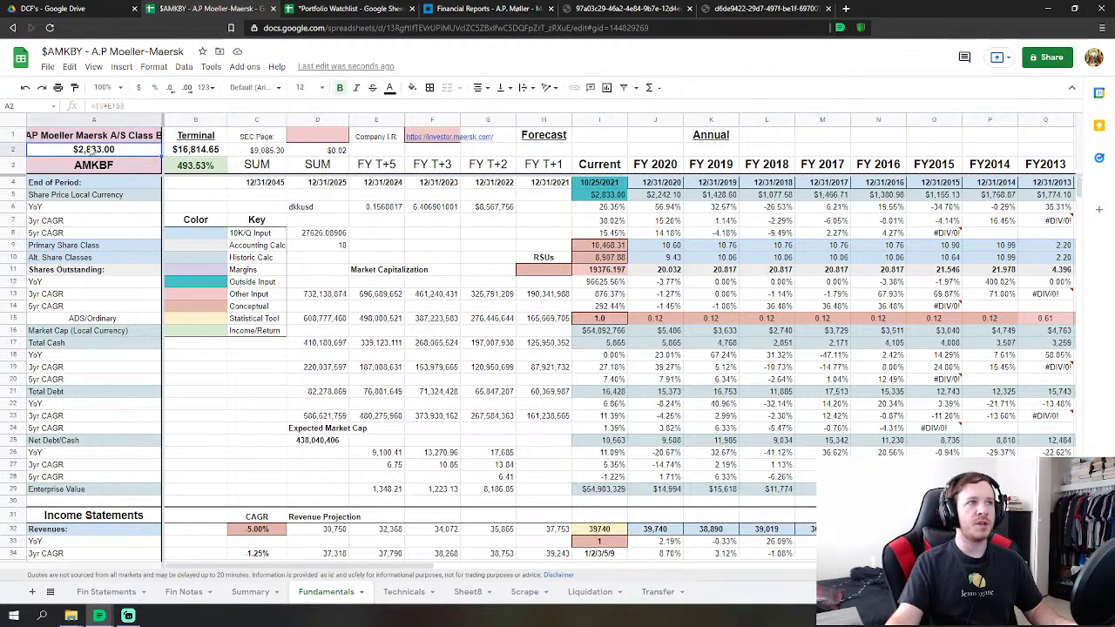
pyautogui.click(454, 222)
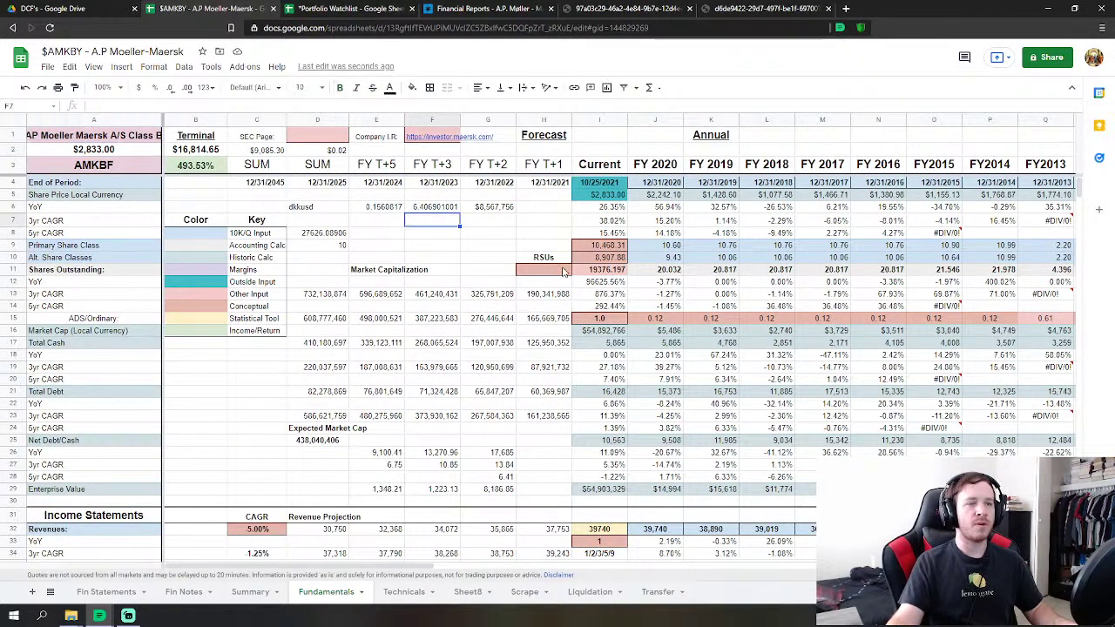
pyautogui.click(515, 234)
pyautogui.click(586, 195)
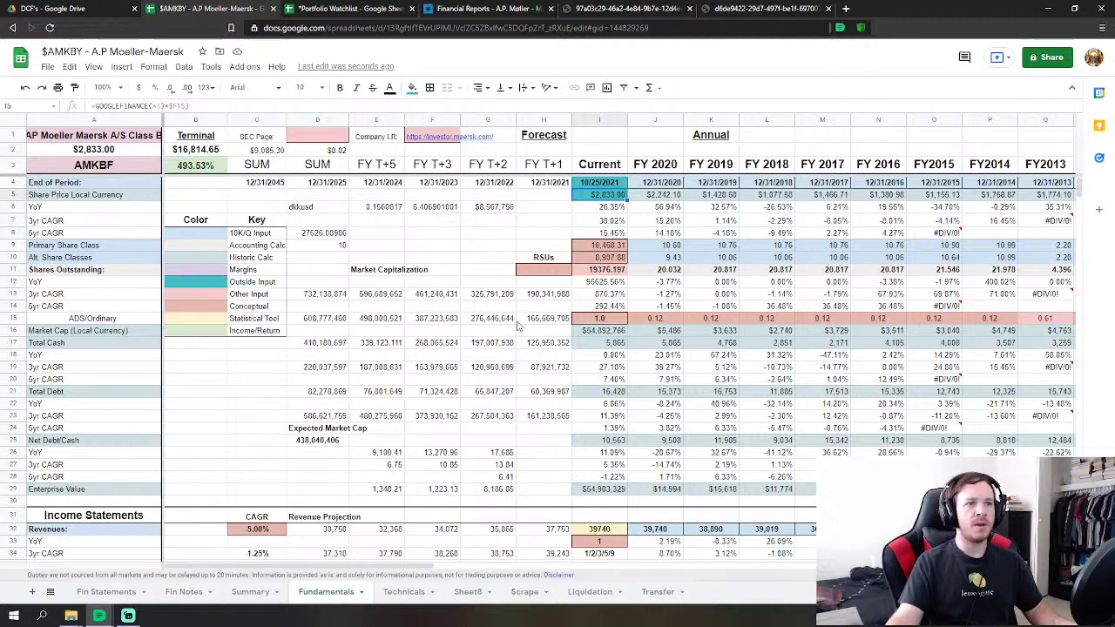
# Link the Convert to USD factor in E153 to the dkkusd exchange rate in E6 and check the recalculated top rows.
pyautogui.moveTo(1077, 184); pyautogui.dragTo(1079, 279)
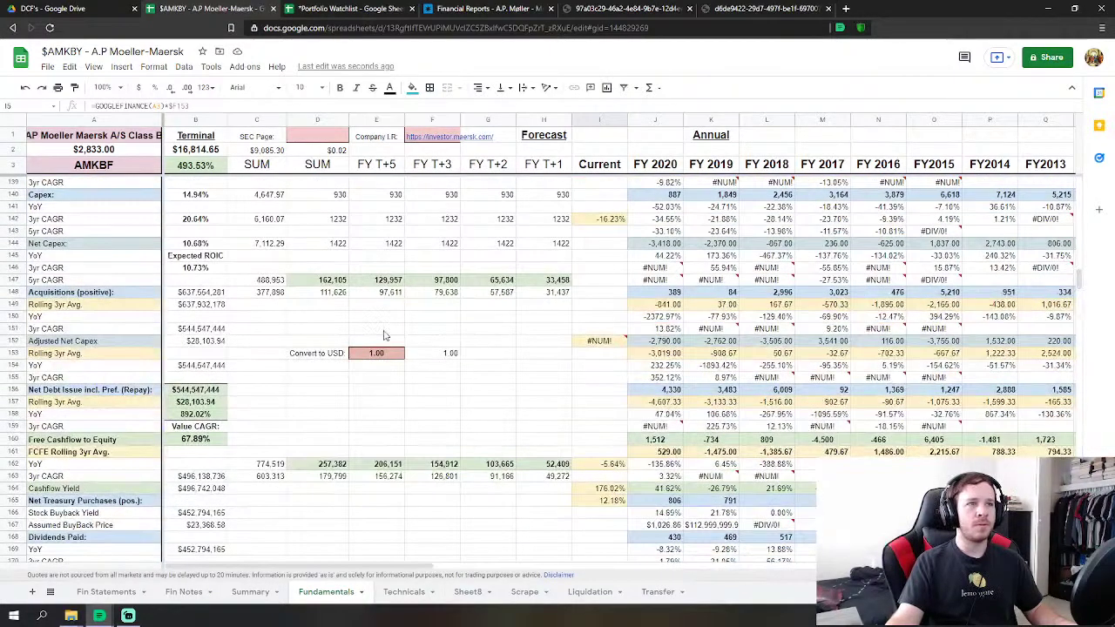
pyautogui.click(419, 332)
pyautogui.click(381, 354)
pyautogui.write('=')
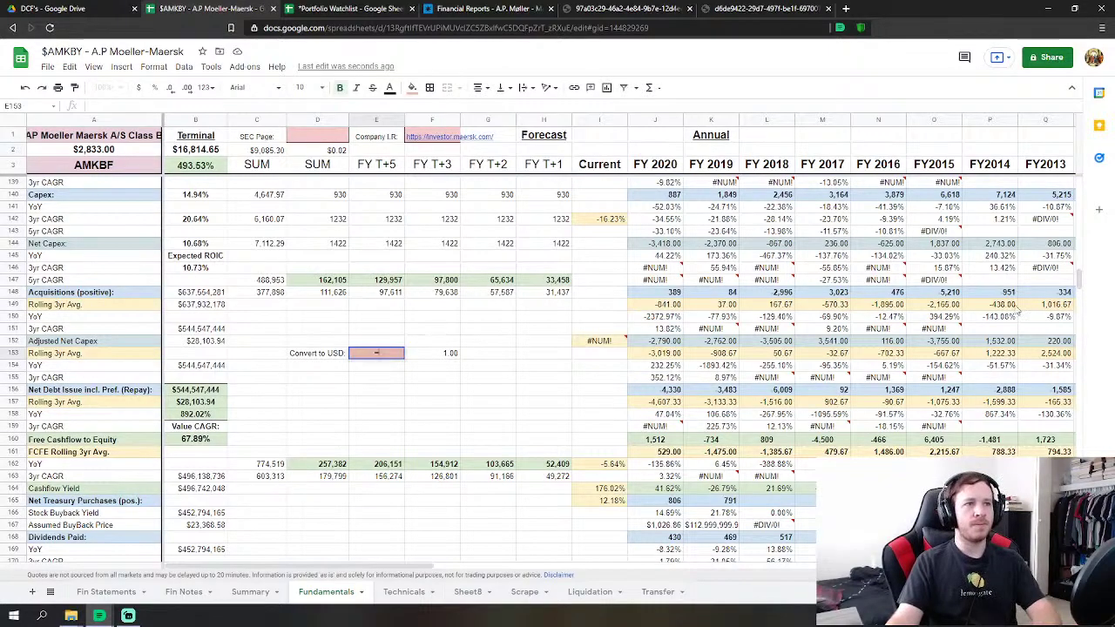
pyautogui.moveTo(1077, 288); pyautogui.dragTo(1077, 185)
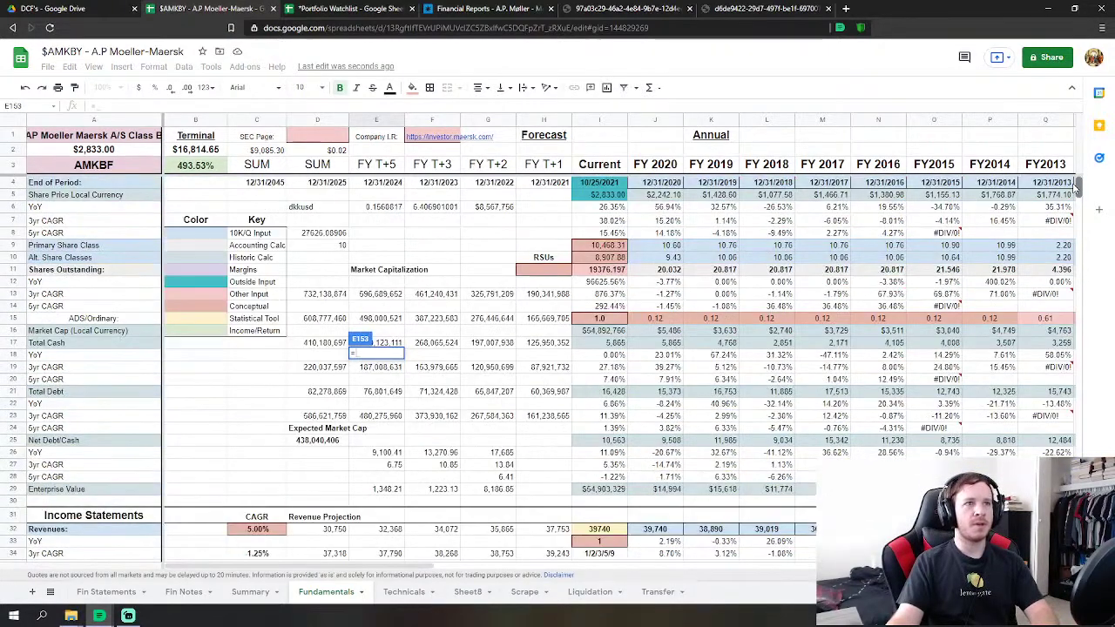
pyautogui.click(389, 207)
pyautogui.press('Return')
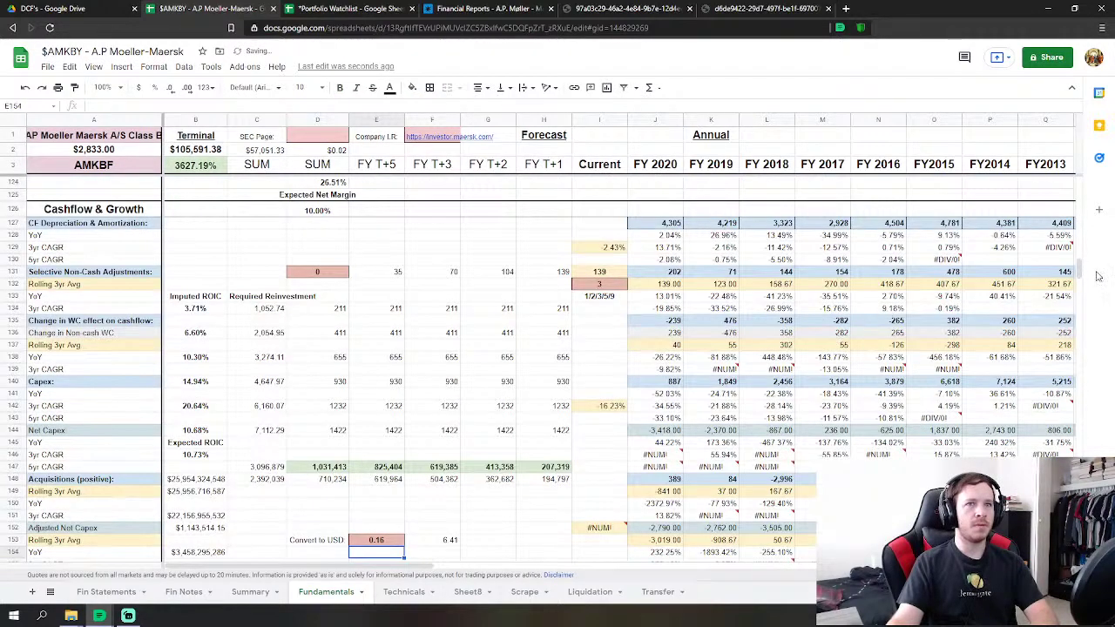
pyautogui.moveTo(1080, 410); pyautogui.dragTo(1080, 208)
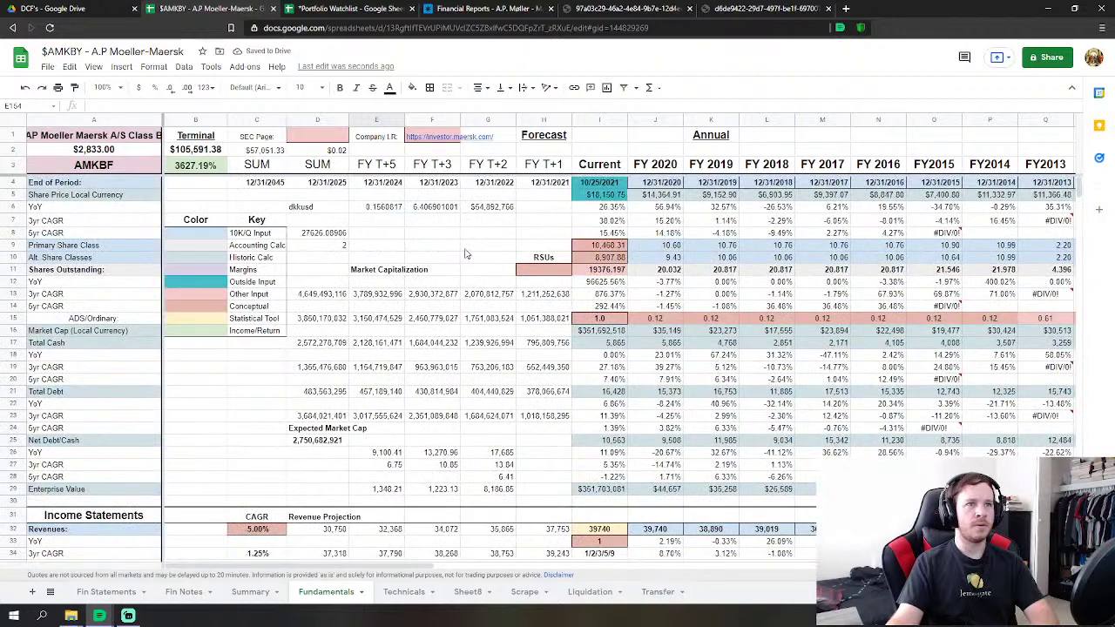
# Replace the E6 link in the Convert to USD cell E153 with a link to F6 and check the recalculated top rows.
pyautogui.click(26, 87)
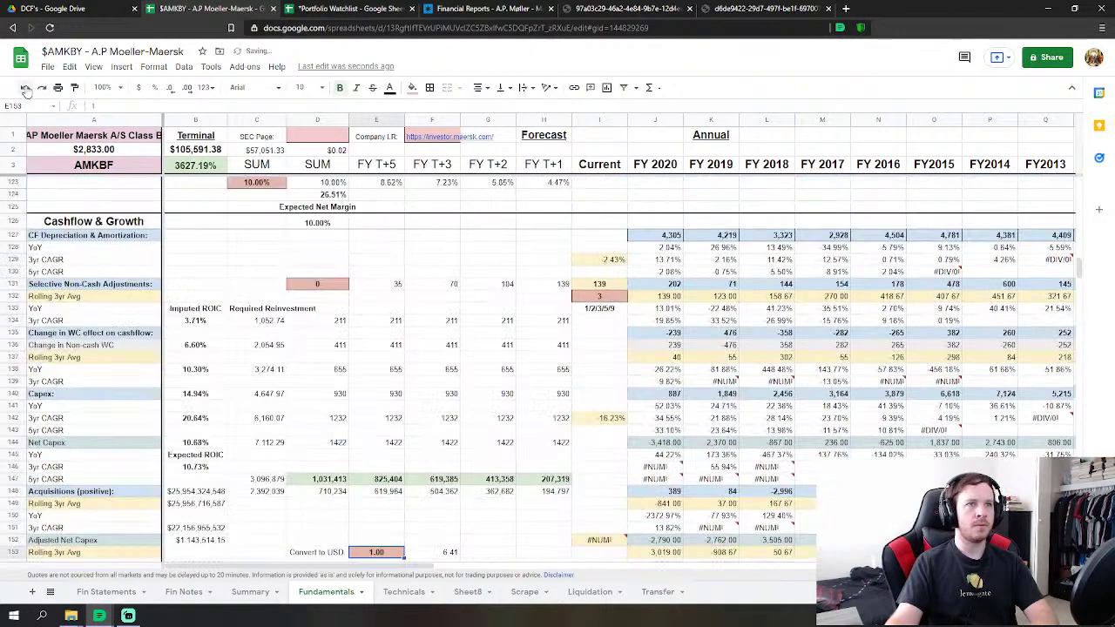
pyautogui.moveTo(1083, 276); pyautogui.dragTo(1084, 173)
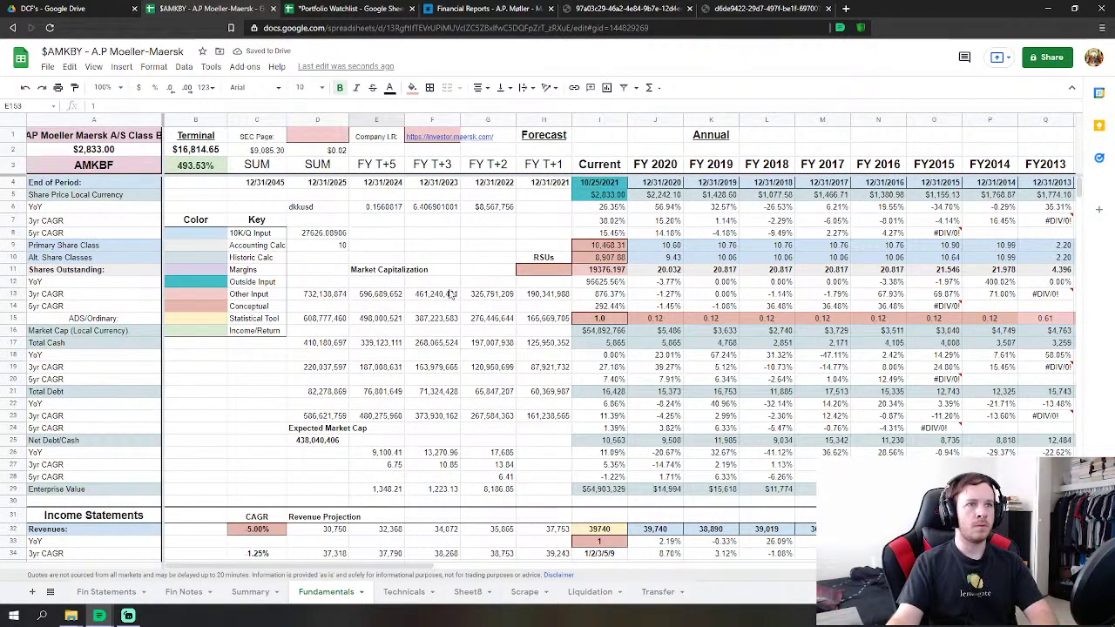
pyautogui.scroll(-20, 400, 241)
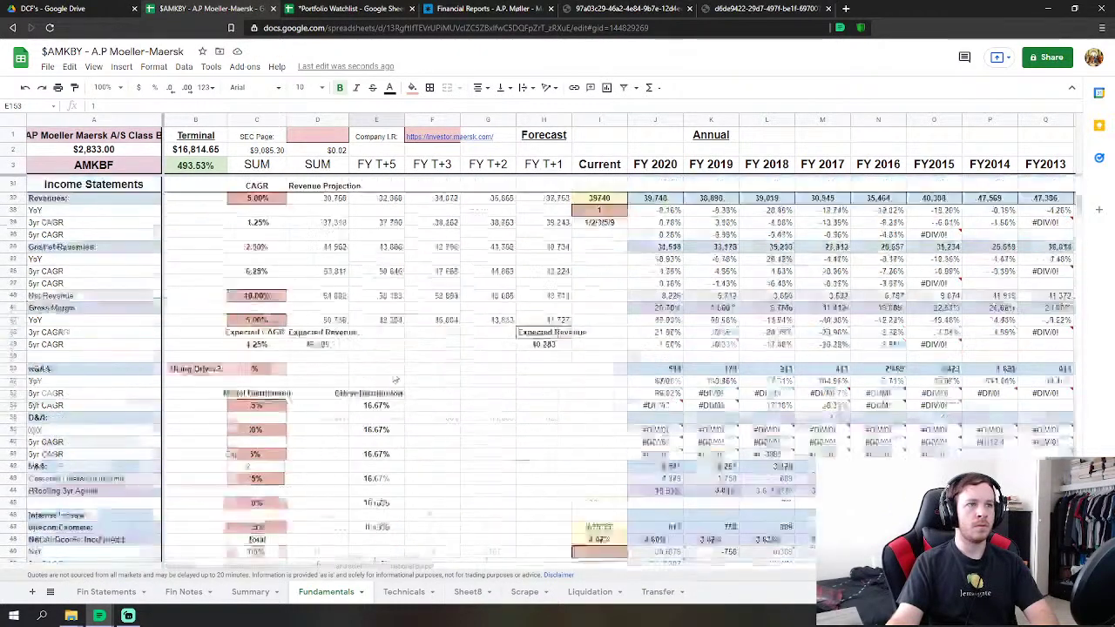
pyautogui.scroll(-12, 396, 364)
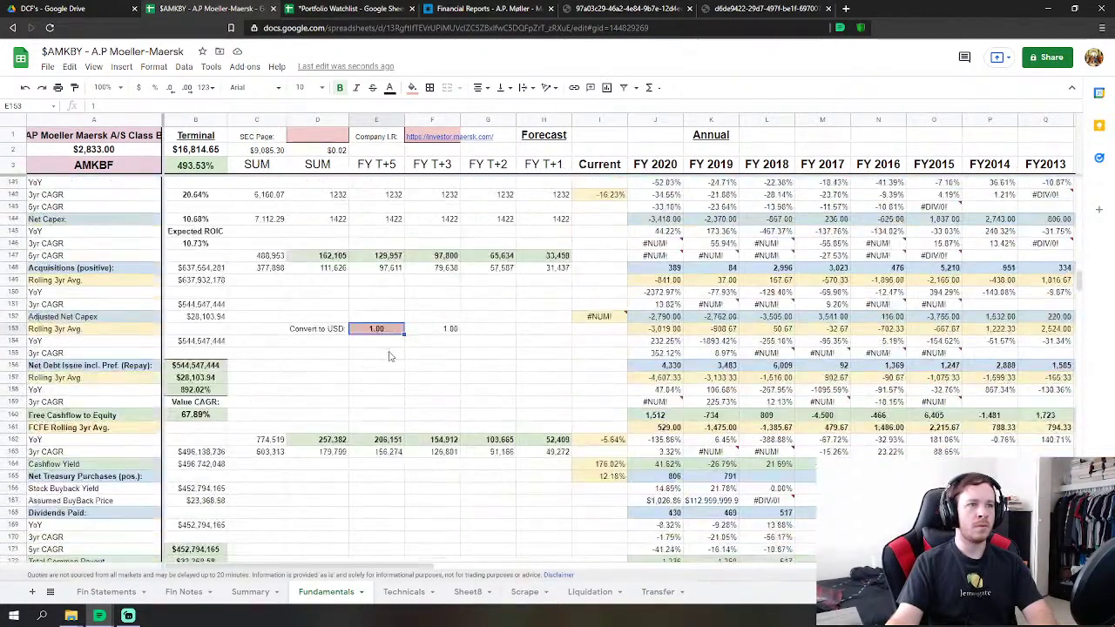
pyautogui.write('=')
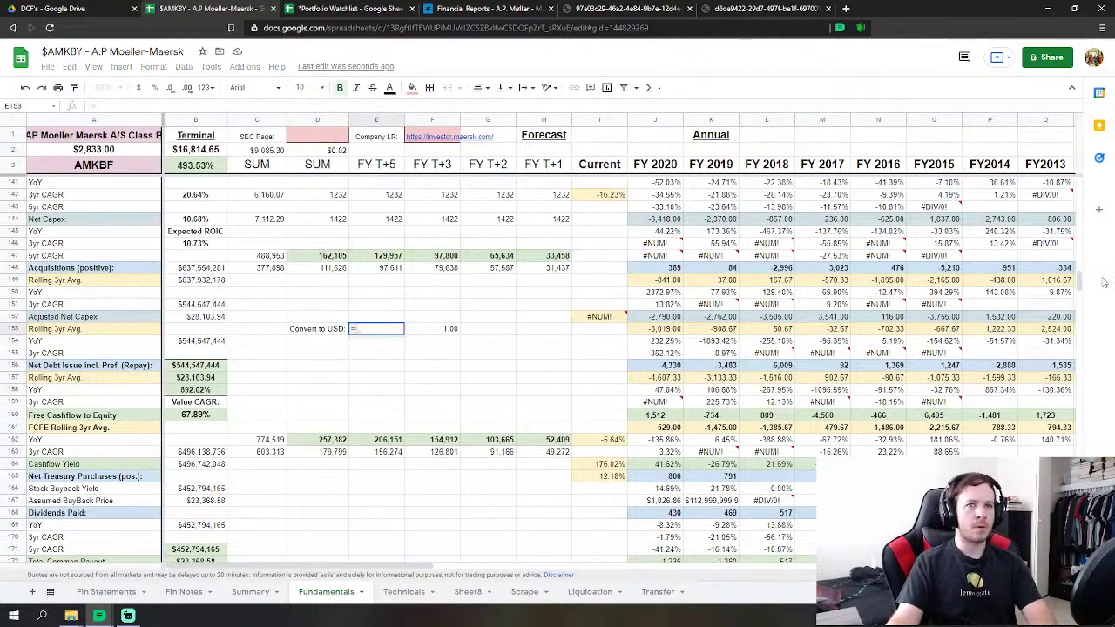
pyautogui.moveTo(1078, 281); pyautogui.dragTo(1077, 171)
pyautogui.click(431, 206)
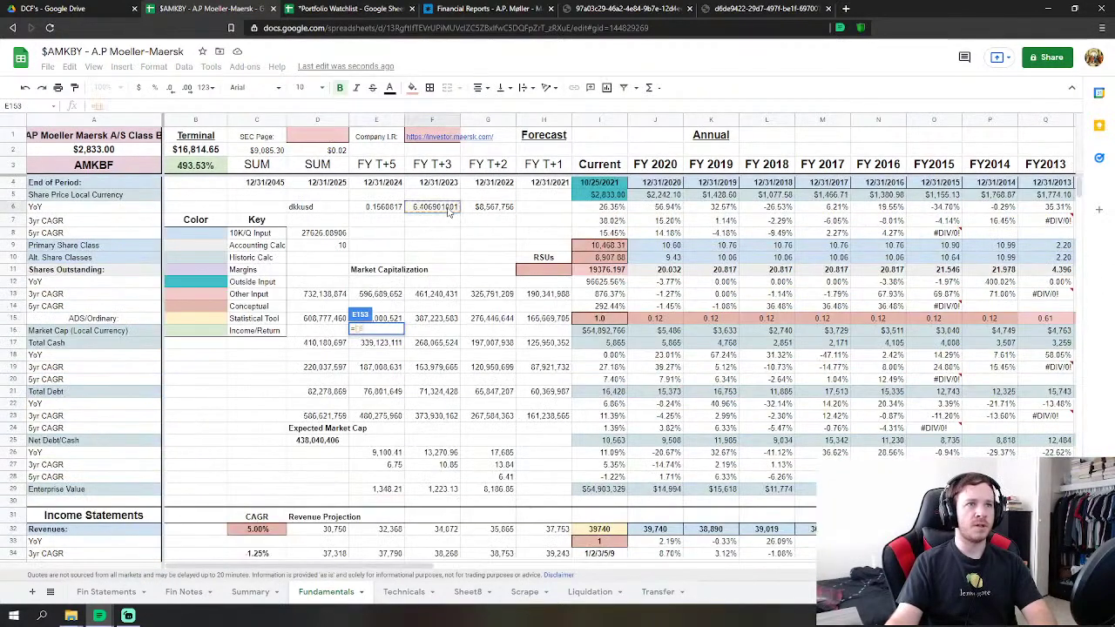
pyautogui.press('Return')
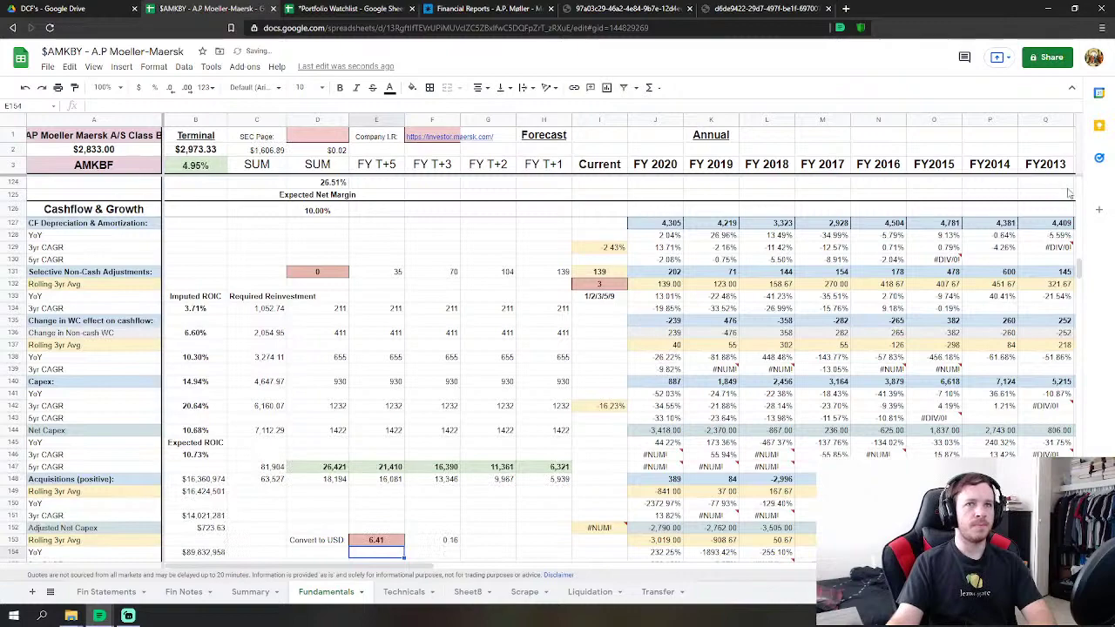
pyautogui.scroll(1, 1076, 261)
pyautogui.moveTo(1076, 261); pyautogui.dragTo(1077, 175)
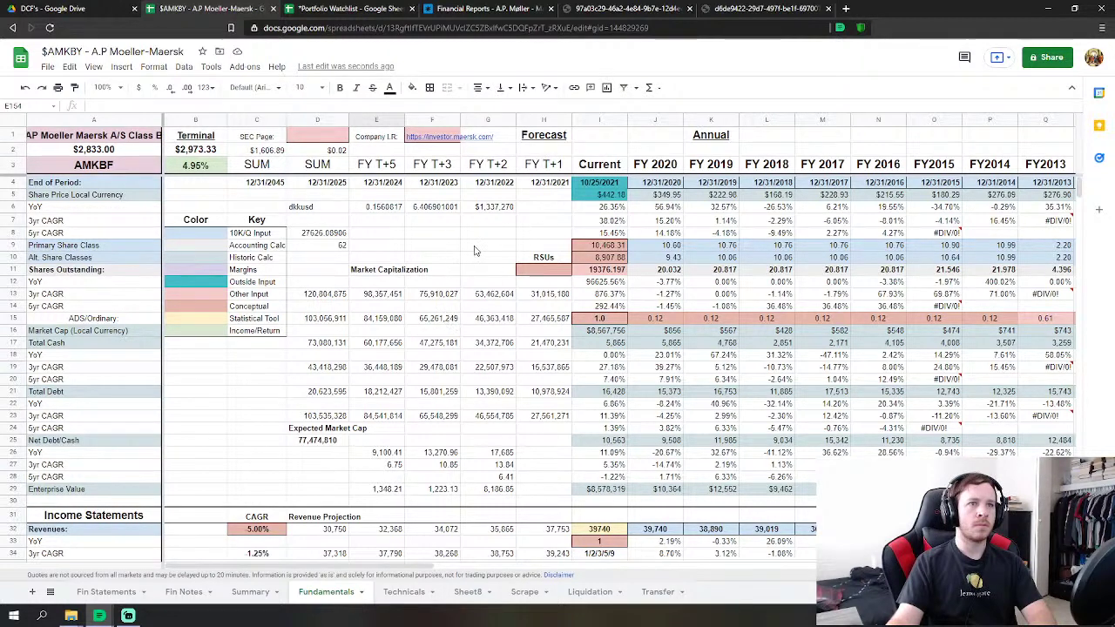
# Try G29 divided by G28 as the current ADS/Ordinary ratio in I15 and restore the ratio to 1.
pyautogui.click(609, 320)
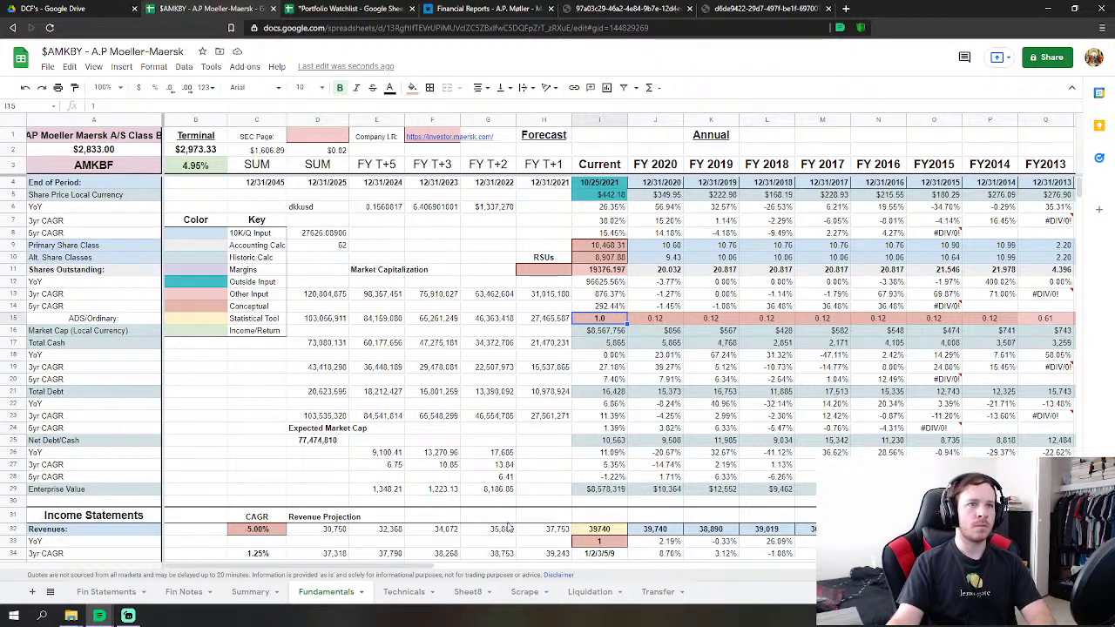
pyautogui.write('=')
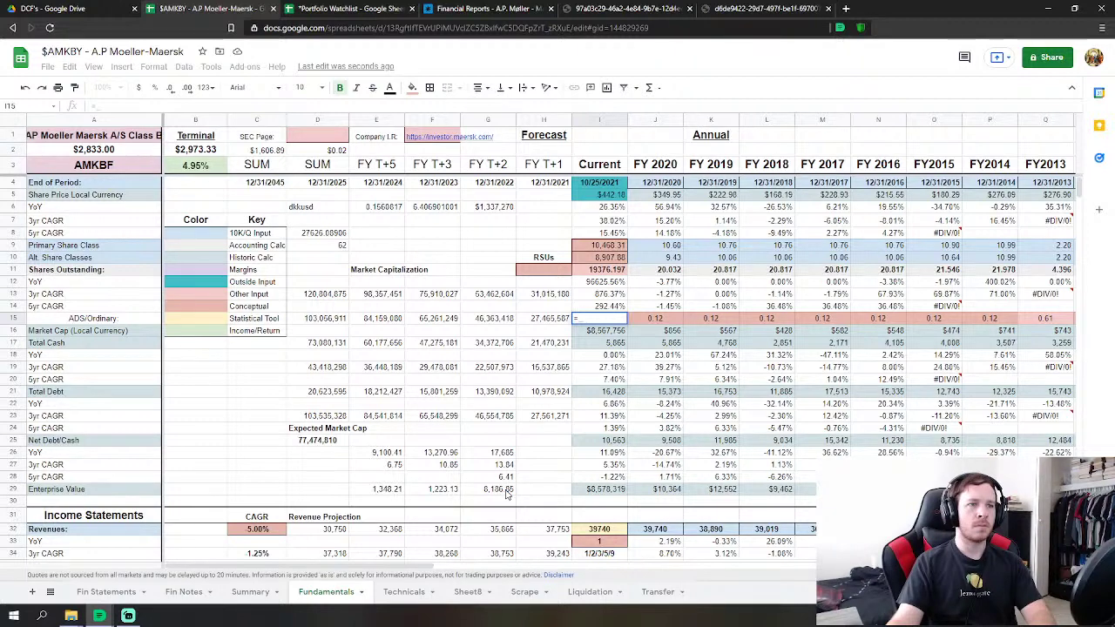
pyautogui.click(501, 488)
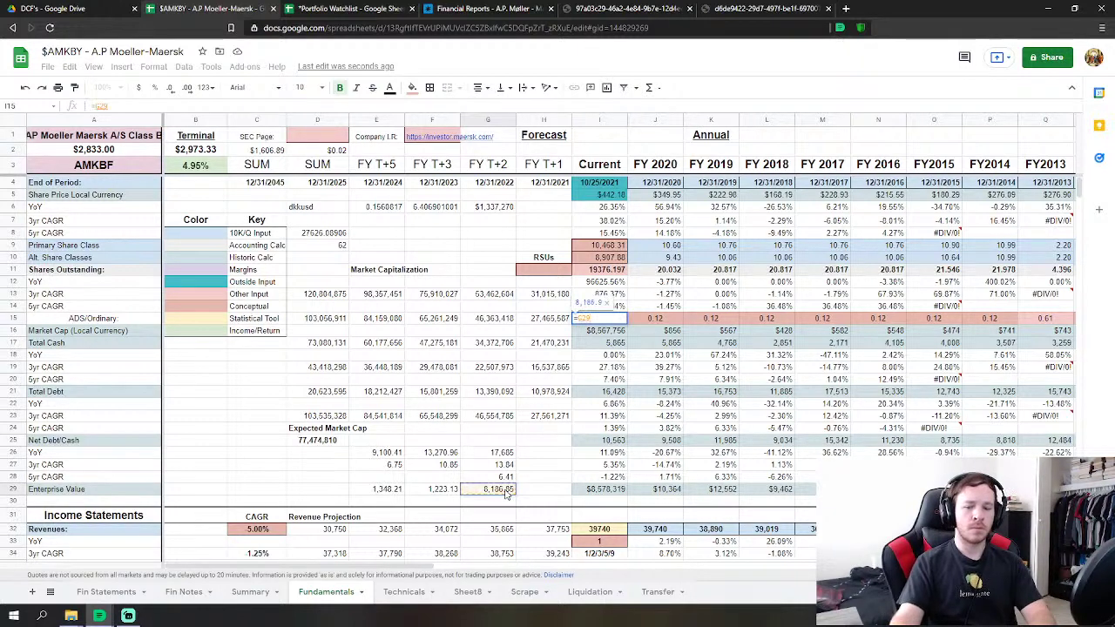
pyautogui.write('/')
pyautogui.click(495, 478)
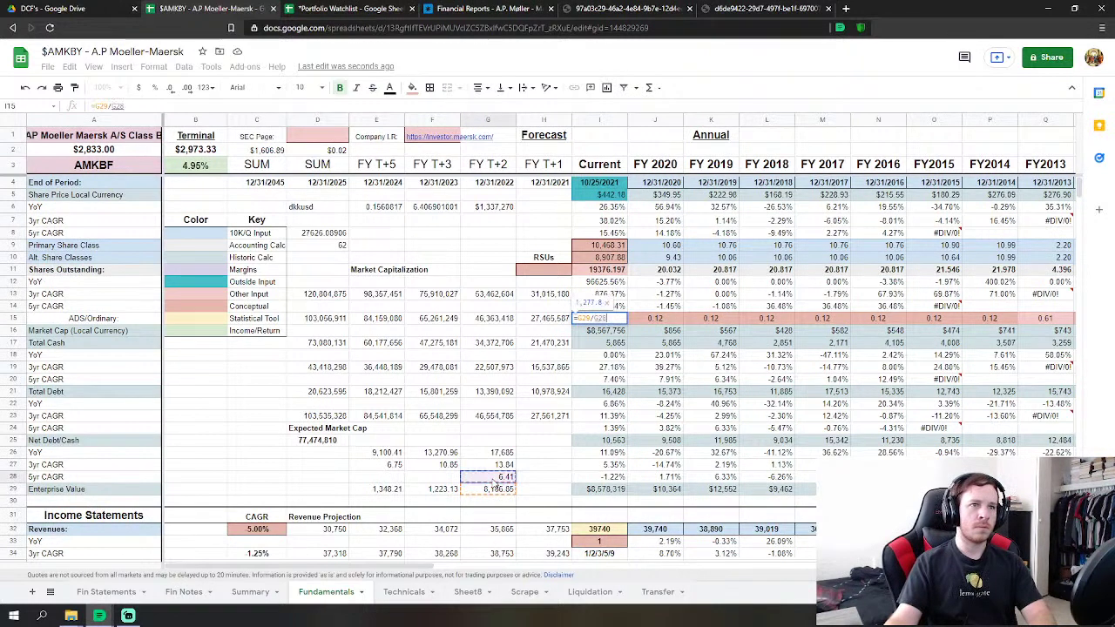
pyautogui.press('Return')
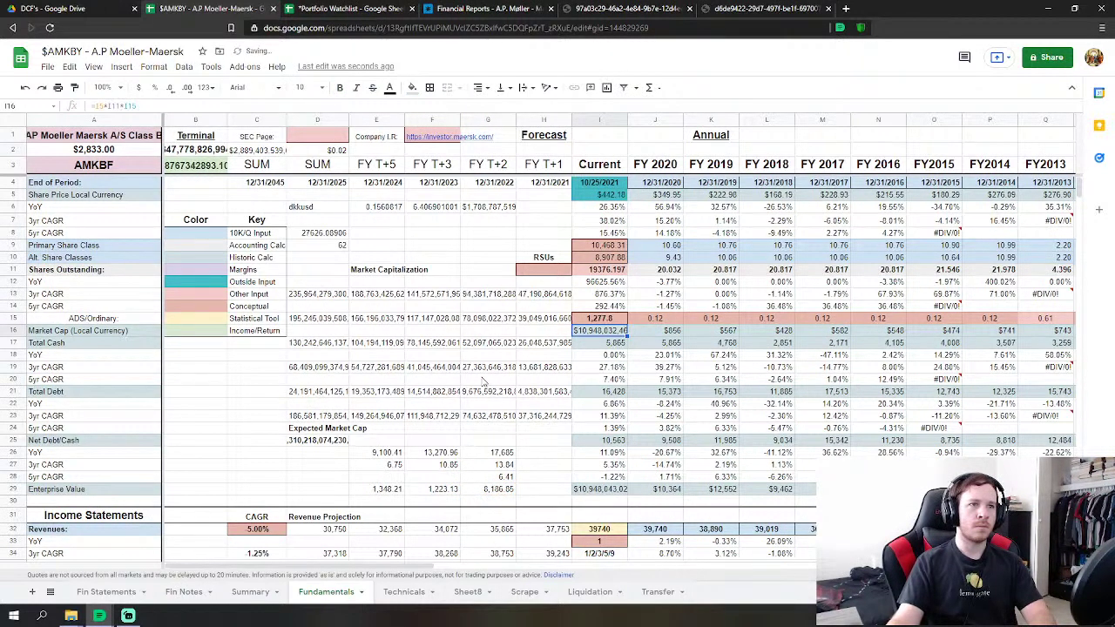
pyautogui.press('Up')
pyautogui.write('1')
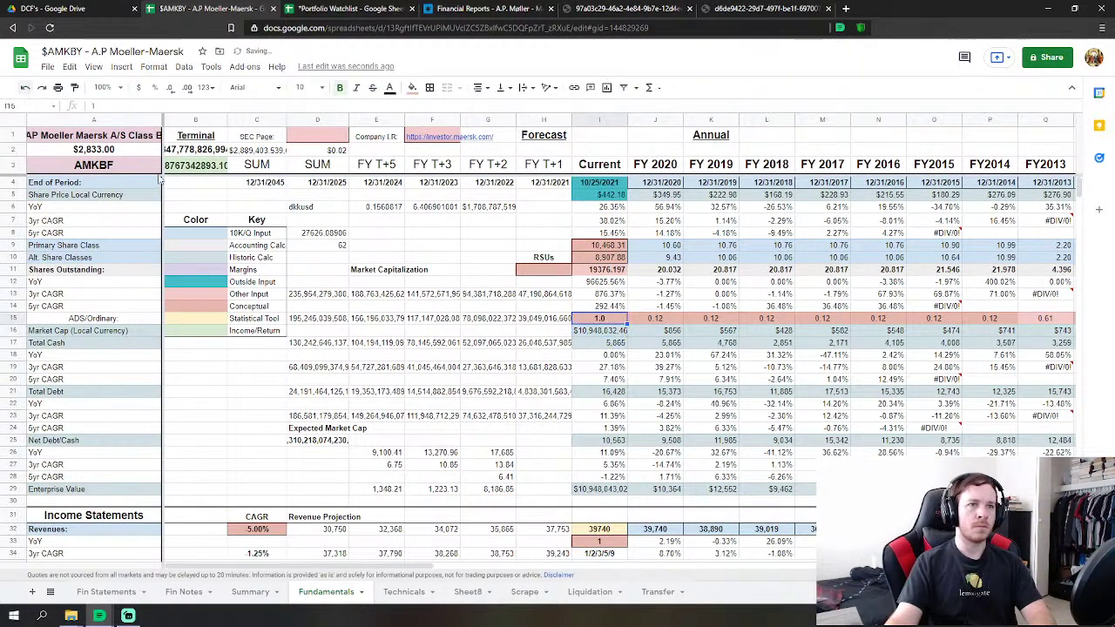
pyautogui.press('Up')
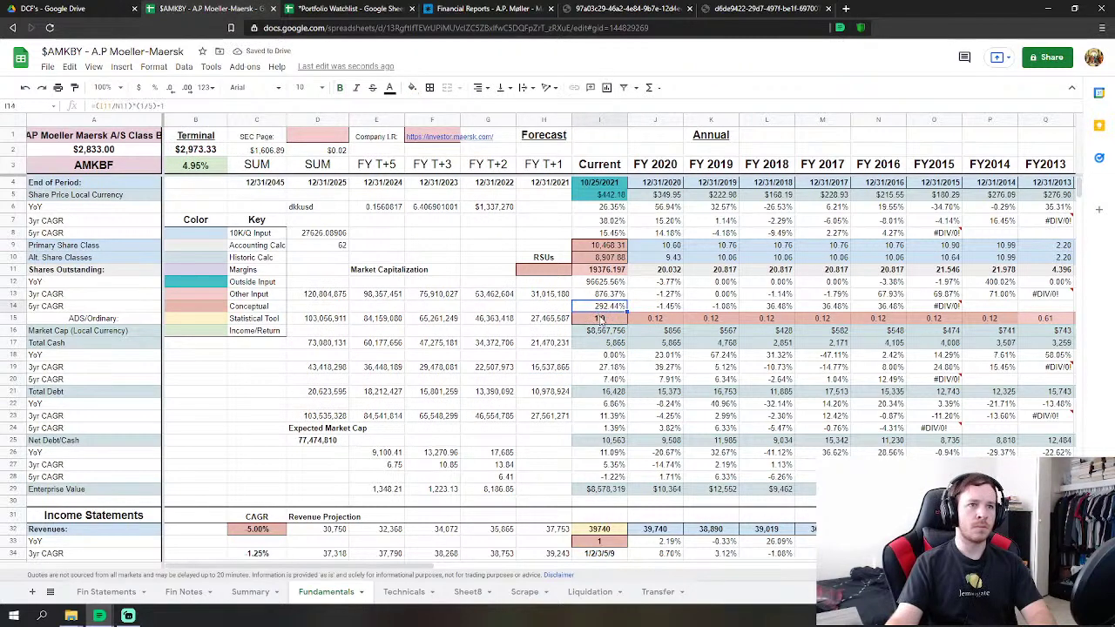
# Try I5 divided by G27 as the current ADS/Ordinary ratio in I15 and undo the change.
pyautogui.click(600, 319)
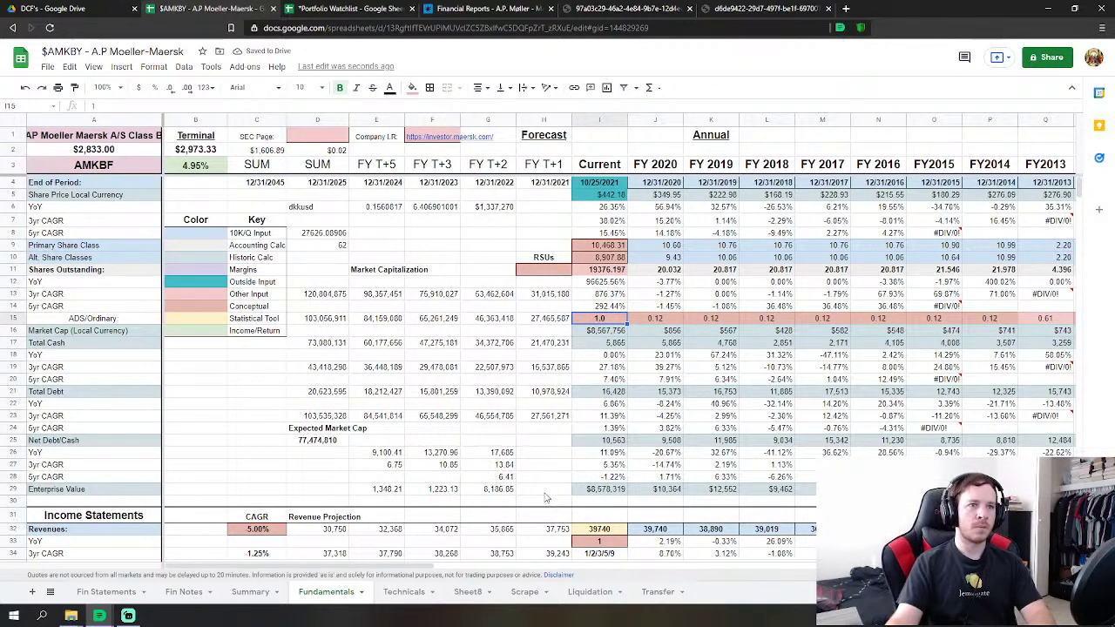
pyautogui.write('=')
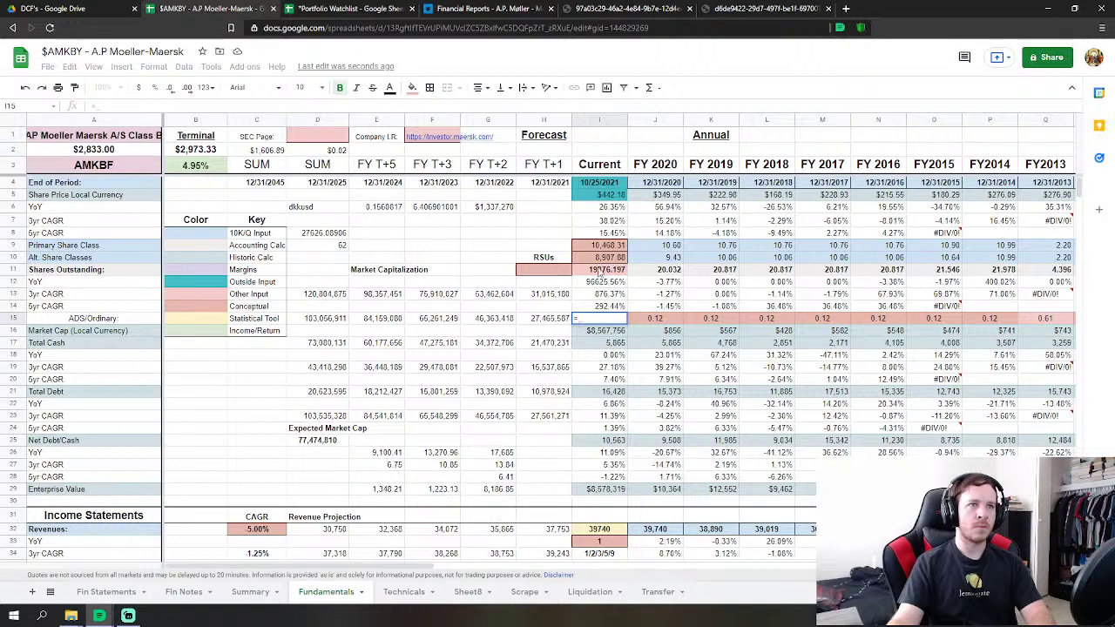
pyautogui.click(602, 195)
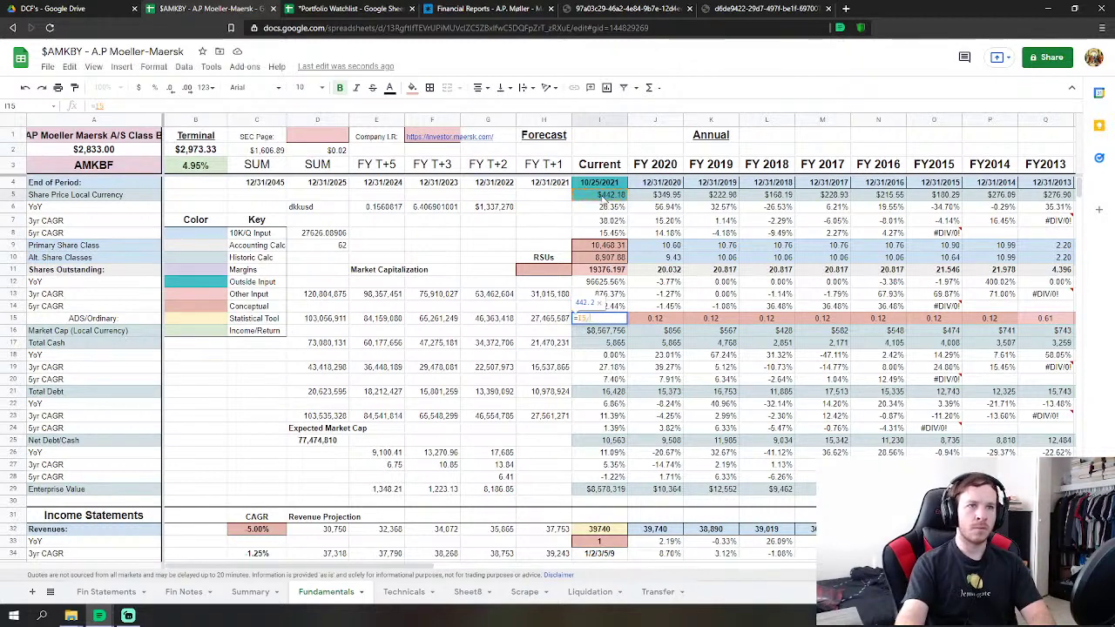
pyautogui.write('/')
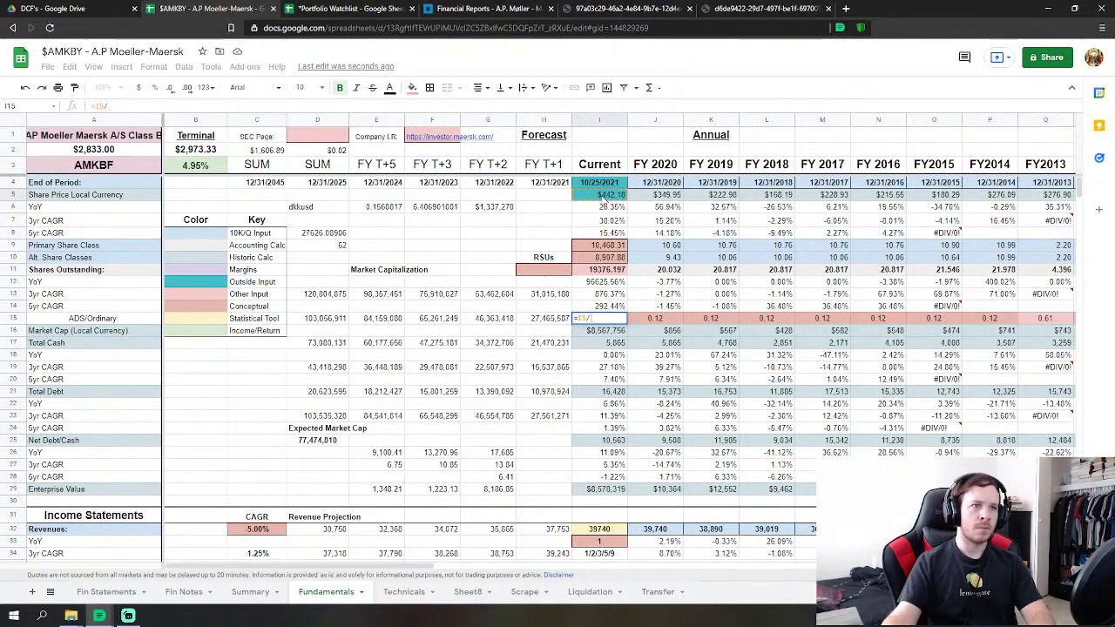
pyautogui.click(499, 465)
pyautogui.press('Return')
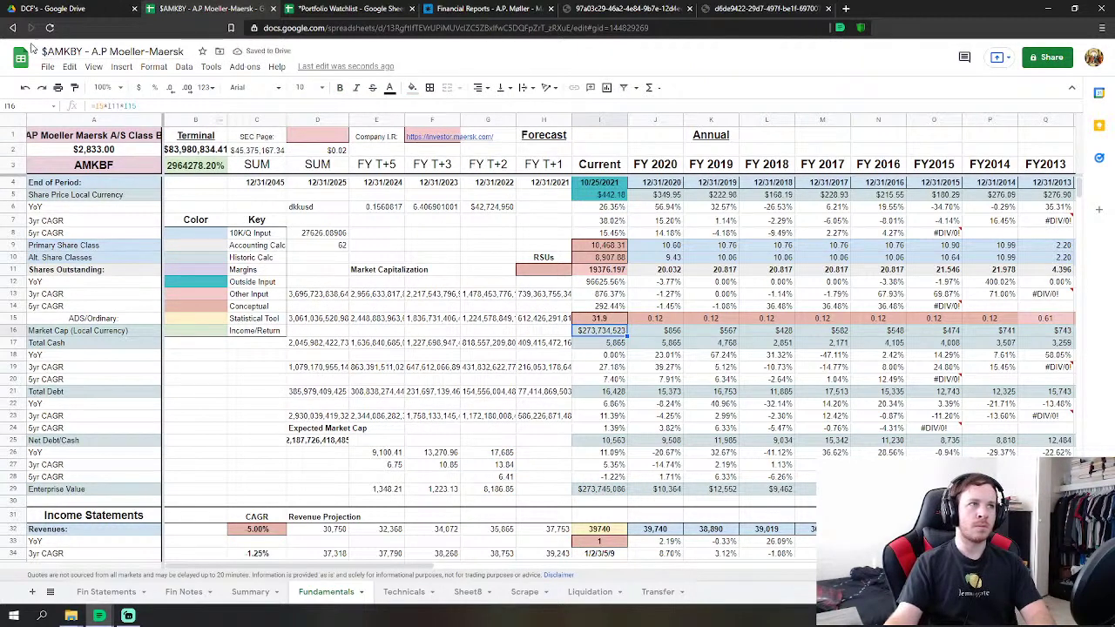
pyautogui.click(27, 91)
# Try the inverse ratio, G27 divided by I5, in the current ADS/Ordinary cell I15 and undo it.
pyautogui.write('=')
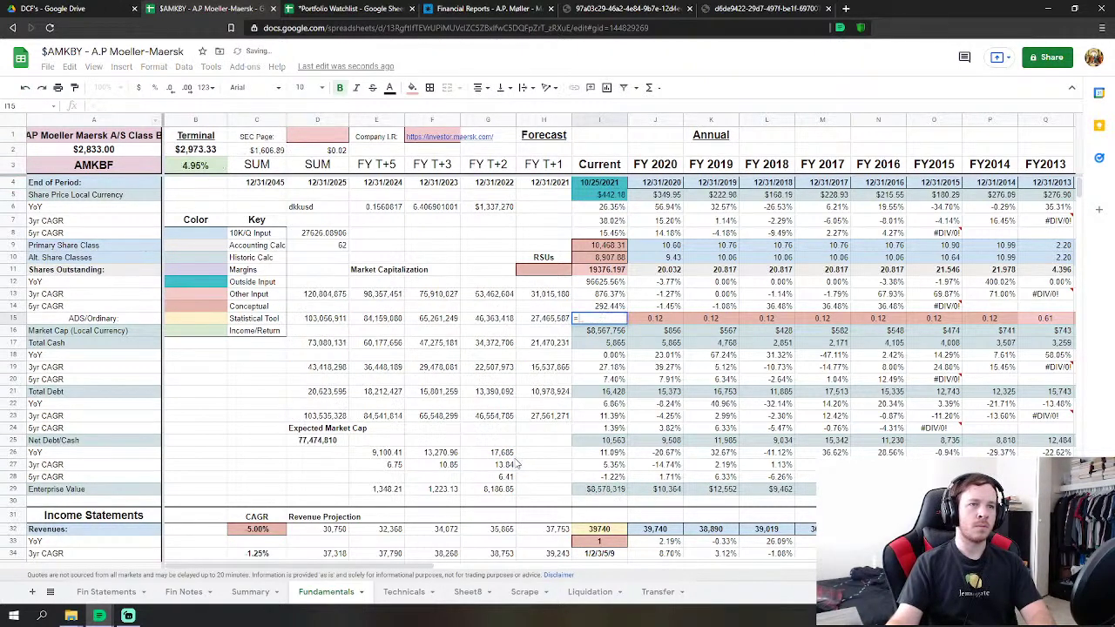
pyautogui.click(511, 469)
pyautogui.write('/')
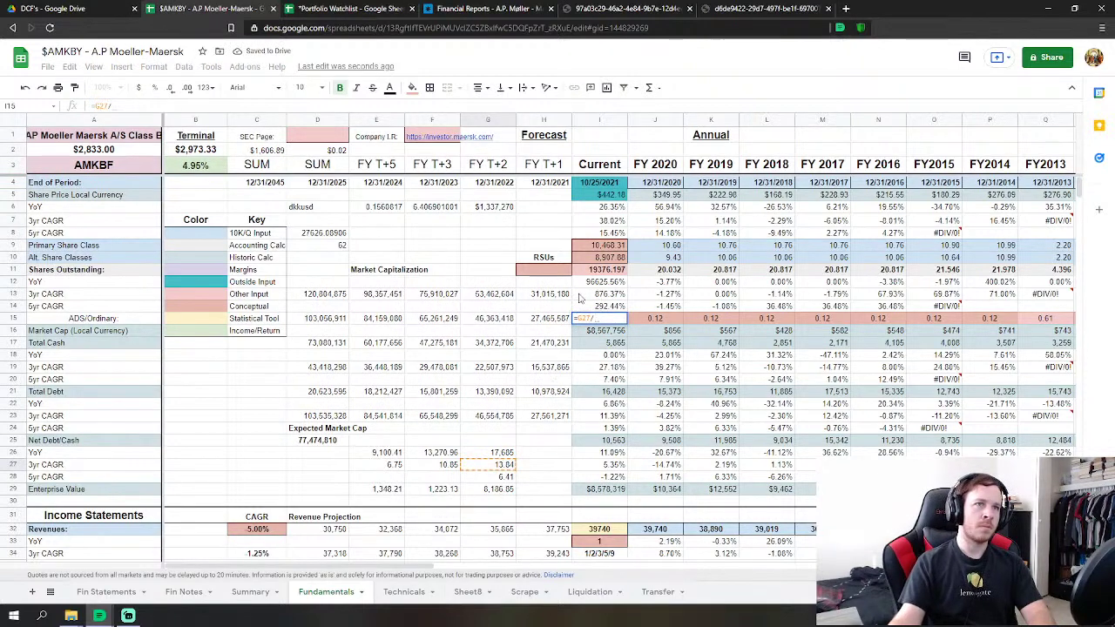
pyautogui.click(598, 195)
pyautogui.press('Return')
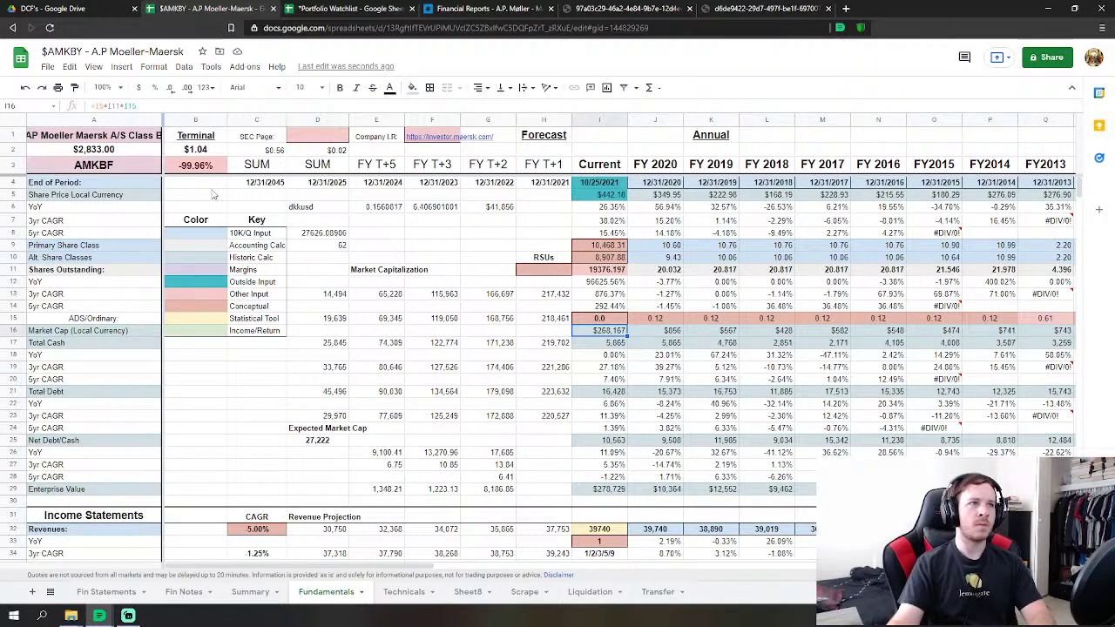
pyautogui.click(28, 89)
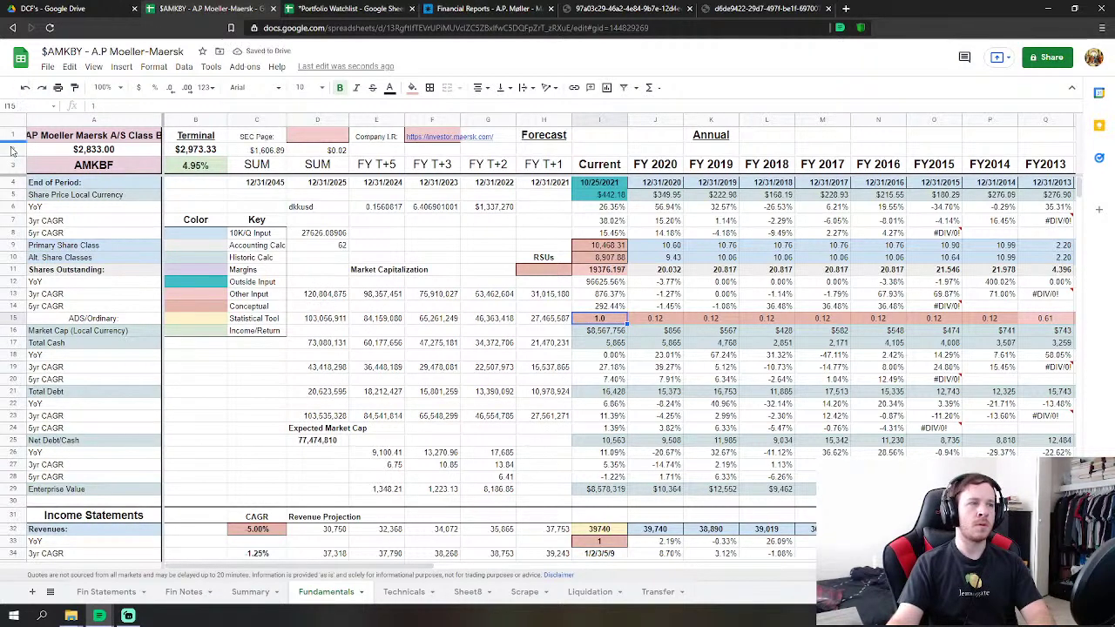
# Check the formula in D9, the valuation on the Summary sheet, and the market cap and debt rows of the Fundamentals sheet.
pyautogui.click(237, 426)
pyautogui.click(373, 247)
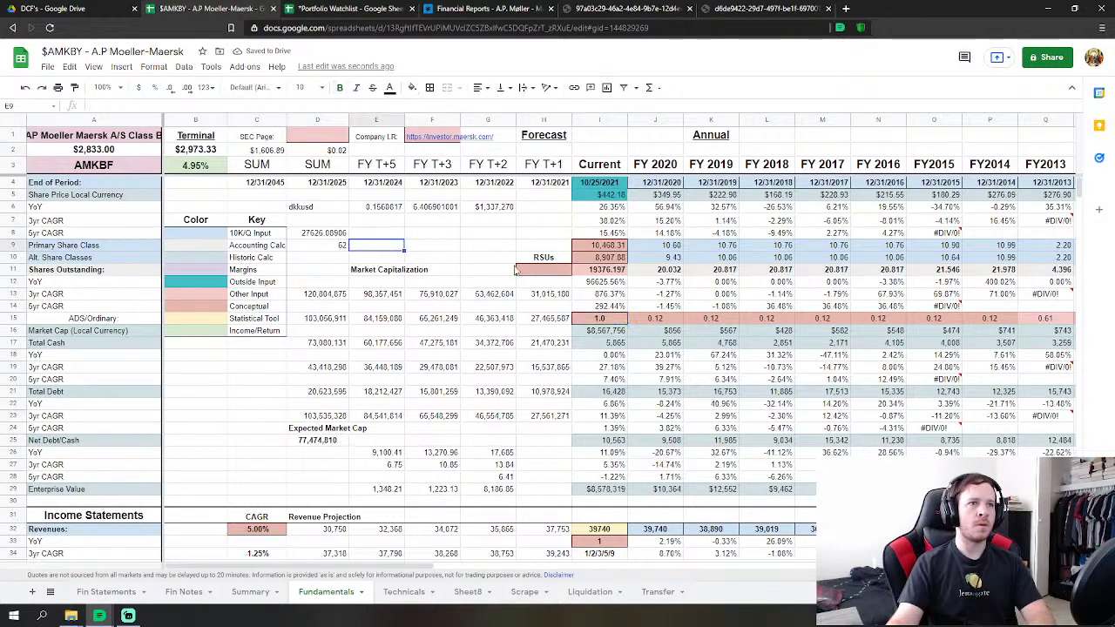
pyautogui.press('Left')
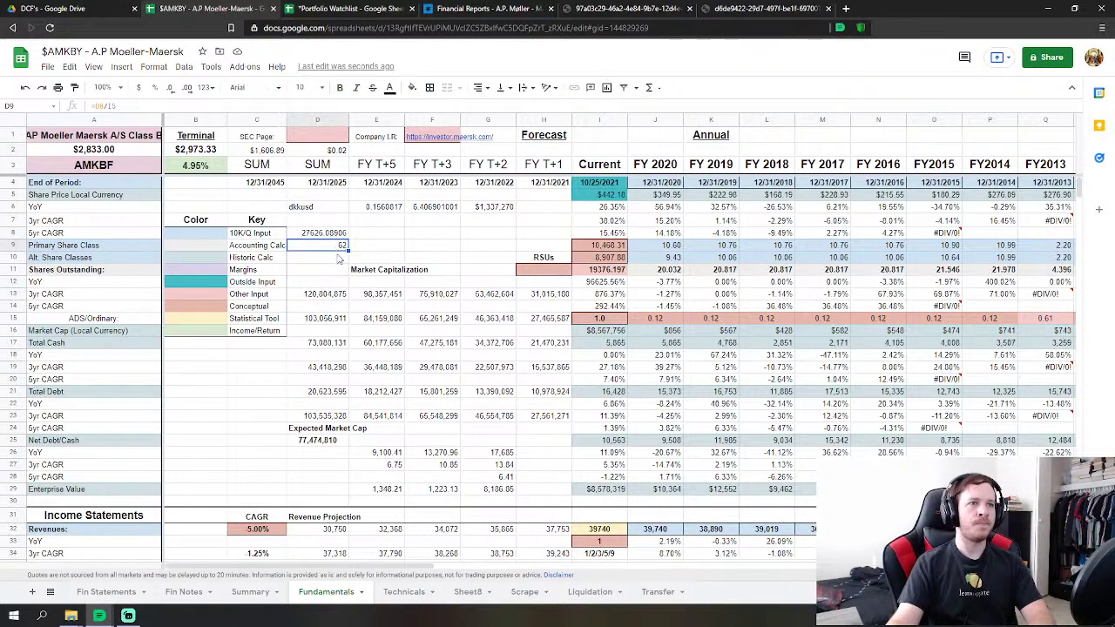
pyautogui.click(251, 593)
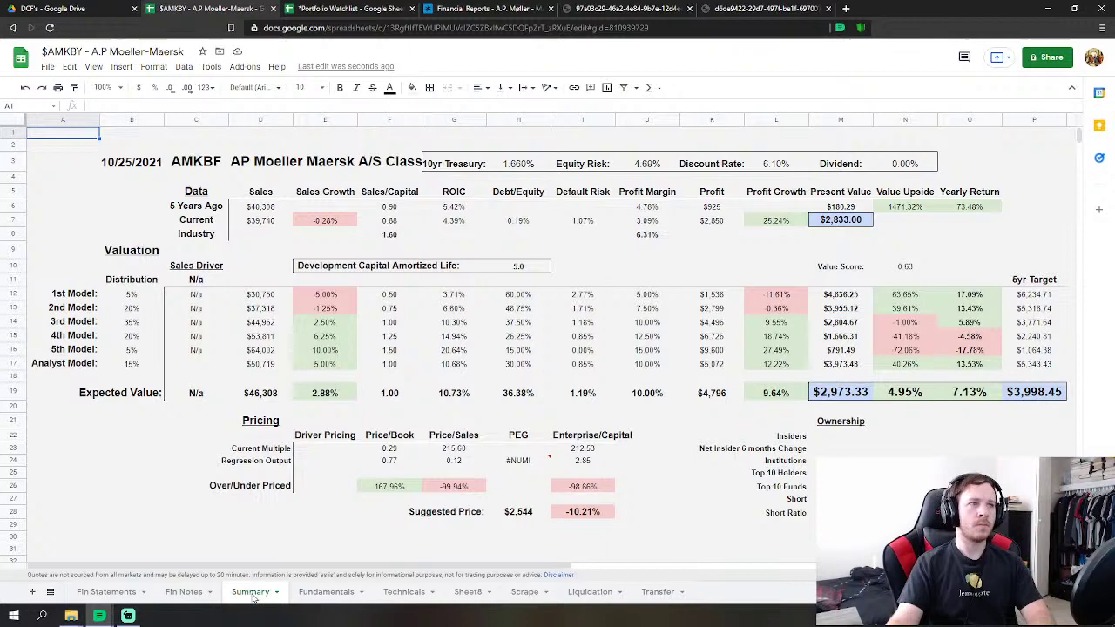
pyautogui.click(350, 593)
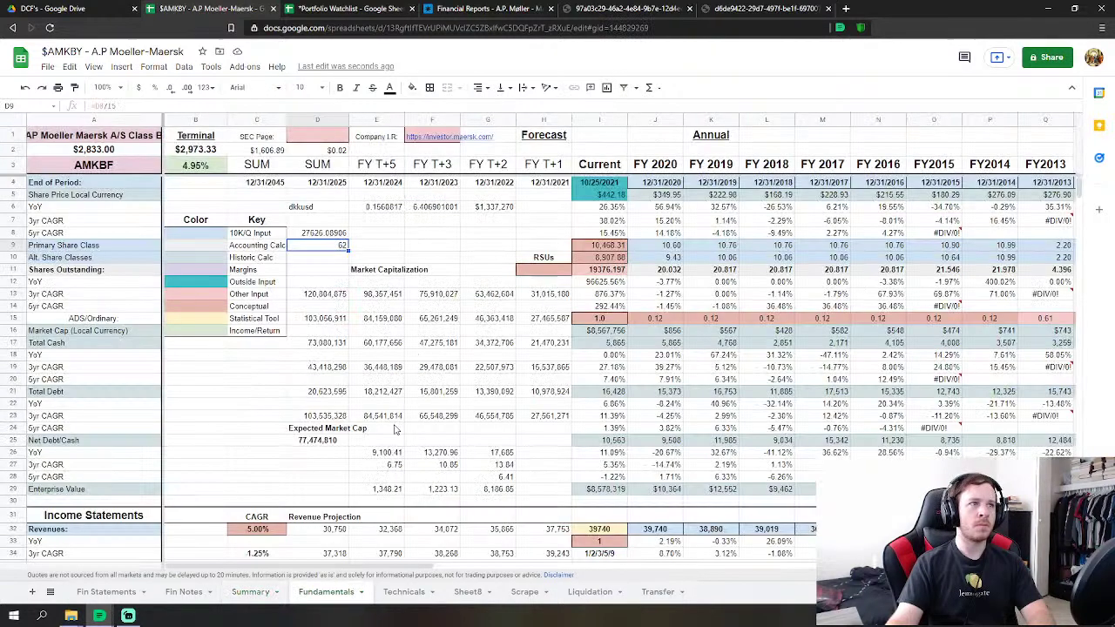
pyautogui.click(255, 393)
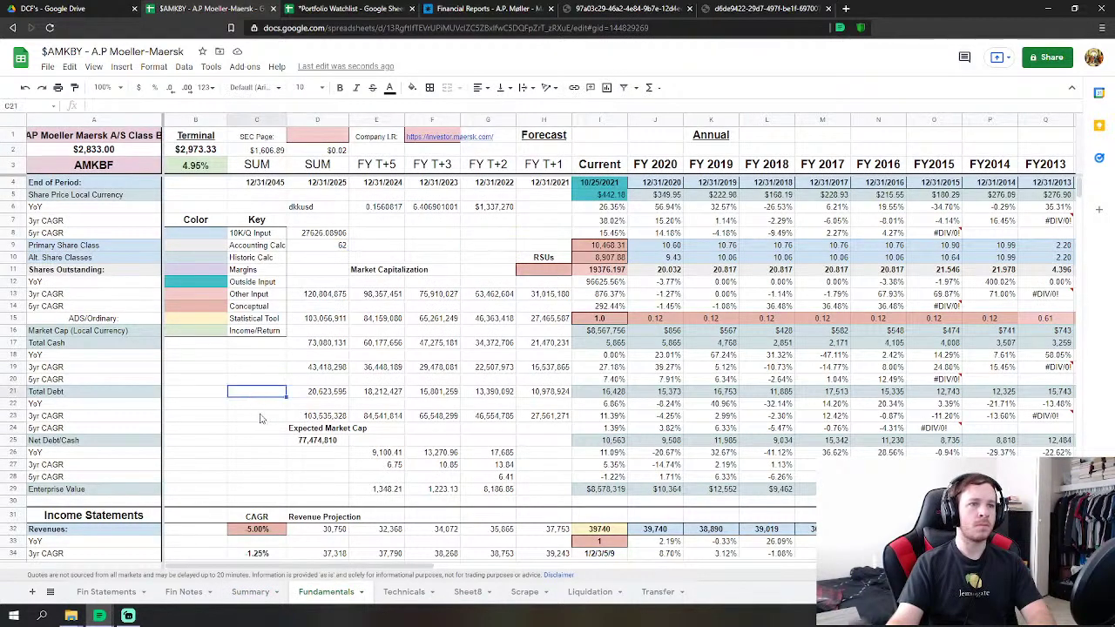
pyautogui.scroll(-1, 259, 418)
pyautogui.scroll(-3, 259, 418)
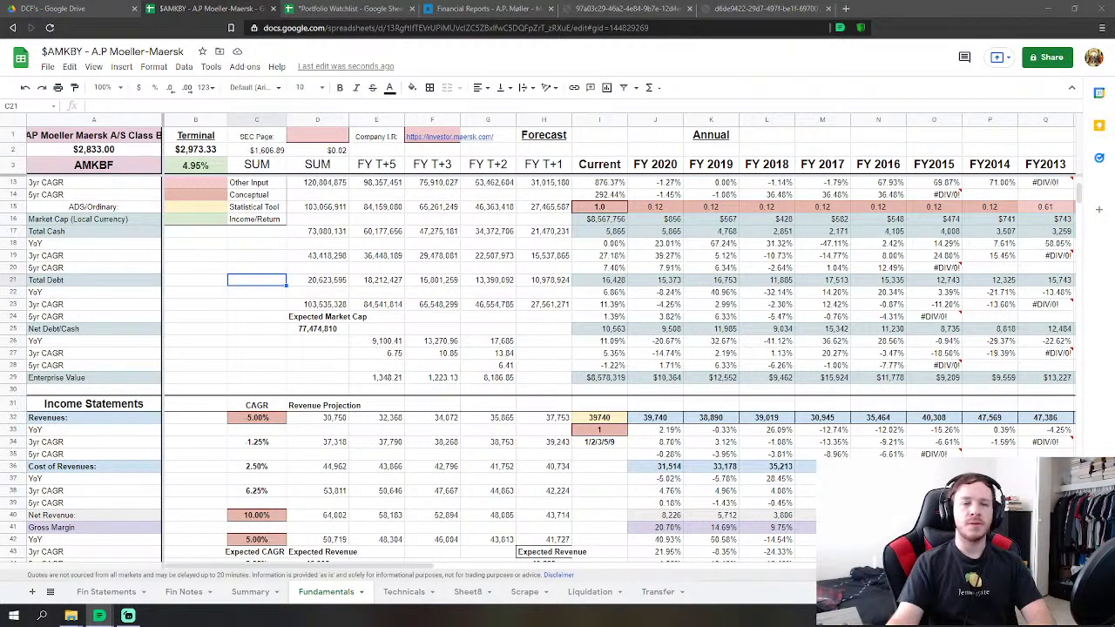
pyautogui.click(332, 366)
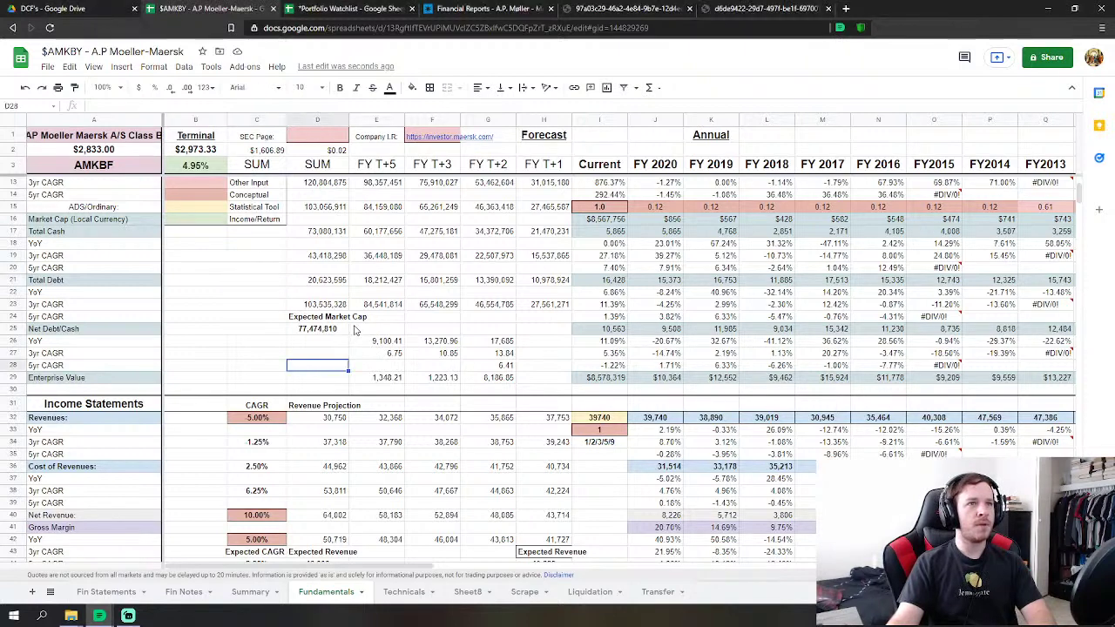
pyautogui.scroll(3, 349, 335)
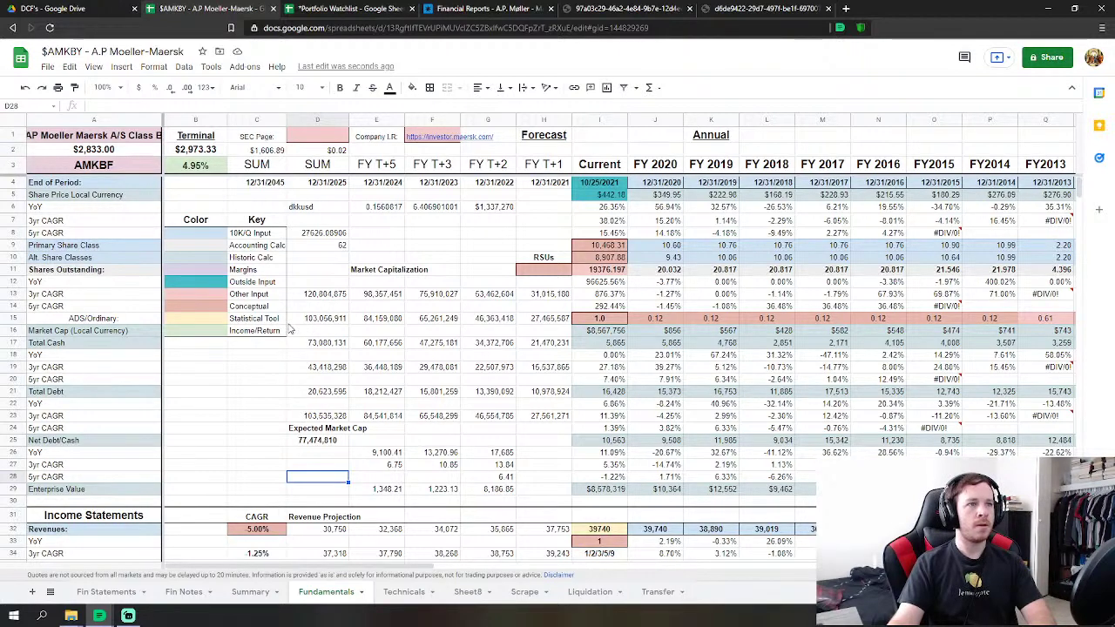
# Fetch the AMKBY share price in cell B24 of the Fundamentals sheet with a GOOGLEFINANCE formula.
pyautogui.click(214, 431)
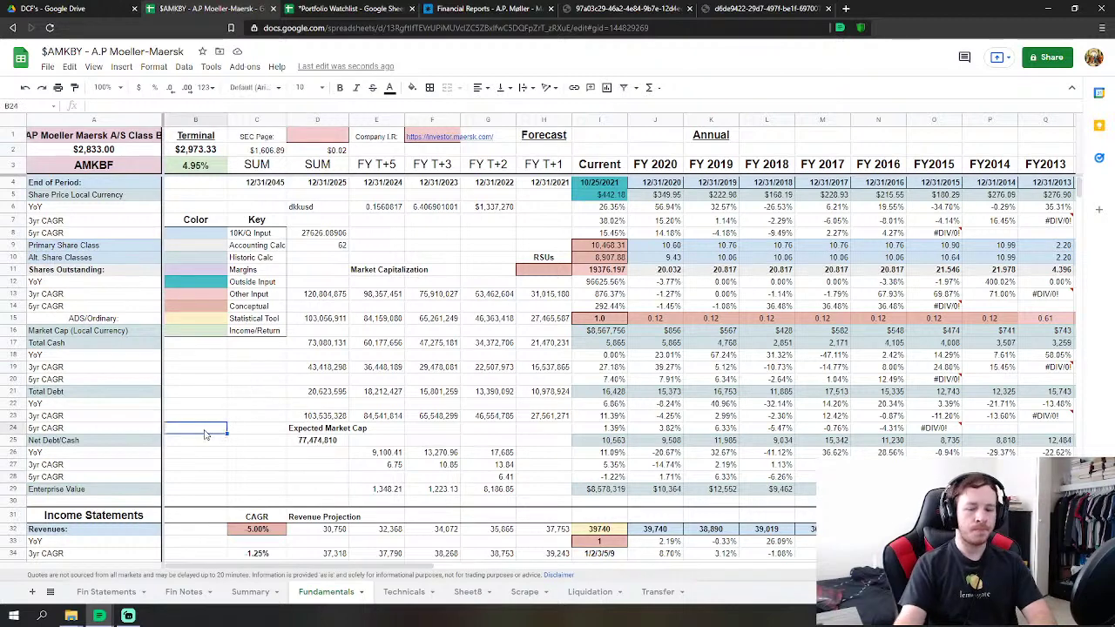
pyautogui.write('=goo')
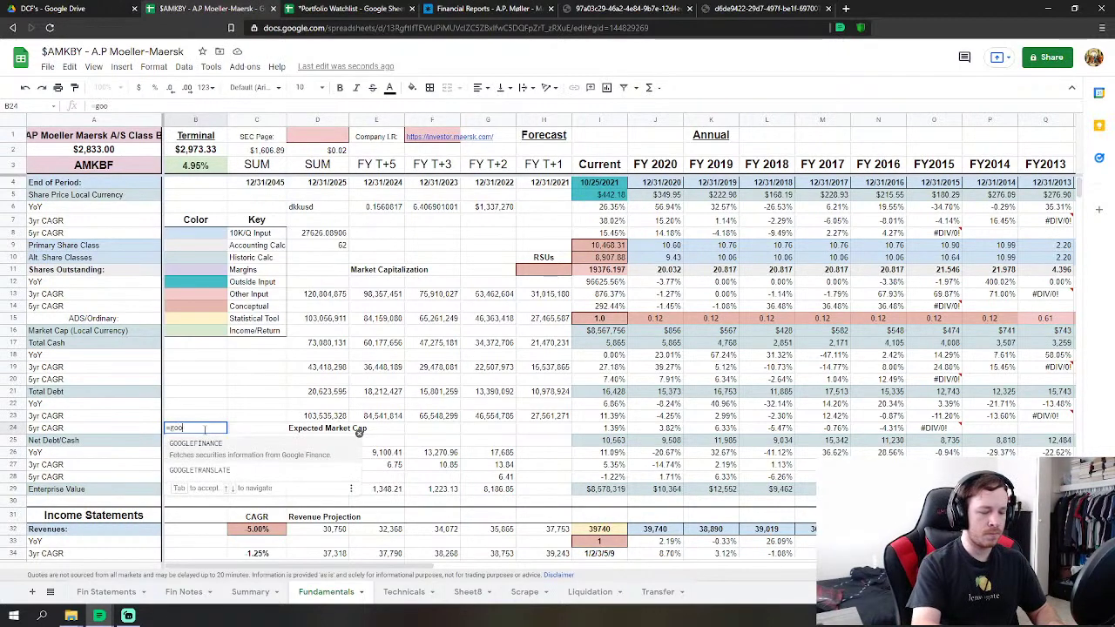
pyautogui.write('gl')
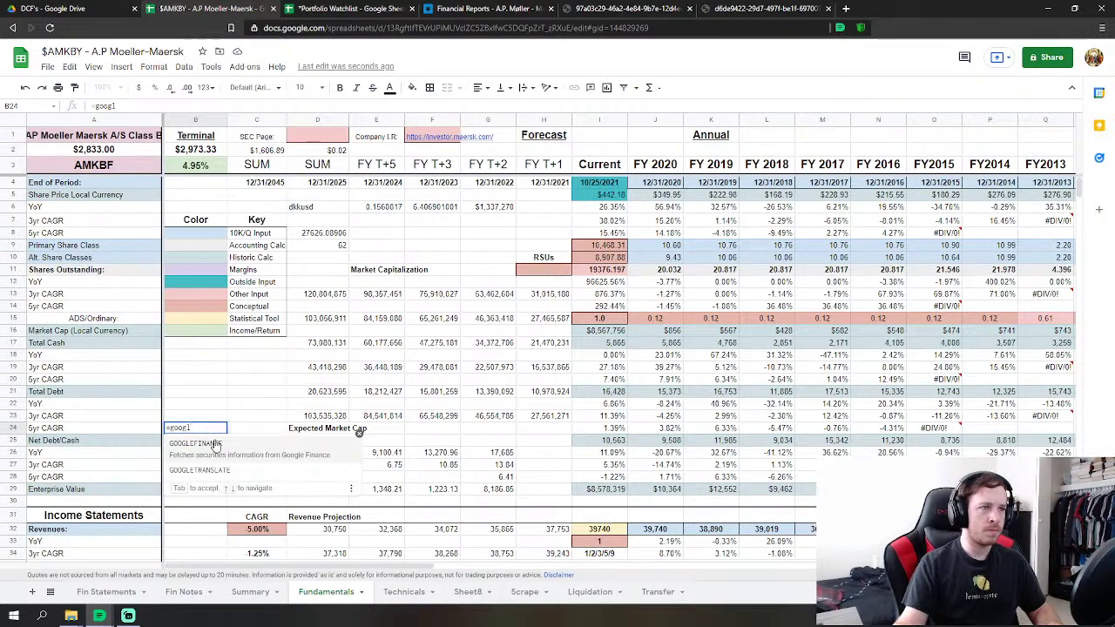
pyautogui.click(216, 444)
pyautogui.write('"A')
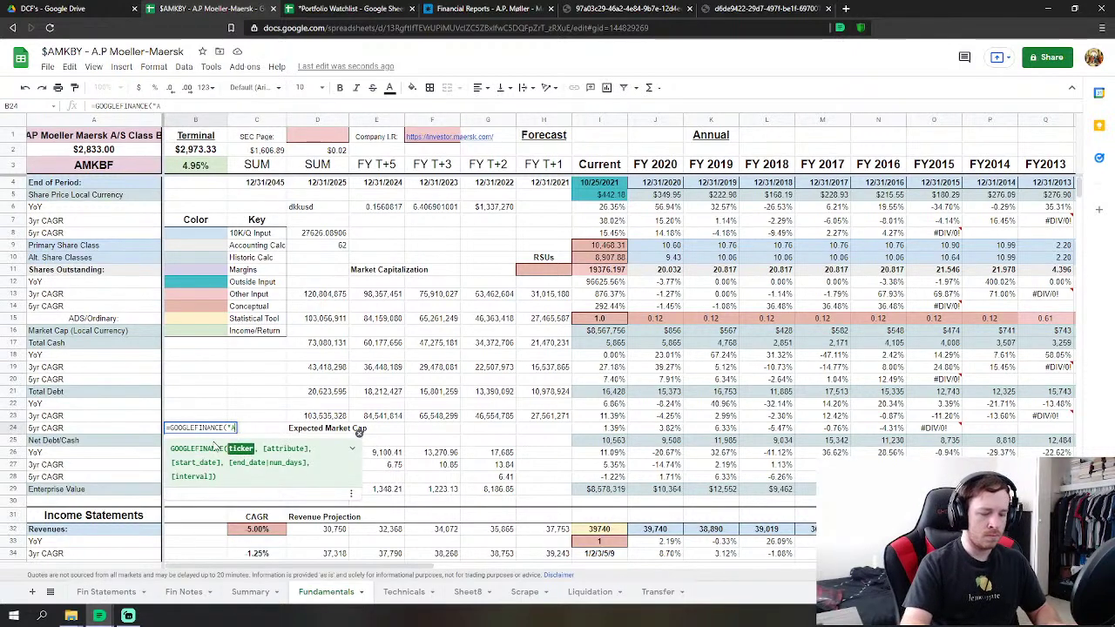
pyautogui.write('MKBY")')
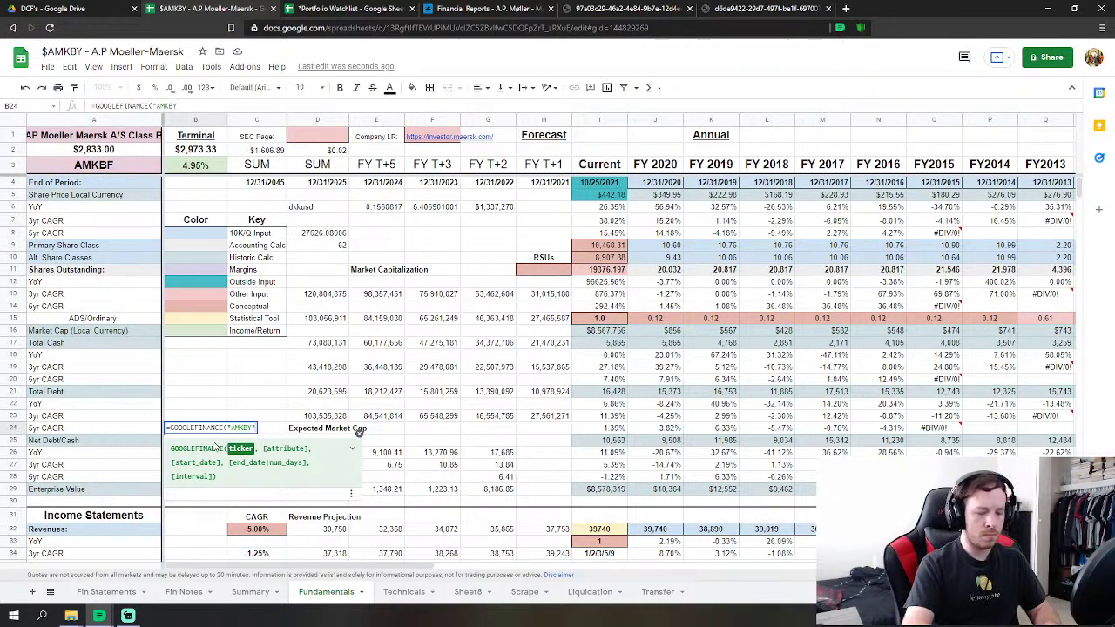
pyautogui.press('Return')
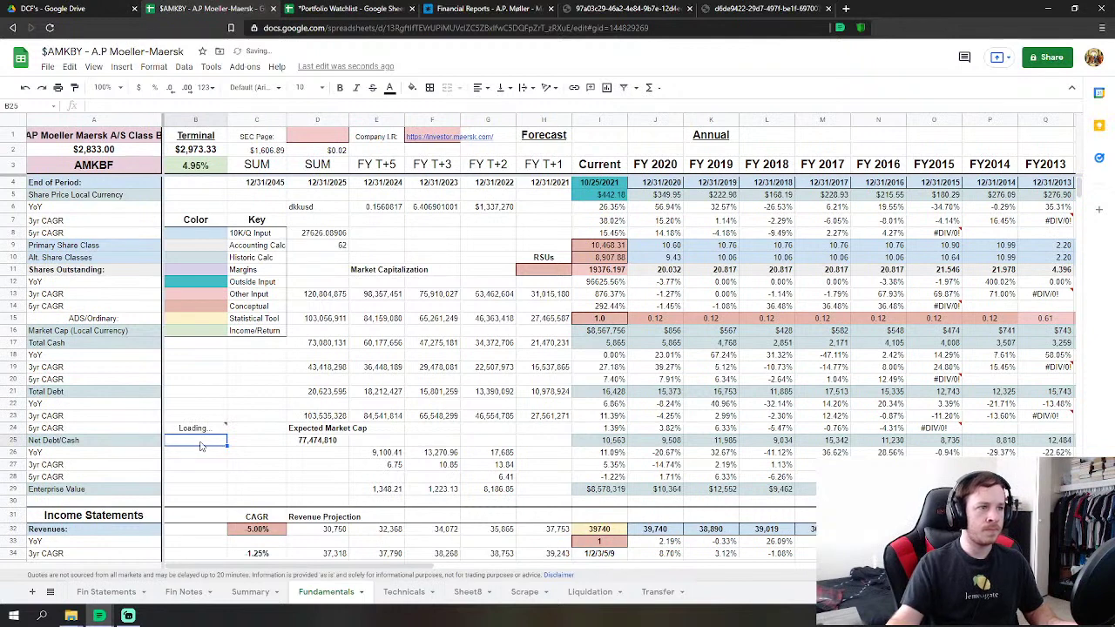
# Calculate the price ratio in B25 by dividing the current local-currency share price I5 by B24.
pyautogui.write('=SUM(B18:B24')
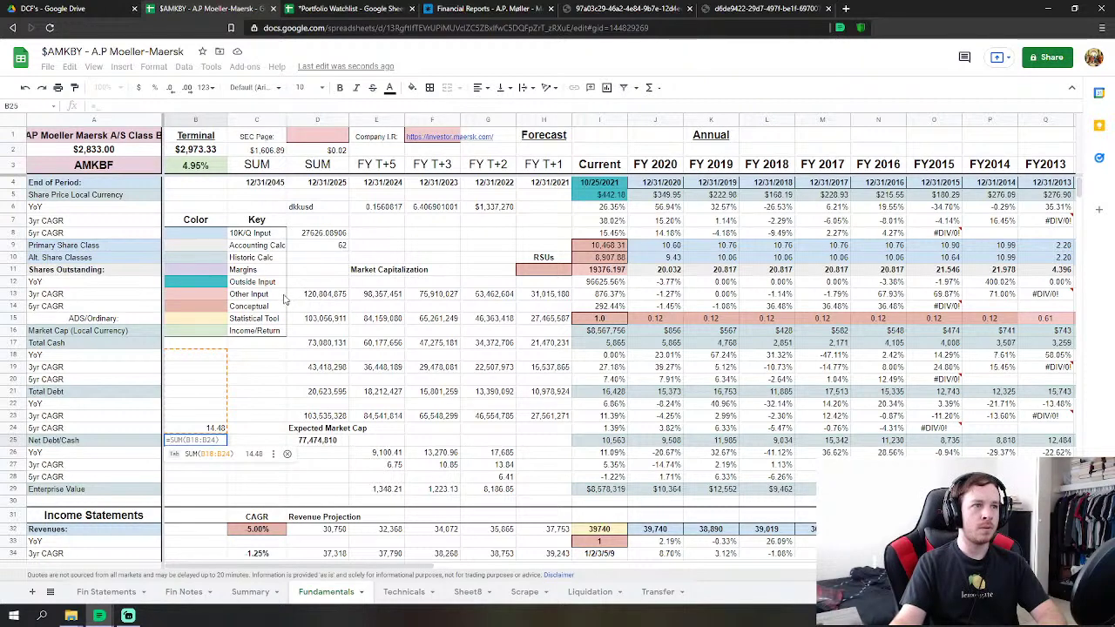
pyautogui.press('Escape')
pyautogui.write('=')
pyautogui.click(598, 199)
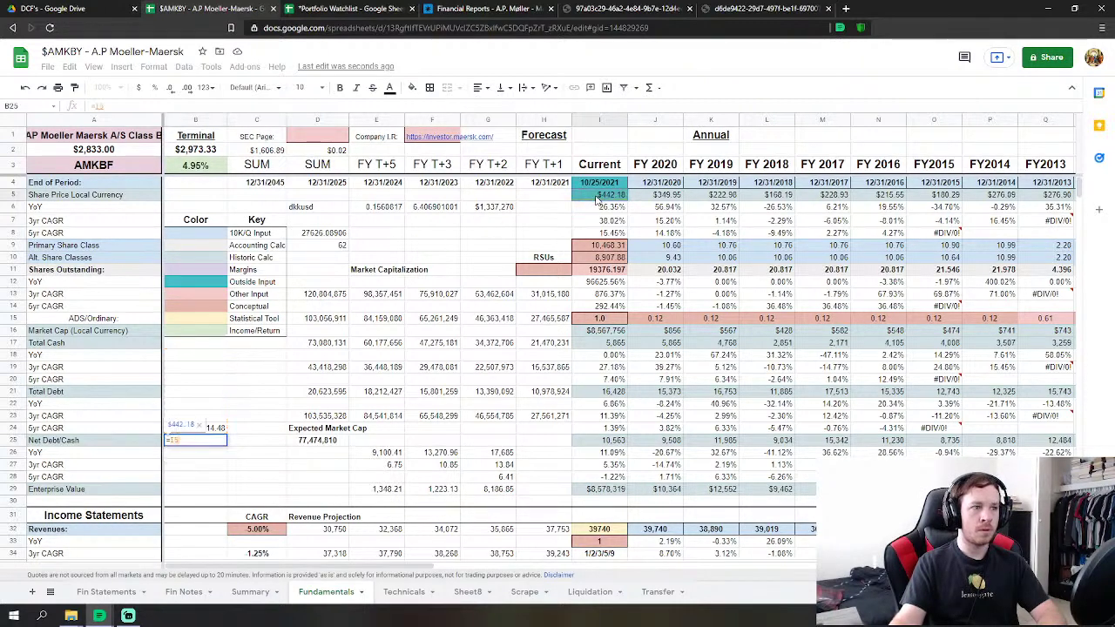
pyautogui.write('/')
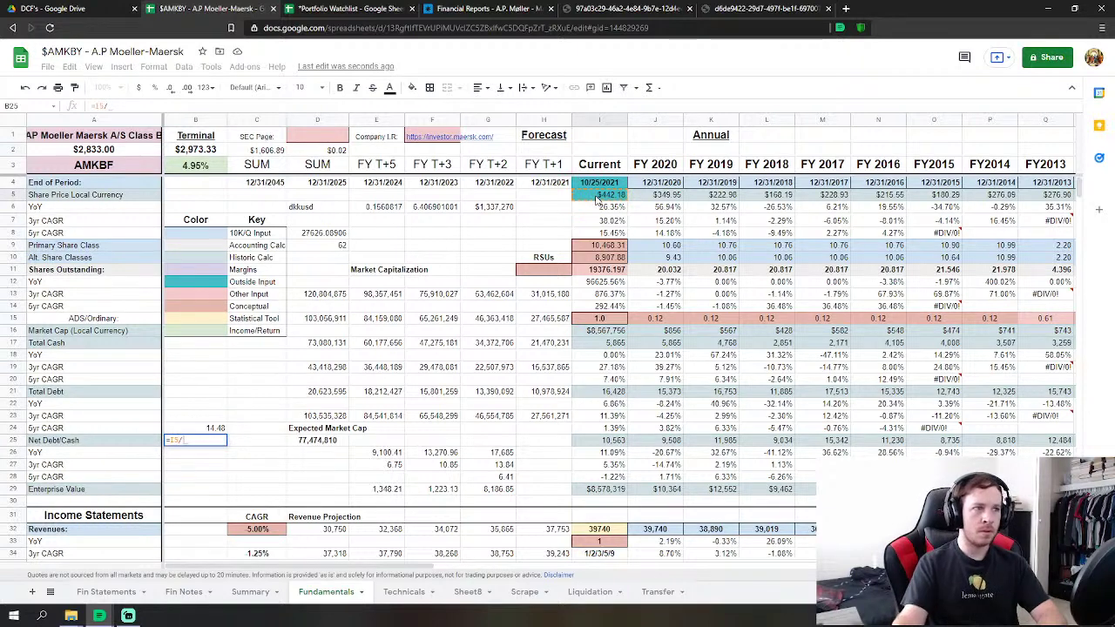
pyautogui.click(214, 429)
pyautogui.press('Return')
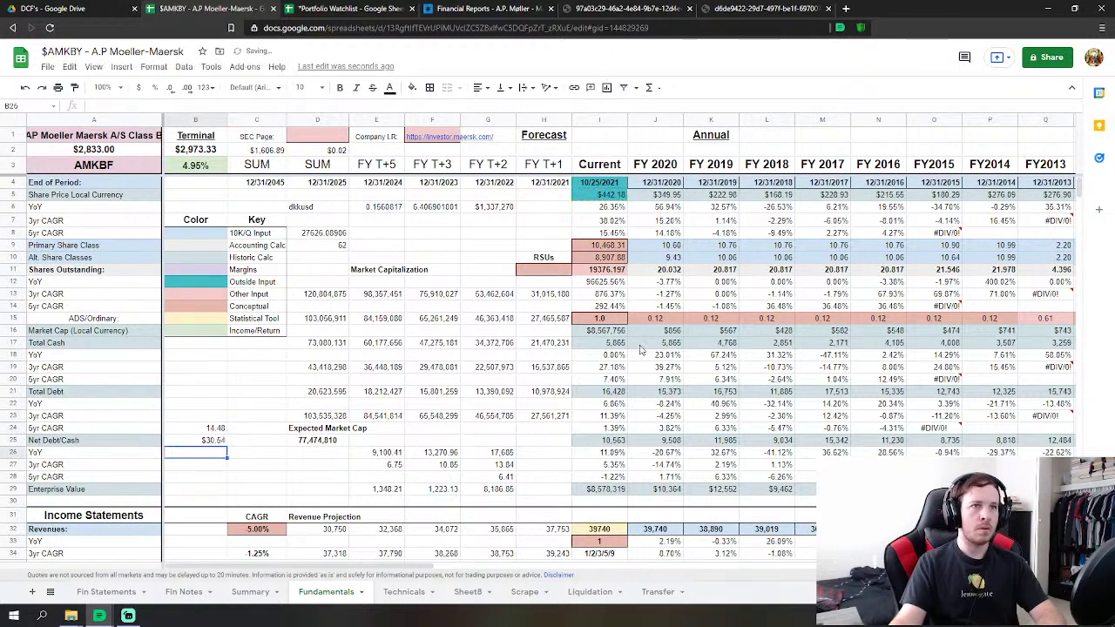
# Try linking the current ADS/Ordinary ratio in I15 to B25 and undo the change.
pyautogui.click(610, 319)
pyautogui.write('=')
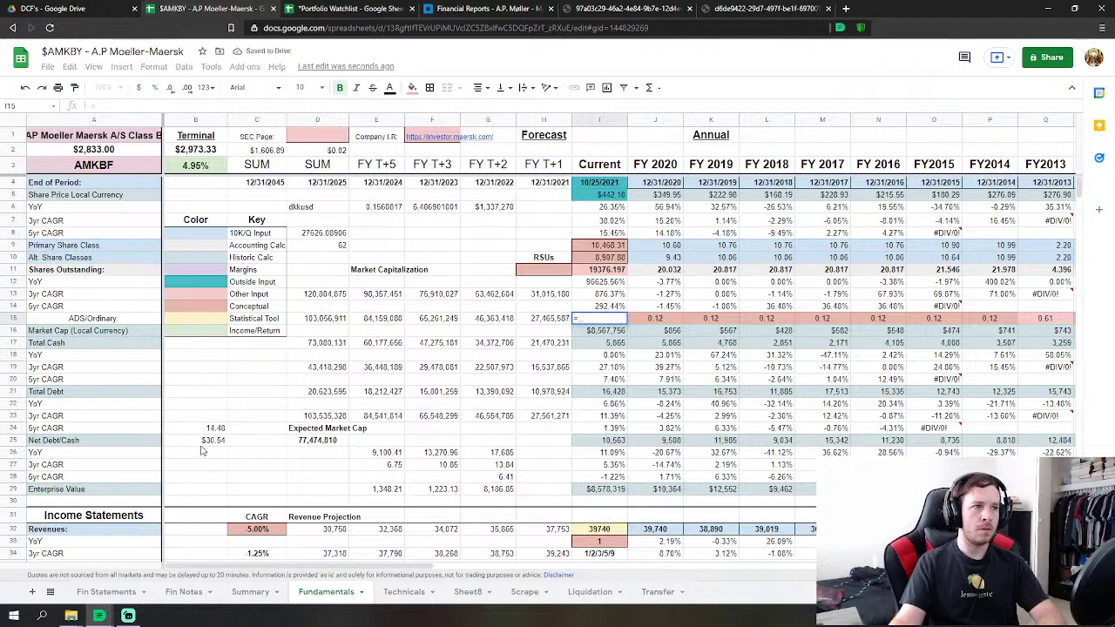
pyautogui.click(209, 441)
pyautogui.press('Return')
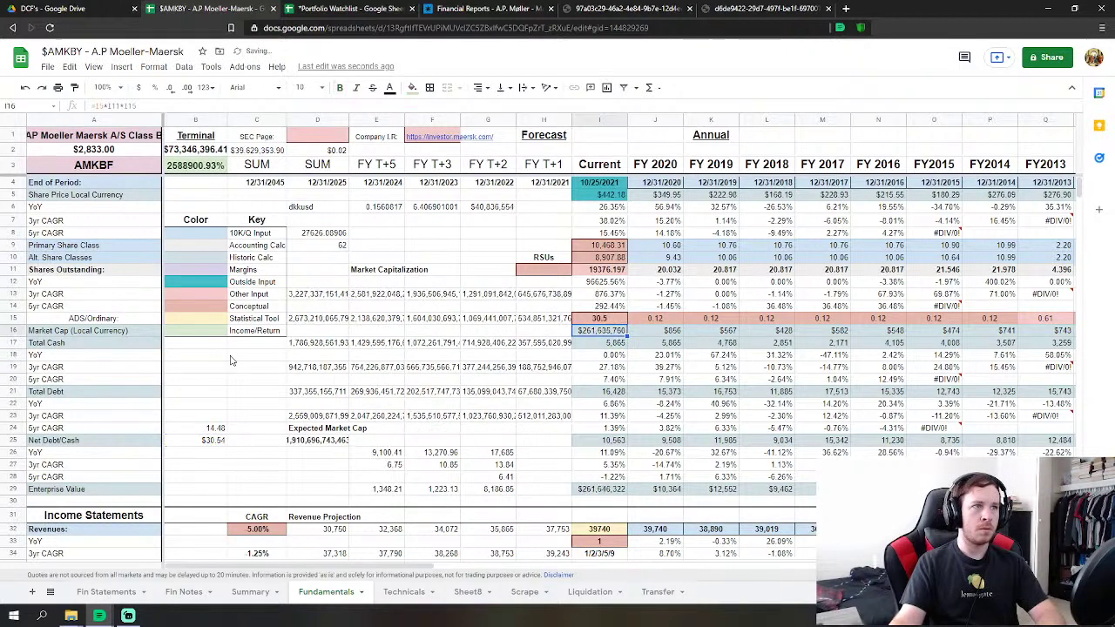
pyautogui.click(27, 90)
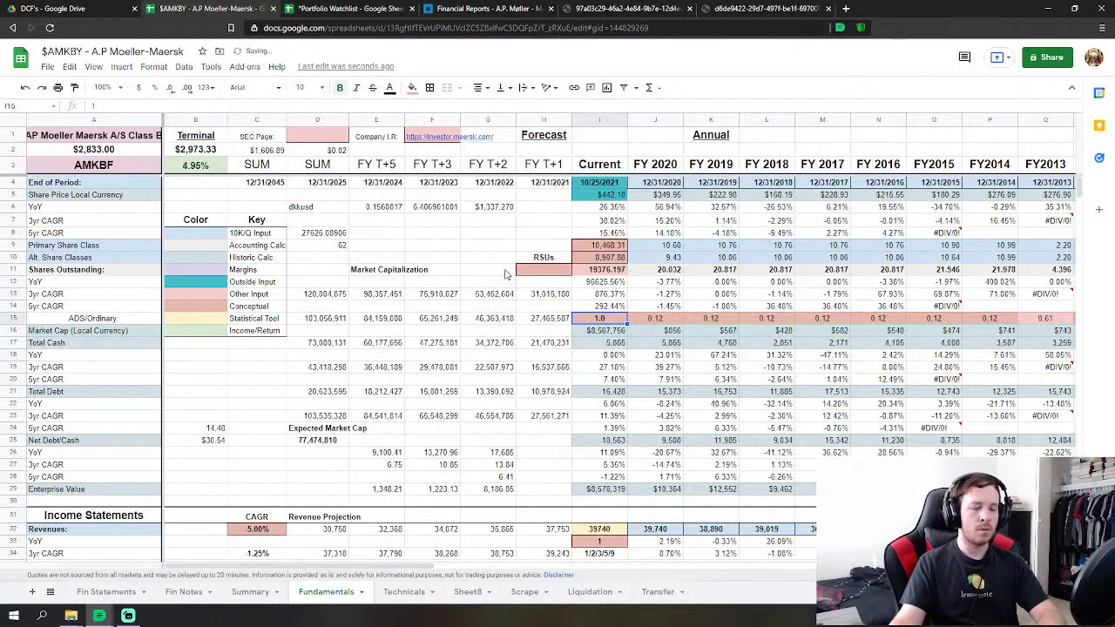
# Try 1 divided by B25 as the current ADS/Ordinary ratio in I15 and set the ratio back to 1.
pyautogui.write('=1/')
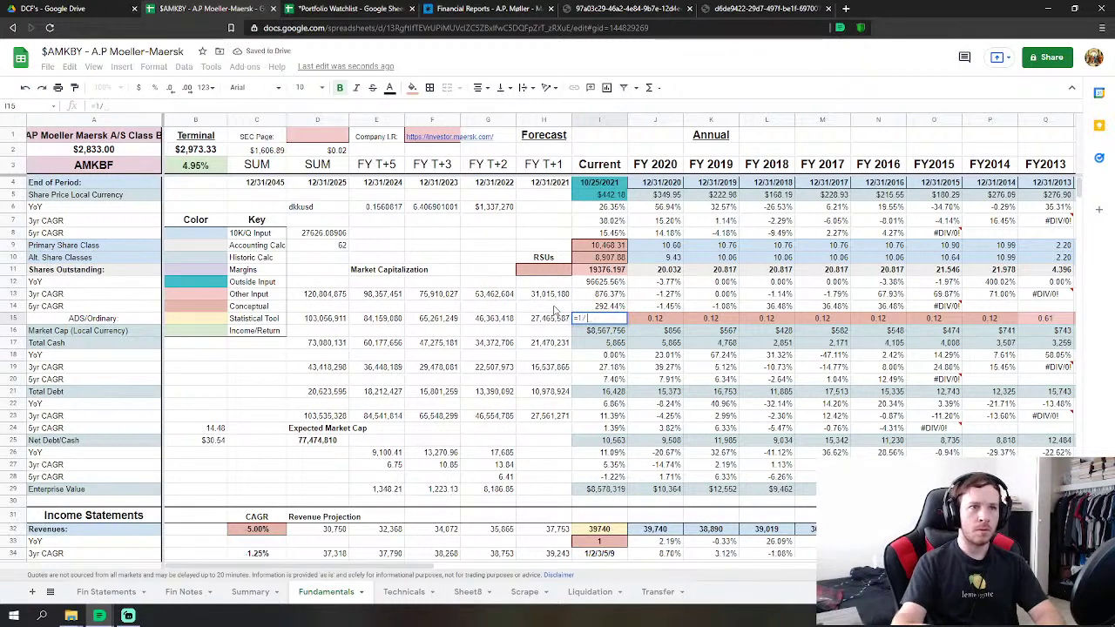
pyautogui.click(214, 441)
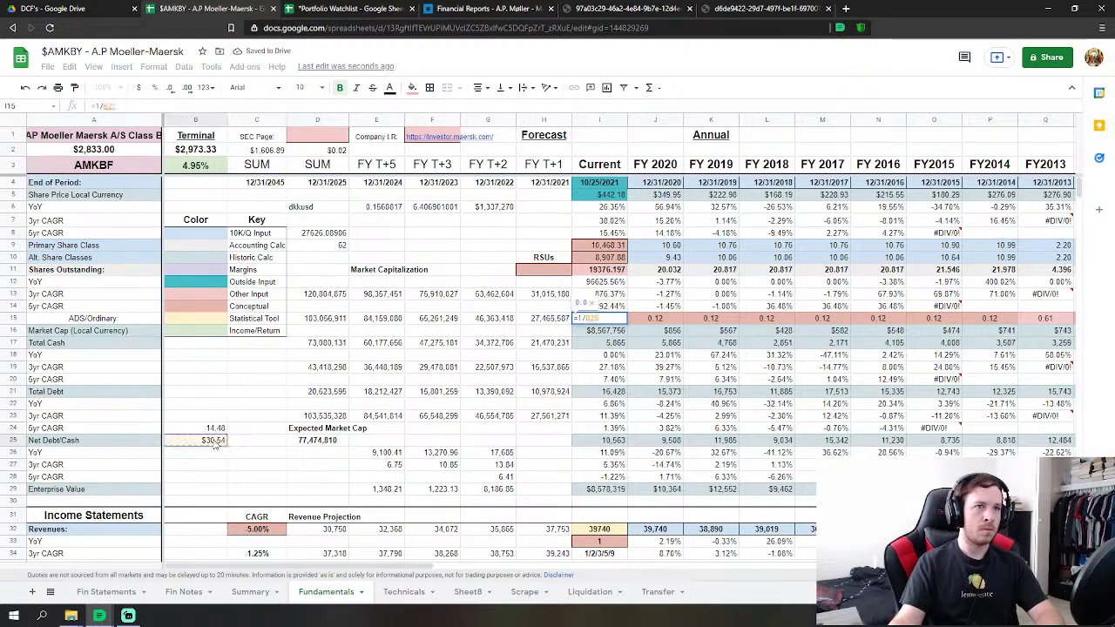
pyautogui.press('Return')
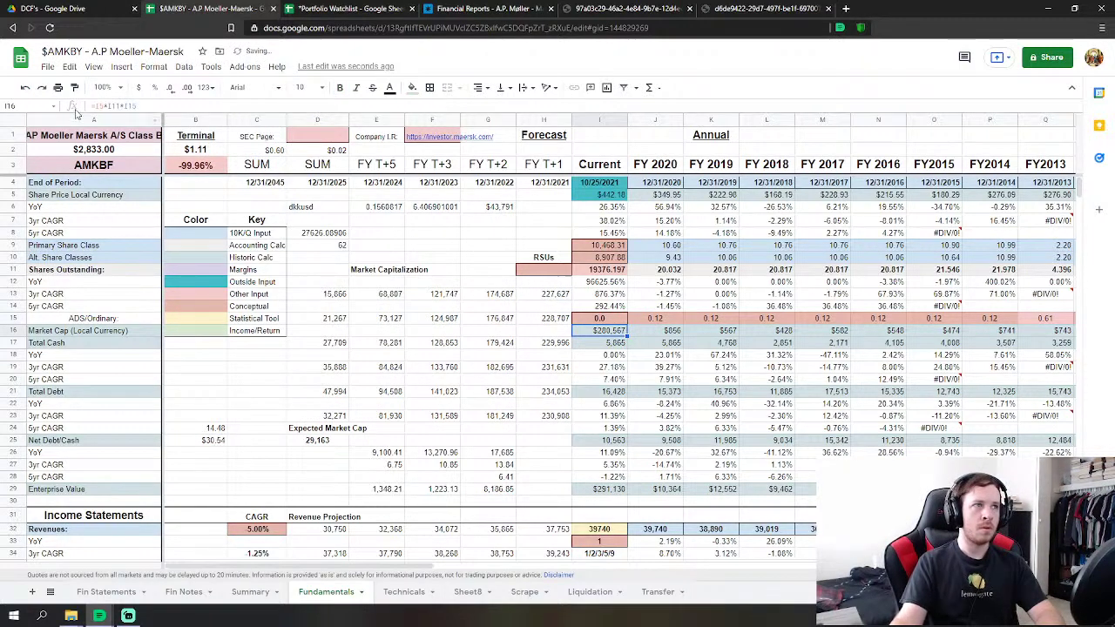
pyautogui.press('Up')
pyautogui.write('1')
pyautogui.press('Return')
pyautogui.press('Up')
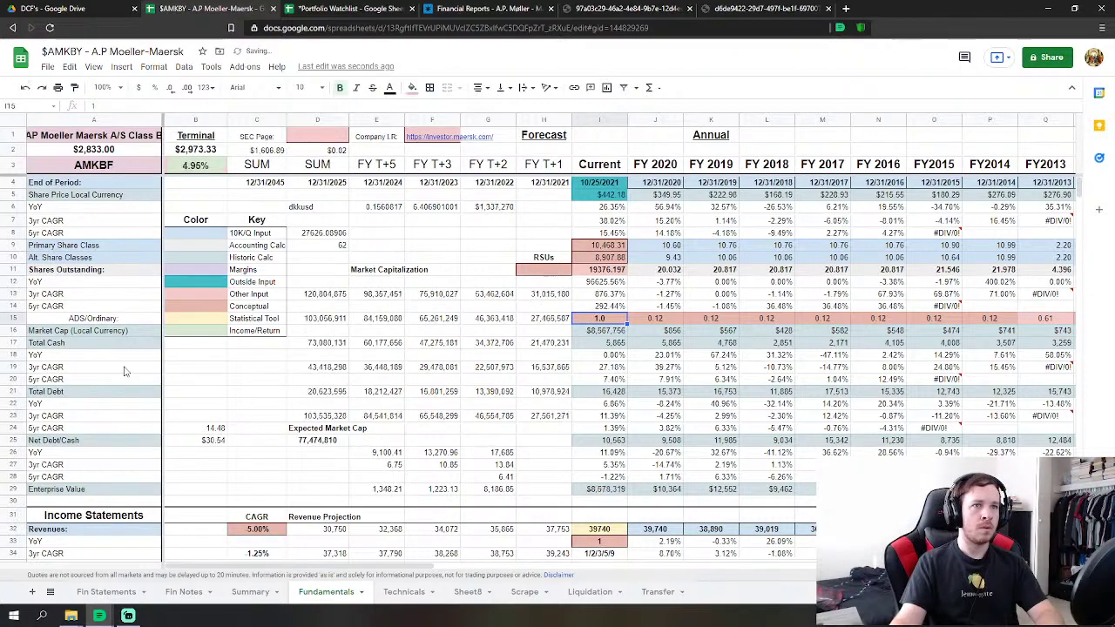
# Check the formulas in B25 and A2 on the Fundamentals sheet and the present values of the models on the Summary sheet.
pyautogui.click(240, 433)
pyautogui.click(213, 441)
pyautogui.scroll(-4, 226, 444)
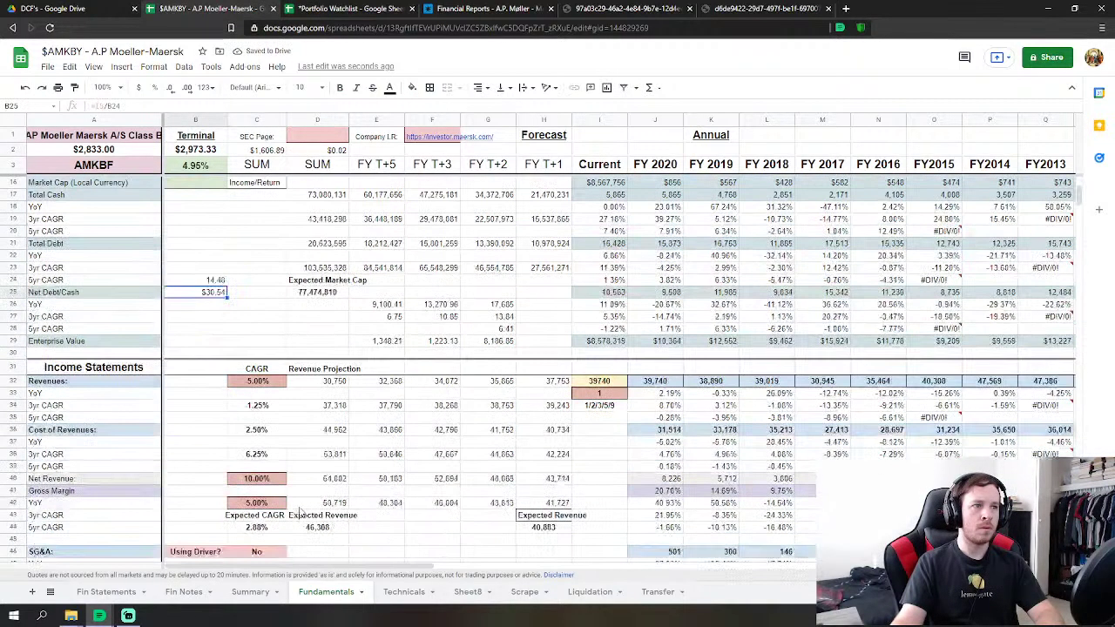
pyautogui.scroll(4, 253, 440)
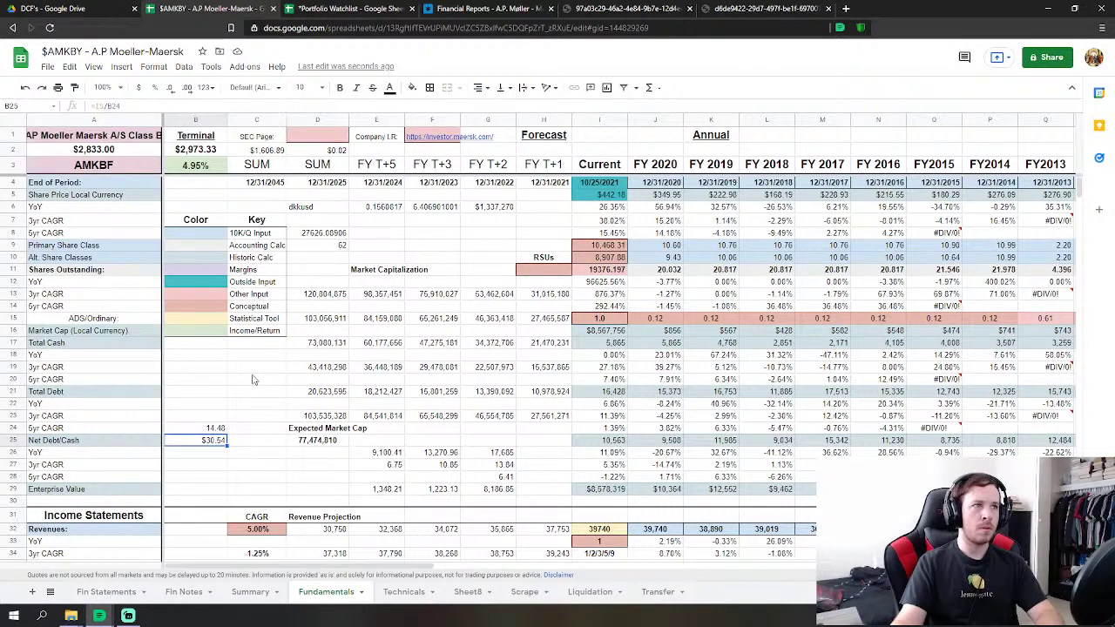
pyautogui.click(120, 151)
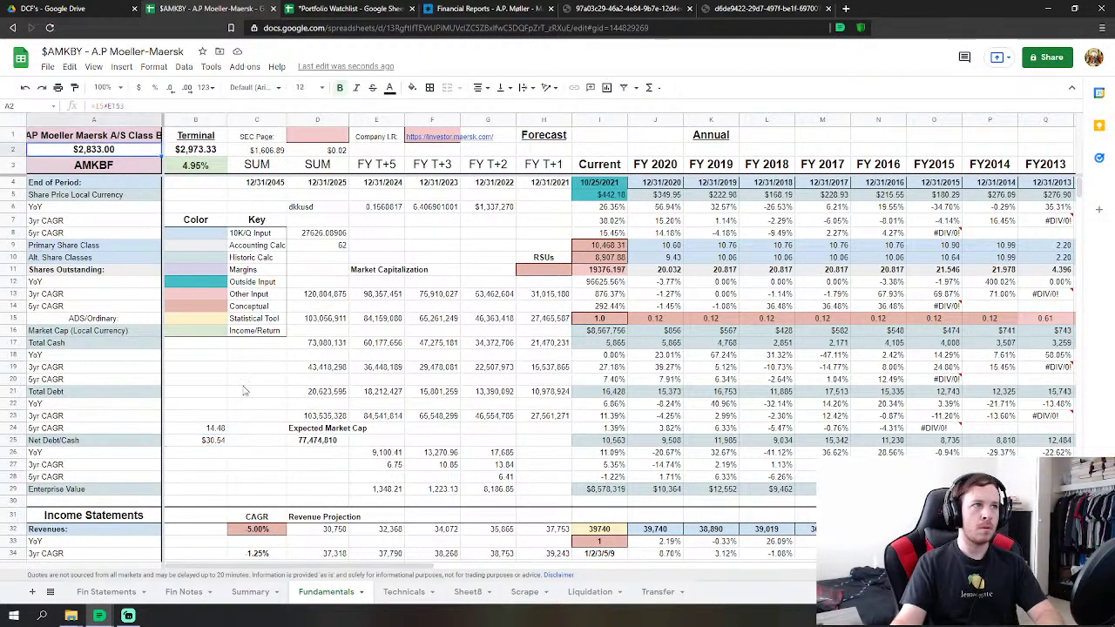
pyautogui.click(249, 594)
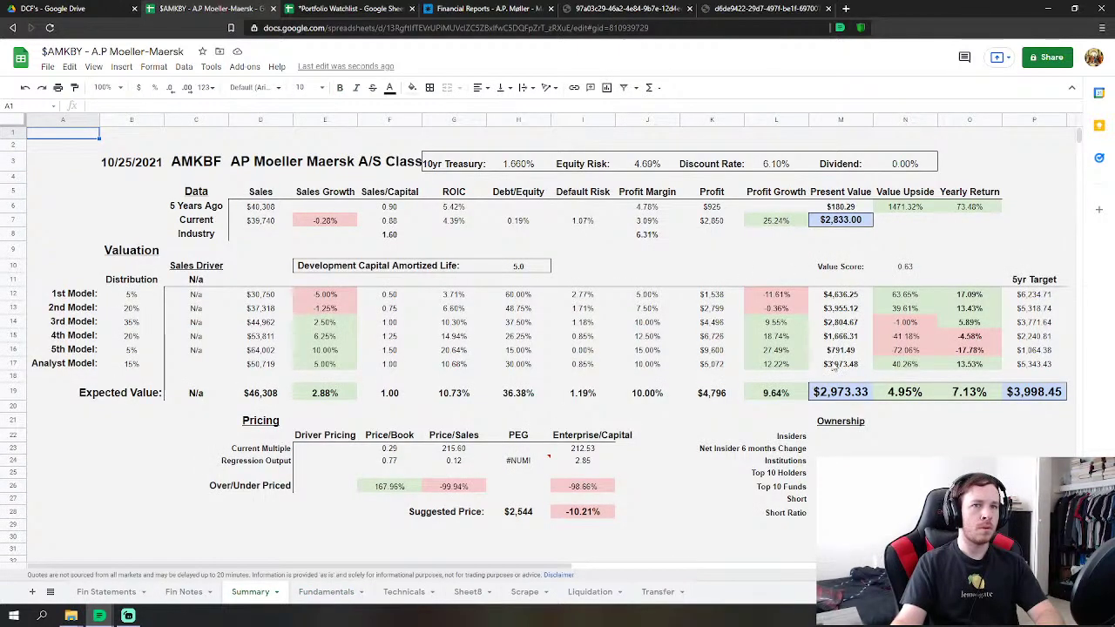
pyautogui.click(332, 595)
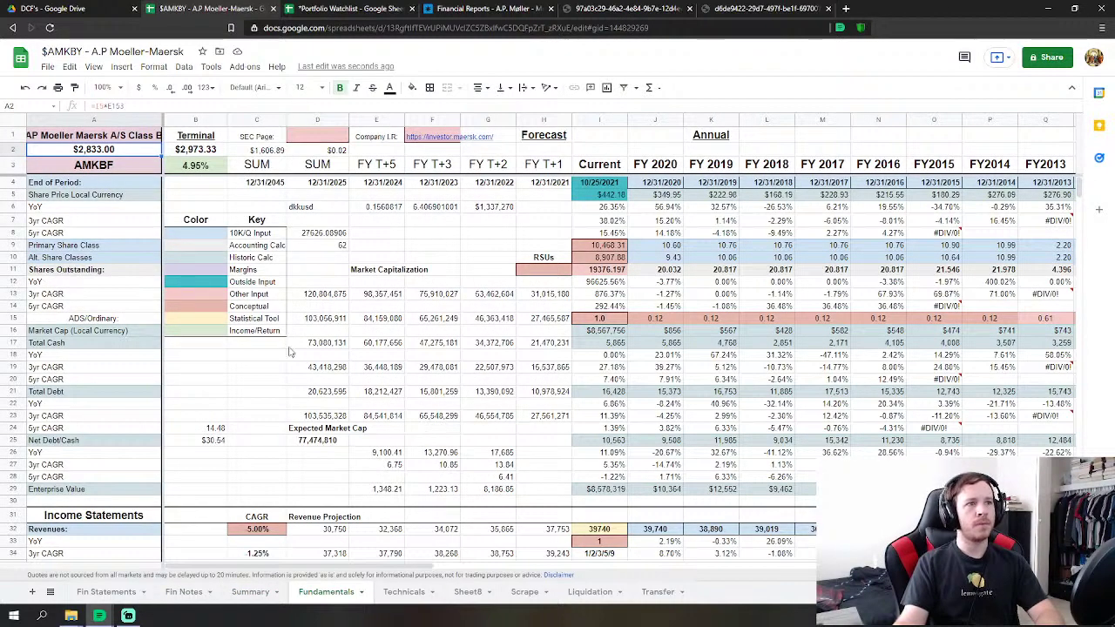
pyautogui.scroll(-4, 290, 352)
pyautogui.scroll(-2, 278, 344)
pyautogui.scroll(5, 271, 337)
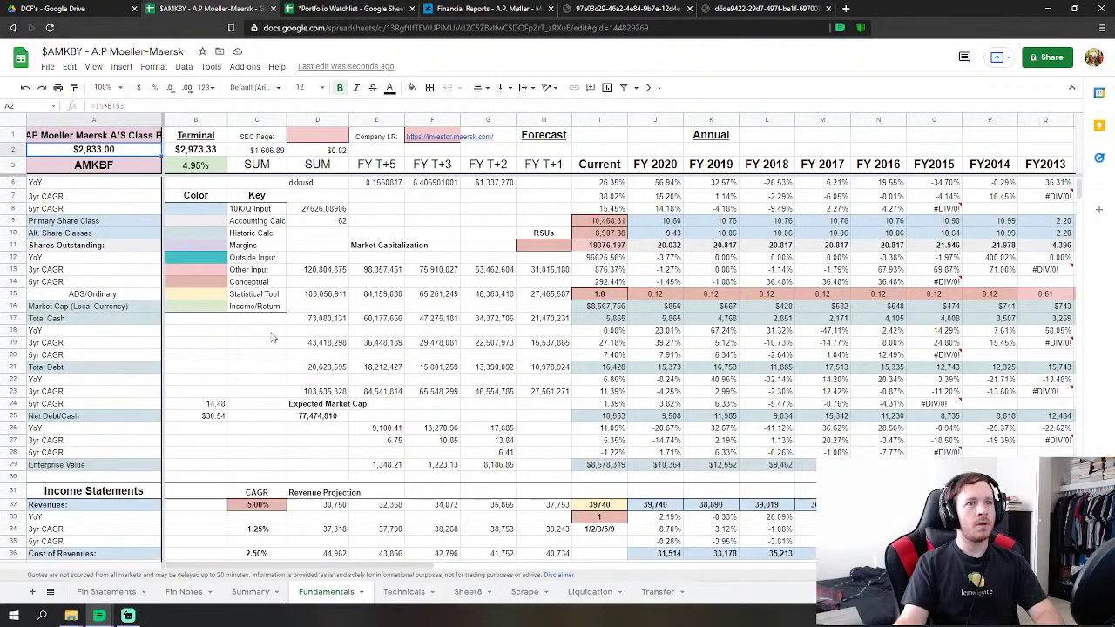
pyautogui.scroll(2, 271, 338)
pyautogui.click(249, 591)
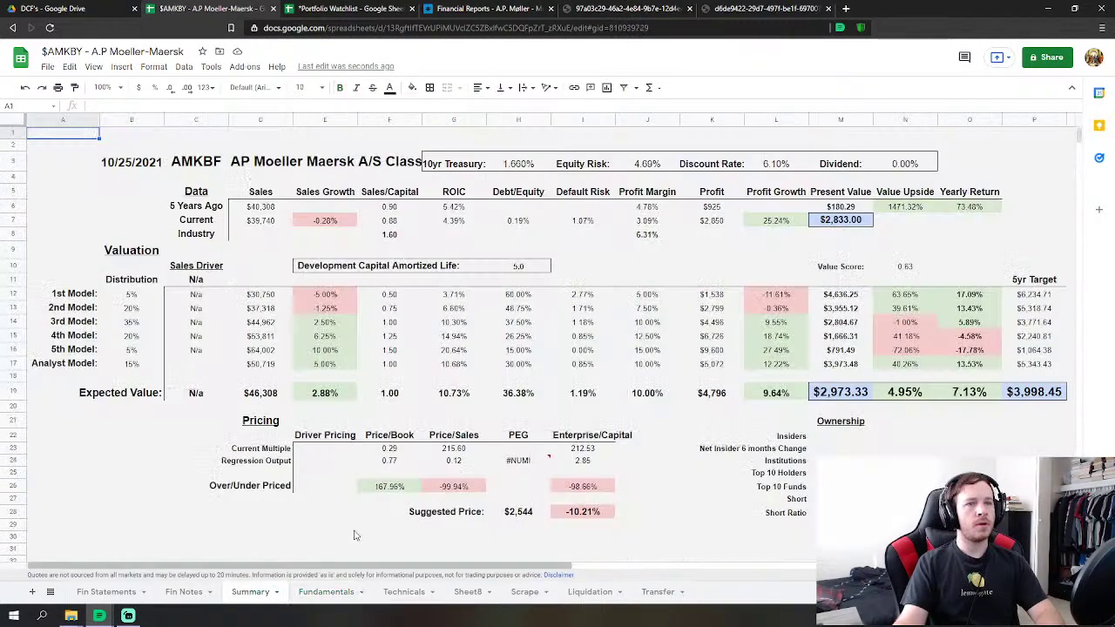
pyautogui.click(826, 311)
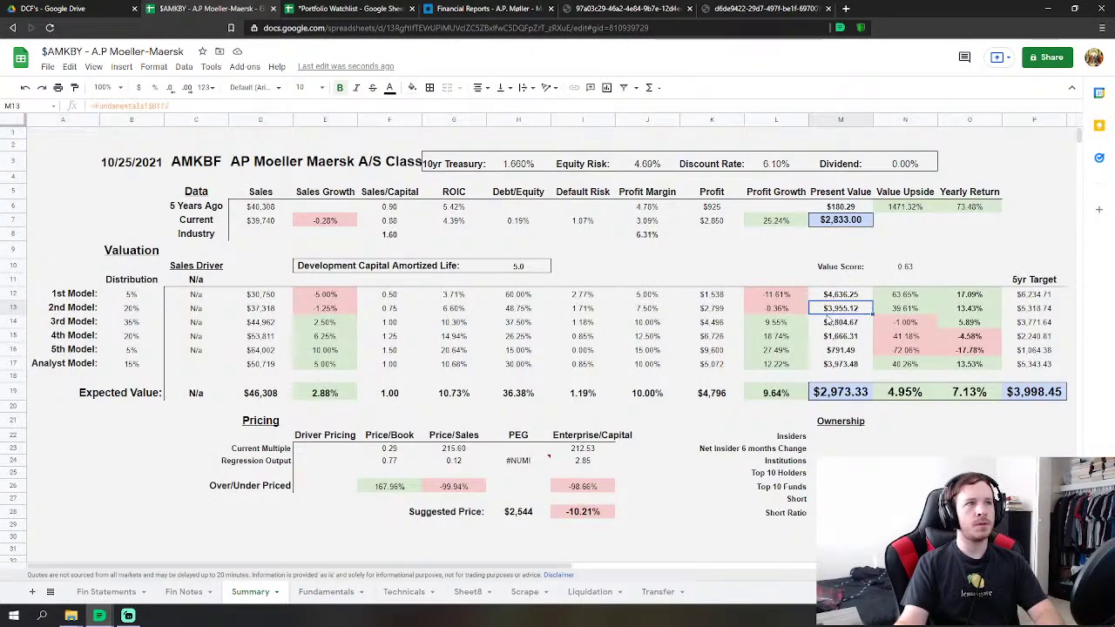
pyautogui.click(827, 350)
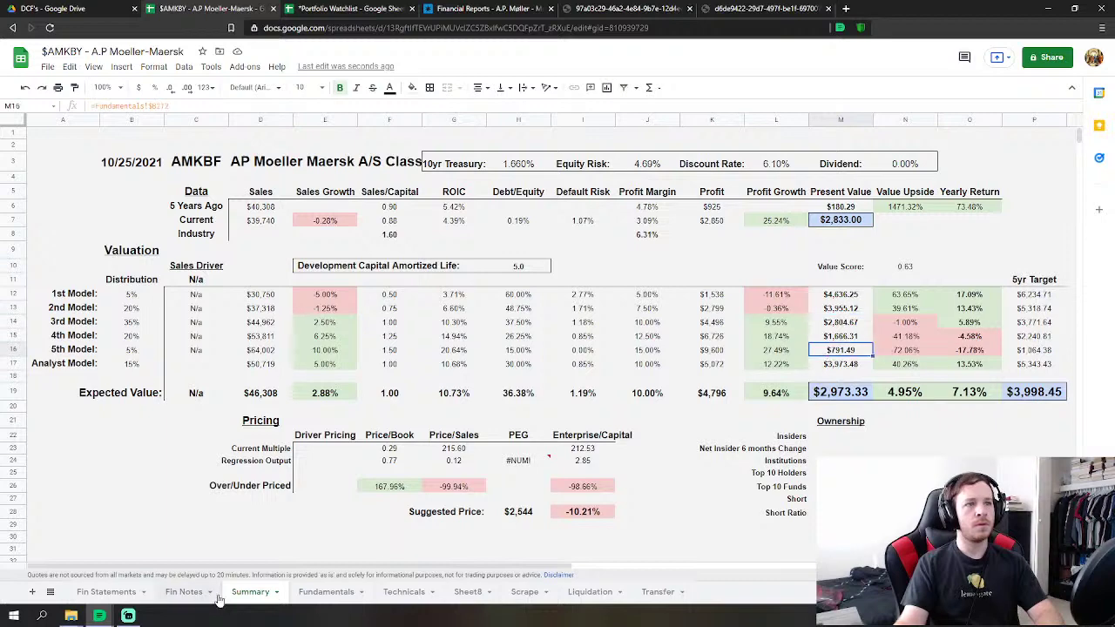
# Try linking the Convert to USD factor in E153 of the Fundamentals sheet to B25, review the valuation, and undo the change.
pyautogui.click(326, 591)
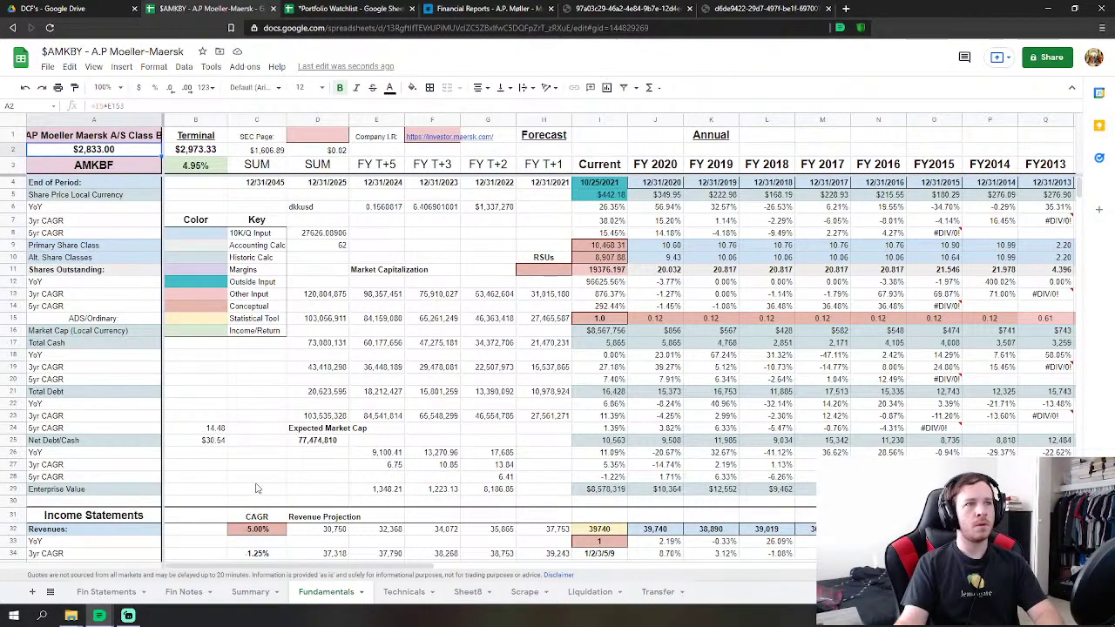
pyautogui.click(211, 443)
pyautogui.scroll(-5, 212, 448)
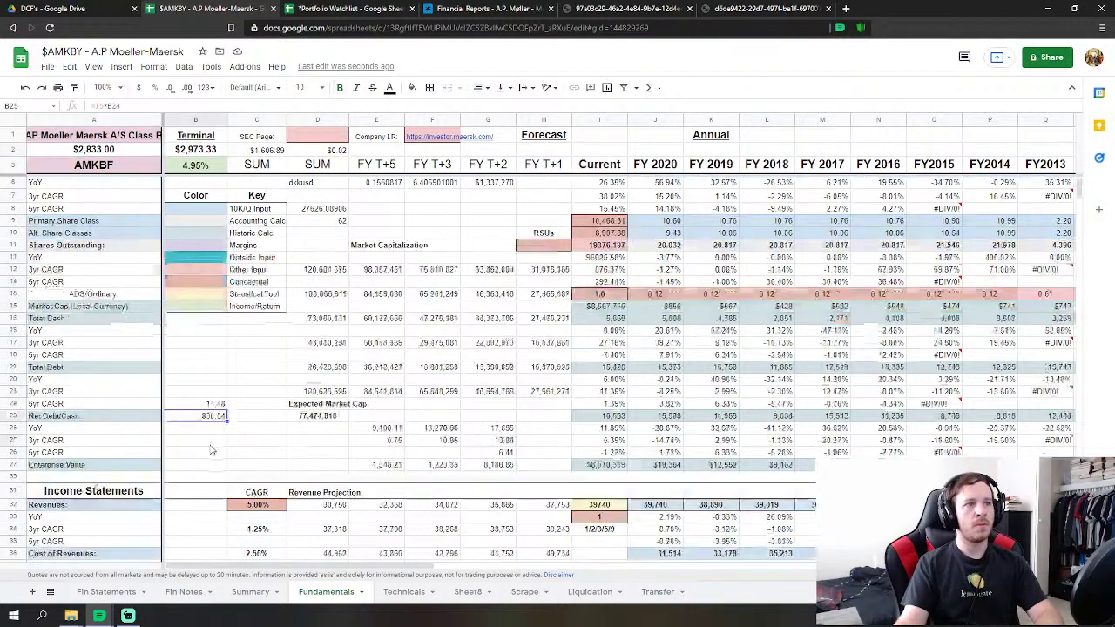
pyautogui.scroll(-5, 213, 451)
pyautogui.scroll(-10, 215, 452)
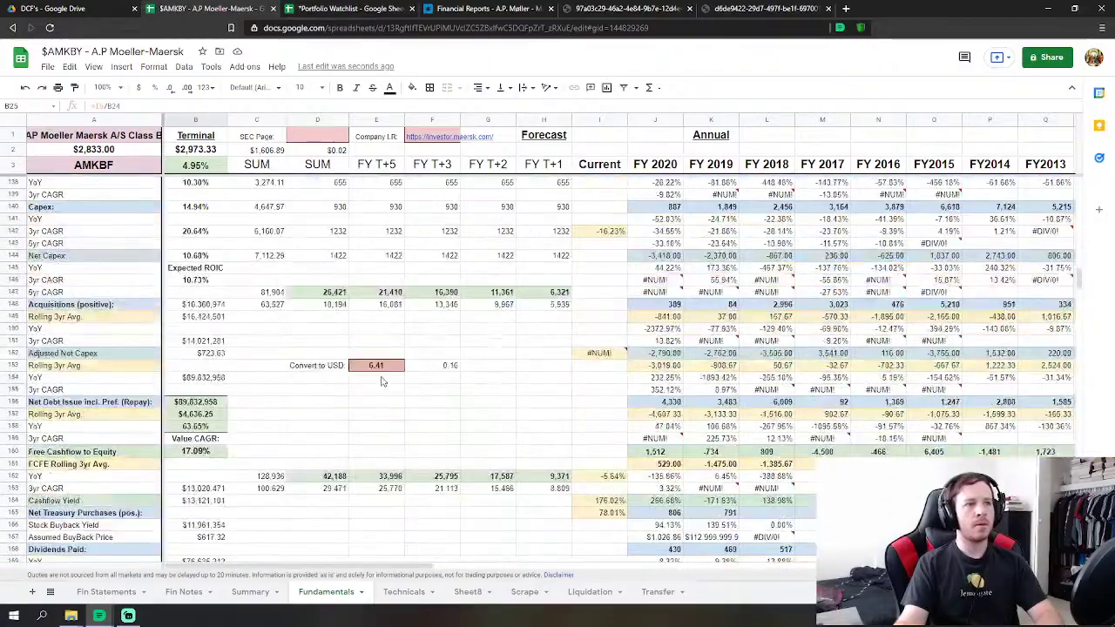
pyautogui.click(383, 379)
pyautogui.scroll(2, 381, 454)
pyautogui.scroll(15, 382, 454)
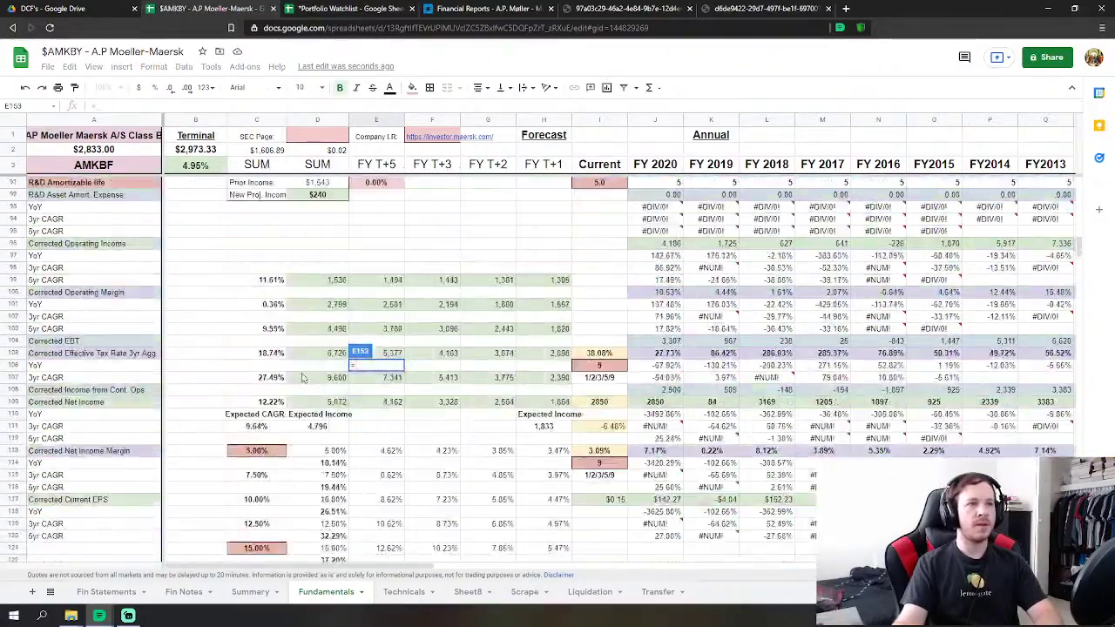
pyautogui.write('=')
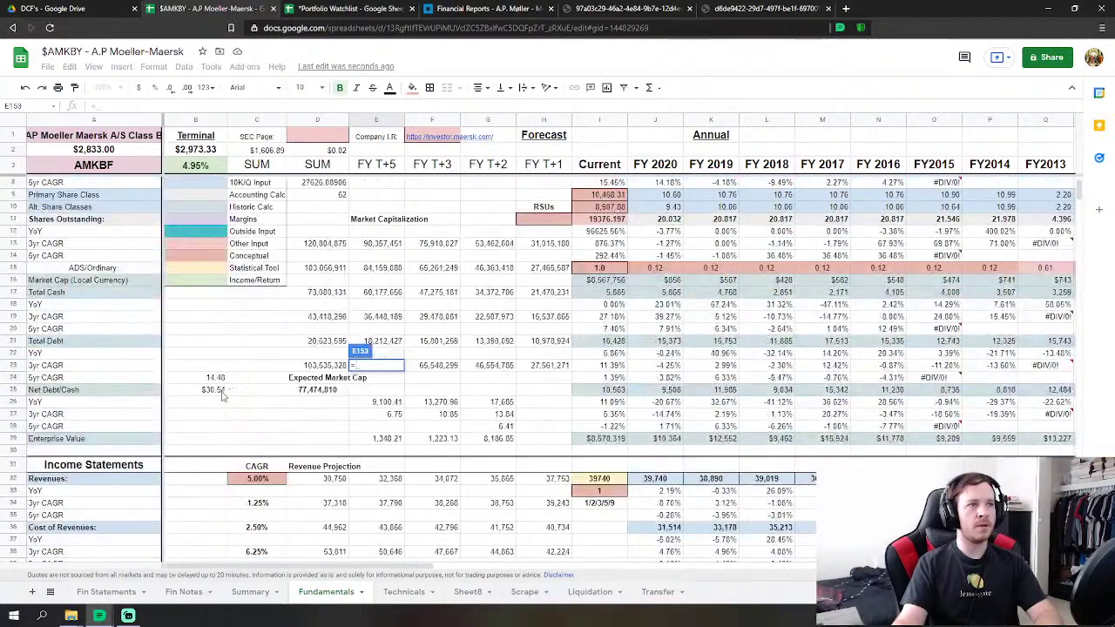
pyautogui.click(217, 392)
pyautogui.press('Return')
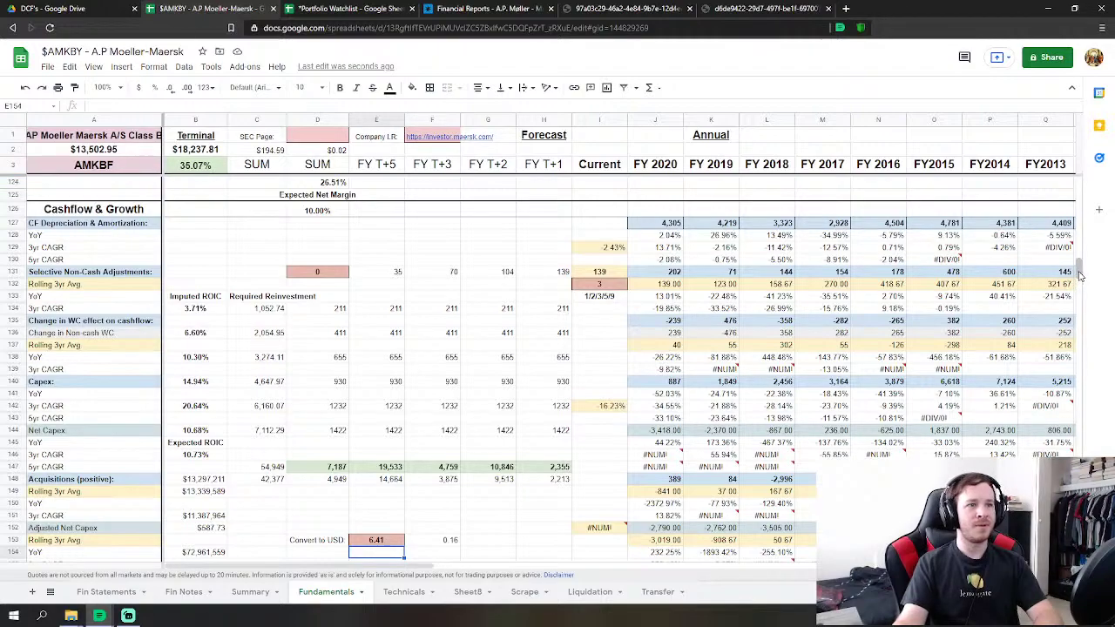
pyautogui.moveTo(1078, 275); pyautogui.dragTo(1077, 177)
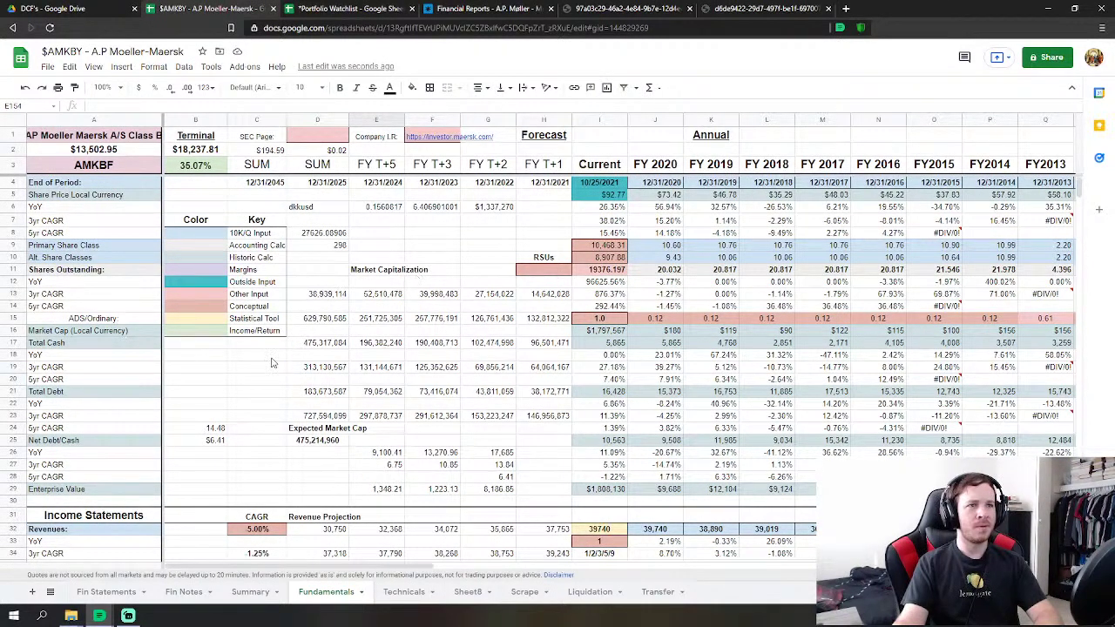
pyautogui.click(26, 88)
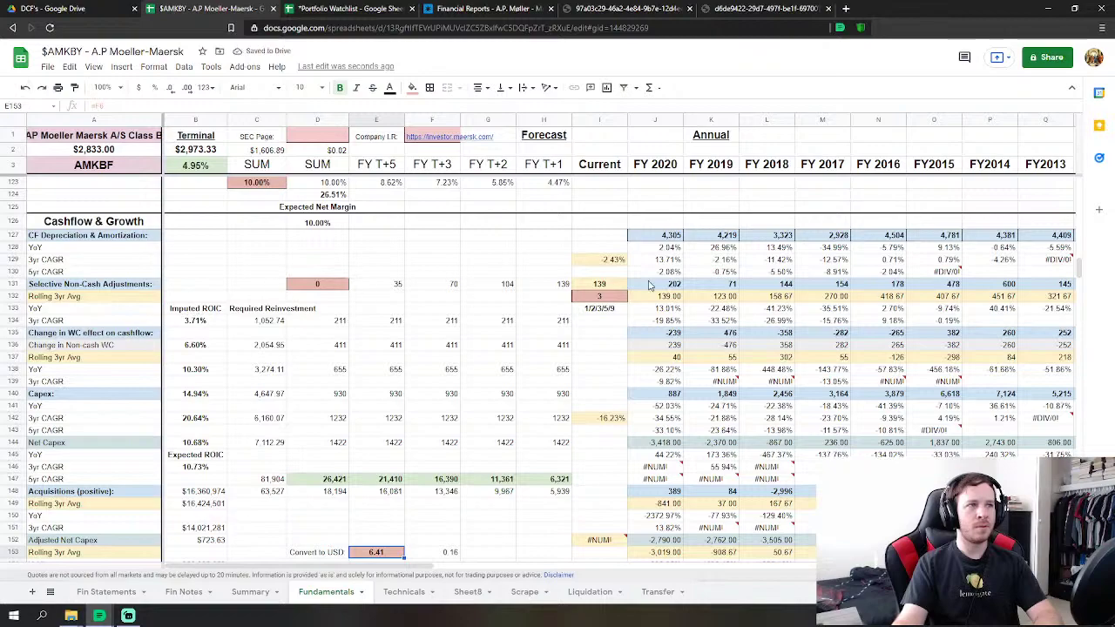
pyautogui.moveTo(1079, 298); pyautogui.dragTo(1077, 185)
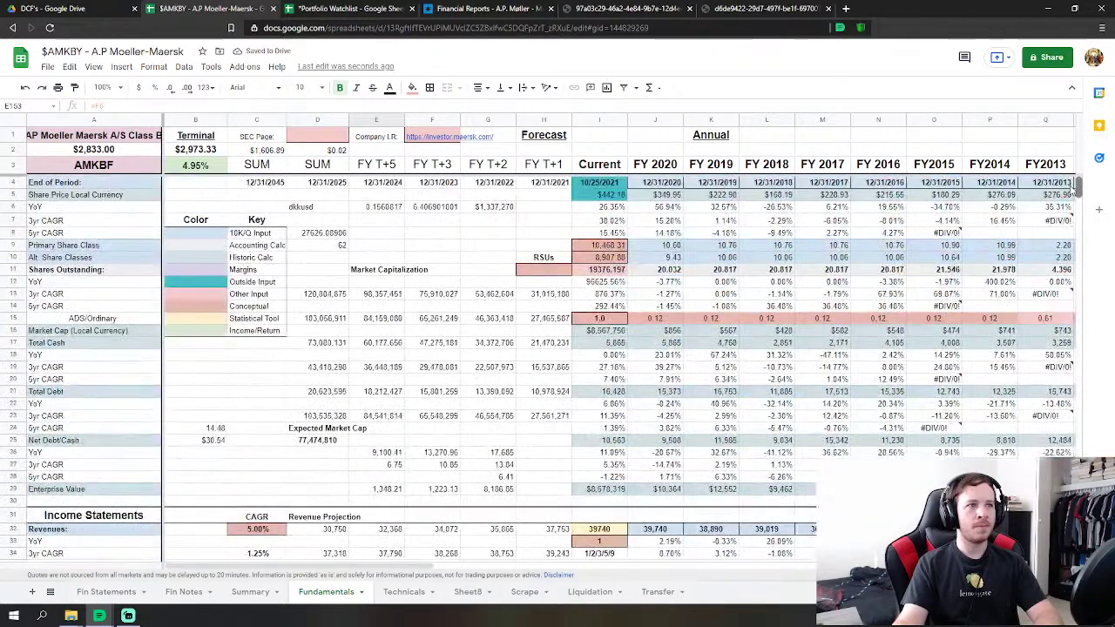
pyautogui.scroll(-1, 1077, 185)
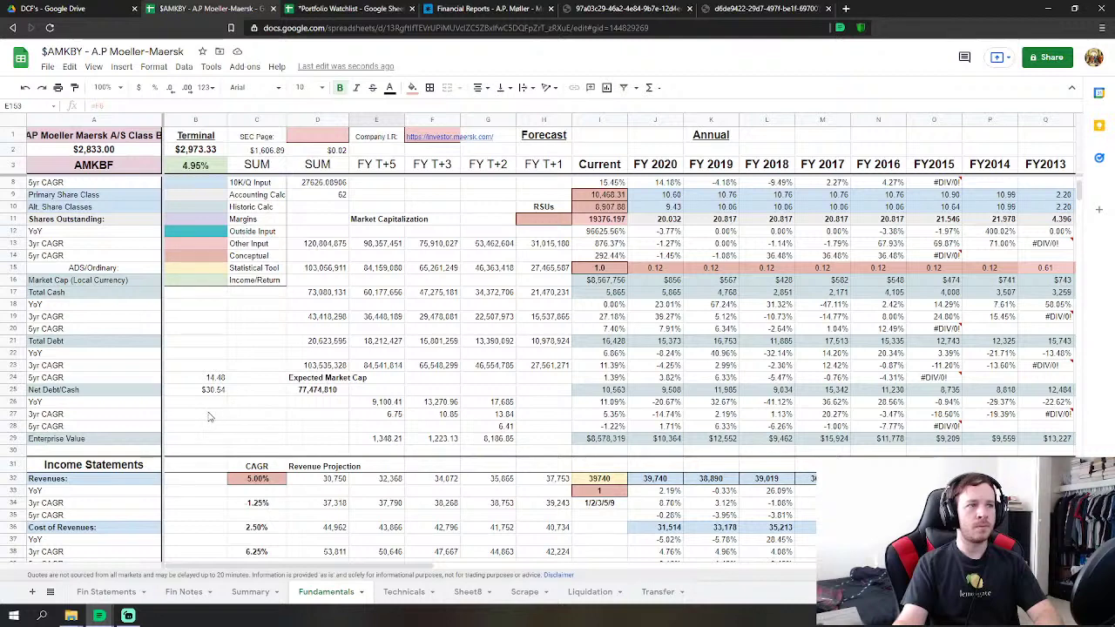
# Enter 30.54 in cell B27 of the Fundamentals sheet and clear cells B24:B25 above it.
pyautogui.click(207, 413)
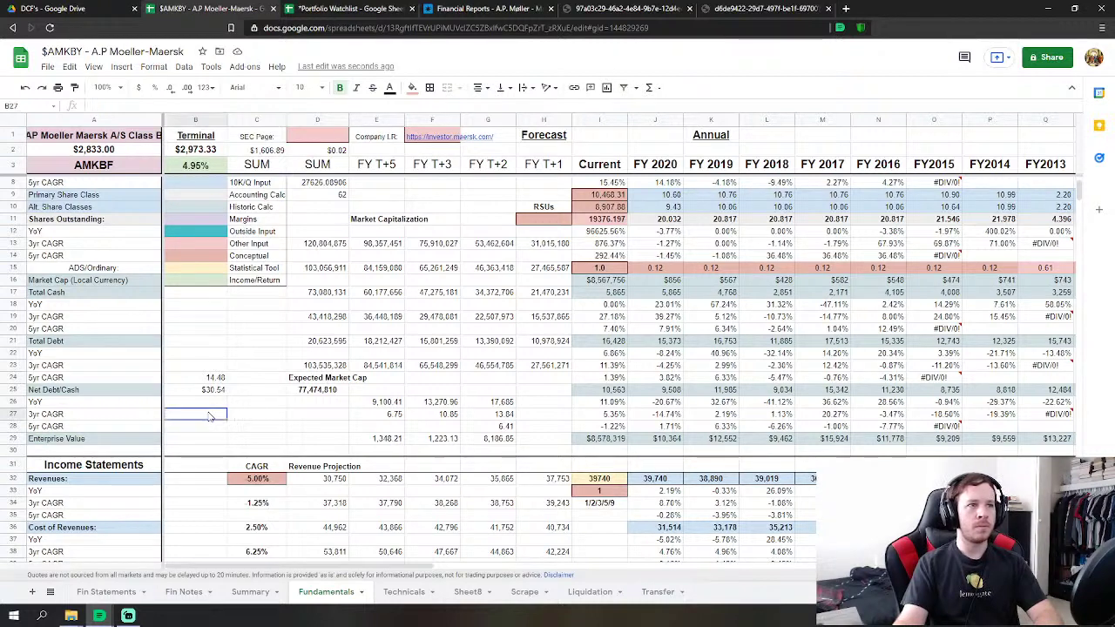
pyautogui.write('30.54')
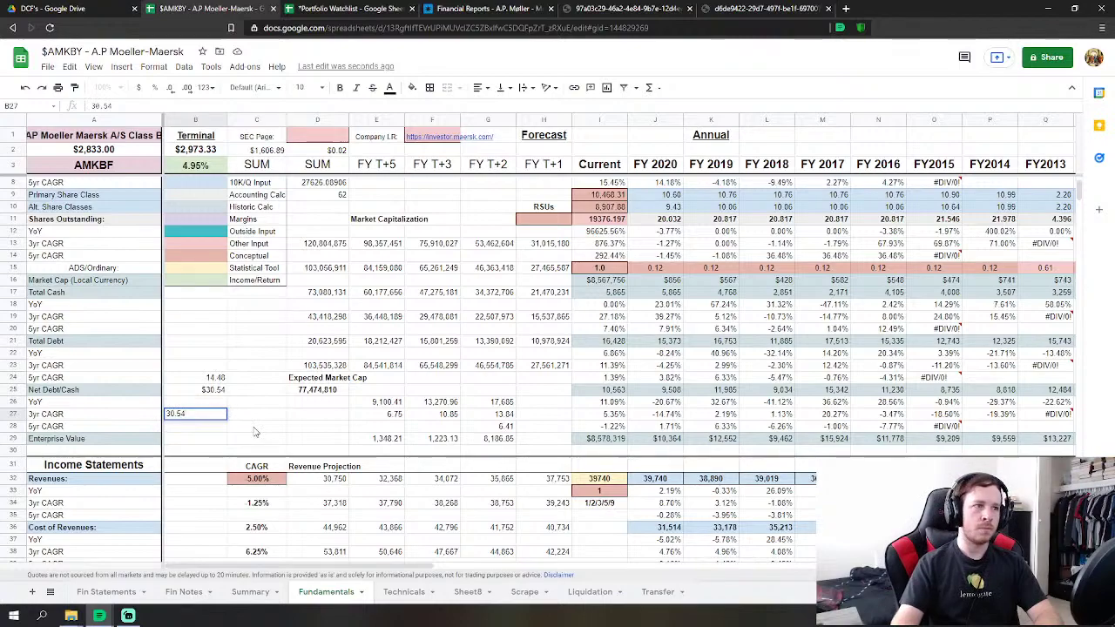
pyautogui.press('Return')
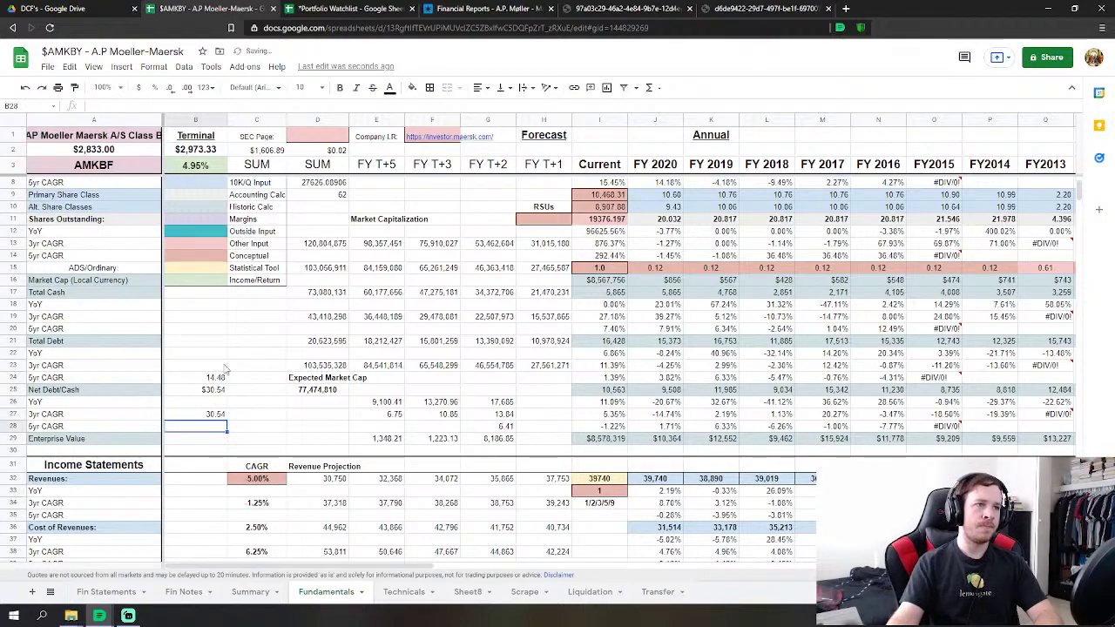
pyautogui.moveTo(211, 377); pyautogui.dragTo(211, 389)
# Set the Convert to USD rate in cell E153 to the formula =B27.
pyautogui.scroll(-5, 270, 387)
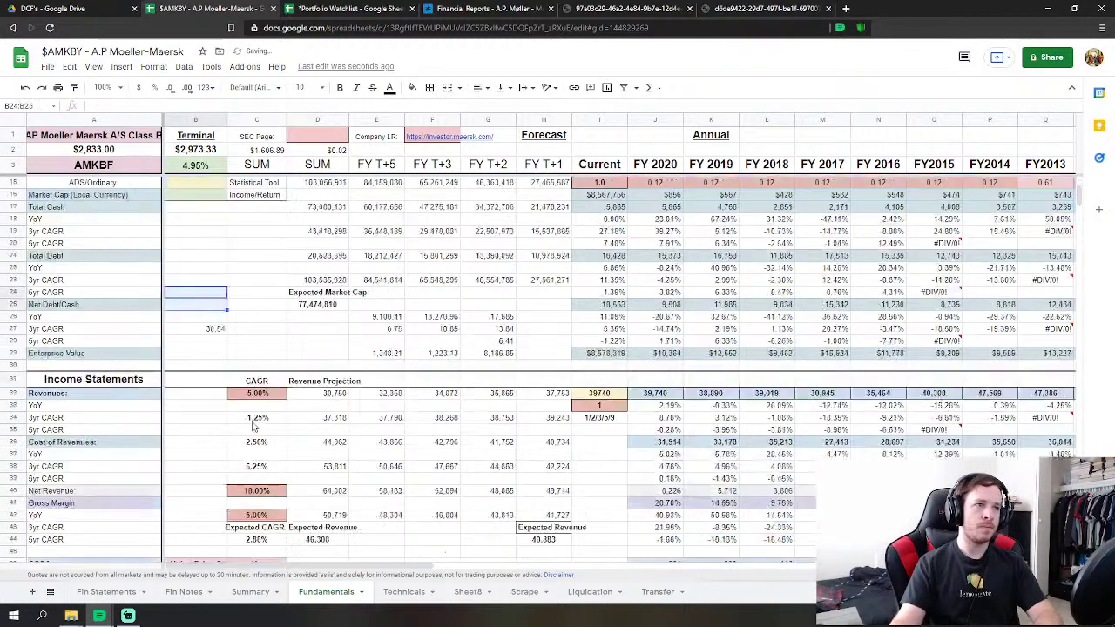
pyautogui.scroll(-10, 270, 386)
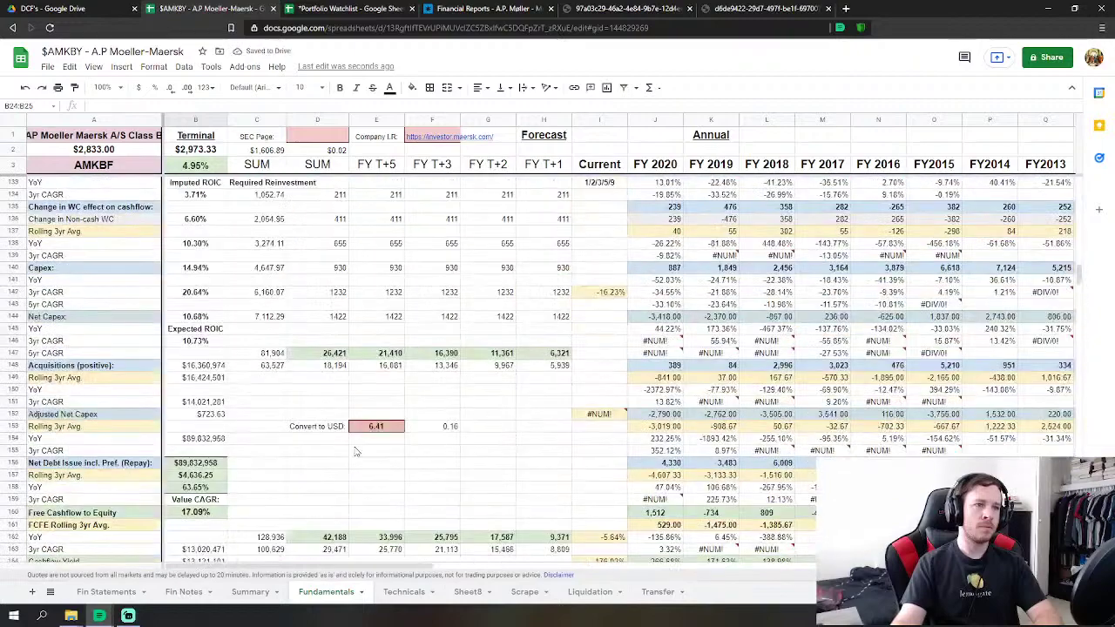
pyautogui.click(368, 406)
pyautogui.write('=')
pyautogui.scroll(10, 239, 279)
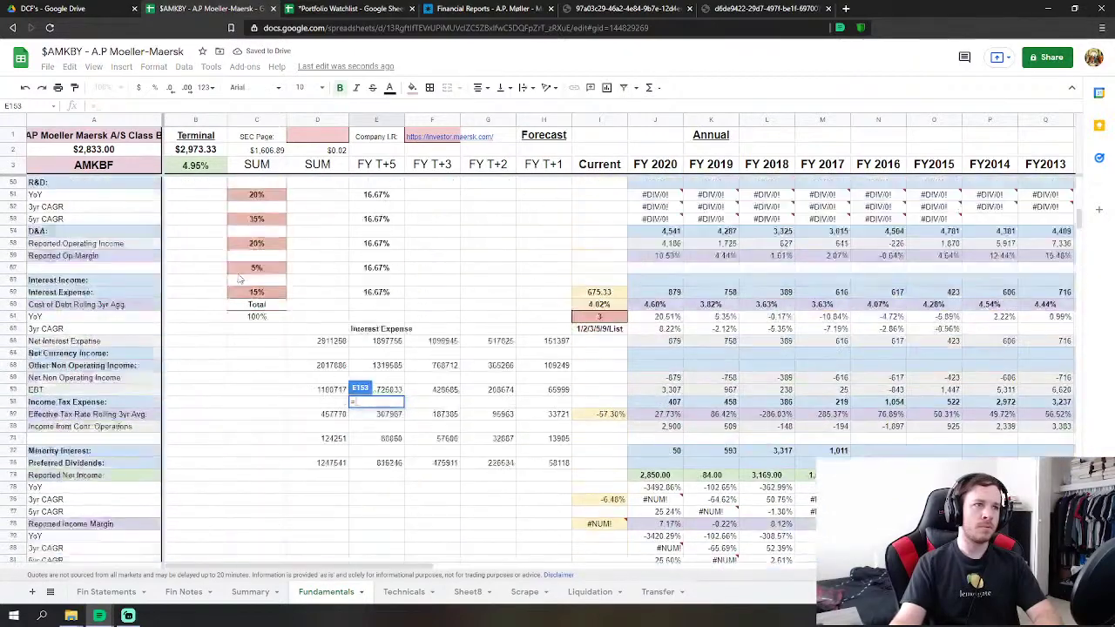
pyautogui.scroll(6, 239, 279)
pyautogui.click(219, 359)
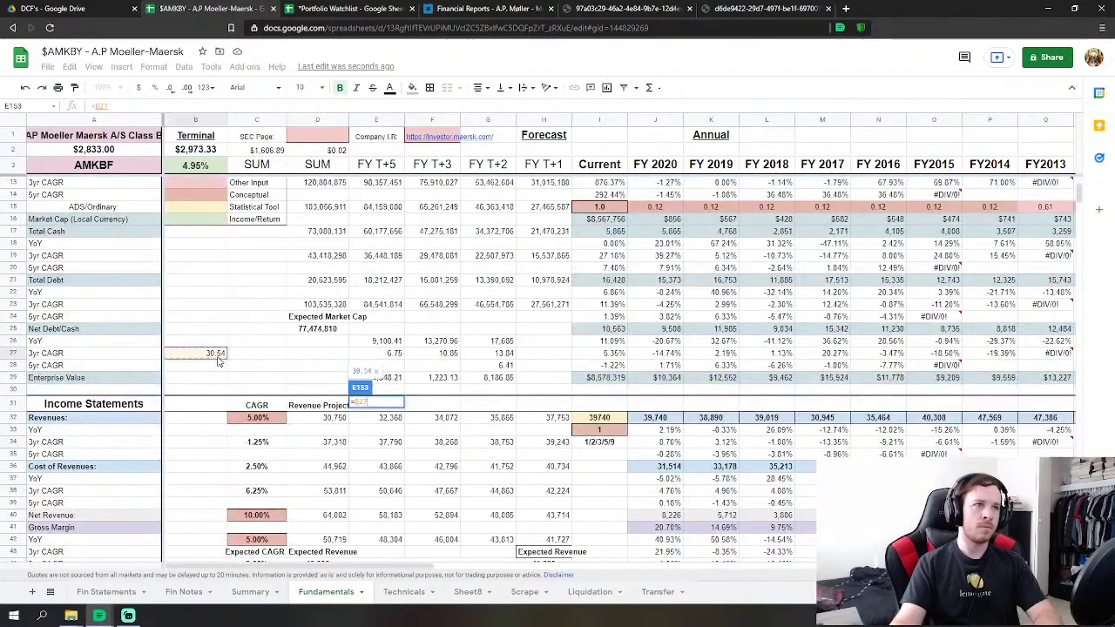
pyautogui.press('Return')
pyautogui.scroll(6, 474, 422)
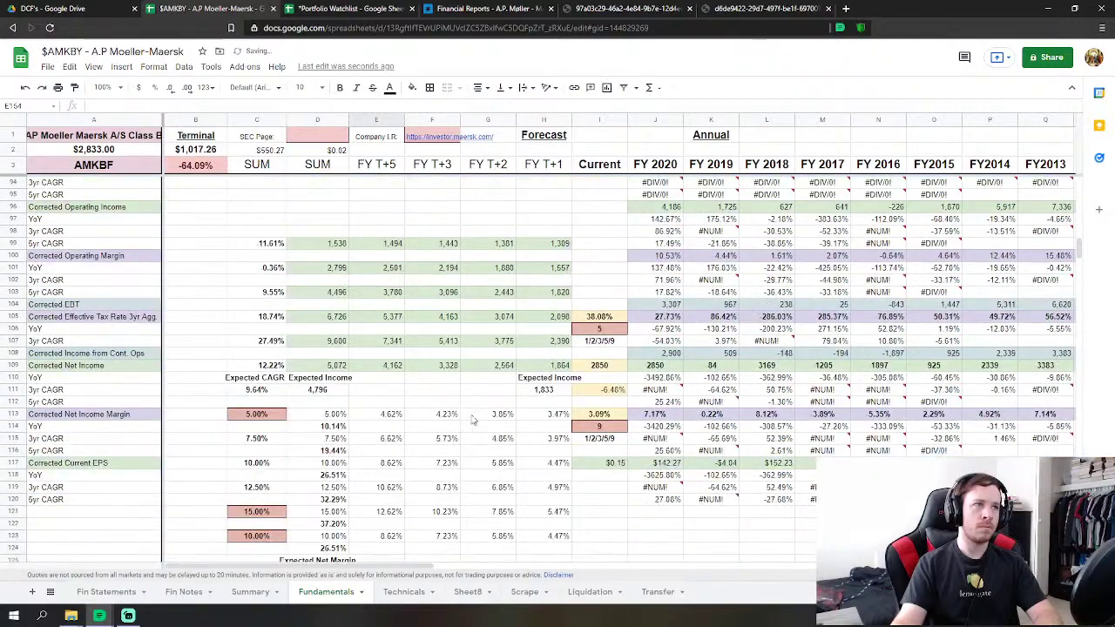
pyautogui.scroll(7, 474, 422)
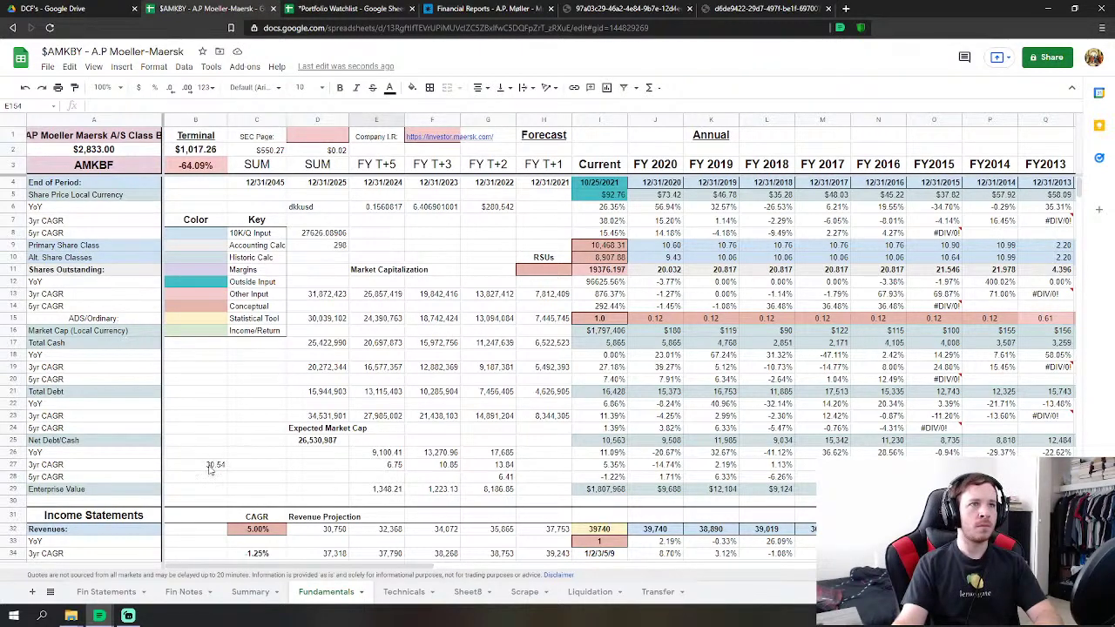
# Undo the formula change in the Convert to USD cell and return to the start of the Fundamentals sheet.
pyautogui.click(25, 88)
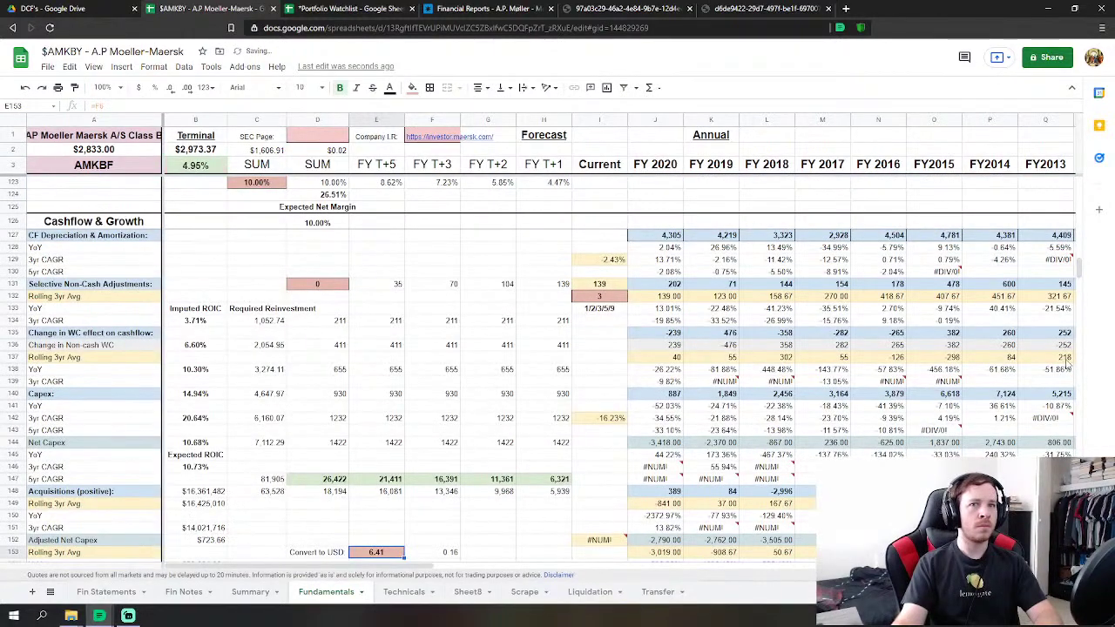
pyautogui.moveTo(1080, 270); pyautogui.dragTo(1095, 180)
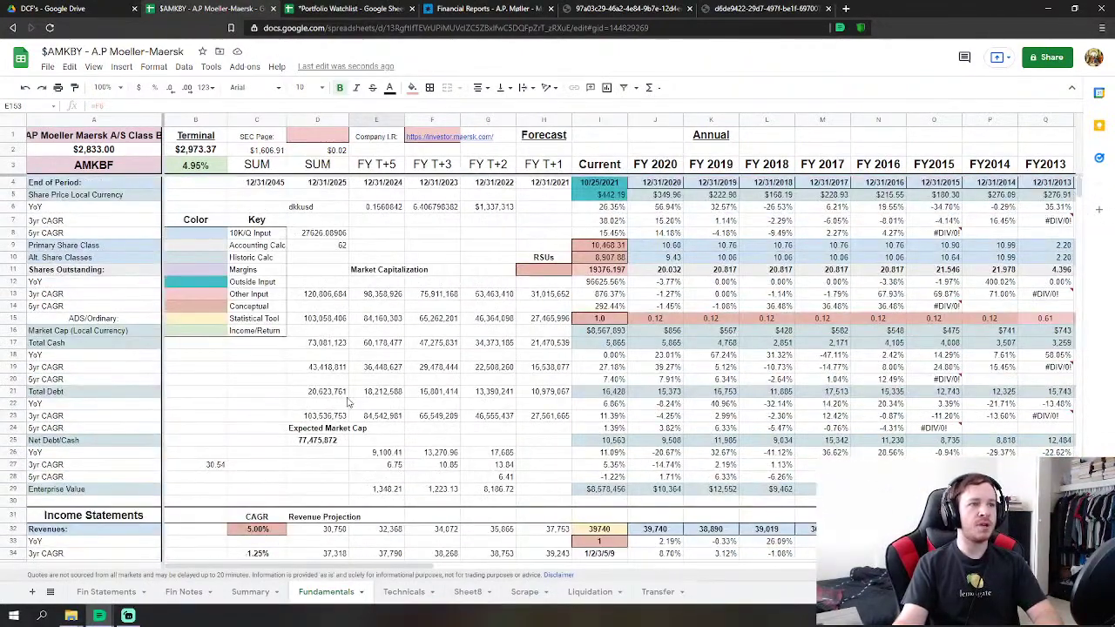
pyautogui.click(251, 431)
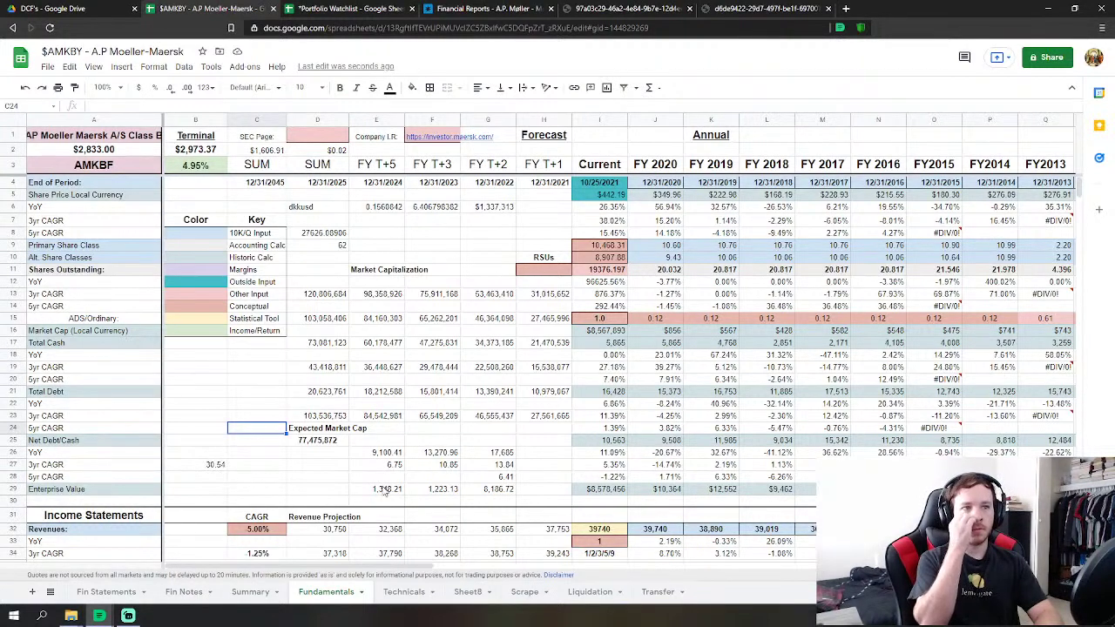
# Check the formula behind the current present value in cell M7 of the Summary sheet.
pyautogui.click(249, 592)
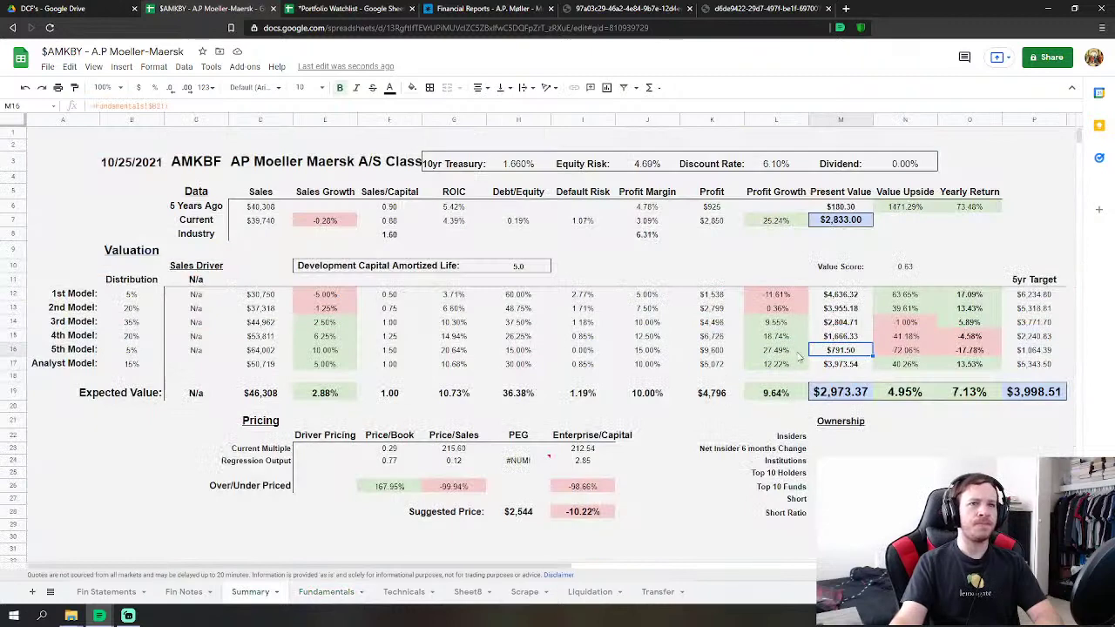
pyautogui.click(850, 223)
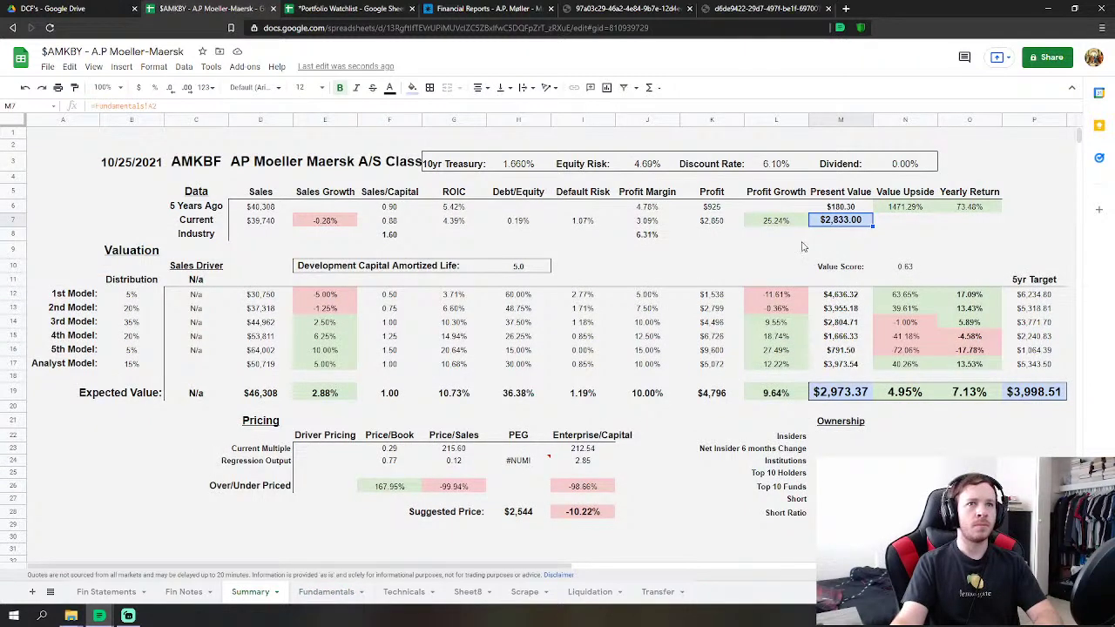
pyautogui.click(327, 592)
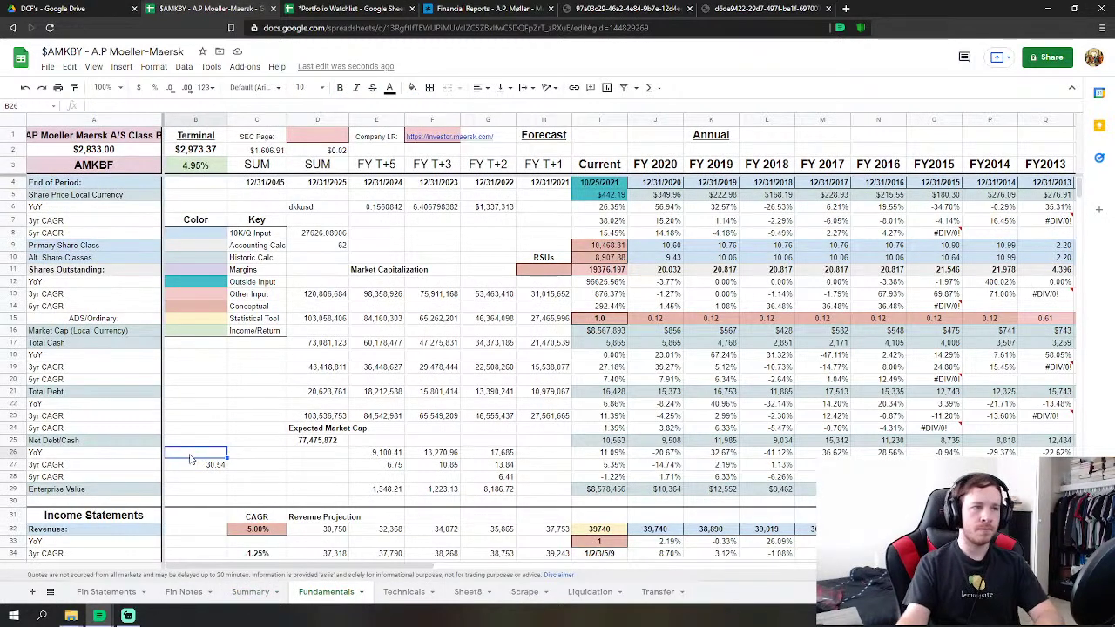
# Undo the clearing of cells B24:B25 on the Fundamentals sheet.
pyautogui.click(25, 88)
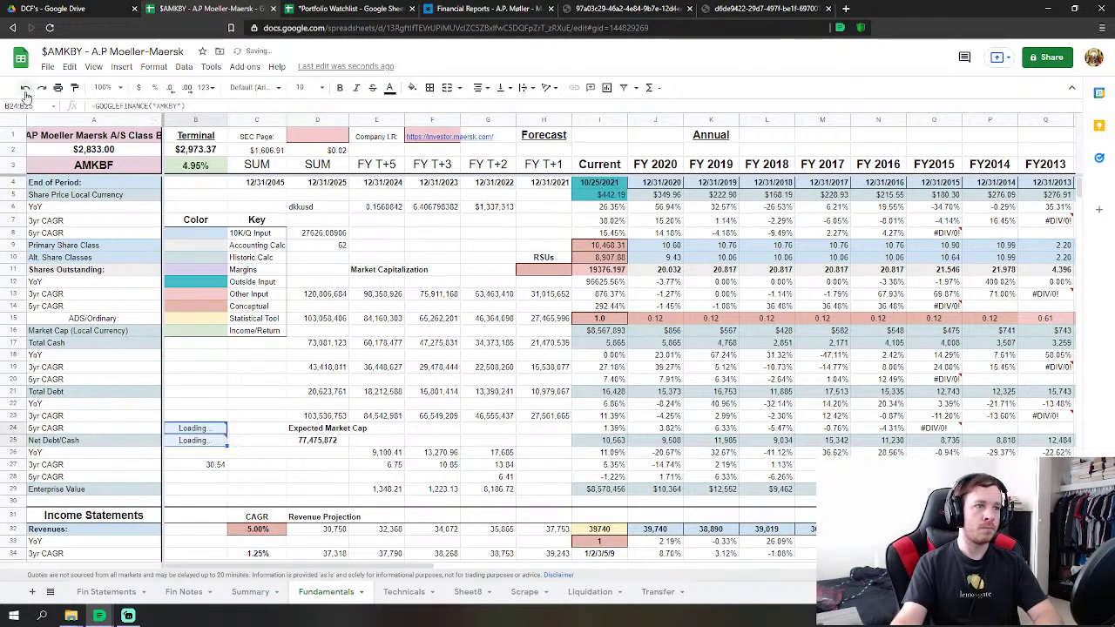
pyautogui.click(259, 466)
# Clear cells B25 and B27 on the Fundamentals sheet, and undo both deletions.
pyautogui.click(221, 442)
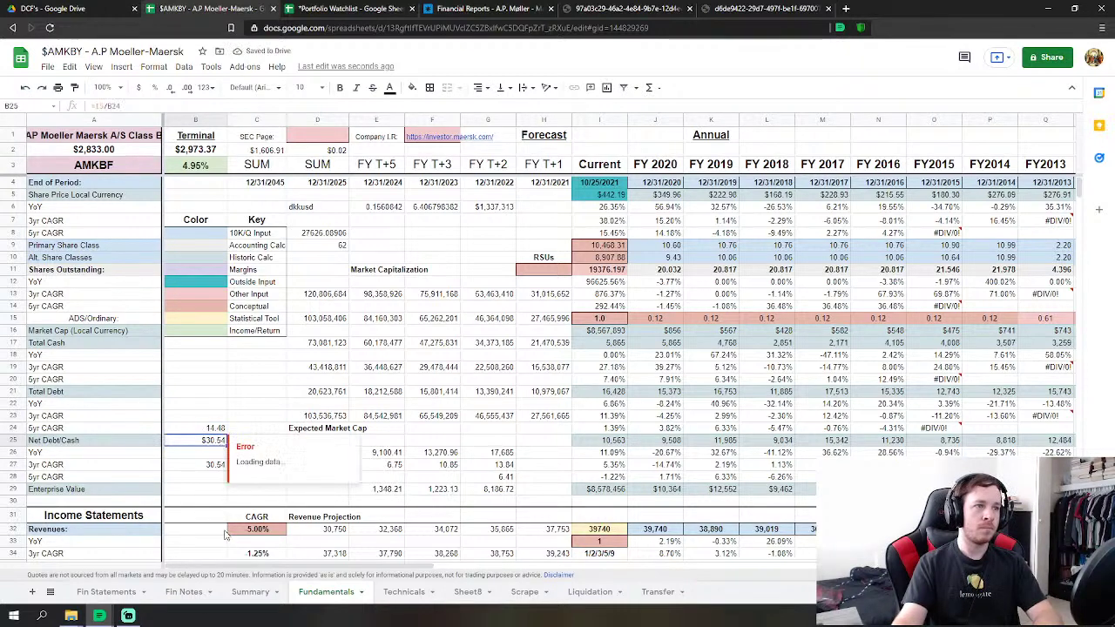
pyautogui.click(209, 466)
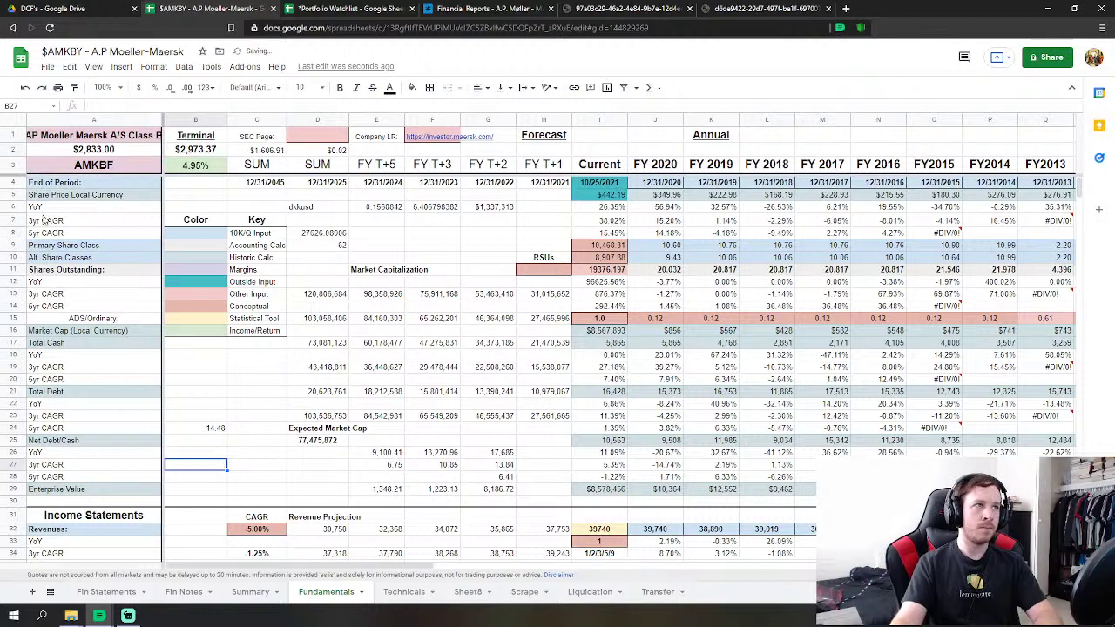
pyautogui.click(26, 88)
pyautogui.click(27, 89)
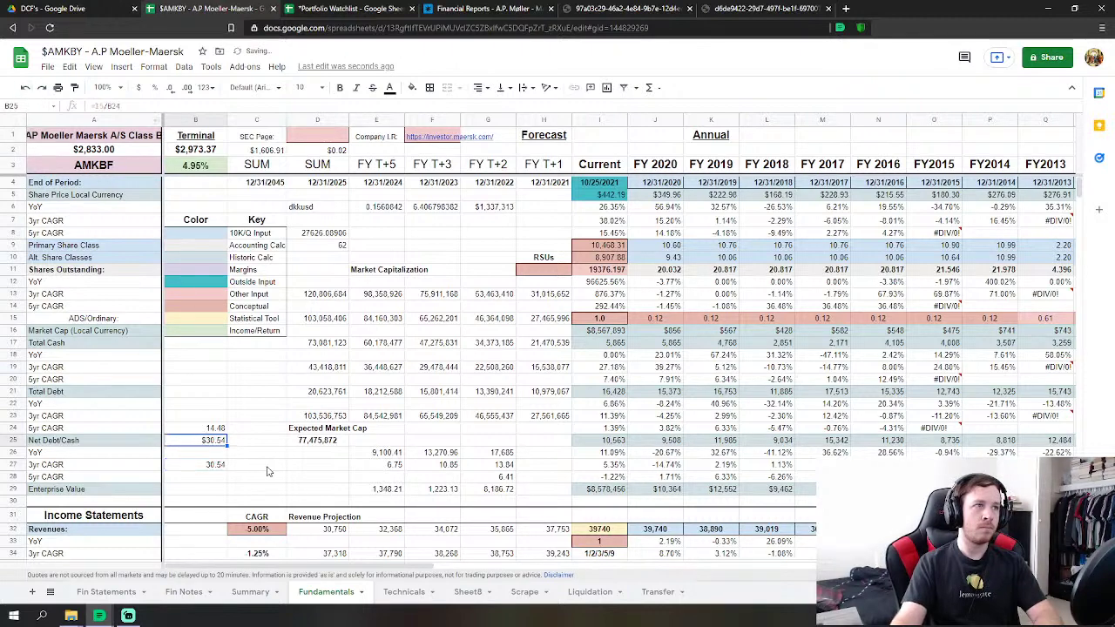
# Inspect the formulas in cells B24 and B25, and clear the hardcoded value in B27.
pyautogui.click(206, 429)
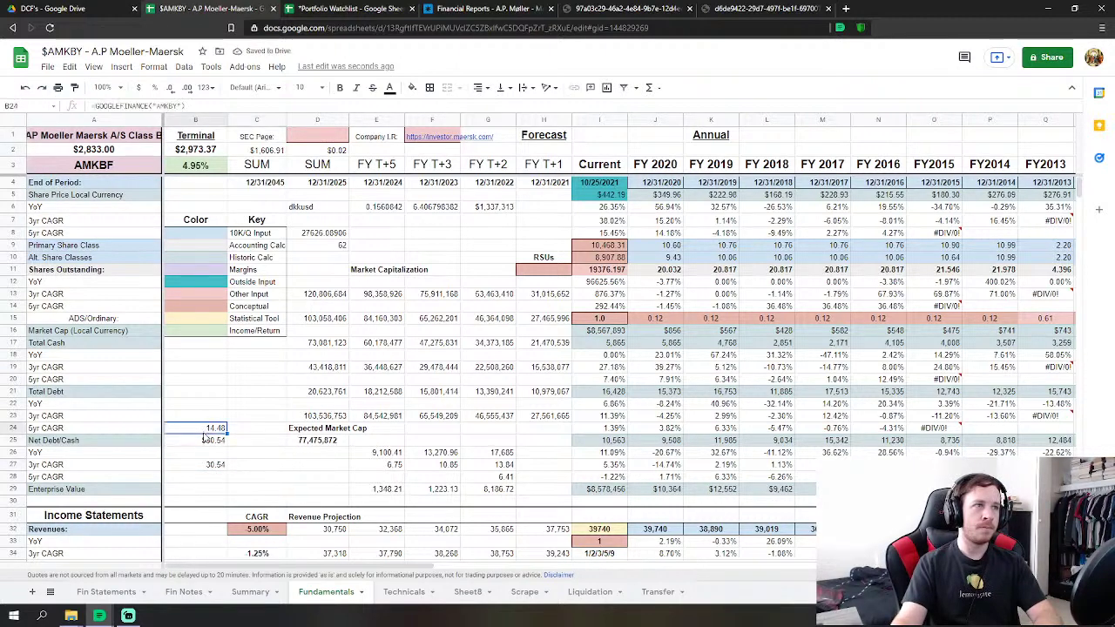
pyautogui.click(204, 442)
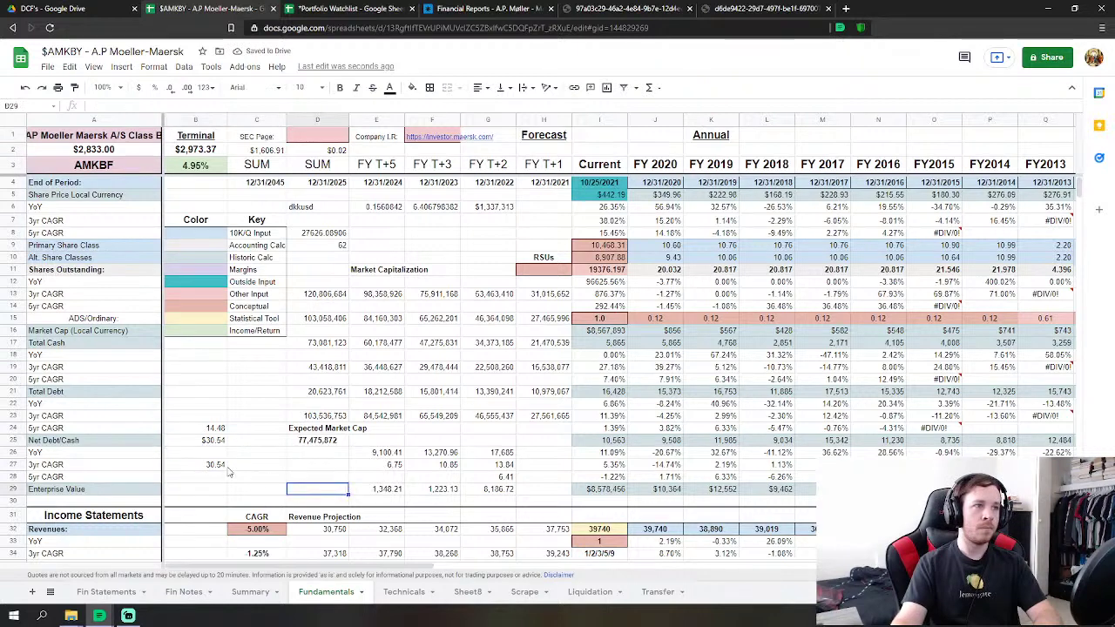
pyautogui.click(209, 468)
pyautogui.click(253, 471)
pyautogui.click(224, 469)
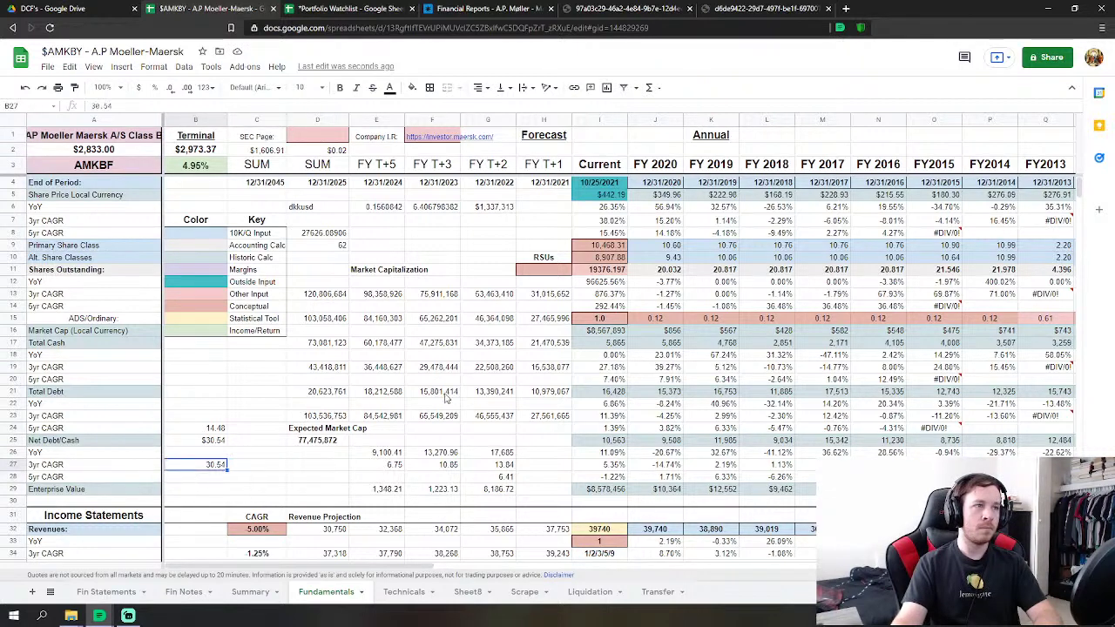
# Set the current present value in Summary cell M7 to the formula =Fundamentals!B24.
pyautogui.click(252, 592)
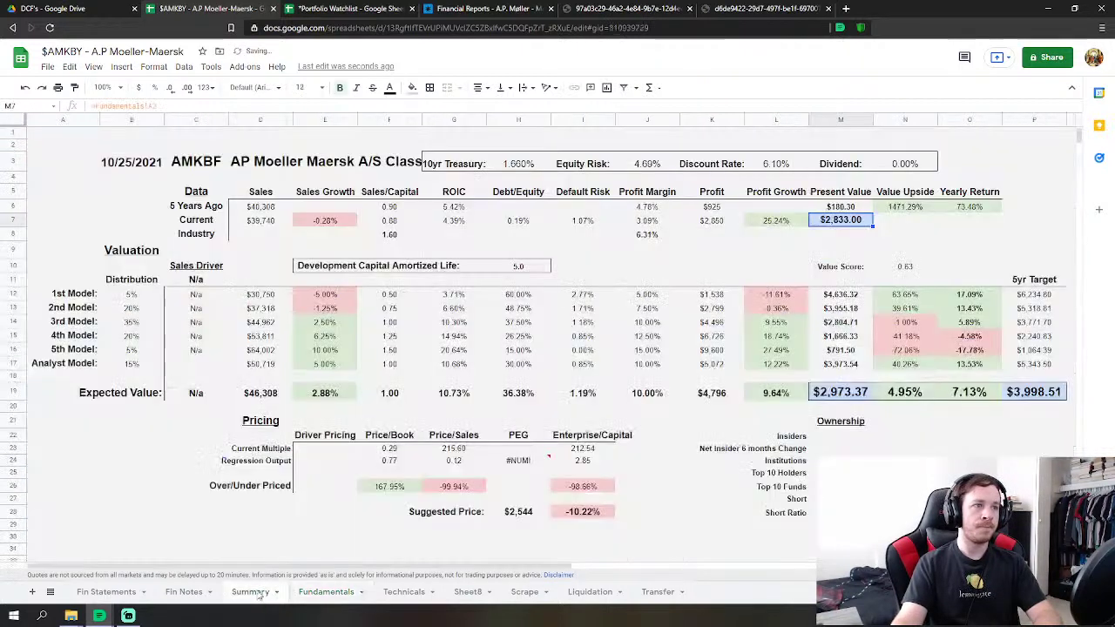
pyautogui.click(727, 438)
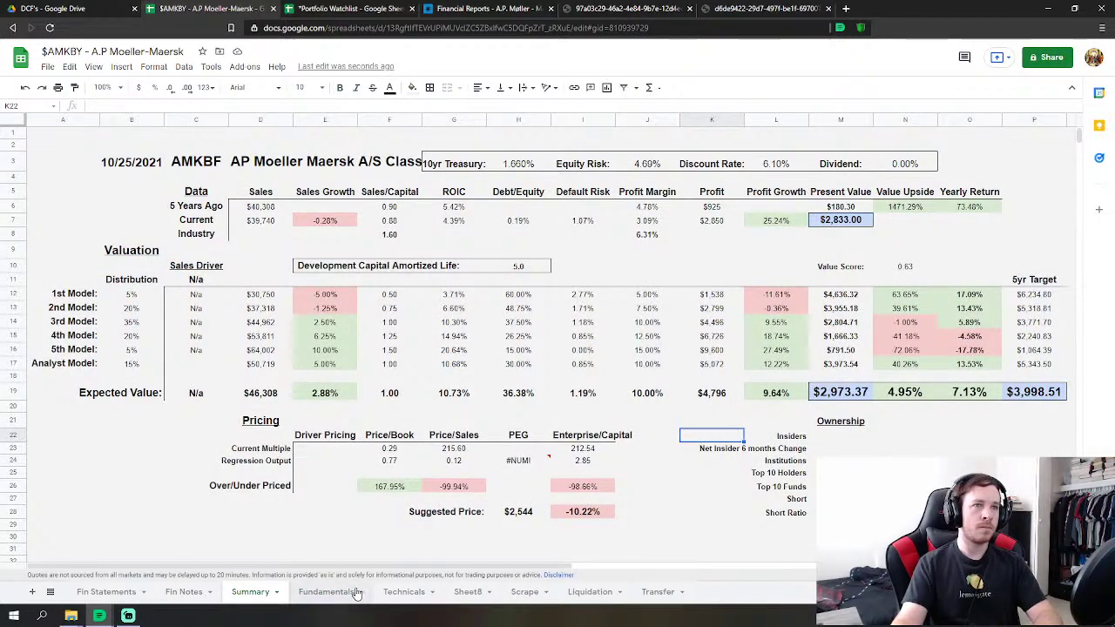
pyautogui.click(863, 266)
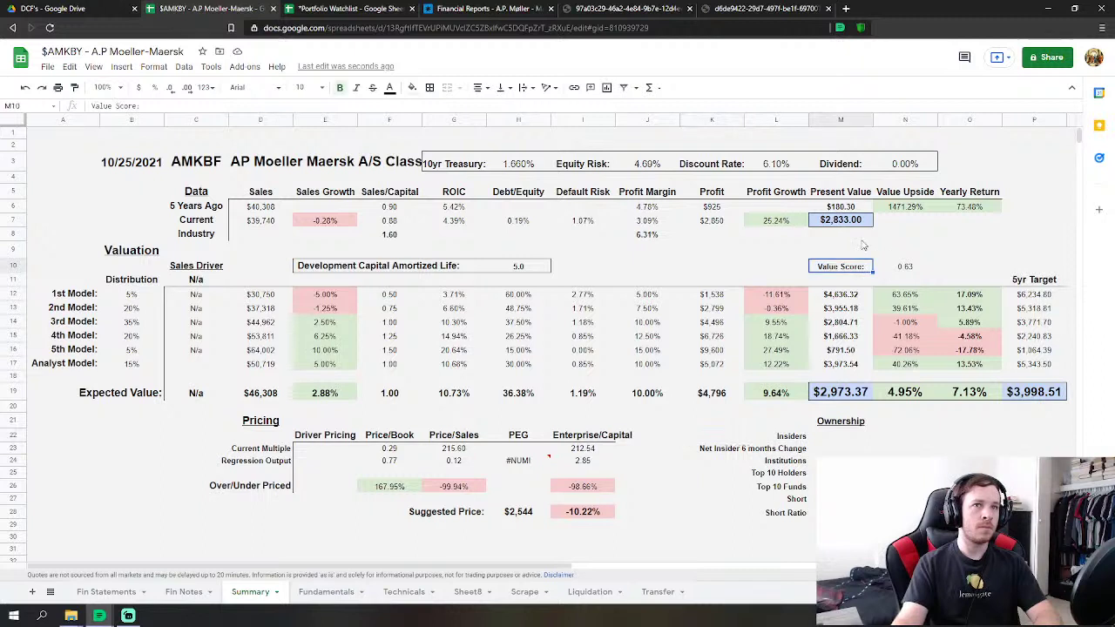
pyautogui.click(856, 223)
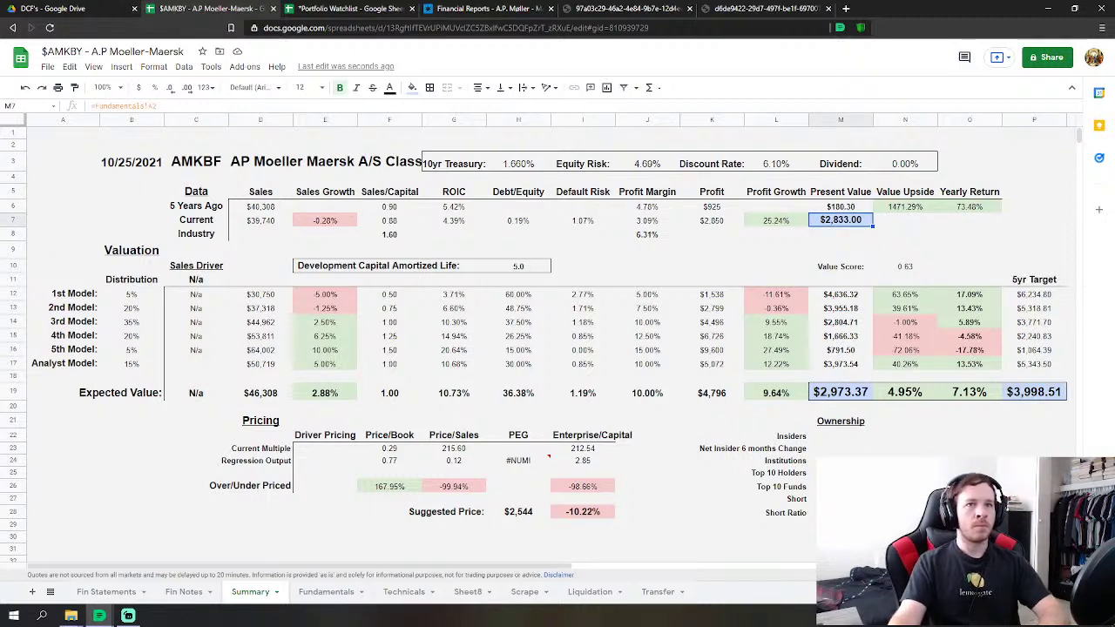
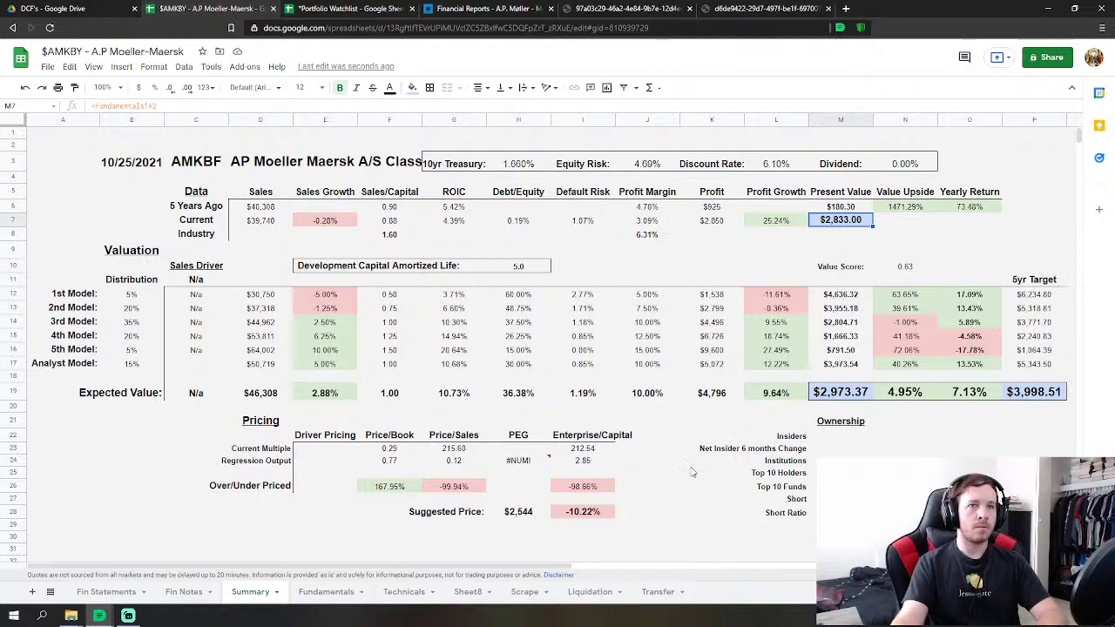
pyautogui.write('=')
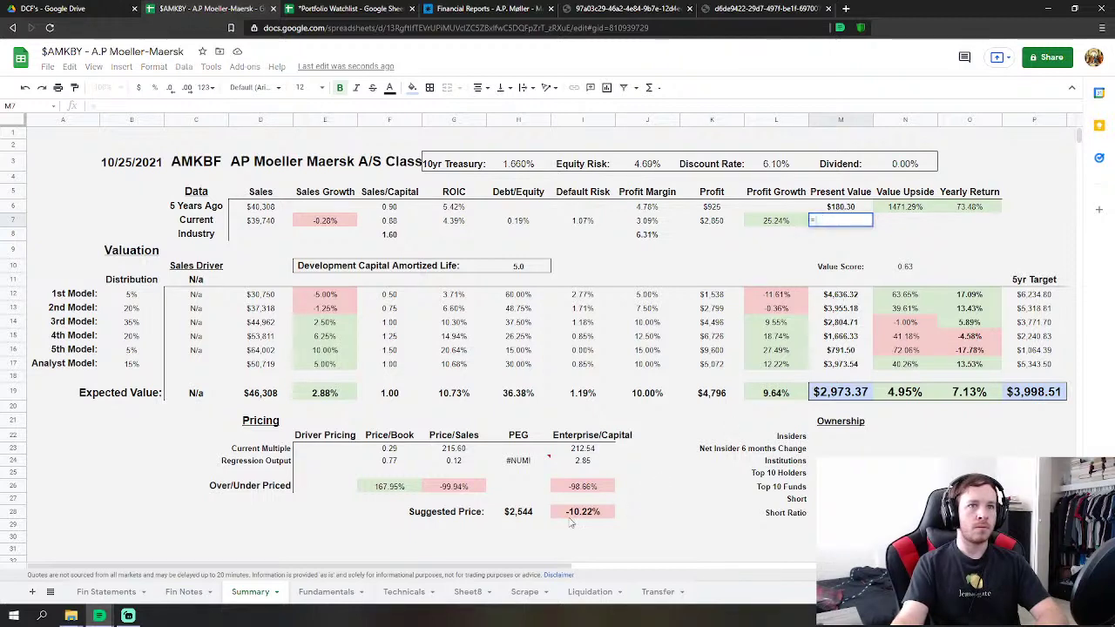
pyautogui.click(329, 592)
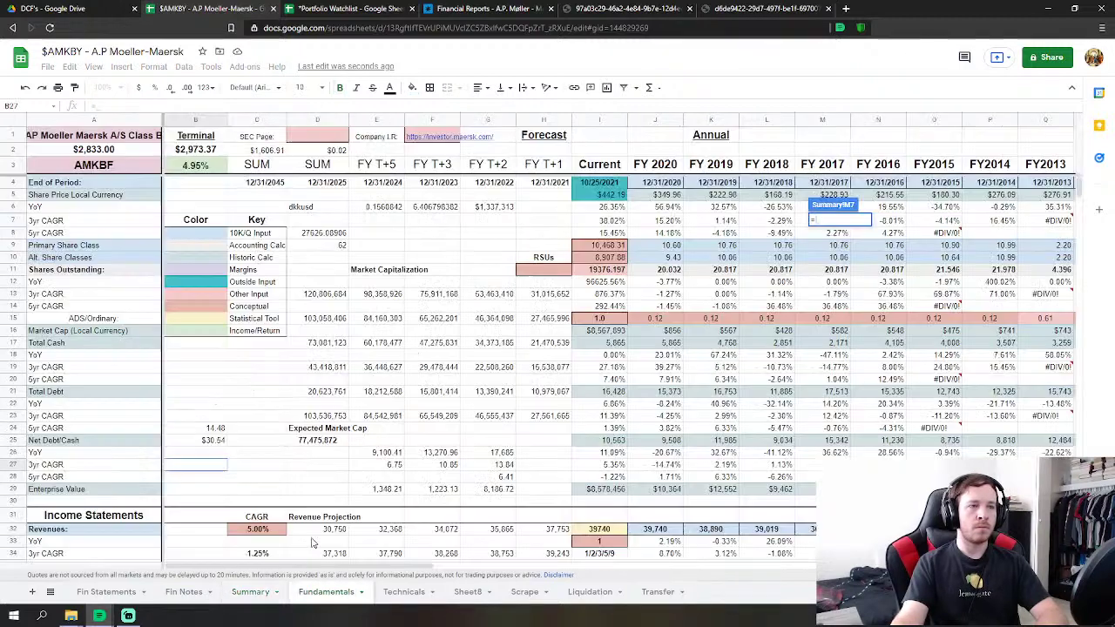
pyautogui.click(220, 428)
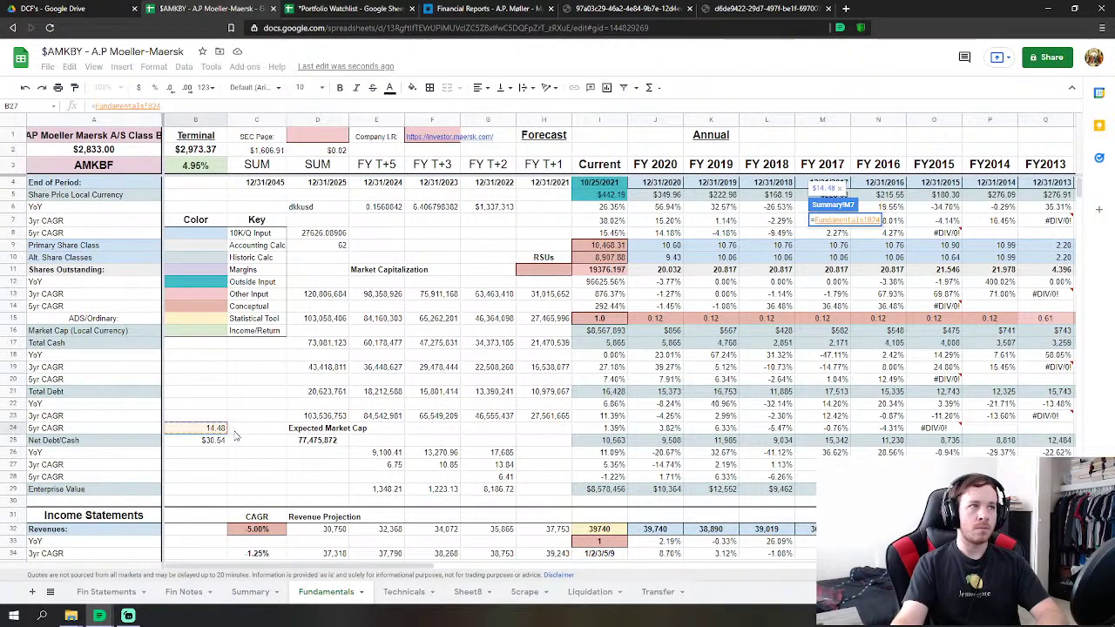
pyautogui.press('Return')
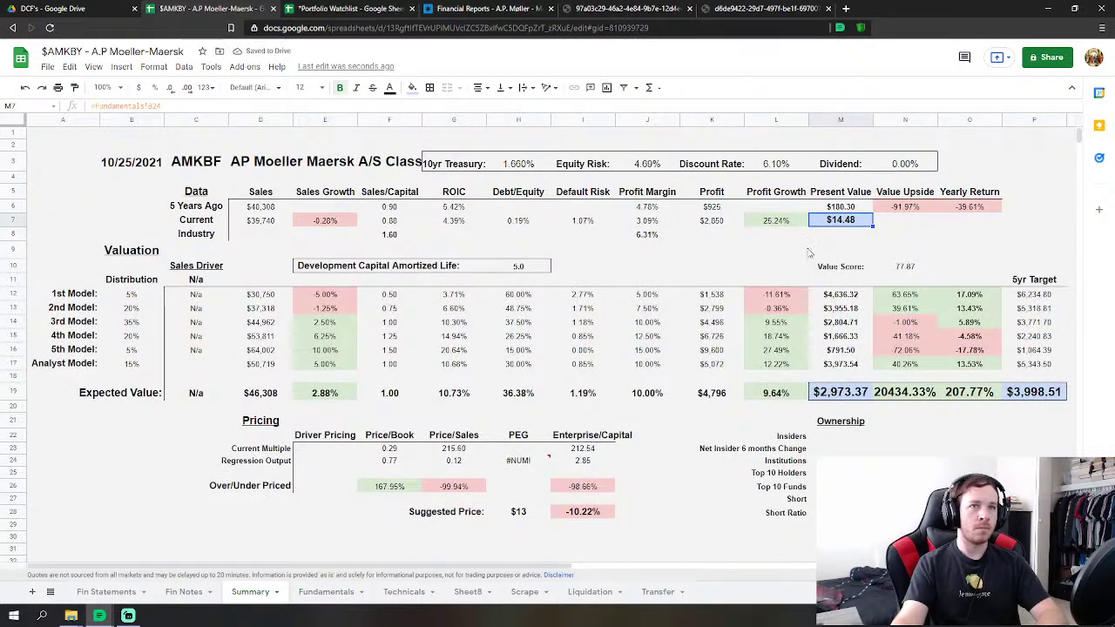
# Divide the 5 Years Ago present value in Summary cell M6 by Fundamentals!B25, giving =Fundamentals!O5/Fundamentals!B25.
pyautogui.click(842, 207)
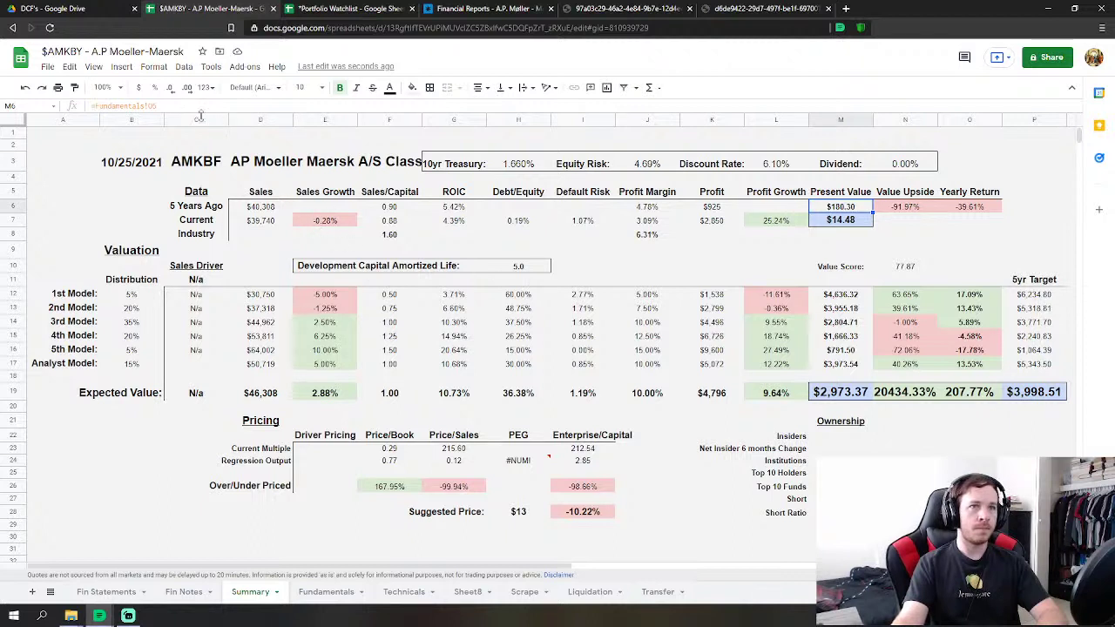
pyautogui.press('F2')
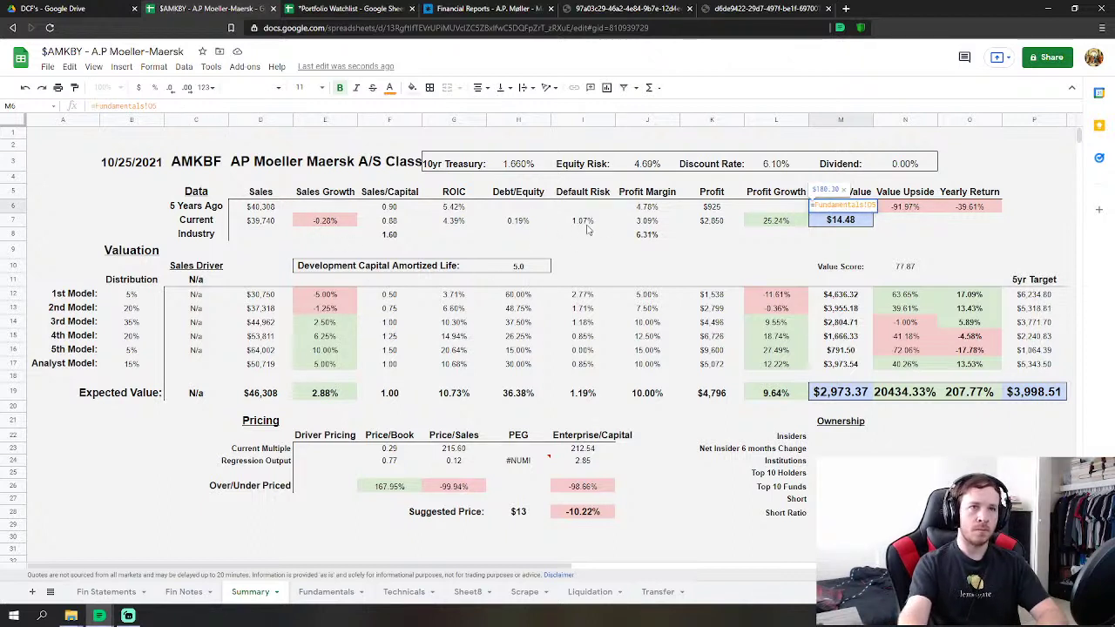
pyautogui.write('/')
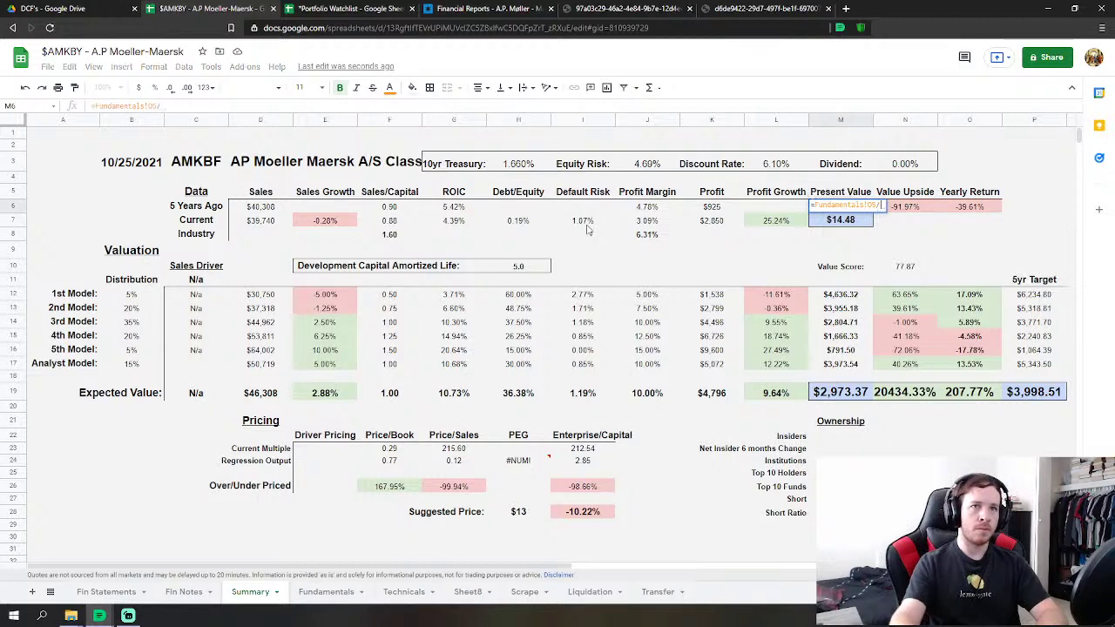
pyautogui.click(317, 593)
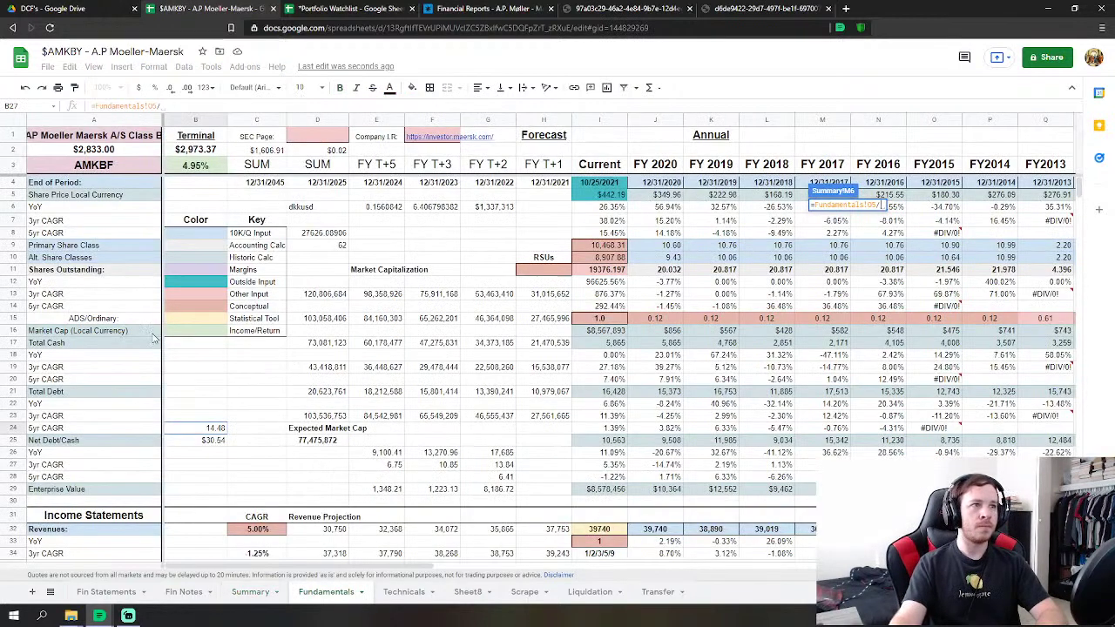
pyautogui.click(217, 440)
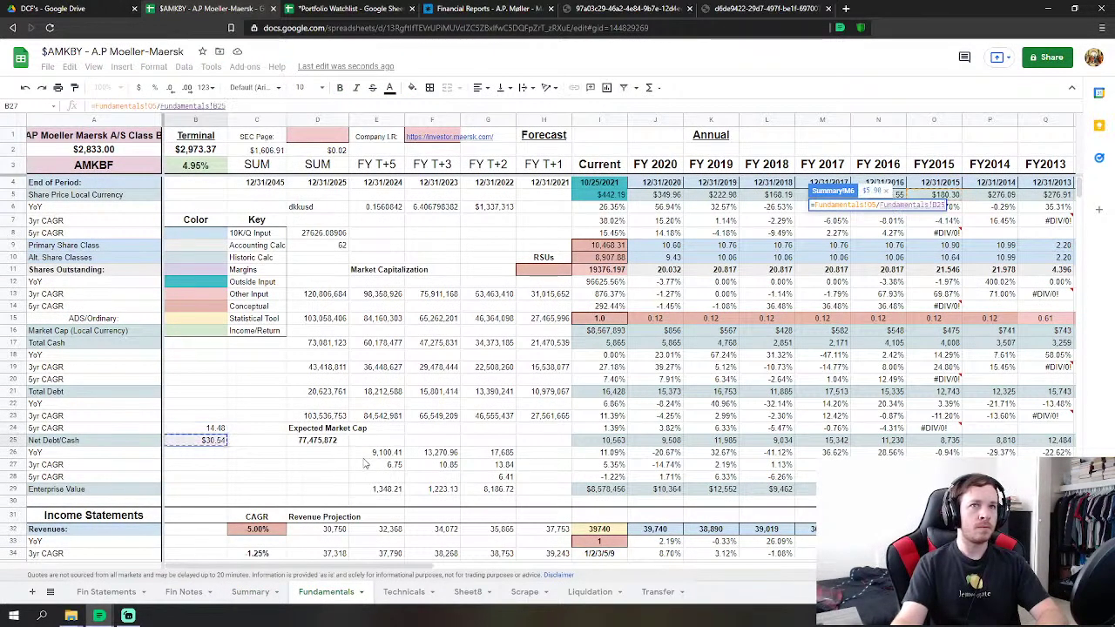
pyautogui.press('Return')
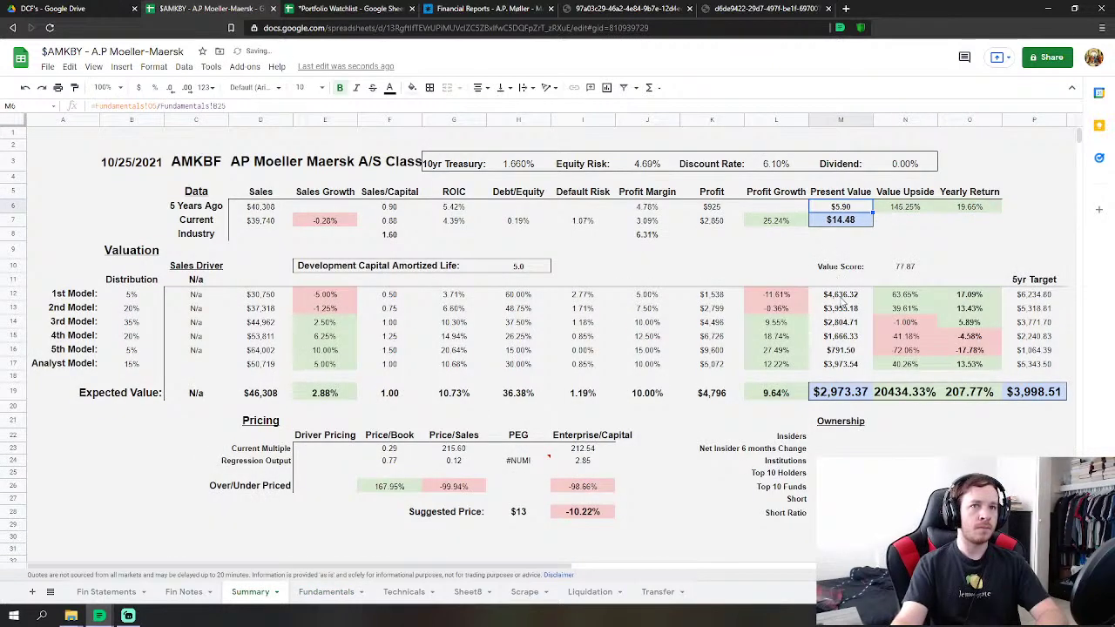
# Divide the 1st Model's present value formula in Summary cell M12 by Fundamentals!B25.
pyautogui.click(849, 296)
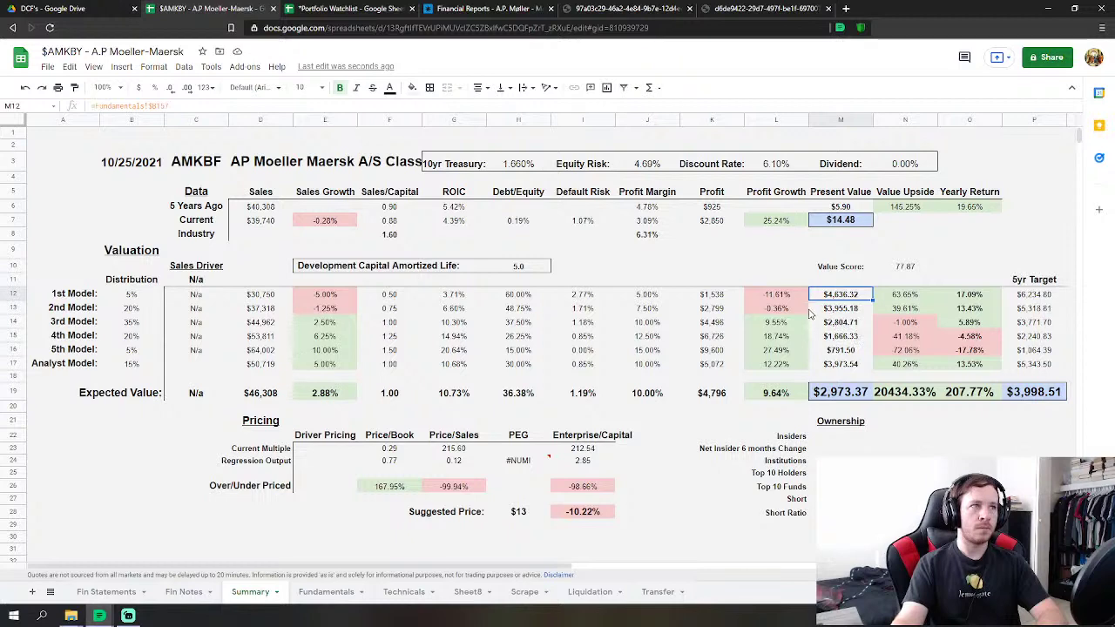
pyautogui.press('F2')
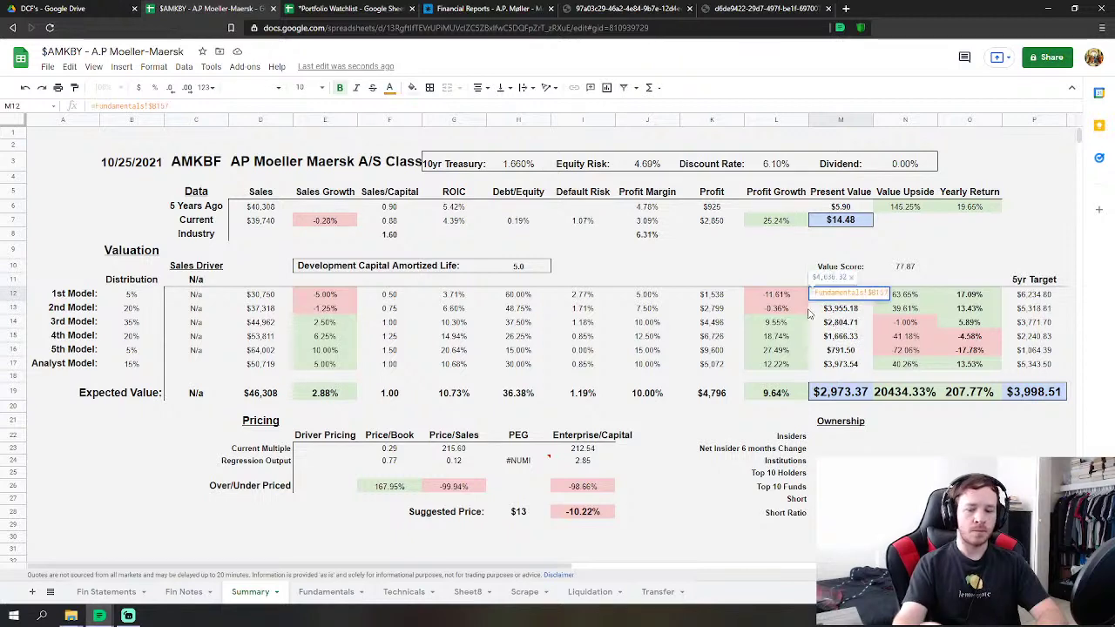
pyautogui.write('/')
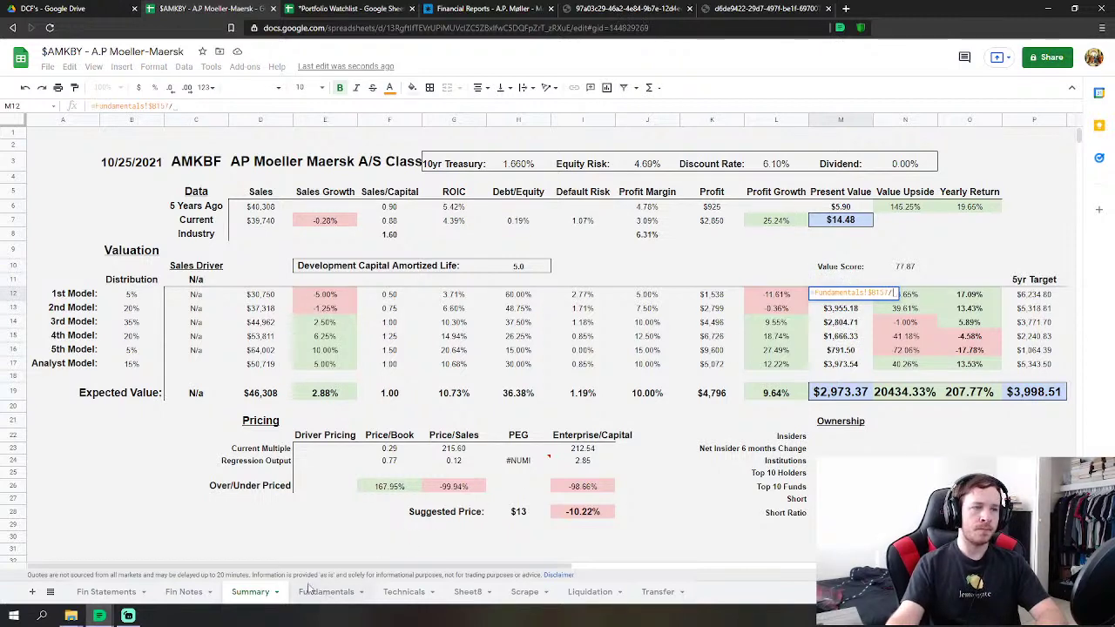
pyautogui.click(324, 591)
pyautogui.click(199, 444)
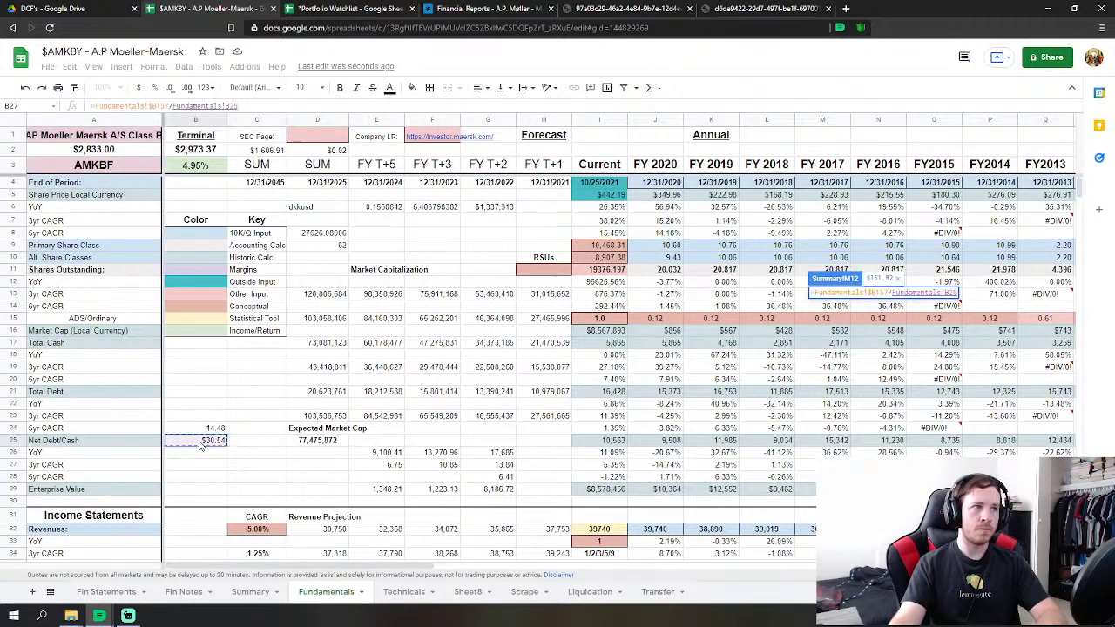
pyautogui.press('Return')
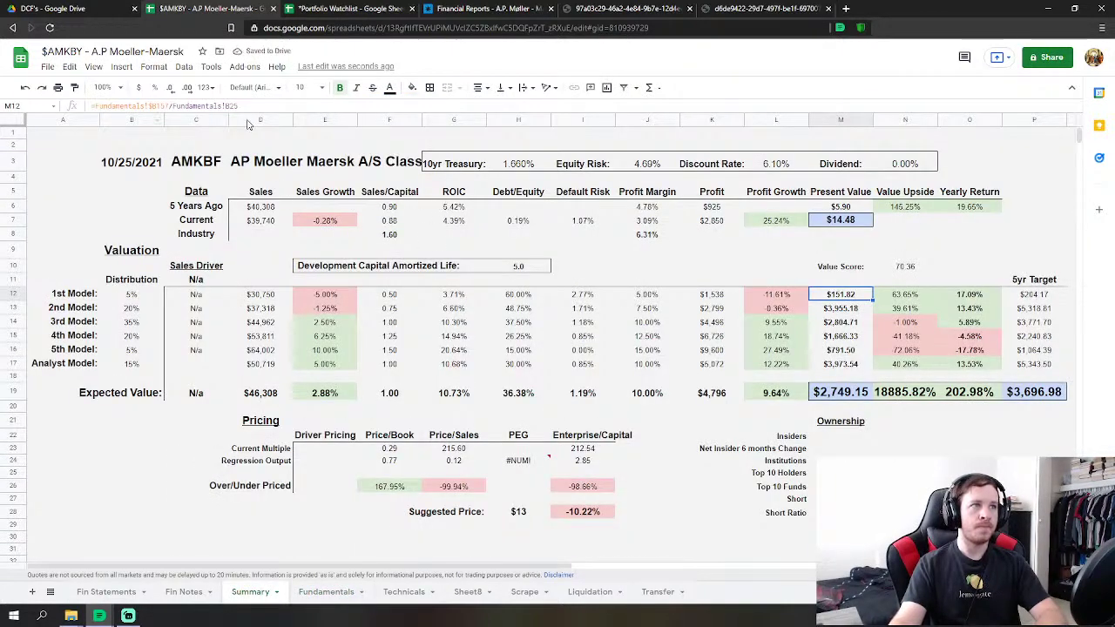
# Copy the /Fundamentals!B25 divisor from M12 and append it to the 2nd Model's present value formula in M13.
pyautogui.moveTo(242, 105); pyautogui.dragTo(170, 108)
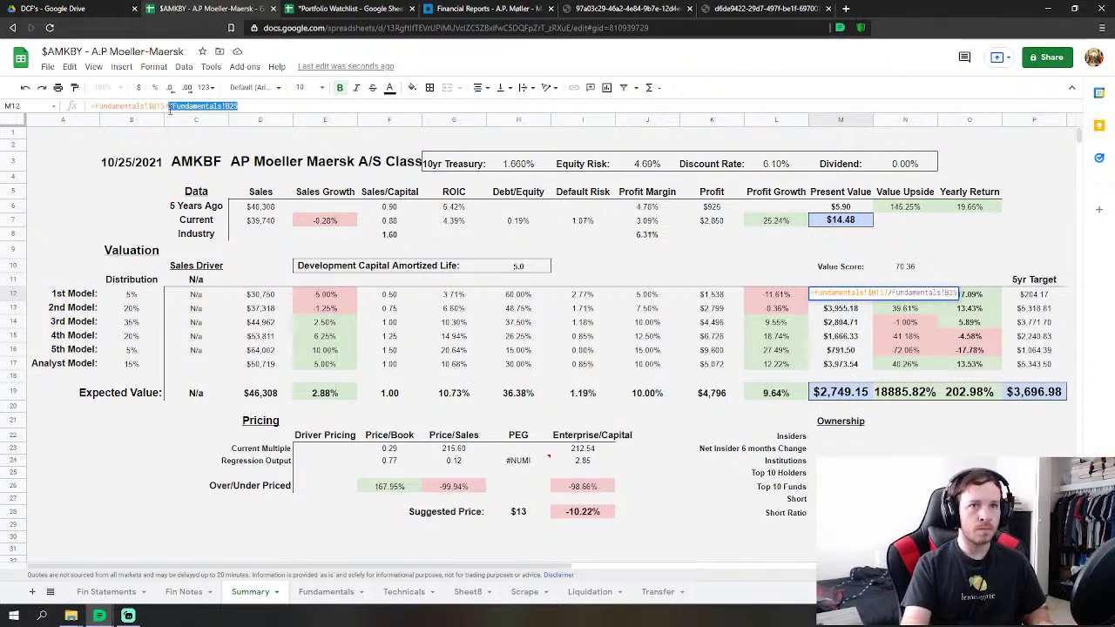
pyautogui.press('Return')
pyautogui.click(170, 109)
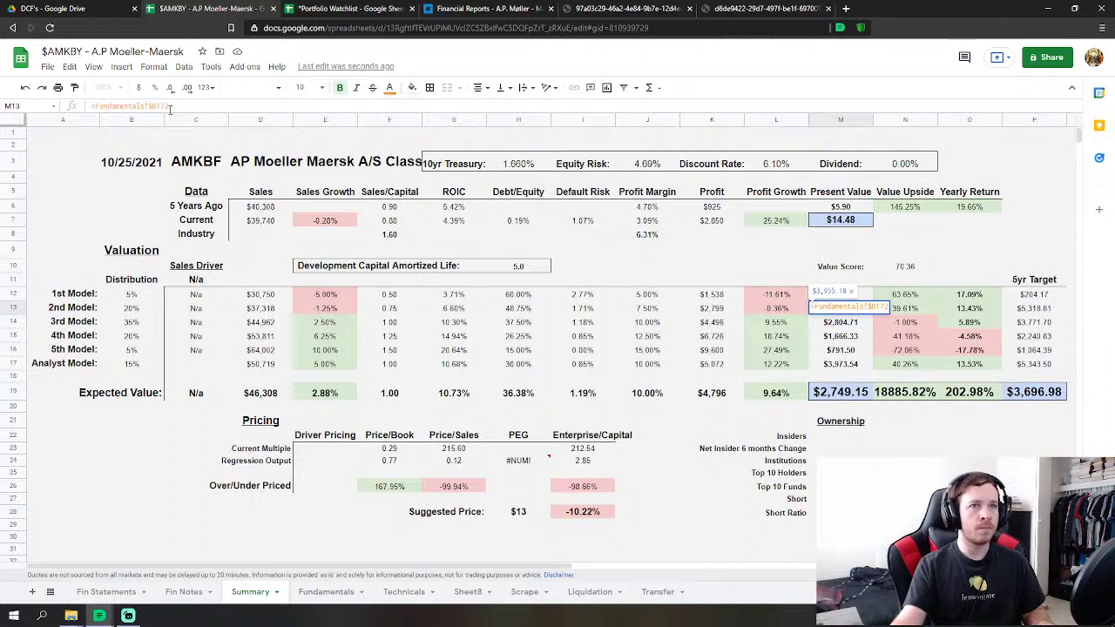
pyautogui.write('/Fundamentals!B25')
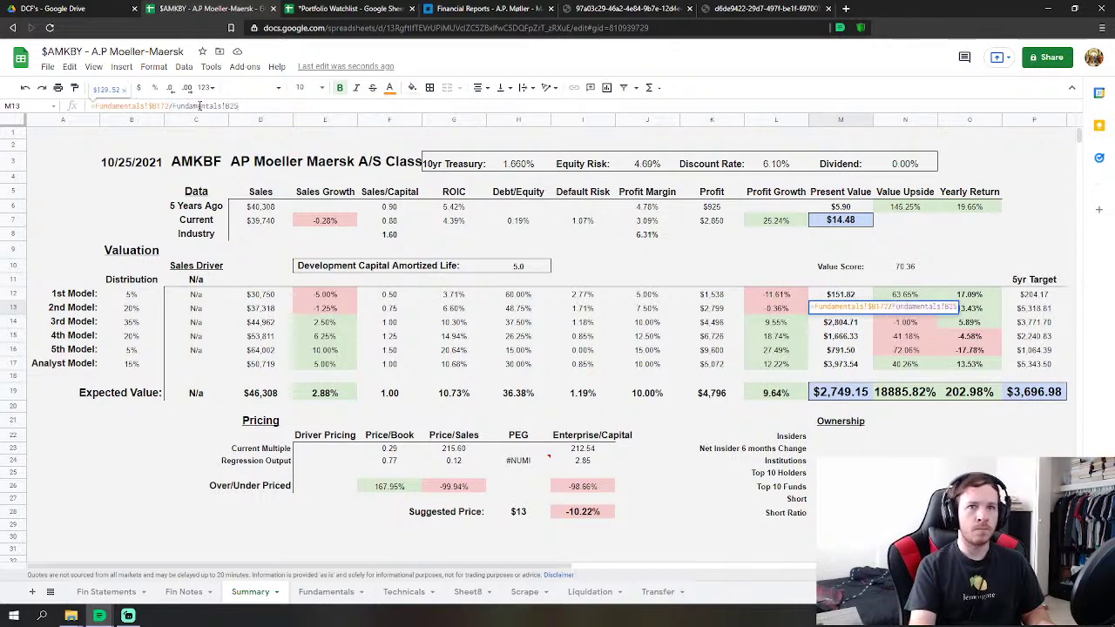
pyautogui.press('Return')
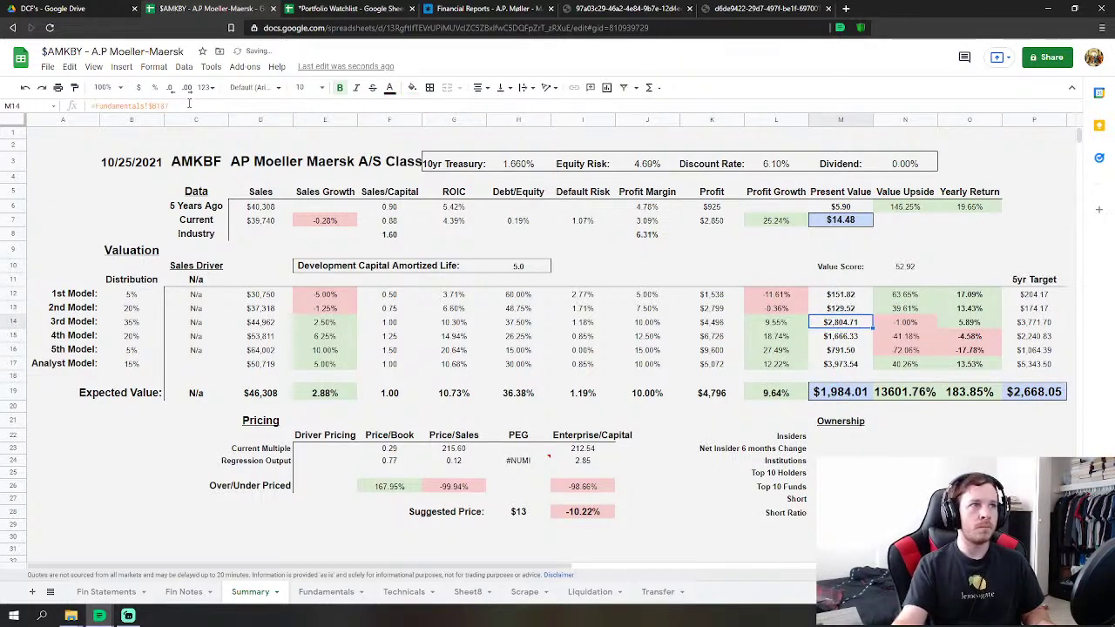
# Append /Fundamentals!B25 to the present value formulas of the 3rd, 4th, 5th and Analyst Models in M14 through M17.
pyautogui.press('Return')
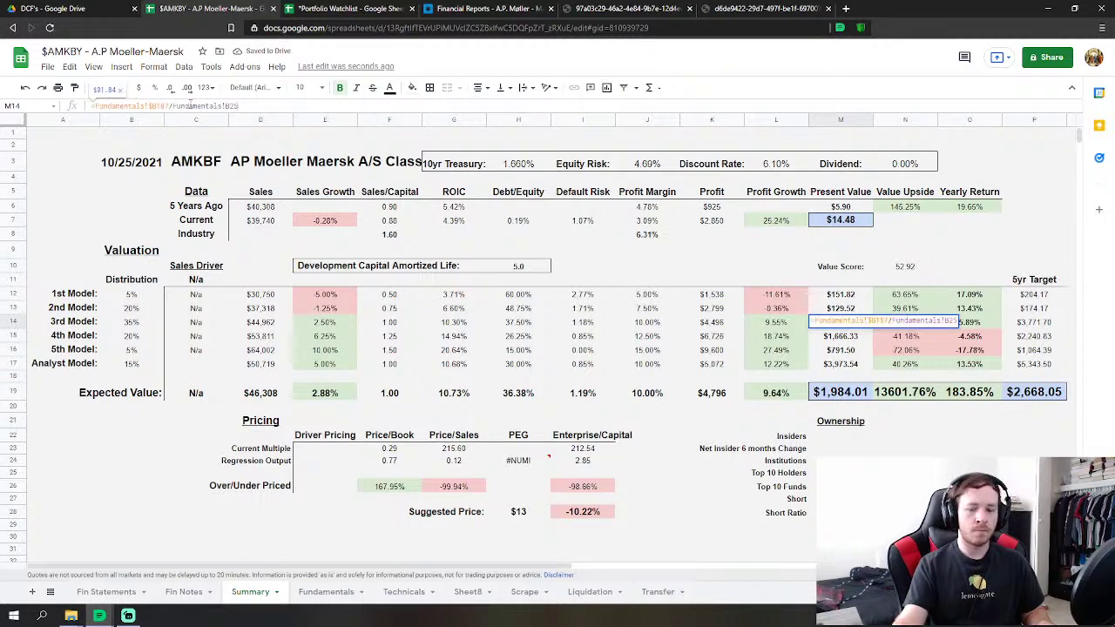
pyautogui.press('Return')
pyautogui.press('Return')
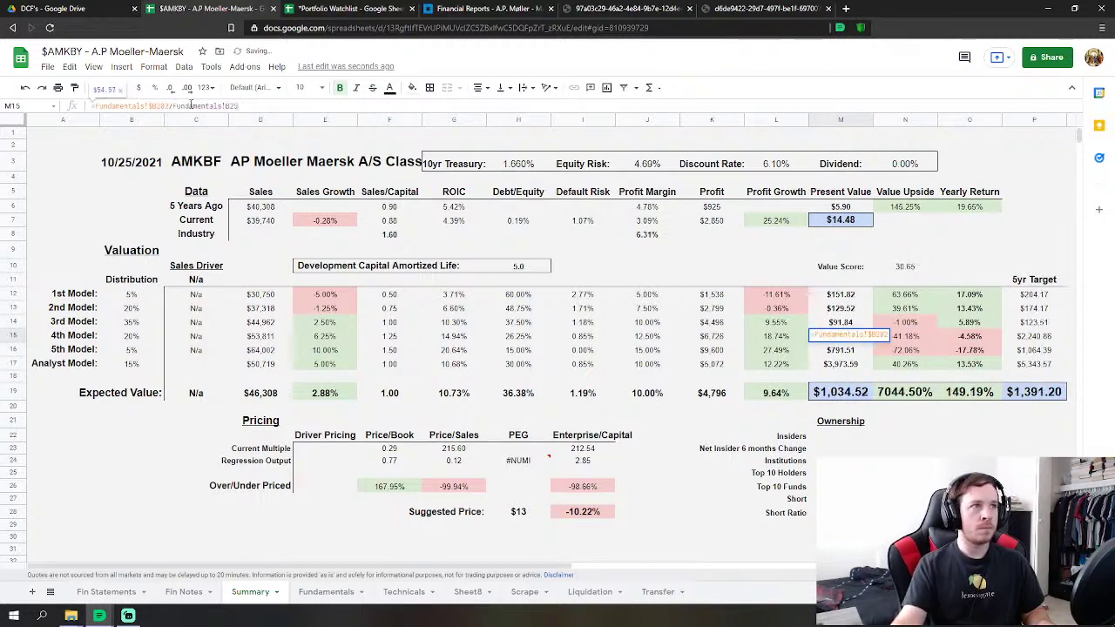
pyautogui.press('Return')
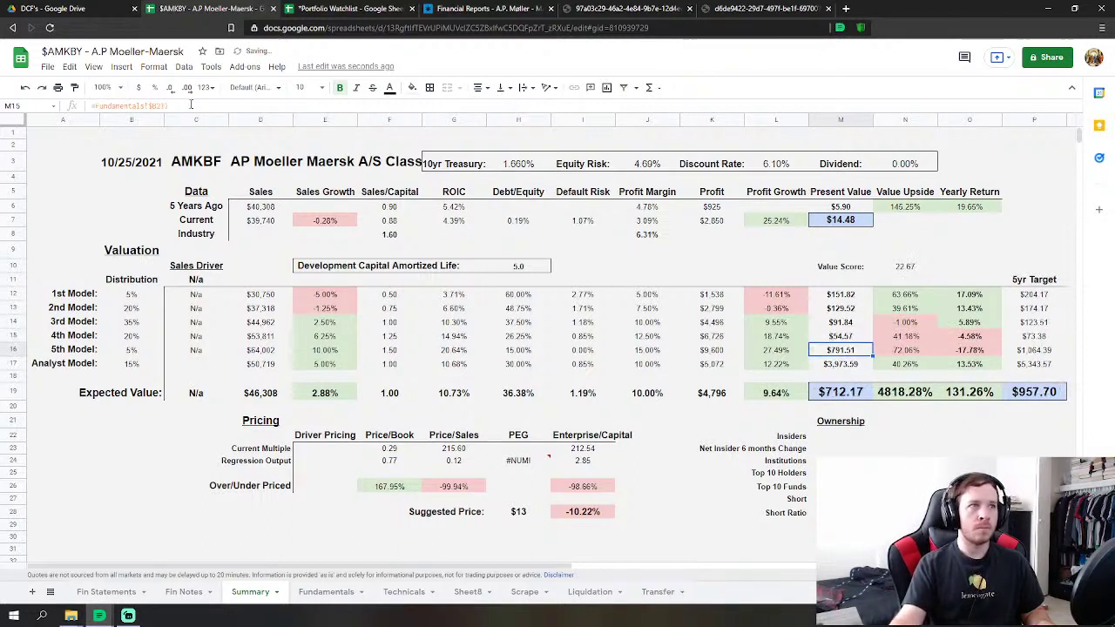
pyautogui.press('Return')
pyautogui.press('Return')
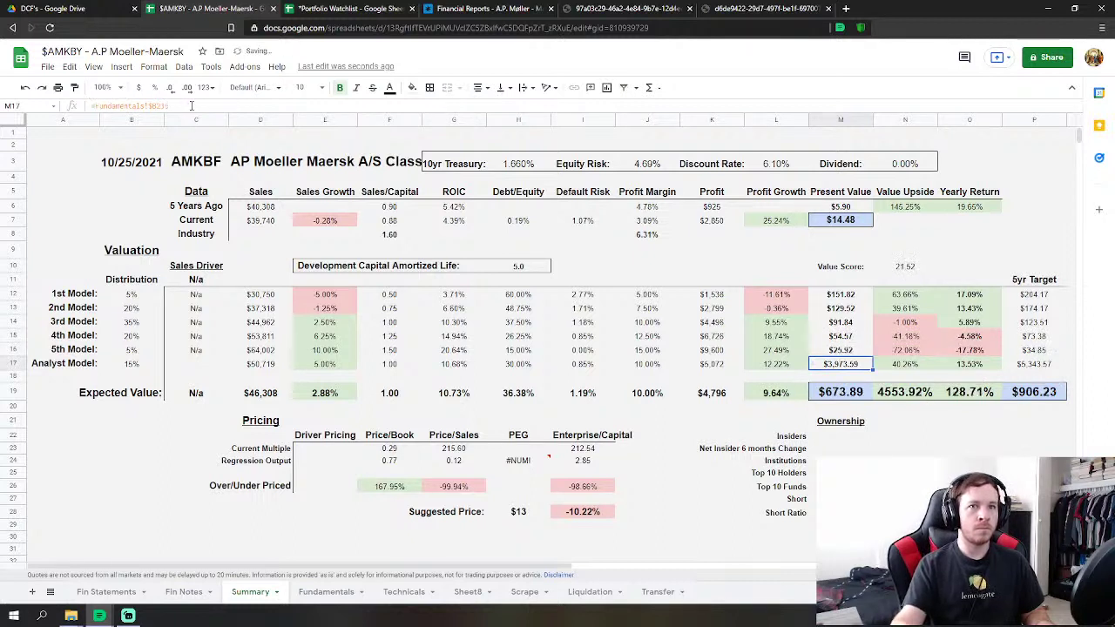
pyautogui.press('Return')
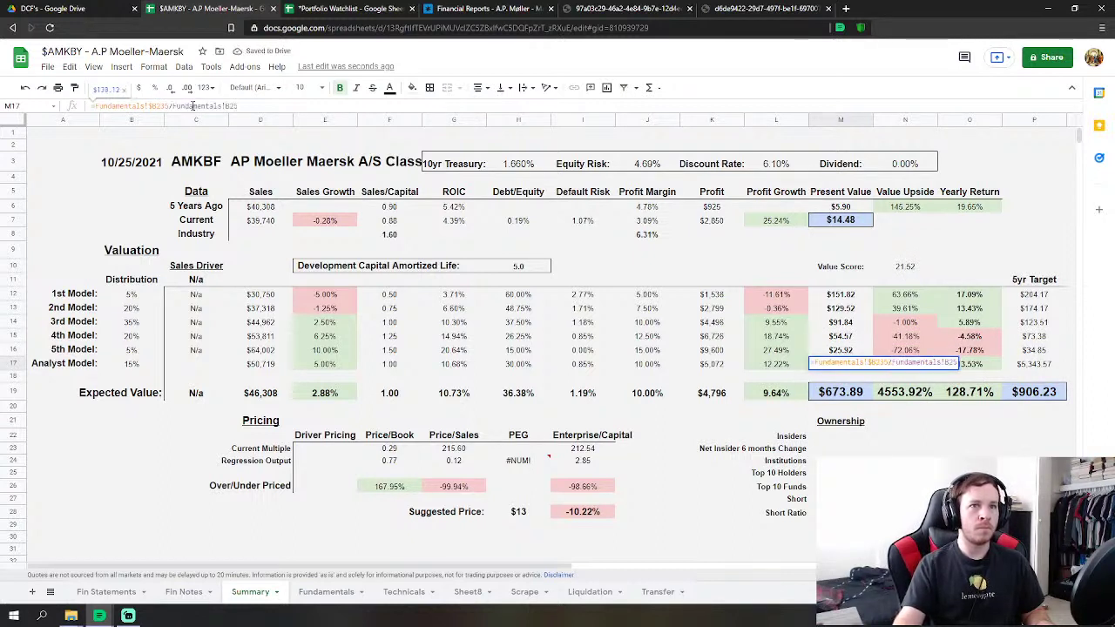
pyautogui.press('Return')
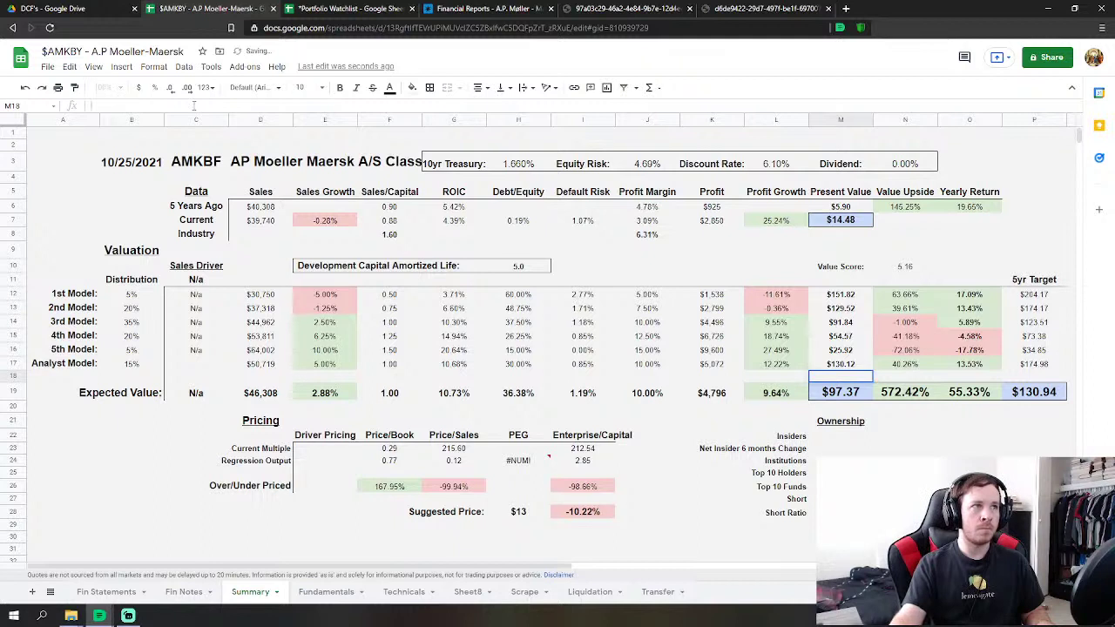
pyautogui.press('Return')
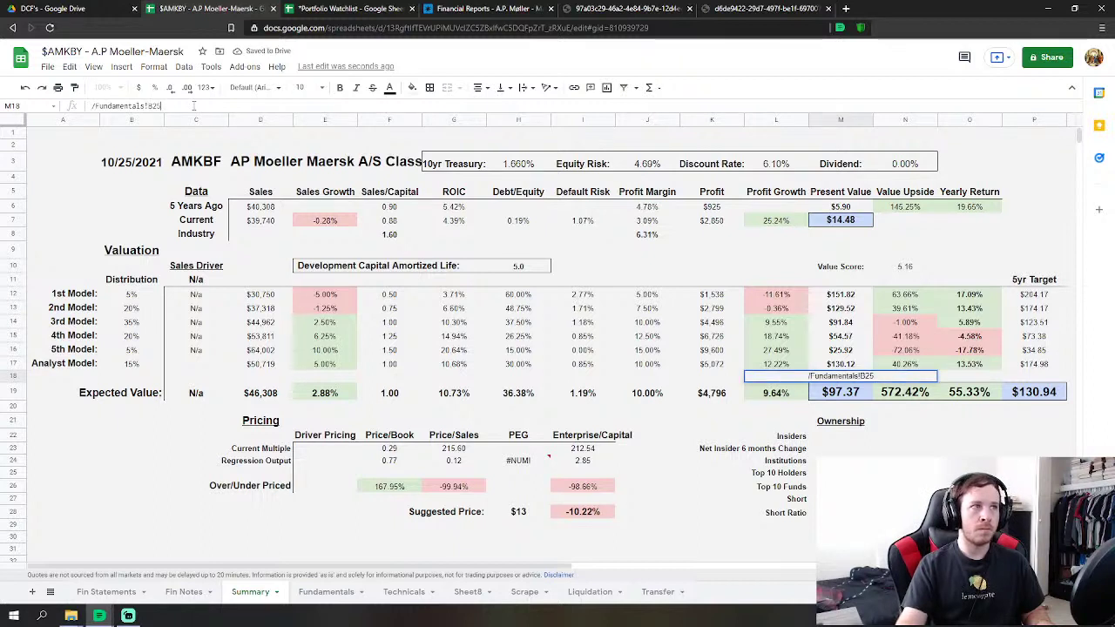
pyautogui.press('Return')
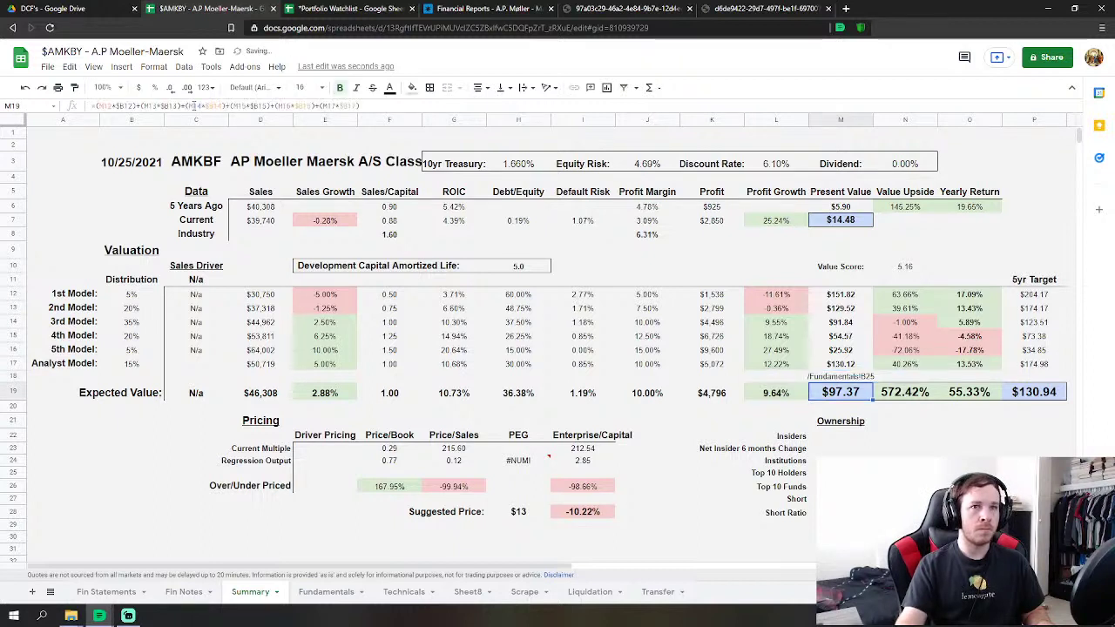
pyautogui.click(27, 96)
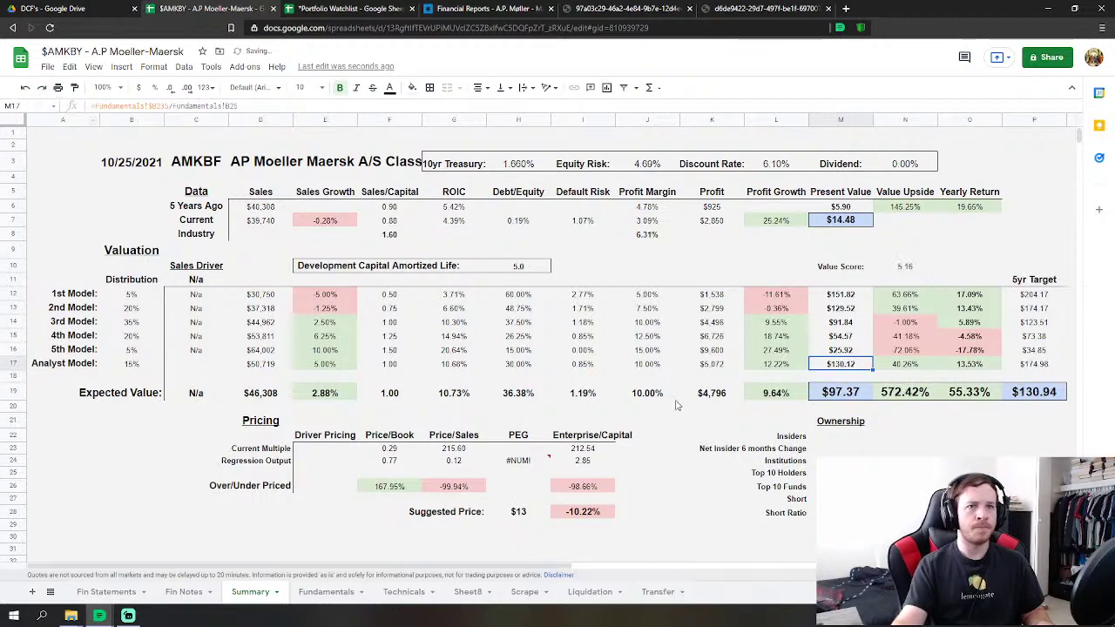
# Check the model formulas in the Present Value, Value Upside, Yearly Return and 5yr Target columns of the Summary sheet.
pyautogui.click(905, 473)
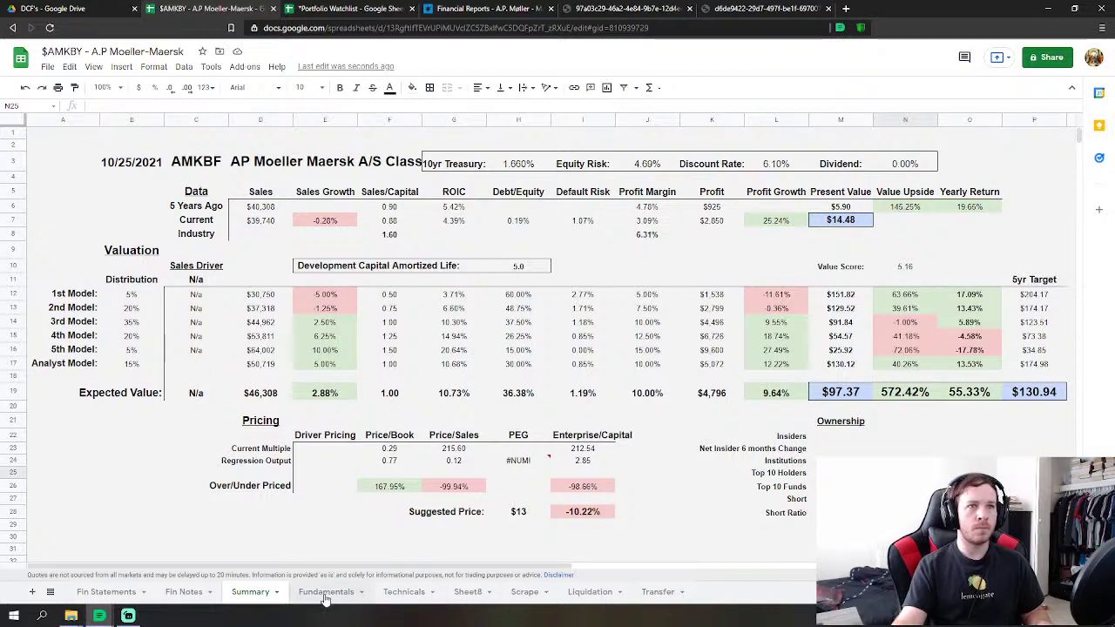
pyautogui.click(853, 365)
pyautogui.click(851, 350)
pyautogui.click(850, 312)
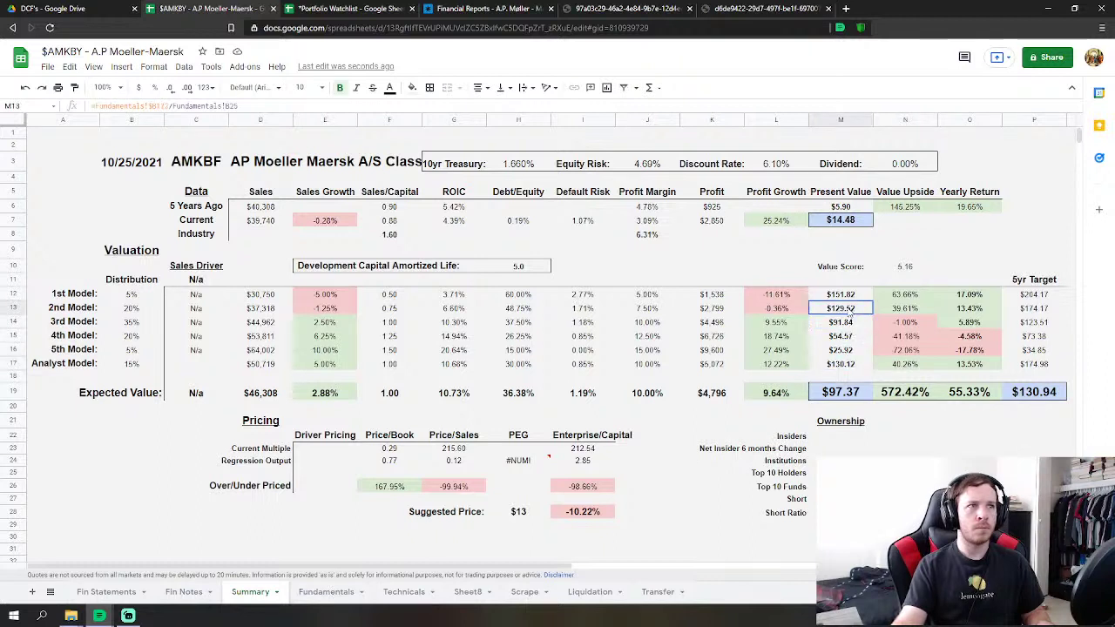
pyautogui.click(846, 284)
pyautogui.click(900, 330)
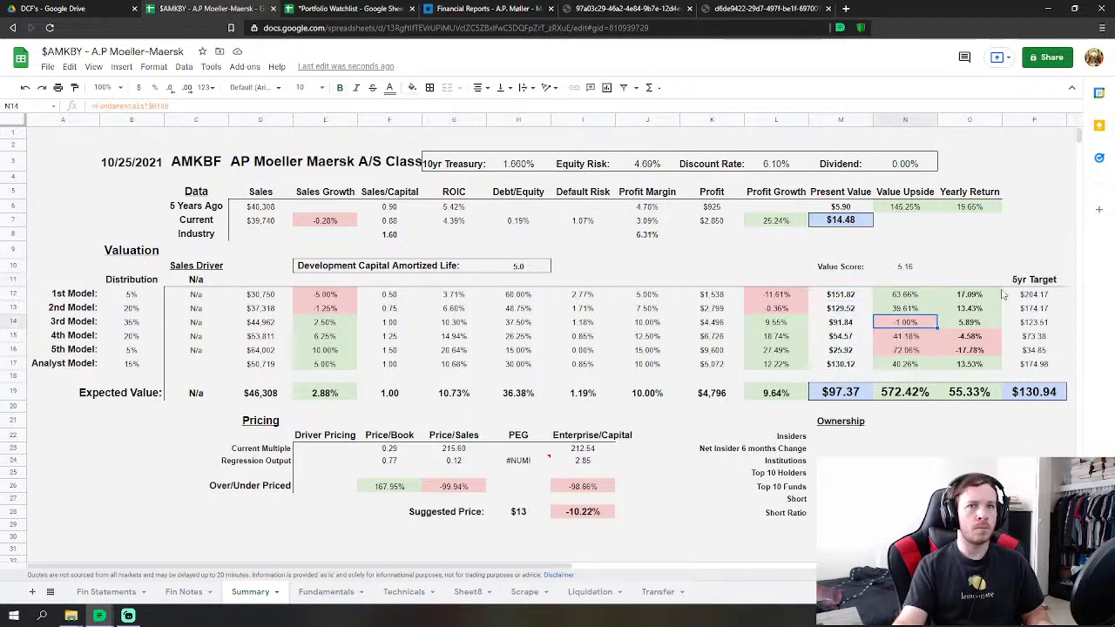
pyautogui.click(1034, 296)
pyautogui.click(969, 296)
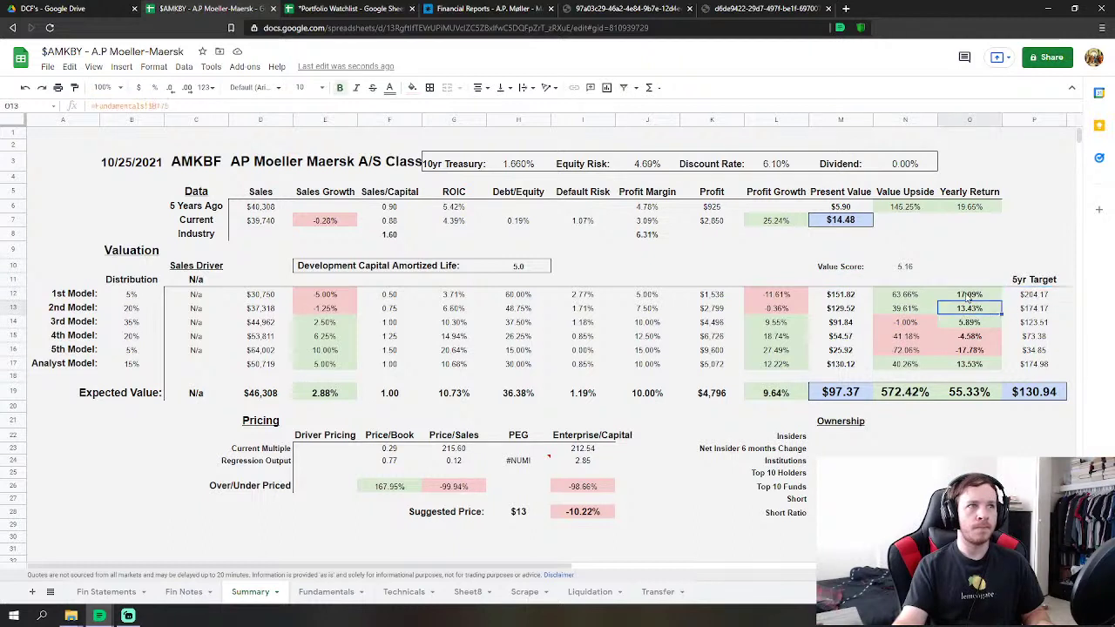
pyautogui.click(914, 309)
pyautogui.click(905, 377)
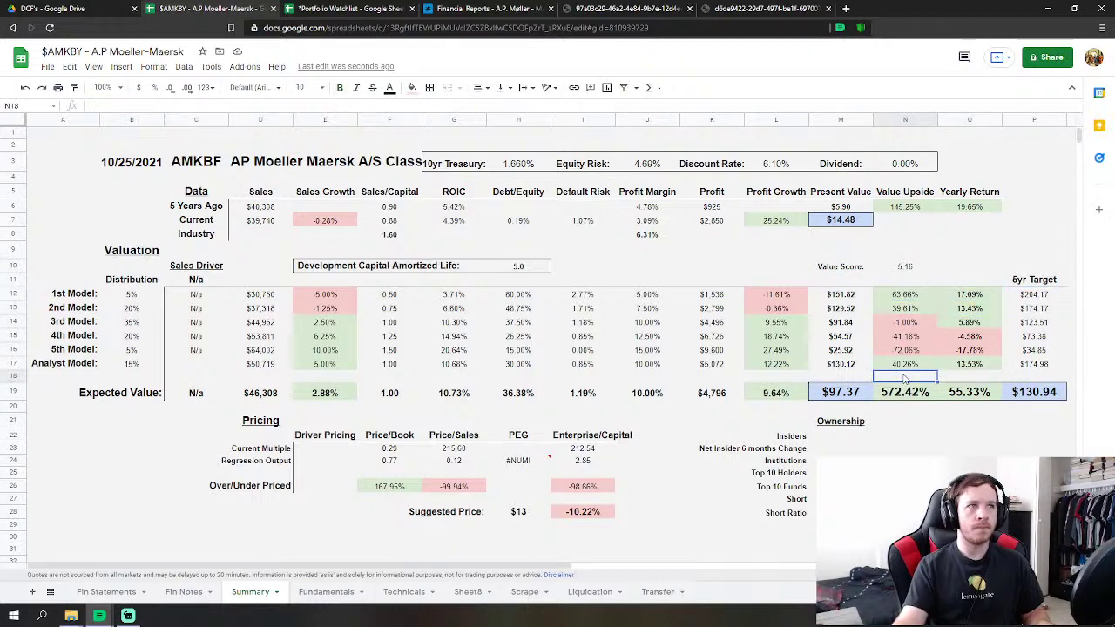
pyautogui.click(906, 296)
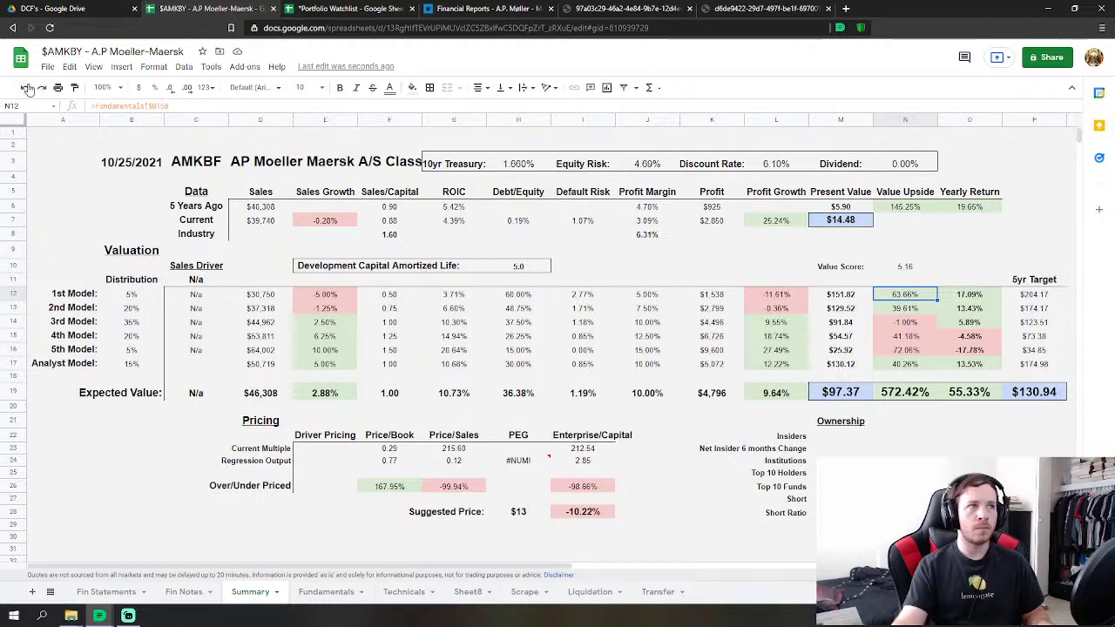
# Examine the 1st Model's terminal value formulas in cells B148, B149 and B151 of the Fundamentals sheet.
pyautogui.click(326, 593)
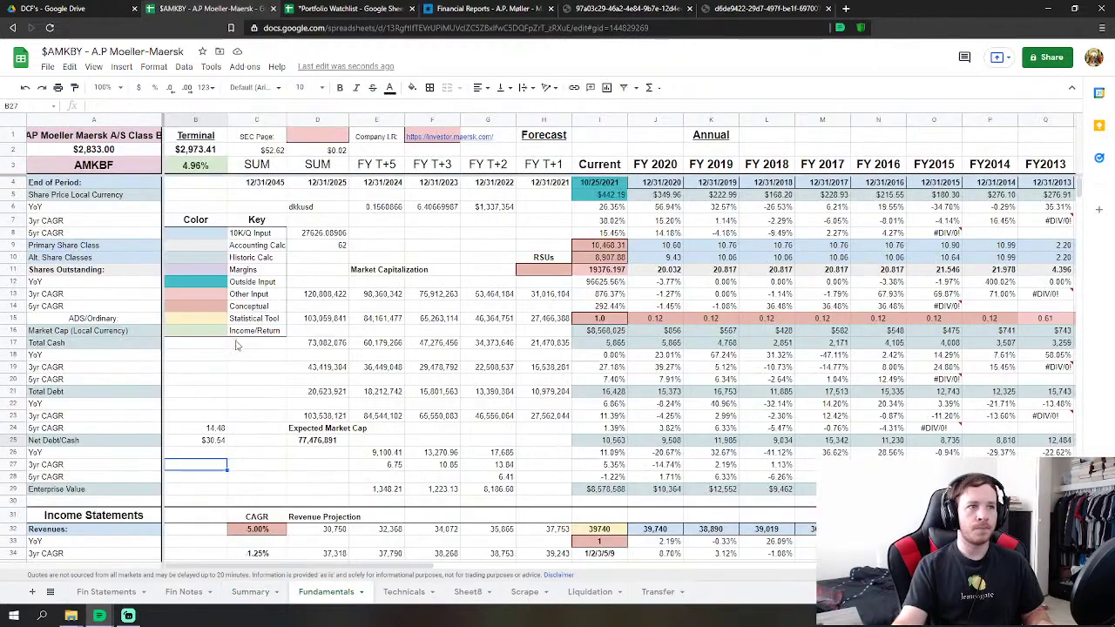
pyautogui.scroll(-10, 243, 343)
pyautogui.scroll(-10, 243, 342)
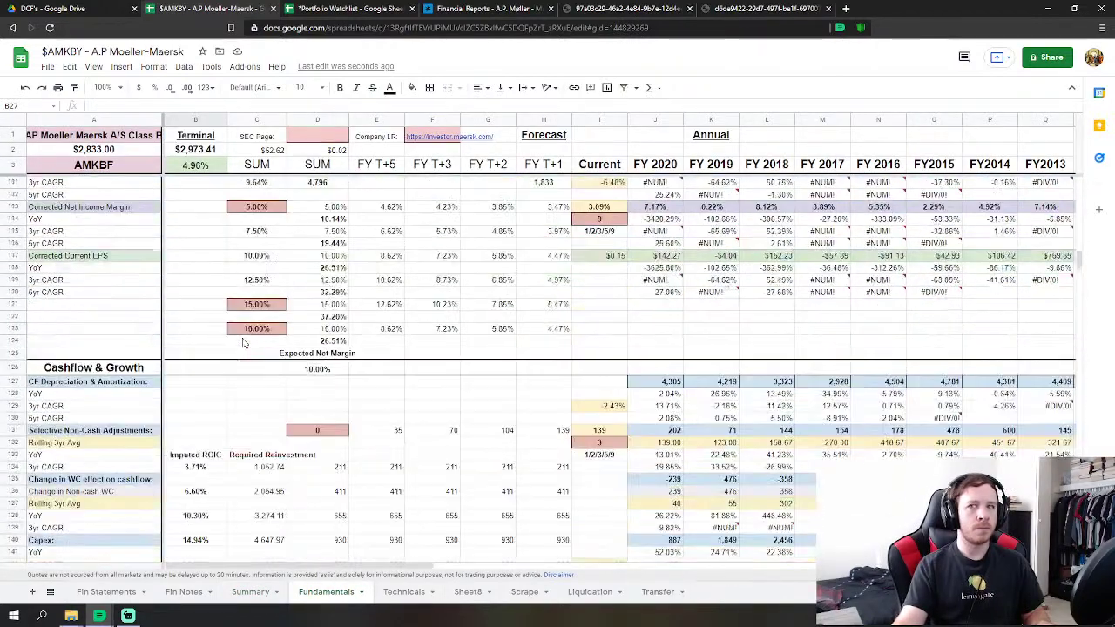
pyautogui.scroll(-4, 243, 342)
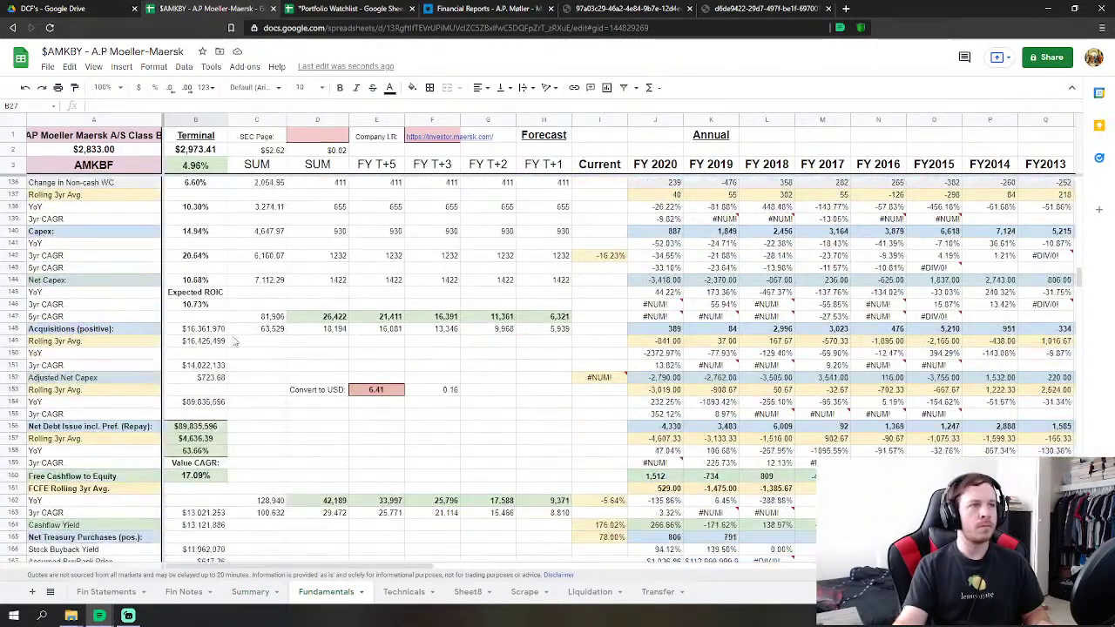
pyautogui.click(203, 329)
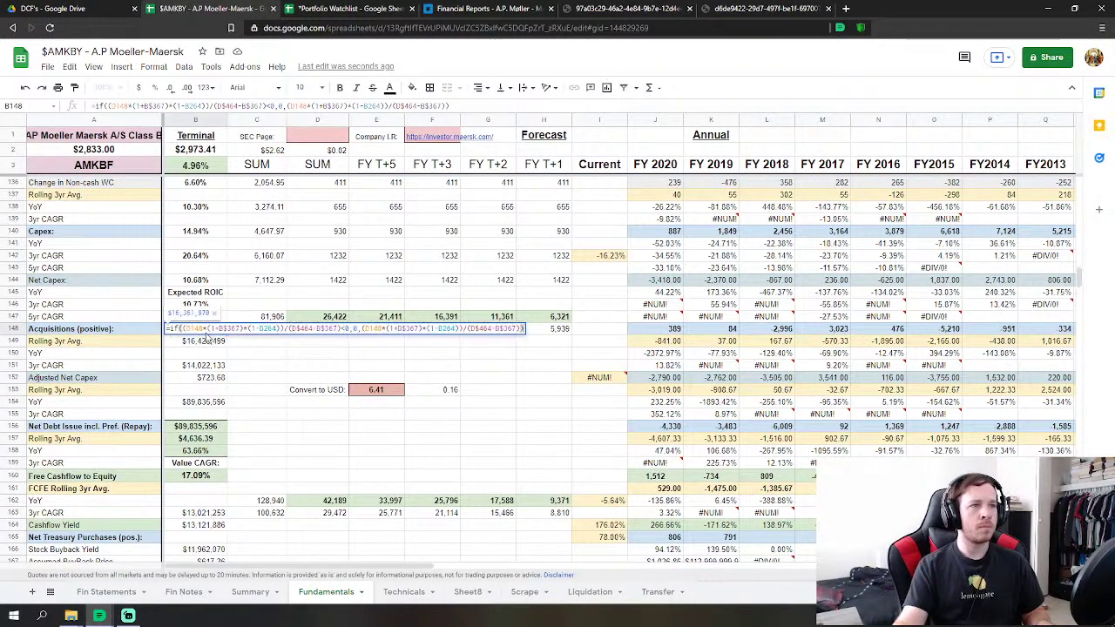
pyautogui.click(209, 342)
pyautogui.doubleClick(211, 342)
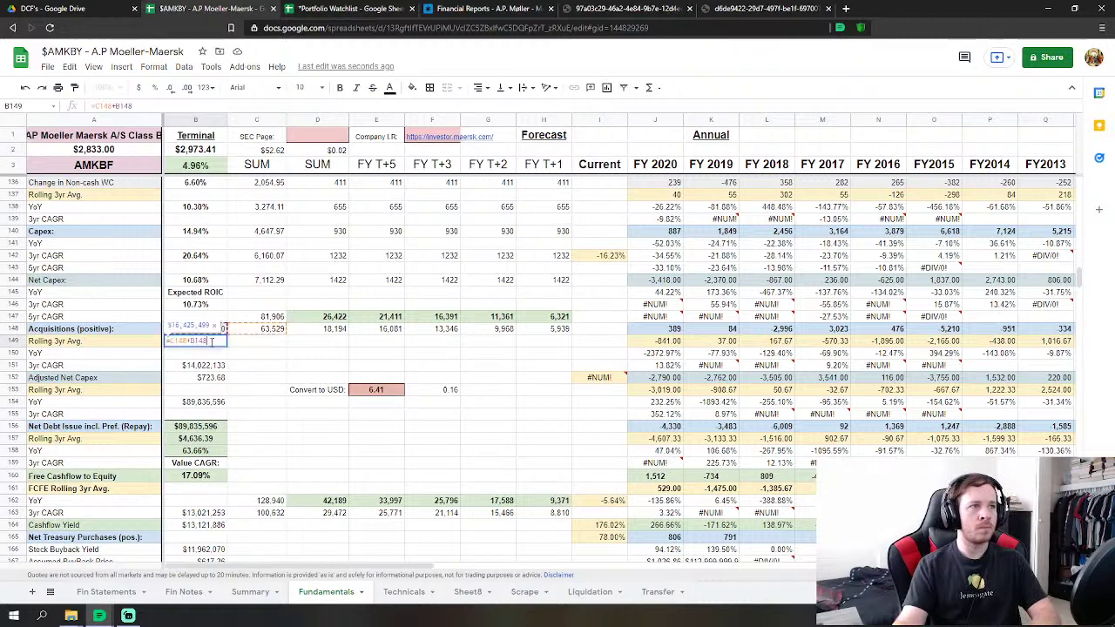
pyautogui.press('Escape')
pyautogui.click(213, 366)
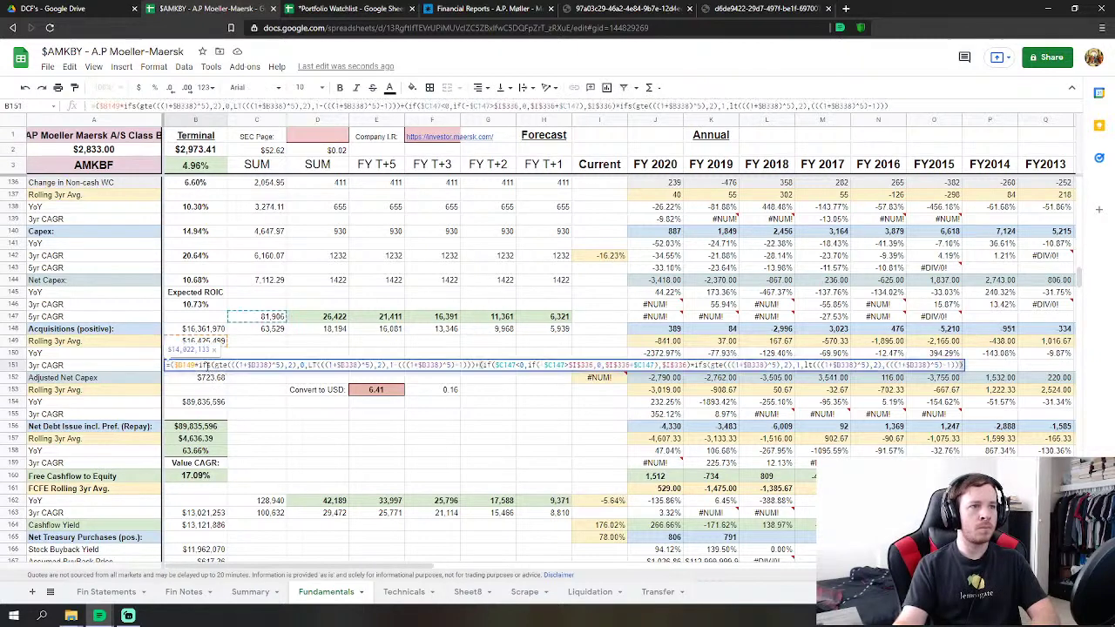
pyautogui.doubleClick(212, 366)
pyautogui.press('Return')
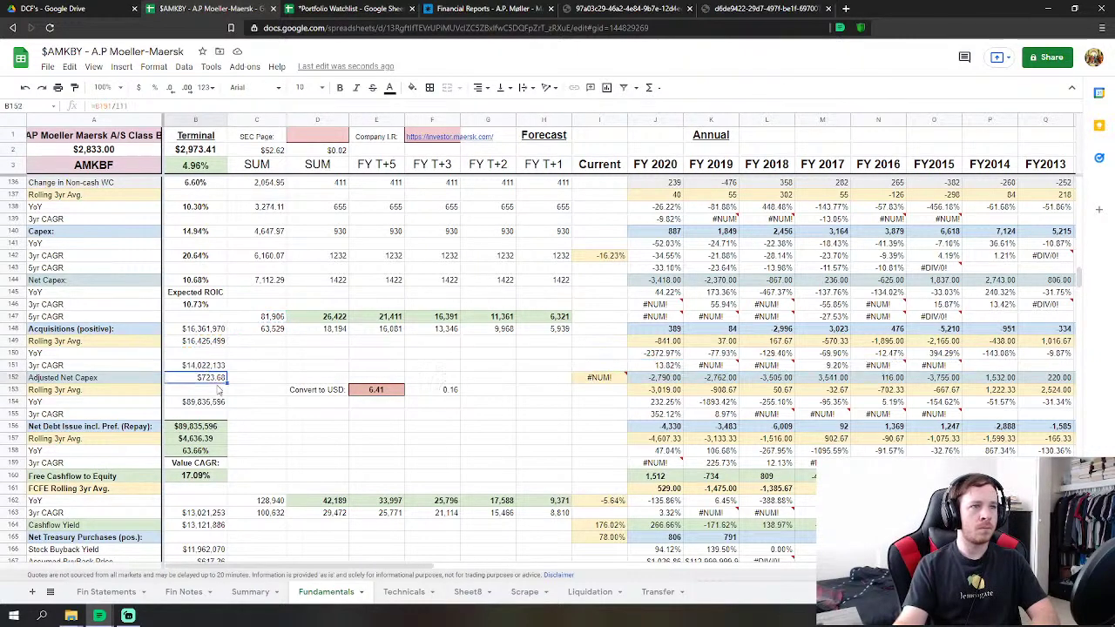
# Examine the per-share and currency conversion formulas in Fundamentals cells B152, B154, B156 and B157.
pyautogui.doubleClick(210, 379)
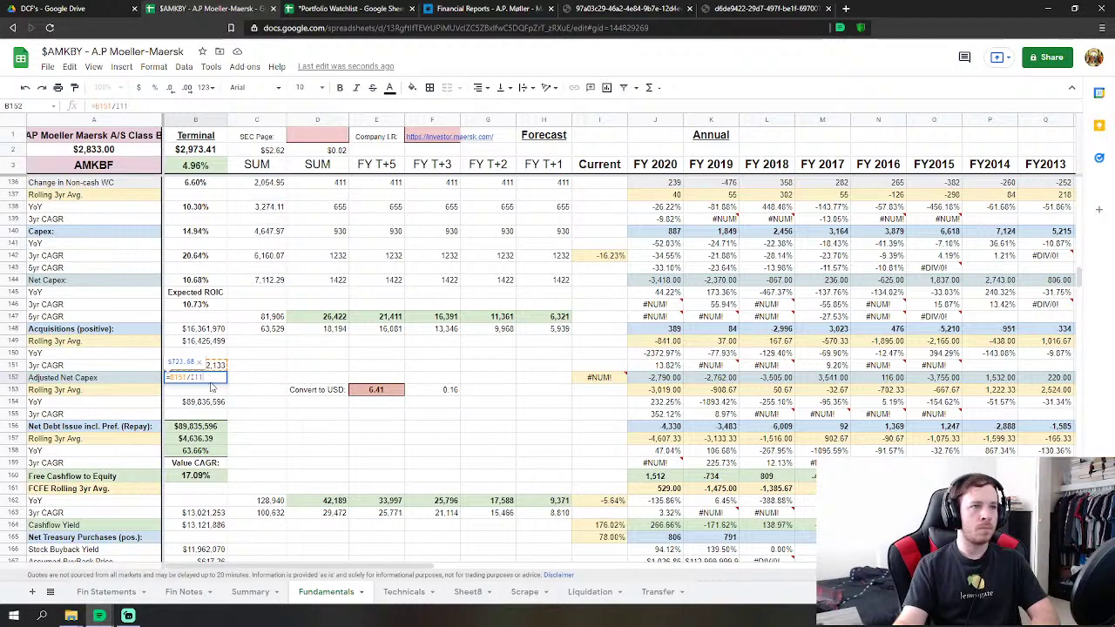
pyautogui.press('Escape')
pyautogui.doubleClick(216, 403)
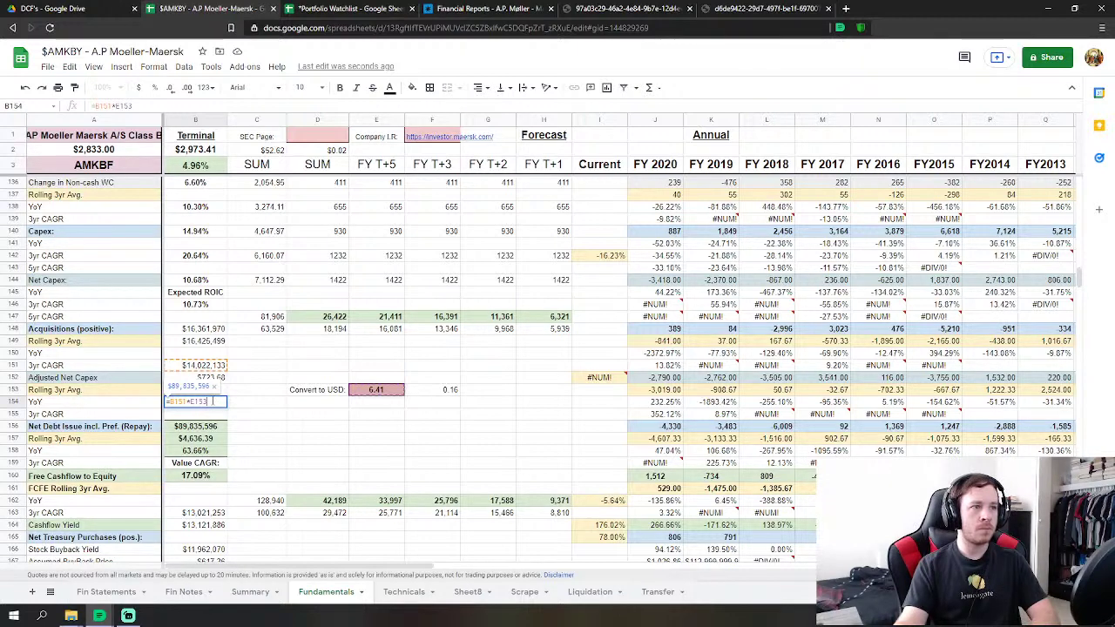
pyautogui.press('Return')
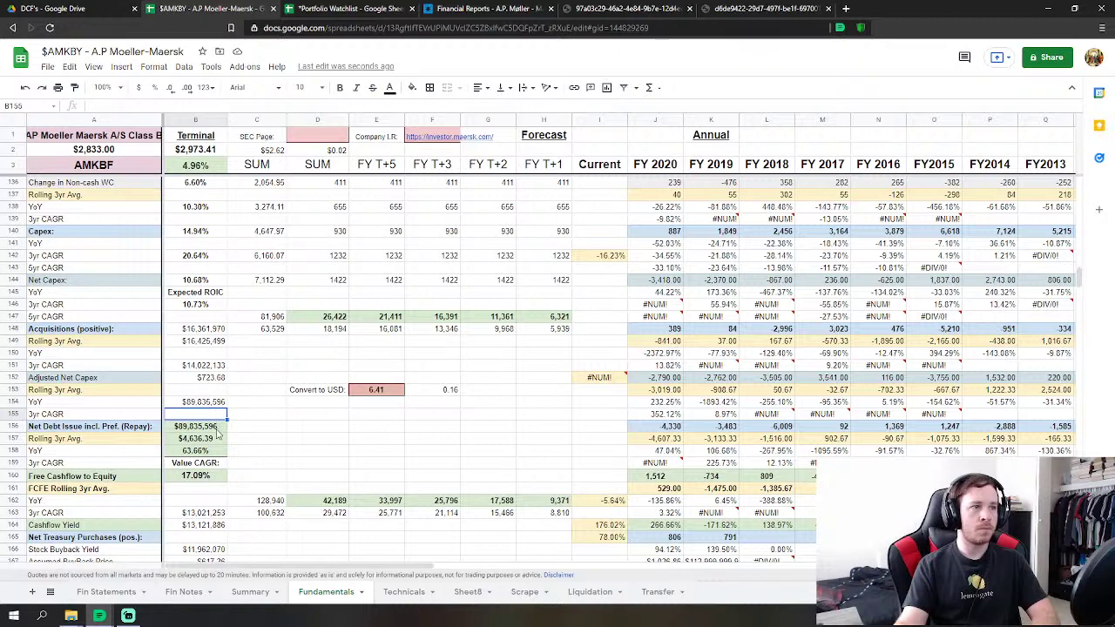
pyautogui.doubleClick(216, 428)
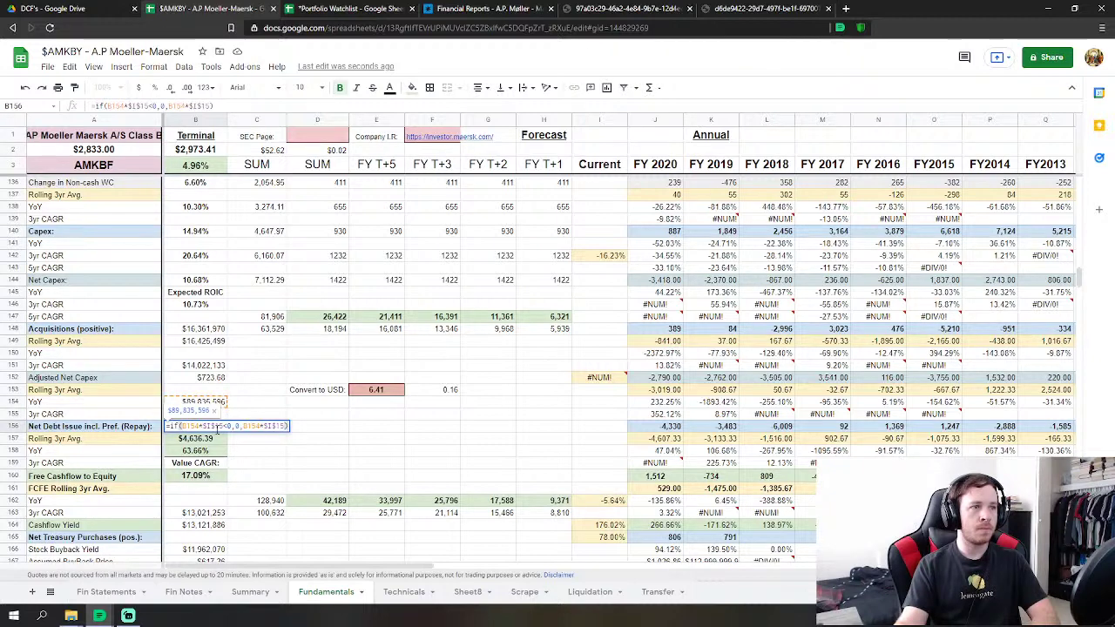
pyautogui.doubleClick(214, 438)
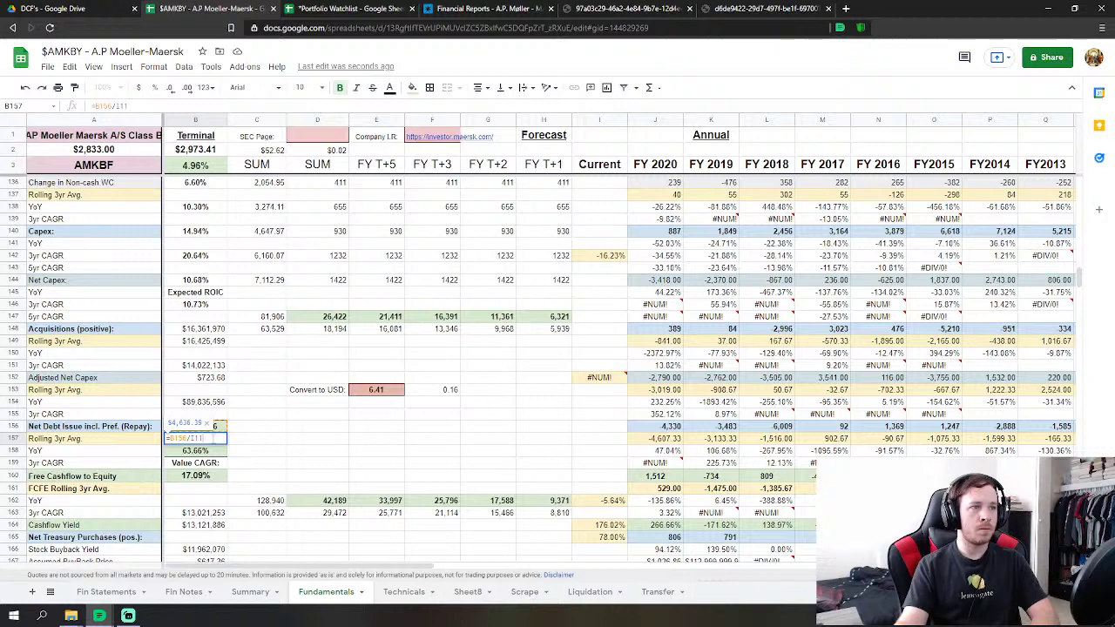
pyautogui.press('Return')
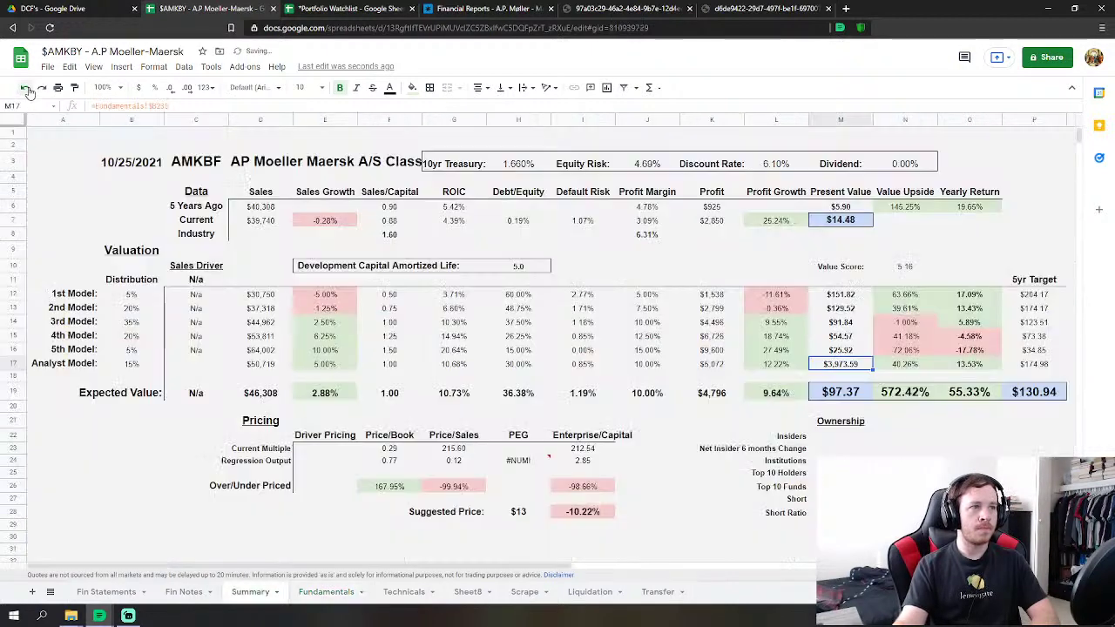
# Undo the /Fundamentals!B25 divisors added to the present value formulas in Summary cells M12 through M17.
pyautogui.click(27, 88)
pyautogui.click(26, 88)
pyautogui.click(26, 88)
pyautogui.click(26, 88)
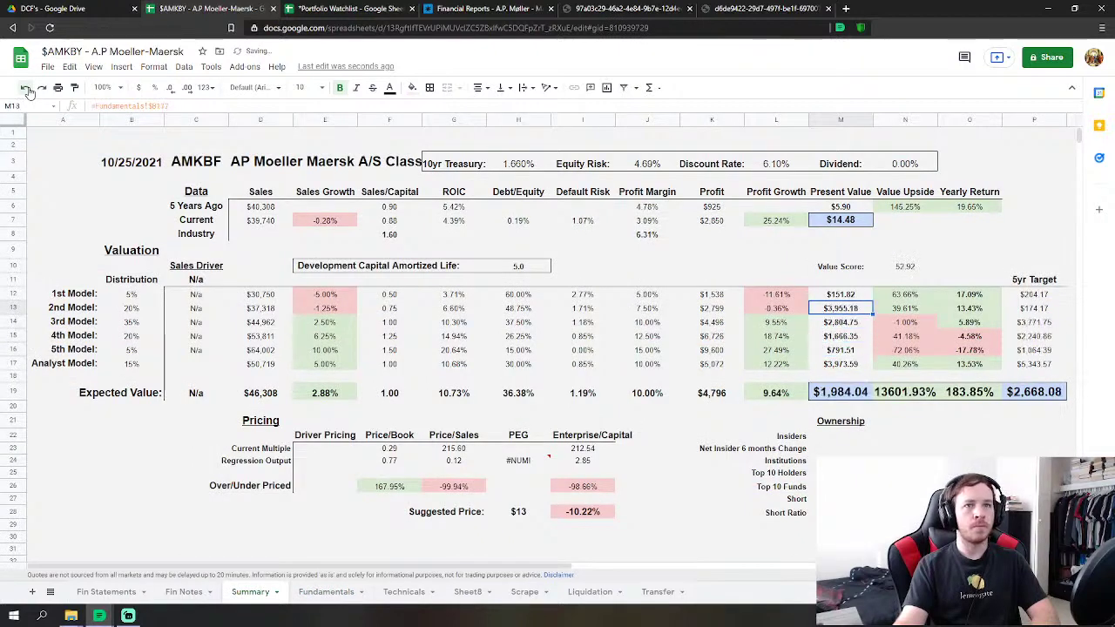
pyautogui.click(26, 87)
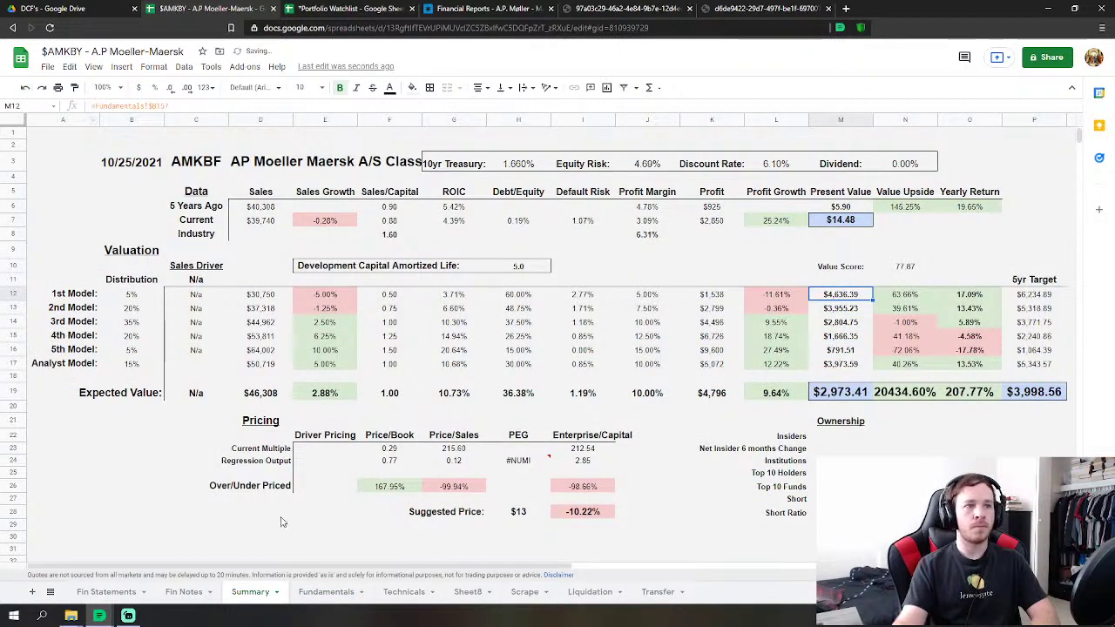
# Divide the 1st Model's per-share value in Fundamentals B157 by B25, making the formula =B156/I11/B25.
pyautogui.click(336, 590)
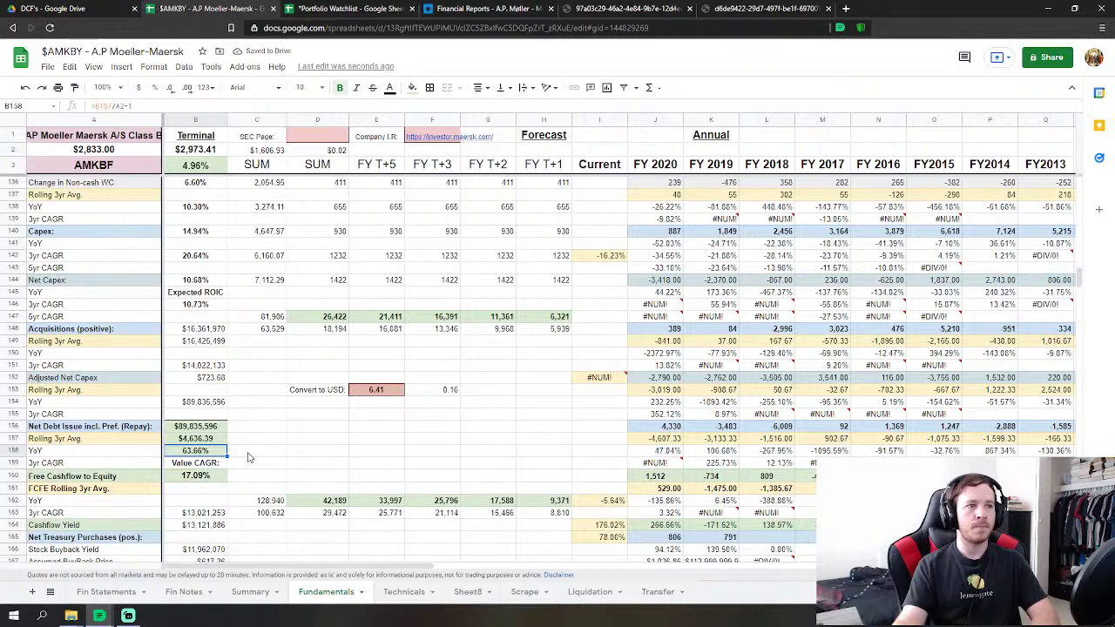
pyautogui.click(215, 440)
pyautogui.click(214, 451)
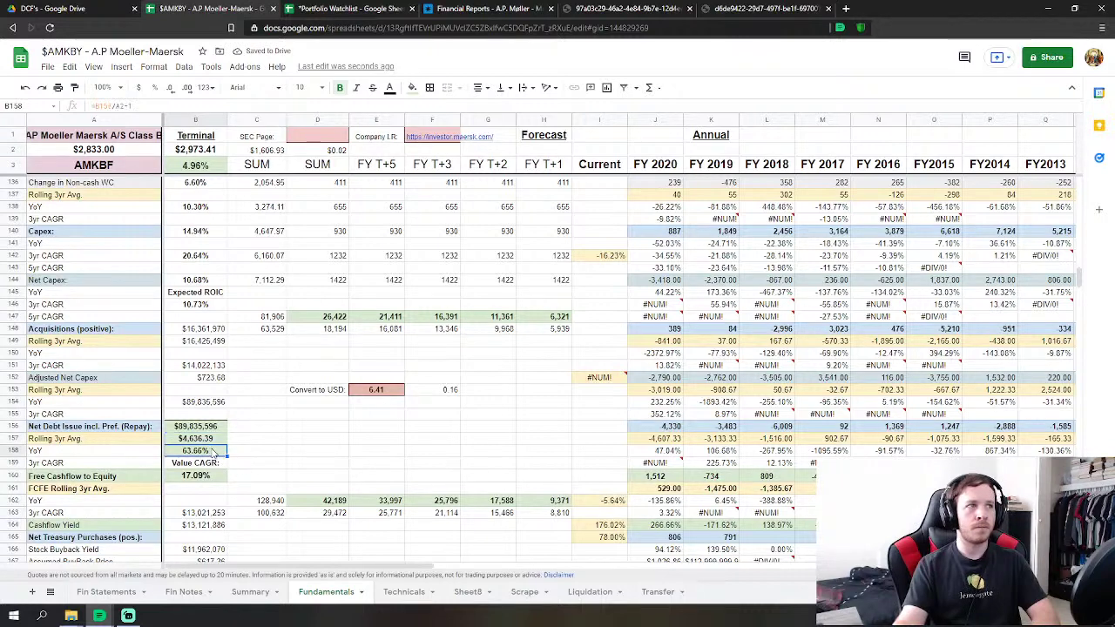
pyautogui.click(222, 442)
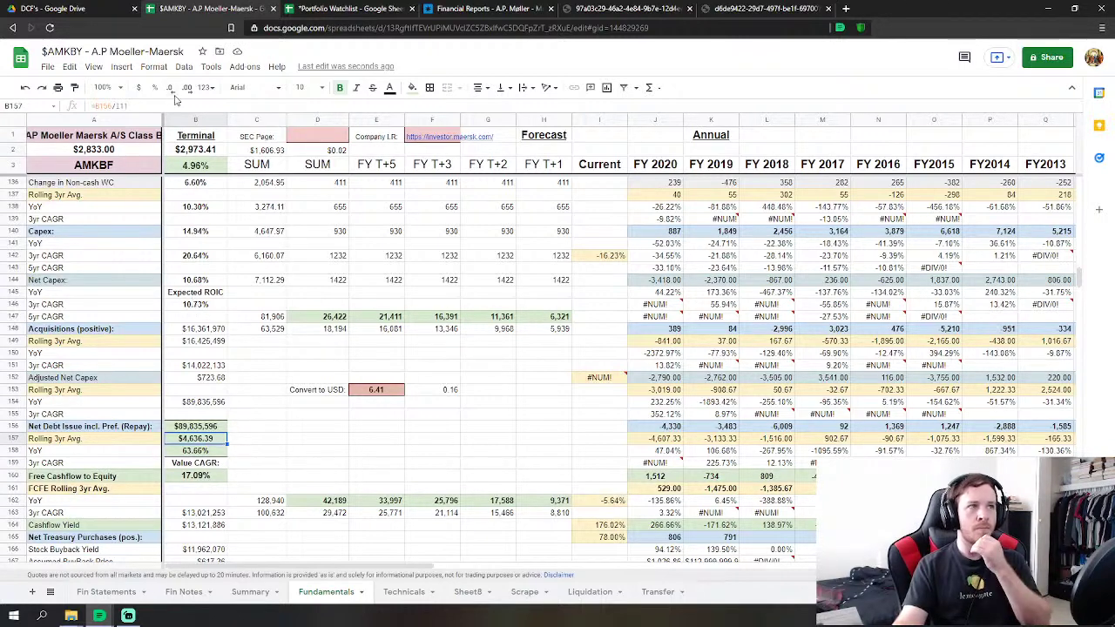
pyautogui.click(137, 106)
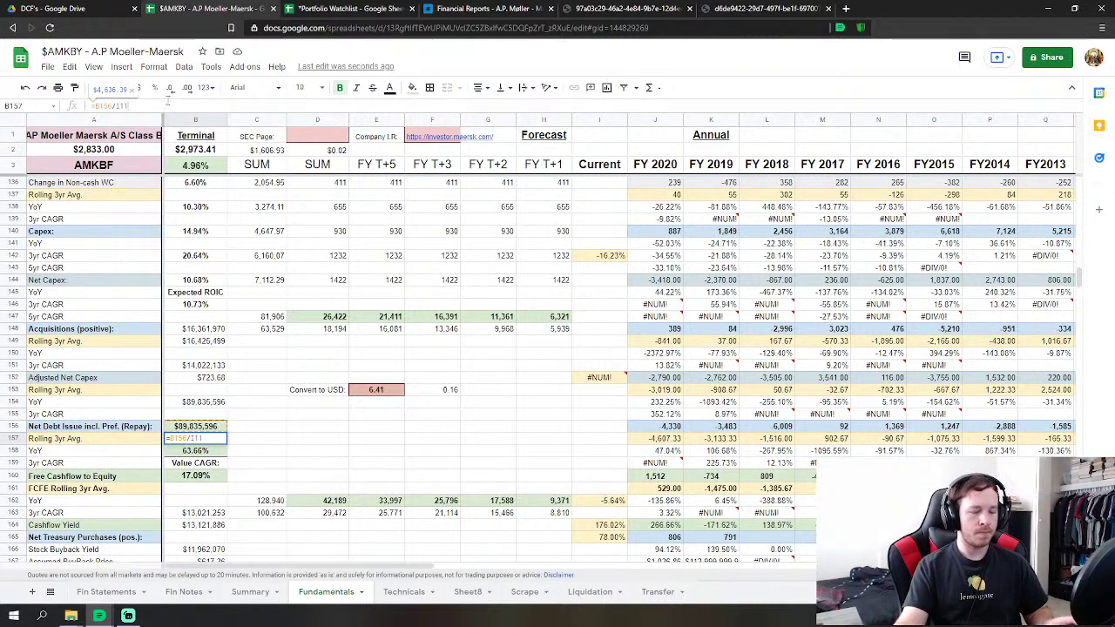
pyautogui.write('/Fundamentals!B25')
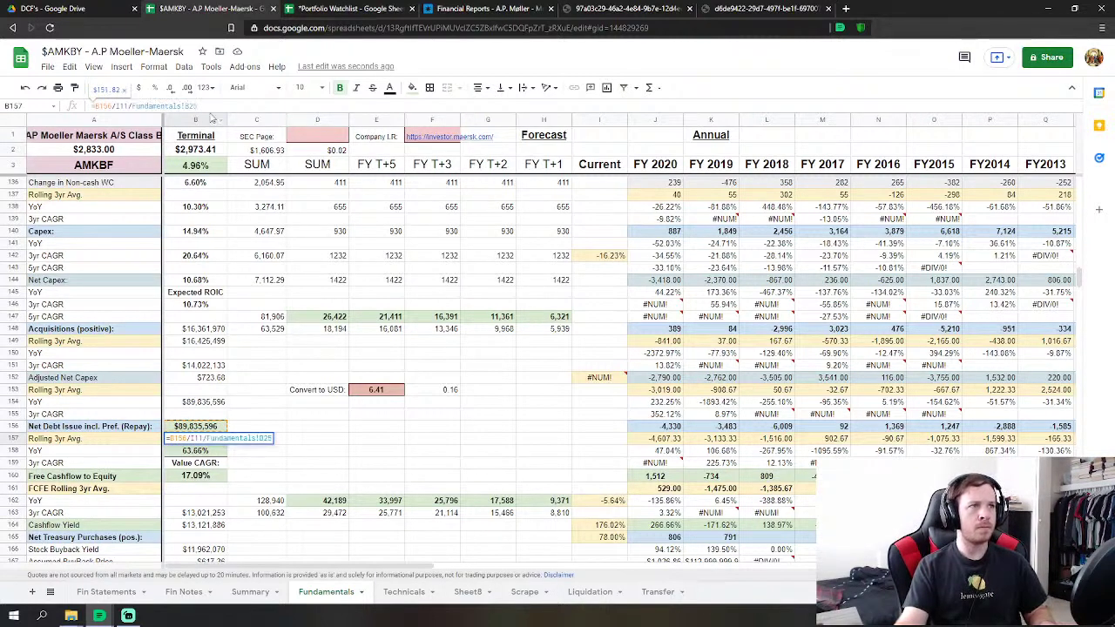
pyautogui.moveTo(197, 106); pyautogui.dragTo(137, 120)
pyautogui.click(198, 106)
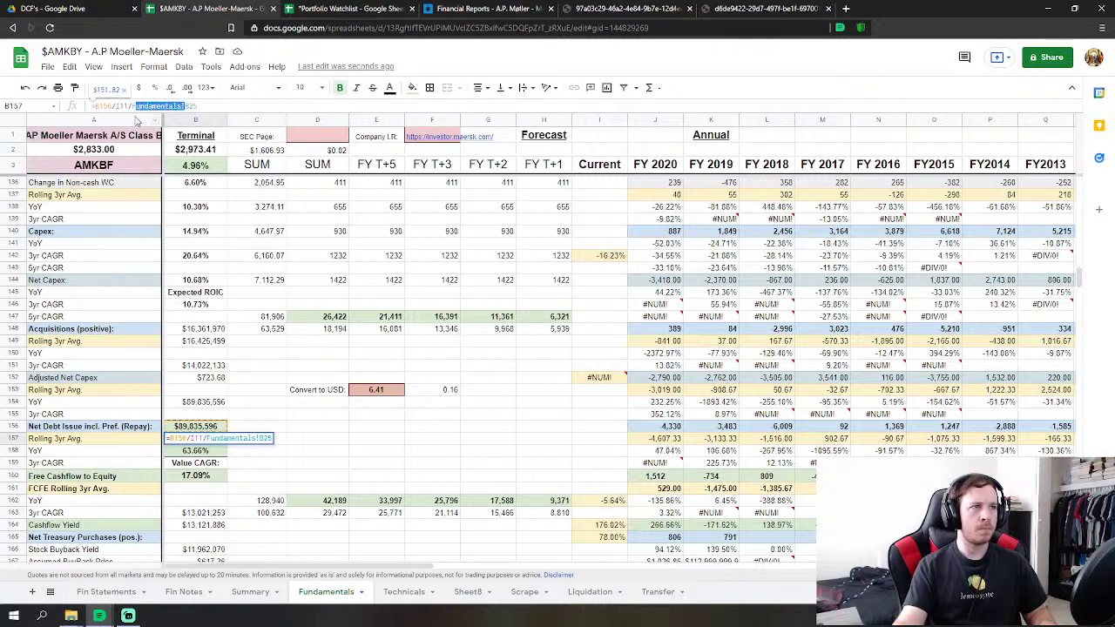
pyautogui.press('BackSpace')
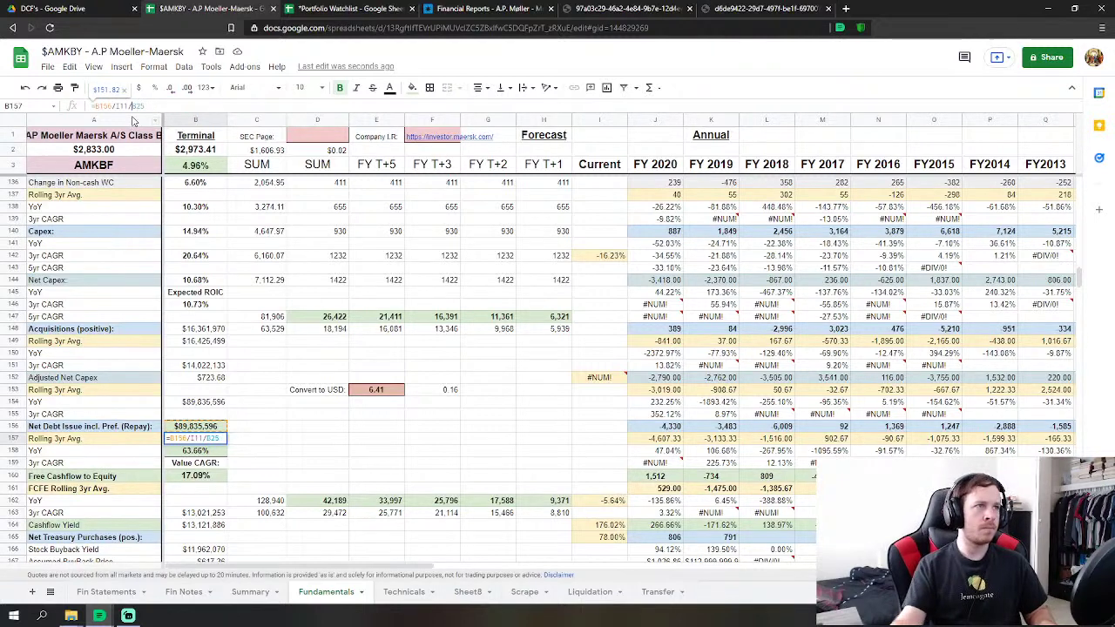
pyautogui.moveTo(145, 106); pyautogui.dragTo(131, 105)
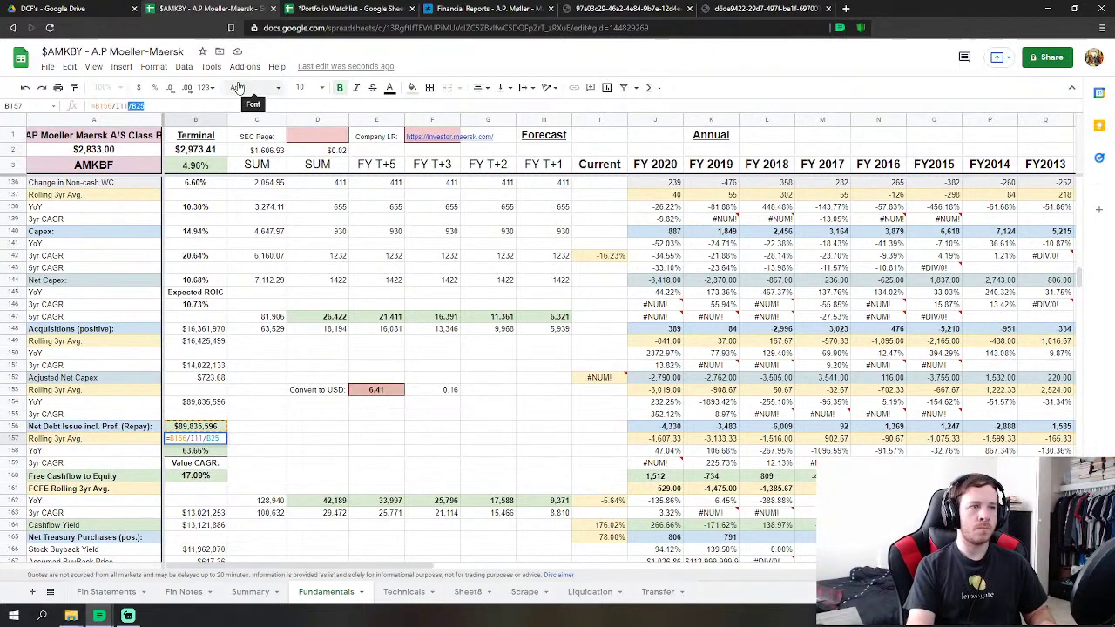
pyautogui.press('Return')
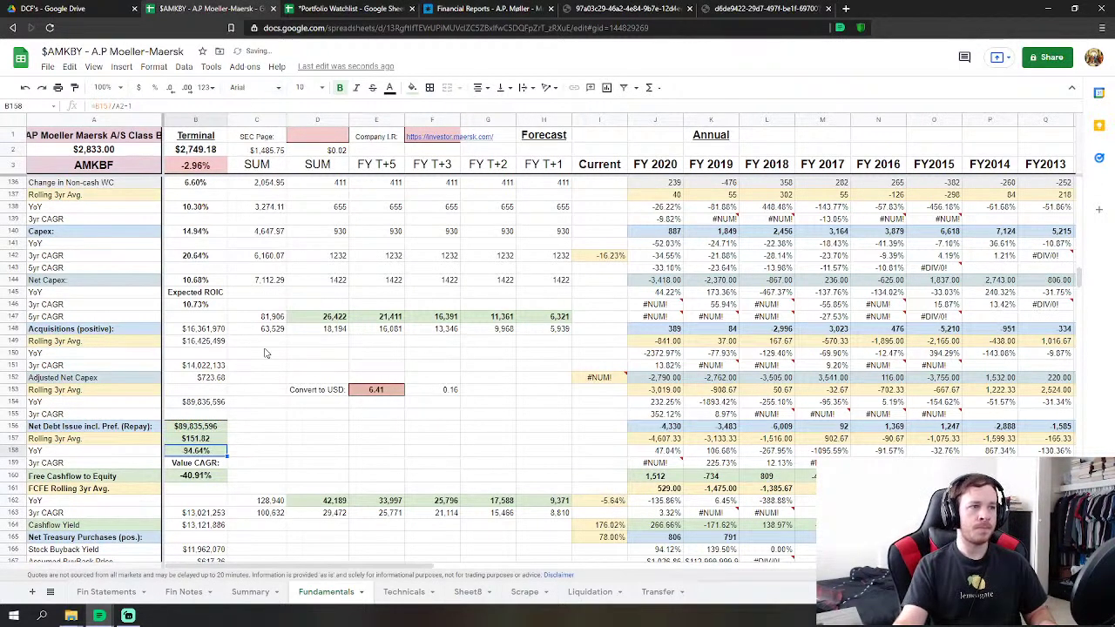
# Undo and redo the B25 divisor in Fundamentals B157 to compare its effect on the upside and value CAGR.
pyautogui.click(214, 439)
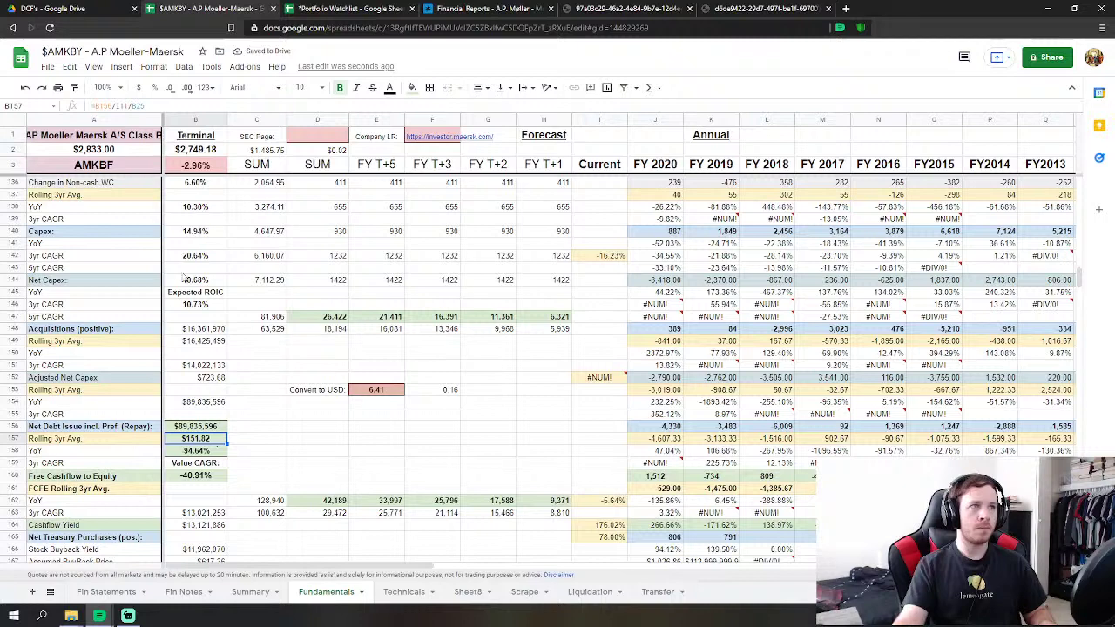
pyautogui.click(31, 90)
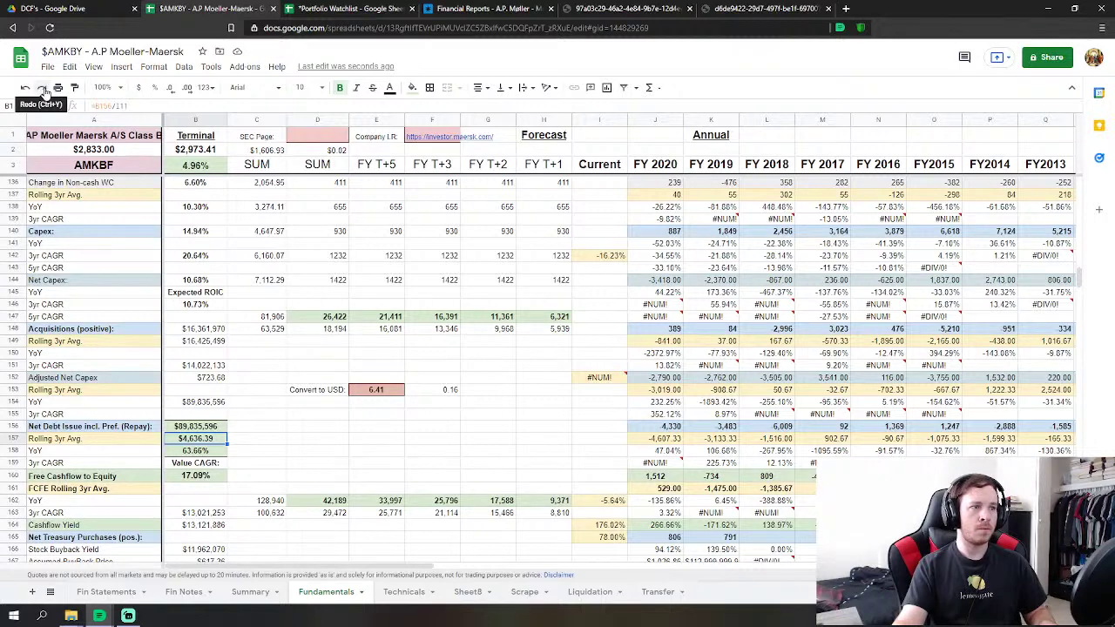
pyautogui.click(45, 90)
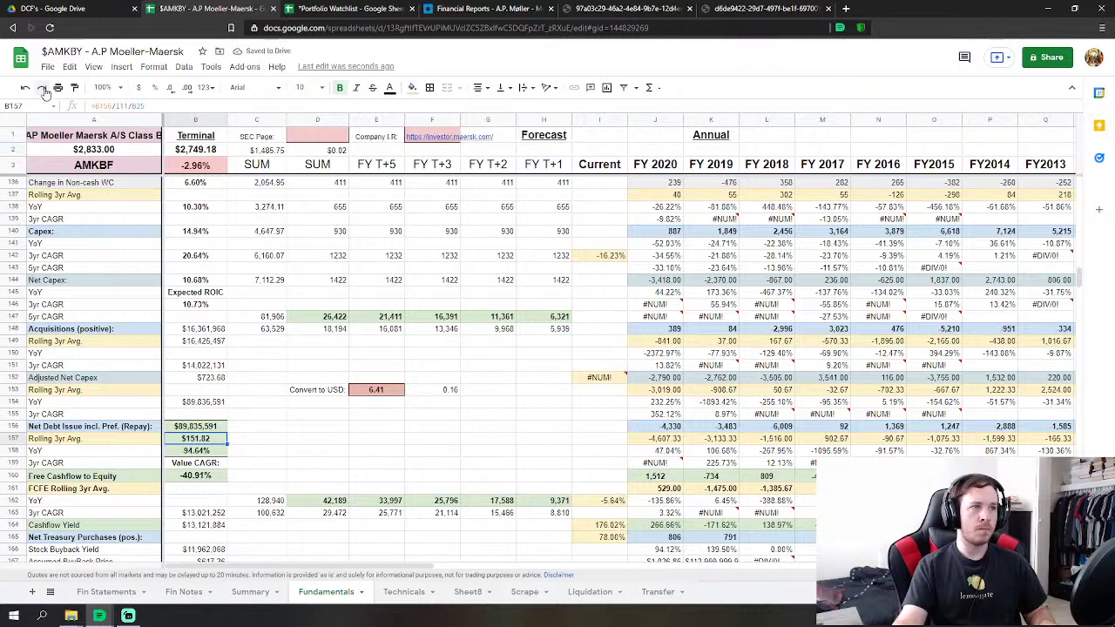
# Check the 1st Model's figures on the Summary sheet and the formulas in Fundamentals B158 and A2.
pyautogui.click(105, 593)
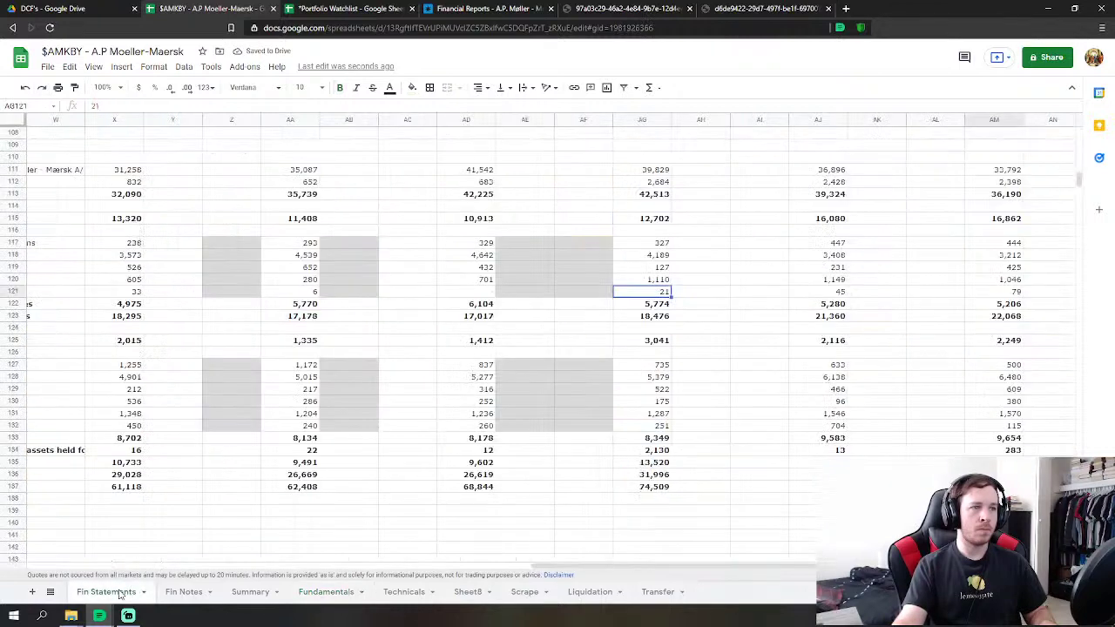
pyautogui.click(244, 594)
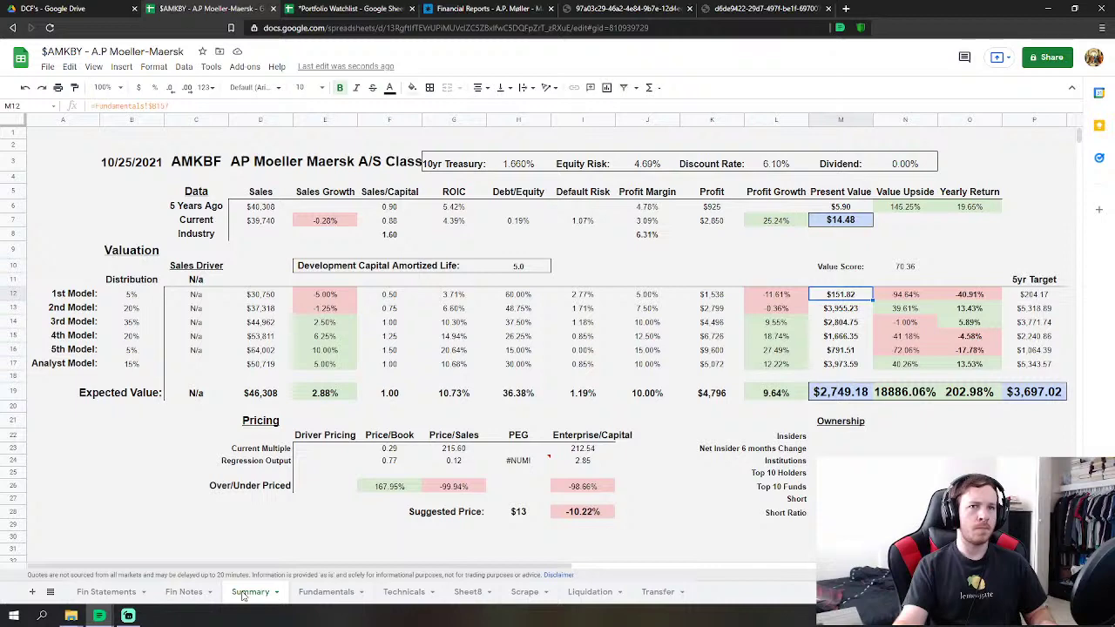
pyautogui.click(319, 593)
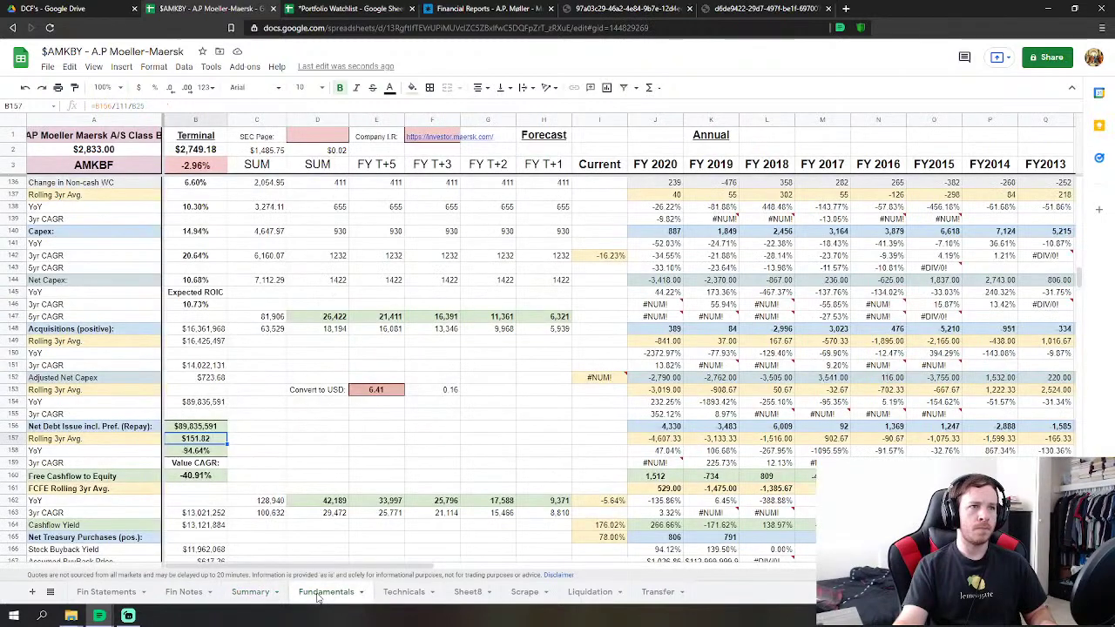
pyautogui.click(211, 453)
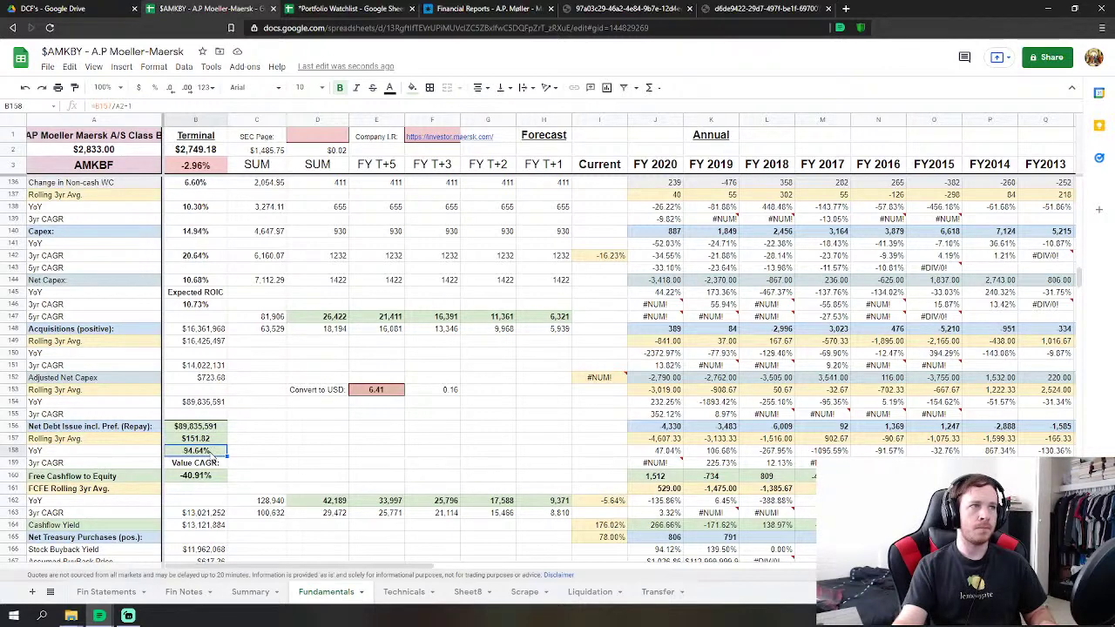
pyautogui.click(117, 151)
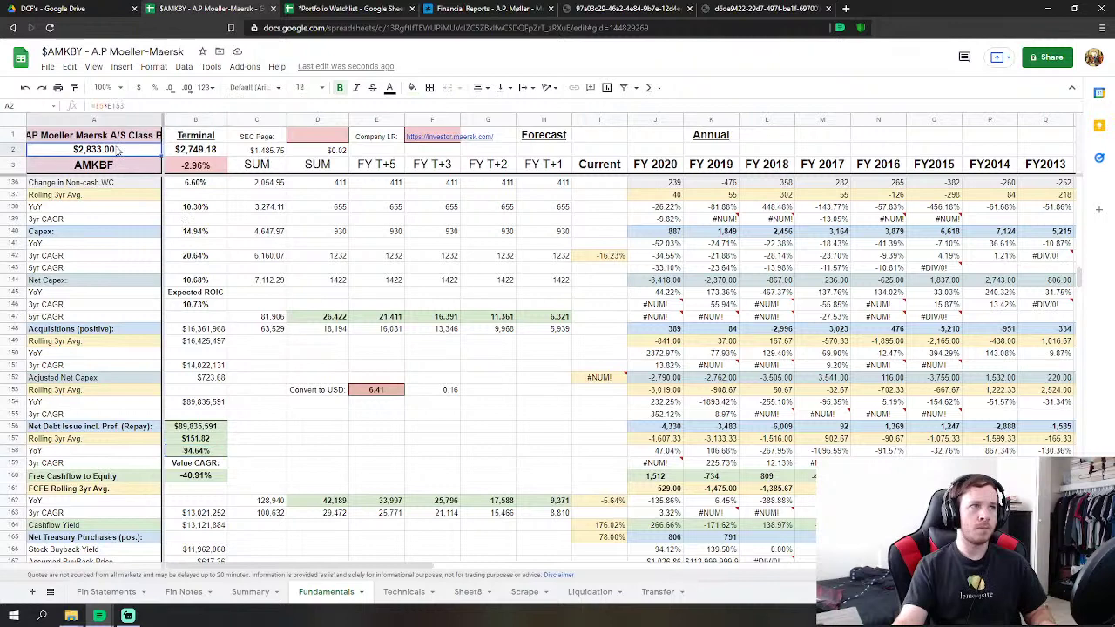
# Undo the B25 divisor in Fundamentals B157 and the edit to the 5 Years Ago present value in Summary M6, and select M7.
pyautogui.click(27, 89)
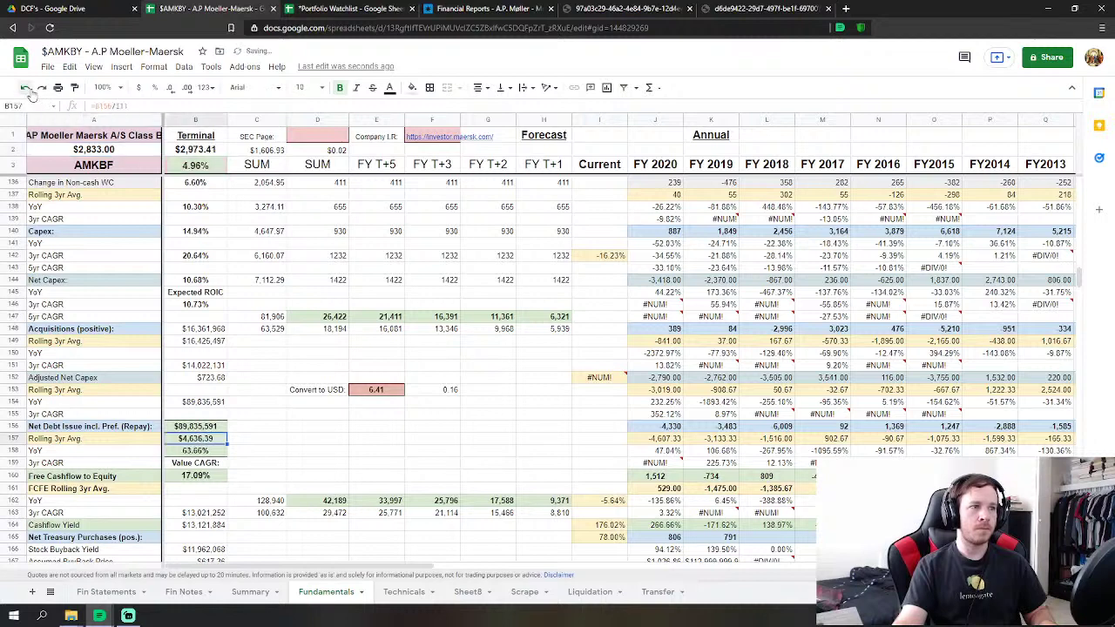
pyautogui.click(26, 89)
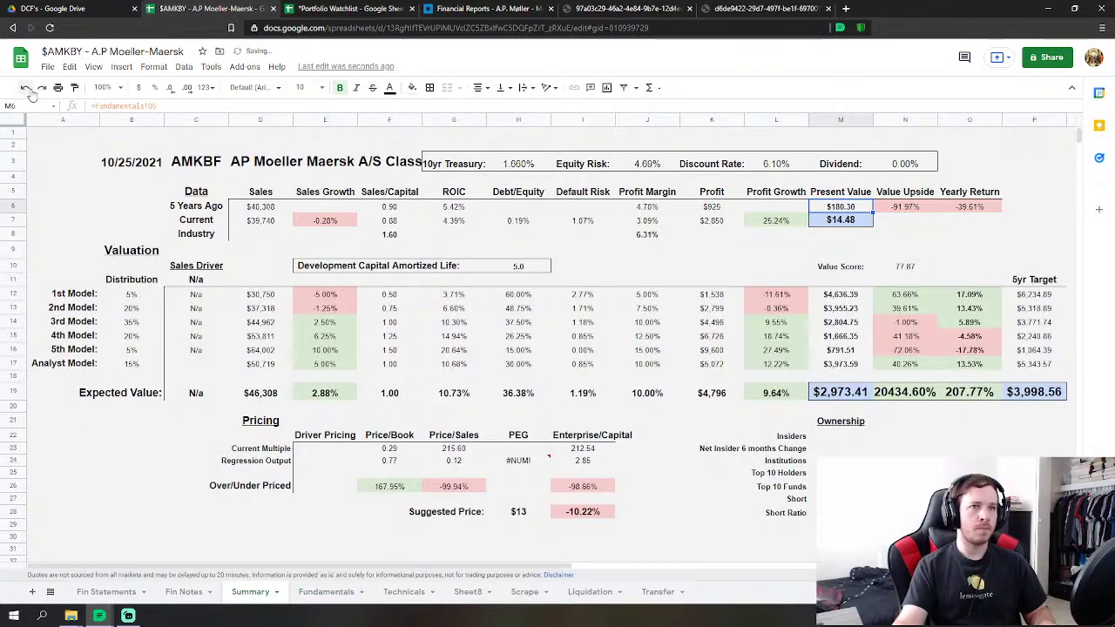
pyautogui.click(855, 225)
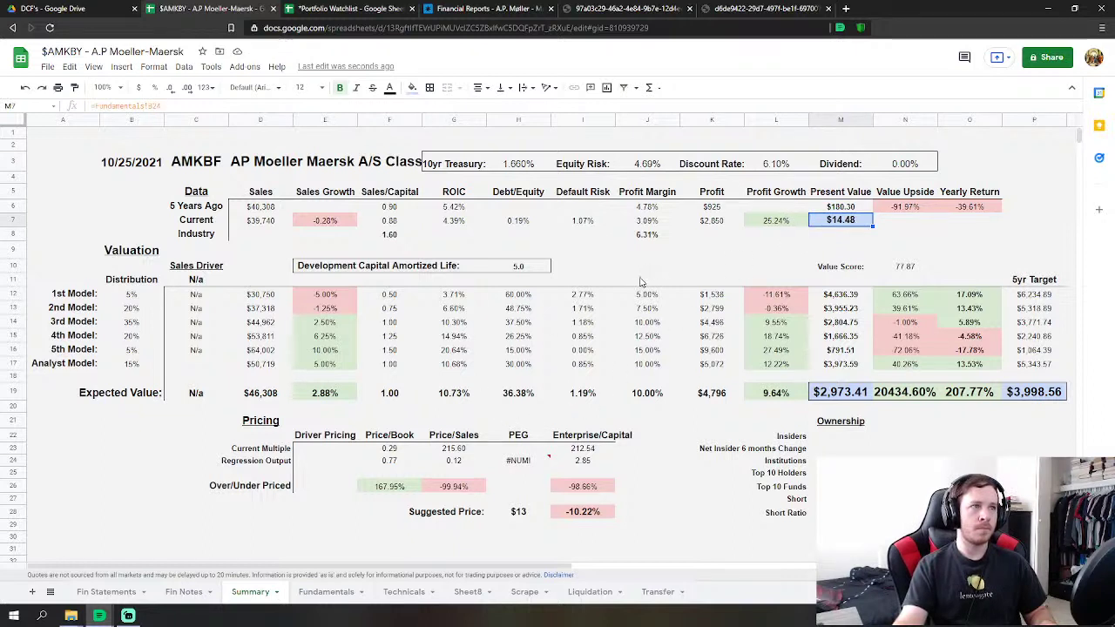
# Step back through the edit history to undo the present value changes in Summary M6 and M7, keeping the cleared Fundamentals B27.
pyautogui.click(26, 89)
pyautogui.click(40, 88)
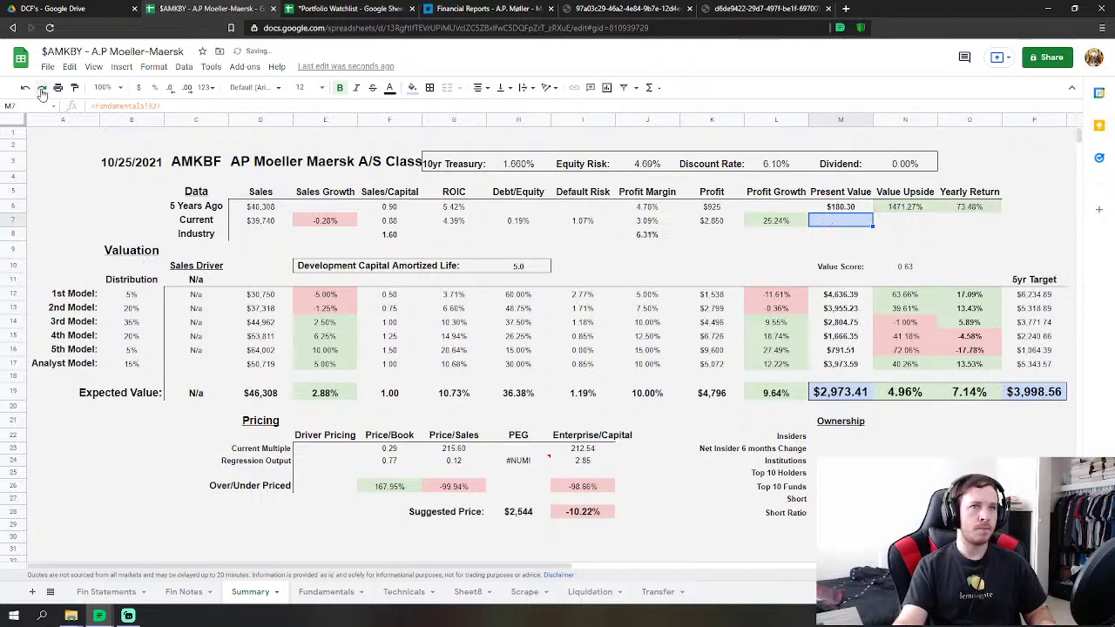
pyautogui.click(41, 88)
pyautogui.click(41, 88)
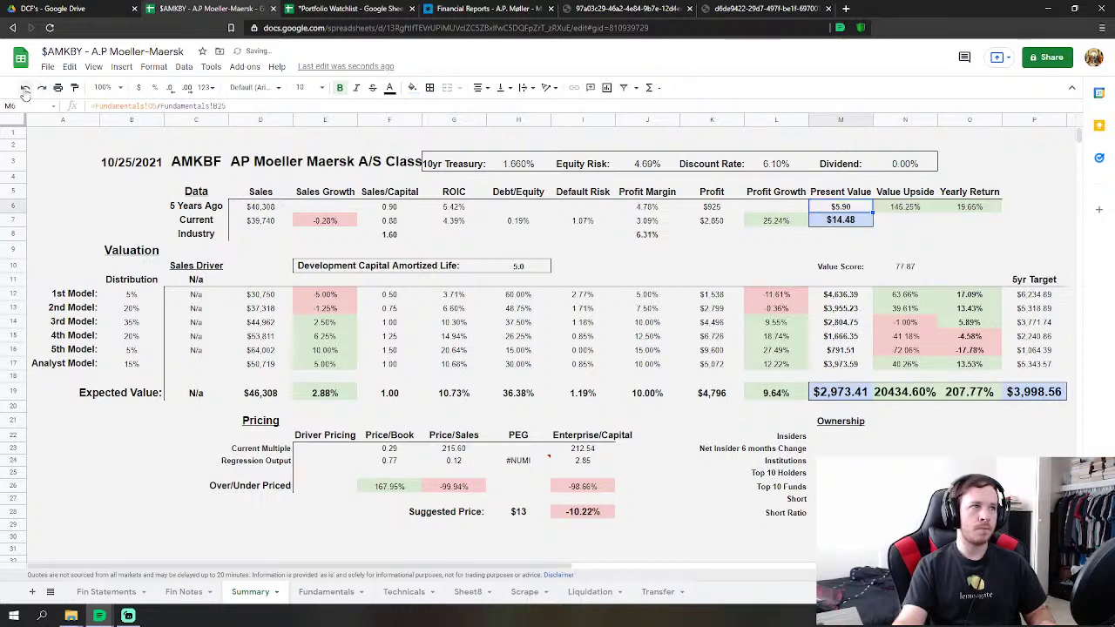
pyautogui.click(26, 89)
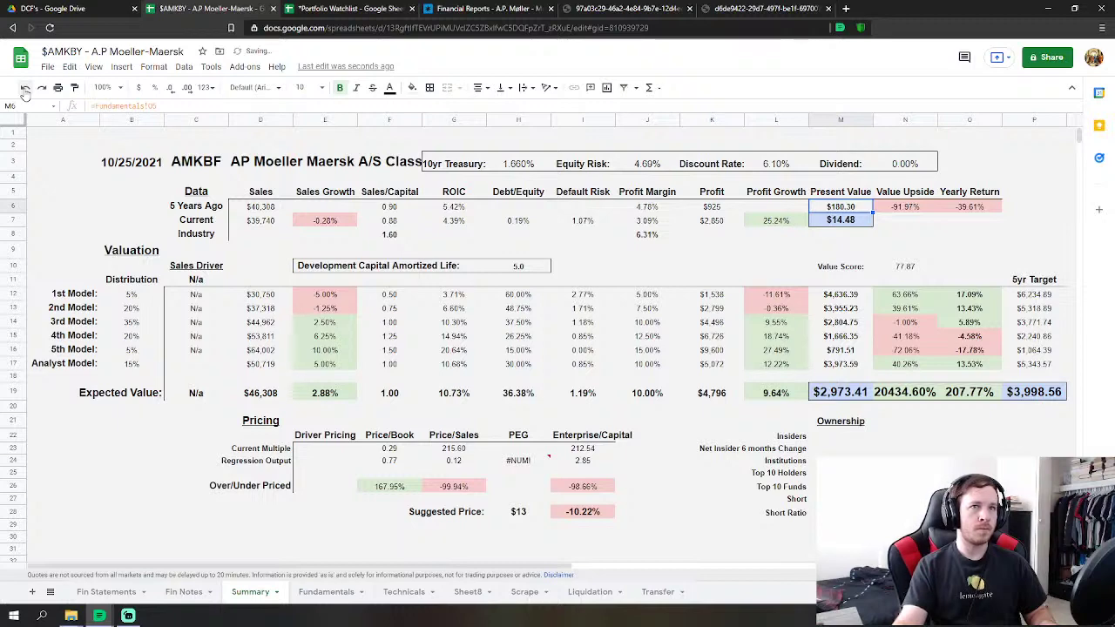
pyautogui.click(26, 89)
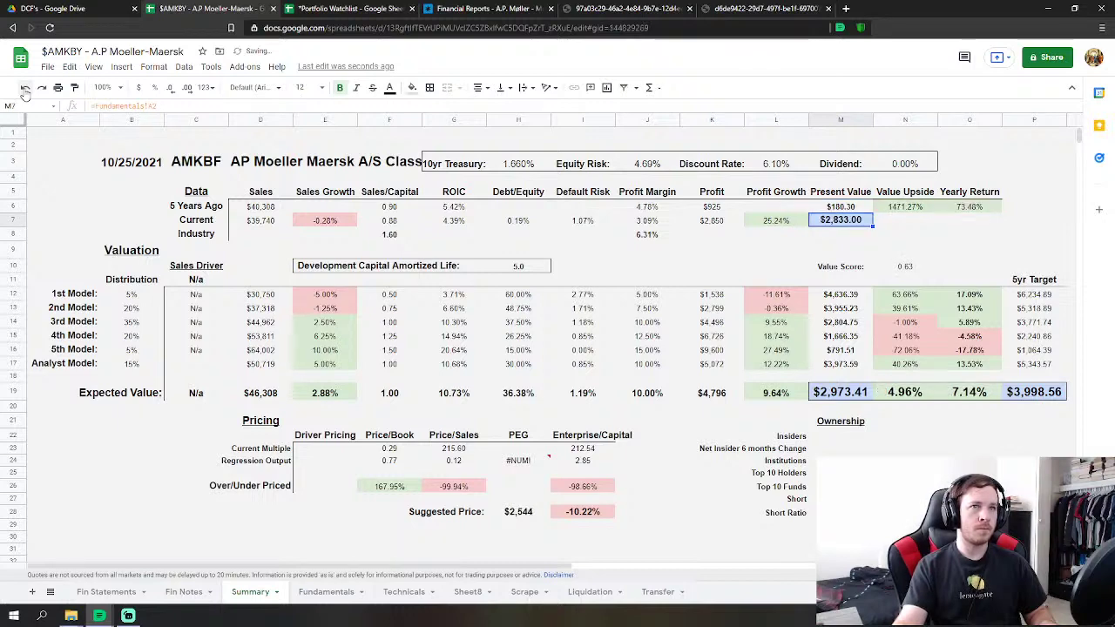
pyautogui.click(25, 88)
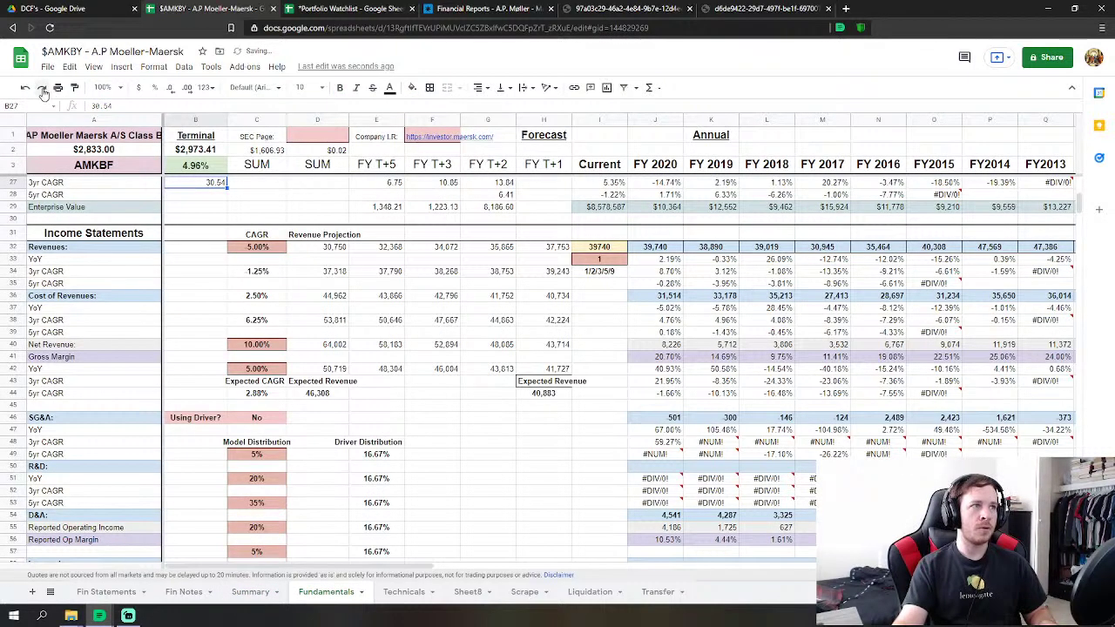
pyautogui.click(43, 89)
# Divide the share price in Fundamentals A2 by B25, making it =I5*E153/B25, and undo and redo the change to compare its effect.
pyautogui.scroll(2, 169, 300)
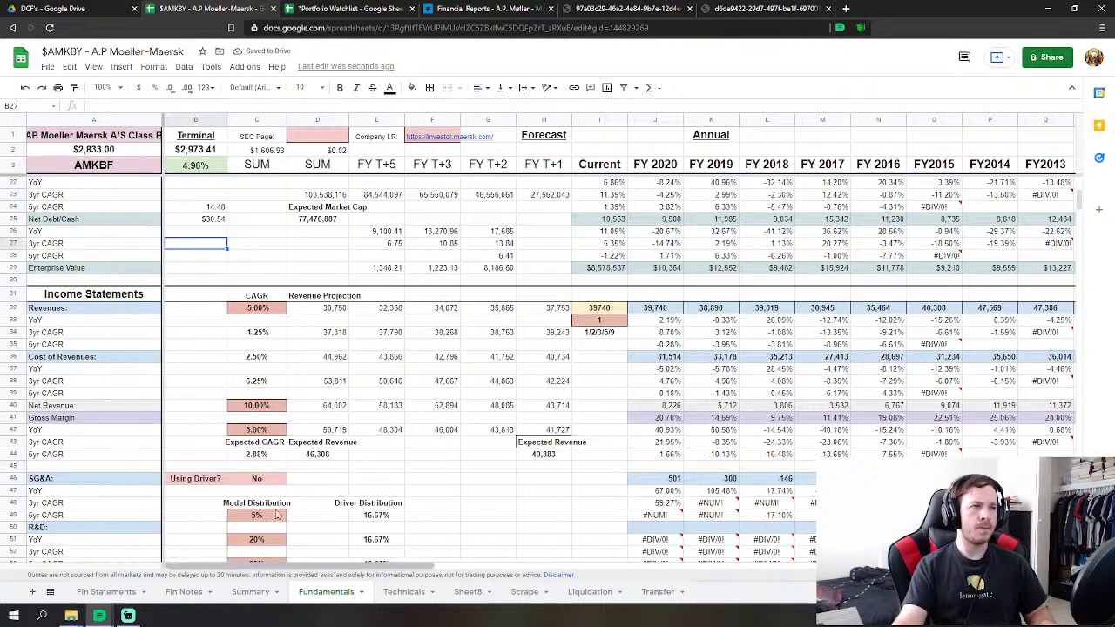
pyautogui.scroll(6, 259, 383)
pyautogui.doubleClick(118, 148)
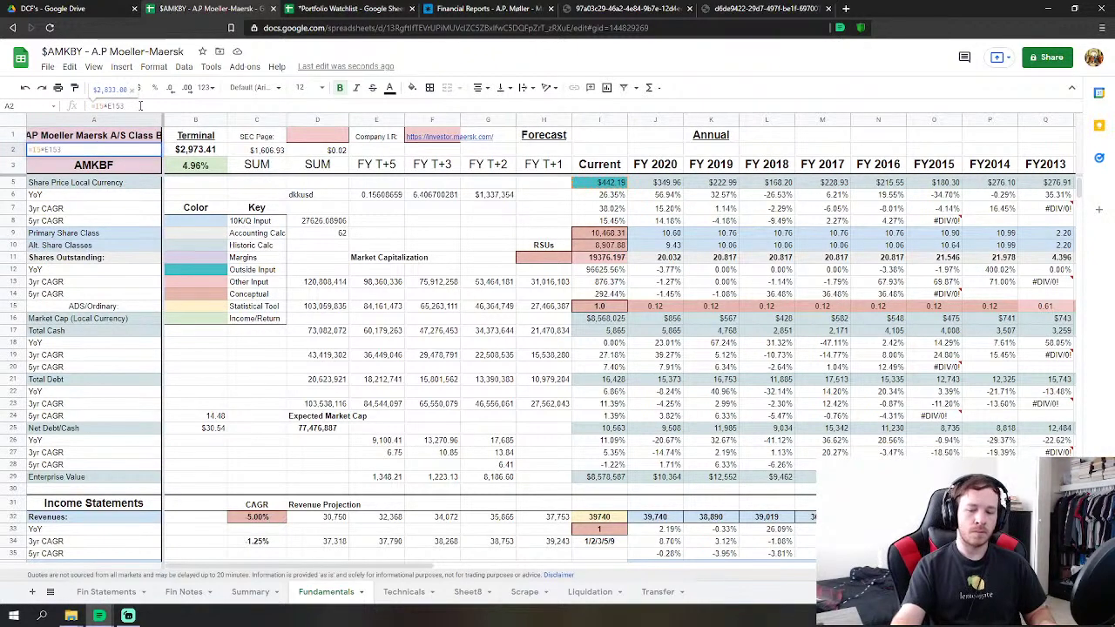
pyautogui.write('/')
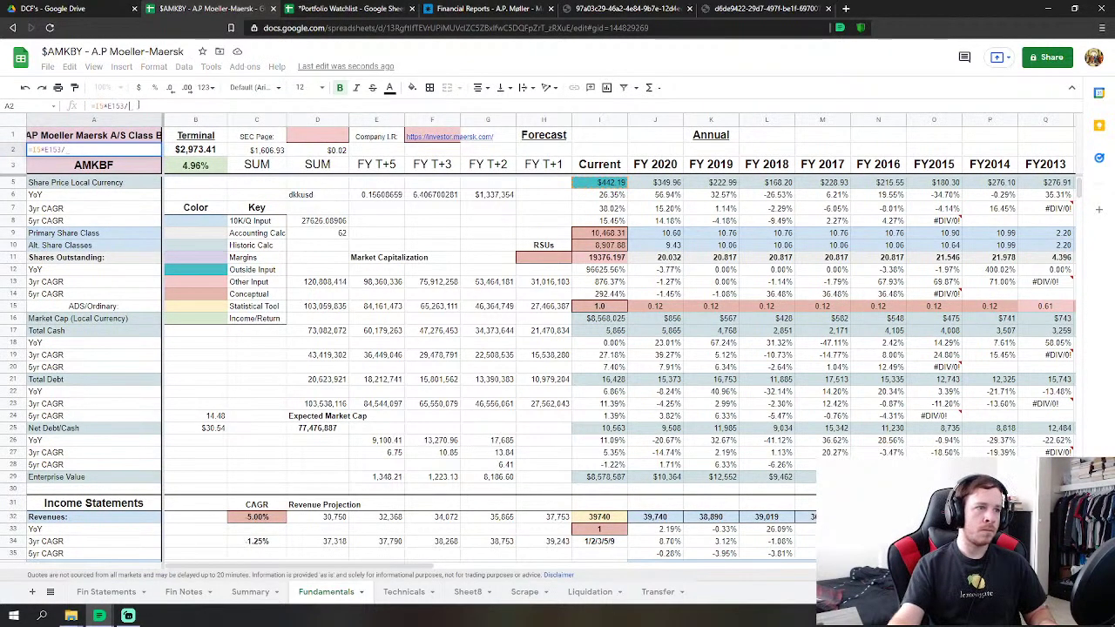
pyautogui.click(221, 428)
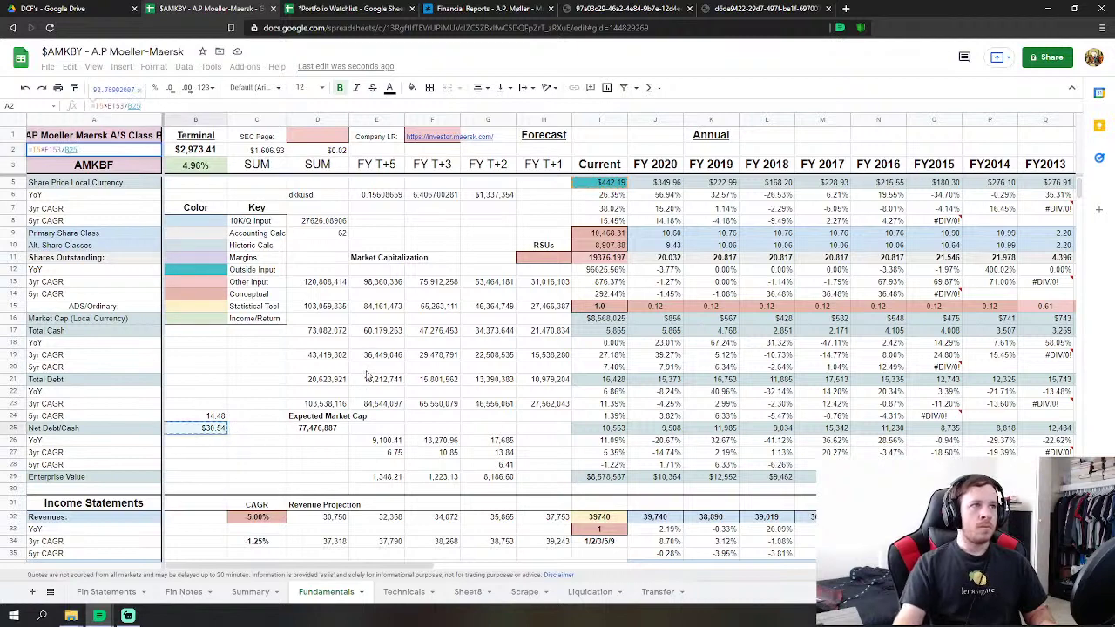
pyautogui.press('Return')
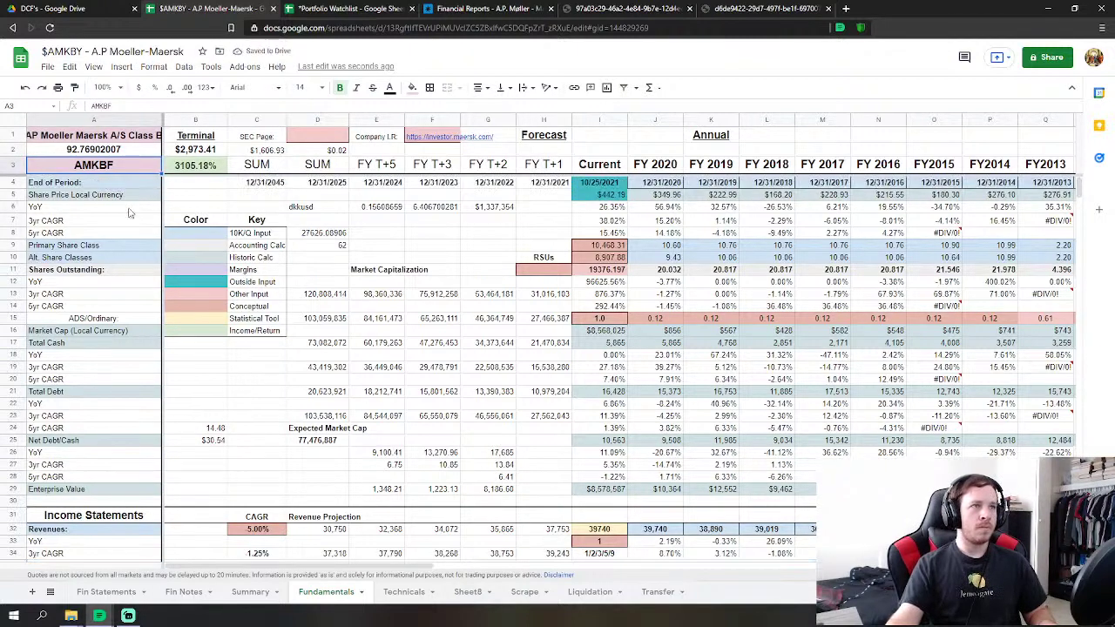
pyautogui.click(26, 90)
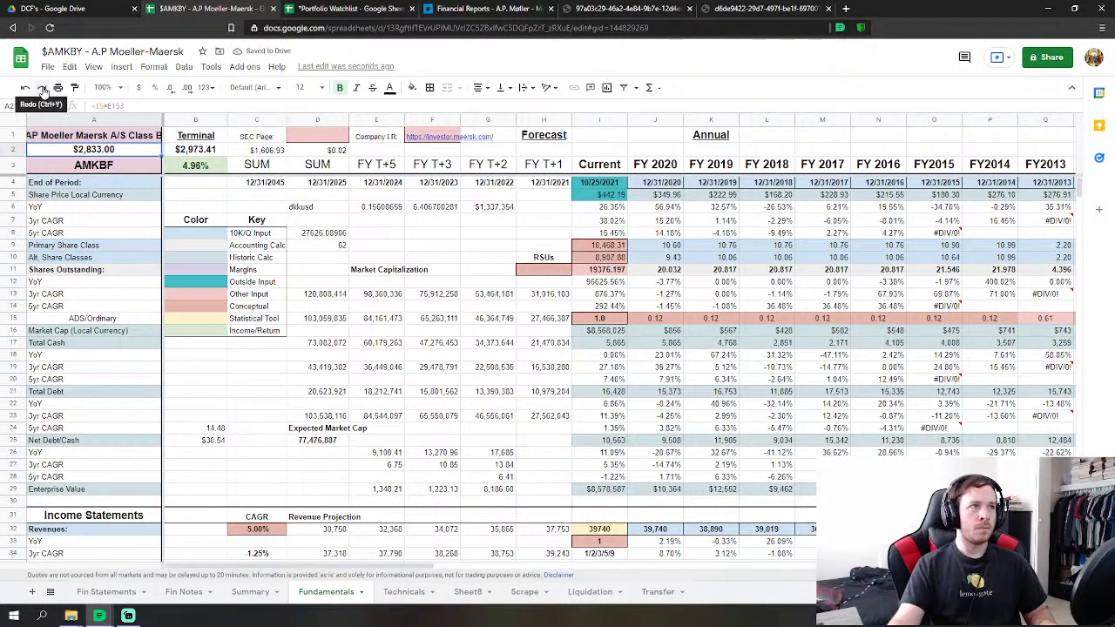
pyautogui.click(41, 88)
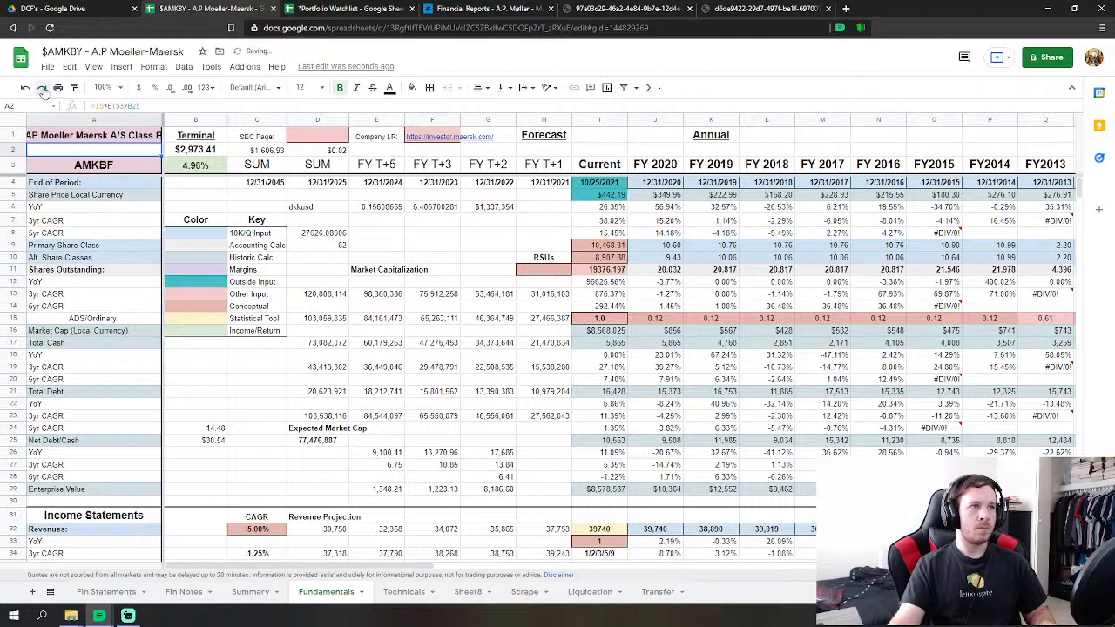
# Change the 5 Years Ago present value in Summary M6 to =Fundamentals!O5/Fundamentals!B25.
pyautogui.click(252, 592)
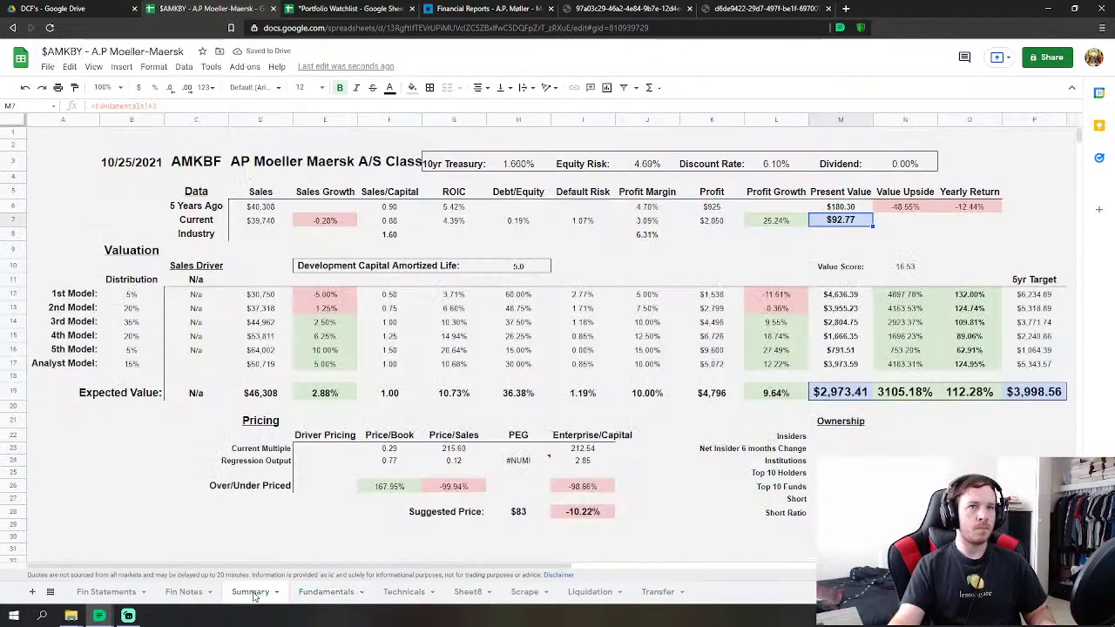
pyautogui.click(857, 209)
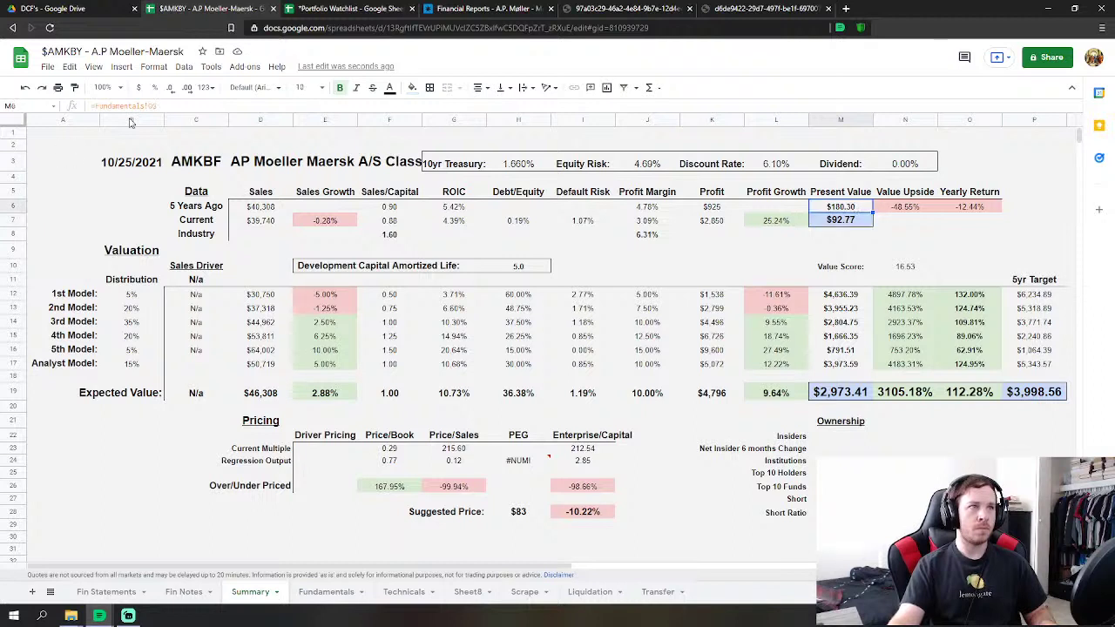
pyautogui.click(161, 105)
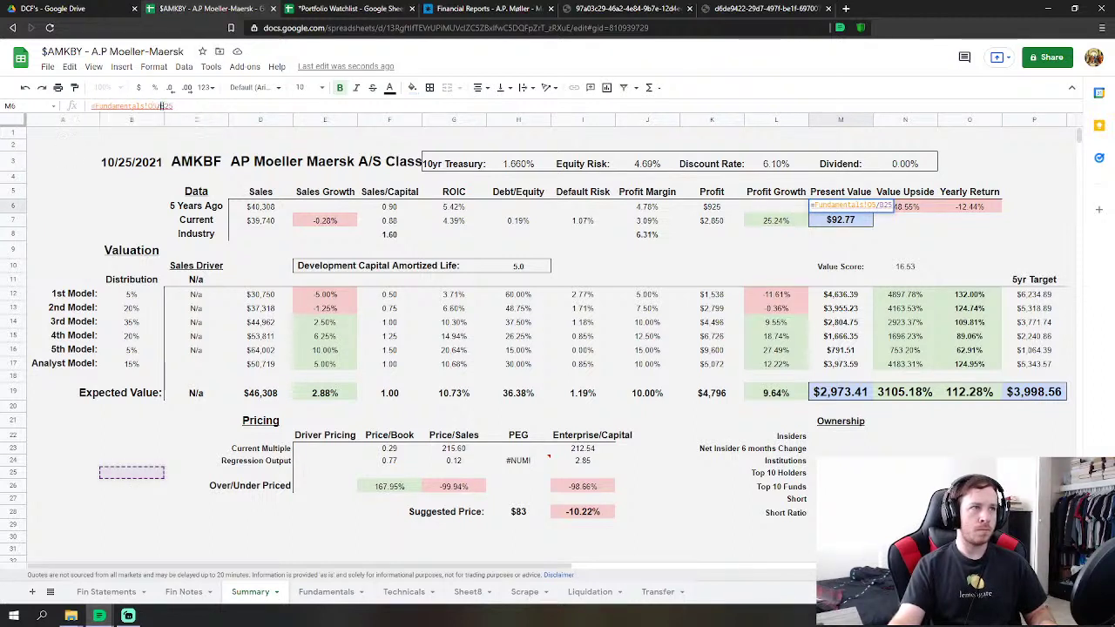
pyautogui.write('fund')
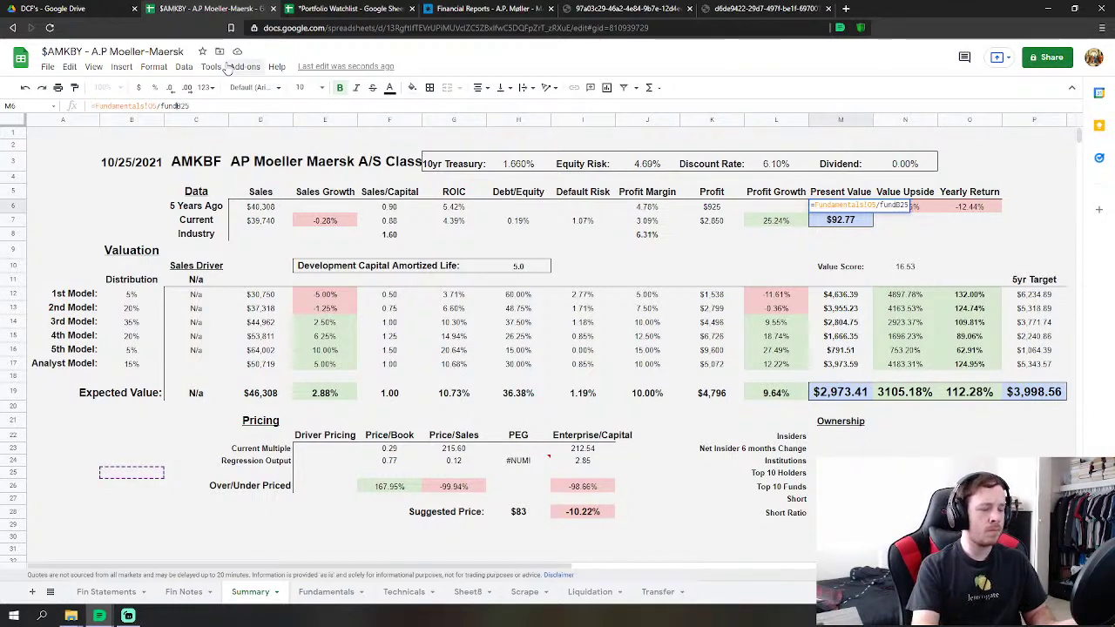
pyautogui.write('amentals!')
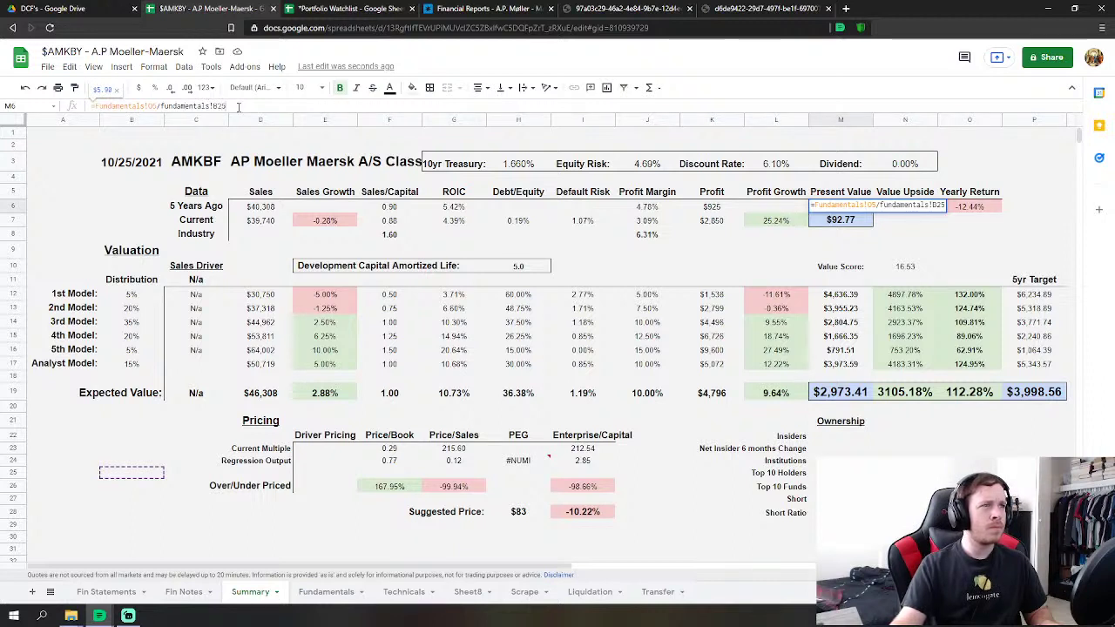
pyautogui.press('Return')
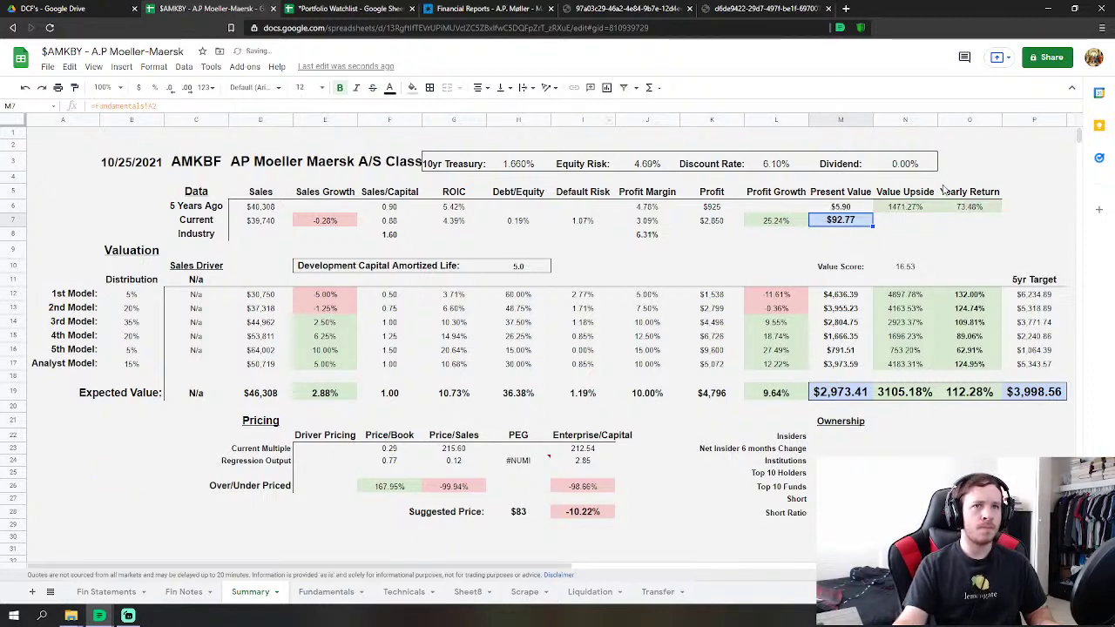
# Review the present value formulas in Summary M6 and M7, and undo and redo the M6 divisor to compare the upside and yearly return.
pyautogui.press('Up')
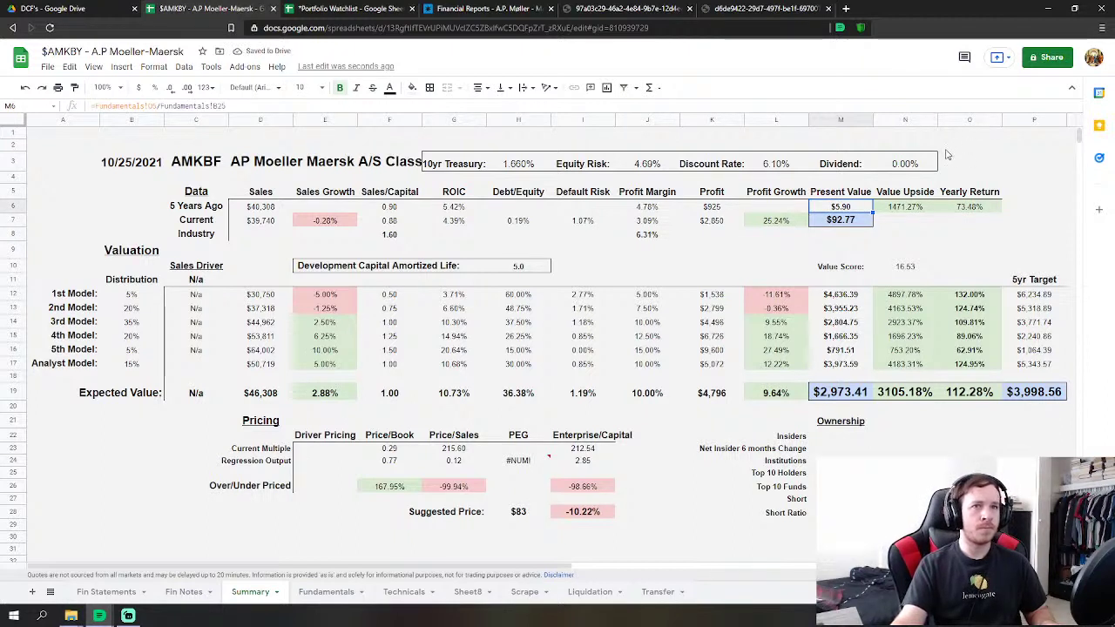
pyautogui.click(844, 223)
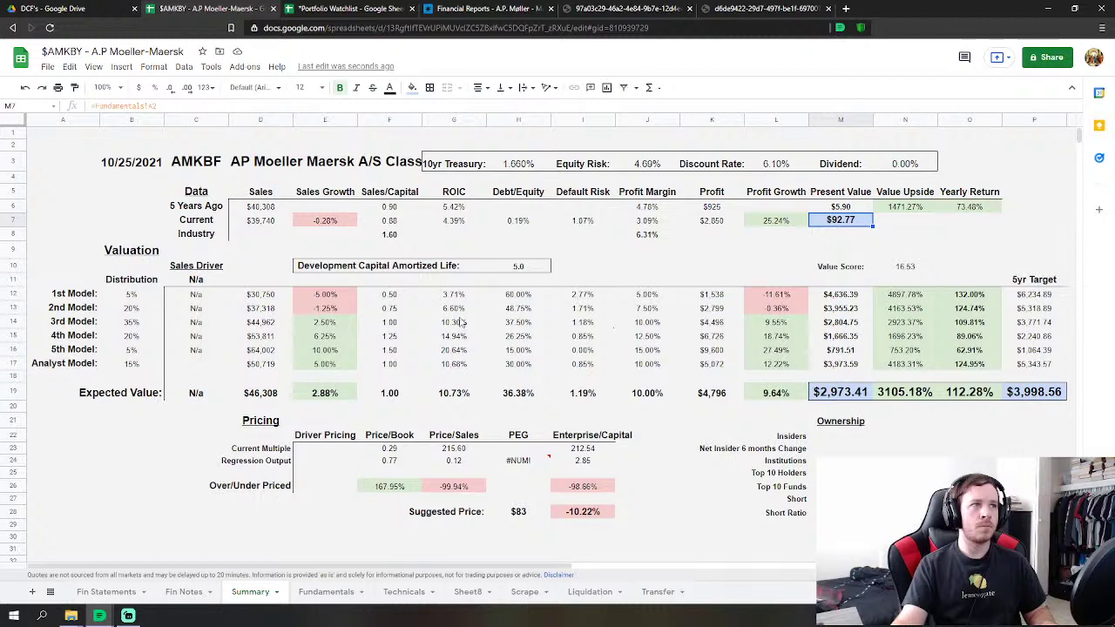
pyautogui.click(26, 89)
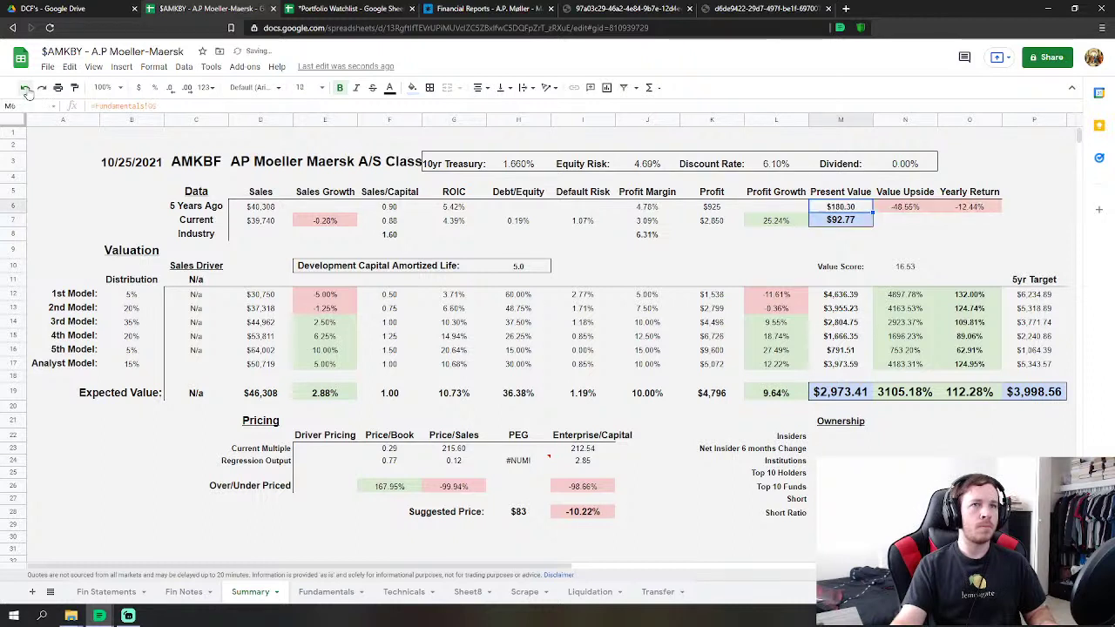
pyautogui.click(41, 87)
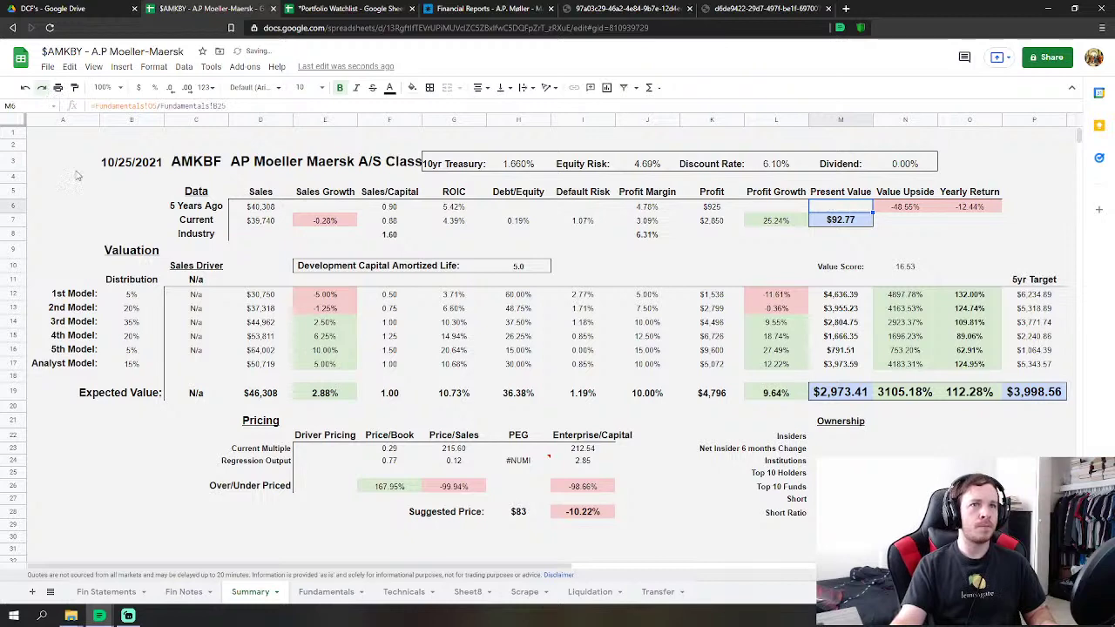
# Remove the E153 multiplier from the share price formula in Fundamentals A2, making it =I5/B25.
pyautogui.click(330, 596)
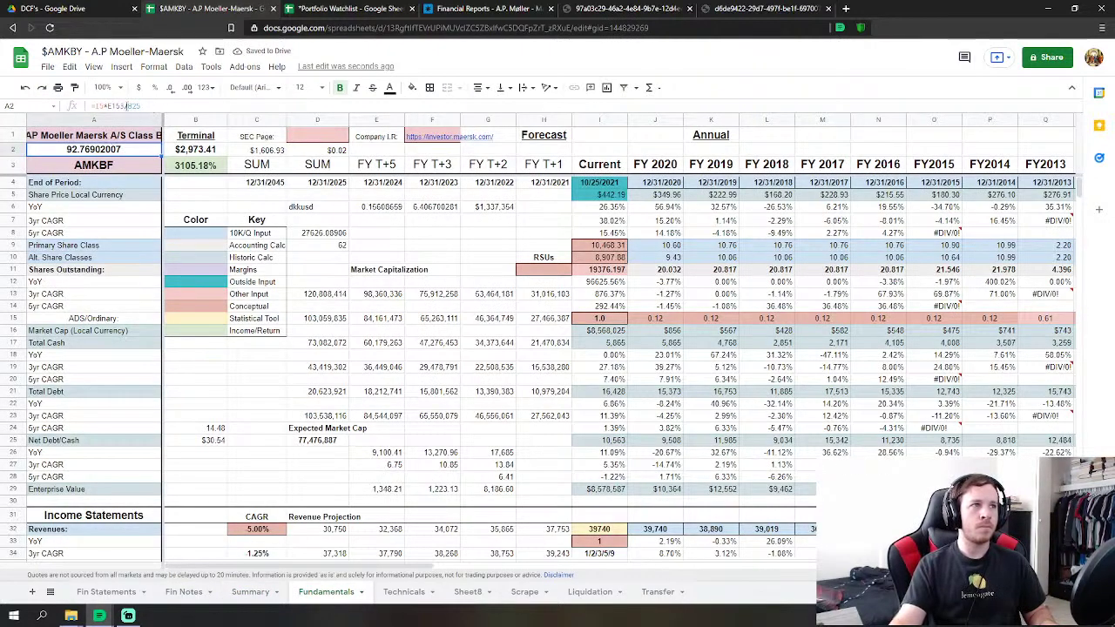
pyautogui.click(127, 105)
pyautogui.doubleClick(117, 106)
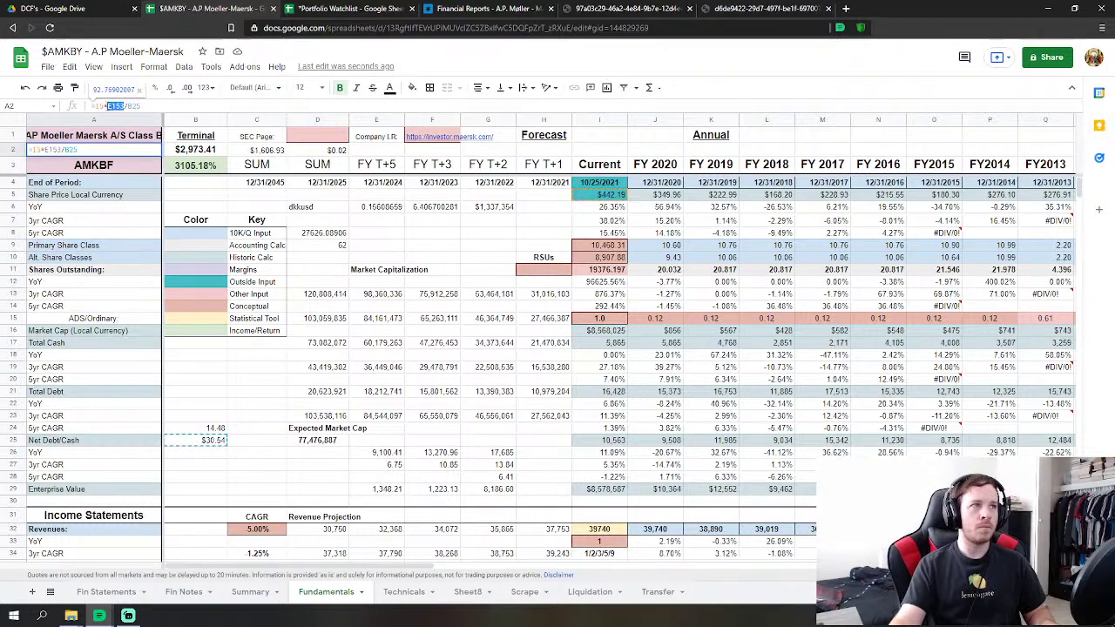
pyautogui.click(125, 105)
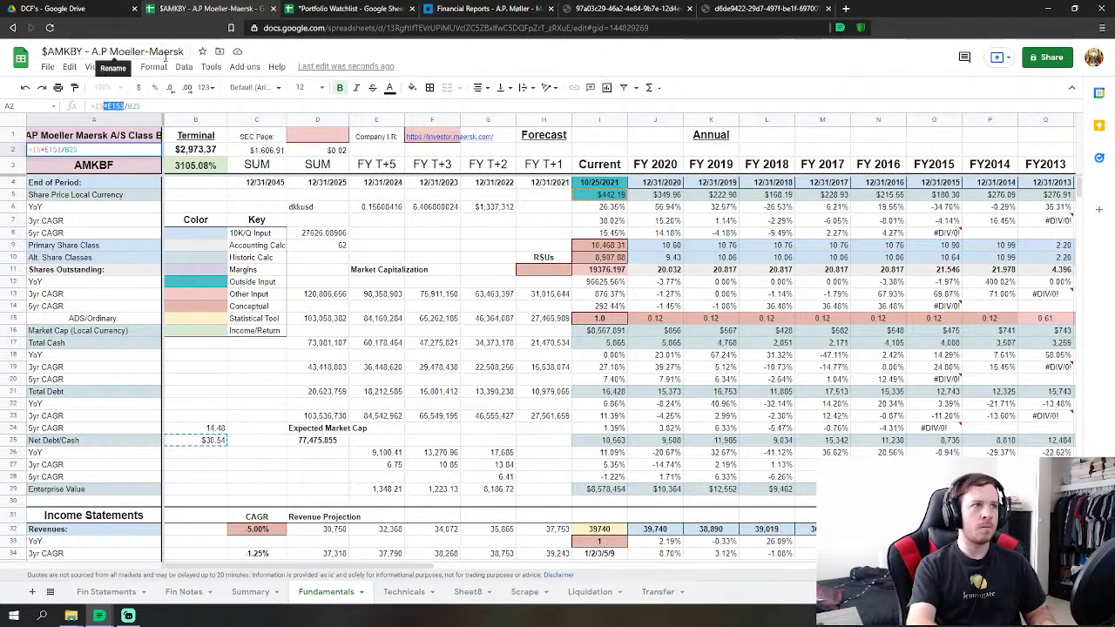
pyautogui.press('BackSpace')
pyautogui.press('Return')
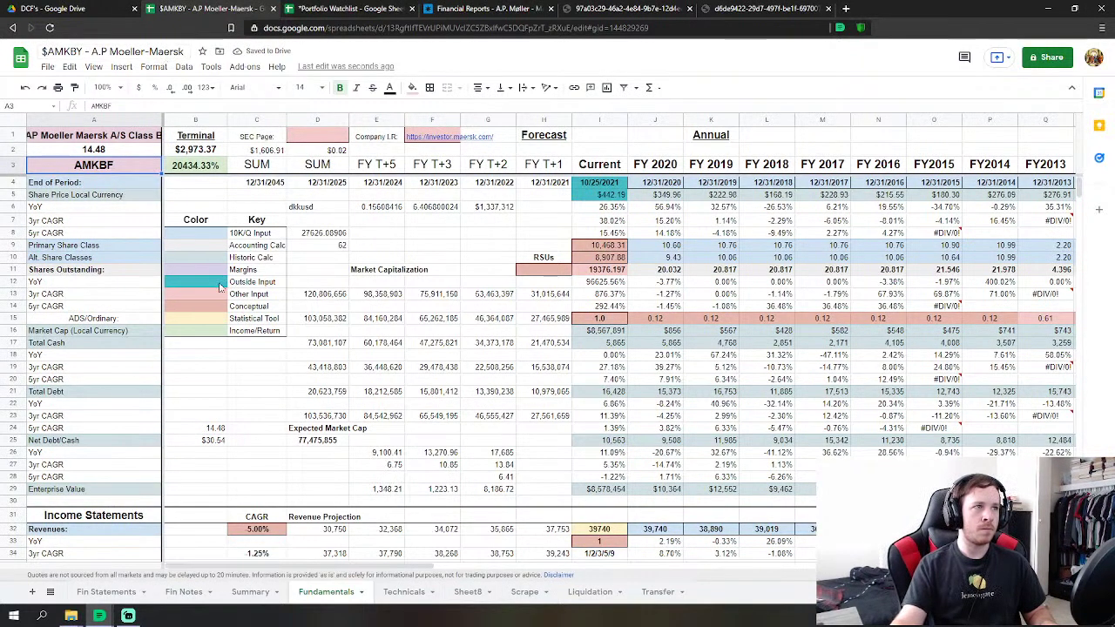
# Check the upside formula in Fundamentals B3, the present values and upsides on the Summary sheet, and the Fundamentals forecast inputs.
pyautogui.click(312, 233)
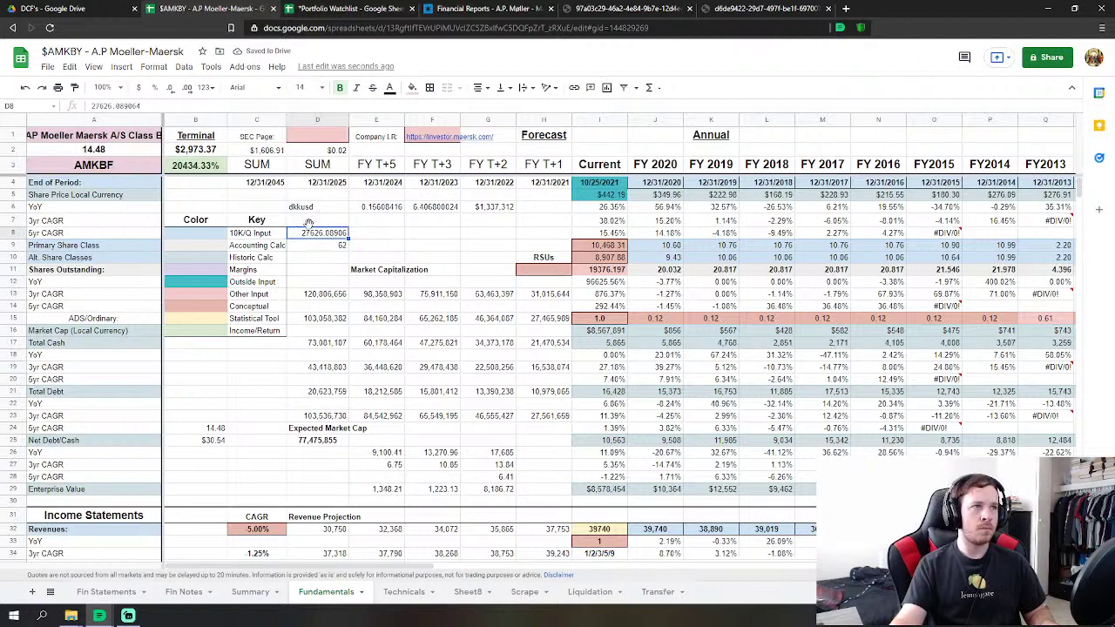
pyautogui.click(260, 197)
pyautogui.click(209, 164)
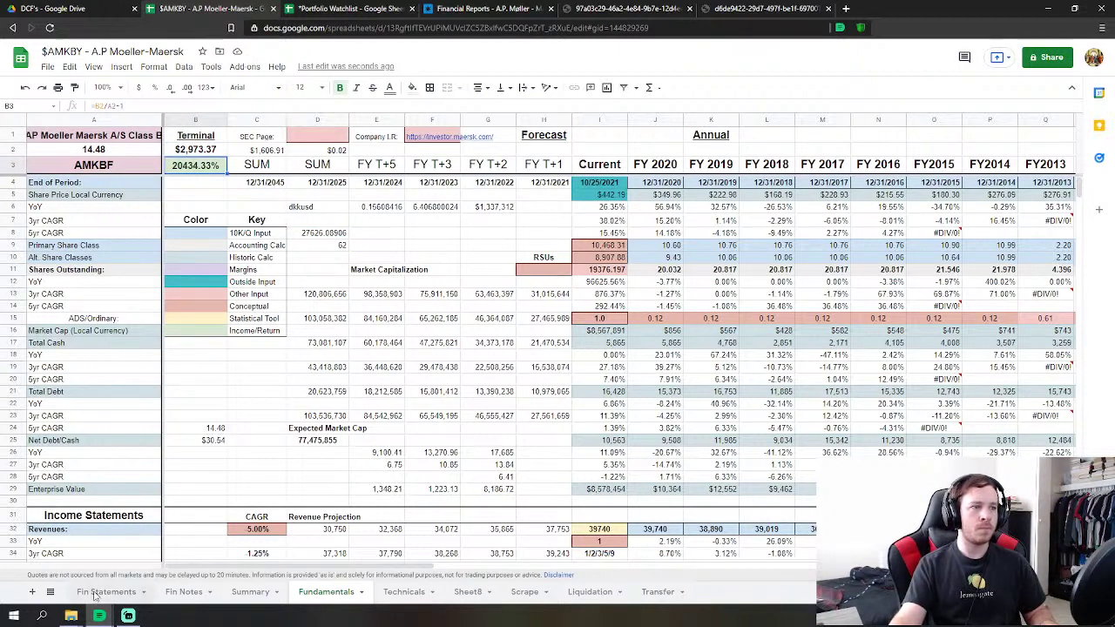
pyautogui.click(249, 591)
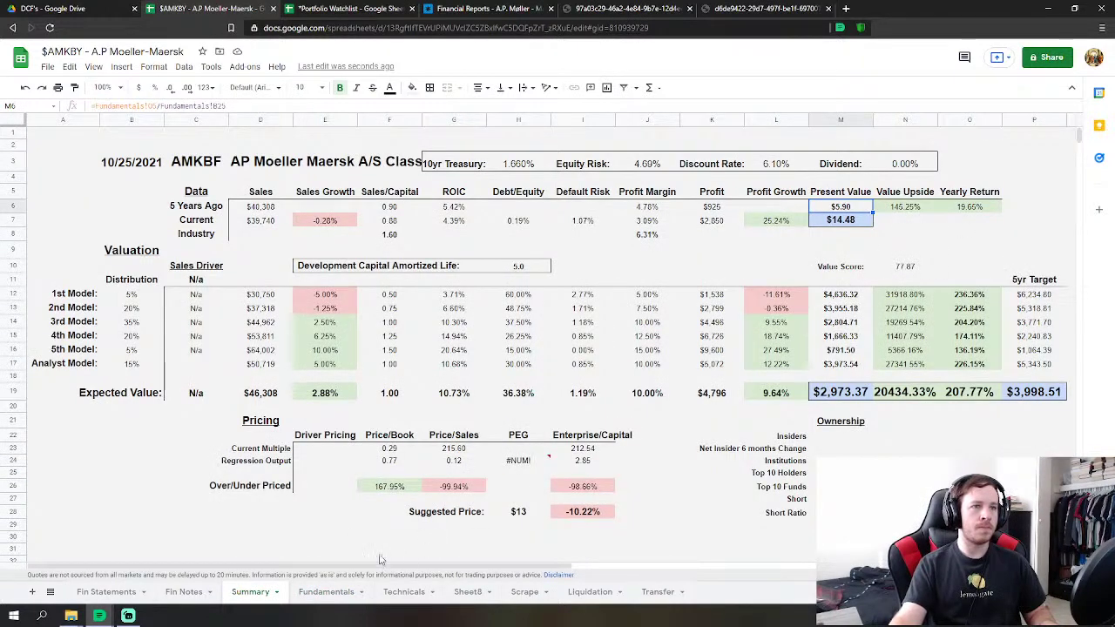
pyautogui.click(325, 591)
pyautogui.scroll(-10, 250, 422)
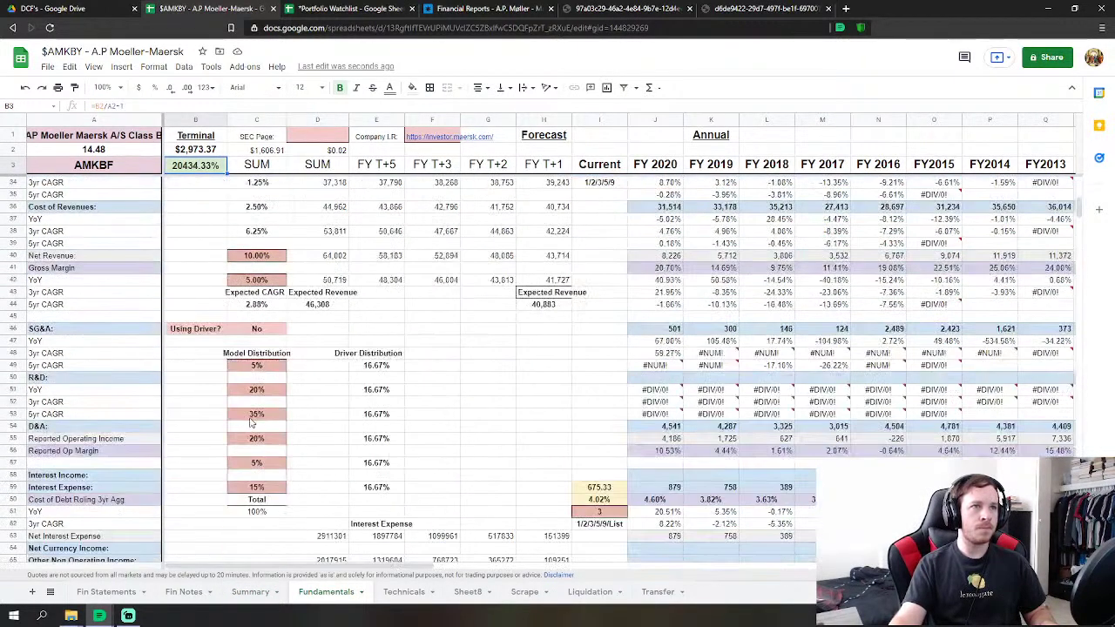
pyautogui.scroll(10, 251, 421)
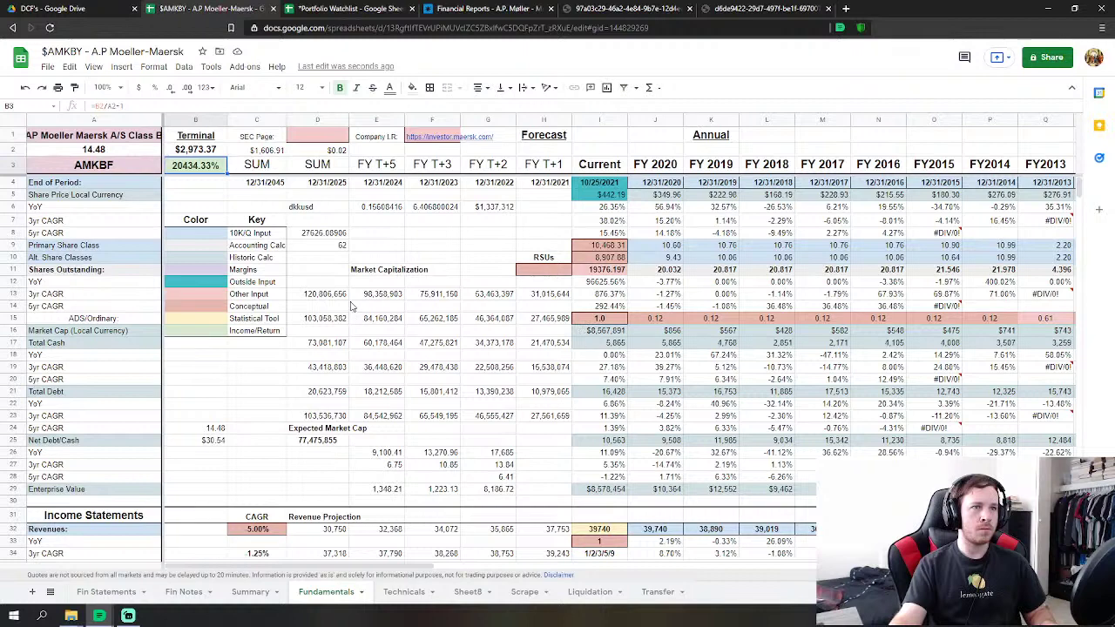
# Inspect the first model's market capitalization formulas in Fundamentals D13 and H13.
pyautogui.click(342, 294)
pyautogui.doubleClick(339, 294)
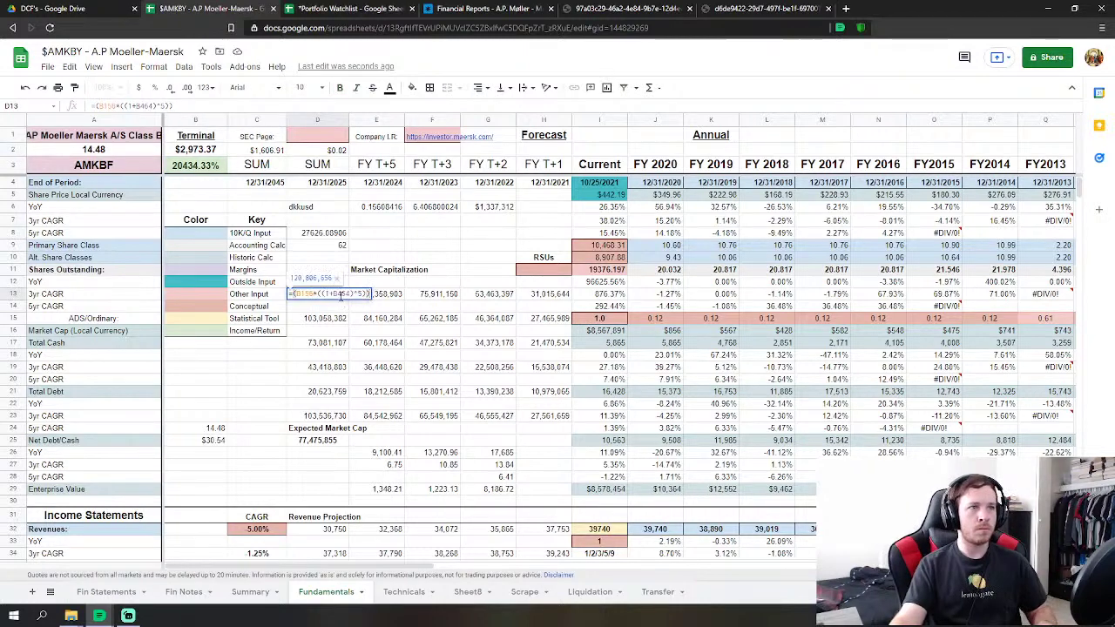
pyautogui.press('Escape')
pyautogui.doubleClick(548, 294)
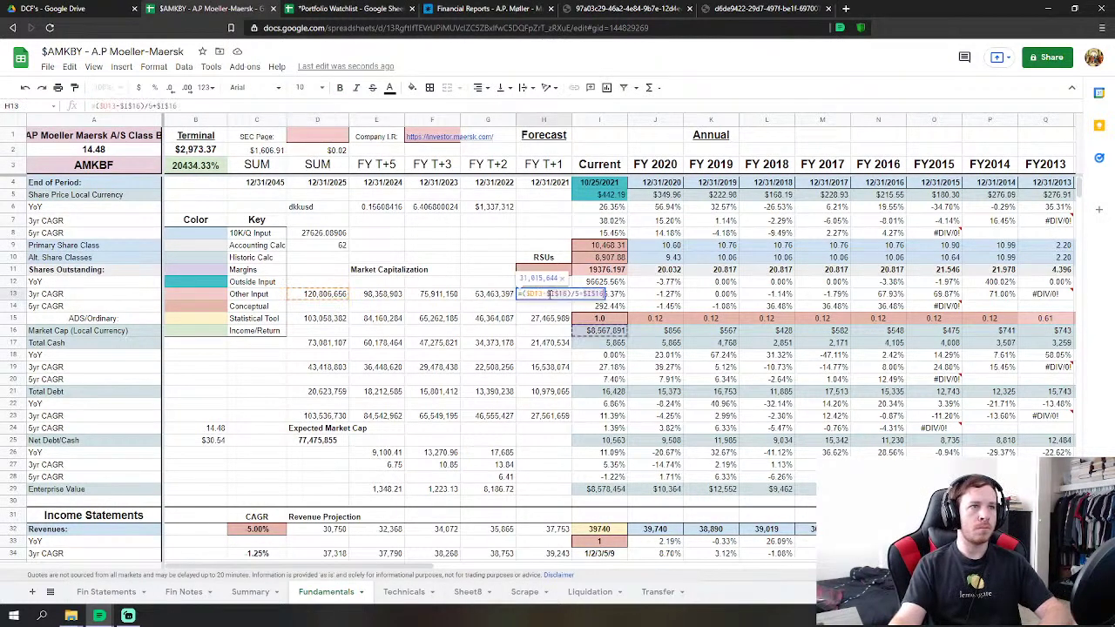
pyautogui.press('Return')
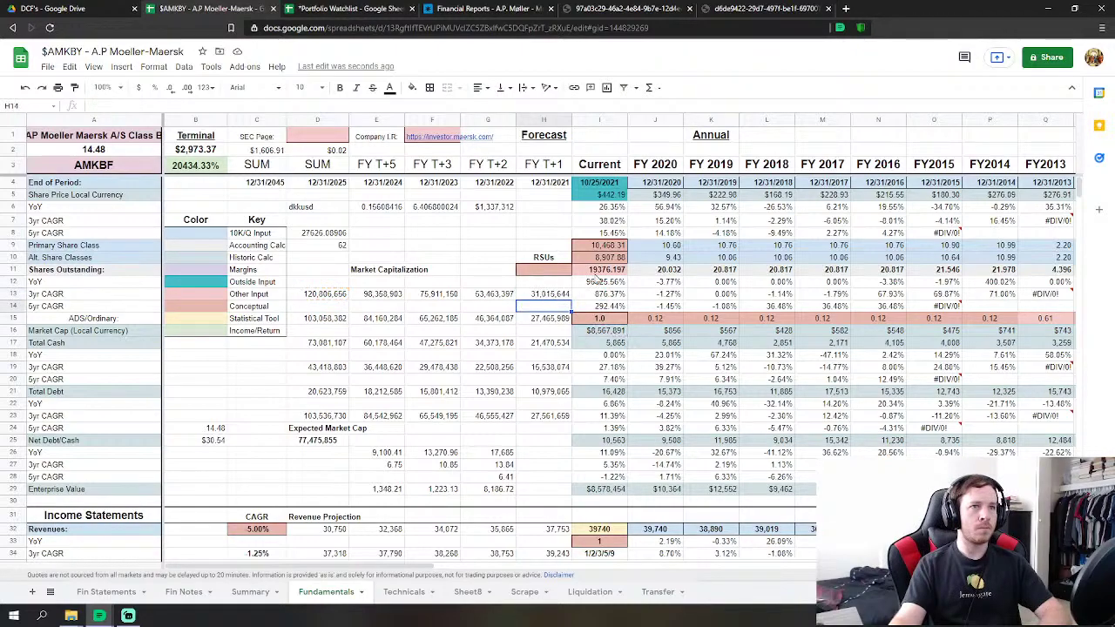
pyautogui.moveTo(1079, 189); pyautogui.dragTo(1042, 175)
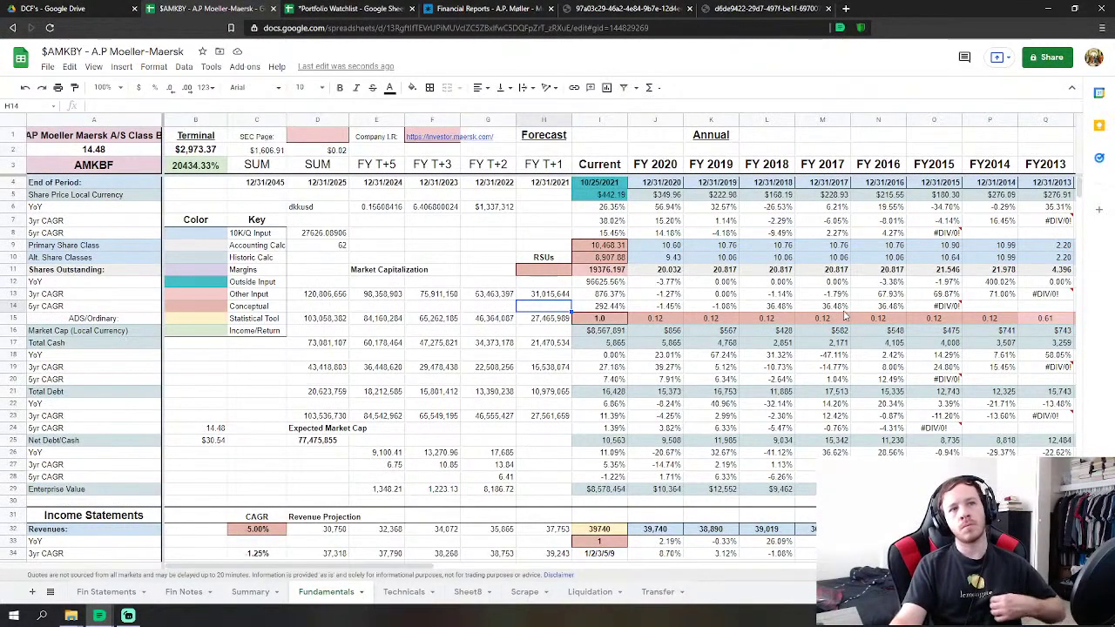
# Undo the B25 divisors in Fundamentals A2 and Summary M6 and the removal of the E153 multiplier from A2.
pyautogui.click(622, 321)
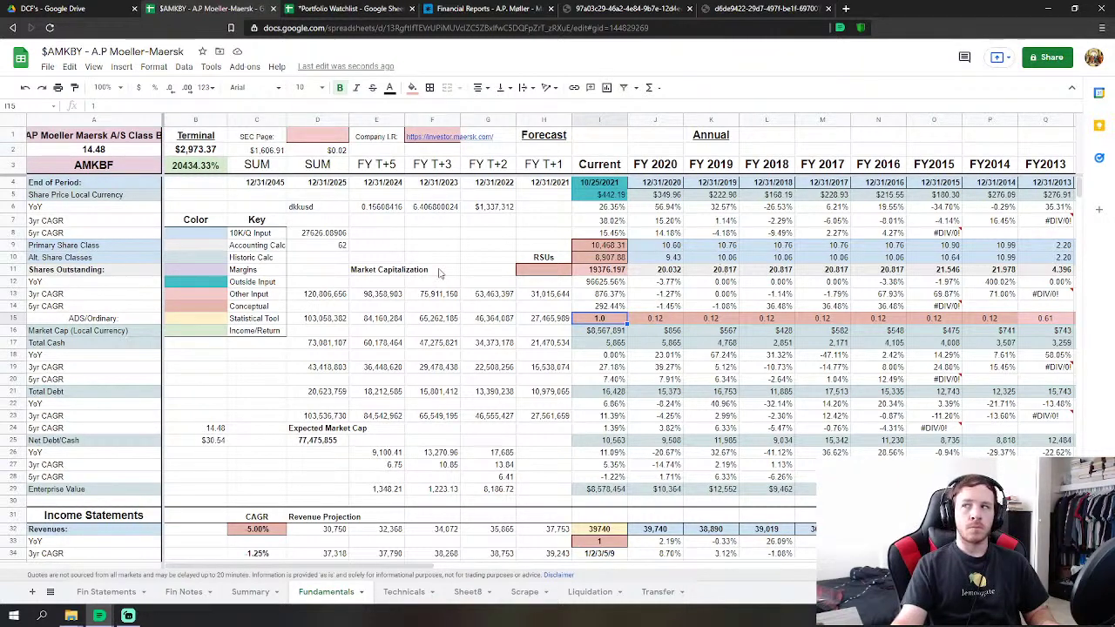
pyautogui.click(353, 255)
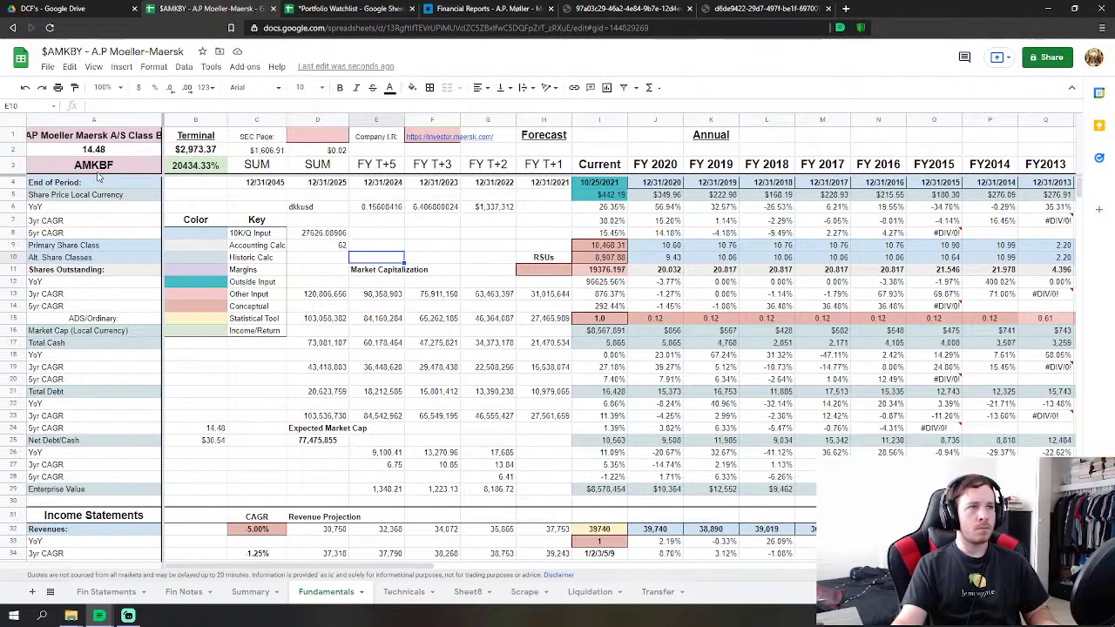
pyautogui.click(25, 87)
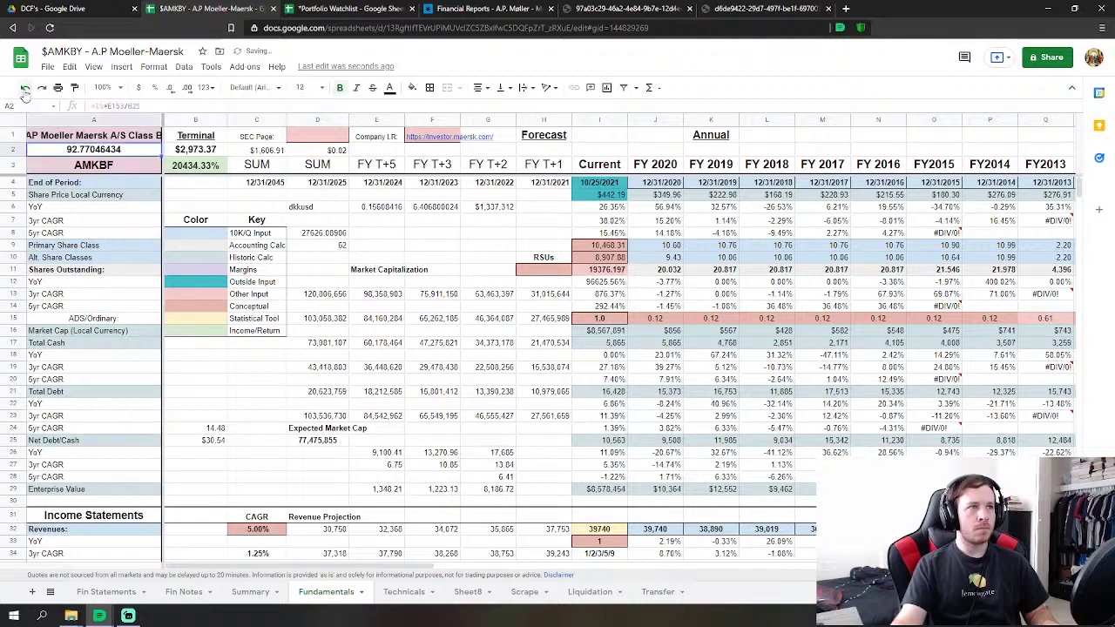
pyautogui.click(25, 89)
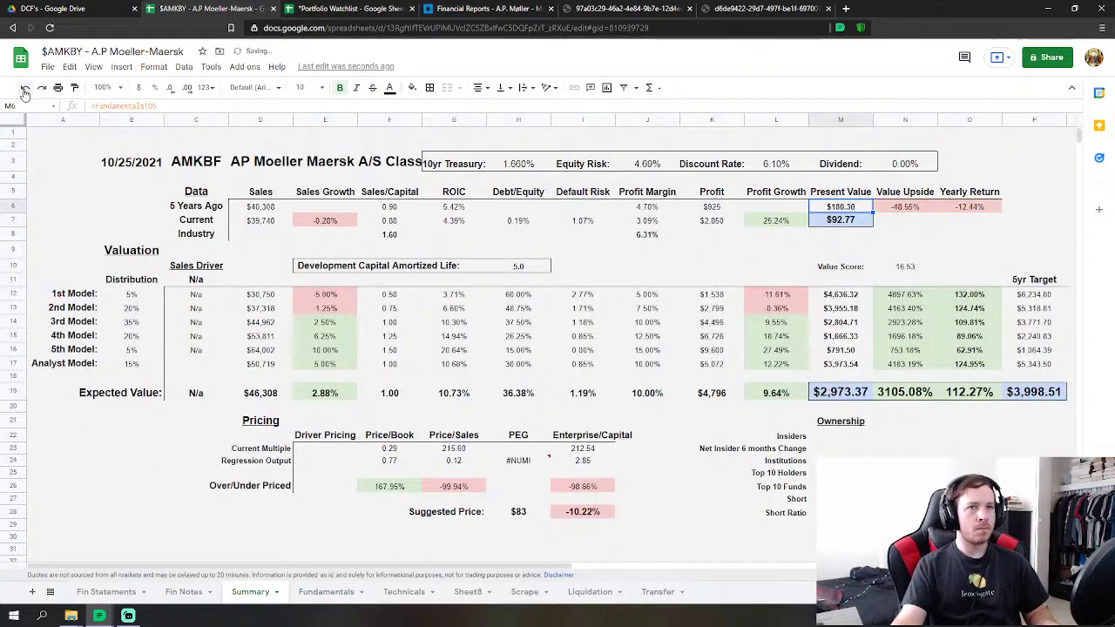
pyautogui.click(25, 90)
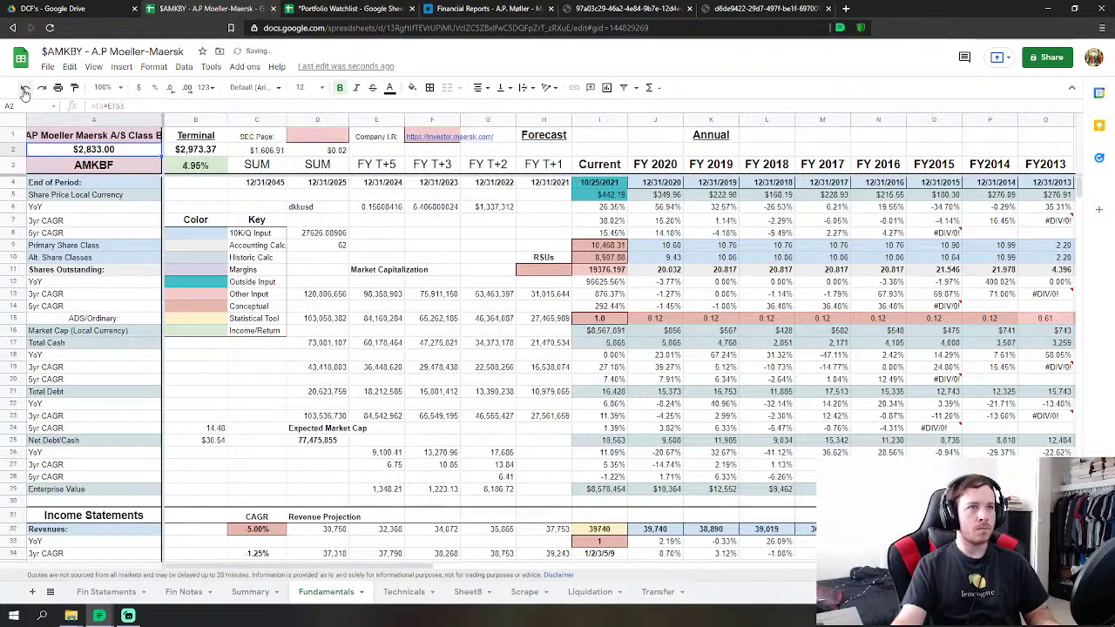
pyautogui.click(26, 90)
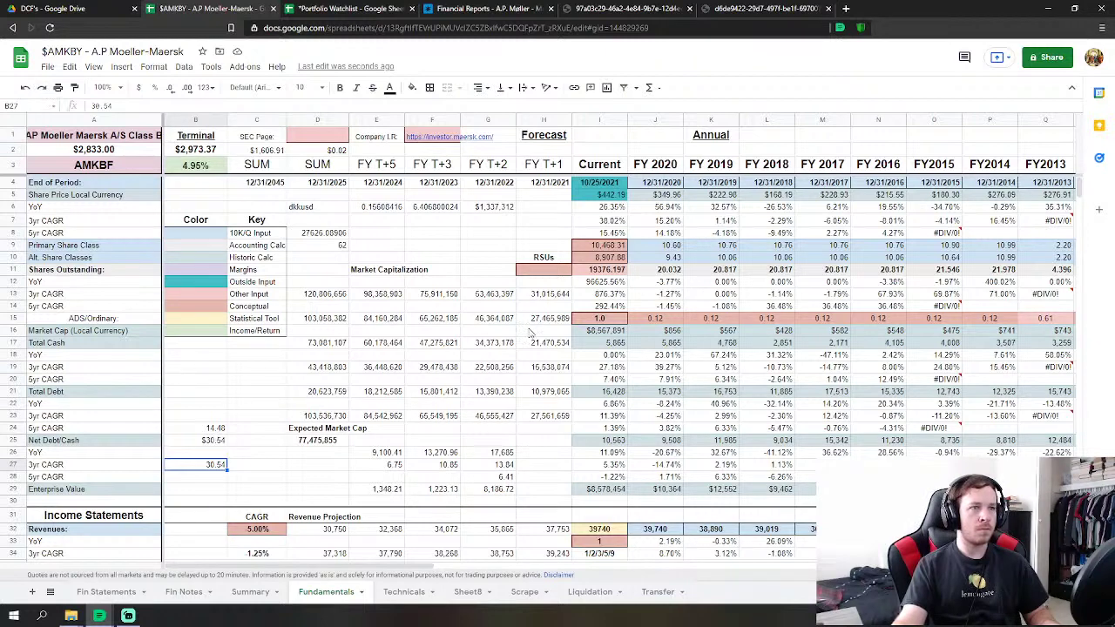
# Check the present values, value upsides and yearly returns on the Summary sheet.
pyautogui.click(413, 249)
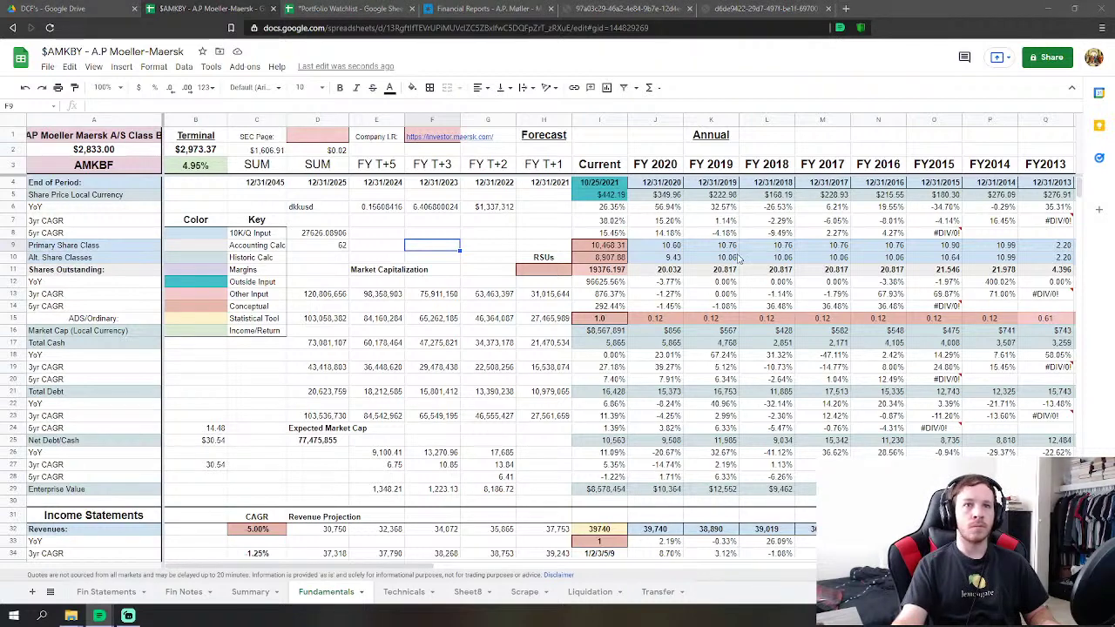
pyautogui.click(410, 280)
pyautogui.click(198, 408)
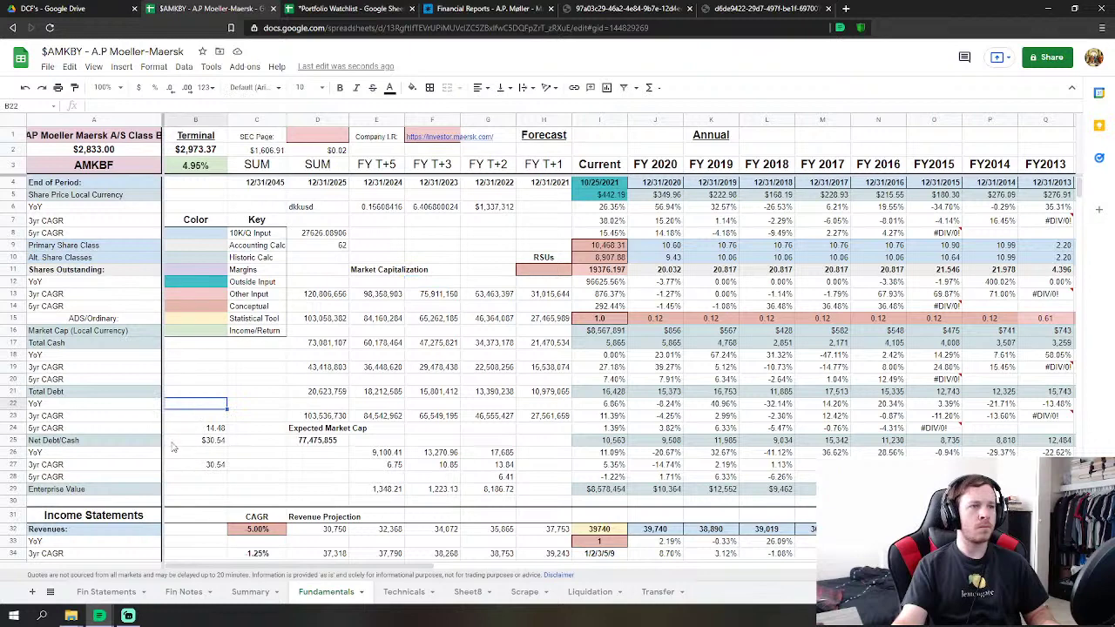
pyautogui.click(243, 595)
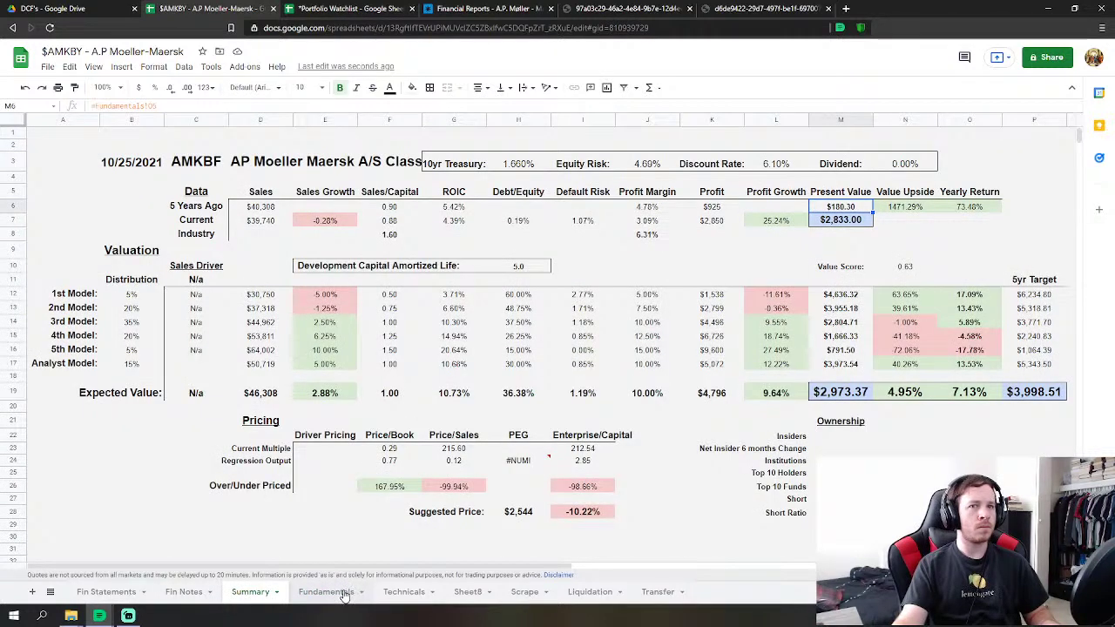
# Try 1000 as the current ADS/Ordinary ratio in Fundamentals I15.
pyautogui.click(335, 595)
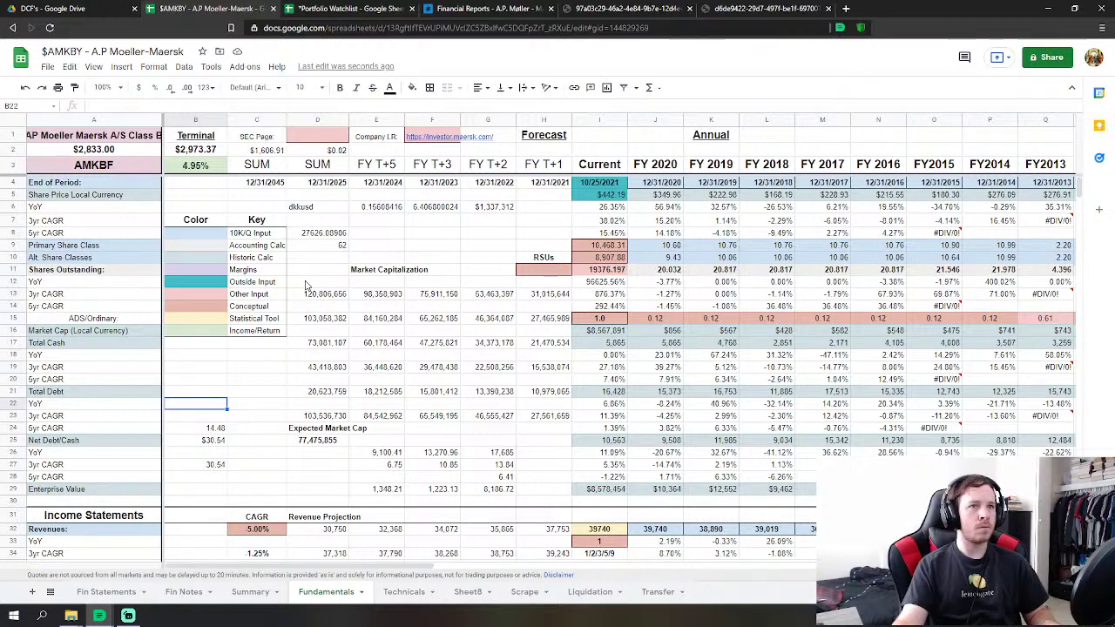
pyautogui.click(599, 318)
pyautogui.write('1000')
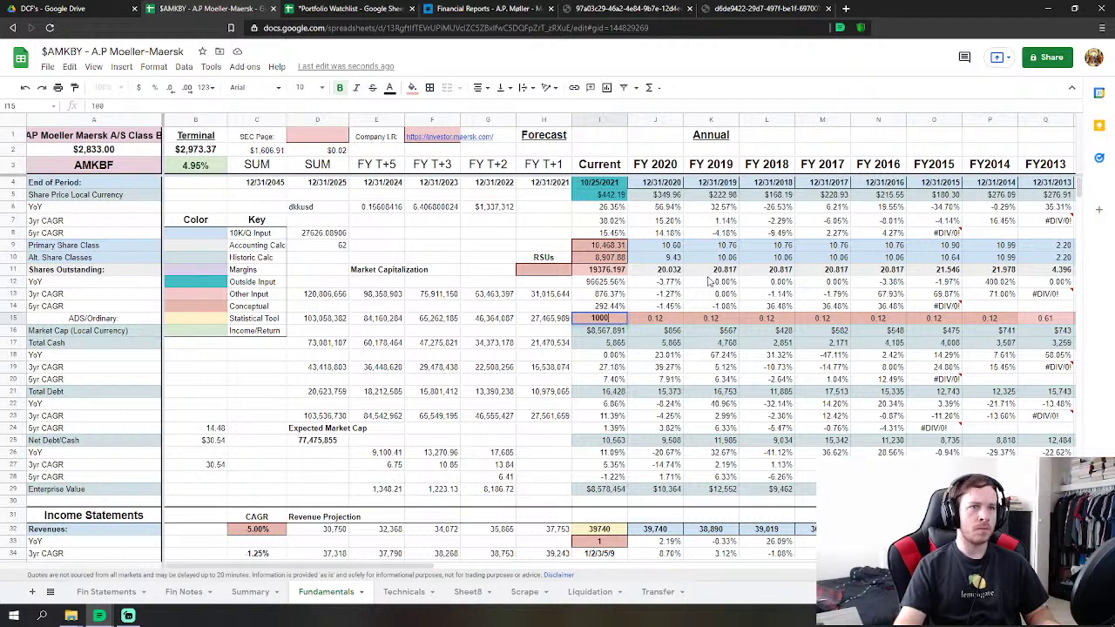
pyautogui.press('Return')
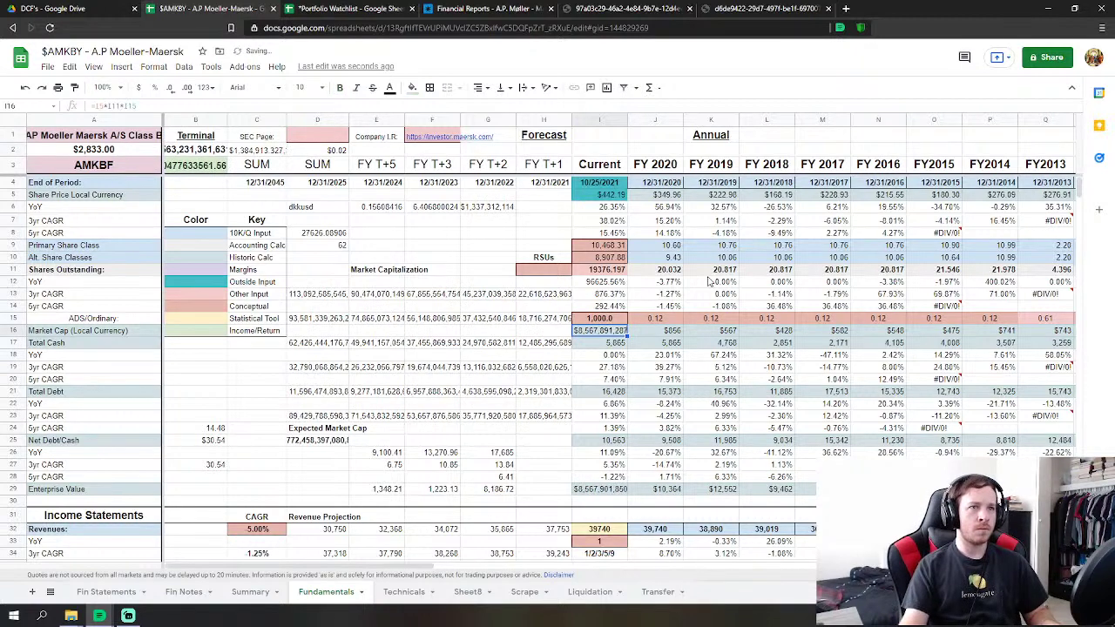
# Set the current ADS/Ordinary ratio in Fundamentals I15 to =1/1000*F6.
pyautogui.press('Up')
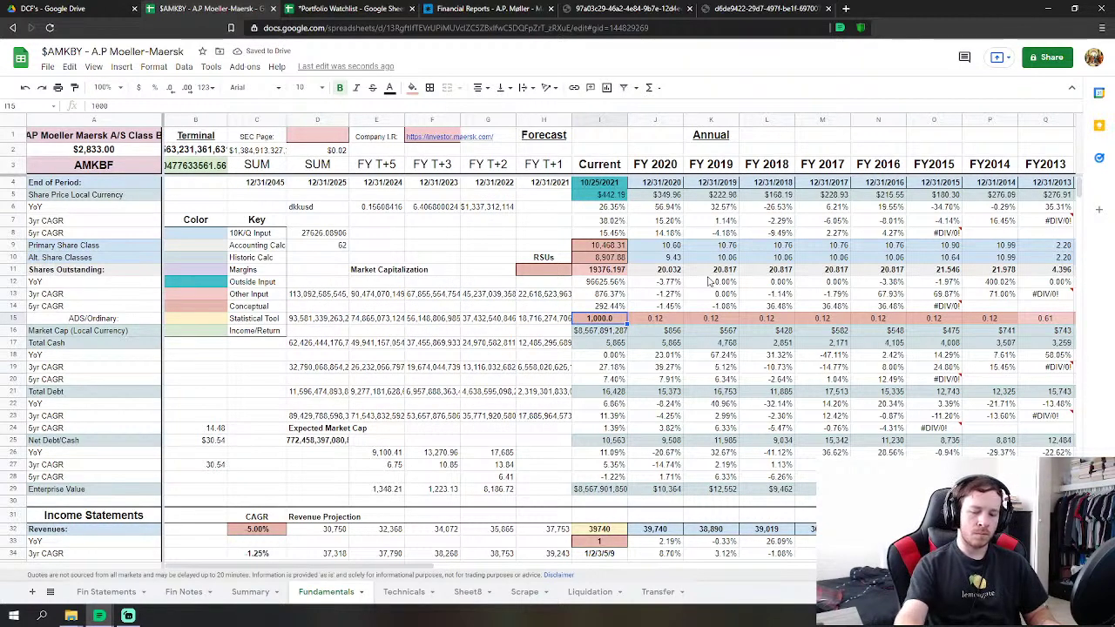
pyautogui.write('=1/18')
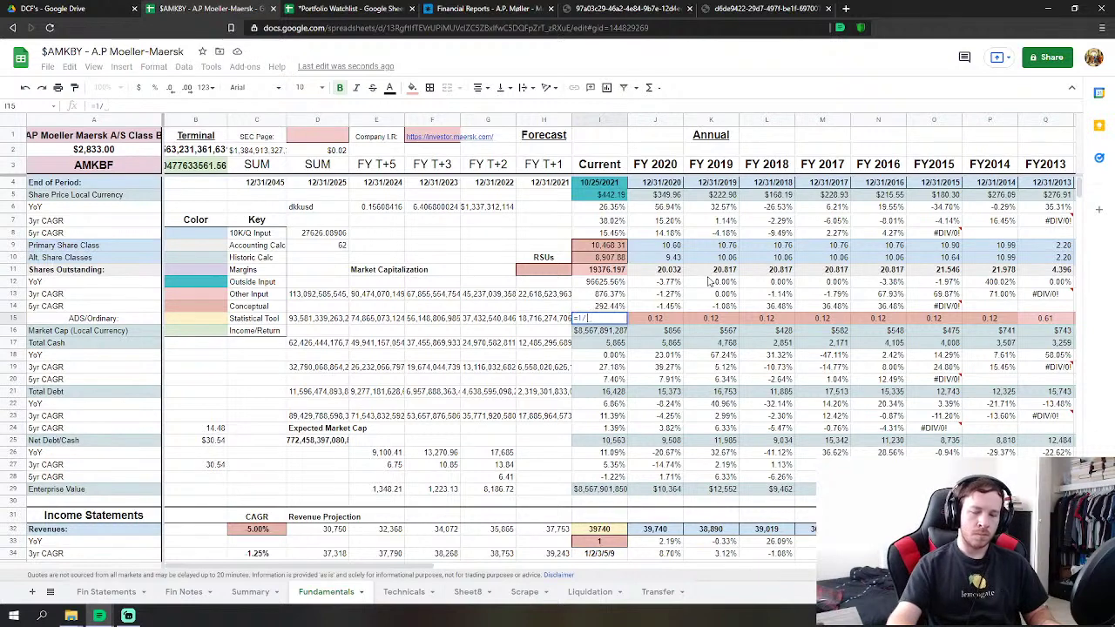
pyautogui.press('Return')
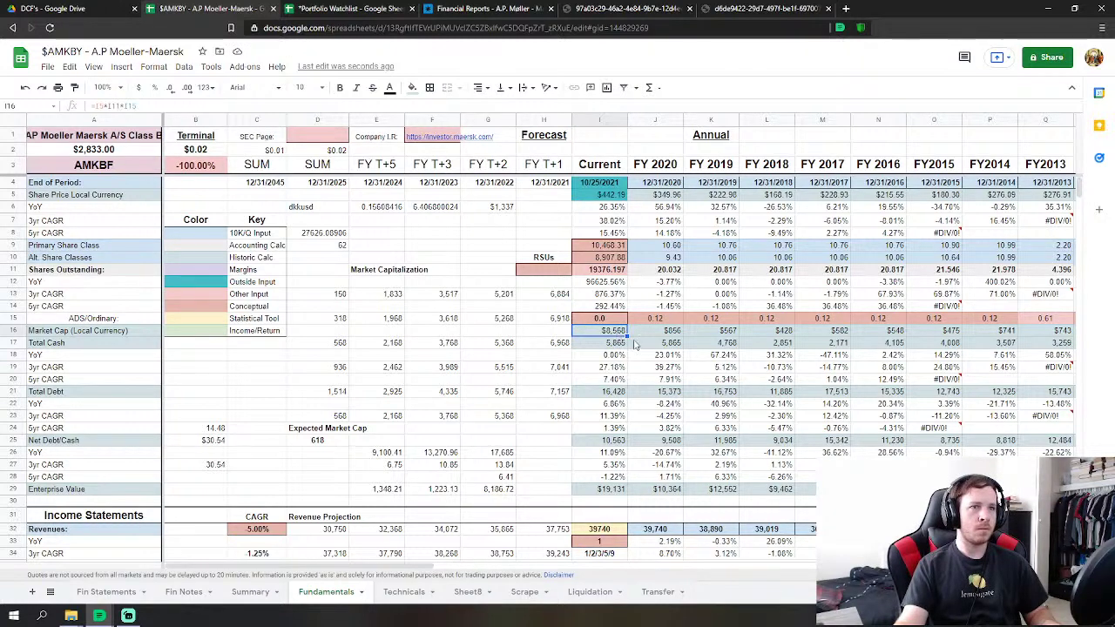
pyautogui.click(606, 322)
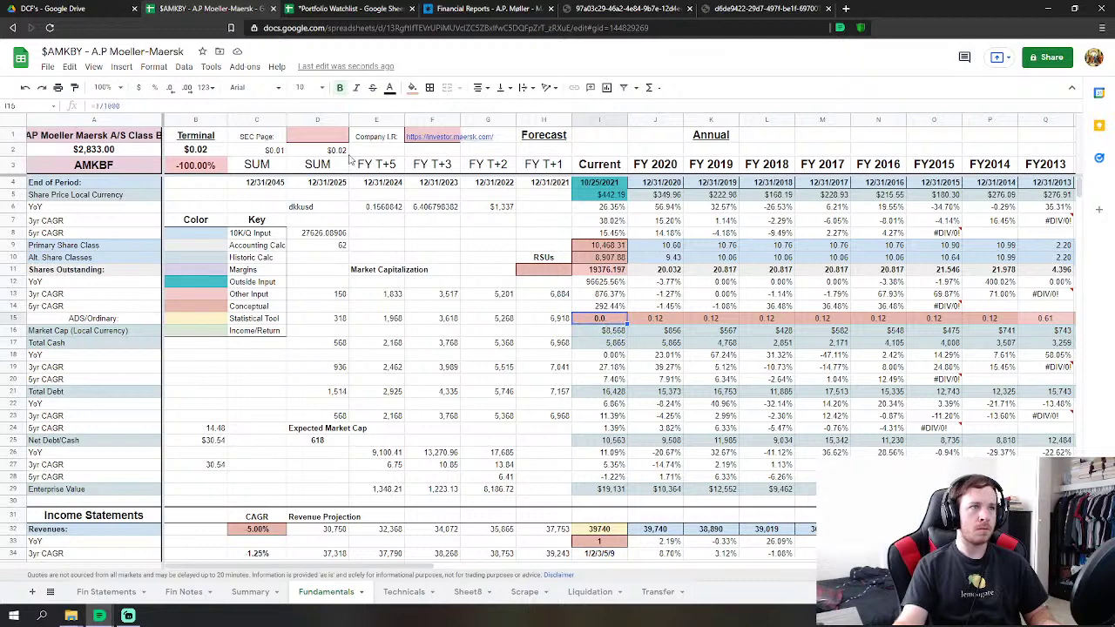
pyautogui.click(150, 102)
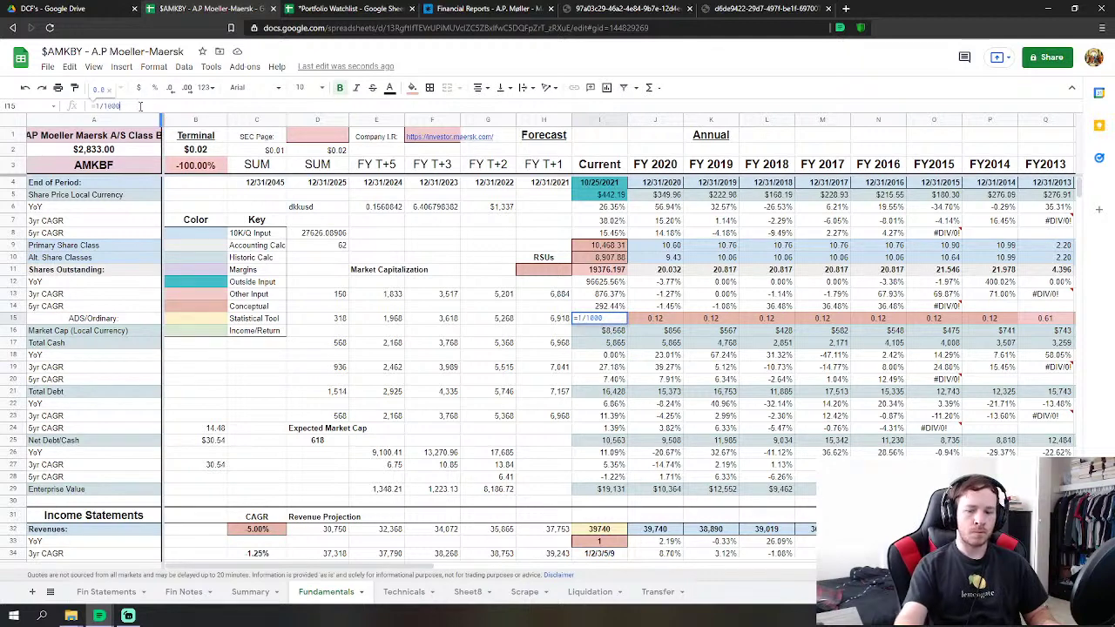
pyautogui.write('*')
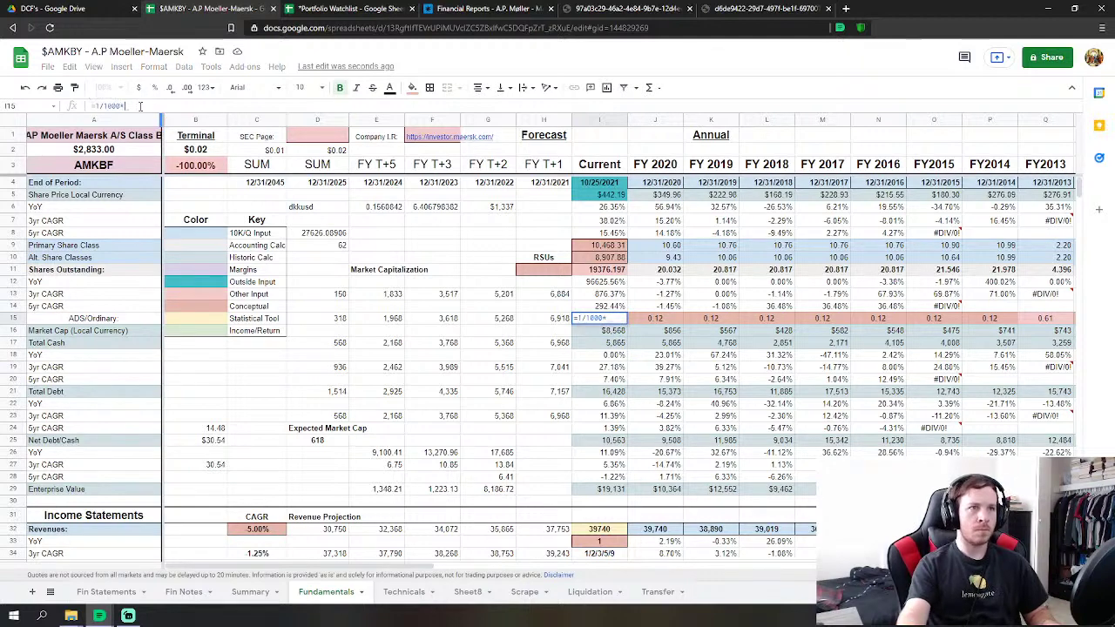
pyautogui.click(445, 208)
pyautogui.press('Return')
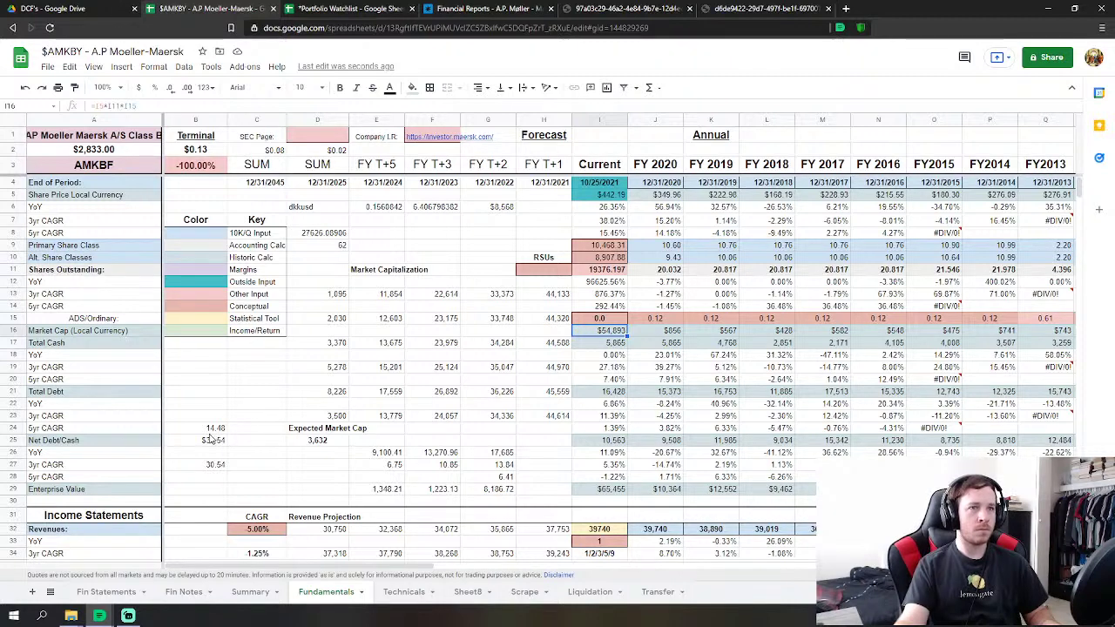
# Inspect the ratio formula in I15, the terminal value formula in B2 and the Fundamentals model rows that feed it.
pyautogui.click(602, 320)
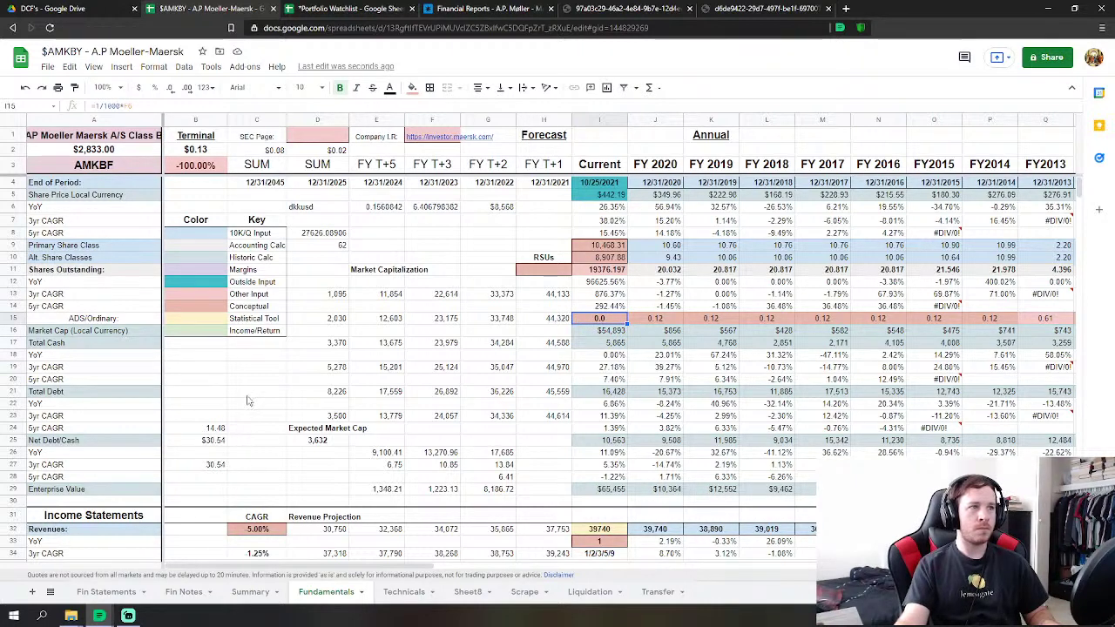
pyautogui.click(195, 150)
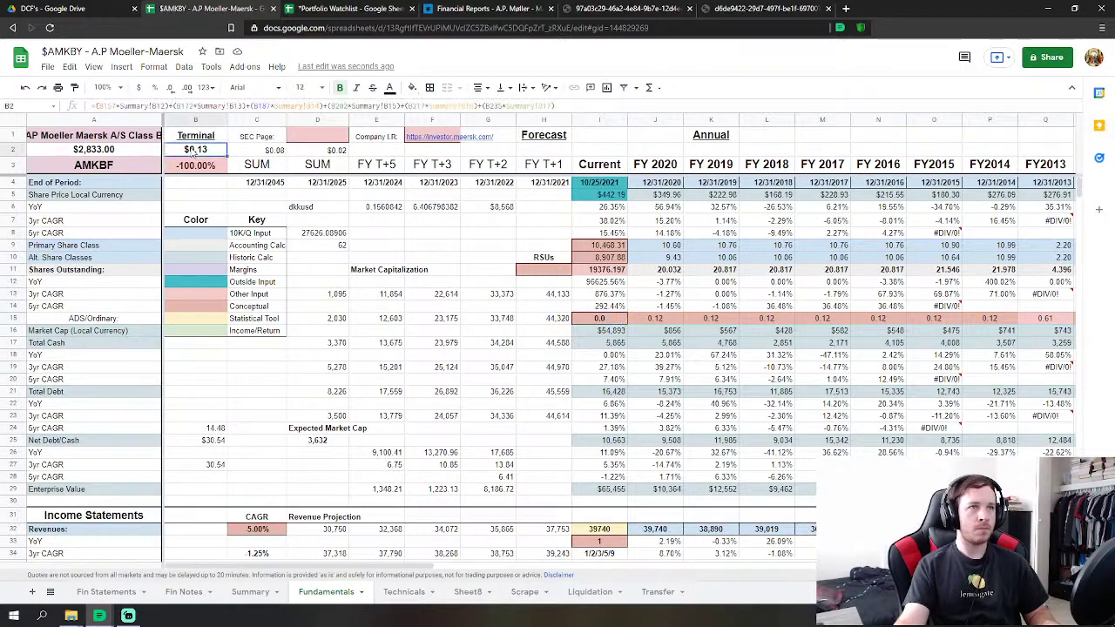
pyautogui.scroll(-10, 372, 387)
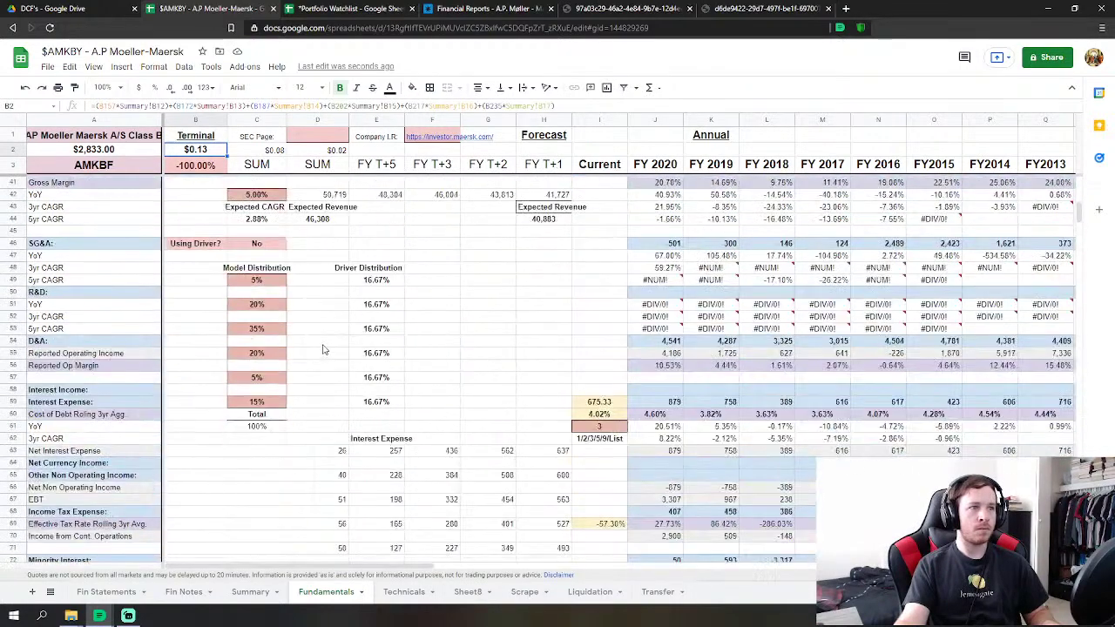
pyautogui.scroll(-9, 308, 338)
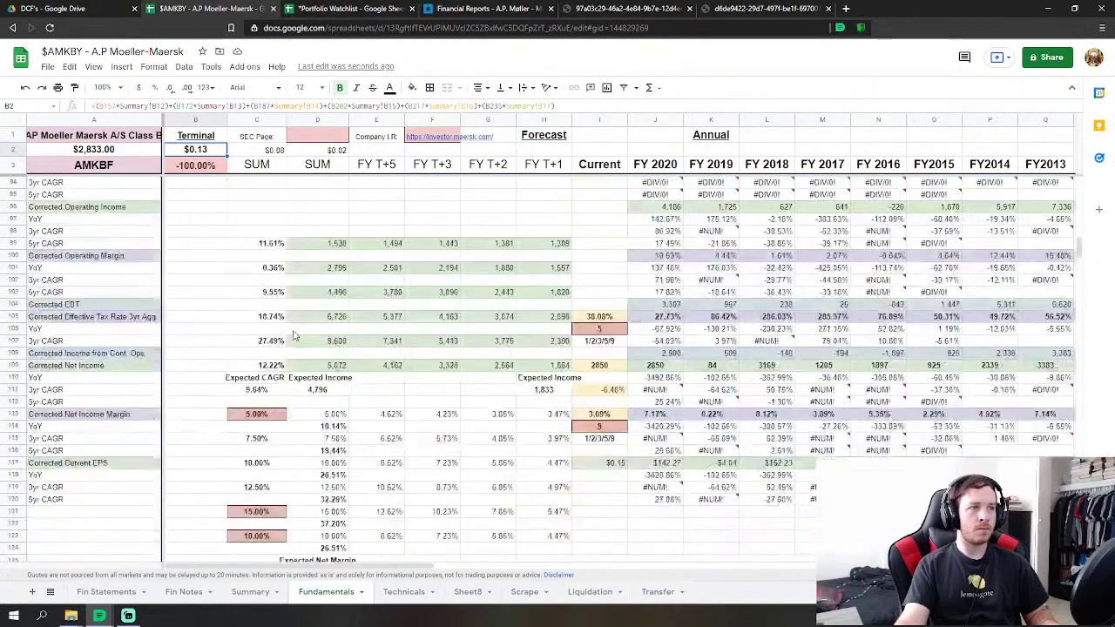
pyautogui.scroll(-3, 294, 338)
pyautogui.scroll(4, 293, 337)
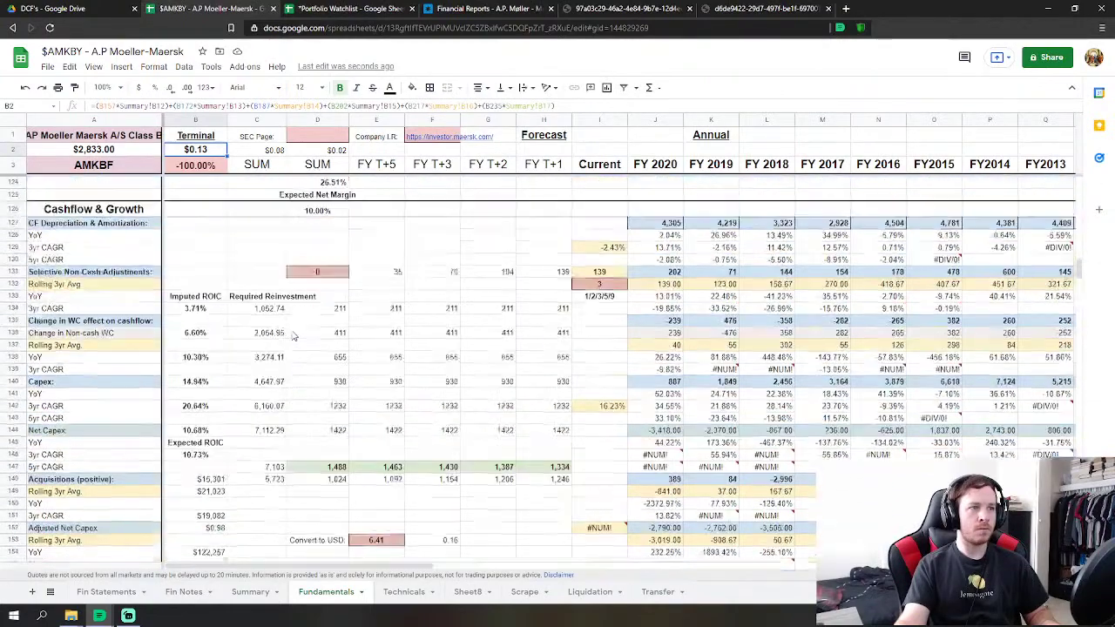
pyautogui.scroll(-8, 293, 336)
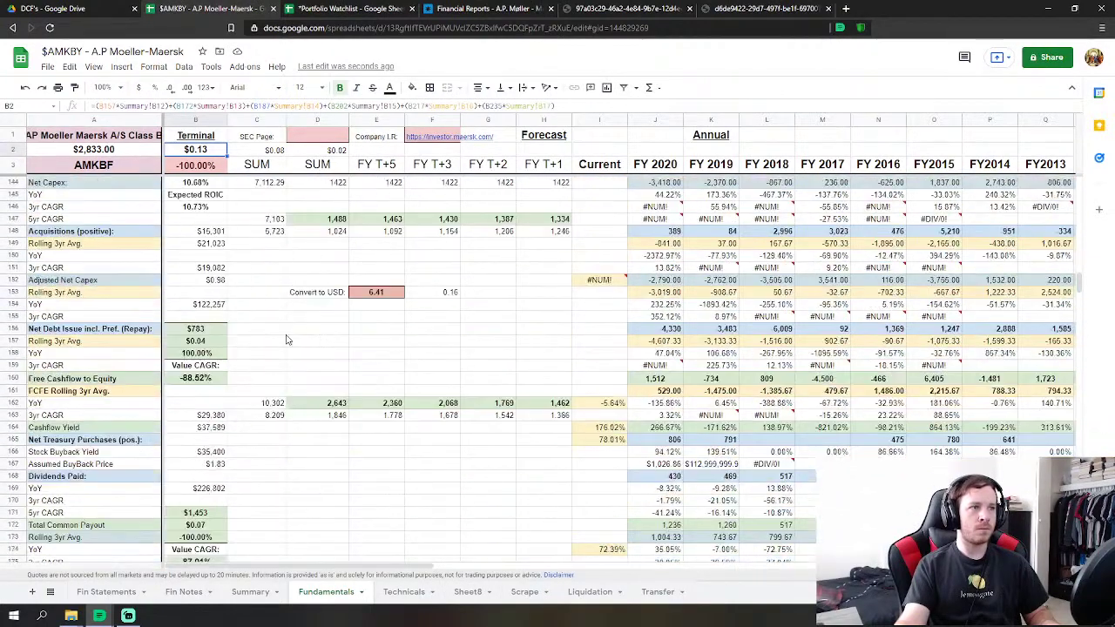
pyautogui.scroll(5, 287, 340)
pyautogui.scroll(20, 283, 339)
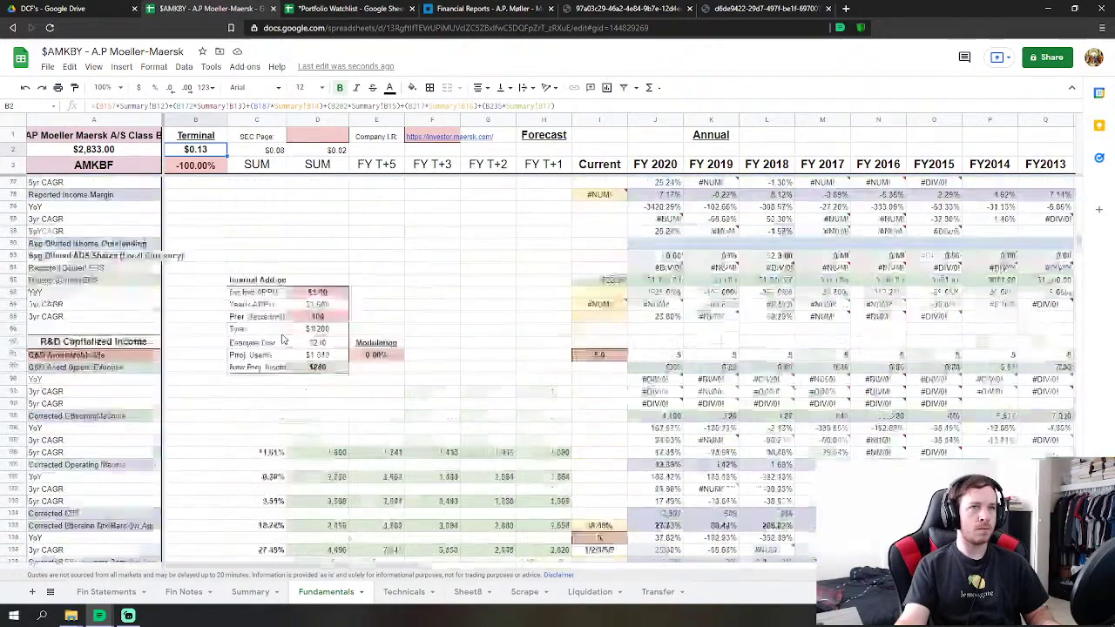
pyautogui.scroll(10, 283, 339)
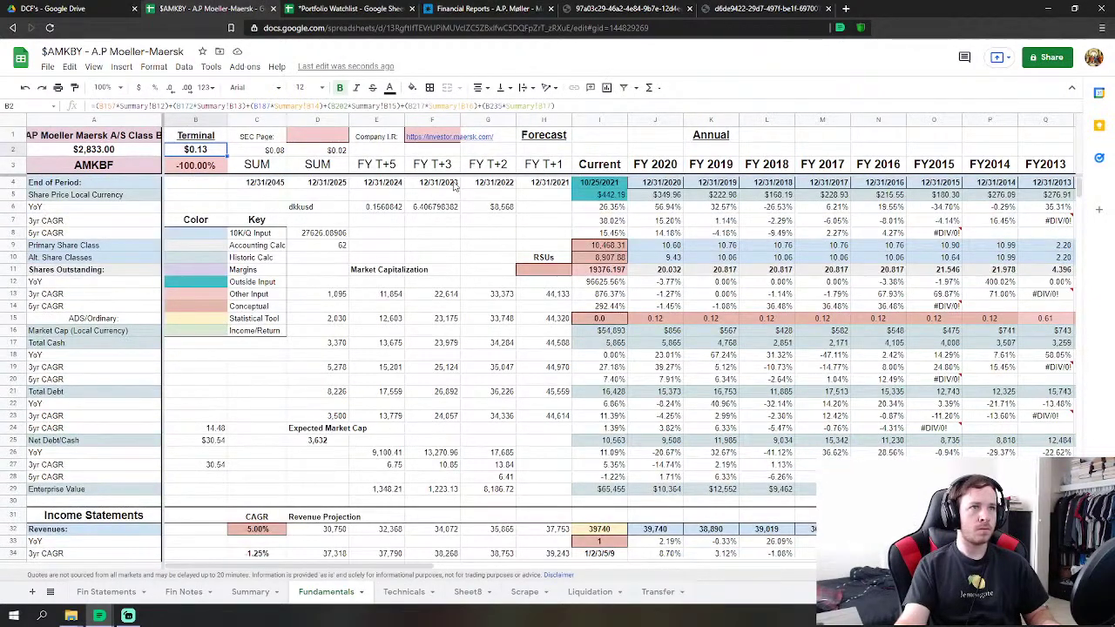
# Inspect the local-currency share price formula in I5 and the conversion rate in F153 that it references.
pyautogui.doubleClick(624, 195)
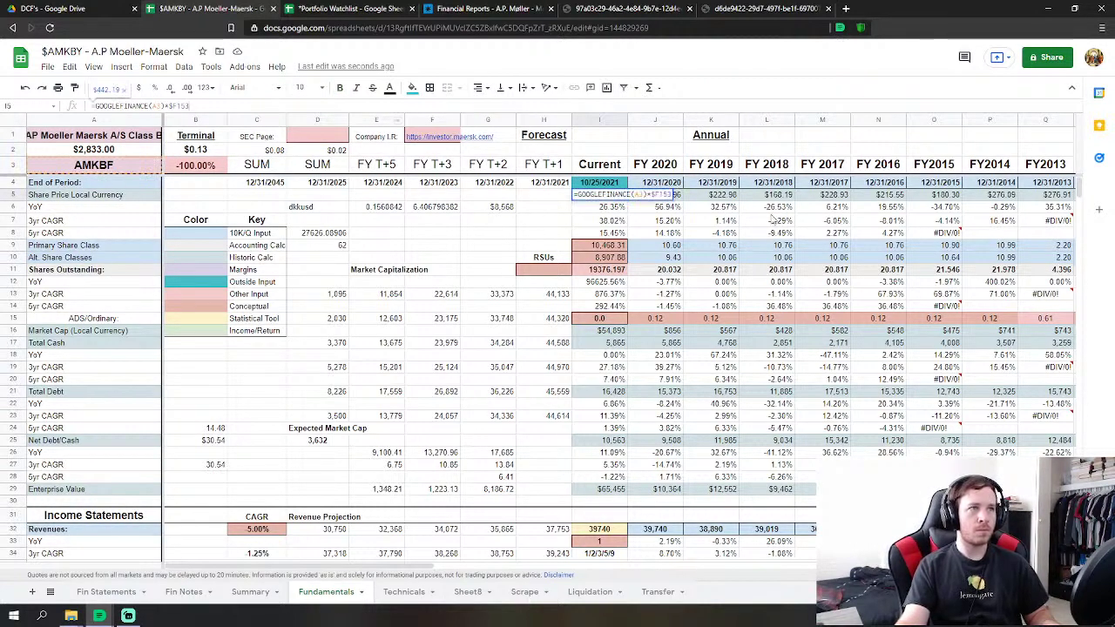
pyautogui.moveTo(1085, 185); pyautogui.dragTo(1060, 277)
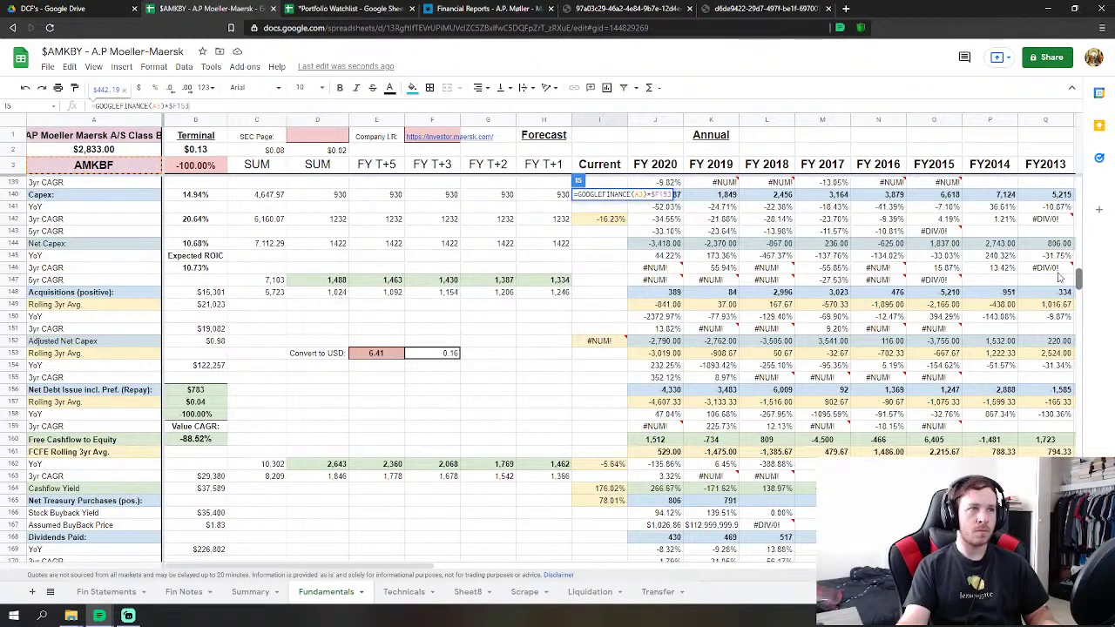
pyautogui.moveTo(1078, 277); pyautogui.dragTo(1078, 185)
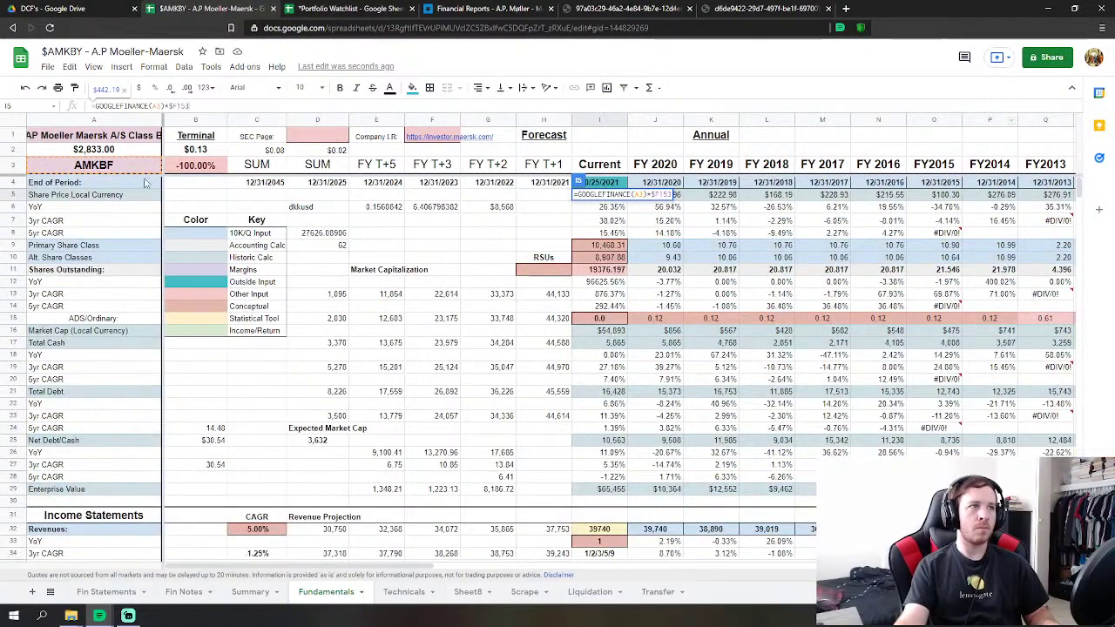
# Examine the share price formula in Fundamentals A2 and the E153 conversion rate it multiplies by.
pyautogui.click(131, 150)
pyautogui.click(161, 104)
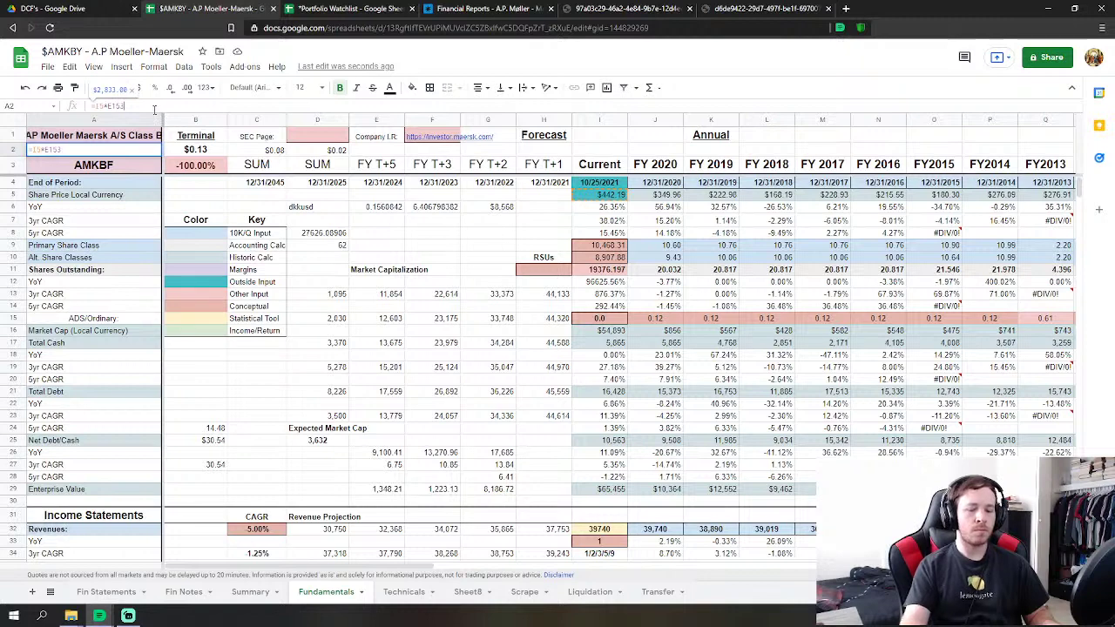
pyautogui.press('Return')
pyautogui.click(127, 149)
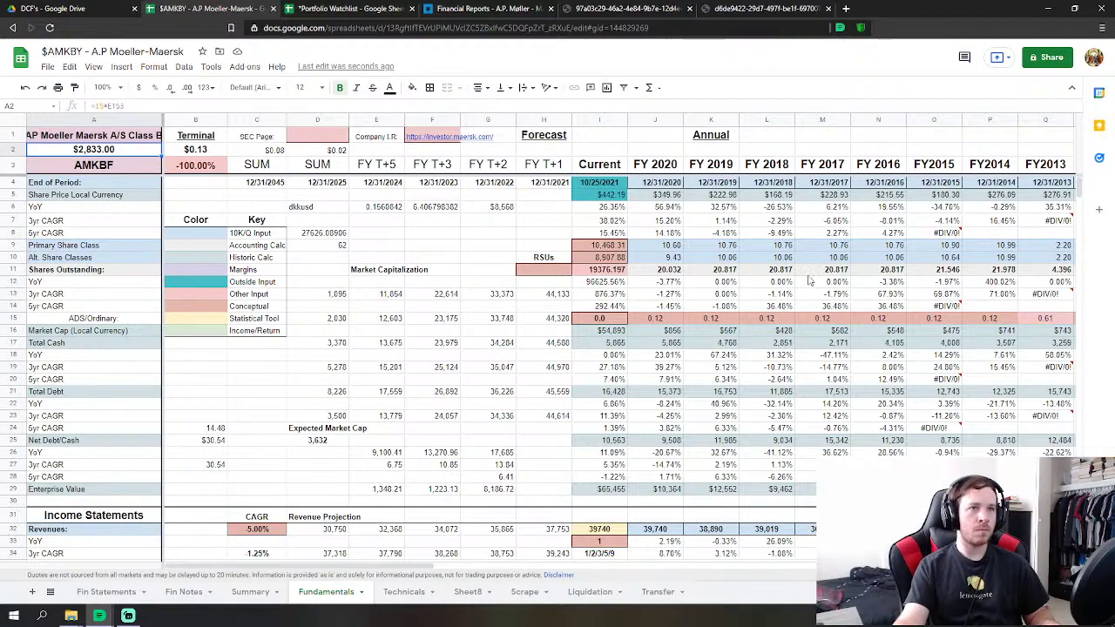
pyautogui.moveTo(1078, 185); pyautogui.dragTo(1022, 275)
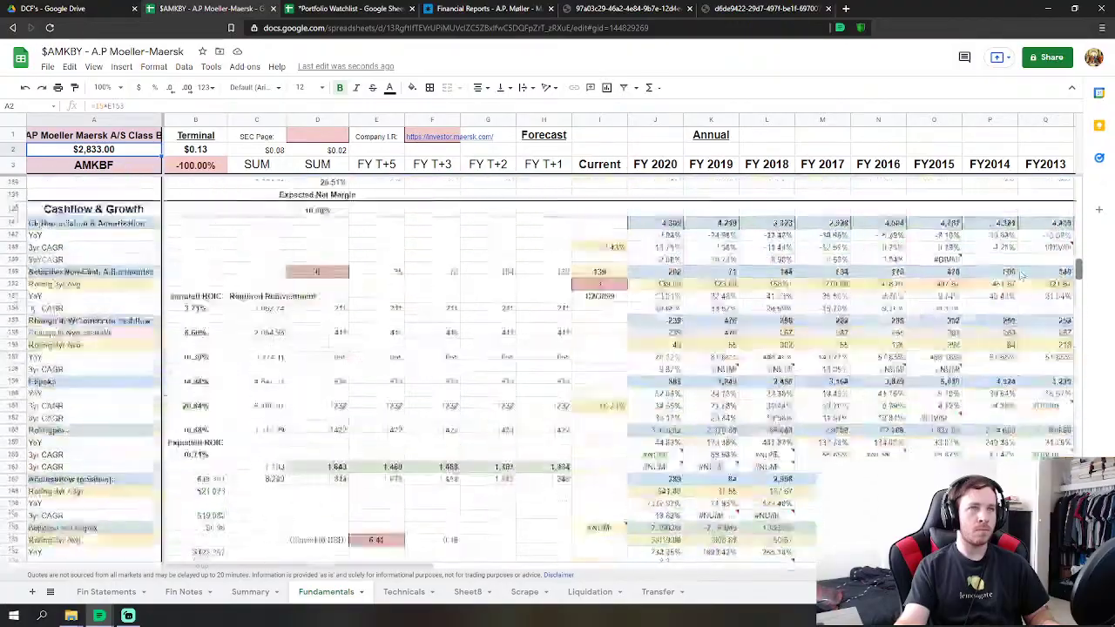
pyautogui.scroll(5, 1022, 275)
pyautogui.scroll(3, 1023, 256)
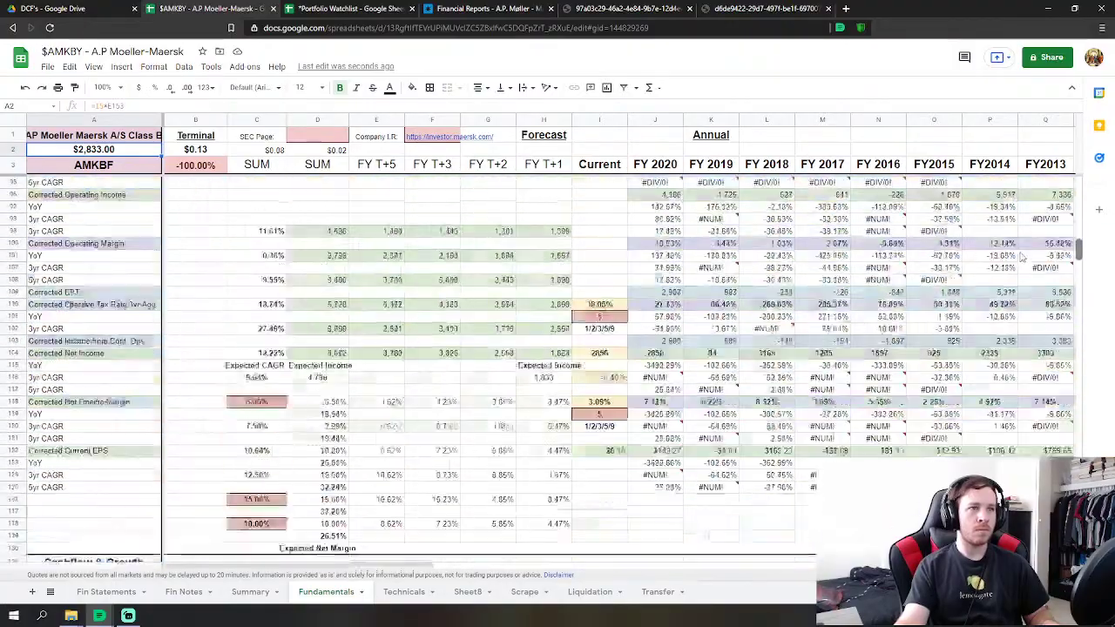
pyautogui.scroll(10, 1021, 256)
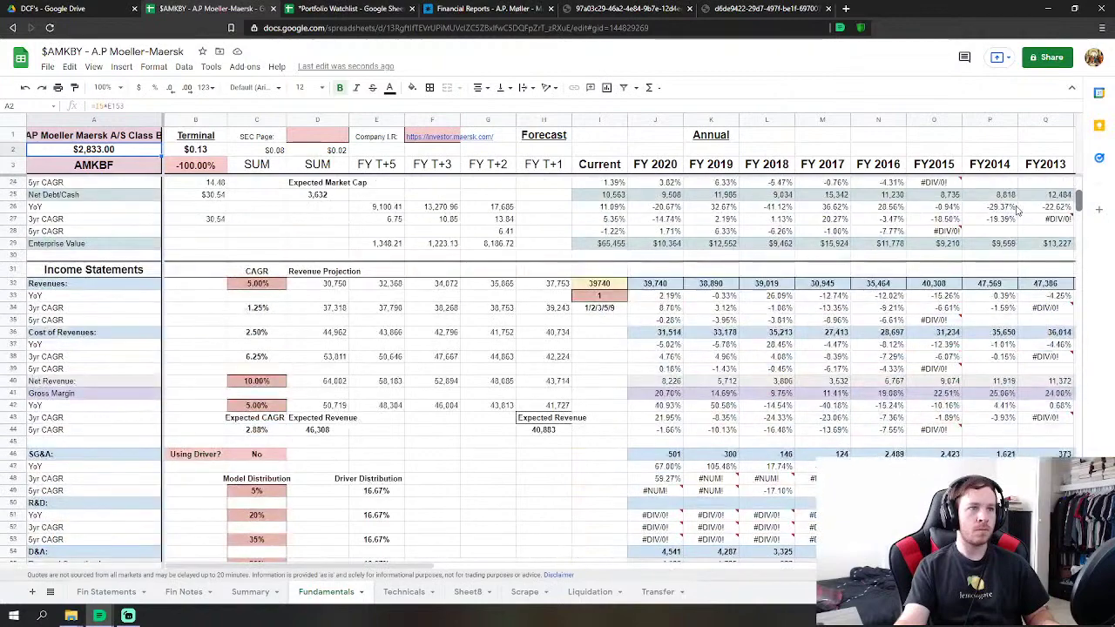
pyautogui.scroll(6, 661, 314)
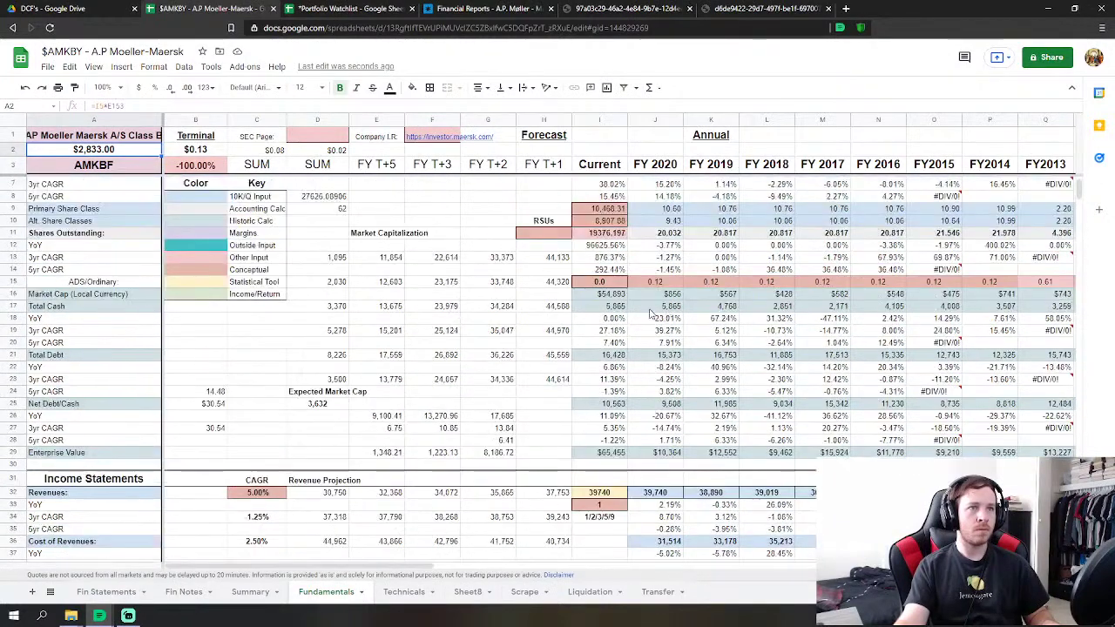
pyautogui.scroll(1, 649, 314)
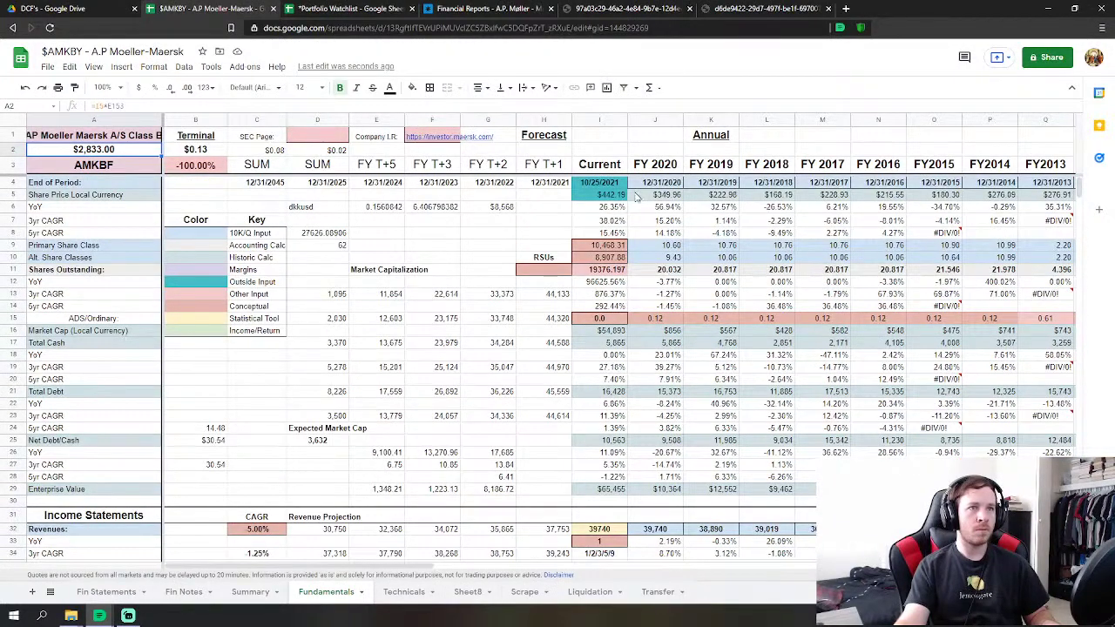
pyautogui.click(539, 222)
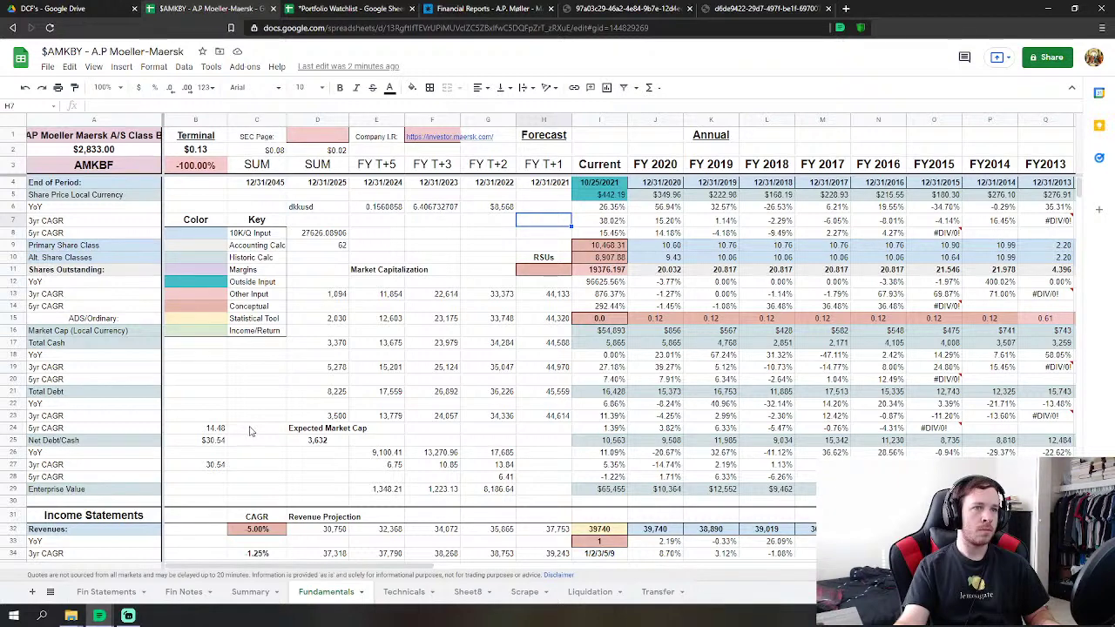
pyautogui.click(253, 429)
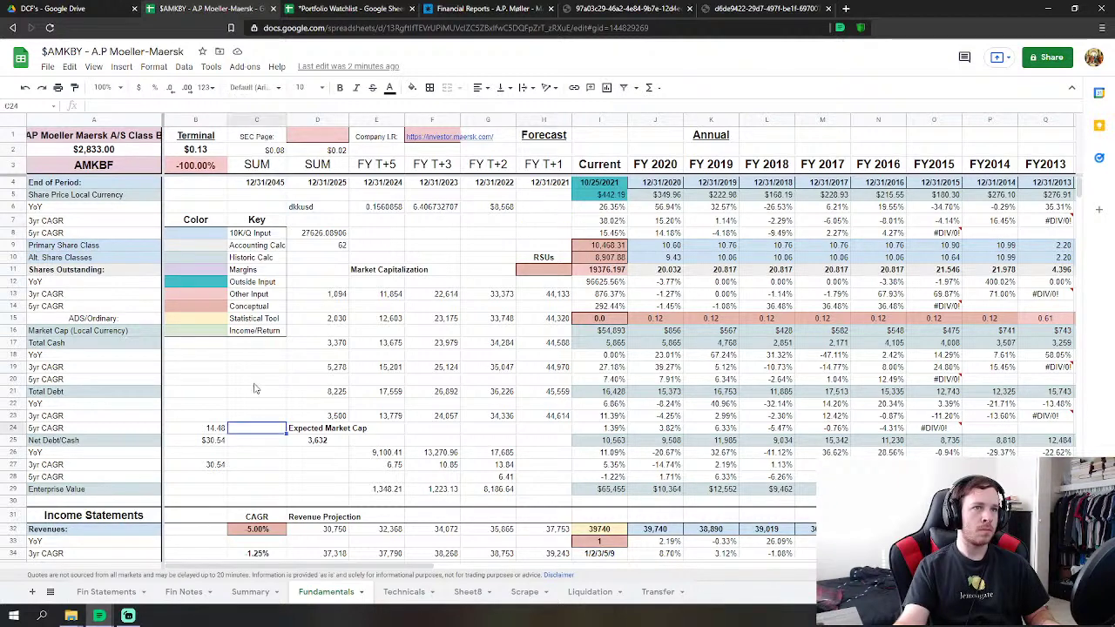
pyautogui.click(256, 381)
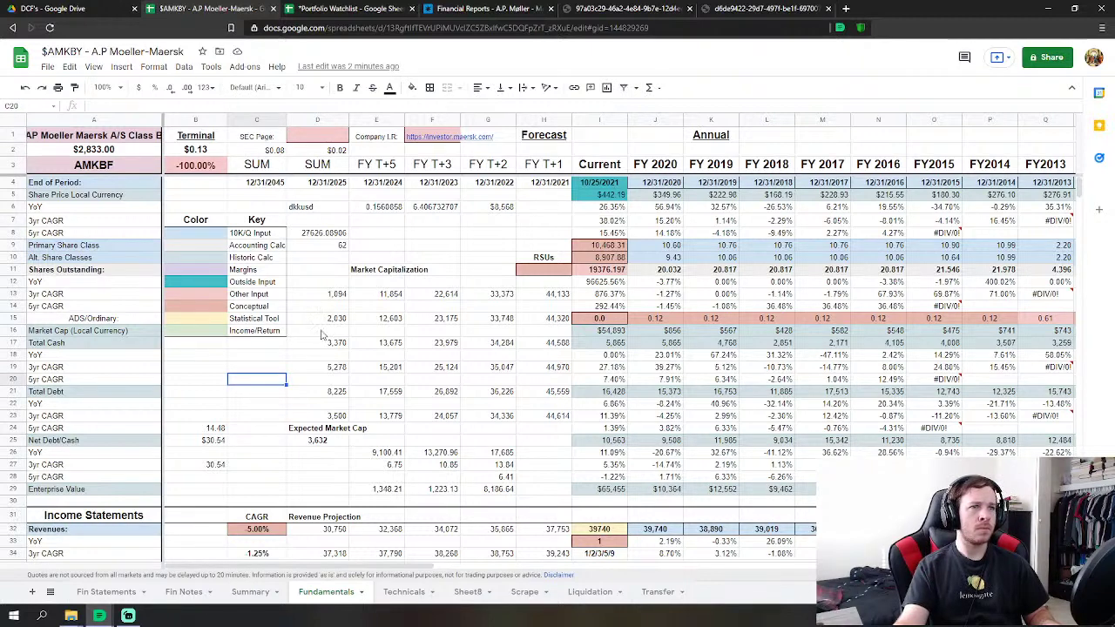
pyautogui.click(376, 248)
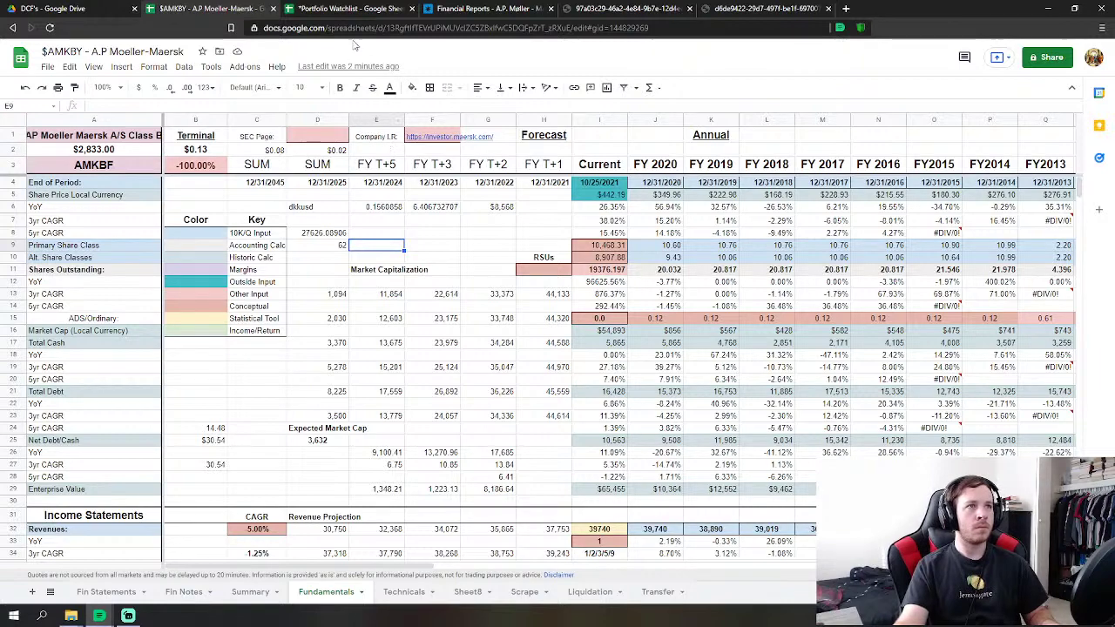
pyautogui.click(348, 8)
pyautogui.click(213, 7)
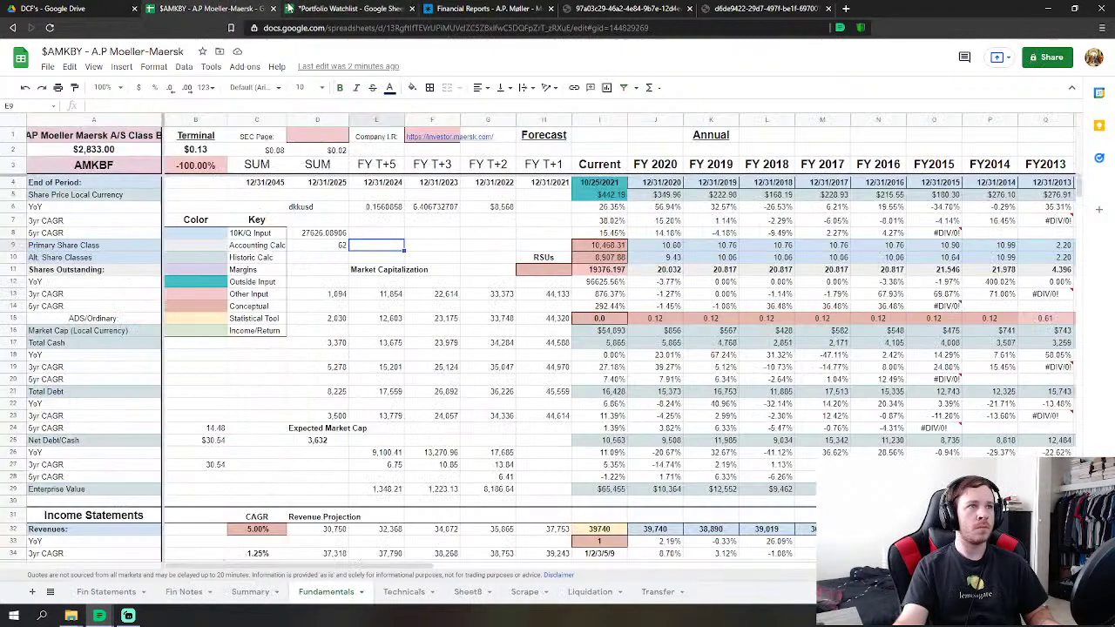
pyautogui.click(320, 8)
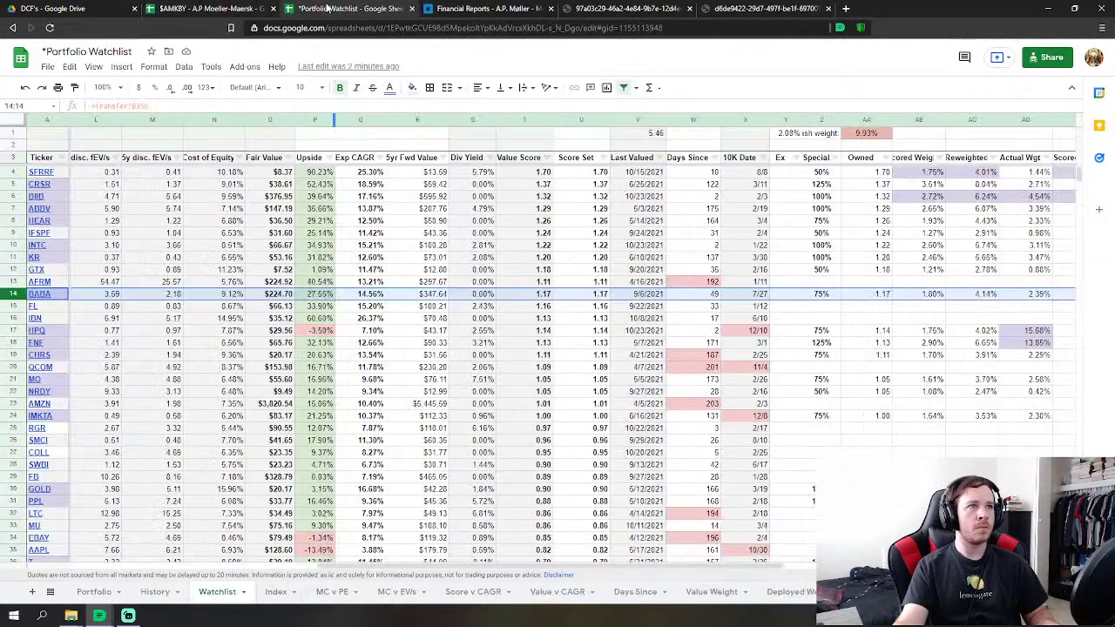
pyautogui.click(226, 10)
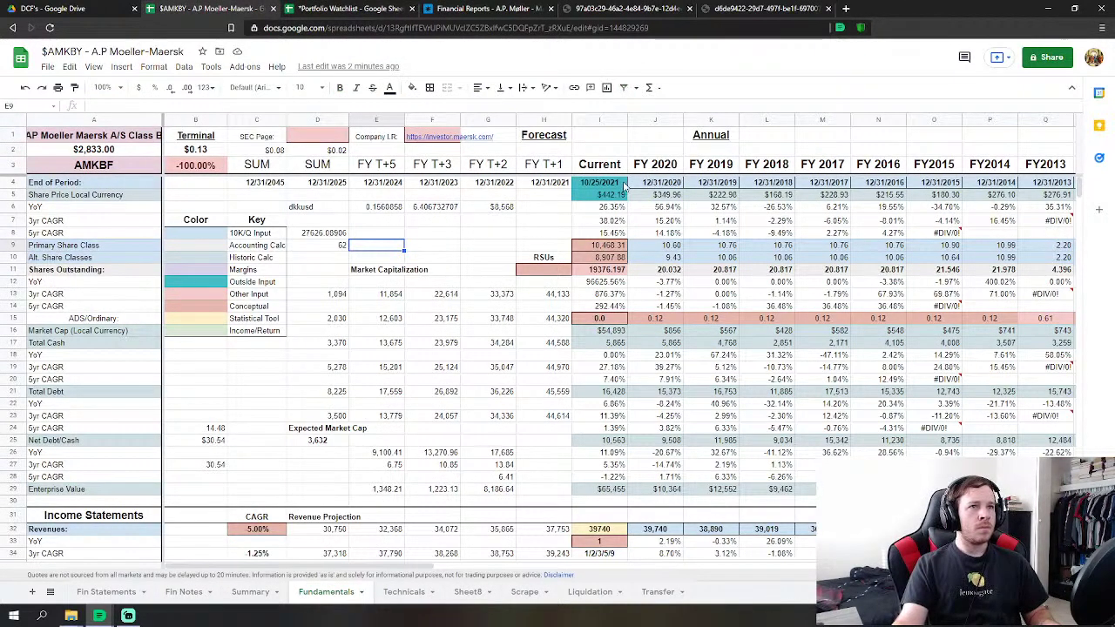
# Inspect the current local-currency share price formula in Fundamentals I5 and its multiplication by F153.
pyautogui.click(621, 196)
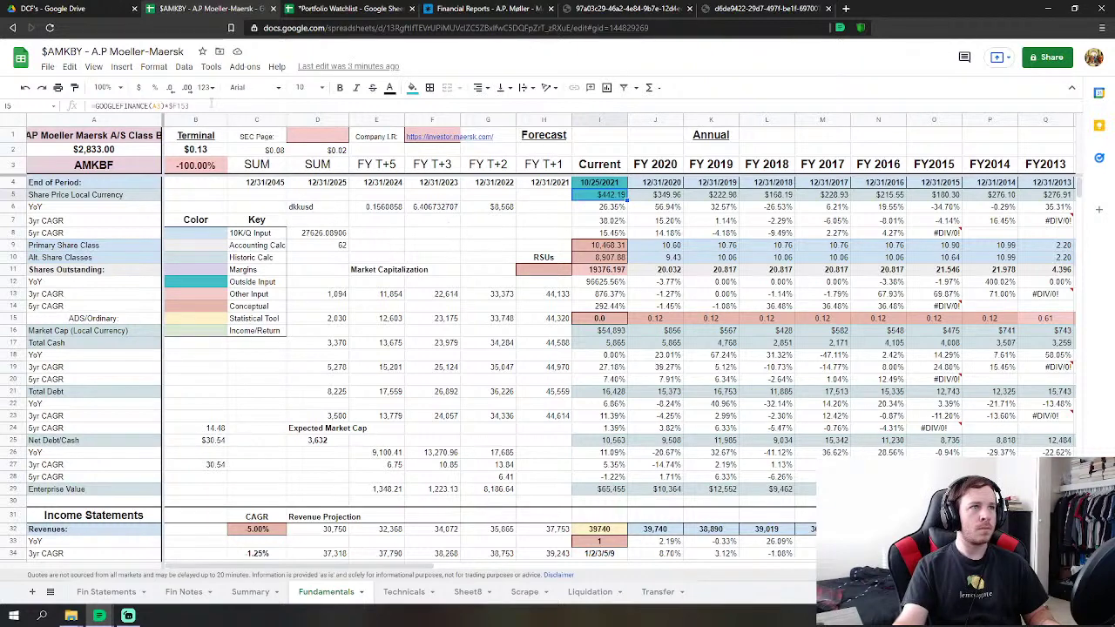
pyautogui.click(207, 104)
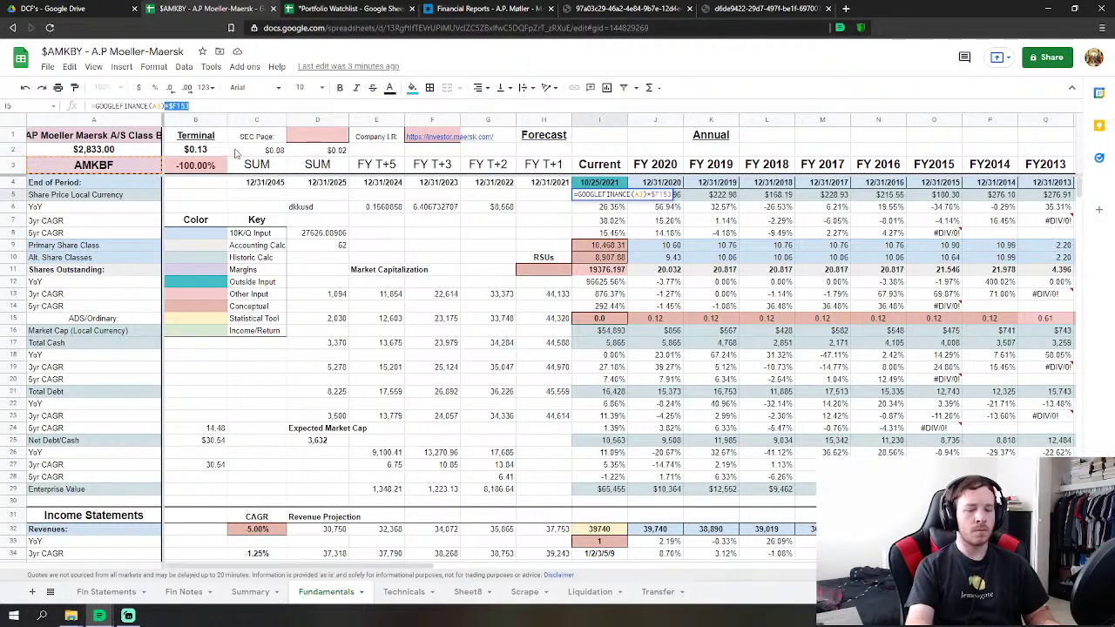
pyautogui.press('Return')
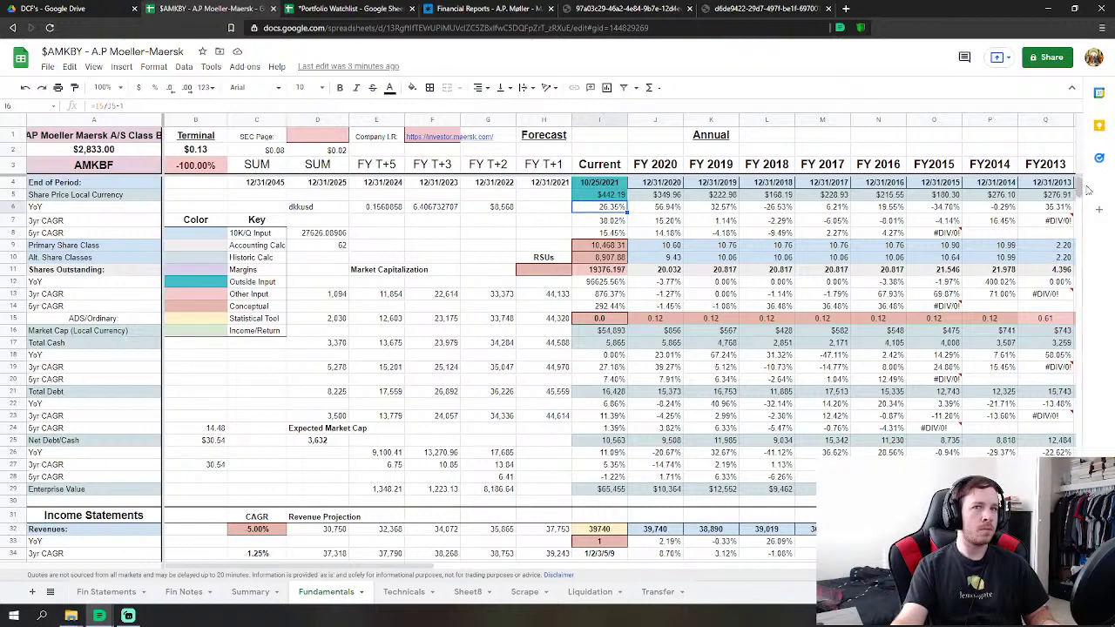
# Look through the Fundamentals sheet's leverage and discount, enterprise, cash flow and balance sheet sections around the currency conversion rows.
pyautogui.moveTo(1080, 188); pyautogui.dragTo(1080, 431)
pyautogui.scroll(-15, 1032, 436)
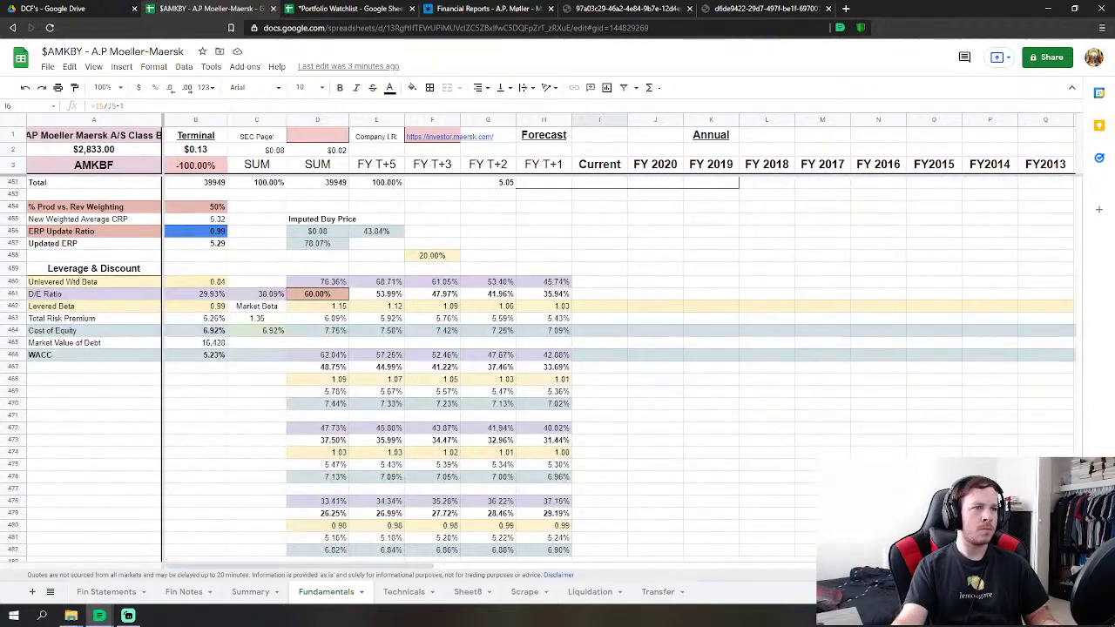
pyautogui.scroll(5, 557, 365)
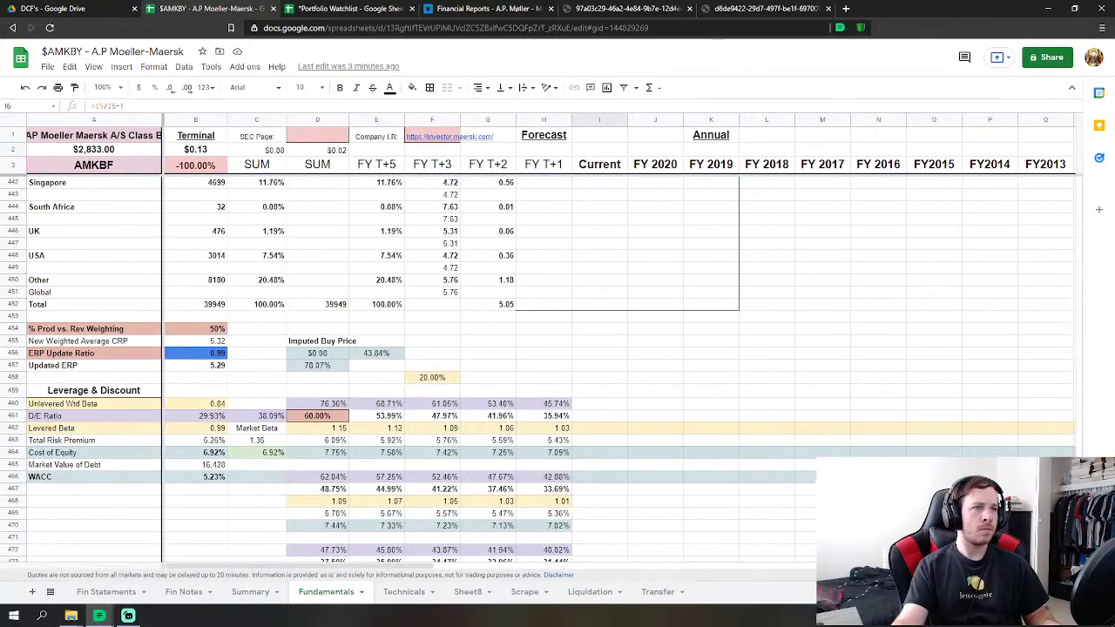
pyautogui.scroll(20, 1056, 415)
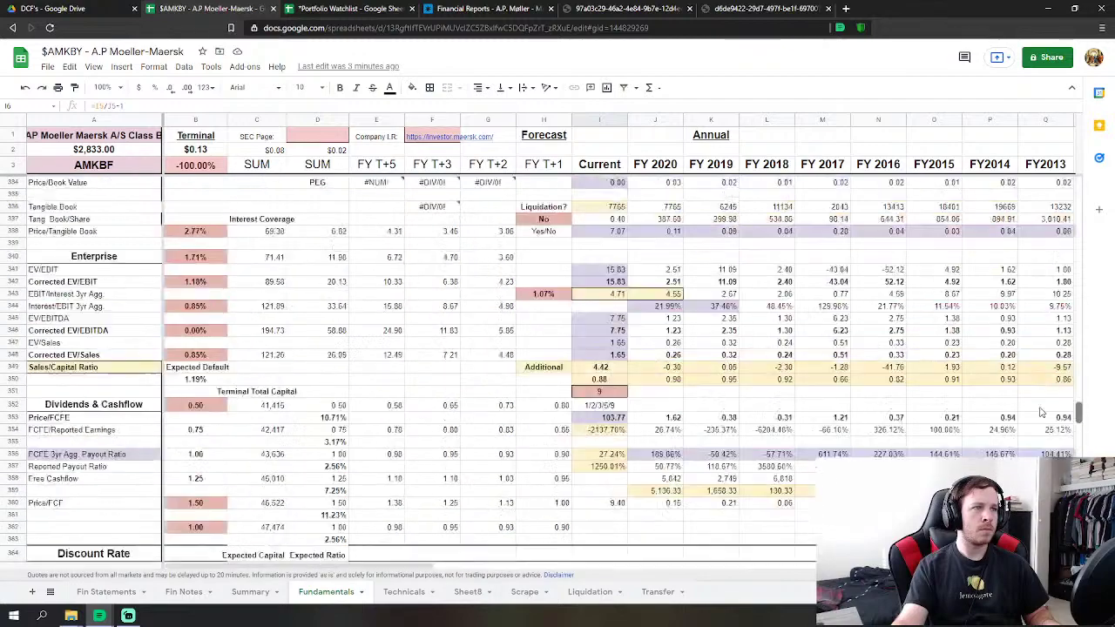
pyautogui.scroll(-5, 1055, 415)
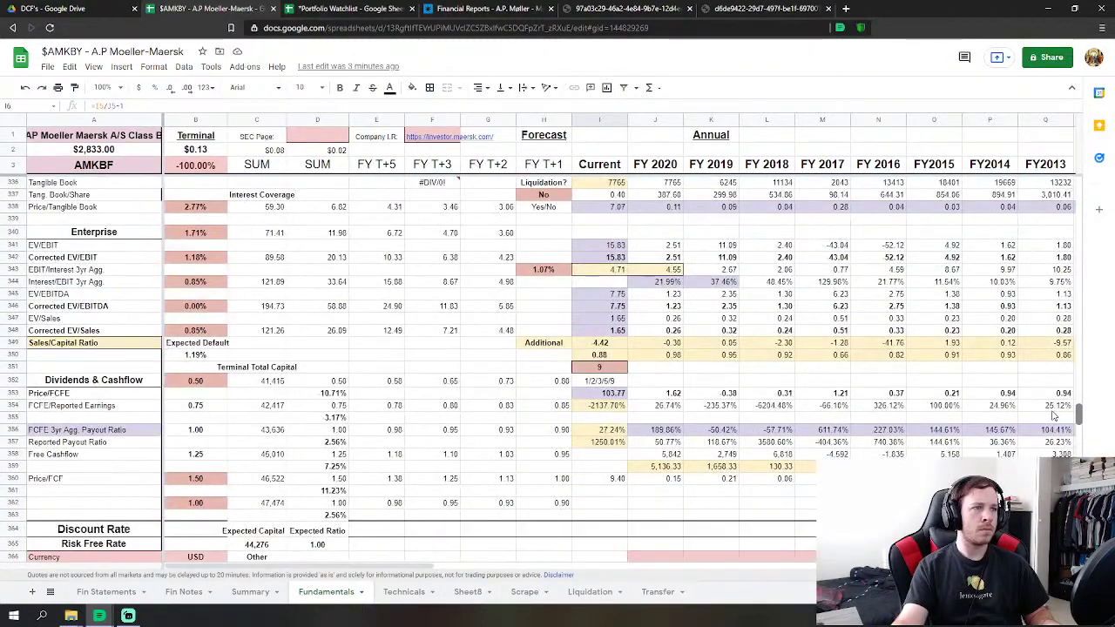
pyautogui.scroll(20, 1053, 416)
pyautogui.scroll(20, 1056, 358)
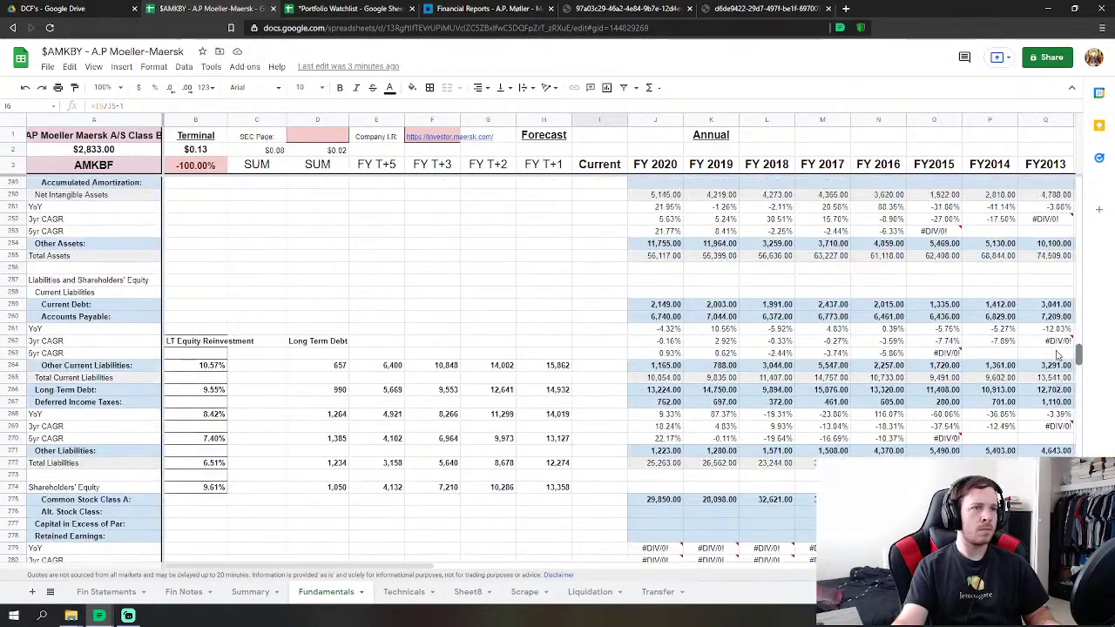
pyautogui.scroll(3, 1074, 275)
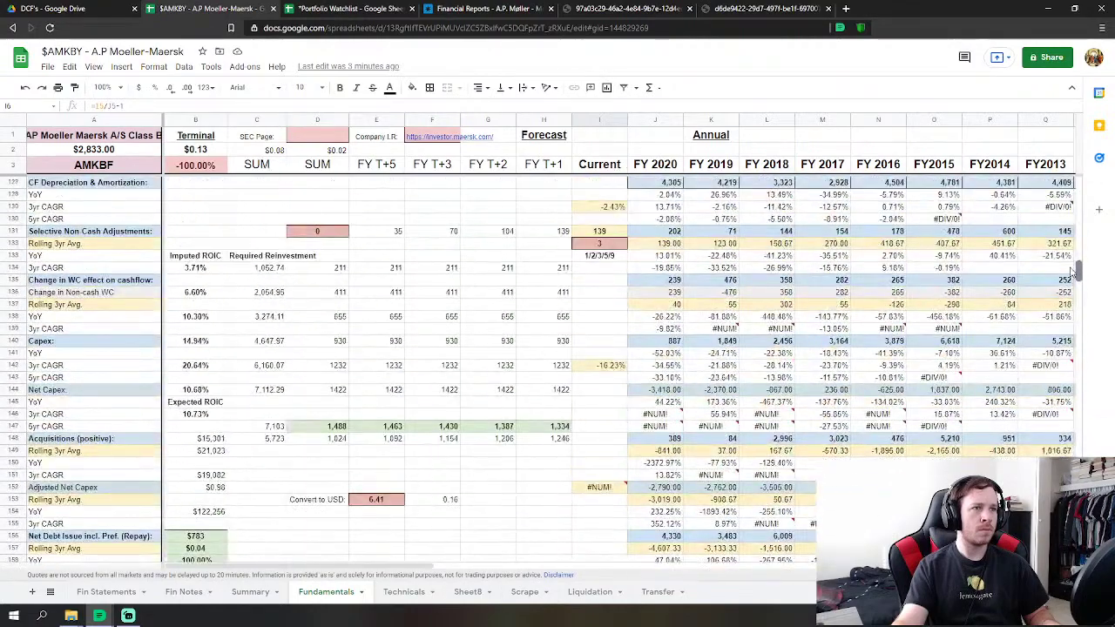
pyautogui.scroll(3, 1077, 273)
pyautogui.scroll(-6, 1077, 274)
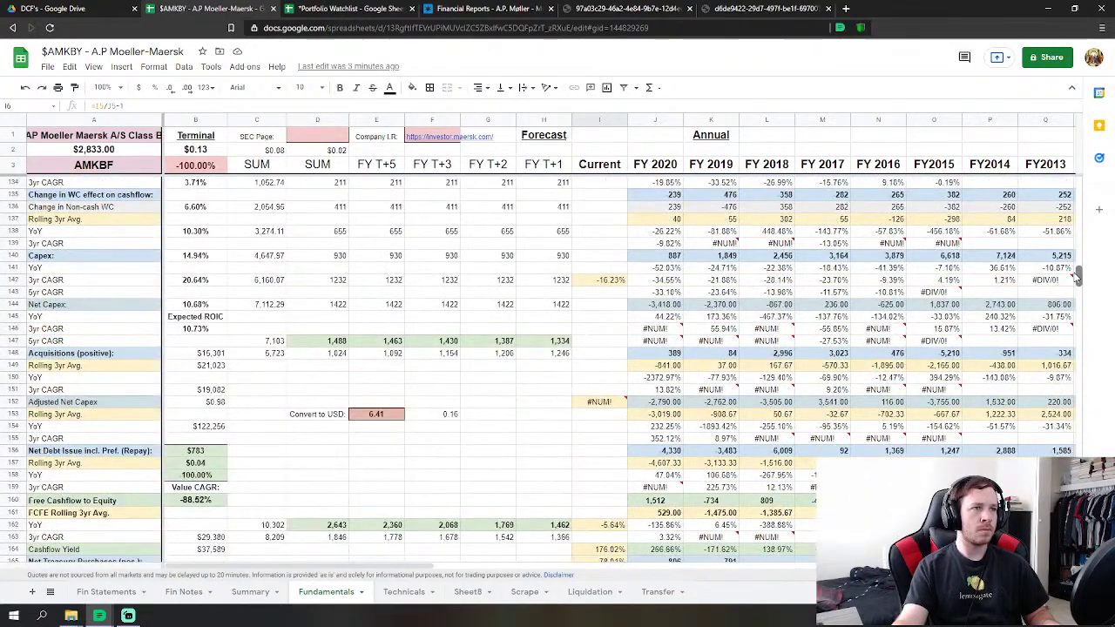
pyautogui.moveTo(1077, 275); pyautogui.dragTo(1096, 208)
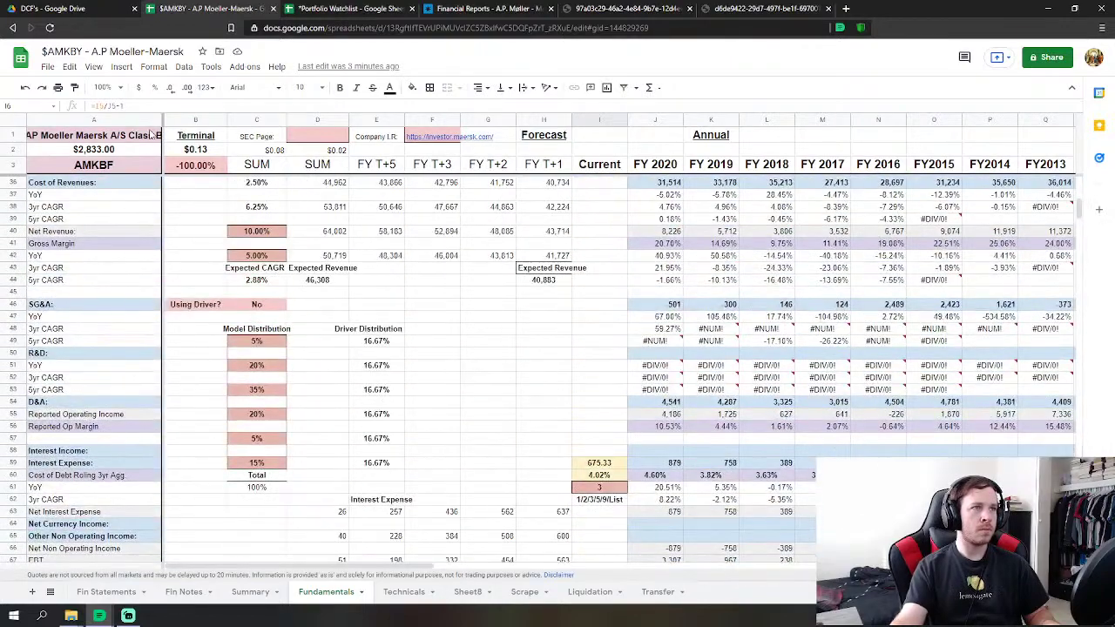
# Trace the terminal value formula in B2 to the per-share value in B157 and the upside formula in B158.
pyautogui.click(195, 149)
pyautogui.scroll(-8, 267, 359)
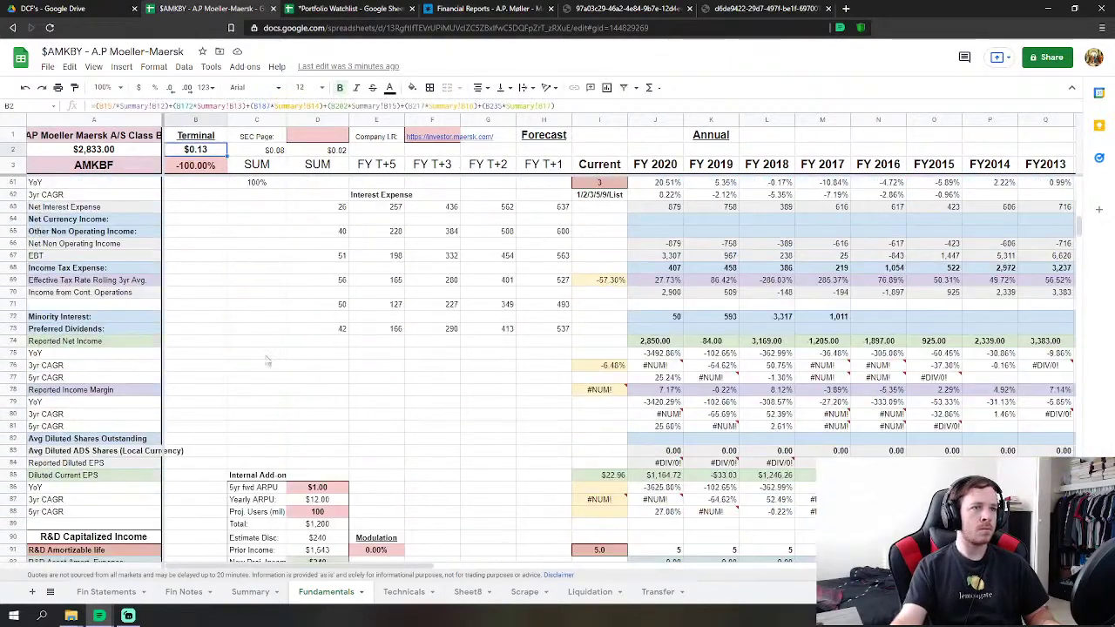
pyautogui.scroll(-20, 267, 359)
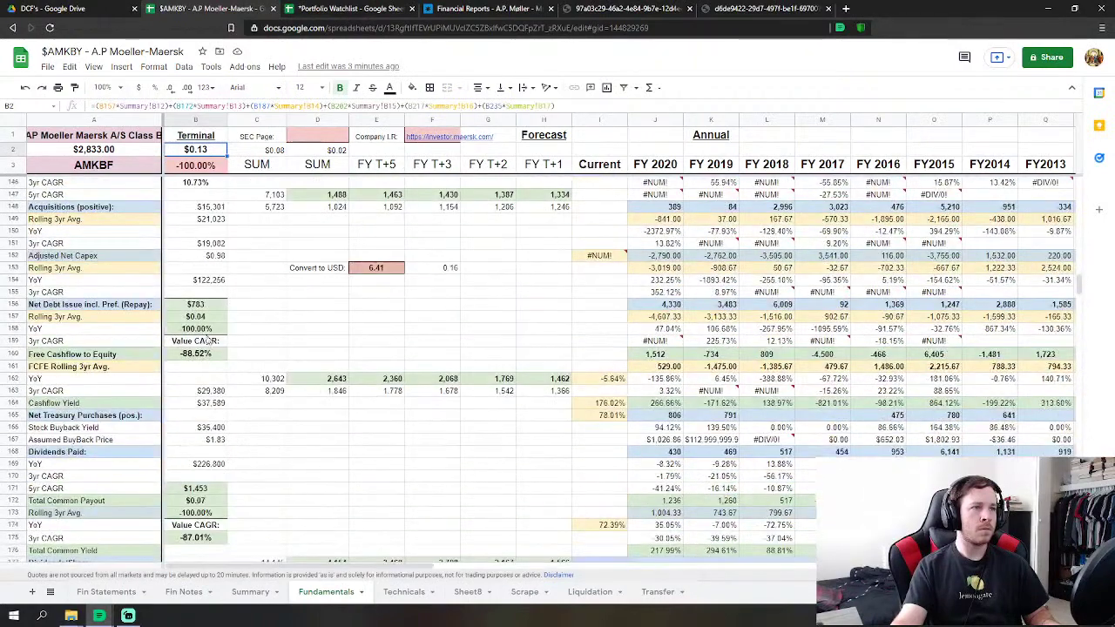
pyautogui.click(196, 316)
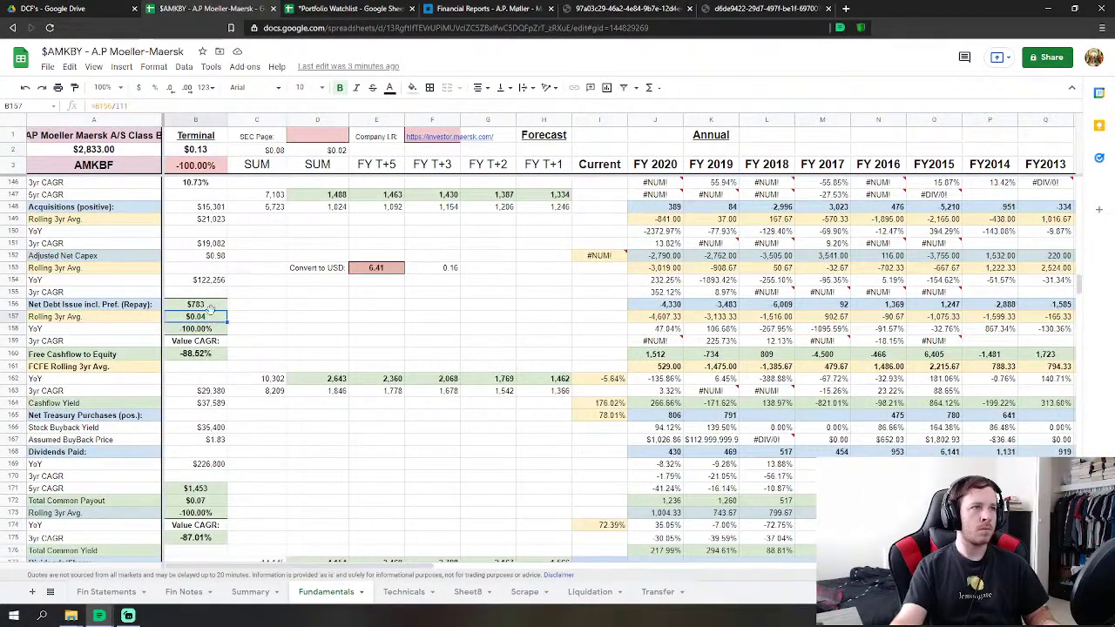
pyautogui.click(209, 323)
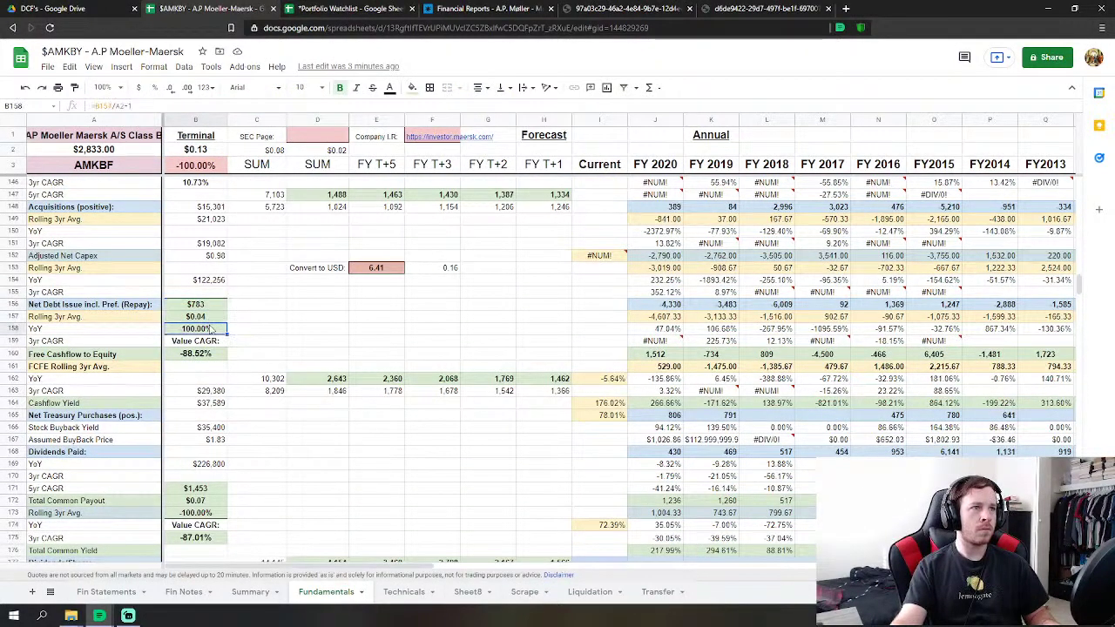
pyautogui.doubleClick(213, 317)
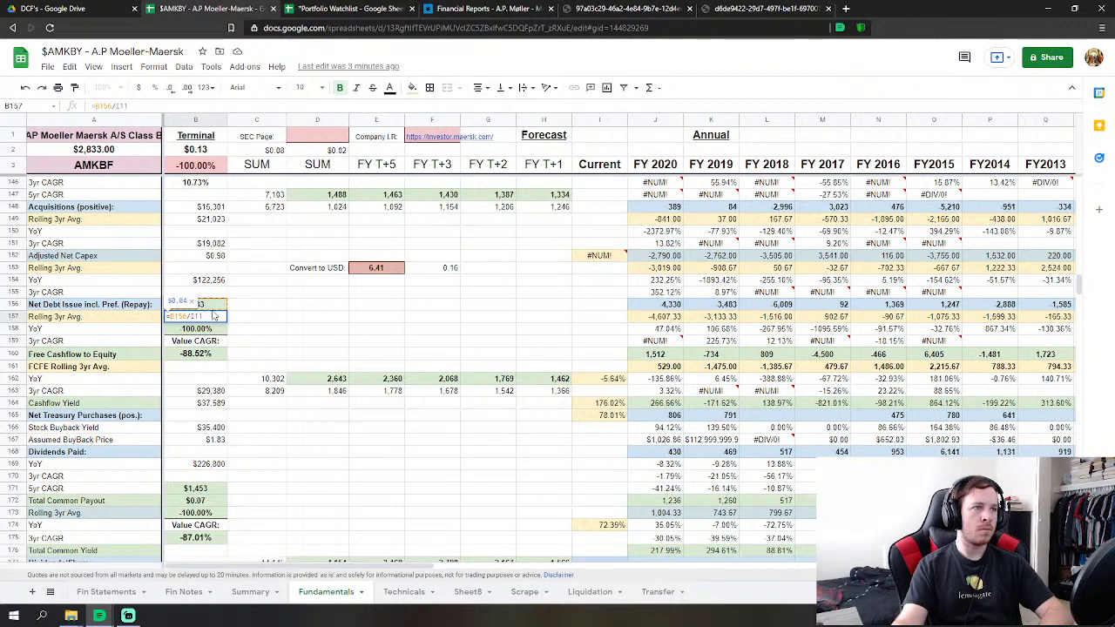
pyautogui.press('Escape')
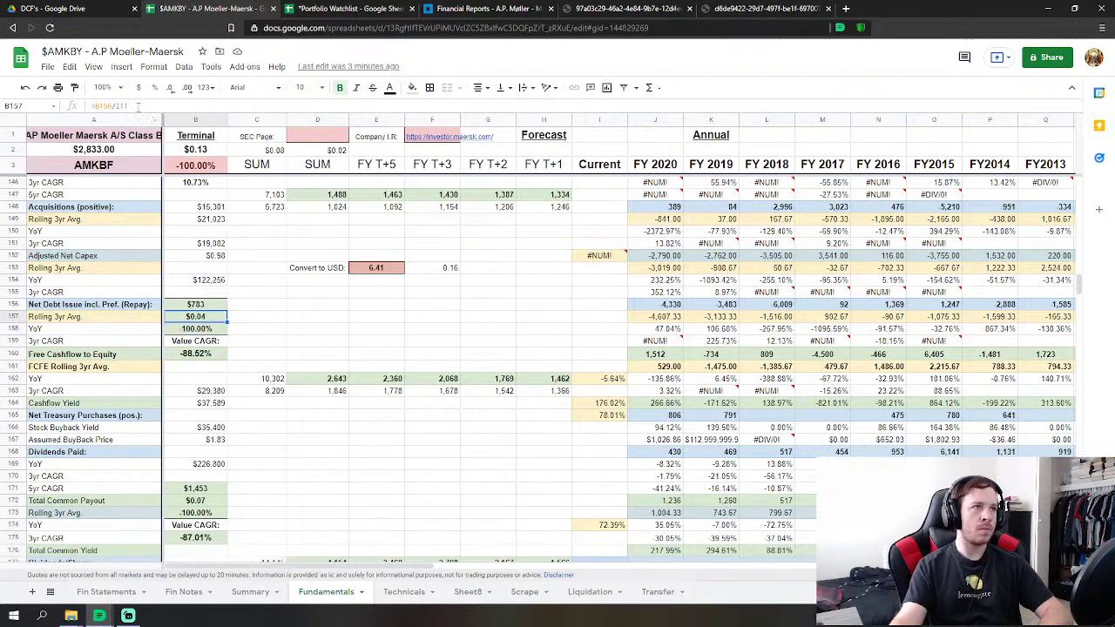
# Set the per-share value formula in Fundamentals B157 to =B156/I11*E153*B27.
pyautogui.click(138, 106)
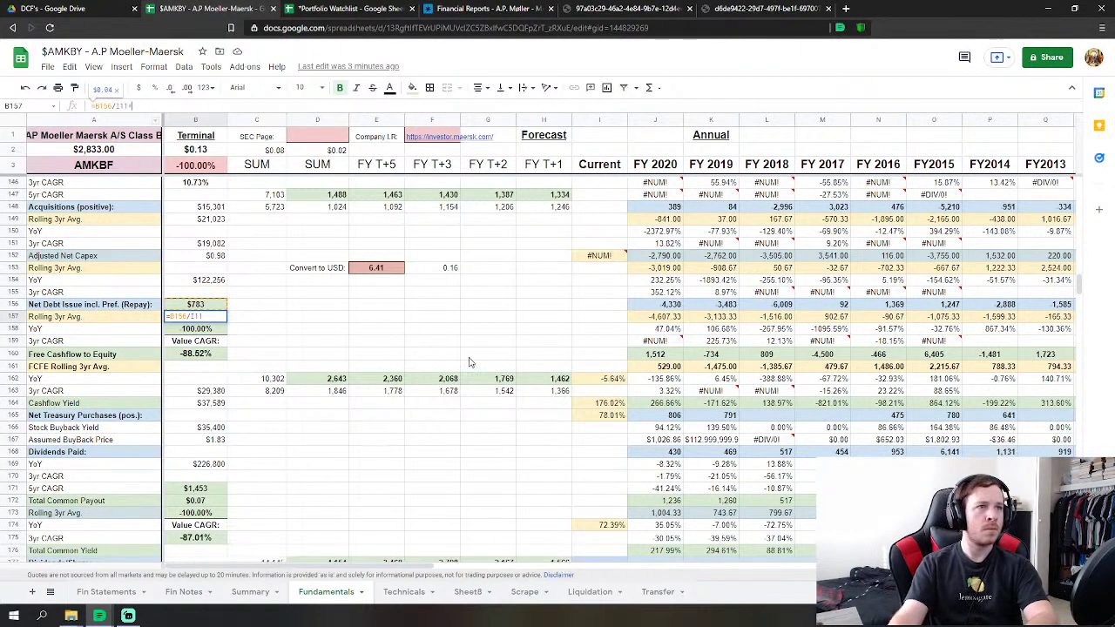
pyautogui.write('*')
pyautogui.click(376, 272)
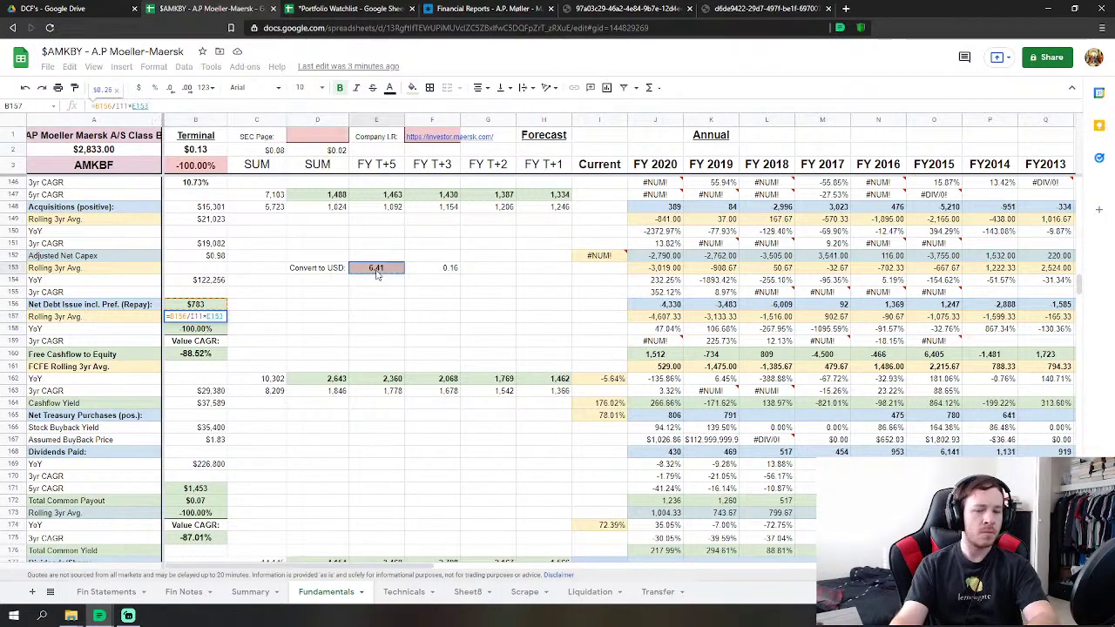
pyautogui.write('*')
pyautogui.scroll(10, 234, 277)
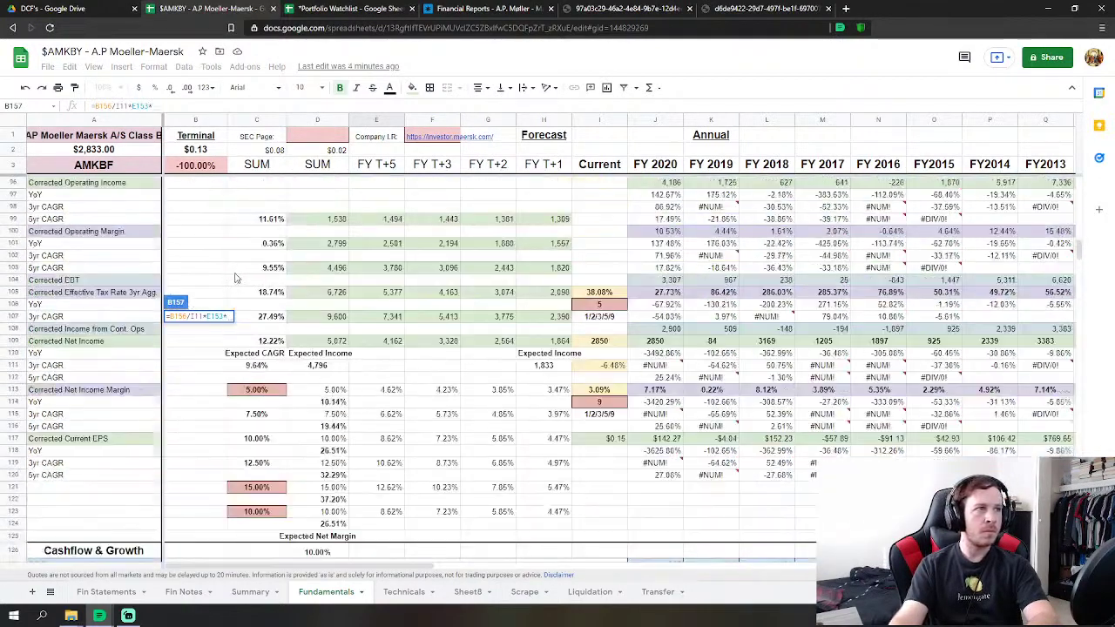
pyautogui.scroll(16, 234, 277)
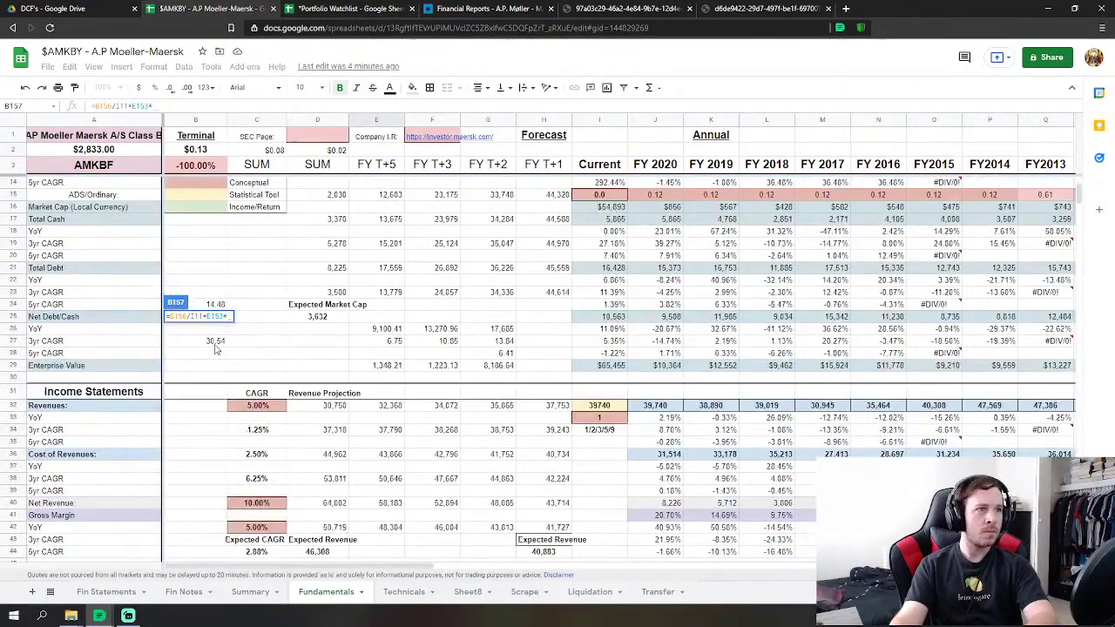
pyautogui.click(214, 343)
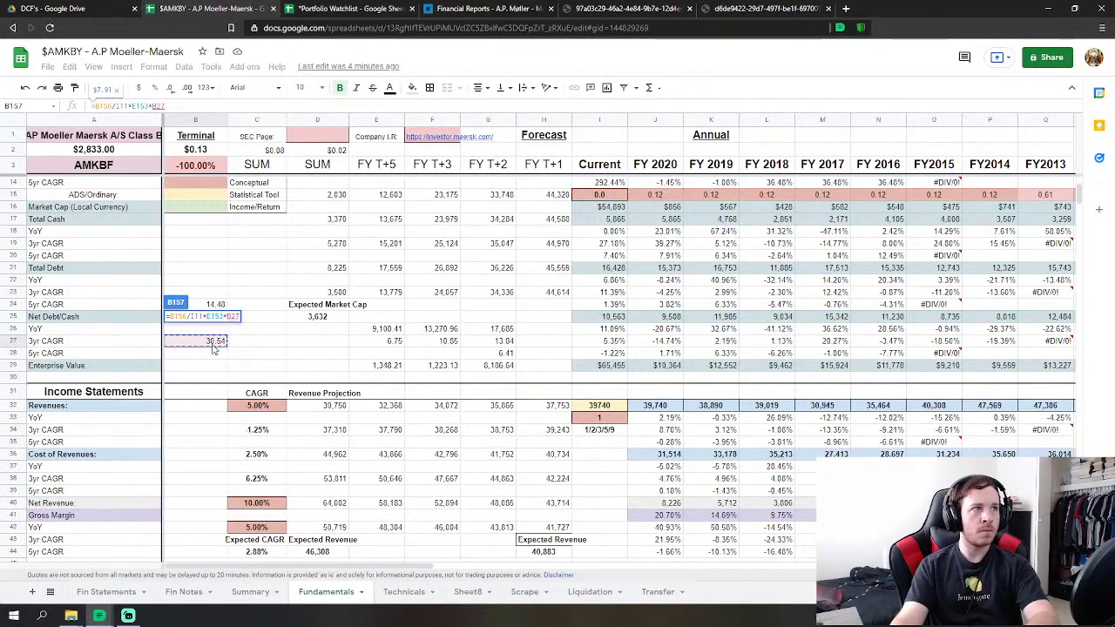
pyautogui.press('Return')
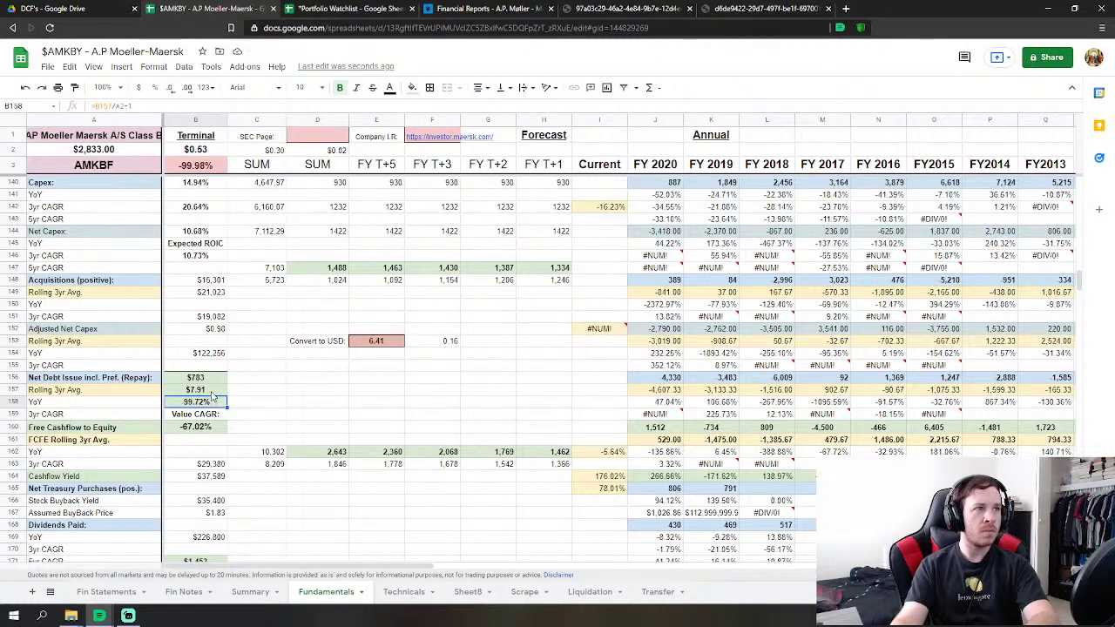
# Check the per-share value in Fundamentals B157 and the share price formula in A2.
pyautogui.click(211, 394)
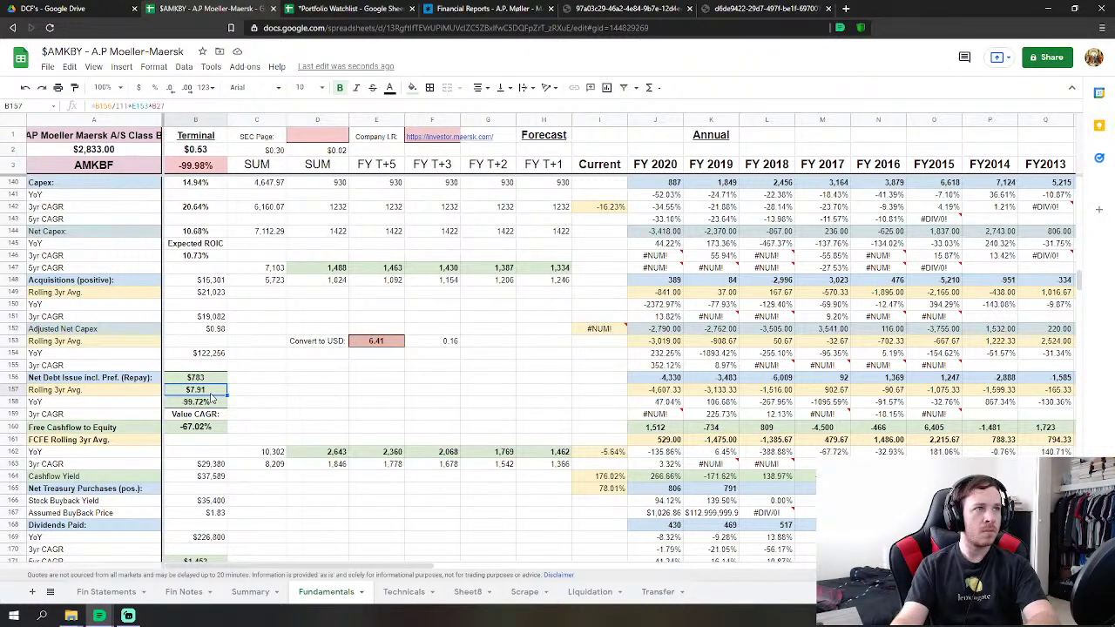
pyautogui.click(109, 149)
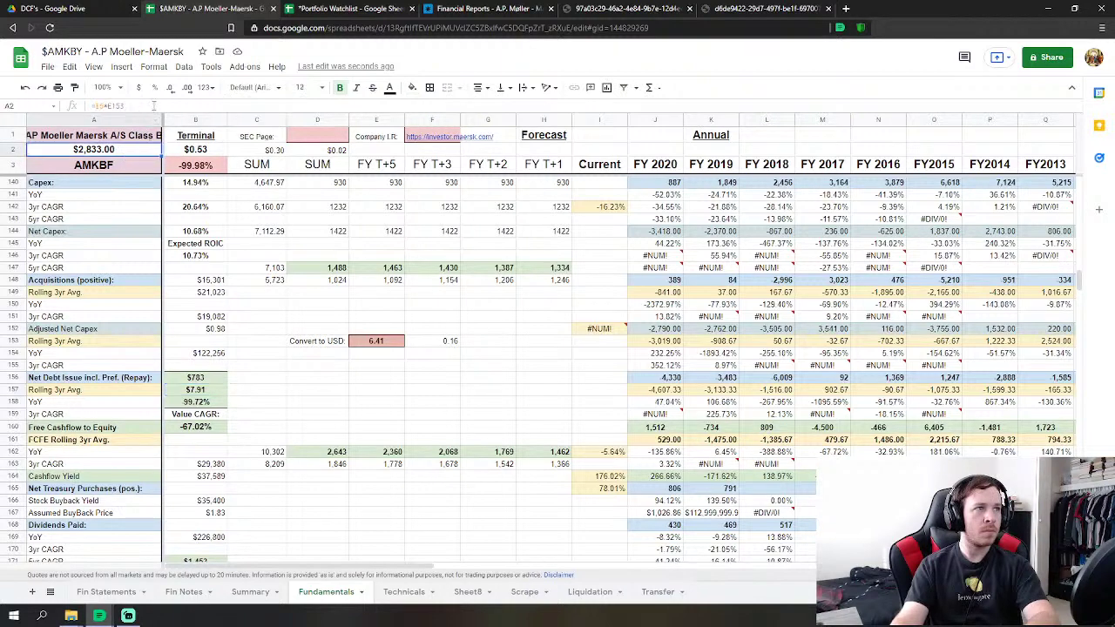
pyautogui.click(153, 105)
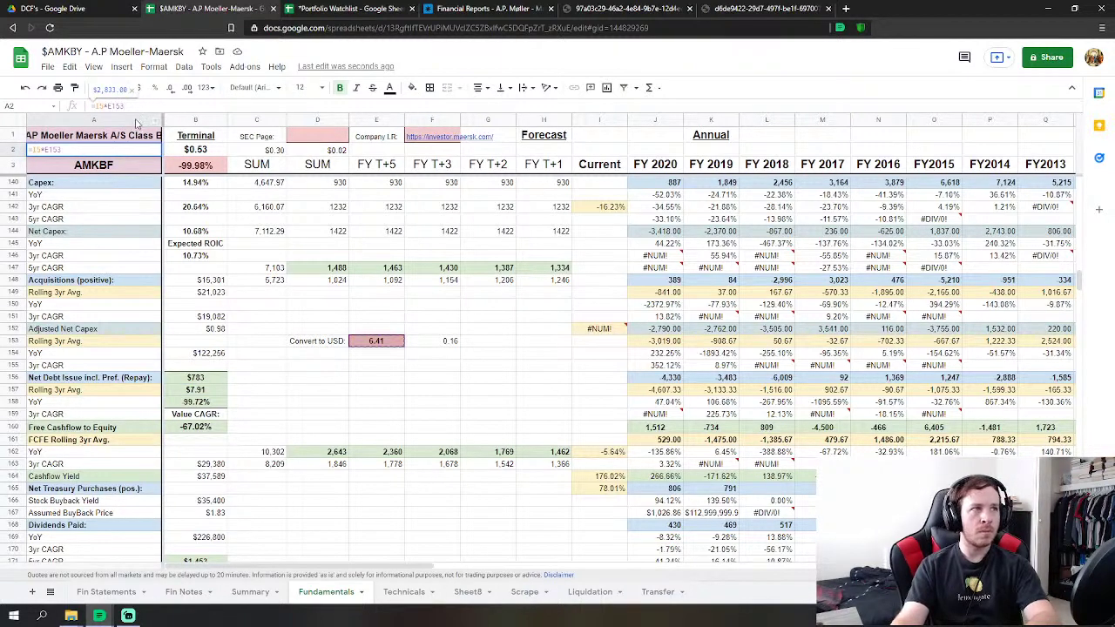
pyautogui.press('Return')
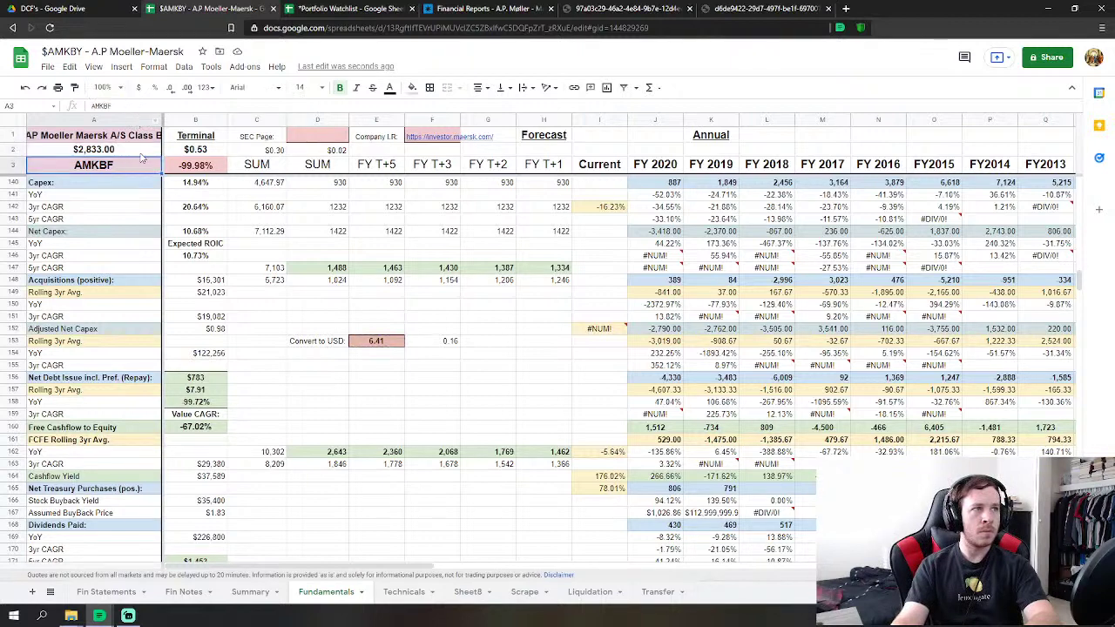
# Wrap the terminal value sum in B2 in parentheses and multiply it by E153*B27.
pyautogui.click(186, 153)
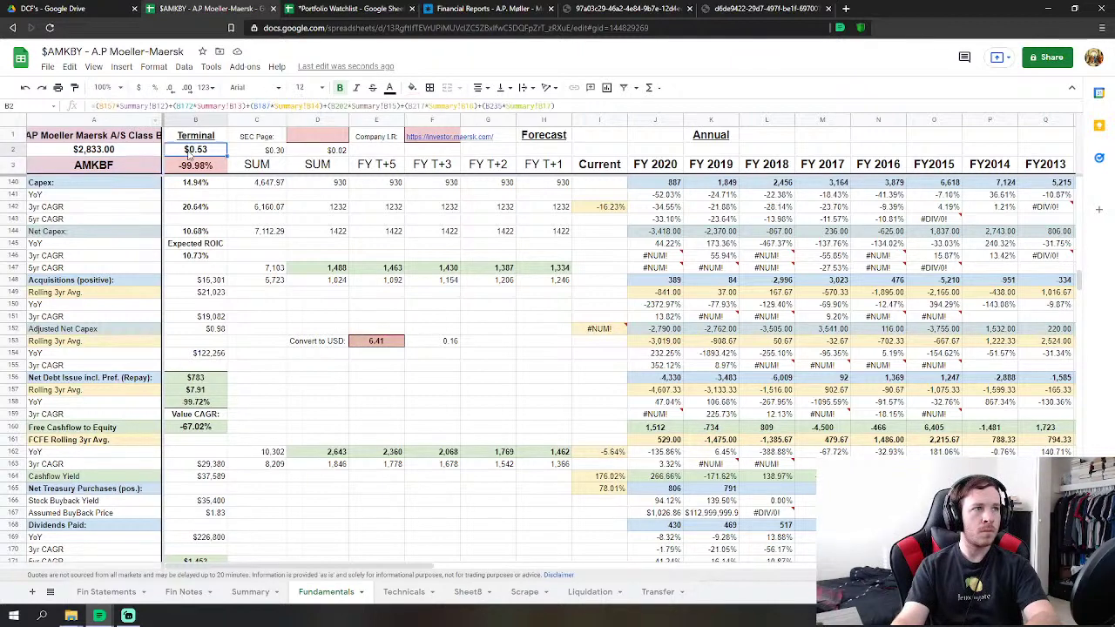
pyautogui.click(588, 102)
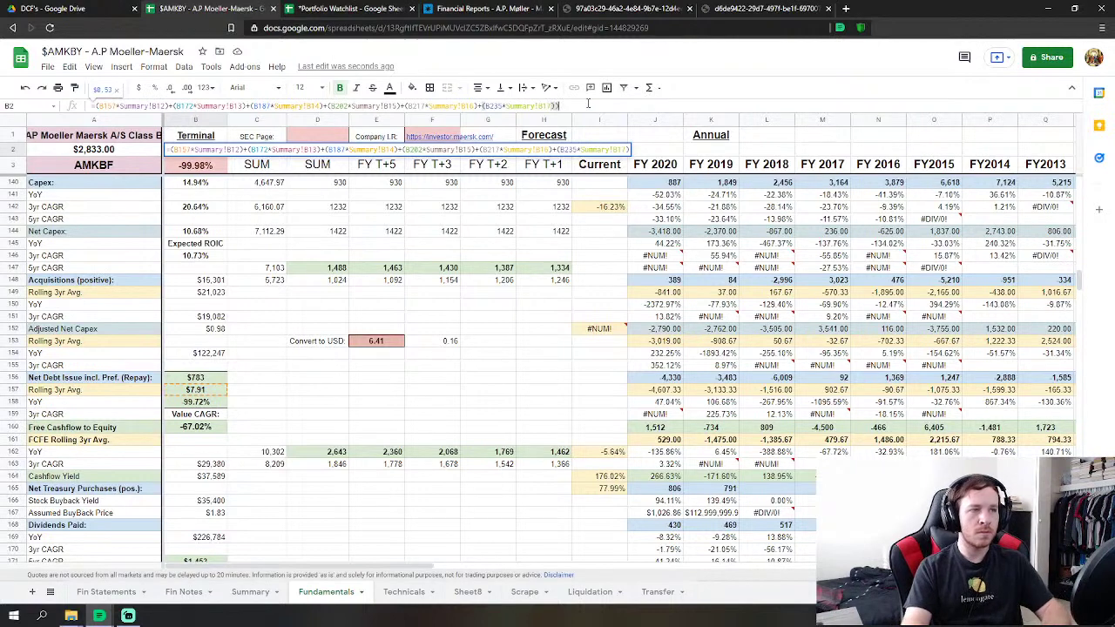
pyautogui.write(')')
pyautogui.click(97, 105)
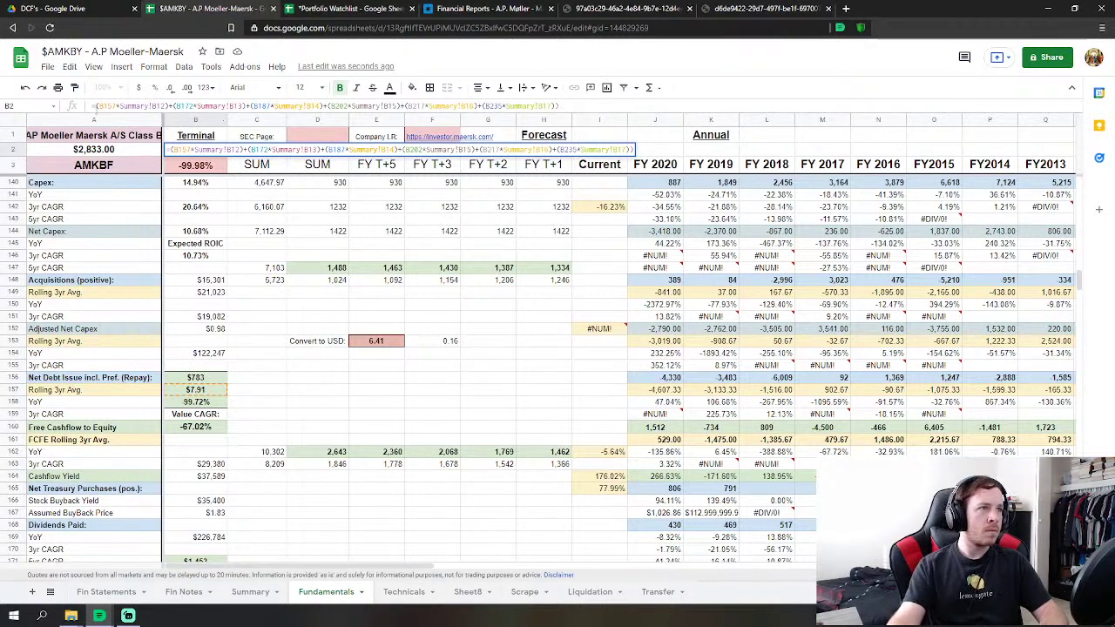
pyautogui.write('(B157')
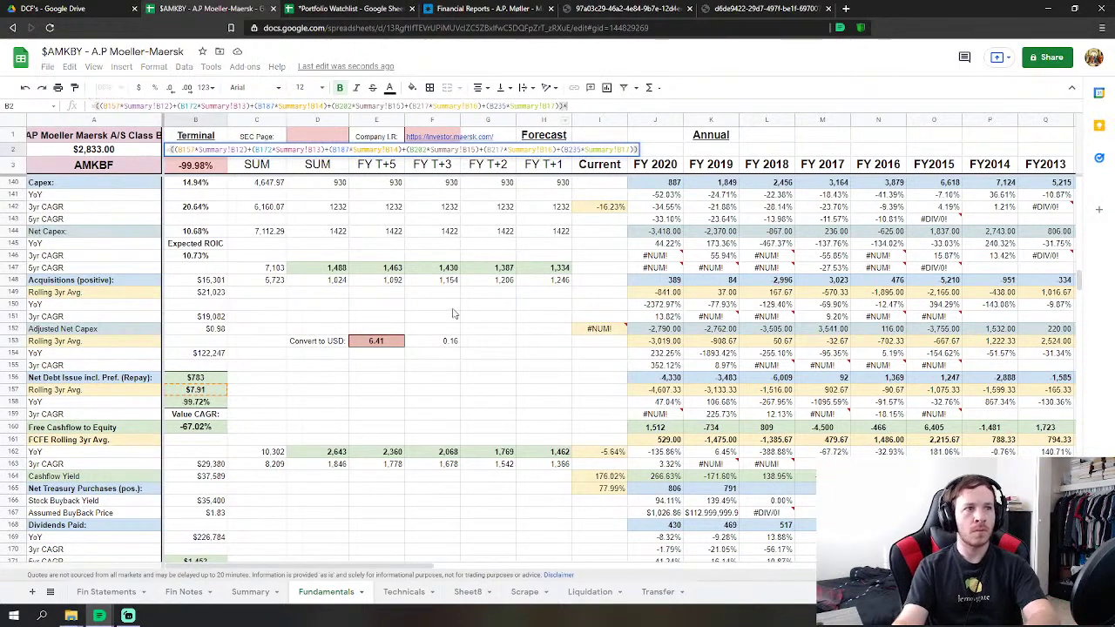
pyautogui.write('*')
pyautogui.click(376, 342)
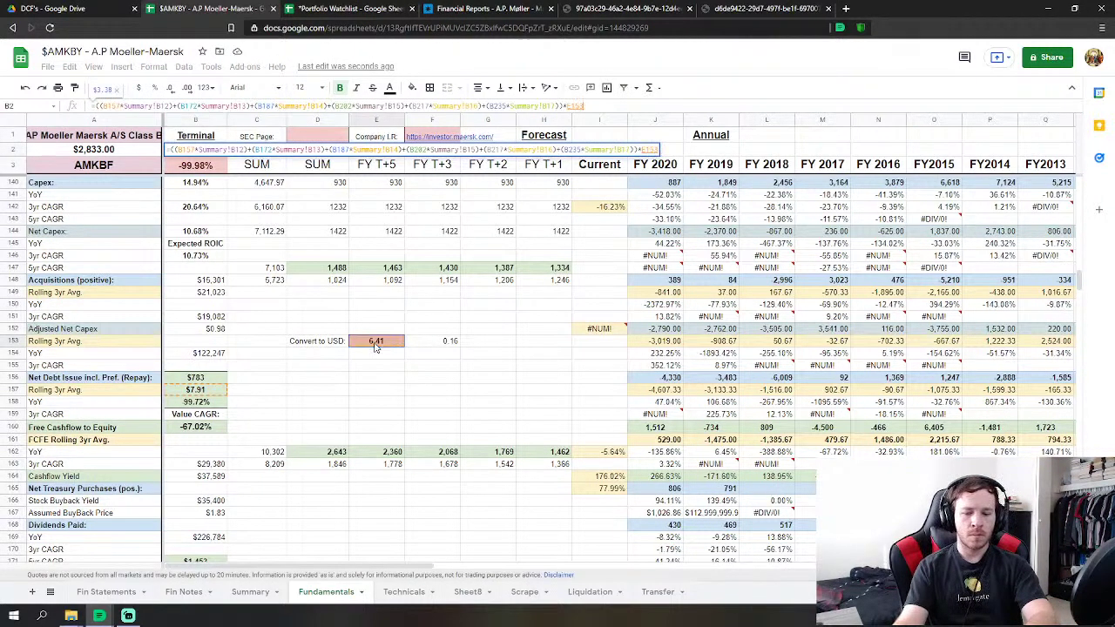
pyautogui.write('*')
pyautogui.scroll(15, 217, 293)
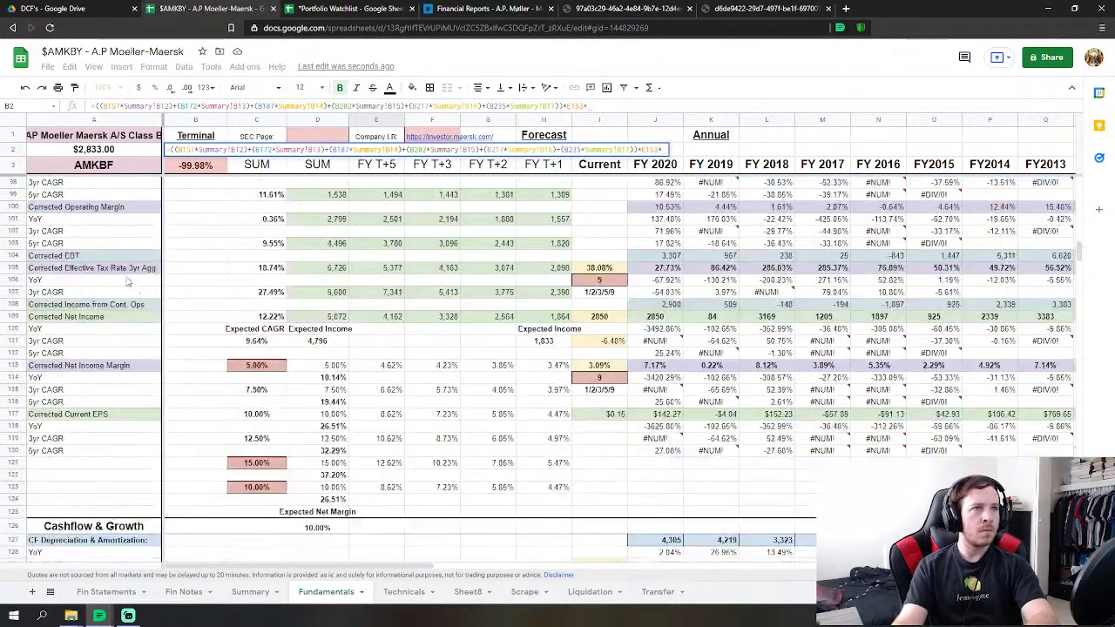
pyautogui.scroll(5, 162, 261)
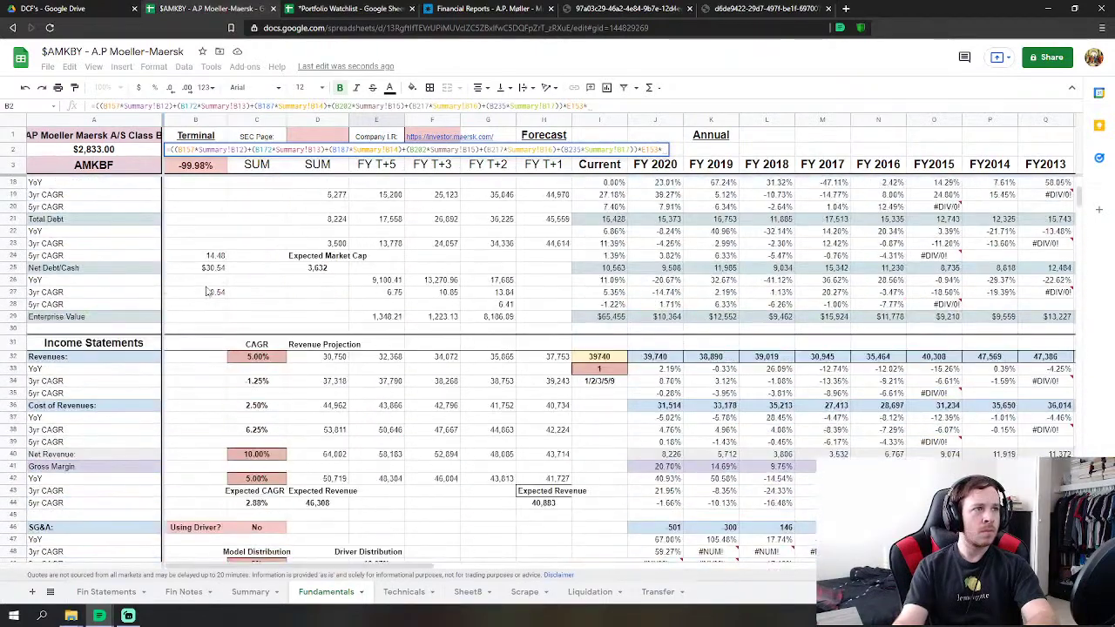
pyautogui.click(214, 293)
pyautogui.press('Return')
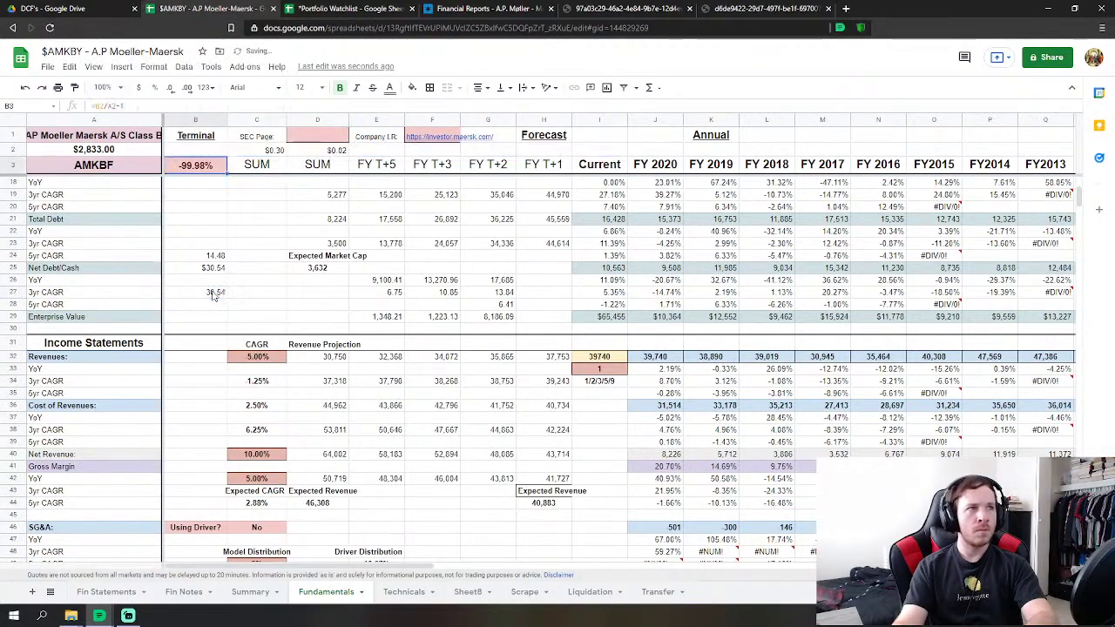
# Shorten the per-share value formula in B157 to =B156/I11.
pyautogui.scroll(-20, 233, 378)
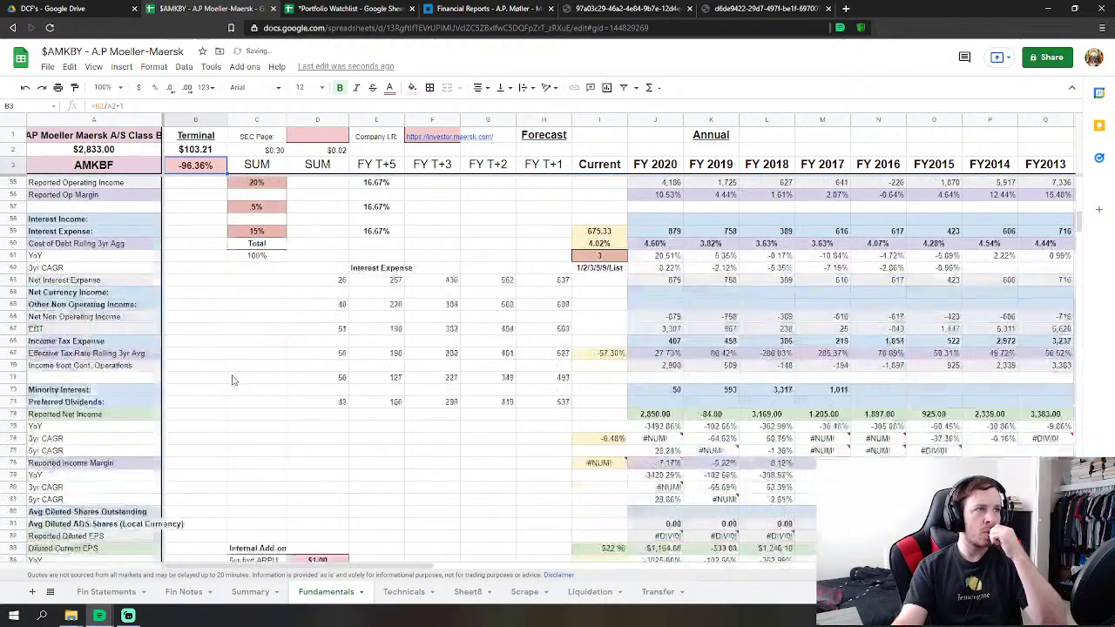
pyautogui.scroll(-8, 224, 399)
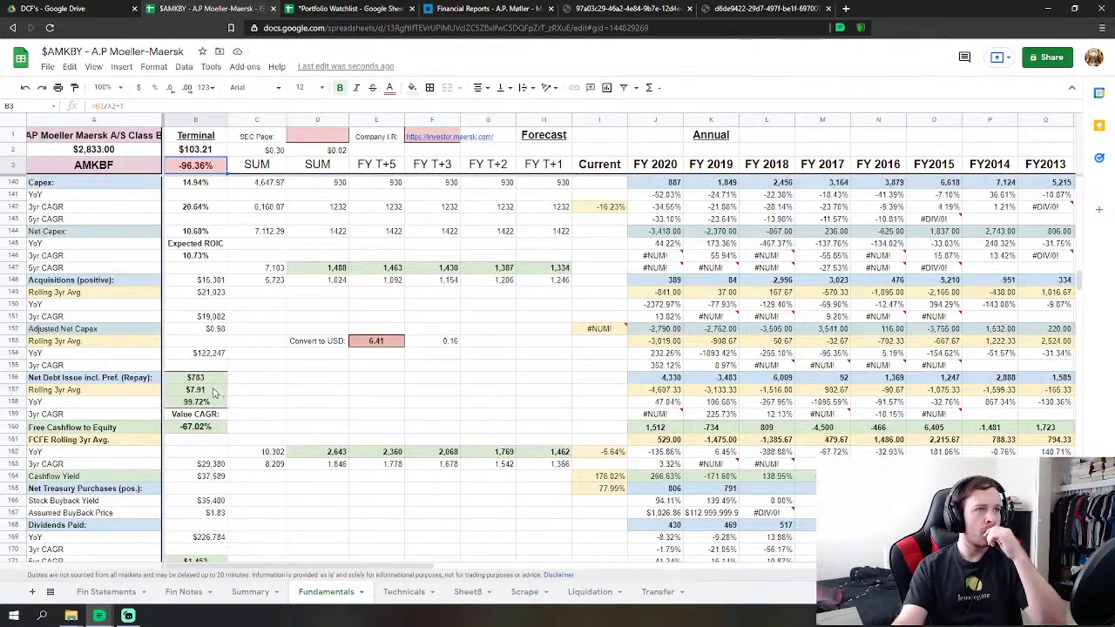
pyautogui.click(214, 392)
pyautogui.click(173, 105)
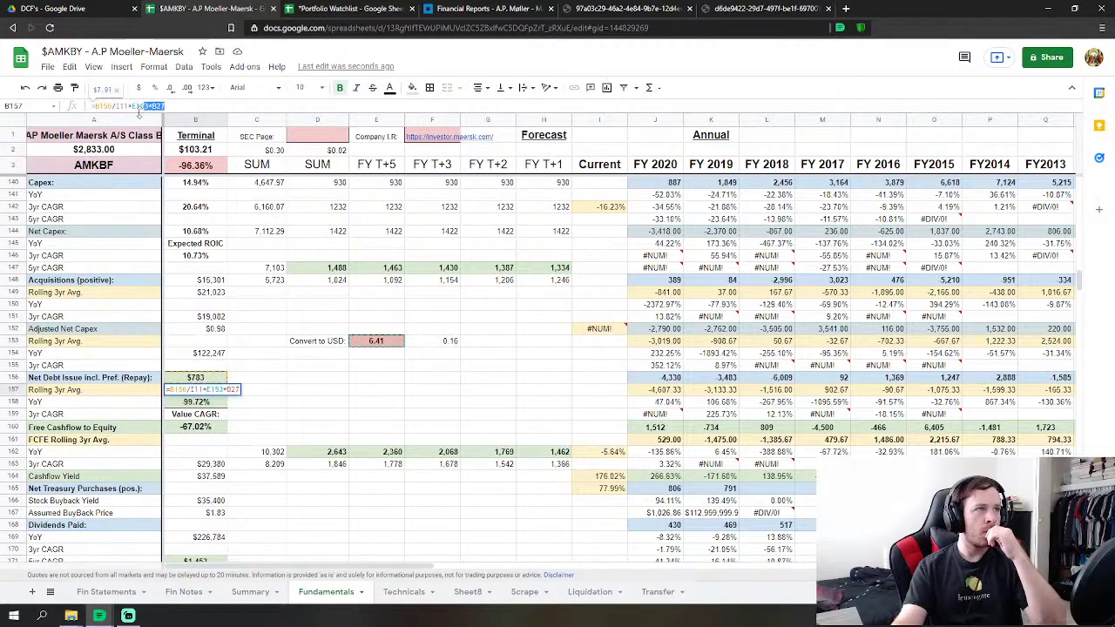
pyautogui.press('Return')
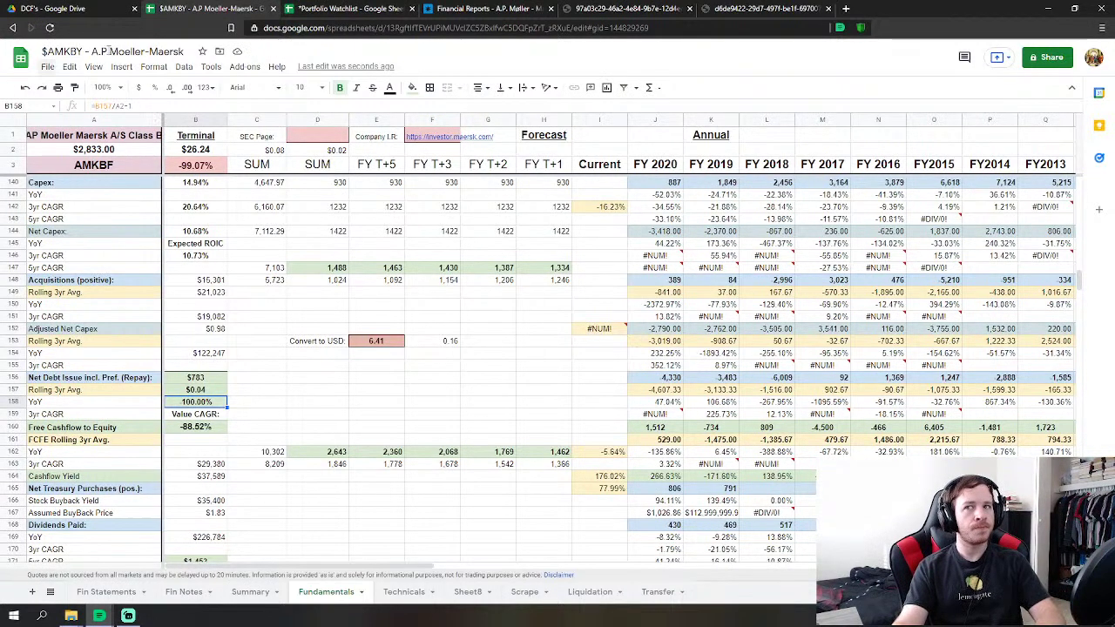
# Undo the last formula edits in B157 and B2 and check the share price formula in A2.
pyautogui.click(26, 89)
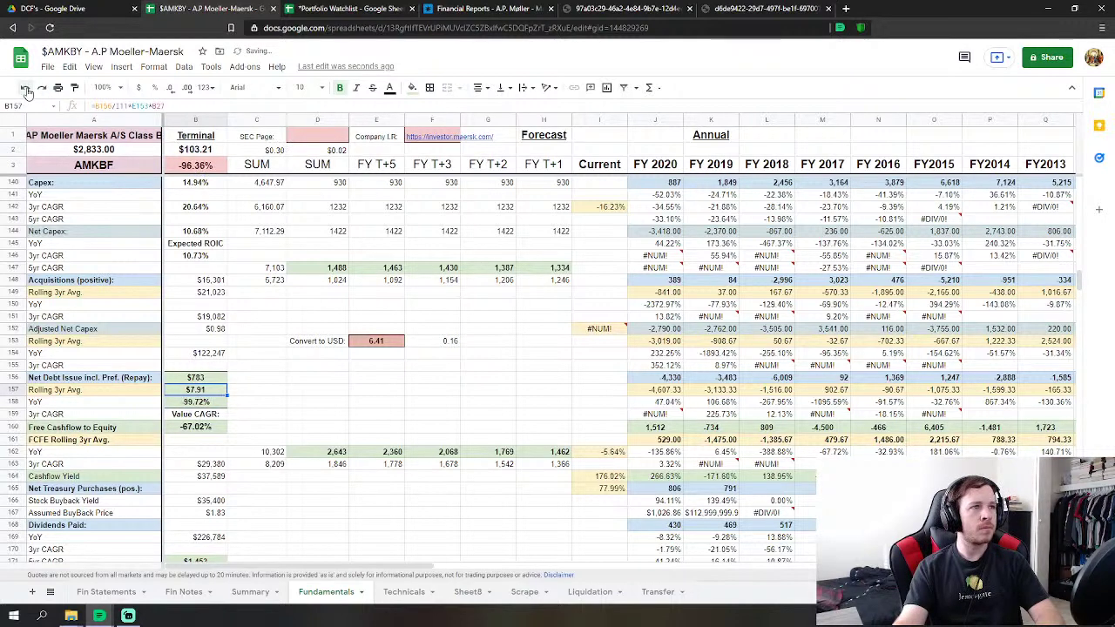
pyautogui.click(26, 90)
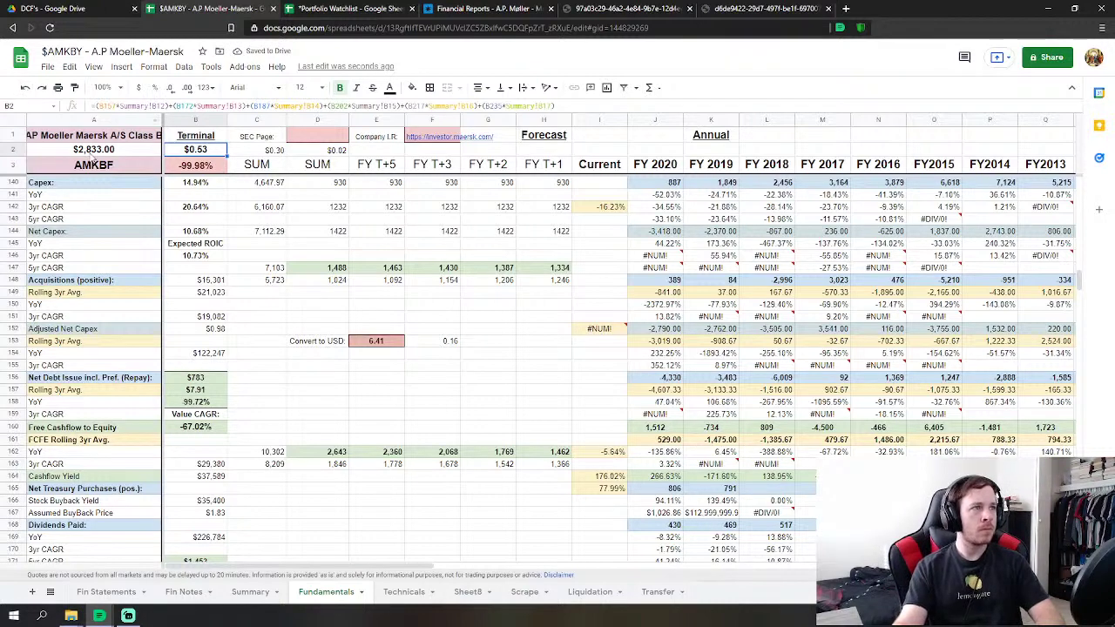
pyautogui.click(94, 153)
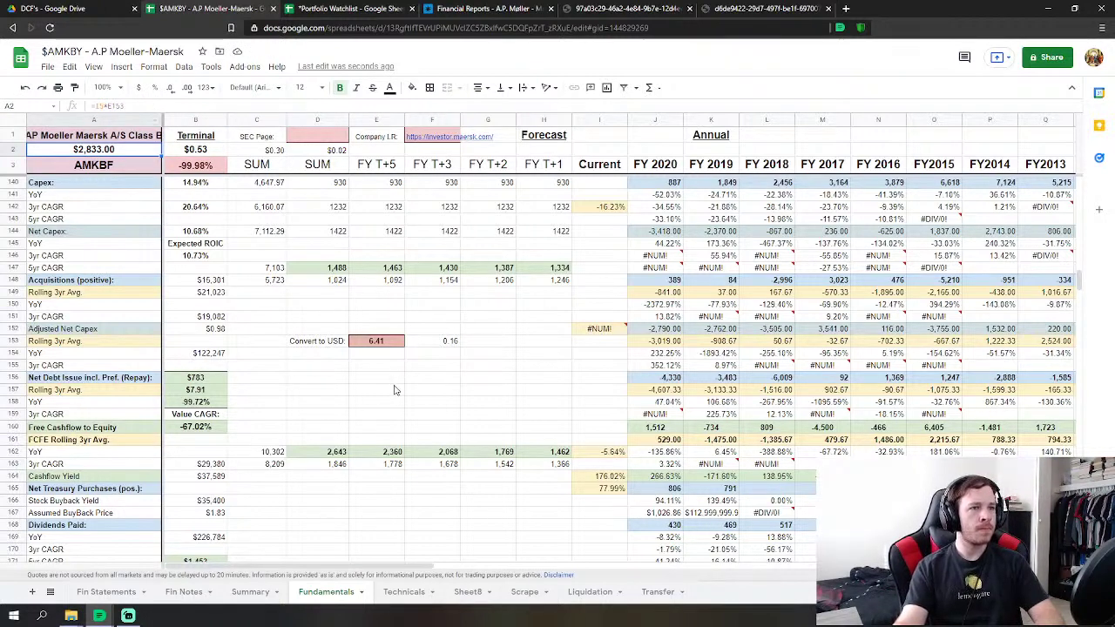
# Try a USD conversion factor of 1 in E153, check the A2 formula, and undo the factor change.
pyautogui.click(384, 340)
pyautogui.write('1')
pyautogui.press('Return')
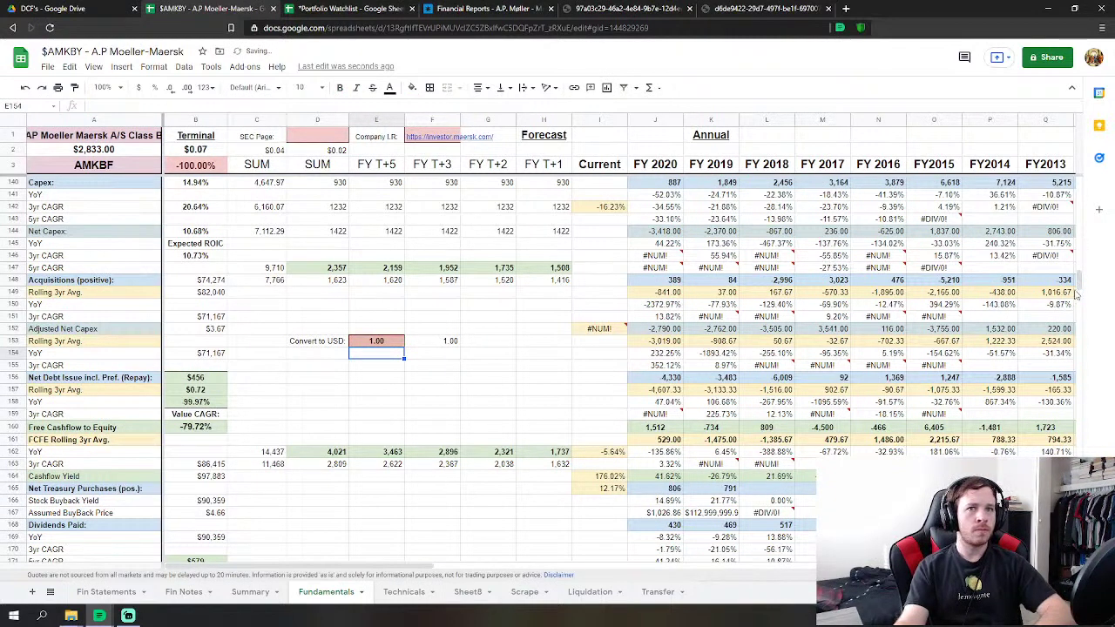
pyautogui.click(128, 152)
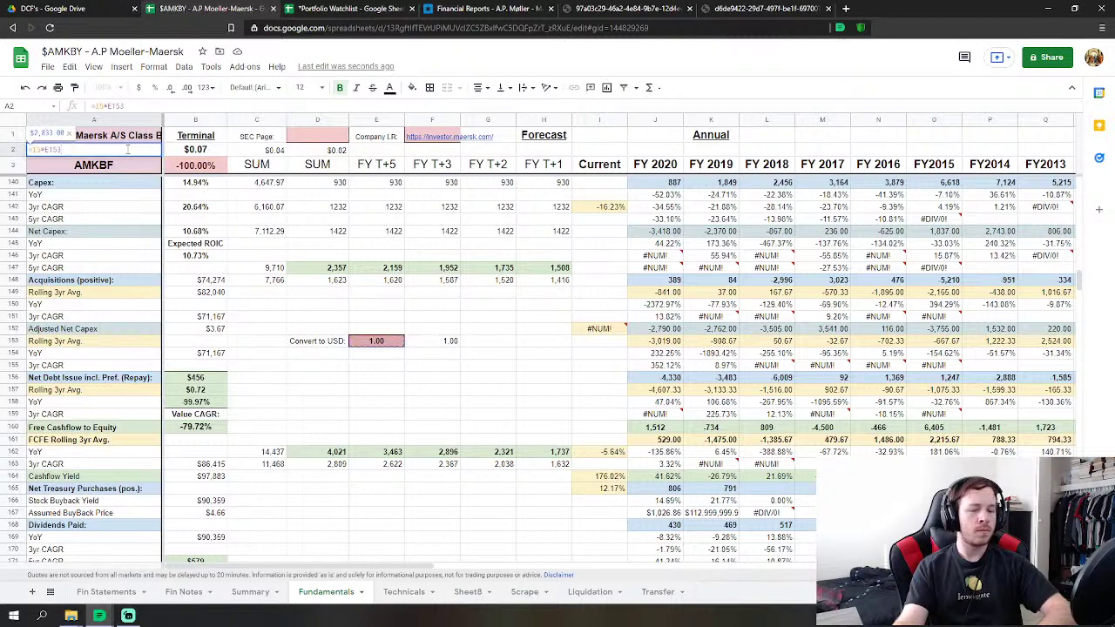
pyautogui.press('Down')
pyautogui.click(24, 88)
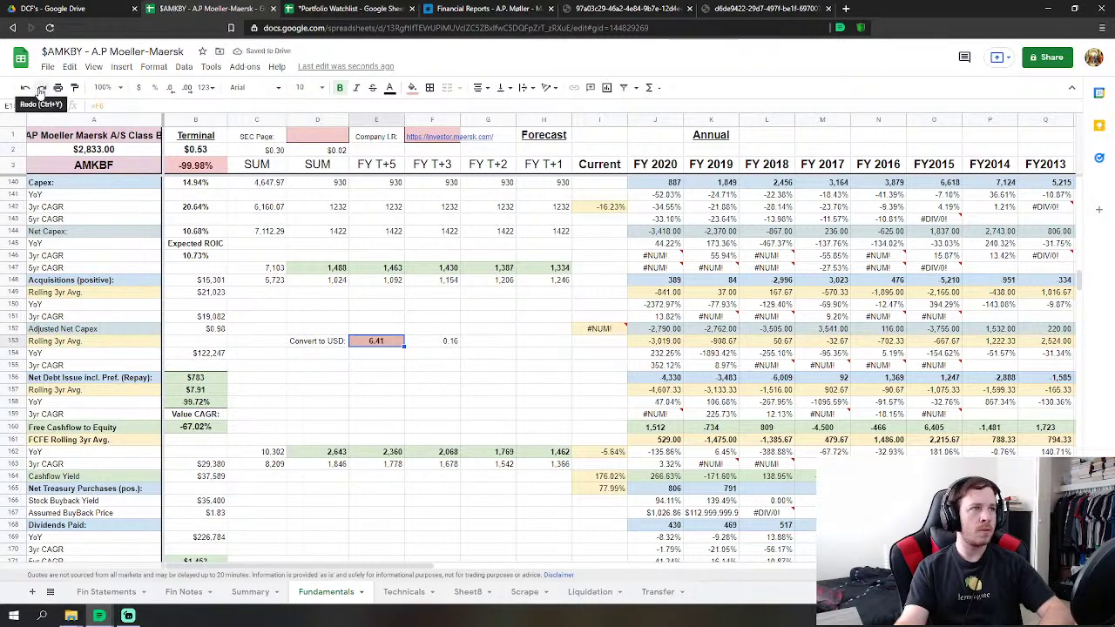
# Recheck the A2 share price formula and undo the earlier B157 edit so its formula is =B156/I11 again.
pyautogui.doubleClick(89, 149)
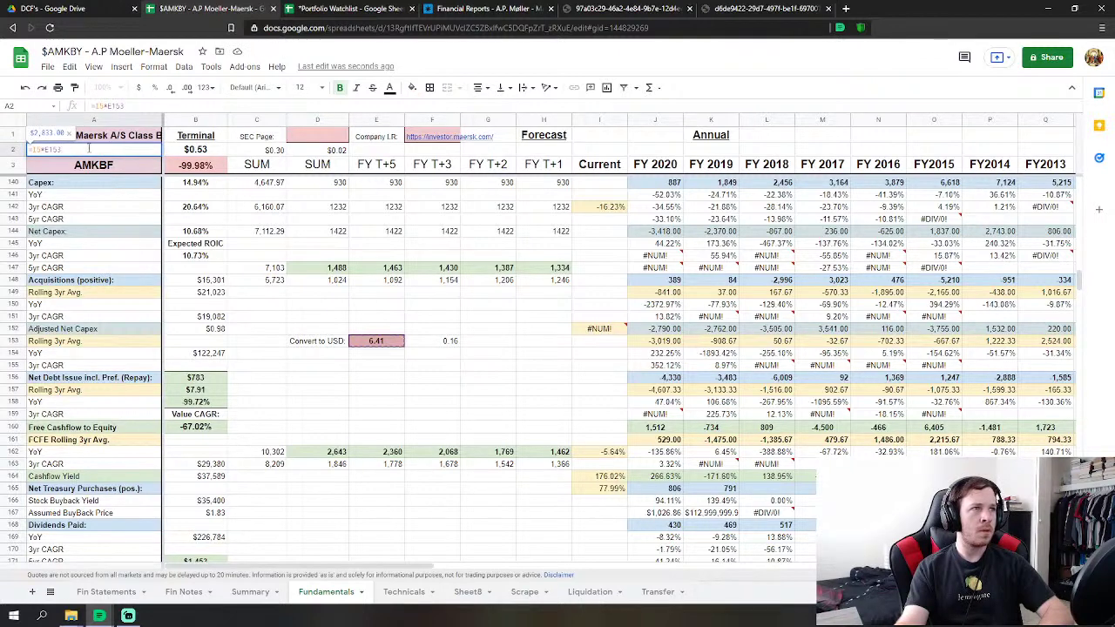
pyautogui.press('Return')
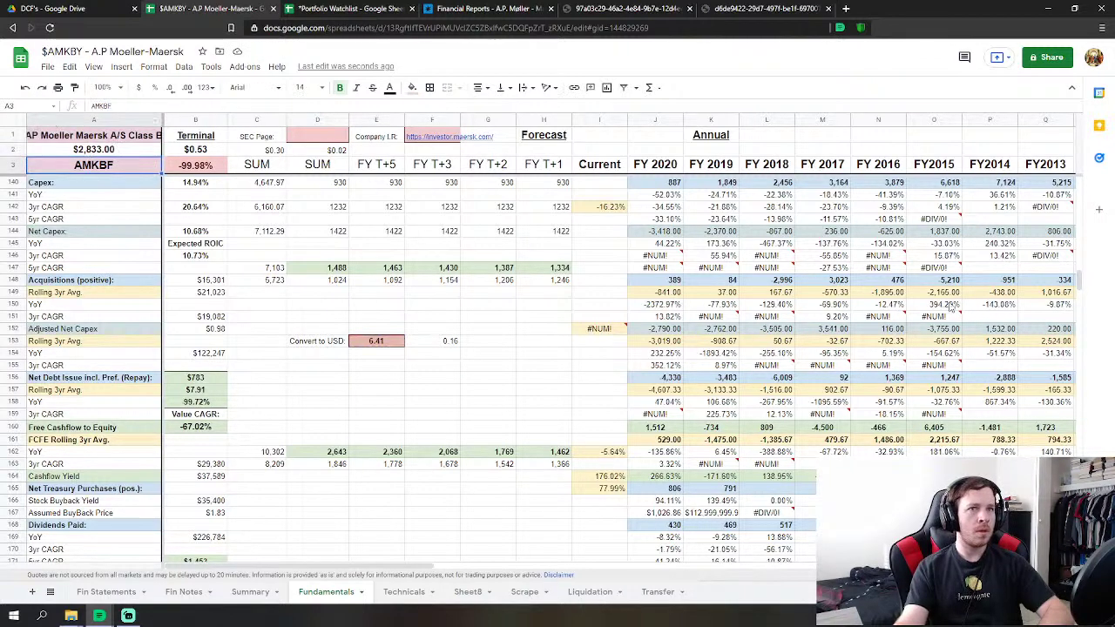
pyautogui.moveTo(1079, 279); pyautogui.dragTo(1078, 180)
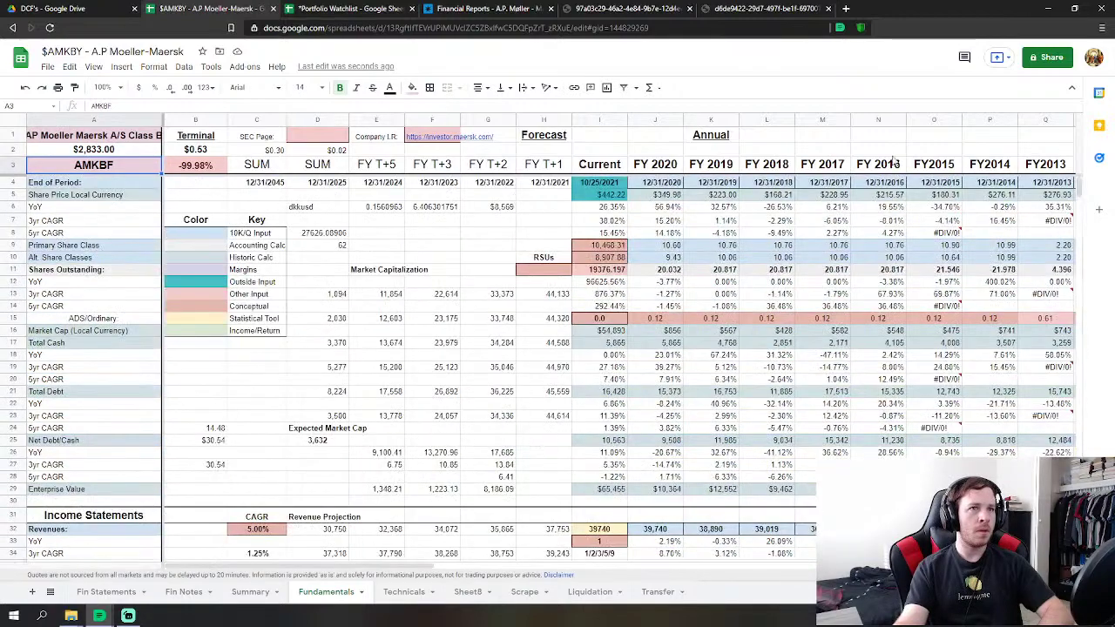
pyautogui.click(25, 87)
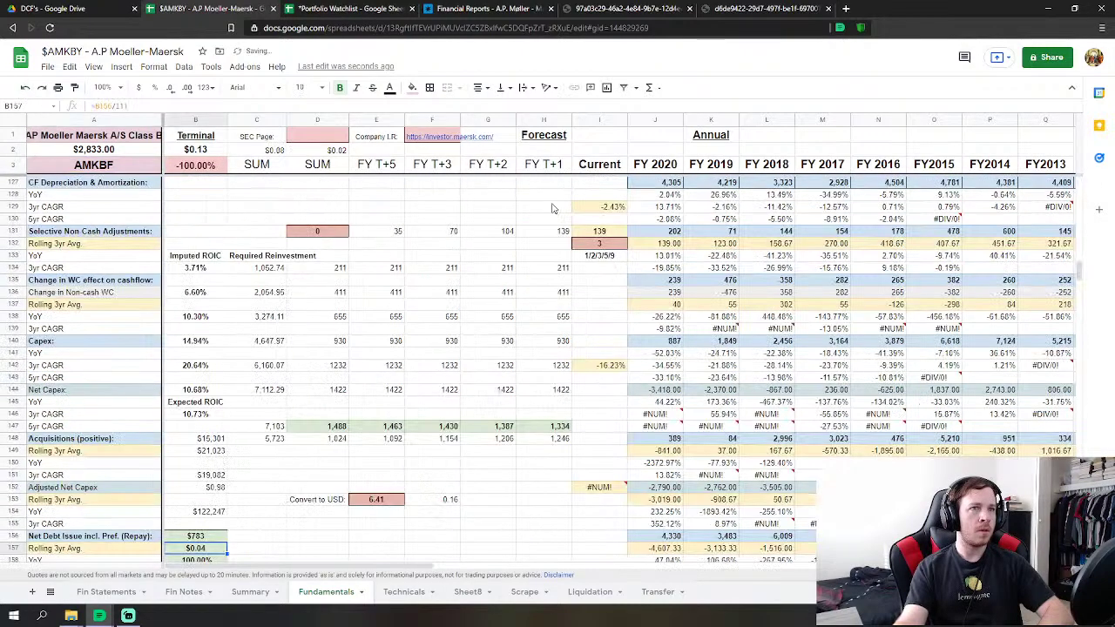
pyautogui.moveTo(1078, 272); pyautogui.dragTo(1055, 125)
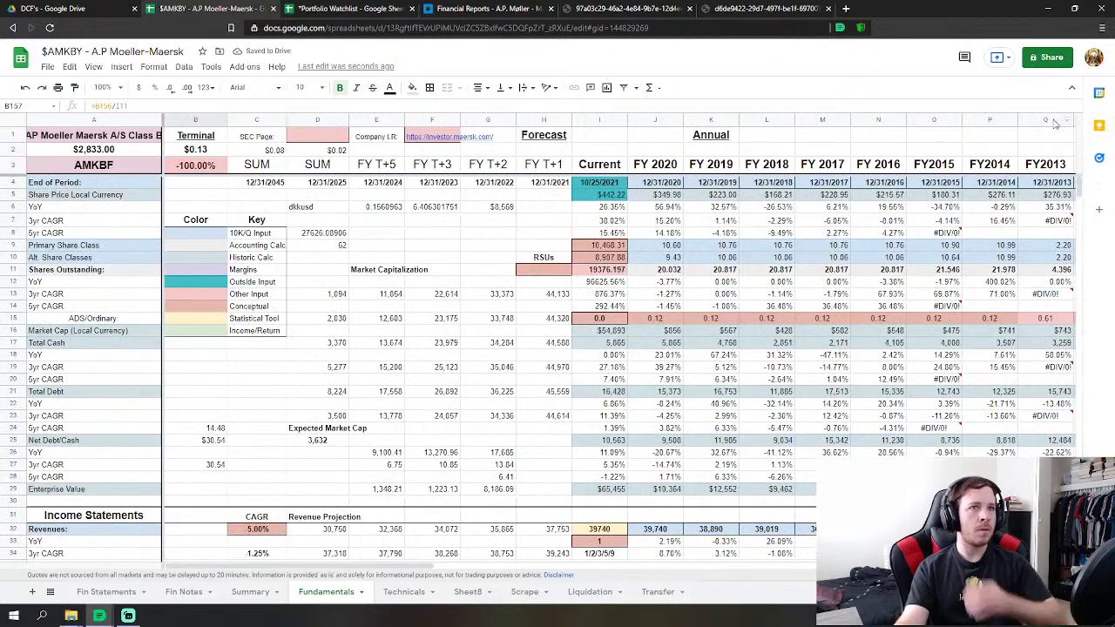
pyautogui.click(547, 221)
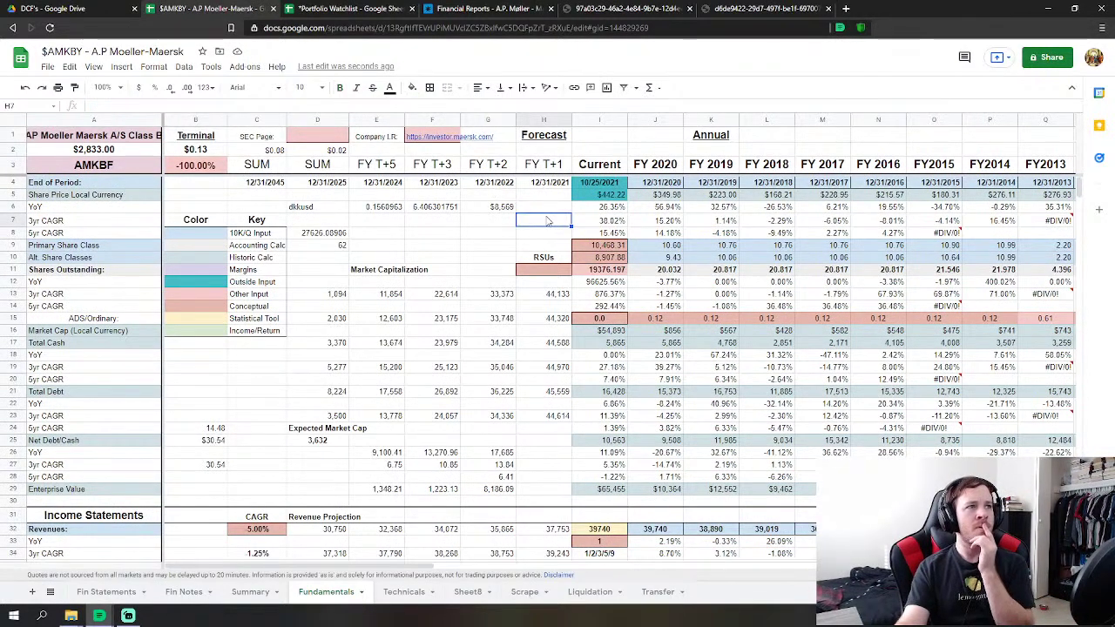
# Remove the F153 multiplication from the current share price in I5, leaving =GOOGLEFINANCE(A3).
pyautogui.click(599, 196)
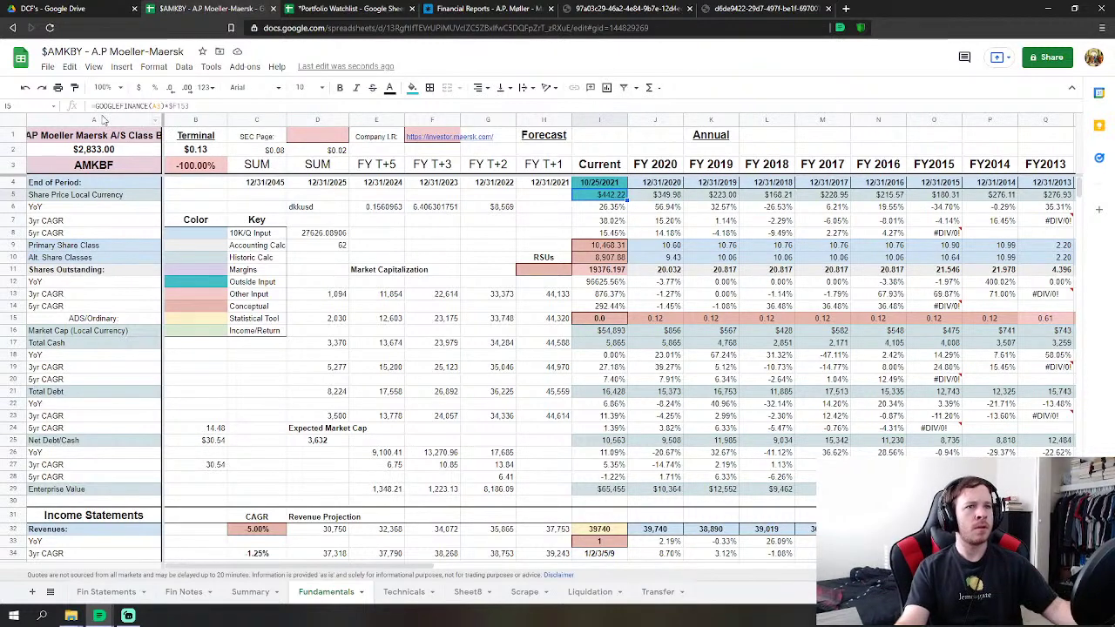
pyautogui.doubleClick(178, 105)
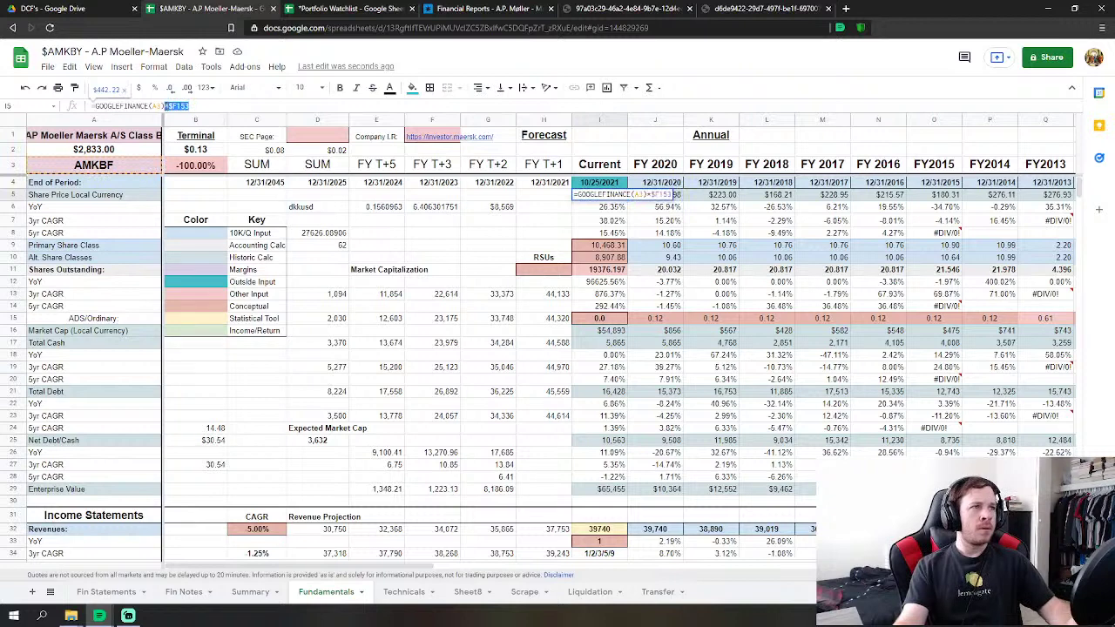
pyautogui.press('BackSpace')
pyautogui.press('BackSpace')
pyautogui.press('Return')
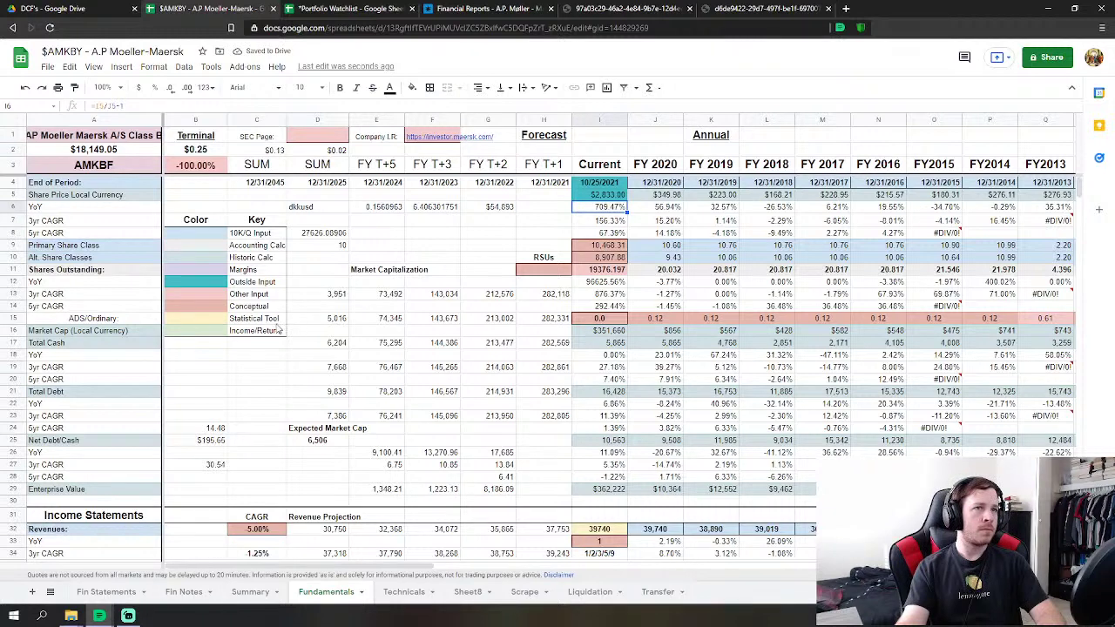
# Set the current ADS/Ordinary ratio in I15 to 6.4.
pyautogui.click(604, 320)
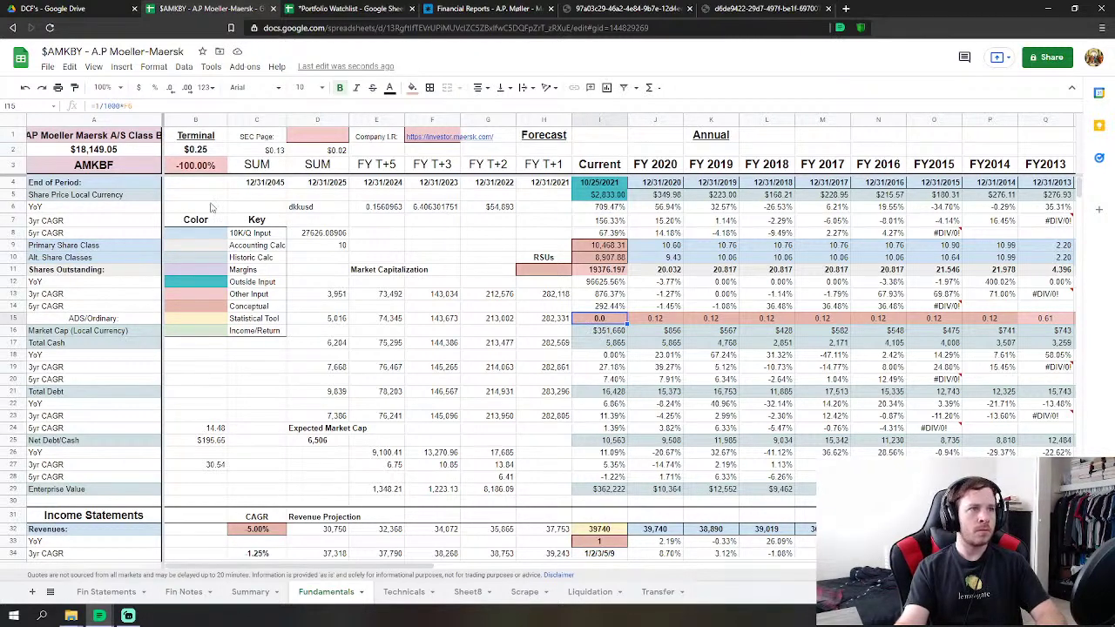
pyautogui.write('6.4')
pyautogui.press('Return')
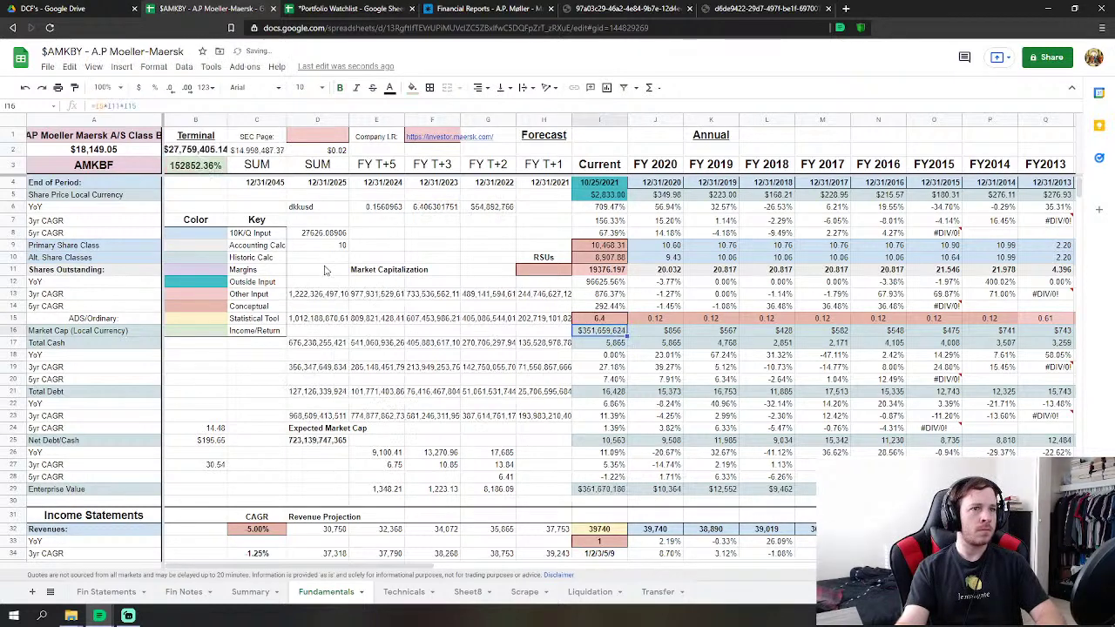
# Try the formula =1/F6 as the current ADS/Ordinary ratio in I15.
pyautogui.click(595, 318)
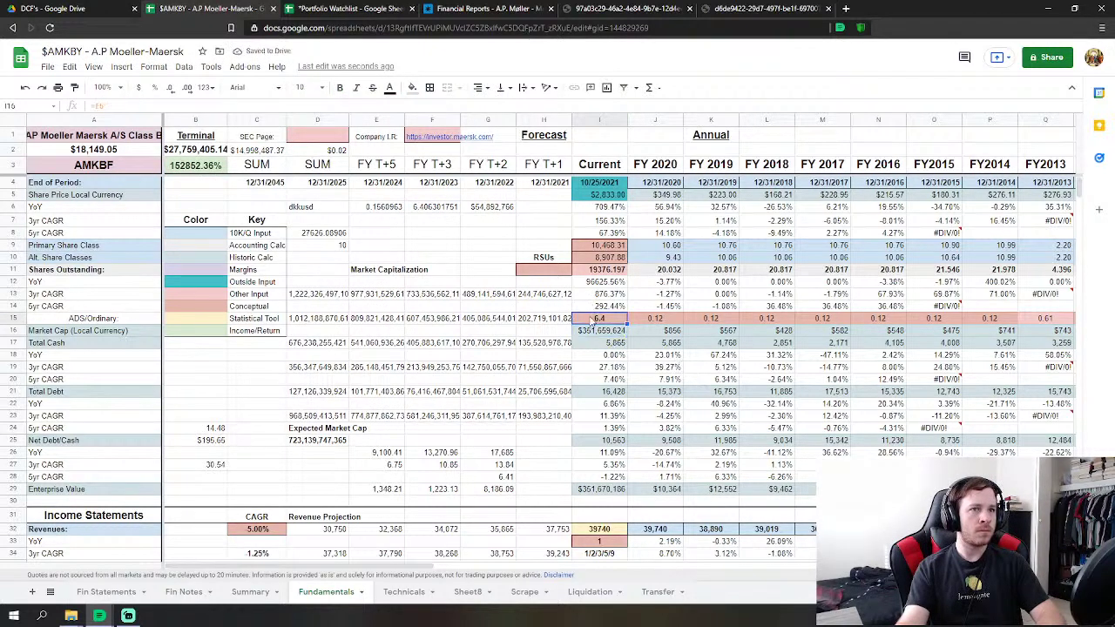
pyautogui.write('=')
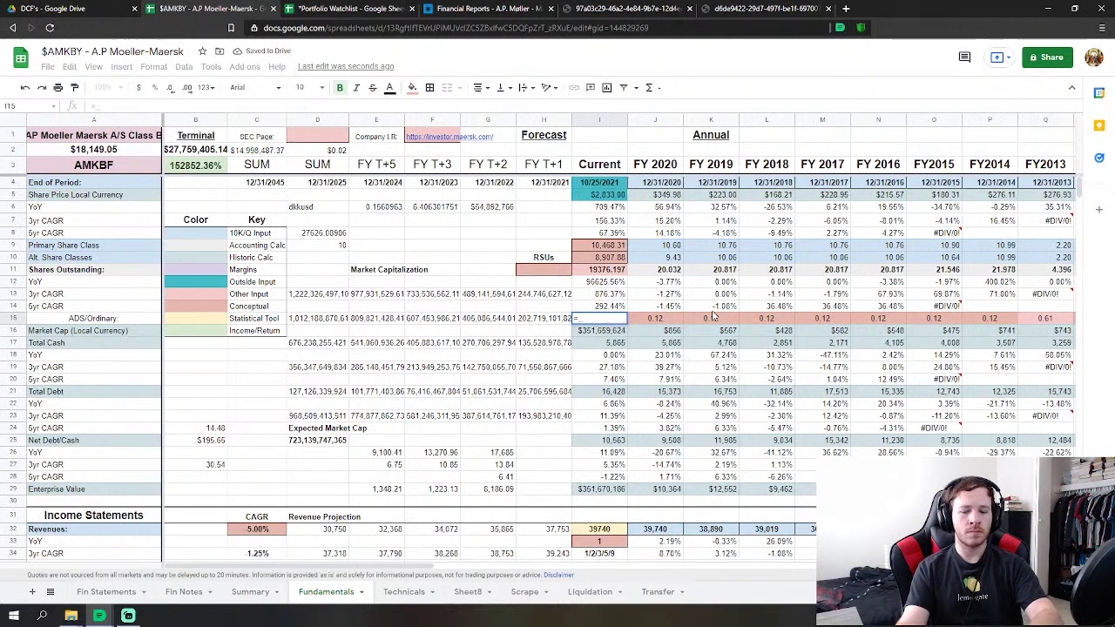
pyautogui.write('1/')
pyautogui.click(442, 211)
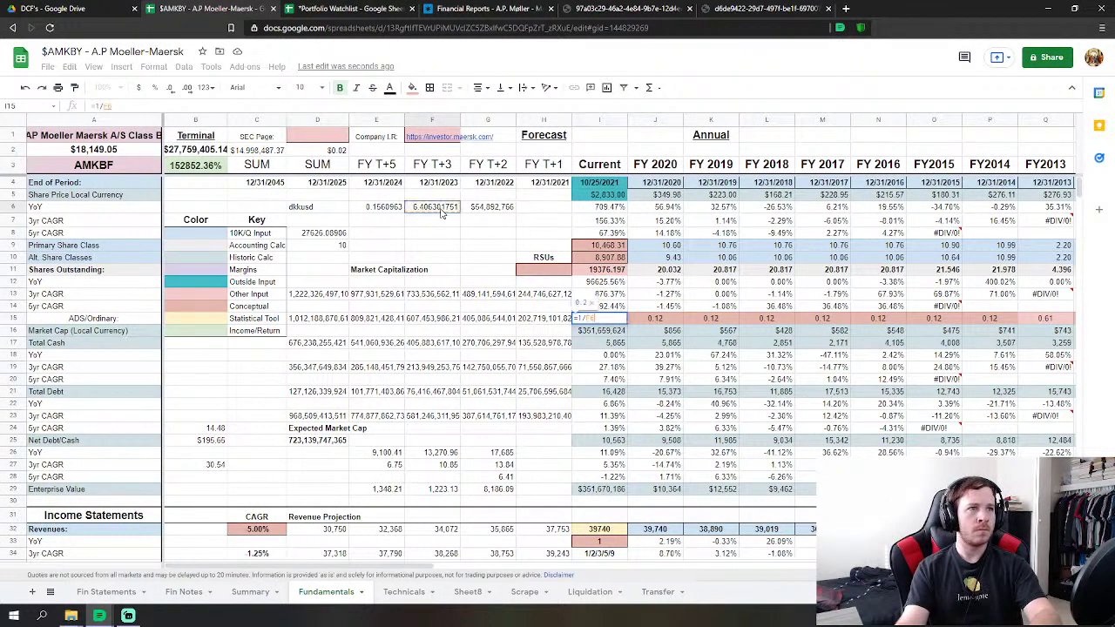
pyautogui.press('Return')
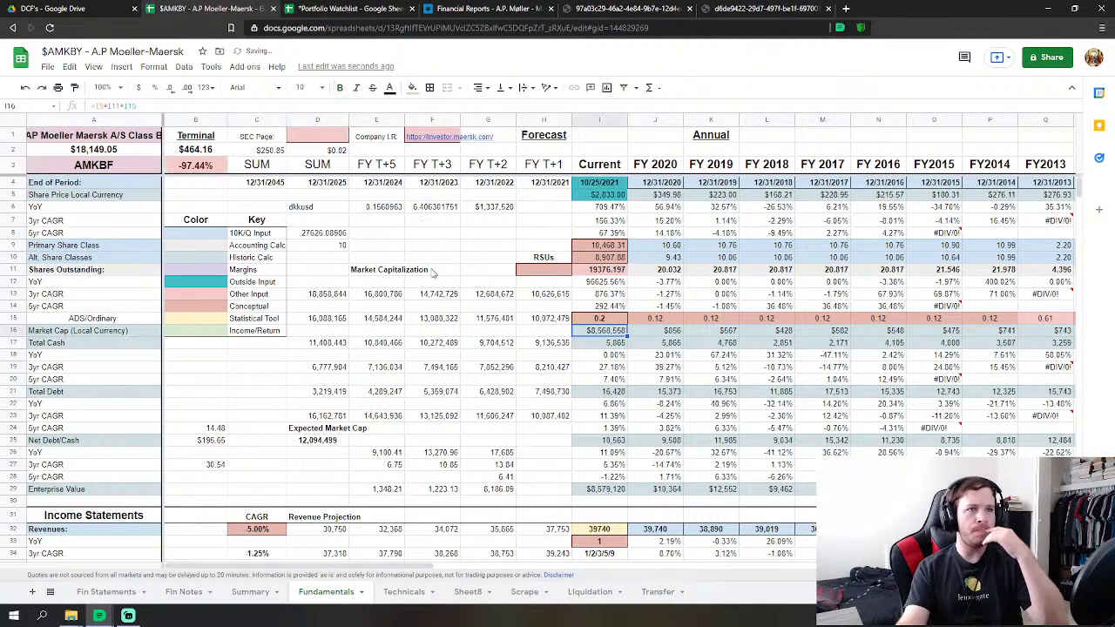
# Try extending the I15 ratio formula to =1/F6/B27 and recheck the cell.
pyautogui.press('Up')
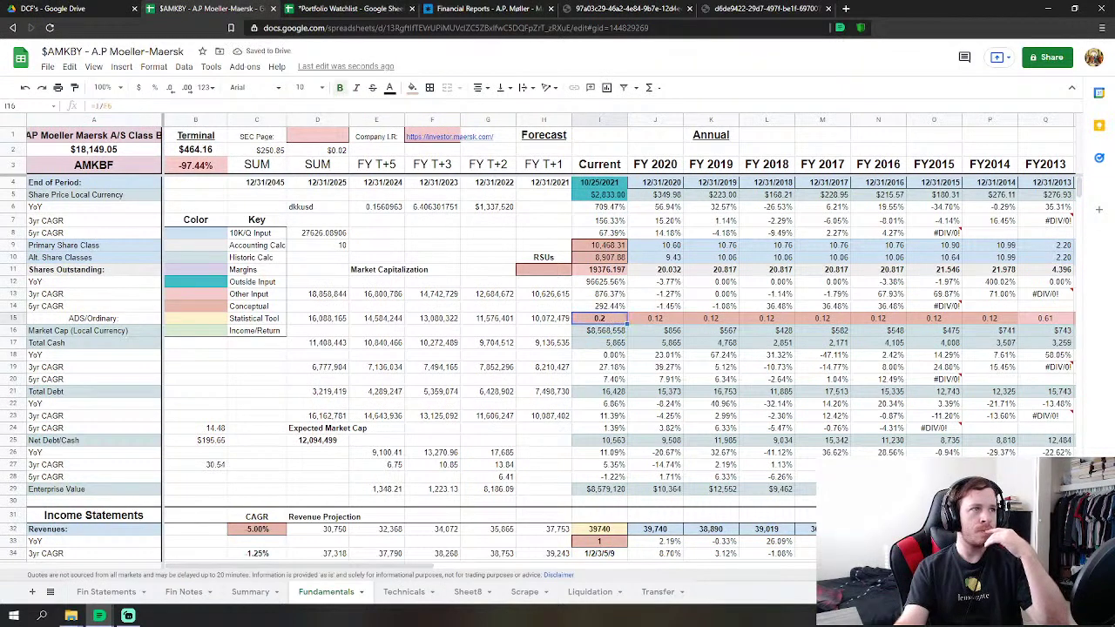
pyautogui.click(128, 107)
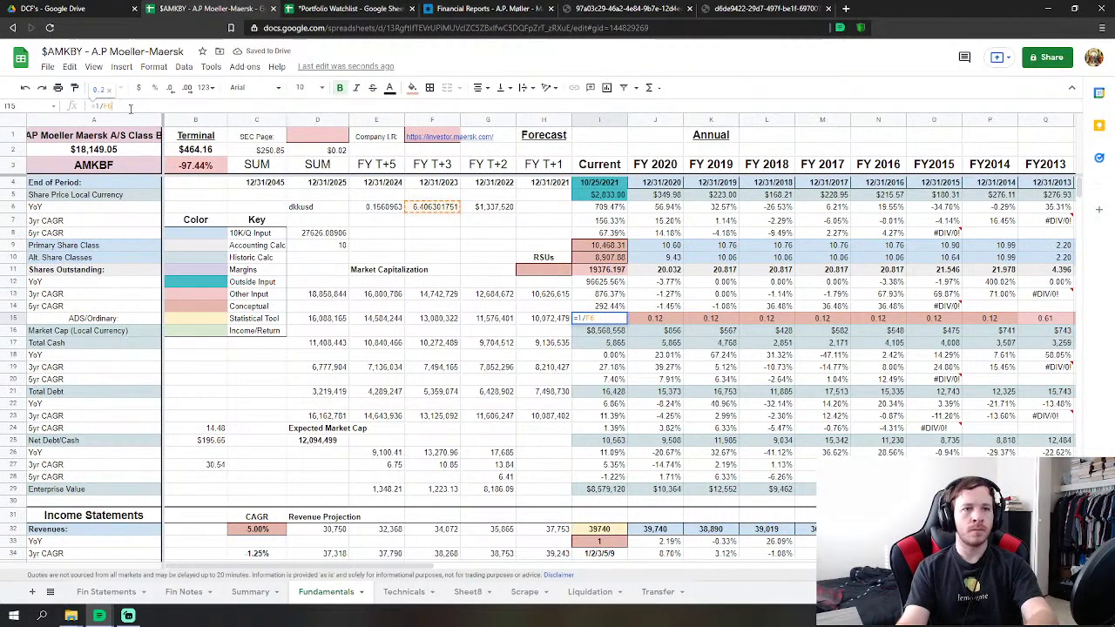
pyautogui.write('/')
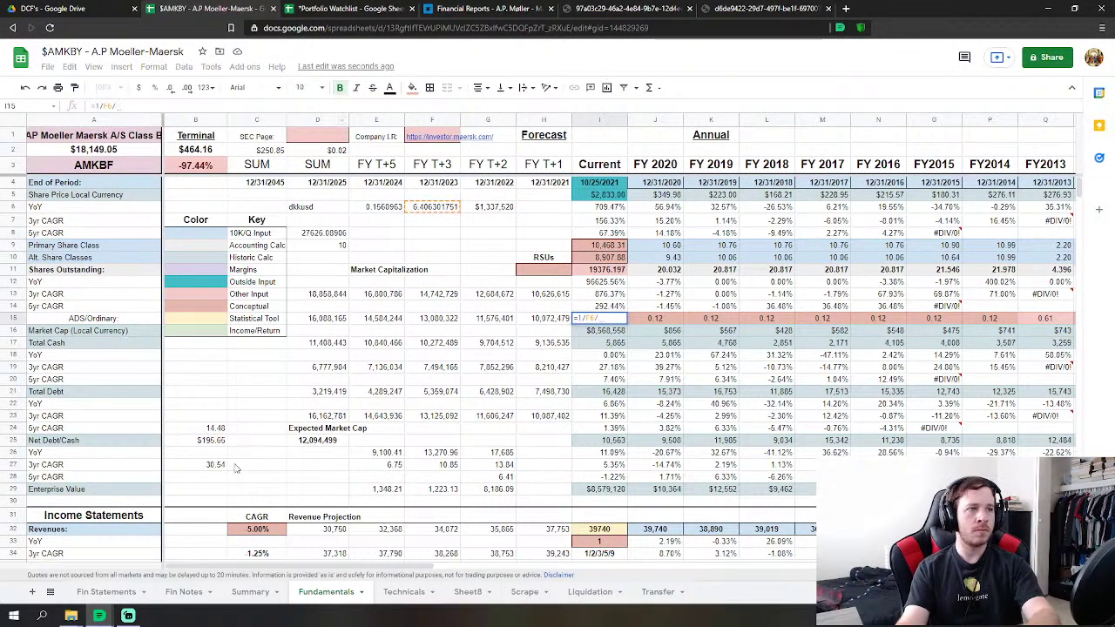
pyautogui.click(217, 466)
pyautogui.press('Return')
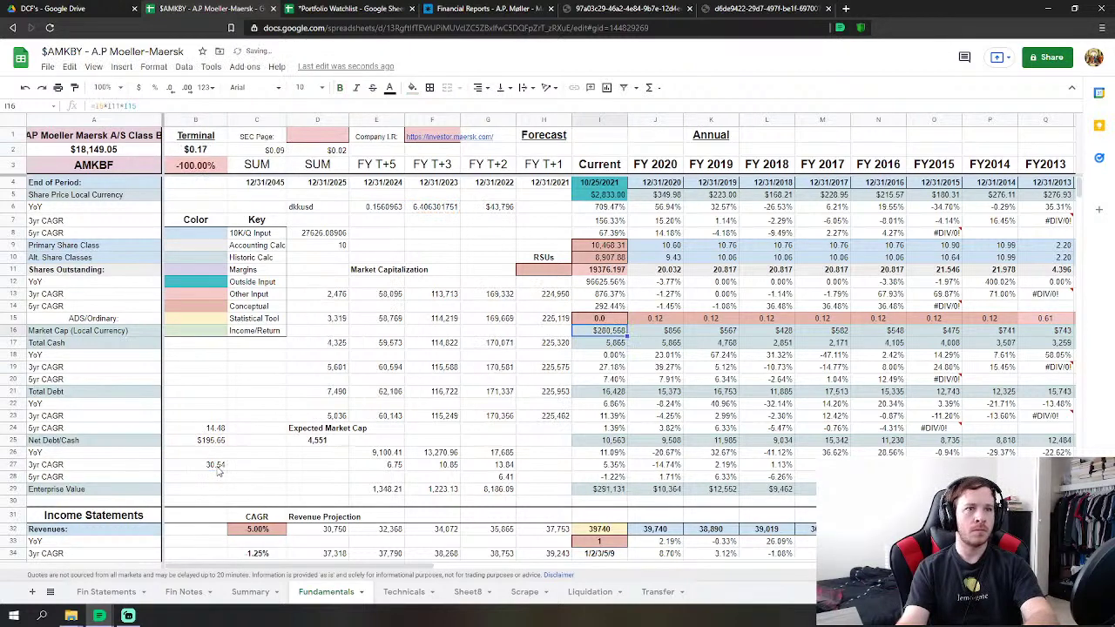
pyautogui.click(475, 357)
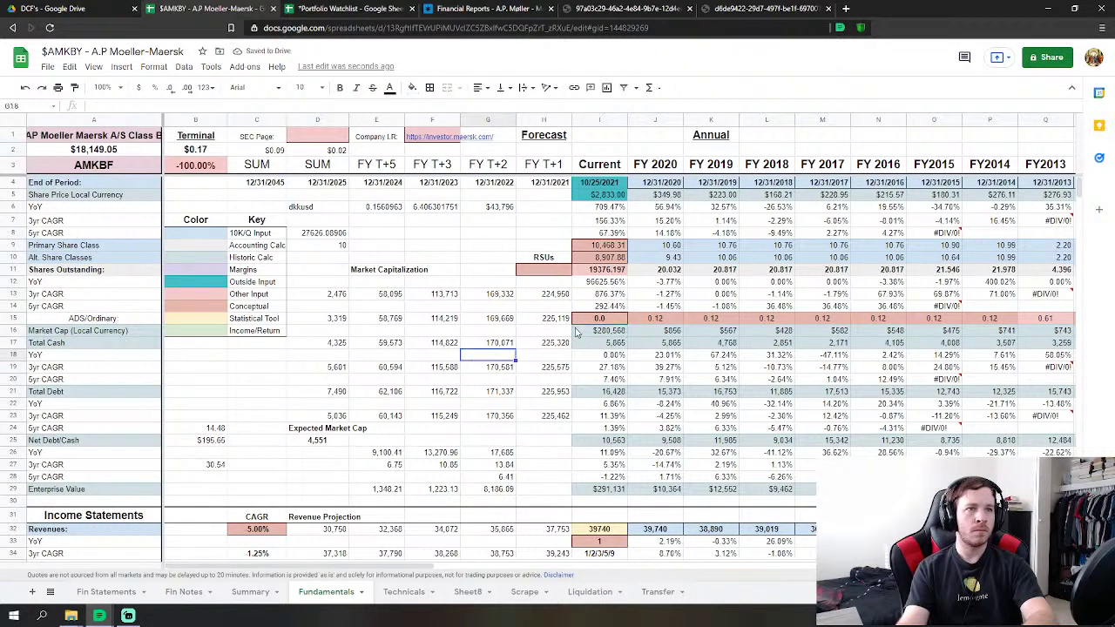
pyautogui.click(601, 318)
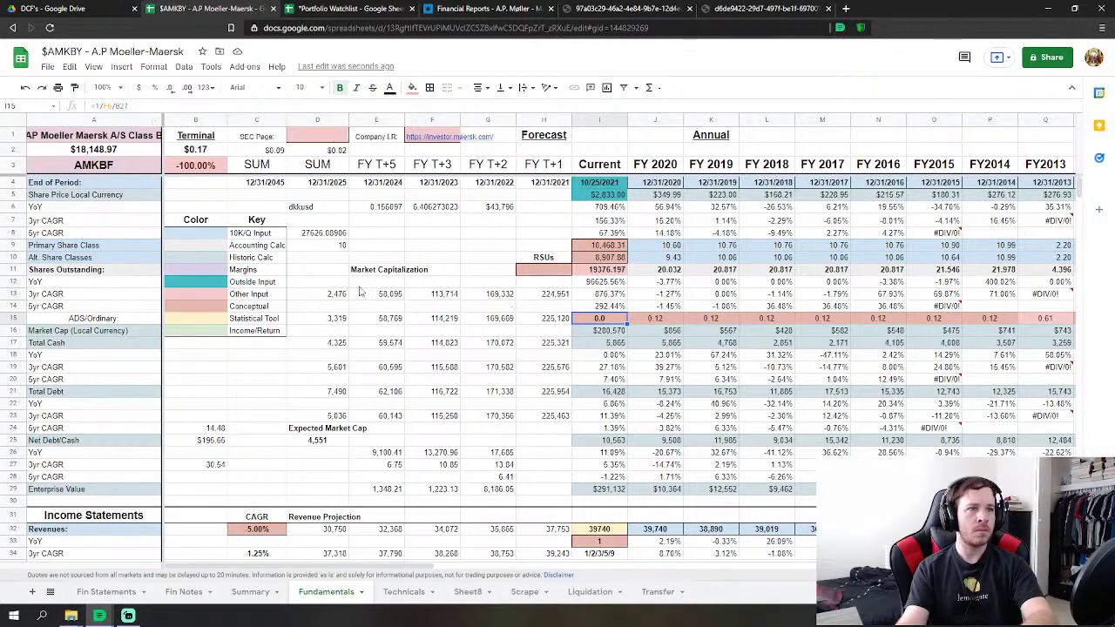
# Undo the recent I15 ratio edits and the removal of the F153 multiplication from I5.
pyautogui.click(25, 88)
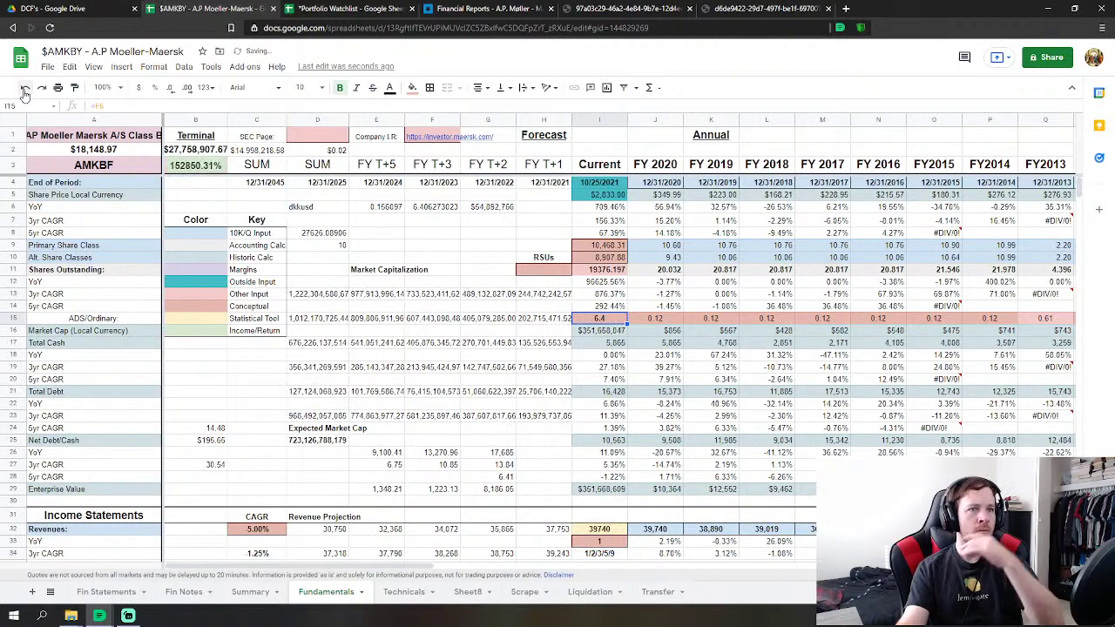
pyautogui.click(25, 90)
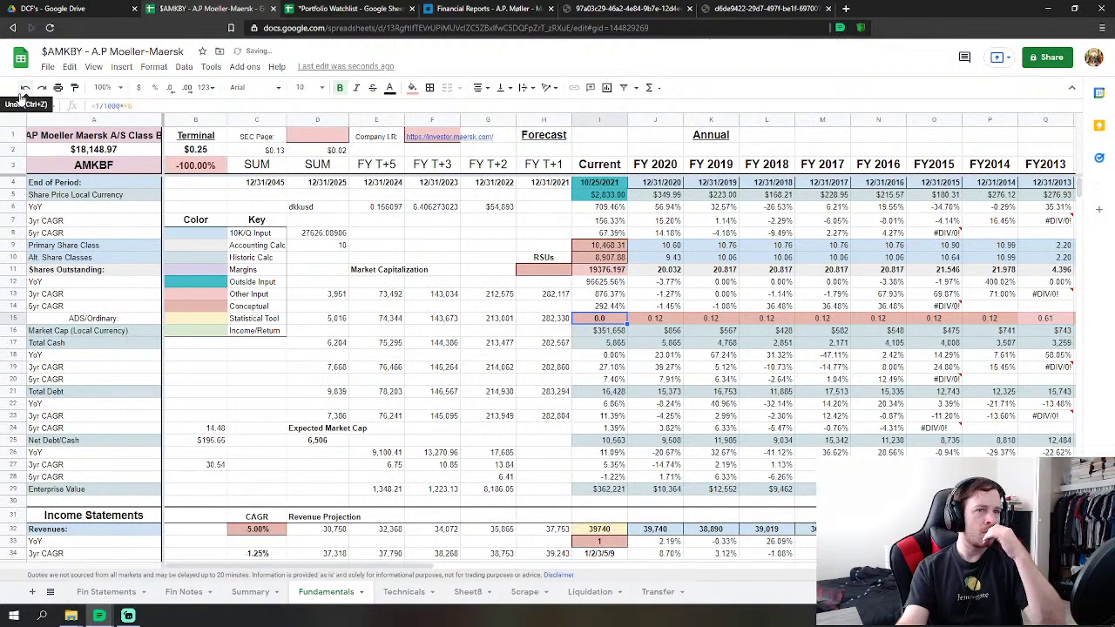
pyautogui.click(22, 94)
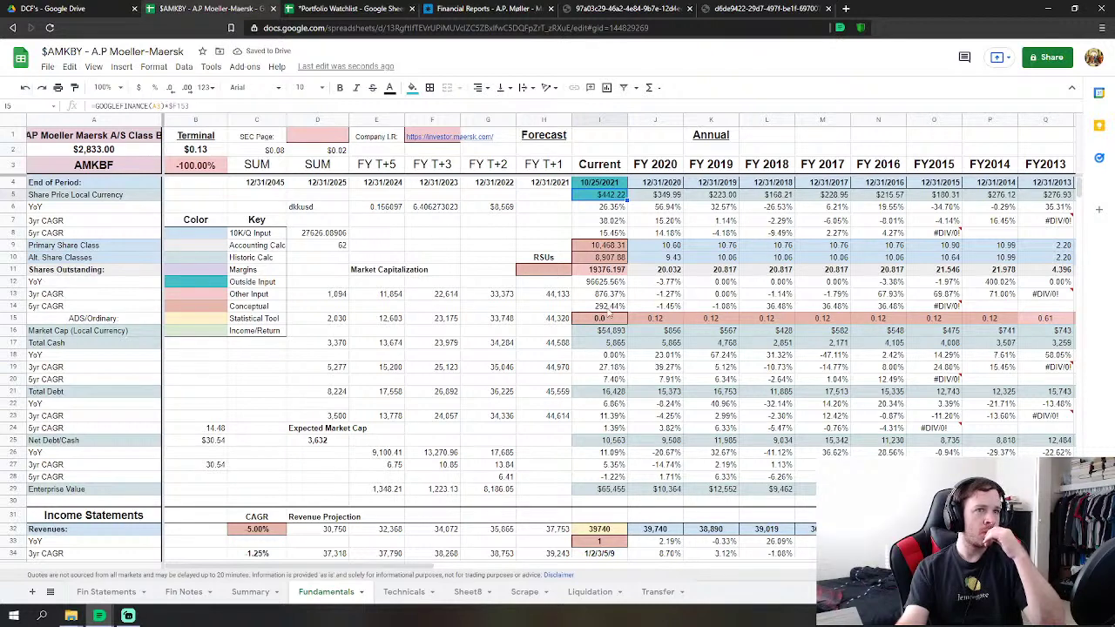
# Remove the F153 multiplication from the current share price in I5 again, leaving =GOOGLEFINANCE(A3).
pyautogui.click(582, 233)
pyautogui.click(596, 198)
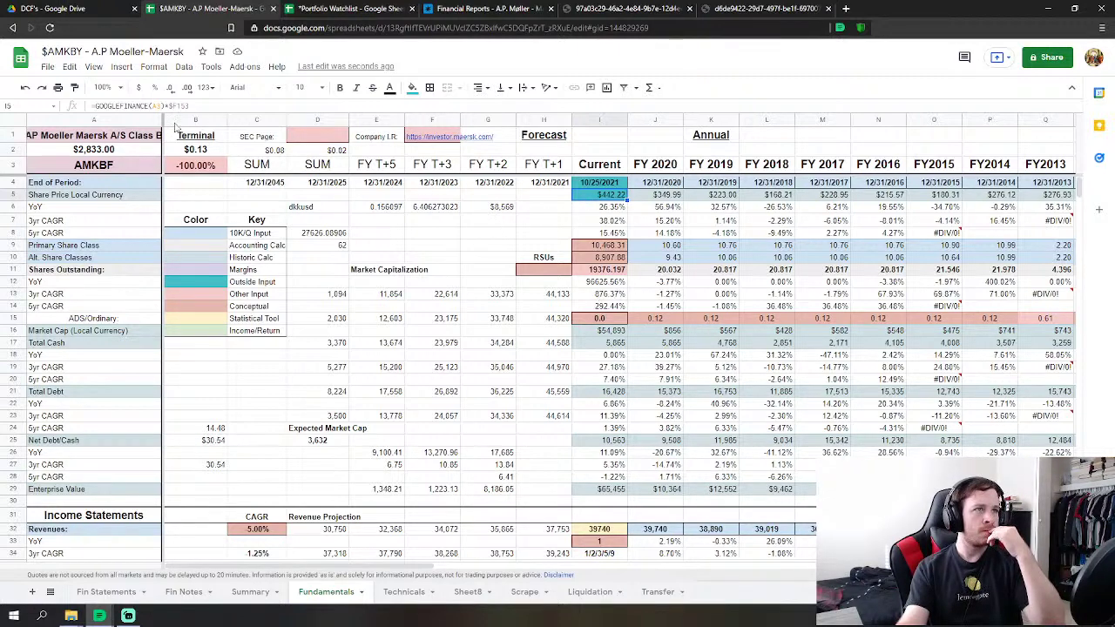
pyautogui.press('F2')
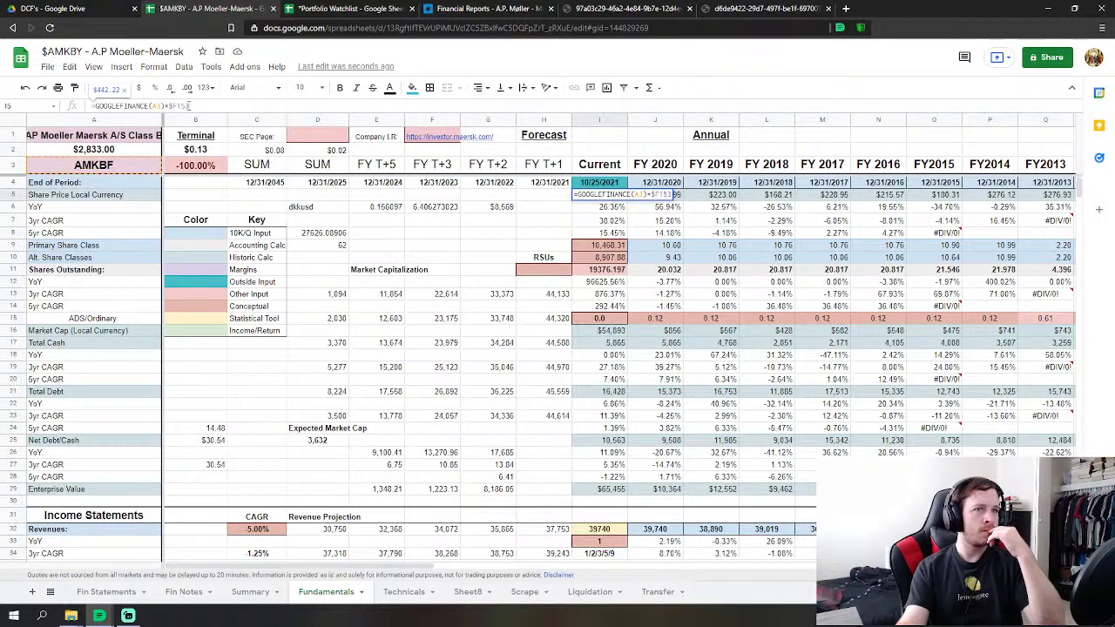
pyautogui.press('BackSpace')
pyautogui.press('BackSpace')
pyautogui.press('BackSpace')
pyautogui.press('BackSpace')
pyautogui.press('BackSpace')
pyautogui.press('BackSpace')
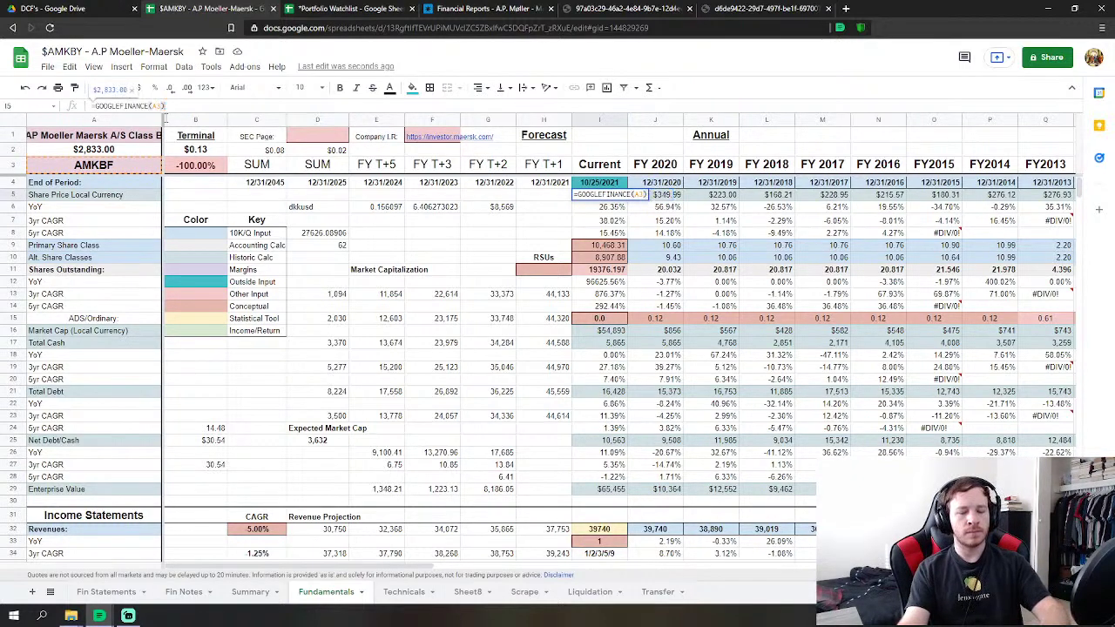
pyautogui.press('Return')
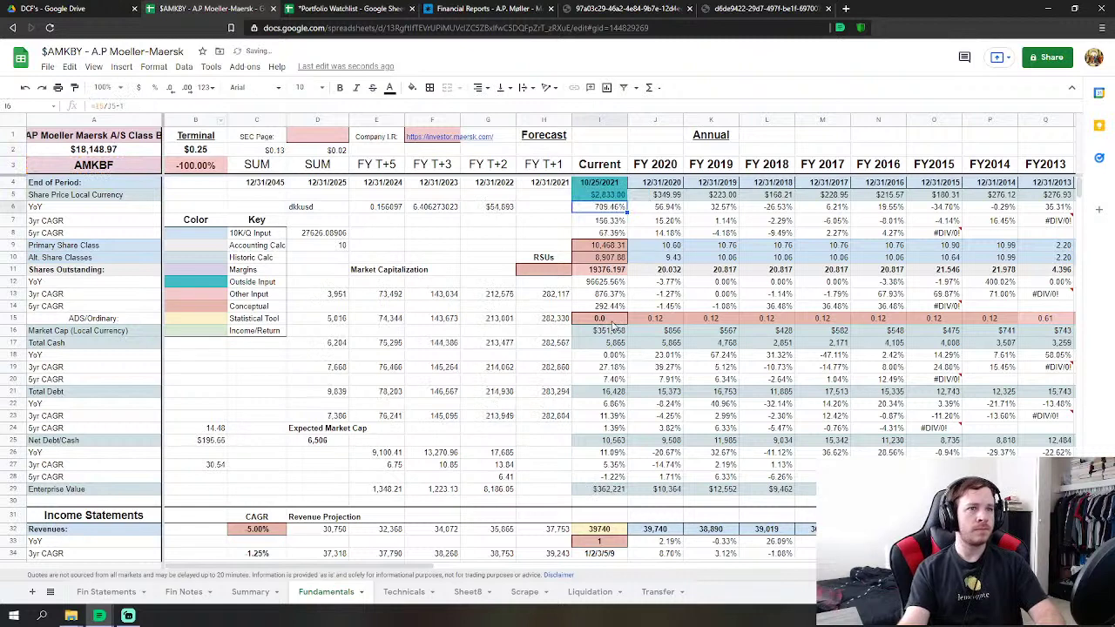
# Try the I15 ratio as =1/1000 without the F6 factor, and check the I5 share price formula.
pyautogui.click(611, 320)
pyautogui.click(156, 105)
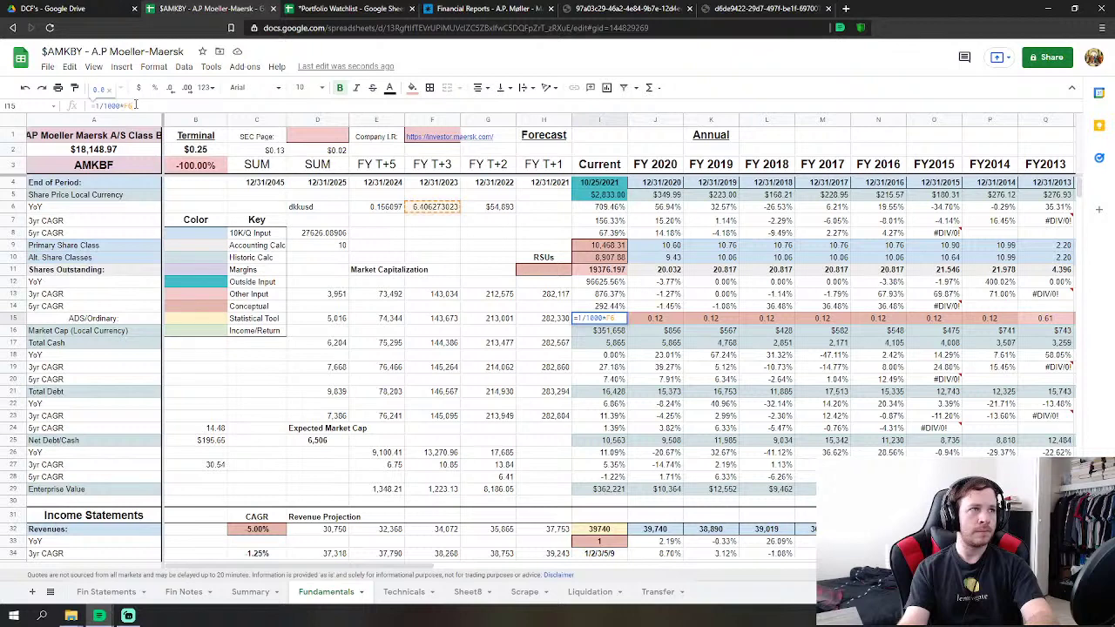
pyautogui.press('BackSpace')
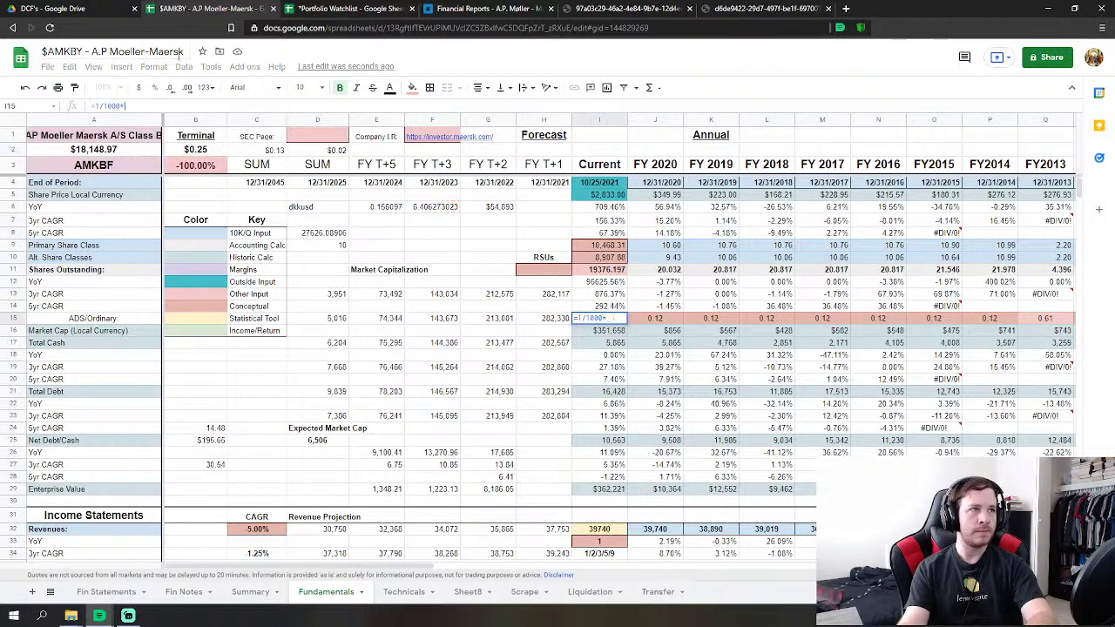
pyautogui.press('Return')
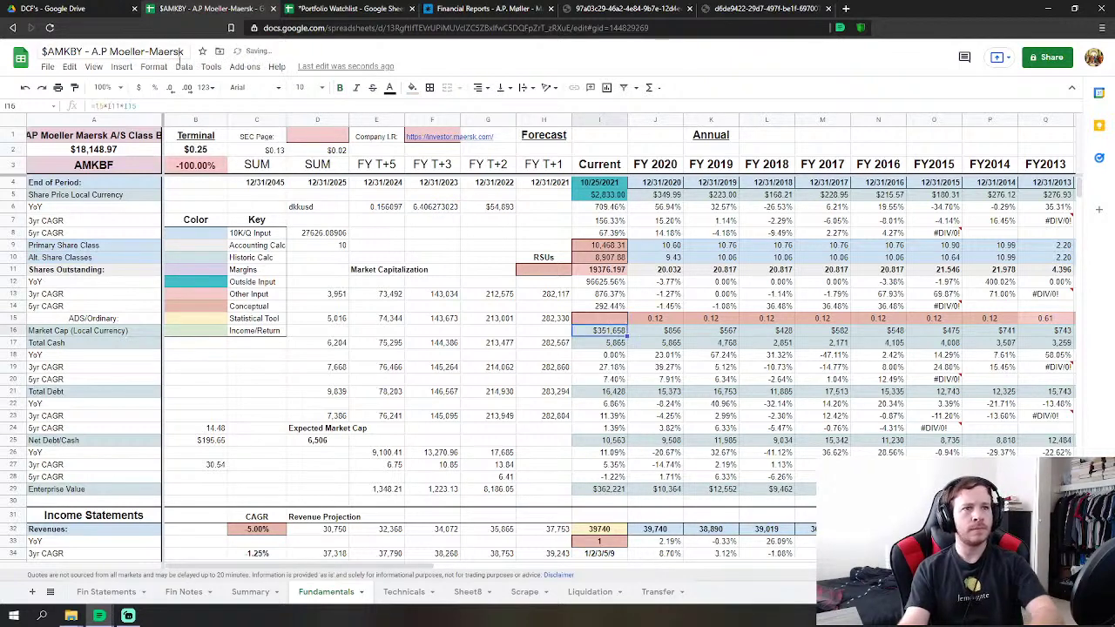
pyautogui.click(619, 319)
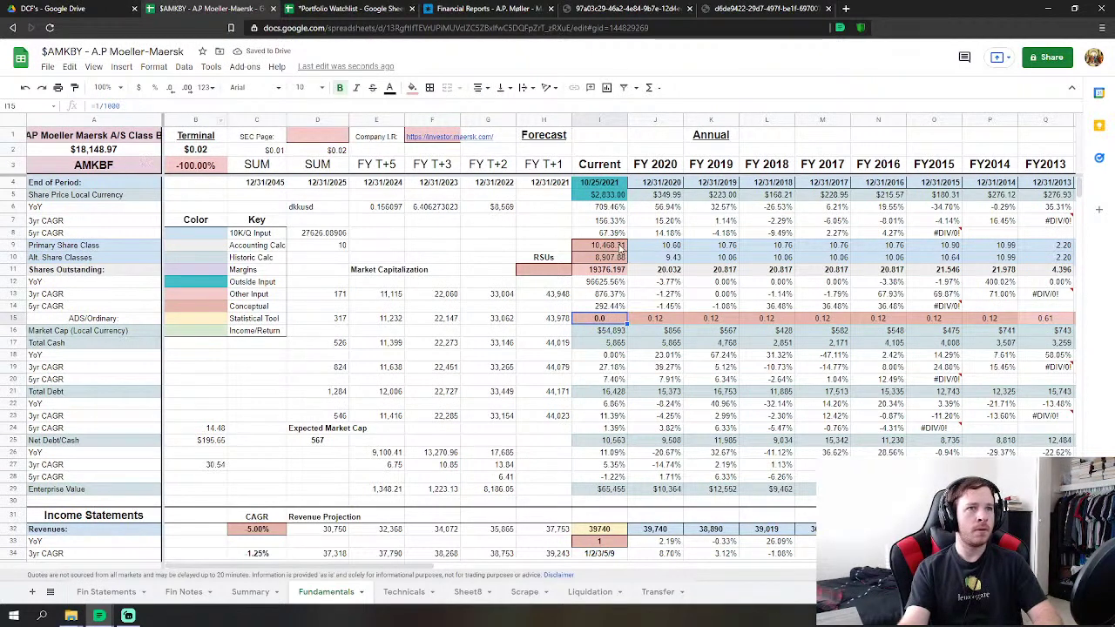
pyautogui.click(598, 195)
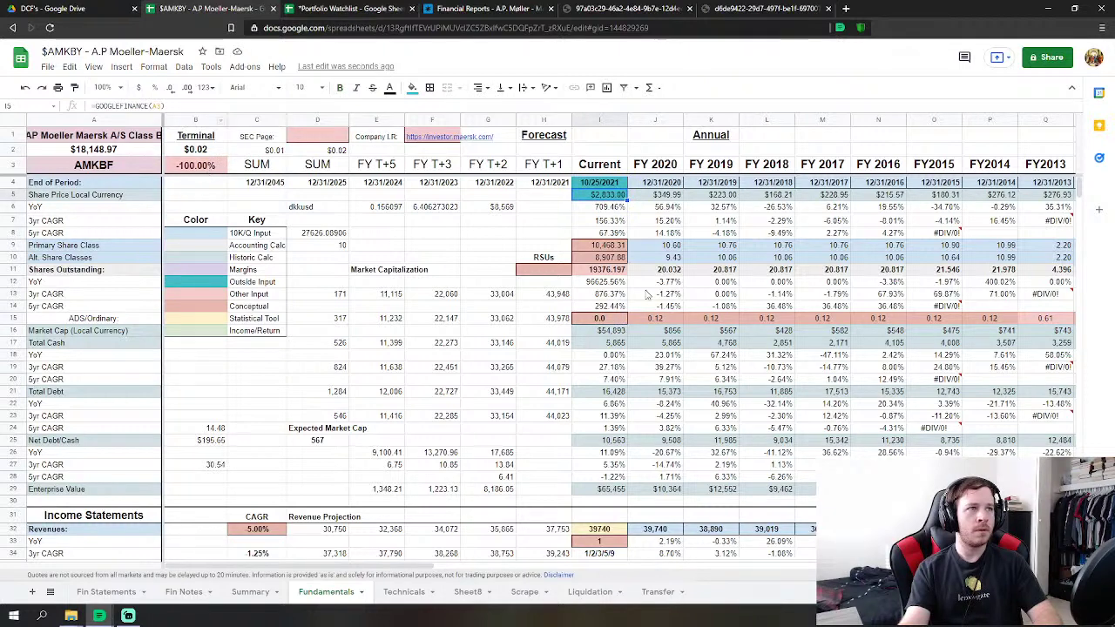
# Try a current ADS/Ordinary ratio of 1 in I15.
pyautogui.click(607, 320)
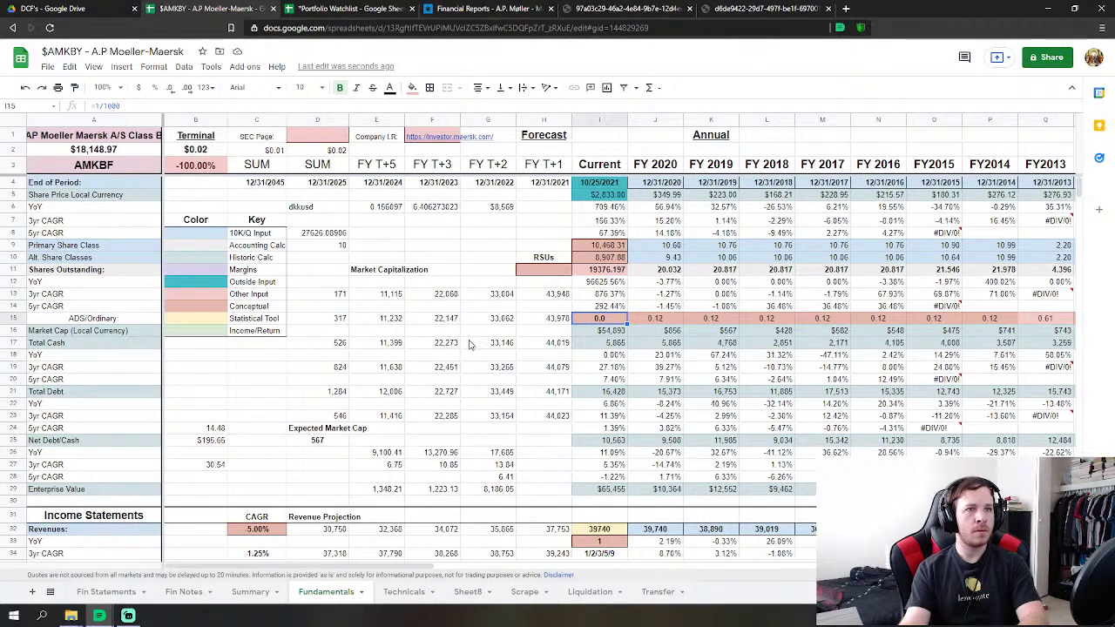
pyautogui.write('1')
pyautogui.press('Return')
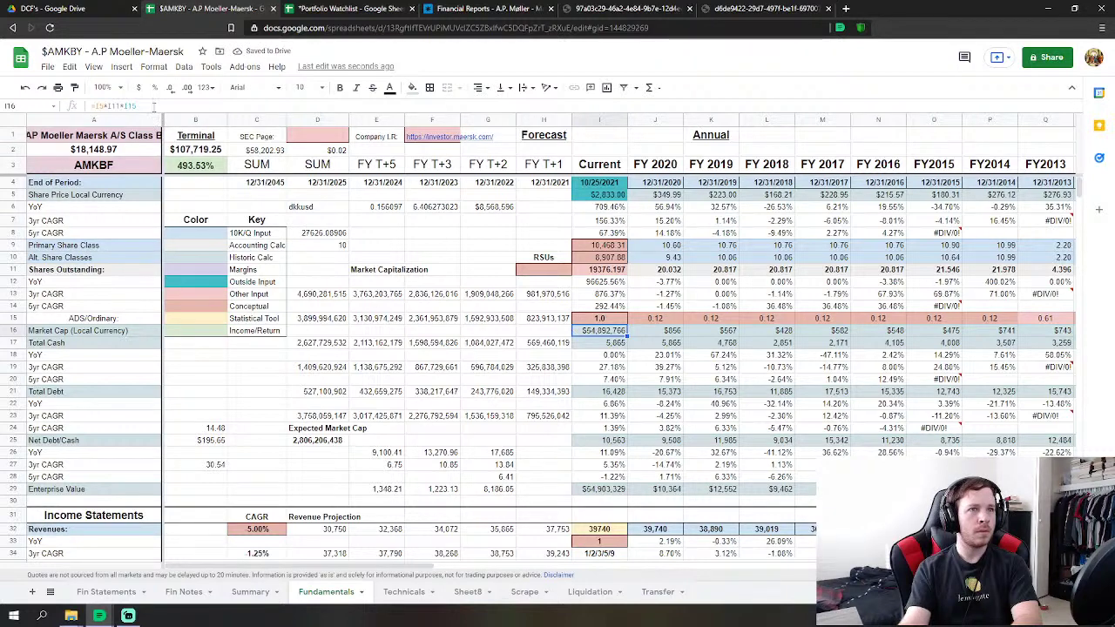
pyautogui.press('Up')
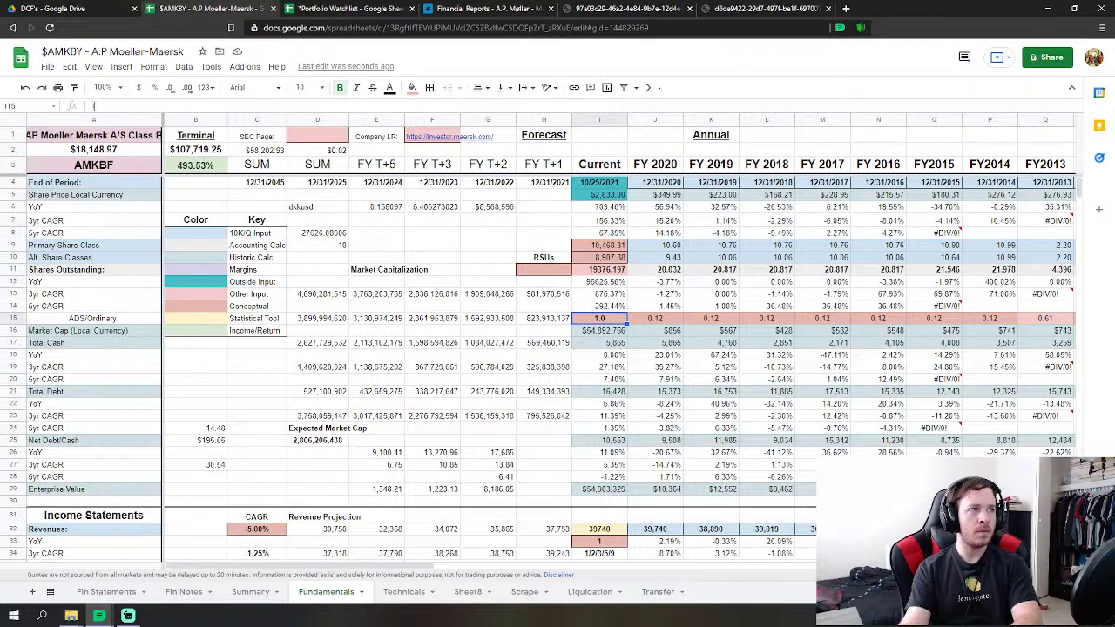
# Change the current ADS/Ordinary ratio in I15 to the formula =1/B27.
pyautogui.click(93, 106)
pyautogui.write('=1')
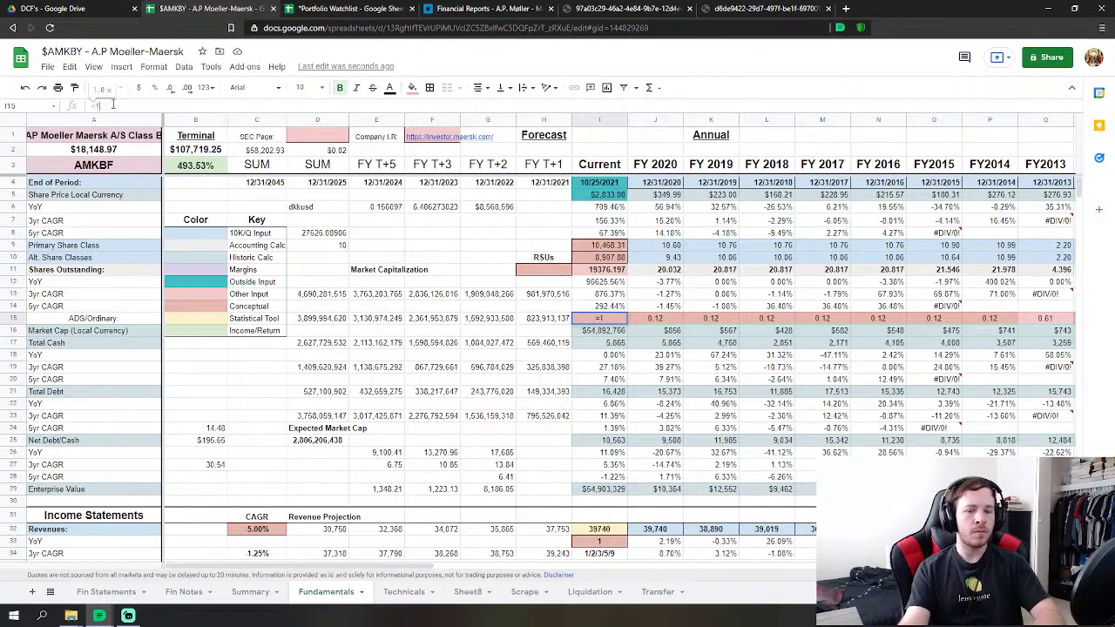
pyautogui.write('/')
pyautogui.click(216, 465)
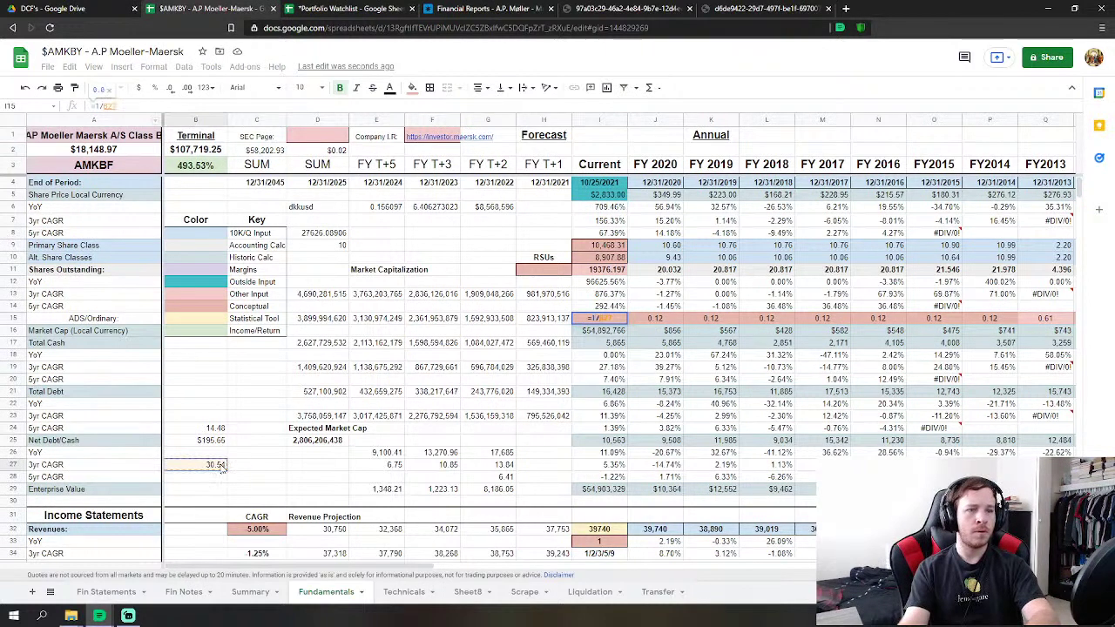
pyautogui.press('Return')
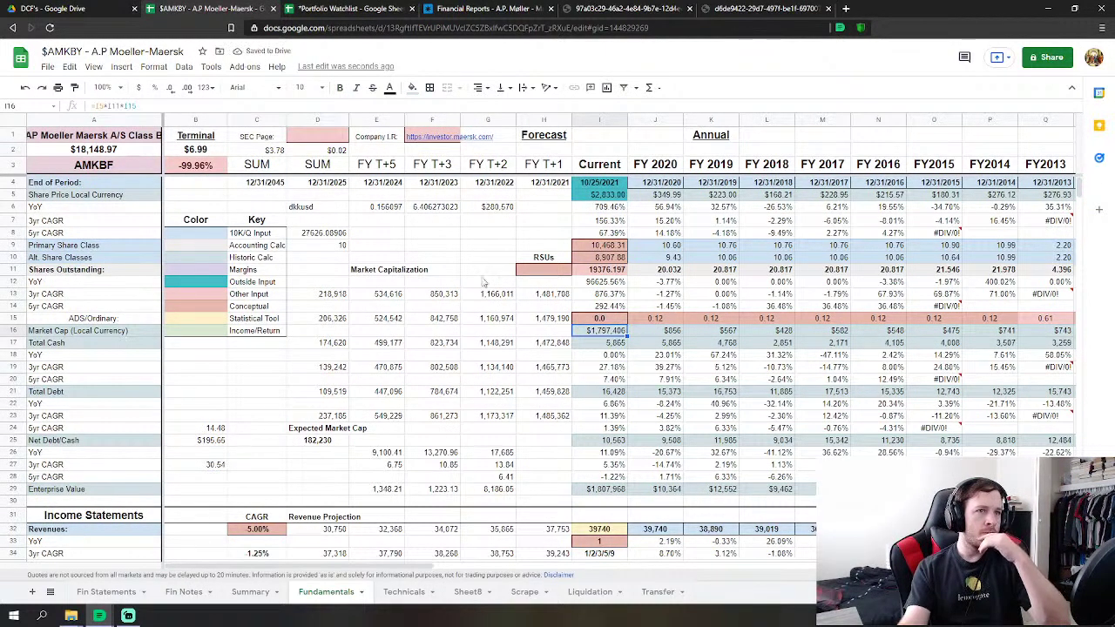
# Try a market cap conversion with =I16/F6 in G8, undo it, and return to the I15 ratio.
pyautogui.click(474, 233)
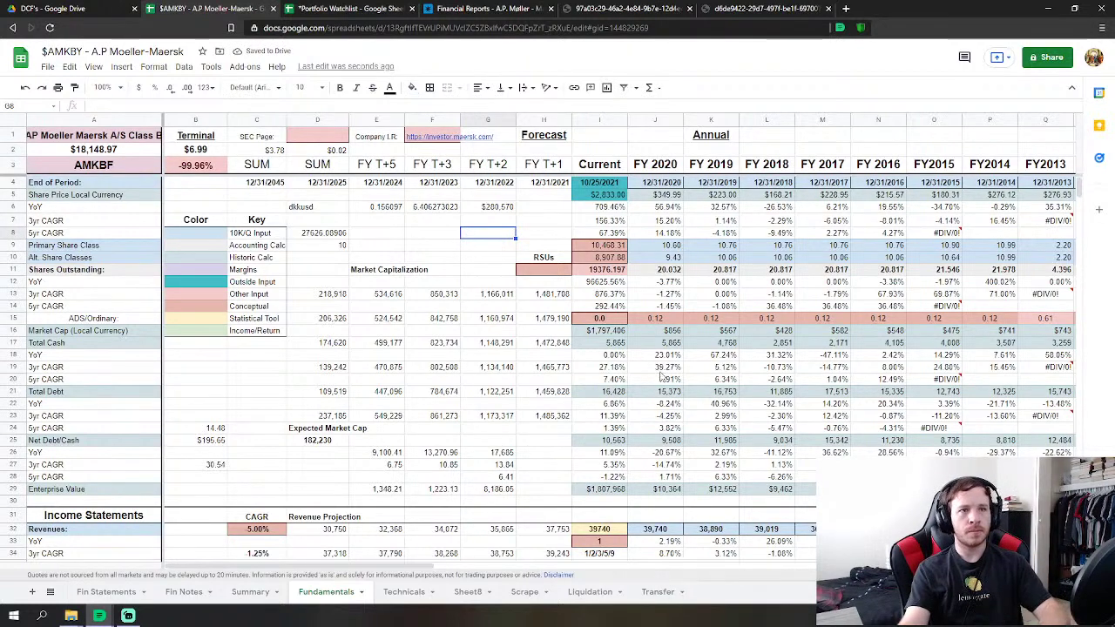
pyautogui.write('=')
pyautogui.click(616, 331)
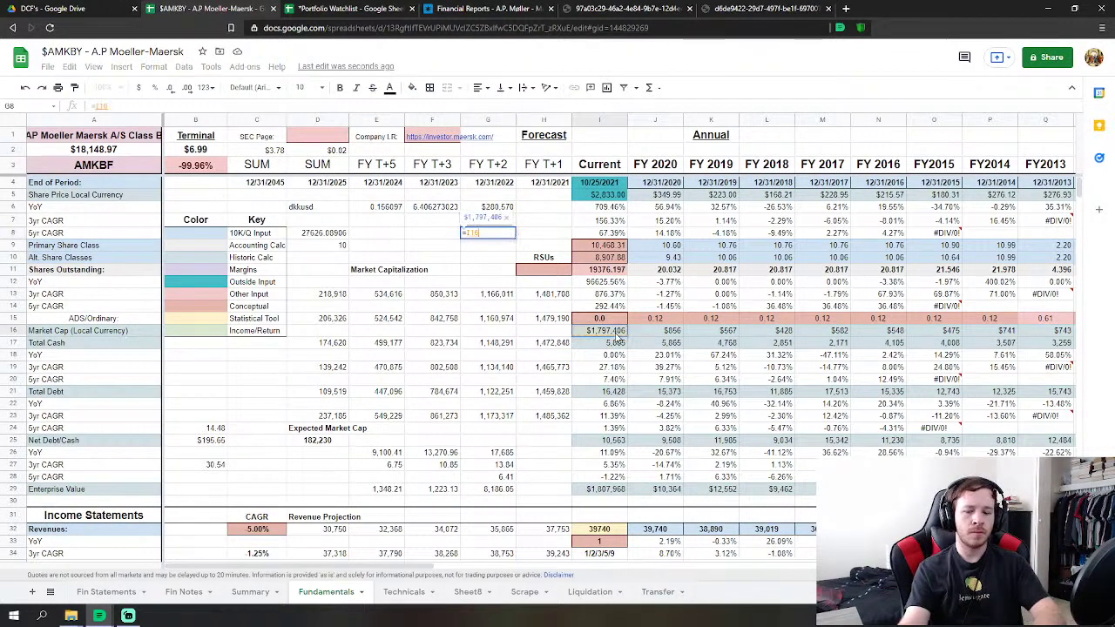
pyautogui.write('/')
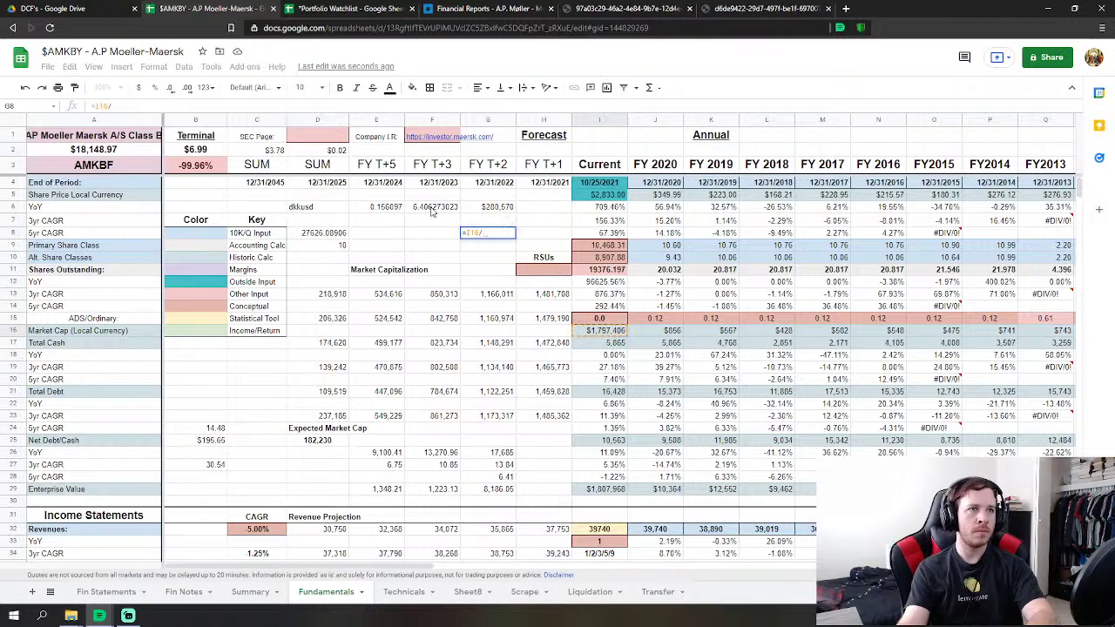
pyautogui.click(432, 207)
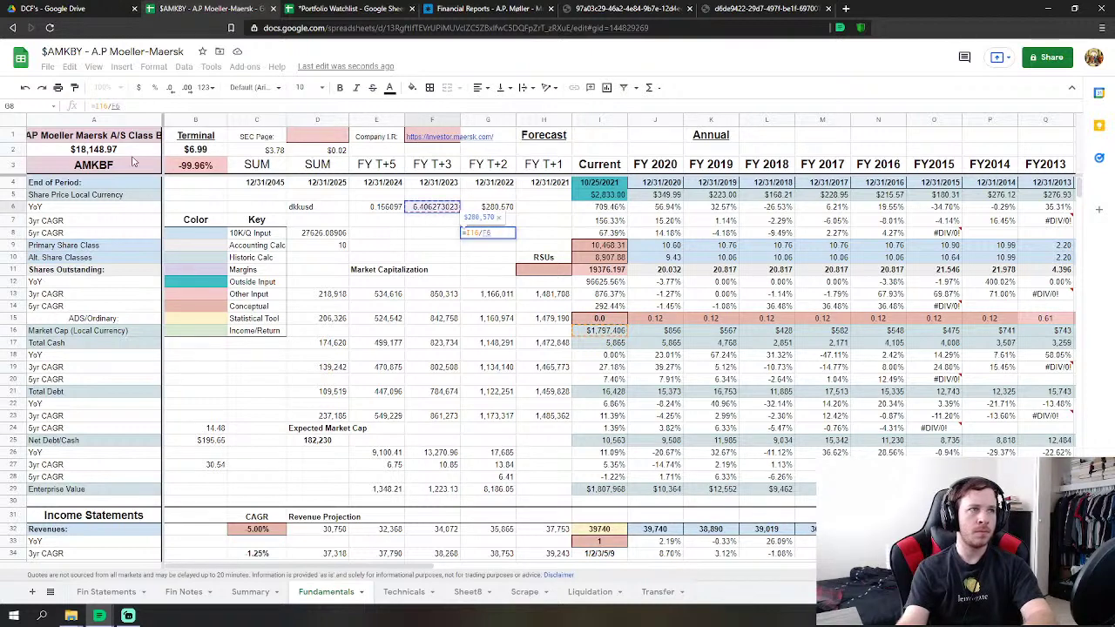
pyautogui.press('Return')
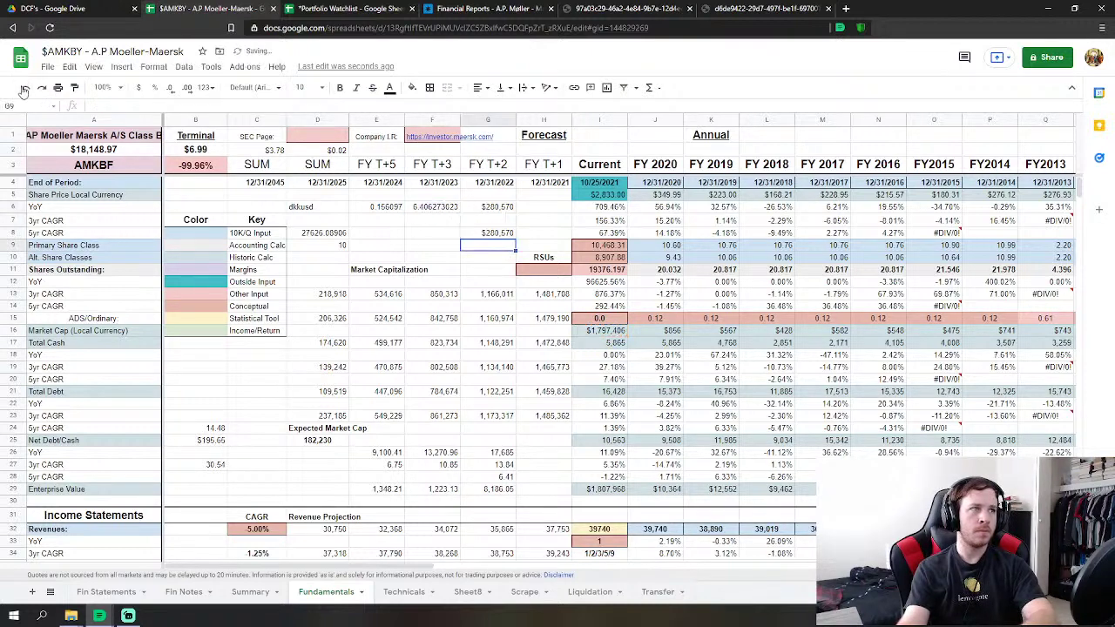
pyautogui.click(25, 88)
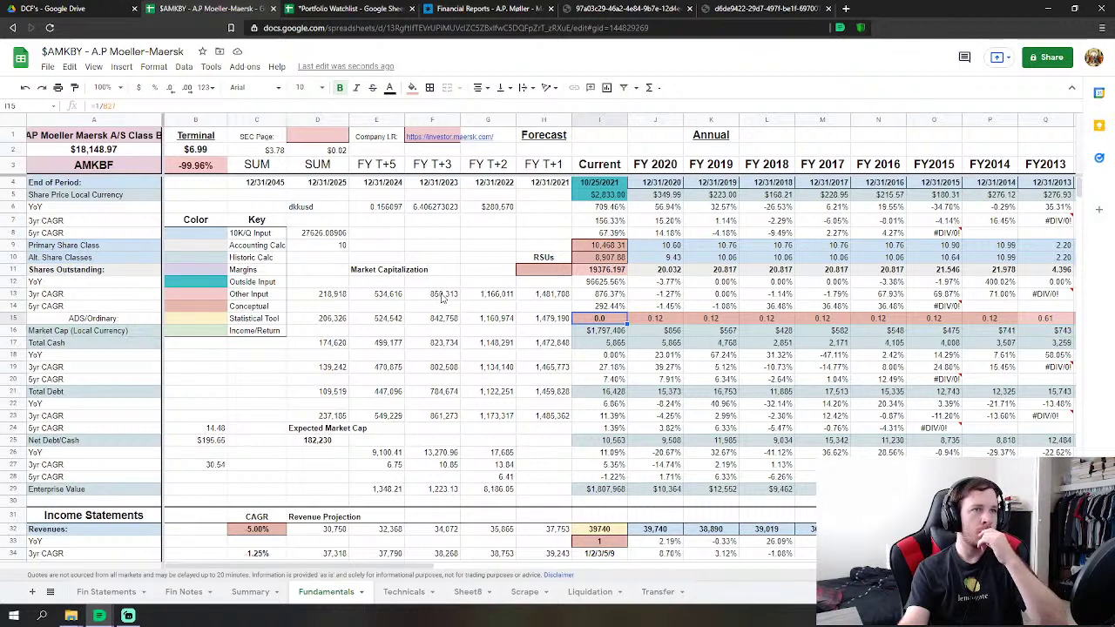
pyautogui.click(447, 223)
pyautogui.click(608, 320)
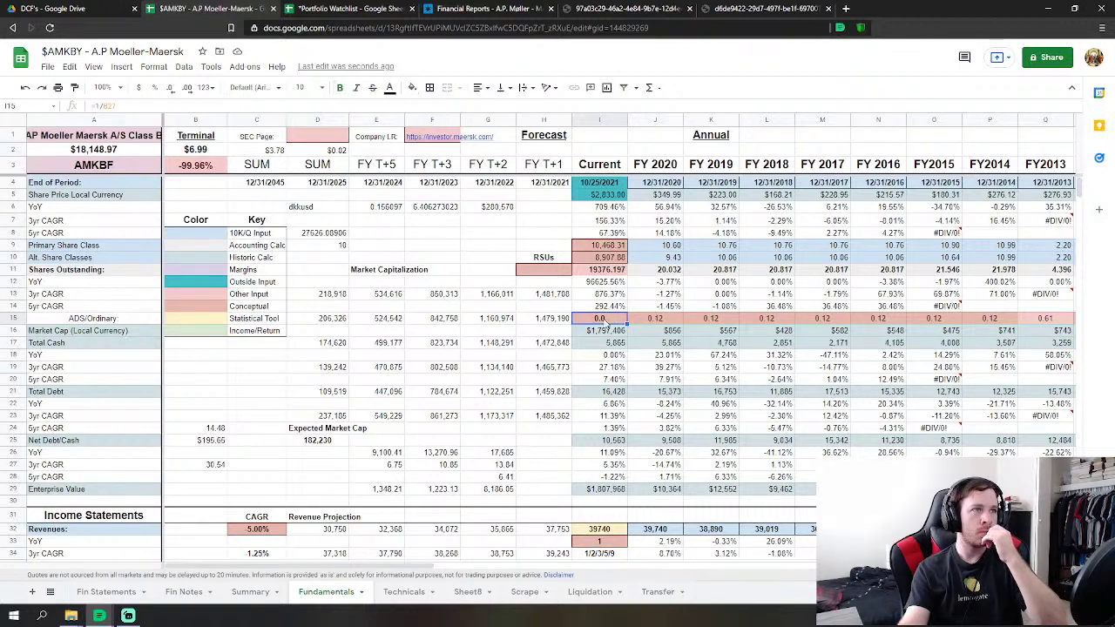
# Try a current ADS/Ordinary ratio of =1 in I15 by removing the division by B27.
pyautogui.click(132, 105)
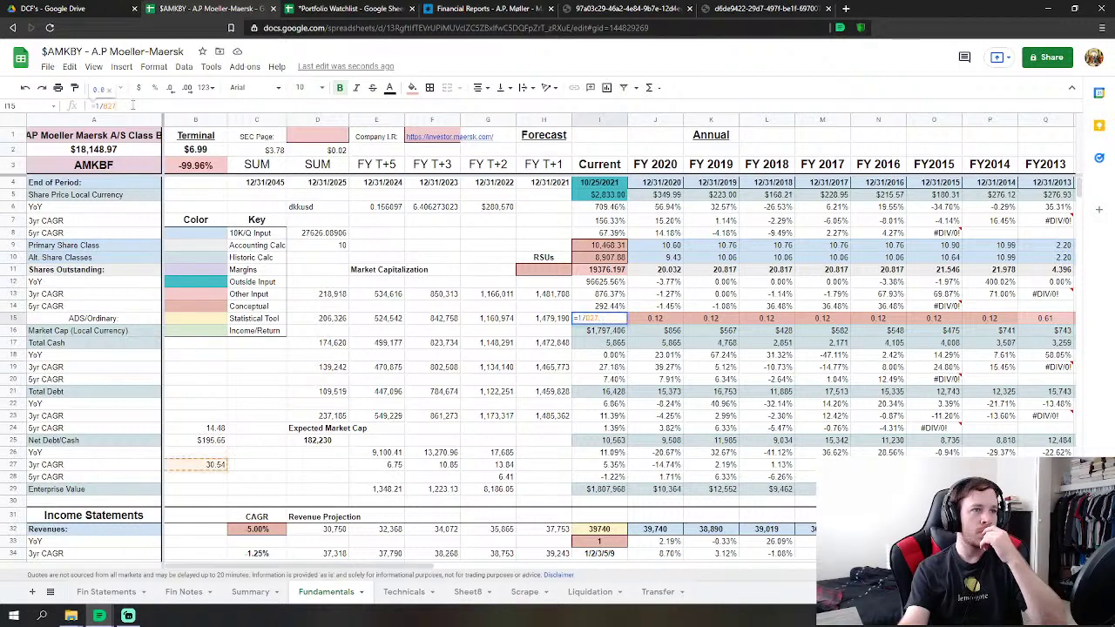
pyautogui.doubleClick(112, 105)
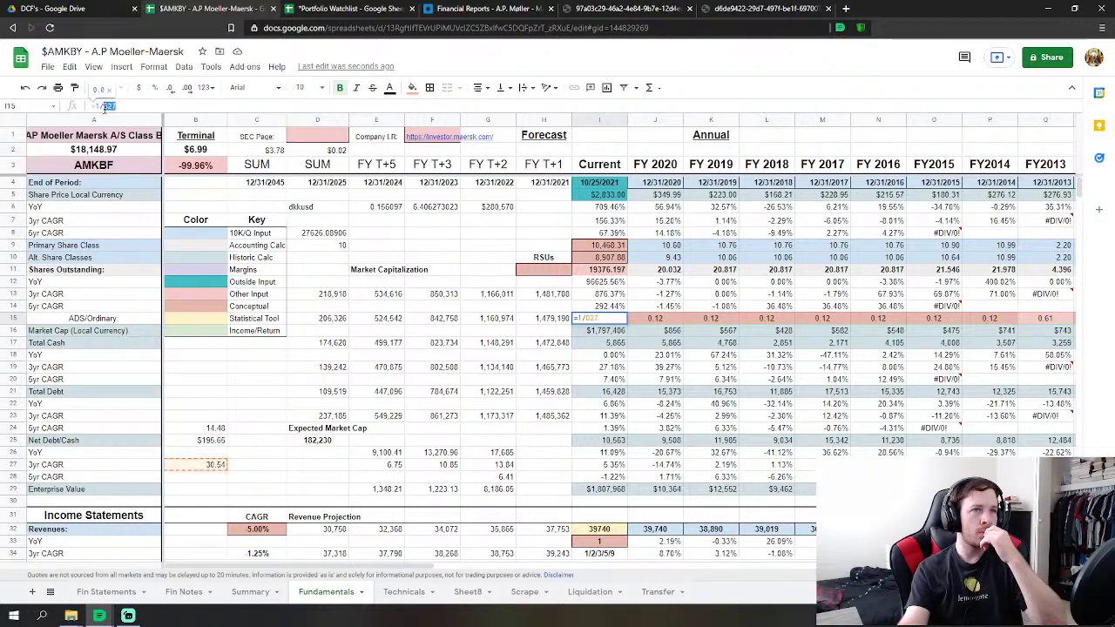
pyautogui.moveTo(104, 107); pyautogui.dragTo(99, 107)
pyautogui.press('BackSpace')
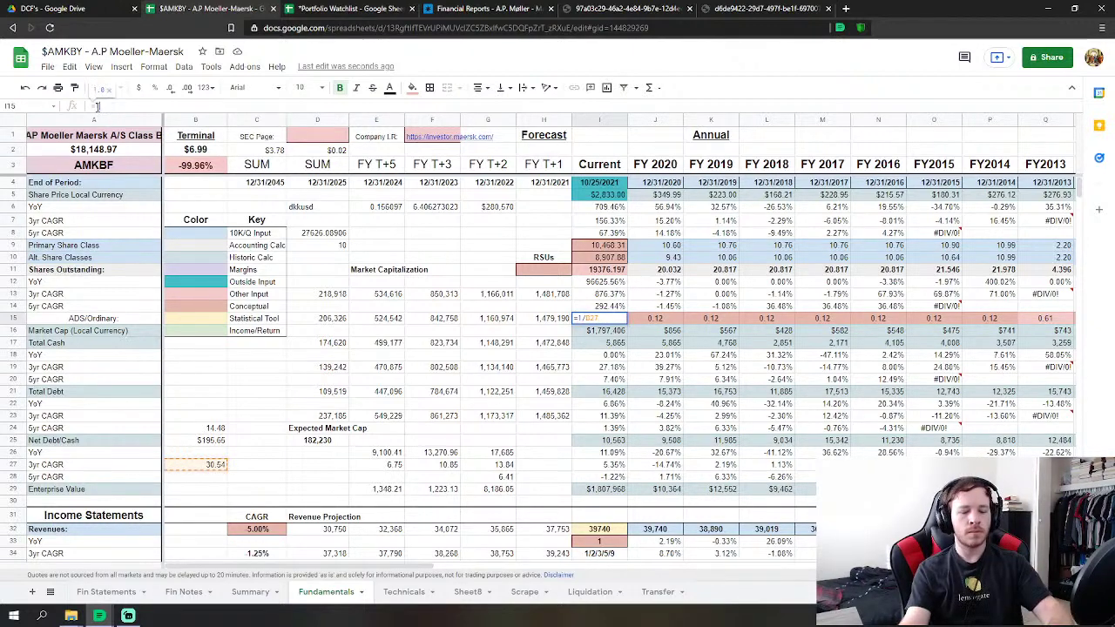
pyautogui.press('Return')
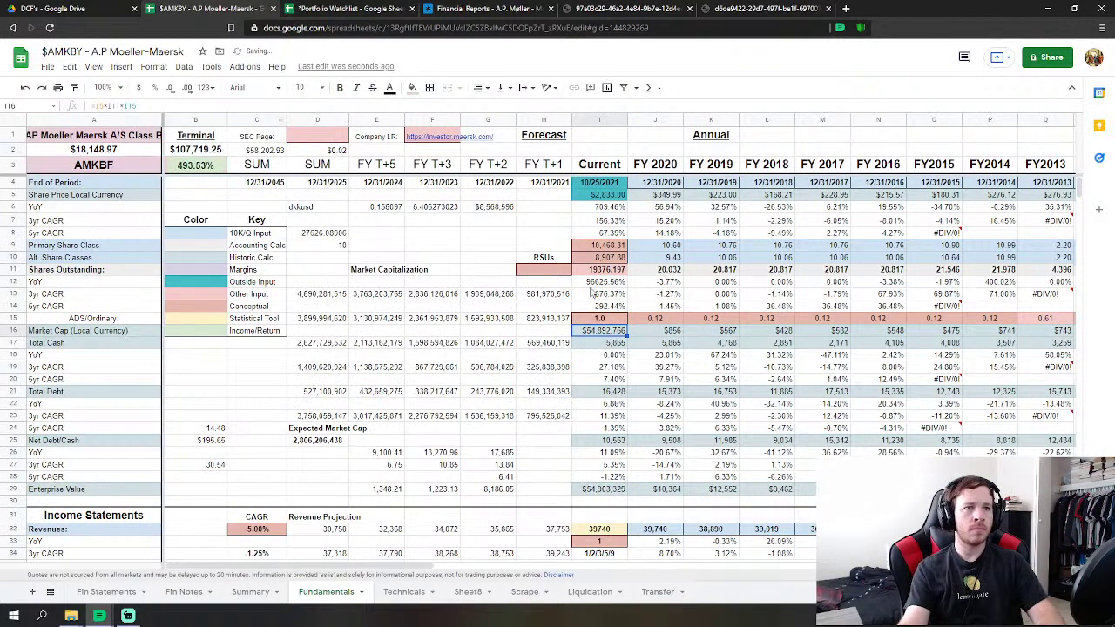
# Try the current ADS/Ordinary ratio in I15 as =1/200.
pyautogui.click(599, 319)
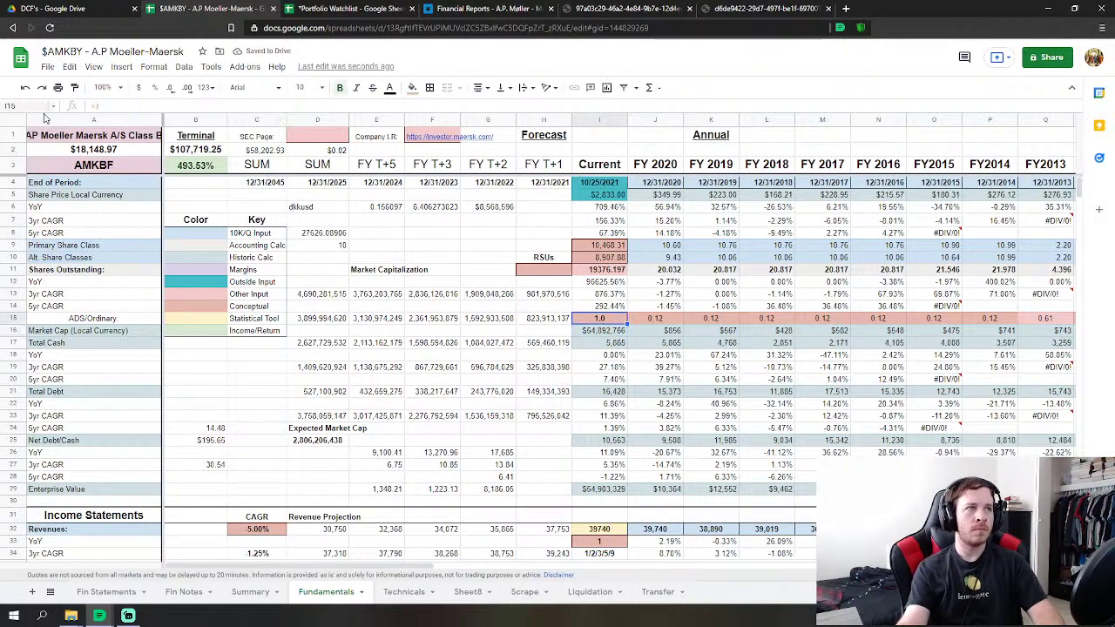
pyautogui.click(120, 105)
pyautogui.write('/200')
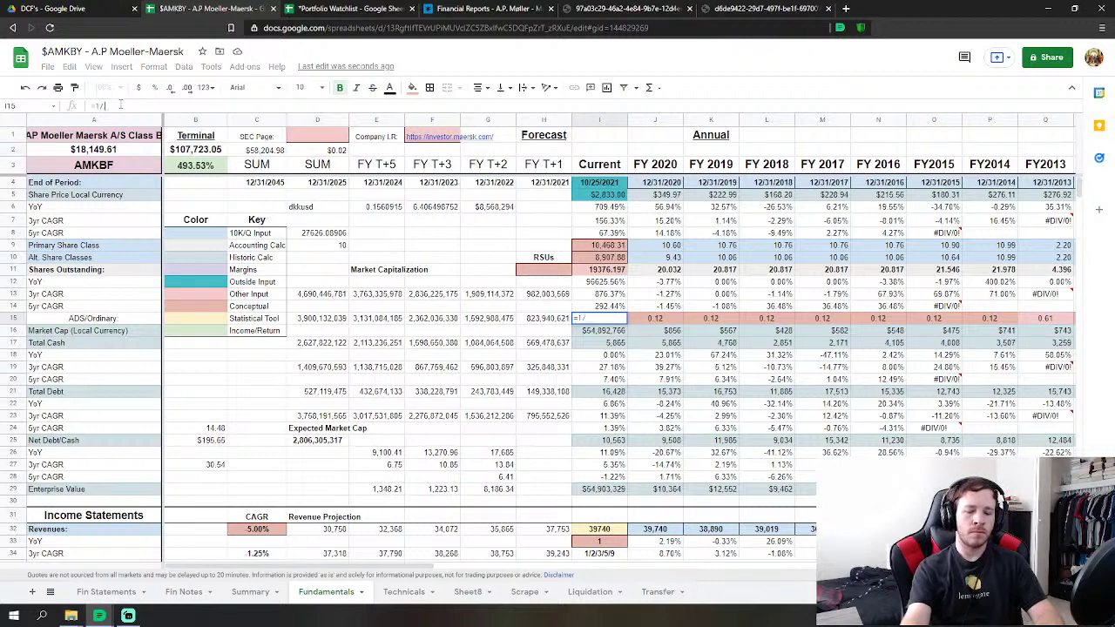
pyautogui.press('Return')
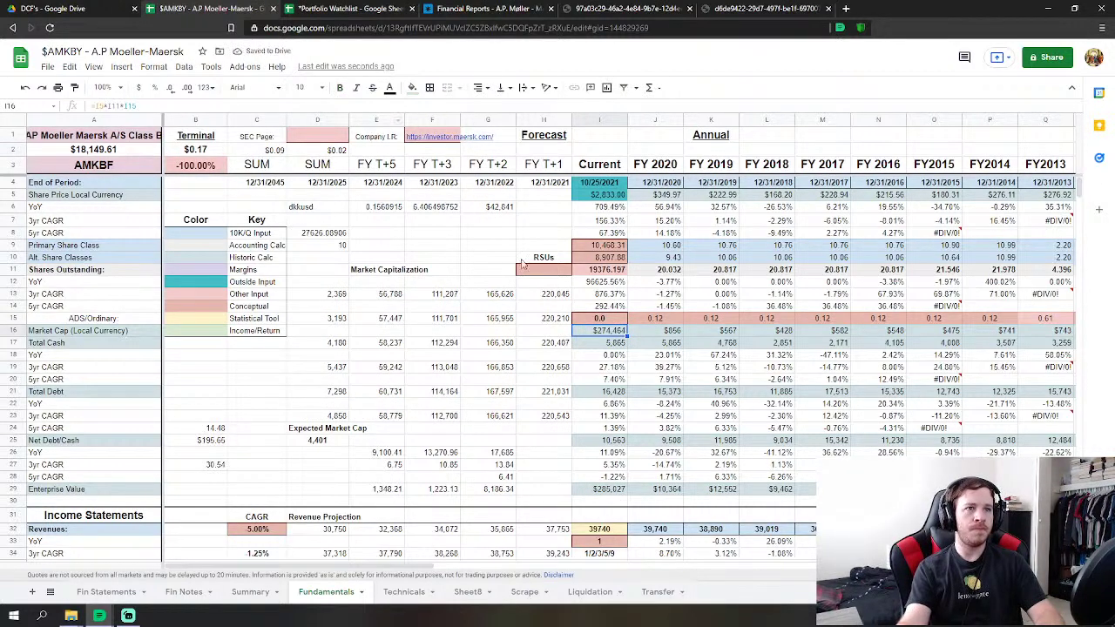
# Try a currency conversion of the current market cap with =I16/F6 in G8, and undo it.
pyautogui.click(489, 234)
pyautogui.write('=I16/')
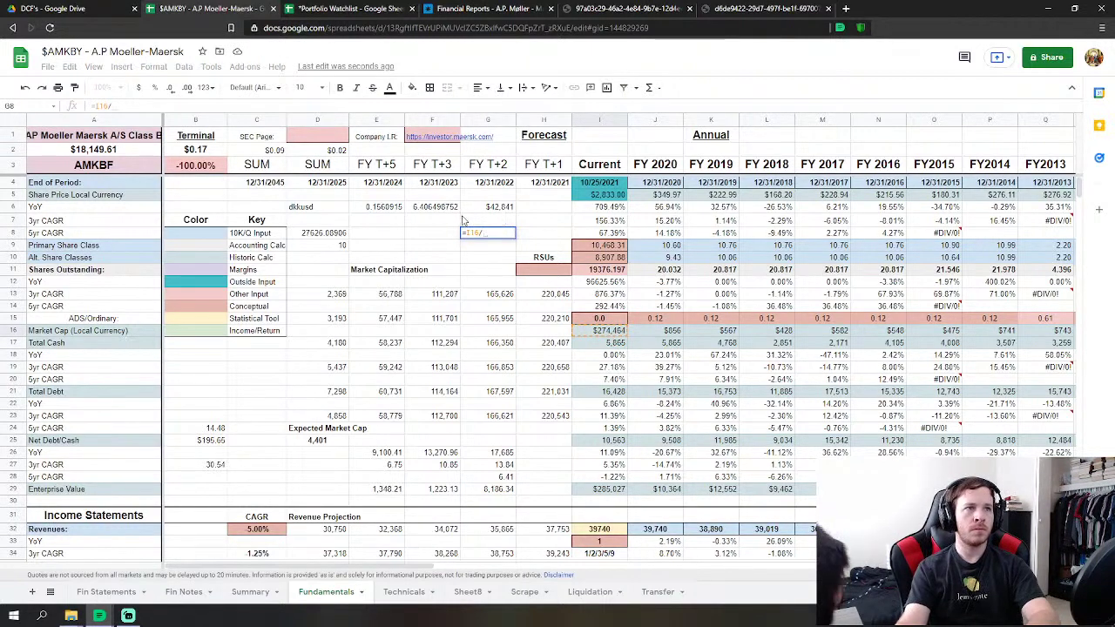
pyautogui.click(435, 207)
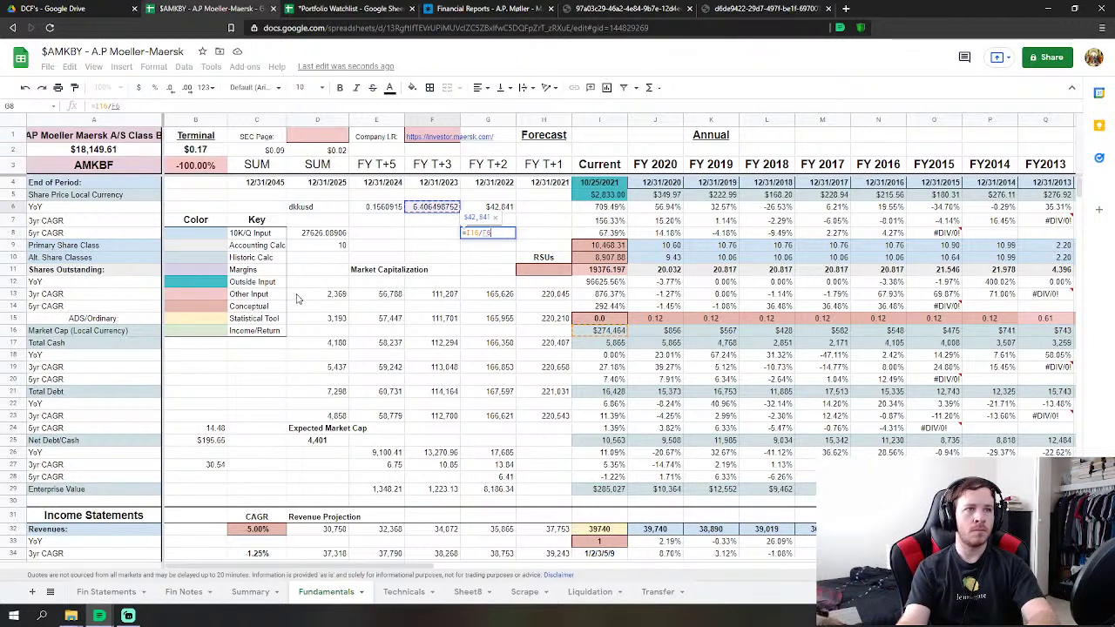
pyautogui.press('Return')
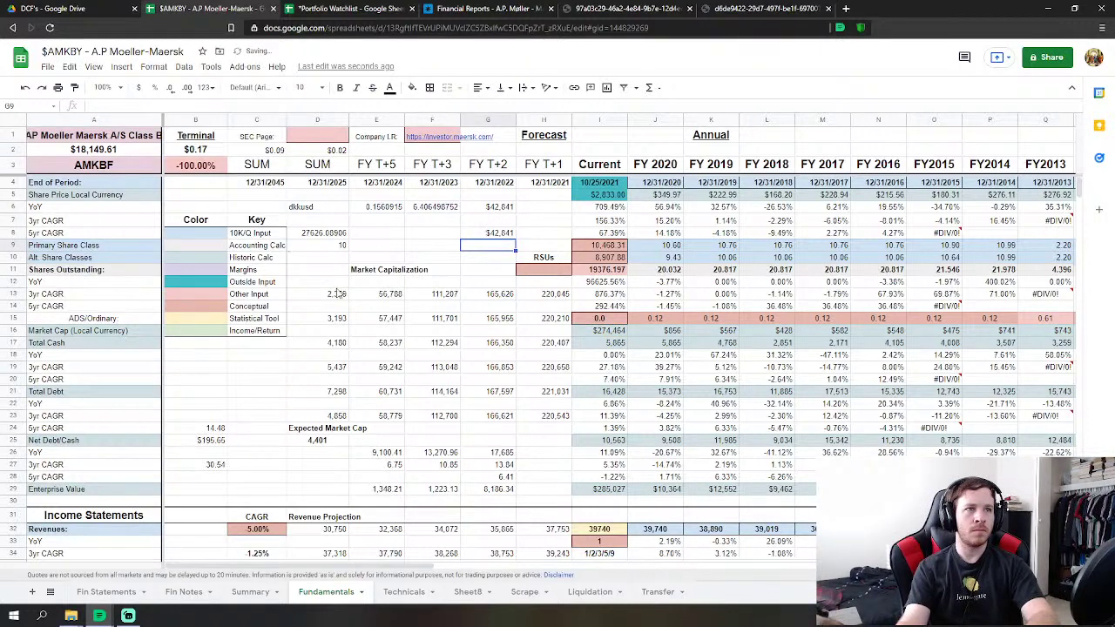
pyautogui.click(26, 88)
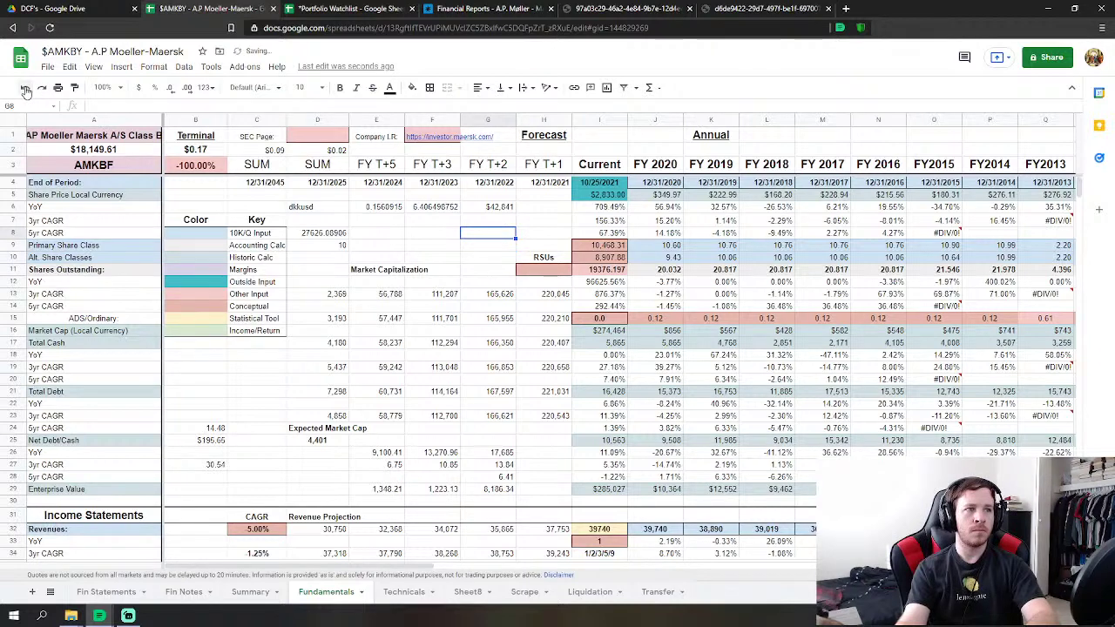
# Replace the 200 divisor in the I15 ADS/Ordinary ratio to make the formula =1/(F6*B27).
pyautogui.click(609, 320)
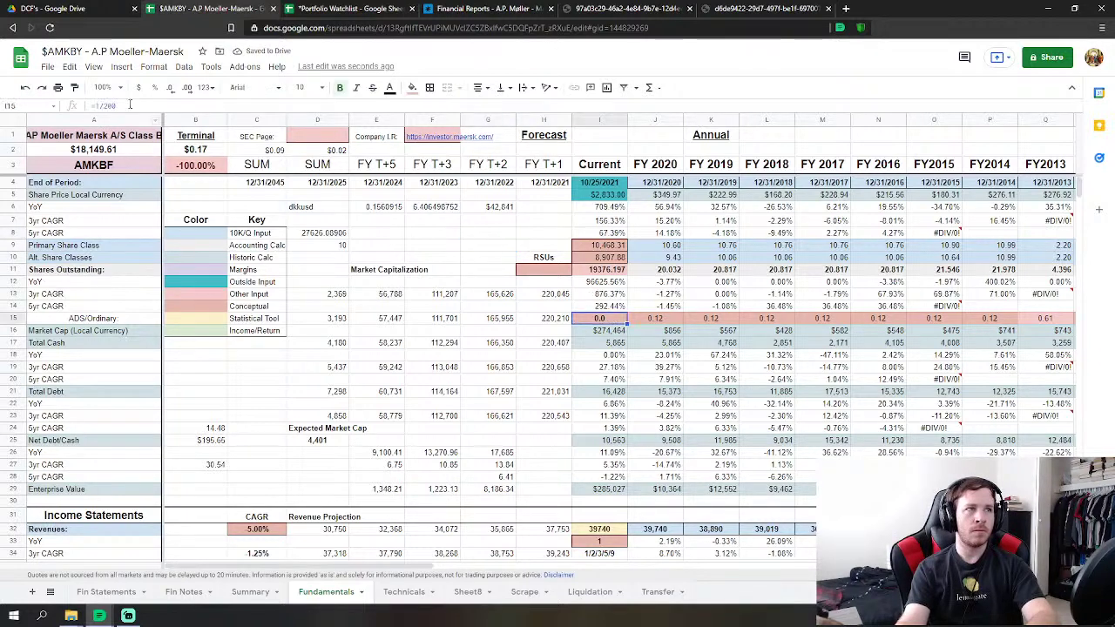
pyautogui.doubleClick(130, 105)
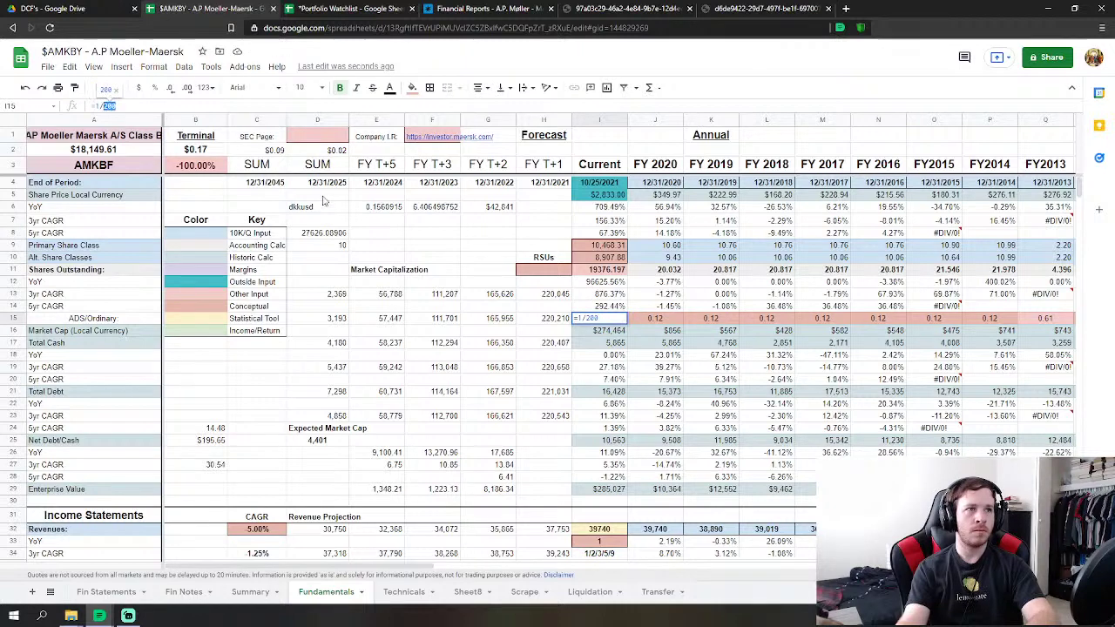
pyautogui.click(431, 209)
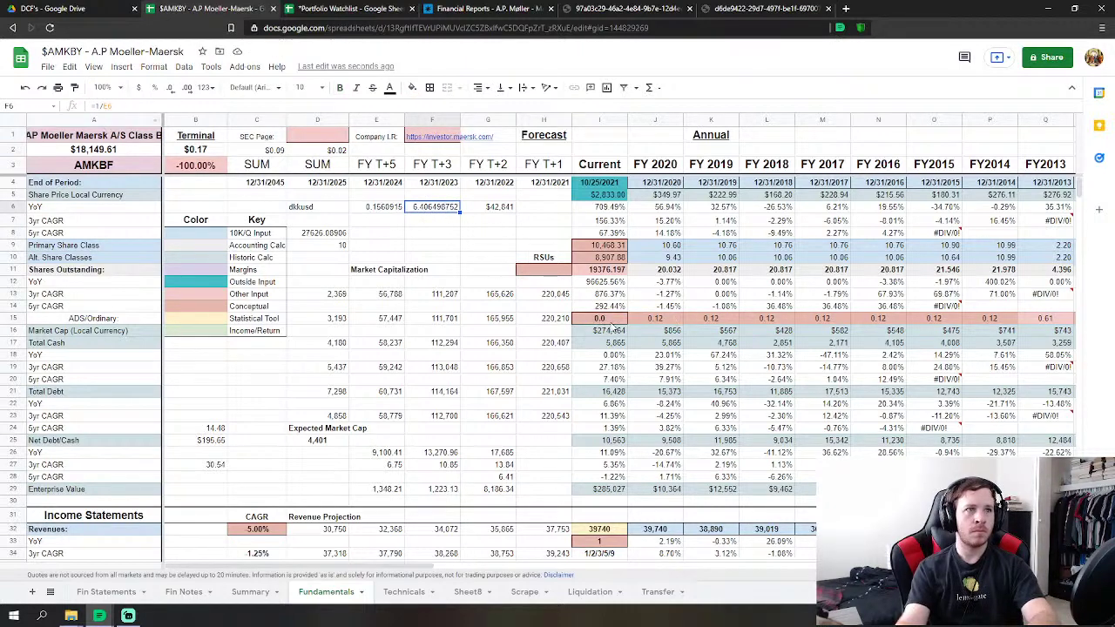
pyautogui.click(610, 320)
pyautogui.click(137, 102)
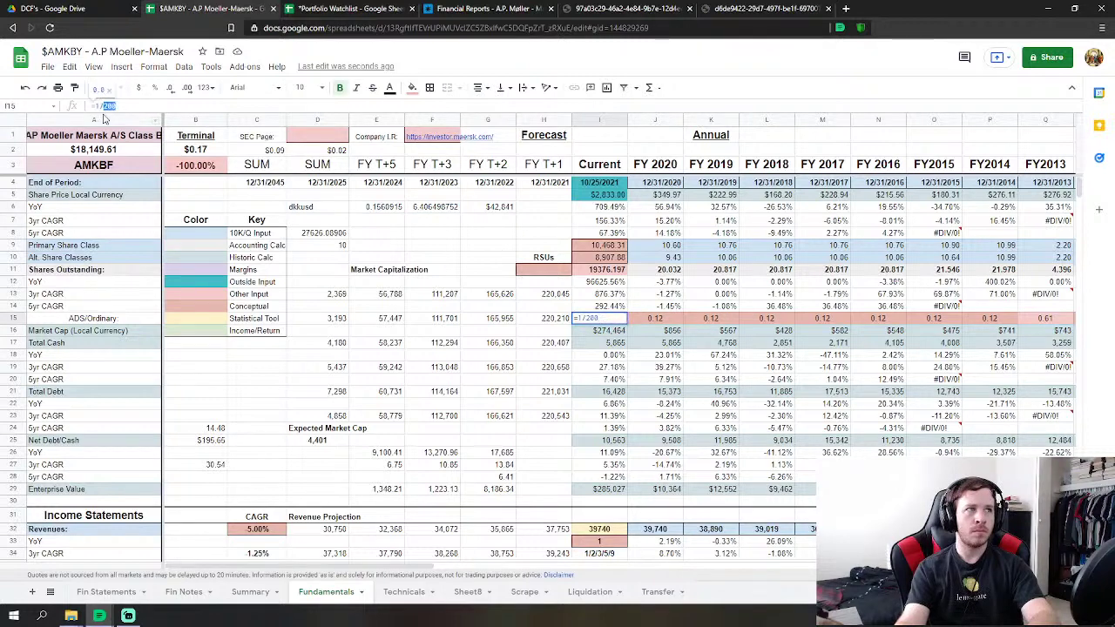
pyautogui.click(450, 207)
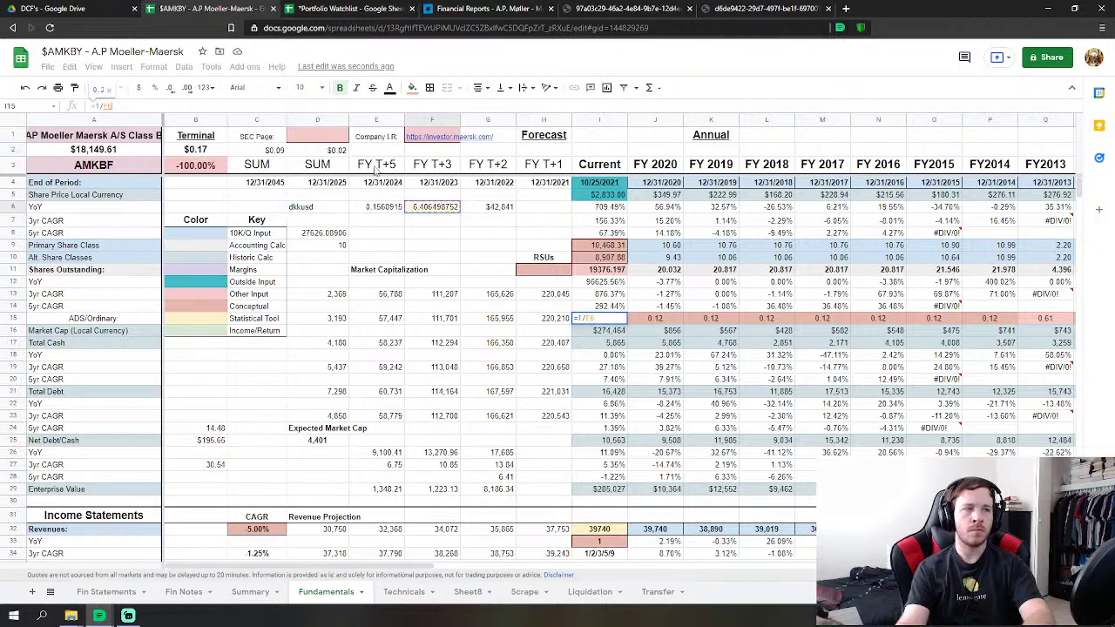
pyautogui.write('*')
pyautogui.click(217, 467)
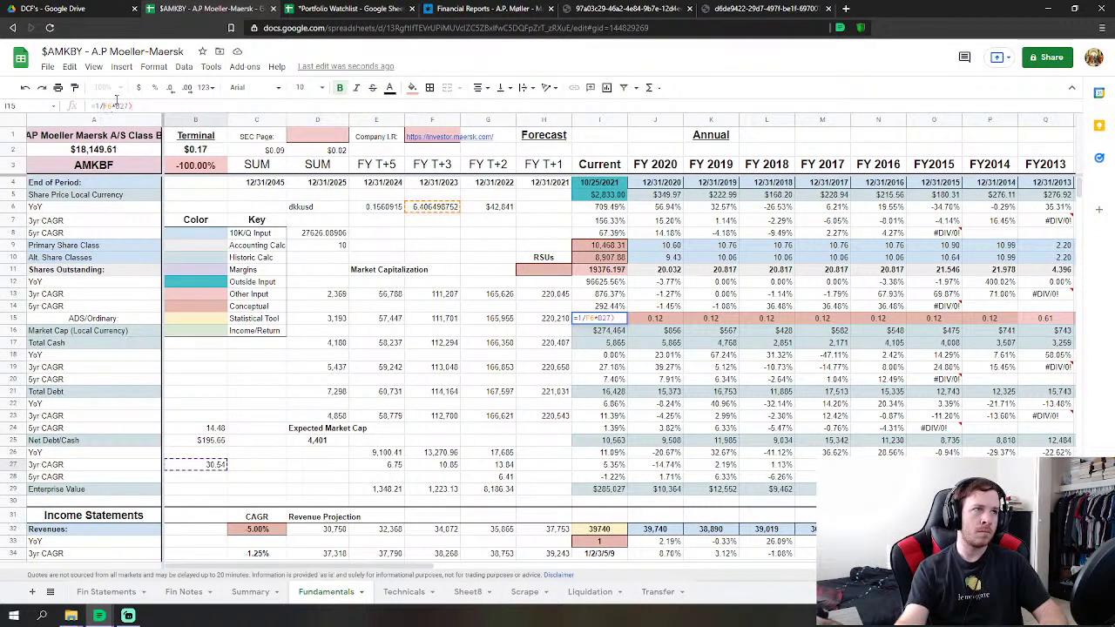
pyautogui.press('Return')
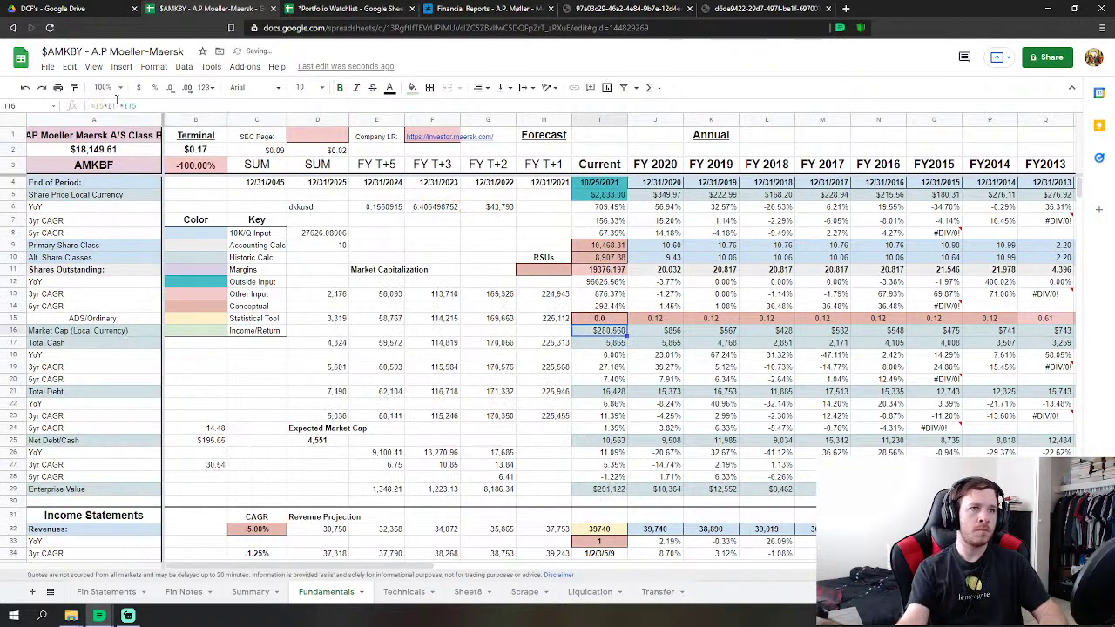
# Try the I15 ratio without the F6 factor, as =1/B27.
pyautogui.click(600, 320)
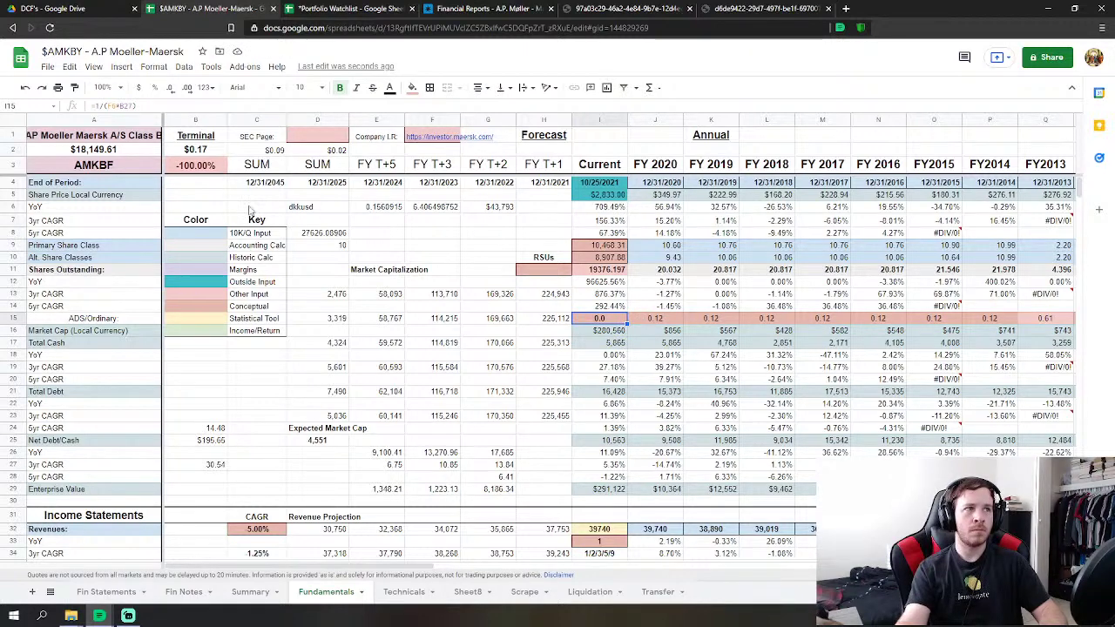
pyautogui.click(140, 105)
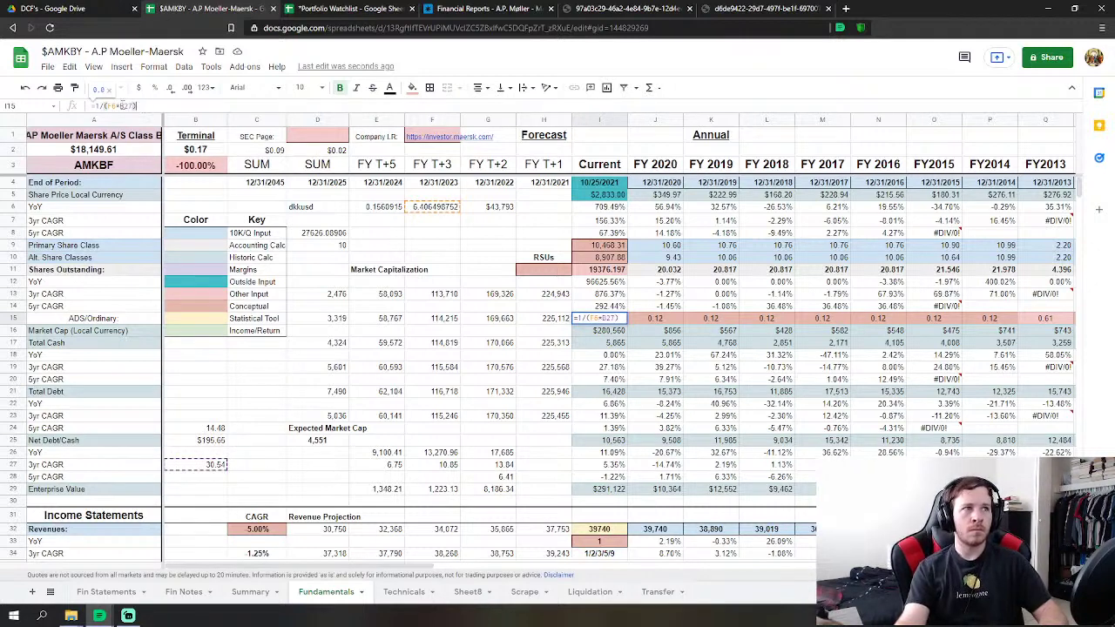
pyautogui.moveTo(106, 106); pyautogui.dragTo(127, 105)
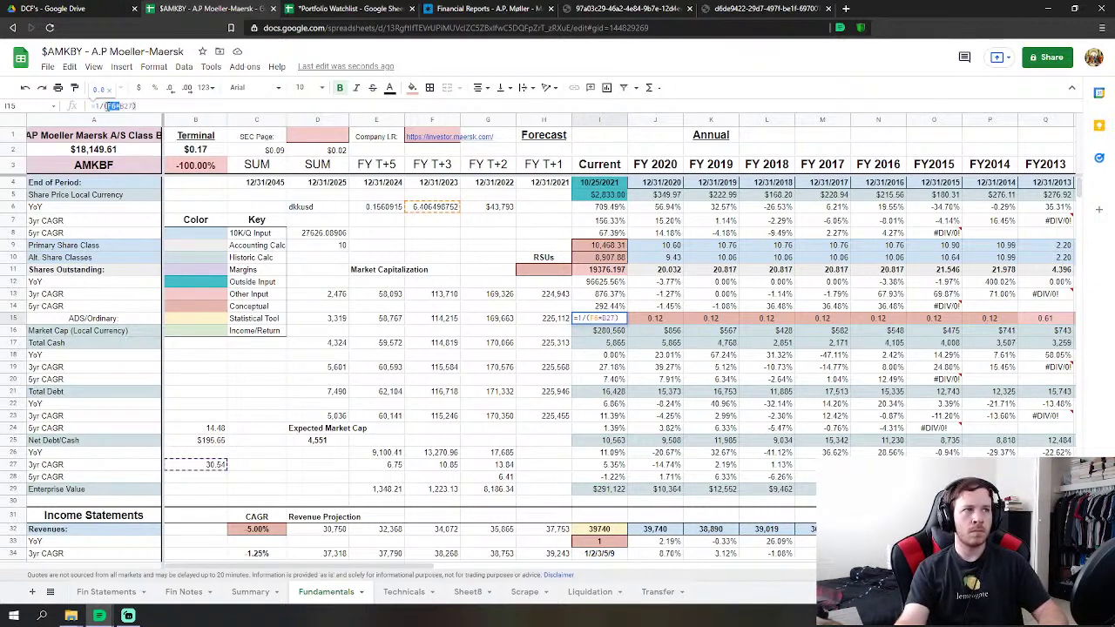
pyautogui.press('BackSpace')
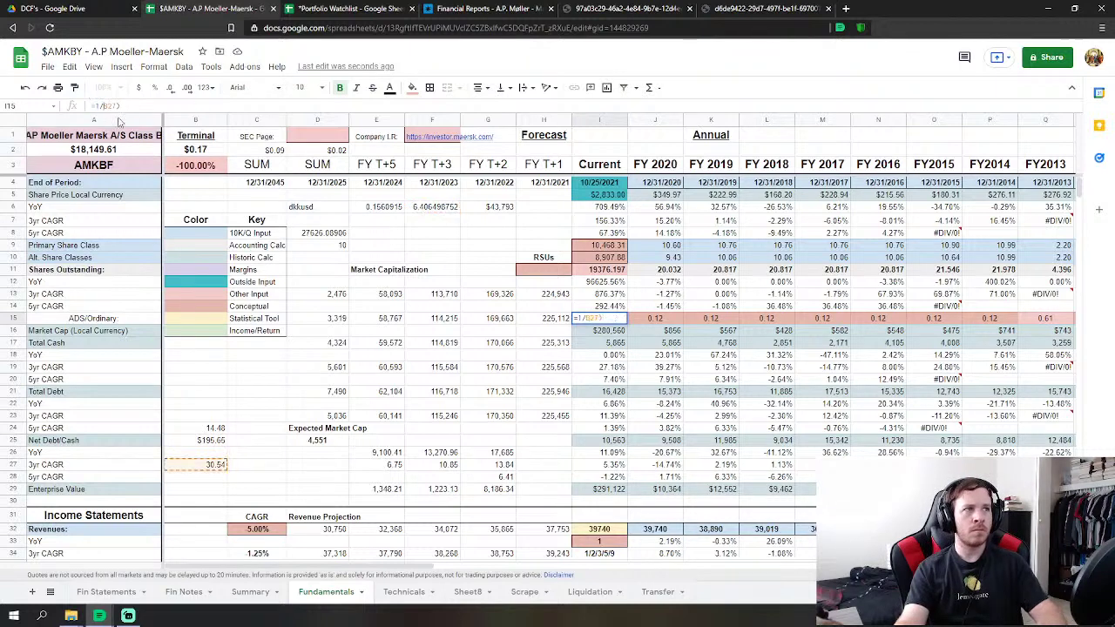
pyautogui.press('Return')
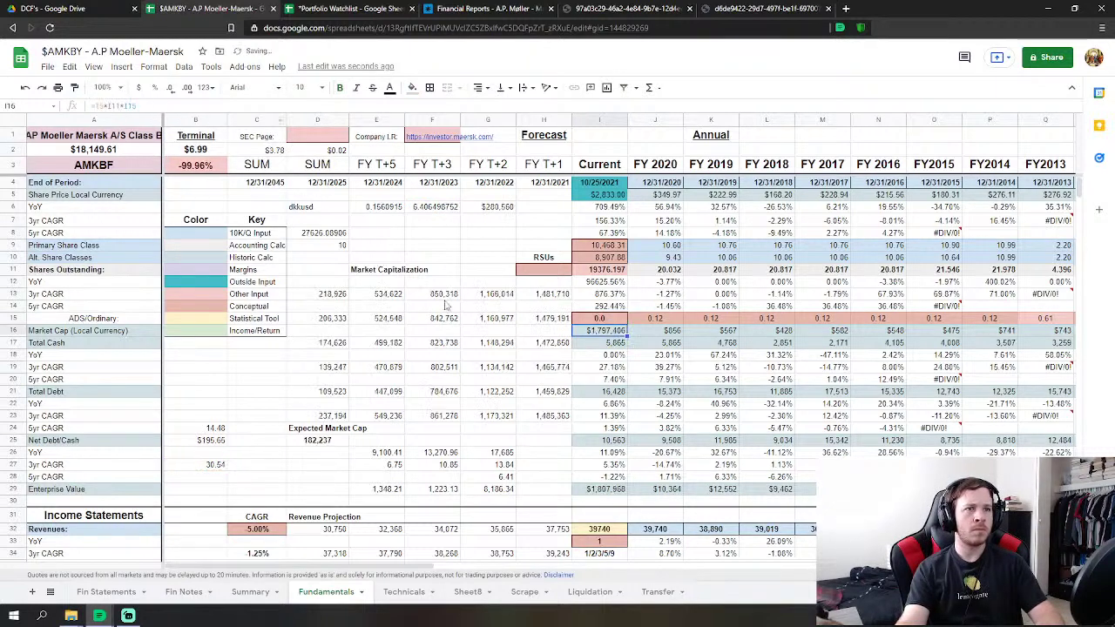
# Undo the removal of the F6 factor from the I15 ratio formula.
pyautogui.press('Up')
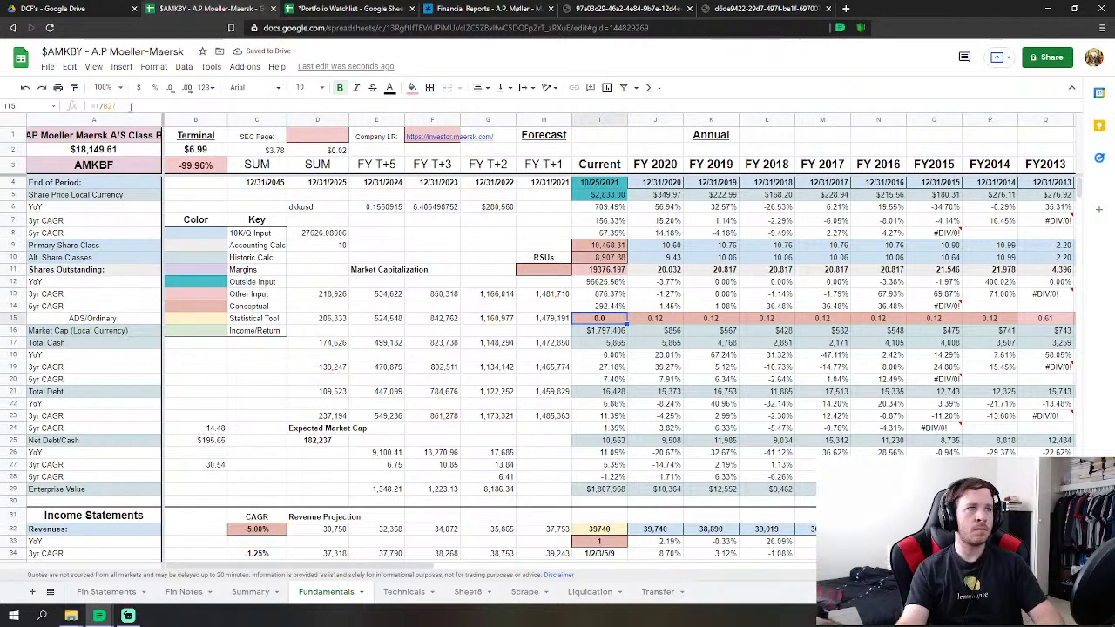
pyautogui.click(131, 106)
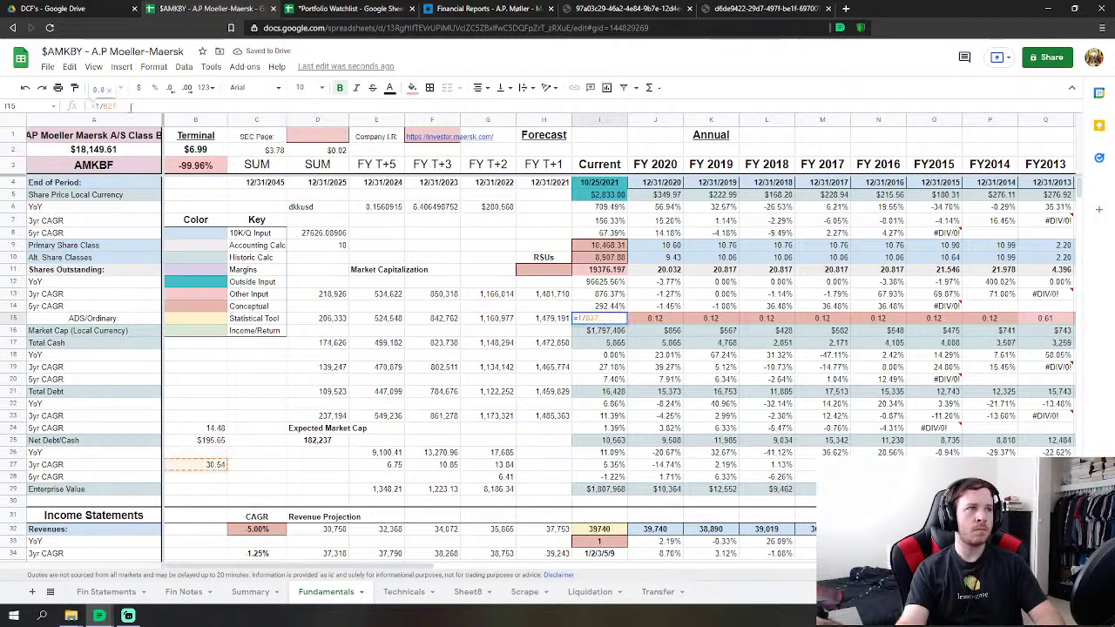
pyautogui.click(25, 88)
pyautogui.click(25, 88)
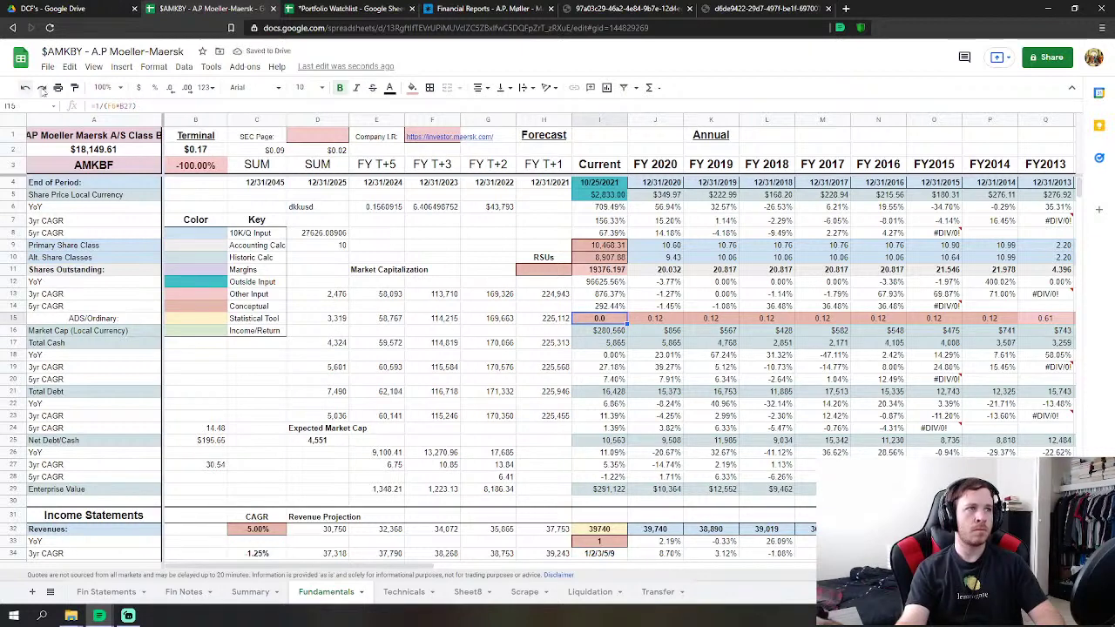
# Rewrite the current ADS/Ordinary ratio in I15 as =F6/B27.
pyautogui.click(117, 106)
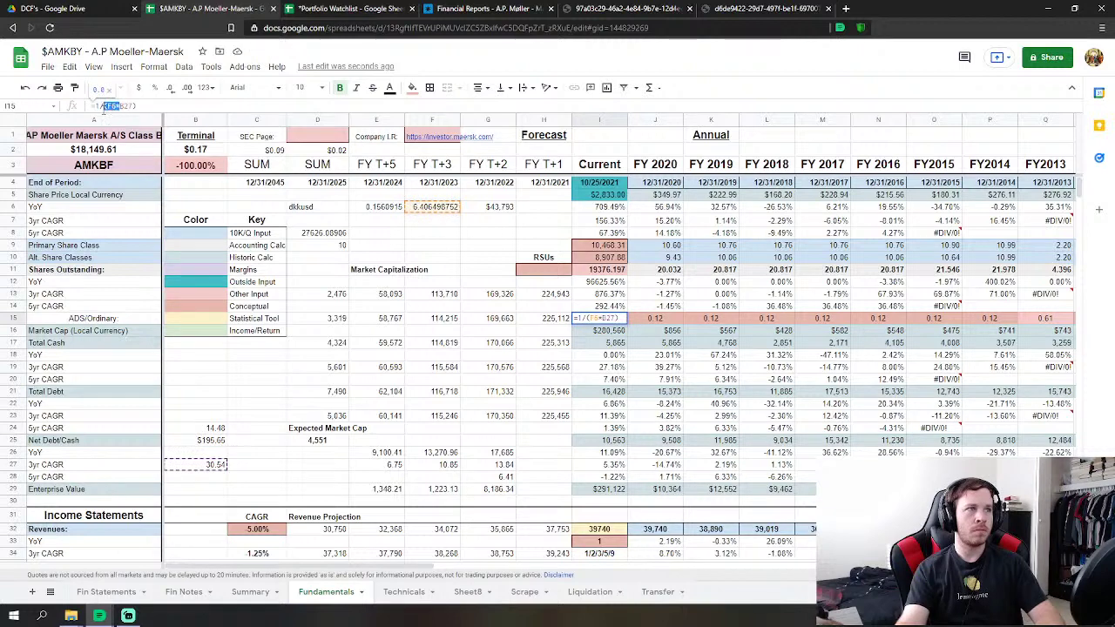
pyautogui.press('BackSpace')
pyautogui.click(118, 107)
pyautogui.press('BackSpace')
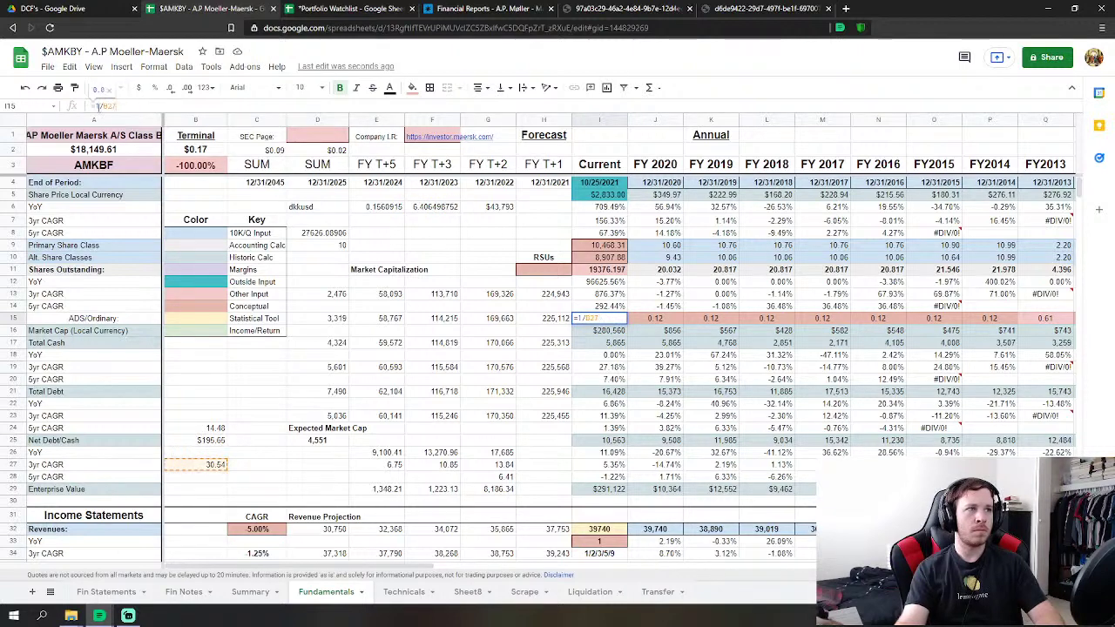
pyautogui.click(100, 107)
pyautogui.press('BackSpace')
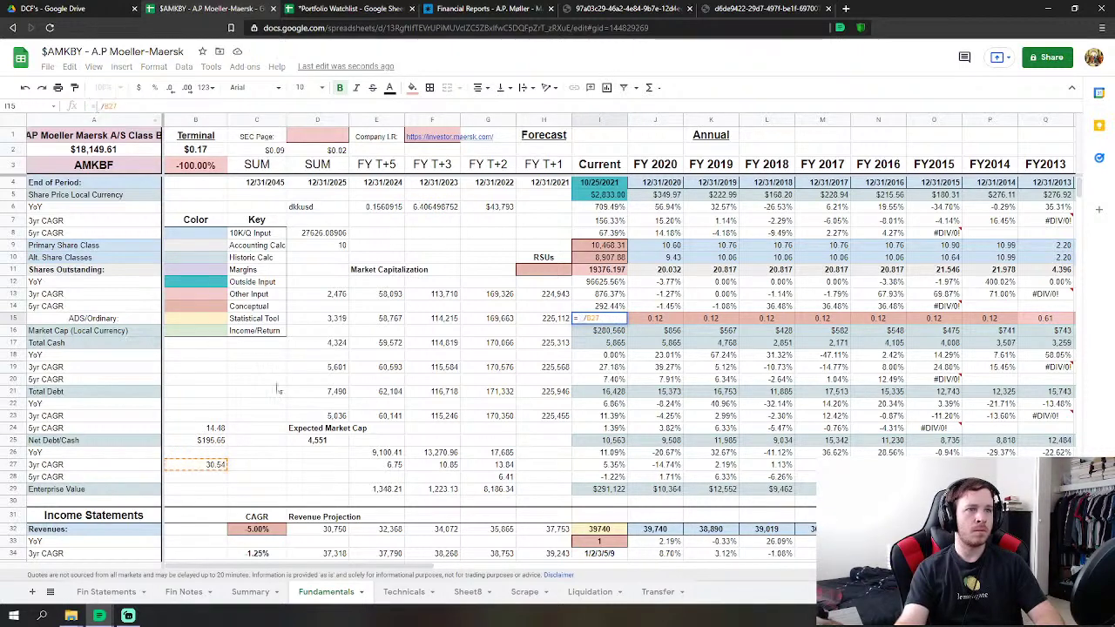
pyautogui.click(424, 207)
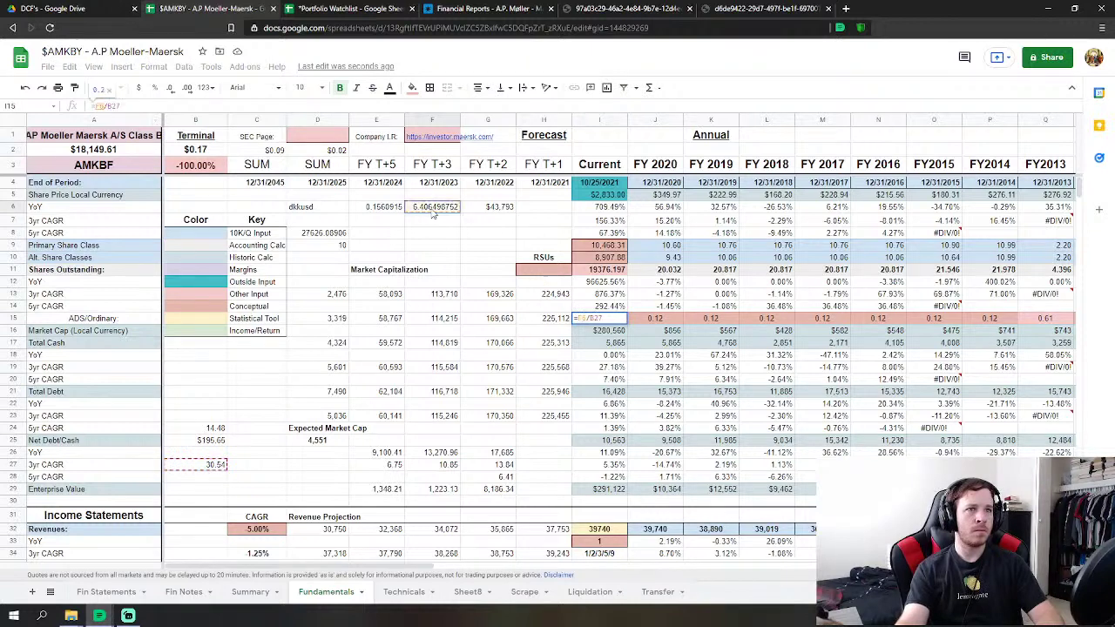
pyautogui.press('Return')
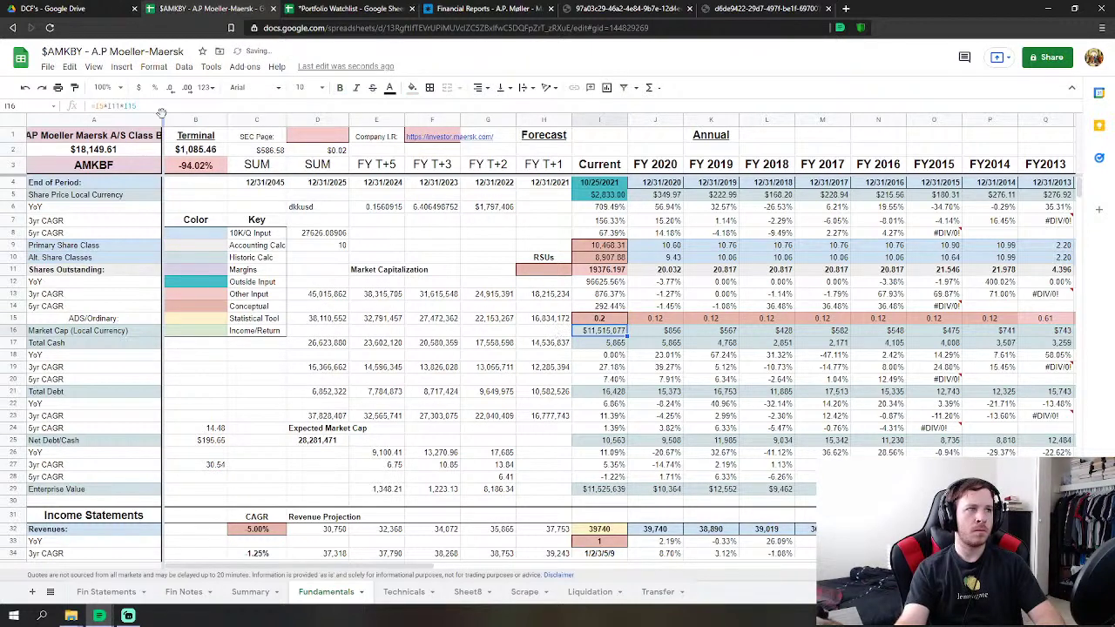
# Remove the B27 divisor from I15 so the ratio formula is =F6.
pyautogui.press('Up')
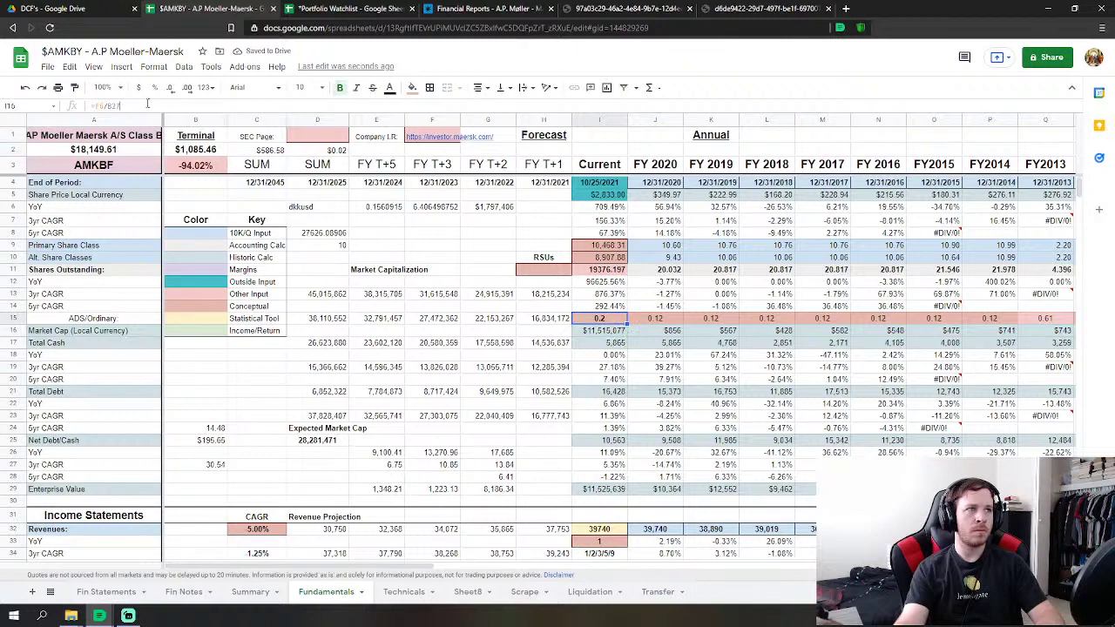
pyautogui.moveTo(147, 104); pyautogui.dragTo(104, 106)
pyautogui.press('BackSpace')
pyautogui.press('Return')
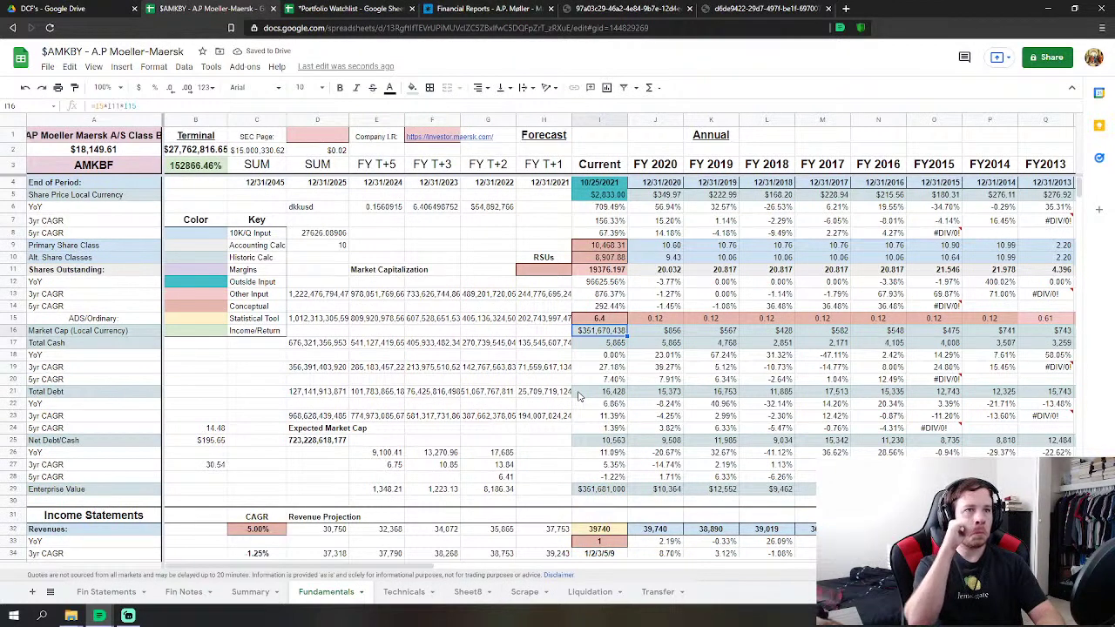
# Divide the current ADS/Ordinary ratio in I15 by 1000 so the formula reads =F6/1000.
pyautogui.click(620, 320)
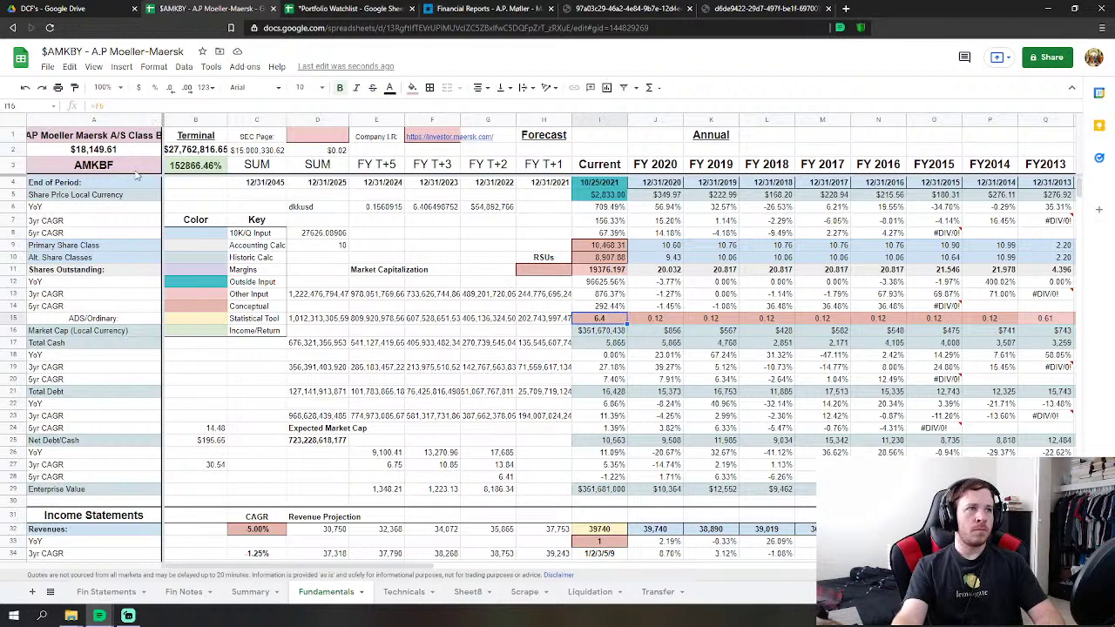
pyautogui.click(112, 106)
pyautogui.write('/1000')
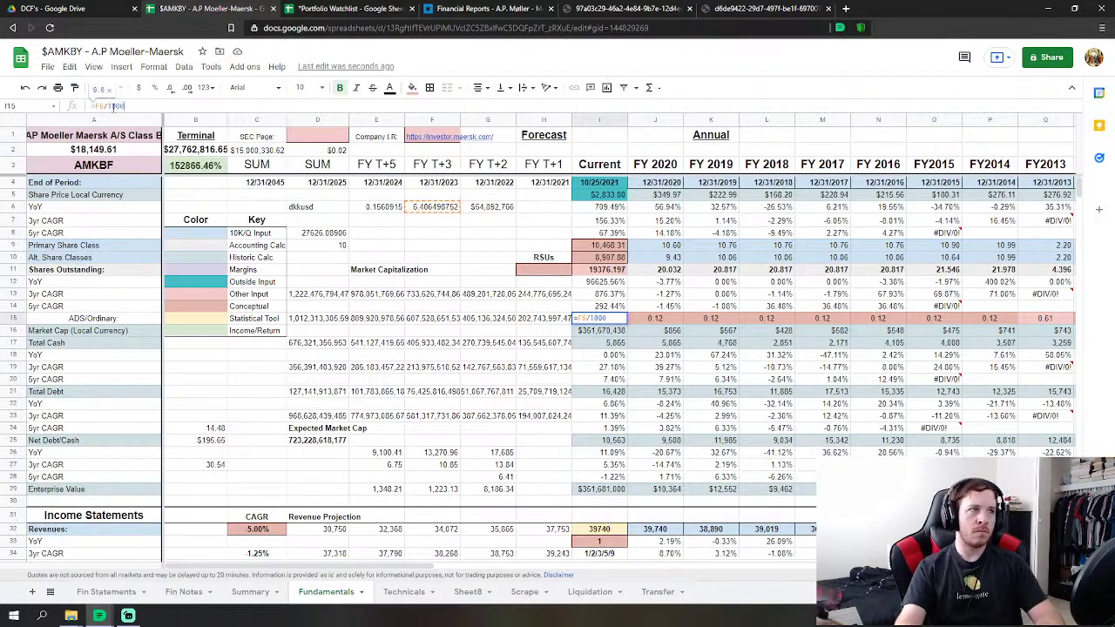
pyautogui.press('Return')
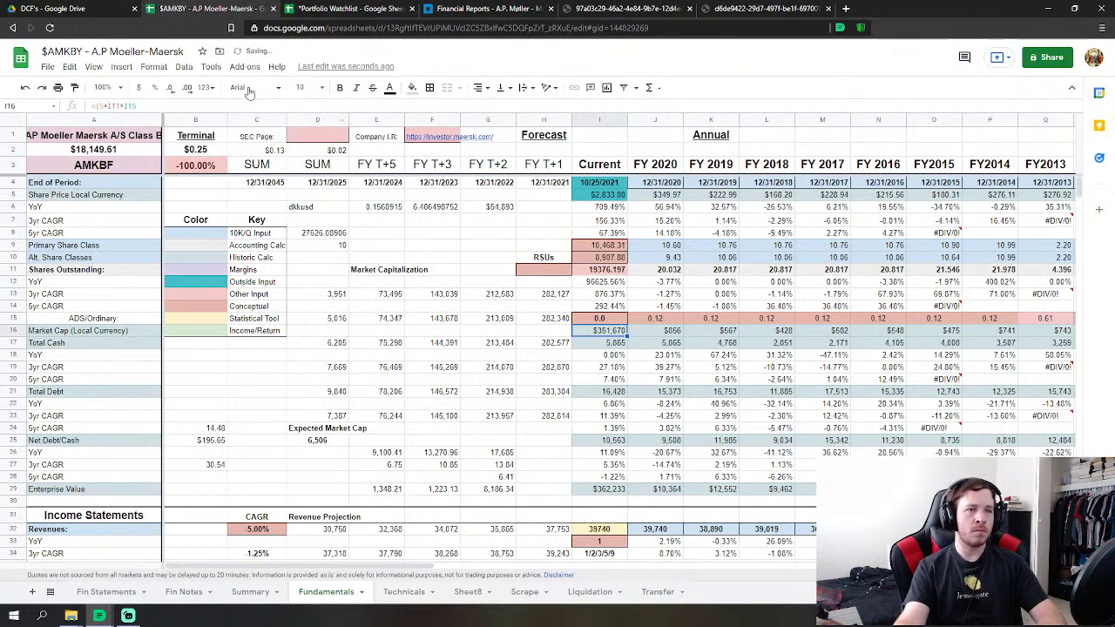
# Replace the F6 reference in the I15 ratio formula with 1 so it reads =1/1000.
pyautogui.click(613, 322)
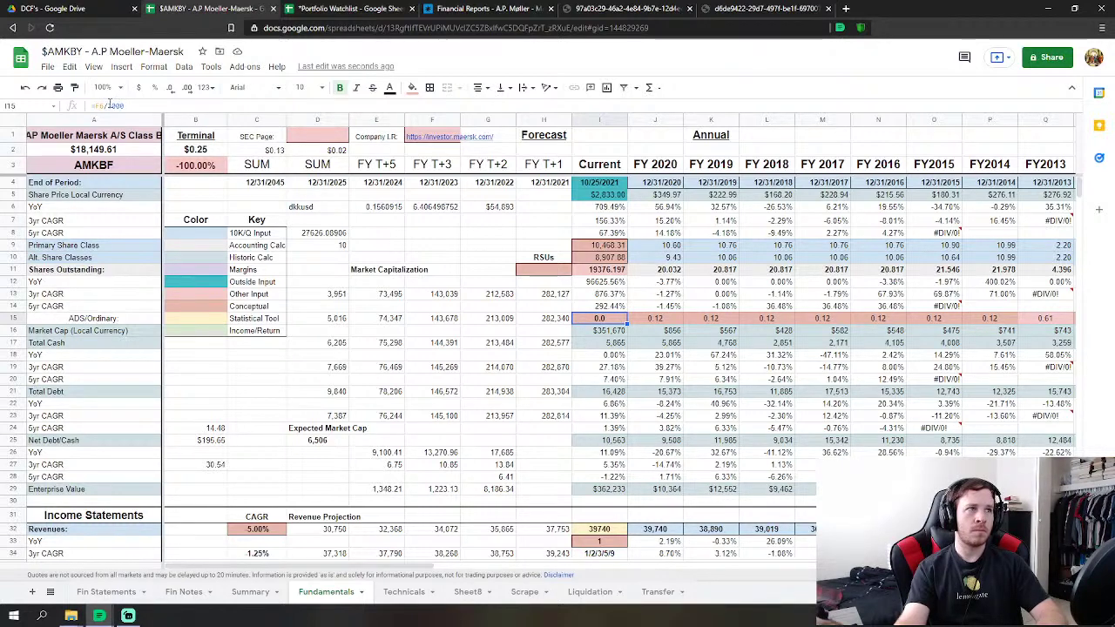
pyautogui.press('Return')
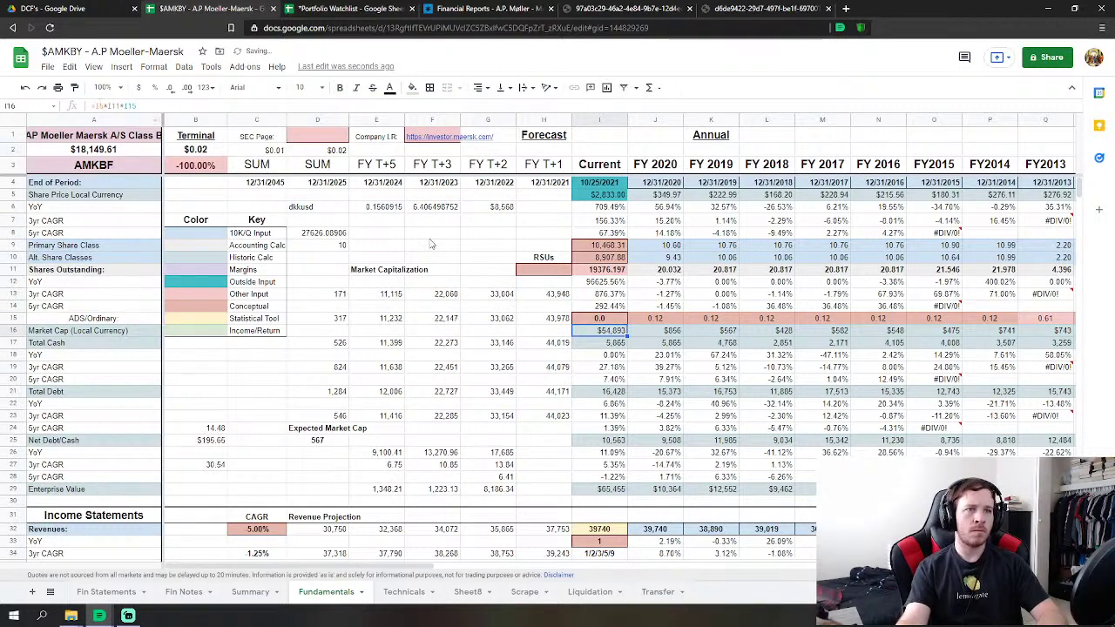
pyautogui.scroll(-1, 444, 261)
pyautogui.scroll(1, 477, 303)
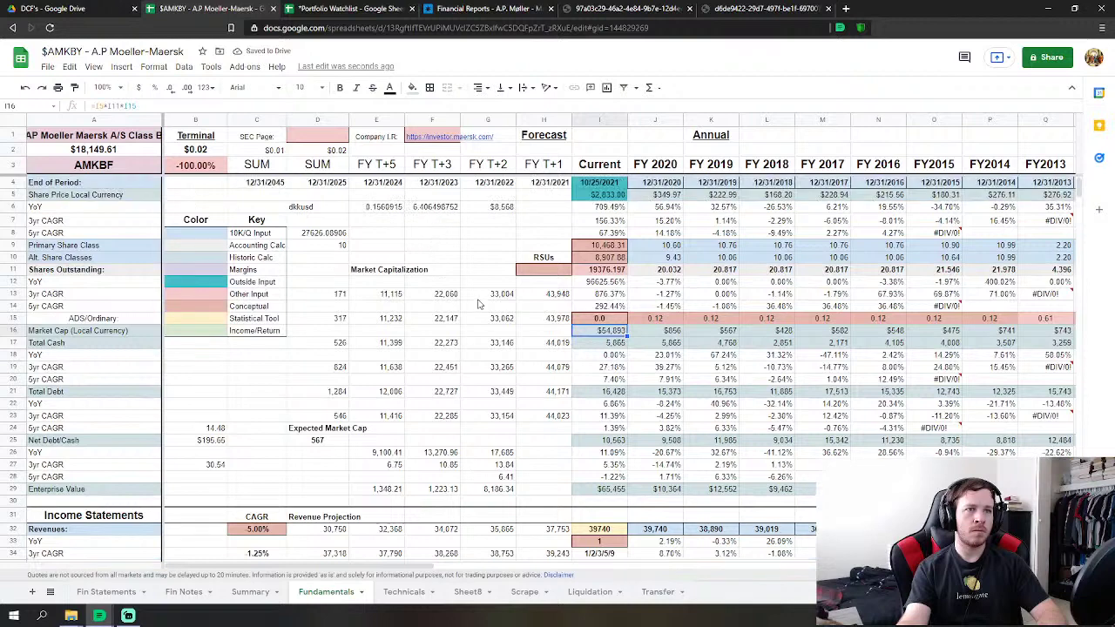
pyautogui.click(480, 248)
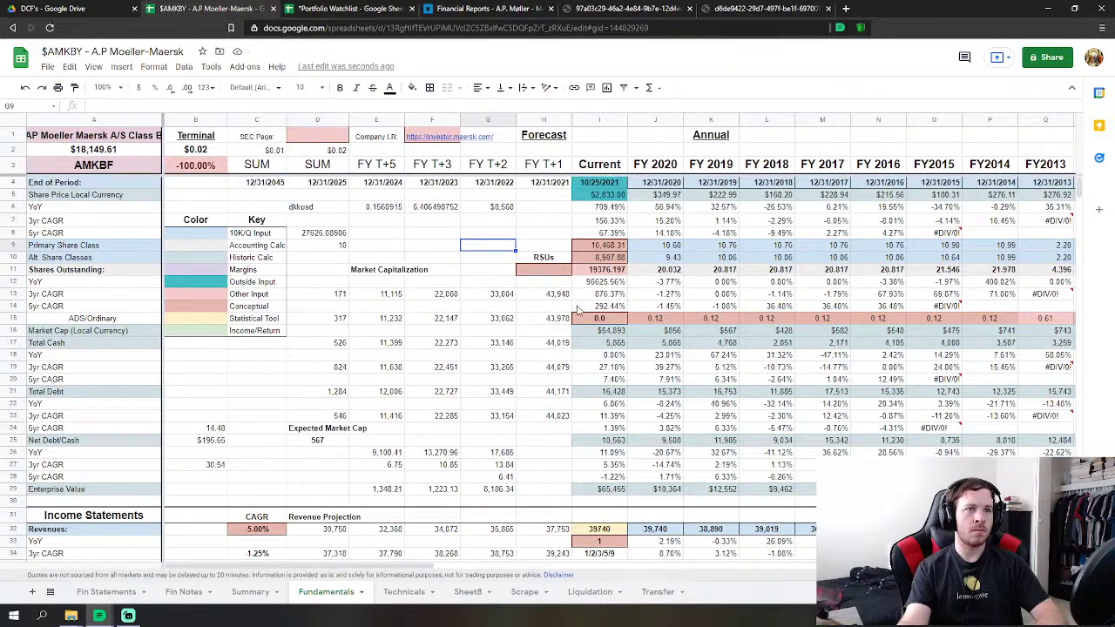
pyautogui.click(609, 319)
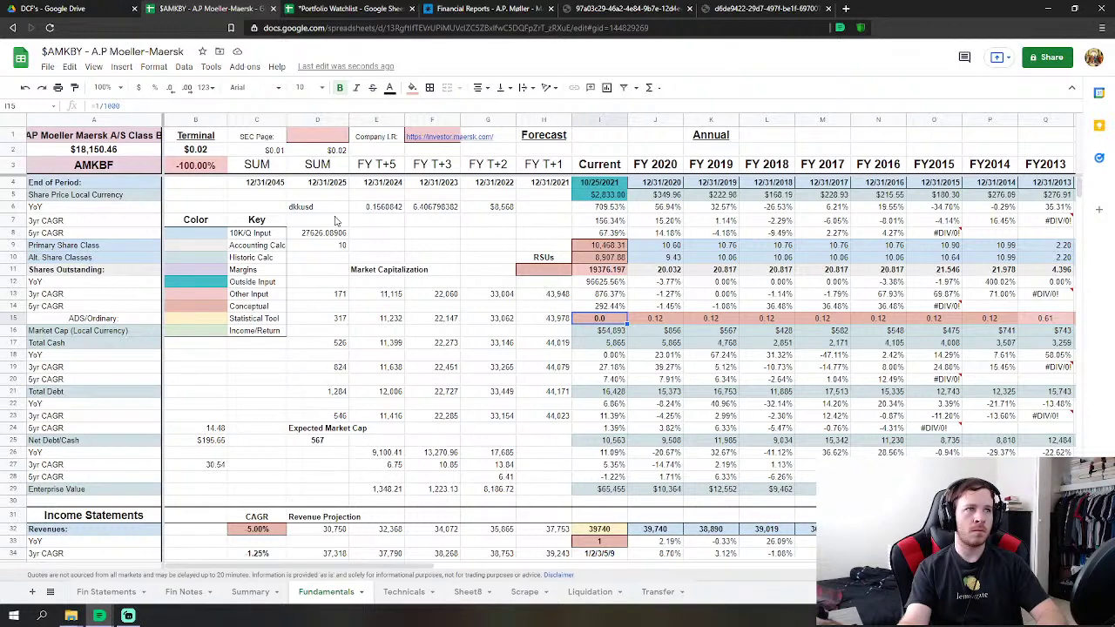
# Try dividing the current share price in I5 by 1000, as =GOOGLEFINANCE(A3)/1000, and undo the change.
pyautogui.click(108, 150)
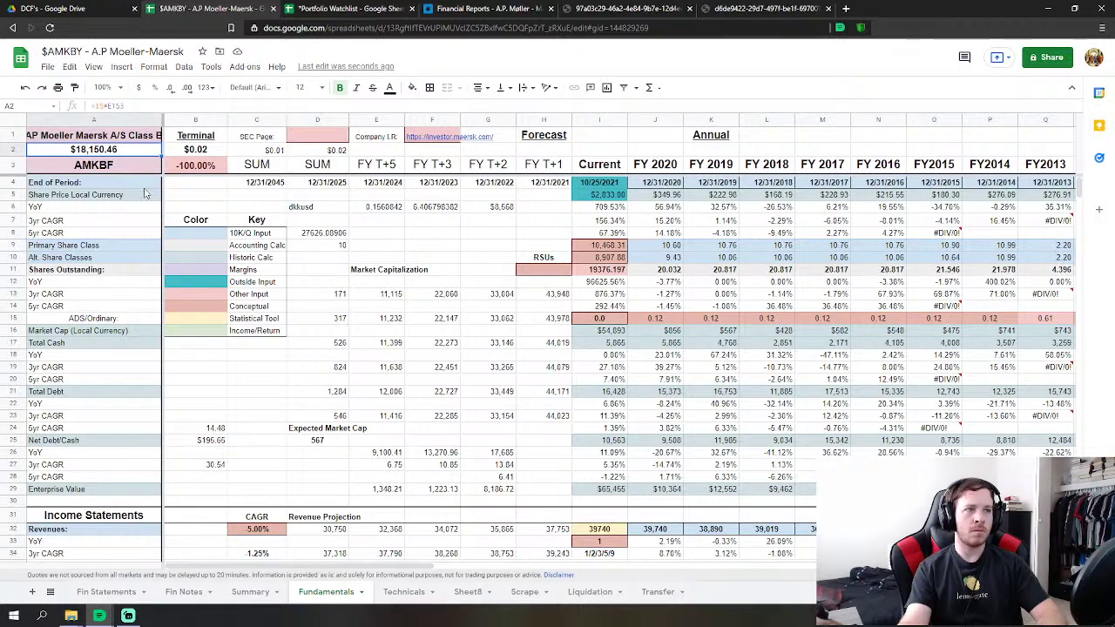
pyautogui.click(617, 199)
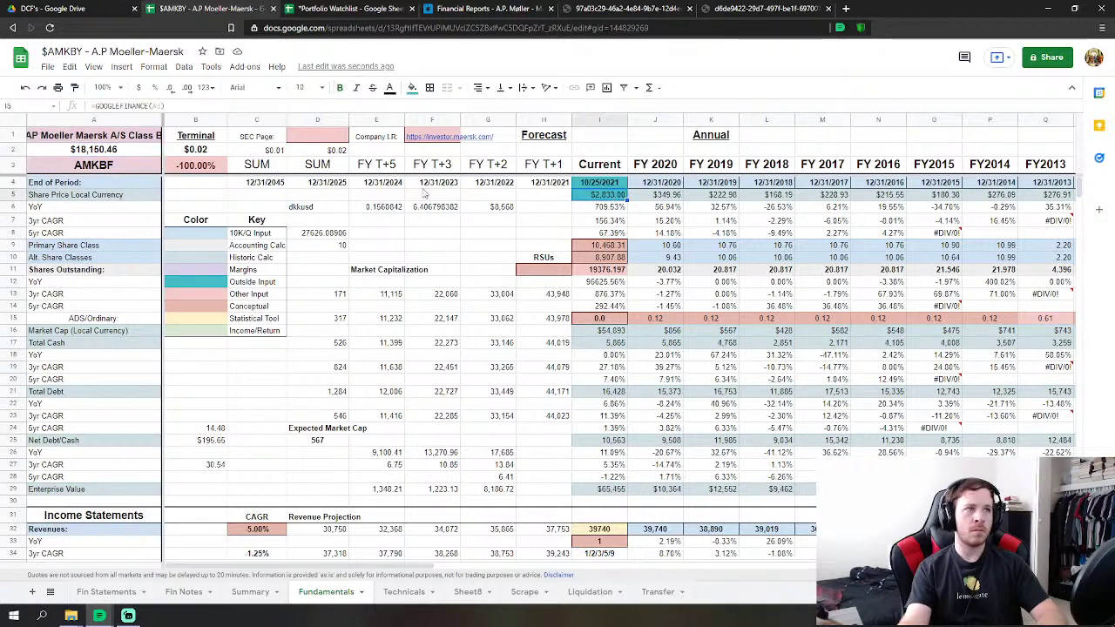
pyautogui.click(205, 106)
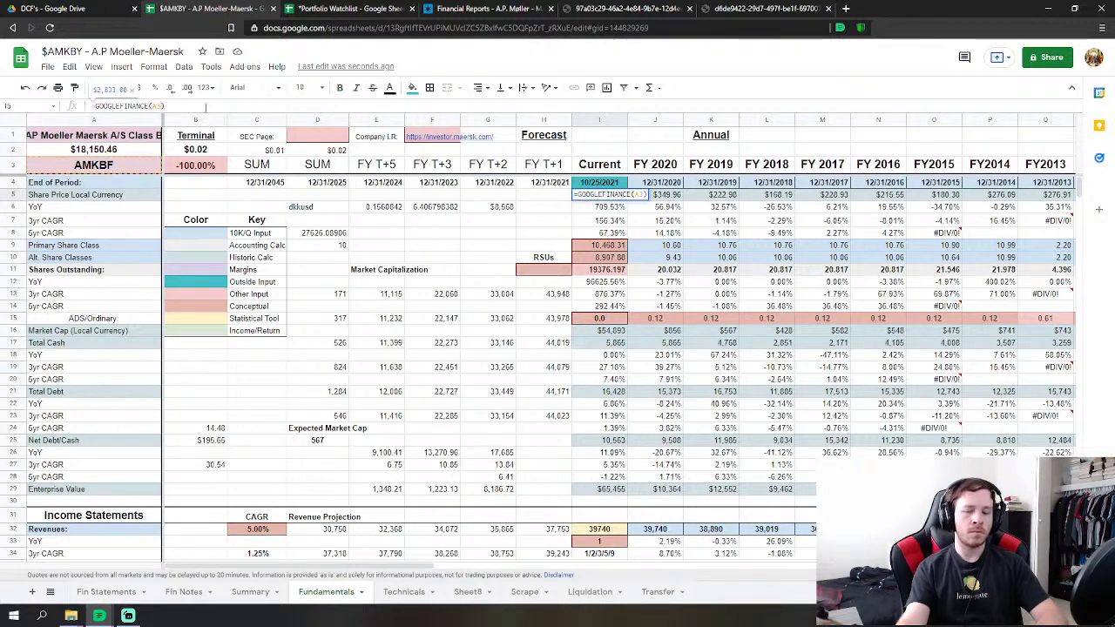
pyautogui.write('/1000')
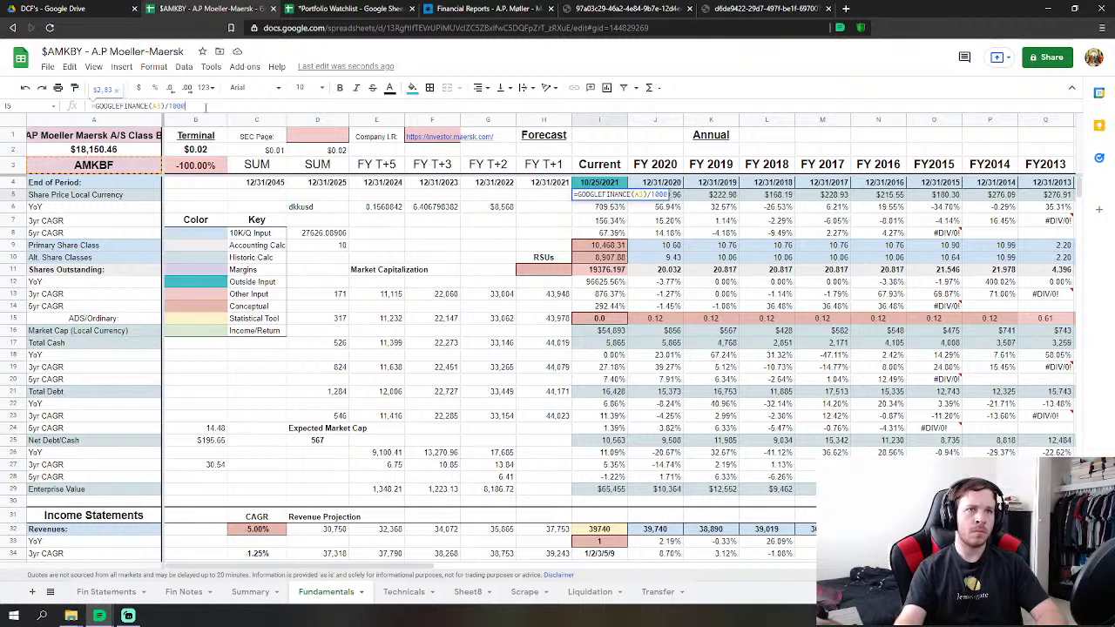
pyautogui.press('Return')
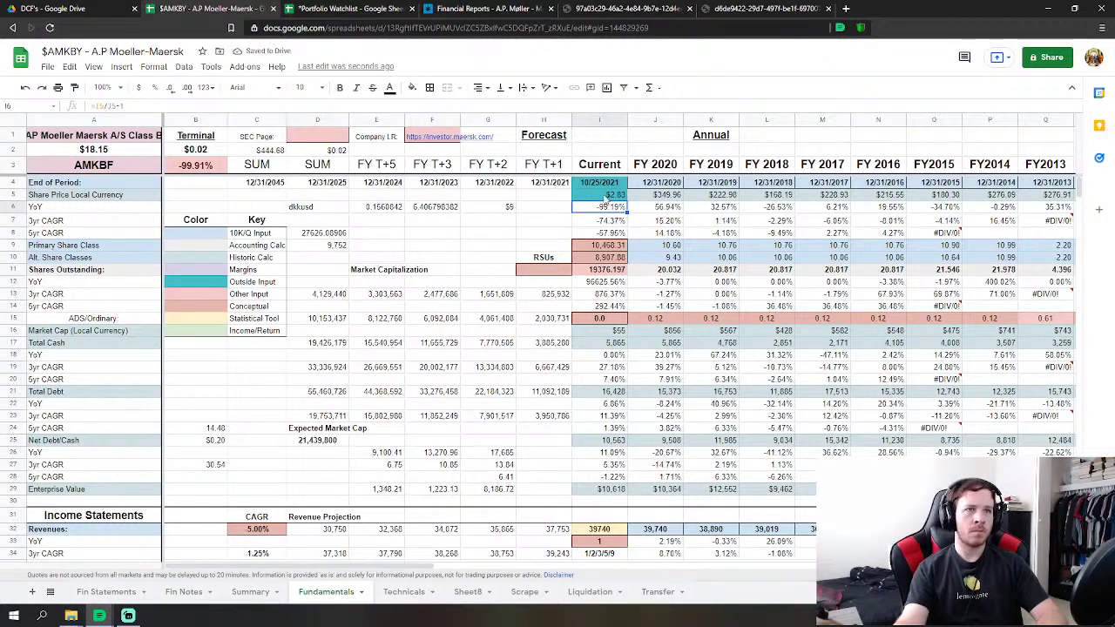
pyautogui.click(606, 194)
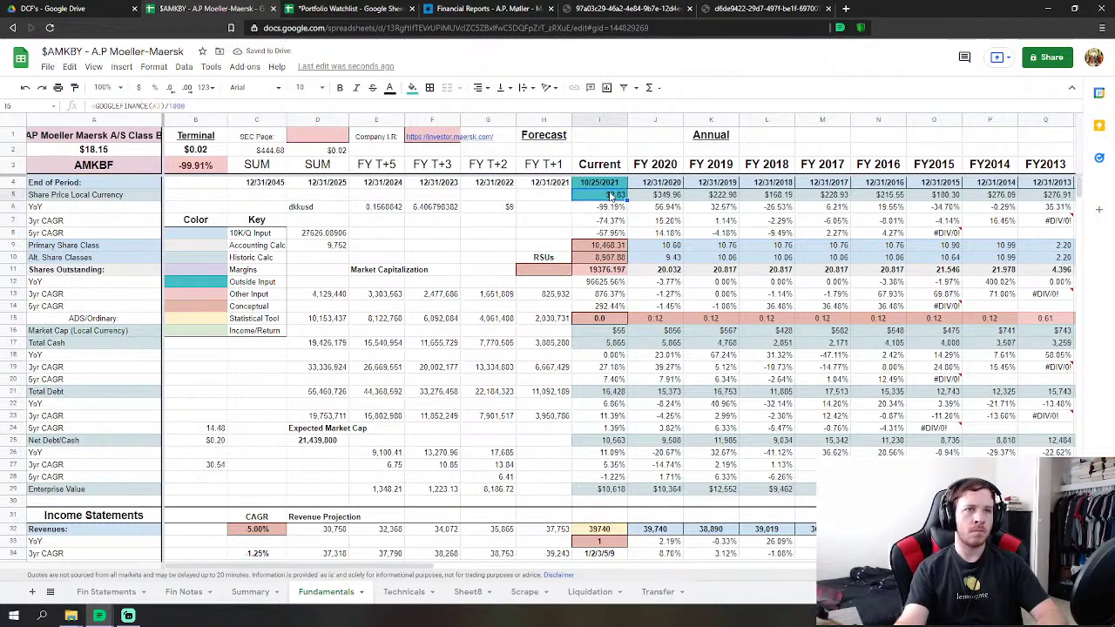
pyautogui.click(25, 88)
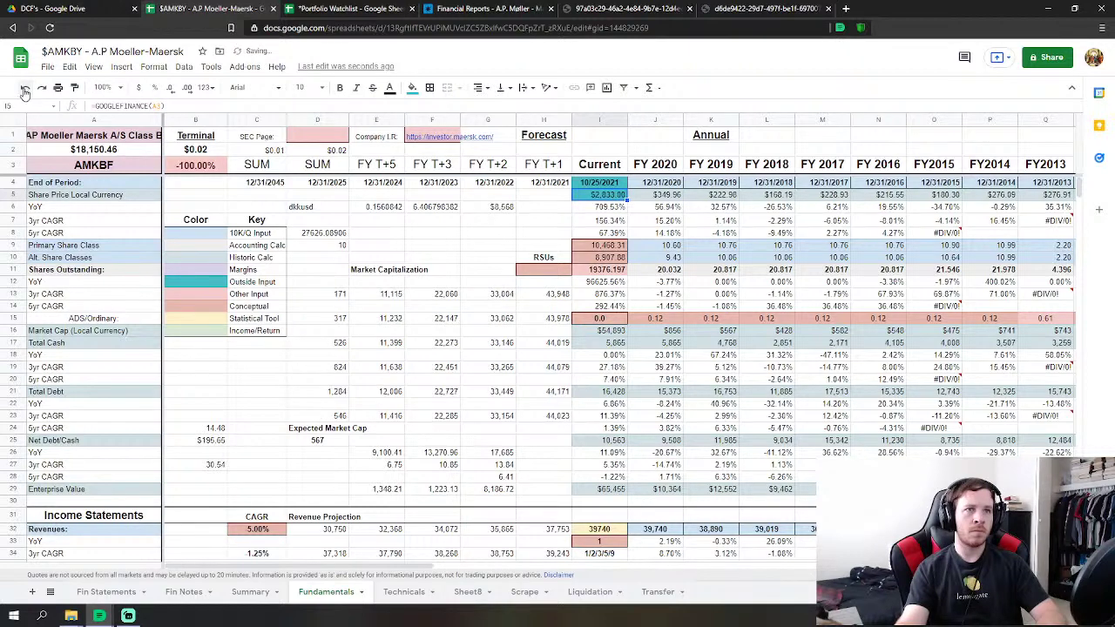
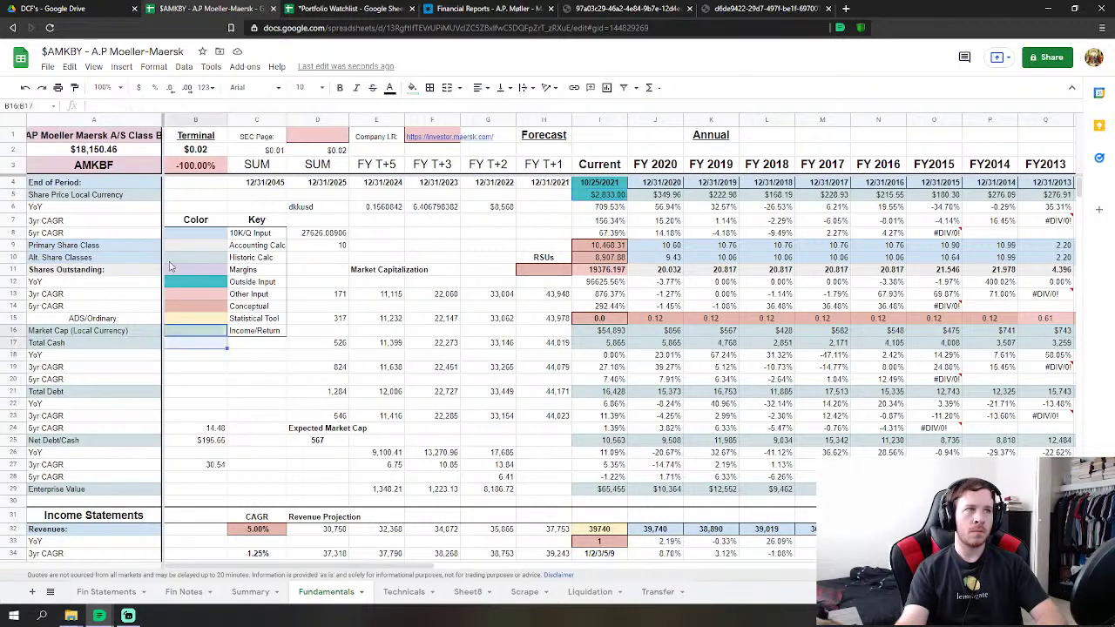
# Remove the E153 currency factor from the price formula in A2 so it reads =I5.
pyautogui.click(122, 150)
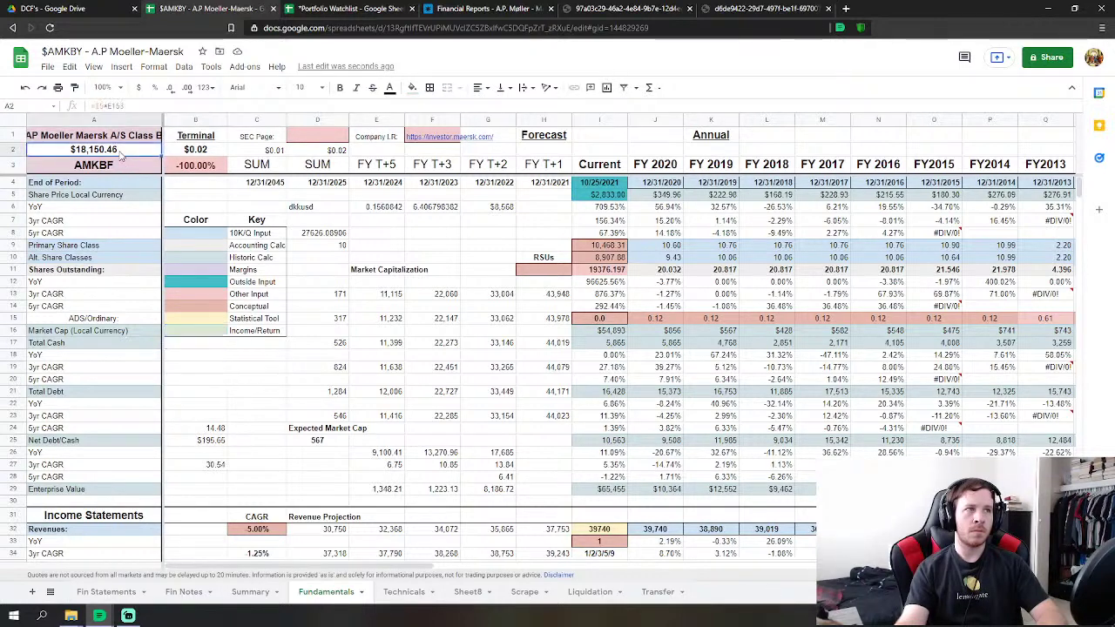
pyautogui.click(128, 106)
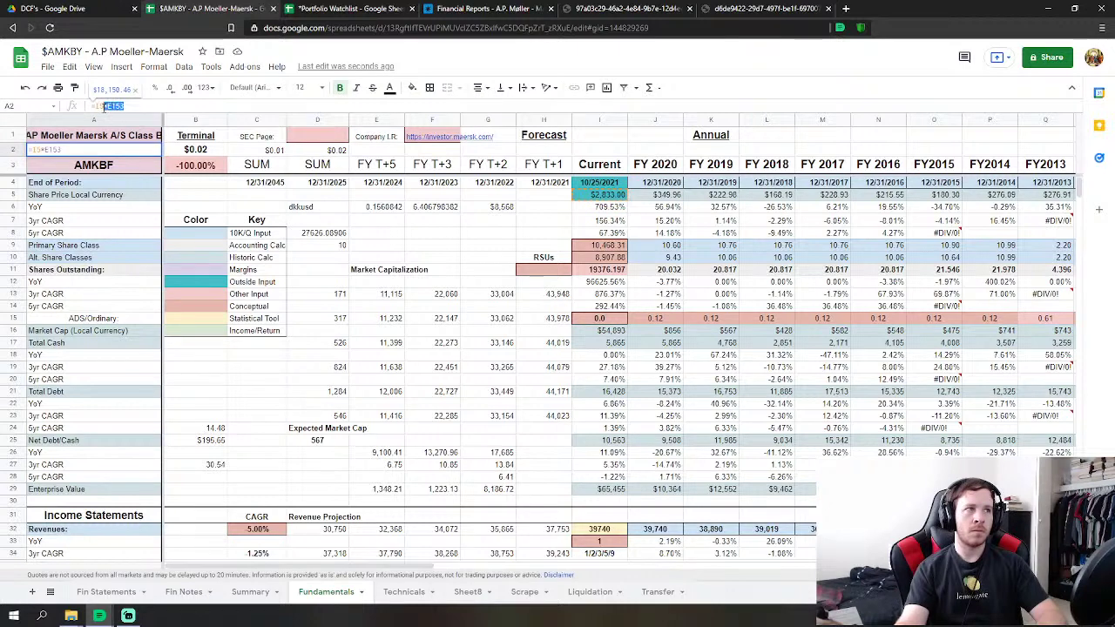
pyautogui.press('BackSpace')
pyautogui.press('Return')
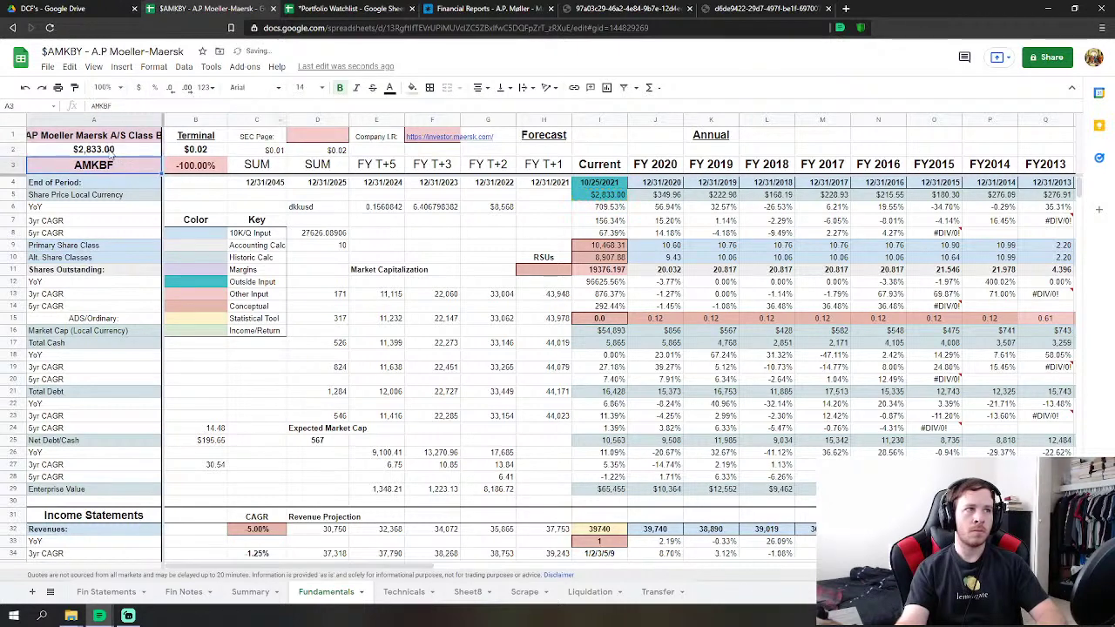
# Divide the price in A2 by 1000 so the formula reads =I5/1000.
pyautogui.click(111, 150)
pyautogui.click(126, 105)
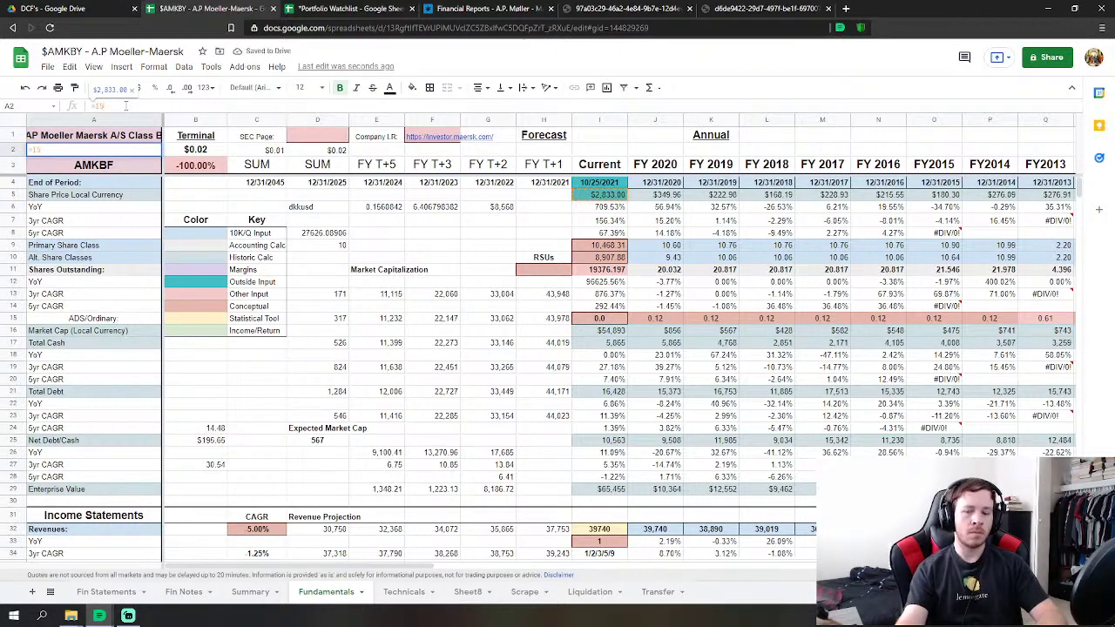
pyautogui.write('/11')
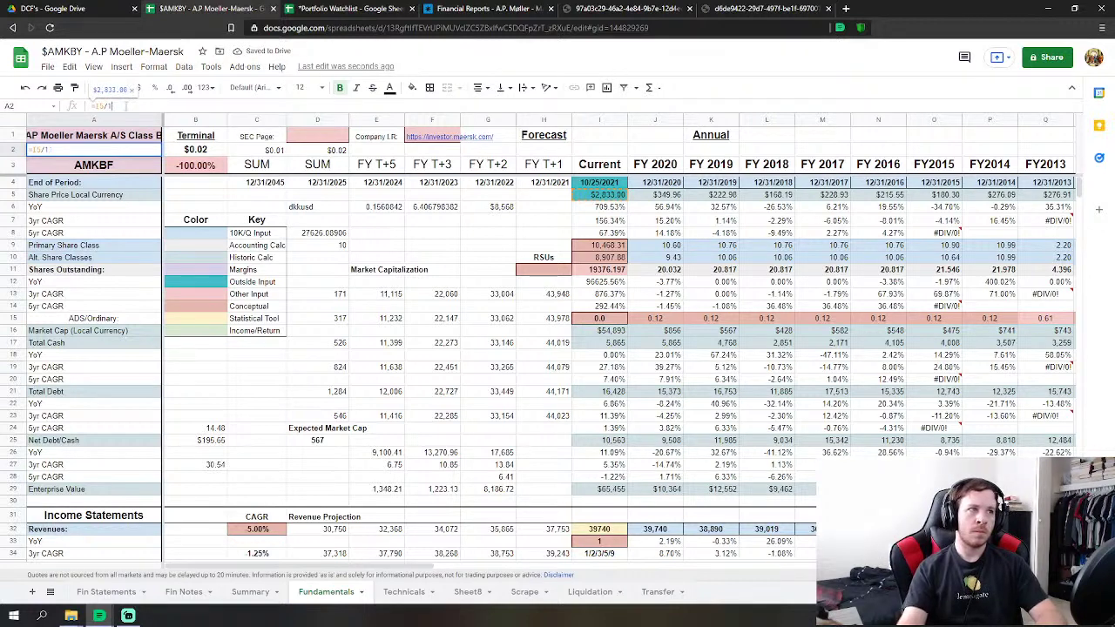
pyautogui.press('BackSpace')
pyautogui.write('000')
pyautogui.press('Return')
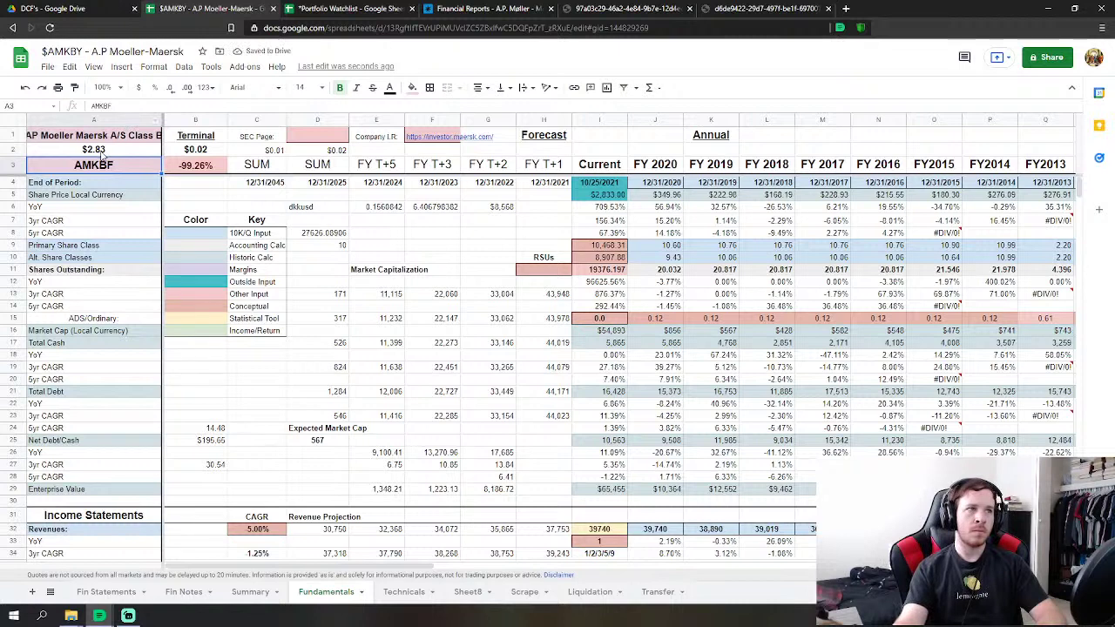
pyautogui.press('Up')
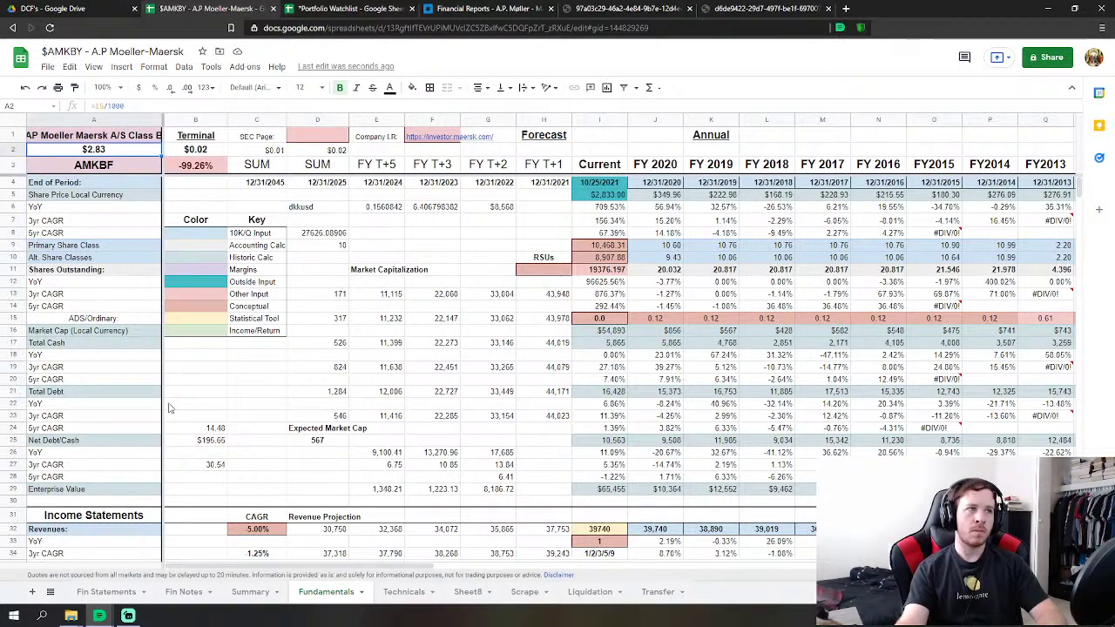
# Examine the terminal value and per-share formulas in B156:B157 and B171:B173, and the ADS/Ordinary ratio formula in I15.
pyautogui.scroll(-5, 170, 407)
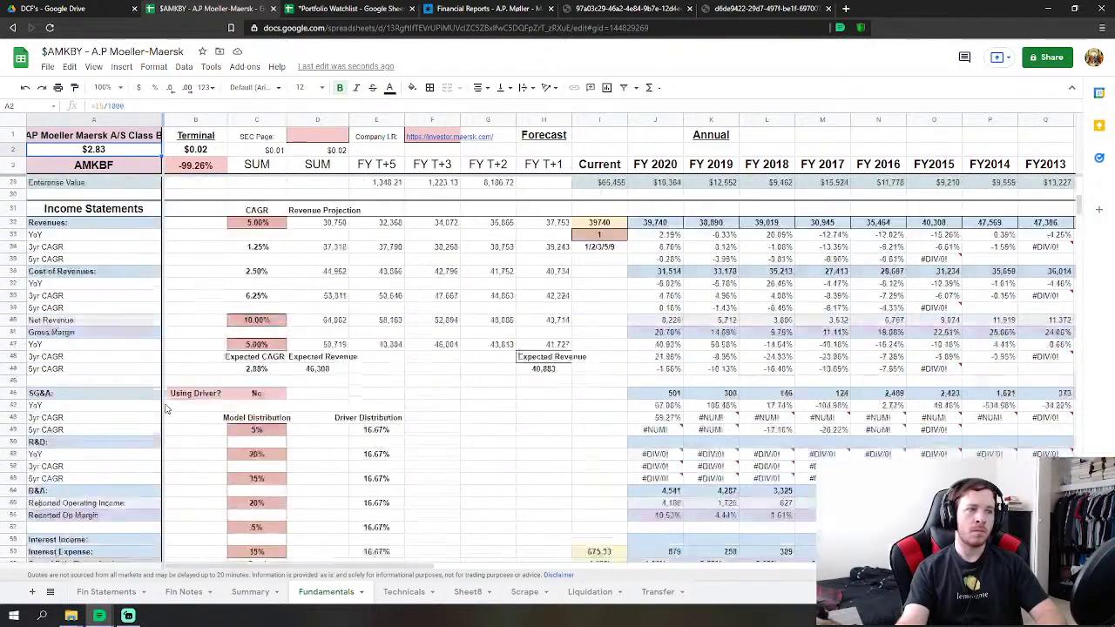
pyautogui.scroll(-15, 167, 408)
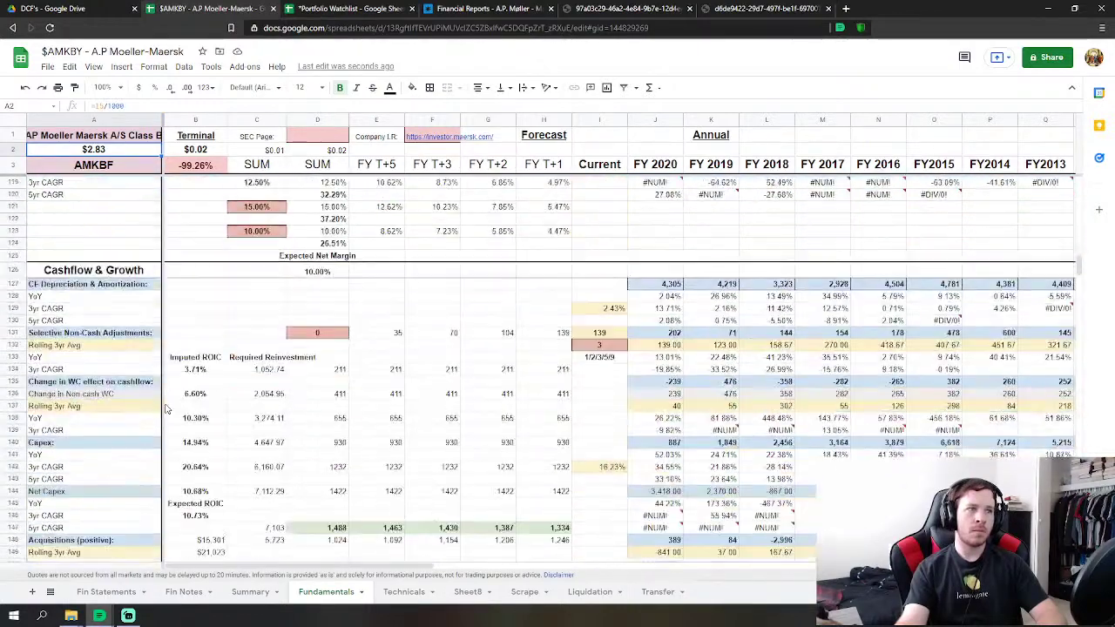
pyautogui.scroll(-5, 167, 408)
pyautogui.click(201, 380)
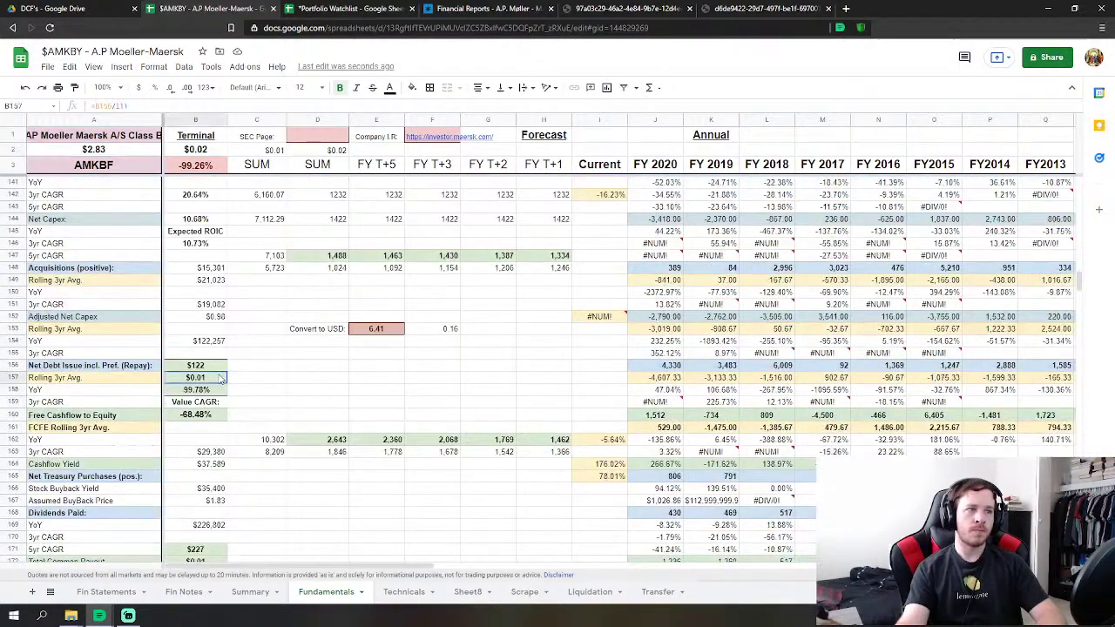
pyautogui.scroll(-1, 198, 511)
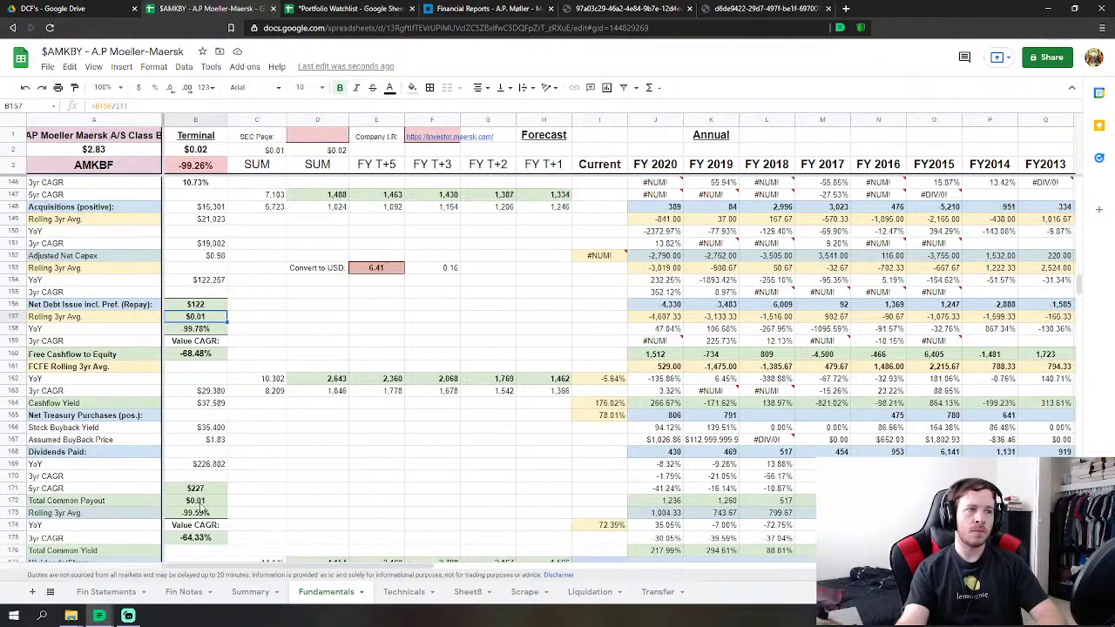
pyautogui.click(199, 501)
pyautogui.click(219, 515)
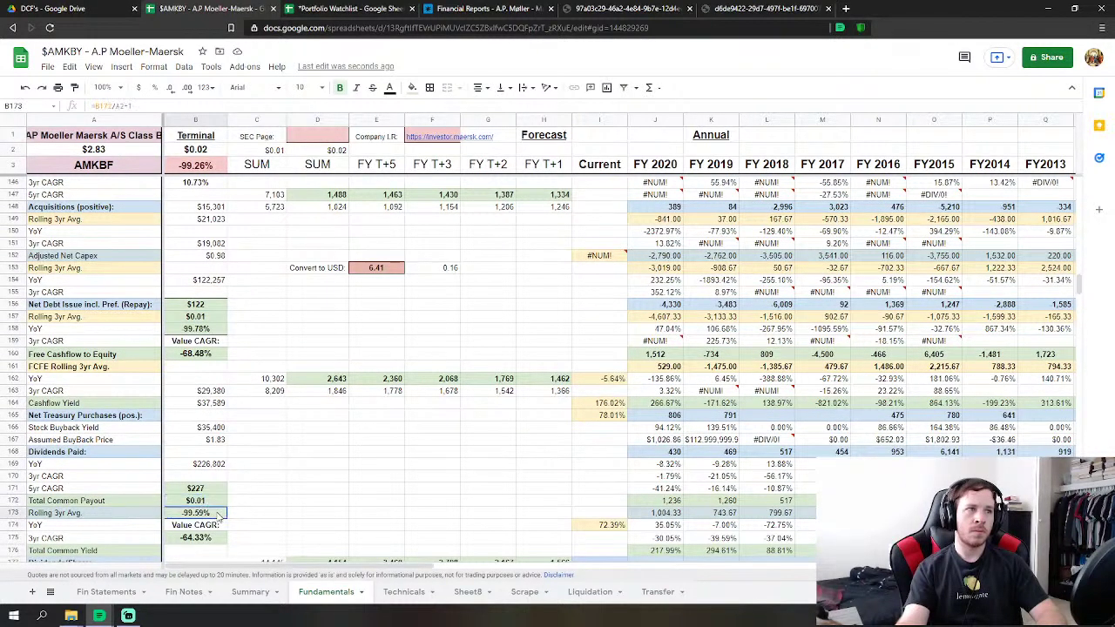
pyautogui.click(210, 490)
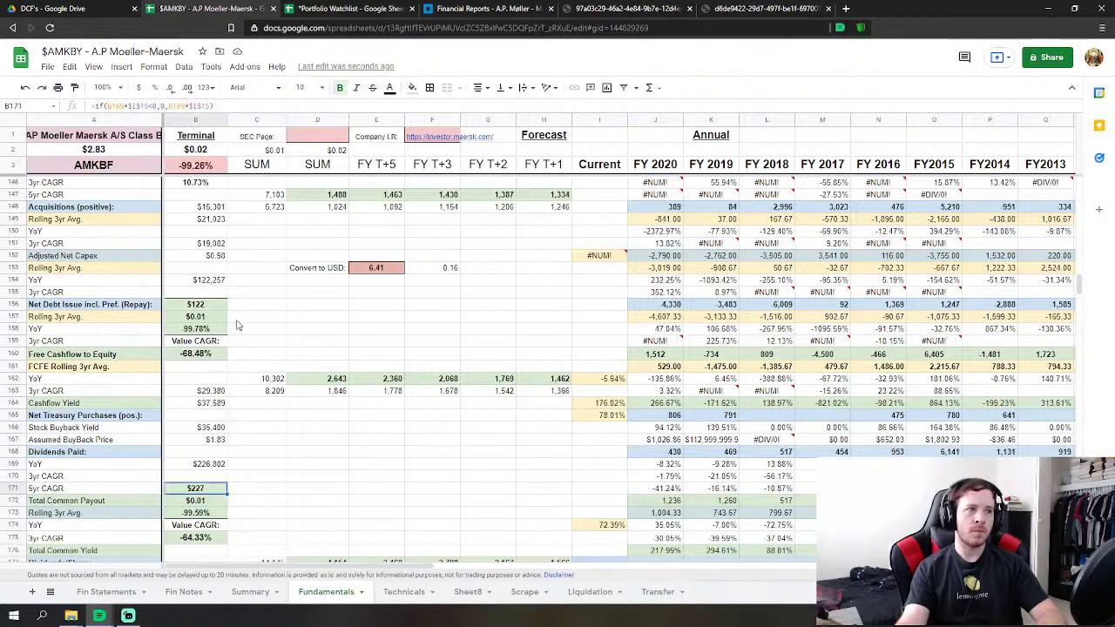
pyautogui.scroll(2, 244, 337)
pyautogui.click(197, 394)
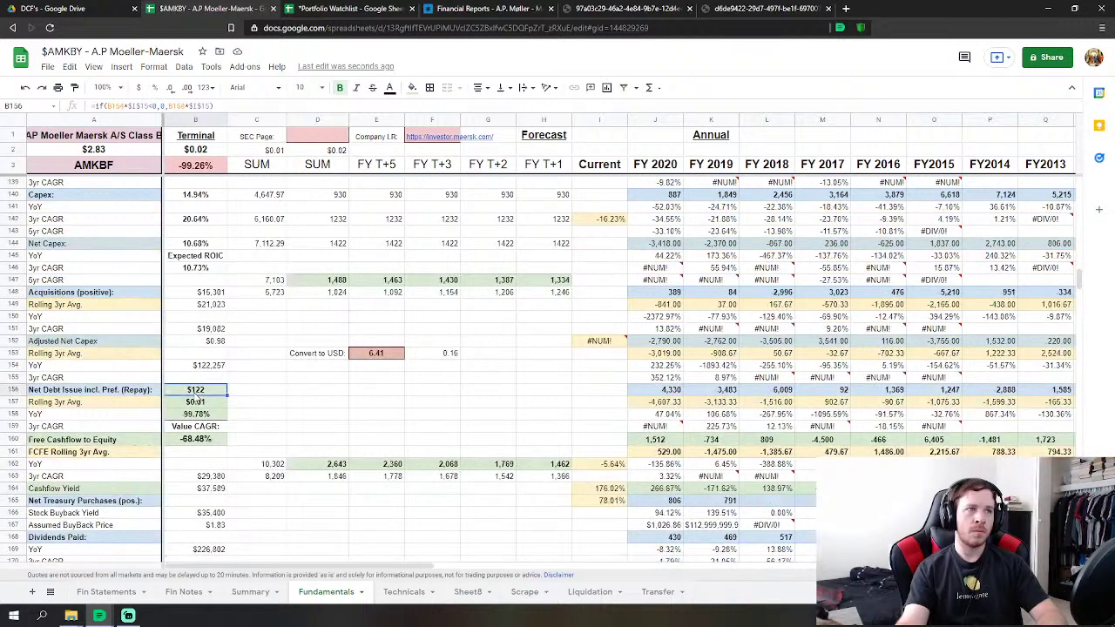
pyautogui.click(222, 405)
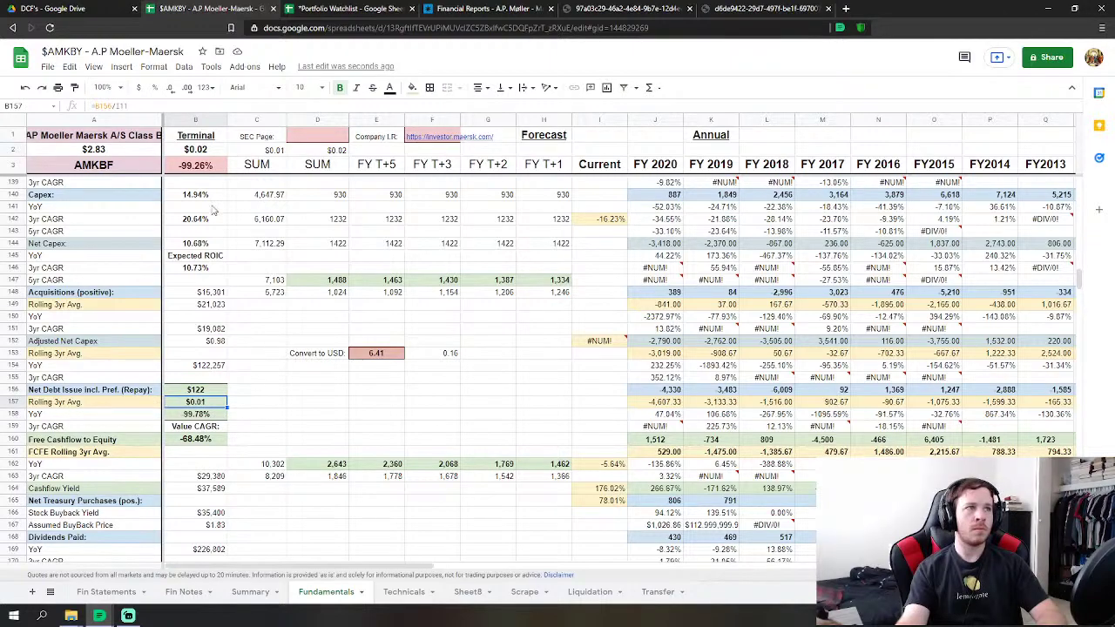
pyautogui.scroll(15, 281, 350)
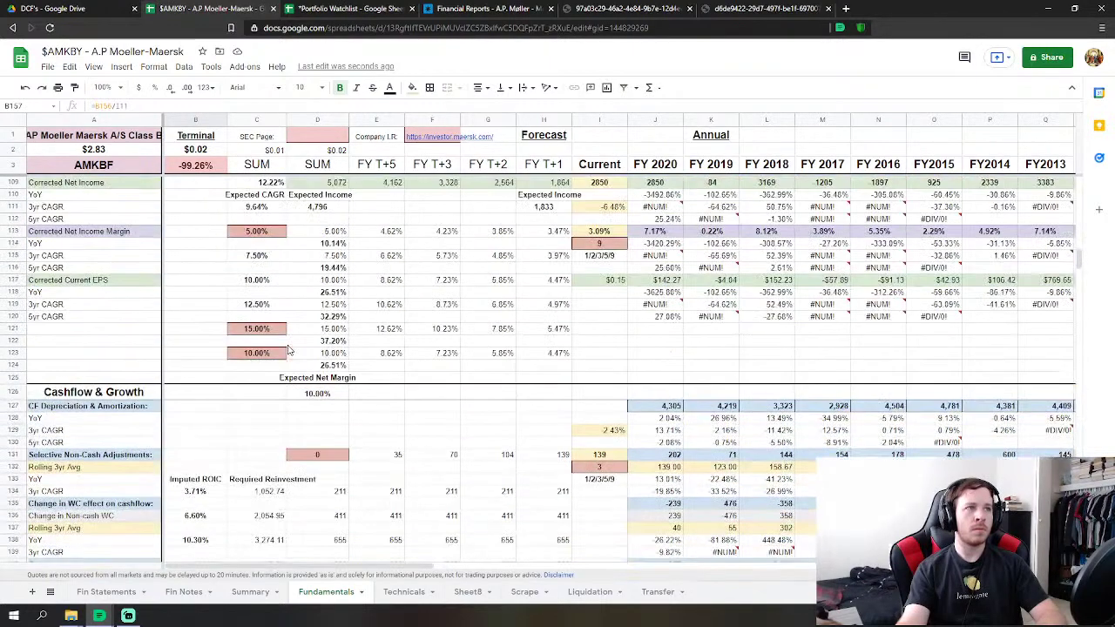
pyautogui.scroll(16, 283, 350)
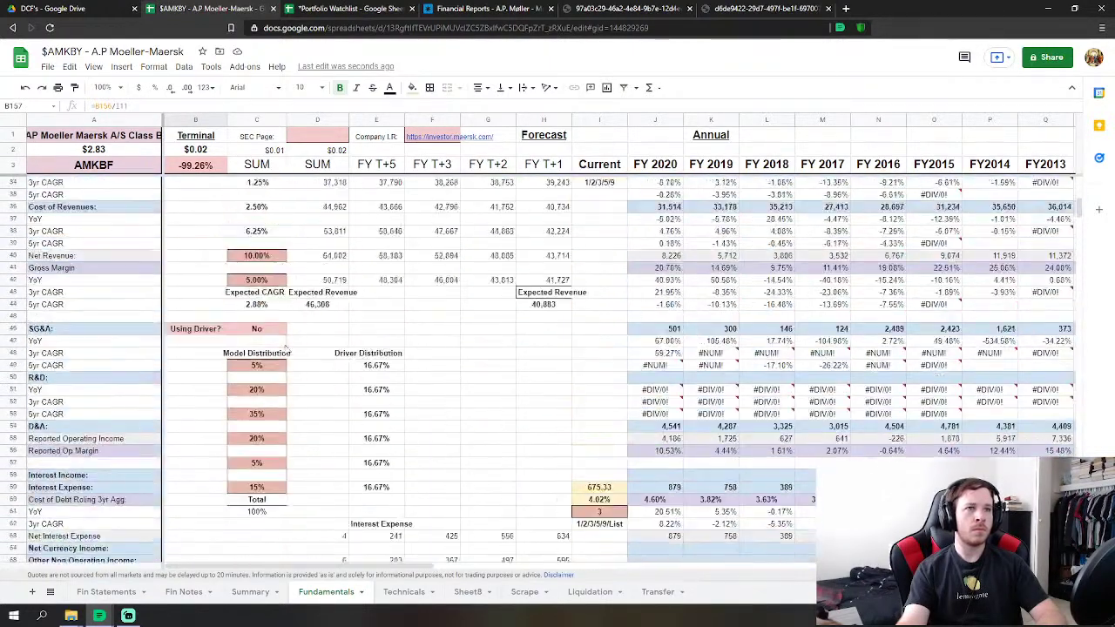
pyautogui.scroll(2, 285, 350)
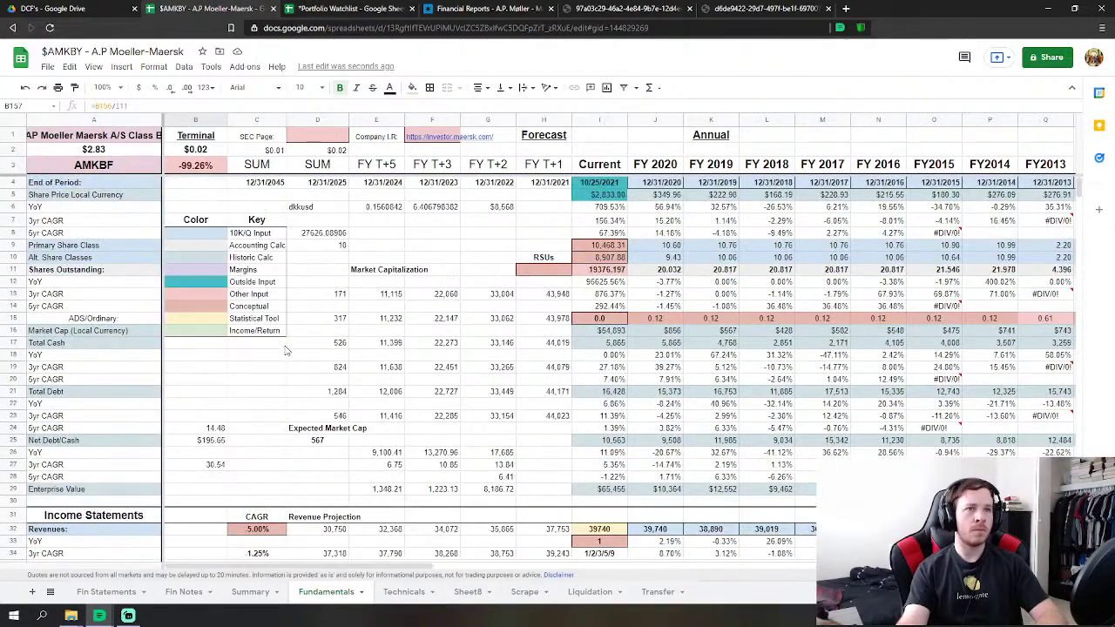
pyautogui.click(591, 320)
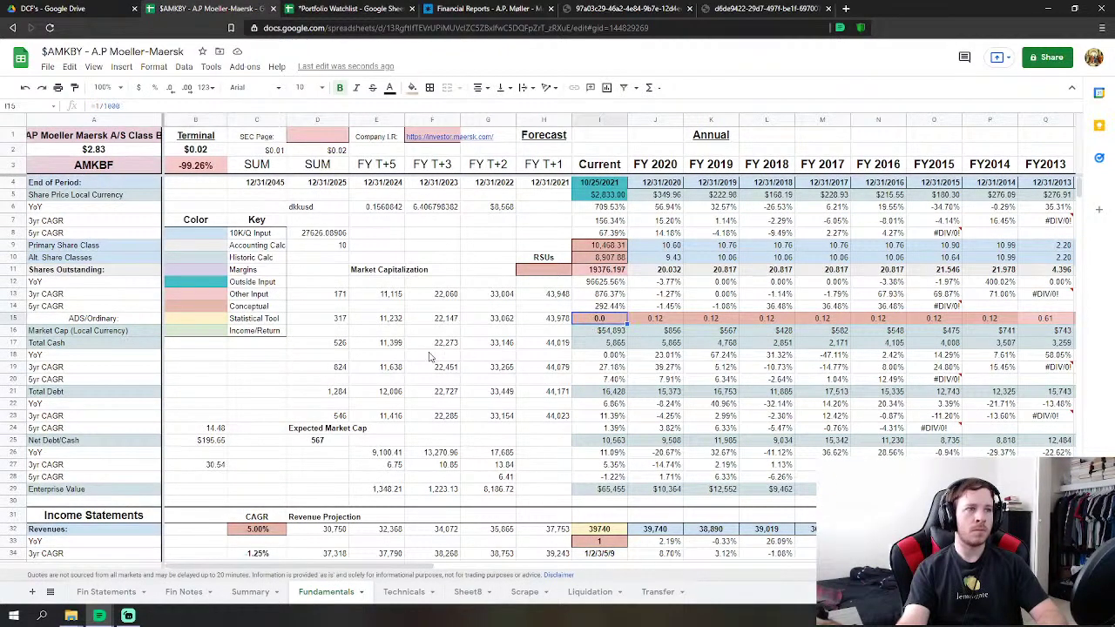
# Compare the terminal value formula in B156 with the ADS/Ordinary ratio formula in I15 that it references.
pyautogui.scroll(-12, 428, 357)
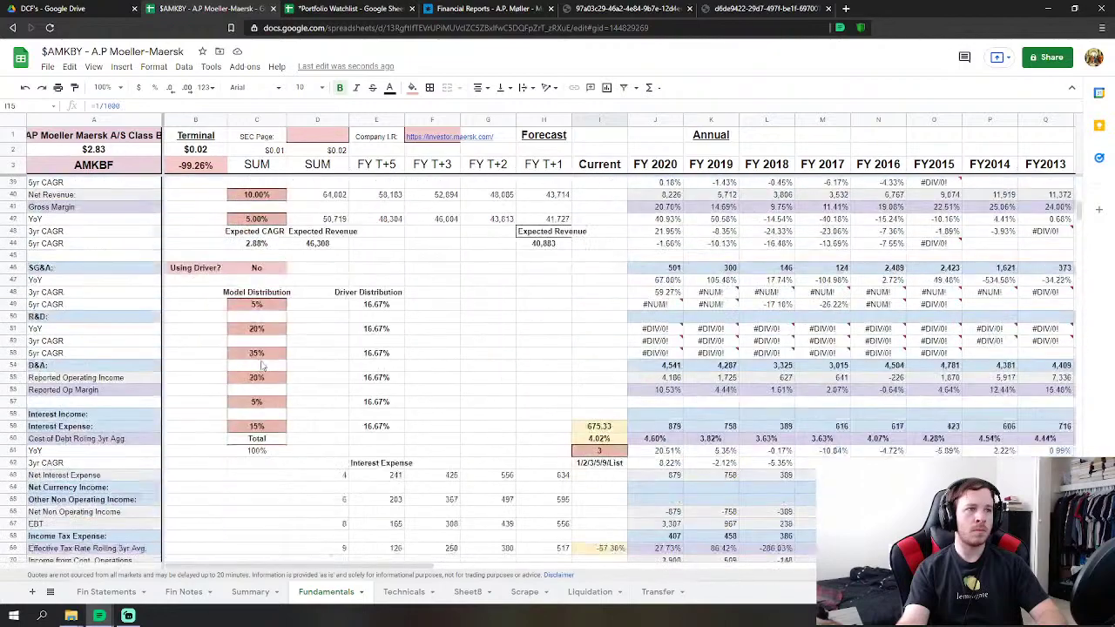
pyautogui.scroll(-20, 261, 366)
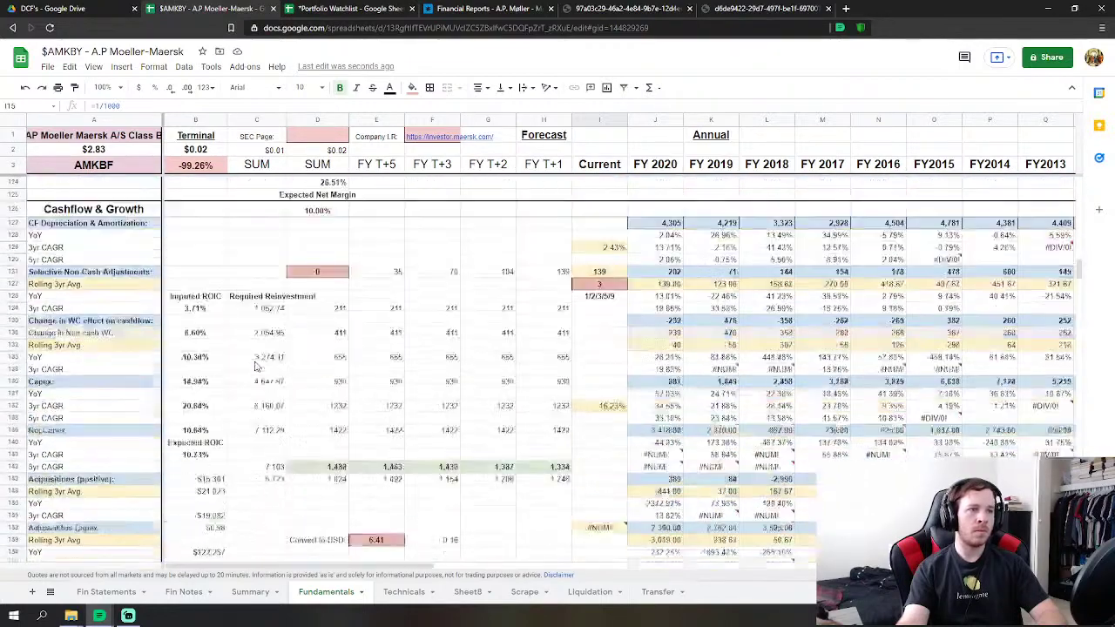
pyautogui.scroll(-7, 255, 366)
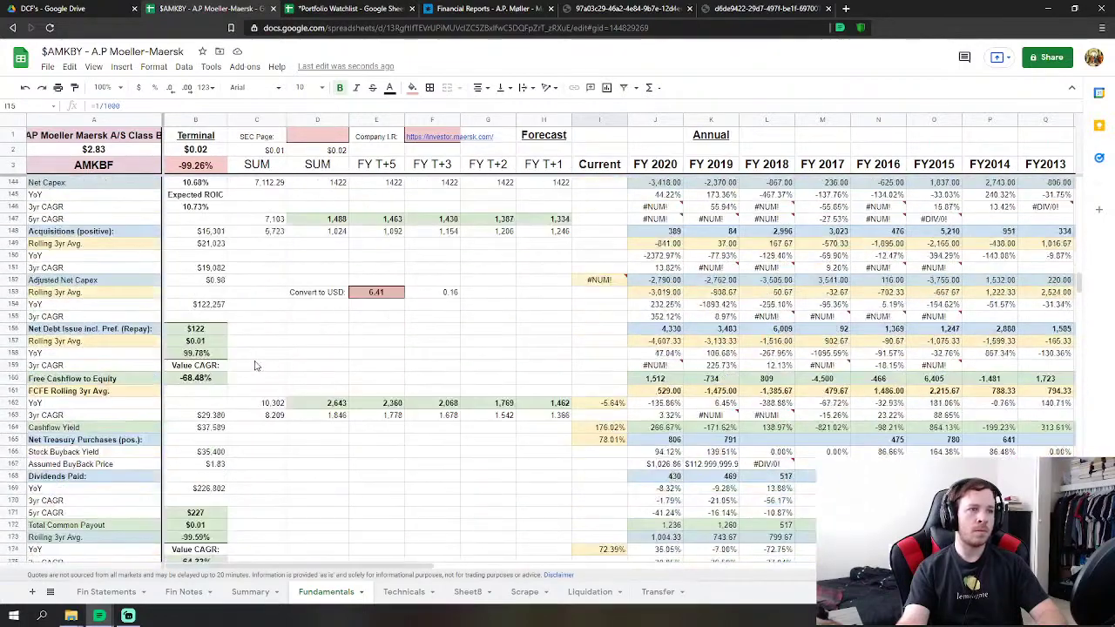
pyautogui.click(210, 333)
pyautogui.scroll(9, 209, 333)
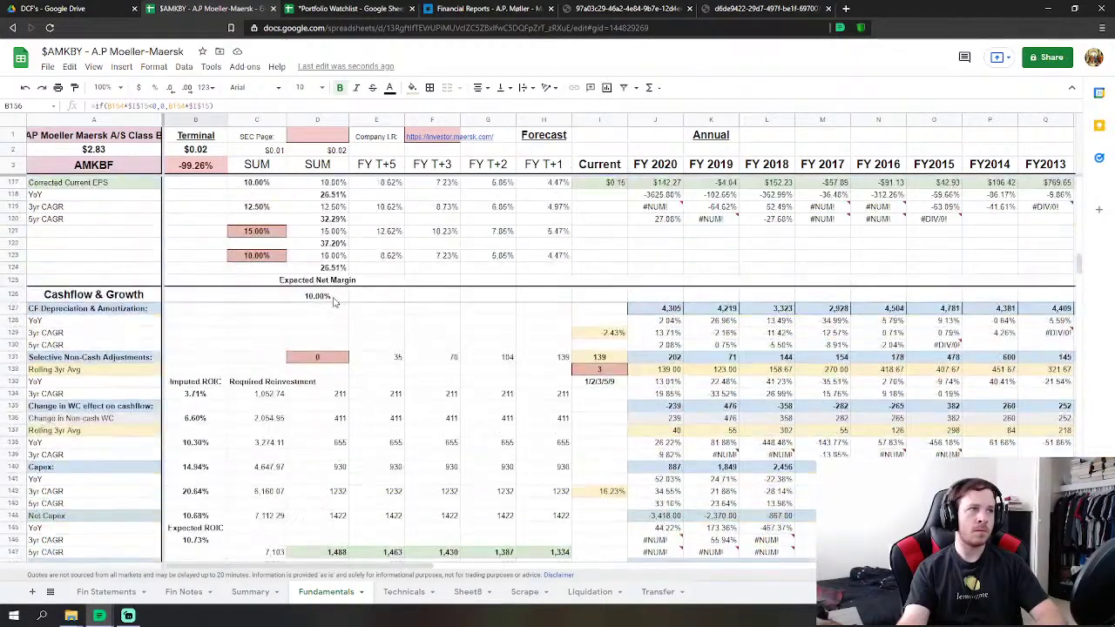
pyautogui.scroll(20, 340, 302)
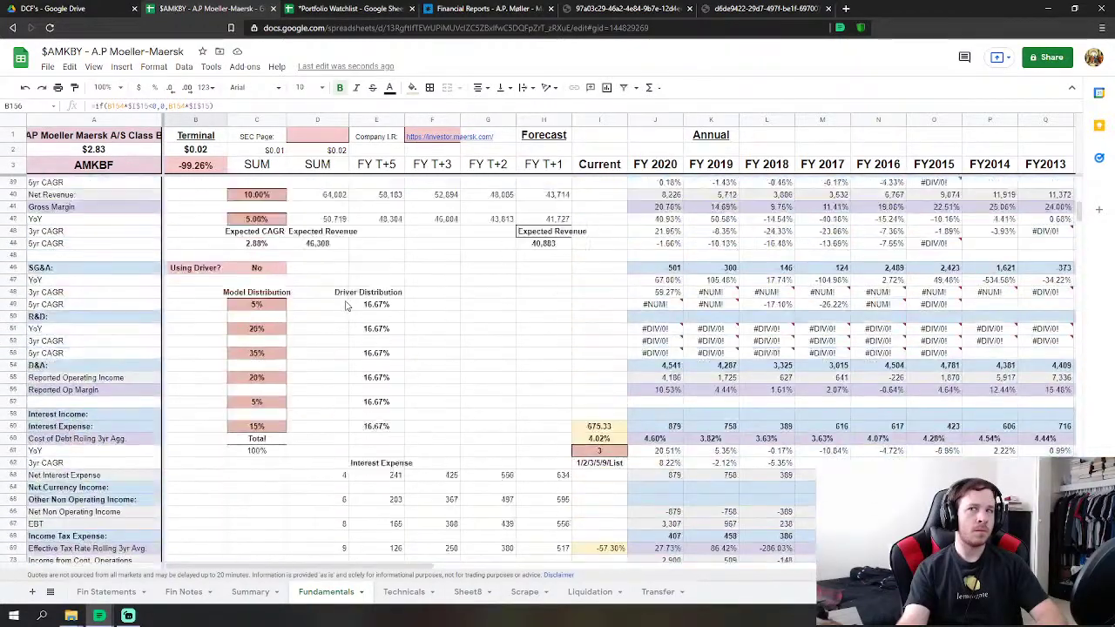
pyautogui.scroll(12, 346, 305)
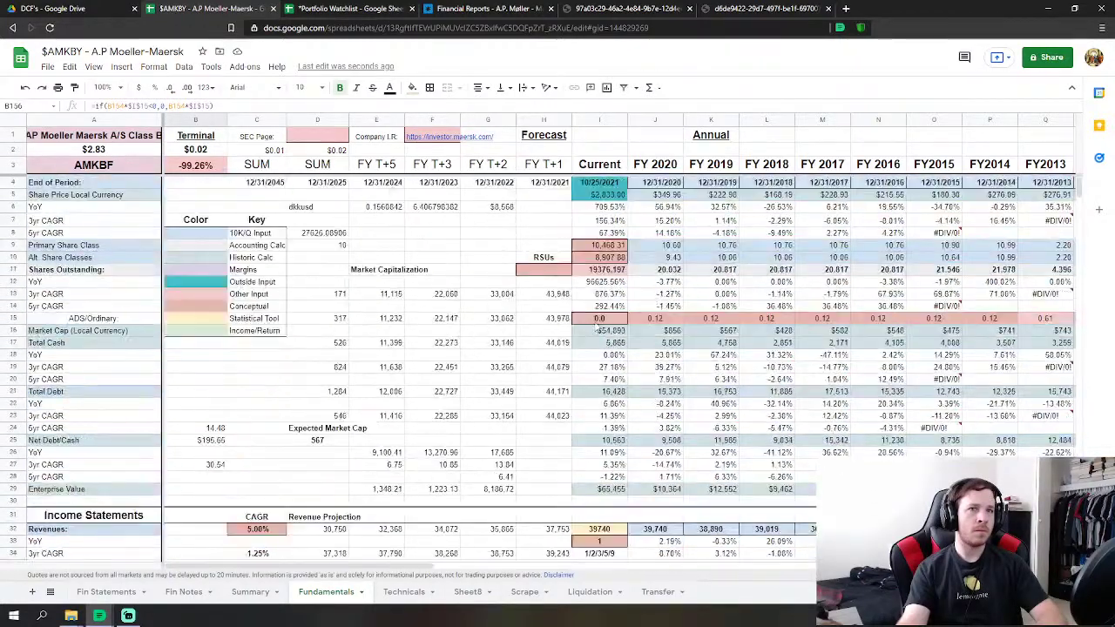
pyautogui.click(599, 320)
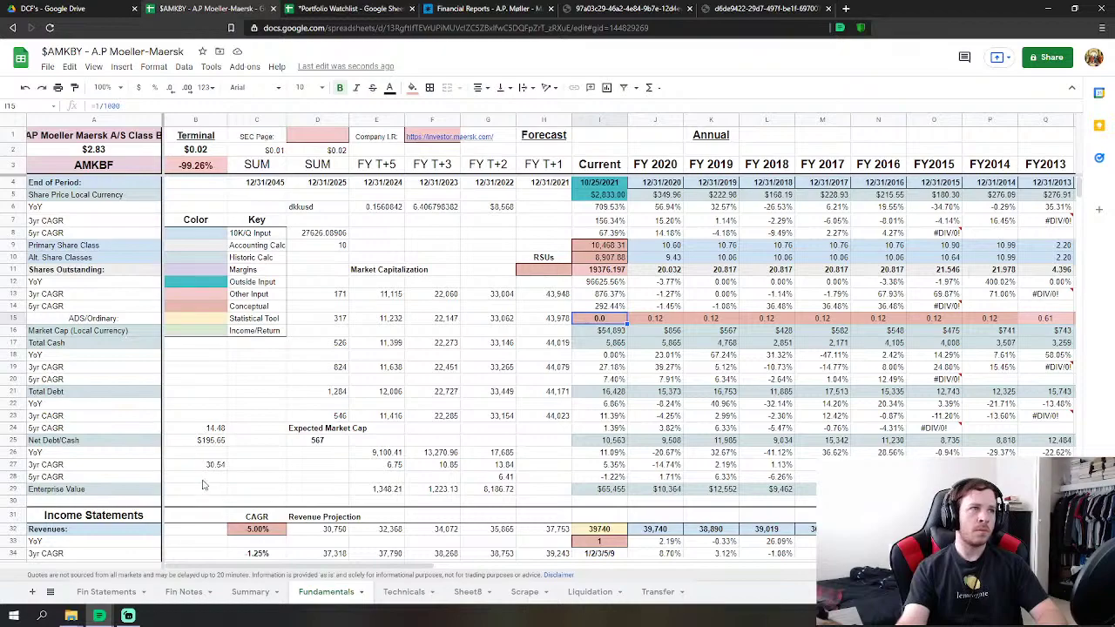
# Inspect the currency conversion formula in B154 and the terminal value formula in B156 that builds on it.
pyautogui.scroll(-4, 202, 484)
pyautogui.scroll(-20, 201, 488)
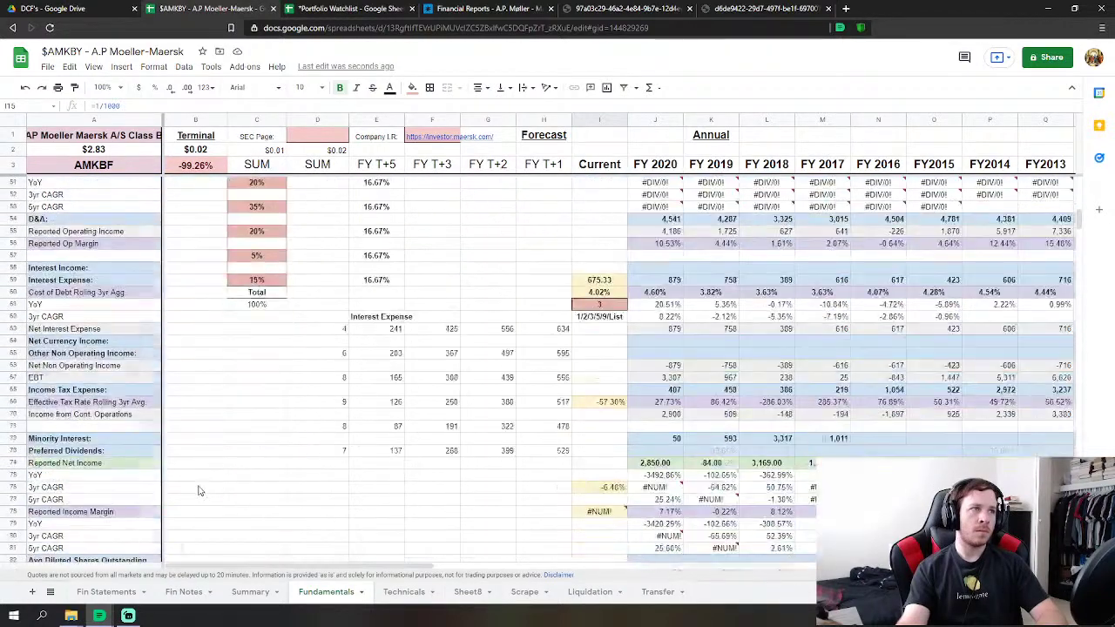
pyautogui.scroll(-15, 200, 492)
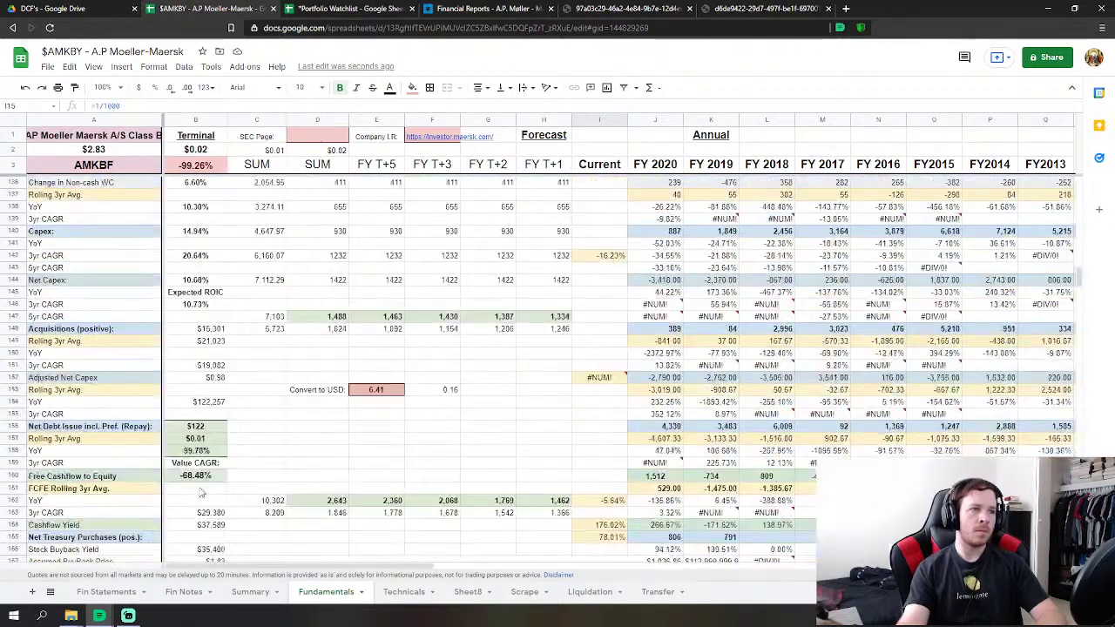
pyautogui.doubleClick(199, 402)
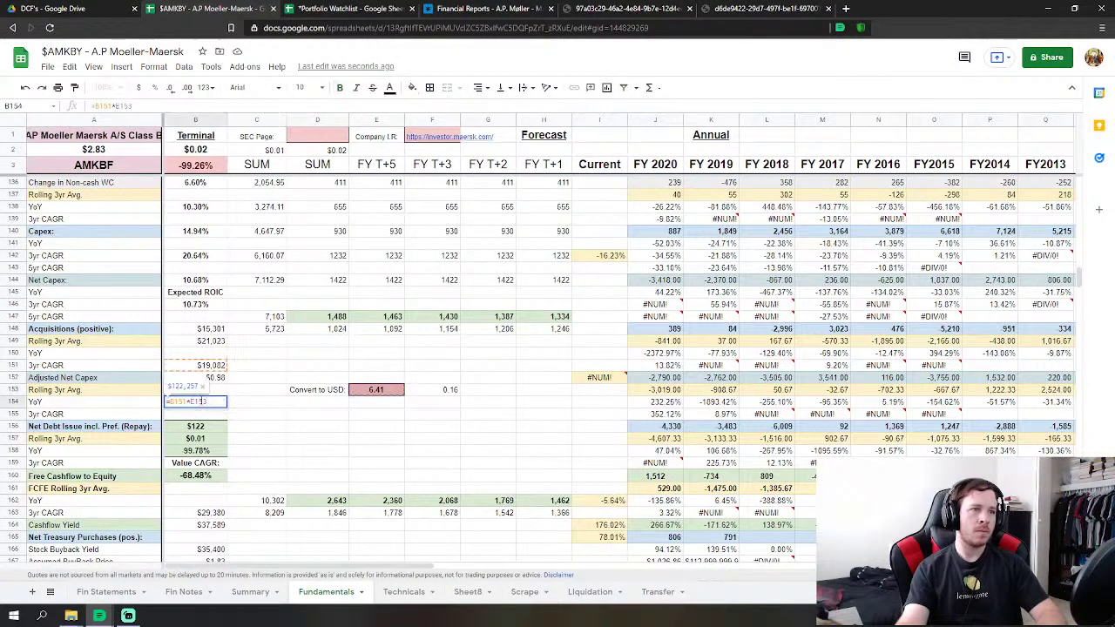
pyautogui.press('Escape')
pyautogui.doubleClick(199, 426)
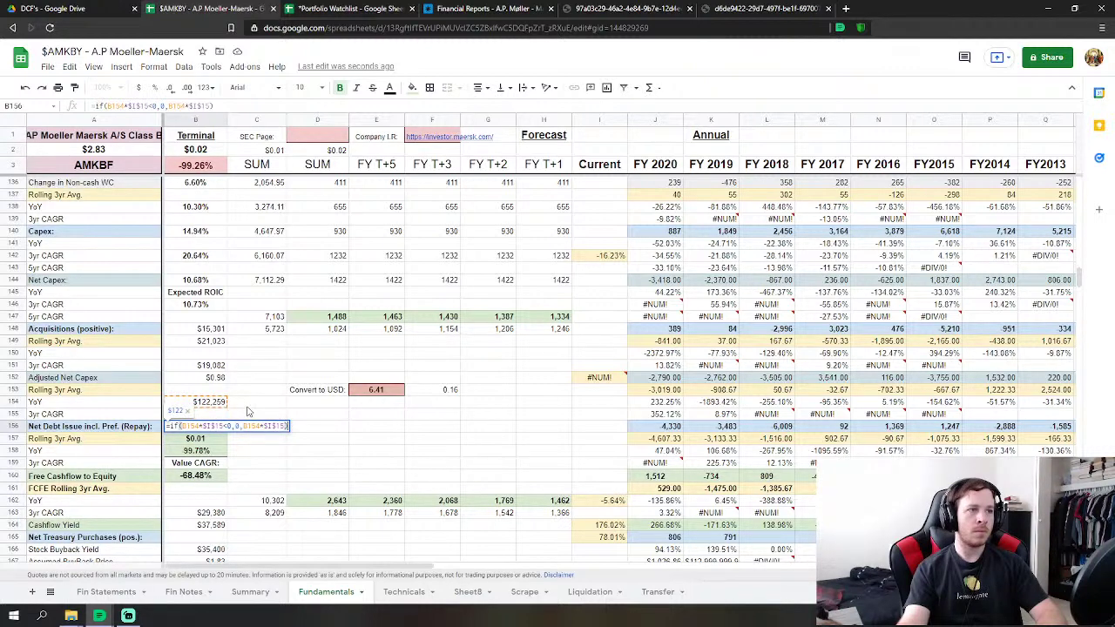
pyautogui.press('Return')
# Try dividing by the ADS/Ordinary ratio in B156, as =if(B154/$I$15<0,0,B154/$I$15), and undo the change.
pyautogui.click(218, 428)
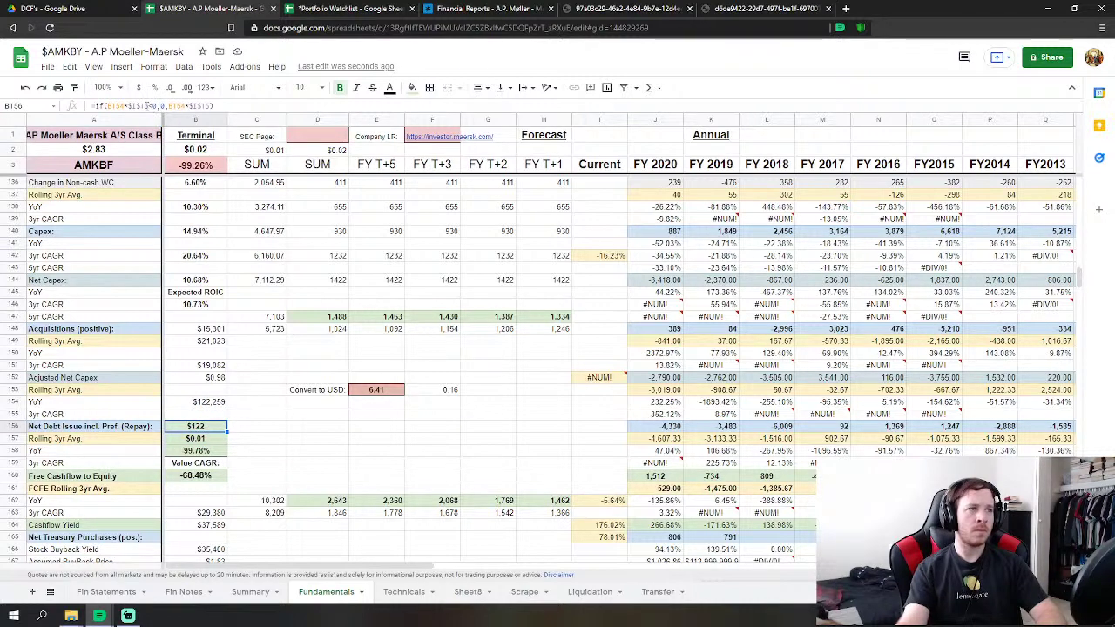
pyautogui.click(128, 105)
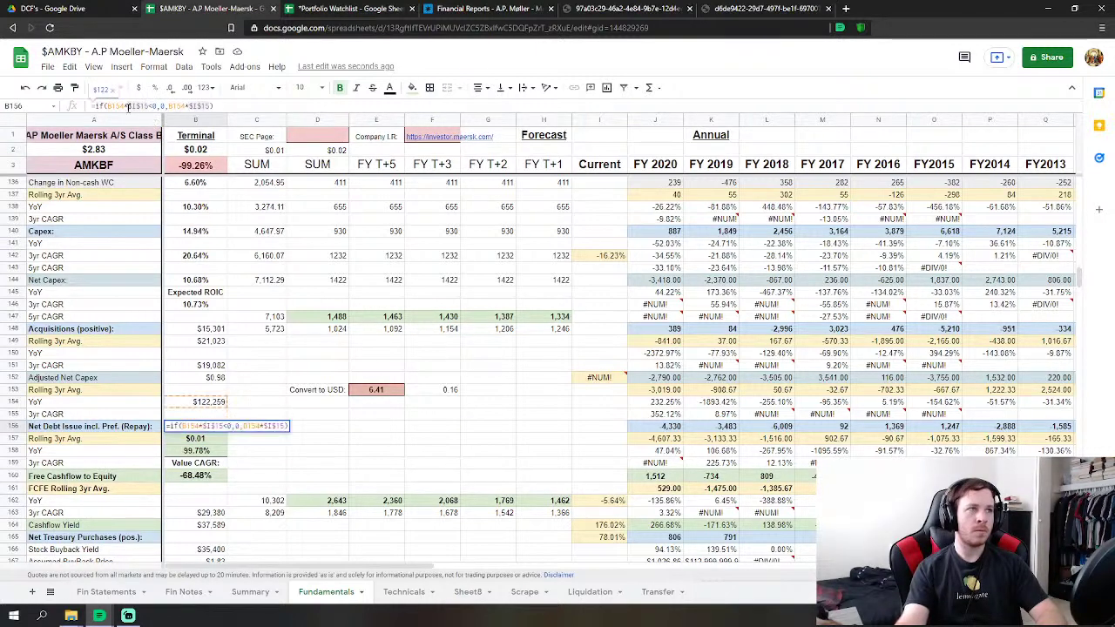
pyautogui.moveTo(128, 105); pyautogui.dragTo(123, 105)
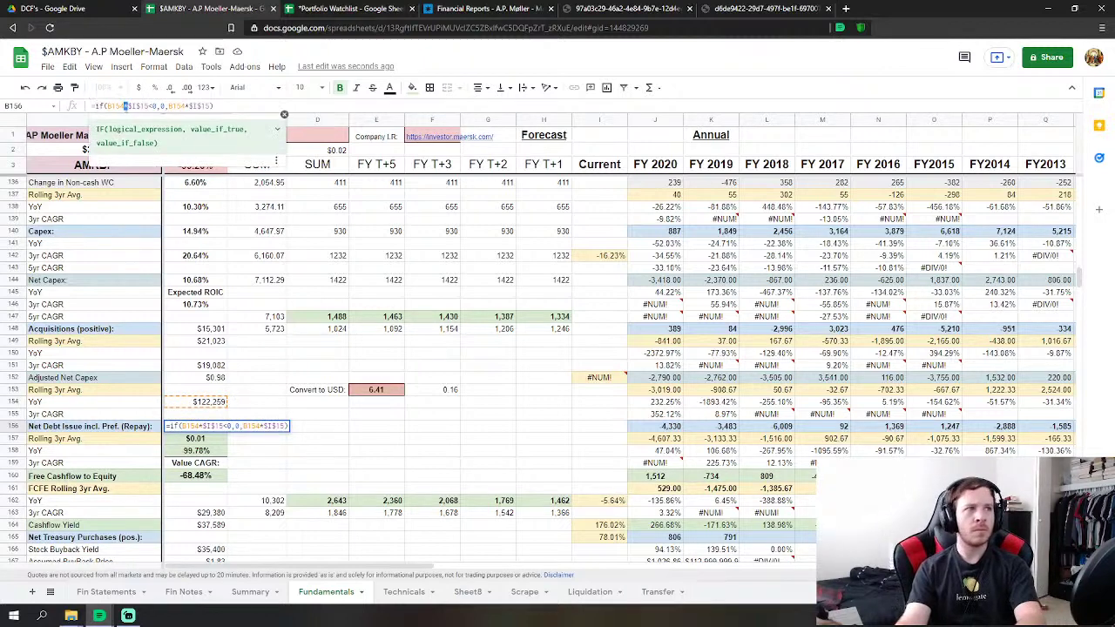
pyautogui.write('/')
pyautogui.moveTo(186, 105); pyautogui.dragTo(181, 105)
pyautogui.write('/')
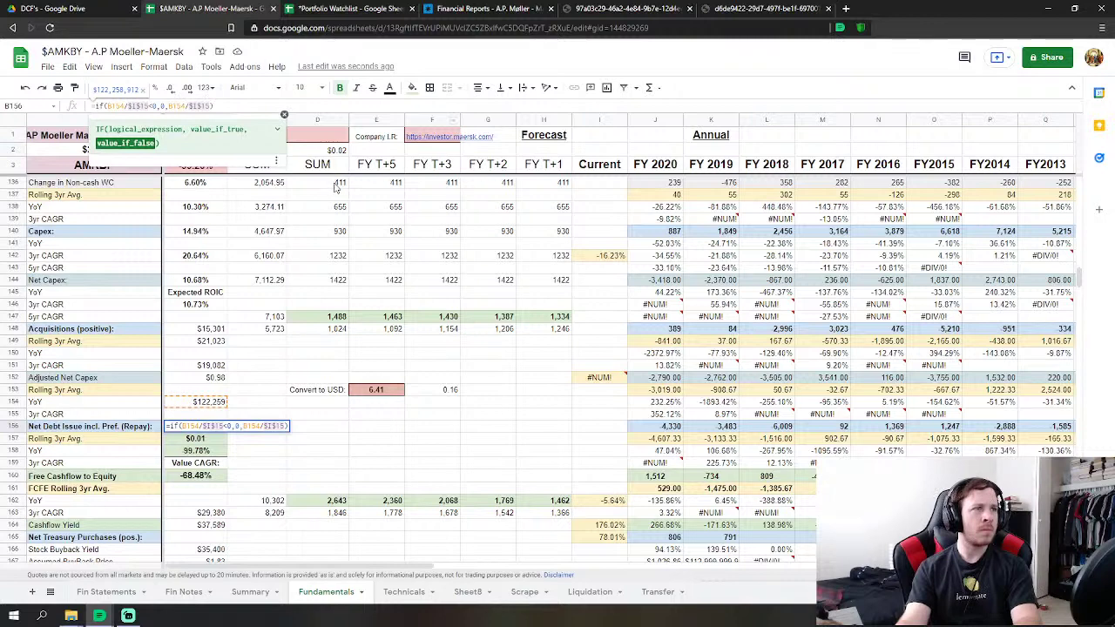
pyautogui.press('Return')
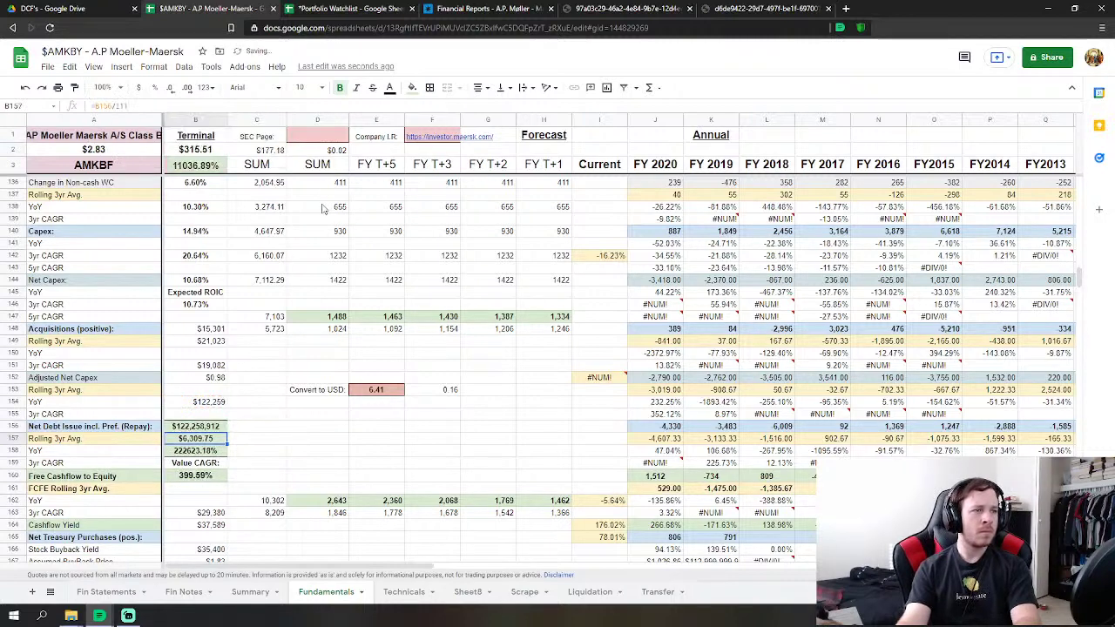
pyautogui.click(25, 87)
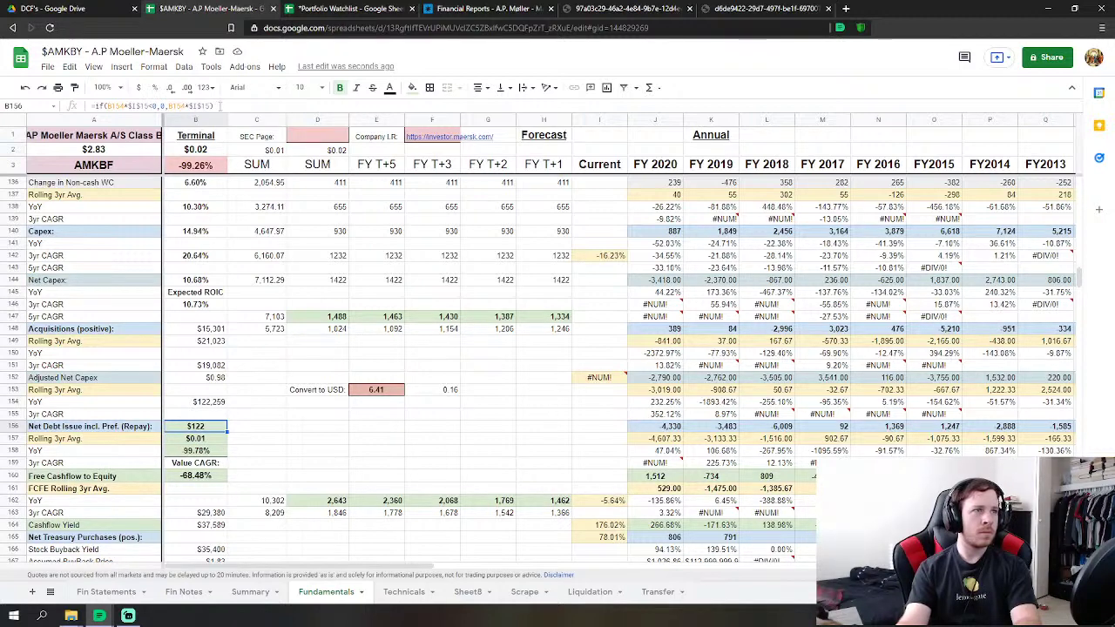
# Try dividing the B156 result by 1000, as =if(B154*$I$15<0,0,B154*$I$15)/1000, and undo the change.
pyautogui.click(221, 106)
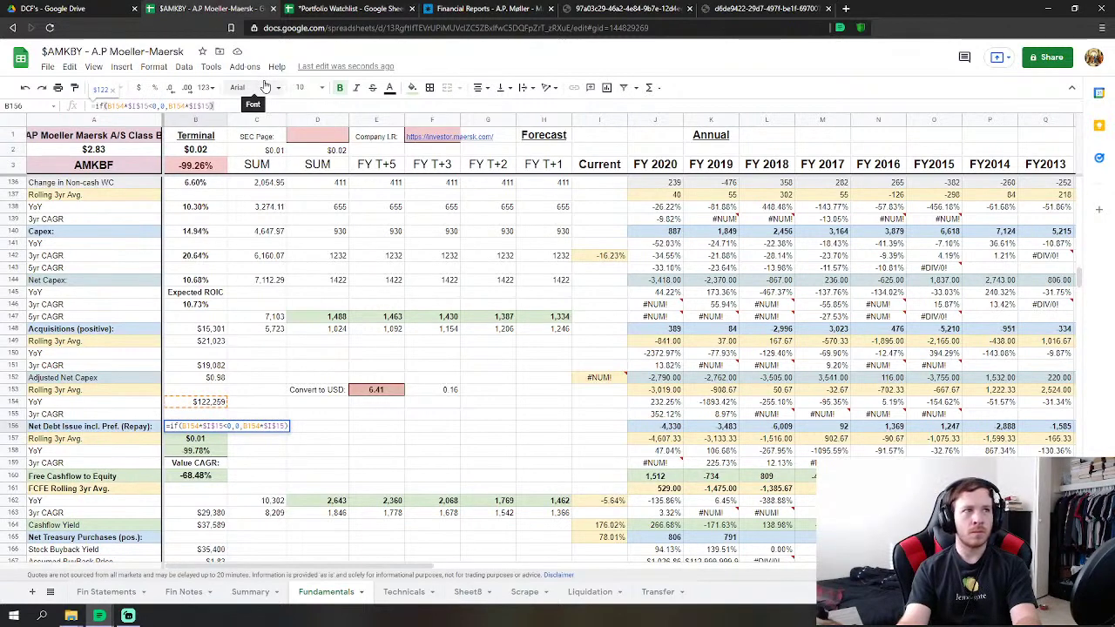
pyautogui.write('/')
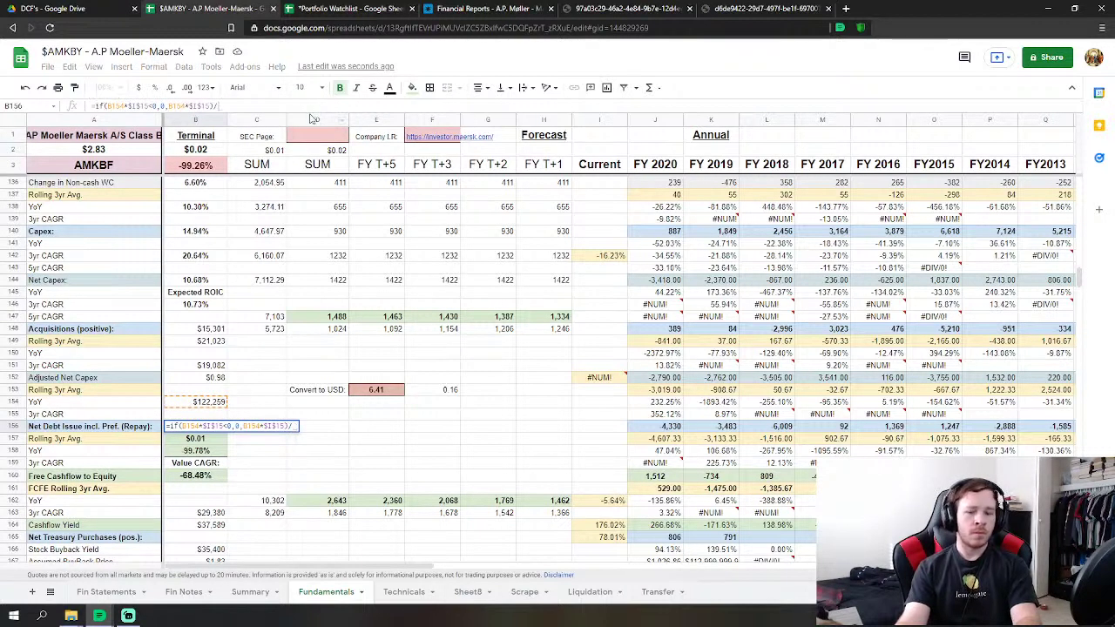
pyautogui.write('1000')
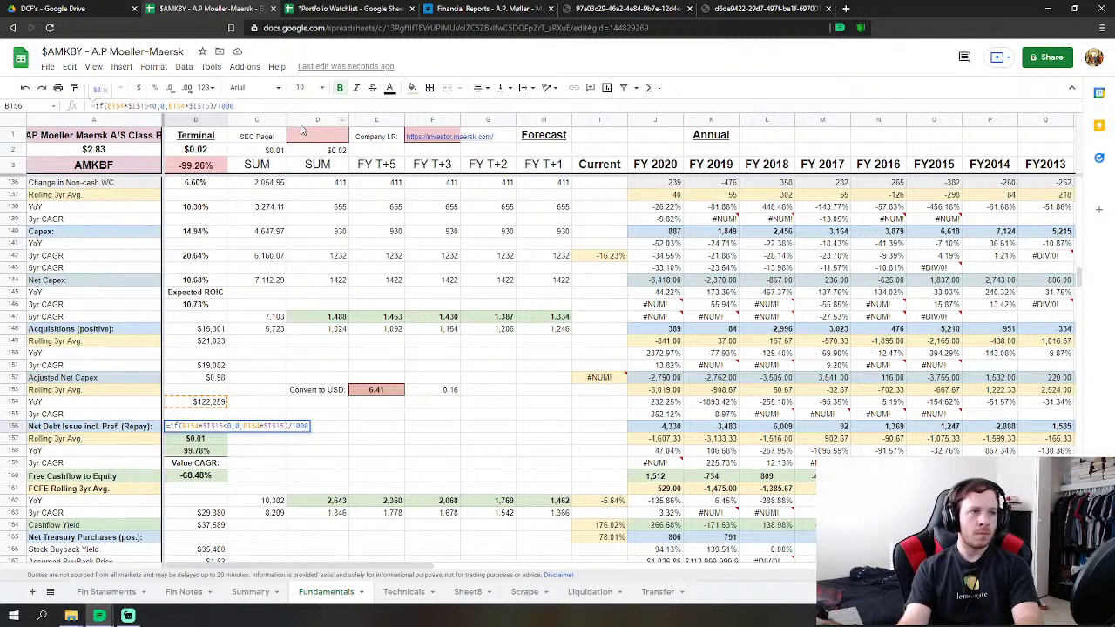
pyautogui.press('Return')
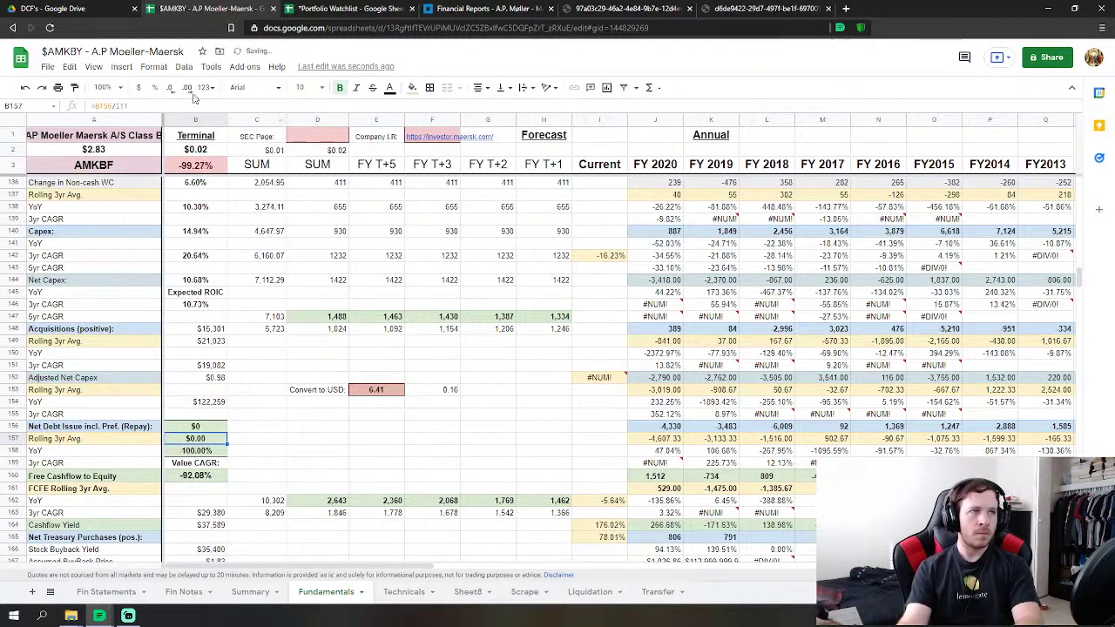
pyautogui.click(25, 87)
# Multiply the terminal value in B156 by 1000 so the formula reads =if(B154*$I$15<0,0,B154*$I$15)*1000, and check the price formula in A2.
pyautogui.press('Return')
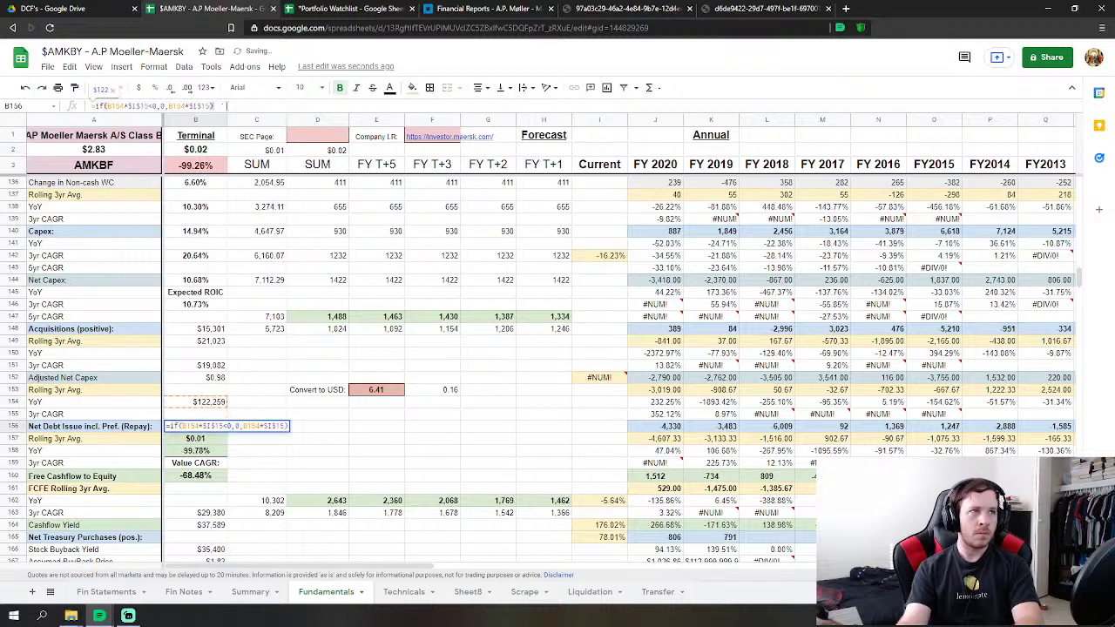
pyautogui.write('*1000')
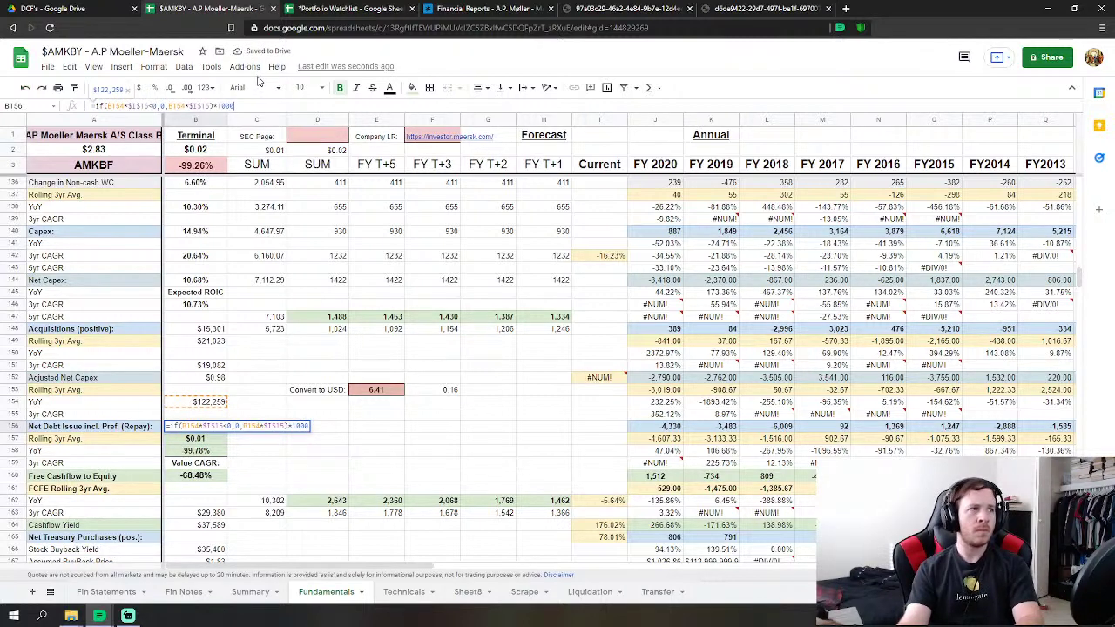
pyautogui.press('Return')
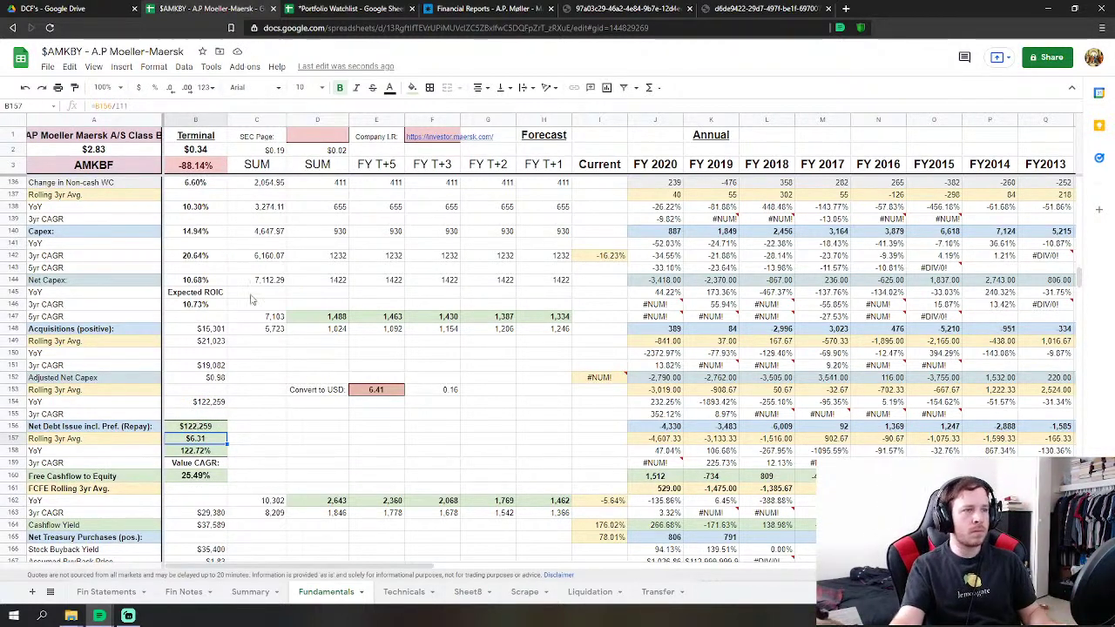
pyautogui.click(24, 87)
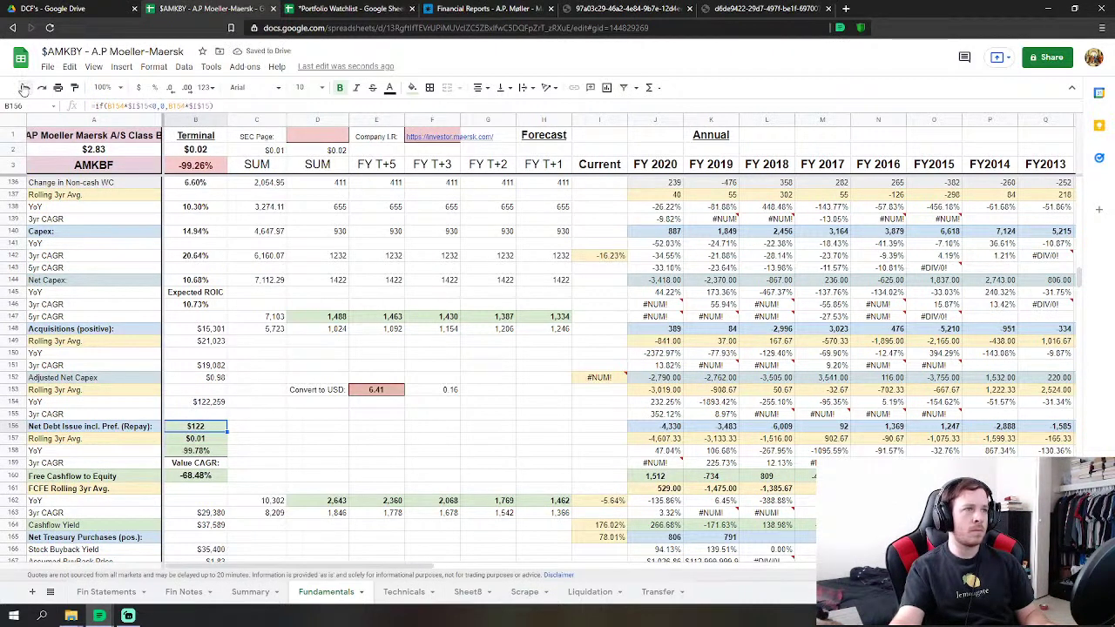
pyautogui.click(41, 88)
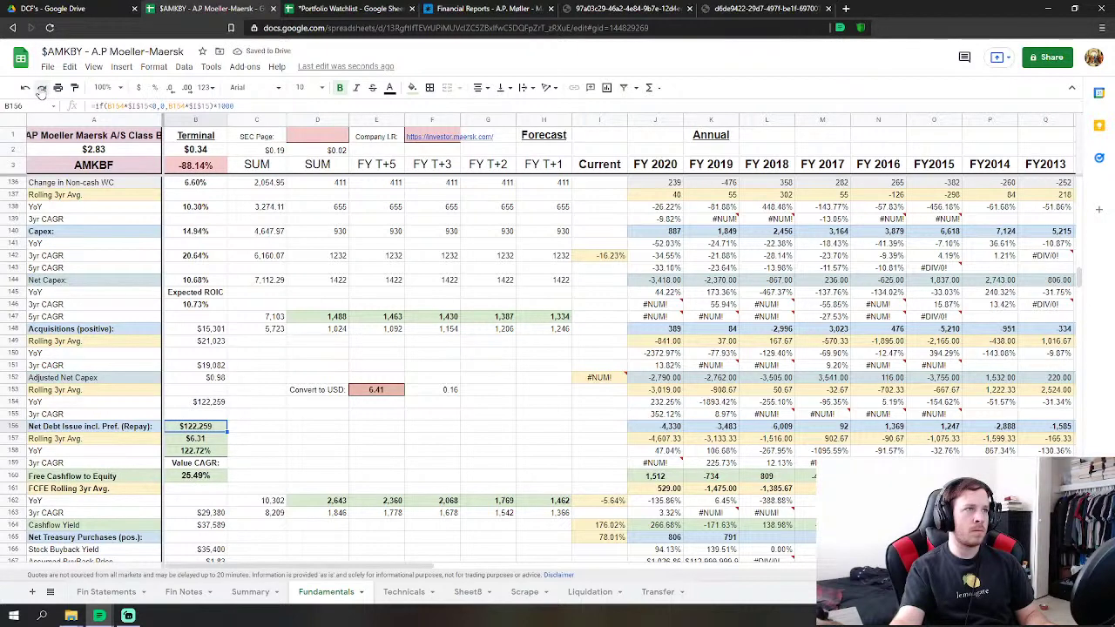
pyautogui.click(91, 152)
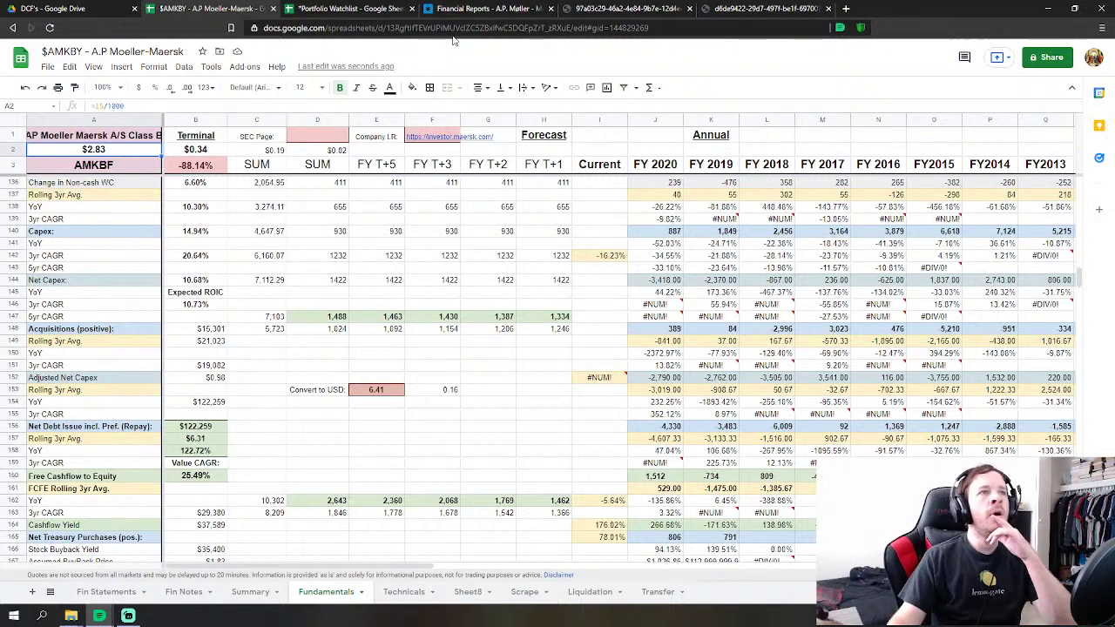
# Examine the annual report's notes on share capital, earnings per share and share-based payment for the share counts and DKK denominations.
pyautogui.click(620, 8)
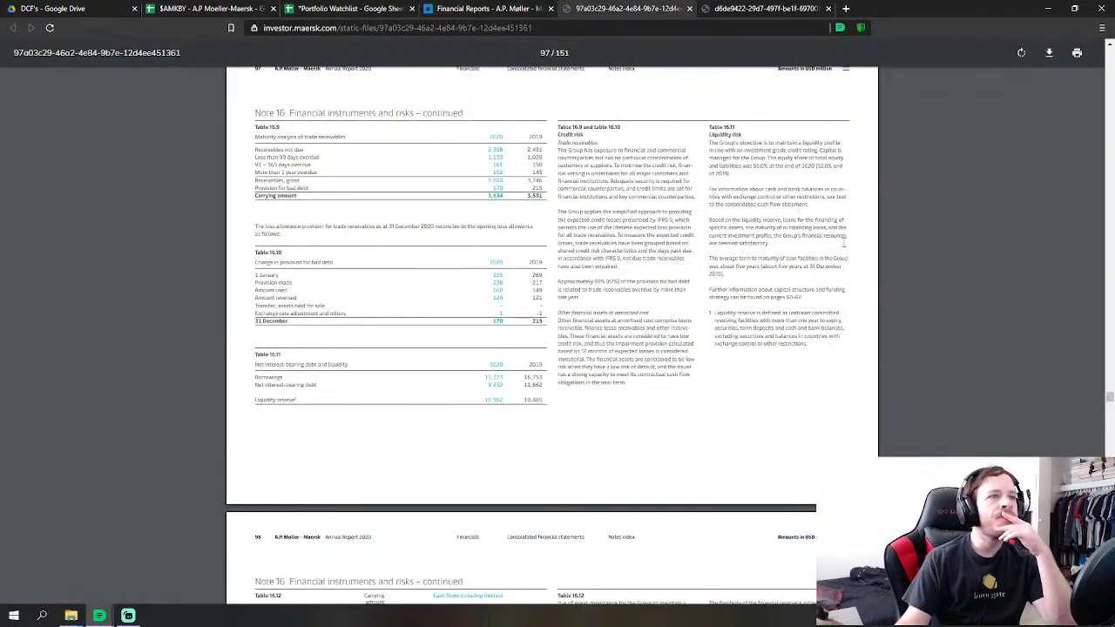
pyautogui.scroll(7, 776, 376)
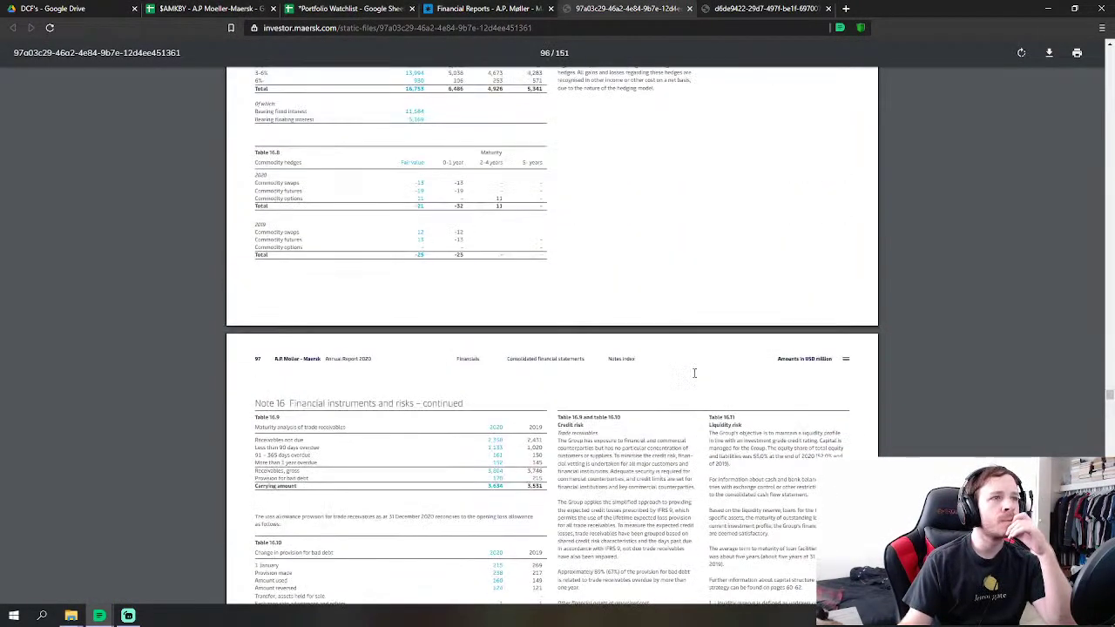
pyautogui.scroll(10, 694, 373)
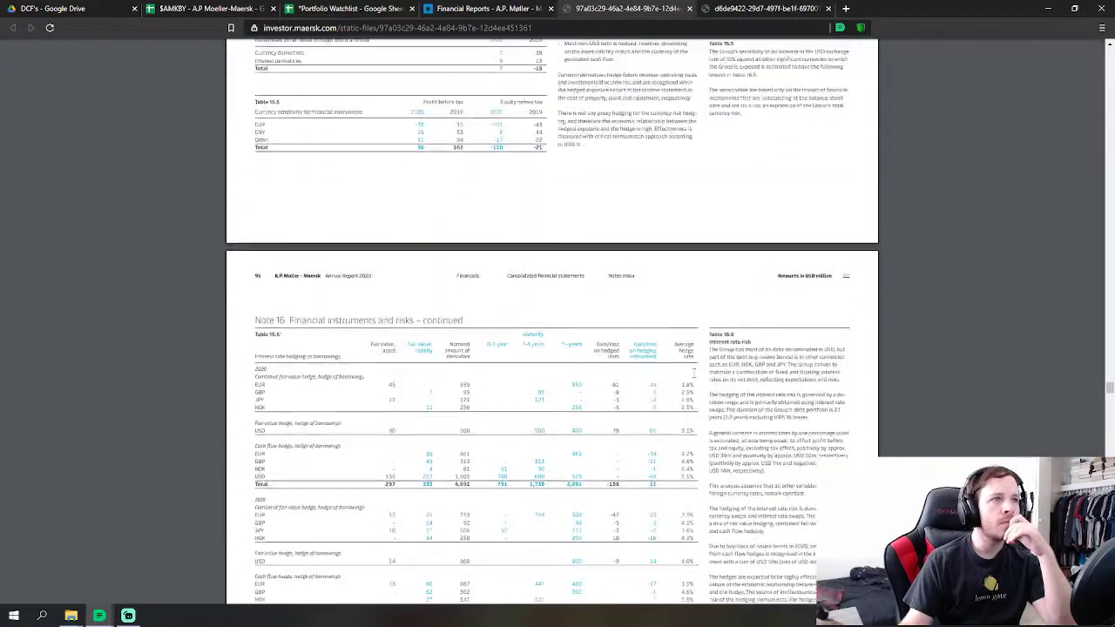
pyautogui.scroll(15, 694, 373)
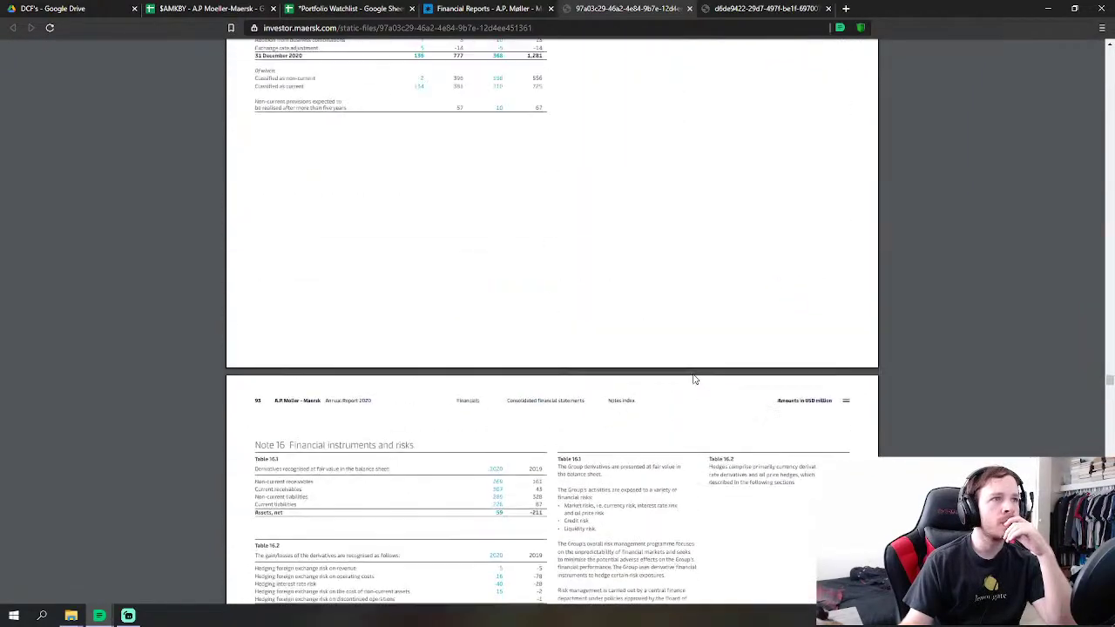
pyautogui.scroll(12, 694, 380)
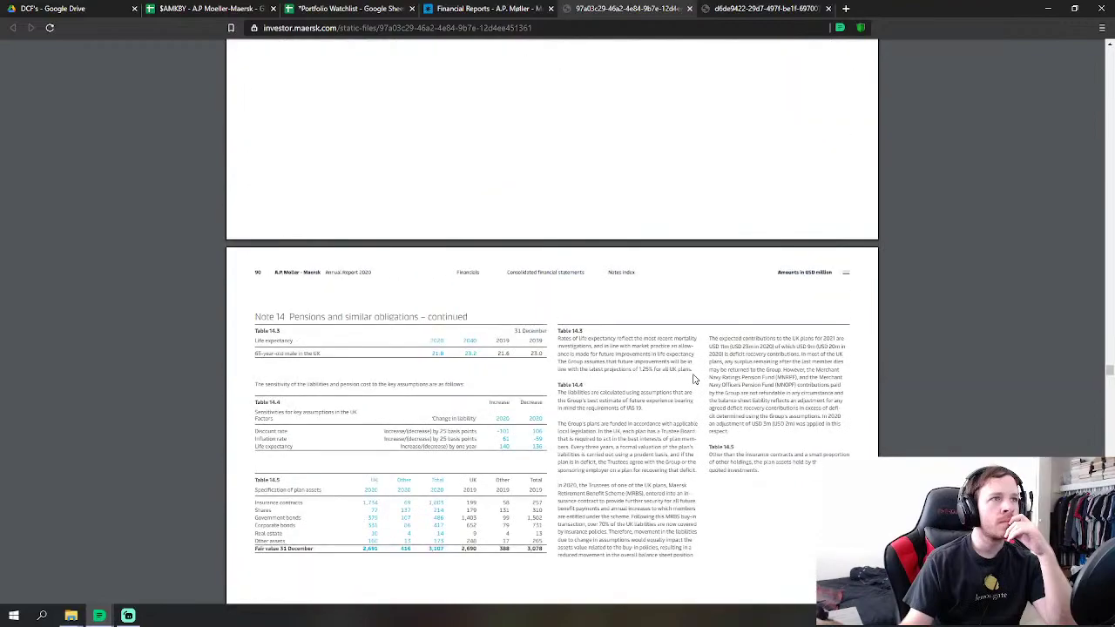
pyautogui.scroll(12, 694, 380)
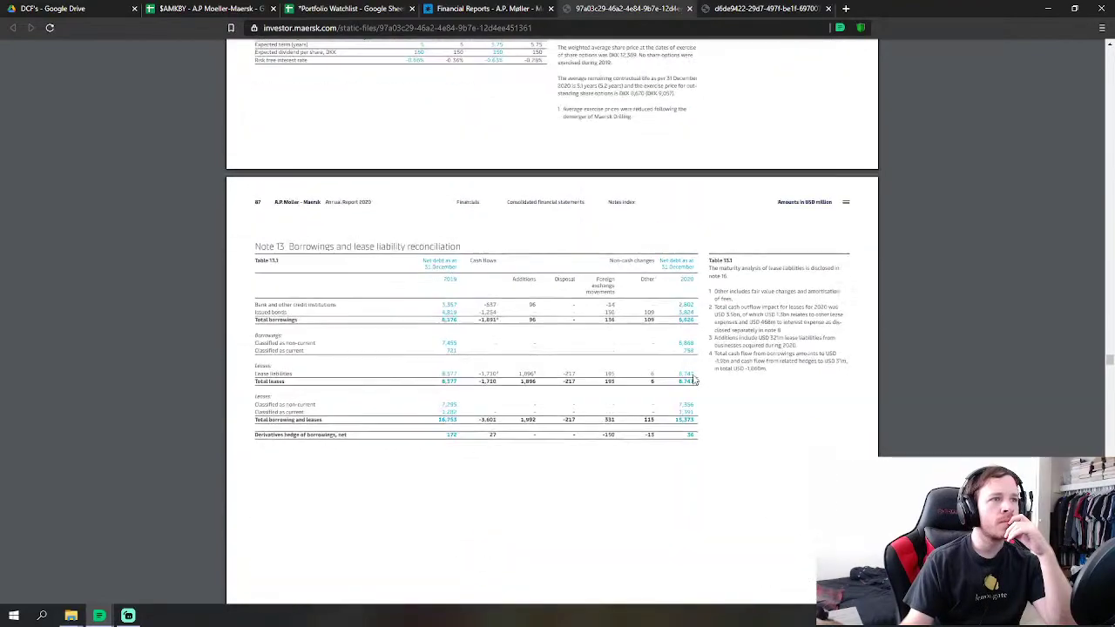
pyautogui.scroll(-3, 694, 380)
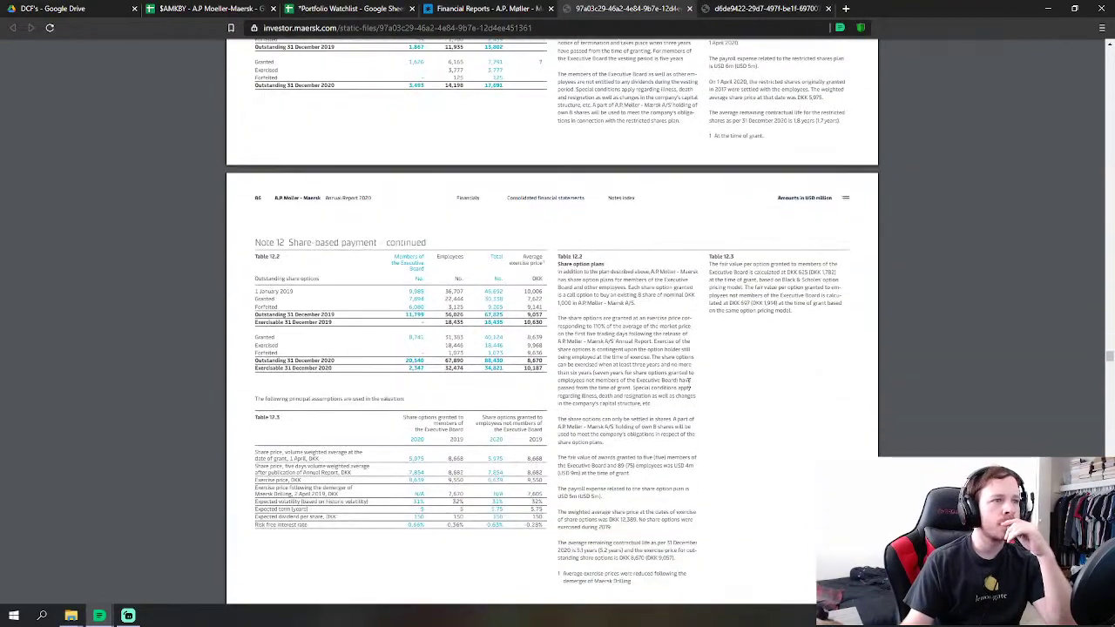
pyautogui.scroll(-3, 689, 381)
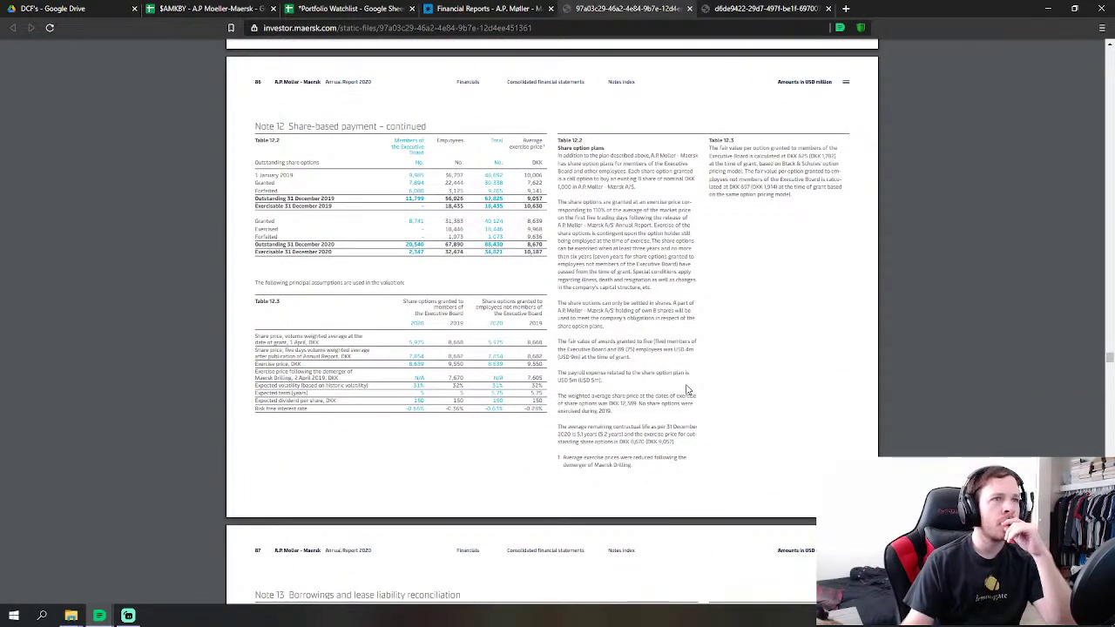
pyautogui.scroll(-5, 686, 388)
pyautogui.scroll(14, 685, 385)
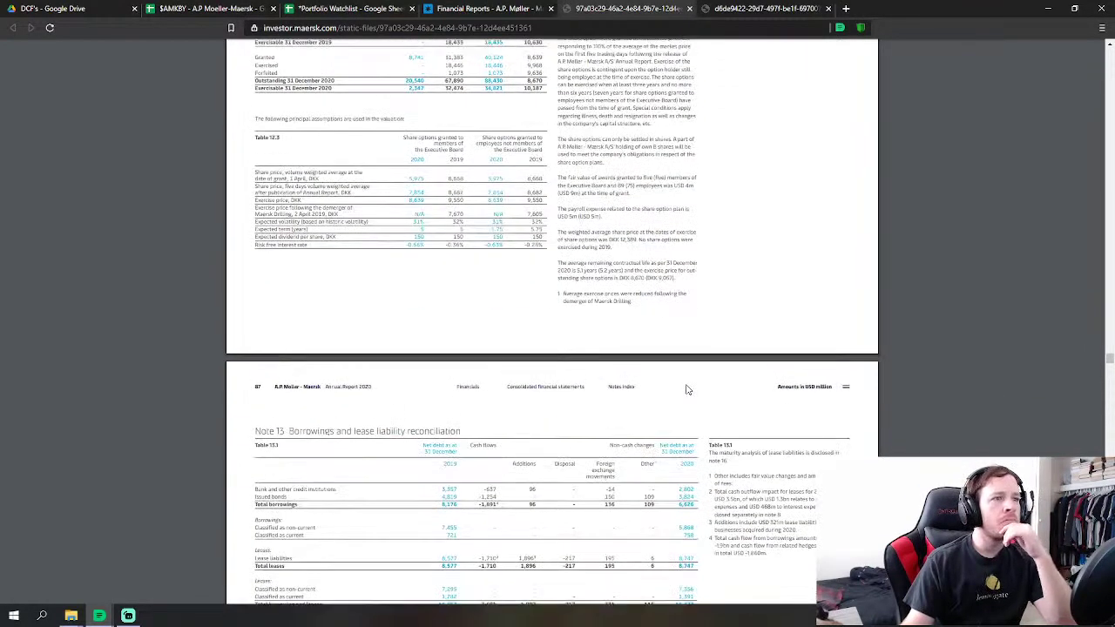
pyautogui.scroll(3, 685, 383)
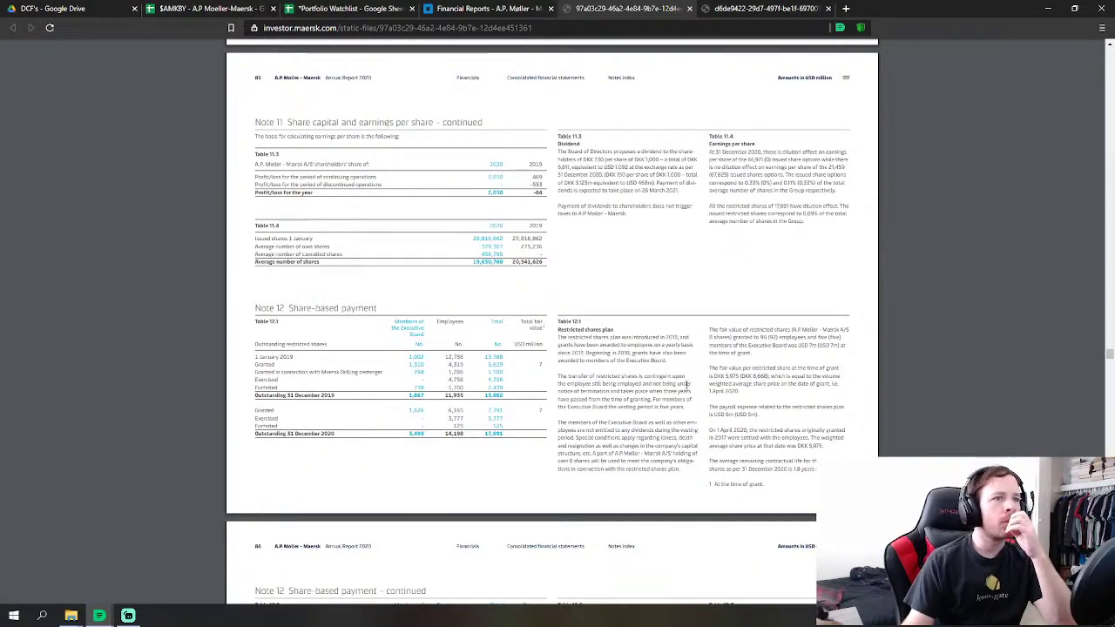
pyautogui.scroll(-9, 1006, 287)
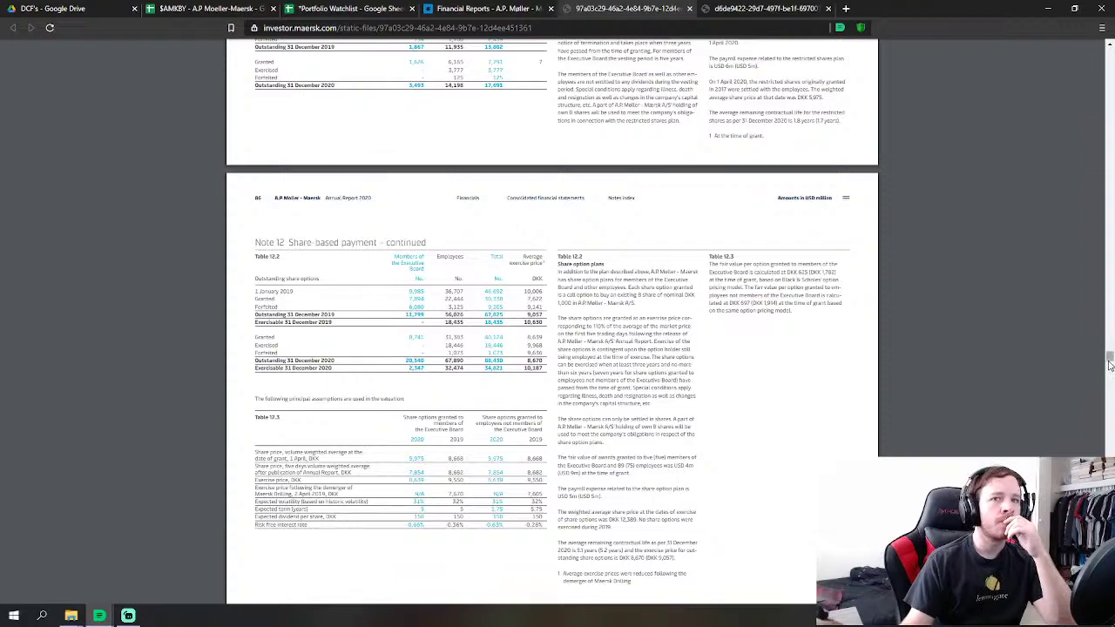
# Examine the A and B share counts and nominal values in Note 8 Share capital of the parent company financial statements.
pyautogui.moveTo(1110, 364); pyautogui.dragTo(1109, 411)
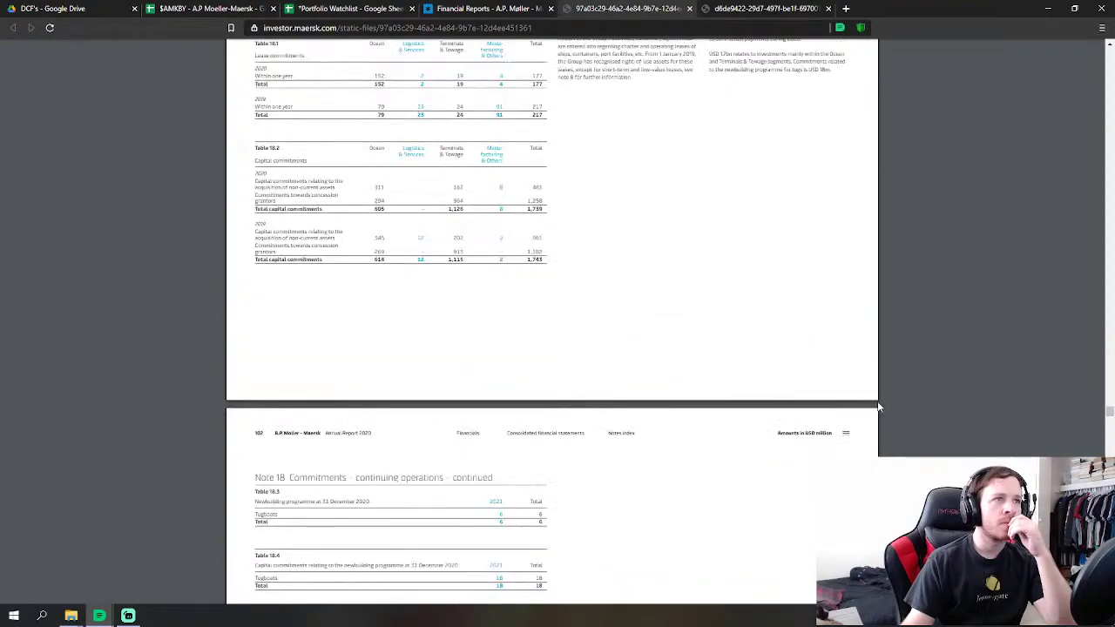
pyautogui.scroll(-15, 878, 406)
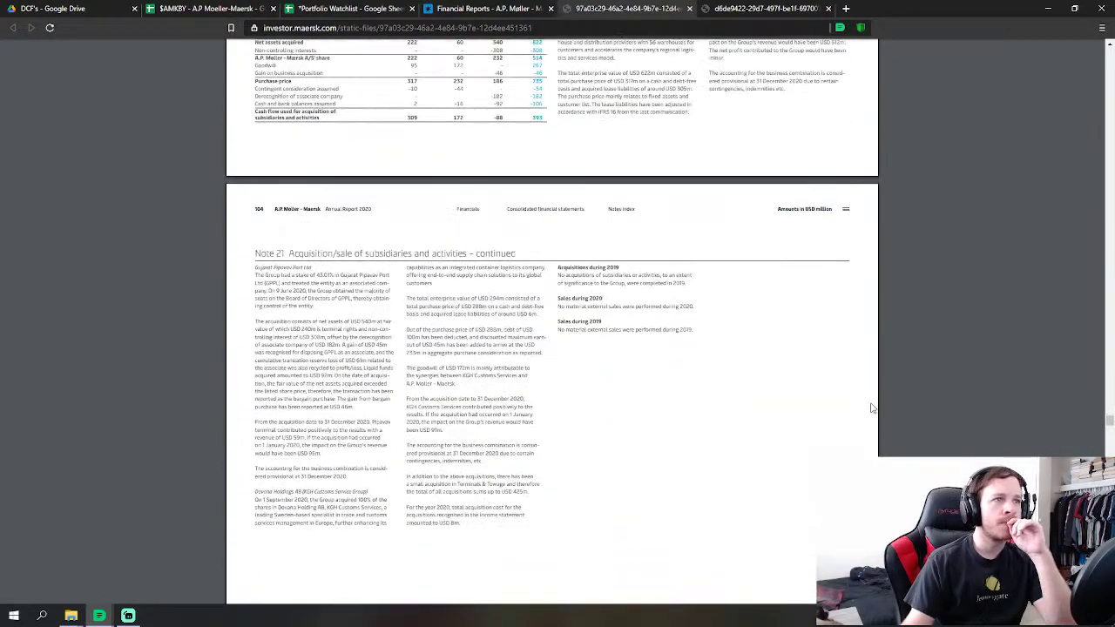
pyautogui.scroll(4, 871, 407)
pyautogui.scroll(-10, 872, 408)
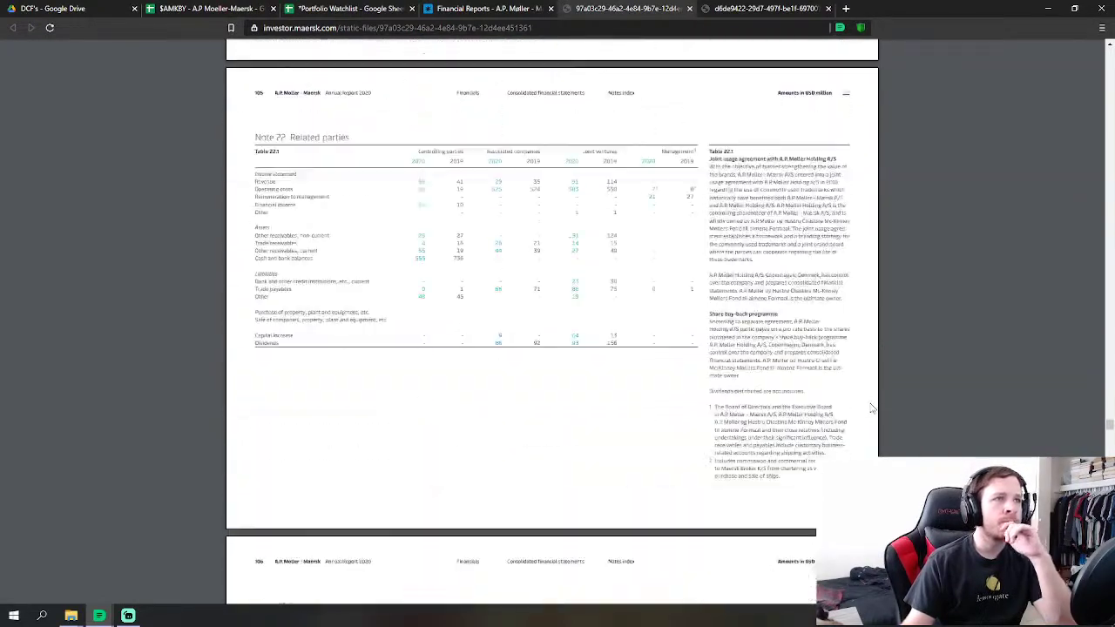
pyautogui.scroll(-20, 872, 408)
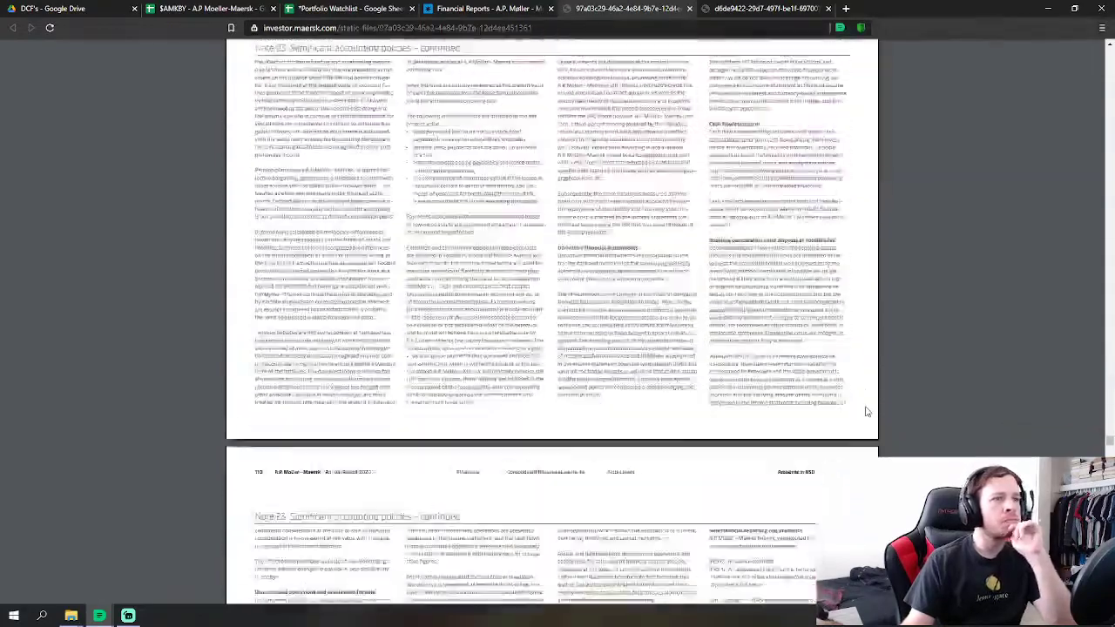
pyautogui.scroll(-15, 866, 411)
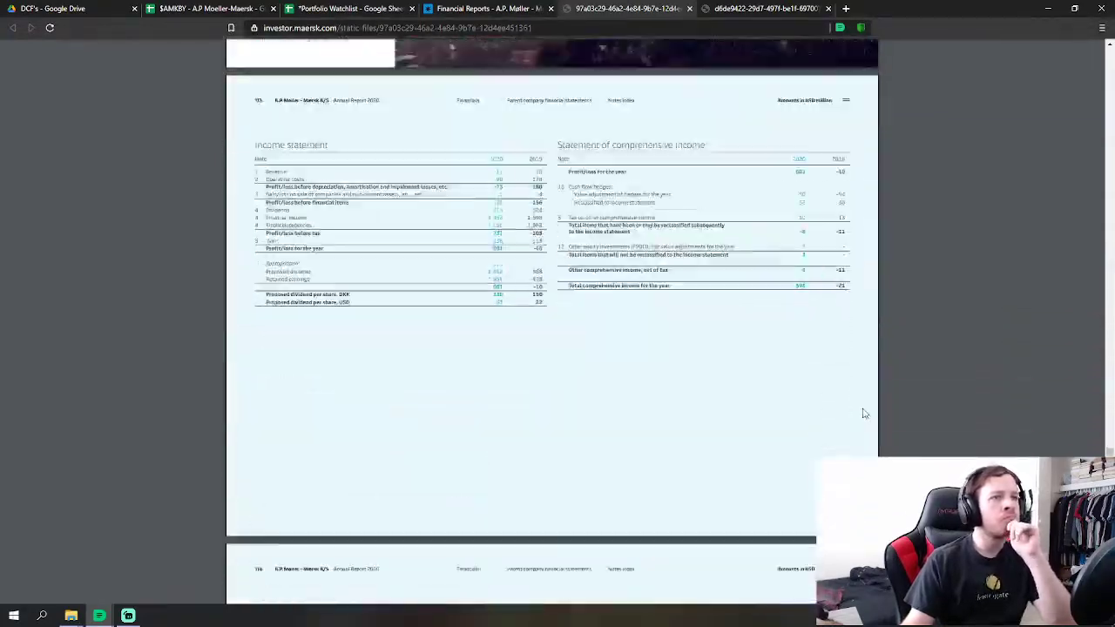
pyautogui.scroll(-20, 862, 411)
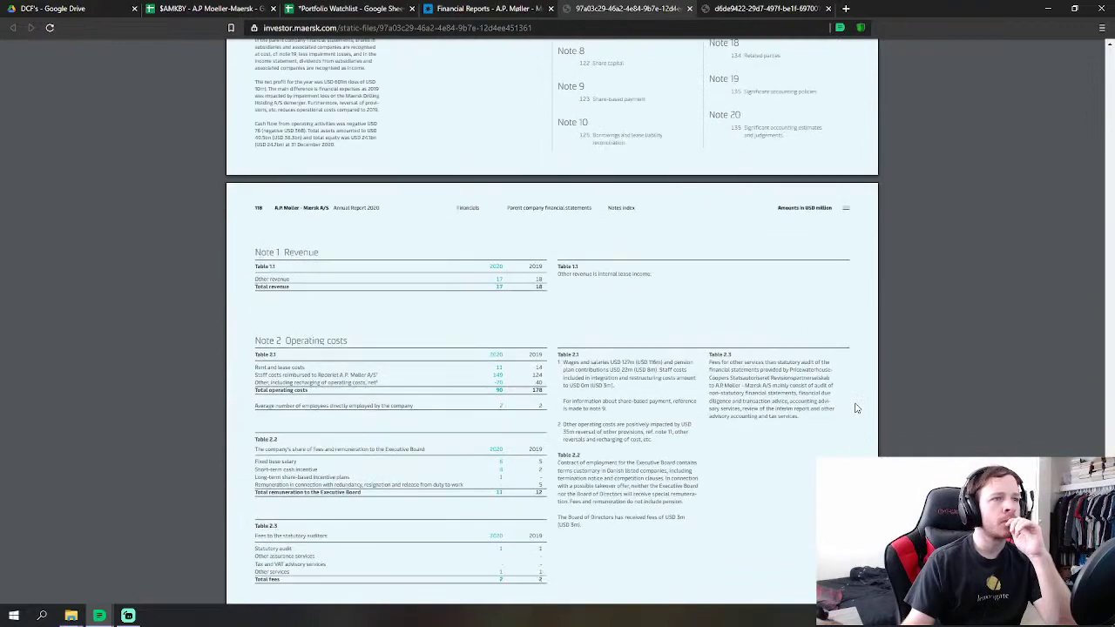
pyautogui.scroll(-10, 856, 408)
pyautogui.scroll(-20, 856, 408)
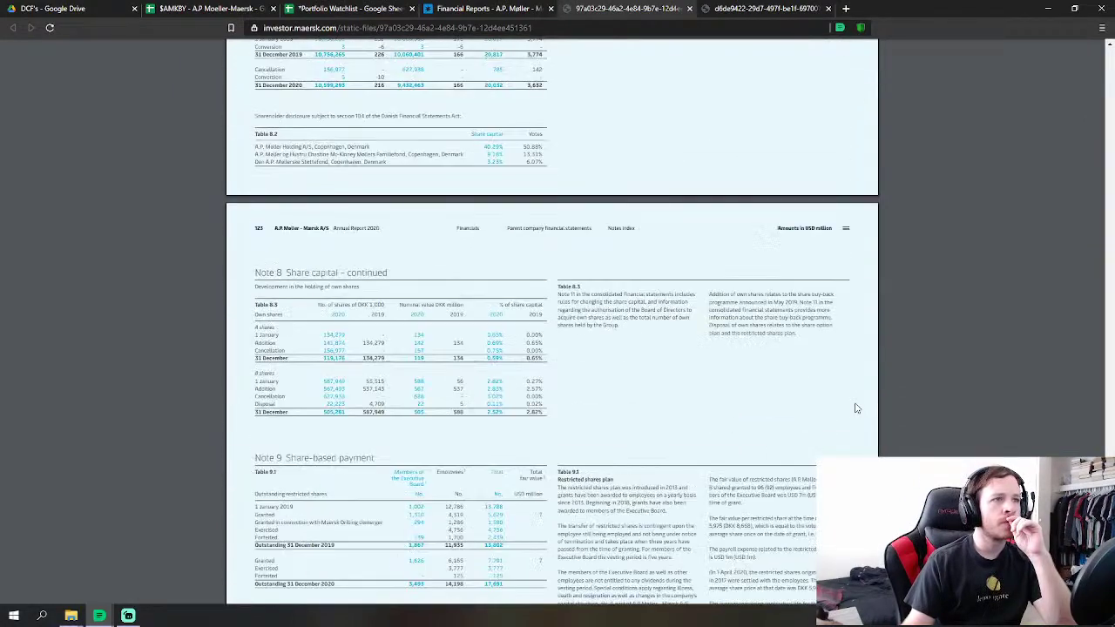
pyautogui.scroll(4, 856, 408)
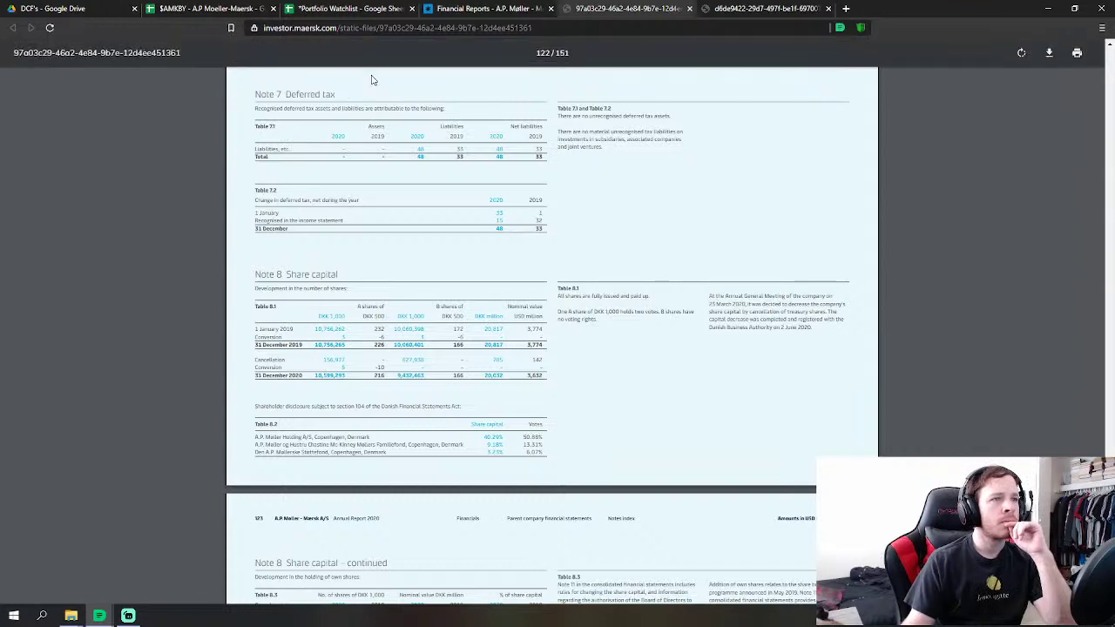
# Check the current share class inputs in I9 and I10 and the price formula in A2 of the Maersk valuation sheet.
pyautogui.click(209, 12)
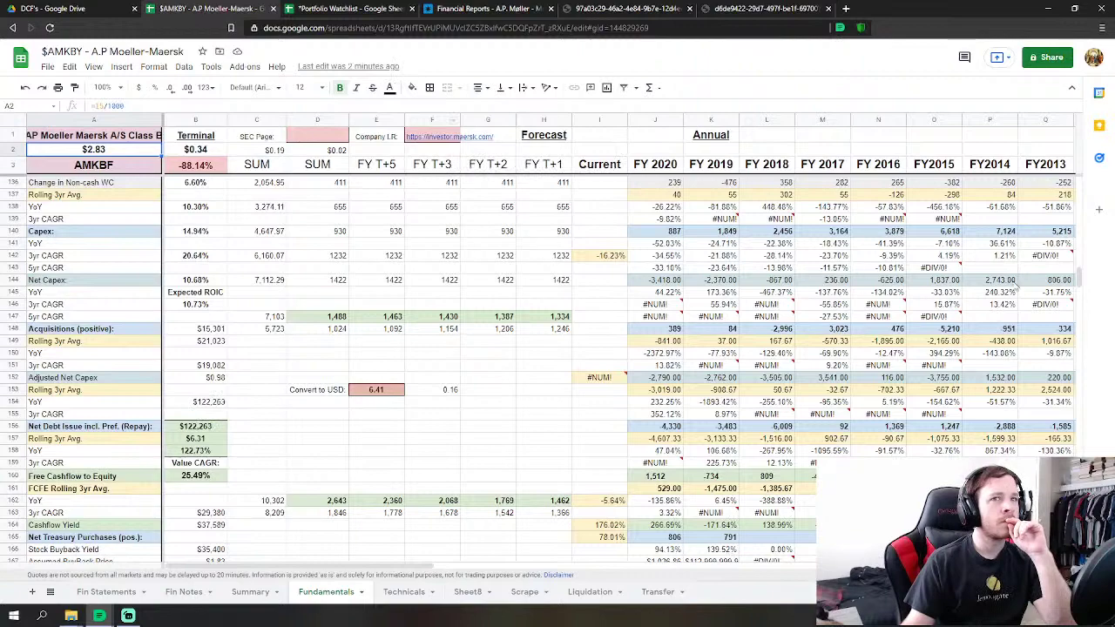
pyautogui.moveTo(1080, 279); pyautogui.dragTo(1072, 174)
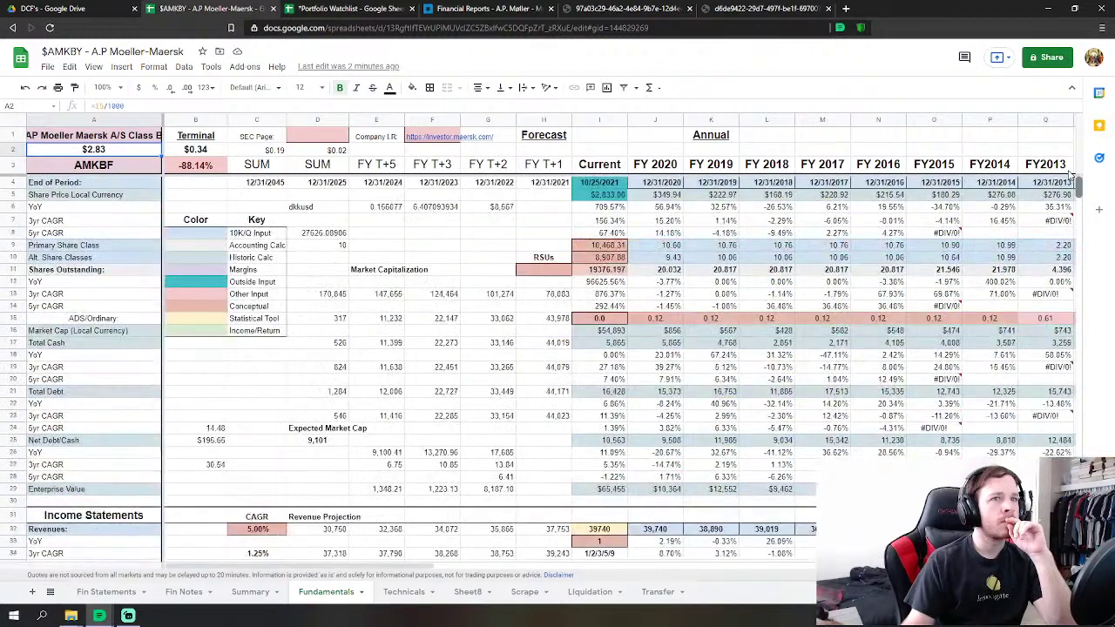
pyautogui.click(593, 248)
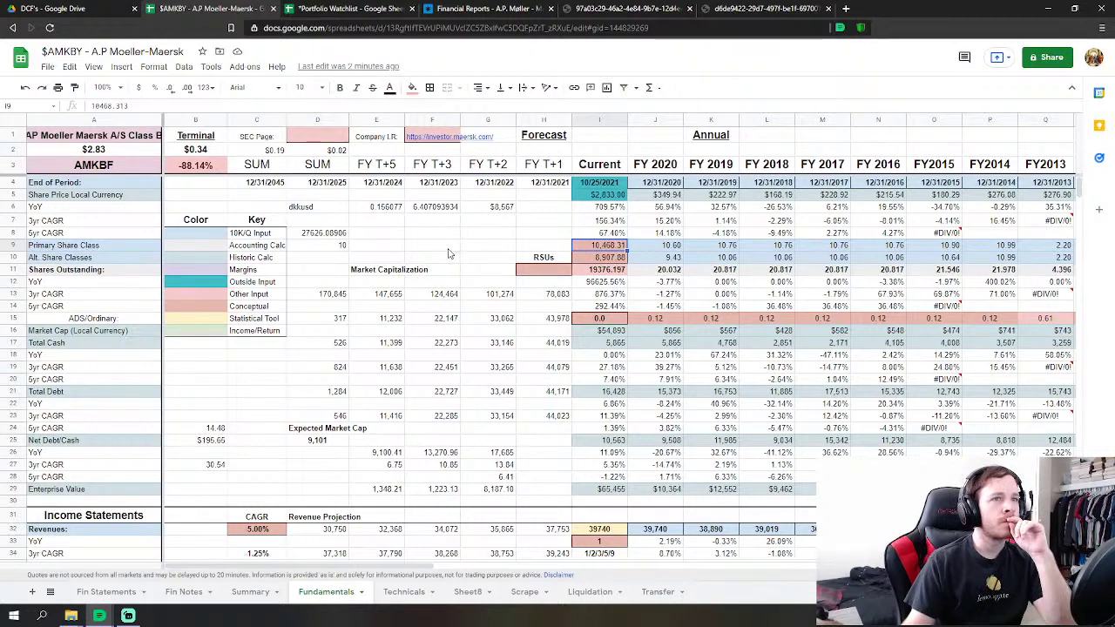
pyautogui.click(85, 154)
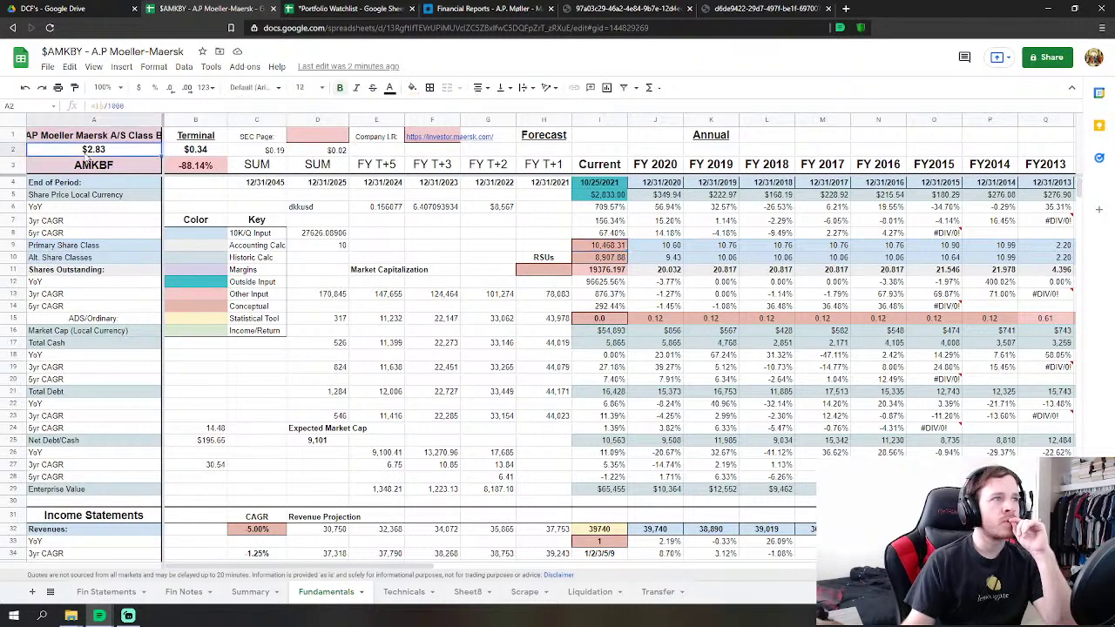
# Try multiplying the whole weighted value sum in B2 by 1000, with the sum in parentheses, and undo the change.
pyautogui.click(207, 152)
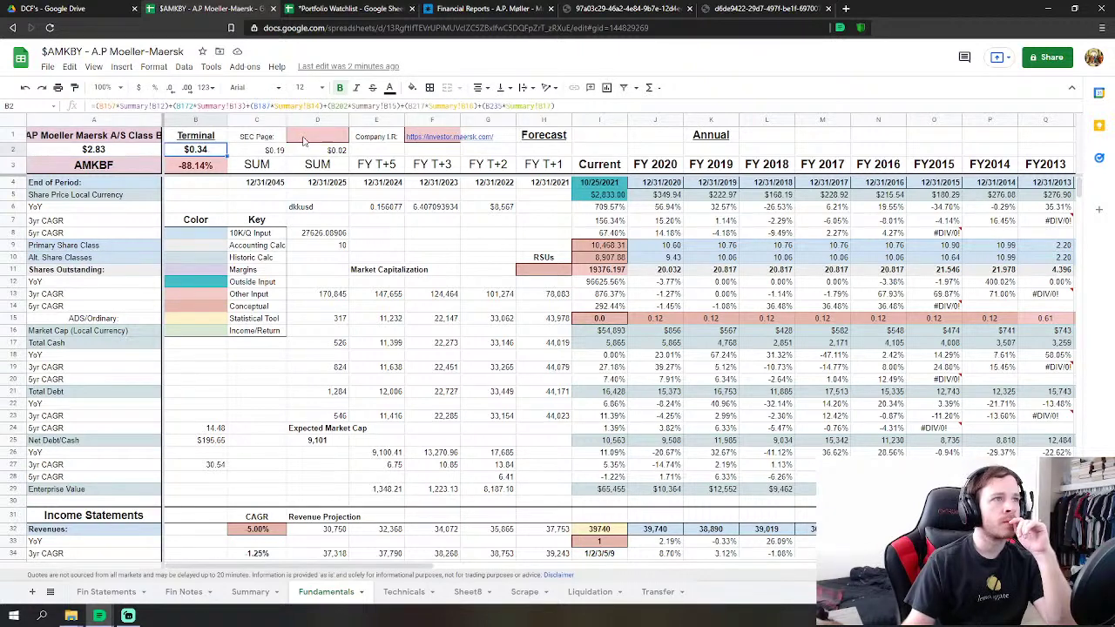
pyautogui.click(572, 103)
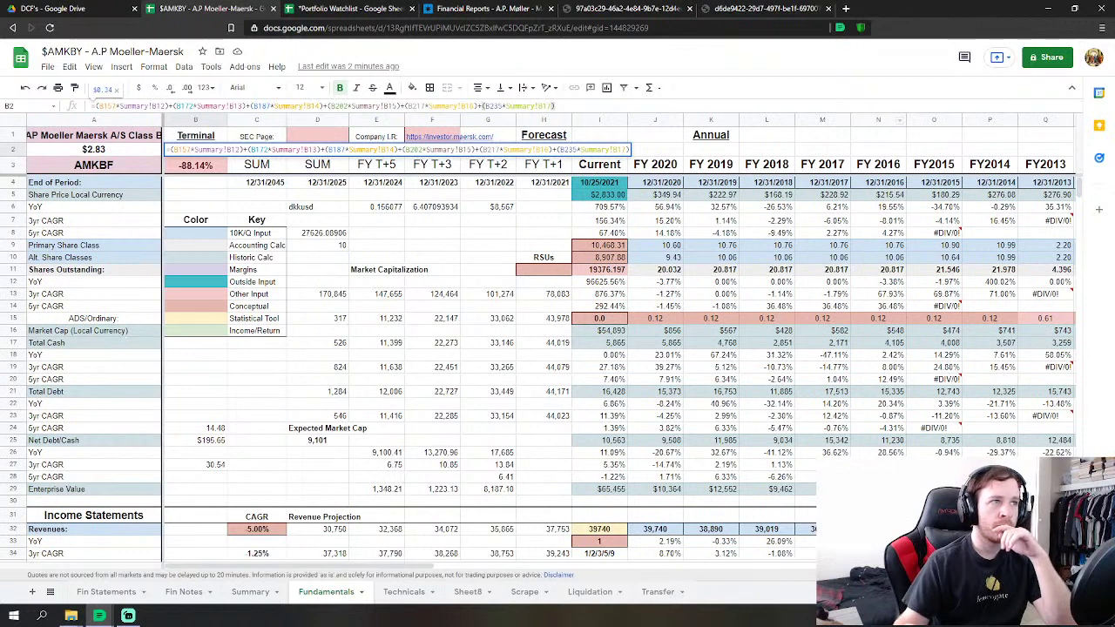
pyautogui.write('*1000')
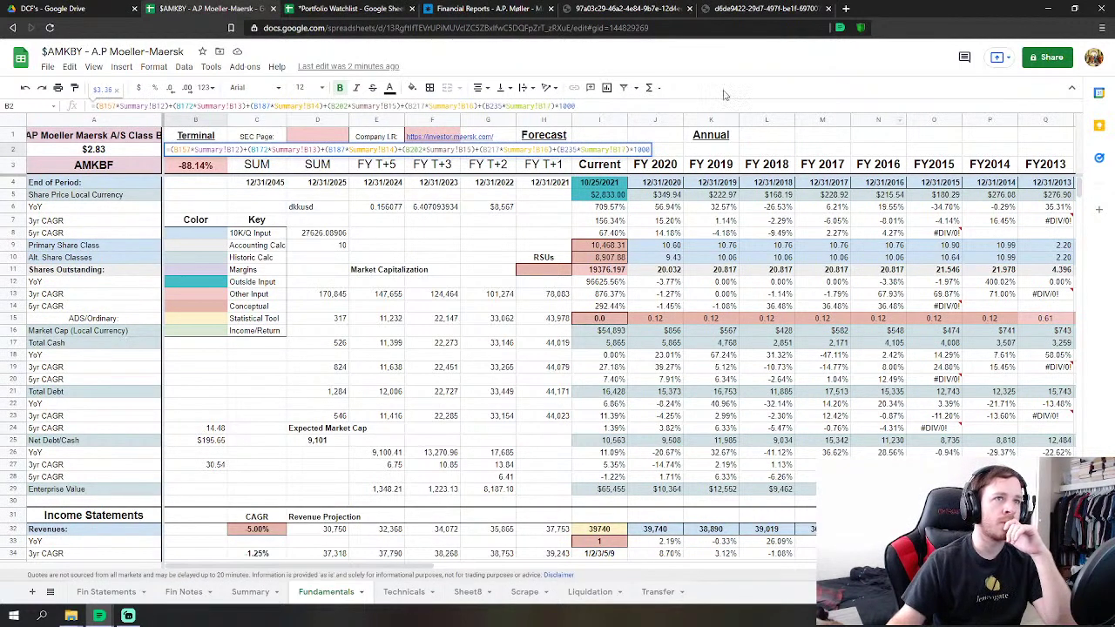
pyautogui.click(555, 106)
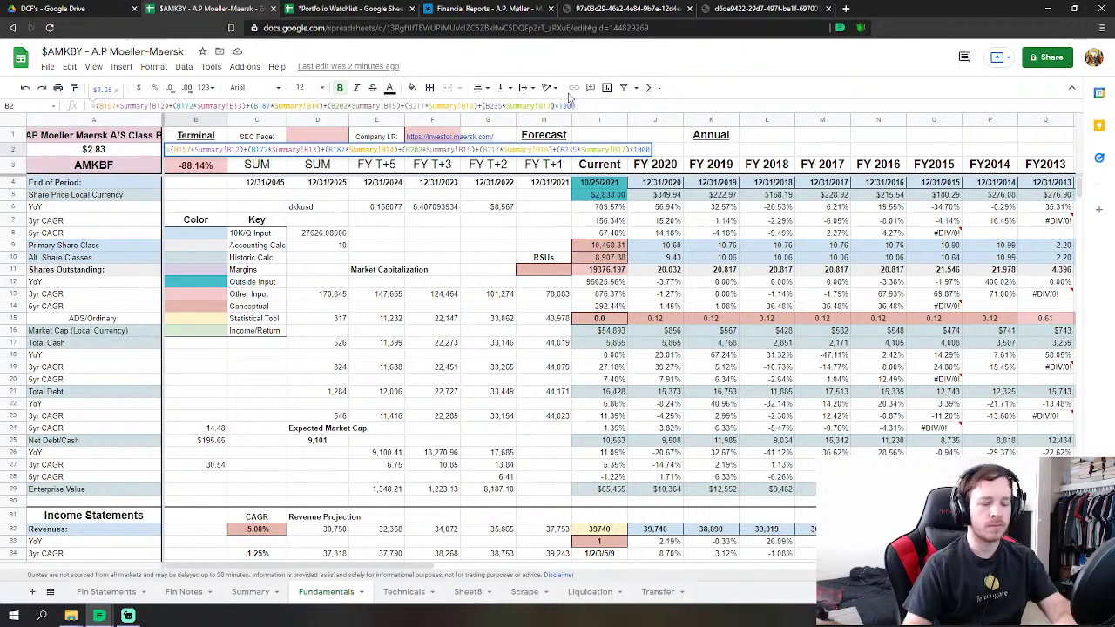
pyautogui.write(')')
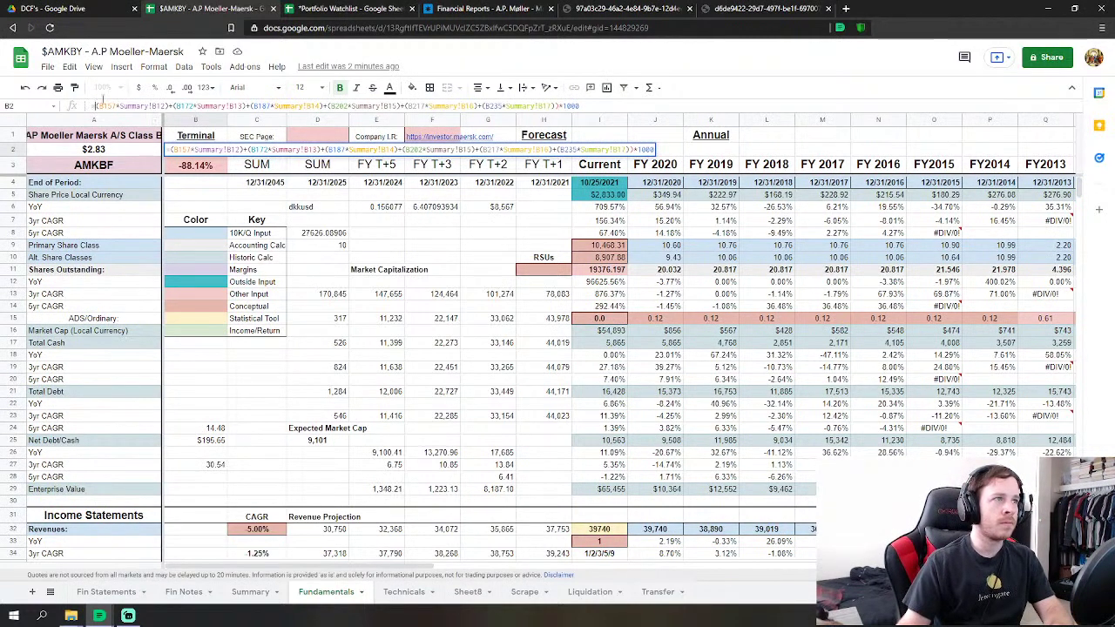
pyautogui.press('Return')
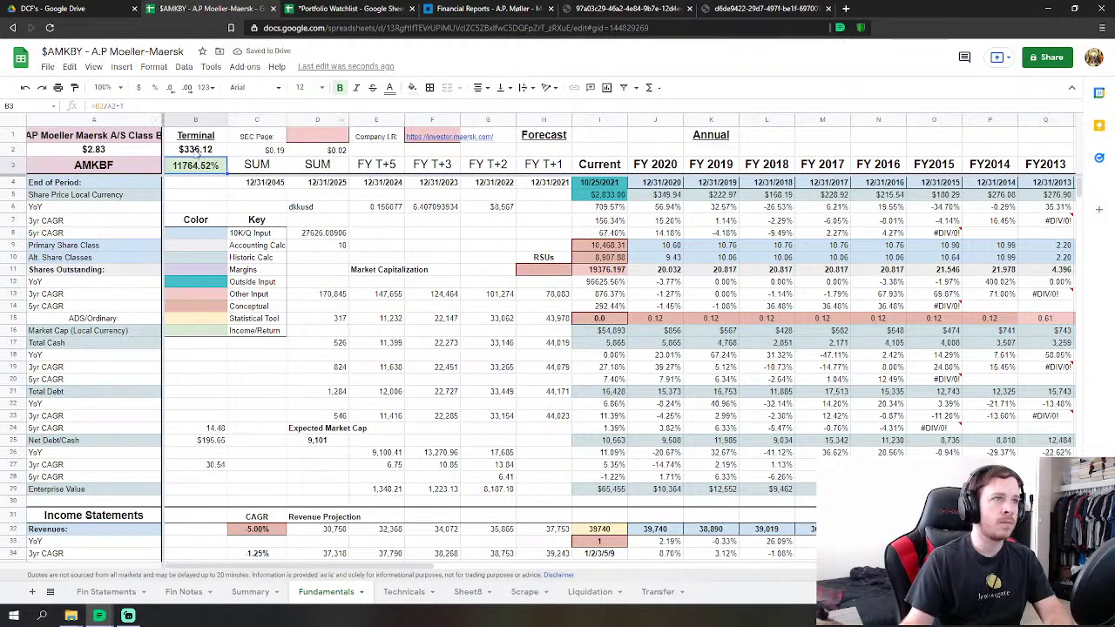
pyautogui.click(199, 151)
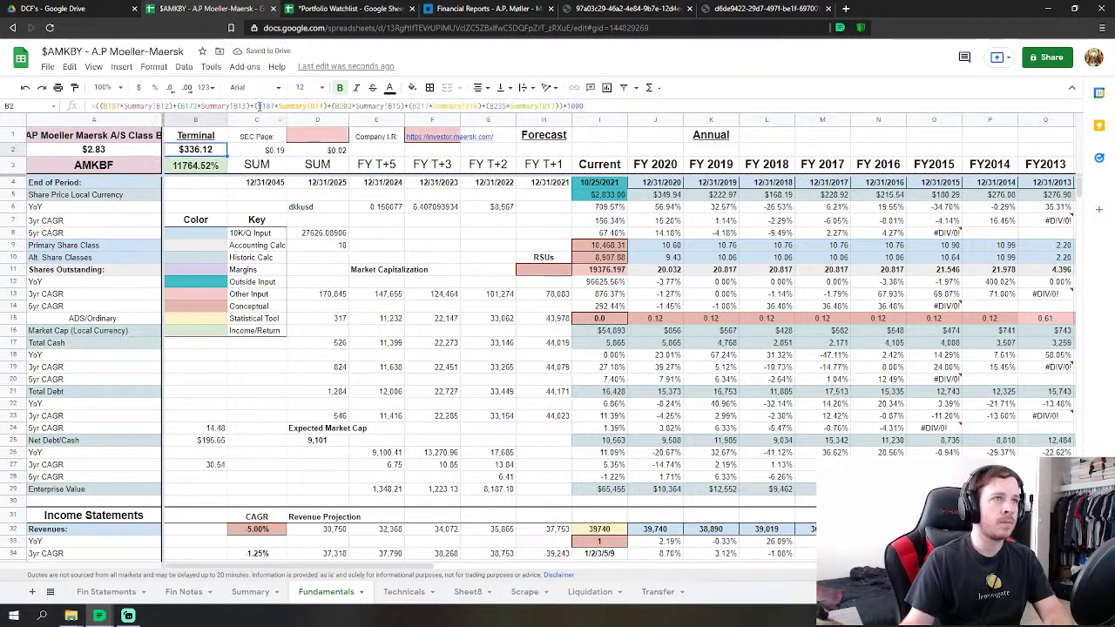
pyautogui.click(25, 87)
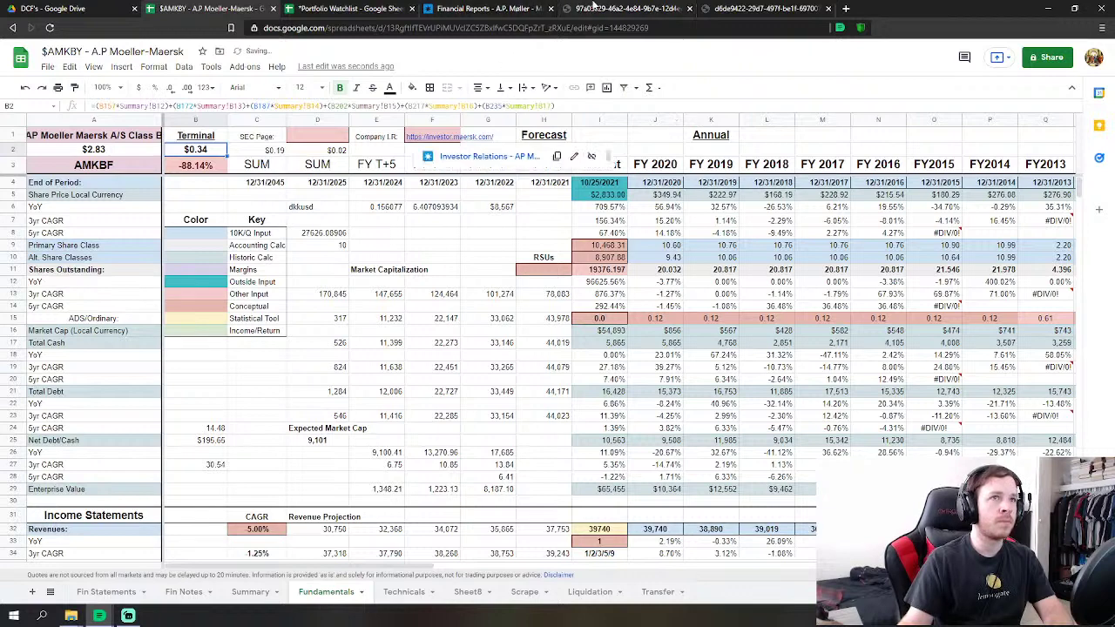
# Review Note 8 Share capital in the annual report and the Portfolio Watchlist, and return to the Maersk valuation sheet.
pyautogui.click(598, 8)
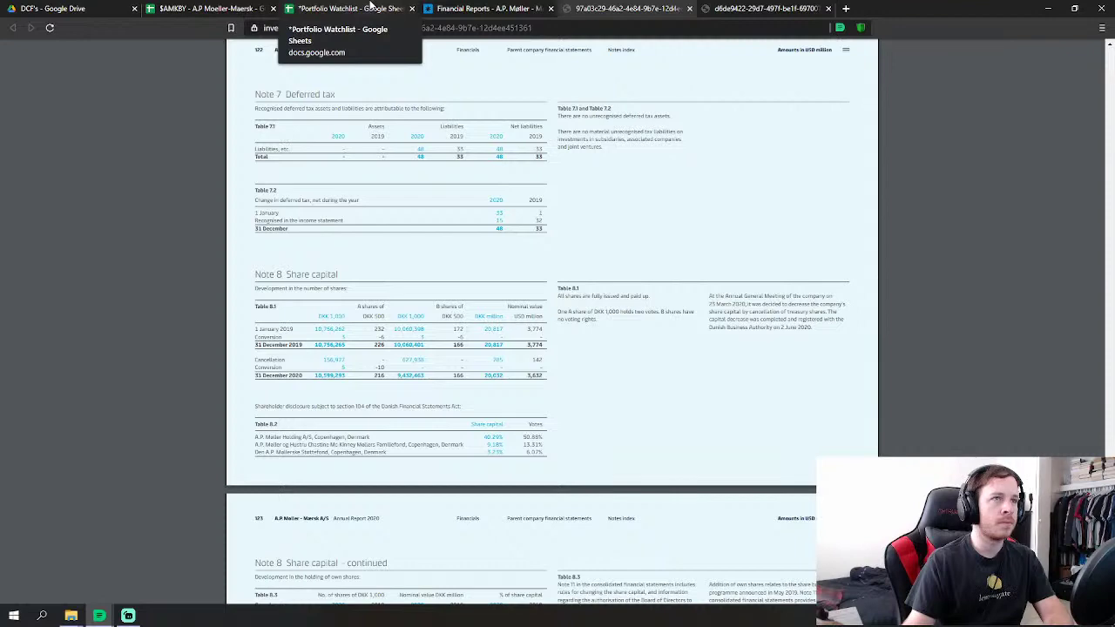
pyautogui.click(479, 7)
pyautogui.click(365, 8)
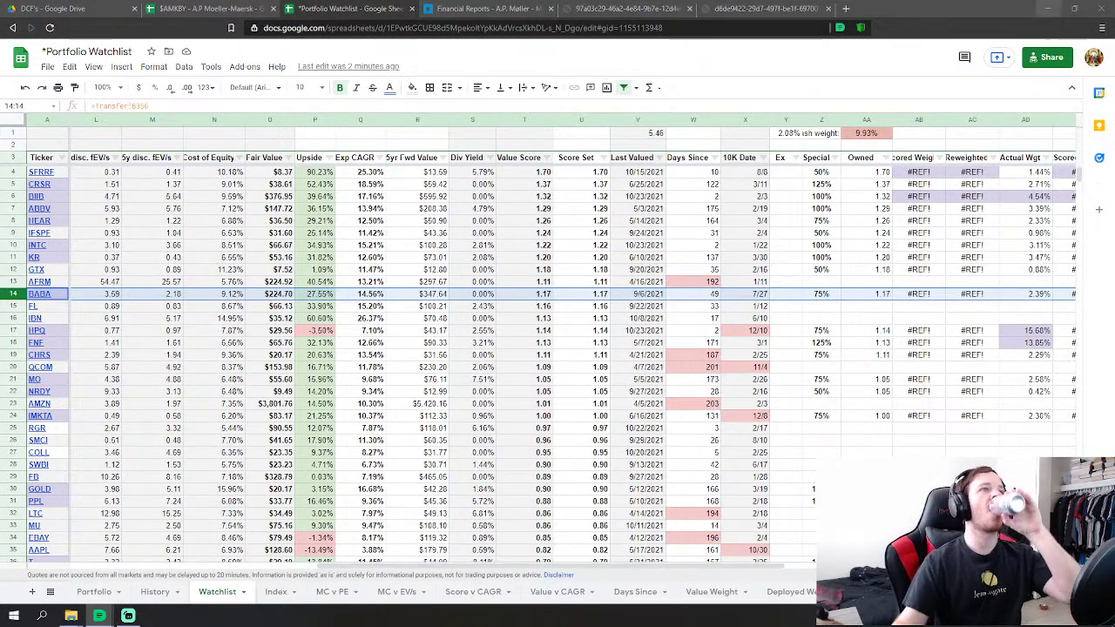
pyautogui.click(200, 8)
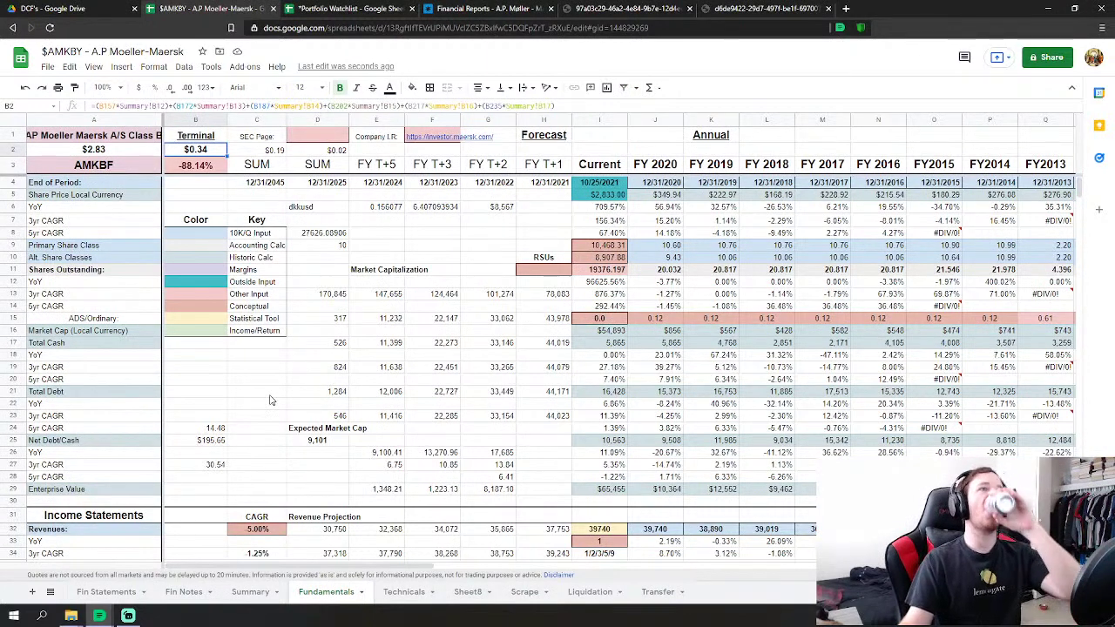
# Open the share price formula in A2 for editing.
pyautogui.click(119, 151)
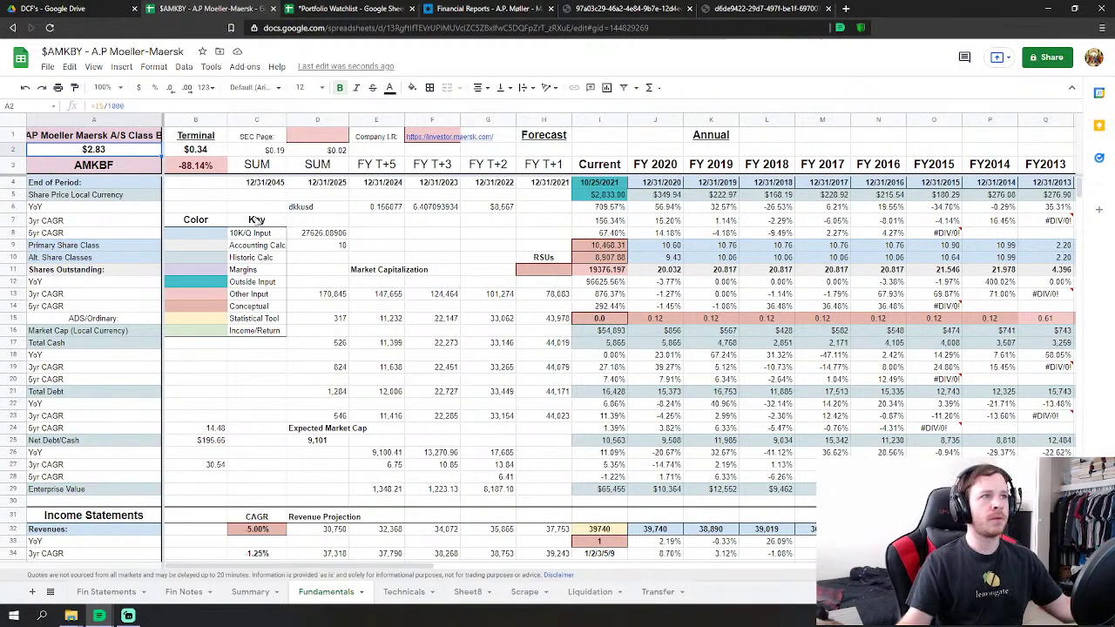
pyautogui.click(141, 104)
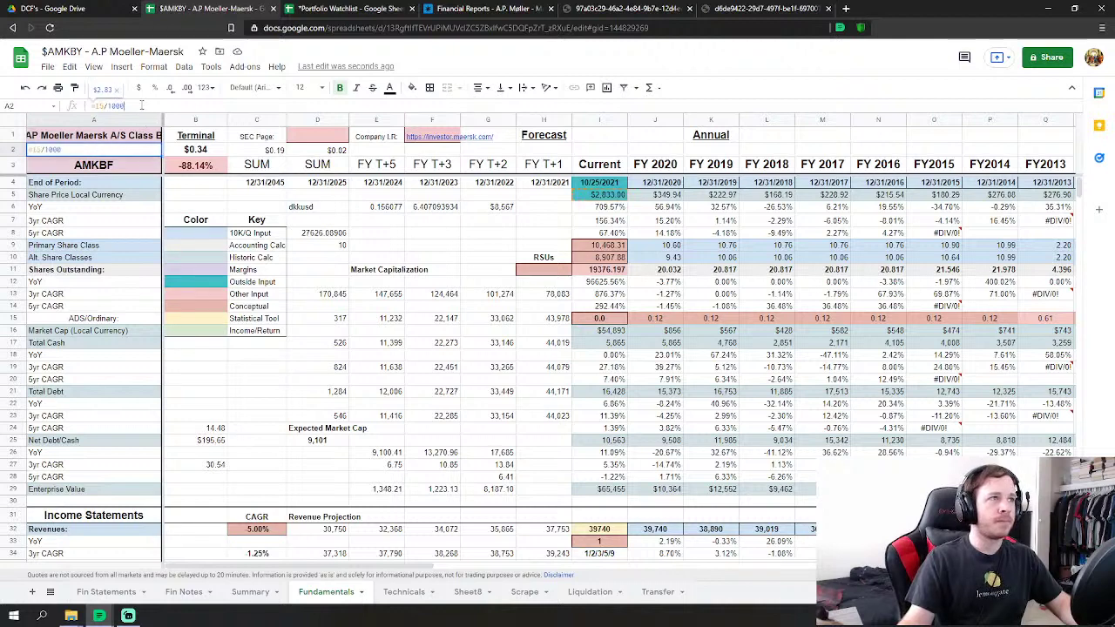
# Multiply the price formula in A2 by the inverse exchange rate in F6, making it =I5/1000*F6.
pyautogui.write('*')
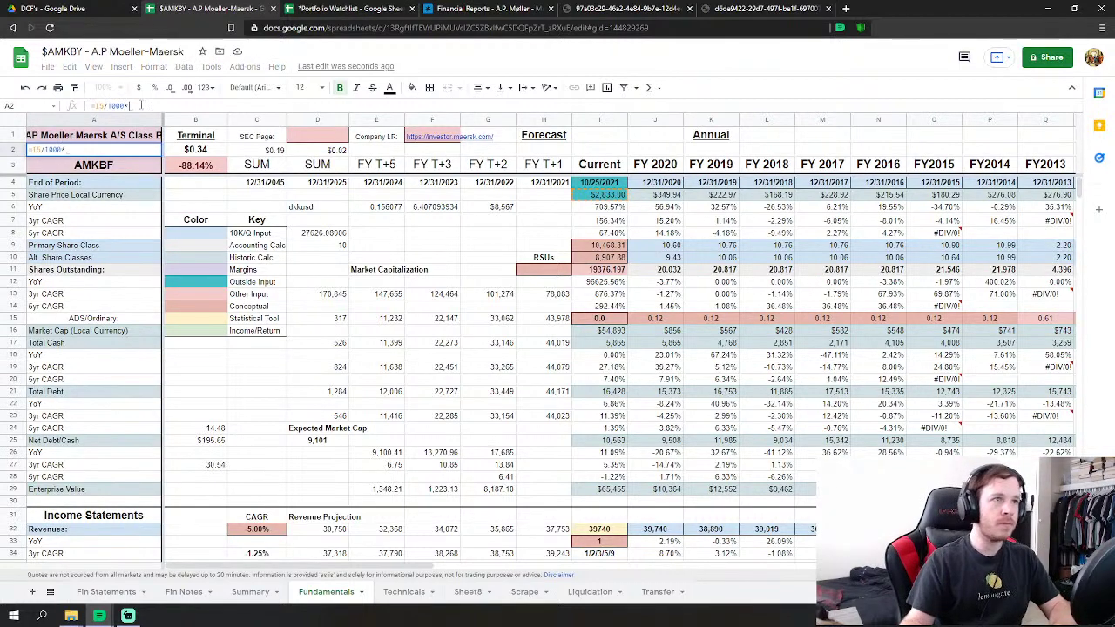
pyautogui.click(438, 208)
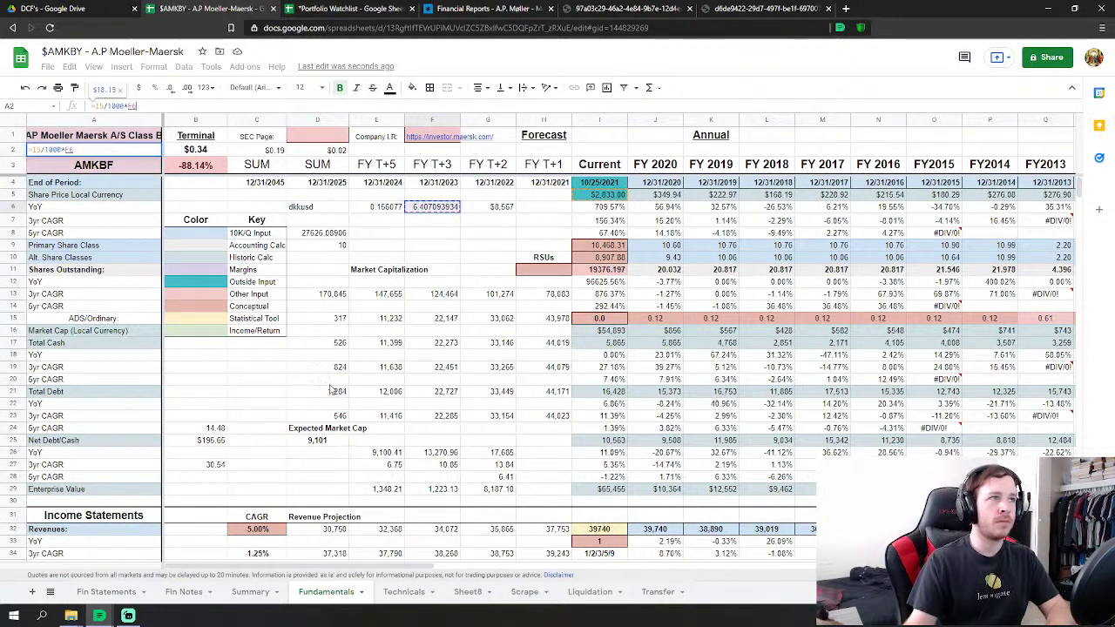
pyautogui.press('Return')
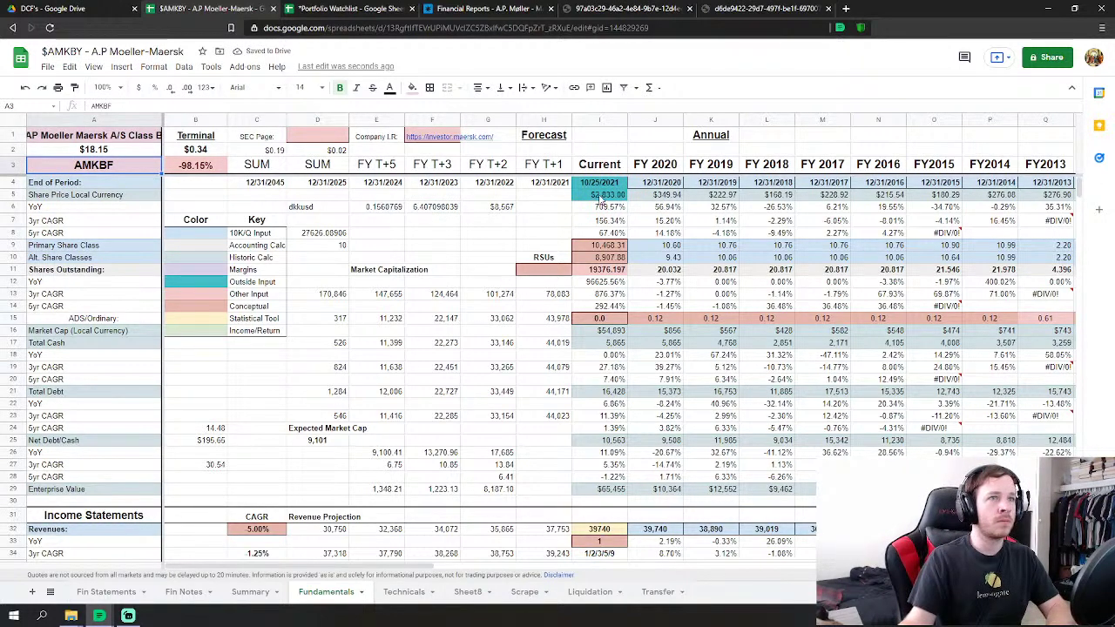
# Check the source cells of A2, then change its formula to use the DKK/USD rate in E6: =I5/1000*E6.
pyautogui.click(600, 196)
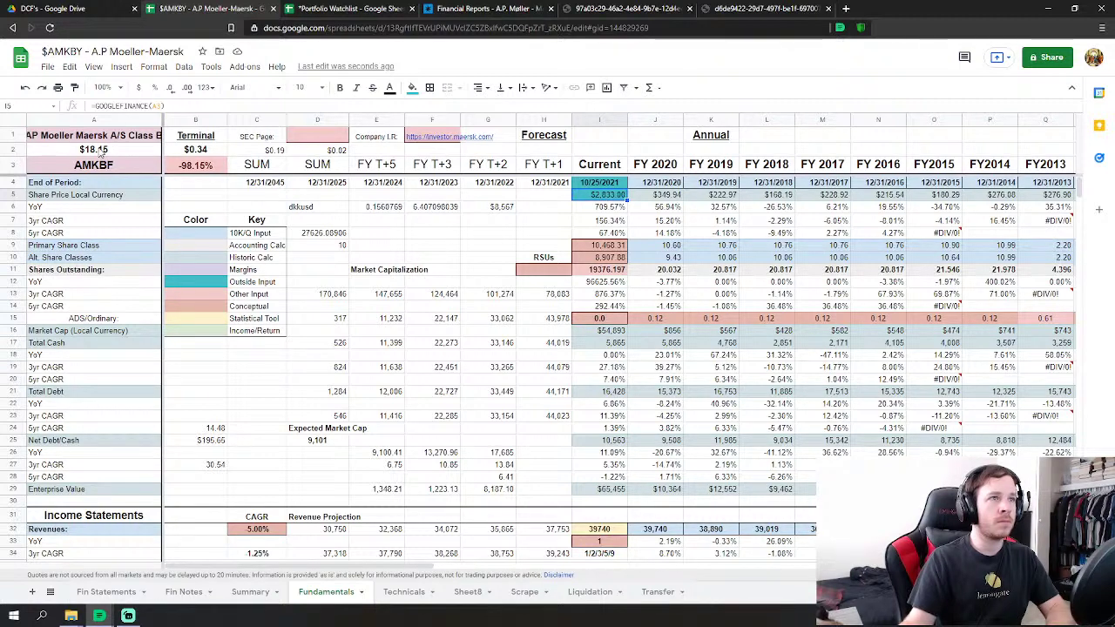
pyautogui.click(430, 209)
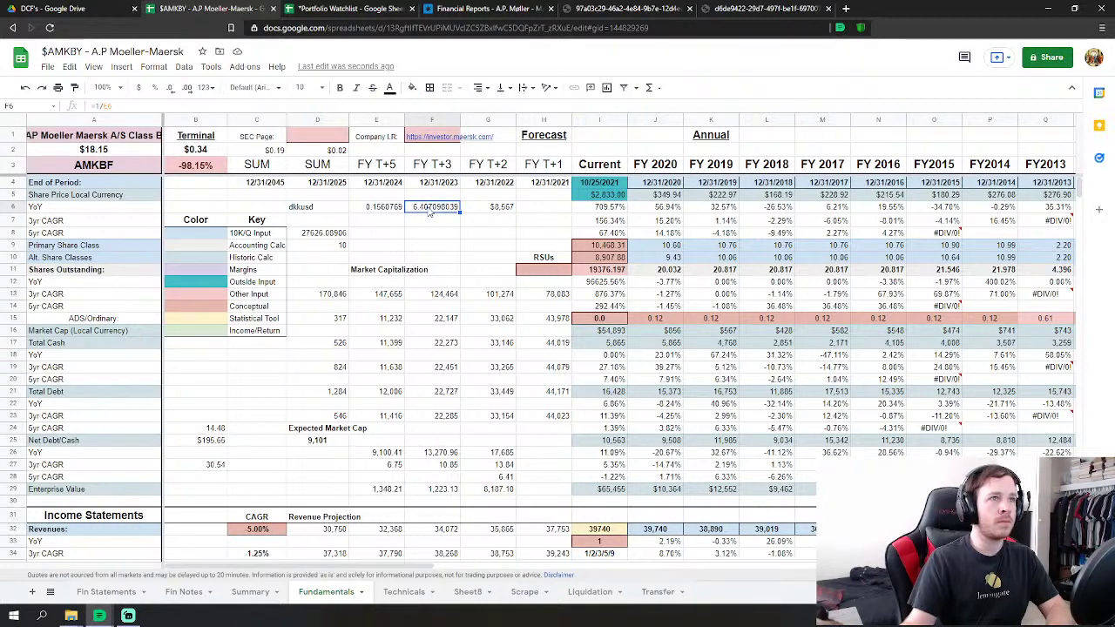
pyautogui.click(100, 154)
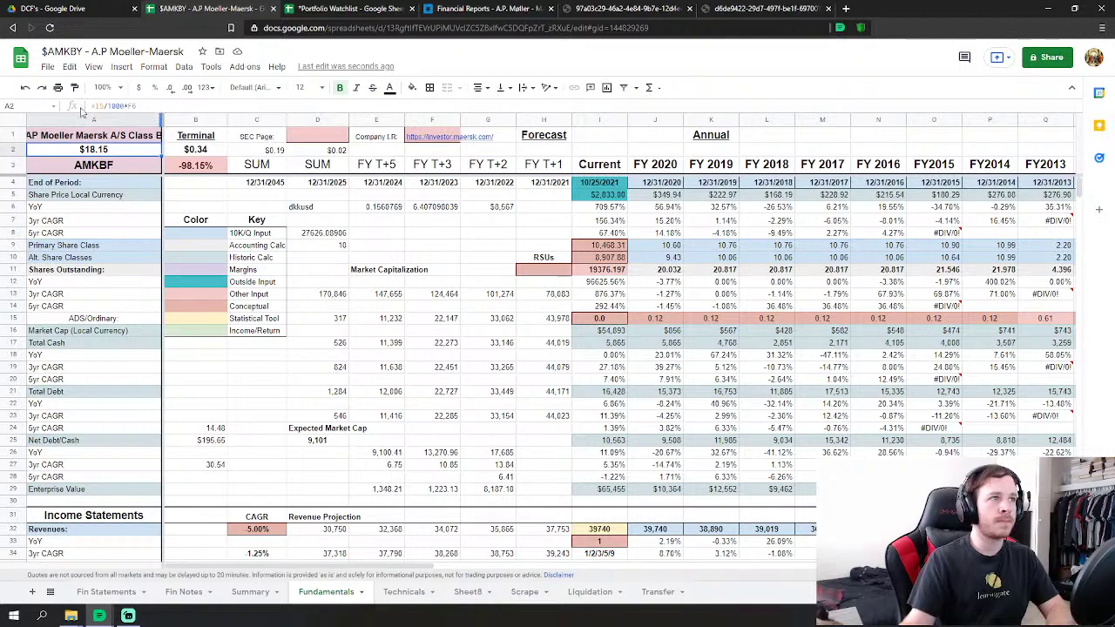
pyautogui.doubleClick(132, 106)
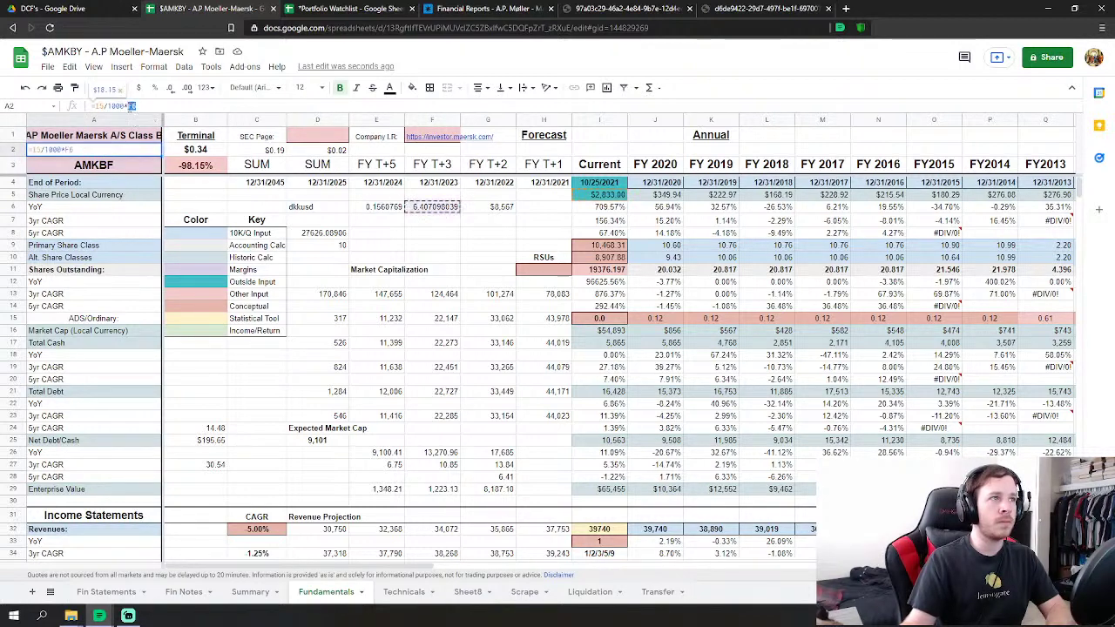
pyautogui.moveTo(130, 107); pyautogui.dragTo(125, 107)
pyautogui.write('/')
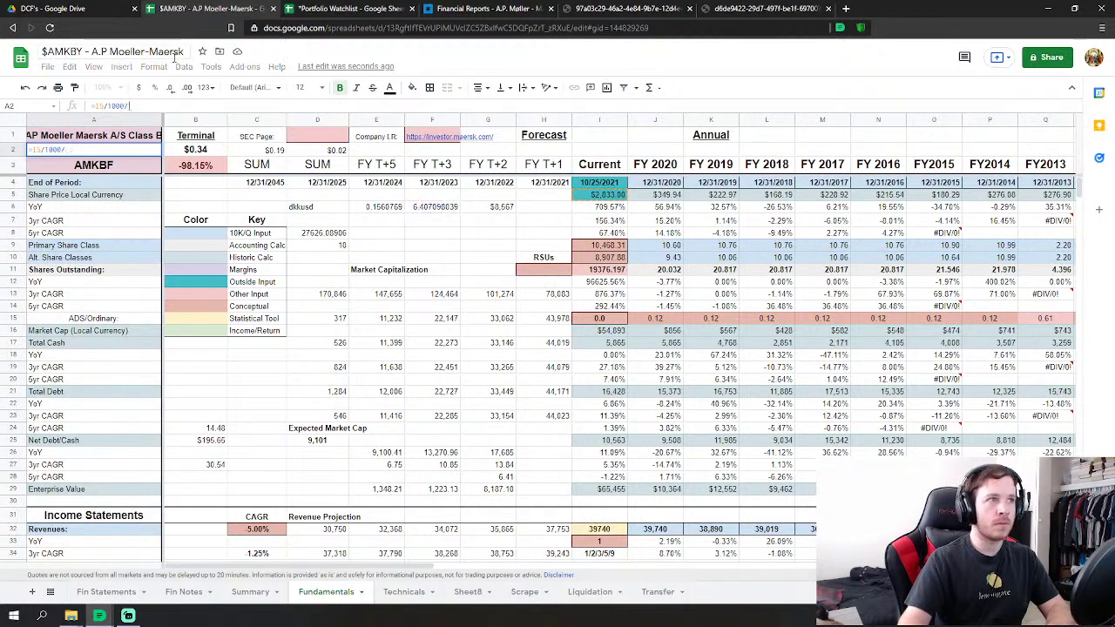
pyautogui.click(447, 207)
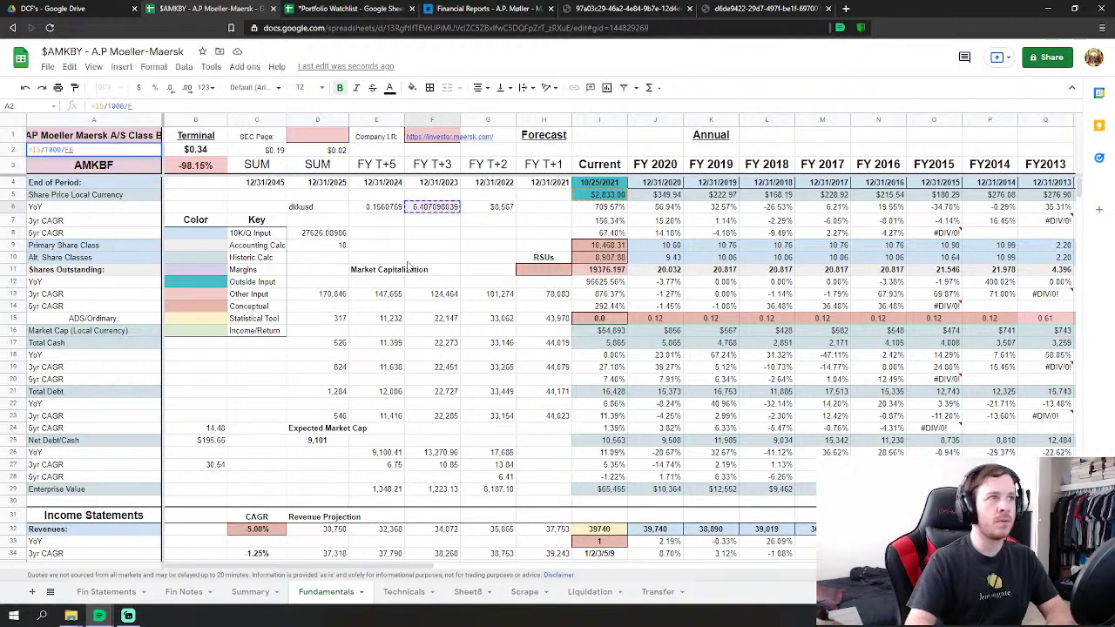
pyautogui.press('BackSpace')
pyautogui.press('BackSpace')
pyautogui.press('BackSpace')
pyautogui.write('*')
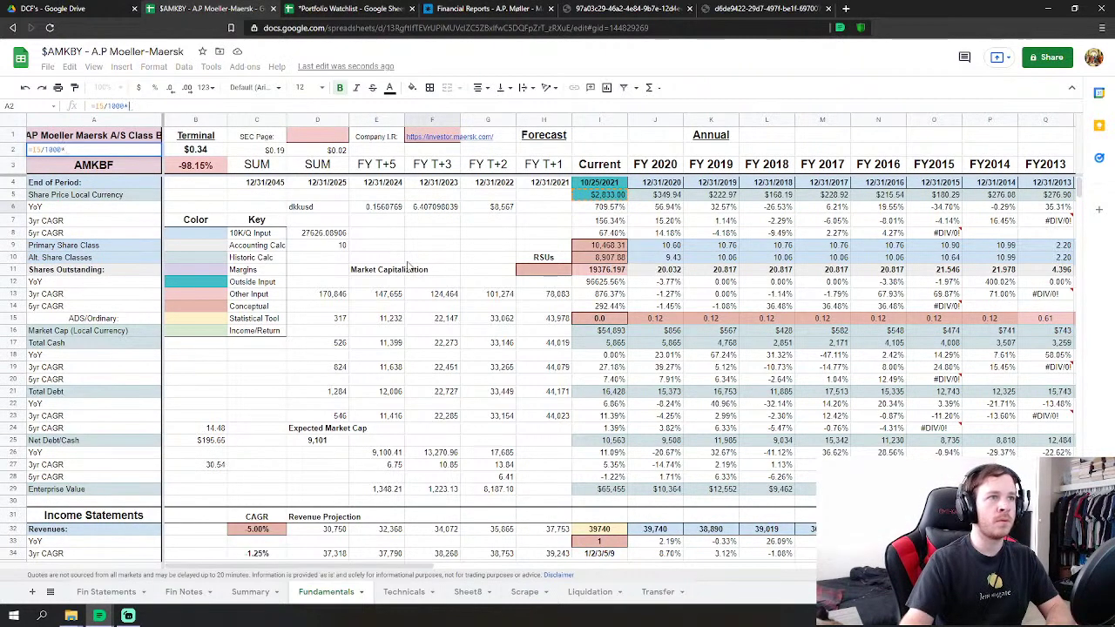
pyautogui.click(399, 209)
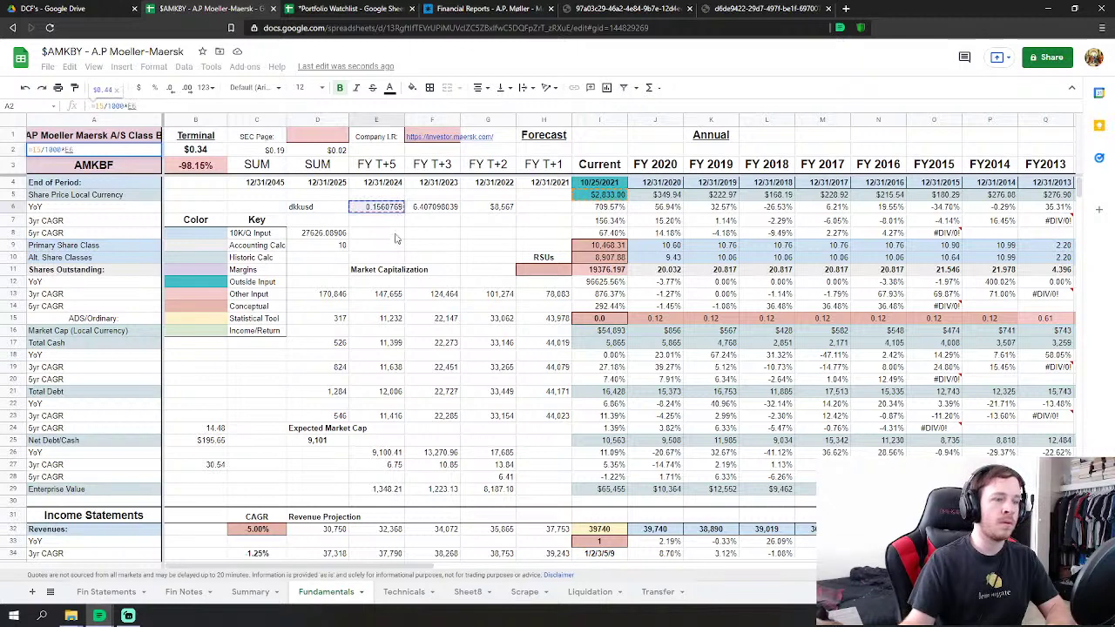
pyautogui.press('Return')
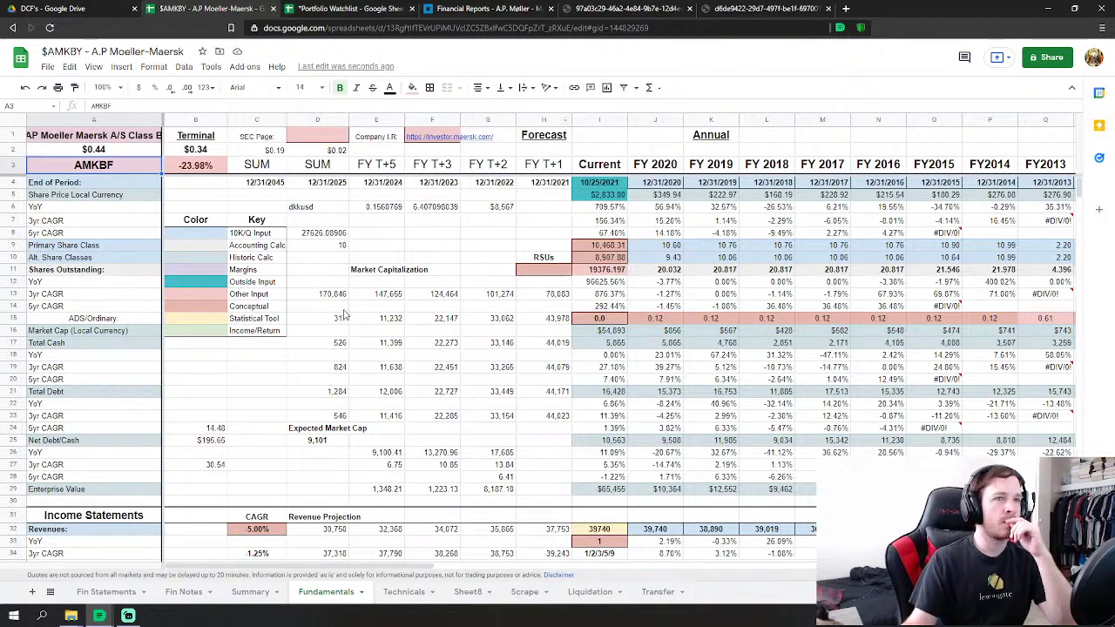
# Compare the current price formula in A2 with the terminal value formula in B2.
pyautogui.click(115, 153)
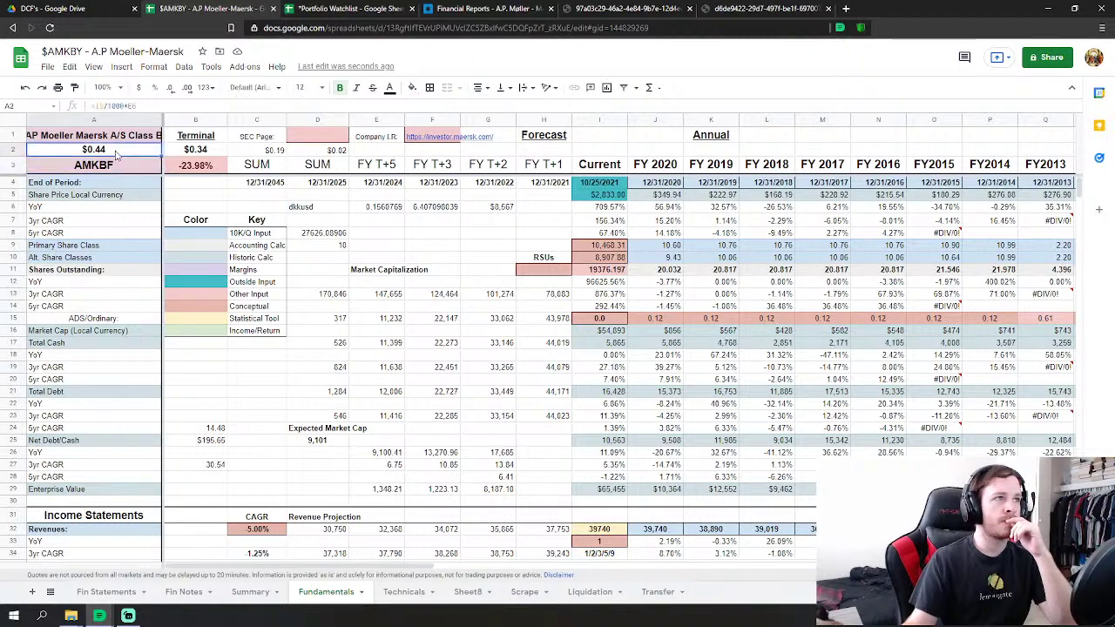
pyautogui.click(199, 153)
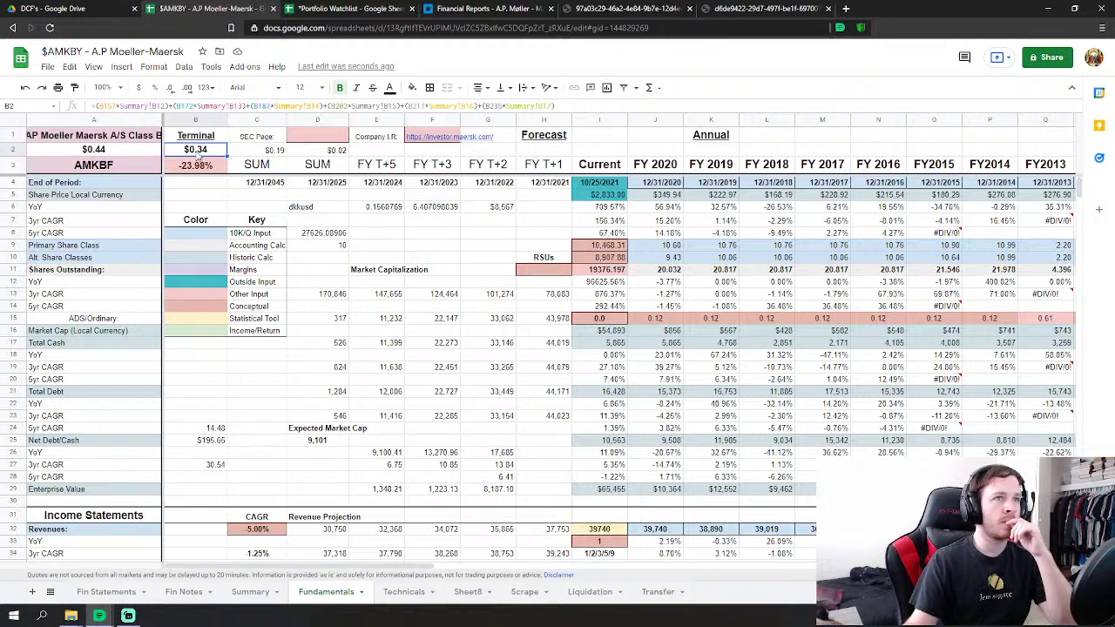
pyautogui.click(139, 154)
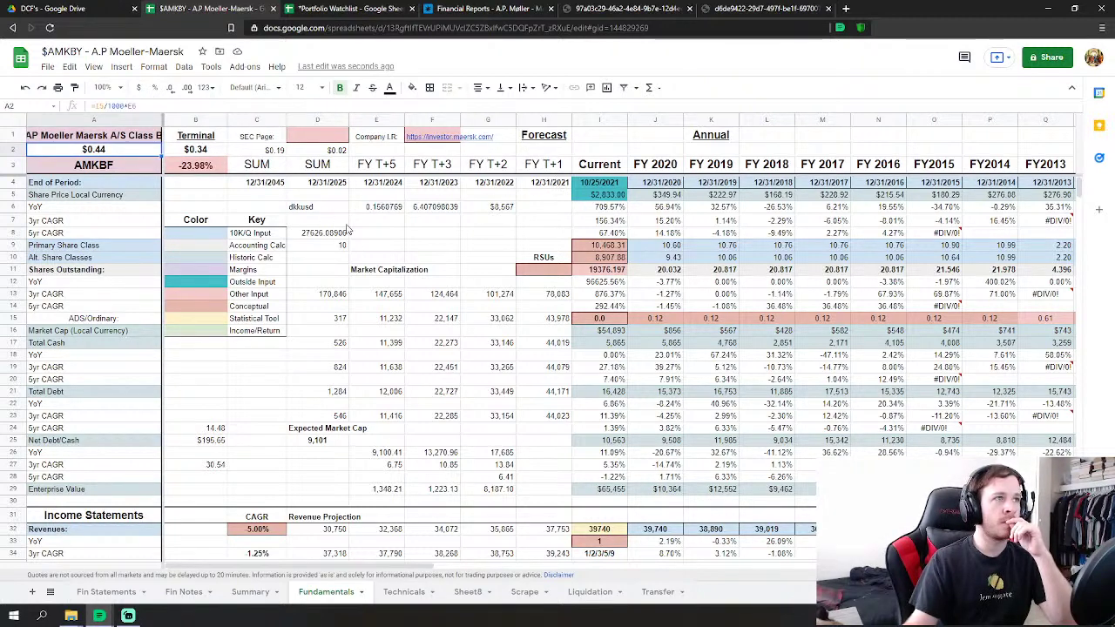
pyautogui.press('Right')
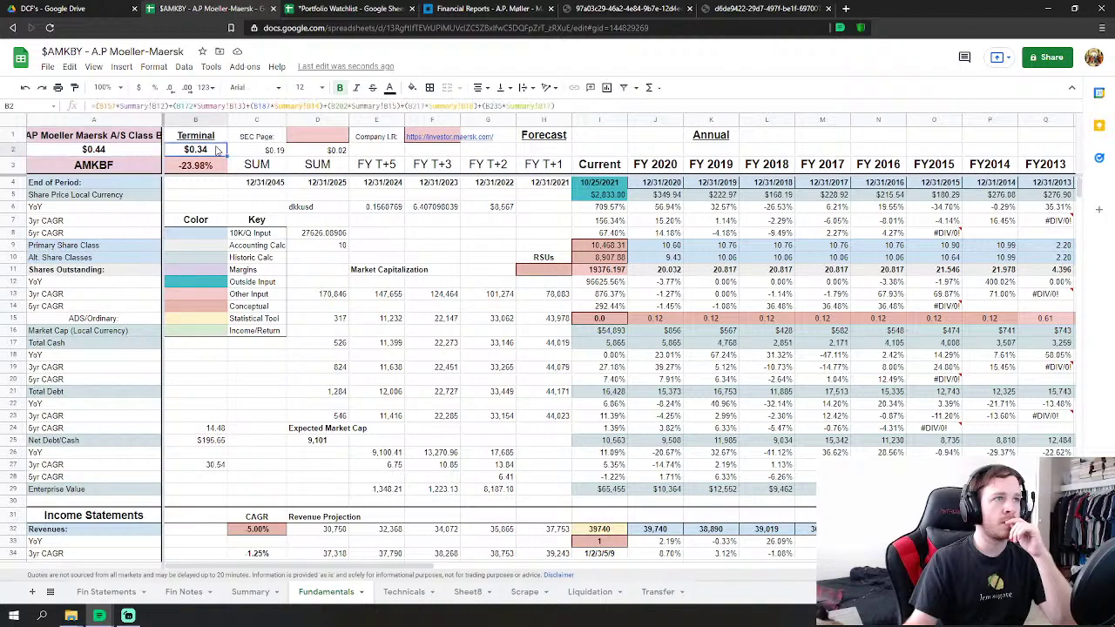
pyautogui.press('Left')
# Compare the equity value formulas in B156 and B171, and append *1000 to the one in B171.
pyautogui.scroll(-6, 110, 251)
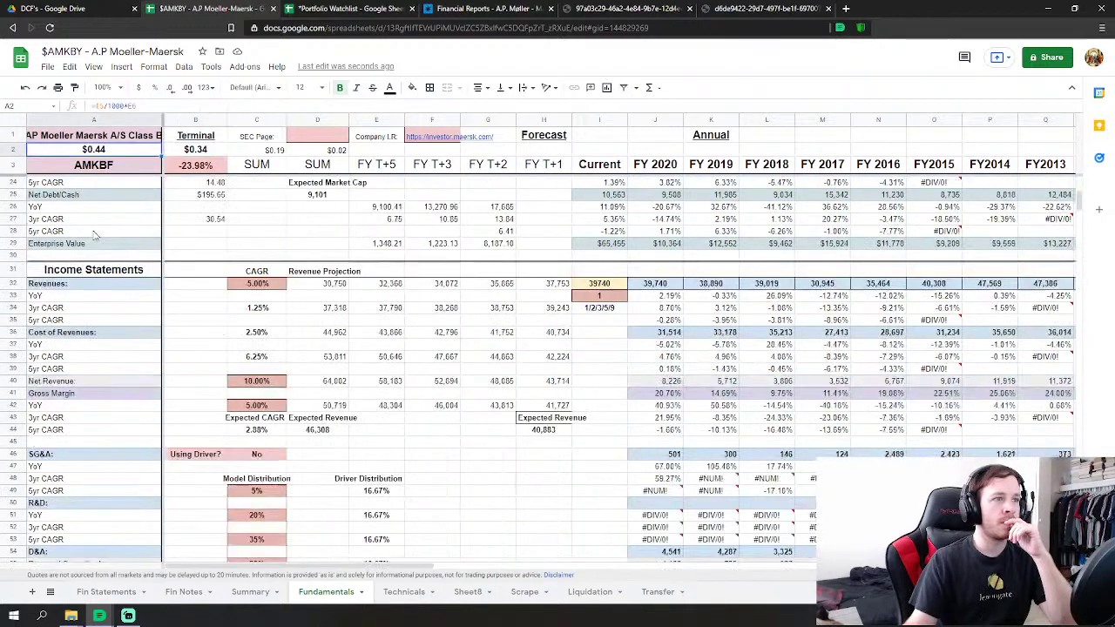
pyautogui.scroll(-12, 111, 252)
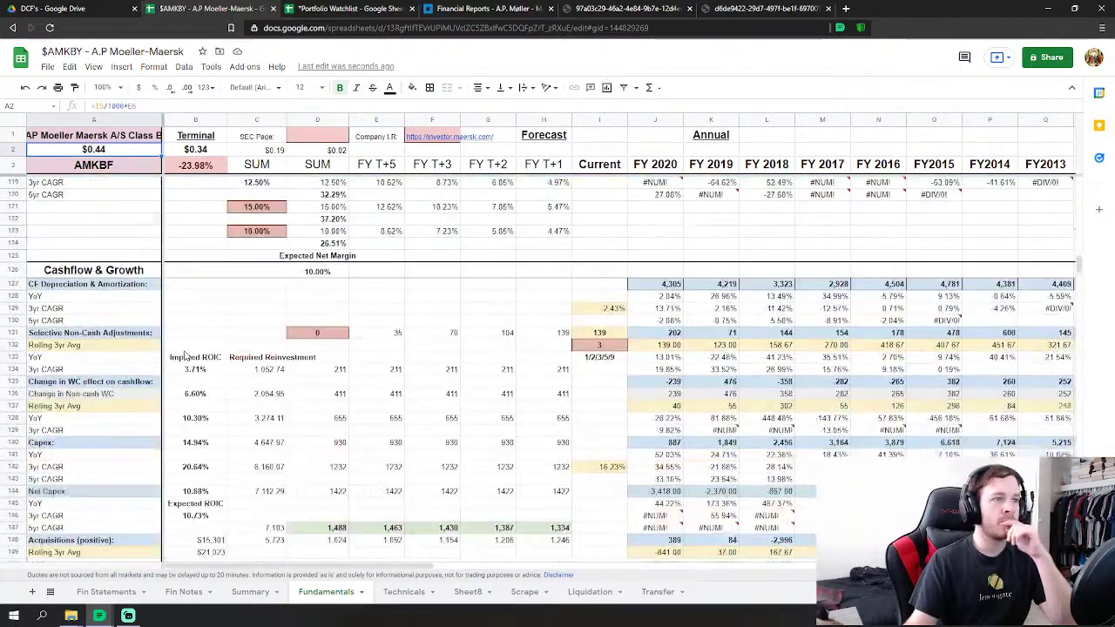
pyautogui.scroll(-3, 201, 464)
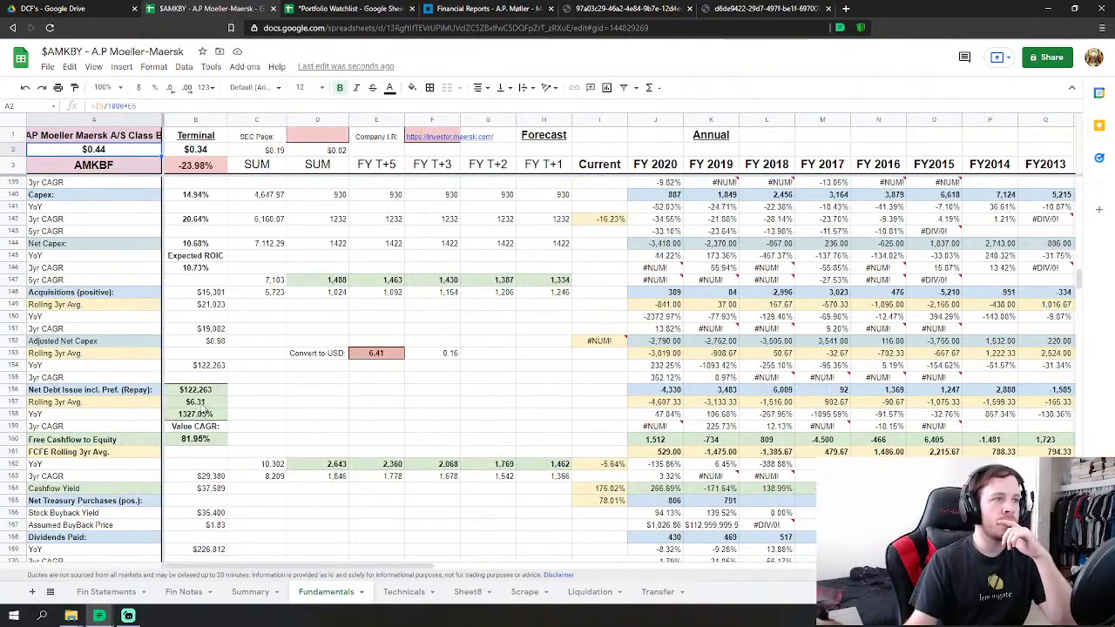
pyautogui.click(196, 315)
pyautogui.scroll(-1, 211, 435)
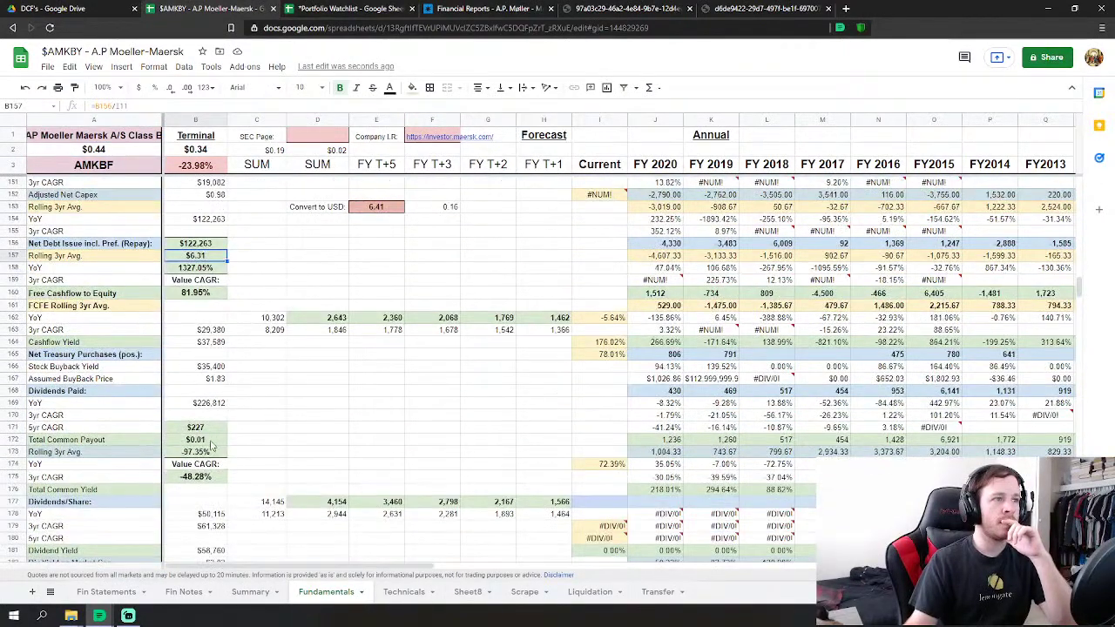
pyautogui.click(210, 441)
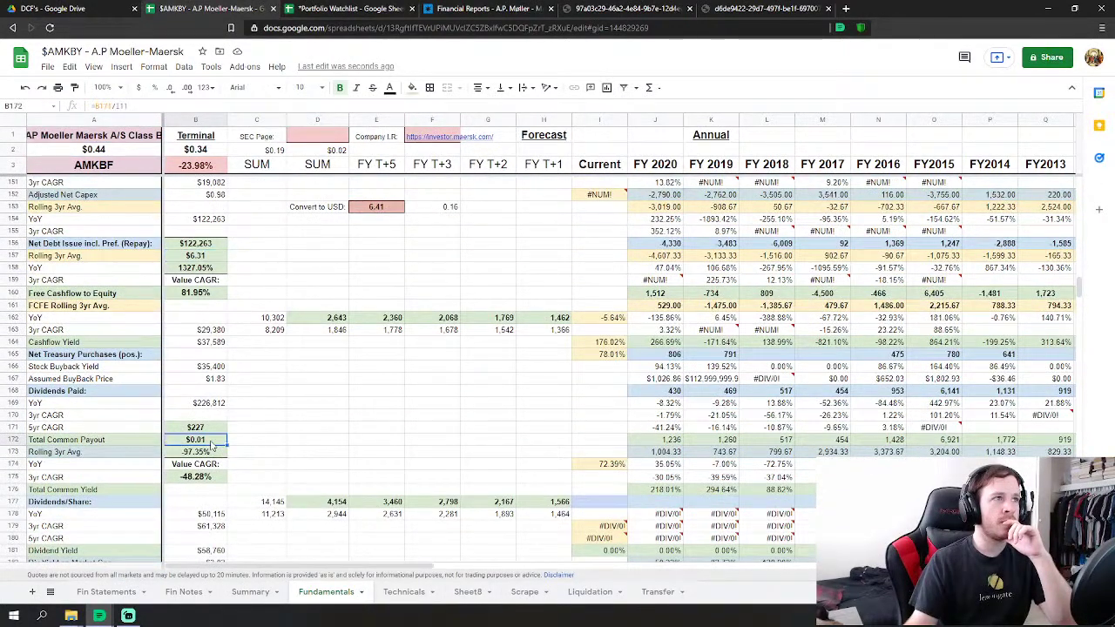
pyautogui.click(206, 259)
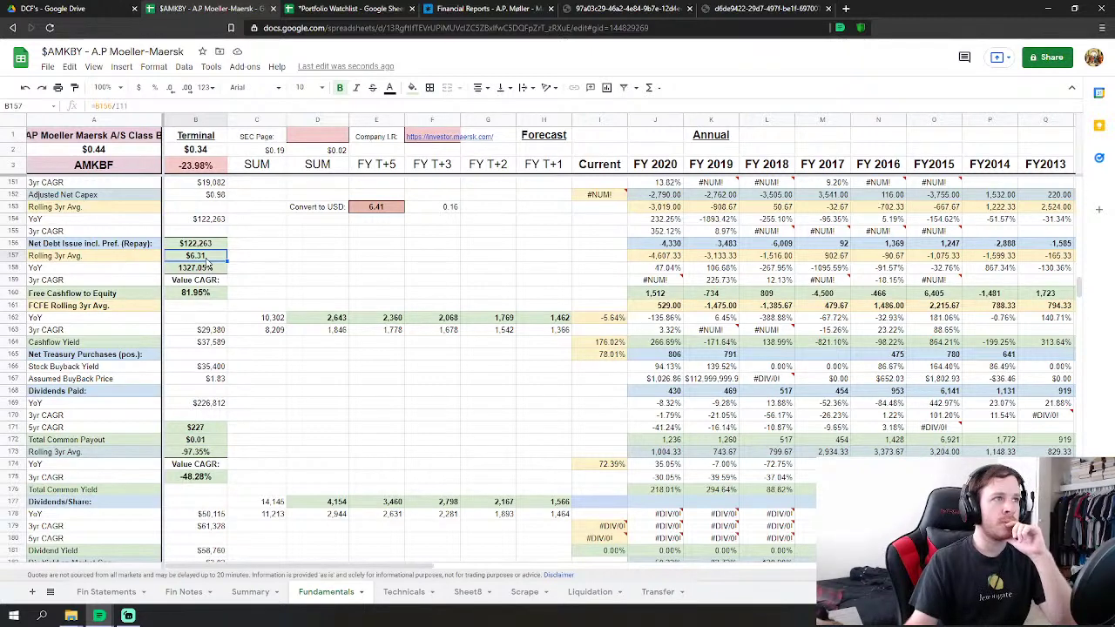
pyautogui.click(213, 245)
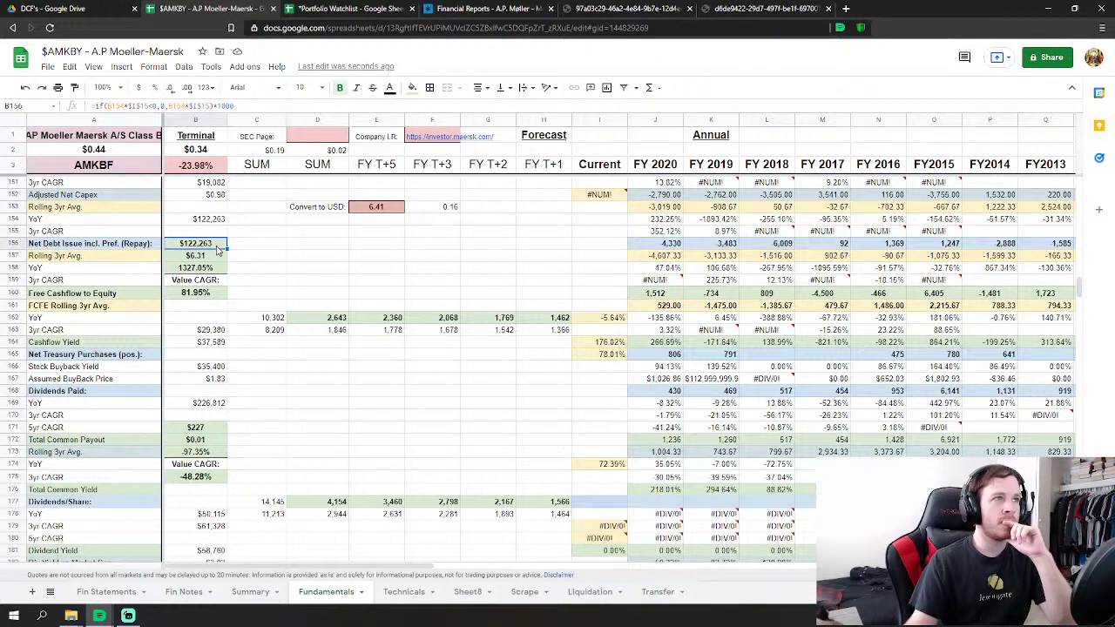
pyautogui.click(213, 429)
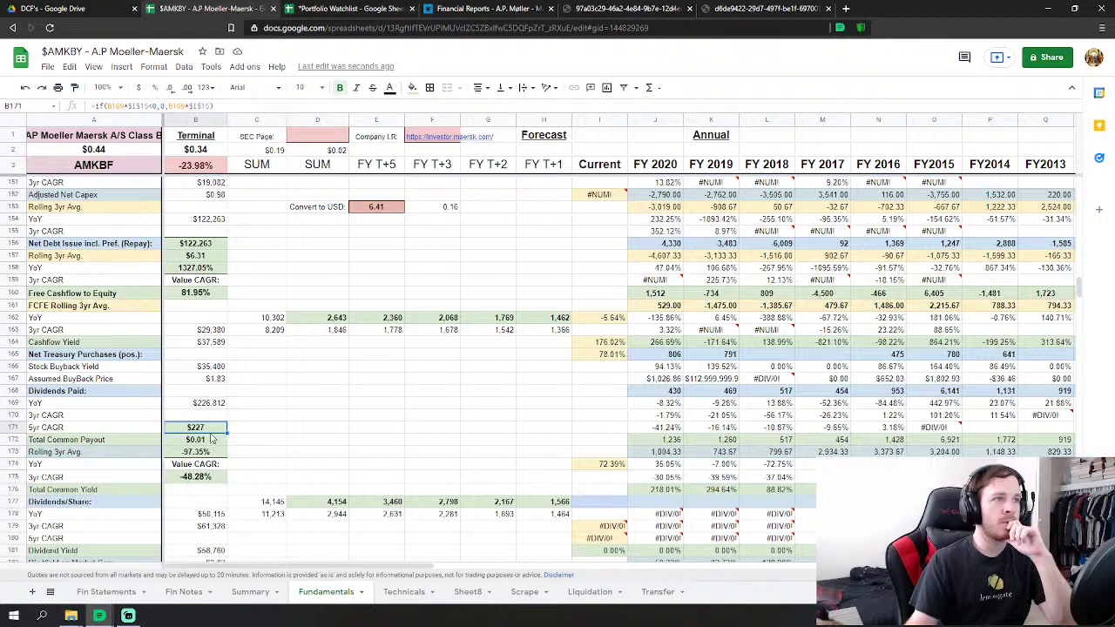
pyautogui.click(247, 105)
pyautogui.write('*')
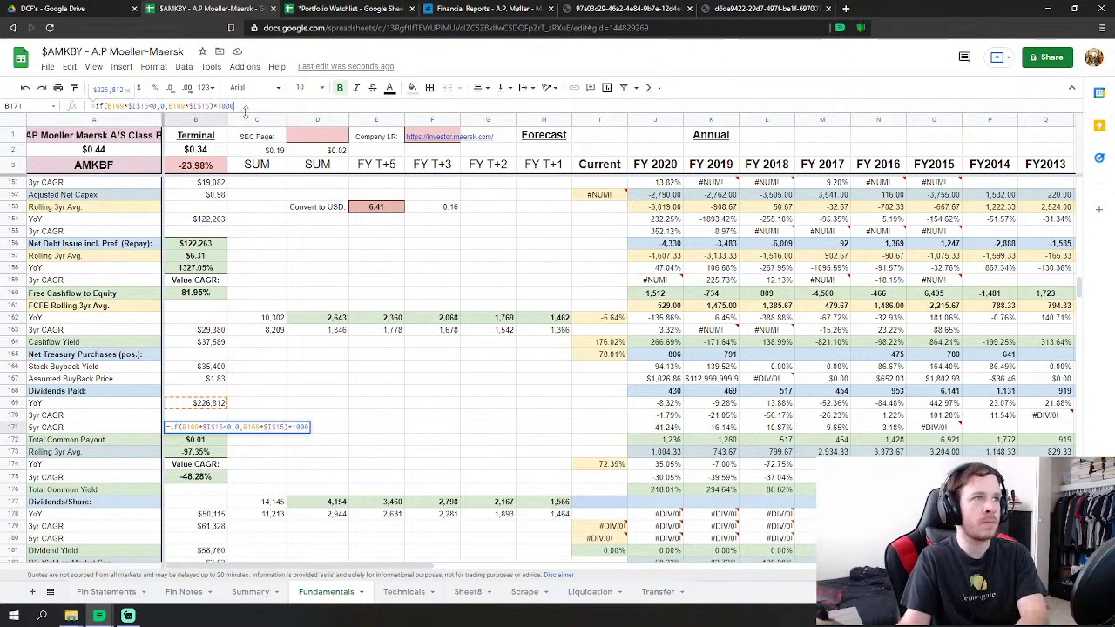
pyautogui.press('Return')
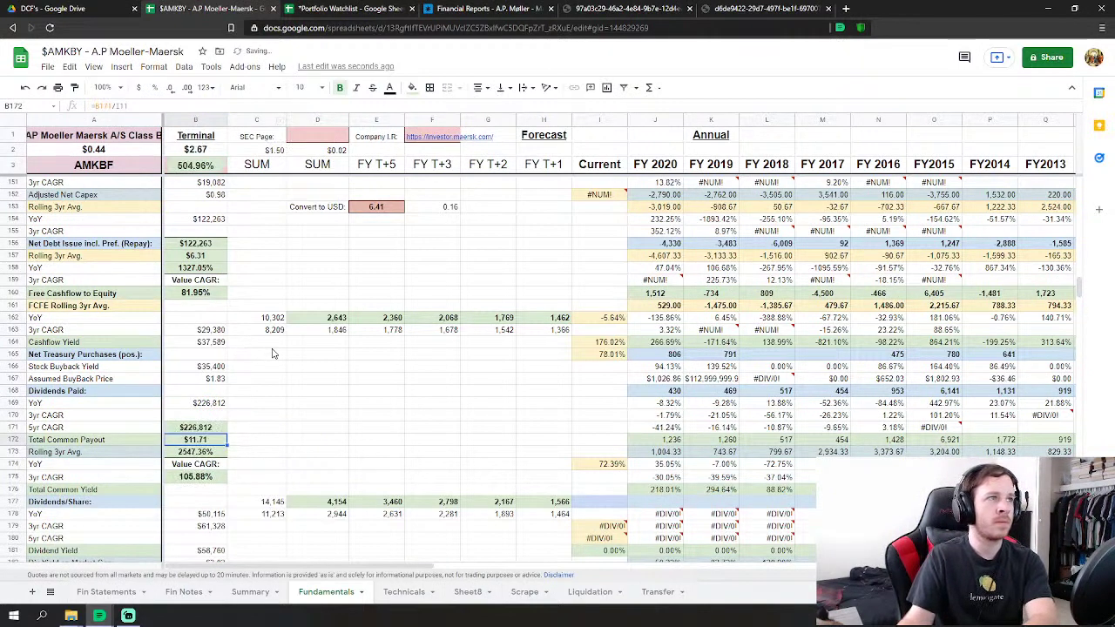
# Remove the division by 1000 from the A2 price formula and divide by B27 instead, making it =I5*E6/B27.
pyautogui.click(123, 155)
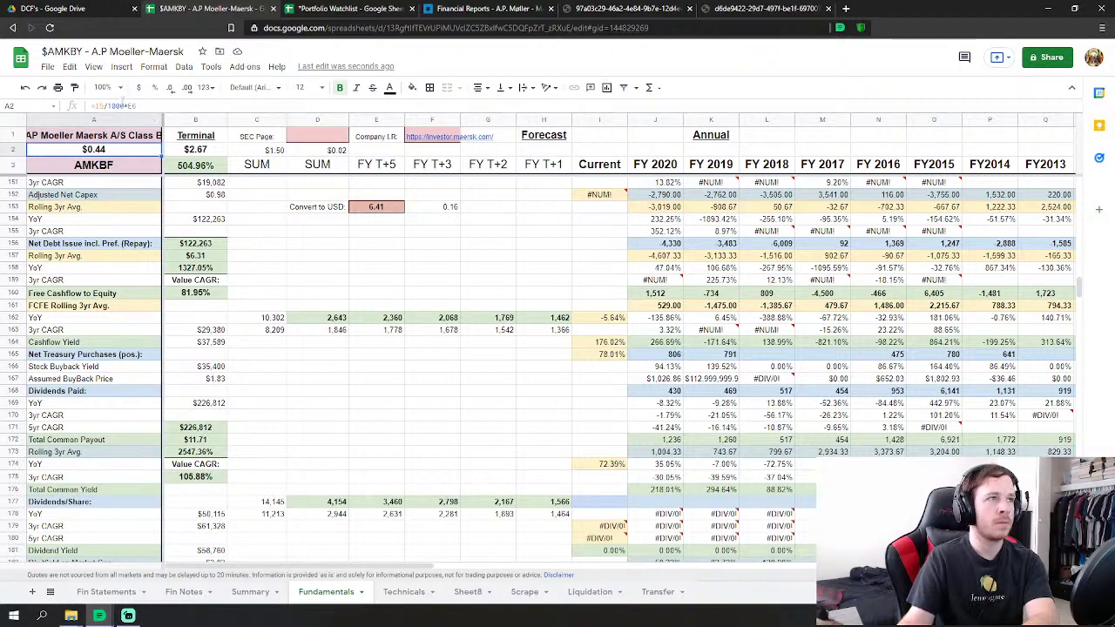
pyautogui.click(126, 105)
pyautogui.press('BackSpace')
pyautogui.press('BackSpace')
pyautogui.press('BackSpace')
pyautogui.press('BackSpace')
pyautogui.press('BackSpace')
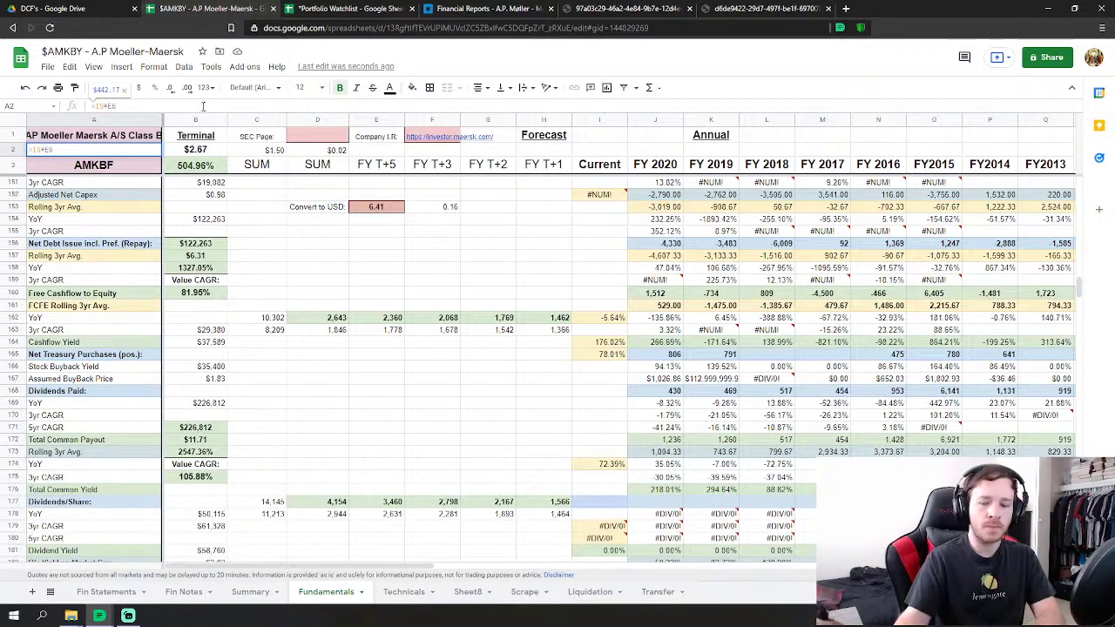
pyautogui.scroll(9, 296, 299)
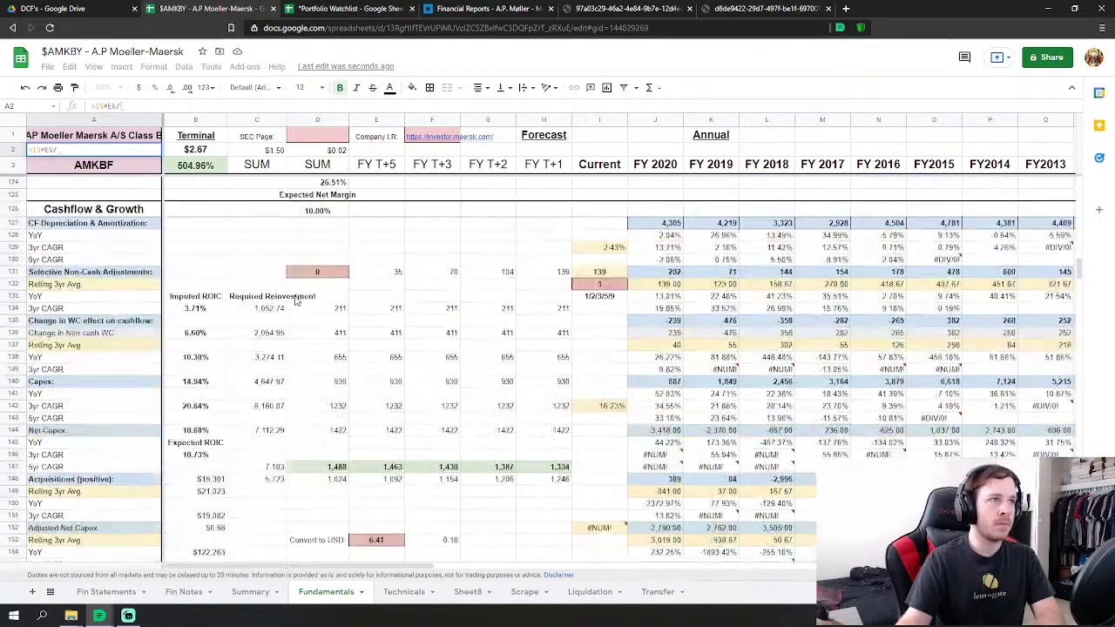
pyautogui.scroll(20, 296, 300)
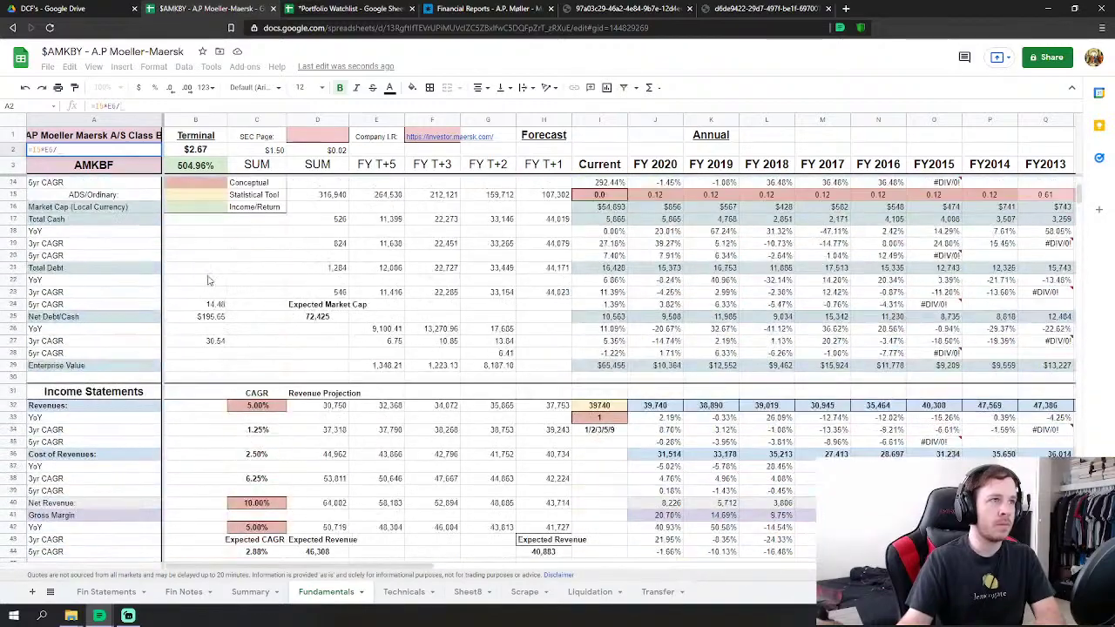
pyautogui.click(223, 342)
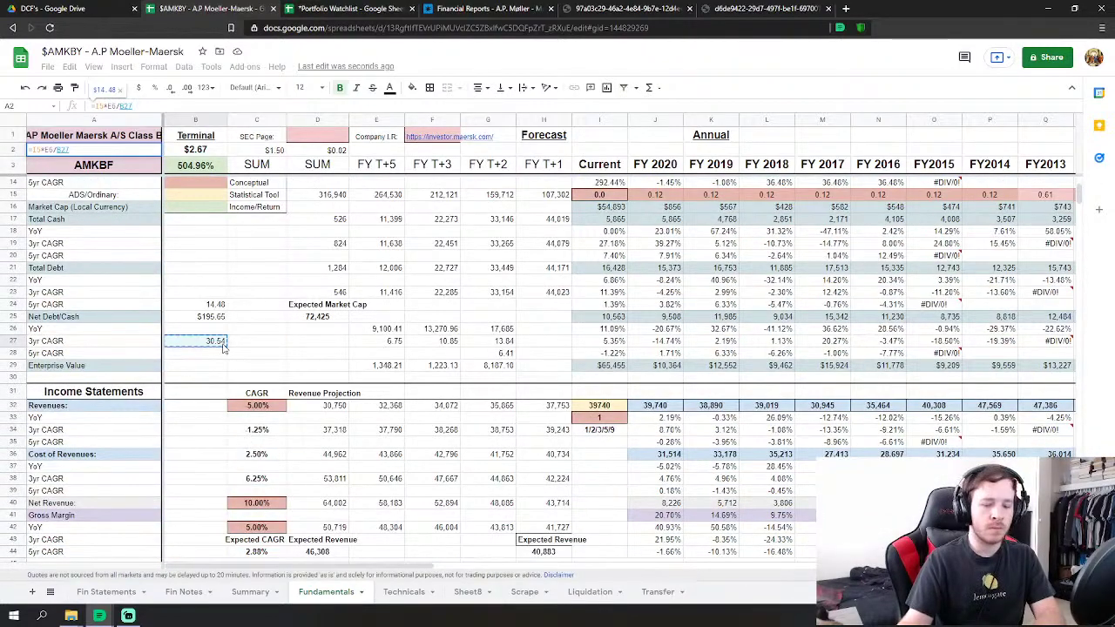
pyautogui.press('Return')
pyautogui.scroll(3, 221, 349)
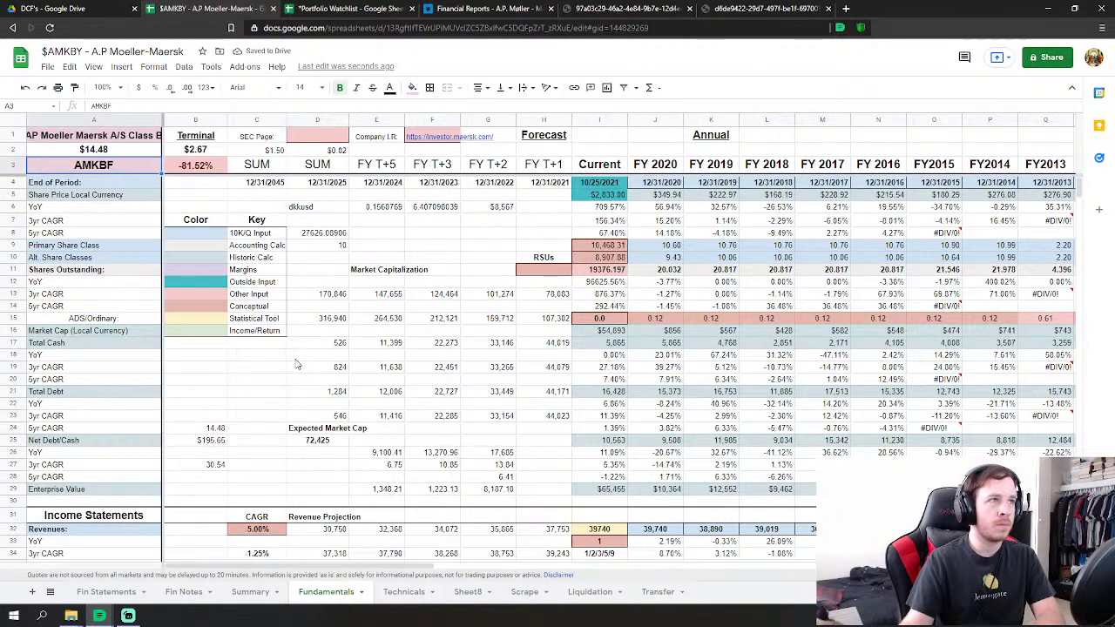
pyautogui.press('Up')
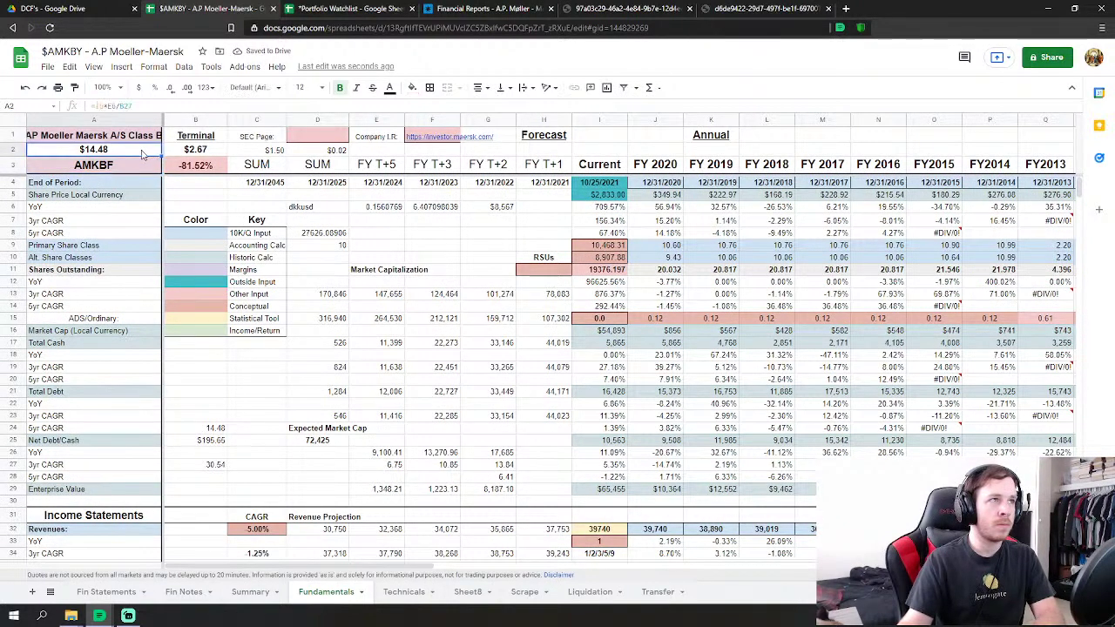
pyautogui.click(138, 106)
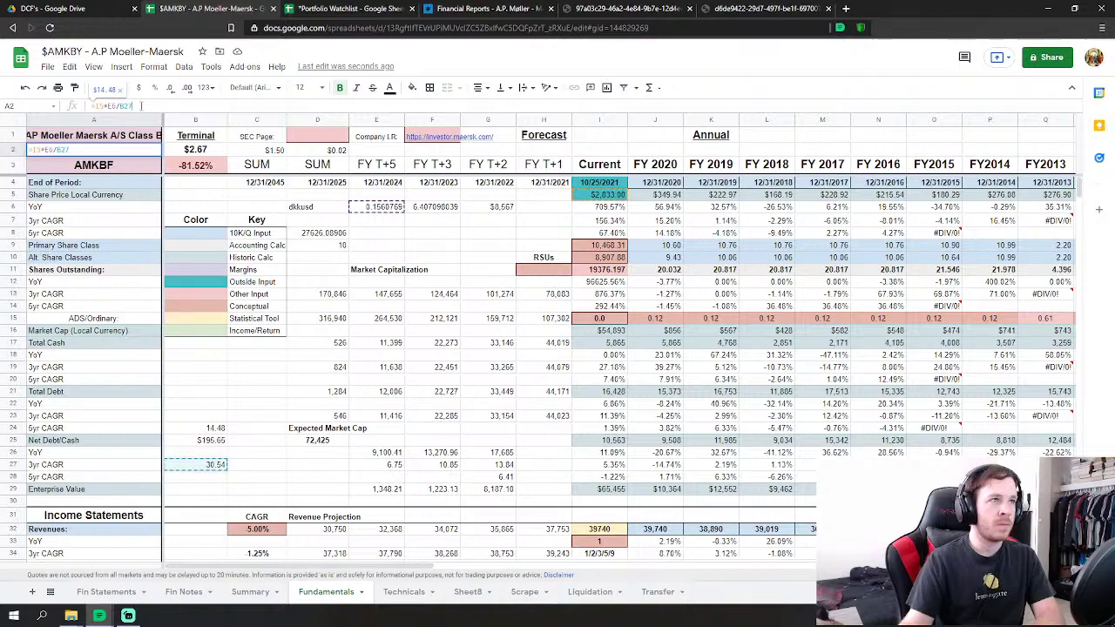
pyautogui.press('Return')
pyautogui.scroll(-12, 239, 279)
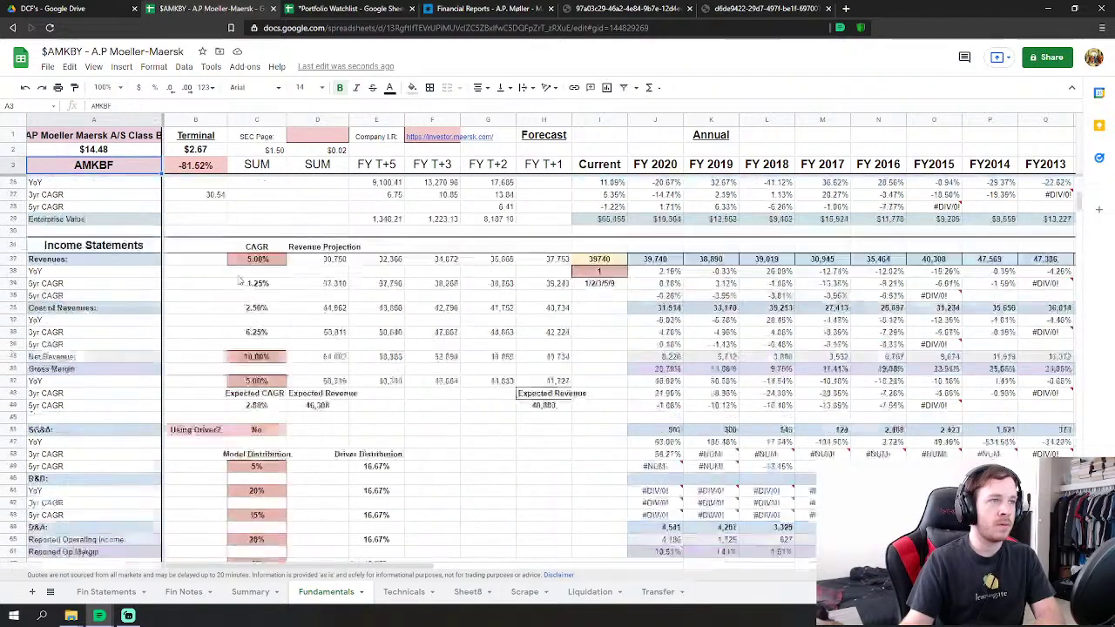
# In the equity value formula in B156, replace the factor 1000 with the conversion rate in F153.
pyautogui.scroll(-6, 239, 279)
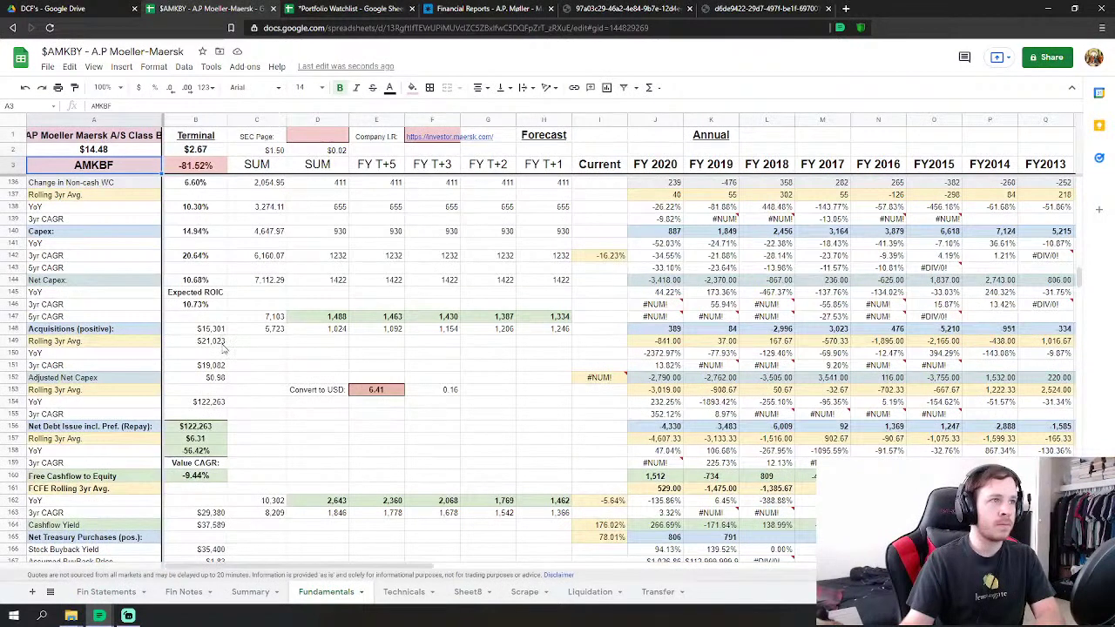
pyautogui.click(224, 425)
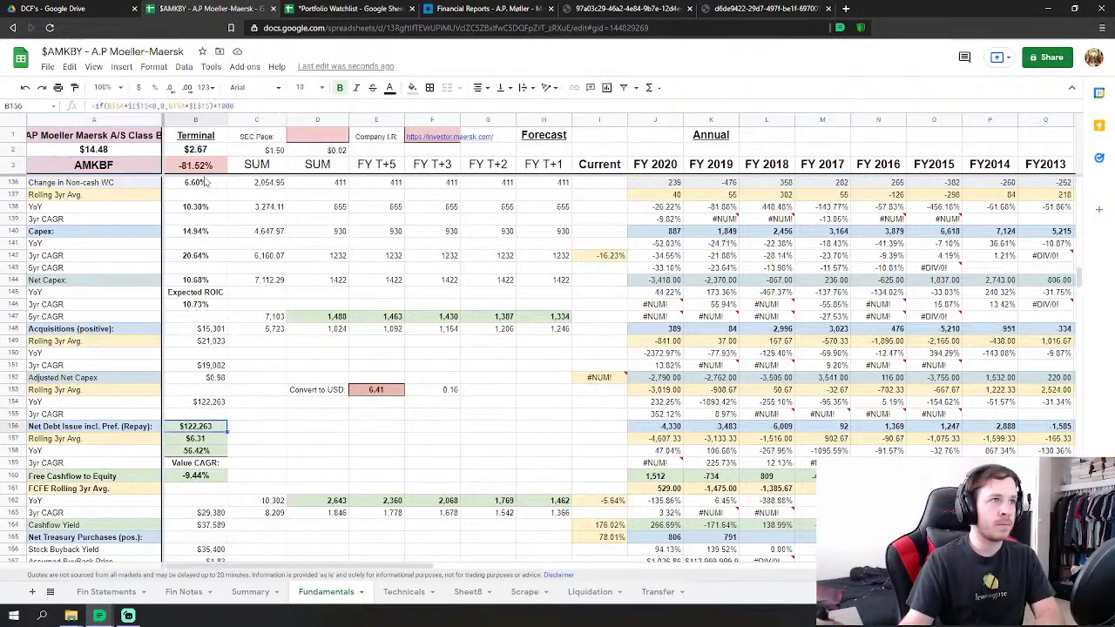
pyautogui.doubleClick(225, 105)
pyautogui.moveTo(223, 110); pyautogui.dragTo(216, 119)
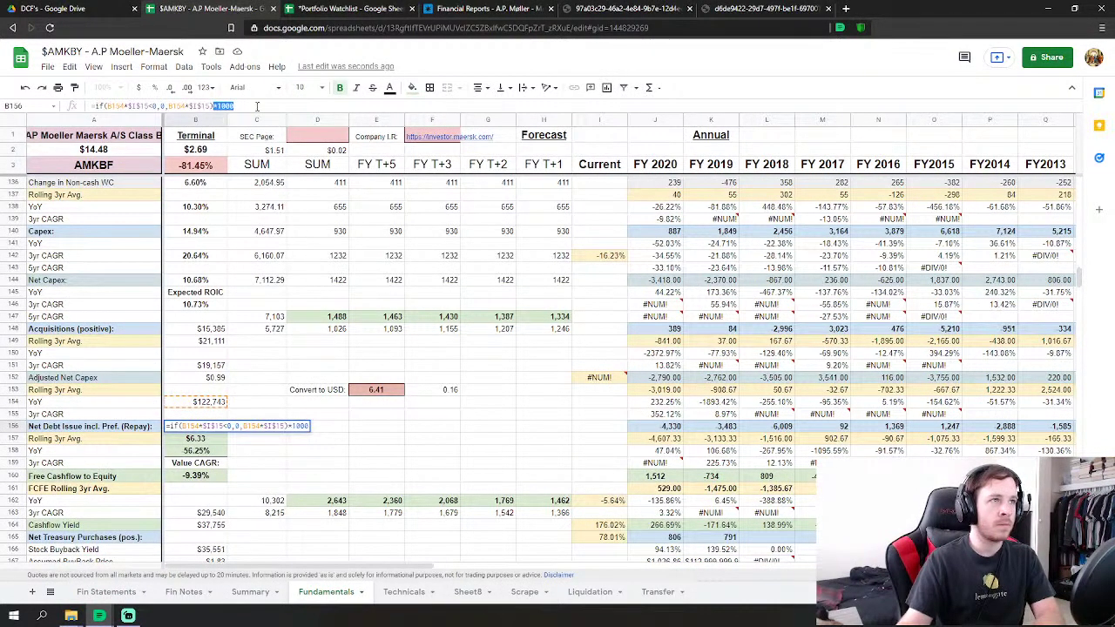
pyautogui.click(239, 106)
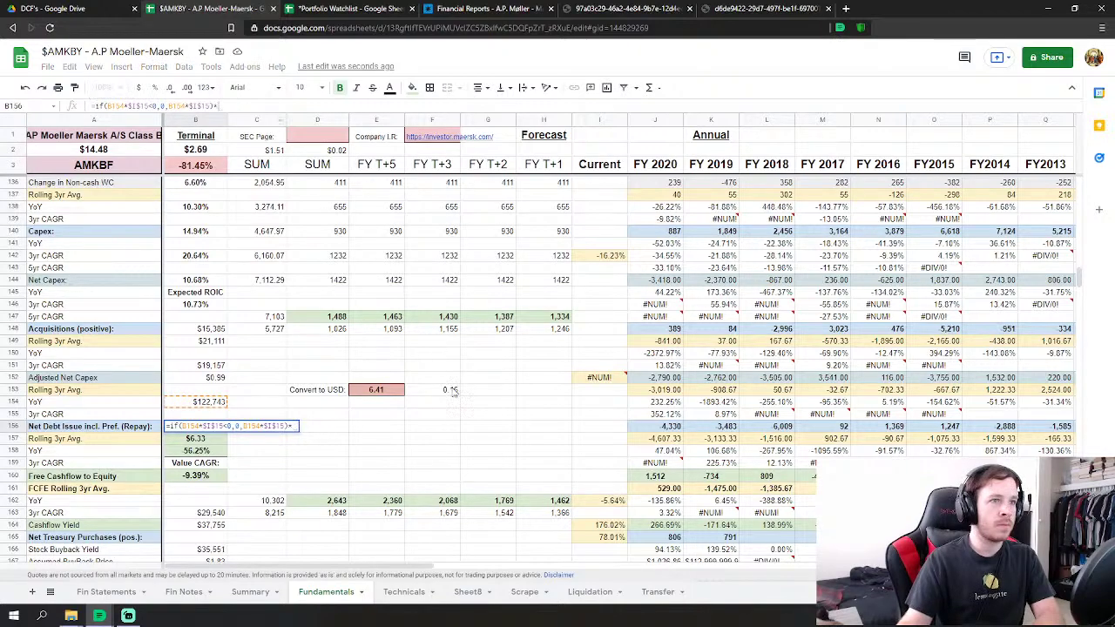
pyautogui.click(448, 390)
# Divide the B156 formula by B27 as well, copy the added *F153/B27 term, and commit the formula.
pyautogui.write('/')
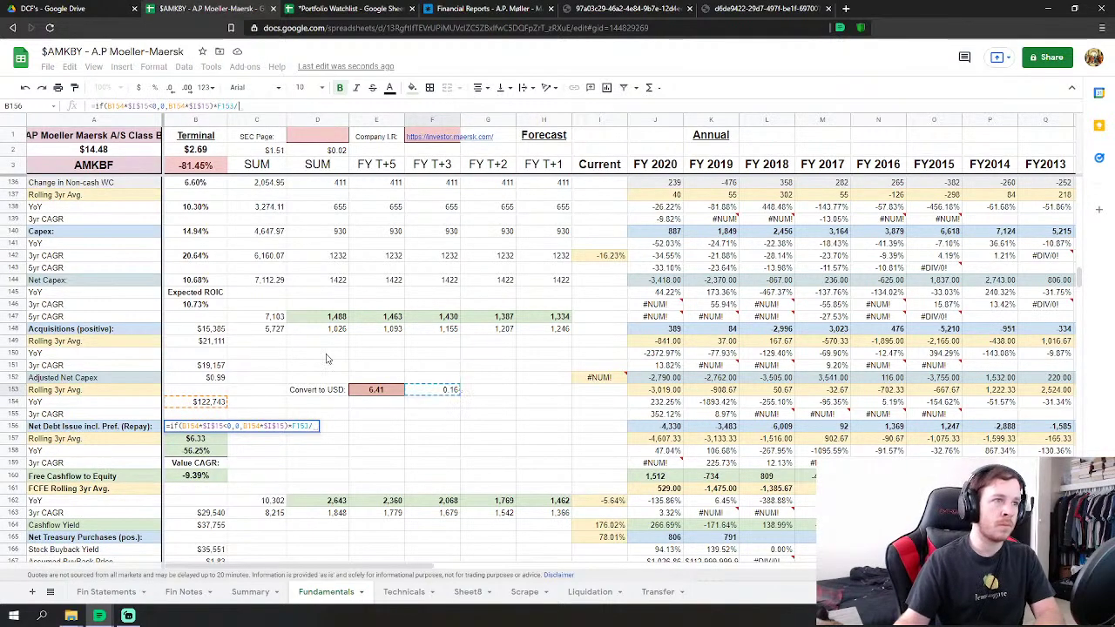
pyautogui.scroll(5, 253, 275)
pyautogui.scroll(12, 252, 275)
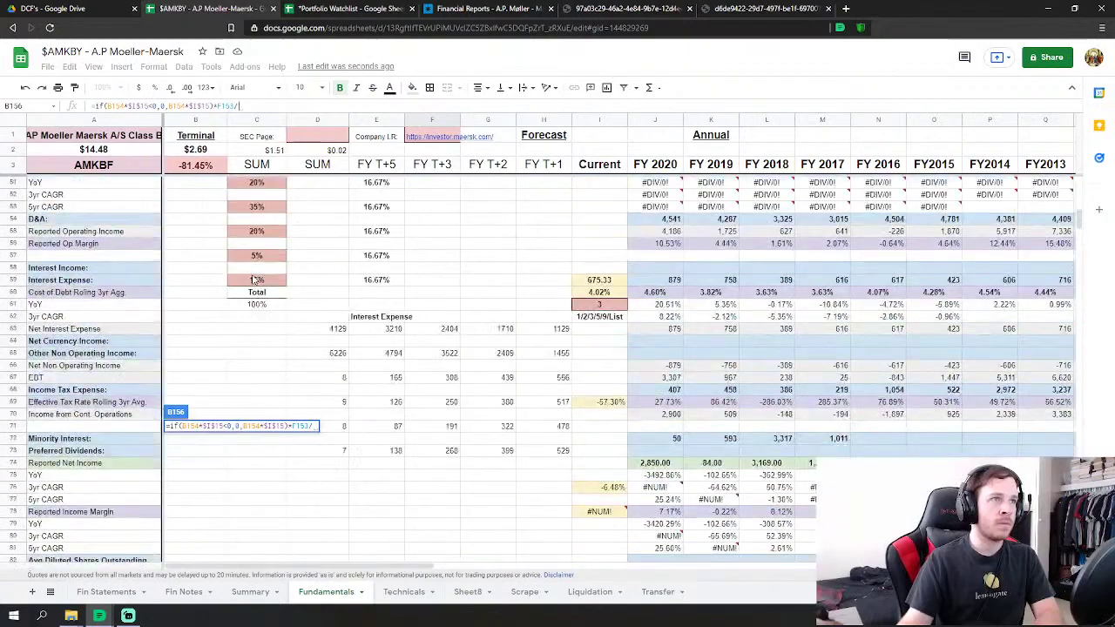
pyautogui.click(211, 343)
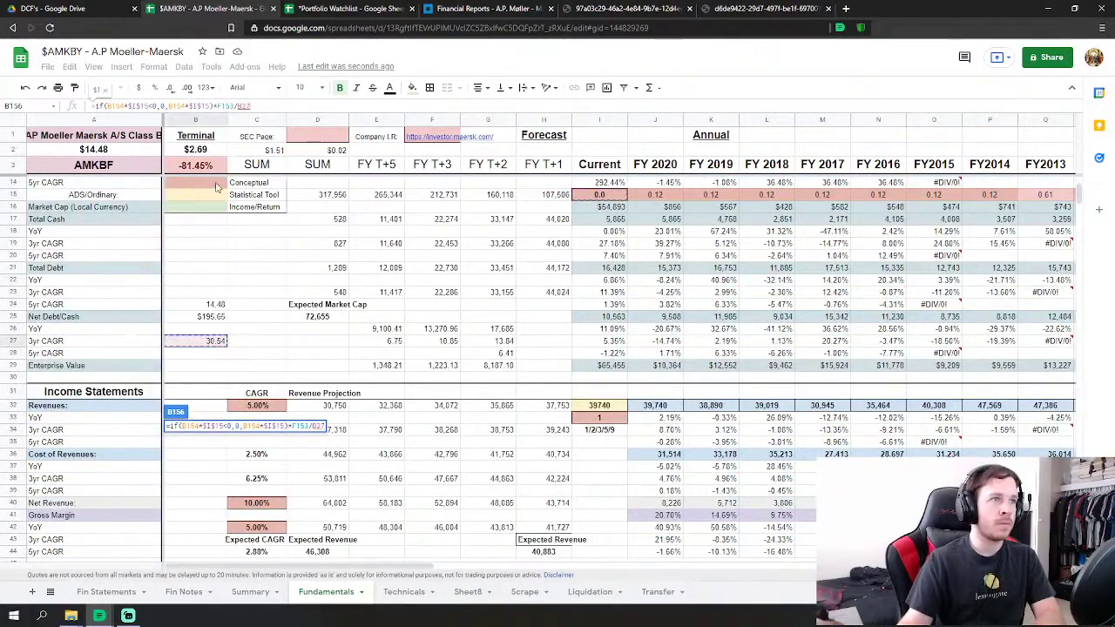
pyautogui.scroll(-7, 284, 235)
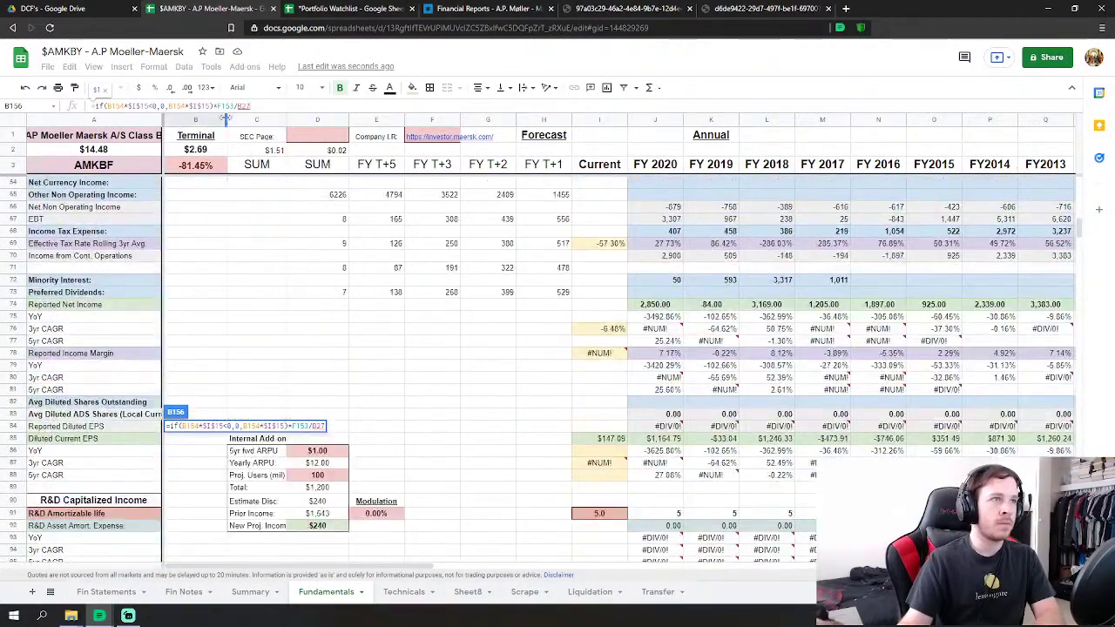
pyautogui.moveTo(250, 105); pyautogui.dragTo(220, 122)
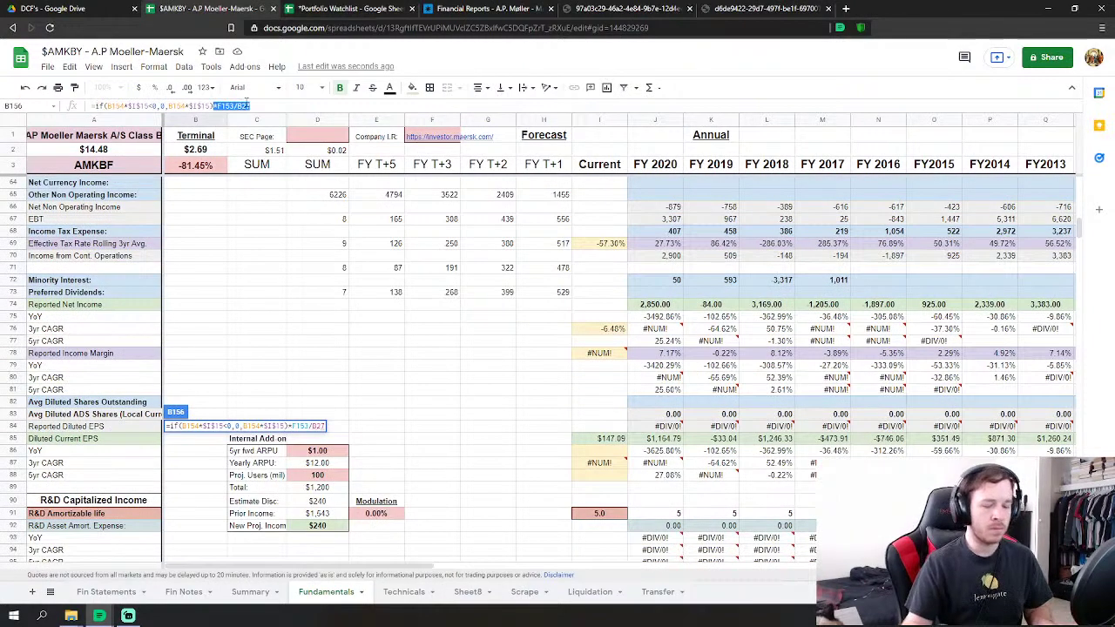
pyautogui.press('Return')
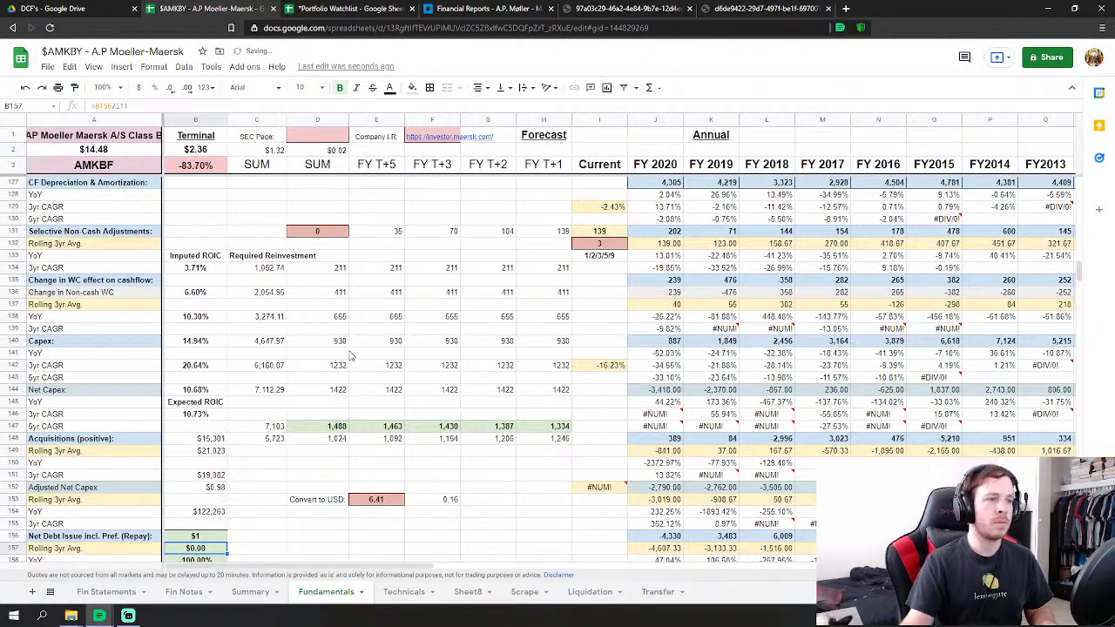
# Replace *1000 in the B171 equity value formula with the copied *F153/B27 term.
pyautogui.scroll(-1, 342, 332)
pyautogui.scroll(-1, 342, 332)
pyautogui.scroll(-1, 231, 475)
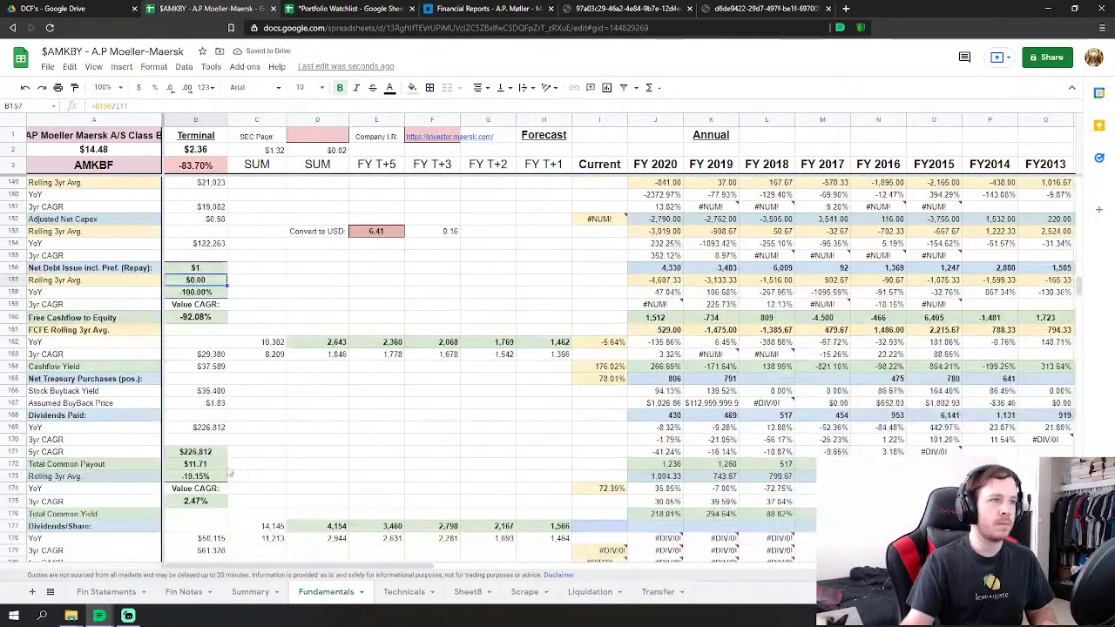
pyautogui.click(206, 453)
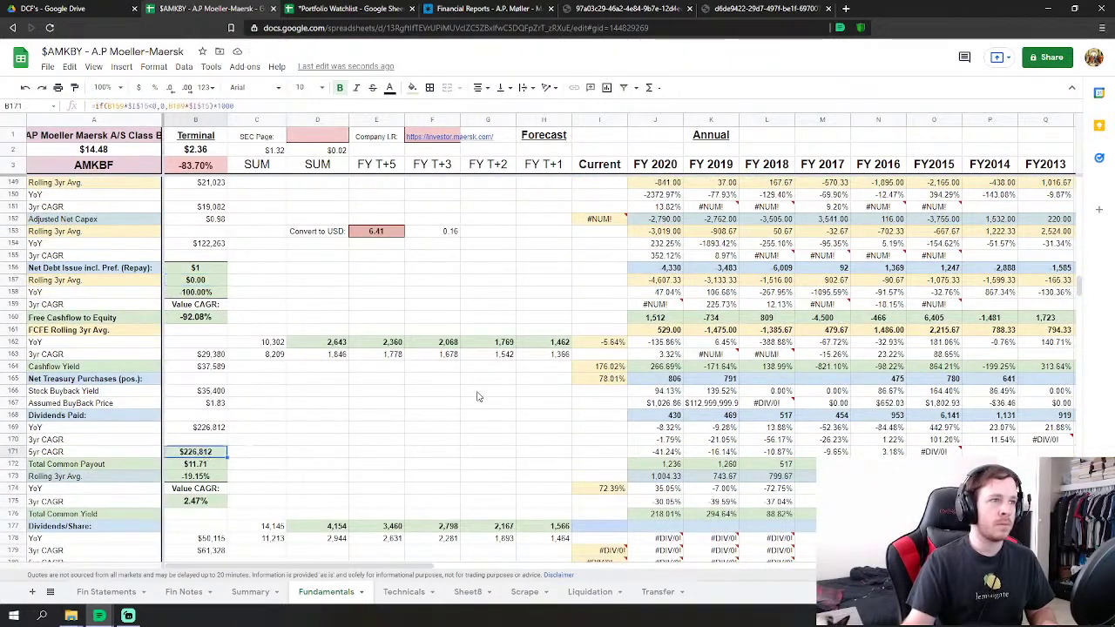
pyautogui.doubleClick(224, 105)
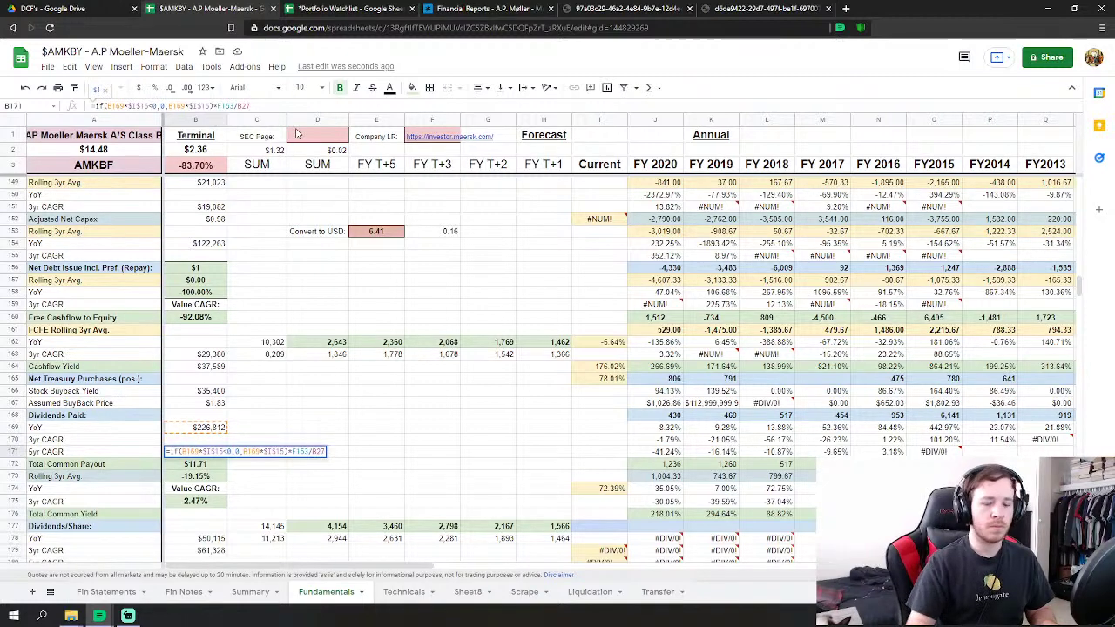
pyautogui.press('Return')
# Append *F153/B27 to the equity value formula in B186.
pyautogui.scroll(-4, 292, 365)
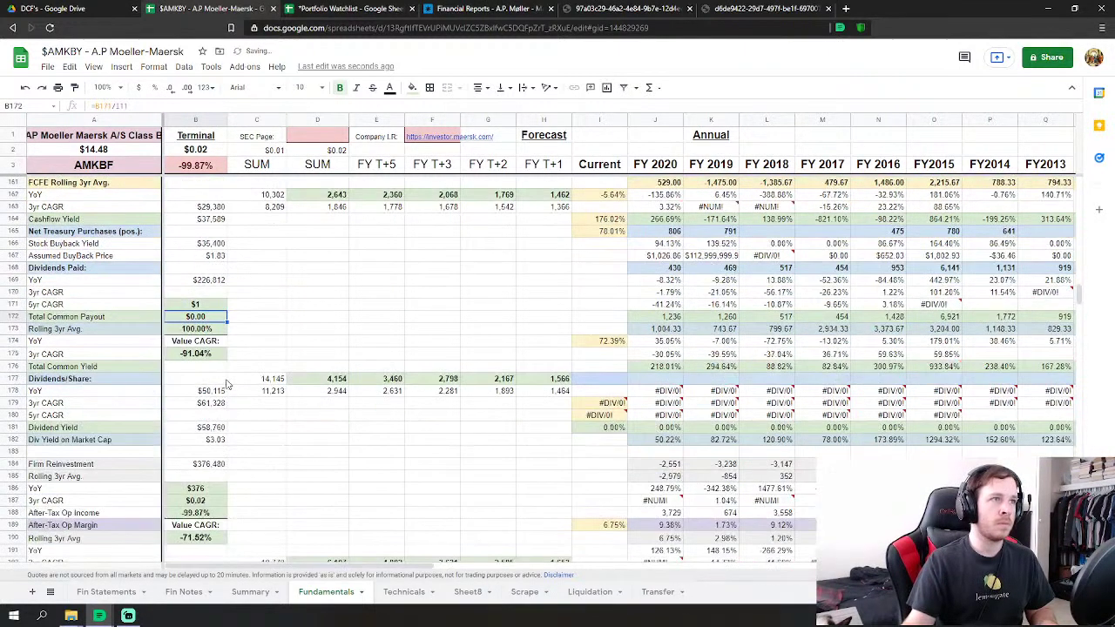
pyautogui.scroll(-1, 242, 428)
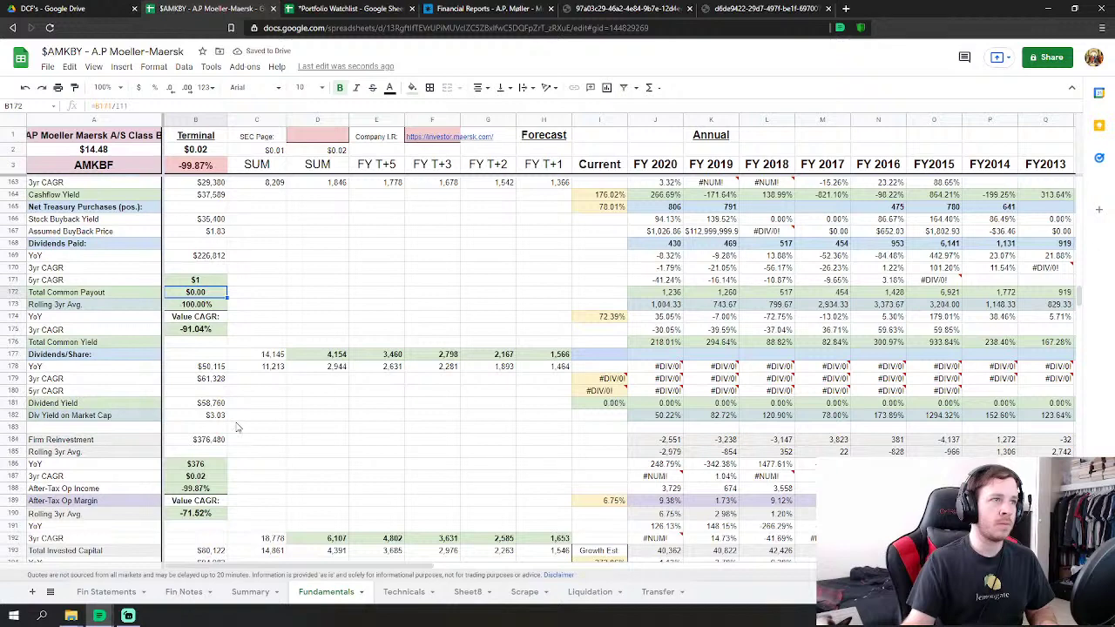
pyautogui.click(209, 464)
pyautogui.click(251, 105)
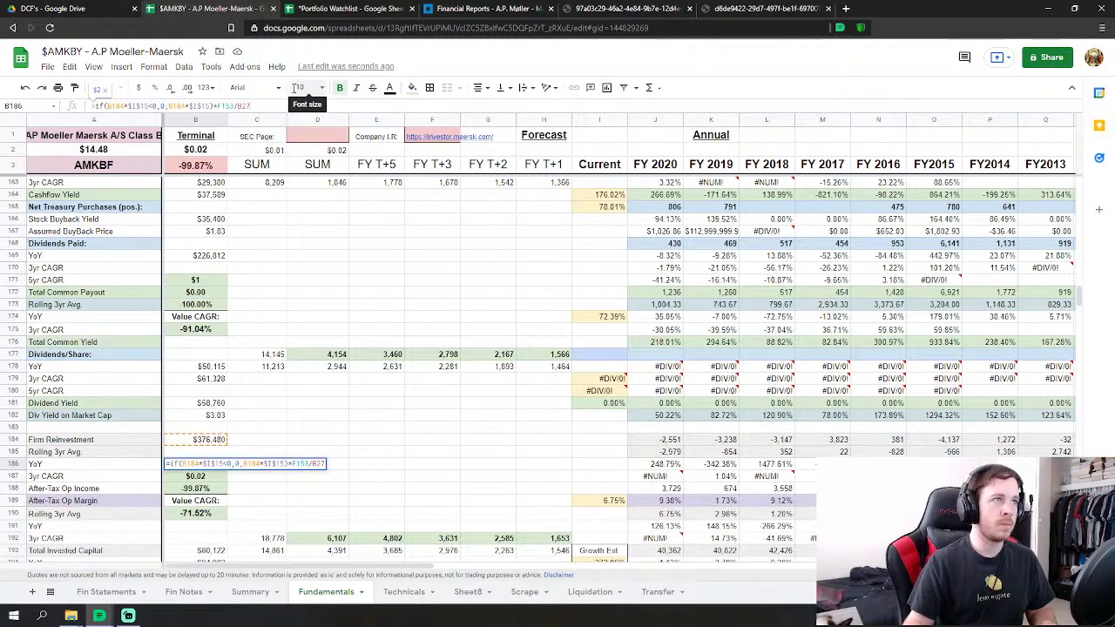
pyautogui.press('Return')
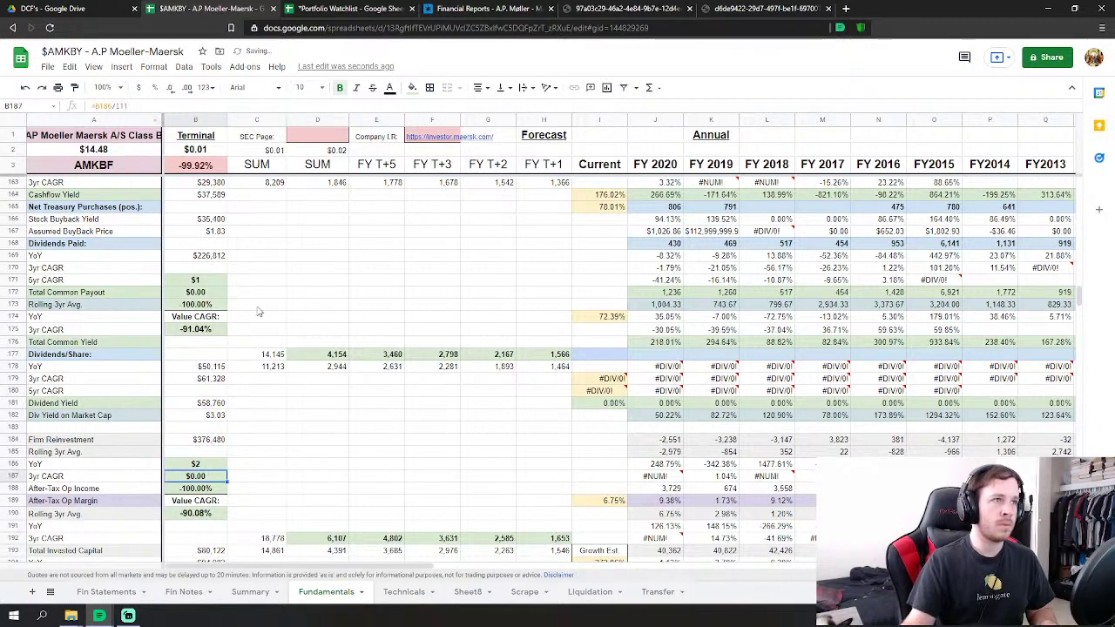
# Append *F153/B27 to the equity value formula in B201.
pyautogui.scroll(-5, 261, 314)
pyautogui.click(211, 440)
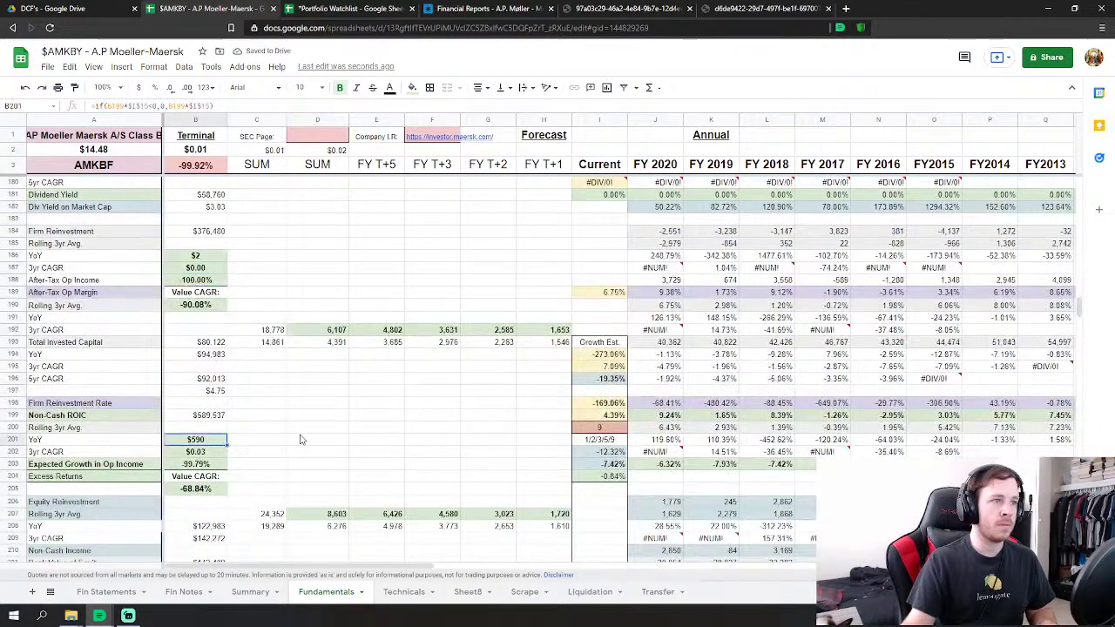
pyautogui.click(248, 105)
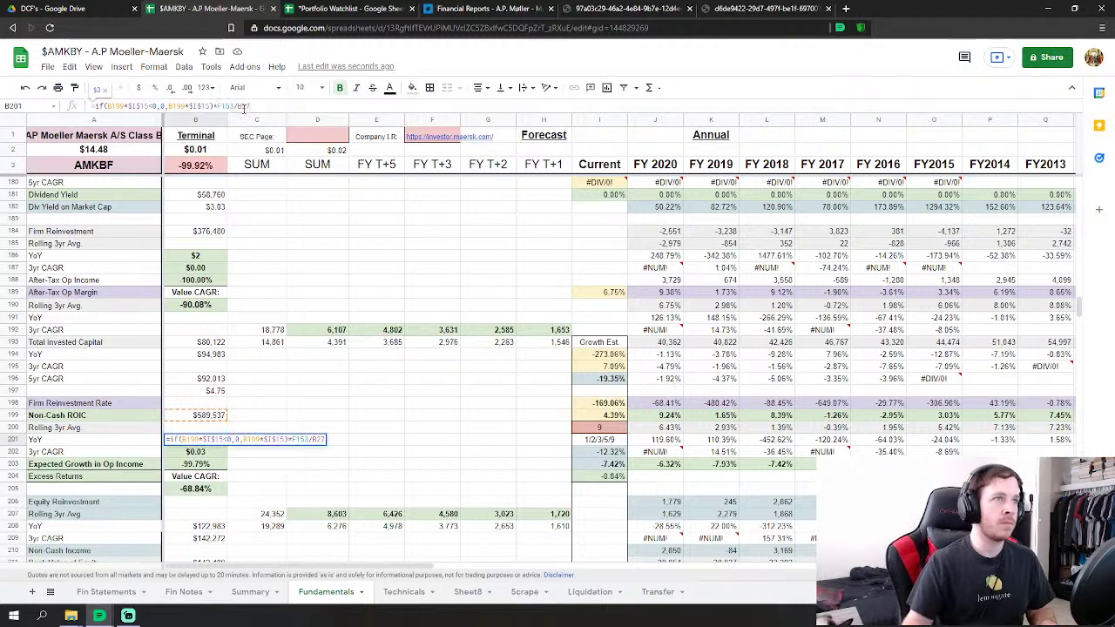
pyautogui.press('Return')
# Append *F153/B27 to the equity value formula in B216.
pyautogui.scroll(-2, 243, 521)
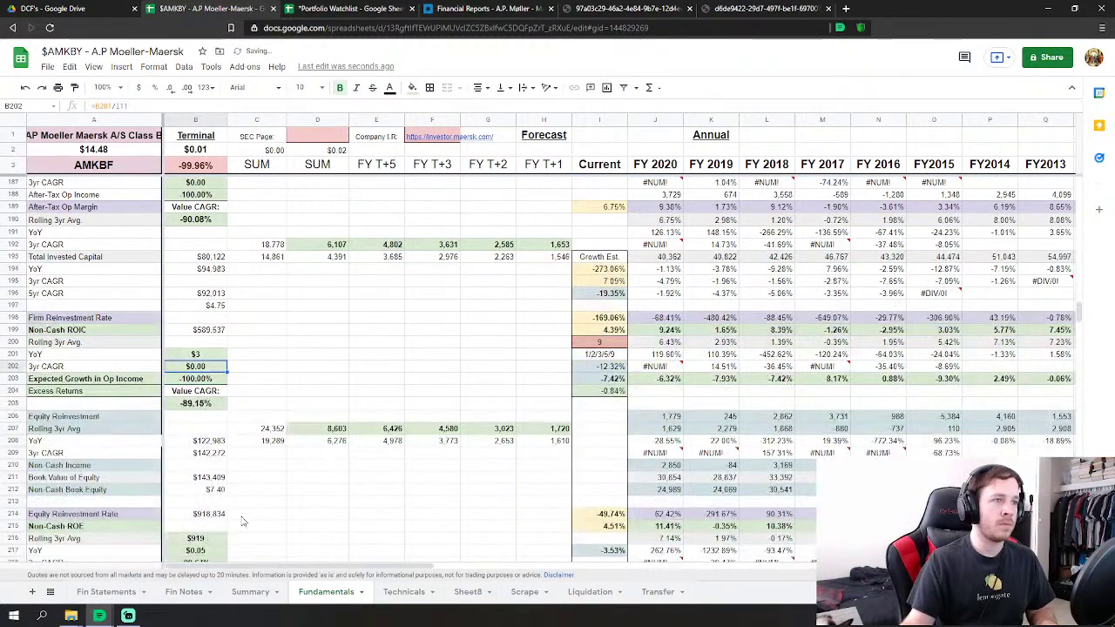
pyautogui.scroll(-2, 243, 520)
pyautogui.click(196, 451)
pyautogui.click(239, 105)
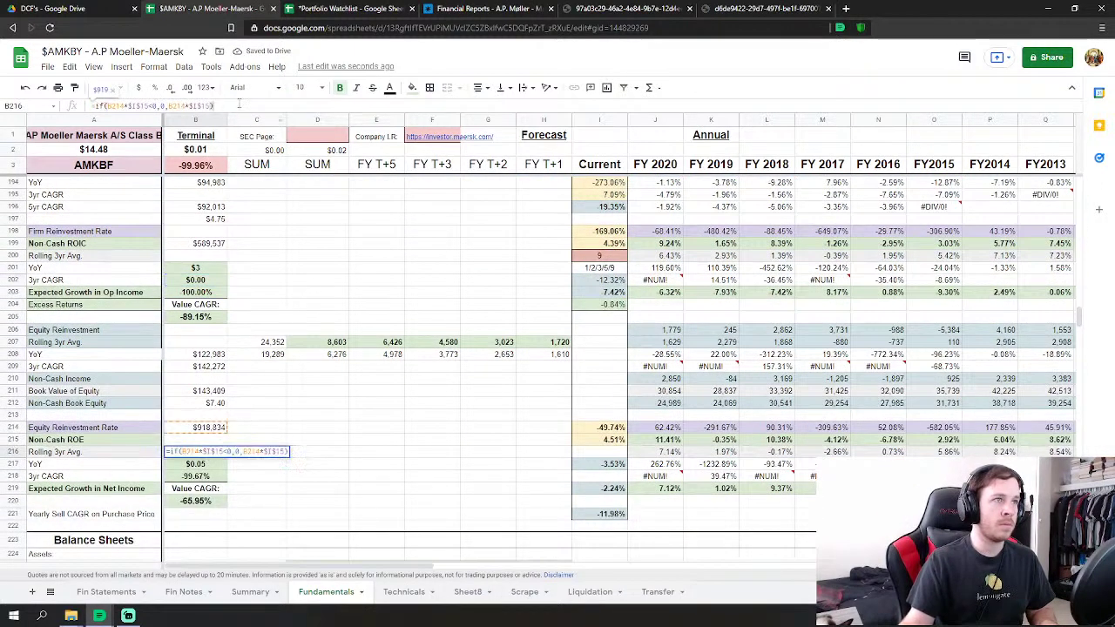
pyautogui.press('Return')
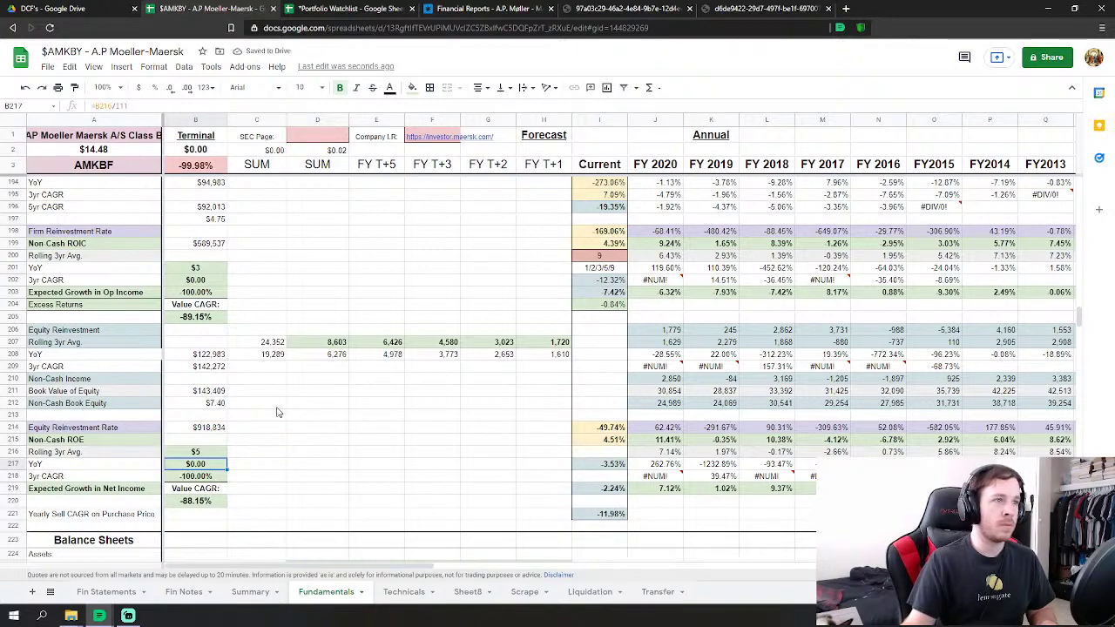
# Append *F153/B27 to the equity value formula in B234.
pyautogui.scroll(-4, 277, 412)
pyautogui.scroll(-2, 218, 501)
pyautogui.click(220, 441)
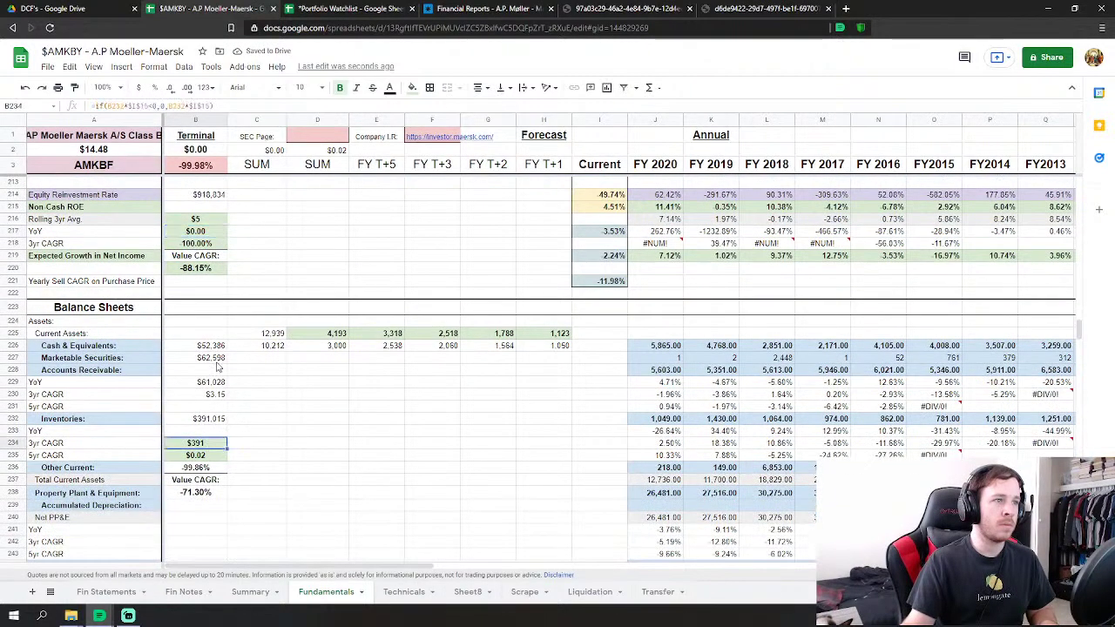
pyautogui.click(265, 106)
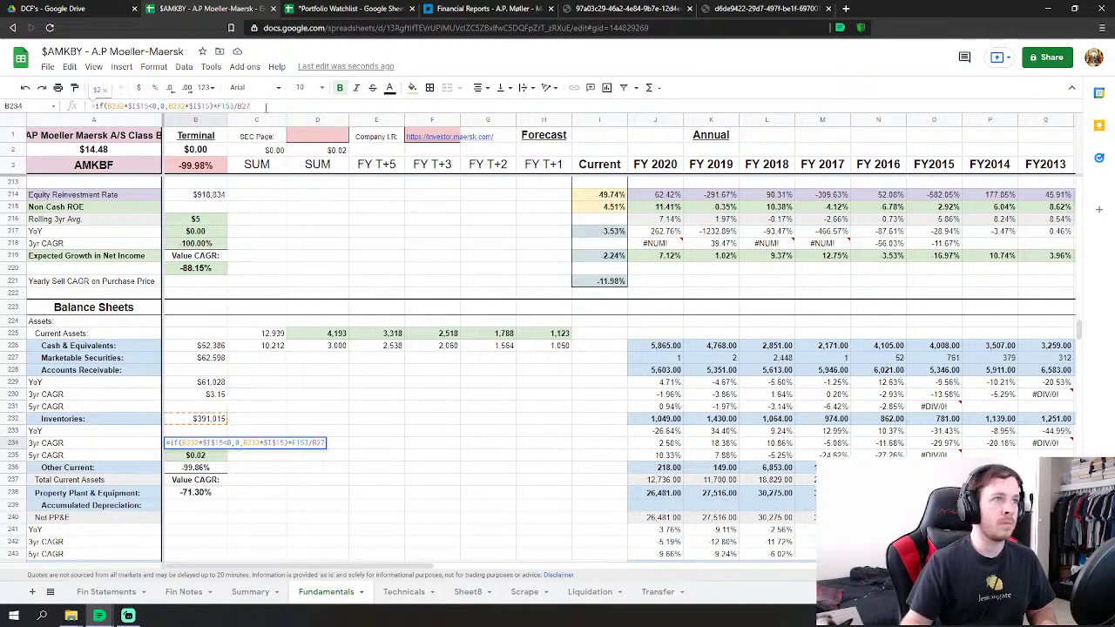
pyautogui.press('Return')
# Review the current price formula in A2 against the conversion used in the equity value formulas.
pyautogui.scroll(-1, 257, 196)
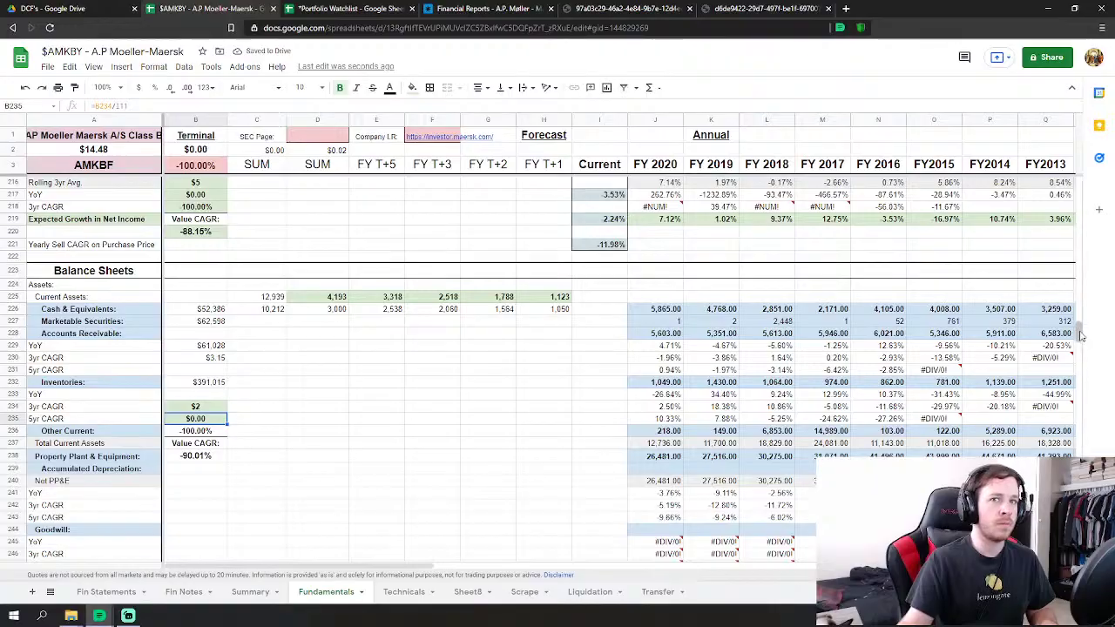
pyautogui.moveTo(1083, 335); pyautogui.dragTo(1106, 291)
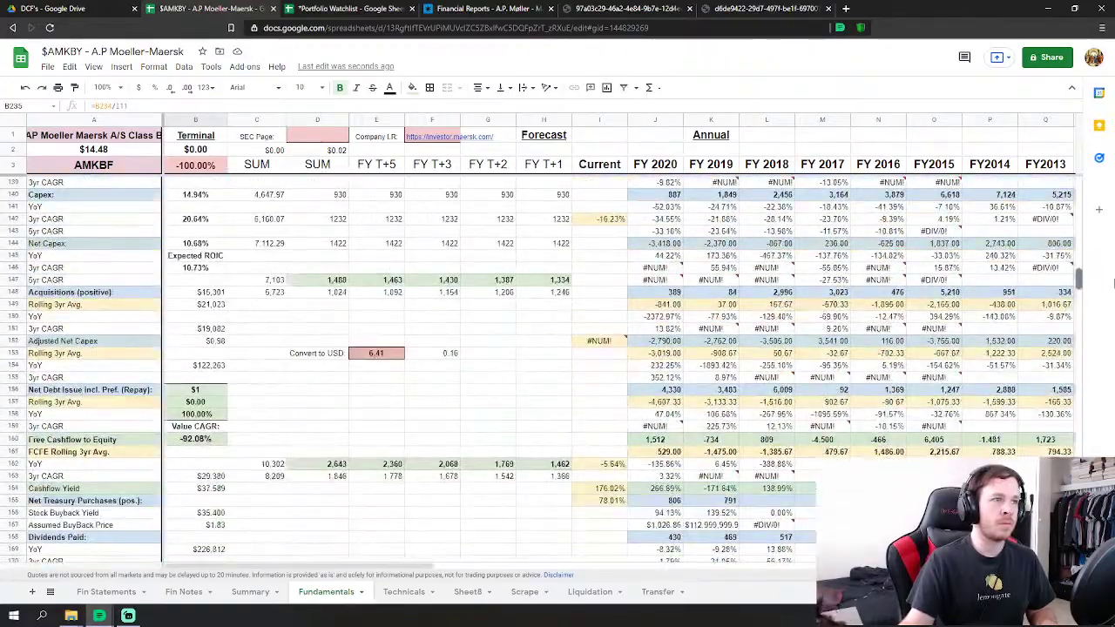
pyautogui.click(106, 149)
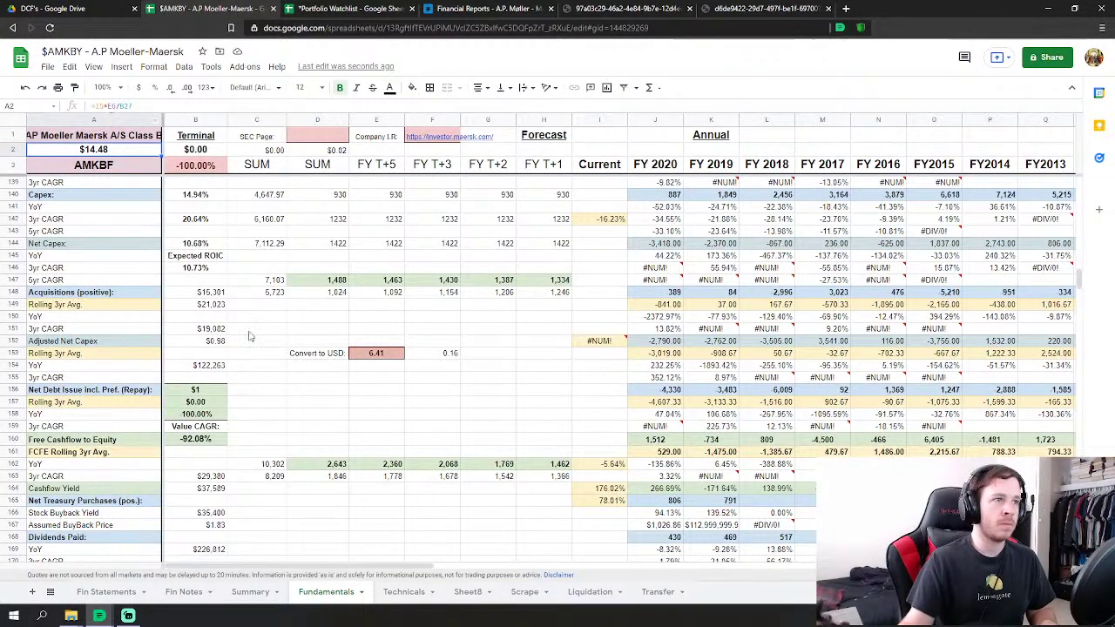
pyautogui.scroll(5, 249, 335)
pyautogui.scroll(-4, 228, 401)
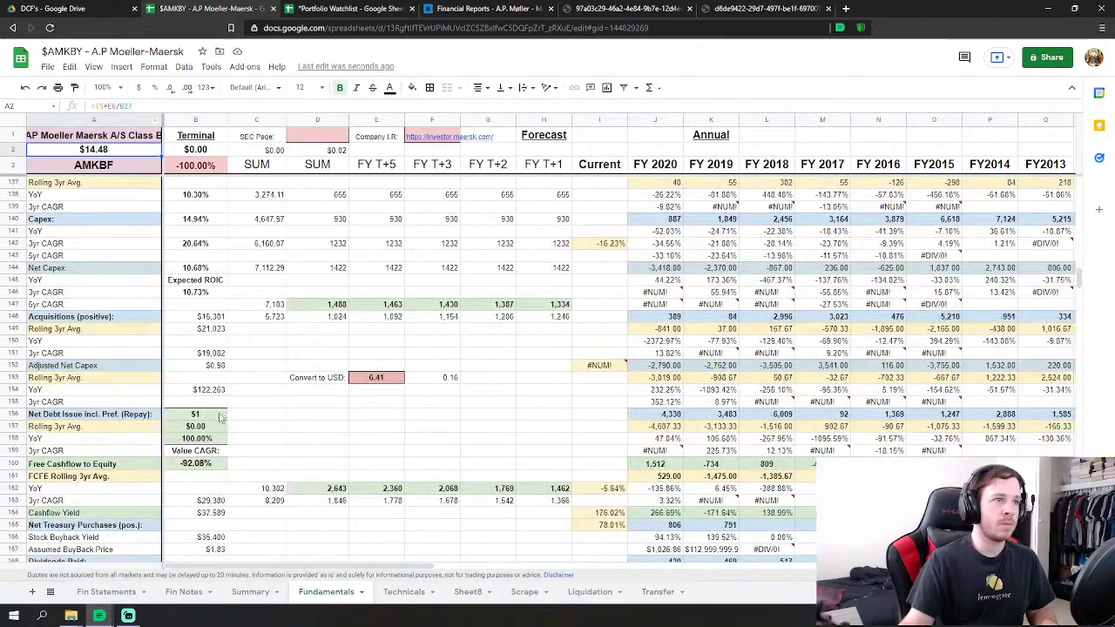
# Change the end of the B156 formula to /F153*B27 and copy that term for reuse.
pyautogui.click(221, 416)
pyautogui.click(218, 106)
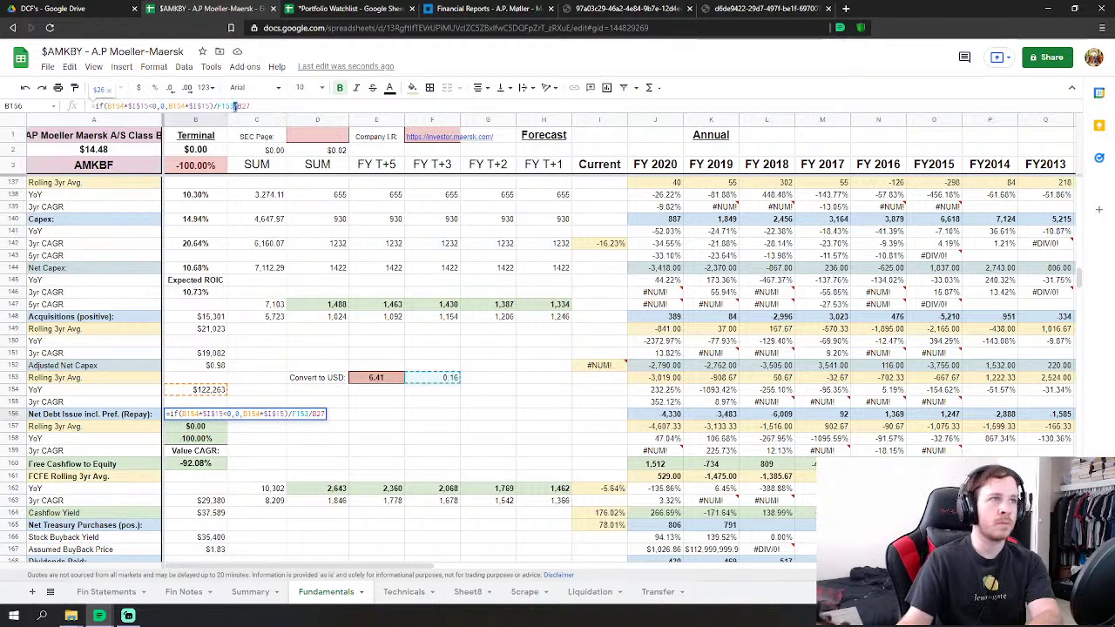
pyautogui.write('*')
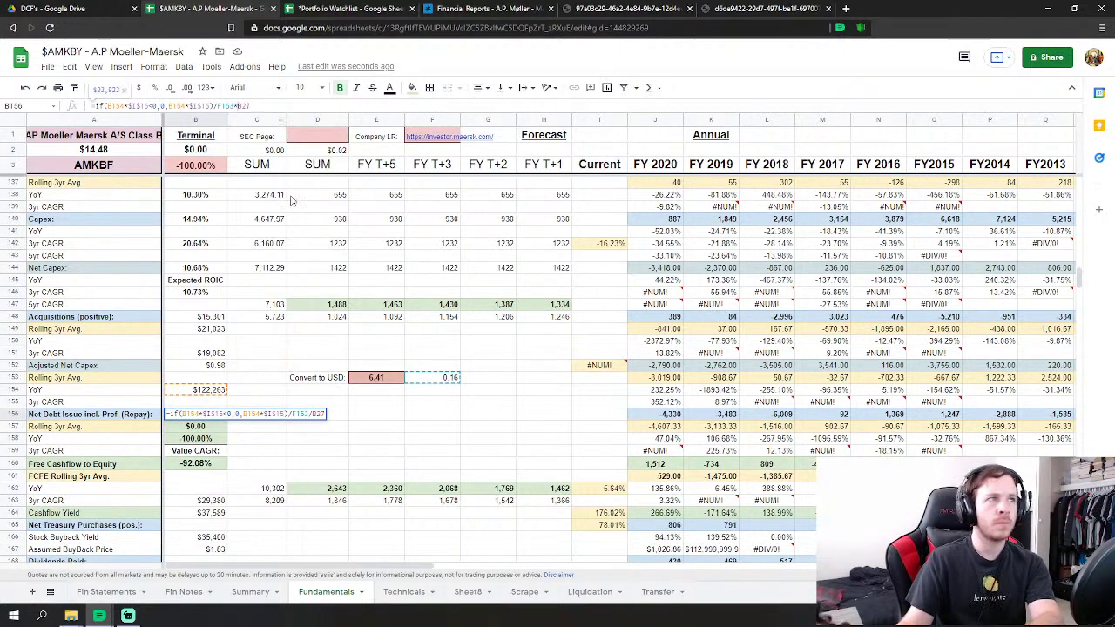
pyautogui.moveTo(245, 112); pyautogui.dragTo(221, 118)
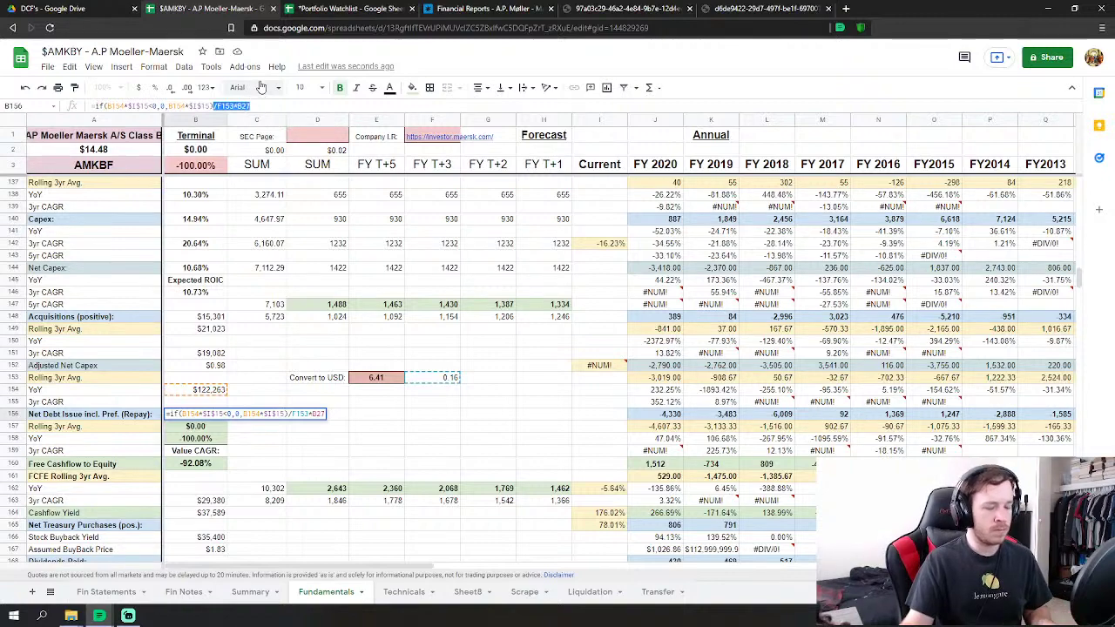
pyautogui.press('Return')
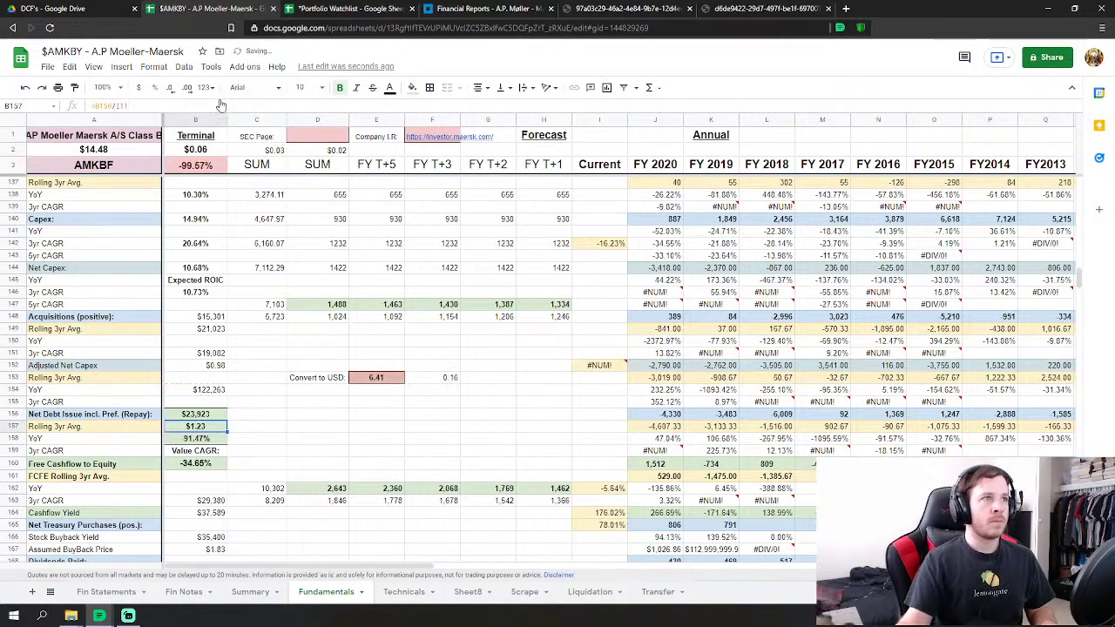
# Replace the conversion term at the end of the B171 formula with /F153*B27.
pyautogui.scroll(-4, 275, 422)
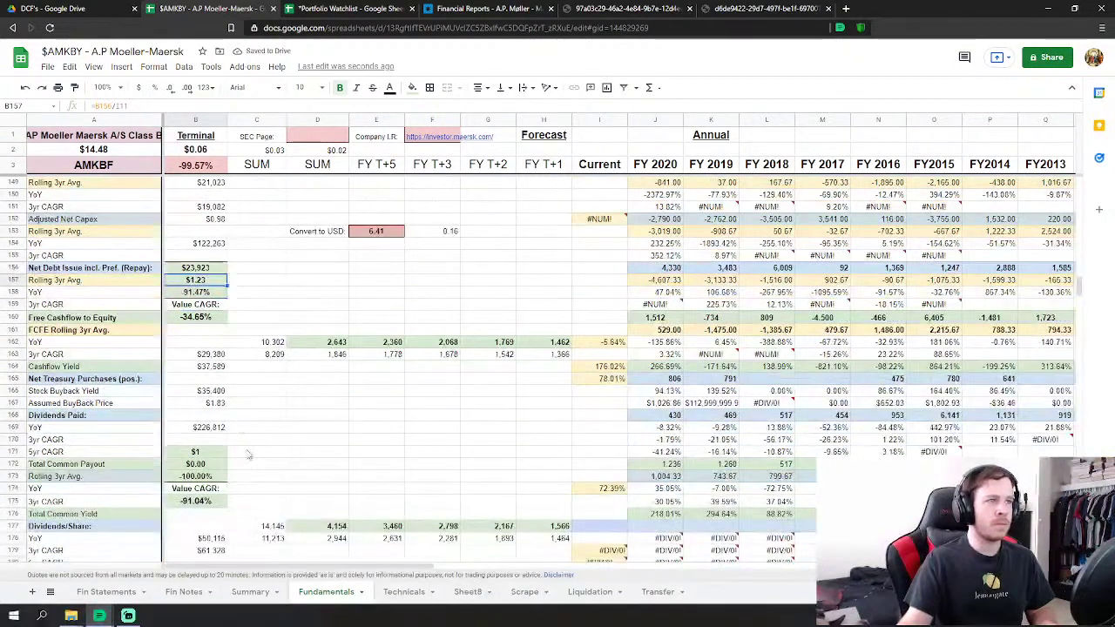
pyautogui.click(212, 456)
pyautogui.moveTo(250, 105); pyautogui.dragTo(215, 107)
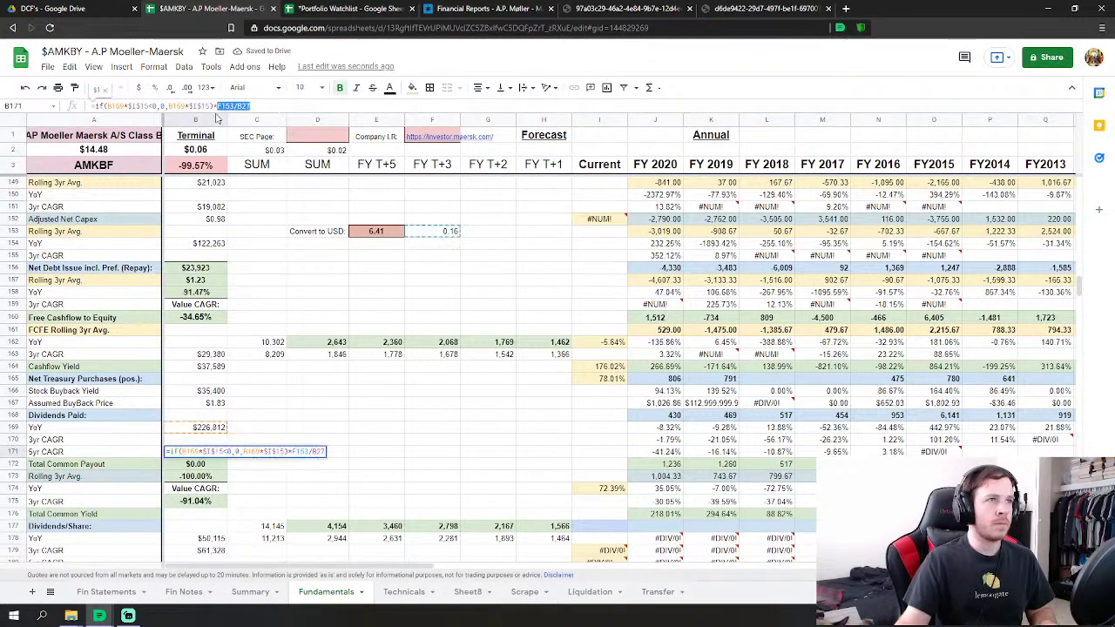
pyautogui.write('/F153*B27')
pyautogui.press('Return')
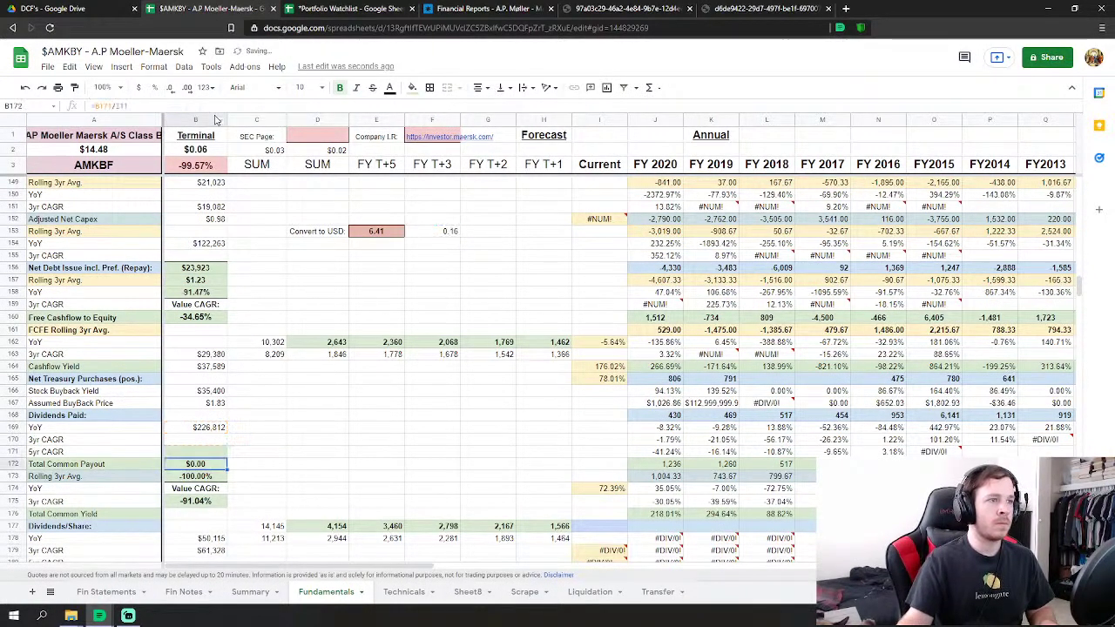
# Replace the conversion term at the end of the B186 equity value formula with /F153*B27.
pyautogui.scroll(-7, 225, 396)
pyautogui.click(225, 392)
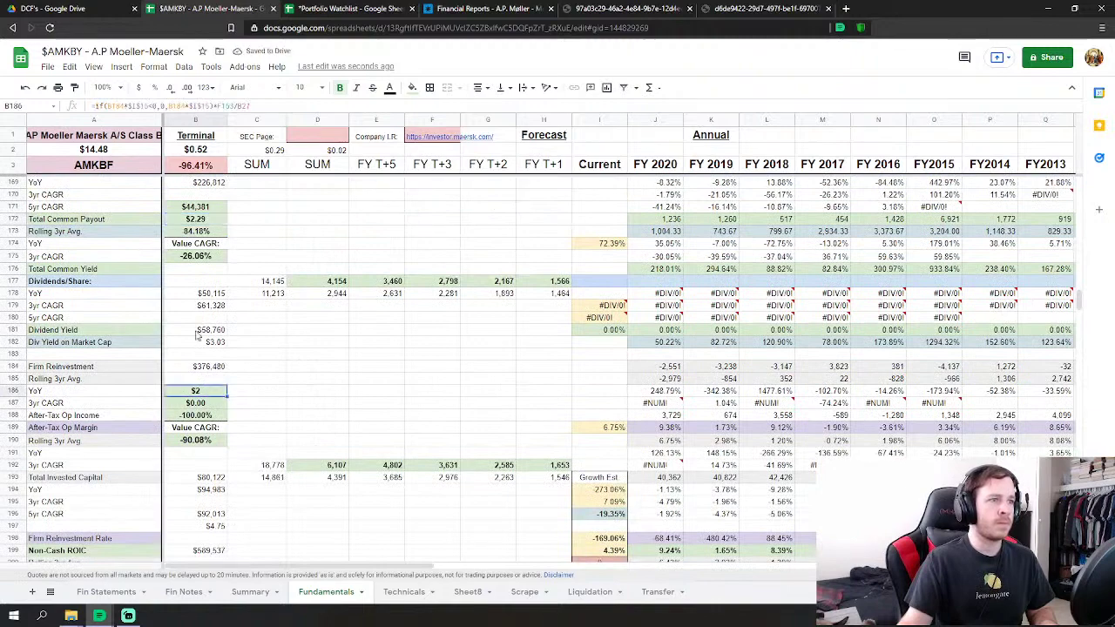
pyautogui.click(253, 106)
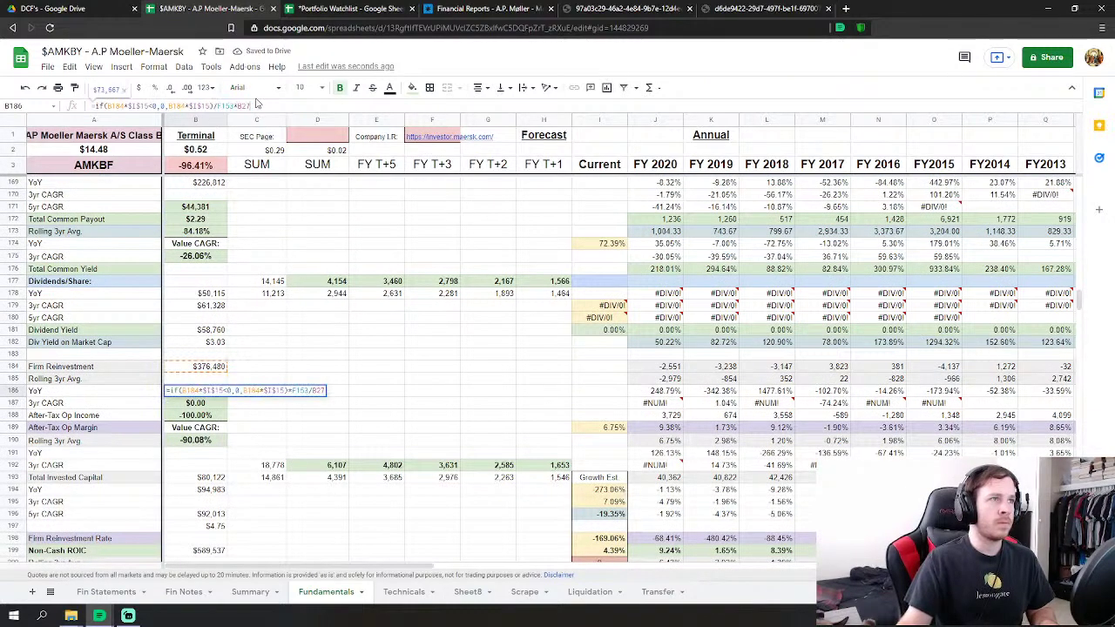
pyautogui.press('Return')
# Change the end of the B201 equity value formula to /F153*B27.
pyautogui.scroll(-7, 253, 344)
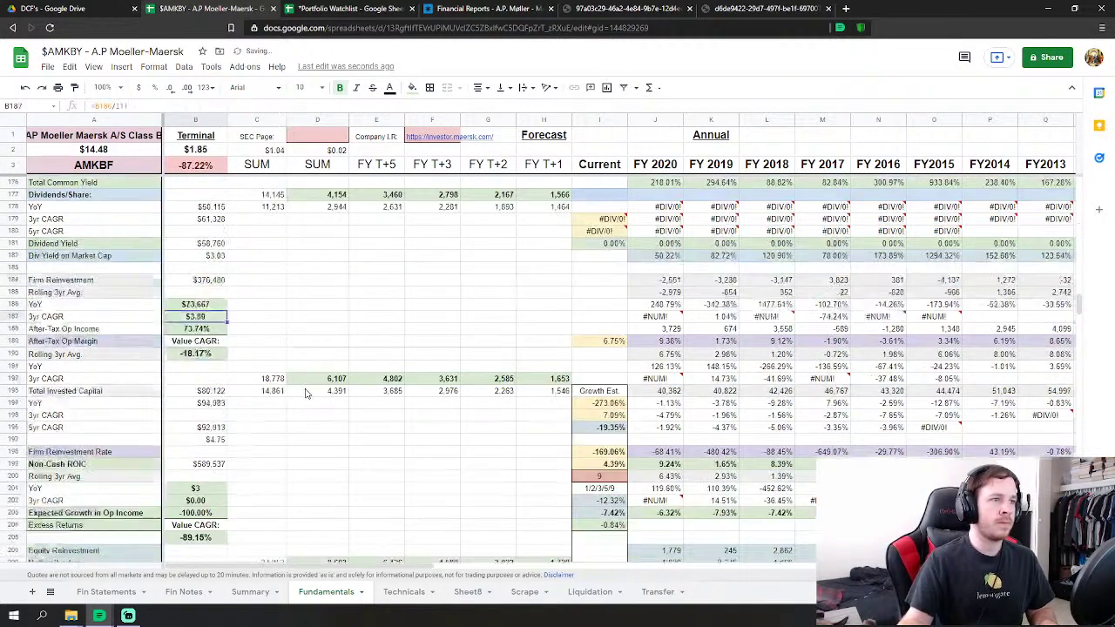
pyautogui.click(195, 329)
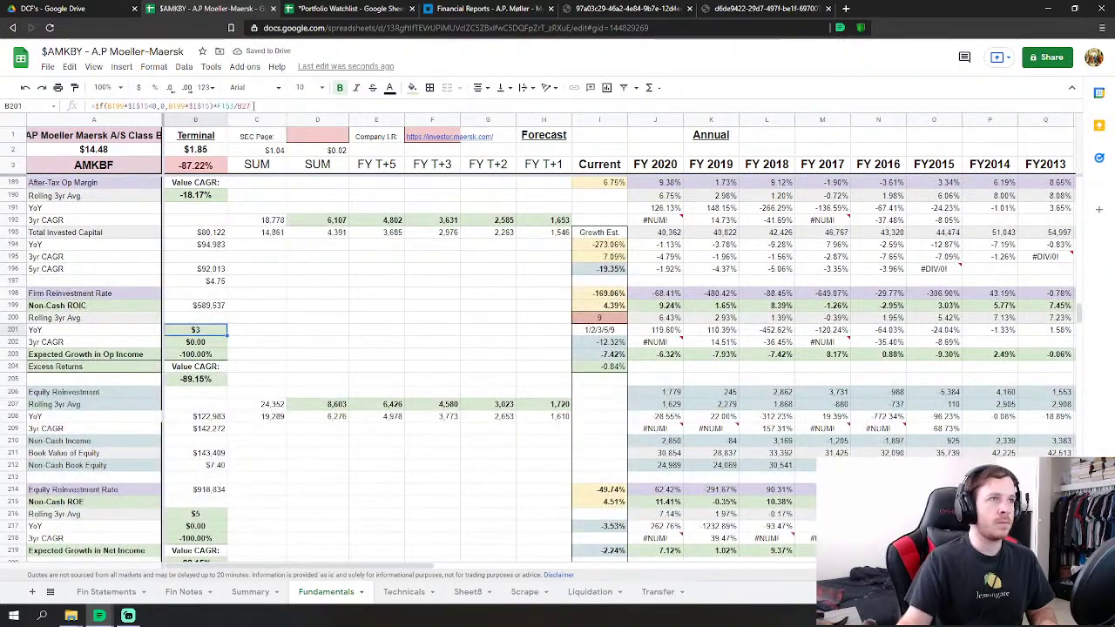
pyautogui.moveTo(251, 107); pyautogui.dragTo(215, 106)
pyautogui.click(214, 107)
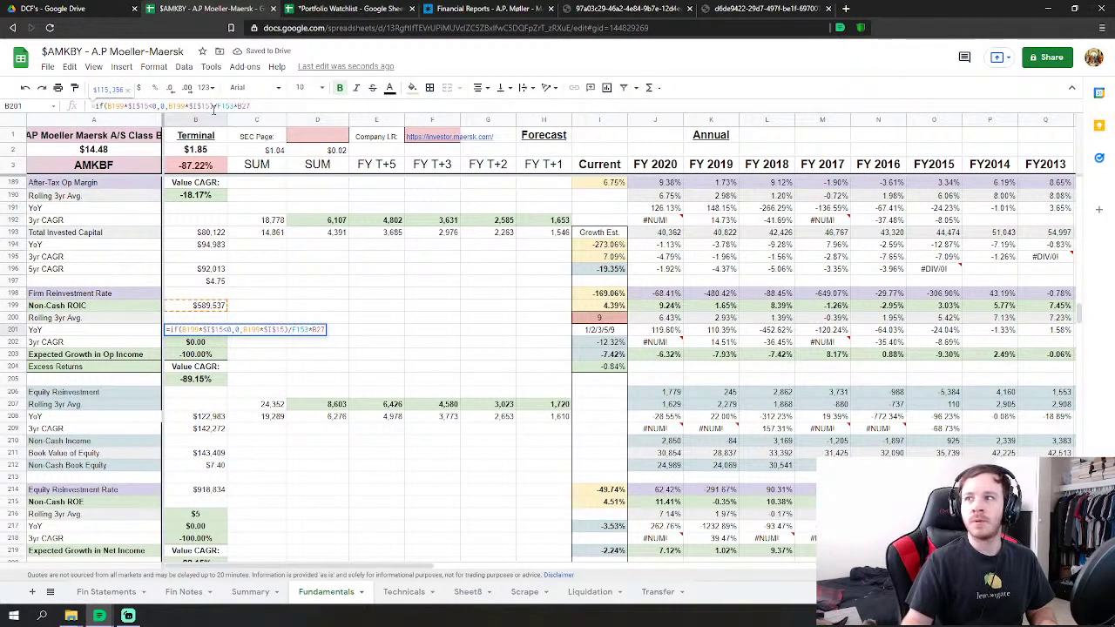
pyautogui.press('Return')
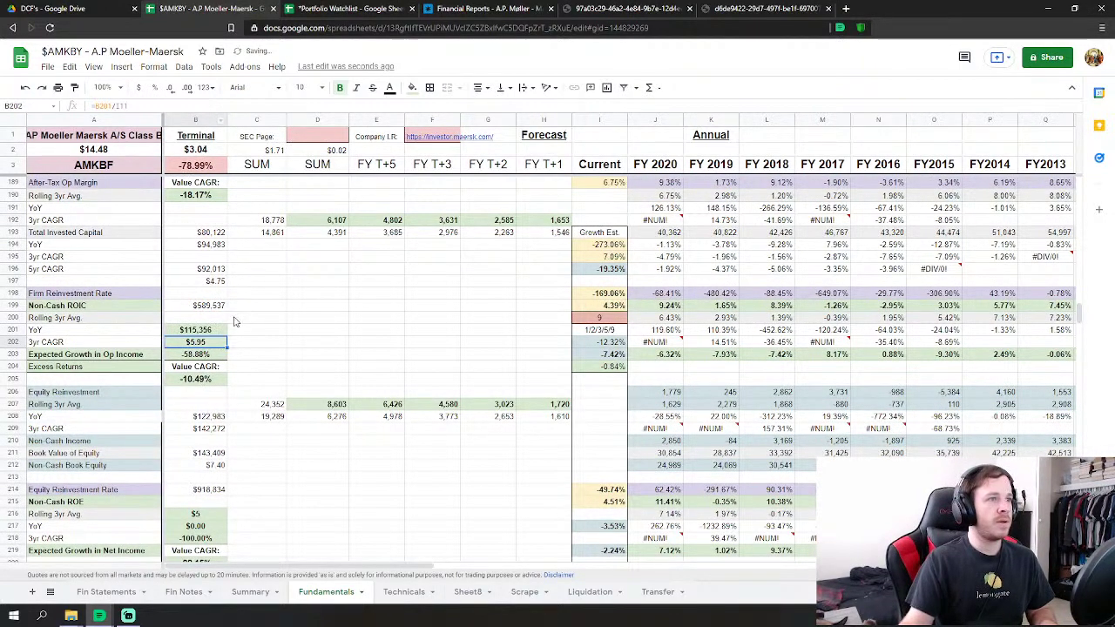
# Correct the B216 equity value formula so it divides by F153 and multiplies by B27.
pyautogui.scroll(-2, 233, 322)
pyautogui.click(195, 427)
pyautogui.moveTo(251, 106); pyautogui.dragTo(224, 106)
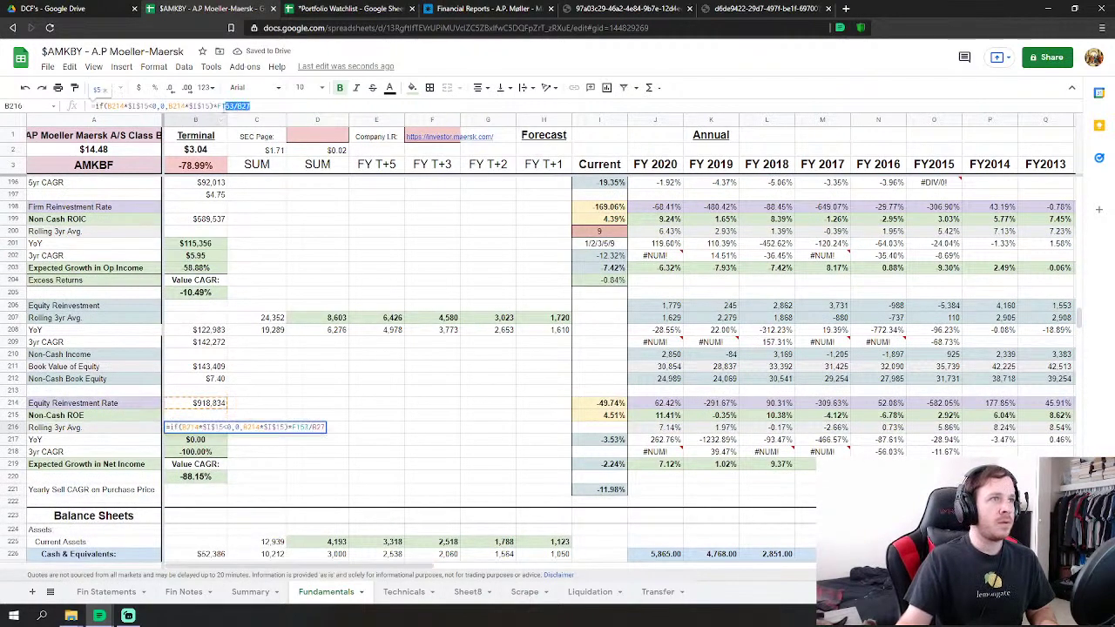
pyautogui.click(214, 107)
pyautogui.press('Return')
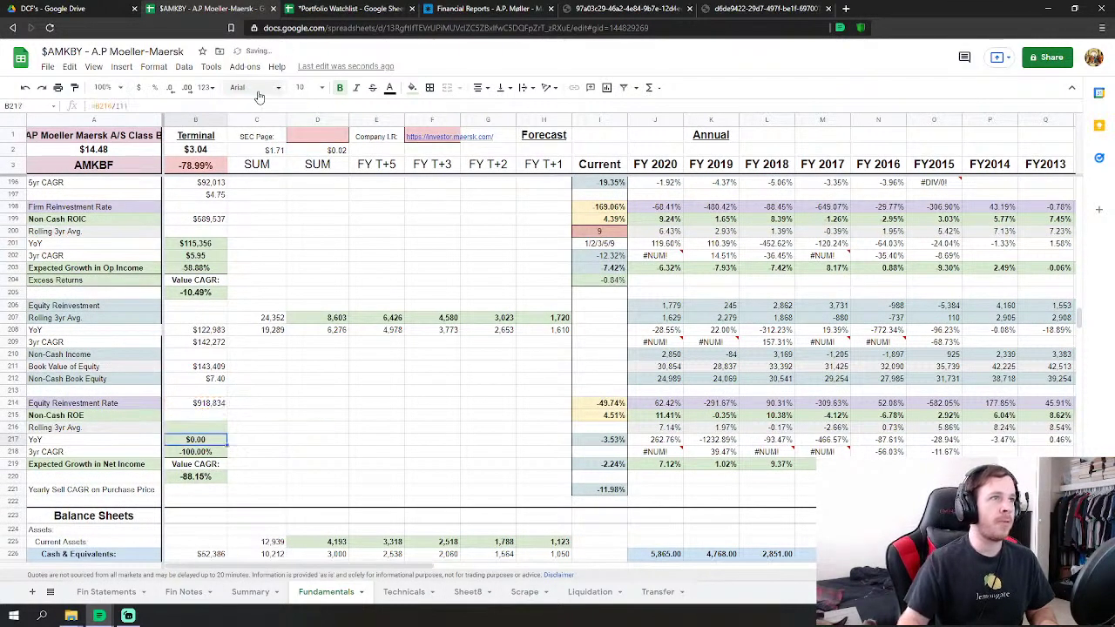
# Swap the *F153/B27 ending of the B234 equity value formula for /F153*B27.
pyautogui.scroll(-4, 321, 361)
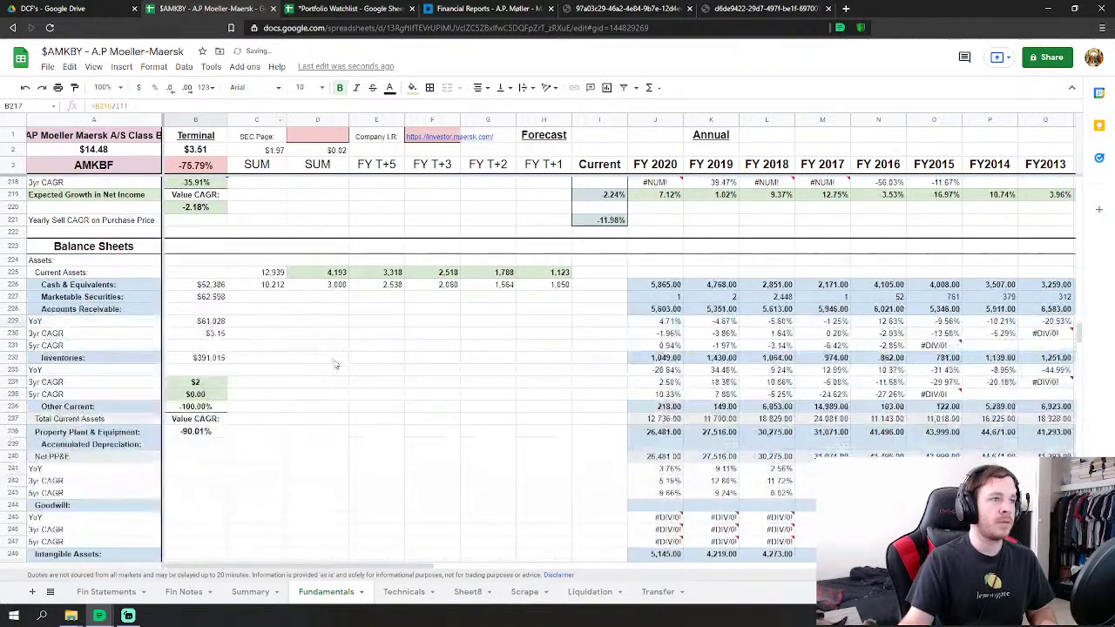
pyautogui.scroll(5, 320, 362)
pyautogui.scroll(-7, 320, 364)
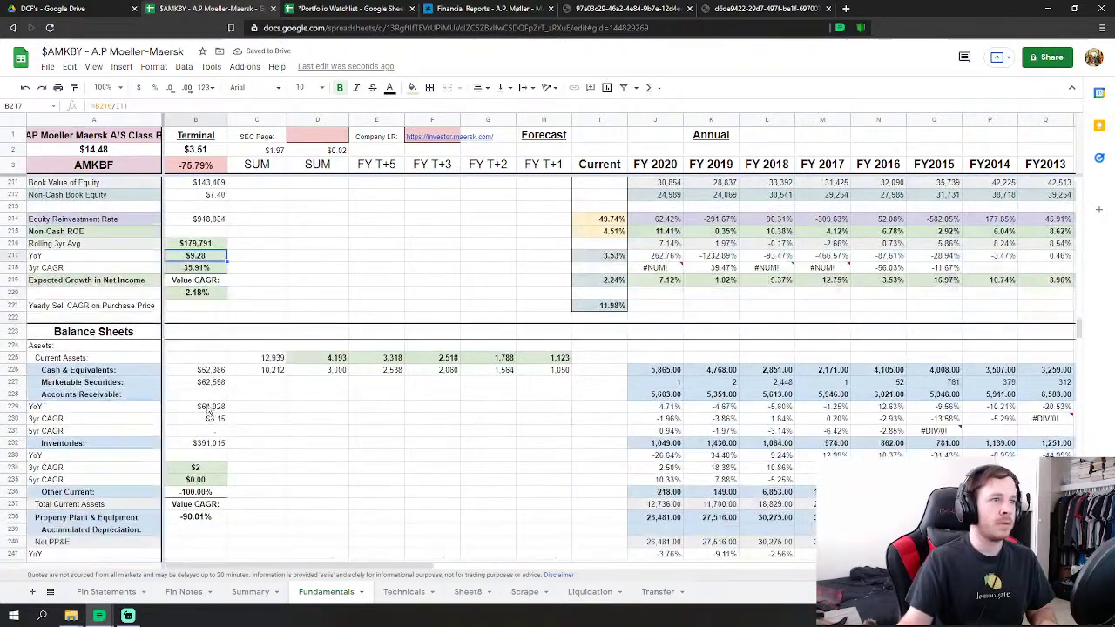
pyautogui.click(217, 467)
pyautogui.moveTo(252, 105); pyautogui.dragTo(219, 120)
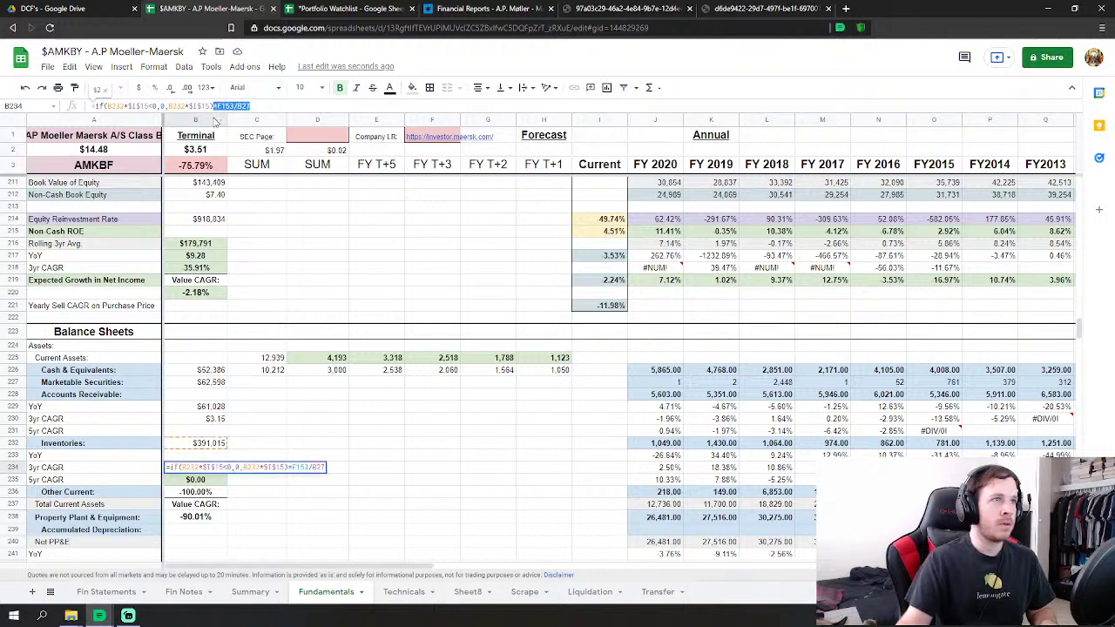
pyautogui.press('BackSpace')
pyautogui.press('Return')
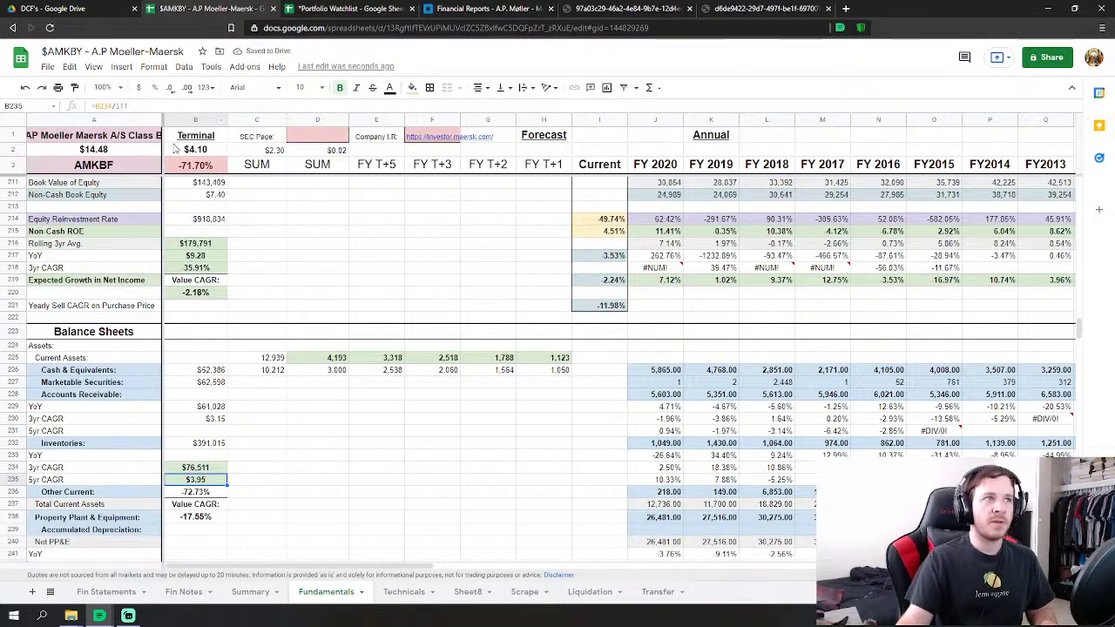
# Review the share price and market data in Fundamentals, and compare the Summary sheet's model present values with the current price.
pyautogui.moveTo(1080, 329); pyautogui.dragTo(1084, 179)
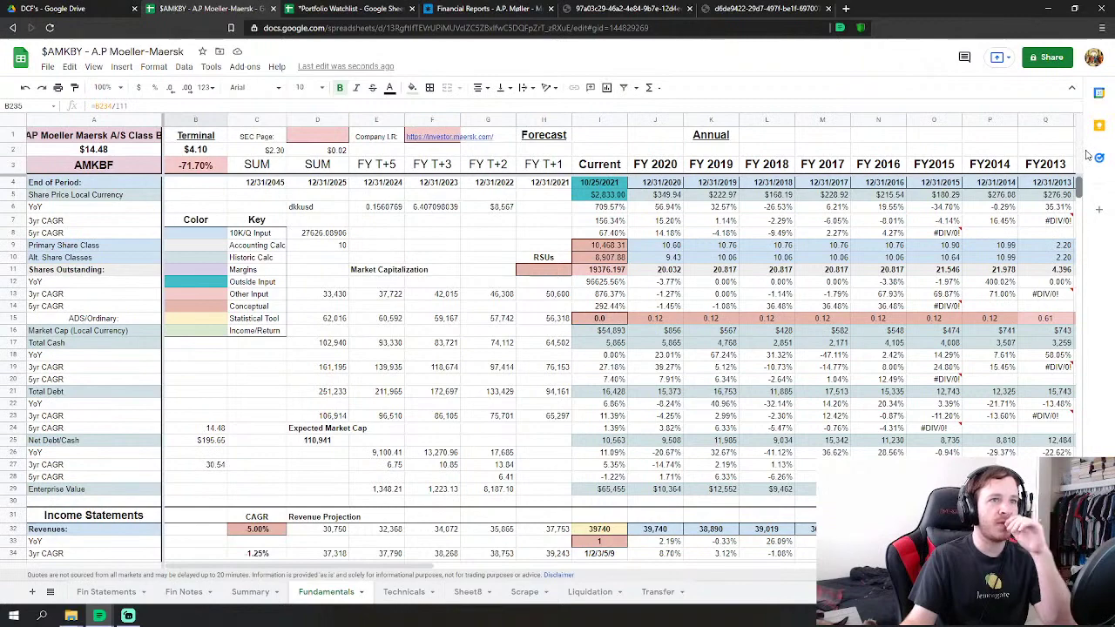
pyautogui.click(422, 222)
pyautogui.scroll(-3, 350, 245)
pyautogui.scroll(3, 263, 243)
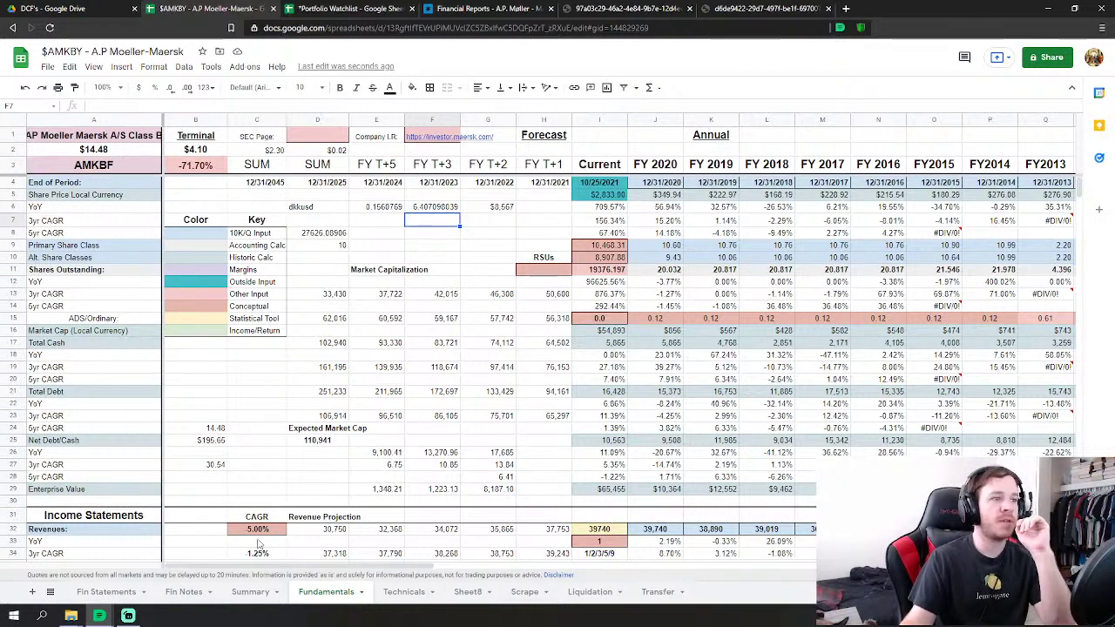
pyautogui.click(250, 591)
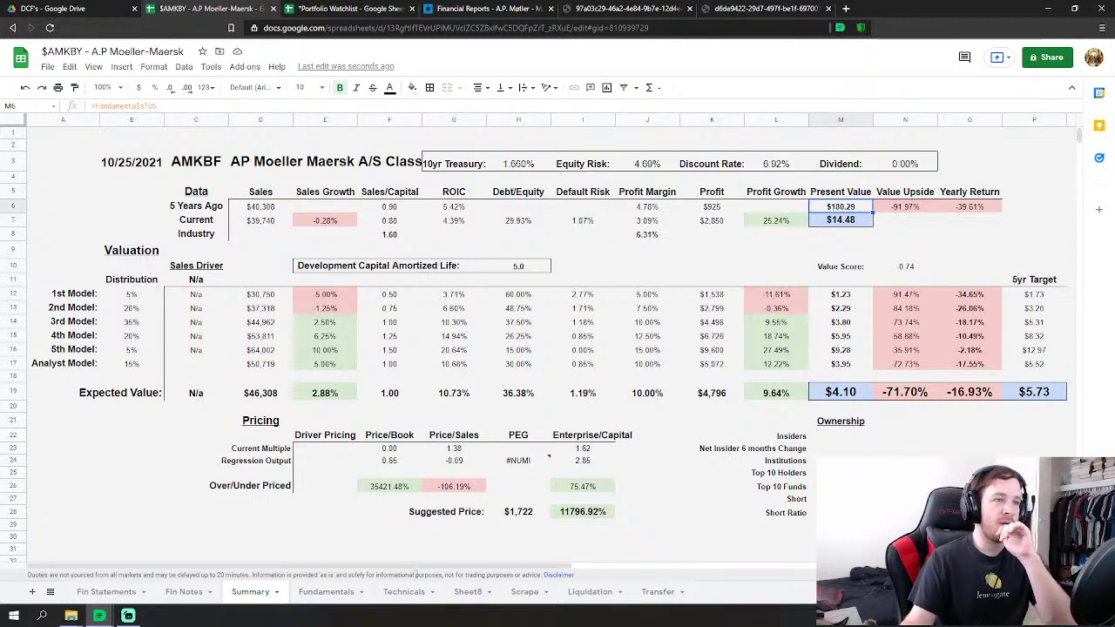
pyautogui.moveTo(843, 300); pyautogui.dragTo(848, 364)
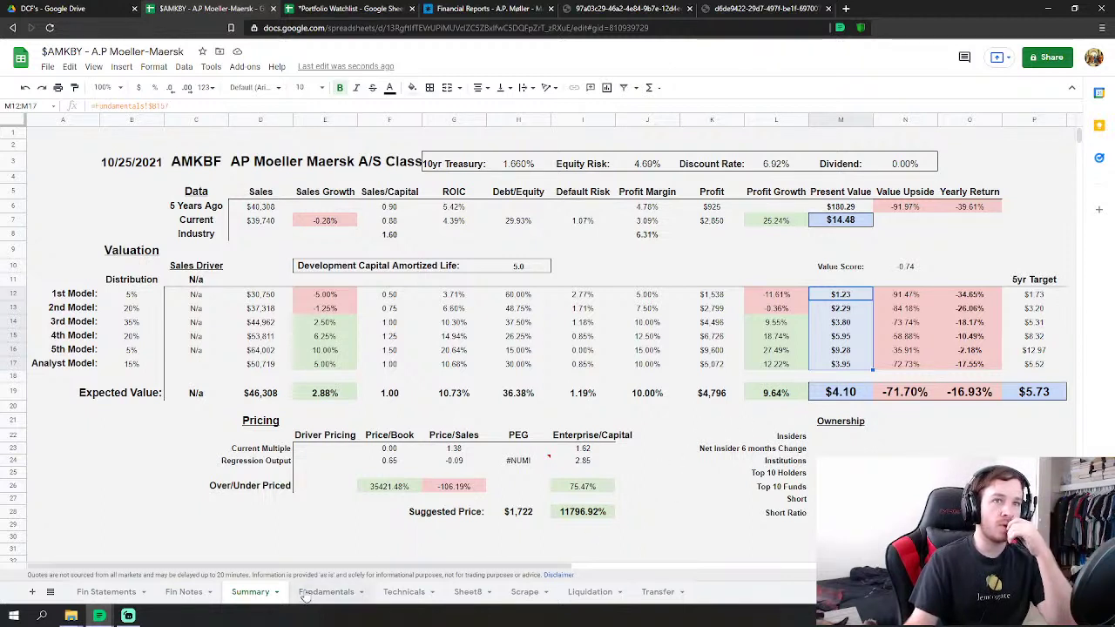
pyautogui.click(868, 307)
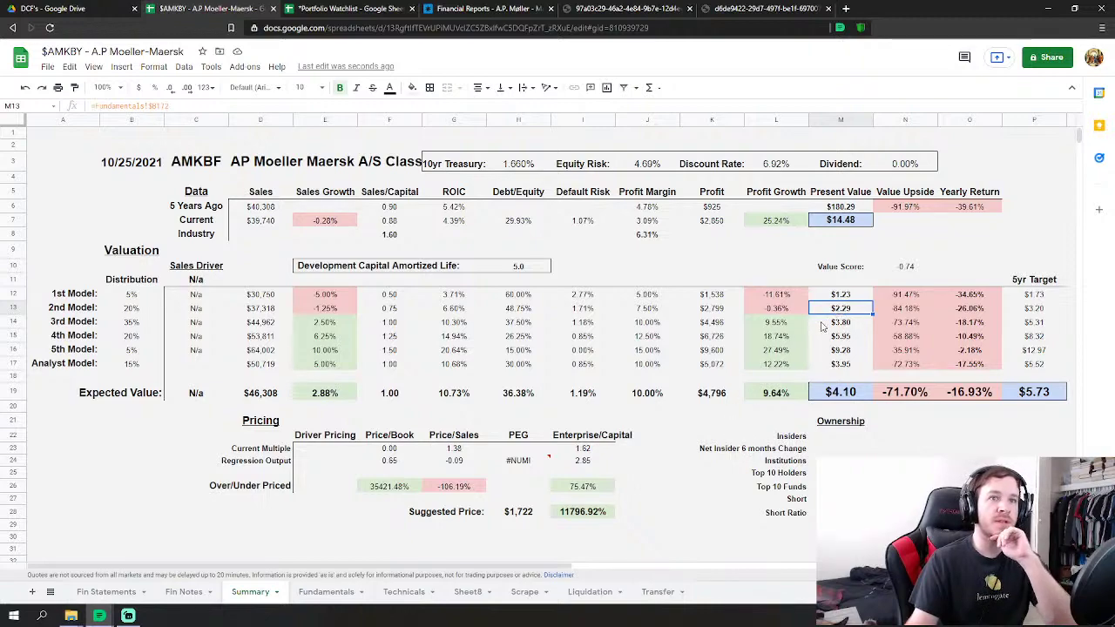
# Inspect the B156 equity value formula on the Fundamentals sheet and trace its F153 and B27 references.
pyautogui.click(326, 591)
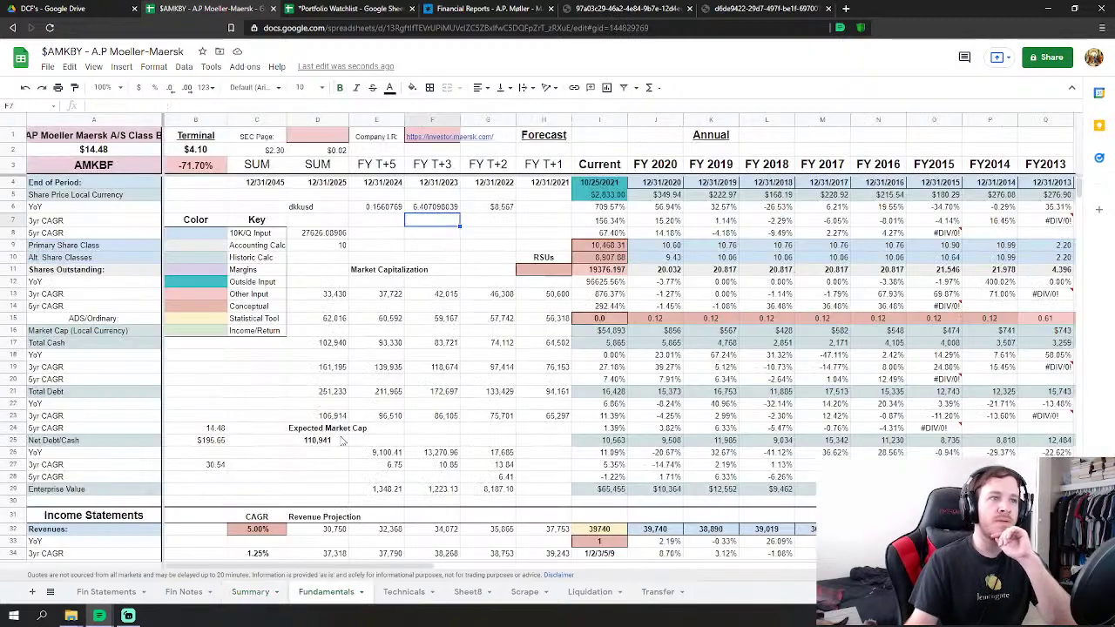
pyautogui.scroll(-15, 331, 424)
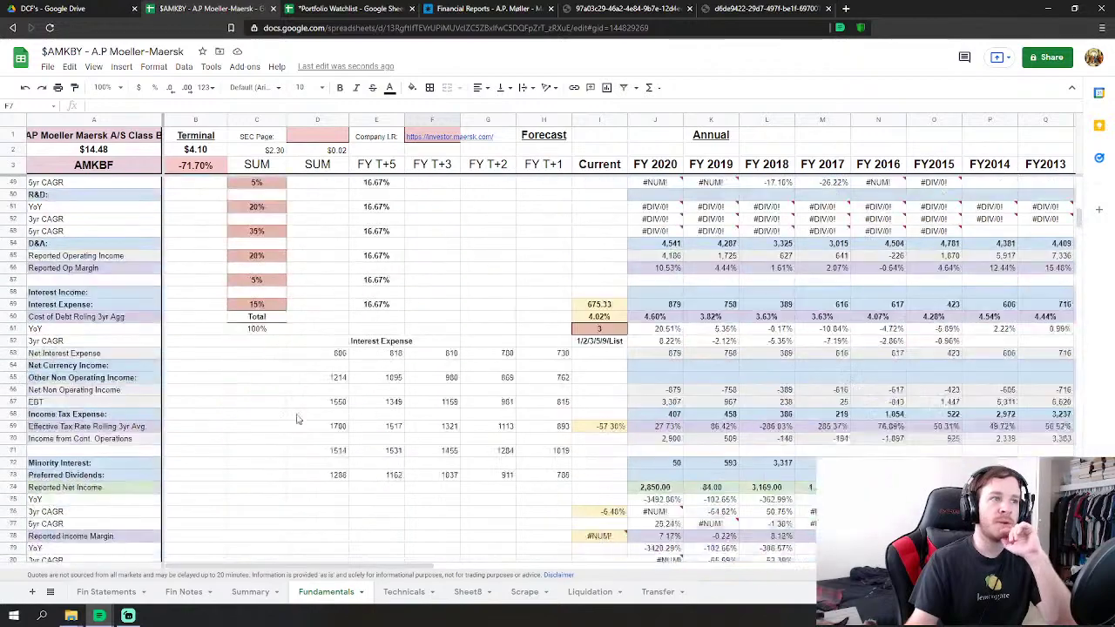
pyautogui.scroll(-6, 281, 413)
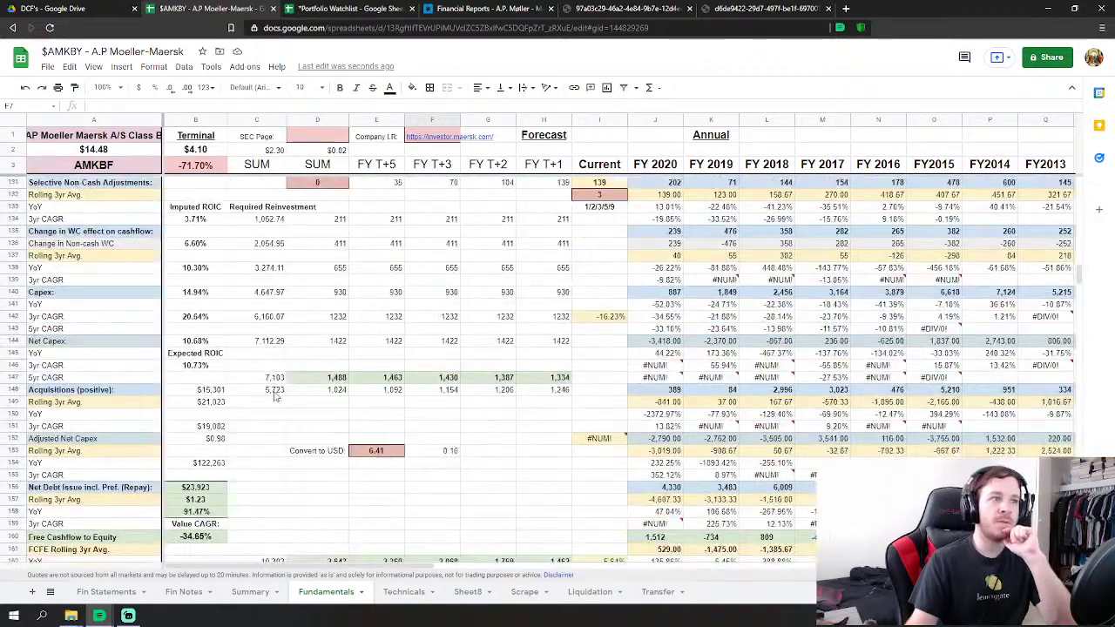
pyautogui.click(207, 414)
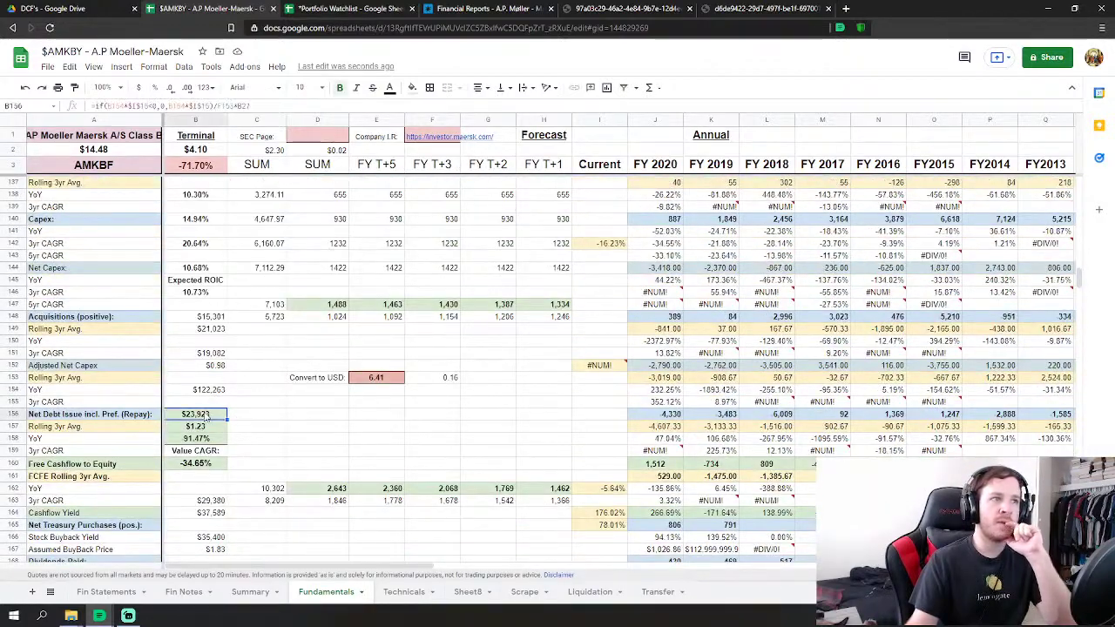
pyautogui.doubleClick(207, 416)
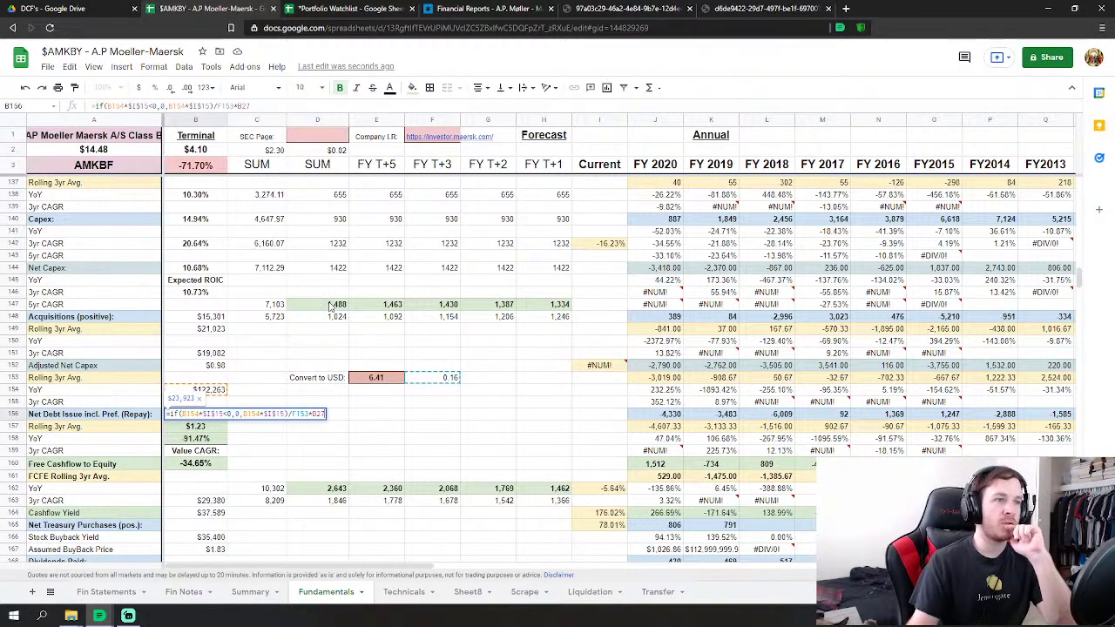
pyautogui.scroll(5, 1072, 270)
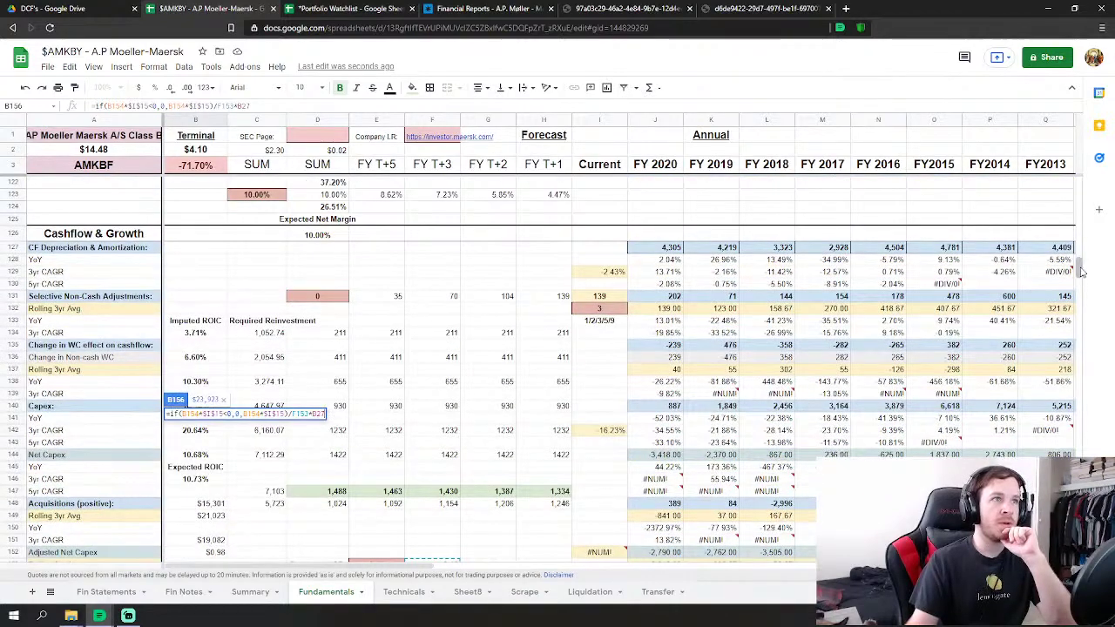
pyautogui.moveTo(1079, 272); pyautogui.dragTo(1077, 180)
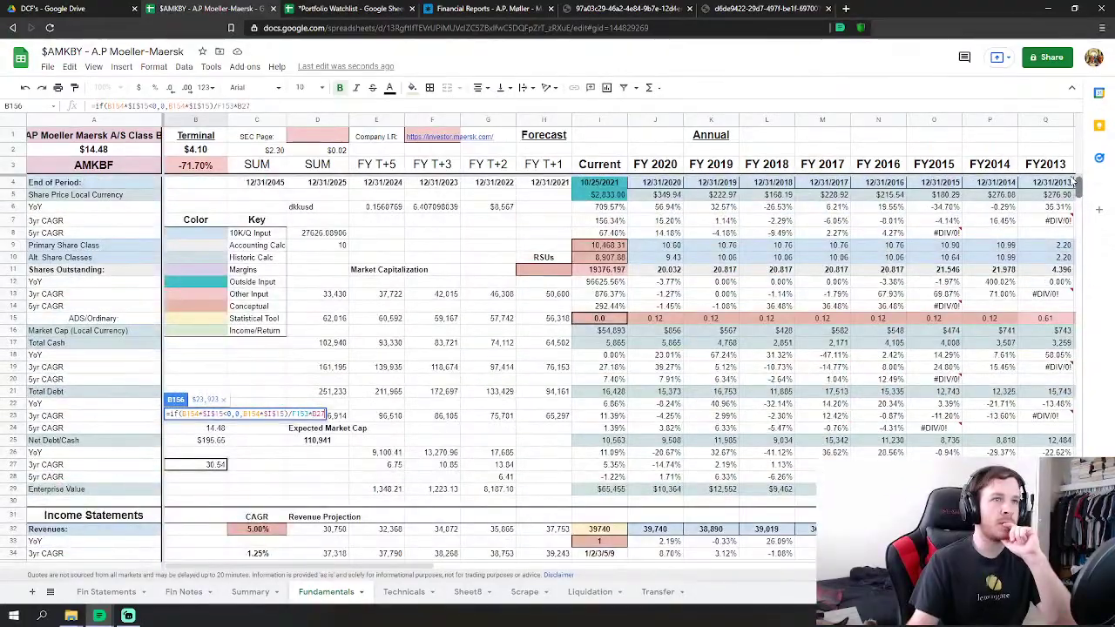
pyautogui.moveTo(1077, 180); pyautogui.dragTo(1077, 284)
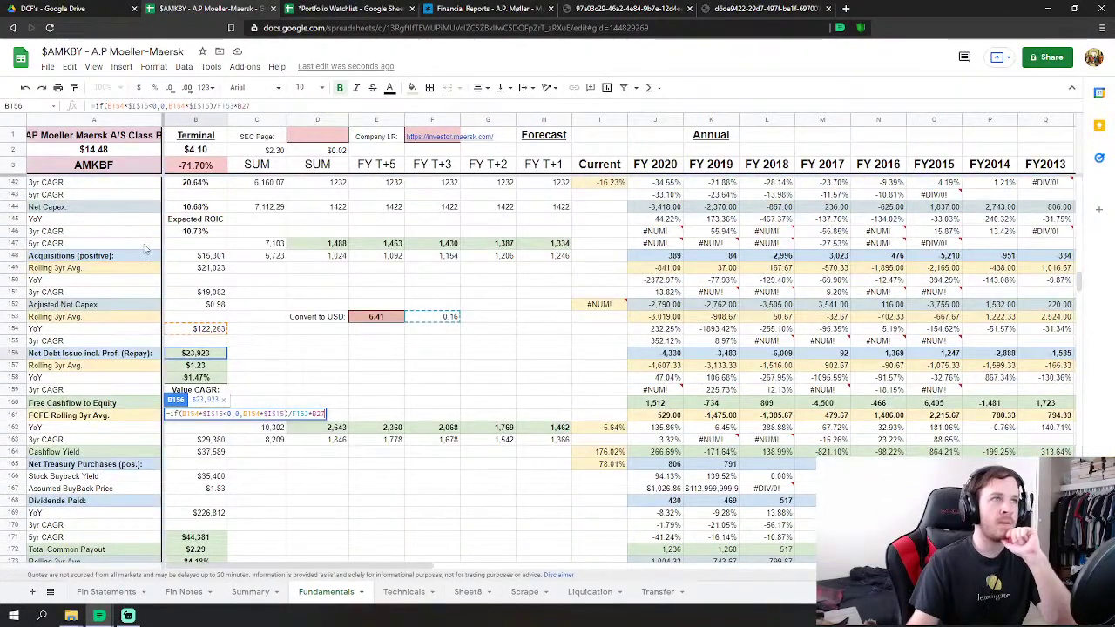
pyautogui.scroll(2, 245, 207)
pyautogui.scroll(-1, 242, 187)
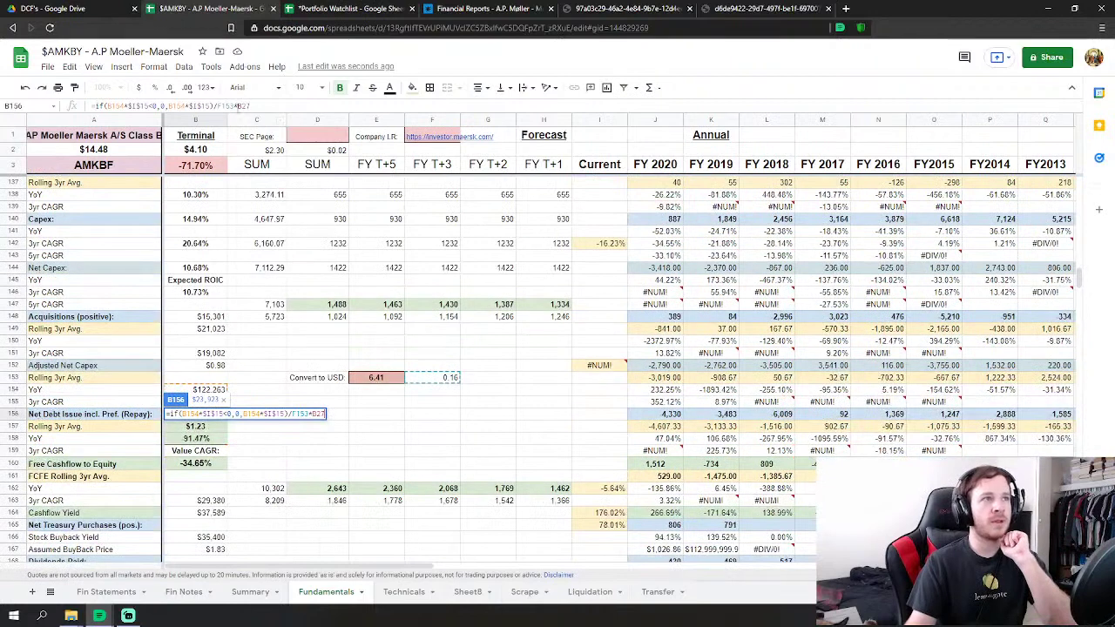
# Try the B156 formula without the /F153 term, compare it with the original, and undo the removal.
pyautogui.doubleClick(219, 107)
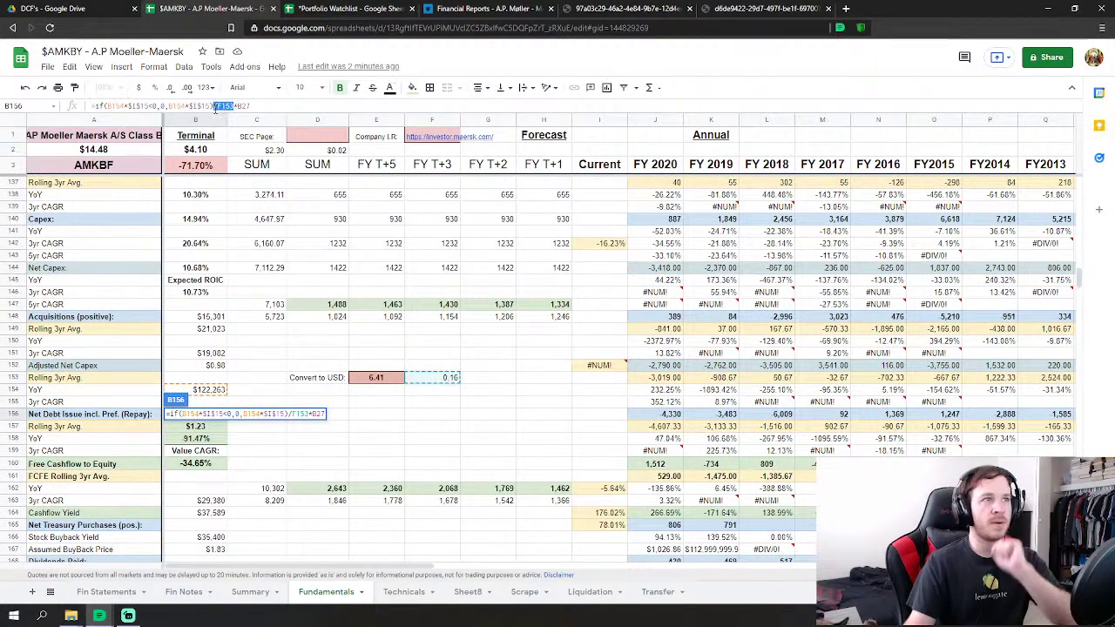
pyautogui.press('BackSpace')
pyautogui.press('Return')
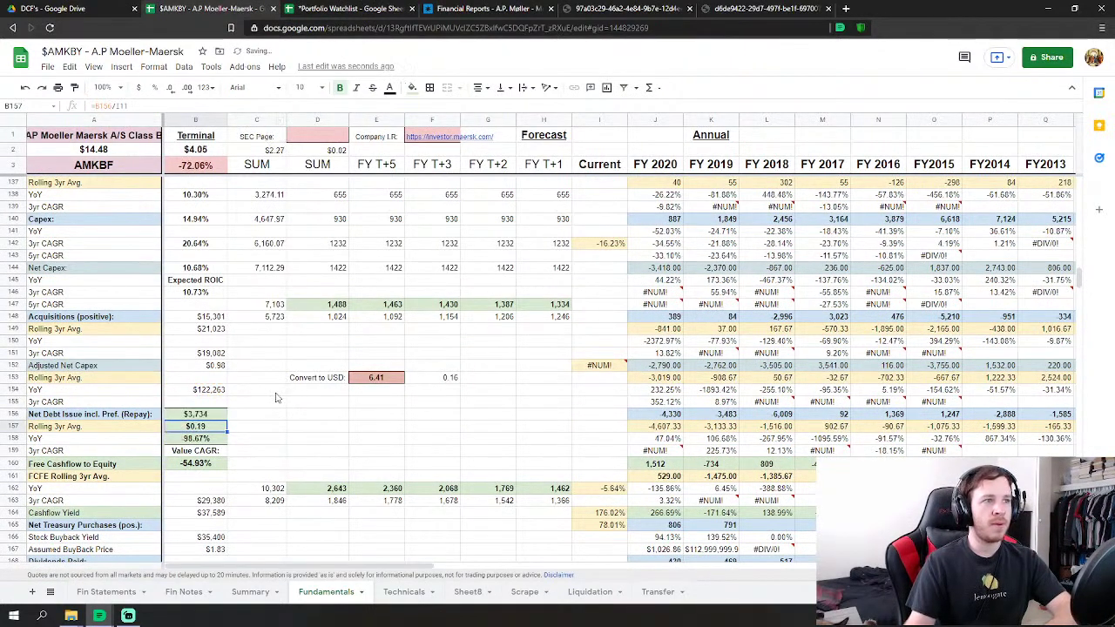
pyautogui.click(25, 89)
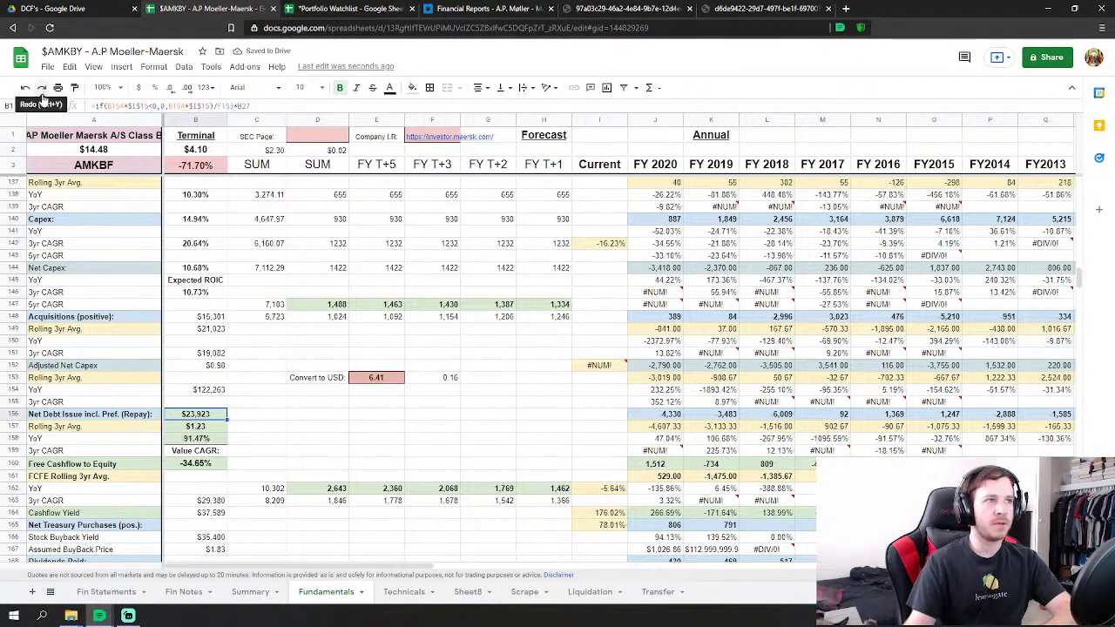
pyautogui.click(41, 88)
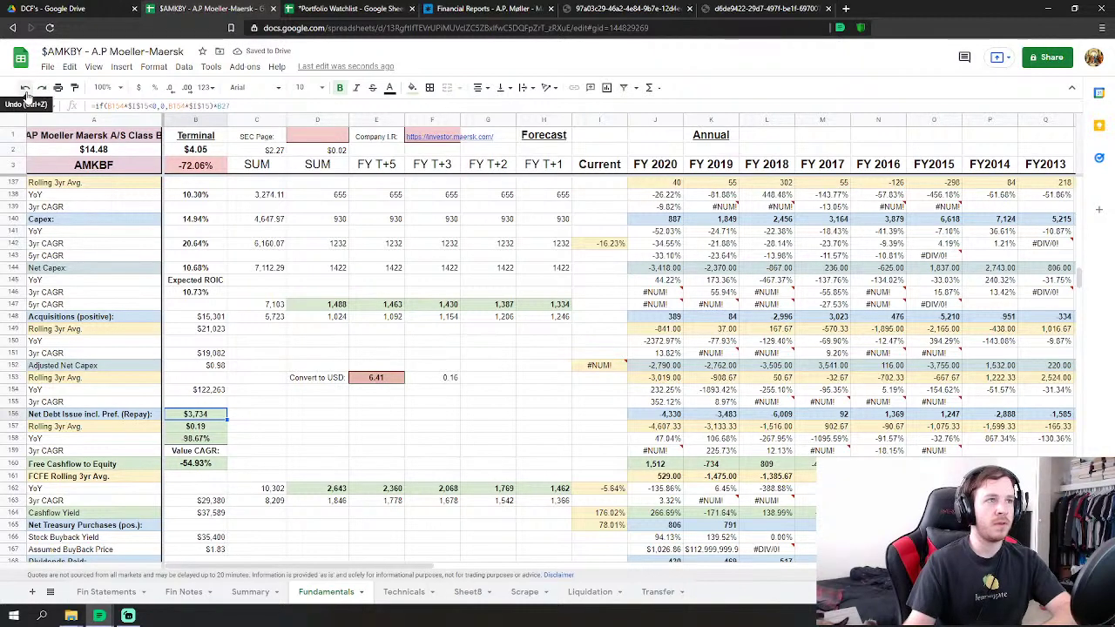
pyautogui.click(26, 88)
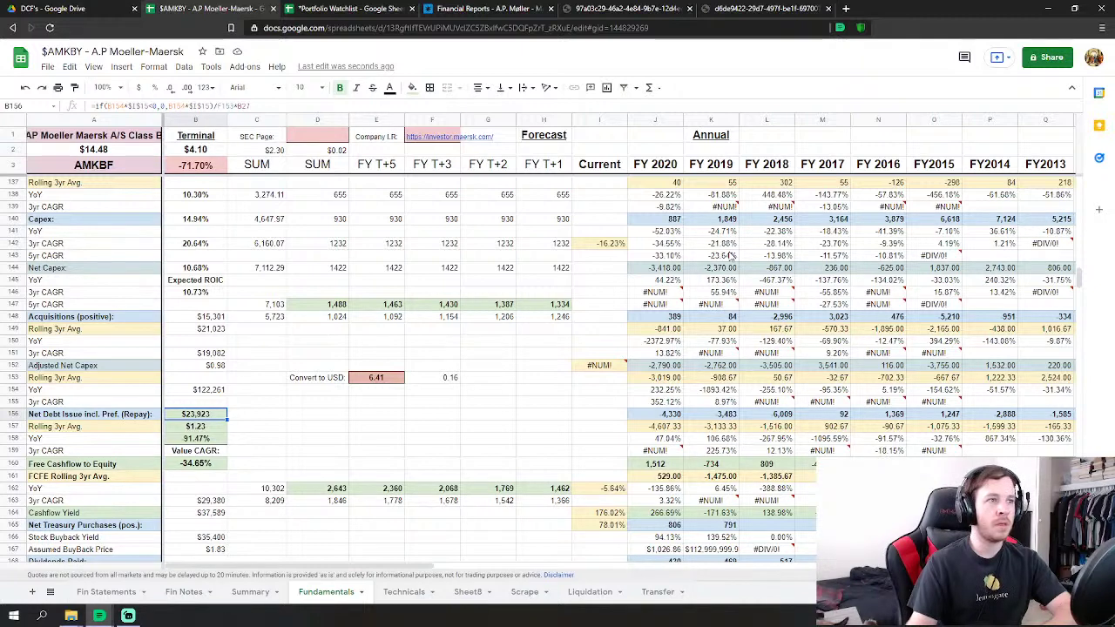
# Examine the terminal sales-to-capital ratio inputs in the Dividends & Cashflow section, selecting the value in B360.
pyautogui.moveTo(625, 368)
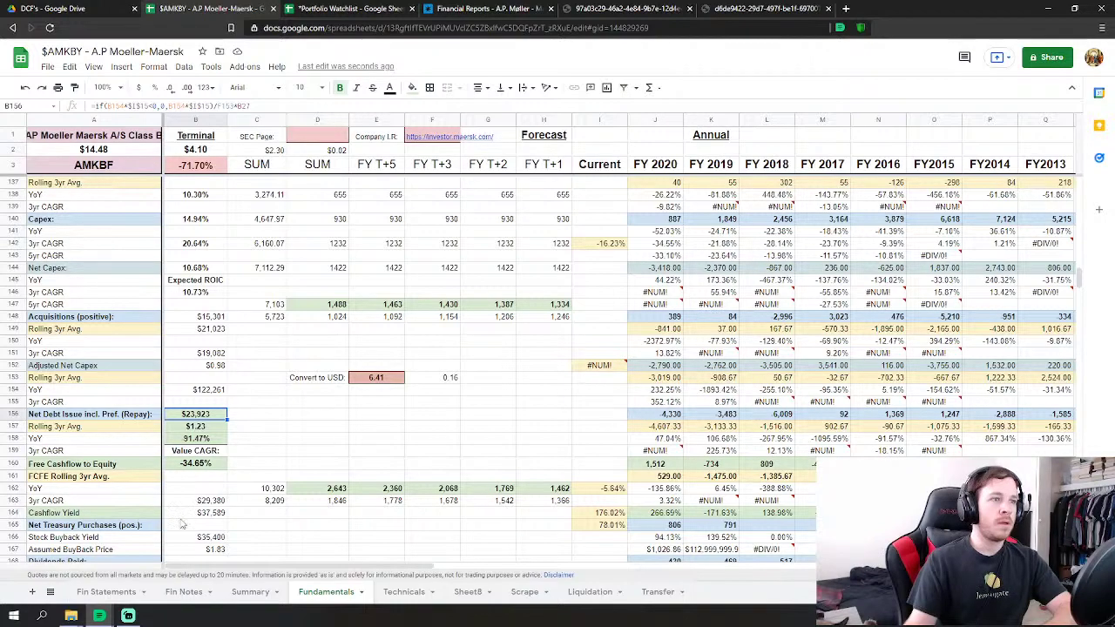
pyautogui.moveTo(1078, 278); pyautogui.dragTo(1054, 414)
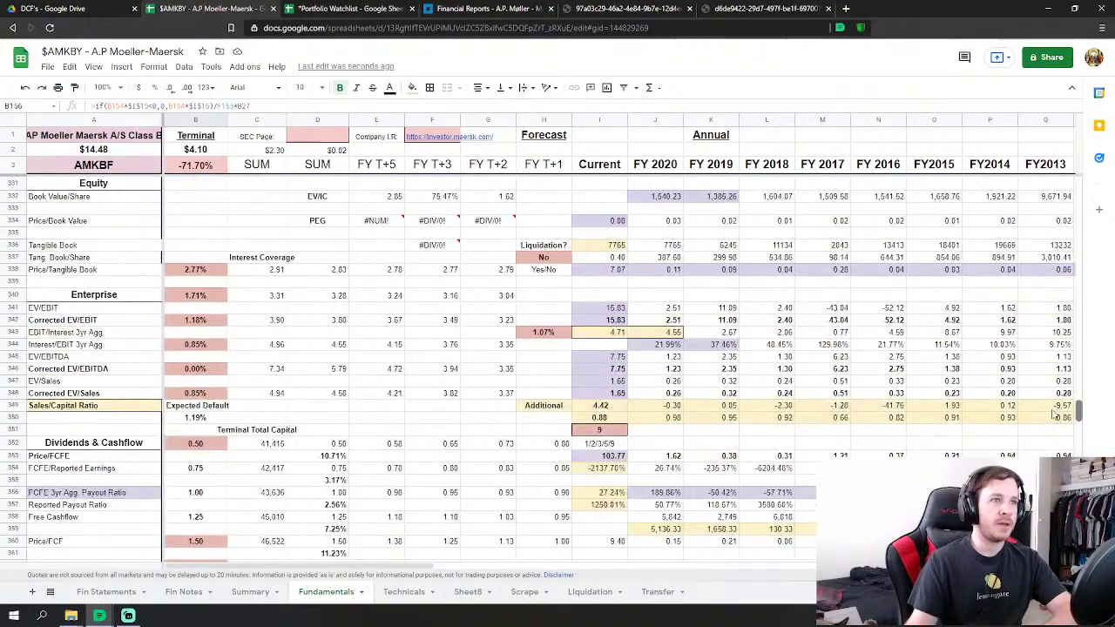
pyautogui.scroll(-3, 1054, 414)
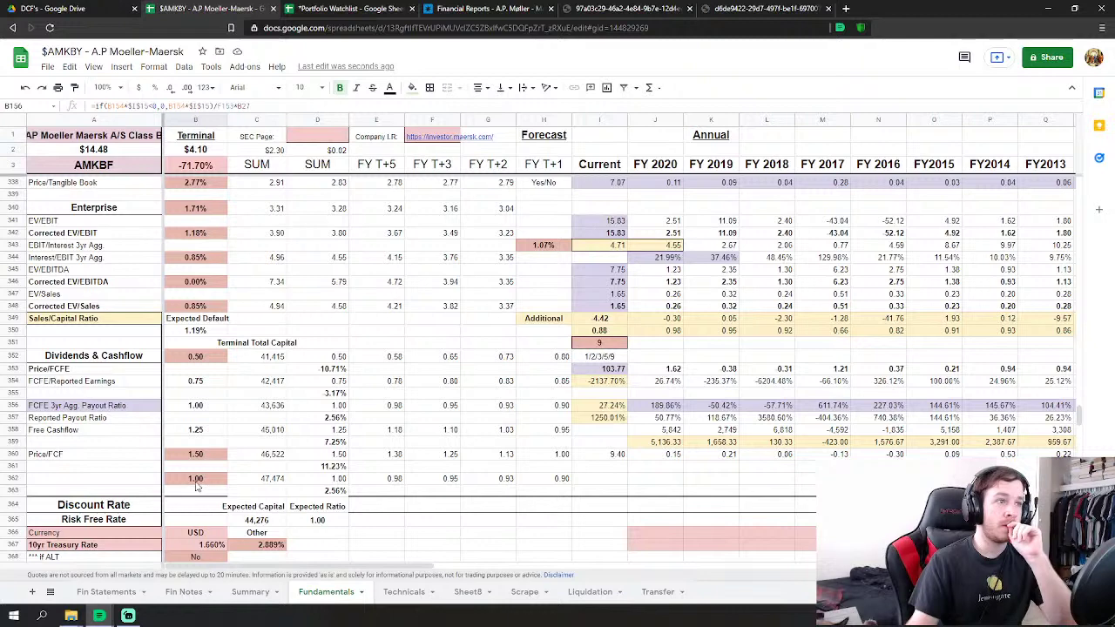
pyautogui.click(196, 454)
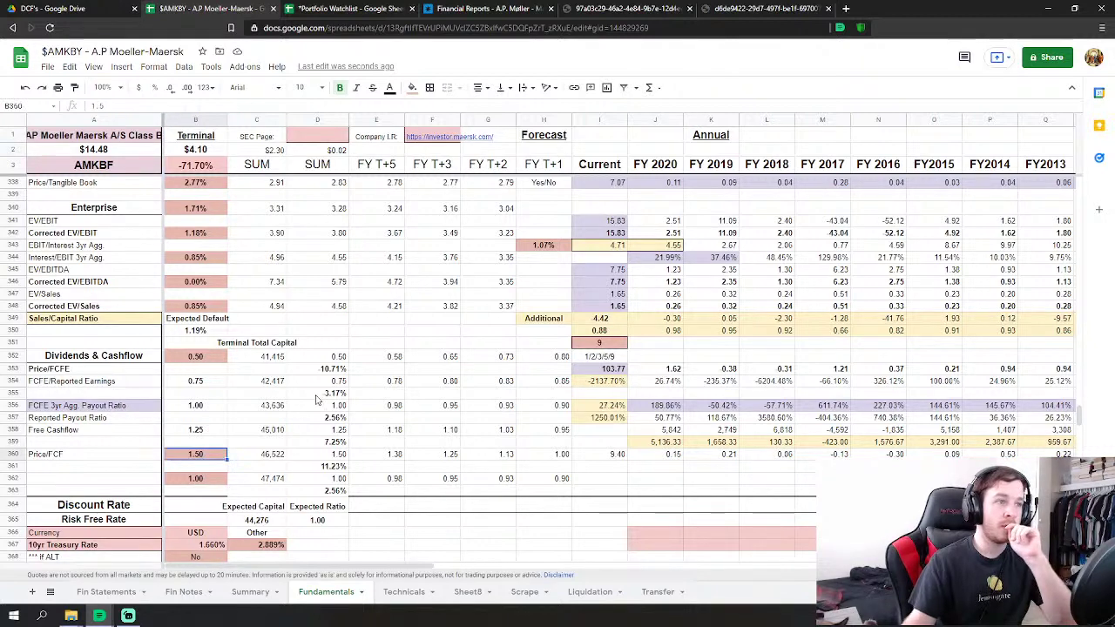
# Set the terminal ratio in B360 to 1.25 and review the modelled values in the Balance Sheets and Cashflow & Growth sections.
pyautogui.write('1.25')
pyautogui.press('Return')
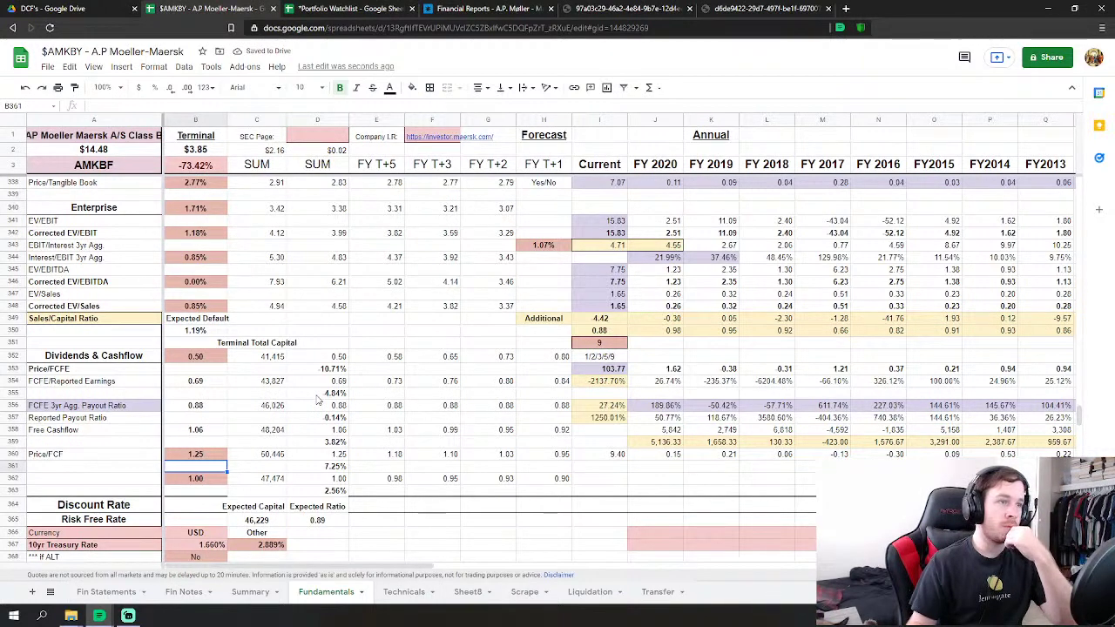
pyautogui.scroll(5, 432, 422)
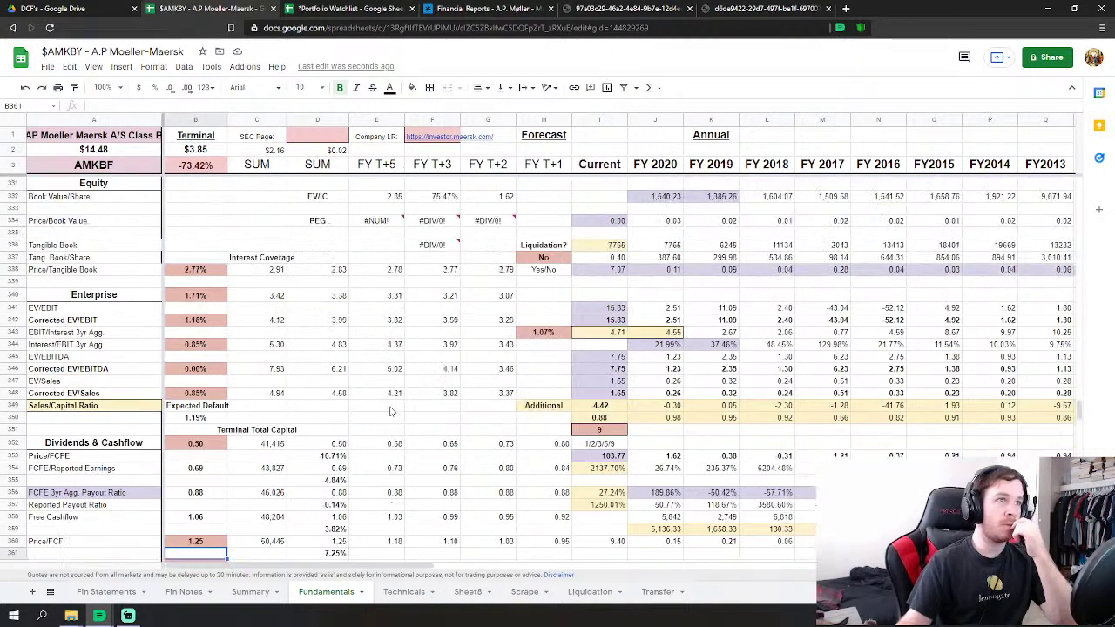
pyautogui.scroll(10, 432, 422)
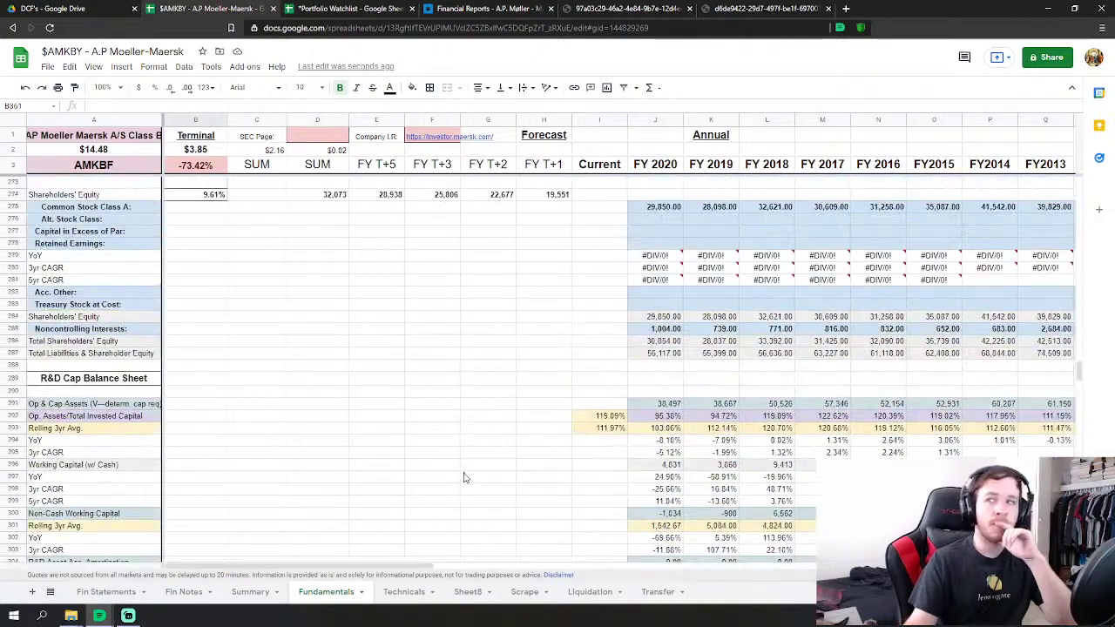
pyautogui.scroll(7, 458, 505)
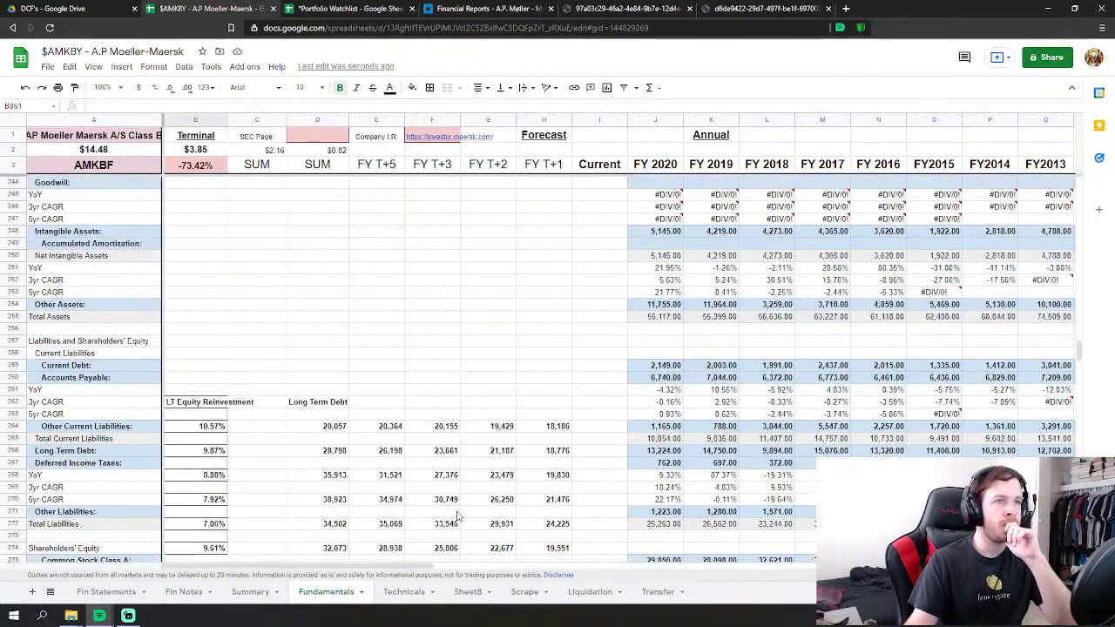
pyautogui.scroll(7, 458, 517)
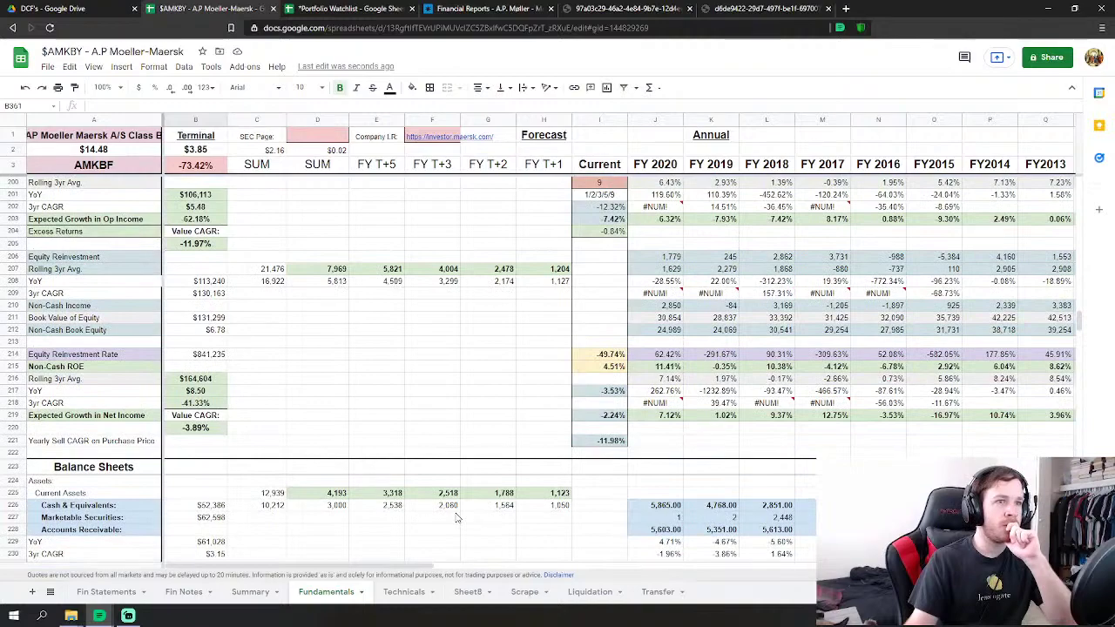
pyautogui.scroll(12, 455, 517)
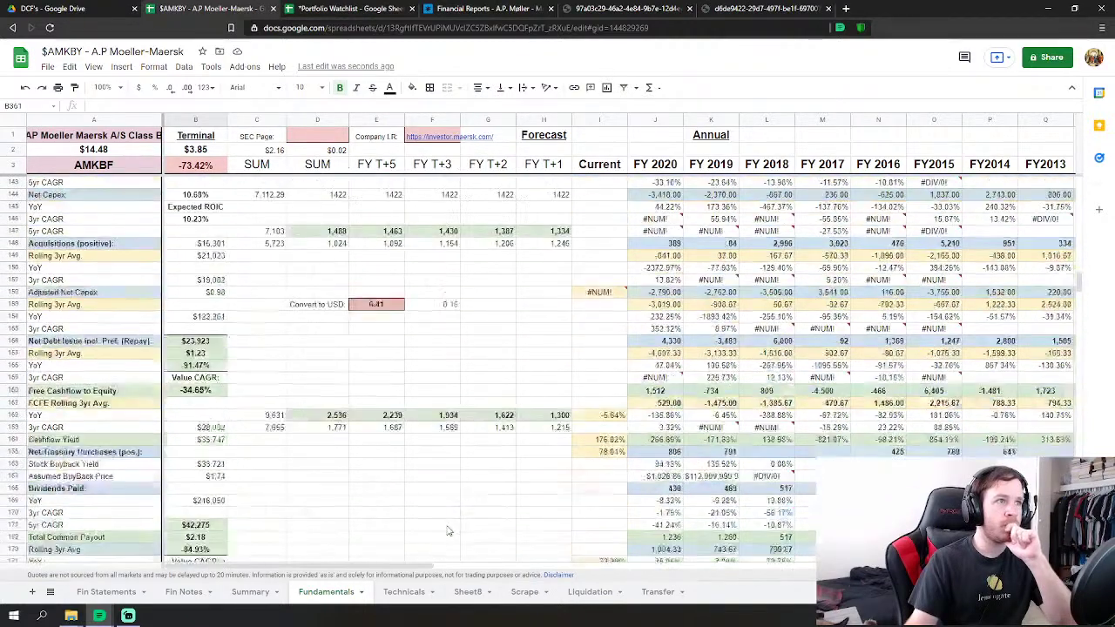
pyautogui.scroll(3, 447, 531)
pyautogui.scroll(2, 444, 533)
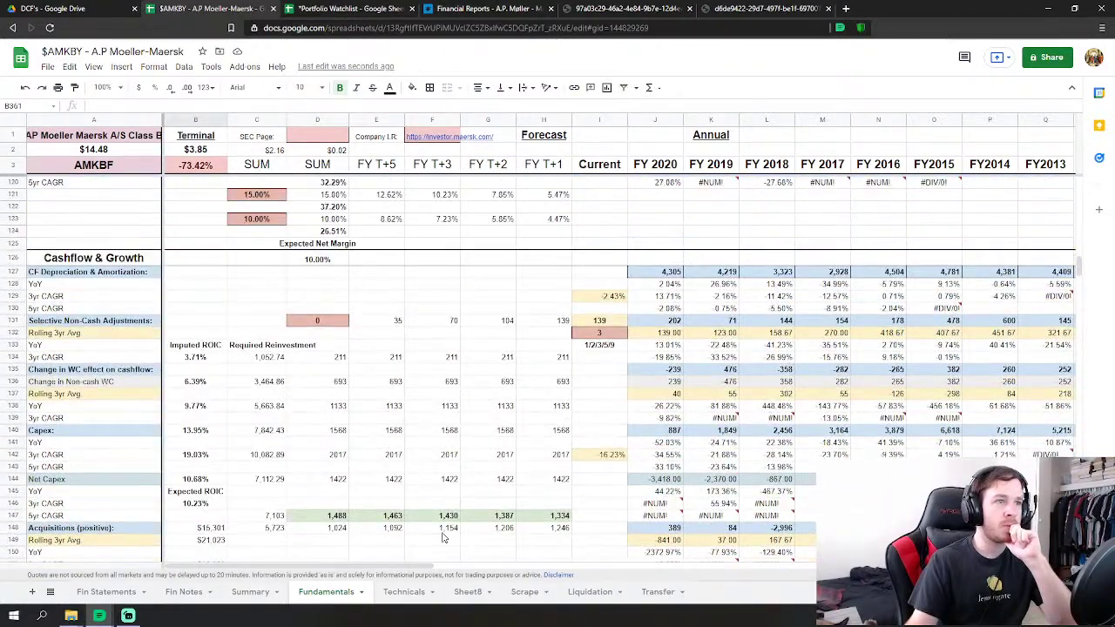
pyautogui.scroll(-5, 441, 539)
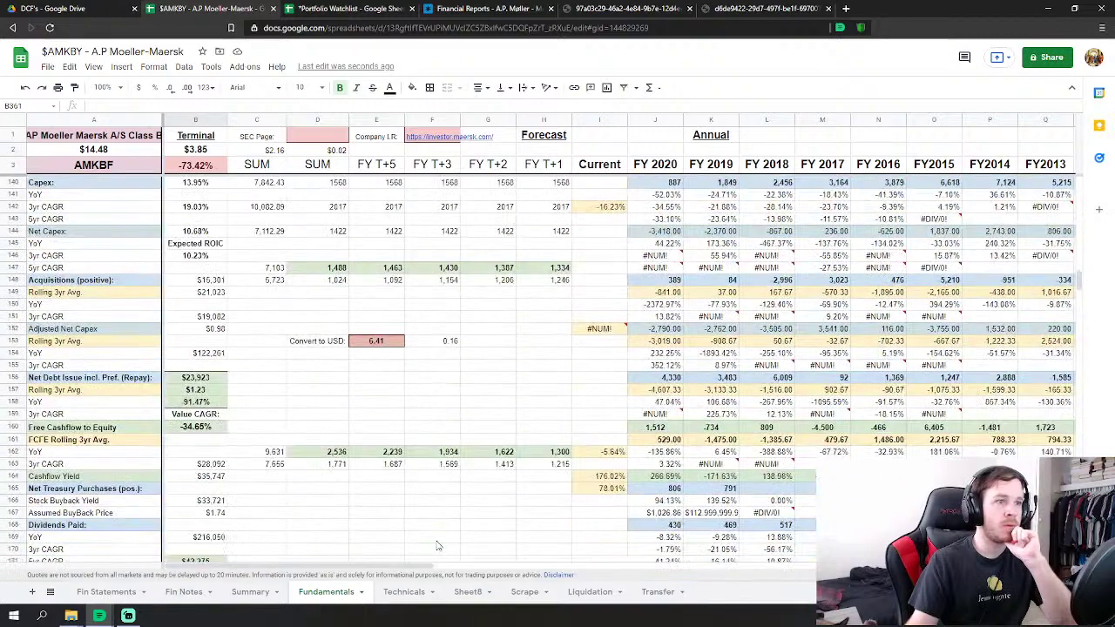
# Inspect the B2 and A2 price formulas, trace A2's references to I5, E6 and B27, and check the ADS/Ordinary factor in I15.
pyautogui.click(195, 150)
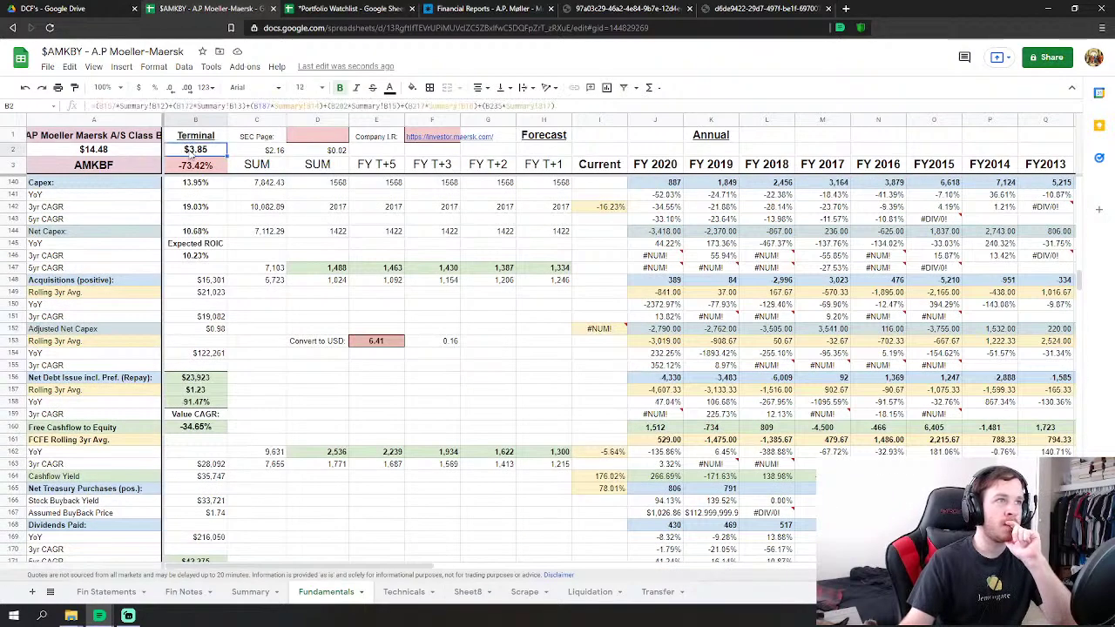
pyautogui.click(126, 151)
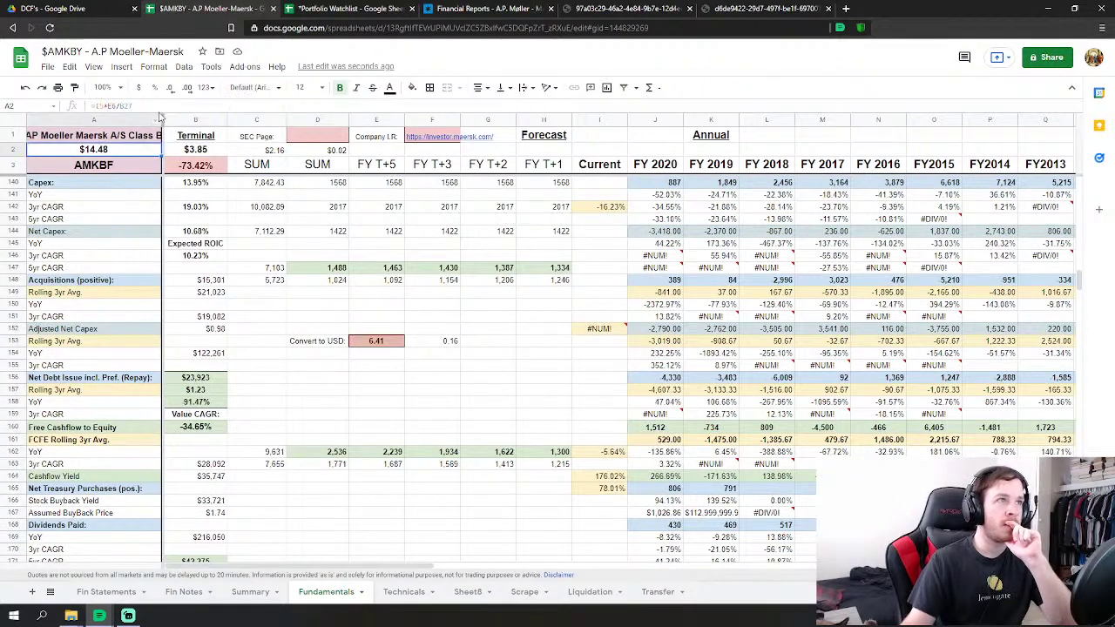
pyautogui.click(166, 105)
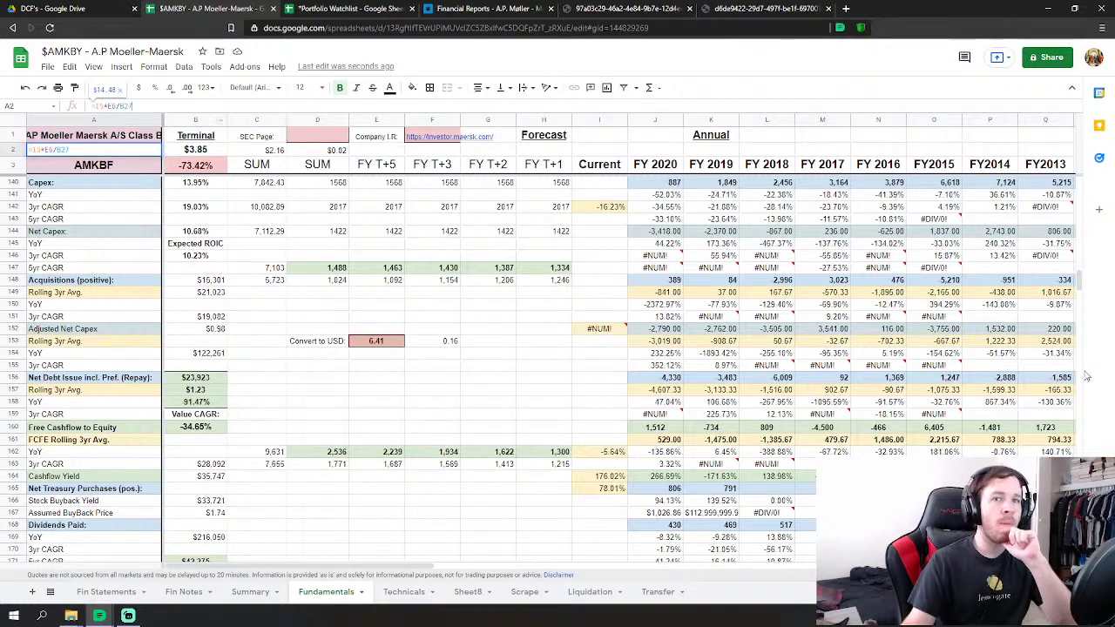
pyautogui.moveTo(1079, 279); pyautogui.dragTo(1075, 165)
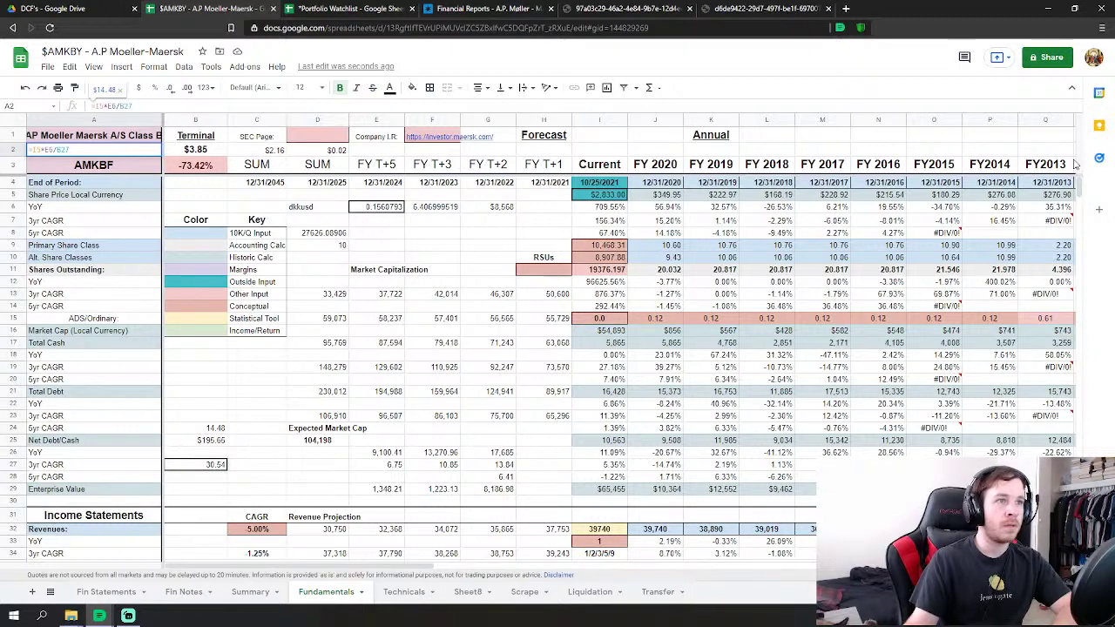
pyautogui.press('Return')
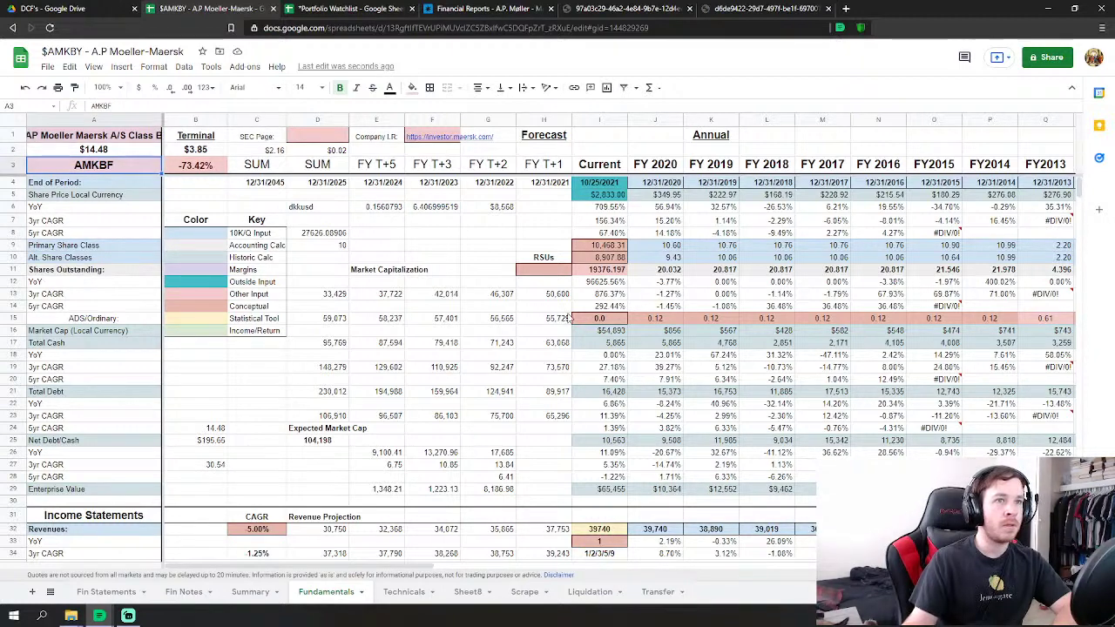
pyautogui.click(612, 318)
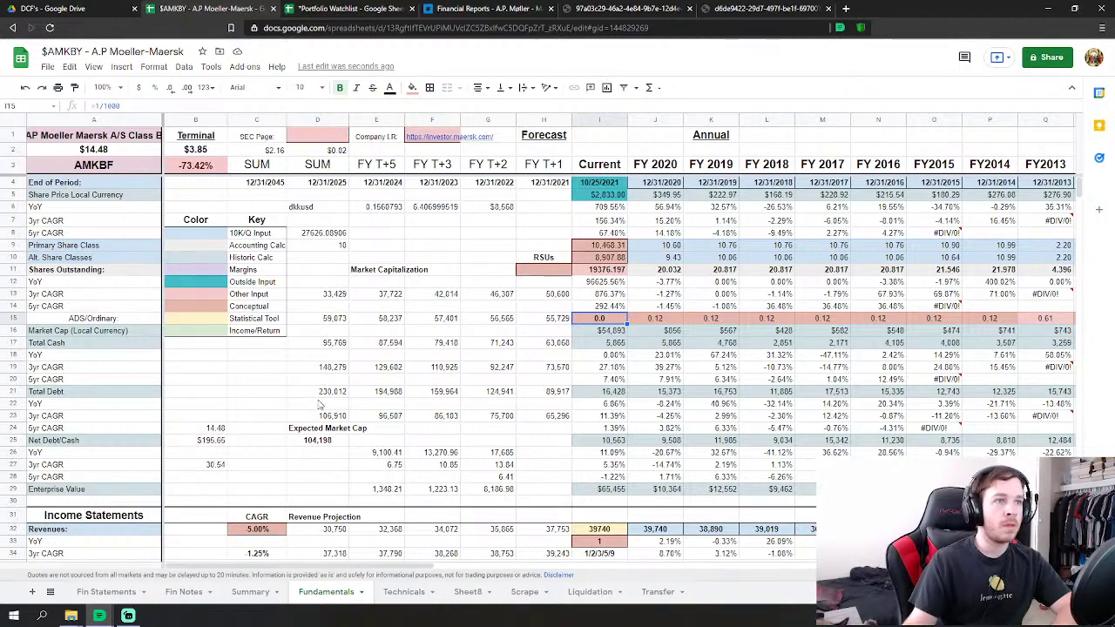
# Check the B156 equity value formula against the B154 currency conversion formula that feeds it.
pyautogui.scroll(-3, 348, 383)
pyautogui.scroll(-15, 291, 416)
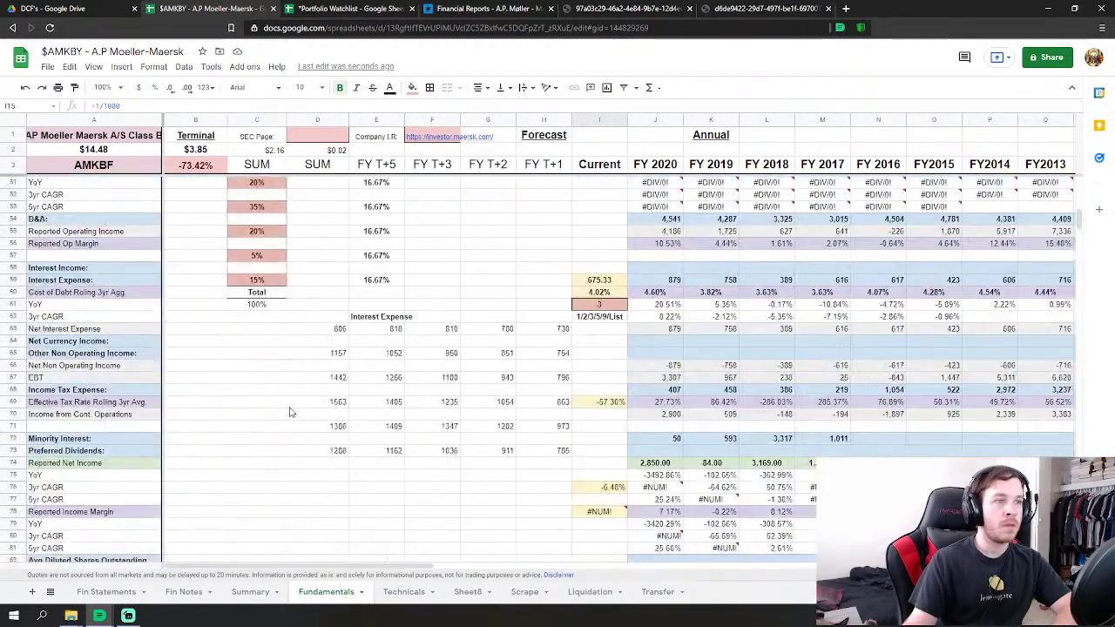
pyautogui.scroll(-2, 283, 401)
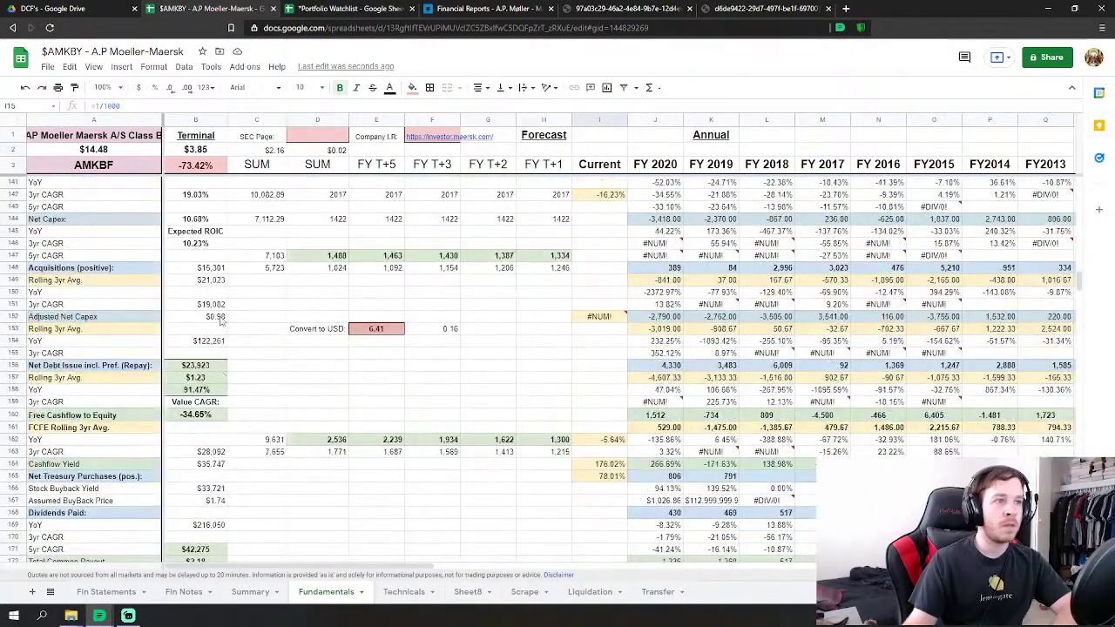
pyautogui.doubleClick(204, 366)
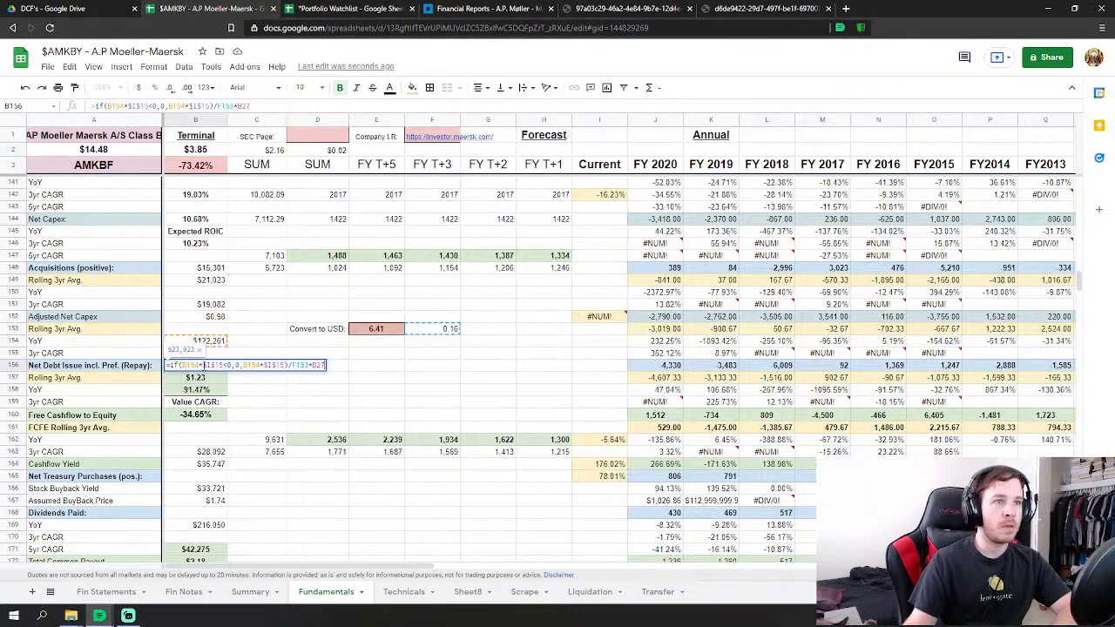
pyautogui.press('Return')
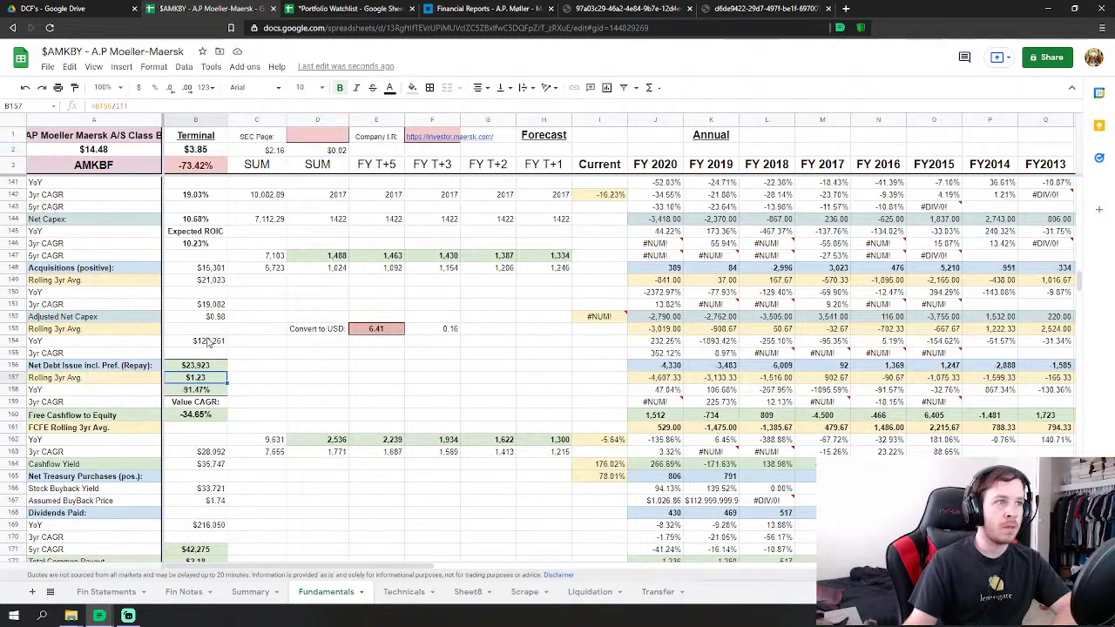
pyautogui.doubleClick(209, 341)
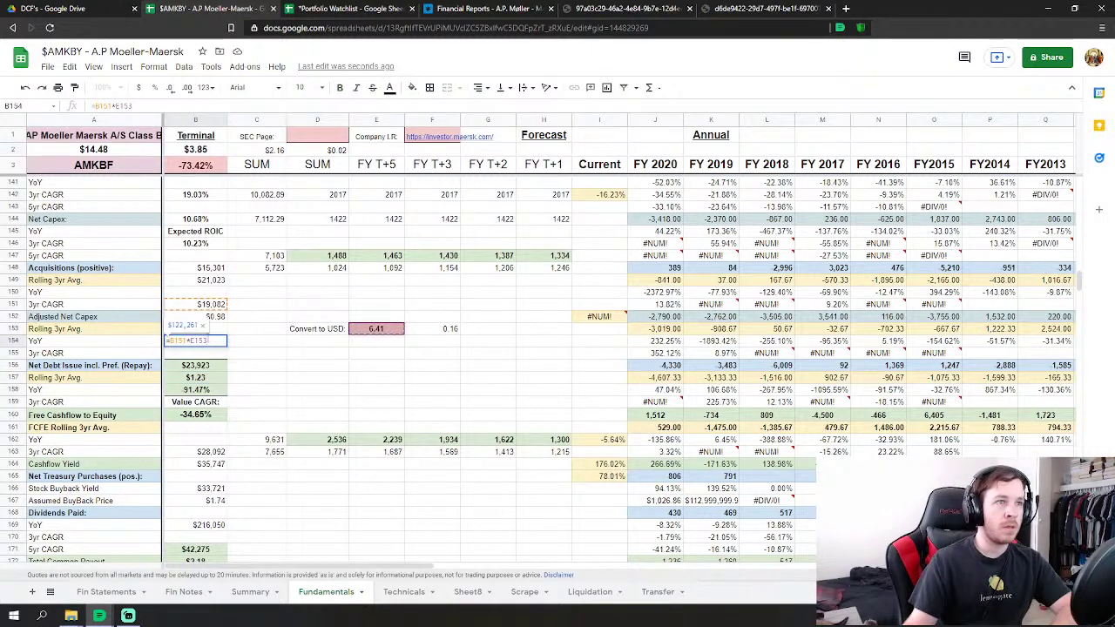
pyautogui.press('Return')
pyautogui.doubleClick(207, 368)
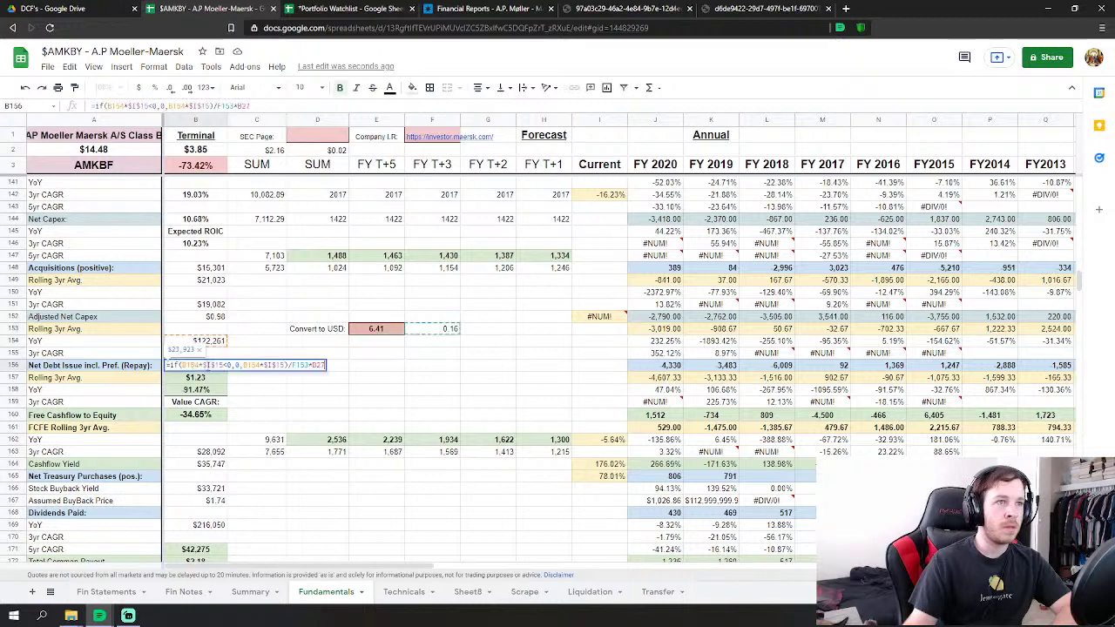
pyautogui.press('Return')
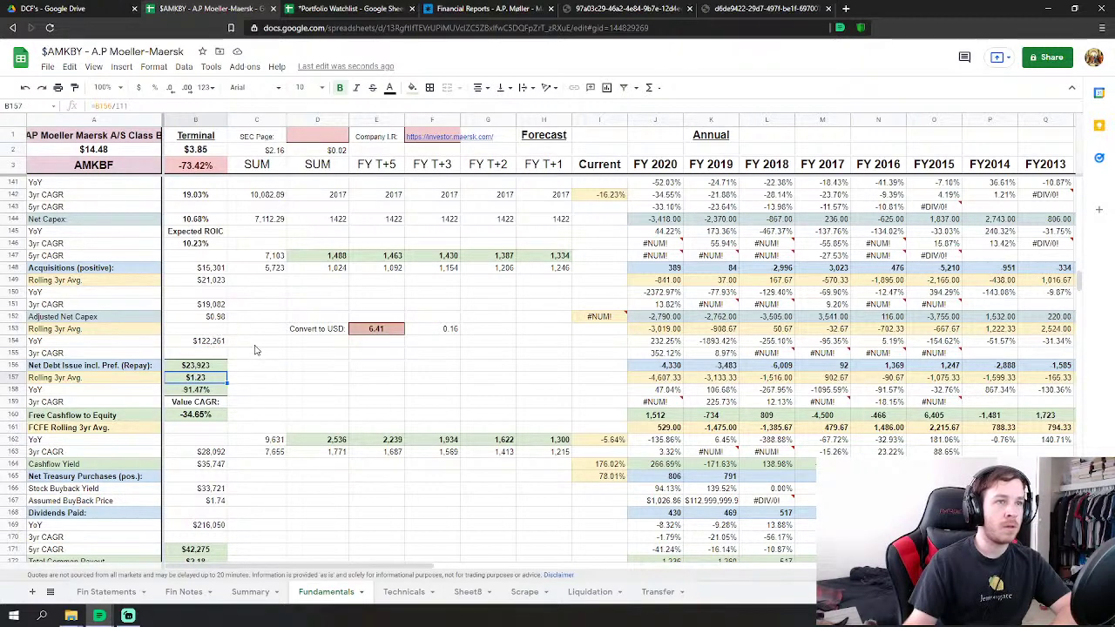
# Inspect the B151 value behind the B154 conversion and the per-share formula in B157.
pyautogui.click(216, 343)
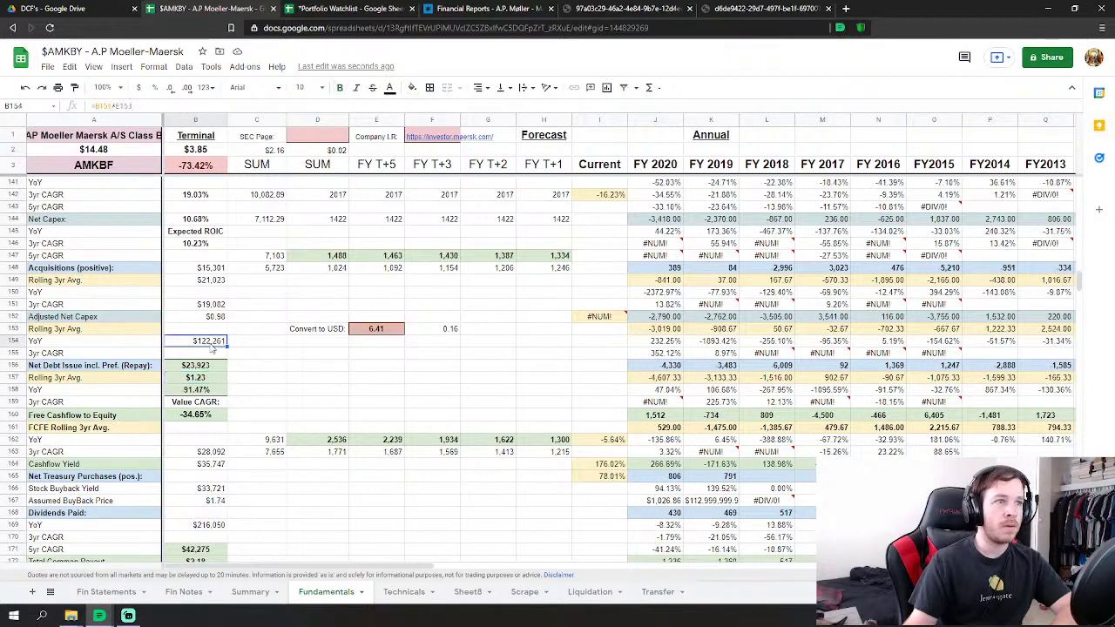
pyautogui.click(215, 304)
pyautogui.doubleClick(215, 304)
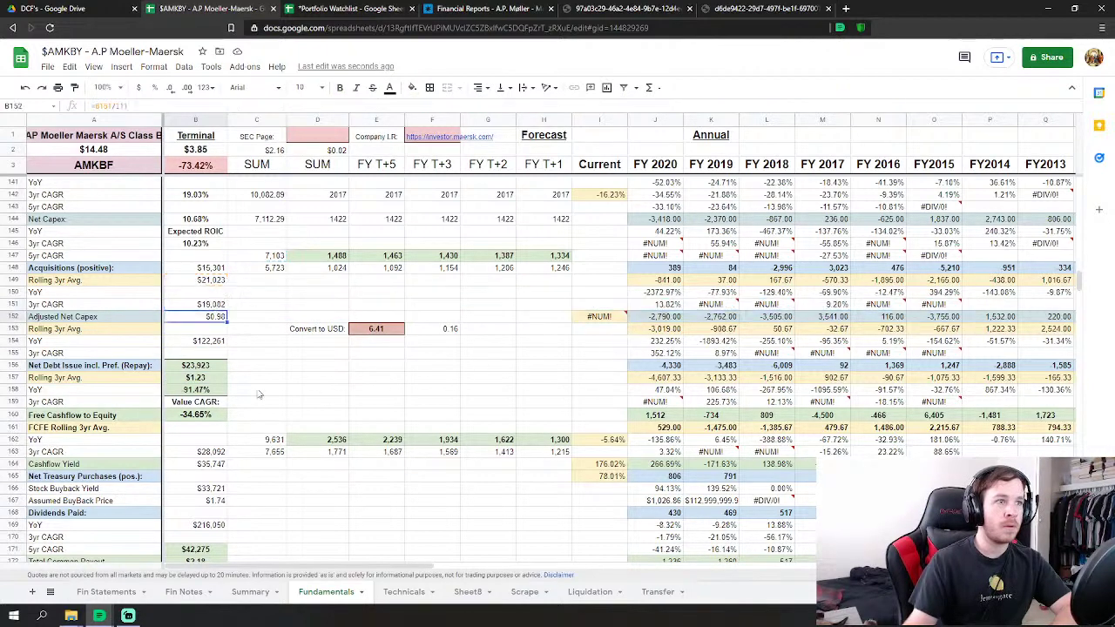
pyautogui.press('Escape')
pyautogui.click(208, 381)
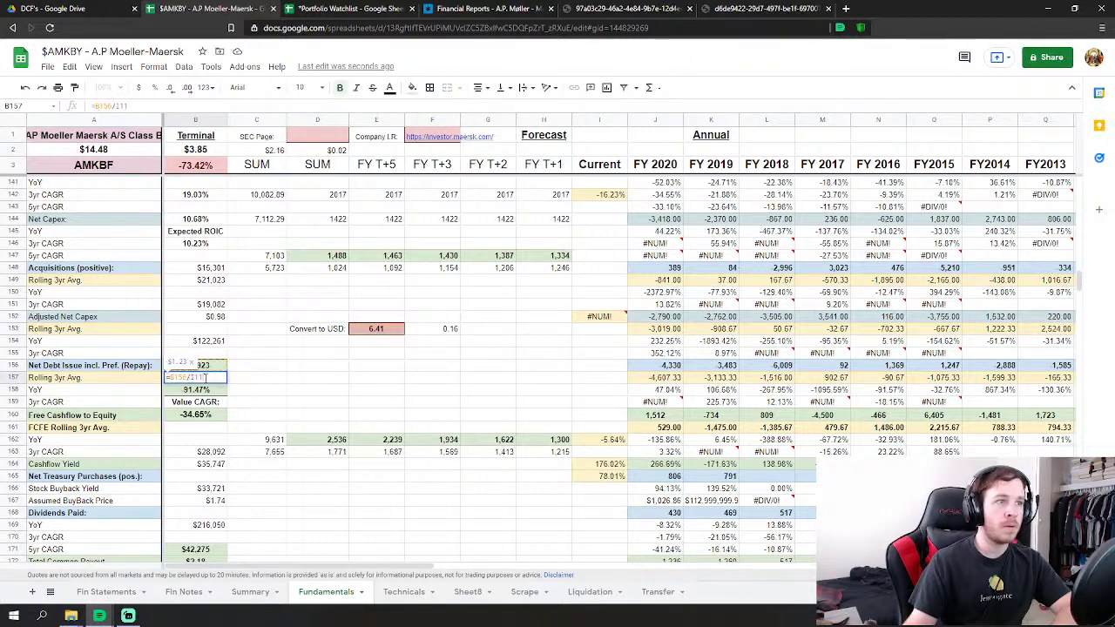
# Reopen the B156 formula and look through the Fundamentals sheet for the cells it references, leaving the formula as it is.
pyautogui.click(209, 366)
pyautogui.doubleClick(210, 365)
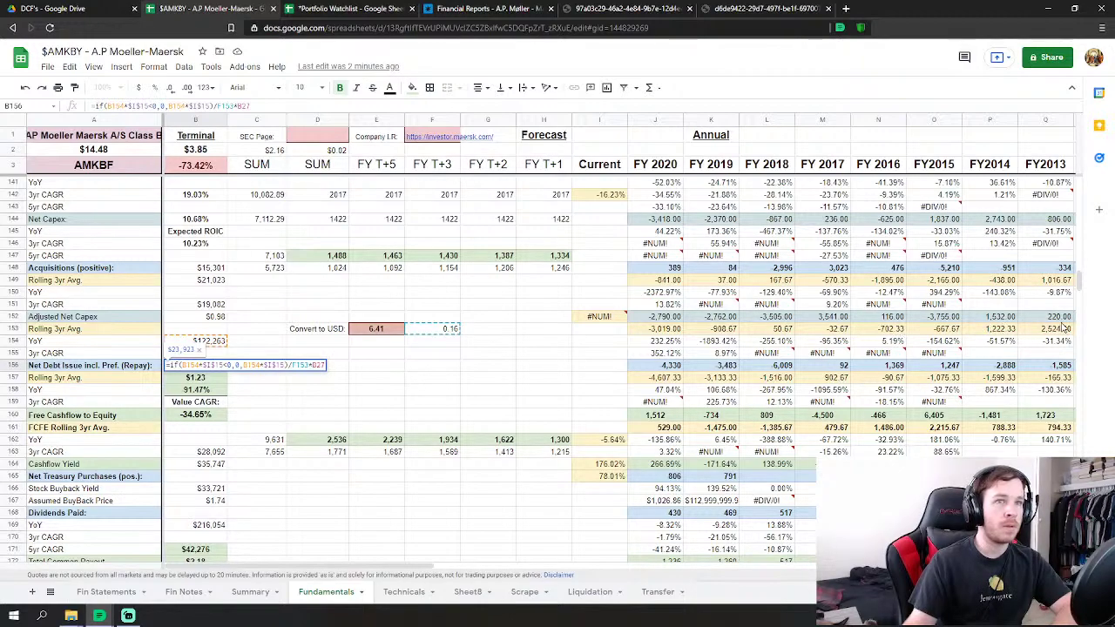
pyautogui.moveTo(1079, 288); pyautogui.dragTo(1066, 259)
pyautogui.scroll(-20, 1064, 254)
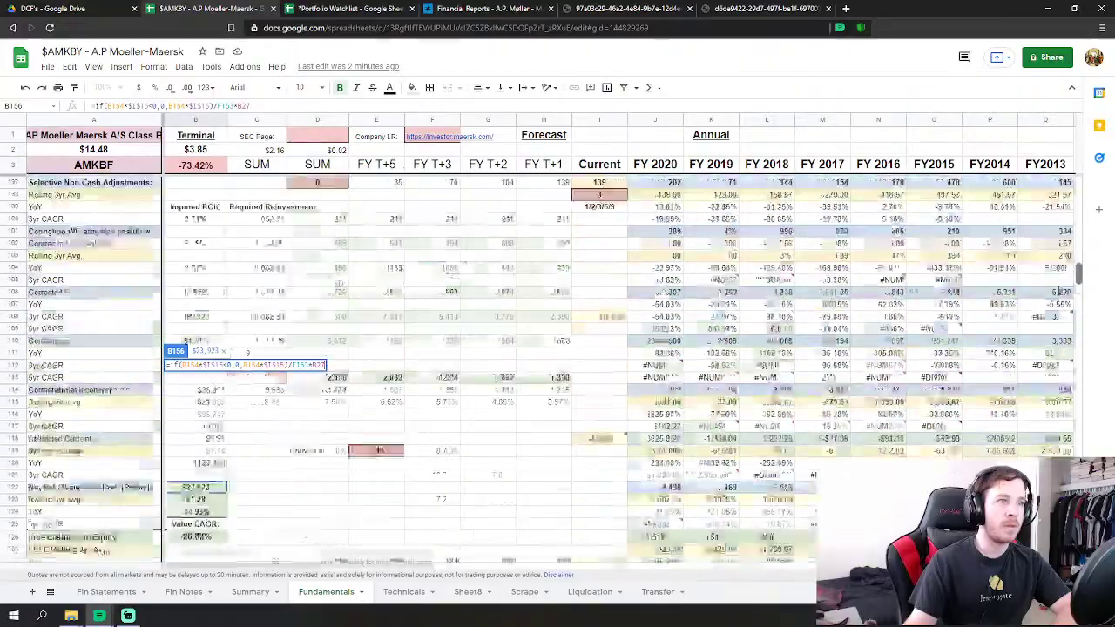
pyautogui.scroll(20, 1058, 373)
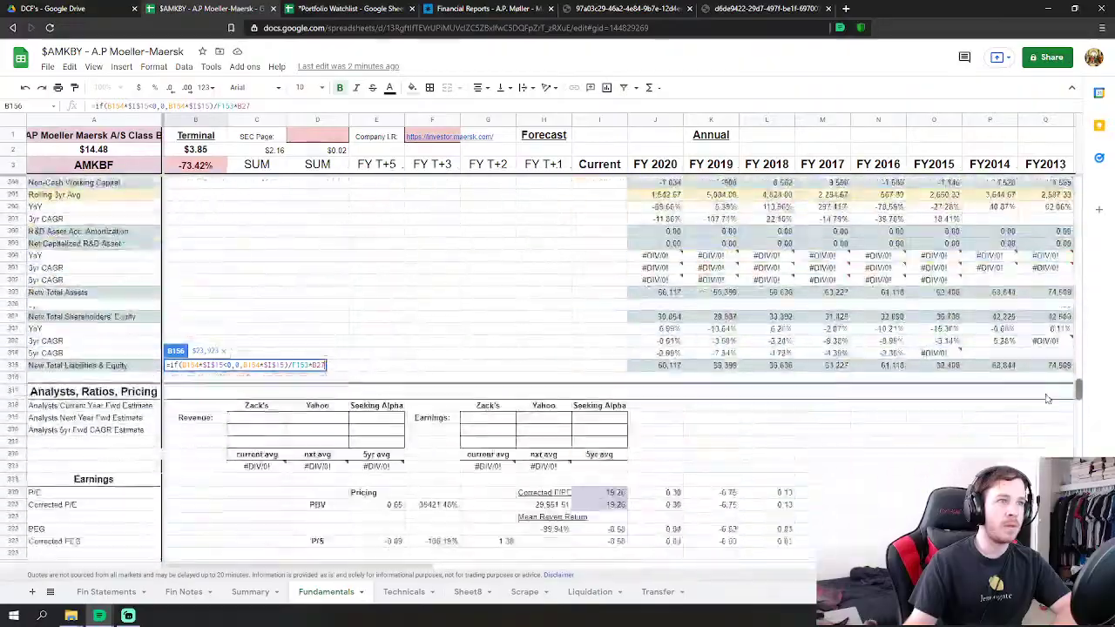
pyautogui.scroll(-2, 1066, 279)
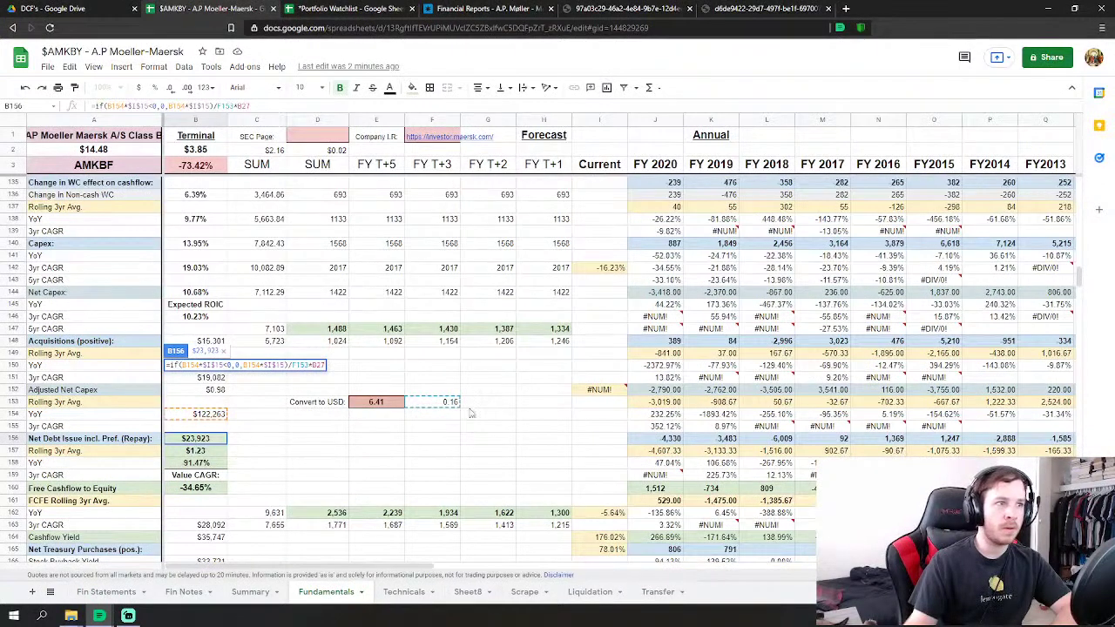
pyautogui.press('Return')
# Examine the B151 formula and the B148 and B149 present values above it.
pyautogui.doubleClick(215, 379)
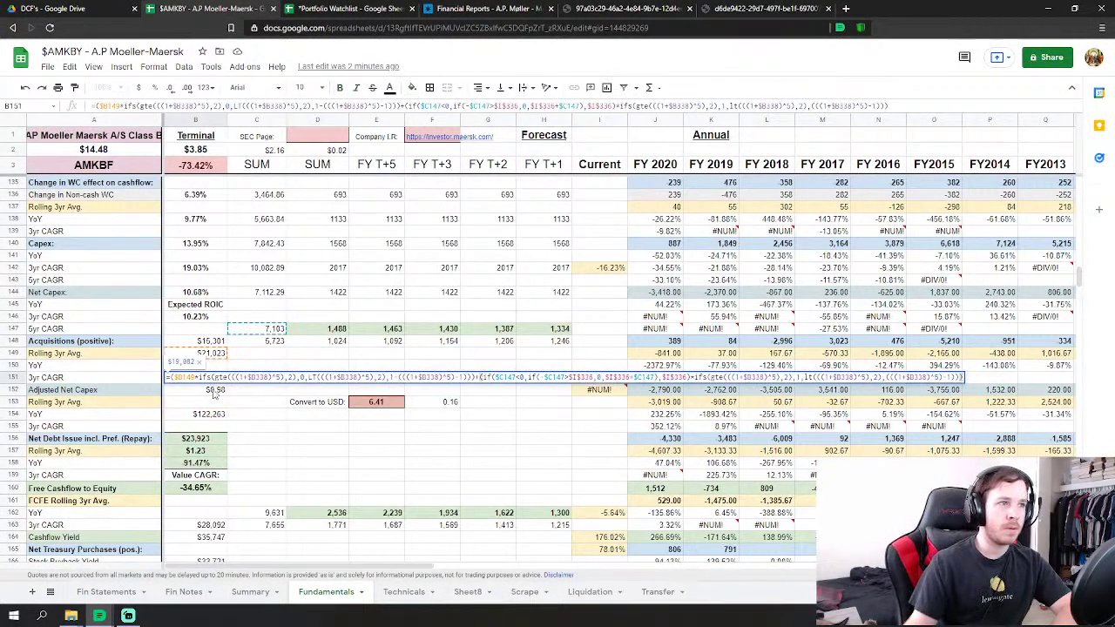
pyautogui.press('Return')
pyautogui.press('Down')
pyautogui.doubleClick(217, 353)
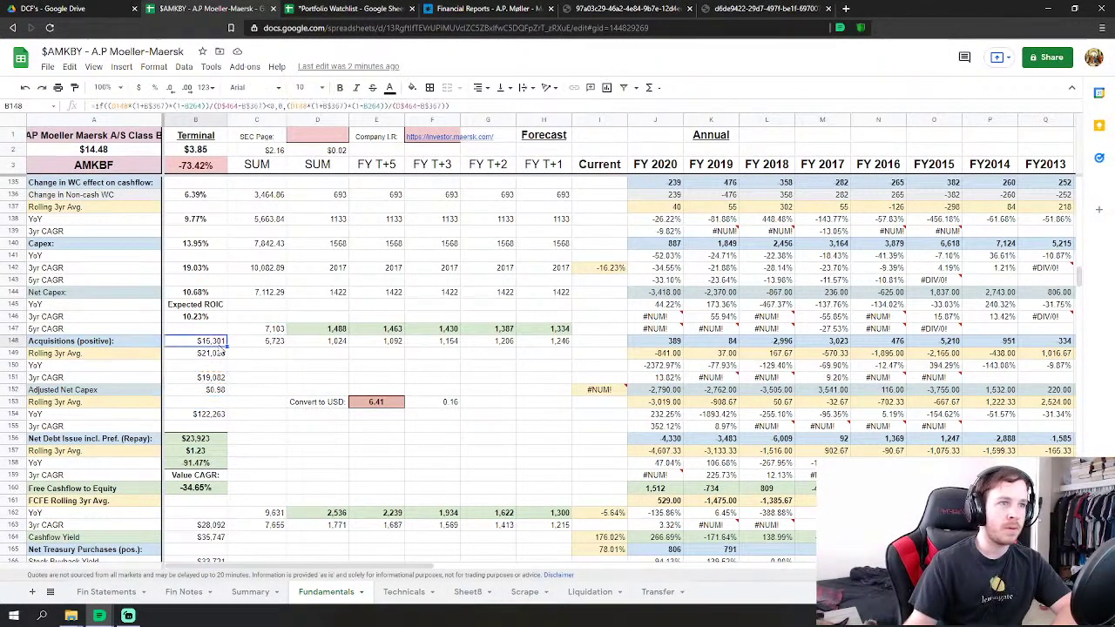
pyautogui.press('Return')
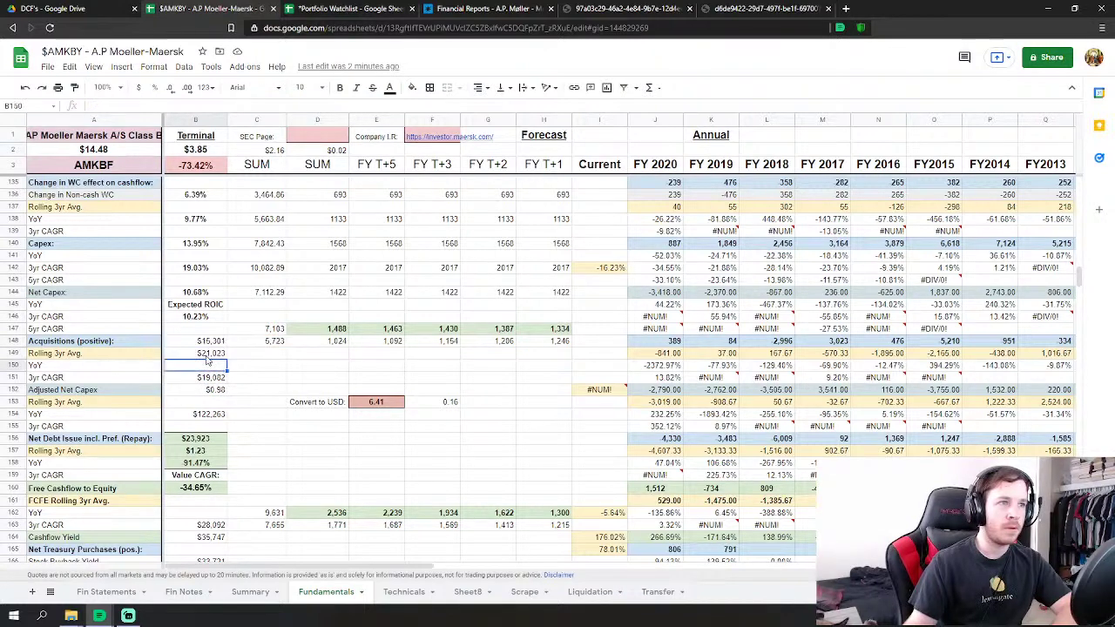
pyautogui.doubleClick(206, 377)
pyautogui.press('Escape')
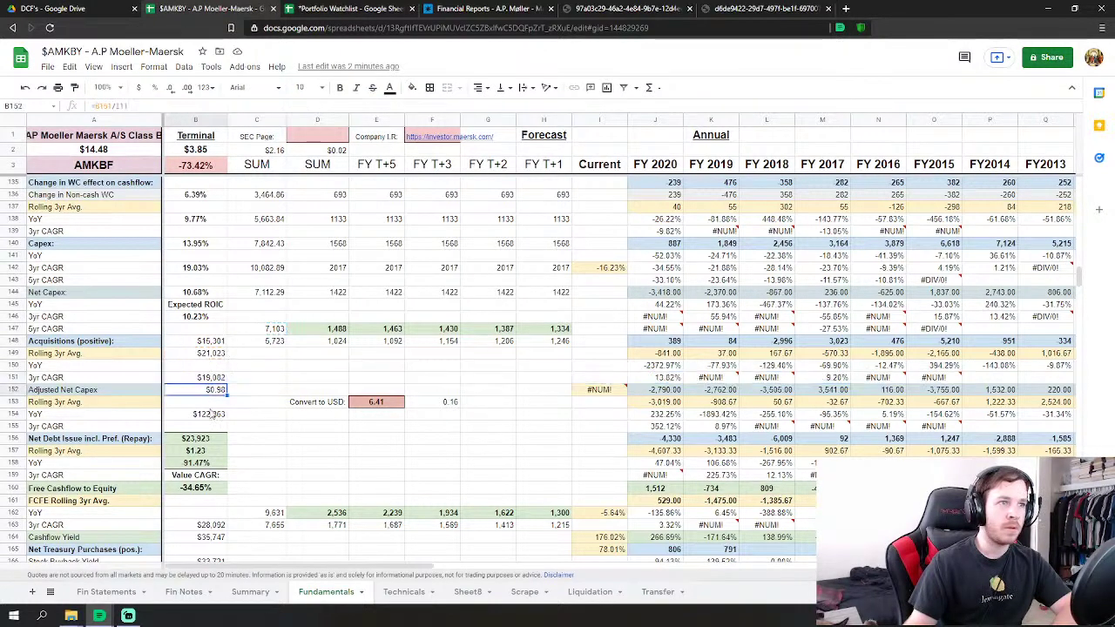
# Compare the B156 formula with the =B151*E153 conversion in B154.
pyautogui.doubleClick(216, 438)
pyautogui.press('Escape')
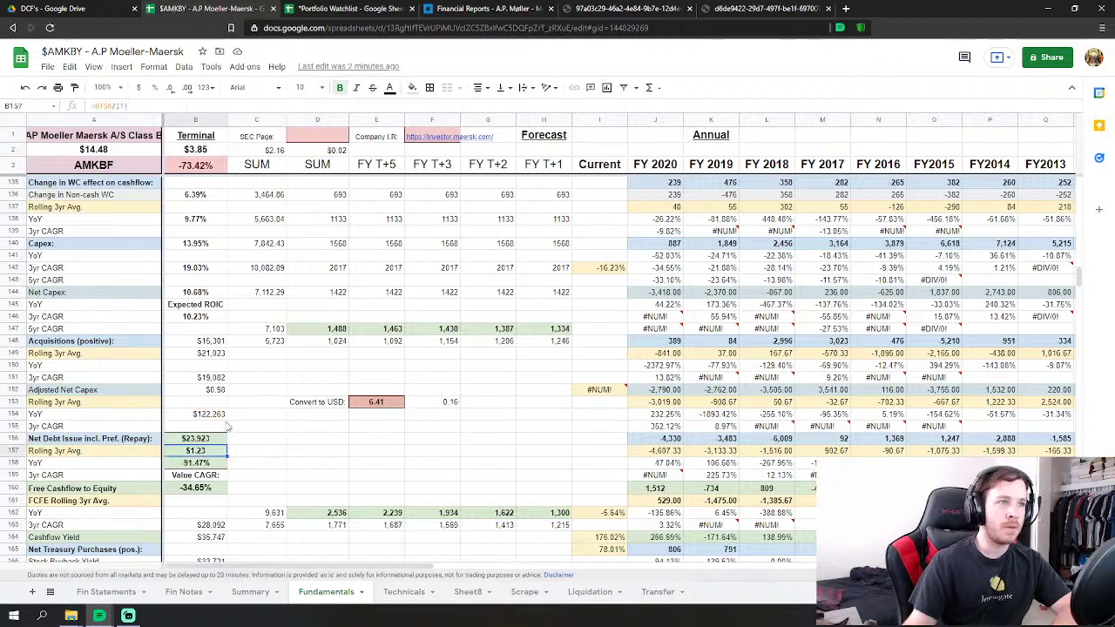
pyautogui.doubleClick(209, 414)
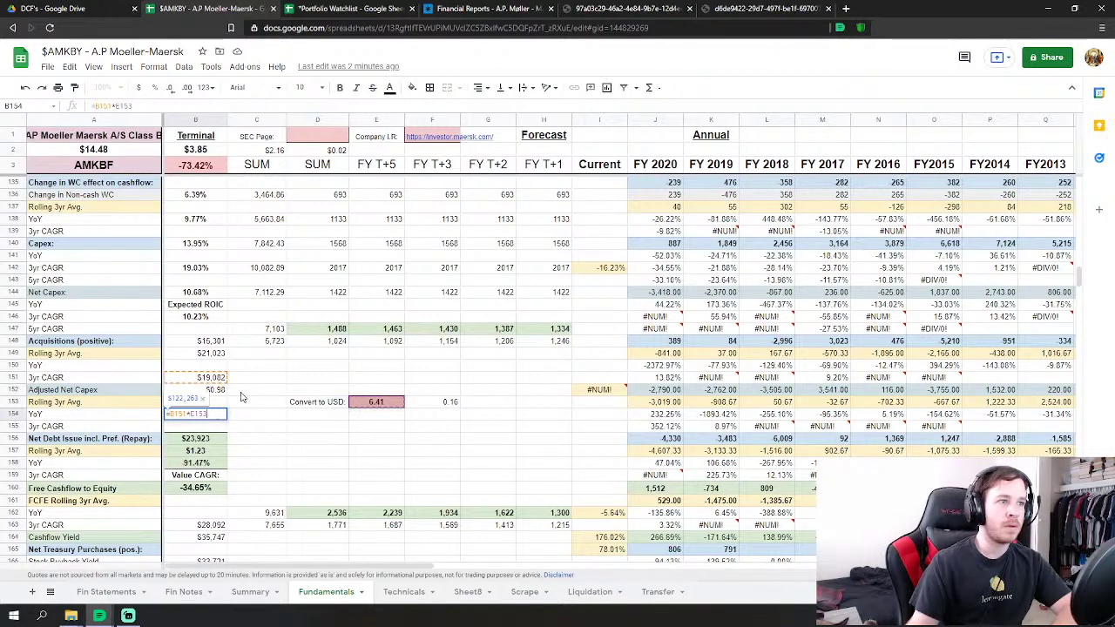
pyautogui.press('Return')
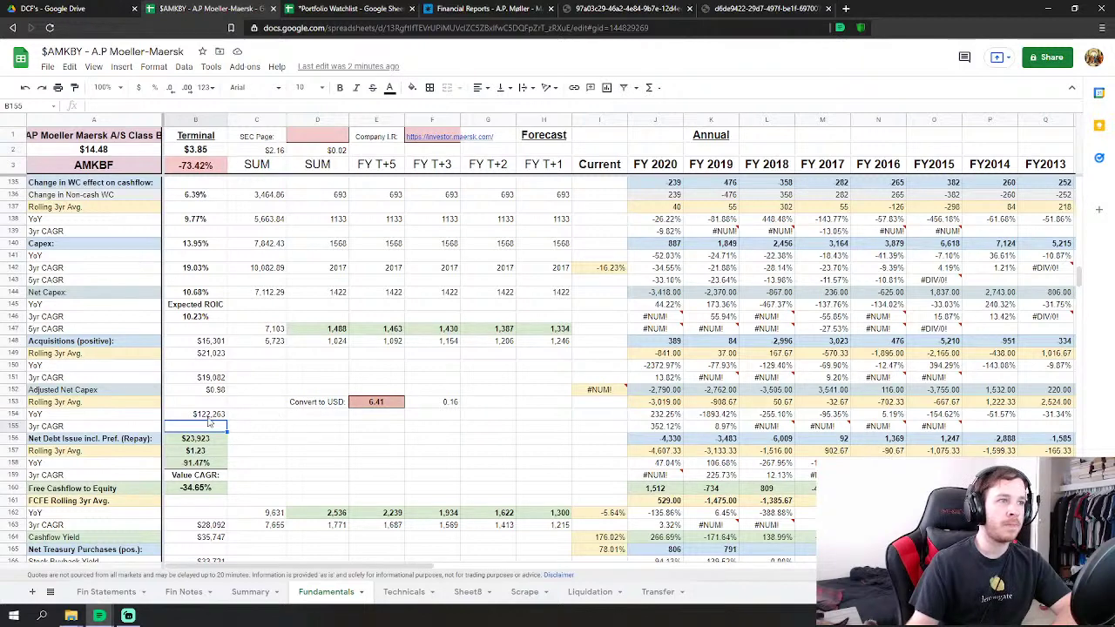
# Try removing the /F153 division from the B156 formula, check the A2 price formula, and undo the edit.
pyautogui.click(208, 417)
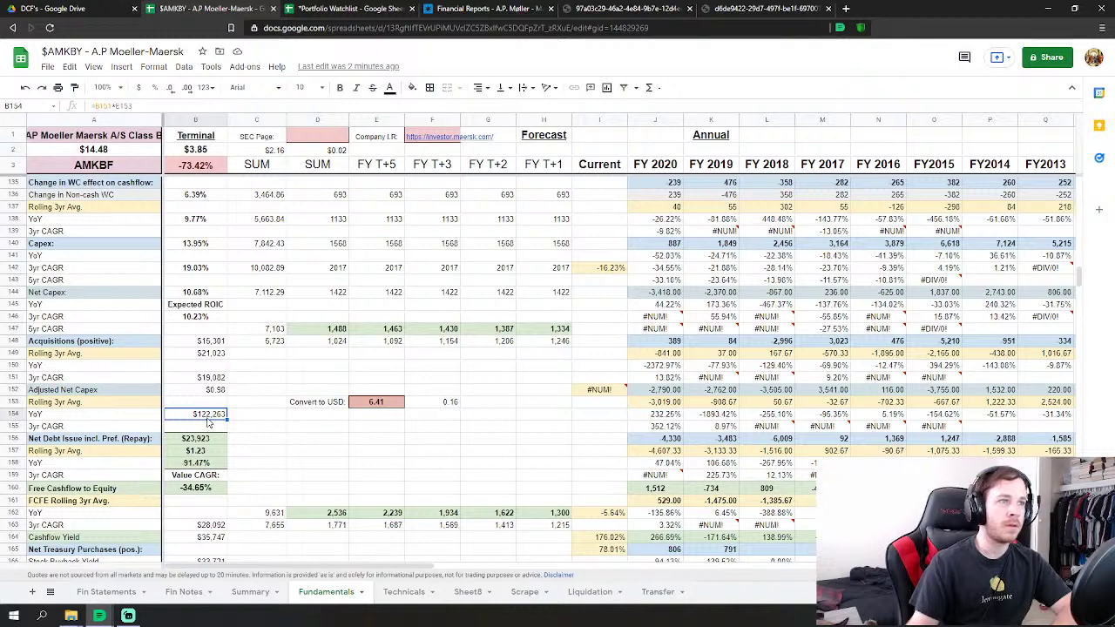
pyautogui.click(208, 439)
pyautogui.press('F2')
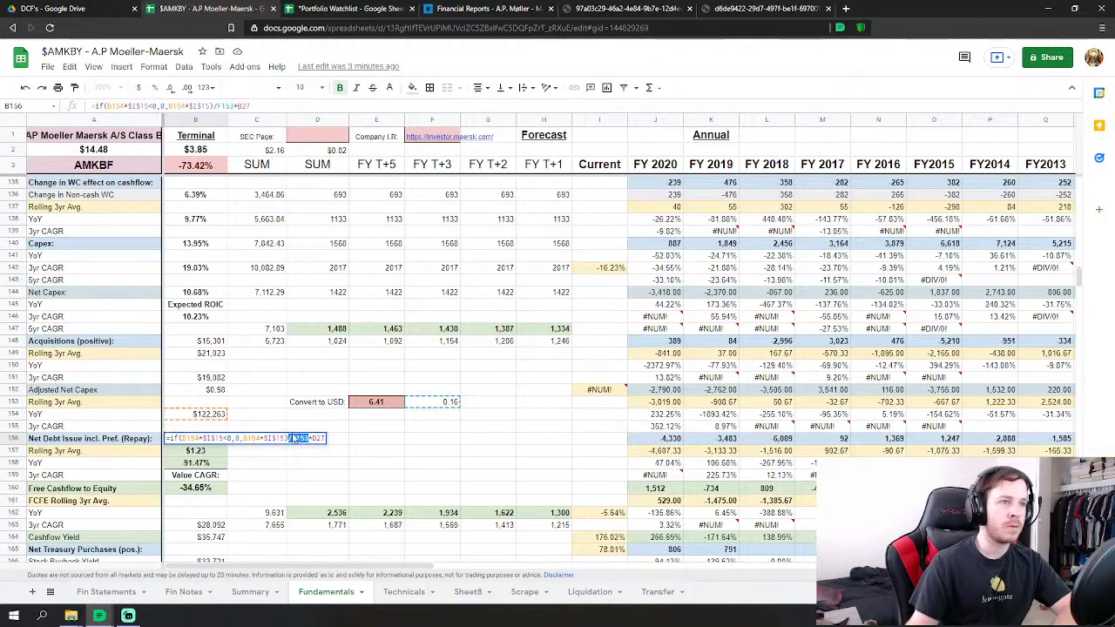
pyautogui.write('+')
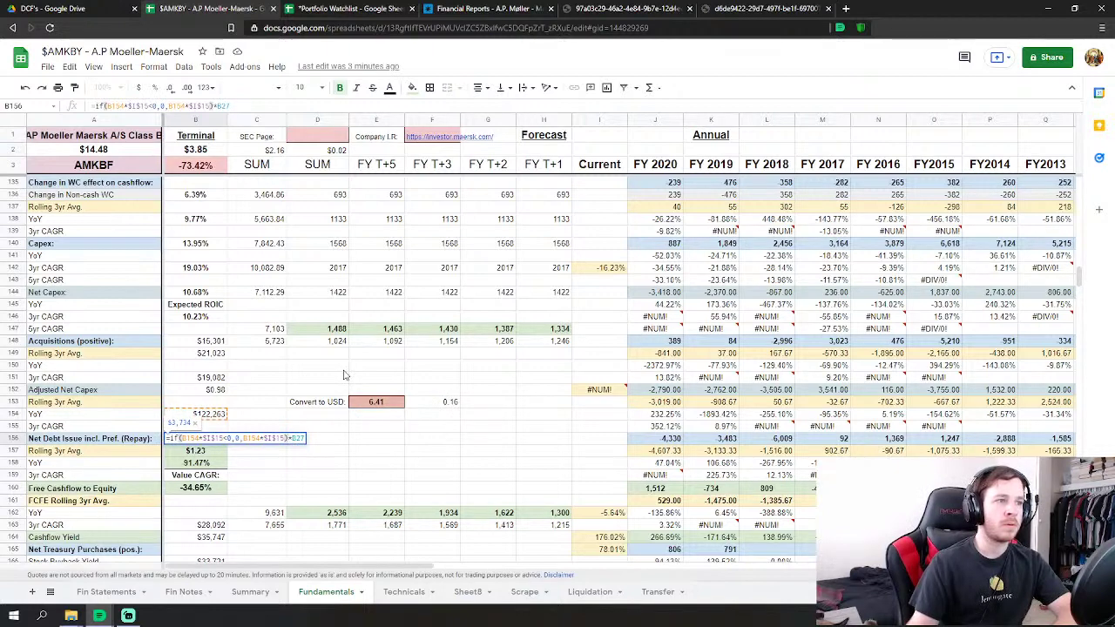
pyautogui.press('Return')
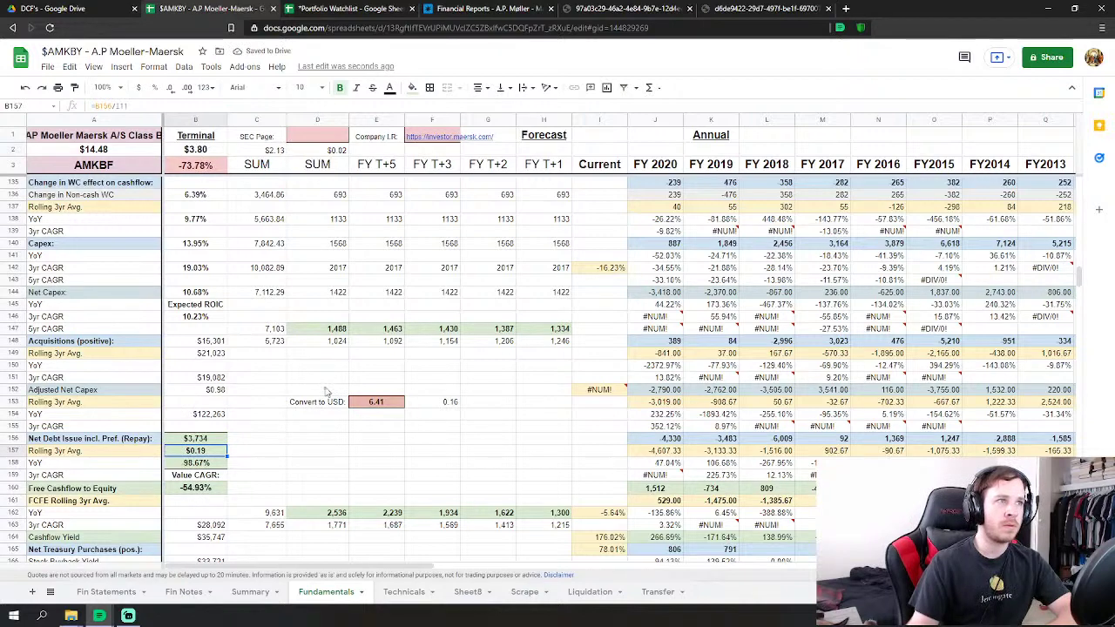
pyautogui.click(121, 154)
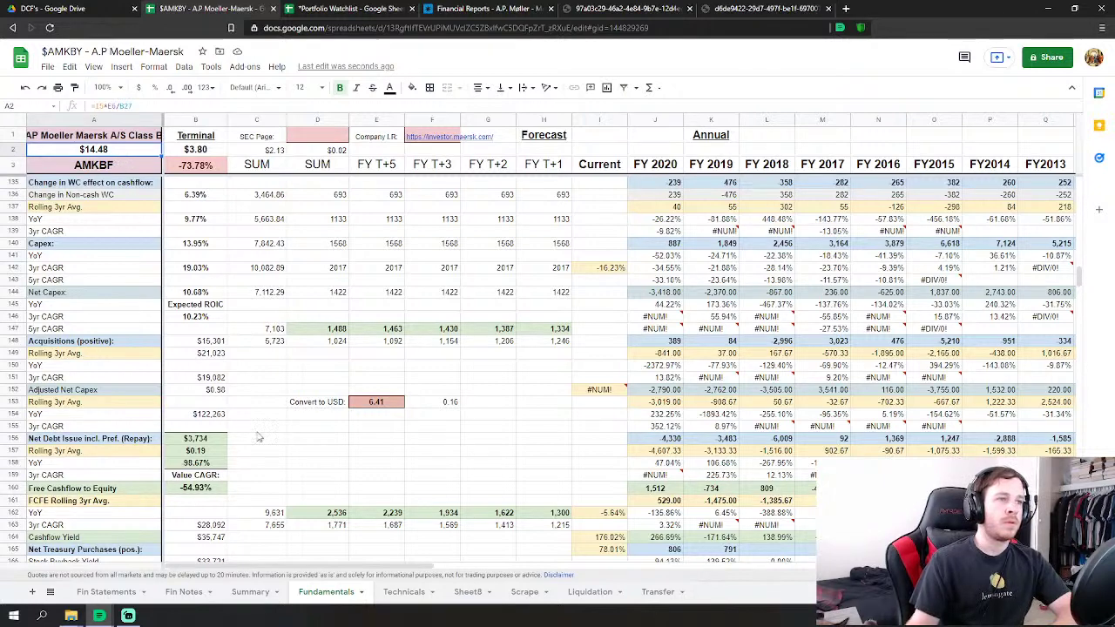
pyautogui.click(25, 89)
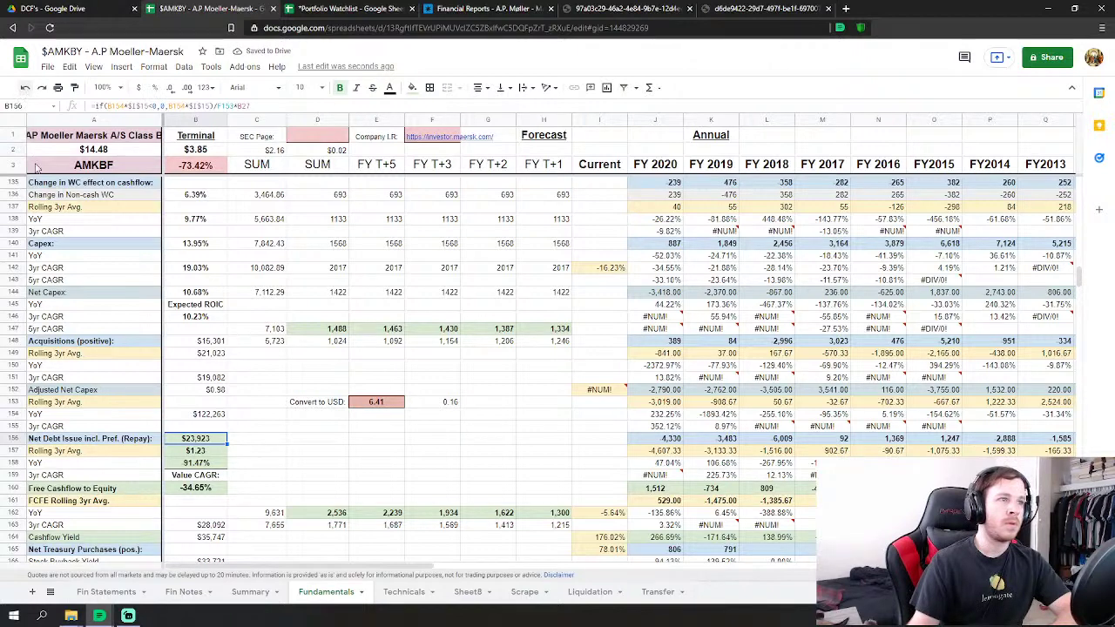
# Try removing the E153 conversion factor from the B154 formula and undo the edit.
pyautogui.click(215, 389)
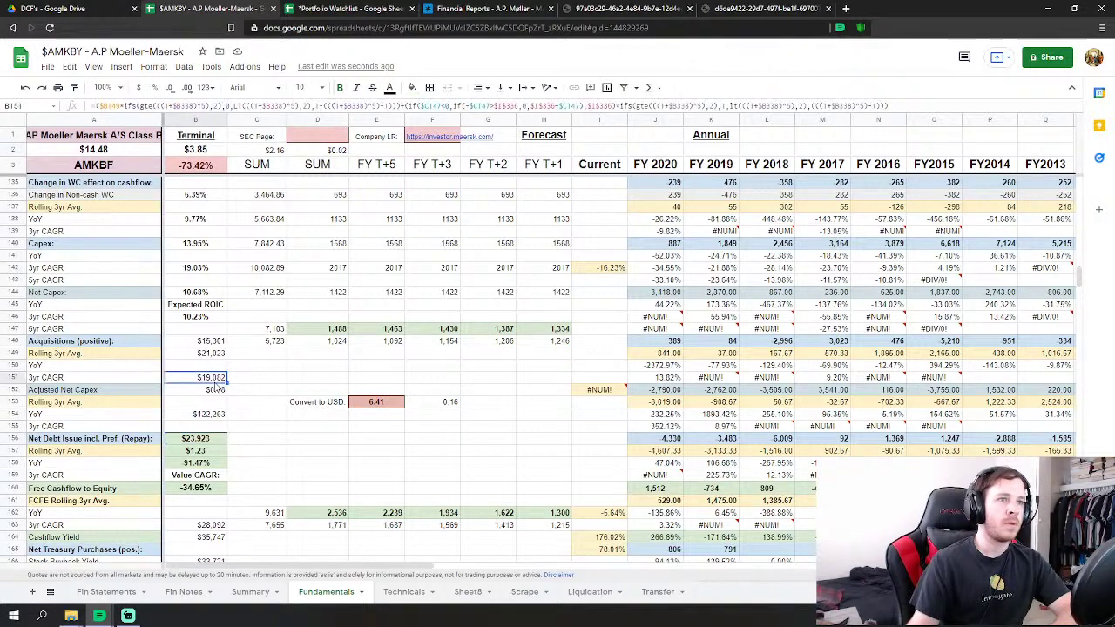
pyautogui.doubleClick(208, 413)
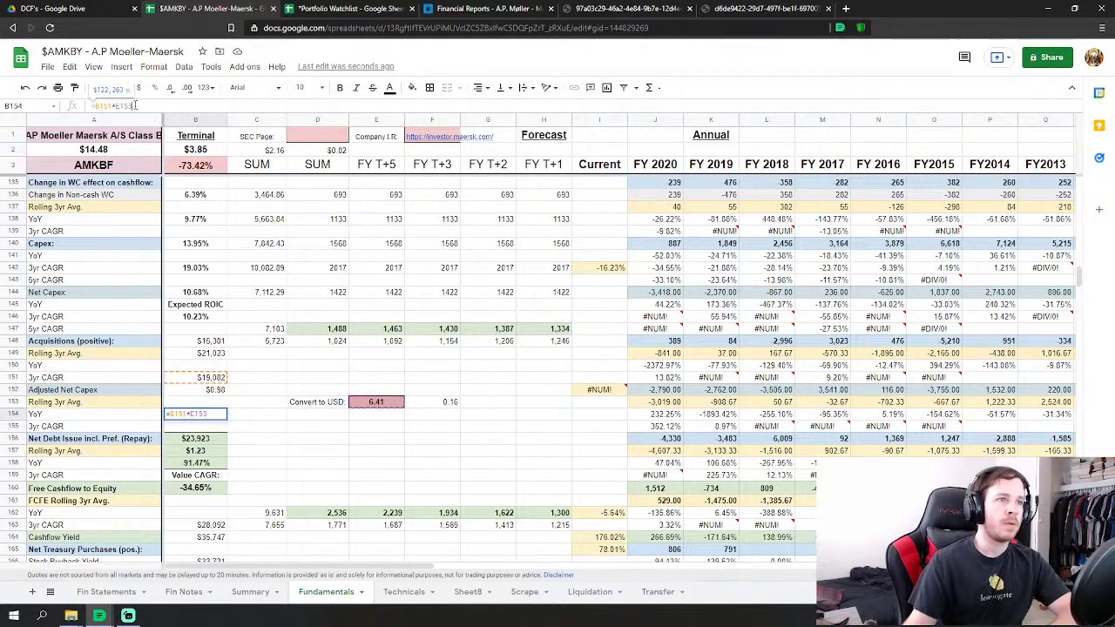
pyautogui.moveTo(133, 105); pyautogui.dragTo(115, 117)
pyautogui.press('BackSpace')
pyautogui.press('Return')
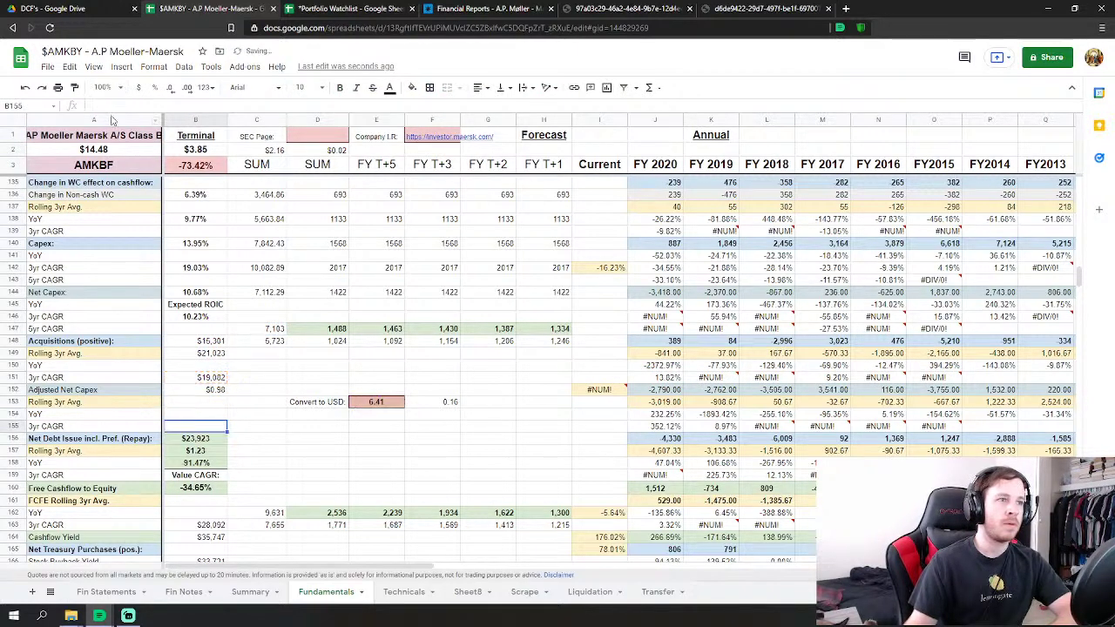
pyautogui.click(25, 87)
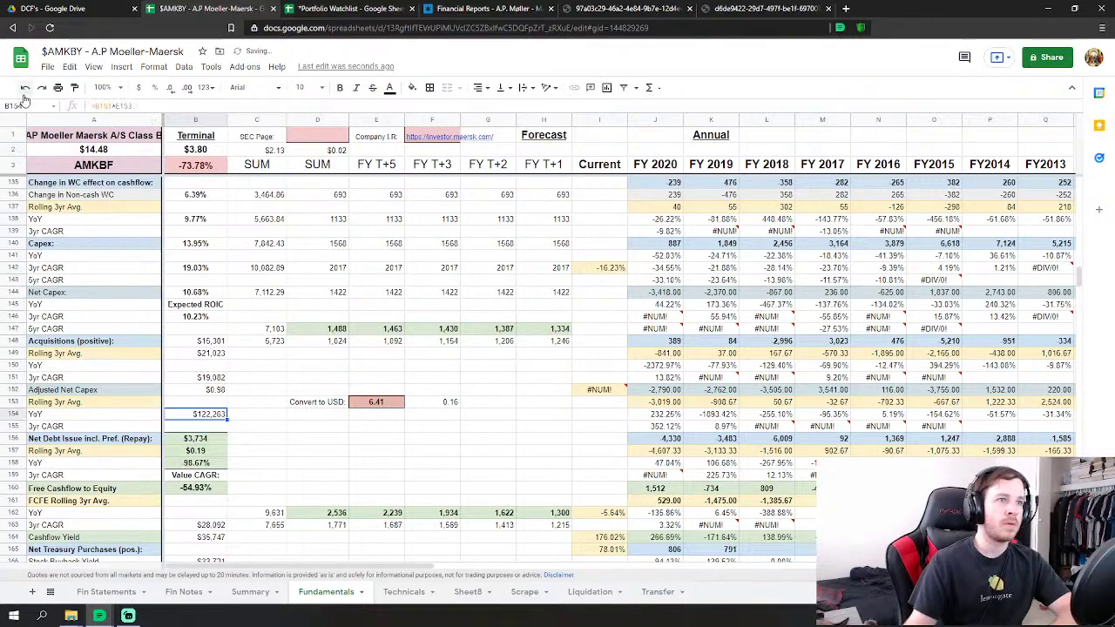
# Examine the Summary-weighted terminal value formula in B2, leaving it as it is.
pyautogui.scroll(-2, 35, 348)
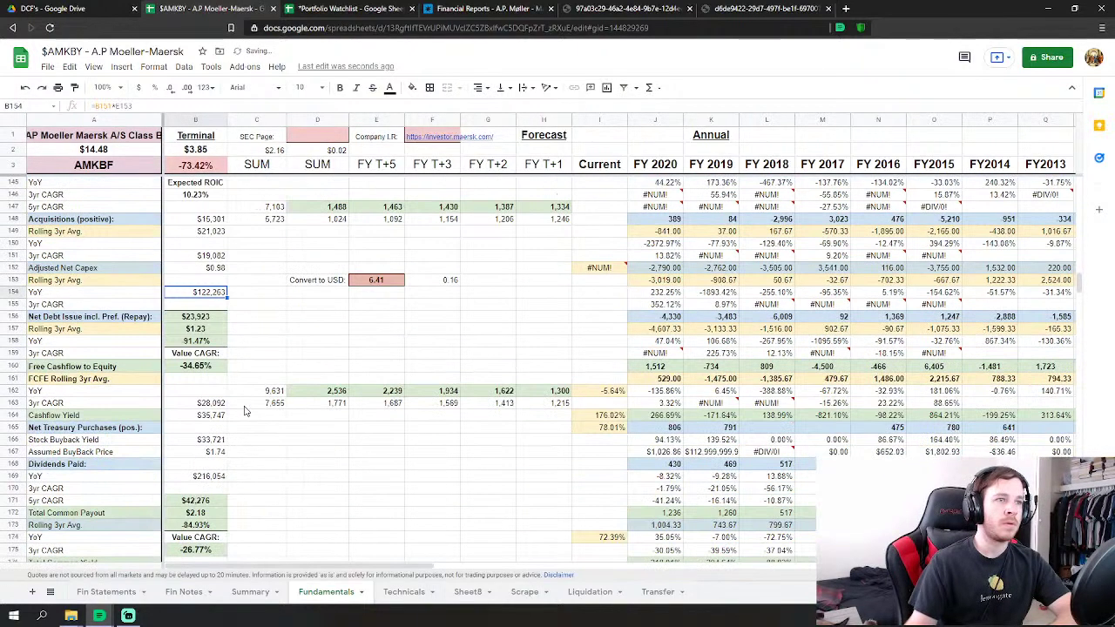
pyautogui.scroll(4, 253, 348)
pyautogui.click(195, 149)
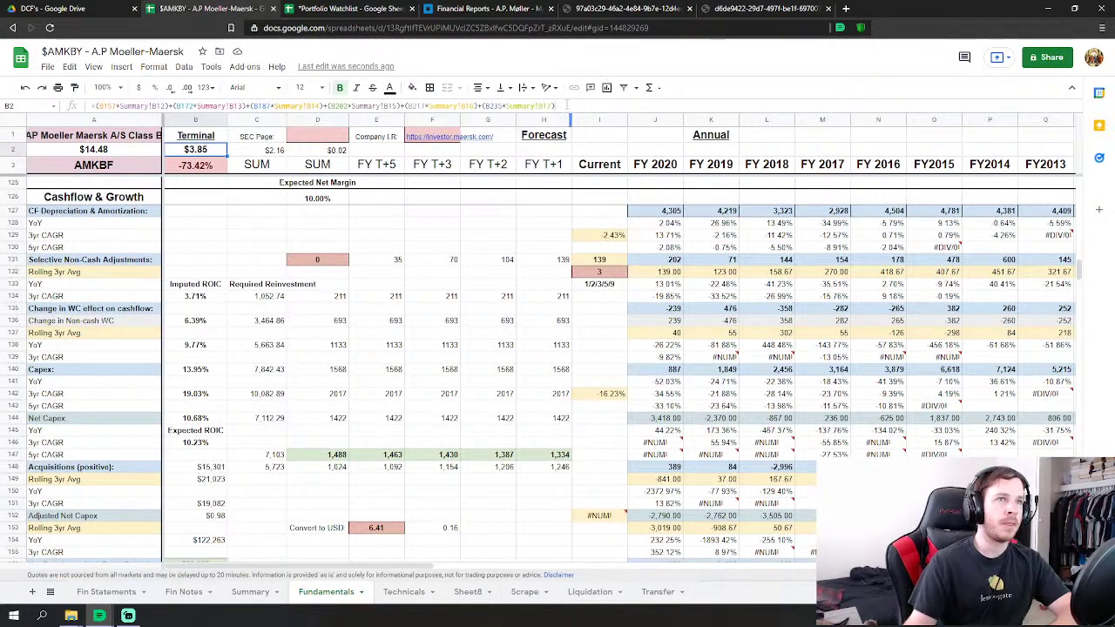
pyautogui.click(568, 105)
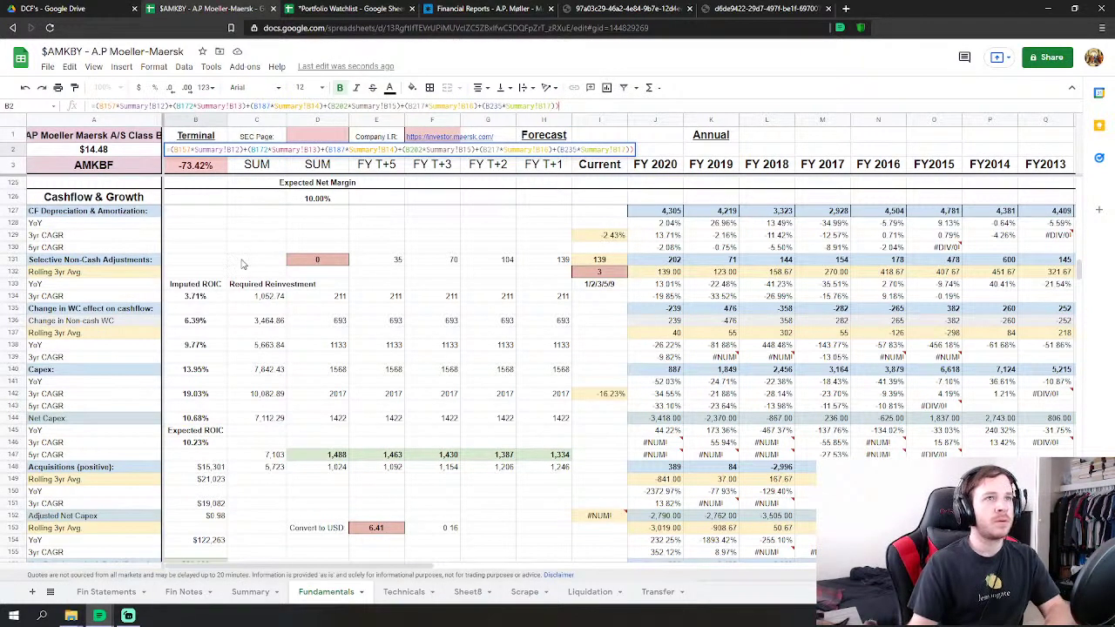
pyautogui.press('Return')
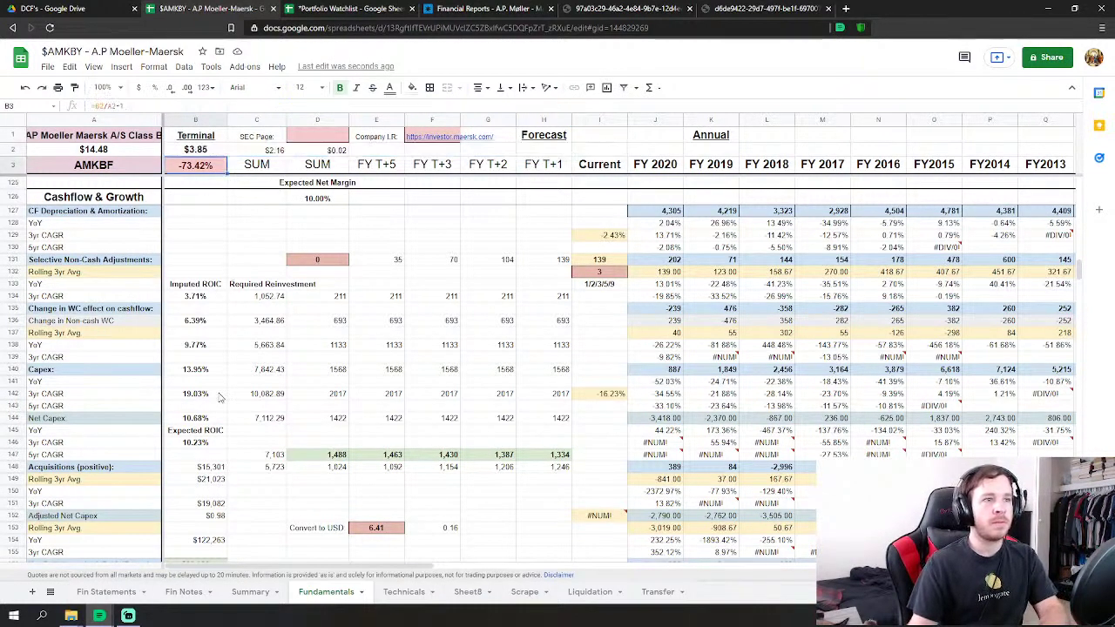
# Inspect the B156 formula and look through the valuation blocks above and below it on the Fundamentals sheet.
pyautogui.scroll(-2, 218, 395)
pyautogui.scroll(-1, 219, 394)
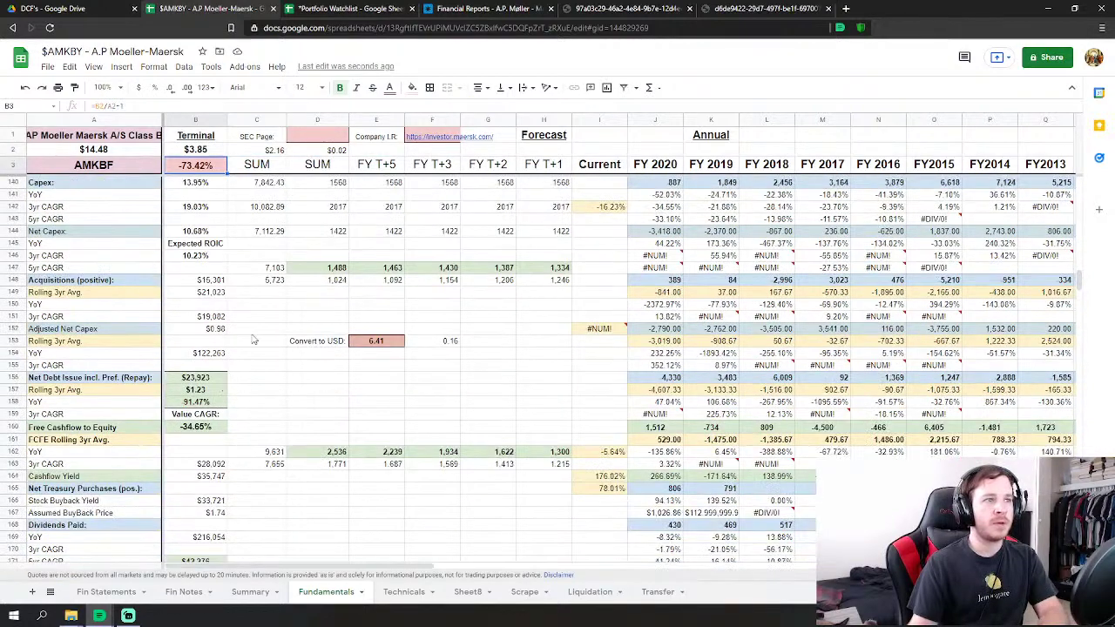
pyautogui.click(216, 377)
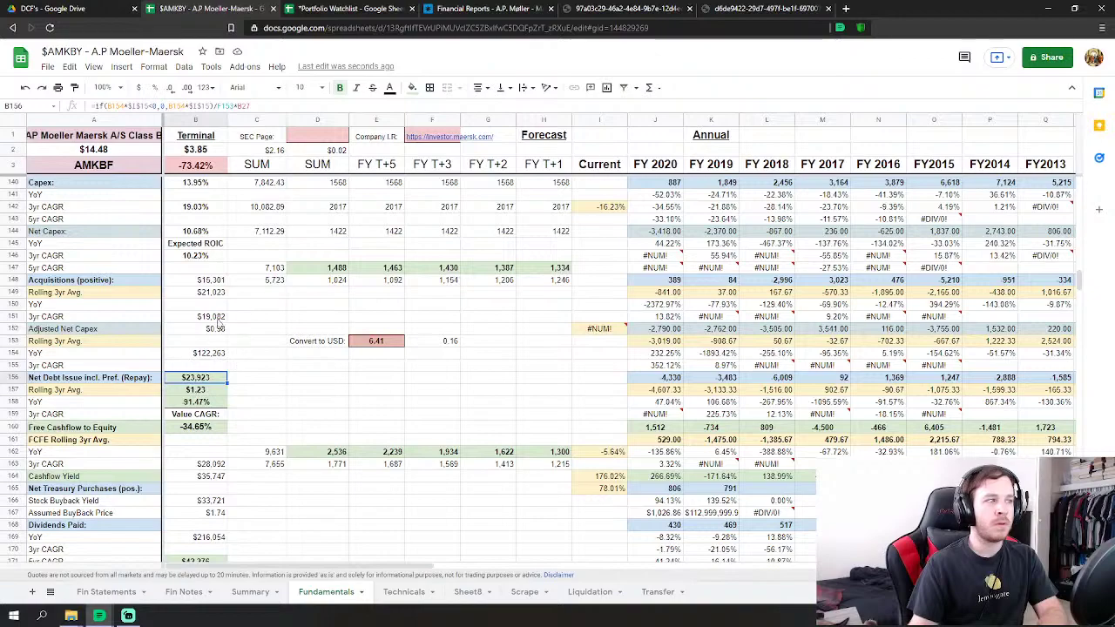
pyautogui.scroll(-10, 218, 407)
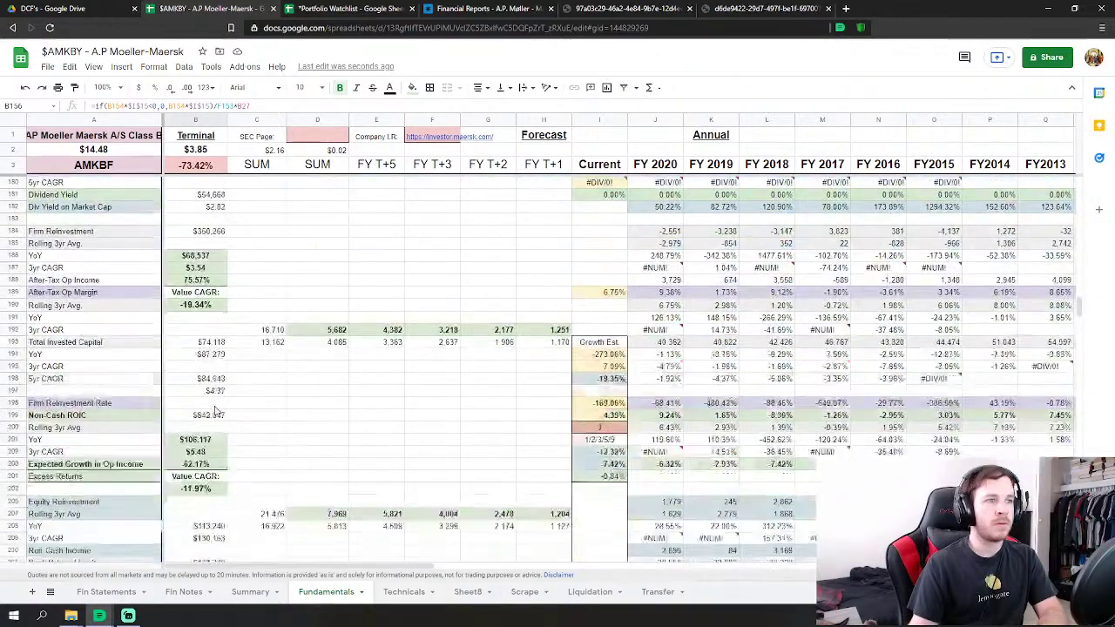
pyautogui.scroll(20, 216, 409)
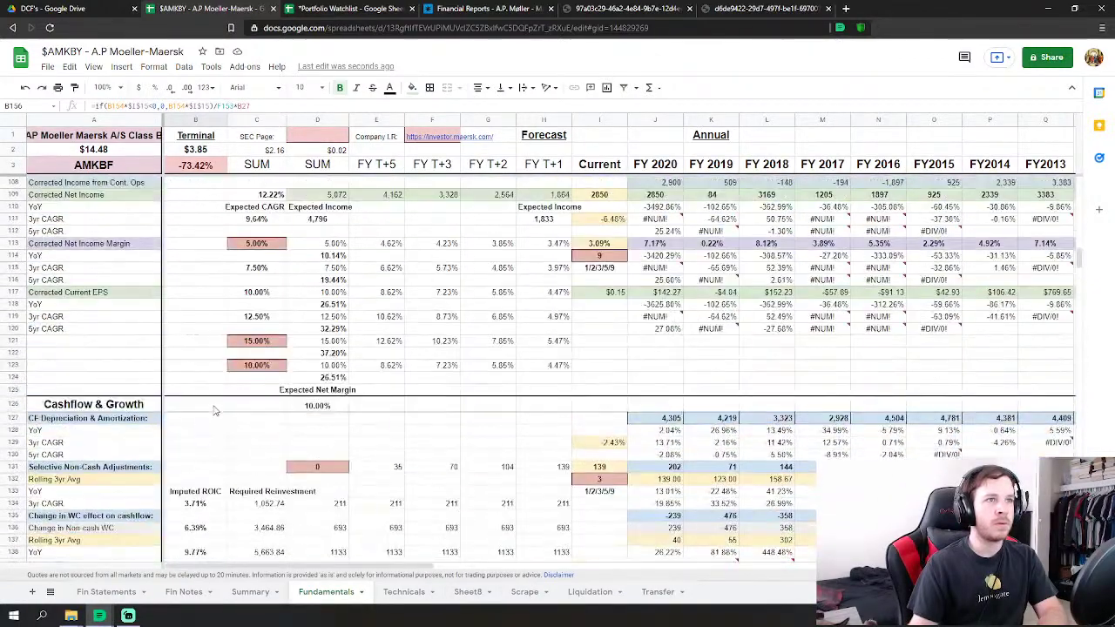
pyautogui.scroll(-10, 215, 410)
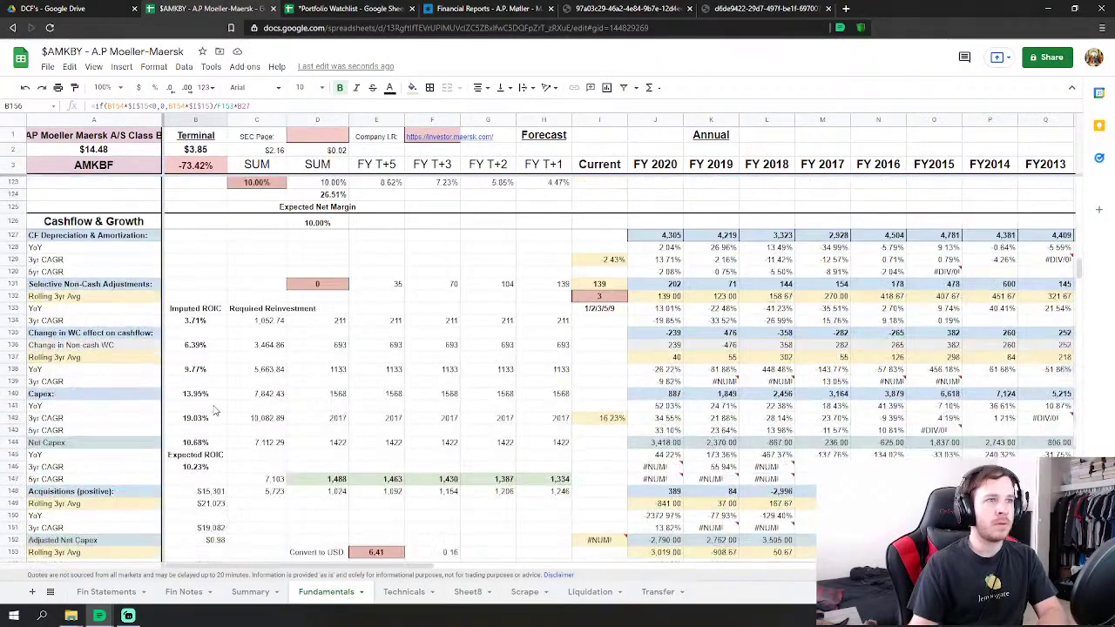
pyautogui.scroll(-2, 218, 408)
pyautogui.scroll(2, 261, 396)
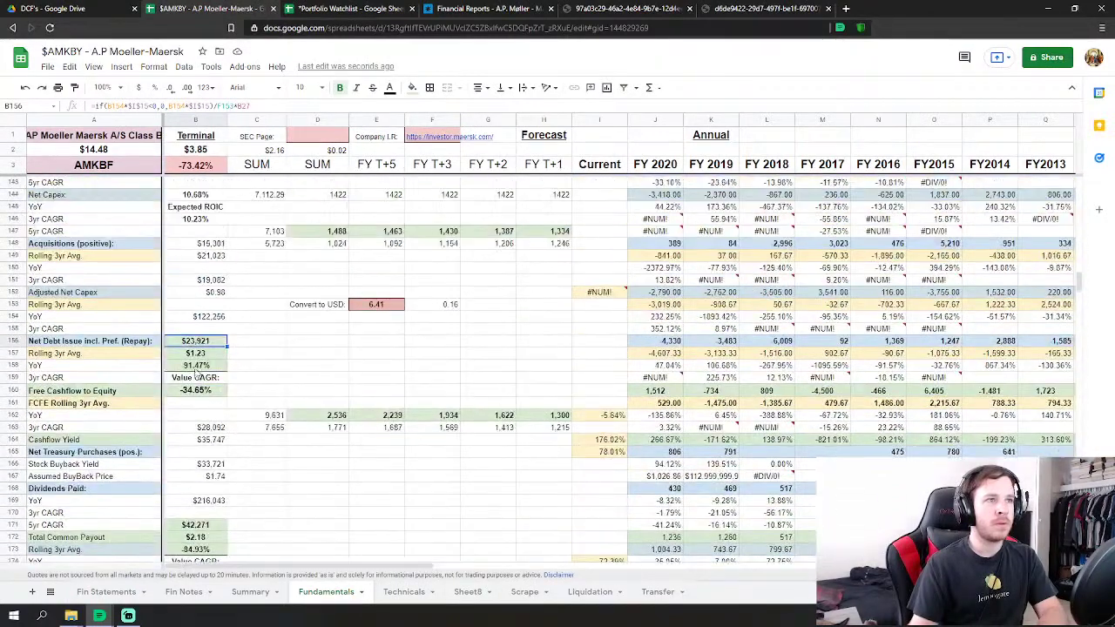
# Set the lowest net income margin assumption in C113 to 1%.
pyautogui.scroll(10, 325, 385)
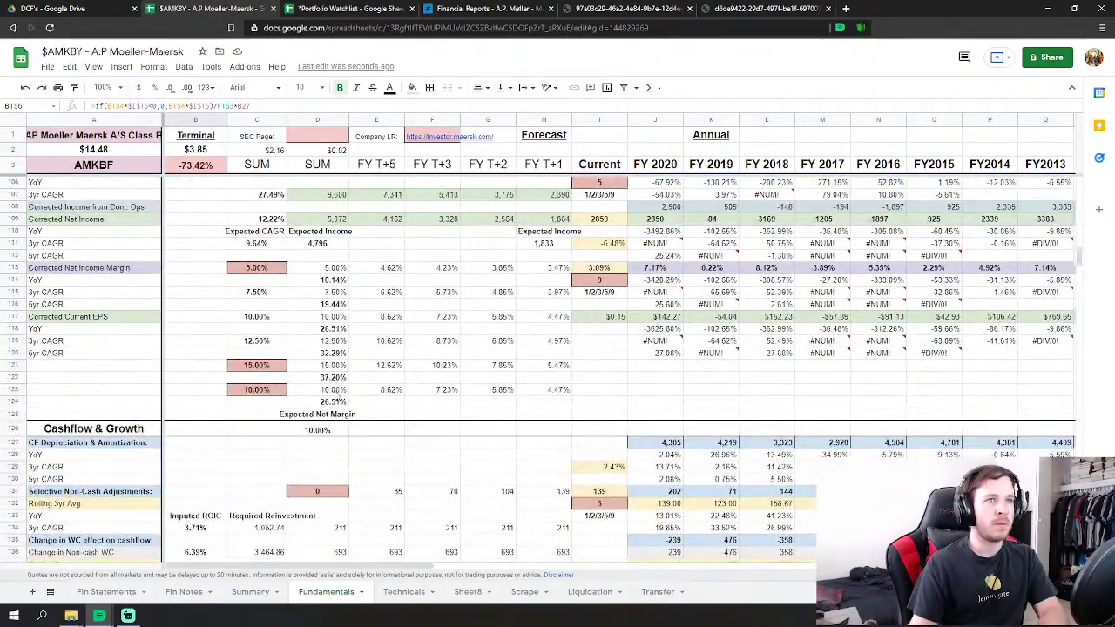
pyautogui.click(257, 268)
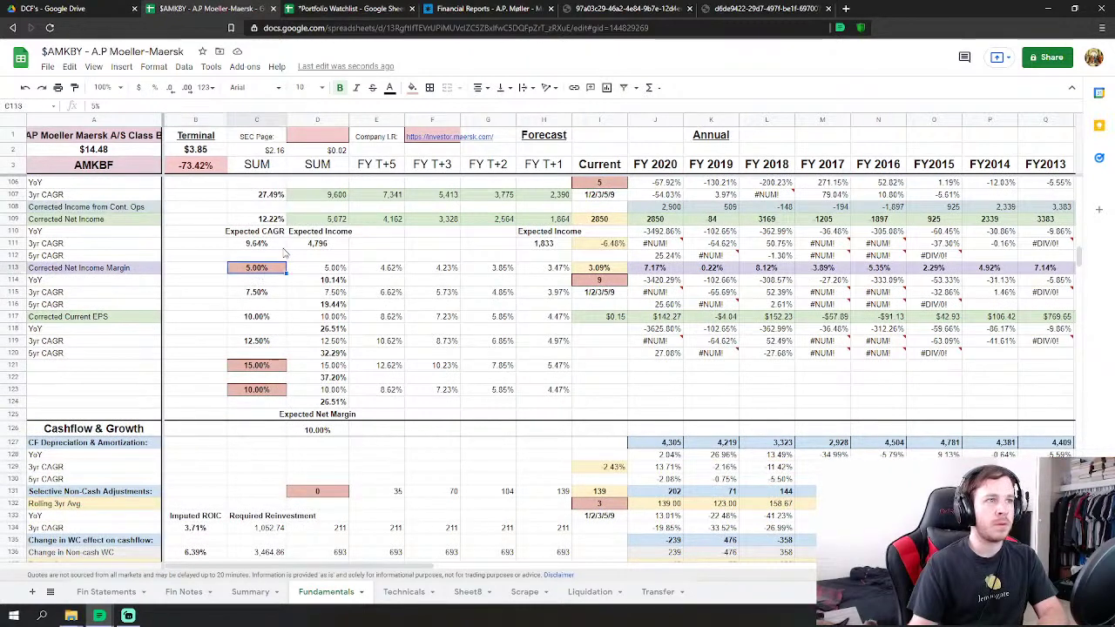
pyautogui.write('1')
pyautogui.press('Return')
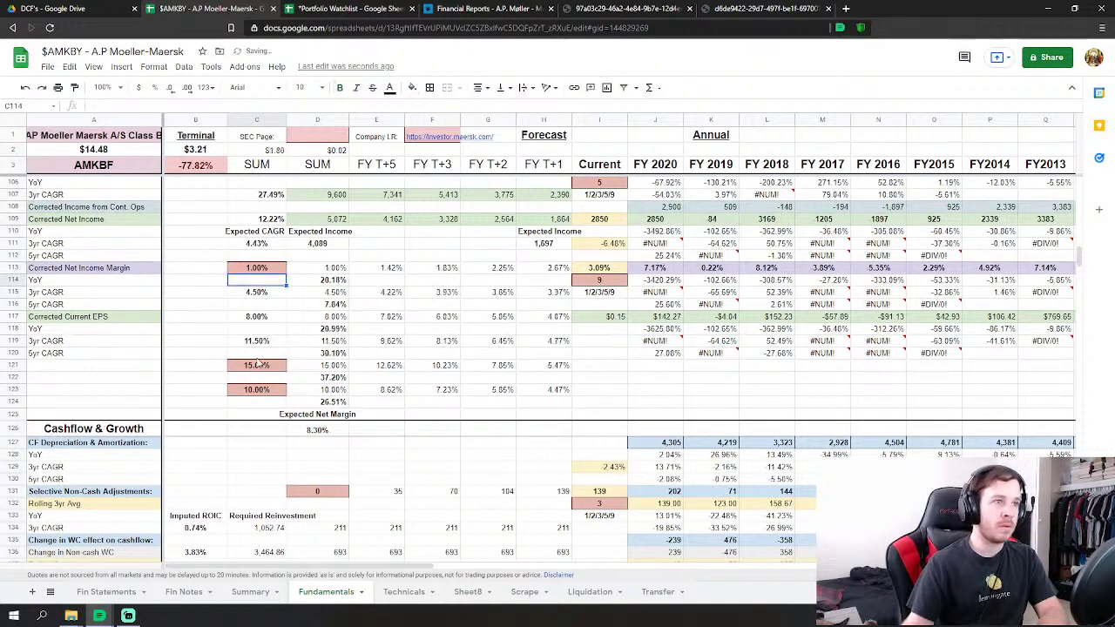
# Try 10% and 8% for the highest margin scenario in C121, and settle on 7%.
pyautogui.click(257, 365)
pyautogui.write('10')
pyautogui.press('Return')
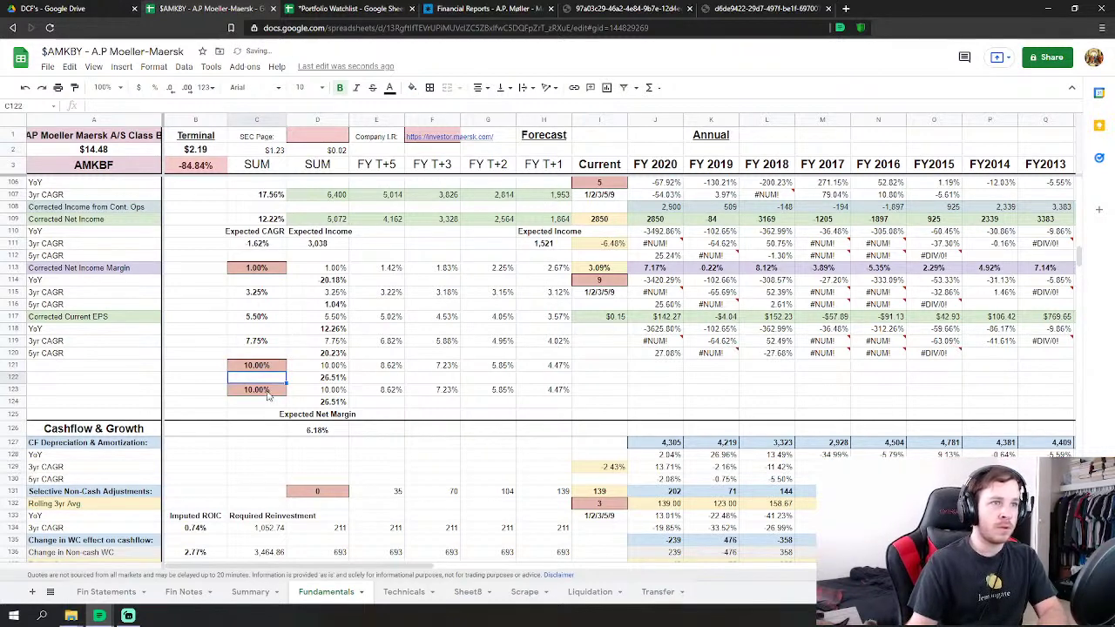
pyautogui.press('Up')
pyautogui.write('8')
pyautogui.press('Return')
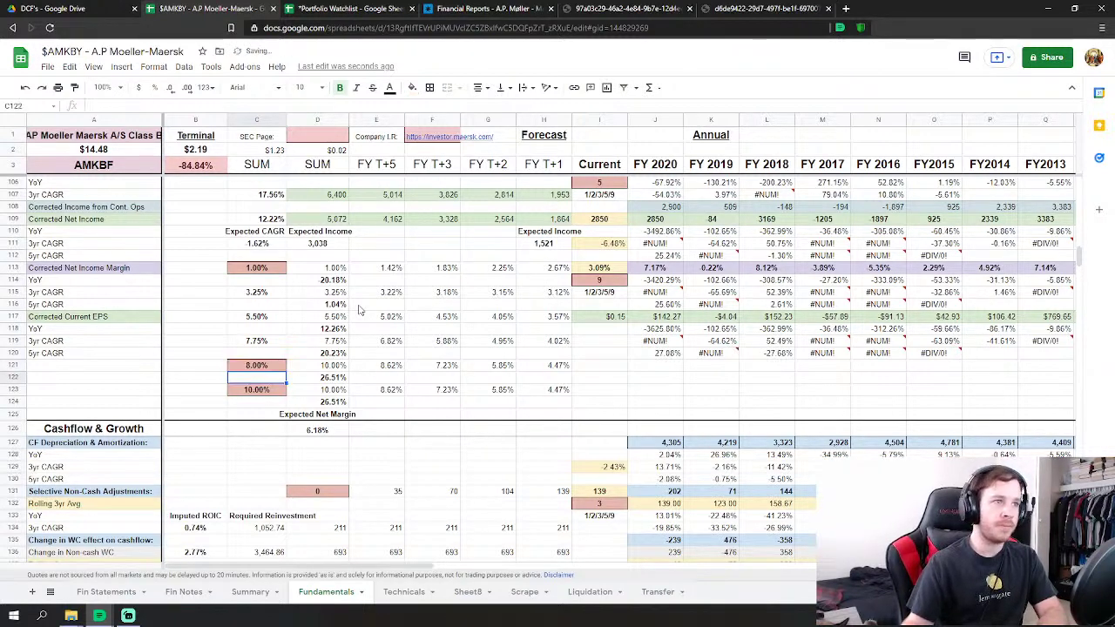
pyautogui.press('Up')
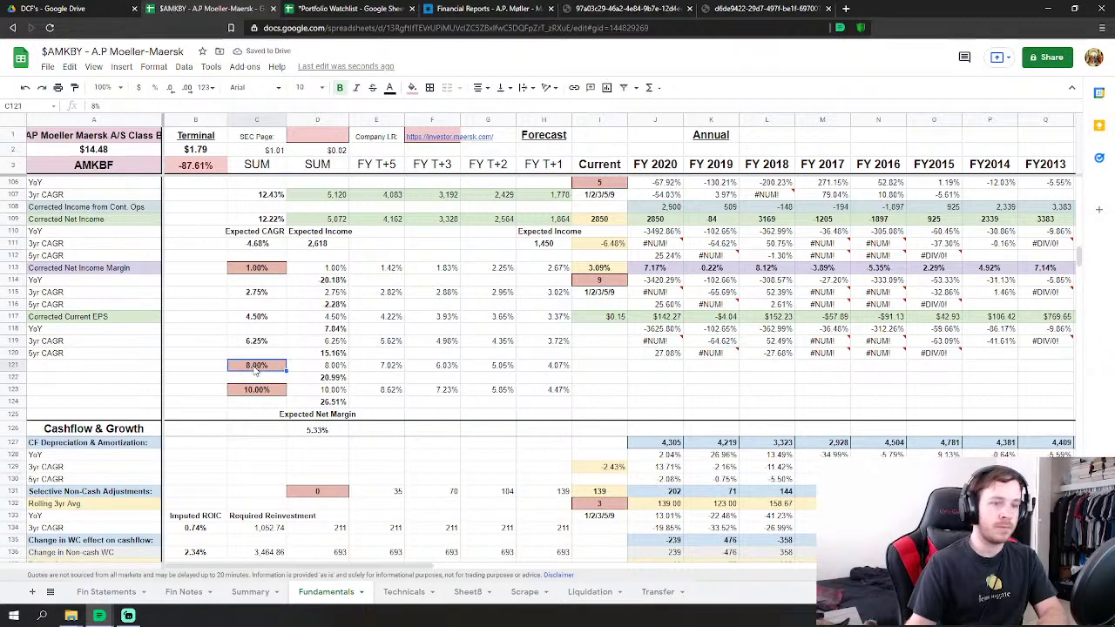
pyautogui.write('7')
pyautogui.press('Return')
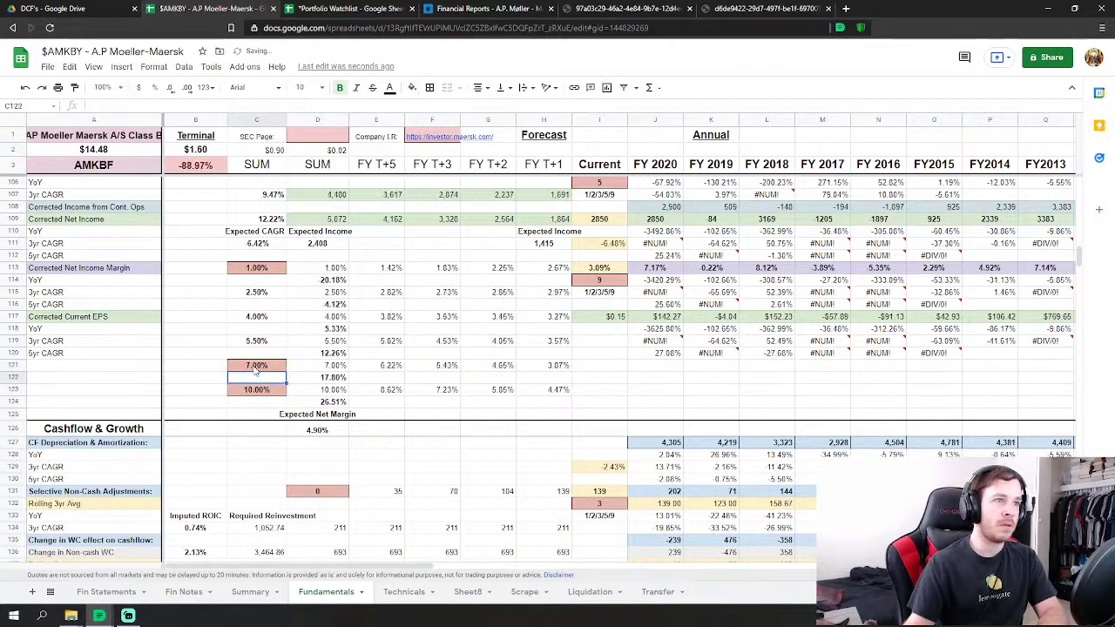
# Set the separate margin assumption in C123 to 5%.
pyautogui.press('Down')
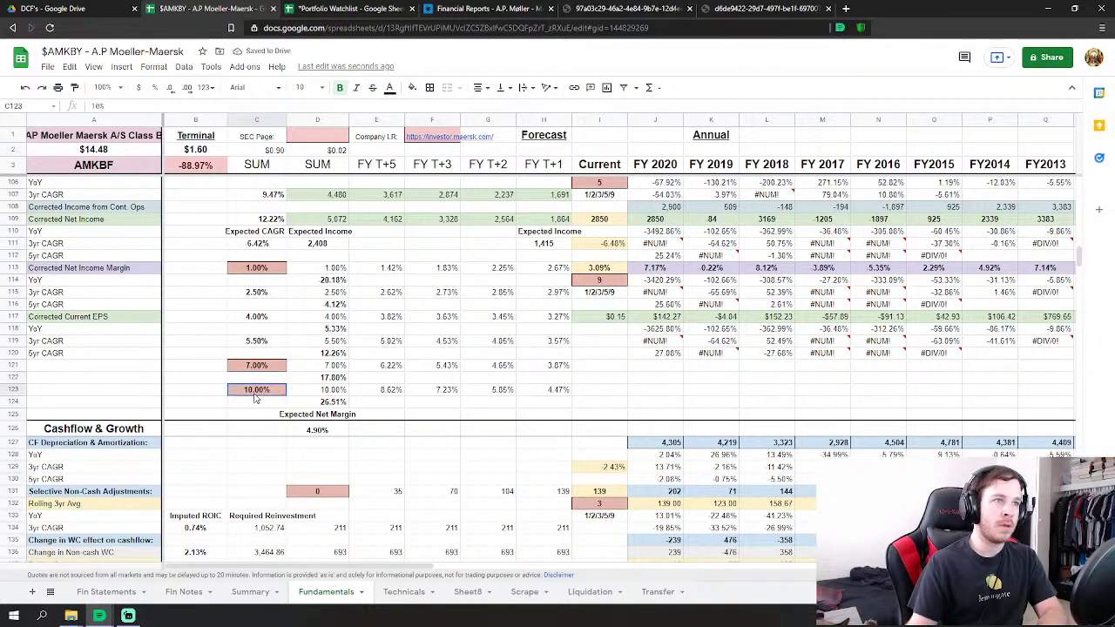
pyautogui.write('8.5')
pyautogui.press('Return')
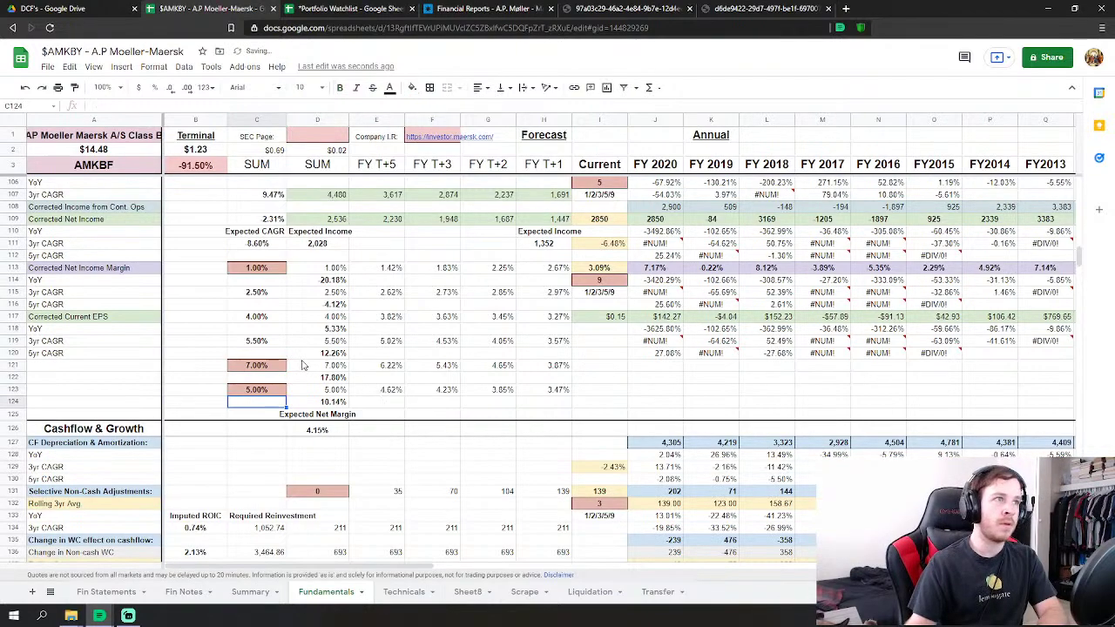
# Review the B156 equity value and its formula against the ROIC, reinvestment and currency conversion figures above it.
pyautogui.scroll(-3, 237, 380)
pyautogui.scroll(-4, 237, 380)
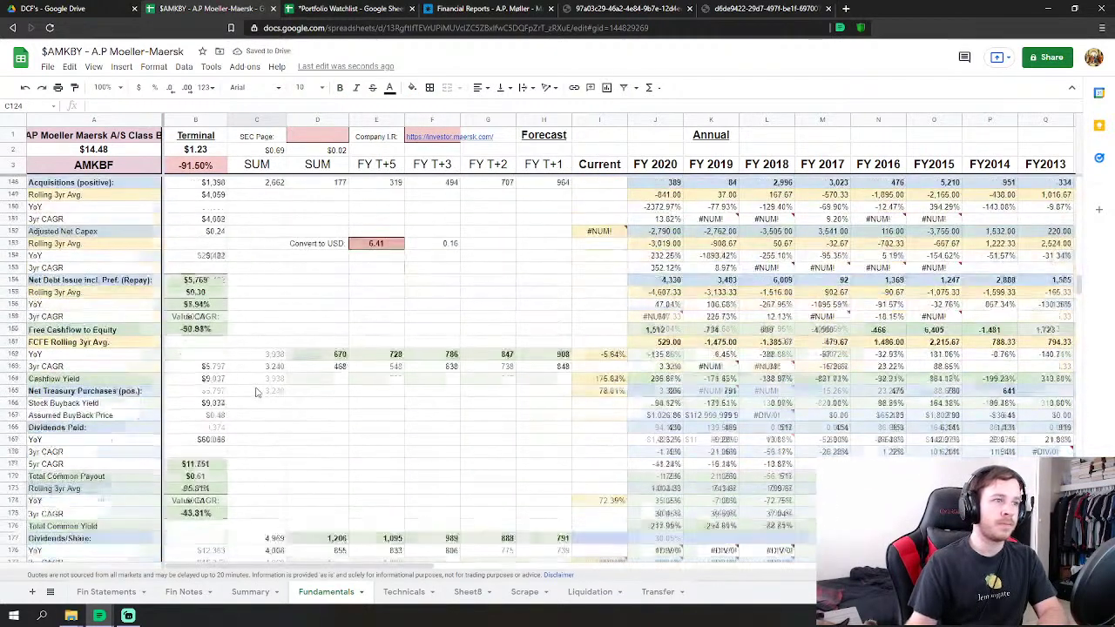
pyautogui.click(217, 278)
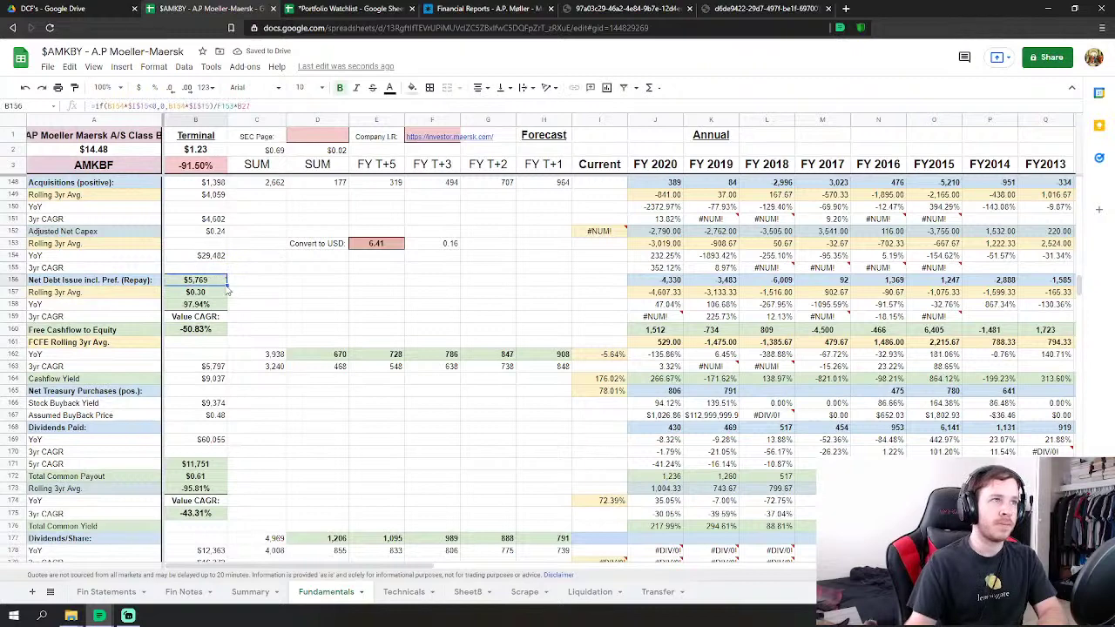
pyautogui.scroll(2, 231, 309)
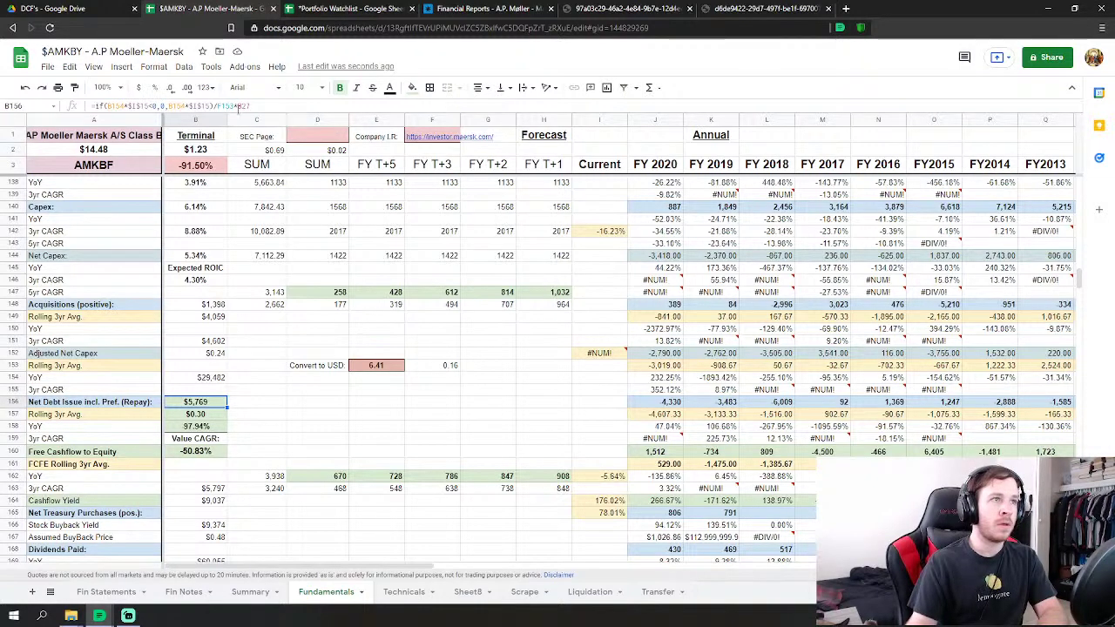
pyautogui.scroll(5, 300, 174)
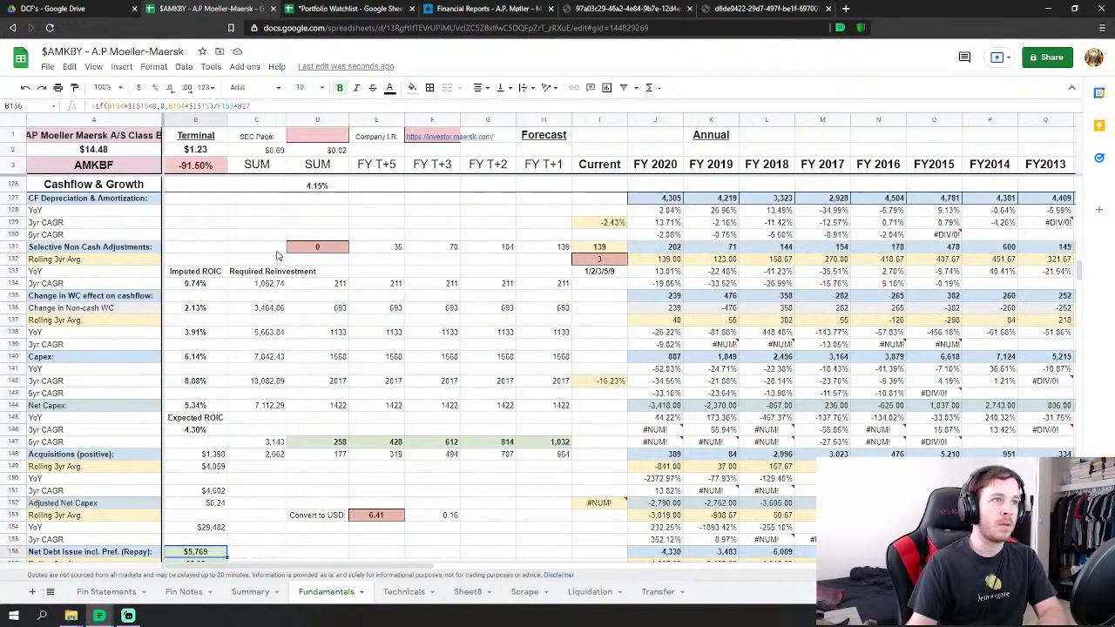
pyautogui.scroll(-6, 277, 255)
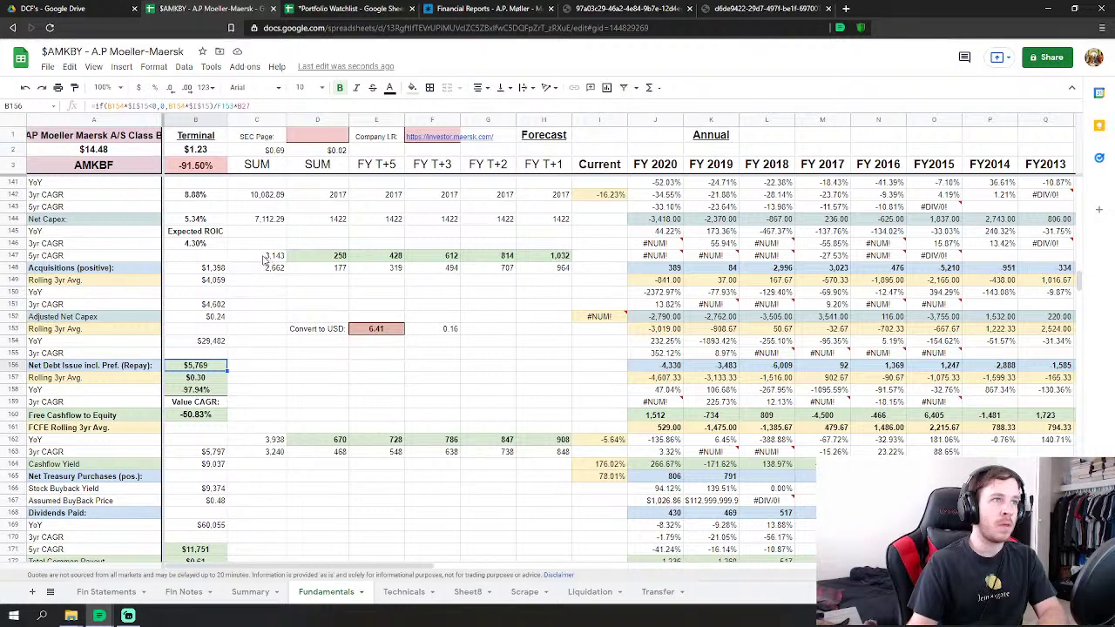
pyautogui.scroll(4, 270, 261)
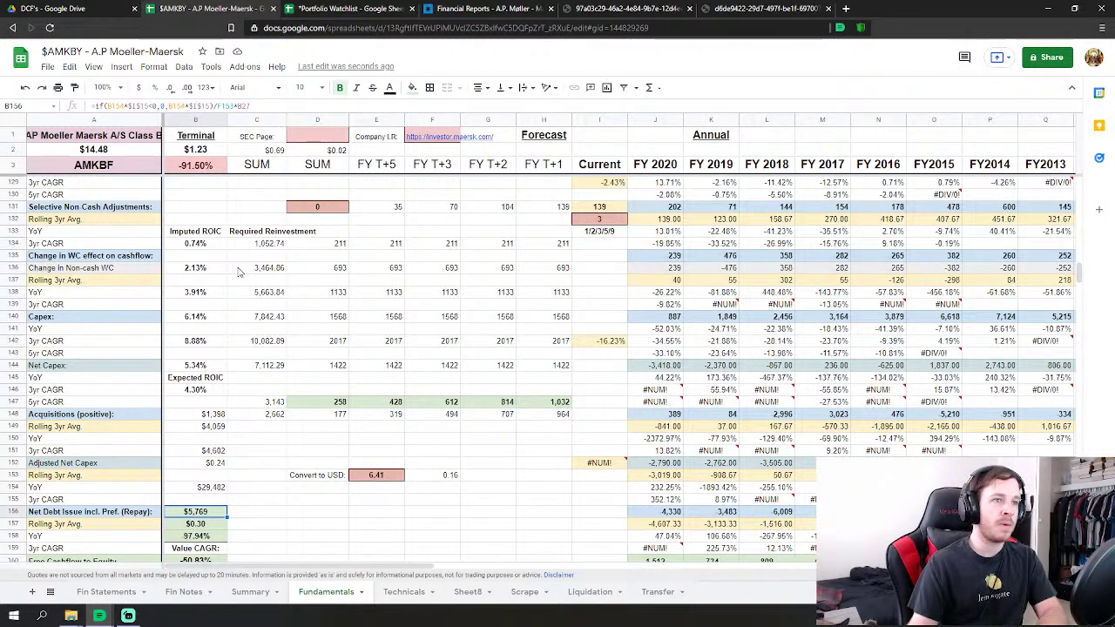
# Check which cells the B154 currency conversion formula references, and return to the B156 equity value.
pyautogui.click(222, 489)
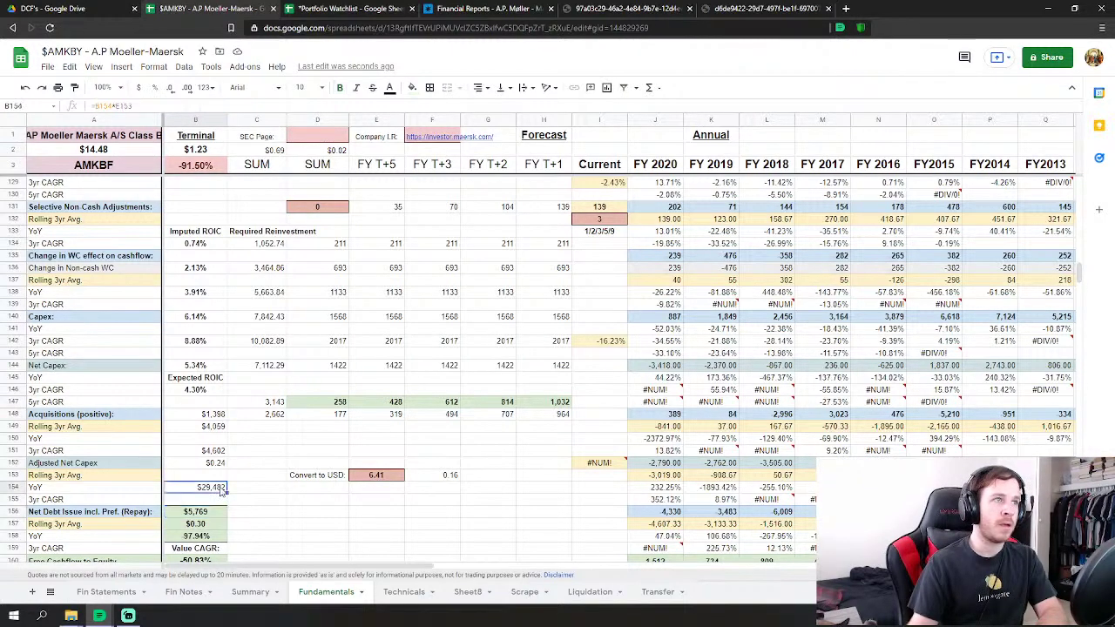
pyautogui.doubleClick(220, 489)
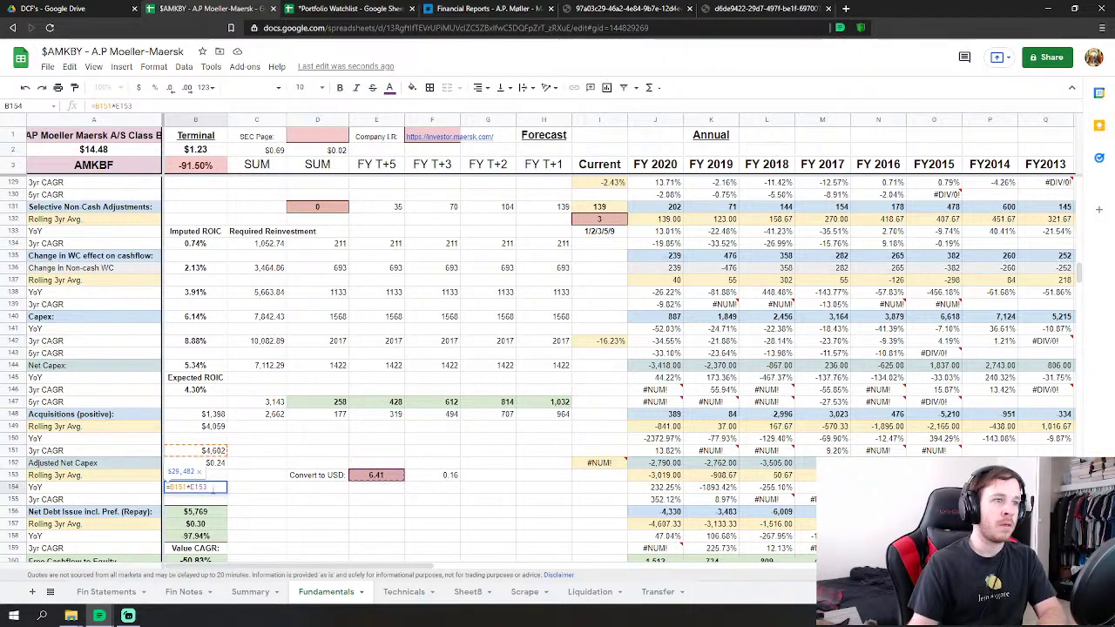
pyautogui.press('Return')
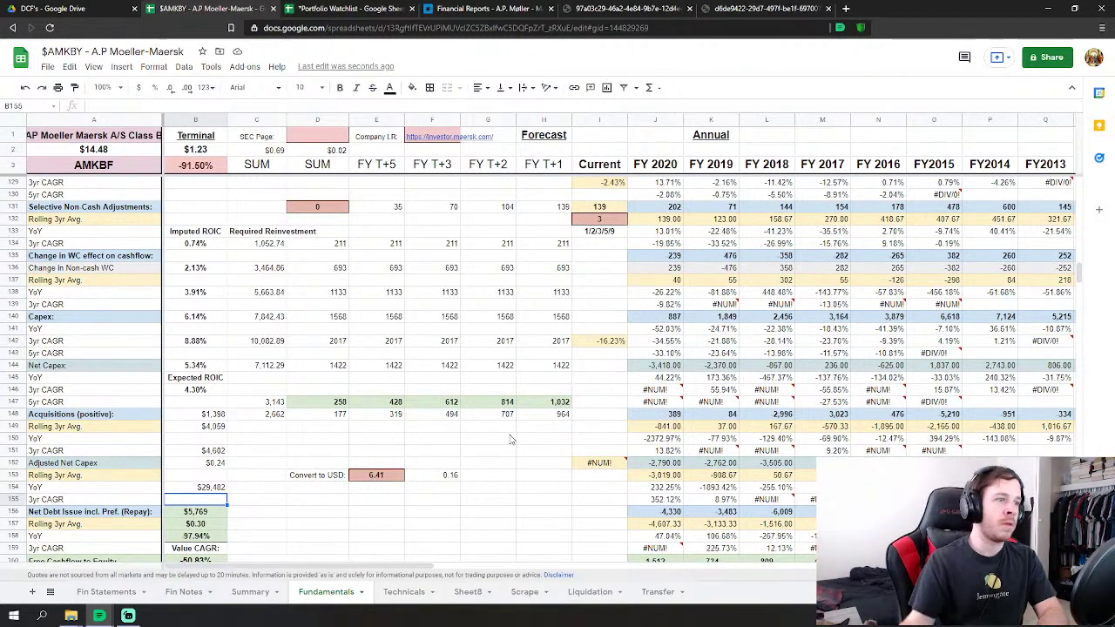
pyautogui.press('Down')
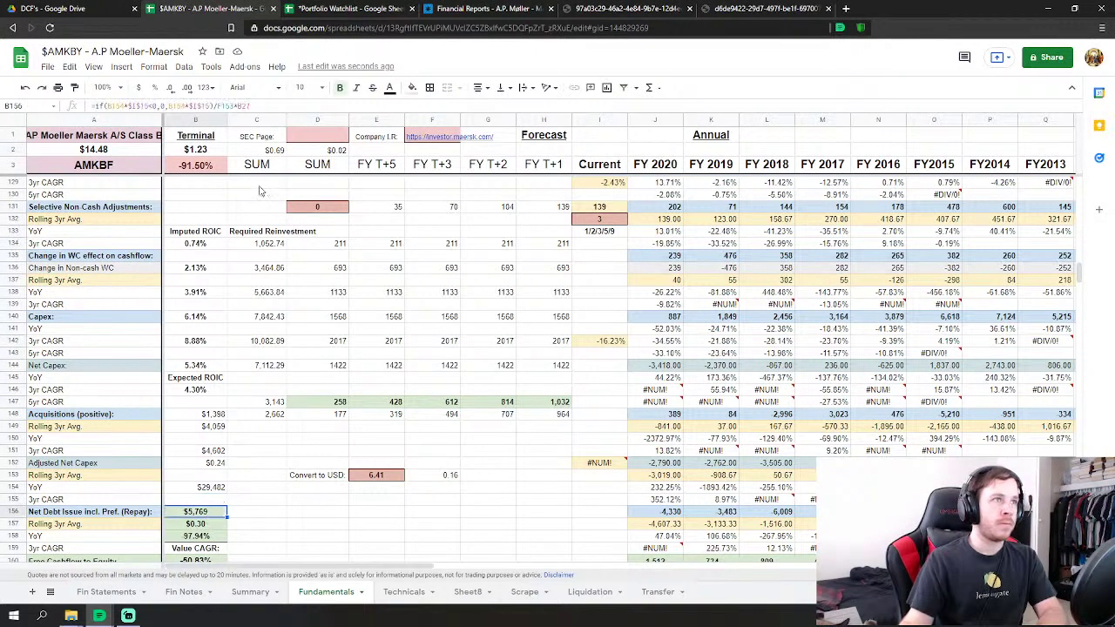
# Remove the division by F153 from the B156 equity value formula, keeping the multiplication by B27.
pyautogui.doubleClick(227, 106)
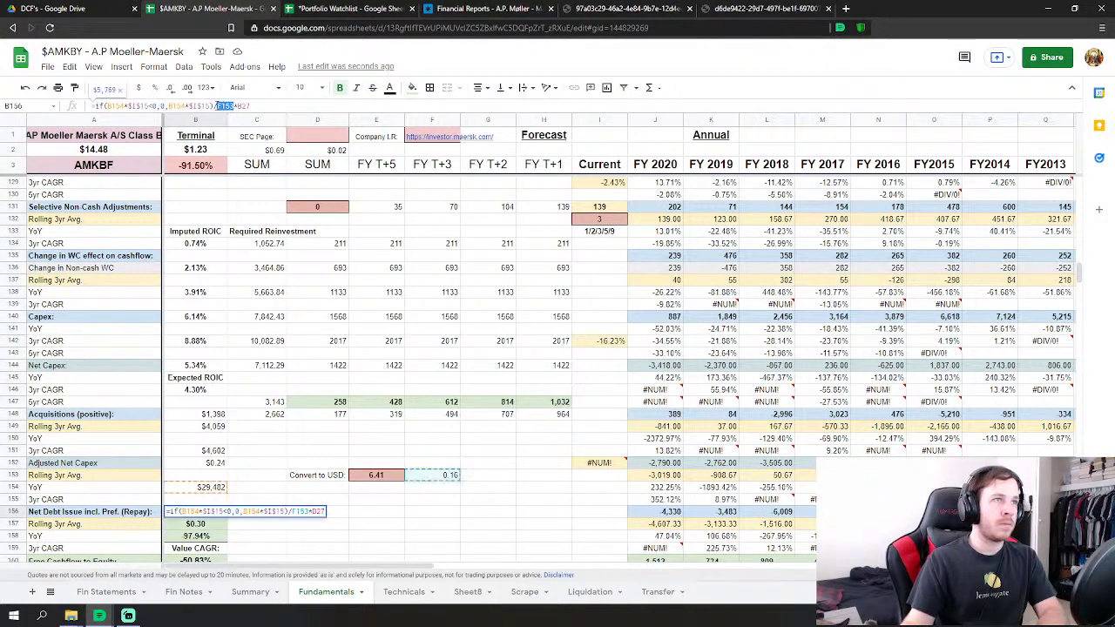
pyautogui.press('BackSpace')
pyautogui.press('BackSpace')
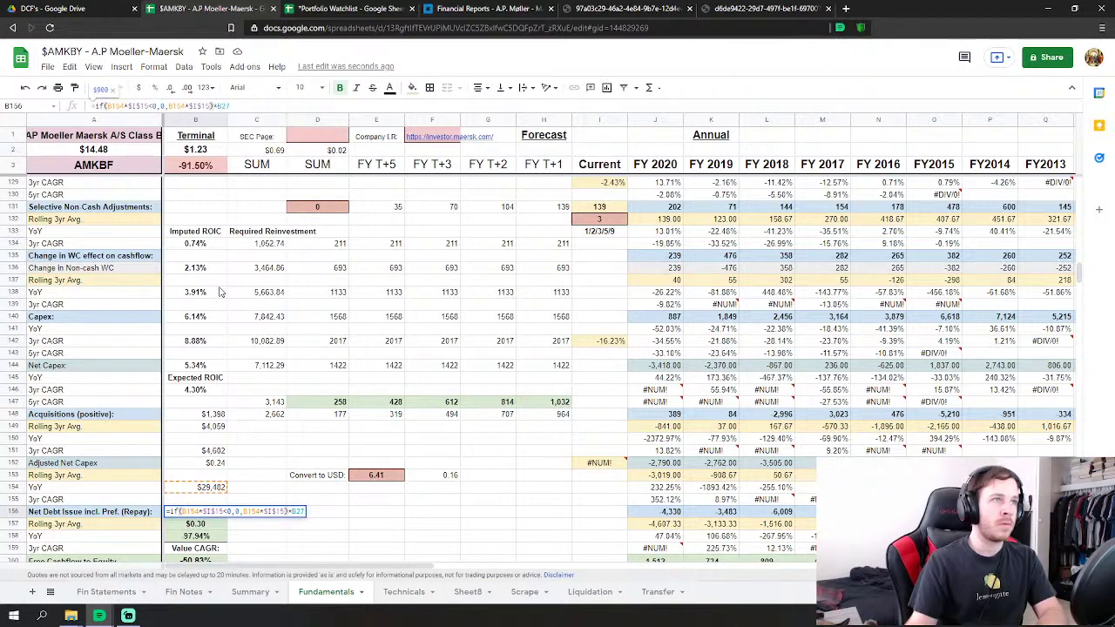
pyautogui.press('Return')
pyautogui.scroll(-2, 209, 366)
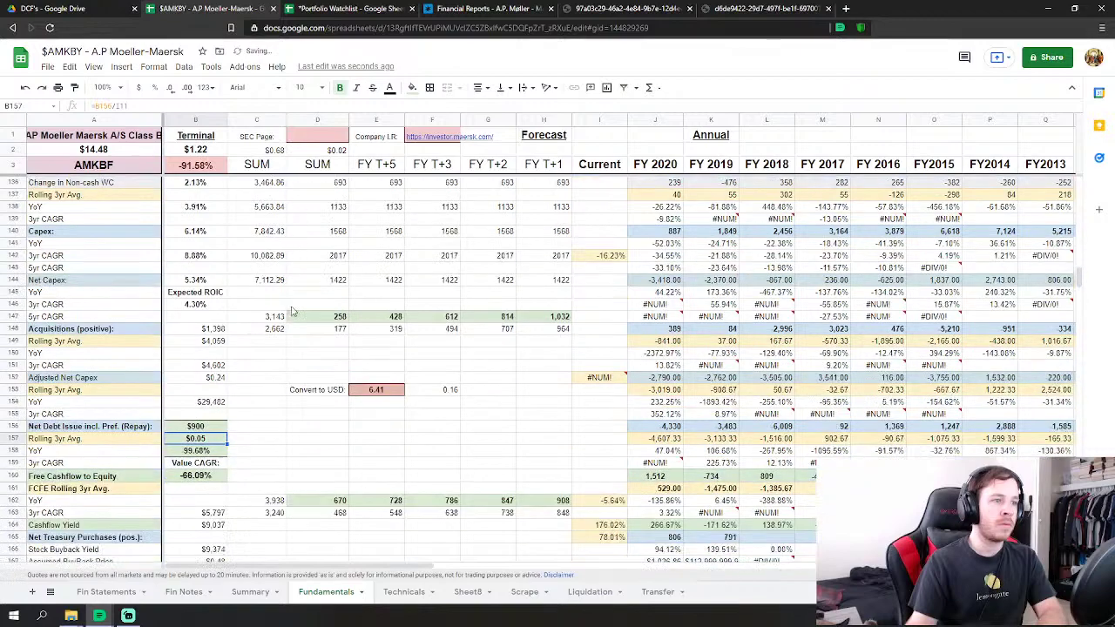
pyautogui.click(198, 426)
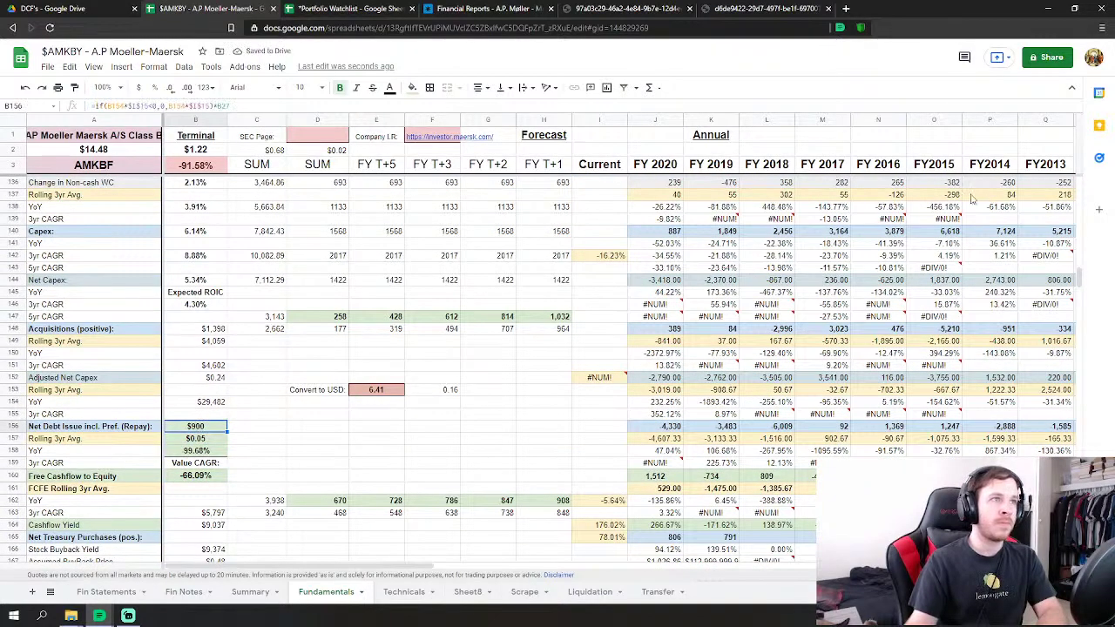
pyautogui.moveTo(1078, 281); pyautogui.dragTo(1036, 285)
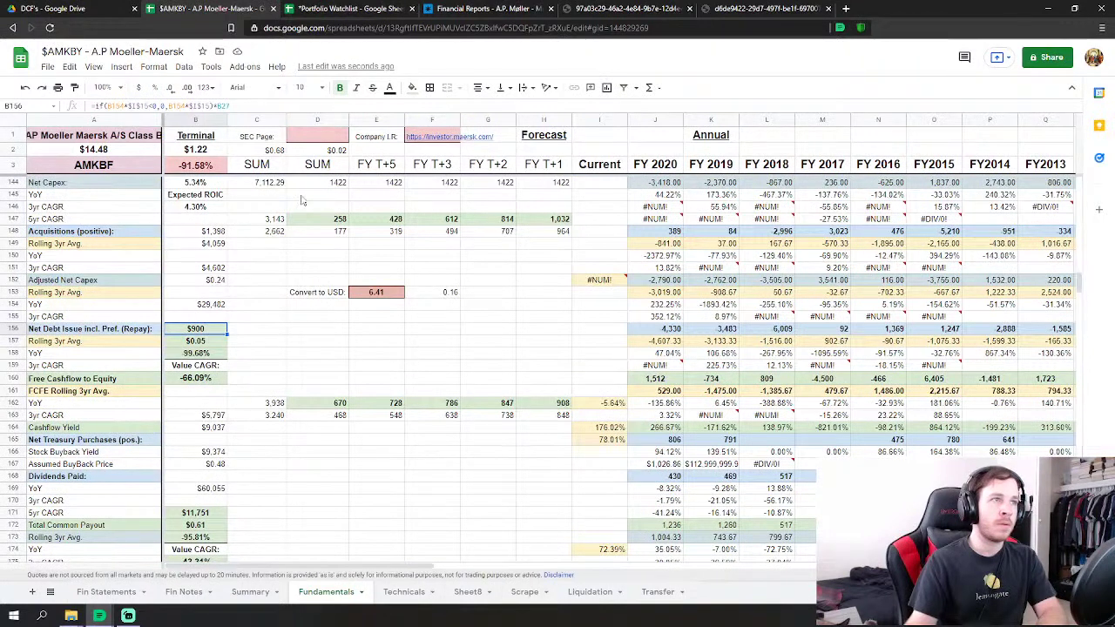
# Try adding *1000 after the B27 term in the B156 formula, and undo it.
pyautogui.click(237, 103)
pyautogui.write('*1000')
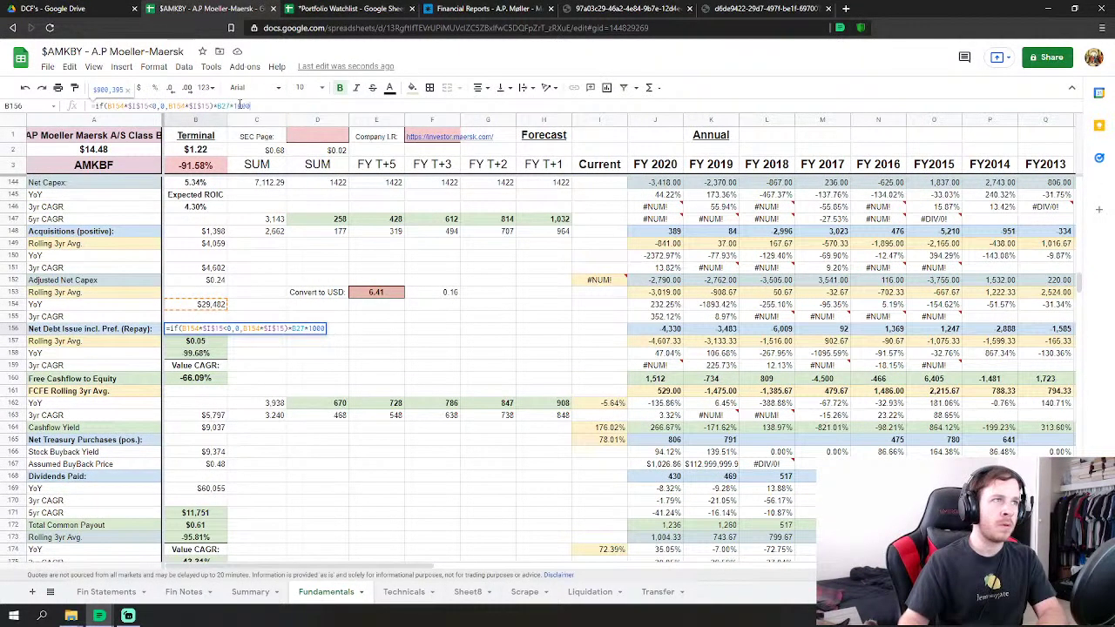
pyautogui.press('Return')
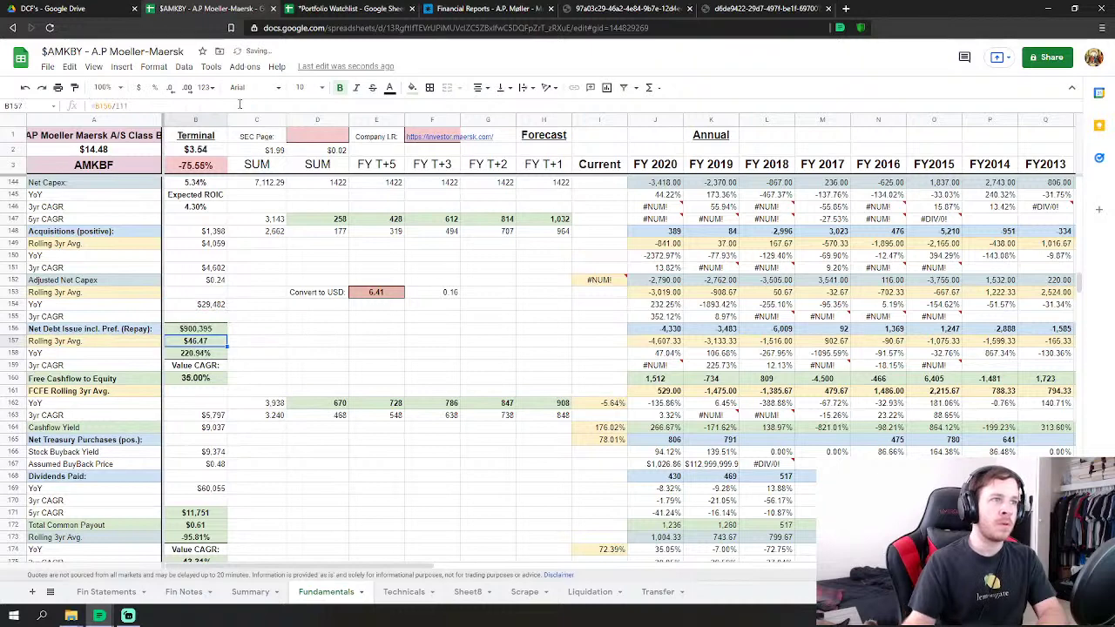
pyautogui.click(25, 88)
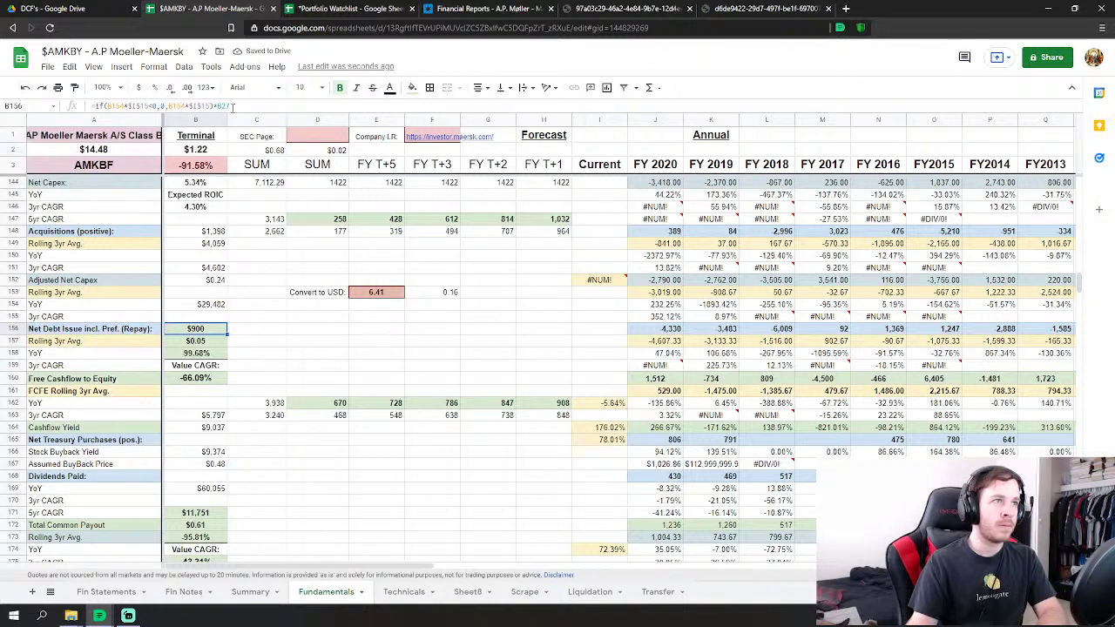
# Replace the B27 multiplier in the B156 formula with 1000, comparing the result through undo and redo.
pyautogui.press('F2')
pyautogui.write('1000')
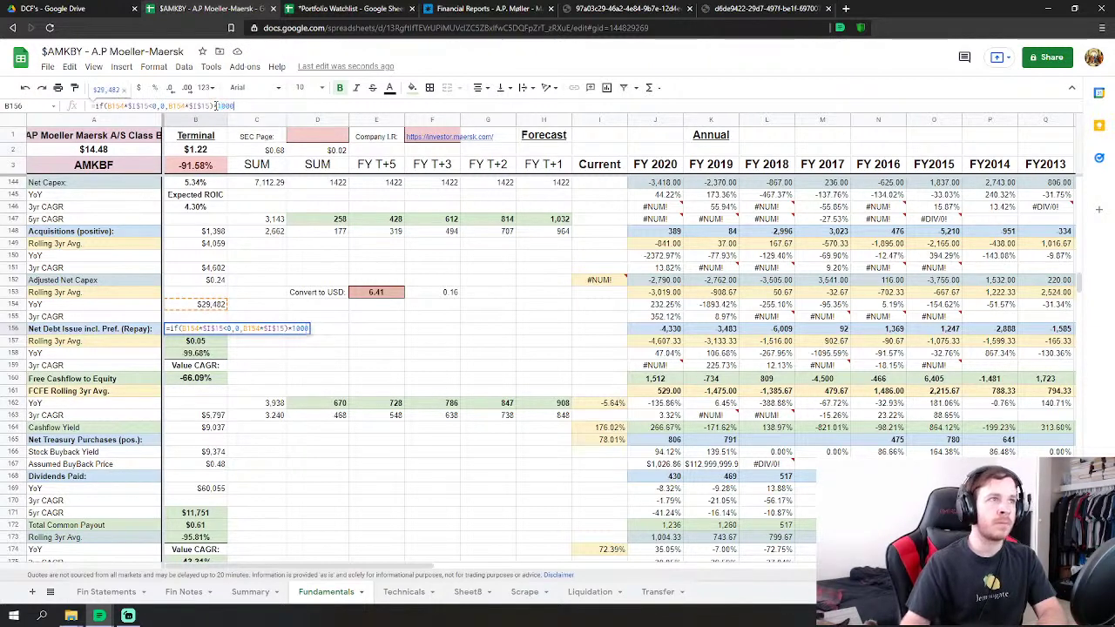
pyautogui.press('Return')
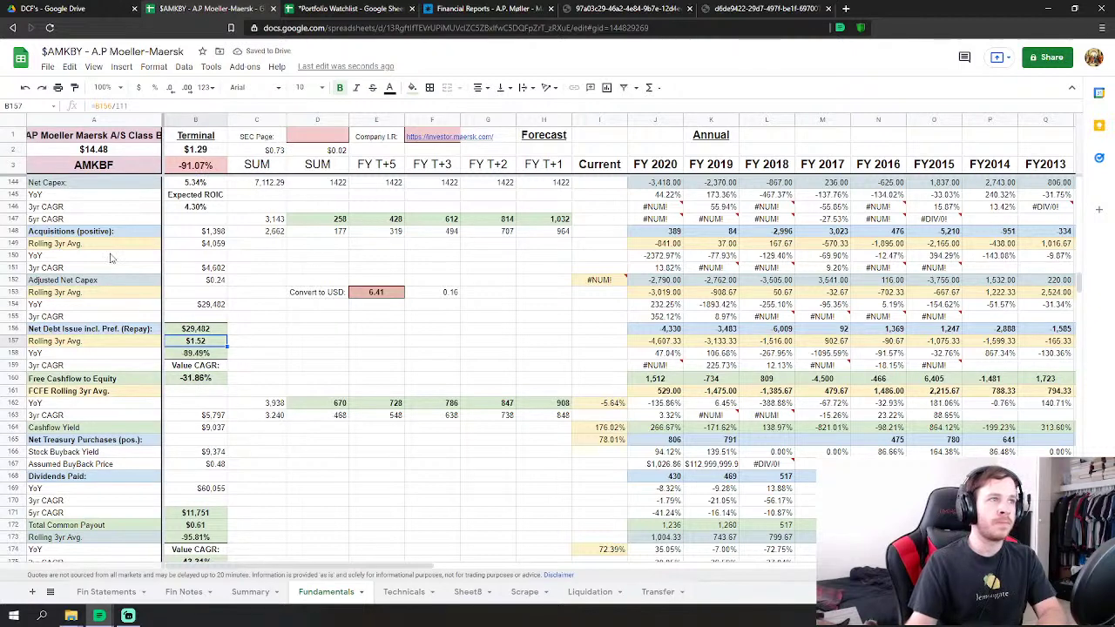
pyautogui.click(27, 89)
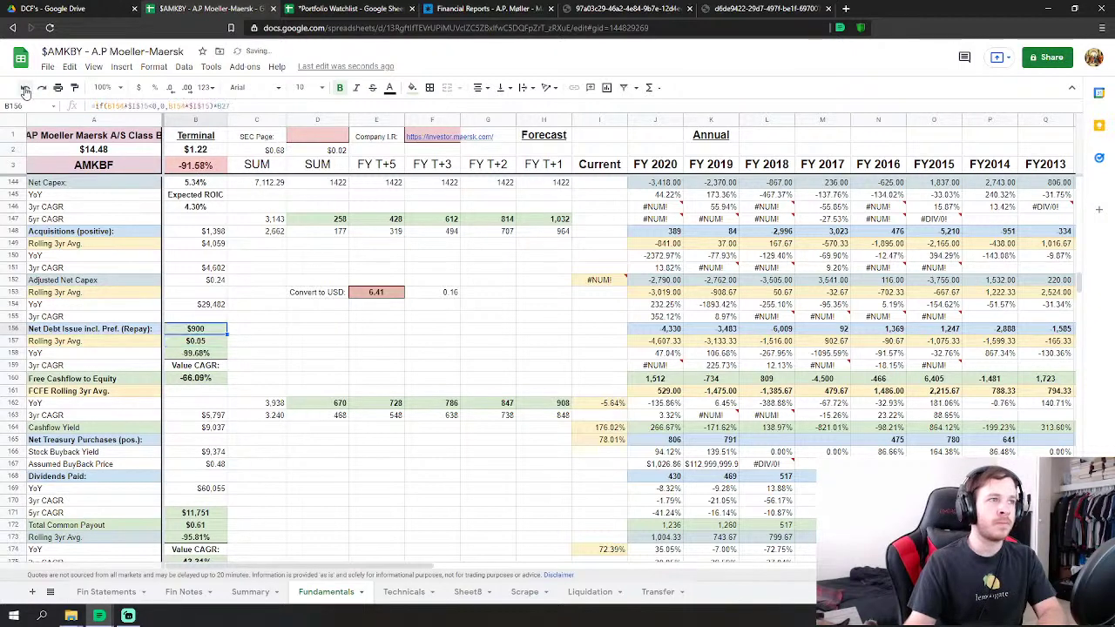
pyautogui.click(42, 89)
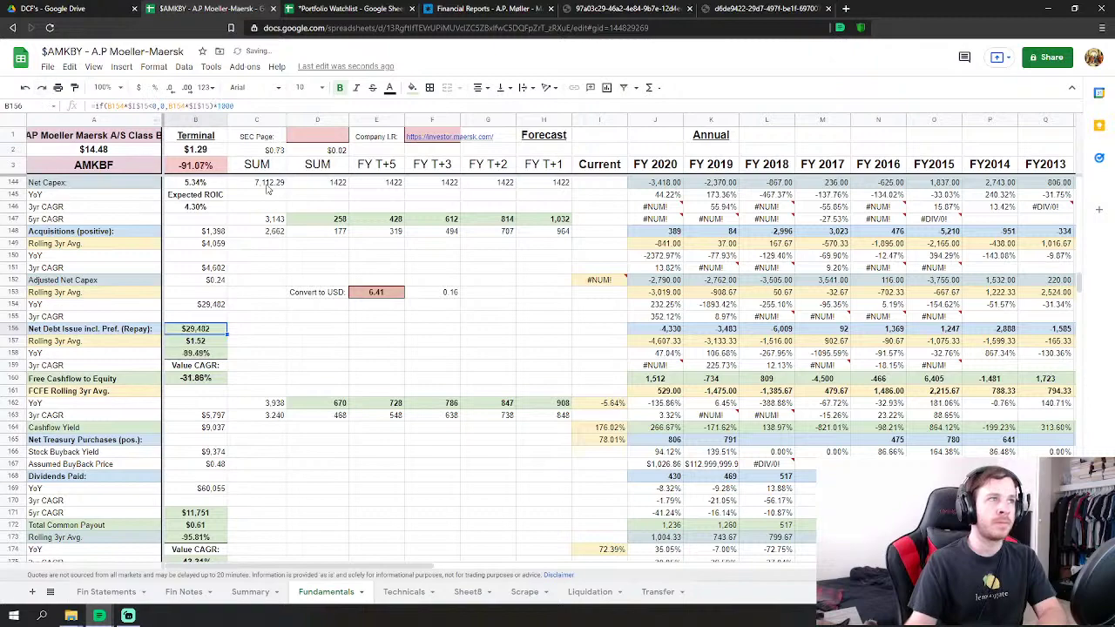
# Compare the B154 and B156 values and review the net margin, ROIC and reinvestment figures above them.
pyautogui.scroll(3, 304, 274)
pyautogui.scroll(3, 139, 289)
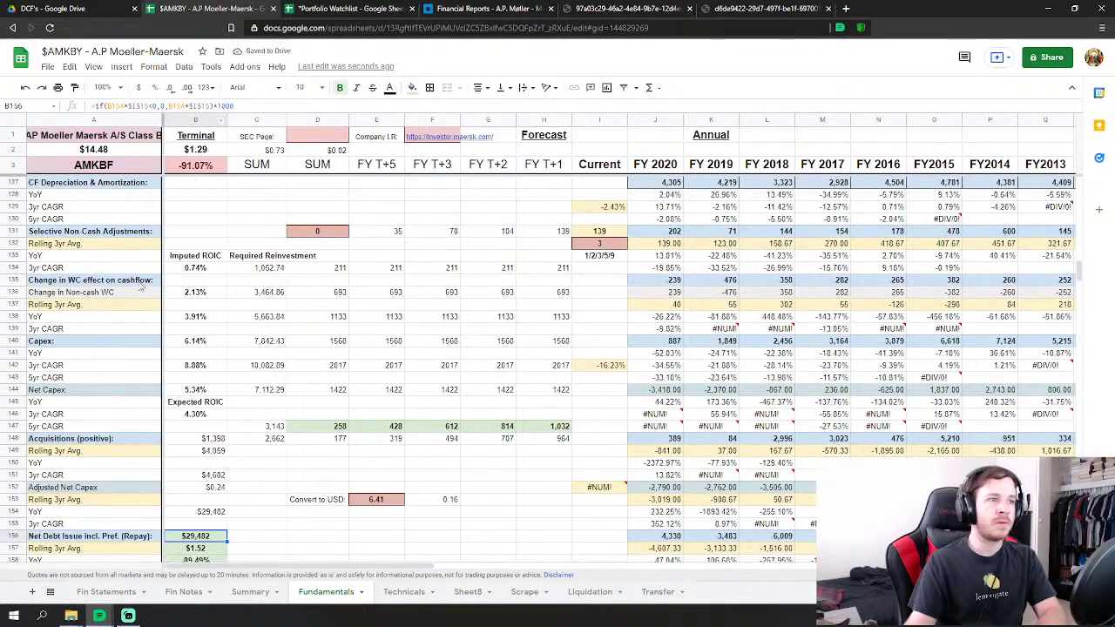
pyautogui.scroll(-3, 228, 502)
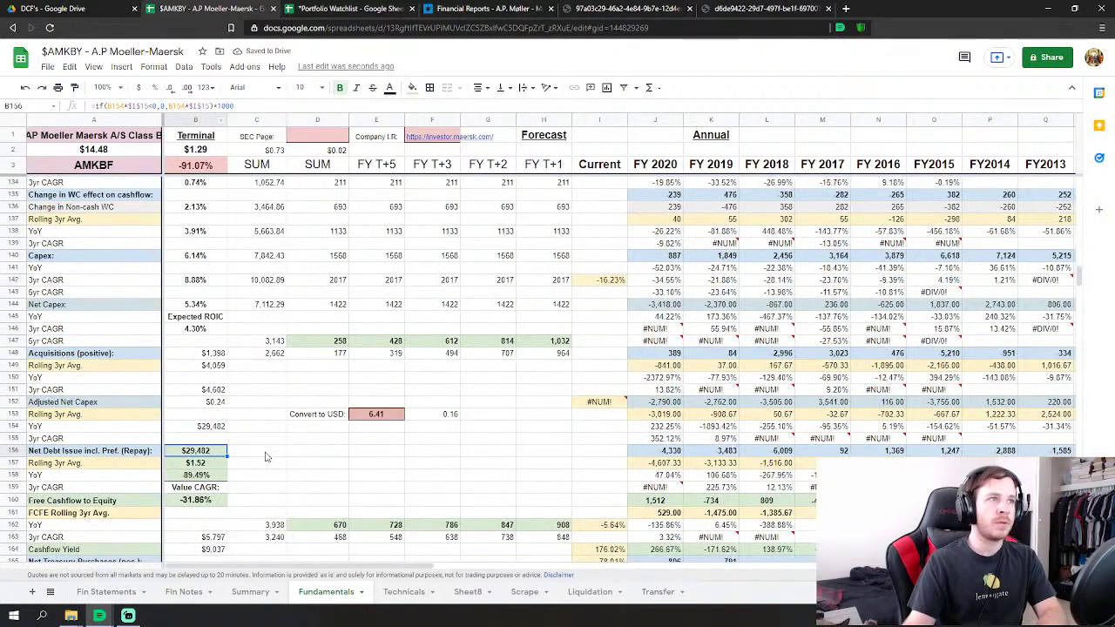
pyautogui.click(211, 425)
pyautogui.hotkey('ctrl', 'c')
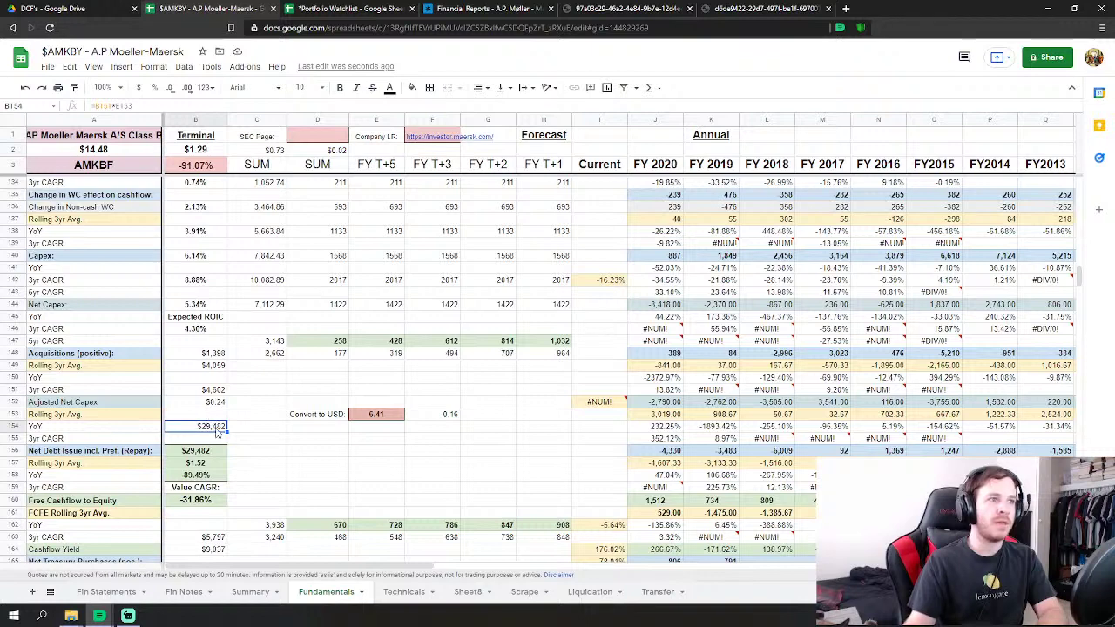
pyautogui.click(210, 452)
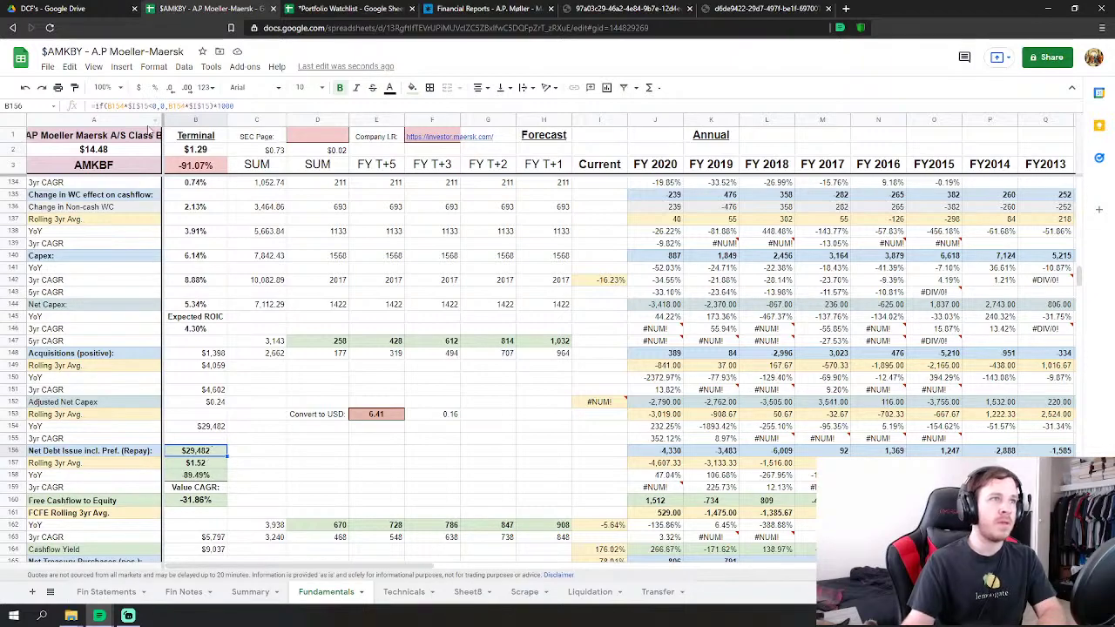
pyautogui.scroll(1, 205, 321)
pyautogui.scroll(15, 205, 321)
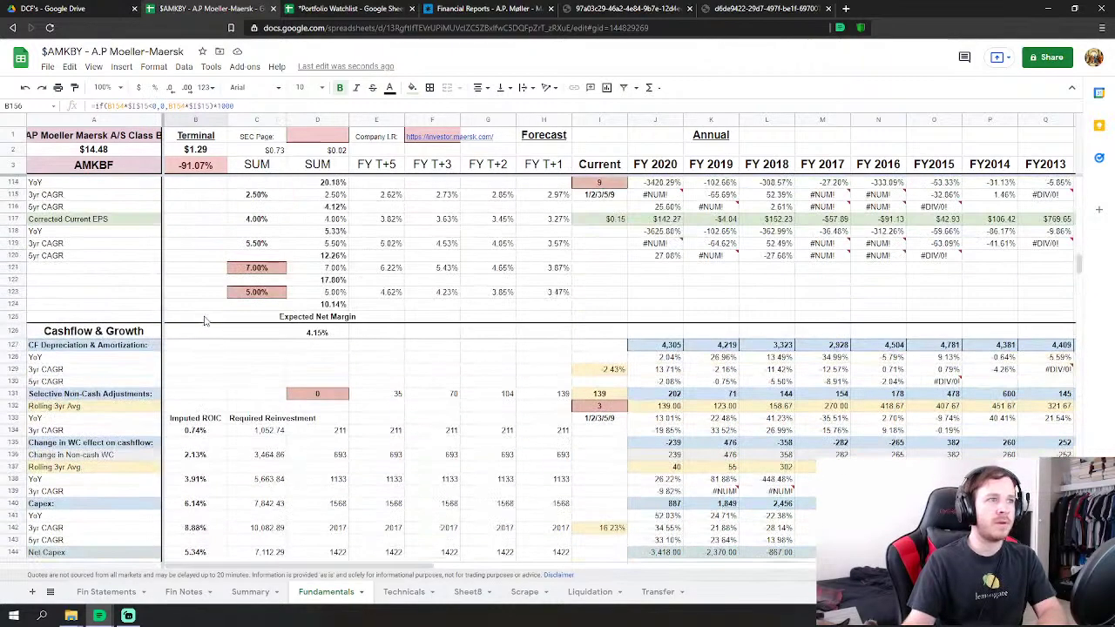
pyautogui.scroll(-20, 217, 320)
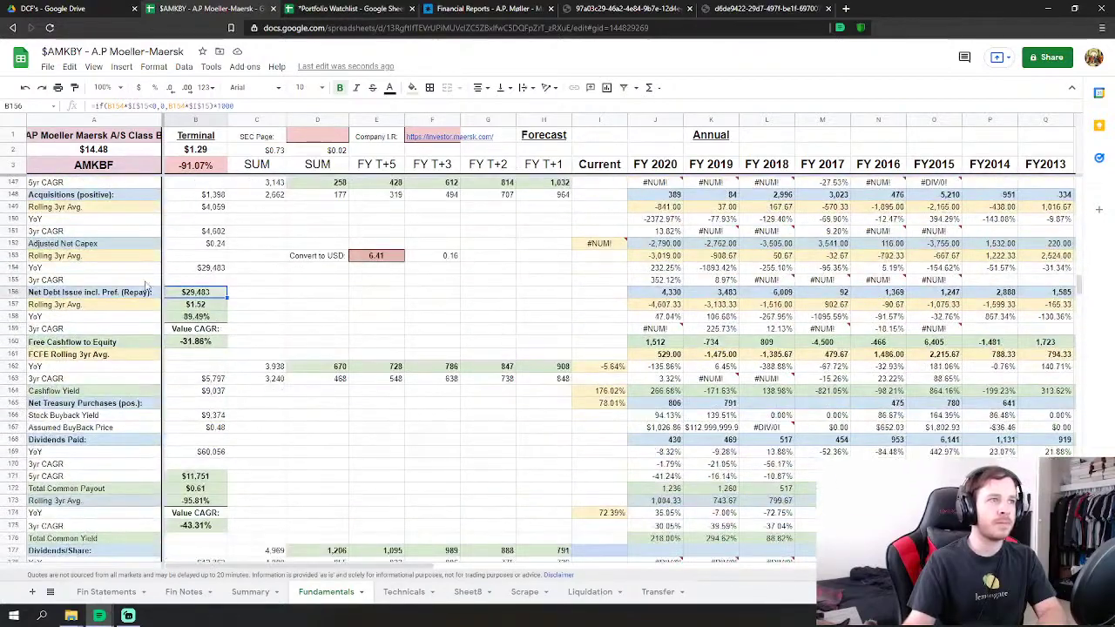
# Copy the *1000 term from B156 and use it to replace /F153*B27 in the B171 formula.
pyautogui.doubleClick(228, 106)
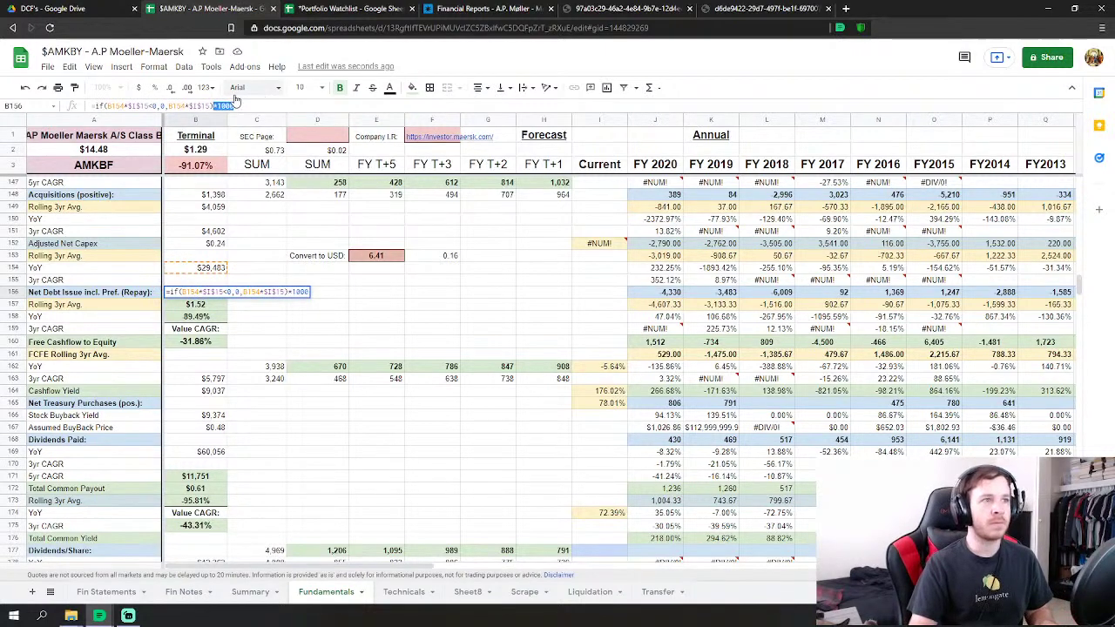
pyautogui.press('Return')
pyautogui.click(195, 478)
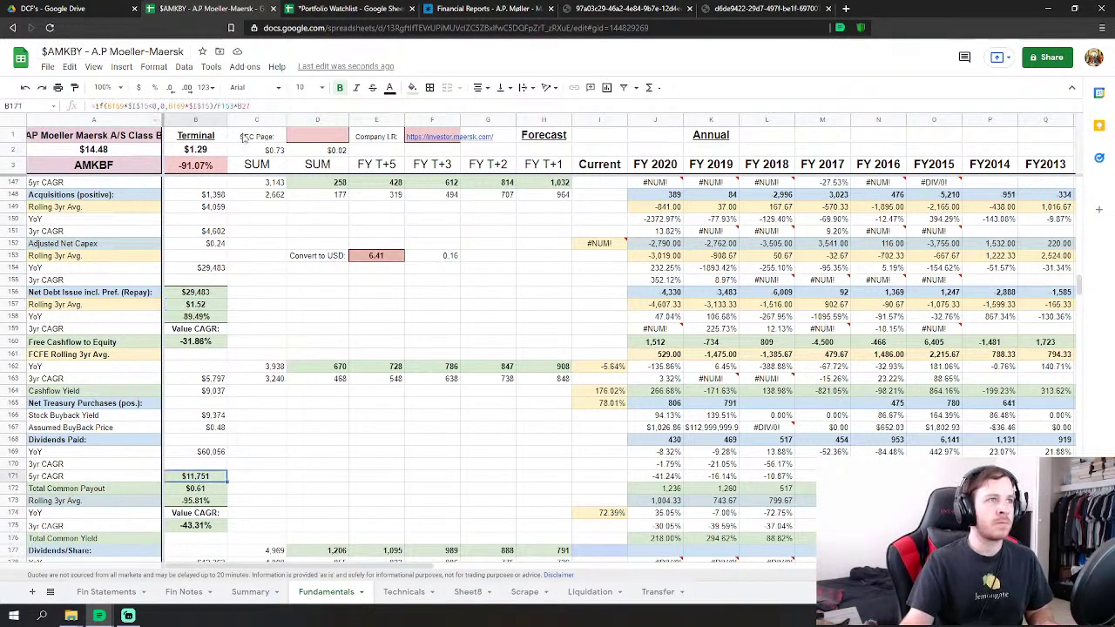
pyautogui.moveTo(251, 106); pyautogui.dragTo(214, 106)
pyautogui.hotkey('ctrl', 'v')
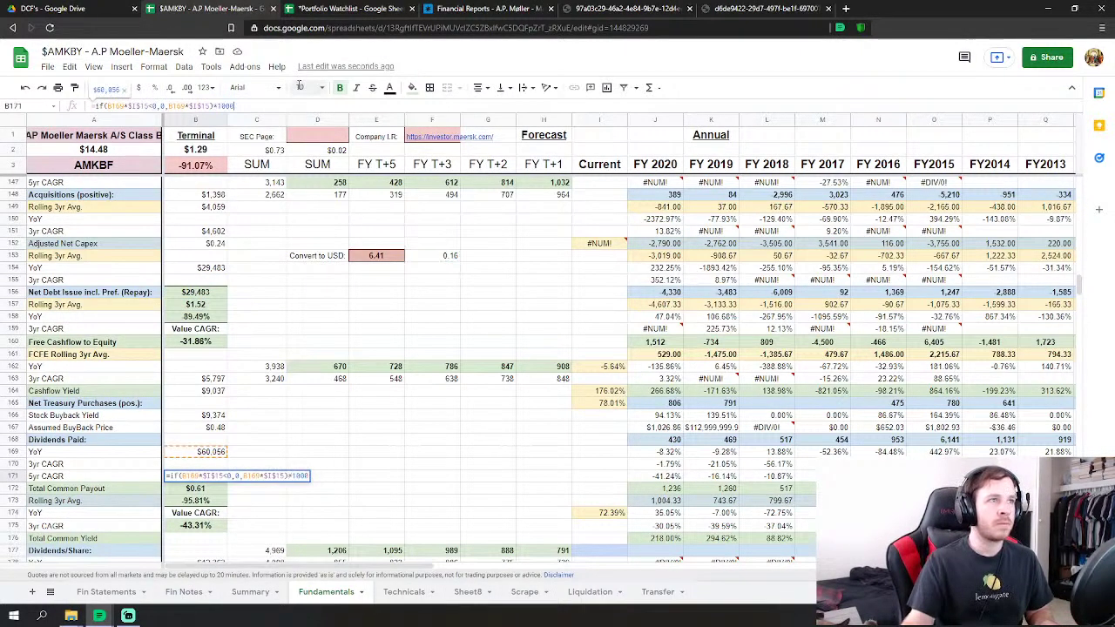
pyautogui.press('Return')
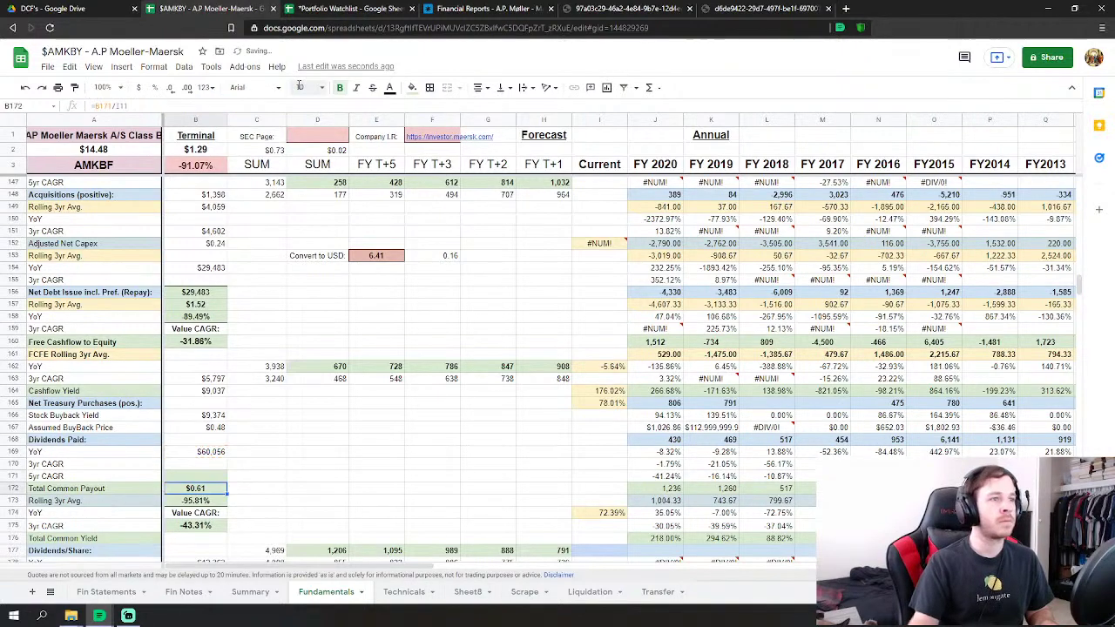
# Replace /F153*B27 with *1000 at the end of the B186 equity value formula.
pyautogui.scroll(-5, 214, 454)
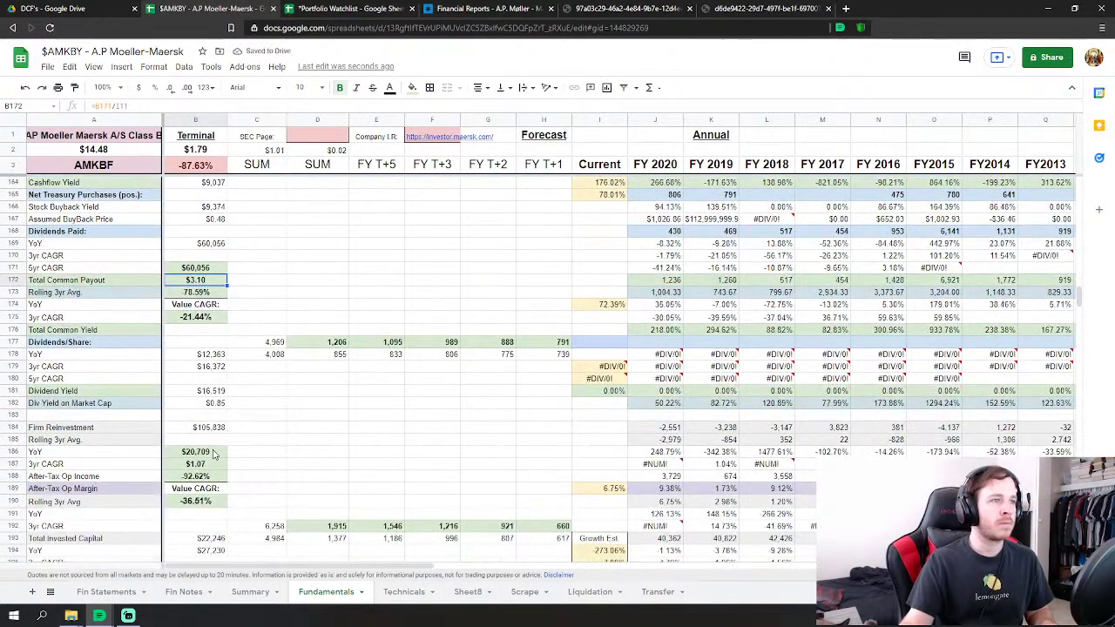
pyautogui.click(214, 453)
pyautogui.moveTo(251, 106); pyautogui.dragTo(217, 106)
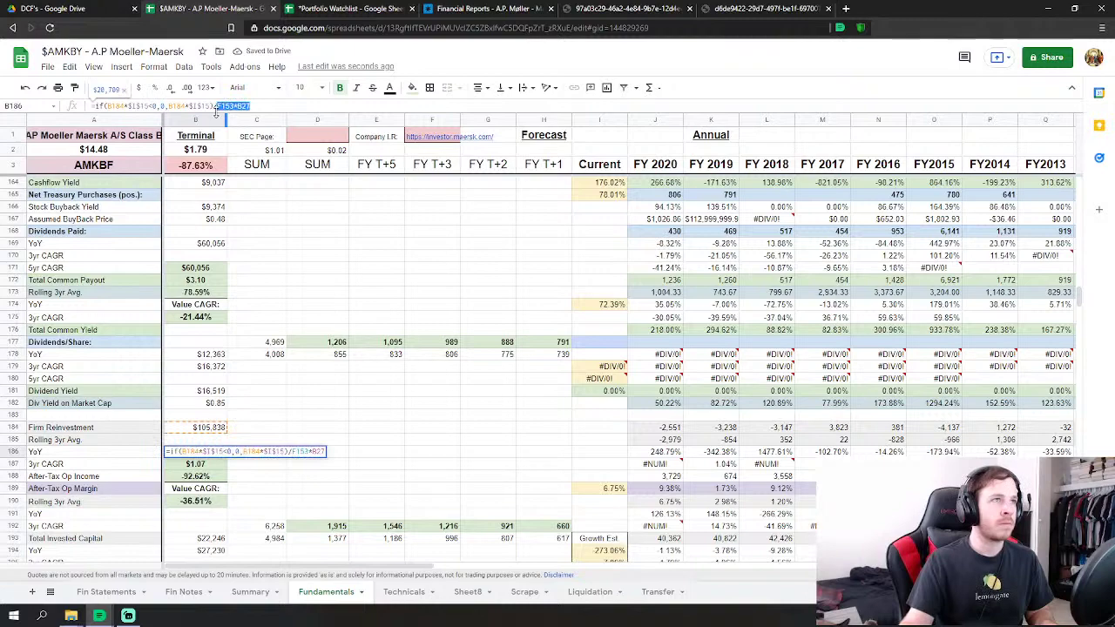
pyautogui.write('*1000')
pyautogui.press('Return')
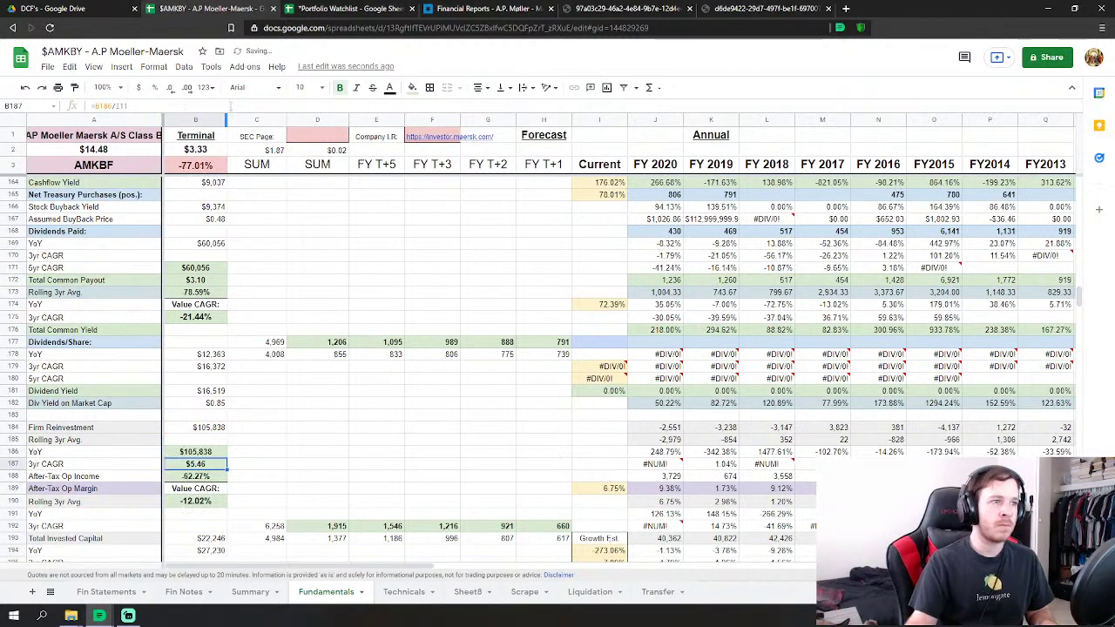
# Replace /F153*B27 with *1000 at the end of the B201 equity value formula.
pyautogui.scroll(-7, 198, 341)
pyautogui.click(197, 334)
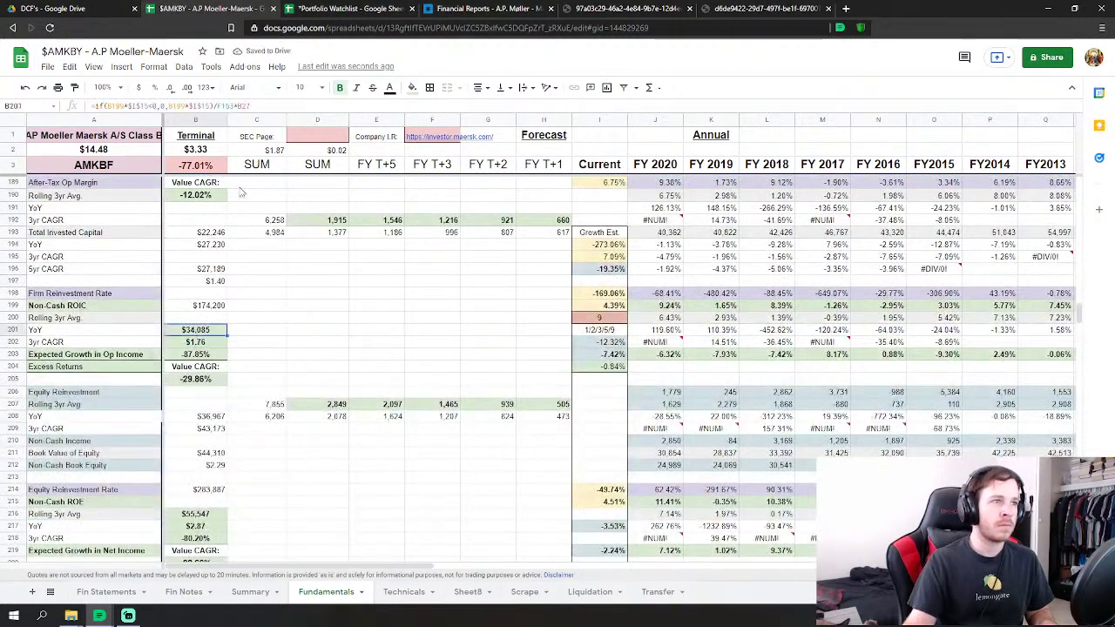
pyautogui.press('F2')
pyautogui.hotkey('shift', 'Left')
pyautogui.hotkey('shift', 'Left')
pyautogui.hotkey('shift', 'Left')
pyautogui.hotkey('shift', 'Left')
pyautogui.hotkey('shift', 'Left')
pyautogui.hotkey('shift', 'Left')
pyautogui.hotkey('shift', 'Left')
pyautogui.hotkey('shift', 'Left')
pyautogui.hotkey('shift', 'Left')
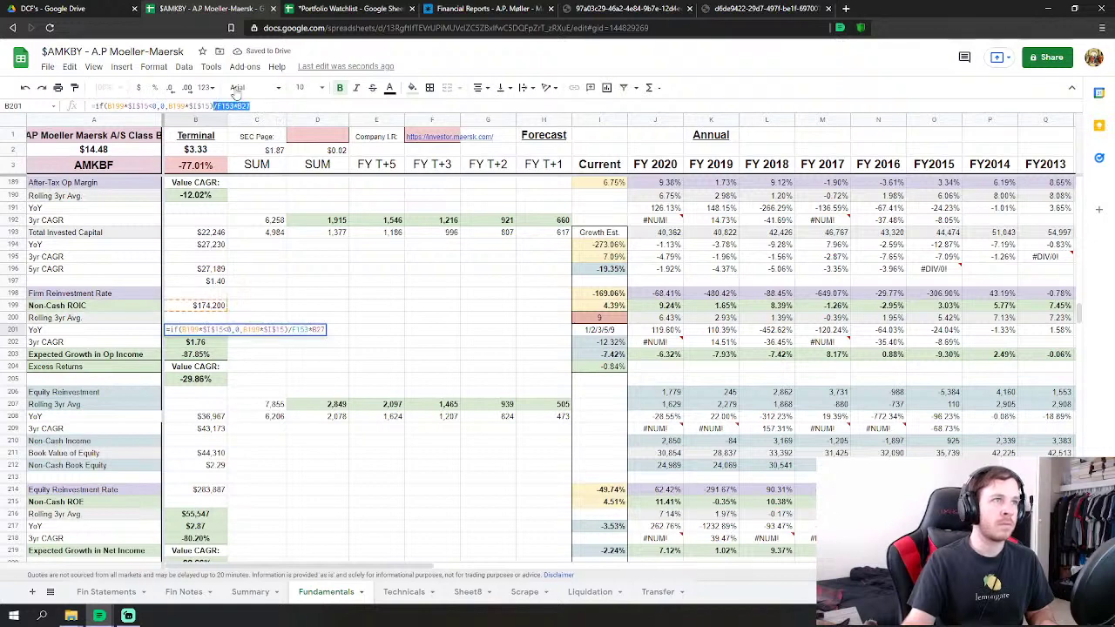
pyautogui.write('*1000')
pyautogui.press('Return')
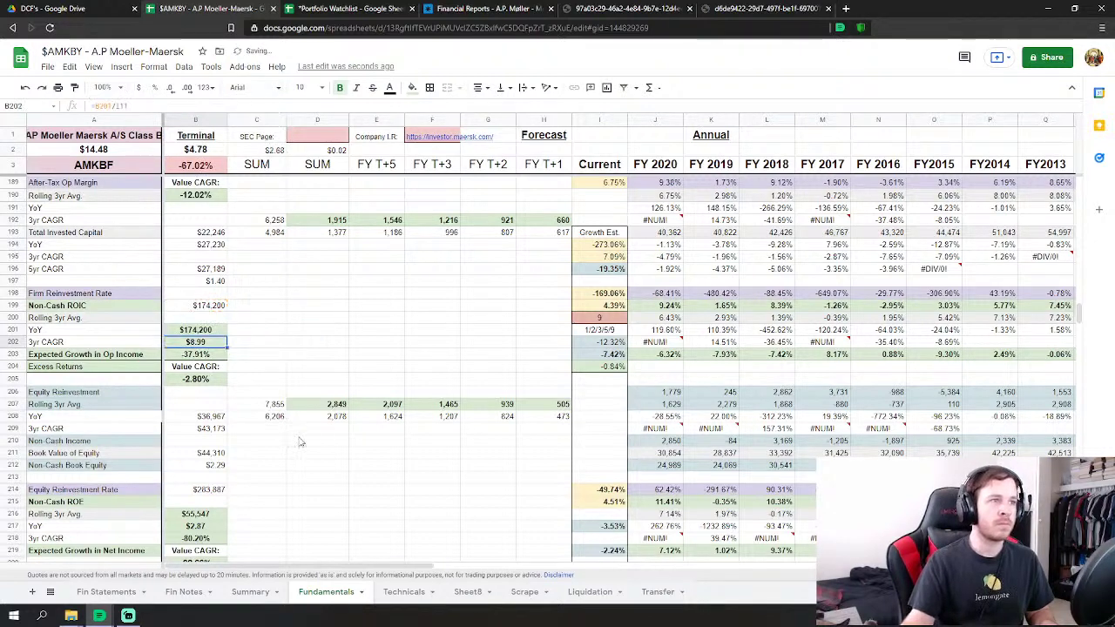
# Replace /F153*B27 with *1000 at the end of the B216 equity value formula.
pyautogui.scroll(-3, 200, 403)
pyautogui.click(216, 392)
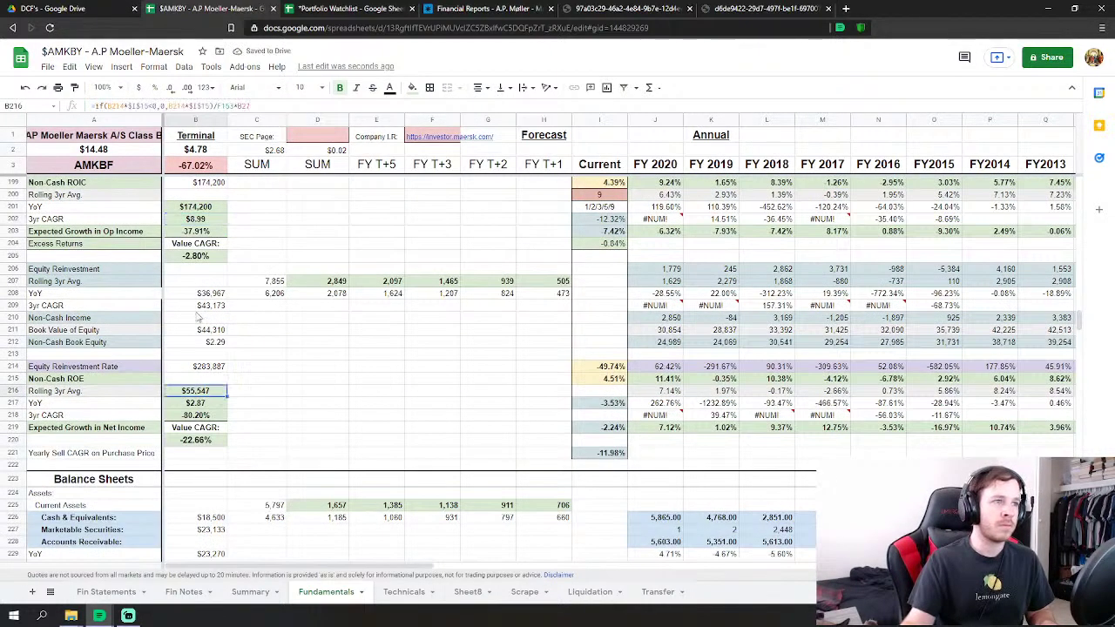
pyautogui.press('F2')
pyautogui.hotkey('shift', 'Left')
pyautogui.hotkey('shift', 'Left')
pyautogui.hotkey('shift', 'Left')
pyautogui.hotkey('shift', 'Left')
pyautogui.hotkey('shift', 'Left')
pyautogui.hotkey('shift', 'Left')
pyautogui.hotkey('shift', 'Left')
pyautogui.hotkey('shift', 'Left')
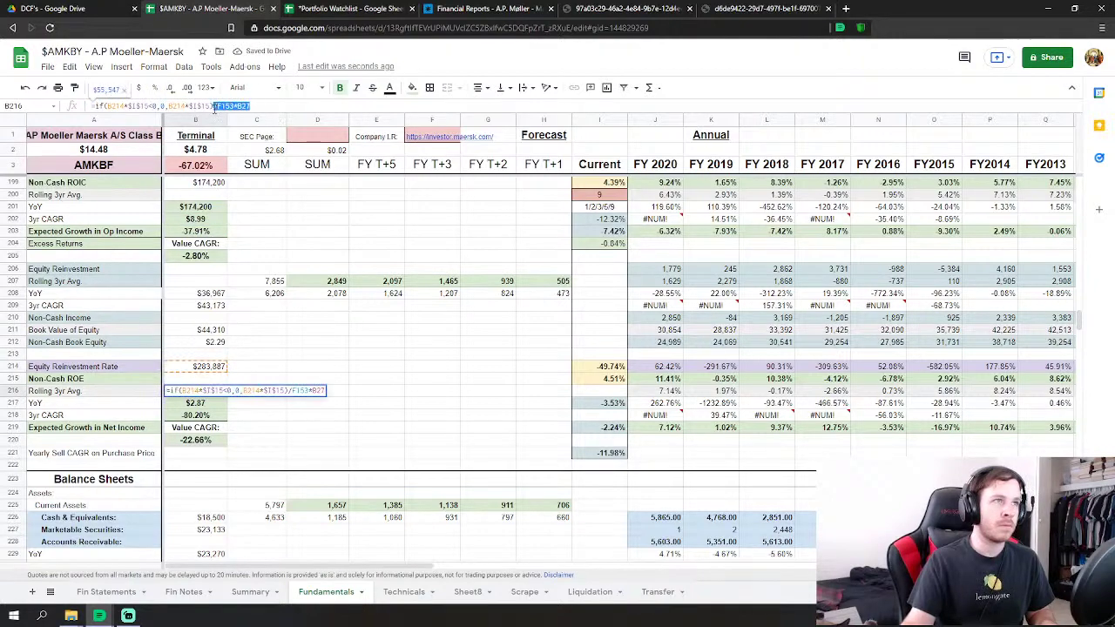
pyautogui.write('1000')
pyautogui.press('Return')
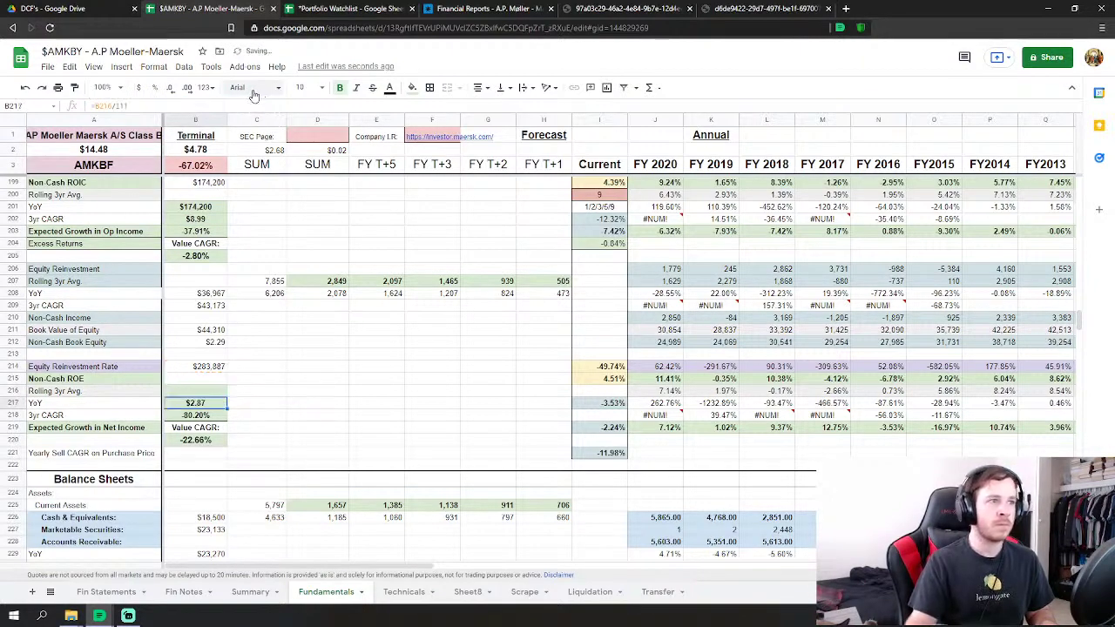
# Replace /F153*B27 with *1000 at the end of the B234 equity value formula and check the models' present values on the Summary sheet.
pyautogui.scroll(-6, 207, 296)
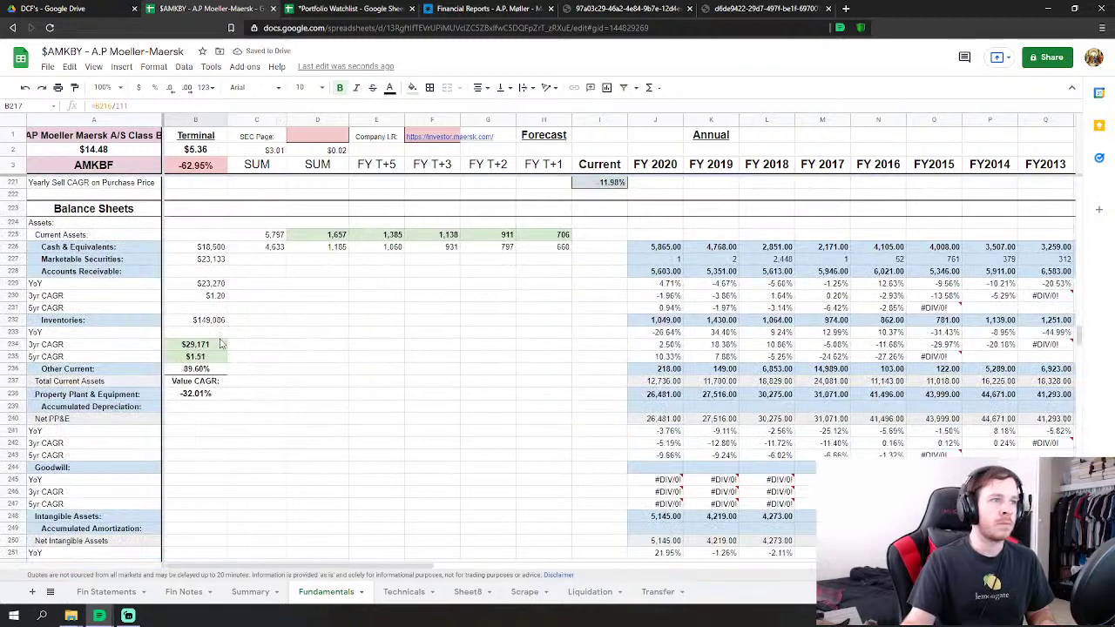
pyautogui.click(217, 346)
pyautogui.moveTo(253, 106); pyautogui.dragTo(217, 105)
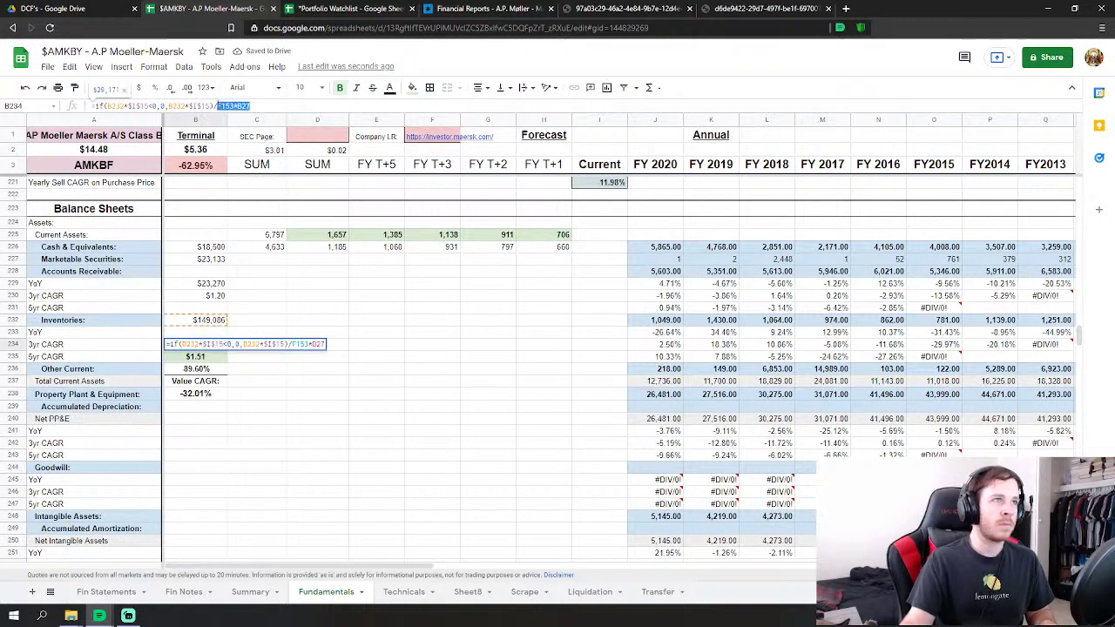
pyautogui.write('*1000')
pyautogui.press('Return')
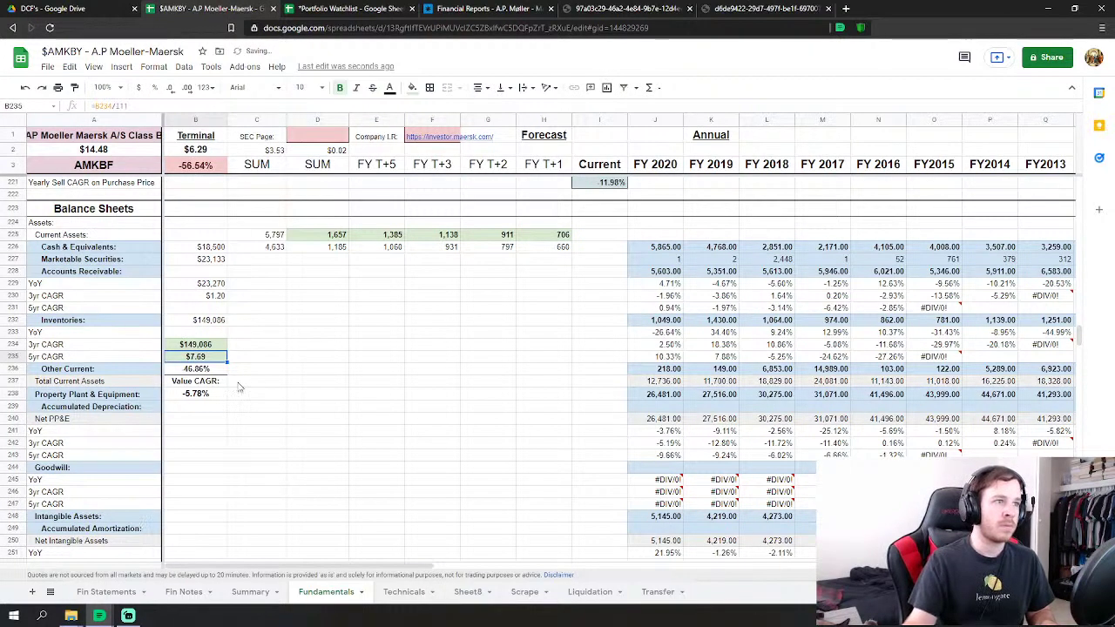
pyautogui.scroll(2, 272, 513)
pyautogui.click(250, 592)
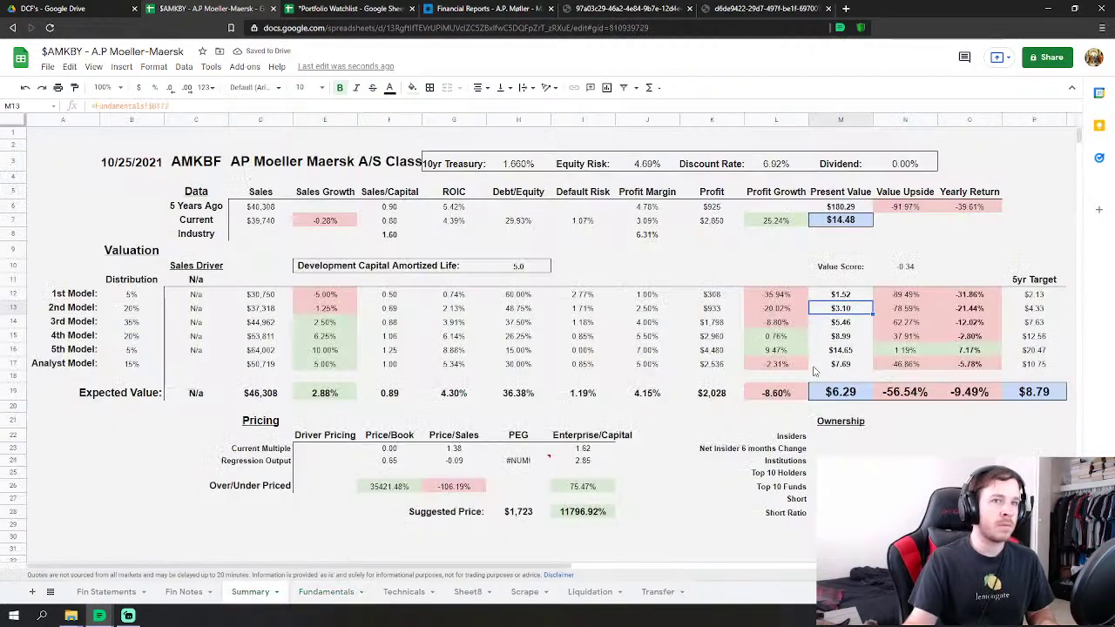
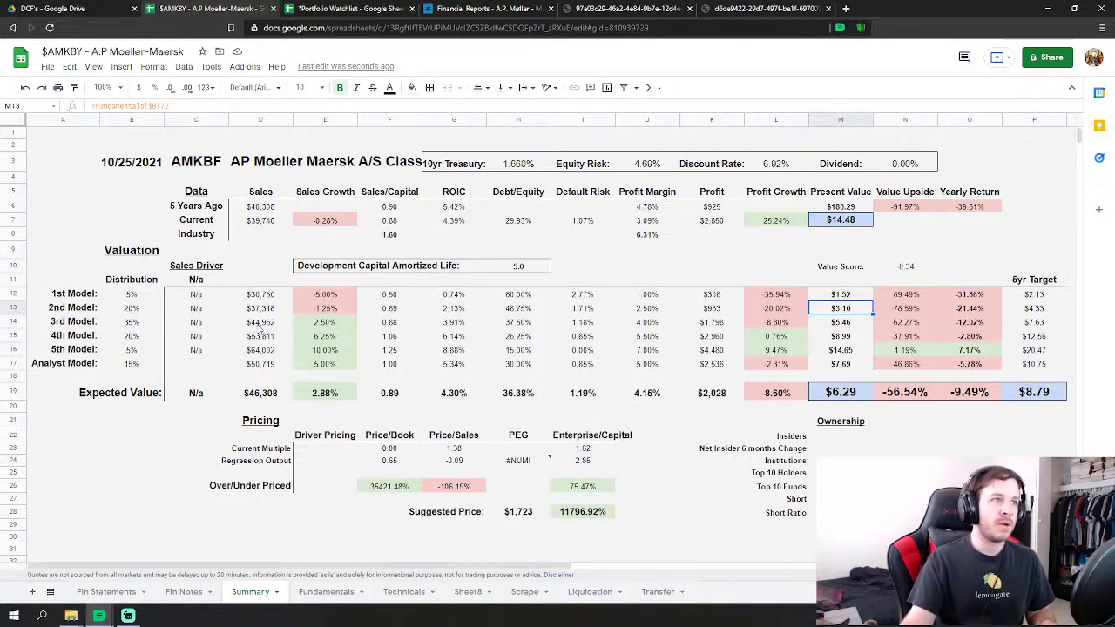
# Examine the Fundamentals sheet from the equity value and USD conversion rows back up to the market data and revenue projections.
pyautogui.click(327, 591)
pyautogui.scroll(10, 367, 393)
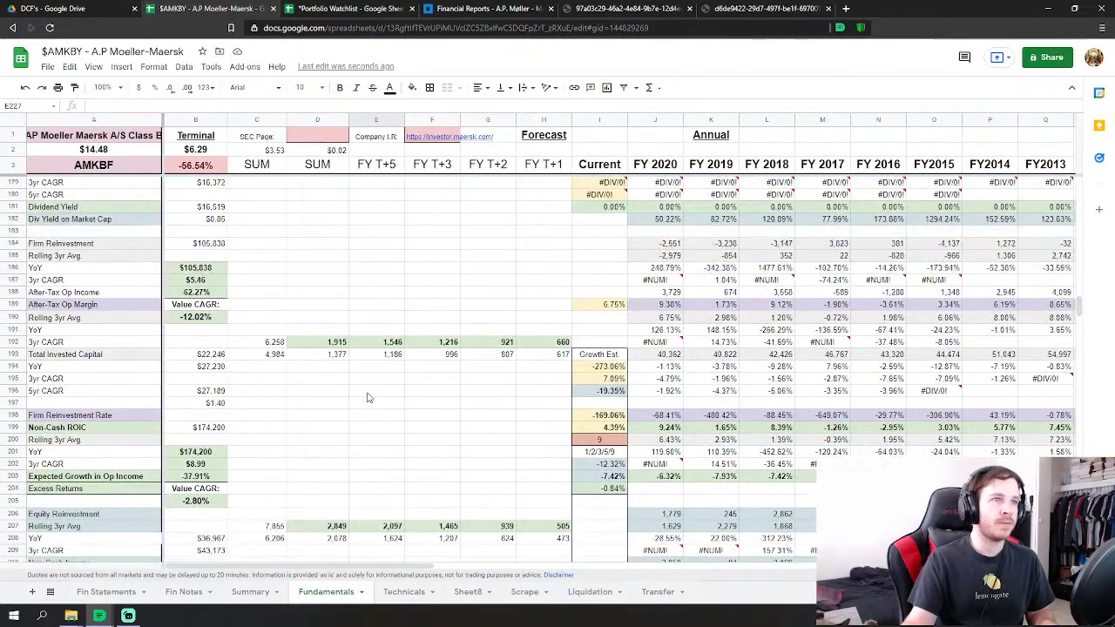
pyautogui.click(368, 391)
pyautogui.scroll(15, 370, 348)
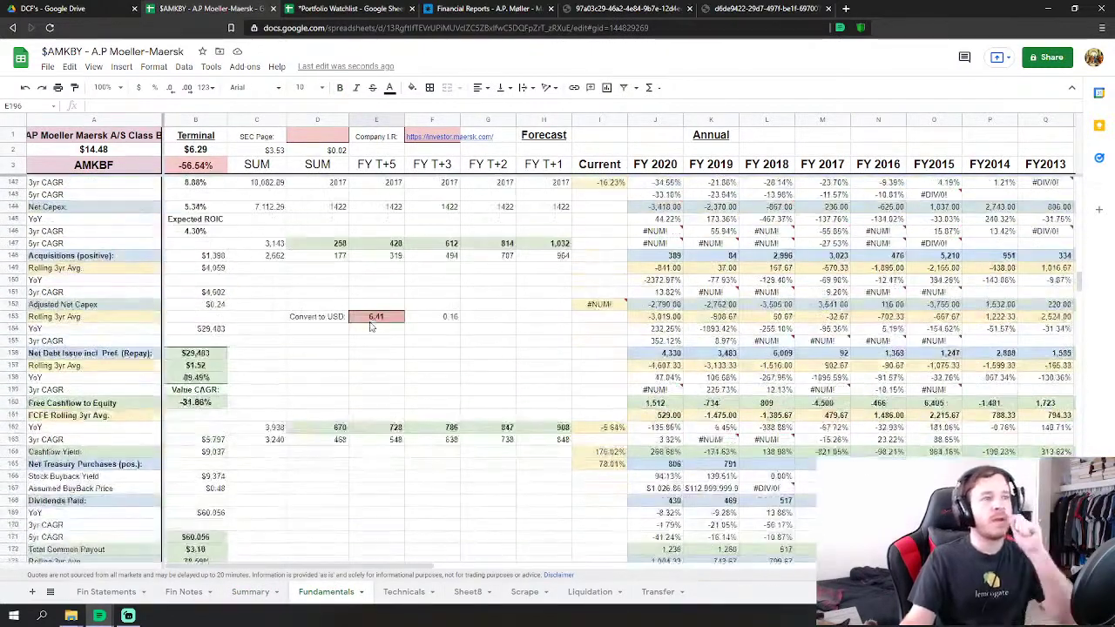
pyautogui.scroll(3, 367, 329)
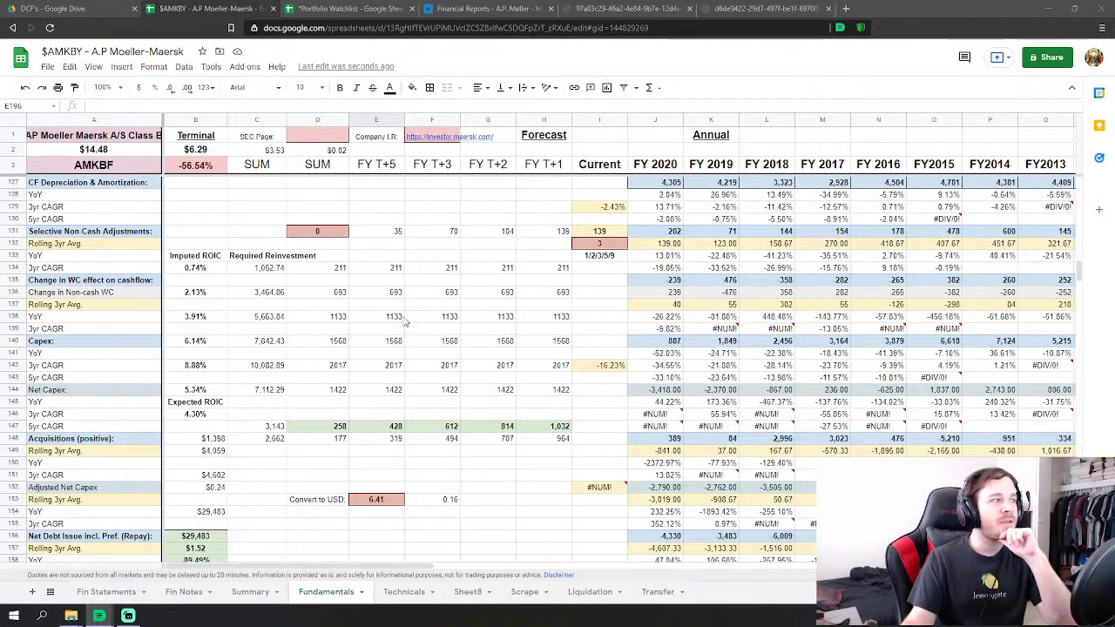
pyautogui.scroll(8, 488, 340)
pyautogui.scroll(5, 514, 352)
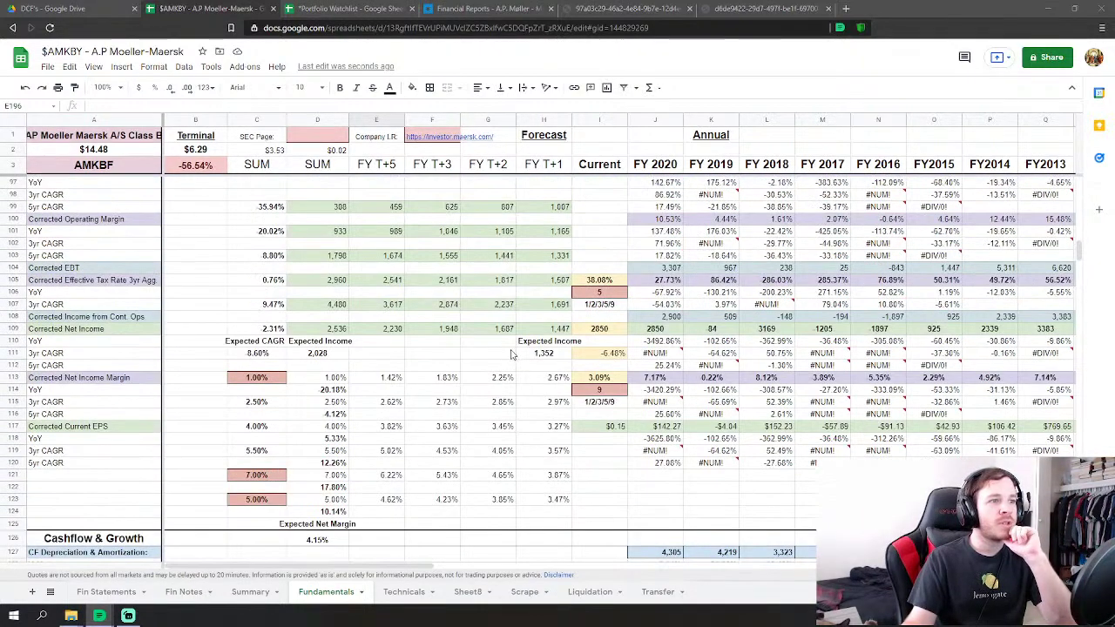
pyautogui.scroll(10, 503, 357)
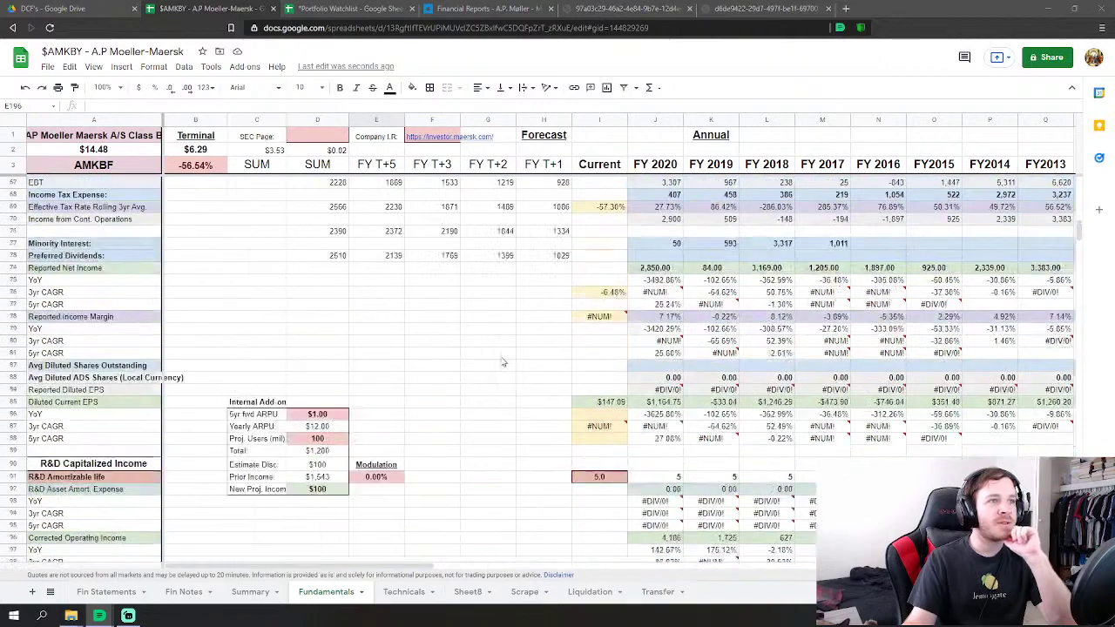
pyautogui.scroll(11, 503, 357)
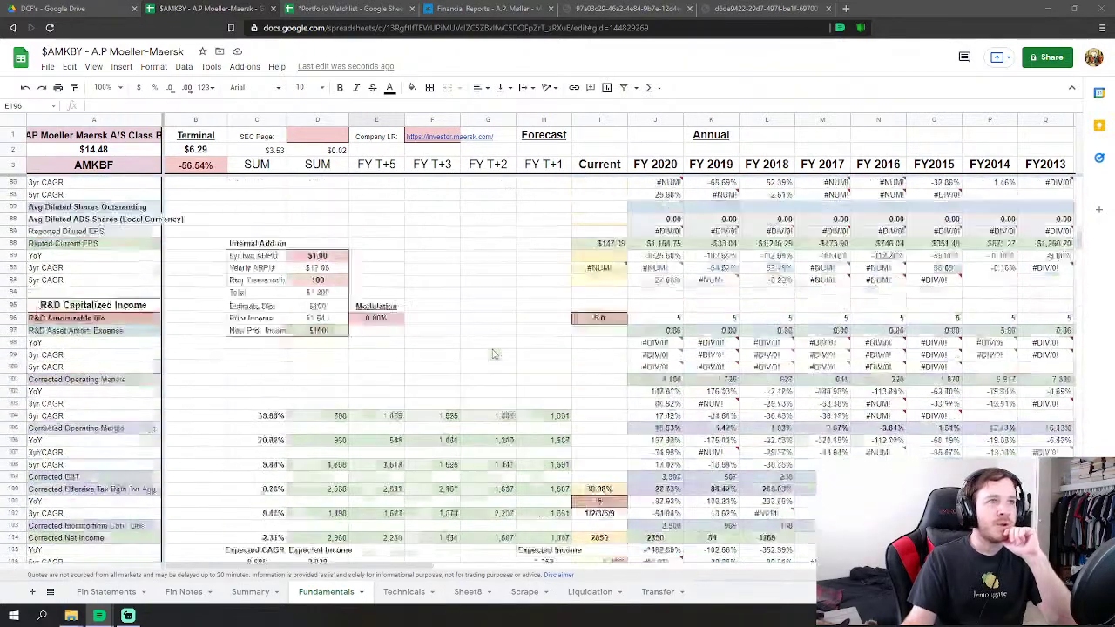
pyautogui.scroll(10, 520, 347)
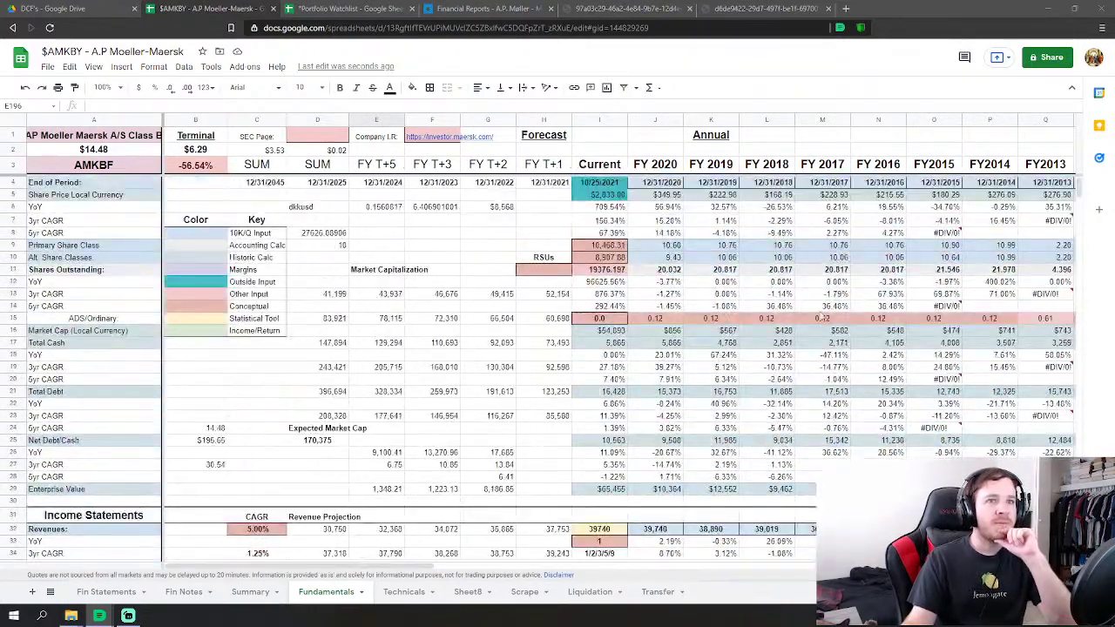
pyautogui.click(269, 394)
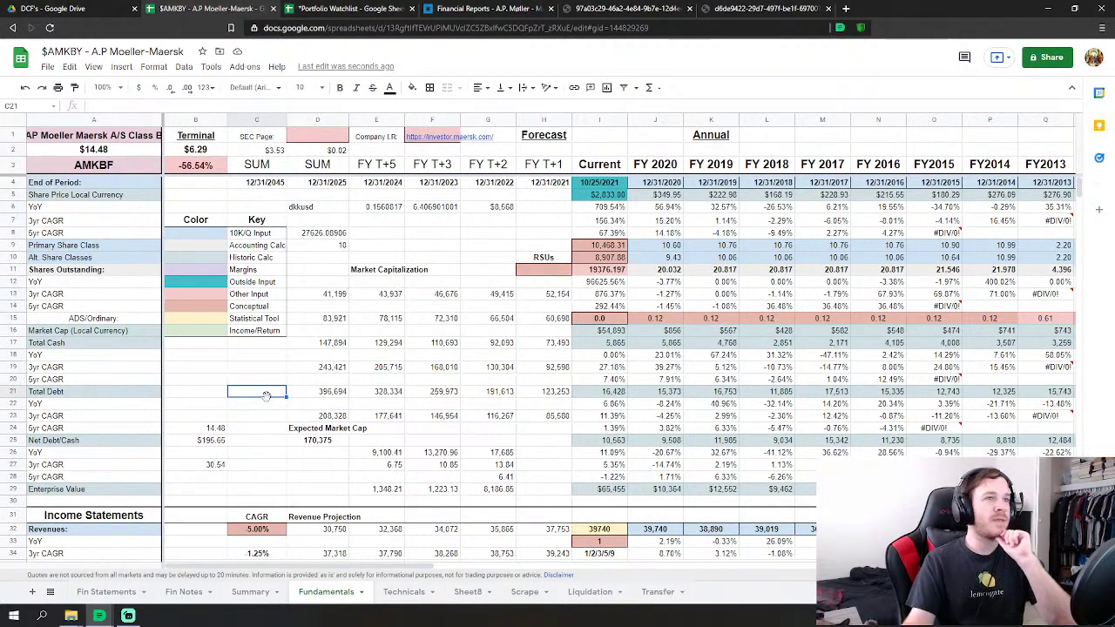
pyautogui.scroll(-7, 270, 323)
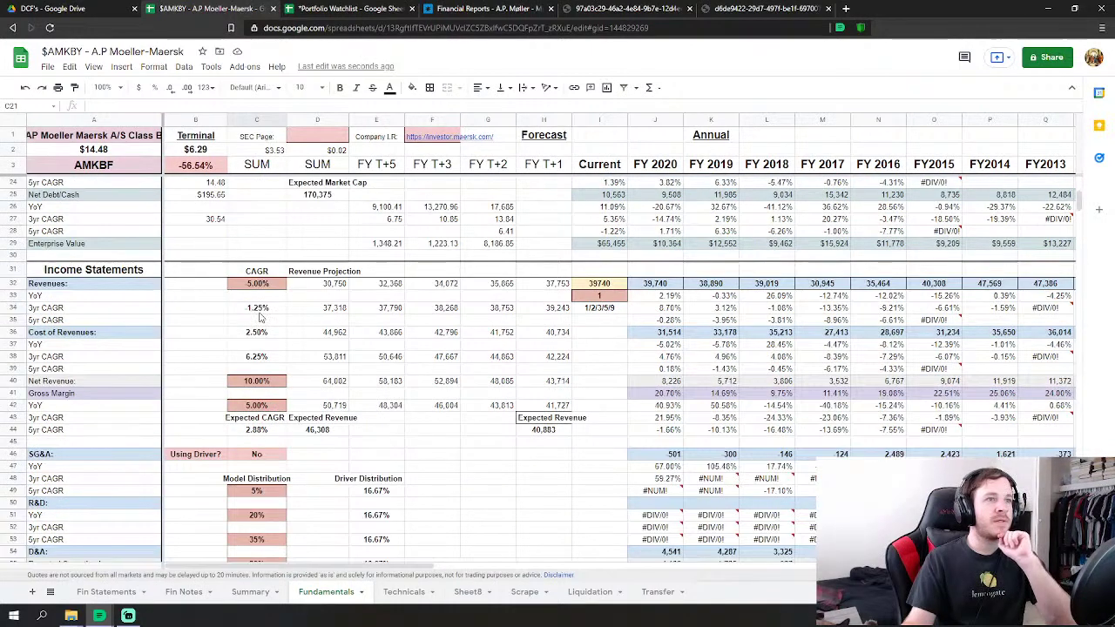
pyautogui.scroll(4, 258, 318)
pyautogui.scroll(-3, 257, 318)
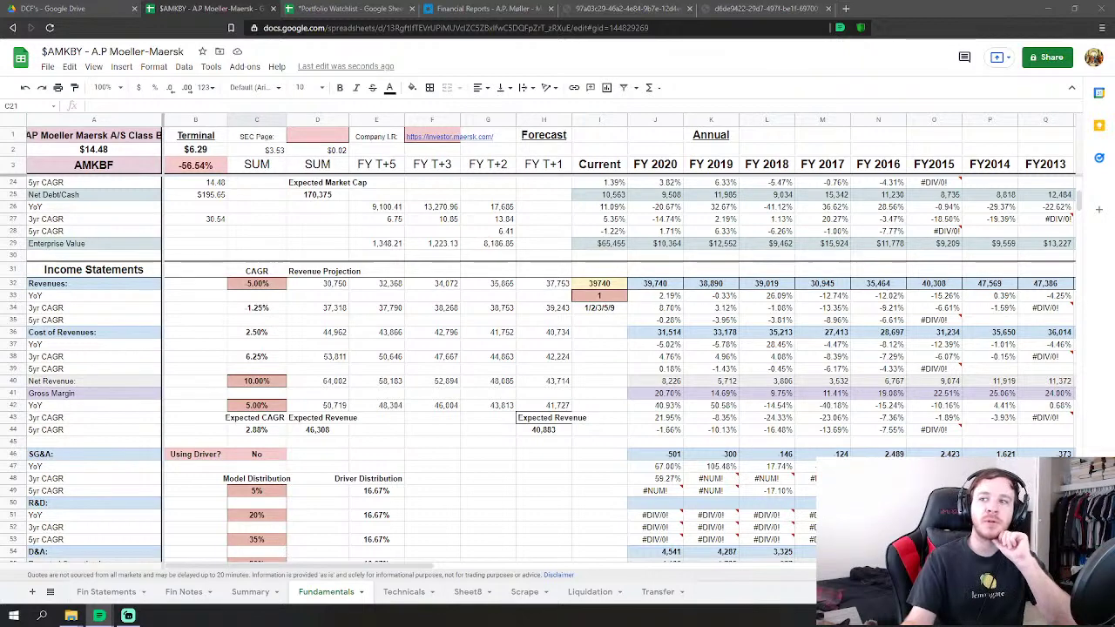
# Open the Calculator and review the current revenue, projection and market capitalization rows on the Fundamentals sheet.
pyautogui.click(15, 614)
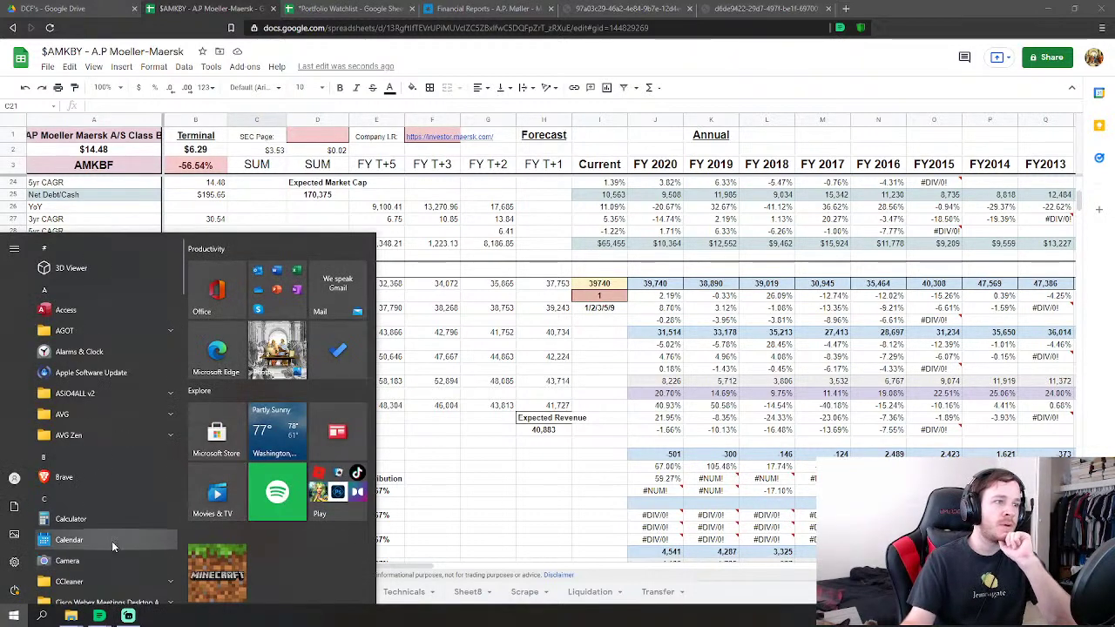
pyautogui.click(96, 521)
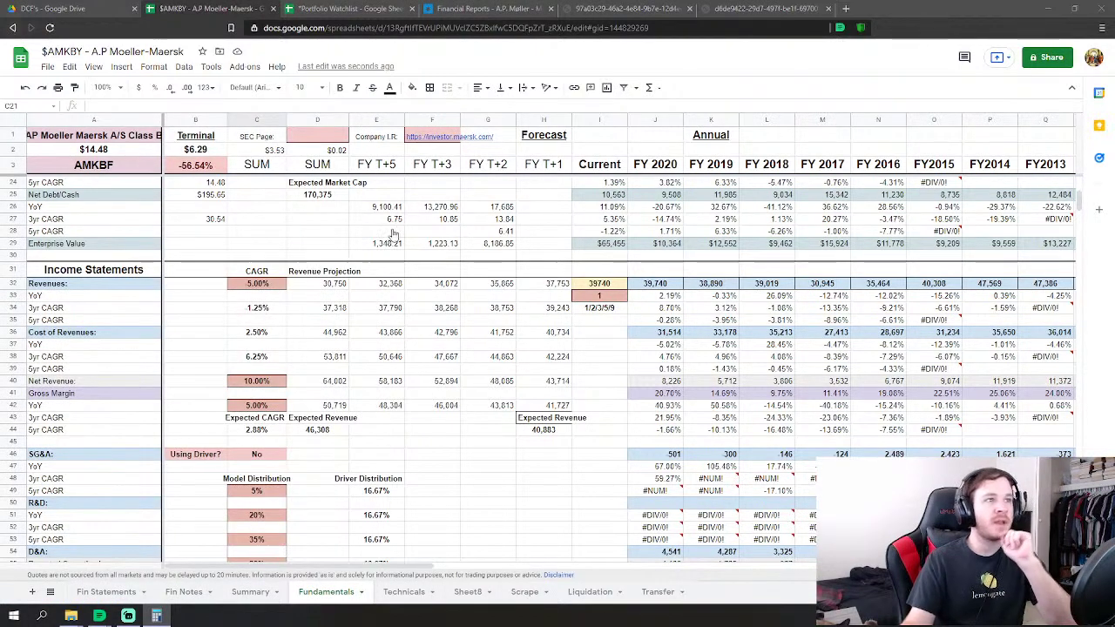
pyautogui.scroll(4, 490, 258)
pyautogui.scroll(3, 490, 258)
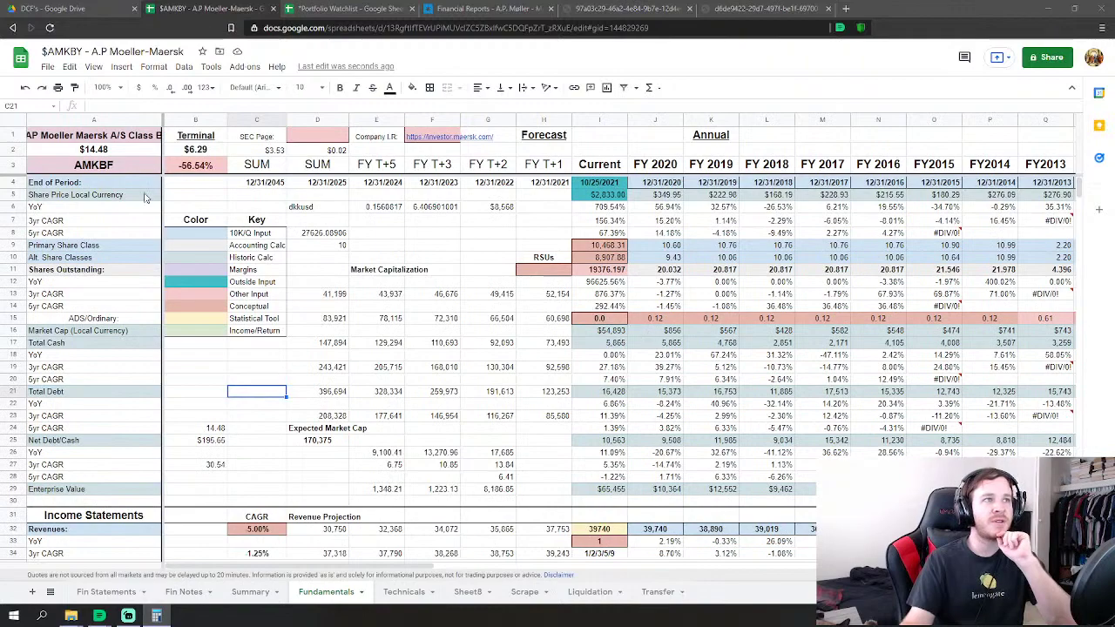
pyautogui.scroll(-10, 357, 492)
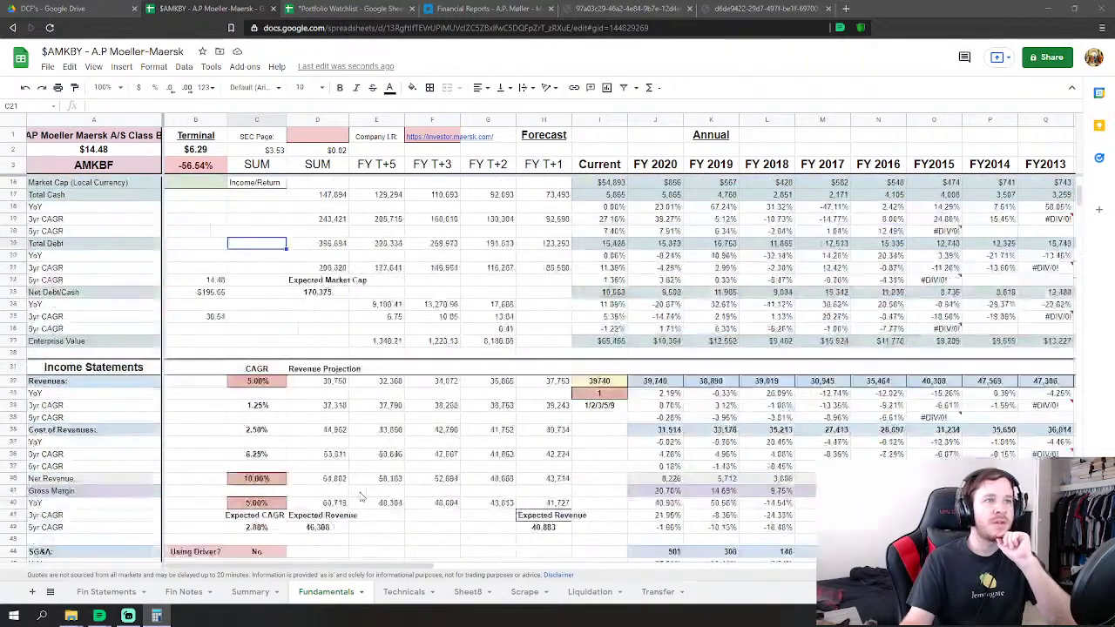
pyautogui.scroll(5, 357, 492)
pyautogui.scroll(5, 357, 492)
pyautogui.scroll(-5, 346, 494)
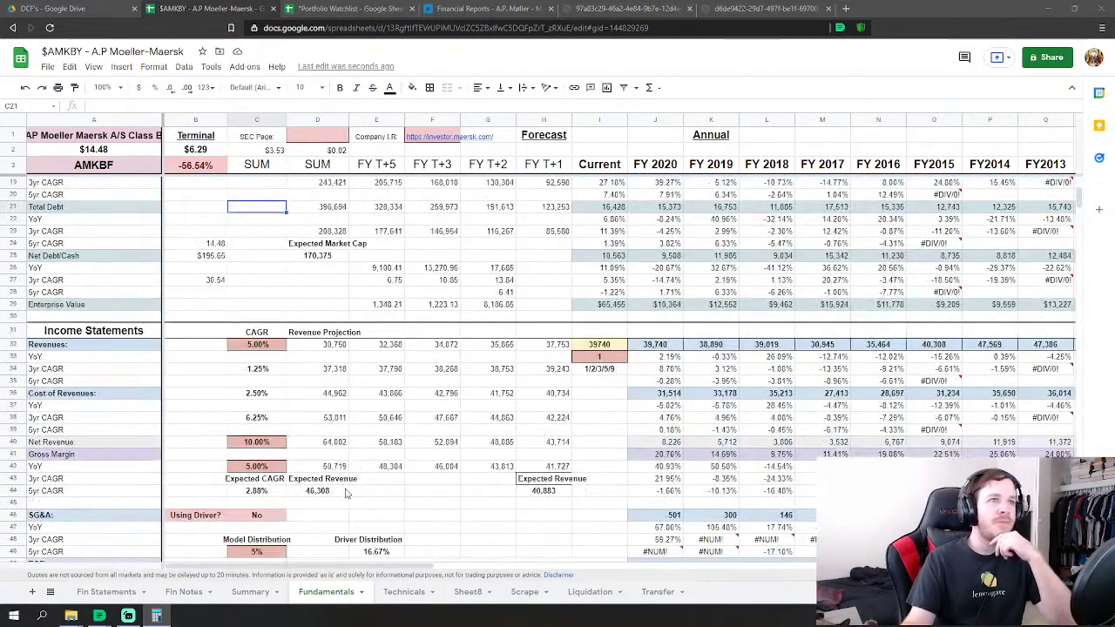
pyautogui.scroll(-5, 346, 493)
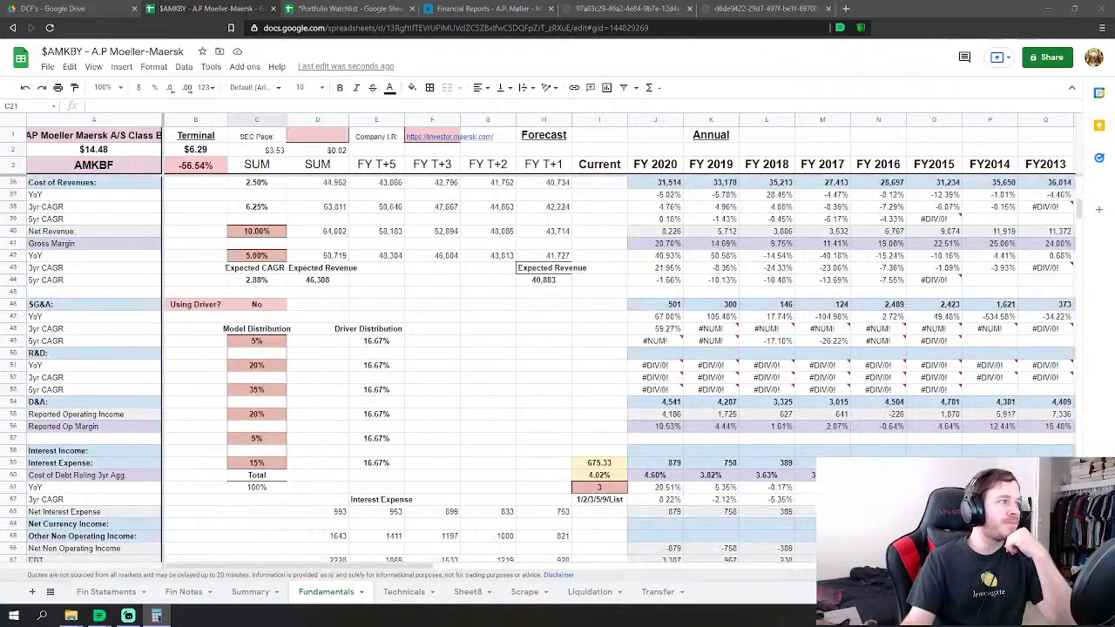
pyautogui.scroll(5, 15, 481)
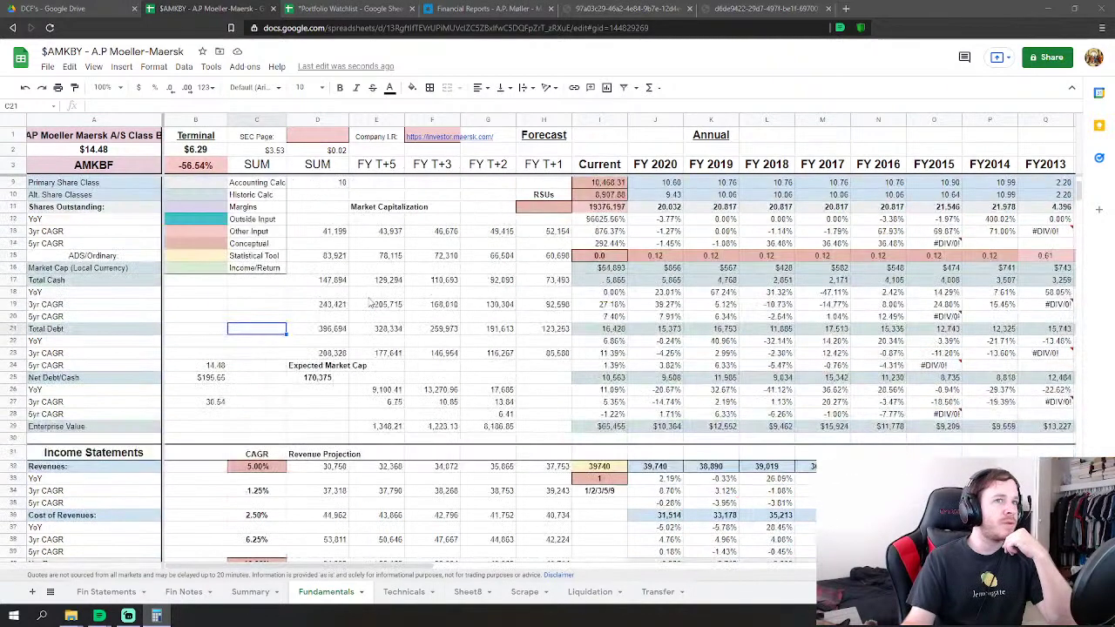
pyautogui.scroll(-1, 15, 481)
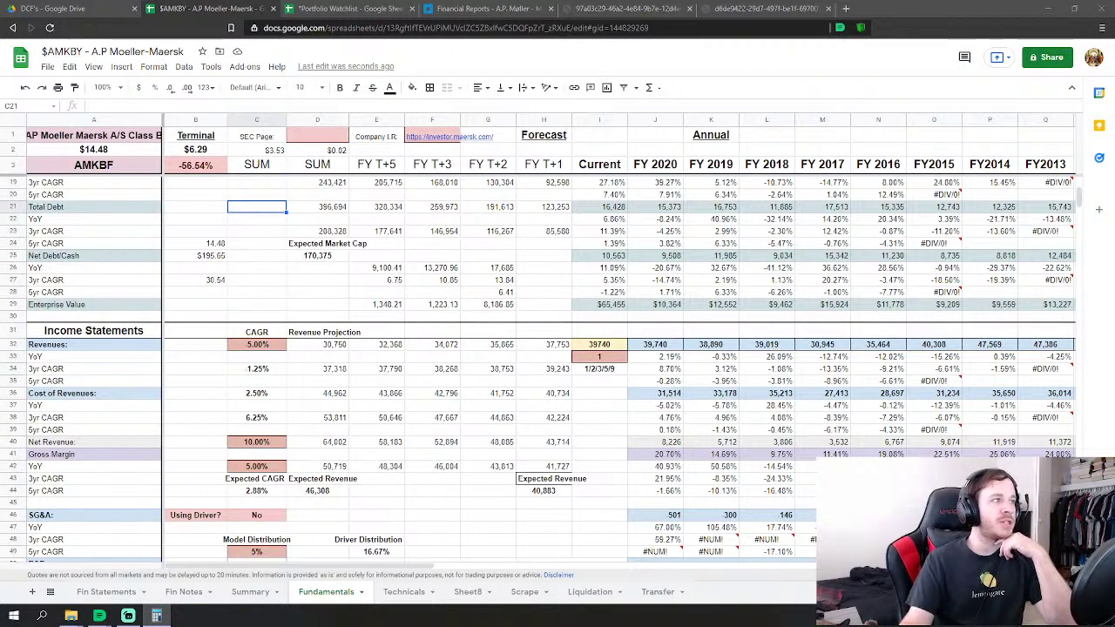
# In the Calculator, multiply the current revenue of 39740 by 1.426.
pyautogui.press('XF86Calculator')
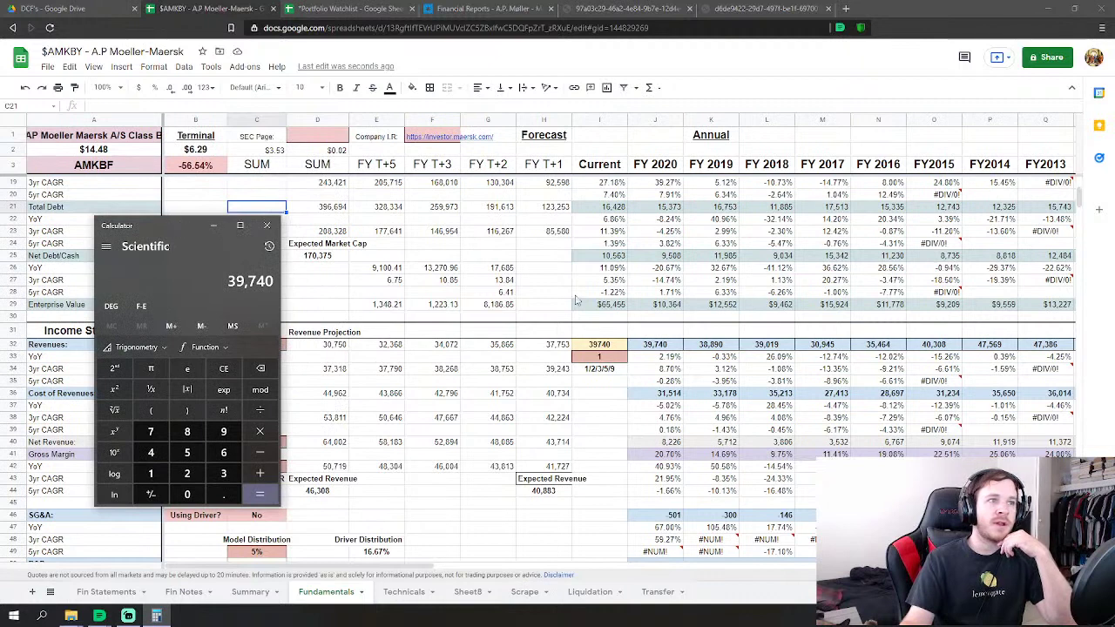
pyautogui.click(262, 433)
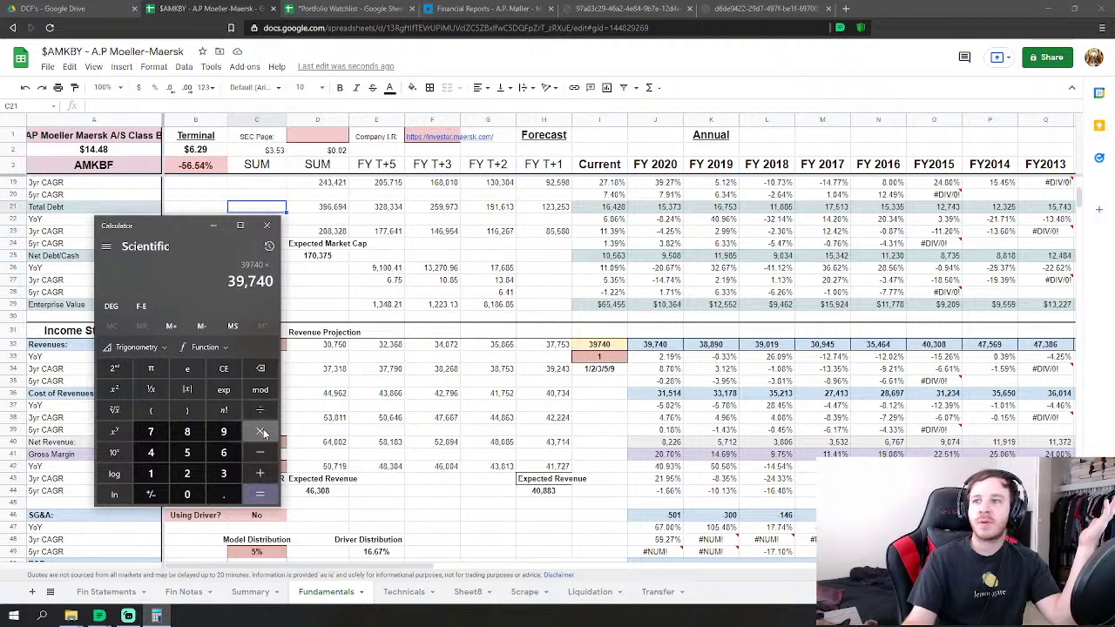
pyautogui.click(150, 473)
pyautogui.click(224, 500)
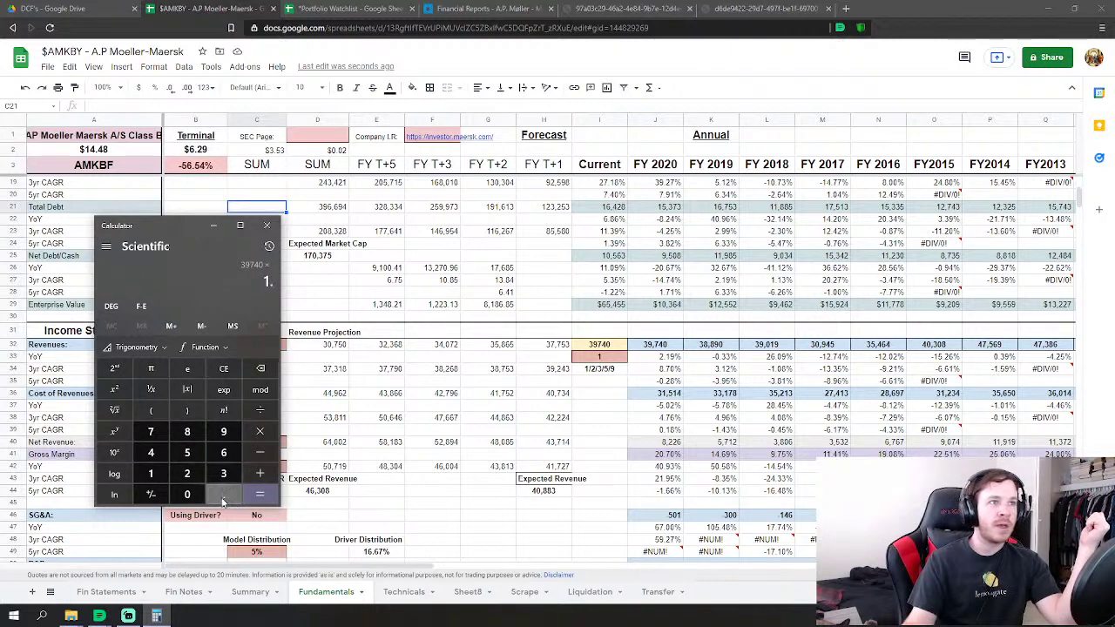
pyautogui.click(150, 452)
pyautogui.click(185, 473)
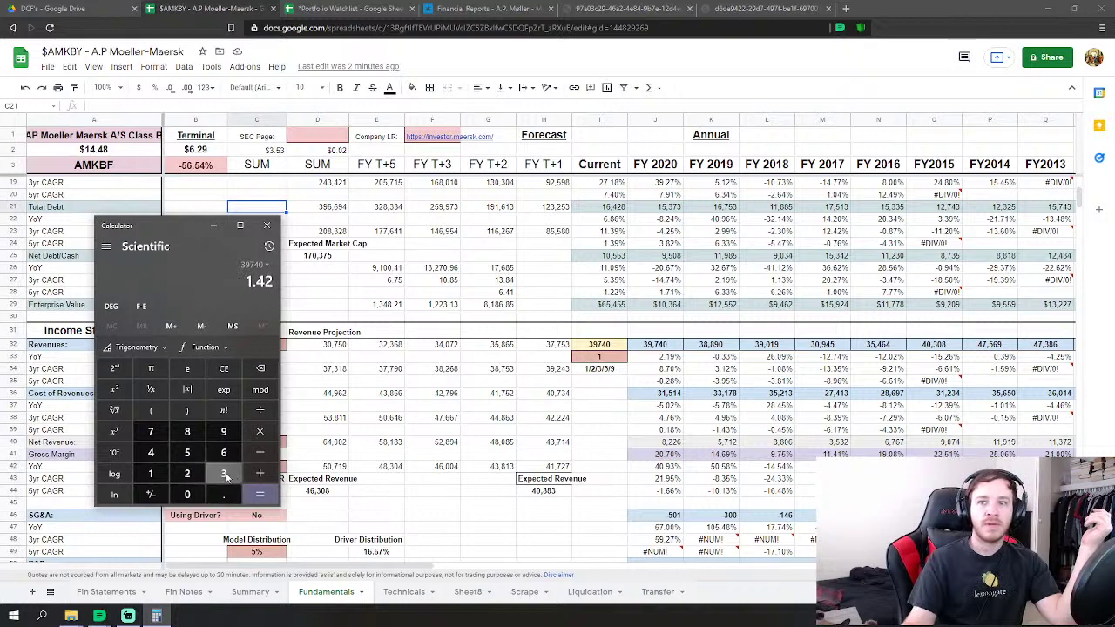
pyautogui.click(223, 452)
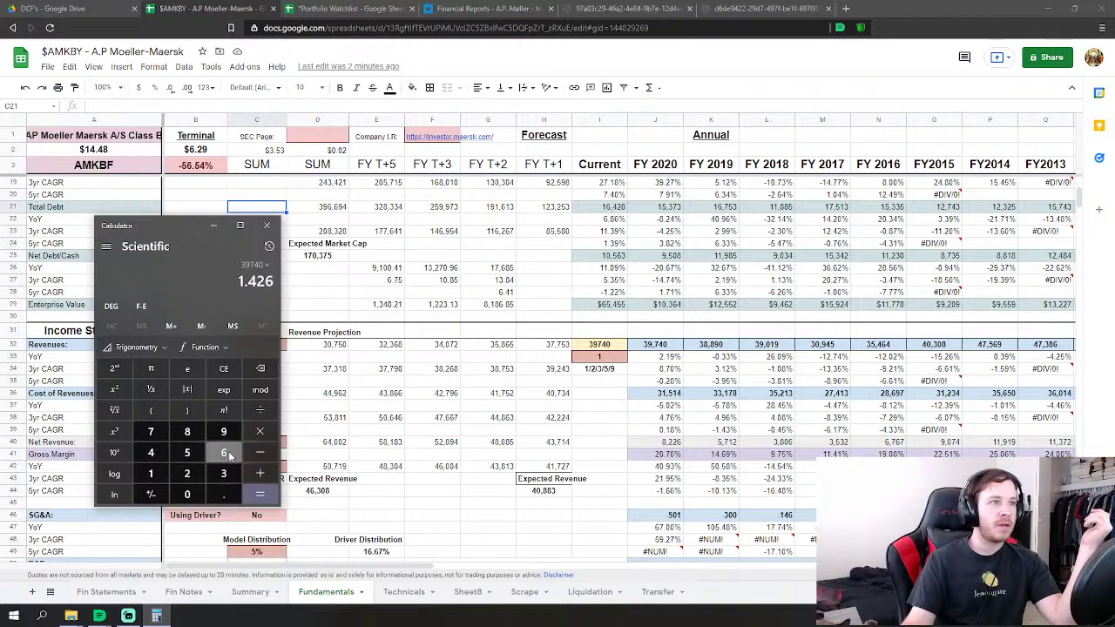
pyautogui.click(260, 494)
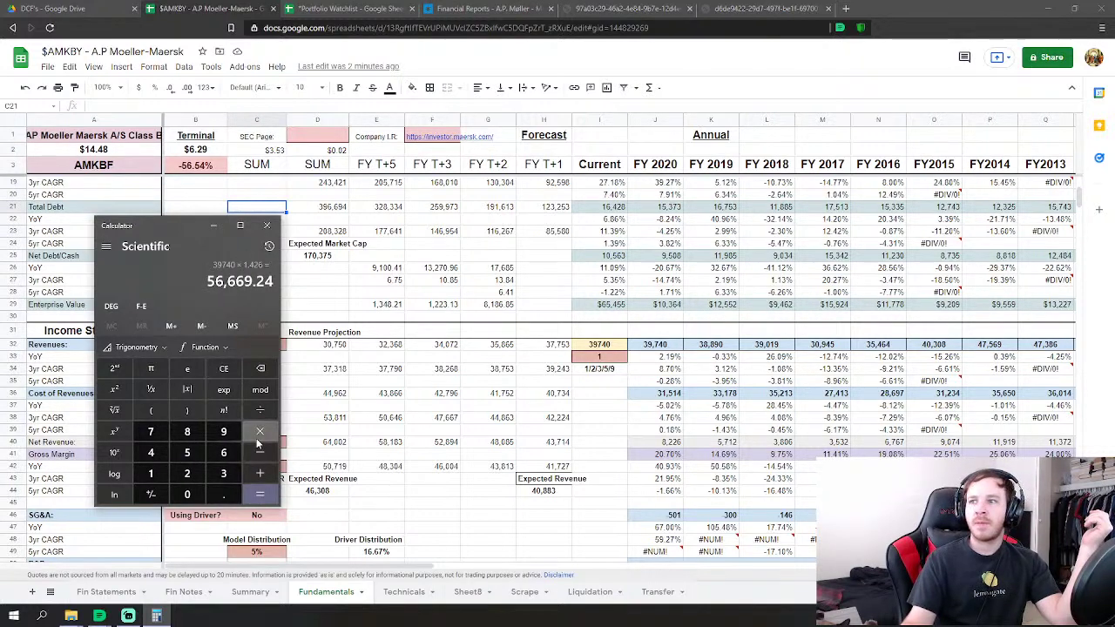
# Multiply the calculated revenue by (1 - 0.091) in the Calculator.
pyautogui.click(257, 432)
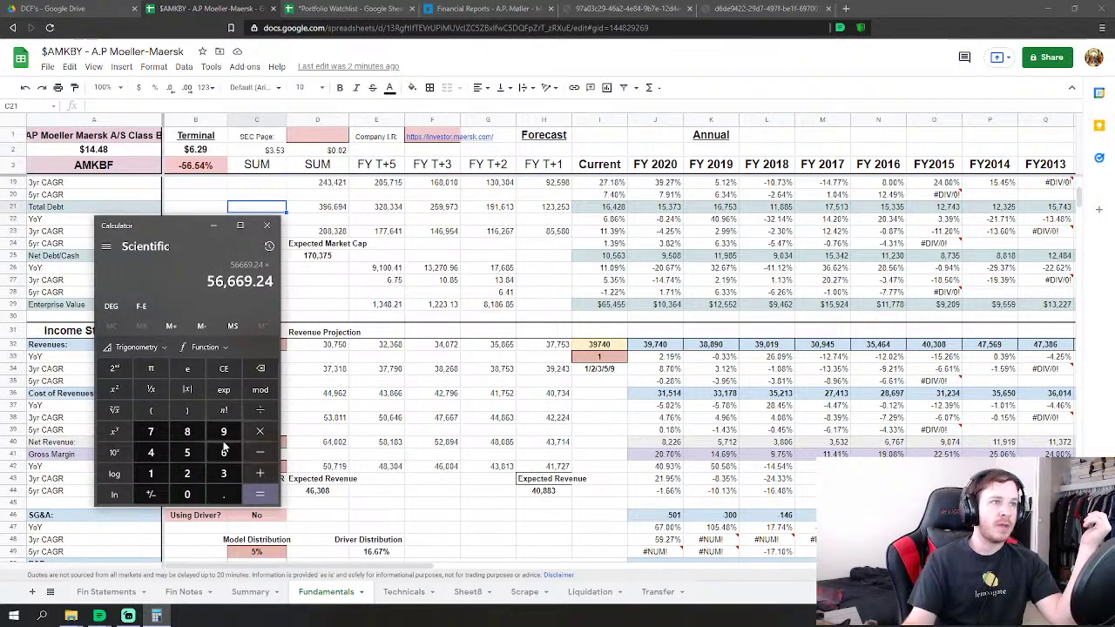
pyautogui.click(153, 410)
pyautogui.click(151, 473)
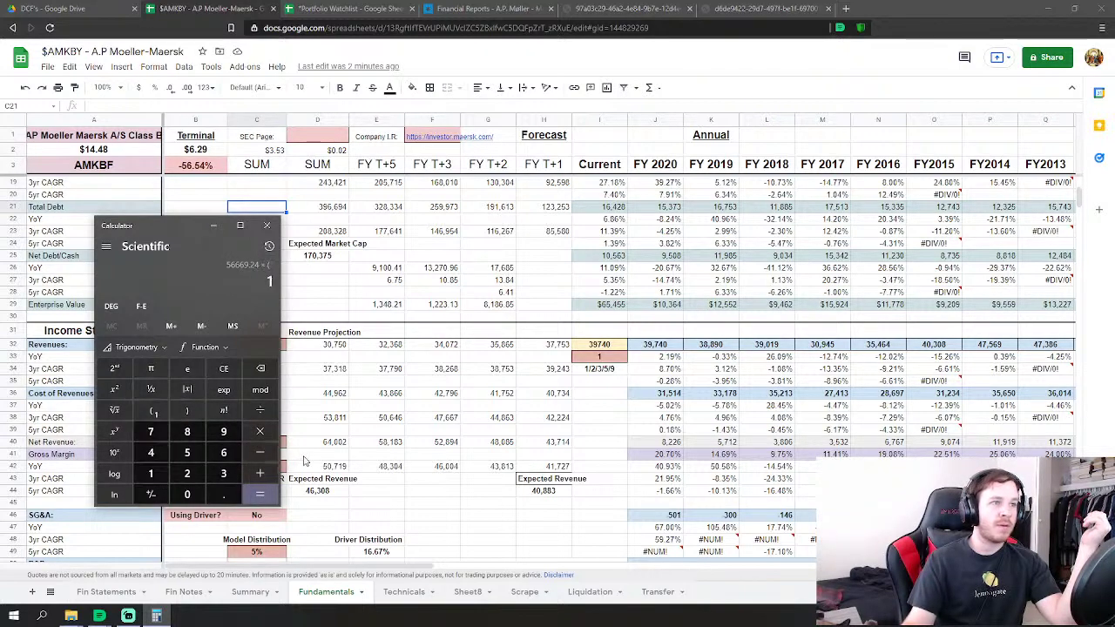
pyautogui.click(260, 452)
pyautogui.click(210, 501)
pyautogui.click(187, 494)
pyautogui.click(222, 432)
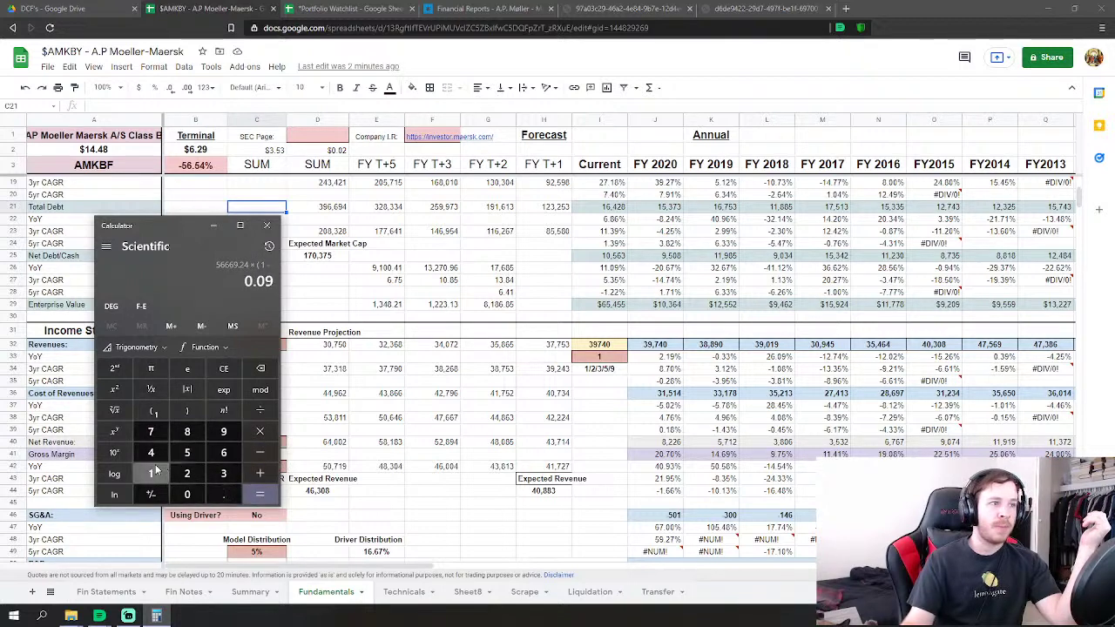
pyautogui.click(155, 470)
pyautogui.click(192, 410)
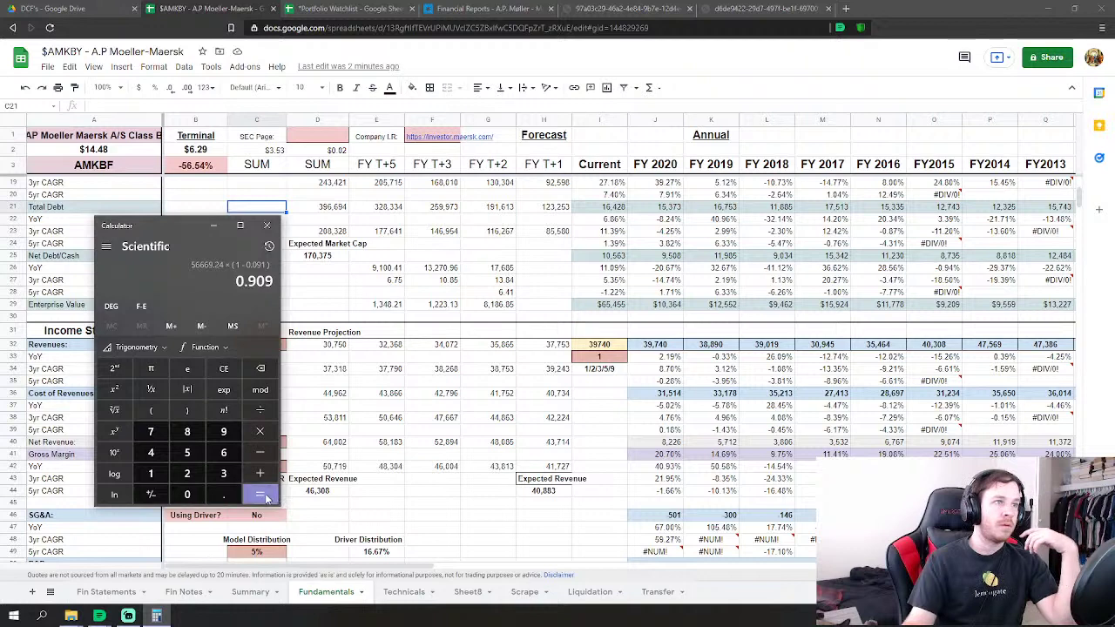
pyautogui.click(263, 495)
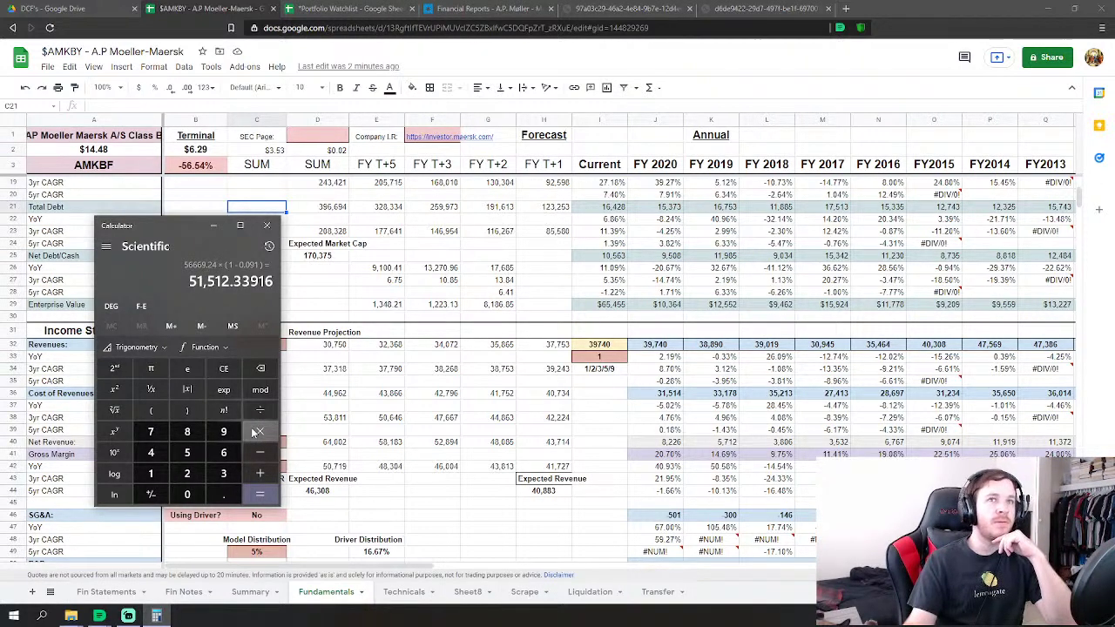
# Search the web for "danish 10 year bond" and check the Denmark 10 Year Government Bond yield on the WSJ page.
pyautogui.click(846, 9)
pyautogui.write('danish ')
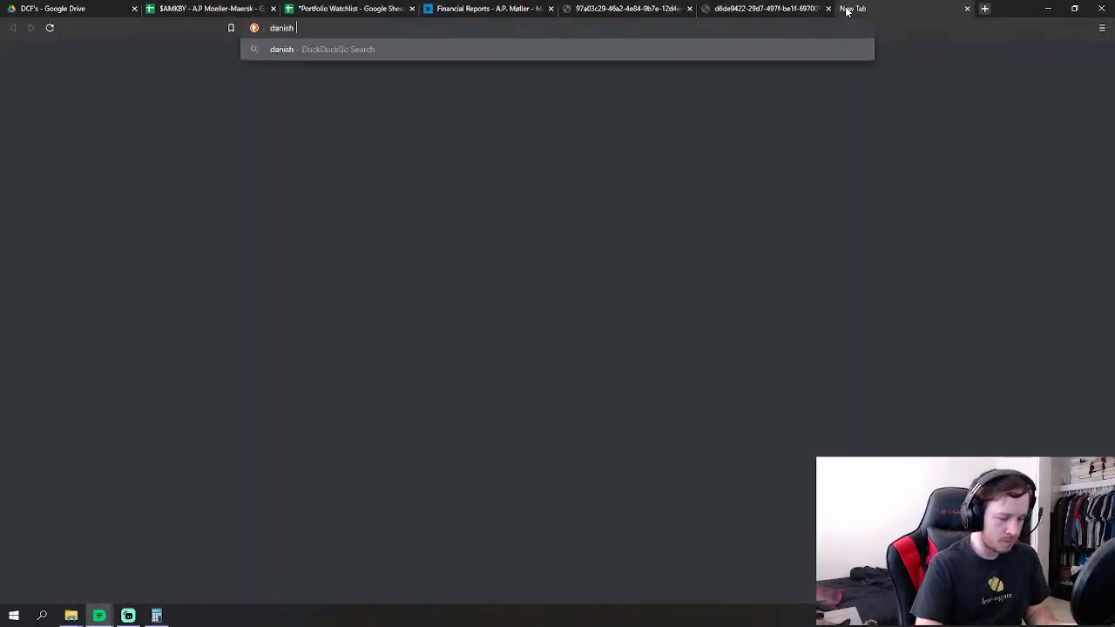
pyautogui.write('10 year bond')
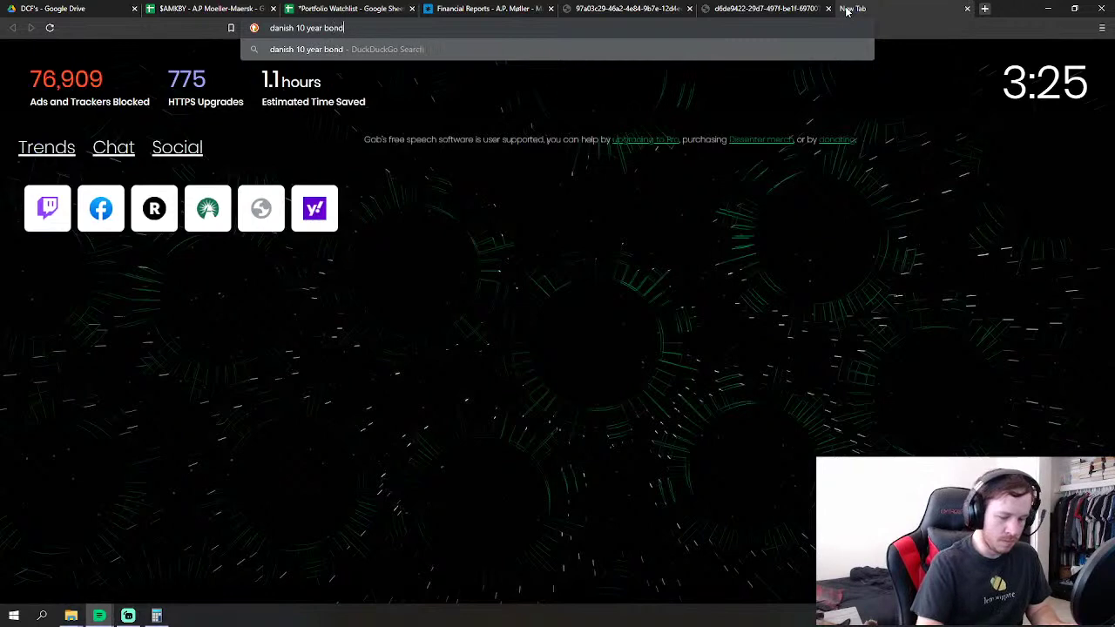
pyautogui.press('Return')
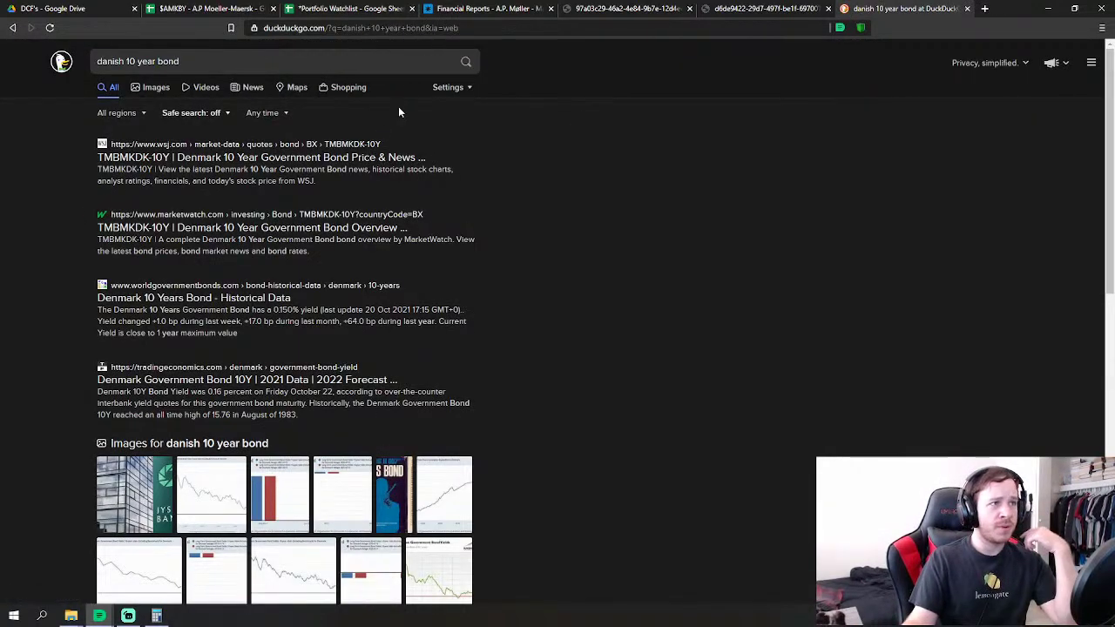
pyautogui.click(333, 158)
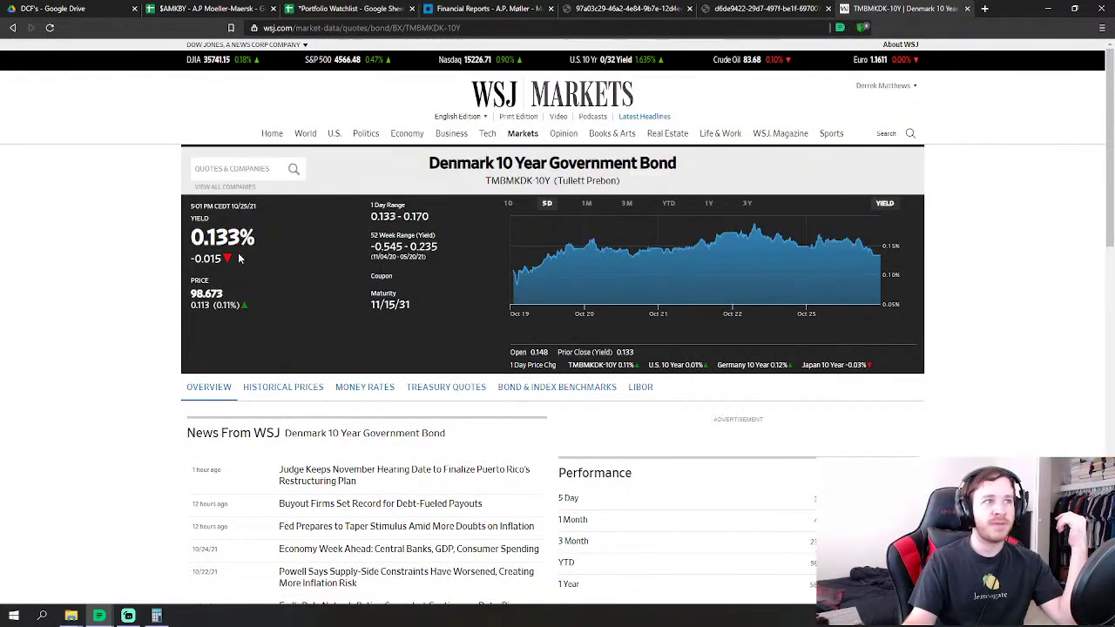
pyautogui.click(966, 8)
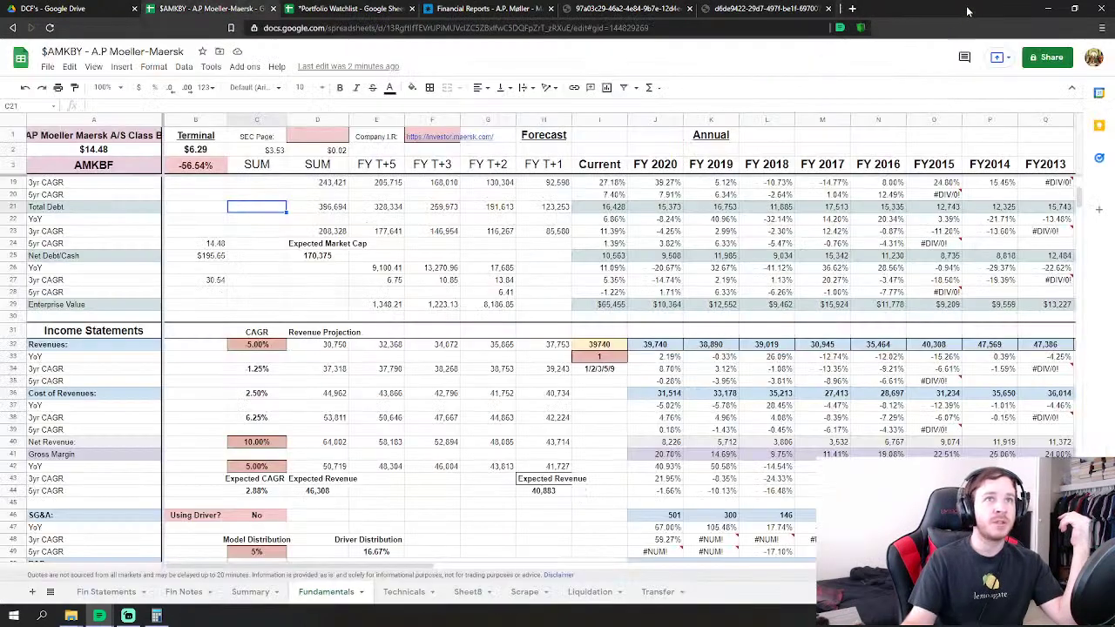
# Bring back the Calculator's revenue result and place it clear of the projection columns to compare it with the revenue projections.
pyautogui.click(306, 282)
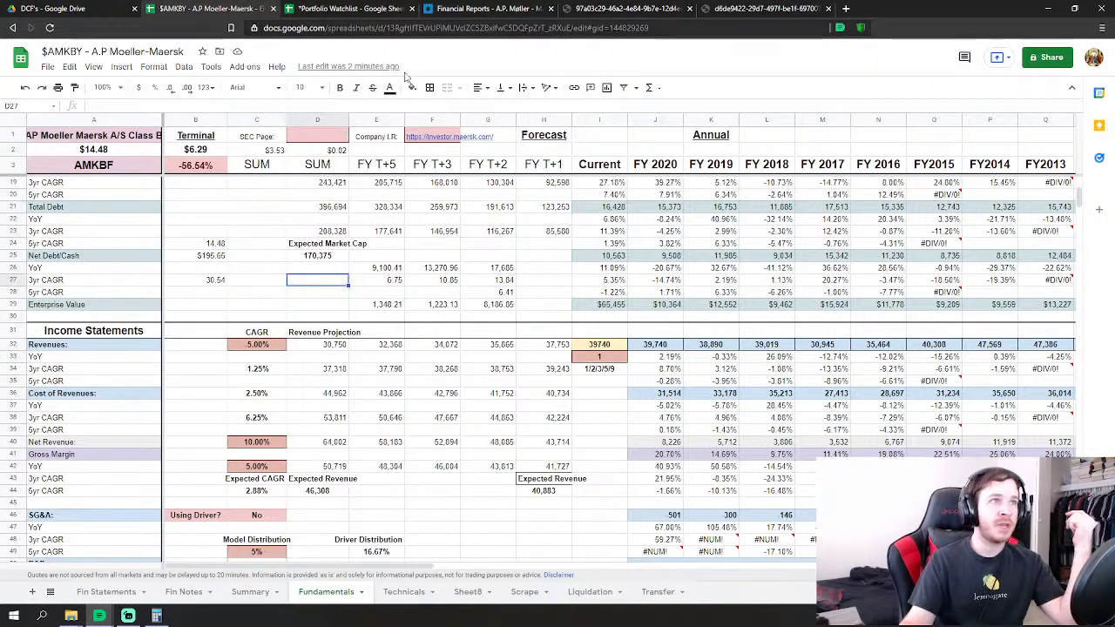
pyautogui.moveTo(431, 144)
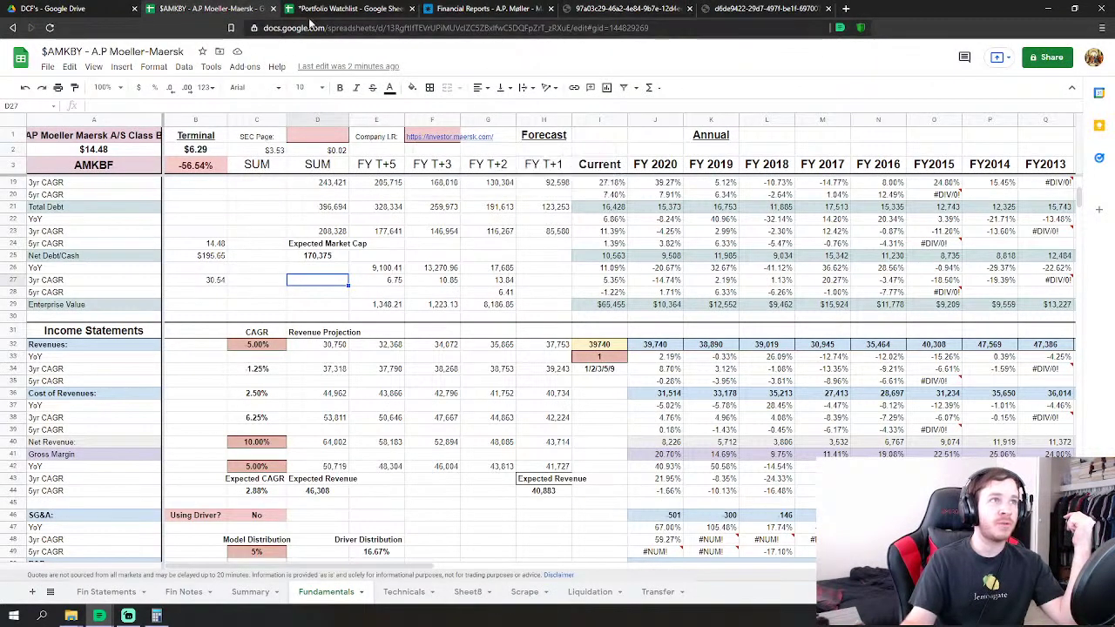
pyautogui.click(157, 615)
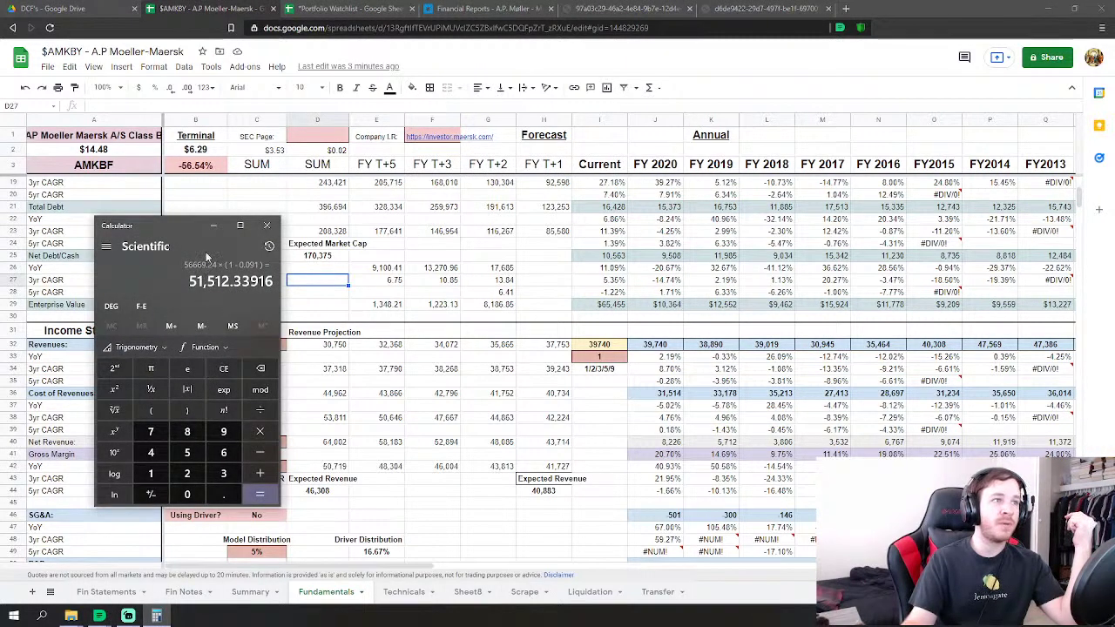
pyautogui.moveTo(200, 224); pyautogui.dragTo(807, 150)
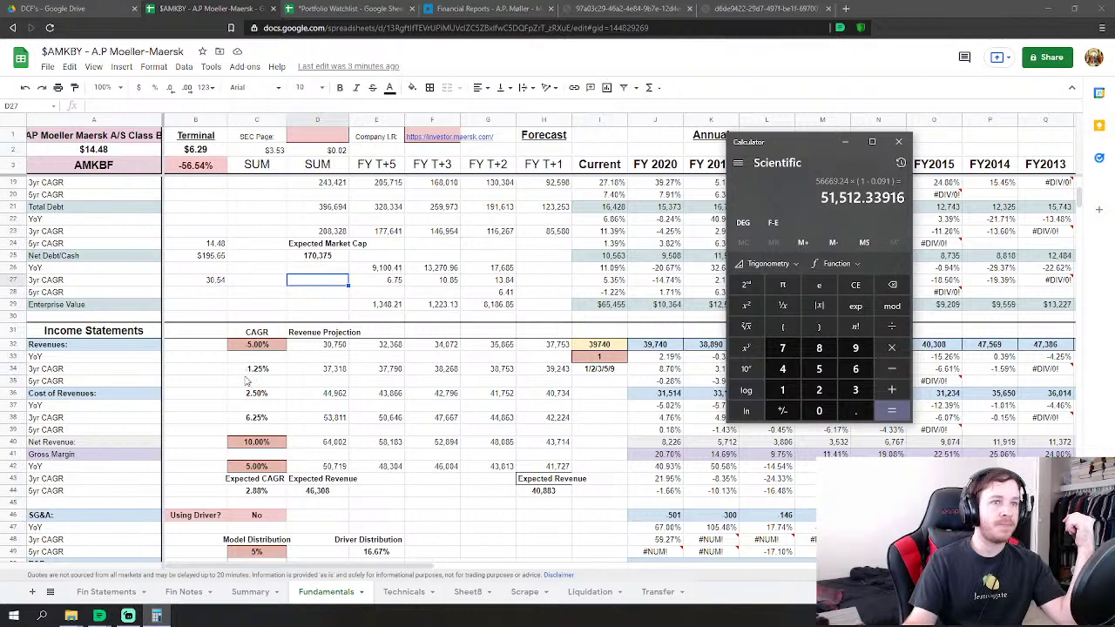
# Try 8% as the fifth model's revenue CAGR in C40 of the Fundamentals sheet.
pyautogui.click(258, 445)
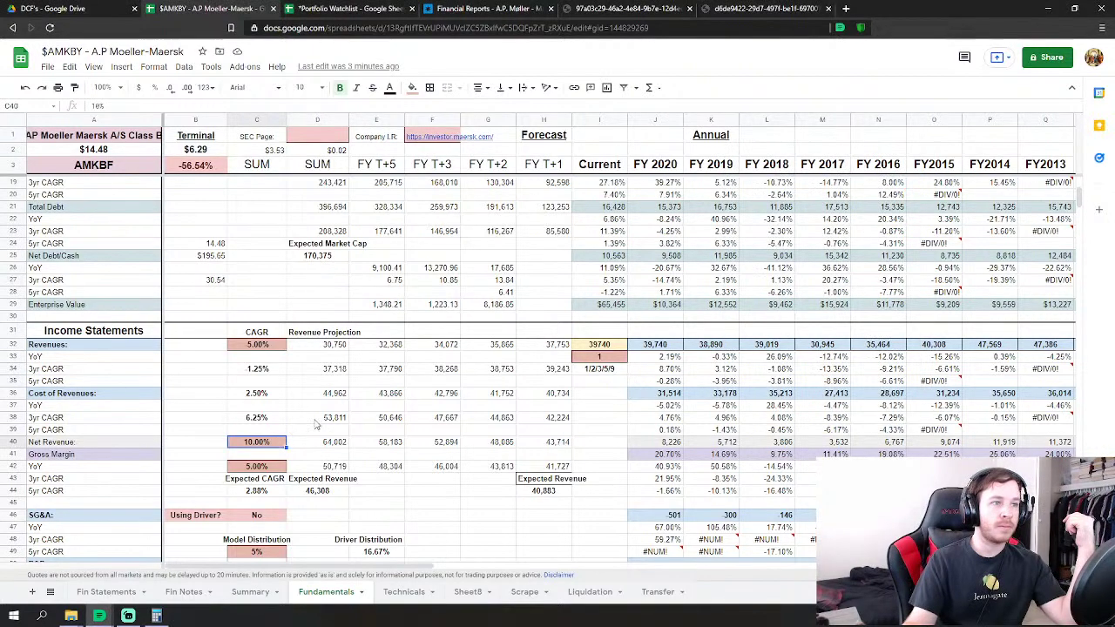
pyautogui.write('8%')
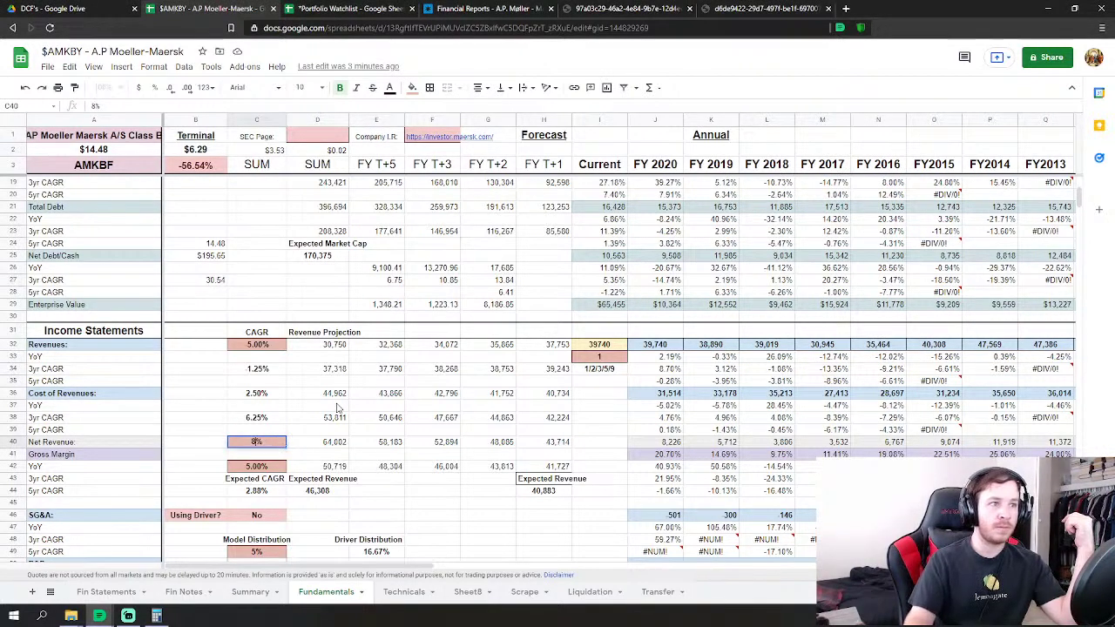
pyautogui.press('Return')
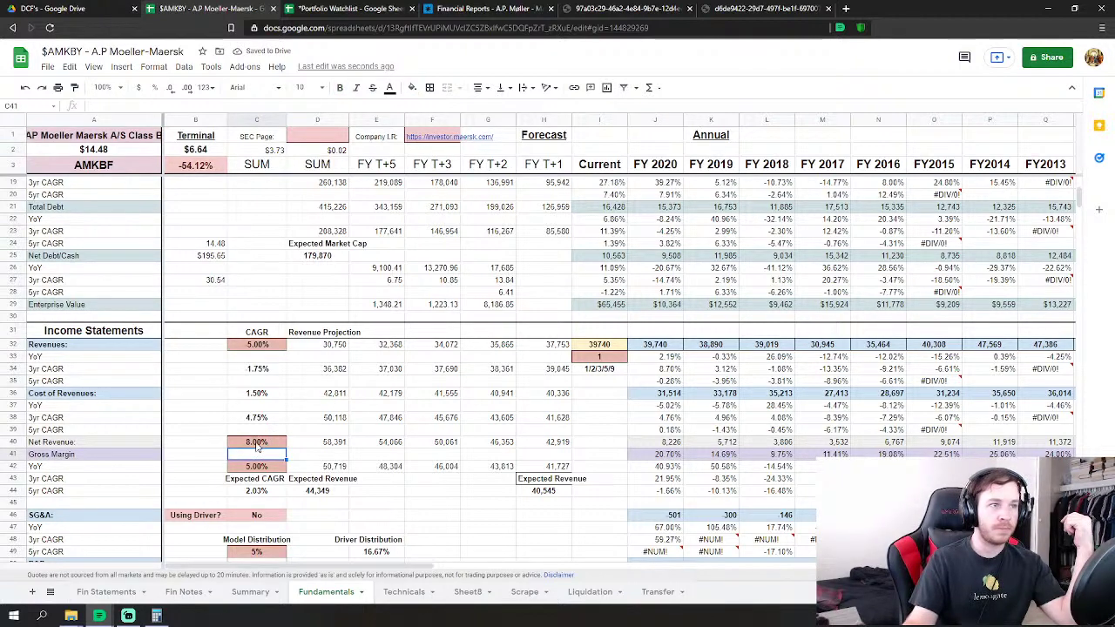
# Set the fifth model's revenue CAGR in C40 to 9% and compare the projections with the Calculator result.
pyautogui.click(258, 443)
pyautogui.write('9%')
pyautogui.press('Return')
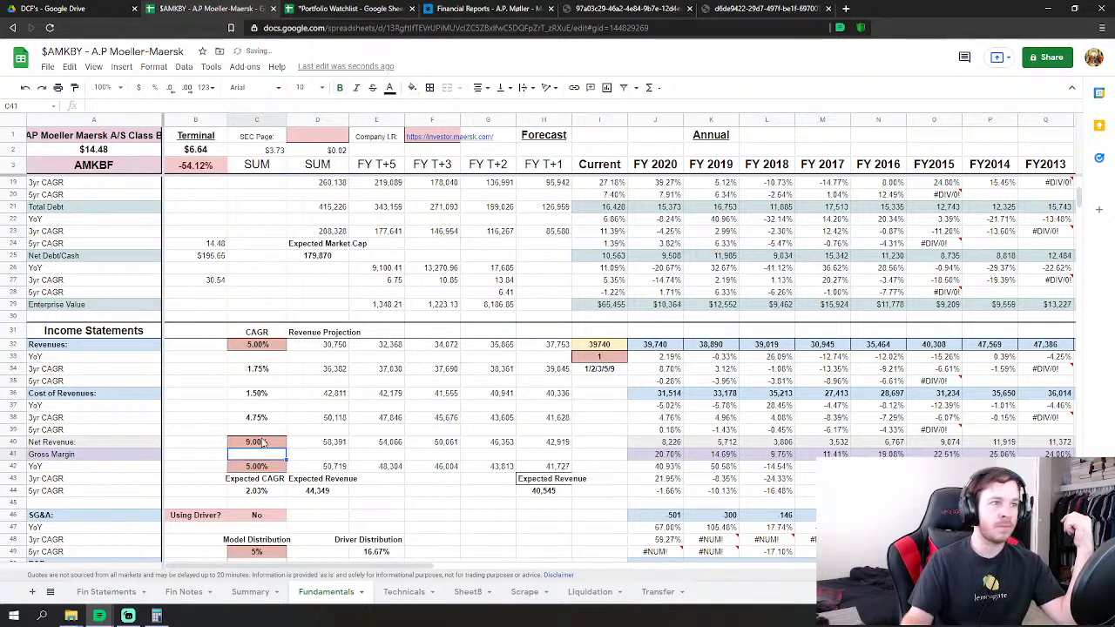
pyautogui.click(158, 615)
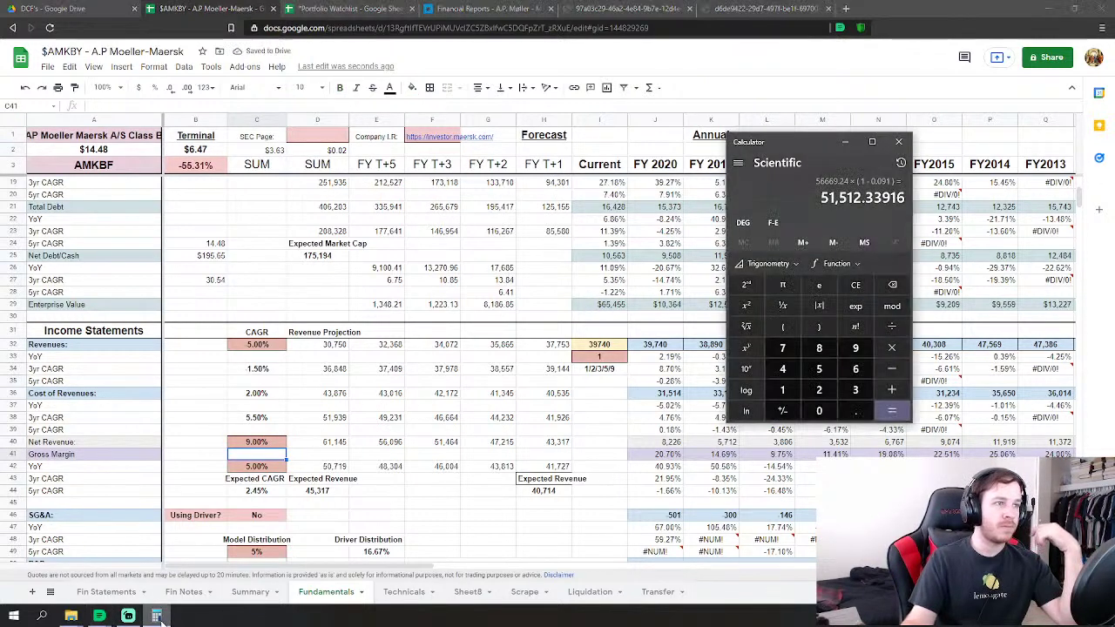
pyautogui.click(158, 616)
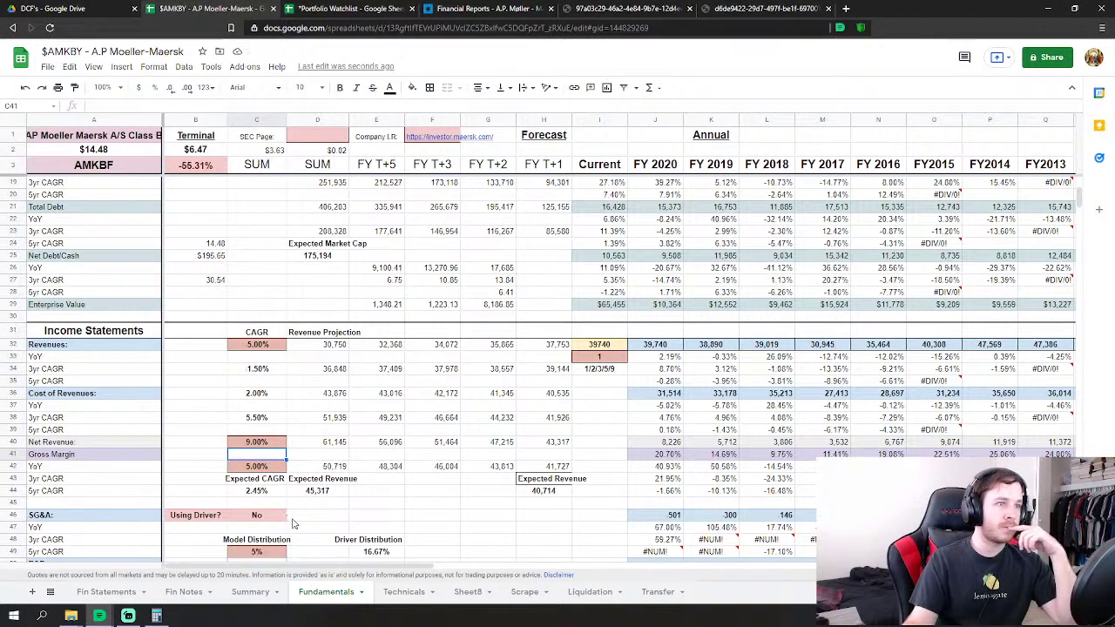
# Try a 3% revenue CAGR for the analyst model in C42, and return it to 5%.
pyautogui.click(267, 469)
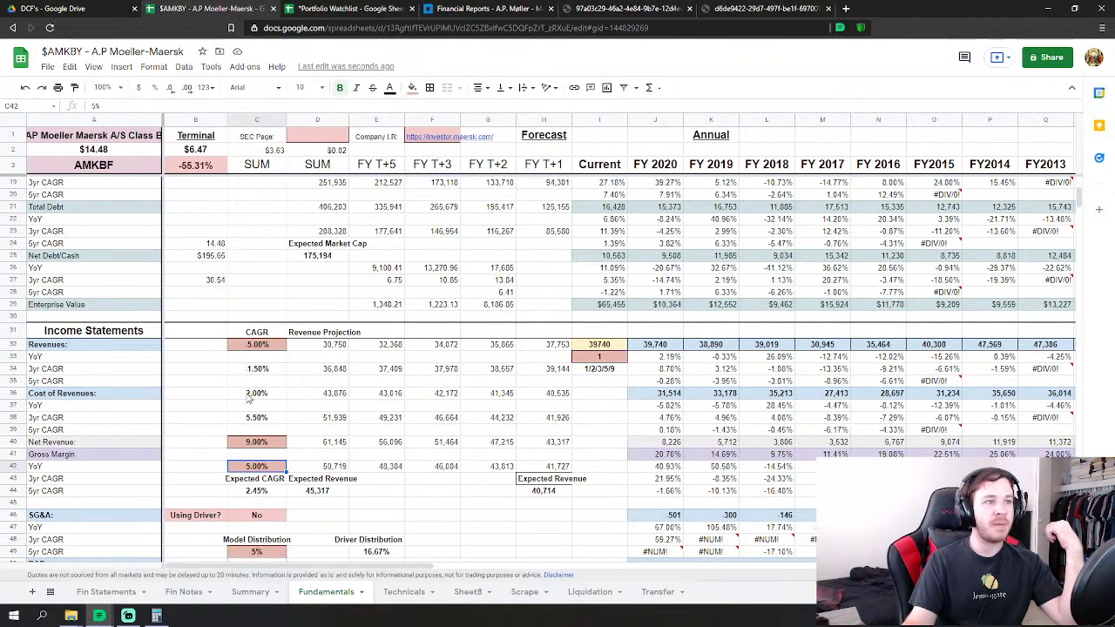
pyautogui.write('3')
pyautogui.press('Return')
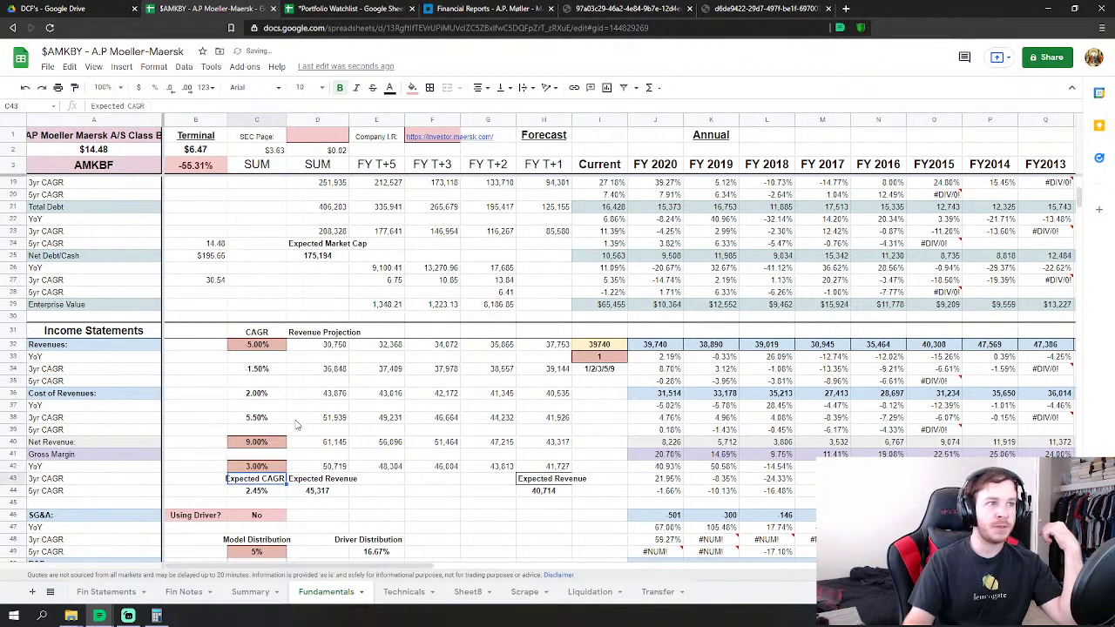
pyautogui.click(277, 467)
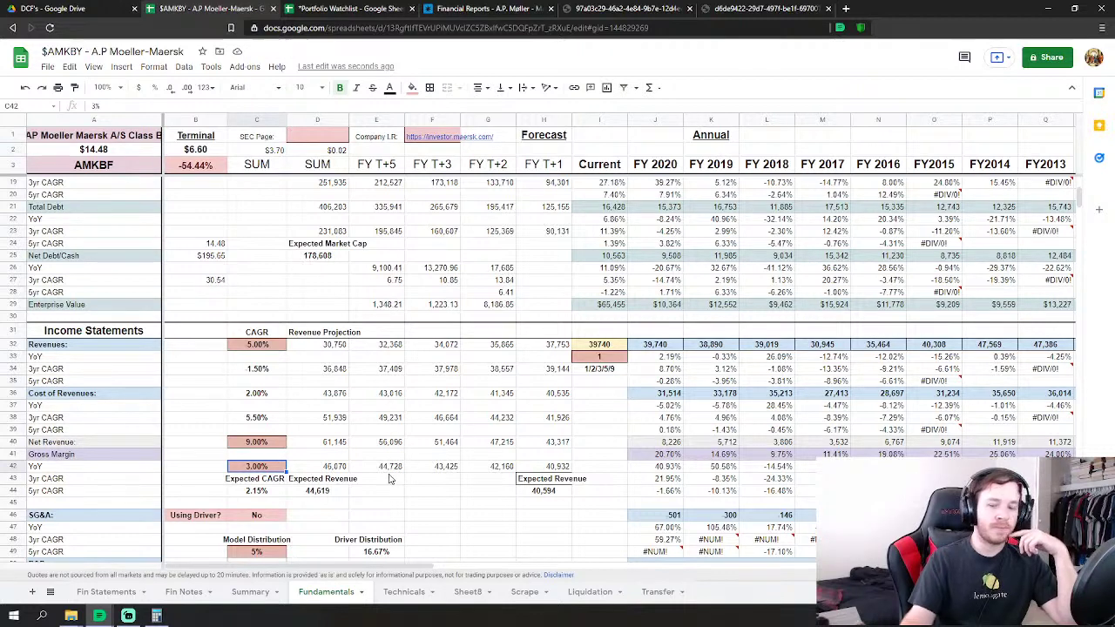
pyautogui.write('5')
pyautogui.press('Return')
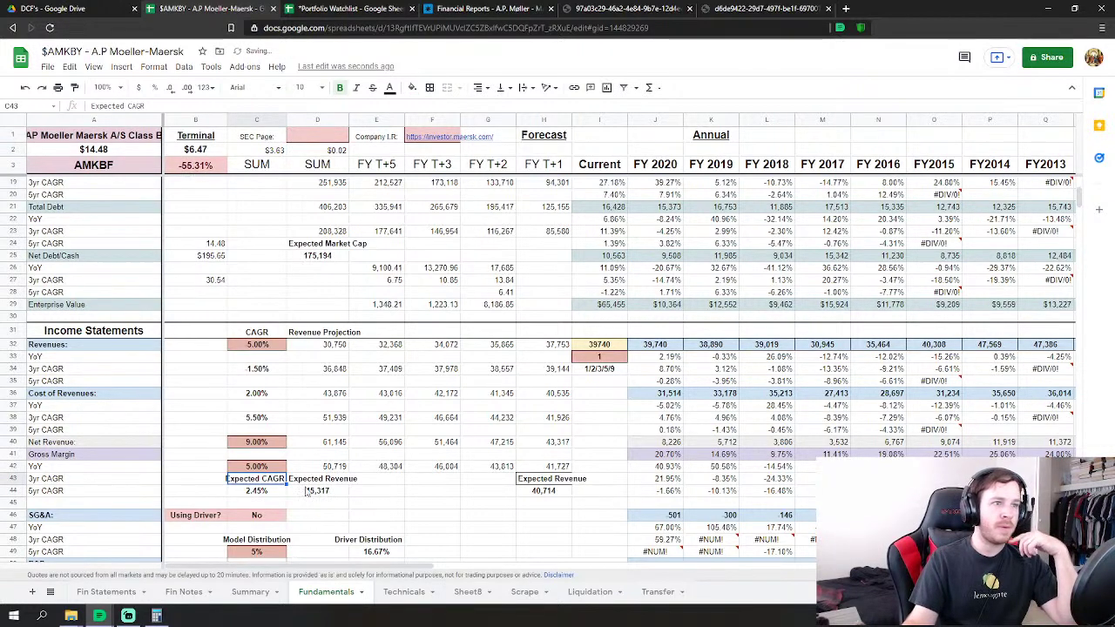
# Set the first model's projected net income margin in C113 to 2%.
pyautogui.scroll(-5, 309, 490)
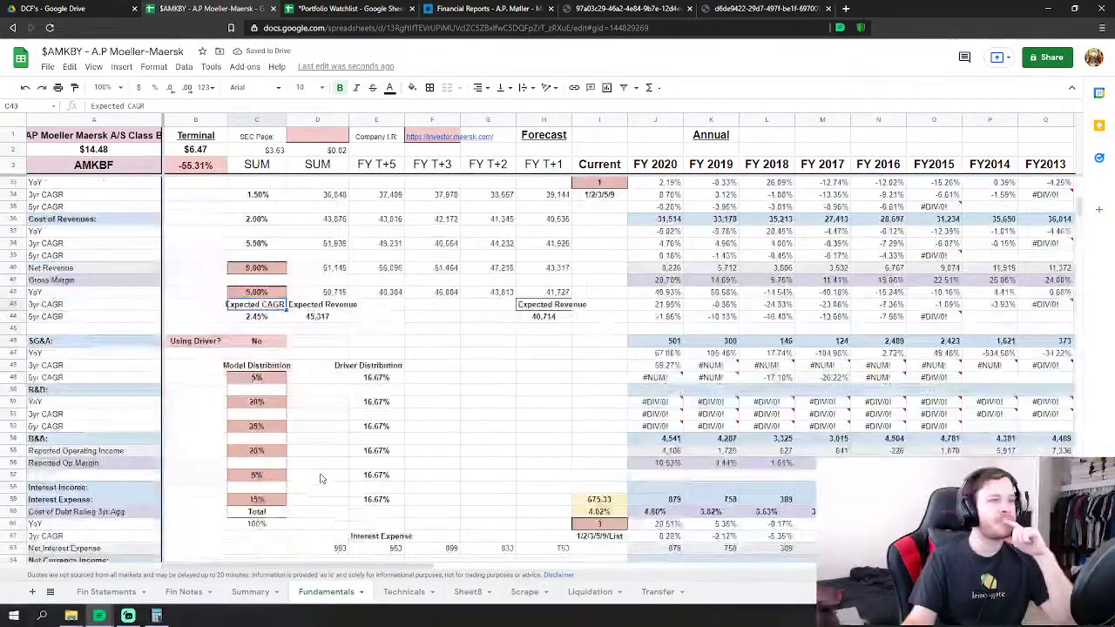
pyautogui.scroll(-18, 321, 487)
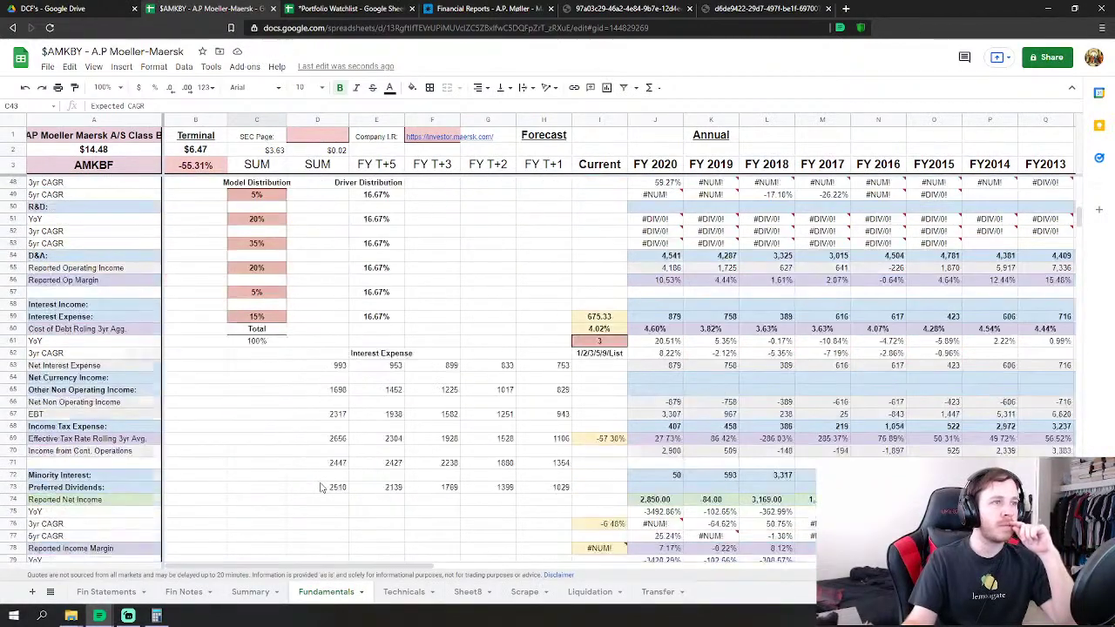
pyautogui.scroll(-3, 320, 488)
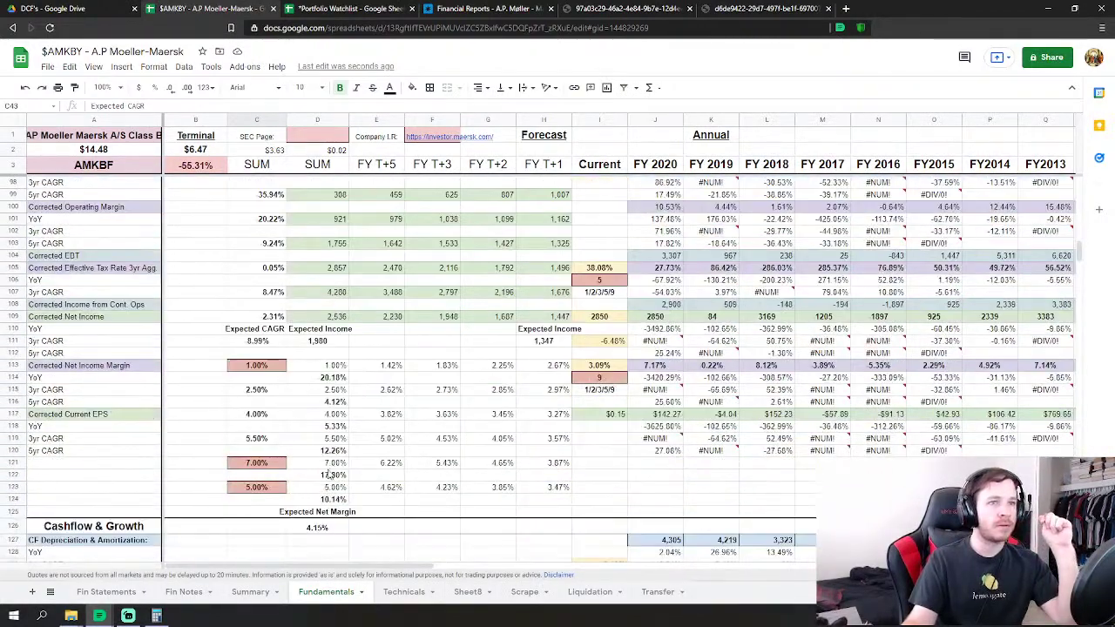
pyautogui.click(248, 369)
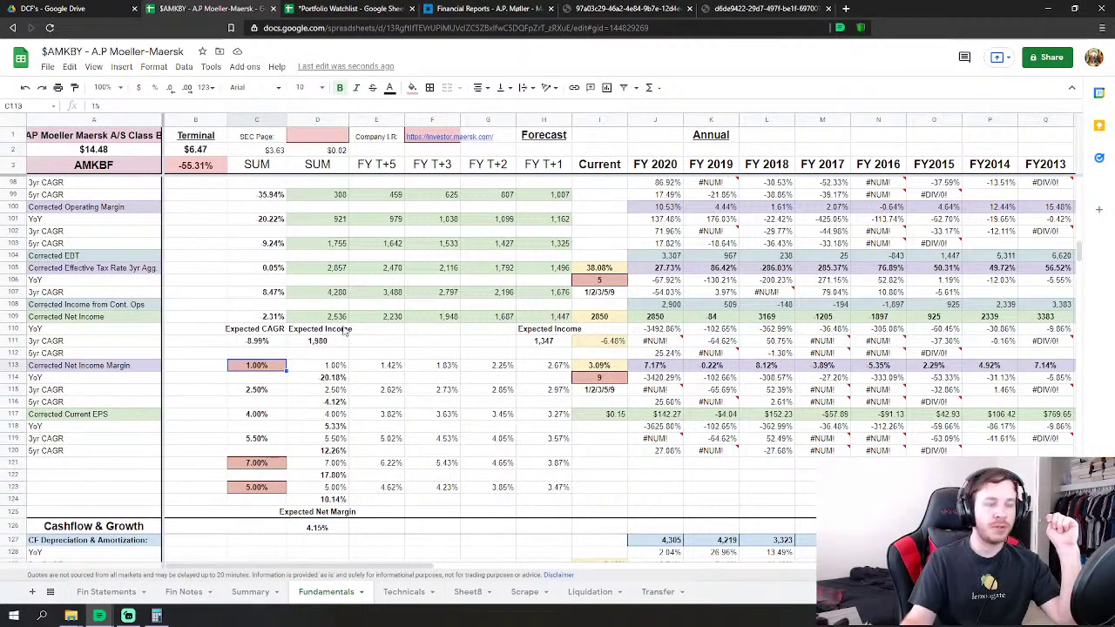
pyautogui.write('2%')
pyautogui.press('Return')
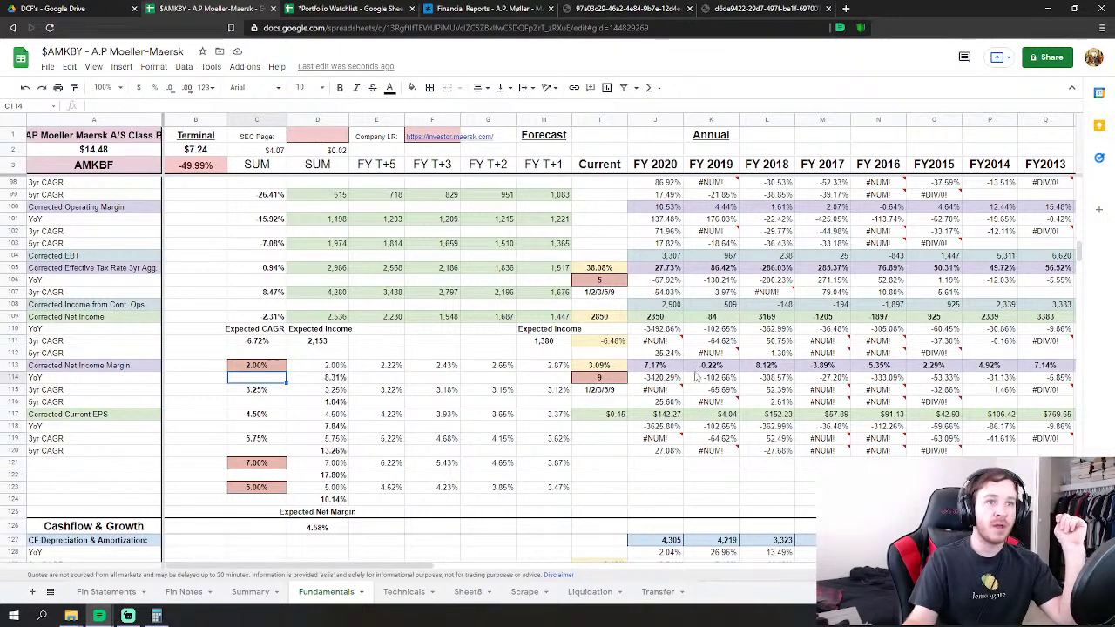
# Review the FY 2020 to FY 2016 net income margins, and set the projected margins to 8% in C121 and 6% in C123.
pyautogui.moveTo(660, 365); pyautogui.dragTo(872, 373)
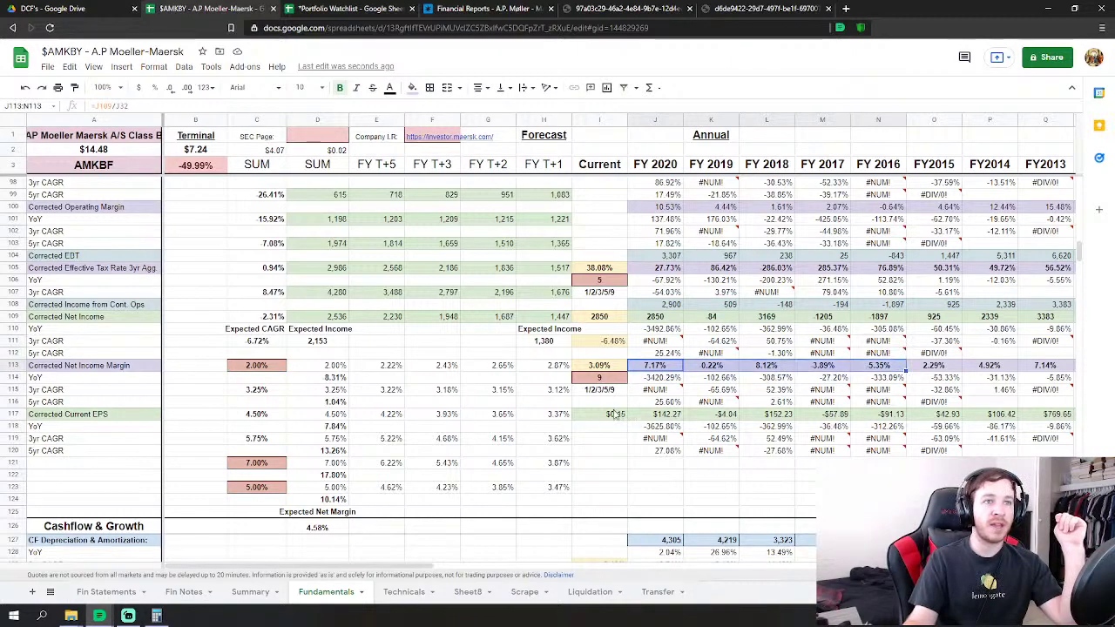
pyautogui.click(575, 442)
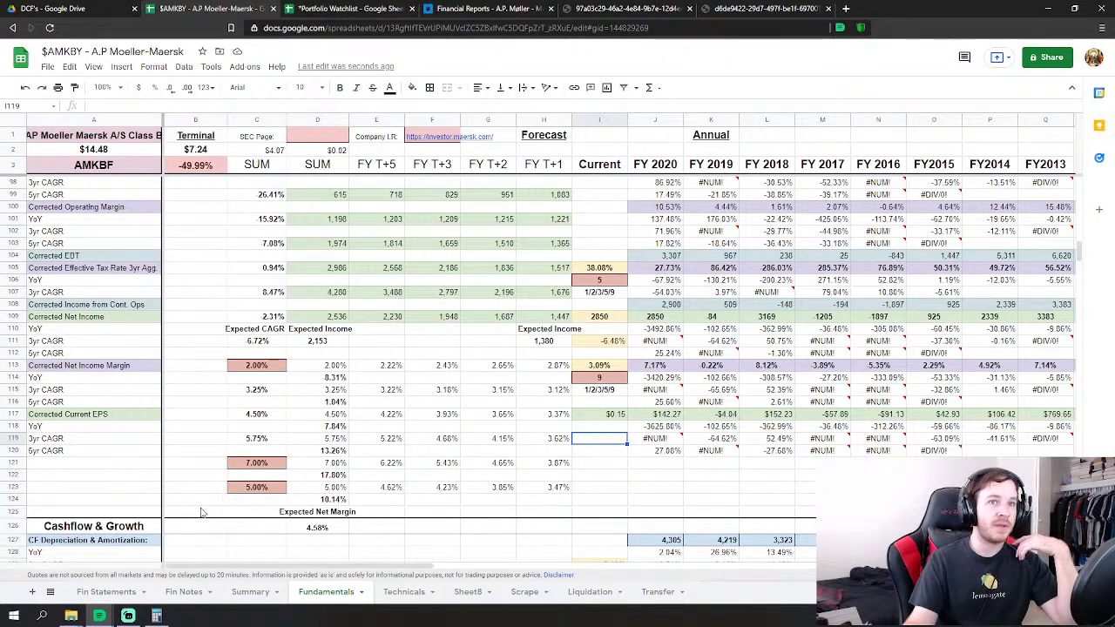
pyautogui.click(253, 464)
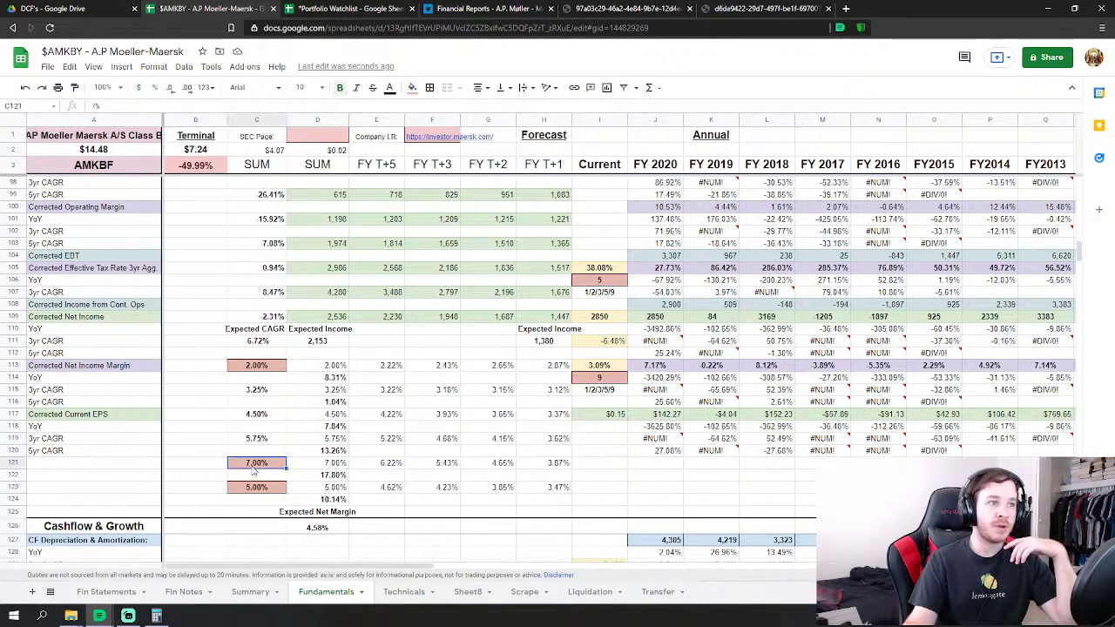
pyautogui.write('8')
pyautogui.press('Return')
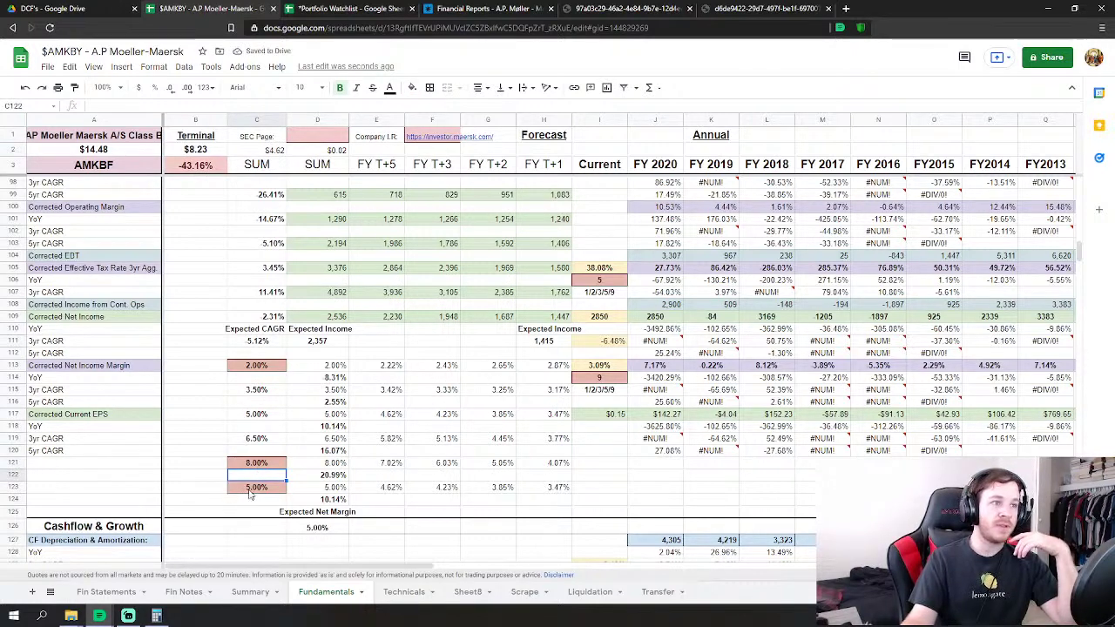
pyautogui.click(252, 488)
pyautogui.write('6')
pyautogui.press('Return')
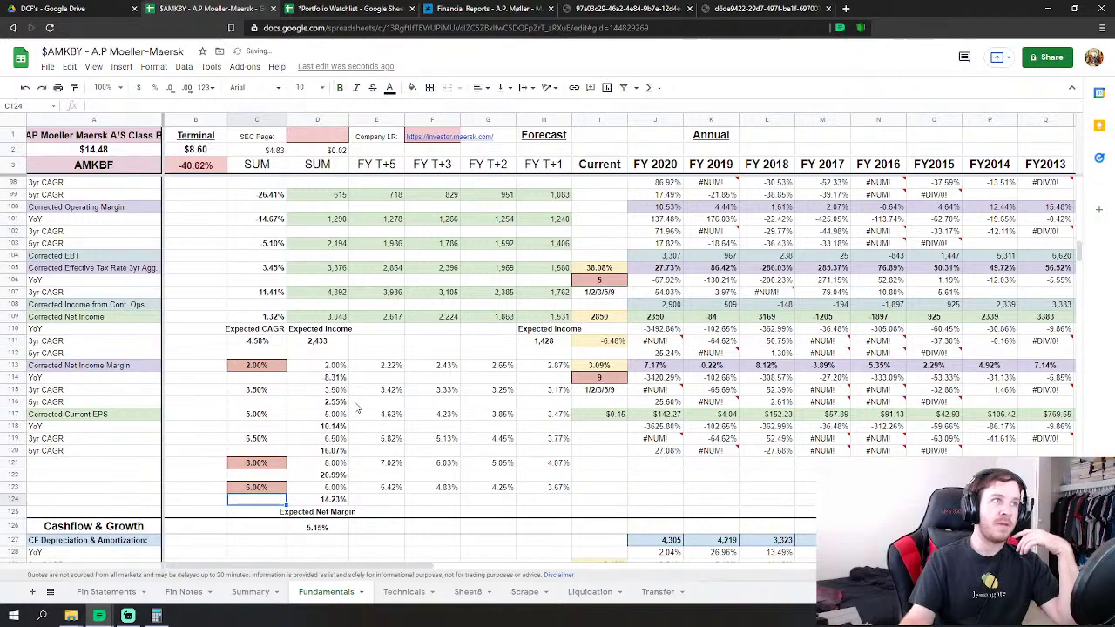
# Review the Fundamentals sheet from Cashflow & Growth down to Leverage & Discount, and open the Summary sheet to check the model valuations.
pyautogui.scroll(-5, 412, 460)
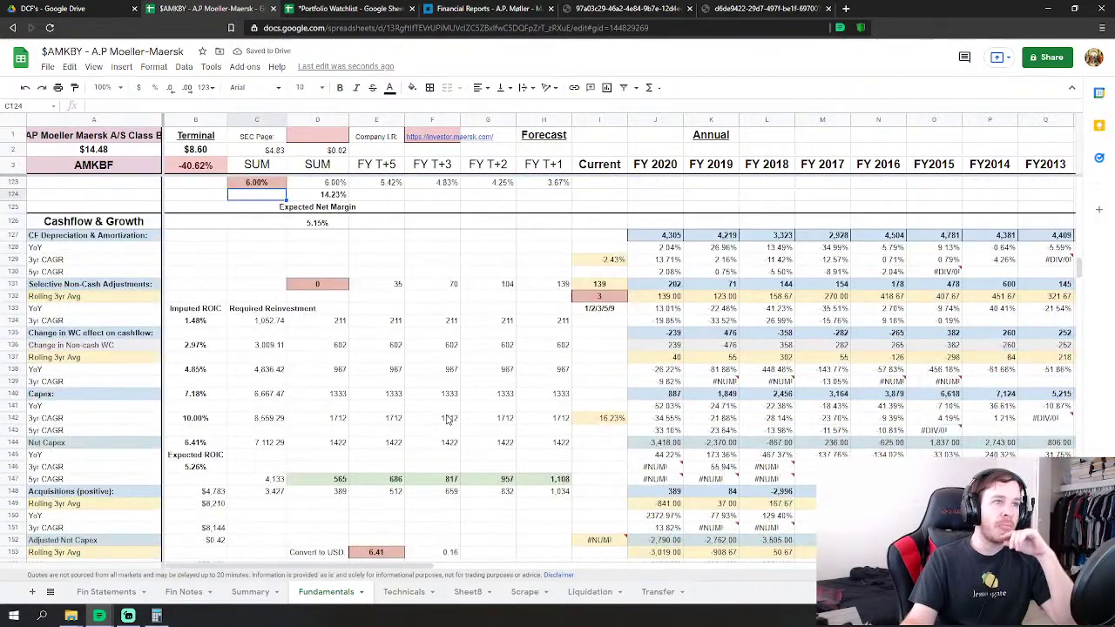
pyautogui.scroll(-14, 447, 419)
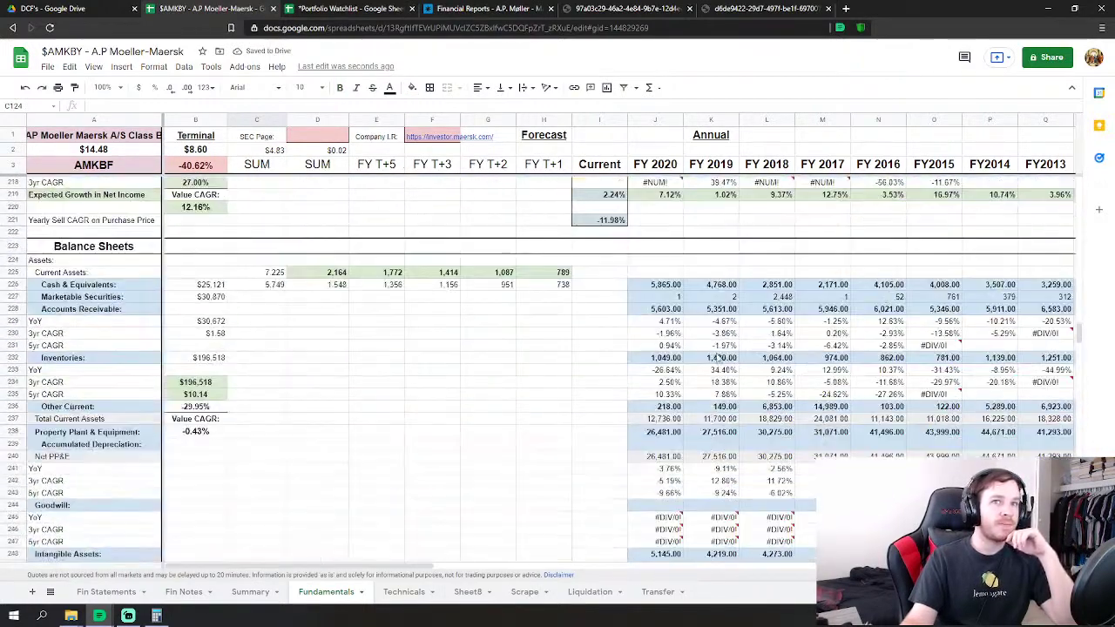
pyautogui.moveTo(1078, 335); pyautogui.dragTo(1070, 445)
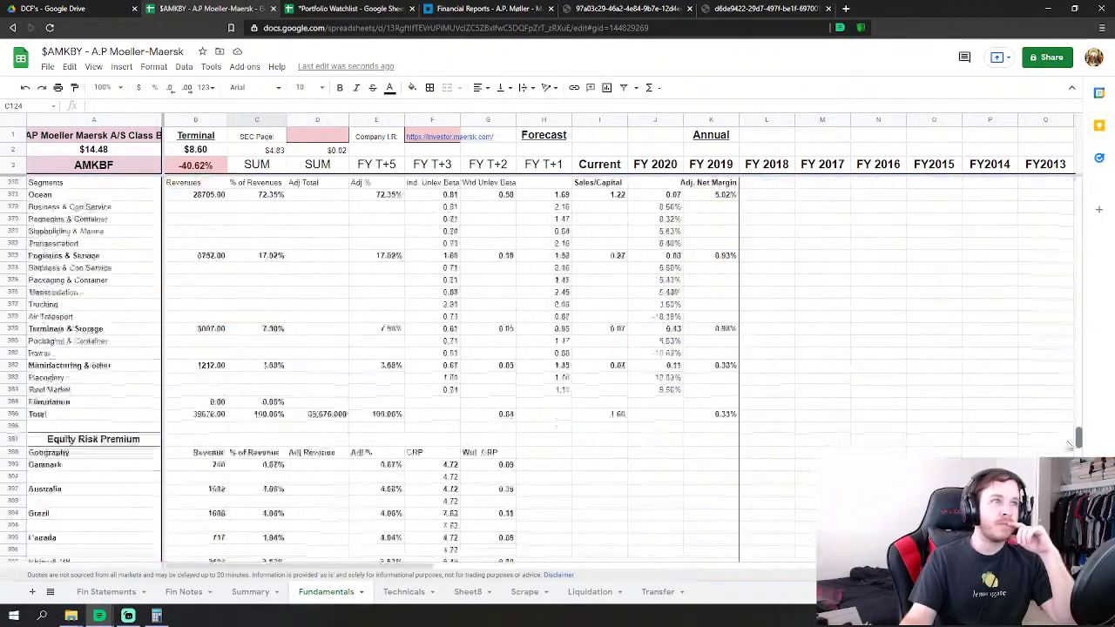
pyautogui.scroll(-15, 1069, 445)
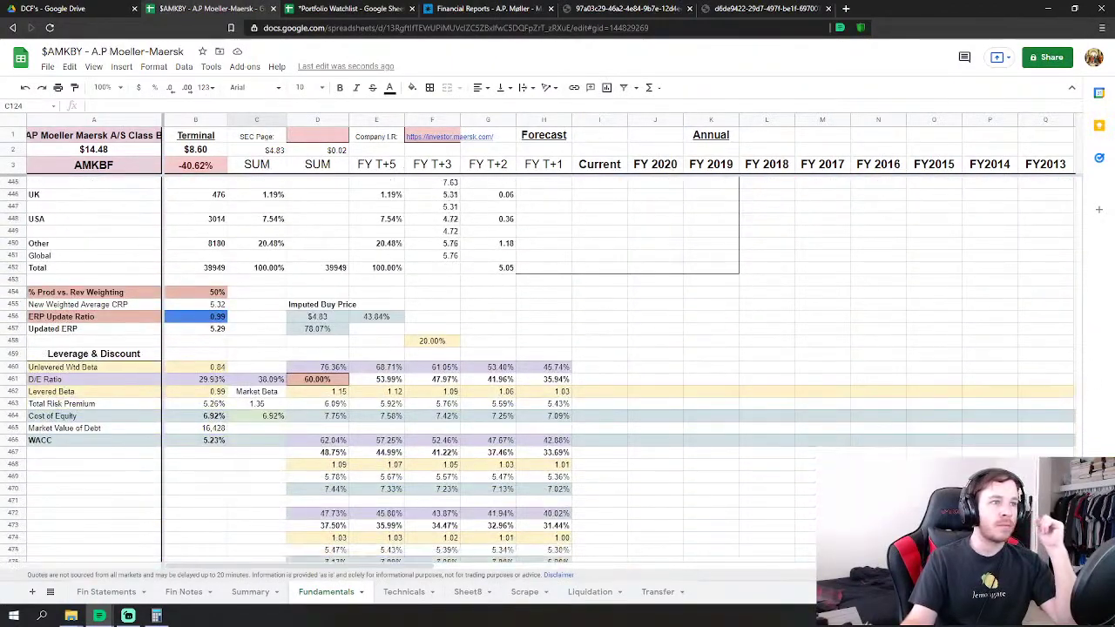
pyautogui.scroll(-3, 706, 570)
pyautogui.scroll(2, 705, 570)
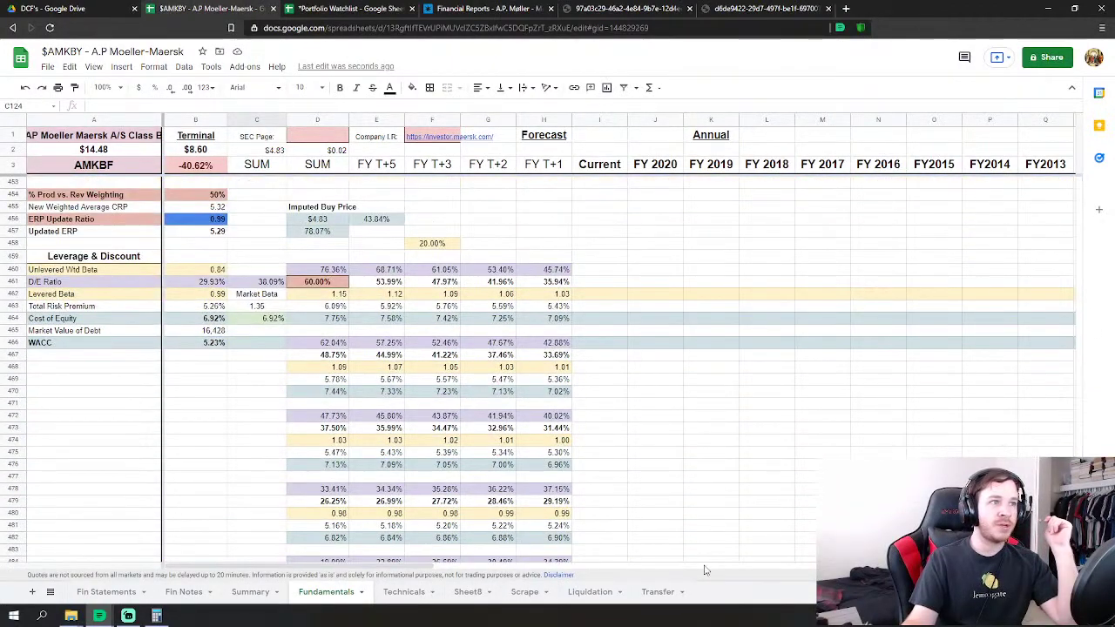
pyautogui.click(252, 593)
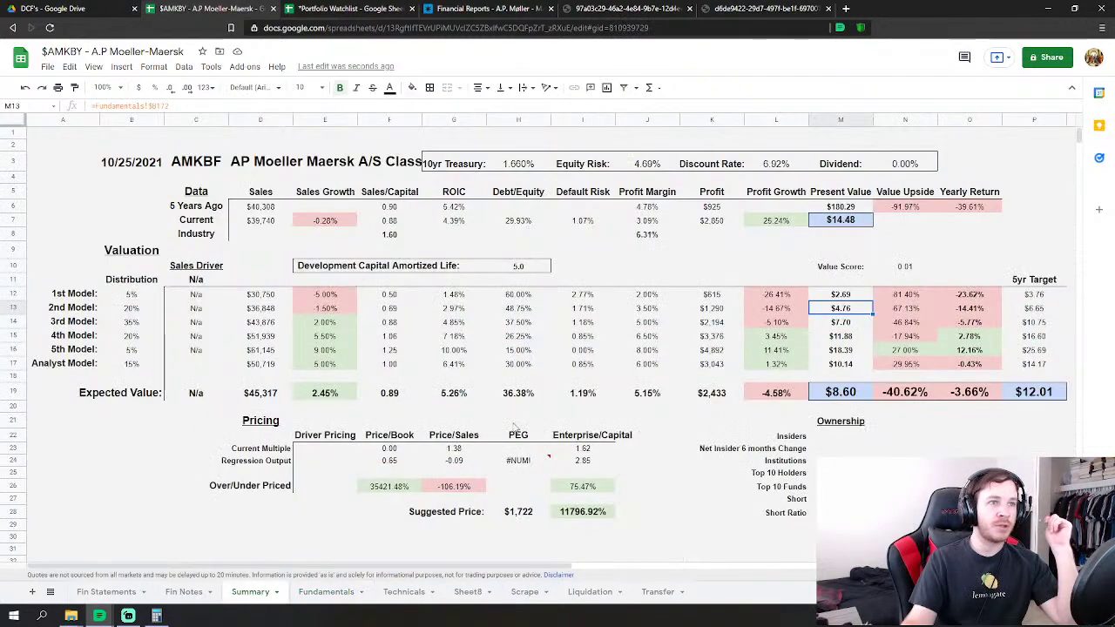
# Set the analyst model's D/E ratio in D491 of the Fundamentals sheet to 25%, and check the valuations on the Summary sheet.
pyautogui.click(326, 592)
pyautogui.scroll(-3, 367, 481)
pyautogui.scroll(2, 369, 474)
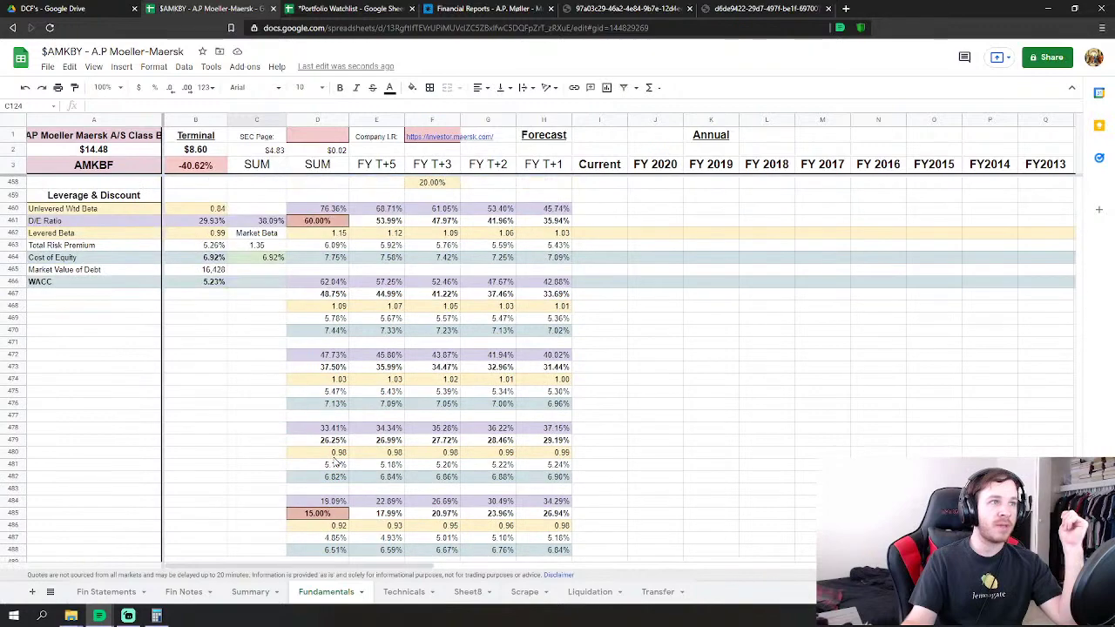
pyautogui.scroll(-1, 331, 487)
pyautogui.click(316, 524)
pyautogui.write('25')
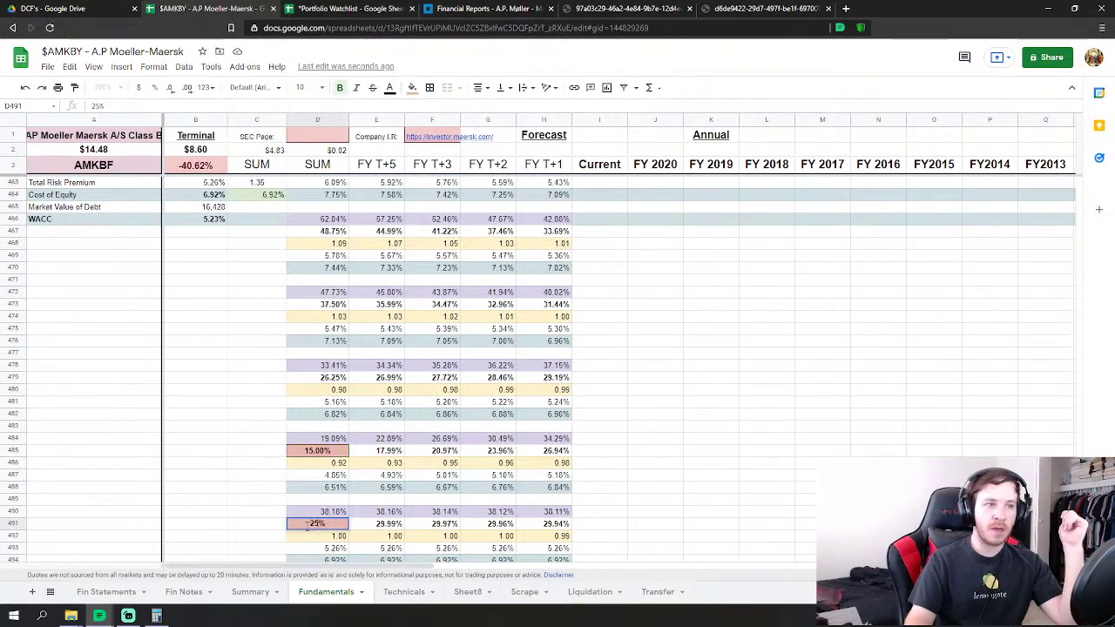
pyautogui.press('Return')
pyautogui.click(250, 592)
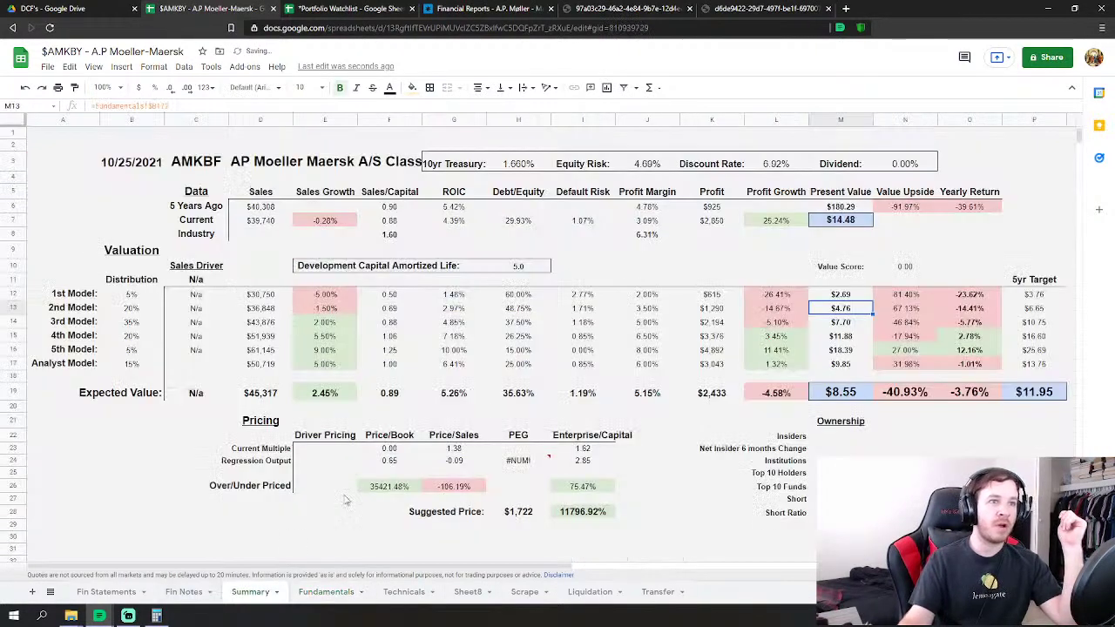
# Review the Fundamentals sheet from Leverage & Discount up through the geography, Dividends & Cashflow, pricing and balance sheet sections.
pyautogui.click(347, 591)
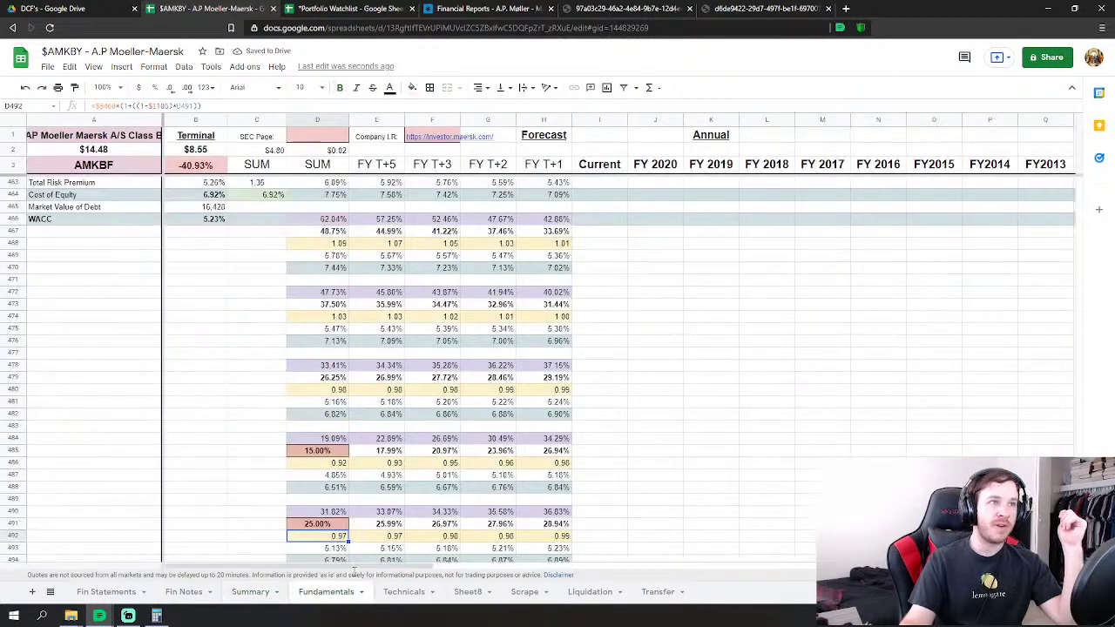
pyautogui.scroll(3, 357, 433)
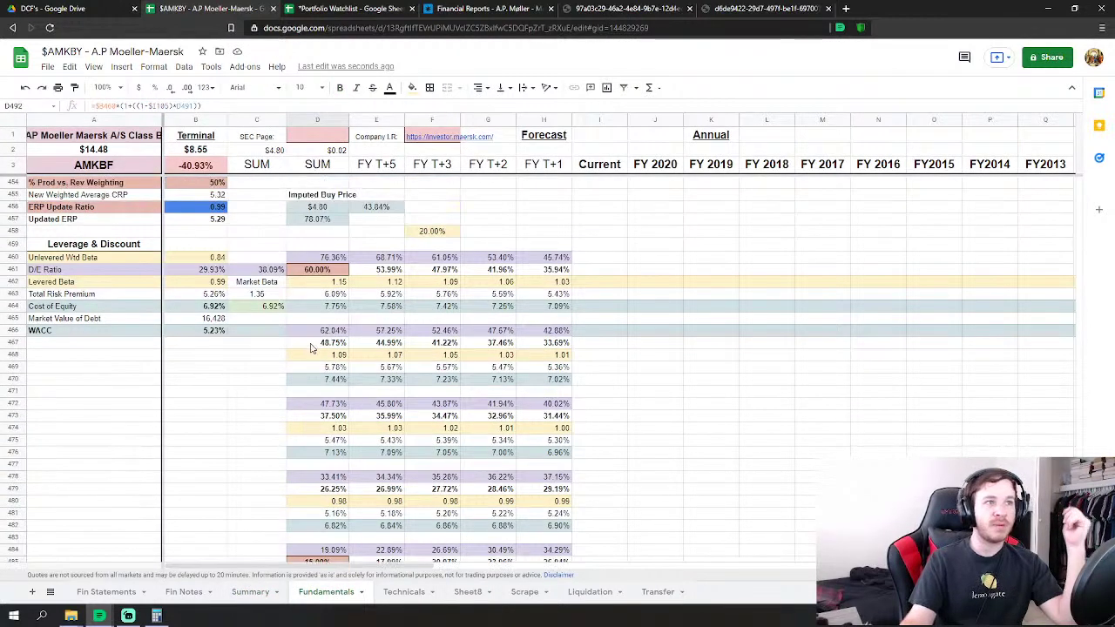
pyautogui.scroll(-2, 301, 361)
pyautogui.scroll(5, 313, 357)
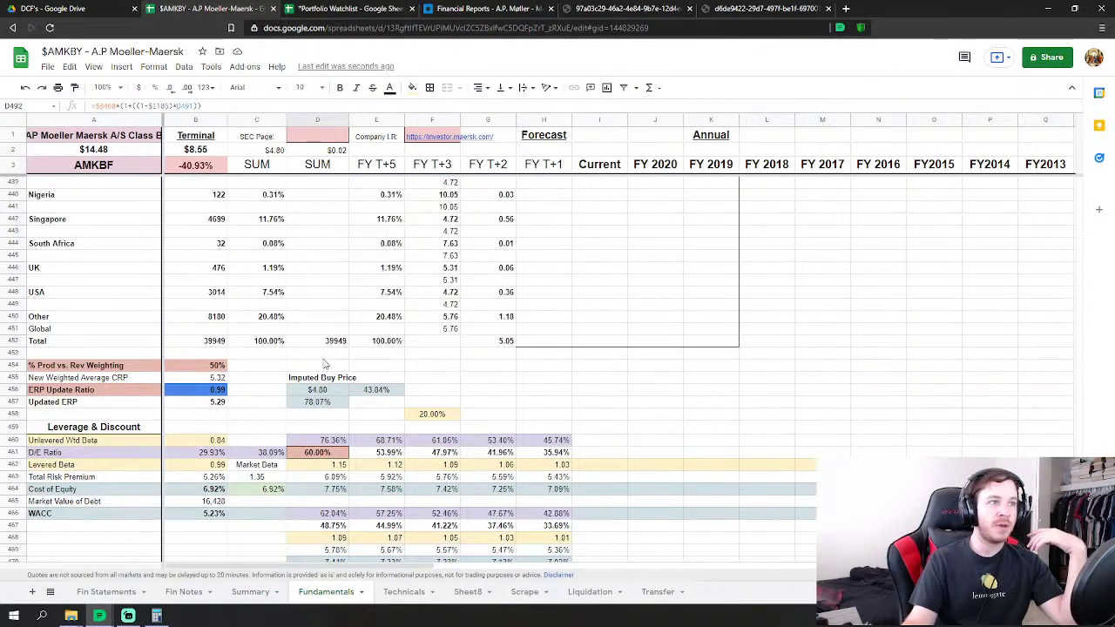
pyautogui.scroll(15, 335, 369)
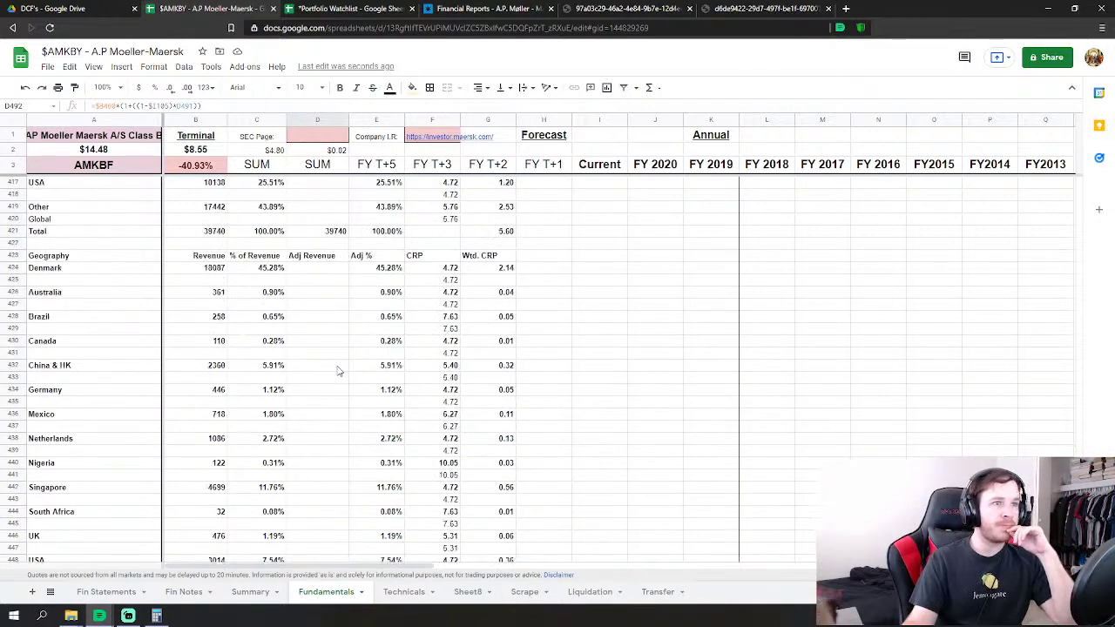
pyautogui.scroll(6, 514, 416)
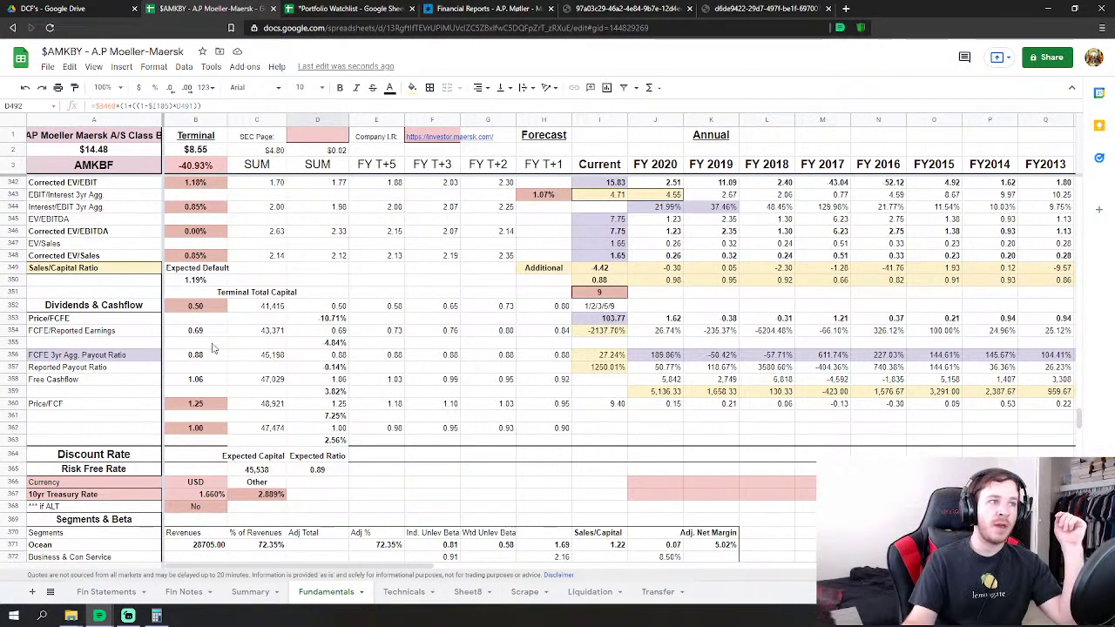
pyautogui.click(209, 429)
pyautogui.scroll(4, 354, 400)
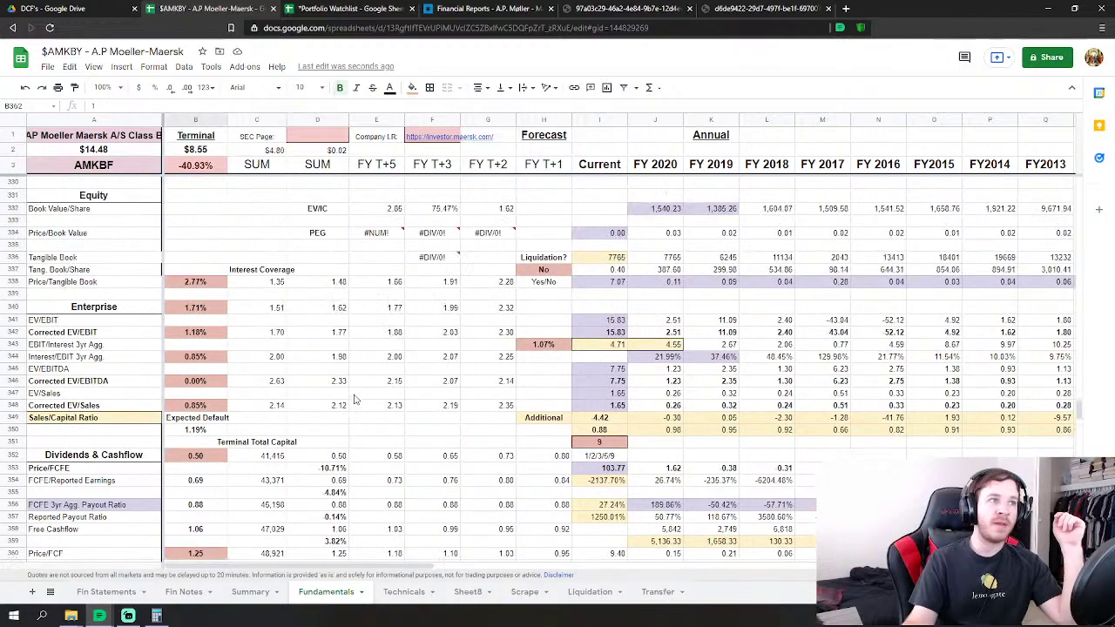
pyautogui.scroll(8, 354, 399)
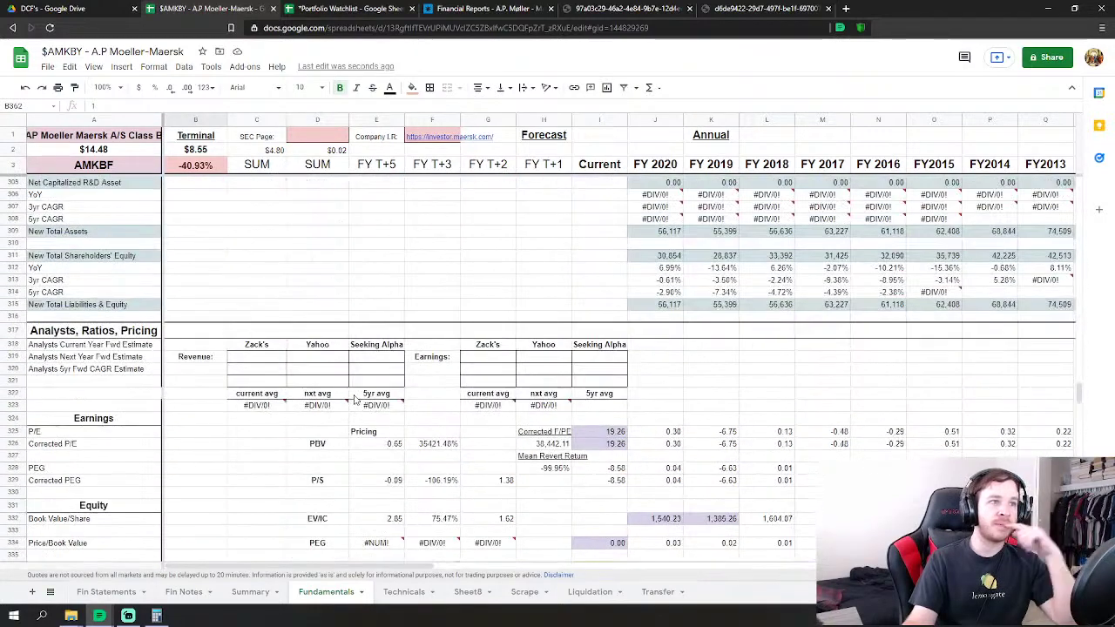
pyautogui.scroll(13, 355, 400)
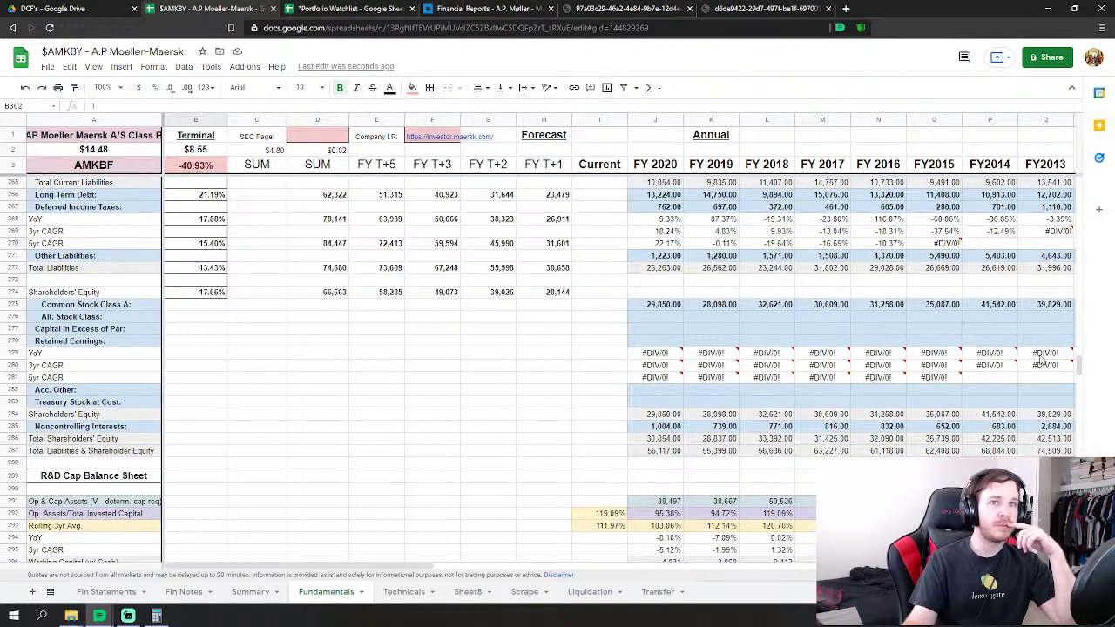
pyautogui.moveTo(1079, 367); pyautogui.dragTo(1111, 212)
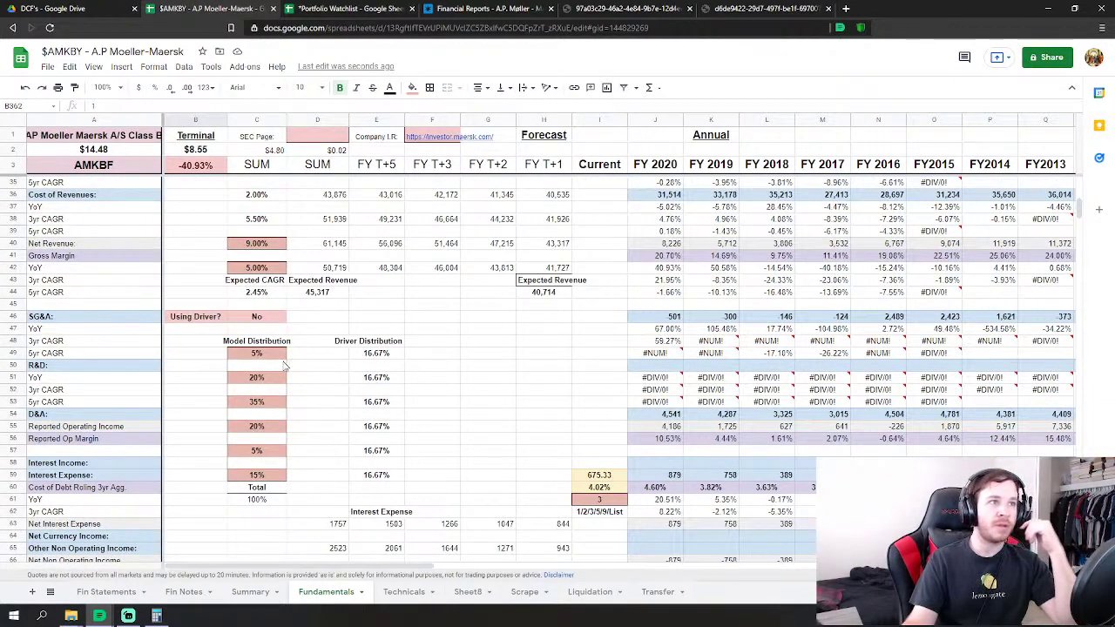
# Review the revenue CAGR projections, the model distribution weights and the projected net incomes and margins on the Fundamentals sheet.
pyautogui.scroll(2, 407, 400)
pyautogui.scroll(-2, 406, 401)
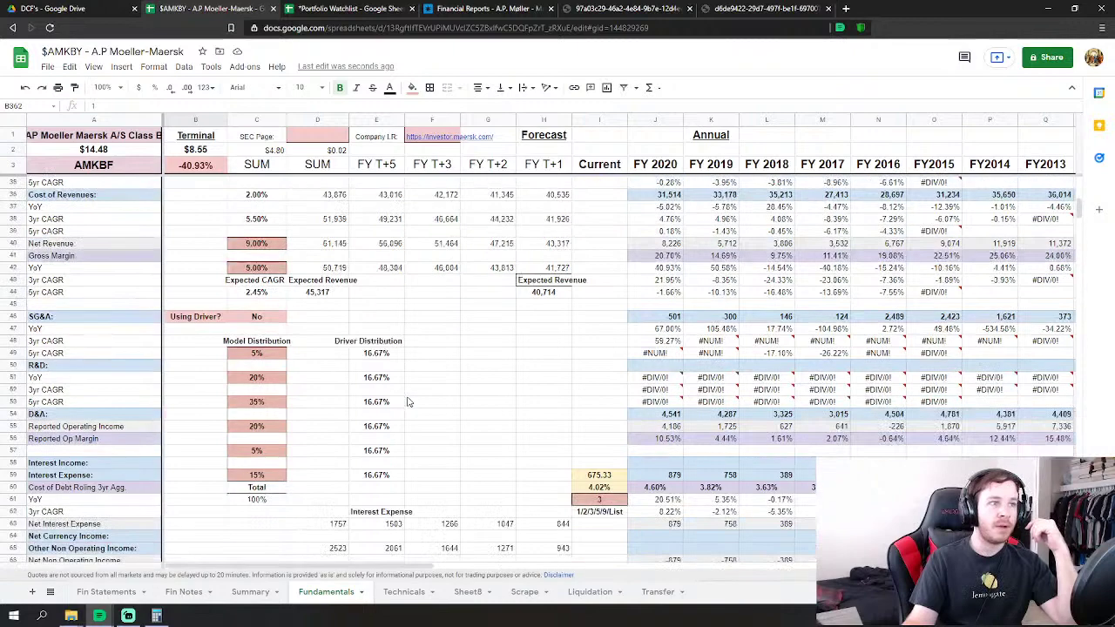
pyautogui.scroll(2, 407, 400)
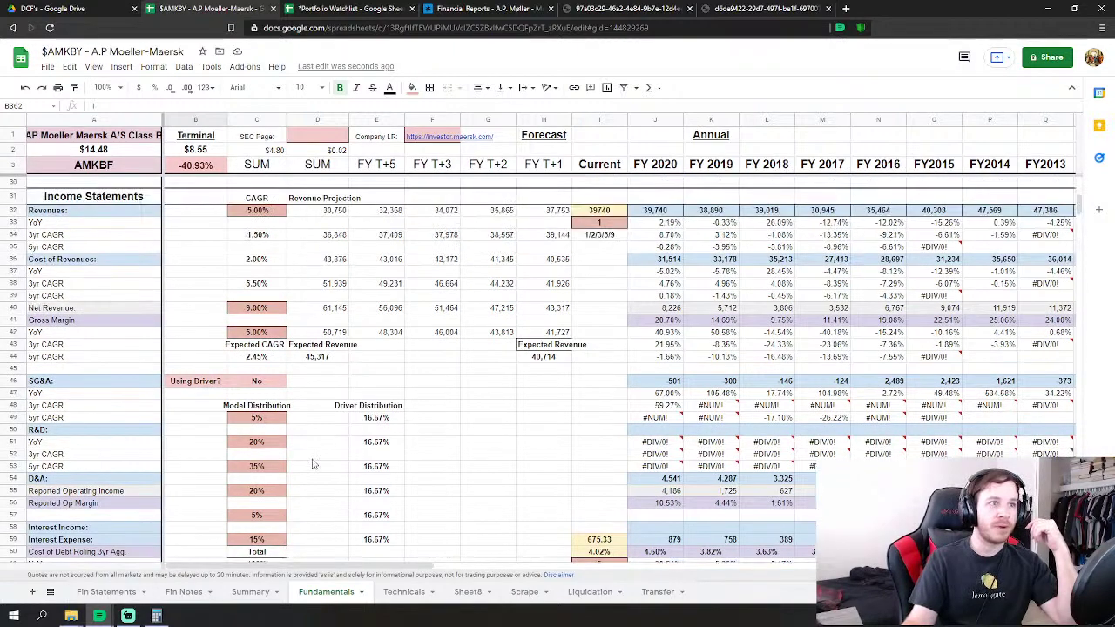
pyautogui.scroll(-2, 271, 411)
pyautogui.scroll(2, 271, 410)
pyautogui.scroll(-2, 266, 416)
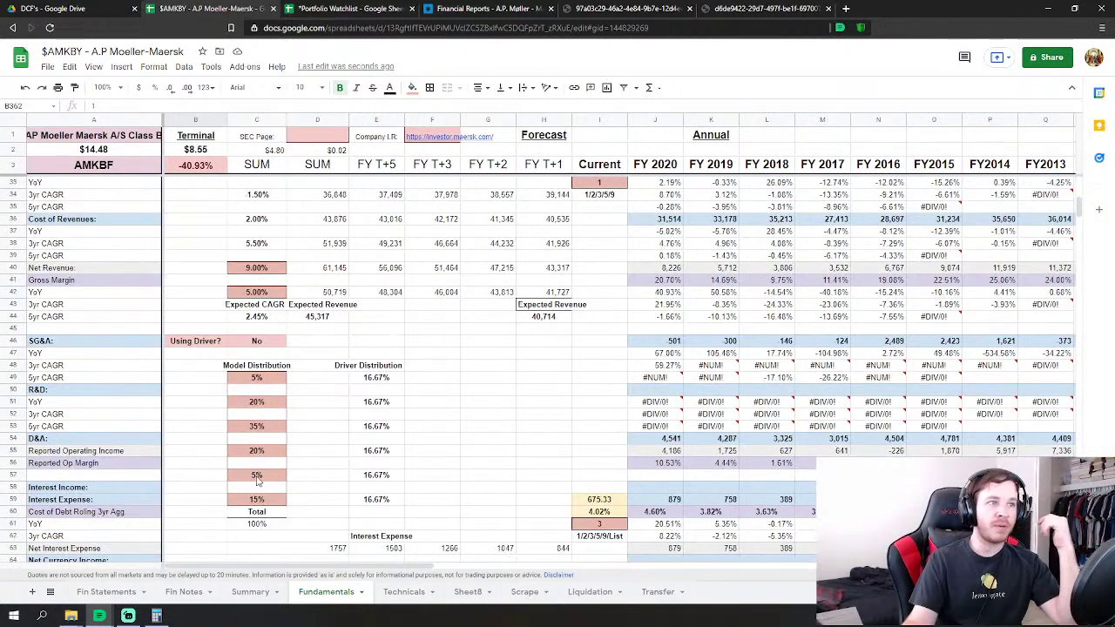
pyautogui.scroll(2, 416, 459)
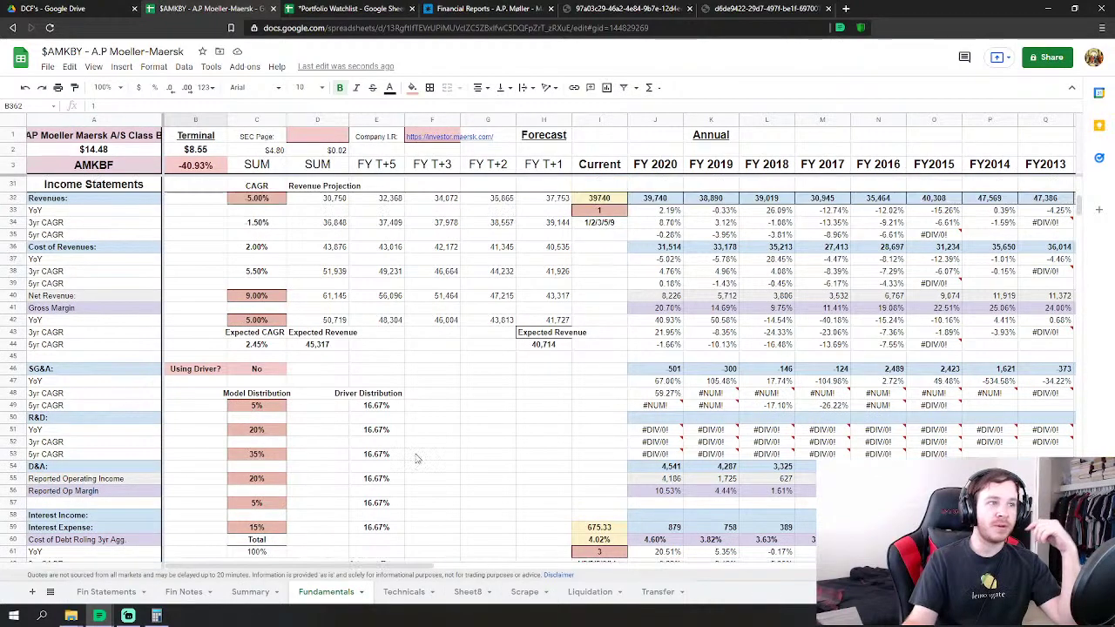
pyautogui.scroll(-15, 416, 459)
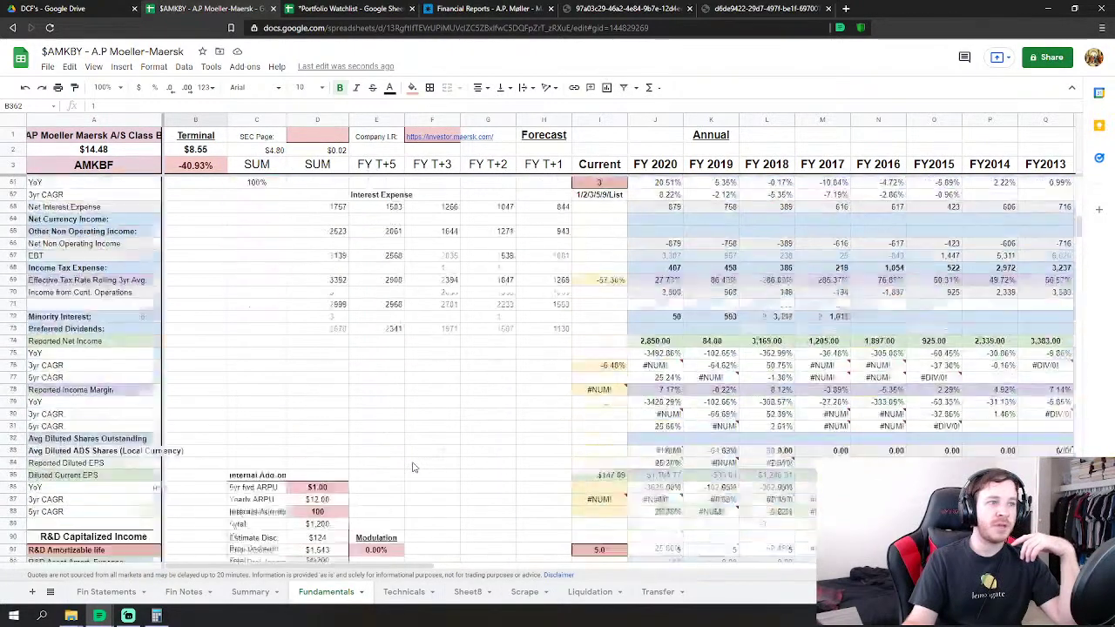
pyautogui.scroll(-10, 607, 373)
pyautogui.scroll(4, 784, 357)
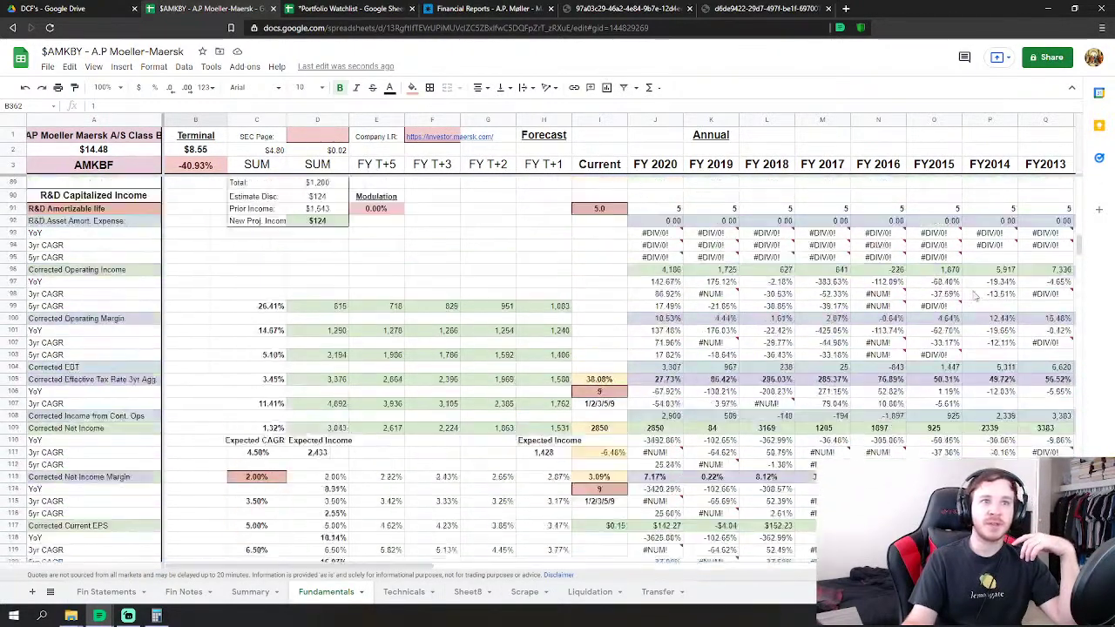
# Set the current default risk in H343, beside the EBIT/Interest 3yr aggregate, to 1.18%.
pyautogui.moveTo(1080, 248); pyautogui.dragTo(1065, 420)
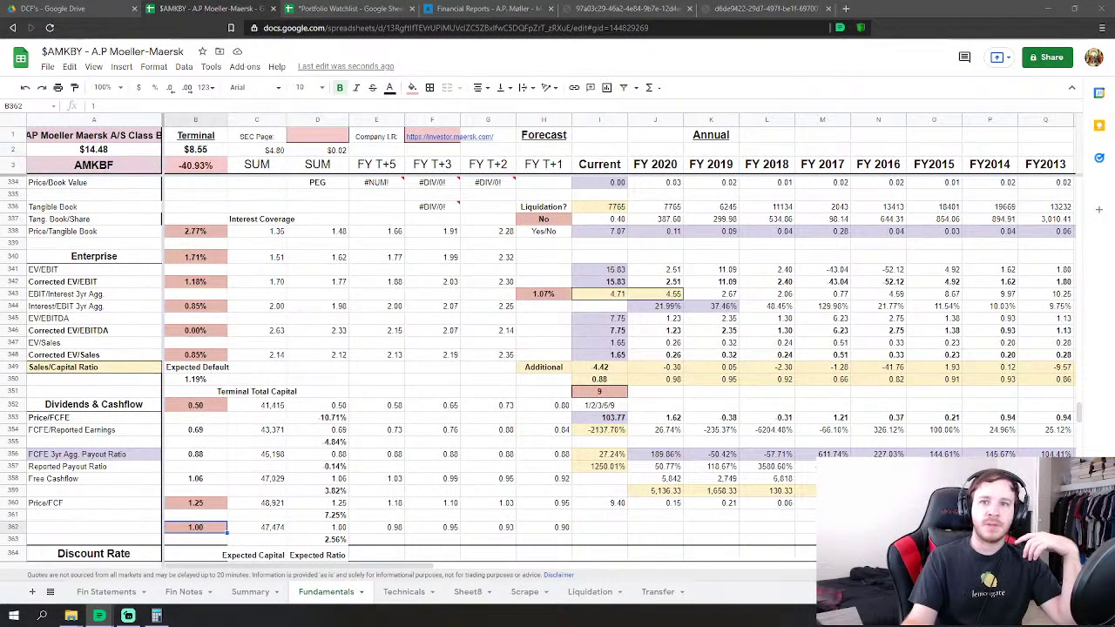
pyautogui.click(548, 297)
pyautogui.write('1.')
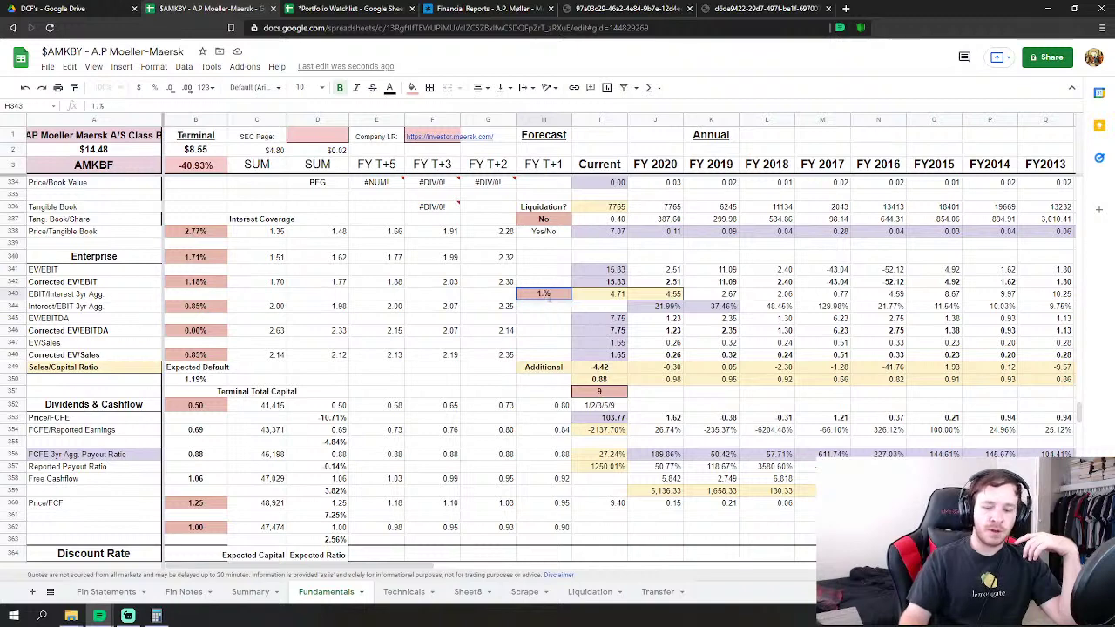
pyautogui.write('18')
pyautogui.press('Left')
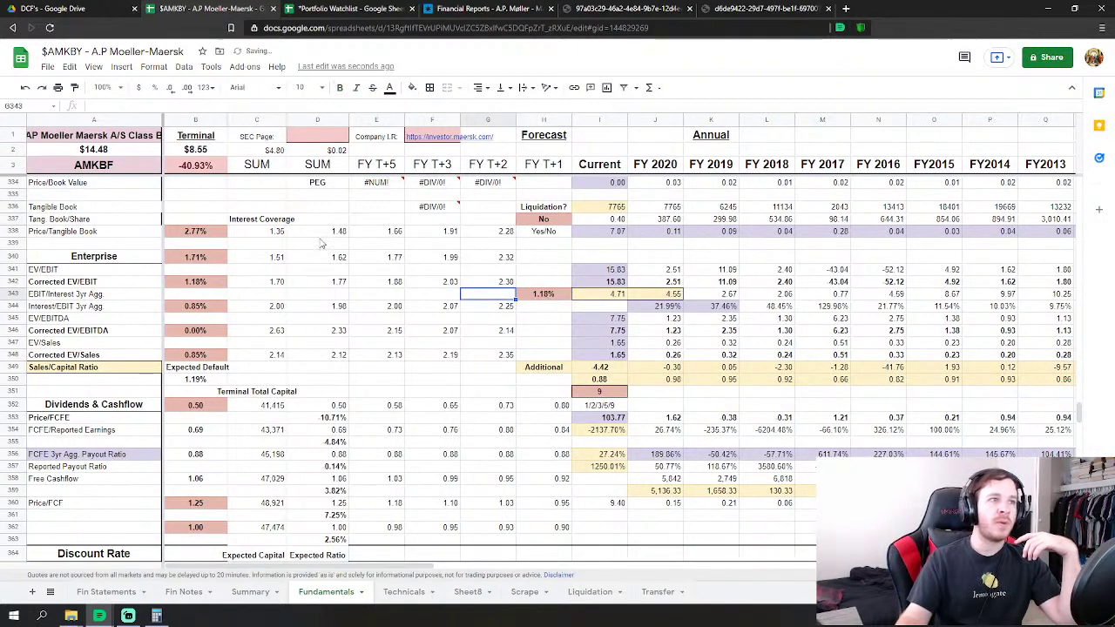
# Review the equity reinvestment and long-term debt projections, the balance sheet, the market capitalization and the free cashflow sections.
pyautogui.click(196, 331)
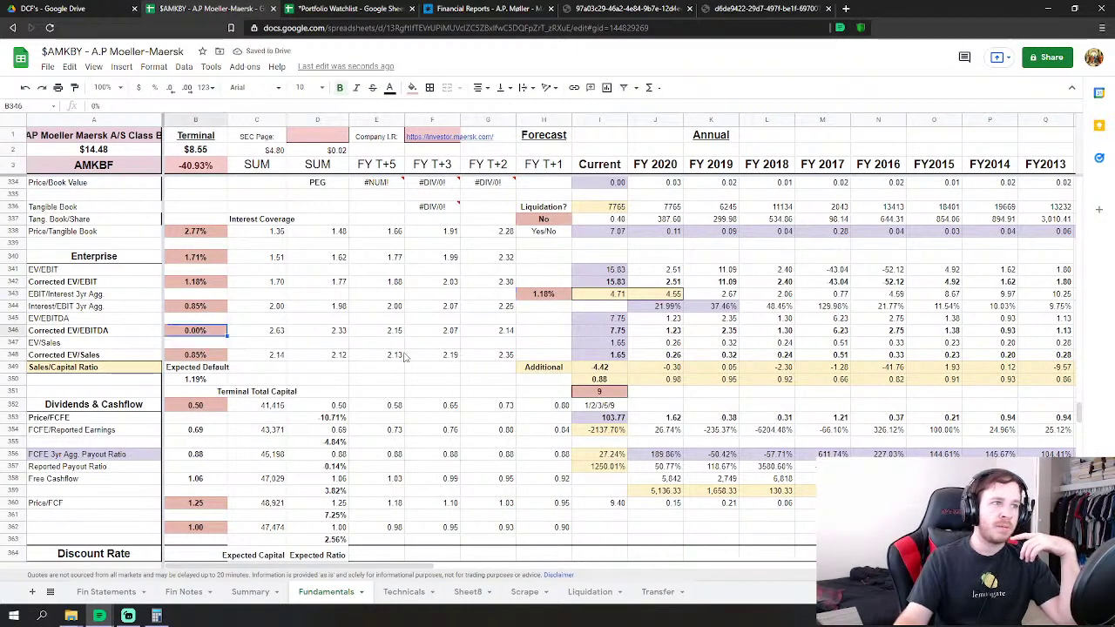
pyautogui.scroll(5, 481, 389)
pyautogui.scroll(12, 481, 389)
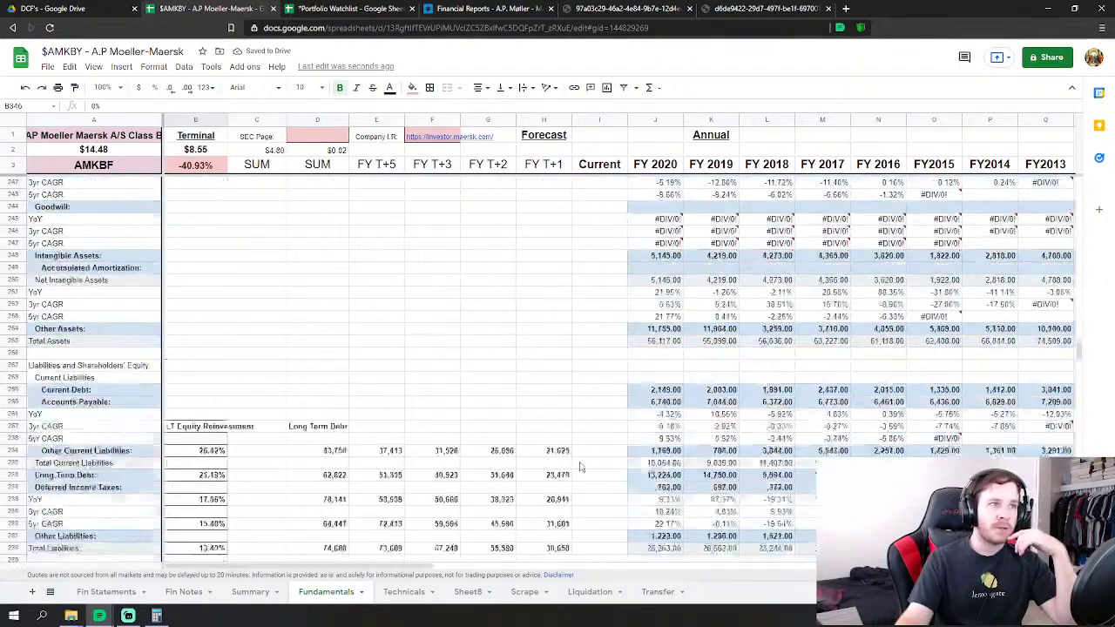
pyautogui.scroll(-3, 584, 475)
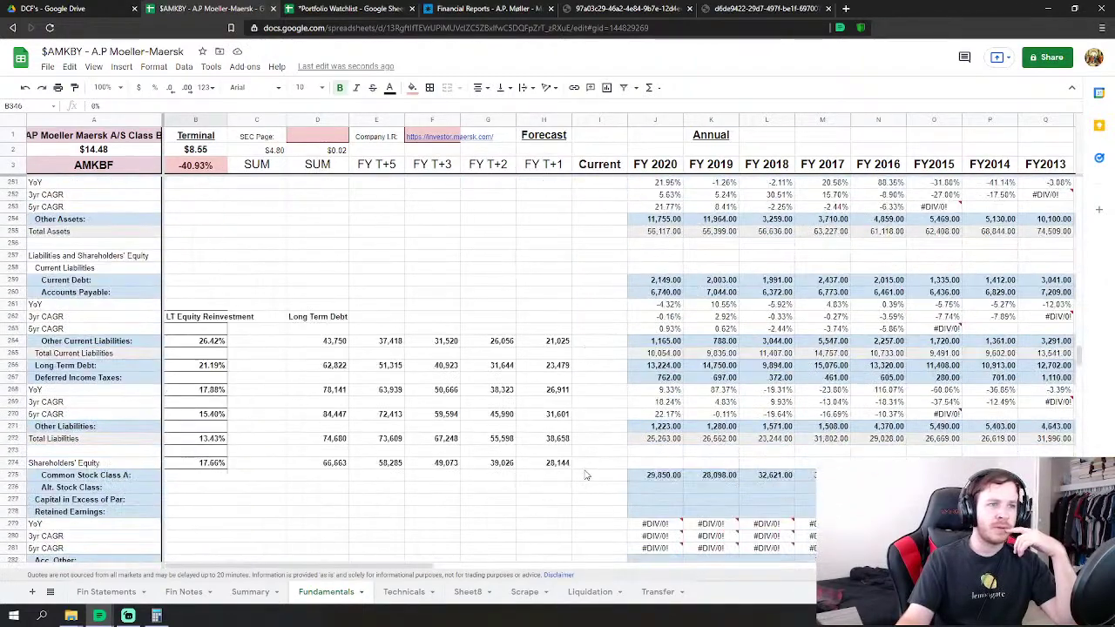
pyautogui.scroll(8, 585, 475)
pyautogui.scroll(-7, 584, 474)
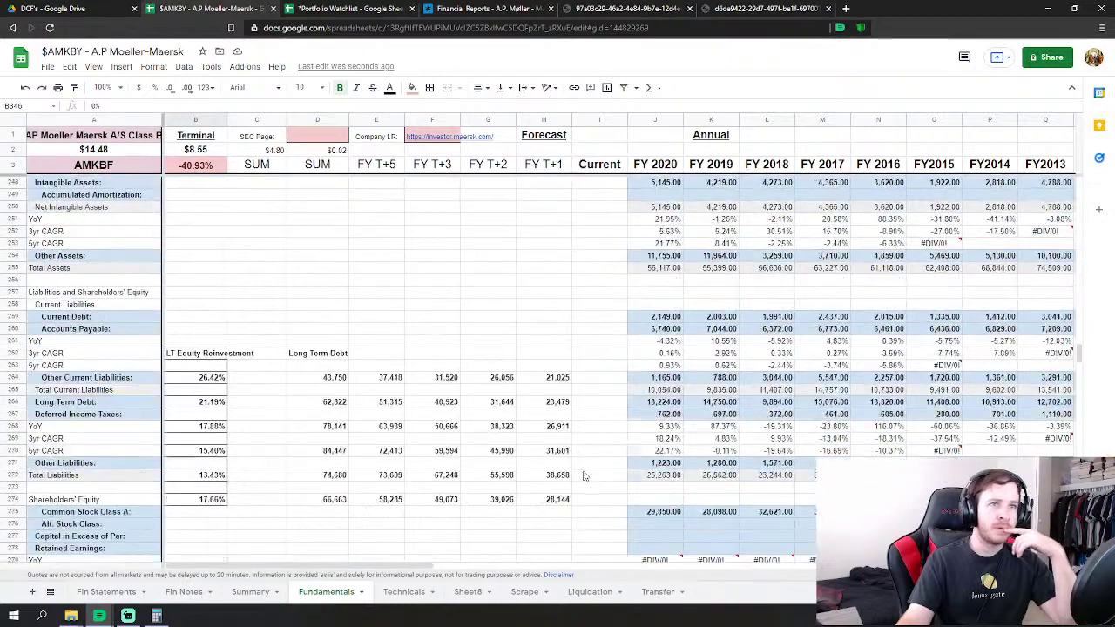
pyautogui.scroll(-5, 584, 474)
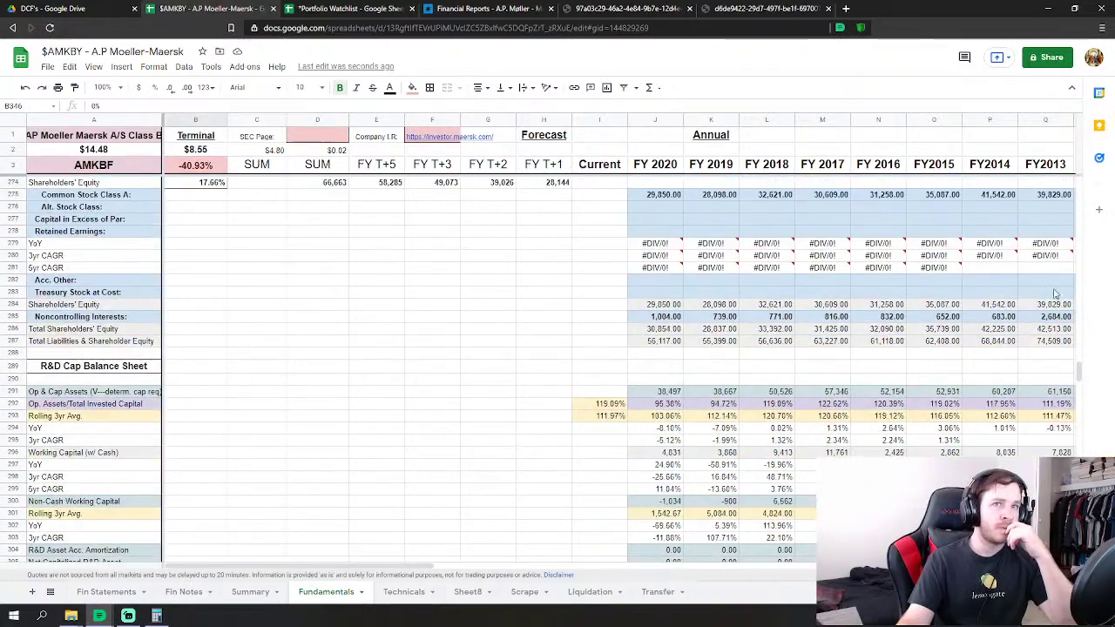
pyautogui.moveTo(1078, 370); pyautogui.dragTo(1078, 192)
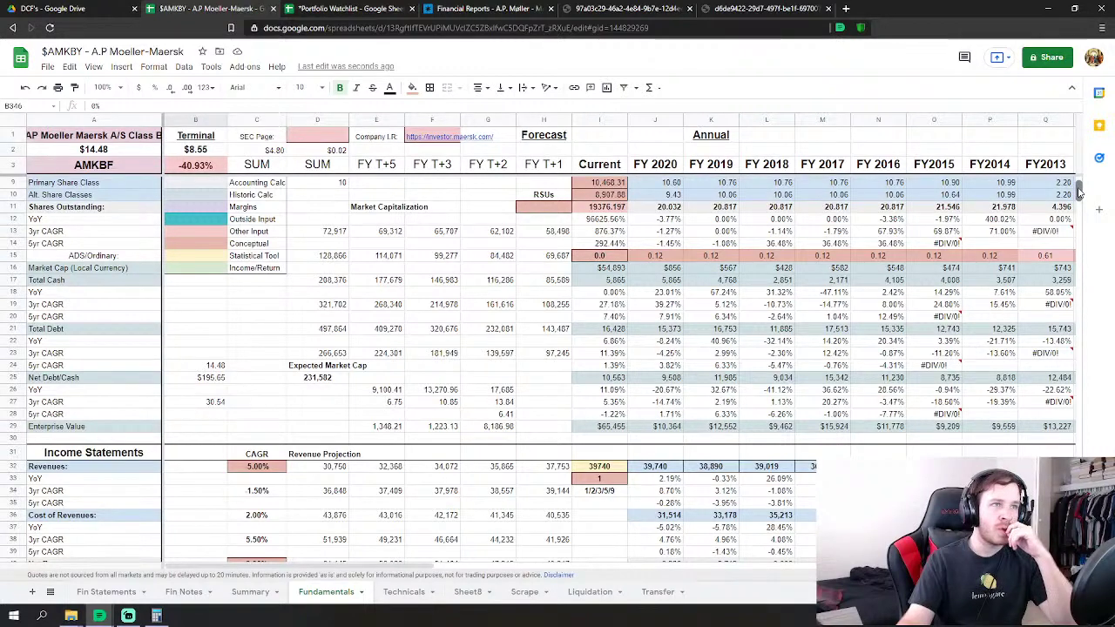
pyautogui.moveTo(1079, 190); pyautogui.dragTo(1077, 285)
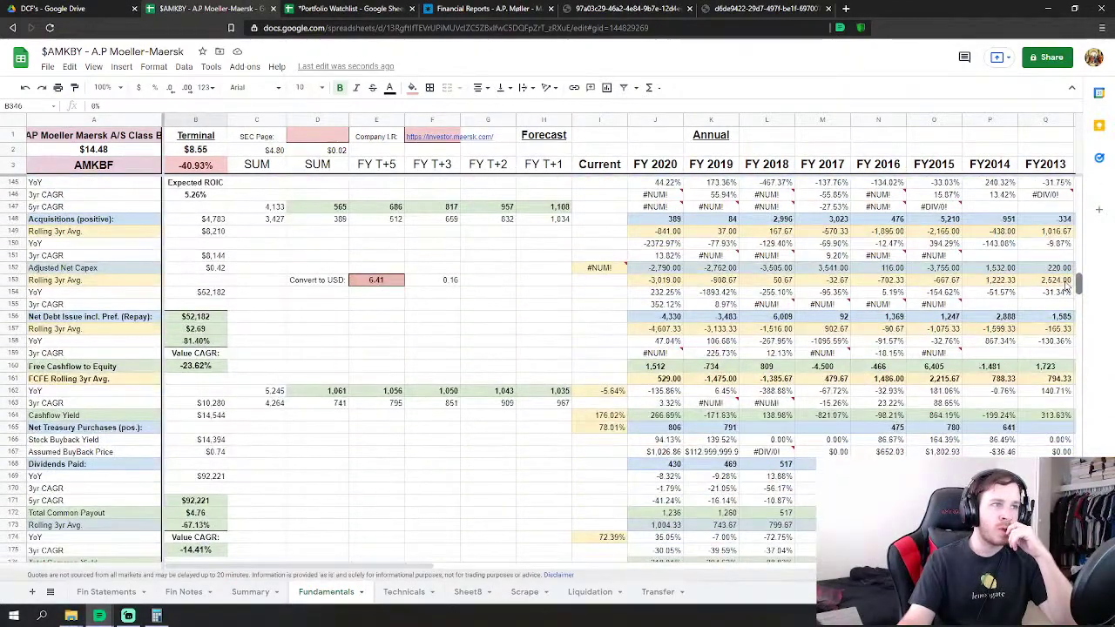
pyautogui.scroll(-1, 1068, 287)
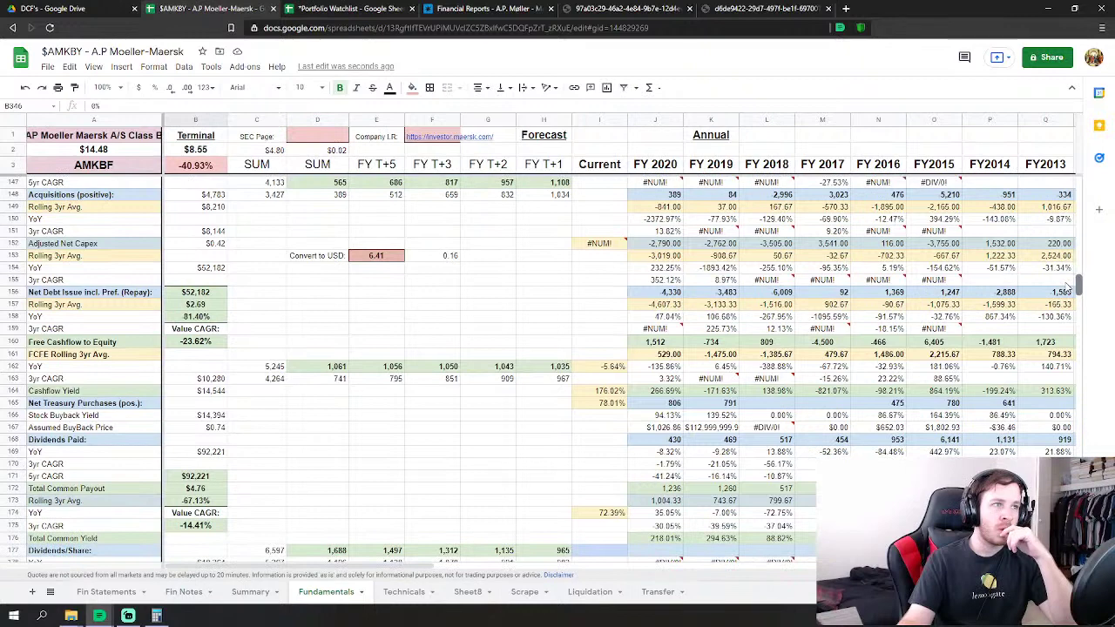
# Set the default risk to 1.71% for the fifth model in B346 and 2.77% for the analyst model in B348.
pyautogui.moveTo(1068, 287); pyautogui.dragTo(1077, 413)
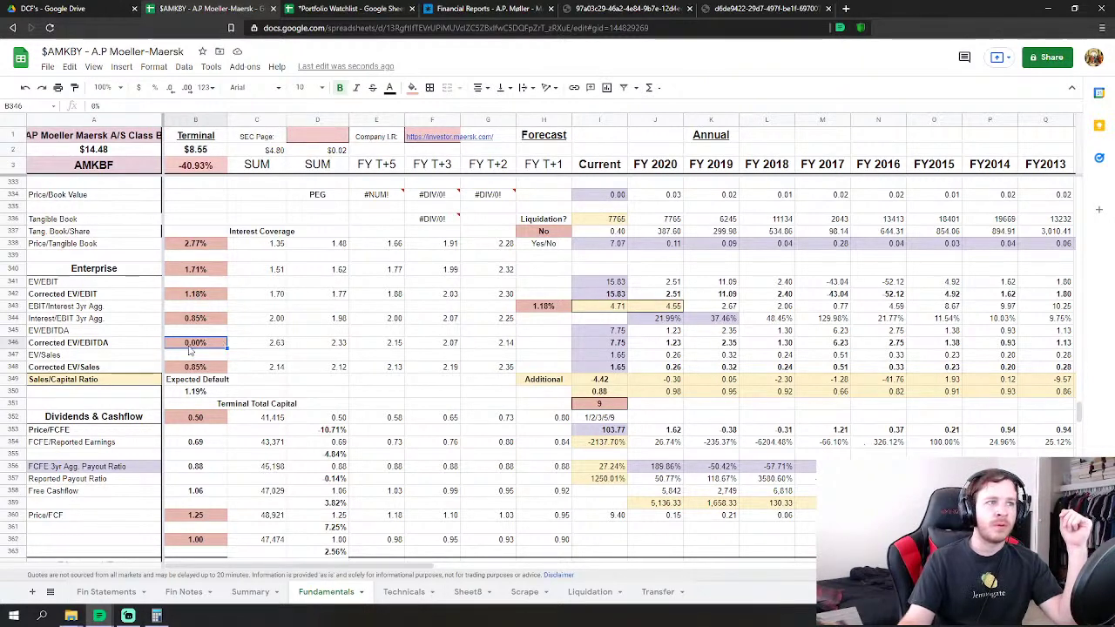
pyautogui.write('1.71')
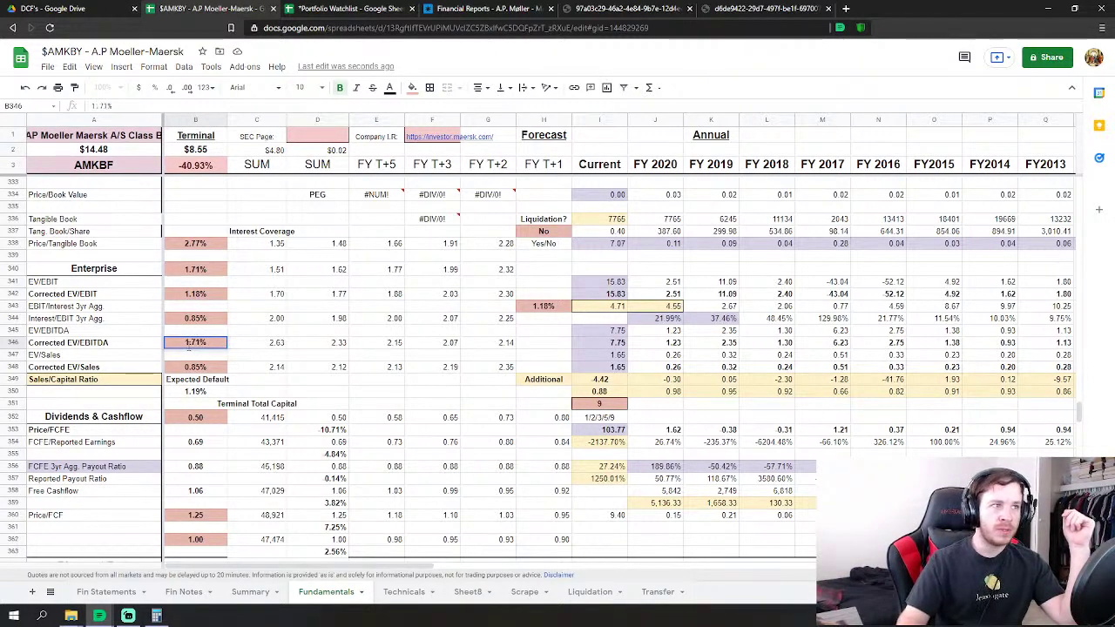
pyautogui.press('Return')
pyautogui.press('Down')
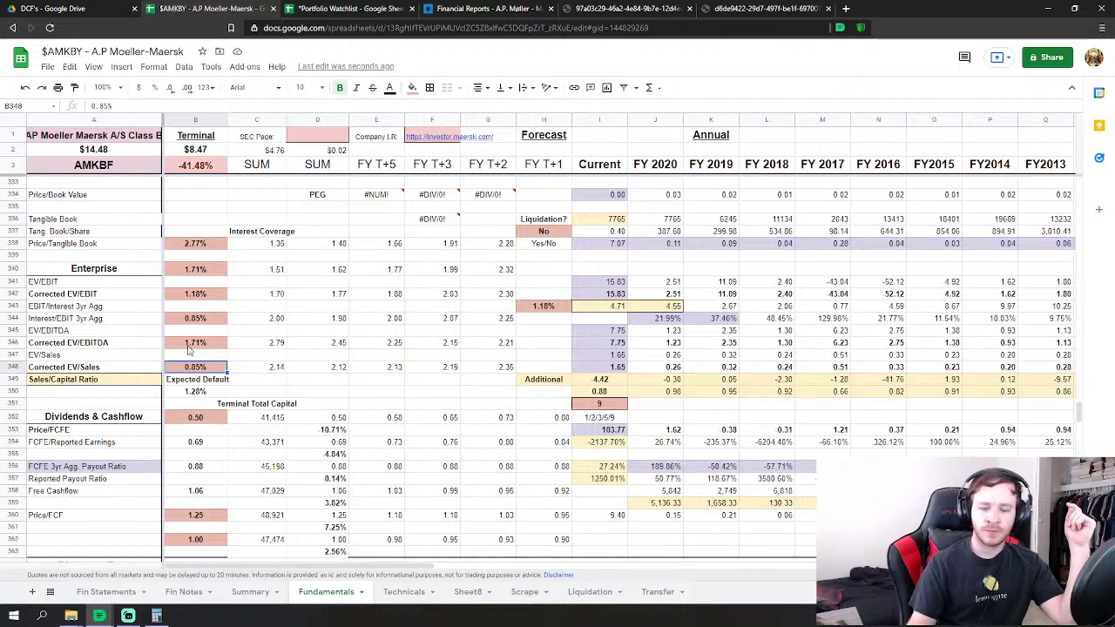
pyautogui.write('2%')
pyautogui.press('Return')
# Set the fourth model's default risk in B344 to 2.77%.
pyautogui.press('Up')
pyautogui.press('Up')
pyautogui.press('Up')
pyautogui.press('Up')
pyautogui.press('Up')
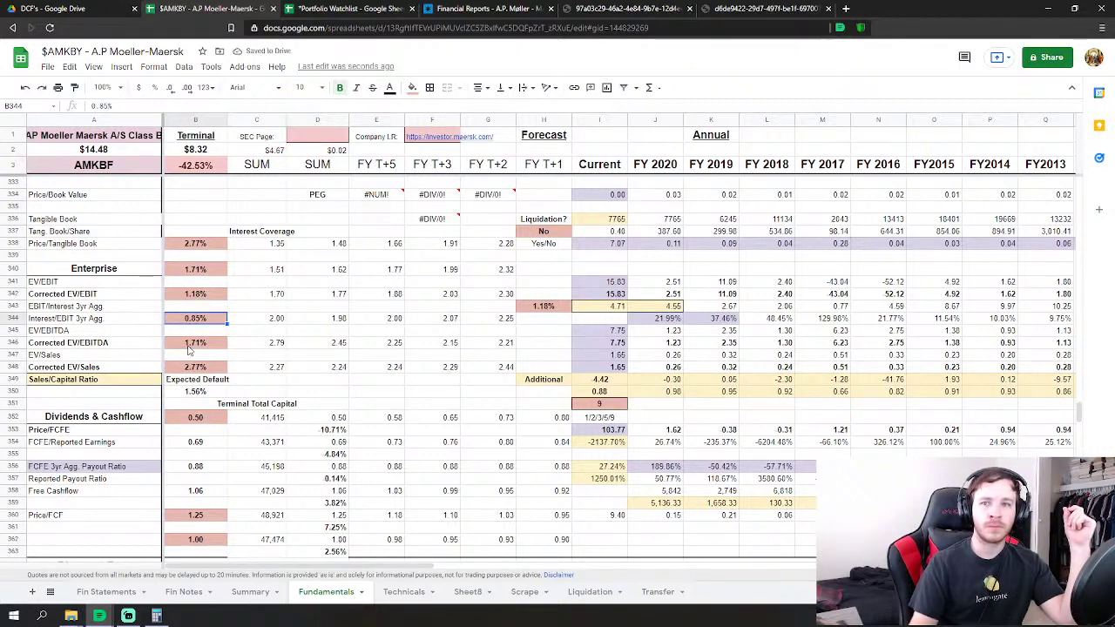
pyautogui.write('2.77')
pyautogui.press('Return')
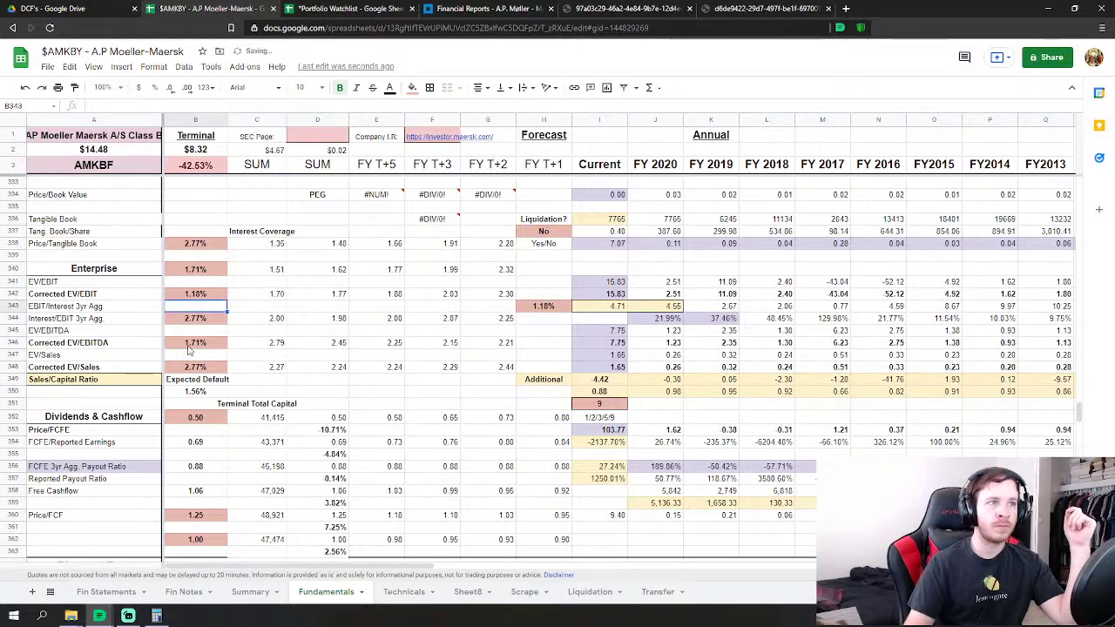
# Set the default risk to 4.86% for the third model in B342 and the second model in B340.
pyautogui.press('Up')
pyautogui.press('Up')
pyautogui.press('Up')
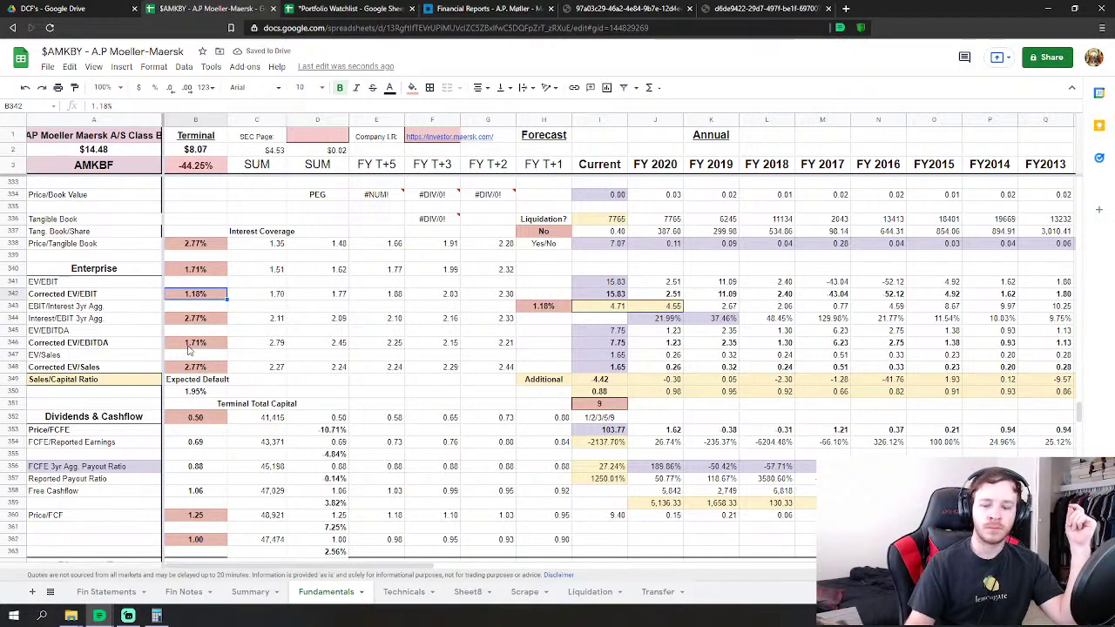
pyautogui.write('4.86')
pyautogui.press('Return')
pyautogui.press('Up')
pyautogui.press('Up')
pyautogui.press('Up')
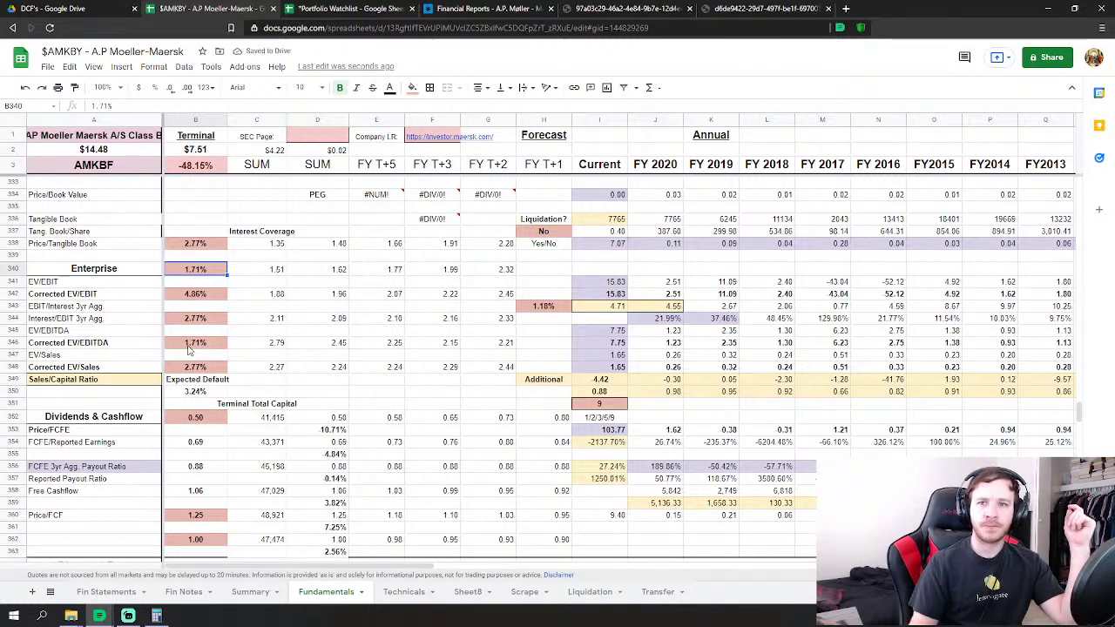
pyautogui.write('4.86%')
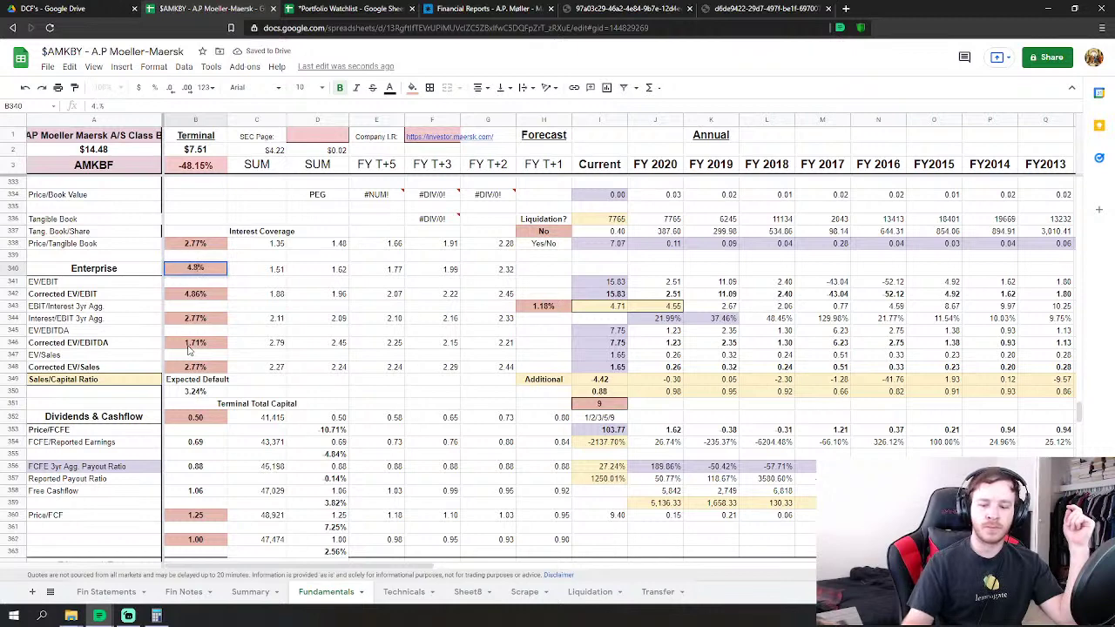
# Set the first model's default risk in B338 to 5.94%.
pyautogui.press('Up')
pyautogui.press('Up')
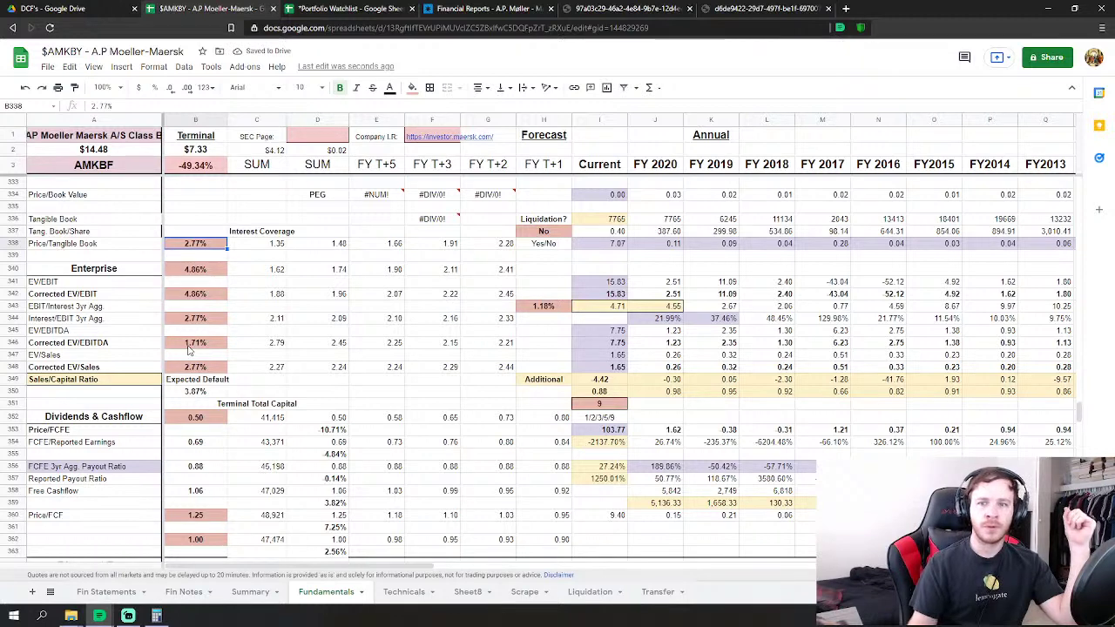
pyautogui.write('5%')
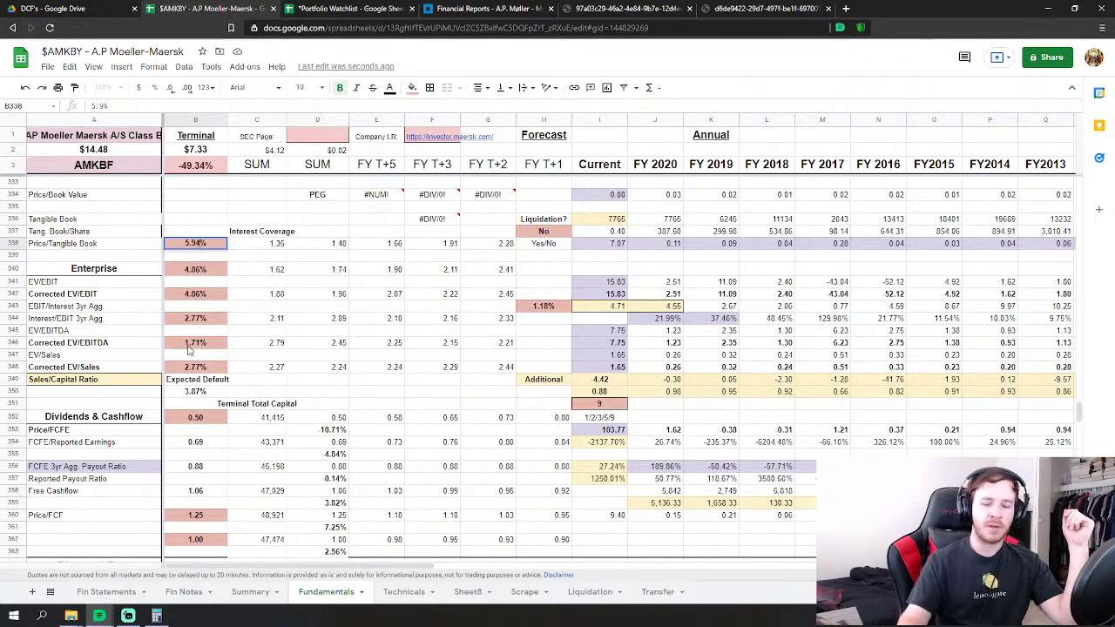
pyautogui.press('Return')
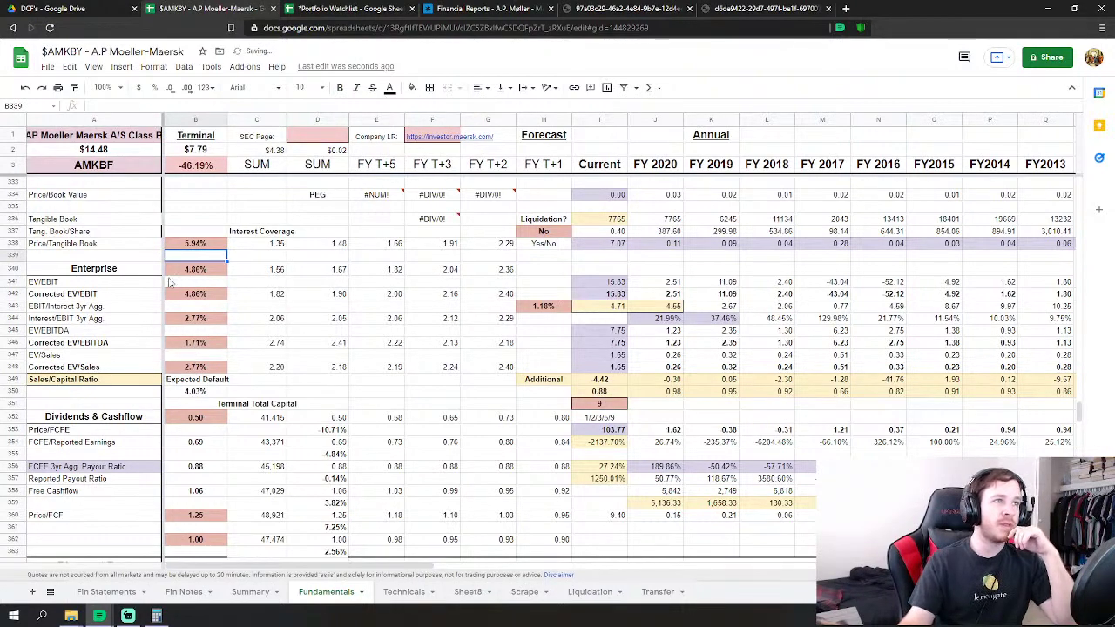
pyautogui.click(321, 206)
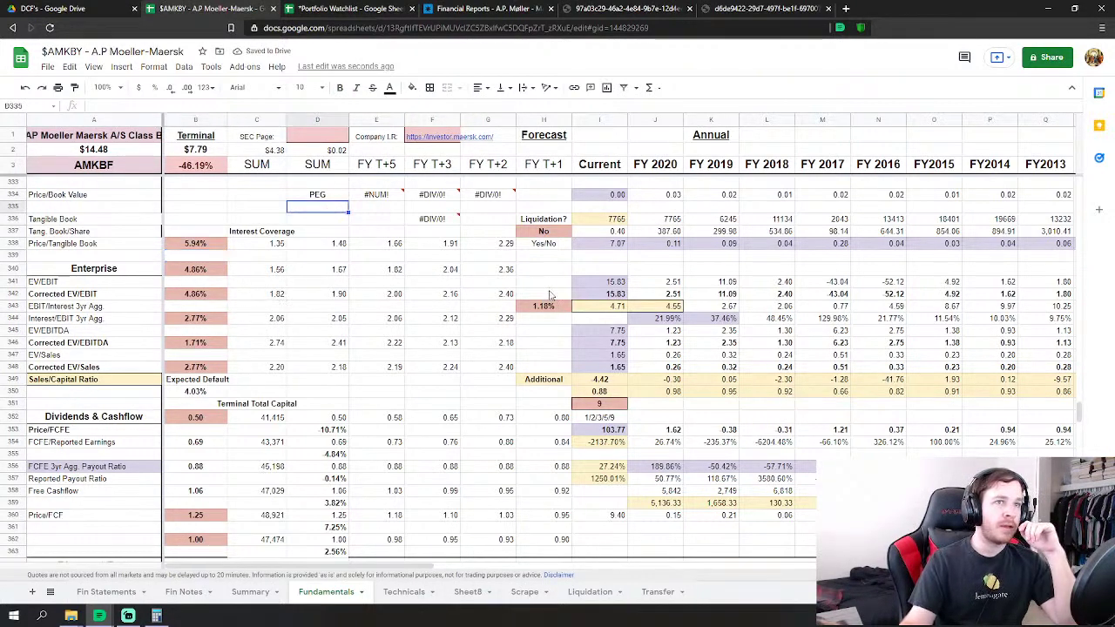
# Review the pricing, interest coverage, discount rate and balance sheet sections along with the long-term debt projections.
pyautogui.scroll(3, 514, 299)
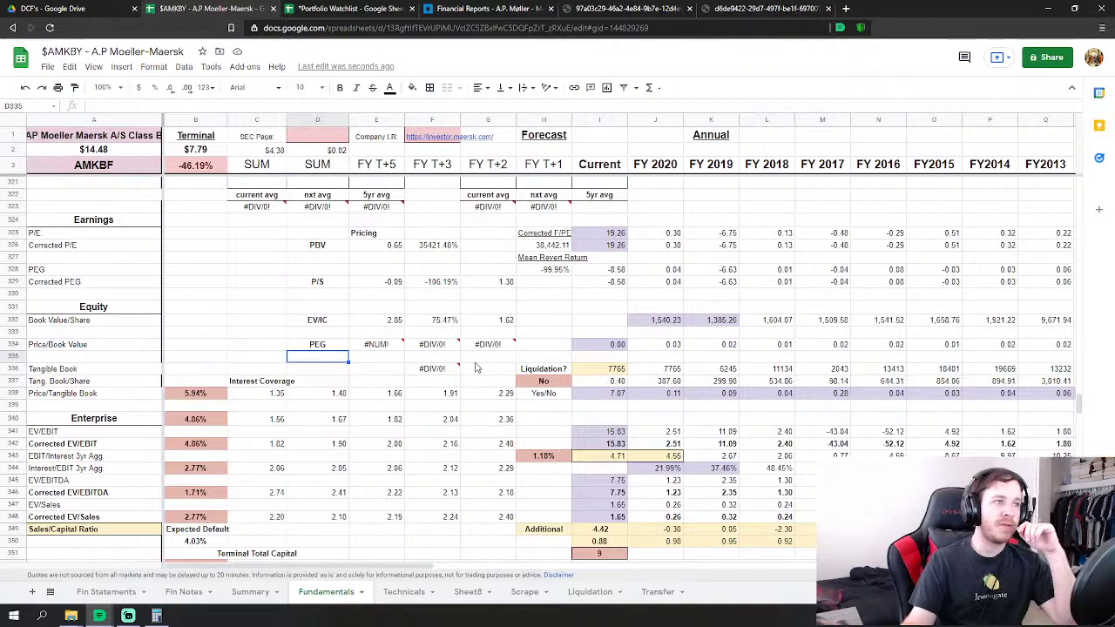
pyautogui.scroll(-2, 465, 373)
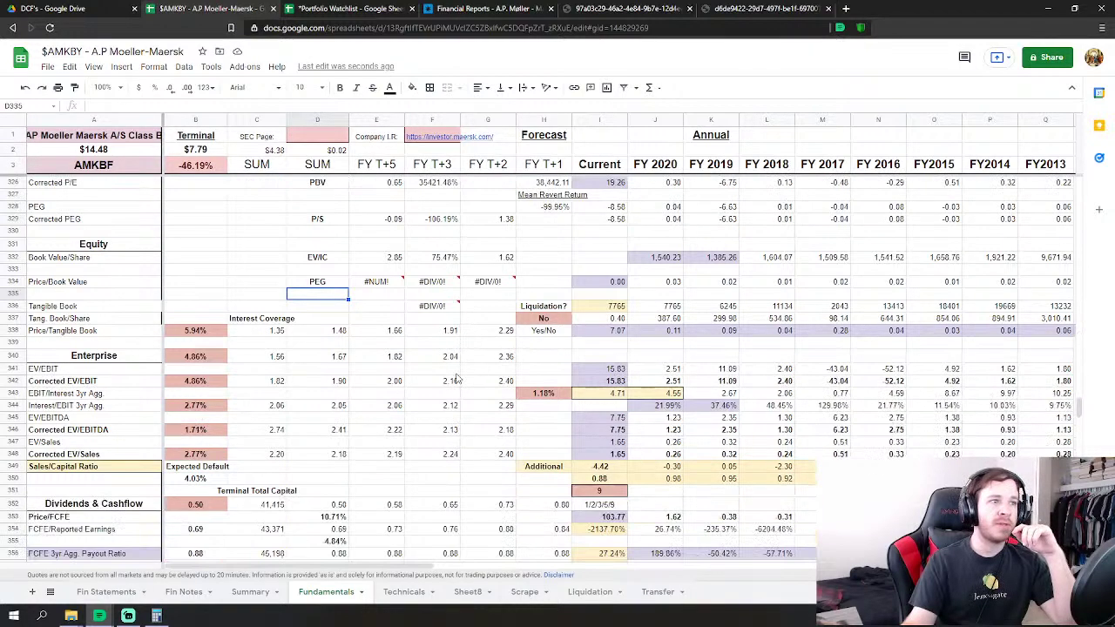
pyautogui.scroll(15, 452, 388)
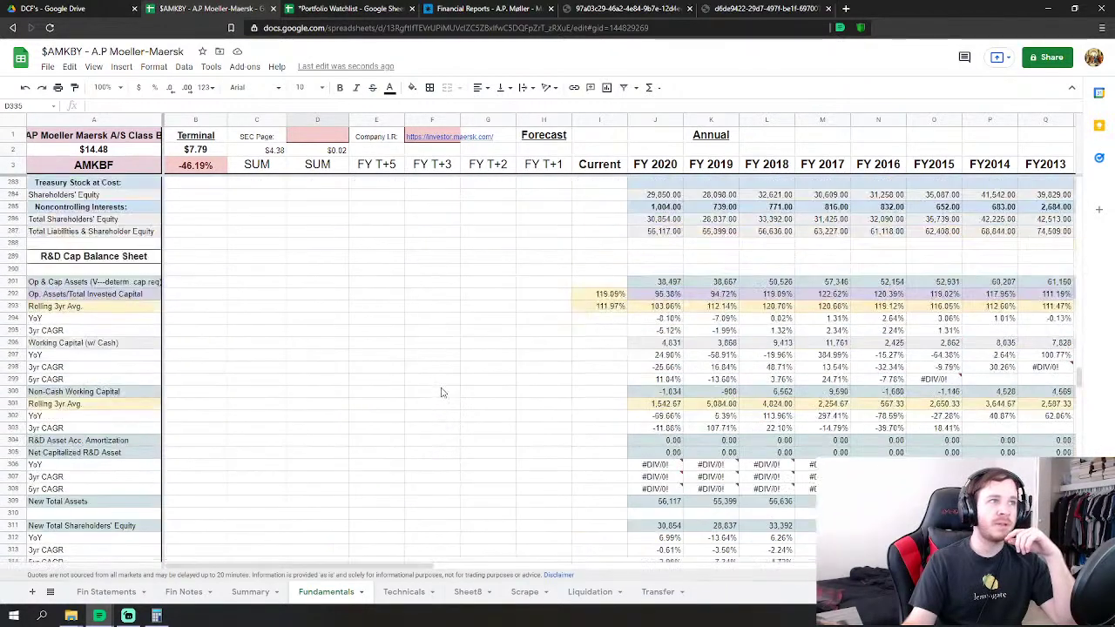
pyautogui.scroll(4, 440, 400)
pyautogui.scroll(-14, 440, 401)
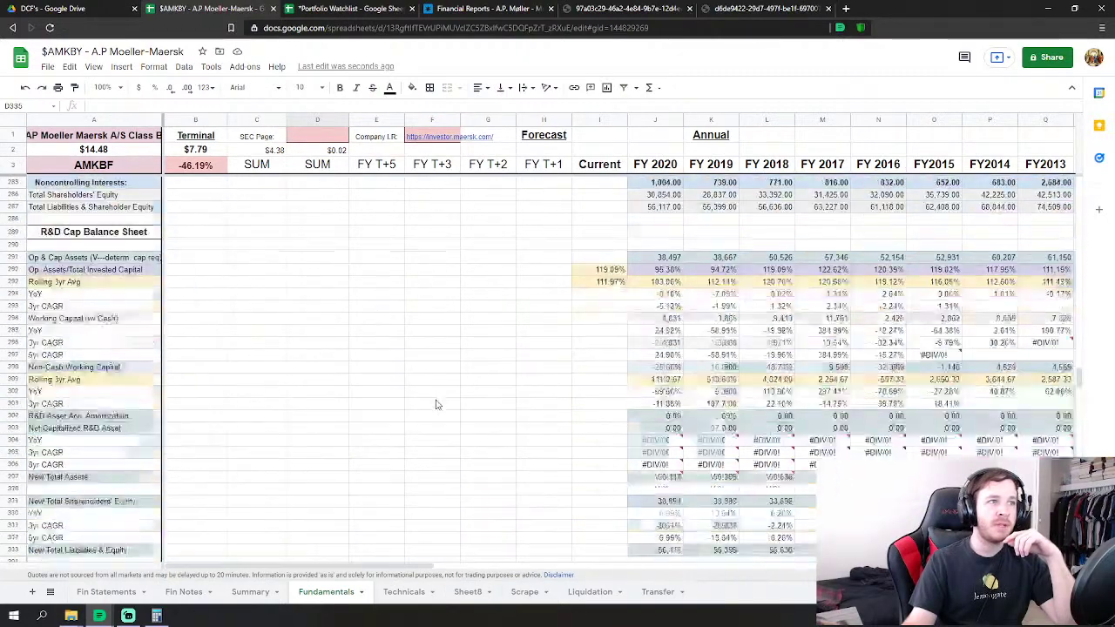
pyautogui.scroll(-15, 437, 403)
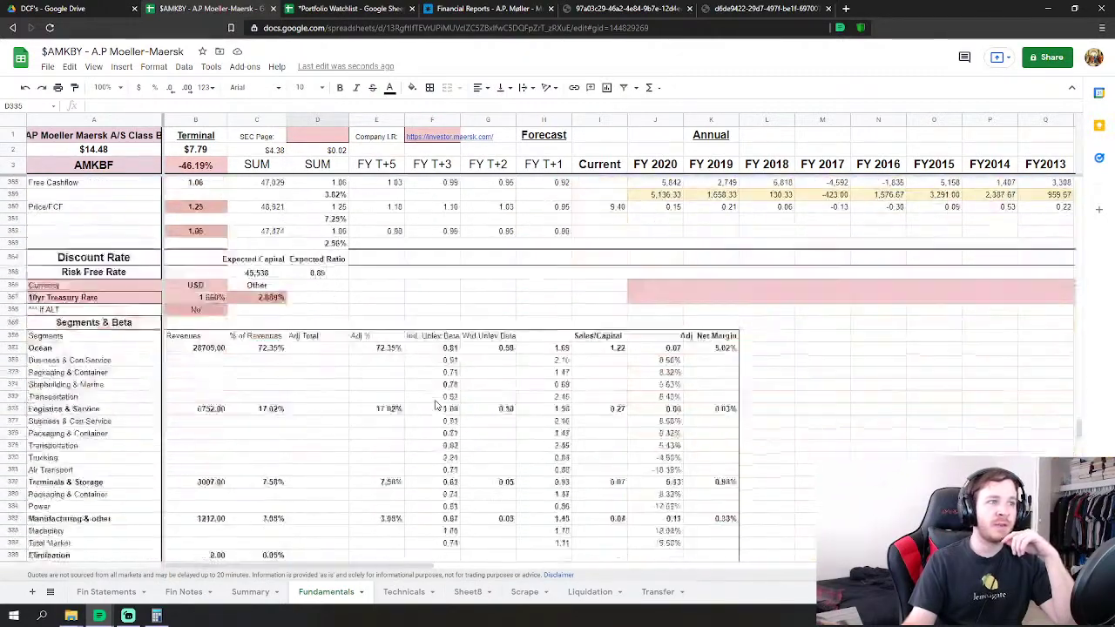
pyautogui.scroll(10, 437, 403)
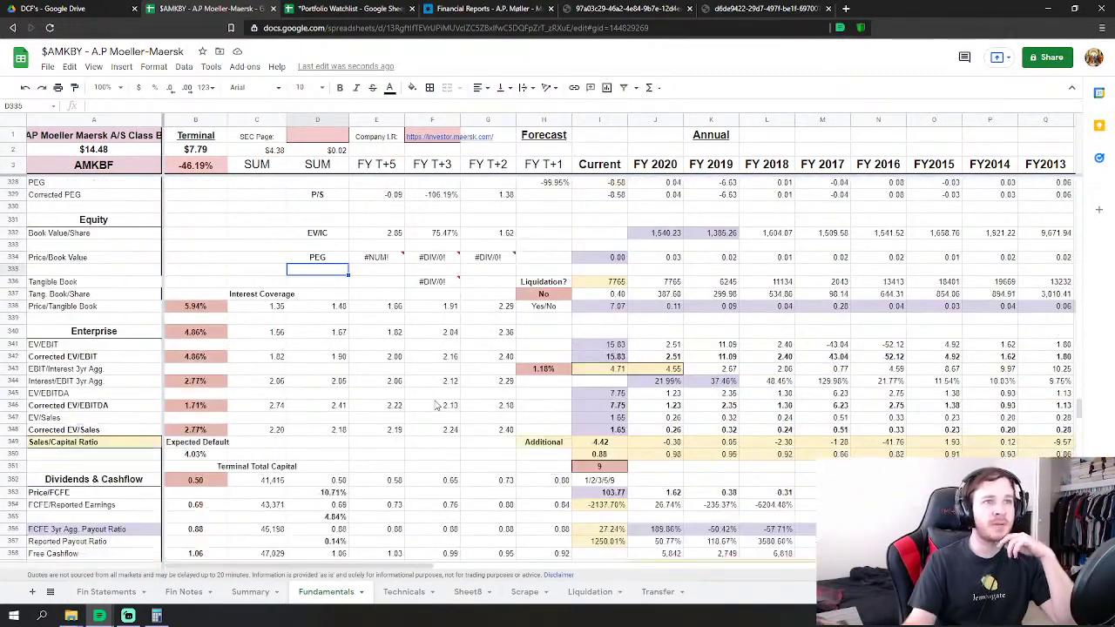
pyautogui.scroll(1, 437, 404)
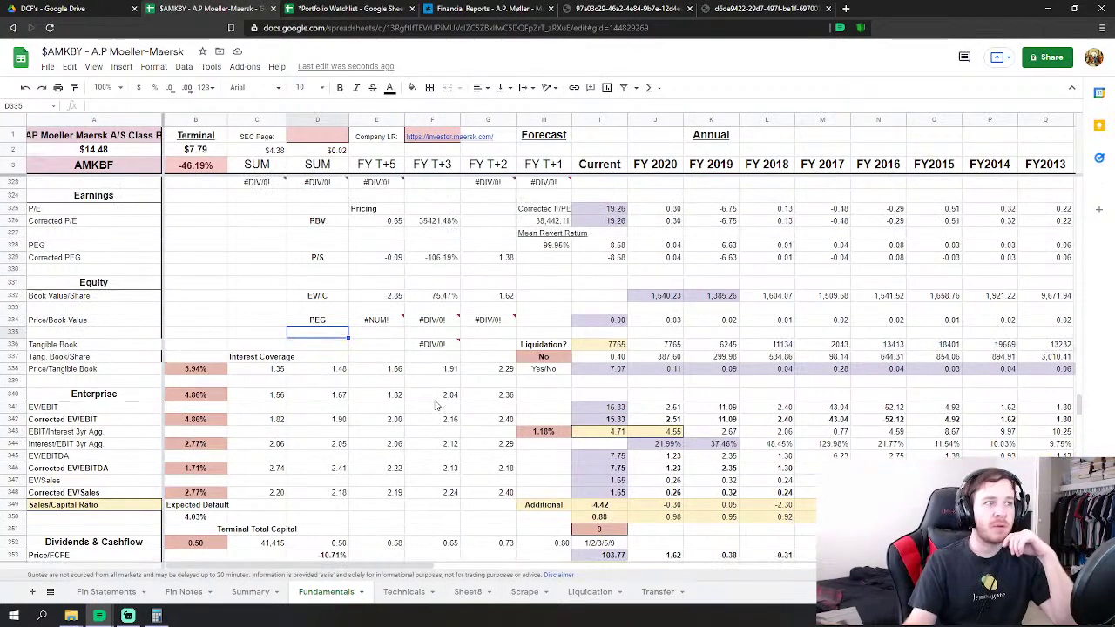
pyautogui.scroll(-4, 437, 405)
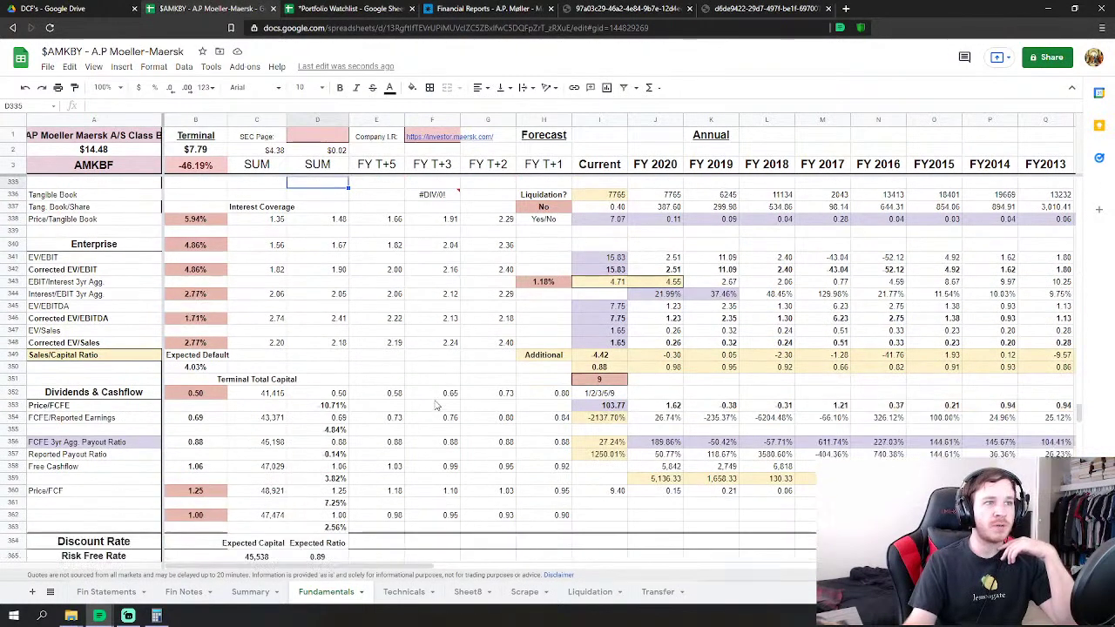
pyautogui.scroll(5, 437, 405)
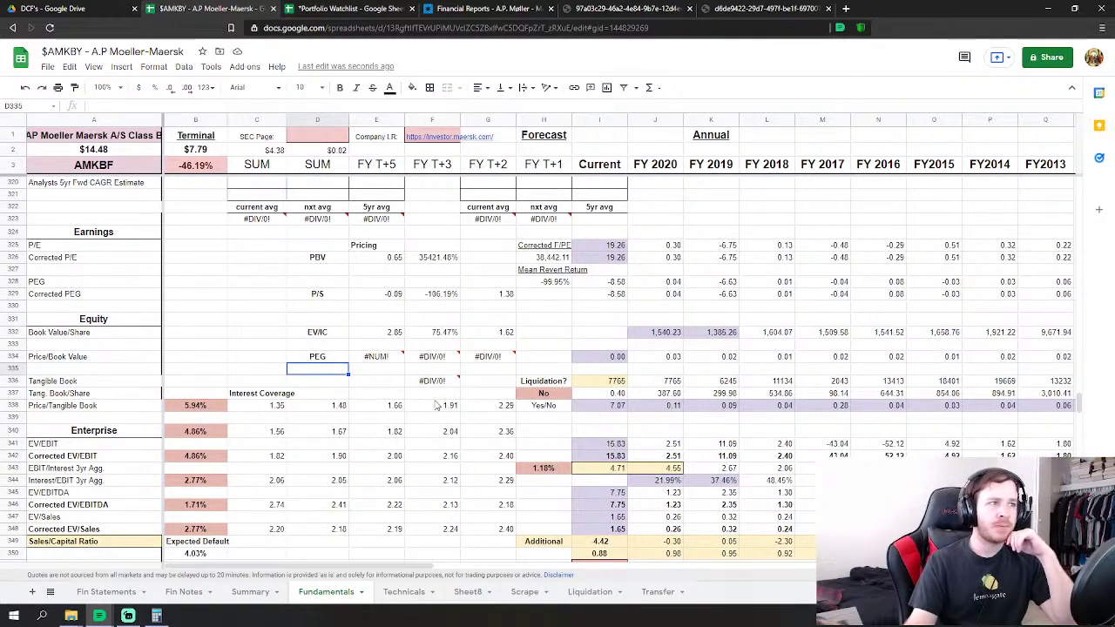
pyautogui.scroll(15, 437, 405)
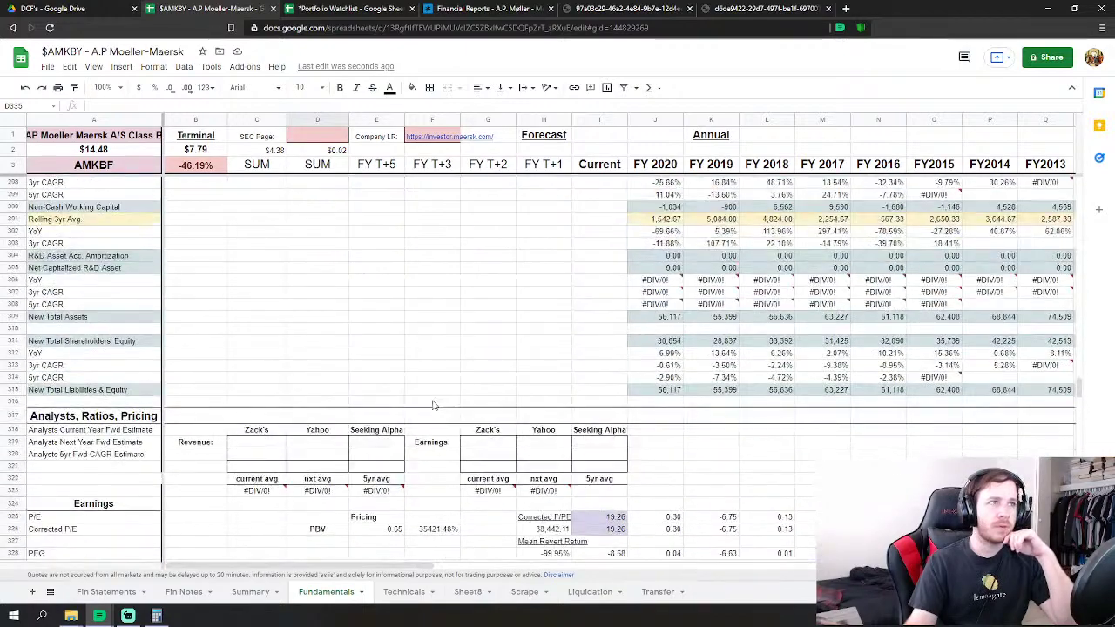
pyautogui.scroll(3, 282, 527)
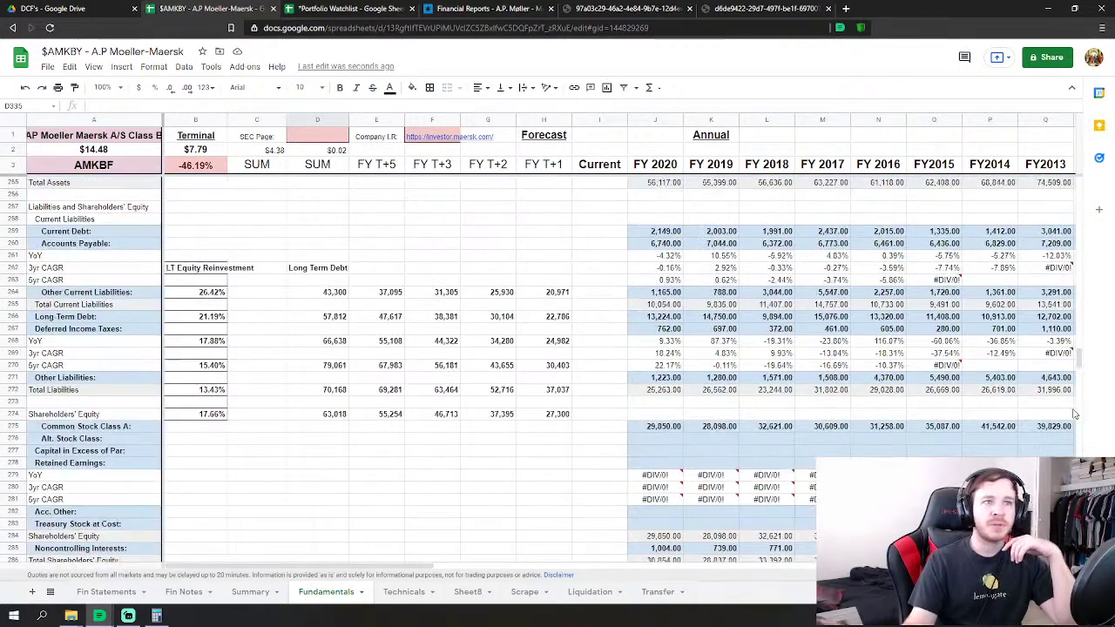
# Try a 50% D/E ratio for the first model in D461 of the Leverage & Discount section, and undo the change.
pyautogui.moveTo(1079, 358); pyautogui.dragTo(1079, 474)
pyautogui.scroll(-10, 409, 370)
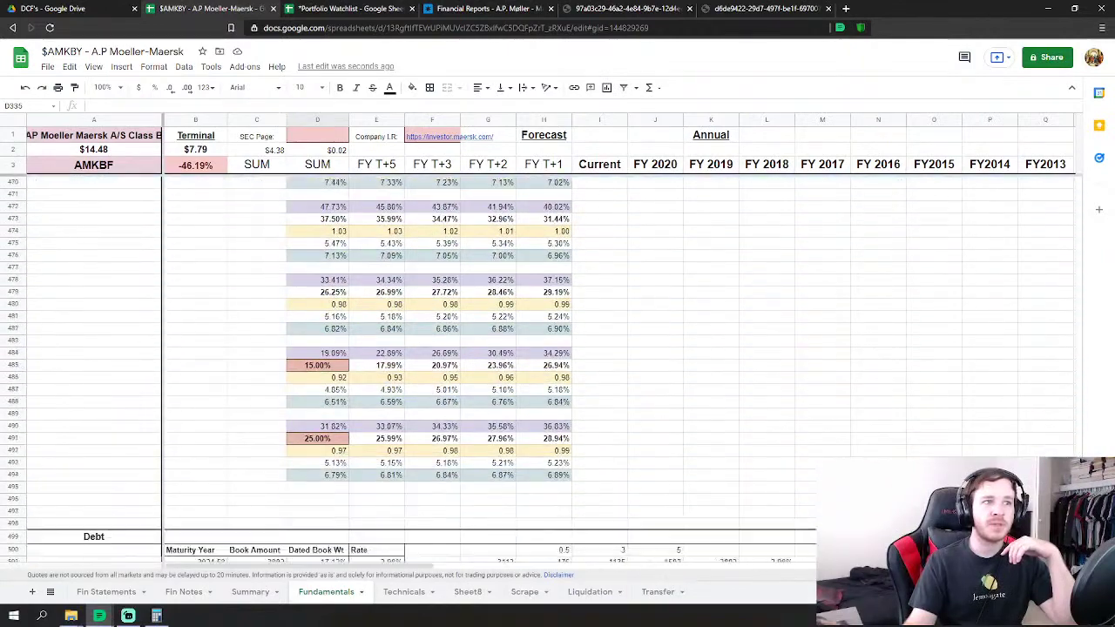
pyautogui.scroll(6, 532, 370)
pyautogui.scroll(-1, 533, 370)
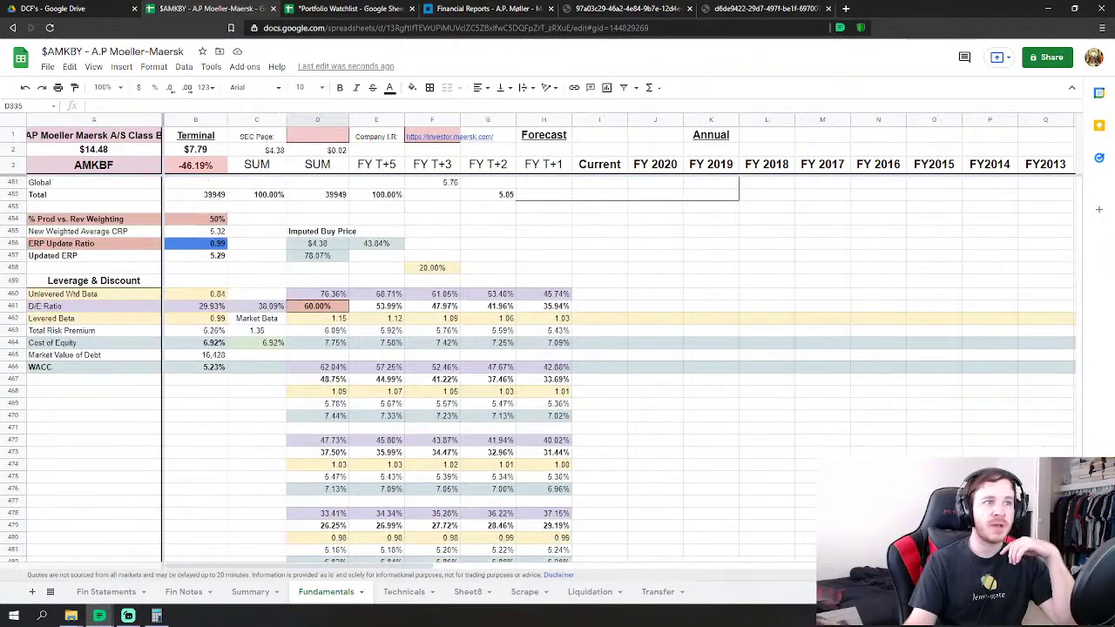
pyautogui.scroll(1, 462, 287)
pyautogui.scroll(-1, 436, 252)
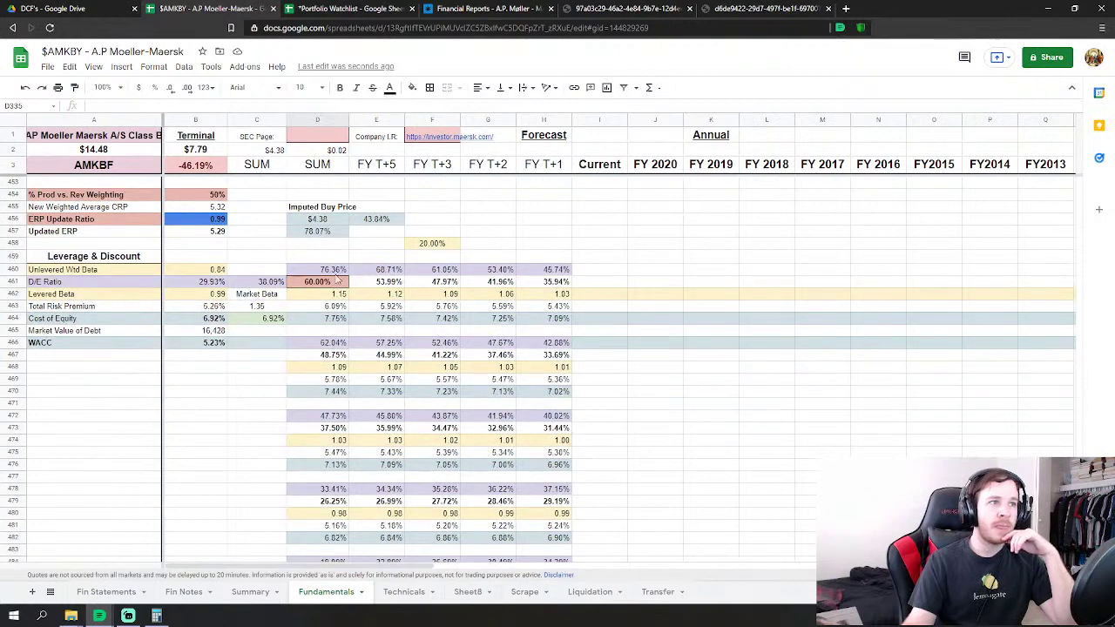
pyautogui.click(343, 280)
pyautogui.write('50')
pyautogui.press('Return')
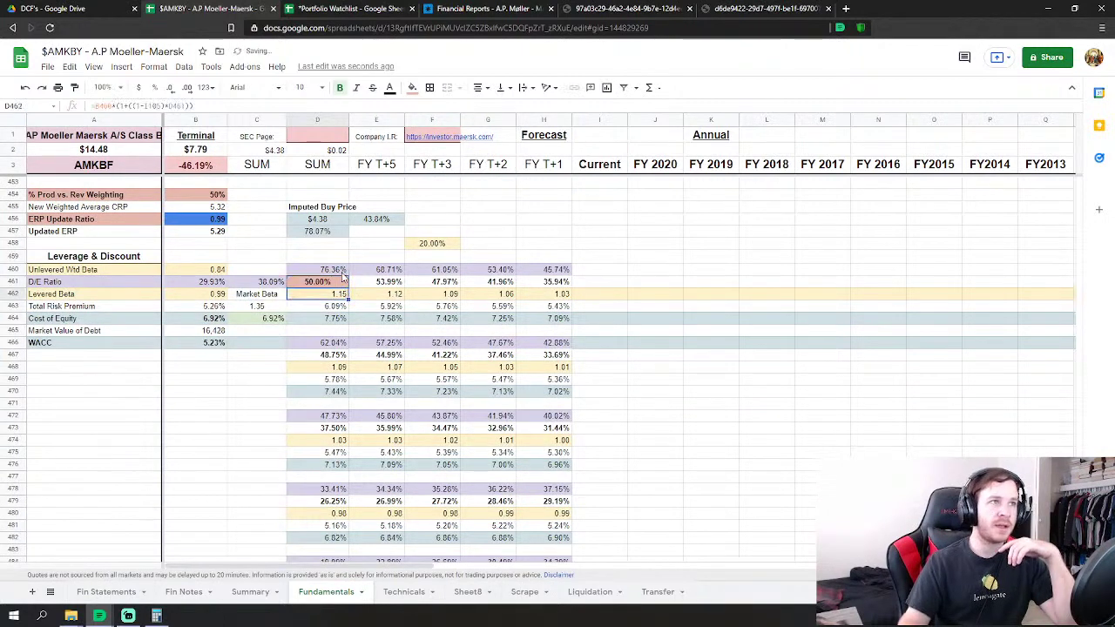
pyautogui.scroll(-4, 365, 294)
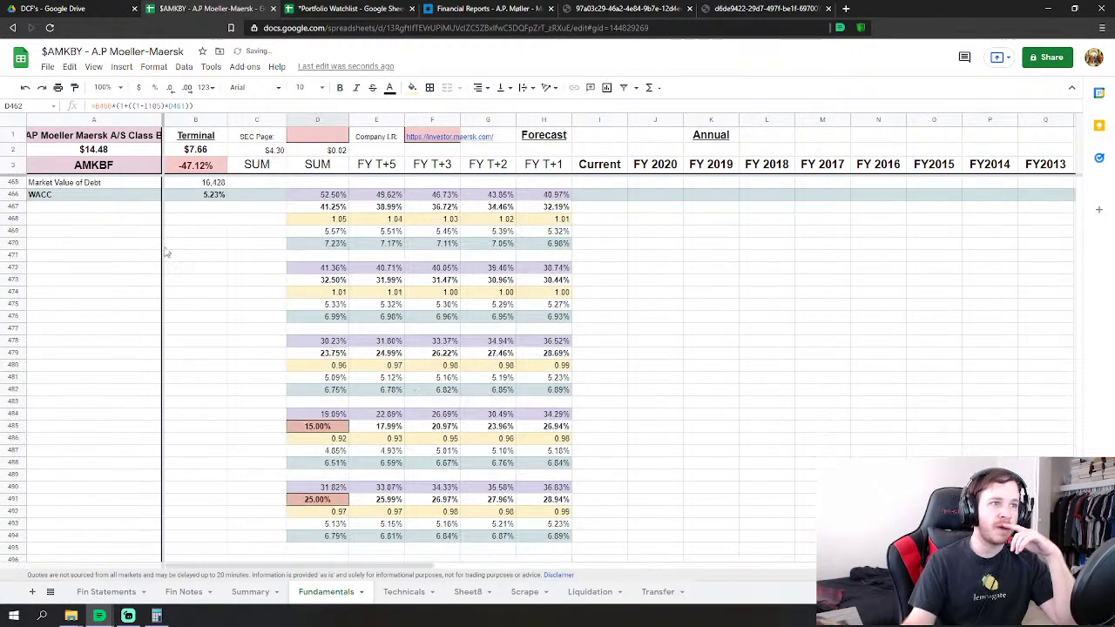
pyautogui.click(25, 88)
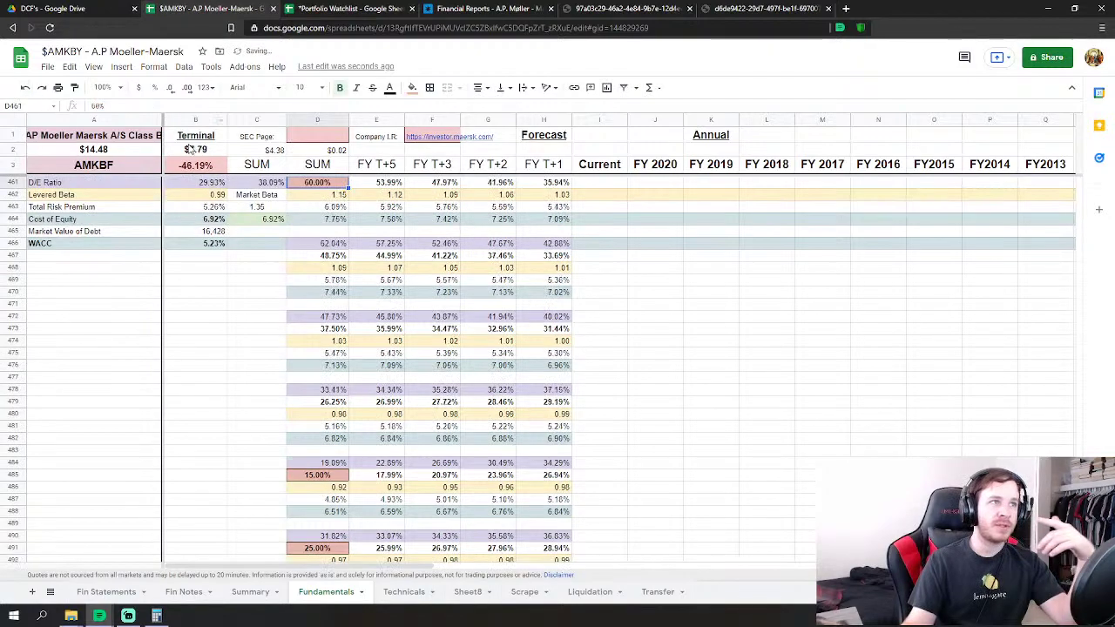
# Review the model results on the Summary sheet and inspect the formula for the present value five years ago in M6.
pyautogui.scroll(-5, 609, 366)
pyautogui.scroll(3, 1010, 442)
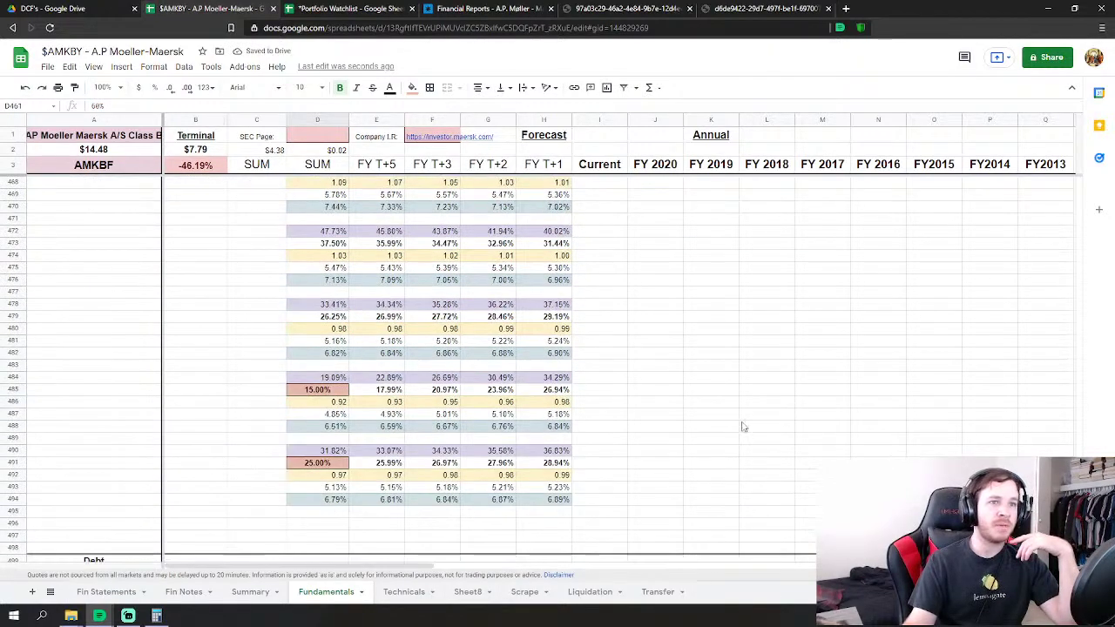
pyautogui.scroll(20, 1028, 374)
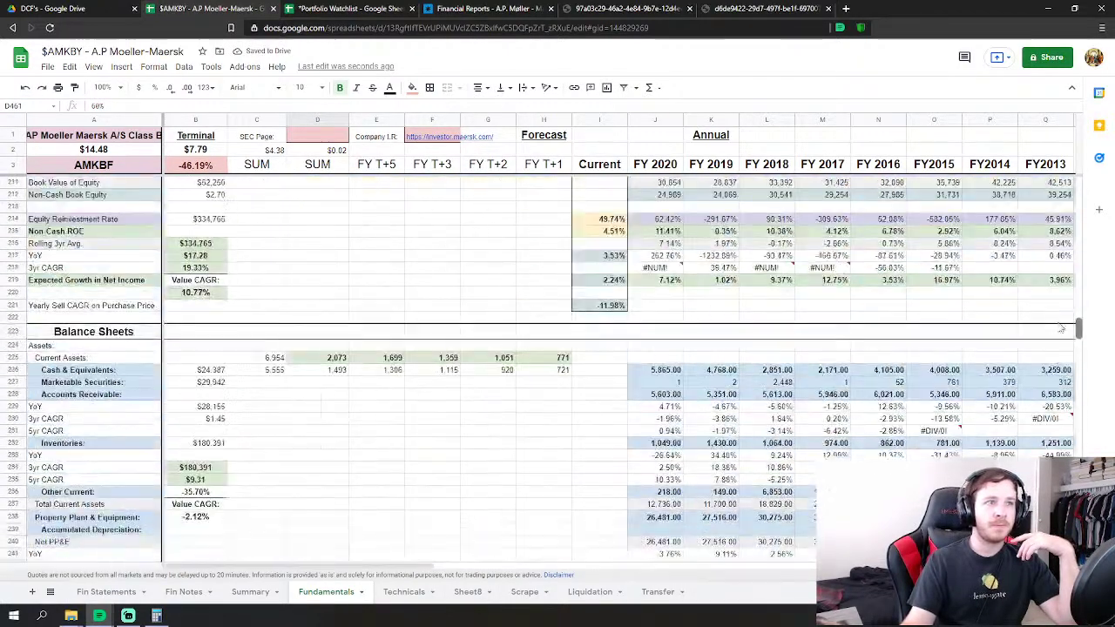
pyautogui.scroll(9, 1053, 287)
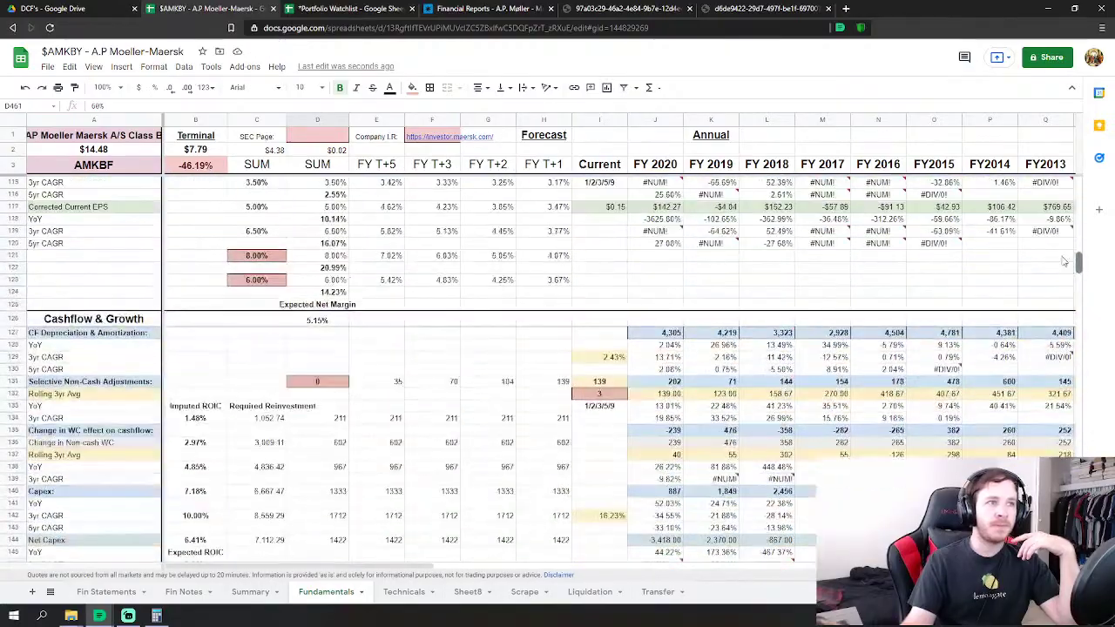
pyautogui.moveTo(1077, 259); pyautogui.dragTo(1077, 179)
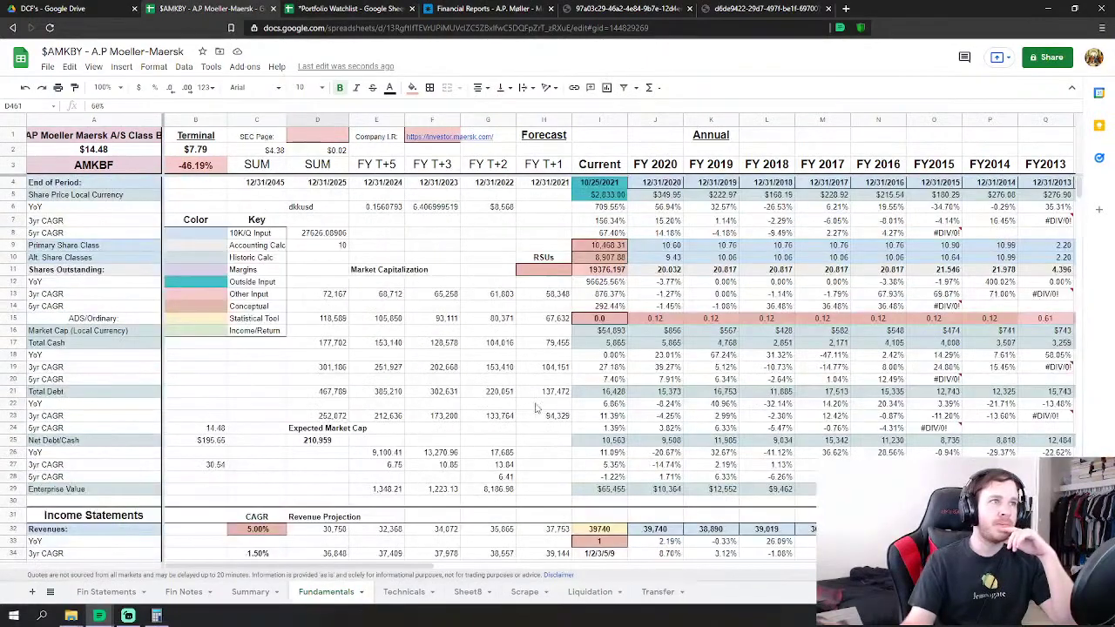
pyautogui.scroll(-2, 538, 407)
pyautogui.click(250, 591)
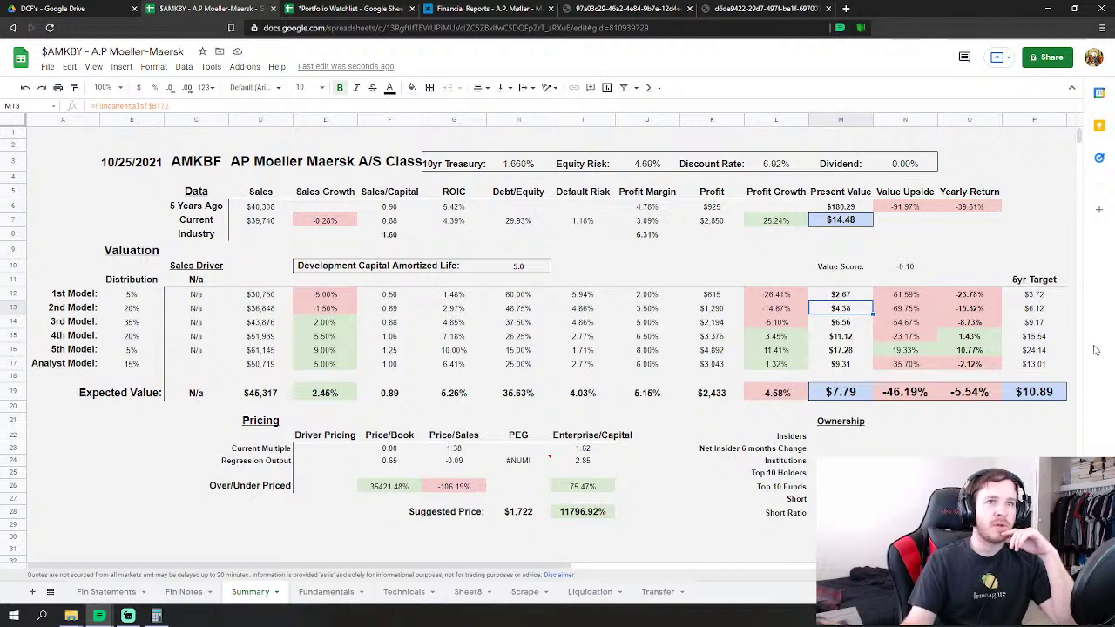
pyautogui.click(843, 206)
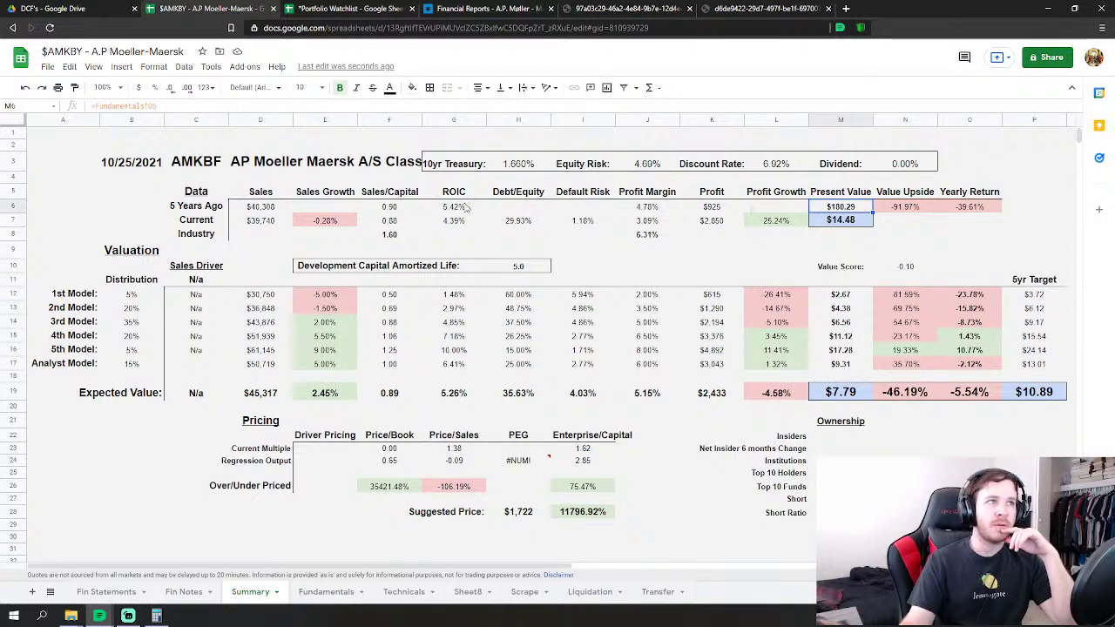
pyautogui.click(178, 105)
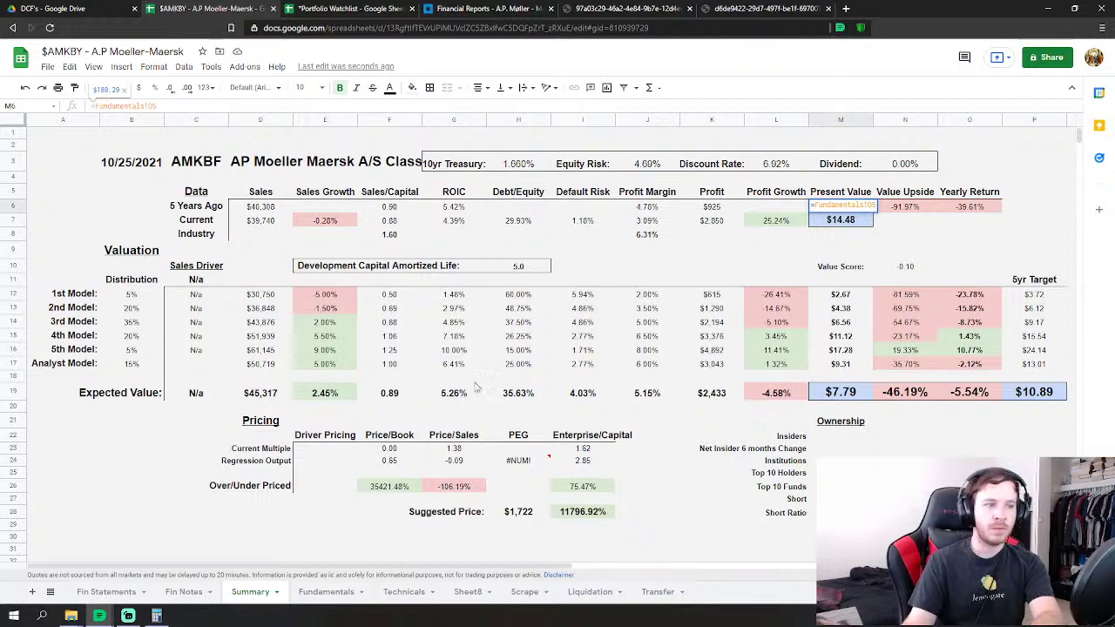
pyautogui.click(794, 252)
# Select the *E6/B27 conversion part of the share price formula in A2 on the Fundamentals sheet.
pyautogui.click(327, 592)
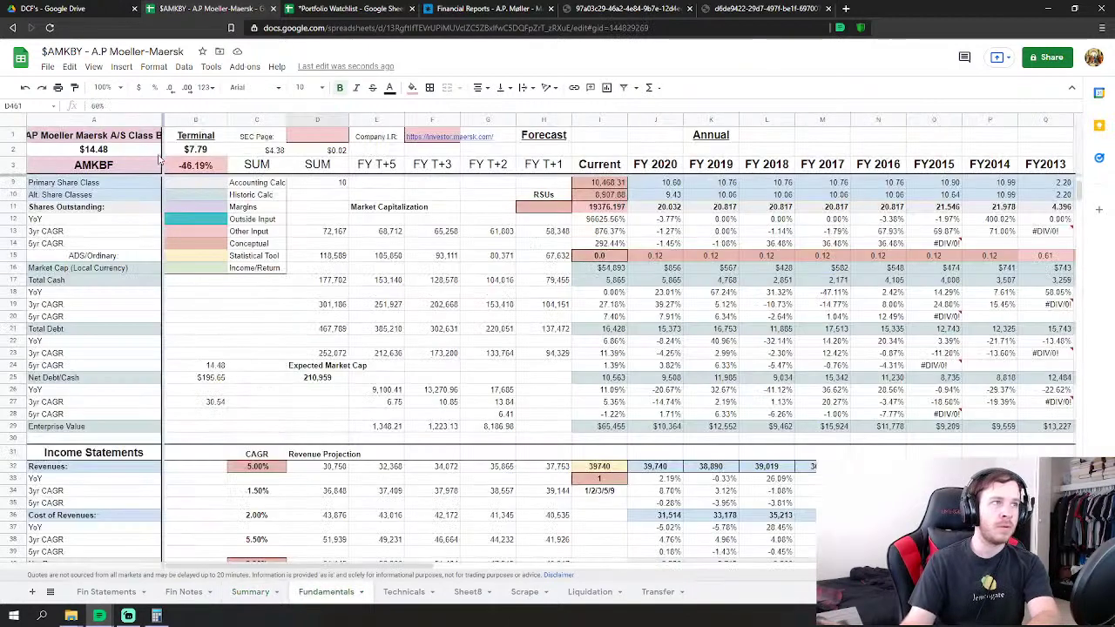
pyautogui.click(109, 152)
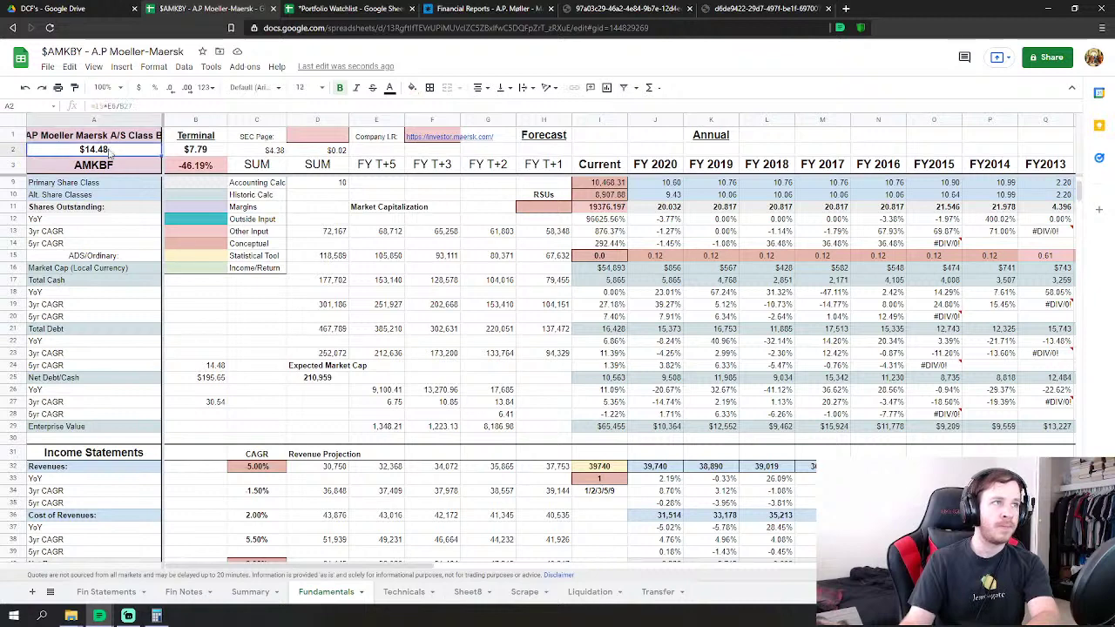
pyautogui.click(146, 107)
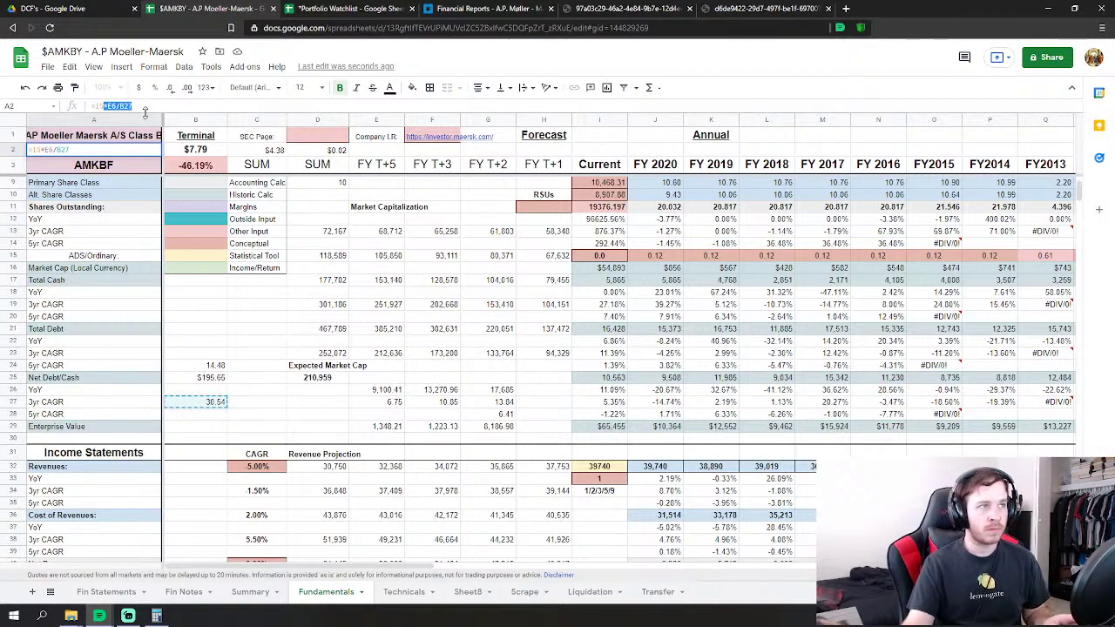
pyautogui.press('Return')
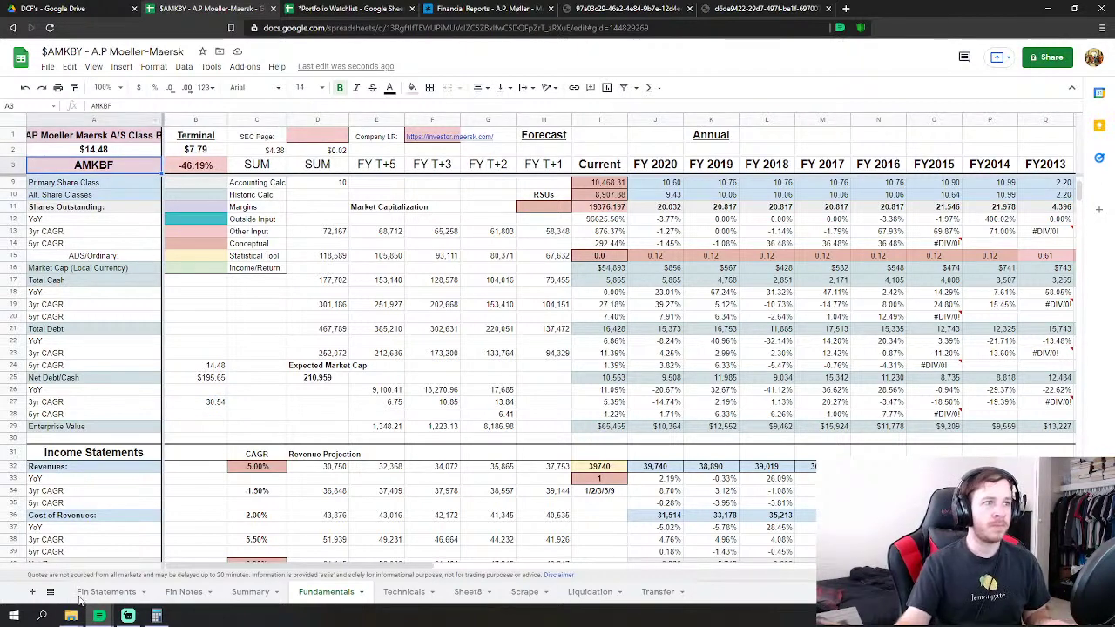
# Extend the five-years-ago present value formula in M6 of the Summary sheet to =Fundamentals!O5*Fundamentals!E6/Fundamentals!B27.
pyautogui.click(252, 592)
pyautogui.click(858, 209)
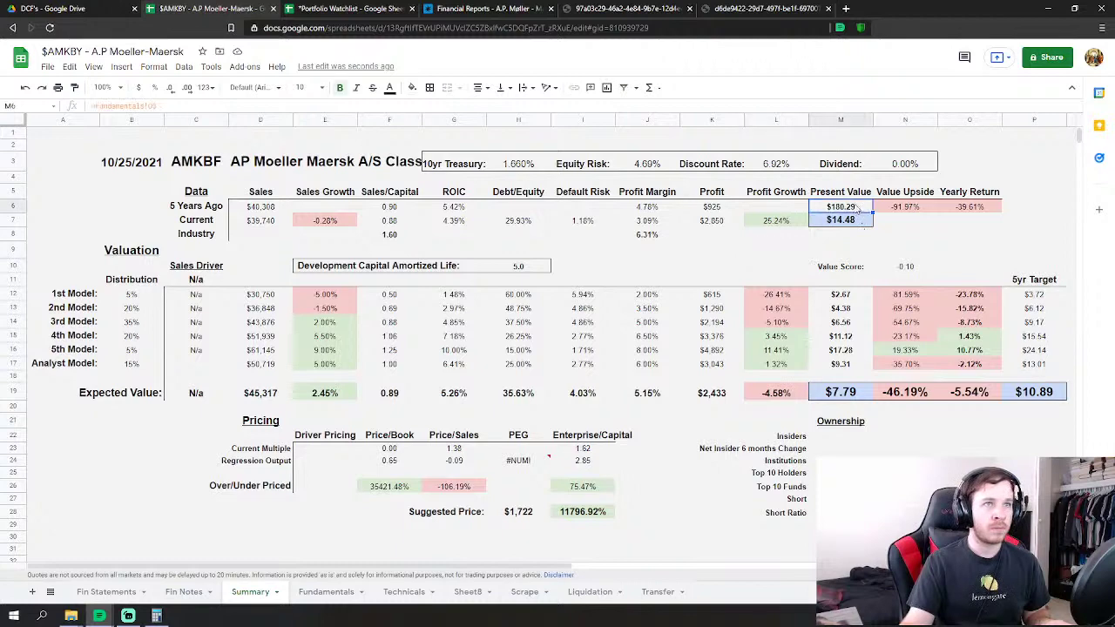
pyautogui.press('F2')
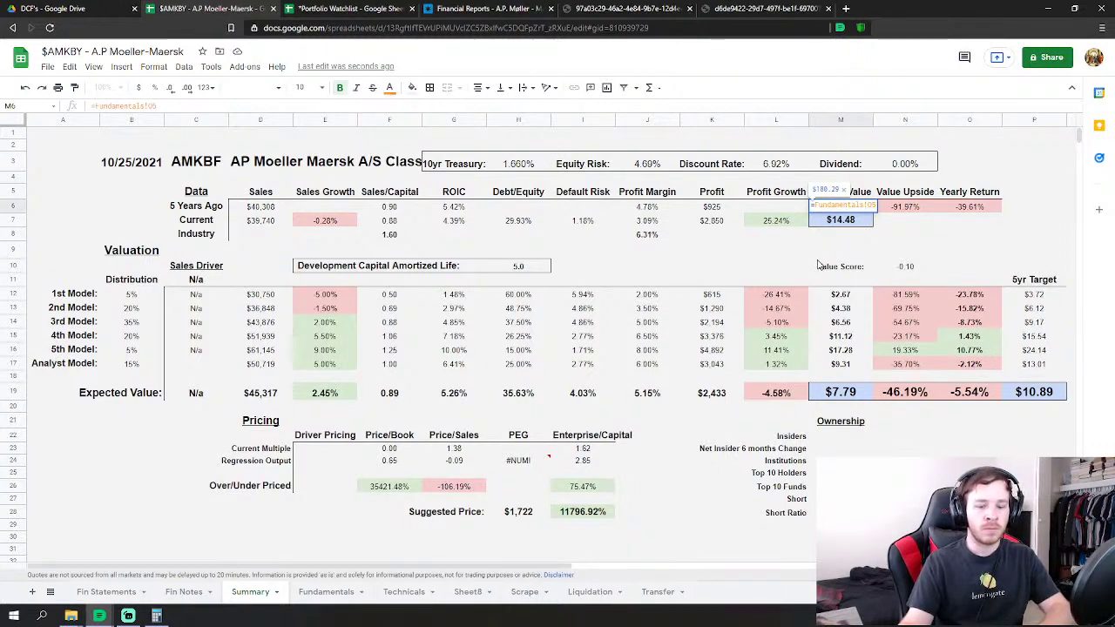
pyautogui.write('+')
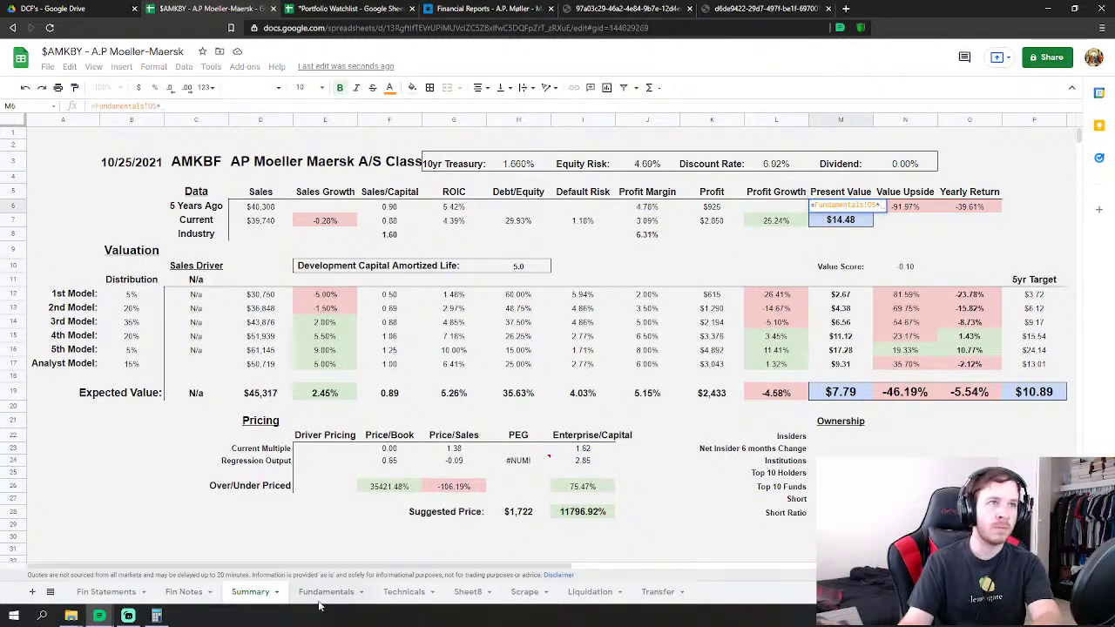
pyautogui.click(325, 591)
pyautogui.scroll(1, 461, 274)
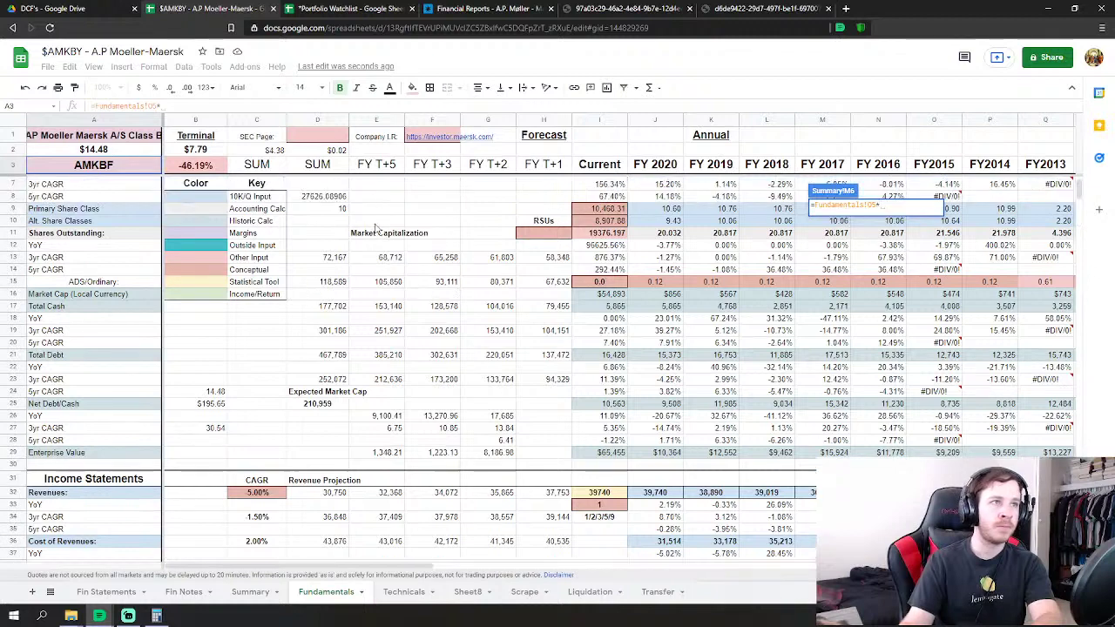
pyautogui.scroll(1, 377, 228)
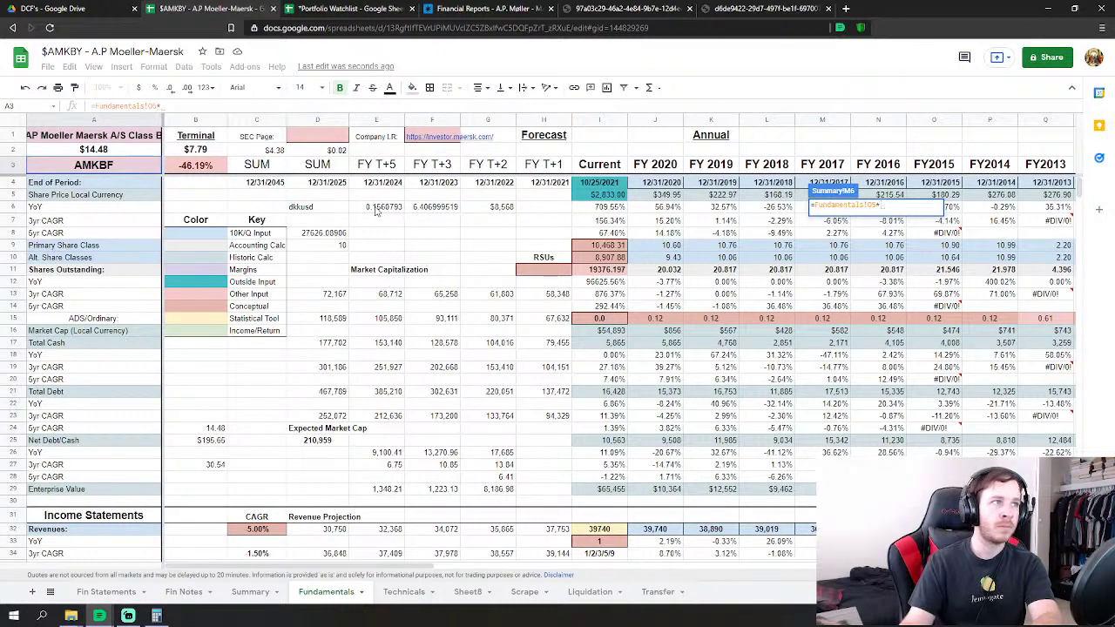
pyautogui.click(377, 209)
pyautogui.write('/')
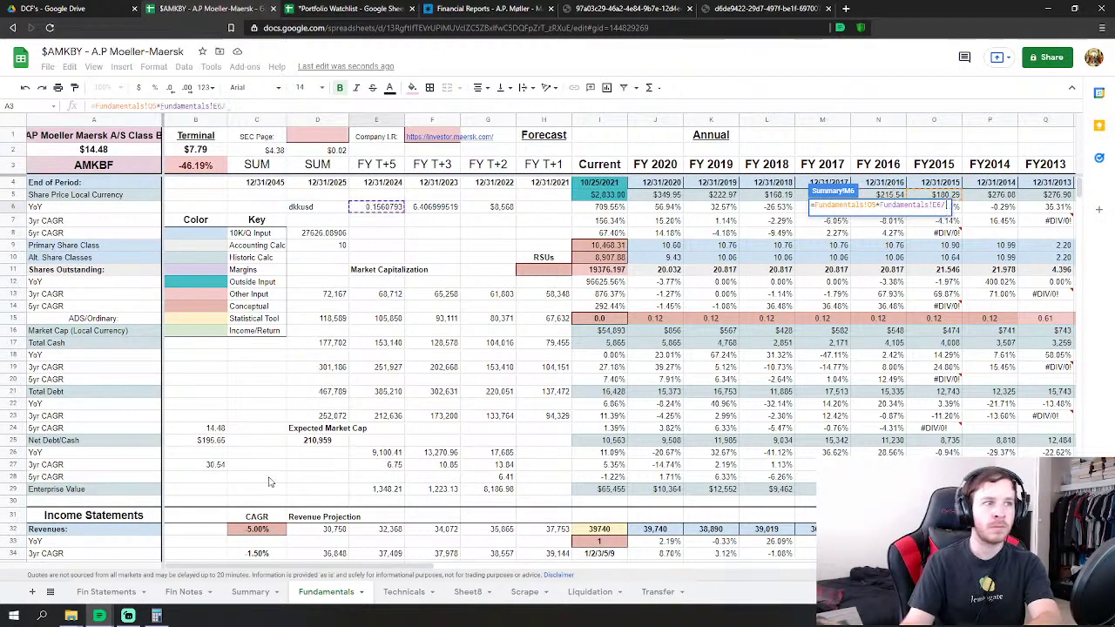
pyautogui.click(216, 464)
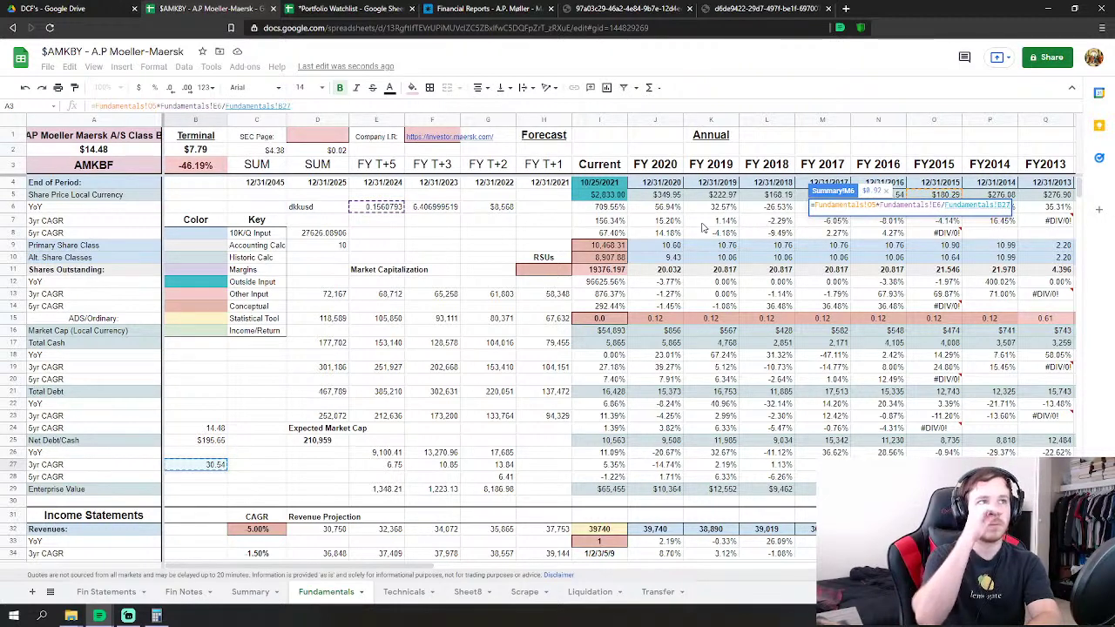
pyautogui.press('Return')
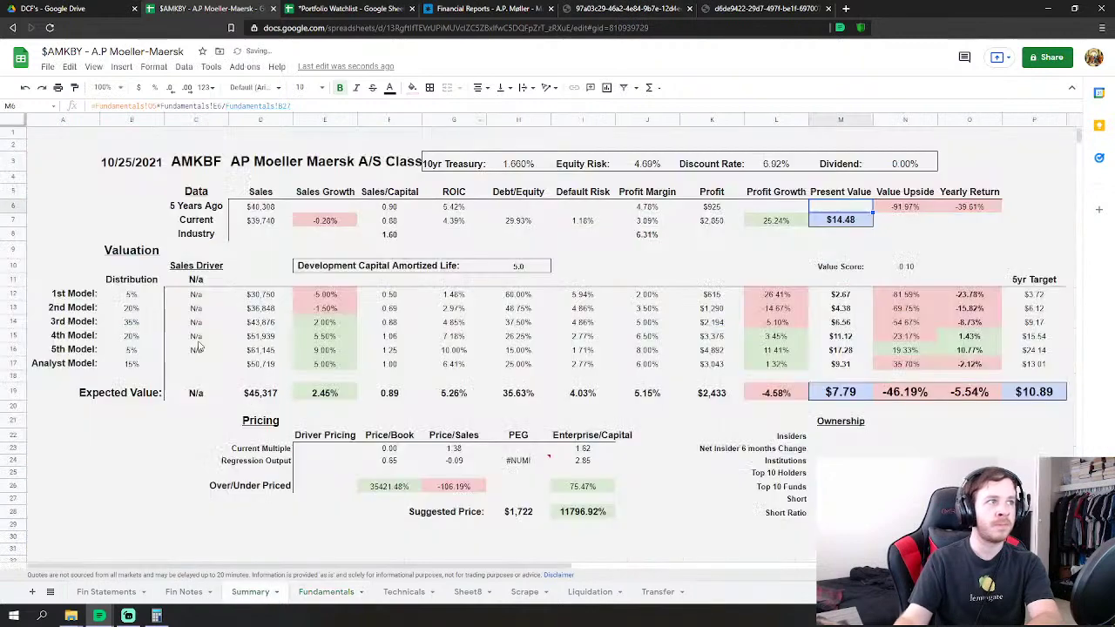
# Check the share price formula in A2 of Fundamentals, and remove the Fundamentals!E6 multiplication from M6 on Summary, leaving =Fundamentals!O5/Fundamentals!B27.
pyautogui.click(315, 593)
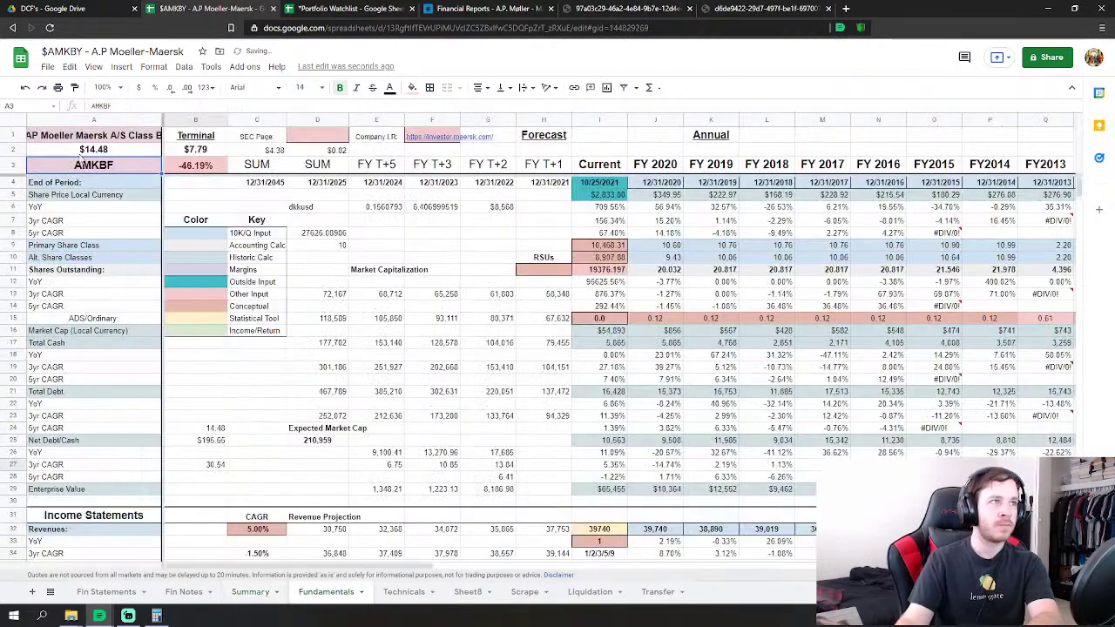
pyautogui.click(86, 150)
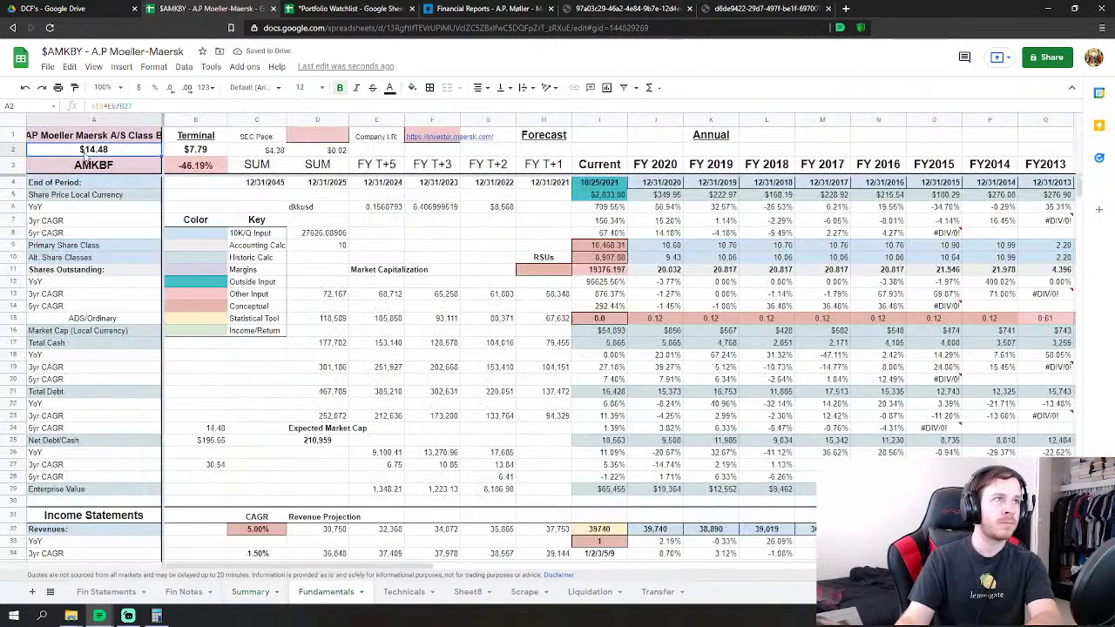
pyautogui.click(253, 593)
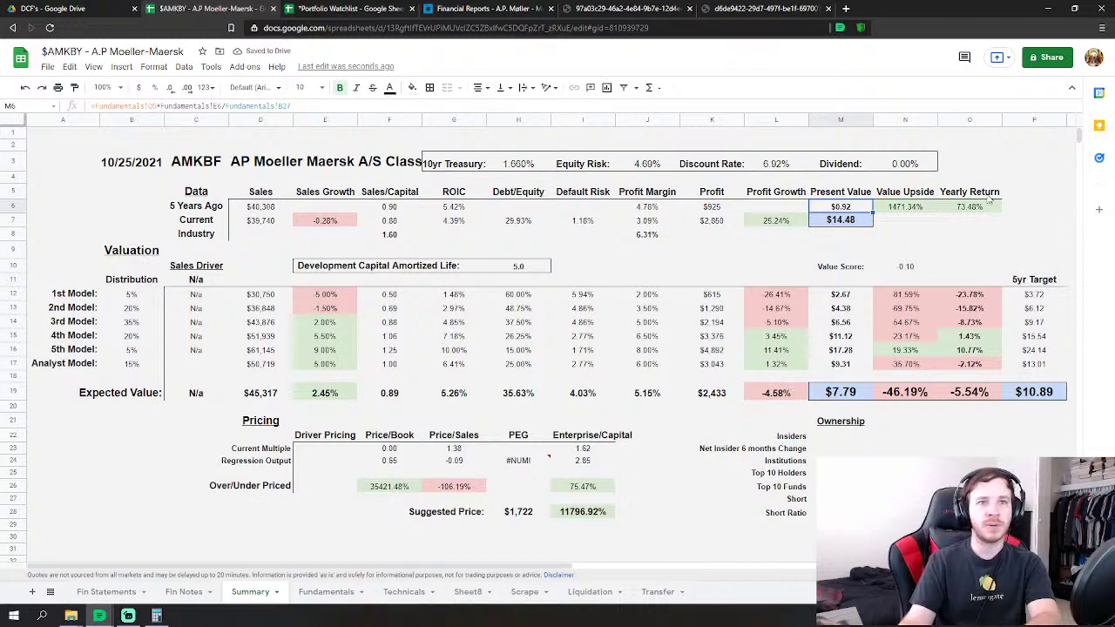
pyautogui.click(841, 209)
pyautogui.click(218, 105)
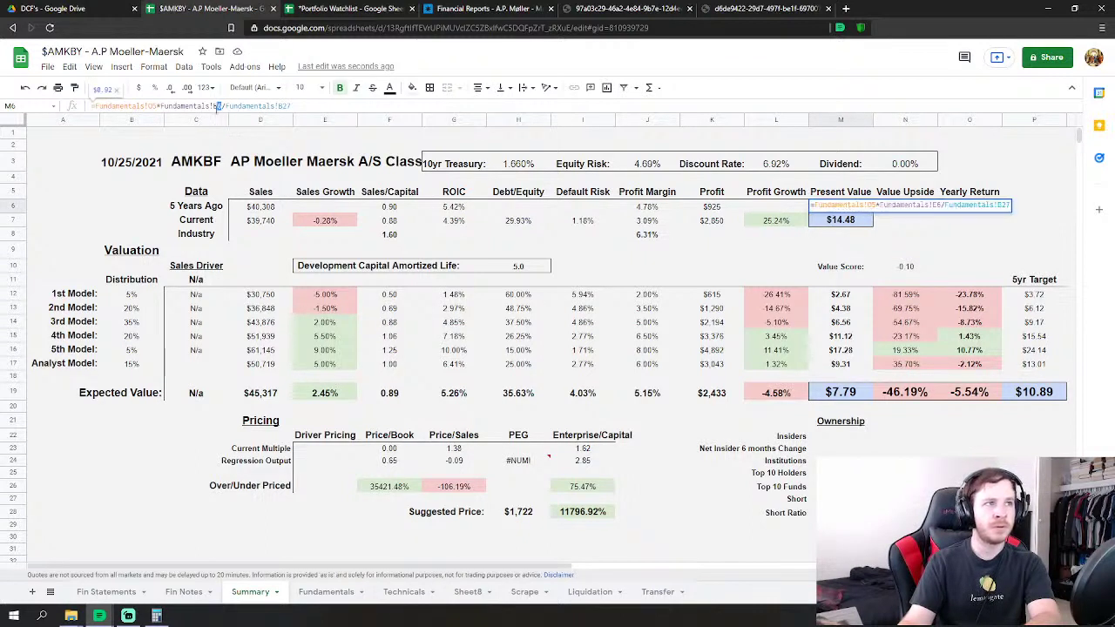
pyautogui.moveTo(217, 105); pyautogui.dragTo(160, 106)
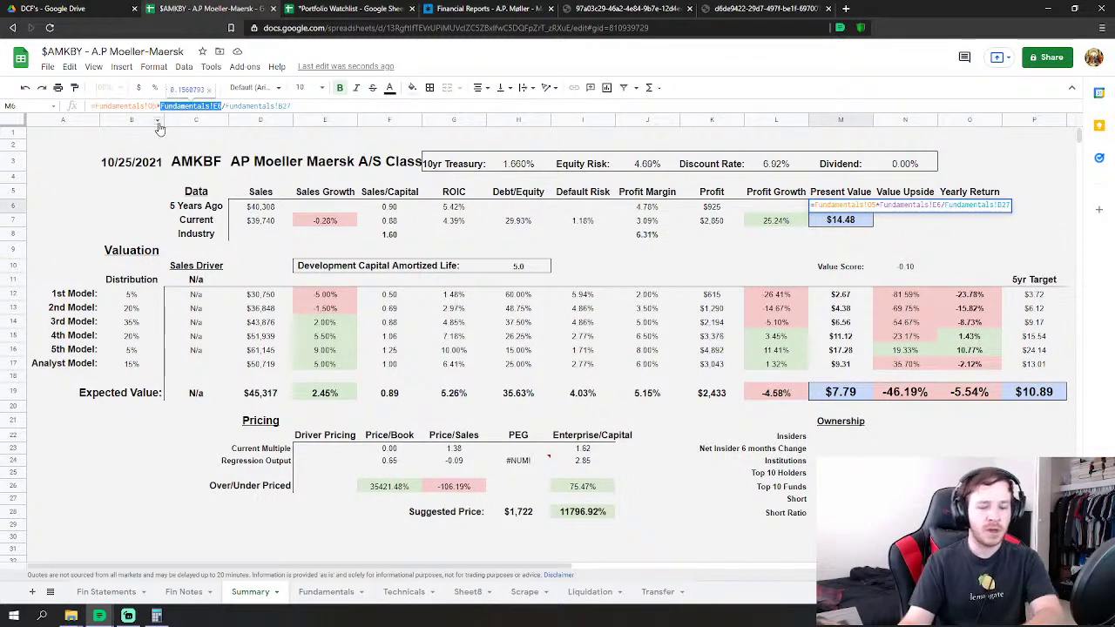
pyautogui.press('BackSpace')
pyautogui.press('BackSpace')
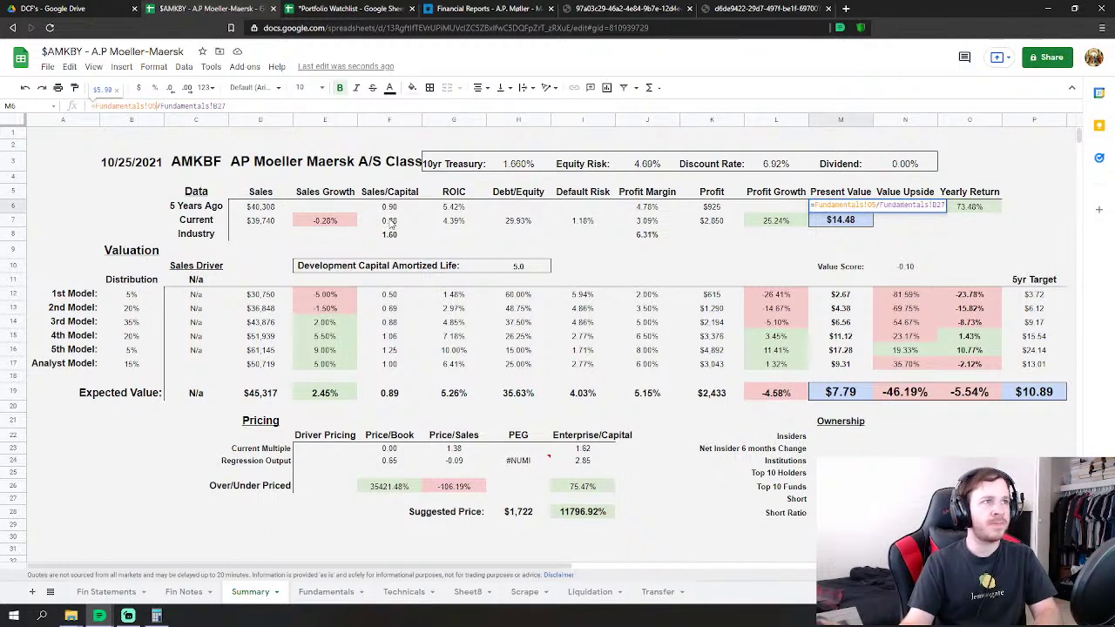
pyautogui.press('Return')
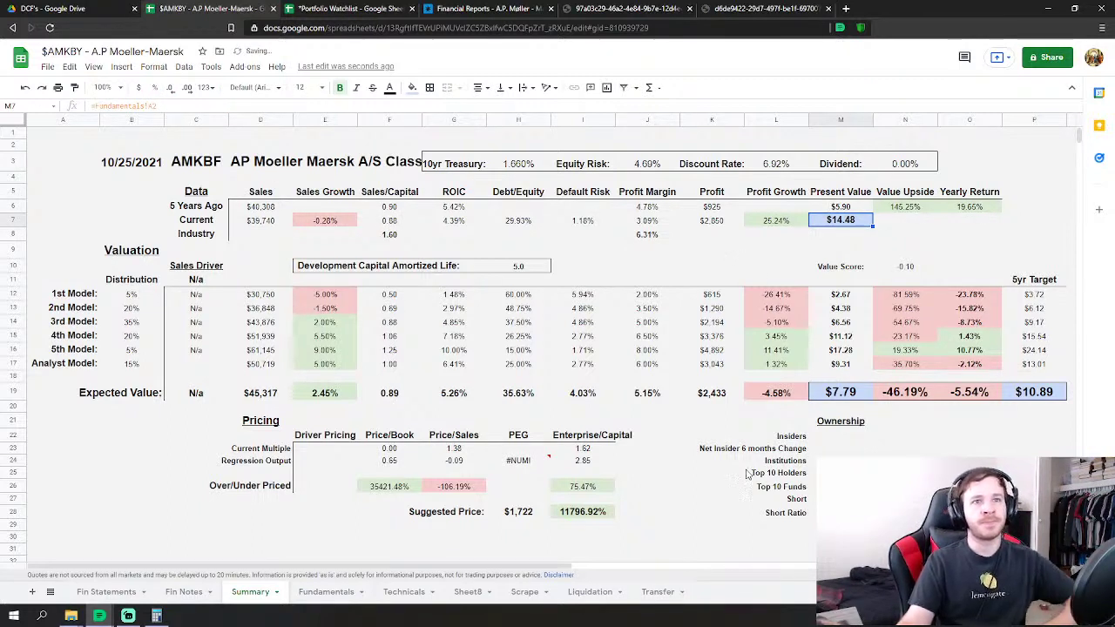
# Review the Summary sheet's dividend, expected value, pricing section, five-year target and yearly return, inspecting the formulas in row 19.
pyautogui.click(746, 472)
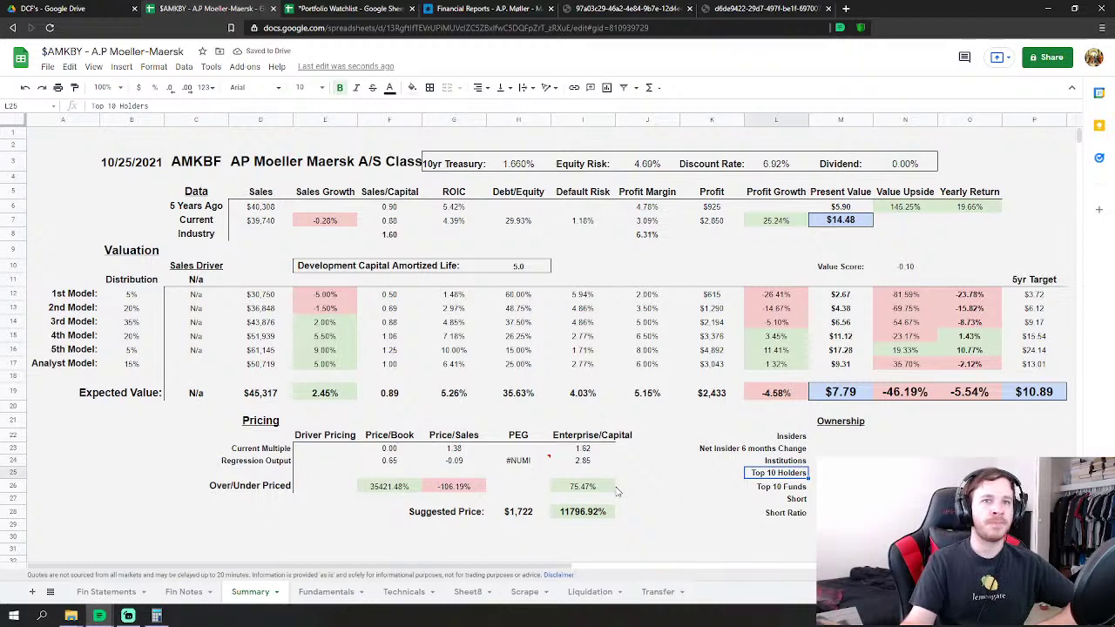
pyautogui.click(639, 539)
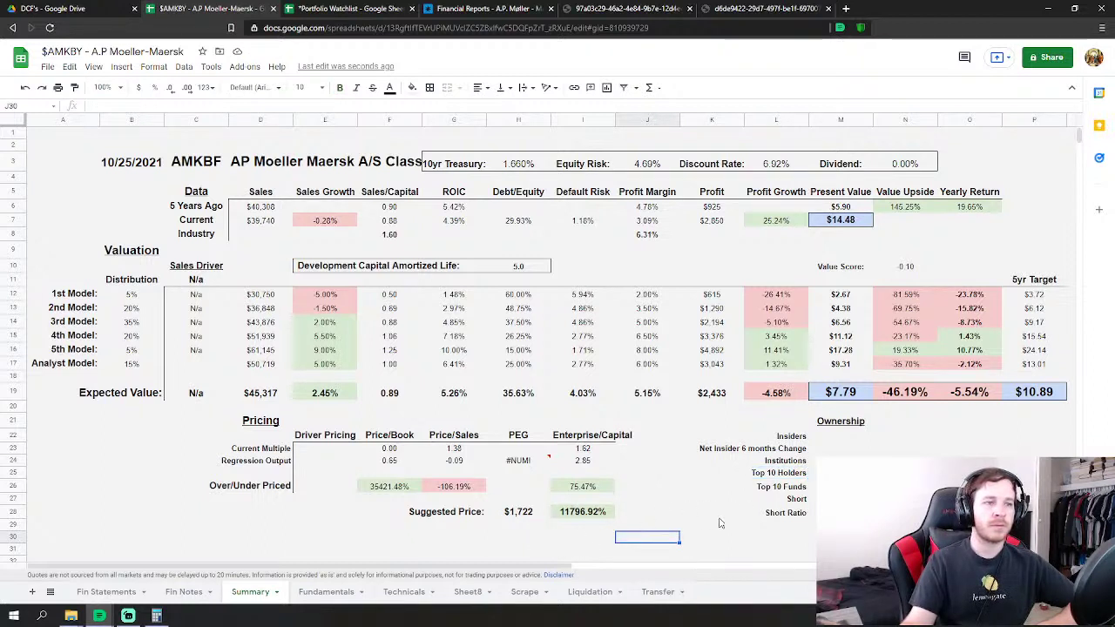
pyautogui.click(776, 421)
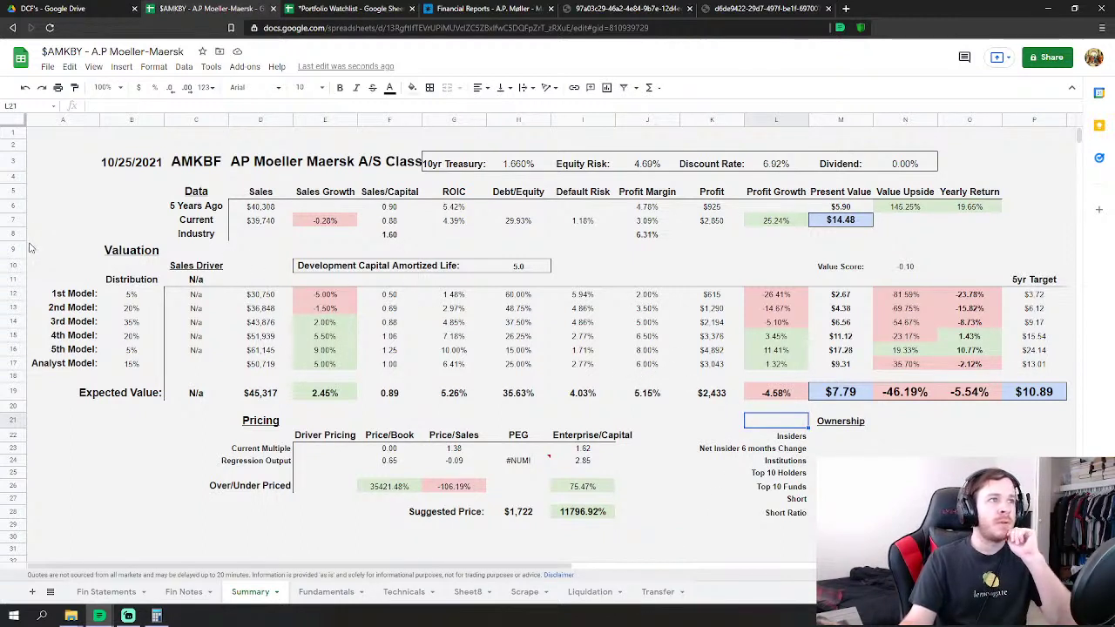
pyautogui.click(187, 168)
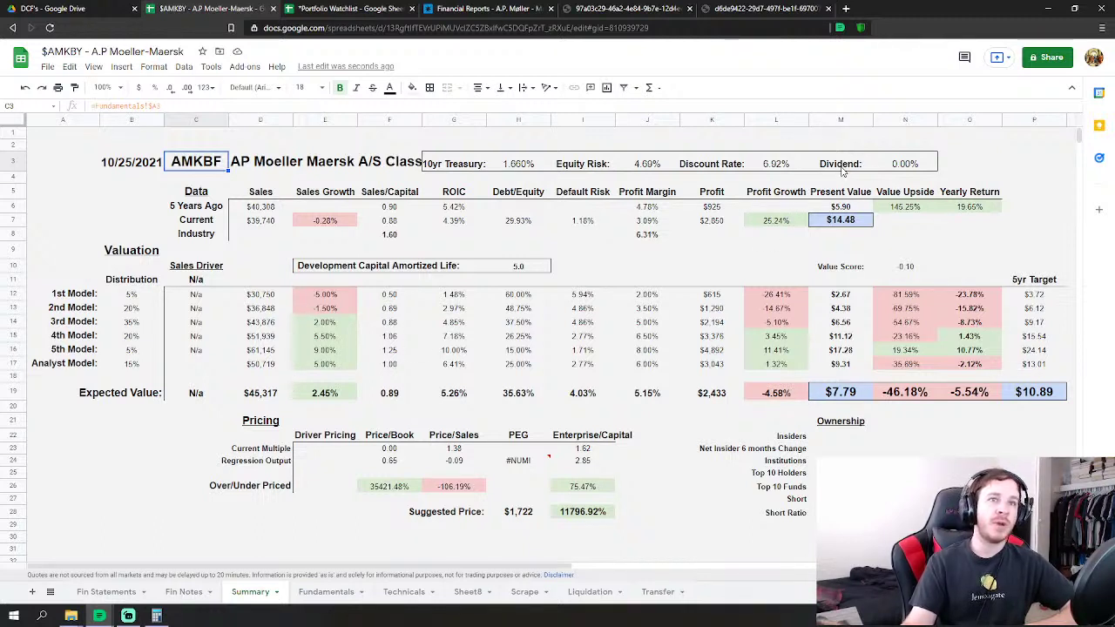
pyautogui.moveTo(842, 169); pyautogui.dragTo(897, 172)
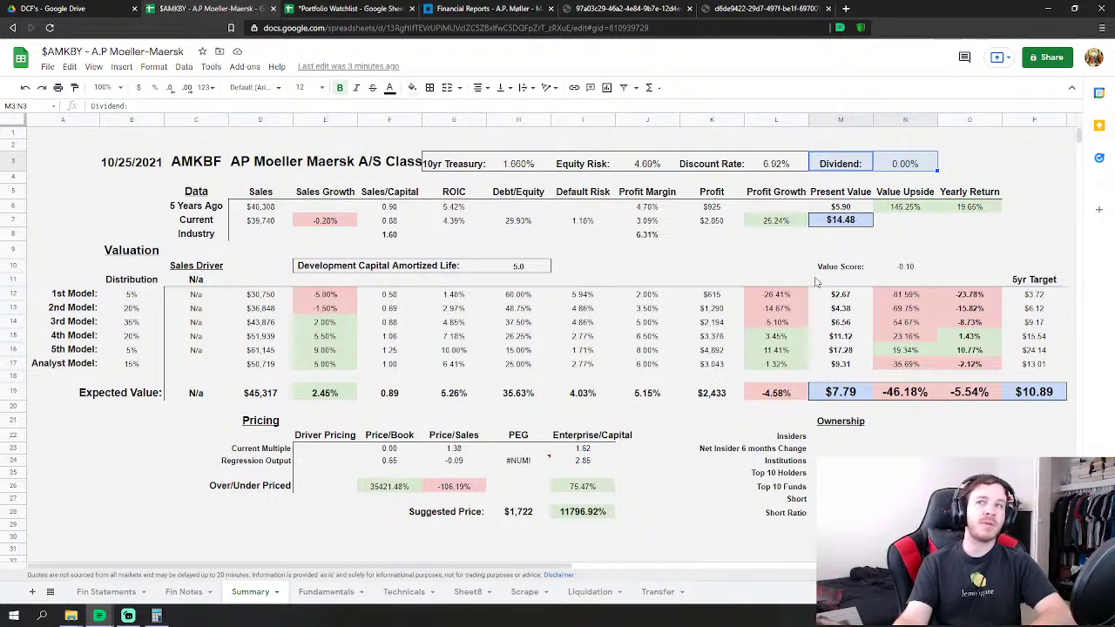
pyautogui.click(838, 397)
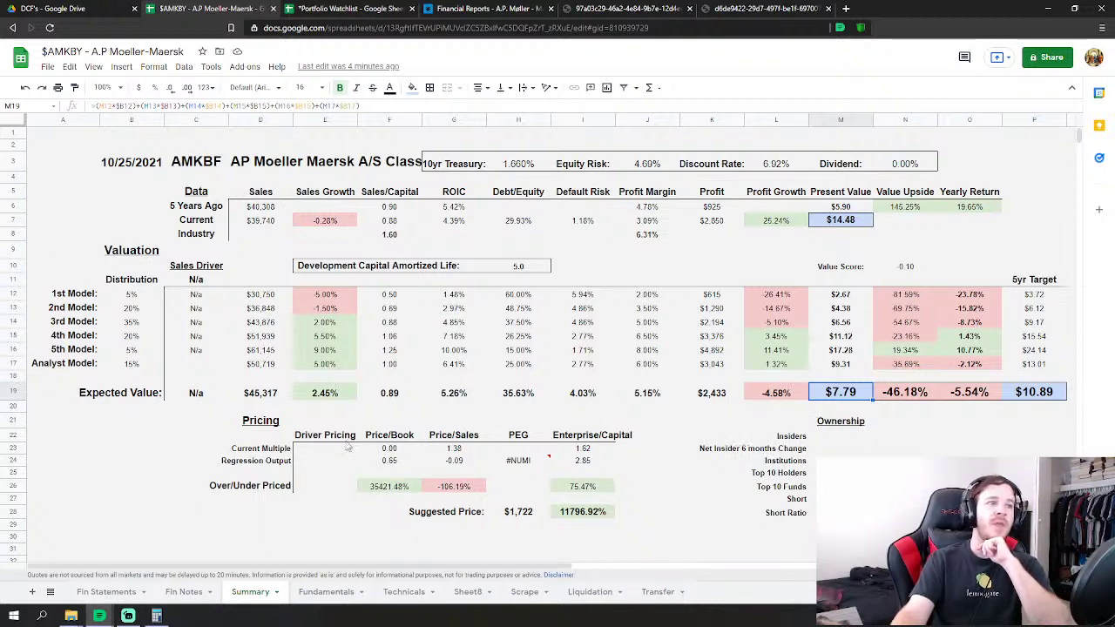
pyautogui.moveTo(245, 422); pyautogui.dragTo(616, 521)
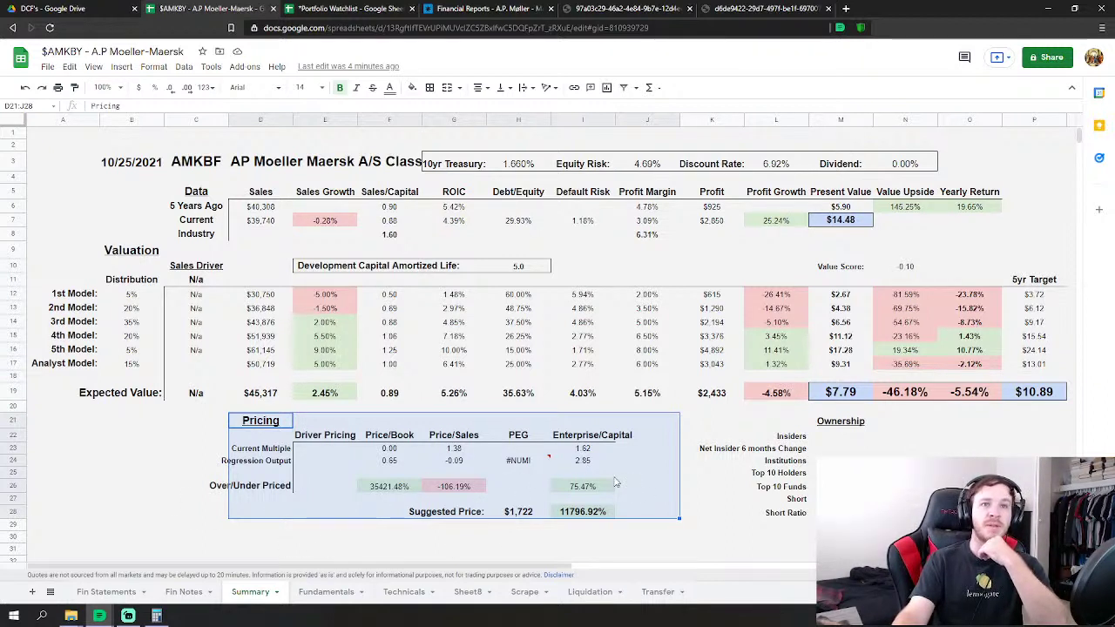
pyautogui.click(796, 448)
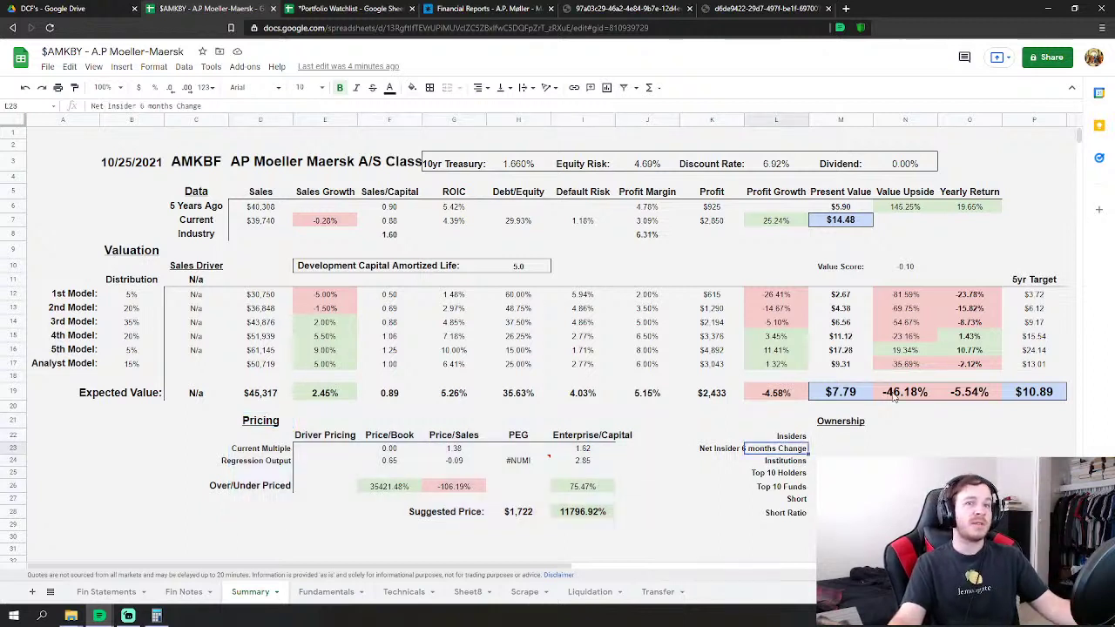
pyautogui.click(1044, 396)
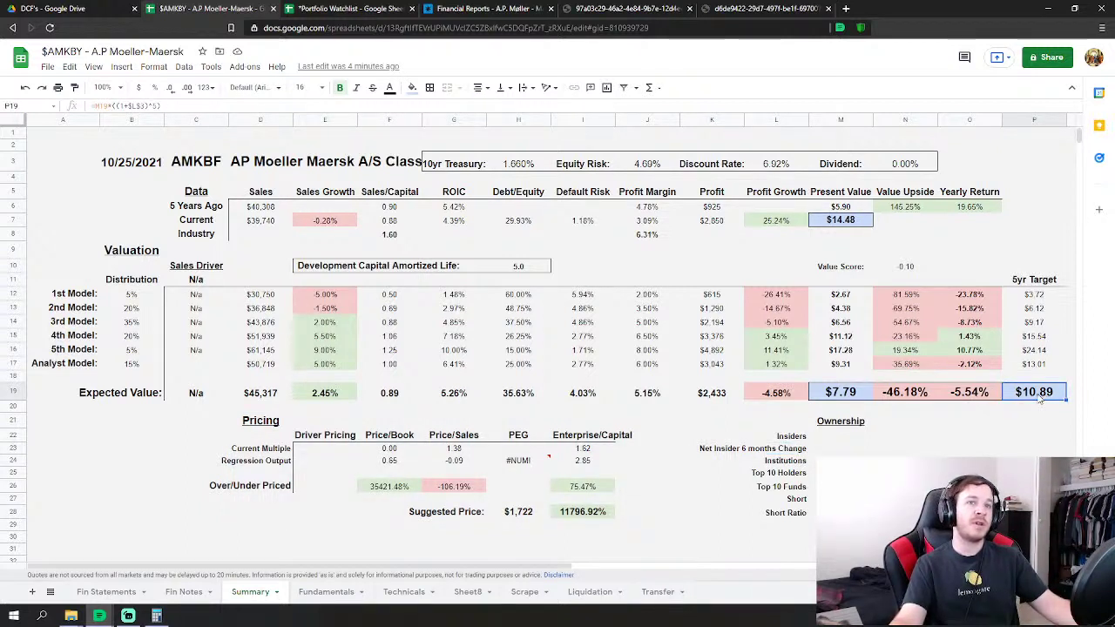
pyautogui.click(961, 399)
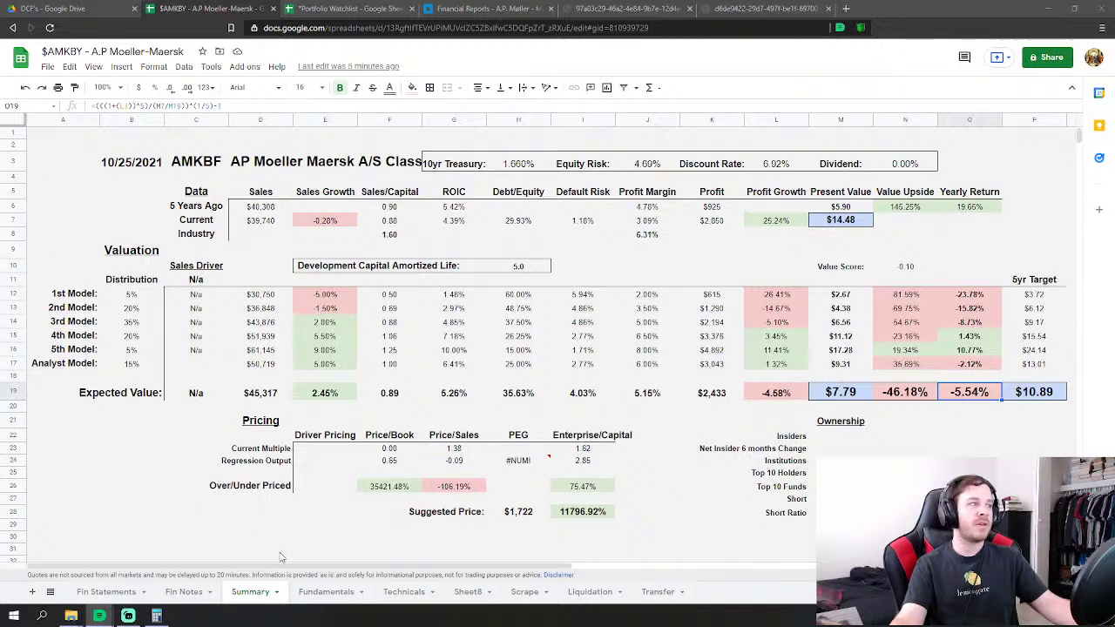
# Review the revenue projections, model distribution, corrected income and net margins on the Fundamentals sheet, and the fourth model's present value on Summary.
pyautogui.click(454, 601)
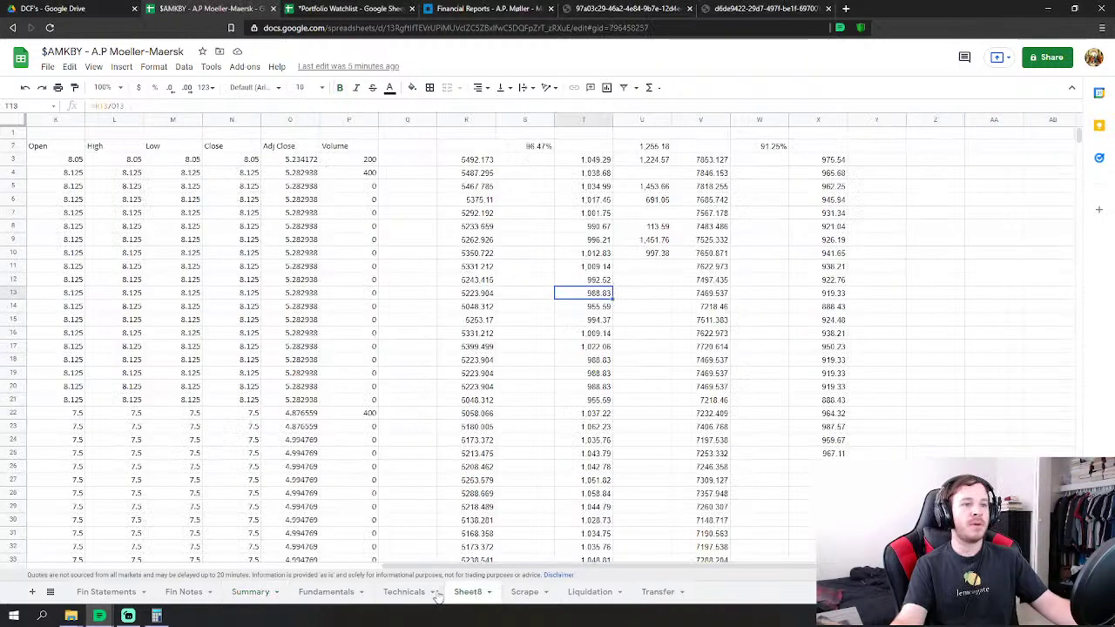
pyautogui.click(326, 591)
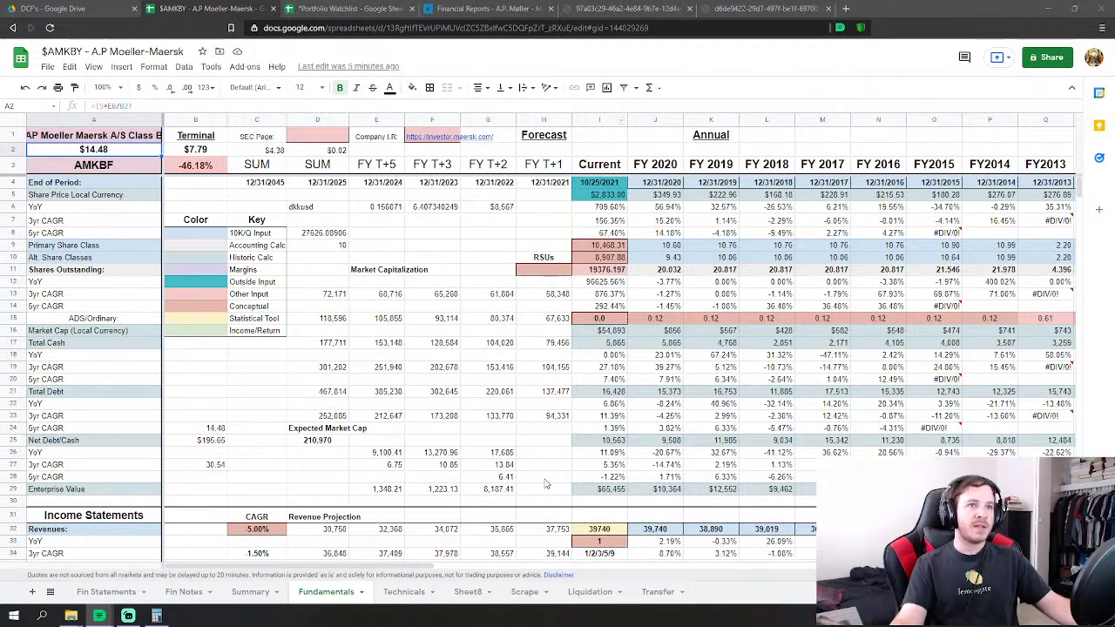
pyautogui.scroll(-6, 540, 450)
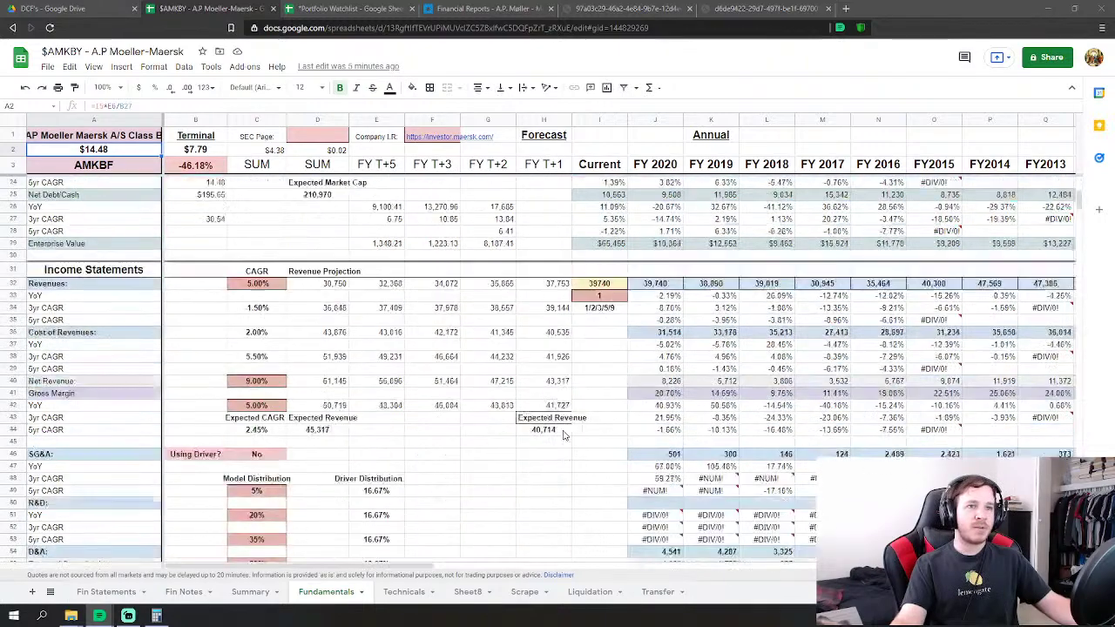
pyautogui.scroll(-11, 540, 450)
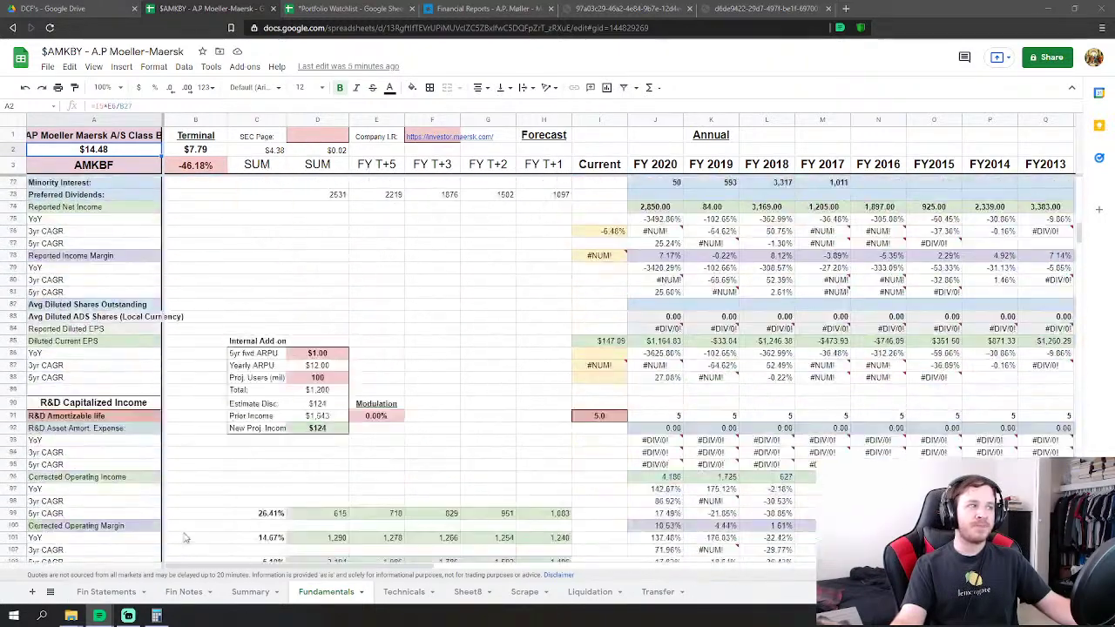
pyautogui.scroll(-6, 417, 480)
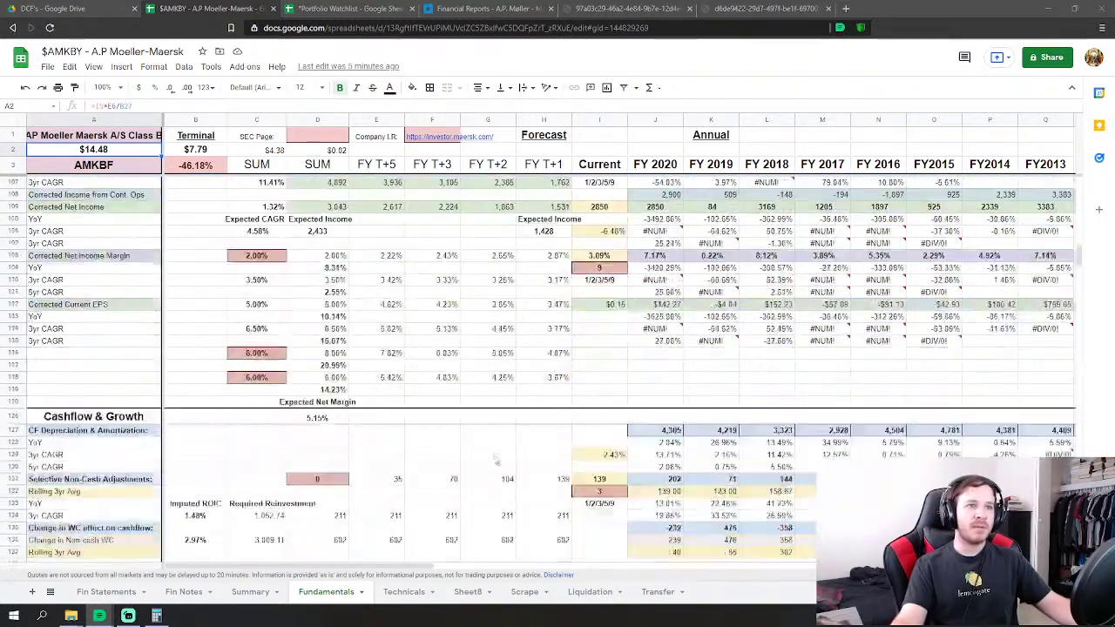
pyautogui.scroll(3, 275, 459)
pyautogui.scroll(10, 450, 413)
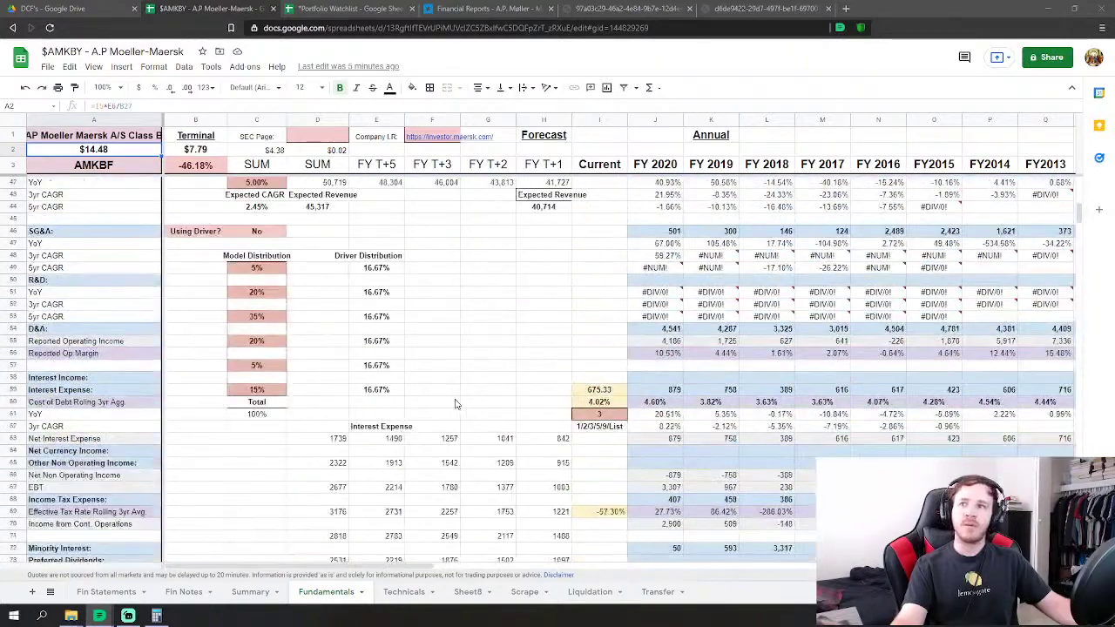
pyautogui.scroll(-9, 450, 413)
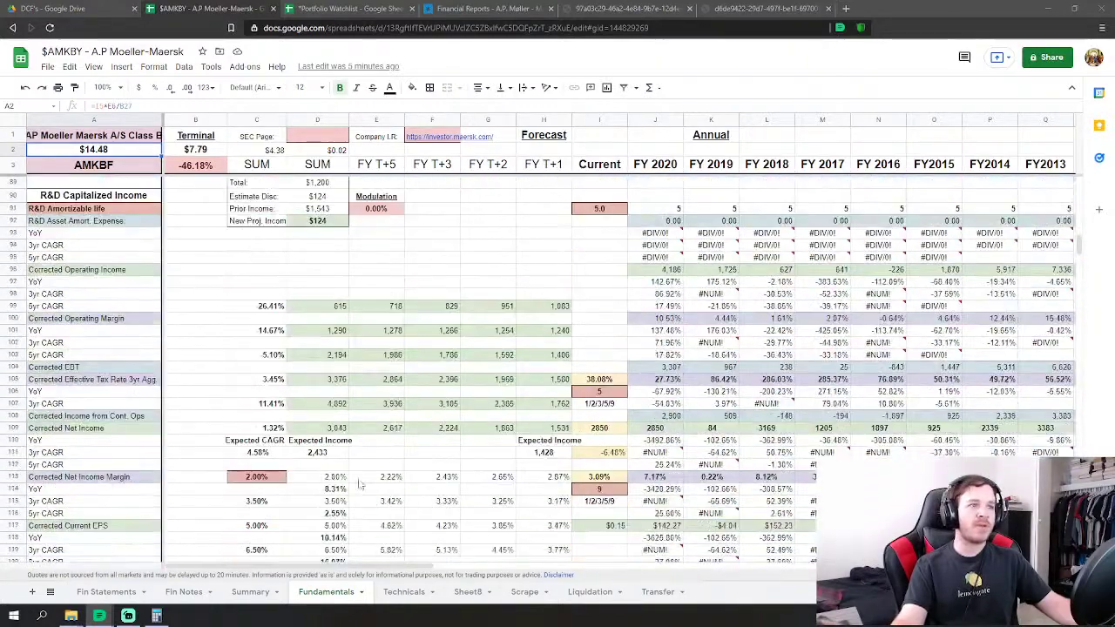
pyautogui.click(256, 594)
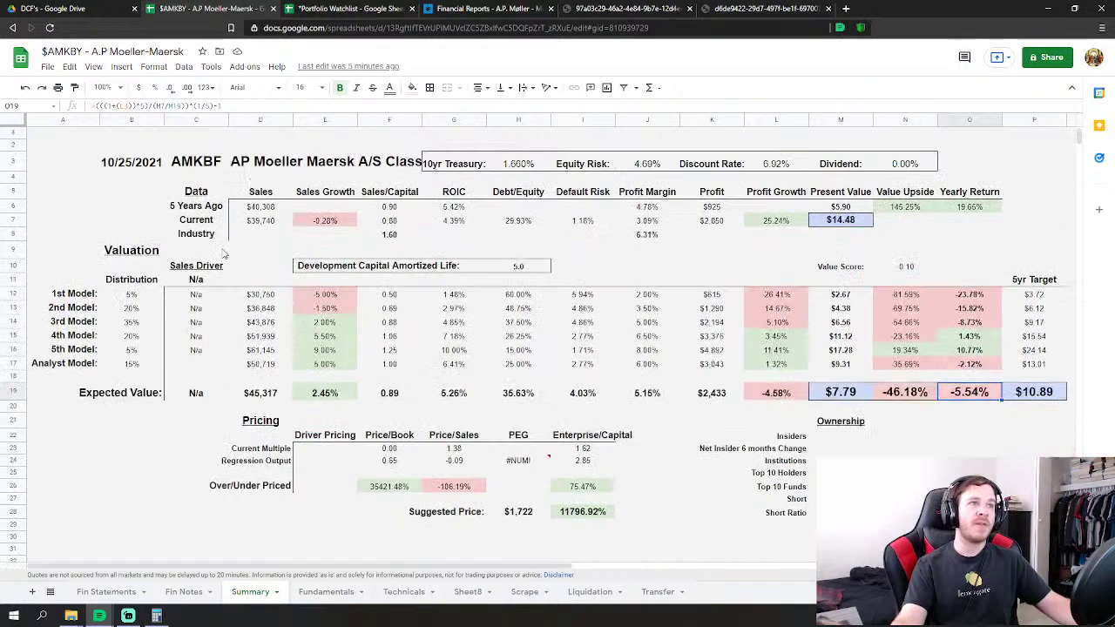
pyautogui.click(849, 341)
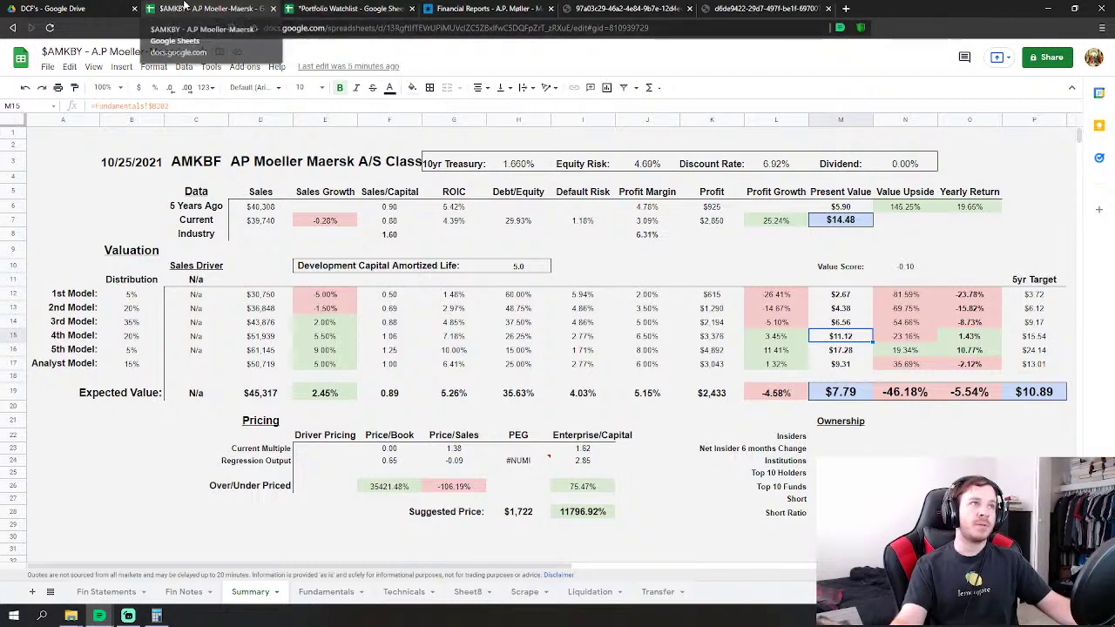
# Close the A.P. Moeller-Maersk spreadsheet and open the Spreadsheet Universe folder in Google Drive.
pyautogui.click(272, 9)
pyautogui.click(366, 90)
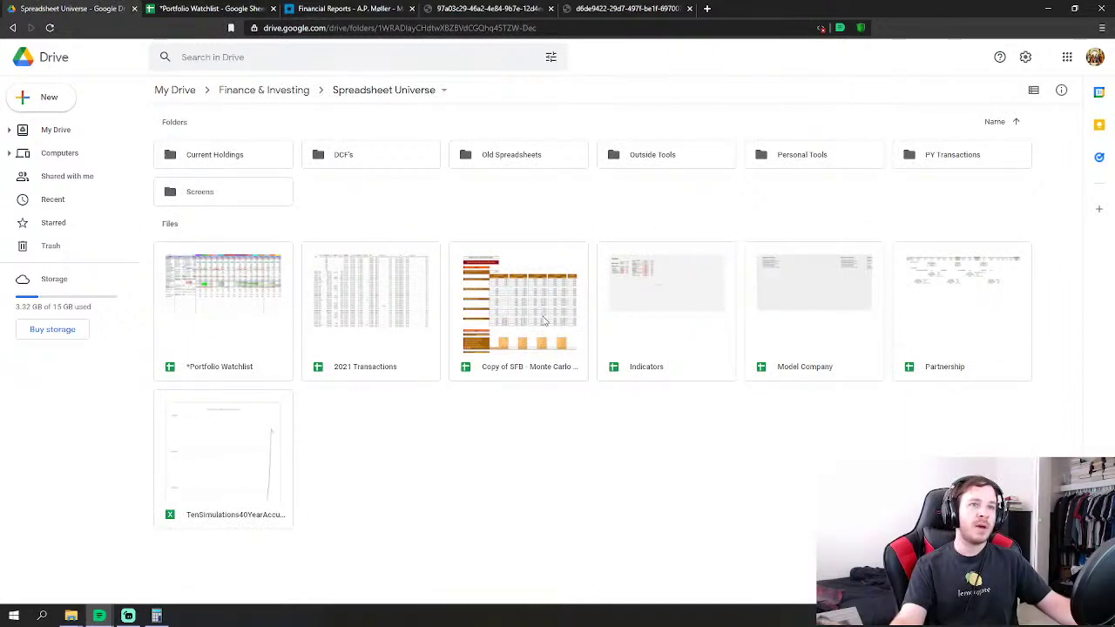
# Open the Currency/Econ cross reference spreadsheet from the Personal Tools folder and go to its Final Sort sheet.
pyautogui.doubleClick(798, 155)
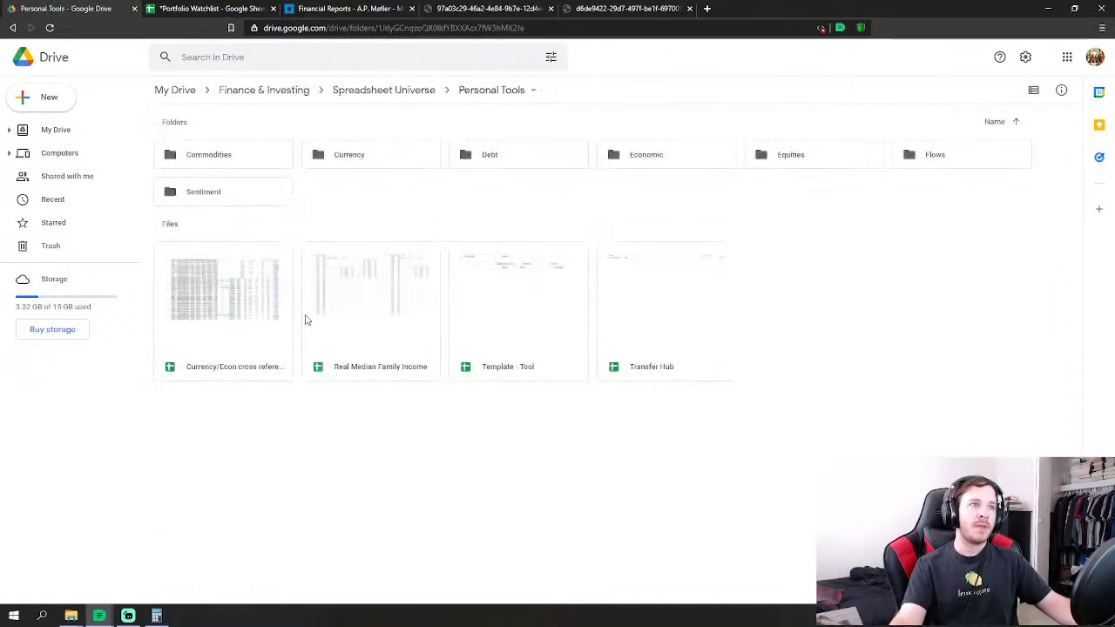
pyautogui.doubleClick(256, 321)
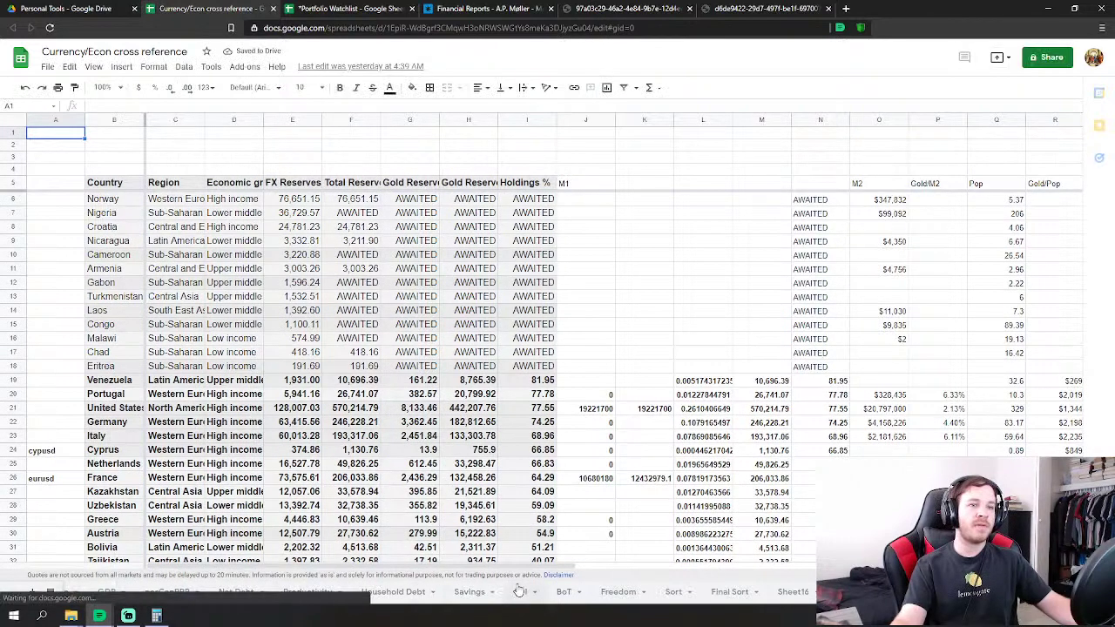
pyautogui.click(728, 593)
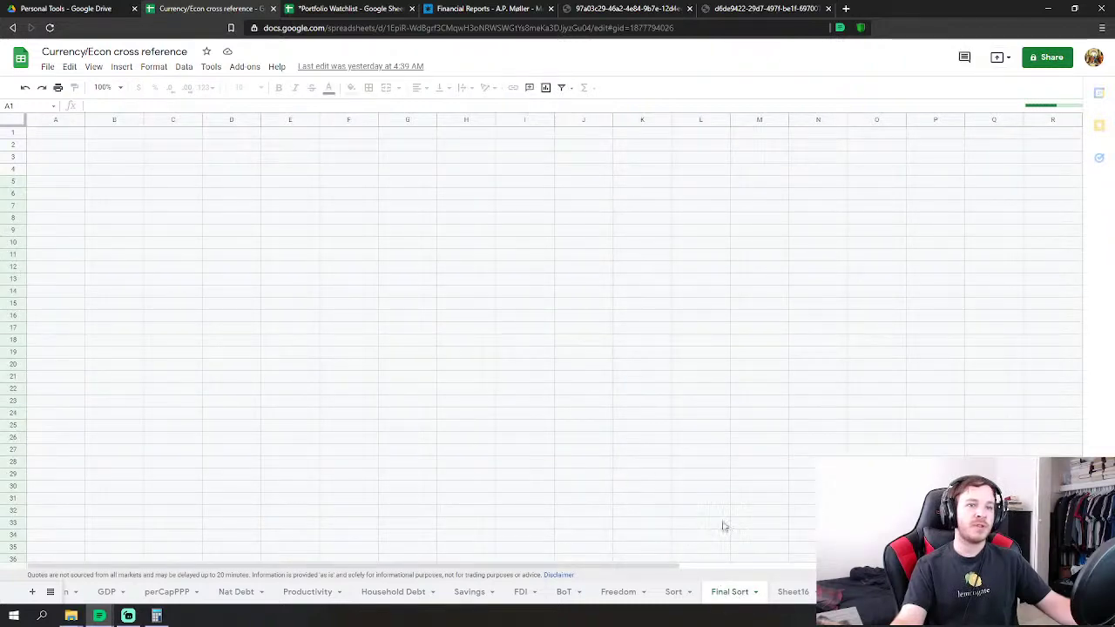
# Delete the AMKBY ticker from cell U43 of the watch candidates list below the country rankings, and select the VCTR ticker.
pyautogui.scroll(-2, 723, 525)
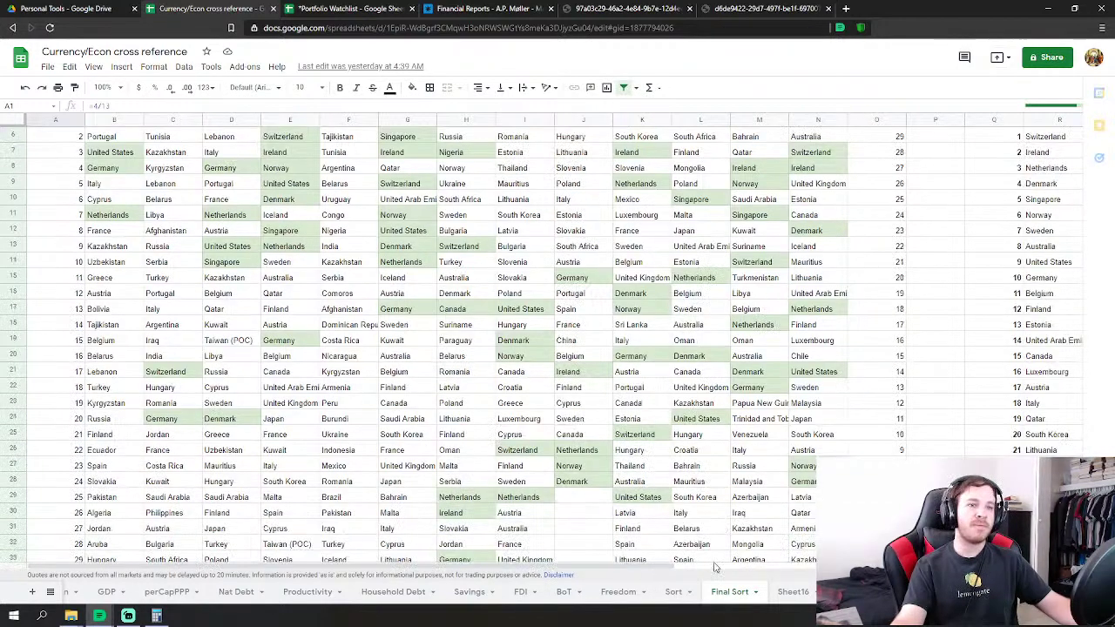
pyautogui.hscroll(8, 607, 523)
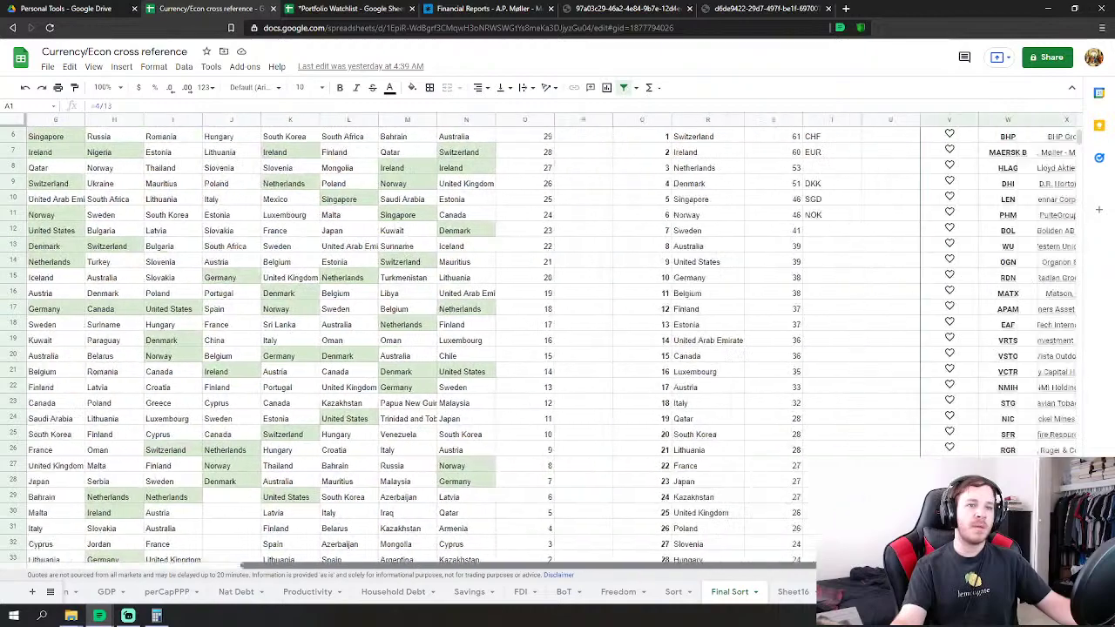
pyautogui.scroll(-8, 729, 455)
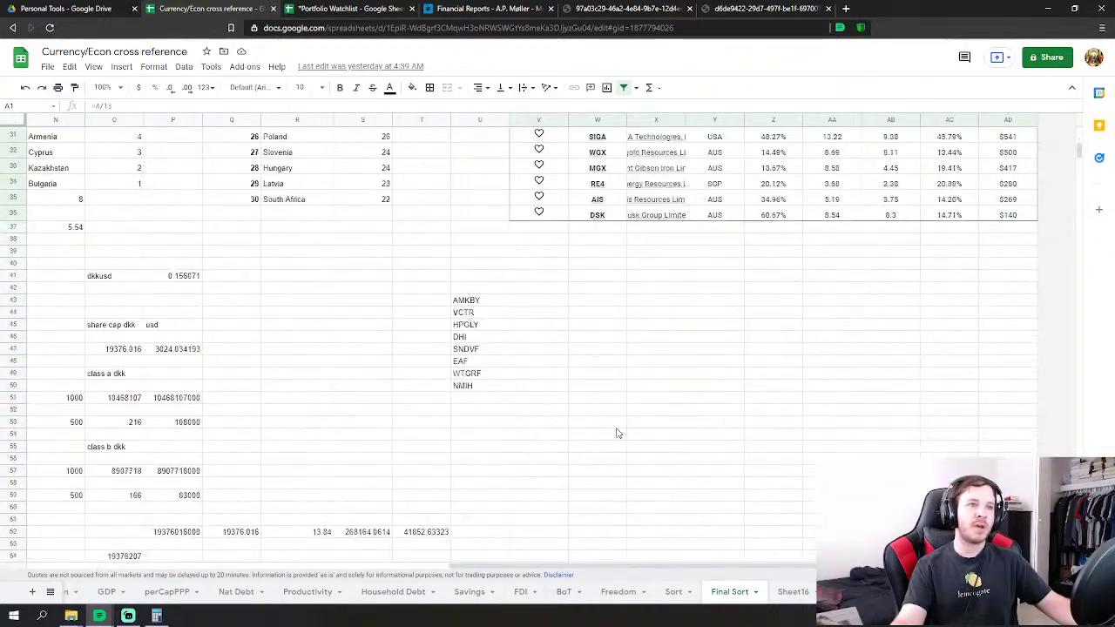
pyautogui.click(479, 301)
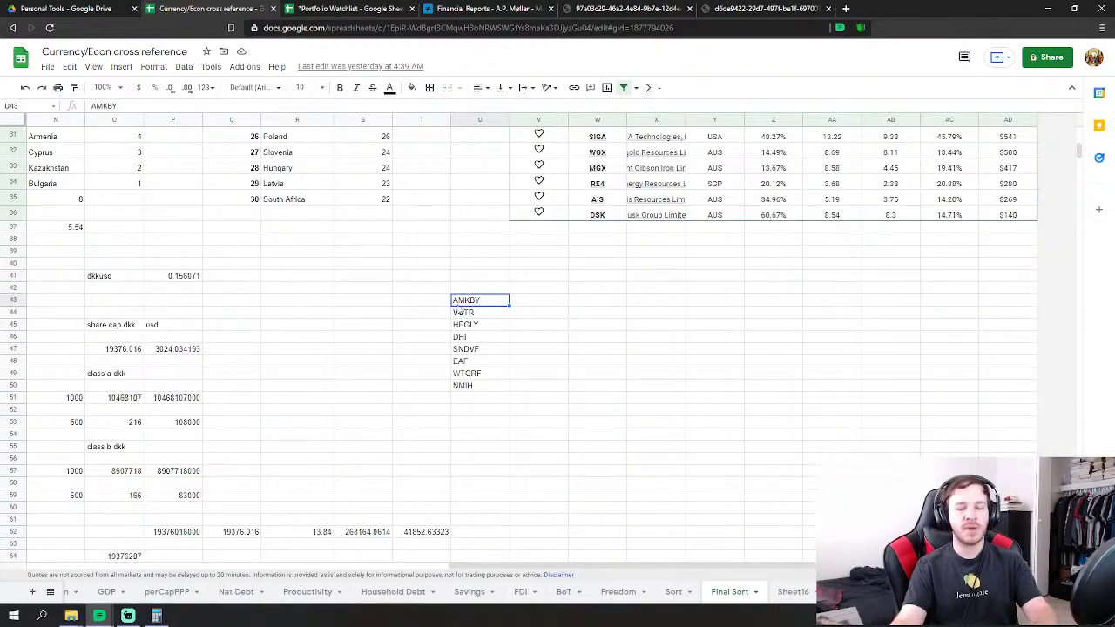
pyautogui.press('Delete')
pyautogui.click(468, 315)
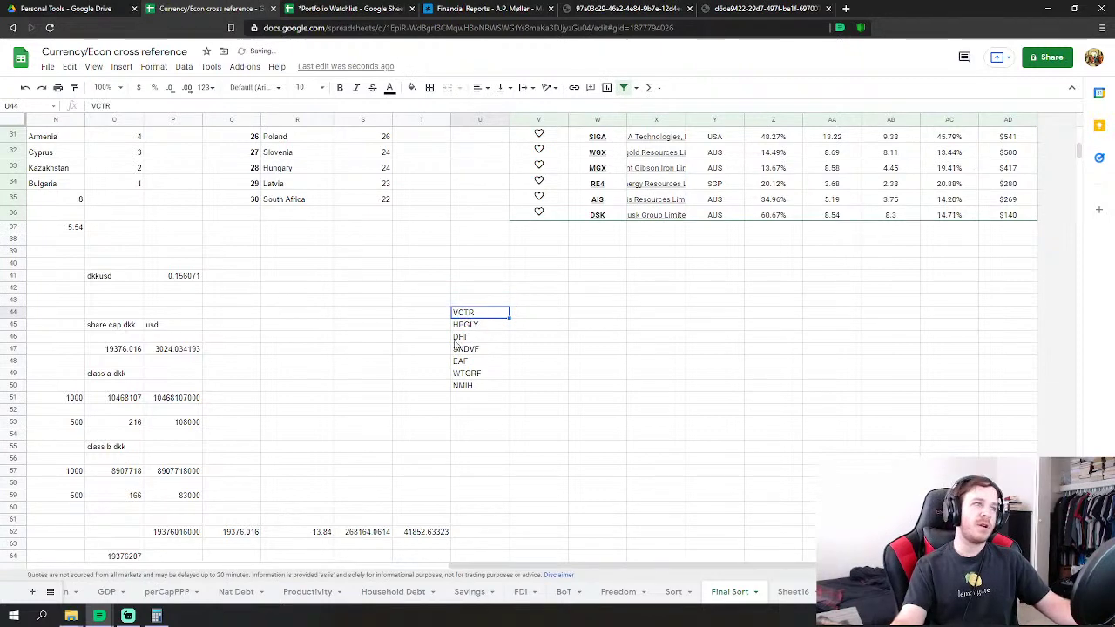
pyautogui.click(596, 390)
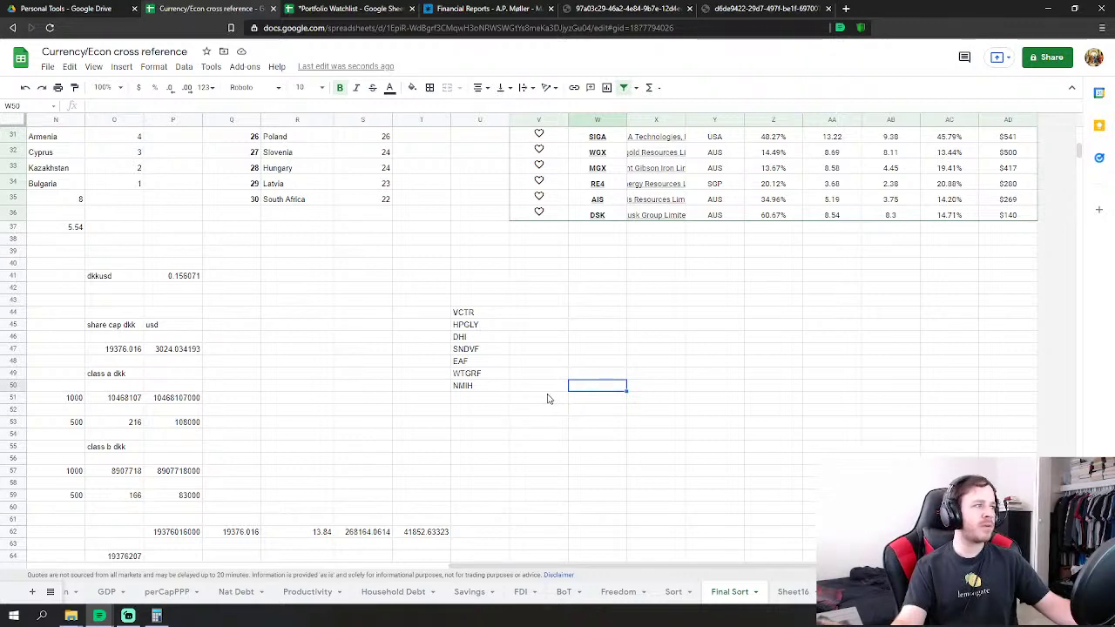
pyautogui.click(470, 315)
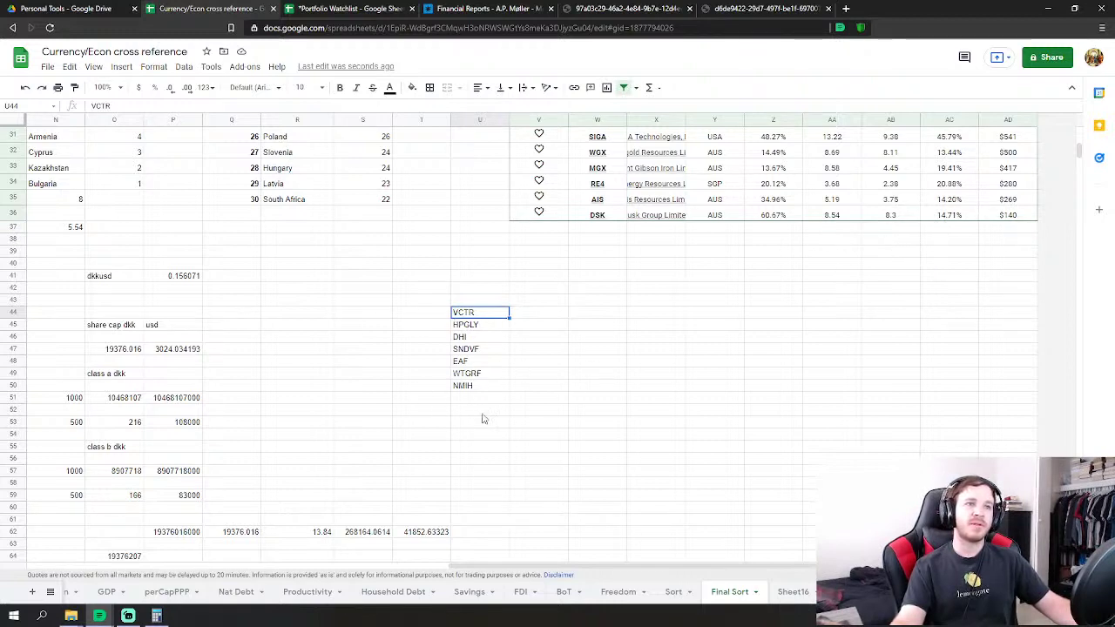
# Examine the stock screen data on Sheet16 and the company ranking sheet's metric ranks, totals and Final Sort list, inspecting the lookup formula in I25.
pyautogui.click(792, 596)
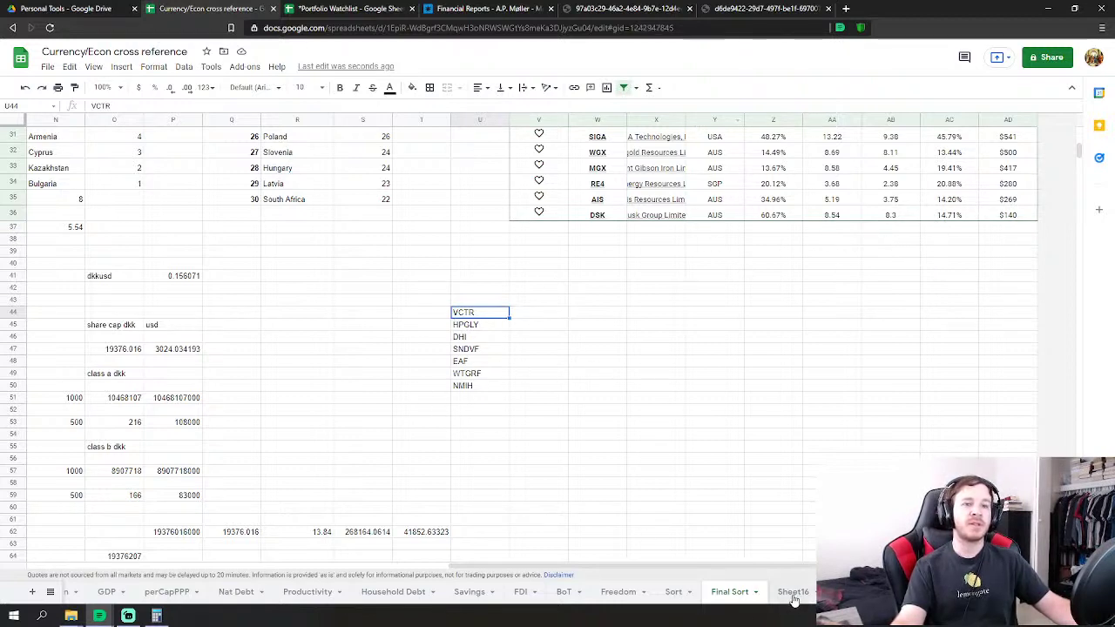
pyautogui.click(729, 591)
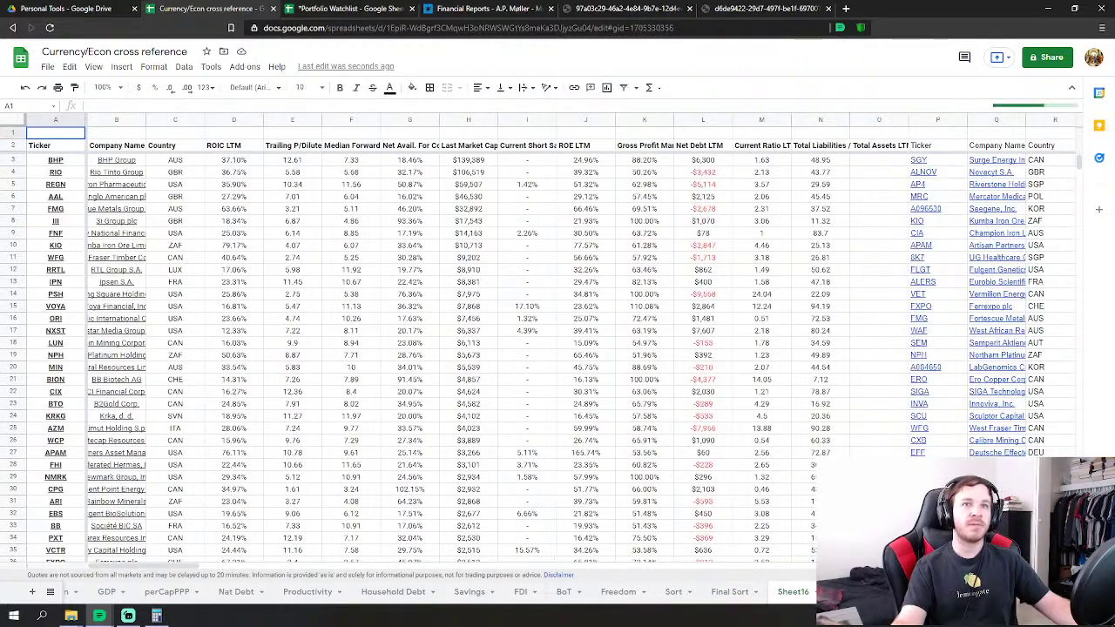
pyautogui.click(620, 592)
pyautogui.moveTo(615, 564); pyautogui.dragTo(799, 564)
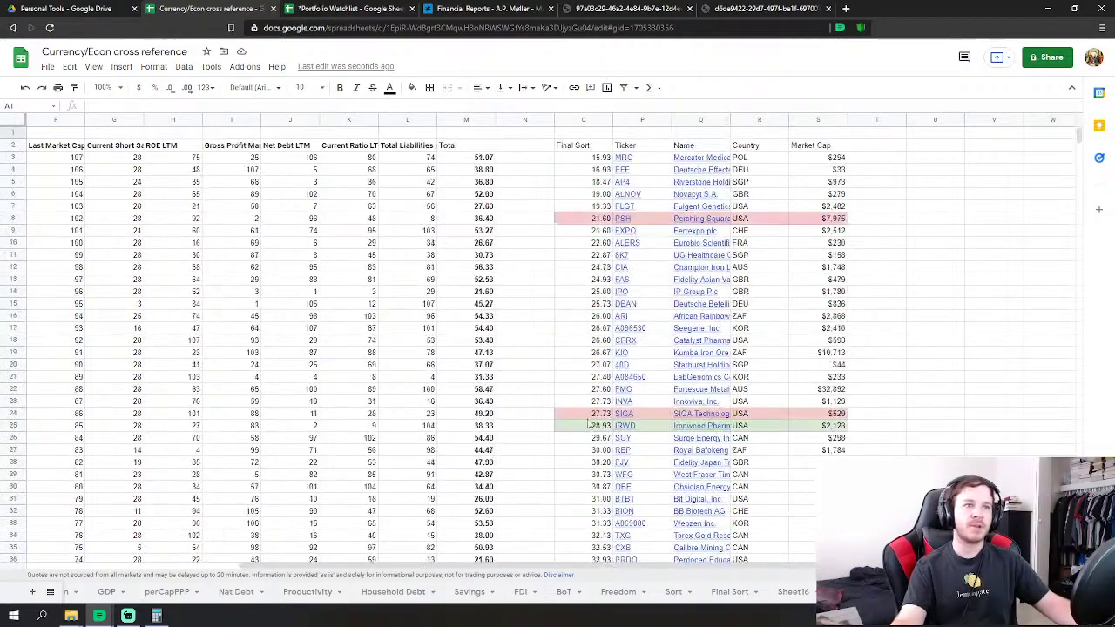
pyautogui.hscroll(-5, 405, 235)
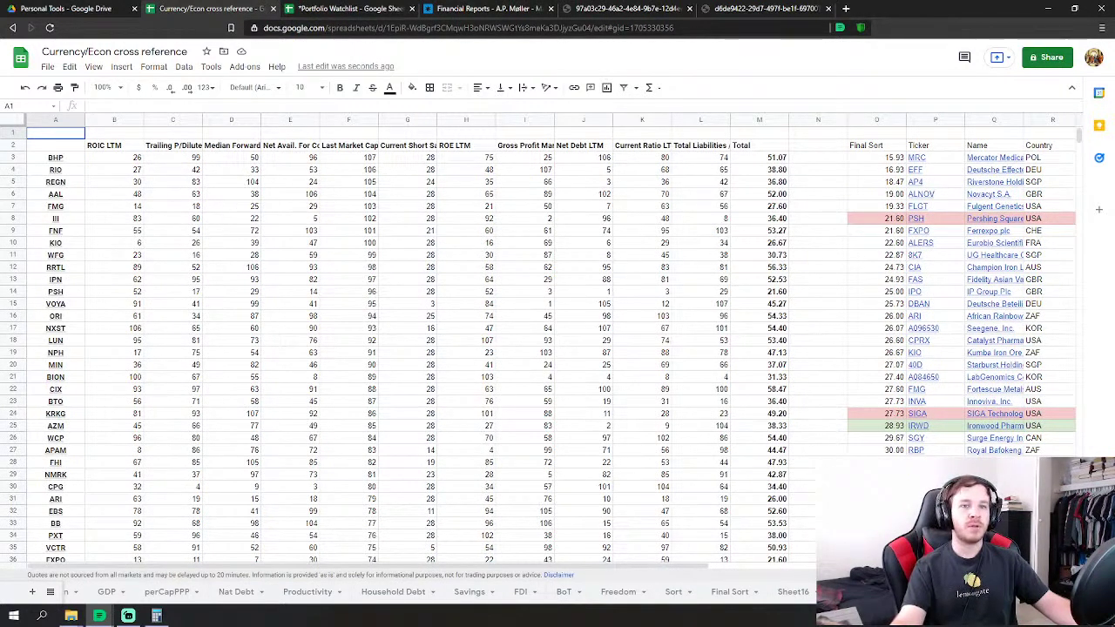
pyautogui.click(512, 425)
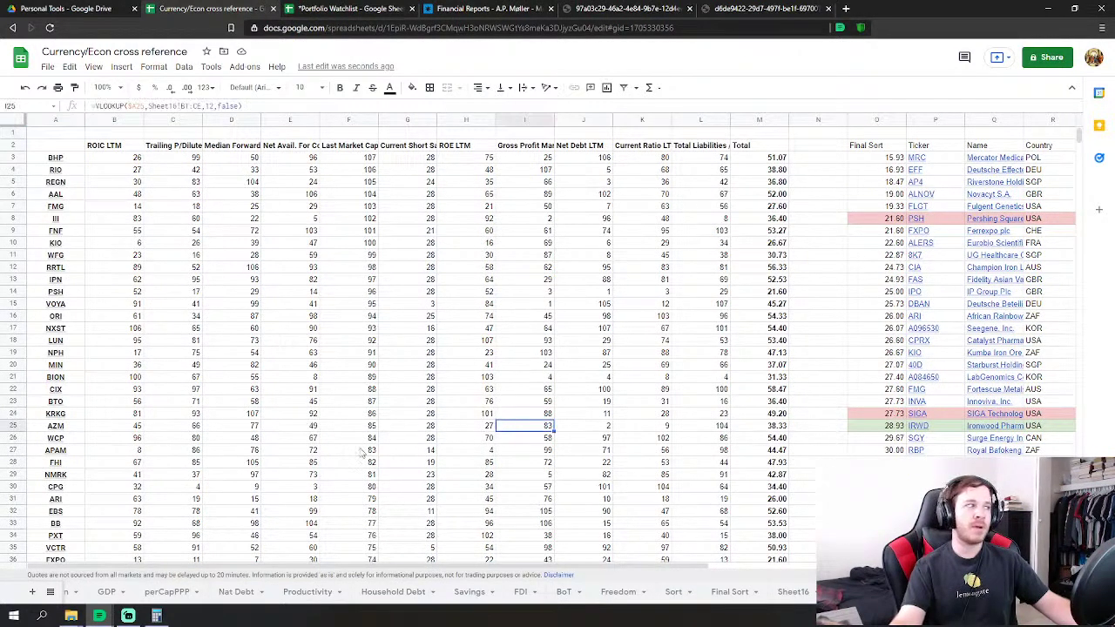